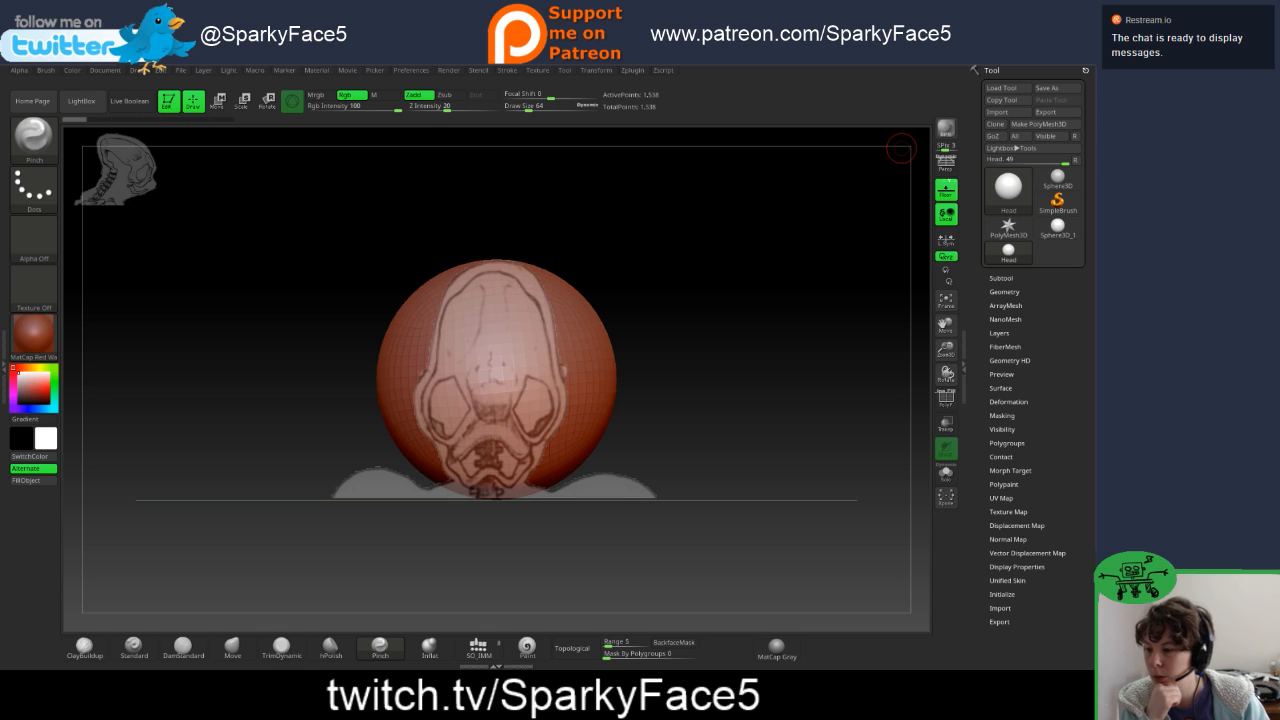
# - Choose the Move brush and set its draw size to 448
pyautogui.press('b')
pyautogui.press('m')
pyautogui.press('v')
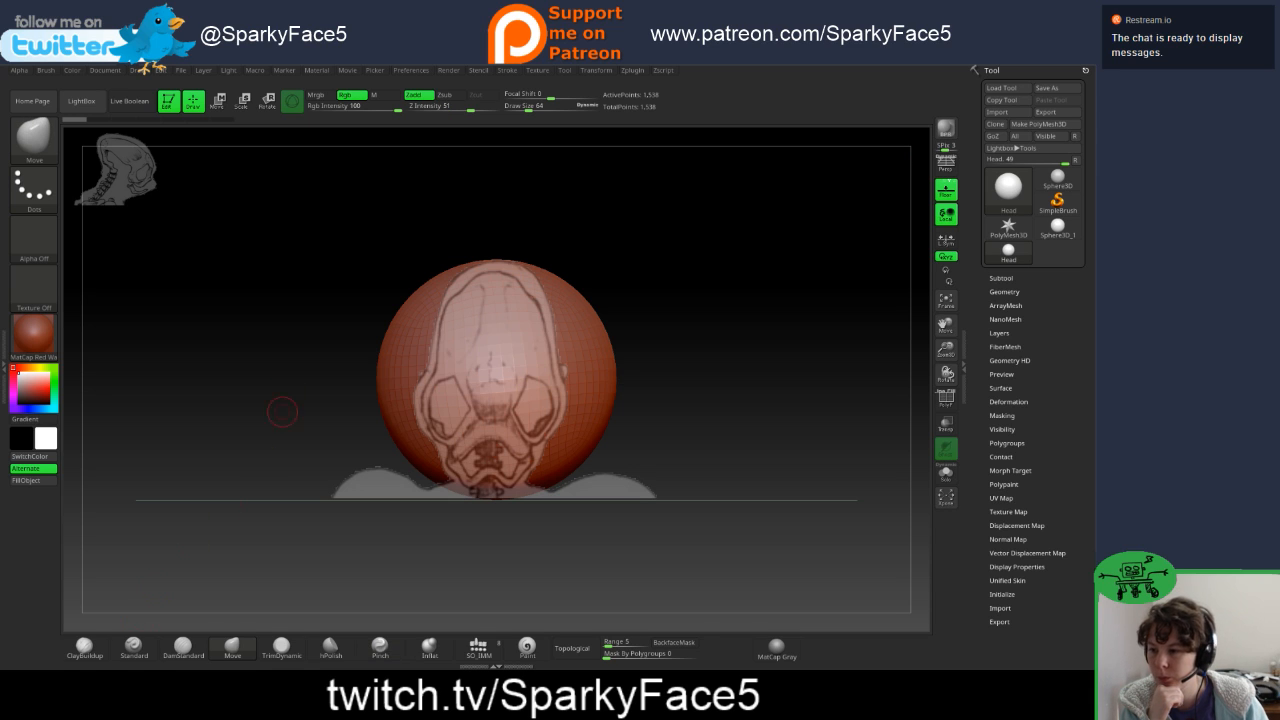
pyautogui.press('s')
pyautogui.press('s')
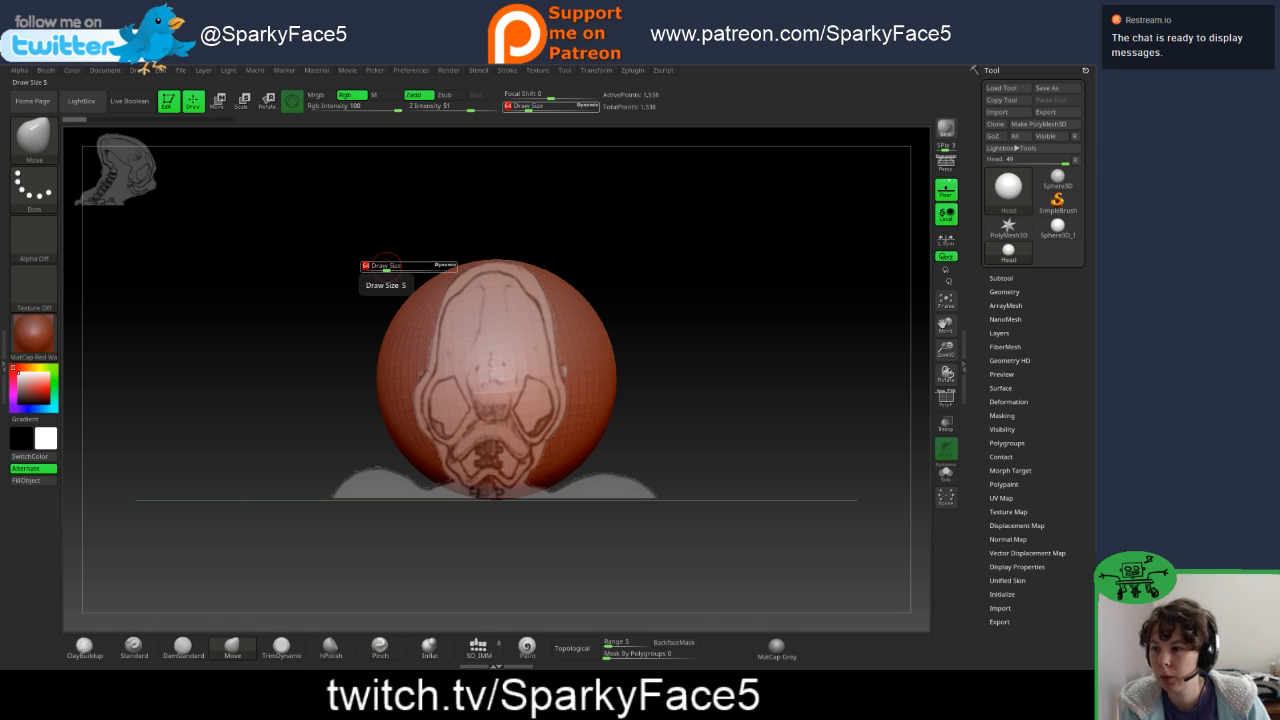
pyautogui.moveTo(386, 269); pyautogui.dragTo(412, 270)
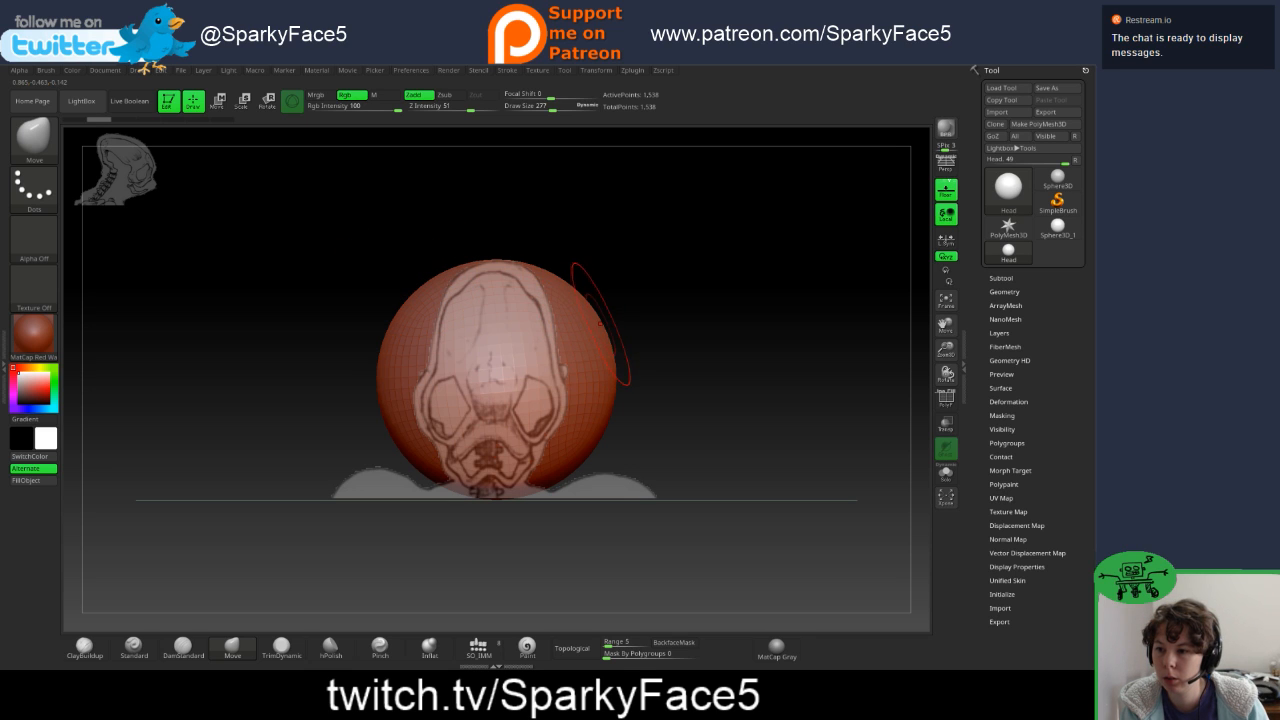
pyautogui.press('s')
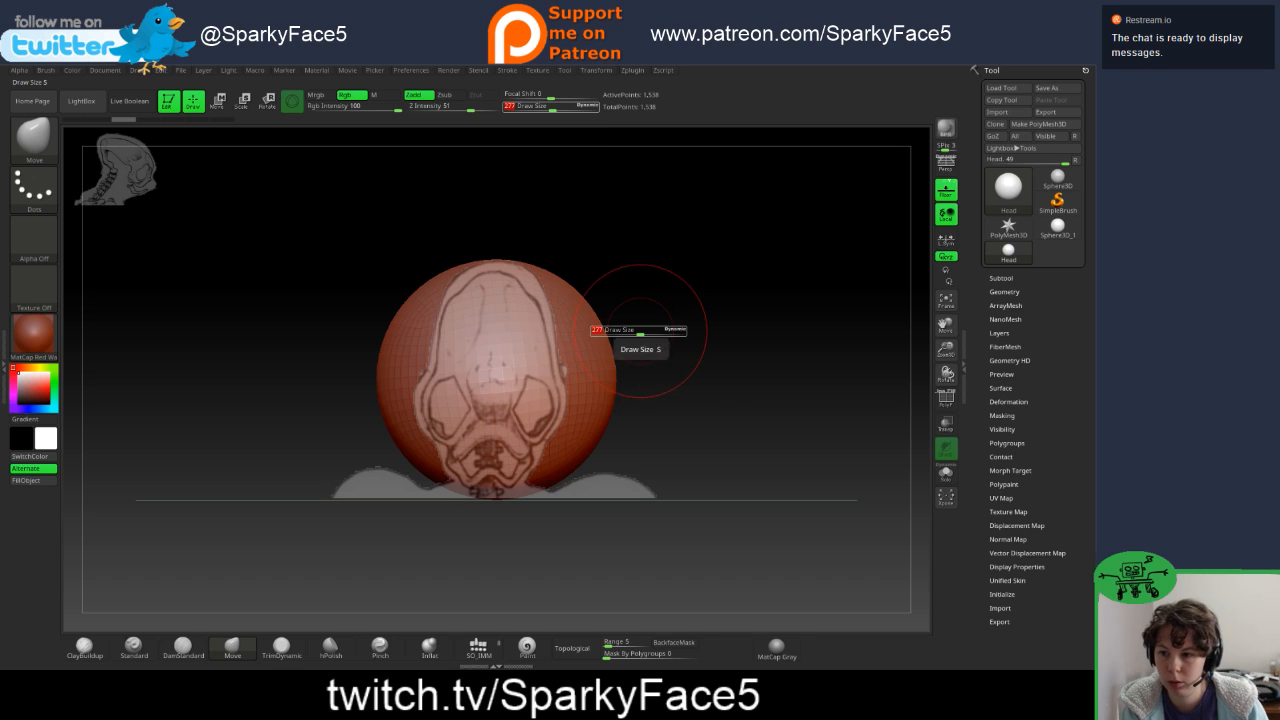
pyautogui.moveTo(617, 332); pyautogui.dragTo(640, 330)
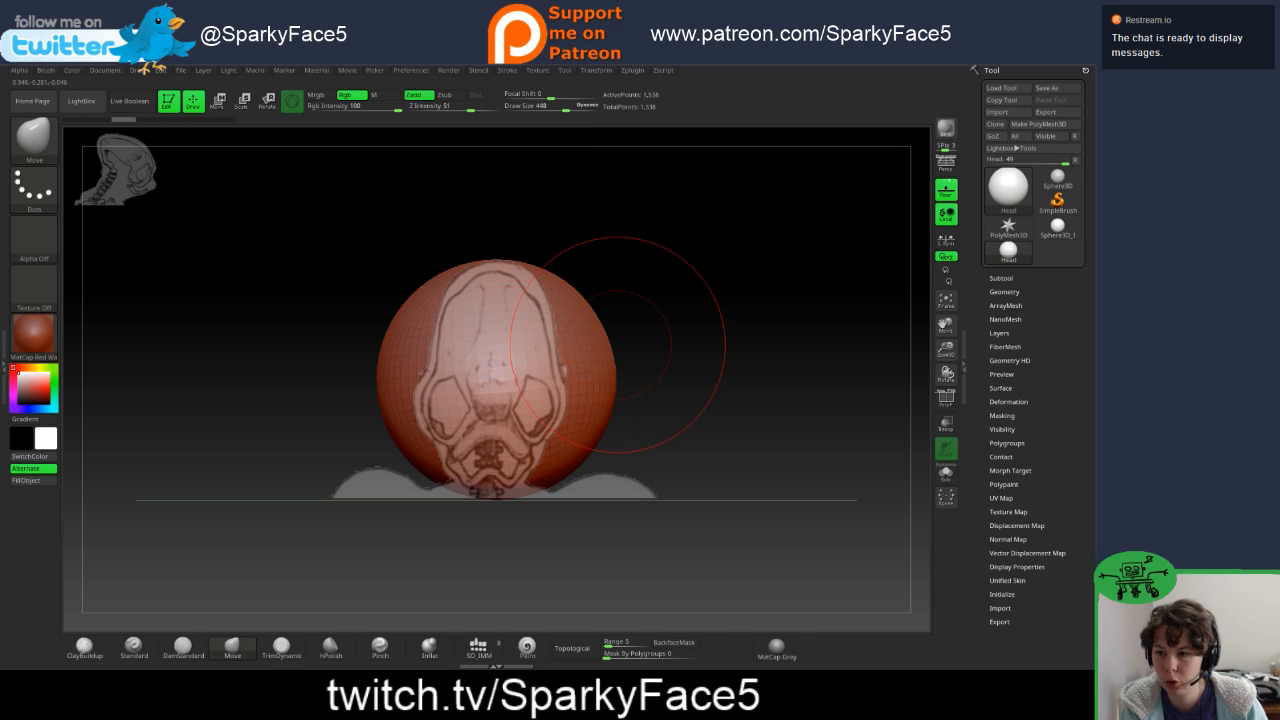
# - Push the right side of the head sphere inward toward the front skull reference outline using the Move brush
pyautogui.moveTo(611, 347)
pyautogui.mouseDown()
pyautogui.moveTo(582, 303)
pyautogui.moveTo(615, 312)
pyautogui.mouseUp()
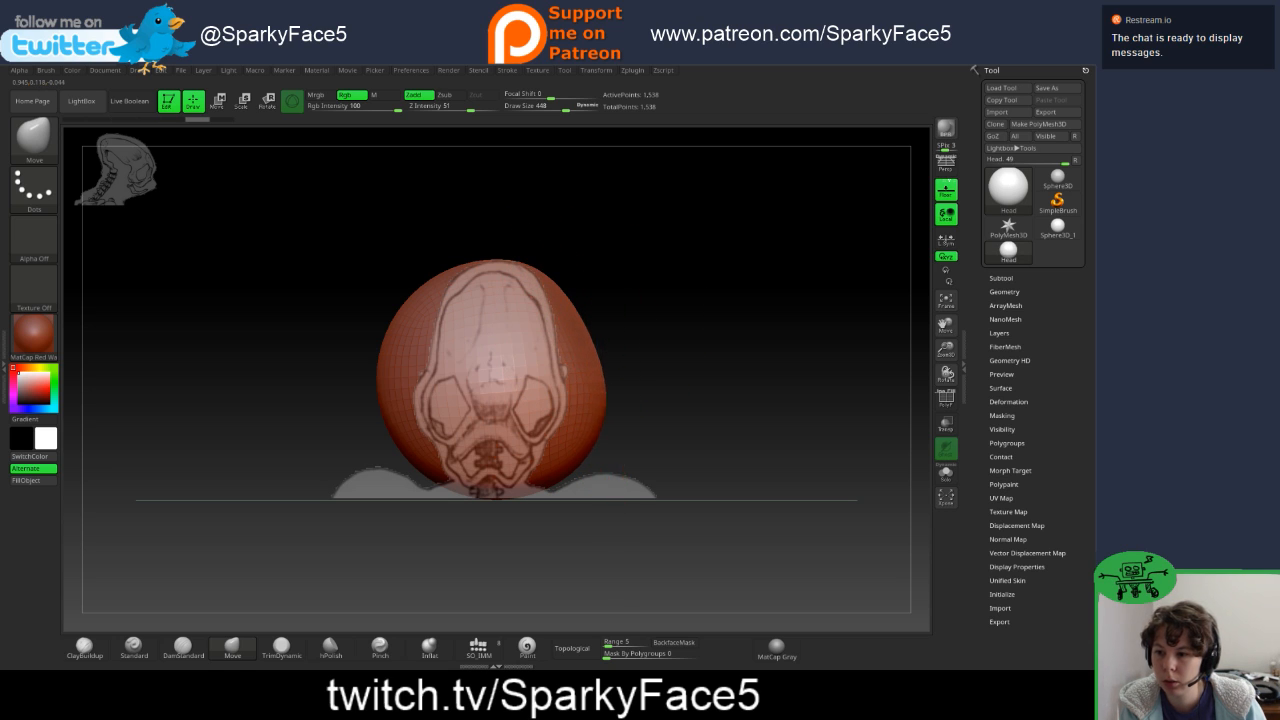
pyautogui.moveTo(601, 367)
pyautogui.mouseDown()
pyautogui.moveTo(578, 366)
pyautogui.moveTo(580, 408)
pyautogui.mouseUp()
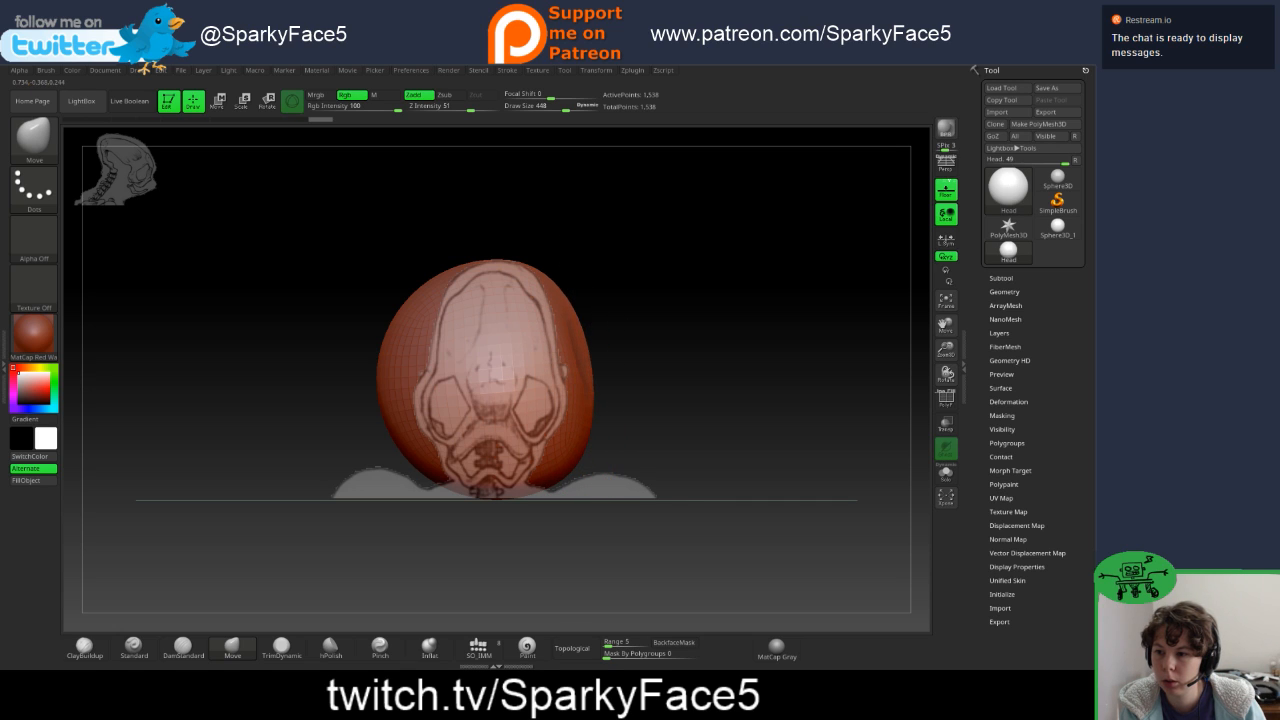
pyautogui.moveTo(590, 325); pyautogui.dragTo(575, 312)
pyautogui.moveTo(708, 322)
pyautogui.mouseDown()
pyautogui.moveTo(635, 328)
pyautogui.moveTo(690, 334)
pyautogui.mouseUp()
pyautogui.moveTo(581, 444); pyautogui.dragTo(551, 459)
pyautogui.moveTo(588, 381); pyautogui.dragTo(582, 381)
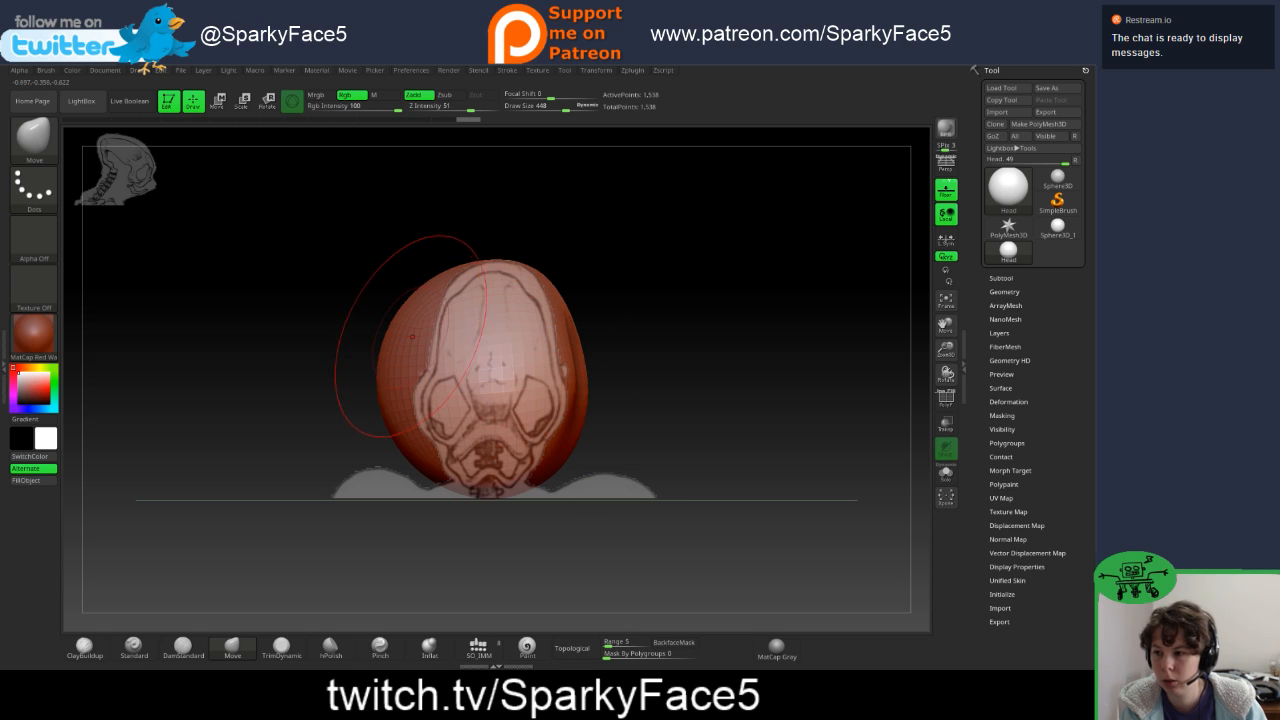
# - Push the left side of the head sphere inward to form an egg shape around the front skull reference
pyautogui.moveTo(386, 341); pyautogui.dragTo(413, 328)
pyautogui.moveTo(412, 328); pyautogui.dragTo(415, 328)
pyautogui.moveTo(400, 312)
pyautogui.mouseDown()
pyautogui.moveTo(417, 337)
pyautogui.moveTo(375, 353)
pyautogui.mouseUp()
pyautogui.moveTo(386, 406); pyautogui.dragTo(429, 456)
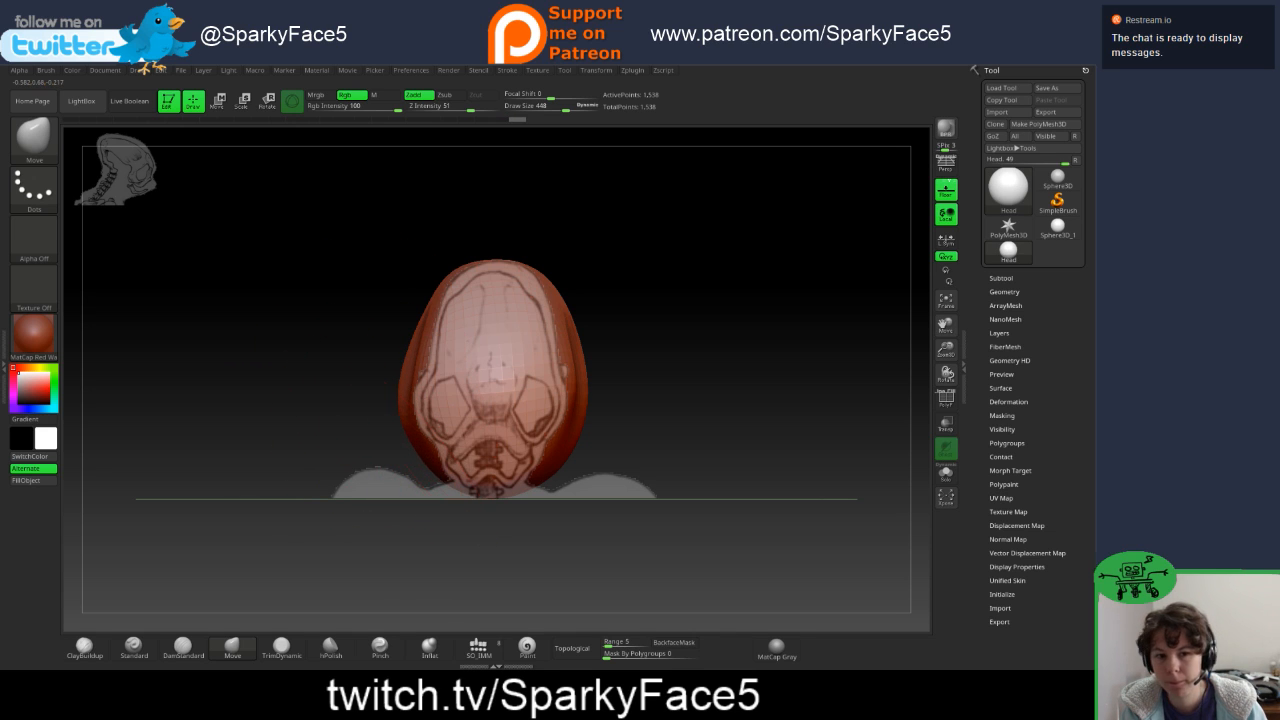
pyautogui.moveTo(402, 404); pyautogui.dragTo(406, 403)
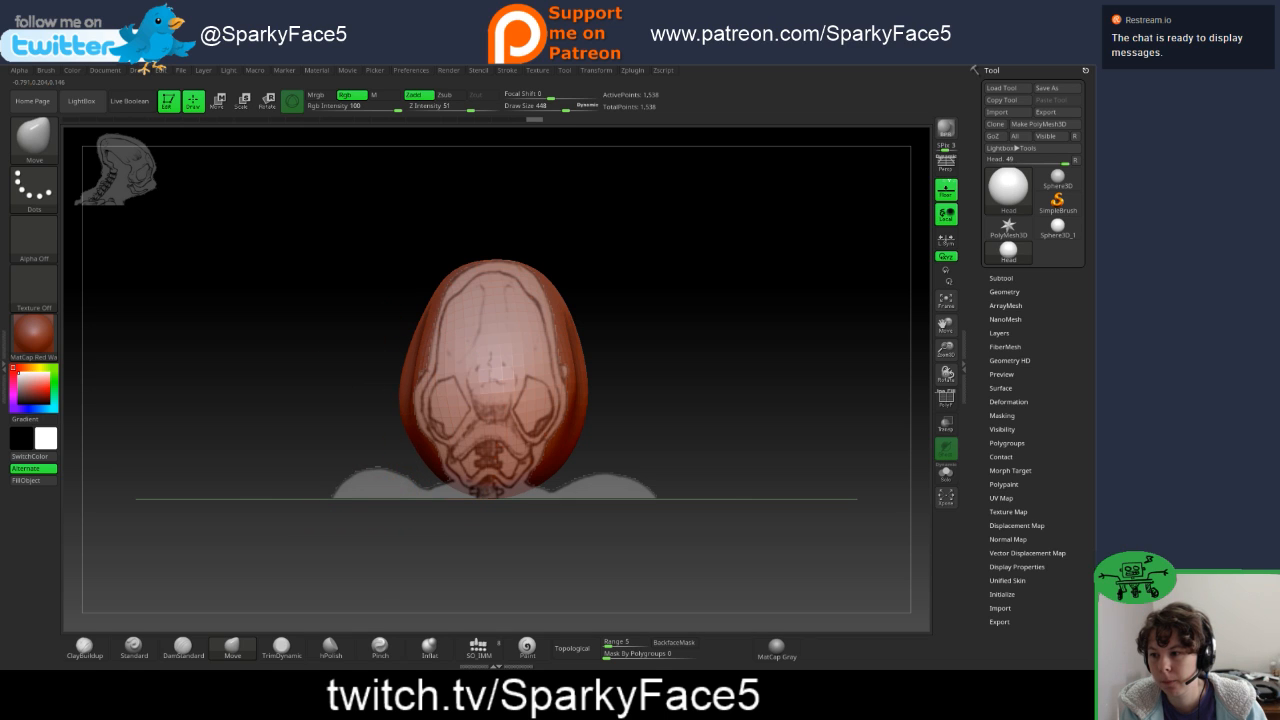
pyautogui.moveTo(398, 318); pyautogui.dragTo(402, 316)
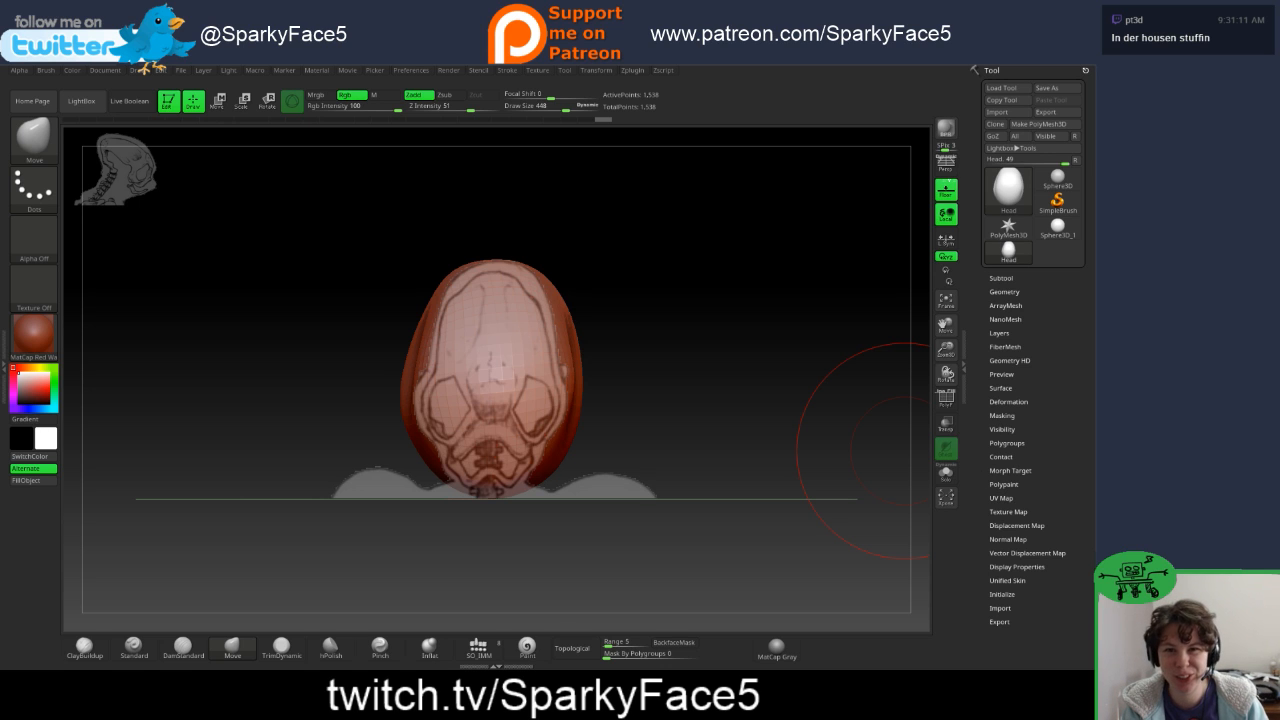
# - Narrow both sides of the head further, checking it from several angles, until its width fits the front reference
pyautogui.moveTo(870, 448); pyautogui.dragTo(440, 480)
pyautogui.moveTo(654, 346); pyautogui.dragTo(652, 328)
pyautogui.moveTo(612, 372); pyautogui.dragTo(640, 372)
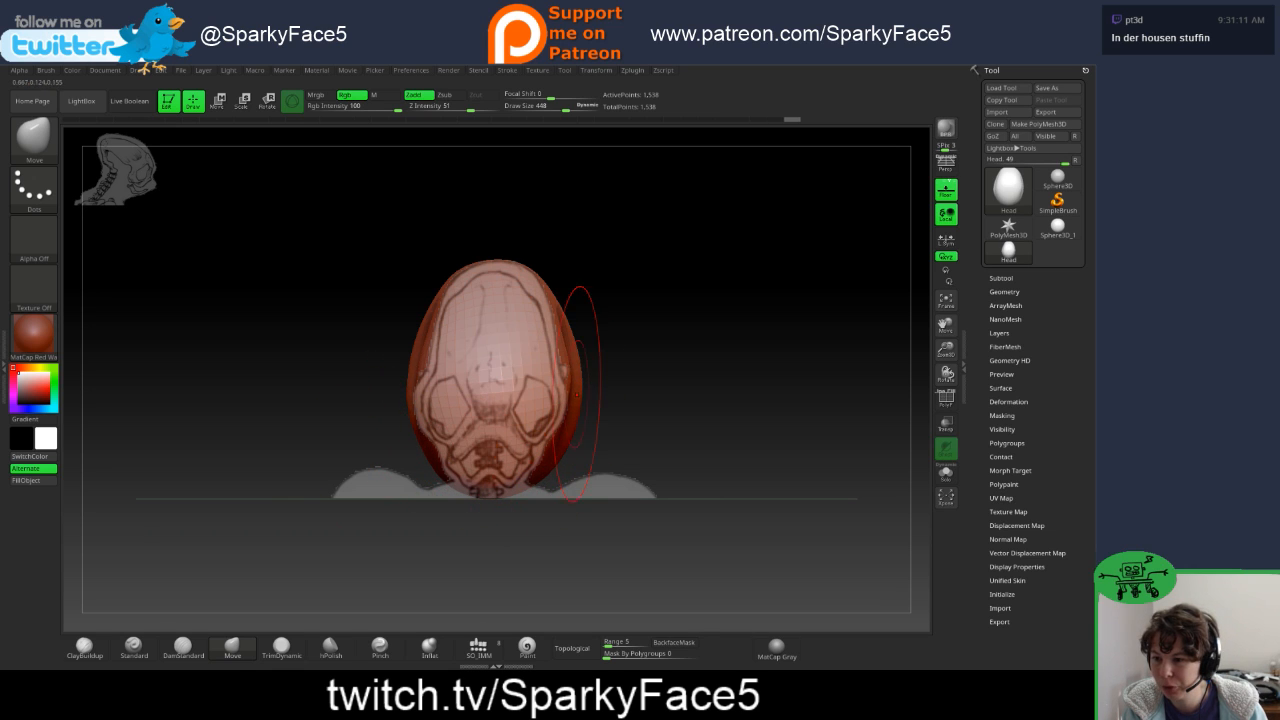
pyautogui.moveTo(579, 382)
pyautogui.mouseDown()
pyautogui.moveTo(608, 388)
pyautogui.moveTo(412, 385)
pyautogui.moveTo(437, 378)
pyautogui.moveTo(424, 374)
pyautogui.mouseUp()
pyautogui.moveTo(334, 374); pyautogui.dragTo(500, 388)
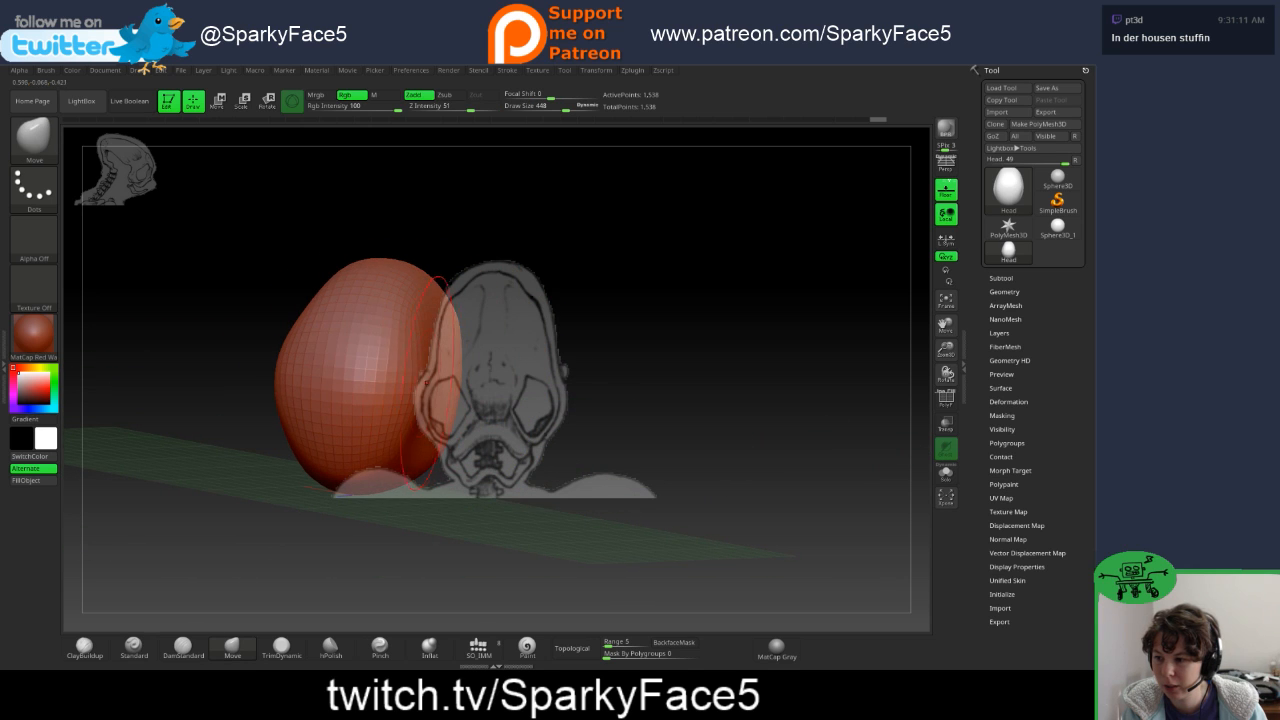
pyautogui.keyDown('shift'); pyautogui.moveTo(260, 336); pyautogui.dragTo(236, 330); pyautogui.keyUp('shift')
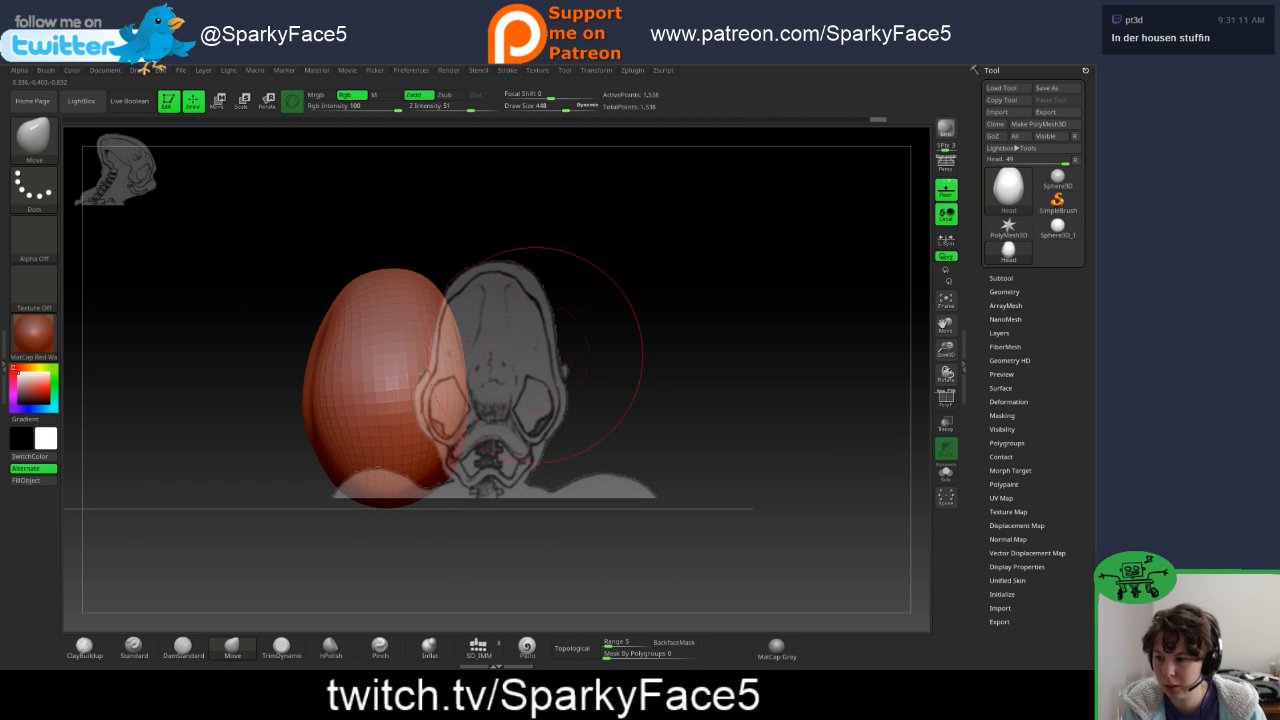
pyautogui.moveTo(608, 329)
pyautogui.keyDown('alt'); pyautogui.mouseDown()
pyautogui.moveTo(695, 331)
pyautogui.moveTo(722, 356)
pyautogui.mouseUp(); pyautogui.keyUp('alt')
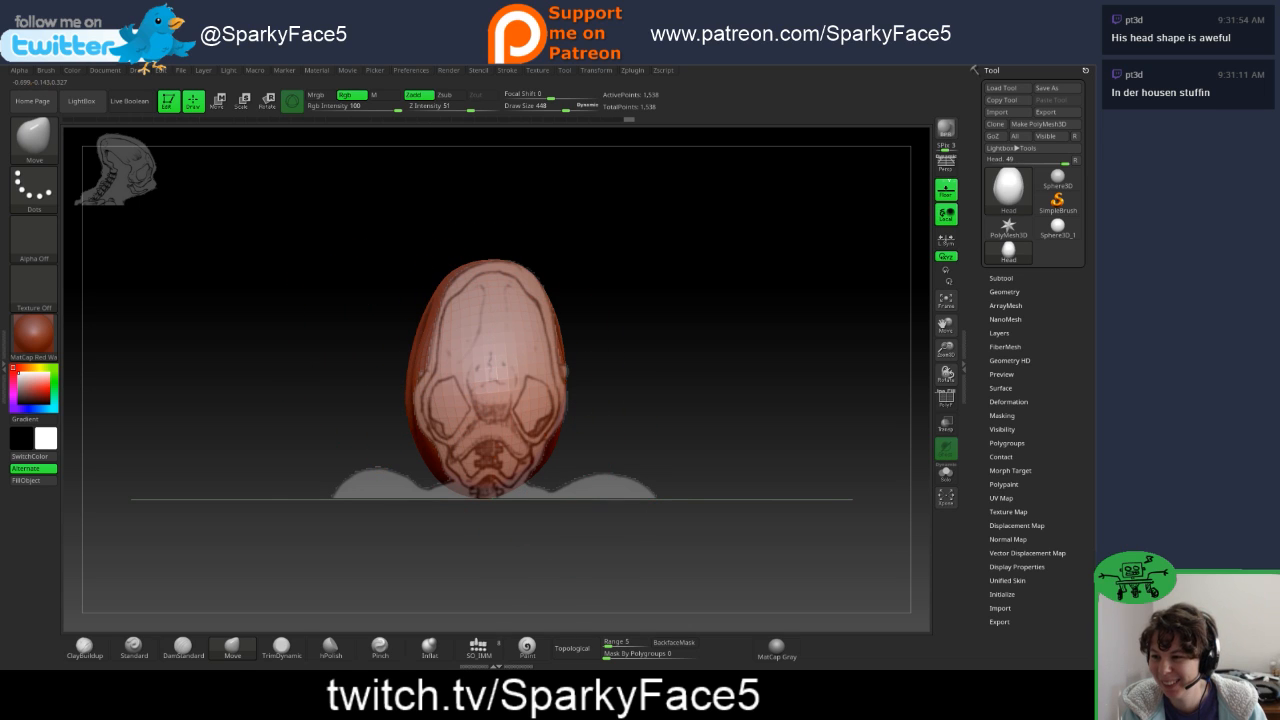
pyautogui.moveTo(410, 350); pyautogui.dragTo(419, 347)
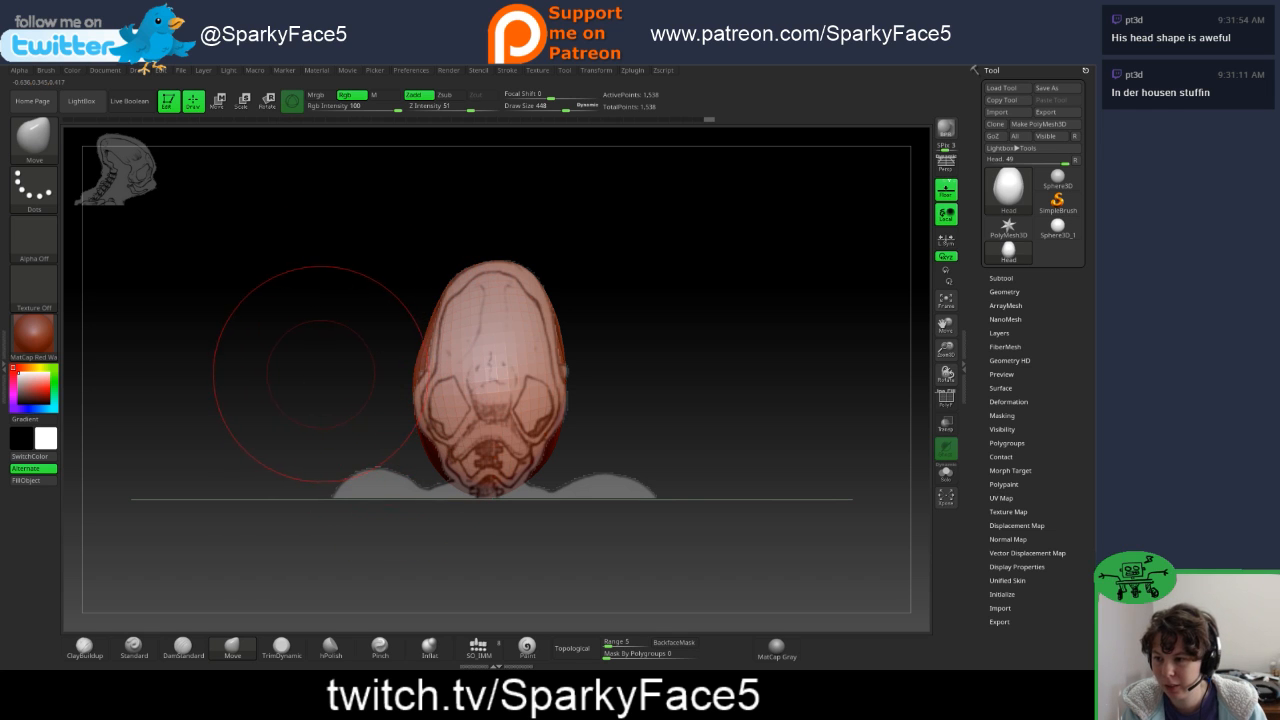
# - Refine the upper sides and crown of the head against the front skull outline, checking the form from other angles
pyautogui.moveTo(286, 357); pyautogui.dragTo(394, 360)
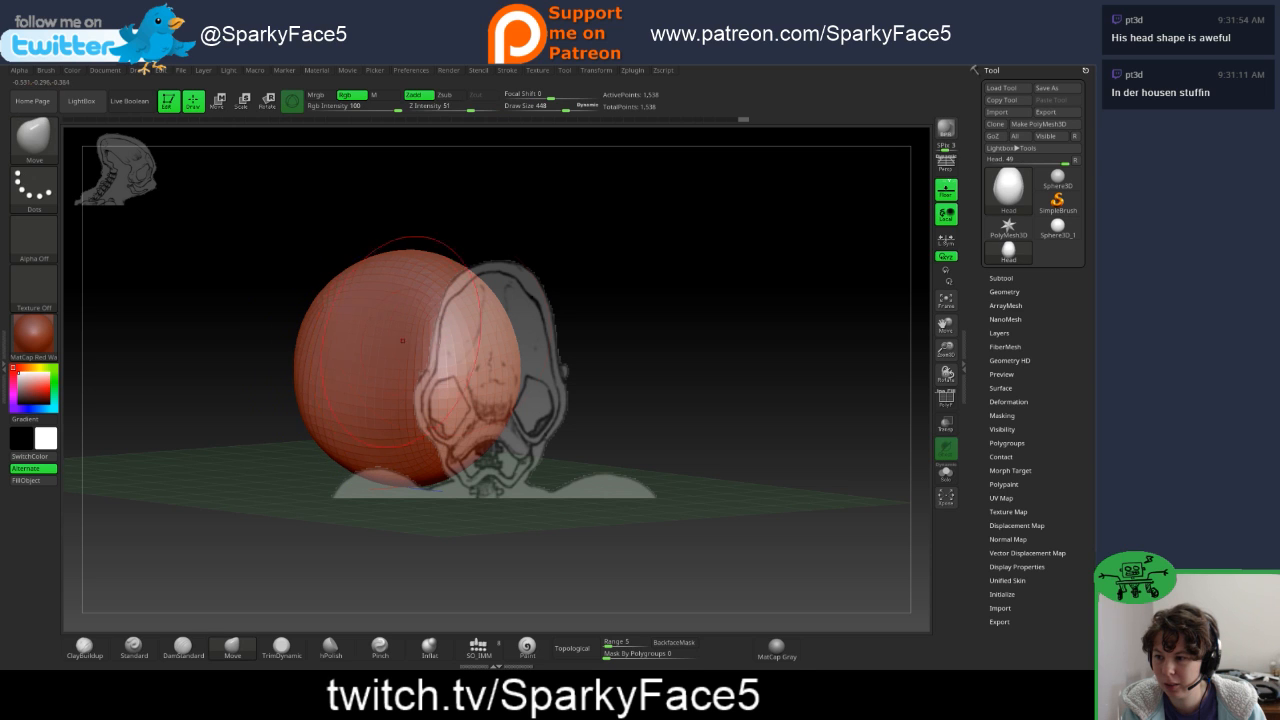
pyautogui.moveTo(715, 318)
pyautogui.mouseDown()
pyautogui.moveTo(602, 327)
pyautogui.moveTo(665, 359)
pyautogui.mouseUp()
pyautogui.moveTo(411, 343)
pyautogui.mouseDown()
pyautogui.moveTo(424, 340)
pyautogui.moveTo(391, 340)
pyautogui.mouseUp()
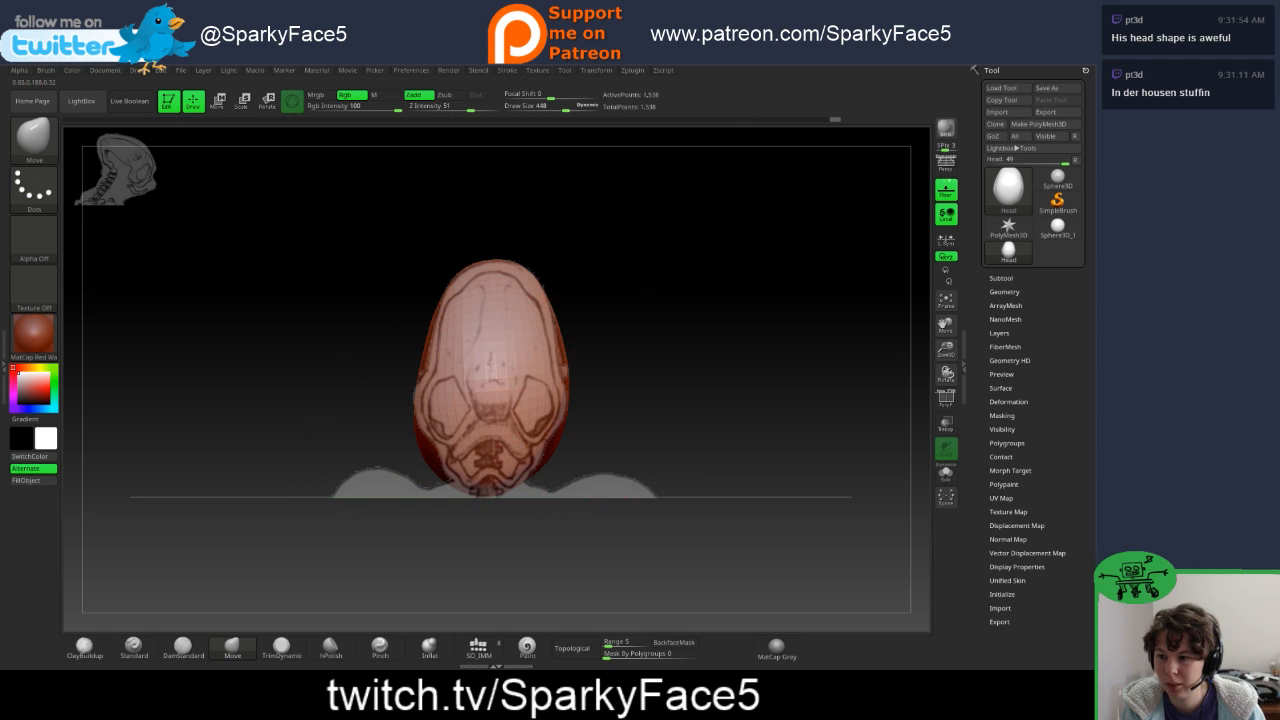
pyautogui.moveTo(690, 365)
pyautogui.mouseDown()
pyautogui.moveTo(604, 346)
pyautogui.moveTo(716, 384)
pyautogui.moveTo(645, 398)
pyautogui.mouseUp()
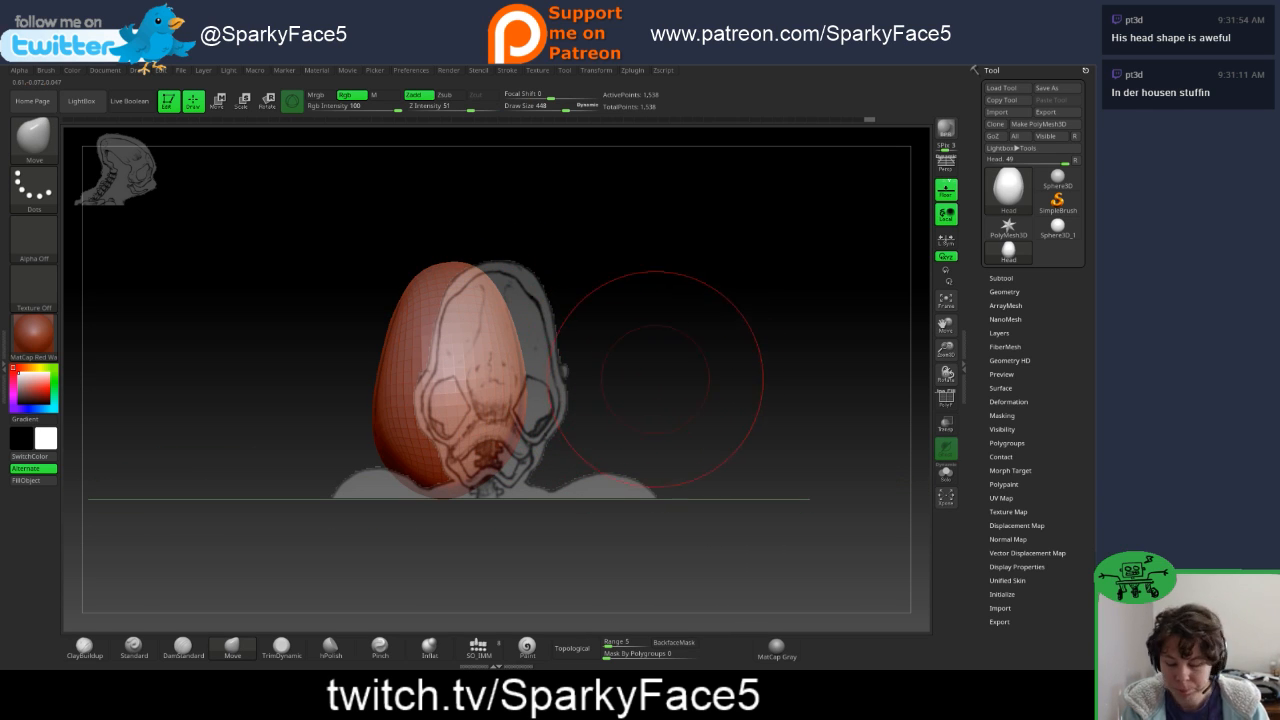
pyautogui.keyDown('alt'); pyautogui.moveTo(654, 380); pyautogui.dragTo(693, 378); pyautogui.keyUp('alt')
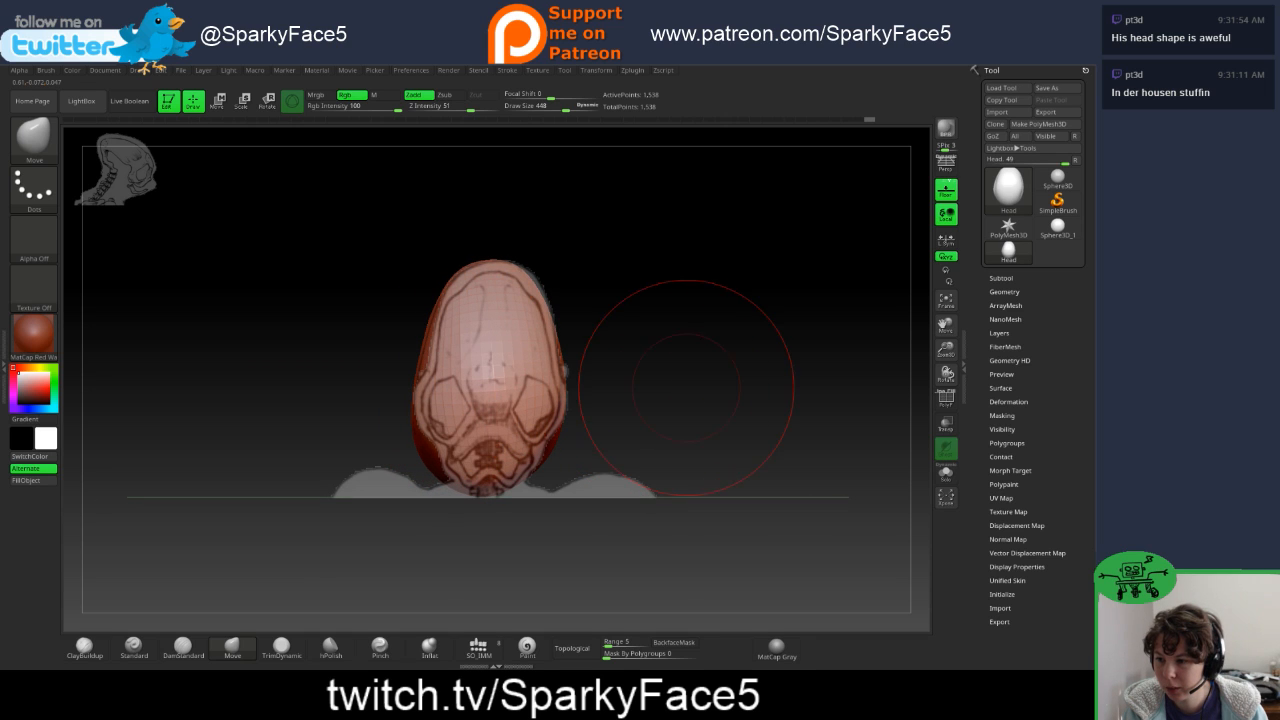
pyautogui.press('shift')
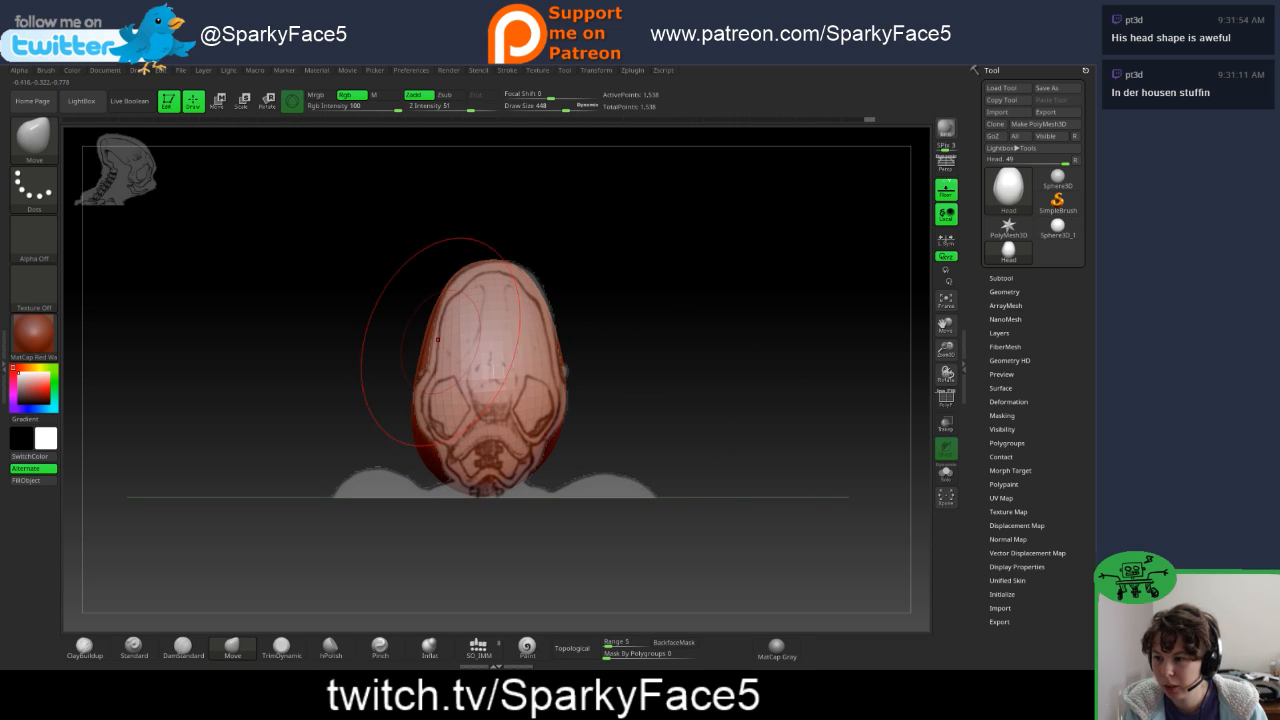
pyautogui.keyDown('alt'); pyautogui.moveTo(646, 367); pyautogui.dragTo(652, 365); pyautogui.keyUp('alt')
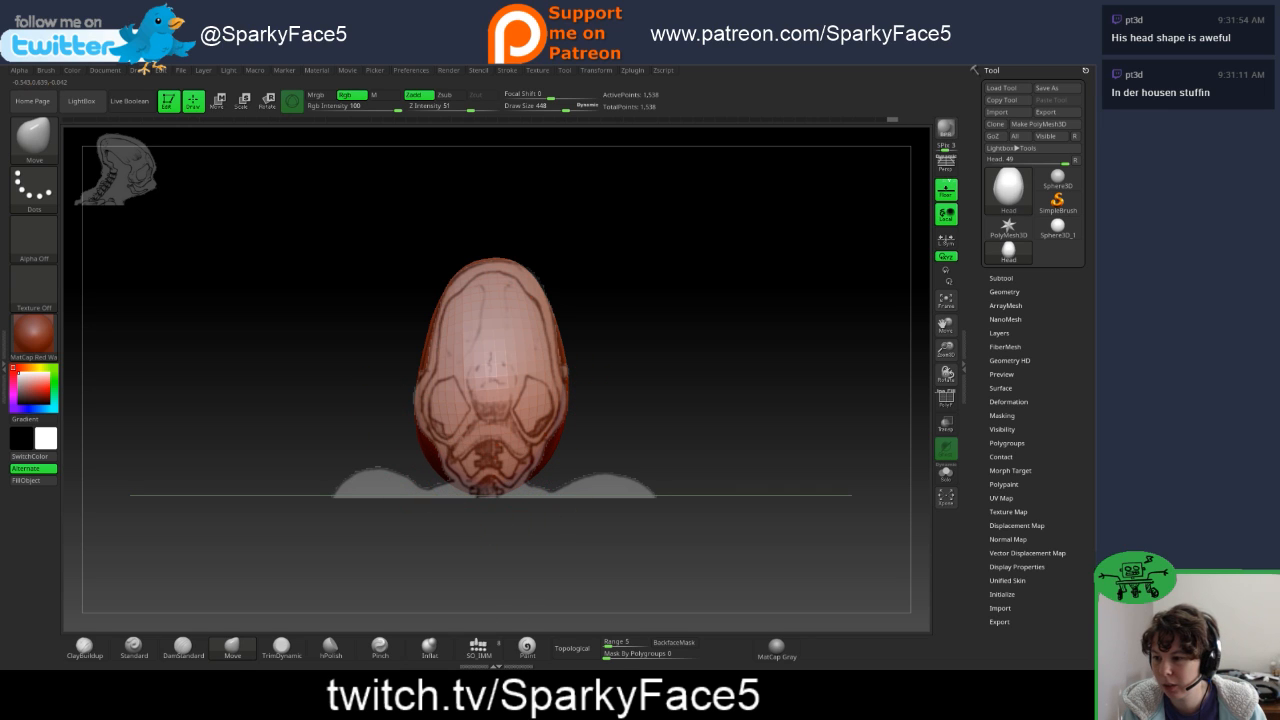
# - Reduce the Move brush's draw size to 225 and adjust the head's lower jaw edge and side contour
pyautogui.press('s')
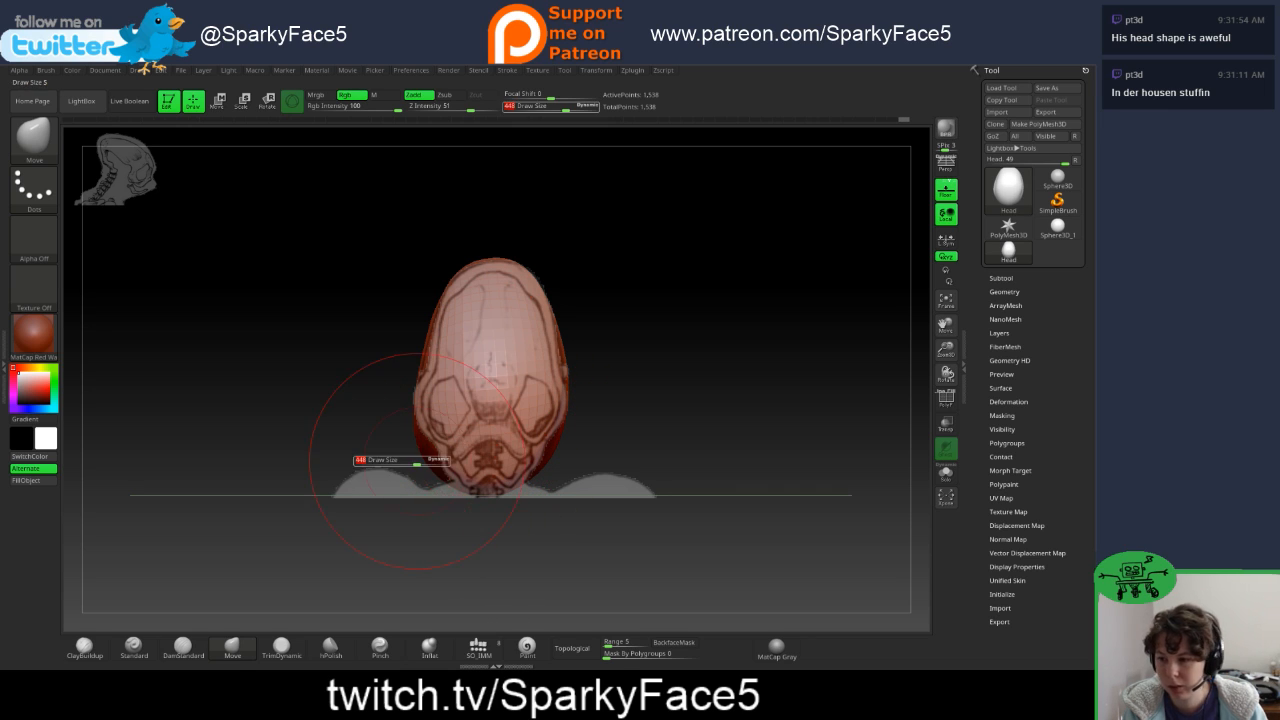
pyautogui.moveTo(410, 460)
pyautogui.mouseDown()
pyautogui.moveTo(398, 460)
pyautogui.moveTo(428, 452)
pyautogui.mouseUp()
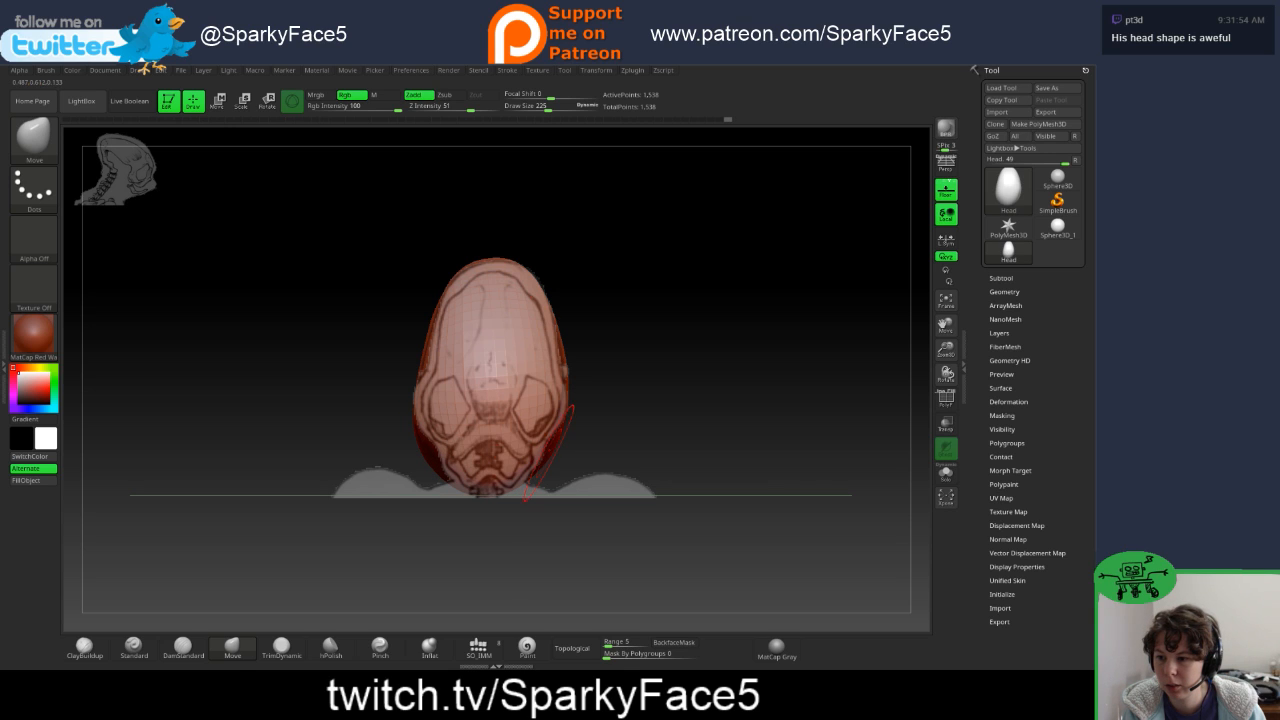
pyautogui.moveTo(550, 453); pyautogui.dragTo(547, 453)
pyautogui.moveTo(430, 351); pyautogui.dragTo(422, 348)
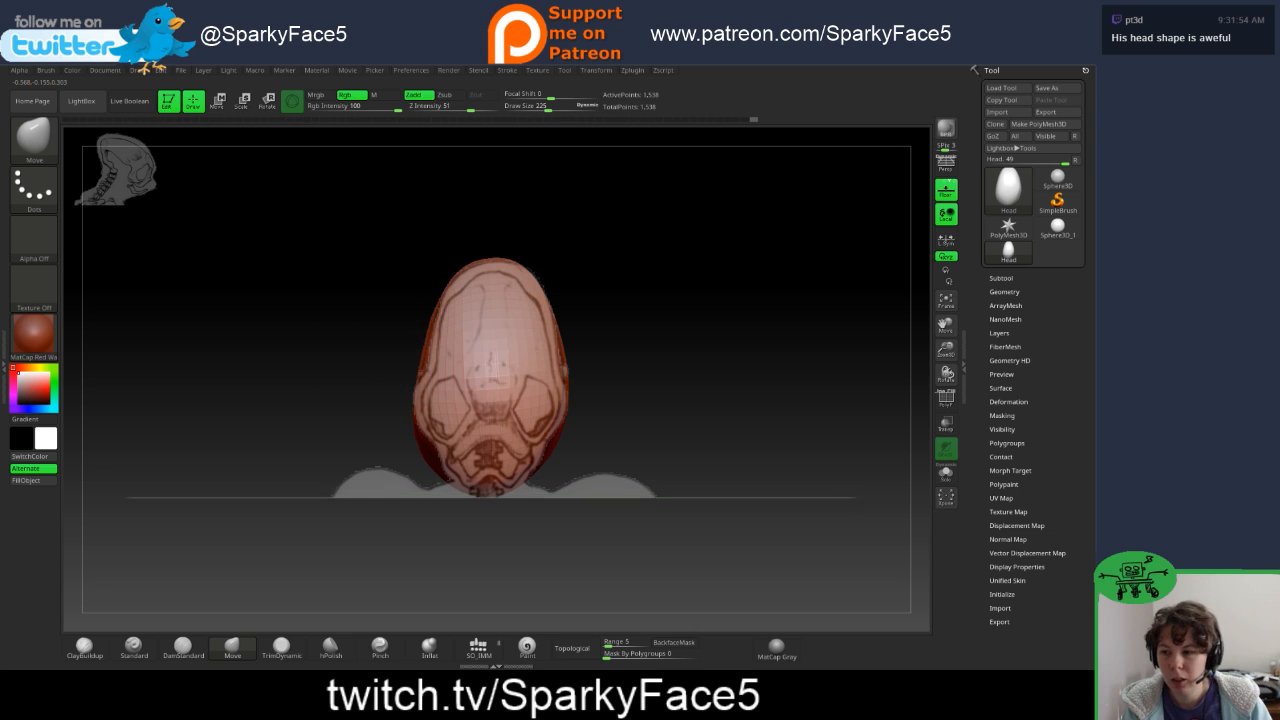
# - Shape the cheeks and taper the jaw of the head to follow the front skull reference
pyautogui.moveTo(240, 350); pyautogui.dragTo(417, 348)
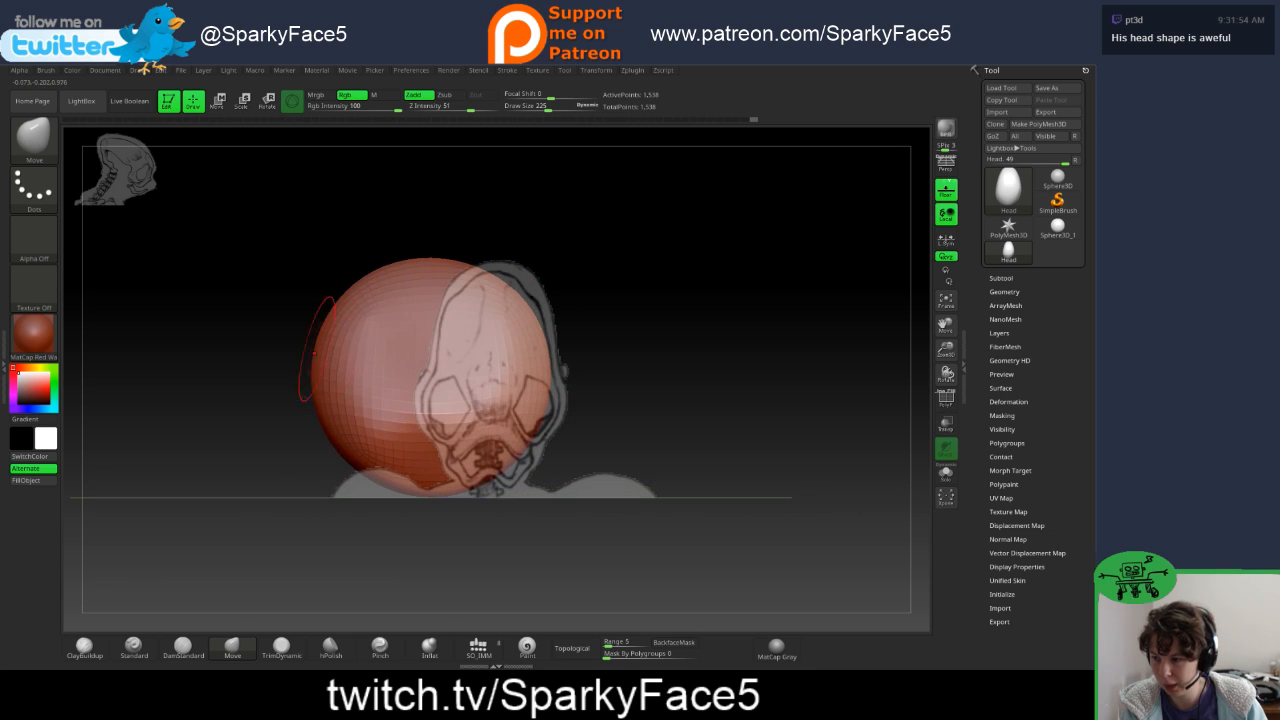
pyautogui.moveTo(250, 347); pyautogui.dragTo(605, 364)
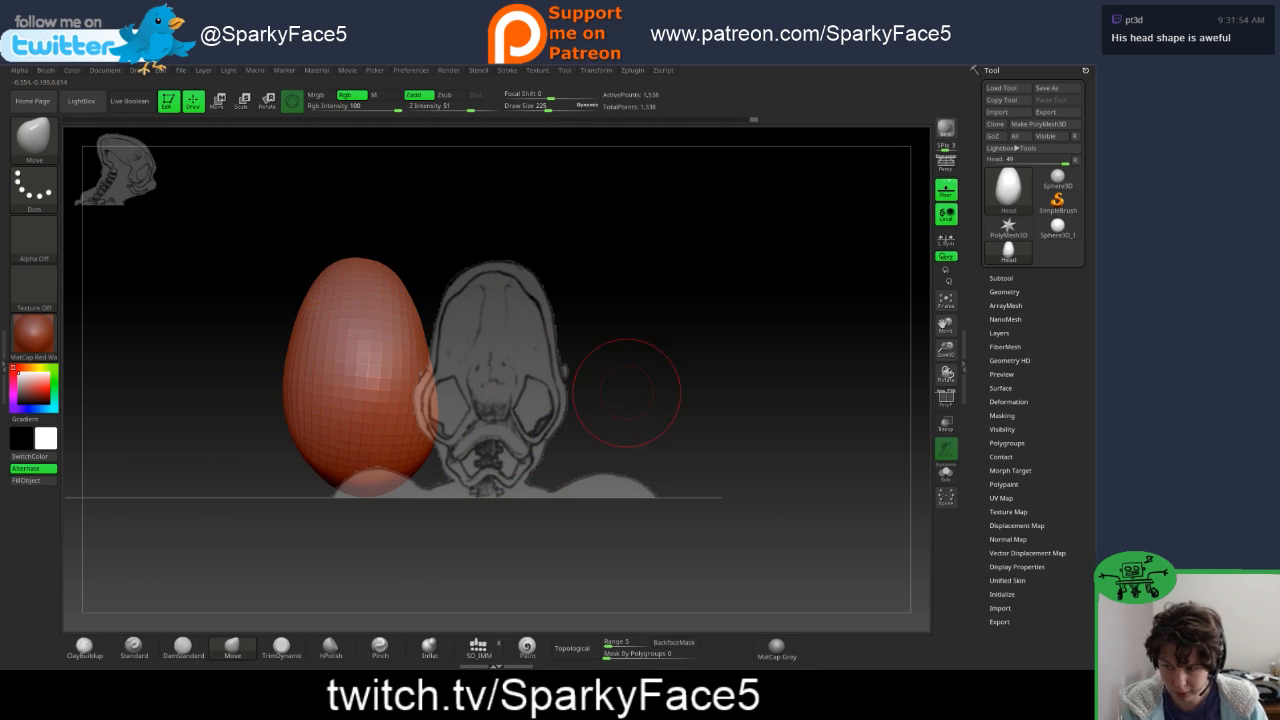
pyautogui.moveTo(655, 372); pyautogui.dragTo(762, 366)
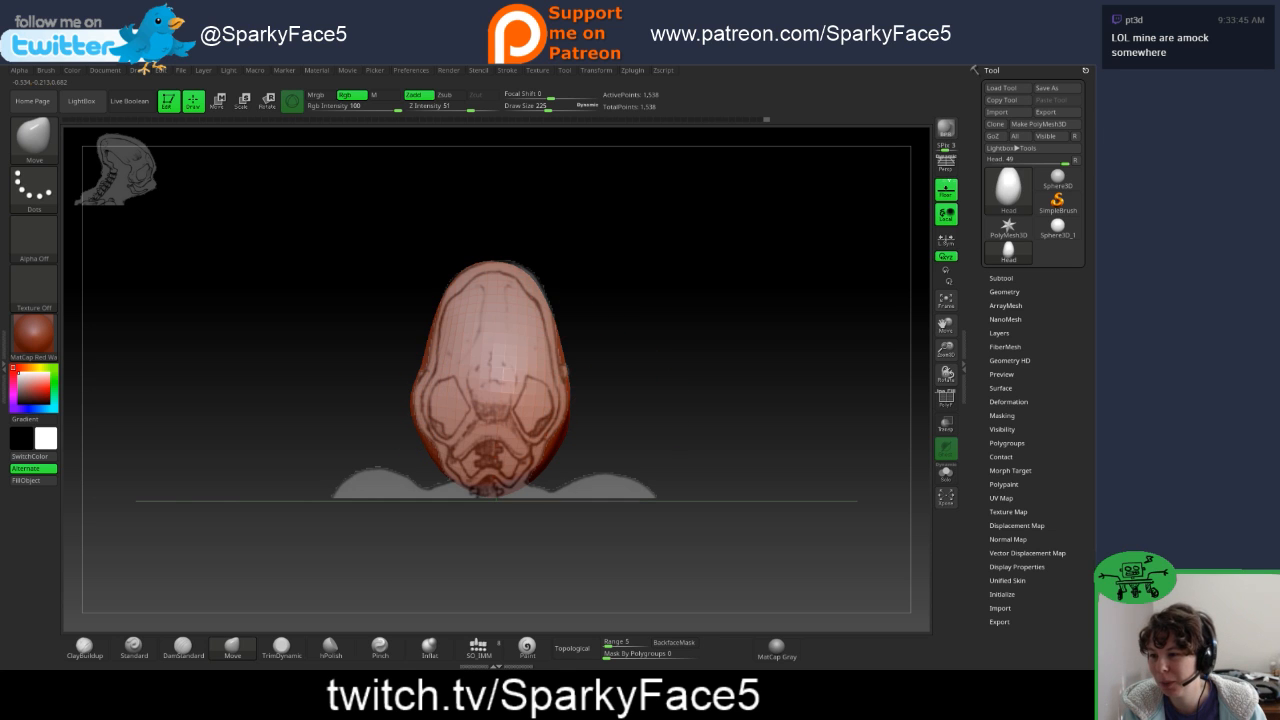
pyautogui.moveTo(614, 390); pyautogui.dragTo(518, 451)
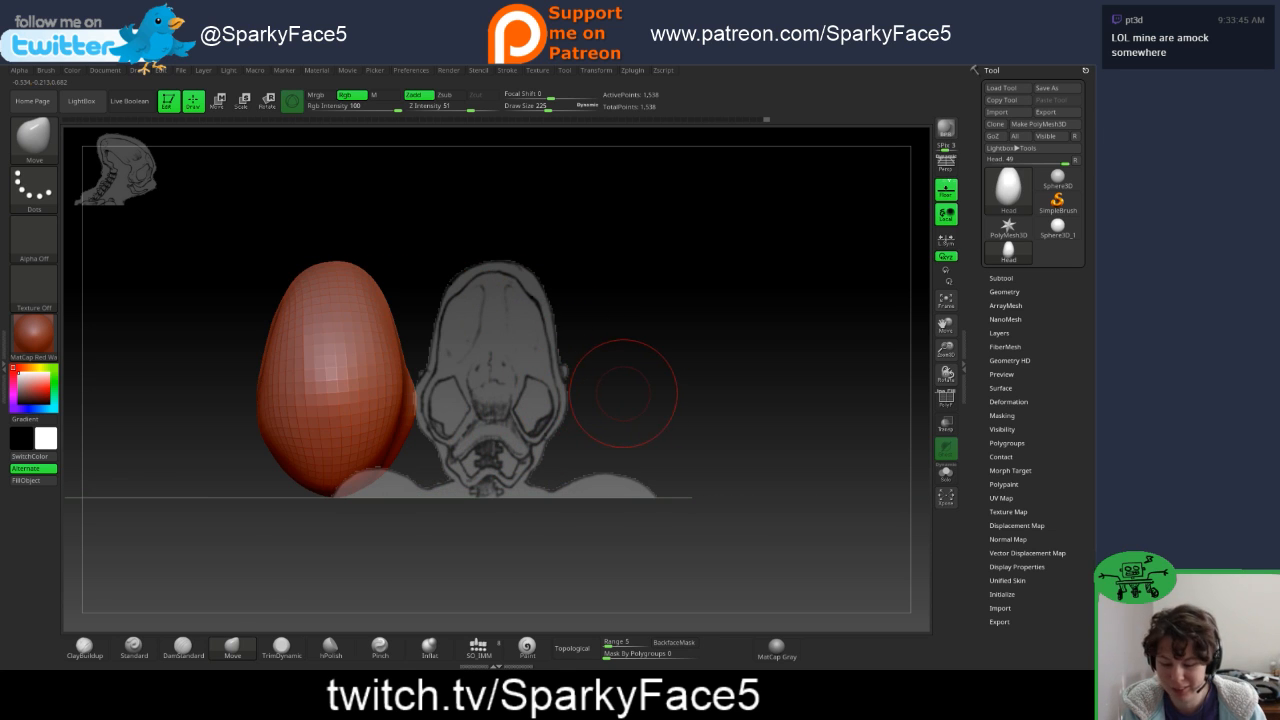
pyautogui.keyDown('alt'); pyautogui.moveTo(616, 392); pyautogui.dragTo(780, 388); pyautogui.keyUp('alt')
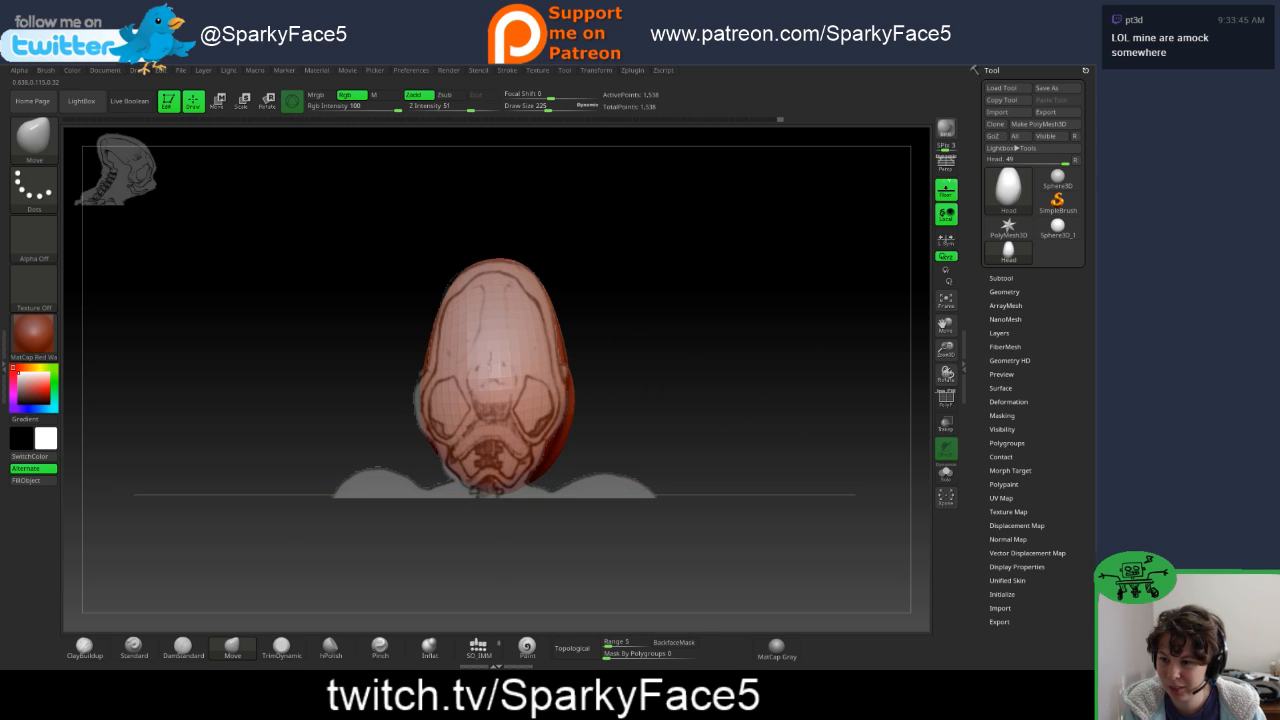
pyautogui.press('shift')
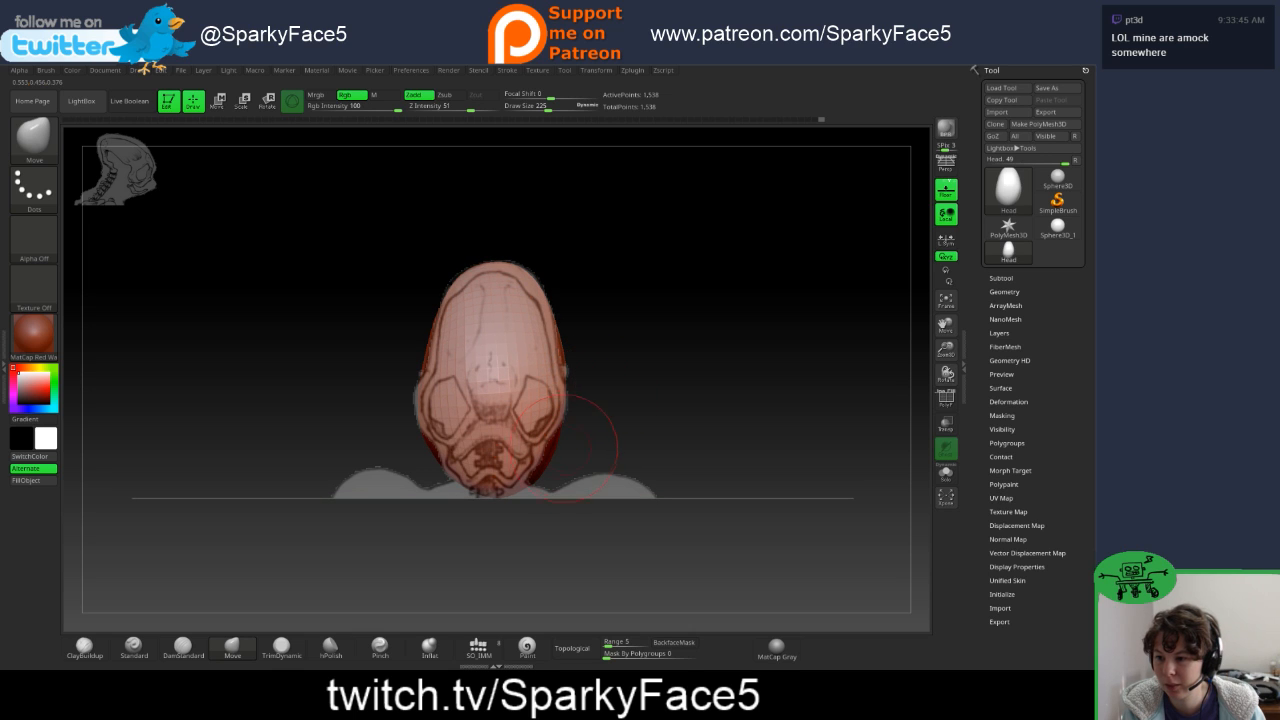
pyautogui.press('shift')
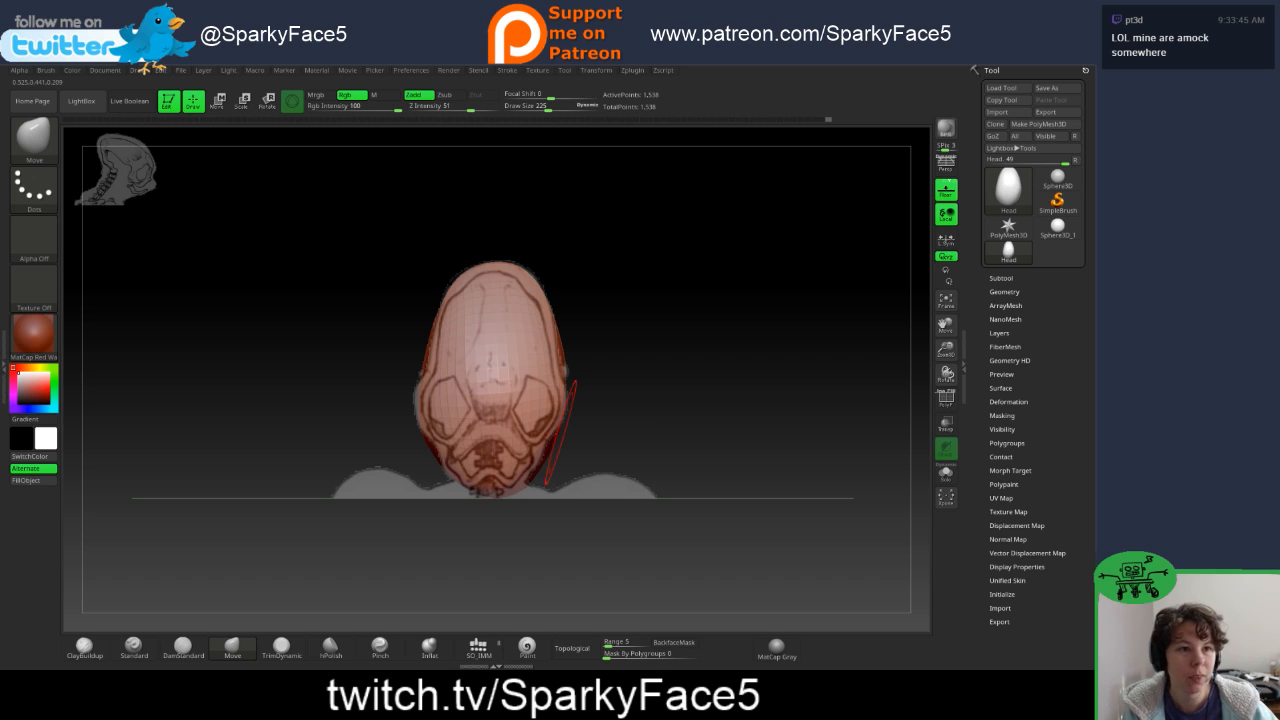
# - Open Spotlight editing and arrange the side and front skull reference images with Tile Unified
pyautogui.moveTo(1057, 228)
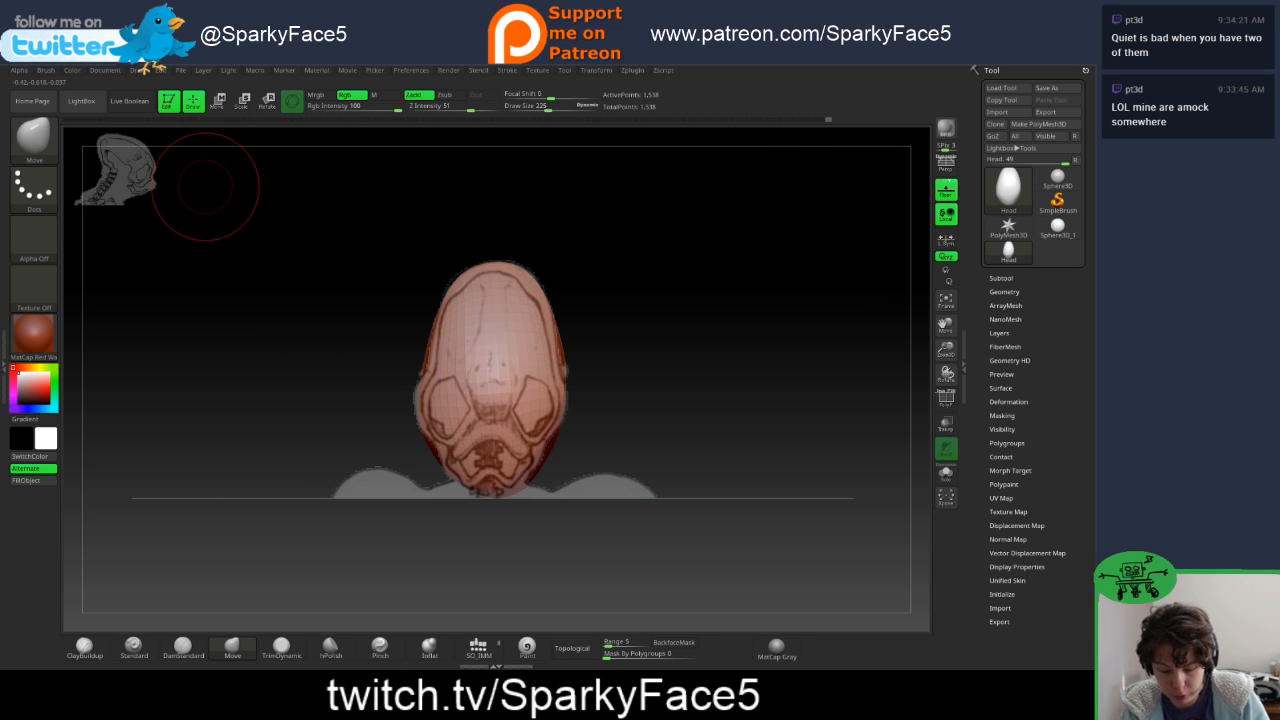
pyautogui.press('z')
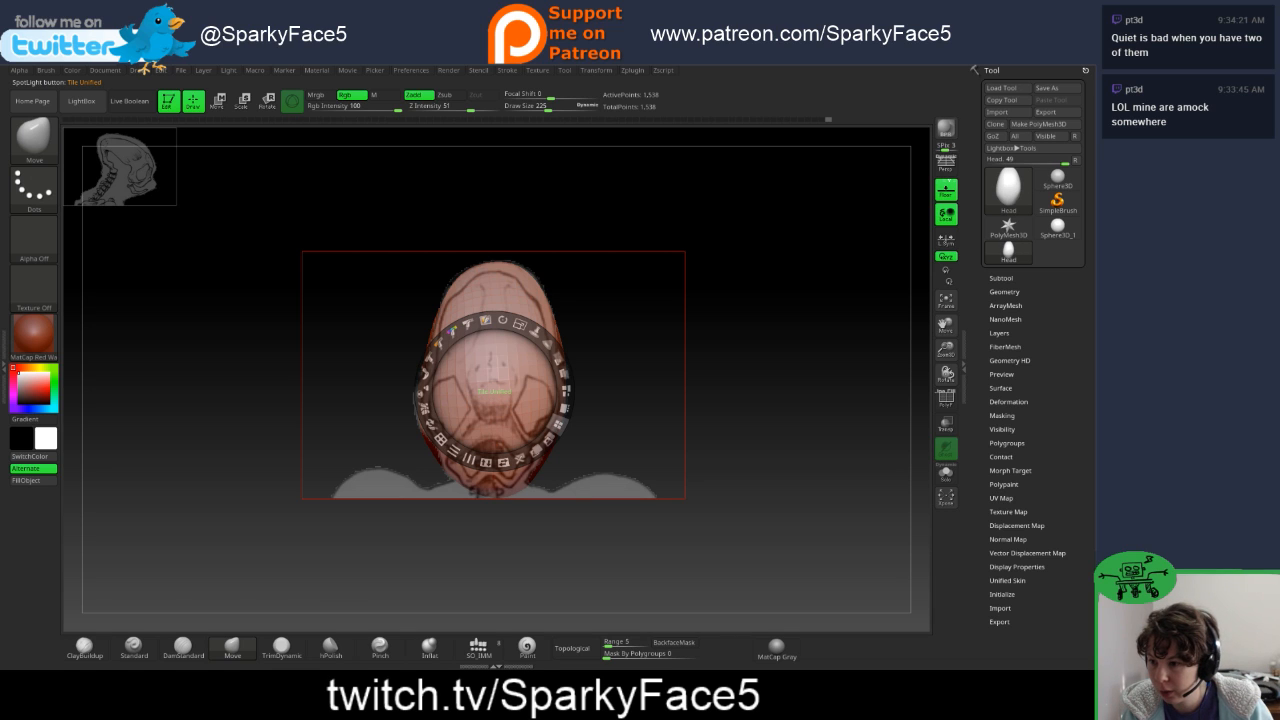
pyautogui.click(558, 425)
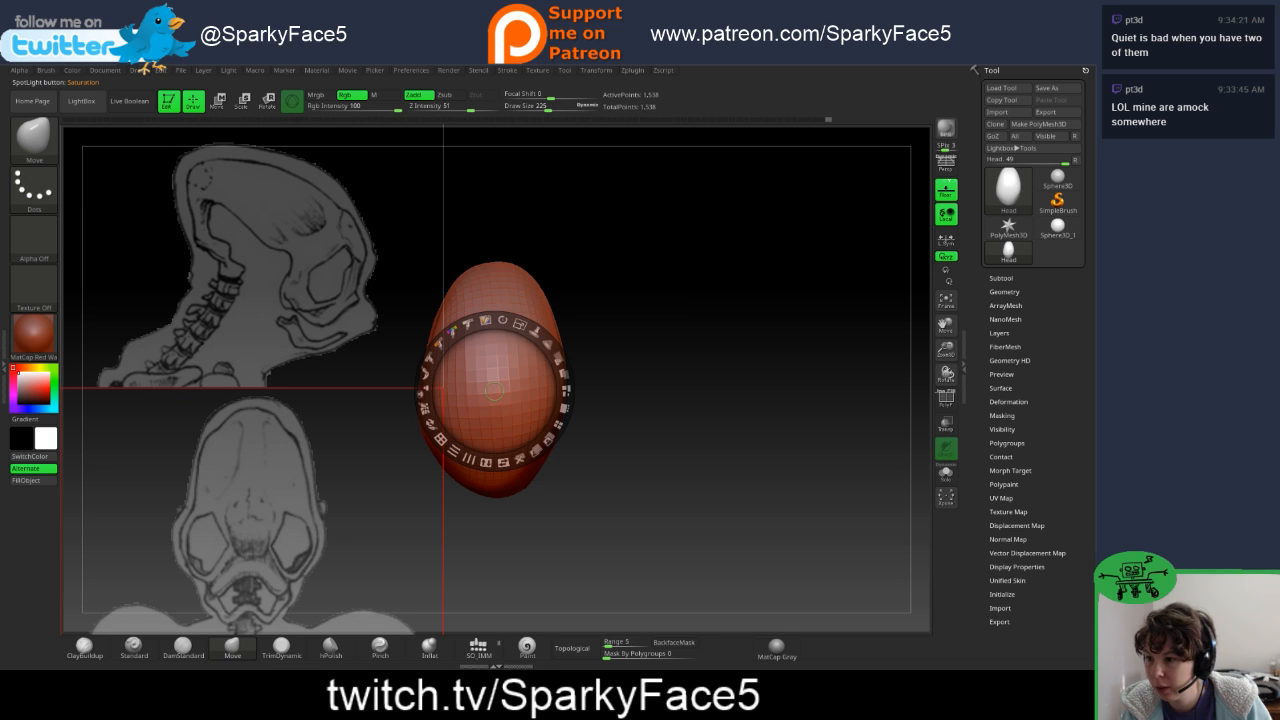
# - Overlay the side skull reference on the head, shrink the front skull reference into the canvas corner, and leave Spotlight editing
pyautogui.moveTo(494, 390); pyautogui.dragTo(555, 378)
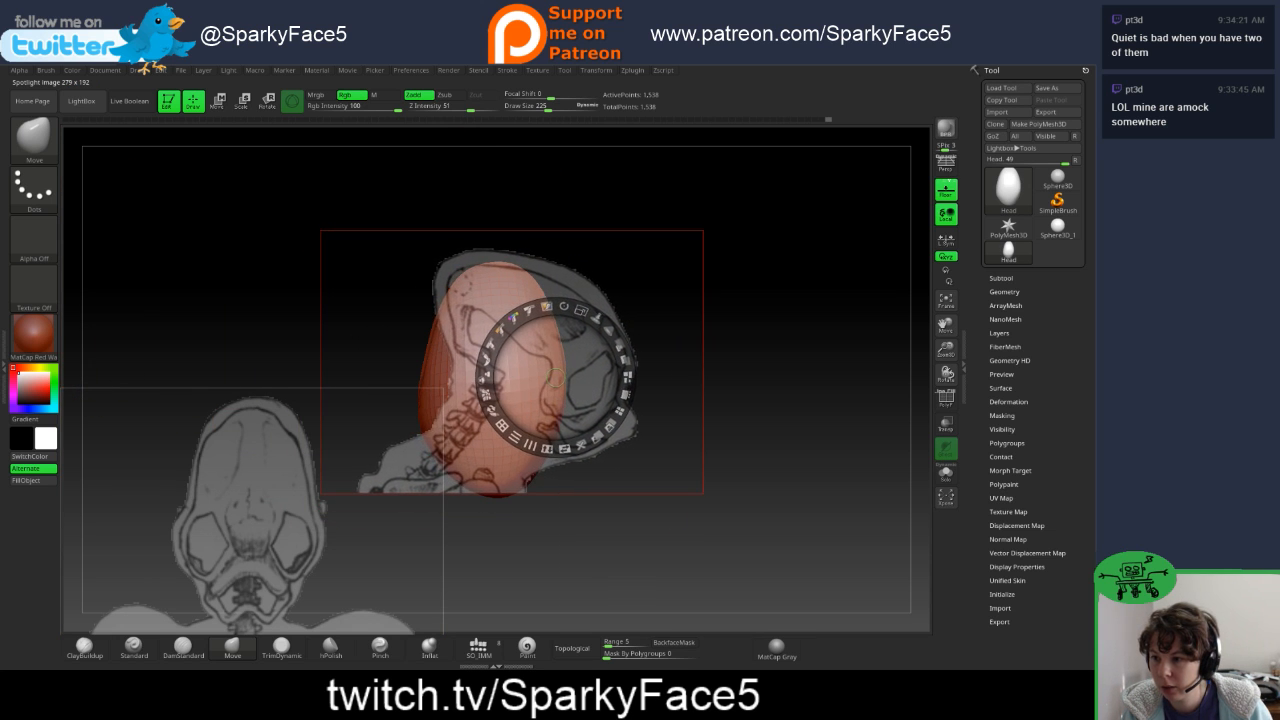
pyautogui.click(289, 481)
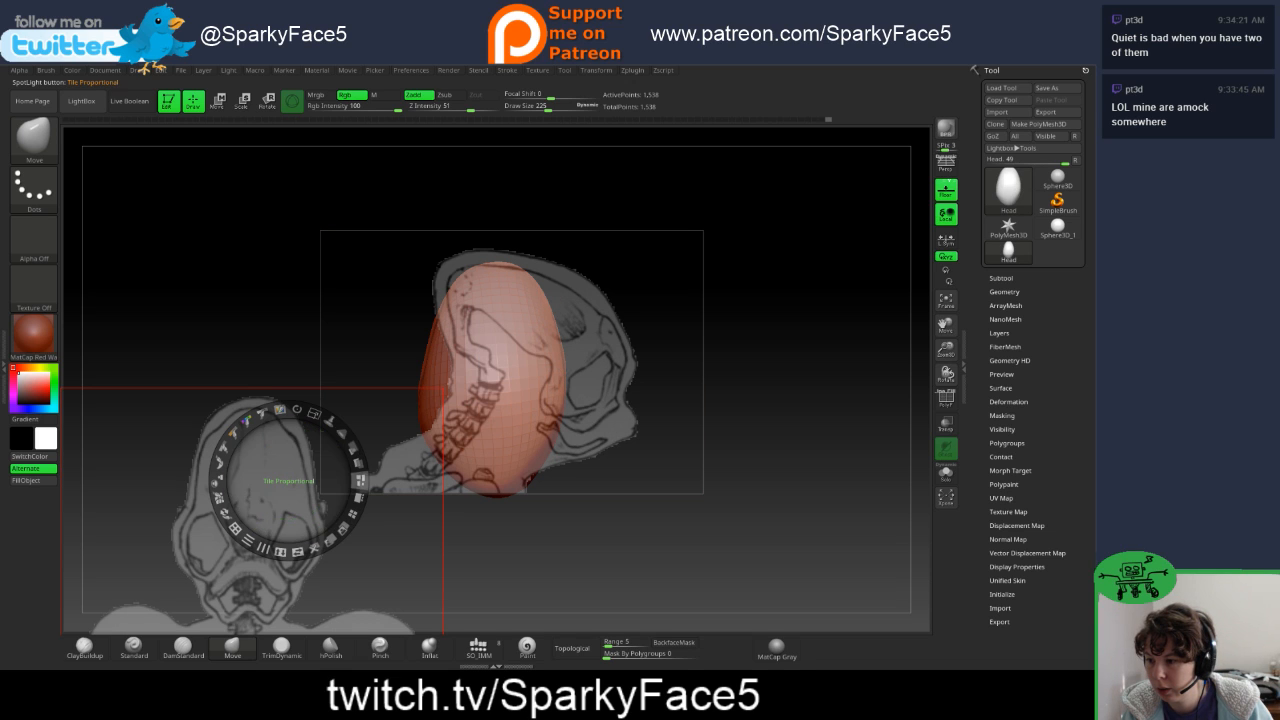
pyautogui.moveTo(314, 413); pyautogui.dragTo(236, 432)
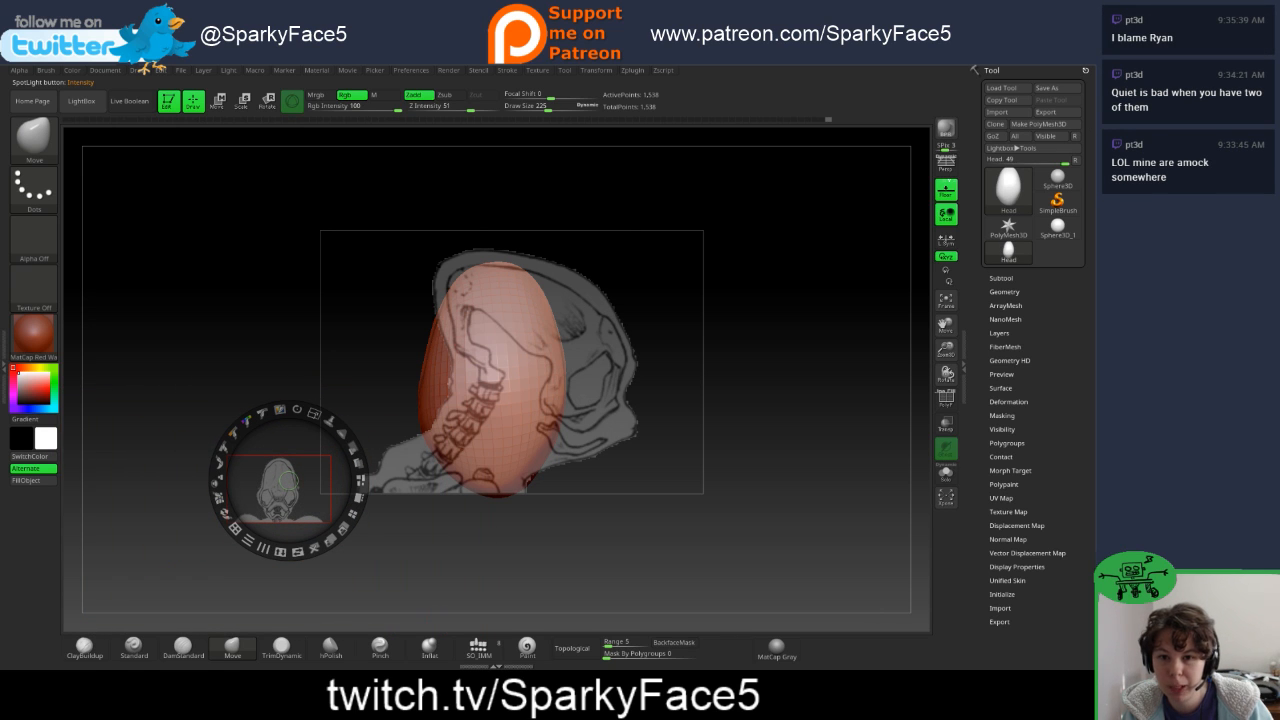
pyautogui.moveTo(288, 480); pyautogui.dragTo(140, 205)
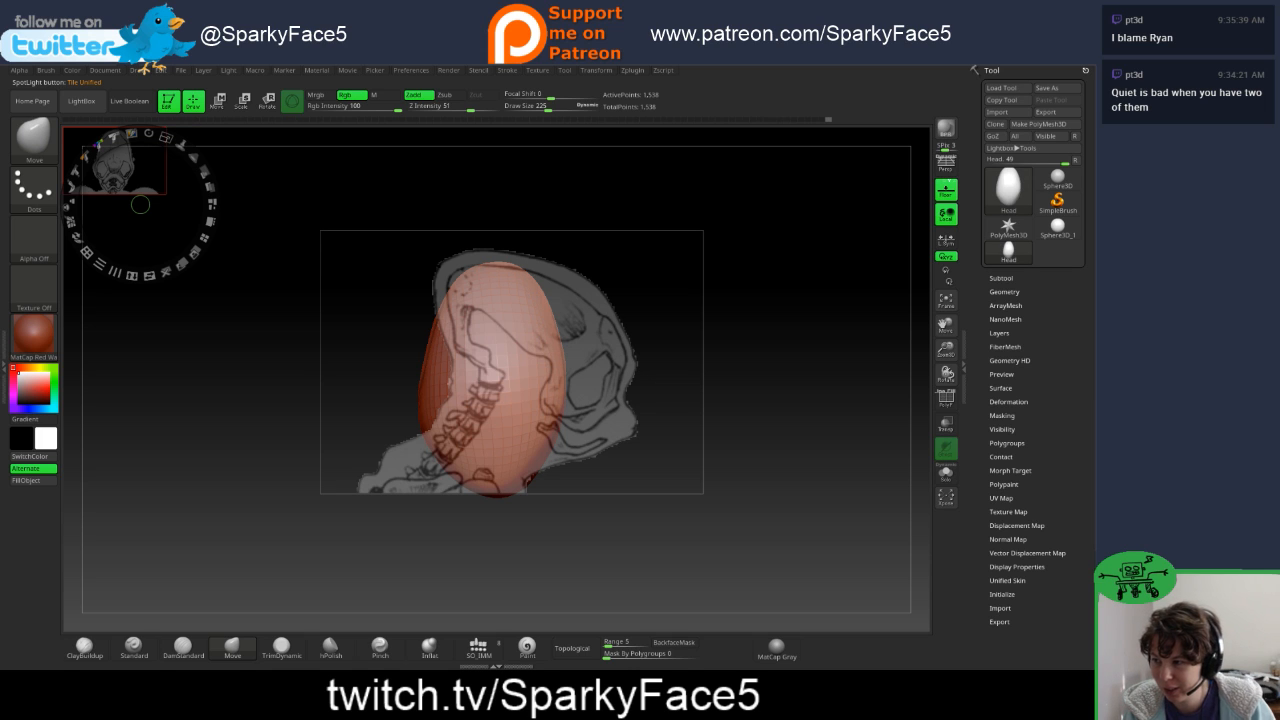
pyautogui.press('z')
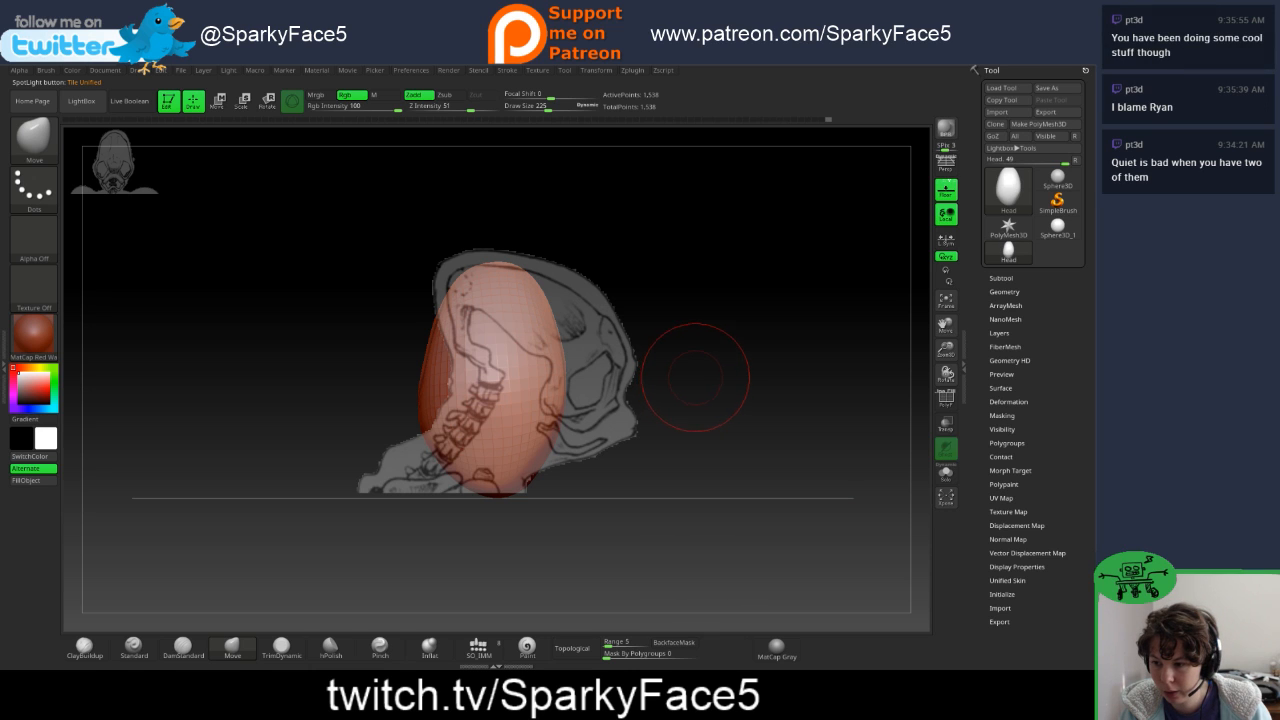
# - Align the head's side profile with the side skull reference, set the Move brush's draw size to 298, and pull up the upper back
pyautogui.moveTo(695, 377)
pyautogui.mouseDown()
pyautogui.moveTo(703, 402)
pyautogui.moveTo(703, 381)
pyautogui.moveTo(752, 379)
pyautogui.moveTo(710, 379)
pyautogui.moveTo(796, 379)
pyautogui.mouseUp()
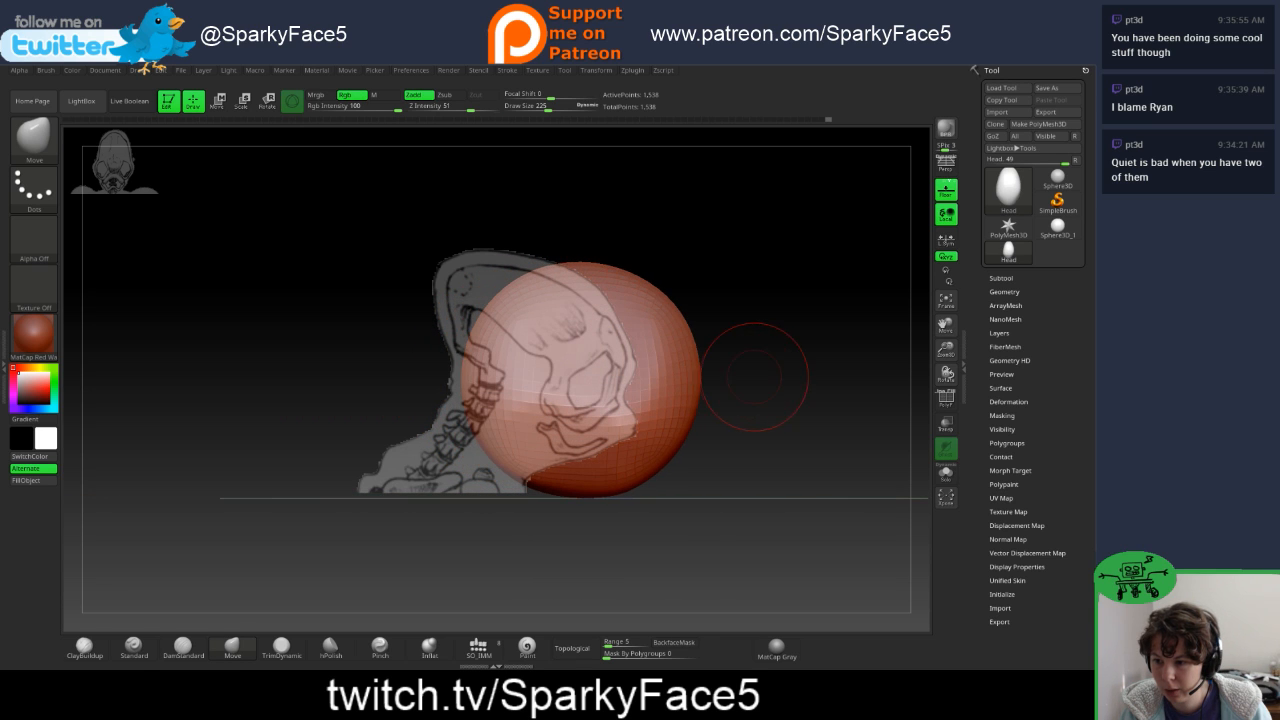
pyautogui.moveTo(760, 340)
pyautogui.mouseDown()
pyautogui.moveTo(760, 366)
pyautogui.moveTo(674, 374)
pyautogui.moveTo(685, 380)
pyautogui.mouseUp()
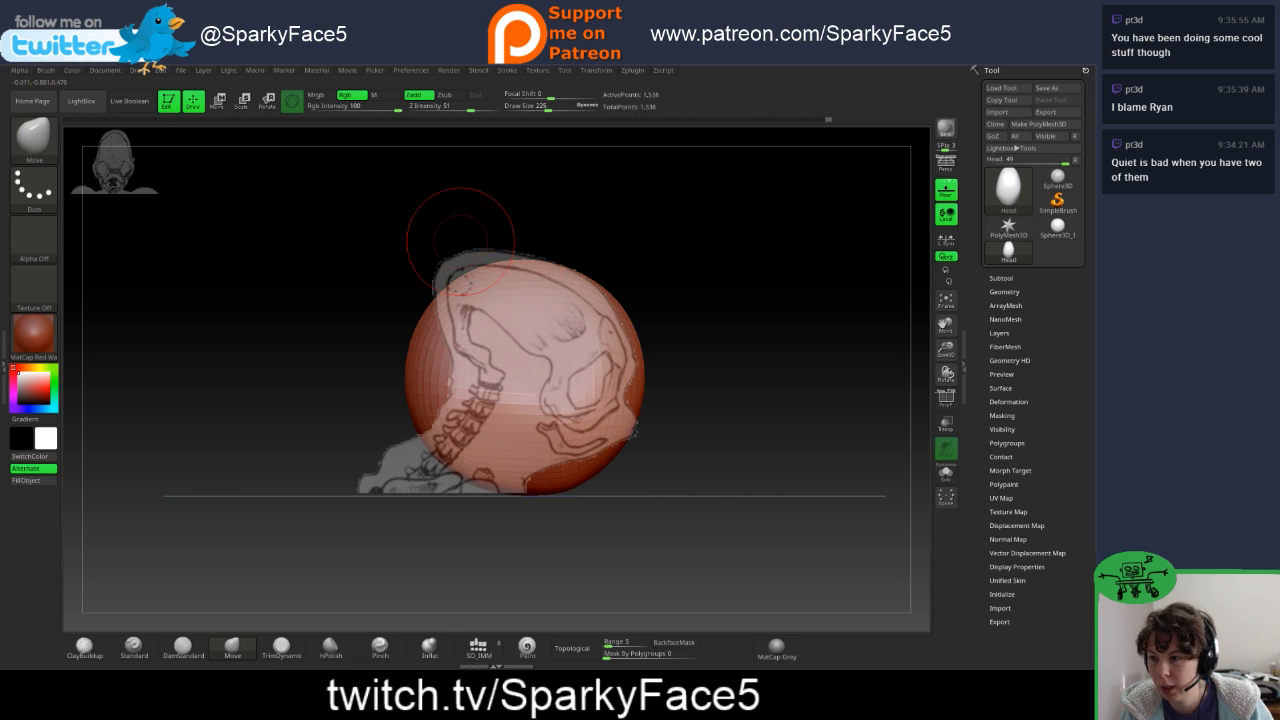
pyautogui.moveTo(448, 234)
pyautogui.mouseDown()
pyautogui.moveTo(462, 236)
pyautogui.moveTo(449, 234)
pyautogui.mouseUp()
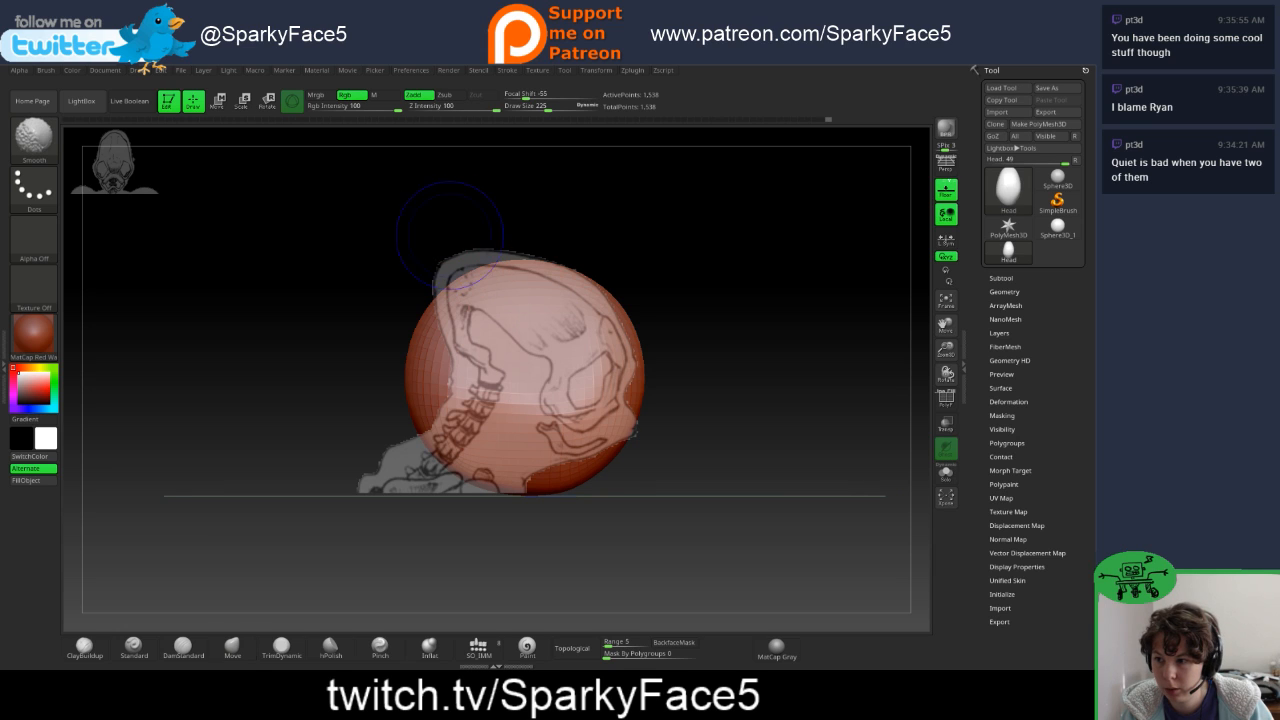
pyautogui.press('s')
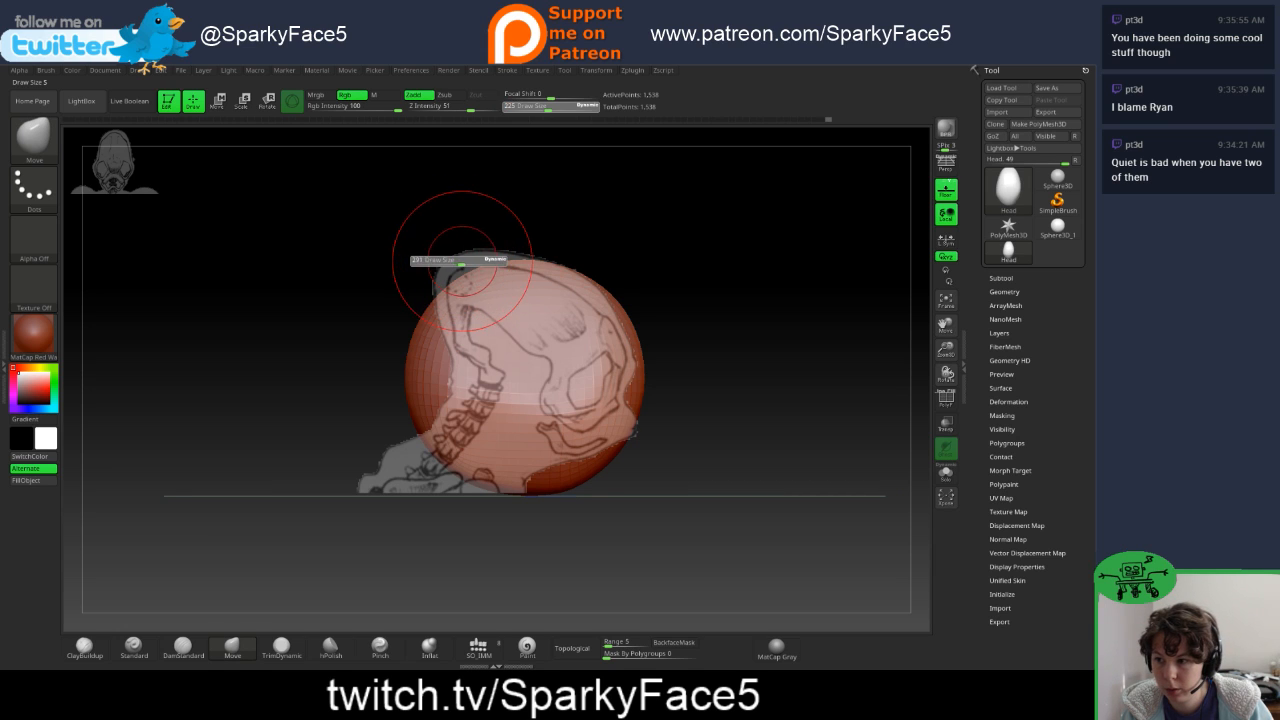
pyautogui.moveTo(462, 261)
pyautogui.mouseDown()
pyautogui.moveTo(460, 272)
pyautogui.moveTo(447, 259)
pyautogui.mouseUp()
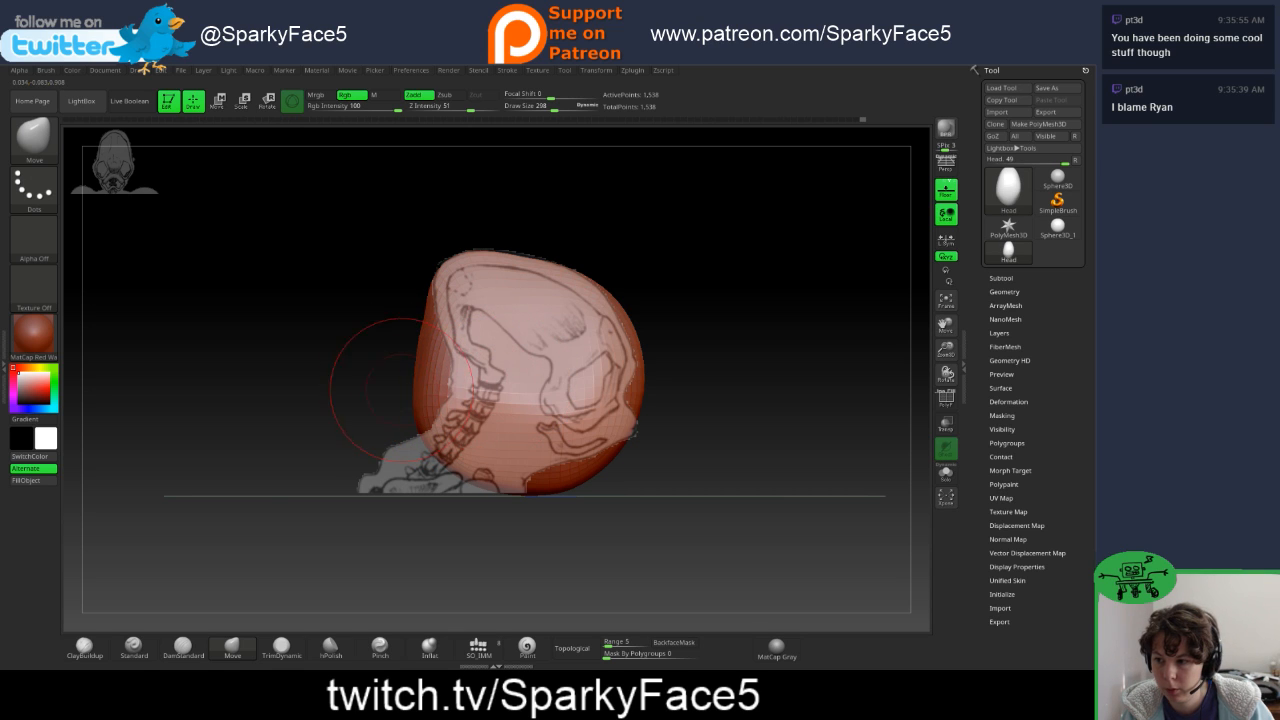
# - Shape the back of the head and the underside of the jaw to follow the side skull reference
pyautogui.moveTo(413, 391); pyautogui.dragTo(424, 388)
pyautogui.moveTo(350, 312)
pyautogui.mouseDown()
pyautogui.moveTo(372, 319)
pyautogui.moveTo(332, 306)
pyautogui.mouseUp()
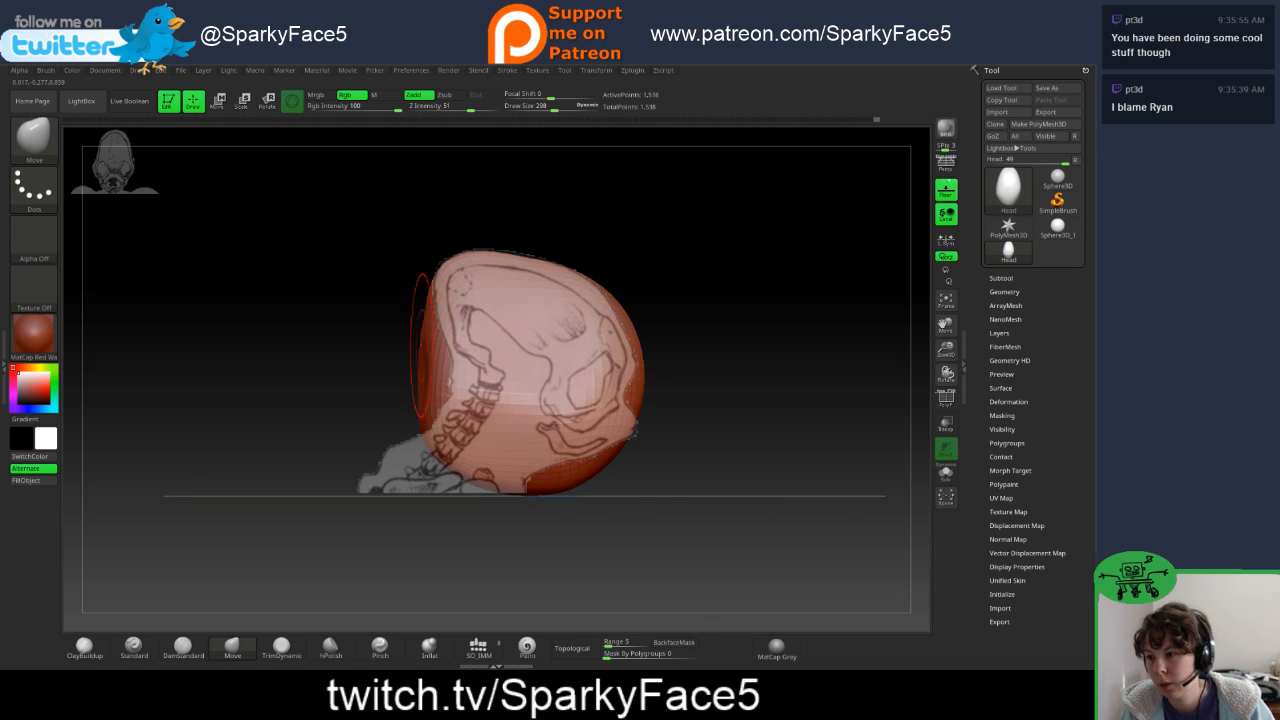
pyautogui.moveTo(418, 341)
pyautogui.mouseDown()
pyautogui.moveTo(440, 352)
pyautogui.moveTo(442, 386)
pyautogui.moveTo(431, 382)
pyautogui.mouseUp()
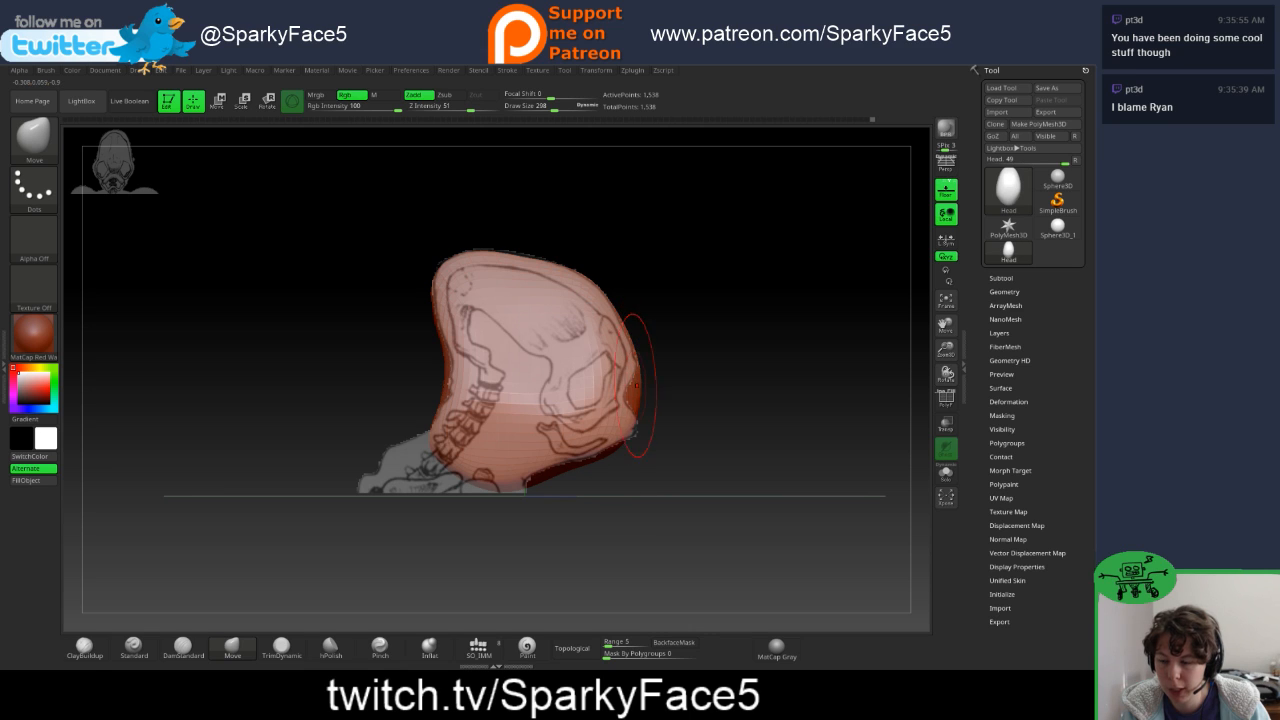
# - Reduce the Move brush's draw size to 153 and refine the face profile against the side skull reference
pyautogui.press('s')
pyautogui.moveTo(706, 402); pyautogui.dragTo(682, 402)
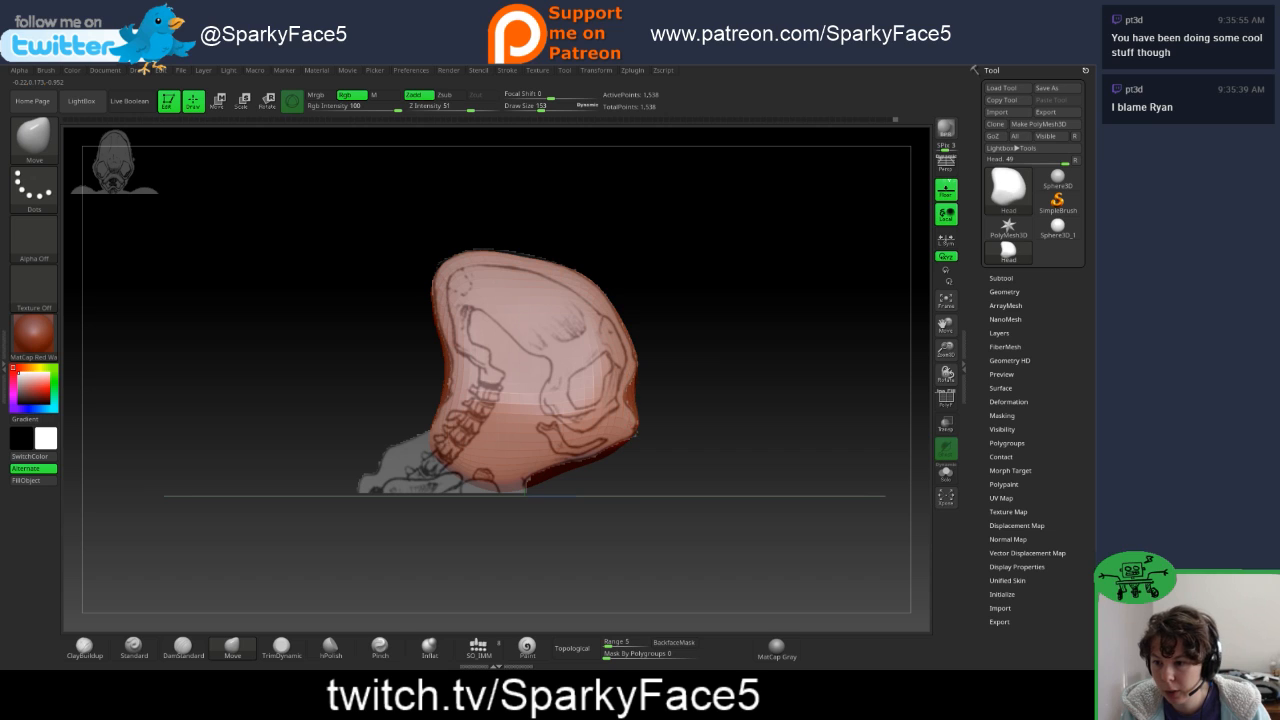
pyautogui.moveTo(632, 394)
pyautogui.mouseDown()
pyautogui.moveTo(825, 418)
pyautogui.moveTo(665, 420)
pyautogui.moveTo(910, 405)
pyautogui.moveTo(772, 411)
pyautogui.mouseUp()
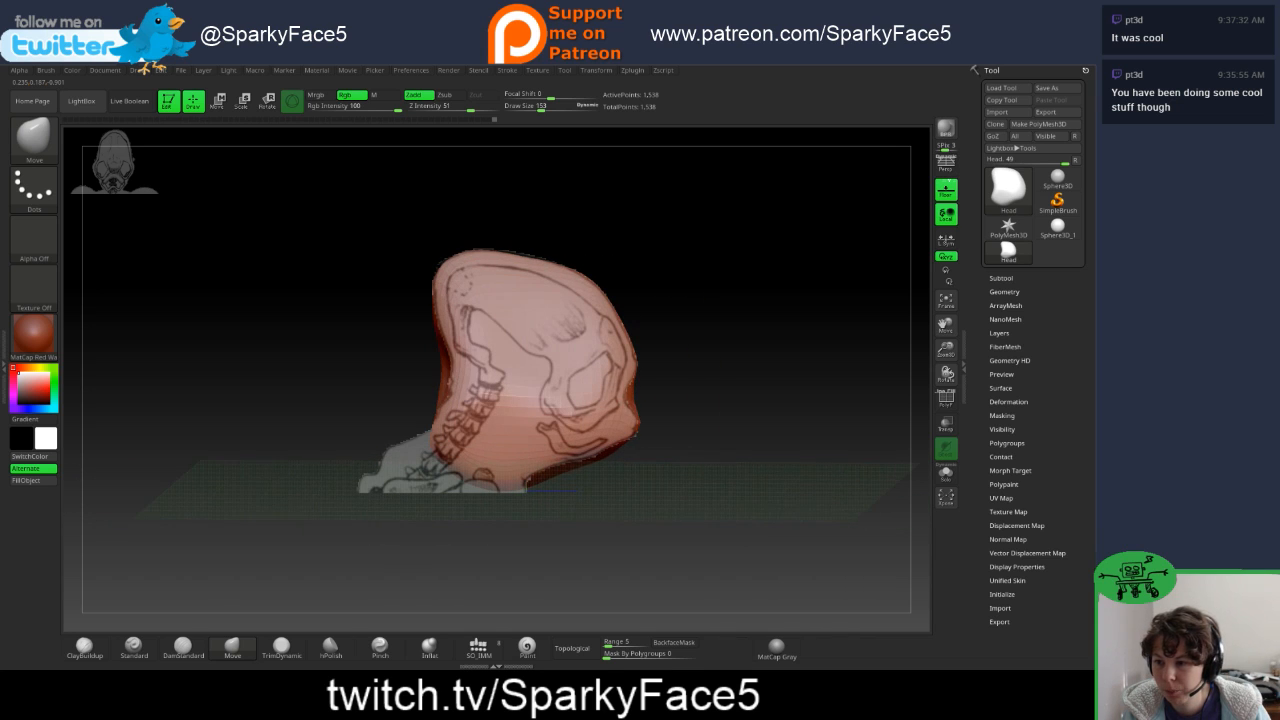
pyautogui.moveTo(672, 400); pyautogui.dragTo(673, 401)
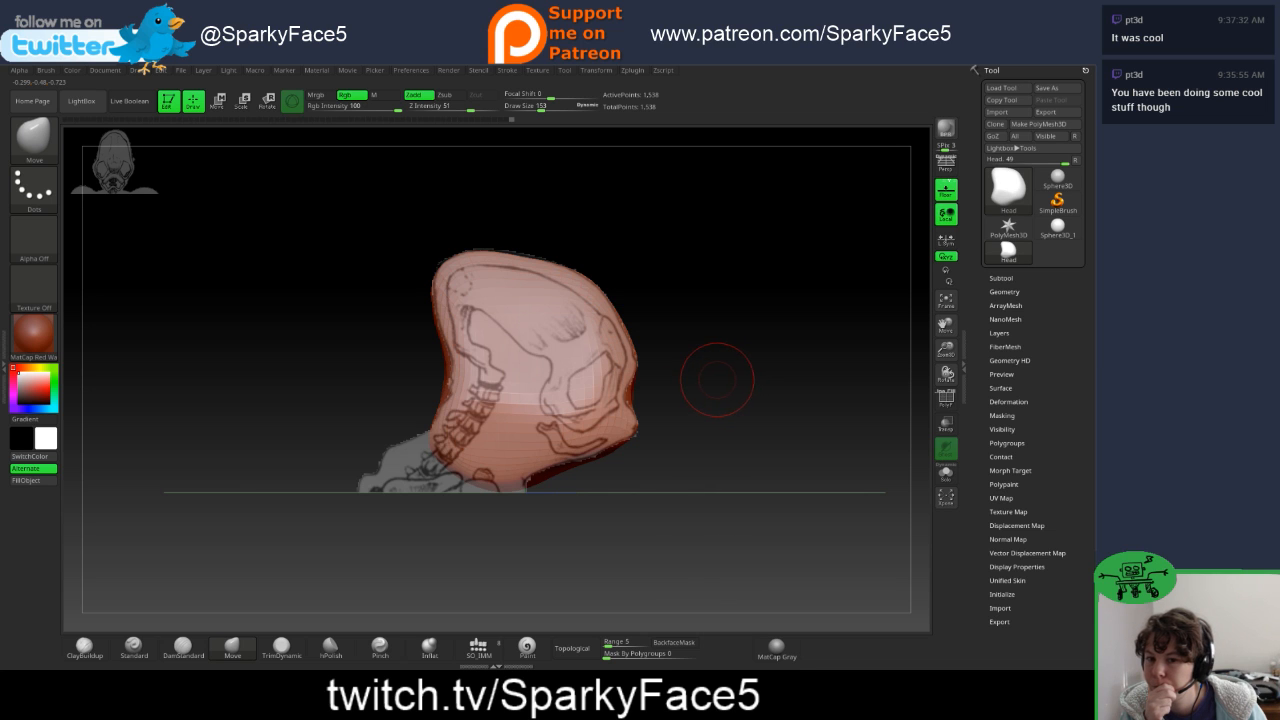
pyautogui.moveTo(717, 379)
pyautogui.mouseDown()
pyautogui.moveTo(640, 382)
pyautogui.moveTo(722, 380)
pyautogui.moveTo(700, 382)
pyautogui.moveTo(700, 366)
pyautogui.mouseUp()
# - Retile both skull references in Spotlight, scale them down together, and park them in the canvas corner
pyautogui.hotkey('shift', 'z')
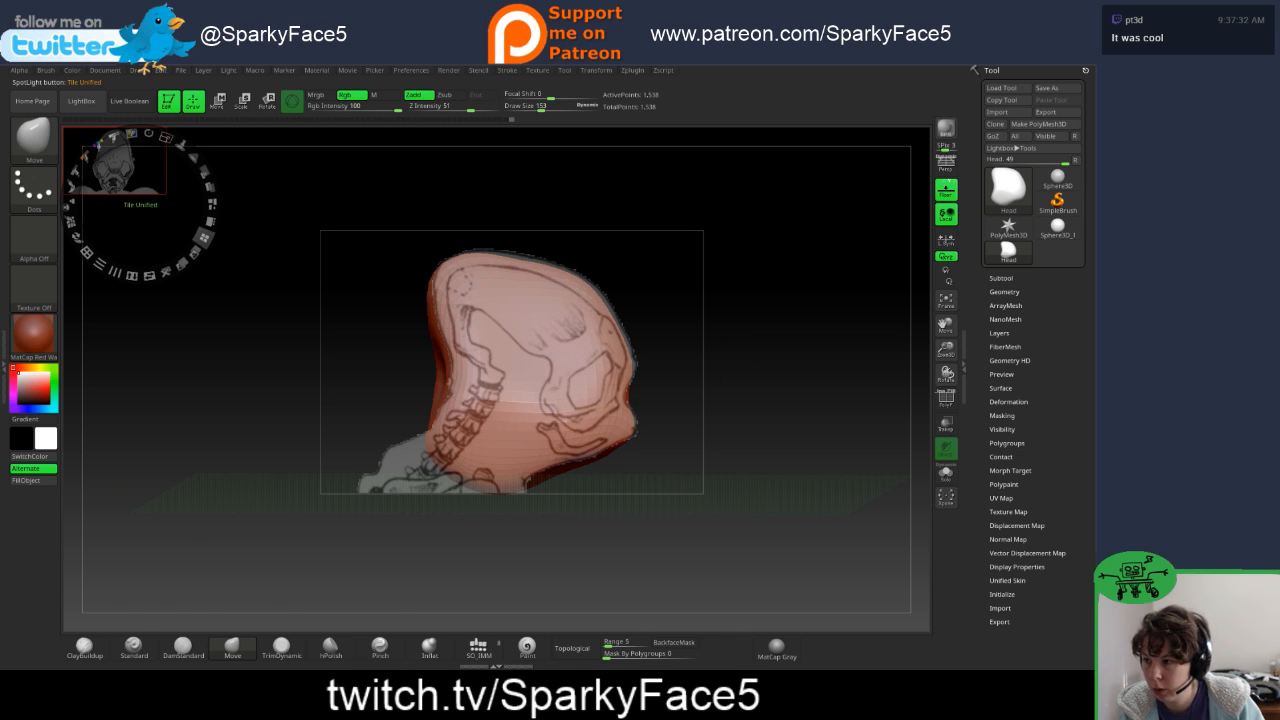
pyautogui.click(204, 238)
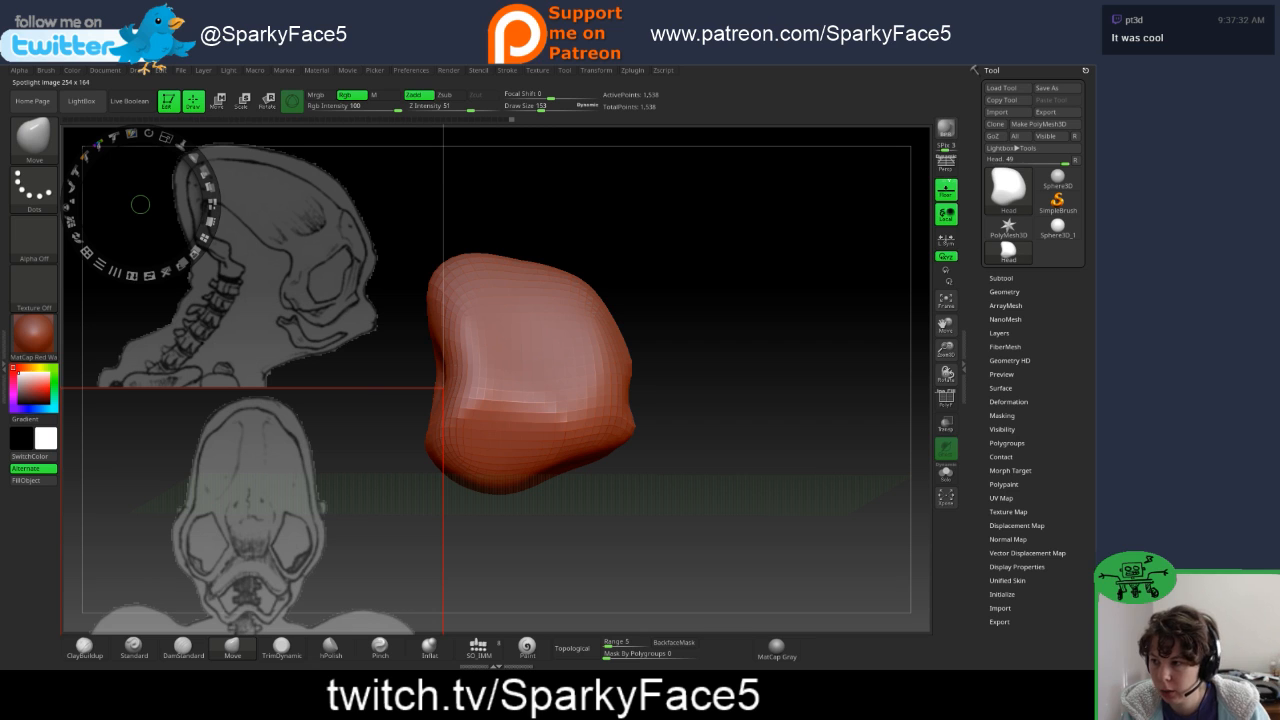
pyautogui.moveTo(140, 204); pyautogui.dragTo(497, 204)
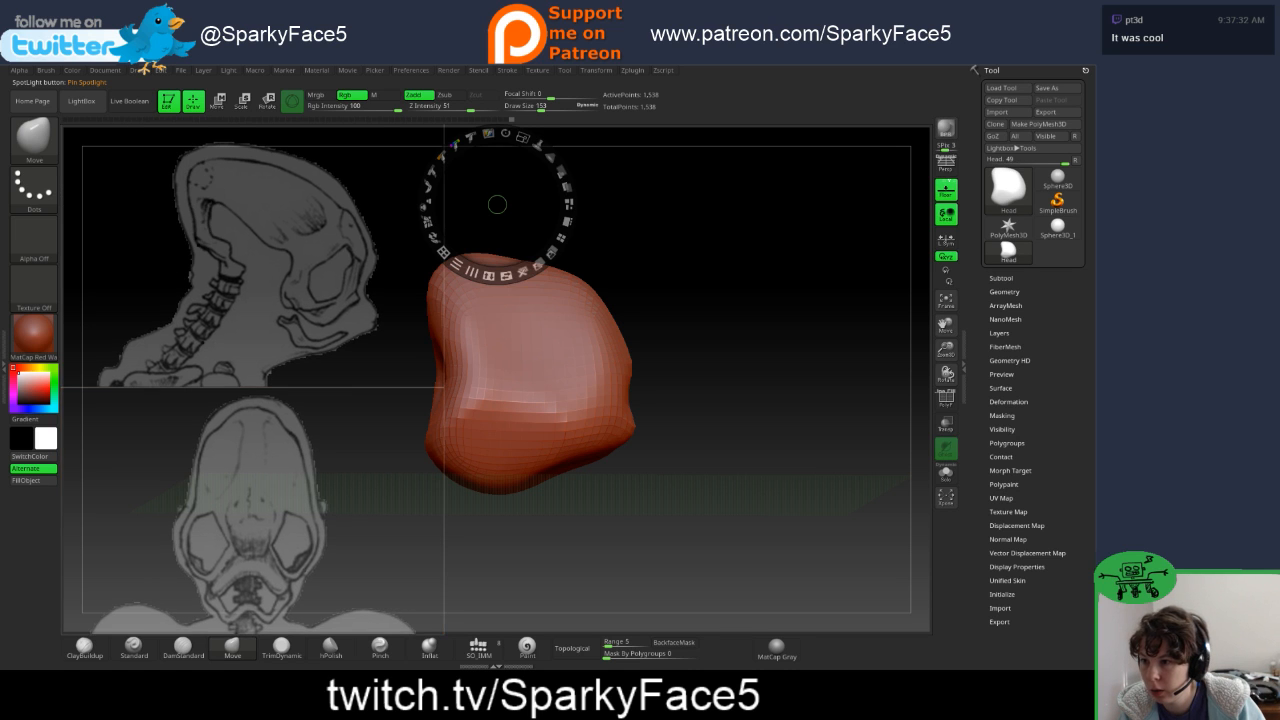
pyautogui.moveTo(522, 138); pyautogui.dragTo(446, 153)
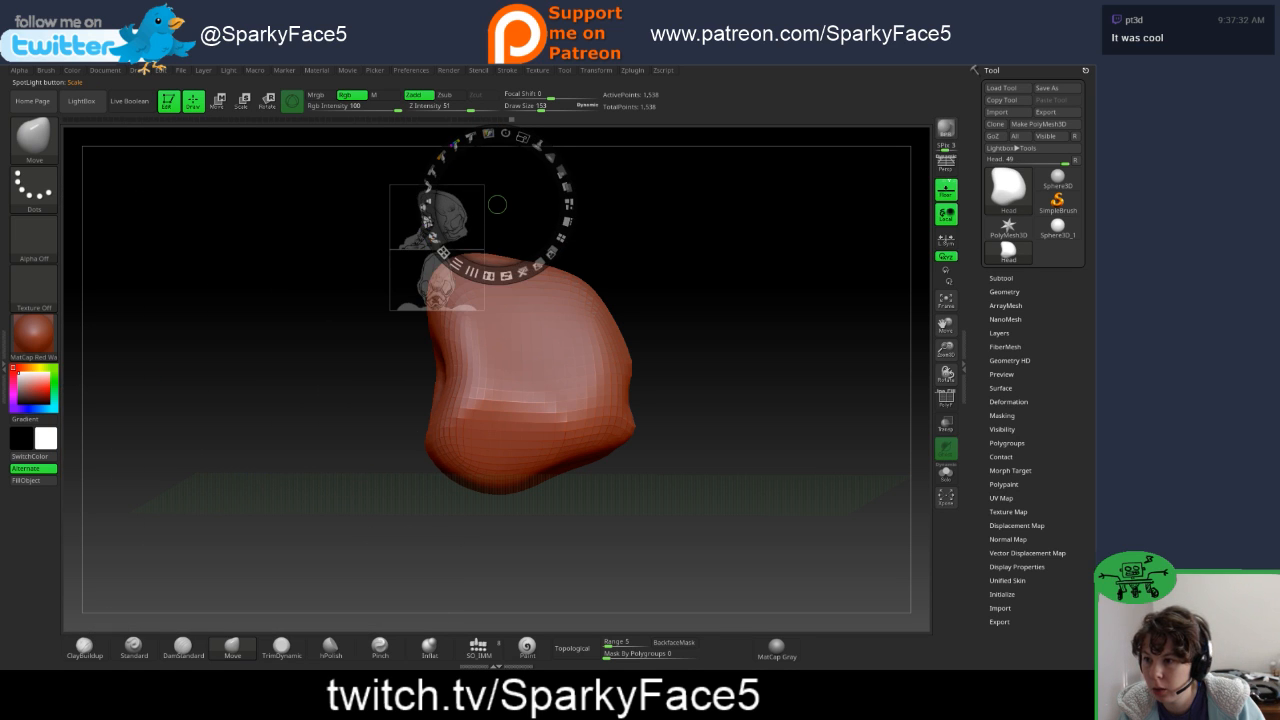
pyautogui.moveTo(497, 204); pyautogui.dragTo(169, 204)
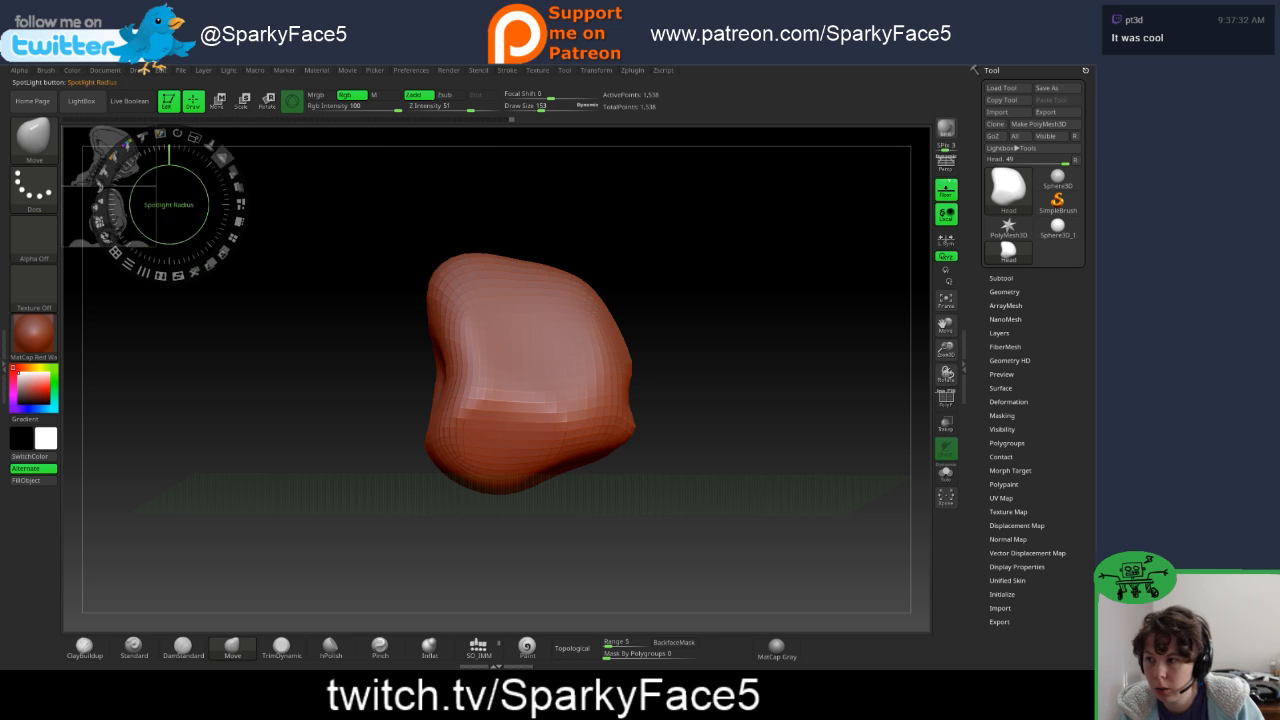
pyautogui.press('z')
# - Check the head from the front and revert the model to the original sphere through the undo history
pyautogui.moveTo(715, 355); pyautogui.dragTo(580, 388)
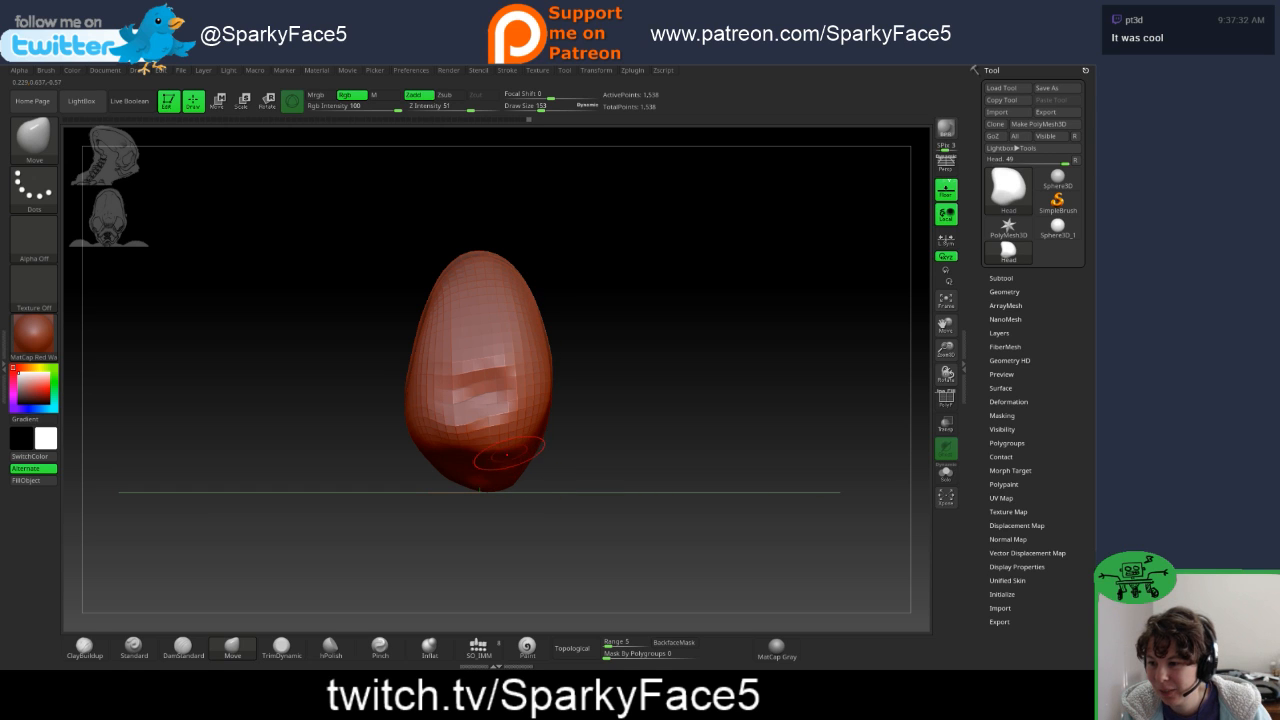
pyautogui.moveTo(662, 410)
pyautogui.mouseDown()
pyautogui.moveTo(552, 412)
pyautogui.moveTo(638, 417)
pyautogui.mouseUp()
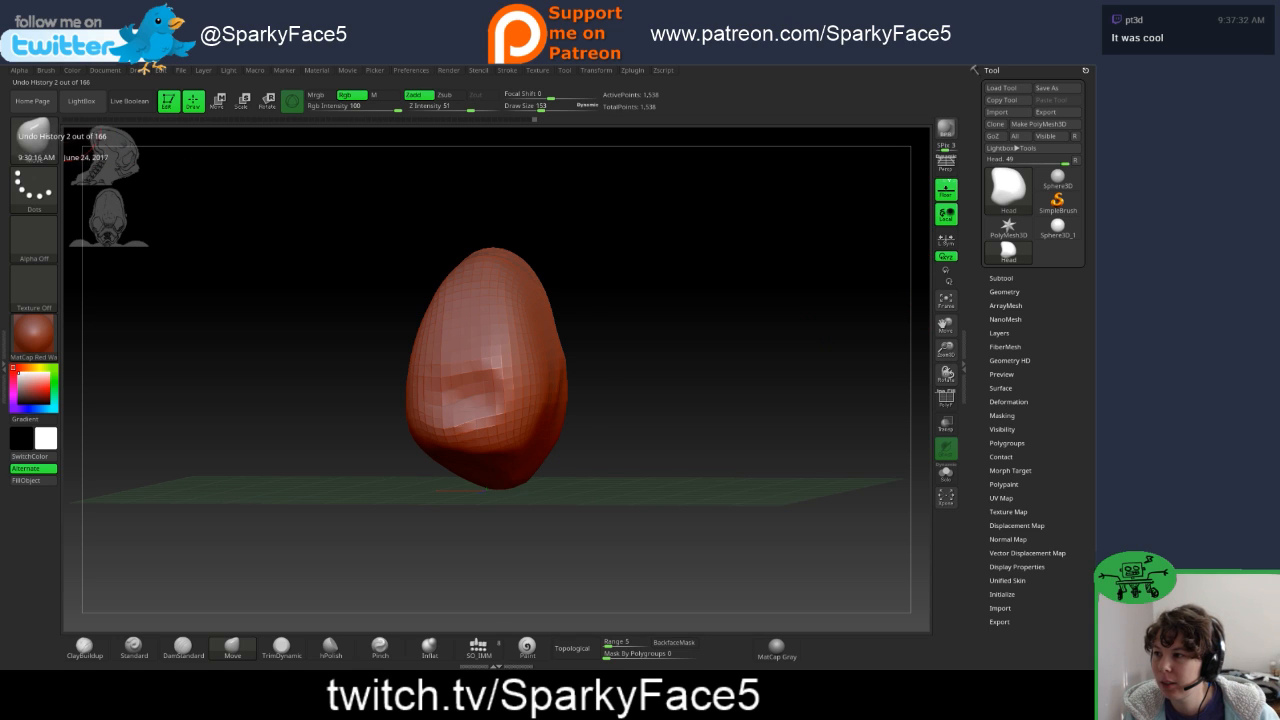
pyautogui.click(66, 120)
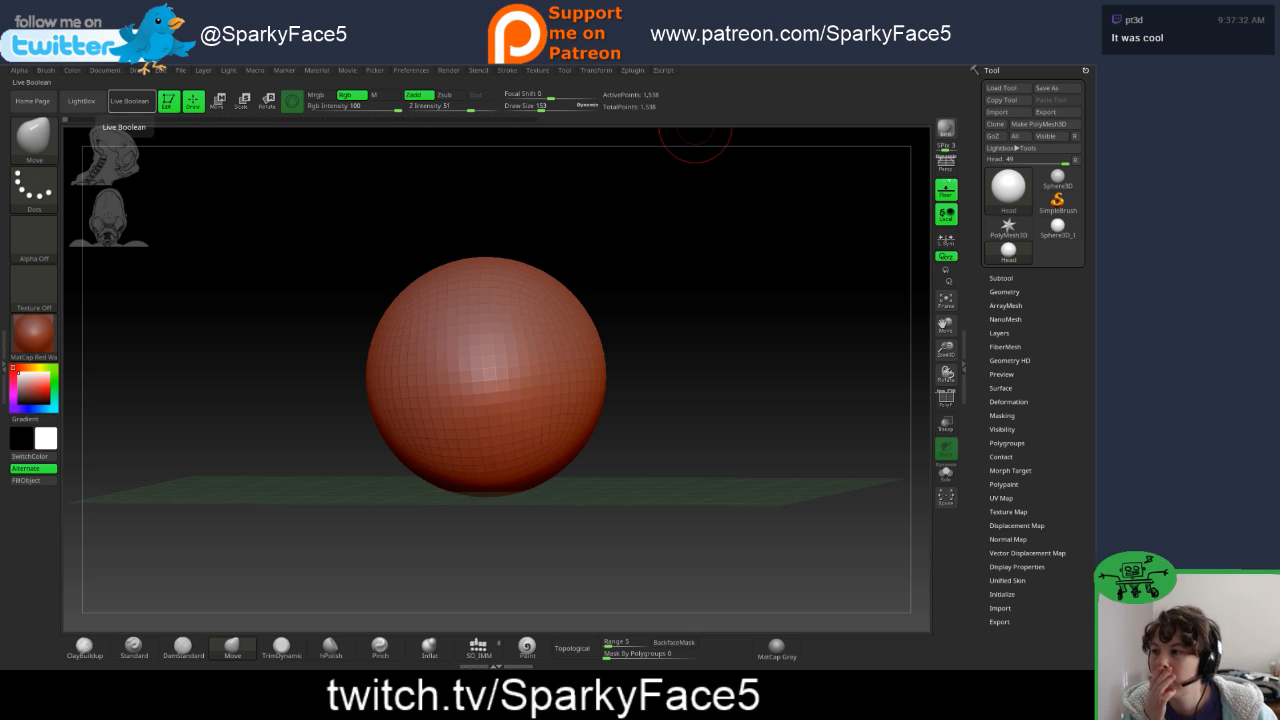
# - Open the DynaMesh_Sphere_128 project from LightBox without saving the changes to the current project
pyautogui.click(81, 101)
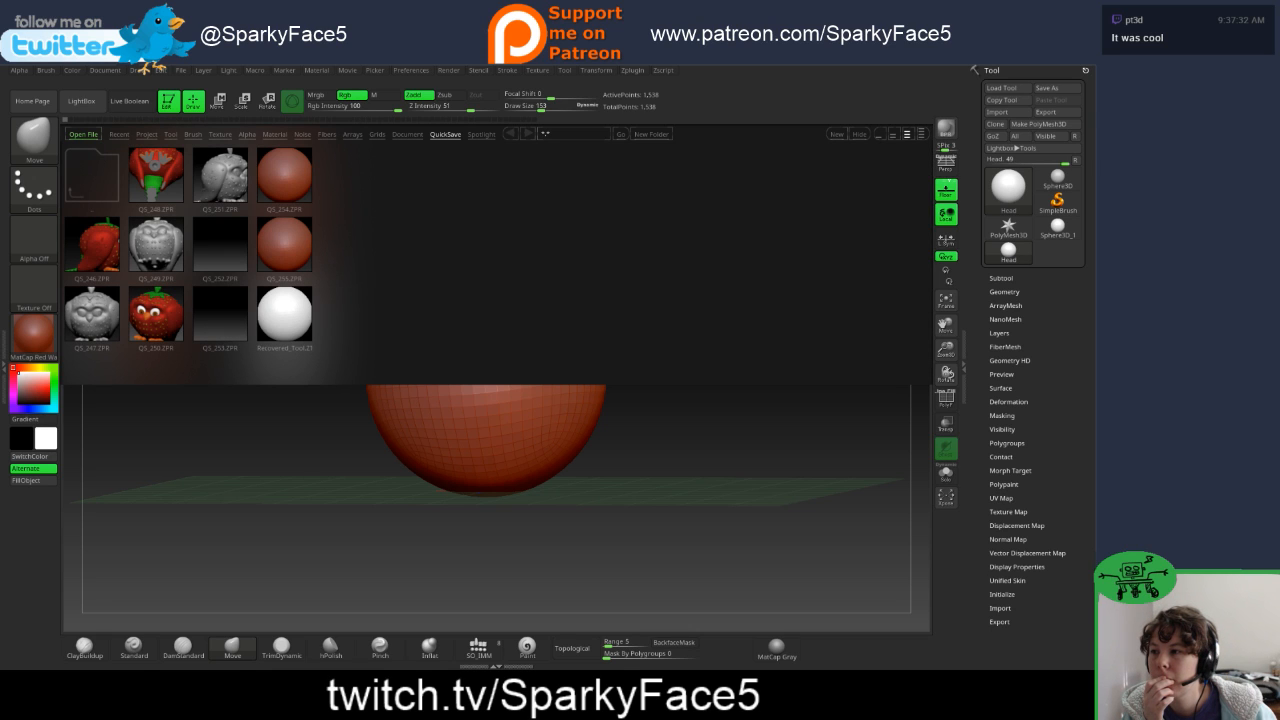
pyautogui.click(147, 134)
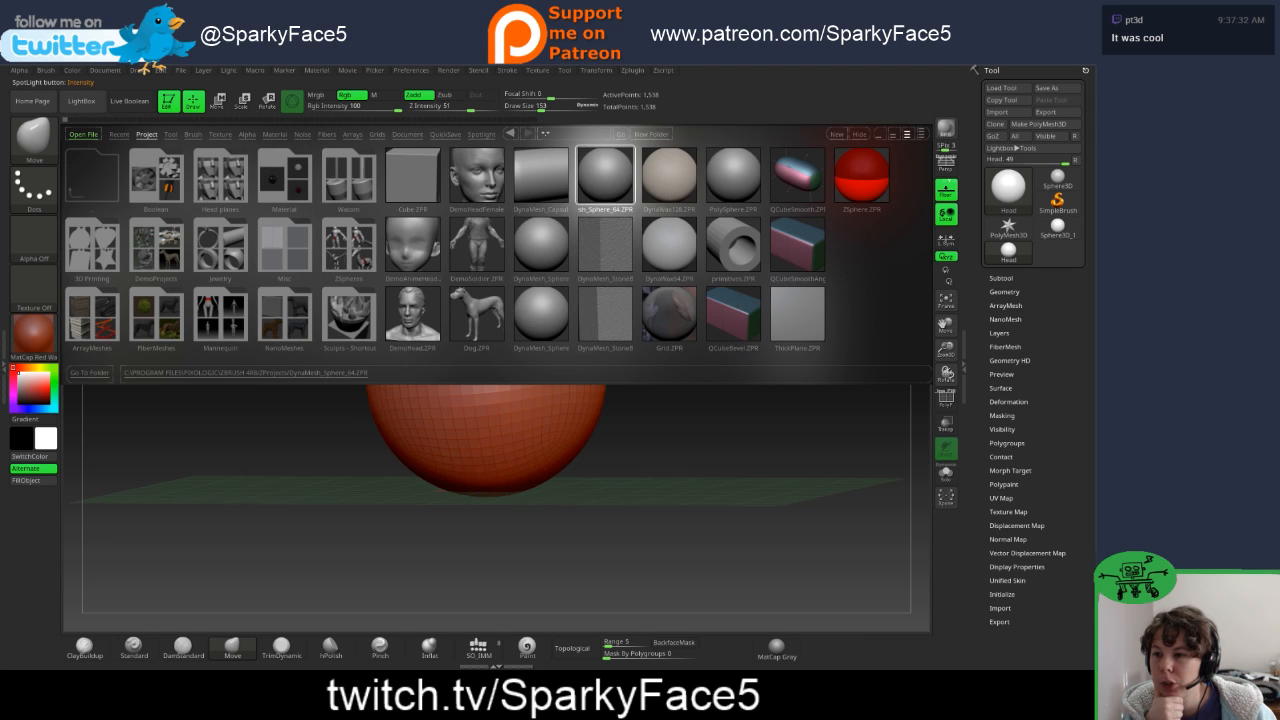
pyautogui.doubleClick(541, 245)
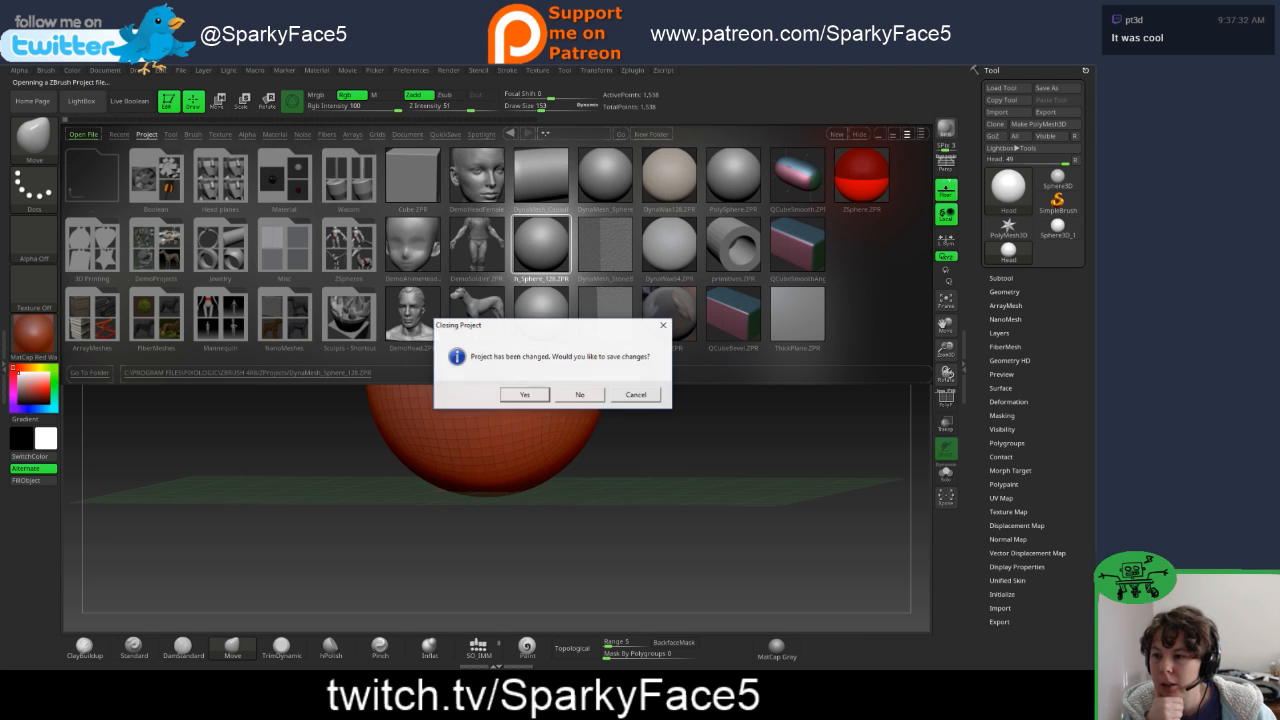
pyautogui.click(580, 395)
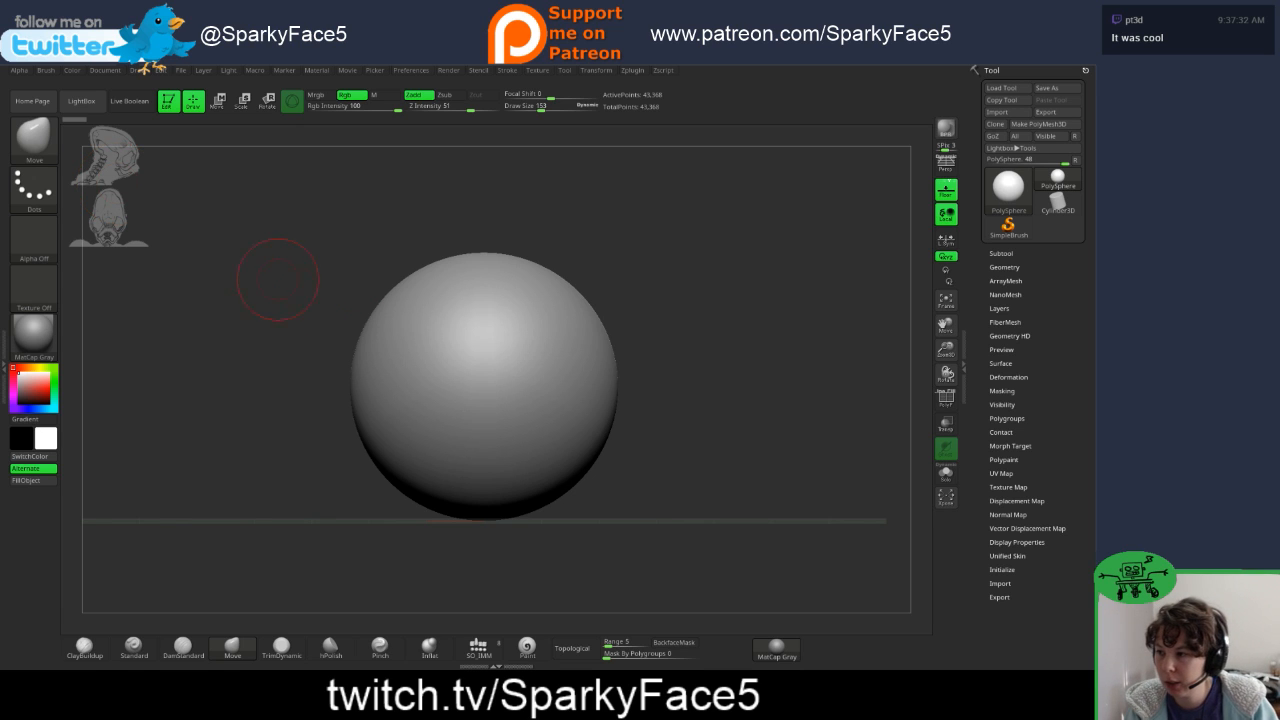
# - Enlarge the skull references with Tile Unified in Spotlight and place the front skull over the new sphere
pyautogui.press('z')
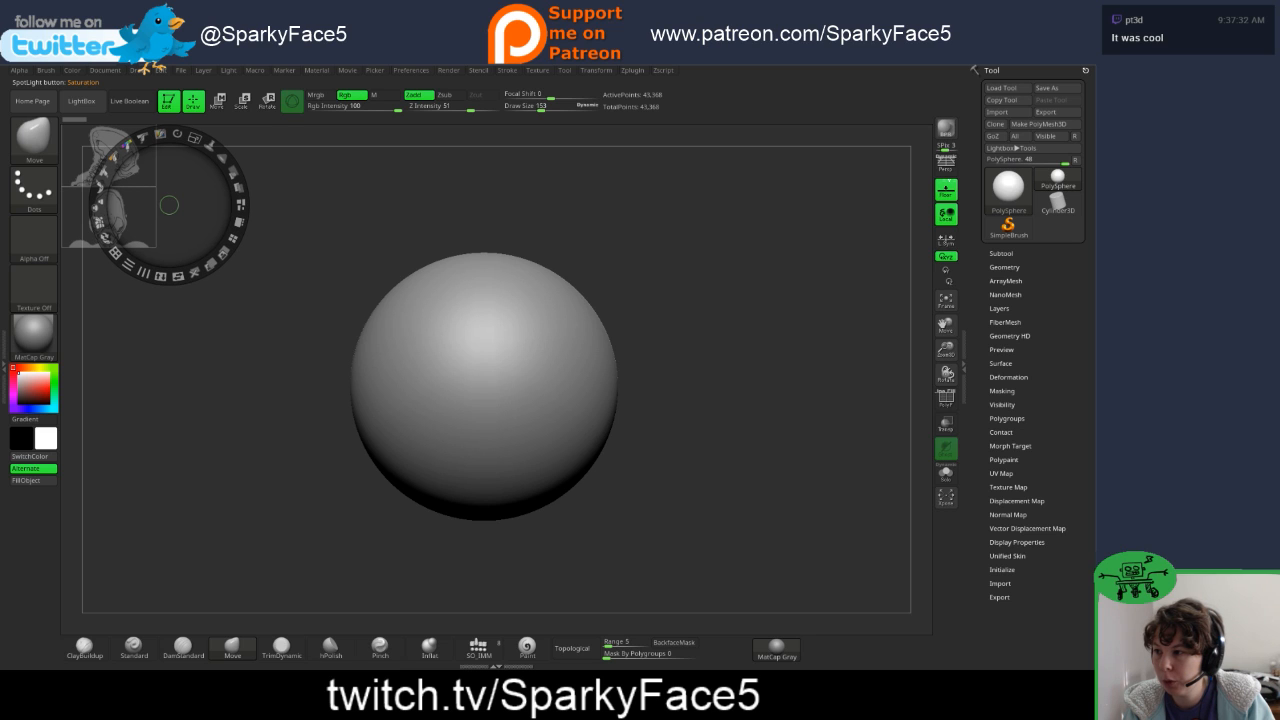
pyautogui.click(140, 240)
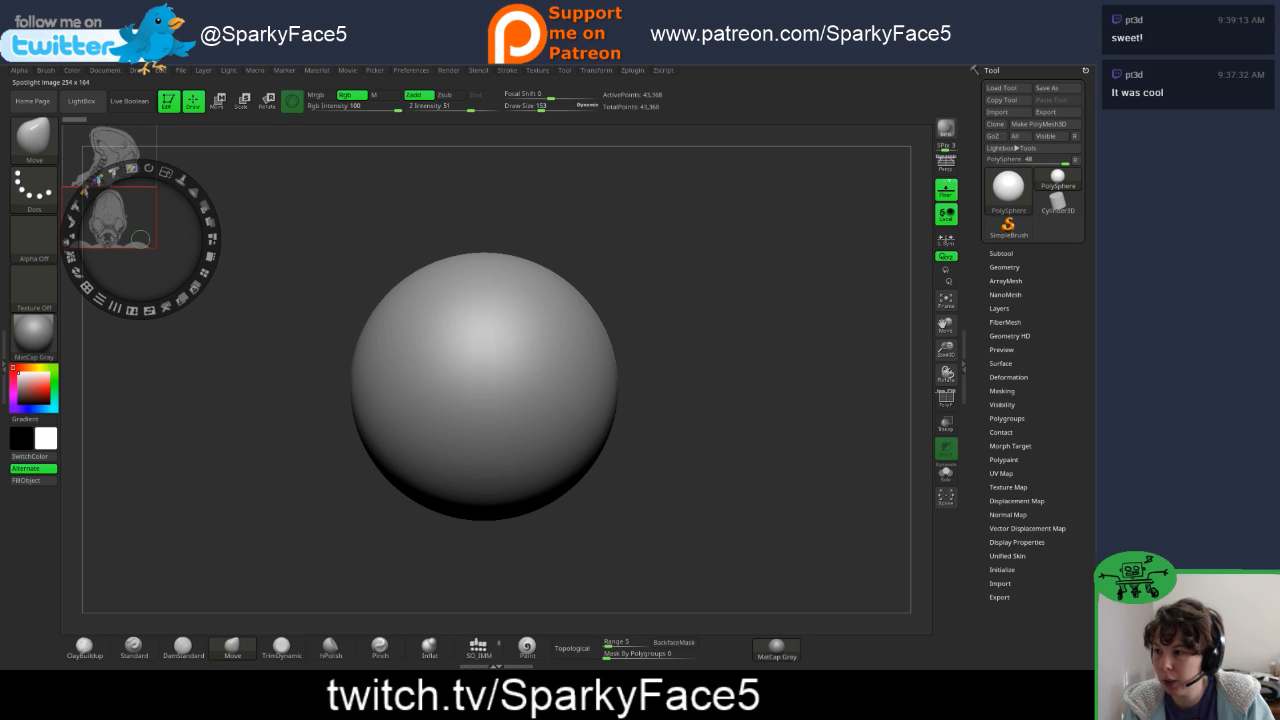
pyautogui.click(204, 272)
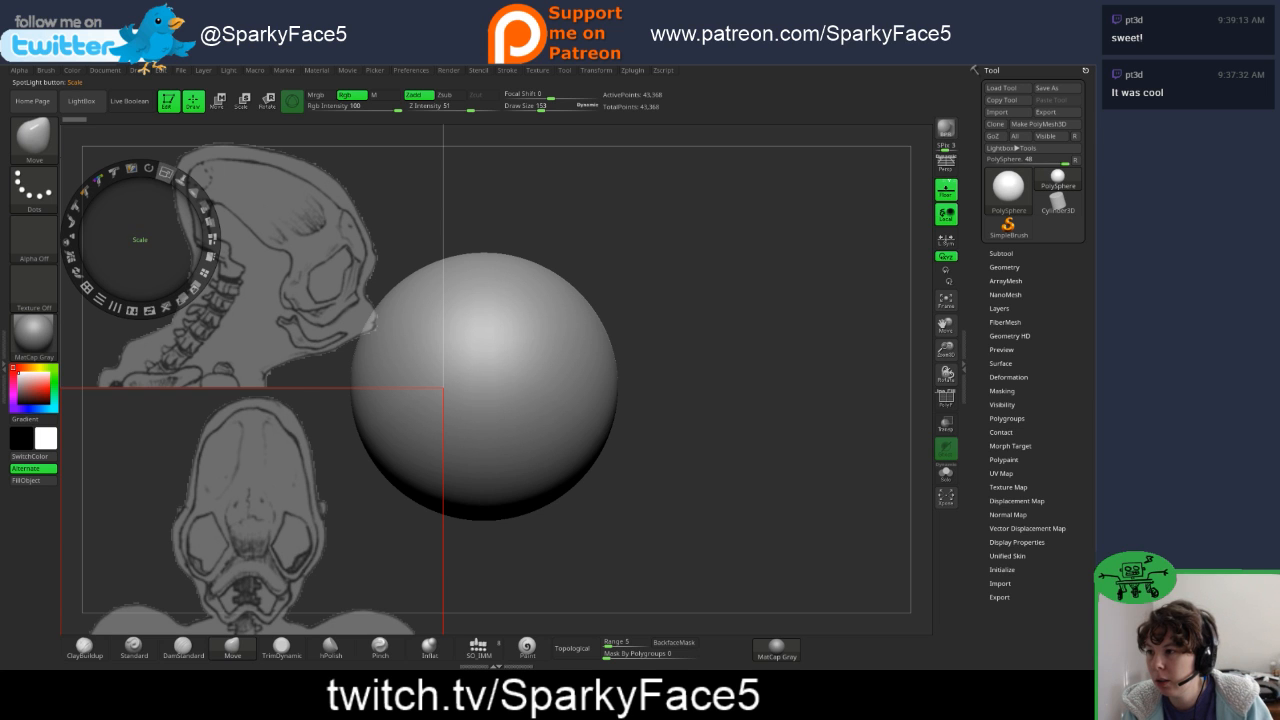
pyautogui.moveTo(147, 264); pyautogui.dragTo(376, 119)
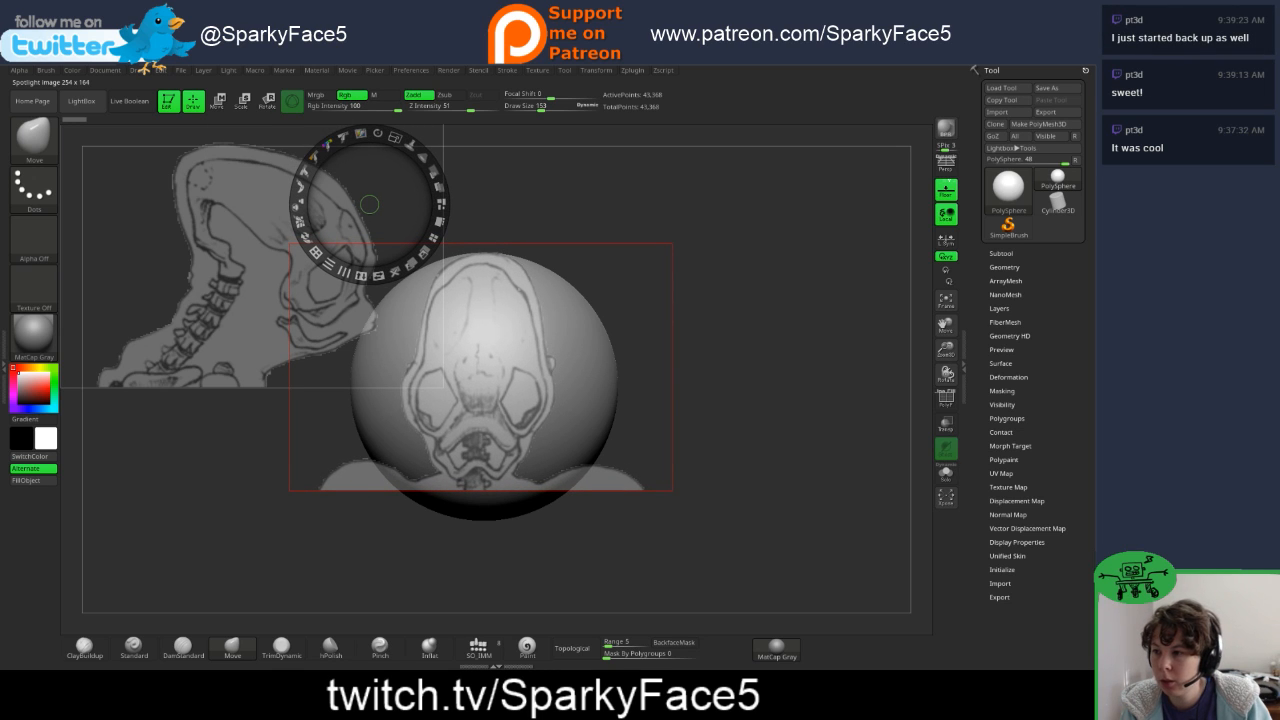
# - Scale down the side skull reference, move it to the canvas corner, and leave Spotlight editing
pyautogui.click(232, 235)
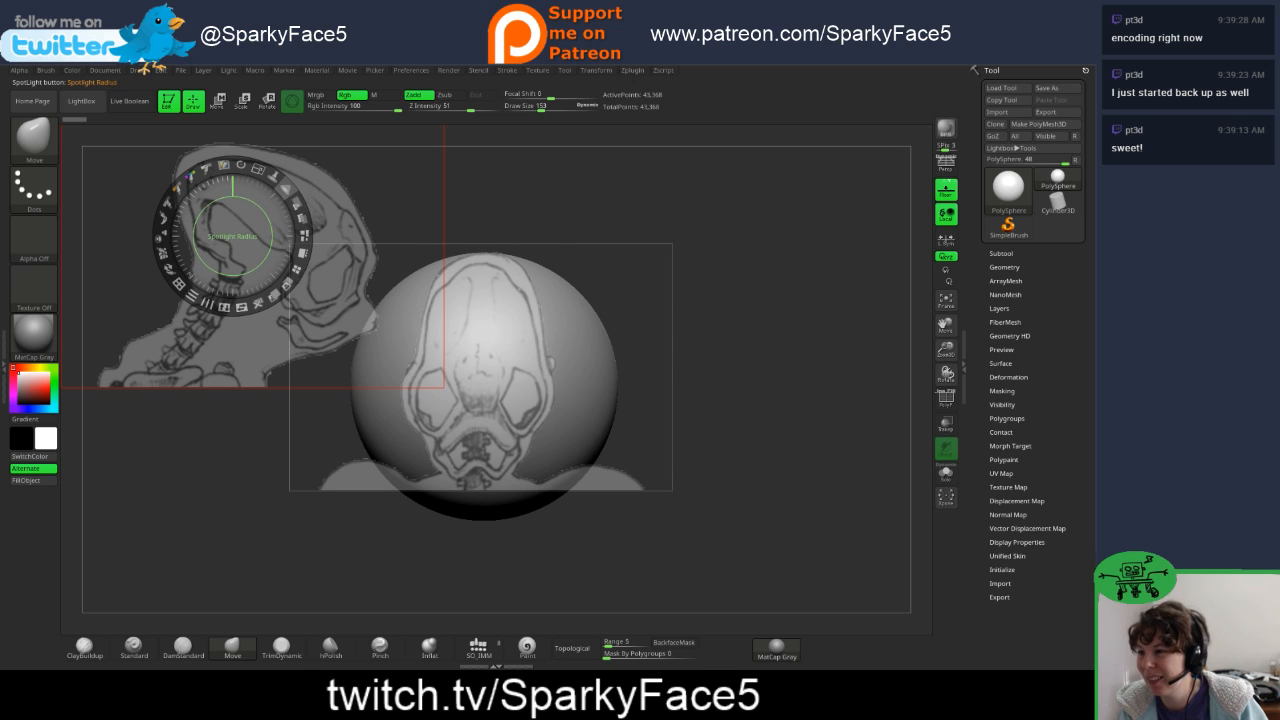
pyautogui.moveTo(261, 171); pyautogui.dragTo(182, 185)
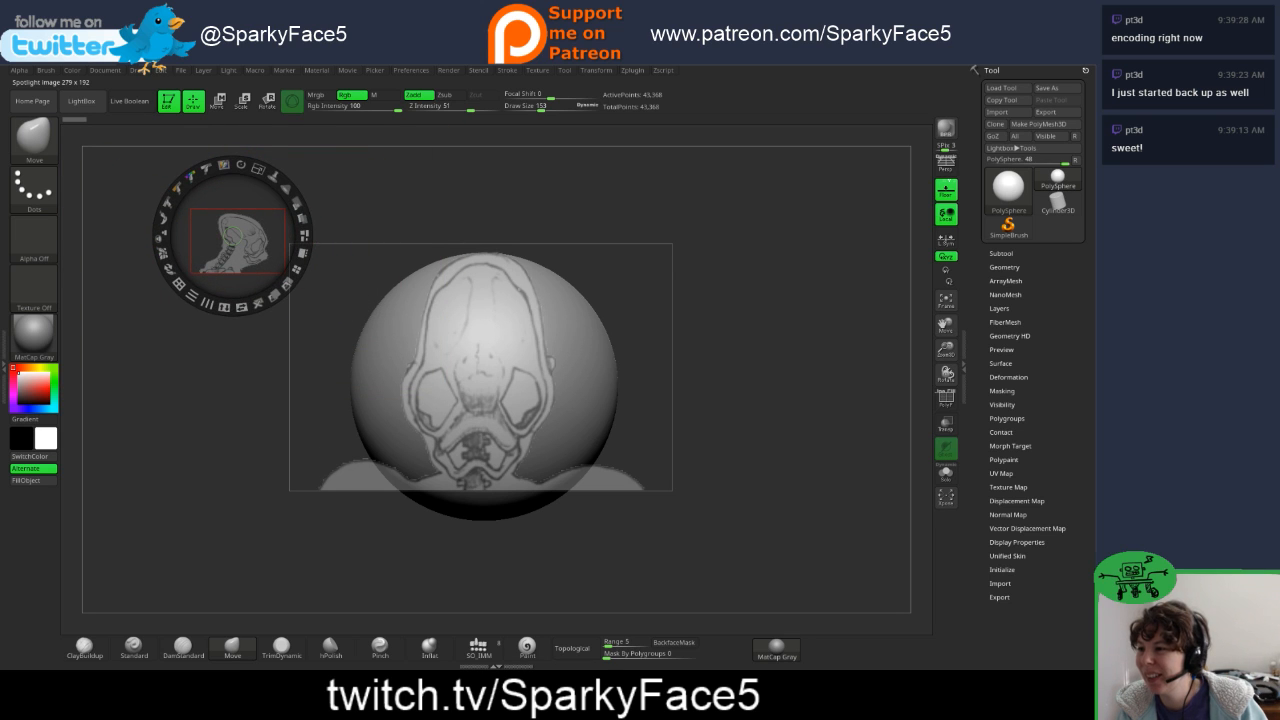
pyautogui.moveTo(232, 236); pyautogui.dragTo(140, 204)
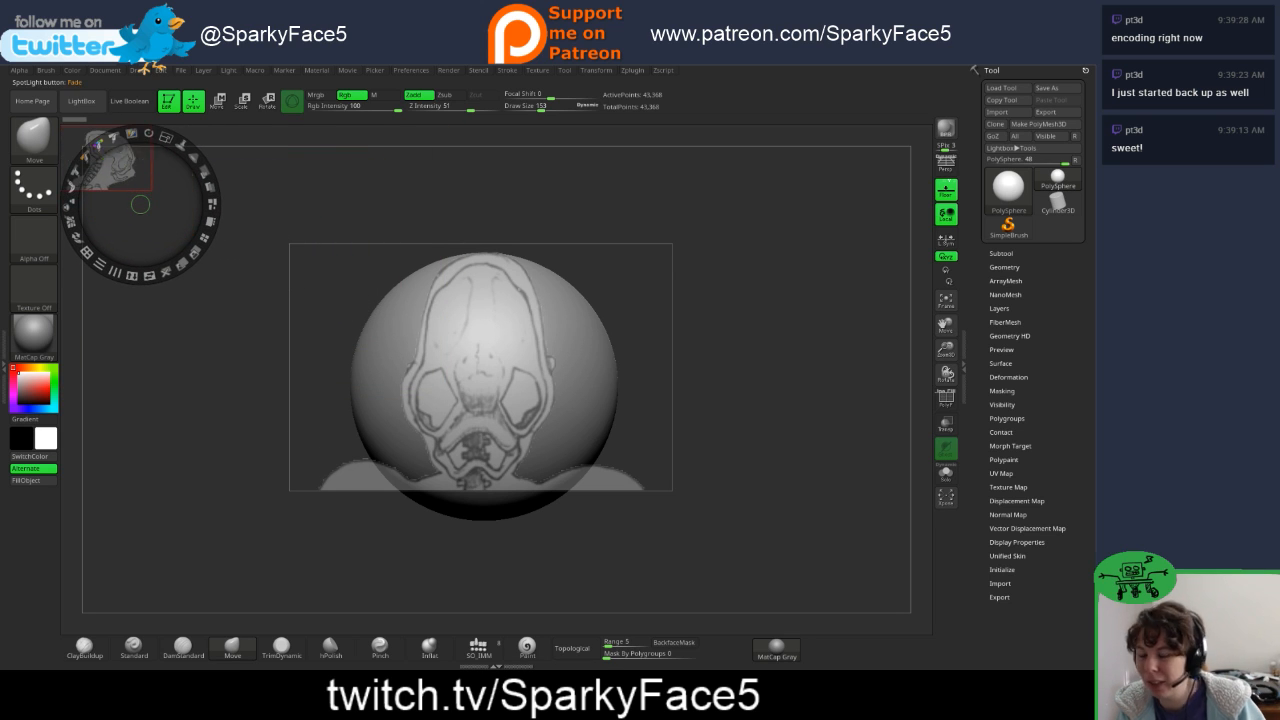
pyautogui.press('z')
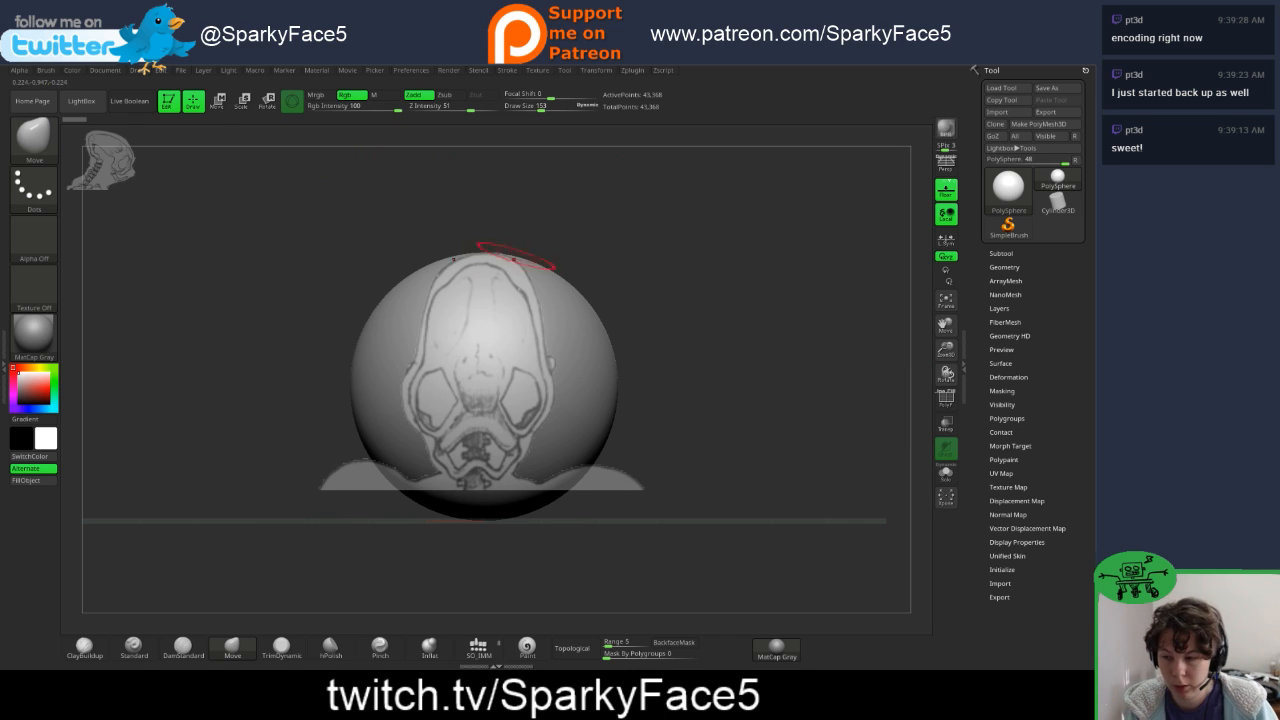
# - Scale the sphere down uniformly, raise it to the skull's crown, and narrow its width to roughly fit the front skull reference
pyautogui.press('w')
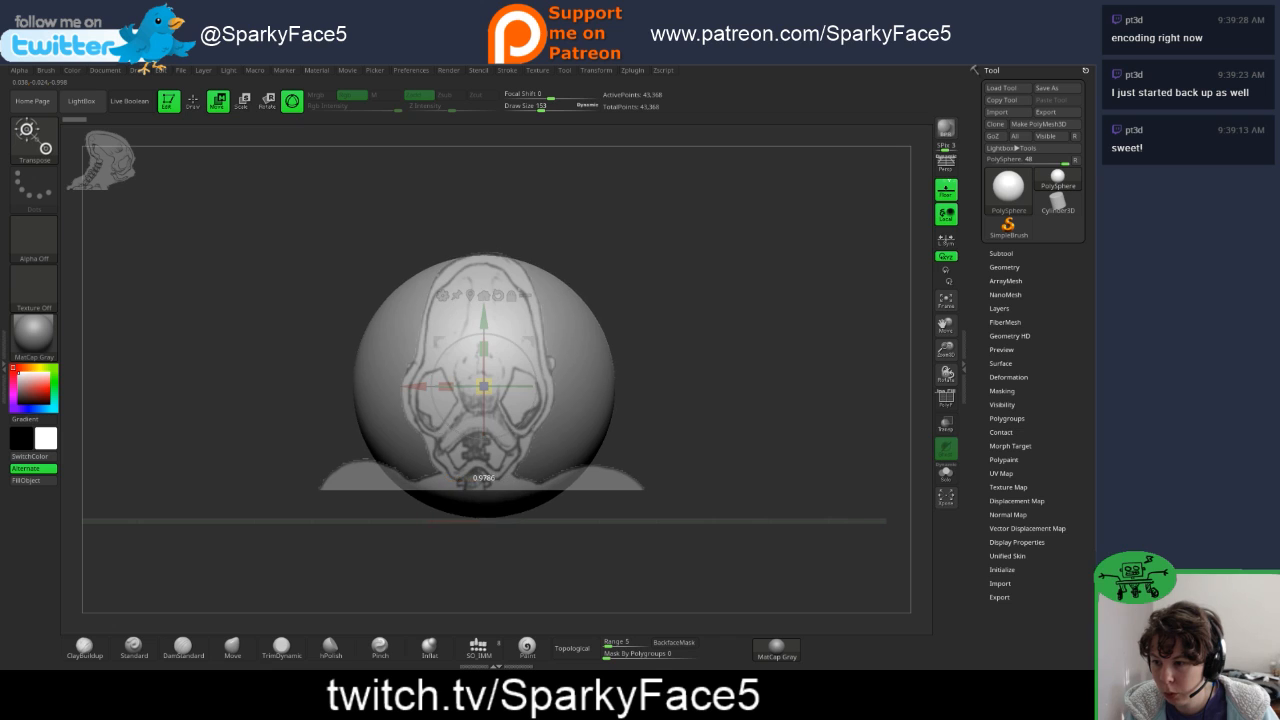
pyautogui.moveTo(482, 388); pyautogui.dragTo(463, 408)
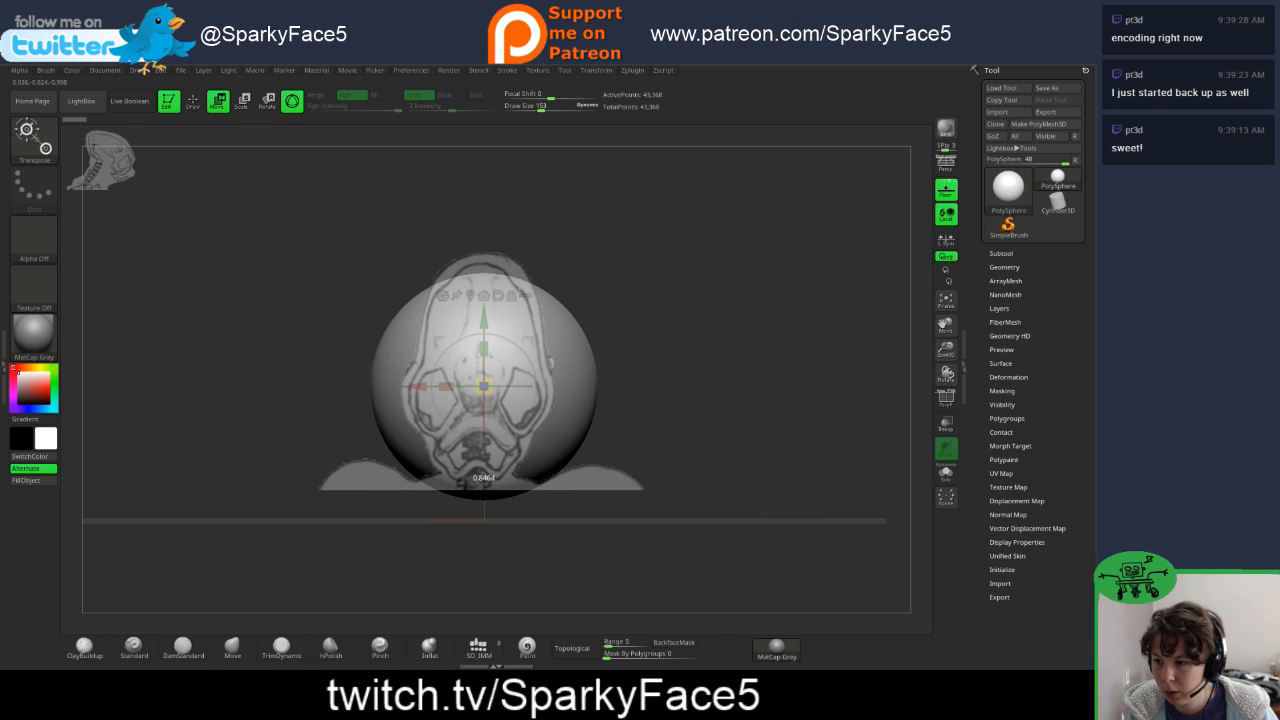
pyautogui.moveTo(484, 320); pyautogui.dragTo(484, 300)
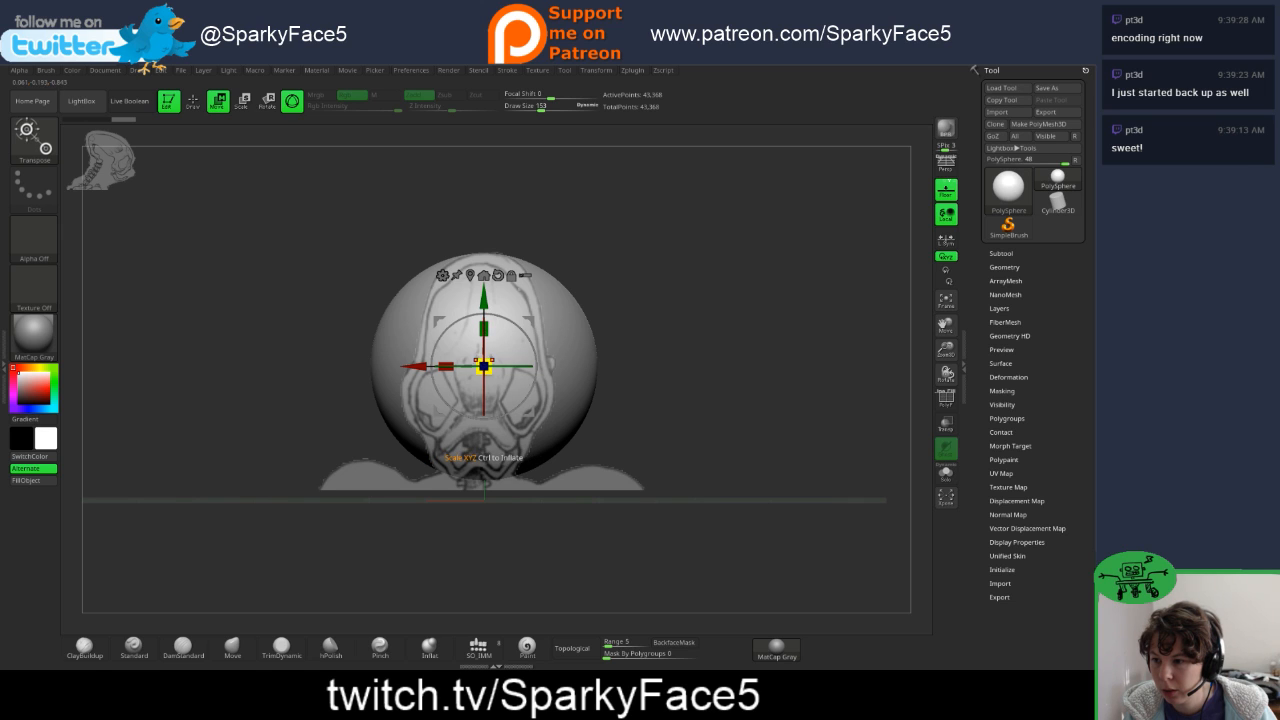
pyautogui.moveTo(447, 366); pyautogui.dragTo(477, 366)
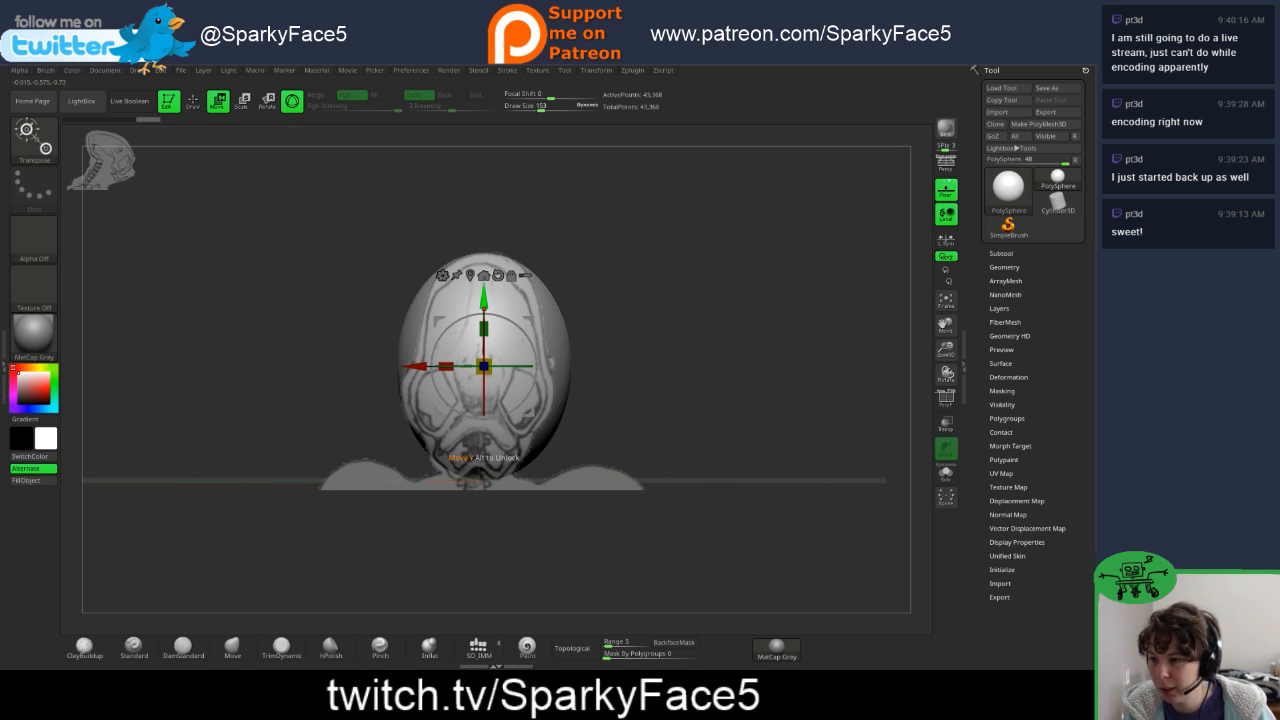
pyautogui.moveTo(484, 301); pyautogui.dragTo(484, 306)
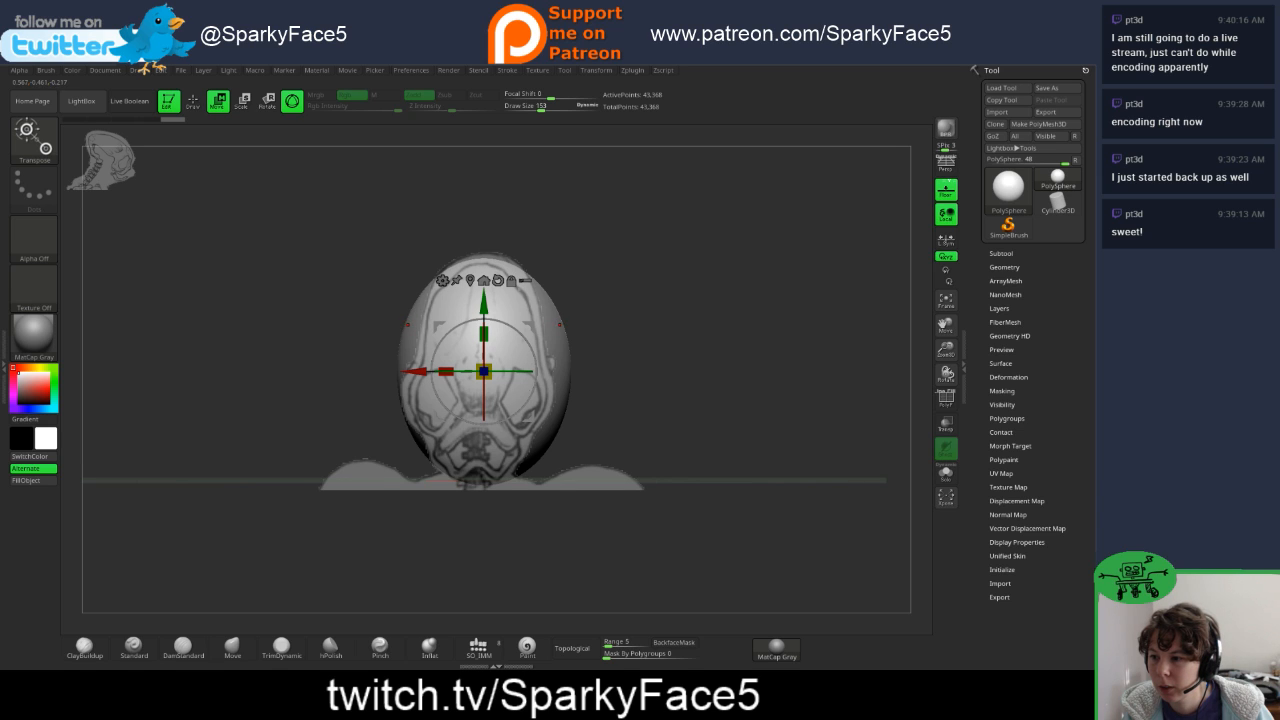
# - Shift the front skull reference slightly in Spotlight to centre it over the narrowed sphere, and leave Spotlight editing
pyautogui.hotkey('shift', 'z')
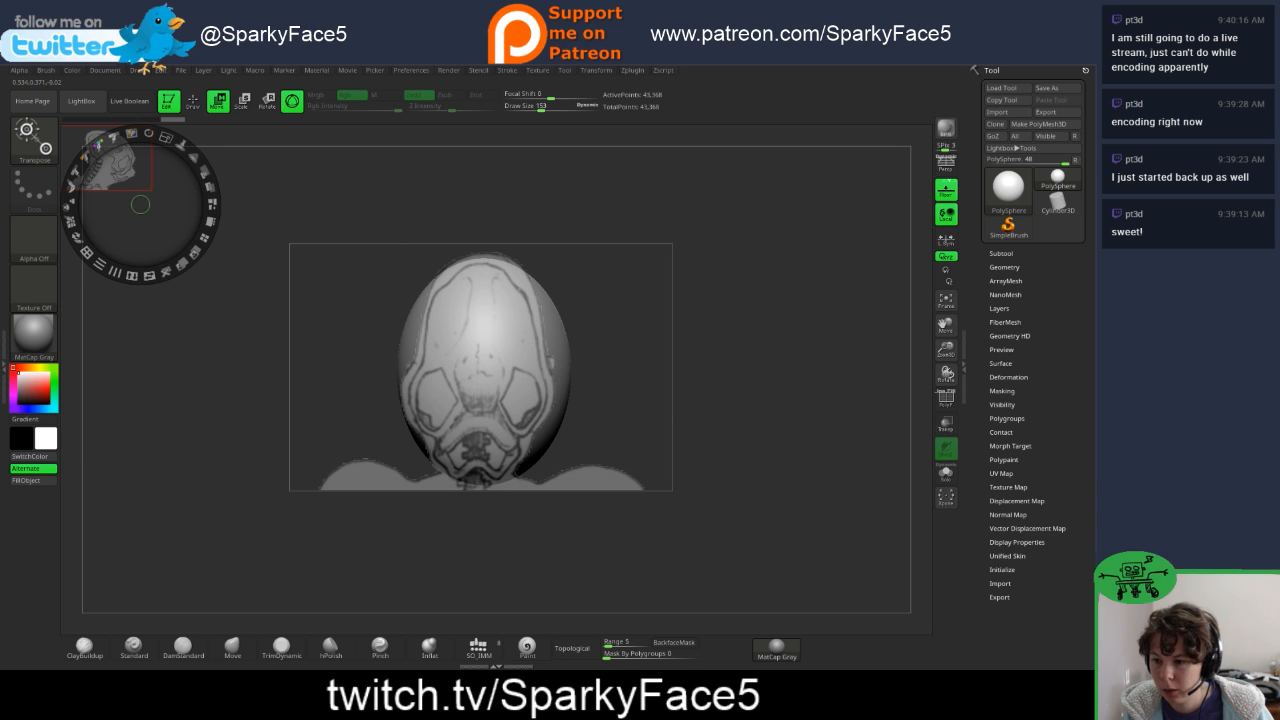
pyautogui.click(342, 311)
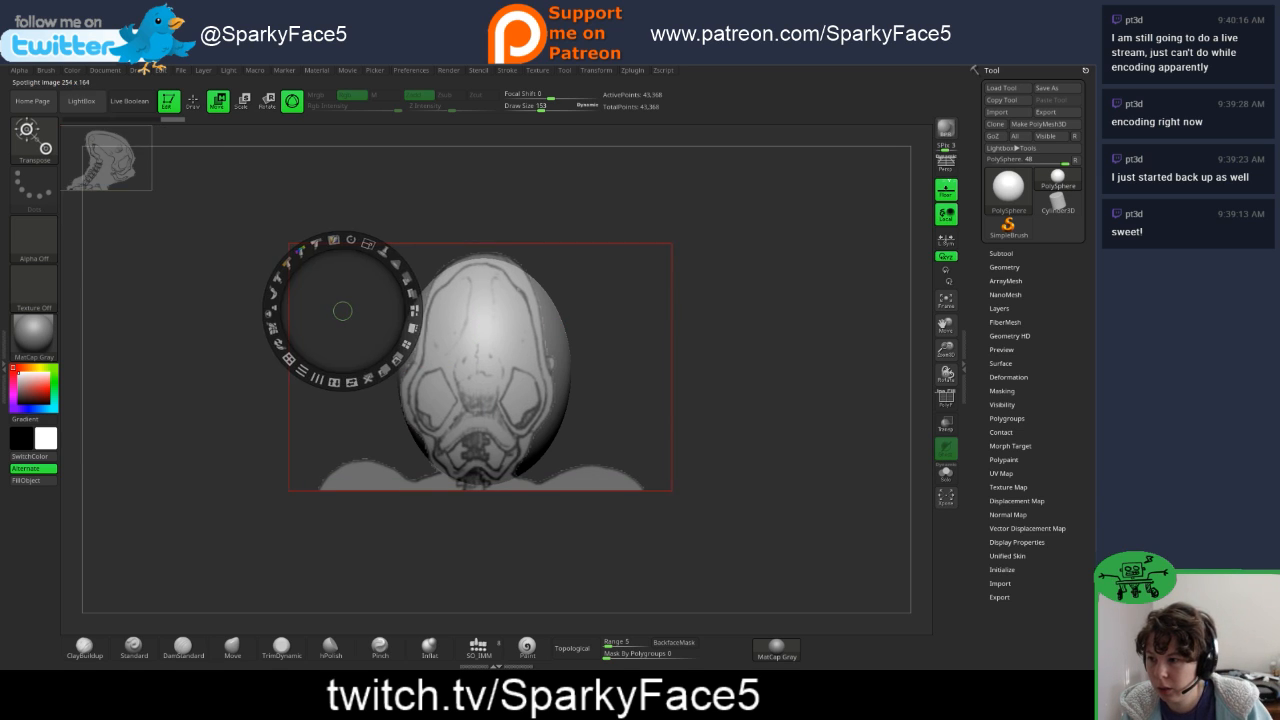
pyautogui.moveTo(342, 311); pyautogui.dragTo(349, 309)
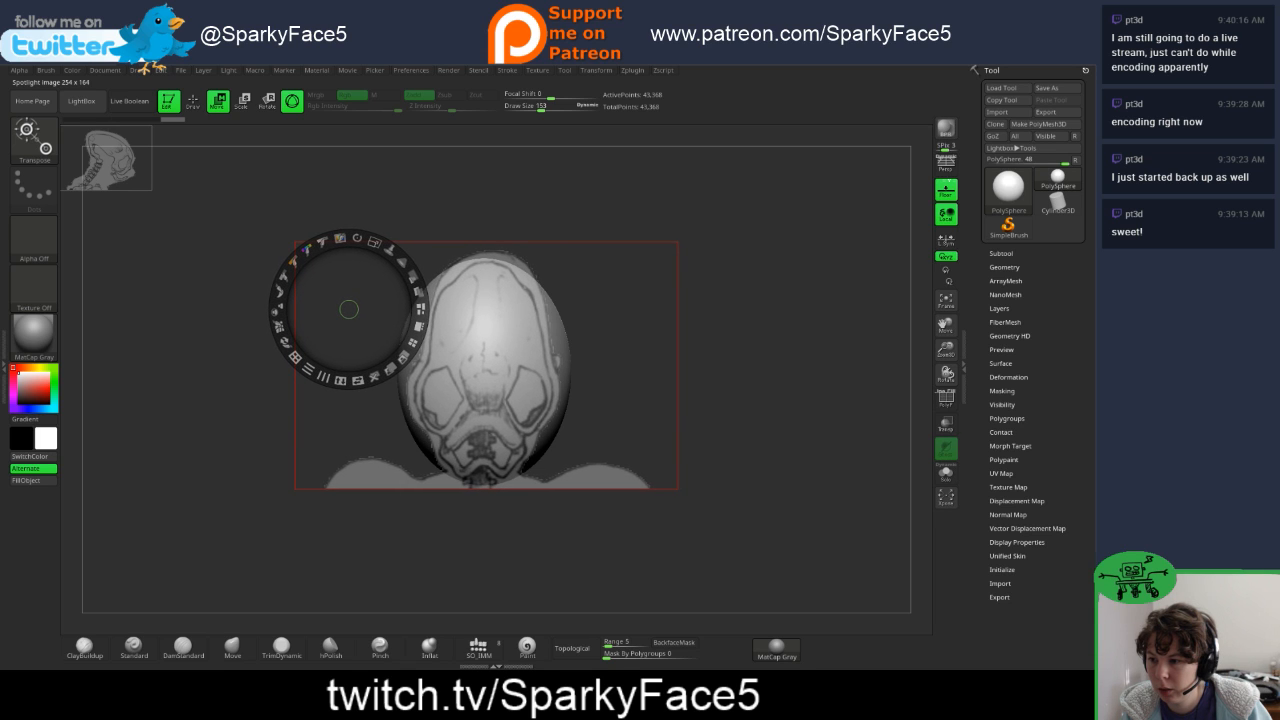
pyautogui.press('z')
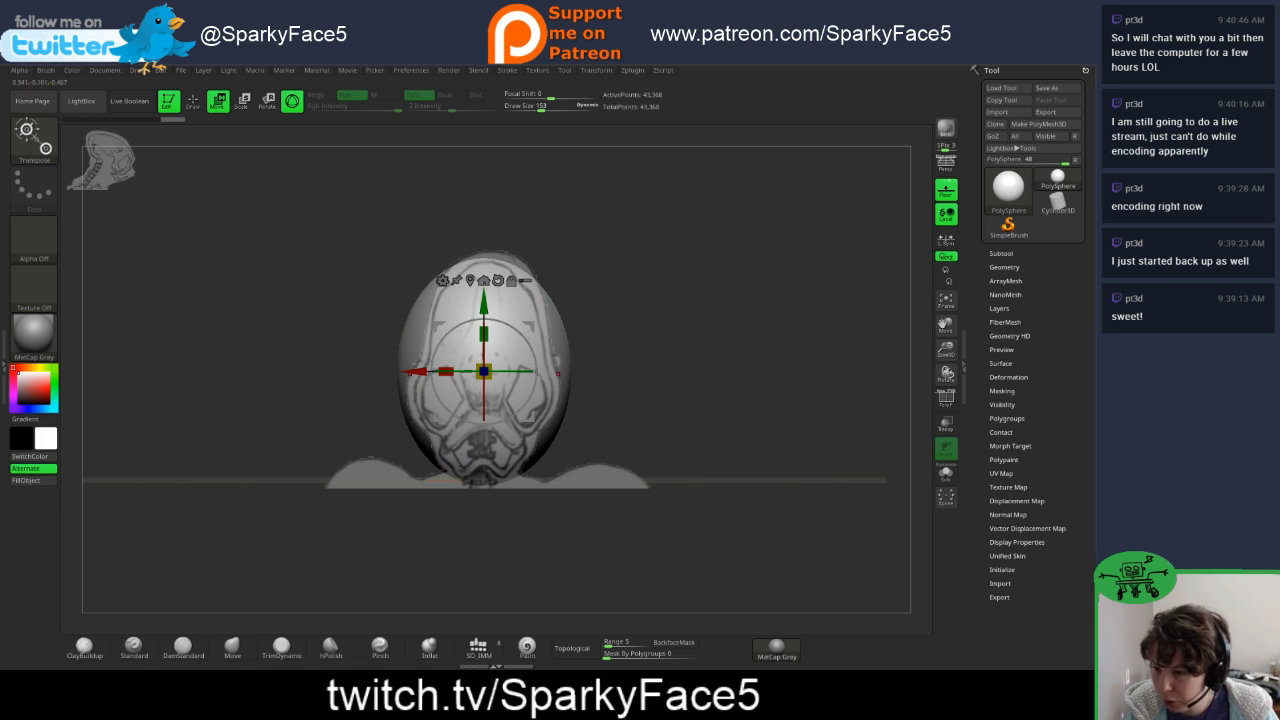
# - Enlarge the Move brush and pull the top of the head out to the front skull's crown outline
pyautogui.press('q')
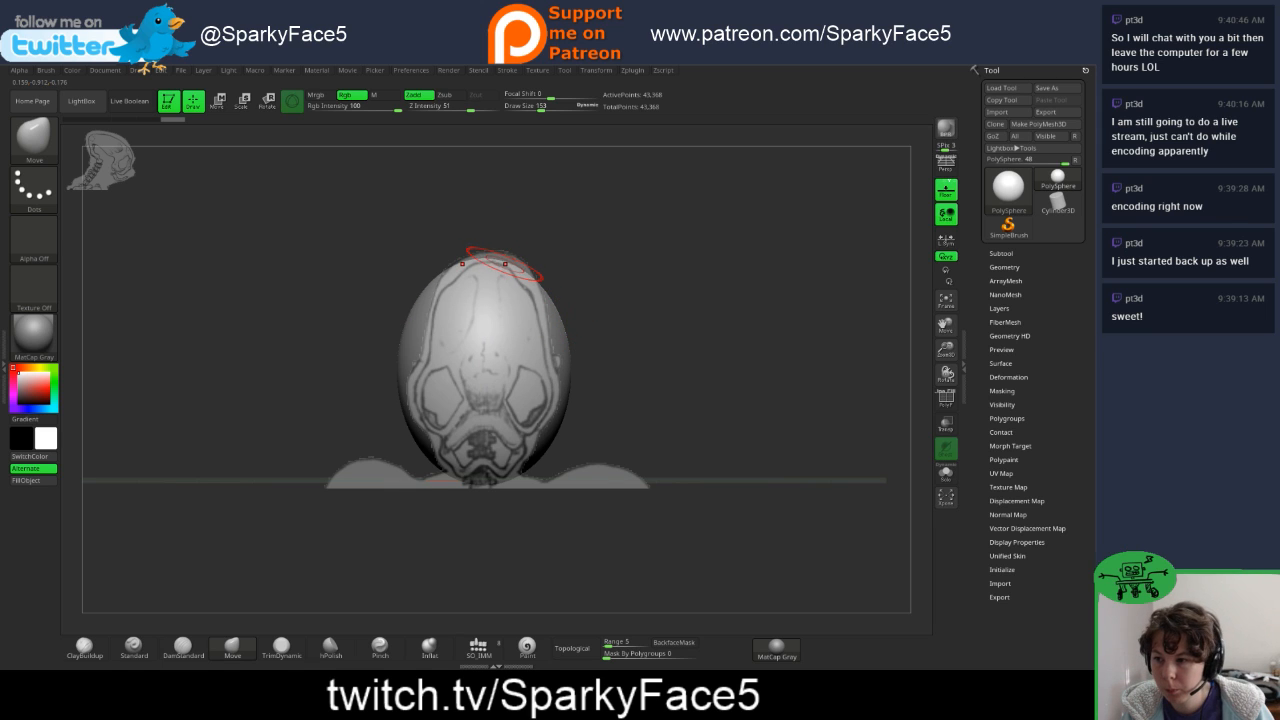
pyautogui.press('s')
pyautogui.moveTo(512, 255); pyautogui.dragTo(518, 254)
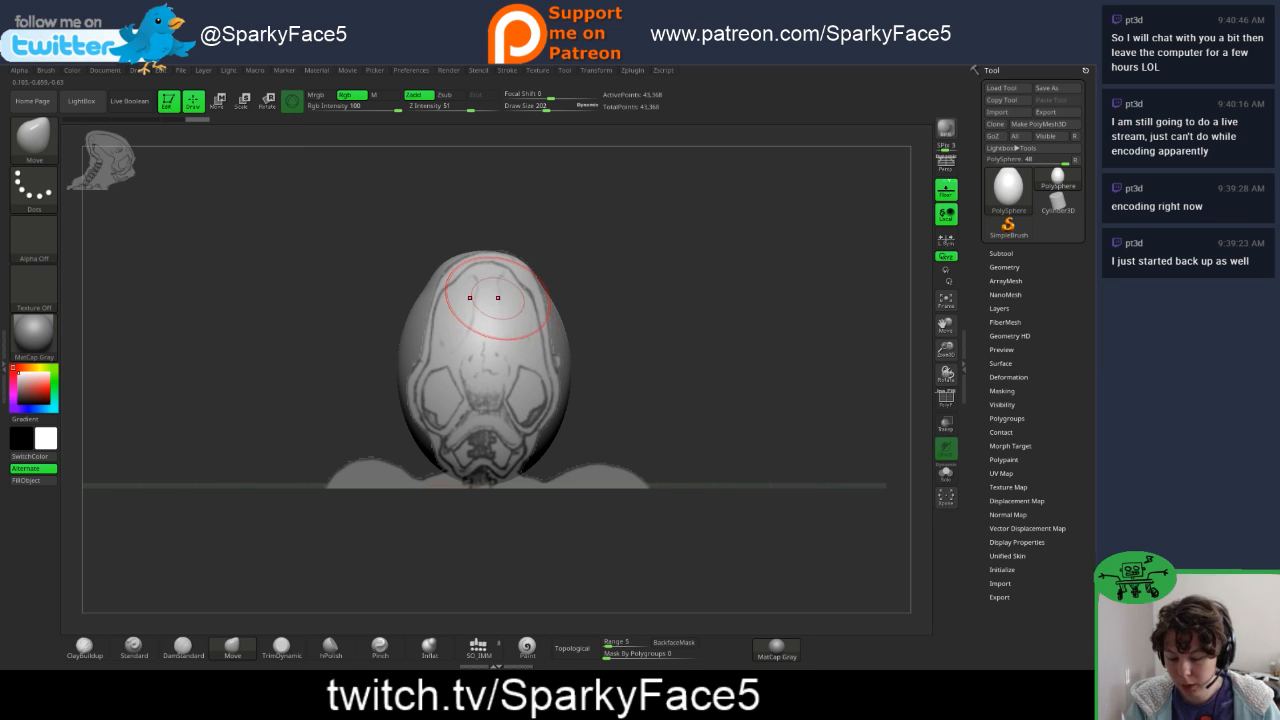
# - Nudge the front skull reference sideways in Spotlight to recentre it on the head, and leave Spotlight editing
pyautogui.hotkey('shift', 'z')
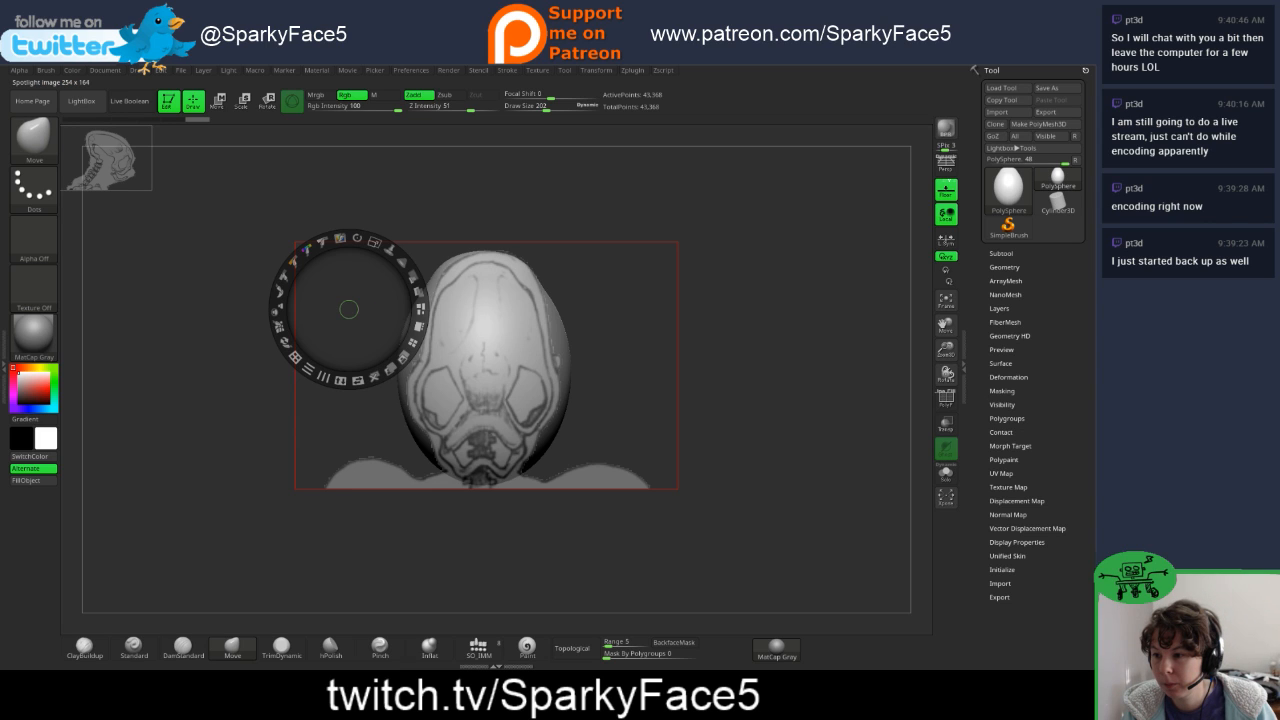
pyautogui.moveTo(349, 309); pyautogui.dragTo(345, 309)
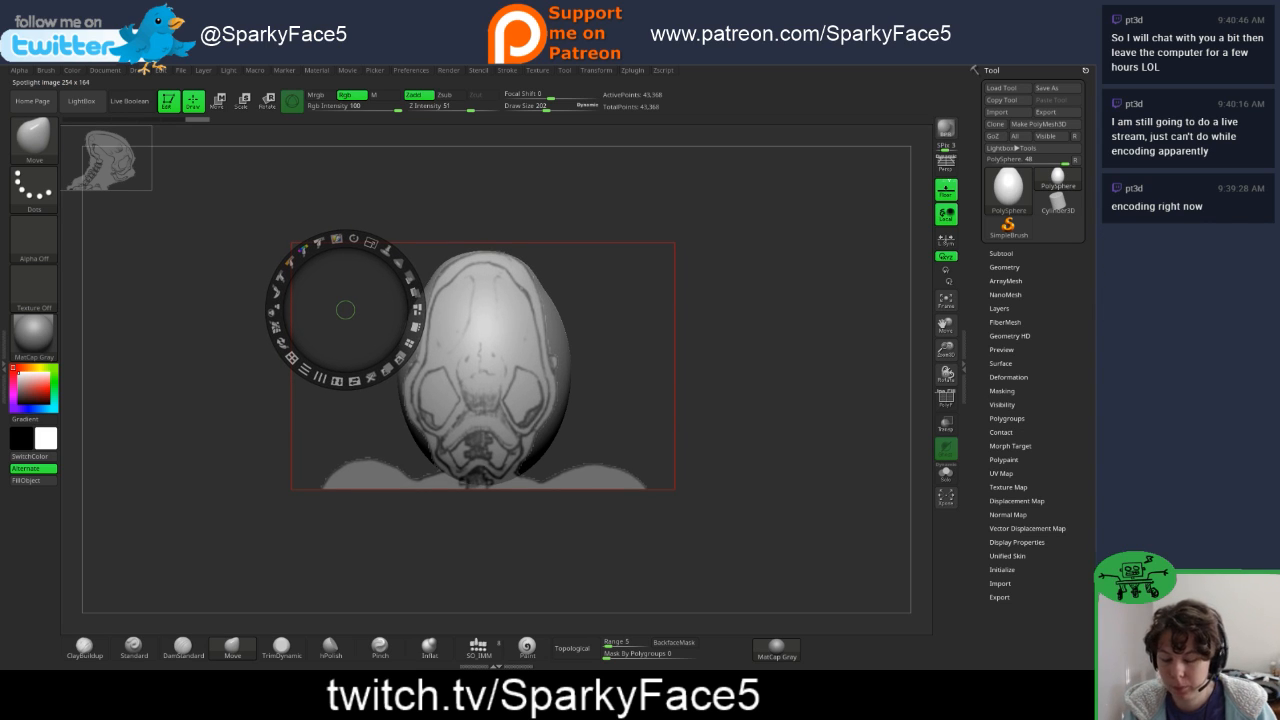
pyautogui.hotkey('shift', 'z')
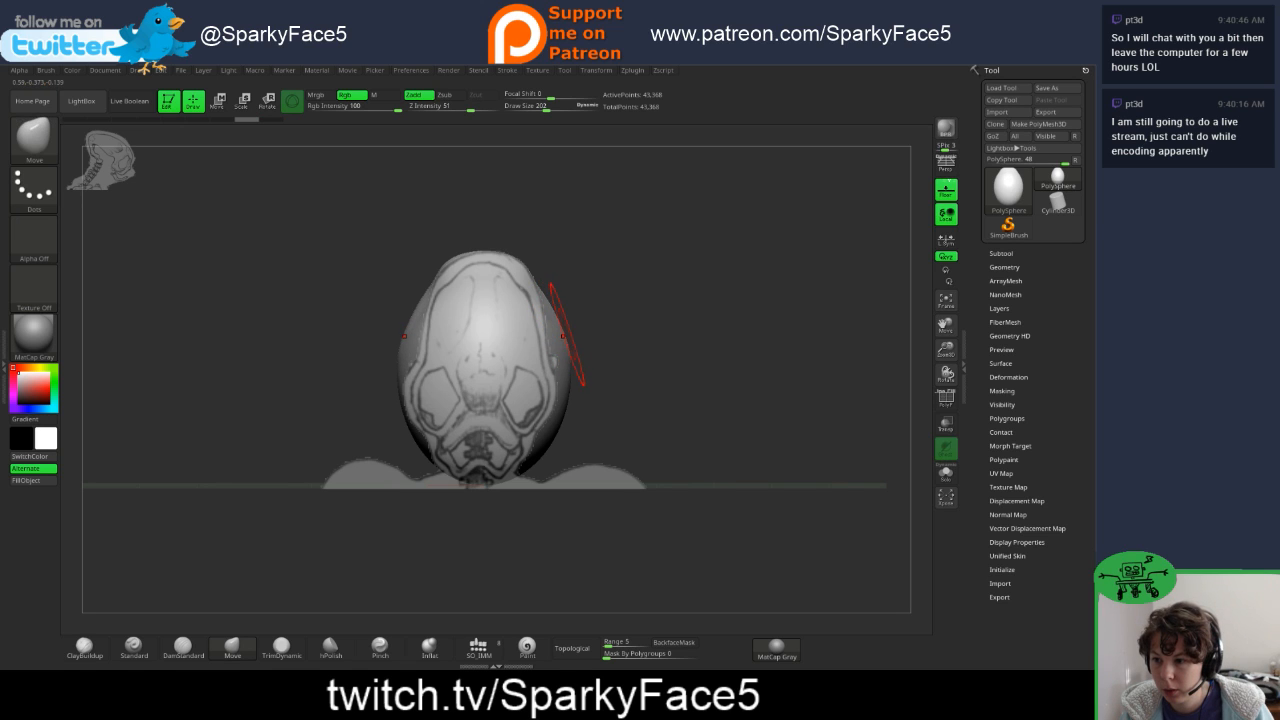
# - Push the upper sides of the head in to the front skull outline with the Move brush and smooth them
pyautogui.press('shift')
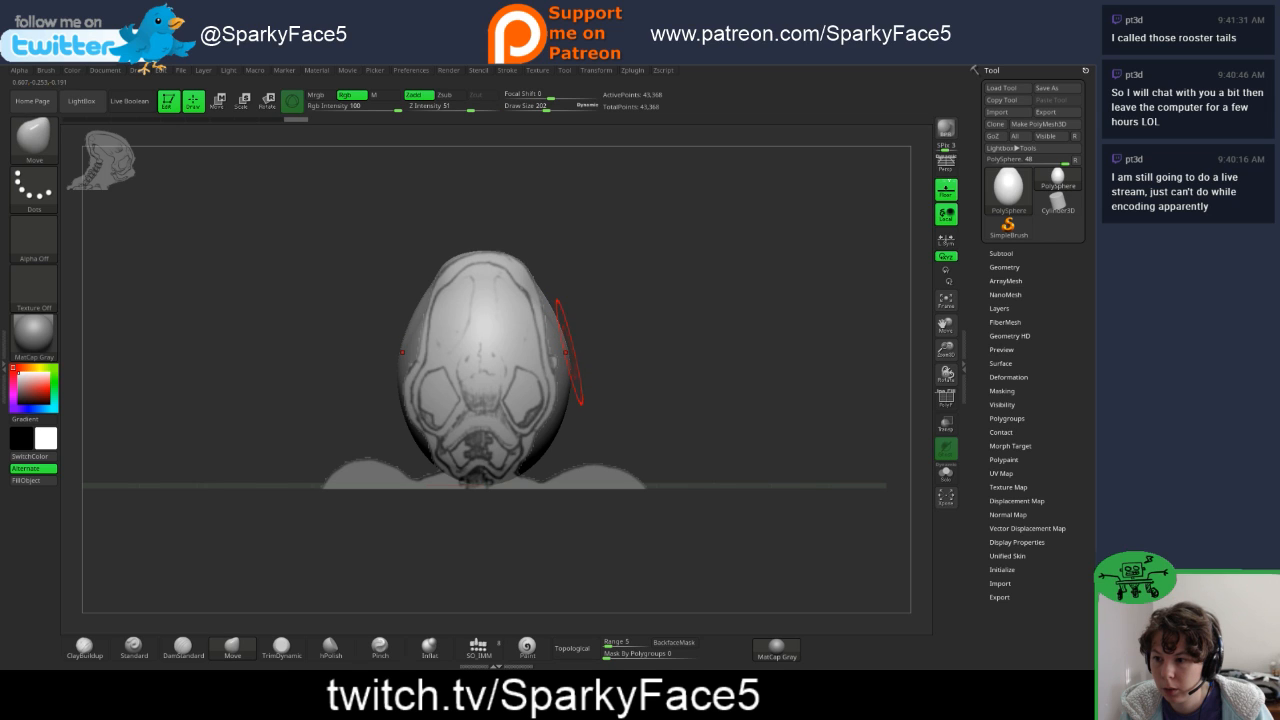
pyautogui.press('shift')
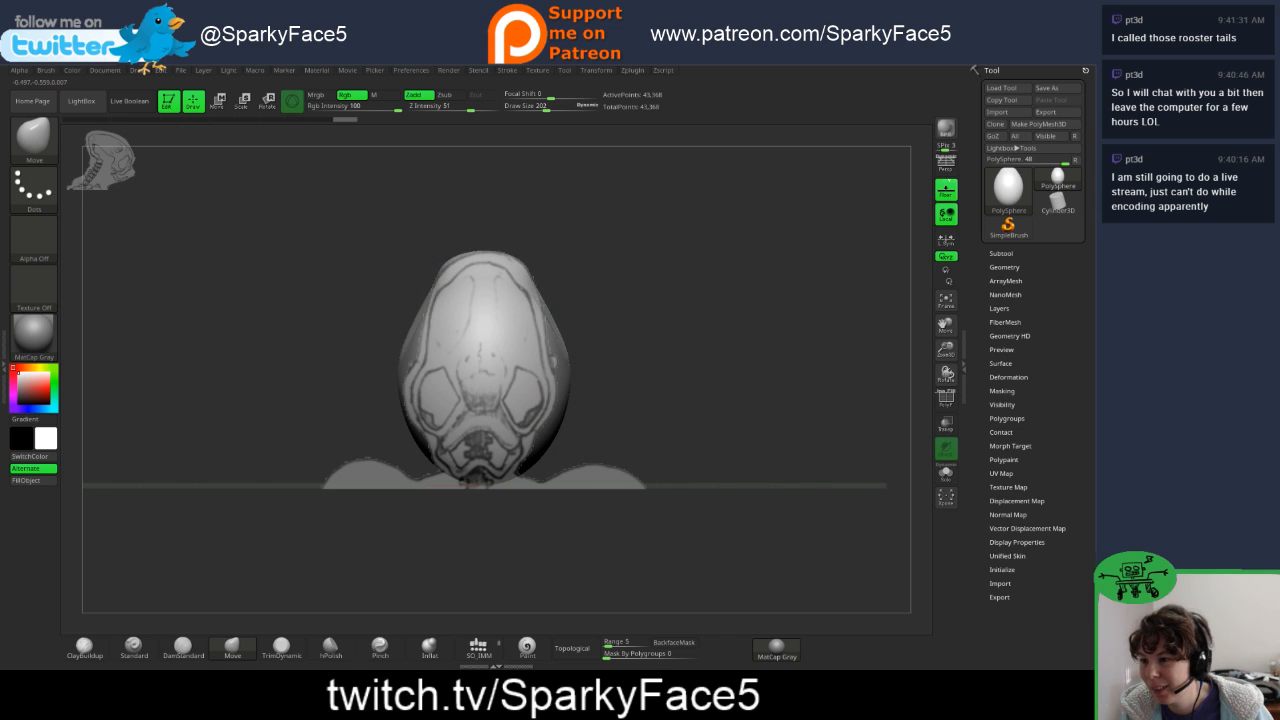
pyautogui.press('shift')
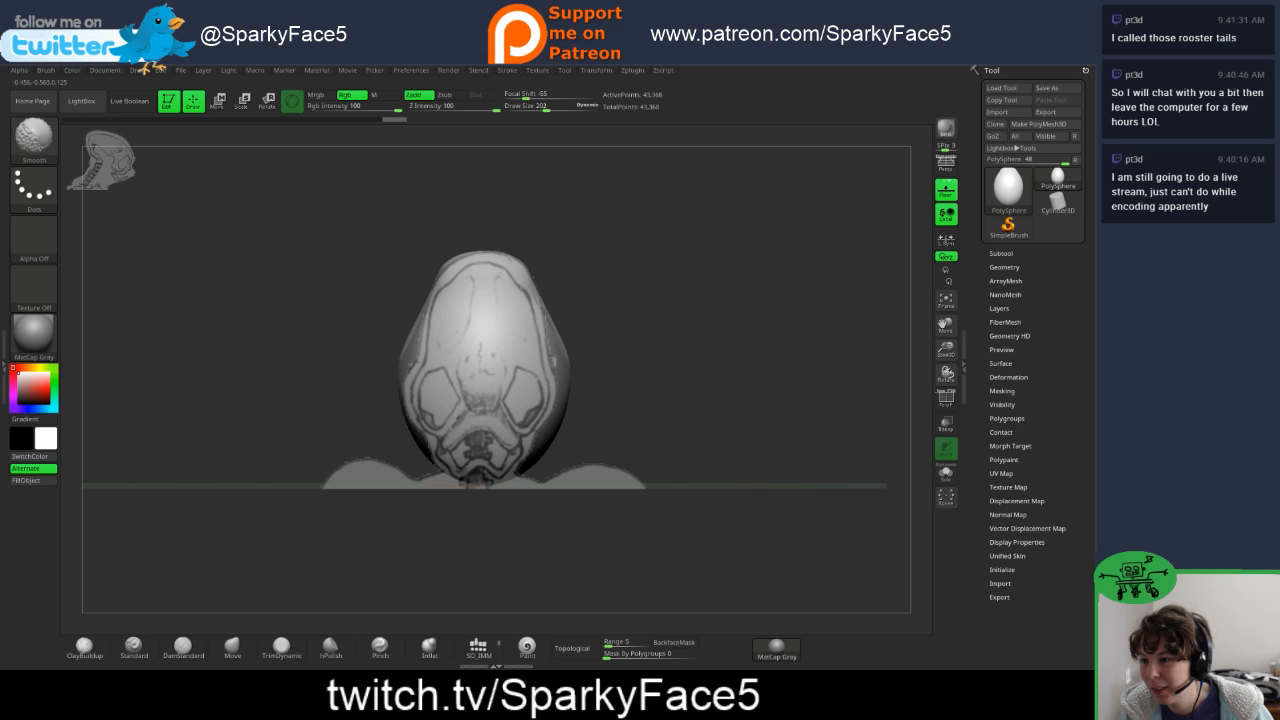
pyautogui.moveTo(412, 326)
pyautogui.mouseDown()
pyautogui.moveTo(433, 306)
pyautogui.moveTo(413, 363)
pyautogui.moveTo(430, 324)
pyautogui.moveTo(430, 345)
pyautogui.mouseUp()
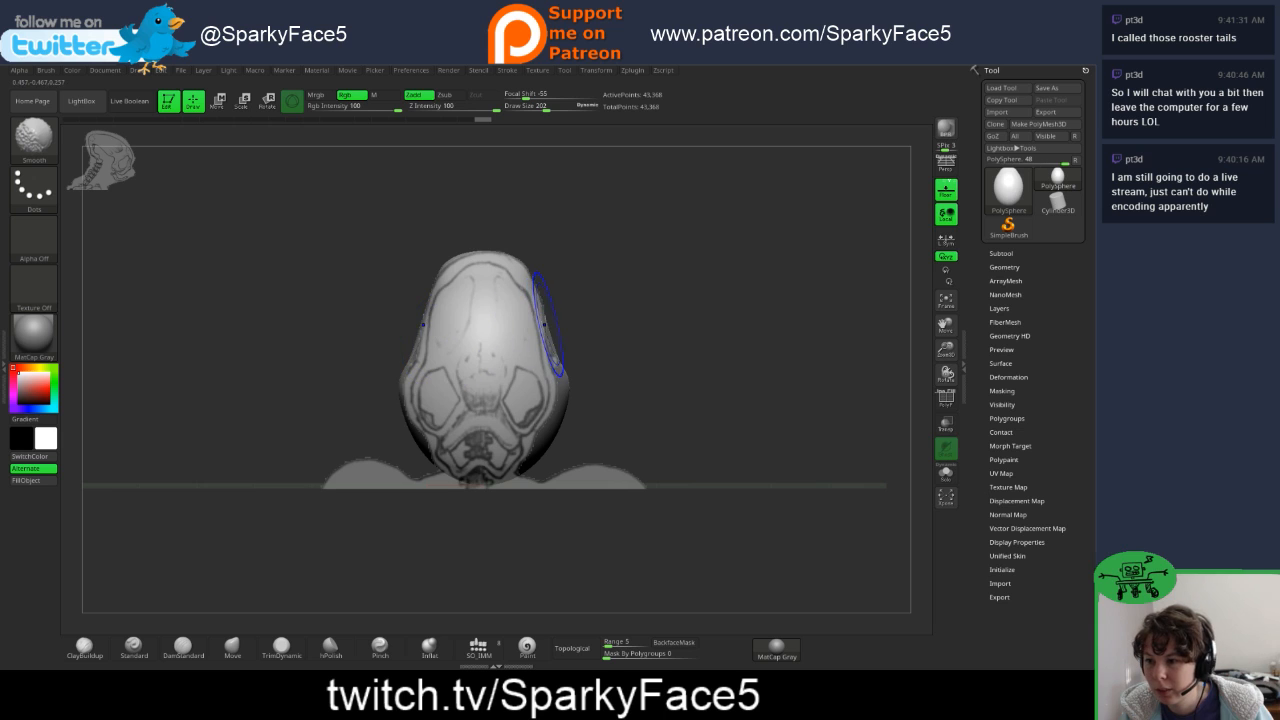
pyautogui.keyDown('shift'); pyautogui.moveTo(548, 330); pyautogui.dragTo(552, 358); pyautogui.keyUp('shift')
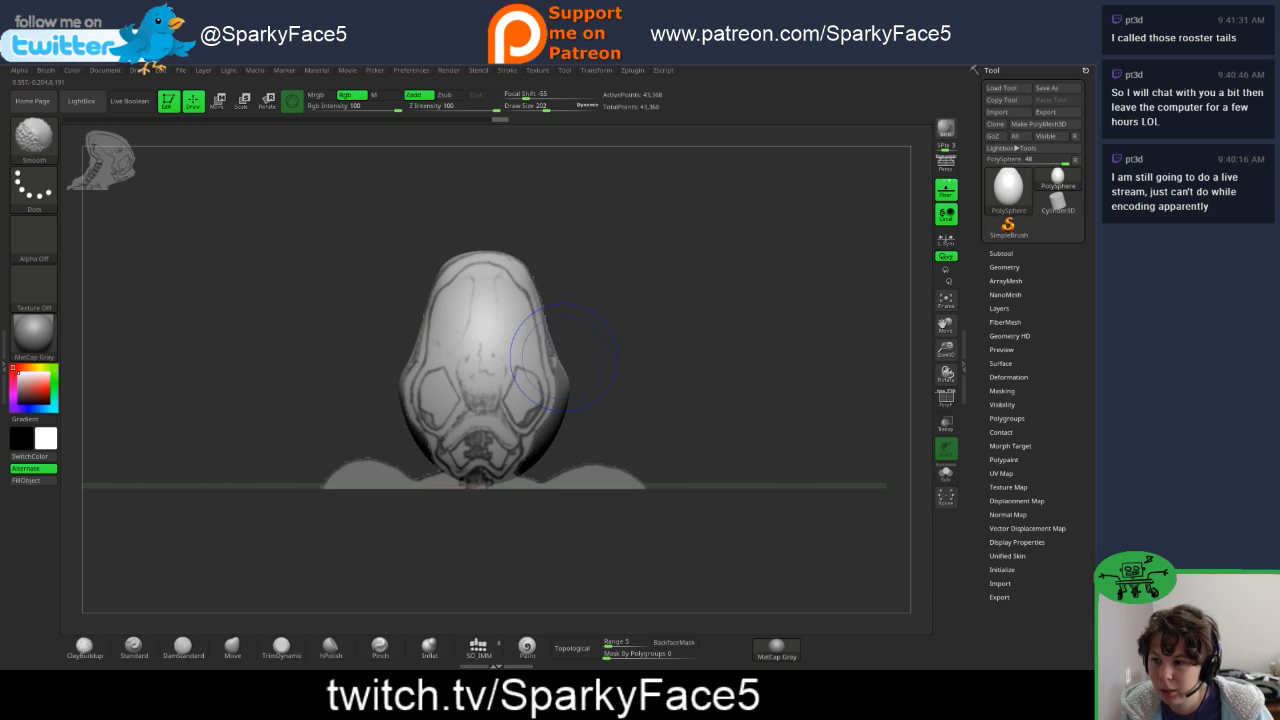
pyautogui.moveTo(660, 390)
pyautogui.mouseDown()
pyautogui.moveTo(585, 402)
pyautogui.moveTo(632, 384)
pyautogui.moveTo(627, 374)
pyautogui.mouseUp()
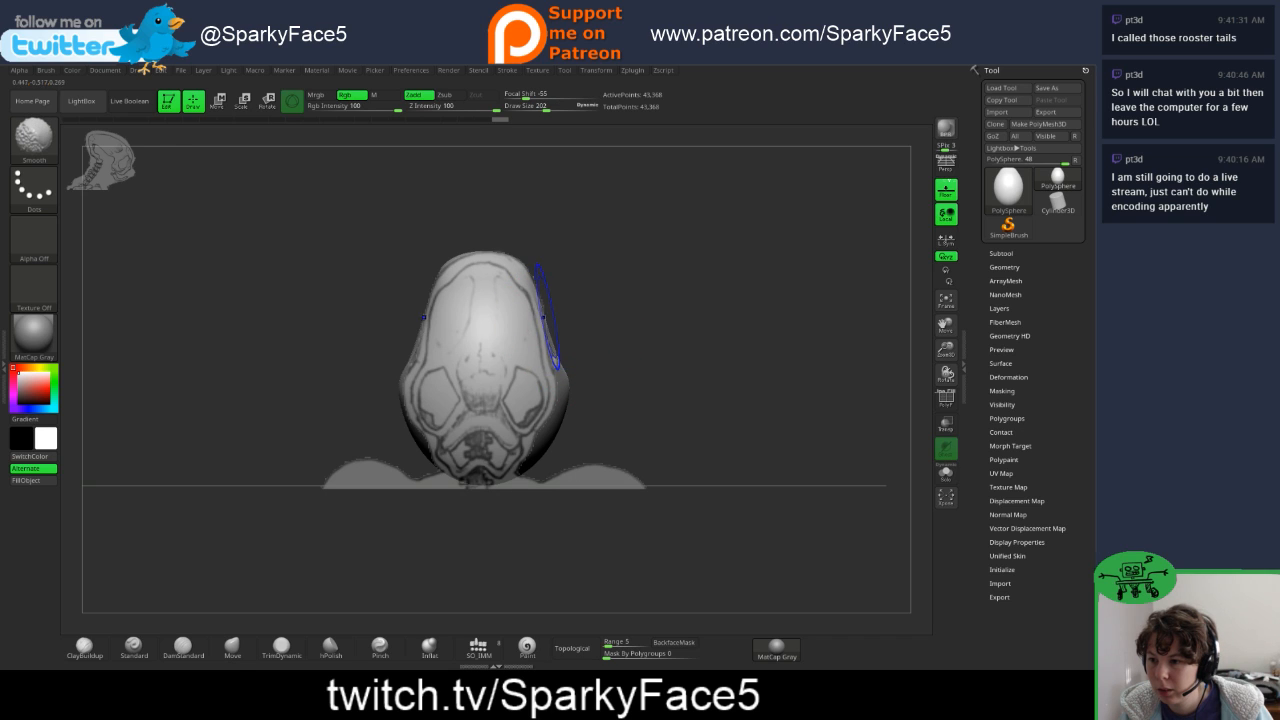
pyautogui.keyDown('shift'); pyautogui.moveTo(548, 328); pyautogui.dragTo(541, 300); pyautogui.keyUp('shift')
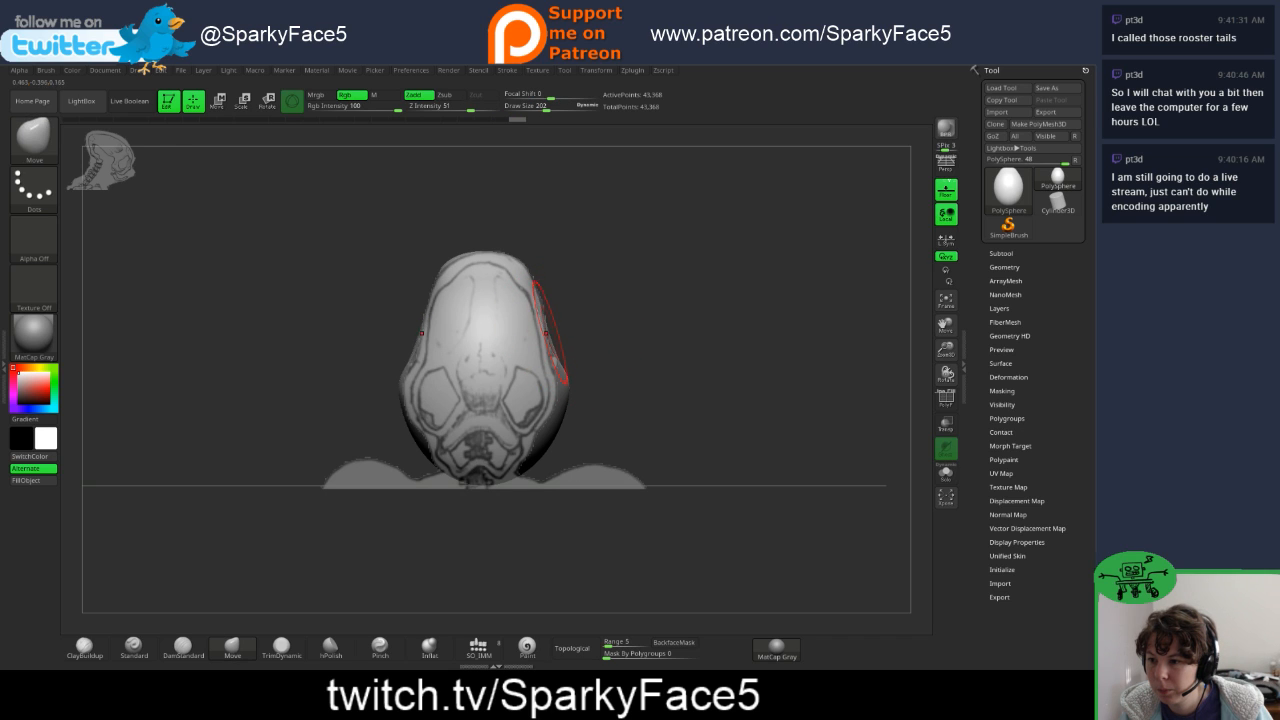
# - Pull the cheek and jaw sides in to the front skull outline with the Move brush and smooth the jaw area
pyautogui.moveTo(546, 327); pyautogui.dragTo(552, 335)
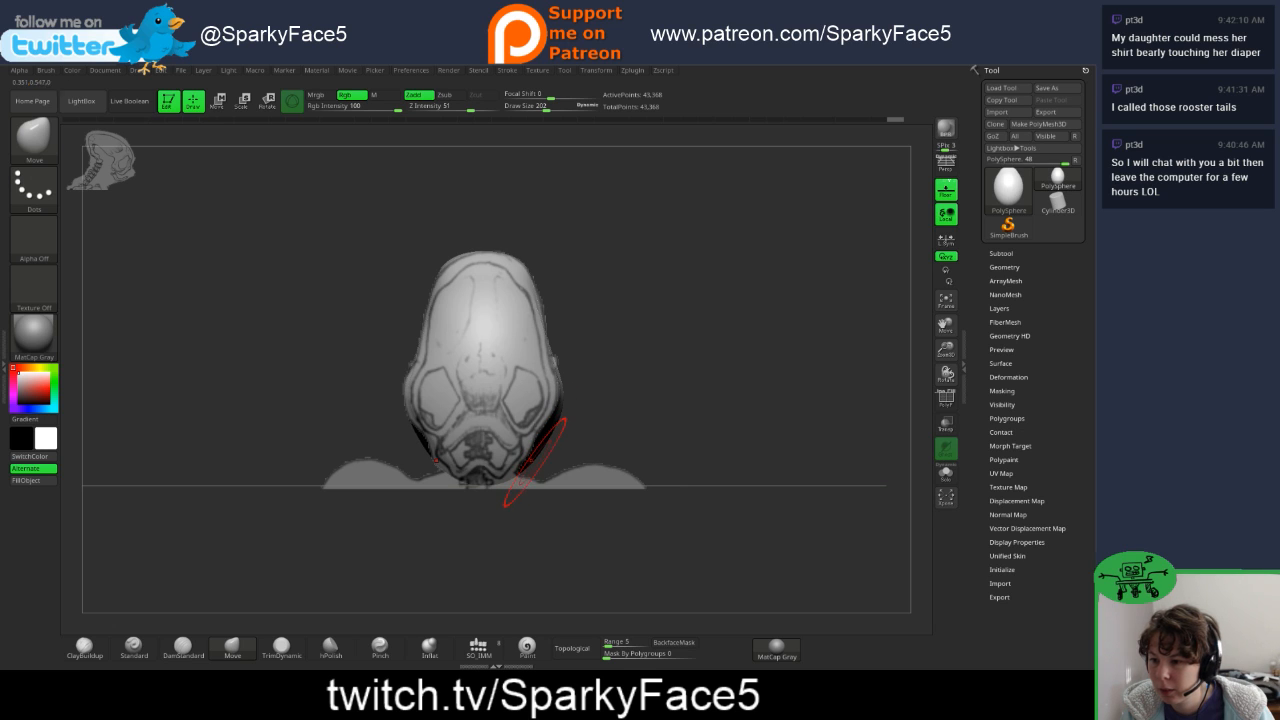
pyautogui.press('shift')
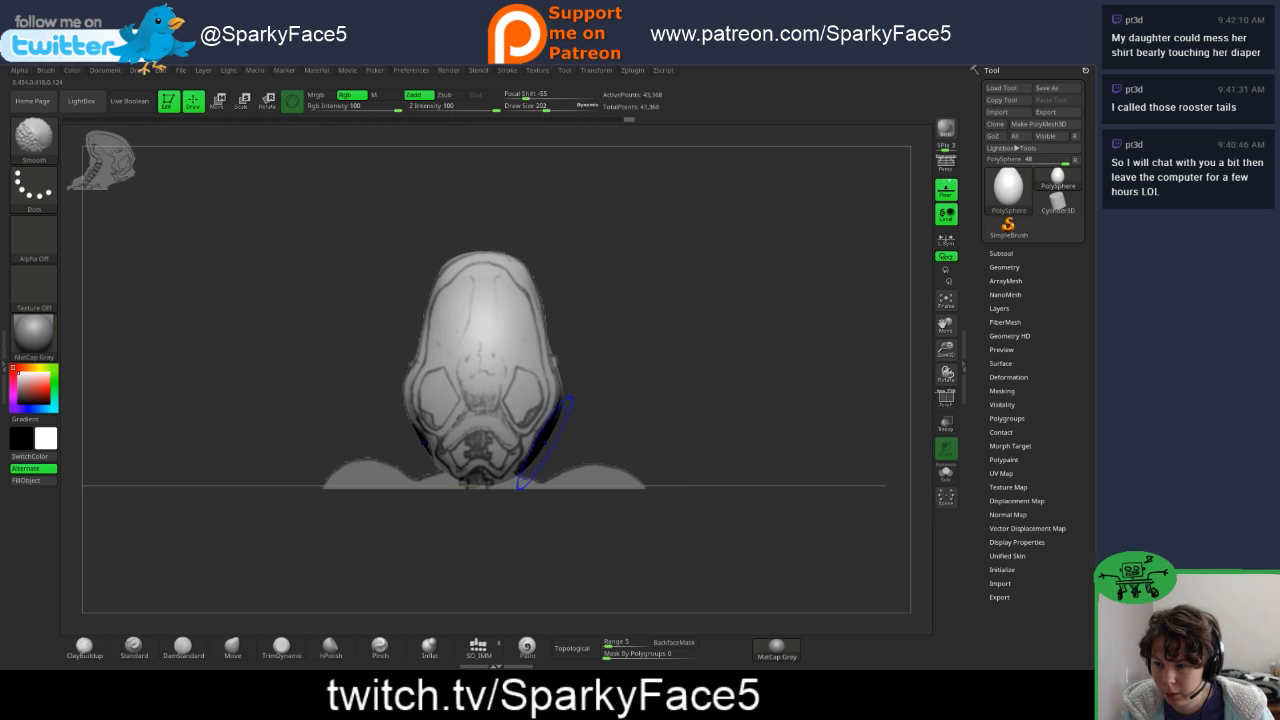
pyautogui.moveTo(549, 444); pyautogui.dragTo(542, 440)
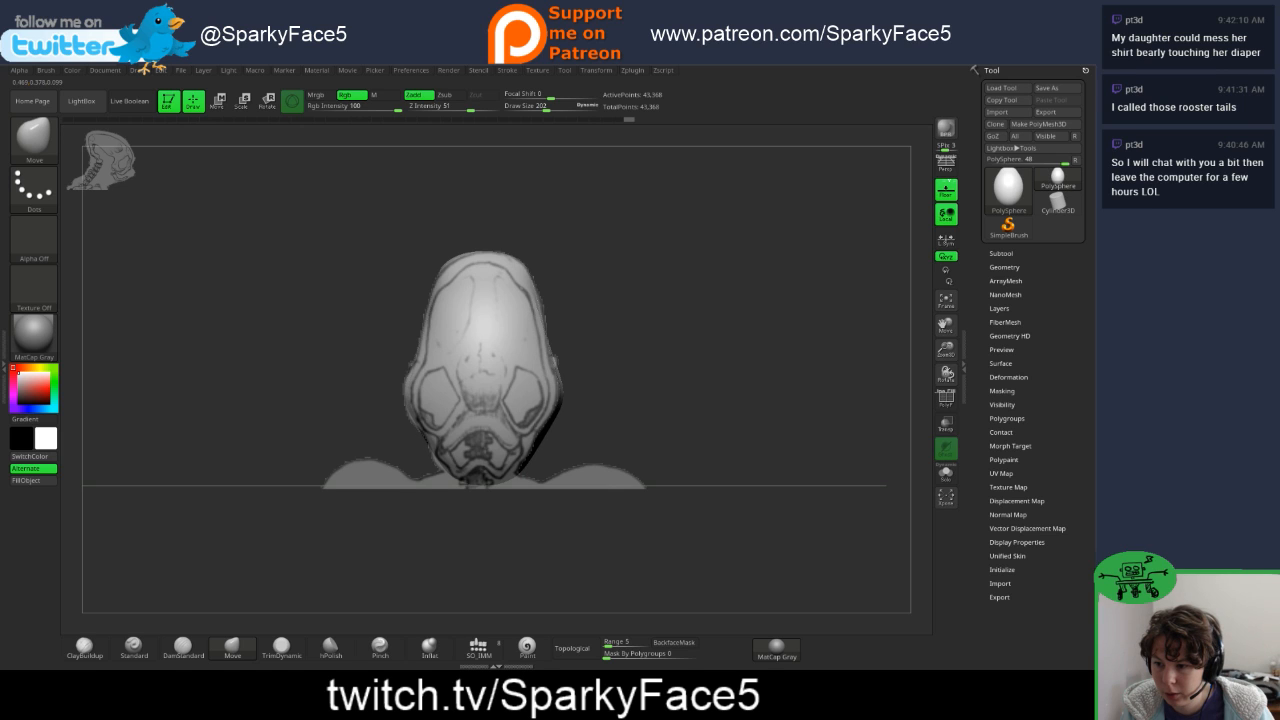
pyautogui.press('shift')
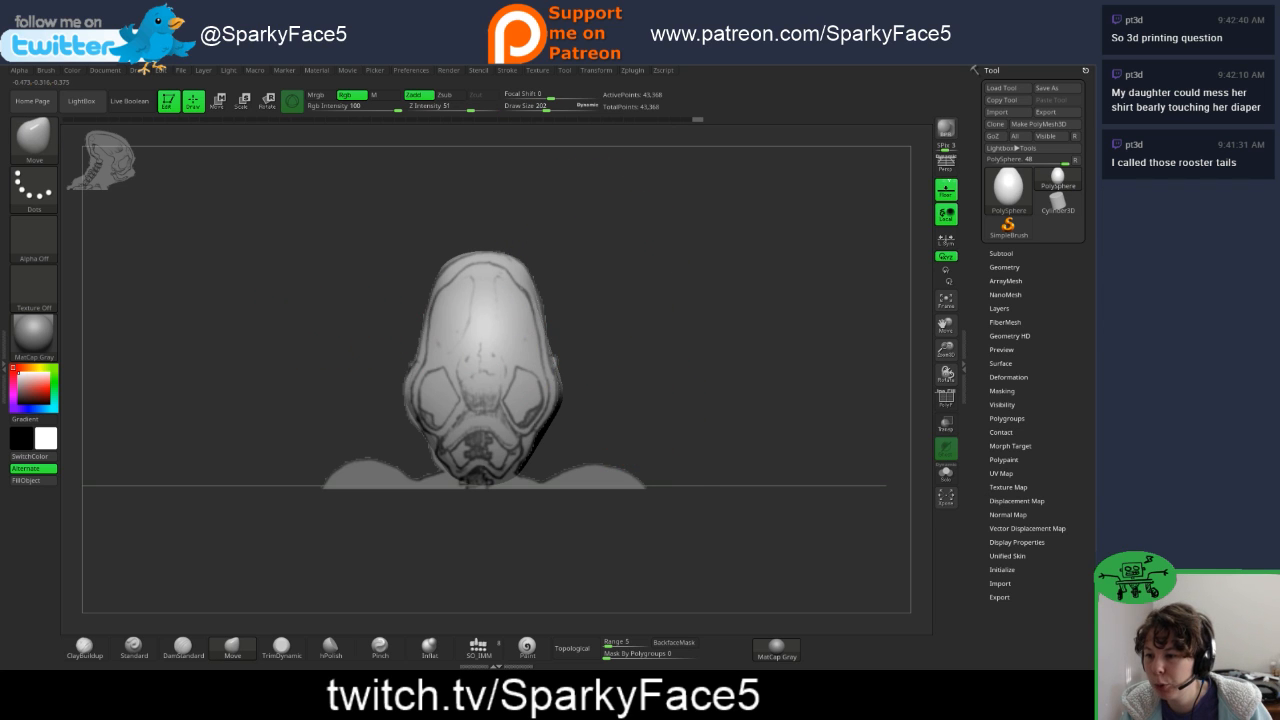
# - Smooth the sides of the head and line its front view back up with the front skull reference
pyautogui.moveTo(300, 300); pyautogui.dragTo(660, 305)
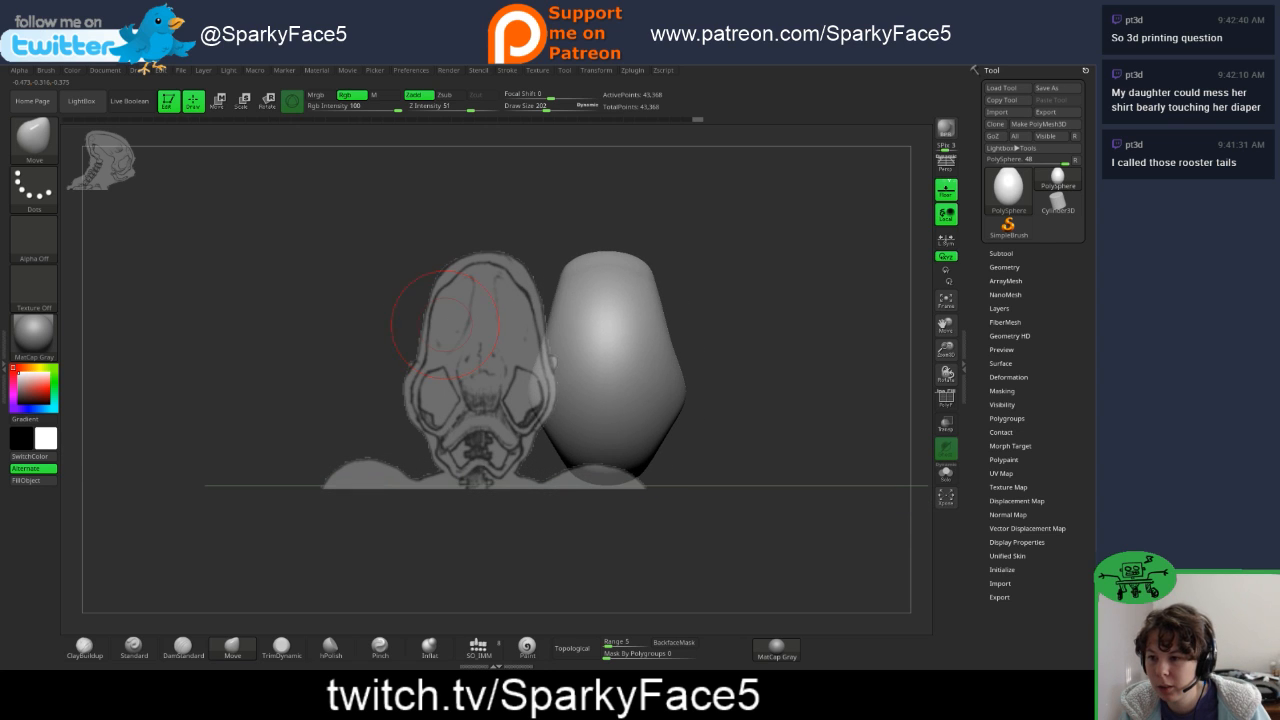
pyautogui.moveTo(445, 322); pyautogui.dragTo(657, 320)
pyautogui.press('shift')
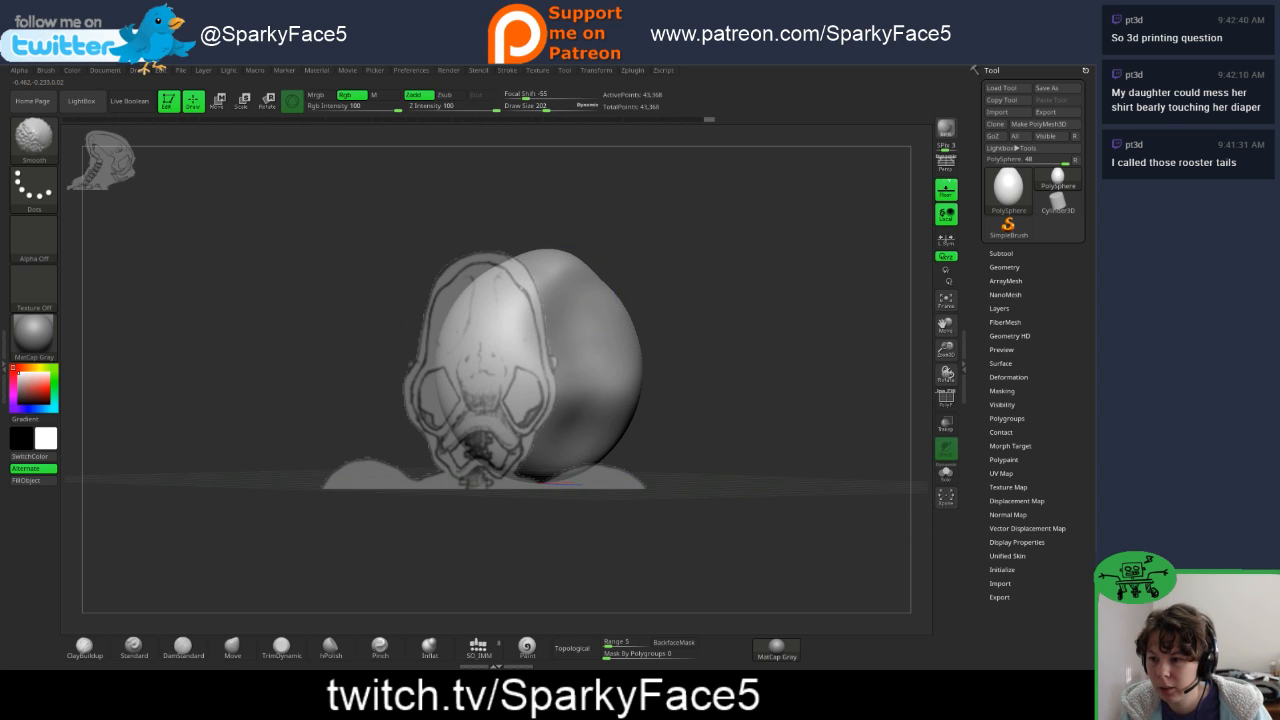
pyautogui.moveTo(725, 398); pyautogui.dragTo(502, 404)
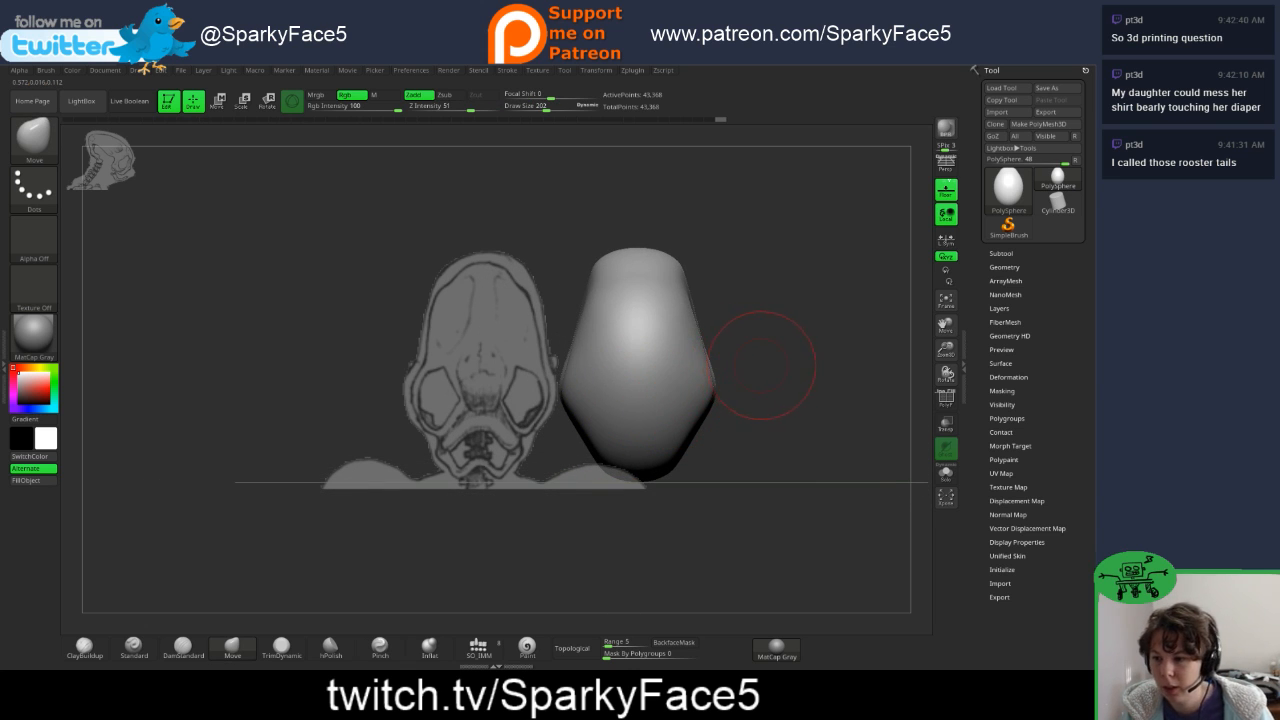
pyautogui.keyDown('alt'); pyautogui.moveTo(760, 365); pyautogui.dragTo(609, 367); pyautogui.keyUp('alt')
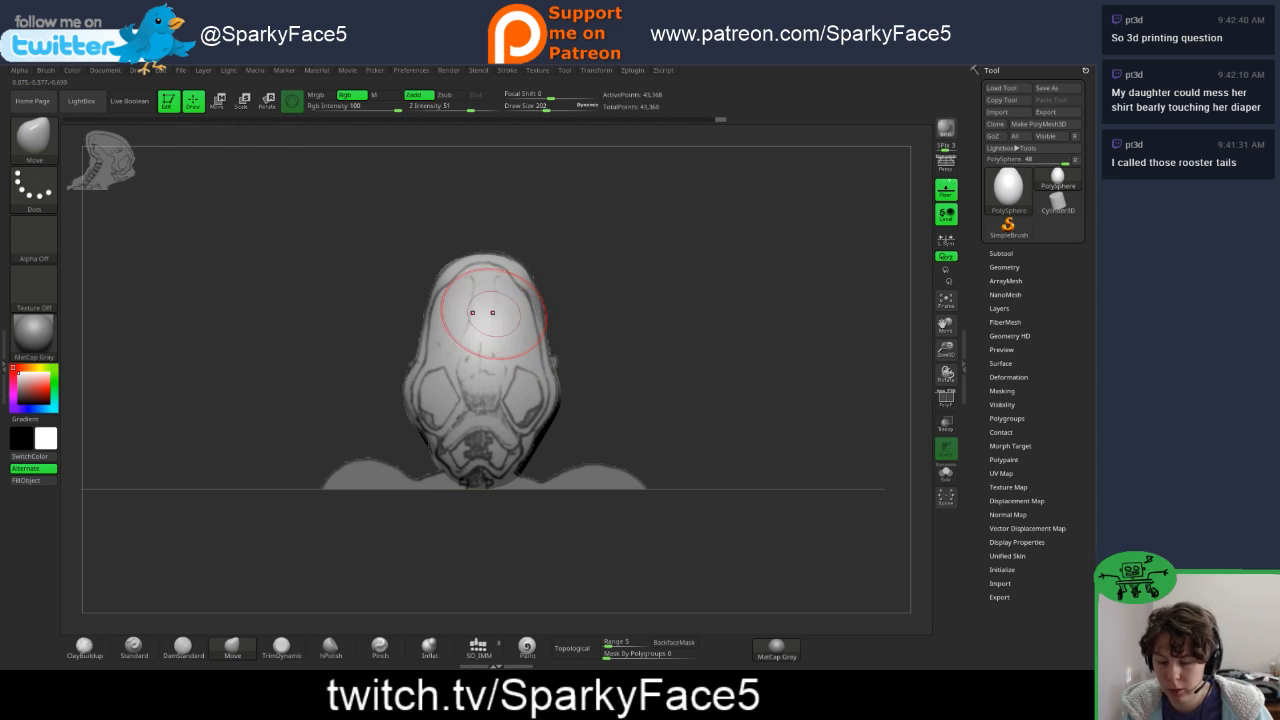
# - Enlarge the skull references with Tile Unified in Spotlight and place the side skull over the head
pyautogui.hotkey('shift', 'z')
pyautogui.click(409, 343)
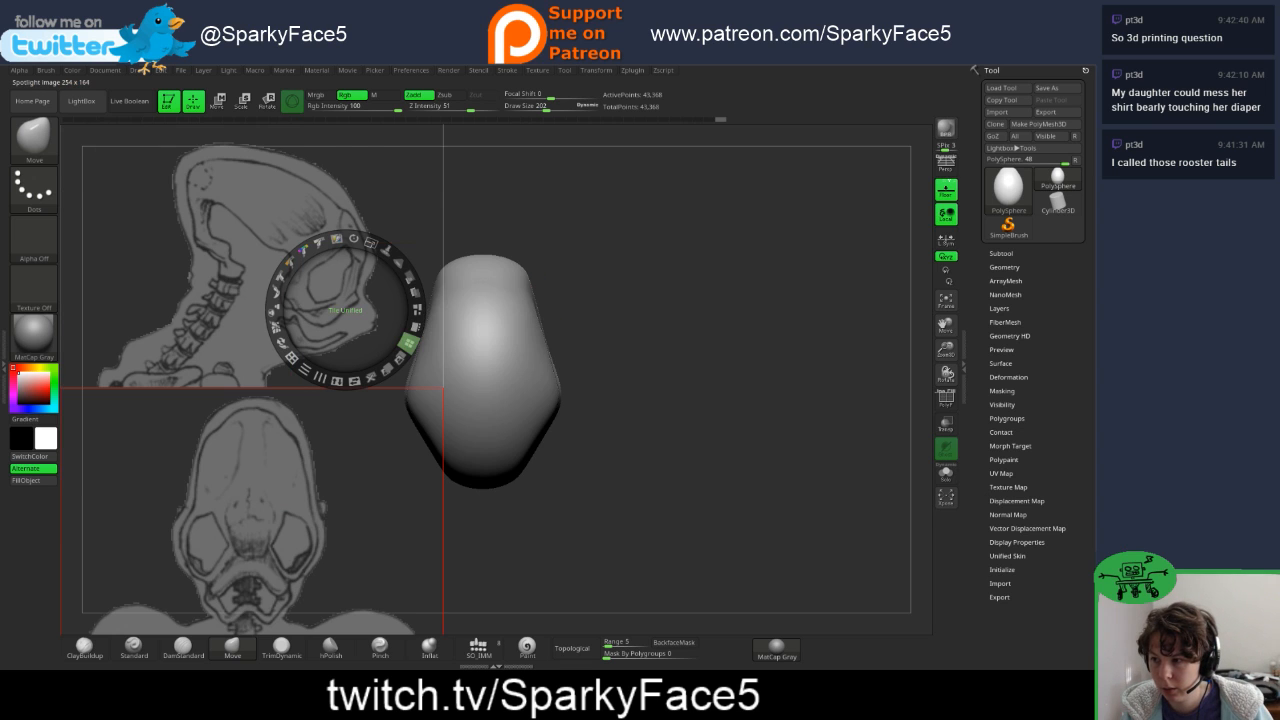
pyautogui.moveTo(345, 310); pyautogui.dragTo(671, 324)
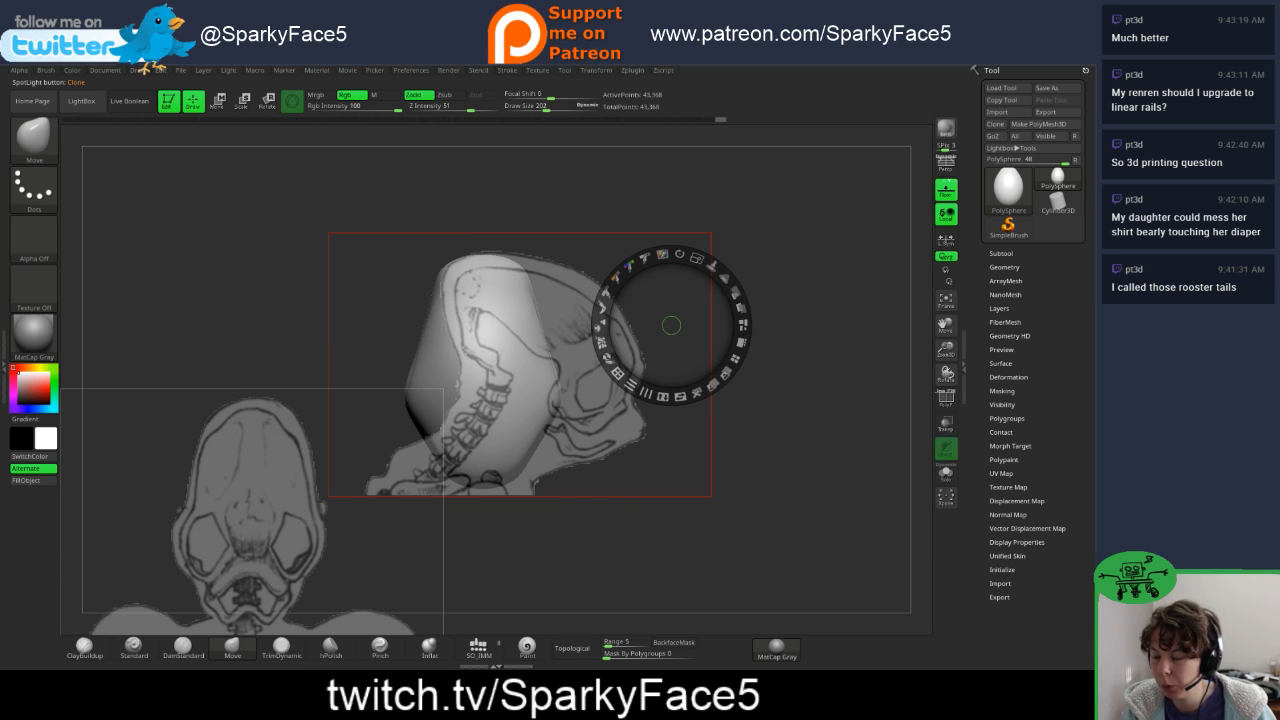
# - Scale down the front skull reference, move it to the canvas corner, and leave Spotlight editing
pyautogui.click(351, 541)
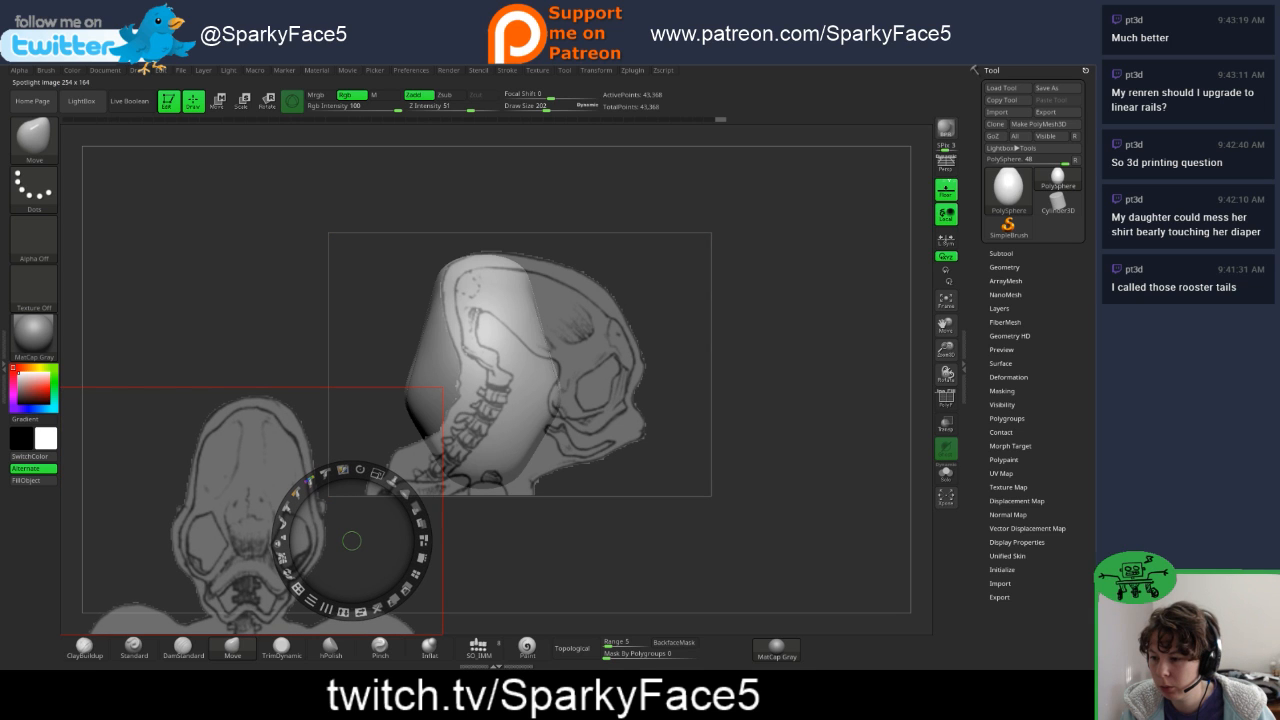
pyautogui.moveTo(377, 474); pyautogui.dragTo(129, 201)
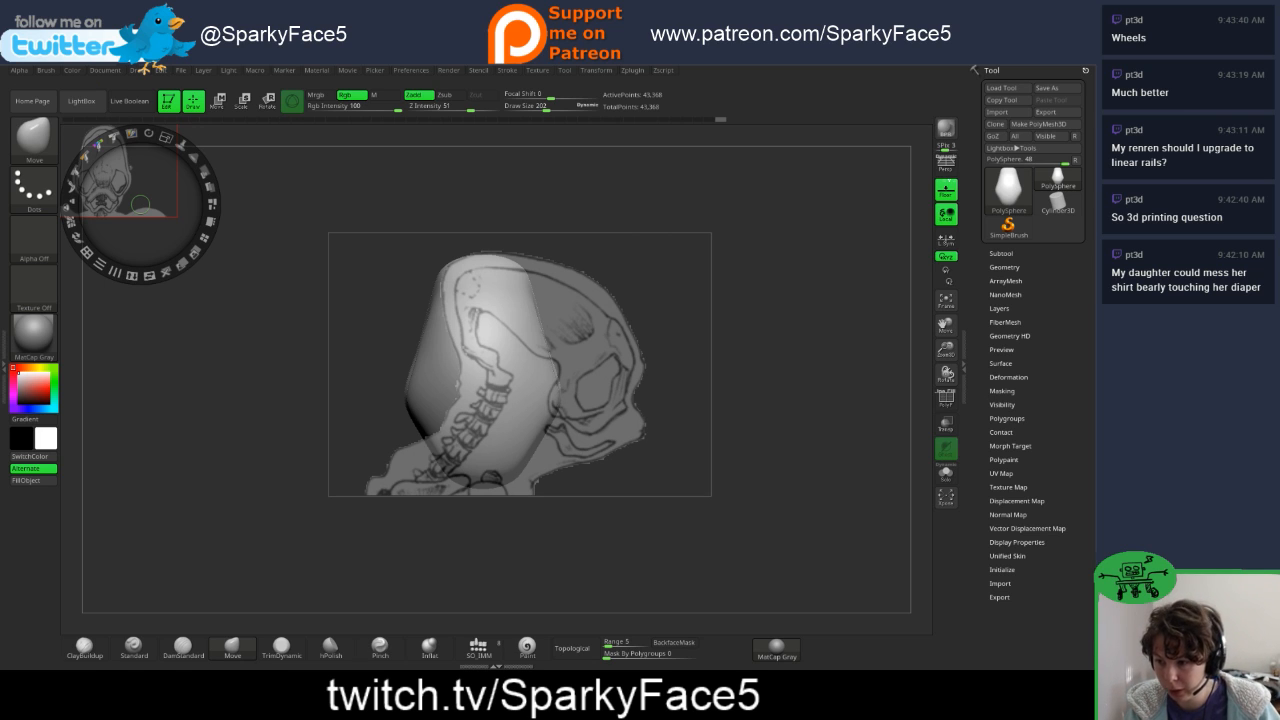
pyautogui.press('z')
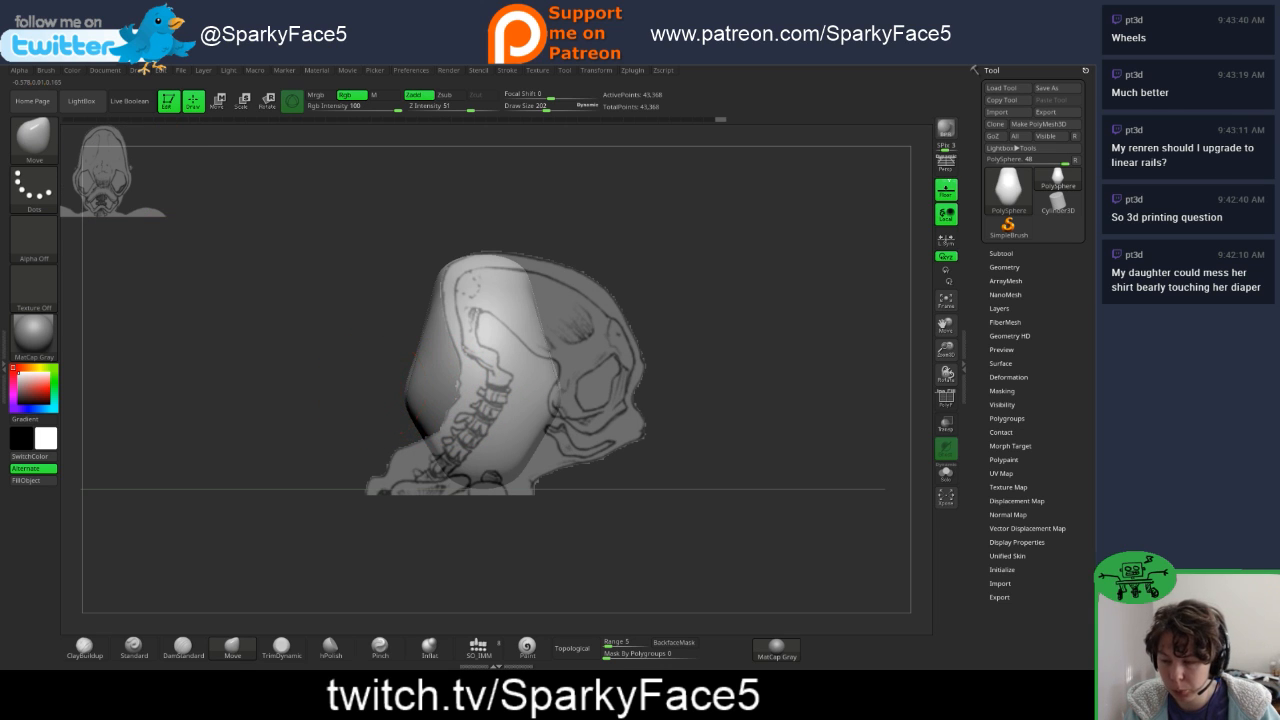
# - Turn the head to its side view, line it up with the side skull reference, and fit the crown and forehead with the Move brush
pyautogui.moveTo(371, 388)
pyautogui.mouseDown()
pyautogui.moveTo(310, 390)
pyautogui.moveTo(382, 378)
pyautogui.mouseUp()
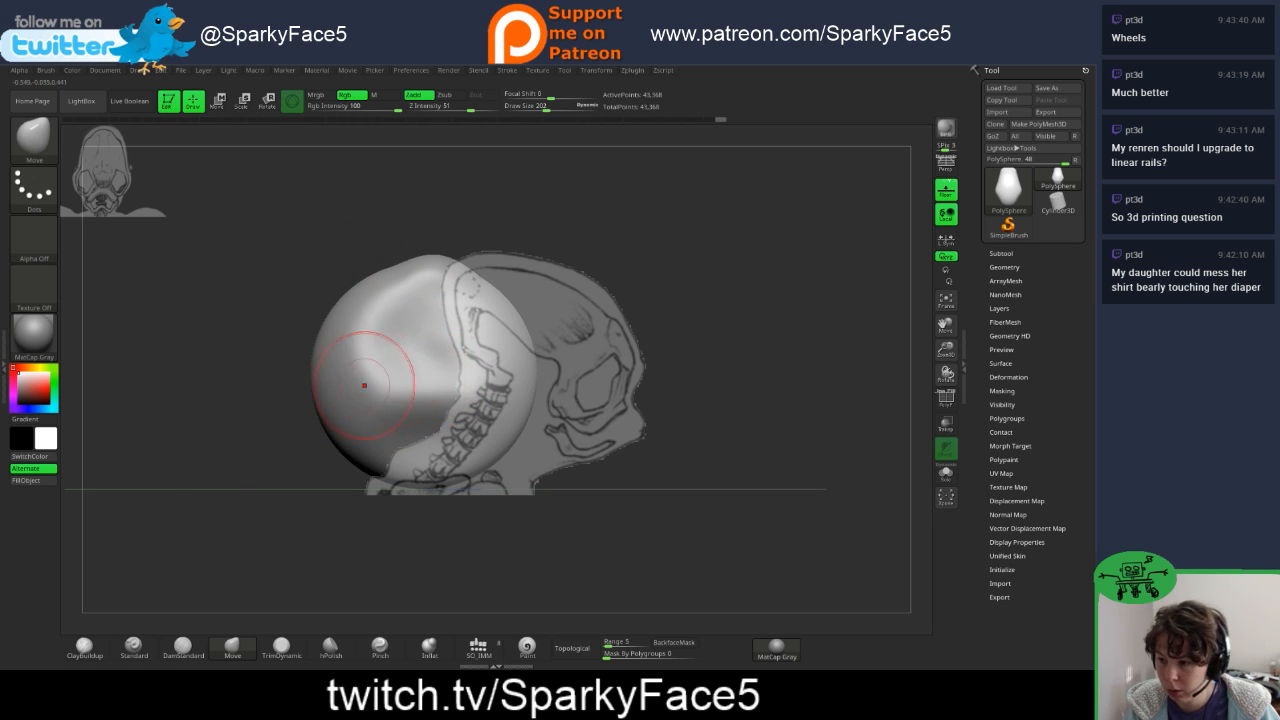
pyautogui.keyDown('alt'); pyautogui.moveTo(297, 362); pyautogui.dragTo(389, 362); pyautogui.keyUp('alt')
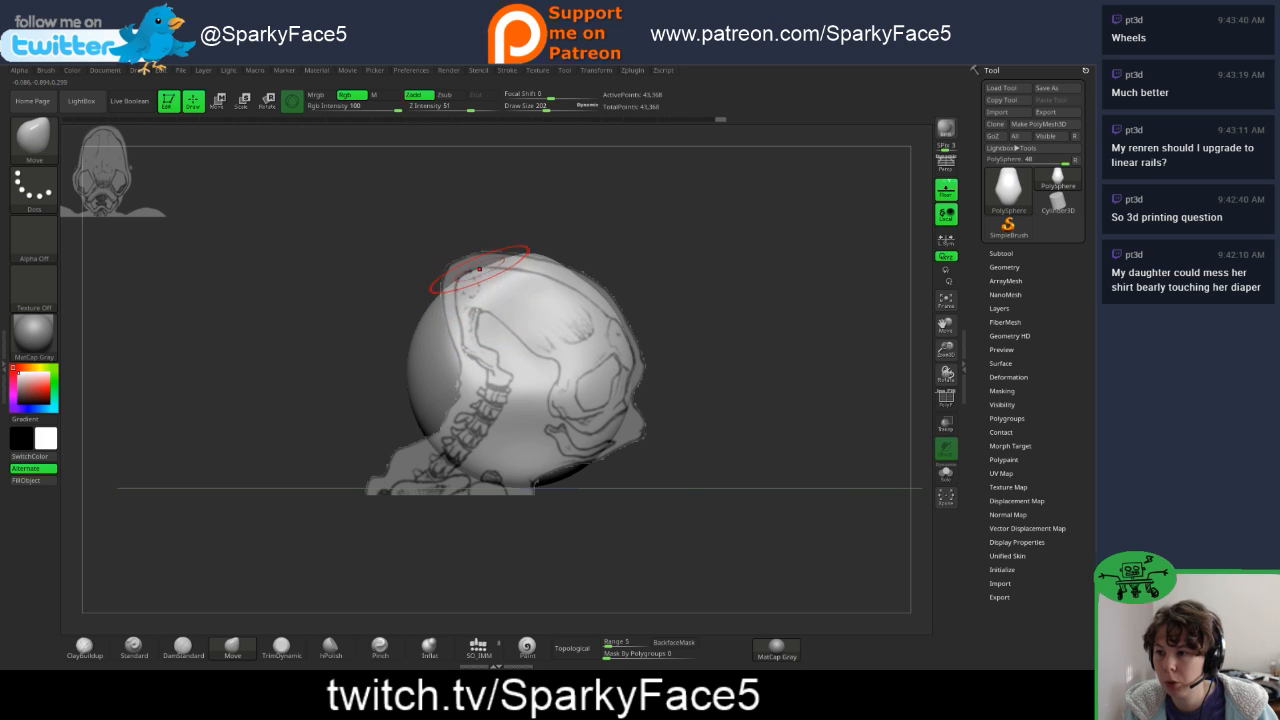
pyautogui.moveTo(565, 190)
pyautogui.mouseDown()
pyautogui.moveTo(555, 255)
pyautogui.moveTo(530, 280)
pyautogui.mouseUp()
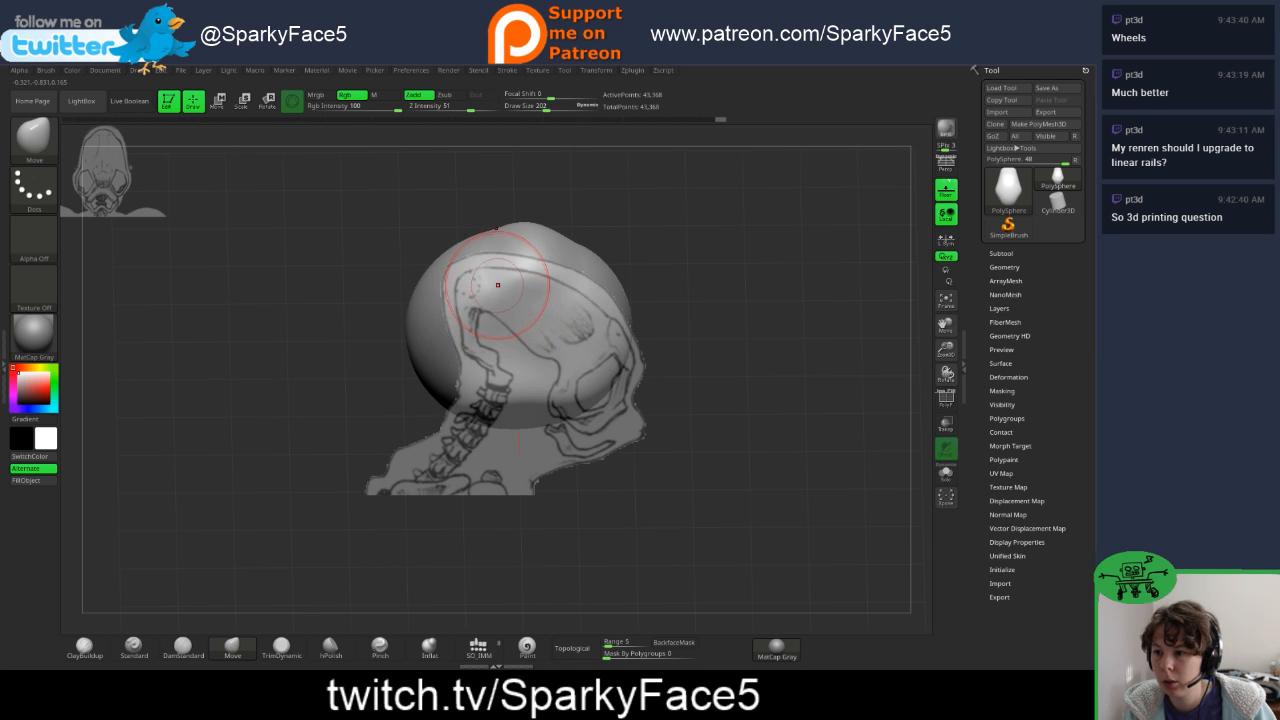
pyautogui.moveTo(672, 310); pyautogui.dragTo(672, 280)
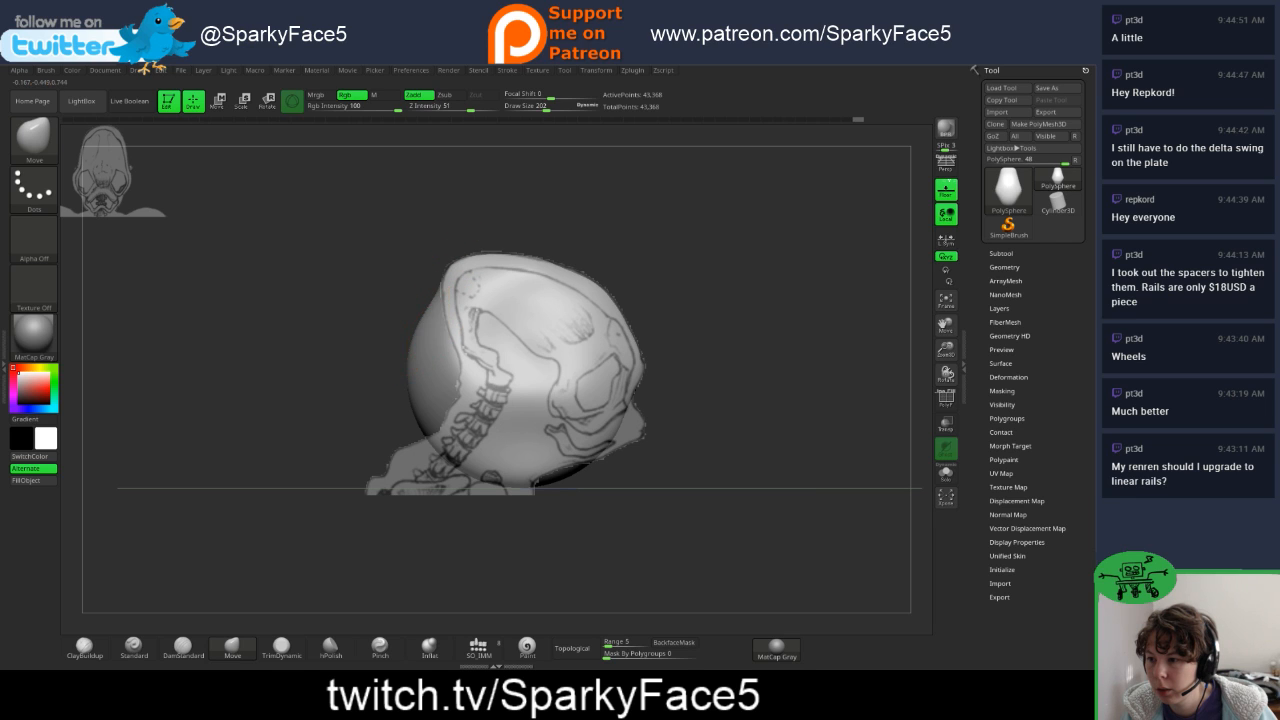
# - Push the back of the head in to the side skull outline with the Move brush
pyautogui.moveTo(420, 340)
pyautogui.mouseDown()
pyautogui.moveTo(431, 344)
pyautogui.moveTo(426, 411)
pyautogui.mouseUp()
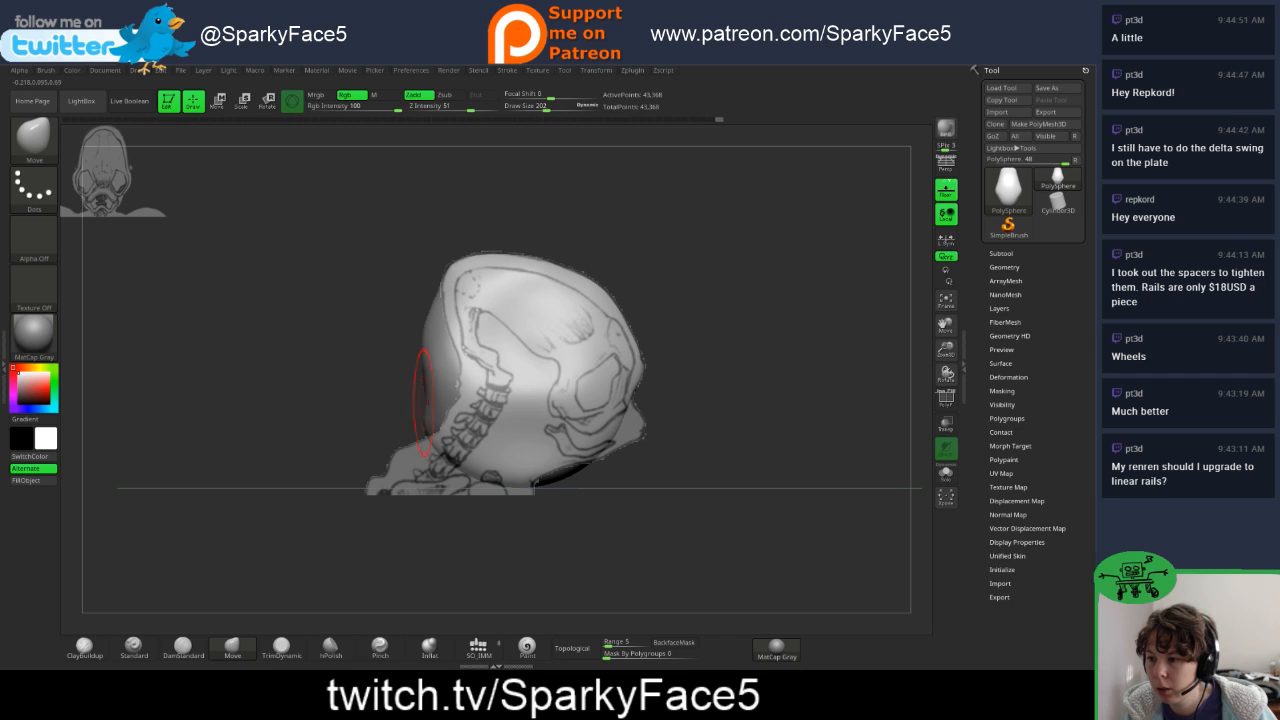
pyautogui.moveTo(420, 342); pyautogui.dragTo(432, 330)
pyautogui.moveTo(385, 345); pyautogui.dragTo(388, 352)
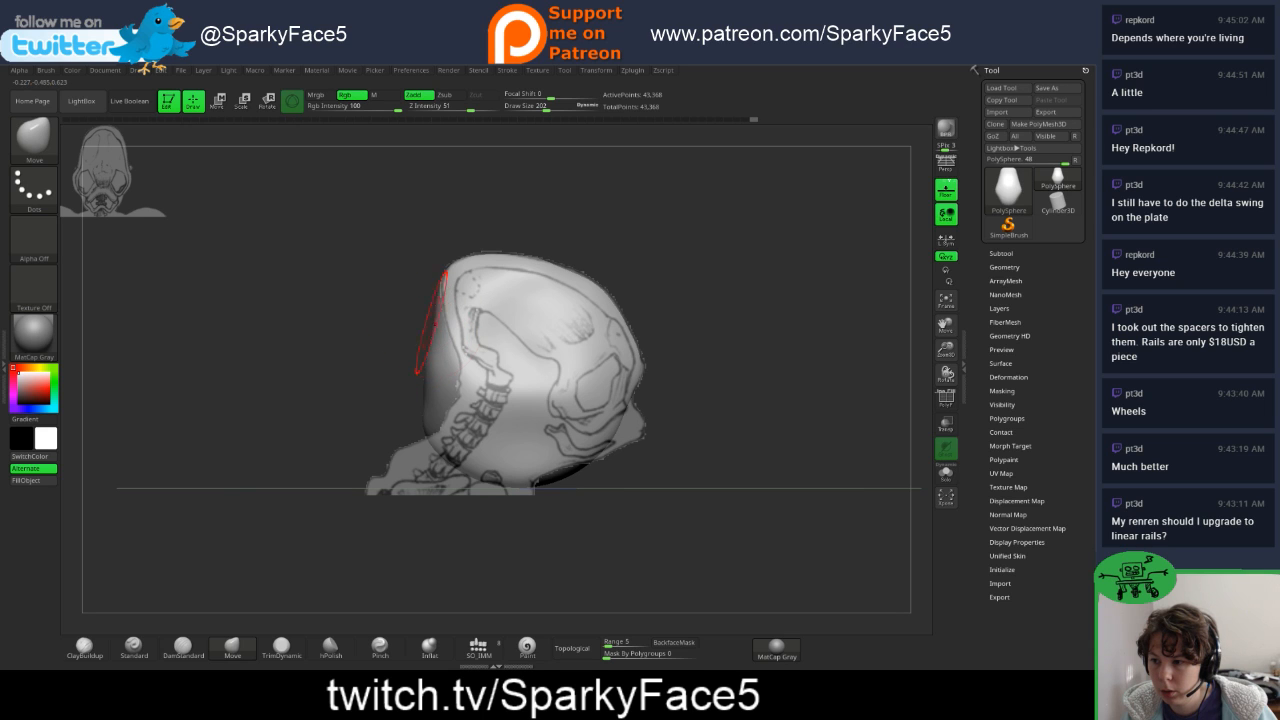
pyautogui.moveTo(427, 322); pyautogui.dragTo(433, 324)
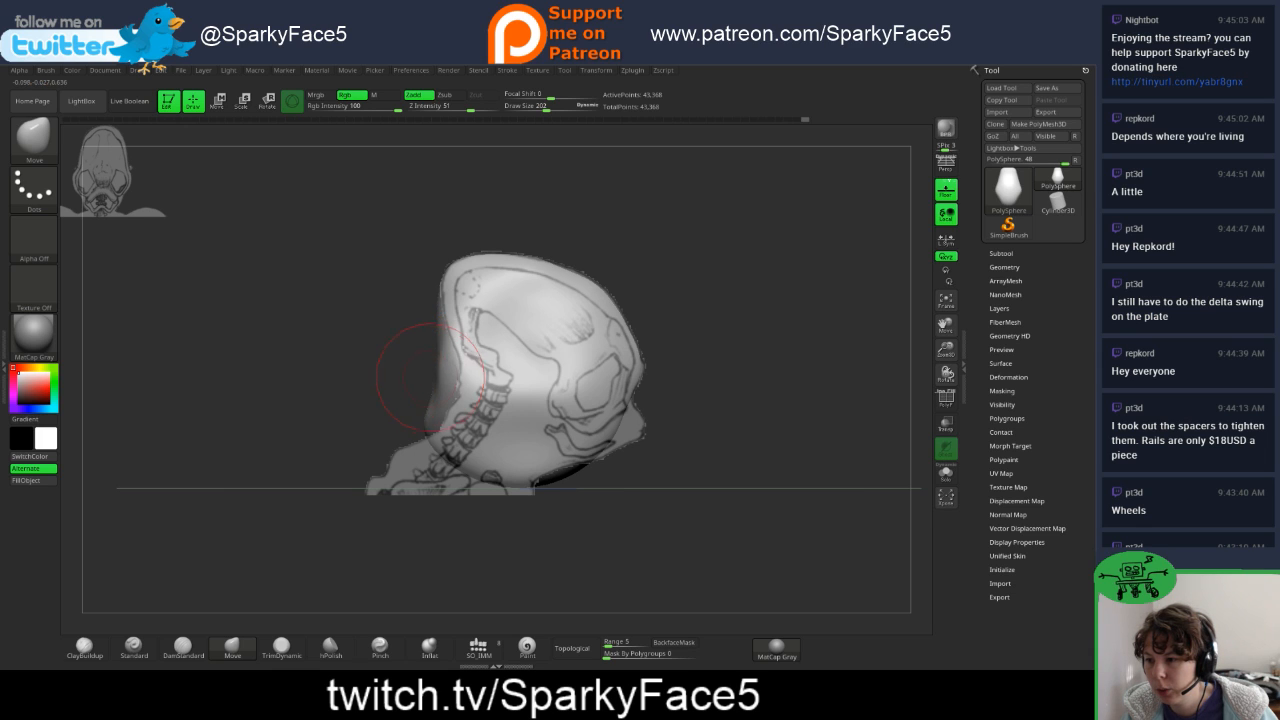
pyautogui.moveTo(430, 375); pyautogui.dragTo(400, 366)
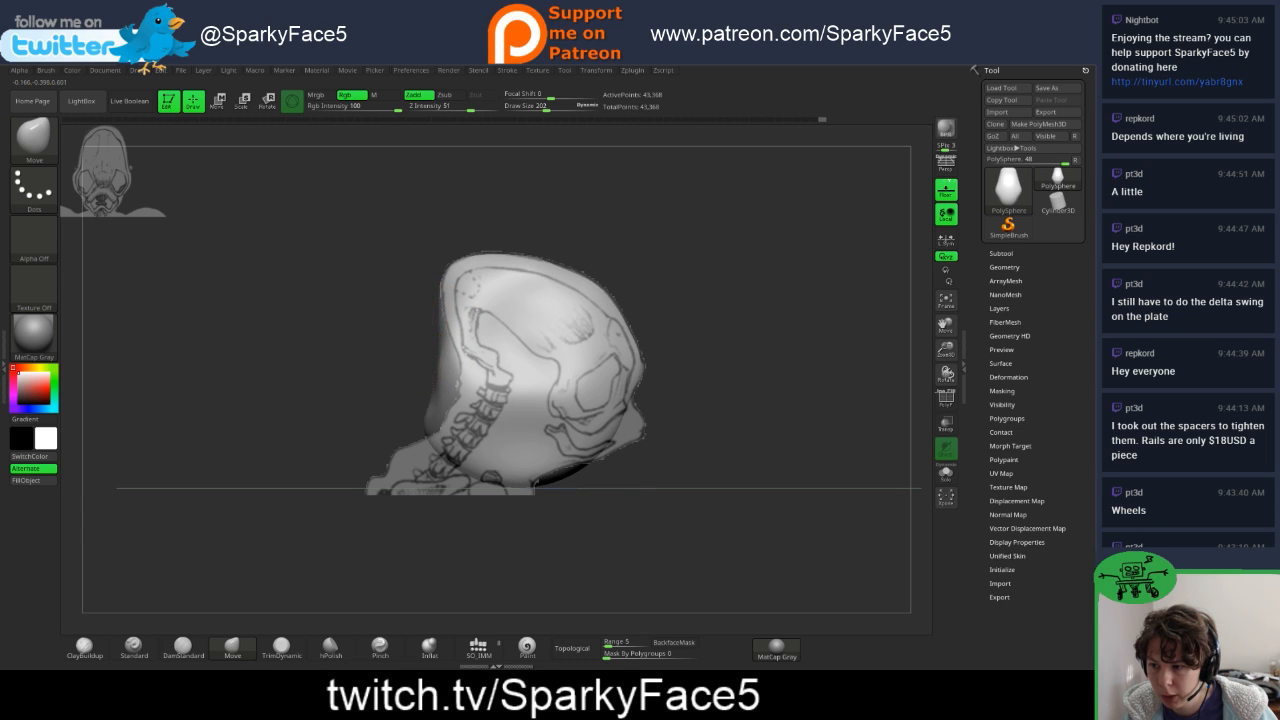
pyautogui.moveTo(443, 338); pyautogui.dragTo(448, 331)
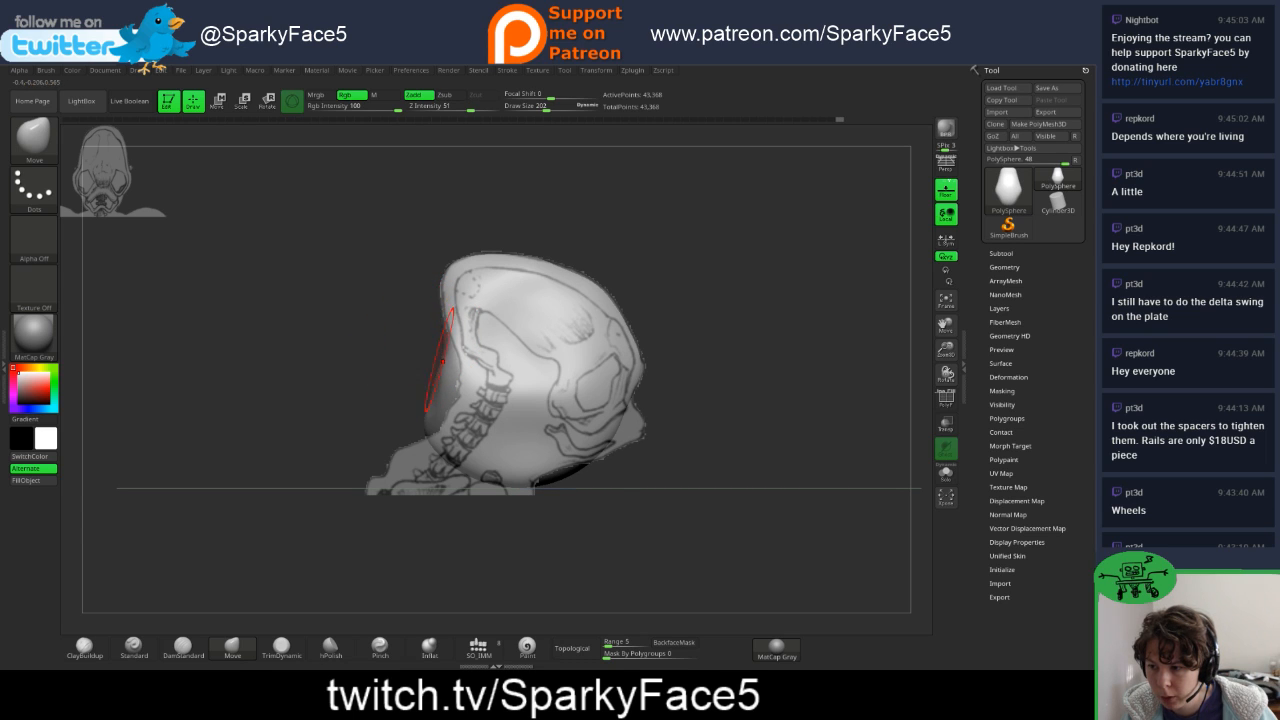
# - Shape the nape inward along the neck and fit the jaw underside and mouth area to the side skull outline
pyautogui.moveTo(439, 377); pyautogui.dragTo(455, 376)
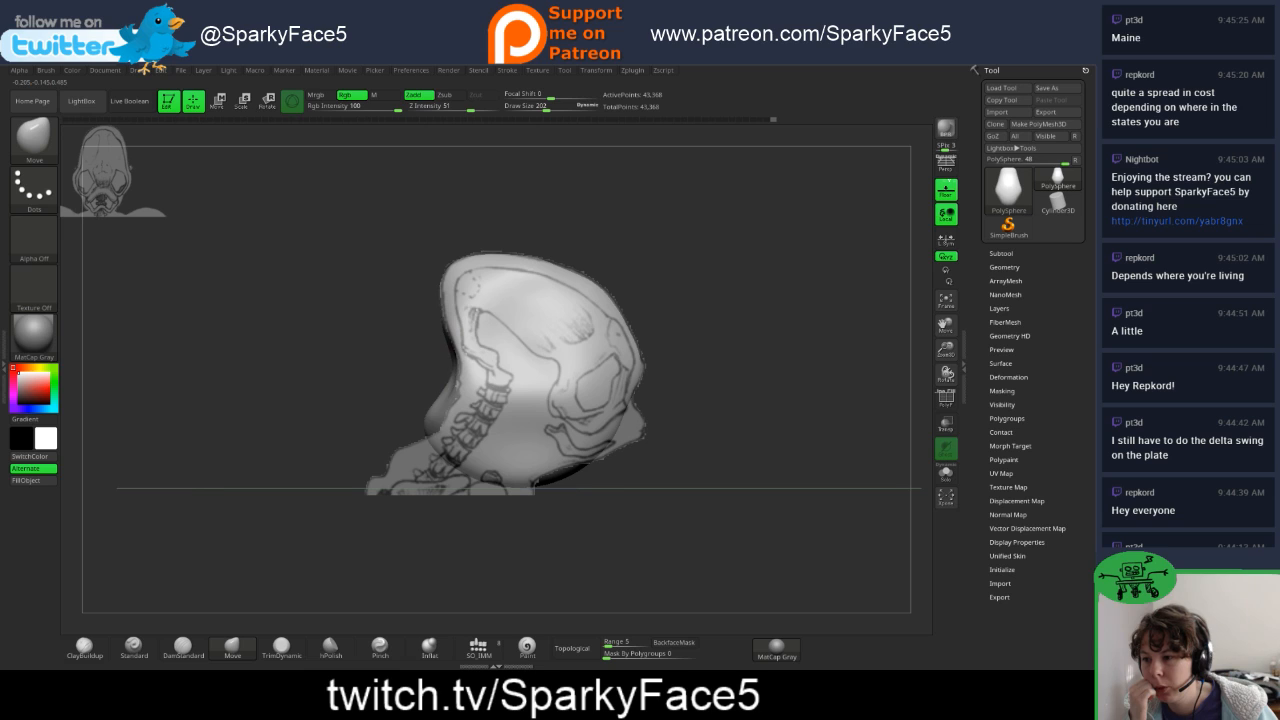
pyautogui.moveTo(452, 367); pyautogui.dragTo(456, 369)
pyautogui.moveTo(436, 418); pyautogui.dragTo(441, 419)
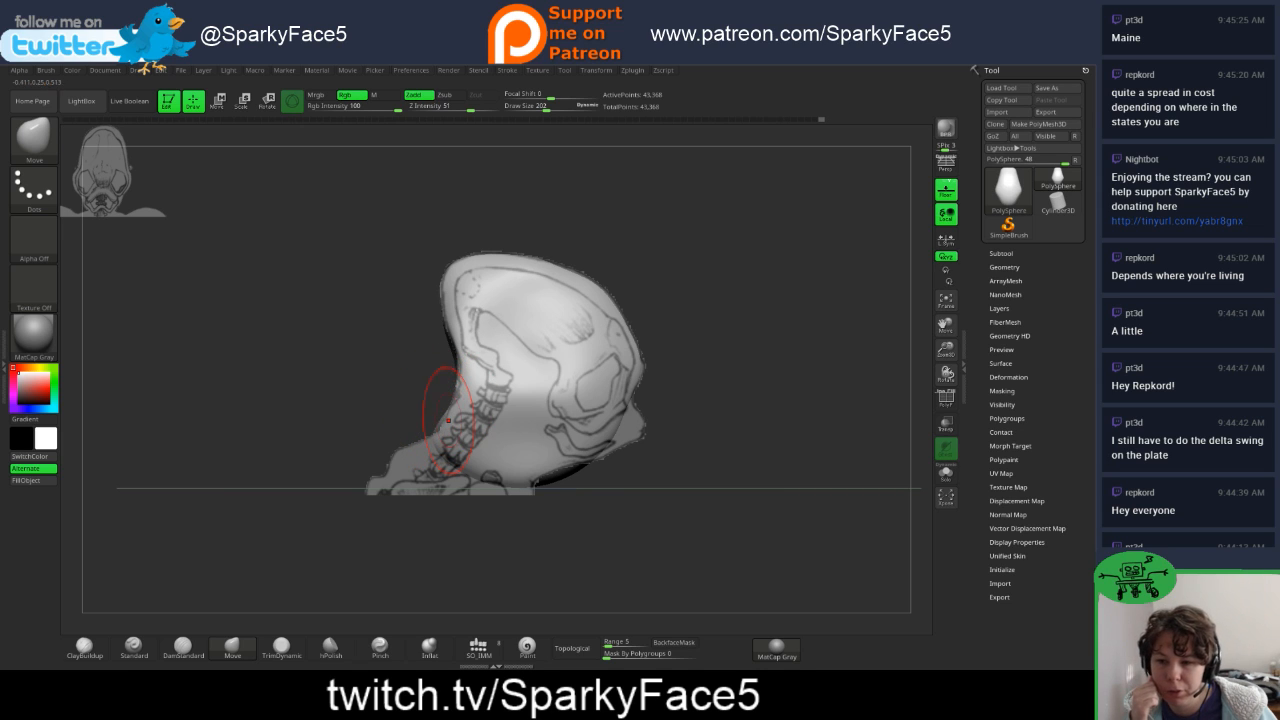
pyautogui.moveTo(561, 479); pyautogui.dragTo(556, 470)
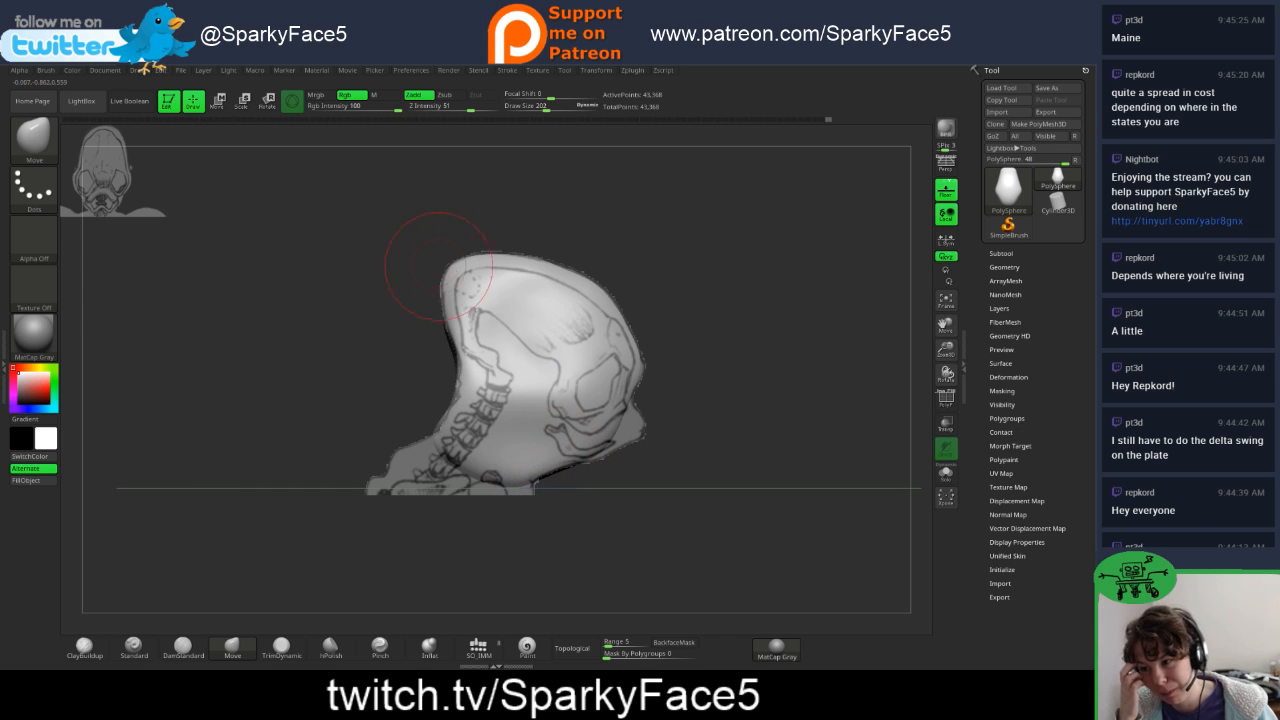
pyautogui.moveTo(378, 350)
pyautogui.mouseDown()
pyautogui.moveTo(396, 353)
pyautogui.moveTo(379, 350)
pyautogui.mouseUp()
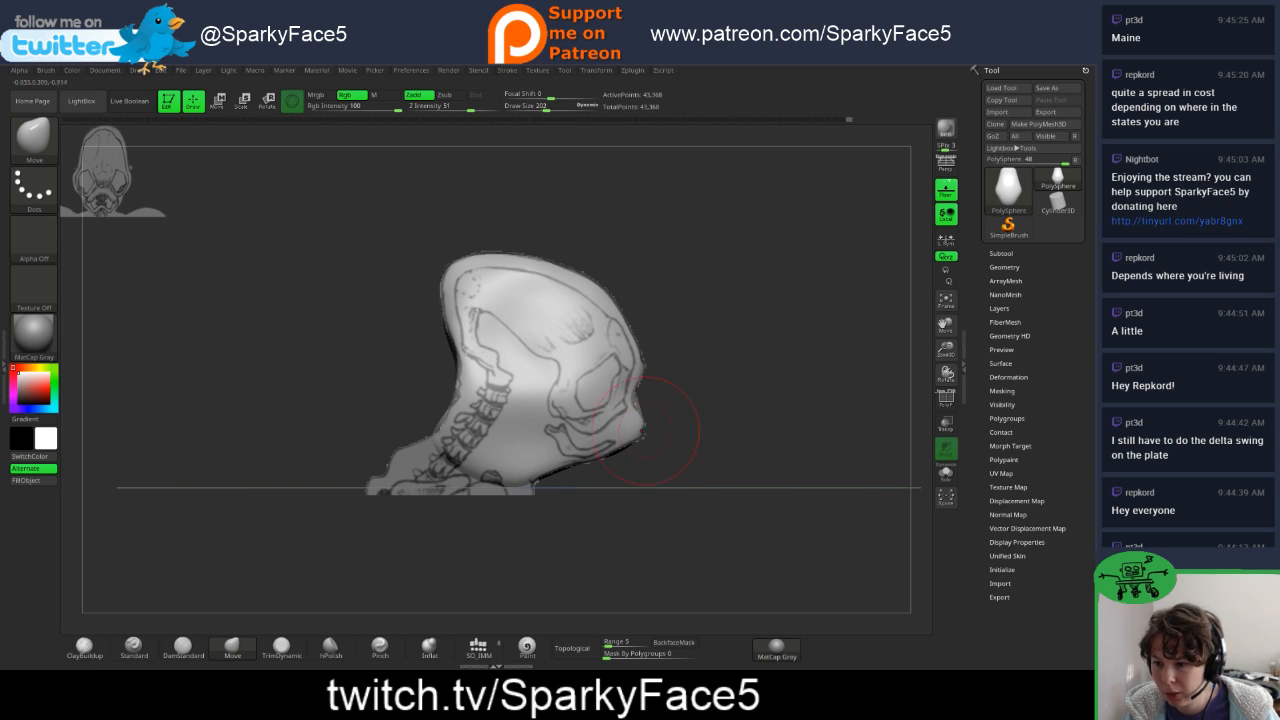
pyautogui.moveTo(643, 424); pyautogui.dragTo(635, 441)
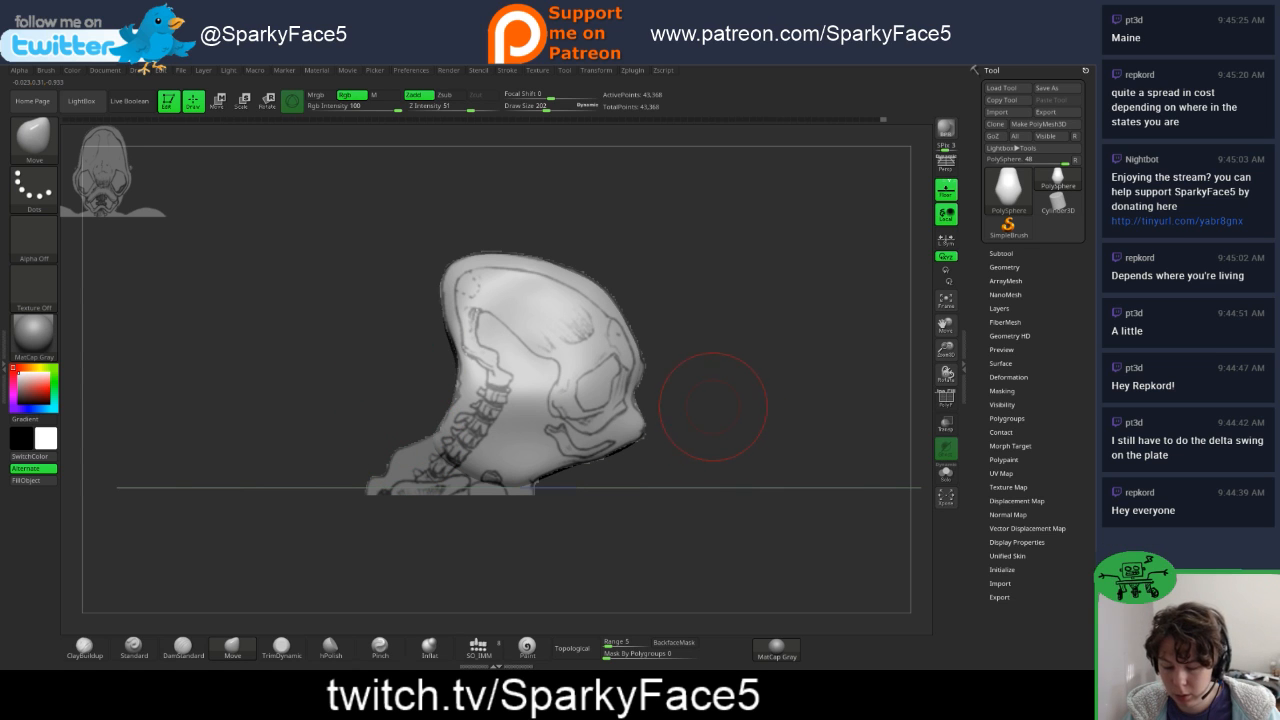
# - Examine the blocked-out head from several angles and compare its profile with the side skull reference
pyautogui.hotkey('shift', 'z')
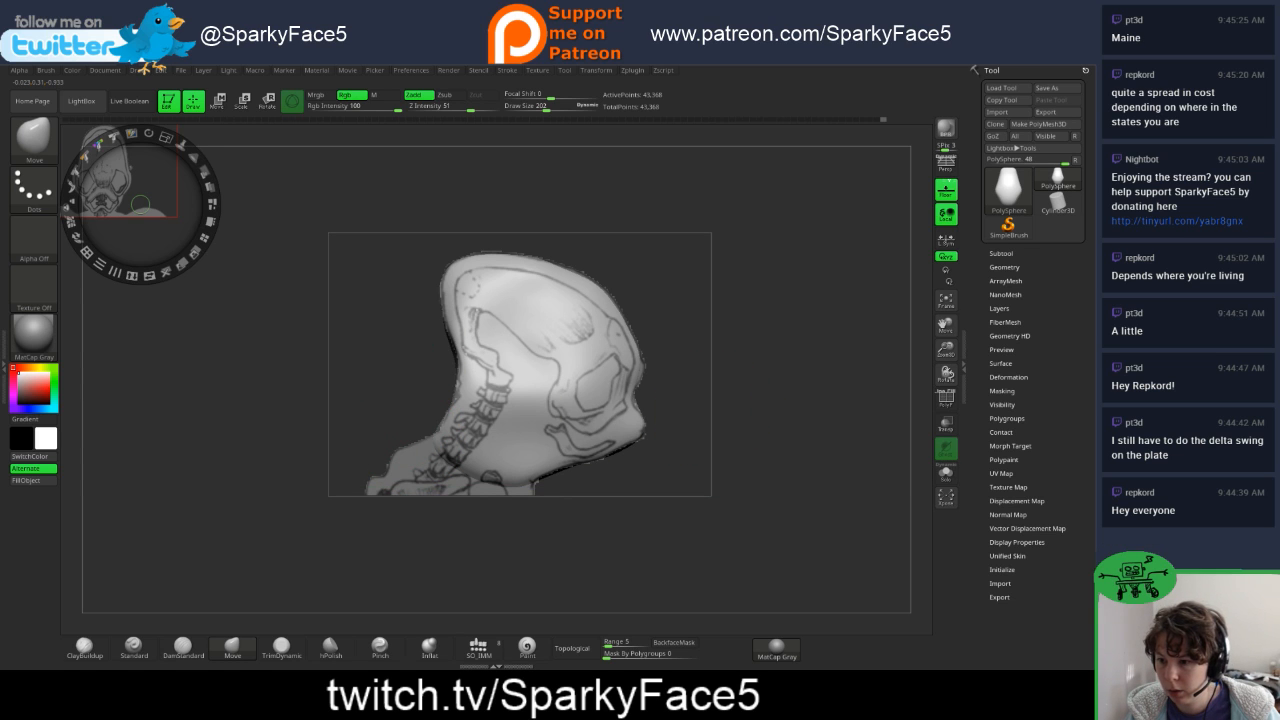
pyautogui.press('z')
pyautogui.moveTo(711, 406); pyautogui.dragTo(480, 422)
pyautogui.moveTo(698, 397)
pyautogui.mouseDown()
pyautogui.moveTo(747, 397)
pyautogui.moveTo(595, 402)
pyautogui.moveTo(742, 401)
pyautogui.mouseUp()
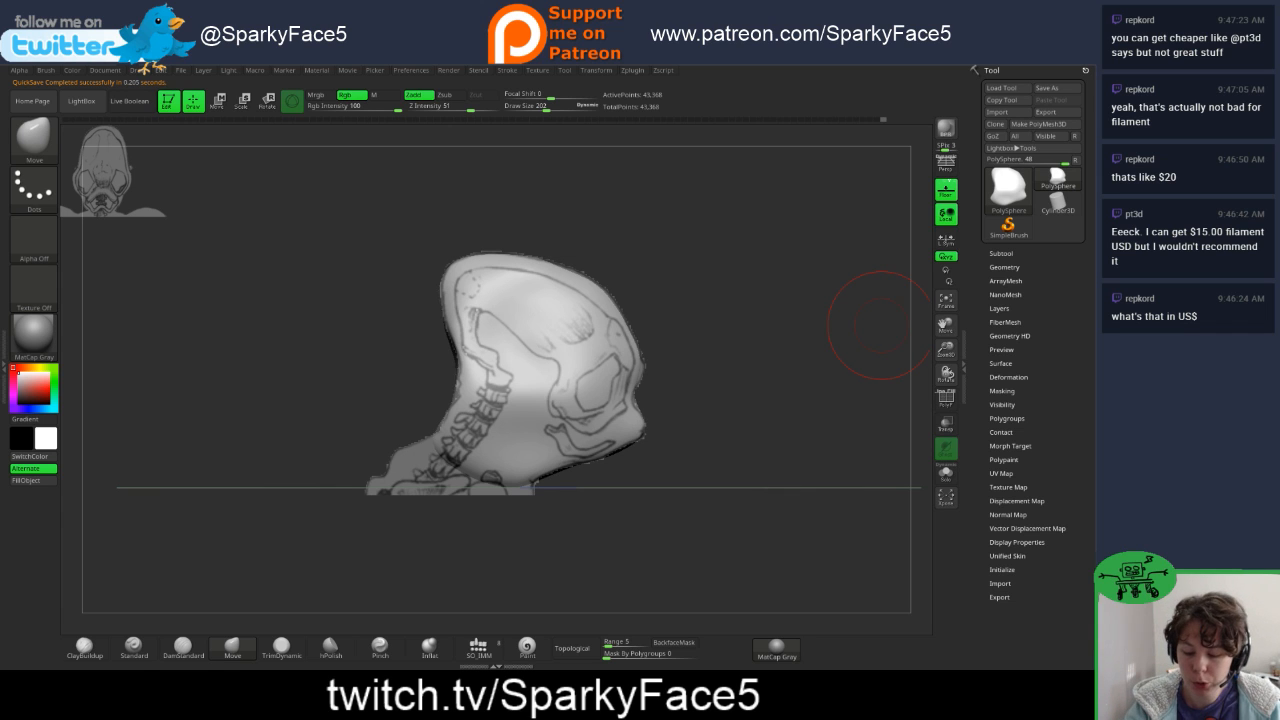
pyautogui.moveTo(882, 325); pyautogui.dragTo(689, 438)
pyautogui.moveTo(299, 383); pyautogui.dragTo(422, 381)
pyautogui.moveTo(345, 374); pyautogui.dragTo(216, 370)
pyautogui.moveTo(340, 372)
pyautogui.mouseDown()
pyautogui.moveTo(412, 390)
pyautogui.moveTo(376, 368)
pyautogui.mouseUp()
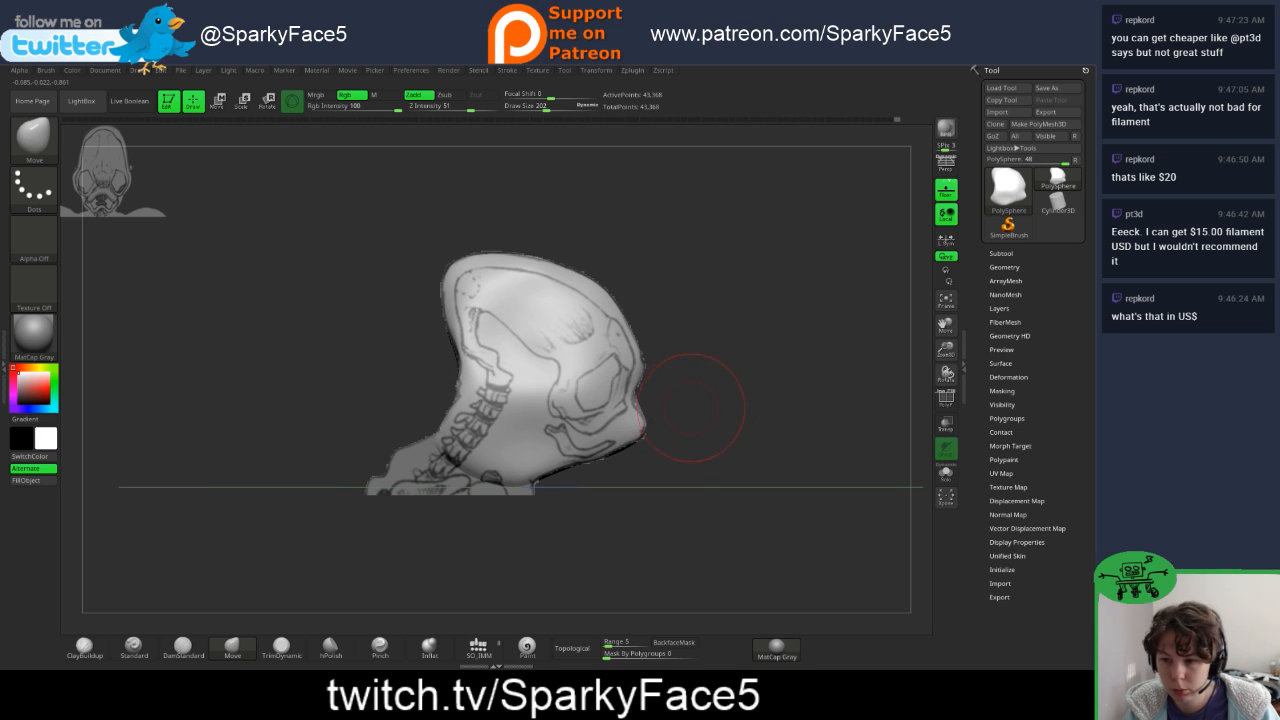
# - Tile both skull references in Spotlight, shrink them together, park them in the canvas corner, and leave Spotlight editing
pyautogui.moveTo(697, 401); pyautogui.dragTo(648, 396)
pyautogui.hotkey('shift', 'z')
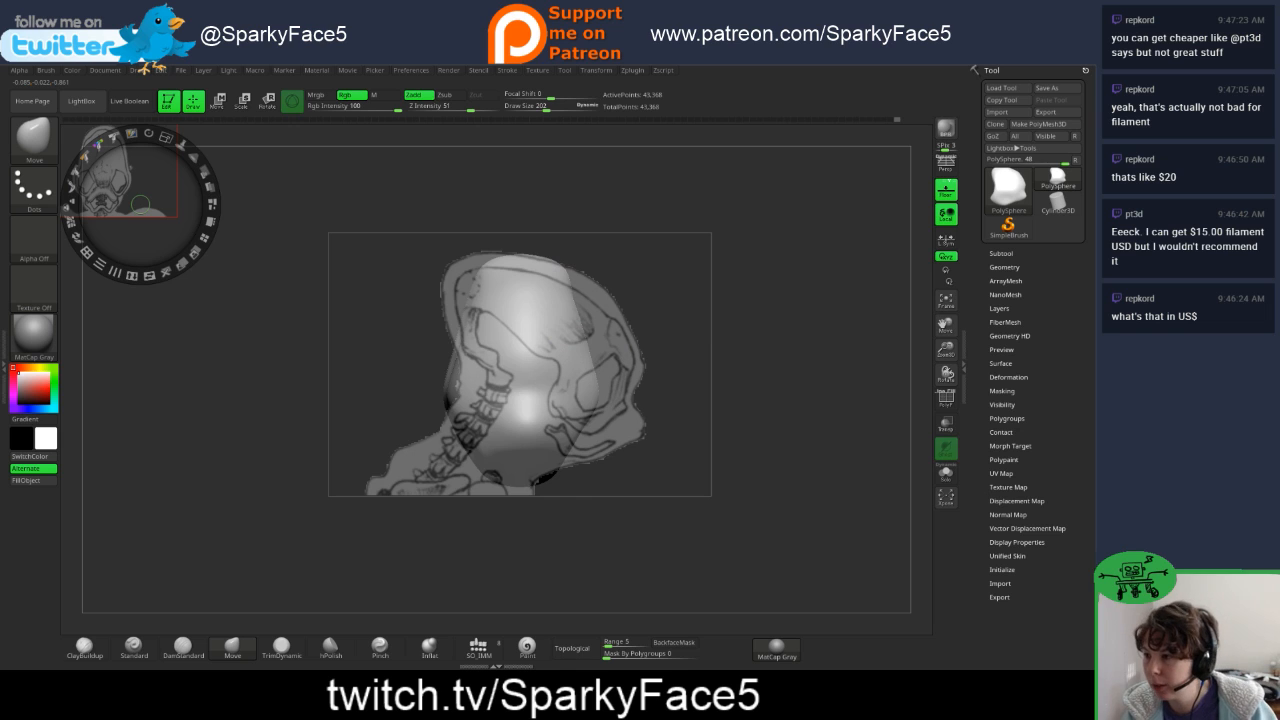
pyautogui.click(204, 238)
pyautogui.click(524, 216)
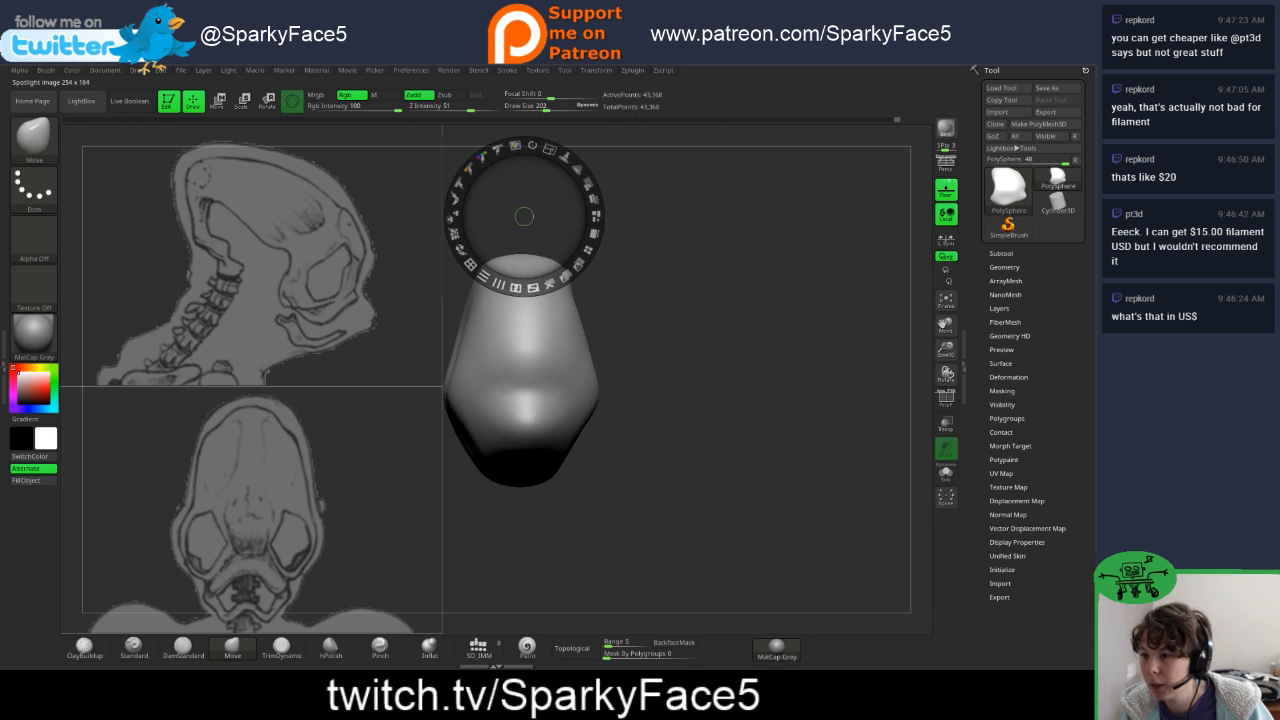
pyautogui.moveTo(550, 149); pyautogui.dragTo(467, 172)
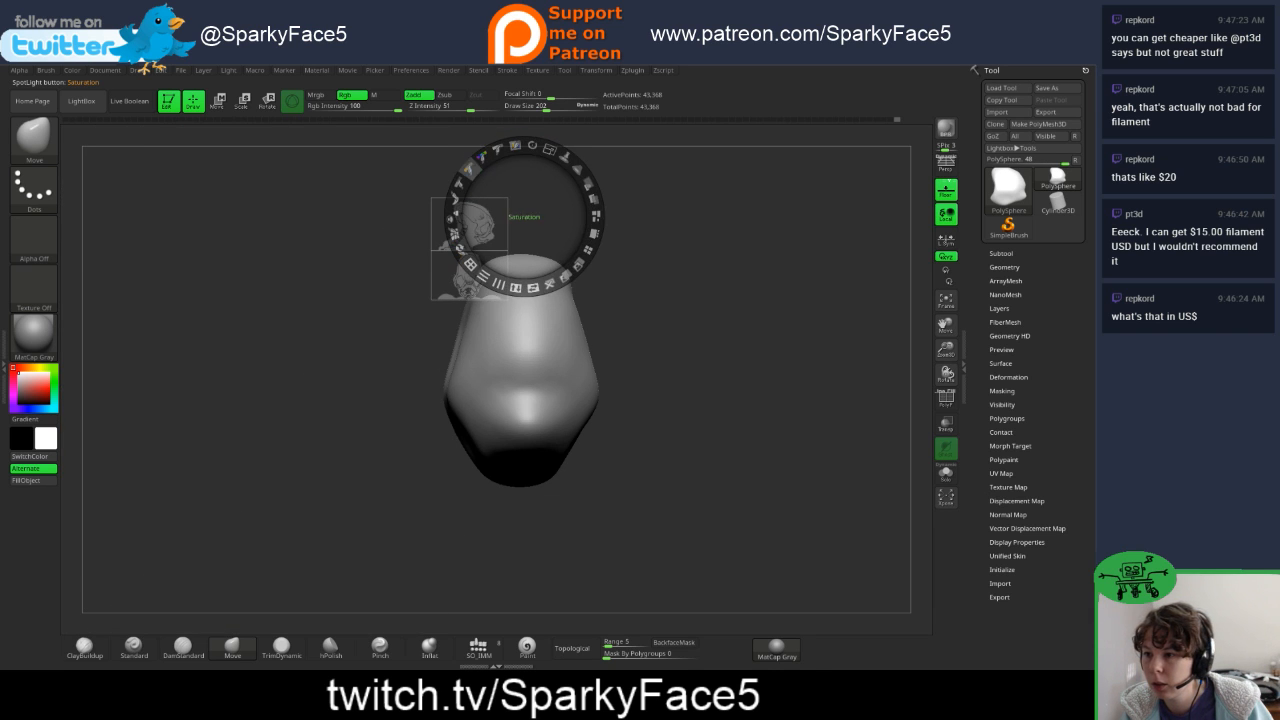
pyautogui.moveTo(524, 216); pyautogui.dragTo(152, 204)
pyautogui.moveTo(178, 137); pyautogui.dragTo(200, 150)
pyautogui.moveTo(156, 205); pyautogui.dragTo(191, 244)
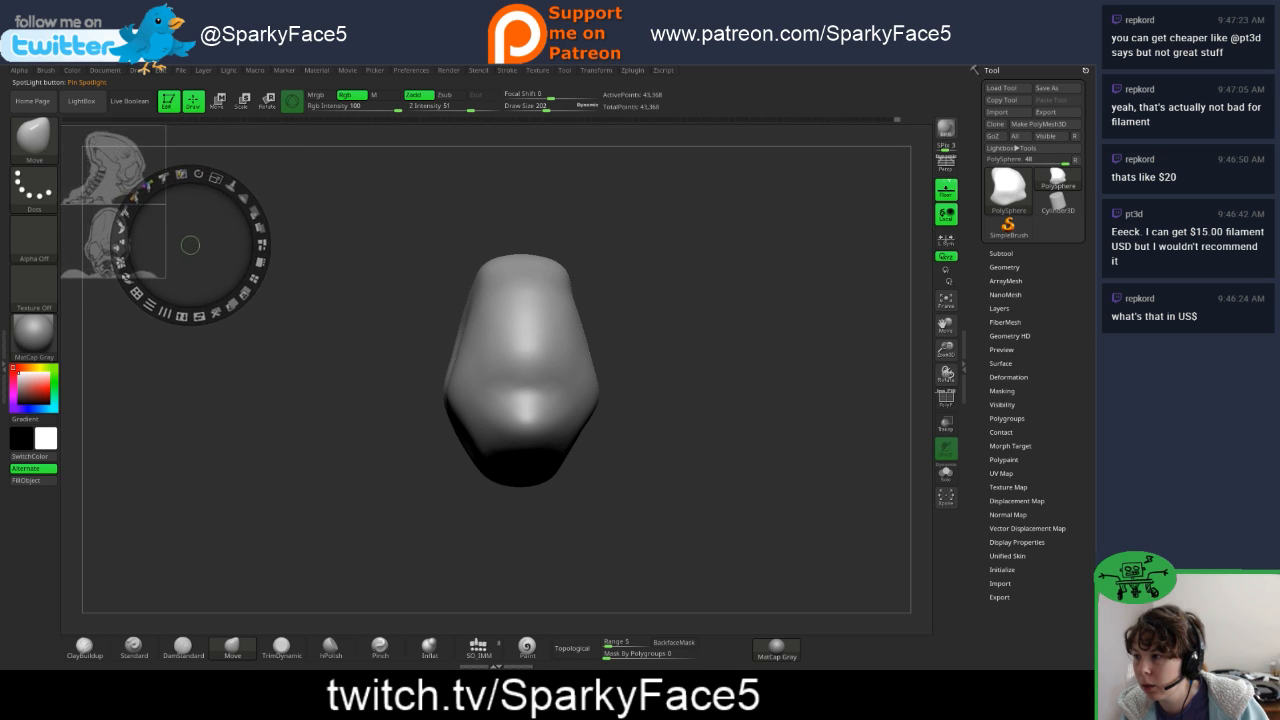
pyautogui.click(648, 366)
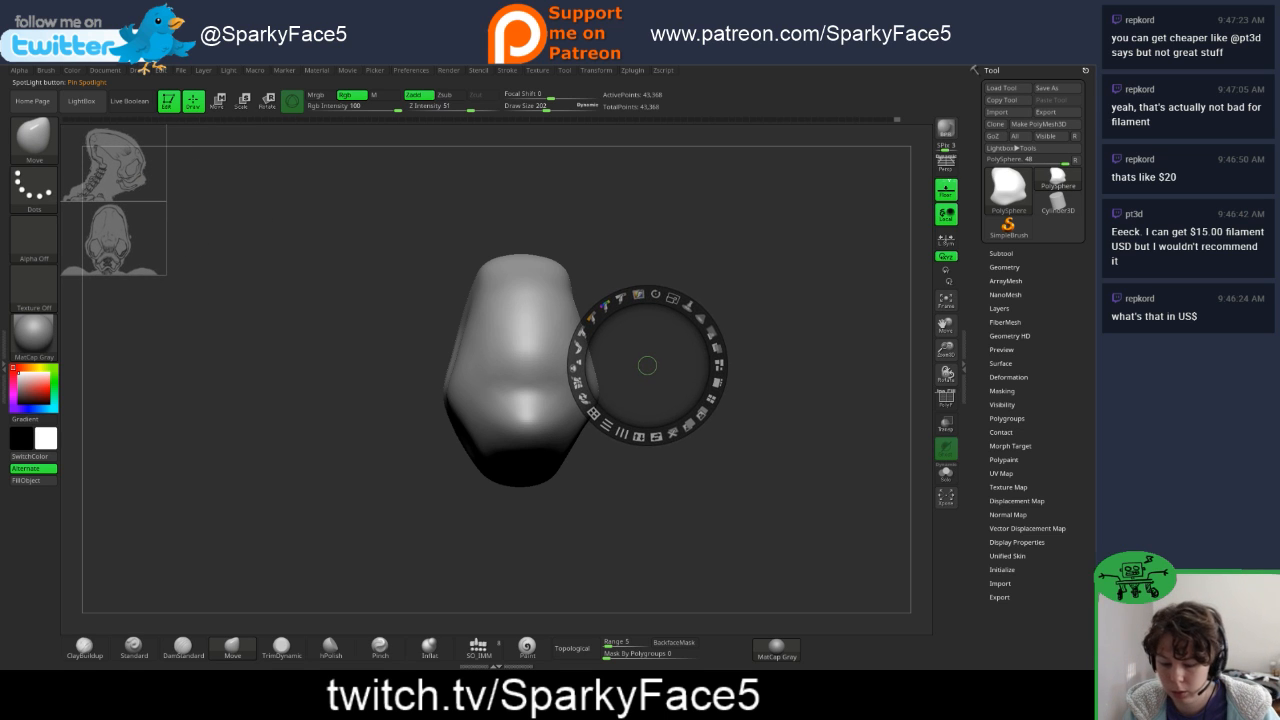
pyautogui.press('z')
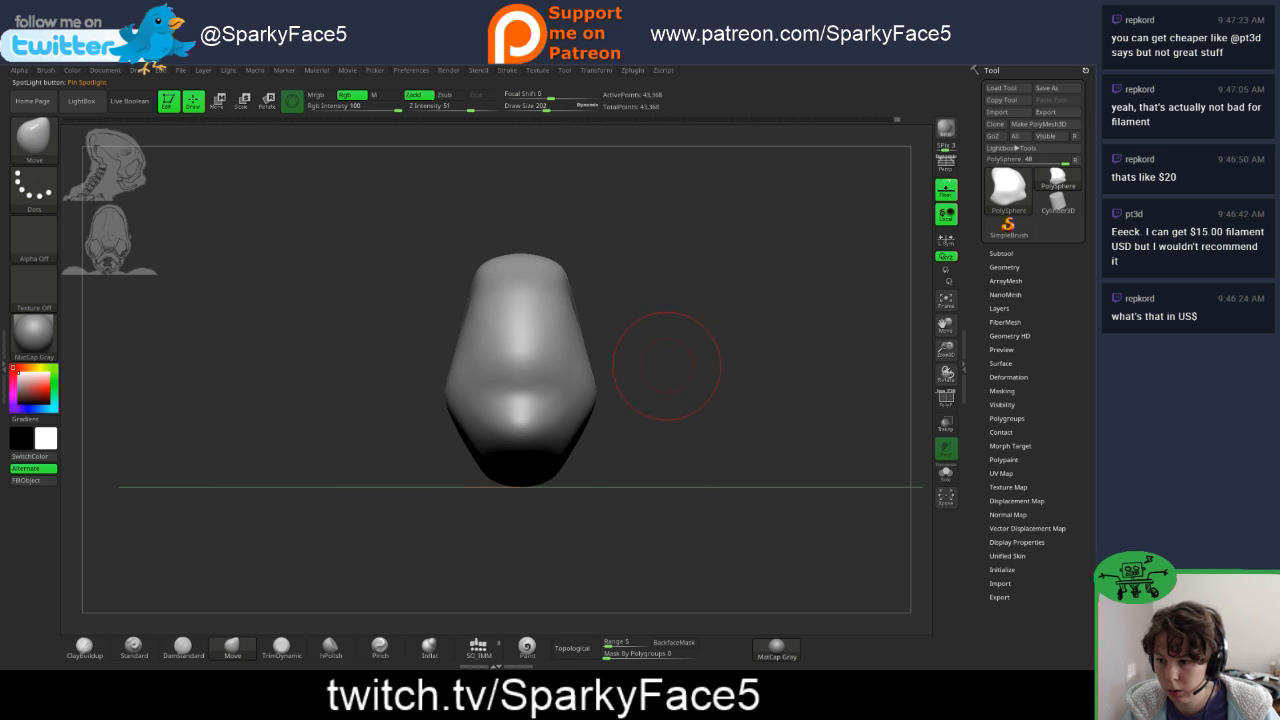
# - Shape the sides and lower back of the head with the Move brush and smooth the nape area
pyautogui.moveTo(659, 374)
pyautogui.mouseDown()
pyautogui.moveTo(508, 382)
pyautogui.moveTo(606, 374)
pyautogui.moveTo(672, 350)
pyautogui.moveTo(654, 360)
pyautogui.mouseUp()
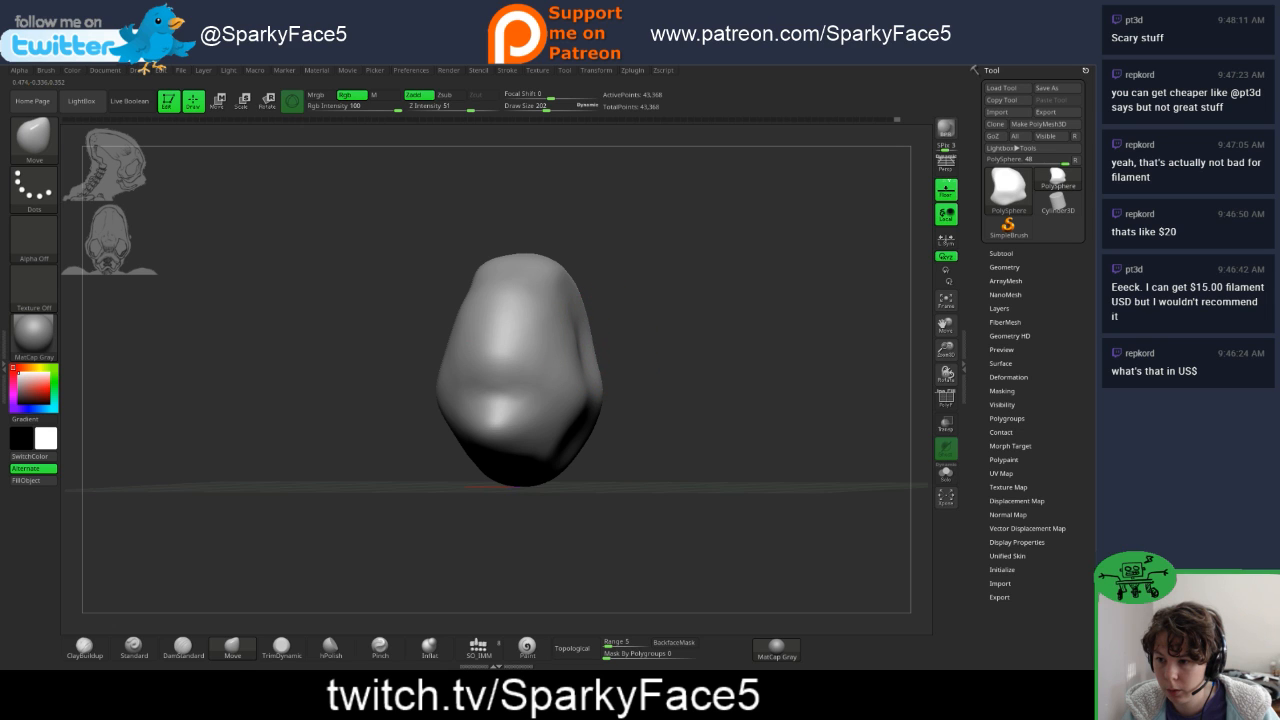
pyautogui.moveTo(602, 373); pyautogui.dragTo(594, 371)
pyautogui.moveTo(677, 352); pyautogui.dragTo(560, 365)
pyautogui.moveTo(664, 362)
pyautogui.mouseDown()
pyautogui.moveTo(702, 373)
pyautogui.moveTo(600, 360)
pyautogui.mouseUp()
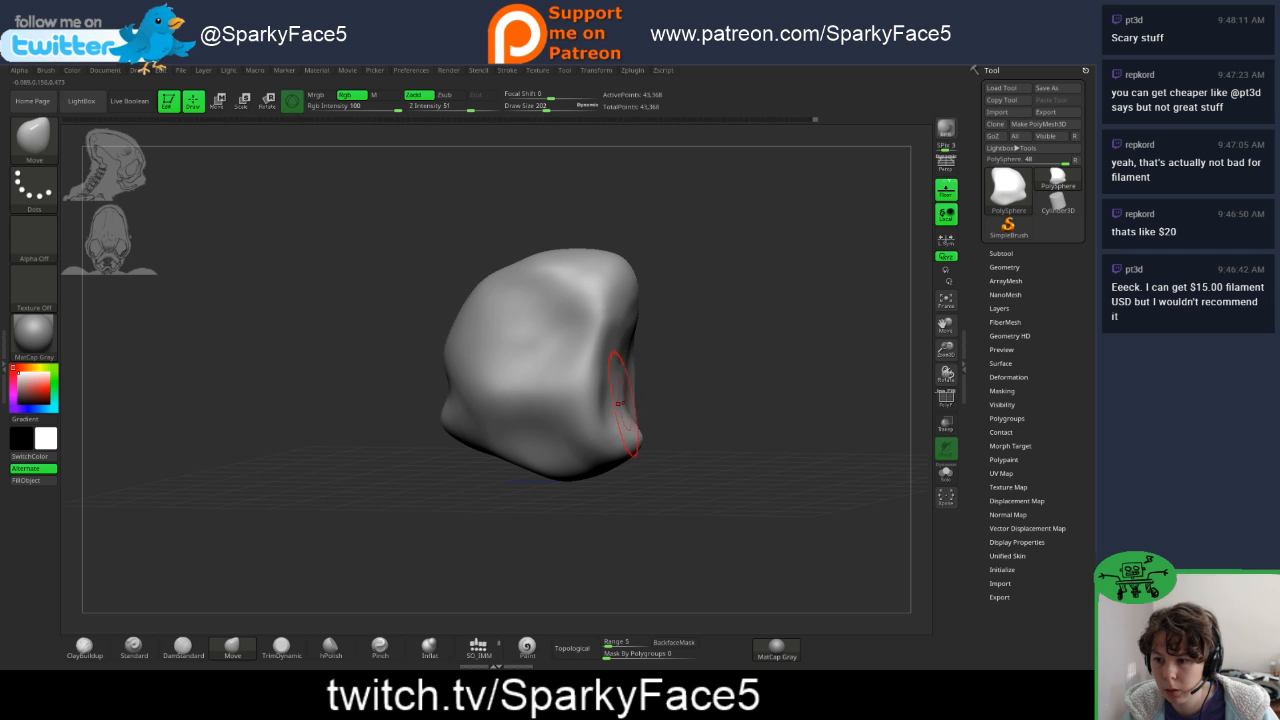
pyautogui.press('shift')
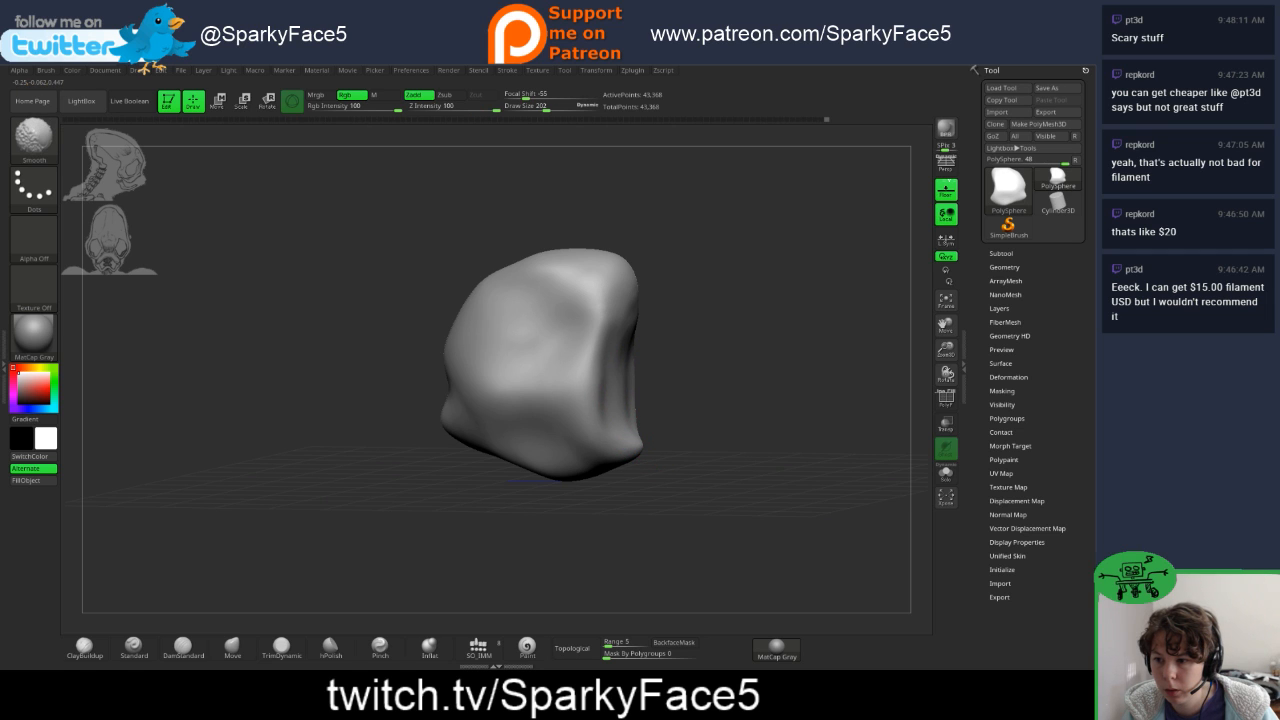
pyautogui.moveTo(780, 400)
pyautogui.mouseDown()
pyautogui.moveTo(615, 390)
pyautogui.moveTo(655, 395)
pyautogui.moveTo(647, 408)
pyautogui.mouseUp()
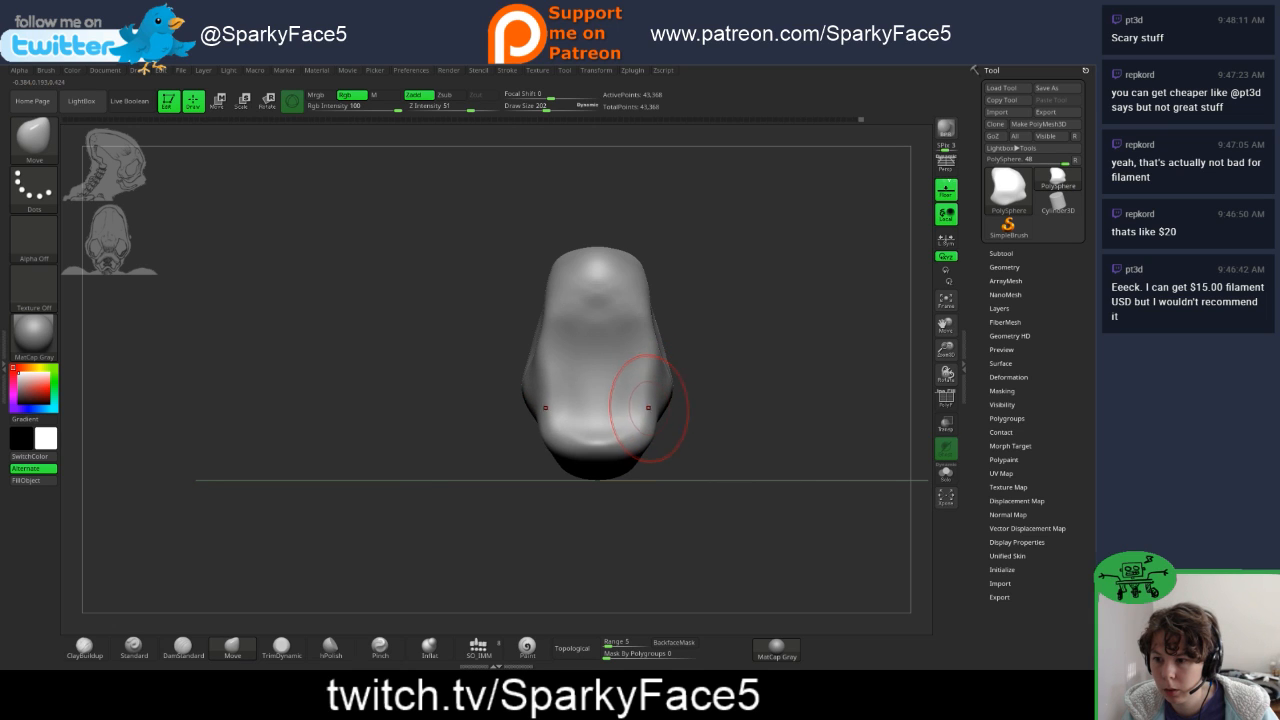
# - Push in the sides of the head behind the cheekbones and toward the temples with the Move brush
pyautogui.moveTo(440, 405)
pyautogui.mouseDown()
pyautogui.moveTo(990, 400)
pyautogui.moveTo(896, 403)
pyautogui.mouseUp()
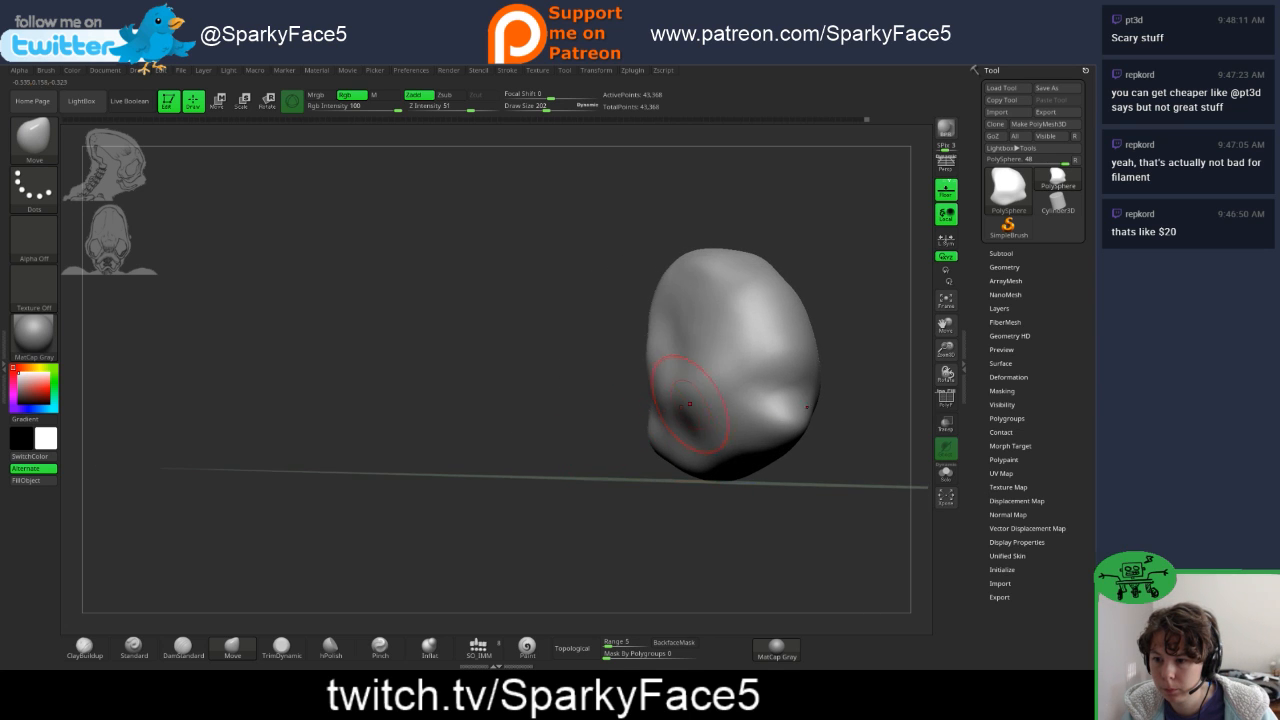
pyautogui.moveTo(704, 375)
pyautogui.mouseDown()
pyautogui.moveTo(650, 386)
pyautogui.moveTo(675, 396)
pyautogui.moveTo(604, 384)
pyautogui.mouseUp()
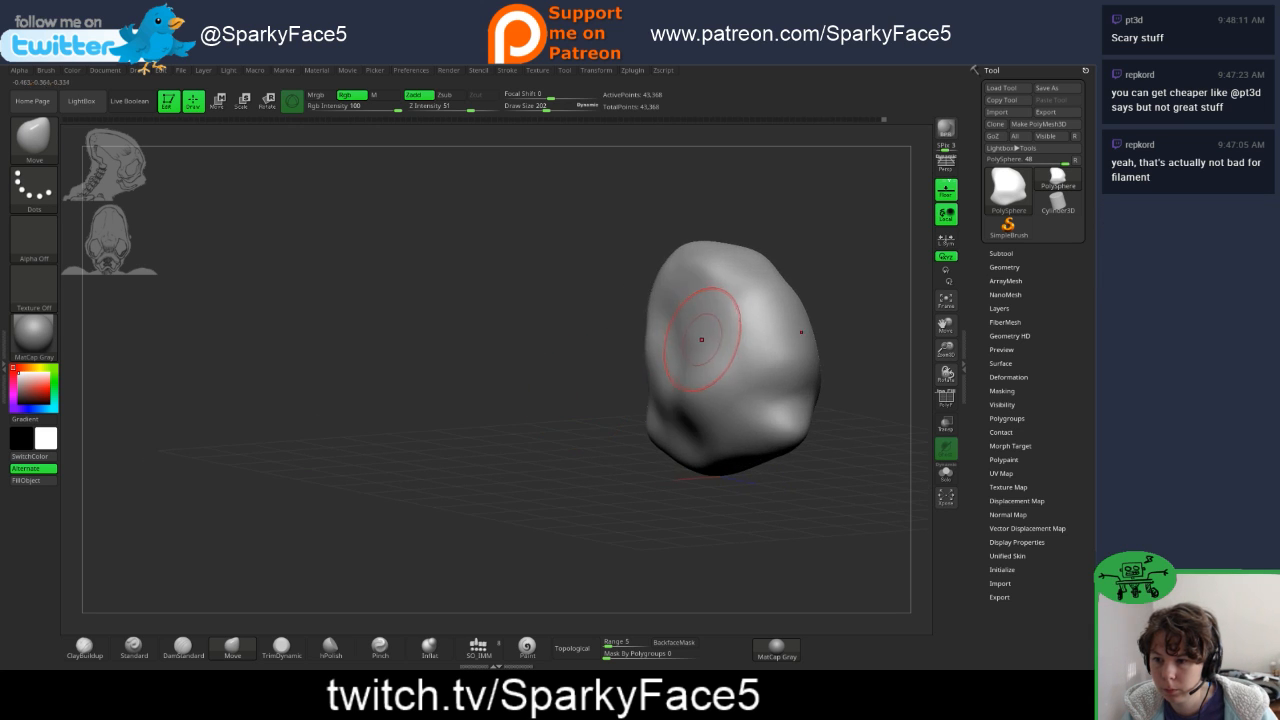
pyautogui.moveTo(694, 329)
pyautogui.mouseDown()
pyautogui.moveTo(672, 317)
pyautogui.moveTo(674, 296)
pyautogui.mouseUp()
pyautogui.moveTo(568, 320); pyautogui.dragTo(518, 322)
pyautogui.press('shift')
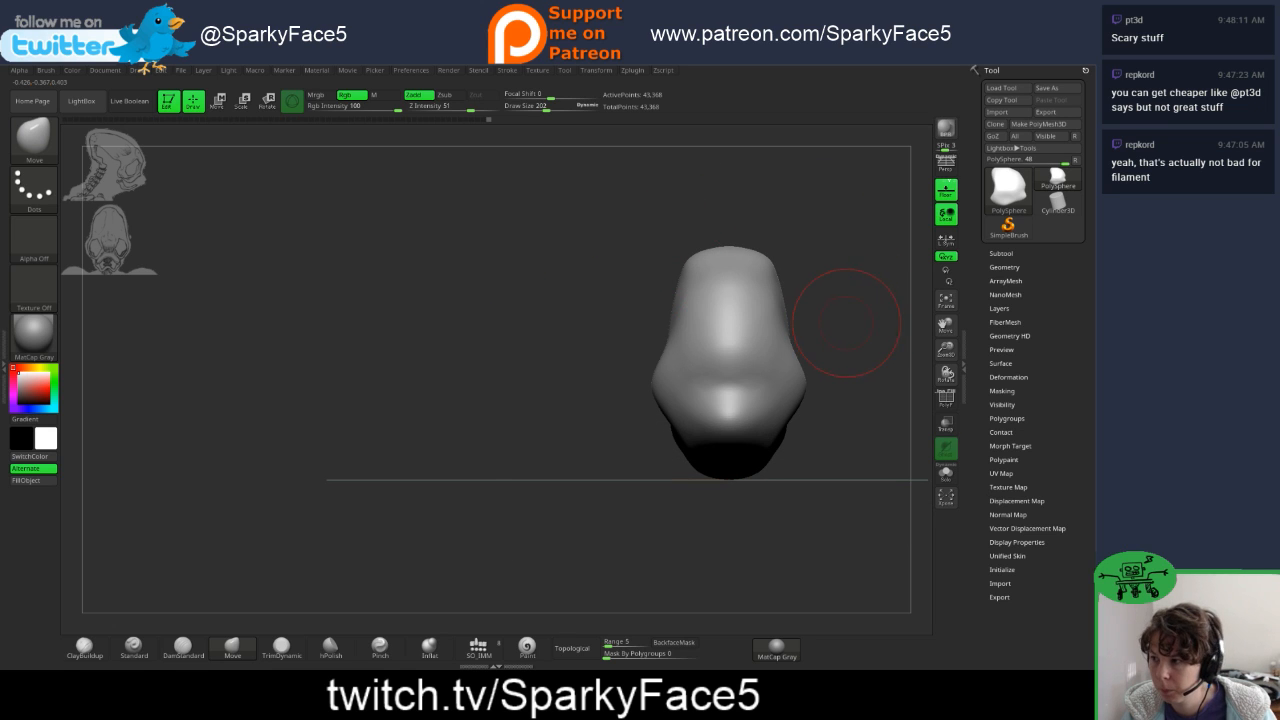
# - Refine and smooth the temple areas while comparing the head's front and three-quarter views
pyautogui.moveTo(846, 320); pyautogui.dragTo(814, 229)
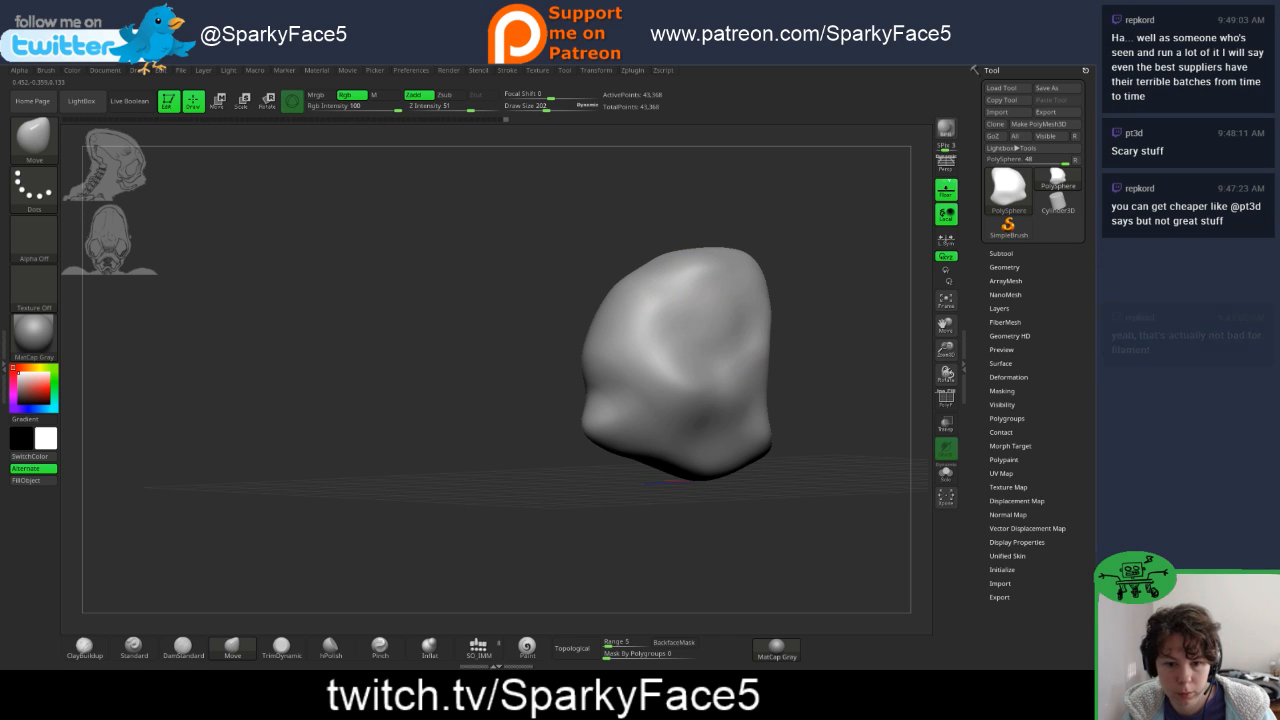
pyautogui.moveTo(797, 370)
pyautogui.mouseDown()
pyautogui.moveTo(785, 372)
pyautogui.moveTo(808, 370)
pyautogui.mouseUp()
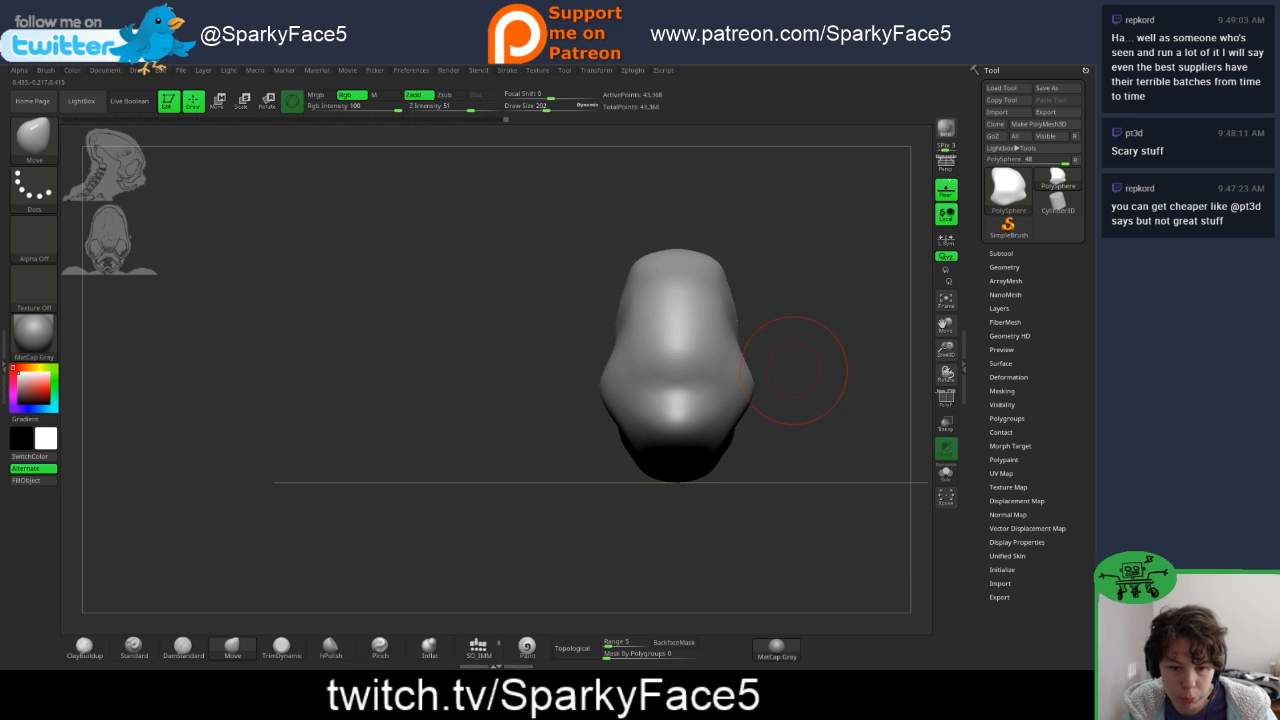
pyautogui.moveTo(772, 352); pyautogui.dragTo(742, 321)
pyautogui.press('shift')
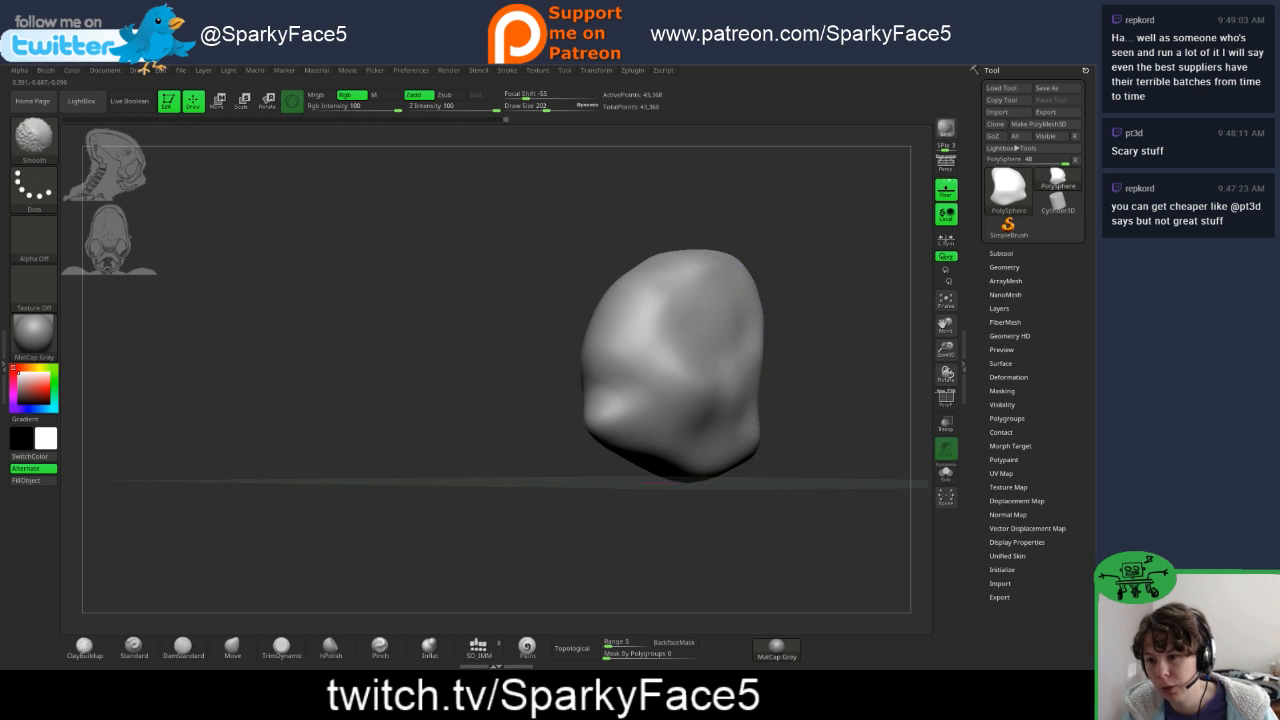
pyautogui.moveTo(800, 360)
pyautogui.mouseDown()
pyautogui.moveTo(850, 384)
pyautogui.moveTo(858, 372)
pyautogui.mouseUp()
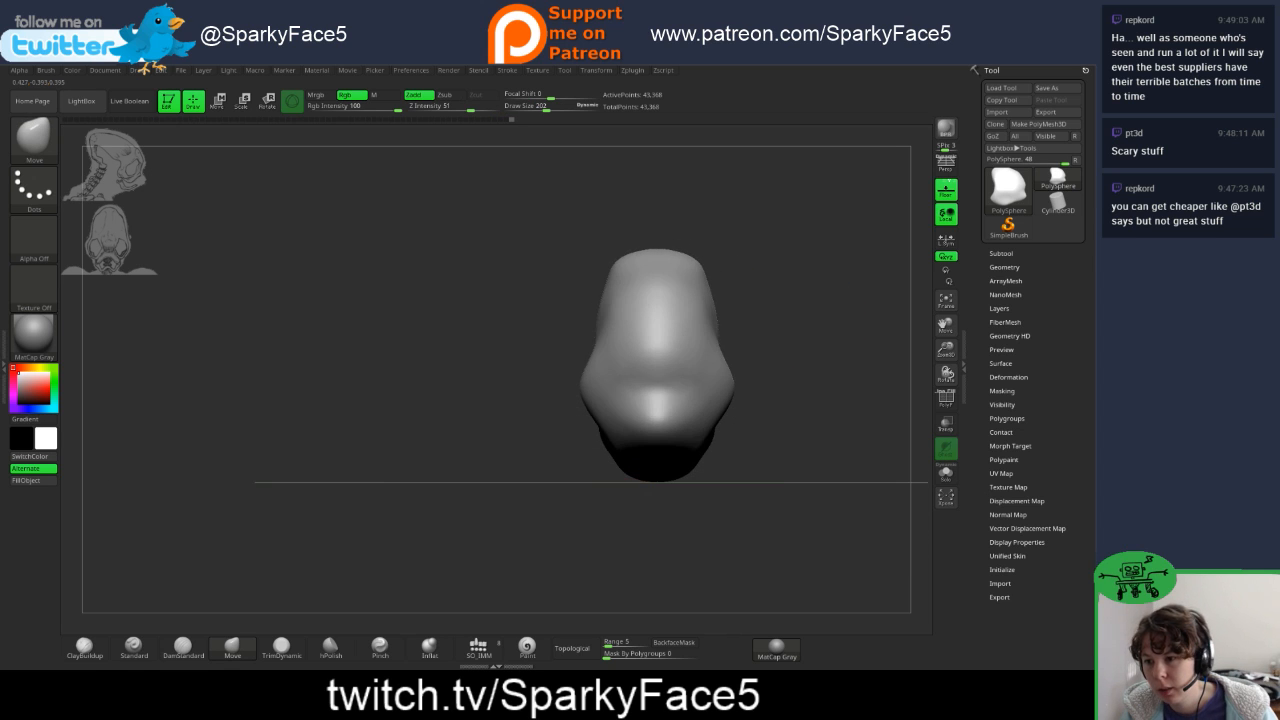
pyautogui.moveTo(786, 323)
pyautogui.mouseDown()
pyautogui.moveTo(758, 352)
pyautogui.moveTo(768, 346)
pyautogui.moveTo(690, 358)
pyautogui.moveTo(737, 358)
pyautogui.moveTo(670, 350)
pyautogui.mouseUp()
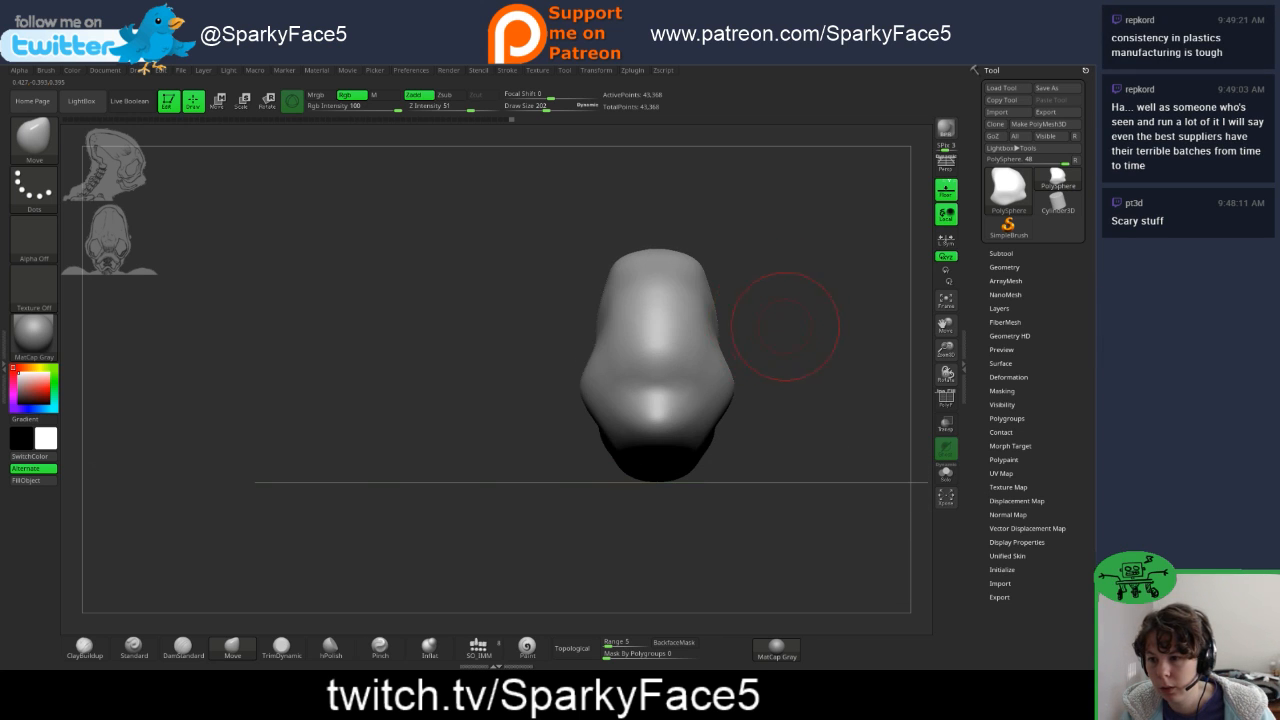
# - Smooth the crown and the side of the head around the temple and cheekbone, checking the form from several angles
pyautogui.moveTo(785, 325); pyautogui.dragTo(744, 325)
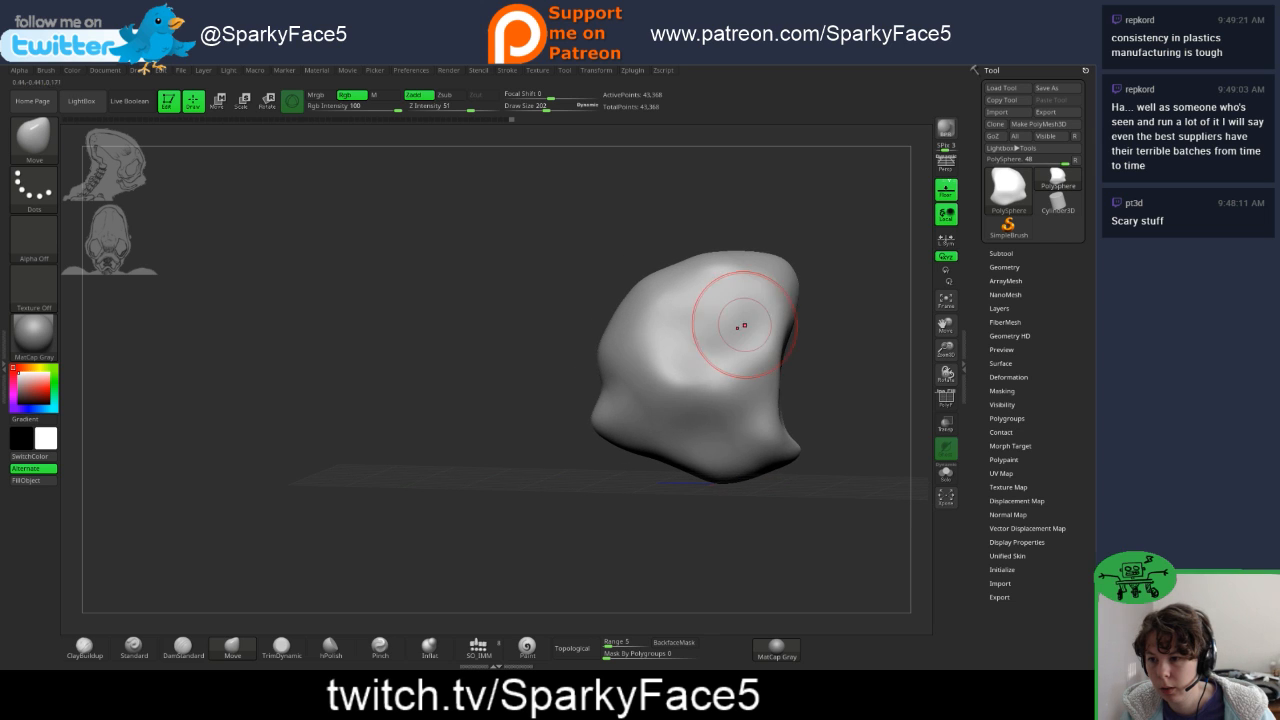
pyautogui.moveTo(828, 318); pyautogui.dragTo(822, 347)
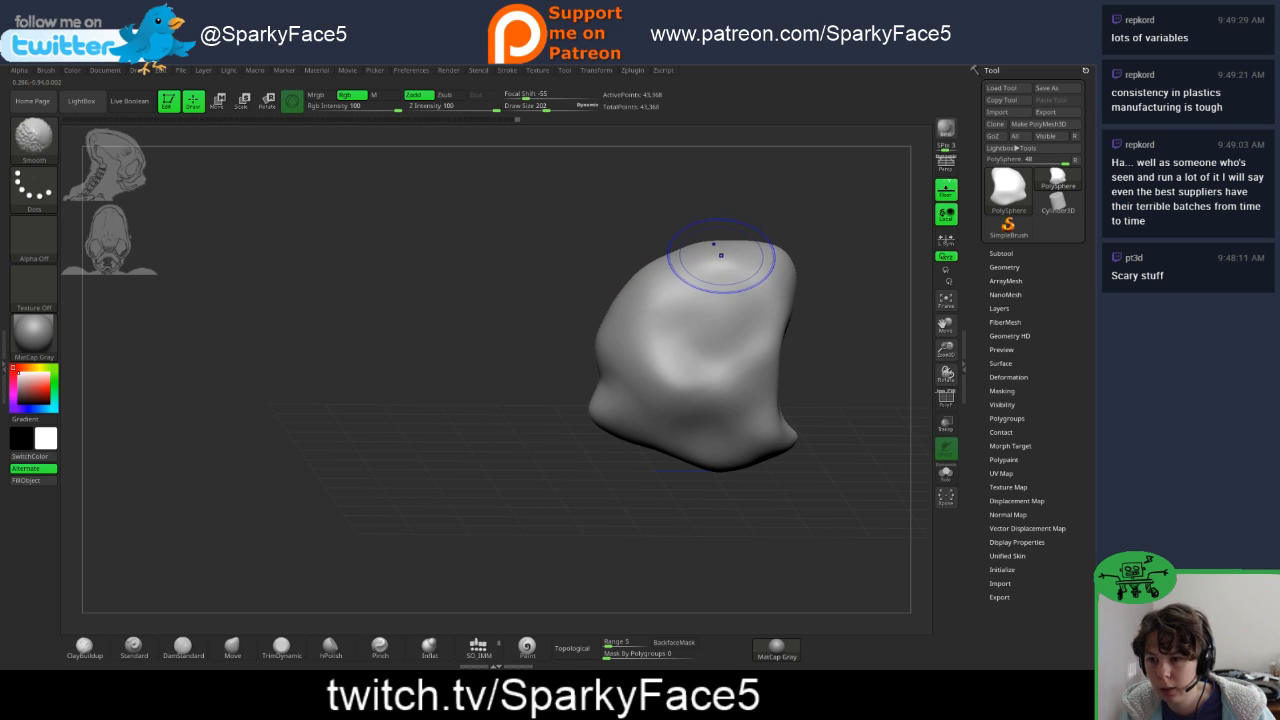
pyautogui.moveTo(487, 379); pyautogui.dragTo(529, 293)
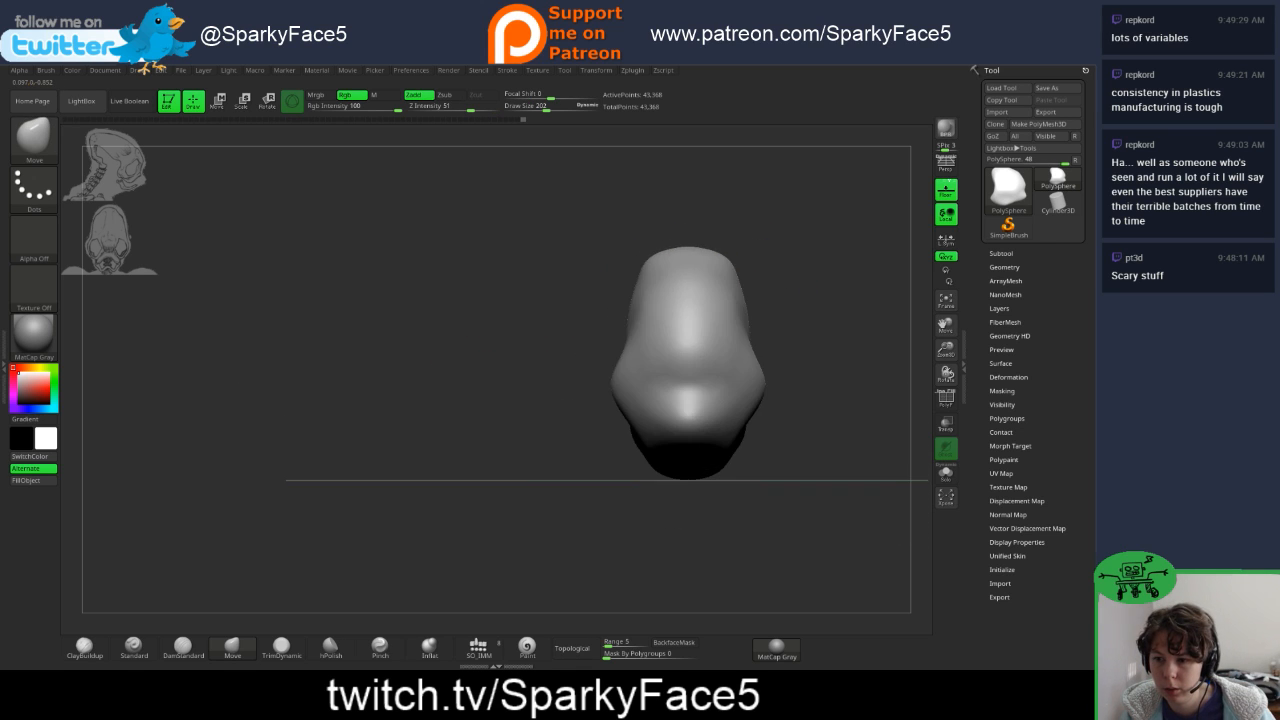
pyautogui.moveTo(527, 340)
pyautogui.mouseDown()
pyautogui.moveTo(637, 341)
pyautogui.moveTo(557, 360)
pyautogui.mouseUp()
pyautogui.press('shift')
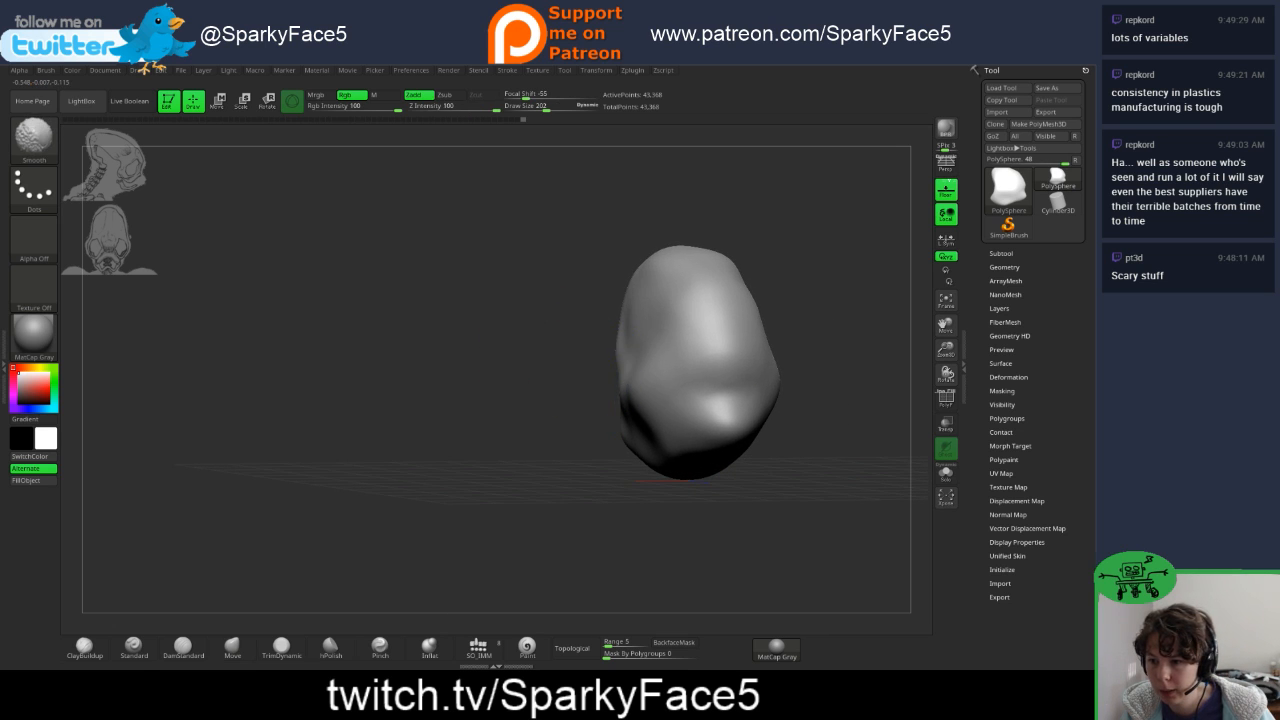
pyautogui.moveTo(634, 330)
pyautogui.keyDown('shift'); pyautogui.mouseDown()
pyautogui.moveTo(616, 364)
pyautogui.moveTo(648, 361)
pyautogui.moveTo(620, 360)
pyautogui.mouseUp(); pyautogui.keyUp('shift')
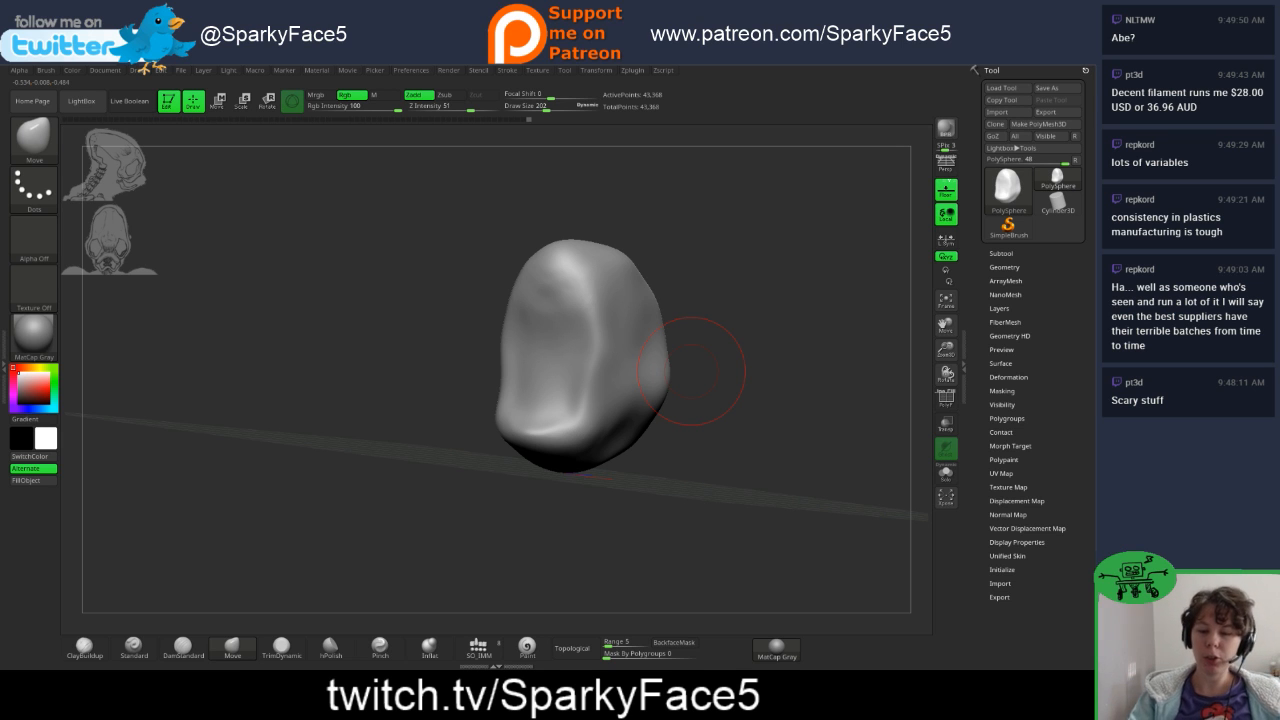
pyautogui.moveTo(751, 403); pyautogui.dragTo(610, 400)
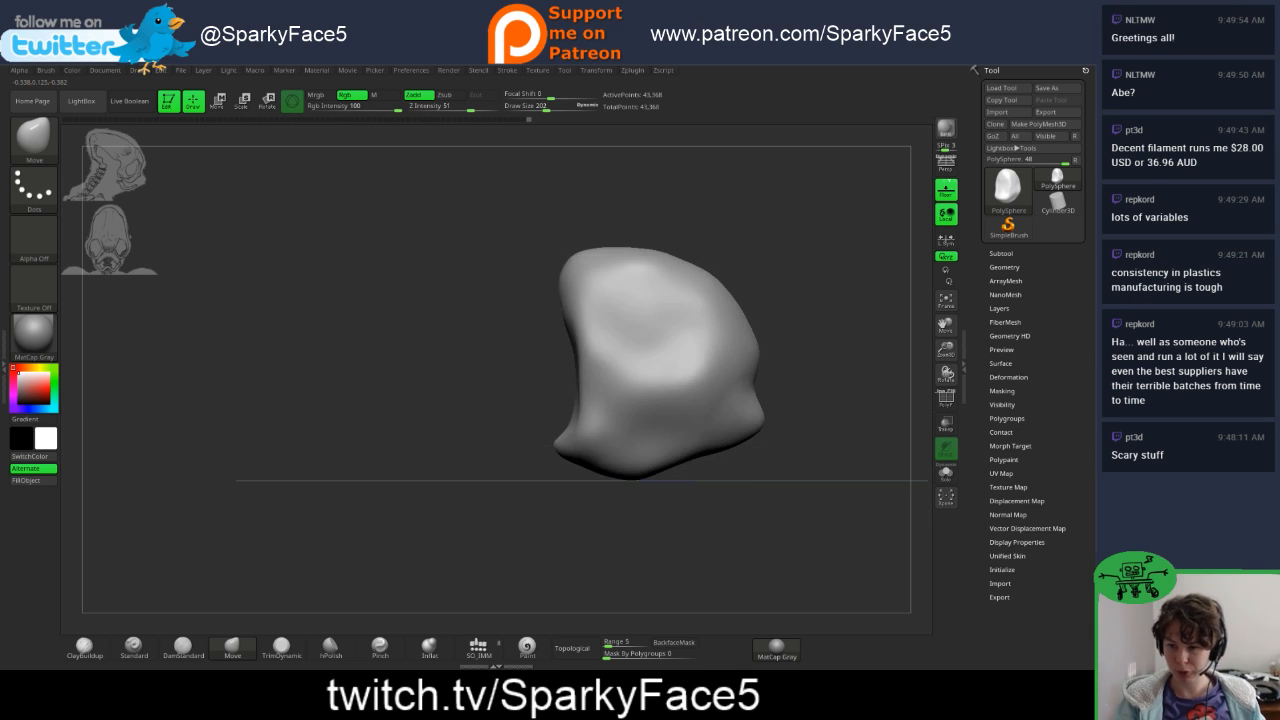
pyautogui.moveTo(829, 420)
pyautogui.mouseDown()
pyautogui.moveTo(745, 420)
pyautogui.moveTo(829, 433)
pyautogui.moveTo(791, 423)
pyautogui.moveTo(816, 442)
pyautogui.moveTo(796, 410)
pyautogui.moveTo(811, 413)
pyautogui.mouseUp()
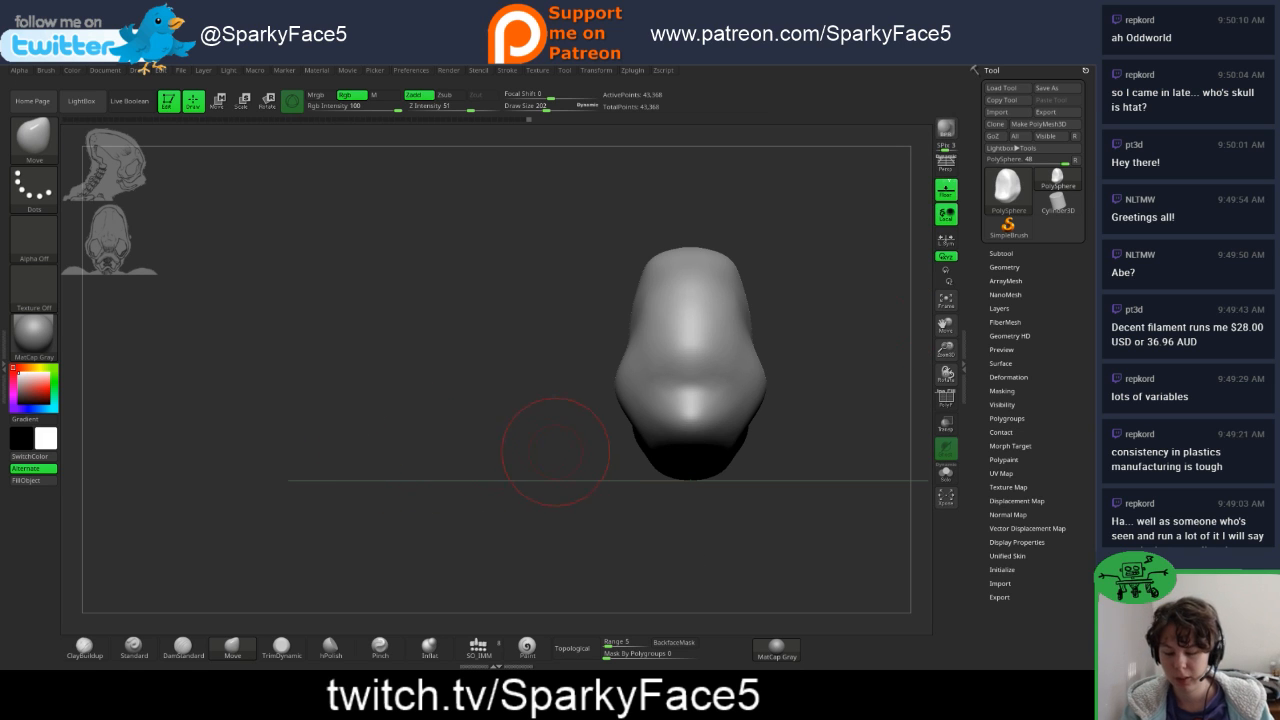
# - Insert a mirrored pair of QuadSphere-1 eyeballs at the eye positions on the head's front with the SO_IMM brush
pyautogui.moveTo(492, 418)
pyautogui.keyDown('alt'); pyautogui.mouseDown()
pyautogui.moveTo(455, 407)
pyautogui.moveTo(466, 393)
pyautogui.mouseUp(); pyautogui.keyUp('alt')
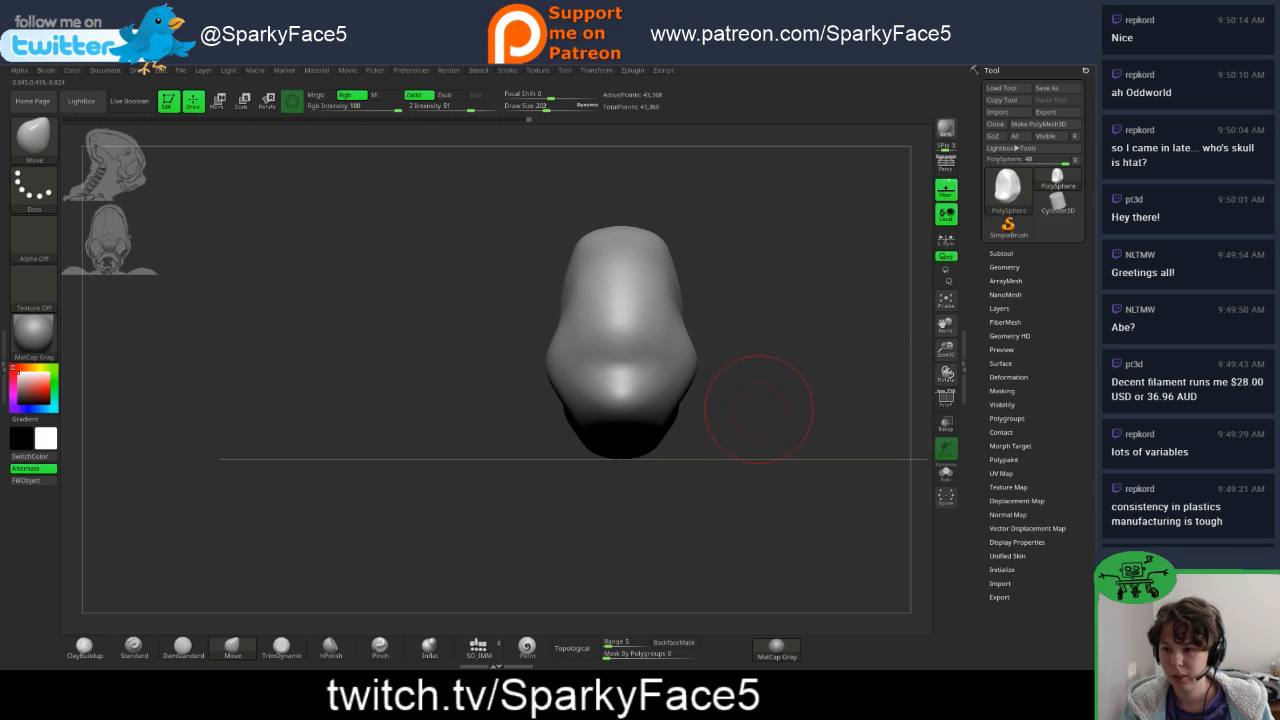
pyautogui.moveTo(759, 409)
pyautogui.mouseDown()
pyautogui.moveTo(700, 411)
pyautogui.moveTo(740, 409)
pyautogui.moveTo(680, 430)
pyautogui.moveTo(740, 394)
pyautogui.mouseUp()
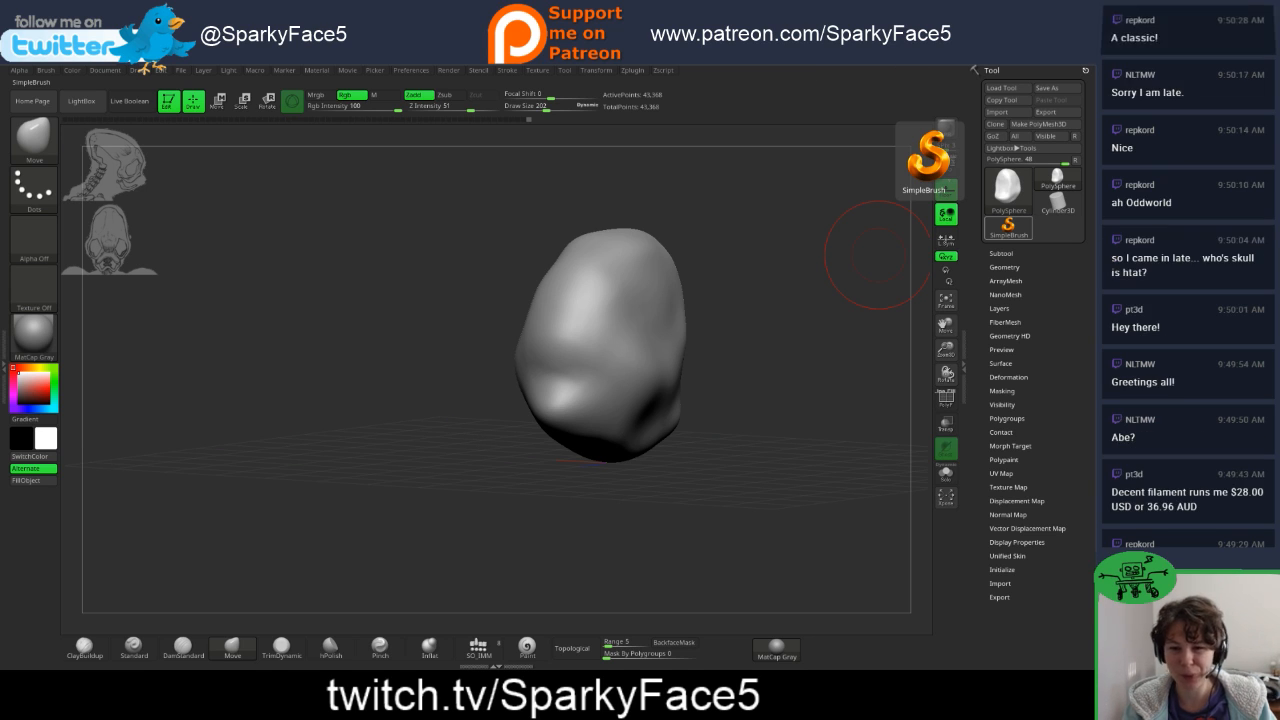
pyautogui.moveTo(878, 255)
pyautogui.mouseDown()
pyautogui.moveTo(440, 345)
pyautogui.moveTo(235, 350)
pyautogui.moveTo(765, 403)
pyautogui.moveTo(740, 403)
pyautogui.mouseUp()
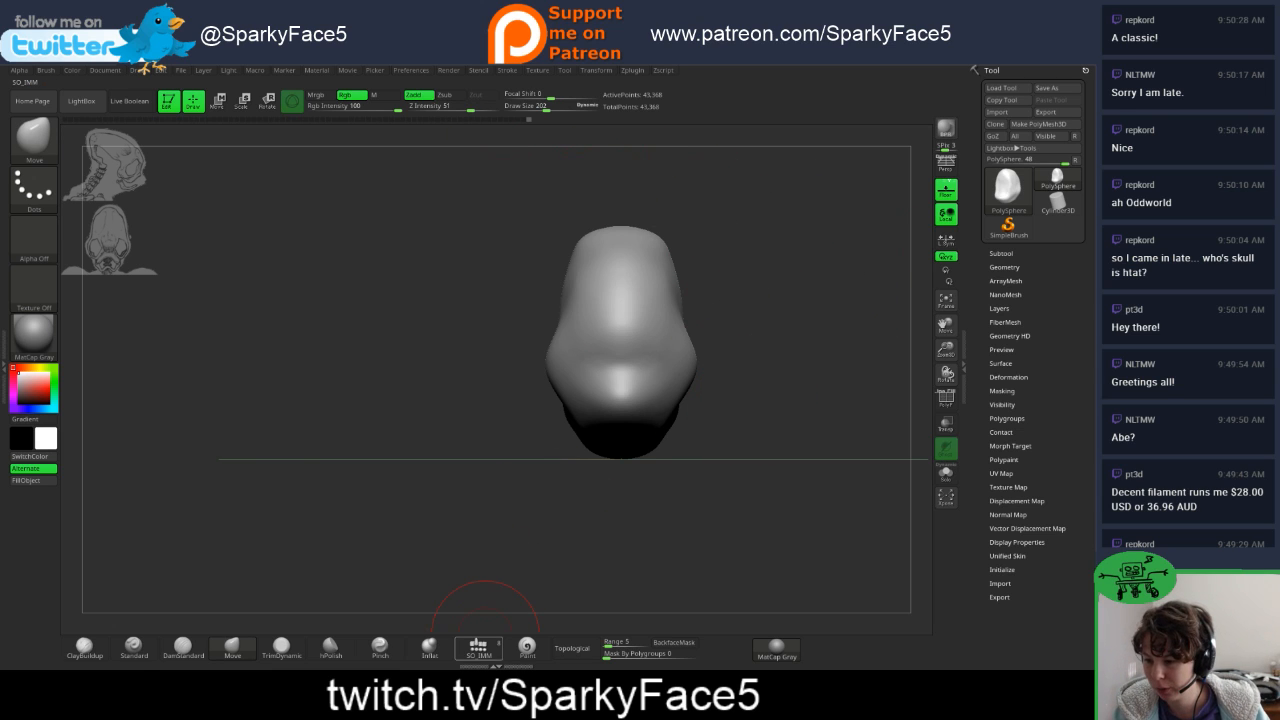
pyautogui.click(478, 648)
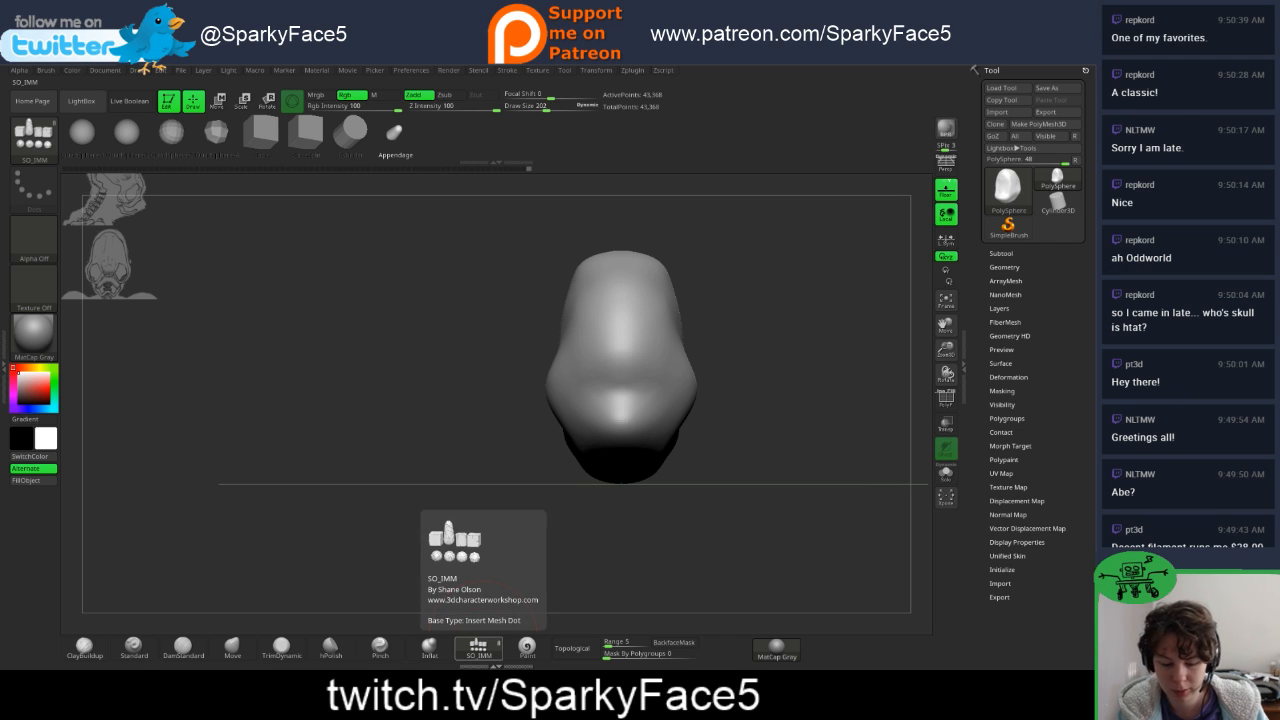
pyautogui.press('m')
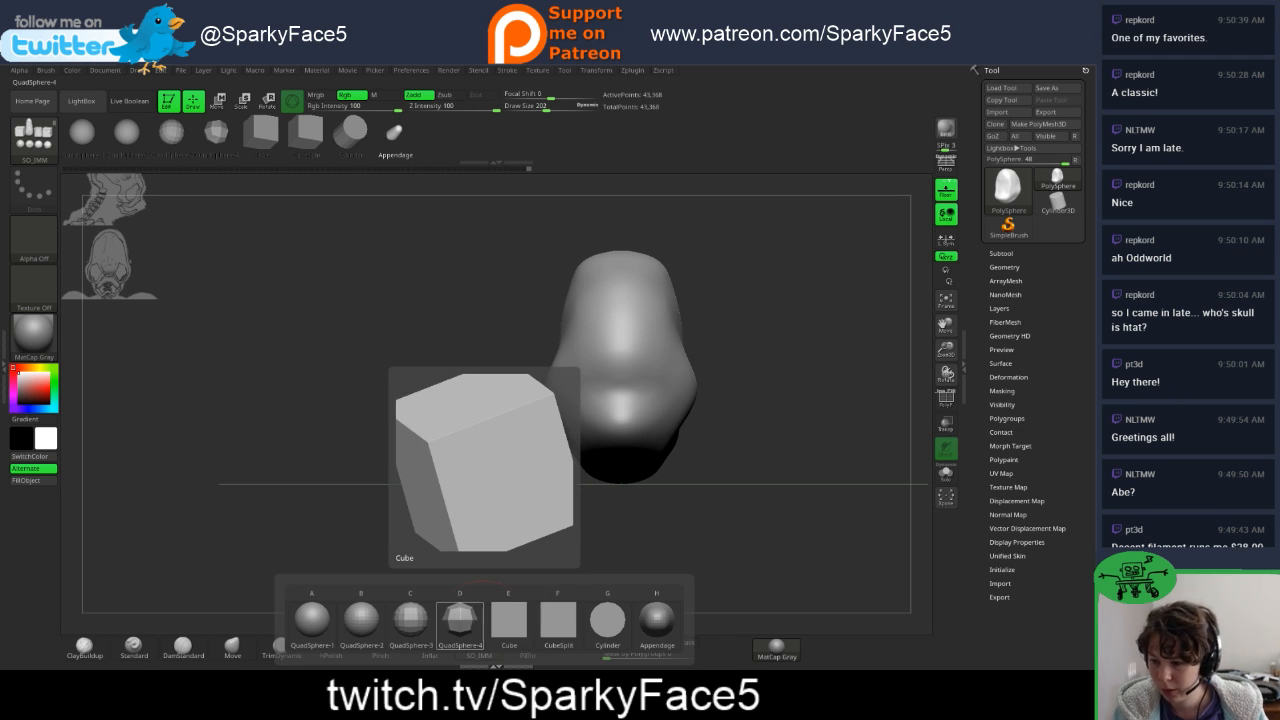
pyautogui.click(311, 620)
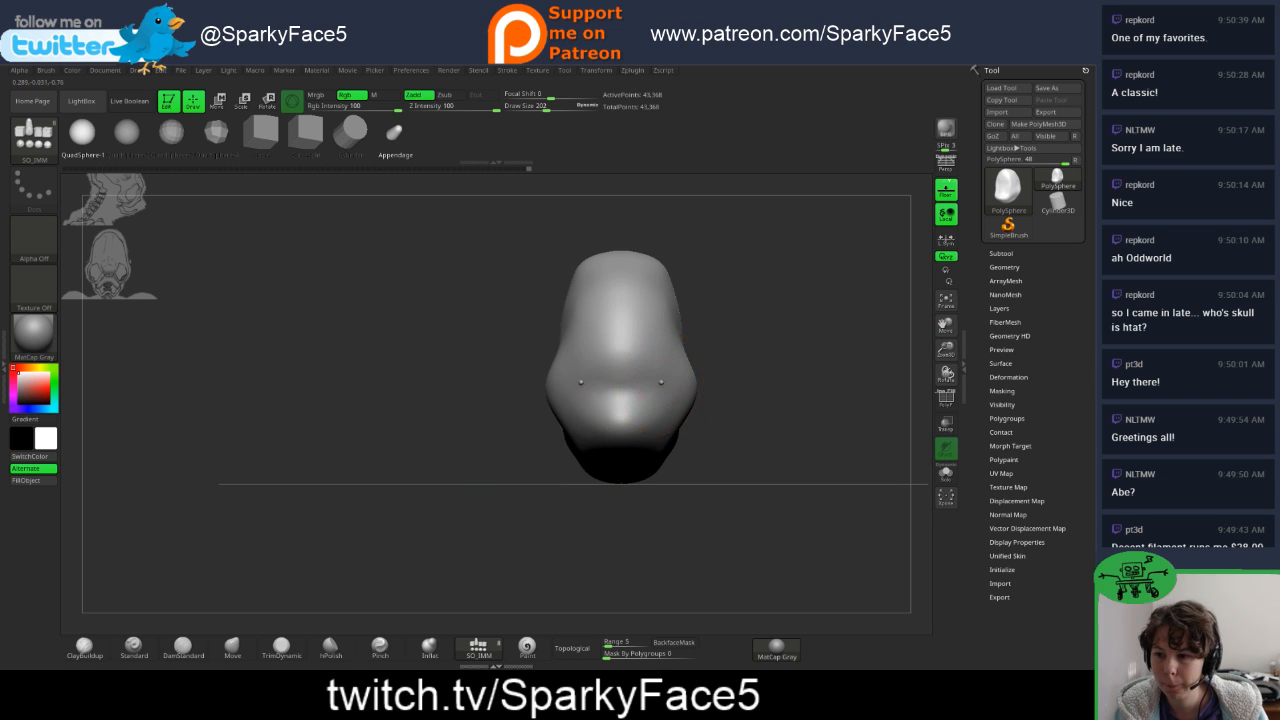
pyautogui.moveTo(661, 382)
pyautogui.mouseDown()
pyautogui.moveTo(685, 386)
pyautogui.moveTo(683, 402)
pyautogui.mouseUp()
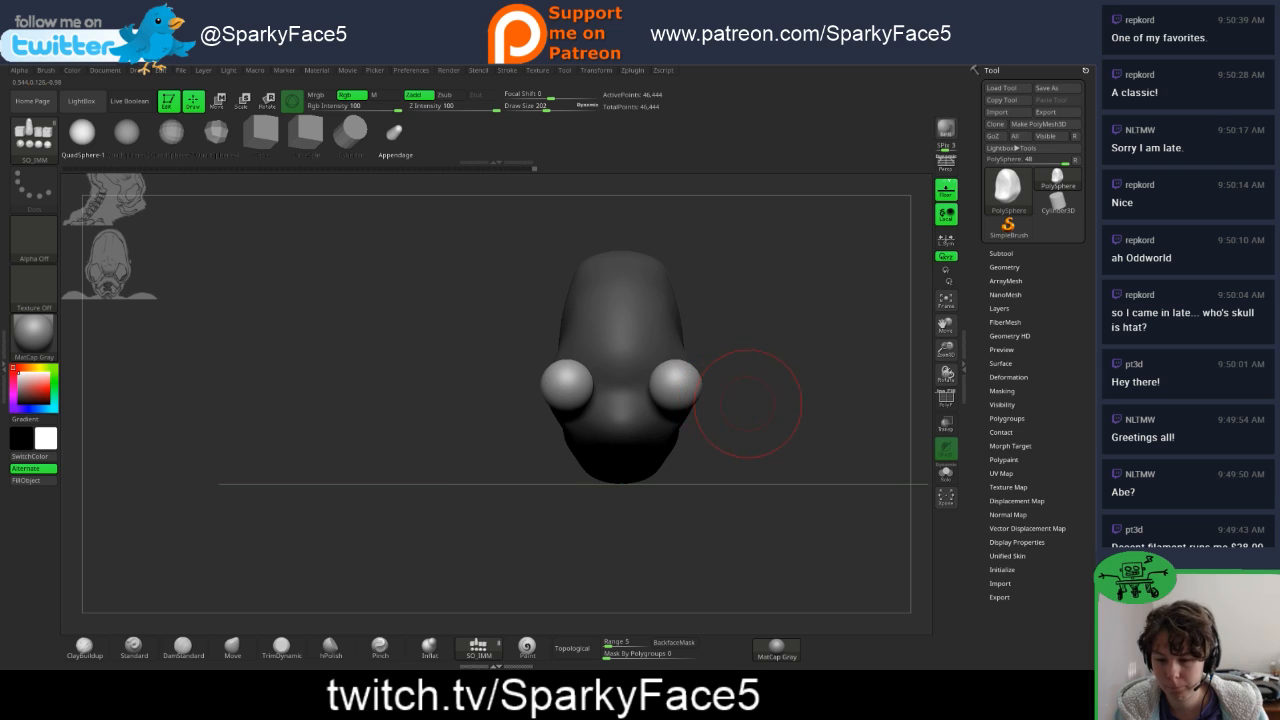
# - Move the eyeball spheres back into the head with the Gizmo and check their depth from the side and front
pyautogui.press('w')
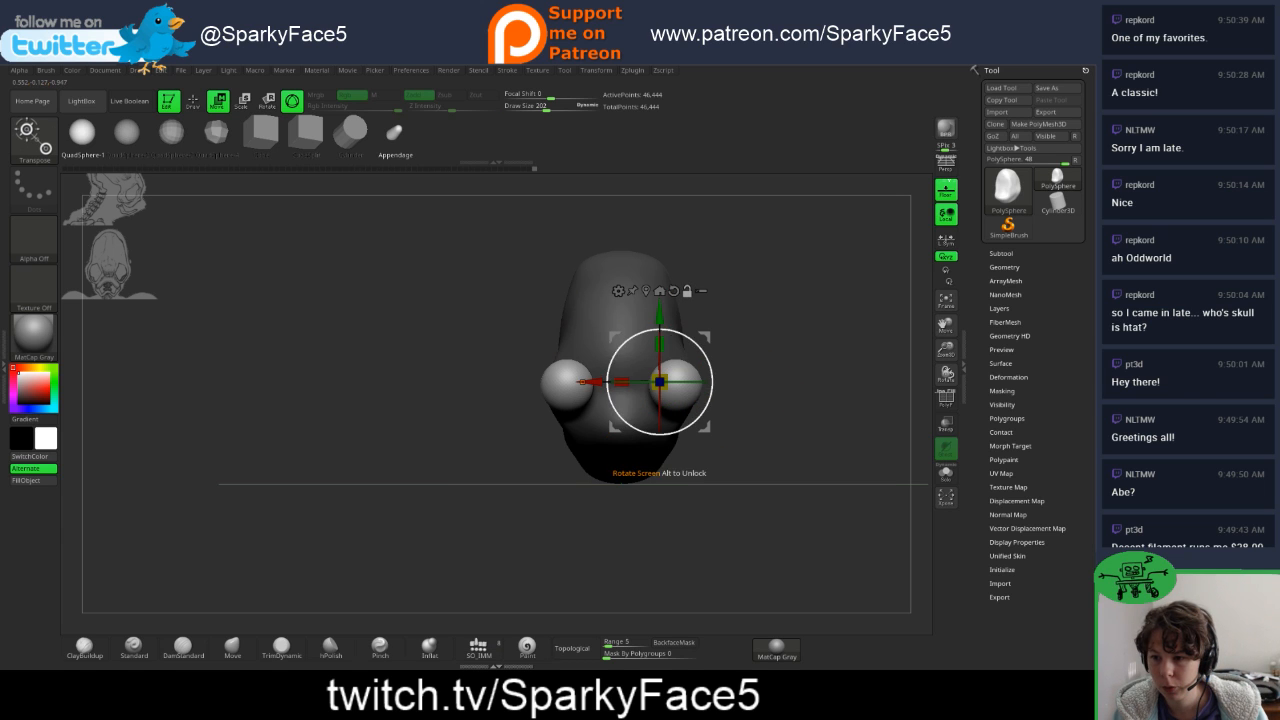
pyautogui.moveTo(752, 400); pyautogui.dragTo(650, 381)
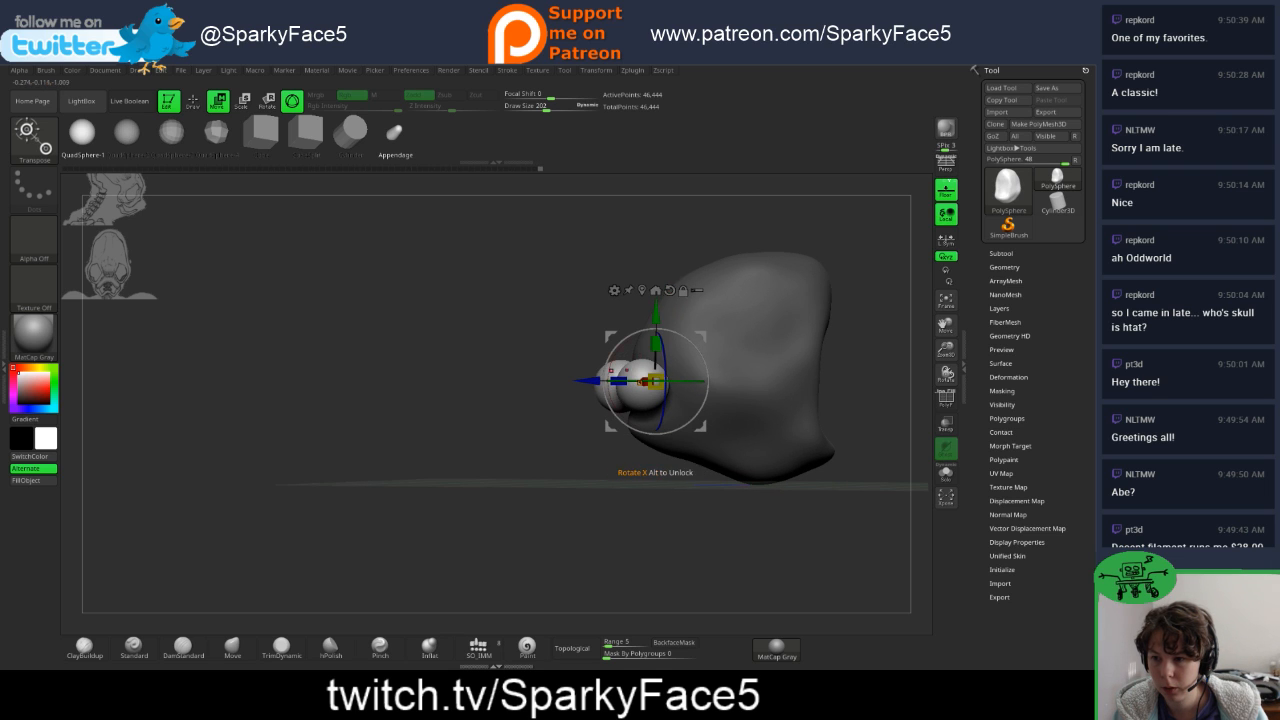
pyautogui.moveTo(652, 381); pyautogui.dragTo(677, 381)
pyautogui.moveTo(562, 392); pyautogui.dragTo(618, 381)
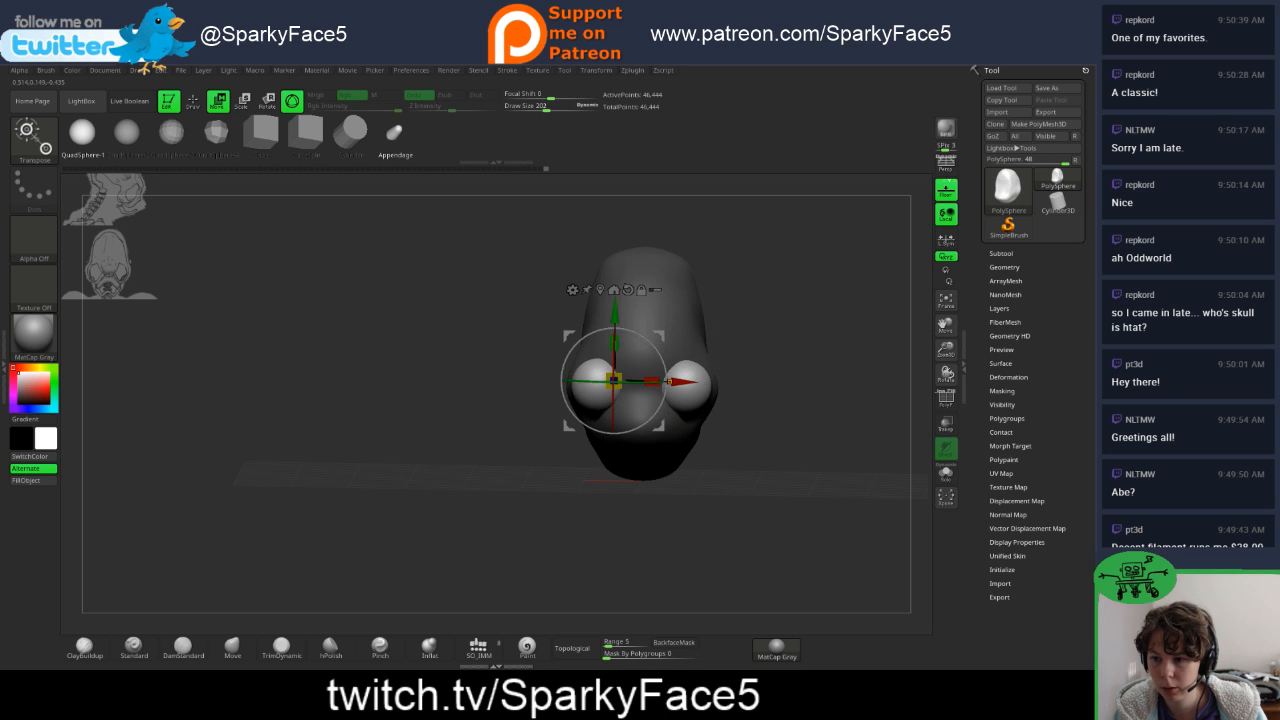
pyautogui.moveTo(722, 390); pyautogui.dragTo(640, 388)
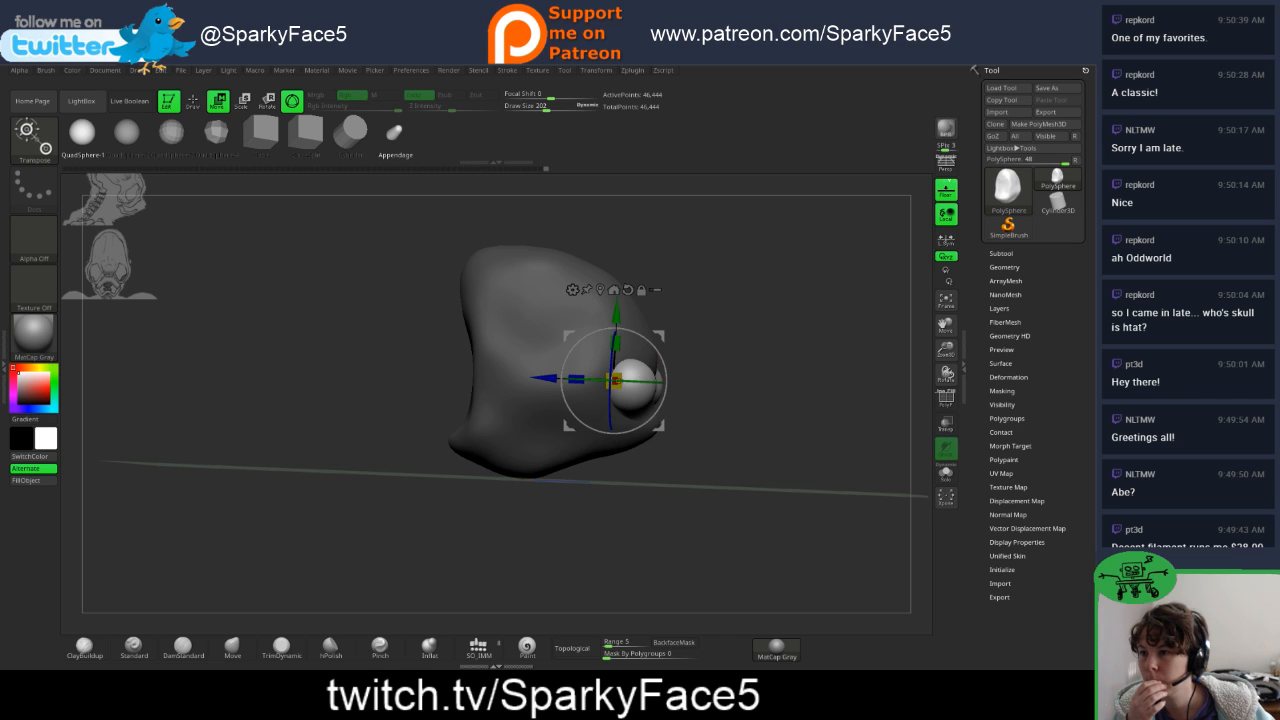
# - Import the abe image from the Reference > Abe folder as a texture
pyautogui.click(538, 71)
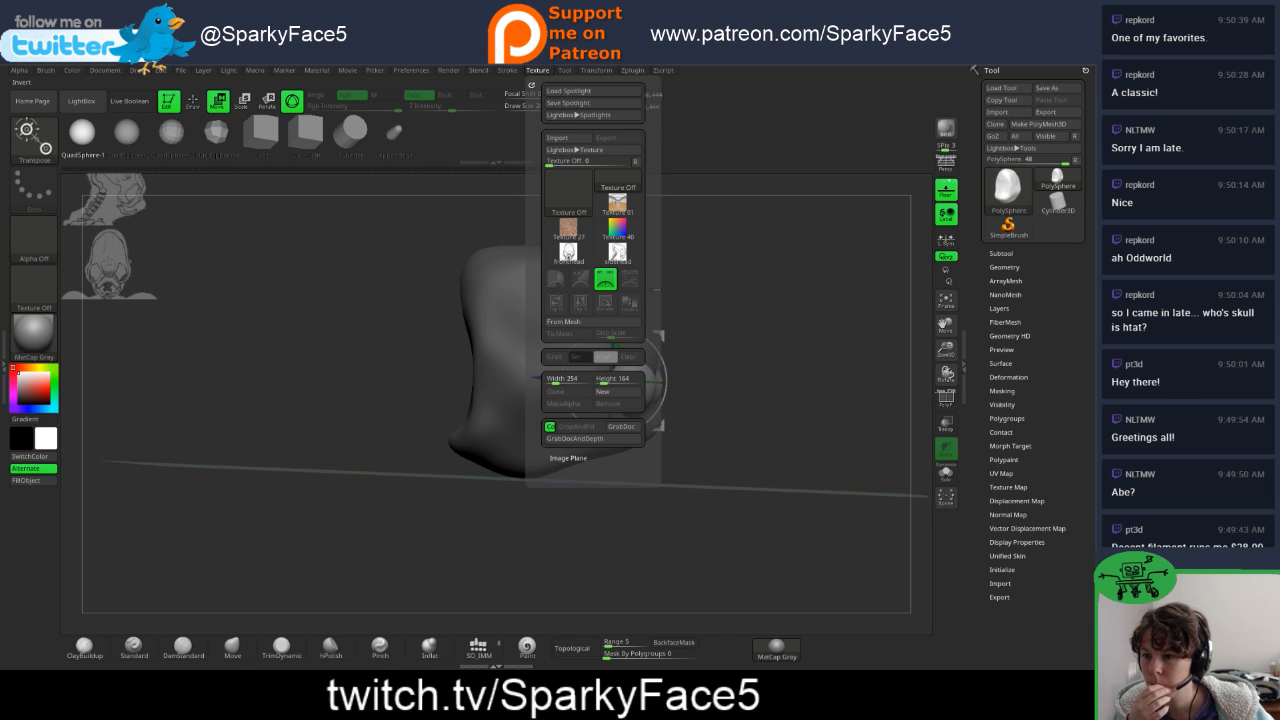
pyautogui.click(557, 138)
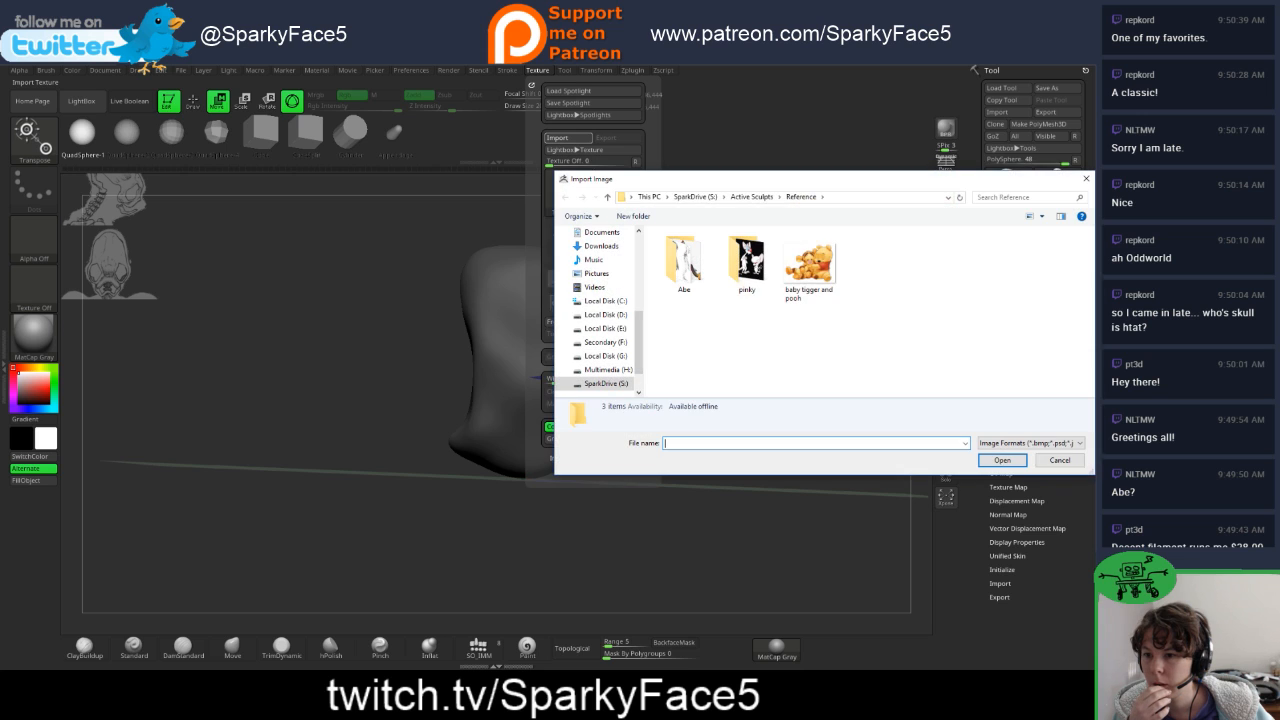
pyautogui.doubleClick(684, 260)
pyautogui.click(684, 260)
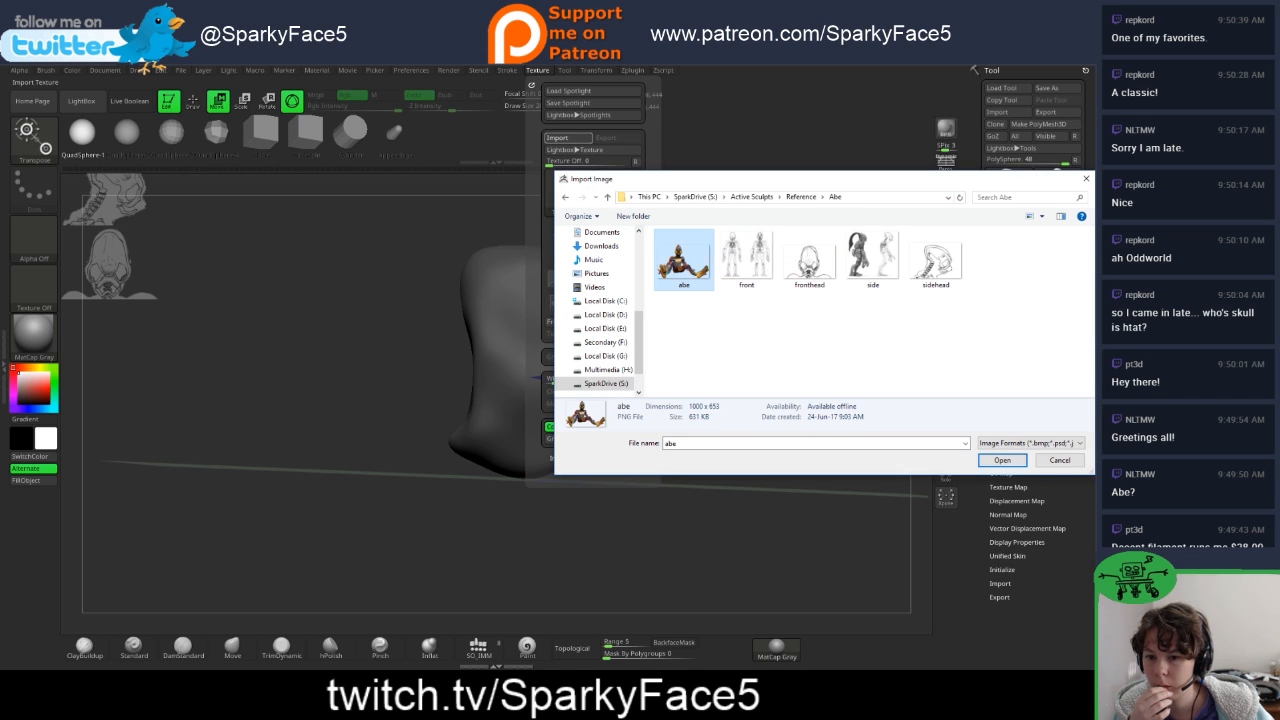
pyautogui.click(1002, 460)
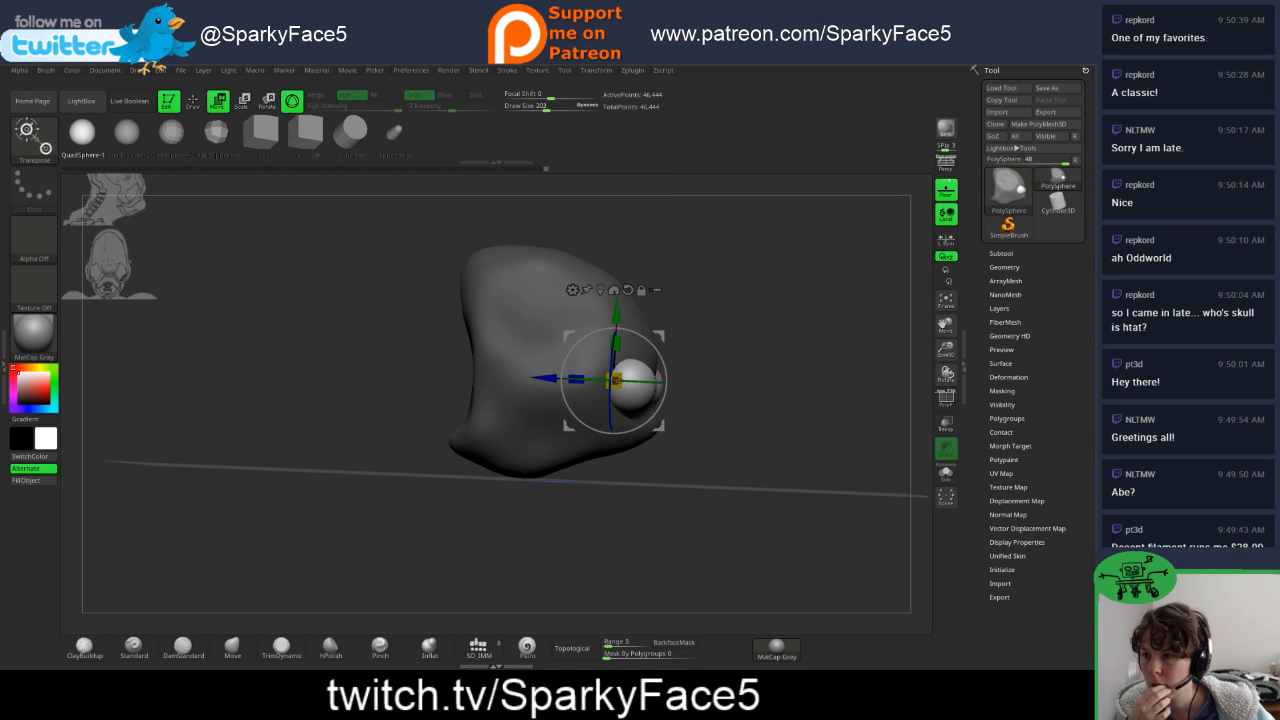
# - Select the abe texture and add it to Spotlight alongside the skull references
pyautogui.click(537, 70)
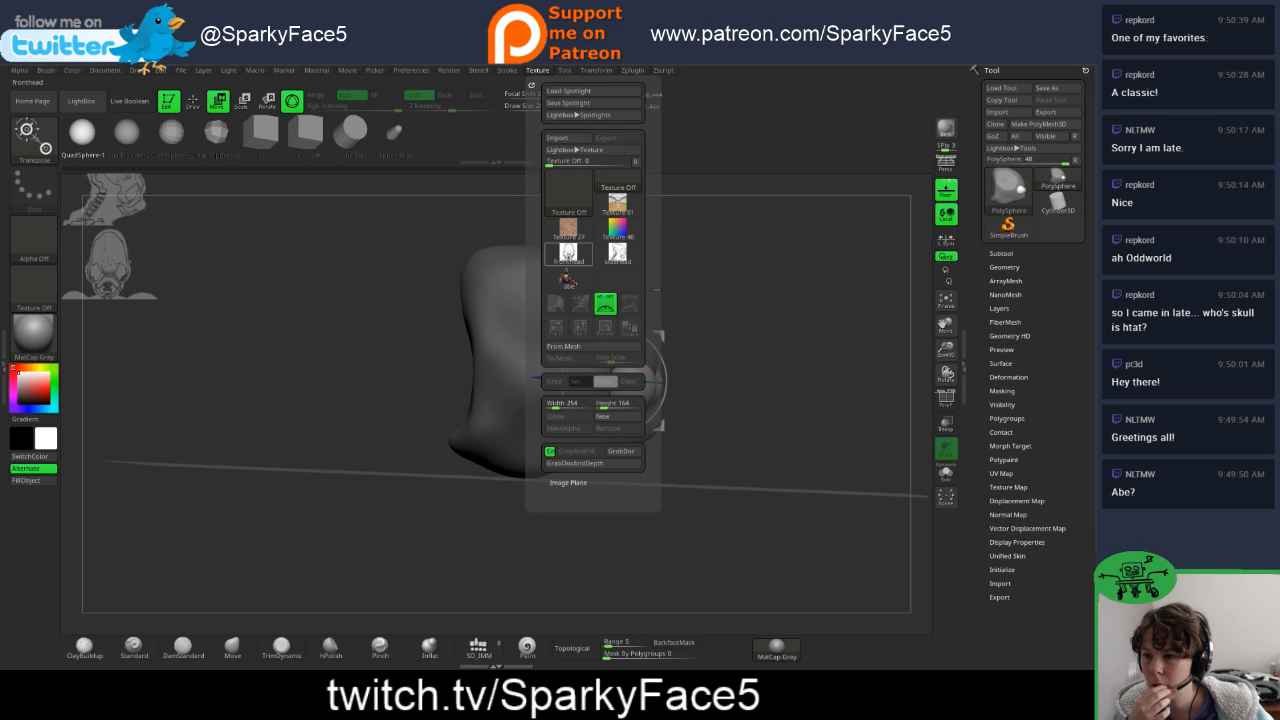
pyautogui.click(567, 279)
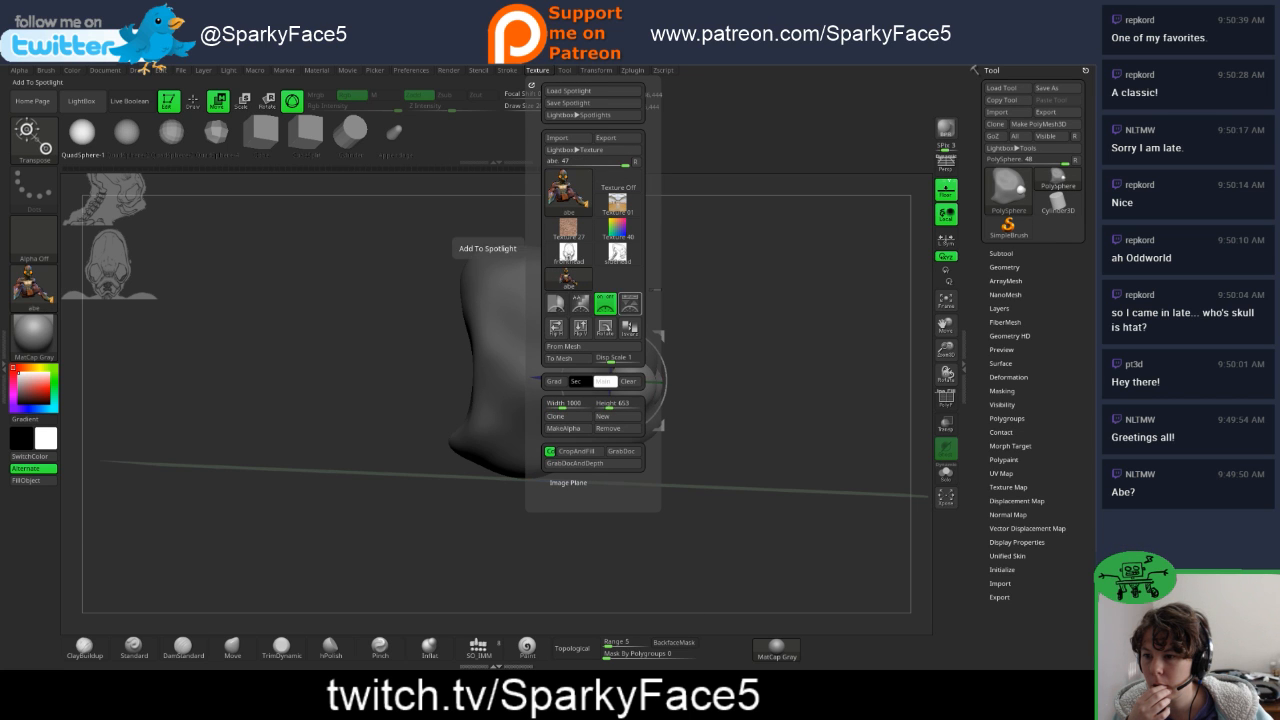
pyautogui.click(630, 303)
pyautogui.press(',')
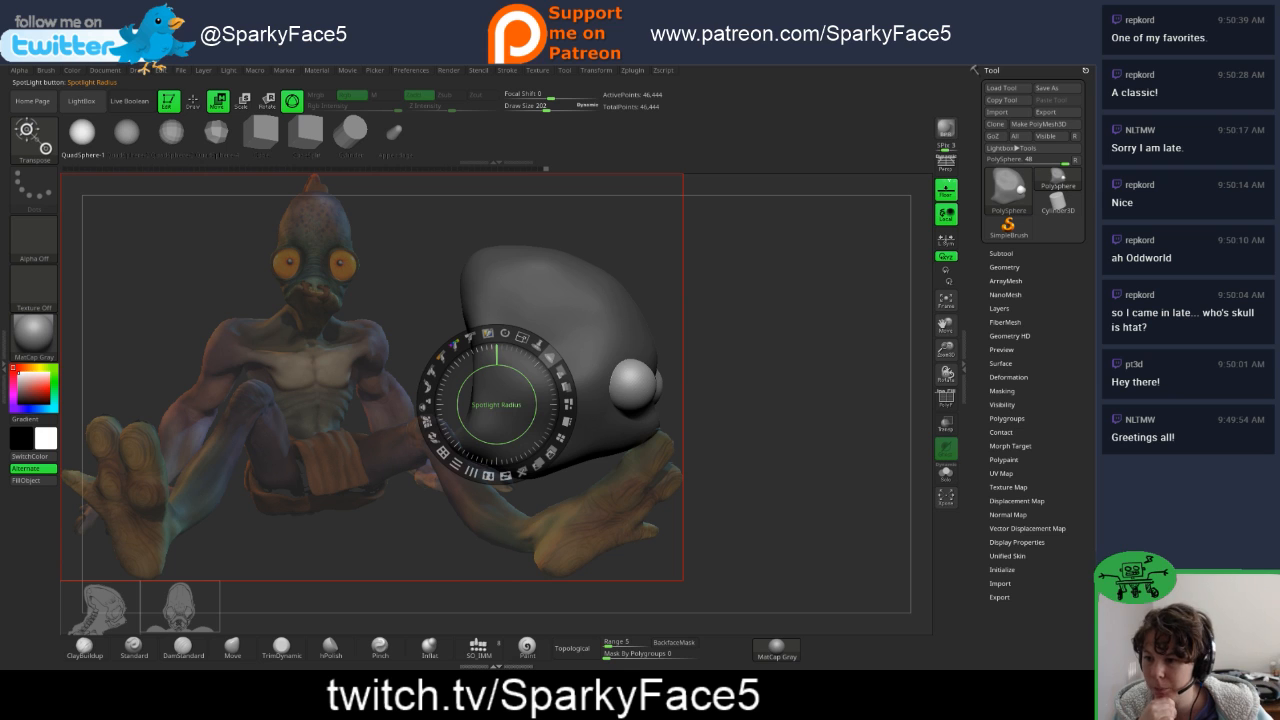
# - Make the Spotlight images opaque, shrink the abe image to about half size in a free canvas corner, and leave Spotlight editing
pyautogui.moveTo(549, 356); pyautogui.dragTo(524, 468)
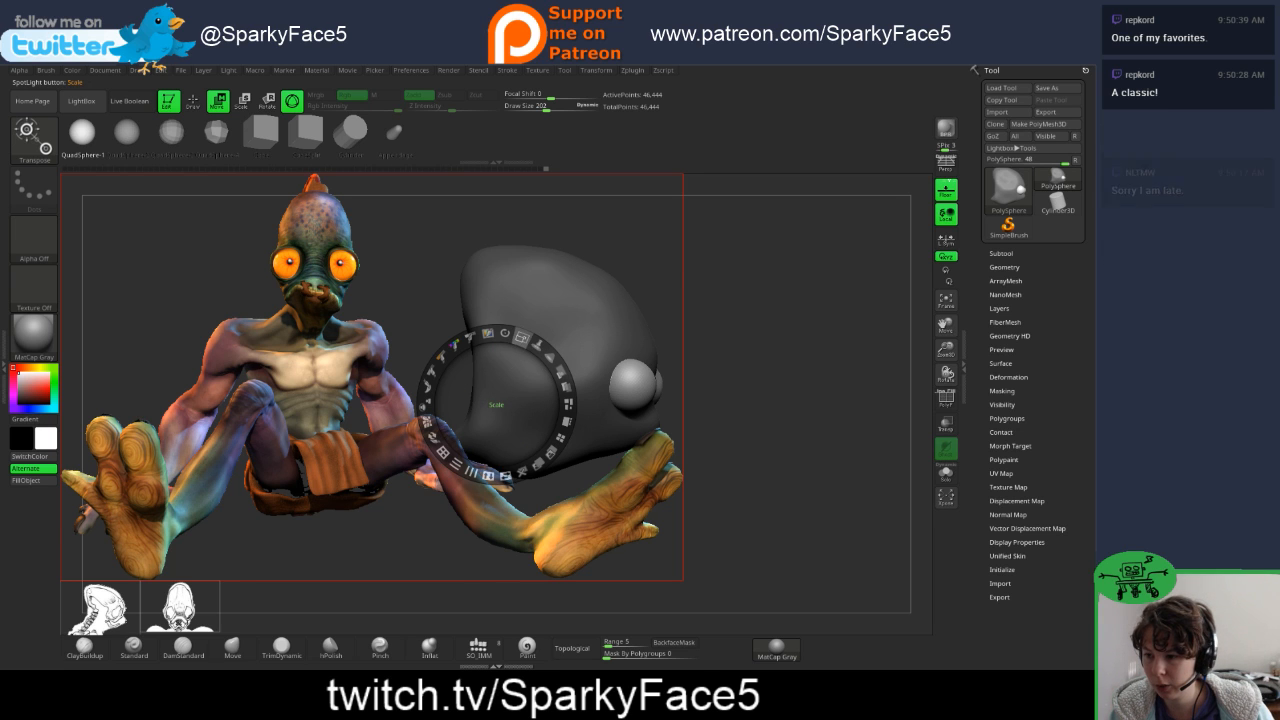
pyautogui.moveTo(521, 338); pyautogui.dragTo(462, 342)
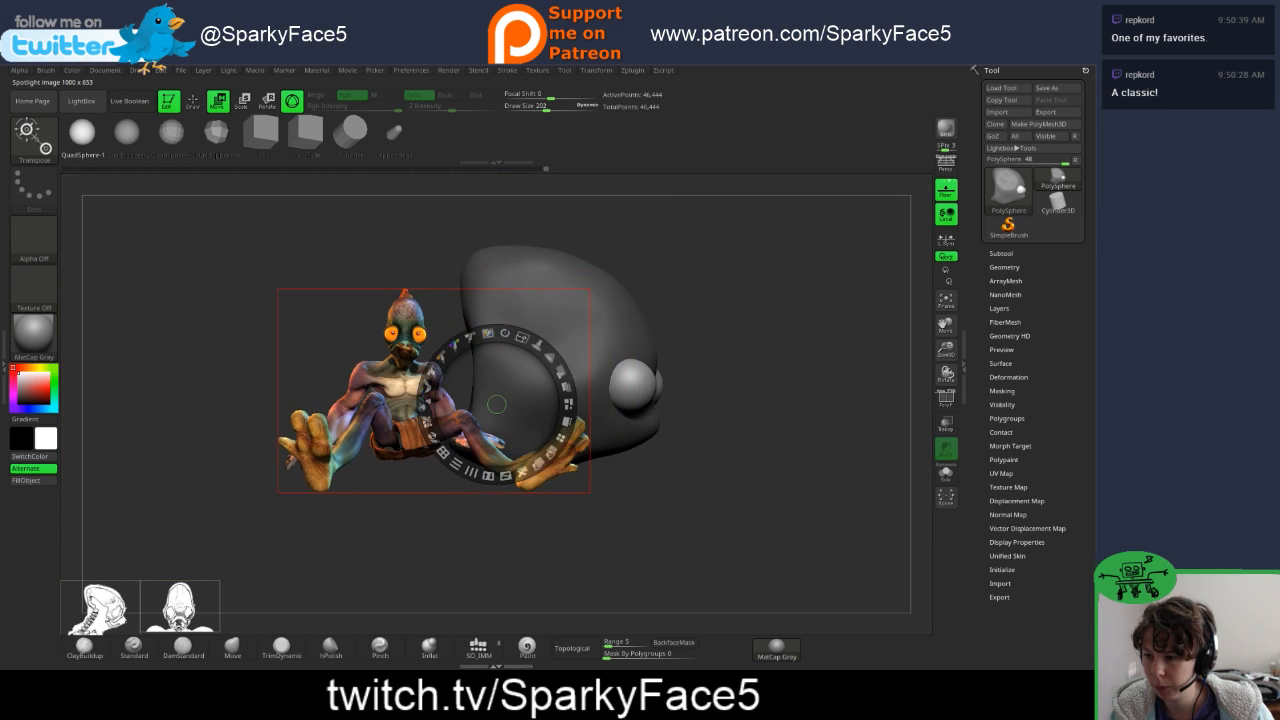
pyautogui.moveTo(497, 404); pyautogui.dragTo(270, 291)
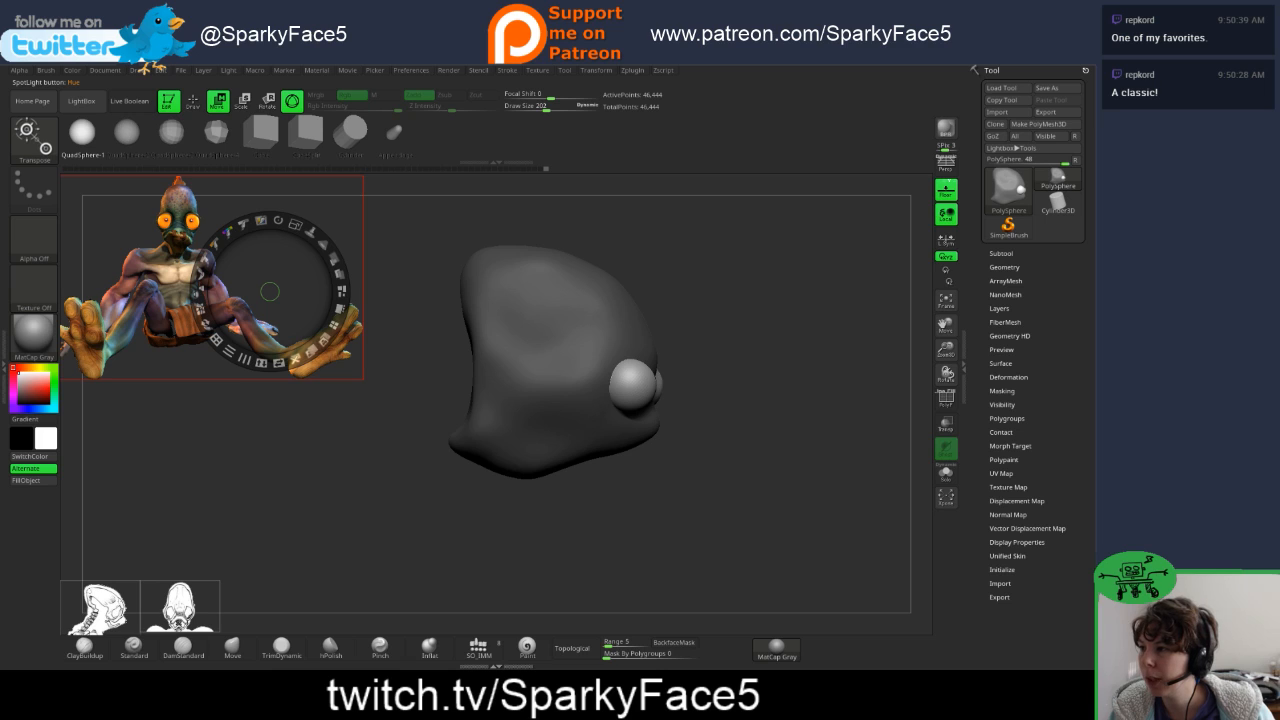
pyautogui.click(46, 70)
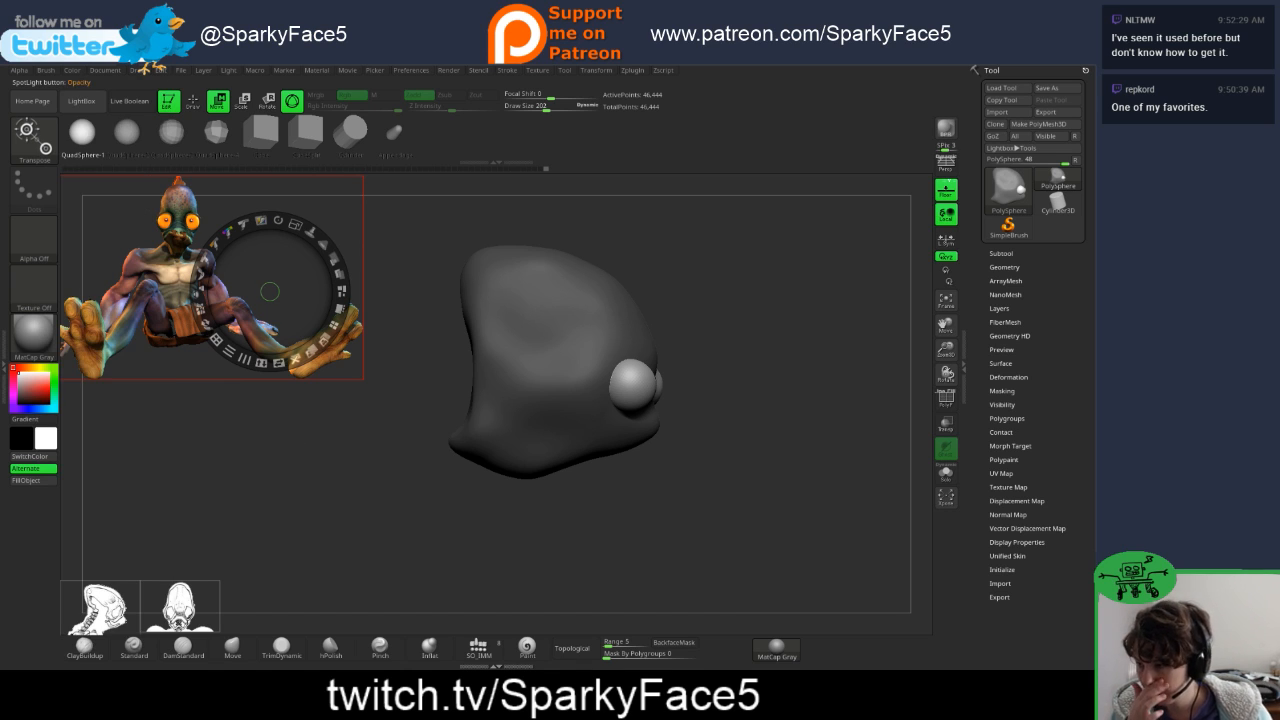
pyautogui.hotkey('shift', 'z')
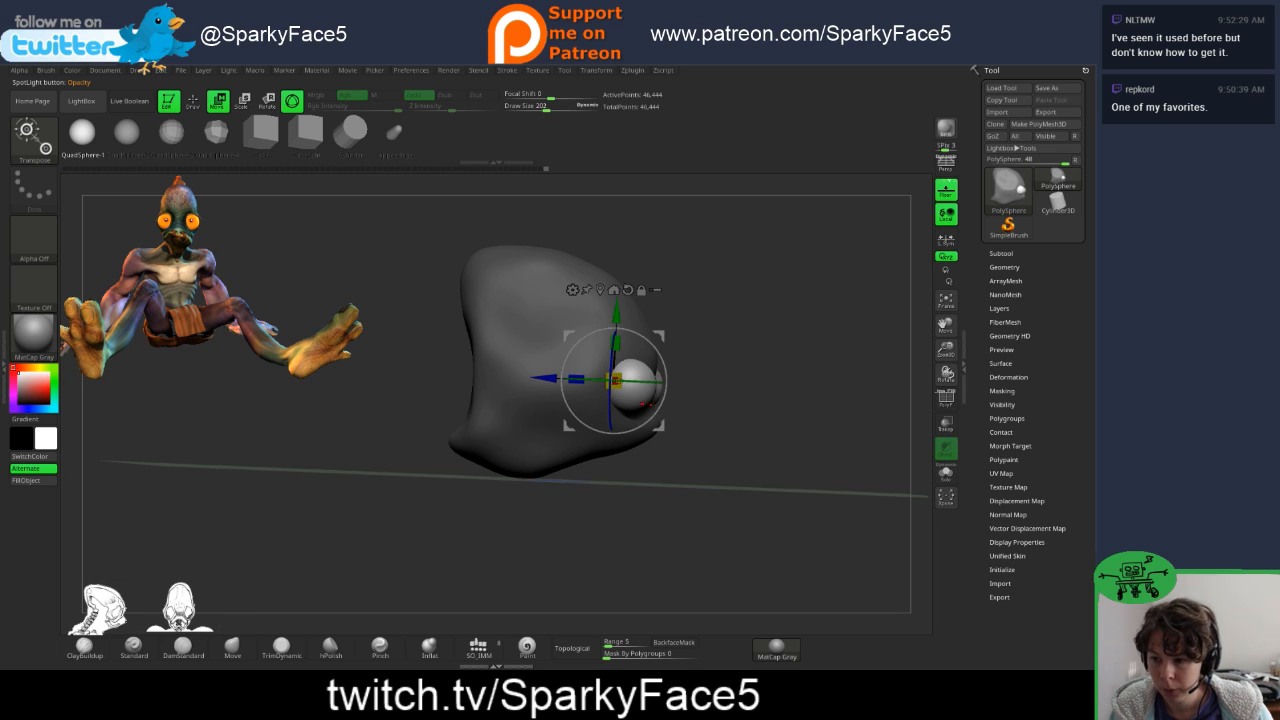
# - Snap the head to a straight side view and import the abe image as a texture once more
pyautogui.keyDown('shift'); pyautogui.moveTo(760, 520); pyautogui.dragTo(735, 530); pyautogui.keyUp('shift')
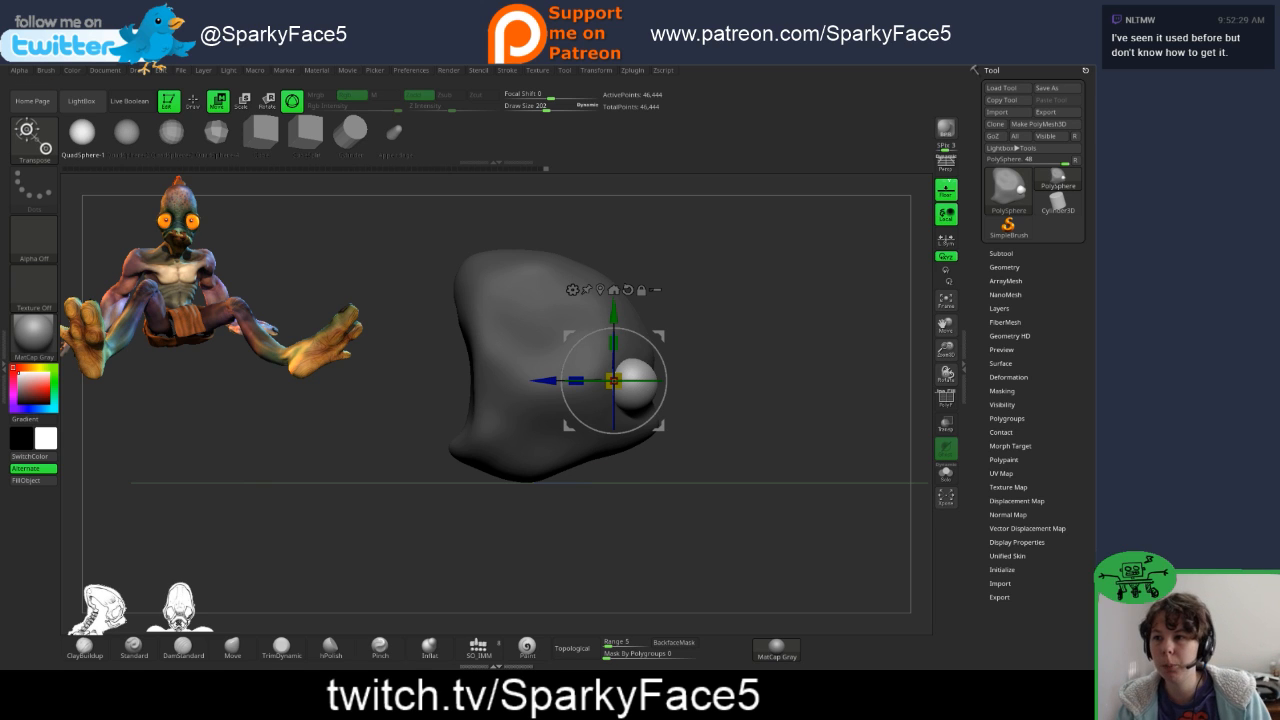
pyautogui.click(537, 70)
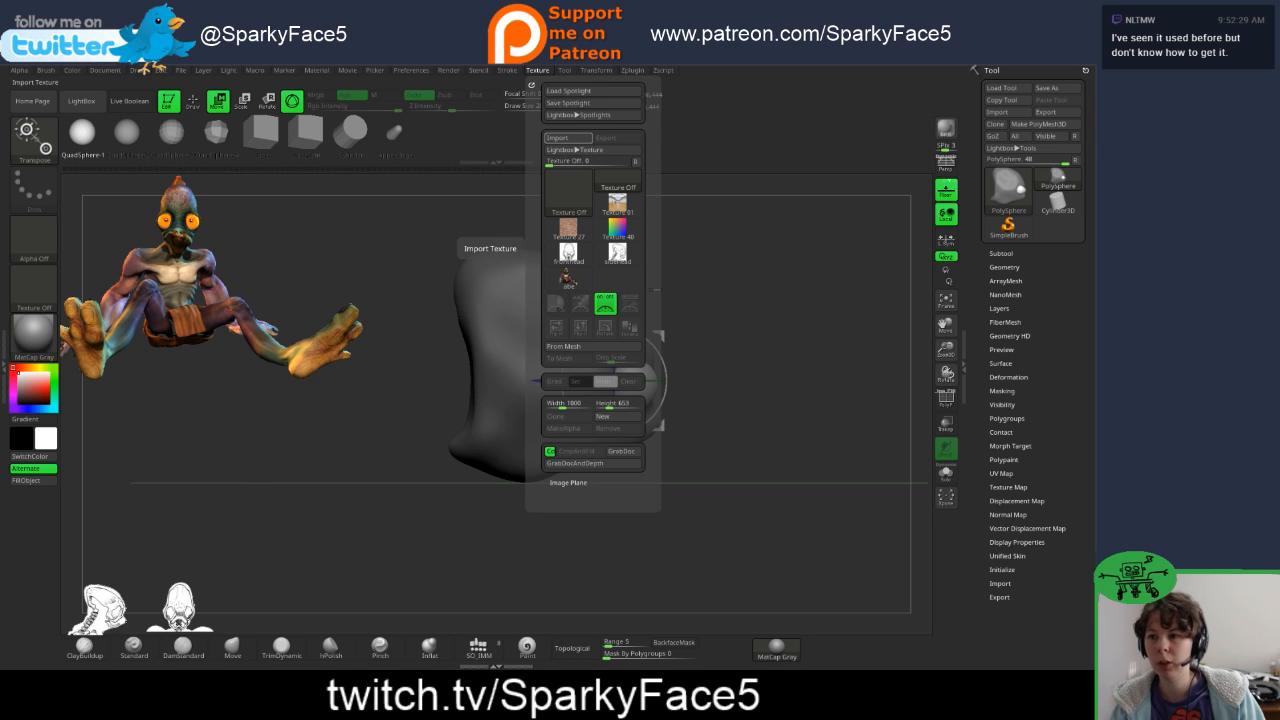
pyautogui.click(557, 138)
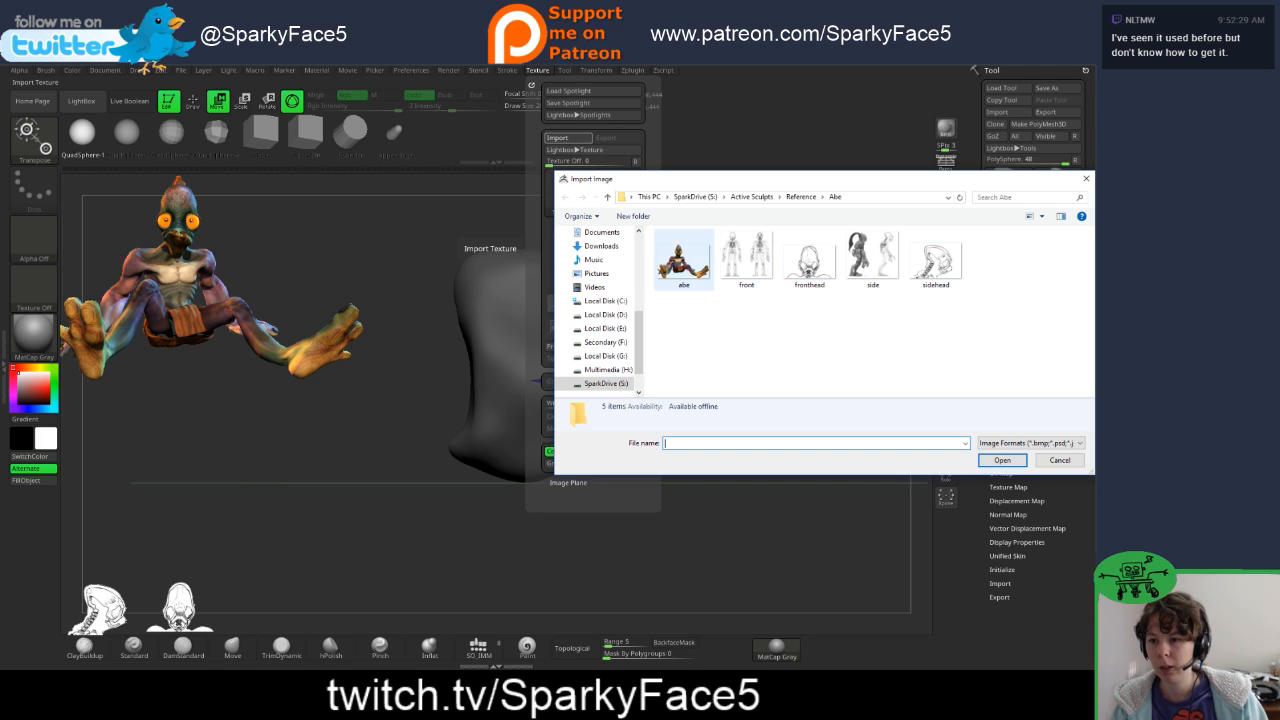
pyautogui.click(684, 261)
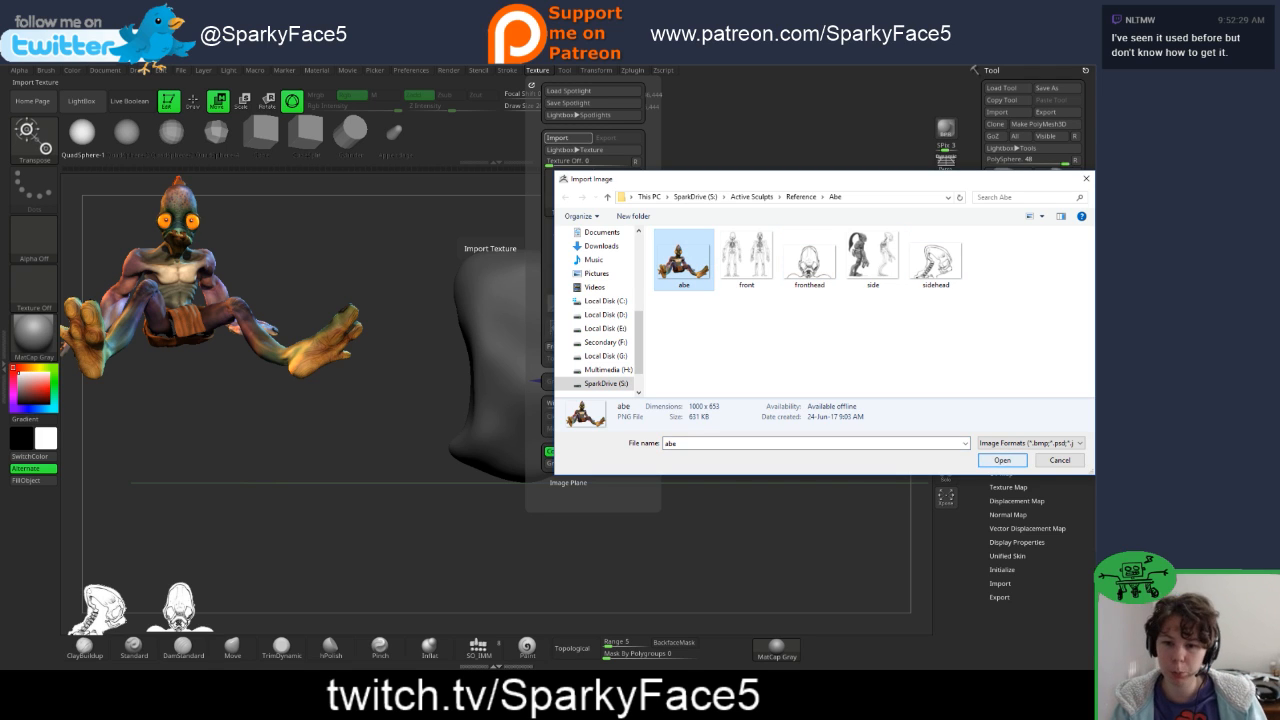
pyautogui.click(1002, 460)
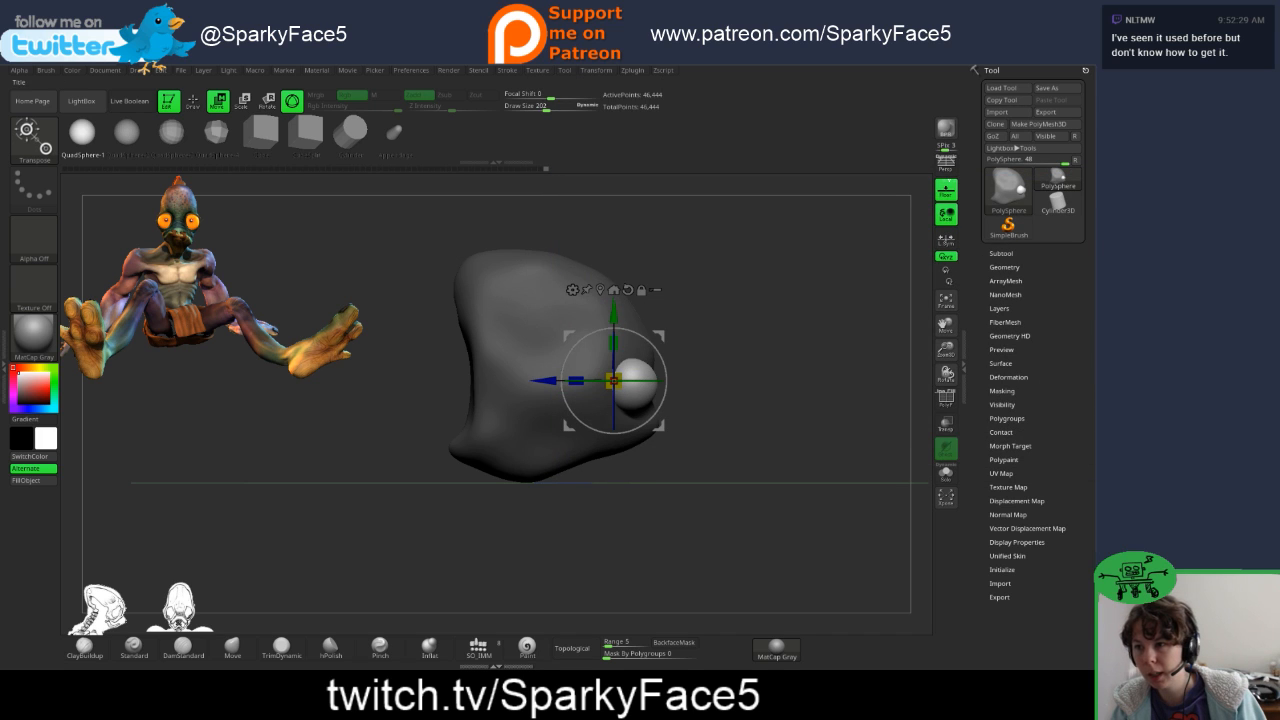
# - Select Texture 27, add it to Spotlight beside the other references, and shrink the wood-chip image
pyautogui.click(537, 70)
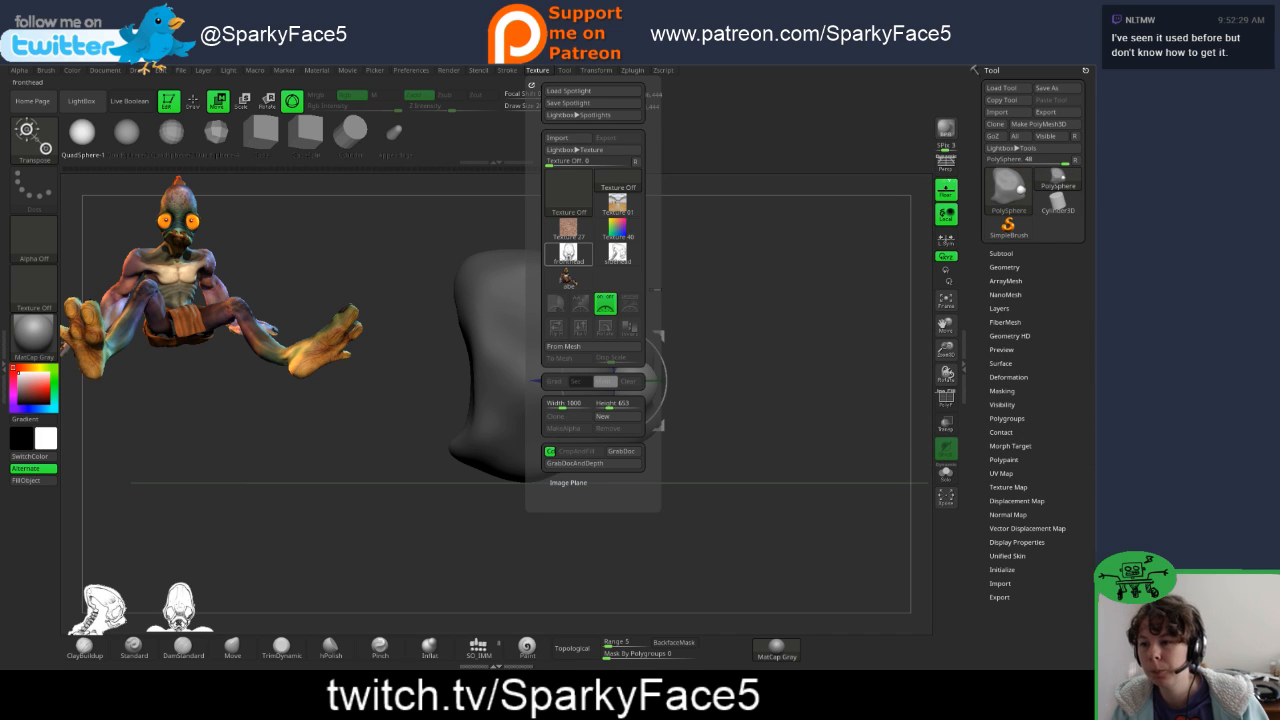
pyautogui.click(568, 278)
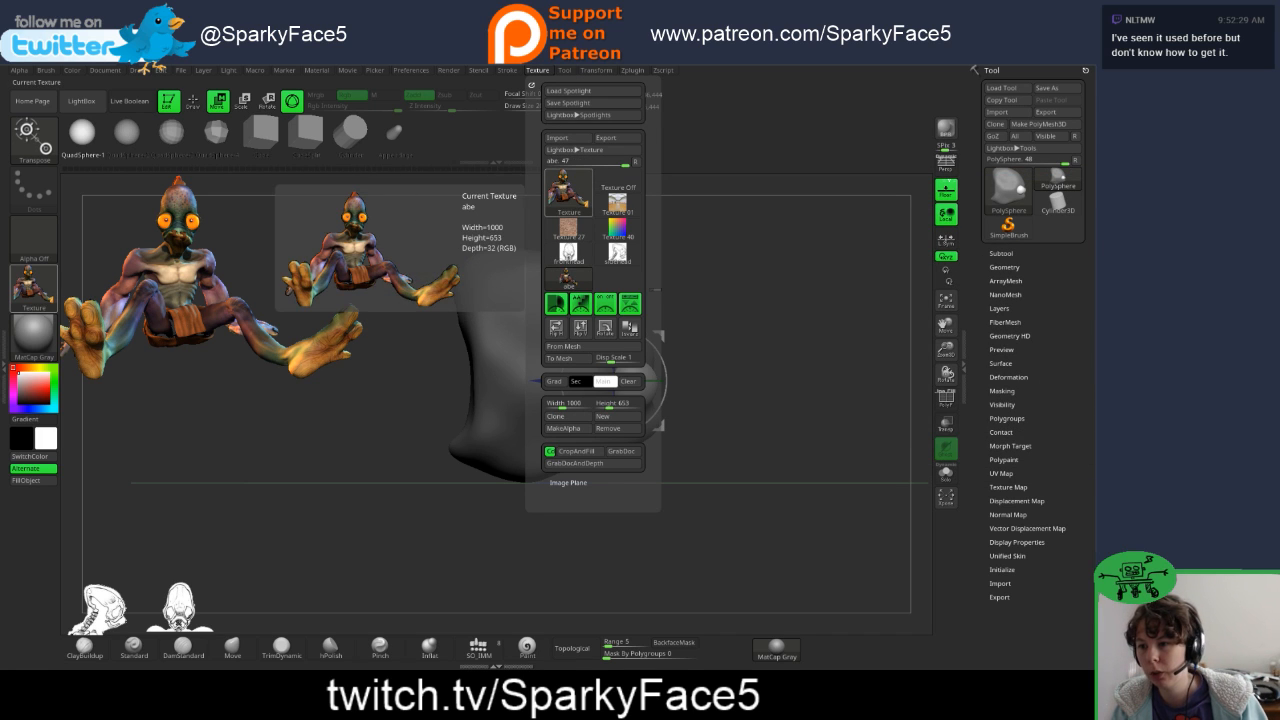
pyautogui.click(568, 229)
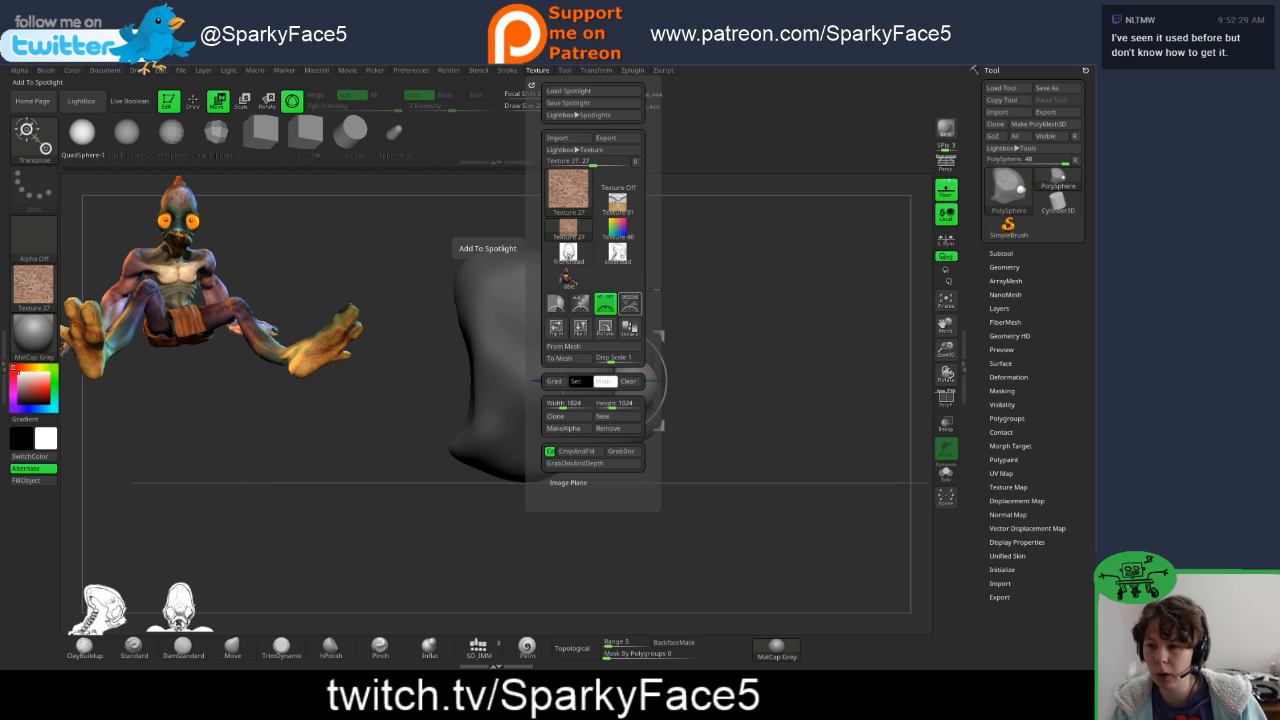
pyautogui.click(556, 302)
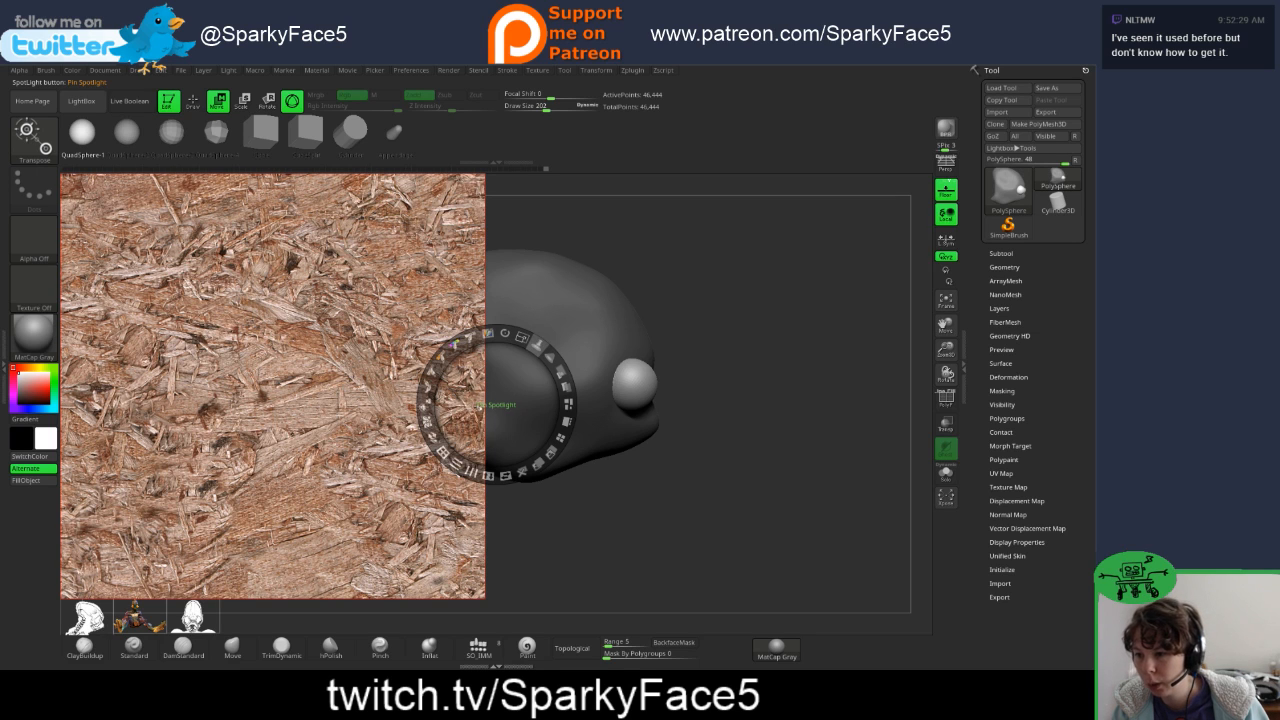
pyautogui.moveTo(521, 338); pyautogui.dragTo(486, 334)
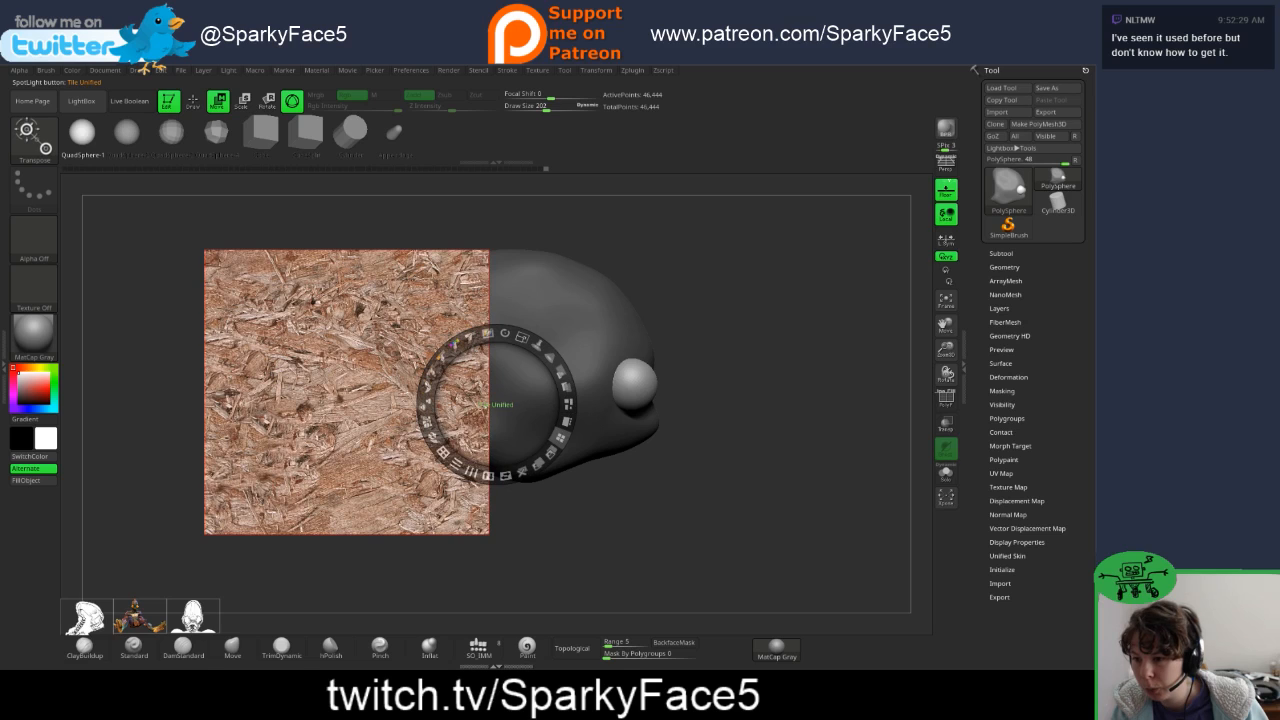
# - Tile all Spotlight images at a unified size, scale the wood-chip image slightly, and delete it from Spotlight
pyautogui.click(560, 437)
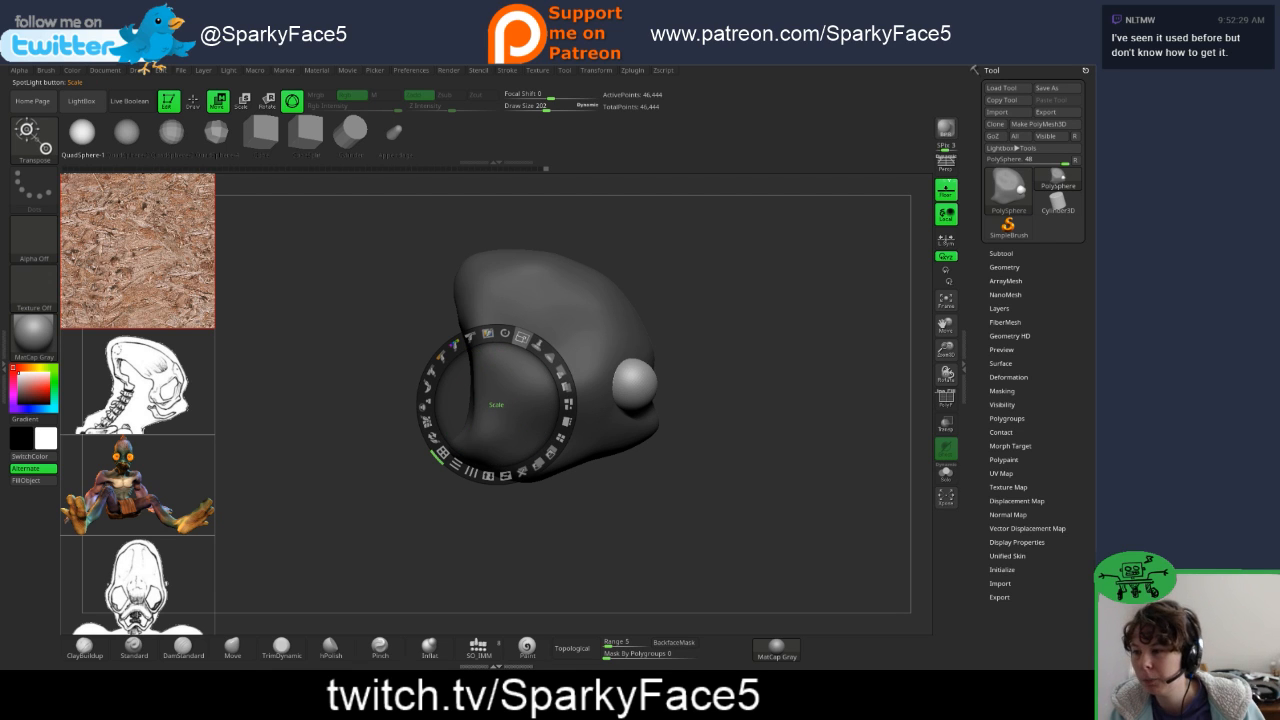
pyautogui.moveTo(521, 338); pyautogui.dragTo(565, 383)
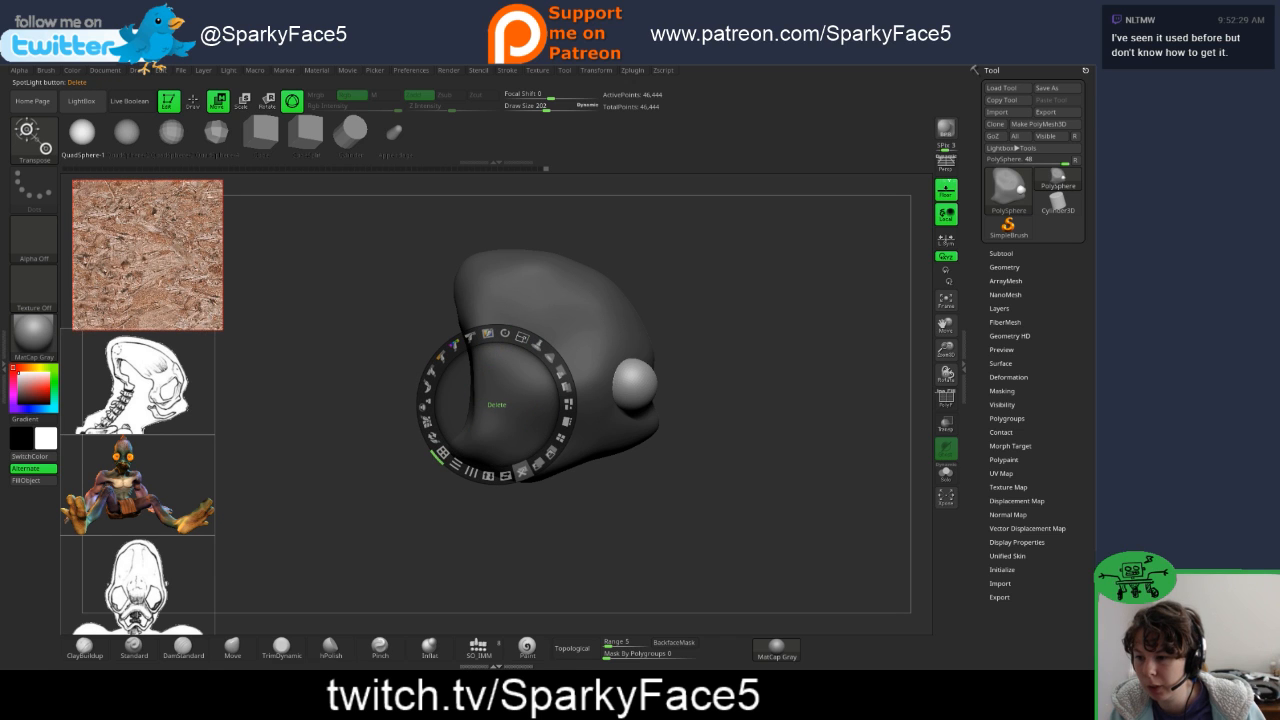
pyautogui.click(523, 471)
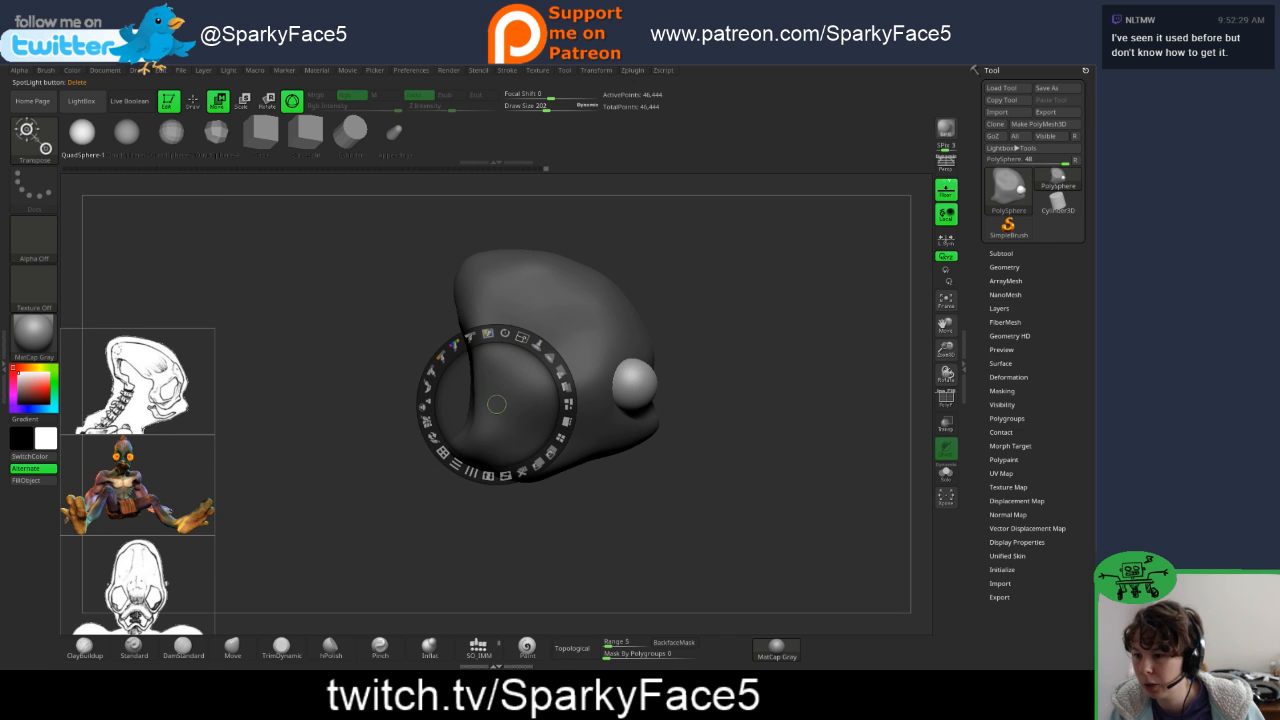
# - Tile the three remaining reference images at a unified size and check them with Spotlight editing off and on
pyautogui.click(560, 438)
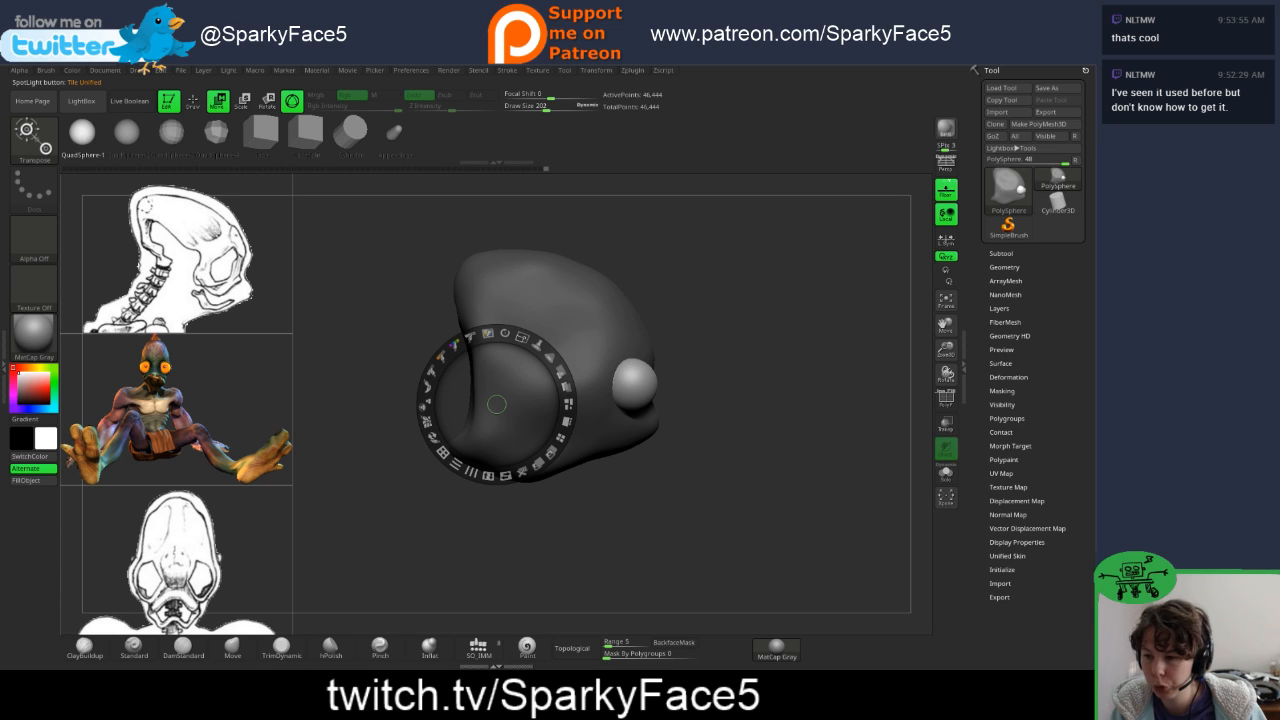
pyautogui.hotkey('shift', 'z')
pyautogui.hotkey('shift', 'z')
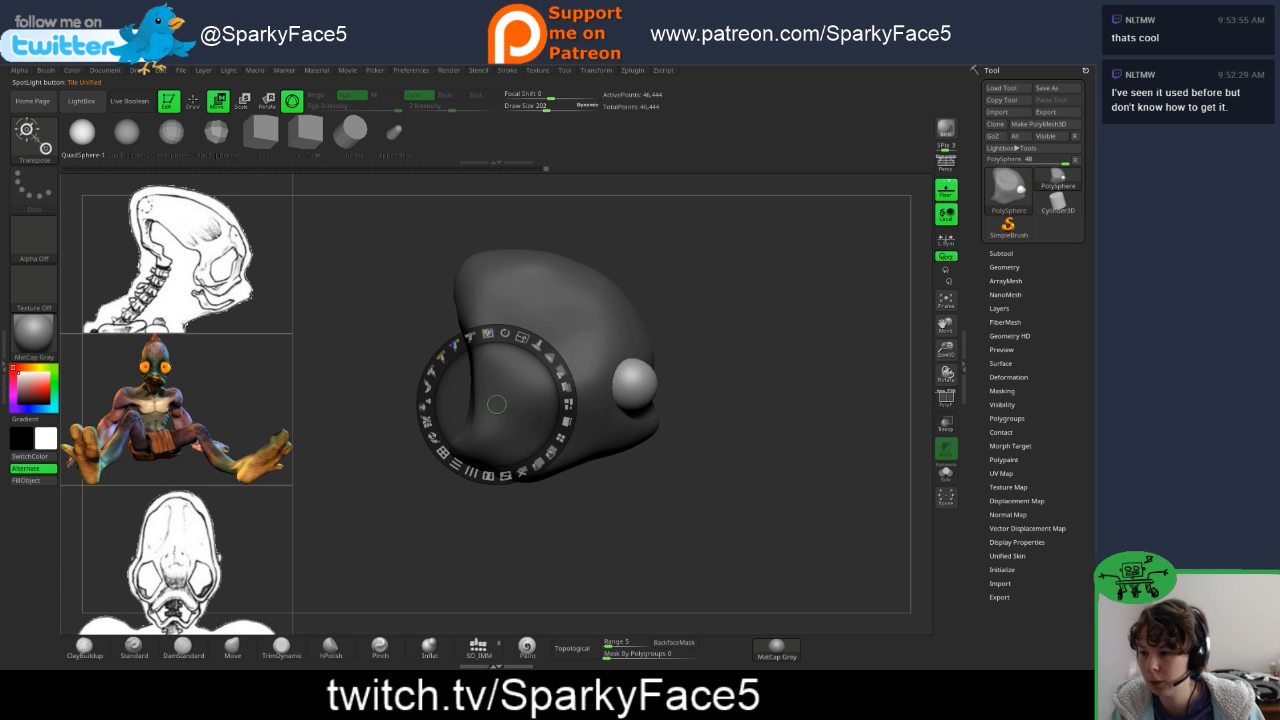
pyautogui.hotkey('shift', 'z')
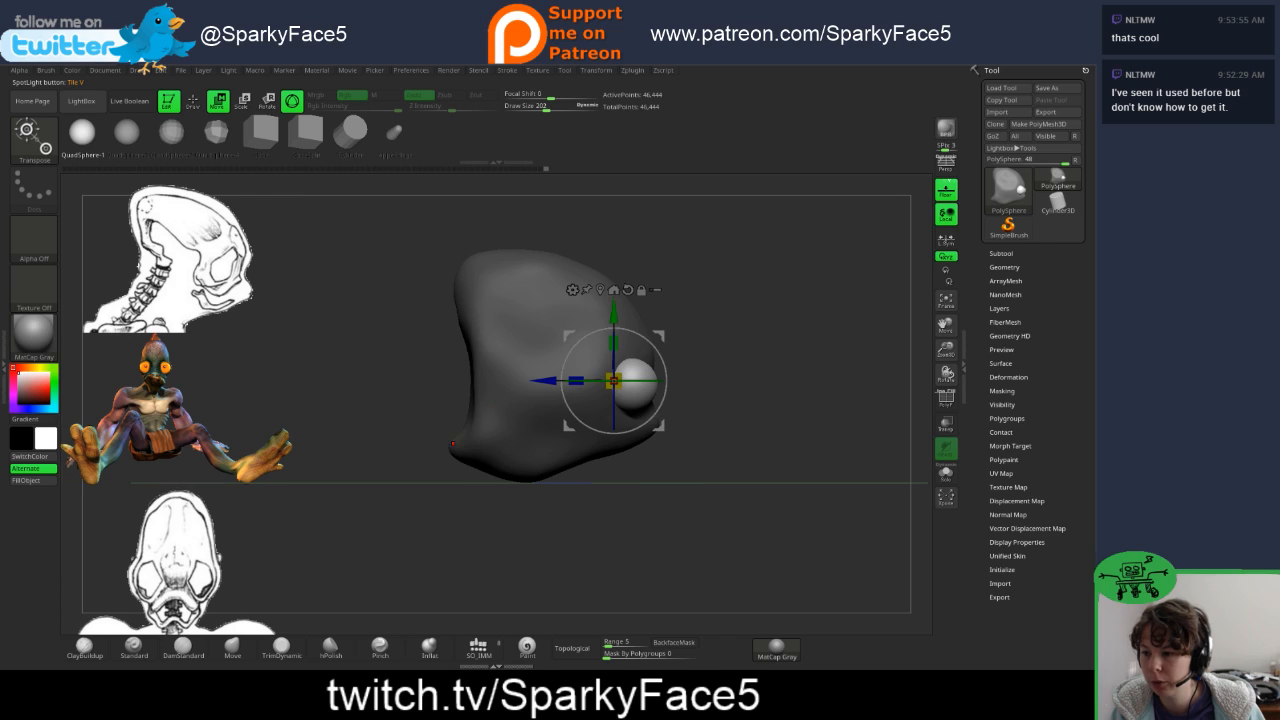
pyautogui.hotkey('shift', 'z')
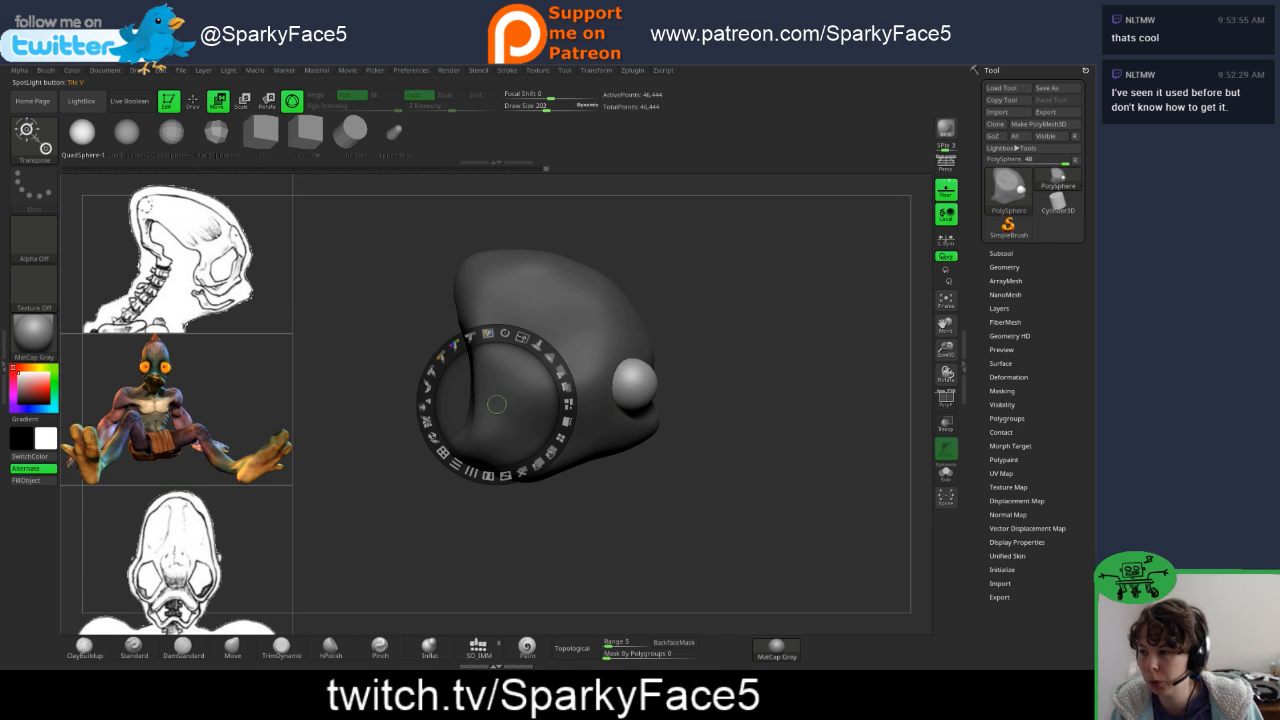
# - Move the side skull and Abe images closer to the head one by one, and shift all Spotlight images together
pyautogui.click(188, 270)
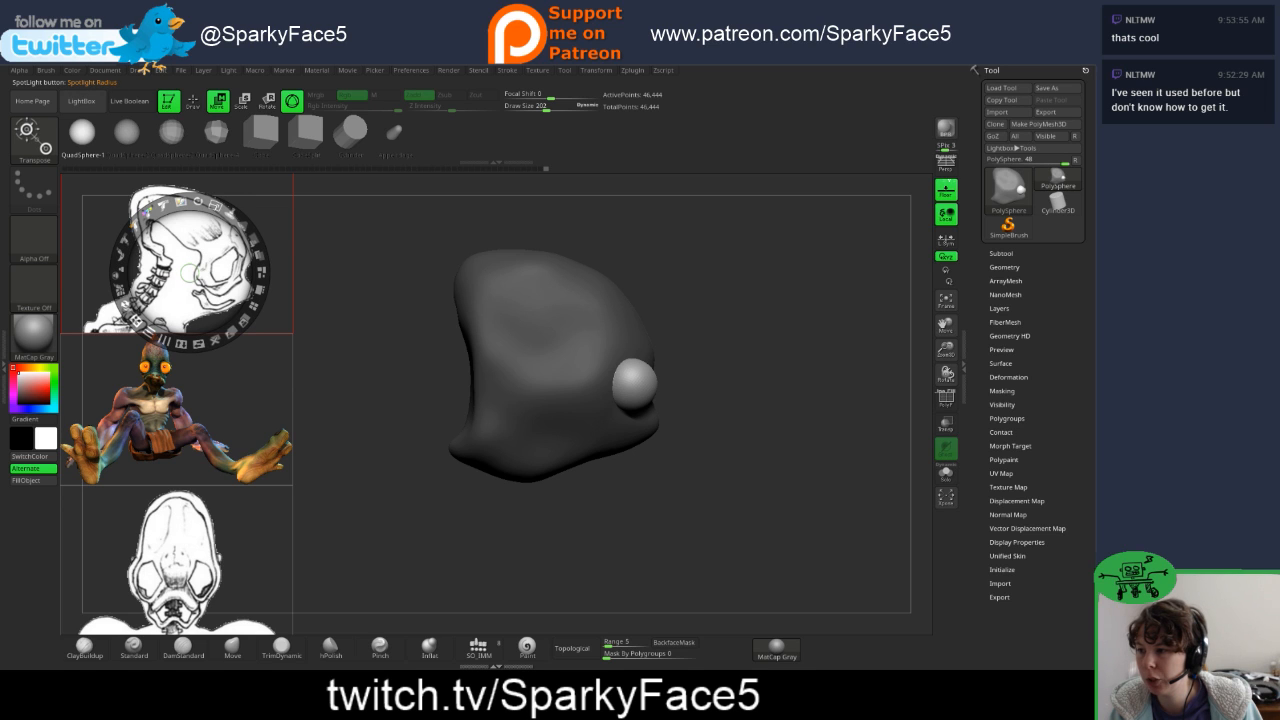
pyautogui.moveTo(189, 273); pyautogui.dragTo(298, 290)
pyautogui.click(234, 415)
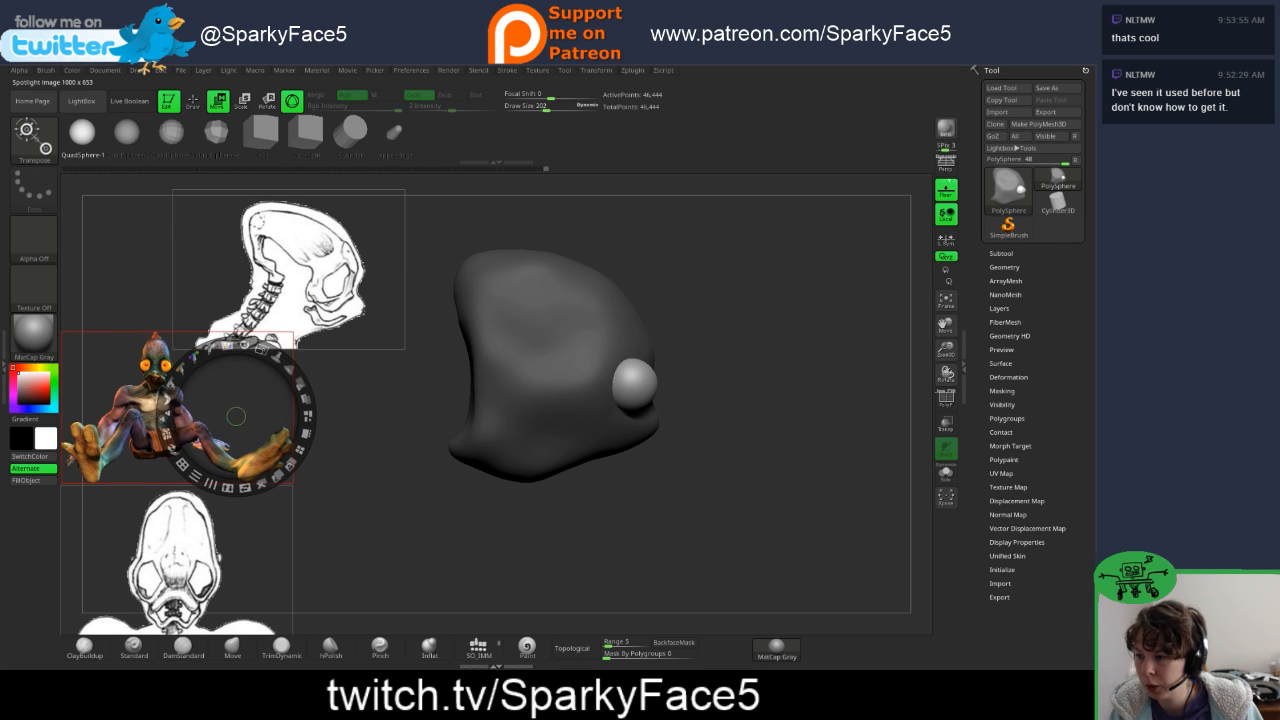
pyautogui.moveTo(234, 415); pyautogui.dragTo(417, 384)
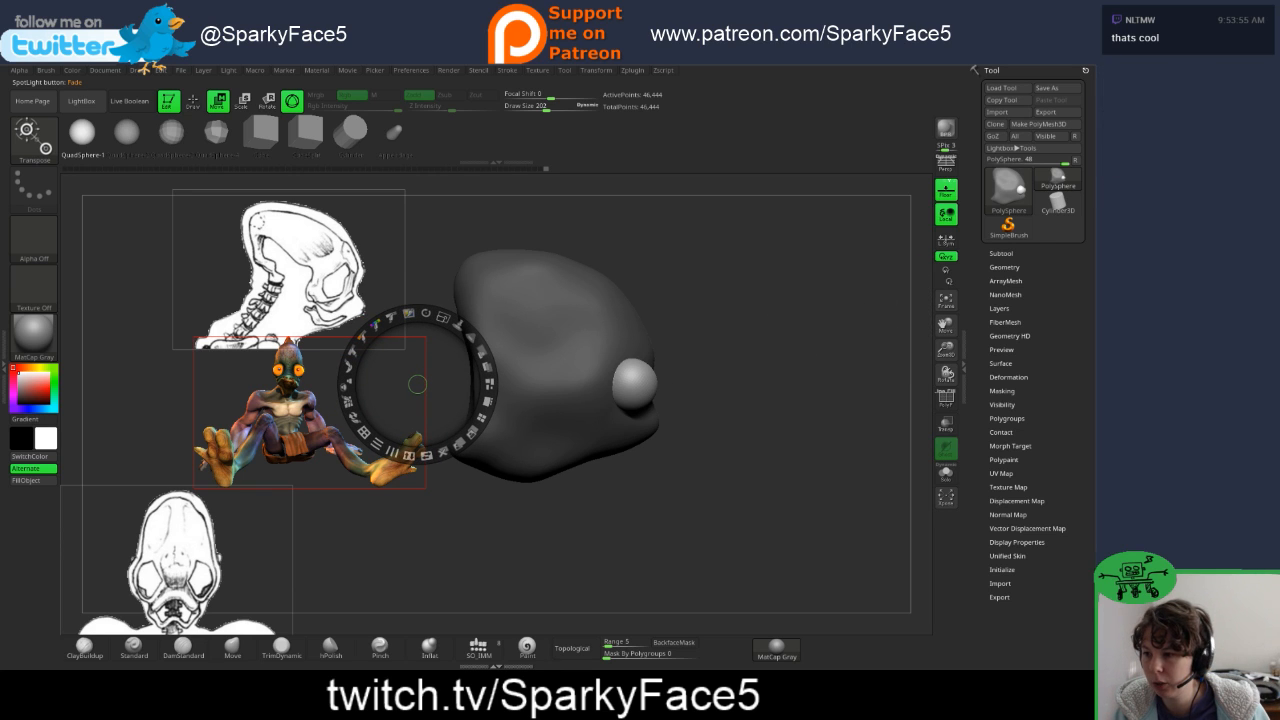
pyautogui.moveTo(417, 384); pyautogui.dragTo(771, 296)
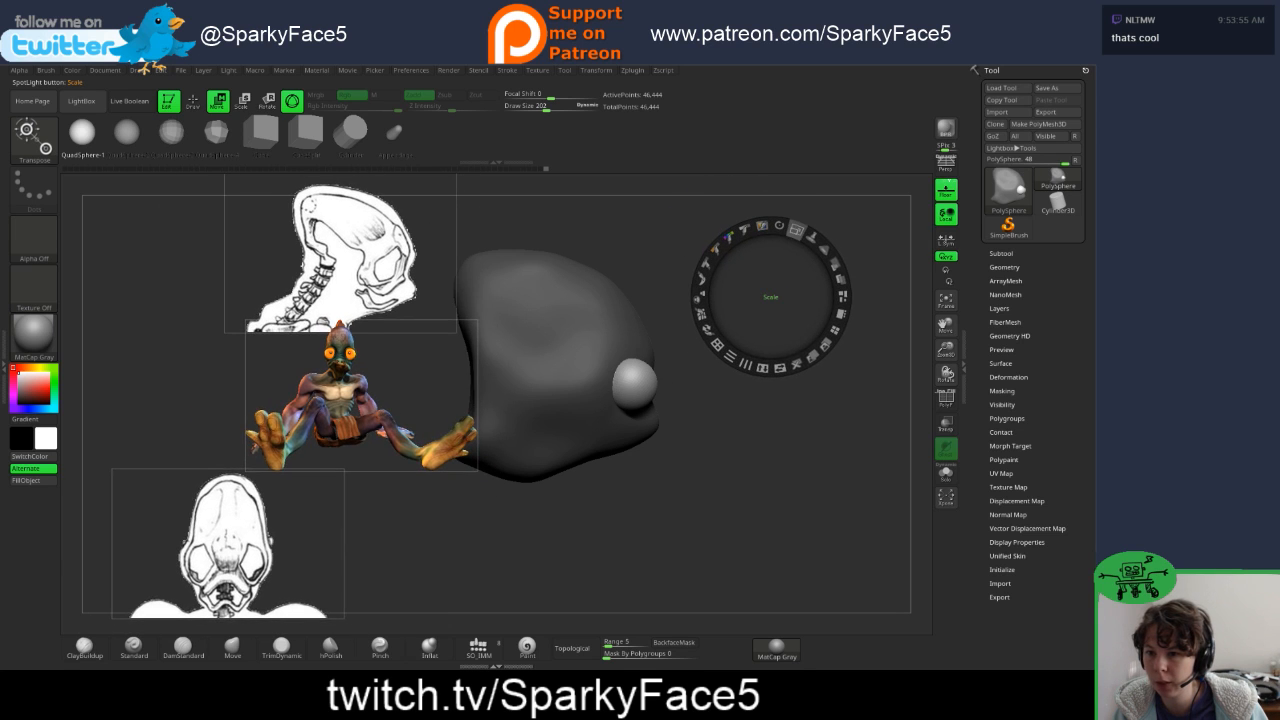
# - Try scaling and moving all Spotlight images as a group, and restore the unified tiled layout
pyautogui.moveTo(797, 230)
pyautogui.mouseDown()
pyautogui.moveTo(831, 246)
pyautogui.moveTo(782, 227)
pyautogui.mouseUp()
pyautogui.moveTo(770, 297); pyautogui.dragTo(645, 345)
pyautogui.click(709, 380)
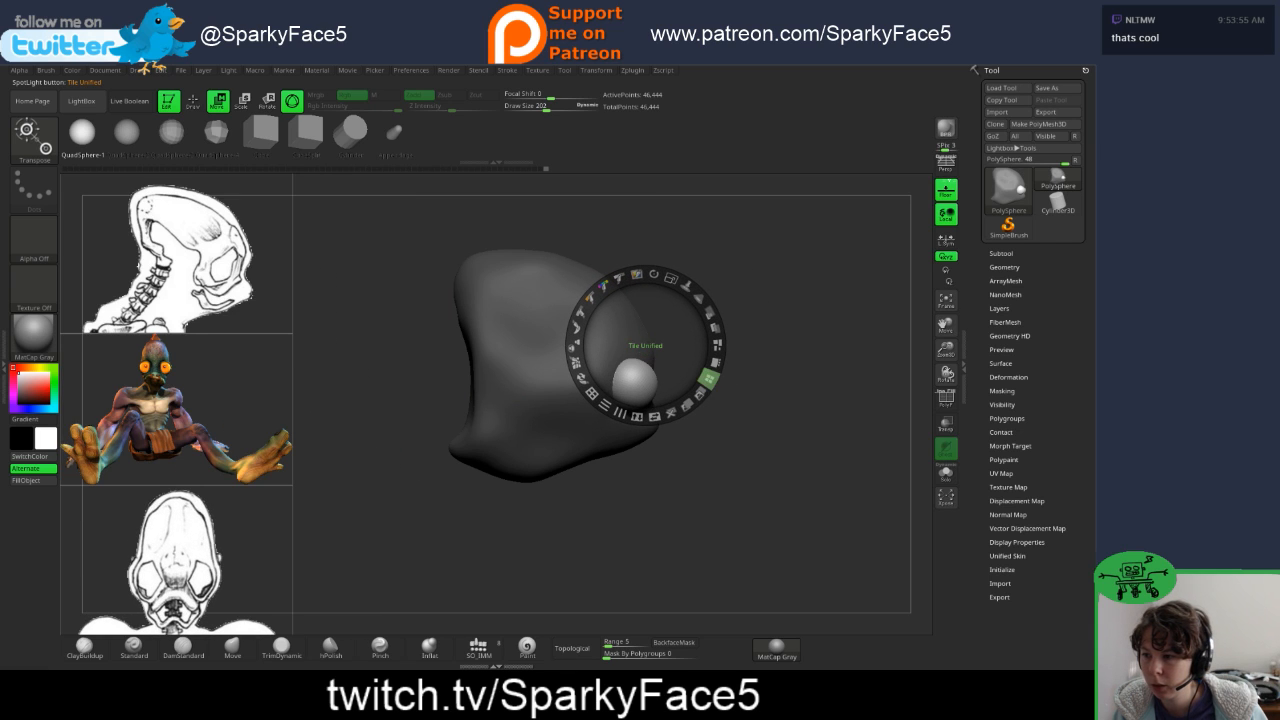
# - Shrink the side skull and front skull images to about 40 percent of their tiled size
pyautogui.click(280, 289)
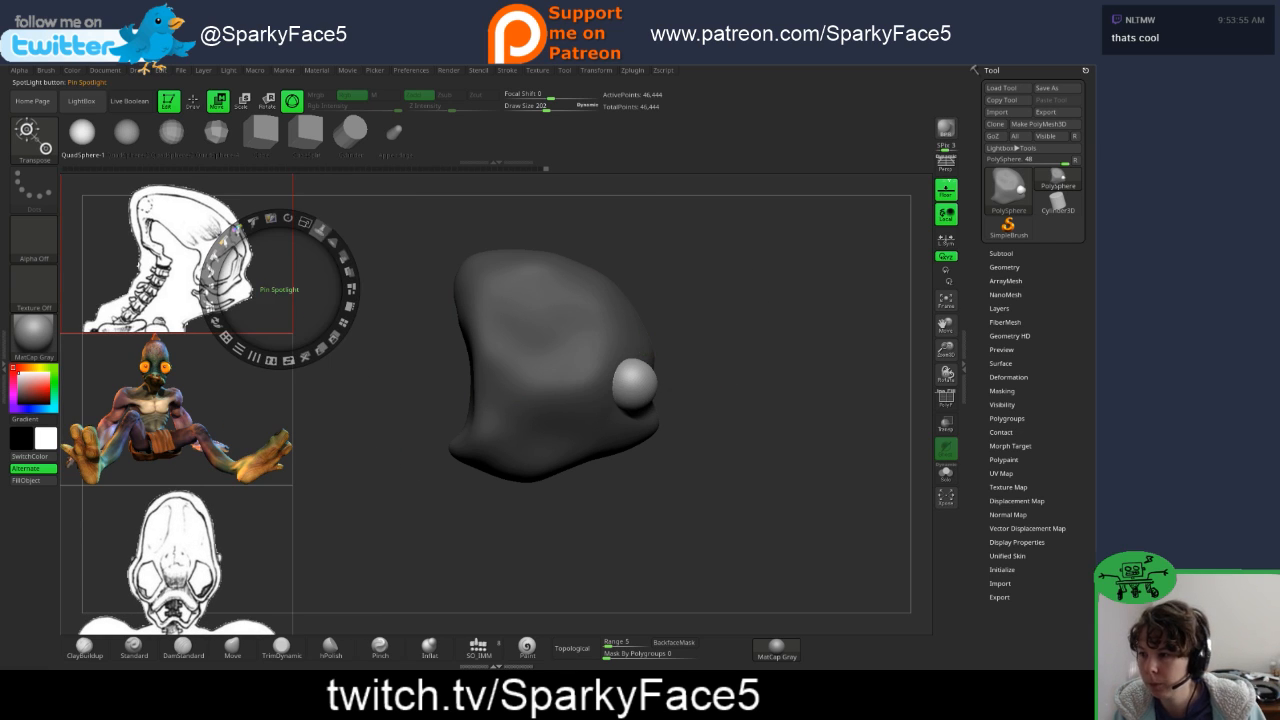
pyautogui.moveTo(306, 222); pyautogui.dragTo(237, 230)
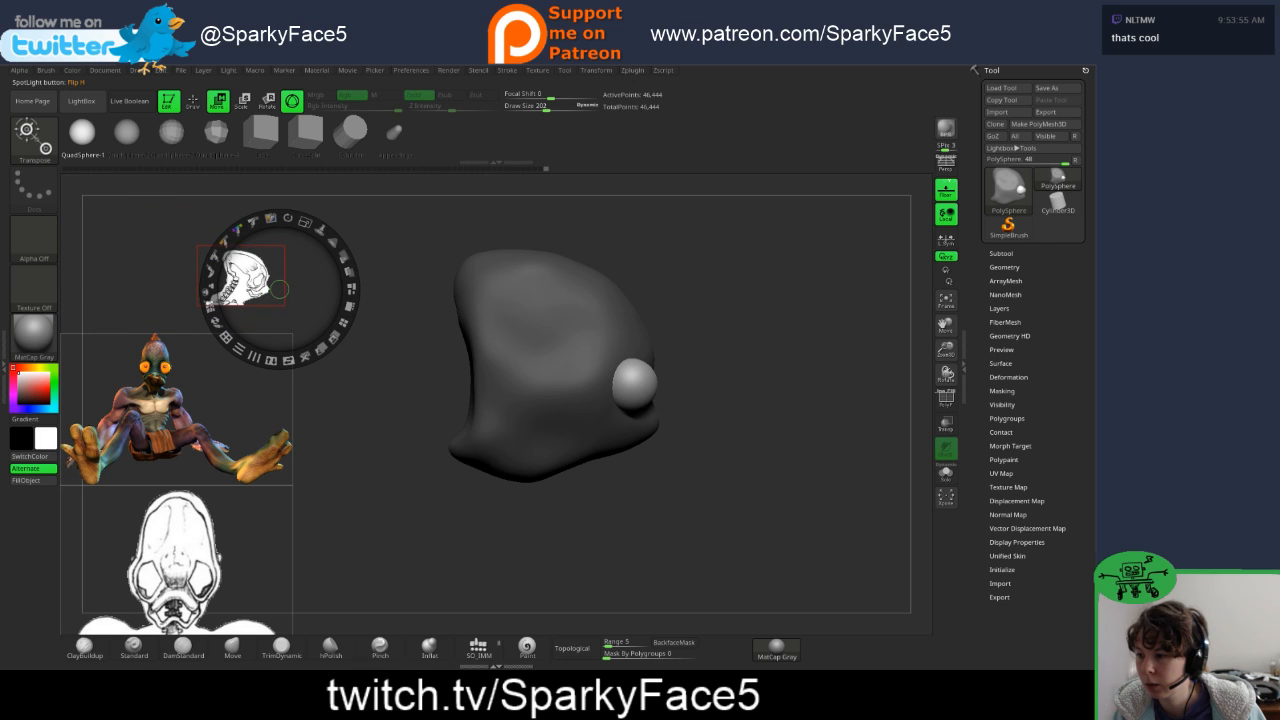
pyautogui.click(254, 356)
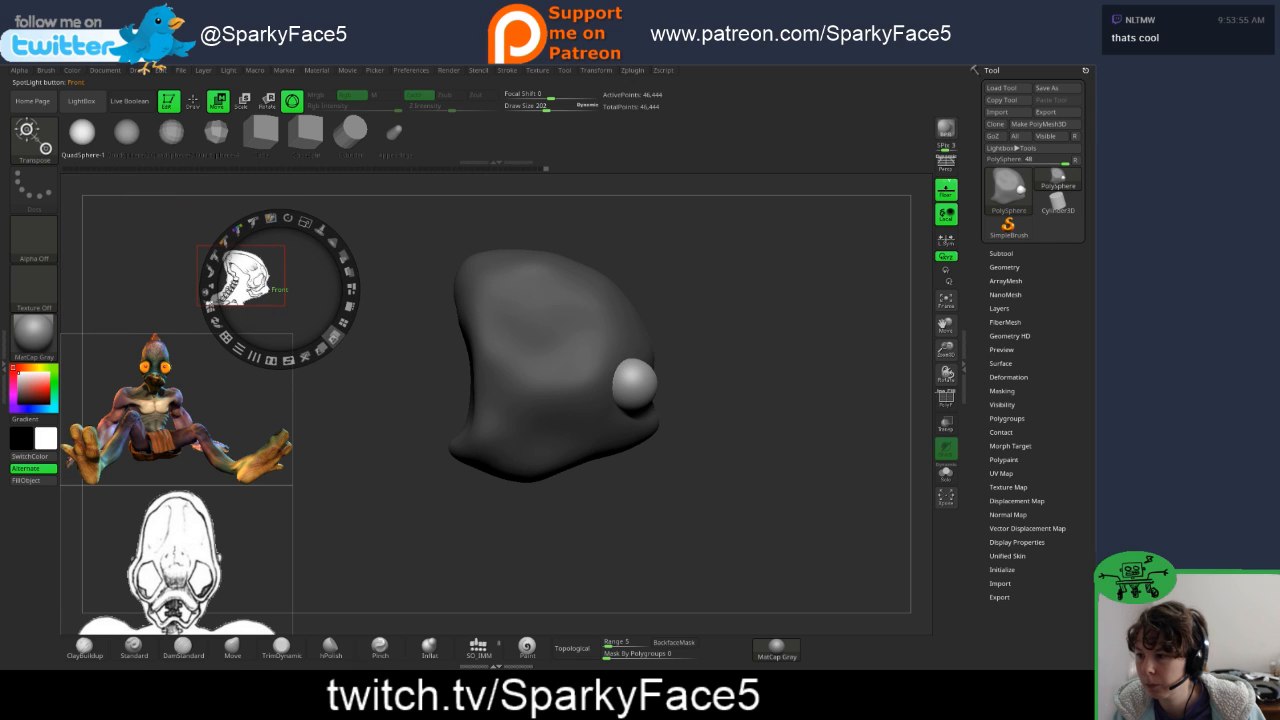
pyautogui.click(249, 521)
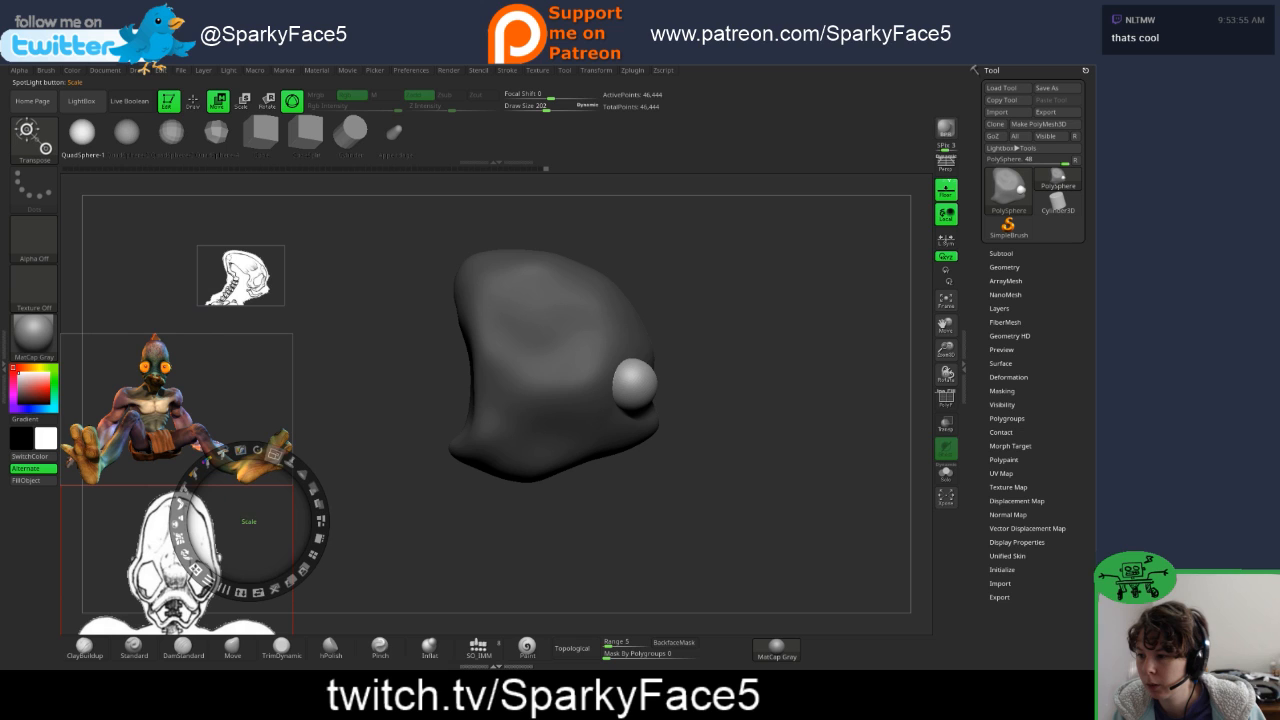
pyautogui.moveTo(274, 456); pyautogui.dragTo(224, 454)
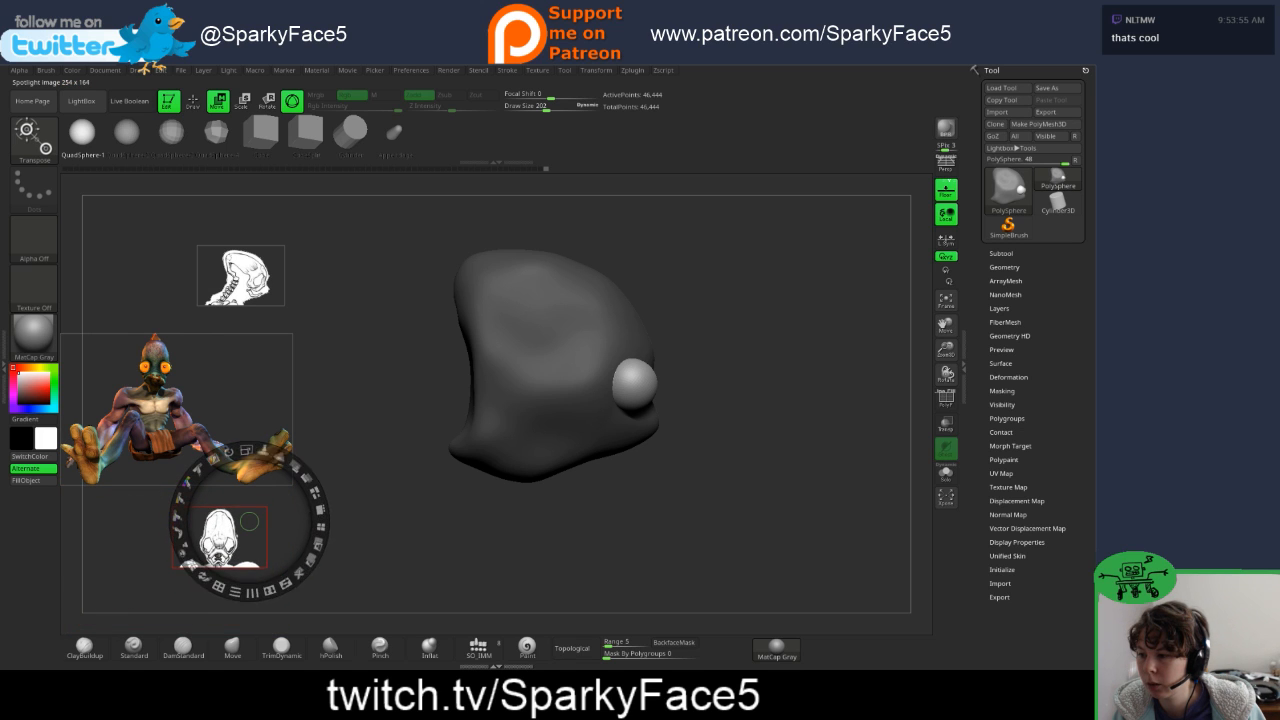
# - Place the Abe image in the canvas's upper corner with the side and front skulls directly beneath it, and leave Spotlight editing
pyautogui.click(218, 396)
pyautogui.moveTo(218, 396); pyautogui.dragTo(286, 348)
pyautogui.click(264, 260)
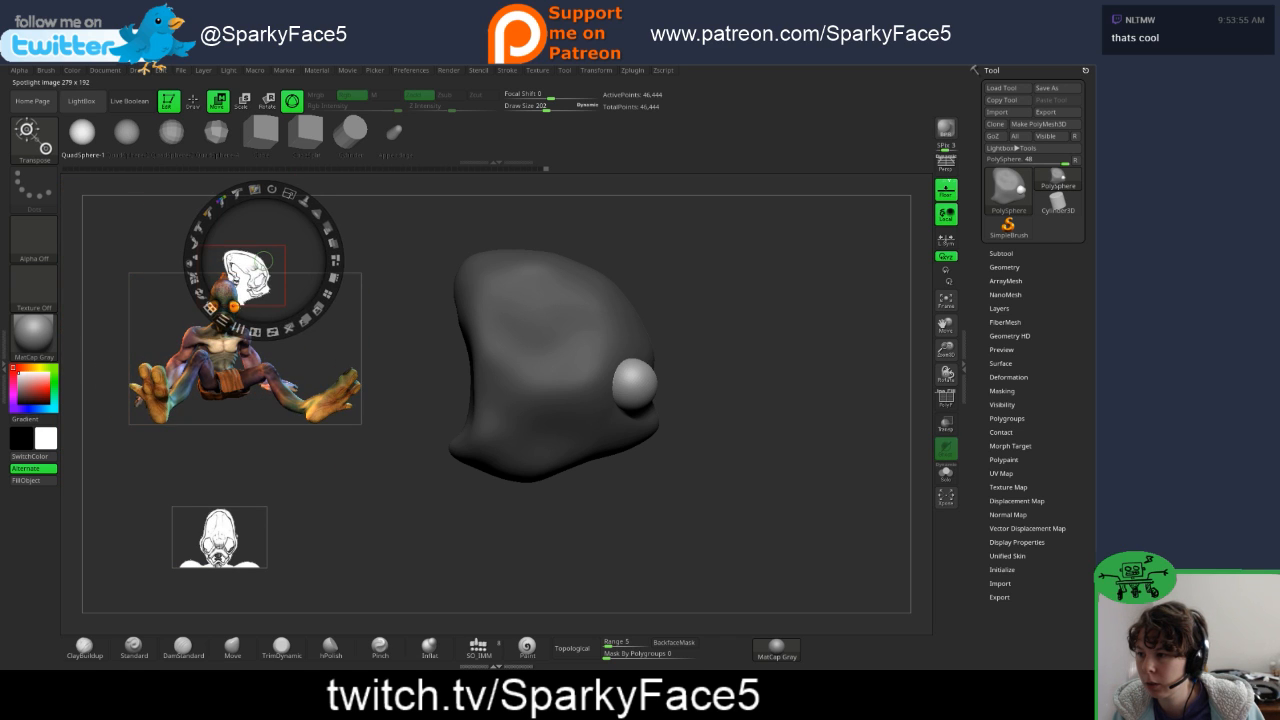
pyautogui.moveTo(264, 260); pyautogui.dragTo(157, 474)
pyautogui.moveTo(279, 328); pyautogui.dragTo(211, 248)
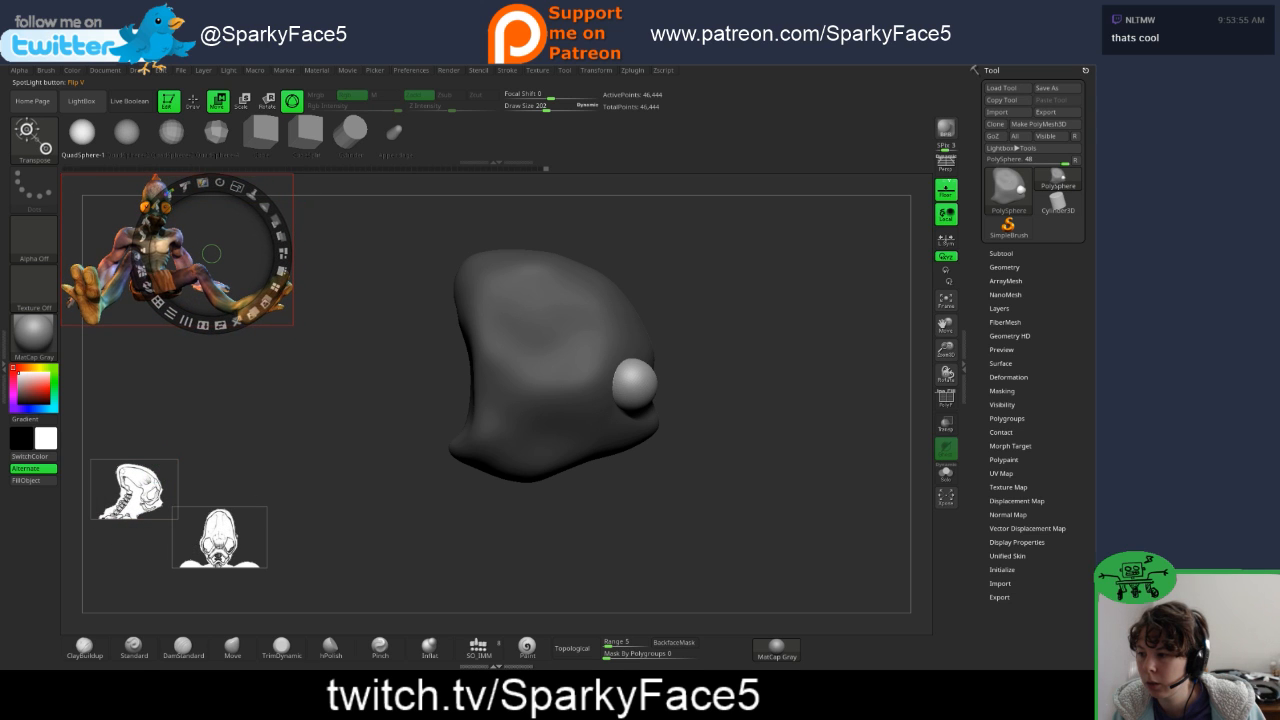
pyautogui.moveTo(155, 491); pyautogui.dragTo(124, 357)
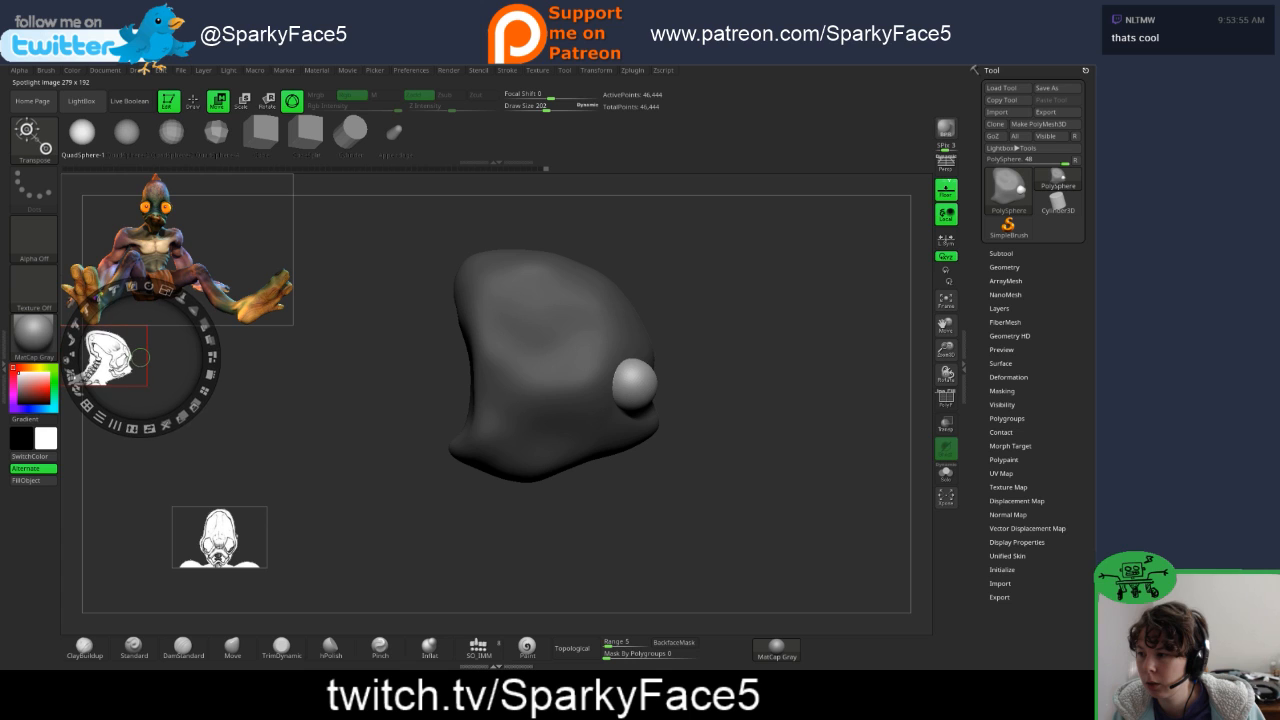
pyautogui.moveTo(219, 537); pyautogui.dragTo(195, 356)
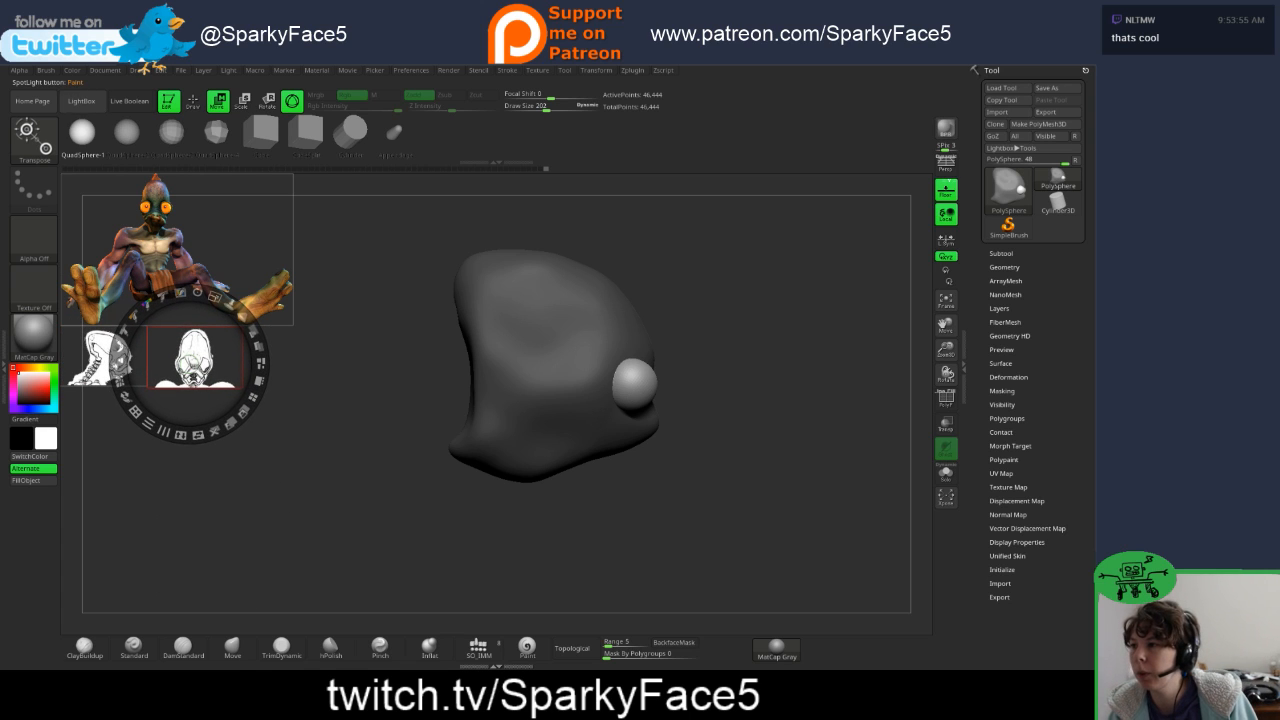
pyautogui.hotkey('shift', 'z')
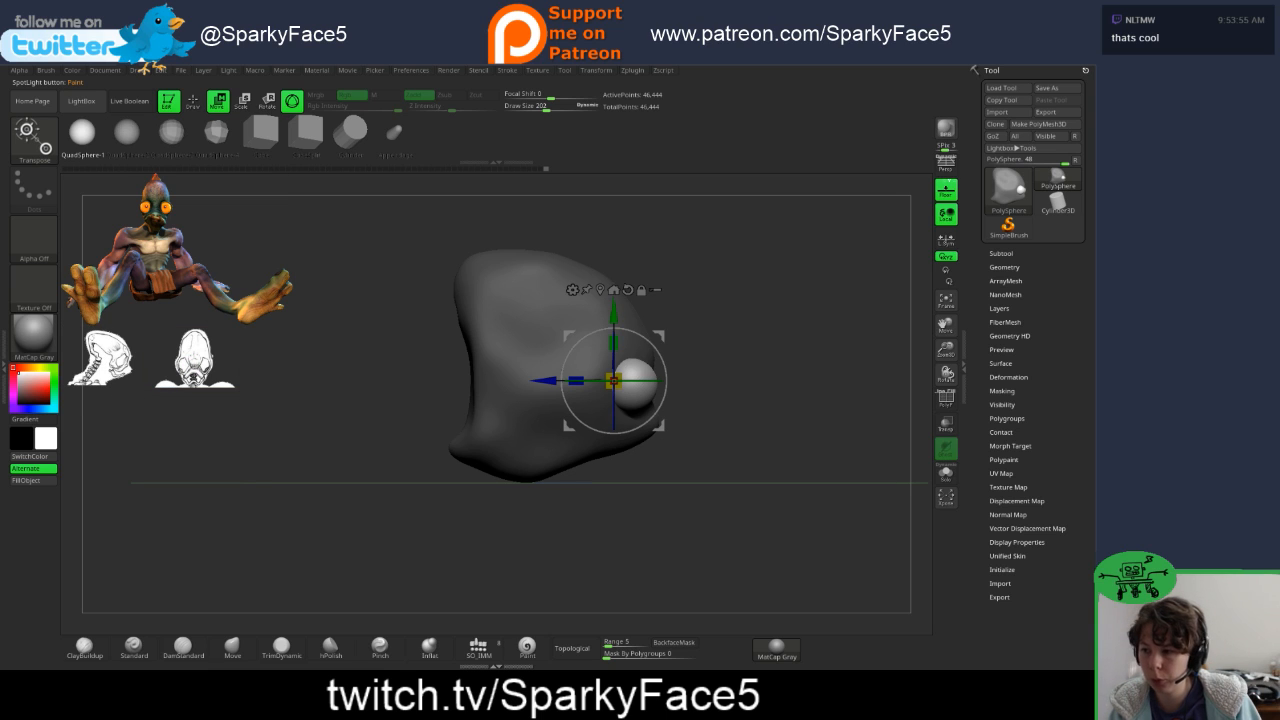
# - Check the brush's Samples settings for the Spotlight Projection option
pyautogui.click(46, 70)
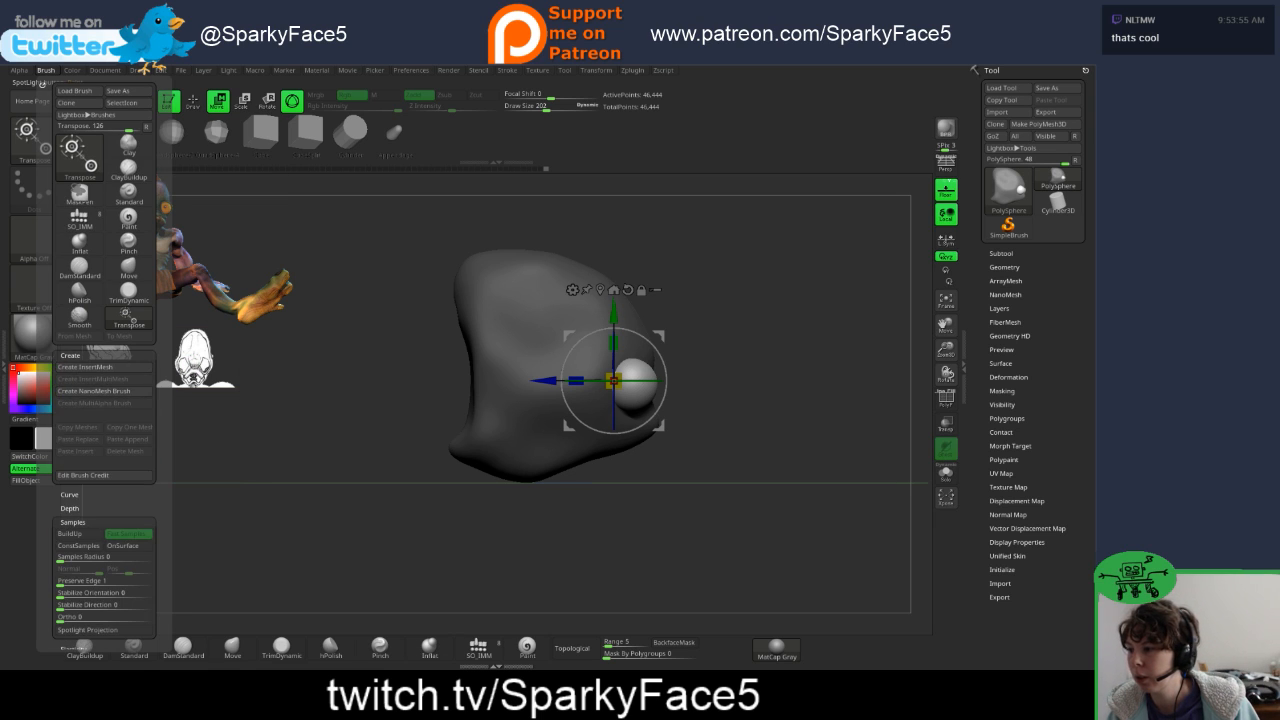
pyautogui.click(70, 356)
pyautogui.click(73, 397)
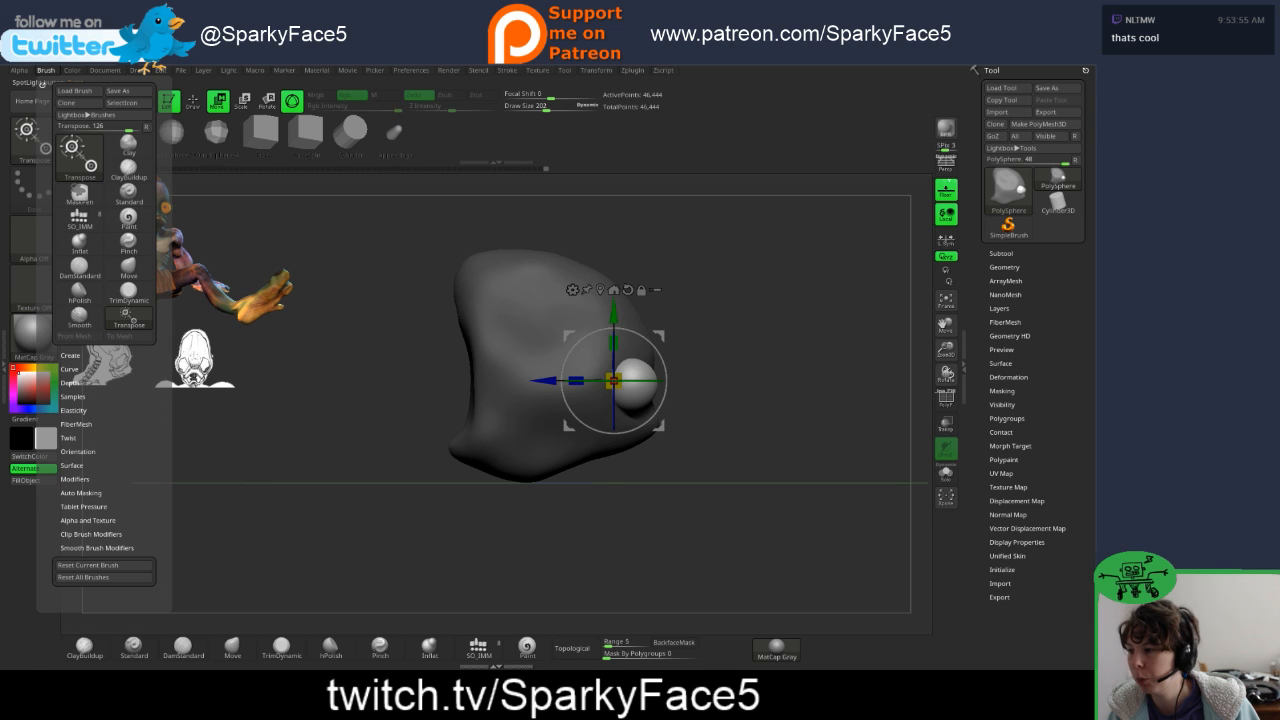
pyautogui.click(73, 397)
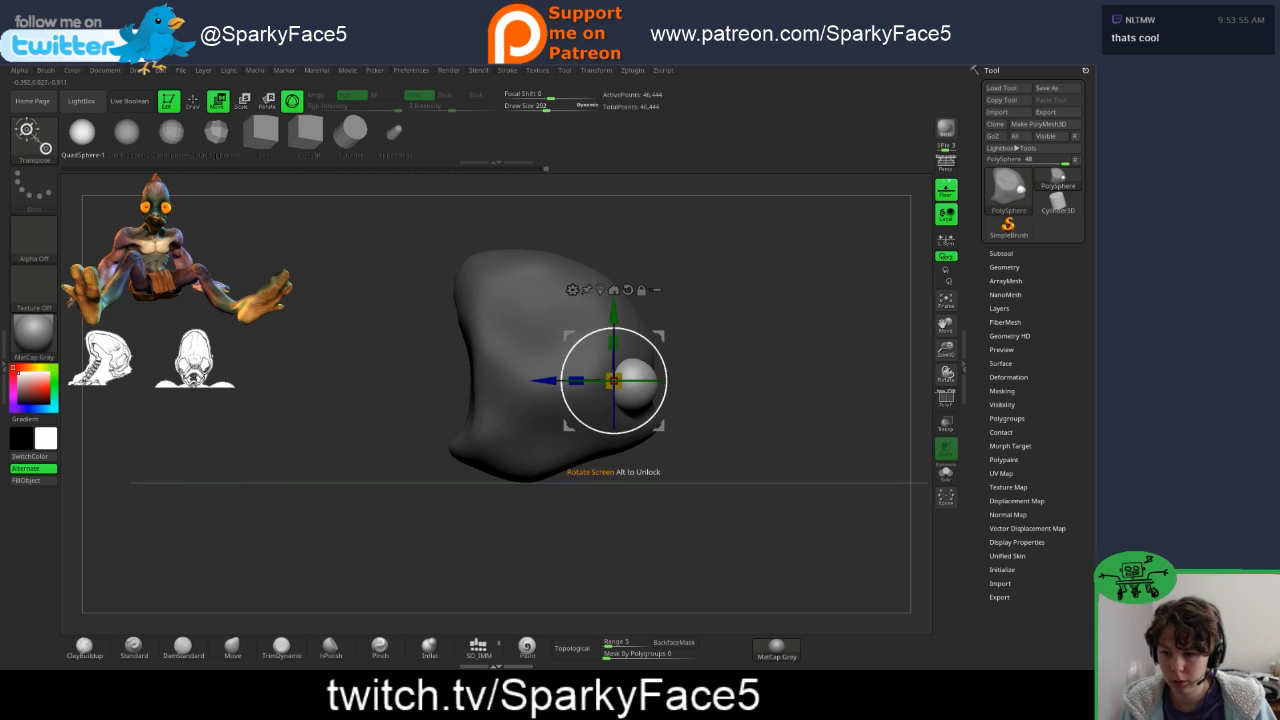
# - Snap the head to a straight front view and reset the transform gizmo's orientation
pyautogui.moveTo(850, 410); pyautogui.dragTo(735, 412)
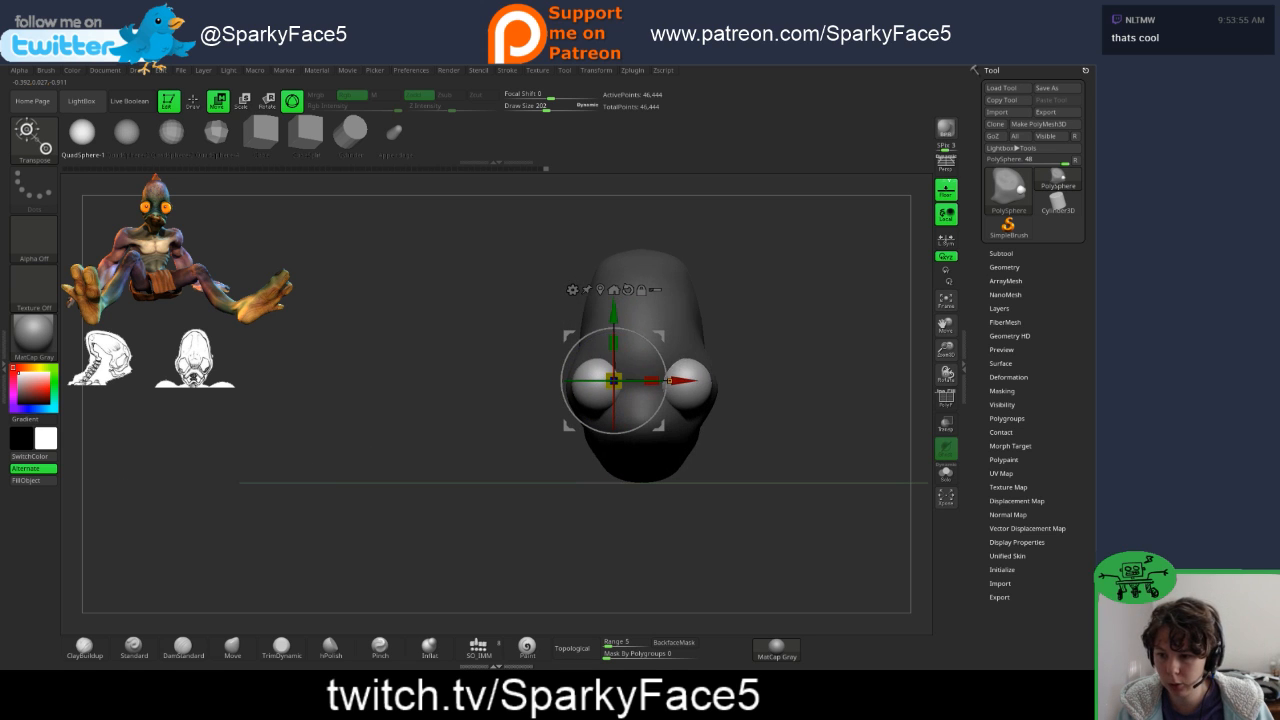
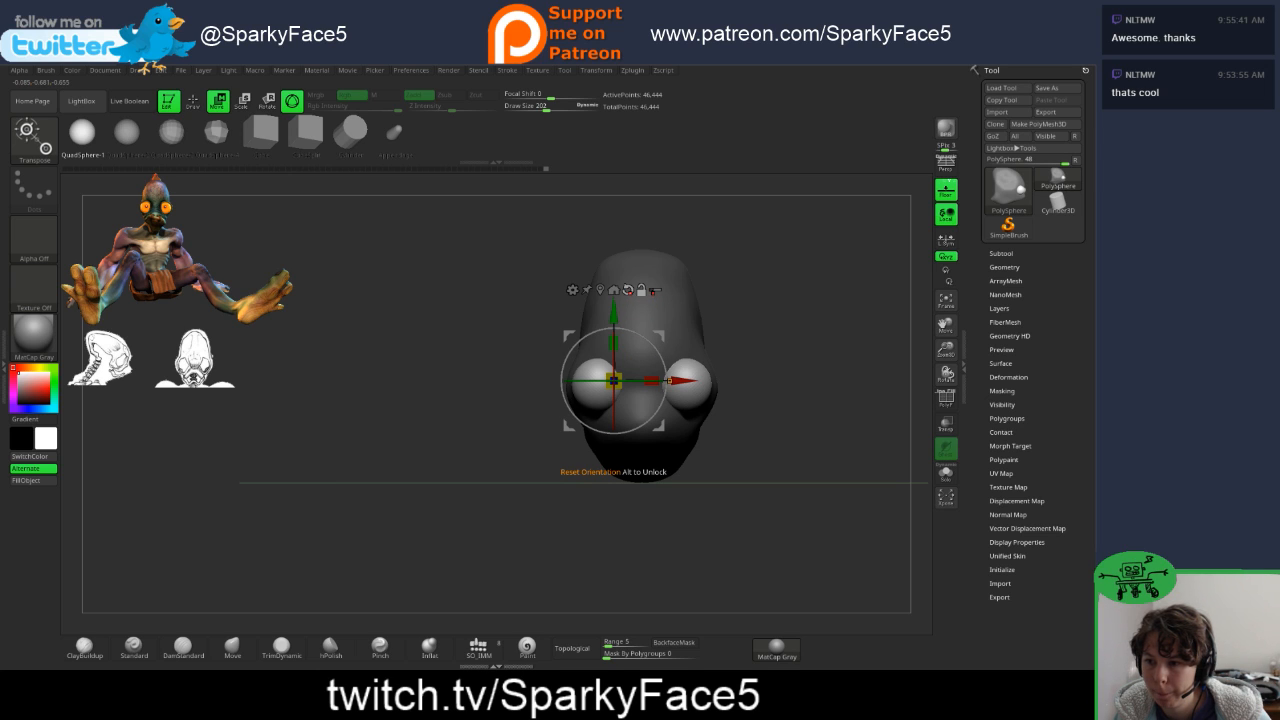
pyautogui.hotkey('shift', 'z')
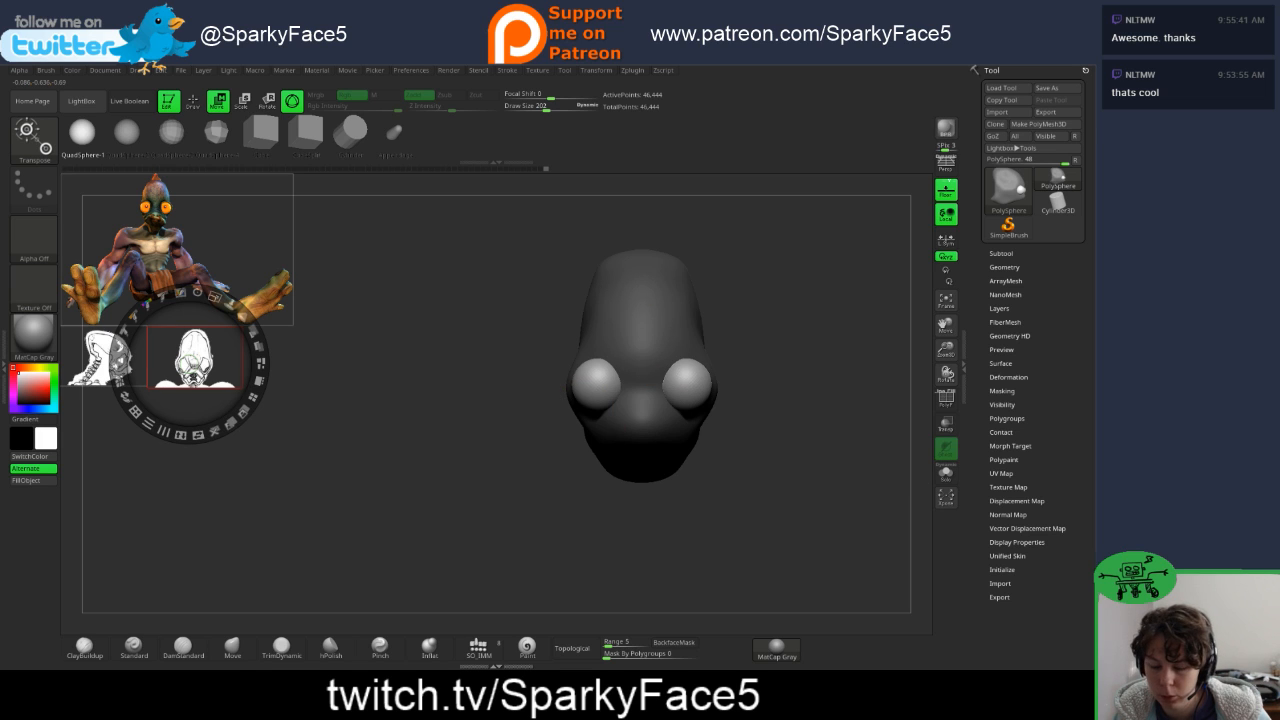
pyautogui.hotkey('shift', 'z')
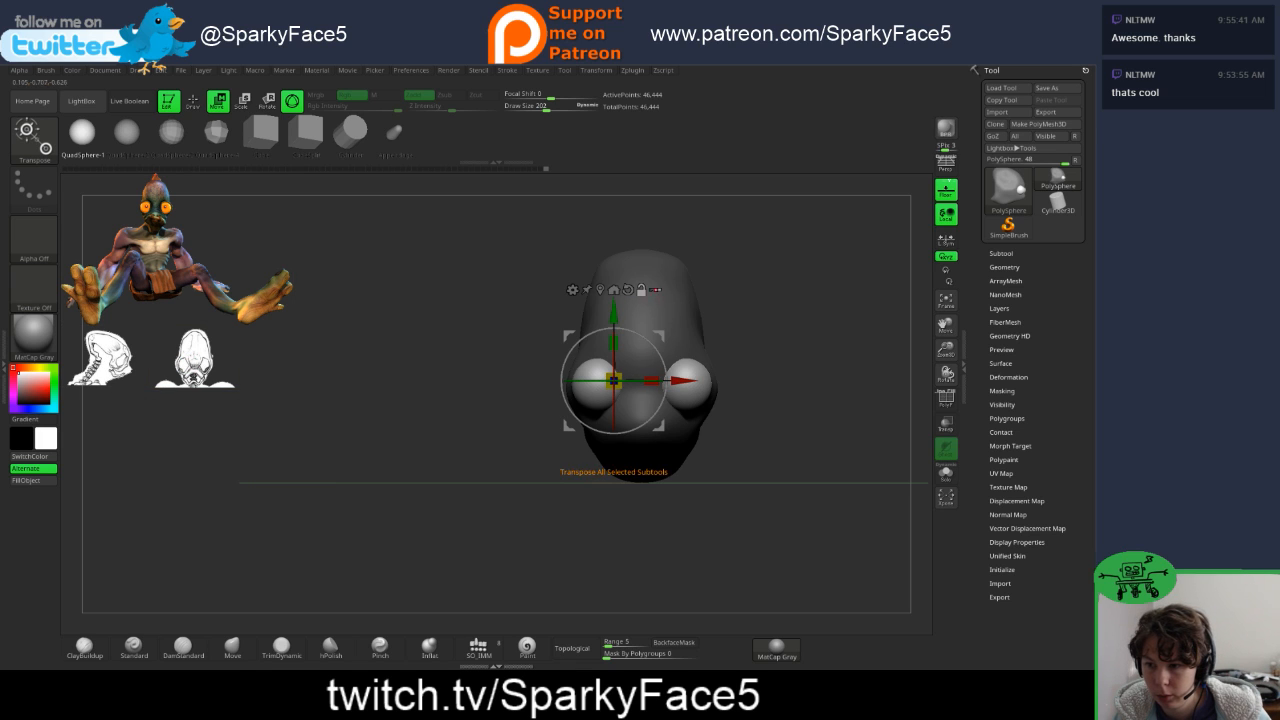
pyautogui.click(628, 290)
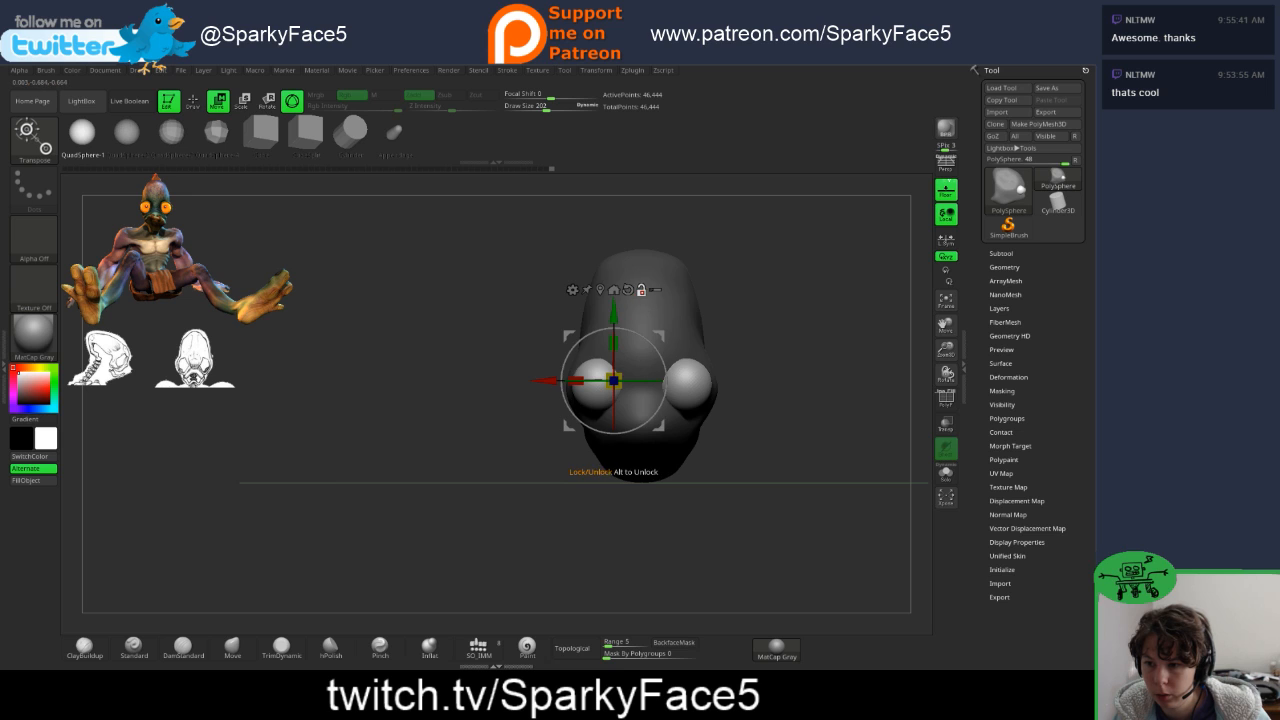
# - Move the unmasked eyeballs slightly closer together and a little higher on the head
pyautogui.moveTo(545, 381); pyautogui.dragTo(544, 381)
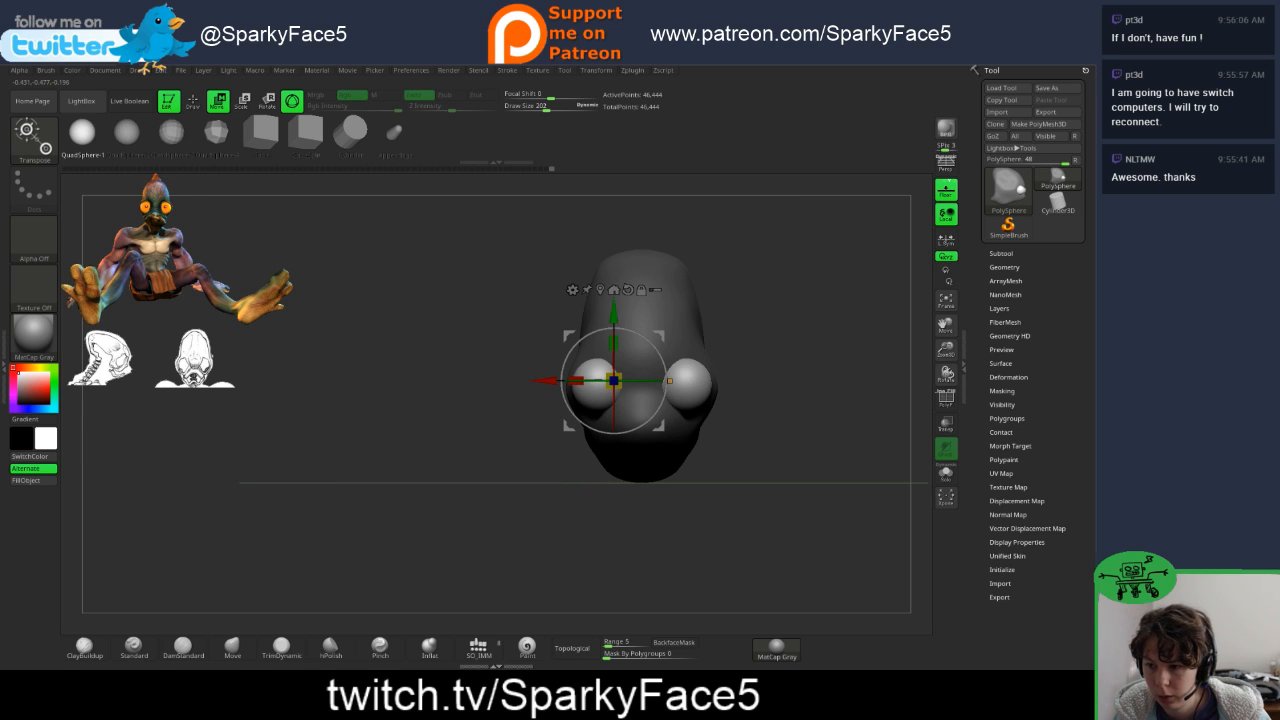
pyautogui.moveTo(545, 381); pyautogui.dragTo(551, 381)
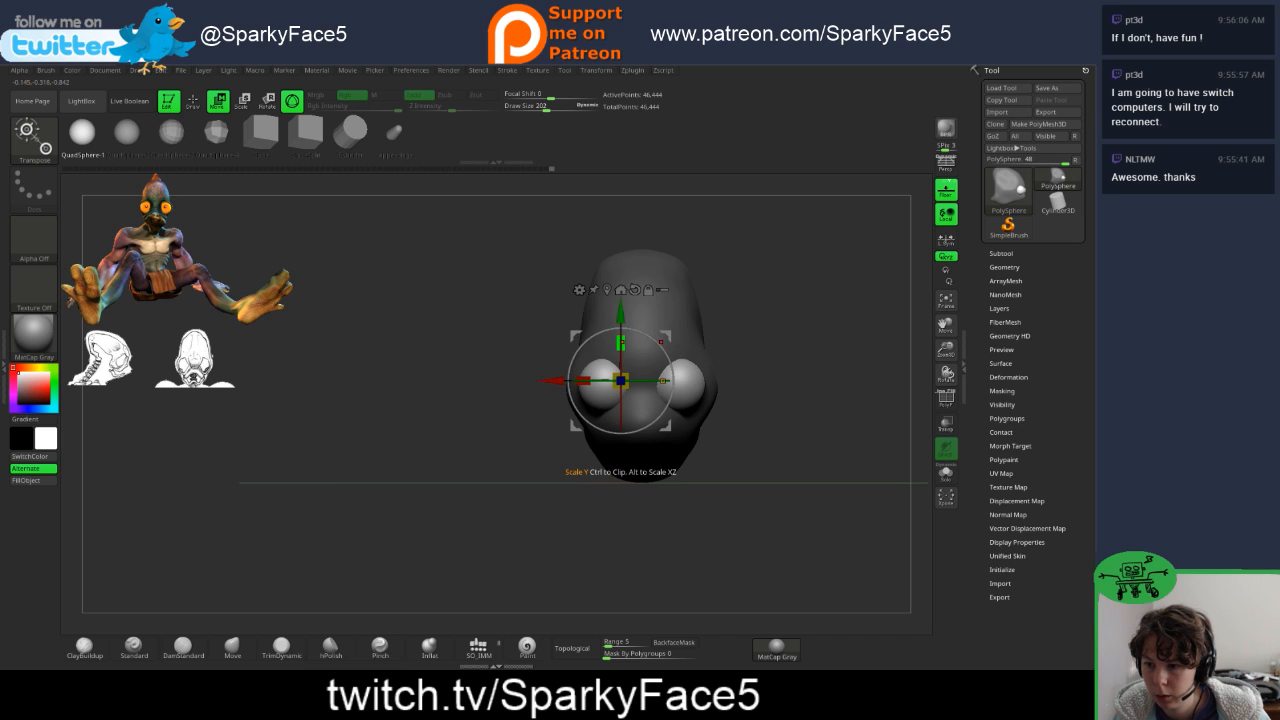
pyautogui.moveTo(620, 341); pyautogui.dragTo(620, 380)
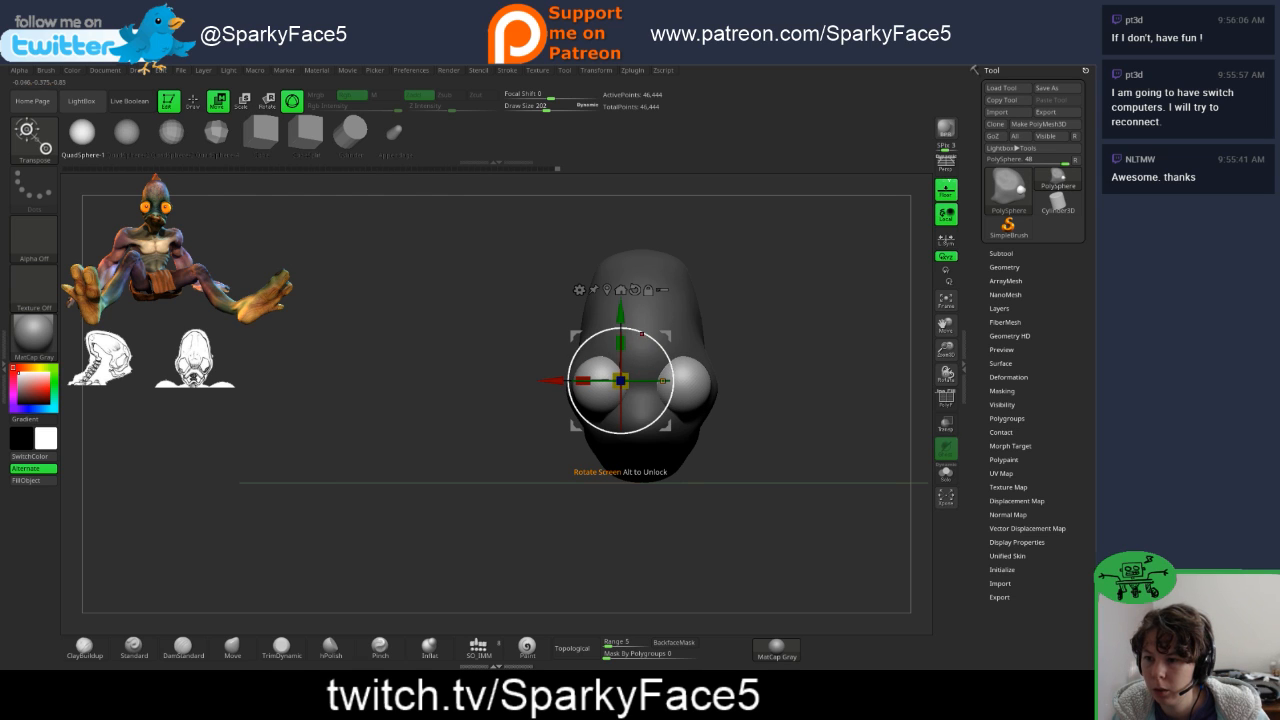
pyautogui.moveTo(621, 313); pyautogui.dragTo(621, 301)
pyautogui.moveTo(800, 400)
pyautogui.mouseDown()
pyautogui.moveTo(632, 407)
pyautogui.moveTo(945, 400)
pyautogui.moveTo(665, 406)
pyautogui.moveTo(808, 404)
pyautogui.mouseUp()
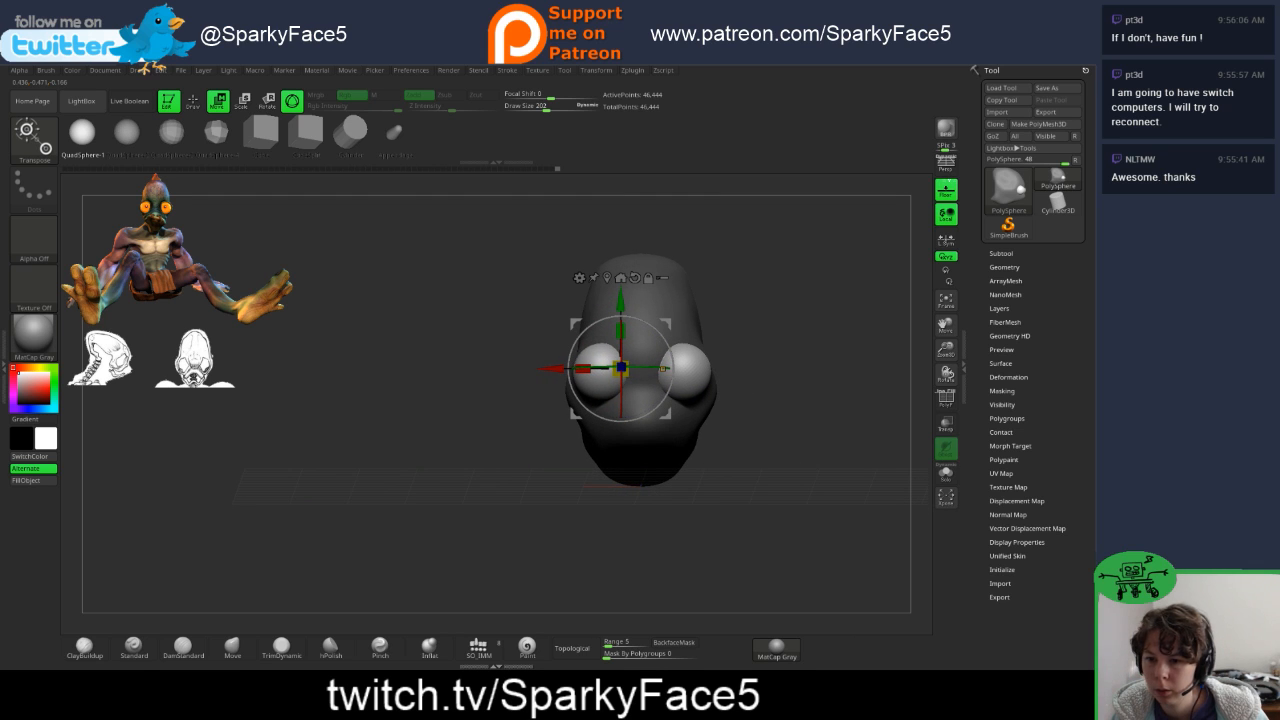
# - Split the unmasked eyeballs off the head mesh into their own subtool
pyautogui.click(1001, 254)
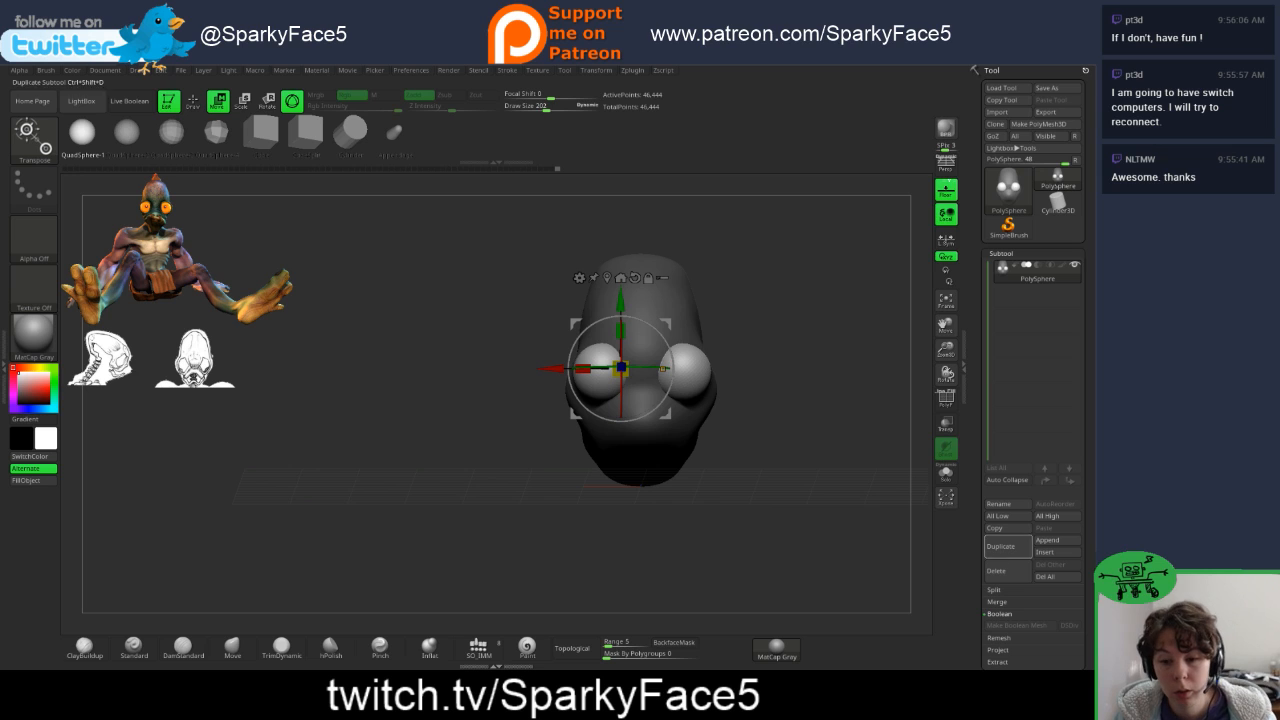
pyautogui.moveTo(1035, 597); pyautogui.dragTo(1035, 474)
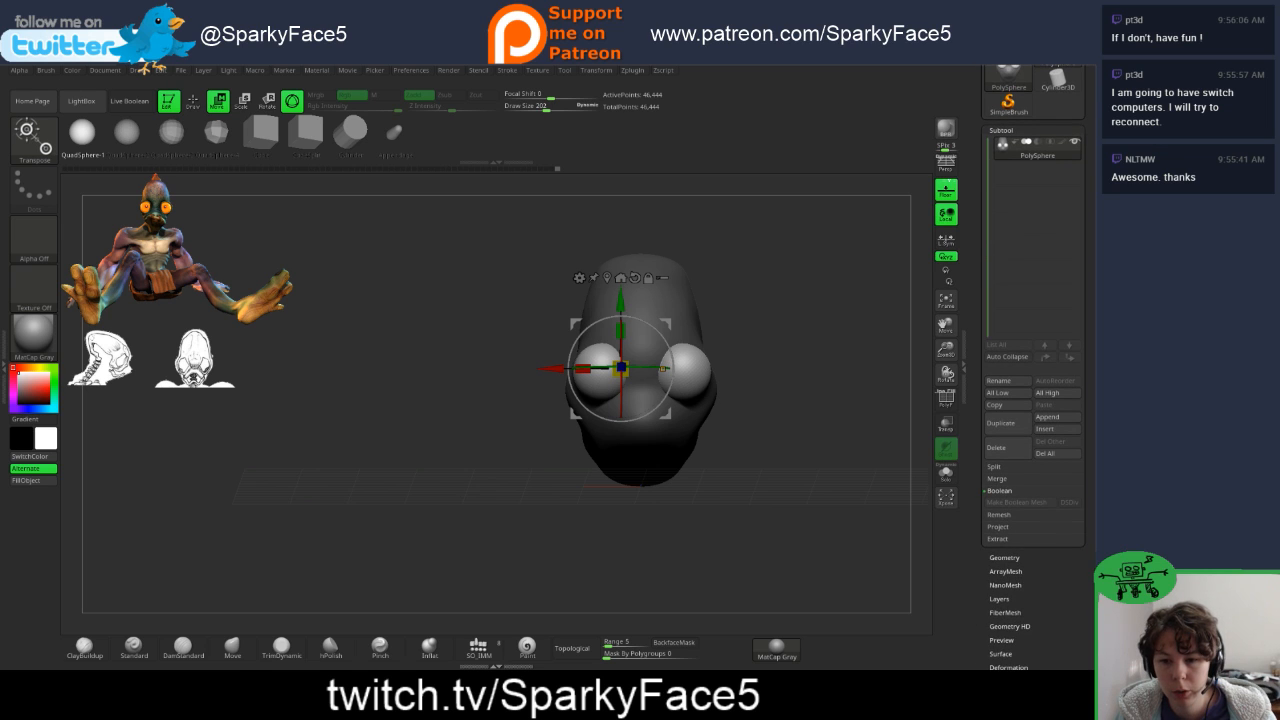
pyautogui.click(994, 467)
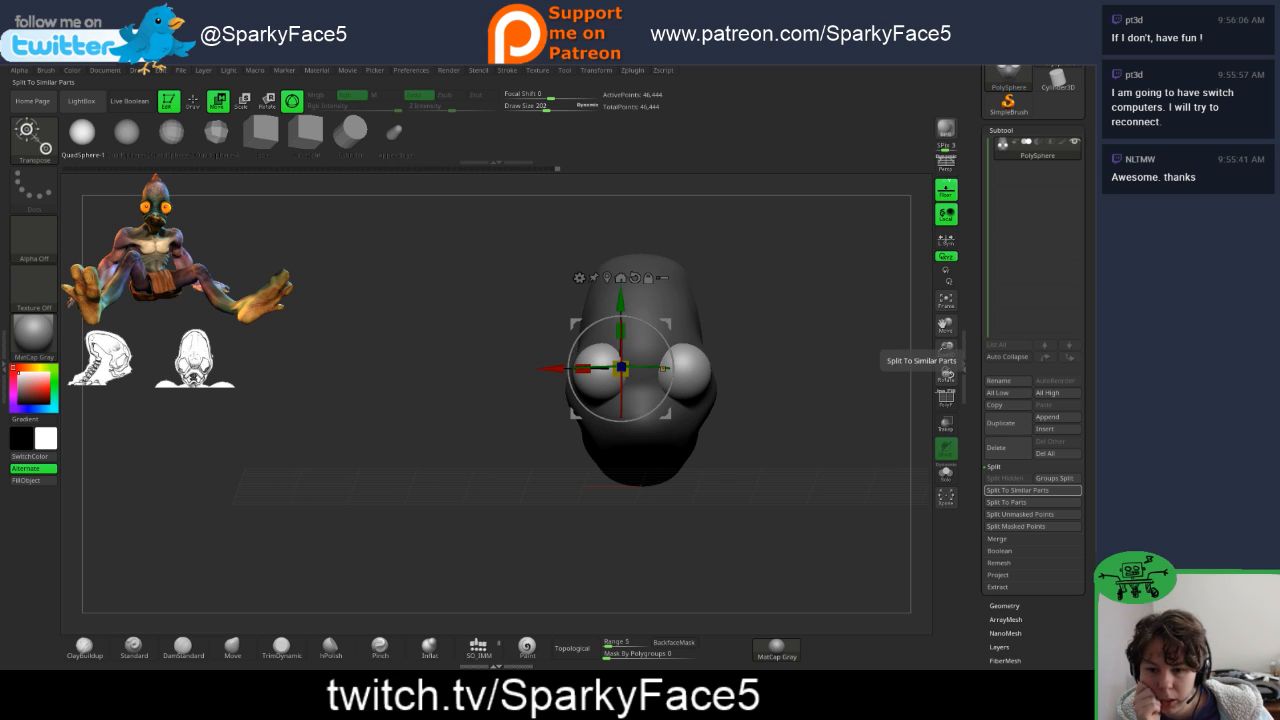
pyautogui.click(1033, 514)
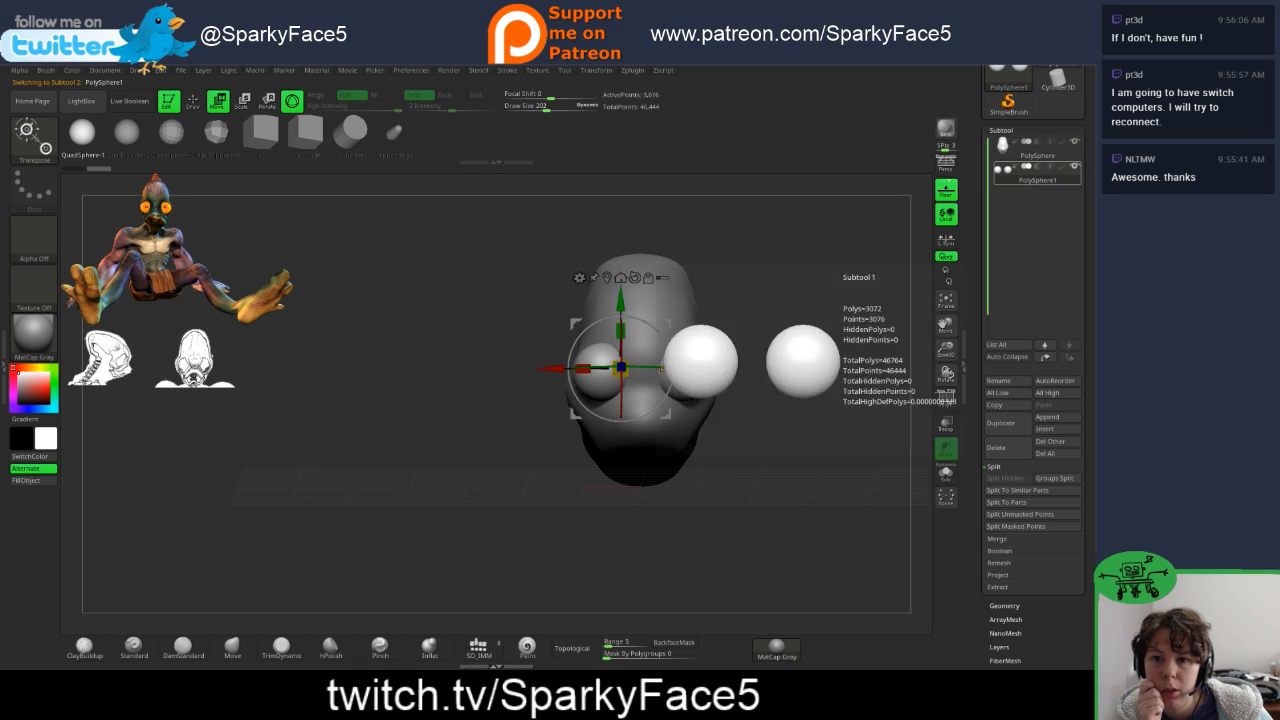
# - Rename the eyeball subtool Eyes and the head subtool Head
pyautogui.click(998, 380)
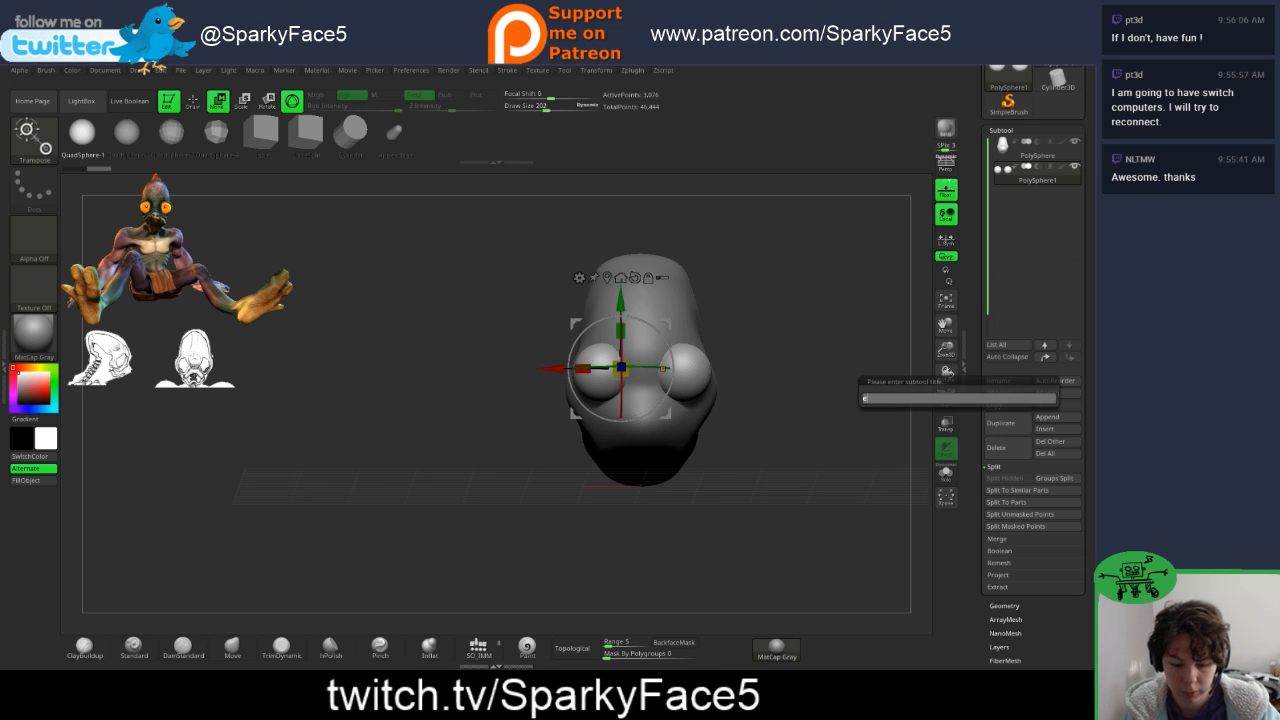
pyautogui.press('Return')
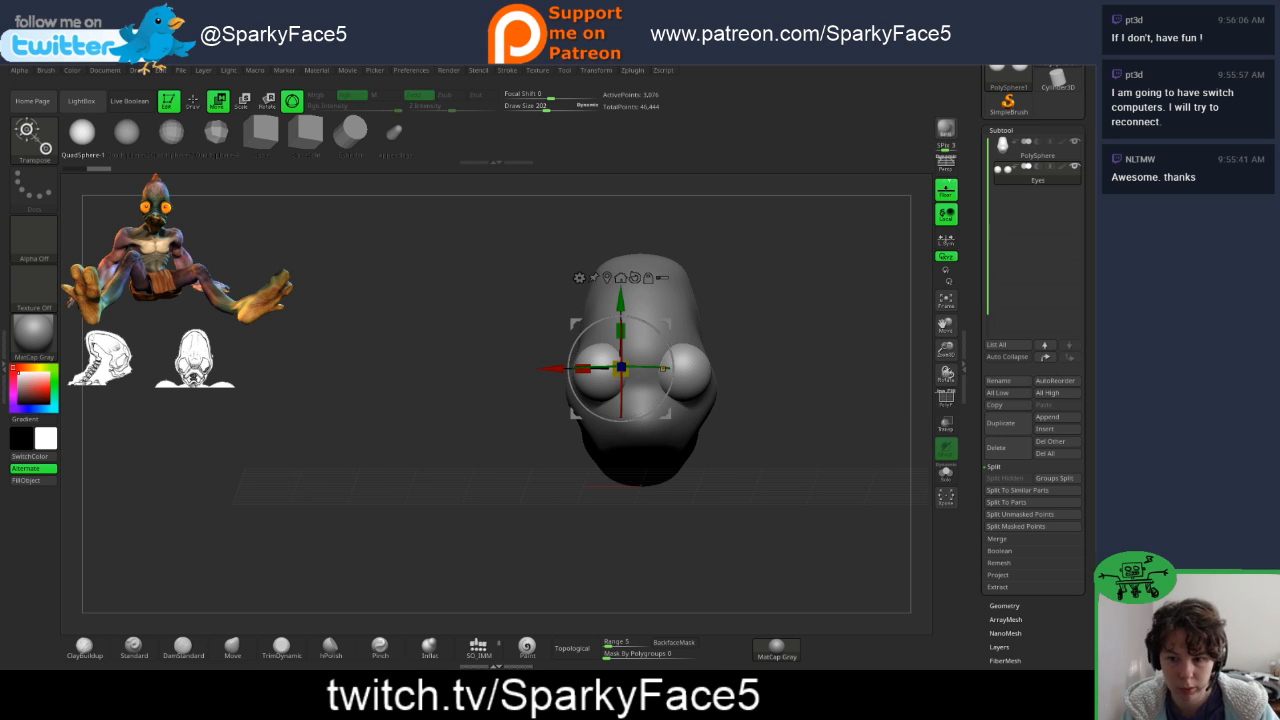
pyautogui.click(1030, 148)
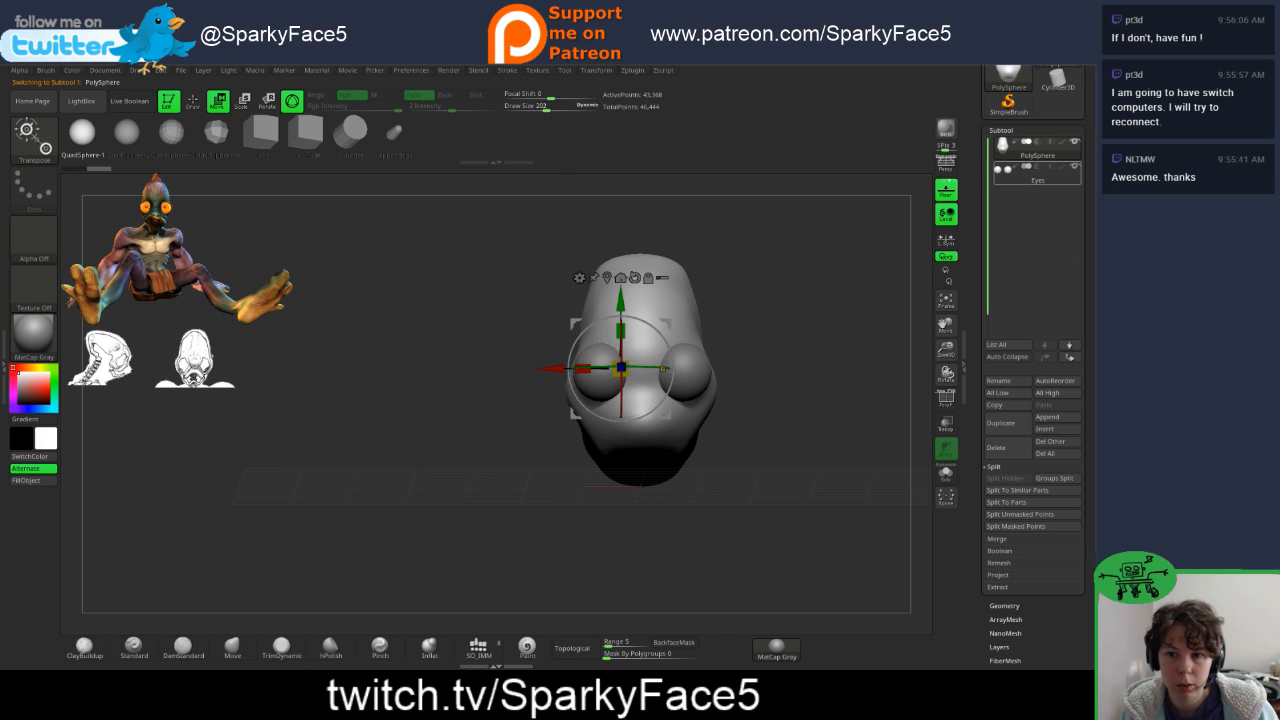
pyautogui.click(1008, 381)
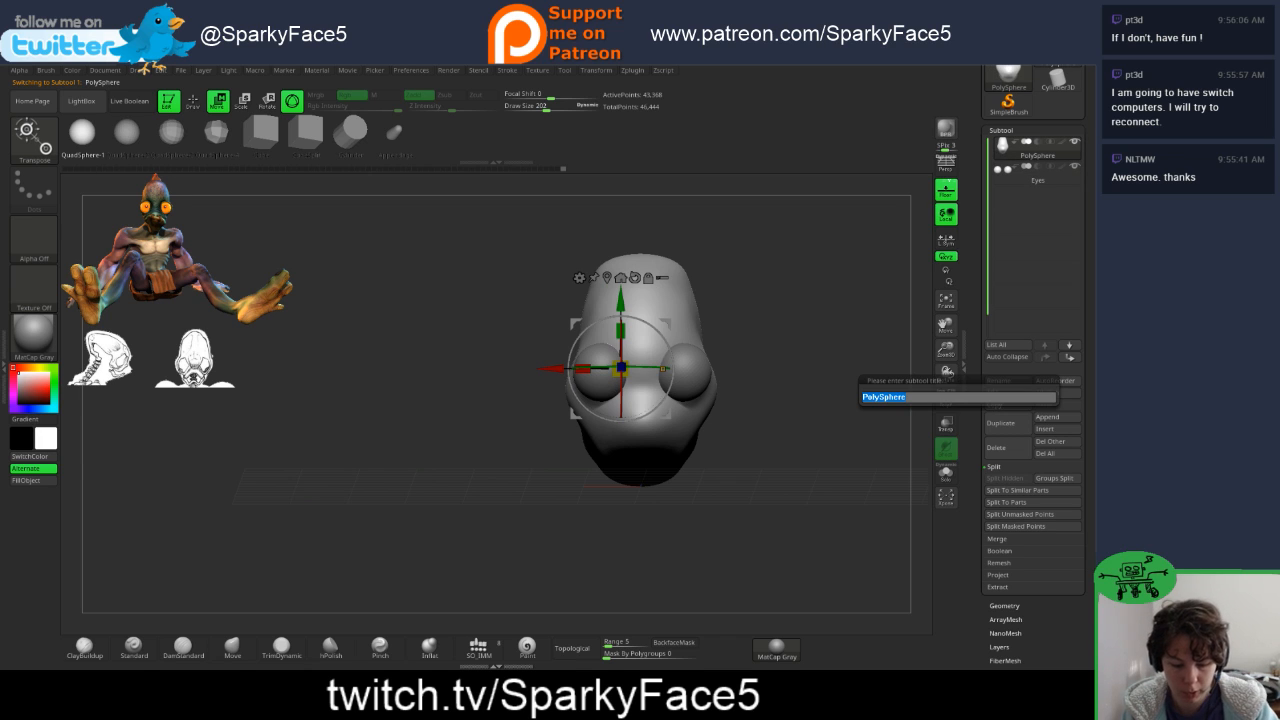
pyautogui.press('Return')
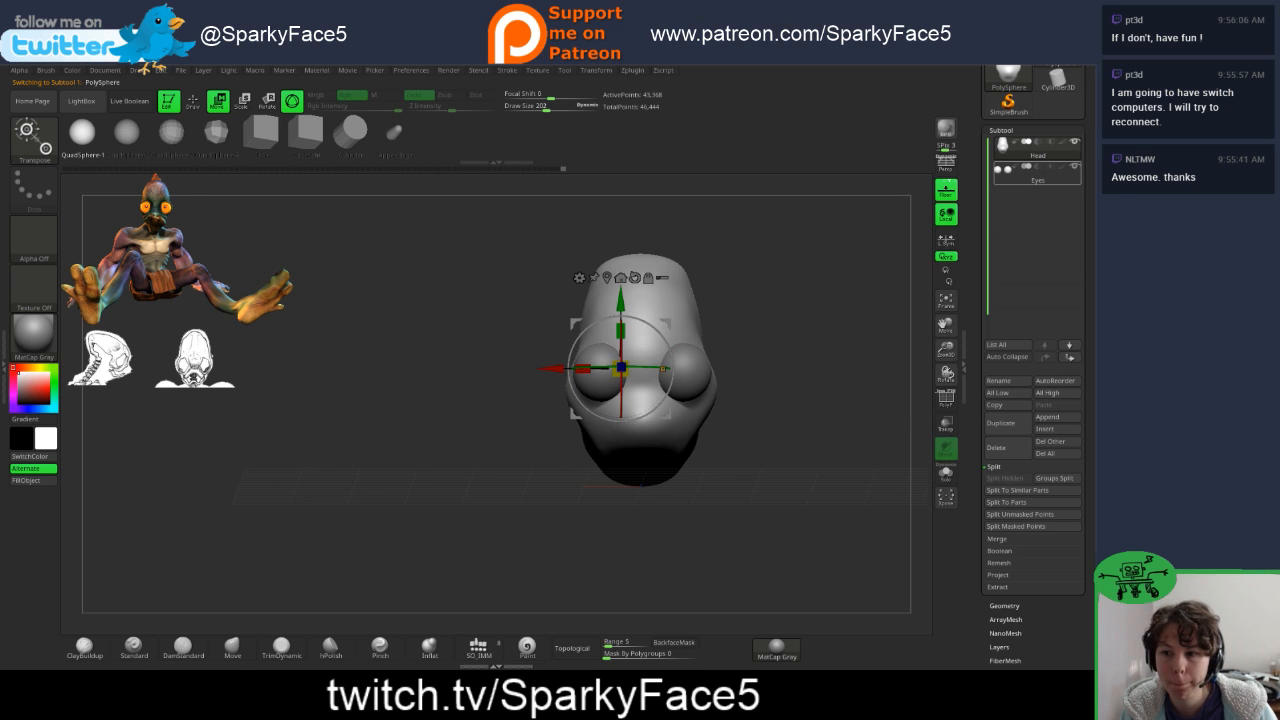
# - Enlarge the front skull Spotlight image to about the head's size and lay it over the head in straight front view
pyautogui.press('q')
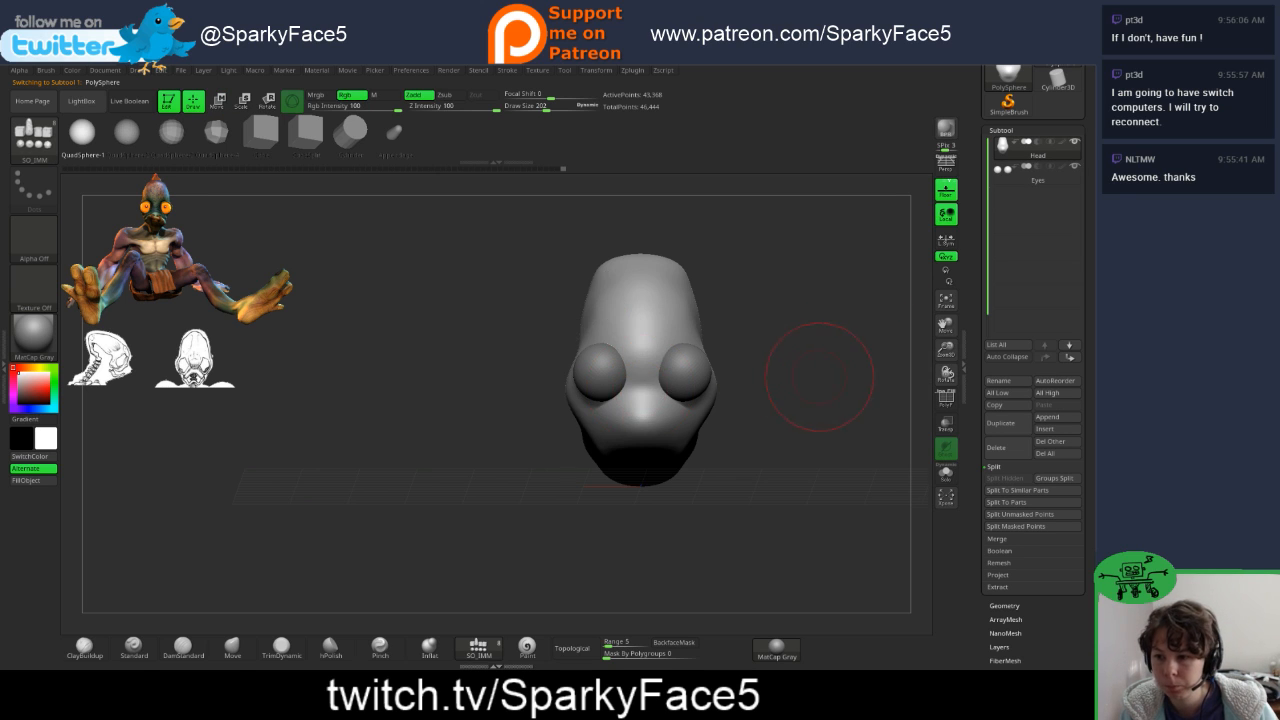
pyautogui.moveTo(814, 366); pyautogui.dragTo(720, 370)
pyautogui.moveTo(814, 369); pyautogui.dragTo(868, 380)
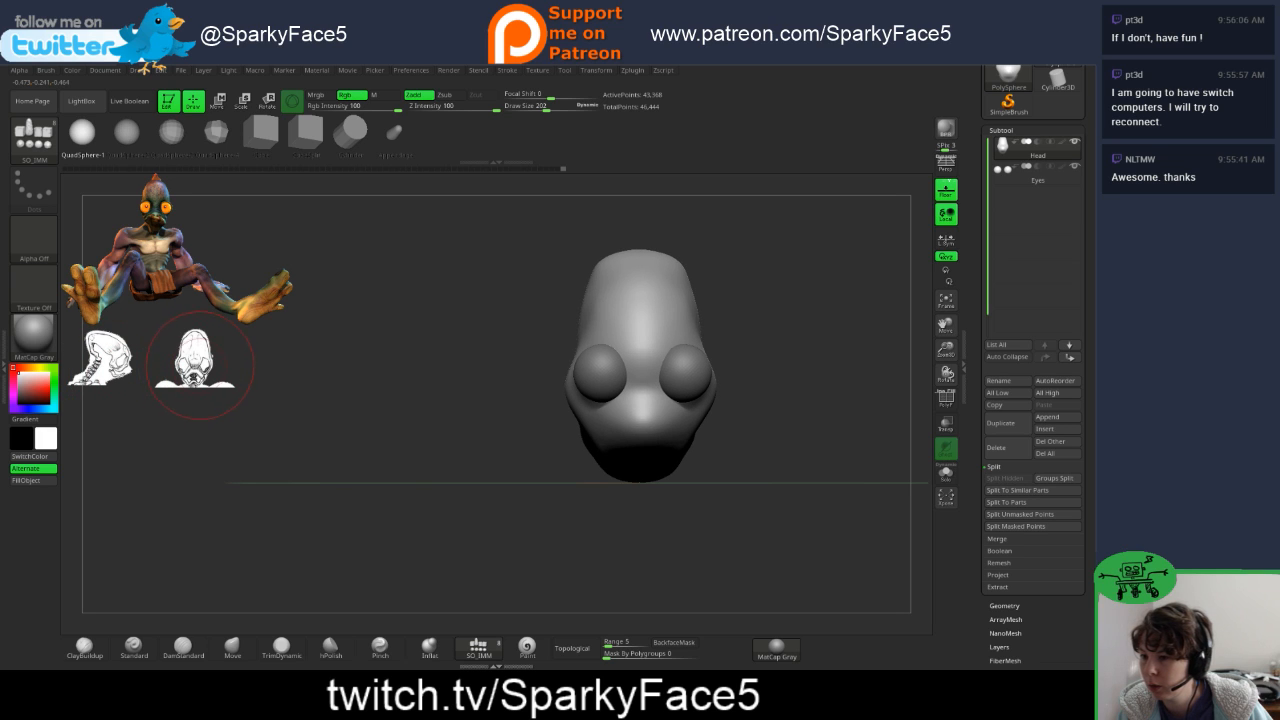
pyautogui.press('z')
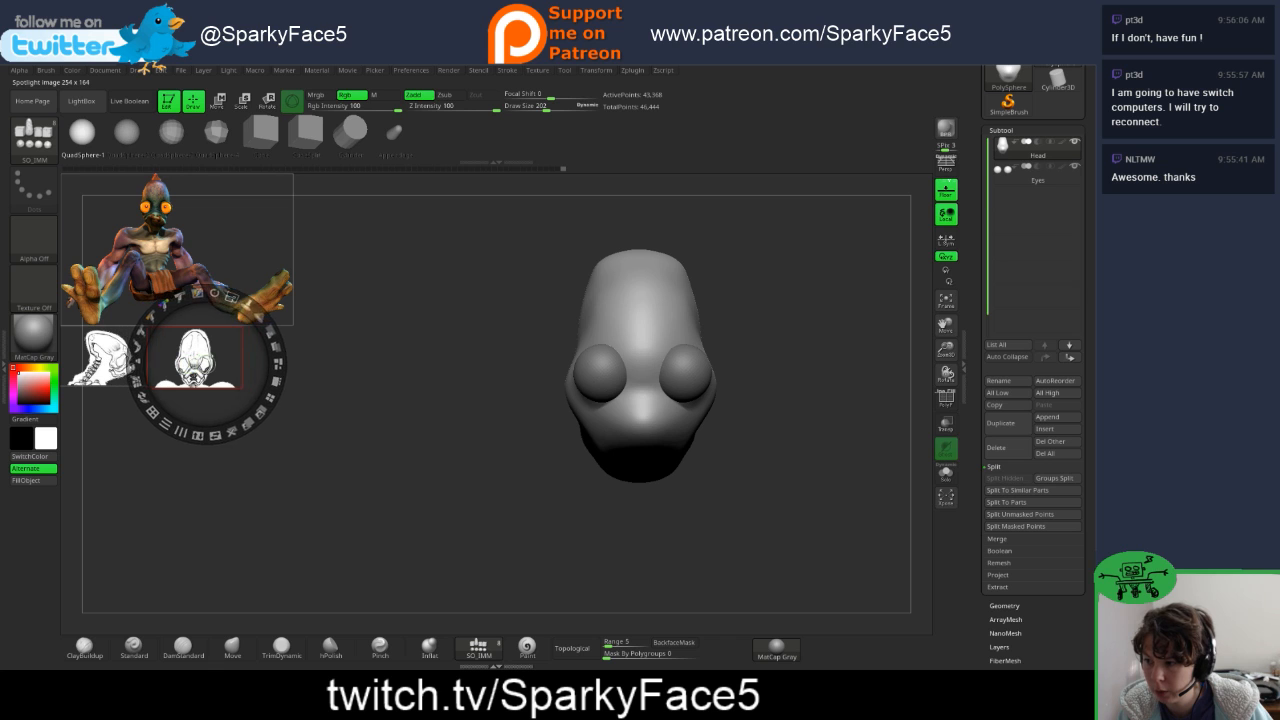
pyautogui.moveTo(195, 360); pyautogui.dragTo(640, 455)
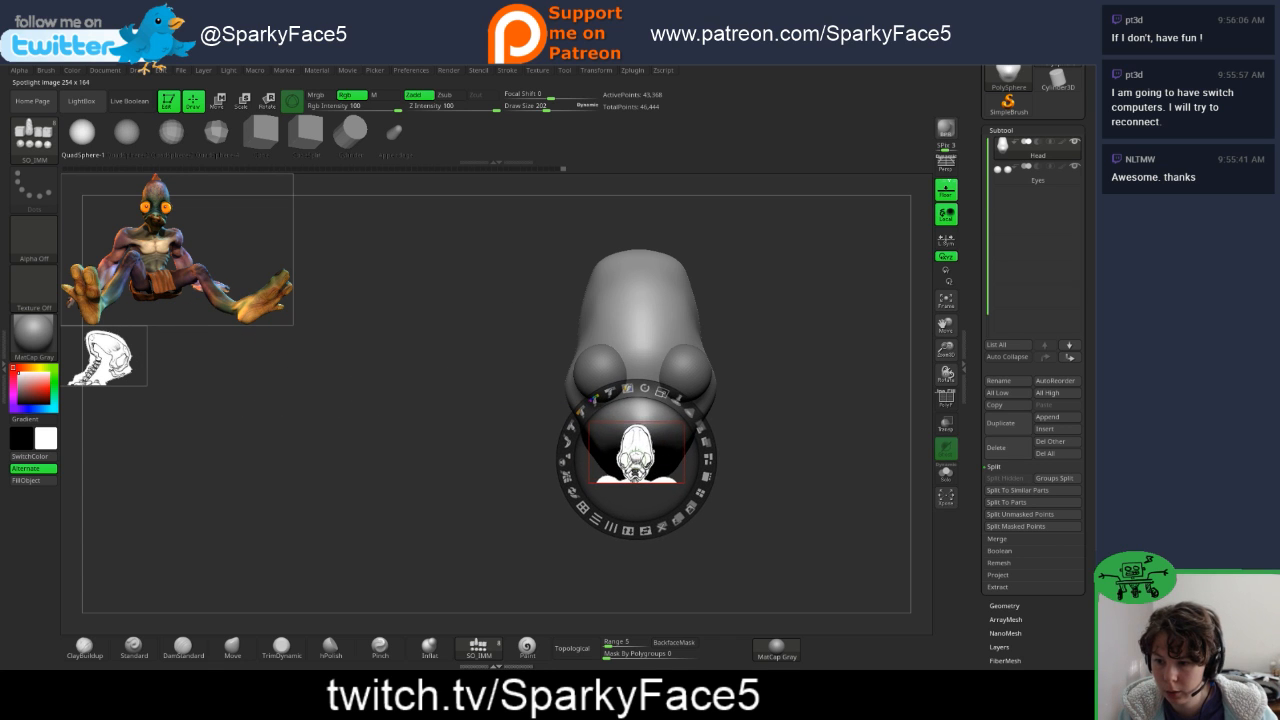
pyautogui.moveTo(663, 393); pyautogui.dragTo(670, 525)
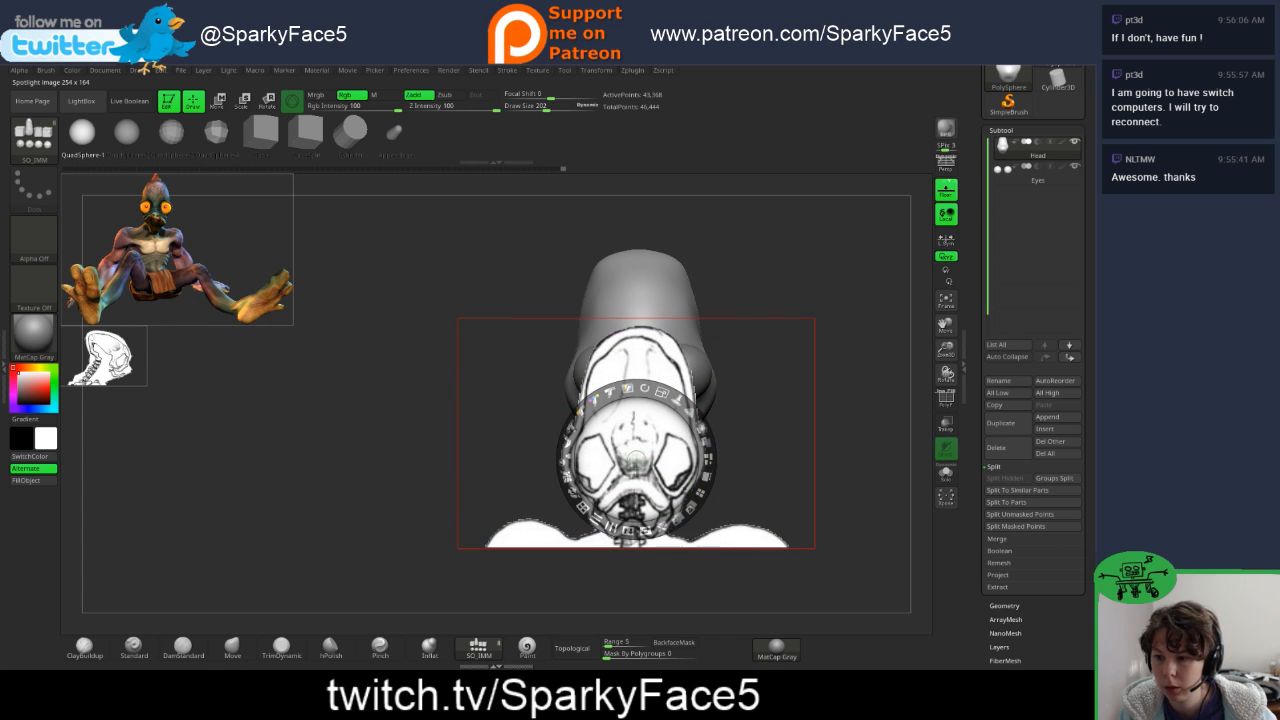
pyautogui.moveTo(636, 458); pyautogui.dragTo(448, 381)
pyautogui.moveTo(519, 363); pyautogui.dragTo(549, 383)
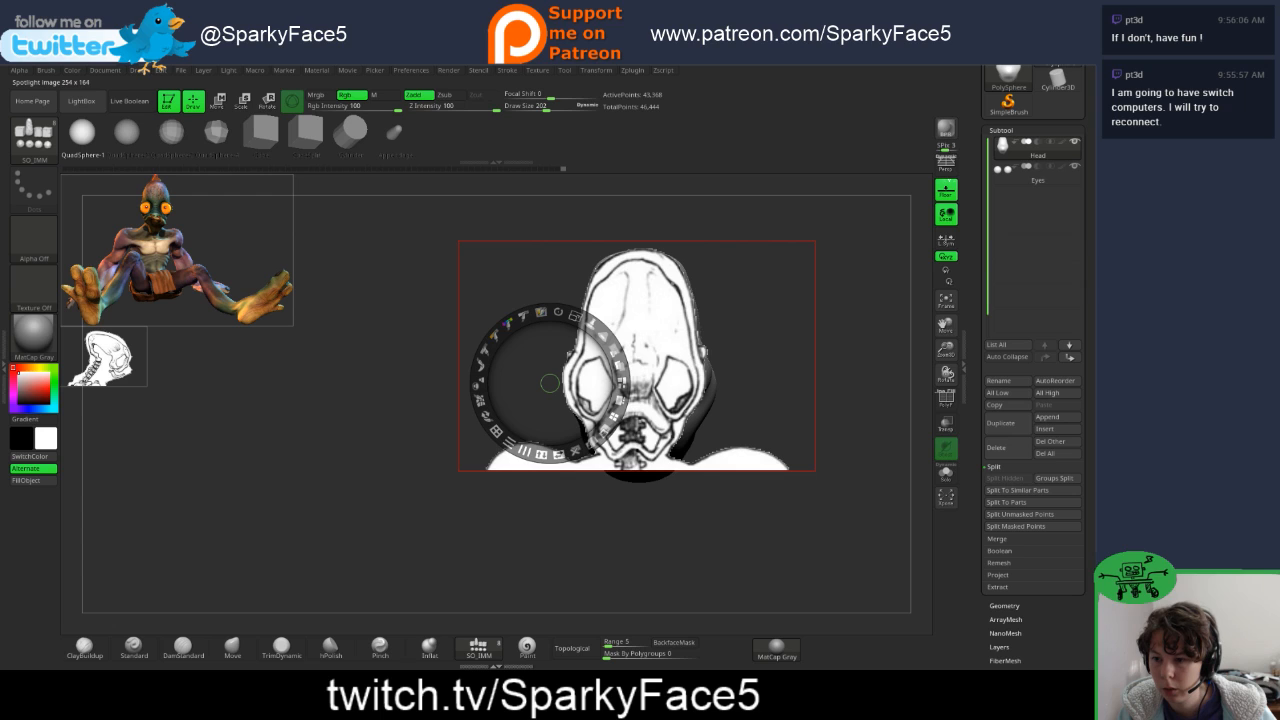
pyautogui.press('z')
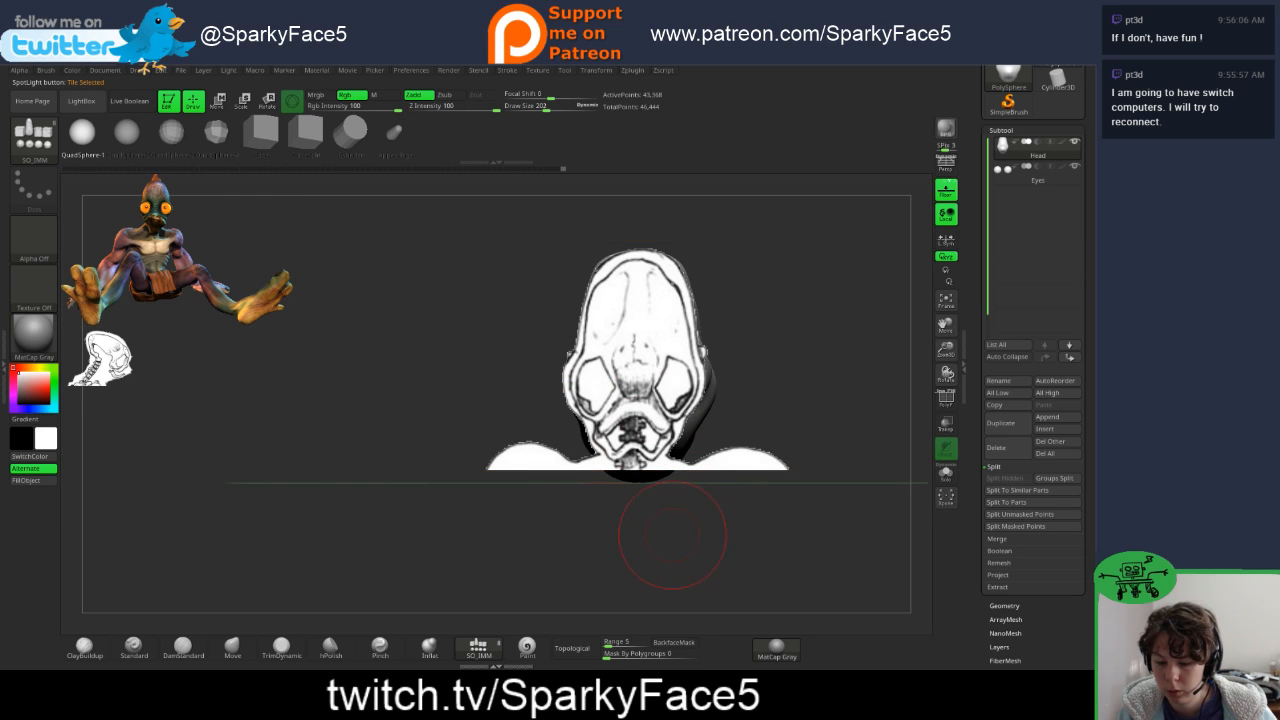
# - Fine-tune the front skull image's scale and position so its outline matches the head in front view
pyautogui.moveTo(668, 500); pyautogui.dragTo(687, 432)
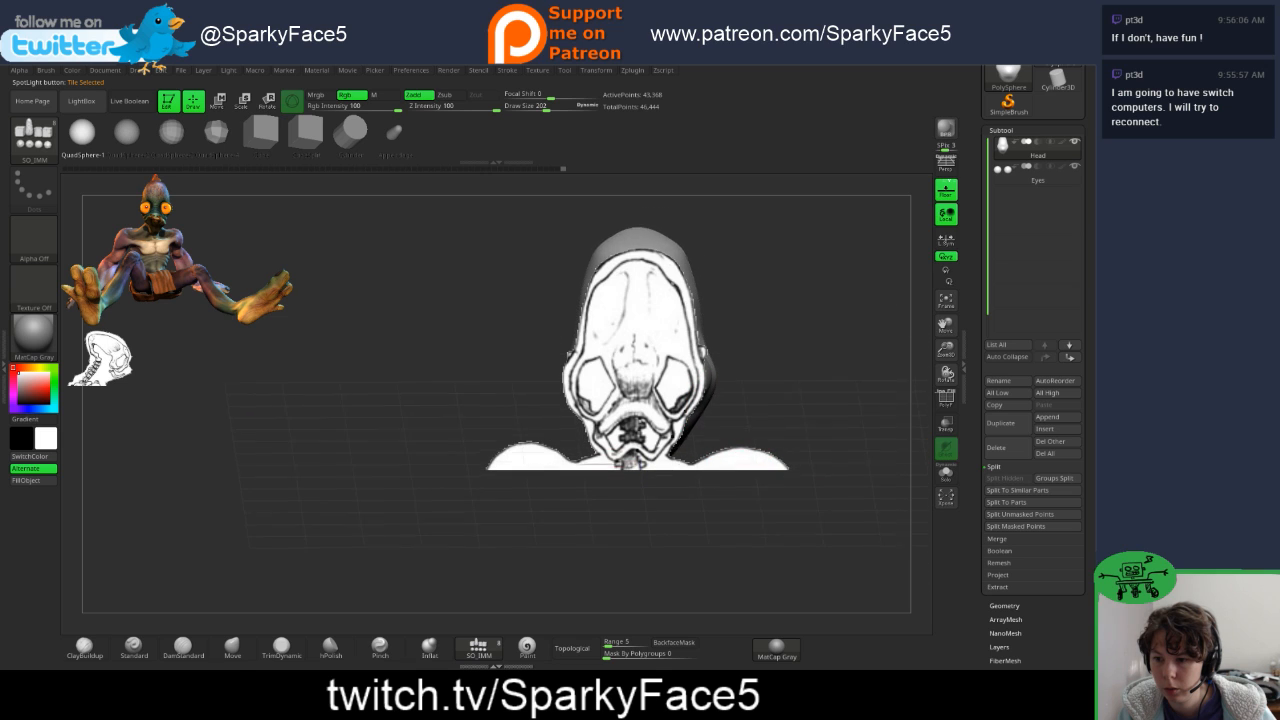
pyautogui.press('shift')
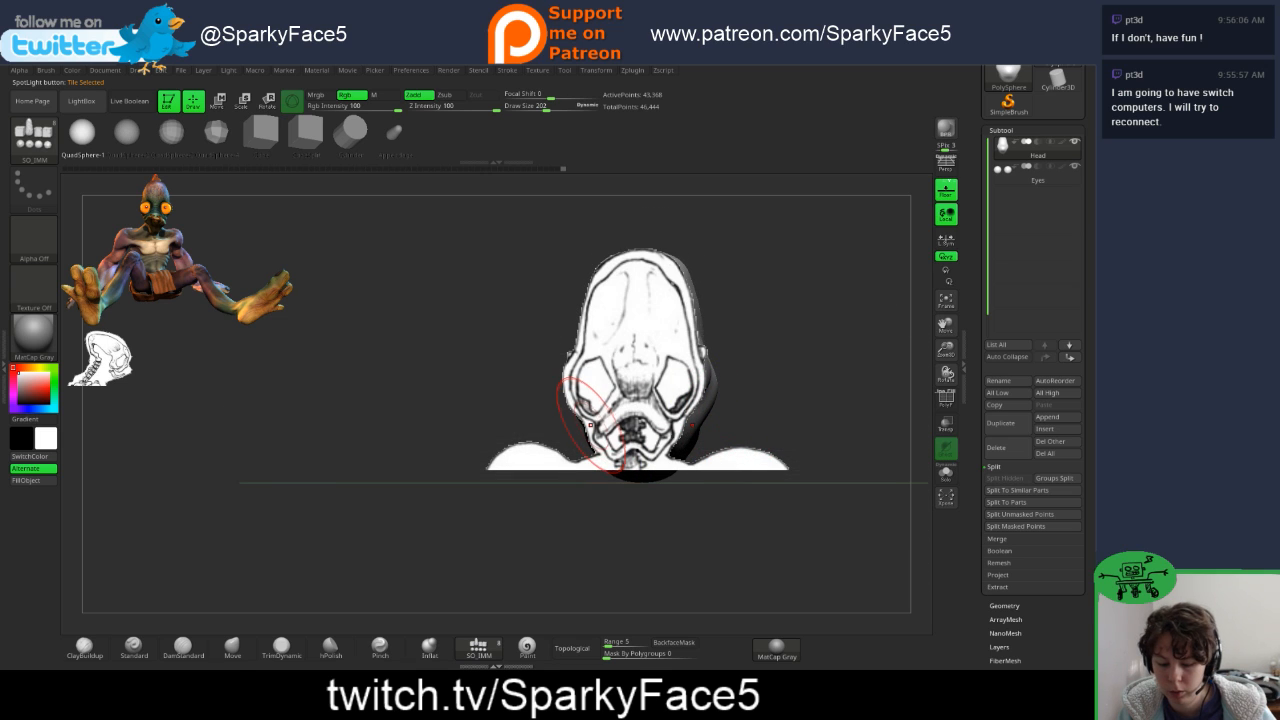
pyautogui.press('z')
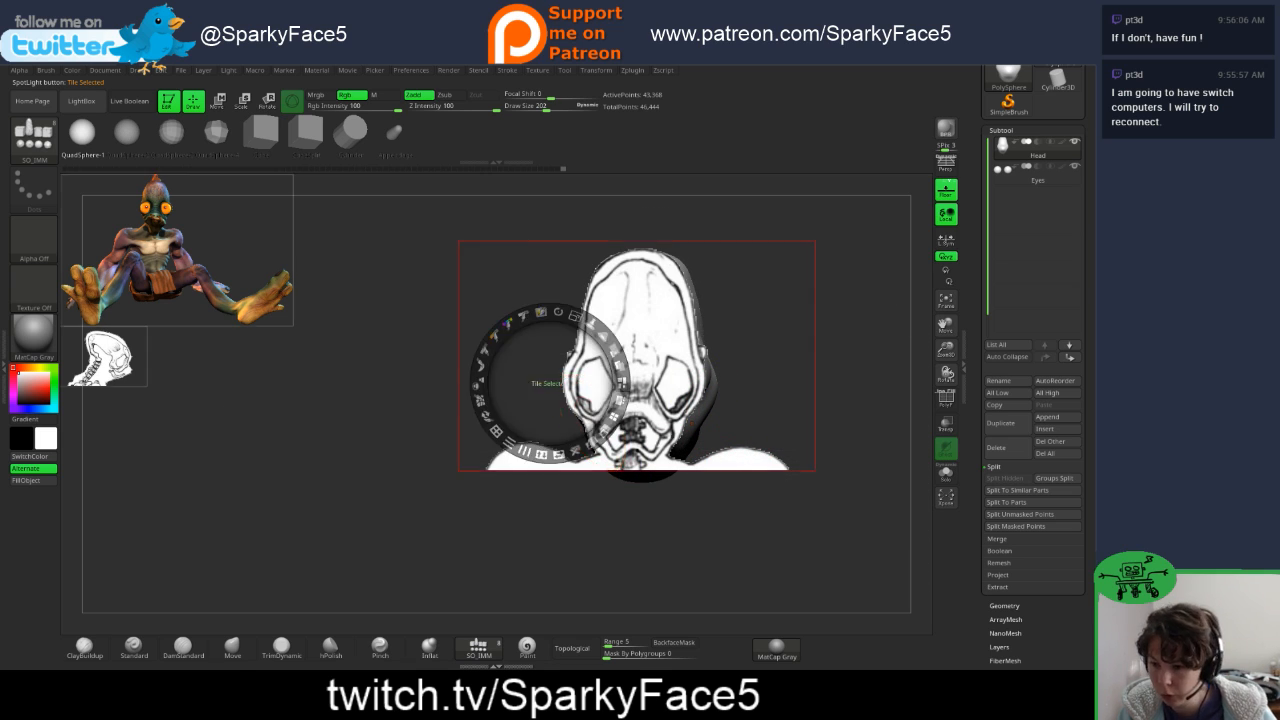
pyautogui.moveTo(549, 382); pyautogui.dragTo(553, 385)
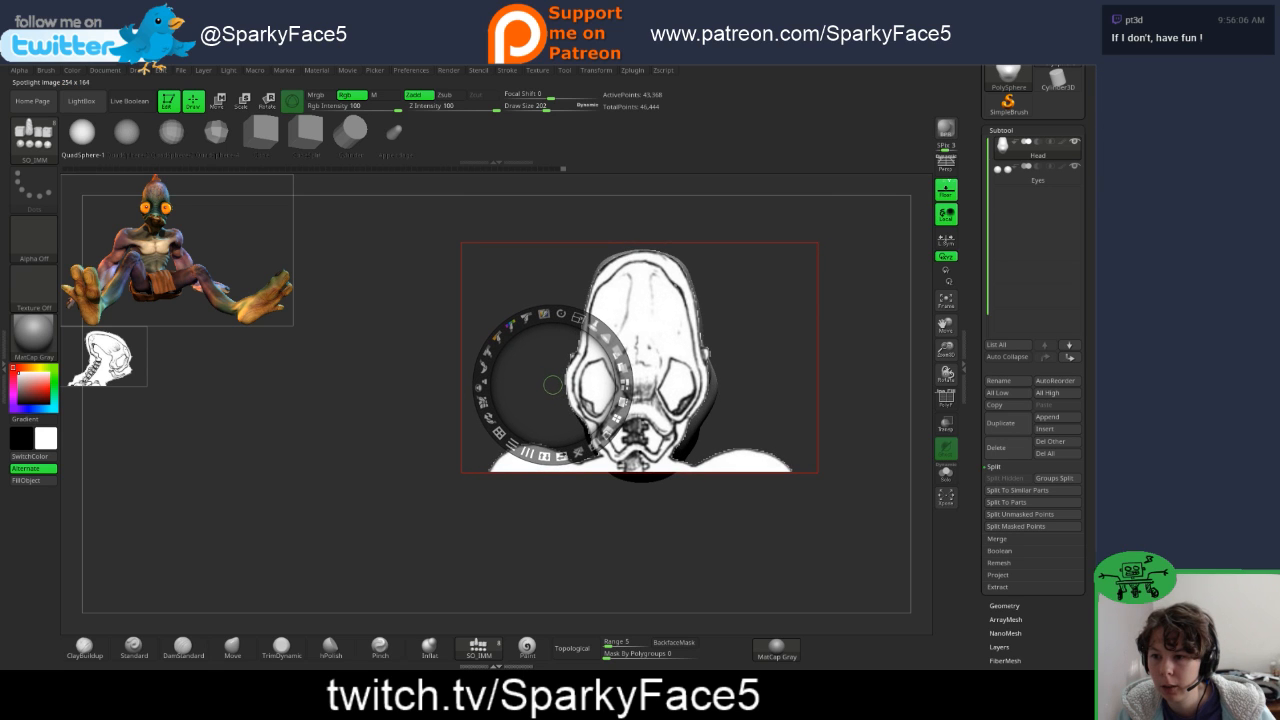
pyautogui.moveTo(578, 318); pyautogui.dragTo(580, 319)
pyautogui.moveTo(553, 385); pyautogui.dragTo(555, 391)
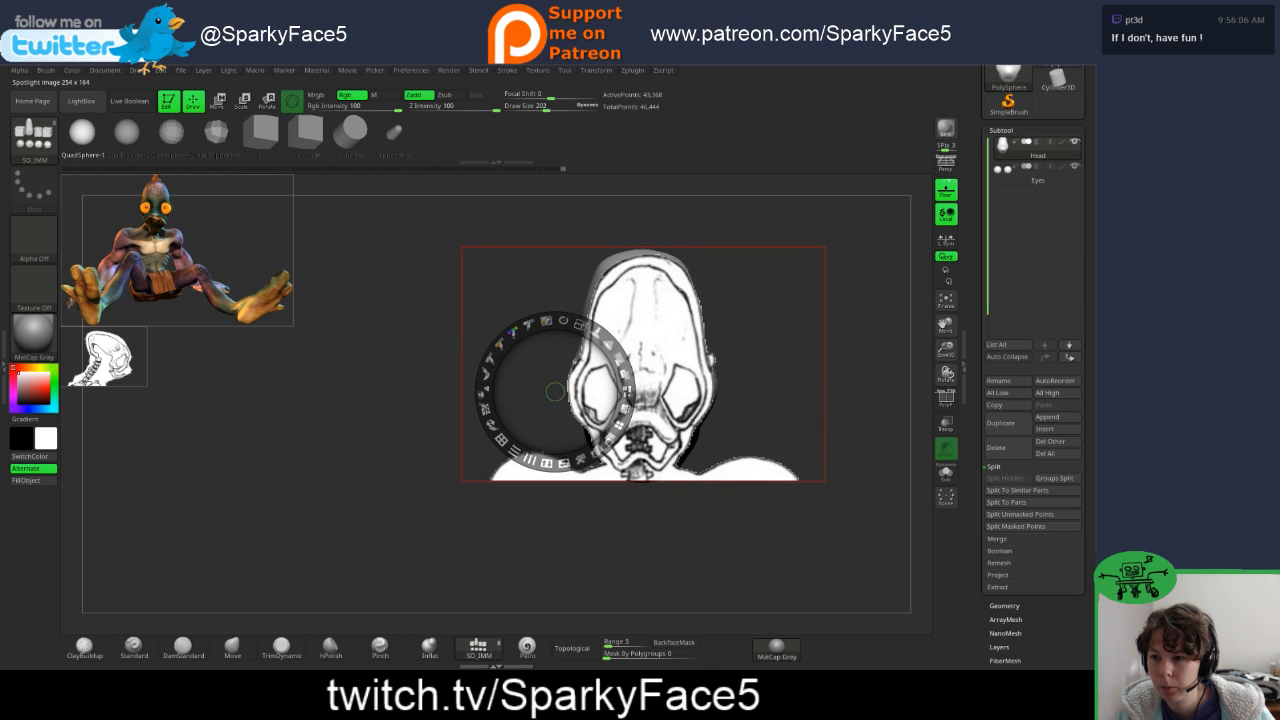
pyautogui.moveTo(580, 324); pyautogui.dragTo(582, 325)
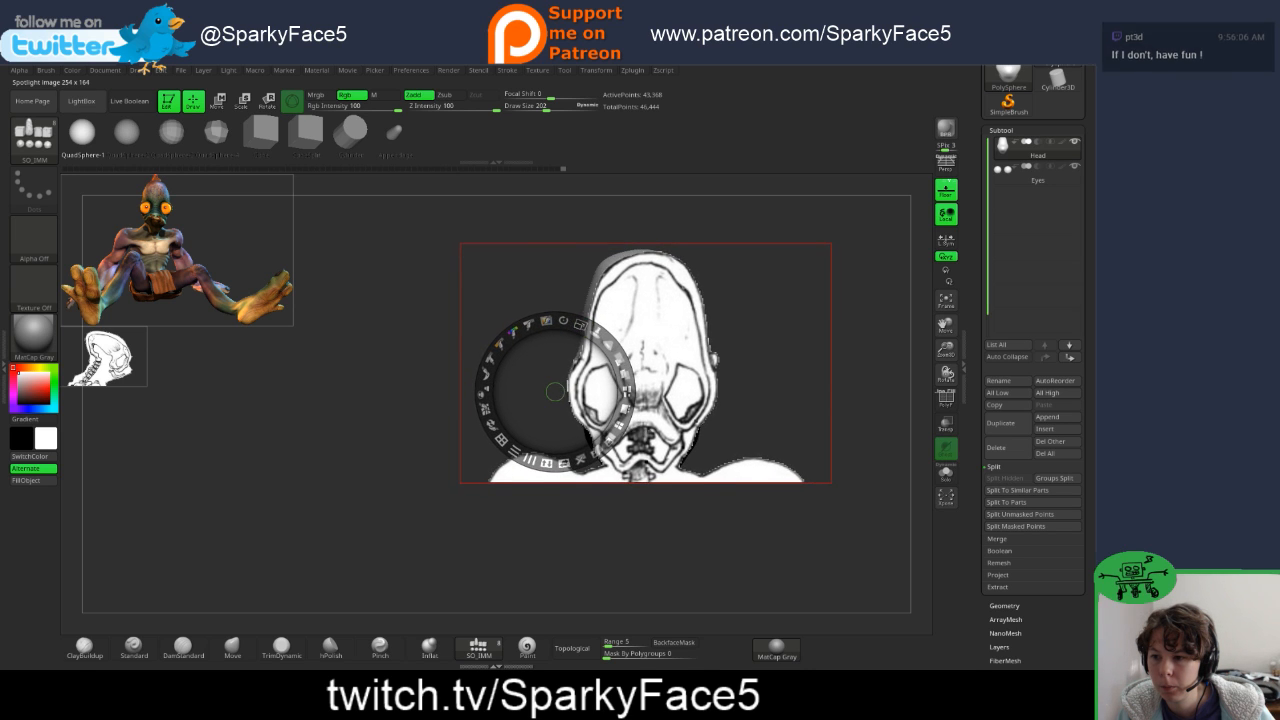
pyautogui.moveTo(555, 391); pyautogui.dragTo(552, 390)
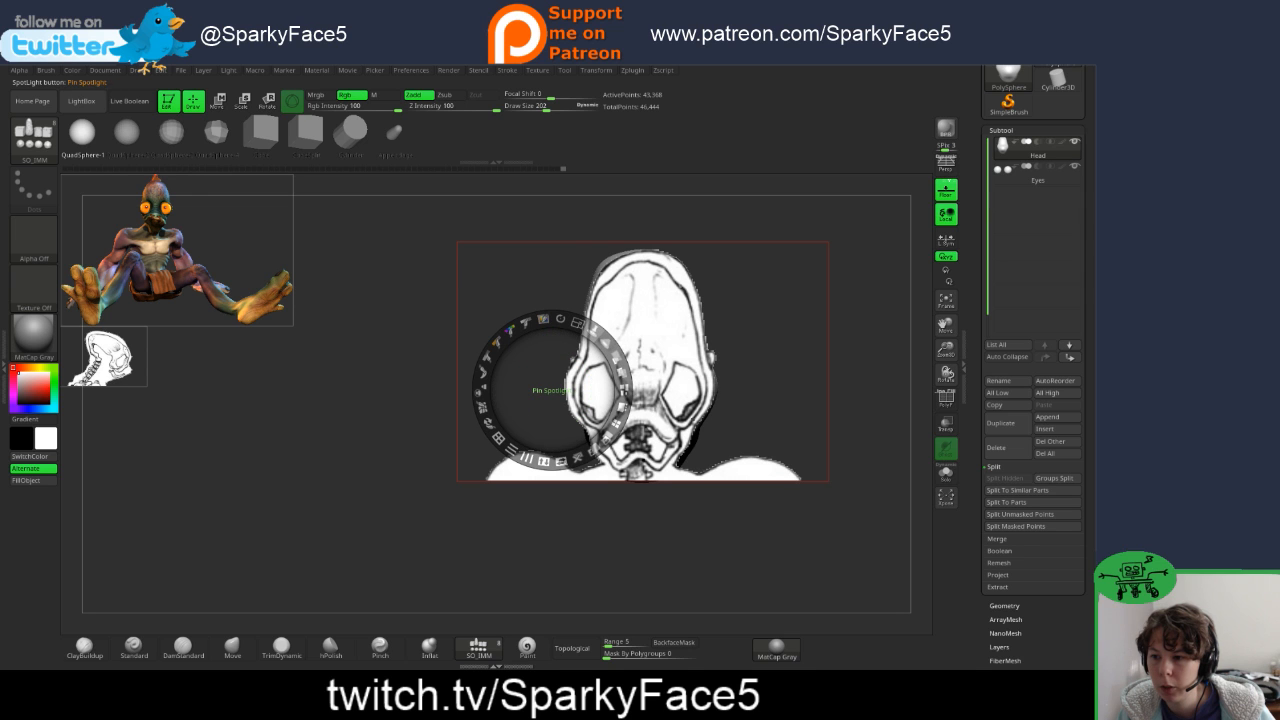
# - Lower the Spotlight images' opacity until the head shows through the skull overlay, and leave Spotlight editing
pyautogui.moveTo(615, 358); pyautogui.dragTo(612, 405)
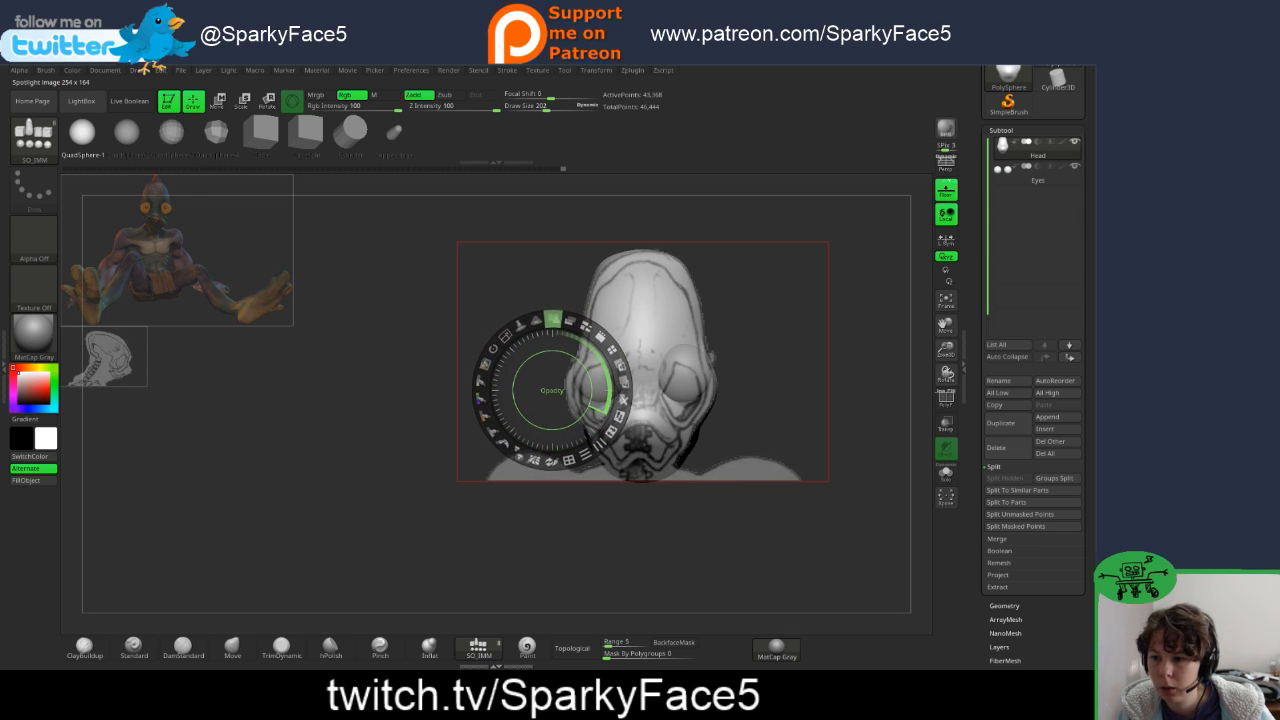
pyautogui.moveTo(553, 319); pyautogui.dragTo(545, 319)
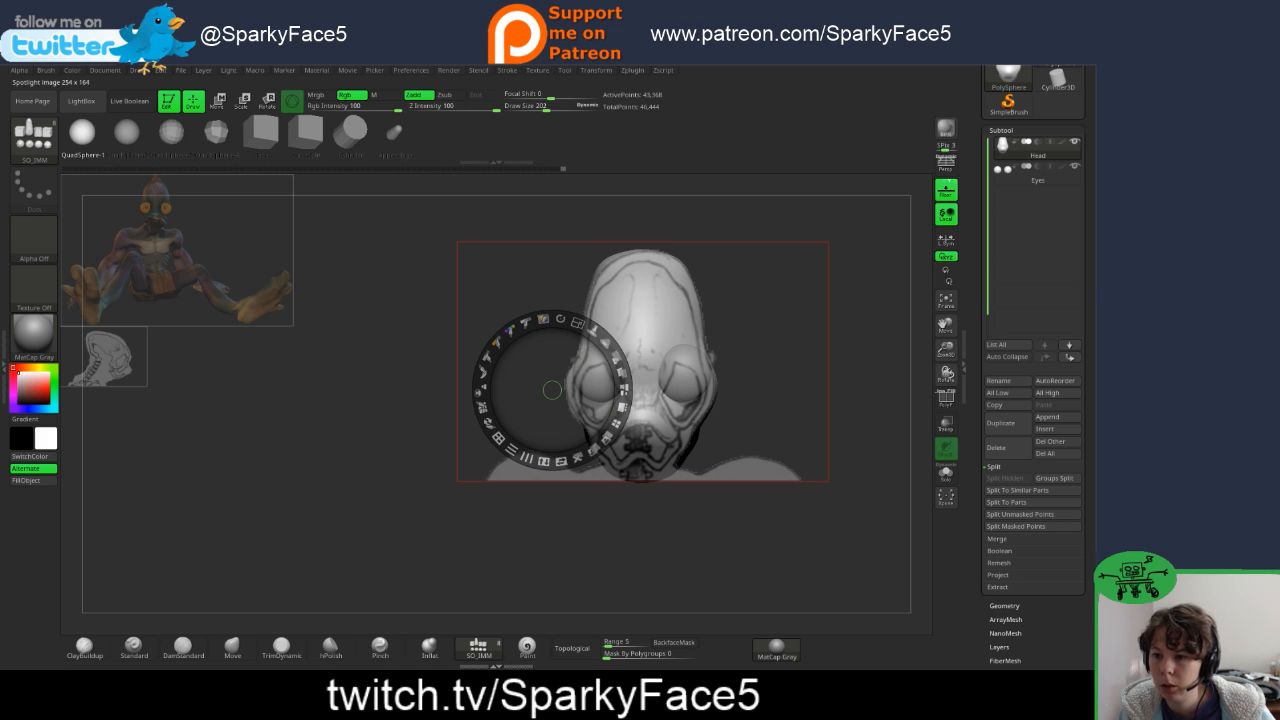
pyautogui.click(615, 357)
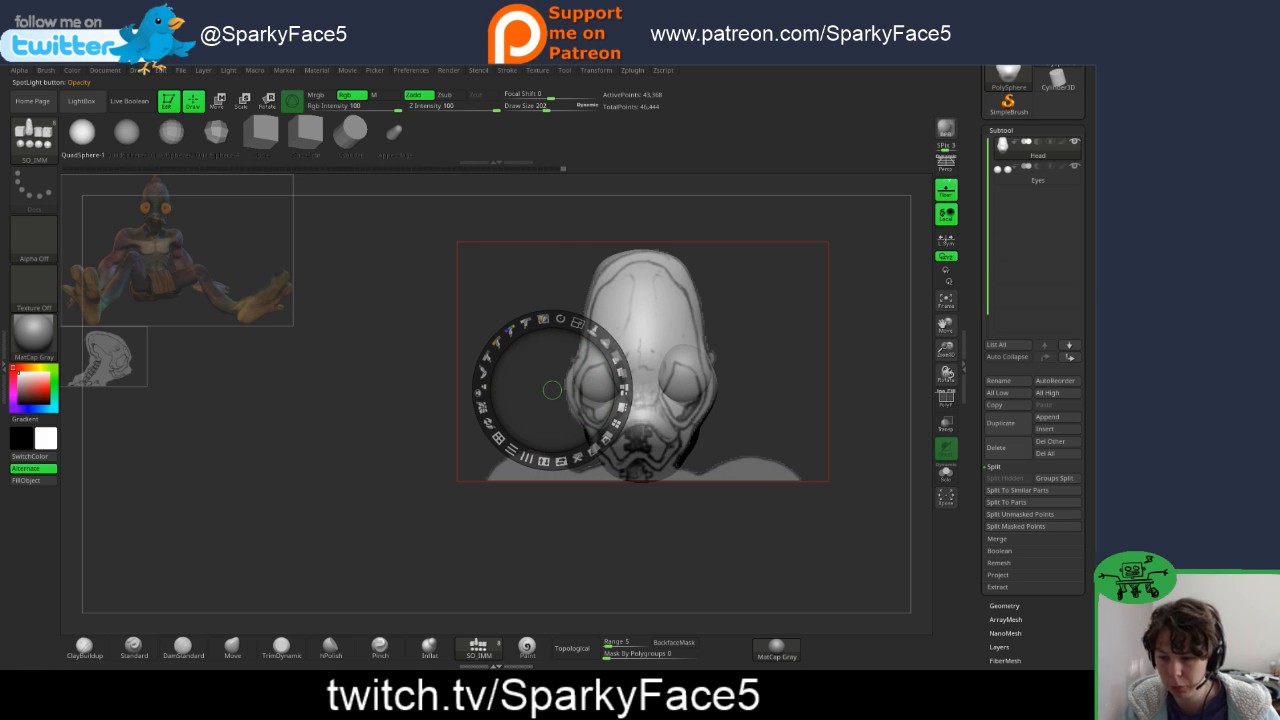
pyautogui.press('z')
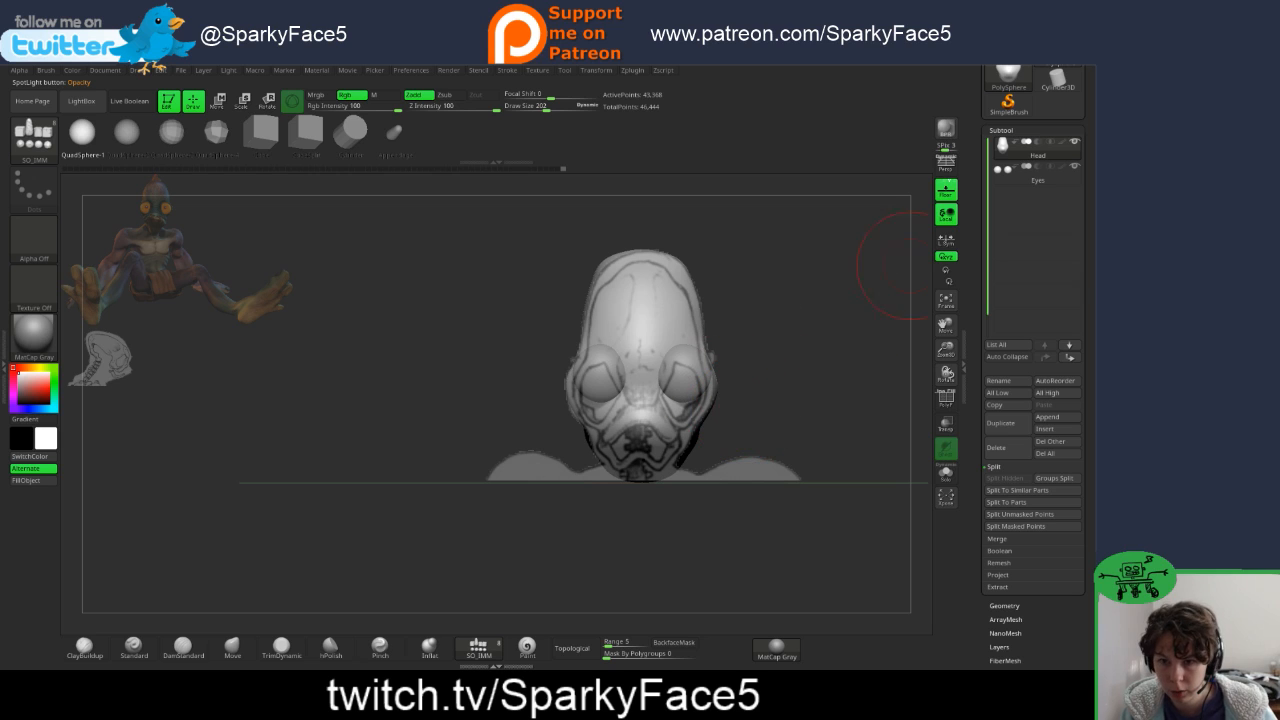
# - Move the Eyes subtool down slightly to line up with the eye sockets in the skull overlay
pyautogui.click(1020, 176)
pyautogui.press('w')
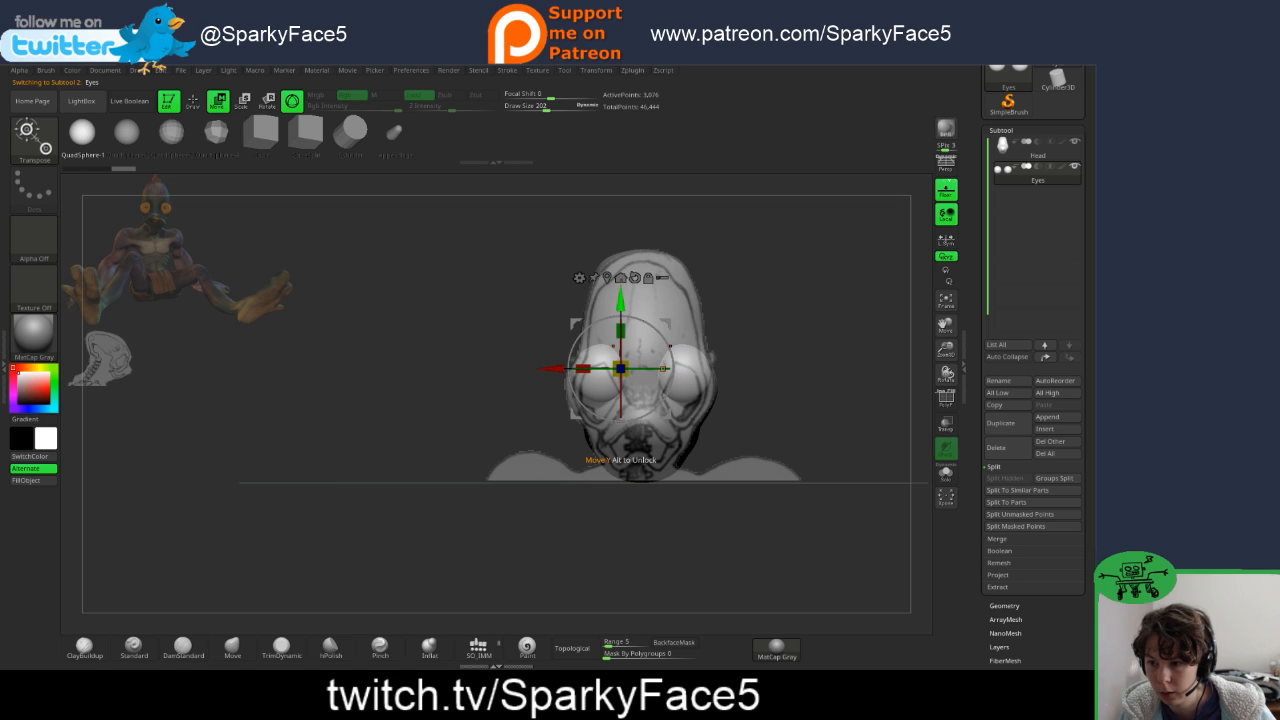
pyautogui.moveTo(620, 300); pyautogui.dragTo(620, 314)
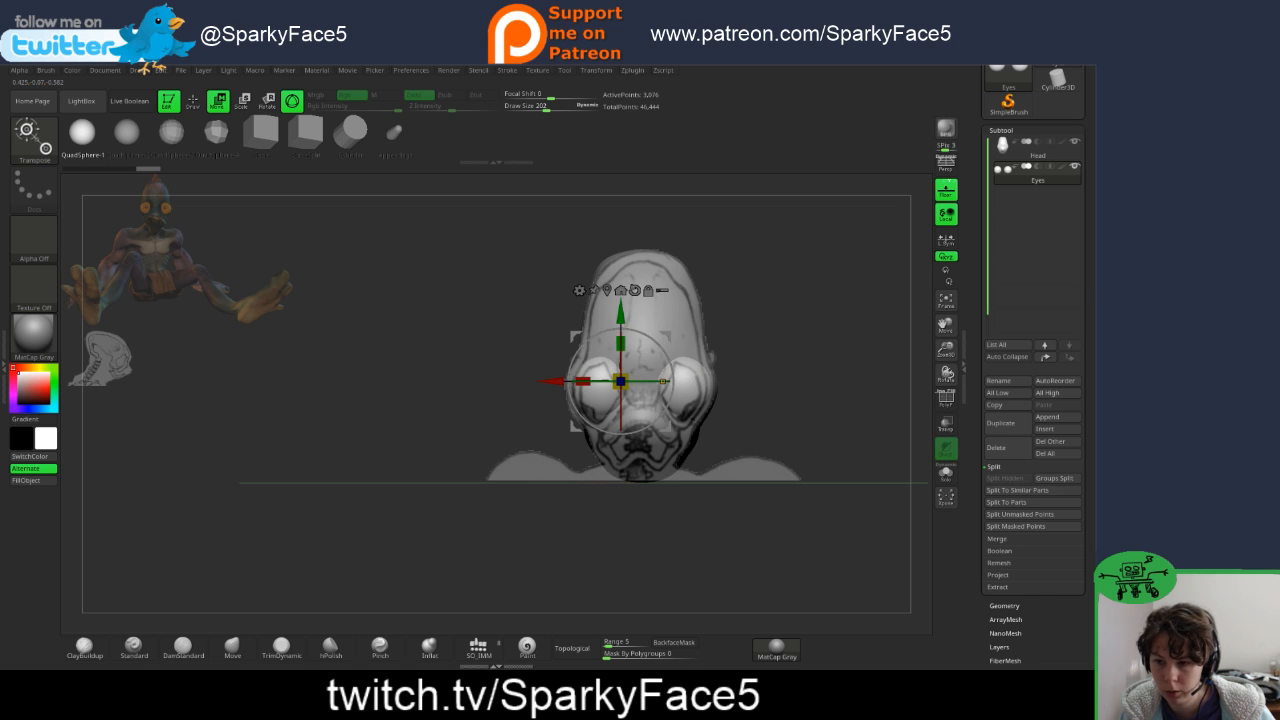
pyautogui.moveTo(520, 350)
pyautogui.mouseDown()
pyautogui.moveTo(380, 352)
pyautogui.moveTo(510, 352)
pyautogui.mouseUp()
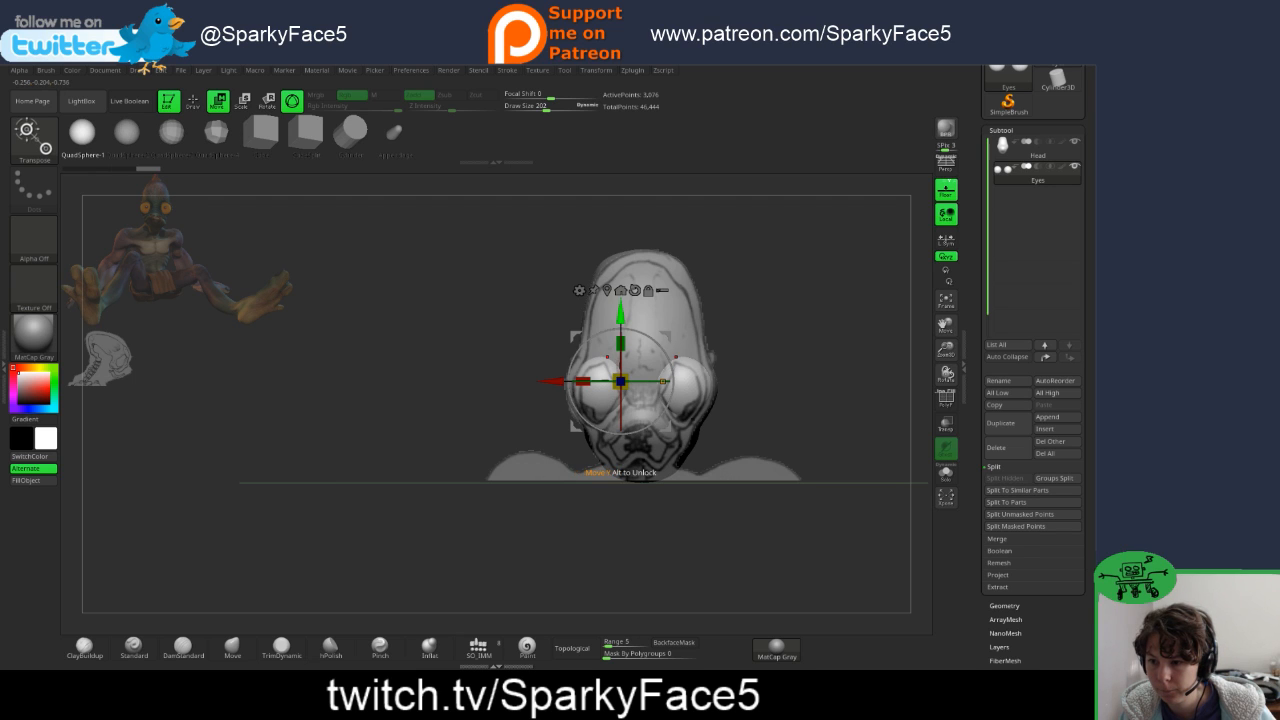
pyautogui.moveTo(620, 314); pyautogui.dragTo(620, 317)
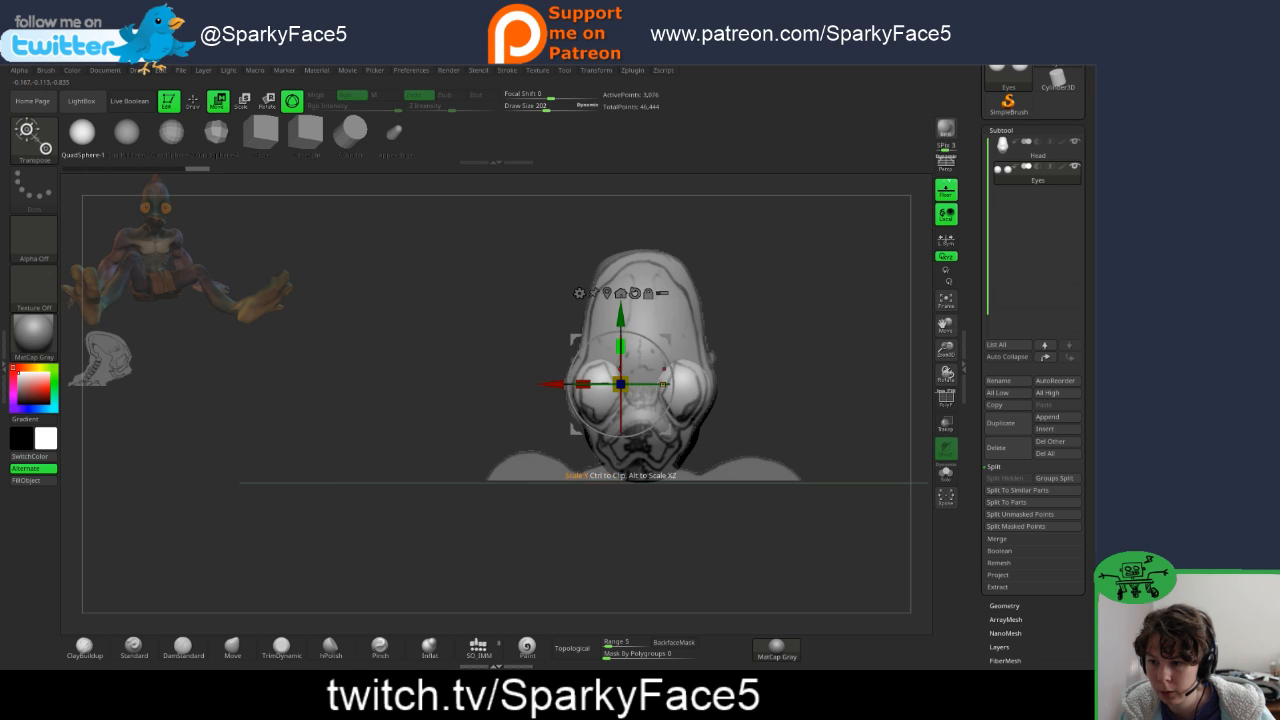
# - Fine-tune the scale of the Eyes subtool to fit the skull overlay's eye sockets, and return to Draw mode
pyautogui.moveTo(620, 383); pyautogui.dragTo(621, 382)
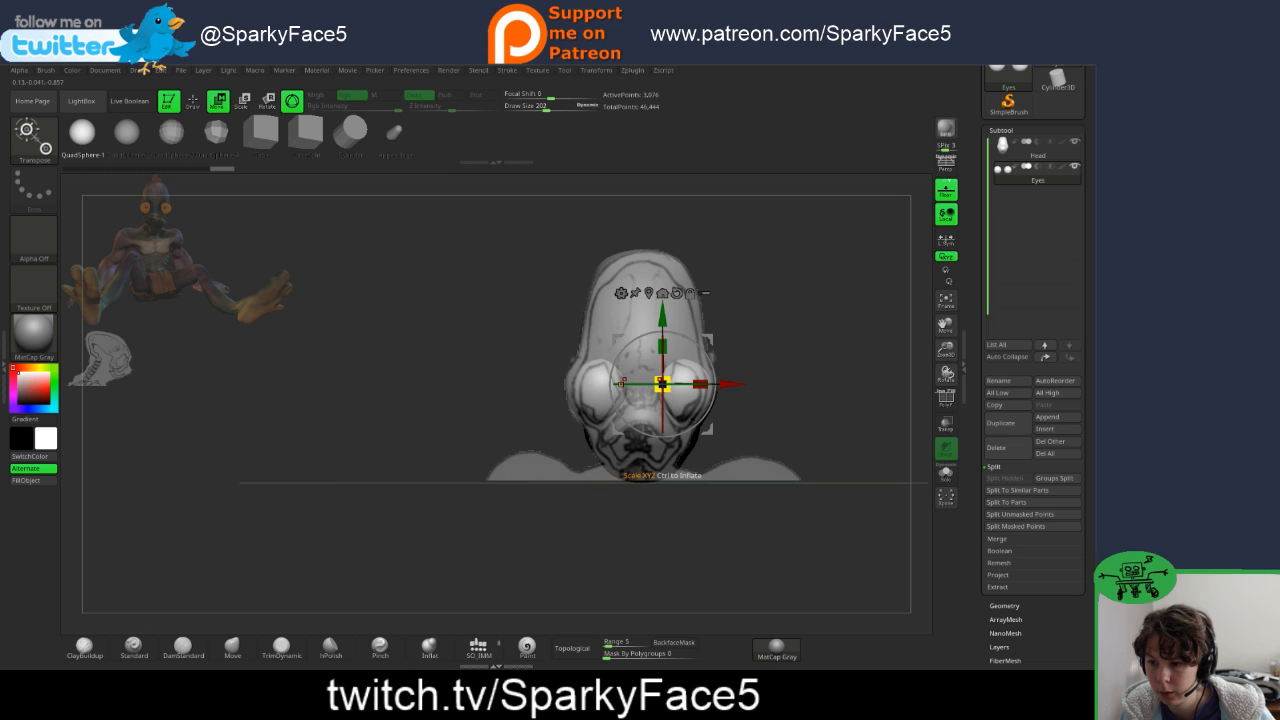
pyautogui.moveTo(662, 384); pyautogui.dragTo(662, 384)
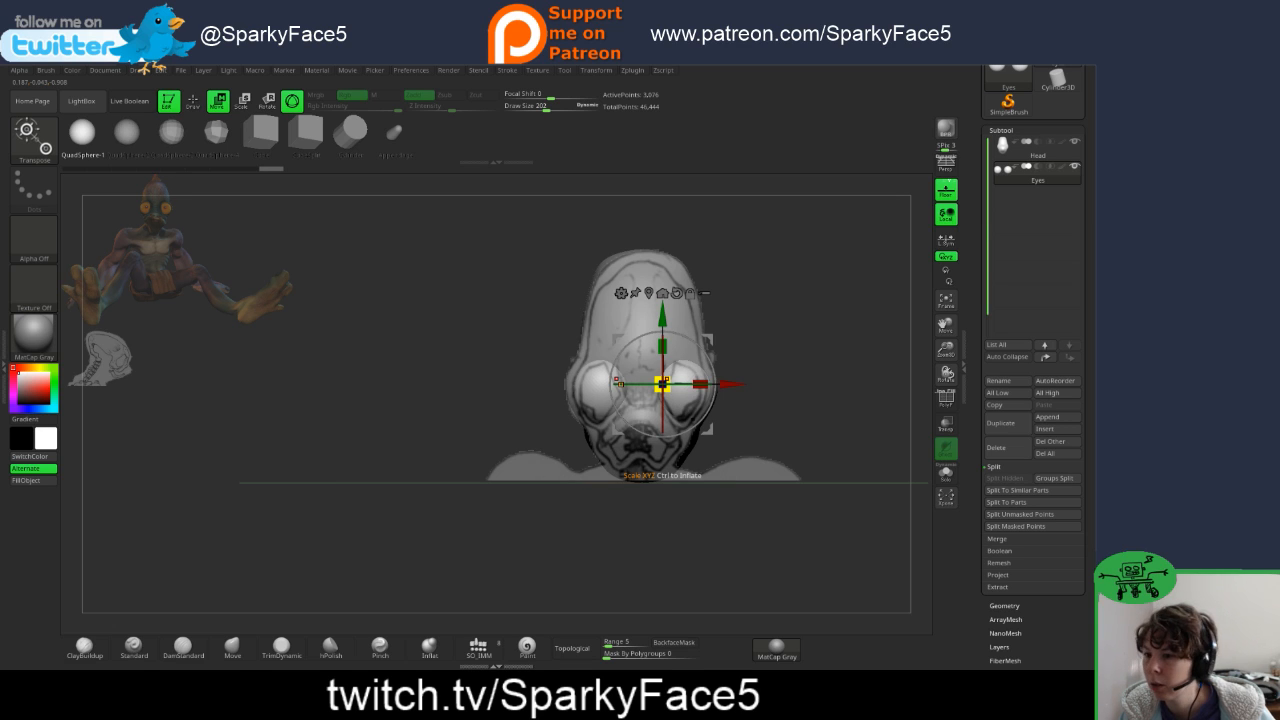
pyautogui.moveTo(662, 384); pyautogui.dragTo(662, 384)
pyautogui.moveTo(662, 384); pyautogui.dragTo(642, 478)
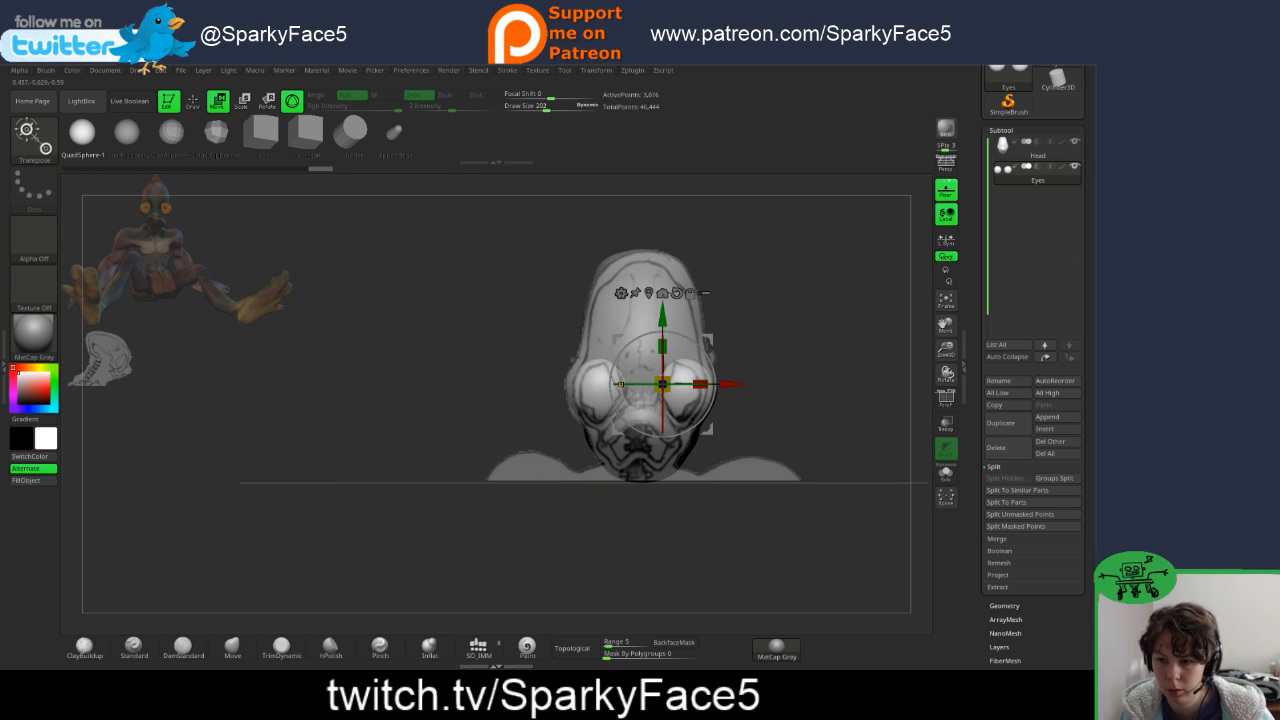
pyautogui.press('q')
pyautogui.moveTo(760, 545)
pyautogui.mouseDown()
pyautogui.moveTo(570, 545)
pyautogui.moveTo(750, 545)
pyautogui.mouseUp()
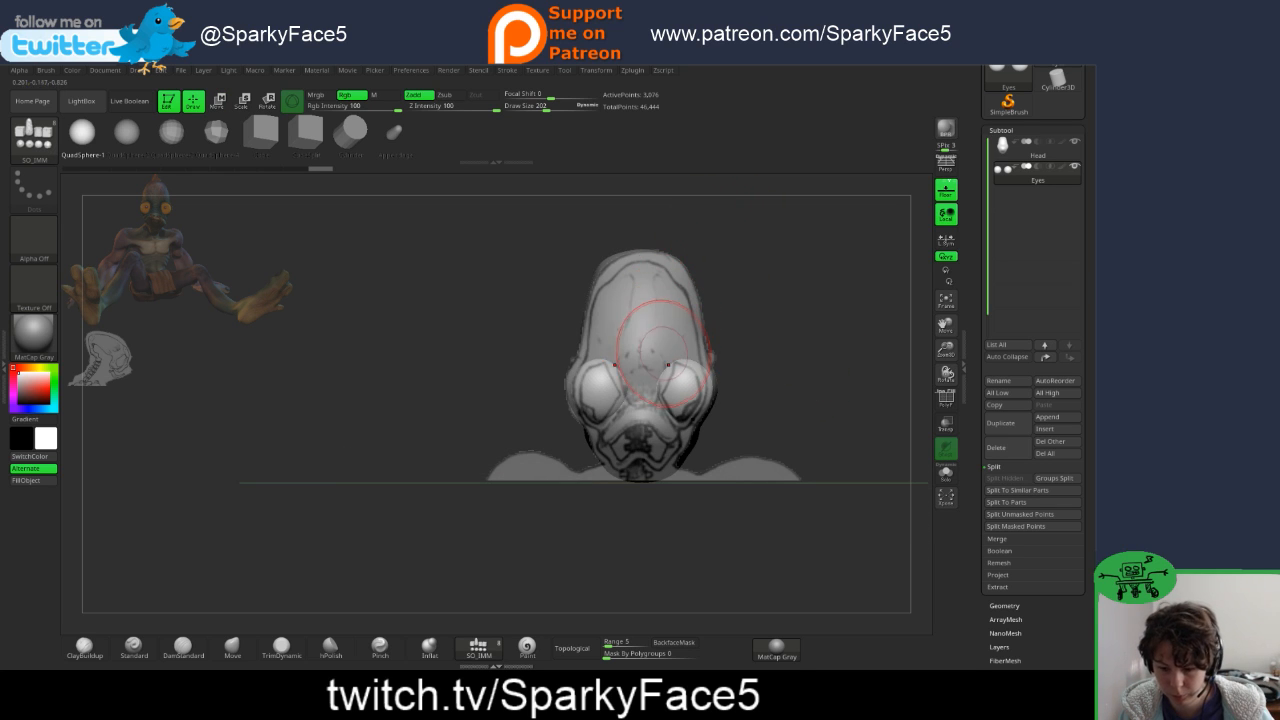
# - Restore the Spotlight images' opacity and shrink the front skull image, placing it beside the side-view skull under the Abe reference
pyautogui.hotkey('shift', 'z')
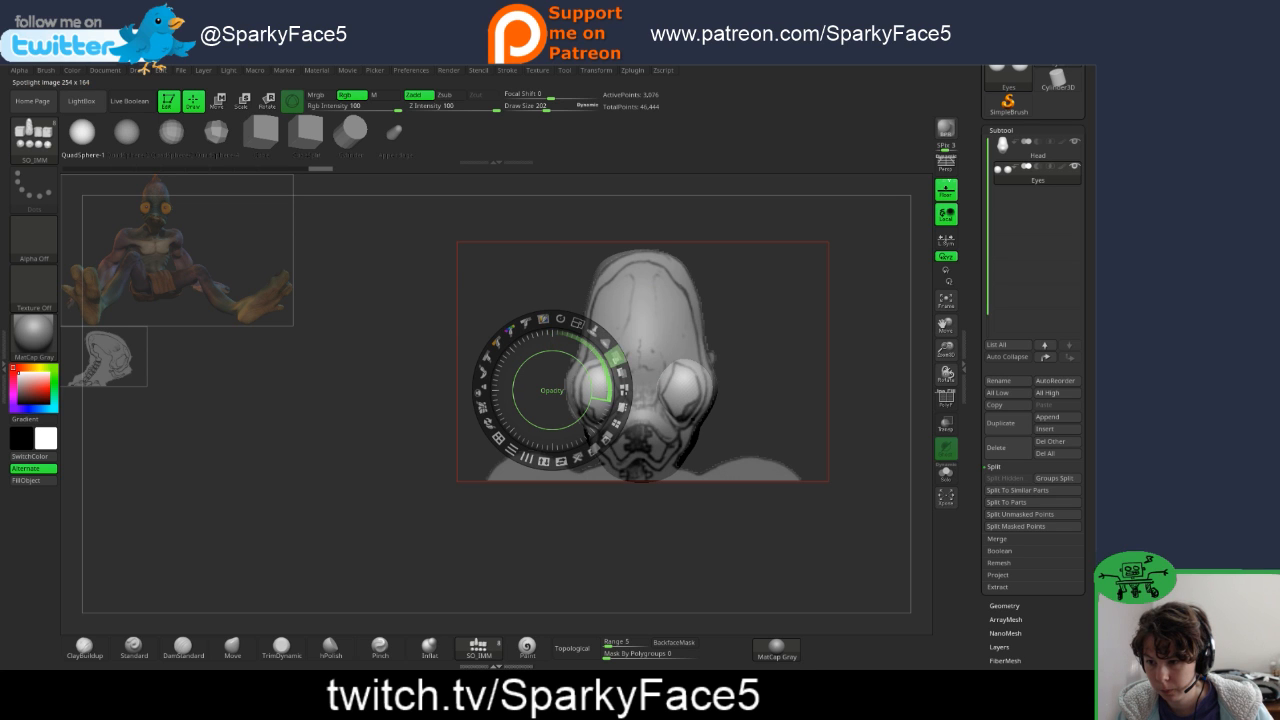
pyautogui.moveTo(615, 354); pyautogui.dragTo(611, 428)
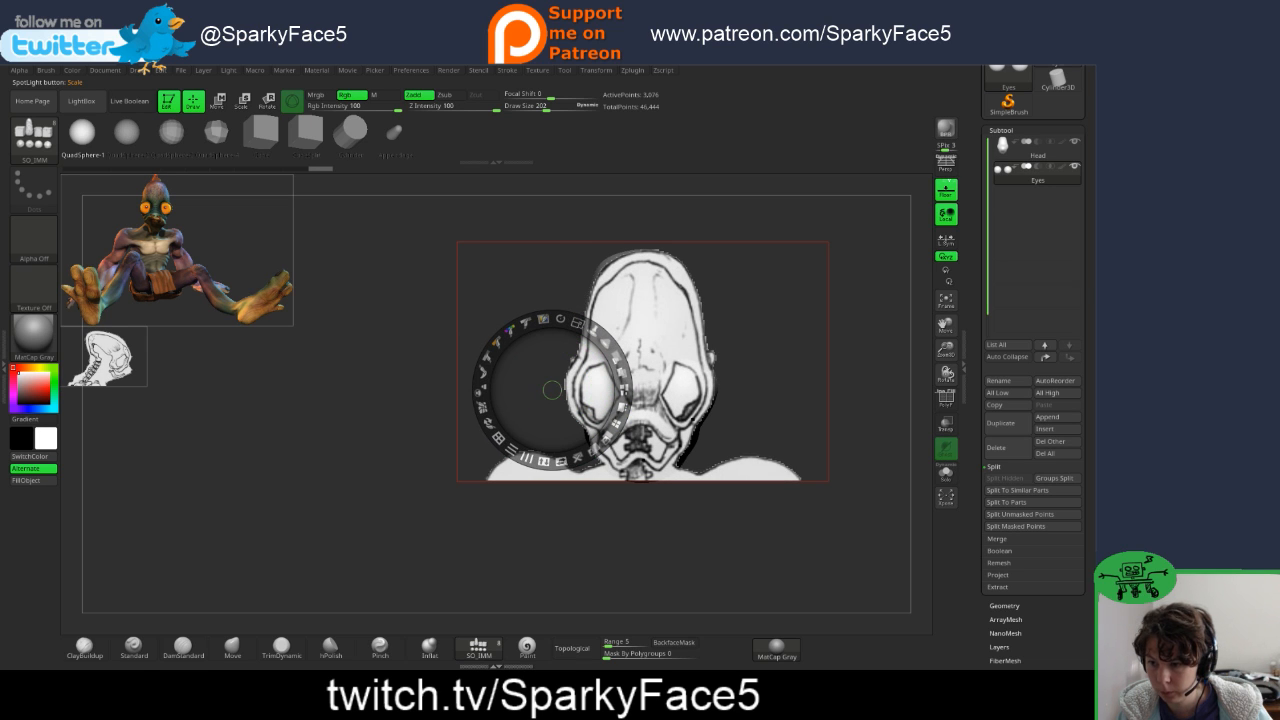
pyautogui.moveTo(580, 326); pyautogui.dragTo(190, 413)
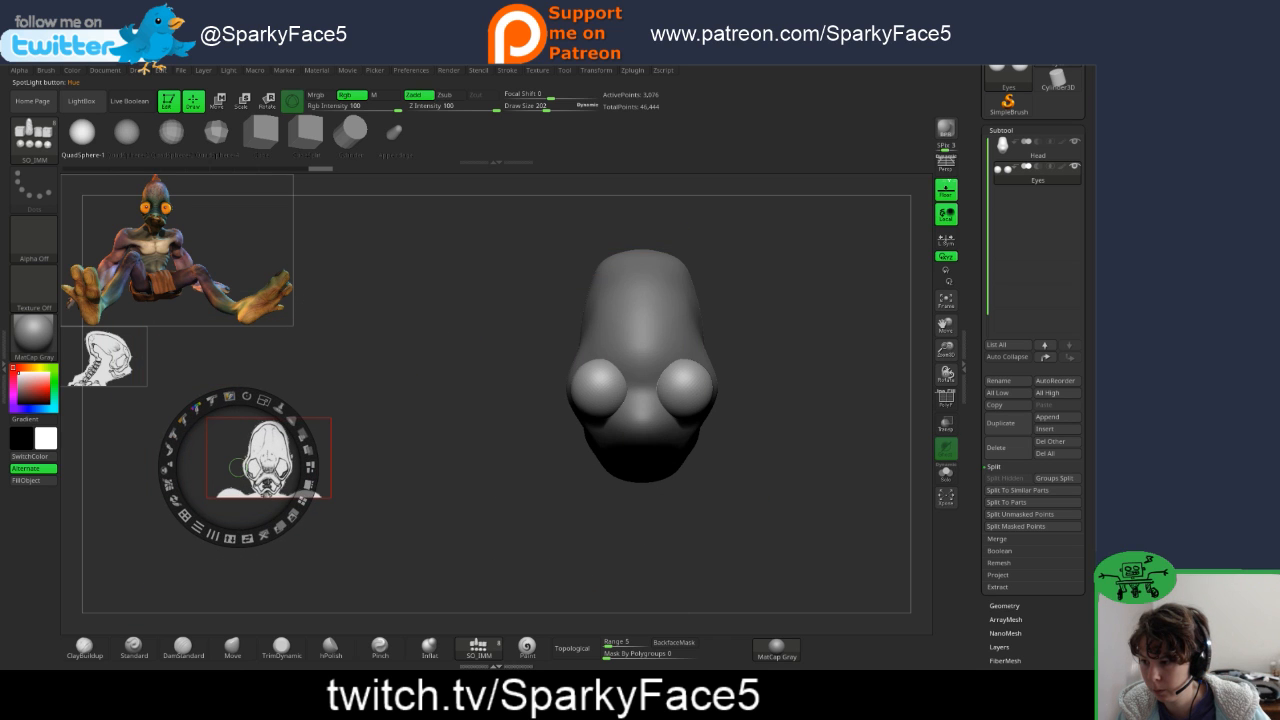
pyautogui.moveTo(237, 468); pyautogui.dragTo(178, 382)
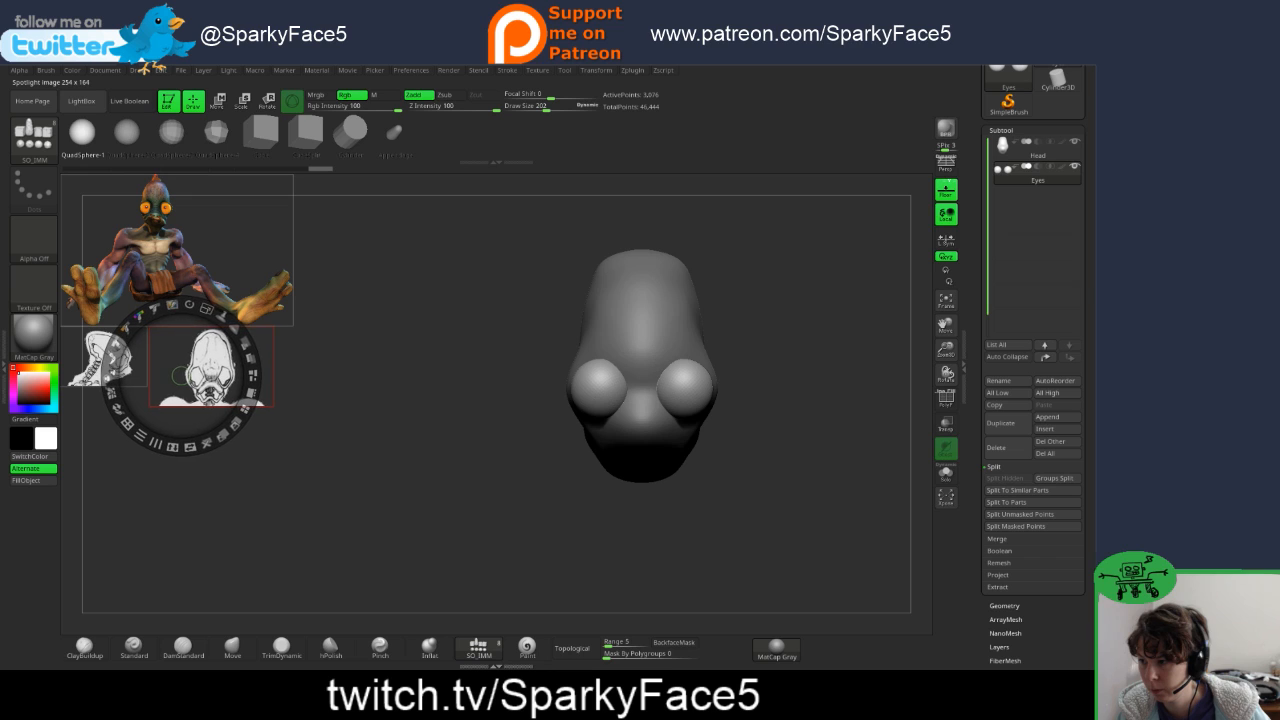
pyautogui.moveTo(204, 309); pyautogui.dragTo(181, 306)
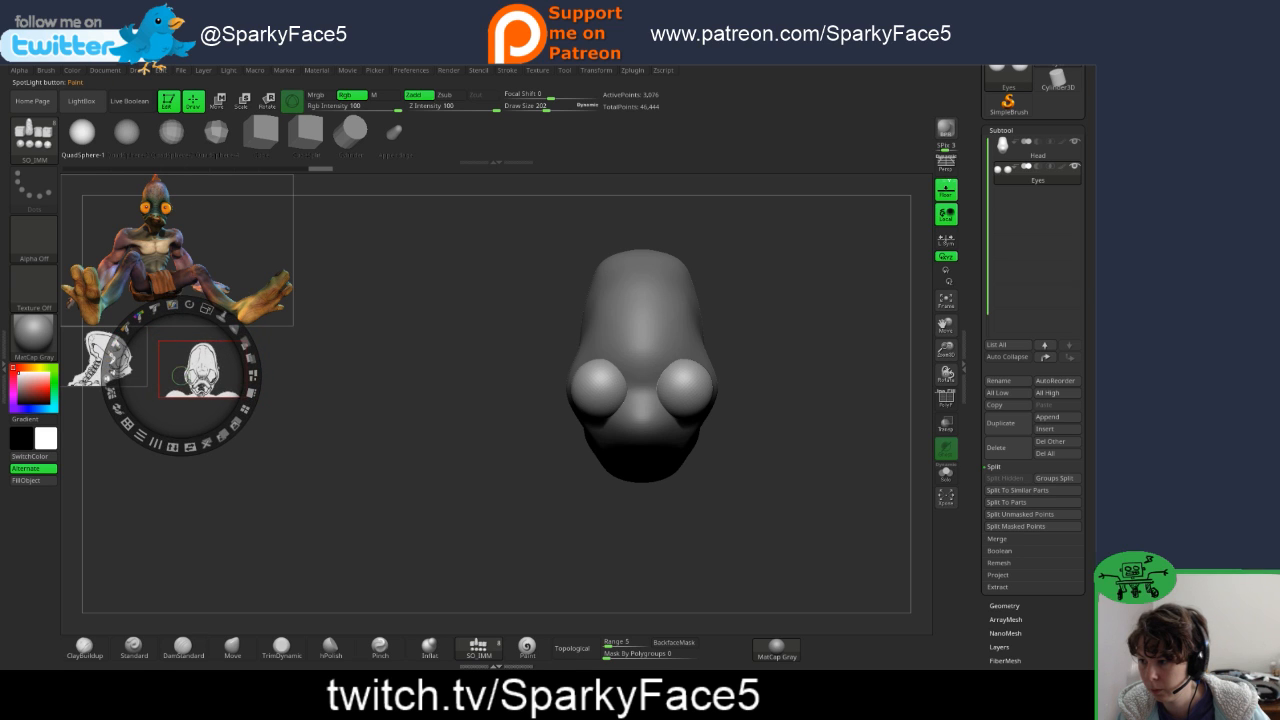
pyautogui.moveTo(180, 375); pyautogui.dragTo(170, 360)
pyautogui.press('z')
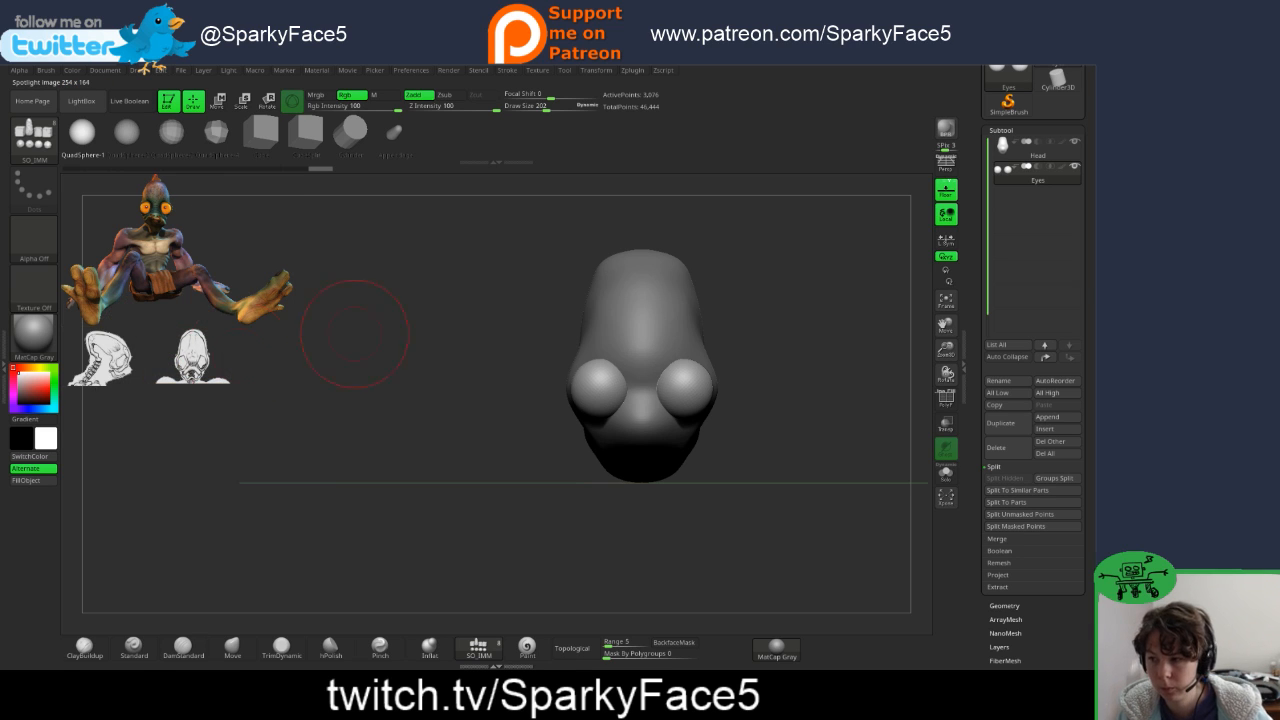
# - Pull the lower back and underside of the Head subtool down into a fuller jaw base with the Move brush
pyautogui.moveTo(824, 387)
pyautogui.mouseDown()
pyautogui.moveTo(705, 392)
pyautogui.moveTo(785, 410)
pyautogui.moveTo(795, 465)
pyautogui.moveTo(829, 451)
pyautogui.mouseUp()
pyautogui.hotkey('ctrl', 'z')
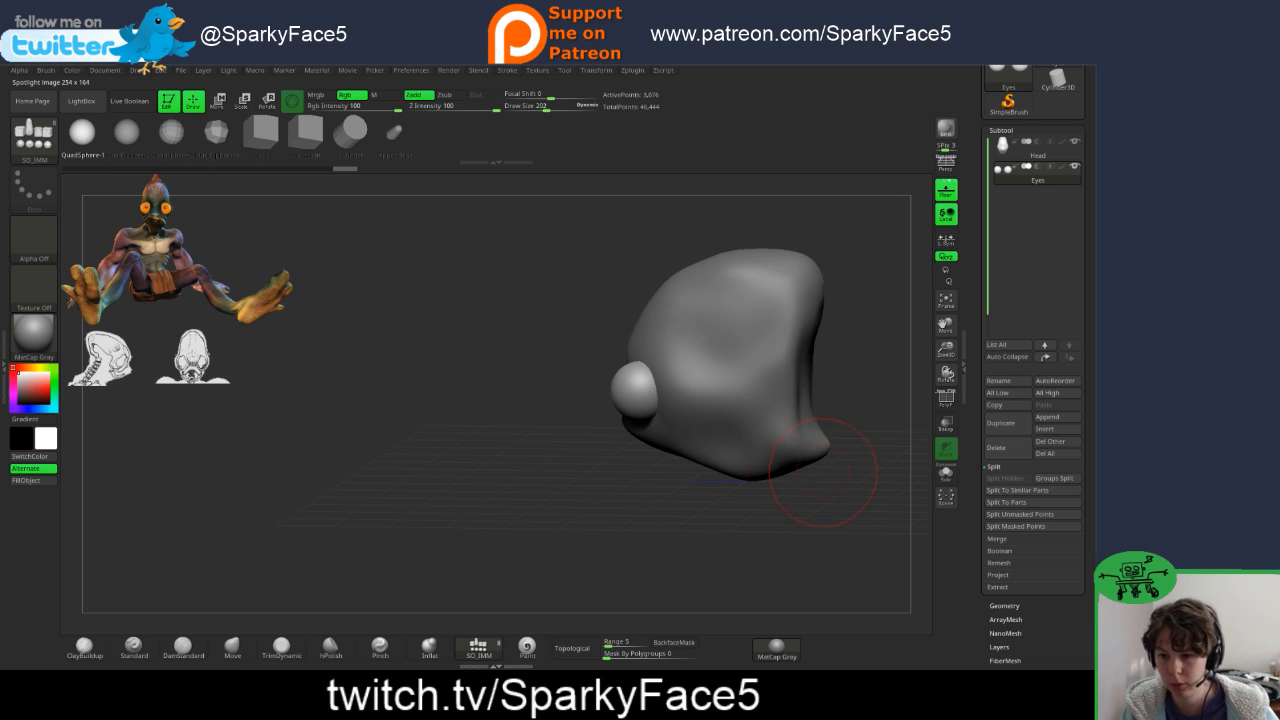
pyautogui.click(232, 648)
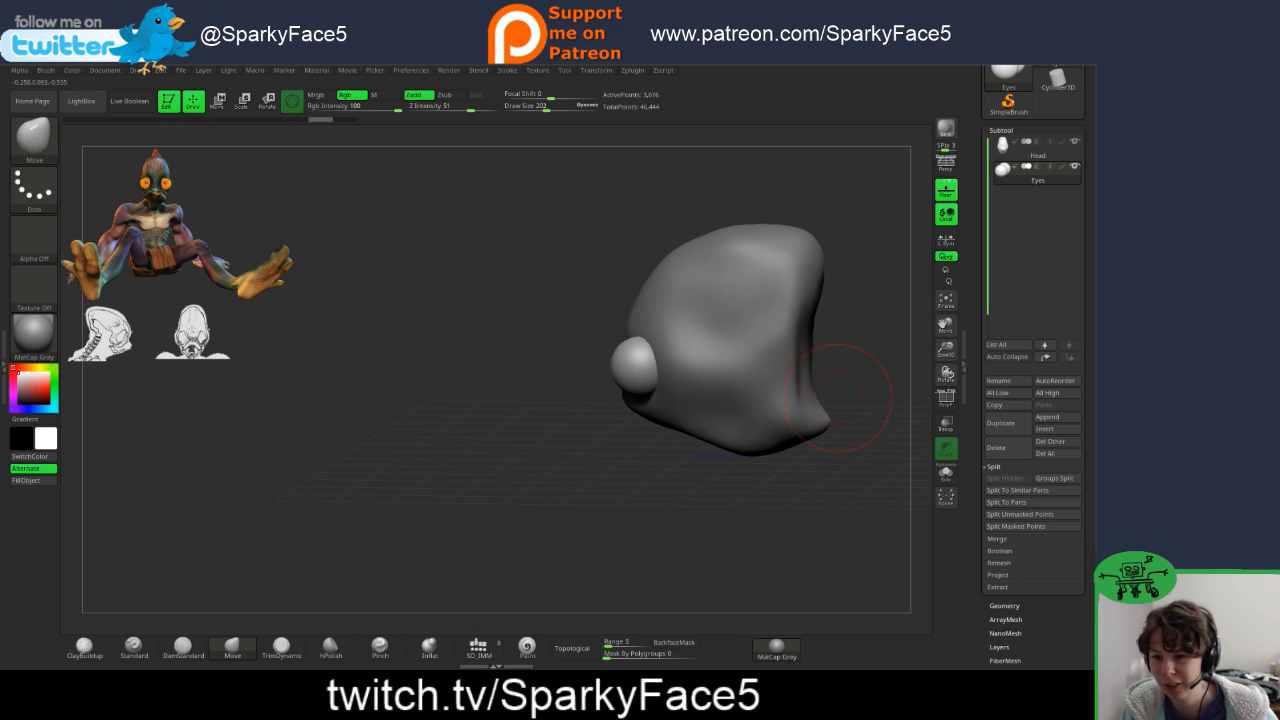
pyautogui.keyDown('alt'); pyautogui.click(800, 412); pyautogui.keyUp('alt')
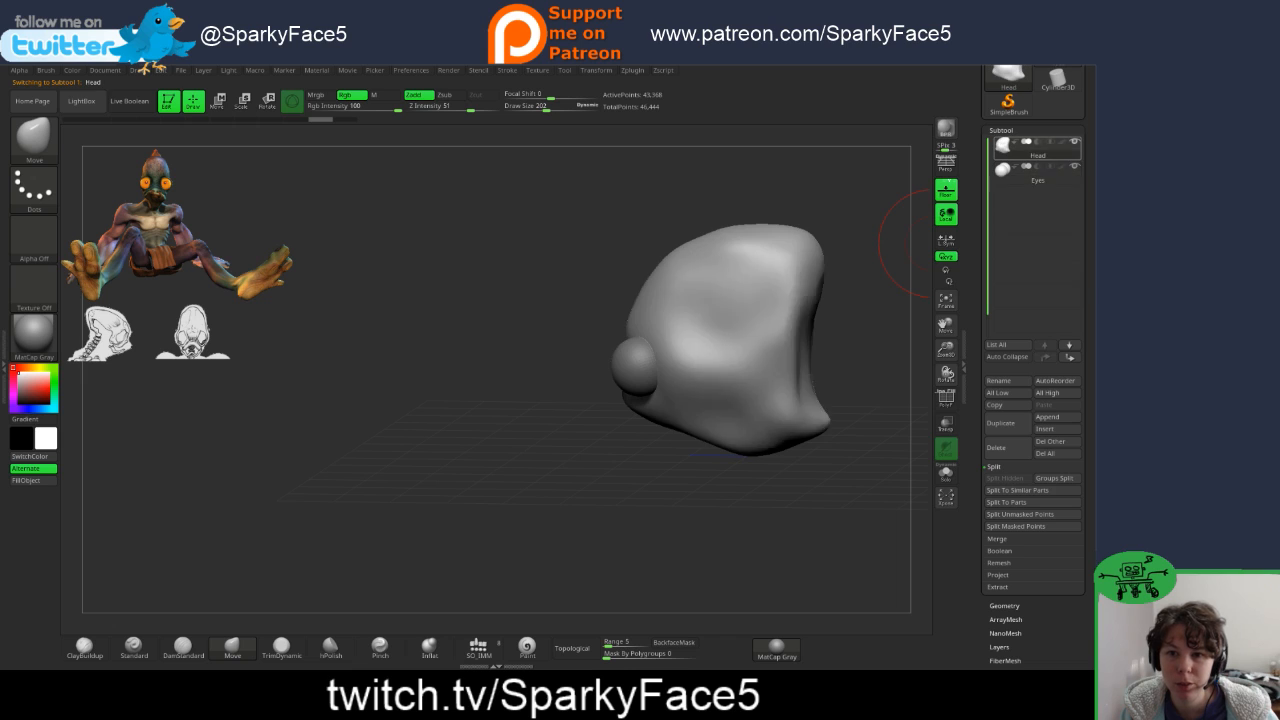
pyautogui.moveTo(801, 434); pyautogui.dragTo(797, 449)
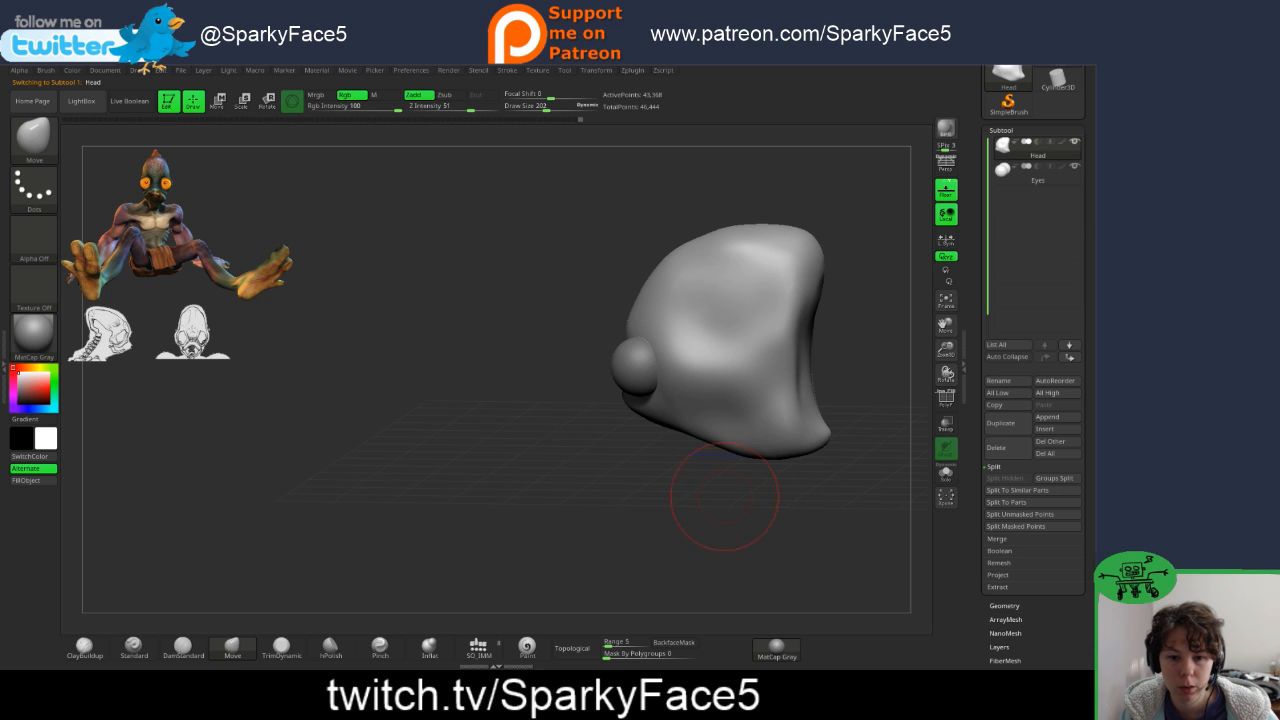
pyautogui.keyDown('shift'); pyautogui.moveTo(724, 497); pyautogui.dragTo(700, 478); pyautogui.keyUp('shift')
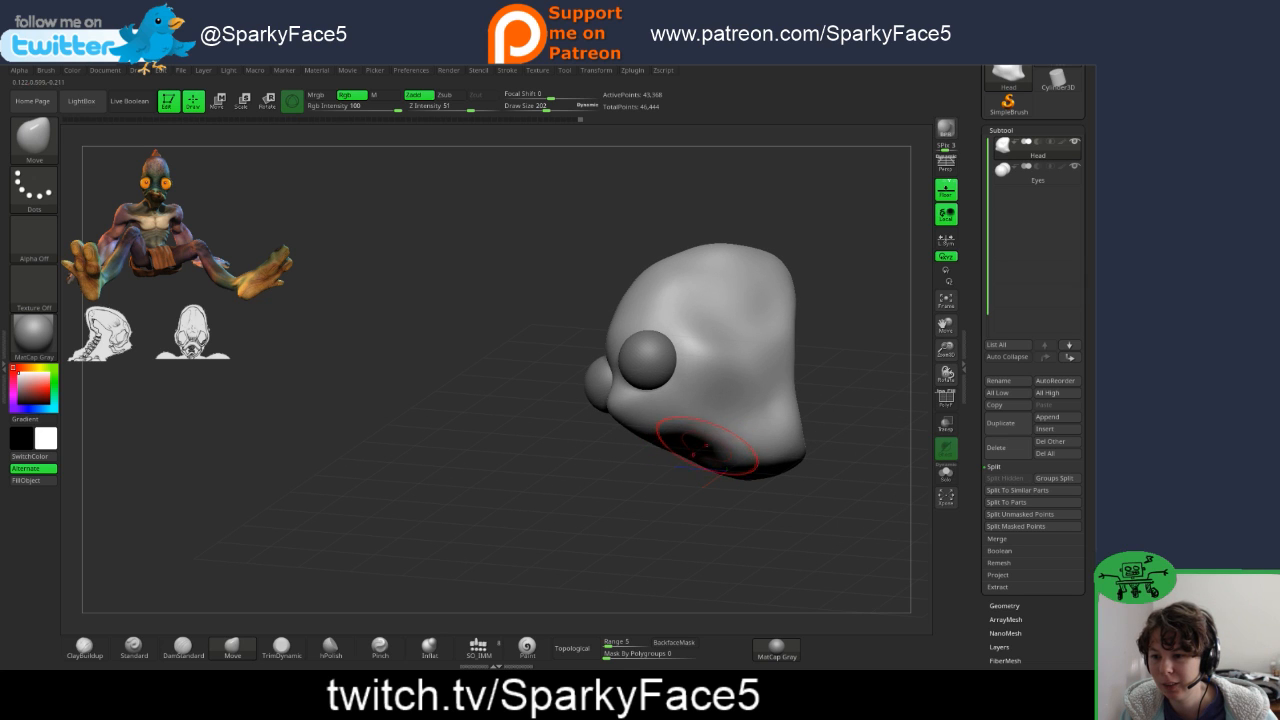
pyautogui.moveTo(705, 476)
pyautogui.mouseDown()
pyautogui.moveTo(772, 465)
pyautogui.moveTo(766, 443)
pyautogui.mouseUp()
pyautogui.press('shift')
pyautogui.press('ctrl')
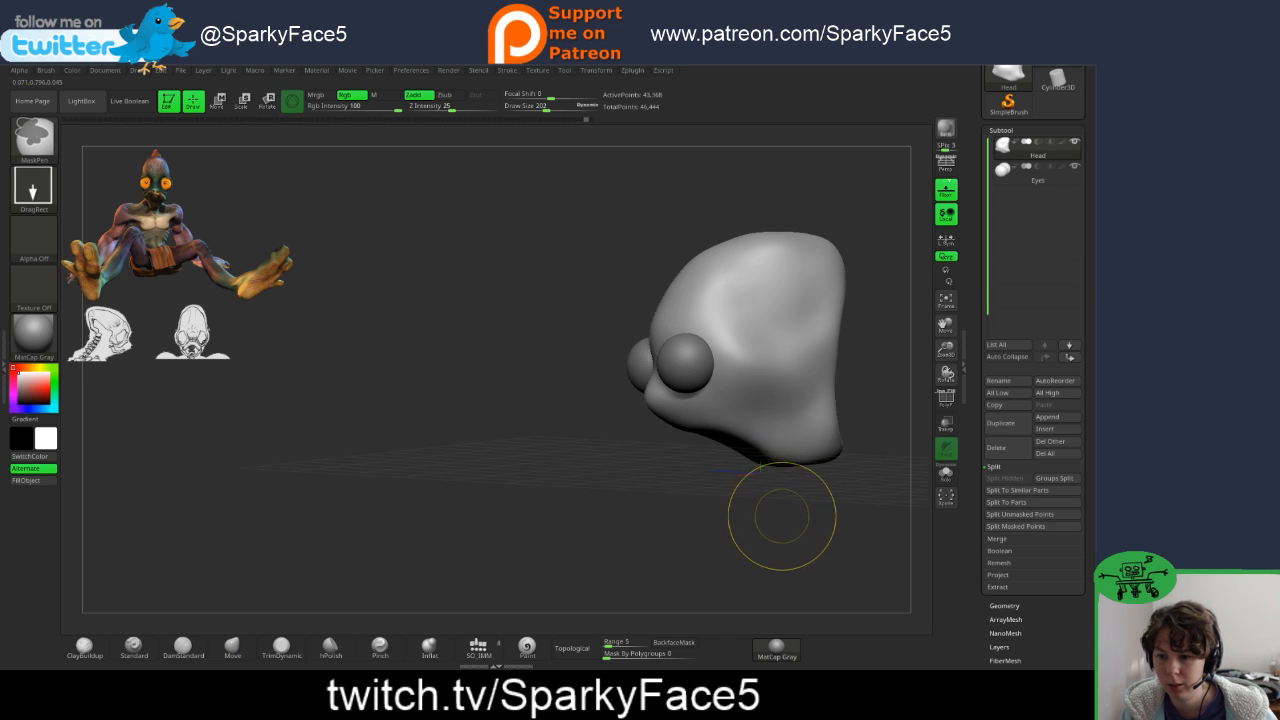
# - Refine and smooth the head's lower jaw and cheeks, comparing the shape in side and front views
pyautogui.moveTo(745, 505)
pyautogui.mouseDown()
pyautogui.moveTo(885, 495)
pyautogui.moveTo(695, 490)
pyautogui.mouseUp()
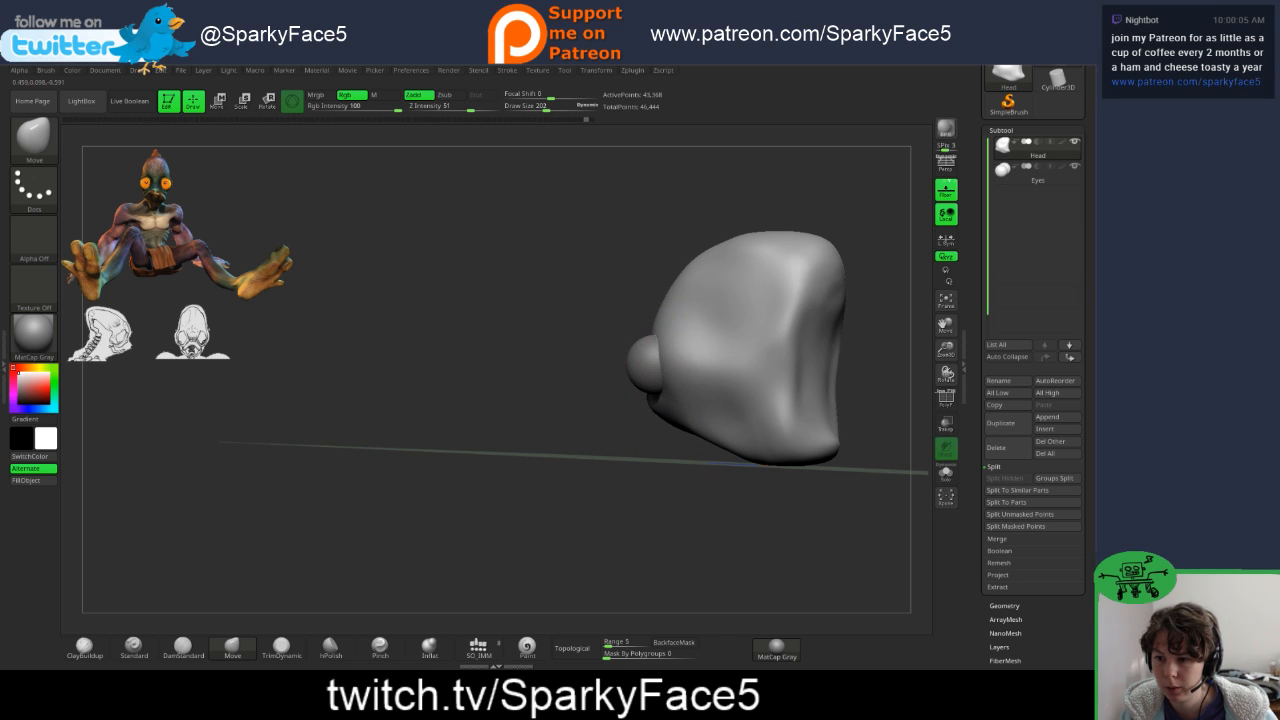
pyautogui.moveTo(590, 400); pyautogui.dragTo(806, 400)
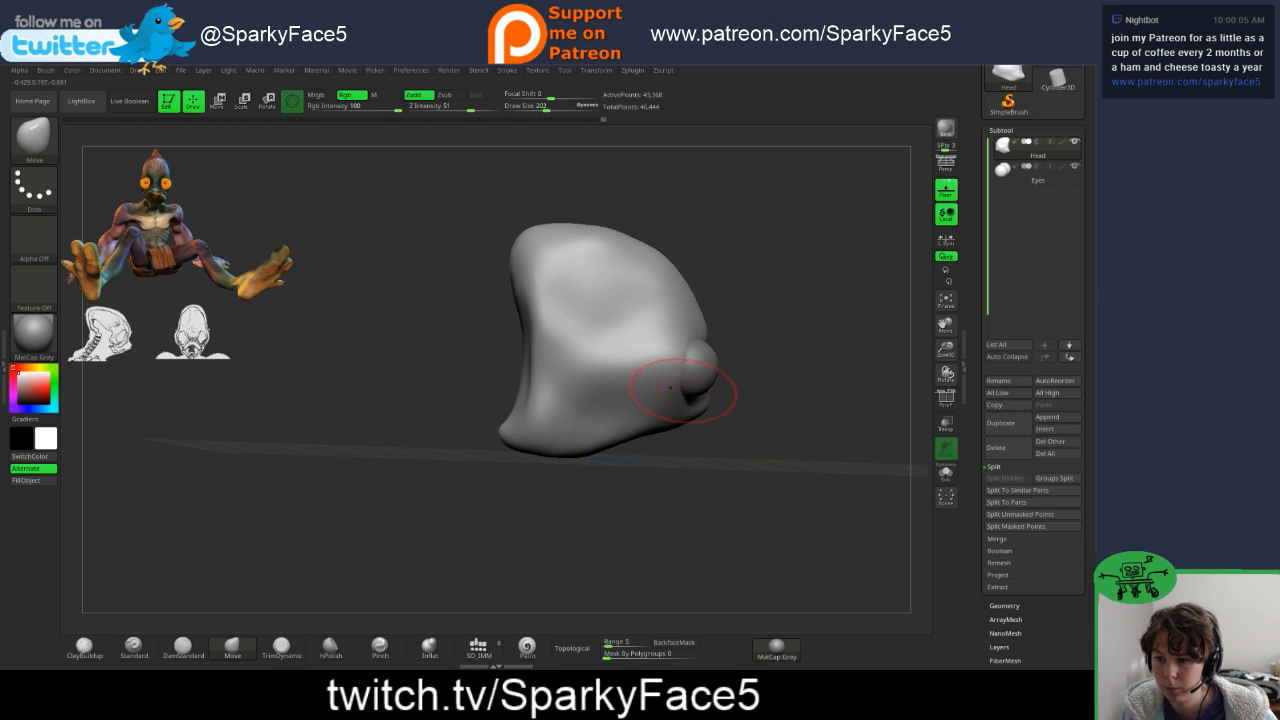
pyautogui.moveTo(815, 405); pyautogui.dragTo(712, 417)
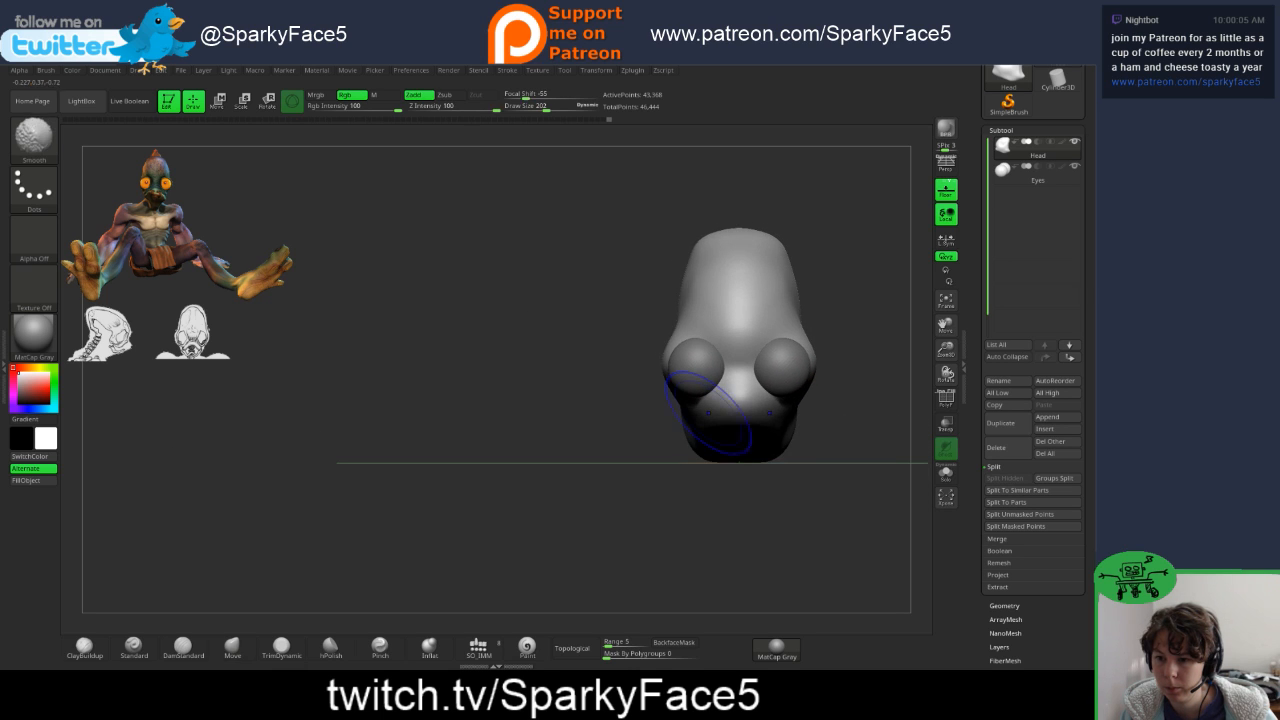
pyautogui.moveTo(836, 415); pyautogui.dragTo(770, 417)
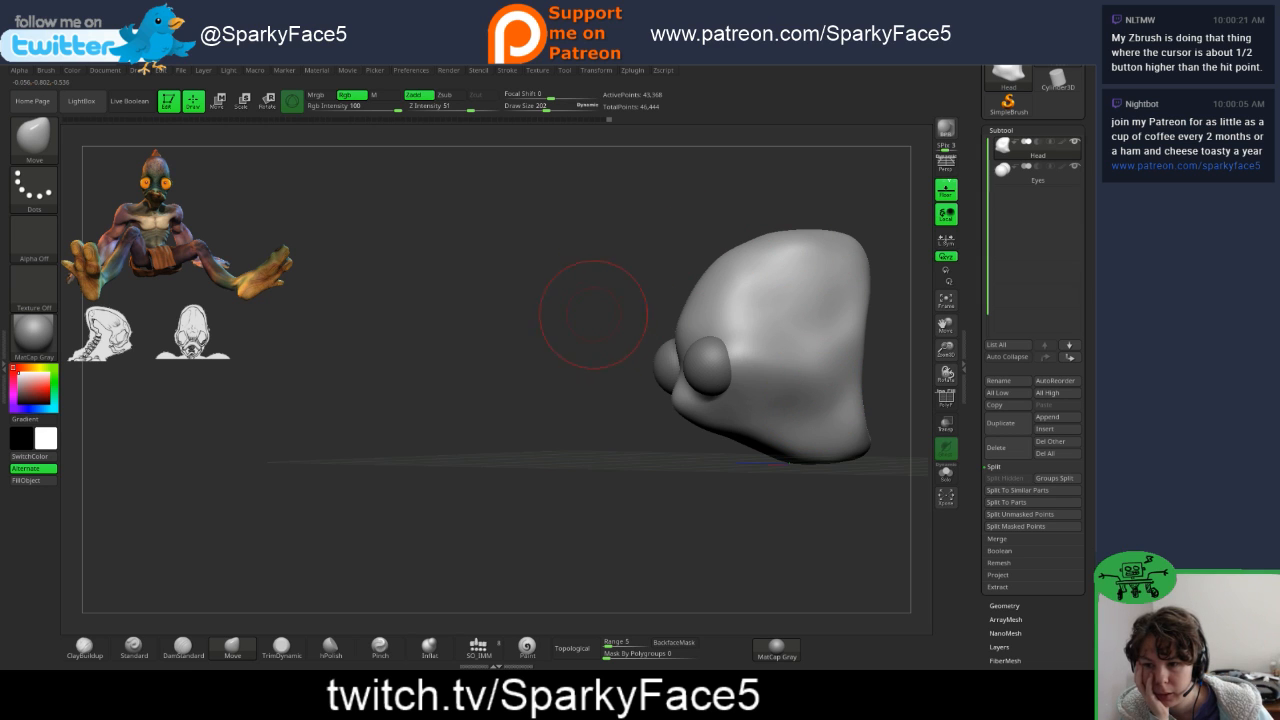
pyautogui.keyDown('shift'); pyautogui.moveTo(560, 340); pyautogui.dragTo(500, 336); pyautogui.keyUp('shift')
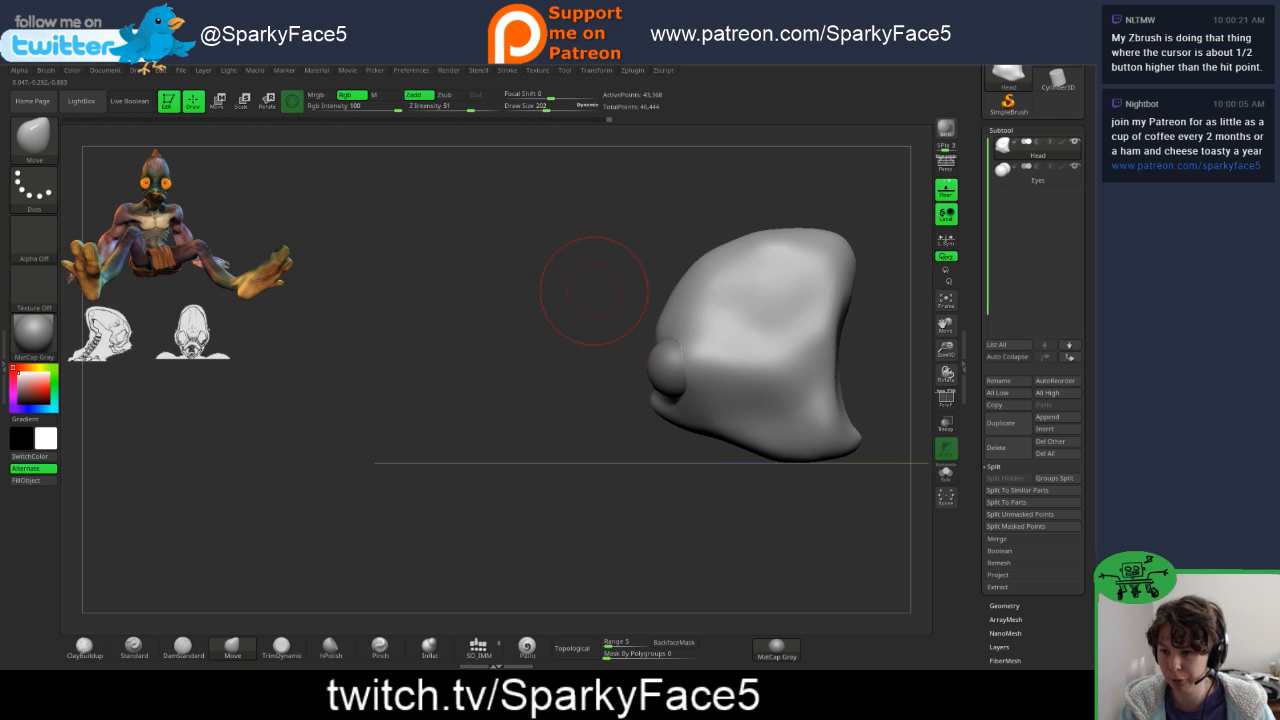
pyautogui.moveTo(594, 291); pyautogui.dragTo(728, 304)
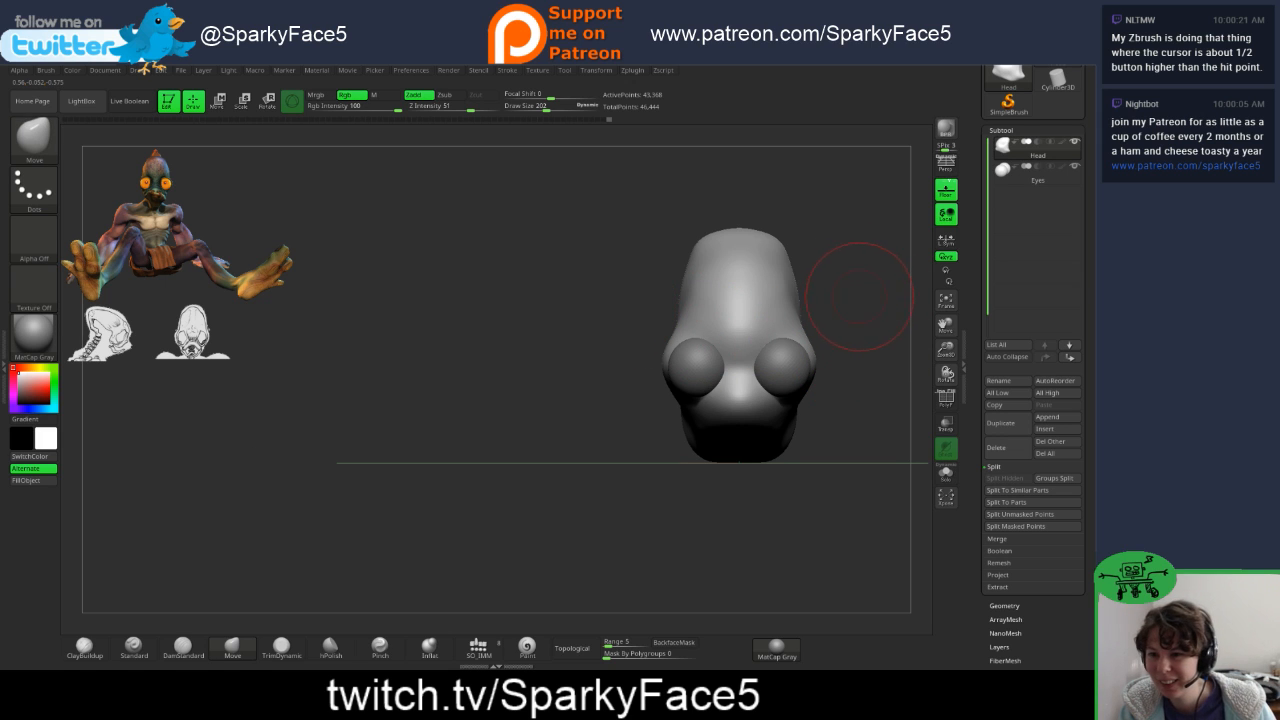
pyautogui.moveTo(859, 297); pyautogui.dragTo(806, 300)
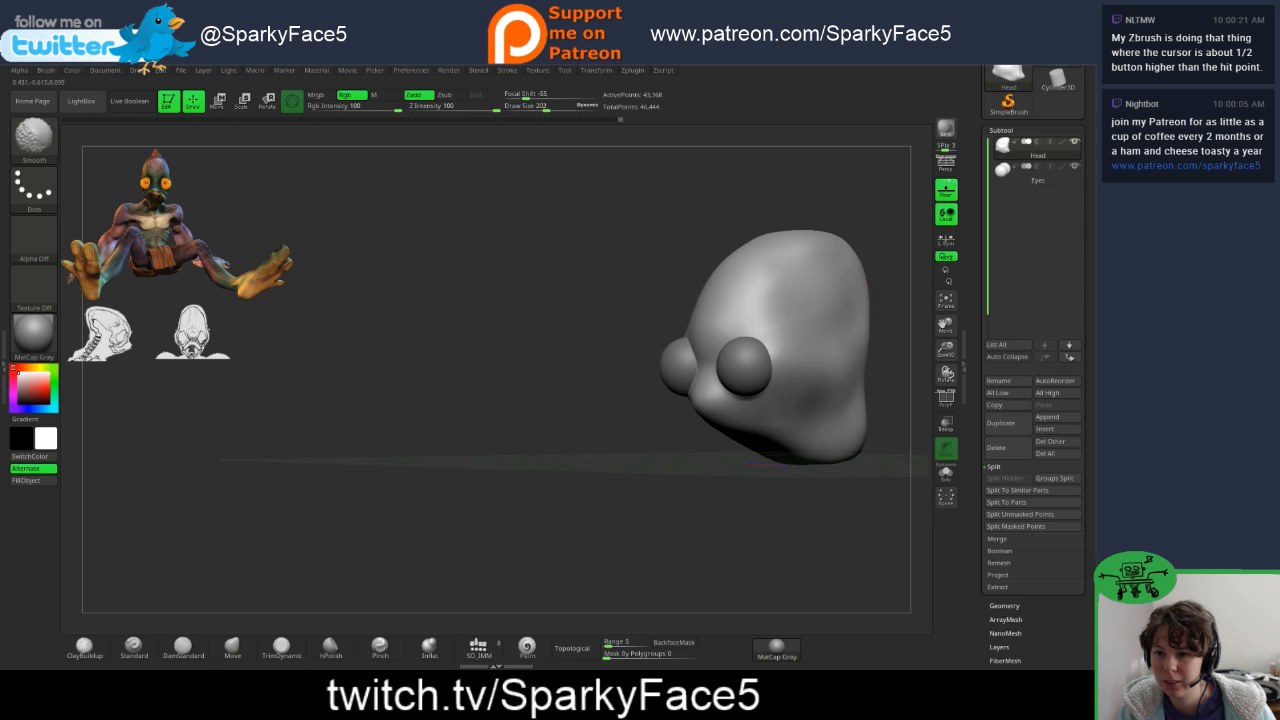
# - Reshape and smooth the crown and back of the head with the Move brush, working from several angles
pyautogui.moveTo(872, 300); pyautogui.dragTo(878, 340)
pyautogui.moveTo(842, 262)
pyautogui.mouseDown()
pyautogui.moveTo(876, 229)
pyautogui.moveTo(868, 240)
pyautogui.moveTo(814, 232)
pyautogui.mouseUp()
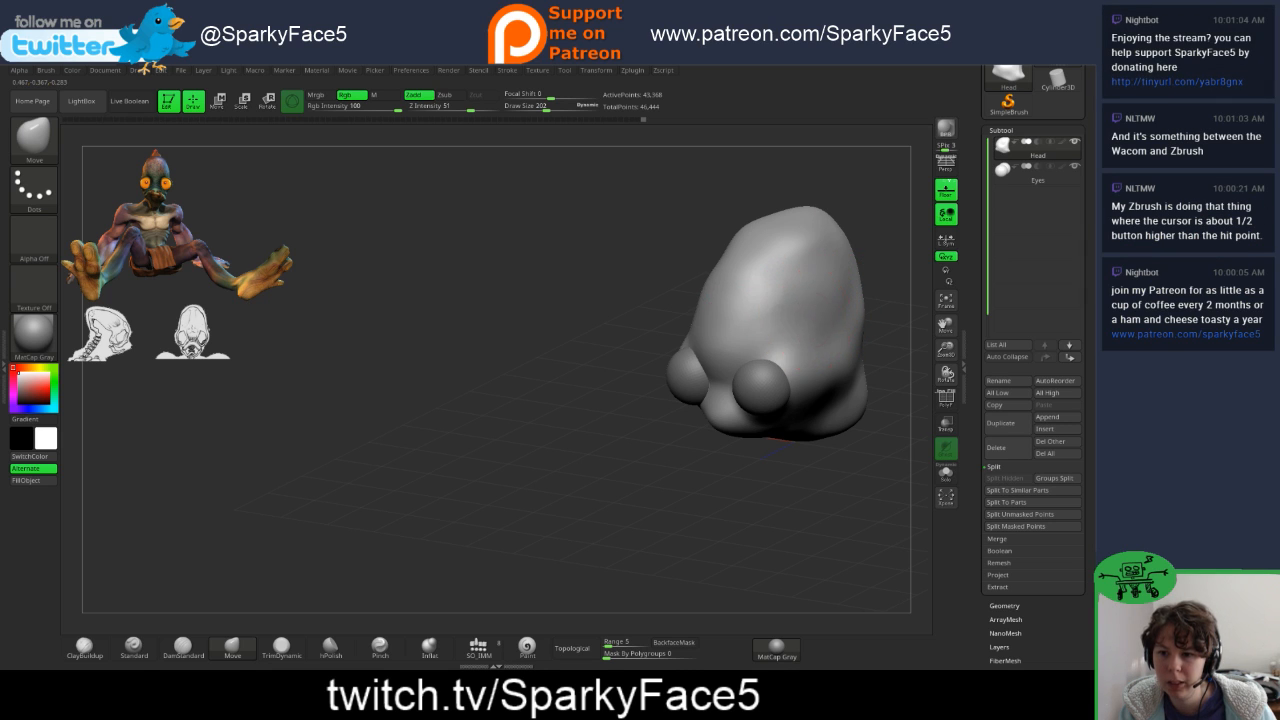
pyautogui.moveTo(591, 323); pyautogui.dragTo(664, 284)
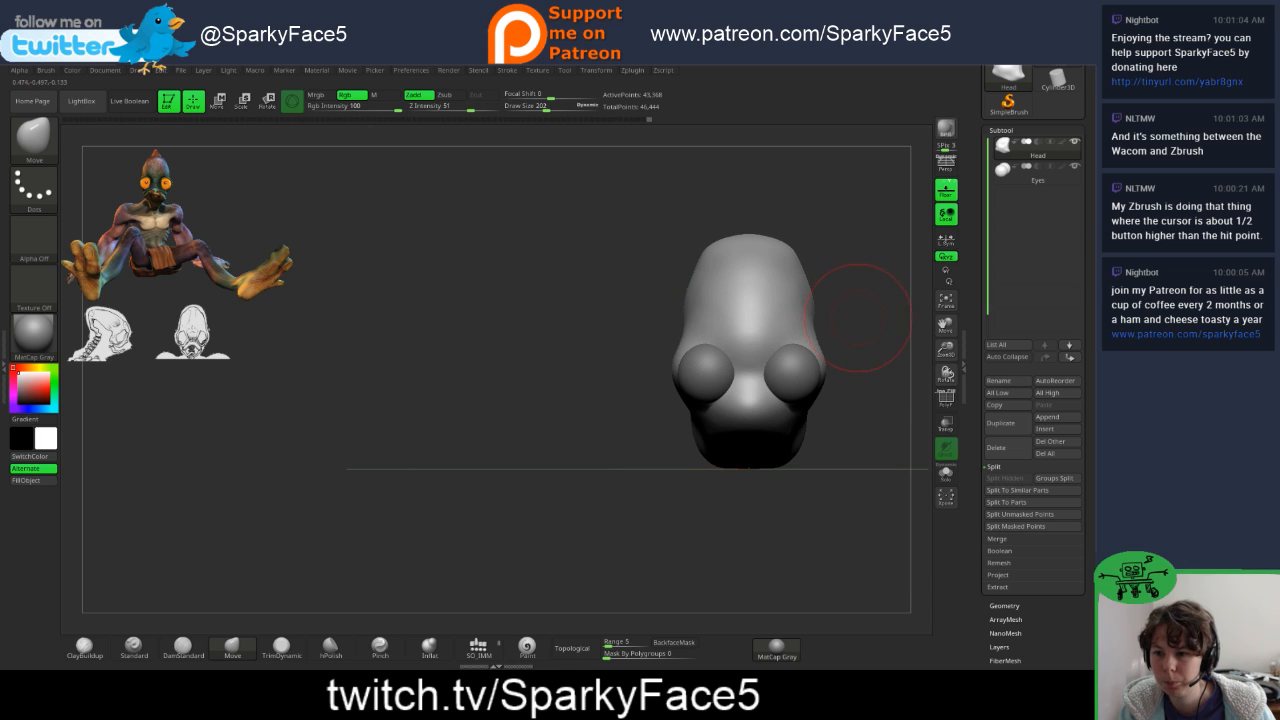
pyautogui.moveTo(855, 317)
pyautogui.mouseDown()
pyautogui.moveTo(808, 317)
pyautogui.moveTo(830, 335)
pyautogui.mouseUp()
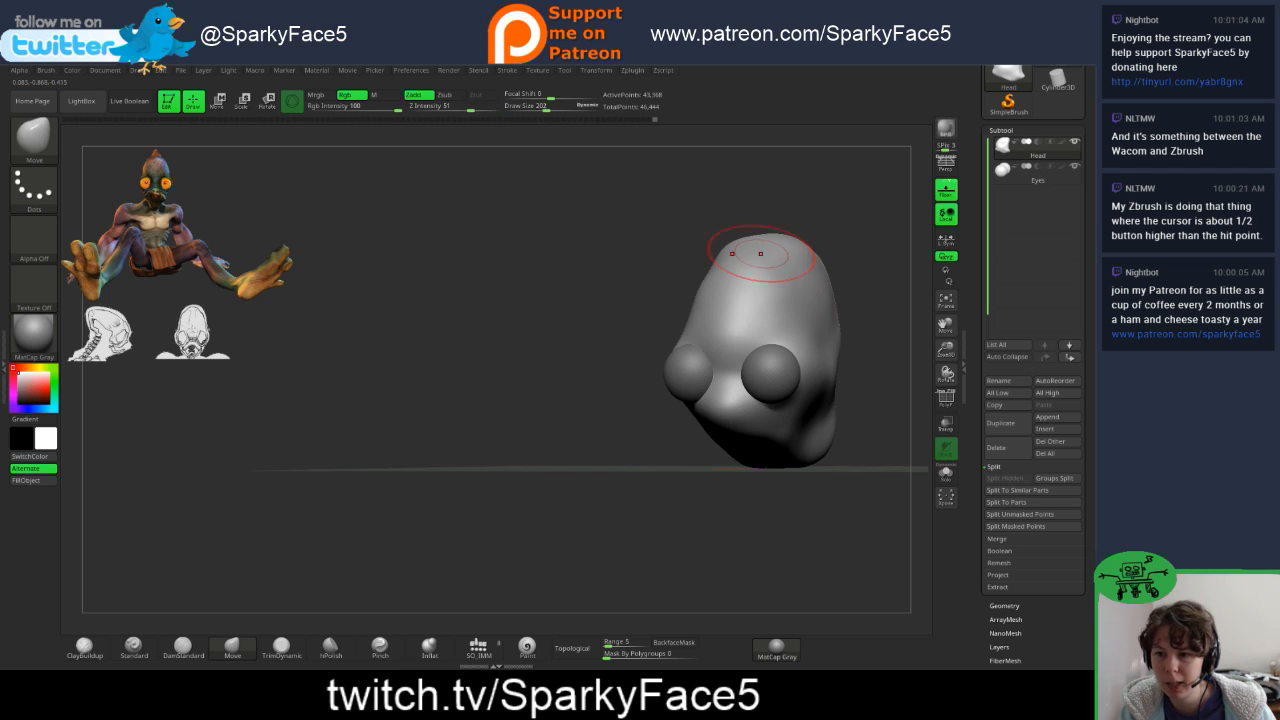
pyautogui.moveTo(597, 208); pyautogui.dragTo(643, 195)
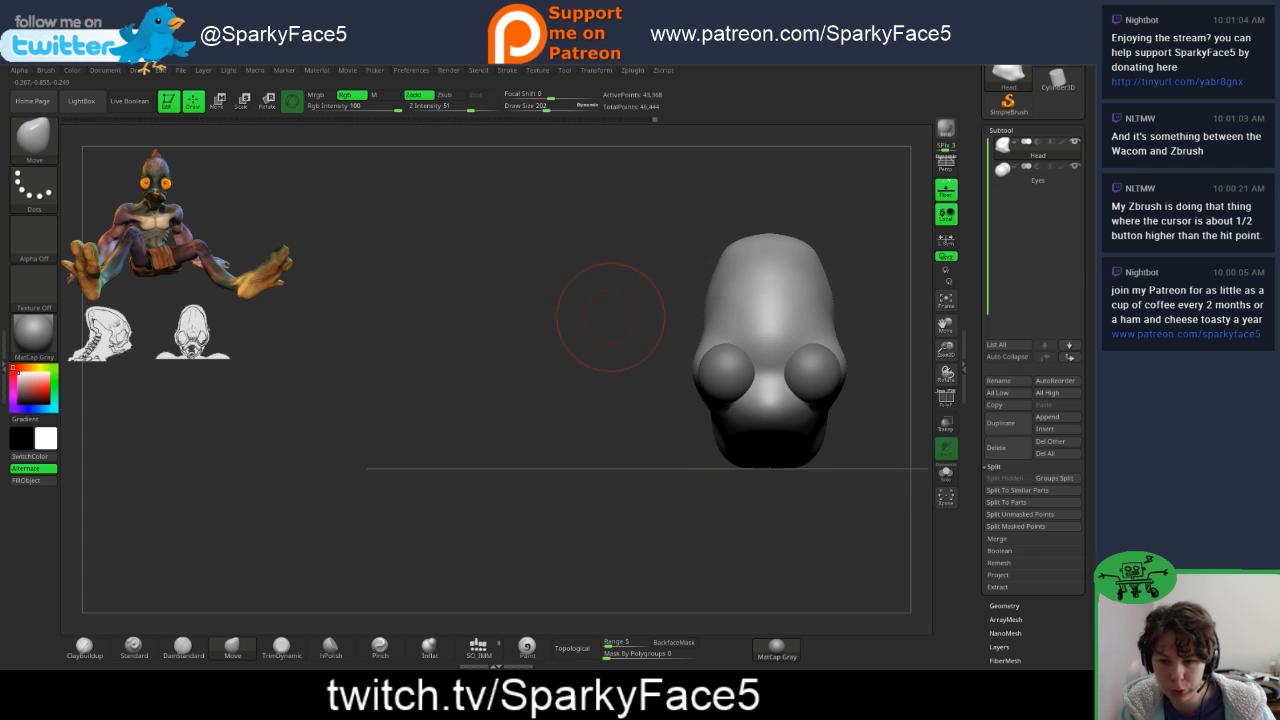
pyautogui.moveTo(610, 316); pyautogui.dragTo(649, 316)
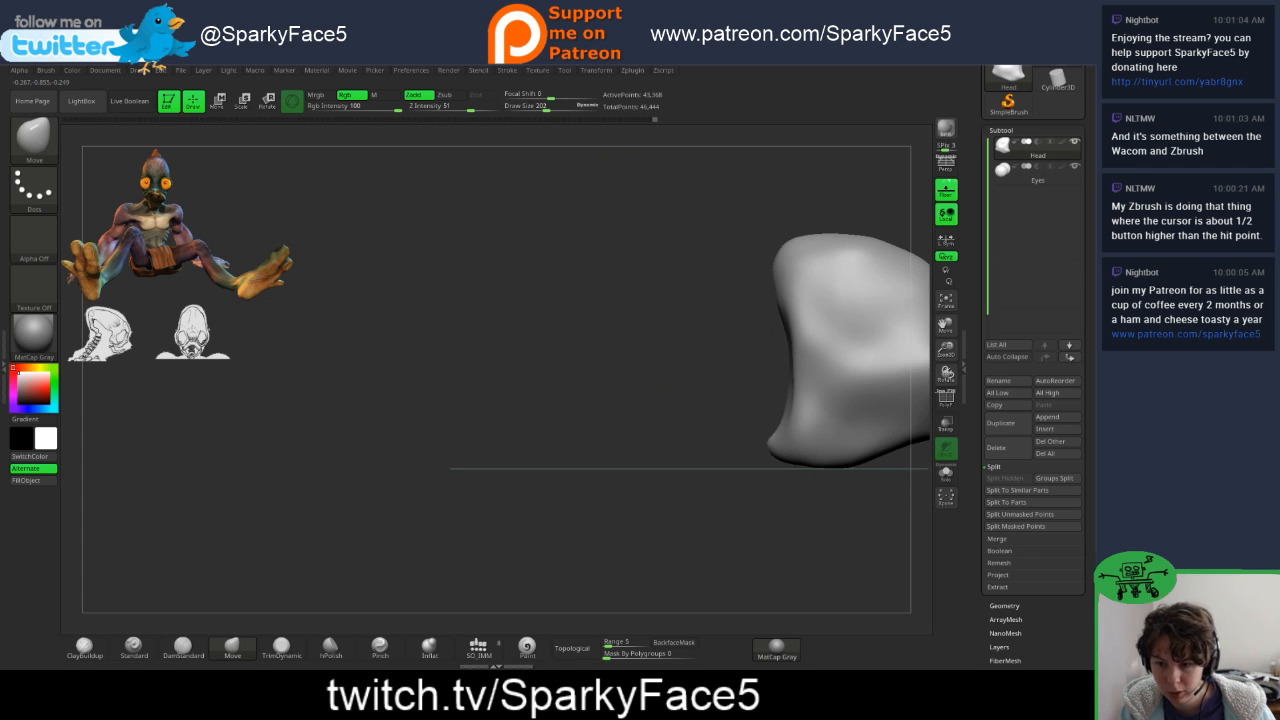
pyautogui.keyDown('alt'); pyautogui.moveTo(800, 322); pyautogui.dragTo(644, 314); pyautogui.keyUp('alt')
pyautogui.moveTo(850, 268); pyautogui.dragTo(794, 277)
pyautogui.press('shift')
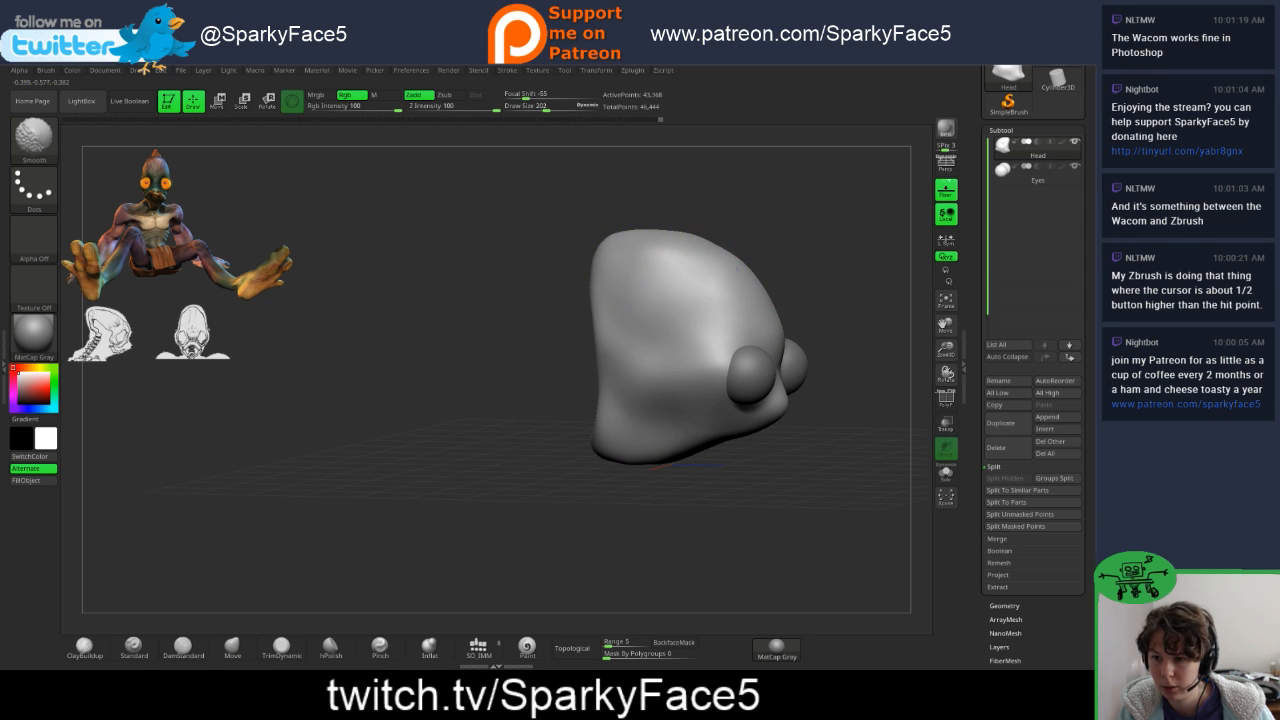
pyautogui.moveTo(829, 337)
pyautogui.mouseDown()
pyautogui.moveTo(756, 306)
pyautogui.moveTo(734, 325)
pyautogui.mouseUp()
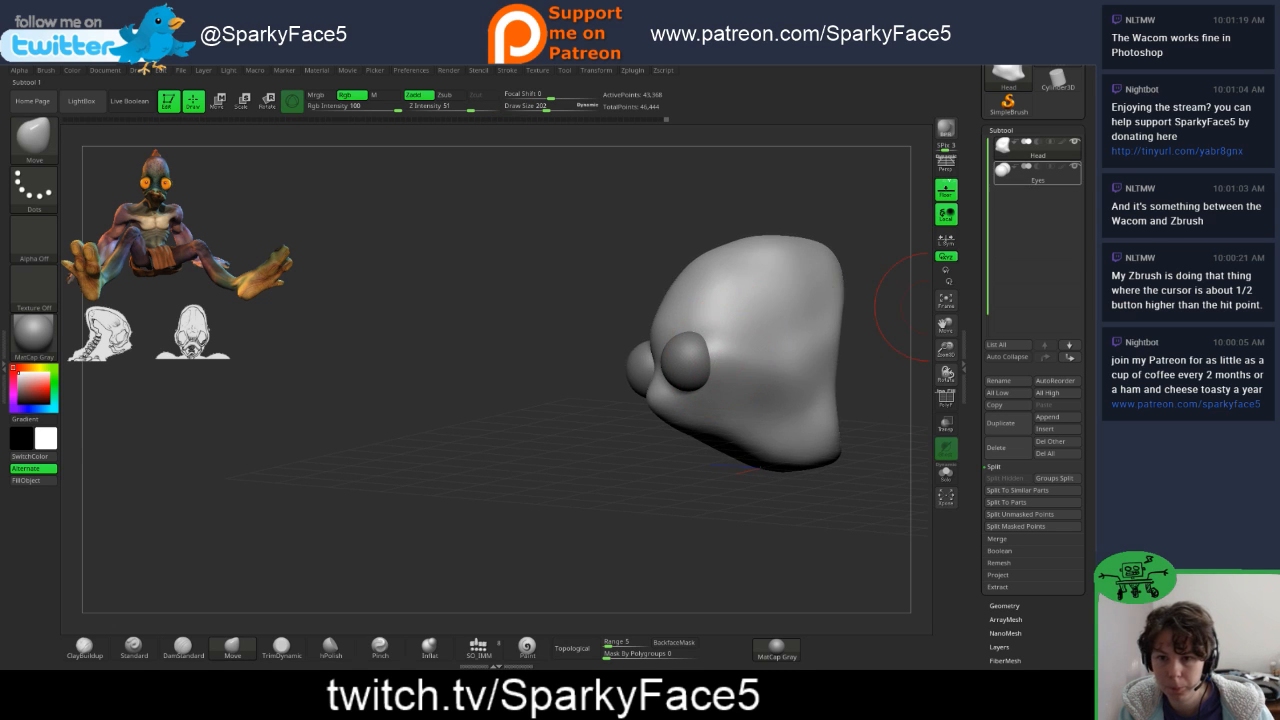
# - Switch to the Eyes subtool and shift the eyeballs back and inward so they sit deeper in the head
pyautogui.click(1037, 170)
pyautogui.press('w')
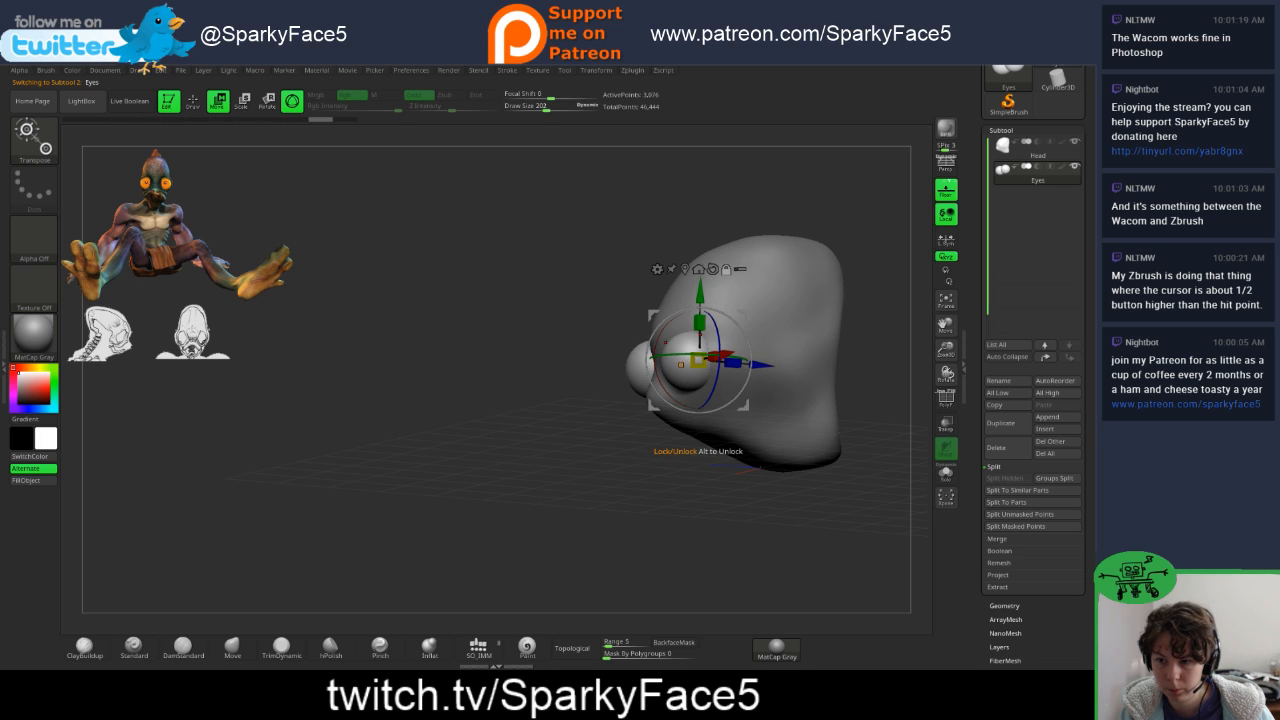
pyautogui.click(713, 269)
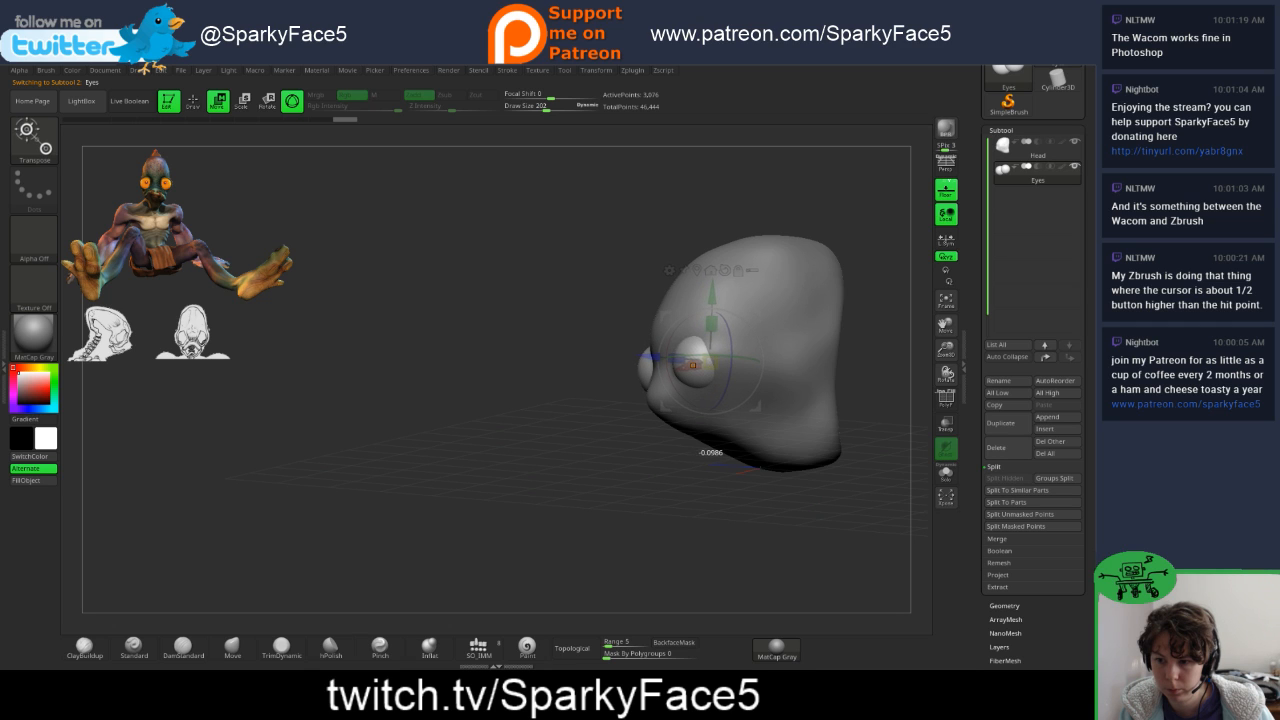
pyautogui.moveTo(400, 460); pyautogui.dragTo(572, 440)
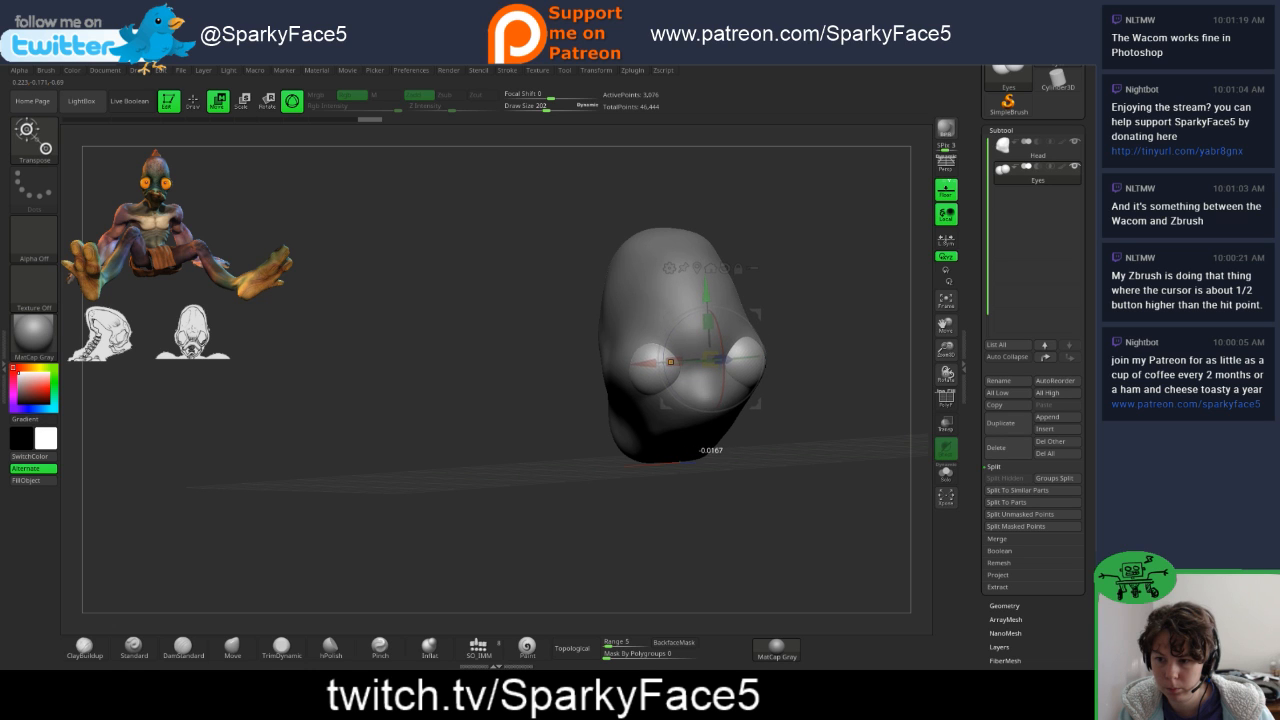
pyautogui.moveTo(560, 480); pyautogui.dragTo(660, 476)
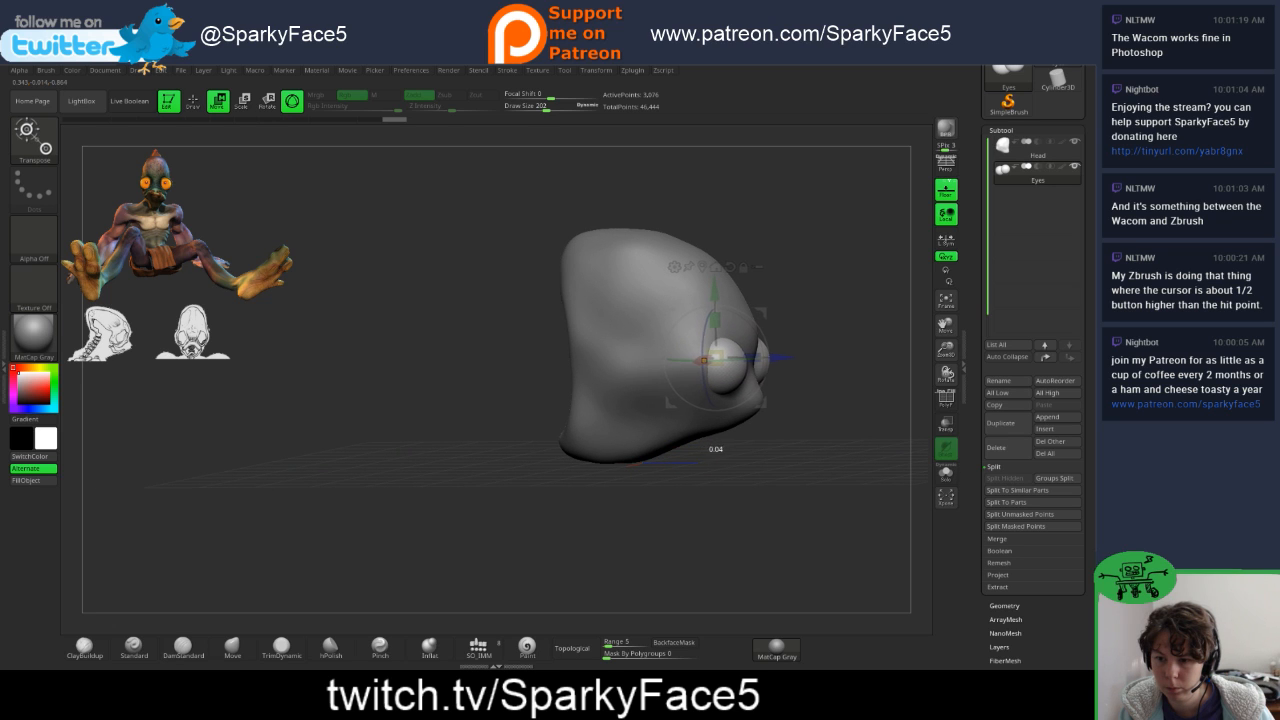
# - Fine-tune the eyeballs' depth, height and spacing in the head, judging the fit from side and front angles
pyautogui.moveTo(660, 490); pyautogui.dragTo(600, 488)
pyautogui.moveTo(760, 357); pyautogui.dragTo(752, 357)
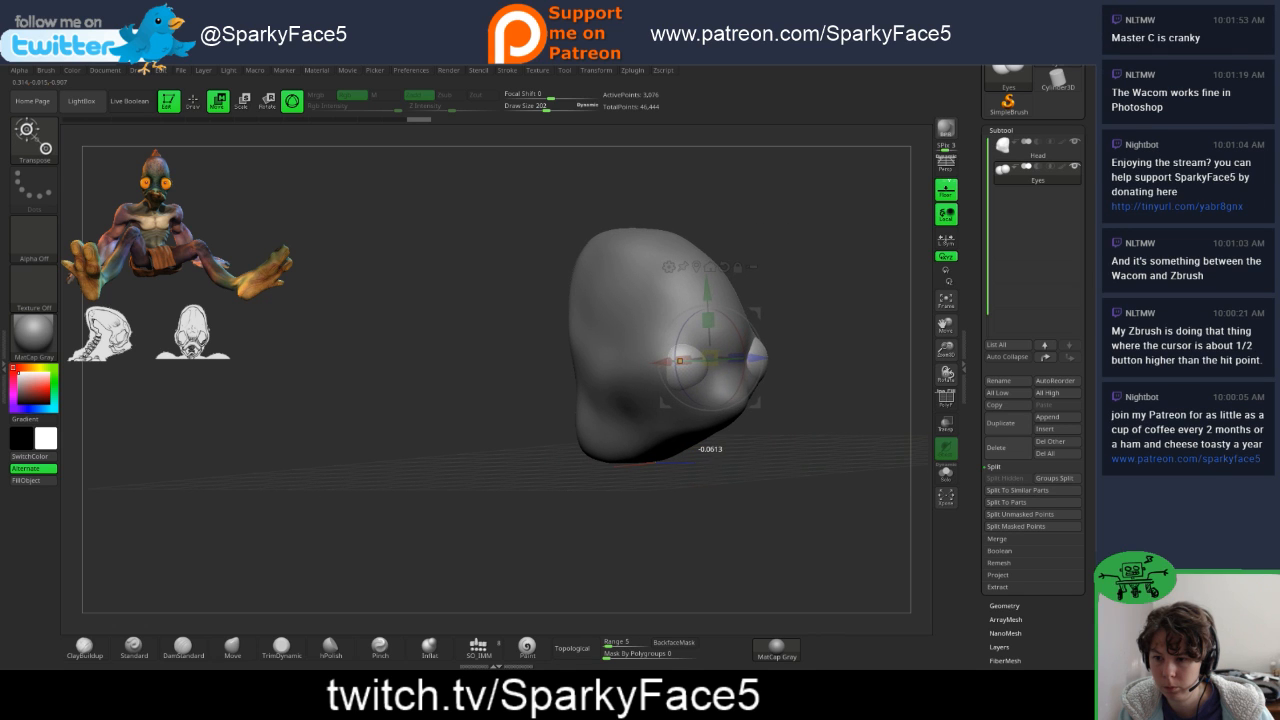
pyautogui.moveTo(600, 500); pyautogui.dragTo(669, 504)
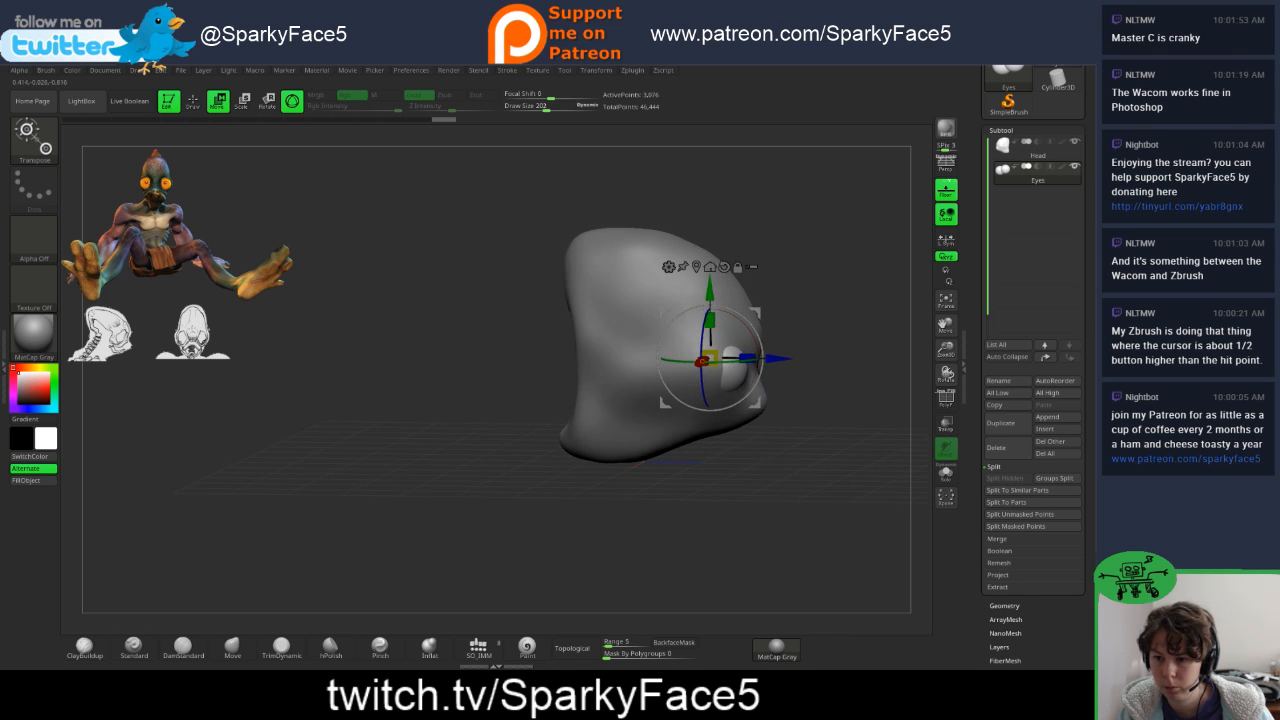
pyautogui.moveTo(756, 358); pyautogui.dragTo(757, 358)
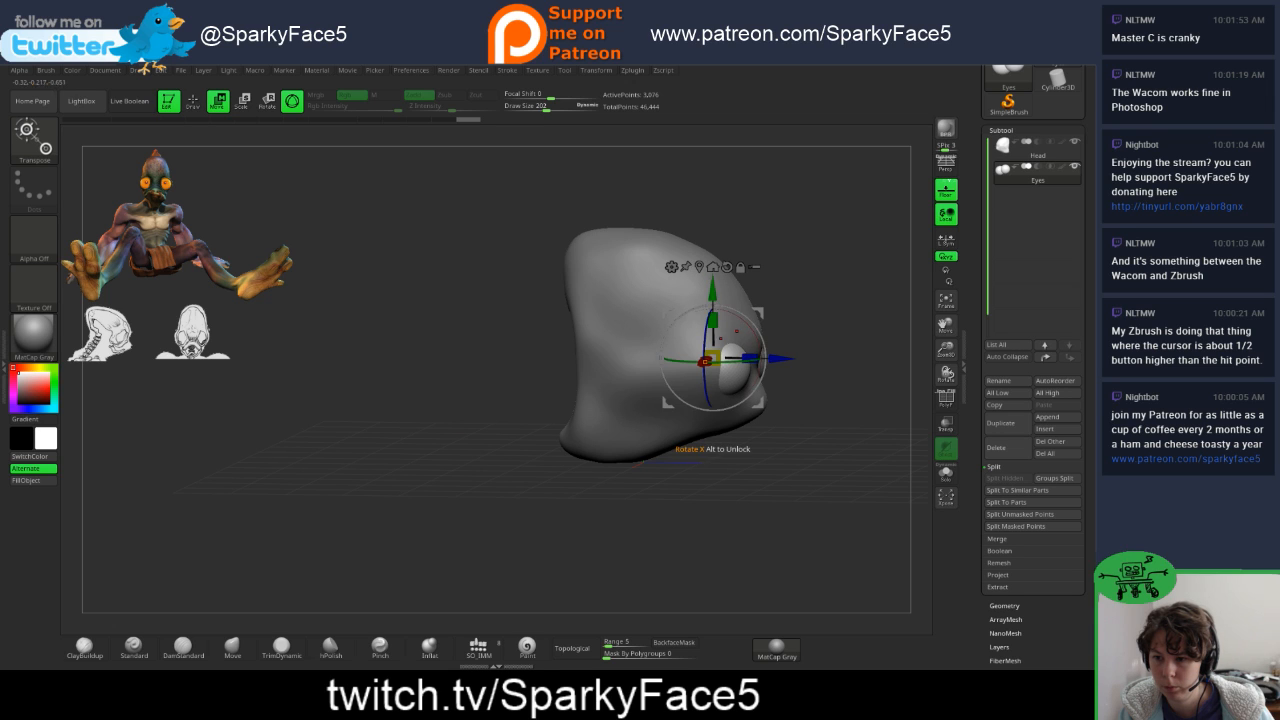
pyautogui.moveTo(712, 300); pyautogui.dragTo(712, 304)
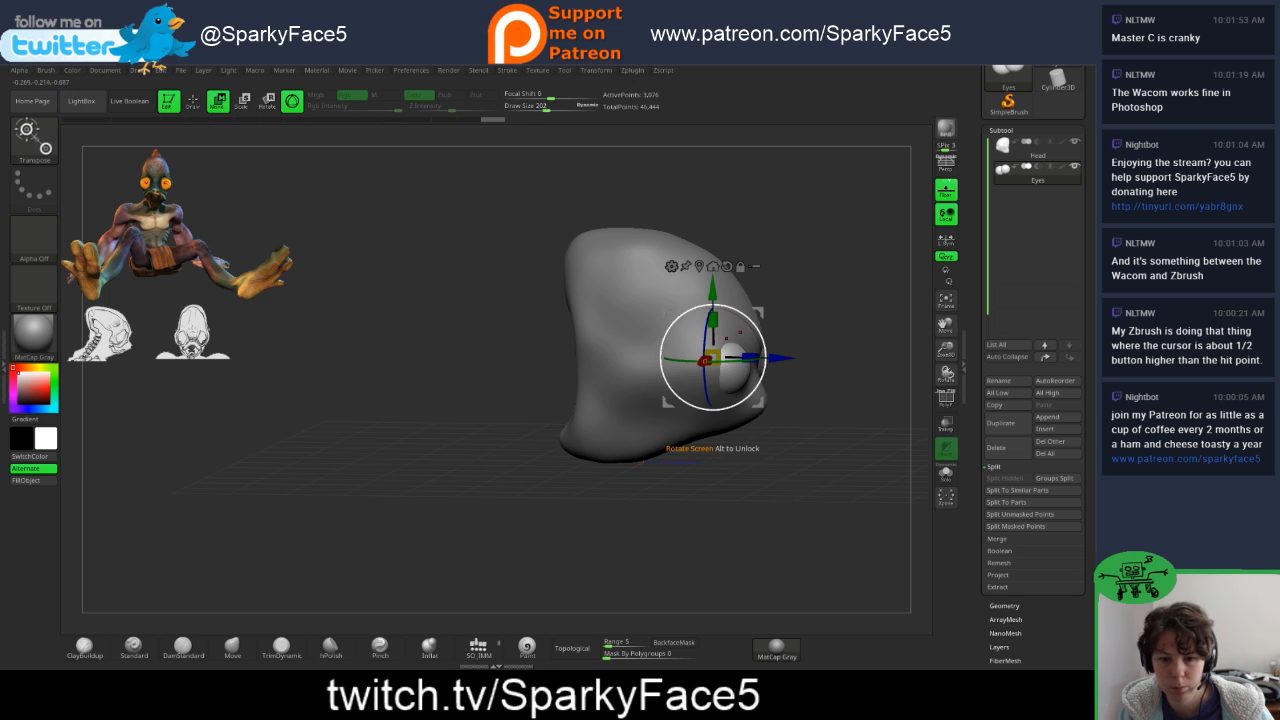
pyautogui.moveTo(640, 515); pyautogui.dragTo(470, 509)
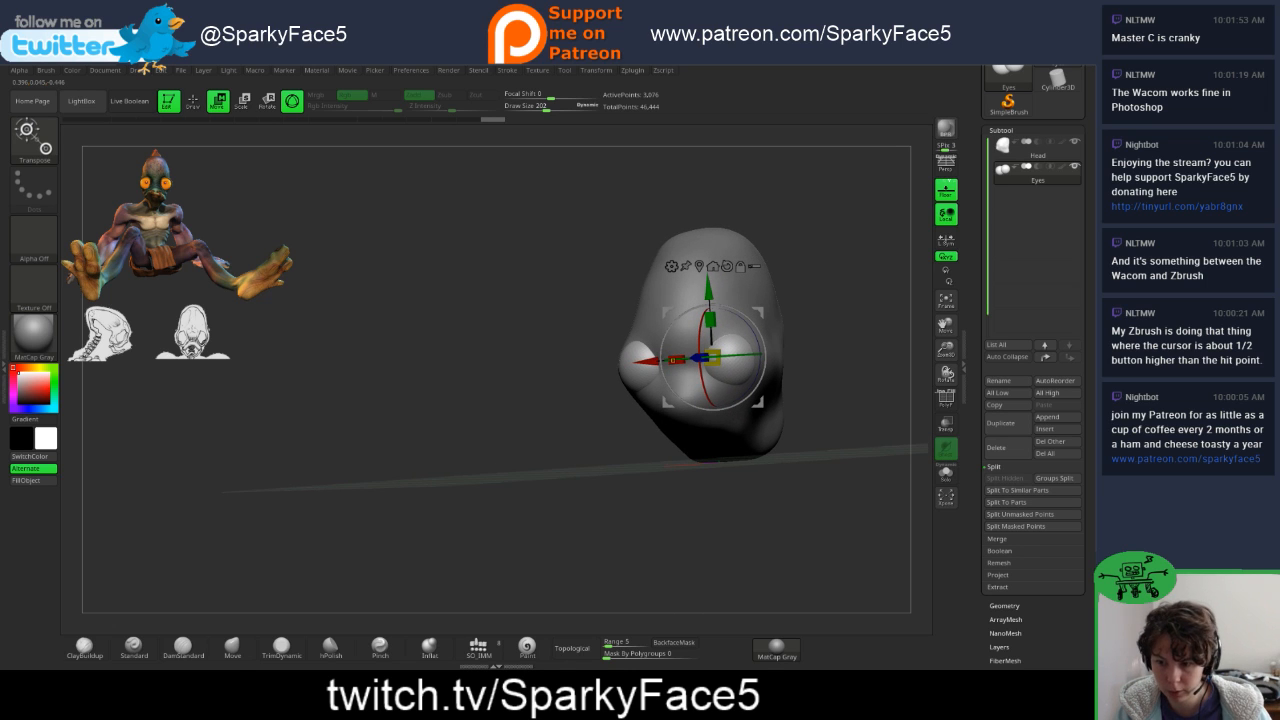
# - Return to the Move brush and nudge the eyeballs, checking how they sit in the head from both sides
pyautogui.press('q')
pyautogui.moveTo(837, 361); pyautogui.dragTo(772, 366)
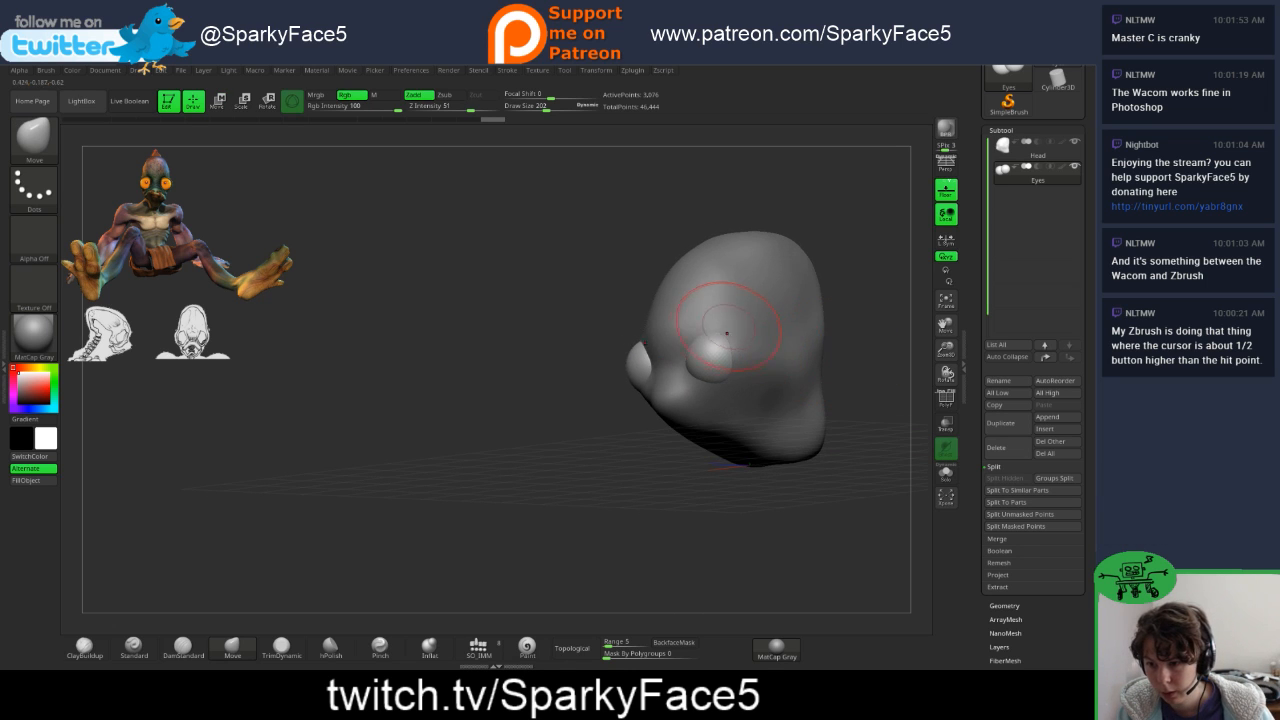
pyautogui.moveTo(598, 262); pyautogui.dragTo(558, 276)
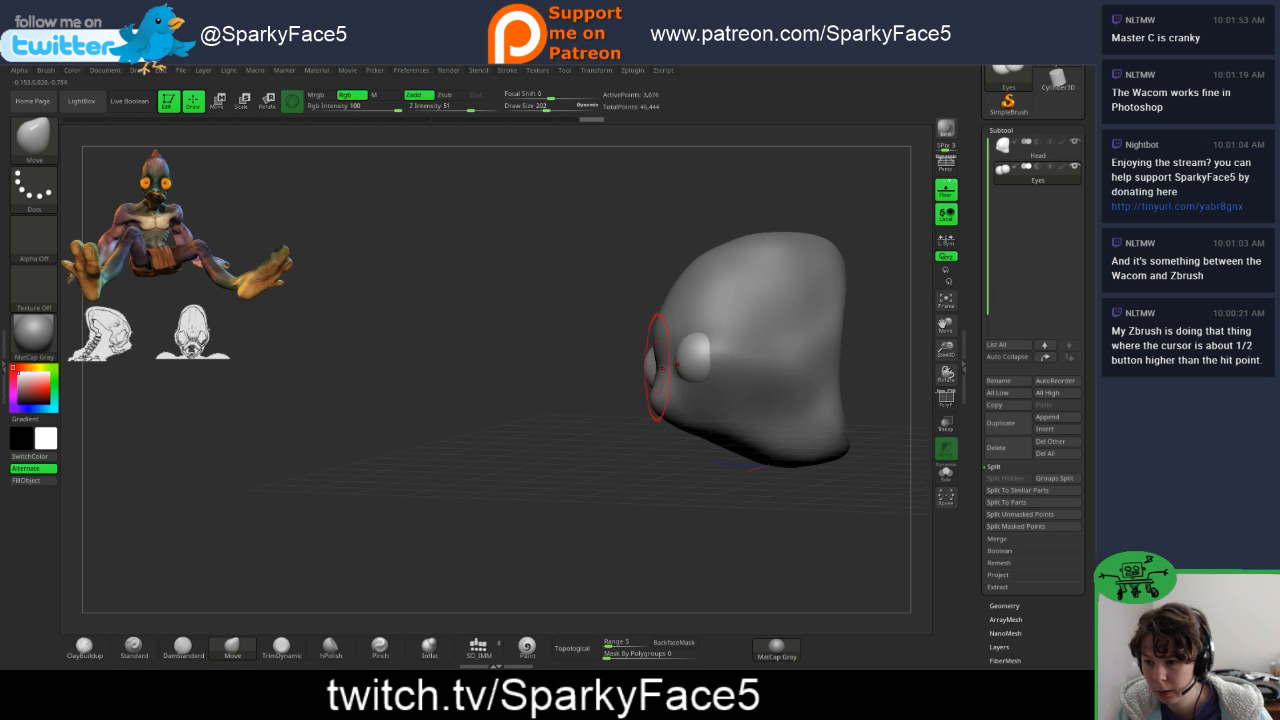
pyautogui.moveTo(562, 350); pyautogui.dragTo(712, 346)
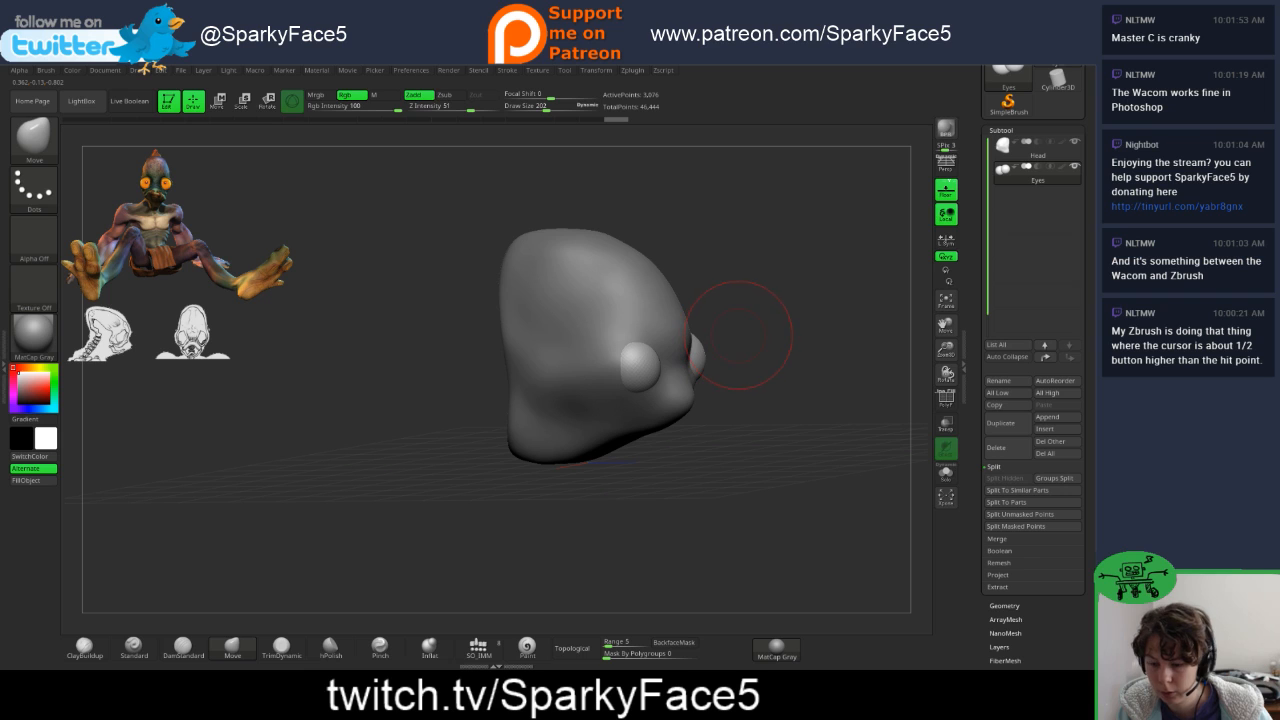
pyautogui.press('ctrl')
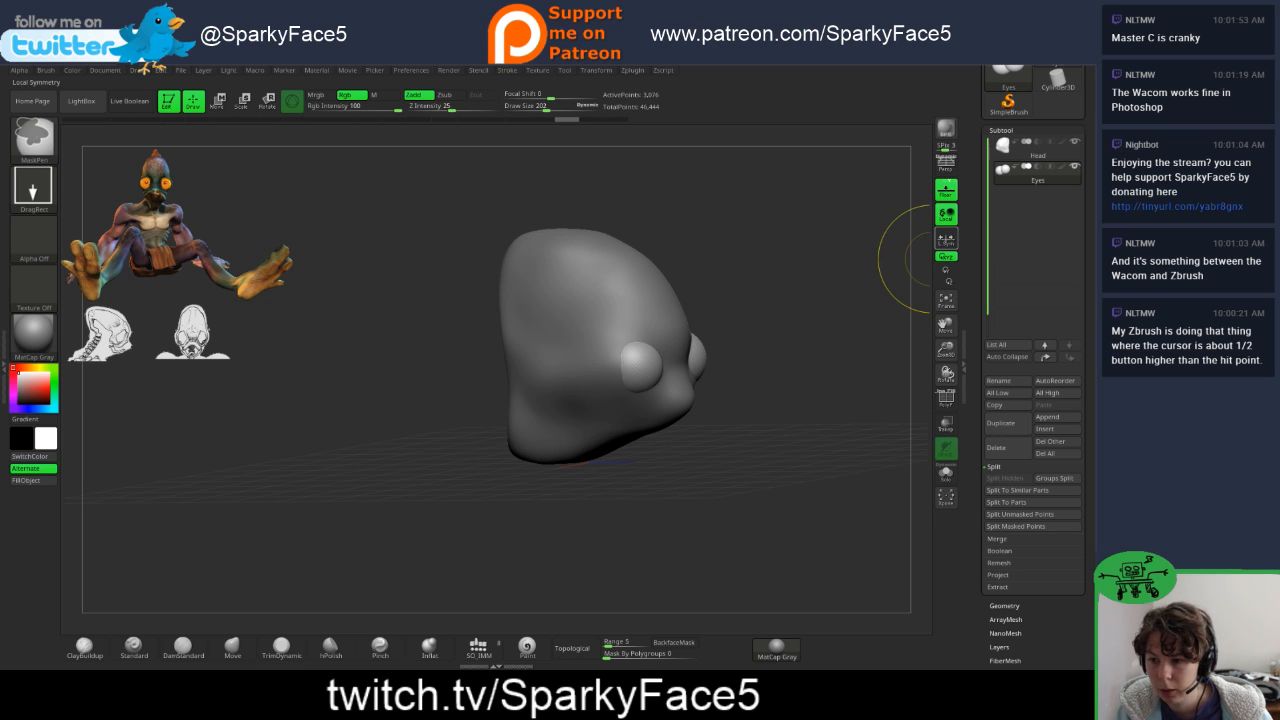
# - Switch to the Head subtool and shape its lower front into a more distinct muzzle with the Move brush
pyautogui.click(1038, 149)
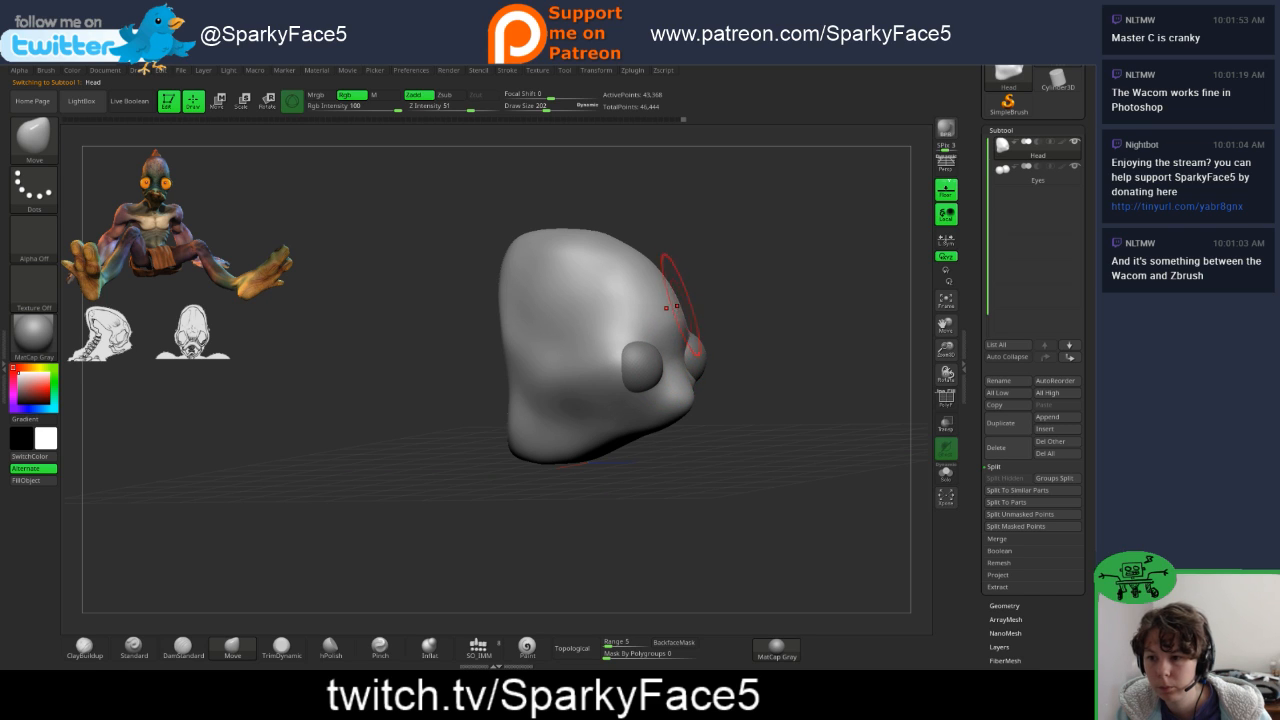
pyautogui.moveTo(738, 388)
pyautogui.mouseDown()
pyautogui.moveTo(790, 378)
pyautogui.moveTo(758, 388)
pyautogui.moveTo(745, 377)
pyautogui.mouseUp()
pyautogui.press('ctrl')
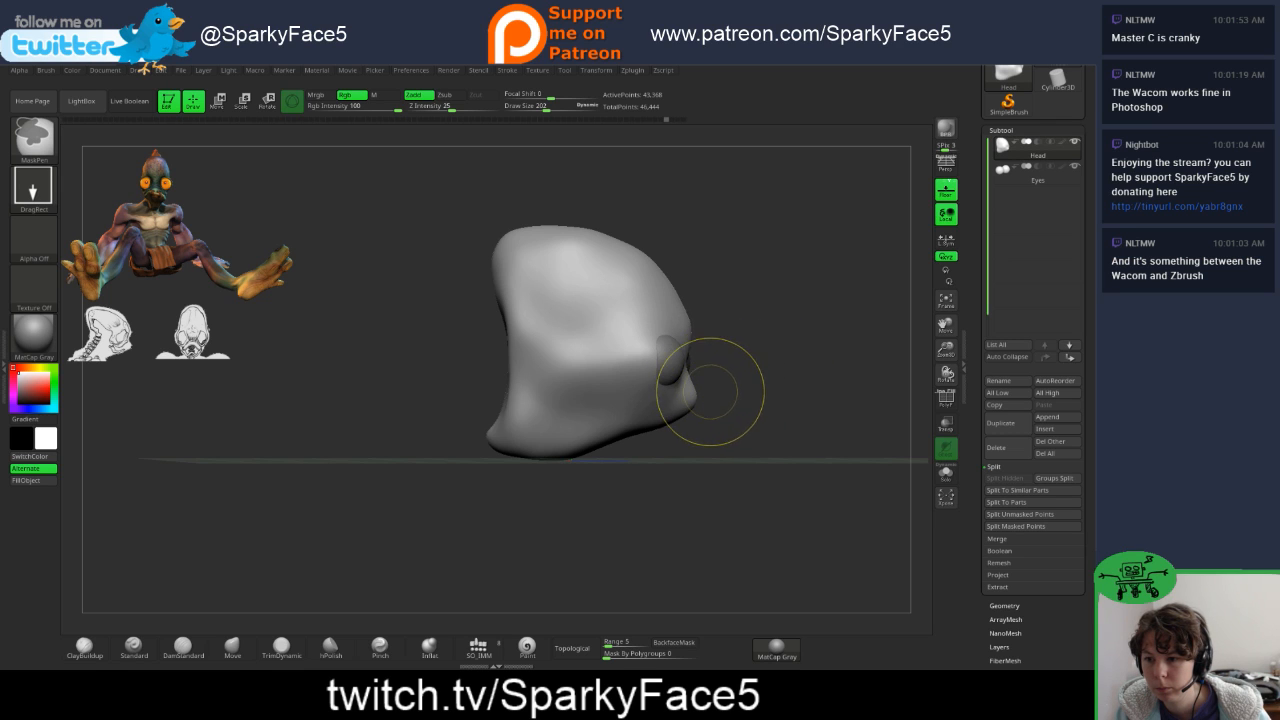
pyautogui.hotkey('ctrl', 'z')
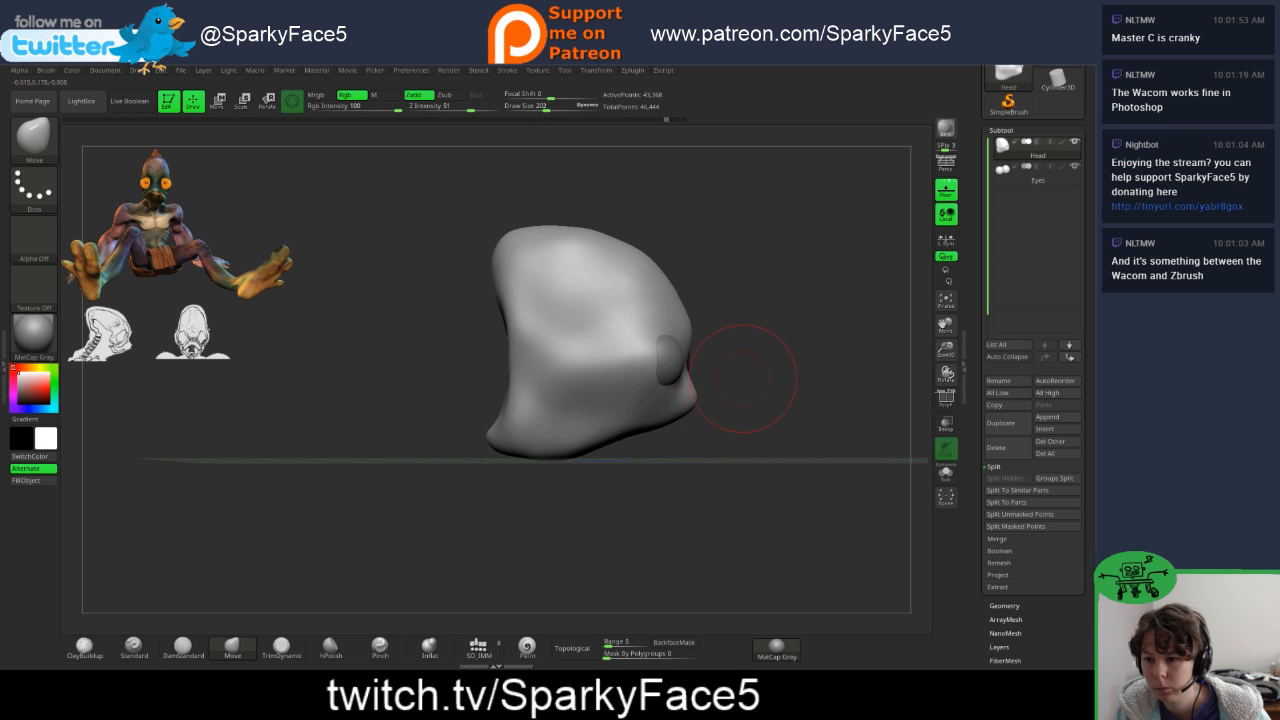
pyautogui.moveTo(743, 378)
pyautogui.mouseDown()
pyautogui.moveTo(560, 392)
pyautogui.moveTo(465, 378)
pyautogui.mouseUp()
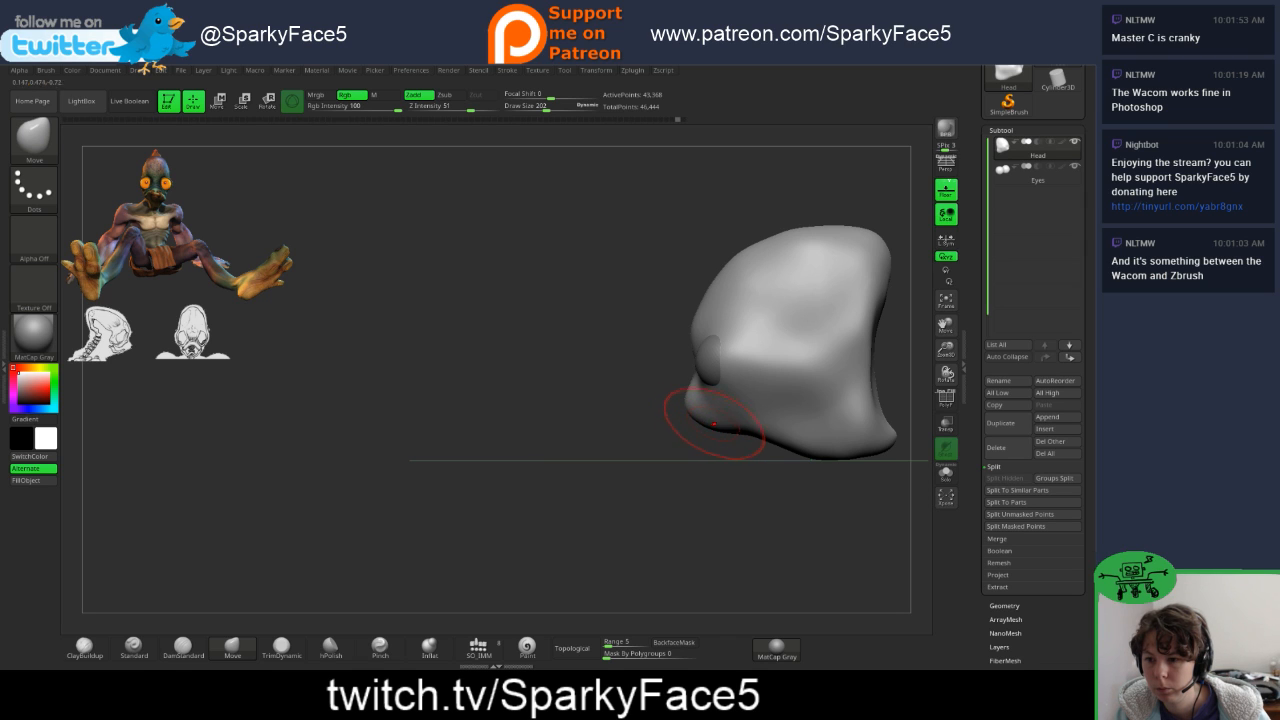
pyautogui.moveTo(575, 430)
pyautogui.mouseDown()
pyautogui.moveTo(850, 416)
pyautogui.moveTo(590, 425)
pyautogui.mouseUp()
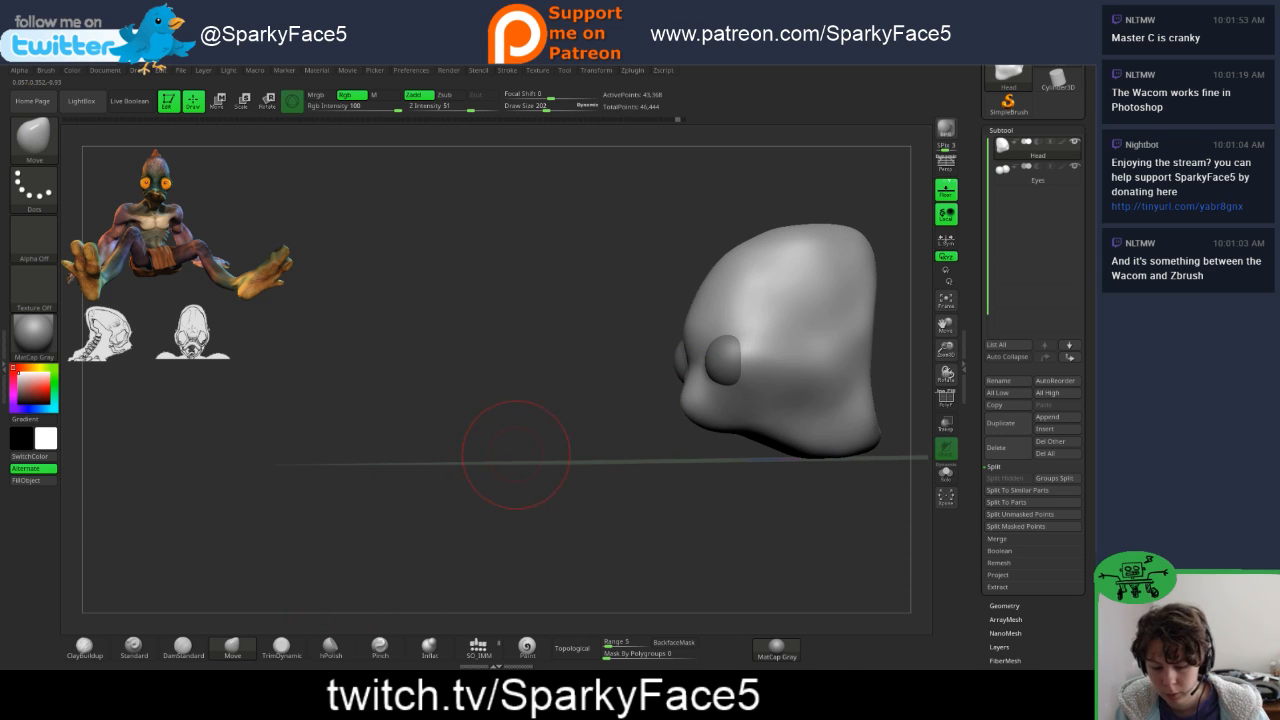
# - Reduce the brush draw size to 86 and refine the muzzle and cheek area below the eyes
pyautogui.press('s')
pyautogui.moveTo(505, 452); pyautogui.dragTo(497, 450)
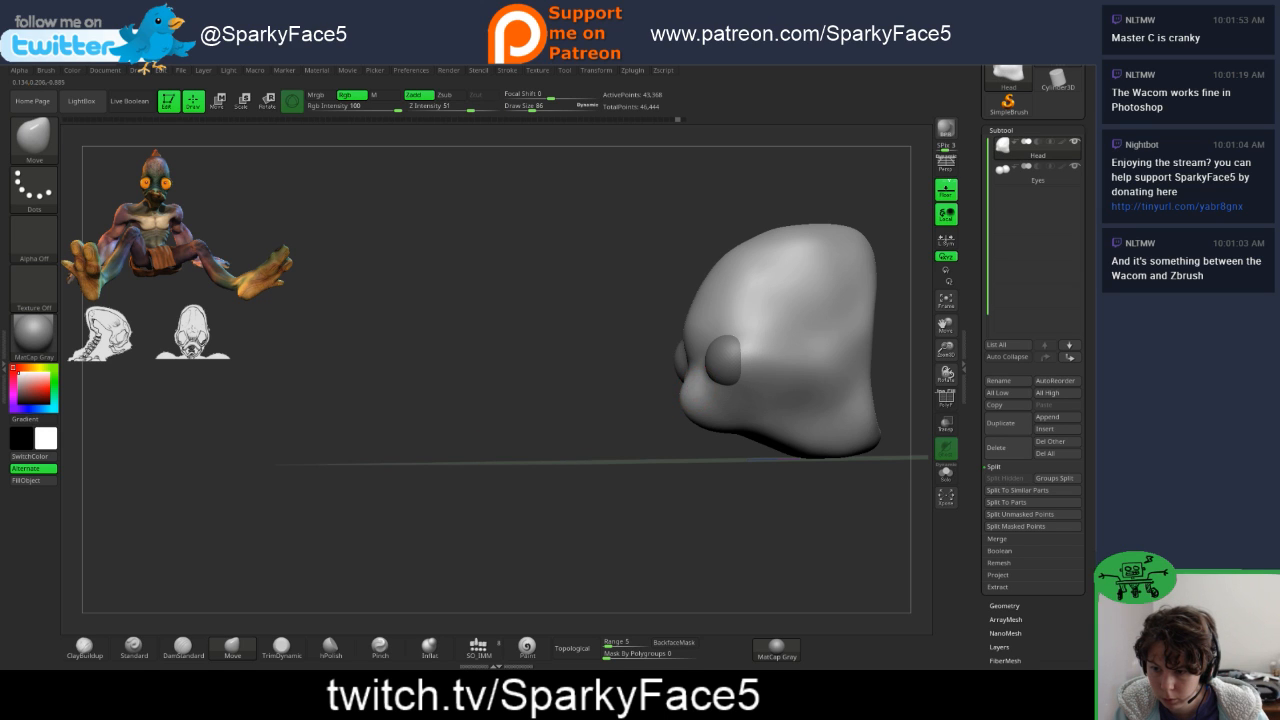
pyautogui.moveTo(632, 403); pyautogui.dragTo(782, 408)
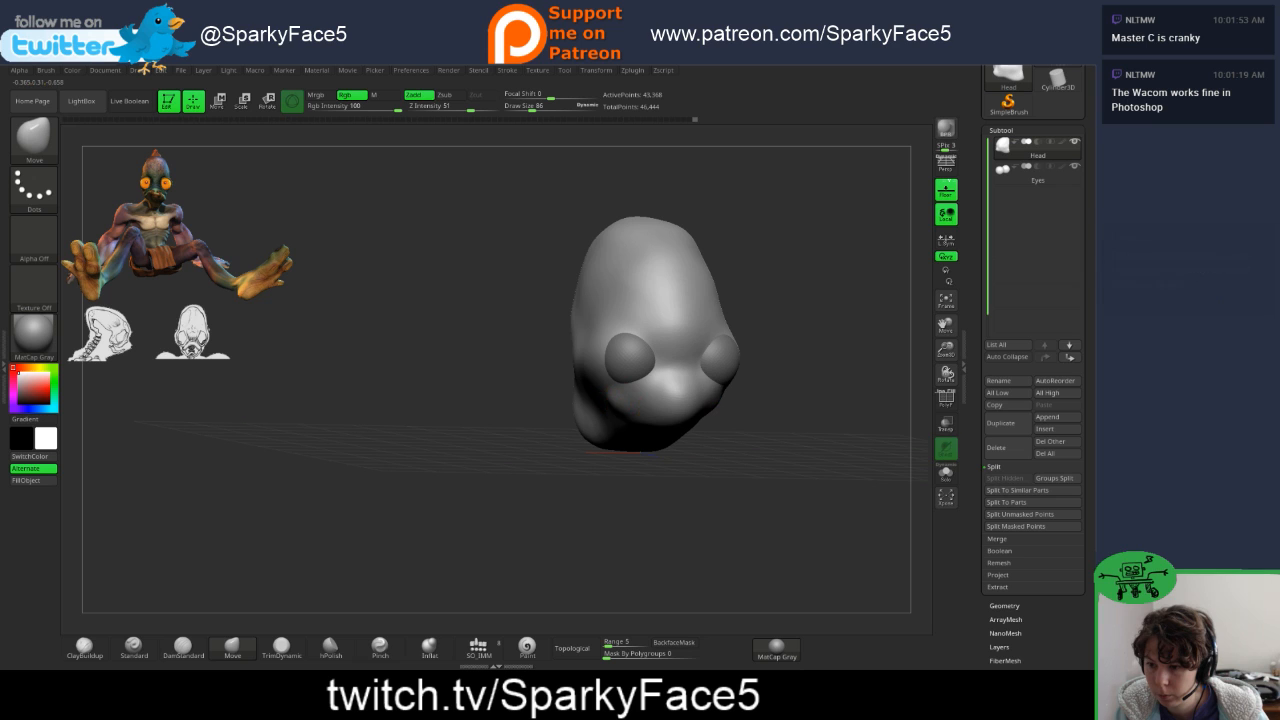
pyautogui.moveTo(627, 469)
pyautogui.mouseDown()
pyautogui.moveTo(692, 446)
pyautogui.moveTo(630, 418)
pyautogui.mouseUp()
pyautogui.press('shift')
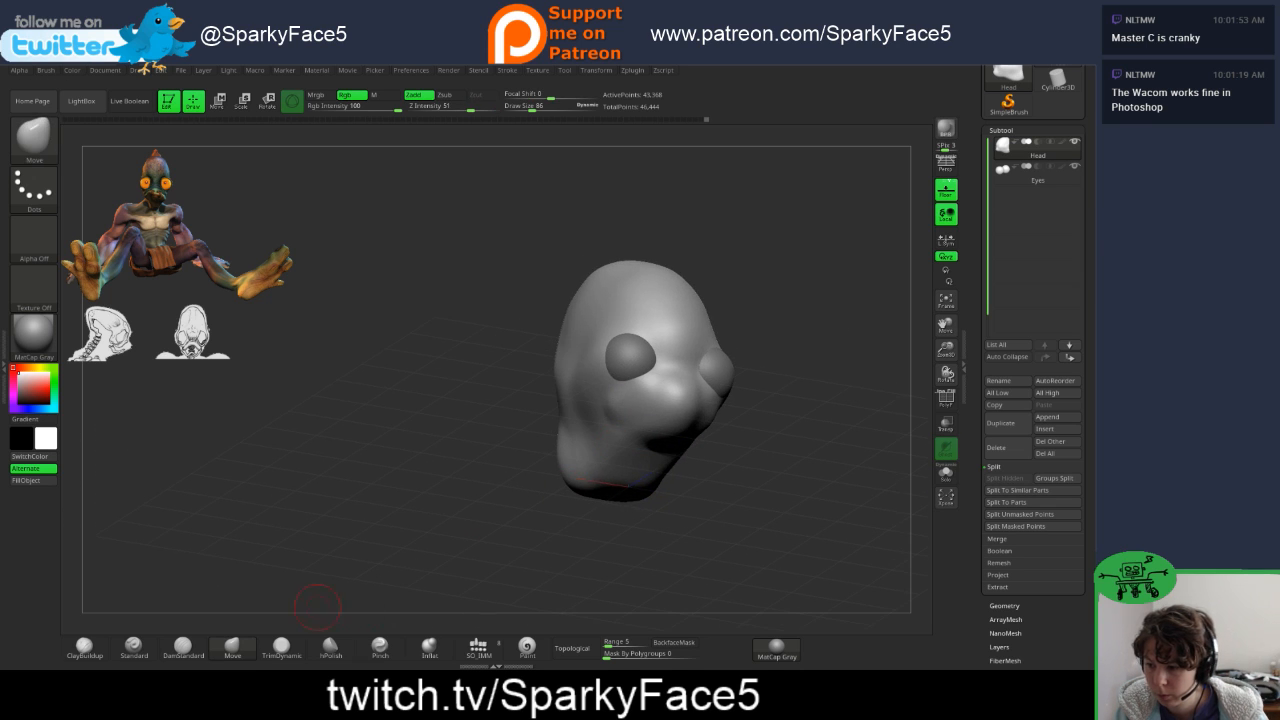
# - Enlarge the brush draw size to 153, then refine the lower face and smooth the muzzle's underside
pyautogui.press('s')
pyautogui.moveTo(419, 482)
pyautogui.mouseDown()
pyautogui.moveTo(457, 487)
pyautogui.moveTo(424, 494)
pyautogui.mouseUp()
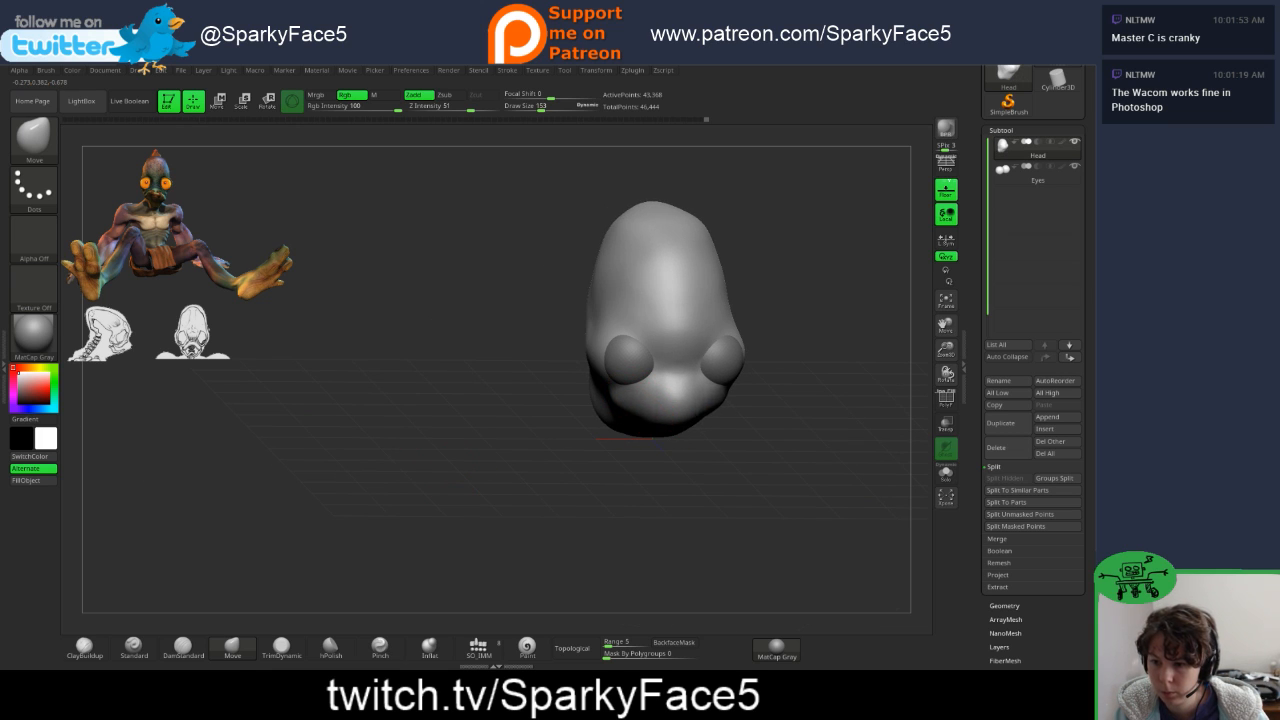
pyautogui.moveTo(450, 490)
pyautogui.mouseDown()
pyautogui.moveTo(555, 484)
pyautogui.moveTo(435, 478)
pyautogui.mouseUp()
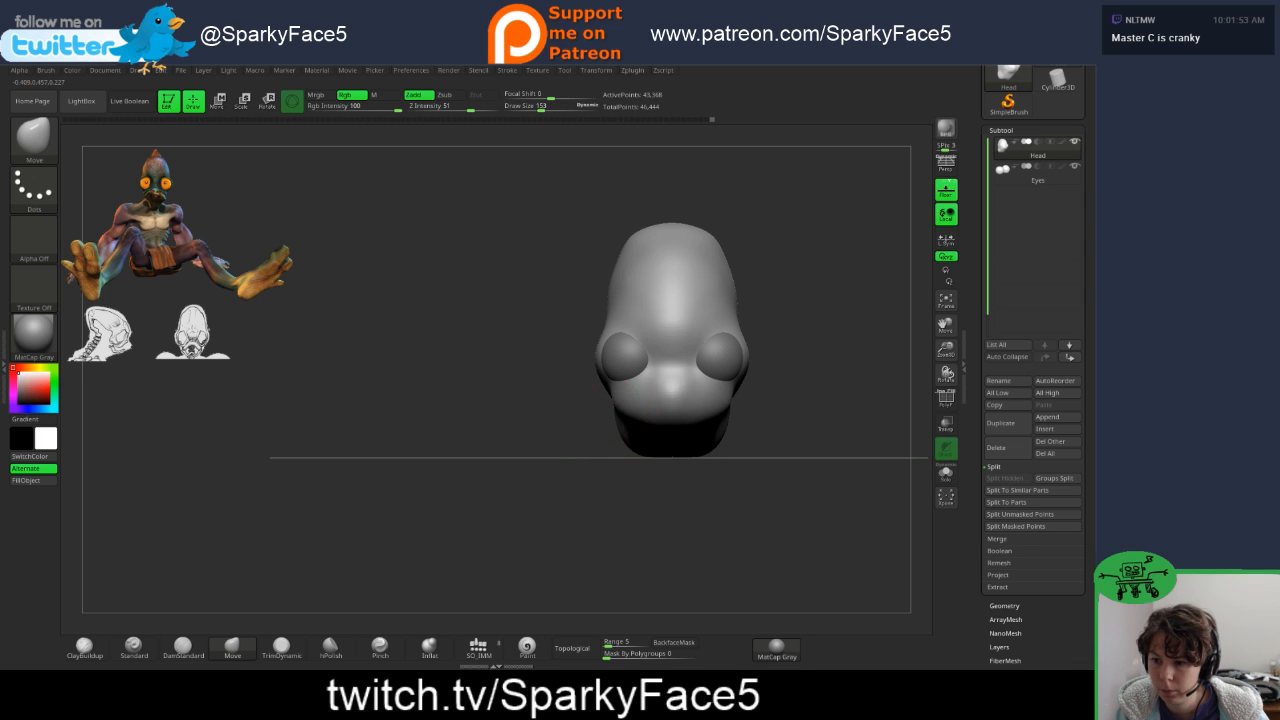
pyautogui.moveTo(440, 500)
pyautogui.mouseDown()
pyautogui.moveTo(562, 506)
pyautogui.moveTo(536, 503)
pyautogui.mouseUp()
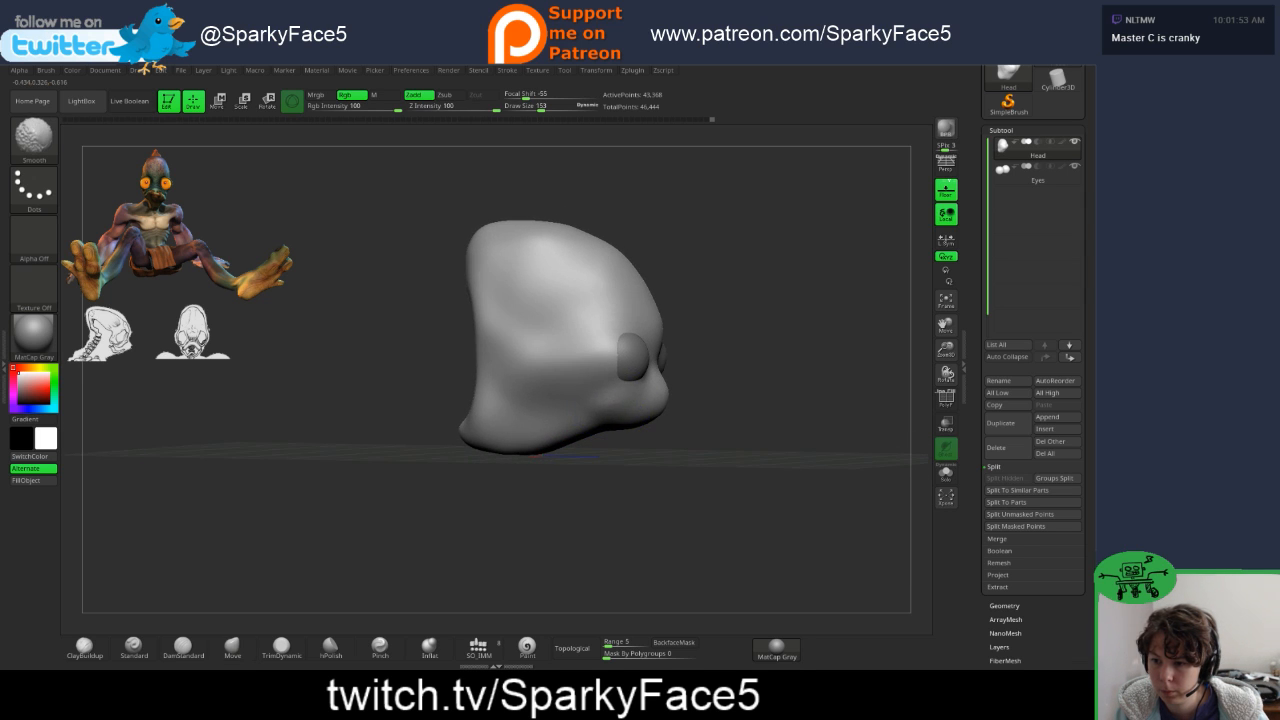
pyautogui.moveTo(636, 430)
pyautogui.keyDown('shift'); pyautogui.mouseDown()
pyautogui.moveTo(650, 424)
pyautogui.moveTo(508, 428)
pyautogui.moveTo(577, 422)
pyautogui.mouseUp(); pyautogui.keyUp('shift')
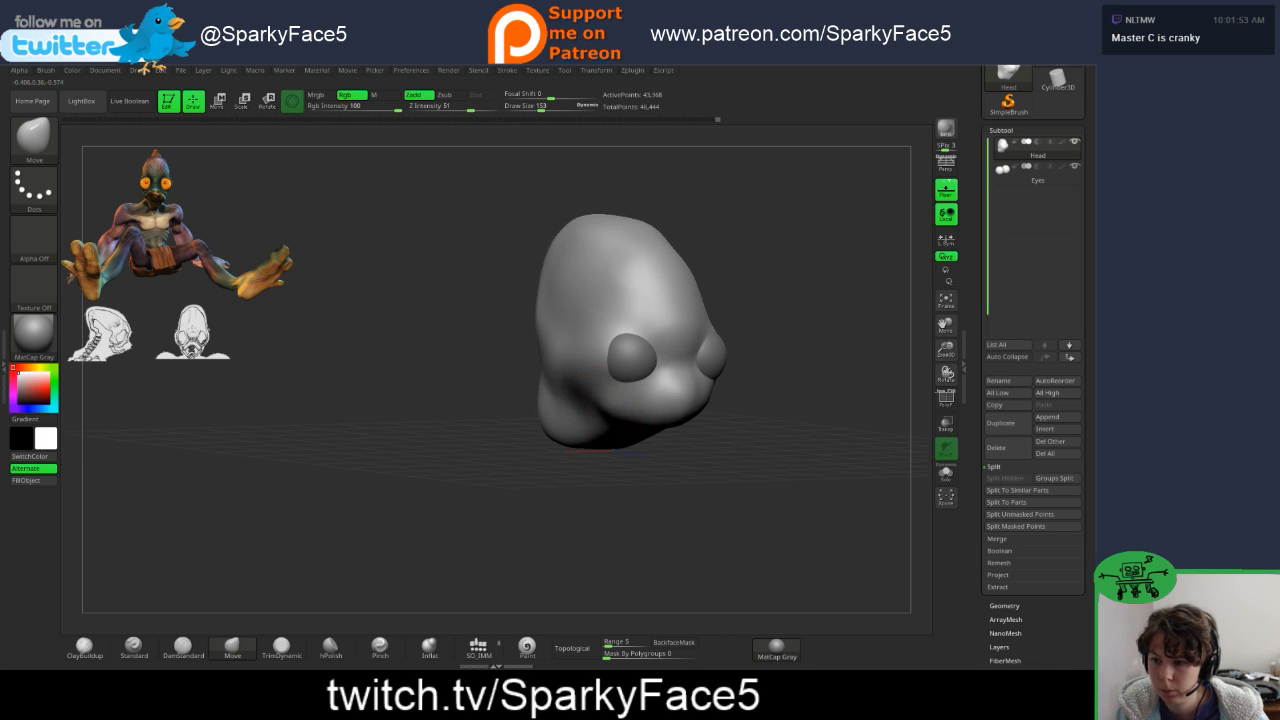
pyautogui.moveTo(645, 422); pyautogui.dragTo(578, 420, button='right')
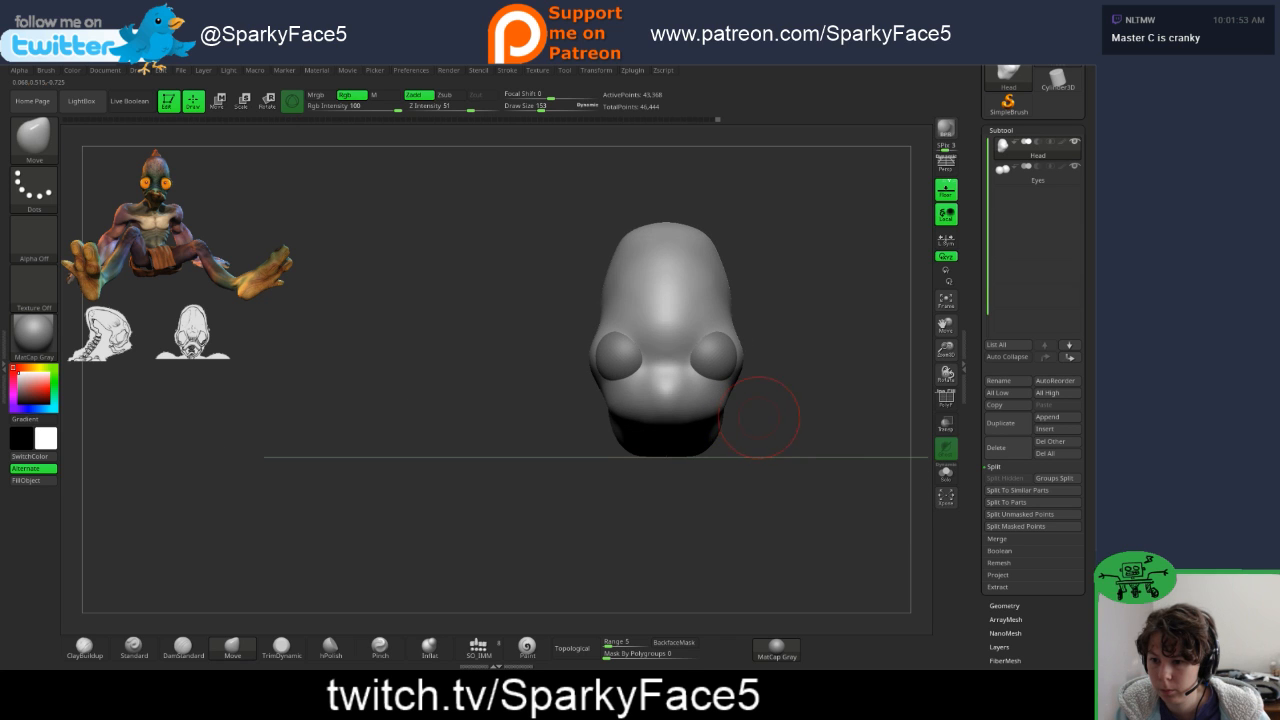
# - Push in the underside of the head between the muzzle and the jaw base with the Move brush
pyautogui.moveTo(759, 417)
pyautogui.mouseDown()
pyautogui.moveTo(716, 397)
pyautogui.moveTo(632, 403)
pyautogui.mouseUp()
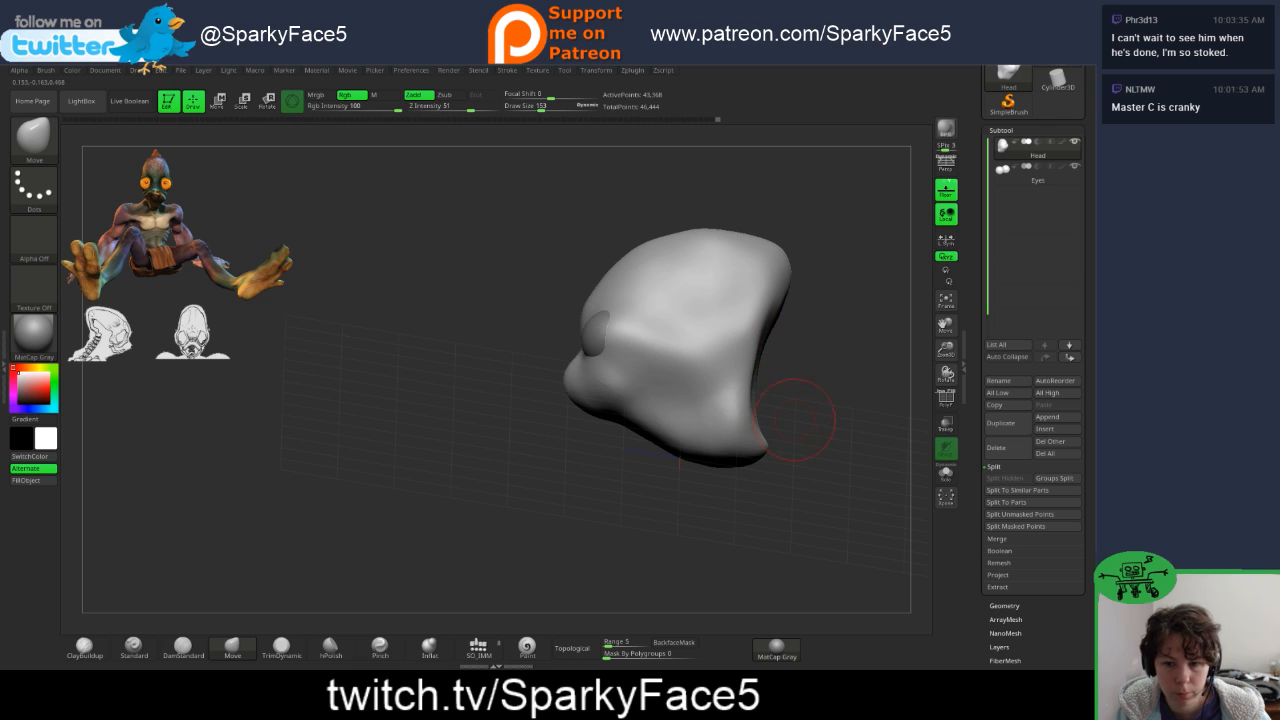
pyautogui.moveTo(798, 410); pyautogui.dragTo(712, 423)
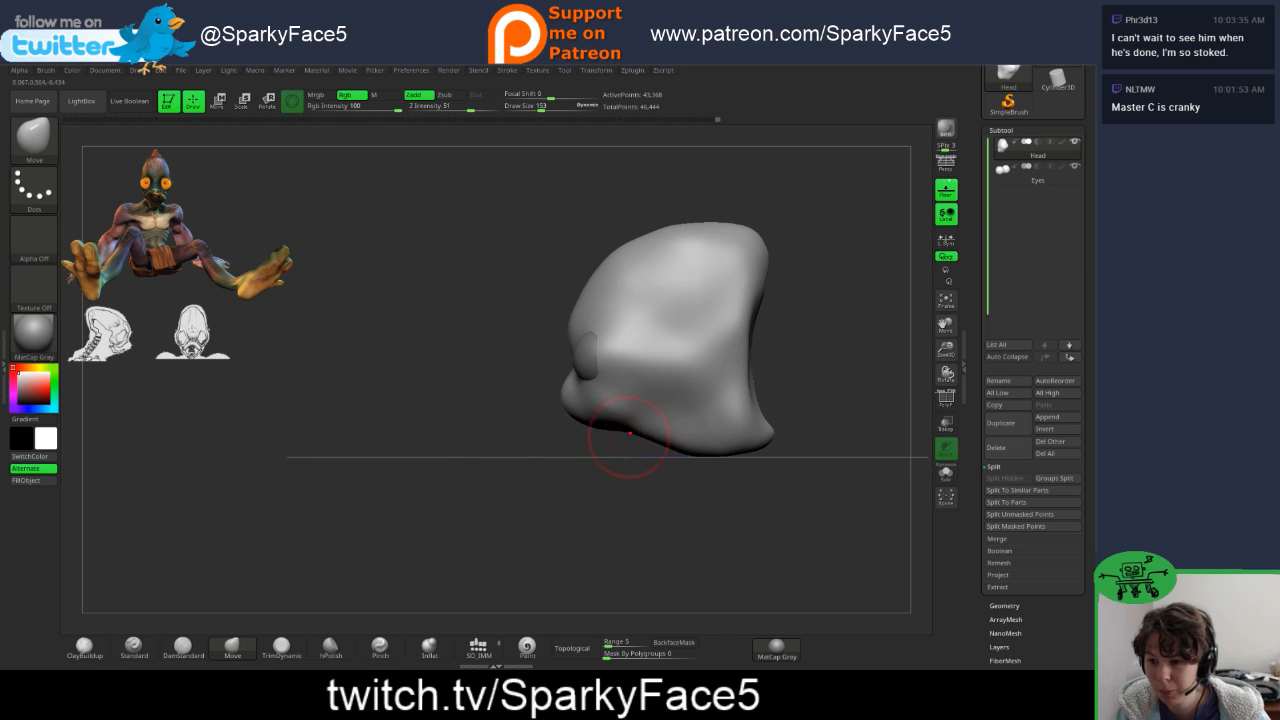
pyautogui.moveTo(675, 445)
pyautogui.mouseDown()
pyautogui.moveTo(662, 438)
pyautogui.moveTo(628, 464)
pyautogui.moveTo(645, 445)
pyautogui.mouseUp()
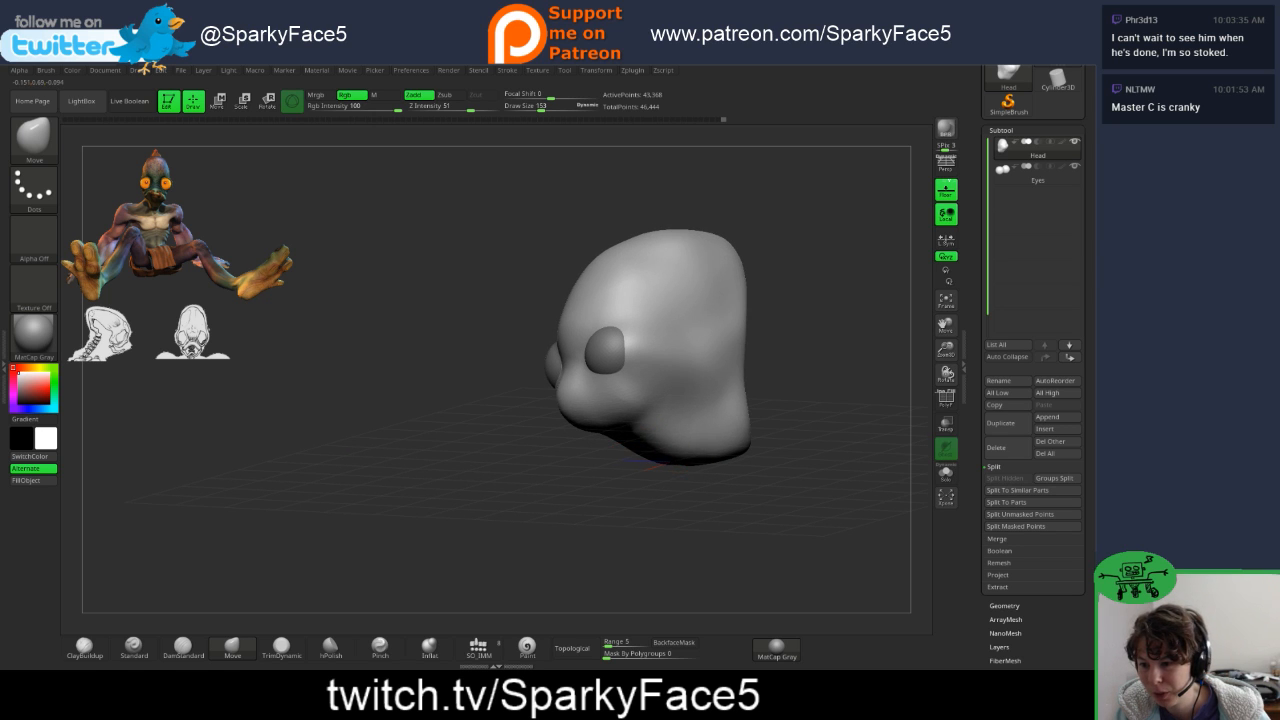
# - Compare the head's profile with the references from several angles and adjust the sides of the head with the Move brush
pyautogui.moveTo(776, 404)
pyautogui.mouseDown()
pyautogui.moveTo(780, 430)
pyautogui.moveTo(785, 400)
pyautogui.mouseUp()
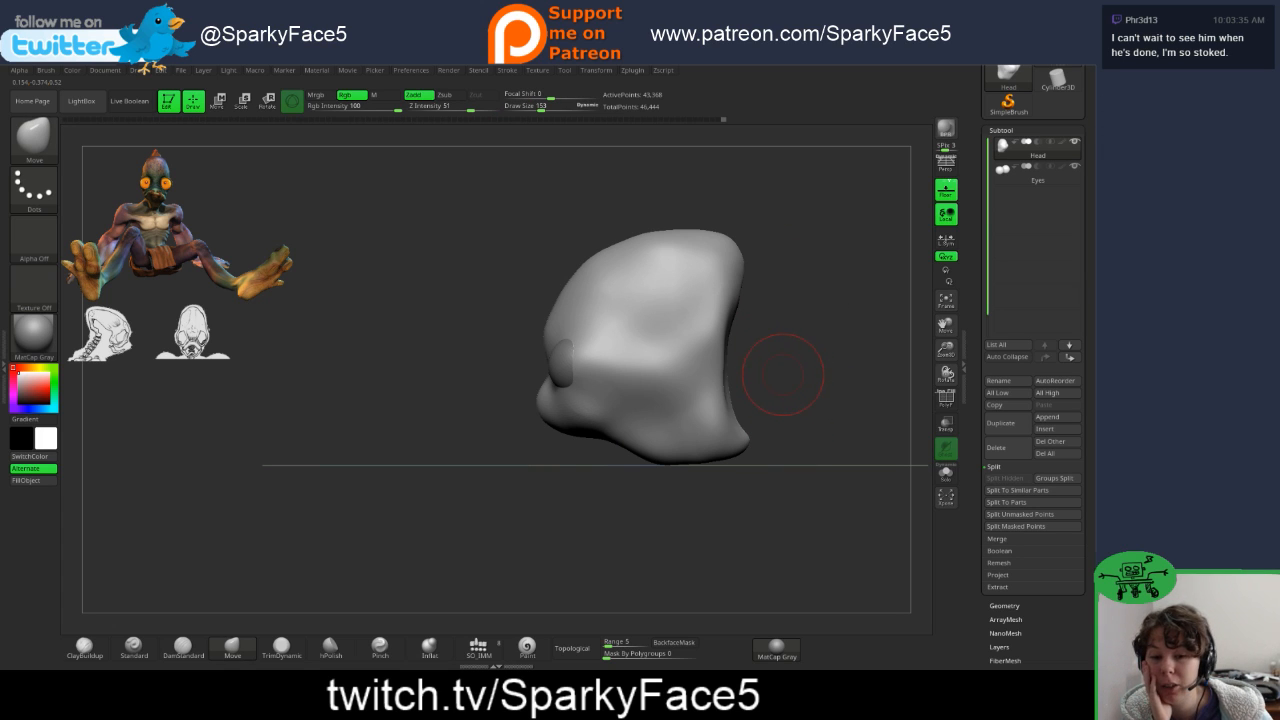
pyautogui.moveTo(793, 367)
pyautogui.mouseDown()
pyautogui.moveTo(877, 366)
pyautogui.moveTo(806, 377)
pyautogui.mouseUp()
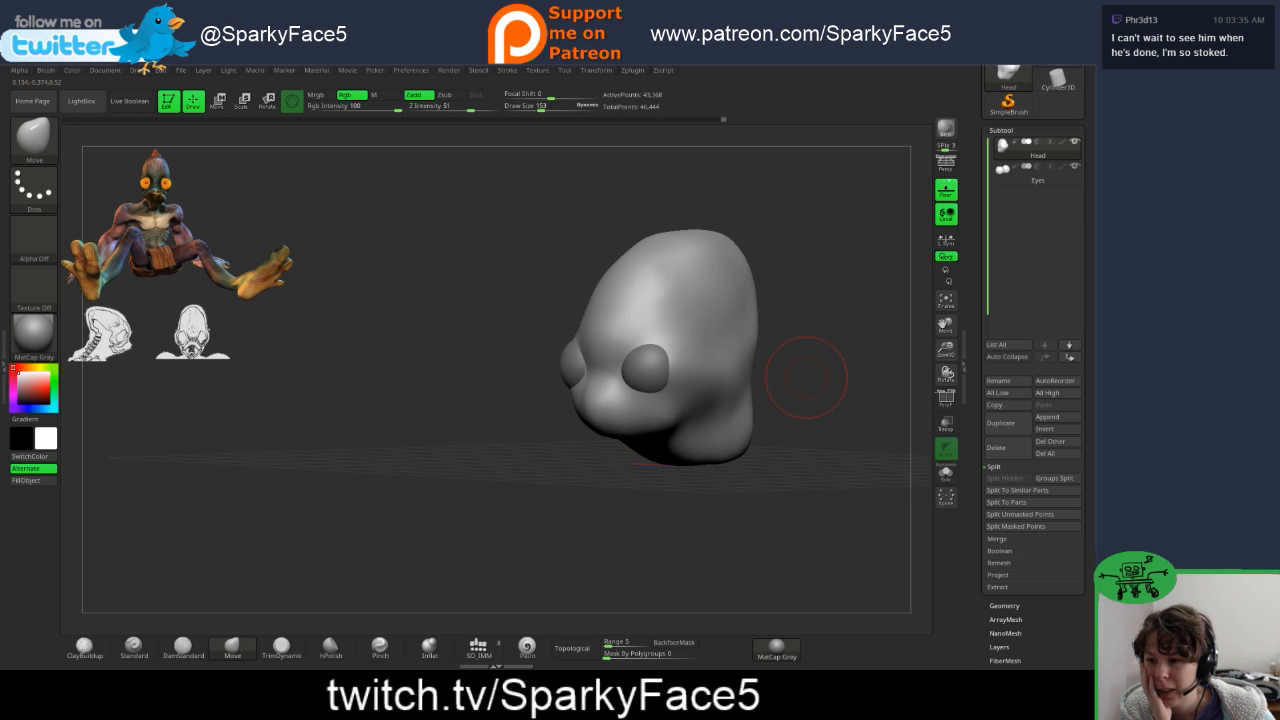
pyautogui.moveTo(554, 307)
pyautogui.mouseDown()
pyautogui.moveTo(648, 307)
pyautogui.moveTo(564, 307)
pyautogui.moveTo(491, 344)
pyautogui.mouseUp()
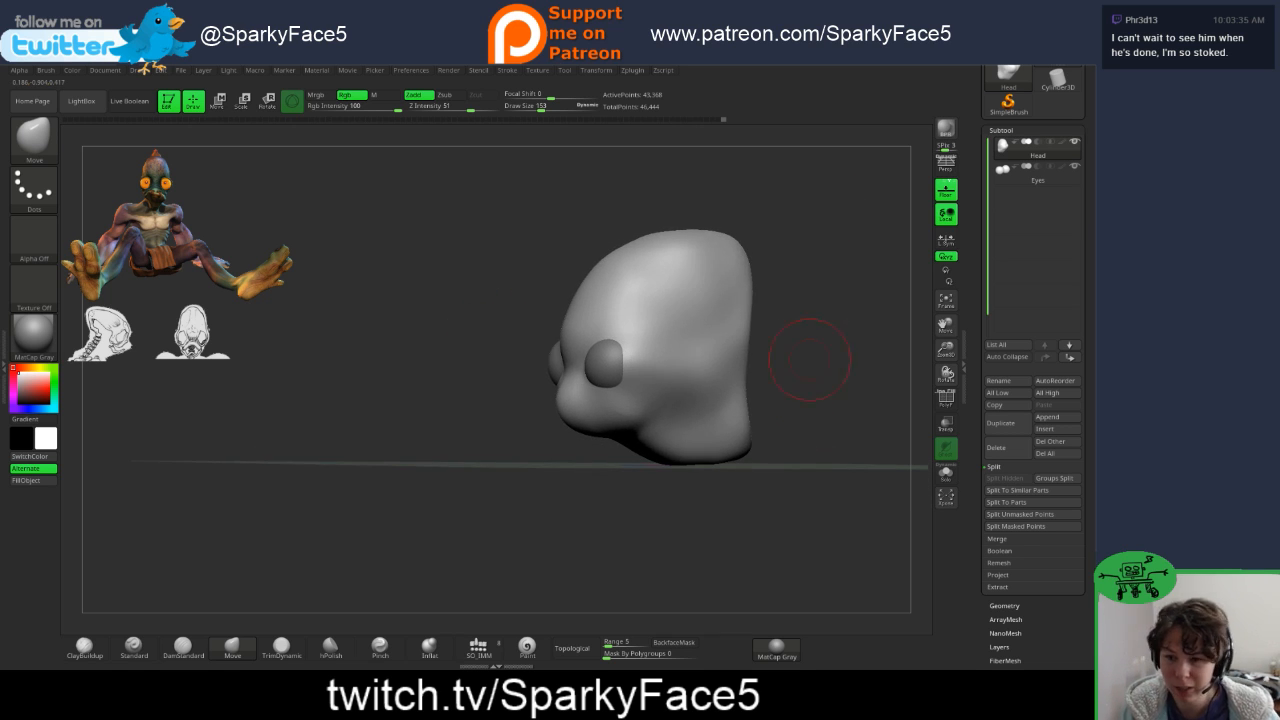
pyautogui.moveTo(821, 378); pyautogui.dragTo(840, 372)
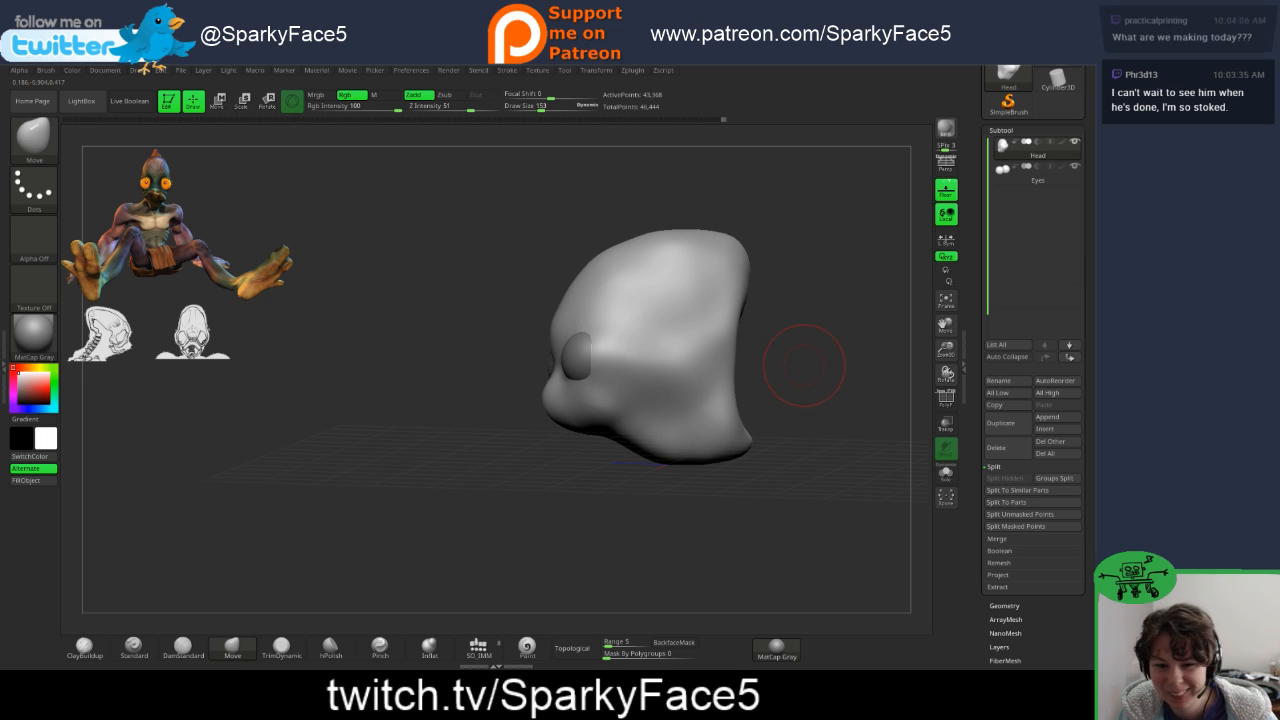
pyautogui.moveTo(807, 396)
pyautogui.mouseDown()
pyautogui.moveTo(830, 388)
pyautogui.moveTo(790, 235)
pyautogui.mouseUp()
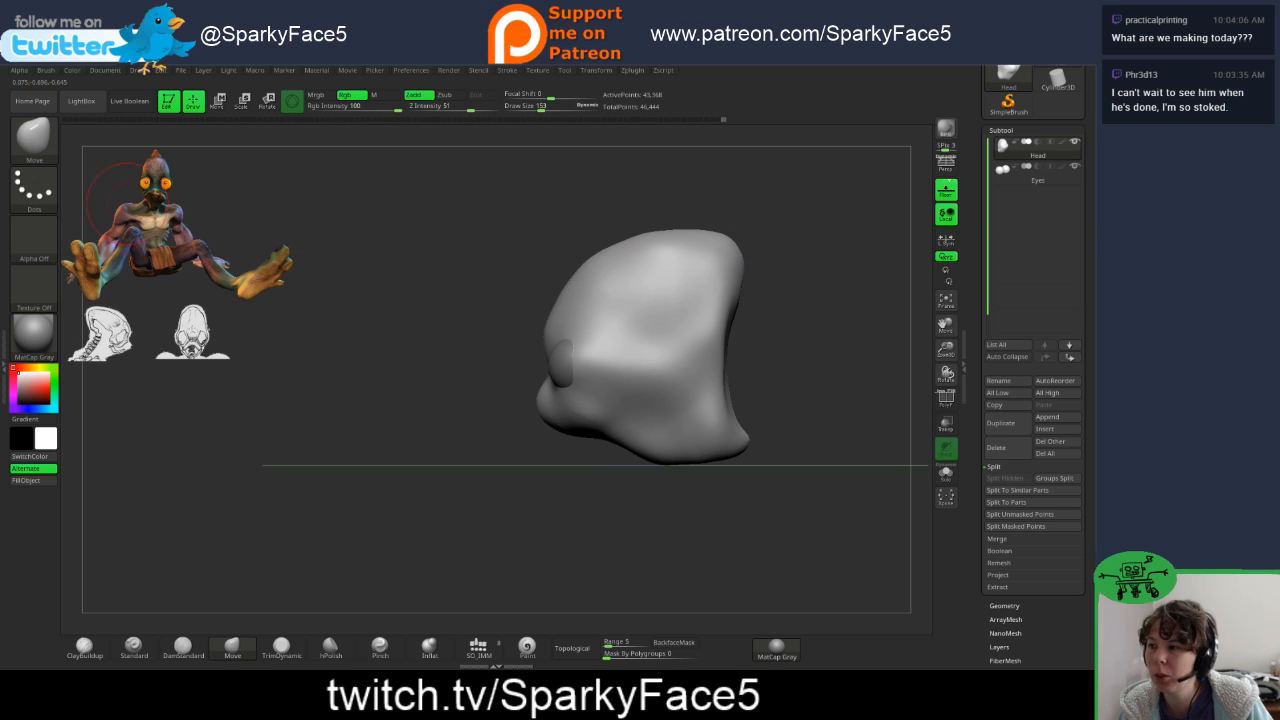
pyautogui.moveTo(807, 325)
pyautogui.mouseDown()
pyautogui.moveTo(834, 326)
pyautogui.moveTo(830, 356)
pyautogui.moveTo(871, 357)
pyautogui.moveTo(738, 367)
pyautogui.moveTo(822, 366)
pyautogui.moveTo(764, 370)
pyautogui.moveTo(795, 371)
pyautogui.mouseUp()
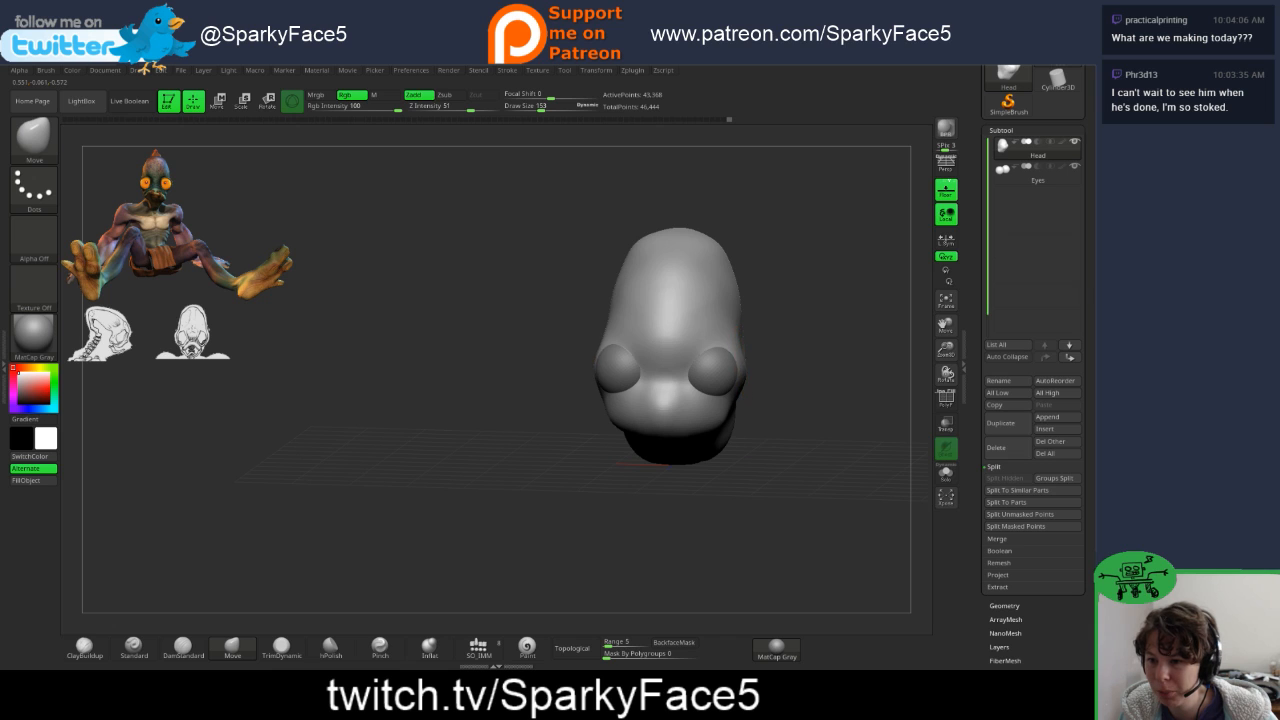
pyautogui.moveTo(848, 373); pyautogui.dragTo(740, 376)
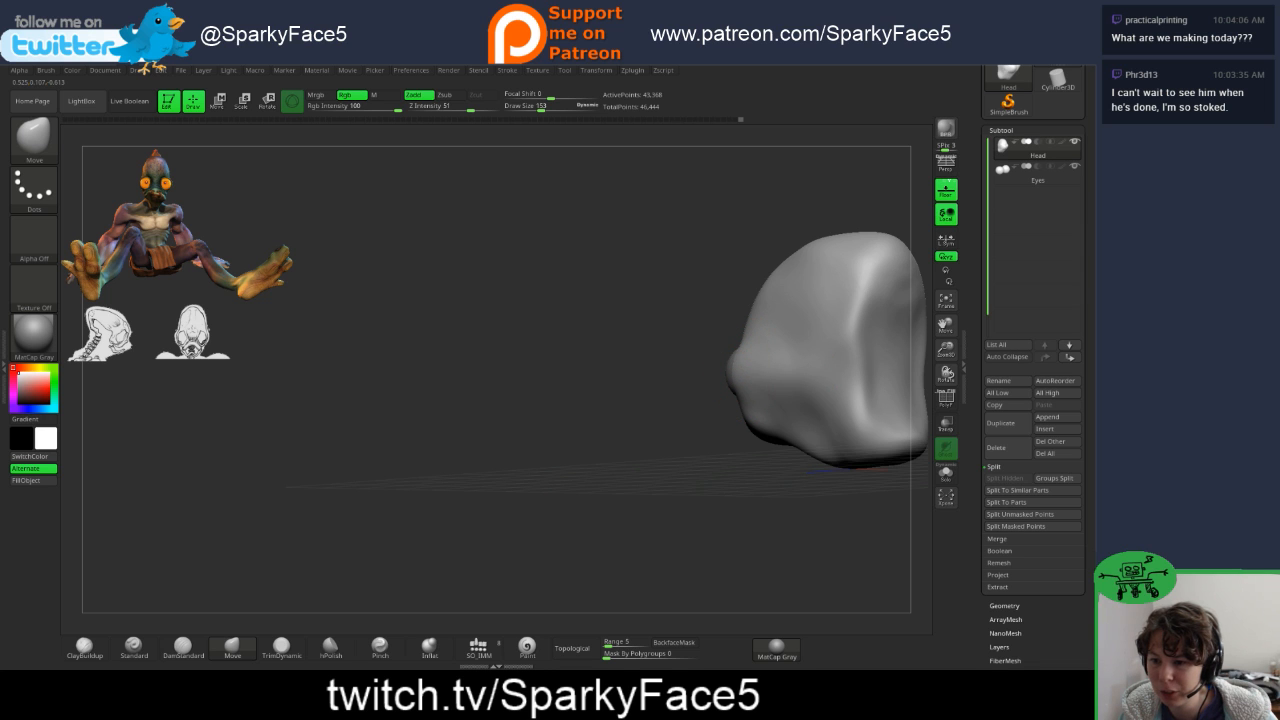
# - Select the Eyes subtool and adjust the size and position of both eyes on the head with the transform gizmo
pyautogui.moveTo(562, 296); pyautogui.dragTo(764, 300)
pyautogui.moveTo(757, 400)
pyautogui.mouseDown()
pyautogui.moveTo(844, 394)
pyautogui.moveTo(770, 424)
pyautogui.moveTo(700, 408)
pyautogui.moveTo(698, 311)
pyautogui.mouseUp()
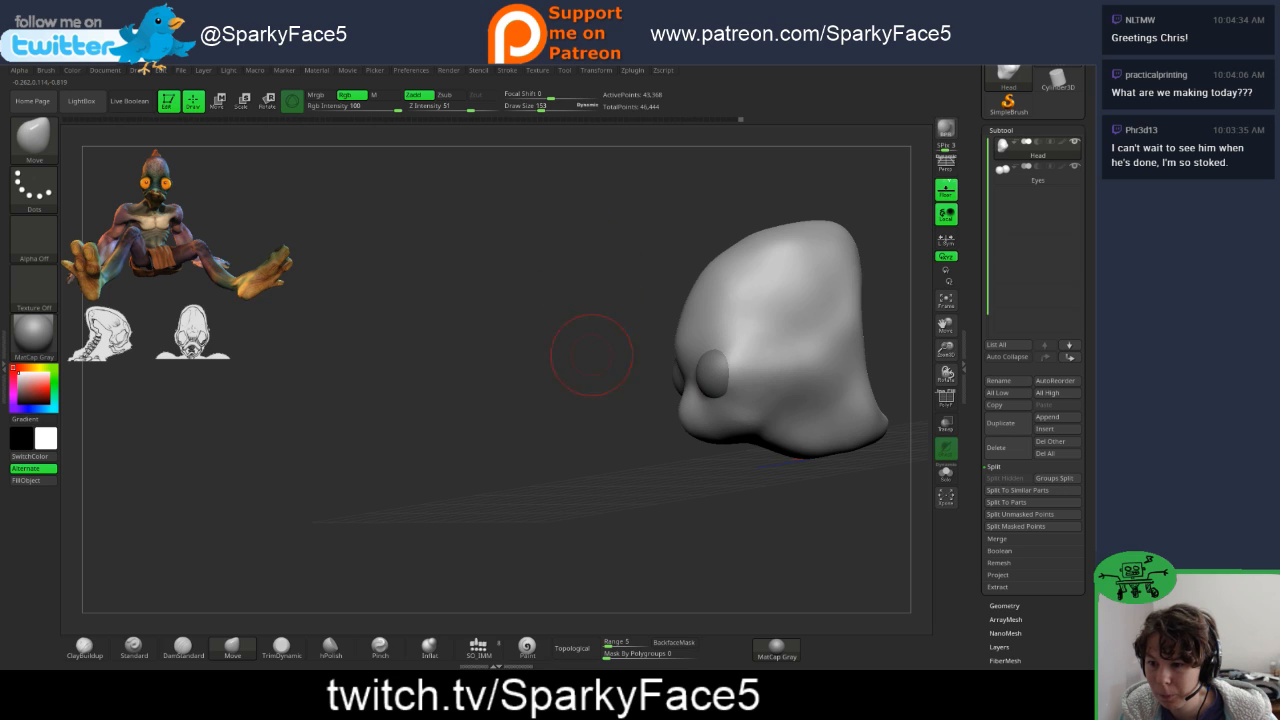
pyautogui.moveTo(591, 354); pyautogui.dragTo(686, 475)
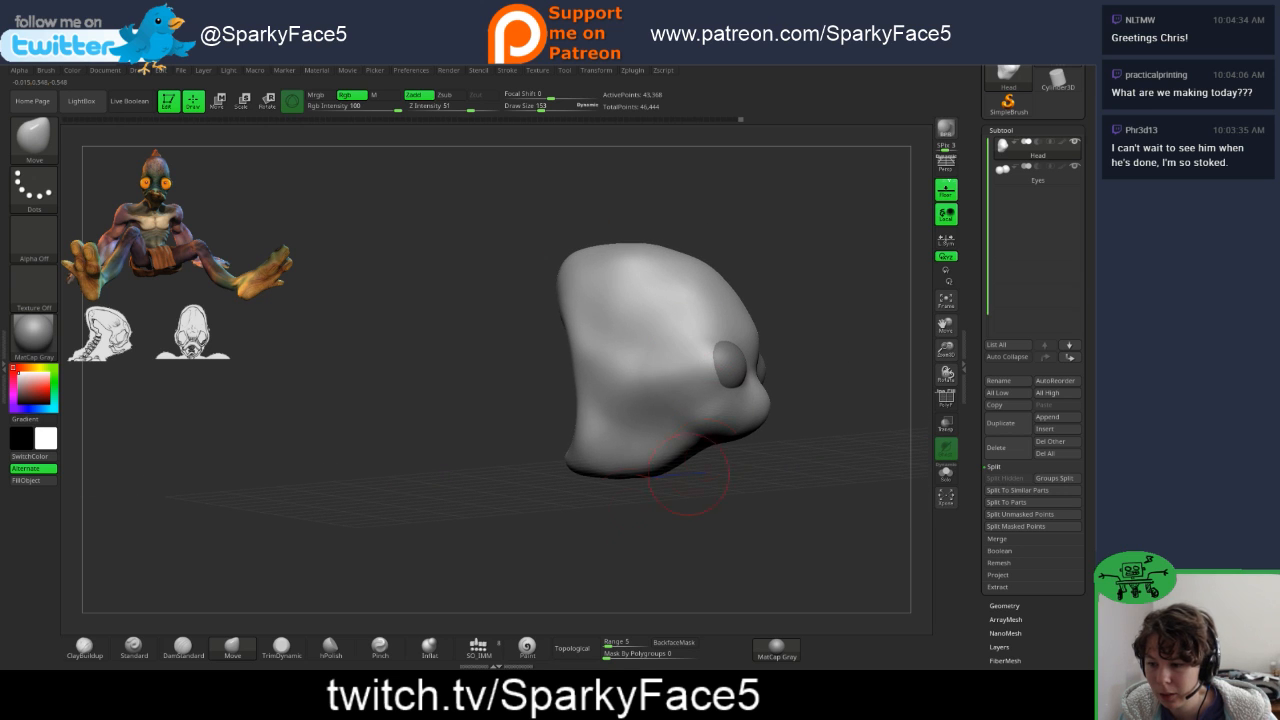
pyautogui.keyDown('alt'); pyautogui.click(731, 369); pyautogui.keyUp('alt')
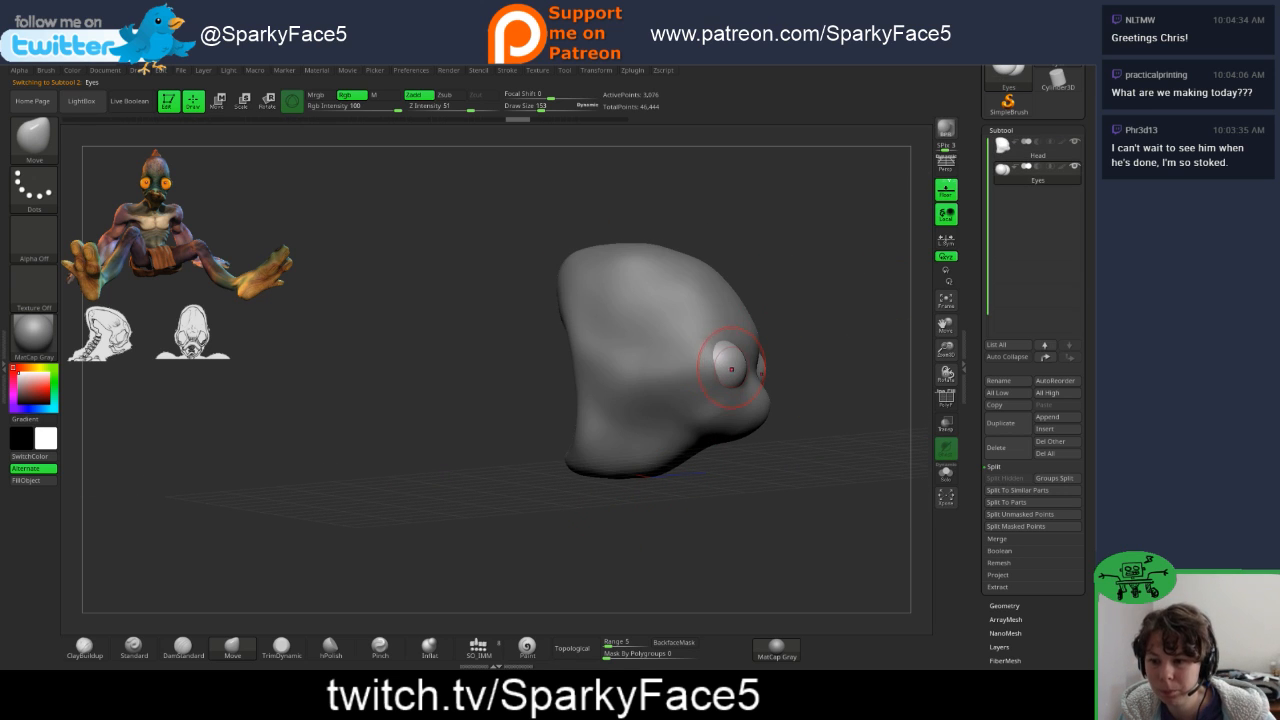
pyautogui.press('w')
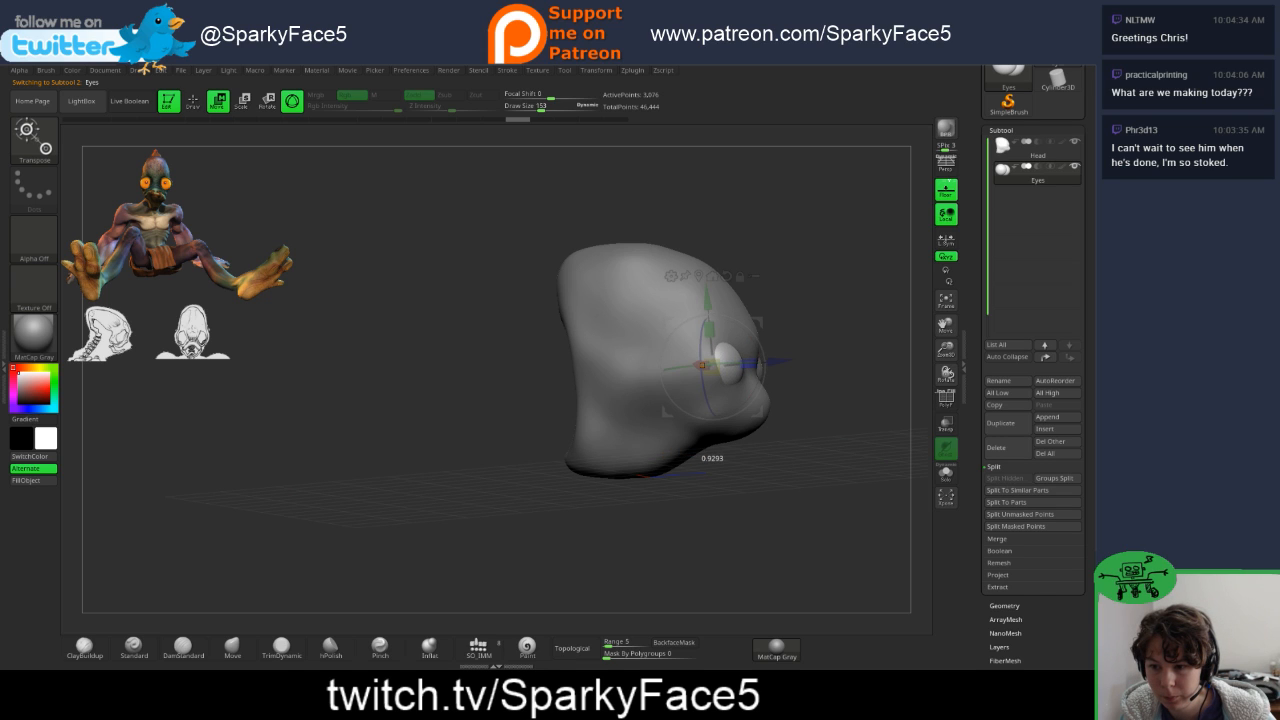
pyautogui.moveTo(704, 365); pyautogui.dragTo(707, 365)
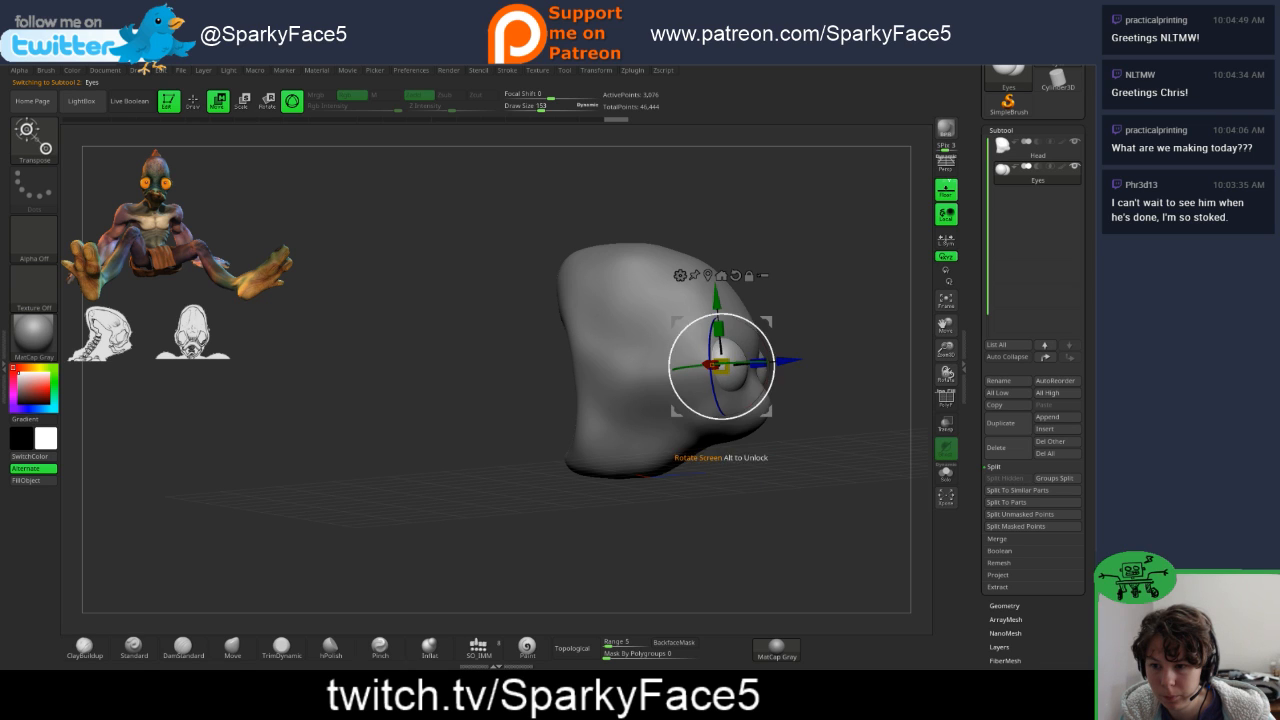
pyautogui.moveTo(786, 360); pyautogui.dragTo(716, 364)
pyautogui.moveTo(850, 500); pyautogui.dragTo(545, 495)
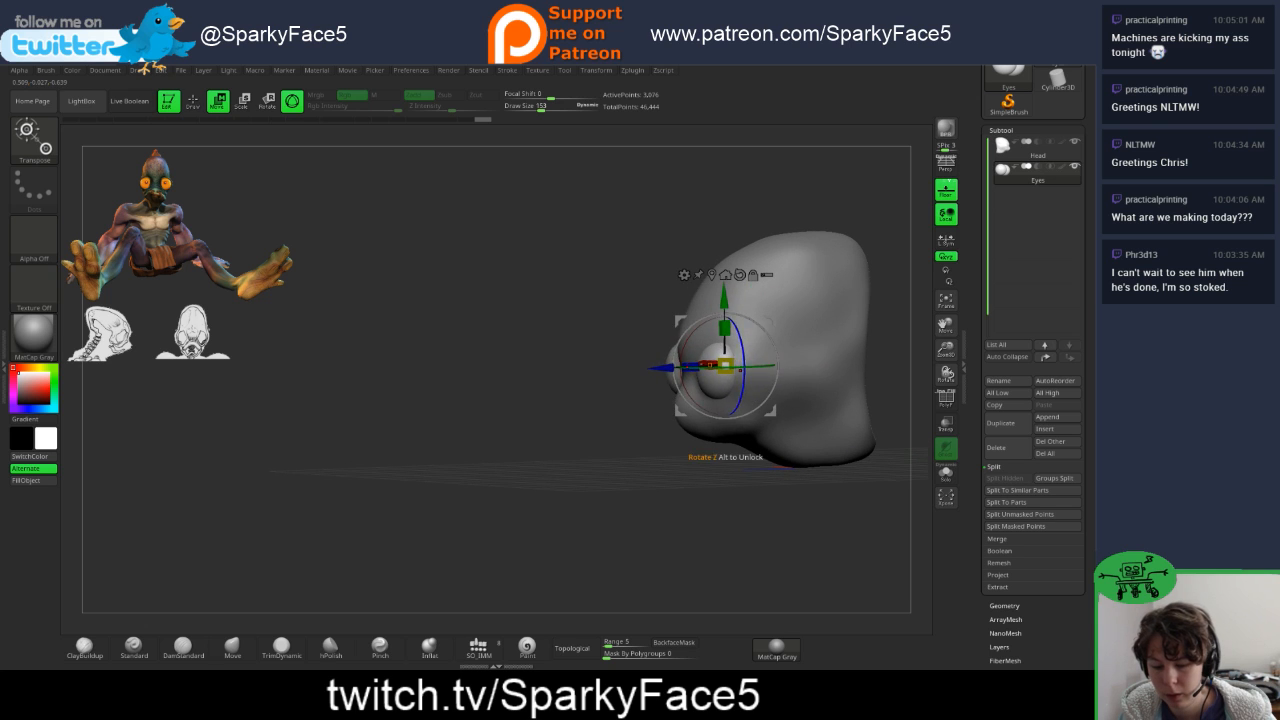
# - Return to sculpting on the Head subtool and pull down the underside of the neck with the Move brush
pyautogui.press('q')
pyautogui.moveTo(609, 434); pyautogui.dragTo(715, 440)
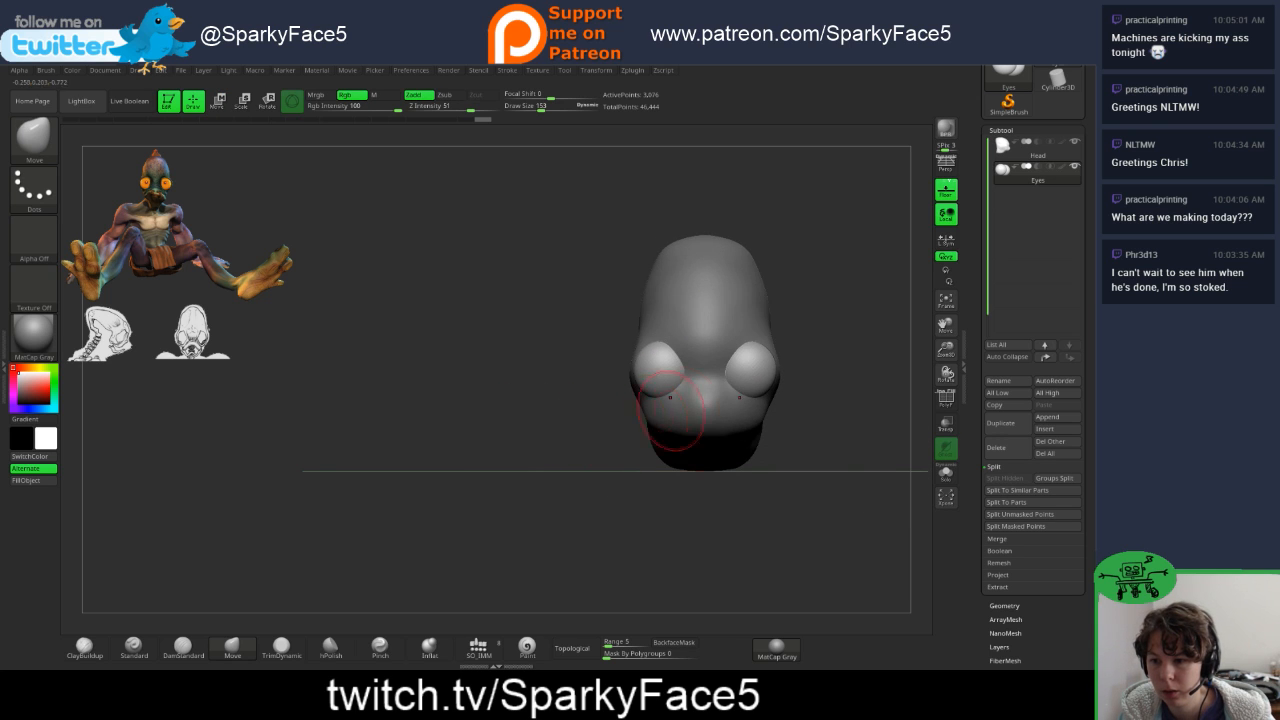
pyautogui.moveTo(540, 500)
pyautogui.mouseDown()
pyautogui.moveTo(625, 492)
pyautogui.moveTo(618, 435)
pyautogui.moveTo(590, 400)
pyautogui.moveTo(605, 485)
pyautogui.moveTo(930, 385)
pyautogui.mouseUp()
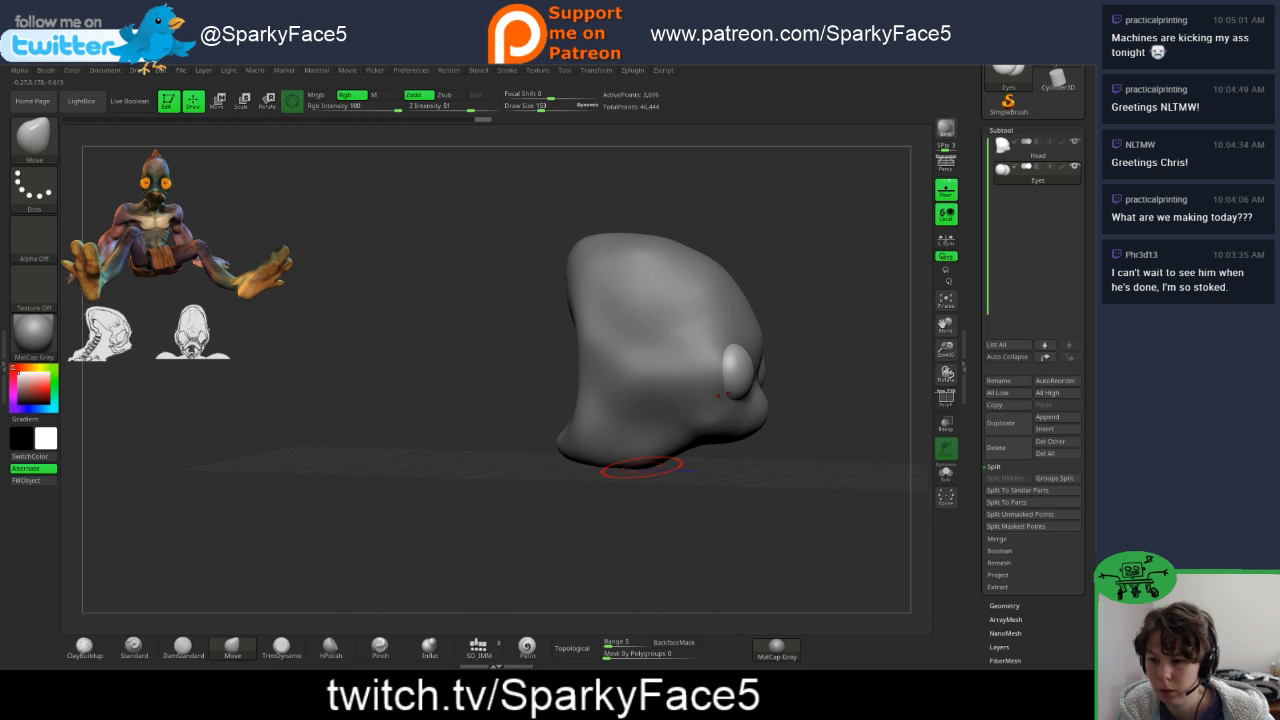
pyautogui.click(1030, 150)
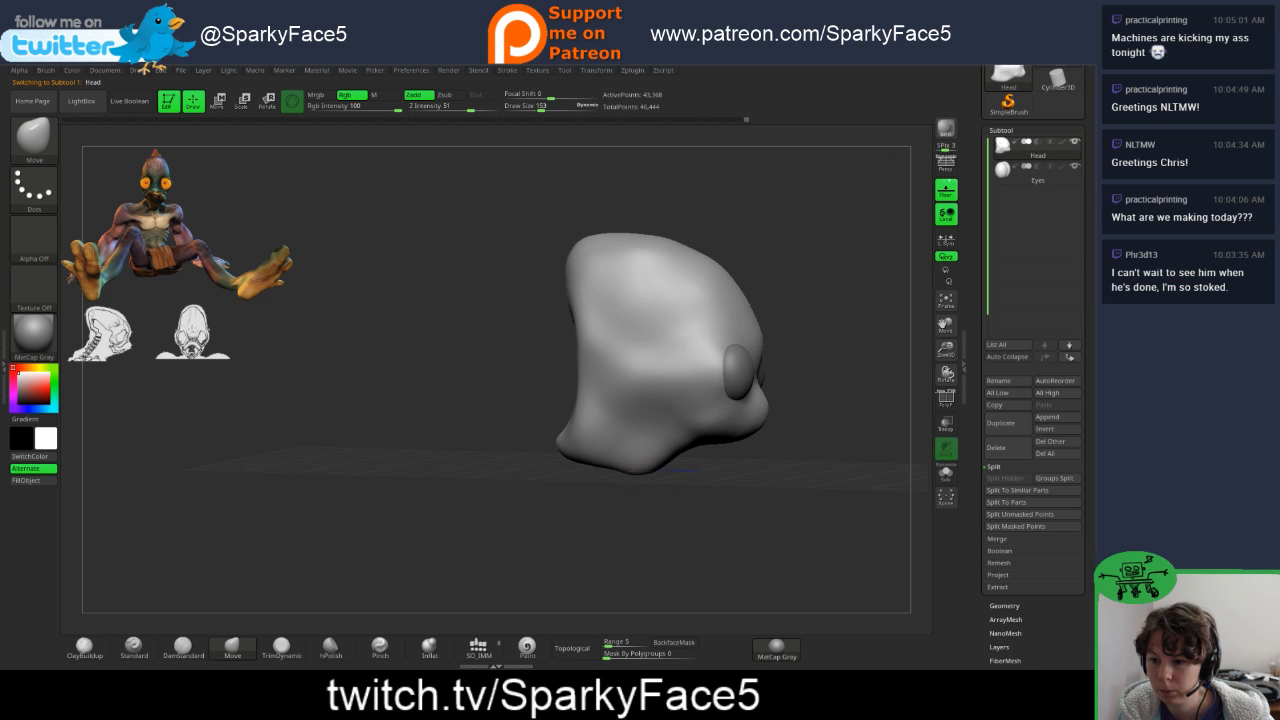
pyautogui.moveTo(598, 458)
pyautogui.mouseDown()
pyautogui.moveTo(640, 478)
pyautogui.moveTo(612, 476)
pyautogui.mouseUp()
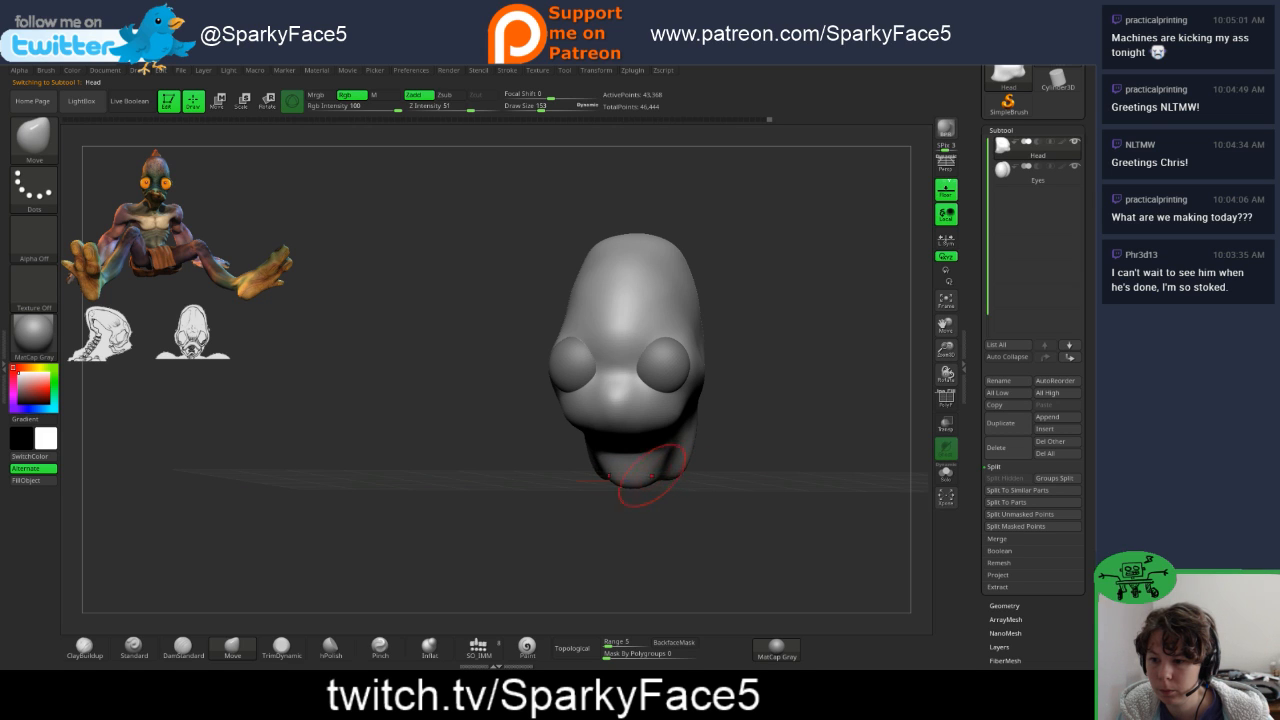
pyautogui.moveTo(671, 486); pyautogui.dragTo(548, 475)
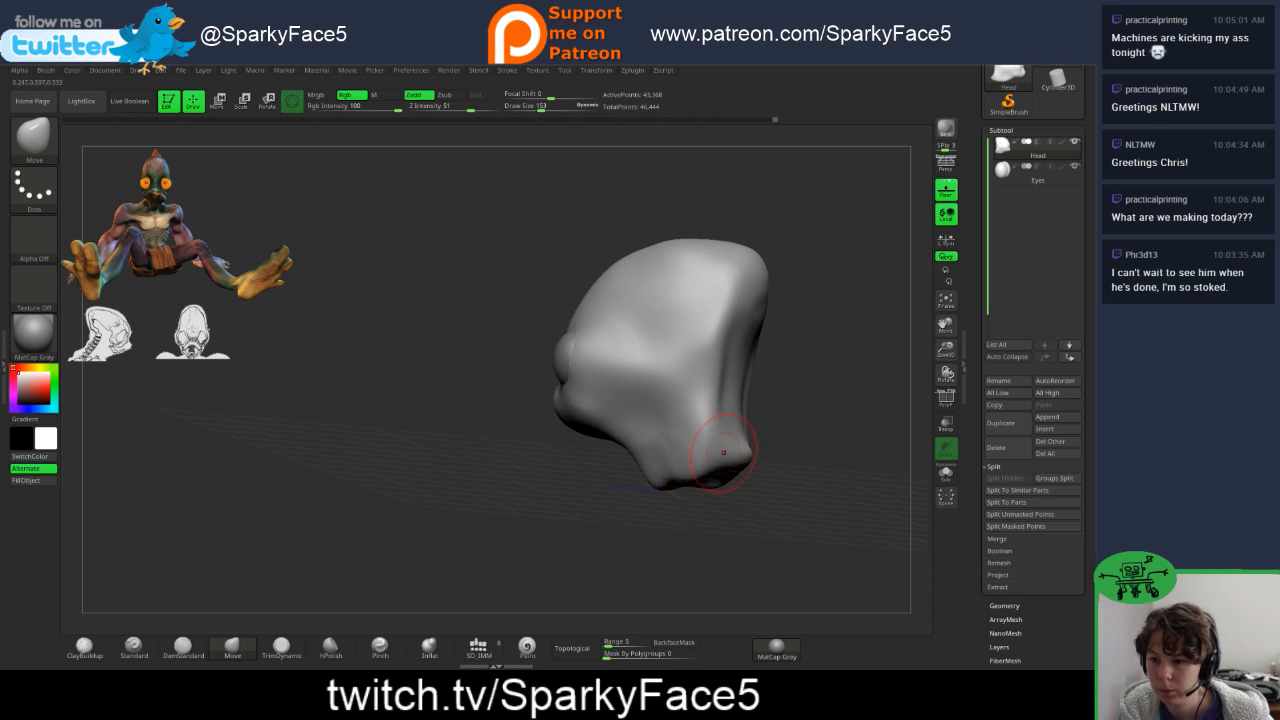
# - Shape the back of the neck below the skull with the Move brush and smooth the surface there
pyautogui.moveTo(826, 446)
pyautogui.mouseDown()
pyautogui.moveTo(774, 436)
pyautogui.moveTo(792, 408)
pyautogui.moveTo(776, 400)
pyautogui.mouseUp()
pyautogui.moveTo(733, 328)
pyautogui.keyDown('shift'); pyautogui.mouseDown()
pyautogui.moveTo(736, 394)
pyautogui.moveTo(727, 382)
pyautogui.mouseUp(); pyautogui.keyUp('shift')
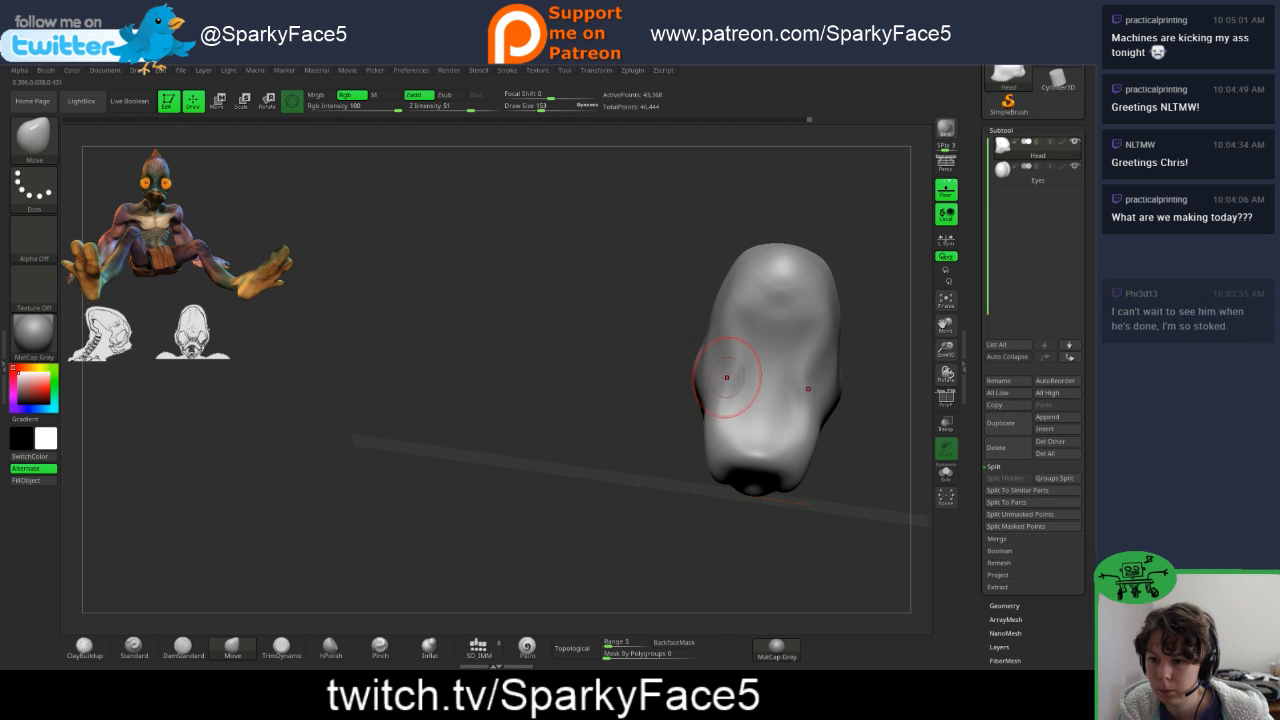
pyautogui.moveTo(727, 378); pyautogui.dragTo(735, 400)
pyautogui.keyDown('shift'); pyautogui.moveTo(738, 365); pyautogui.dragTo(744, 376); pyautogui.keyUp('shift')
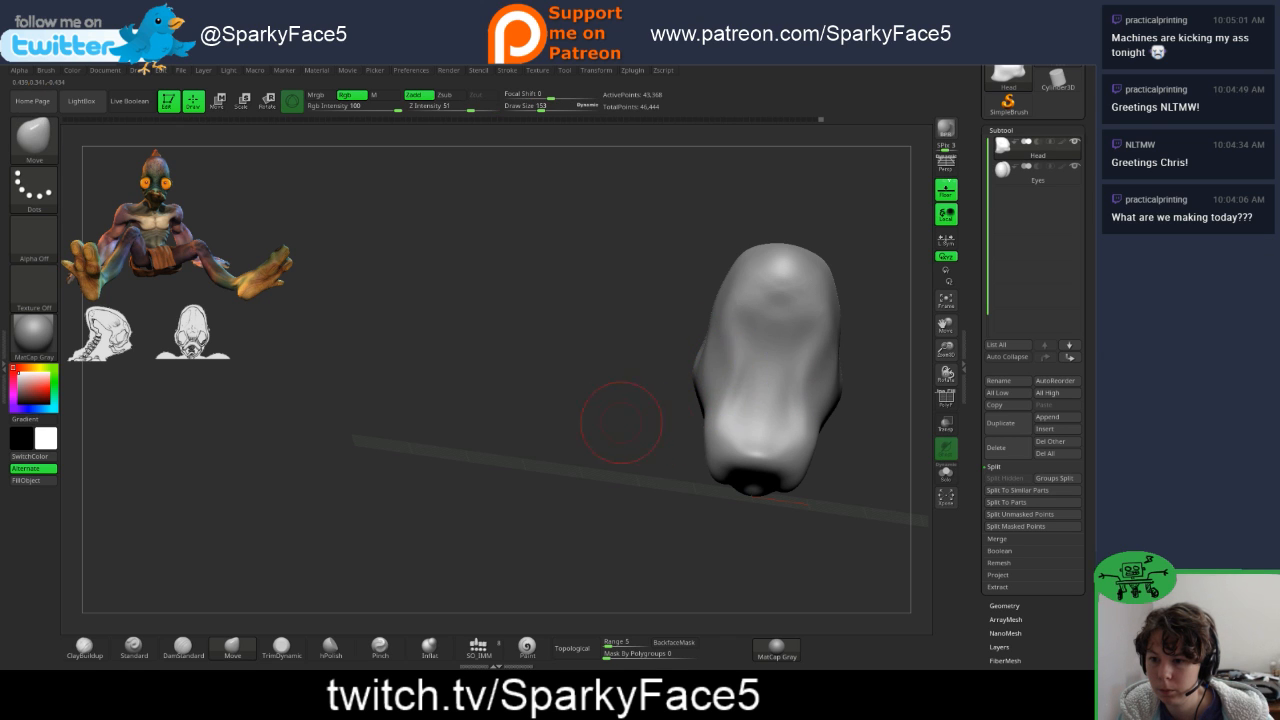
pyautogui.moveTo(620, 426)
pyautogui.mouseDown()
pyautogui.moveTo(756, 424)
pyautogui.moveTo(608, 426)
pyautogui.mouseUp()
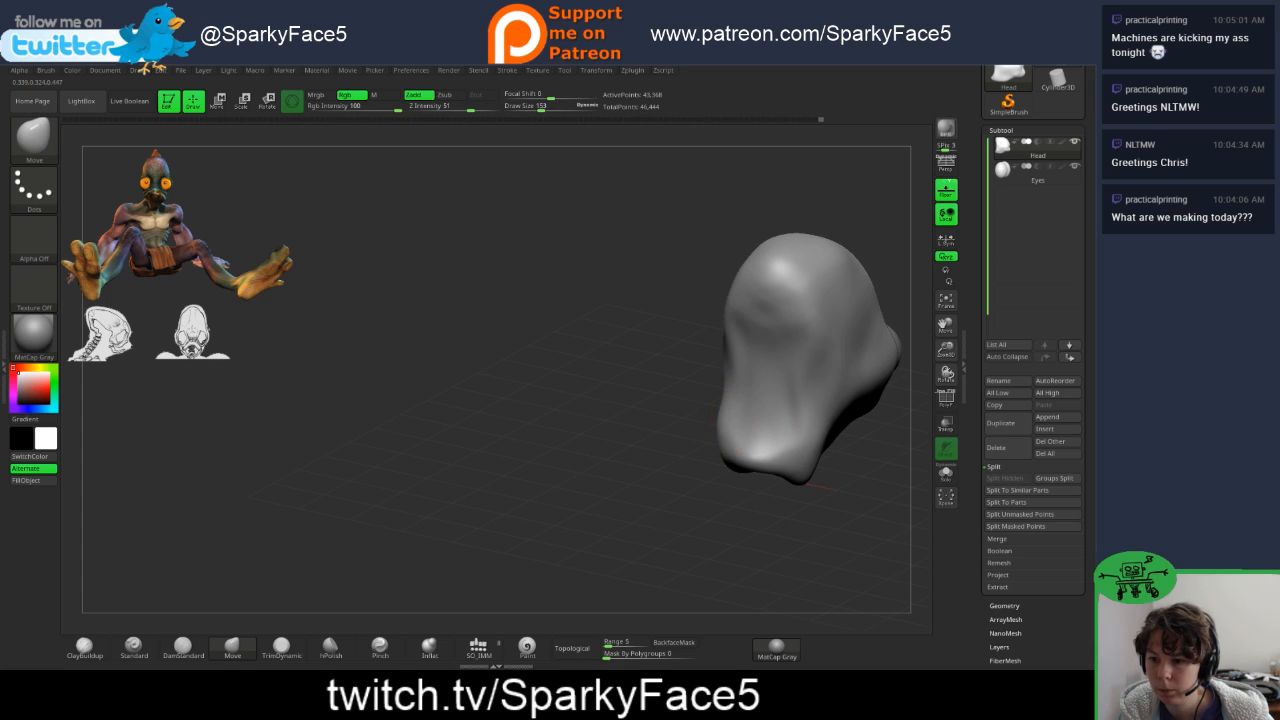
pyautogui.moveTo(720, 423); pyautogui.dragTo(765, 400)
pyautogui.keyDown('shift'); pyautogui.moveTo(765, 345); pyautogui.dragTo(748, 428); pyautogui.keyUp('shift')
pyautogui.moveTo(728, 420)
pyautogui.mouseDown(button='right')
pyautogui.moveTo(790, 416)
pyautogui.moveTo(828, 372)
pyautogui.mouseUp(button='right')
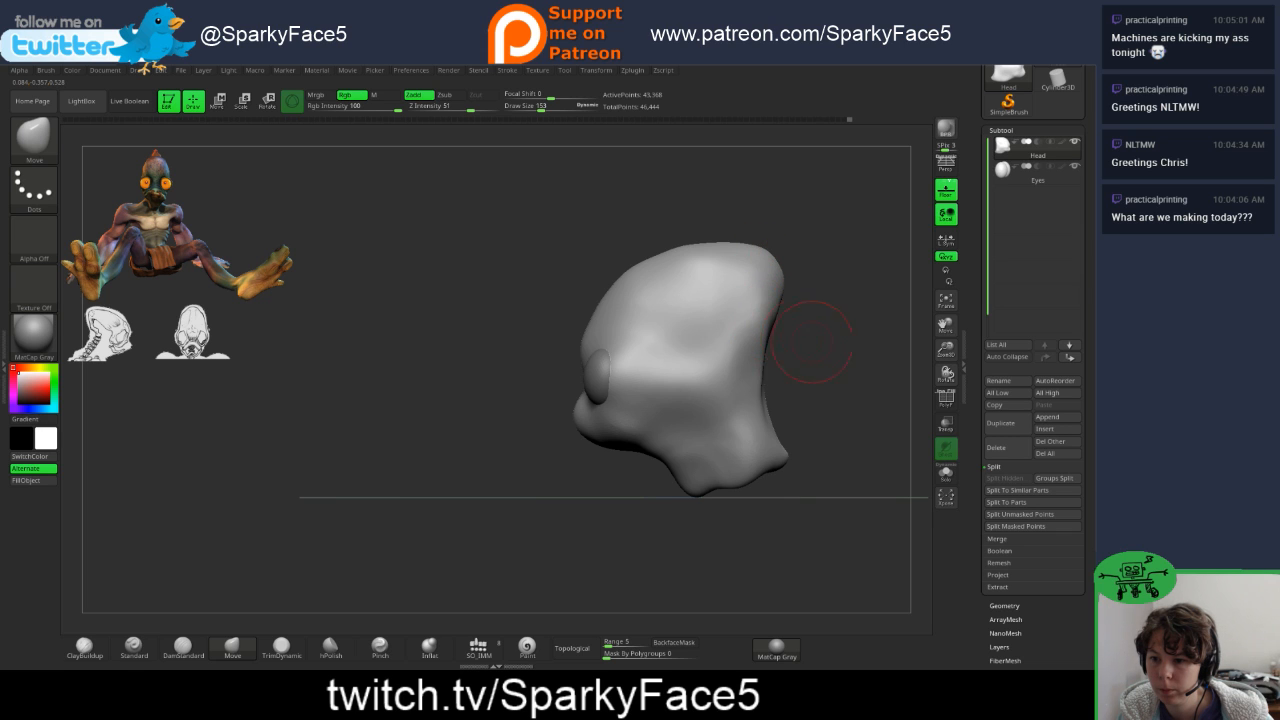
# - Refine the rear profile where the skull meets the neck and smooth the uneven areas along that transition
pyautogui.moveTo(811, 340)
pyautogui.mouseDown()
pyautogui.moveTo(786, 343)
pyautogui.moveTo(803, 360)
pyautogui.moveTo(826, 306)
pyautogui.moveTo(757, 333)
pyautogui.mouseUp()
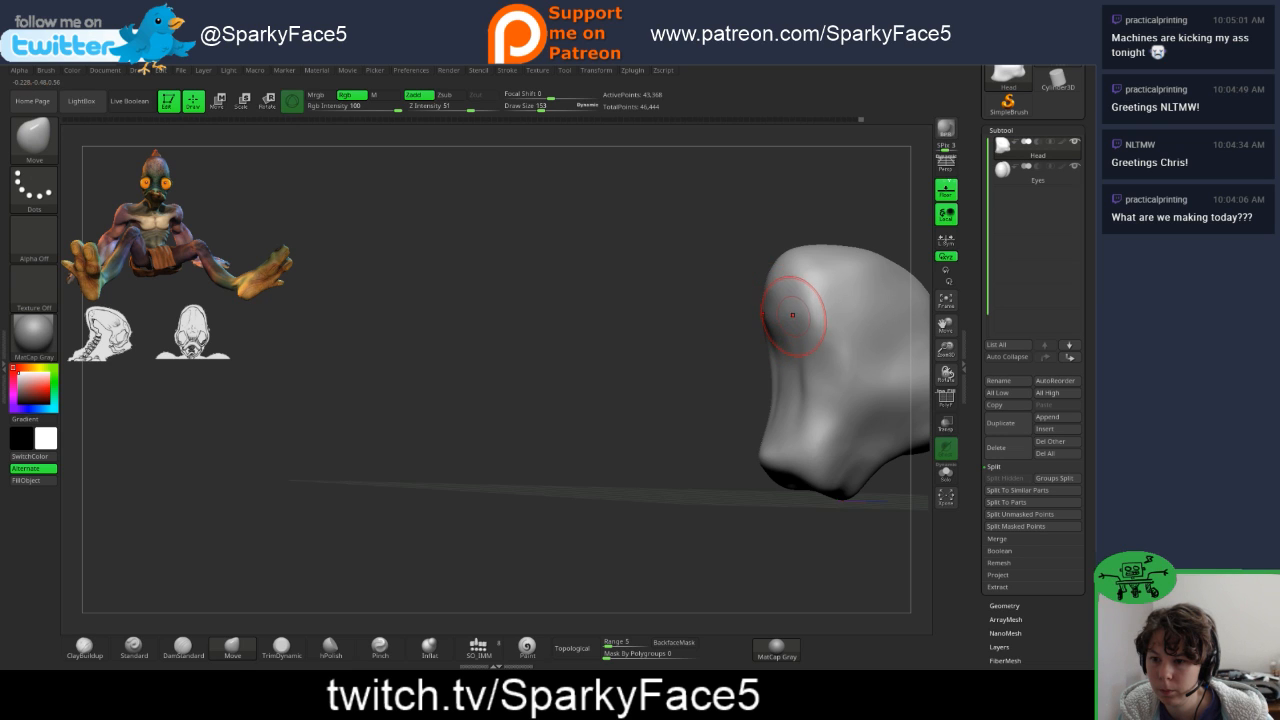
pyautogui.press('shift')
pyautogui.keyDown('shift'); pyautogui.moveTo(792, 321); pyautogui.dragTo(792, 355); pyautogui.keyUp('shift')
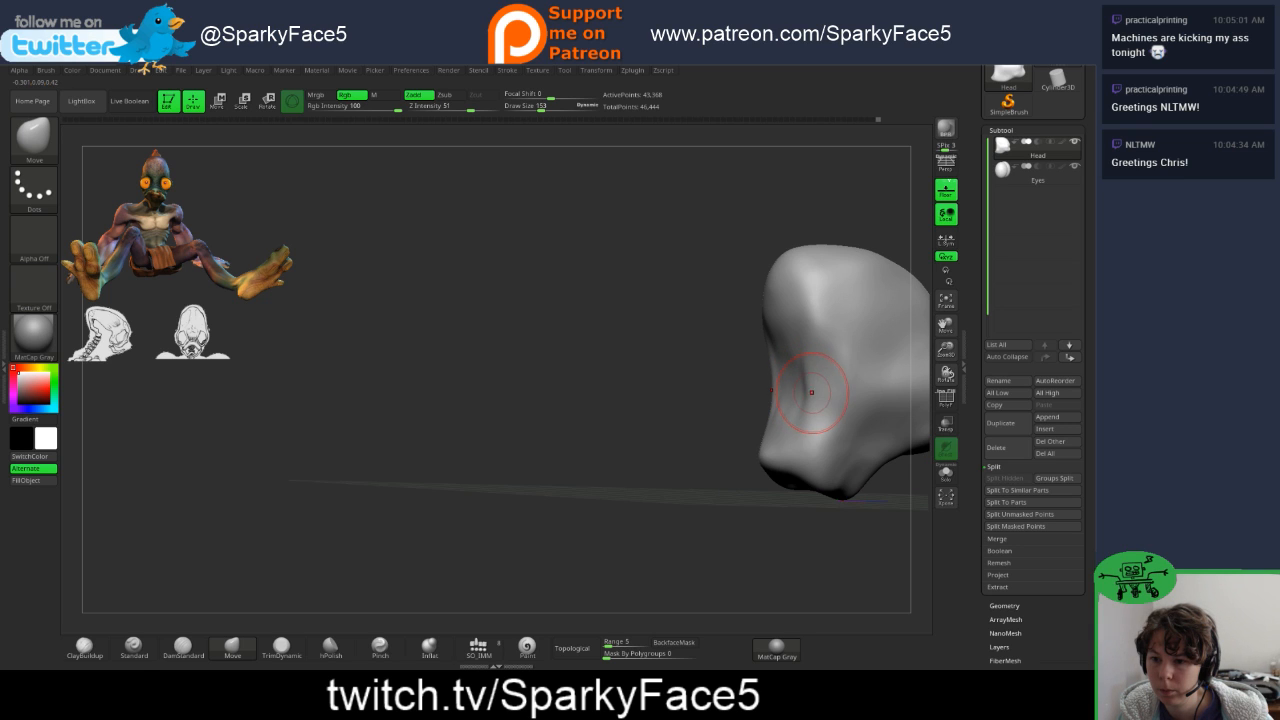
pyautogui.moveTo(810, 393); pyautogui.dragTo(803, 393)
pyautogui.moveTo(680, 400)
pyautogui.mouseDown()
pyautogui.moveTo(762, 414)
pyautogui.moveTo(757, 404)
pyautogui.mouseUp()
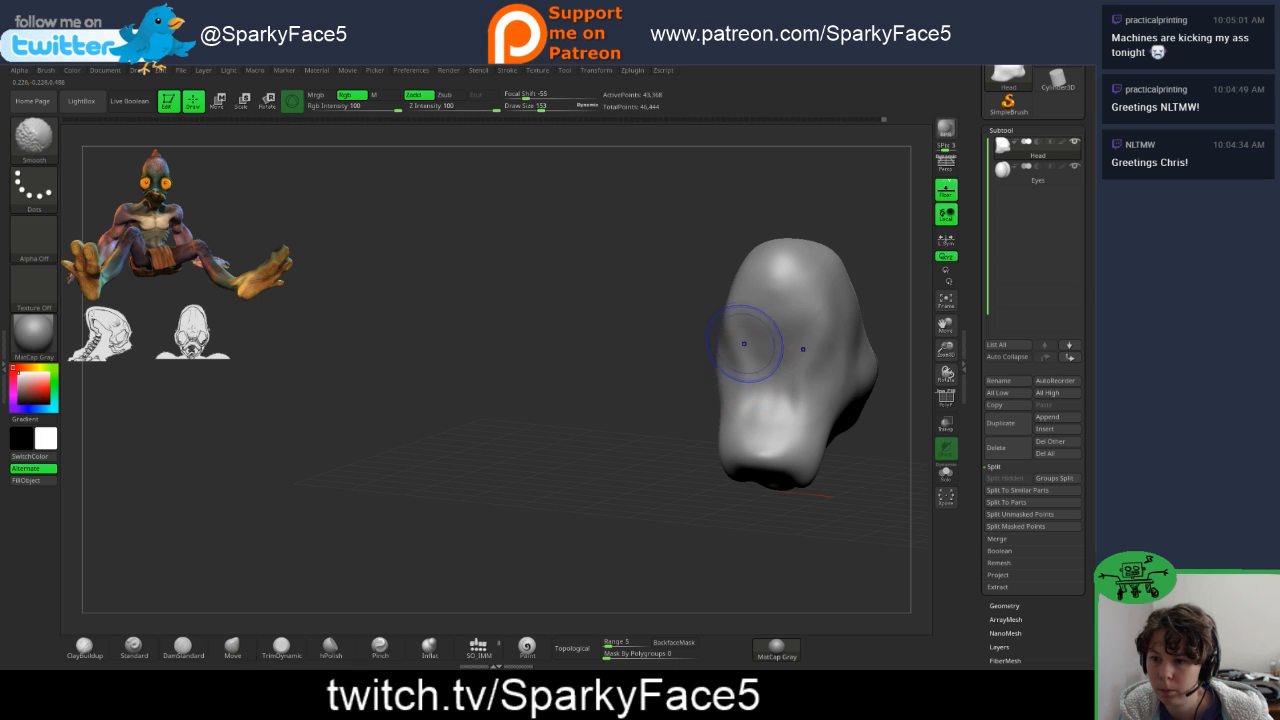
pyautogui.moveTo(749, 343)
pyautogui.keyDown('shift'); pyautogui.mouseDown()
pyautogui.moveTo(773, 381)
pyautogui.moveTo(774, 424)
pyautogui.mouseUp(); pyautogui.keyUp('shift')
pyautogui.moveTo(690, 440); pyautogui.dragTo(596, 424)
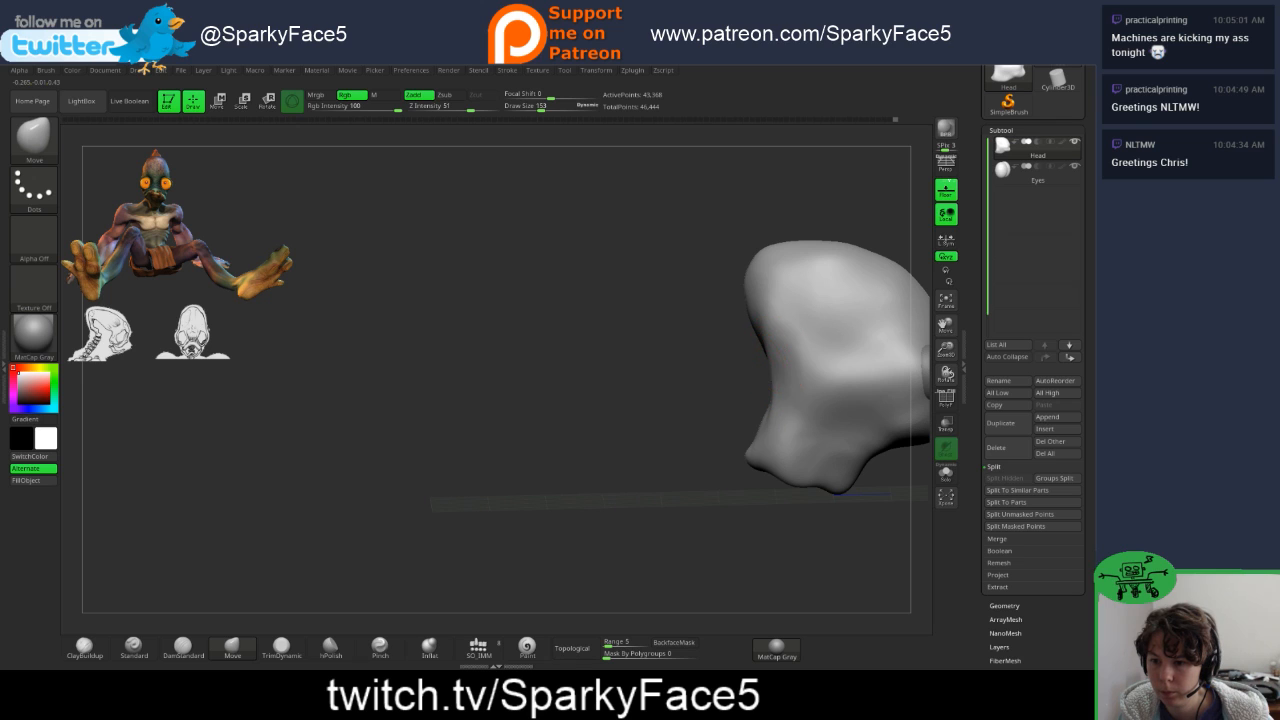
pyautogui.moveTo(742, 391)
pyautogui.mouseDown()
pyautogui.moveTo(680, 389)
pyautogui.moveTo(720, 392)
pyautogui.mouseUp()
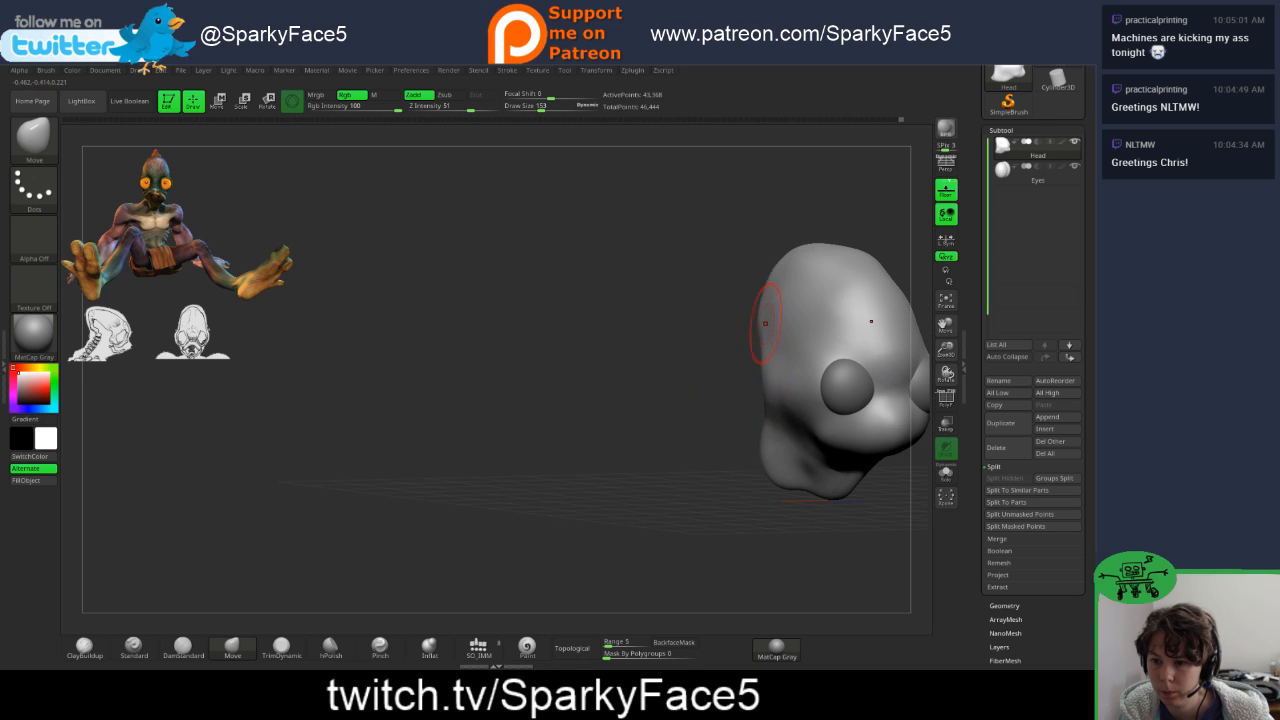
pyautogui.moveTo(736, 328)
pyautogui.mouseDown()
pyautogui.moveTo(852, 352)
pyautogui.moveTo(765, 346)
pyautogui.moveTo(740, 376)
pyautogui.mouseUp()
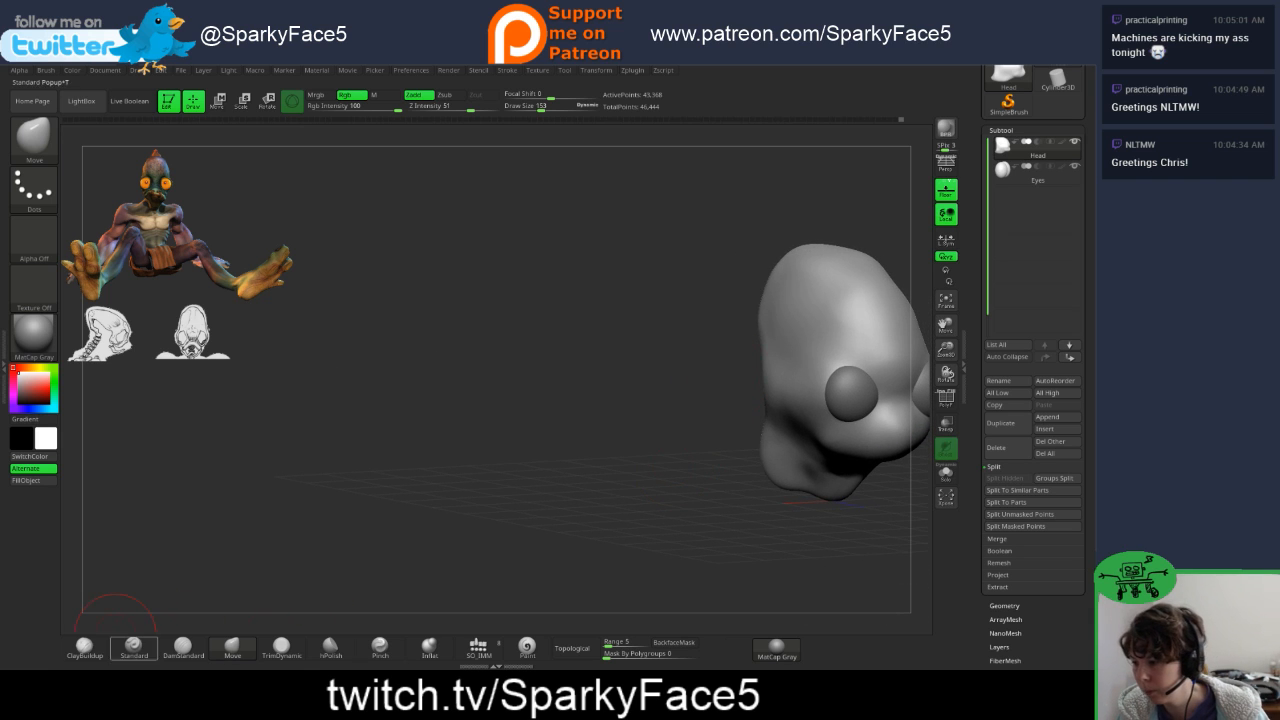
# - Switch to the ClayBuildup brush and set its draw size to 90
pyautogui.click(85, 648)
pyautogui.moveTo(180, 560); pyautogui.dragTo(330, 568)
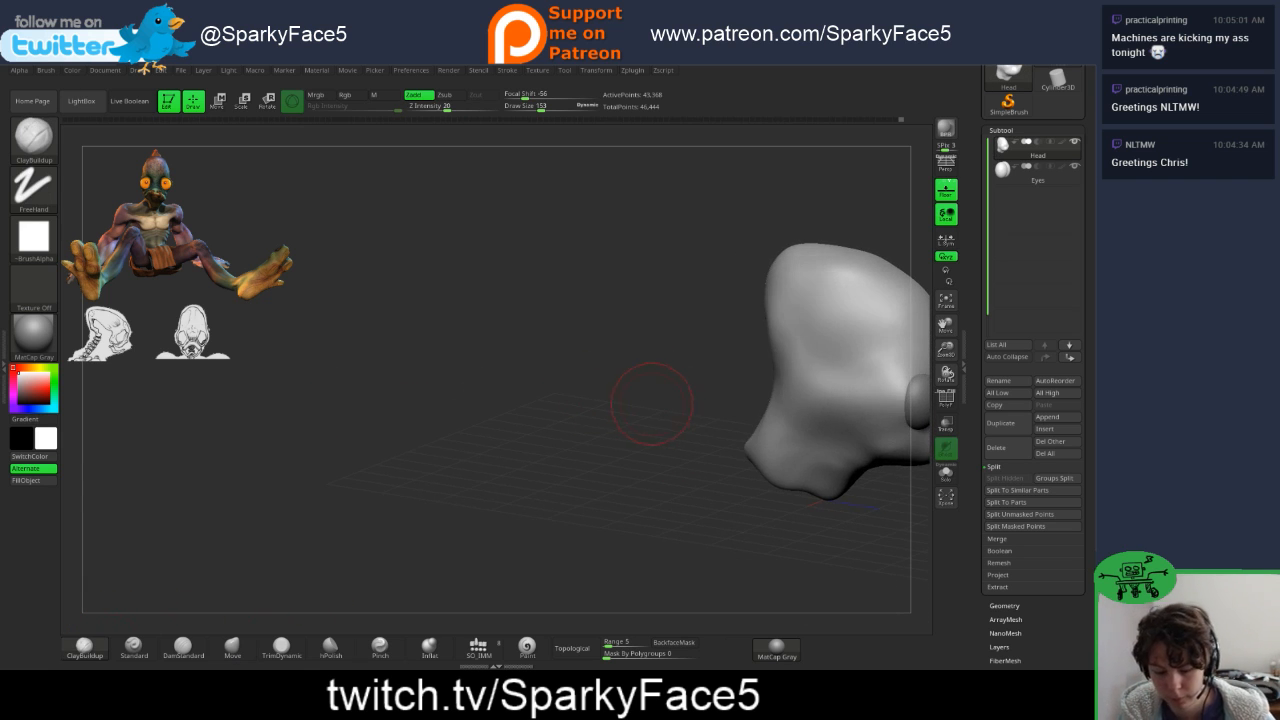
pyautogui.keyDown('alt'); pyautogui.moveTo(686, 394); pyautogui.dragTo(518, 402); pyautogui.keyUp('alt')
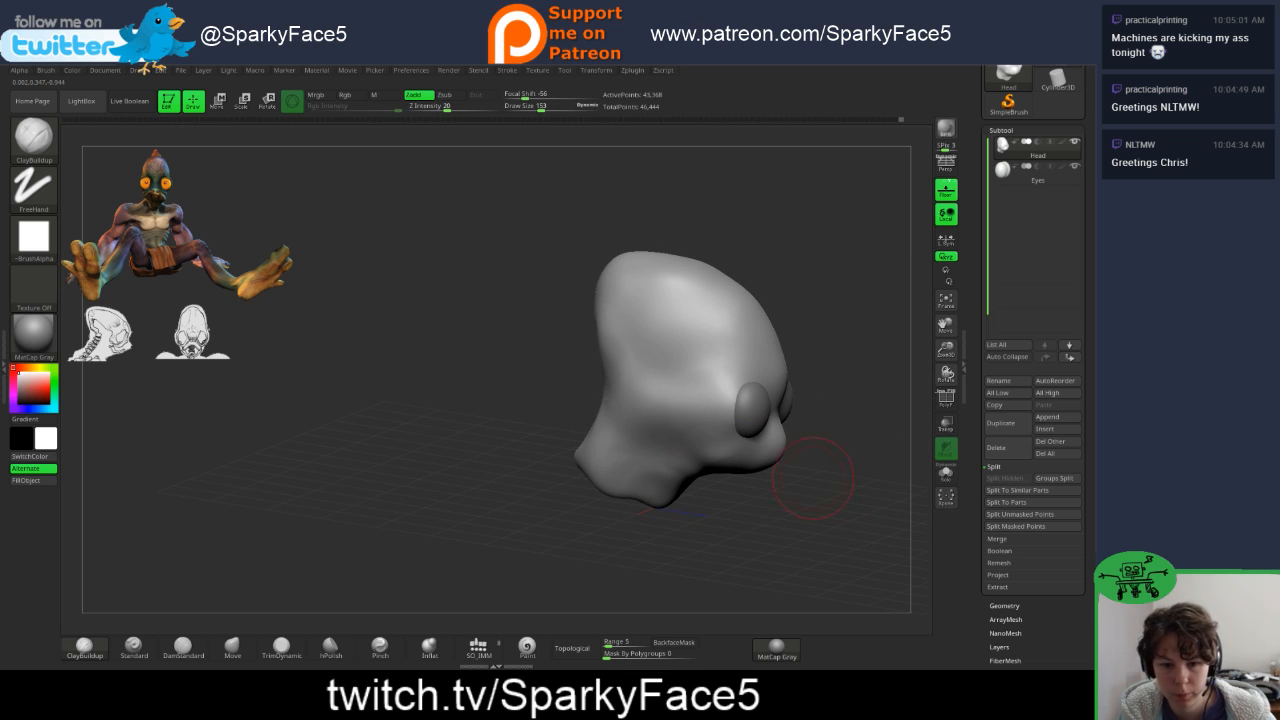
pyautogui.moveTo(832, 436); pyautogui.dragTo(855, 440)
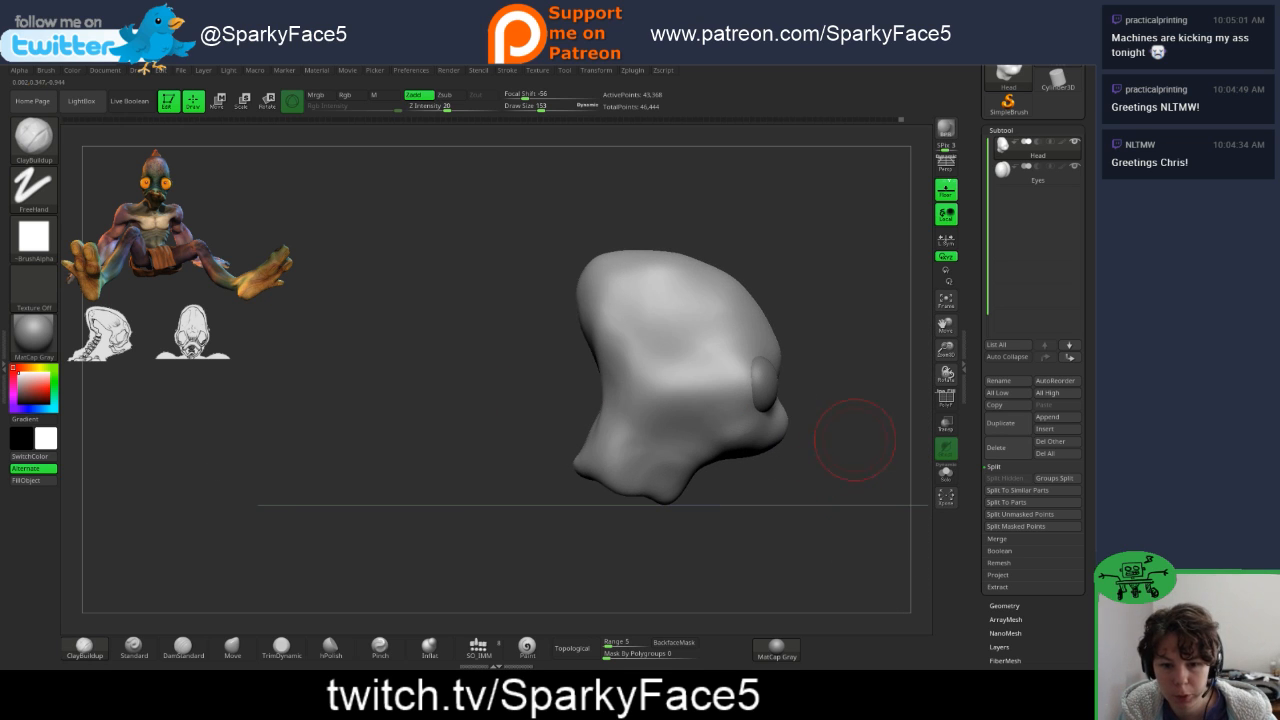
pyautogui.moveTo(800, 308); pyautogui.dragTo(846, 343)
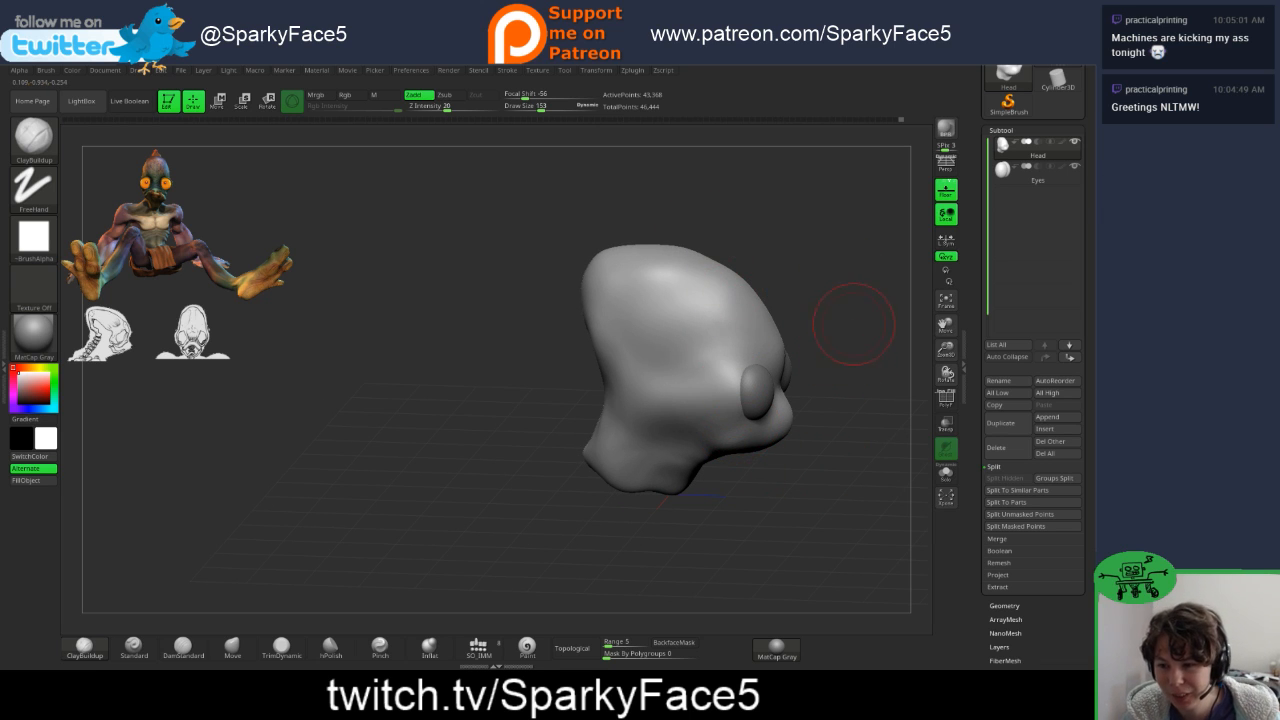
pyautogui.moveTo(851, 320); pyautogui.dragTo(805, 318)
pyautogui.press('s')
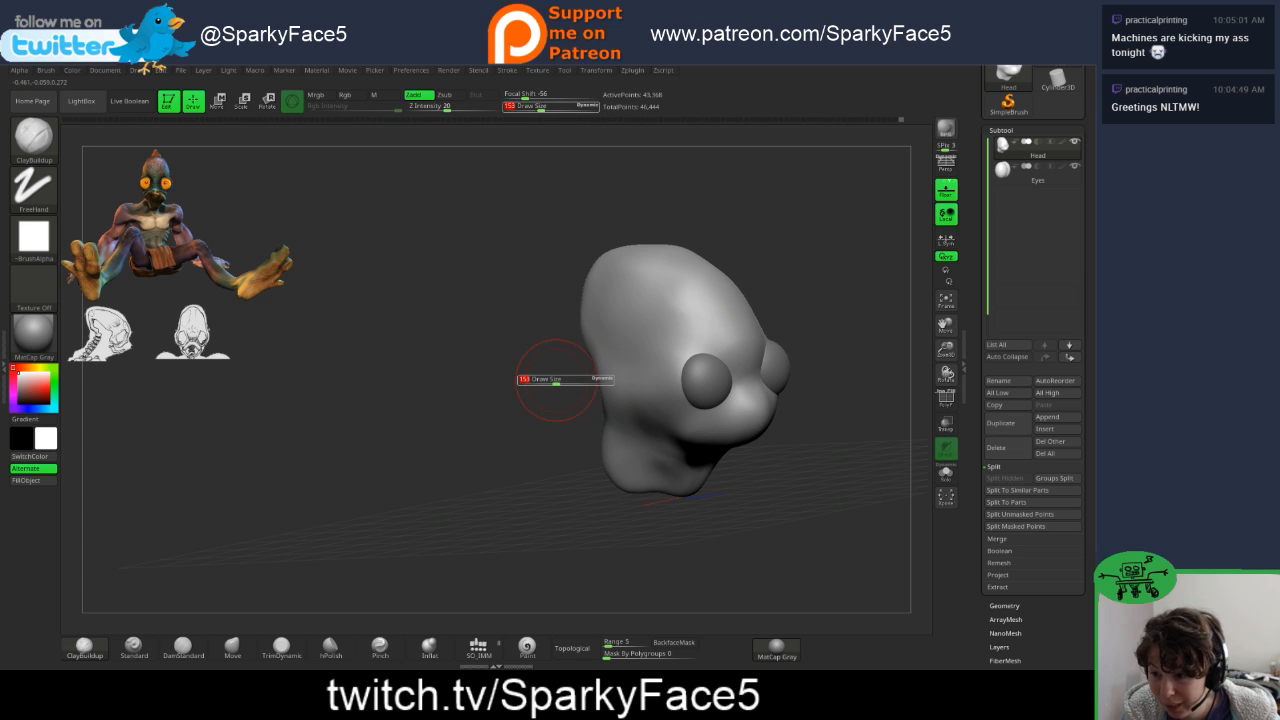
pyautogui.moveTo(556, 381)
pyautogui.mouseDown()
pyautogui.moveTo(571, 348)
pyautogui.moveTo(587, 352)
pyautogui.moveTo(534, 352)
pyautogui.moveTo(530, 375)
pyautogui.moveTo(541, 369)
pyautogui.mouseUp()
pyautogui.press('s')
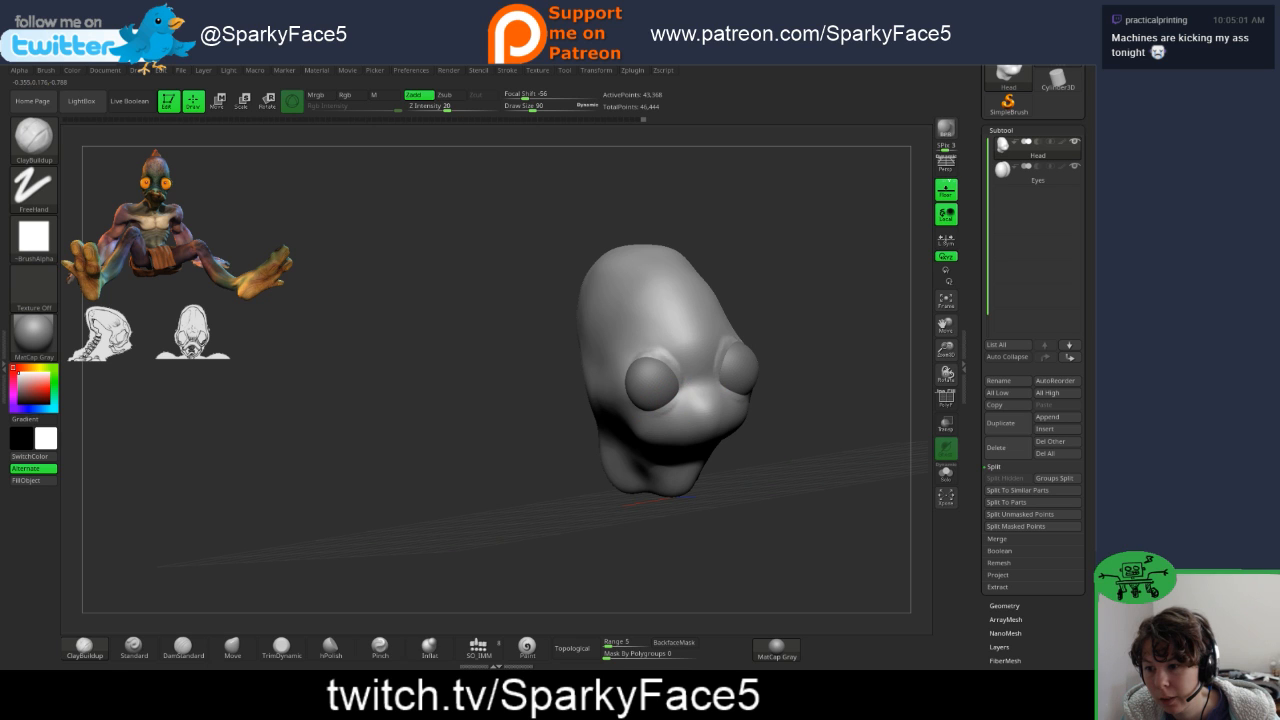
# - Build up clay around the eye sockets and the bridge between the eyes, smoothing the added volume
pyautogui.moveTo(688, 391); pyautogui.dragTo(666, 414)
pyautogui.moveTo(556, 402)
pyautogui.mouseDown()
pyautogui.moveTo(436, 414)
pyautogui.moveTo(528, 404)
pyautogui.moveTo(517, 406)
pyautogui.mouseUp()
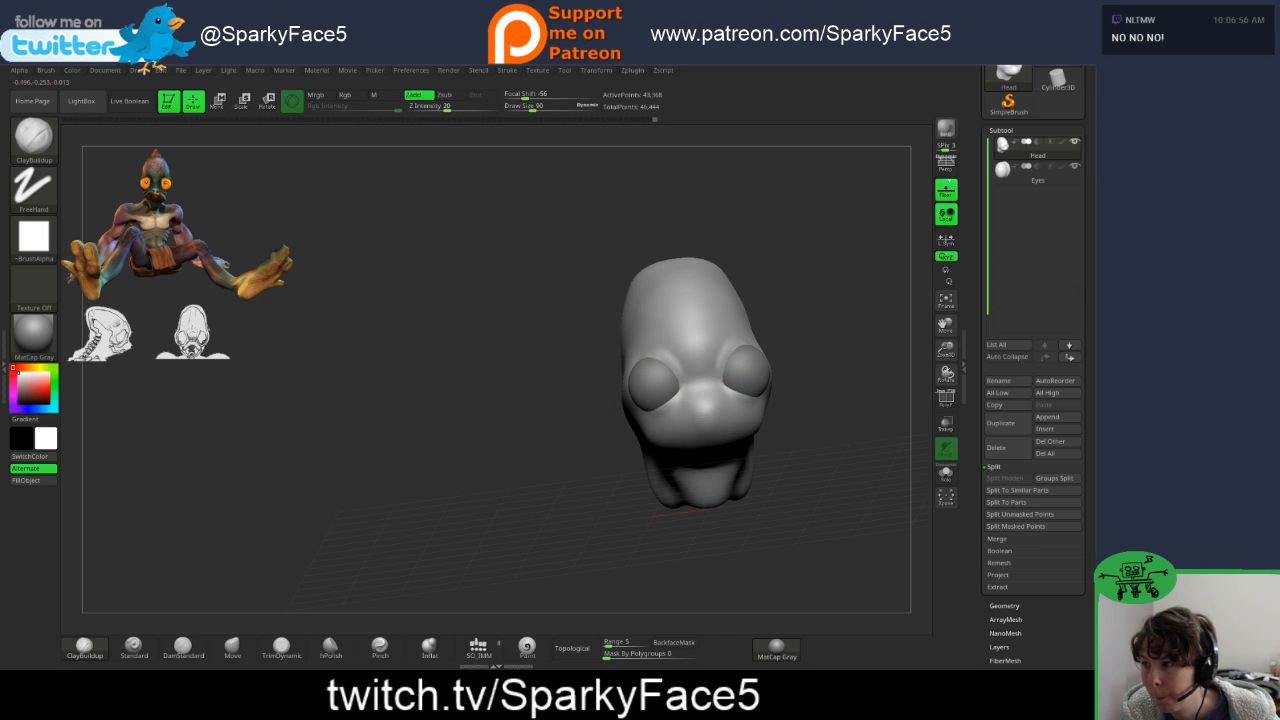
pyautogui.moveTo(526, 408); pyautogui.dragTo(570, 401)
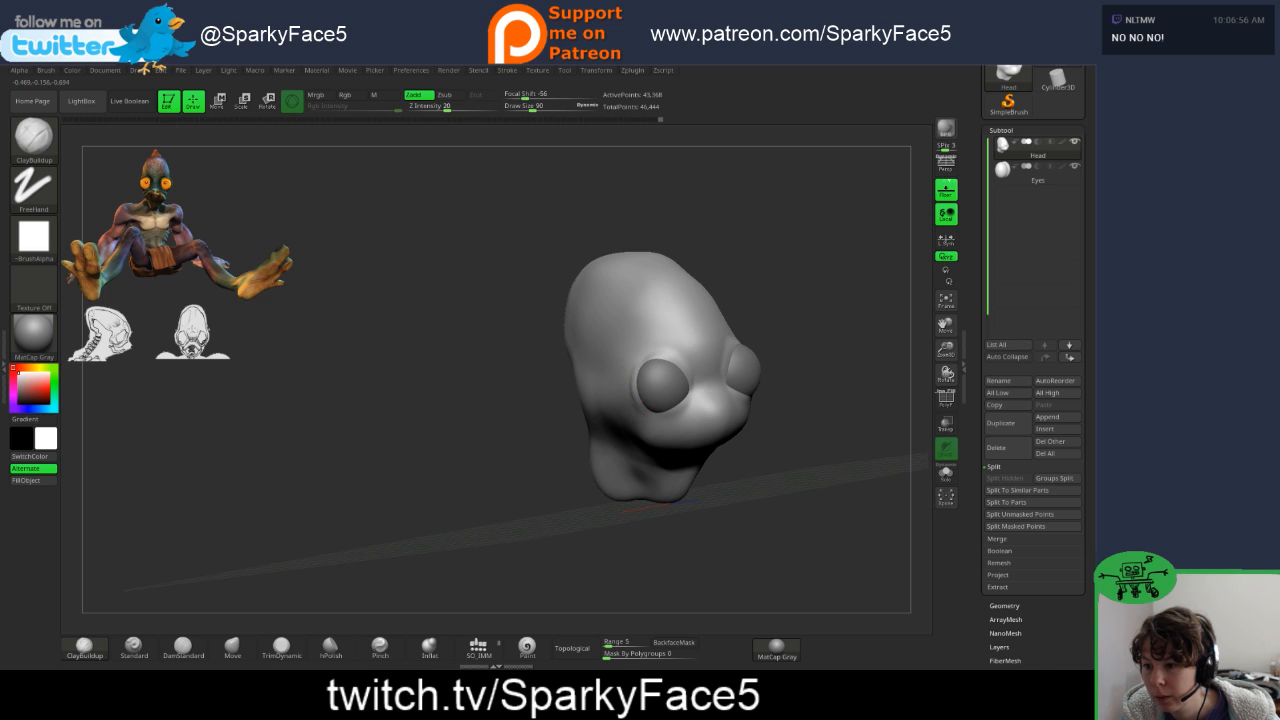
pyautogui.press('shift')
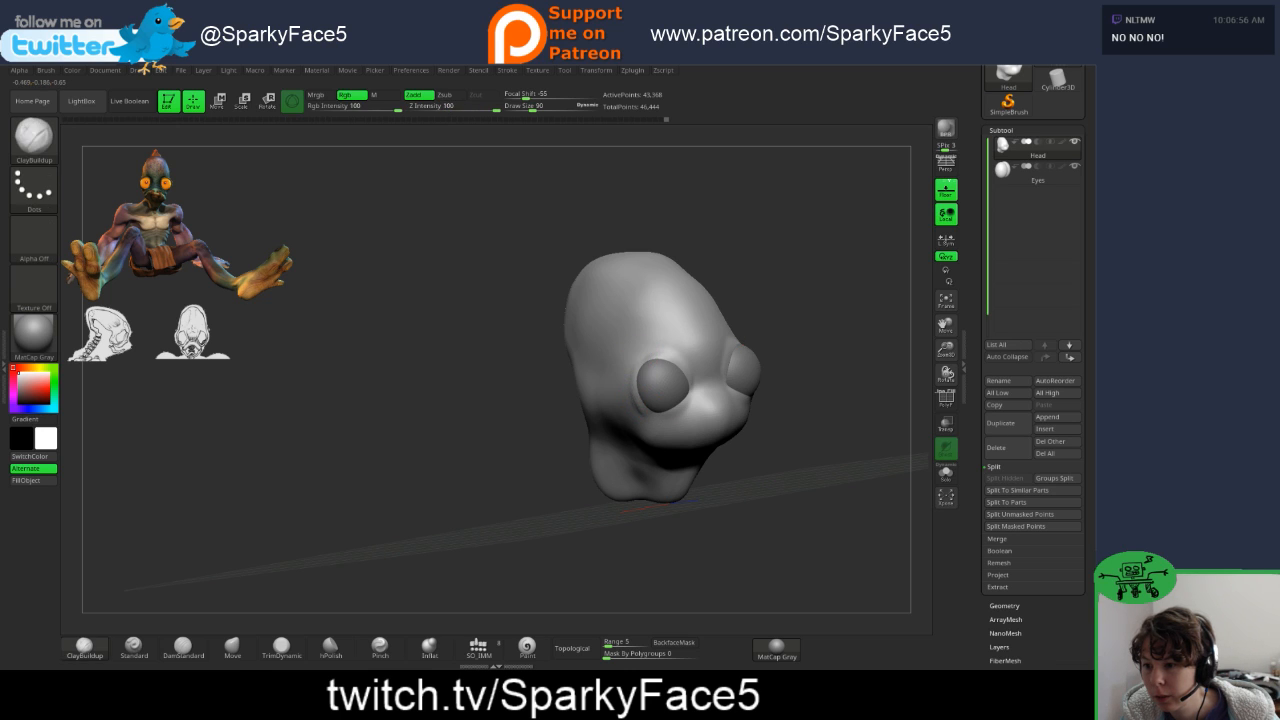
pyautogui.moveTo(885, 395)
pyautogui.mouseDown()
pyautogui.moveTo(770, 398)
pyautogui.moveTo(838, 400)
pyautogui.moveTo(819, 407)
pyautogui.mouseUp()
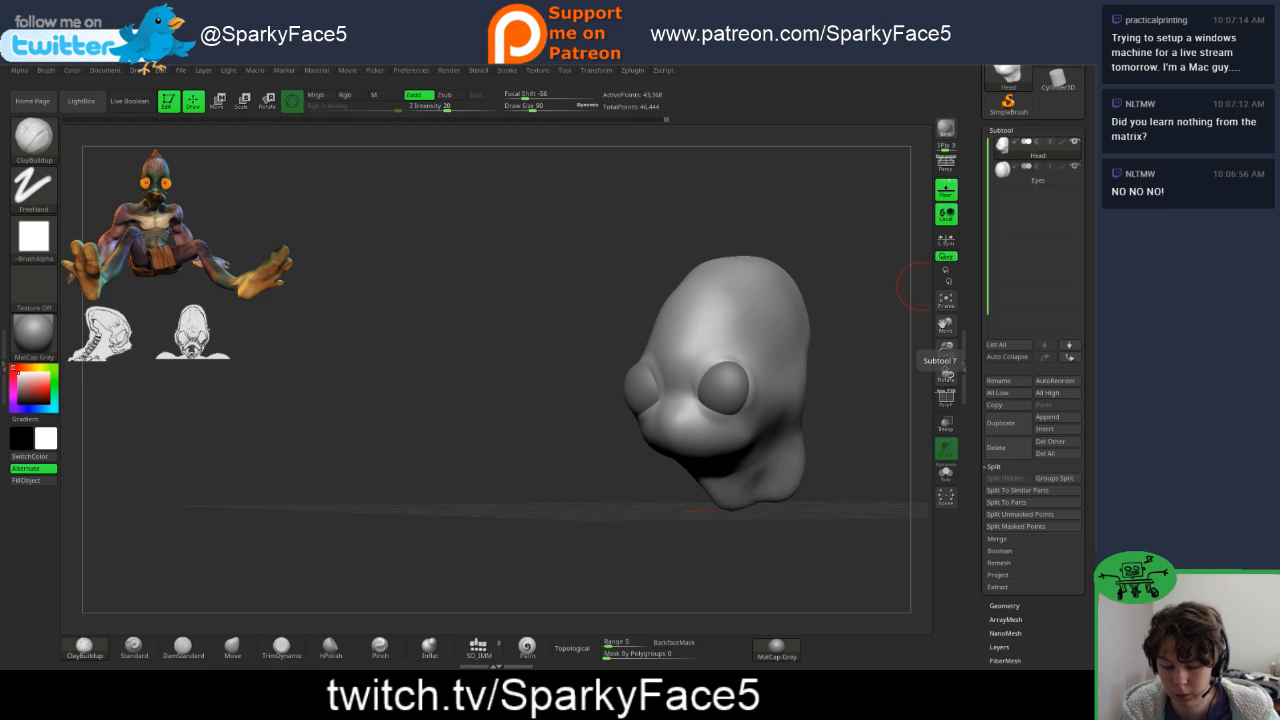
pyautogui.moveTo(905, 287); pyautogui.dragTo(428, 270)
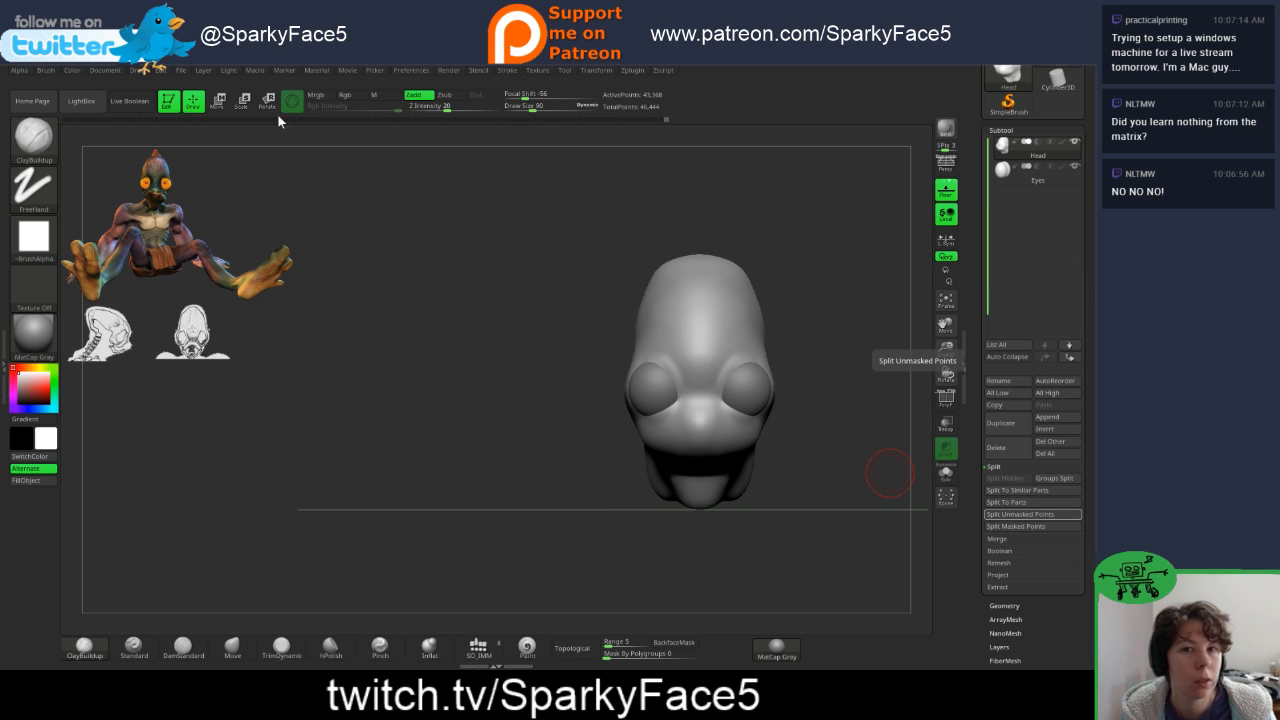
# - Import the "abe face" reference image from the Abe reference folder as a texture
pyautogui.click(537, 70)
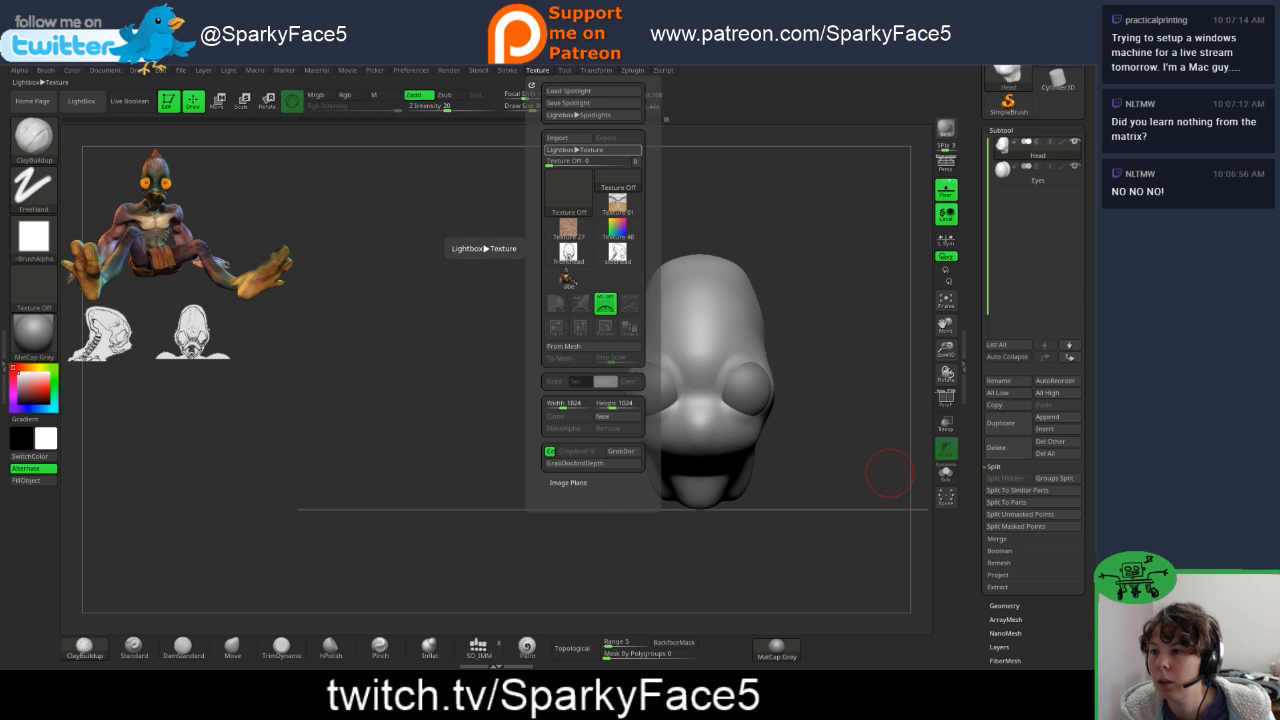
pyautogui.click(557, 138)
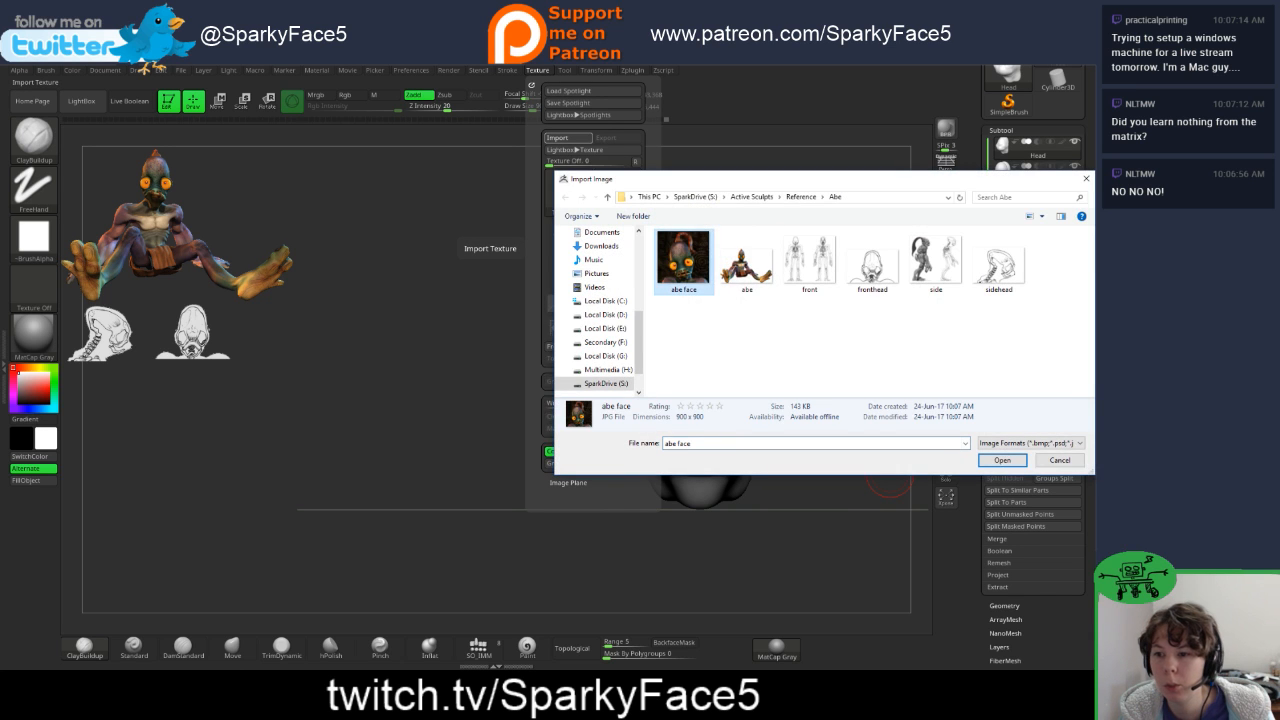
pyautogui.click(1002, 460)
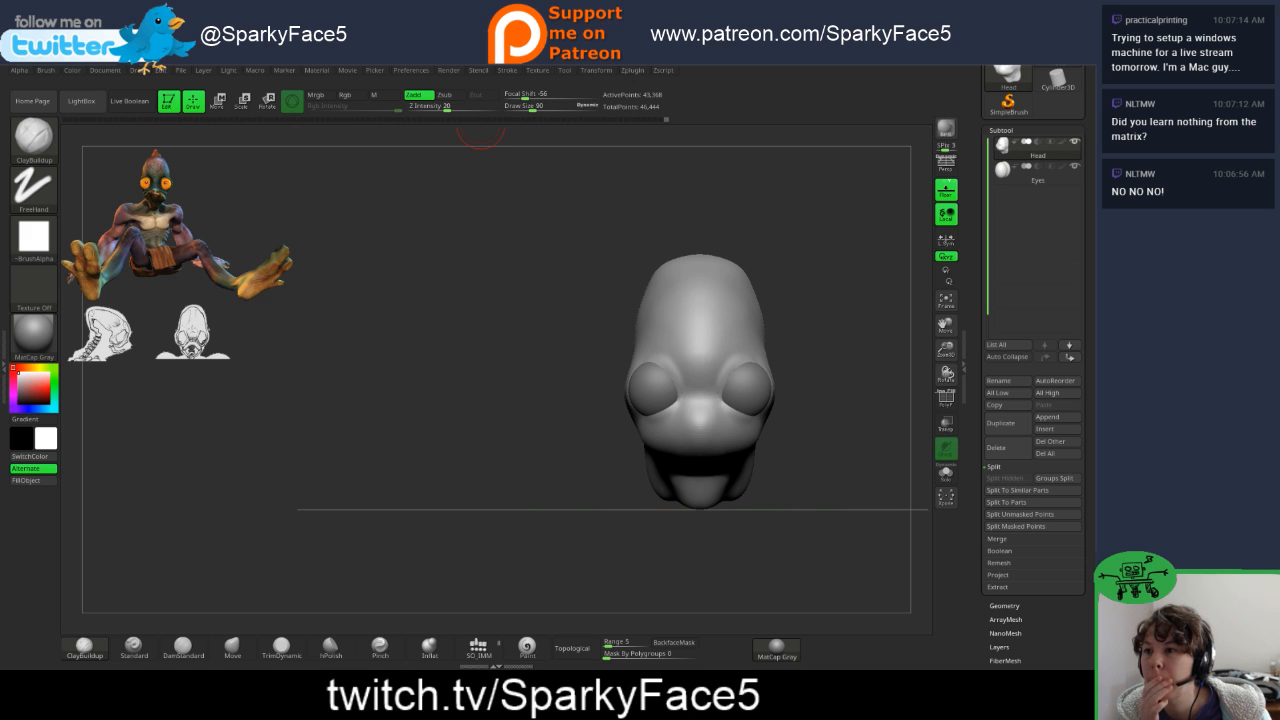
# - Add the "abe face" texture to Spotlight, scale it down and place it over the full-body Abe picture, then leave Spotlight editing
pyautogui.click(537, 70)
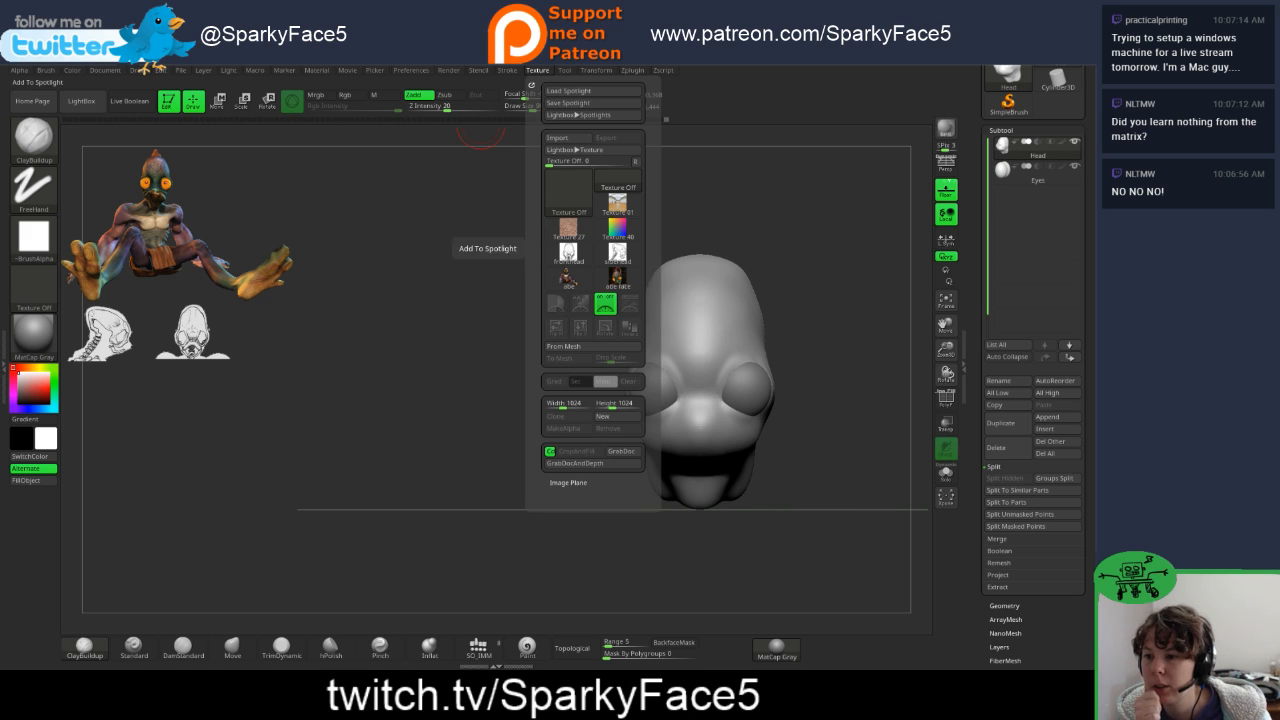
pyautogui.click(618, 279)
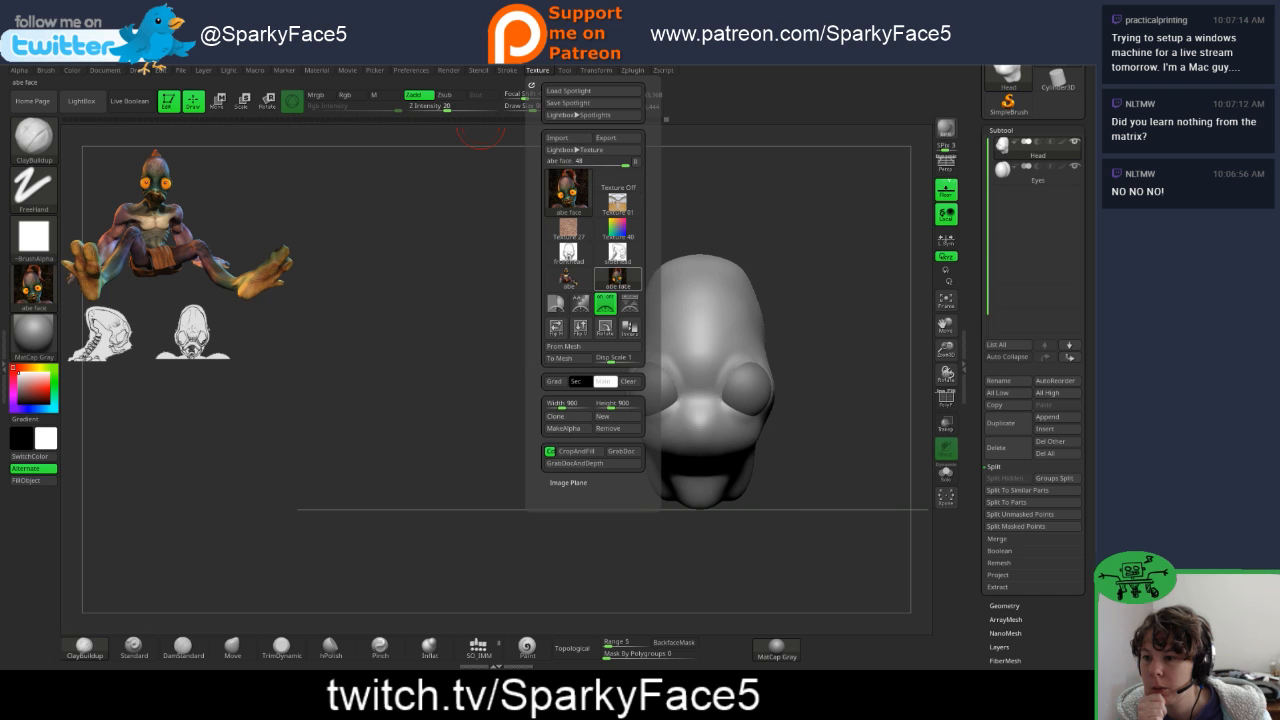
pyautogui.click(630, 303)
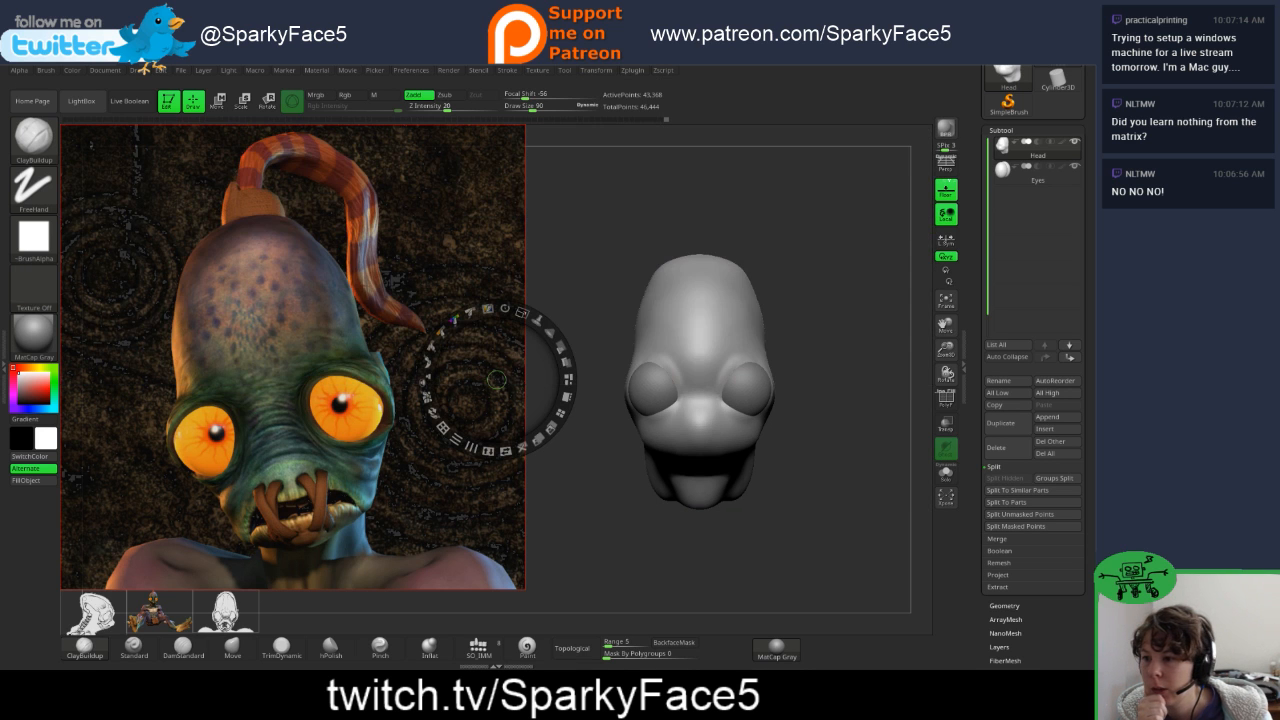
pyautogui.moveTo(522, 313); pyautogui.dragTo(464, 317)
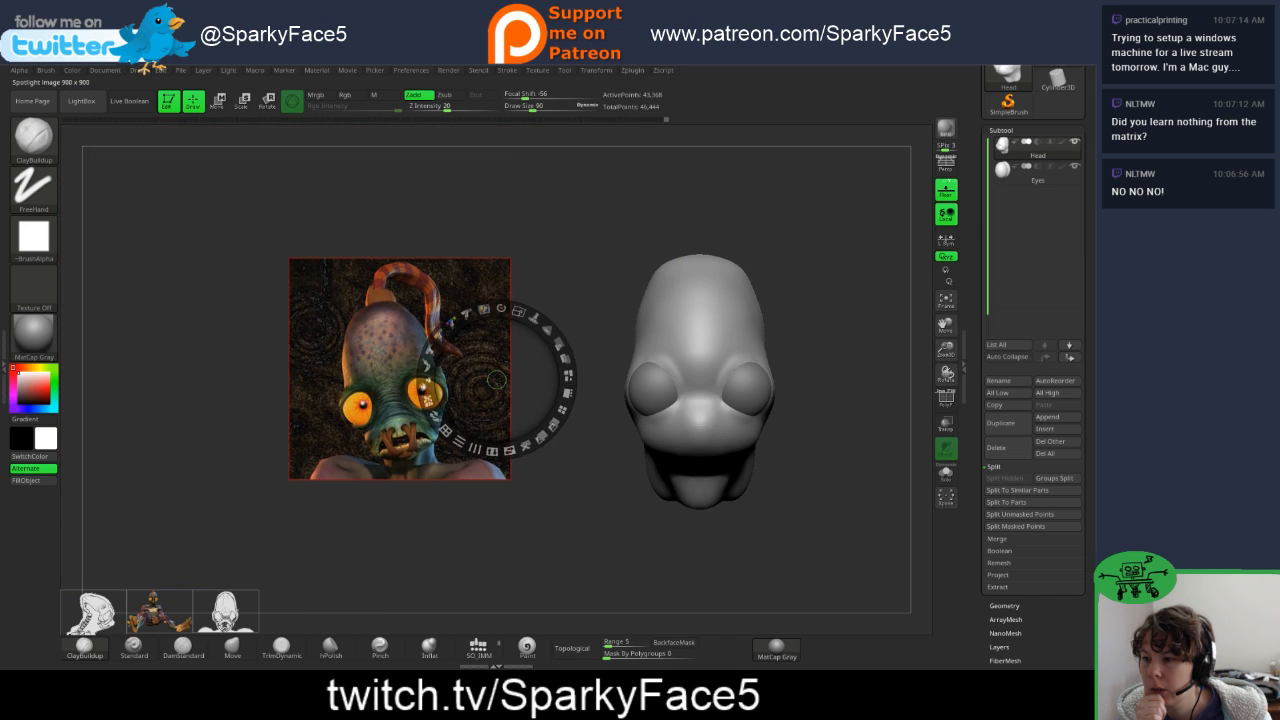
pyautogui.moveTo(397, 342); pyautogui.dragTo(173, 206)
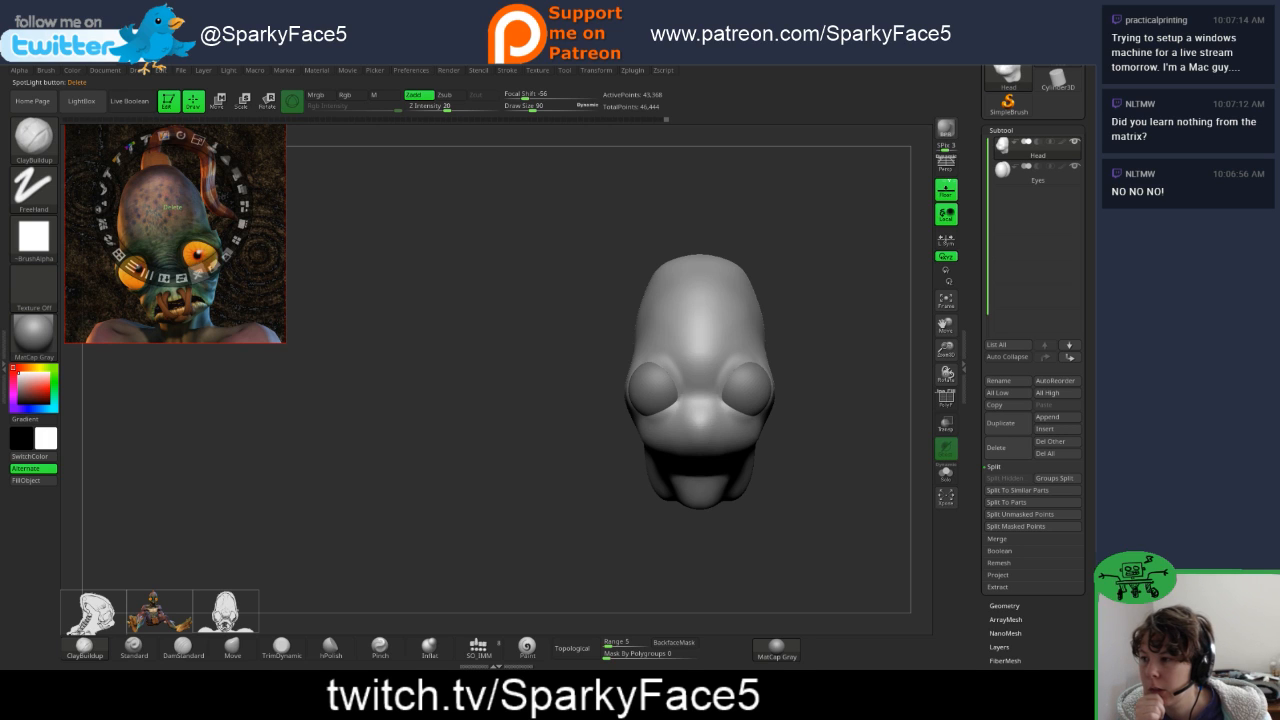
pyautogui.click(387, 312)
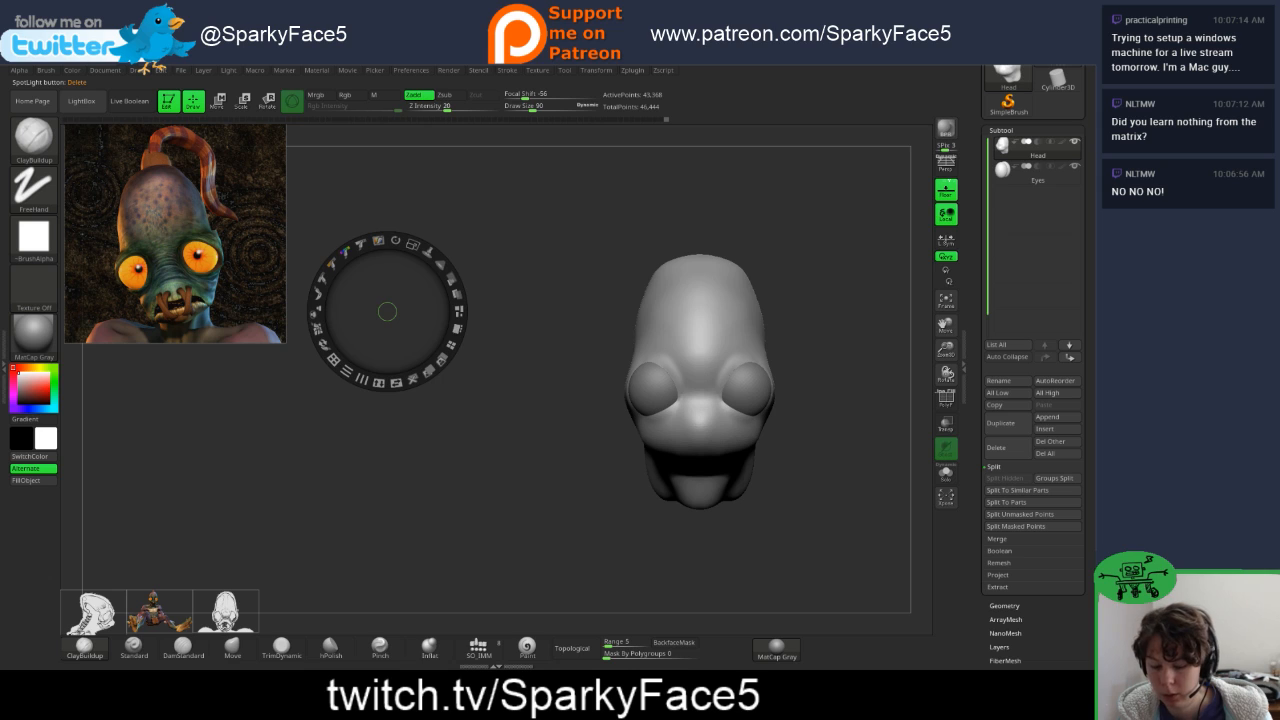
pyautogui.press('z')
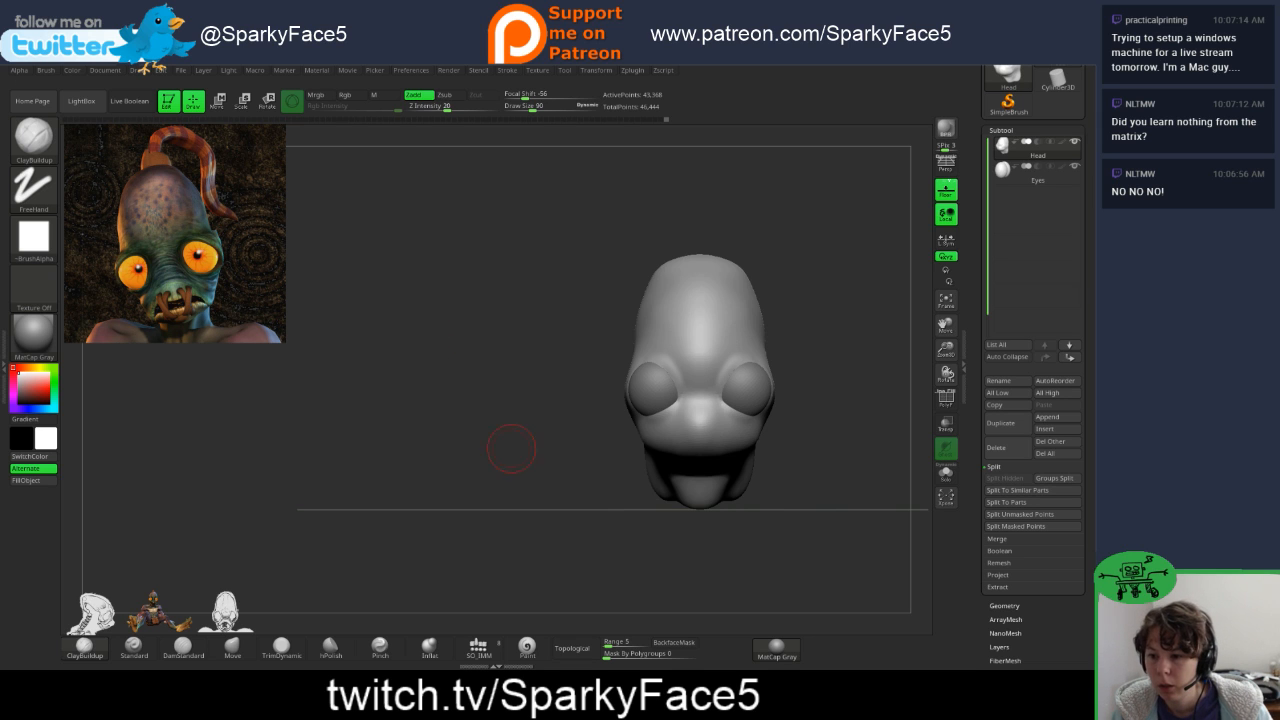
# - Build up eyelid rims around the upper and outer edges of both eyes with ClayBuildup and smooth them into the brow
pyautogui.moveTo(509, 446)
pyautogui.mouseDown()
pyautogui.moveTo(618, 440)
pyautogui.moveTo(506, 442)
pyautogui.moveTo(608, 436)
pyautogui.moveTo(554, 433)
pyautogui.mouseUp()
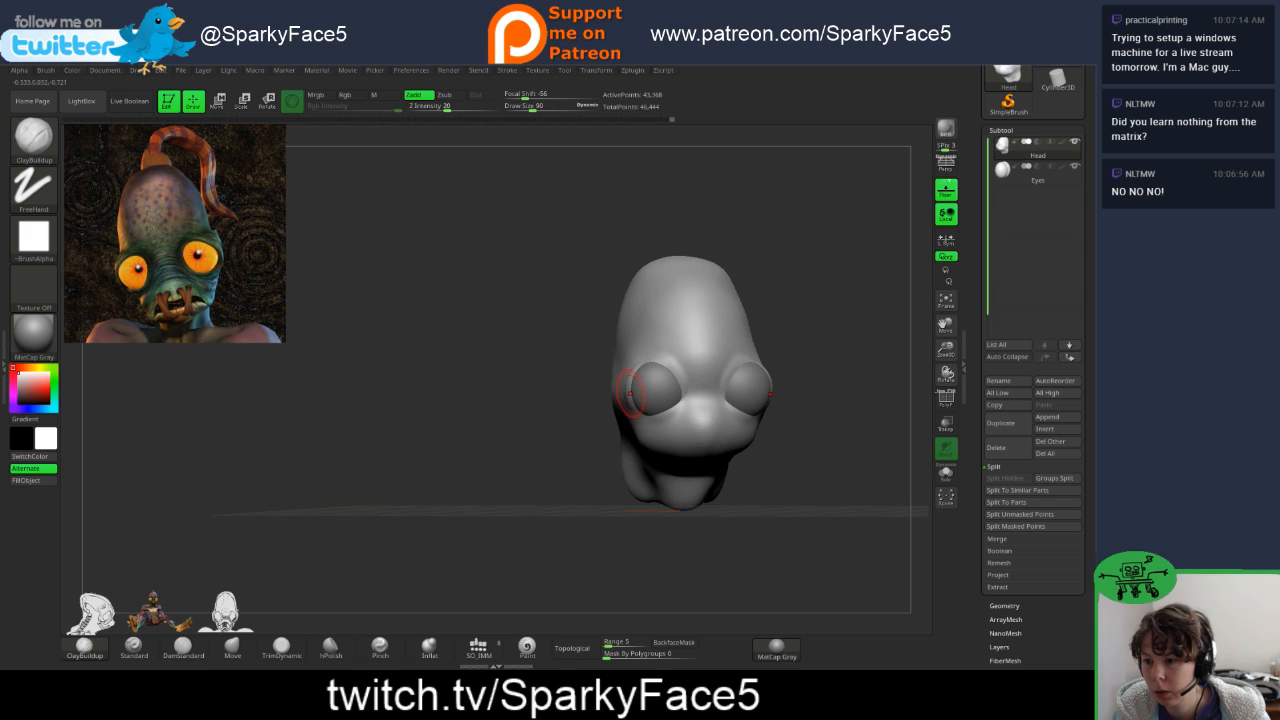
pyautogui.press('shift')
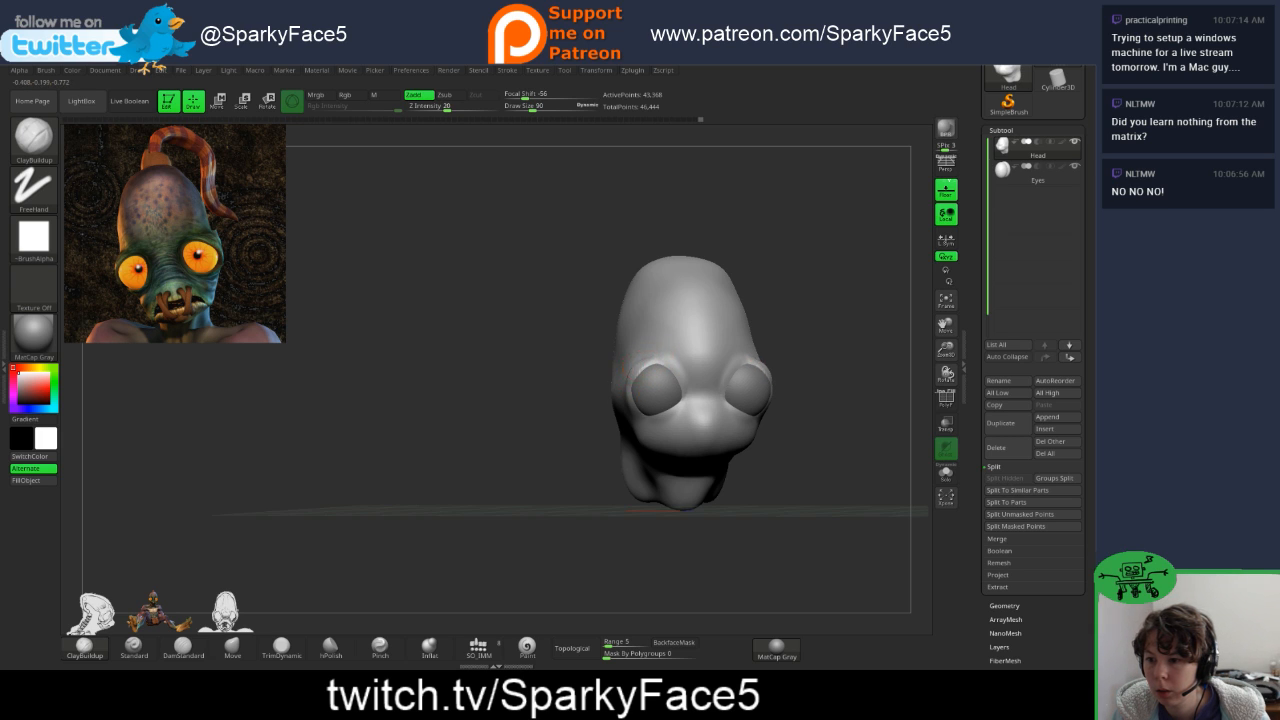
pyautogui.moveTo(662, 358); pyautogui.dragTo(638, 366)
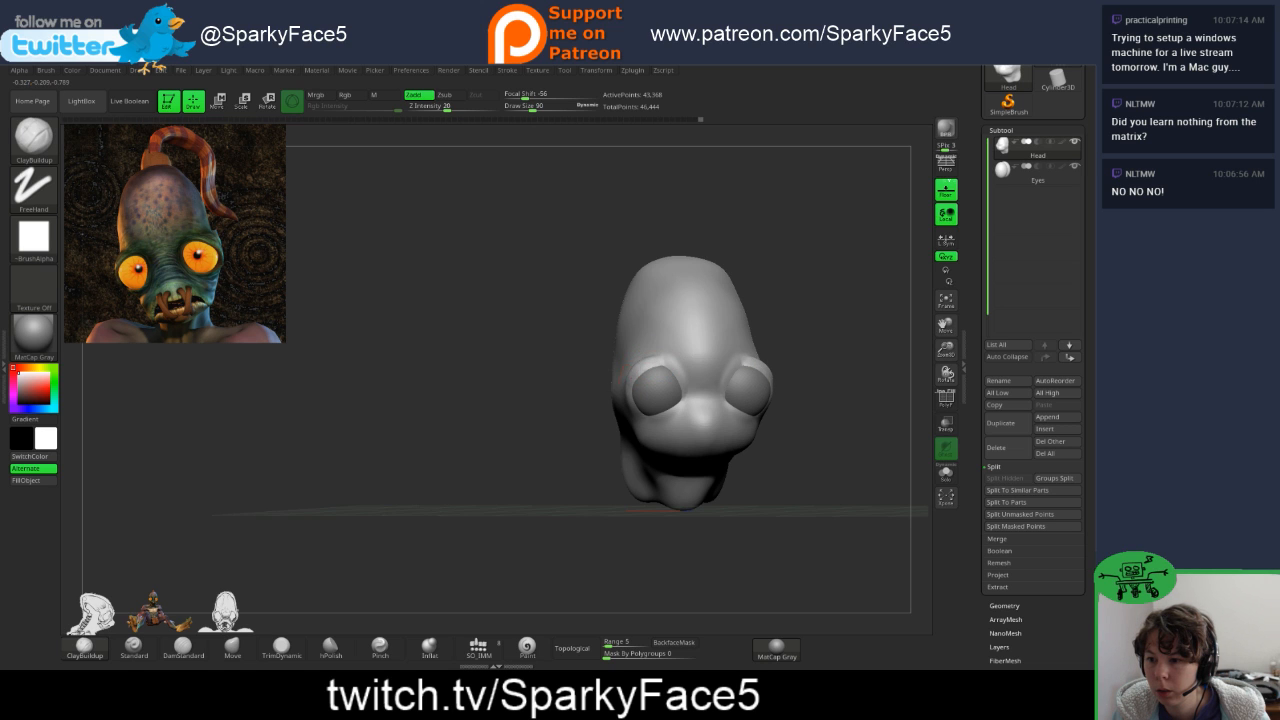
pyautogui.moveTo(560, 392)
pyautogui.mouseDown()
pyautogui.moveTo(690, 422)
pyautogui.moveTo(704, 398)
pyautogui.moveTo(694, 408)
pyautogui.mouseUp()
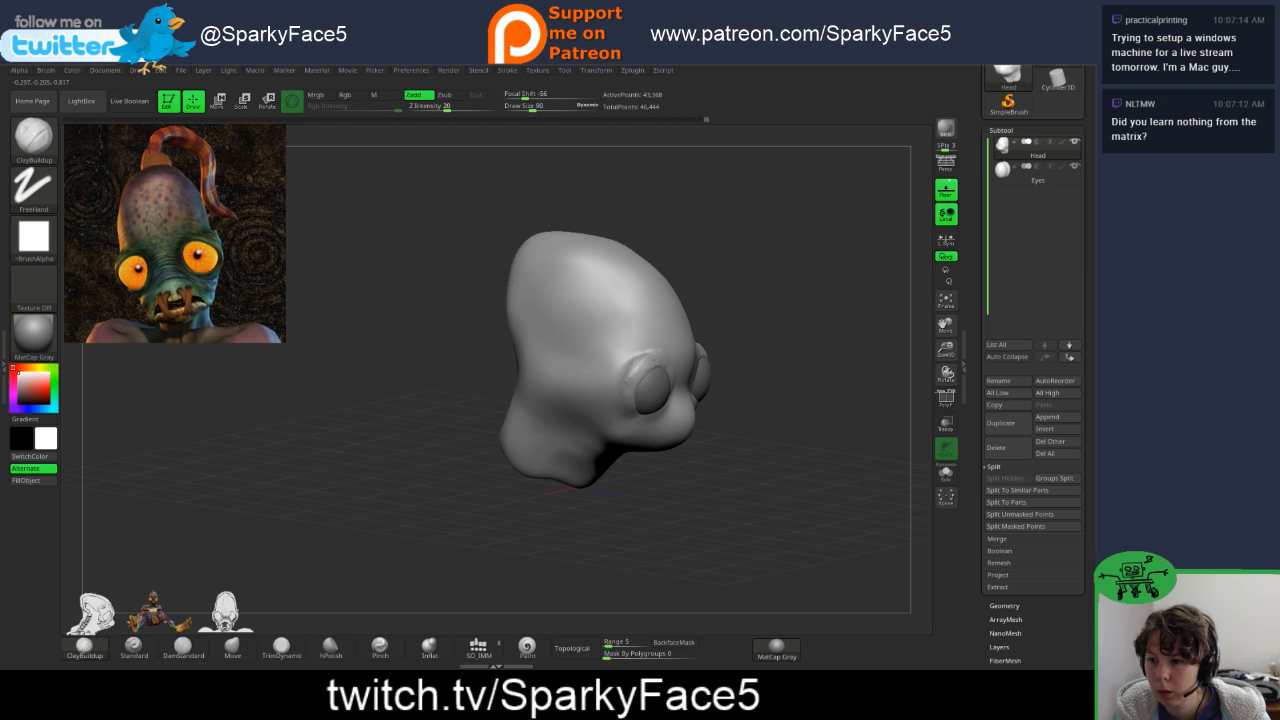
pyautogui.keyDown('shift'); pyautogui.moveTo(647, 358); pyautogui.dragTo(628, 383); pyautogui.keyUp('shift')
pyautogui.moveTo(810, 400); pyautogui.dragTo(700, 390)
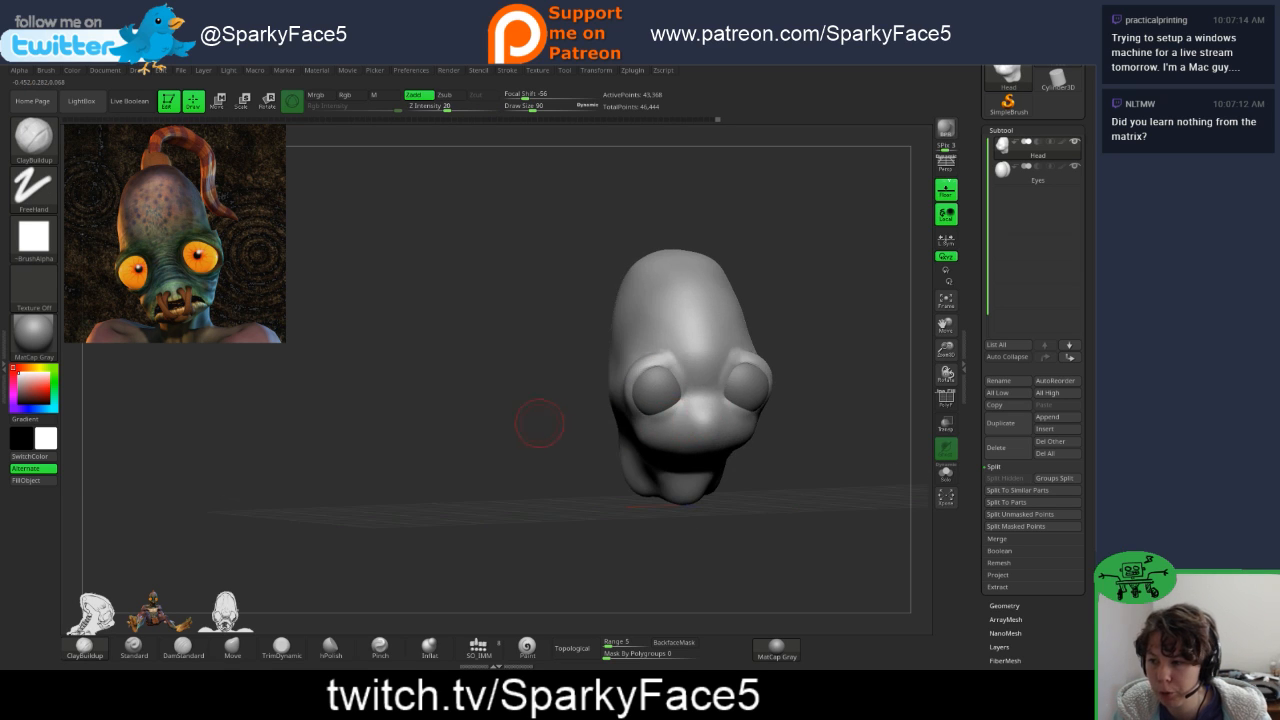
pyautogui.moveTo(537, 423); pyautogui.dragTo(587, 455)
pyautogui.moveTo(731, 485)
pyautogui.mouseDown()
pyautogui.moveTo(780, 468)
pyautogui.moveTo(765, 455)
pyautogui.mouseUp()
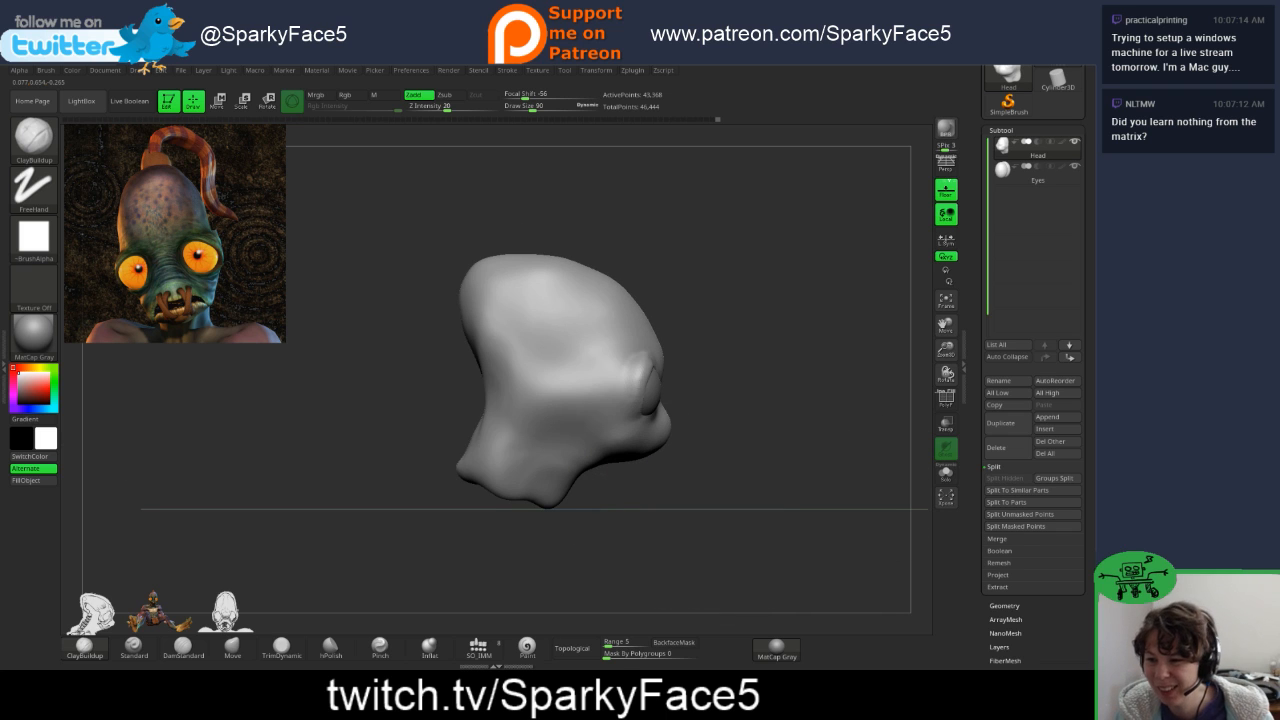
pyautogui.moveTo(634, 392); pyautogui.dragTo(636, 374)
pyautogui.moveTo(740, 440)
pyautogui.keyDown('shift'); pyautogui.mouseDown()
pyautogui.moveTo(610, 436)
pyautogui.moveTo(785, 442)
pyautogui.moveTo(690, 438)
pyautogui.moveTo(724, 433)
pyautogui.mouseUp(); pyautogui.keyUp('shift')
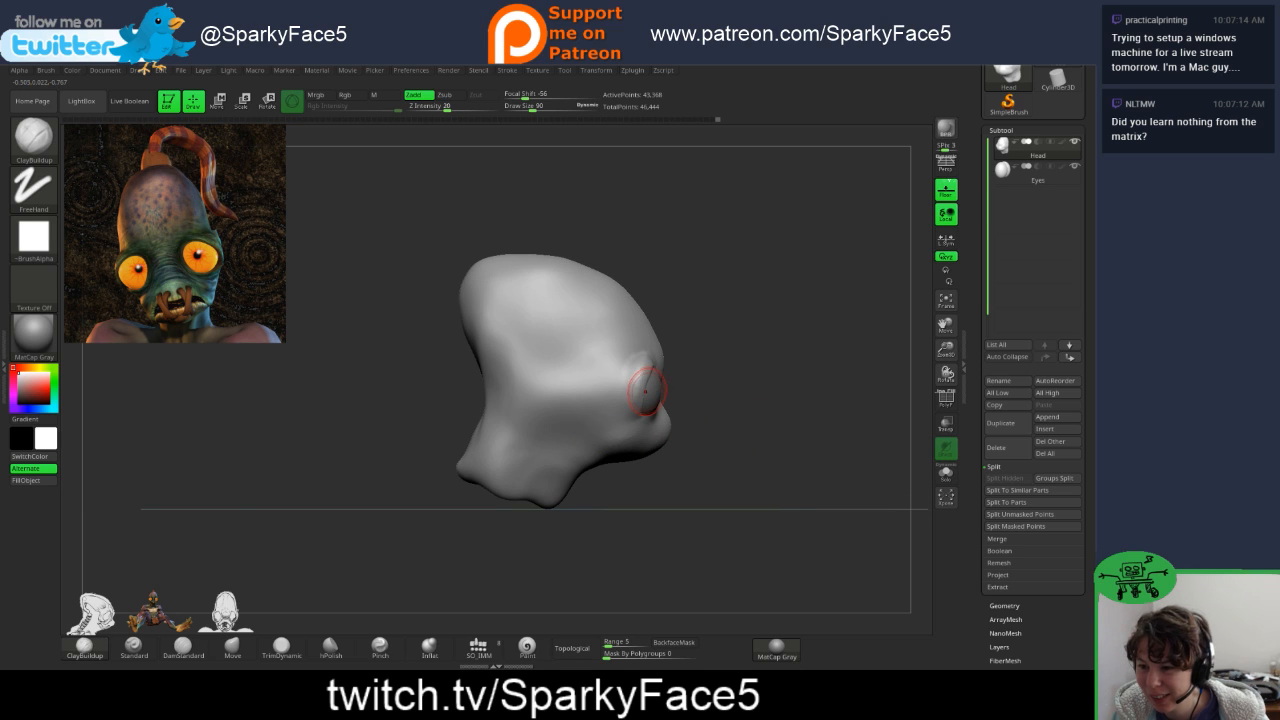
# - Switch to the Move brush and adjust the shape of the eyelid rims in profile
pyautogui.click(232, 645)
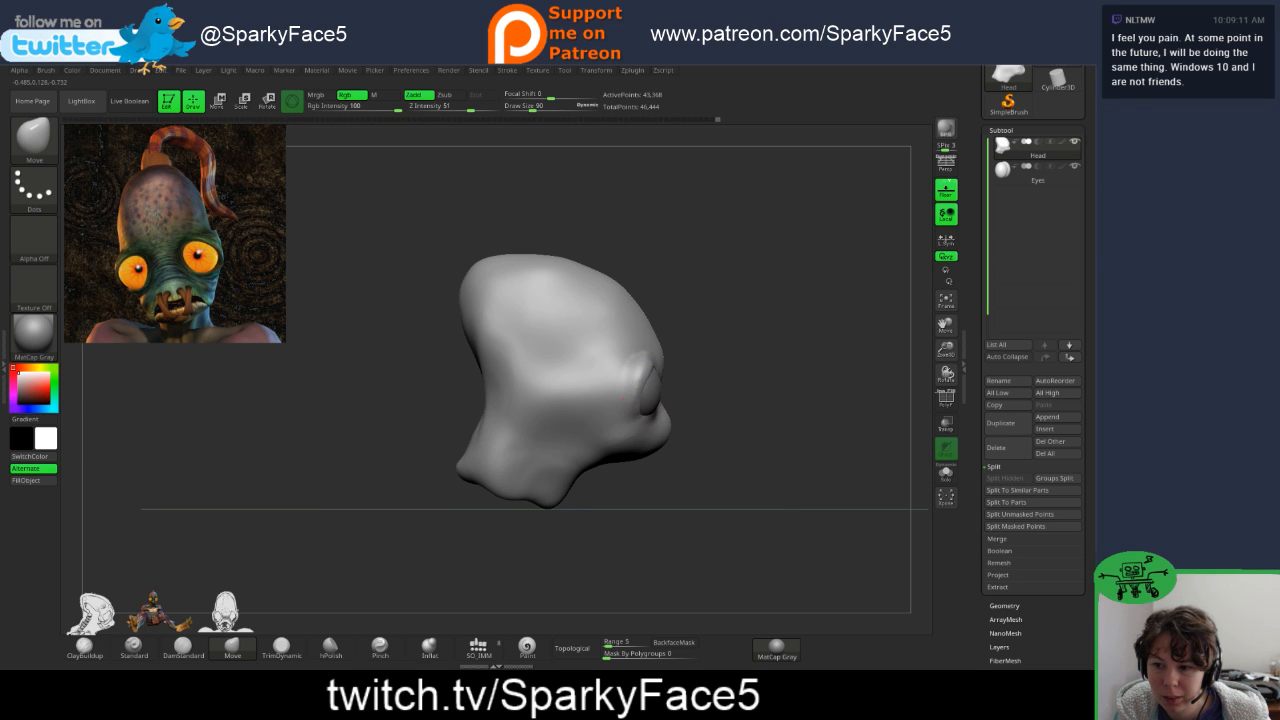
pyautogui.moveTo(660, 372); pyautogui.dragTo(654, 376)
pyautogui.moveTo(723, 400); pyautogui.dragTo(480, 400)
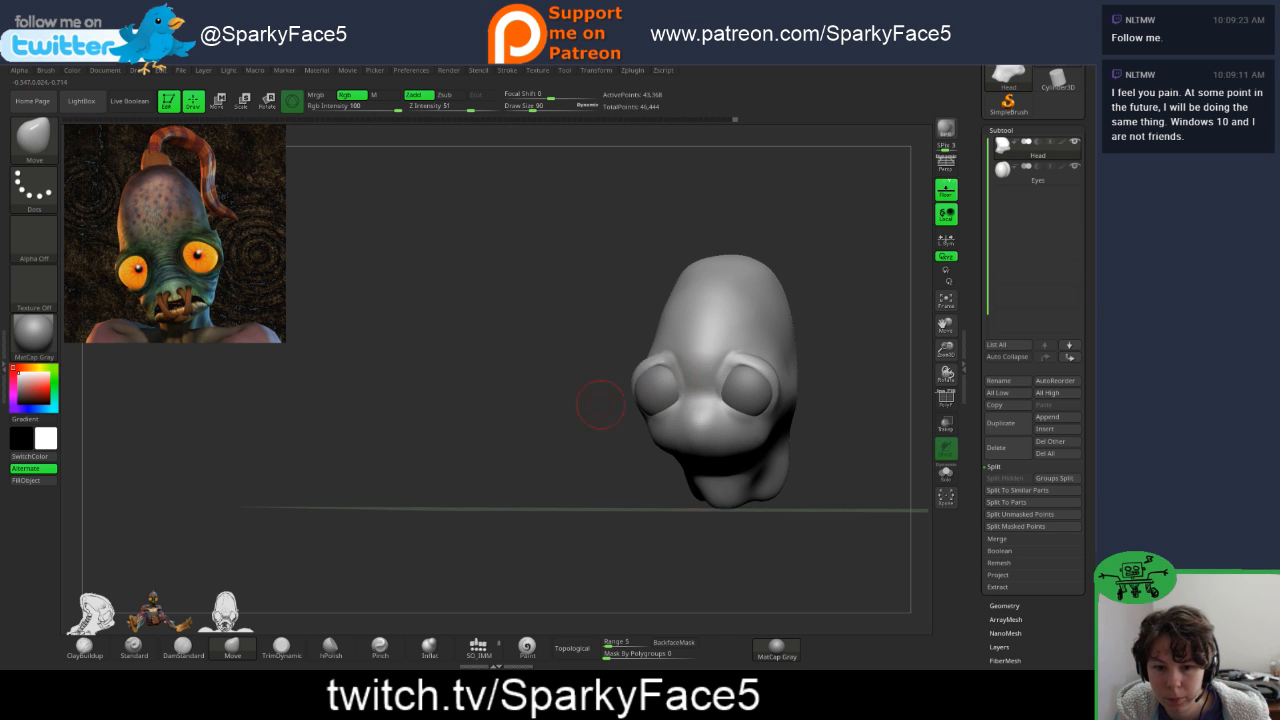
pyautogui.moveTo(600, 404)
pyautogui.mouseDown()
pyautogui.moveTo(792, 447)
pyautogui.moveTo(676, 438)
pyautogui.mouseUp()
pyautogui.moveTo(813, 455); pyautogui.dragTo(612, 438)
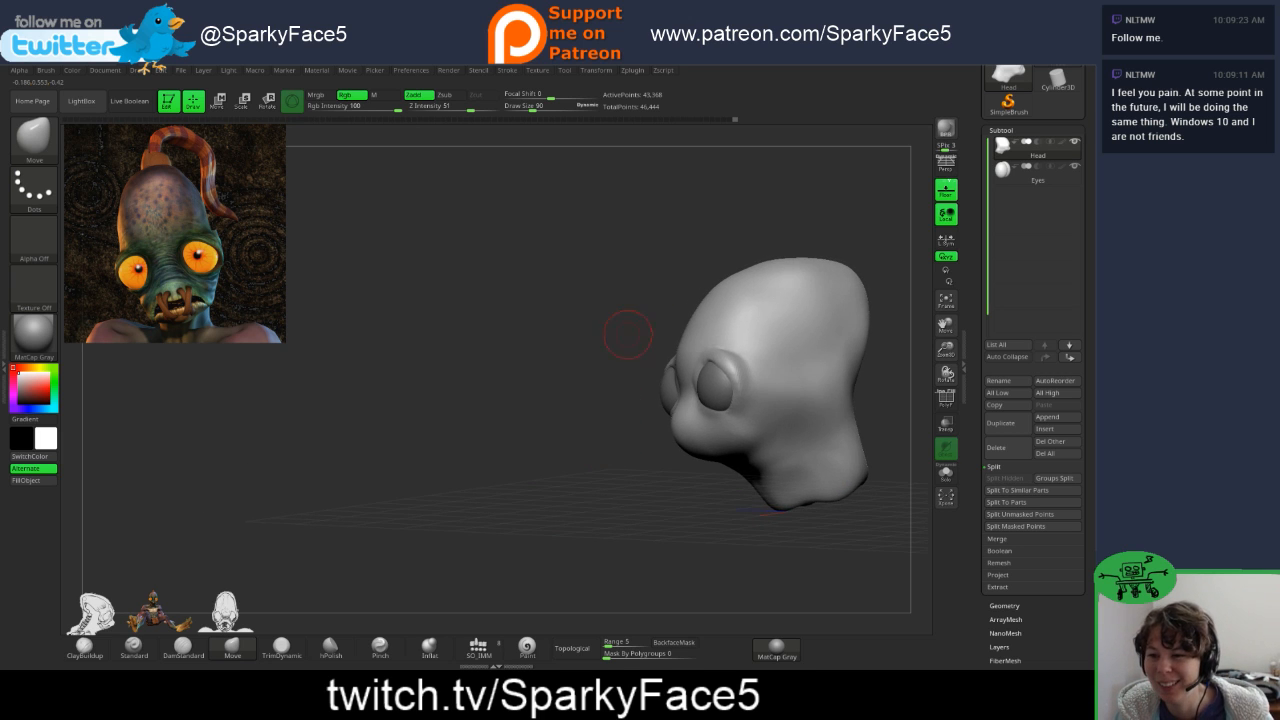
pyautogui.moveTo(628, 334)
pyautogui.mouseDown()
pyautogui.moveTo(850, 340)
pyautogui.moveTo(672, 340)
pyautogui.moveTo(736, 340)
pyautogui.moveTo(700, 338)
pyautogui.mouseUp()
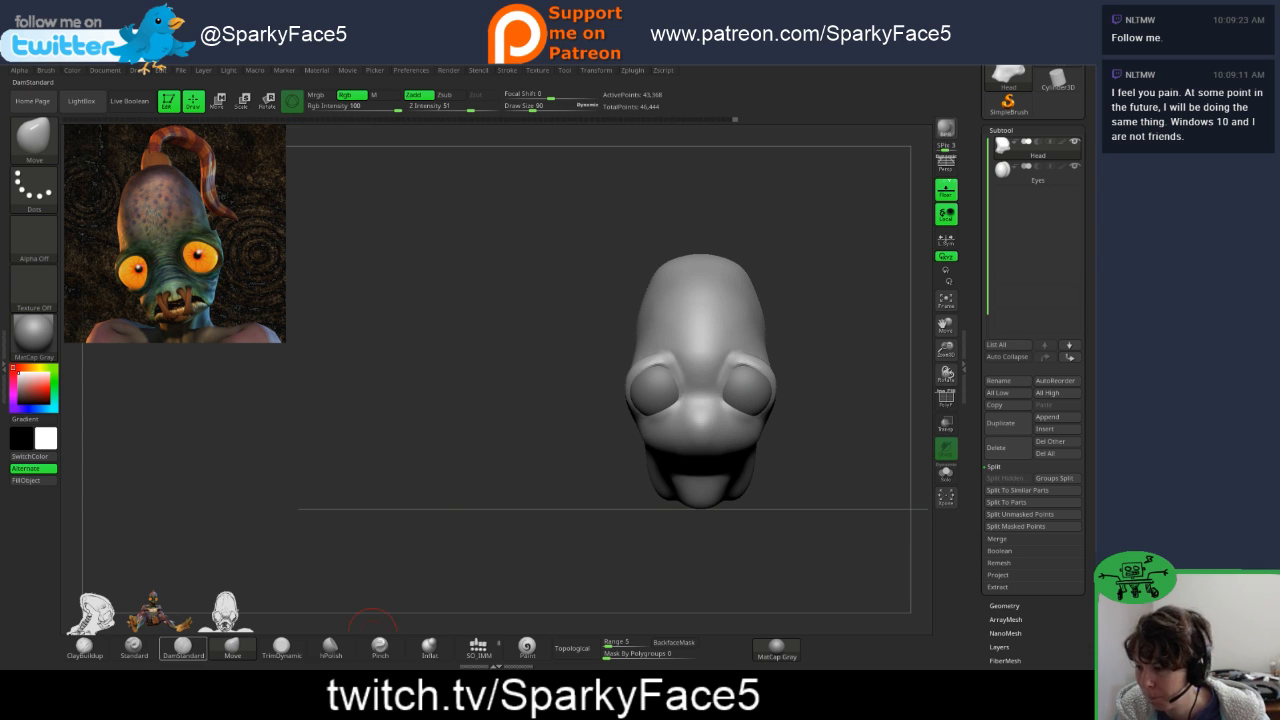
# - Switch to the DamStandard brush, set its draw size to 41 and carve a horizontal mouth line across the muzzle
pyautogui.click(134, 646)
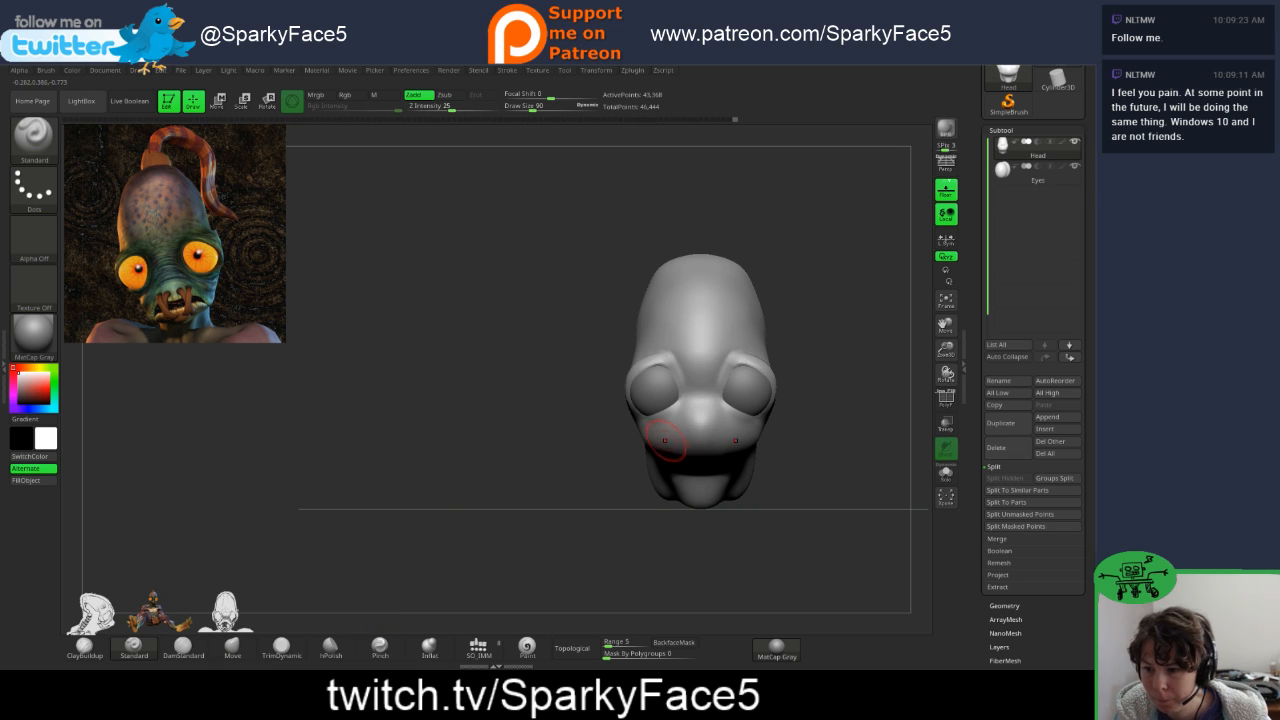
pyautogui.click(183, 646)
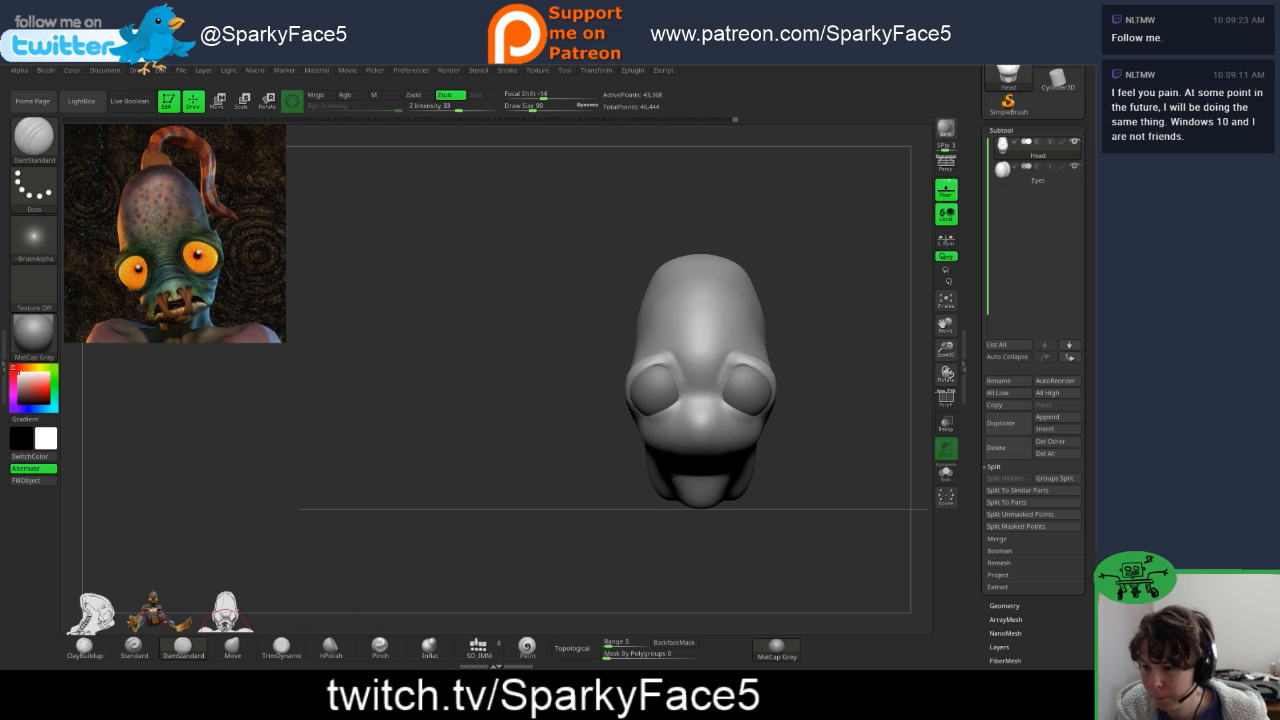
pyautogui.press('s')
pyautogui.press('s')
pyautogui.moveTo(627, 446)
pyautogui.mouseDown()
pyautogui.moveTo(586, 451)
pyautogui.moveTo(622, 486)
pyautogui.moveTo(705, 502)
pyautogui.moveTo(614, 503)
pyautogui.moveTo(652, 452)
pyautogui.mouseUp()
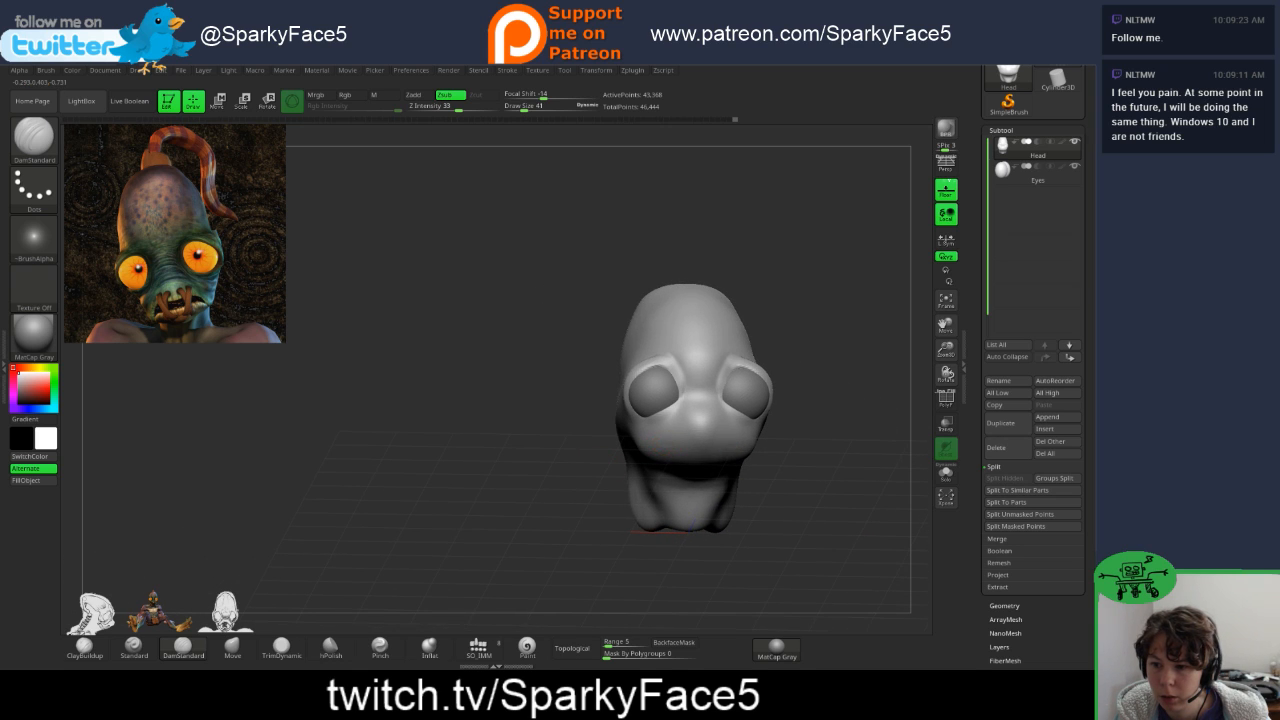
pyautogui.moveTo(868, 502); pyautogui.dragTo(786, 477)
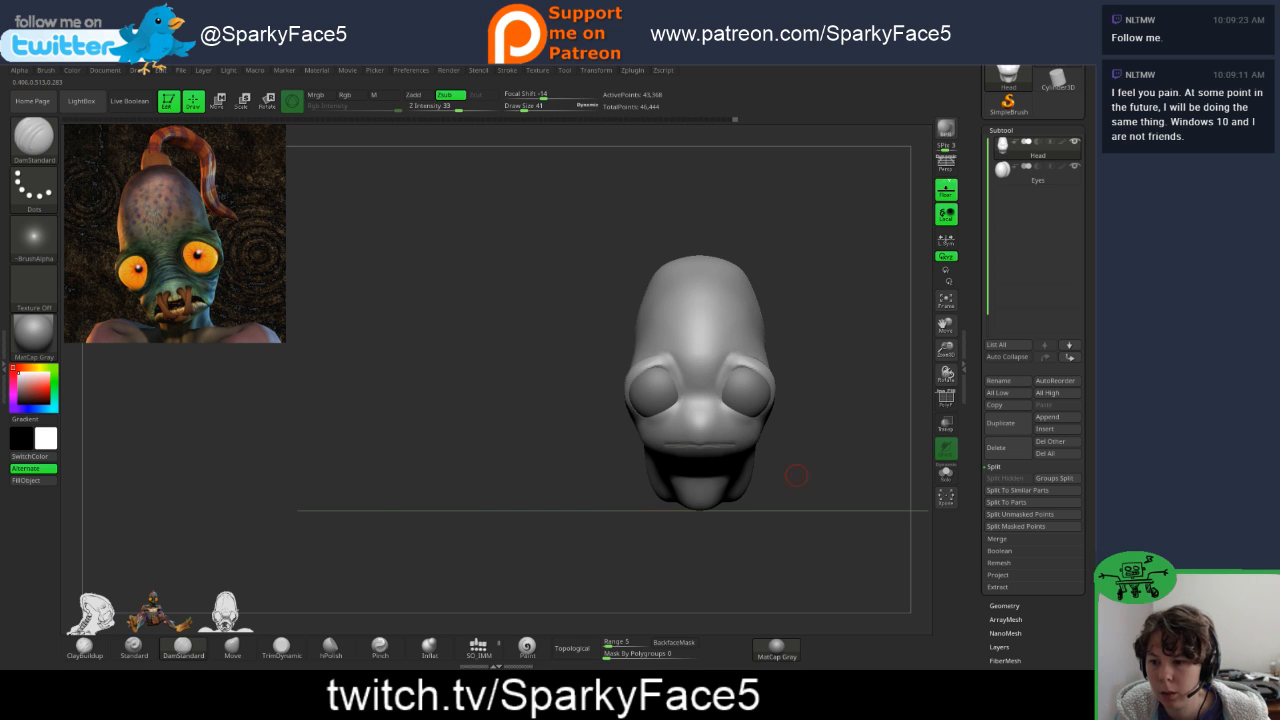
# - Deepen the mouth line and its corners, and try remeshing the head
pyautogui.moveTo(800, 480)
pyautogui.mouseDown()
pyautogui.moveTo(792, 536)
pyautogui.moveTo(800, 445)
pyautogui.moveTo(640, 460)
pyautogui.moveTo(790, 450)
pyautogui.mouseUp()
pyautogui.moveTo(740, 489); pyautogui.dragTo(660, 498)
pyautogui.keyDown('shift'); pyautogui.moveTo(700, 480); pyautogui.dragTo(737, 463, button='right'); pyautogui.keyUp('shift')
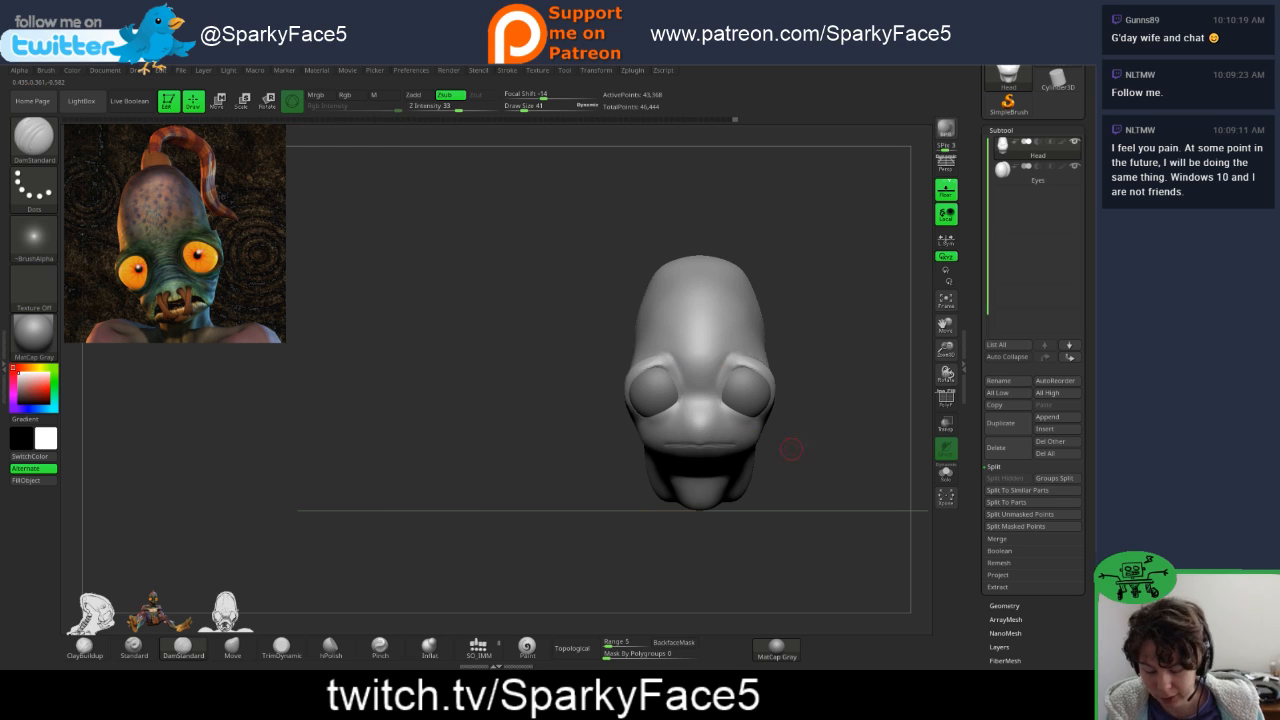
pyautogui.press('ctrl')
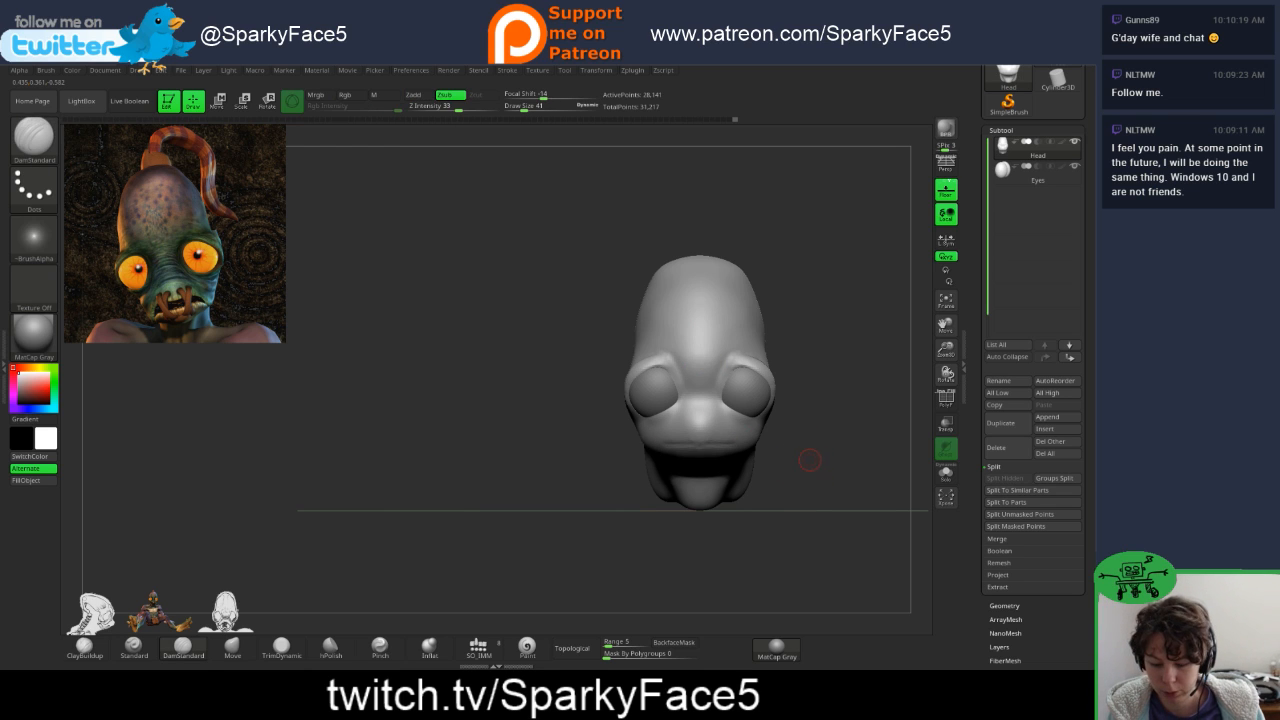
pyautogui.keyDown('ctrl'); pyautogui.click(810, 460); pyautogui.keyUp('ctrl')
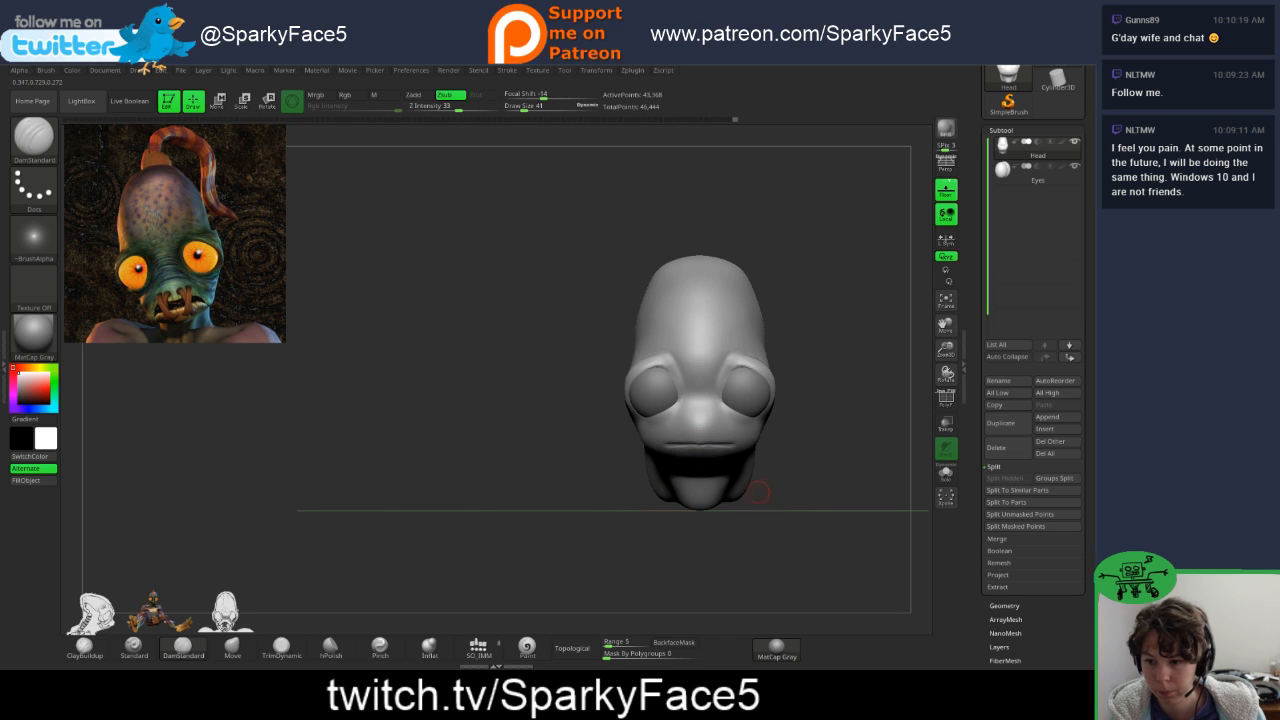
pyautogui.moveTo(788, 470)
pyautogui.mouseDown()
pyautogui.moveTo(722, 447)
pyautogui.moveTo(658, 515)
pyautogui.moveTo(640, 480)
pyautogui.moveTo(824, 421)
pyautogui.moveTo(764, 425)
pyautogui.moveTo(900, 404)
pyautogui.moveTo(886, 412)
pyautogui.mouseUp()
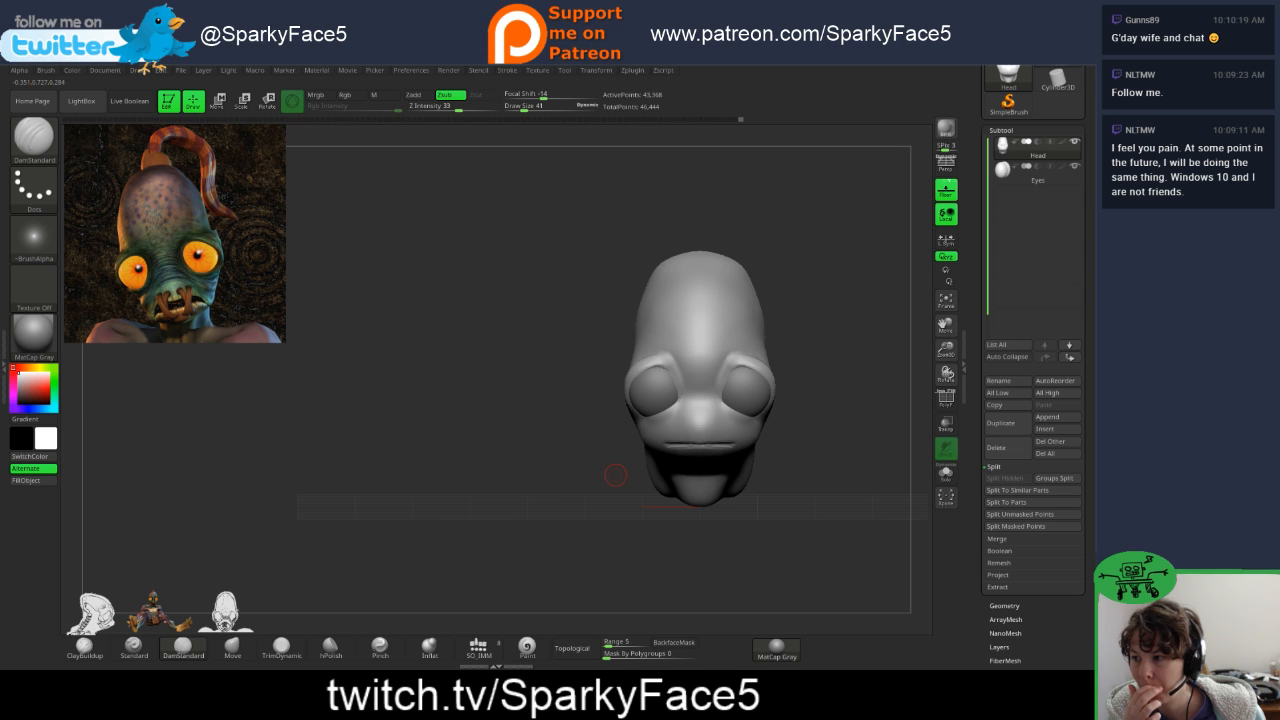
# - Carve horizontal creases across the nose and the bridge between the eyes, undoing unwanted strokes
pyautogui.moveTo(615, 474)
pyautogui.mouseDown()
pyautogui.moveTo(613, 488)
pyautogui.moveTo(548, 494)
pyautogui.moveTo(632, 490)
pyautogui.moveTo(656, 474)
pyautogui.mouseUp()
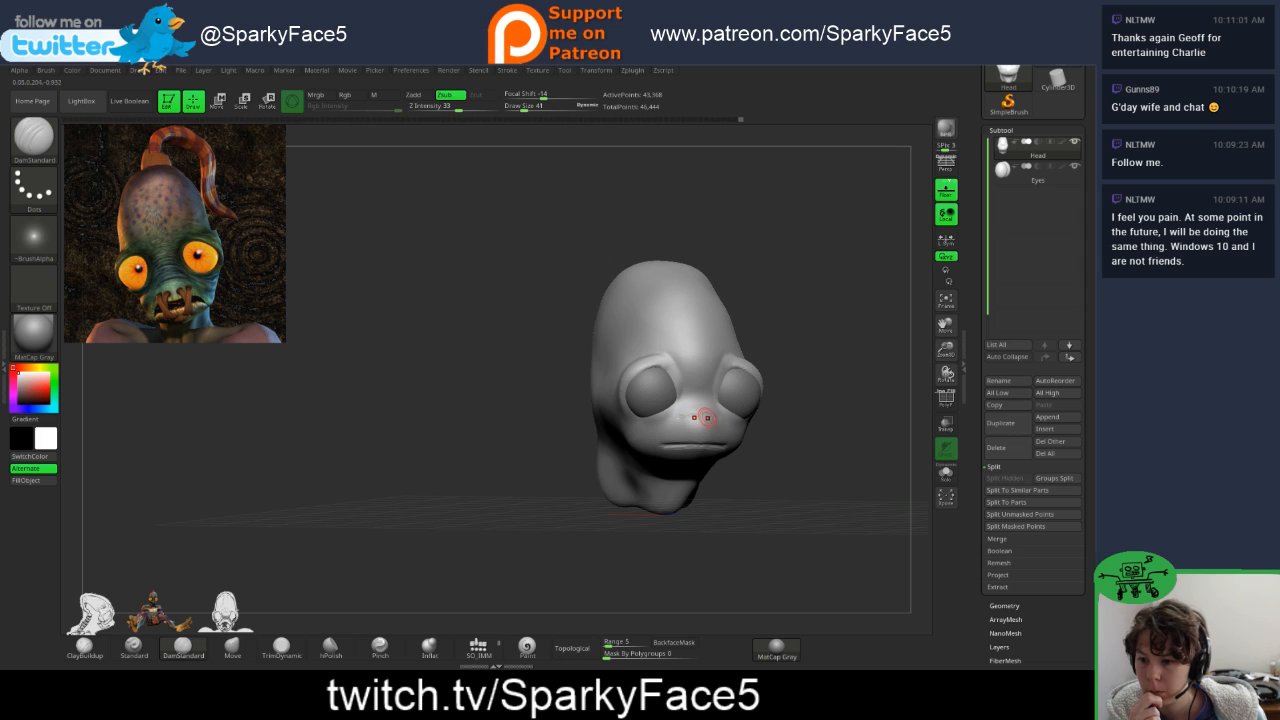
pyautogui.moveTo(771, 466); pyautogui.dragTo(745, 486)
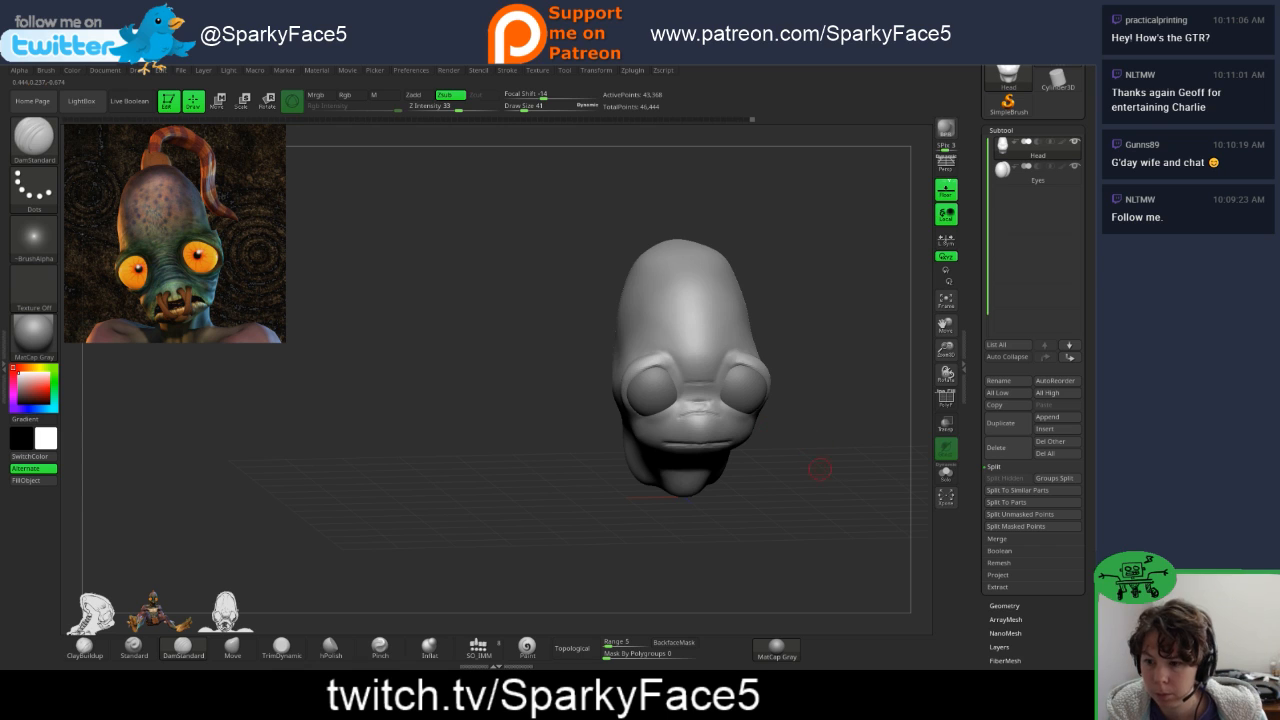
pyautogui.moveTo(823, 466); pyautogui.dragTo(810, 442)
pyautogui.hotkey('ctrl', 'z')
pyautogui.hotkey('ctrl', 'z')
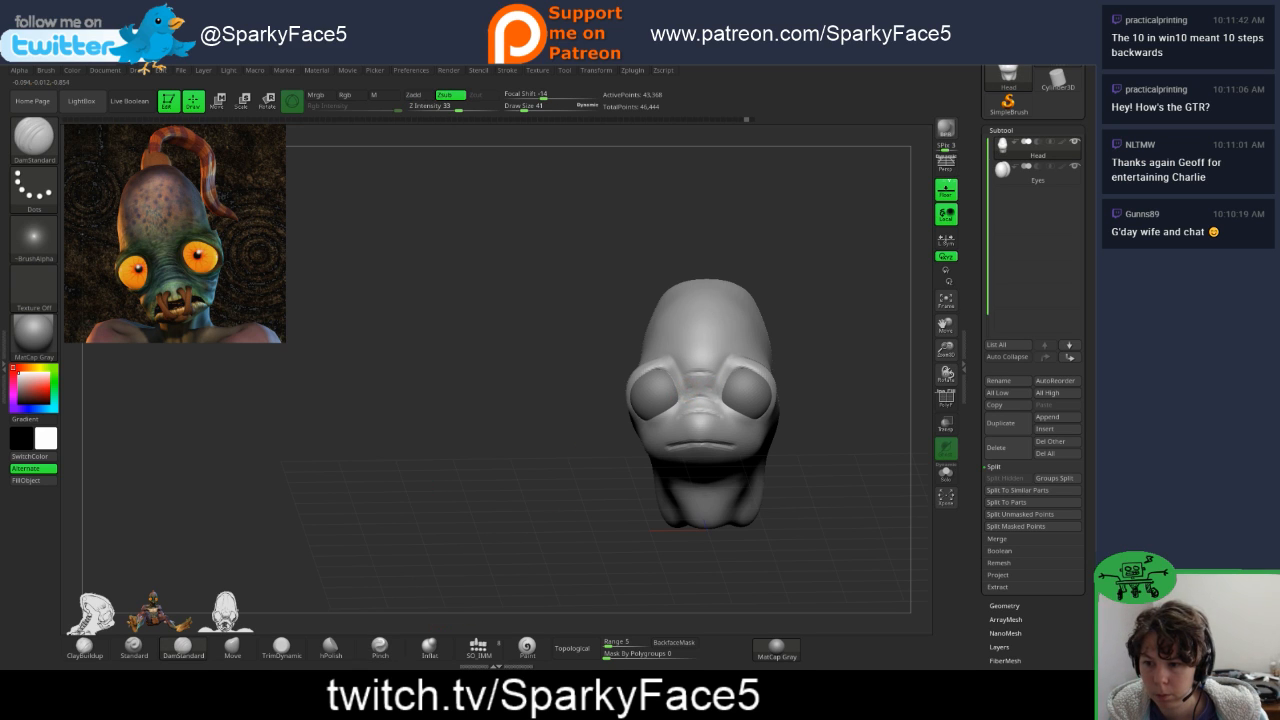
pyautogui.moveTo(752, 402)
pyautogui.mouseDown(button='right')
pyautogui.moveTo(740, 480)
pyautogui.moveTo(753, 402)
pyautogui.mouseUp(button='right')
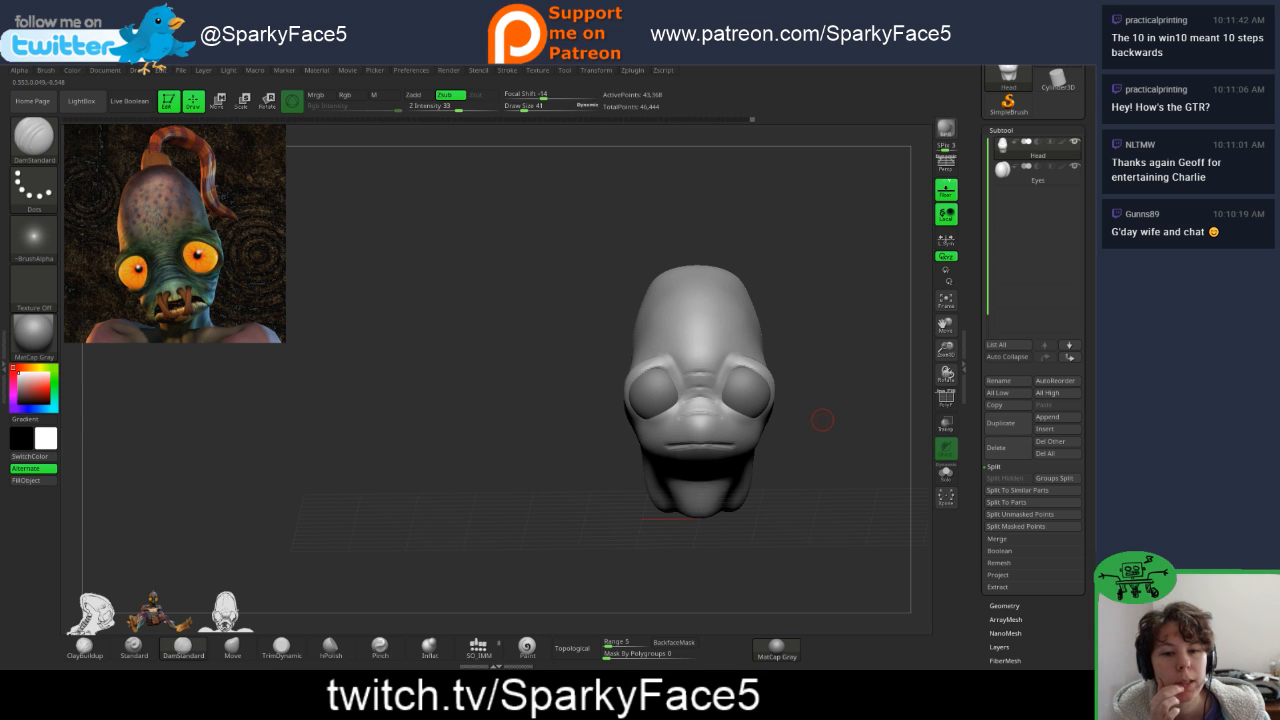
# - Examine the eyelids, nose creases and mouth from both three-quarter sides against the Abe face reference
pyautogui.moveTo(816, 419); pyautogui.dragTo(821, 429, button='right')
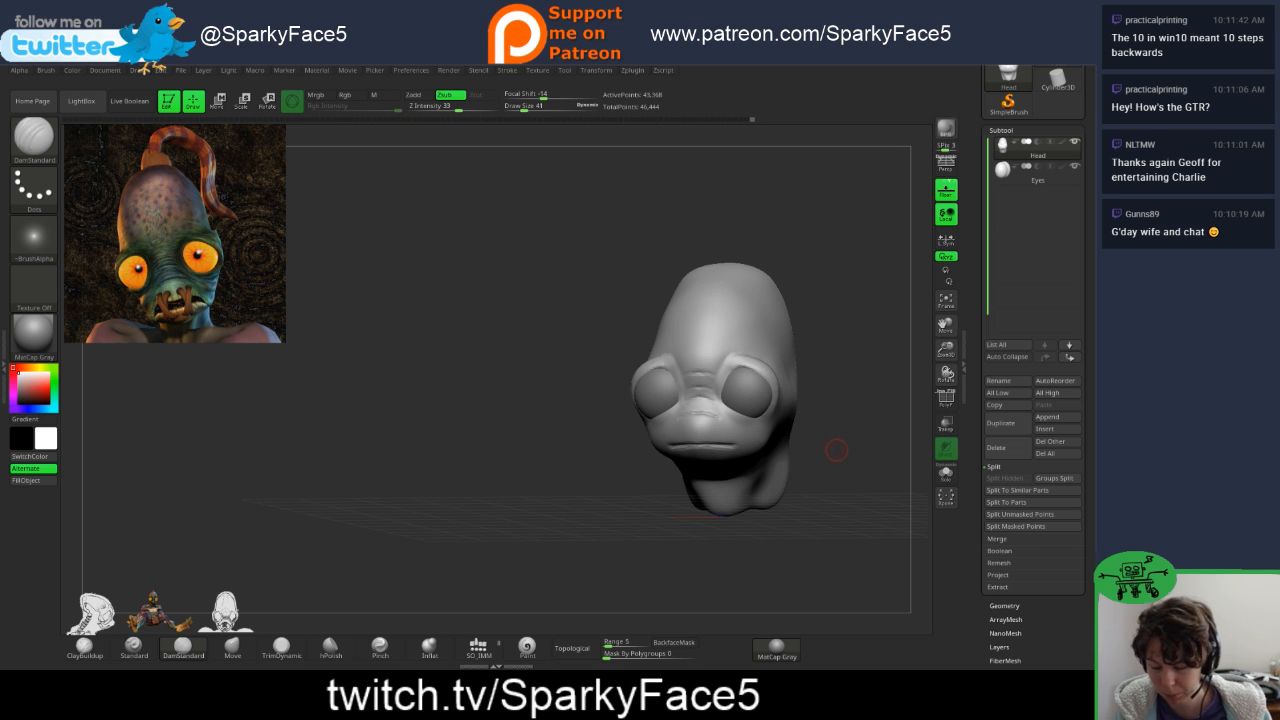
pyautogui.moveTo(836, 450); pyautogui.dragTo(785, 450)
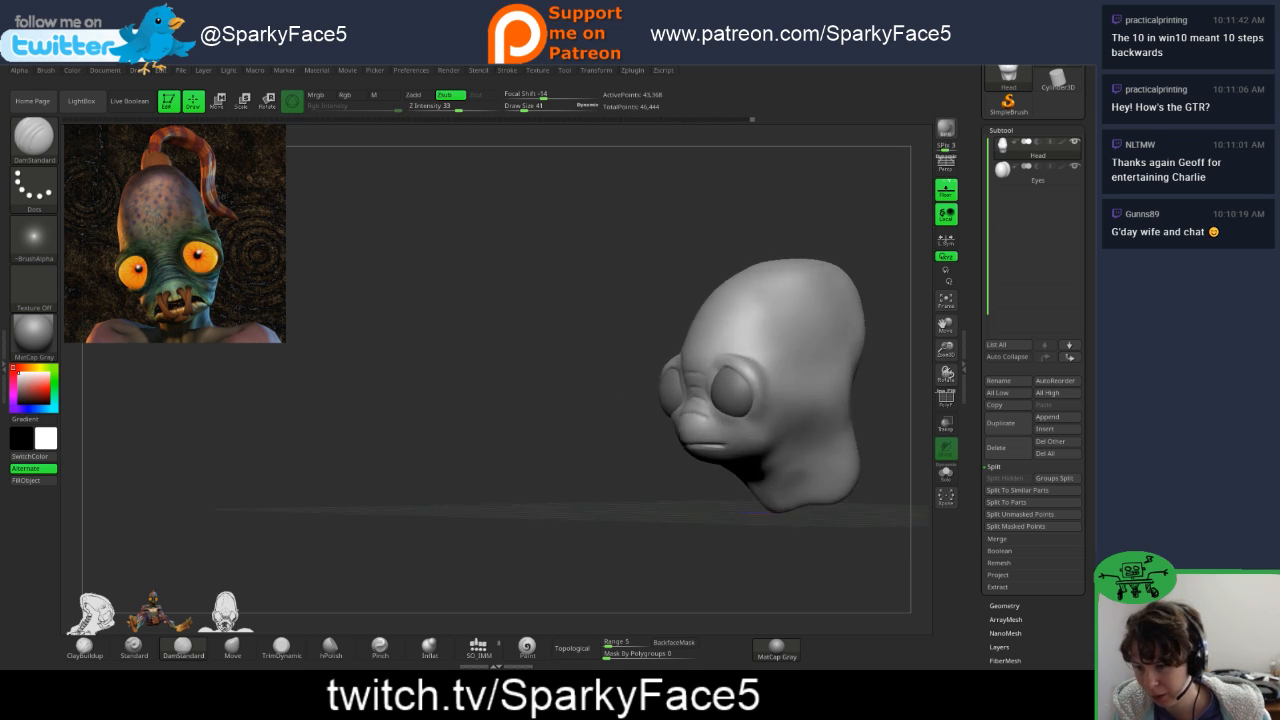
pyautogui.moveTo(808, 433); pyautogui.dragTo(800, 437, button='right')
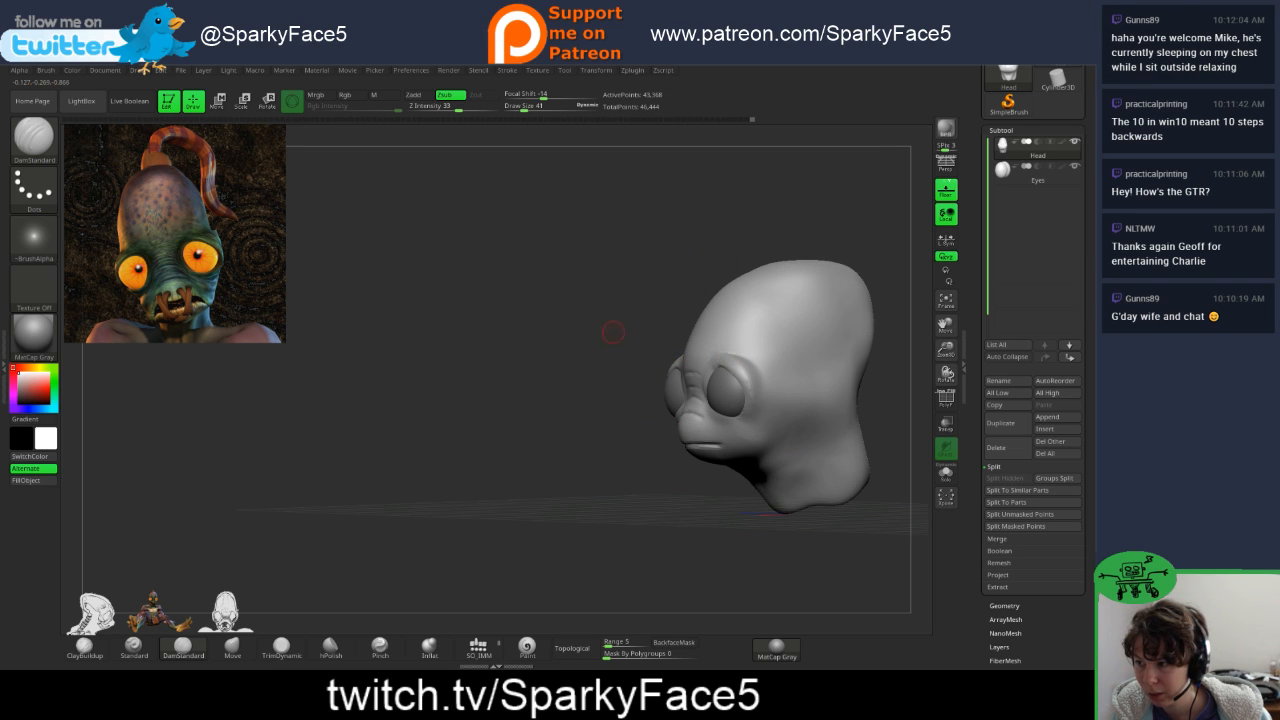
pyautogui.moveTo(611, 331); pyautogui.dragTo(687, 356)
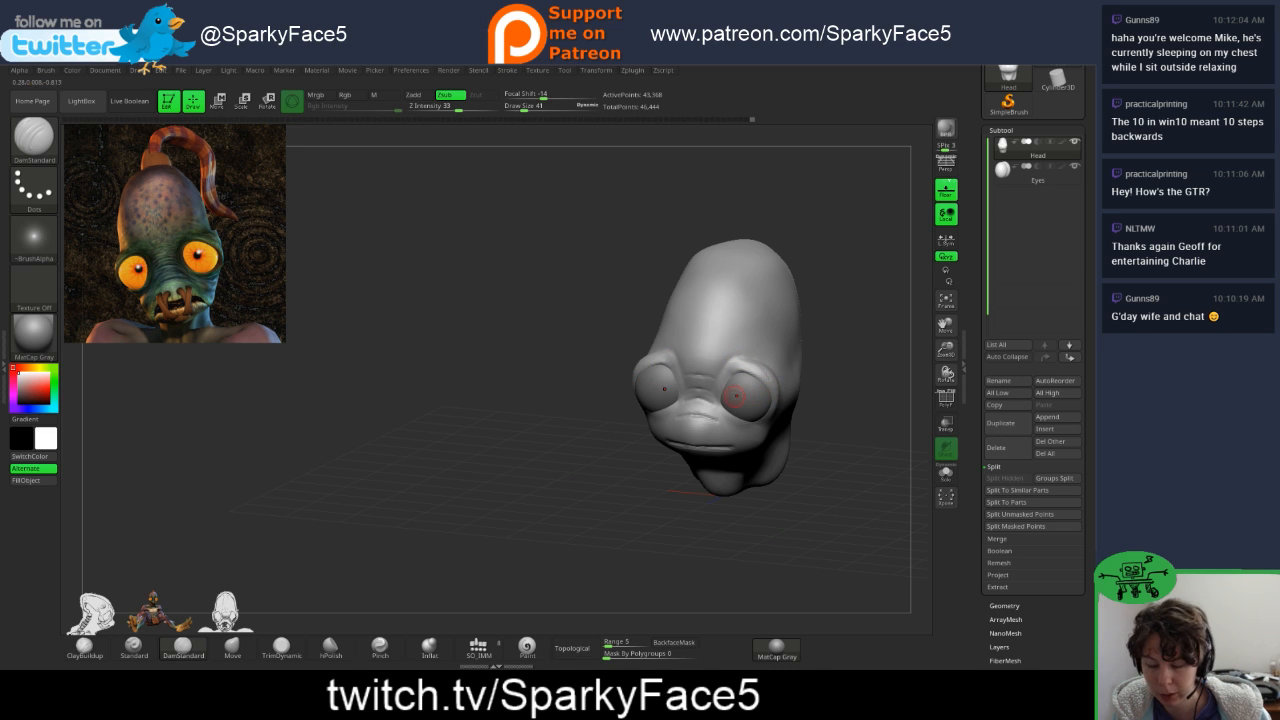
pyautogui.moveTo(580, 372); pyautogui.dragTo(690, 374)
pyautogui.moveTo(510, 374); pyautogui.dragTo(554, 374)
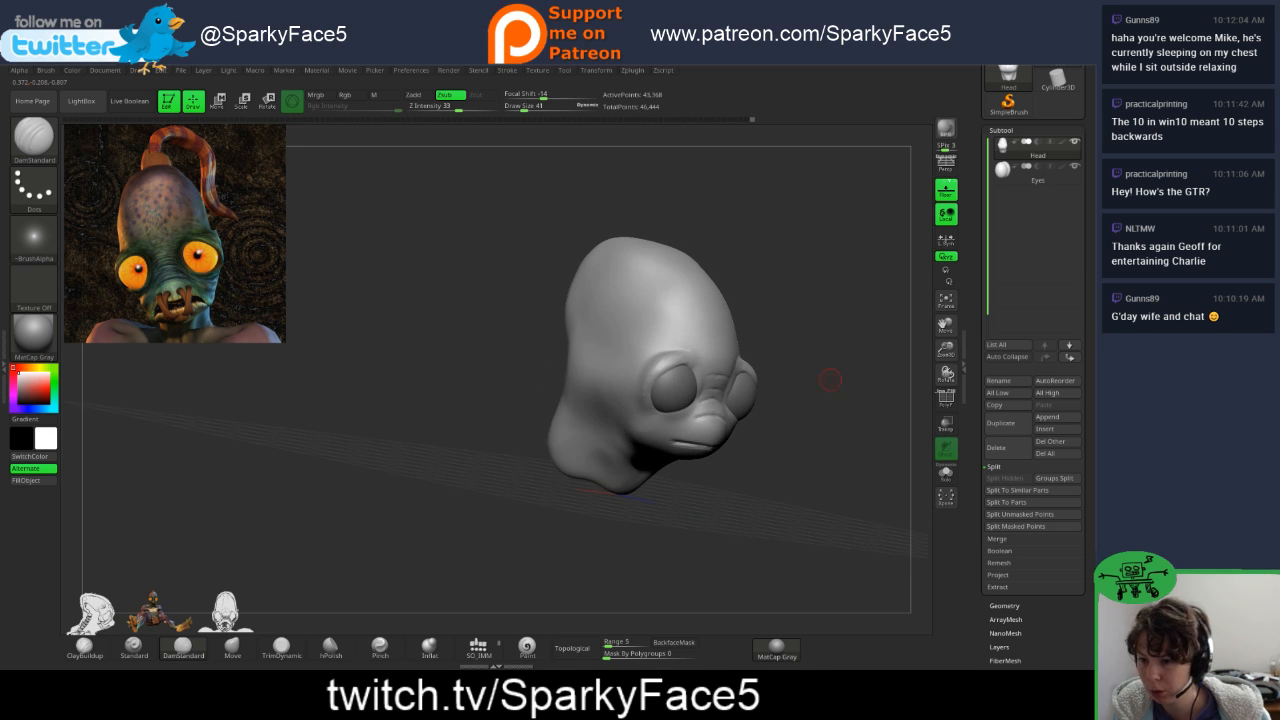
# - Carve short vertical creases across the lips along the mouth line with the DamStandard brush
pyautogui.moveTo(829, 377); pyautogui.dragTo(705, 378)
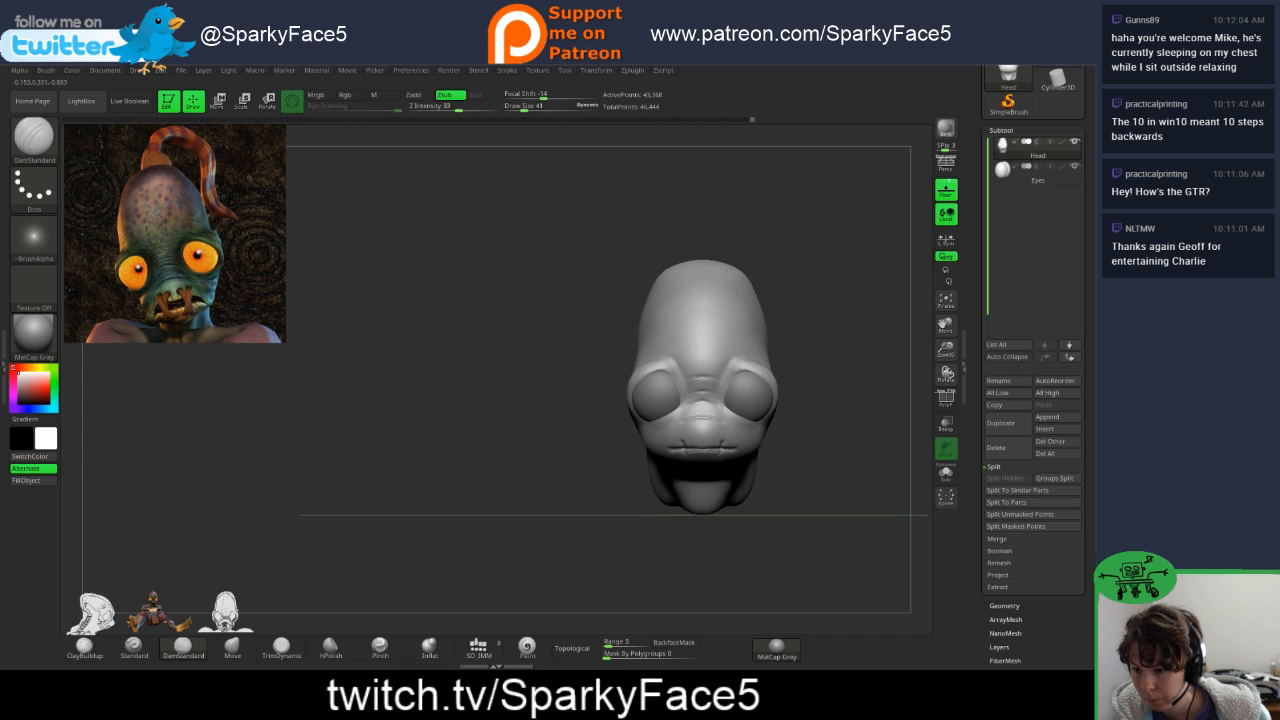
pyautogui.press('ctrl')
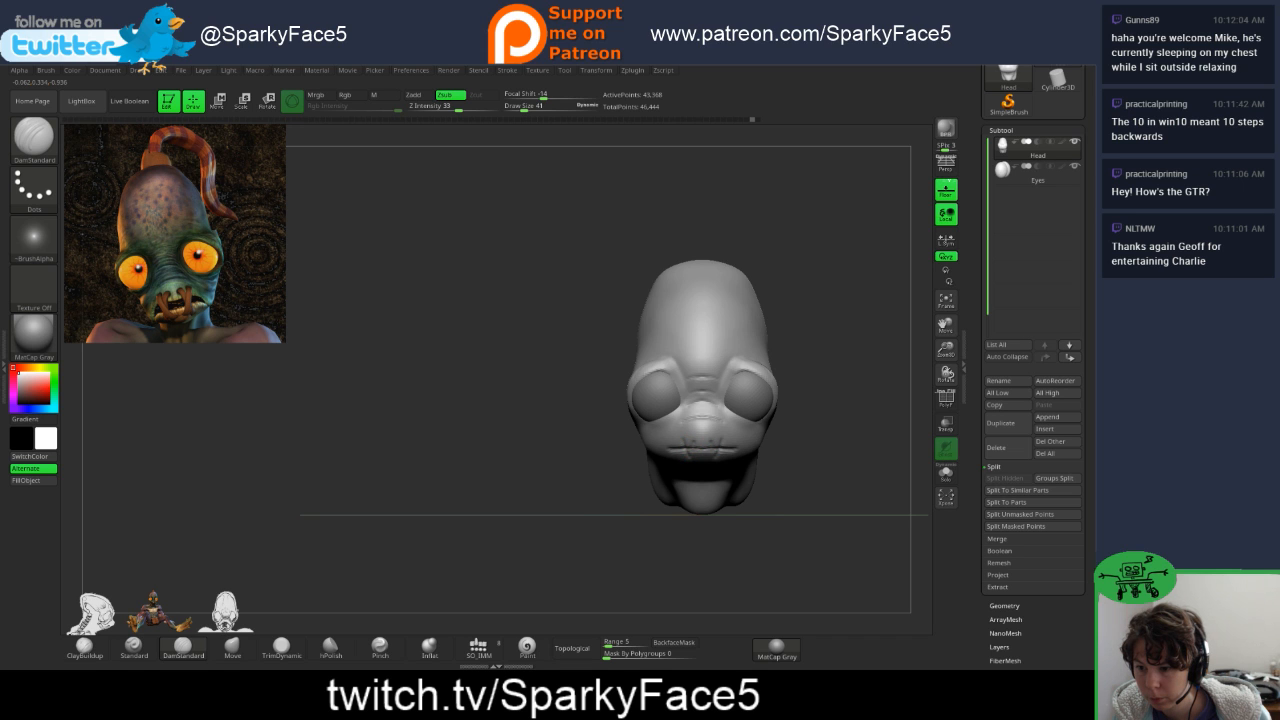
pyautogui.moveTo(826, 406)
pyautogui.mouseDown()
pyautogui.moveTo(780, 532)
pyautogui.moveTo(880, 482)
pyautogui.moveTo(782, 470)
pyautogui.moveTo(777, 378)
pyautogui.moveTo(782, 488)
pyautogui.moveTo(830, 466)
pyautogui.mouseUp()
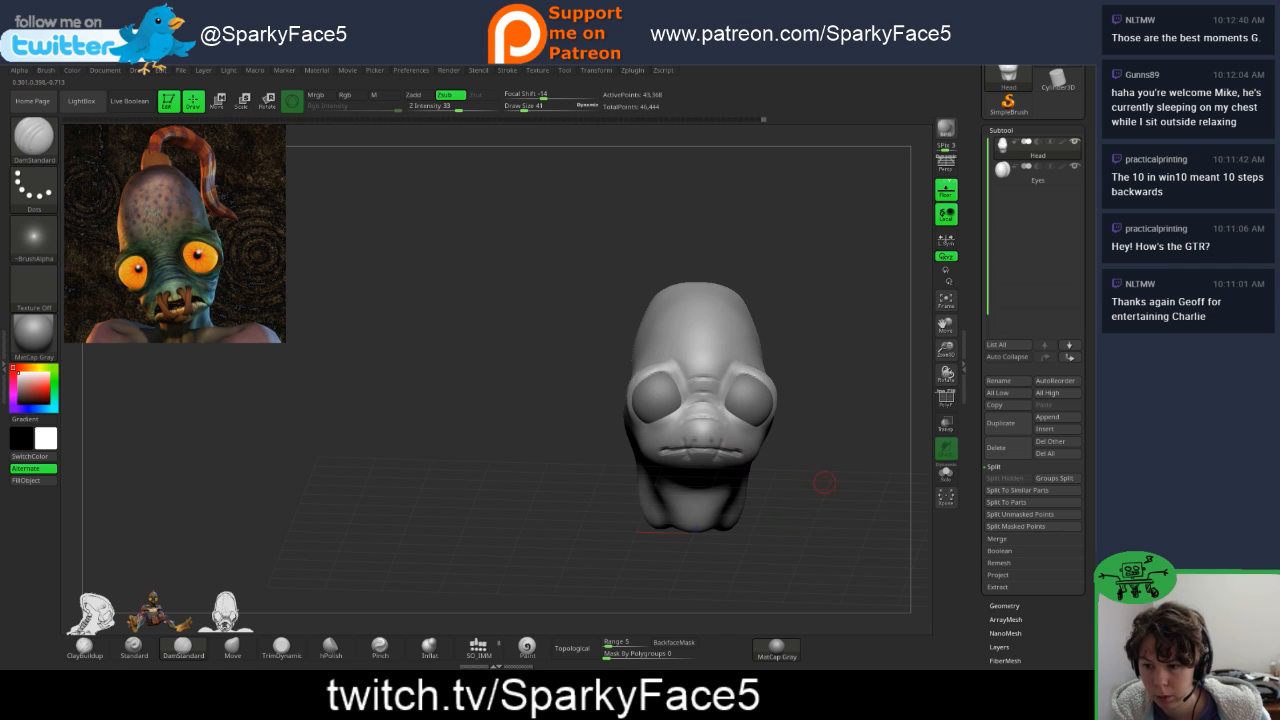
pyautogui.moveTo(824, 483)
pyautogui.mouseDown()
pyautogui.moveTo(715, 480)
pyautogui.moveTo(827, 471)
pyautogui.moveTo(820, 486)
pyautogui.mouseUp()
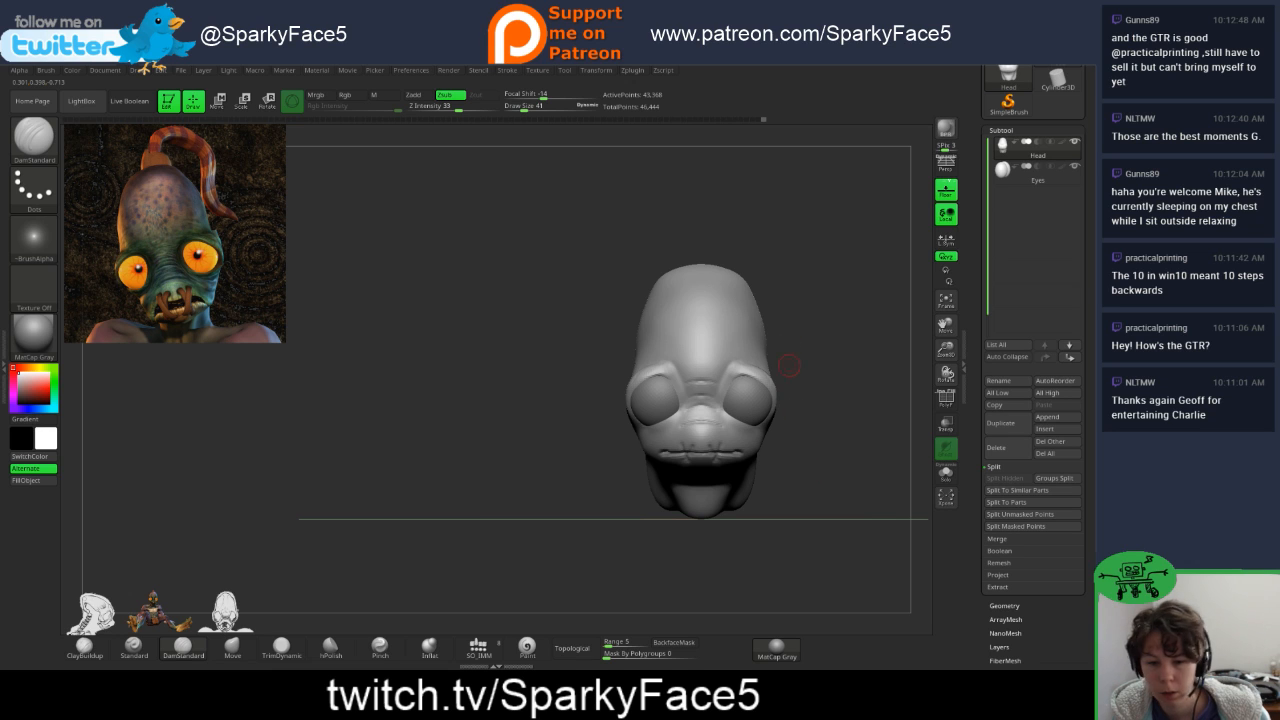
# - Switch to the ClayBuildup brush, set its draw size to 115, and build up and smooth the cheeks and jaw behind the mouth corners
pyautogui.moveTo(816, 465)
pyautogui.mouseDown()
pyautogui.moveTo(730, 460)
pyautogui.moveTo(799, 494)
pyautogui.moveTo(776, 524)
pyautogui.moveTo(790, 455)
pyautogui.moveTo(745, 449)
pyautogui.mouseUp()
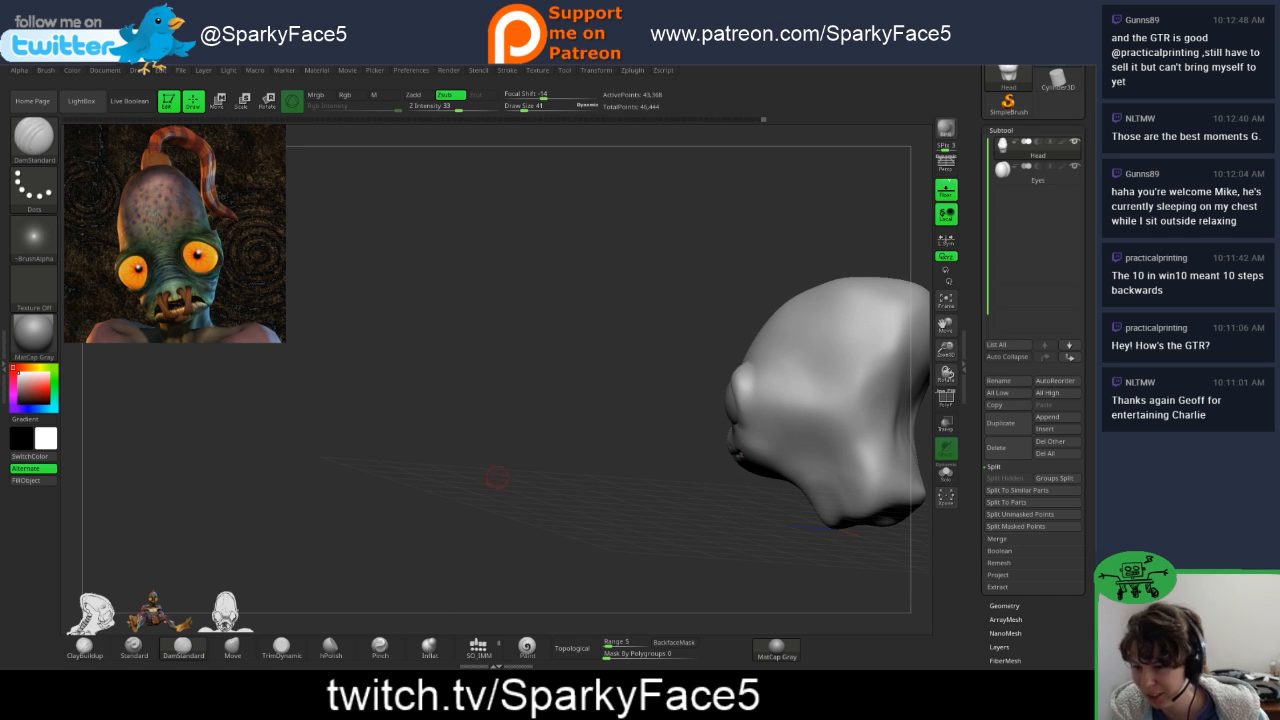
pyautogui.moveTo(667, 432)
pyautogui.mouseDown()
pyautogui.moveTo(728, 455)
pyautogui.moveTo(671, 434)
pyautogui.mouseUp()
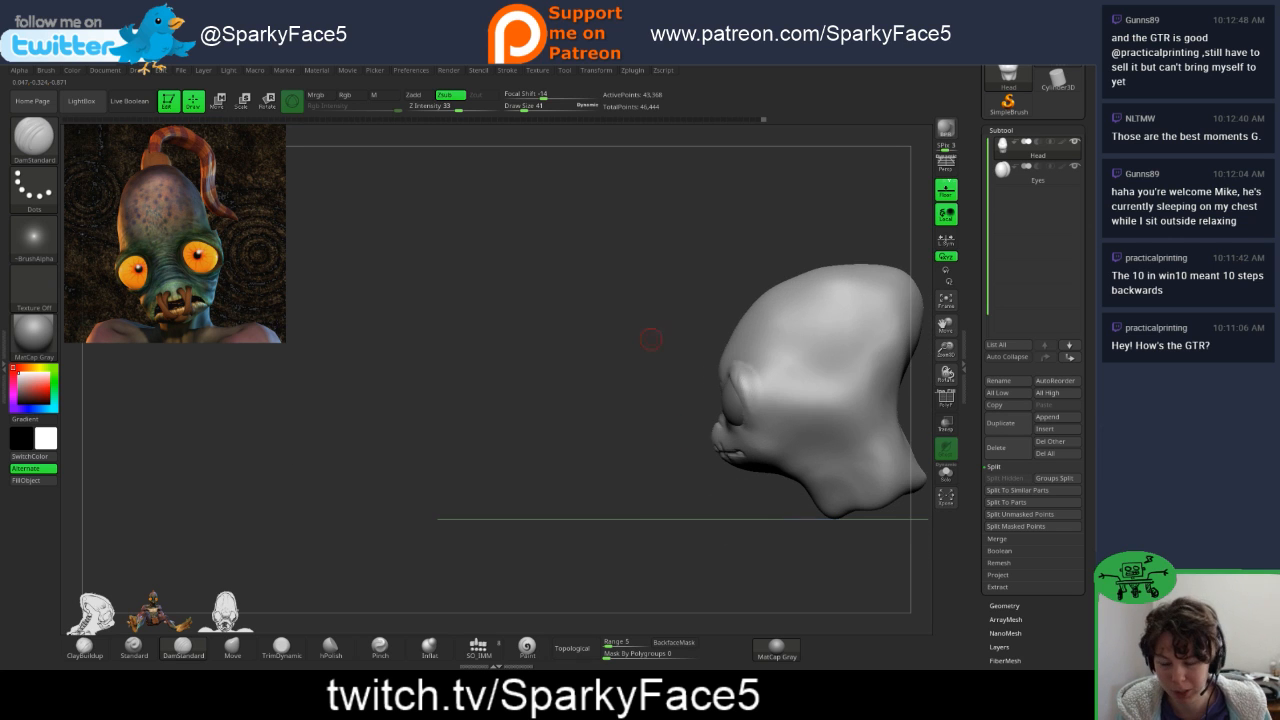
pyautogui.moveTo(651, 340); pyautogui.dragTo(616, 413)
pyautogui.click(84, 645)
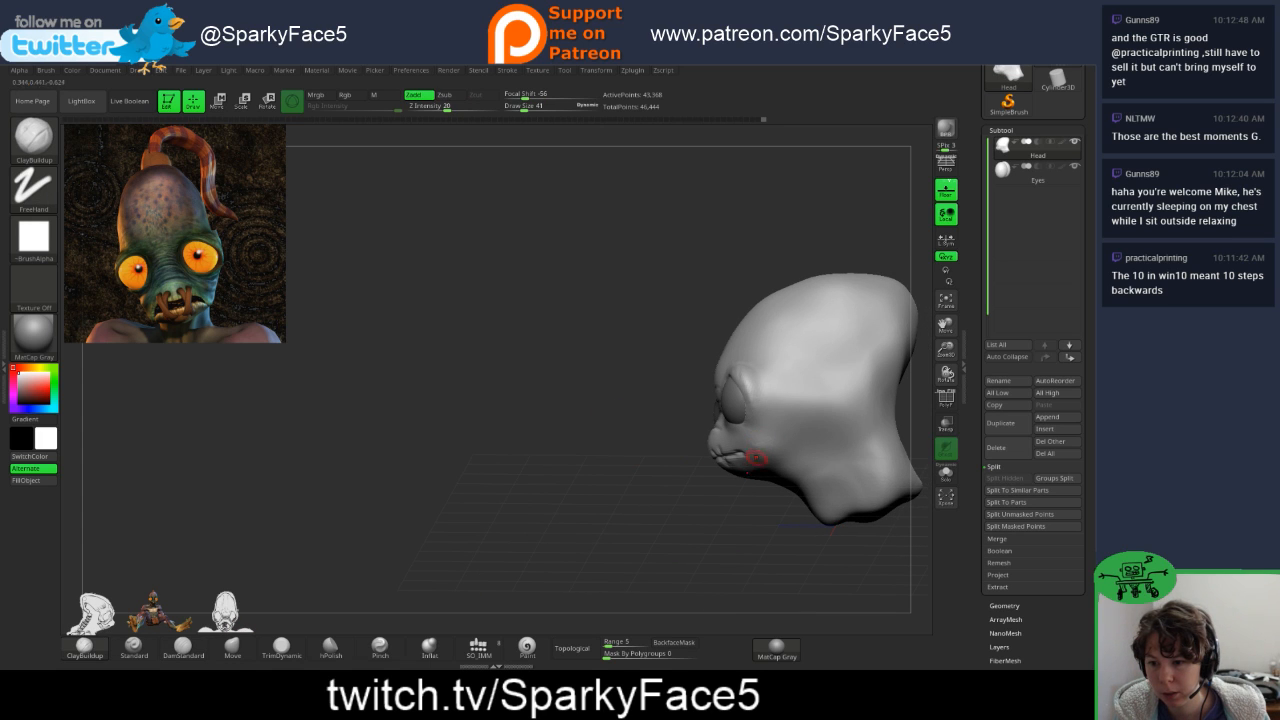
pyautogui.press('s')
pyautogui.moveTo(648, 470); pyautogui.dragTo(660, 468)
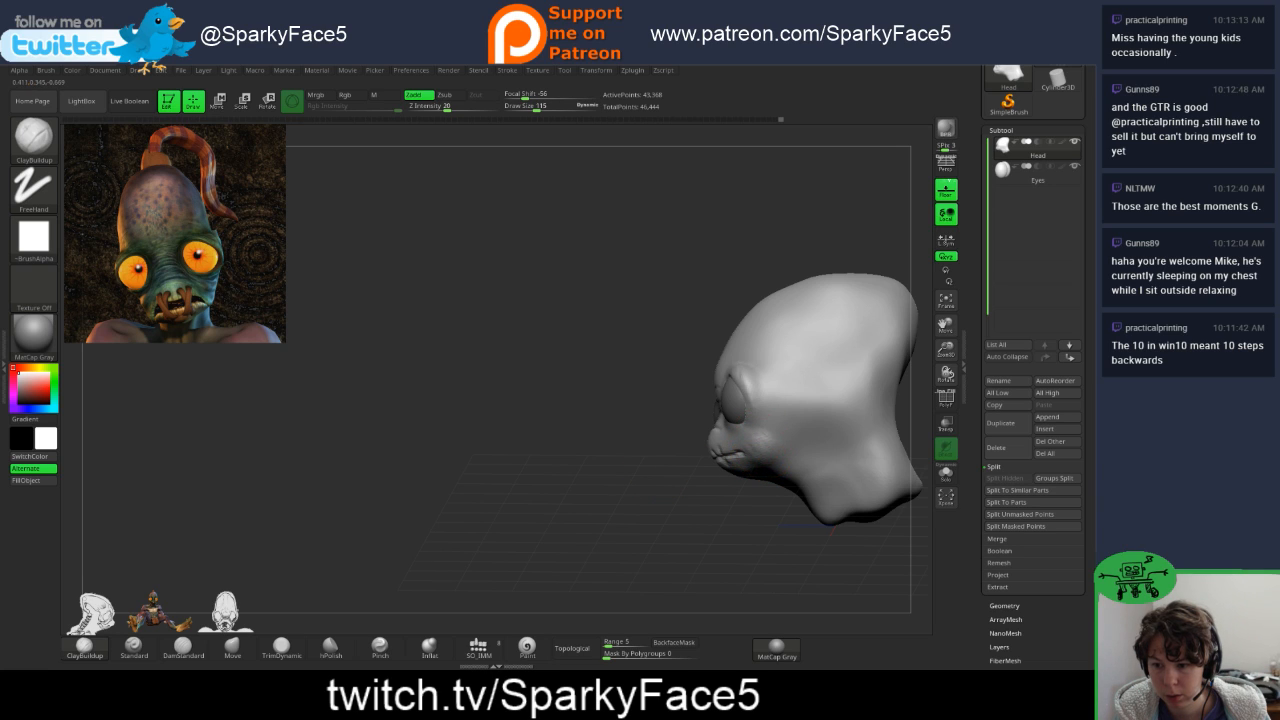
pyautogui.press('shift')
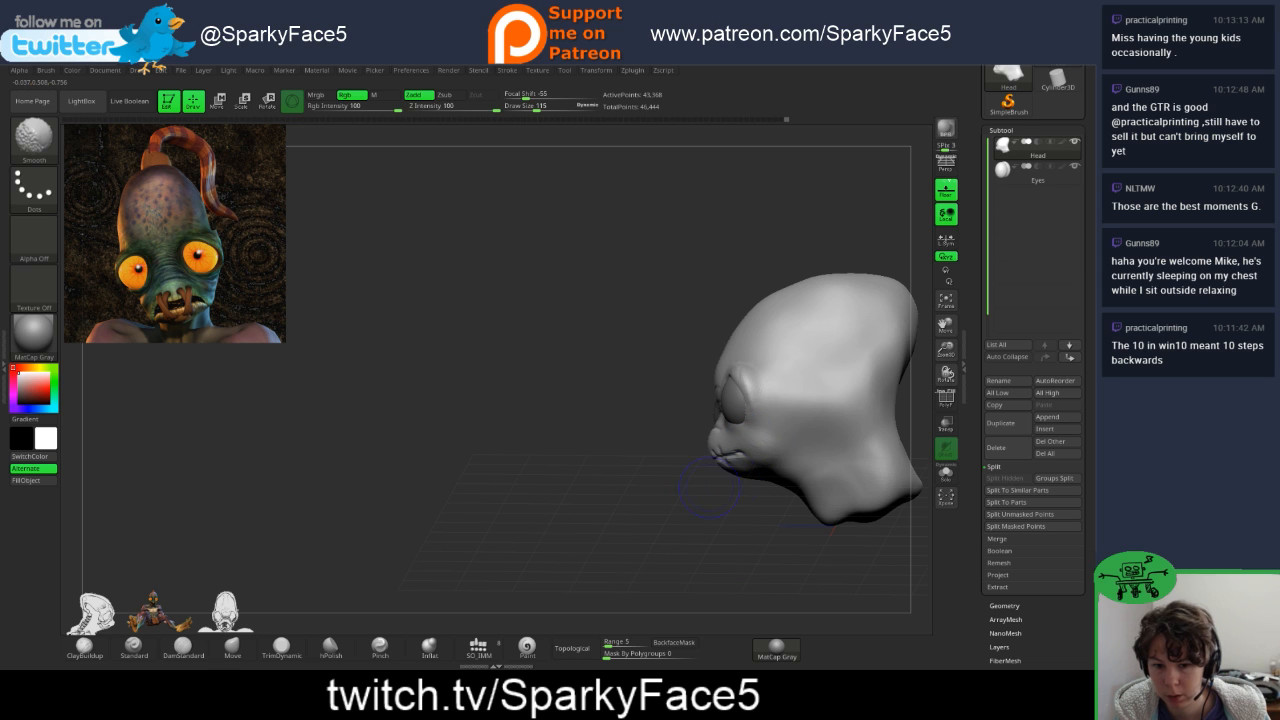
pyautogui.moveTo(634, 491); pyautogui.dragTo(691, 490)
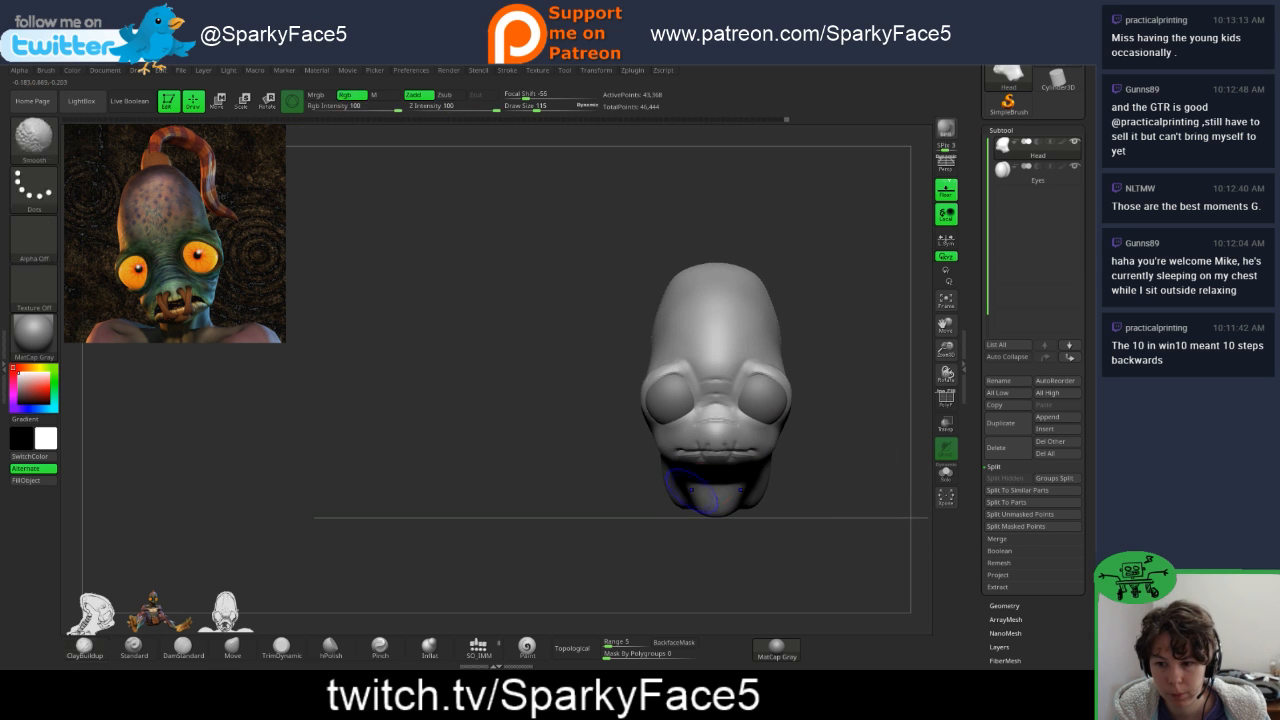
pyautogui.moveTo(843, 451)
pyautogui.mouseDown()
pyautogui.moveTo(775, 522)
pyautogui.moveTo(705, 518)
pyautogui.moveTo(814, 486)
pyautogui.moveTo(792, 400)
pyautogui.mouseUp()
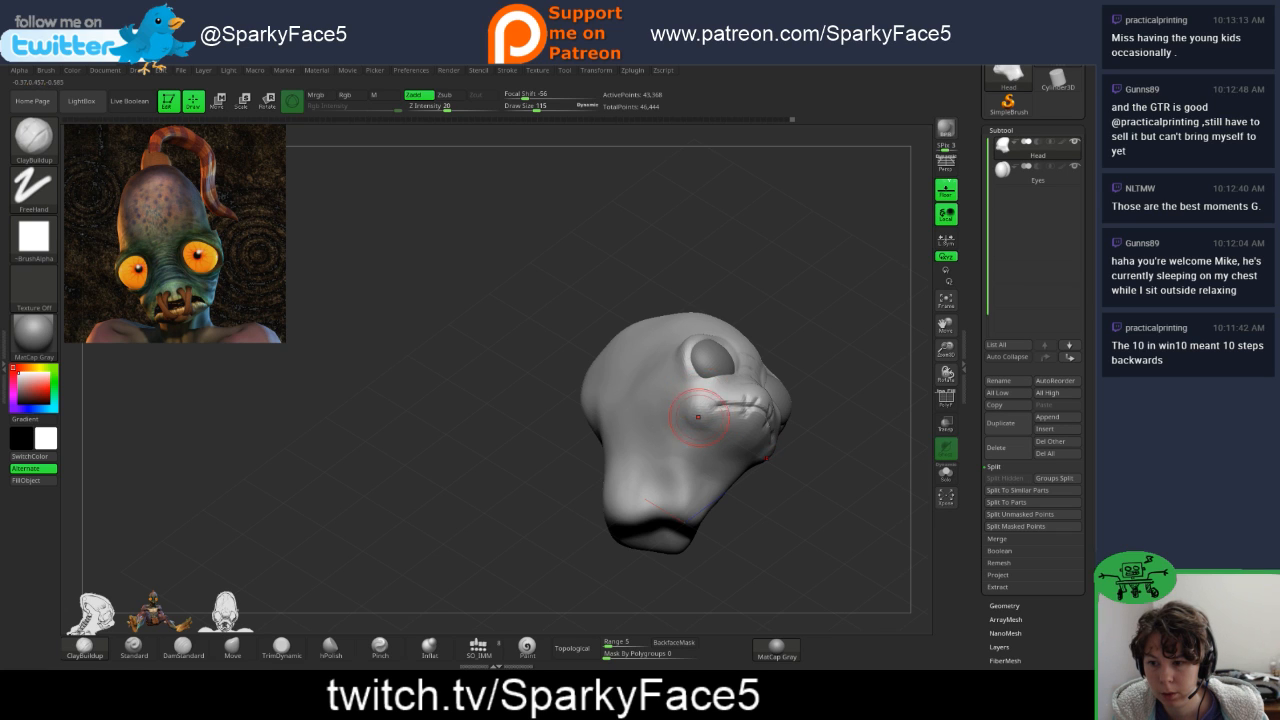
pyautogui.press('shift')
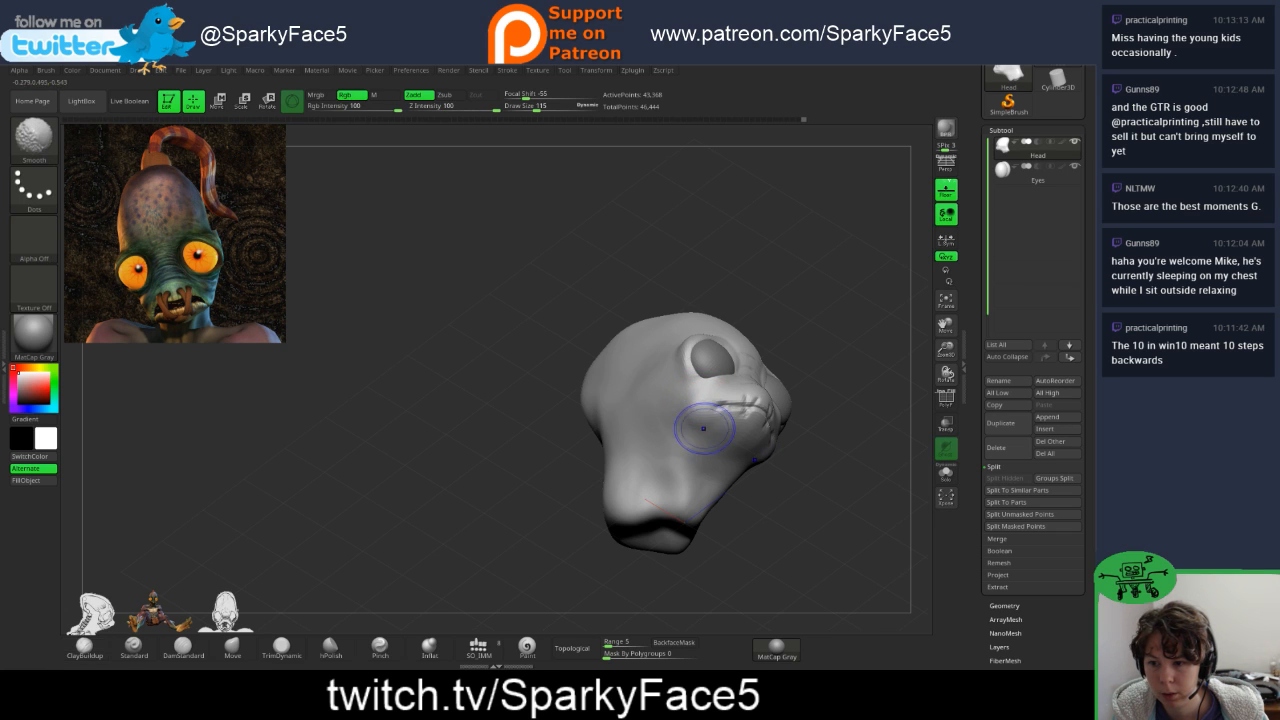
# - Add clay to the cheekbones behind the eyes and smooth it into the sides of the head
pyautogui.moveTo(790, 490)
pyautogui.mouseDown()
pyautogui.moveTo(665, 550)
pyautogui.moveTo(708, 570)
pyautogui.moveTo(550, 550)
pyautogui.moveTo(603, 557)
pyautogui.moveTo(592, 552)
pyautogui.moveTo(705, 530)
pyautogui.moveTo(583, 530)
pyautogui.mouseUp()
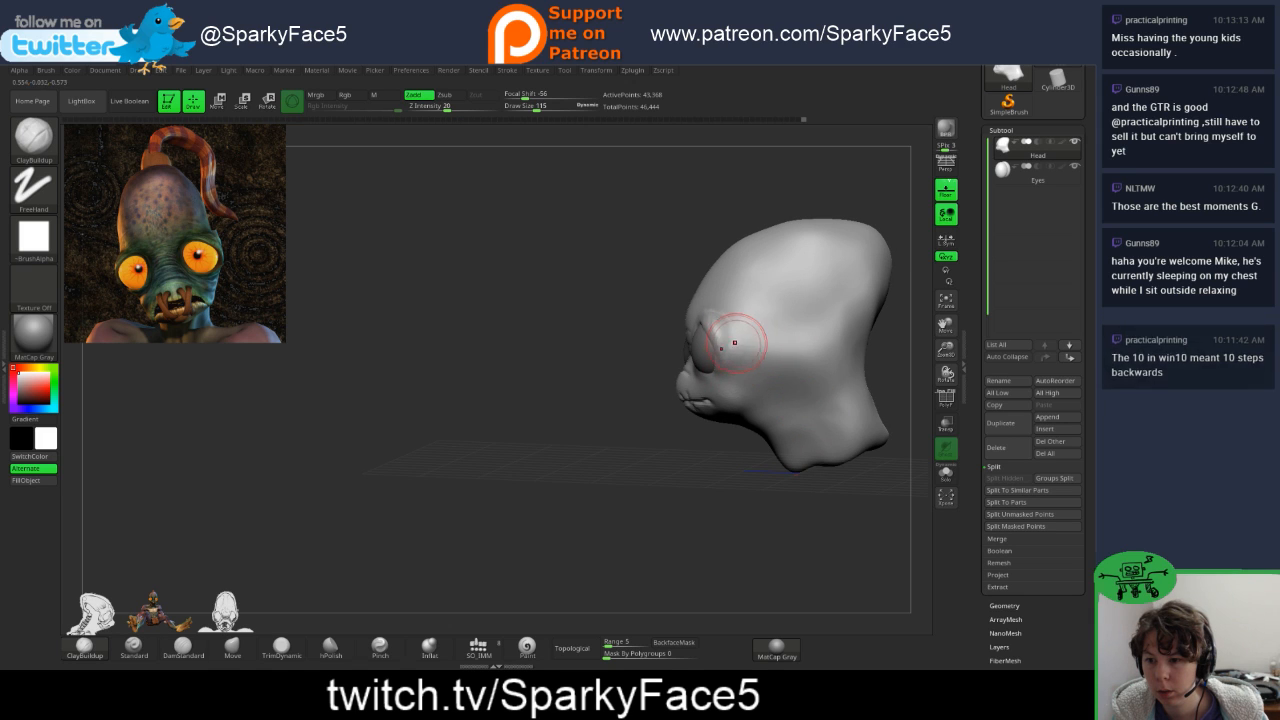
pyautogui.moveTo(741, 337)
pyautogui.mouseDown()
pyautogui.moveTo(731, 329)
pyautogui.moveTo(727, 362)
pyautogui.mouseUp()
pyautogui.moveTo(585, 530)
pyautogui.mouseDown()
pyautogui.moveTo(695, 525)
pyautogui.moveTo(636, 515)
pyautogui.mouseUp()
pyautogui.keyDown('shift'); pyautogui.moveTo(757, 349); pyautogui.dragTo(742, 334); pyautogui.keyUp('shift')
pyautogui.moveTo(640, 524); pyautogui.dragTo(610, 520)
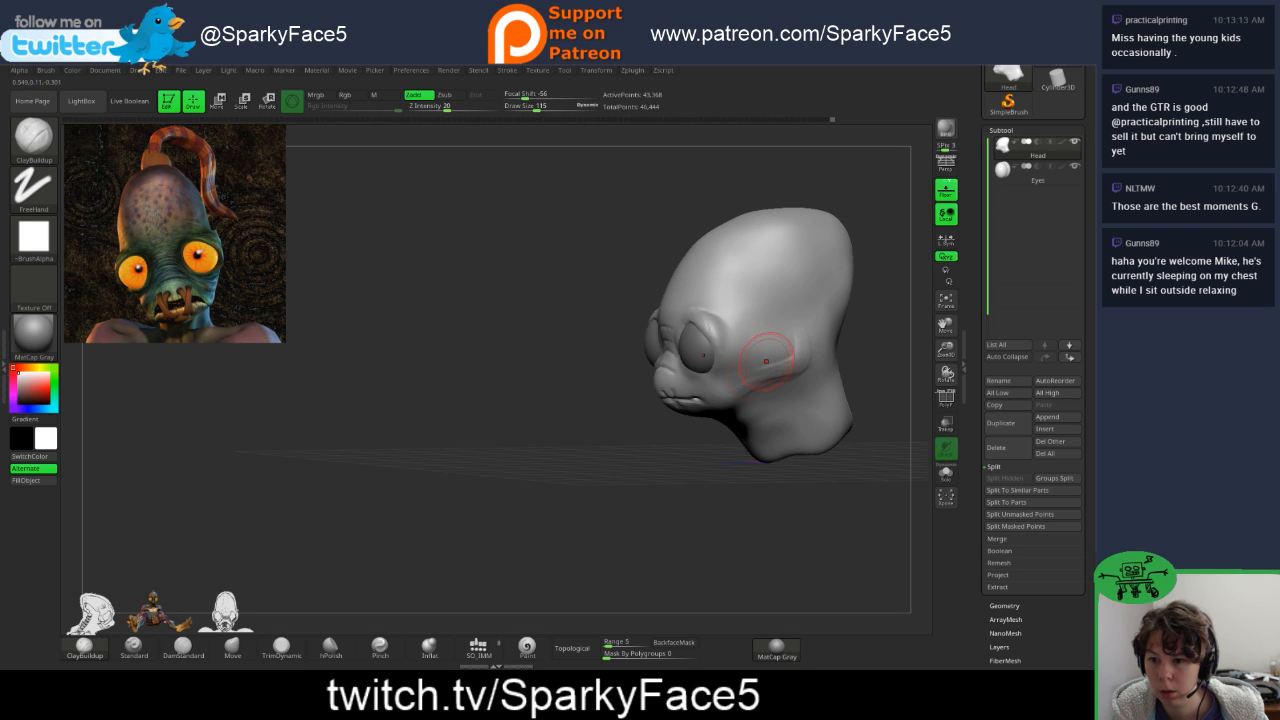
pyautogui.press('shift')
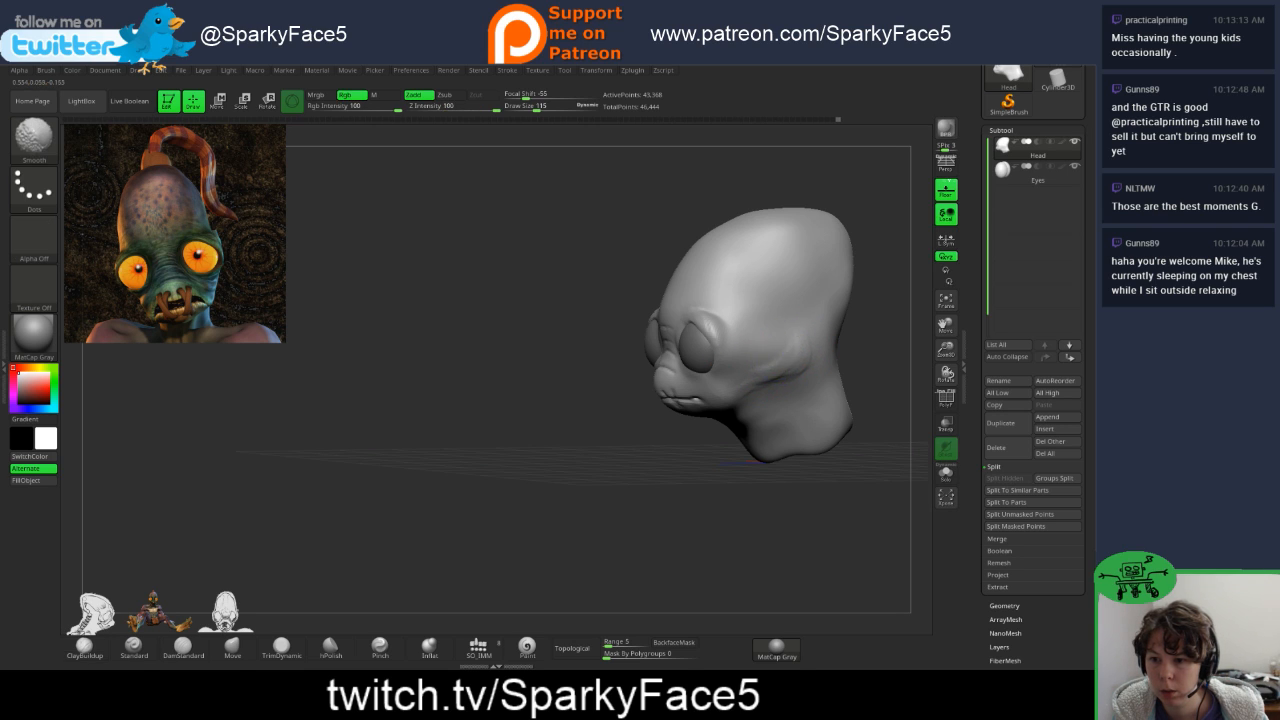
# - Shape and smooth the jaw ridge running from the cheeks back towards the neck
pyautogui.moveTo(868, 380); pyautogui.dragTo(945, 390)
pyautogui.moveTo(863, 357); pyautogui.dragTo(780, 391)
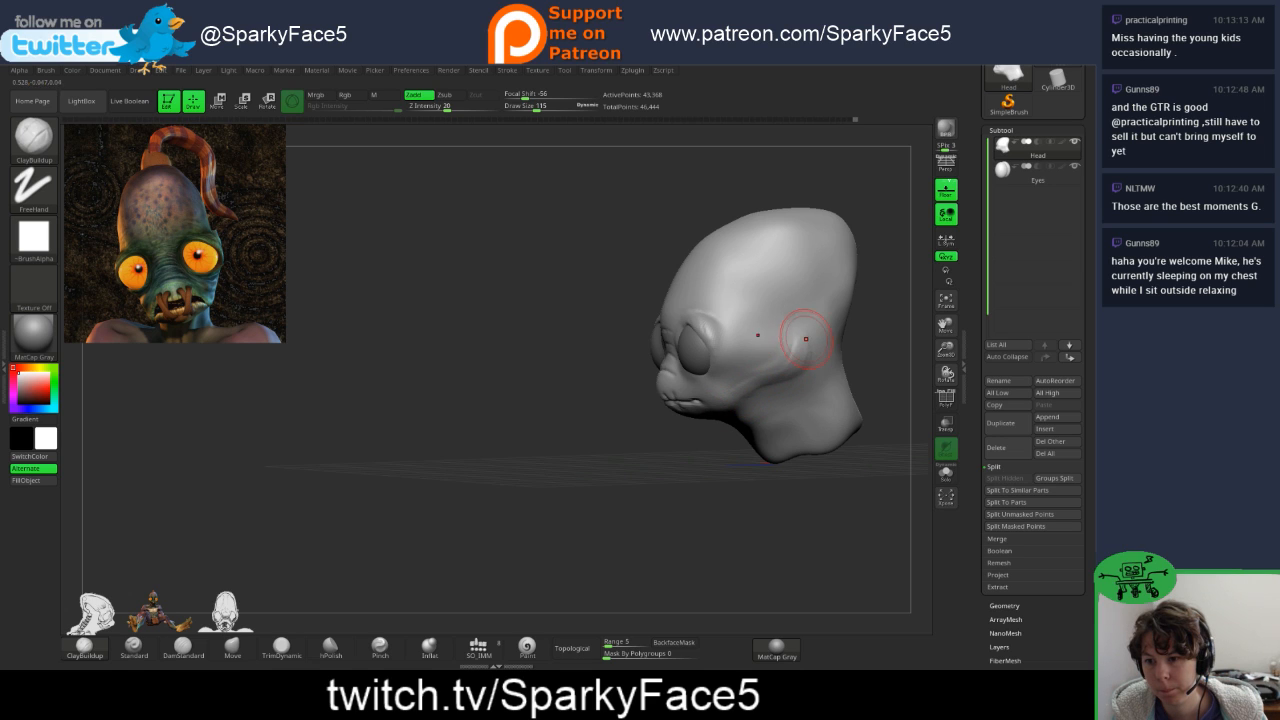
pyautogui.press('shift')
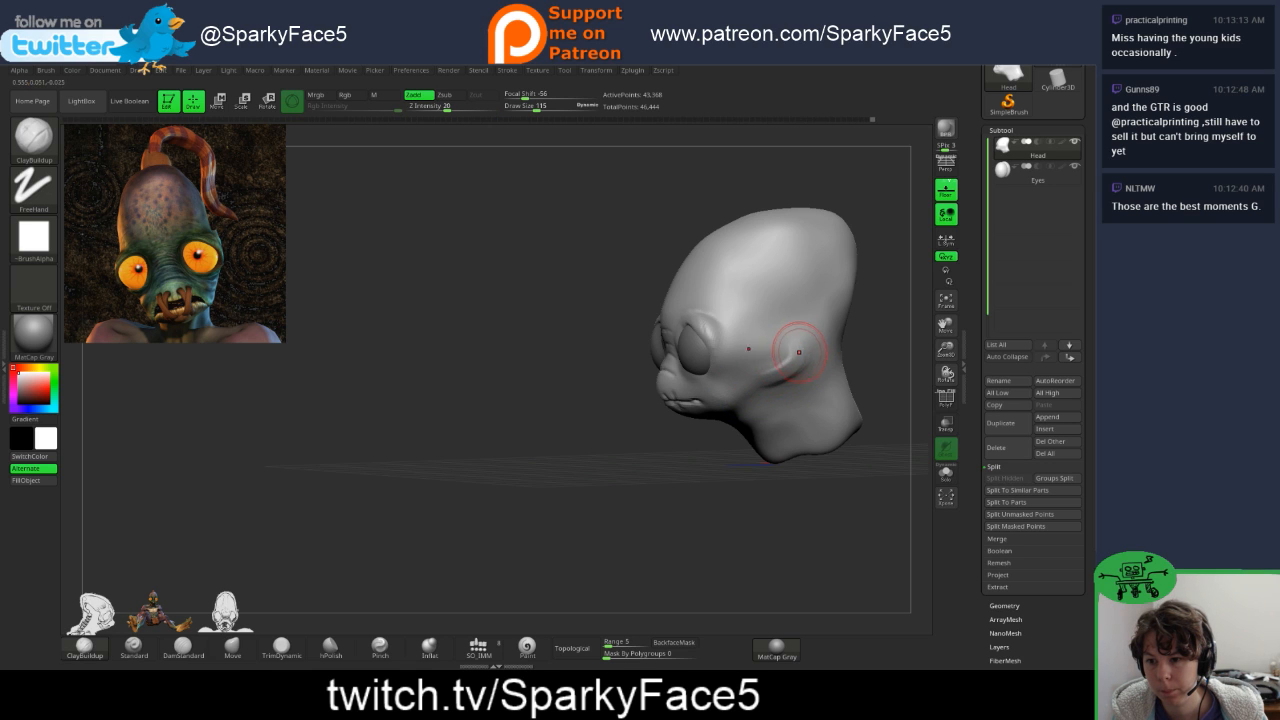
pyautogui.press('shift')
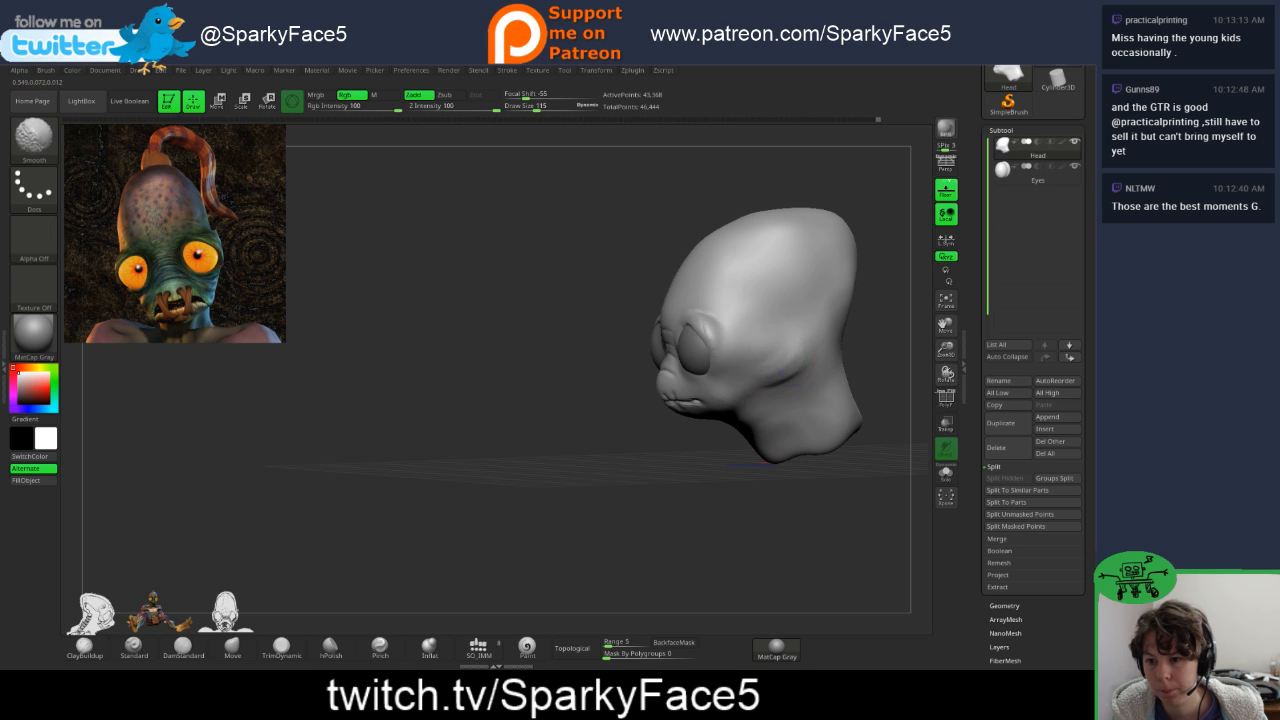
pyautogui.moveTo(480, 400)
pyautogui.mouseDown()
pyautogui.moveTo(822, 428)
pyautogui.moveTo(782, 432)
pyautogui.mouseUp()
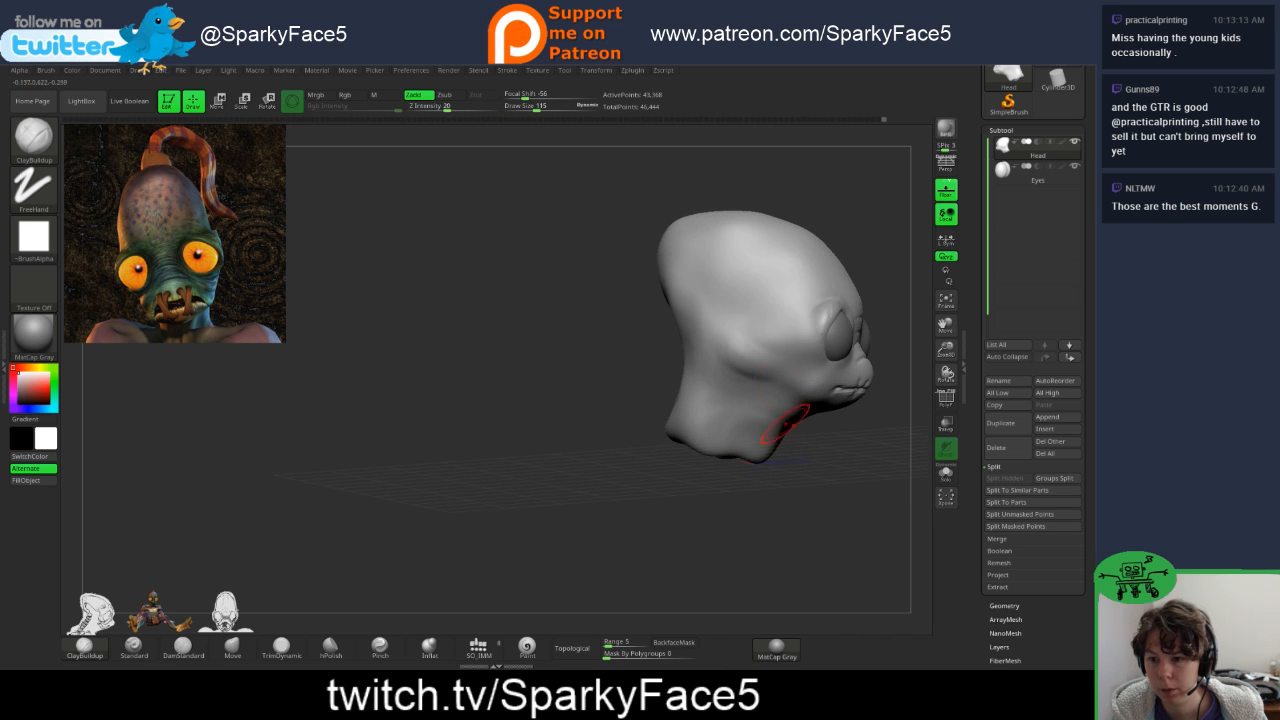
pyautogui.moveTo(600, 400)
pyautogui.mouseDown()
pyautogui.moveTo(752, 408)
pyautogui.moveTo(522, 400)
pyautogui.mouseUp()
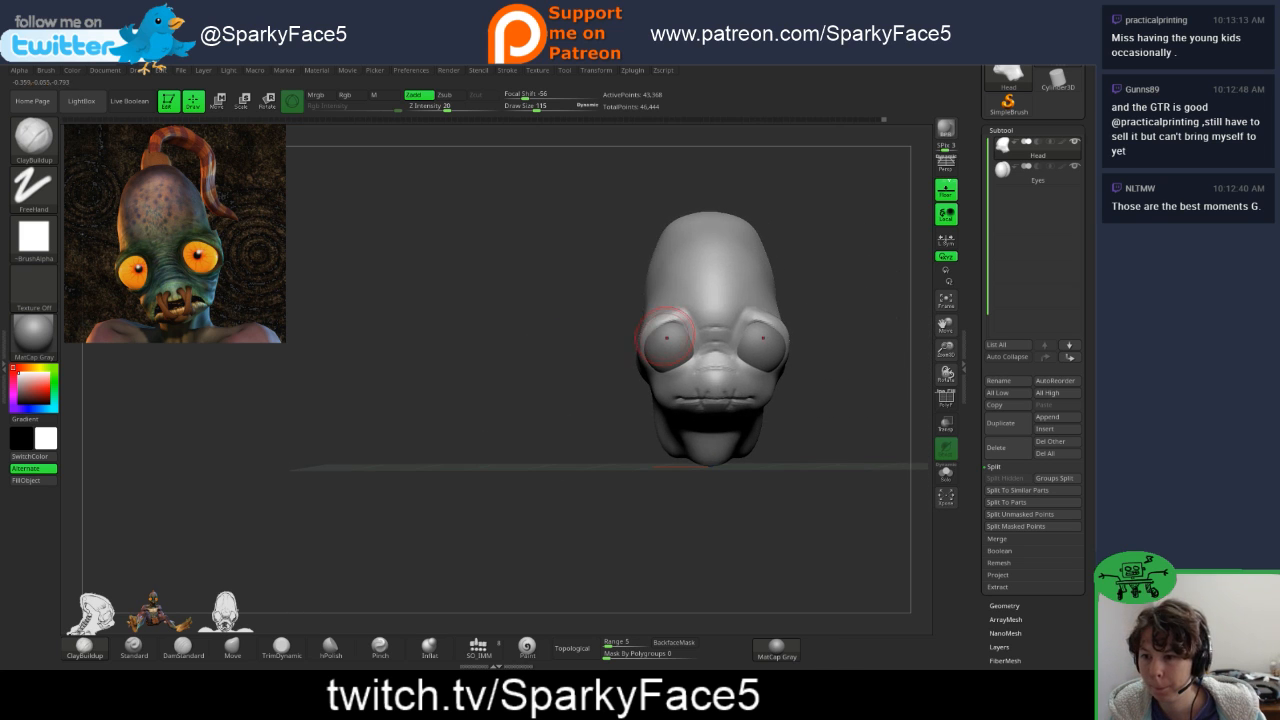
# - Set the draw size to 62, switch to the DamStandard brush and carve creases above the upper eyelids
pyautogui.press('s')
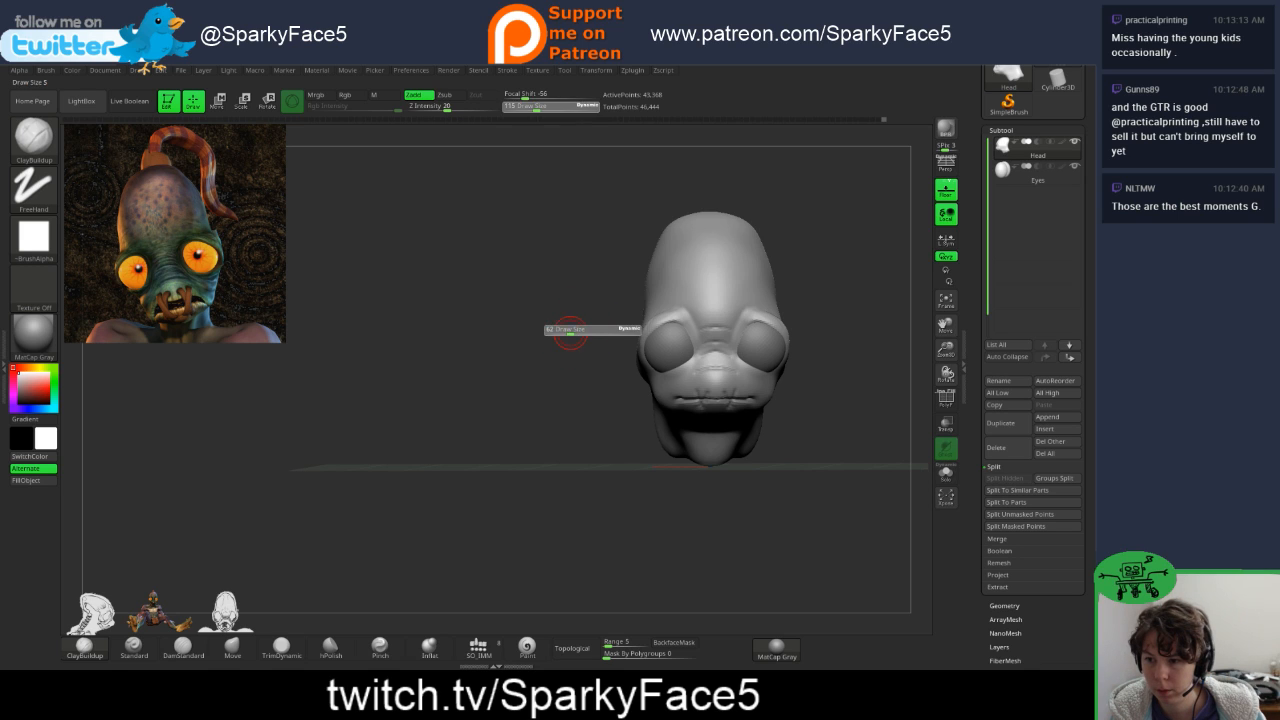
pyautogui.click(570, 331)
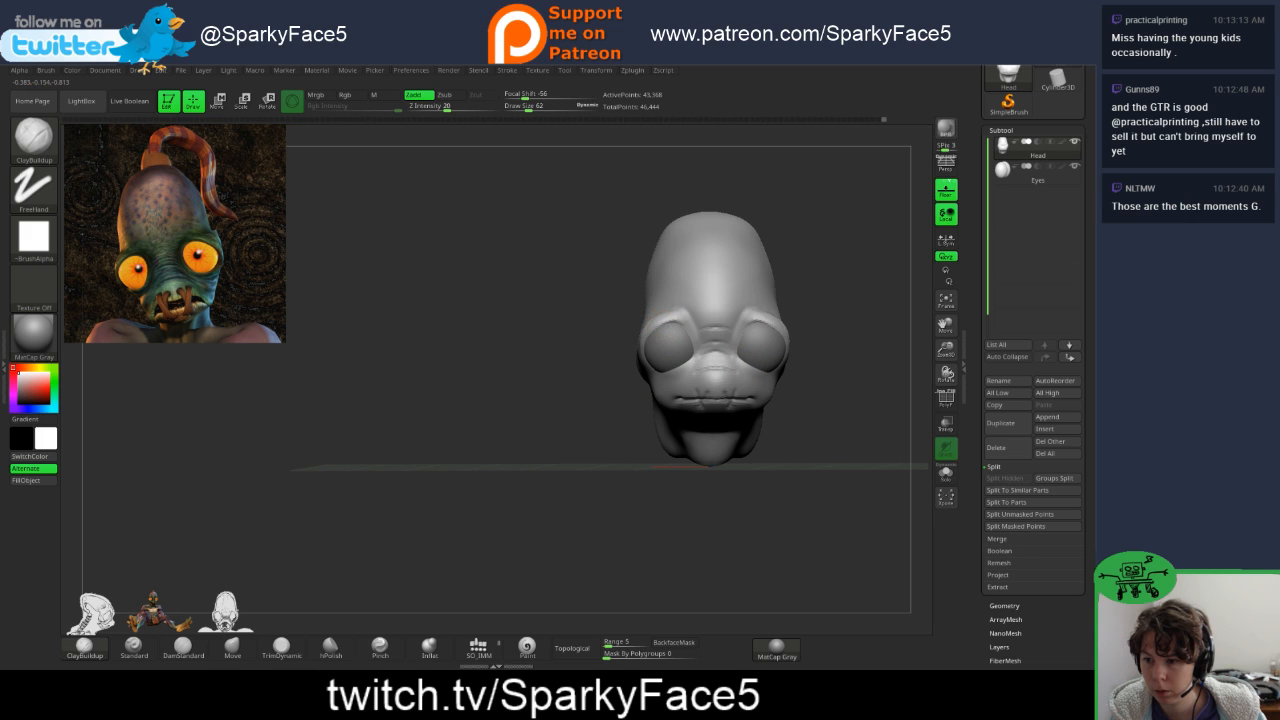
pyautogui.moveTo(814, 386)
pyautogui.mouseDown()
pyautogui.moveTo(704, 382)
pyautogui.moveTo(718, 398)
pyautogui.mouseUp()
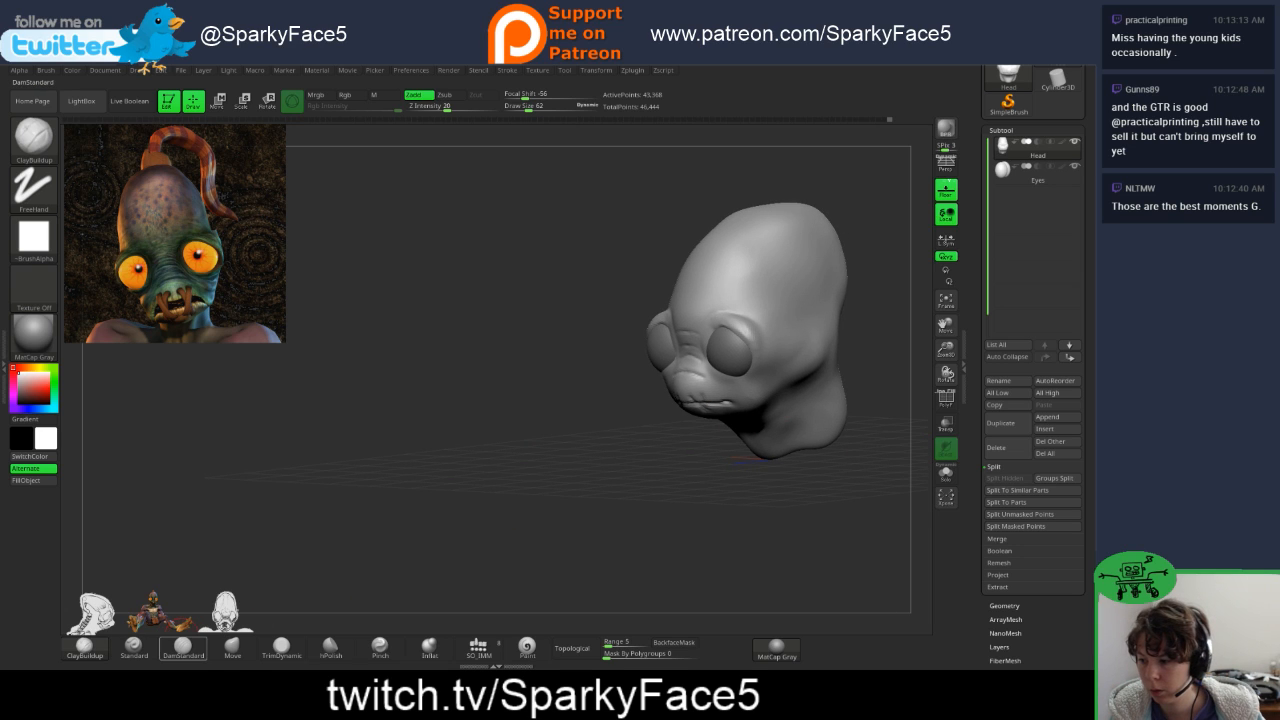
pyautogui.click(183, 646)
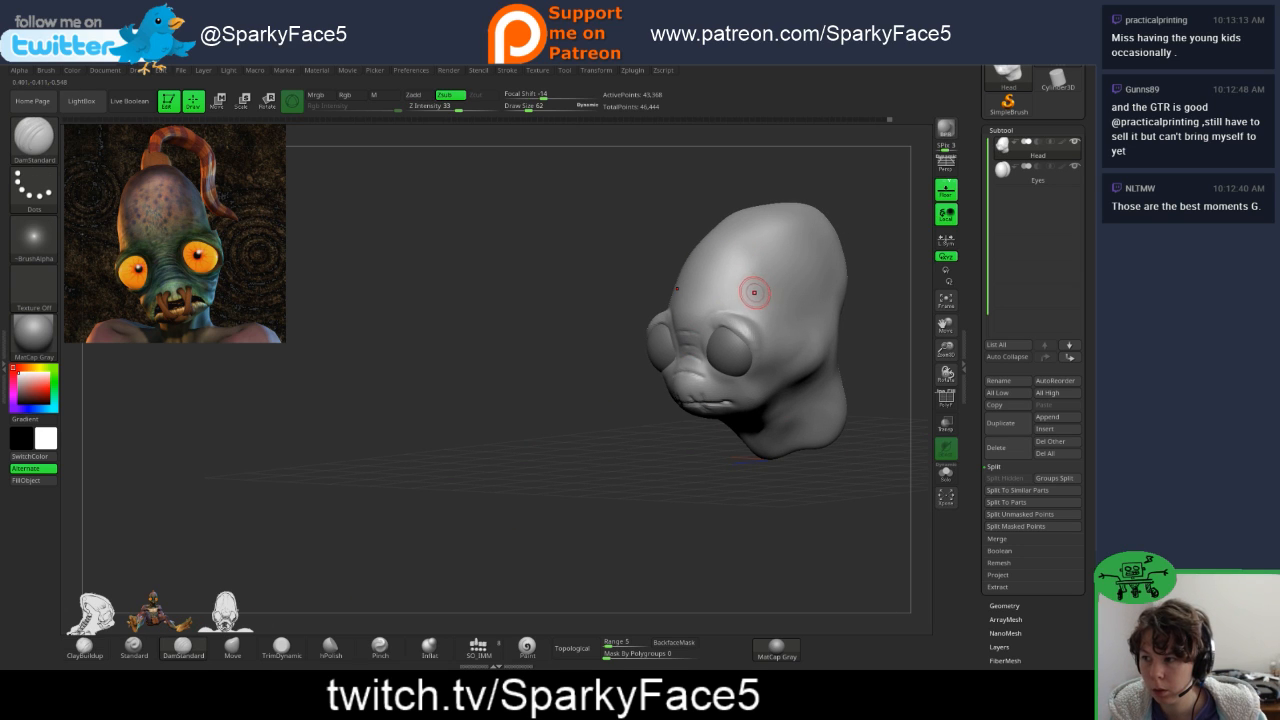
pyautogui.moveTo(600, 331); pyautogui.dragTo(775, 348)
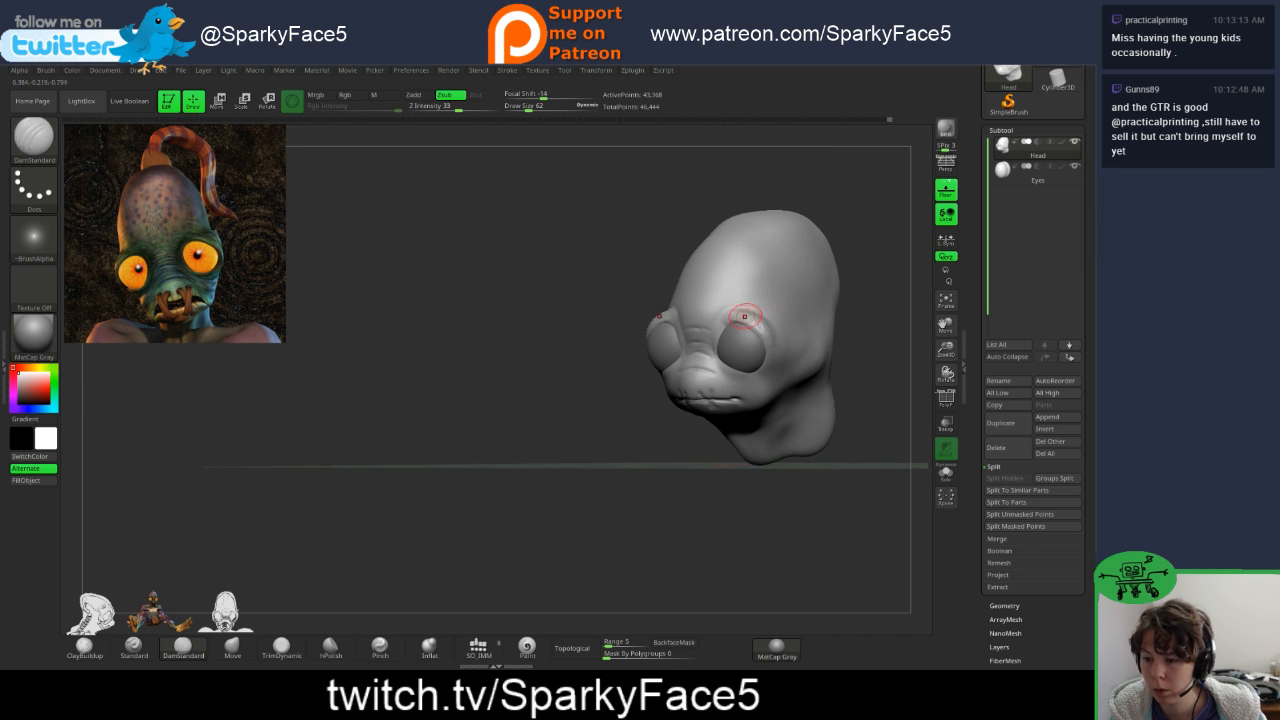
# - Switch to the ClayBuildup brush, then build up and smooth the brow ridges over the upper eyelids
pyautogui.click(84, 645)
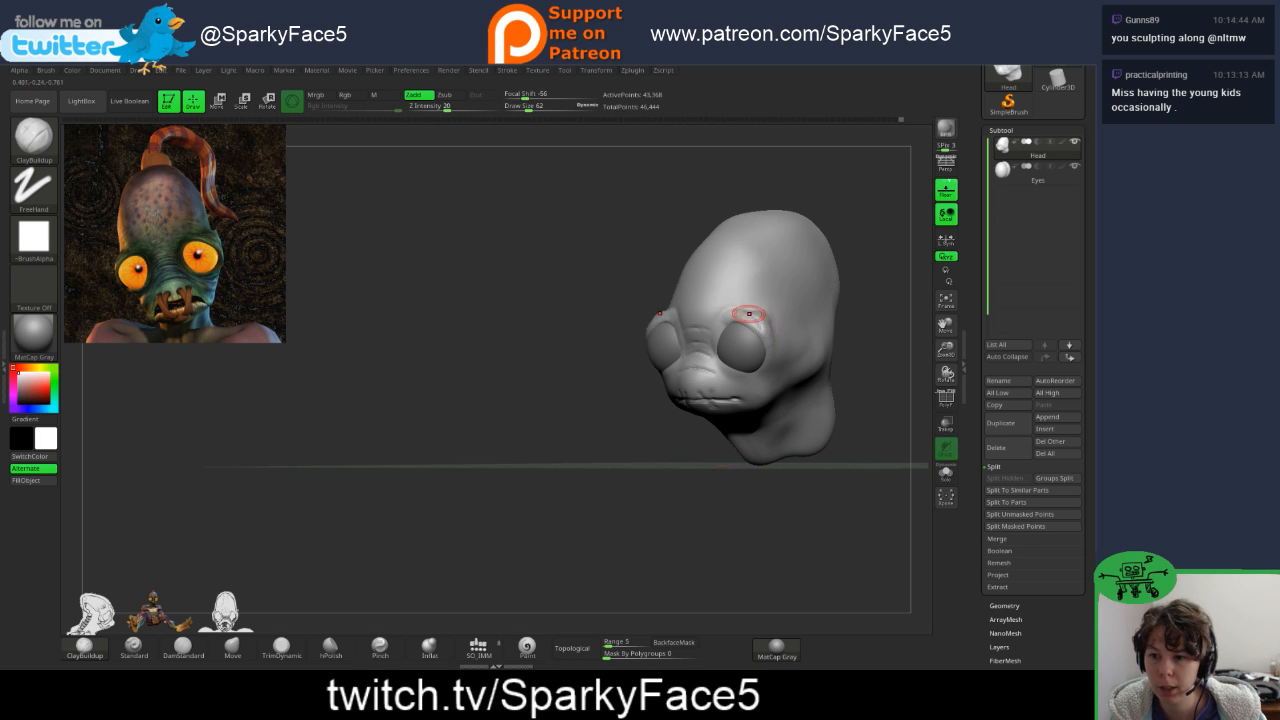
pyautogui.keyDown('shift'); pyautogui.moveTo(752, 313); pyautogui.dragTo(761, 322); pyautogui.keyUp('shift')
pyautogui.moveTo(430, 375); pyautogui.dragTo(550, 385)
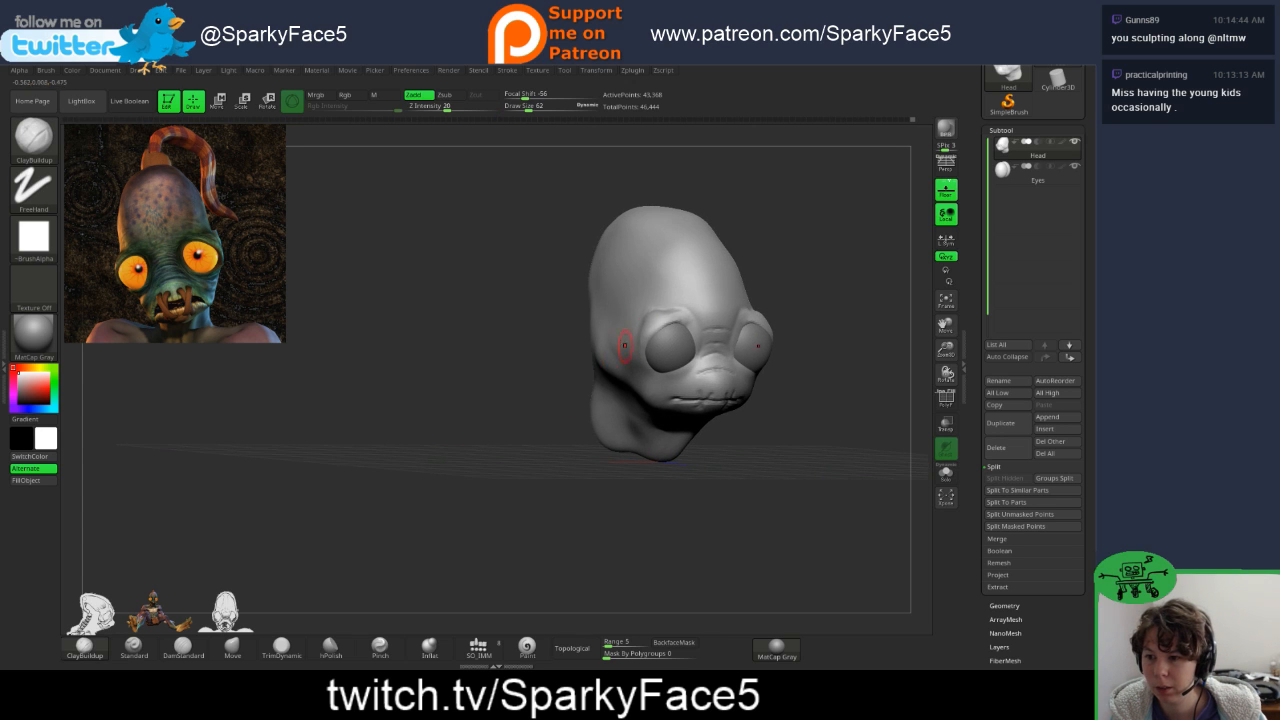
pyautogui.moveTo(668, 313); pyautogui.dragTo(646, 323)
pyautogui.moveTo(833, 388); pyautogui.dragTo(688, 391)
pyautogui.moveTo(590, 400)
pyautogui.mouseDown()
pyautogui.moveTo(588, 420)
pyautogui.moveTo(565, 412)
pyautogui.moveTo(665, 425)
pyautogui.moveTo(678, 362)
pyautogui.mouseUp()
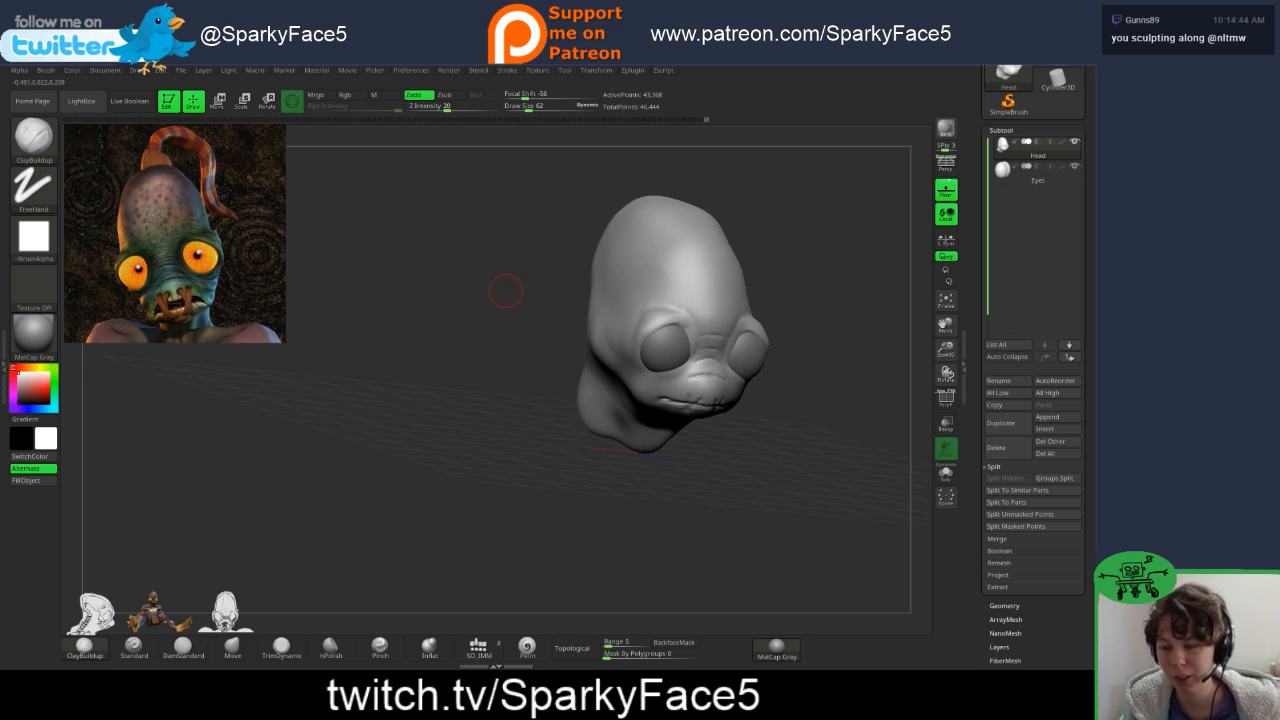
# - Switch back to the DamStandard brush, refine the creases above the eyes and smooth the brow surfaces around them
pyautogui.moveTo(514, 332); pyautogui.dragTo(480, 331)
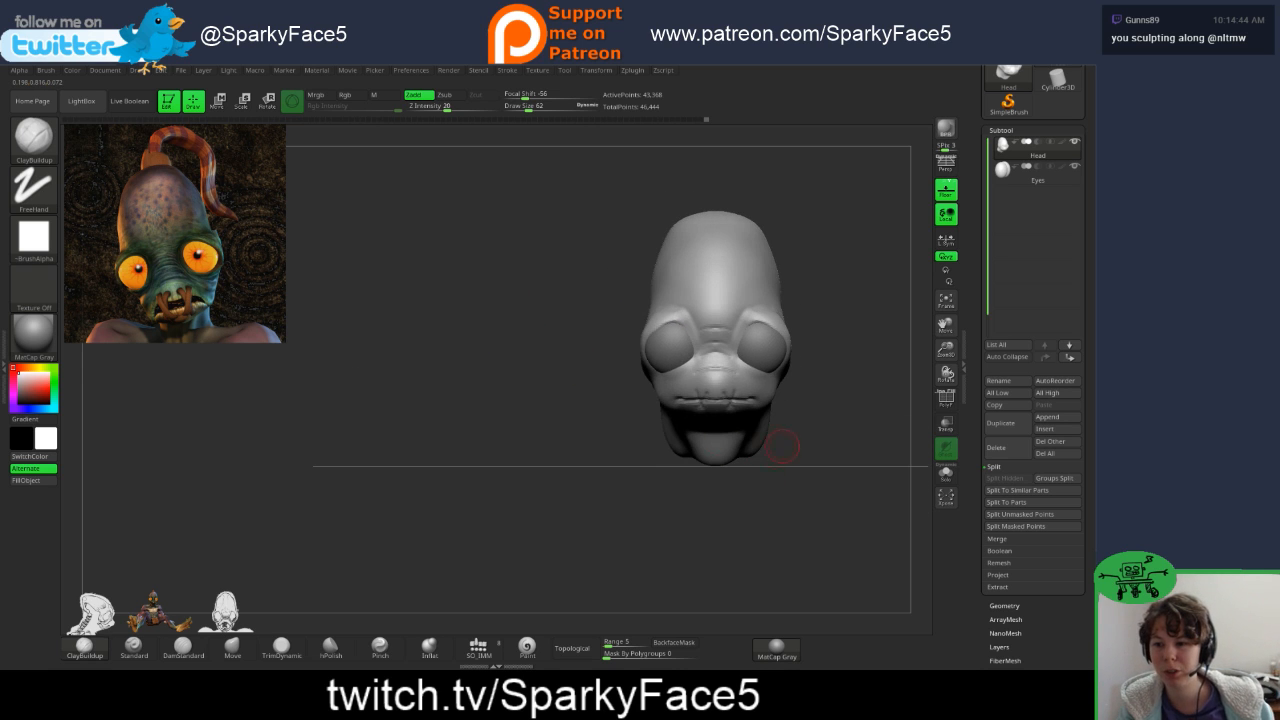
pyautogui.moveTo(780, 443); pyautogui.dragTo(675, 452)
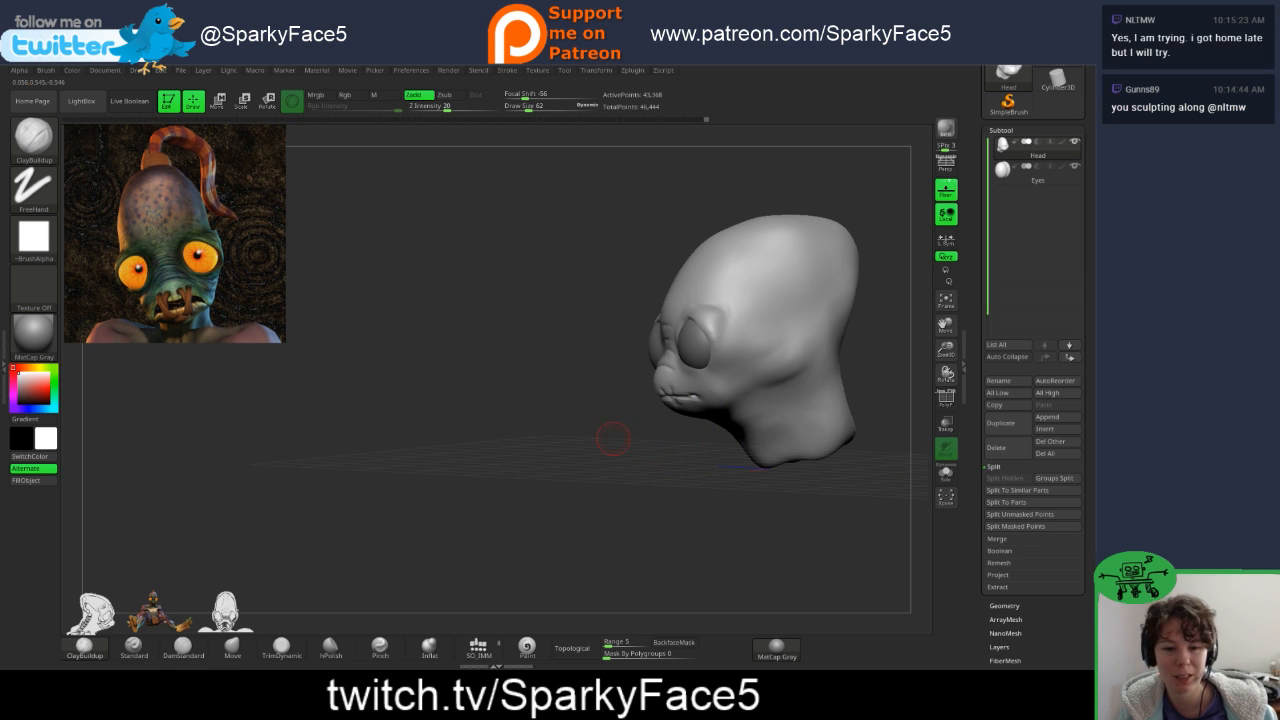
pyautogui.moveTo(590, 465); pyautogui.dragTo(688, 463)
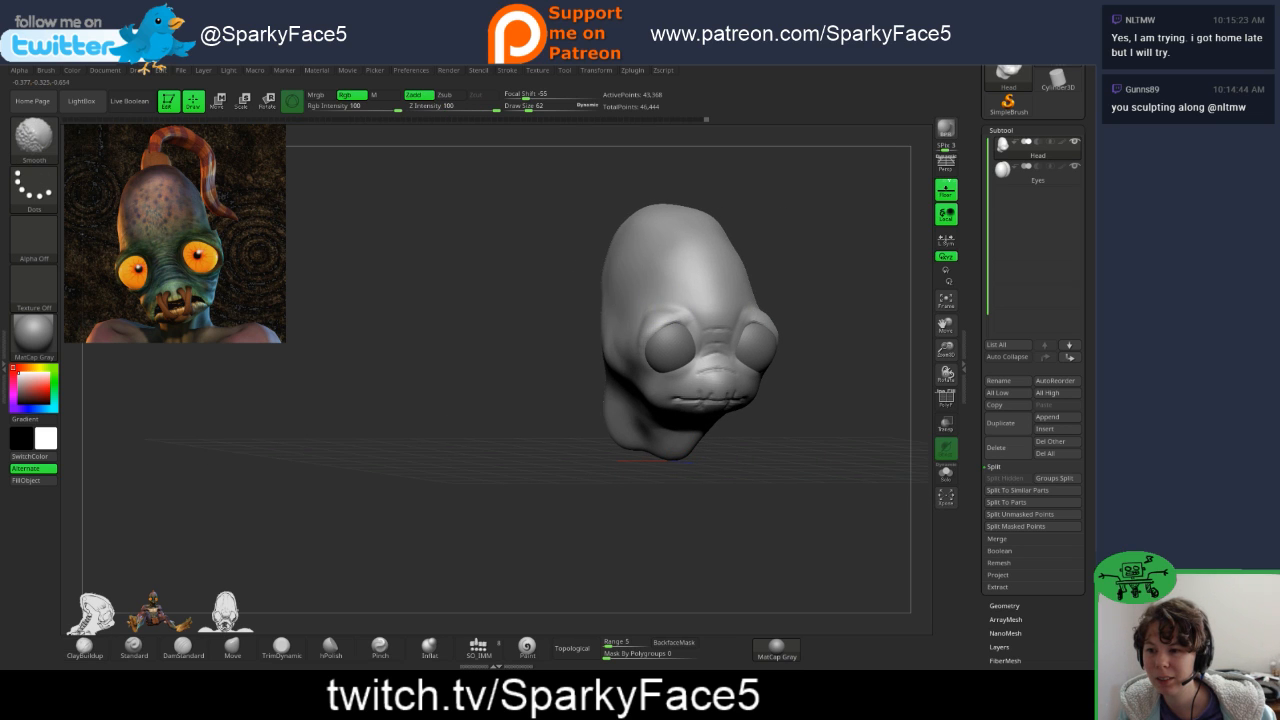
pyautogui.click(183, 648)
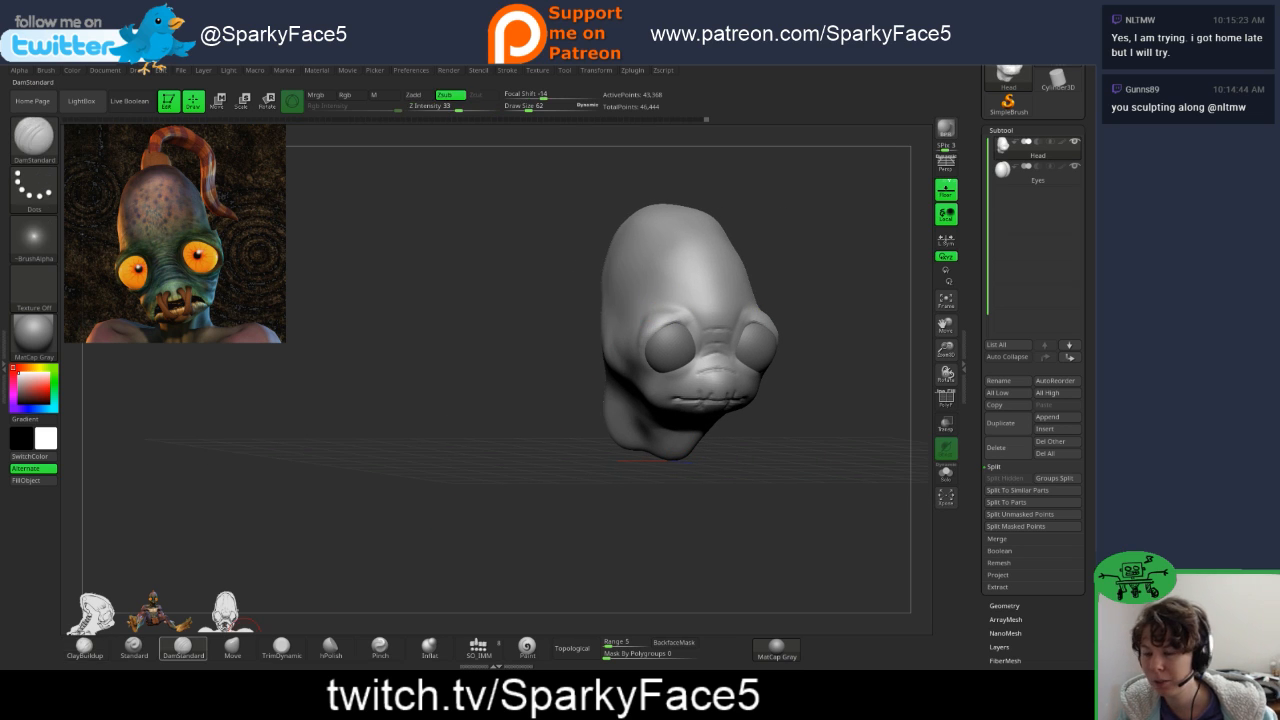
pyautogui.moveTo(800, 308)
pyautogui.mouseDown()
pyautogui.moveTo(752, 312)
pyautogui.moveTo(732, 374)
pyautogui.mouseUp()
pyautogui.moveTo(750, 315); pyautogui.dragTo(758, 312)
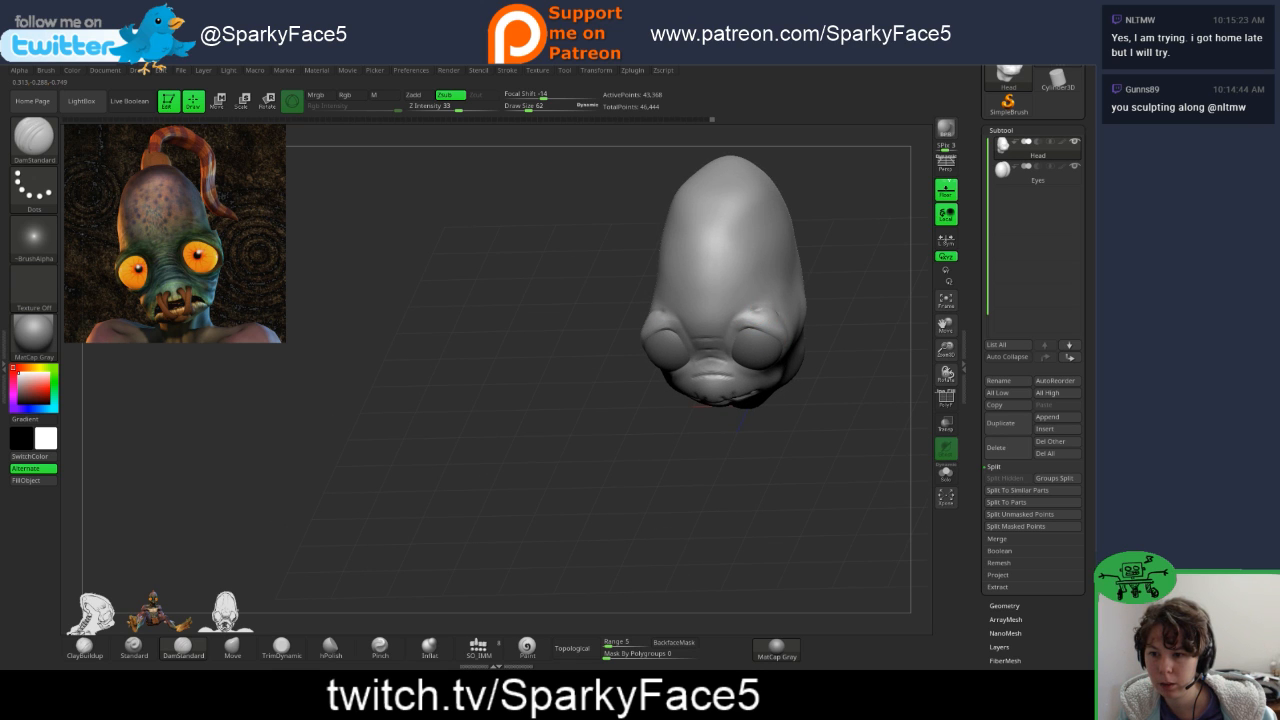
pyautogui.press('shift')
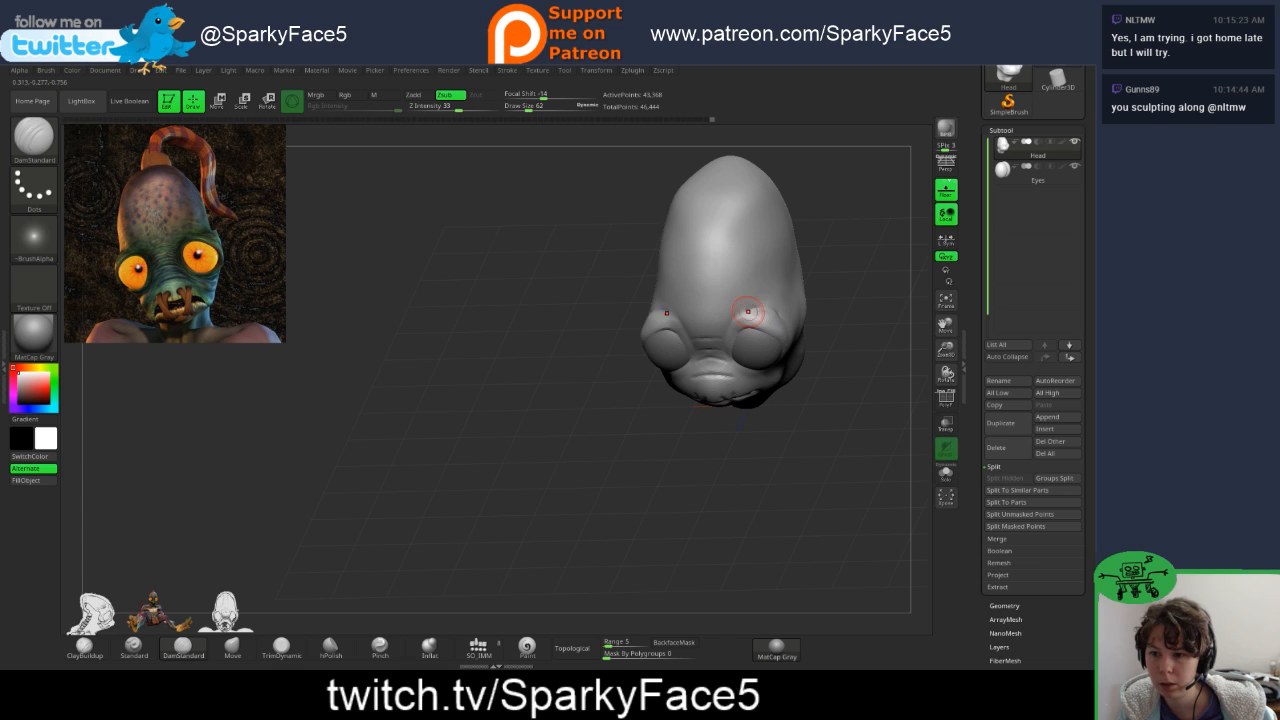
pyautogui.keyDown('shift'); pyautogui.moveTo(779, 317); pyautogui.dragTo(774, 306); pyautogui.keyUp('shift')
pyautogui.moveTo(868, 322)
pyautogui.mouseDown()
pyautogui.moveTo(763, 307)
pyautogui.moveTo(737, 321)
pyautogui.moveTo(752, 316)
pyautogui.mouseUp()
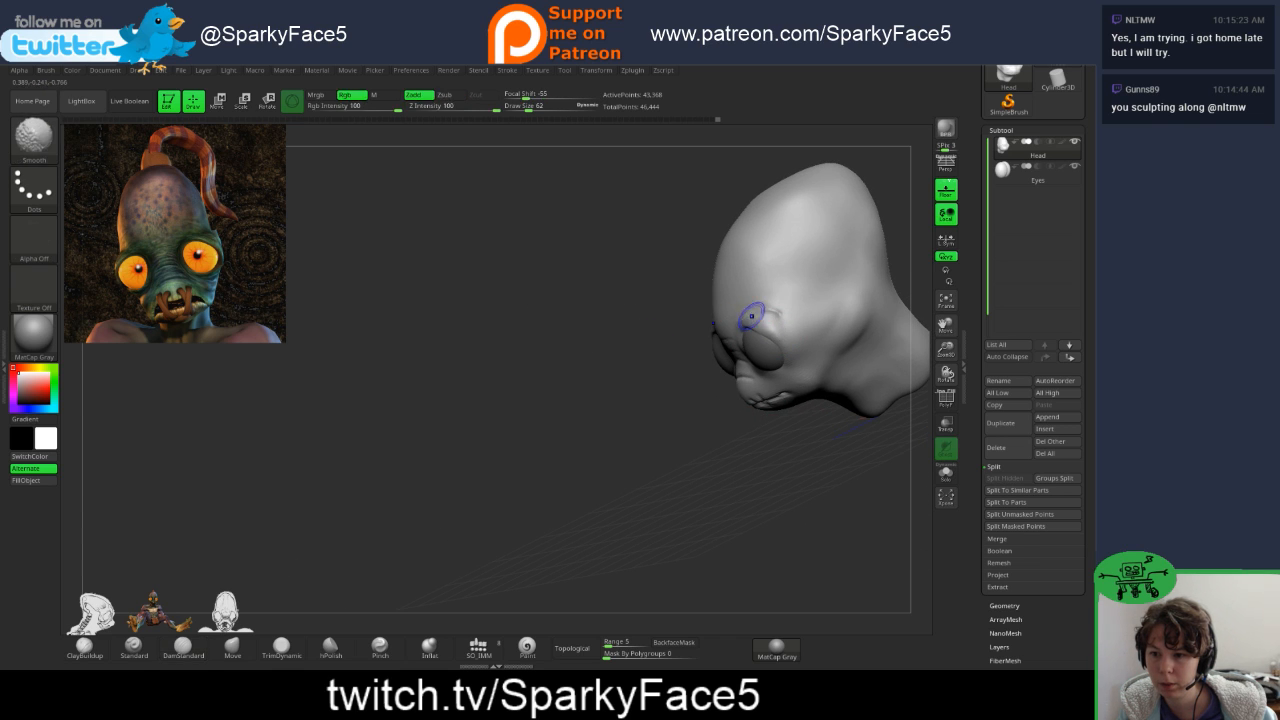
# - Switch to the Move brush, set the draw size to 128 and reshape the front of the neck below the chin
pyautogui.moveTo(651, 428)
pyautogui.mouseDown()
pyautogui.moveTo(768, 432)
pyautogui.moveTo(868, 408)
pyautogui.moveTo(730, 470)
pyautogui.moveTo(790, 445)
pyautogui.moveTo(750, 410)
pyautogui.mouseUp()
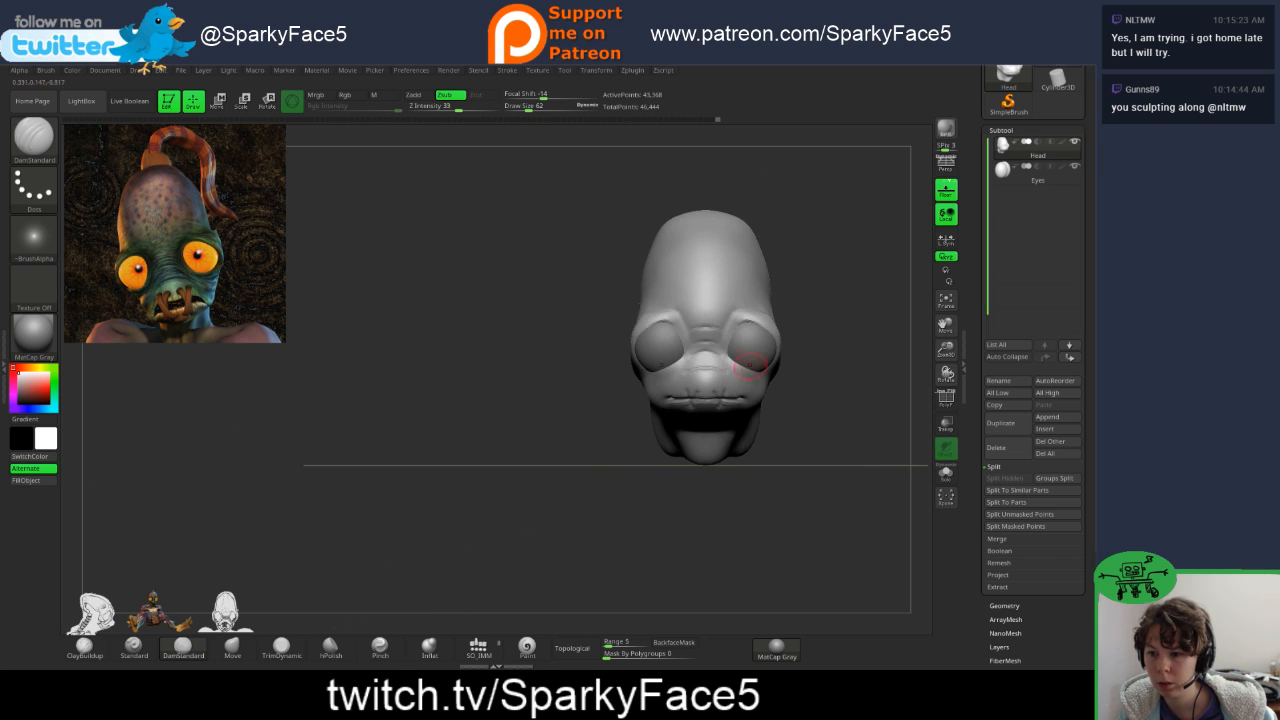
pyautogui.moveTo(850, 410)
pyautogui.mouseDown()
pyautogui.moveTo(825, 400)
pyautogui.moveTo(840, 438)
pyautogui.moveTo(786, 412)
pyautogui.moveTo(745, 413)
pyautogui.moveTo(609, 521)
pyautogui.moveTo(677, 498)
pyautogui.mouseUp()
pyautogui.click(232, 648)
pyautogui.press('s')
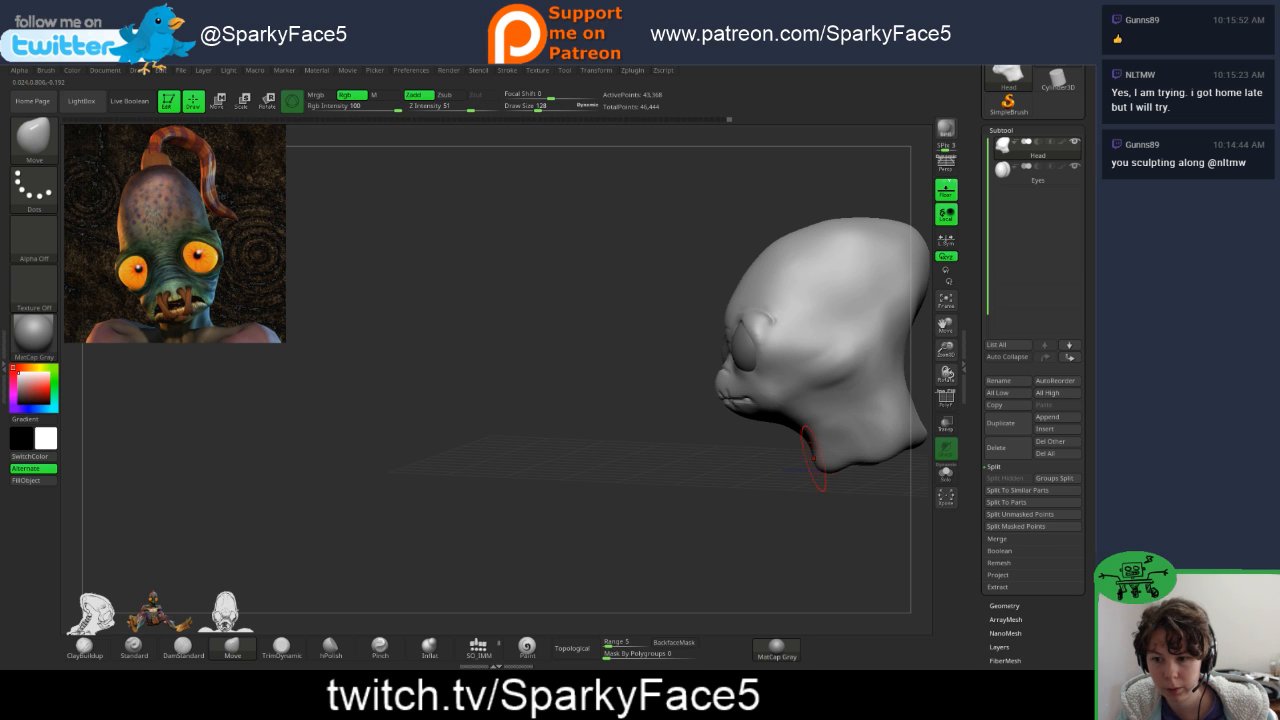
pyautogui.moveTo(540, 430)
pyautogui.mouseDown()
pyautogui.moveTo(715, 424)
pyautogui.moveTo(680, 428)
pyautogui.moveTo(655, 374)
pyautogui.mouseUp()
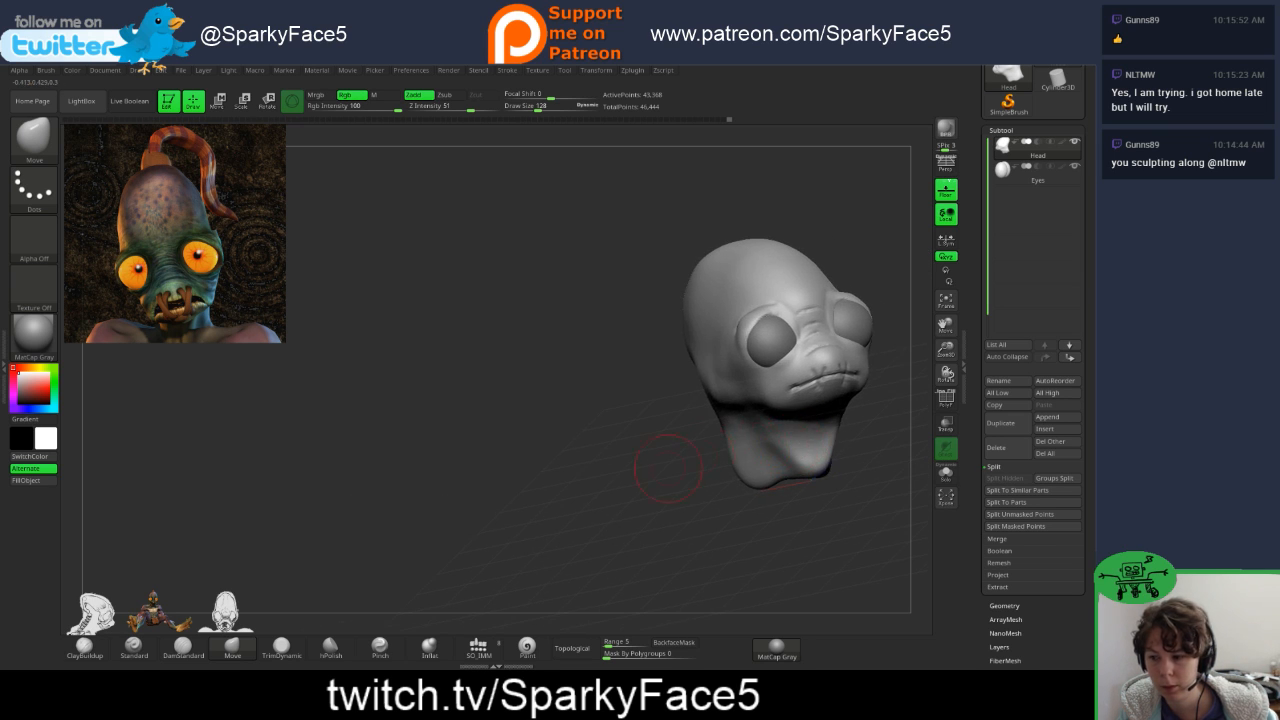
# - Switch to the ClayBuildup brush, then build up and smooth the sides of the throat beneath the jaw
pyautogui.click(84, 646)
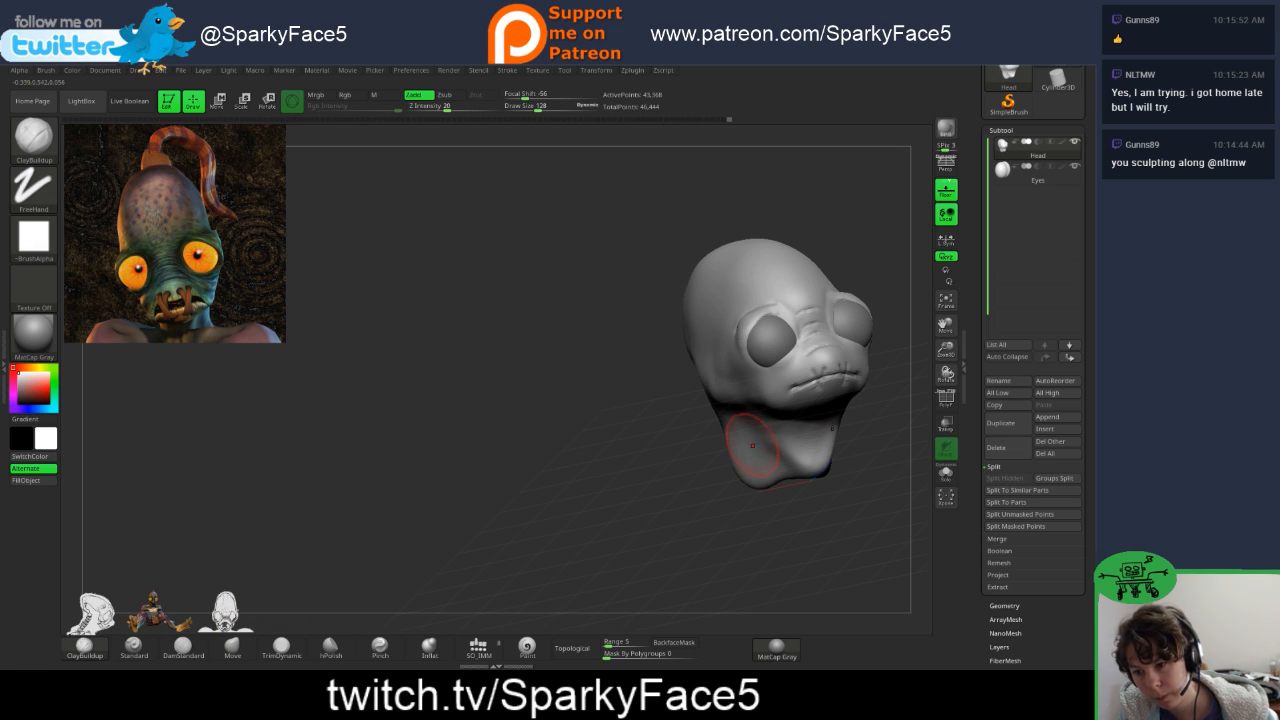
pyautogui.moveTo(763, 420)
pyautogui.mouseDown()
pyautogui.moveTo(772, 438)
pyautogui.moveTo(762, 420)
pyautogui.mouseUp()
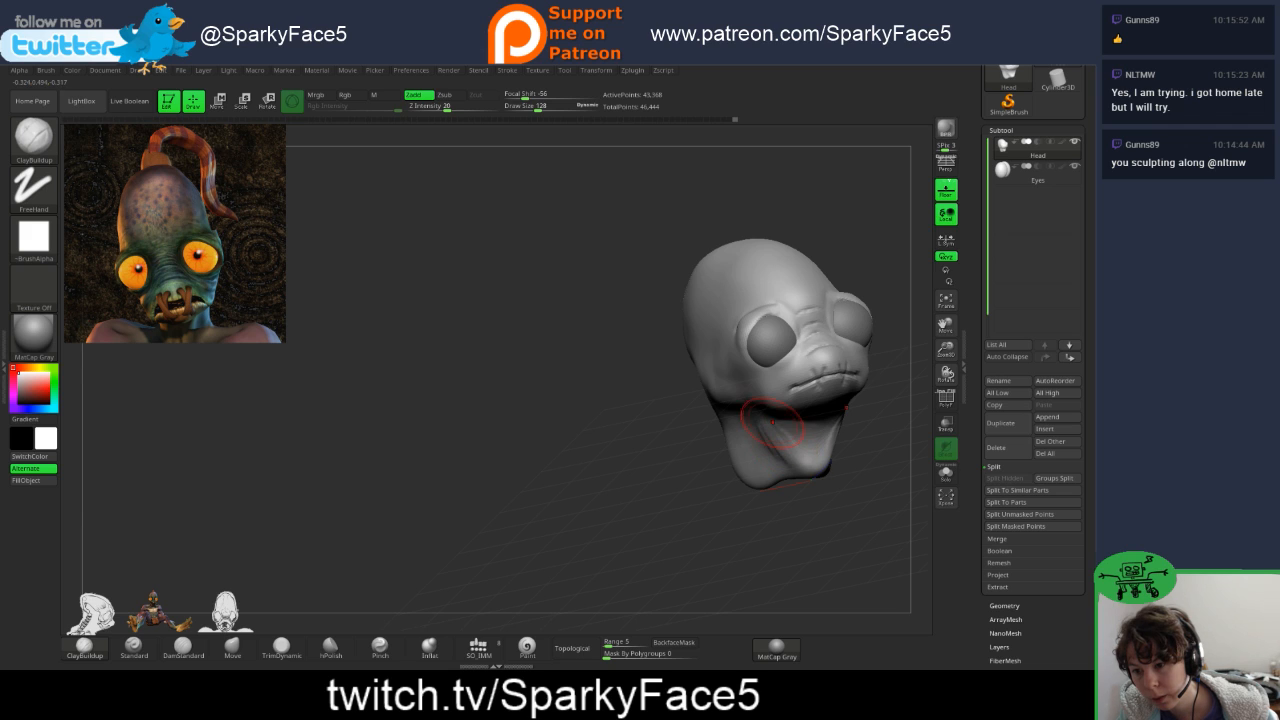
pyautogui.press('shift')
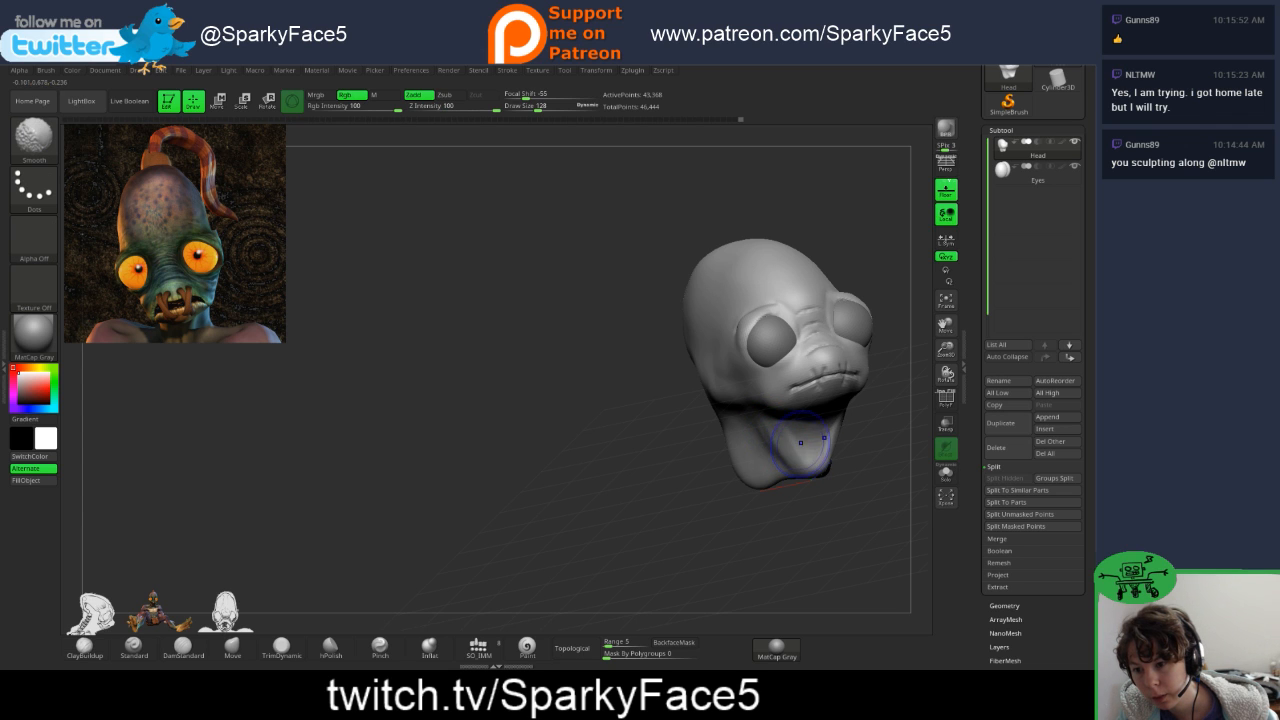
pyautogui.moveTo(872, 524); pyautogui.dragTo(766, 514)
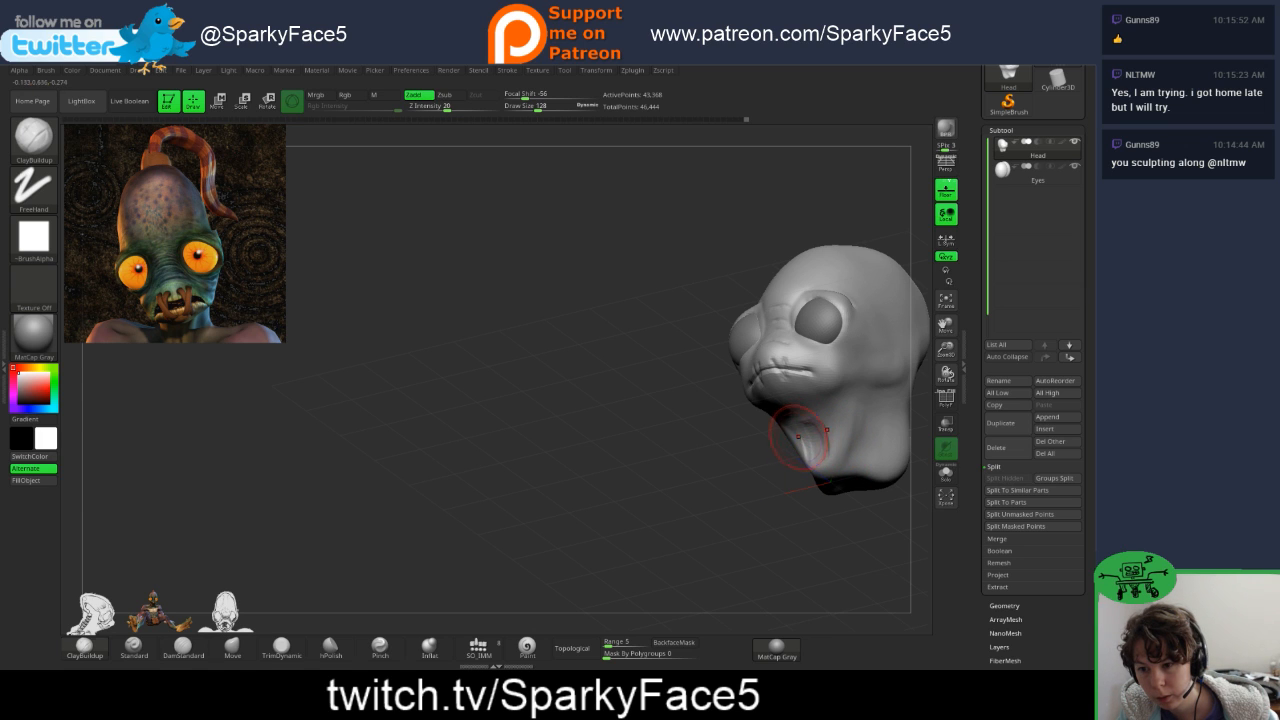
pyautogui.keyDown('shift'); pyautogui.moveTo(800, 437); pyautogui.dragTo(829, 443); pyautogui.keyUp('shift')
pyautogui.moveTo(790, 524); pyautogui.dragTo(905, 540)
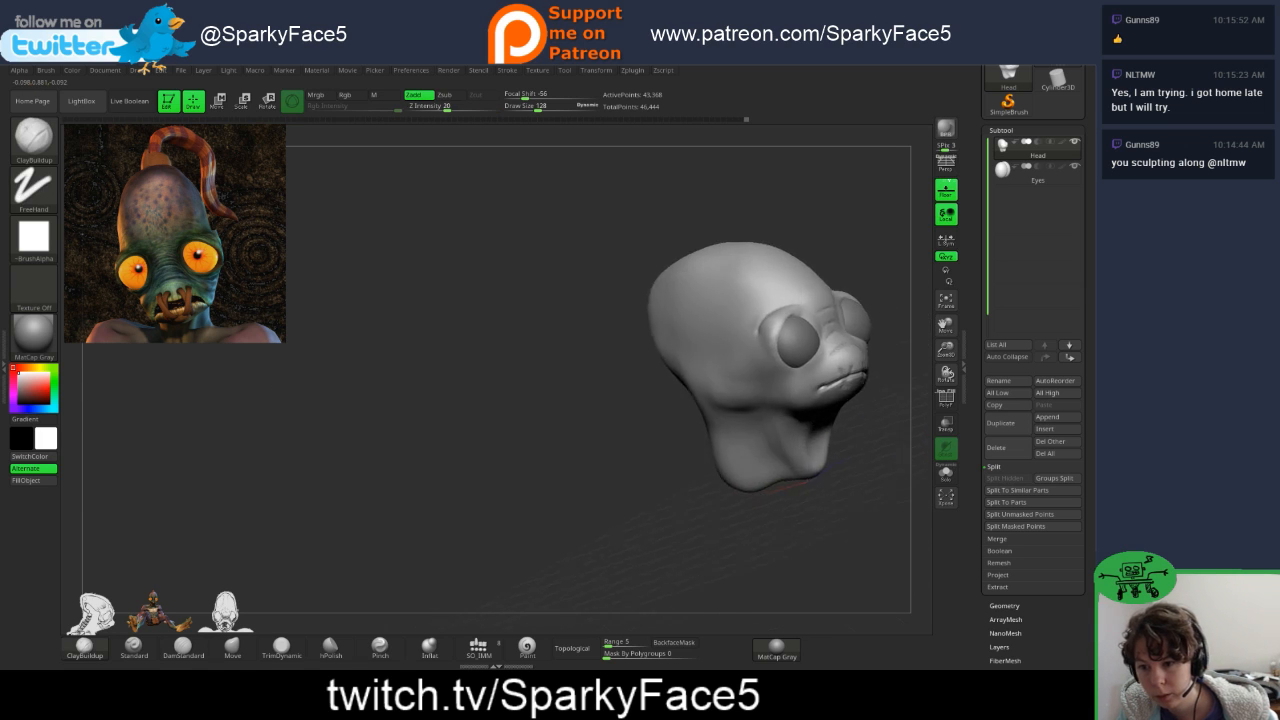
pyautogui.moveTo(865, 503)
pyautogui.mouseDown()
pyautogui.moveTo(834, 489)
pyautogui.moveTo(866, 474)
pyautogui.moveTo(746, 484)
pyautogui.mouseUp()
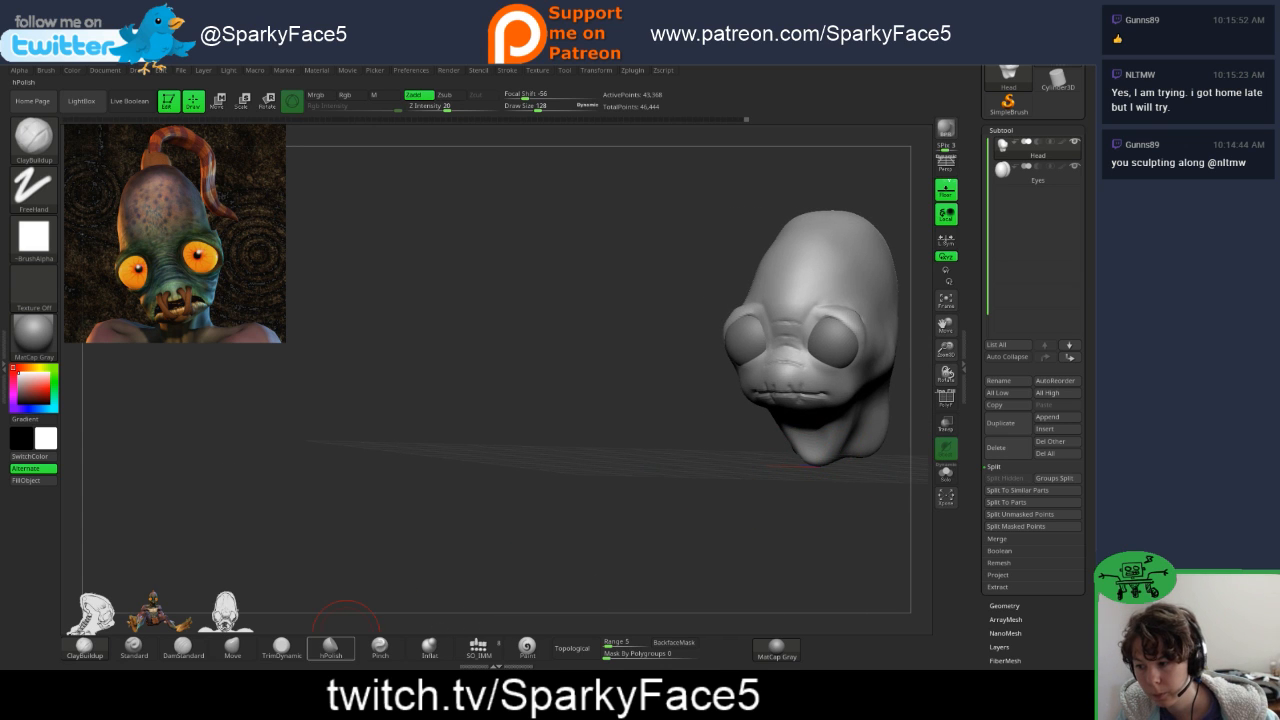
# - Switch back to the Move brush and reshape the lower edge, front and back of the neck
pyautogui.click(232, 645)
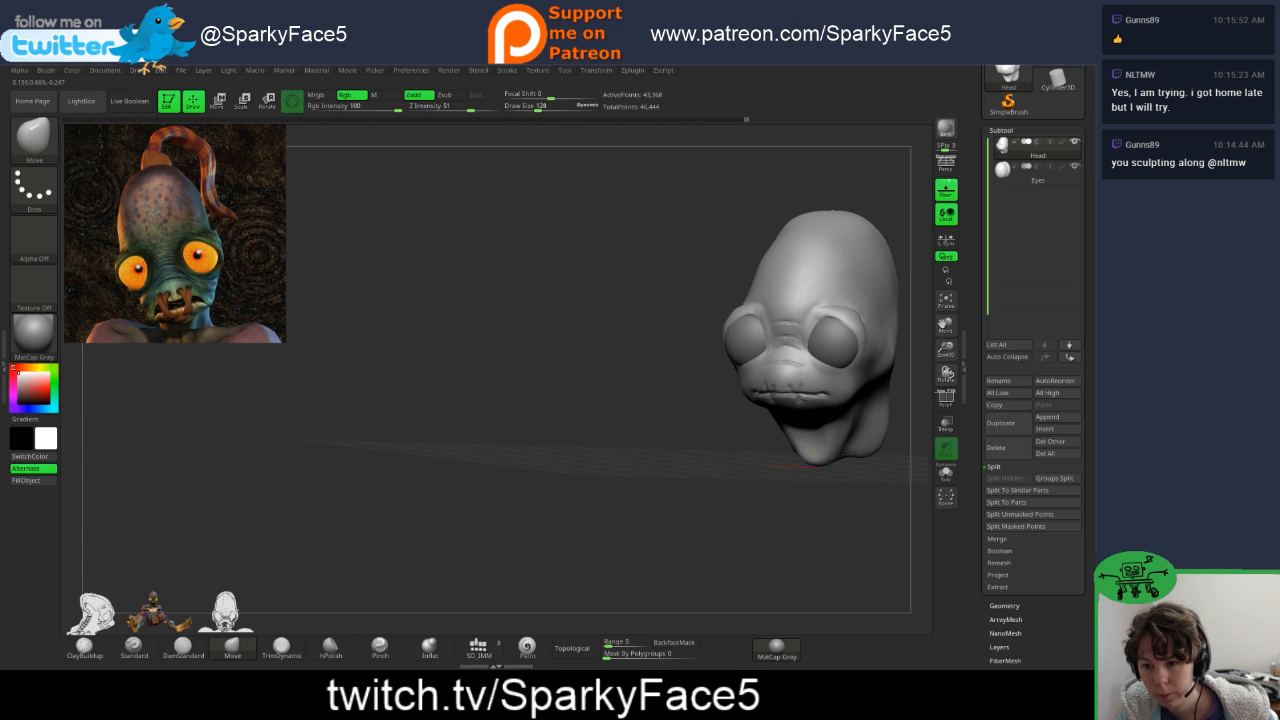
pyautogui.moveTo(788, 470); pyautogui.dragTo(790, 445)
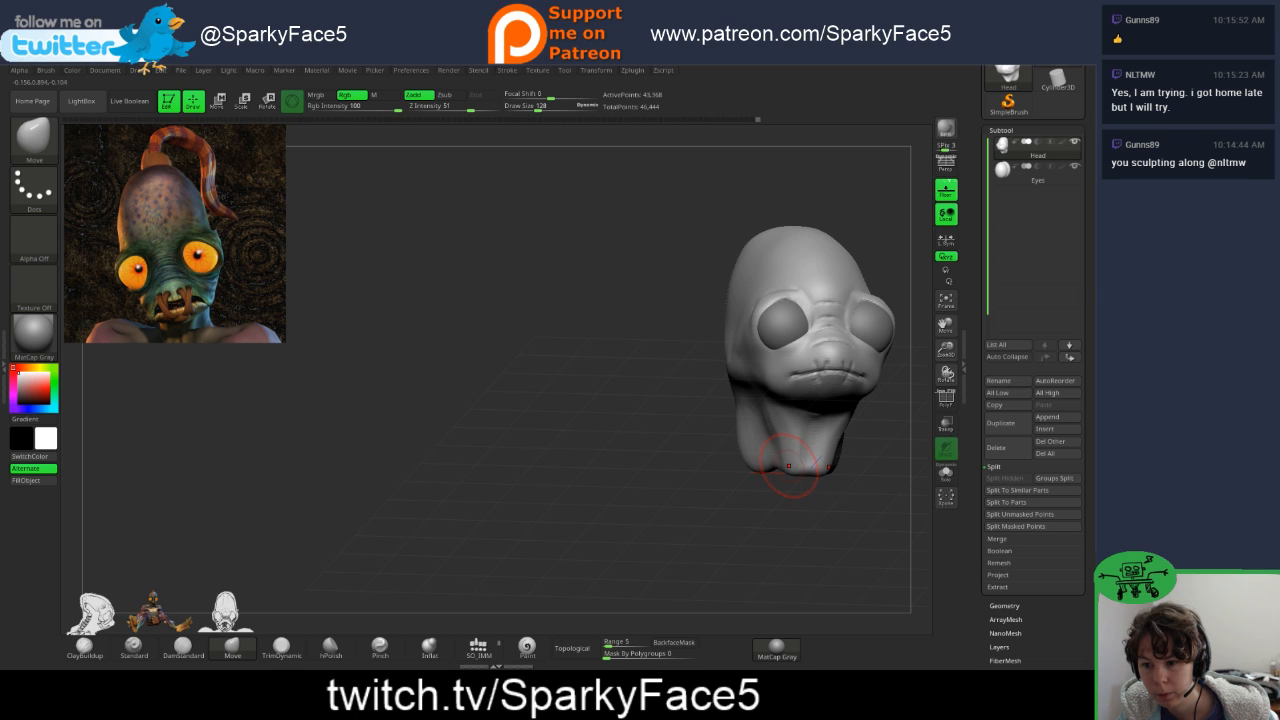
pyautogui.moveTo(780, 478); pyautogui.dragTo(935, 463)
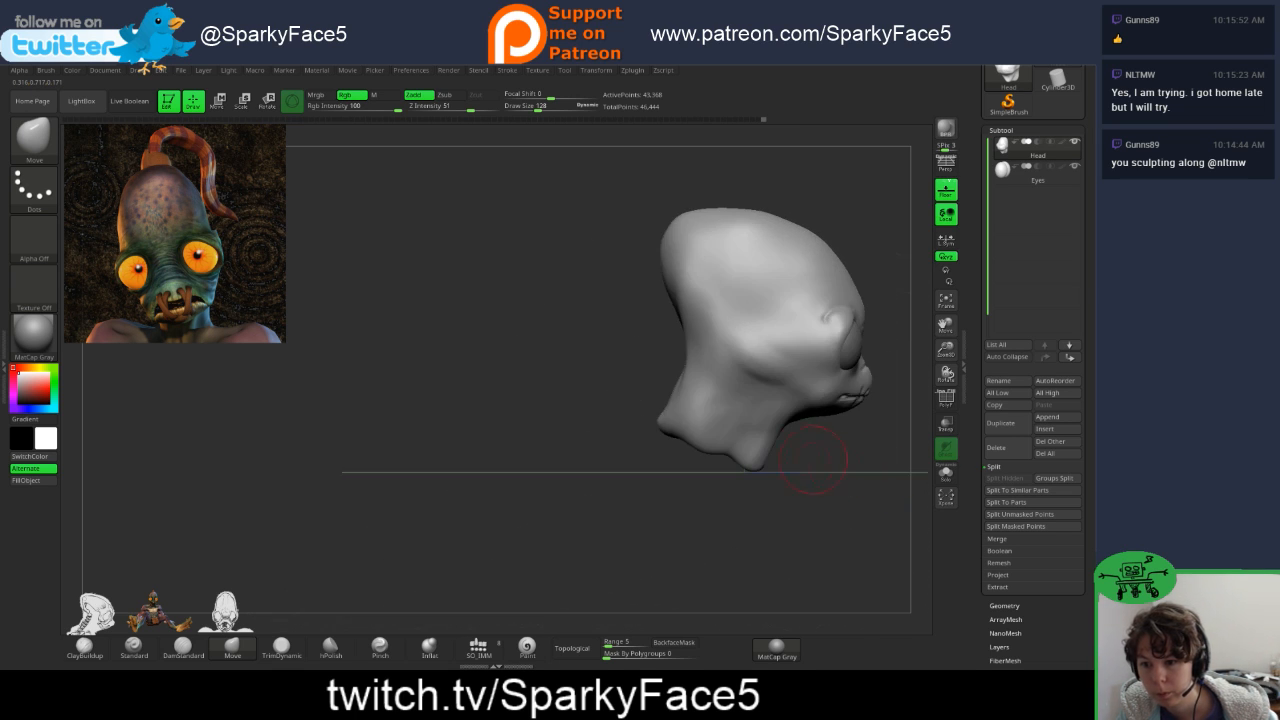
pyautogui.moveTo(768, 478)
pyautogui.mouseDown()
pyautogui.moveTo(695, 480)
pyautogui.moveTo(750, 479)
pyautogui.moveTo(828, 447)
pyautogui.mouseUp()
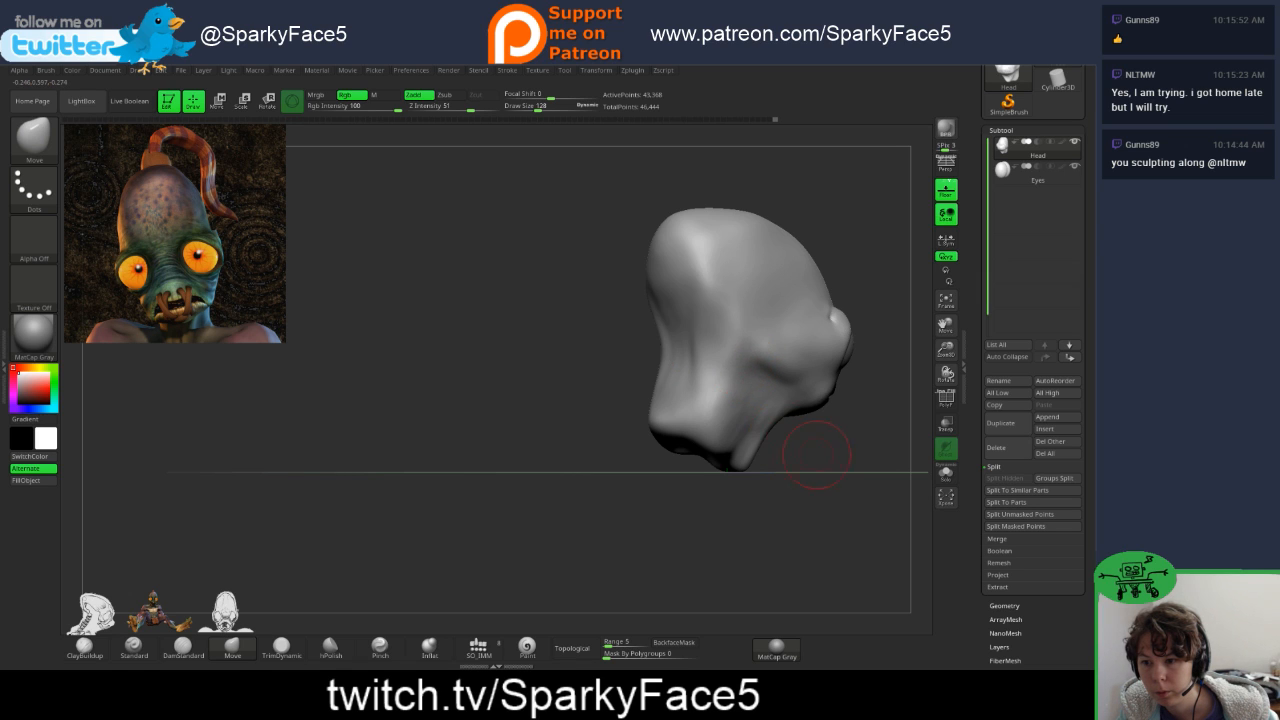
pyautogui.moveTo(816, 455); pyautogui.dragTo(780, 478)
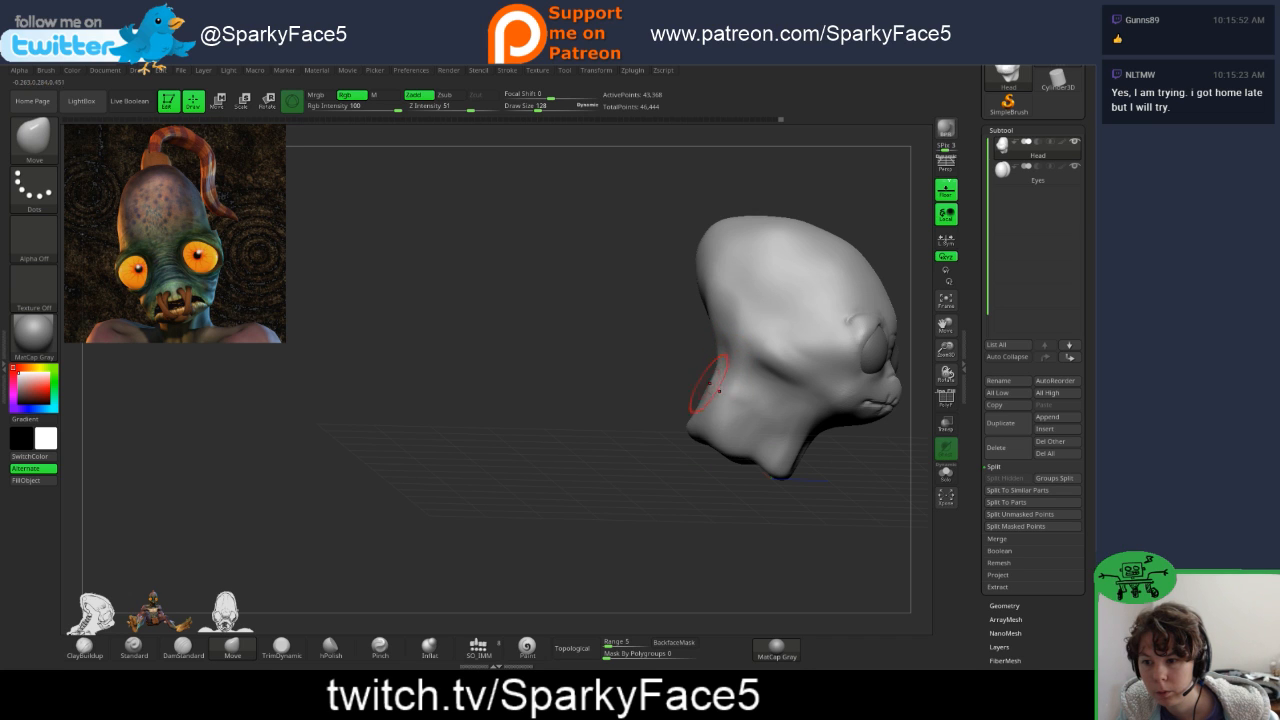
pyautogui.moveTo(668, 424)
pyautogui.keyDown('shift'); pyautogui.mouseDown()
pyautogui.moveTo(822, 402)
pyautogui.moveTo(826, 426)
pyautogui.moveTo(864, 436)
pyautogui.mouseUp(); pyautogui.keyUp('shift')
pyautogui.moveTo(780, 428); pyautogui.dragTo(868, 396)
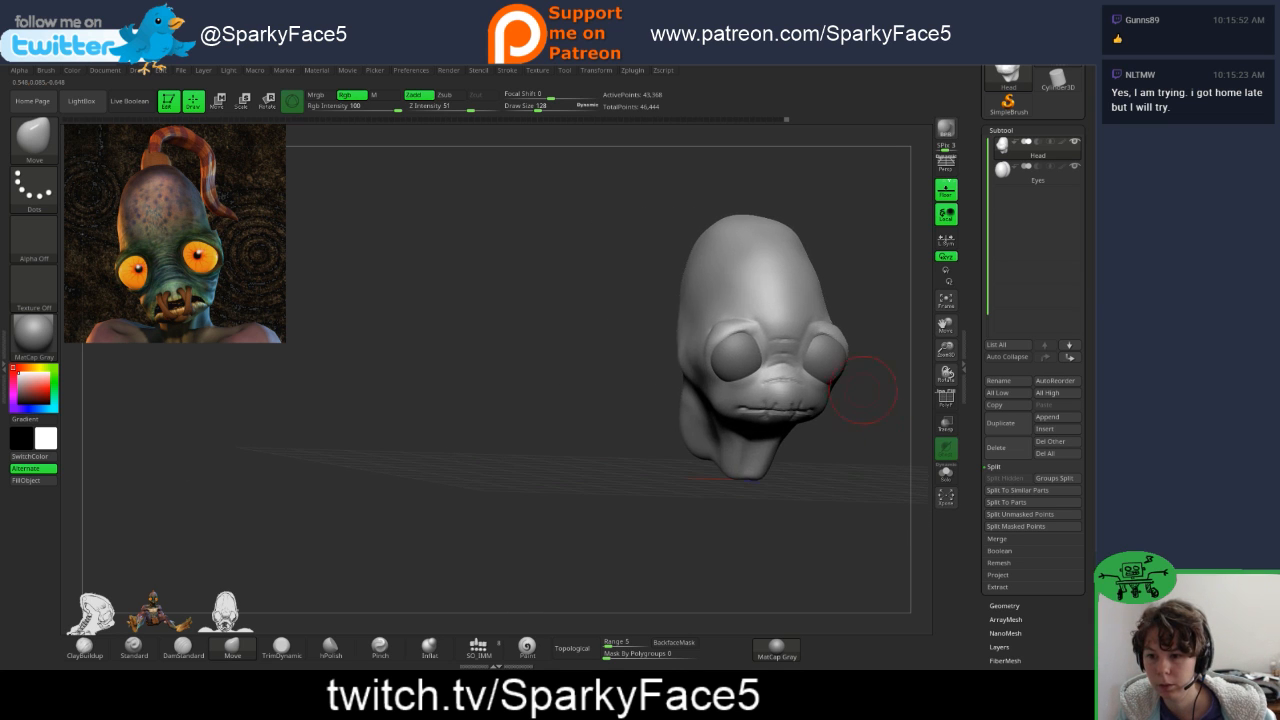
# - Examine the head and neck silhouette from the front, three-quarter and side views
pyautogui.moveTo(634, 426)
pyautogui.mouseDown()
pyautogui.moveTo(724, 428)
pyautogui.moveTo(609, 417)
pyautogui.mouseUp()
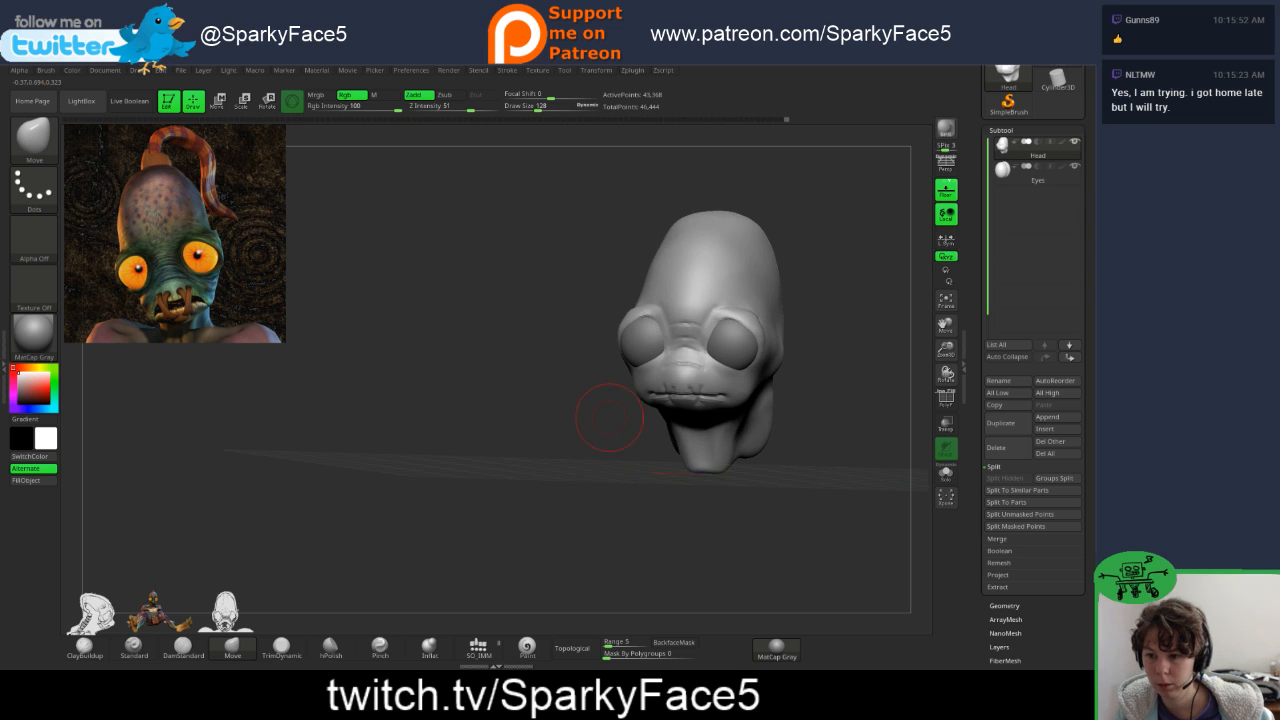
pyautogui.moveTo(860, 425); pyautogui.dragTo(710, 430)
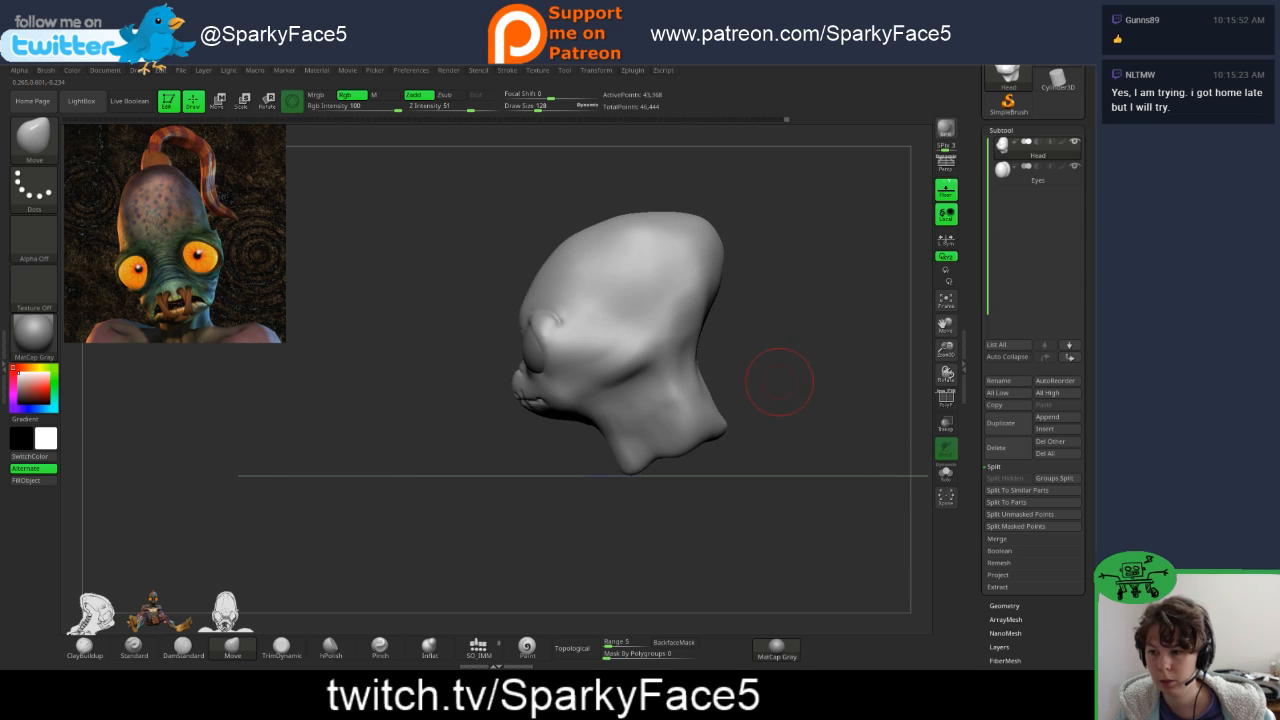
pyautogui.moveTo(780, 382)
pyautogui.mouseDown()
pyautogui.moveTo(866, 389)
pyautogui.moveTo(772, 386)
pyautogui.moveTo(828, 388)
pyautogui.moveTo(790, 384)
pyautogui.moveTo(809, 380)
pyautogui.mouseUp()
pyautogui.moveTo(580, 430); pyautogui.dragTo(600, 440)
pyautogui.moveTo(770, 422)
pyautogui.mouseDown()
pyautogui.moveTo(792, 420)
pyautogui.moveTo(770, 412)
pyautogui.mouseUp()
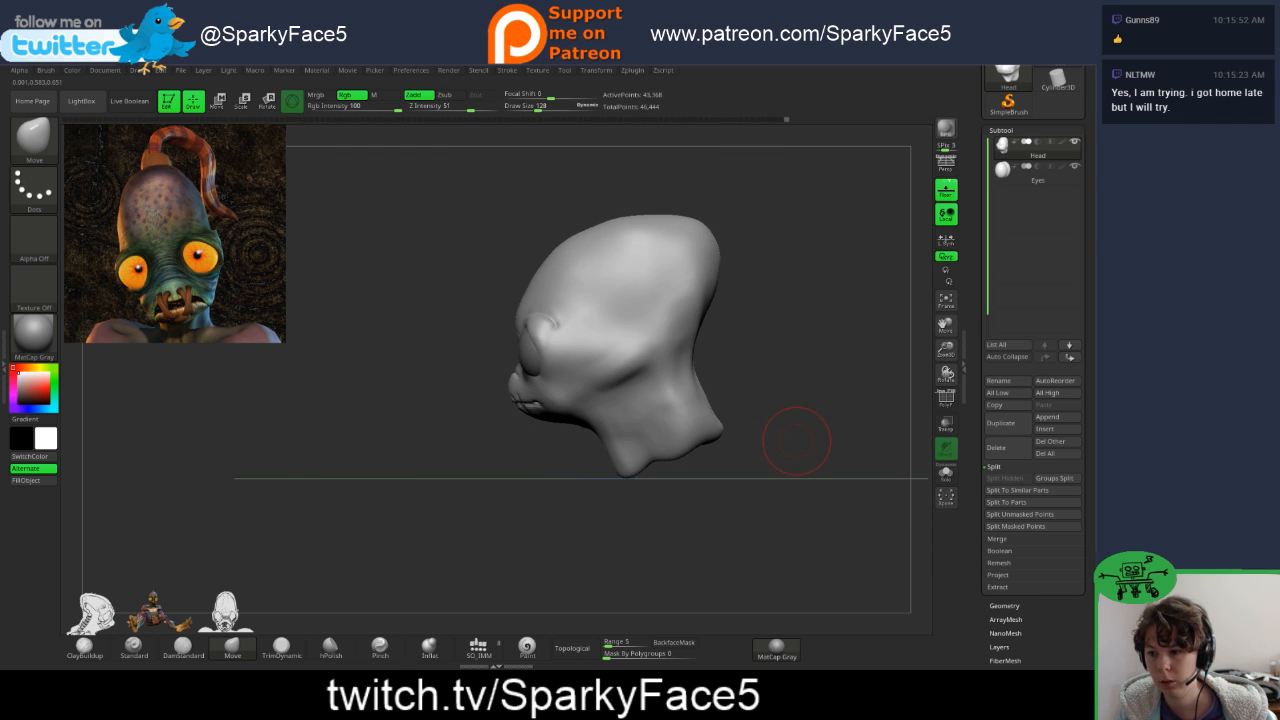
pyautogui.press('ctrl')
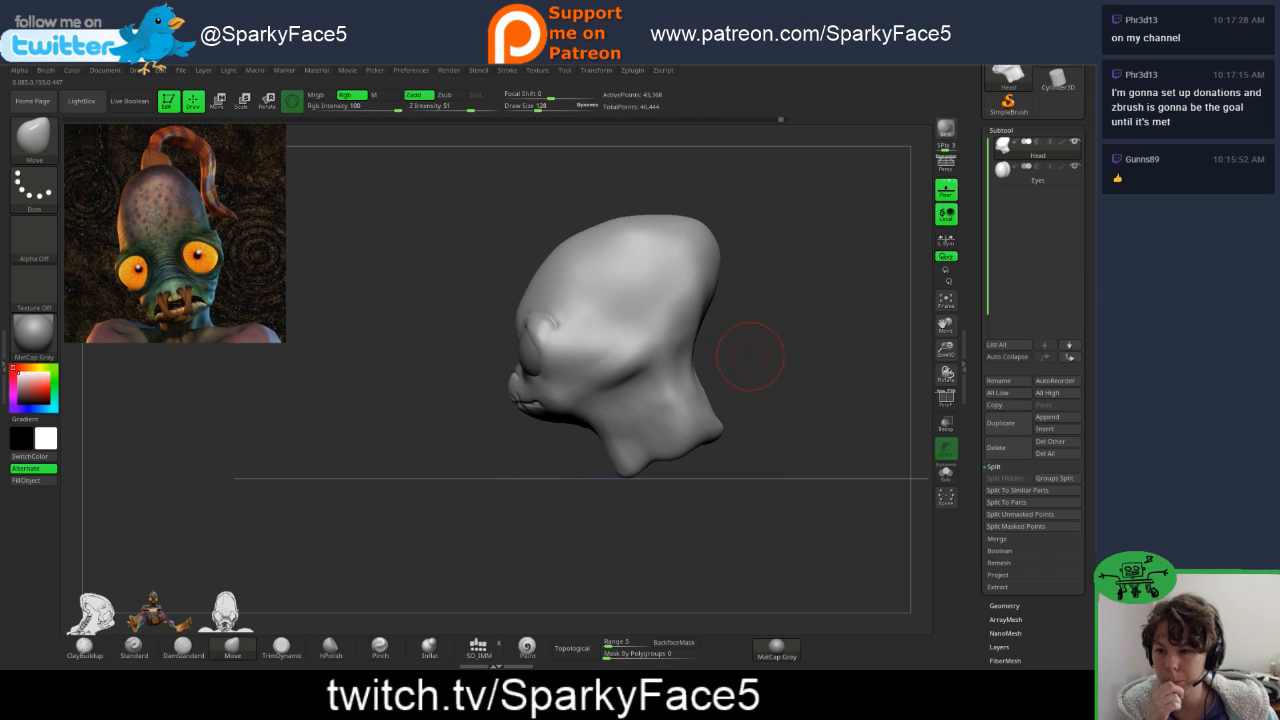
pyautogui.moveTo(705, 362); pyautogui.dragTo(766, 390)
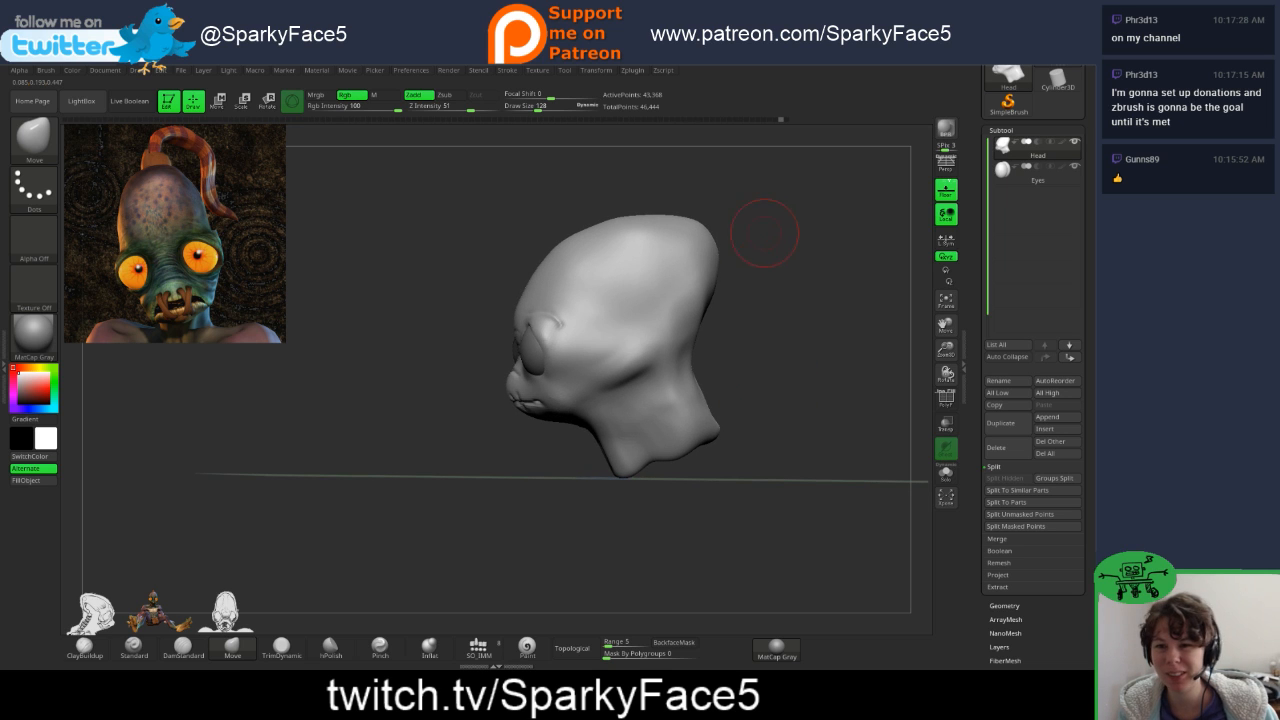
pyautogui.moveTo(780, 318); pyautogui.dragTo(745, 374)
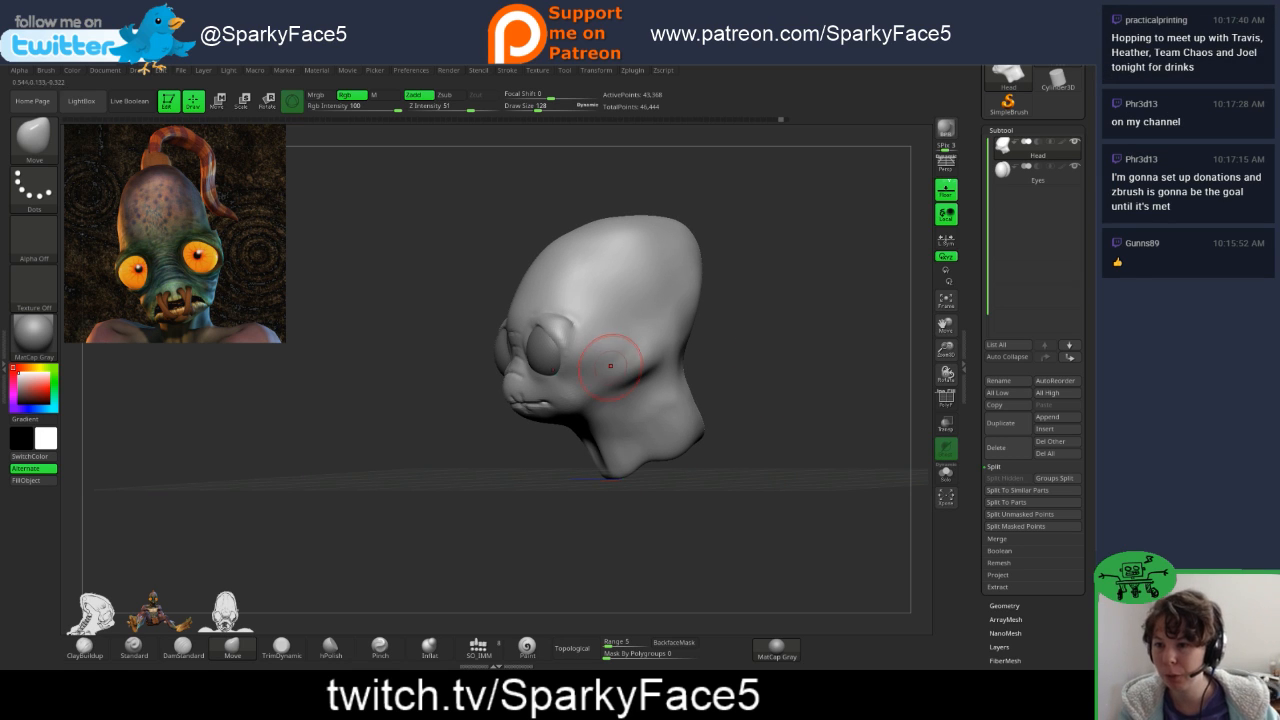
pyautogui.moveTo(788, 360); pyautogui.dragTo(700, 350)
pyautogui.moveTo(480, 443); pyautogui.dragTo(525, 452)
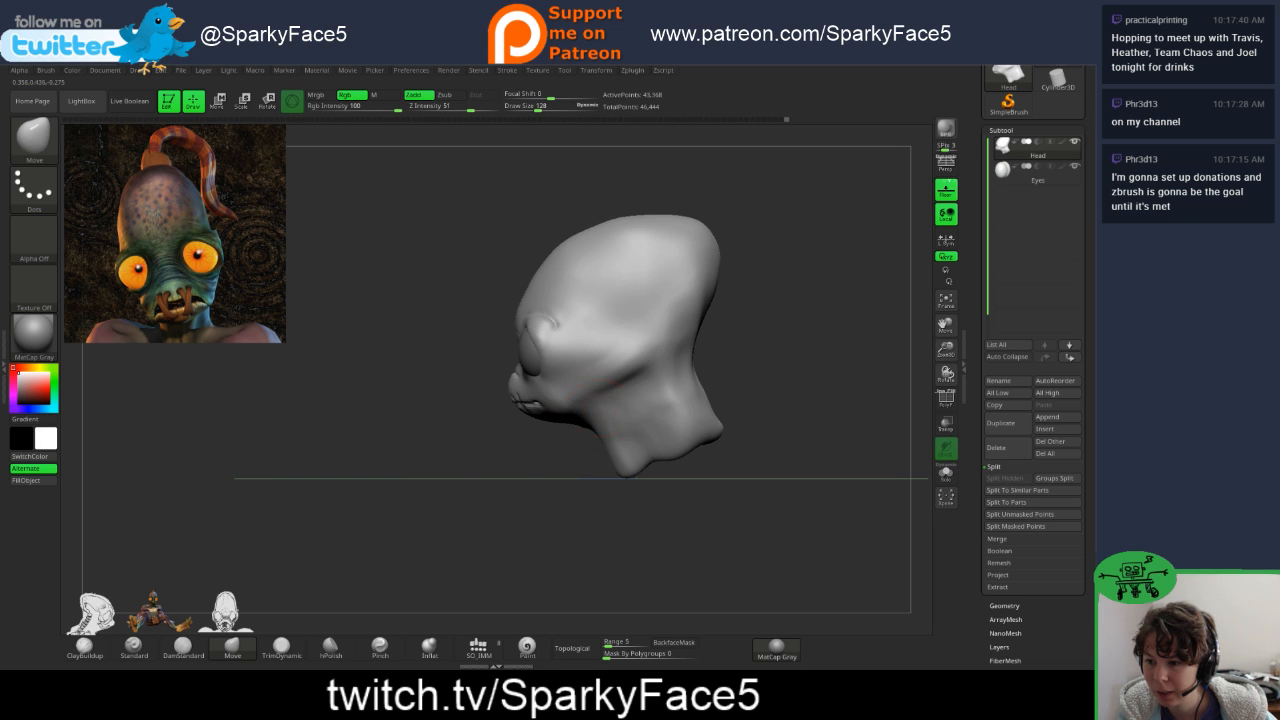
pyautogui.moveTo(548, 452)
pyautogui.mouseDown()
pyautogui.moveTo(599, 450)
pyautogui.moveTo(540, 453)
pyautogui.moveTo(573, 462)
pyautogui.mouseUp()
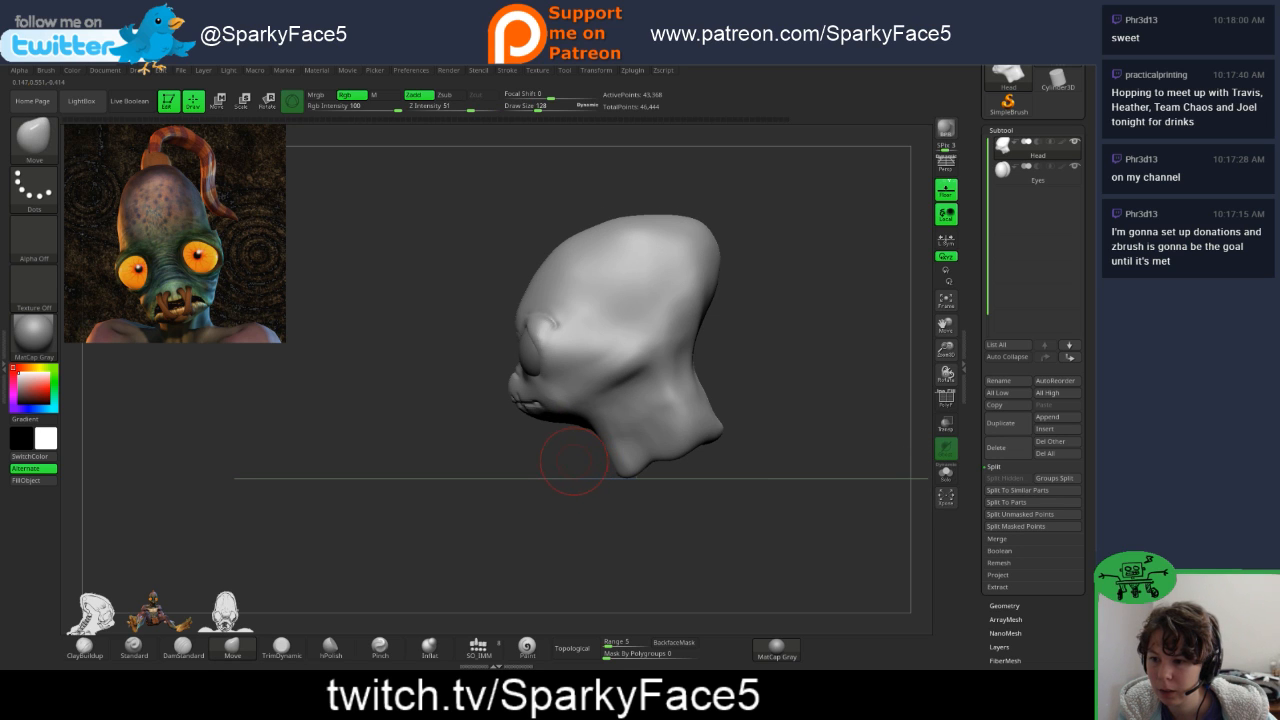
# - Switch to the ClayBuildup brush, then build up and smooth the side of the skull behind the cheek ridge
pyautogui.moveTo(778, 362)
pyautogui.mouseDown()
pyautogui.moveTo(800, 366)
pyautogui.moveTo(704, 382)
pyautogui.moveTo(766, 391)
pyautogui.mouseUp()
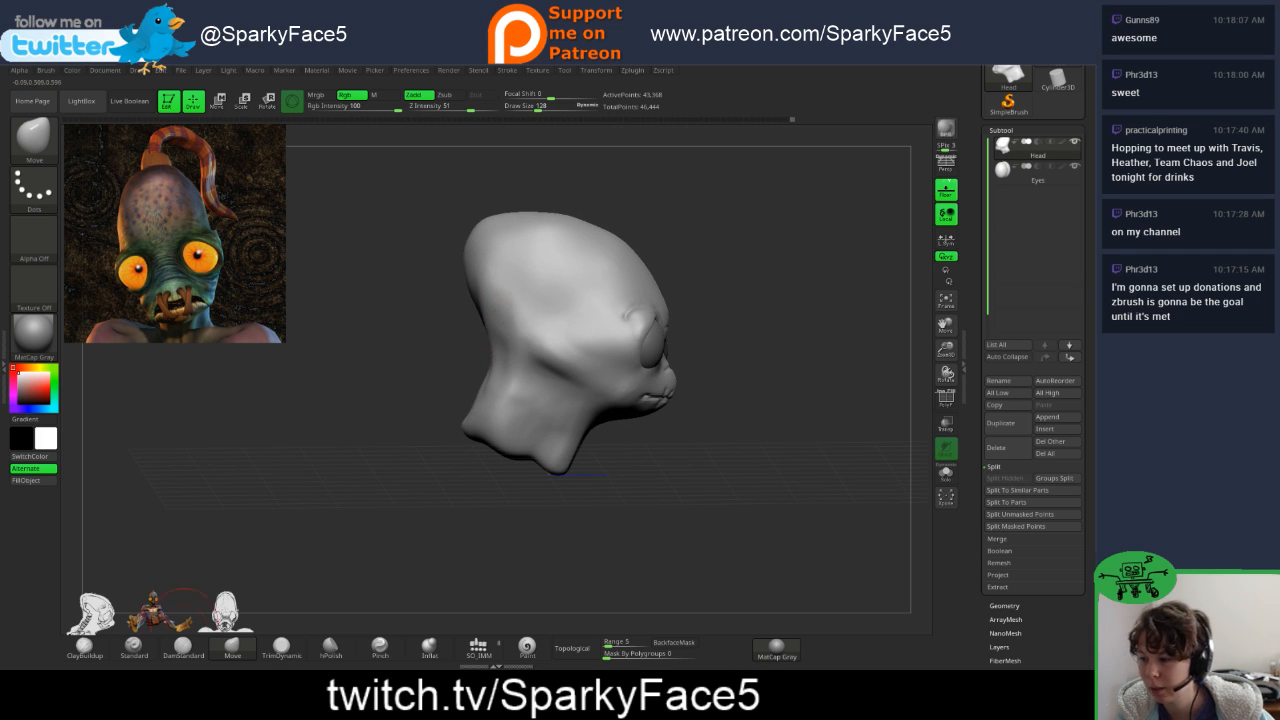
pyautogui.press('b')
pyautogui.press('c')
pyautogui.press('b')
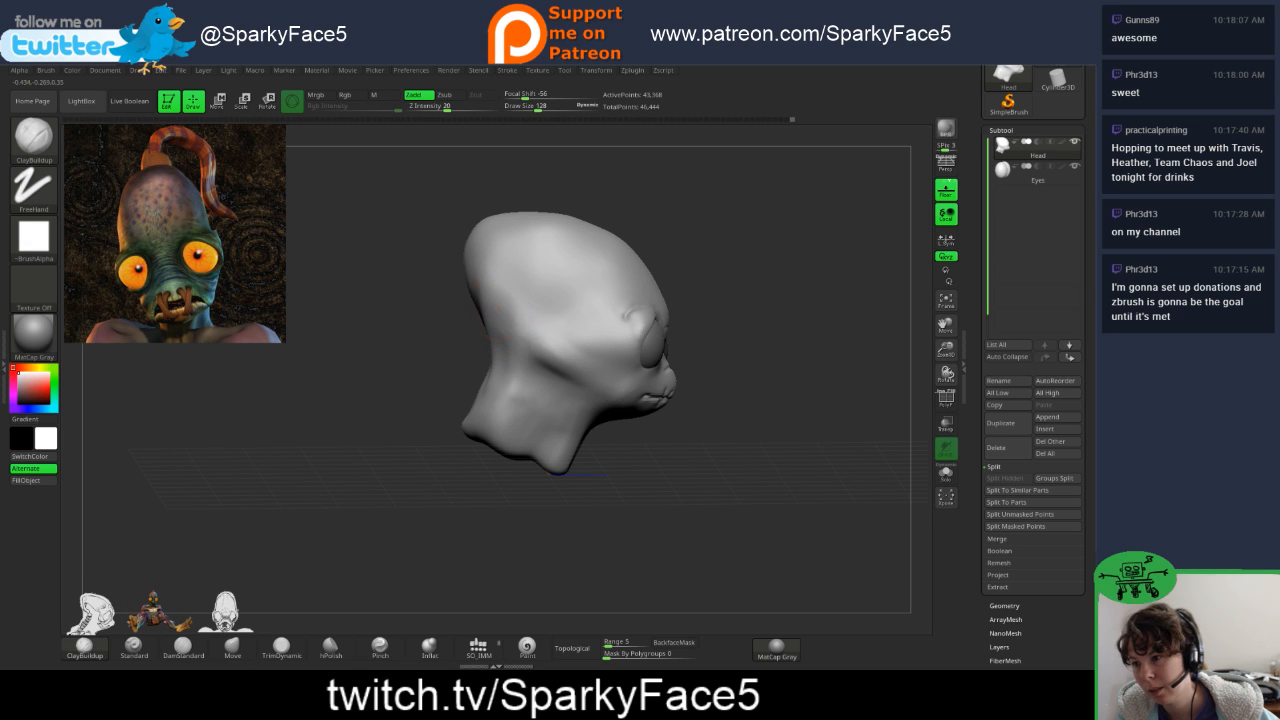
pyautogui.press('shift')
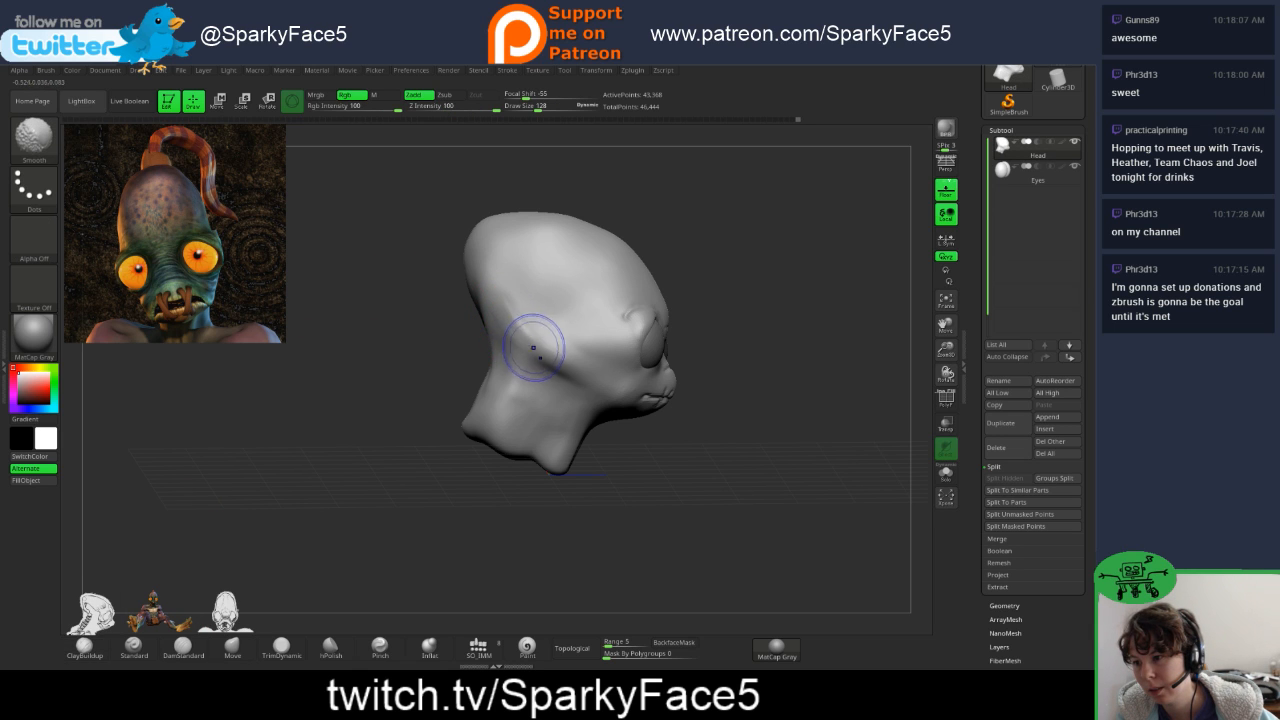
pyautogui.moveTo(722, 420)
pyautogui.mouseDown()
pyautogui.moveTo(625, 412)
pyautogui.moveTo(608, 398)
pyautogui.moveTo(835, 412)
pyautogui.moveTo(760, 410)
pyautogui.mouseUp()
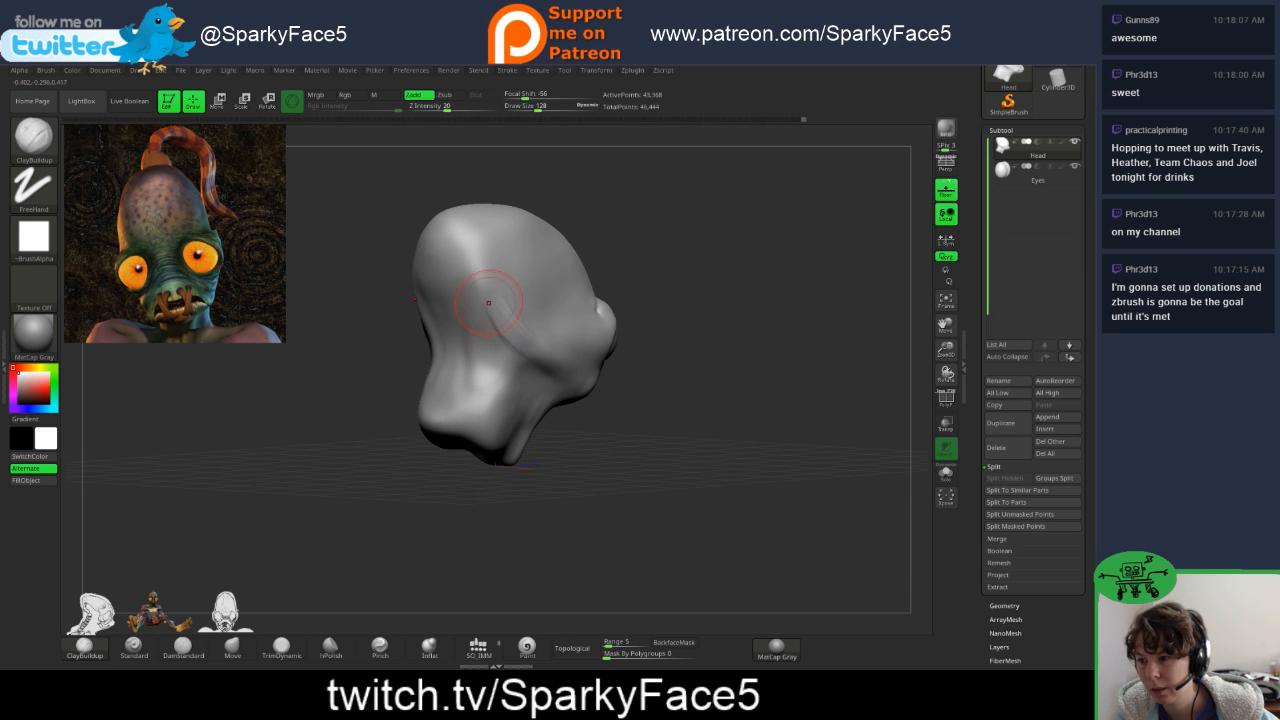
pyautogui.press('shift')
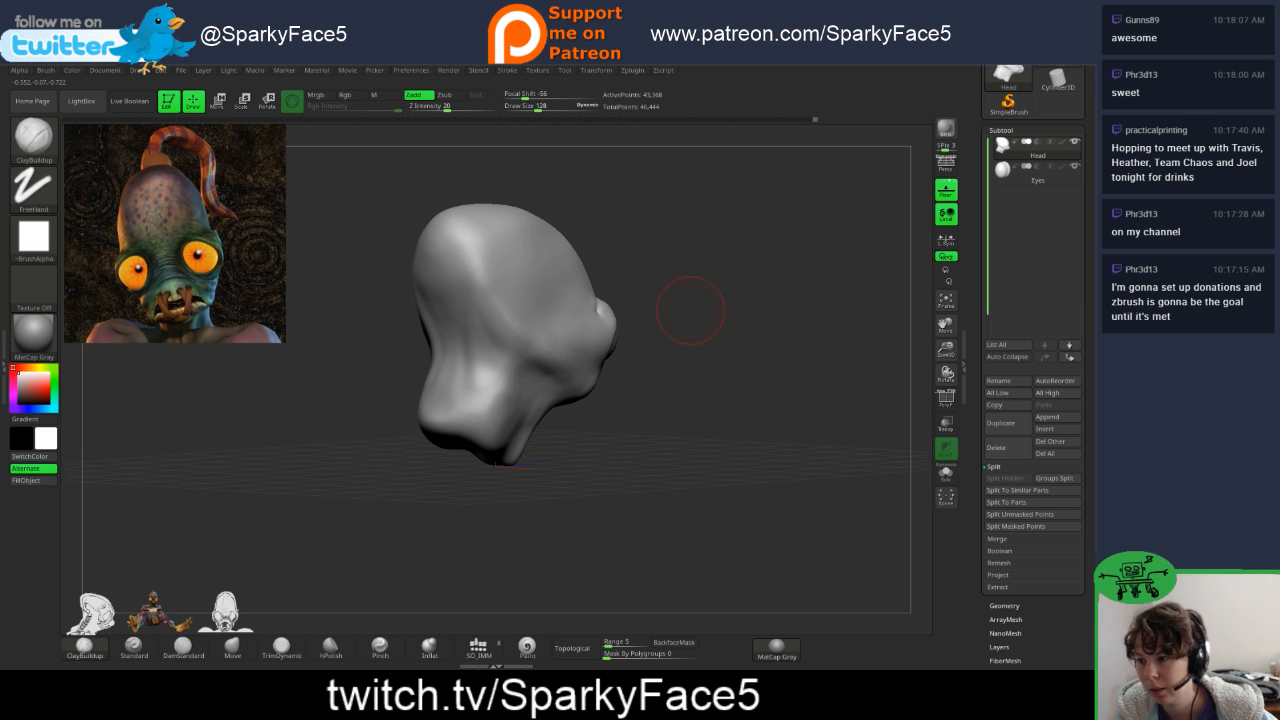
pyautogui.moveTo(686, 309); pyautogui.dragTo(444, 317)
pyautogui.press('shift')
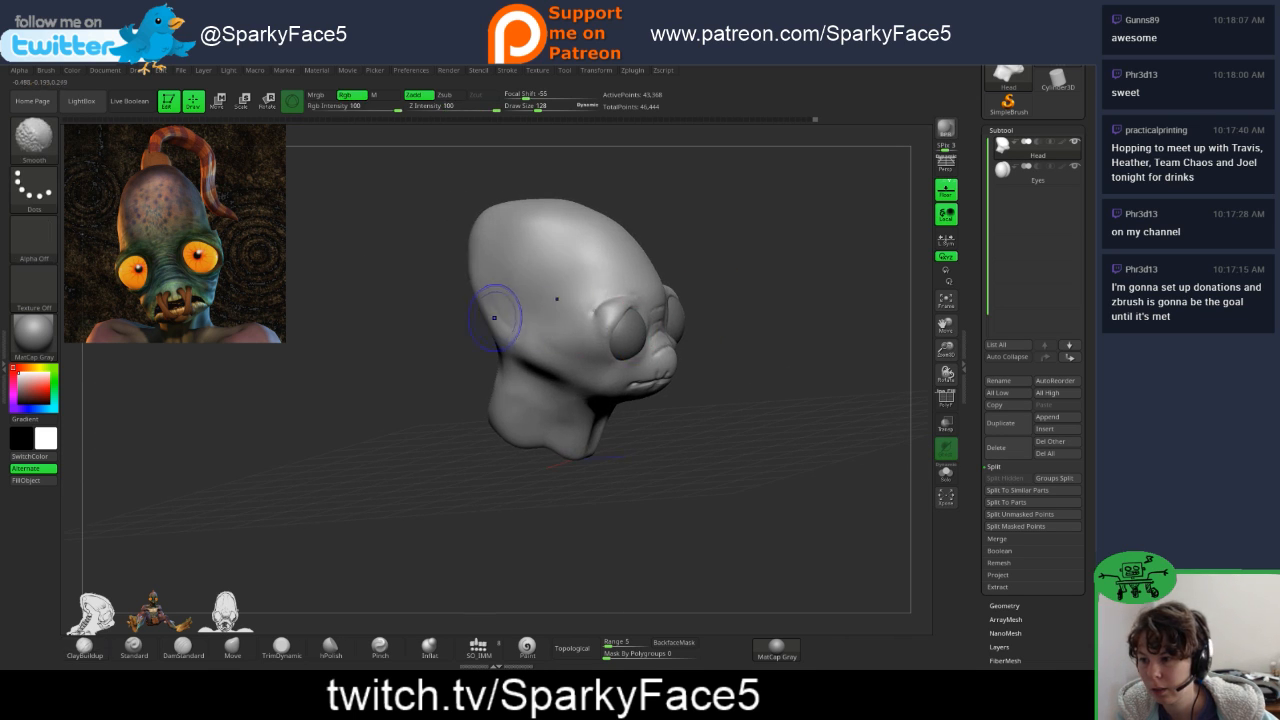
# - Build up and smooth the back of the neck below the skull
pyautogui.moveTo(720, 350); pyautogui.dragTo(865, 345)
pyautogui.moveTo(640, 350)
pyautogui.mouseDown()
pyautogui.moveTo(770, 362)
pyautogui.moveTo(660, 342)
pyautogui.mouseUp()
pyautogui.moveTo(528, 371); pyautogui.dragTo(514, 343)
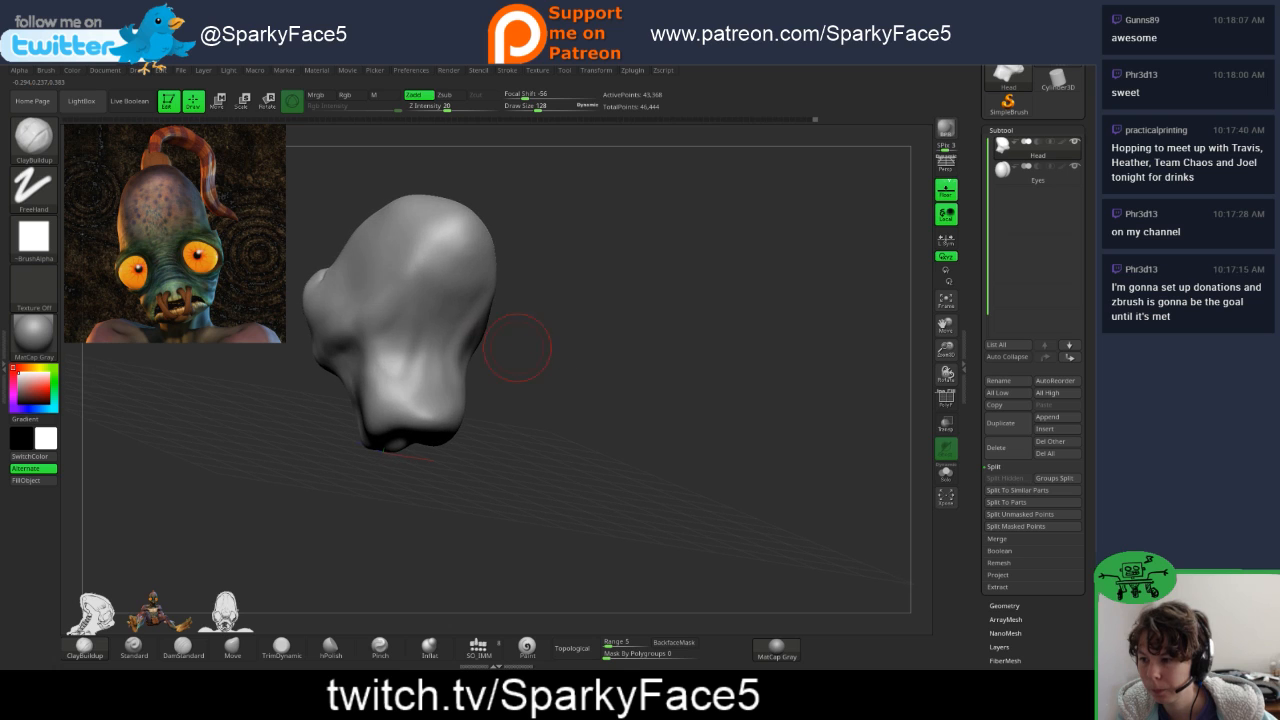
pyautogui.moveTo(418, 347)
pyautogui.mouseDown()
pyautogui.moveTo(411, 380)
pyautogui.moveTo(402, 370)
pyautogui.moveTo(425, 341)
pyautogui.moveTo(425, 392)
pyautogui.mouseUp()
pyautogui.press('shift')
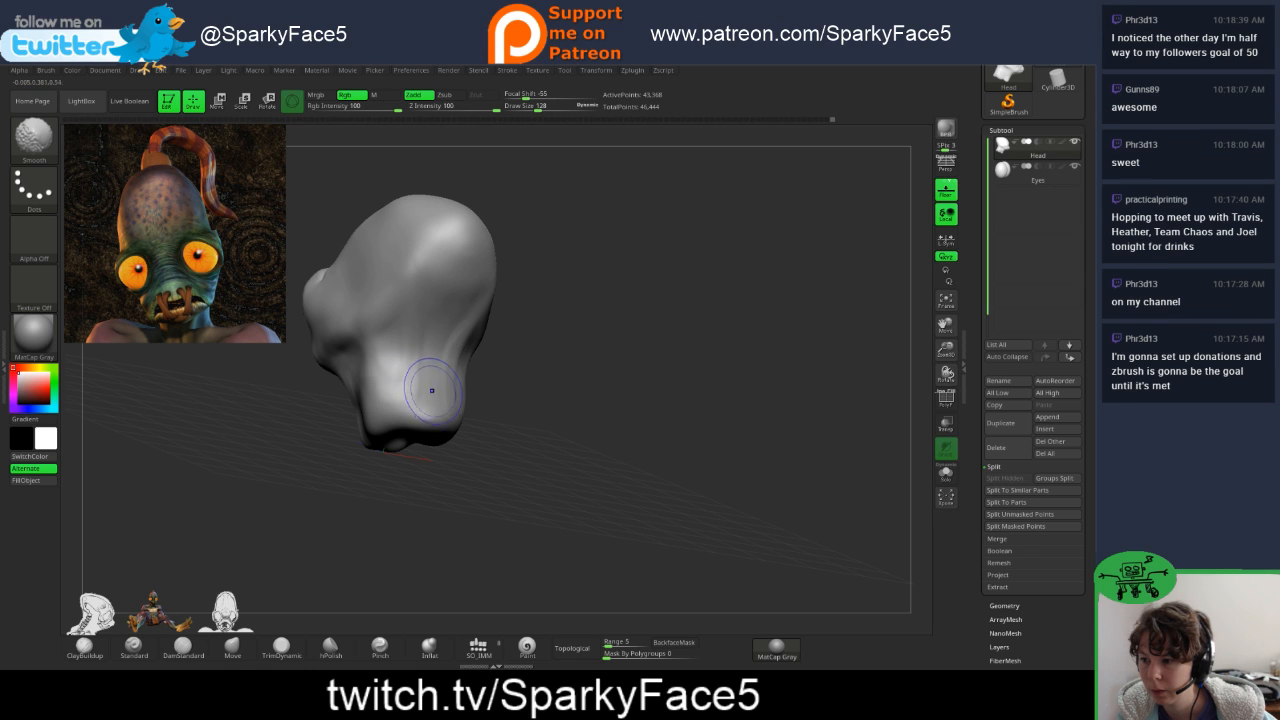
pyautogui.moveTo(491, 423); pyautogui.dragTo(480, 435)
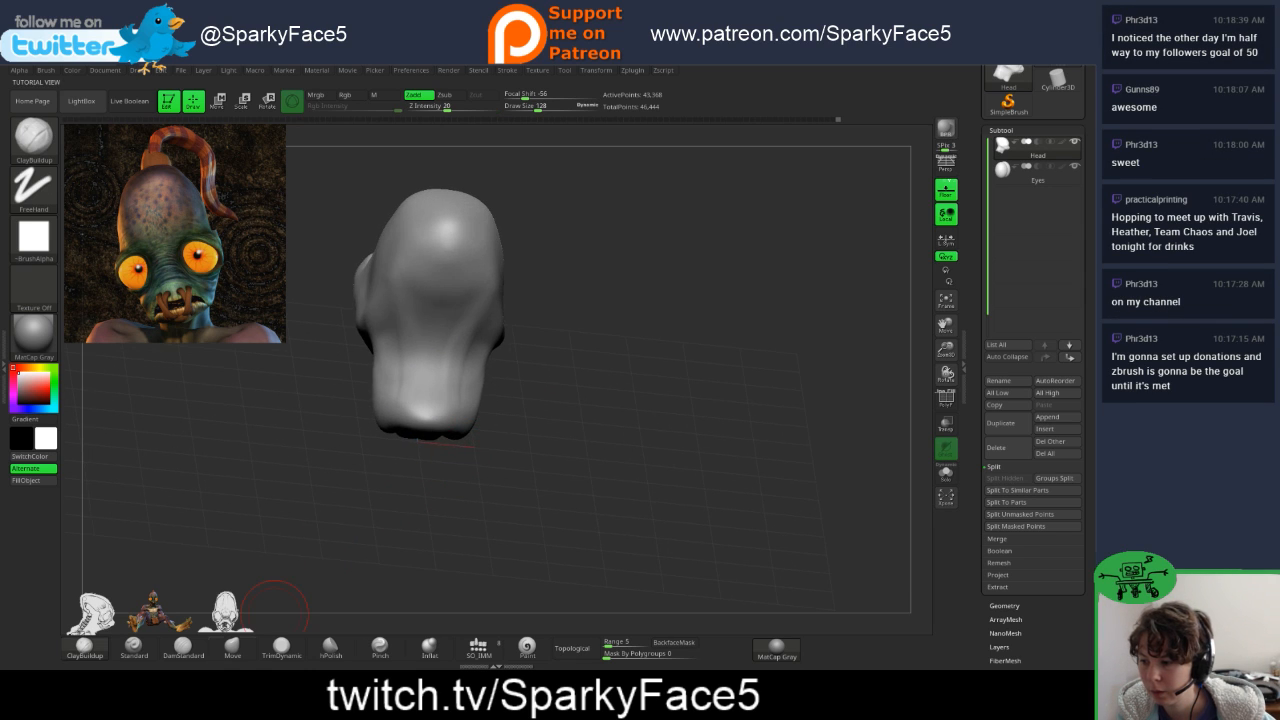
# - Switch to the Move brush, adjust the shape of the back of the neck and check it in profile
pyautogui.click(232, 645)
pyautogui.moveTo(402, 403)
pyautogui.mouseDown()
pyautogui.moveTo(404, 354)
pyautogui.moveTo(433, 359)
pyautogui.moveTo(444, 379)
pyautogui.mouseUp()
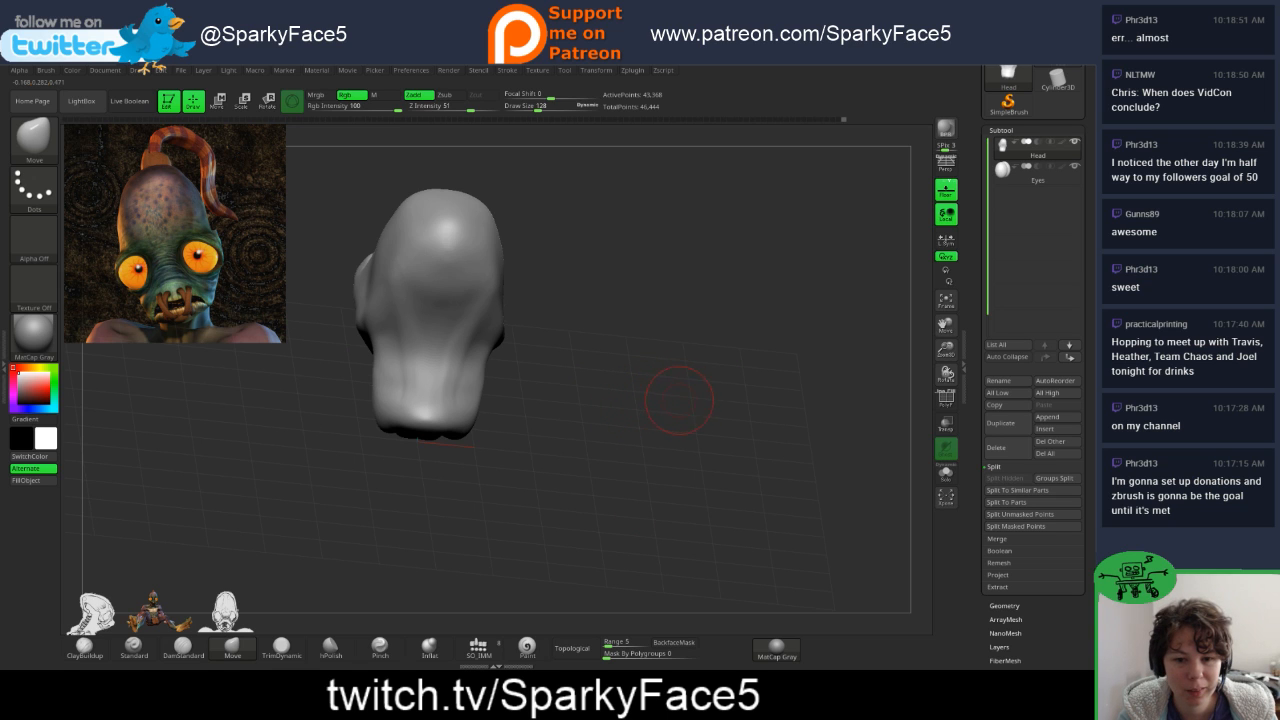
pyautogui.moveTo(699, 397); pyautogui.dragTo(615, 398)
pyautogui.moveTo(780, 420); pyautogui.dragTo(670, 414)
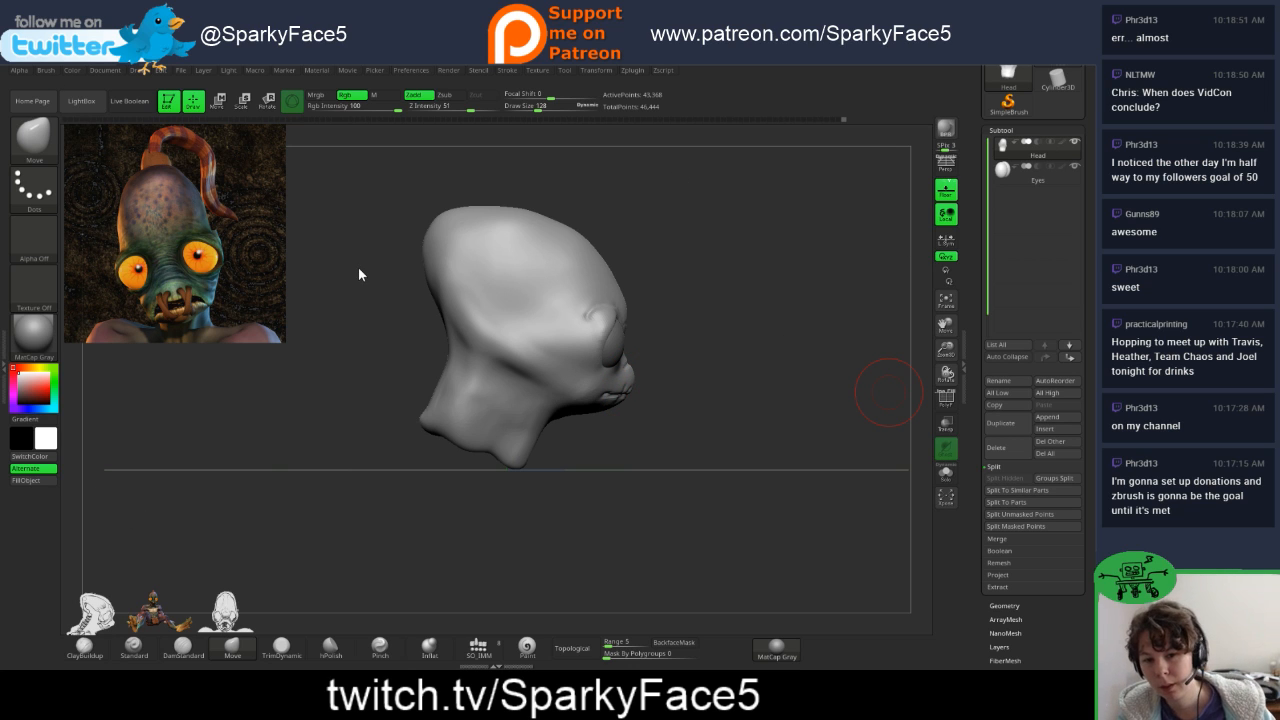
pyautogui.moveTo(690, 450); pyautogui.dragTo(403, 463)
pyautogui.moveTo(370, 404); pyautogui.dragTo(401, 434)
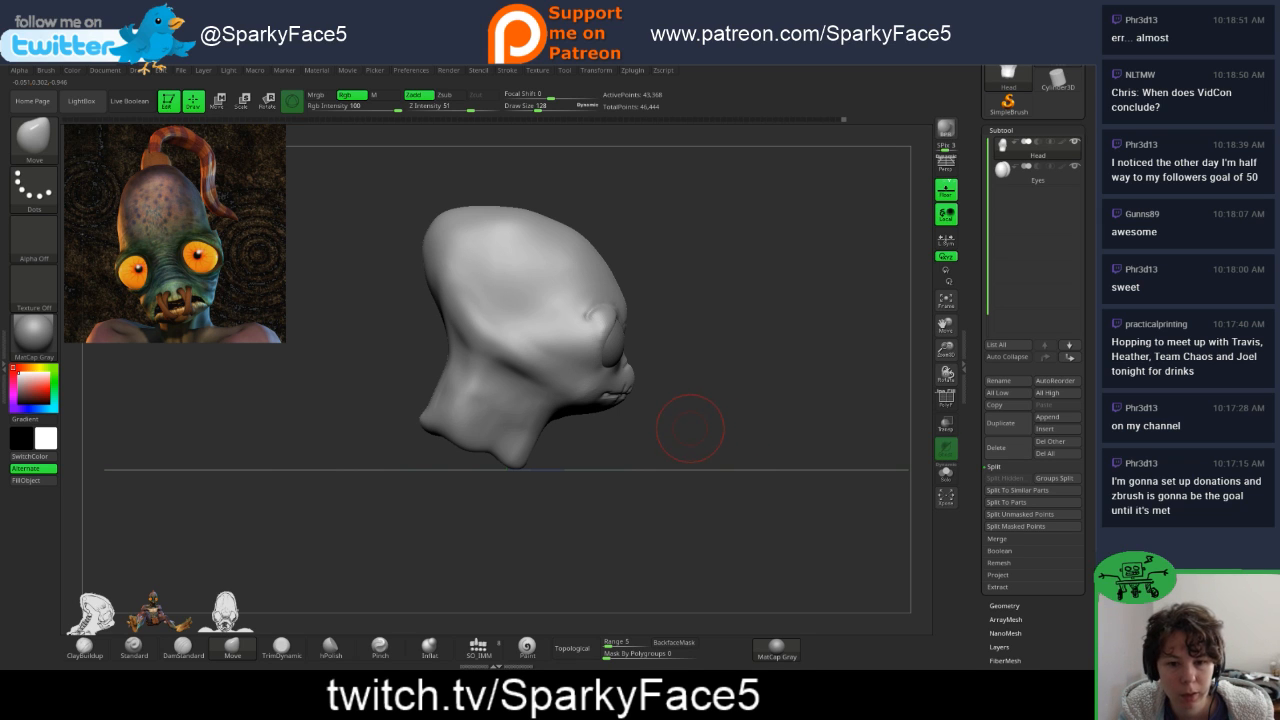
# - Smooth the back of the neck and the side of the skull above it, and check the head from the front
pyautogui.moveTo(662, 437)
pyautogui.mouseDown()
pyautogui.moveTo(735, 434)
pyautogui.moveTo(700, 424)
pyautogui.mouseUp()
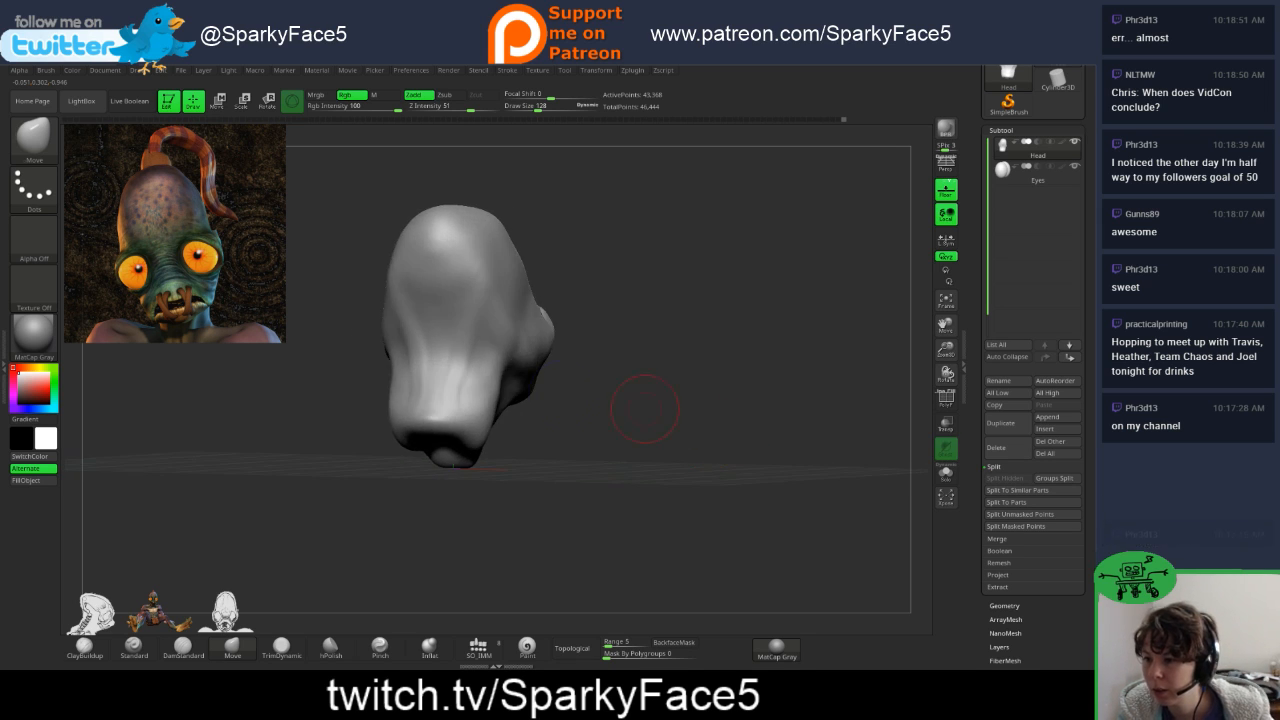
pyautogui.keyDown('shift'); pyautogui.moveTo(470, 366); pyautogui.dragTo(458, 395); pyautogui.keyUp('shift')
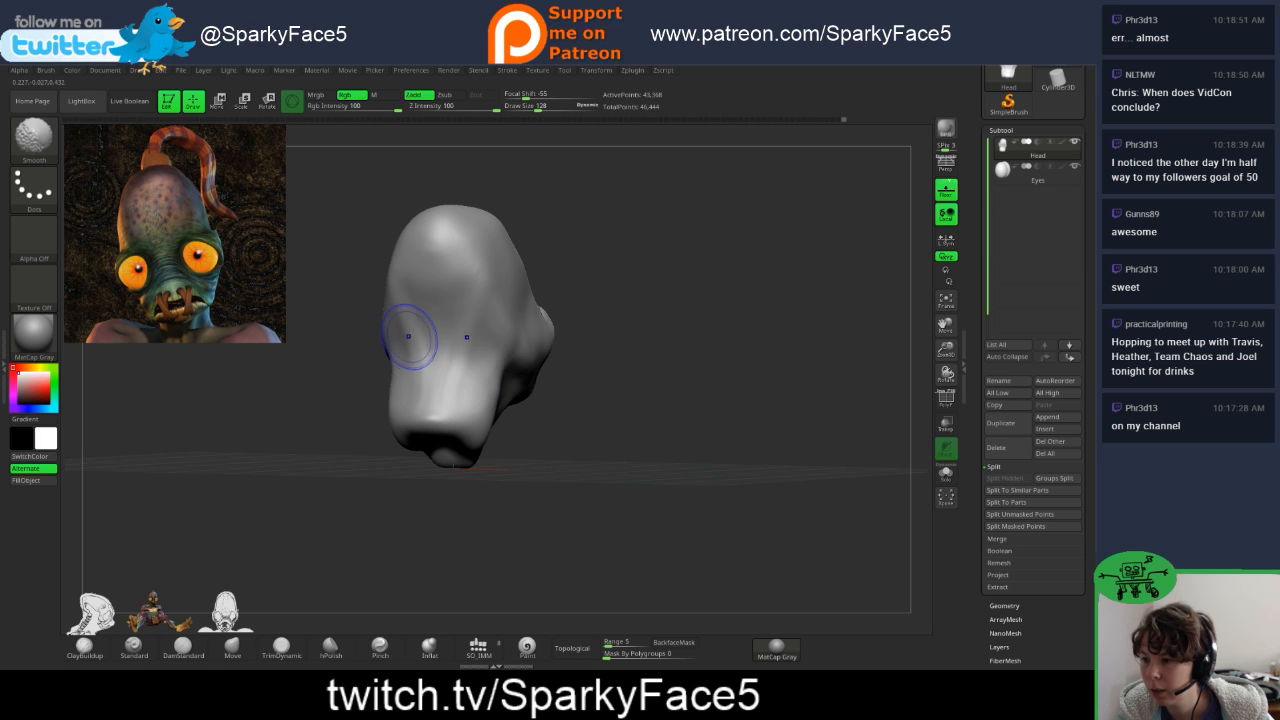
pyautogui.keyDown('shift'); pyautogui.moveTo(412, 338); pyautogui.dragTo(464, 324); pyautogui.keyUp('shift')
pyautogui.moveTo(680, 420)
pyautogui.mouseDown()
pyautogui.moveTo(608, 400)
pyautogui.moveTo(659, 398)
pyautogui.moveTo(625, 406)
pyautogui.moveTo(682, 408)
pyautogui.moveTo(608, 403)
pyautogui.moveTo(676, 396)
pyautogui.moveTo(614, 386)
pyautogui.mouseUp()
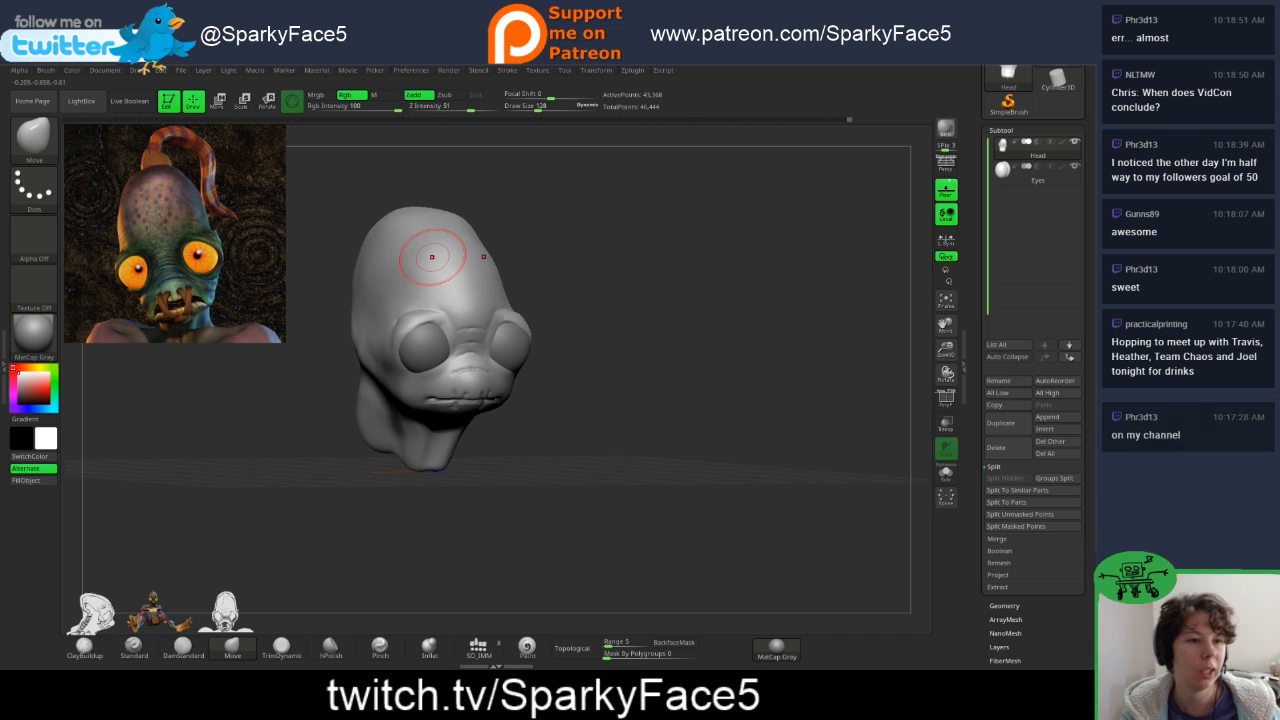
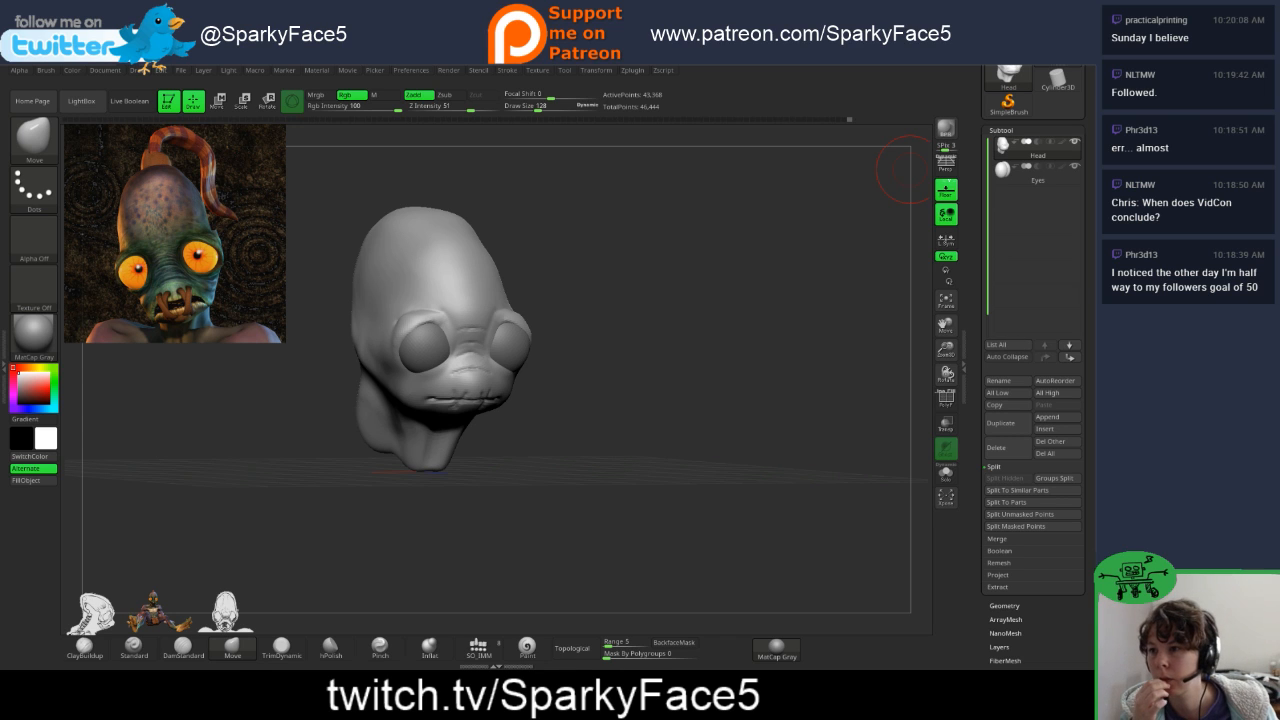
# - Import the EAR 1 image from the Abe reference folder as a texture
pyautogui.click(538, 70)
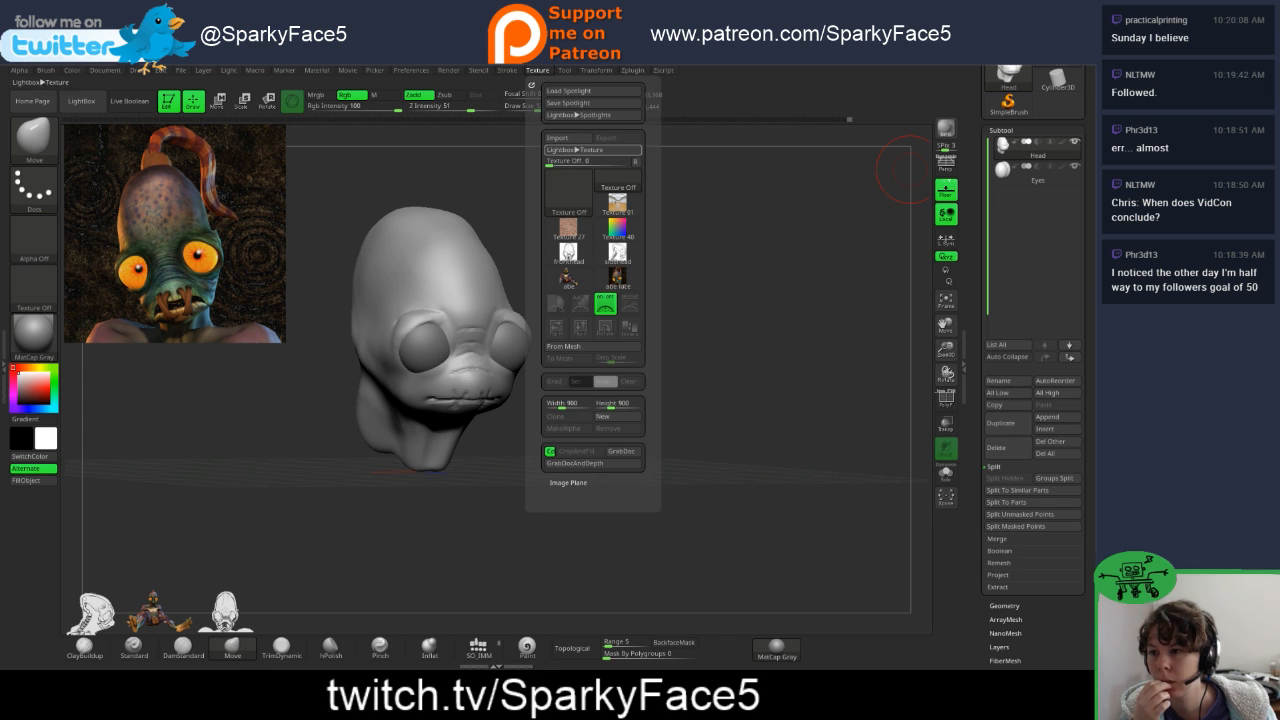
pyautogui.click(557, 137)
pyautogui.click(684, 262)
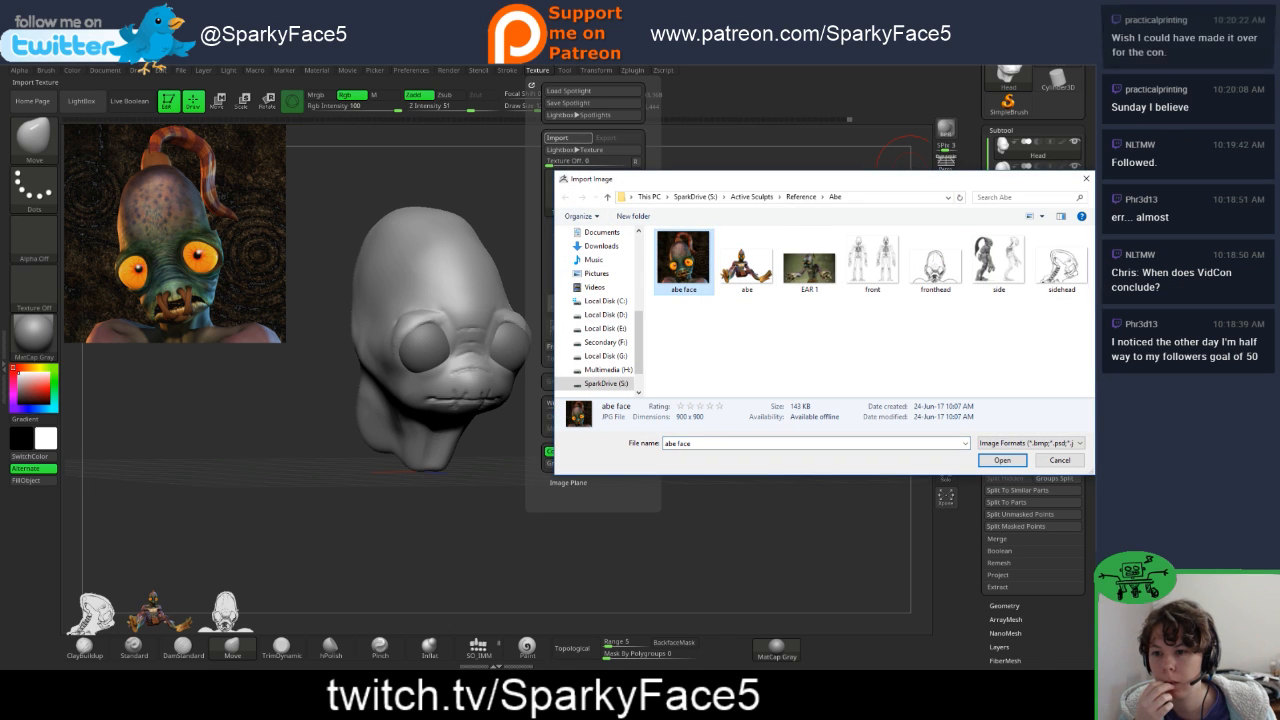
pyautogui.click(810, 265)
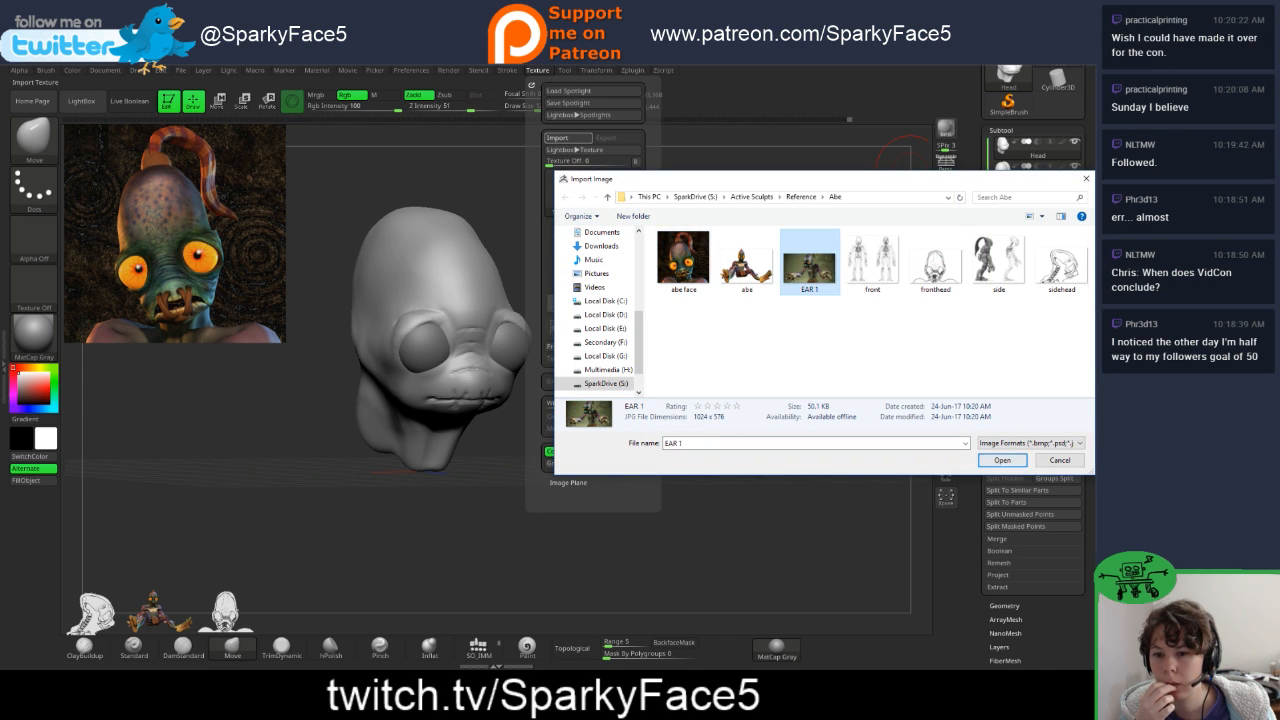
pyautogui.click(1002, 460)
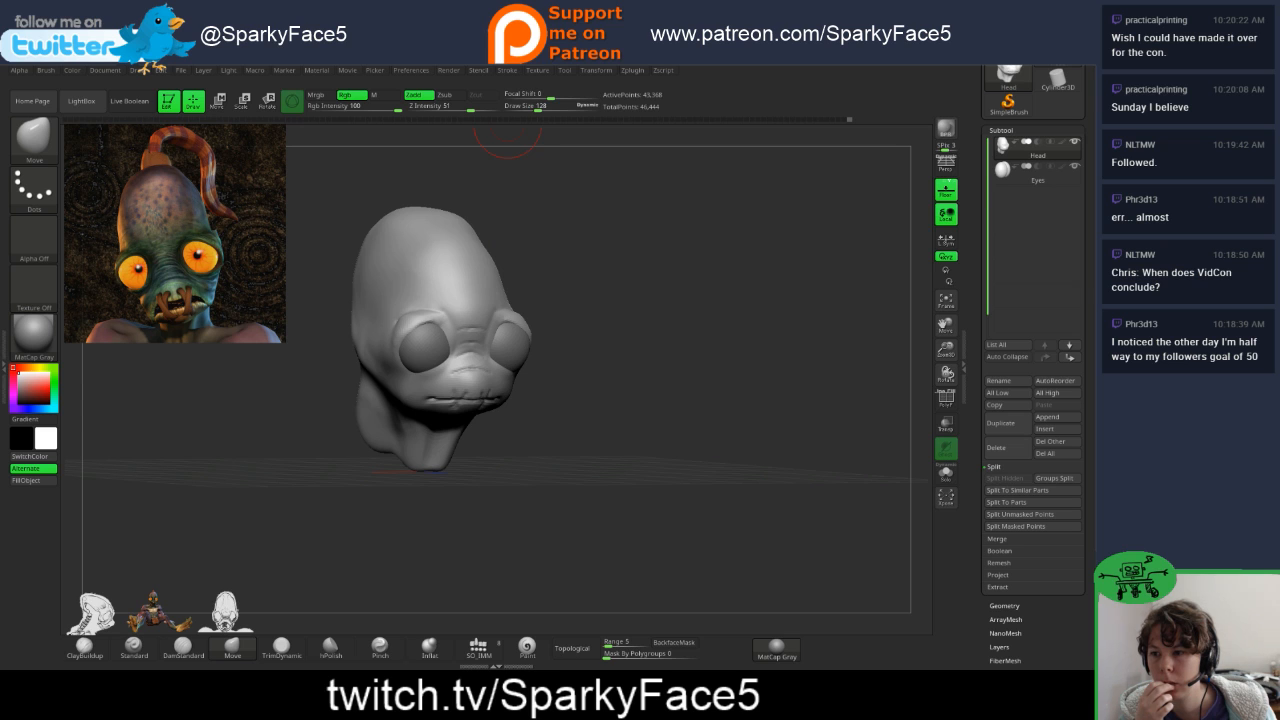
# - Add the EAR 1 texture to Spotlight, shrink it and place it over the large face reference beside the head
pyautogui.click(537, 70)
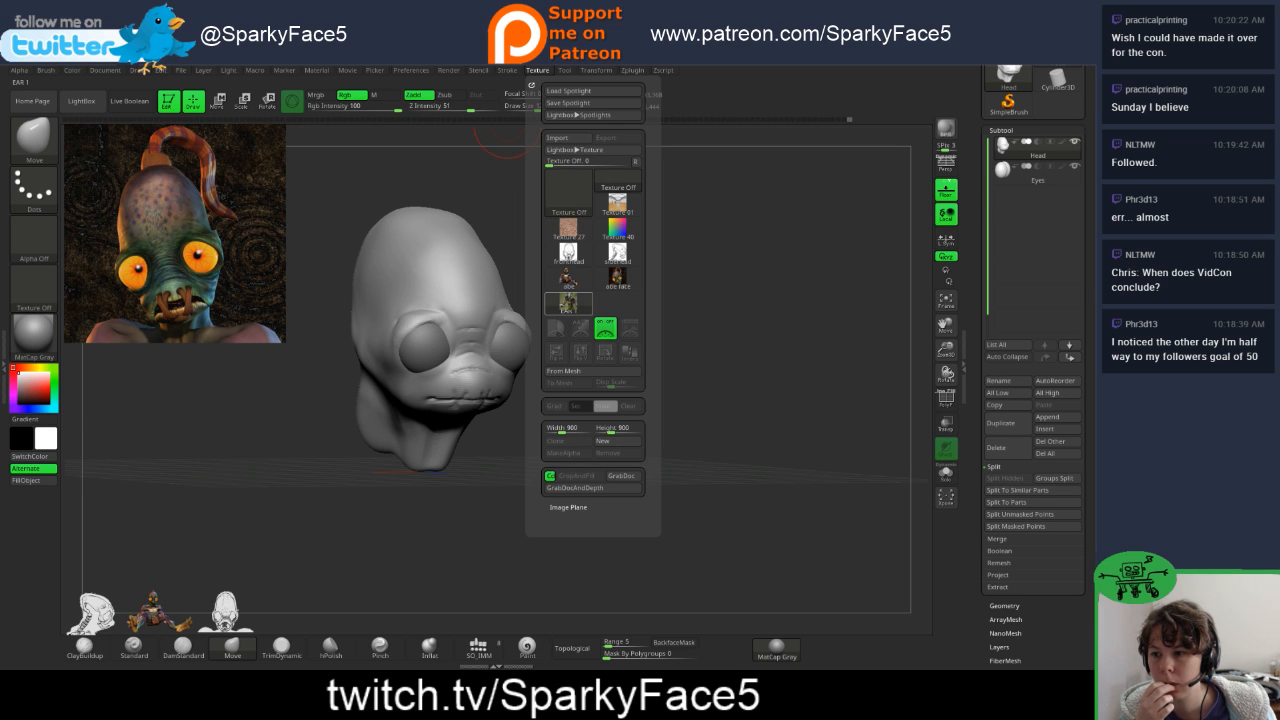
pyautogui.click(568, 304)
pyautogui.click(630, 328)
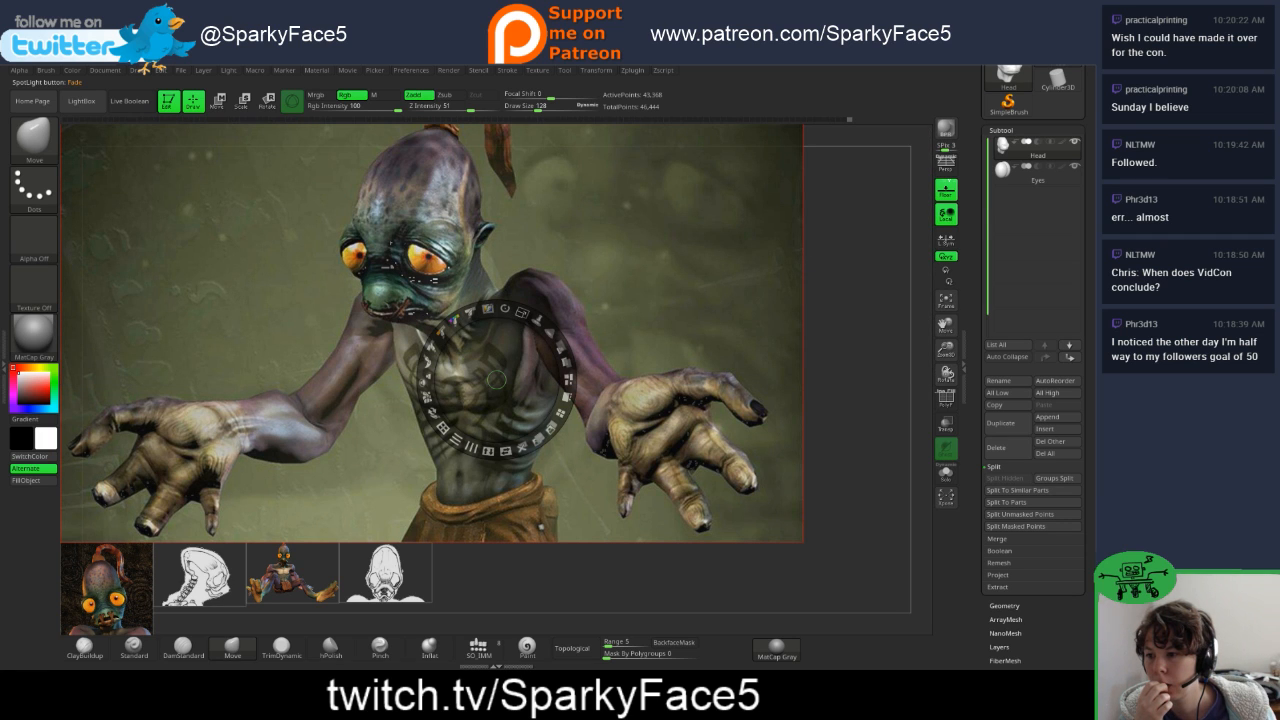
pyautogui.moveTo(522, 313); pyautogui.dragTo(562, 352)
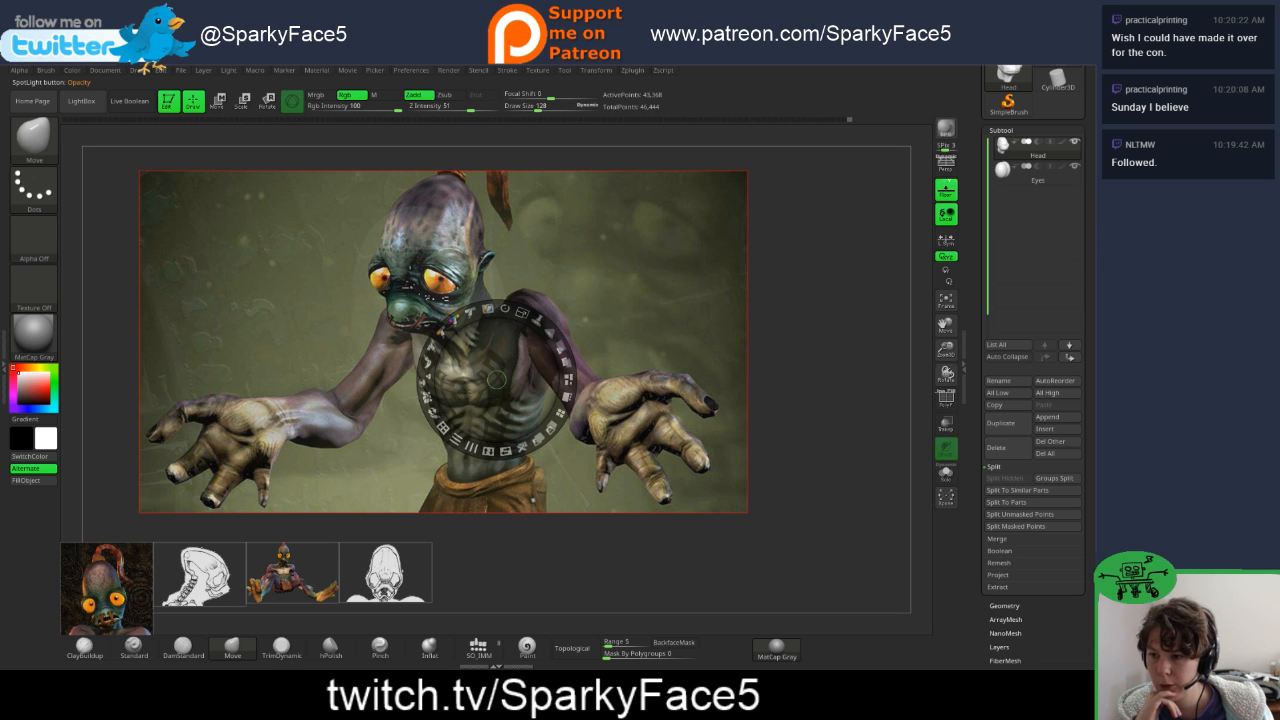
pyautogui.moveTo(522, 313)
pyautogui.mouseDown()
pyautogui.moveTo(484, 309)
pyautogui.moveTo(447, 328)
pyautogui.moveTo(213, 228)
pyautogui.moveTo(189, 199)
pyautogui.mouseUp()
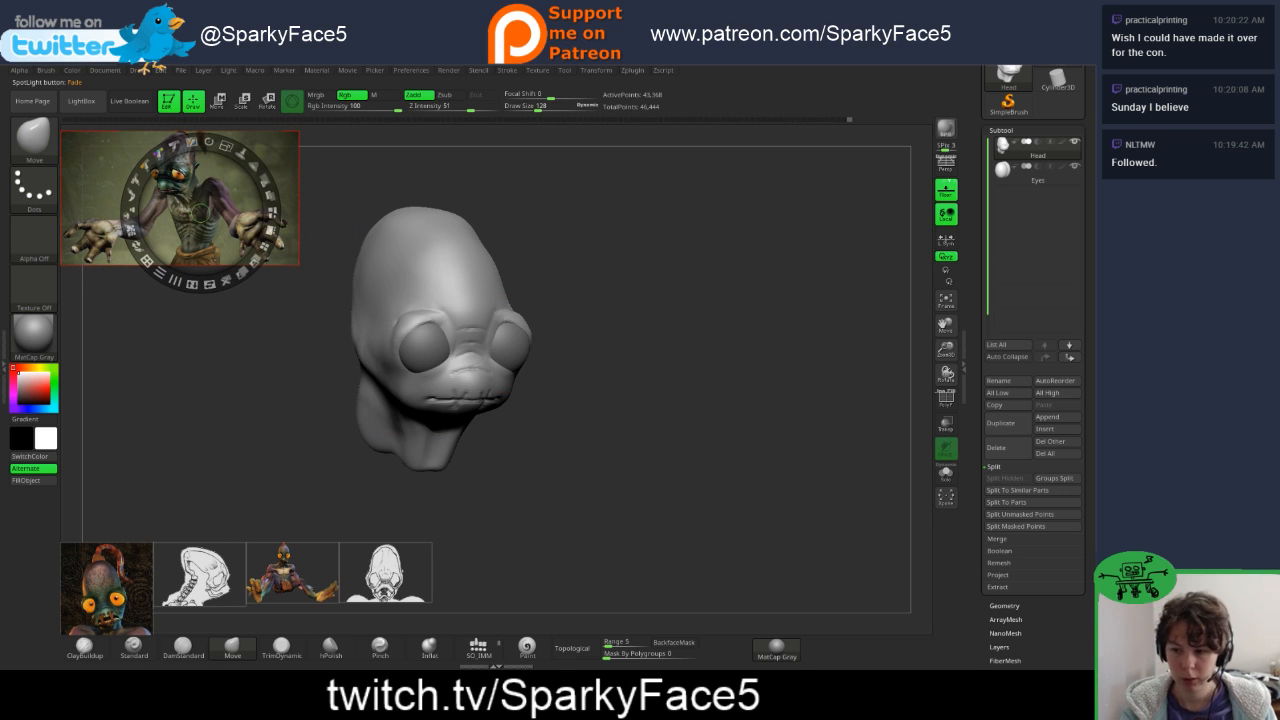
# - Insert a mirrored pair of Appendage meshes as ears on the sides of the head with the SO_IMM brush
pyautogui.click(478, 648)
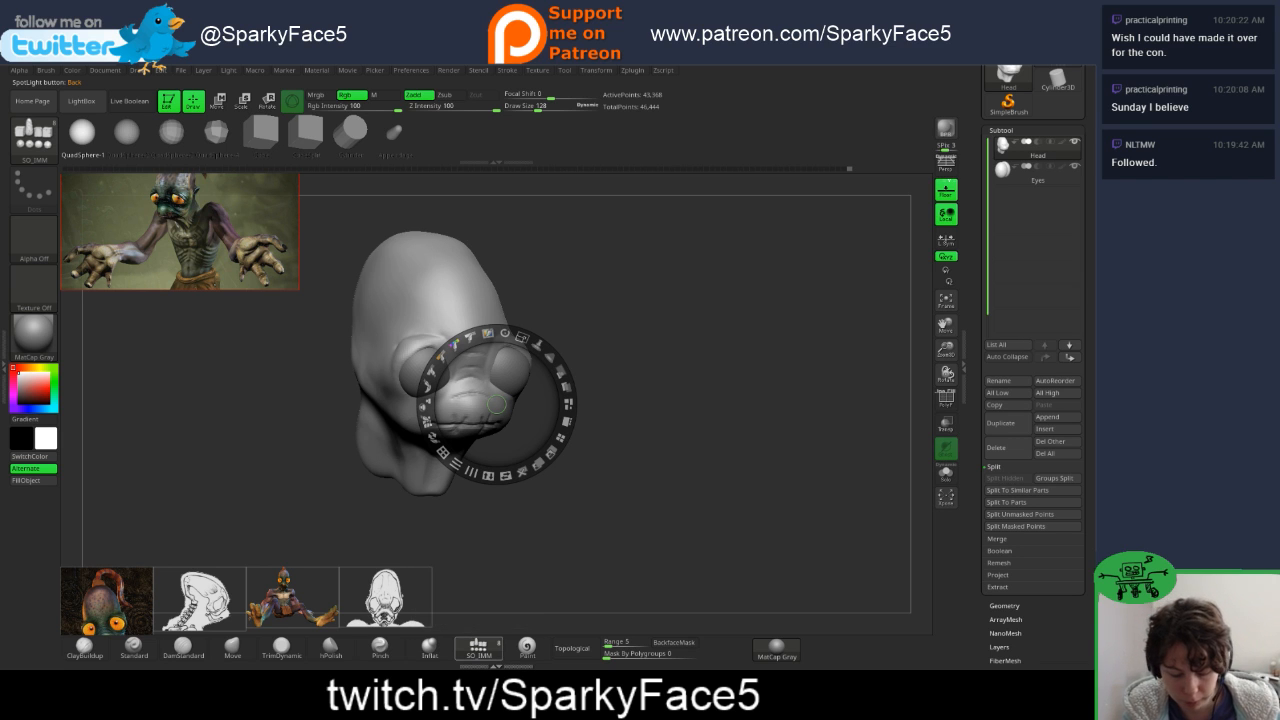
pyautogui.click(478, 648)
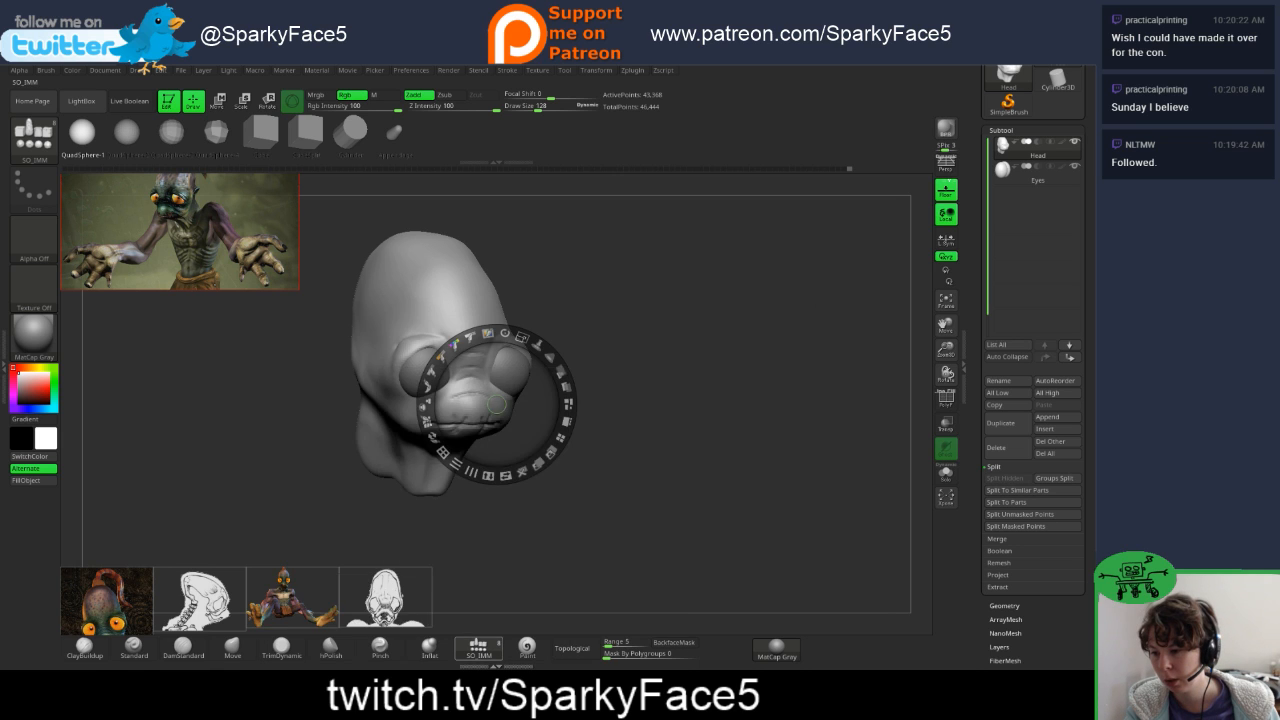
pyautogui.click(478, 648)
pyautogui.press('m')
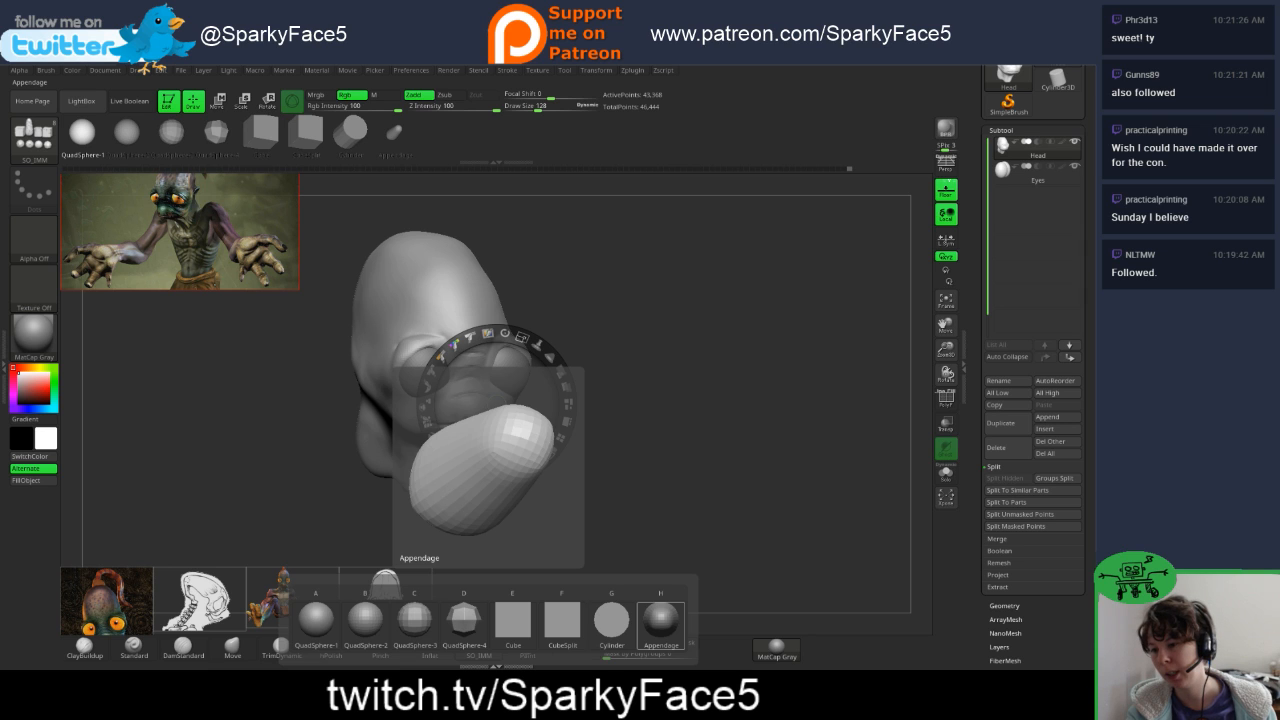
pyautogui.click(660, 620)
pyautogui.press('z')
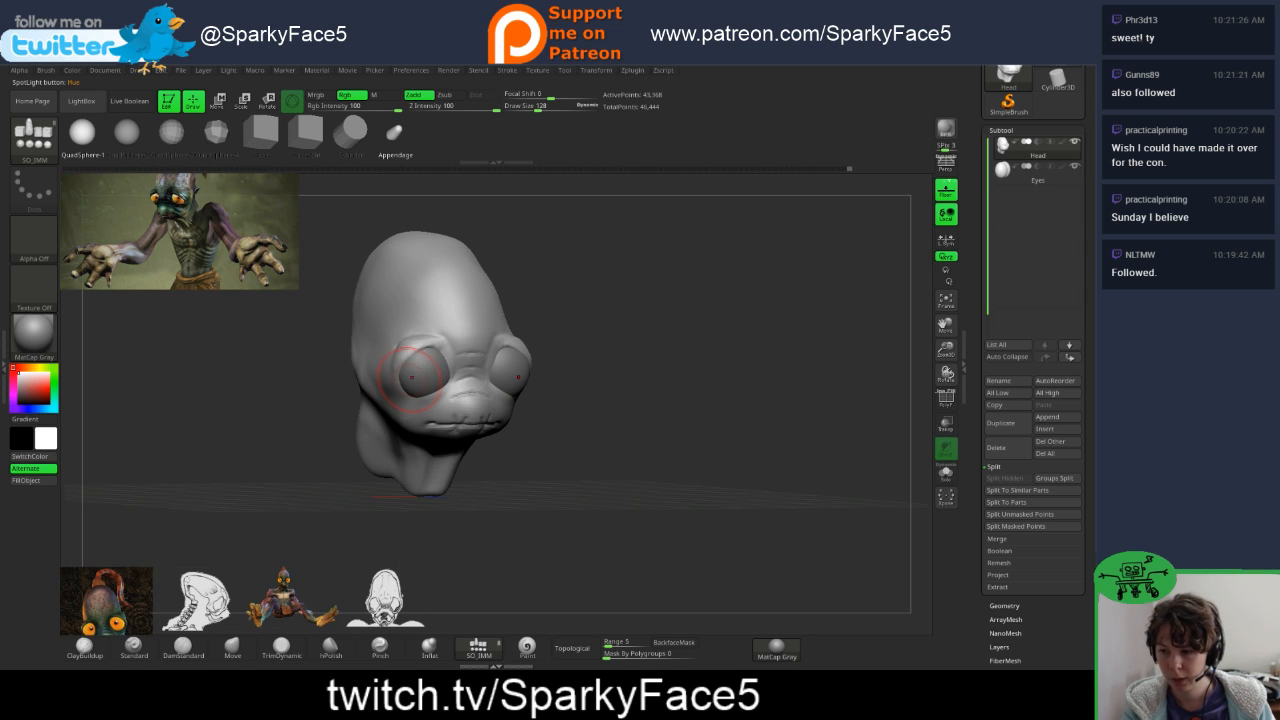
pyautogui.moveTo(311, 381)
pyautogui.mouseDown()
pyautogui.moveTo(417, 372)
pyautogui.moveTo(404, 379)
pyautogui.mouseUp()
pyautogui.moveTo(336, 400); pyautogui.dragTo(256, 389)
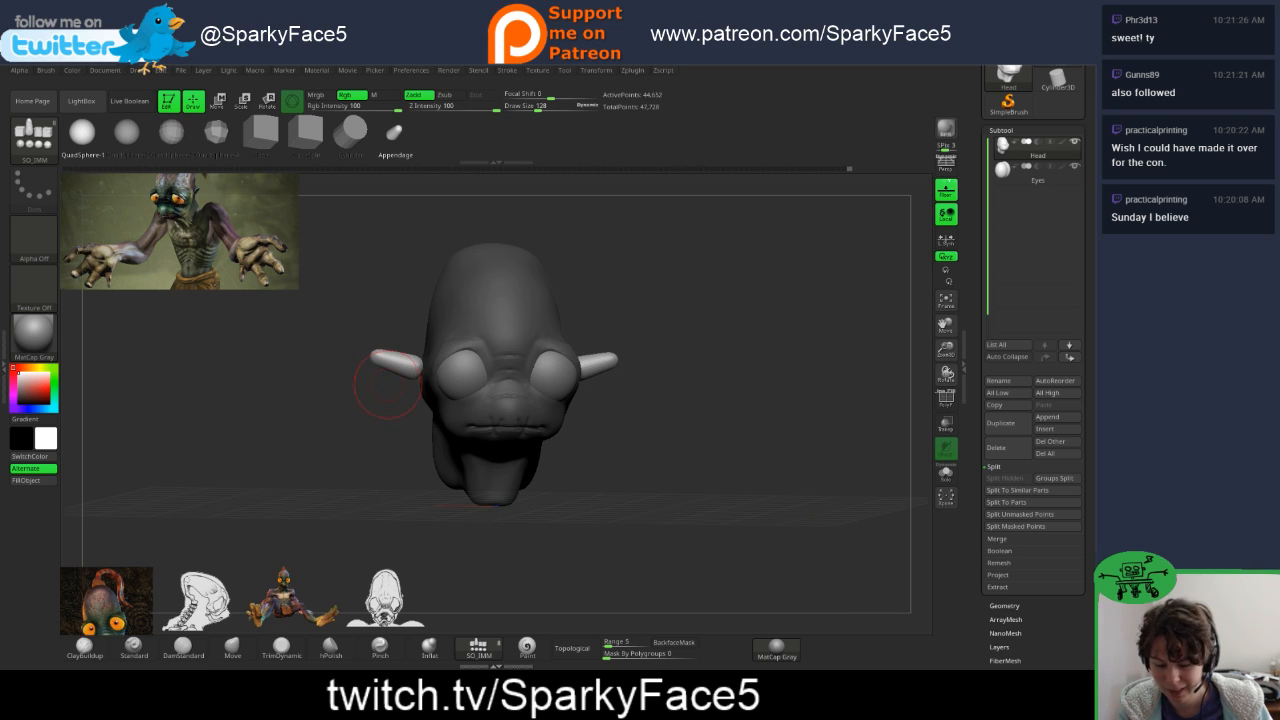
# - Align the transform gizmo to the world axes and adjust the ear meshes along the sideways axis
pyautogui.press('w')
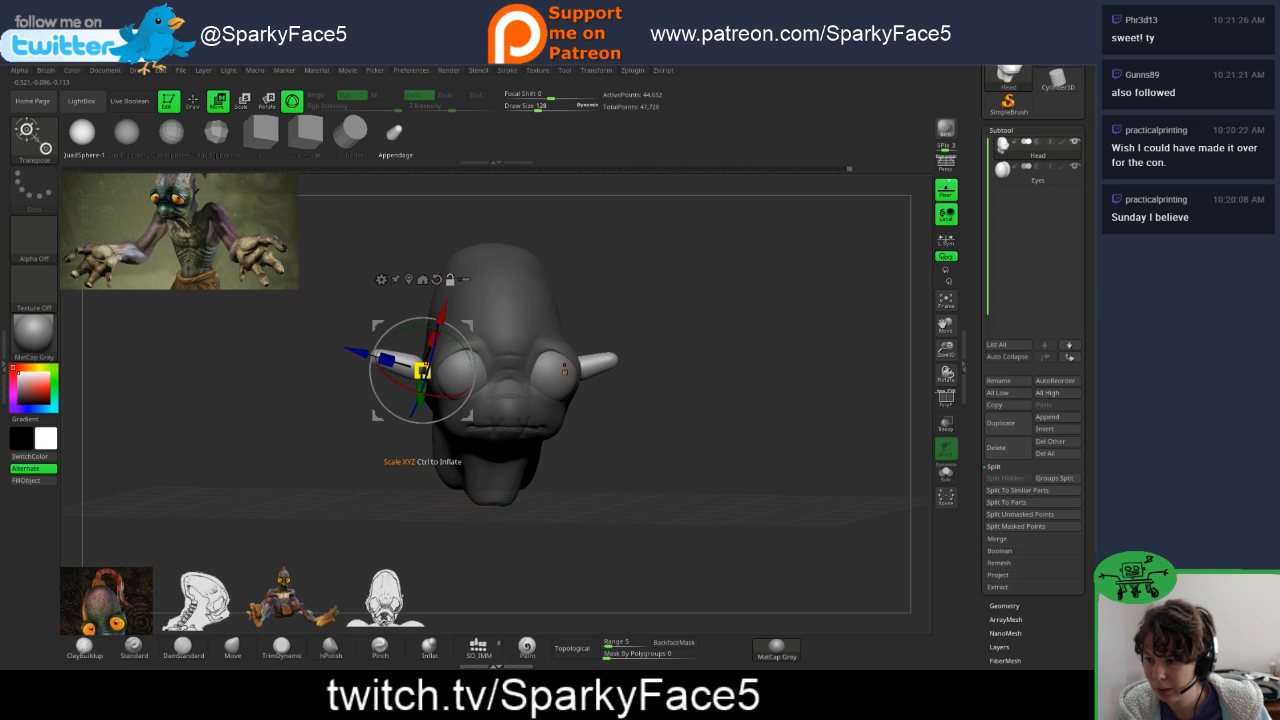
pyautogui.moveTo(422, 371); pyautogui.dragTo(426, 369)
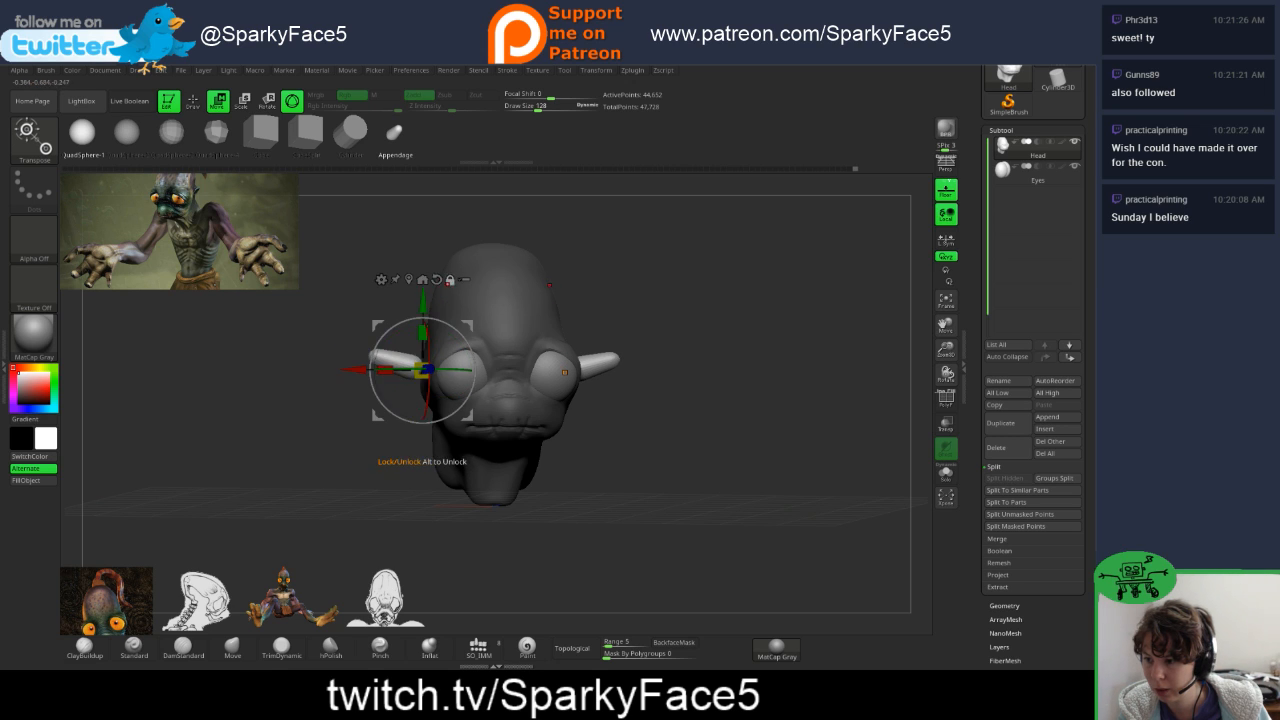
pyautogui.moveTo(422, 370); pyautogui.dragTo(423, 370)
pyautogui.moveTo(430, 370)
pyautogui.mouseDown(button='right')
pyautogui.moveTo(604, 358)
pyautogui.moveTo(422, 368)
pyautogui.mouseUp(button='right')
pyautogui.moveTo(354, 370); pyautogui.dragTo(376, 370)
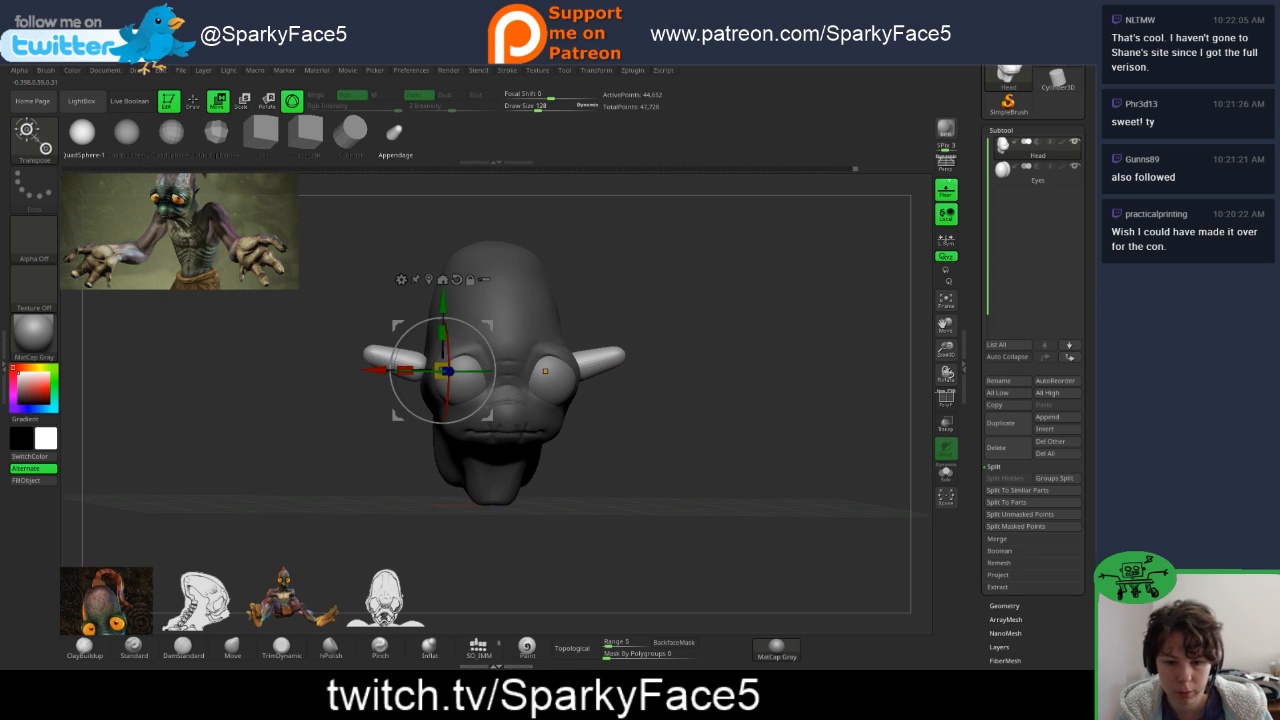
# - Rotate the ears to point backward, then shift them forward along the sides of the head
pyautogui.moveTo(640, 440); pyautogui.dragTo(880, 440)
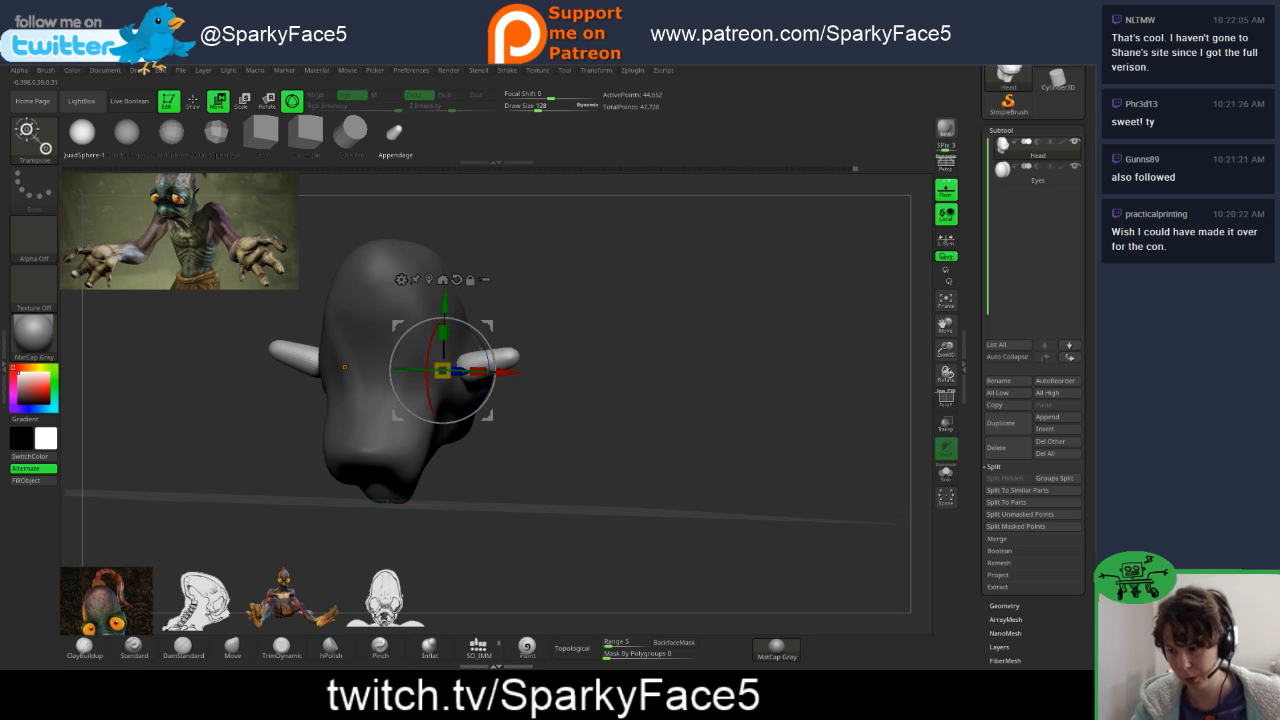
pyautogui.moveTo(700, 440); pyautogui.dragTo(745, 440)
pyautogui.moveTo(650, 420); pyautogui.dragTo(740, 410)
pyautogui.moveTo(473, 373); pyautogui.dragTo(408, 381)
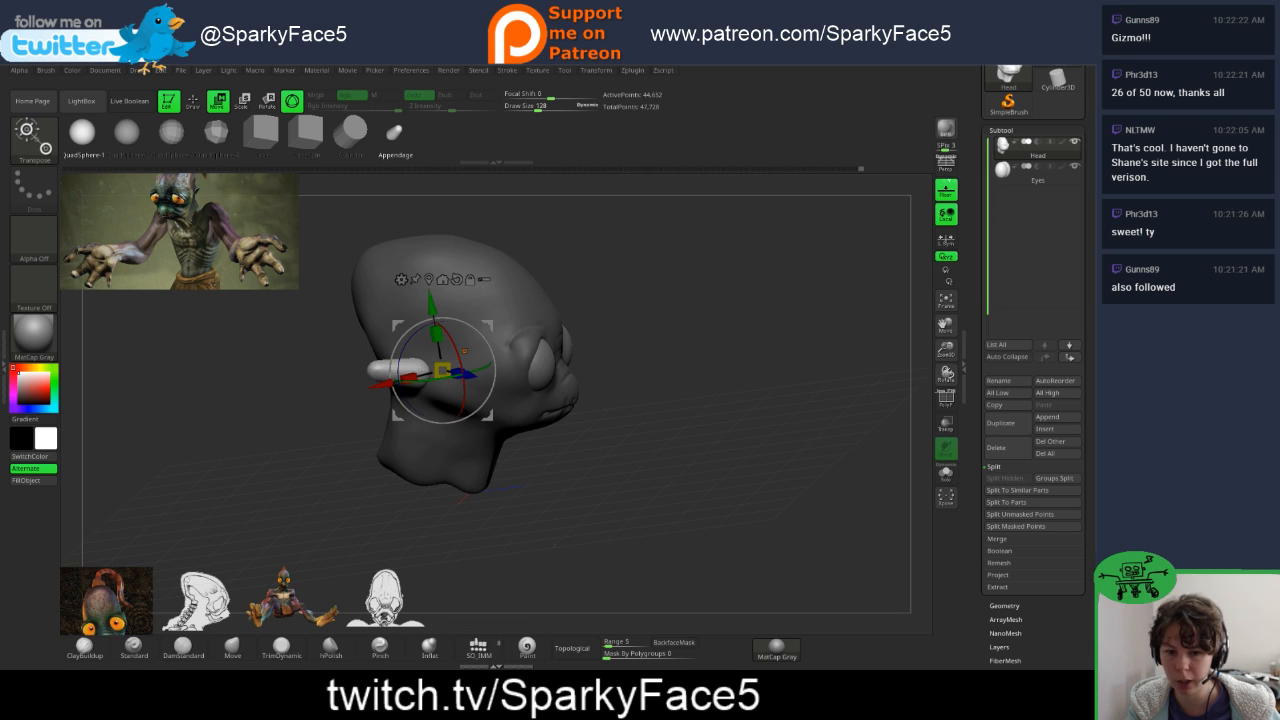
pyautogui.moveTo(650, 500)
pyautogui.mouseDown()
pyautogui.moveTo(572, 481)
pyautogui.moveTo(649, 491)
pyautogui.mouseUp()
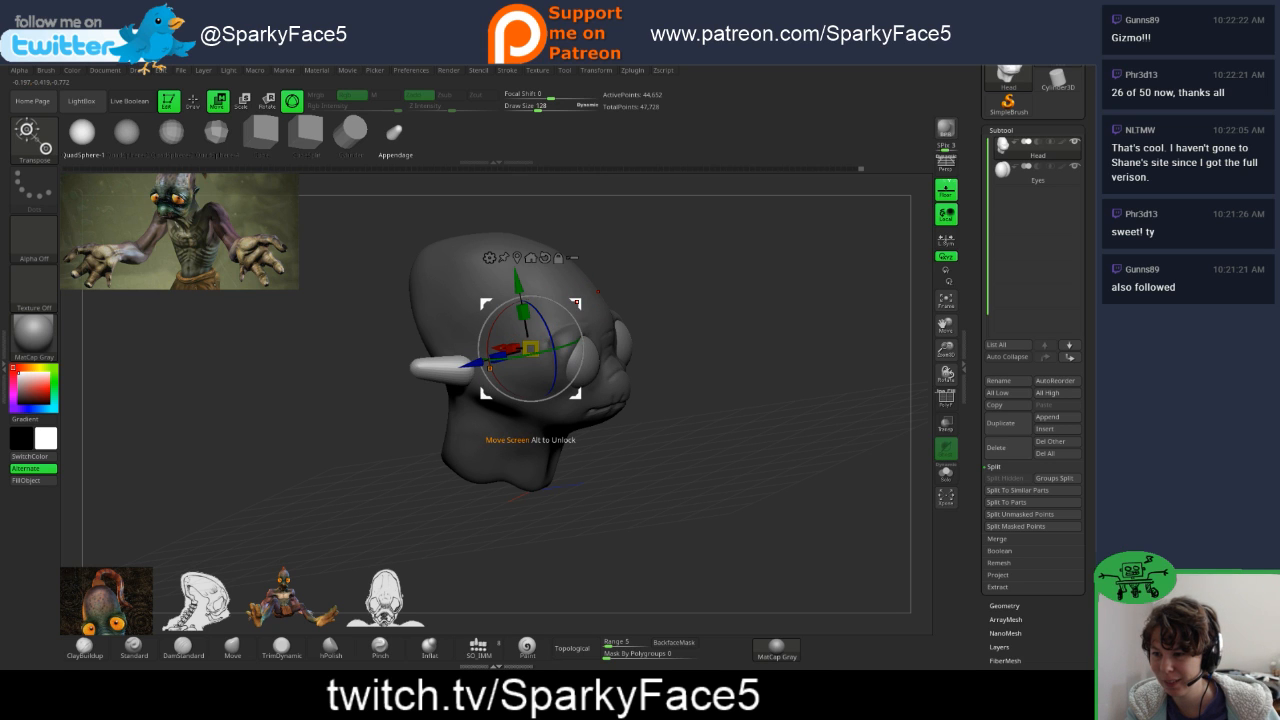
pyautogui.moveTo(577, 304); pyautogui.dragTo(614, 296)
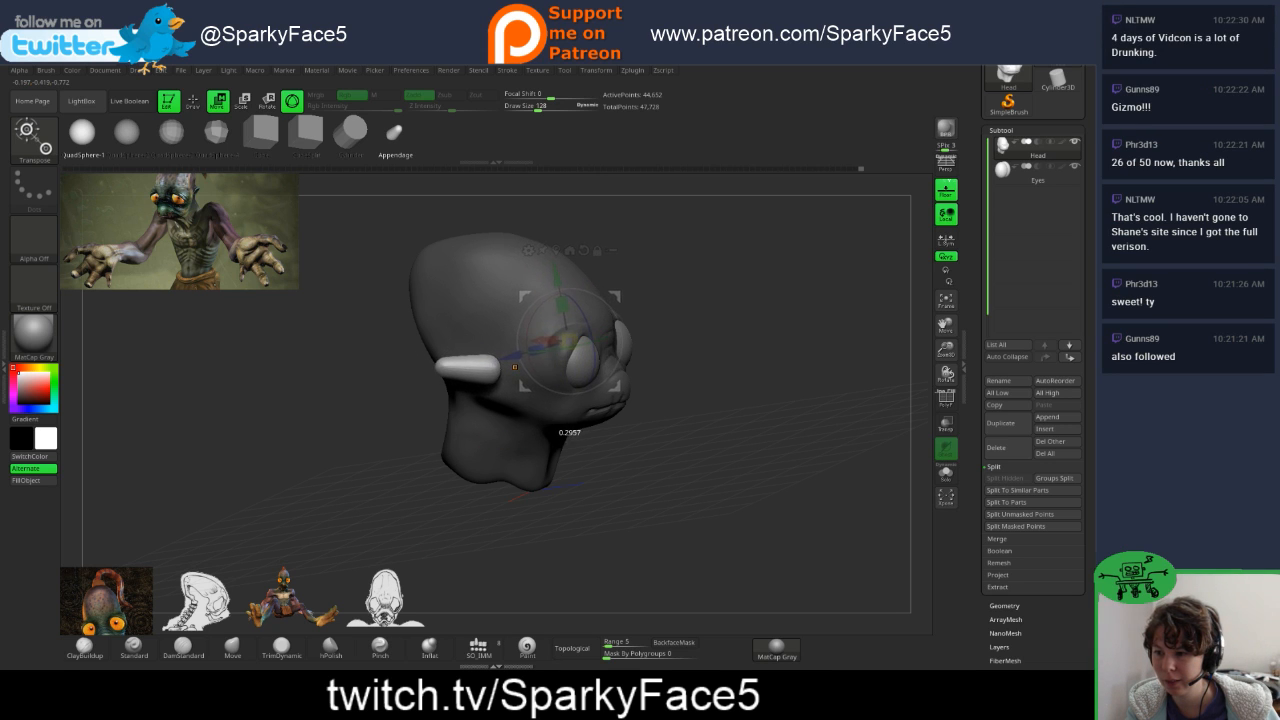
# - Bring the ears in against the head and rotate them to lie closer to the skull
pyautogui.moveTo(655, 470); pyautogui.dragTo(575, 474)
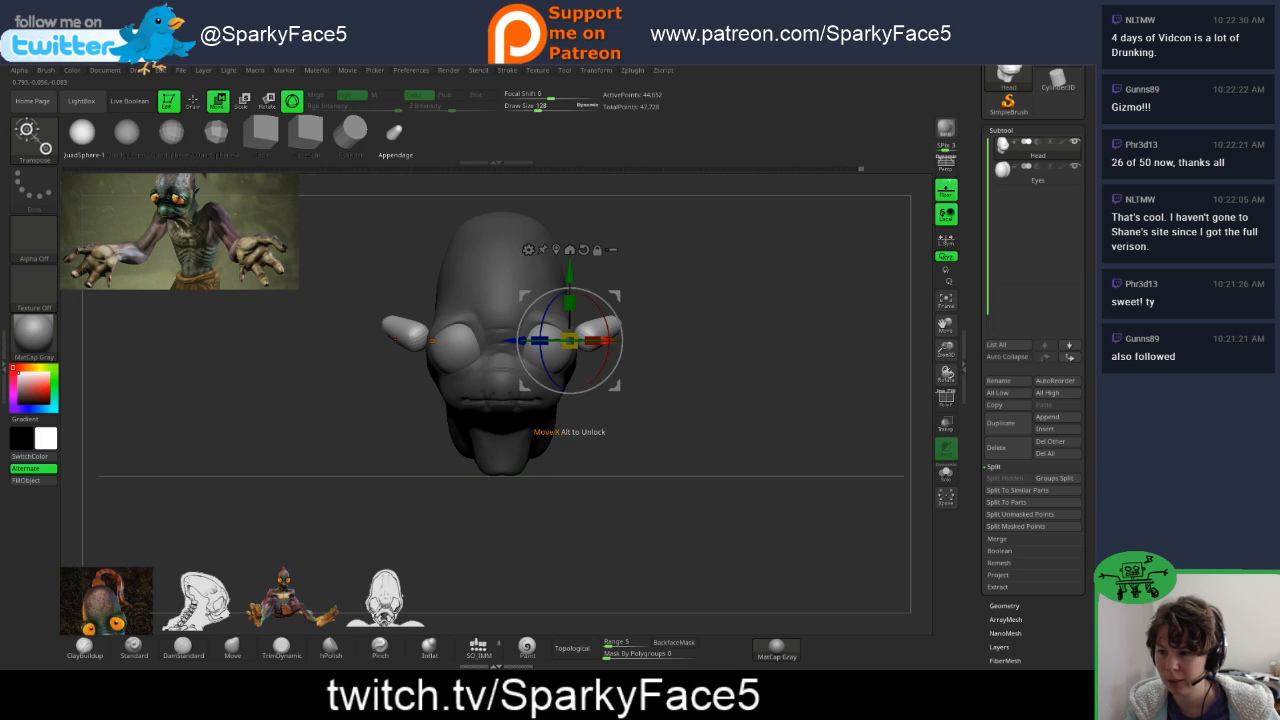
pyautogui.moveTo(515, 340); pyautogui.dragTo(588, 341)
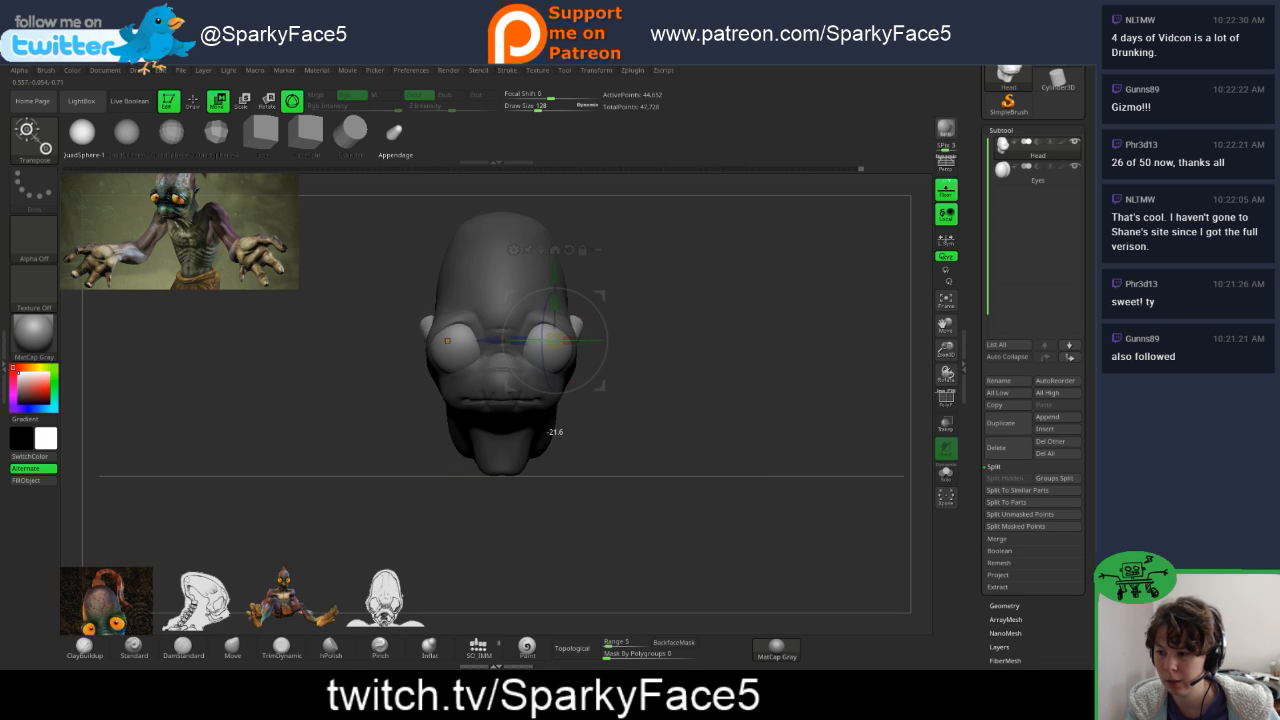
pyautogui.moveTo(690, 400); pyautogui.dragTo(535, 418)
pyautogui.moveTo(556, 338); pyautogui.dragTo(570, 340)
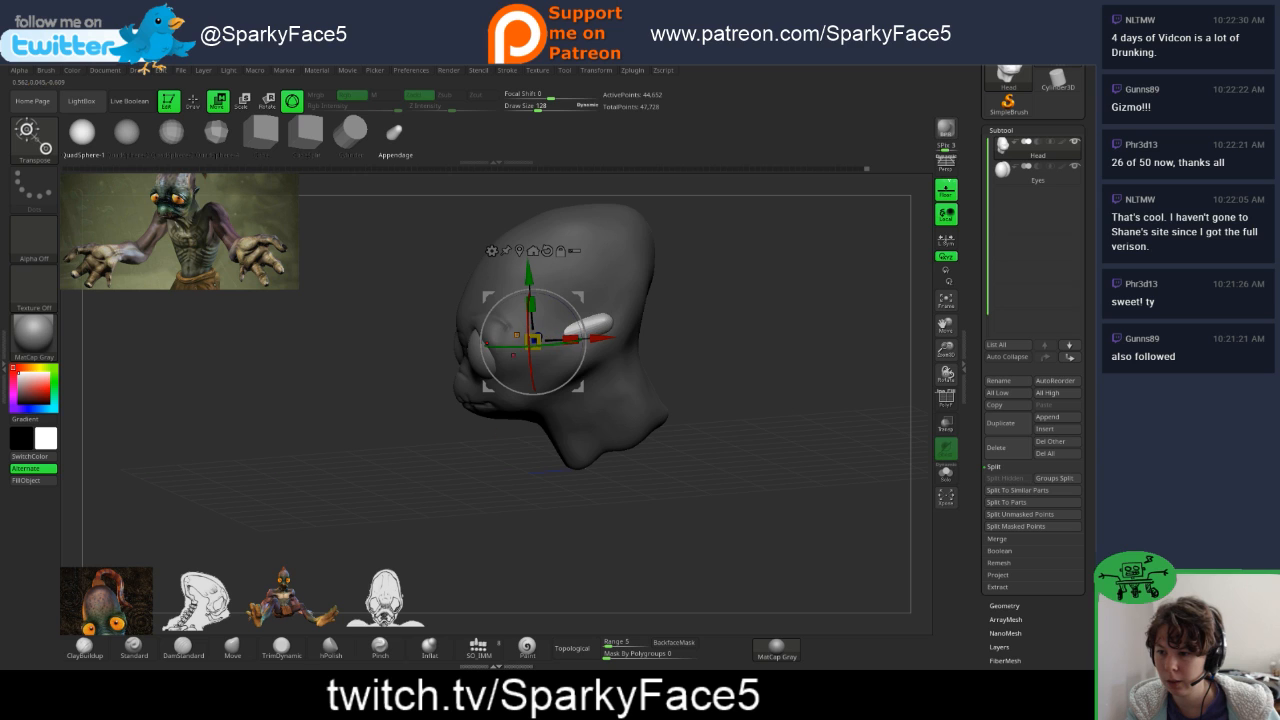
# - Tilt the ears so their tips angle upward and backward behind the eyes
pyautogui.moveTo(375, 425); pyautogui.dragTo(520, 430)
pyautogui.moveTo(442, 329); pyautogui.dragTo(478, 332)
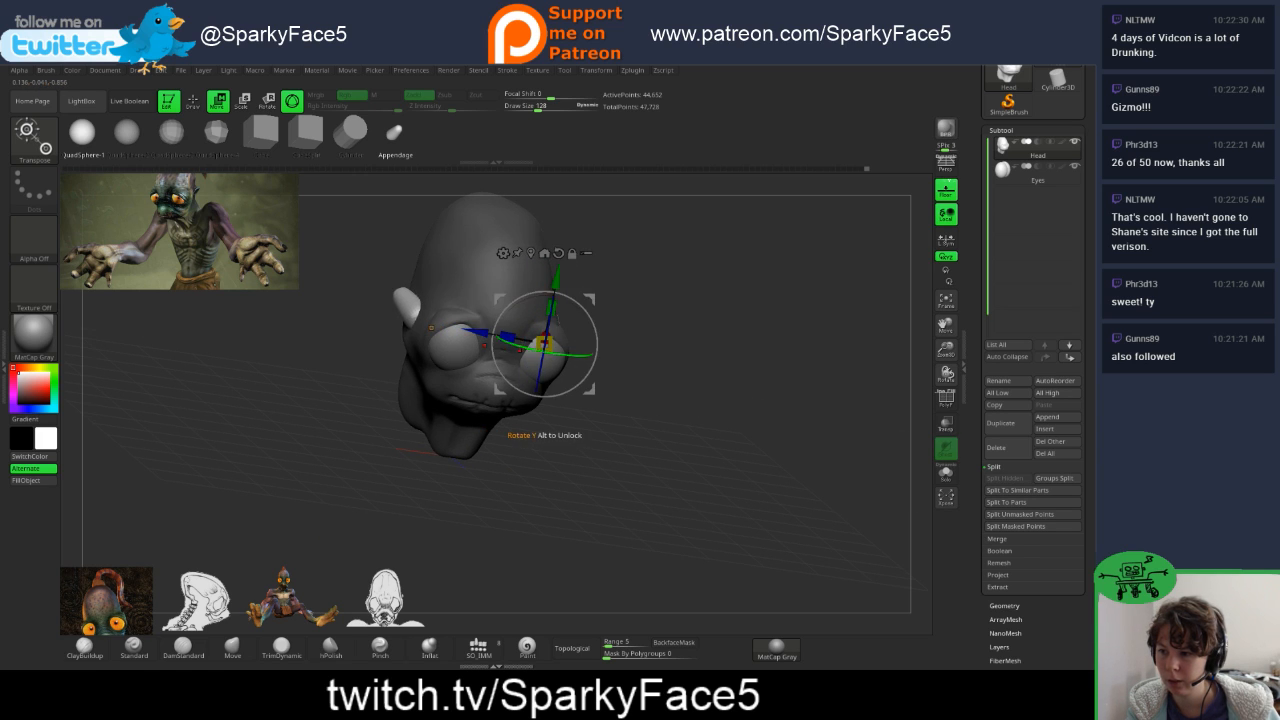
pyautogui.moveTo(715, 400); pyautogui.dragTo(550, 397)
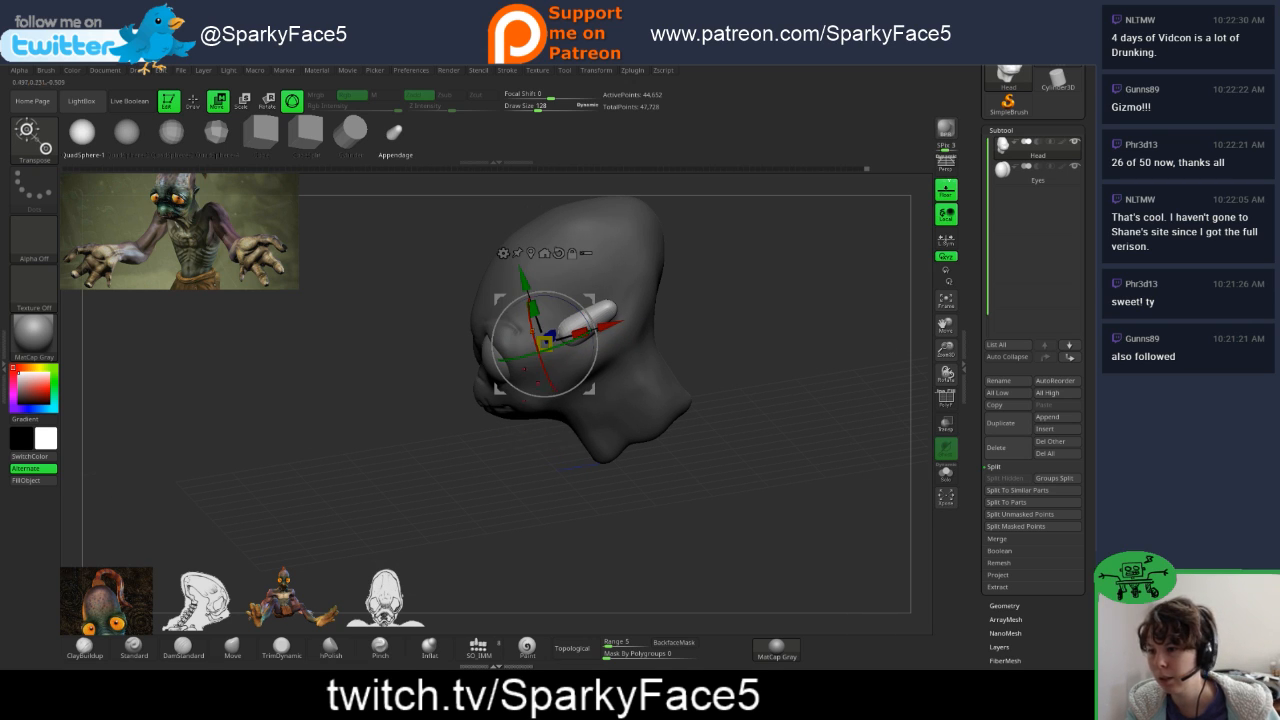
pyautogui.moveTo(440, 255); pyautogui.dragTo(520, 262)
pyautogui.moveTo(700, 290)
pyautogui.mouseDown()
pyautogui.moveTo(465, 306)
pyautogui.moveTo(705, 300)
pyautogui.moveTo(702, 268)
pyautogui.mouseUp()
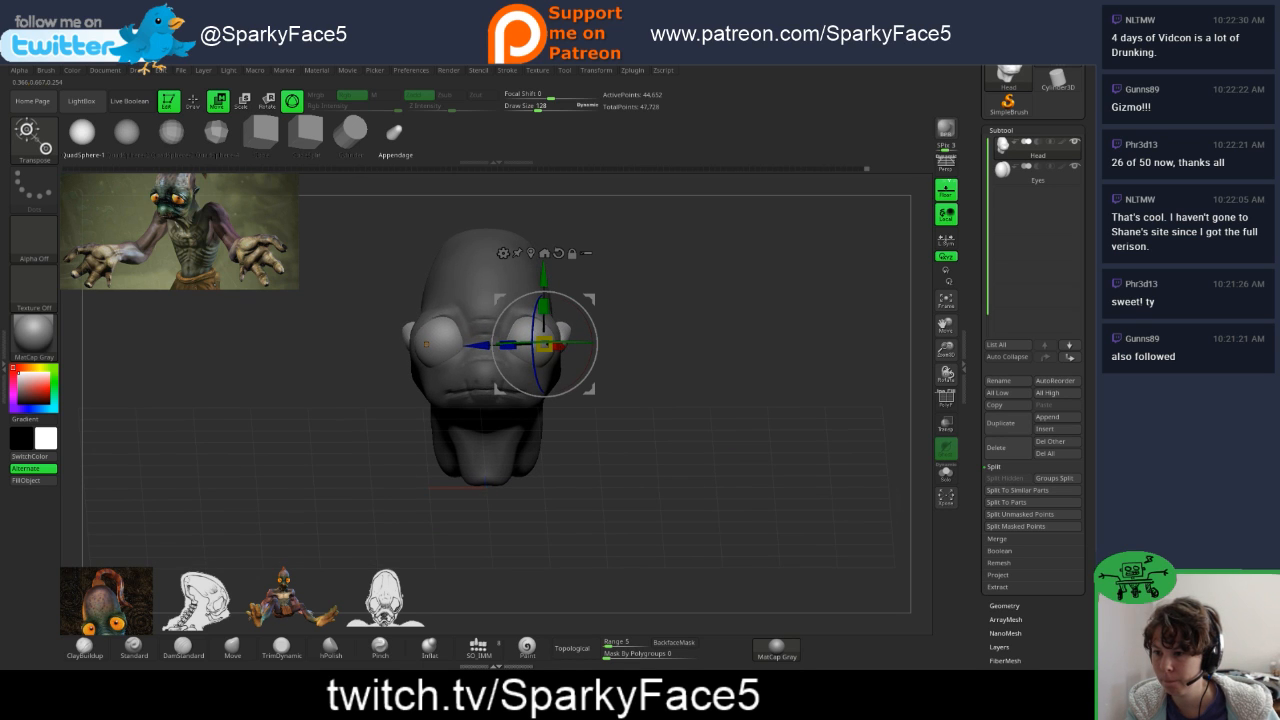
pyautogui.moveTo(535, 322); pyautogui.dragTo(556, 348)
pyautogui.moveTo(700, 410)
pyautogui.mouseDown()
pyautogui.moveTo(575, 400)
pyautogui.moveTo(700, 408)
pyautogui.mouseUp()
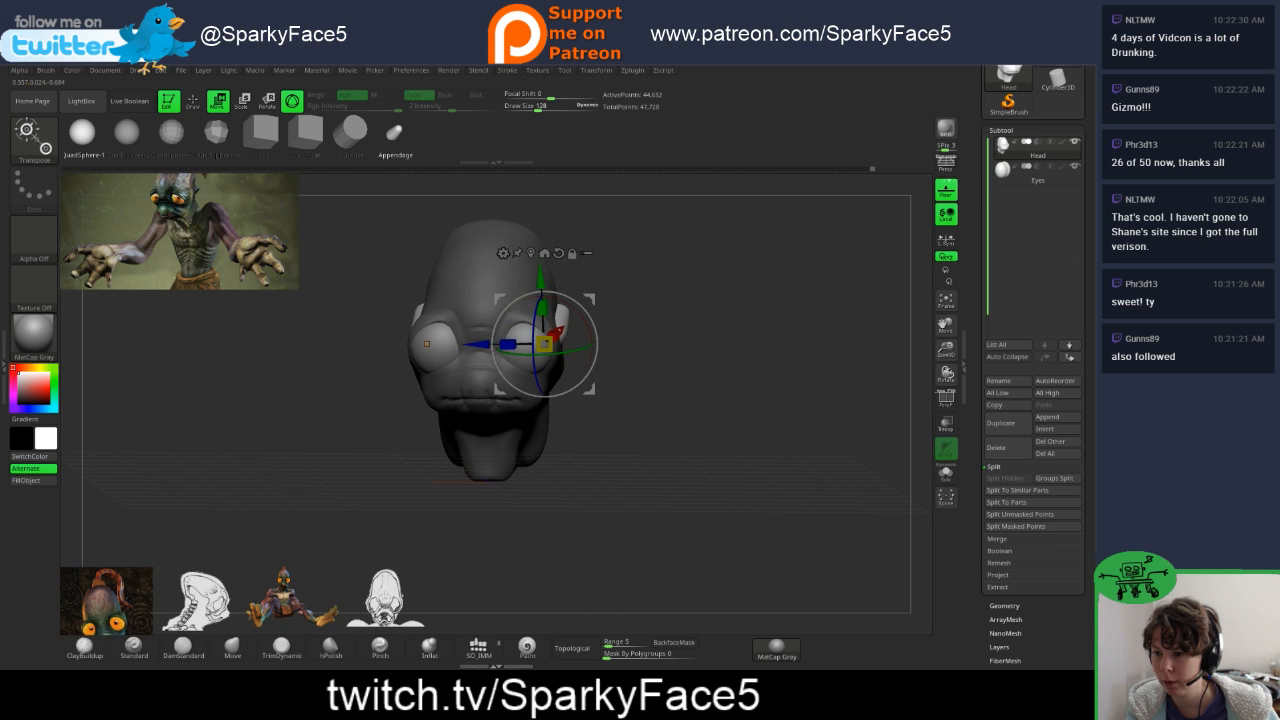
pyautogui.moveTo(558, 346); pyautogui.dragTo(560, 347)
# - Move the ears farther back on the sides of the skull and refine their placement from the side and front
pyautogui.moveTo(700, 408); pyautogui.dragTo(560, 402)
pyautogui.moveTo(740, 420); pyautogui.dragTo(435, 420)
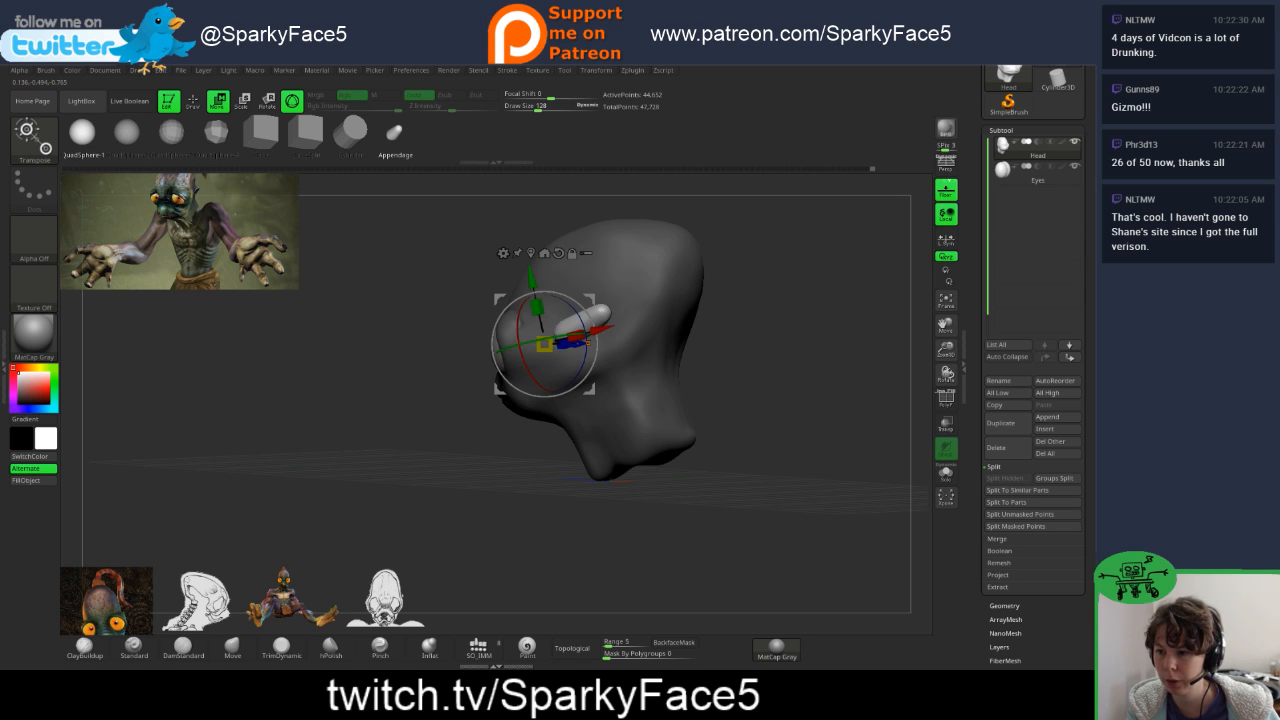
pyautogui.moveTo(440, 350); pyautogui.dragTo(561, 361)
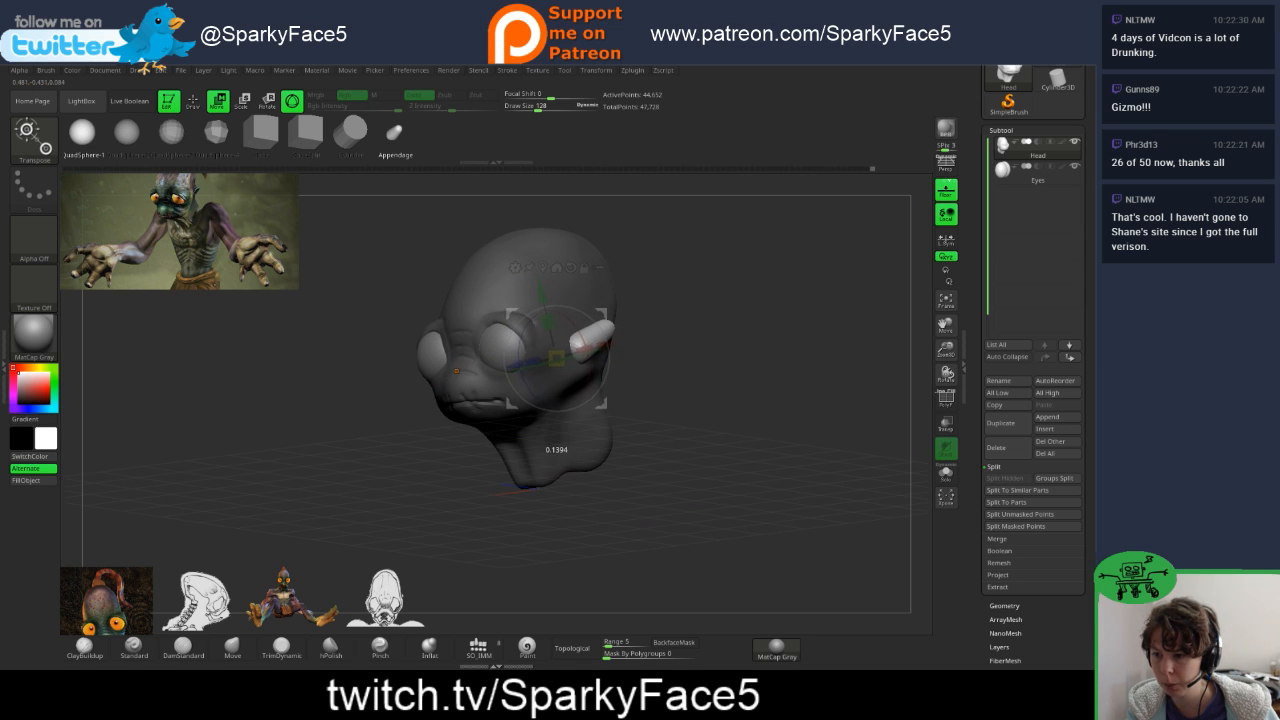
pyautogui.moveTo(398, 362); pyautogui.dragTo(290, 336)
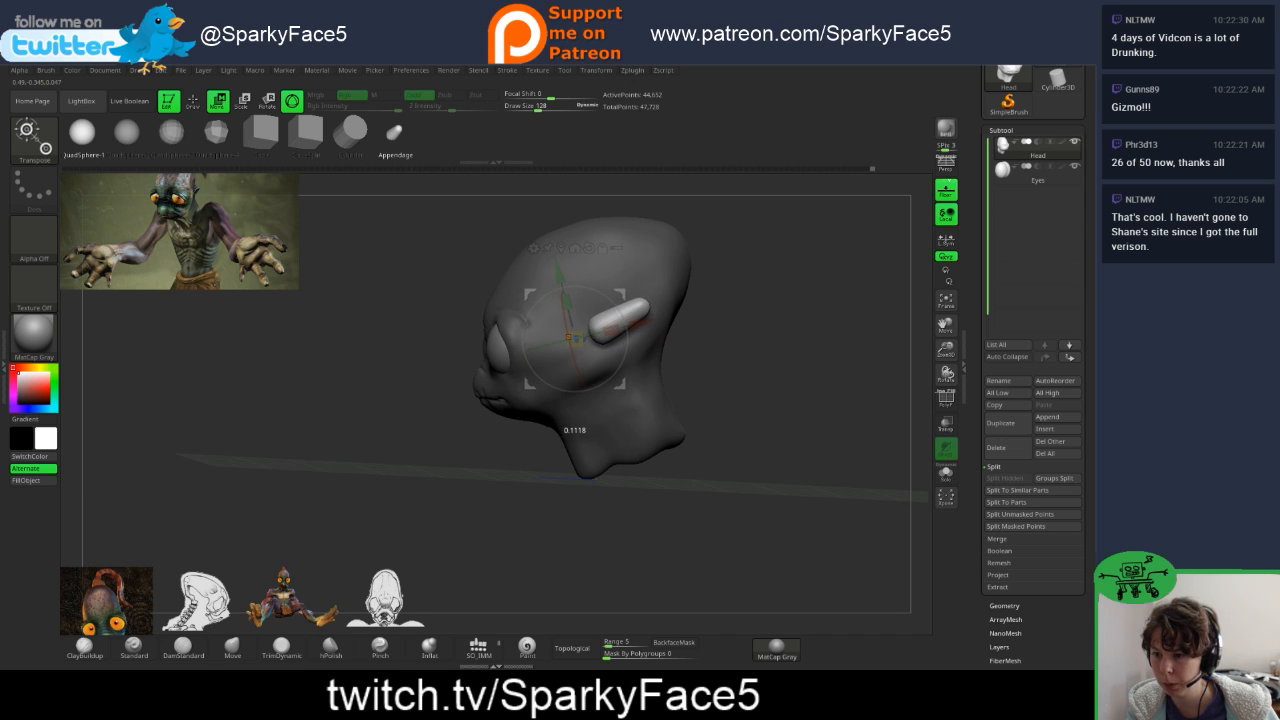
pyautogui.moveTo(620, 311); pyautogui.dragTo(617, 298)
pyautogui.moveTo(730, 350); pyautogui.dragTo(874, 328)
pyautogui.moveTo(512, 344); pyautogui.dragTo(495, 344)
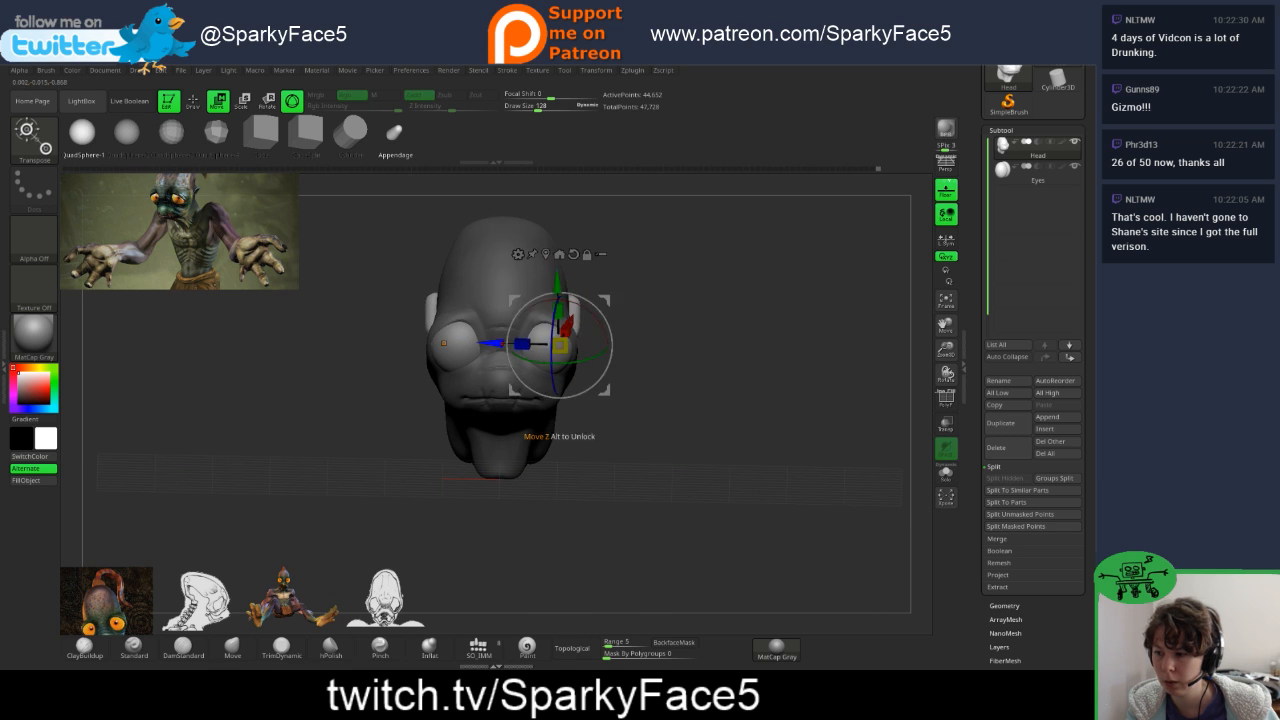
# - Enlarge the orange-eyed portrait reference image so it shows clearly beside the head model
pyautogui.moveTo(750, 390); pyautogui.dragTo(771, 371)
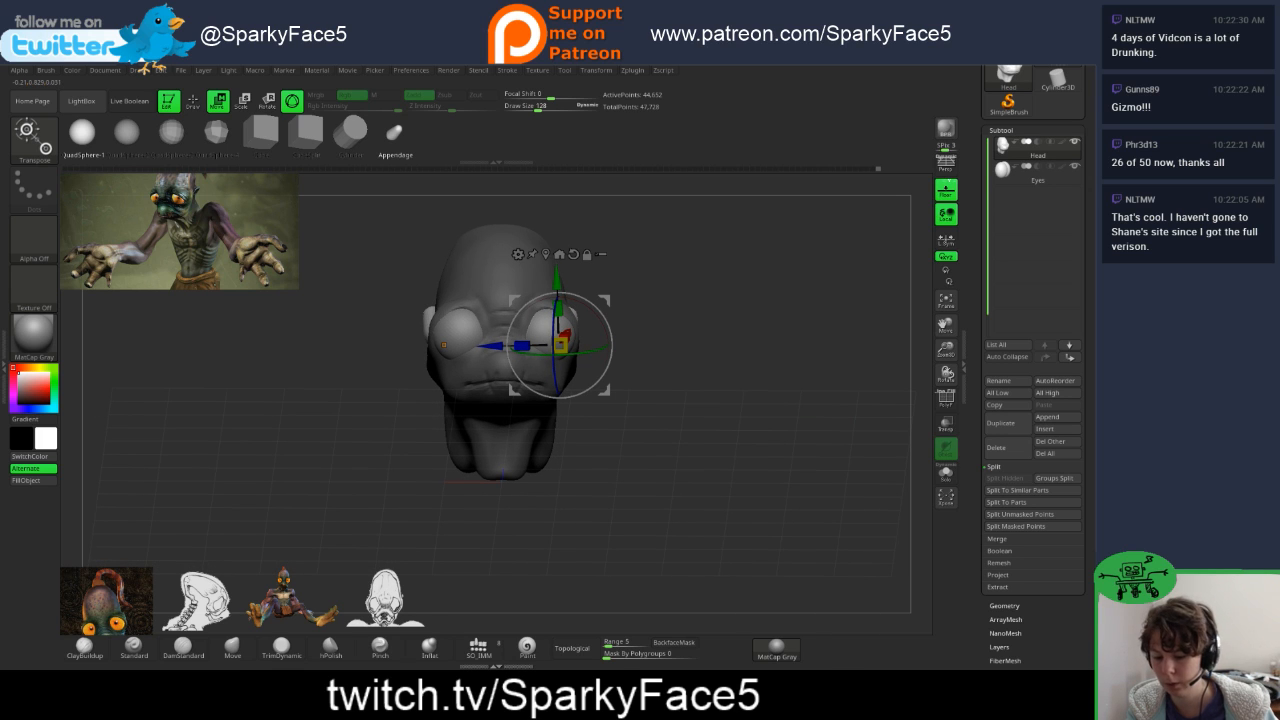
pyautogui.press('z')
pyautogui.moveTo(131, 598); pyautogui.dragTo(230, 328)
pyautogui.moveTo(257, 261); pyautogui.dragTo(302, 335)
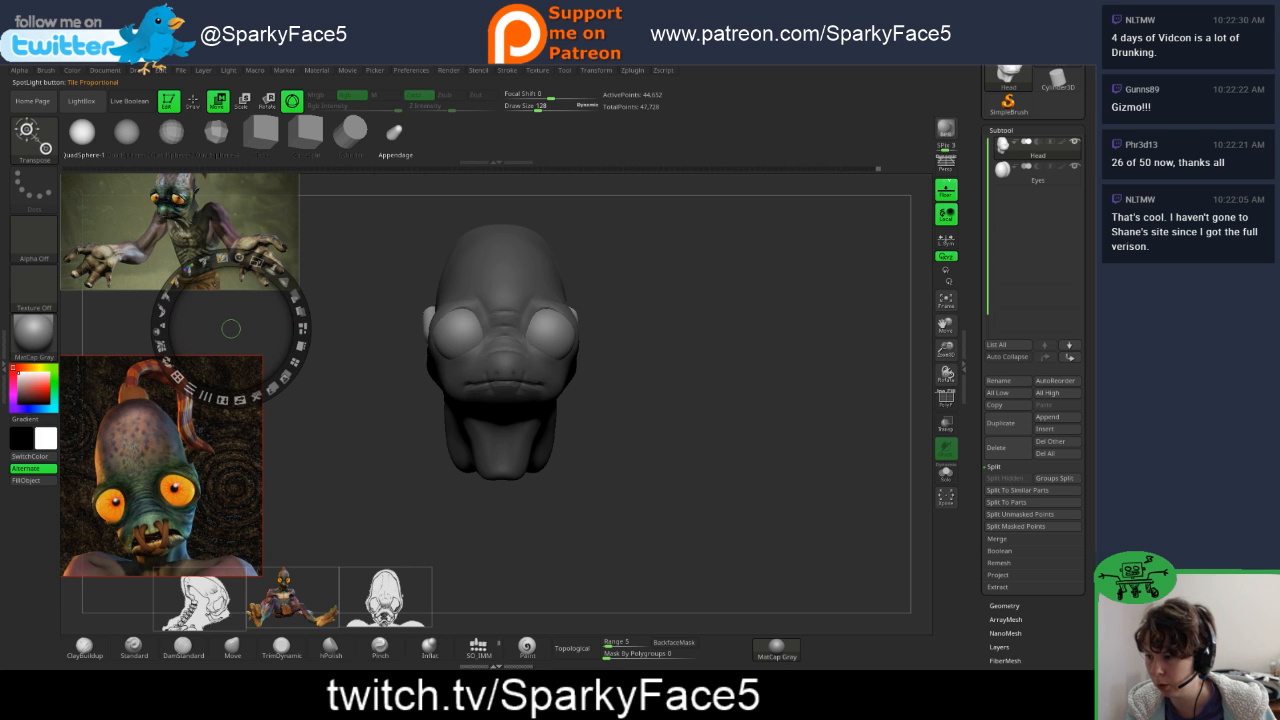
pyautogui.moveTo(231, 328); pyautogui.dragTo(608, 380)
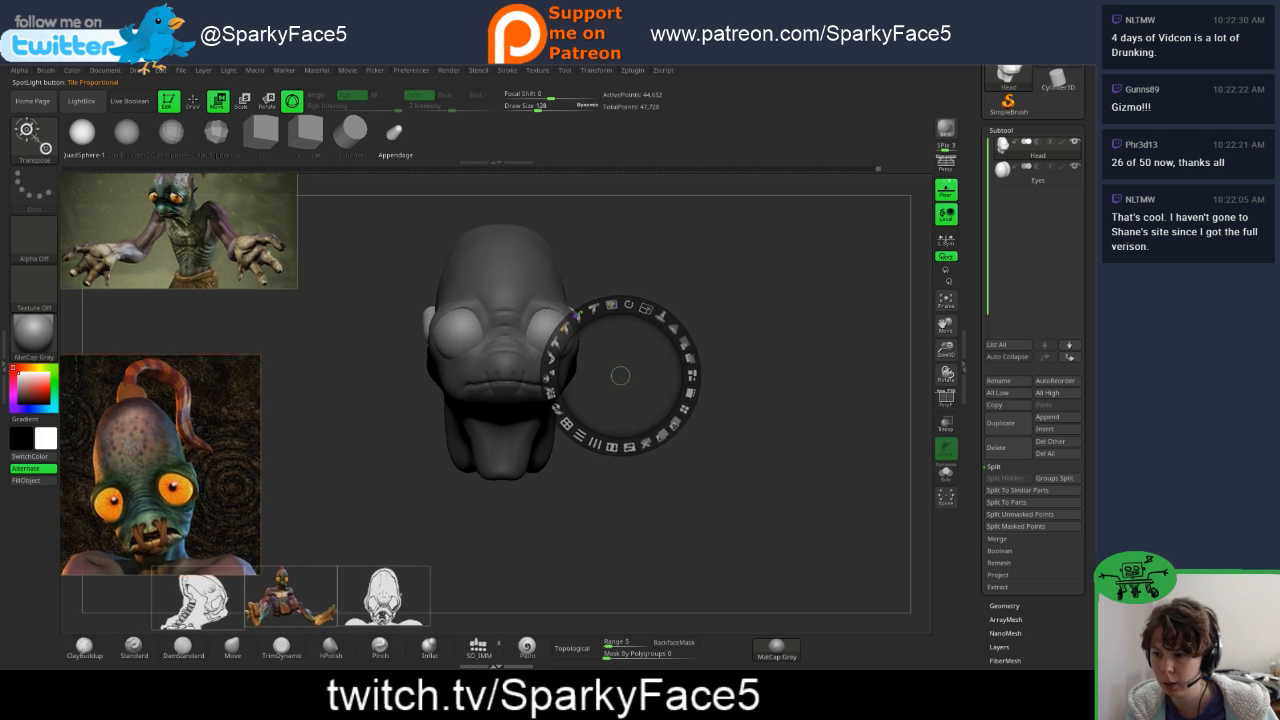
pyautogui.press('z')
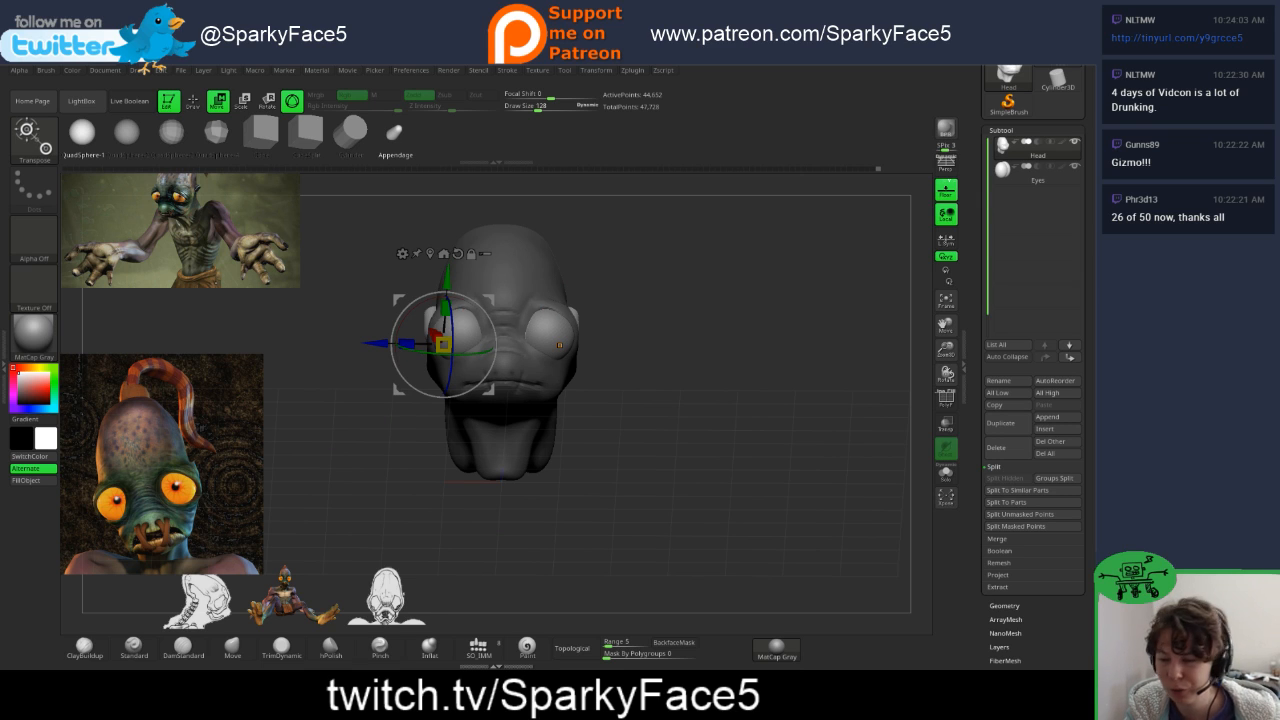
# - Enlarge the outstretched-arms reference image and reposition it above the portrait so the character's head is fully visible
pyautogui.moveTo(720, 420); pyautogui.dragTo(588, 412)
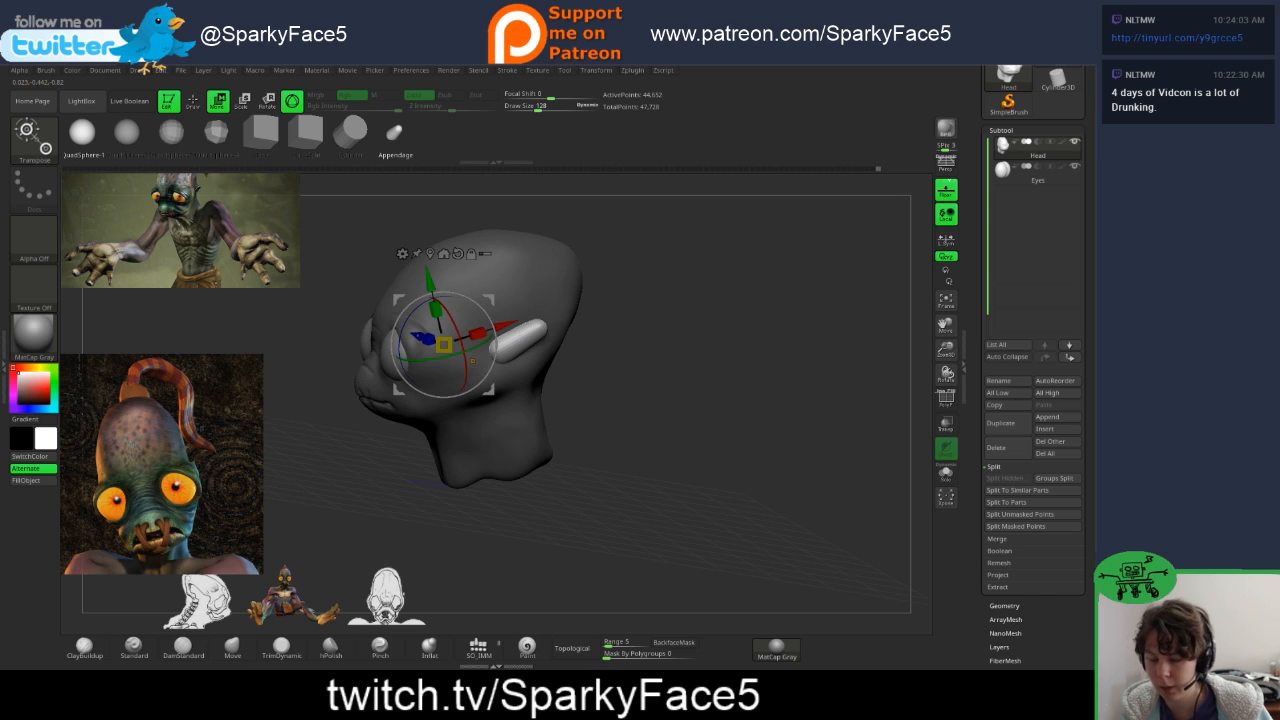
pyautogui.press('z')
pyautogui.moveTo(319, 265); pyautogui.dragTo(317, 317)
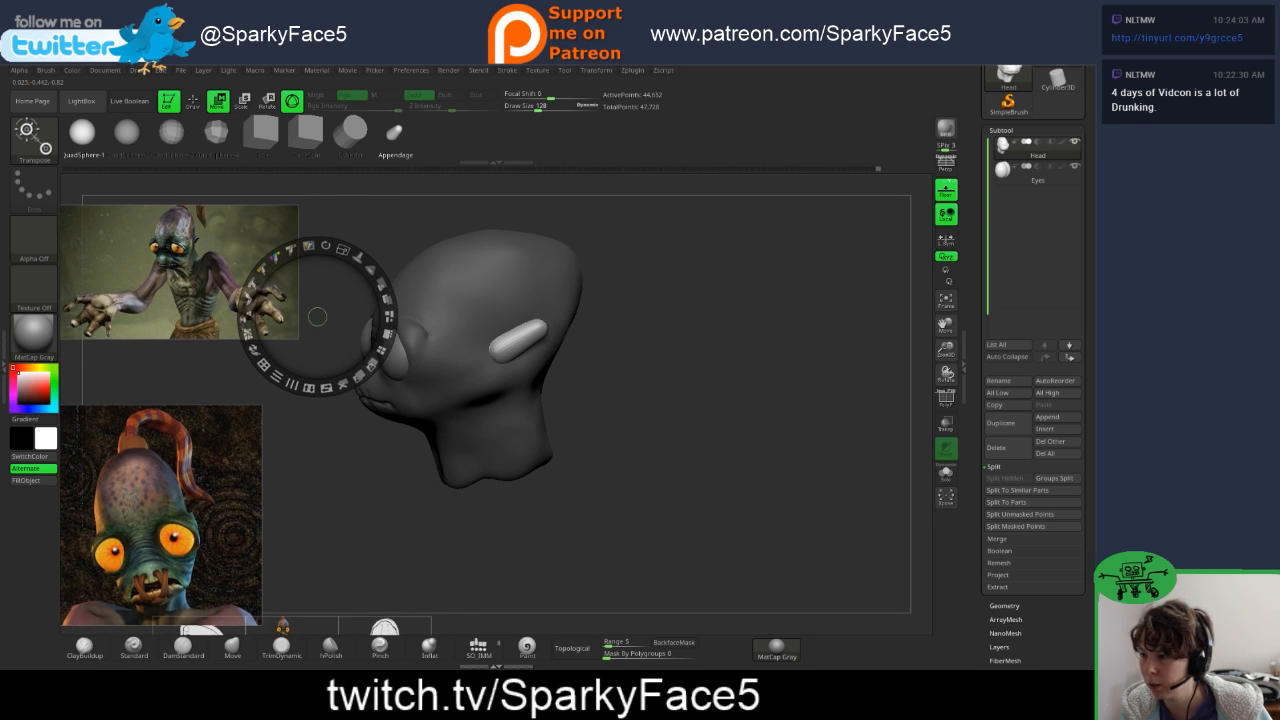
pyautogui.click(267, 254)
pyautogui.moveTo(293, 188); pyautogui.dragTo(324, 183)
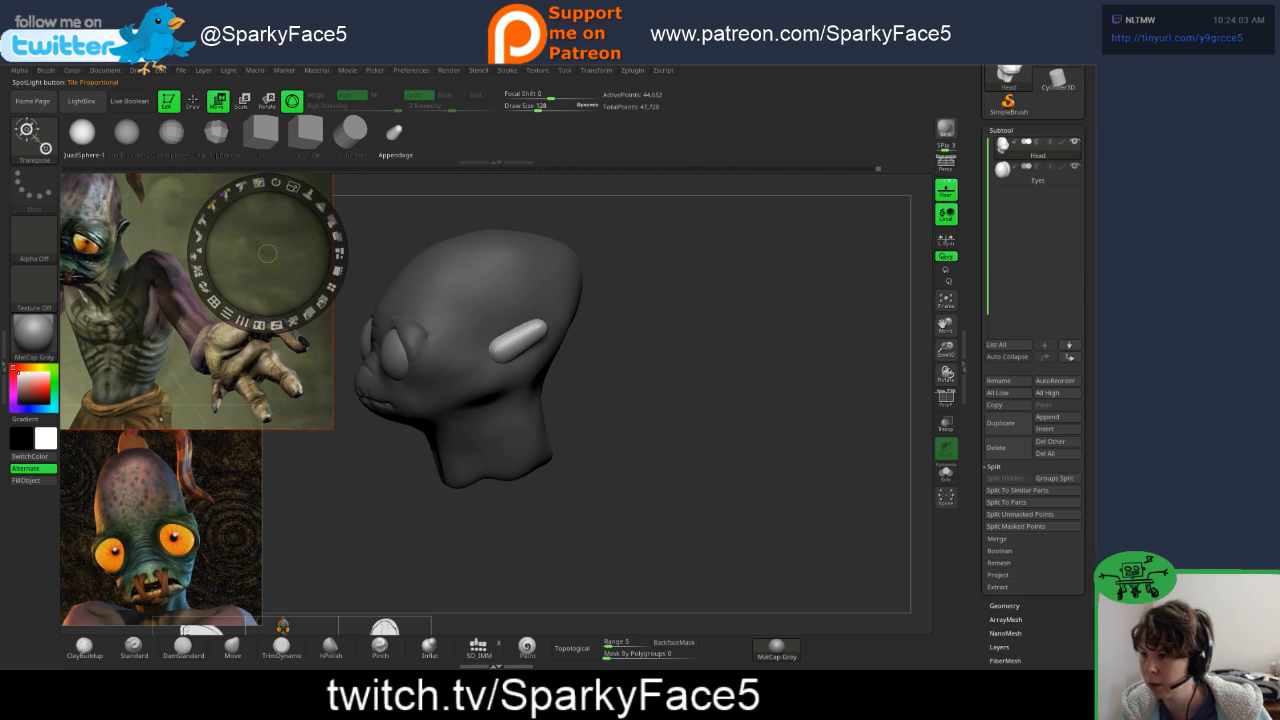
pyautogui.moveTo(161, 419); pyautogui.dragTo(200, 448)
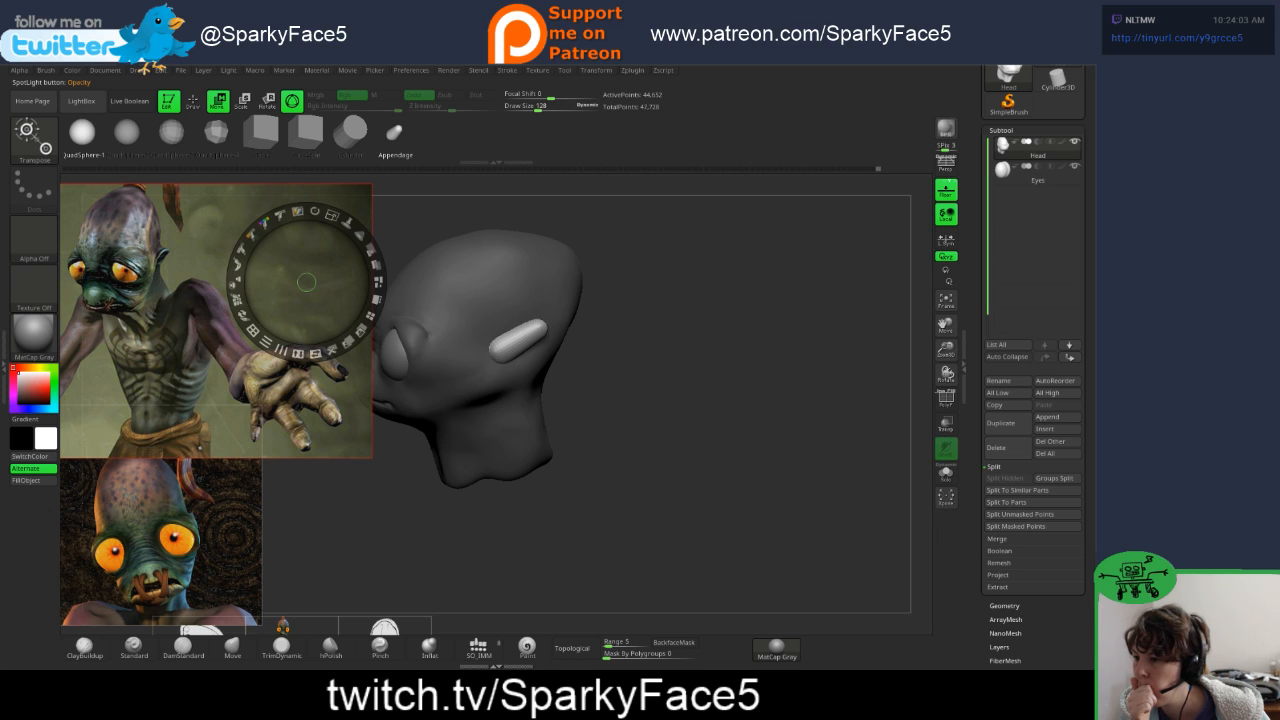
pyautogui.moveTo(306, 282); pyautogui.dragTo(327, 408)
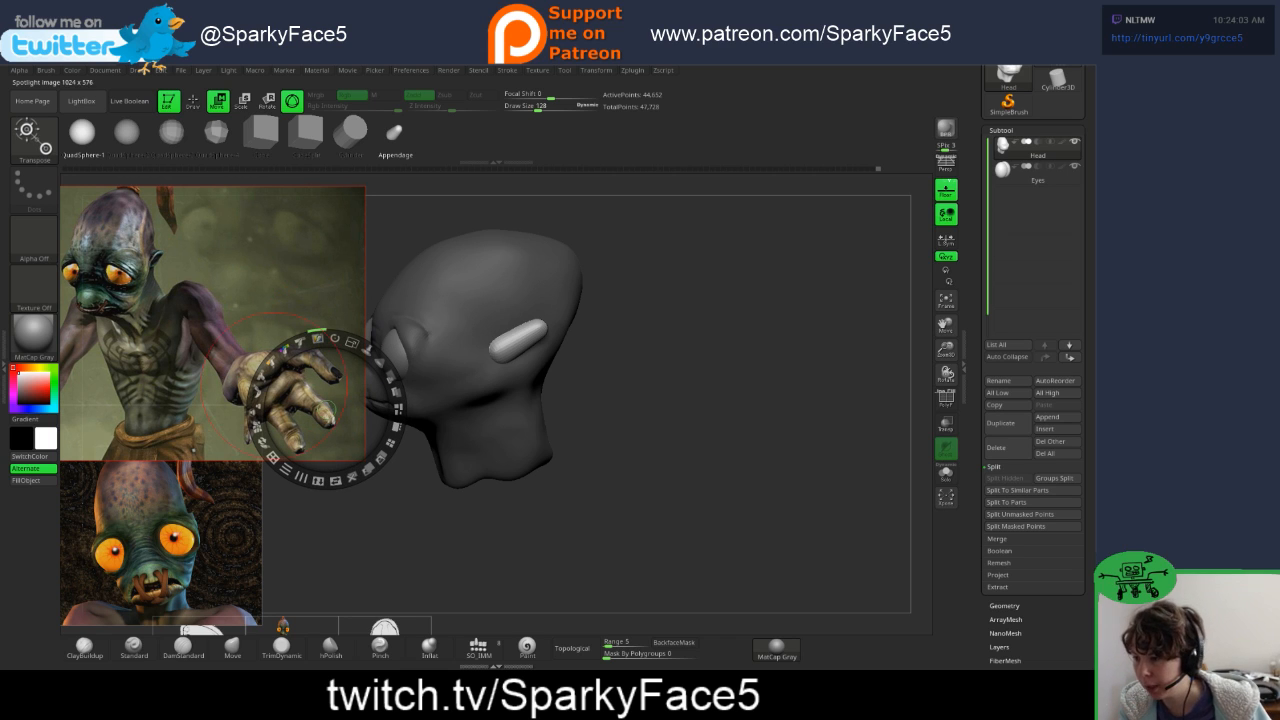
# - Paint away the background and body of the outstretched-arms reference with black, keeping its head, and restore white as the active color
pyautogui.click(48, 388)
pyautogui.click(20, 408)
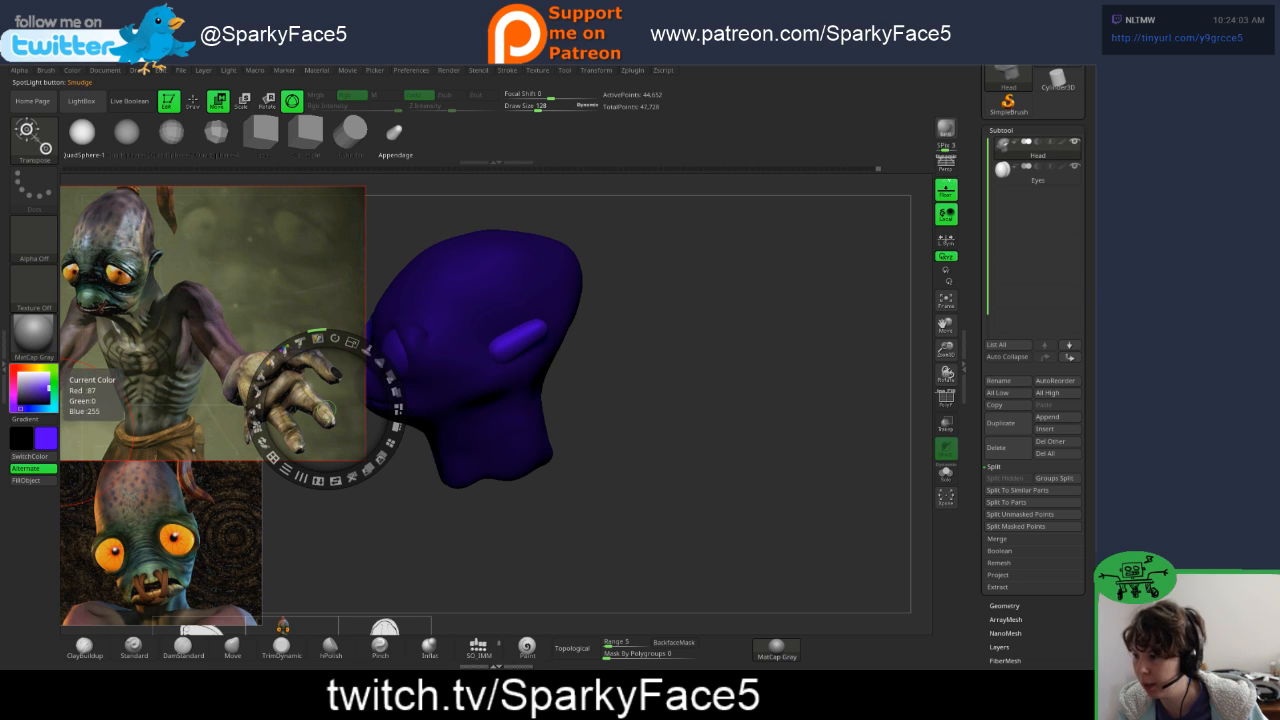
pyautogui.moveTo(24, 394); pyautogui.dragTo(18, 407)
pyautogui.moveTo(270, 240)
pyautogui.mouseDown()
pyautogui.moveTo(272, 208)
pyautogui.moveTo(325, 218)
pyautogui.moveTo(345, 422)
pyautogui.moveTo(308, 370)
pyautogui.moveTo(268, 415)
pyautogui.moveTo(248, 412)
pyautogui.moveTo(232, 340)
pyautogui.moveTo(222, 415)
pyautogui.moveTo(100, 425)
pyautogui.moveTo(95, 400)
pyautogui.moveTo(268, 209)
pyautogui.mouseUp()
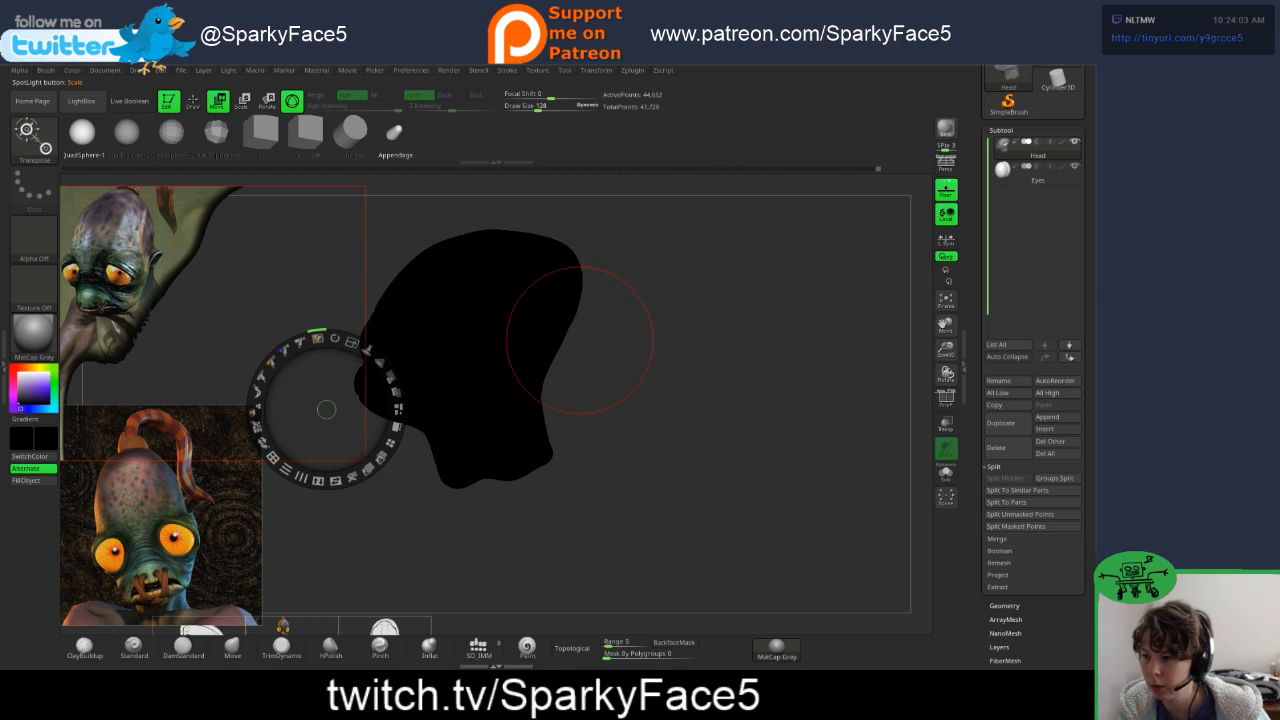
pyautogui.click(19, 374)
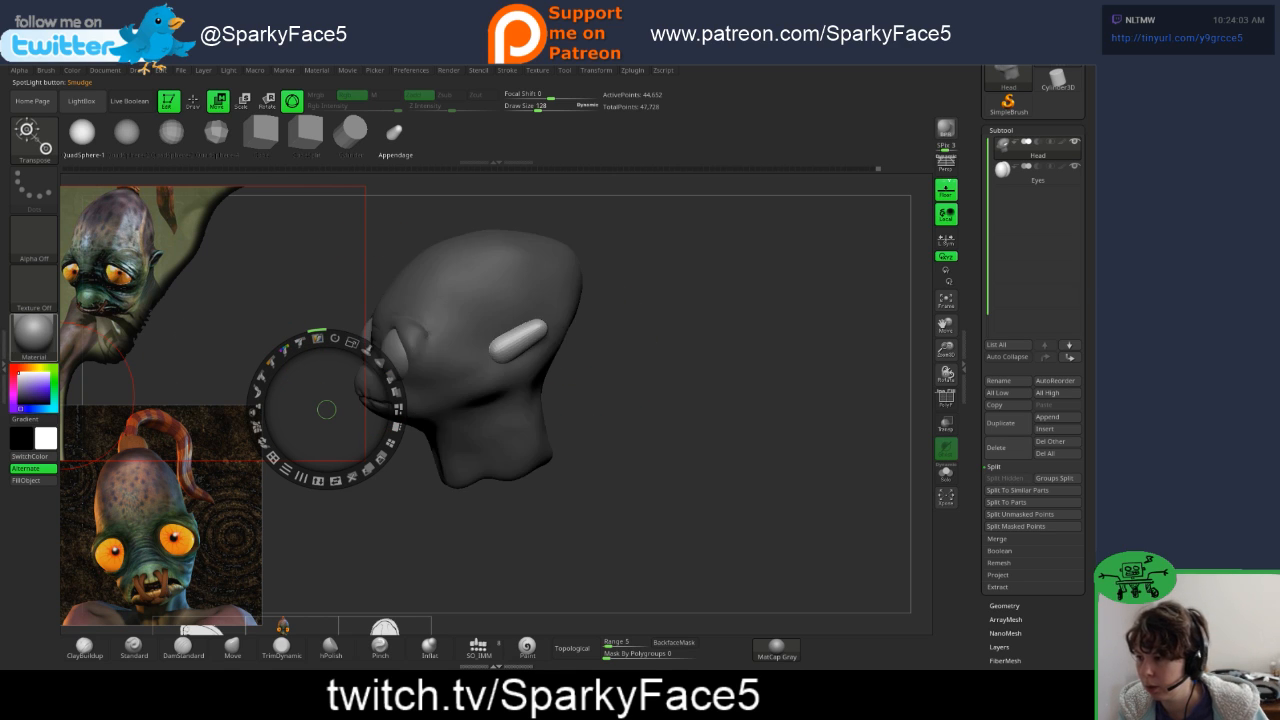
pyautogui.press('z')
pyautogui.moveTo(640, 385); pyautogui.dragTo(808, 390)
# - Shift the ears slightly forward and down along the sides of the head with the transform gizmo
pyautogui.press('q')
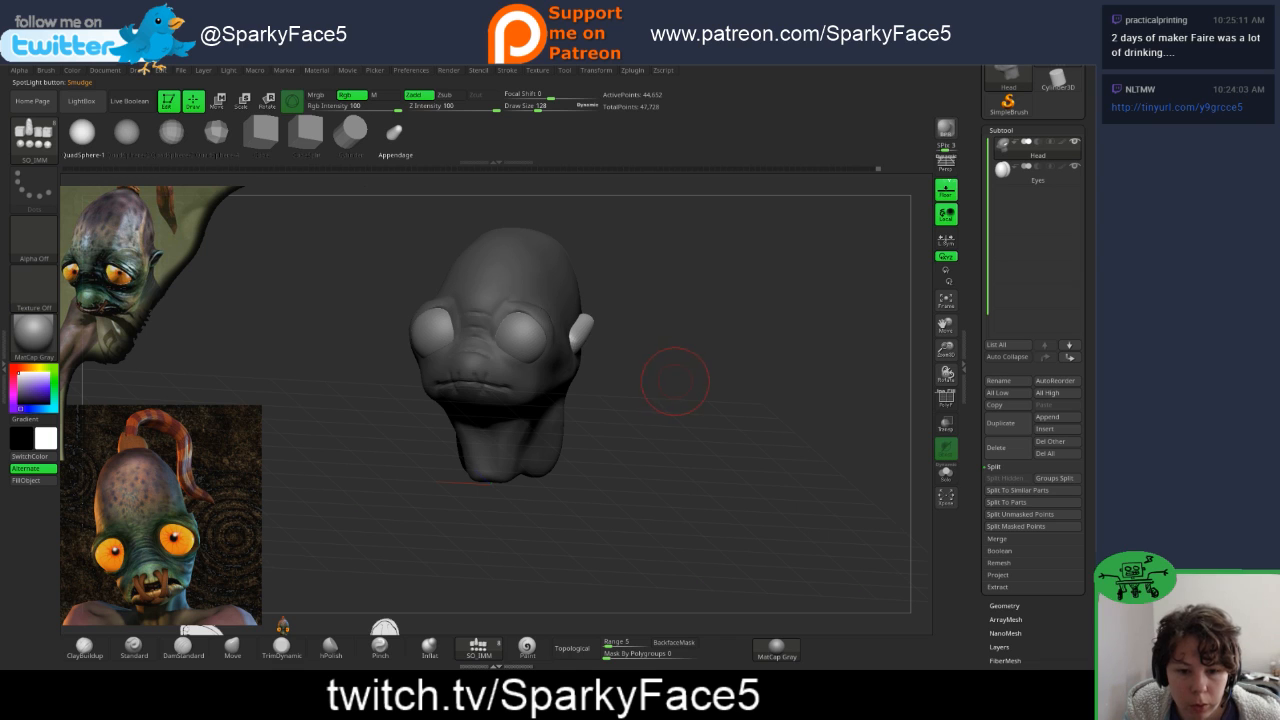
pyautogui.keyDown('shift'); pyautogui.moveTo(685, 383); pyautogui.dragTo(663, 371); pyautogui.keyUp('shift')
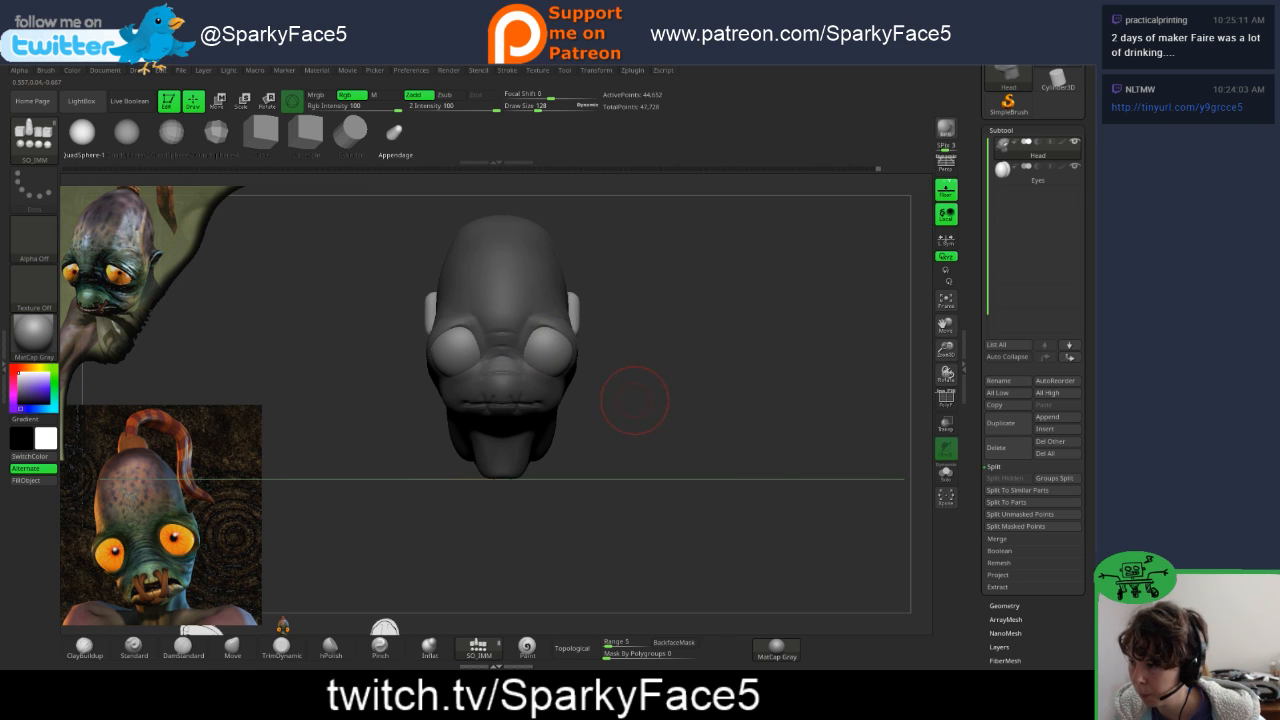
pyautogui.moveTo(634, 400); pyautogui.dragTo(567, 355)
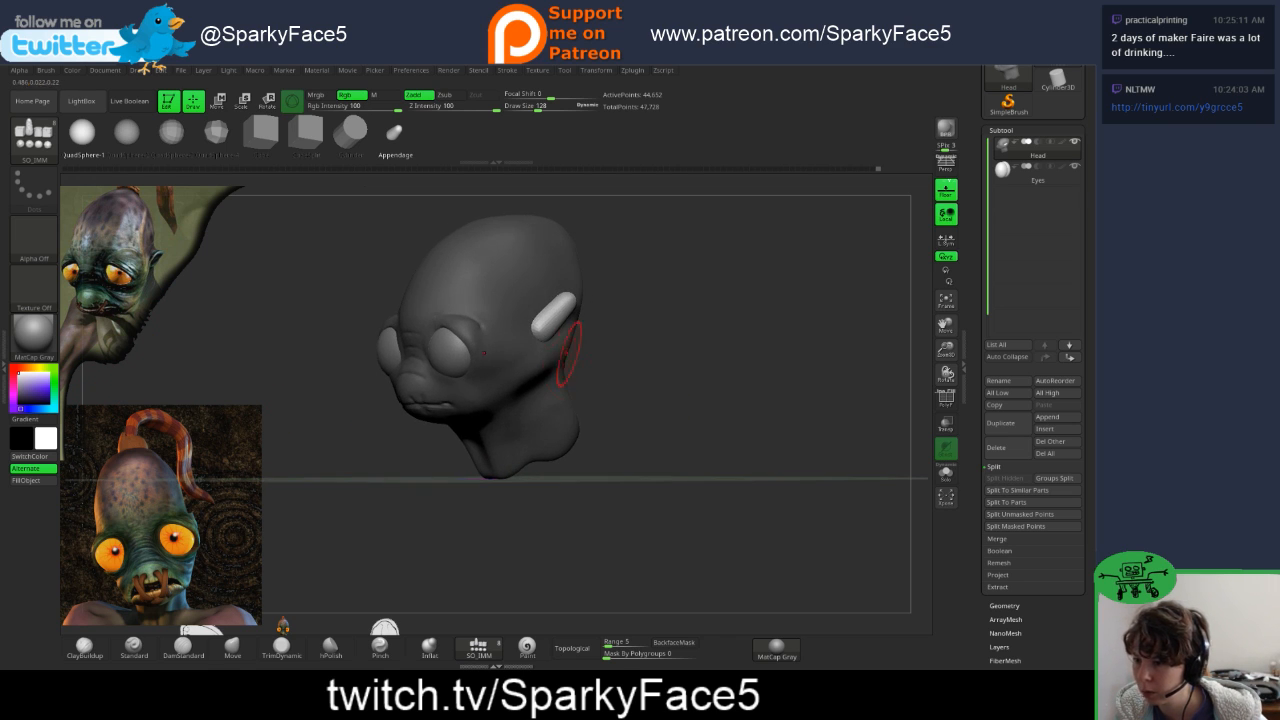
pyautogui.press('w')
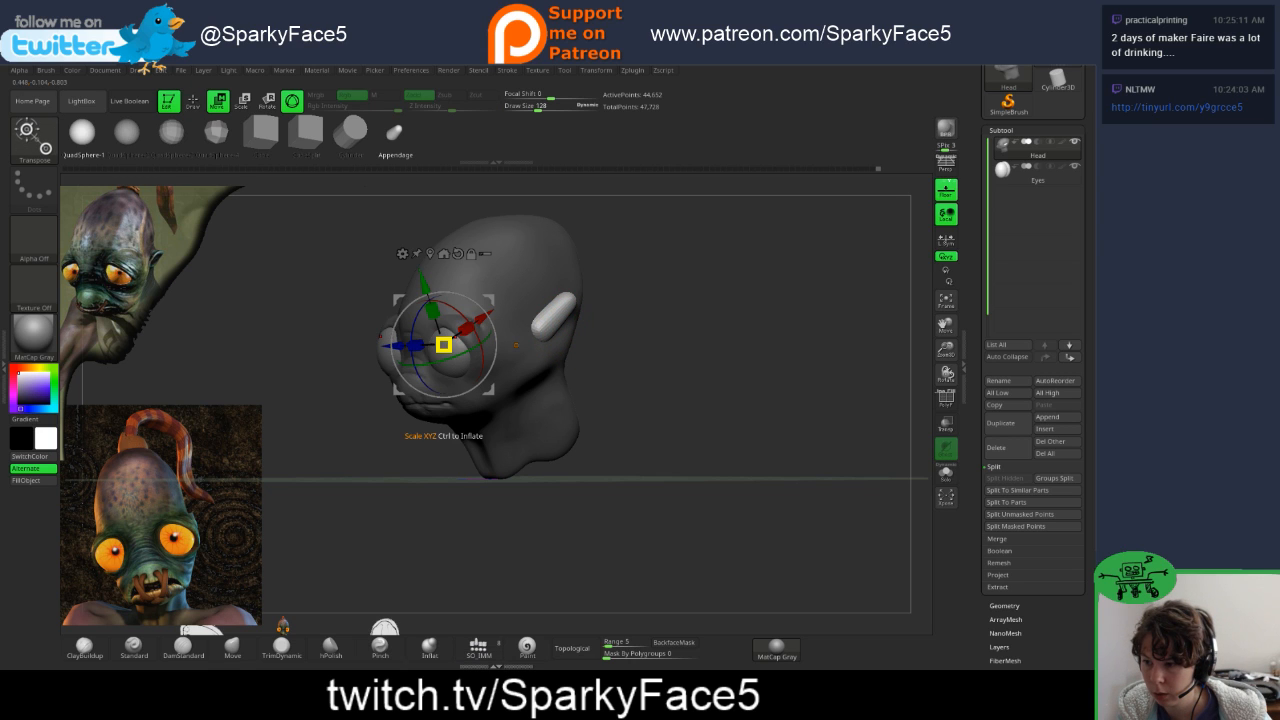
pyautogui.moveTo(450, 337); pyautogui.dragTo(467, 328)
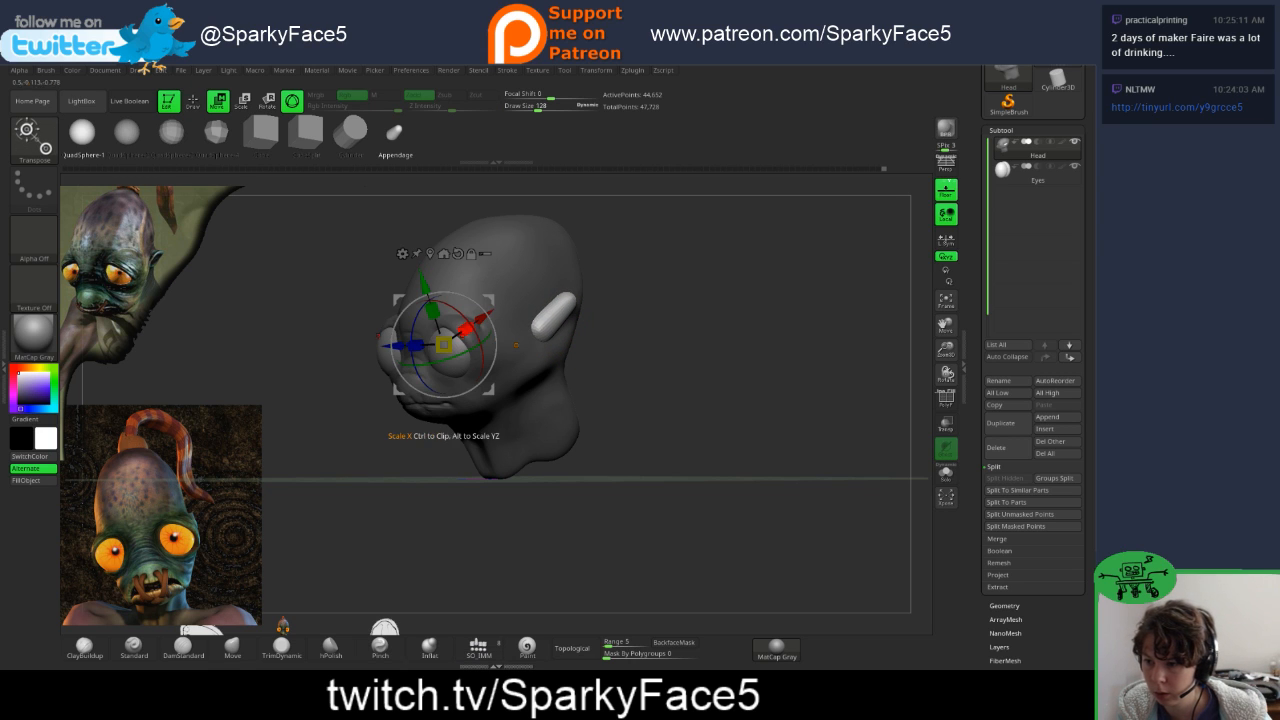
pyautogui.click(515, 345)
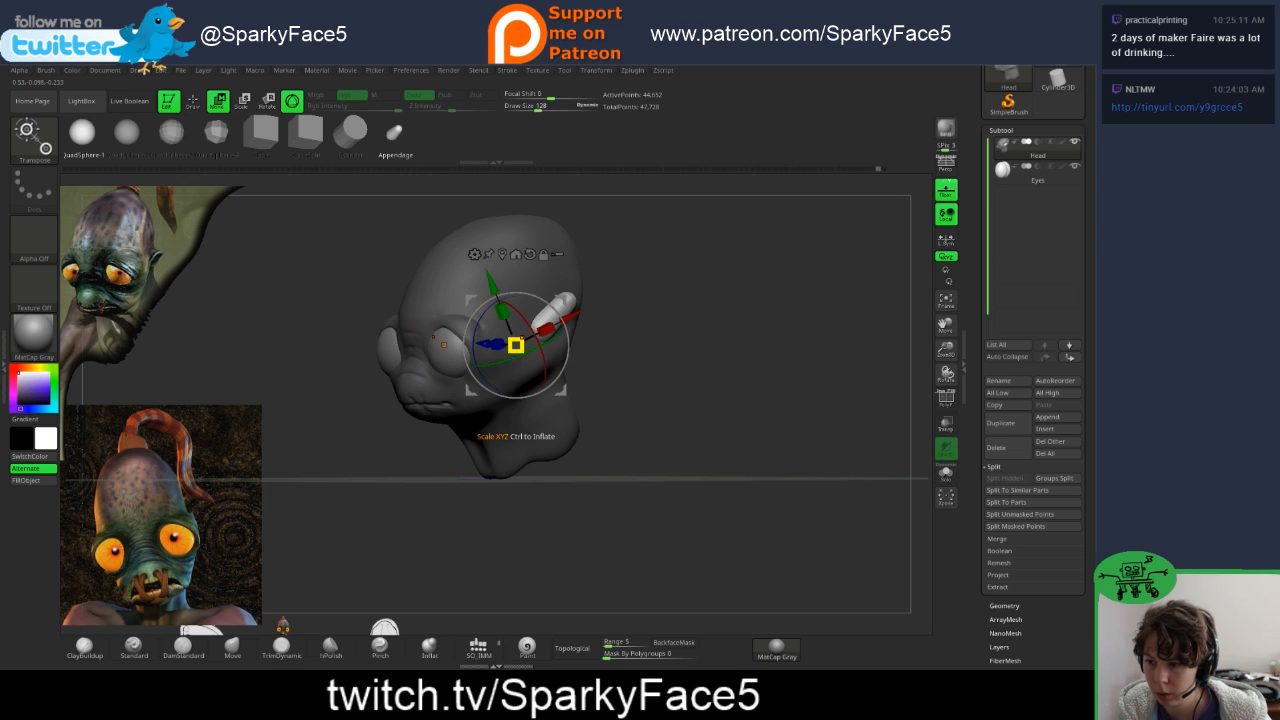
pyautogui.moveTo(560, 300)
pyautogui.mouseDown()
pyautogui.moveTo(529, 321)
pyautogui.moveTo(563, 302)
pyautogui.mouseUp()
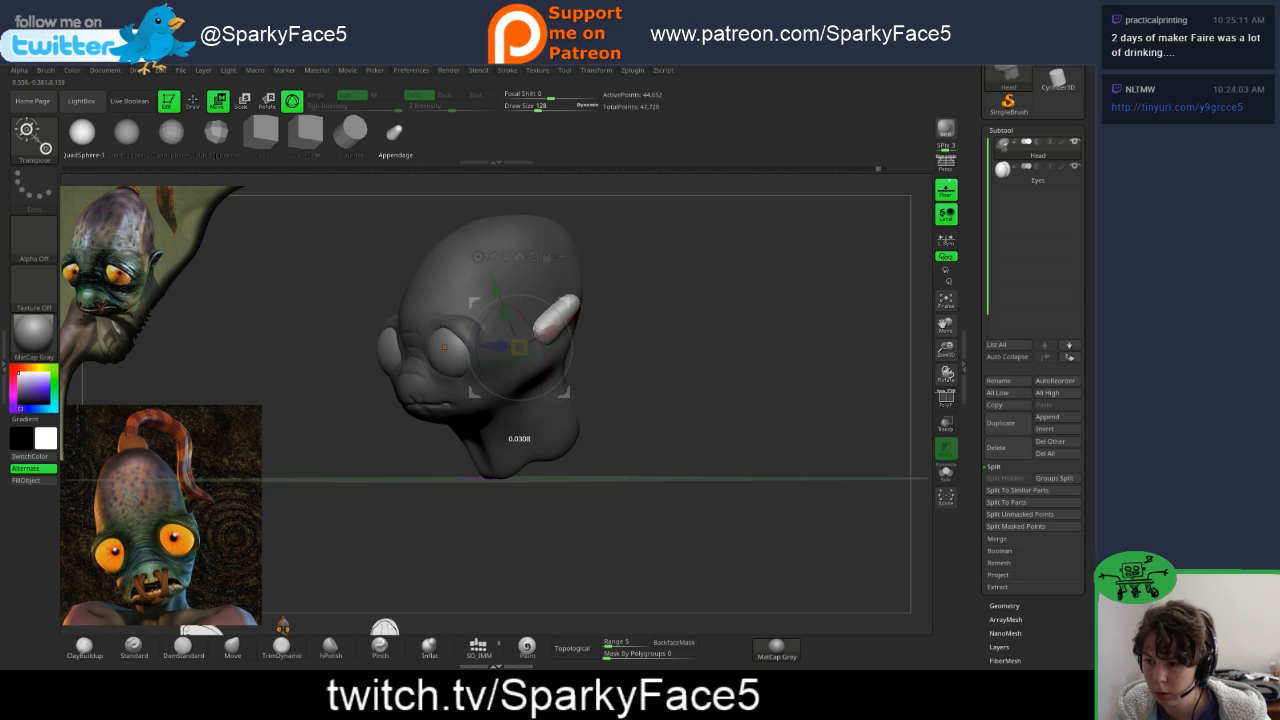
pyautogui.moveTo(518, 347); pyautogui.dragTo(500, 357)
# - Nudge the ears outward from the skull and adjust their angle, working from behind and from the side
pyautogui.moveTo(370, 400); pyautogui.dragTo(270, 425)
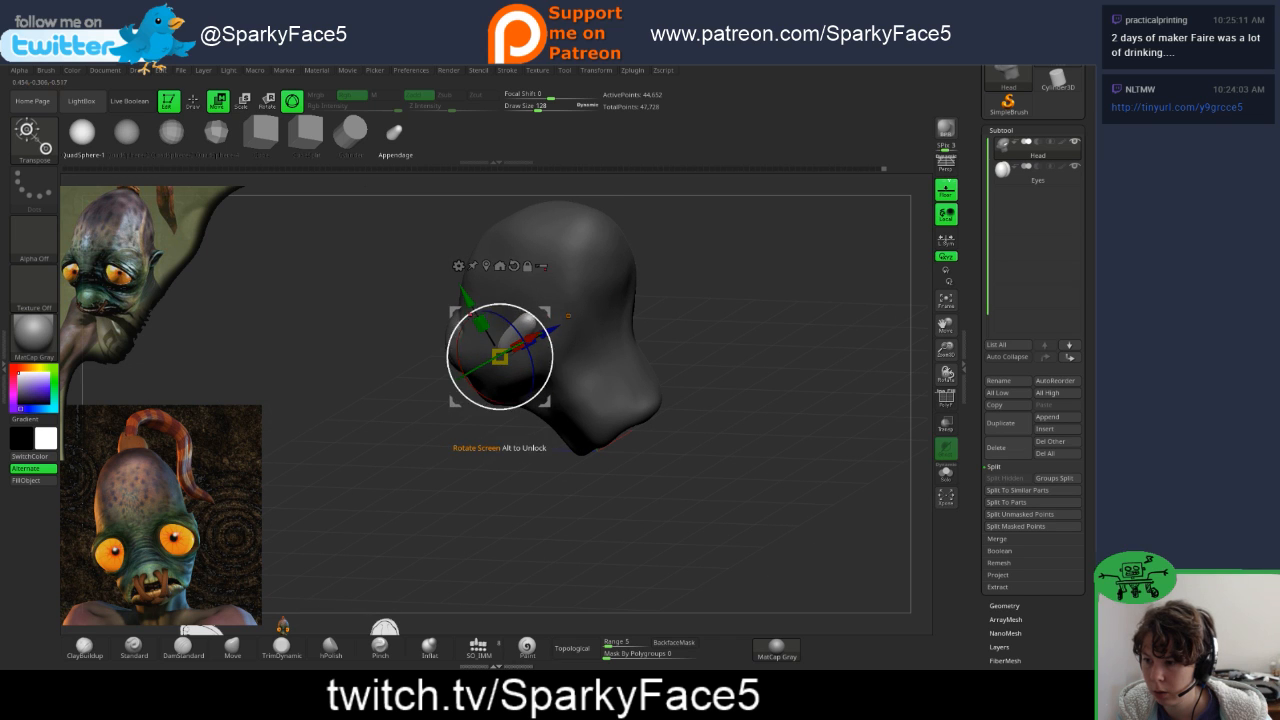
pyautogui.moveTo(572, 313); pyautogui.dragTo(564, 307)
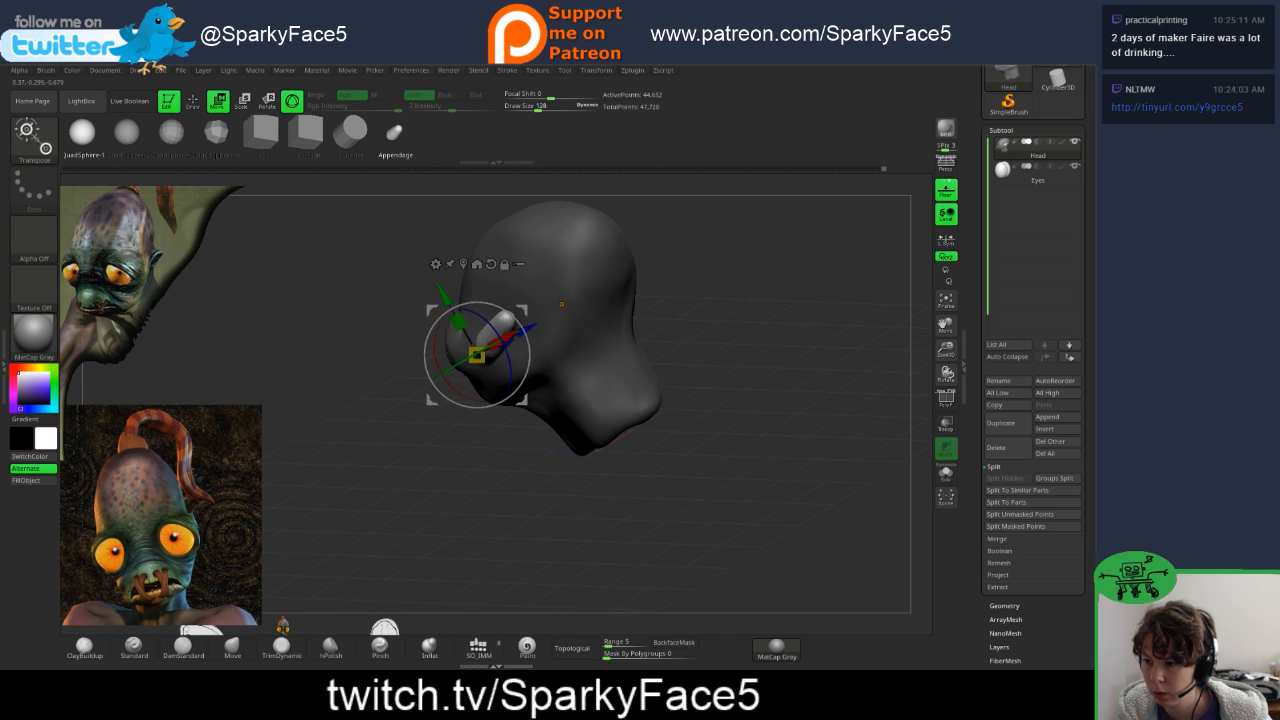
pyautogui.moveTo(760, 450); pyautogui.dragTo(730, 405)
pyautogui.moveTo(426, 358); pyautogui.dragTo(412, 358)
pyautogui.moveTo(640, 420)
pyautogui.mouseDown()
pyautogui.moveTo(690, 405)
pyautogui.moveTo(590, 425)
pyautogui.moveTo(630, 422)
pyautogui.moveTo(604, 436)
pyautogui.moveTo(624, 438)
pyautogui.mouseUp()
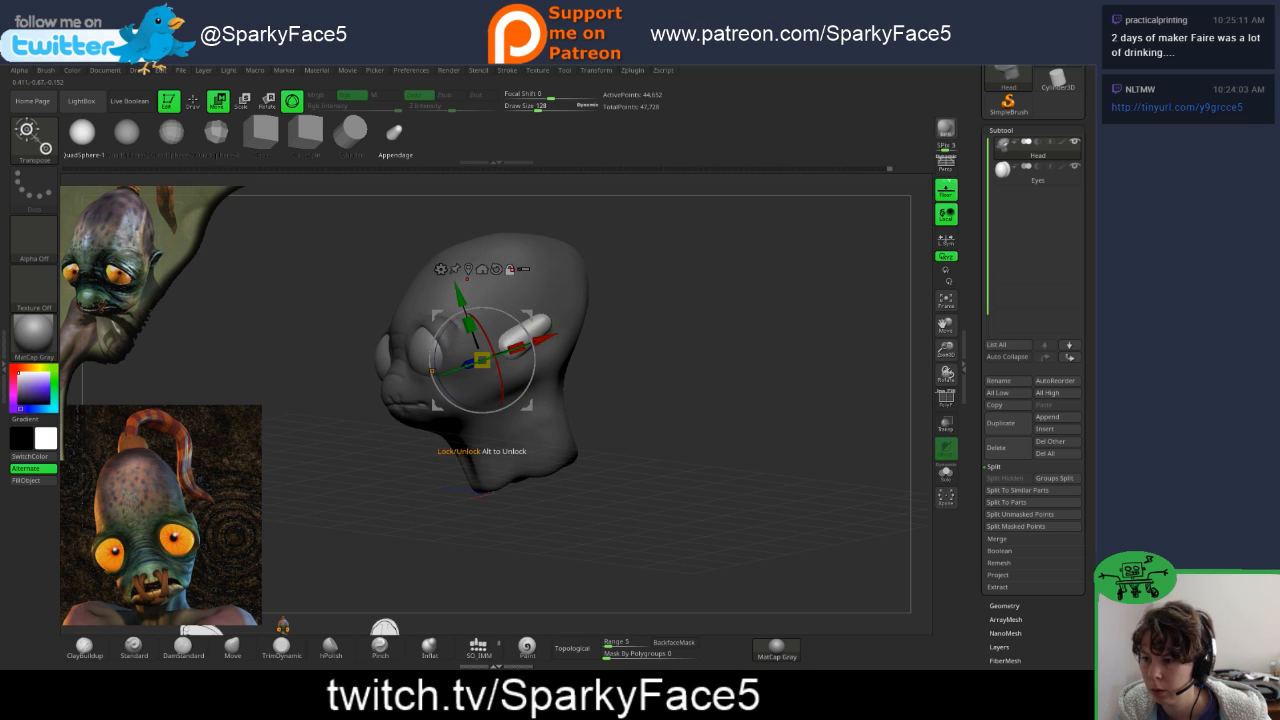
pyautogui.moveTo(628, 330); pyautogui.dragTo(622, 326)
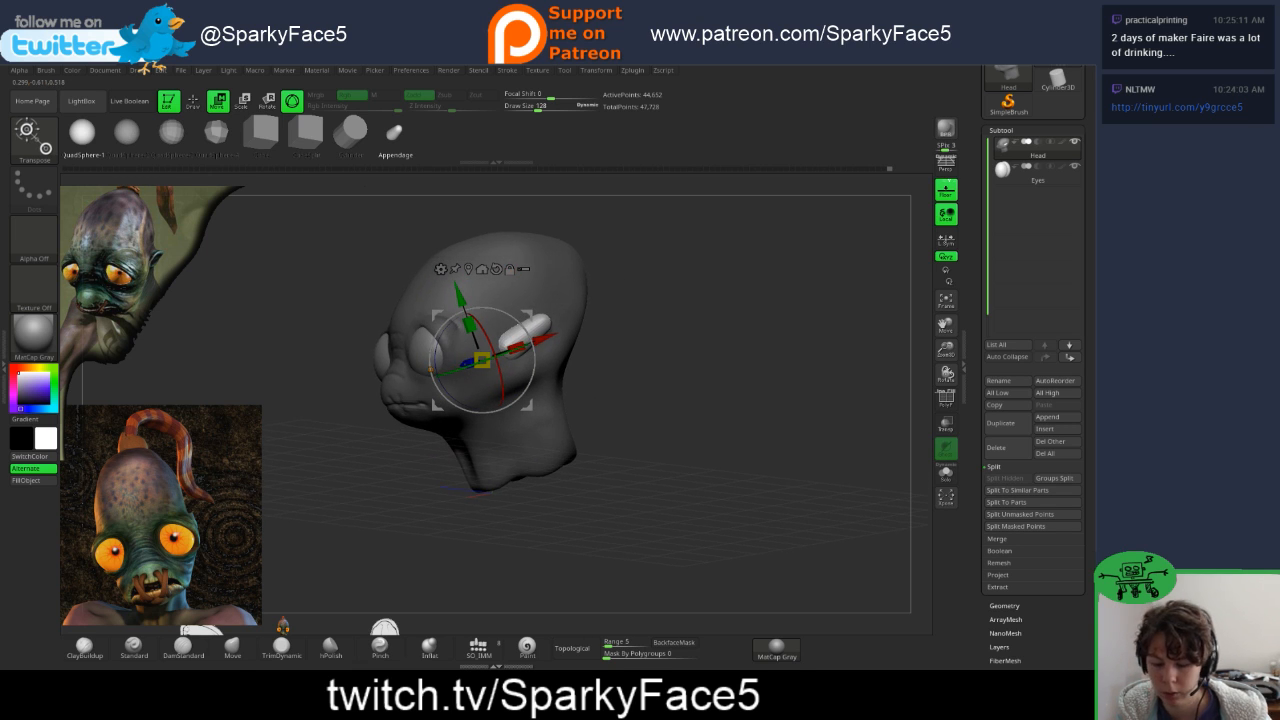
# - Split the unmasked ears off the head into their own subtool and rename it EARS
pyautogui.press('q')
pyautogui.moveTo(1037, 150)
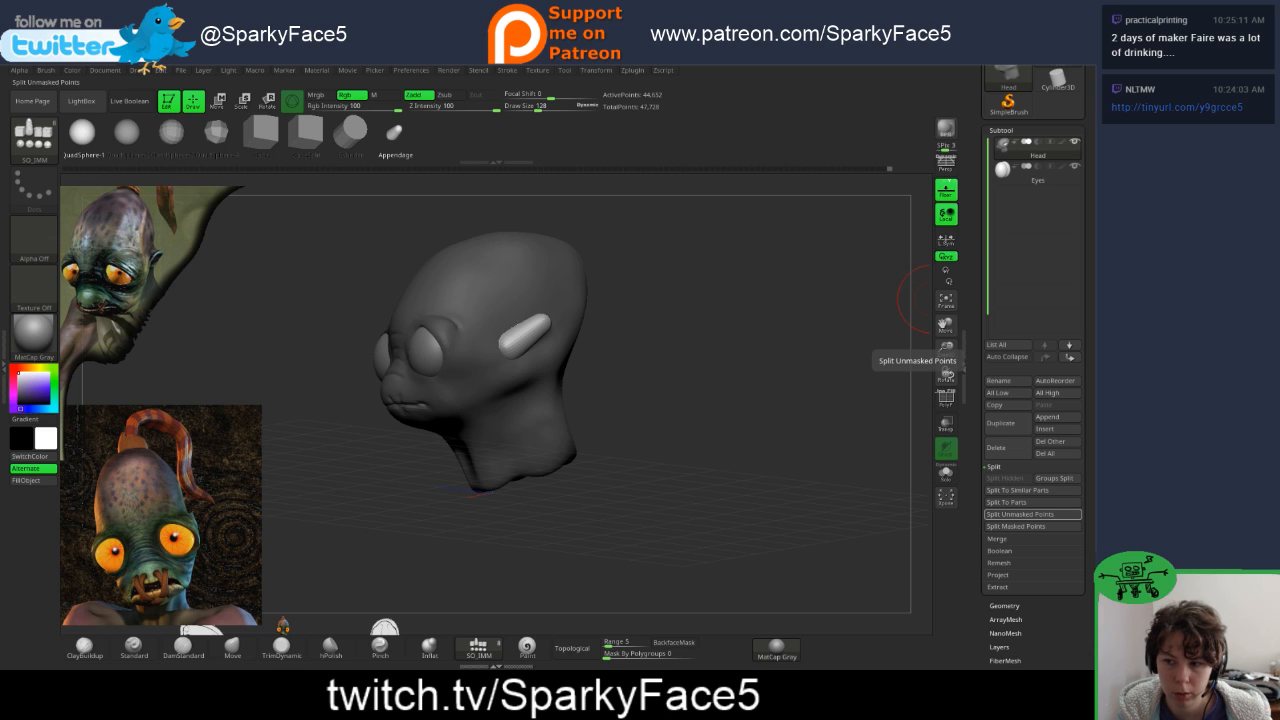
pyautogui.click(1033, 514)
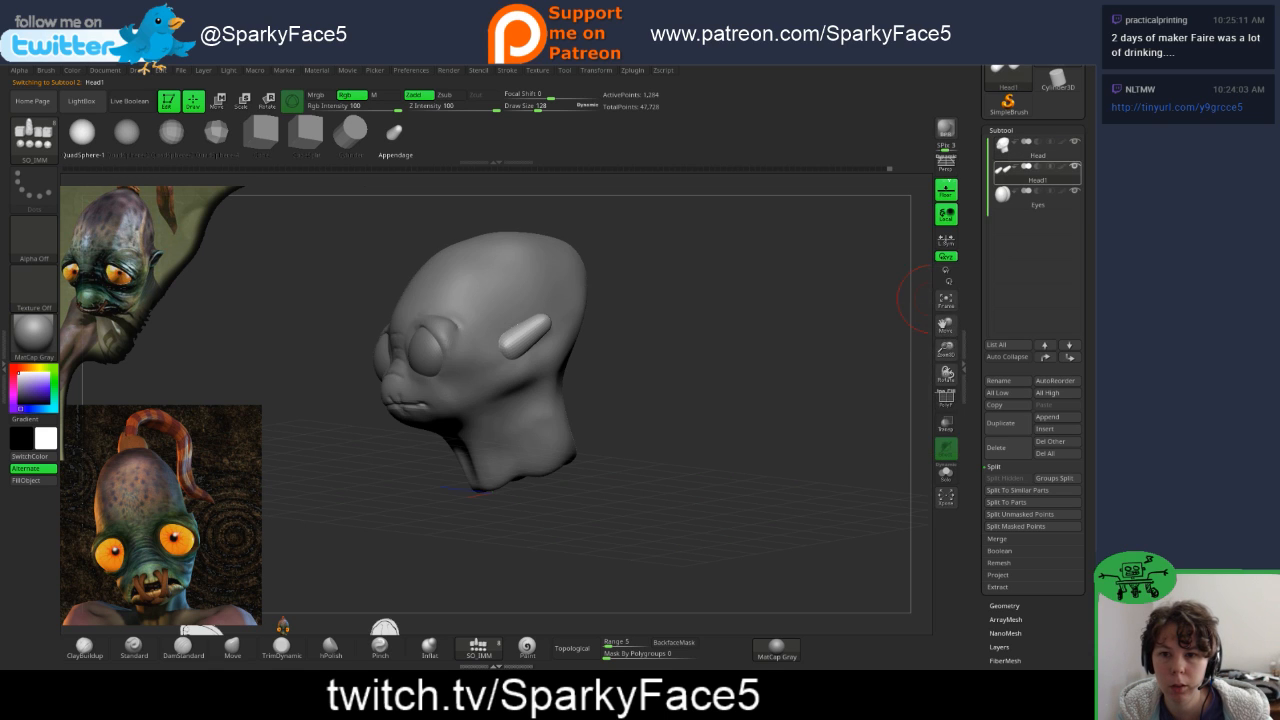
pyautogui.click(1008, 356)
pyautogui.click(998, 380)
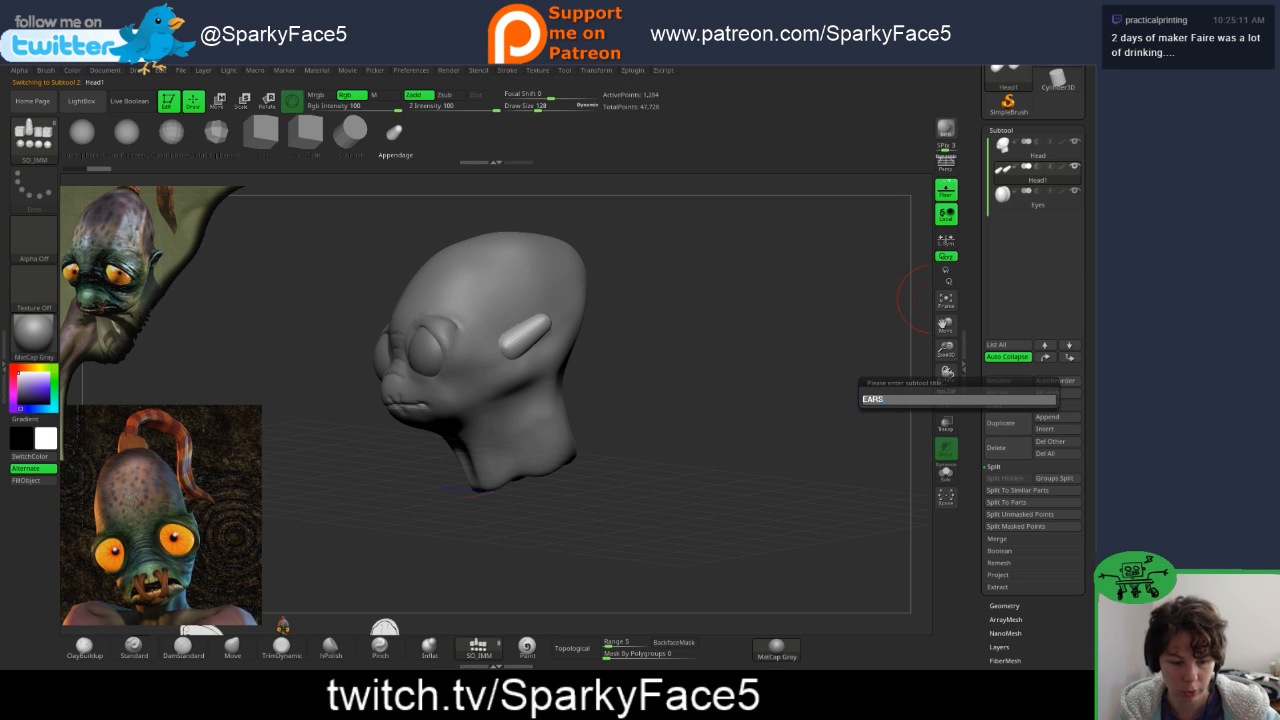
pyautogui.press('Return')
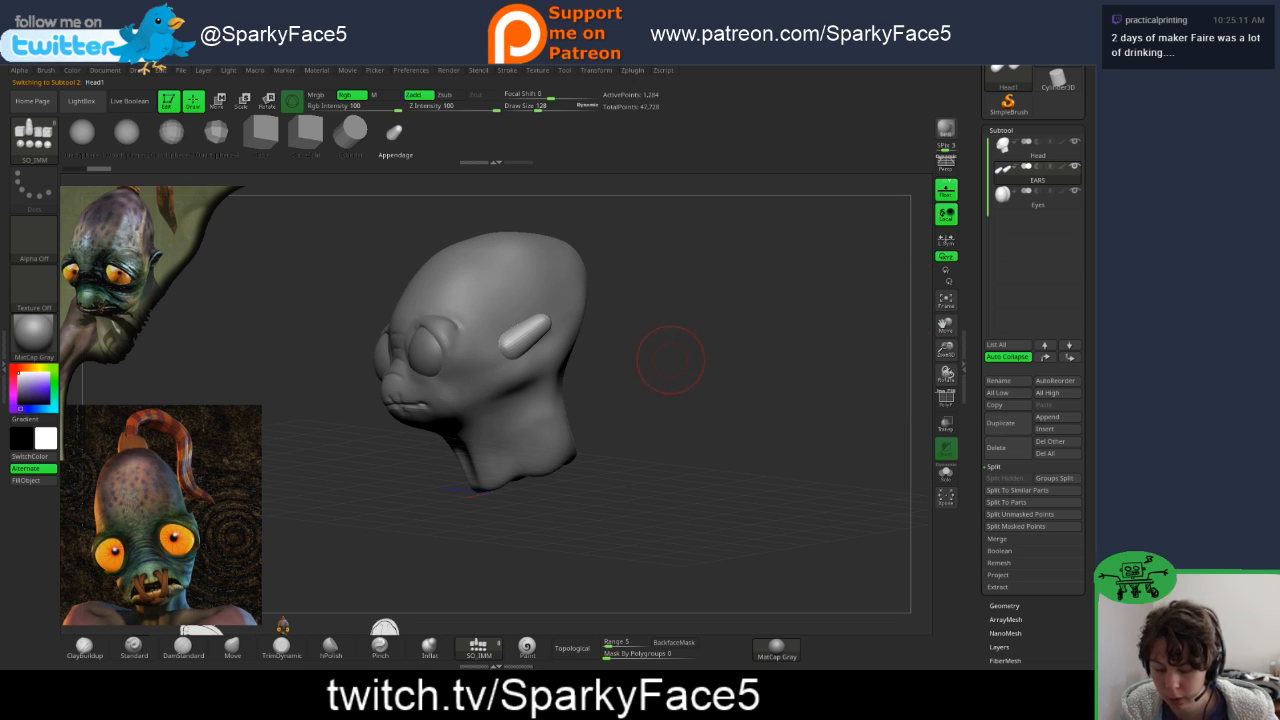
# - Switch to the Move brush for shaping the ears and undo the stray mesh inserted on the ear
pyautogui.moveTo(612, 330)
pyautogui.mouseDown()
pyautogui.moveTo(657, 326)
pyautogui.moveTo(675, 364)
pyautogui.moveTo(737, 366)
pyautogui.moveTo(558, 360)
pyautogui.mouseUp()
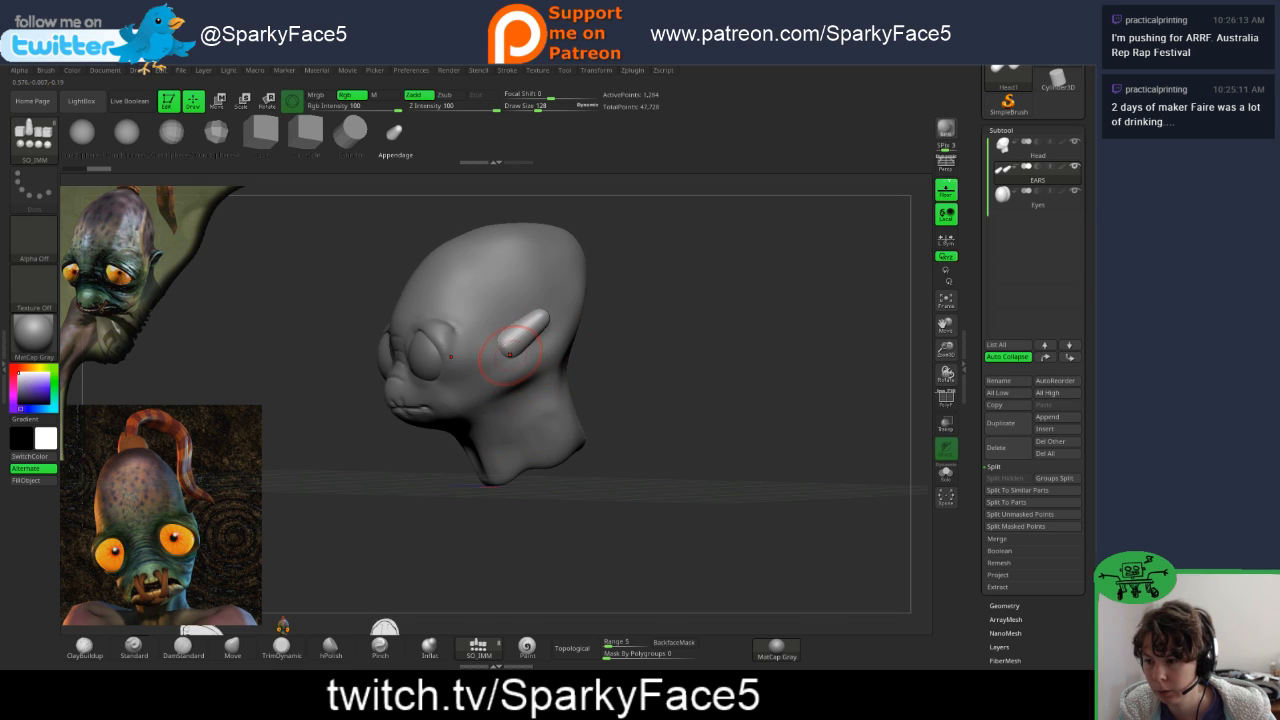
pyautogui.click(509, 350)
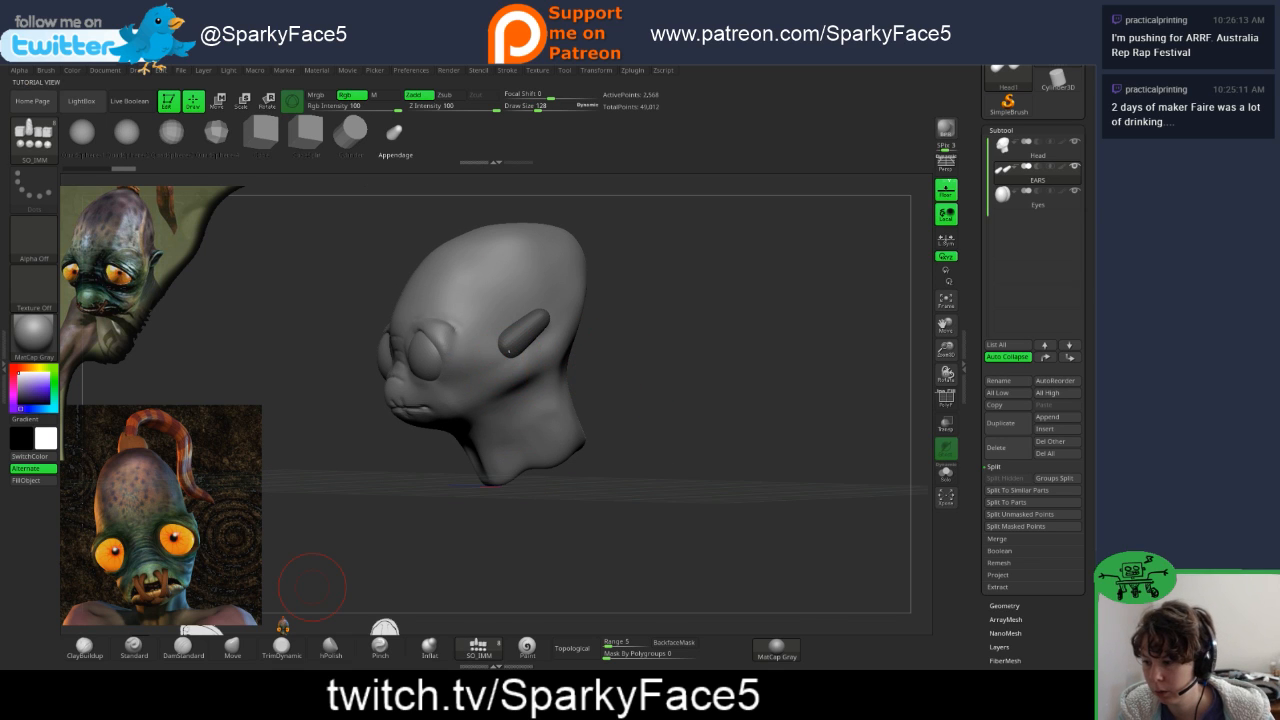
pyautogui.click(233, 648)
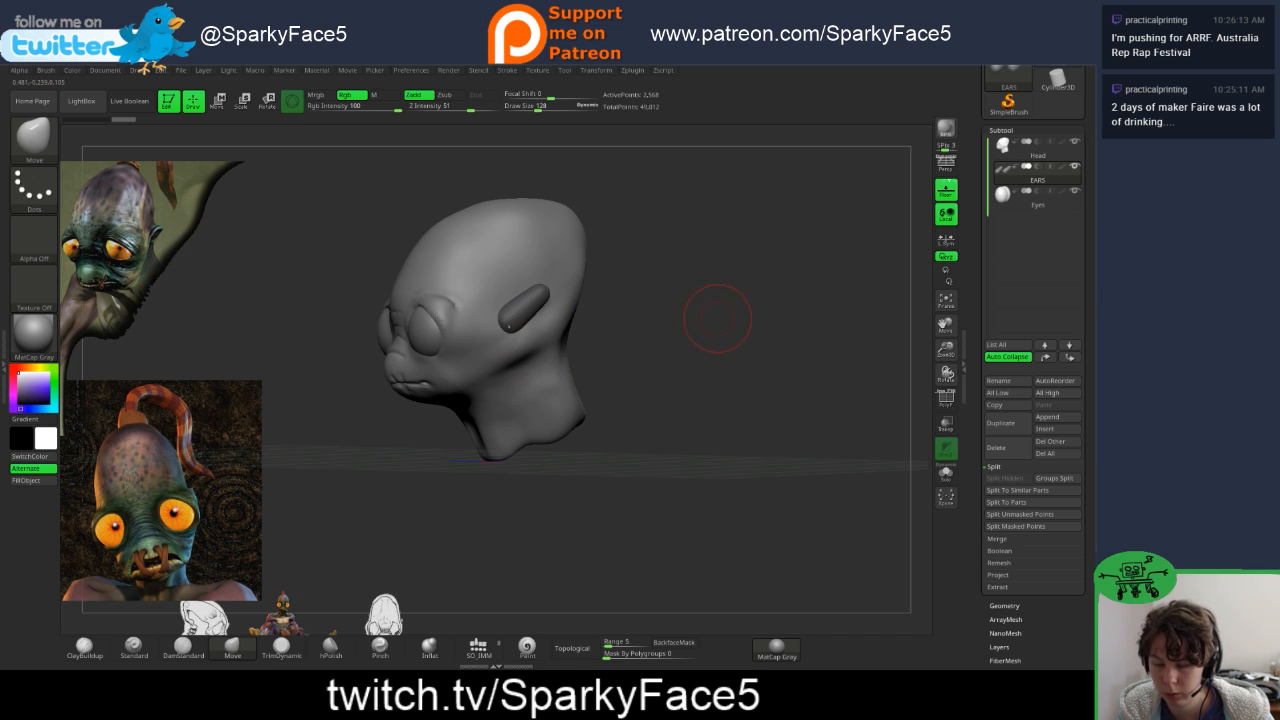
pyautogui.moveTo(596, 304); pyautogui.dragTo(677, 317)
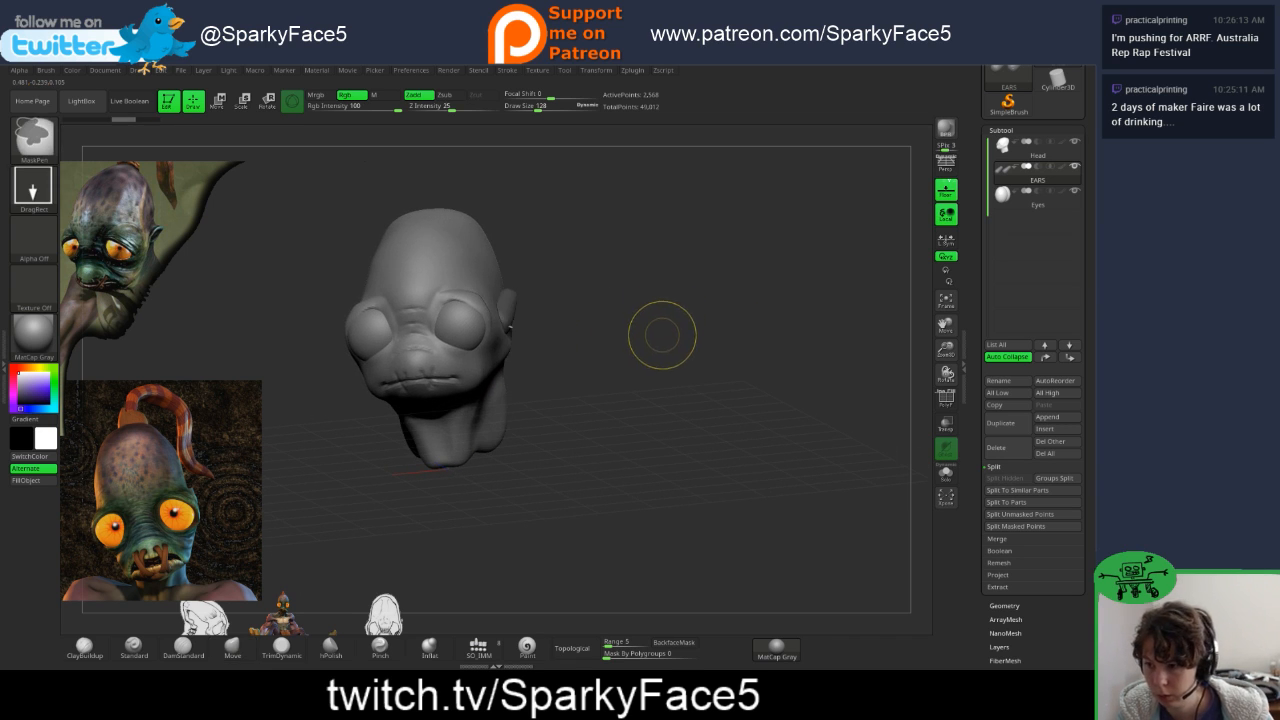
pyautogui.hotkey('ctrl', 'z')
pyautogui.hotkey('ctrl', 'z')
# - Reshape the ears with the Move brush, rounding and nudging their outlines from the side and from behind the head
pyautogui.moveTo(557, 323); pyautogui.dragTo(513, 324)
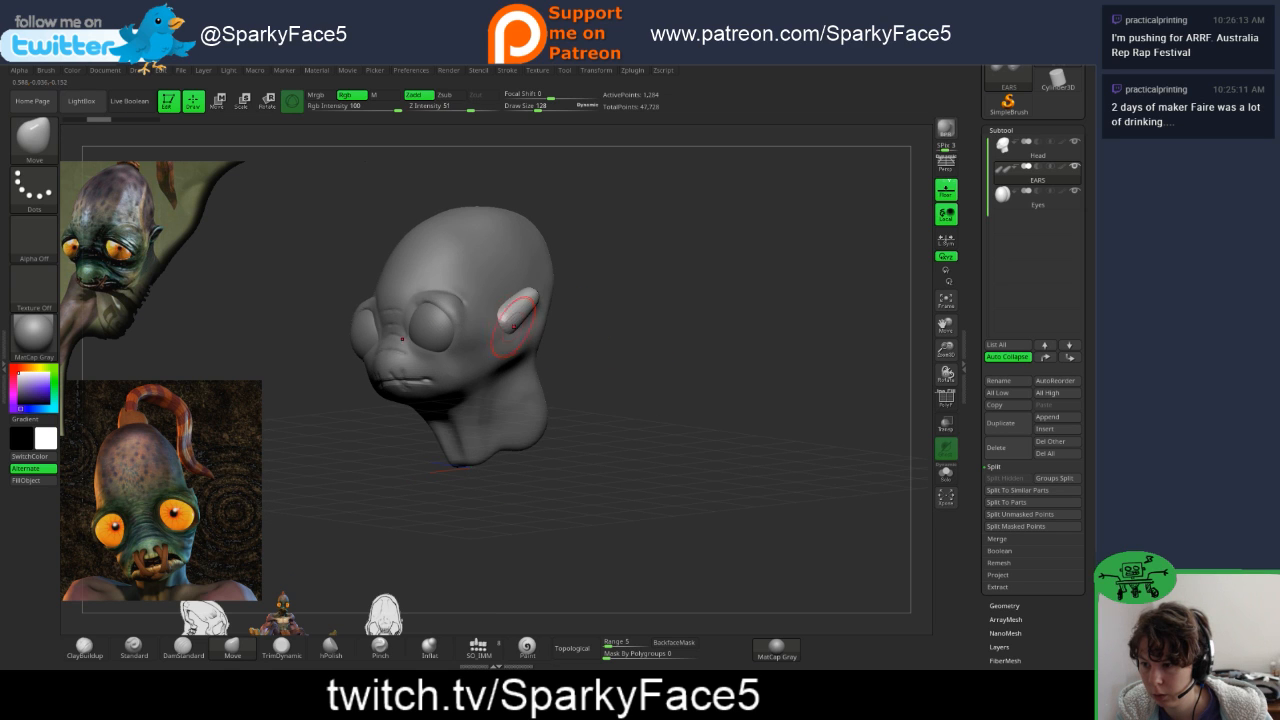
pyautogui.moveTo(594, 331); pyautogui.dragTo(547, 338)
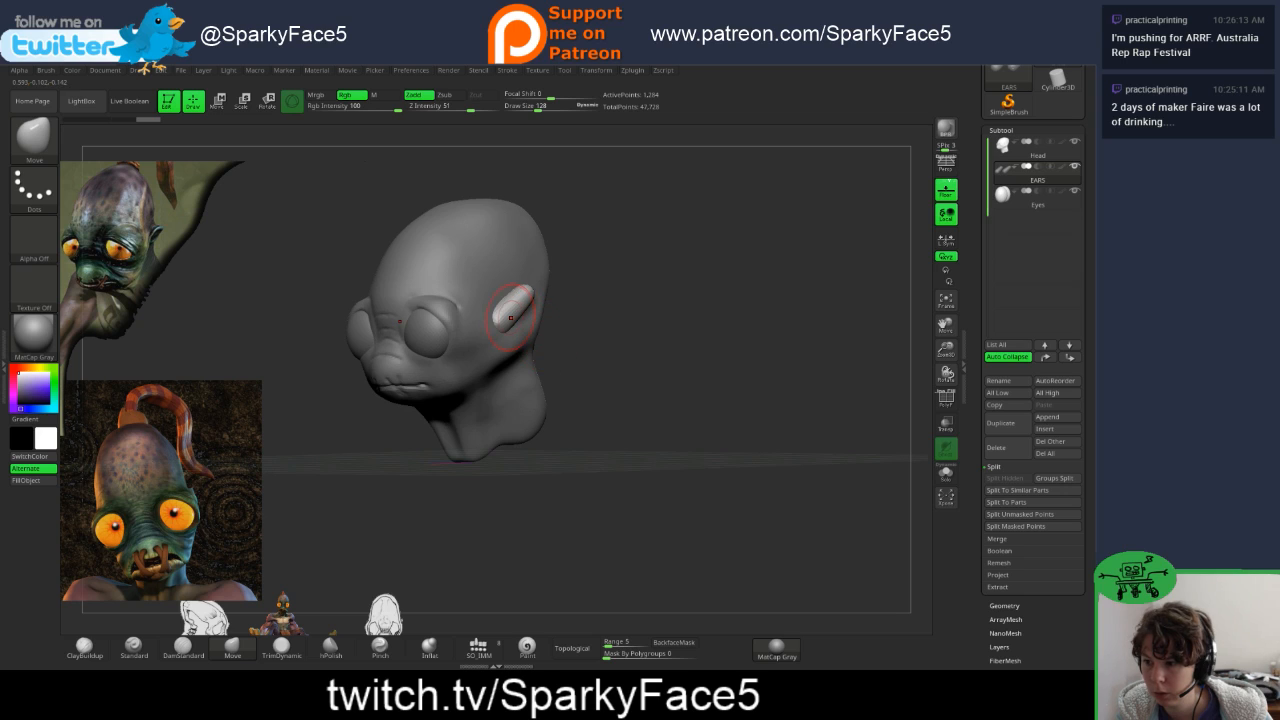
pyautogui.moveTo(521, 288)
pyautogui.mouseDown()
pyautogui.moveTo(508, 305)
pyautogui.moveTo(525, 291)
pyautogui.moveTo(520, 308)
pyautogui.mouseUp()
pyautogui.moveTo(668, 325)
pyautogui.mouseDown()
pyautogui.moveTo(558, 352)
pyautogui.moveTo(511, 322)
pyautogui.moveTo(524, 300)
pyautogui.moveTo(539, 321)
pyautogui.moveTo(514, 302)
pyautogui.mouseUp()
pyautogui.moveTo(640, 329); pyautogui.dragTo(596, 342)
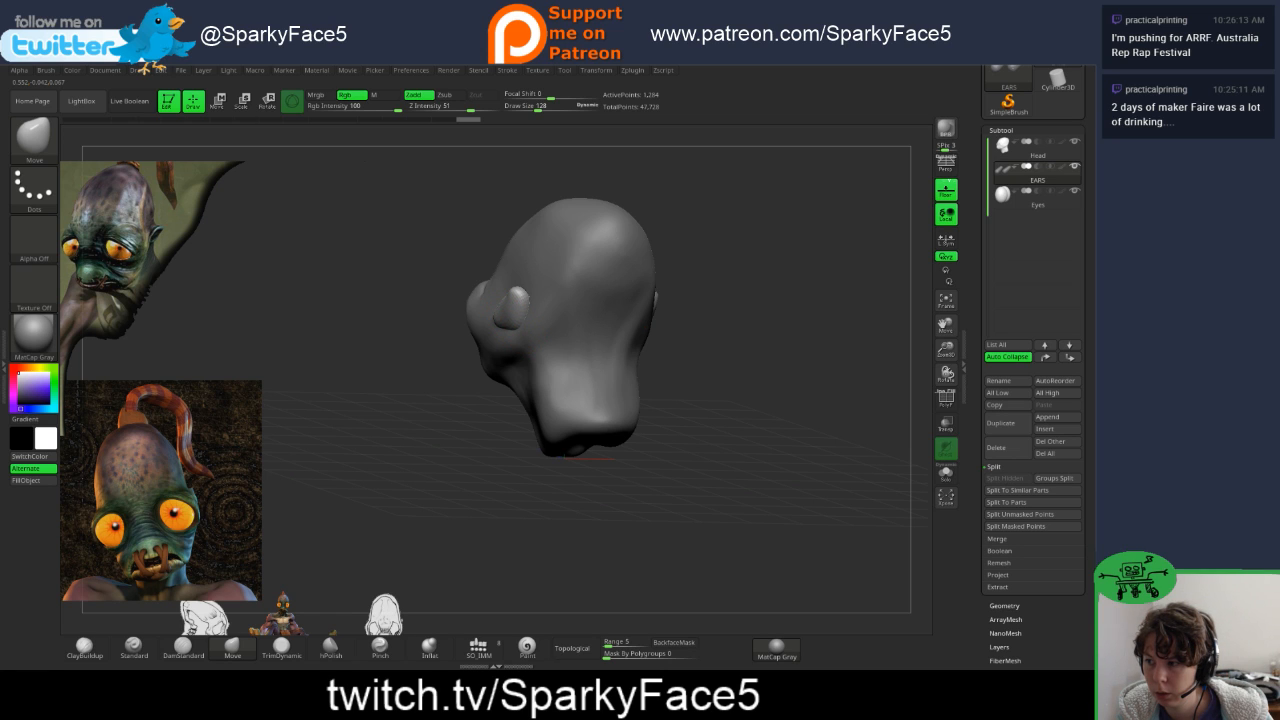
pyautogui.moveTo(519, 312); pyautogui.dragTo(510, 322)
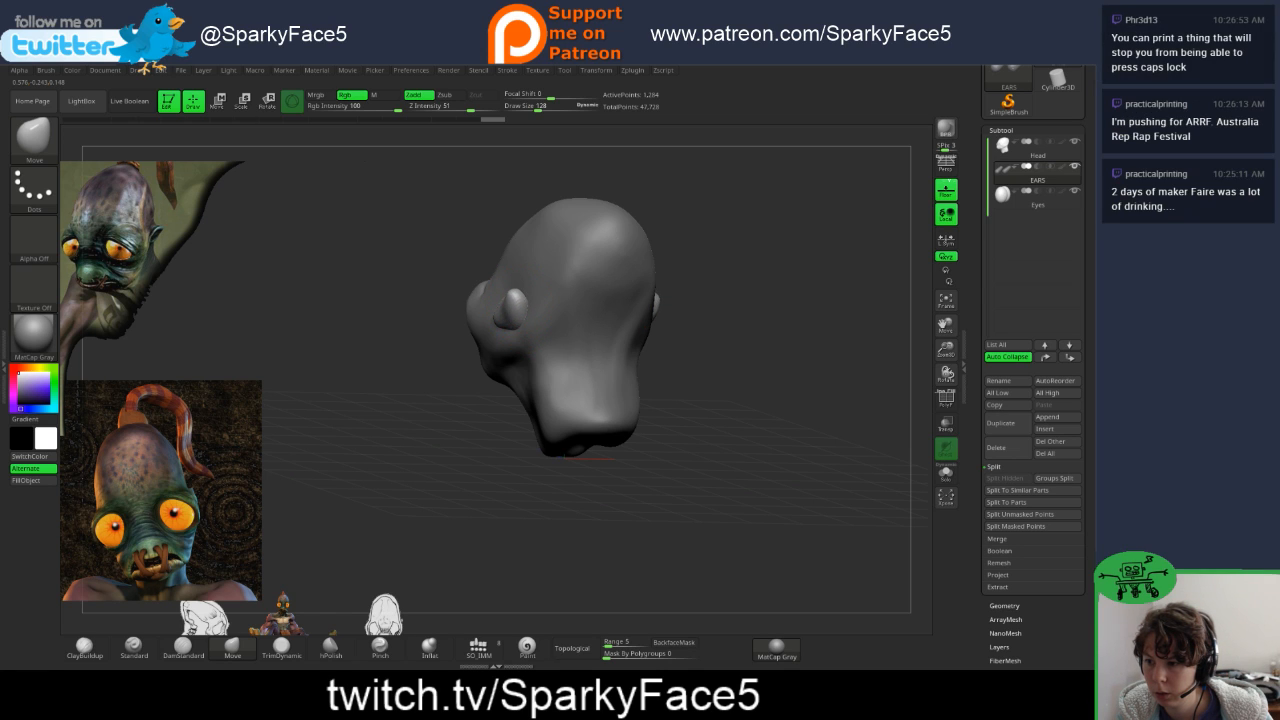
pyautogui.moveTo(517, 306); pyautogui.dragTo(510, 307)
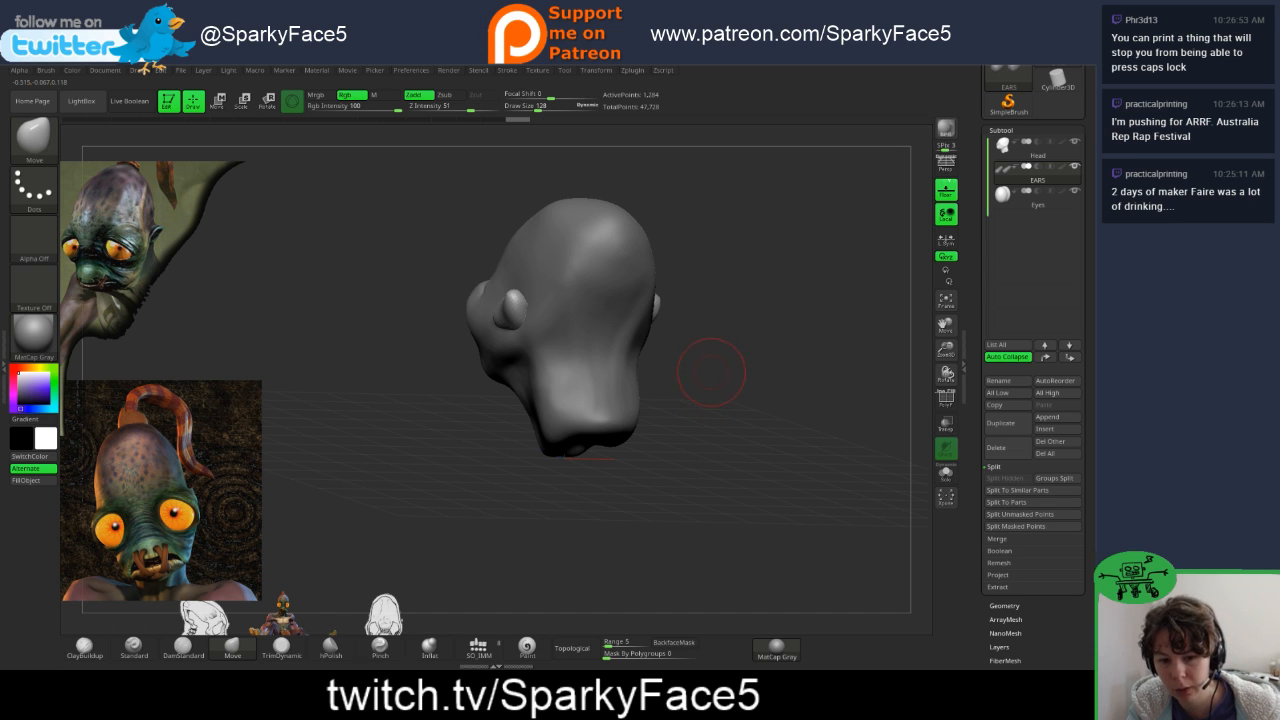
# - Pull the ears away from the skull and fill out their shape with the Move brush, checking from above and front
pyautogui.moveTo(703, 345); pyautogui.dragTo(660, 412)
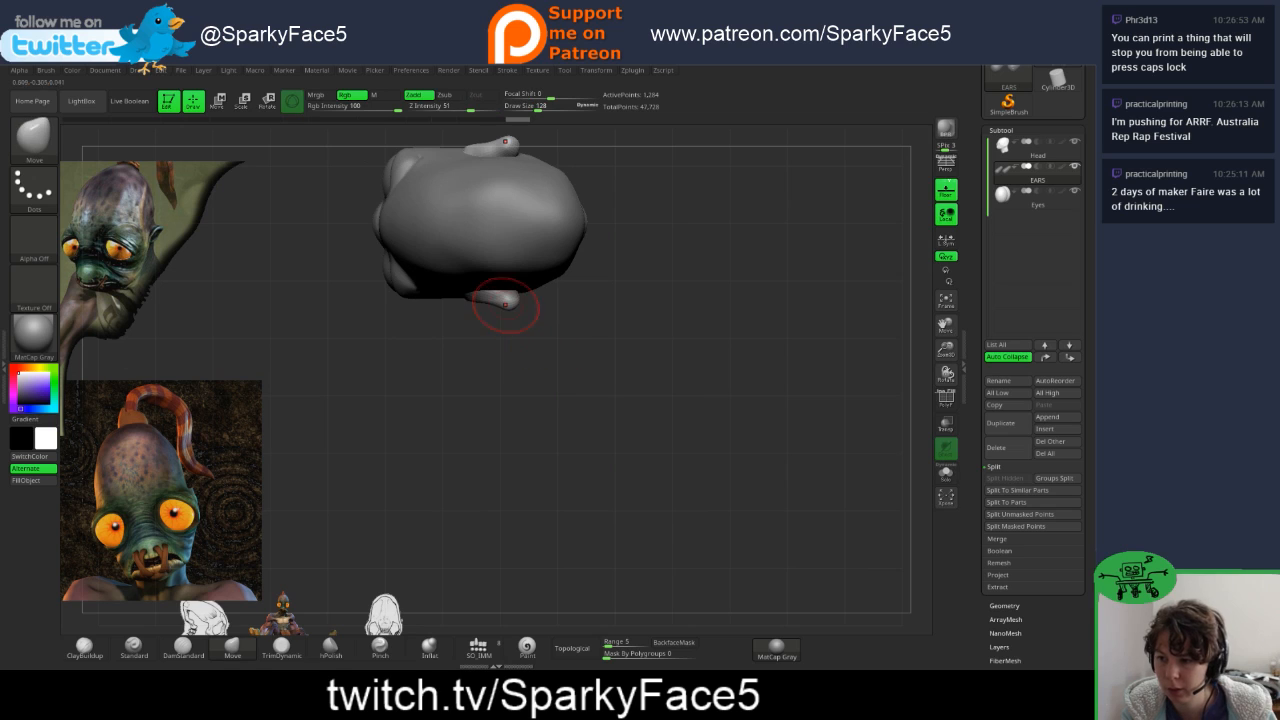
pyautogui.moveTo(523, 296); pyautogui.dragTo(570, 298)
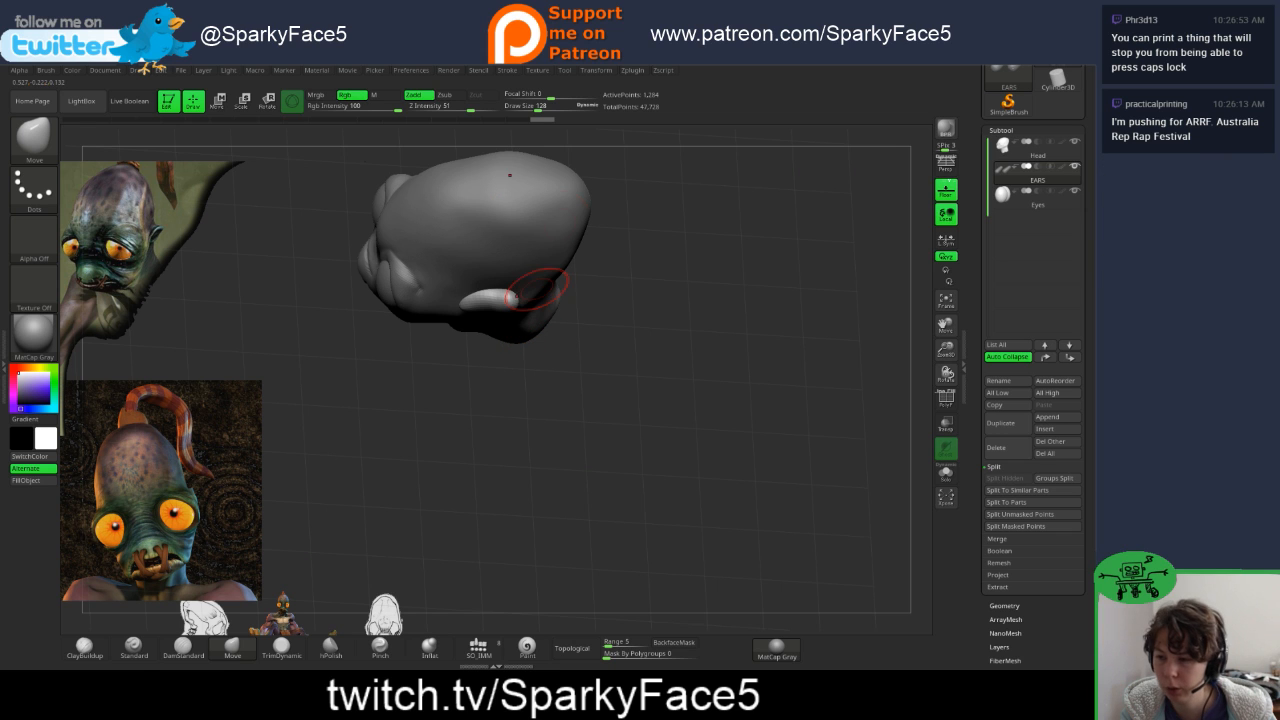
pyautogui.moveTo(586, 380)
pyautogui.mouseDown()
pyautogui.moveTo(586, 300)
pyautogui.moveTo(490, 300)
pyautogui.moveTo(465, 275)
pyautogui.moveTo(567, 337)
pyautogui.moveTo(507, 327)
pyautogui.mouseUp()
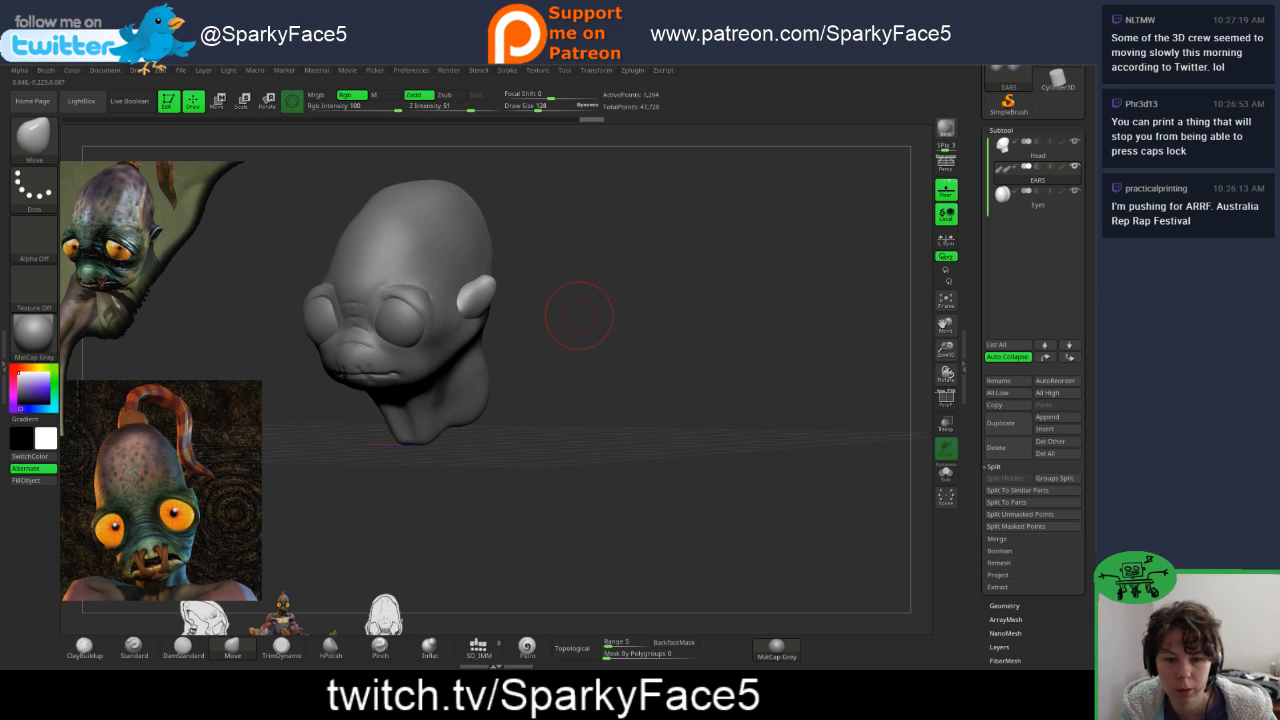
pyautogui.moveTo(574, 316); pyautogui.dragTo(587, 320)
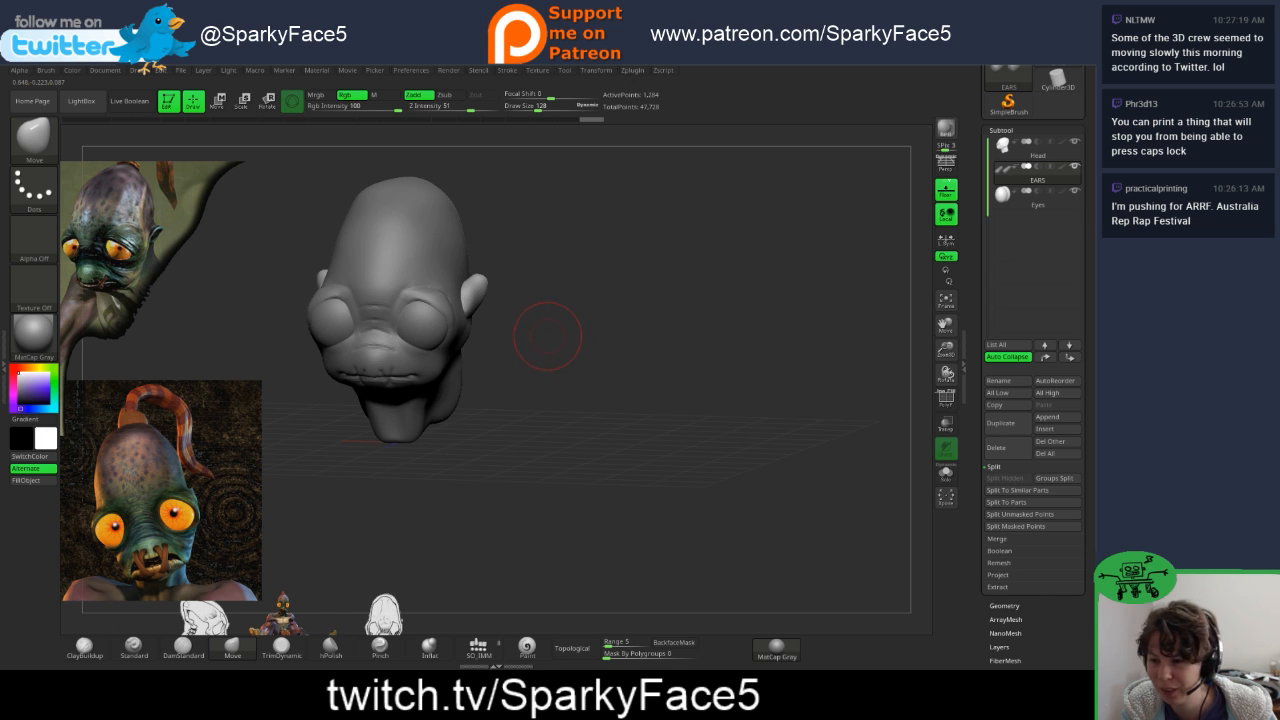
pyautogui.moveTo(548, 336); pyautogui.dragTo(529, 370)
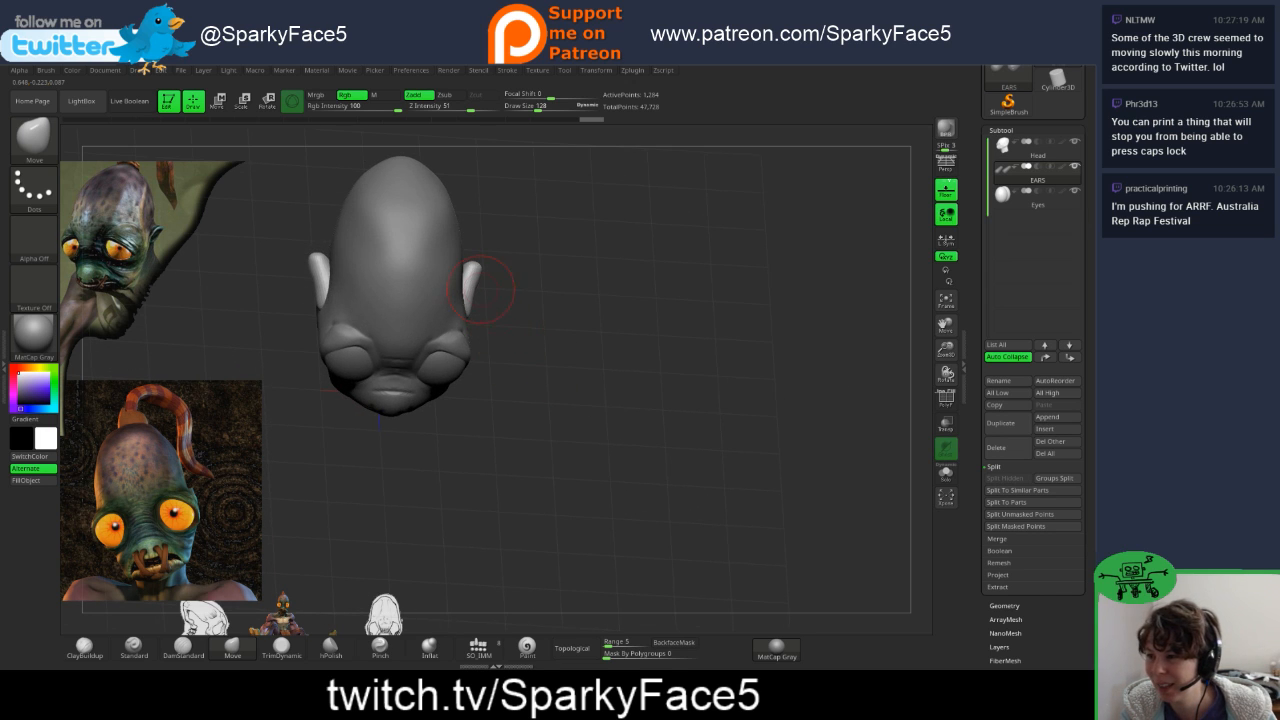
pyautogui.moveTo(480, 288); pyautogui.dragTo(524, 264)
pyautogui.moveTo(523, 336); pyautogui.dragTo(396, 352)
pyautogui.moveTo(657, 354); pyautogui.dragTo(695, 358)
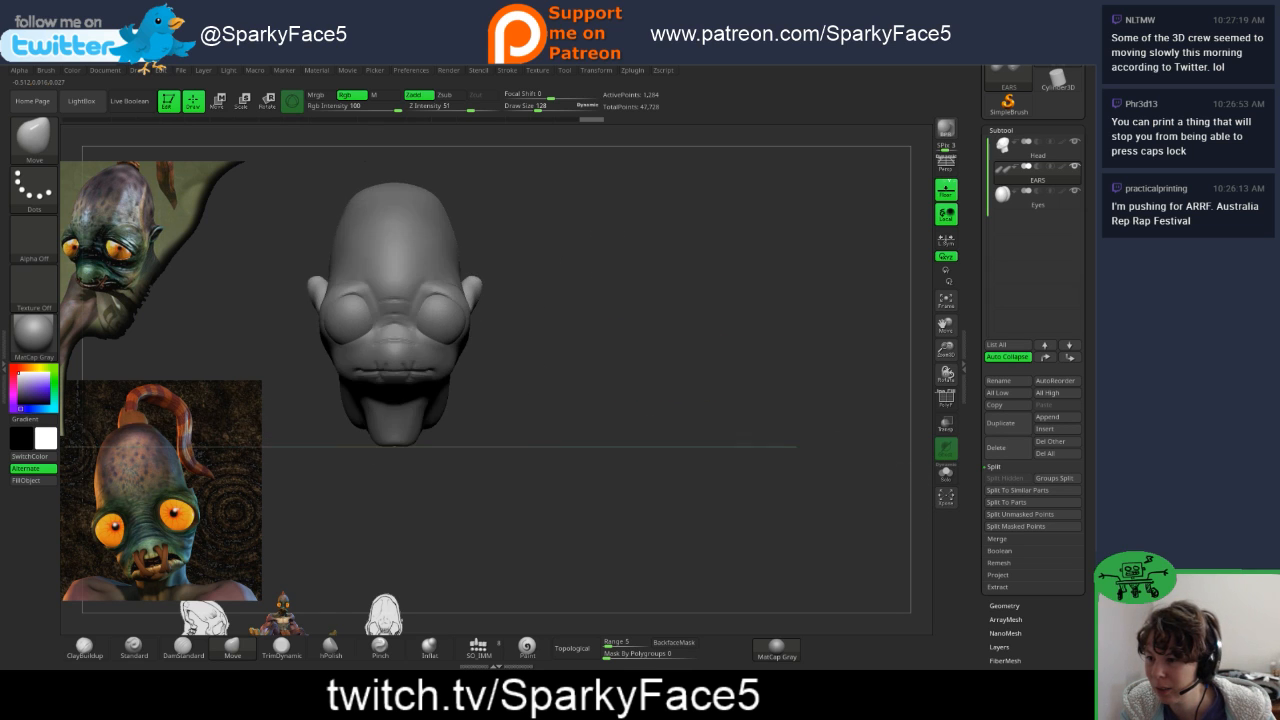
# - Carve a crease from the eye back to the ear on the Head subtool with DamStandard, hide EARS, and quick-save
pyautogui.moveTo(538, 217); pyautogui.dragTo(440, 236)
pyautogui.click(183, 648)
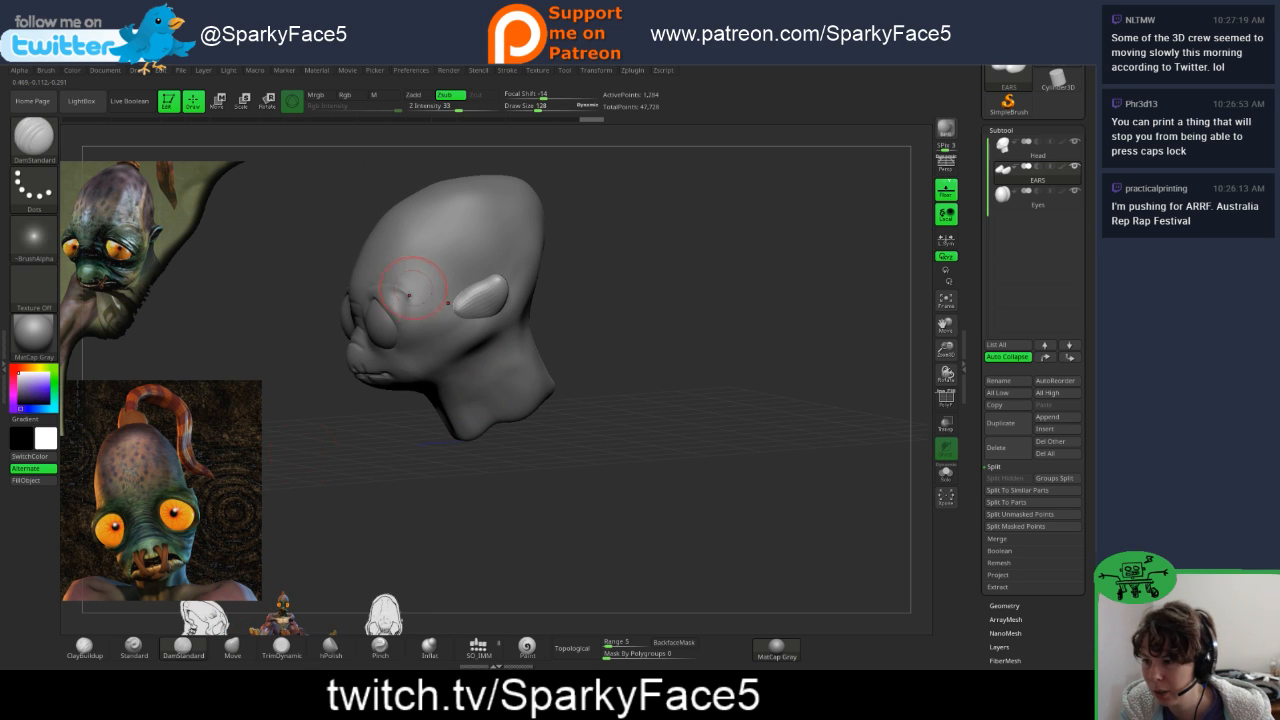
pyautogui.keyDown('alt'); pyautogui.click(405, 333); pyautogui.keyUp('alt')
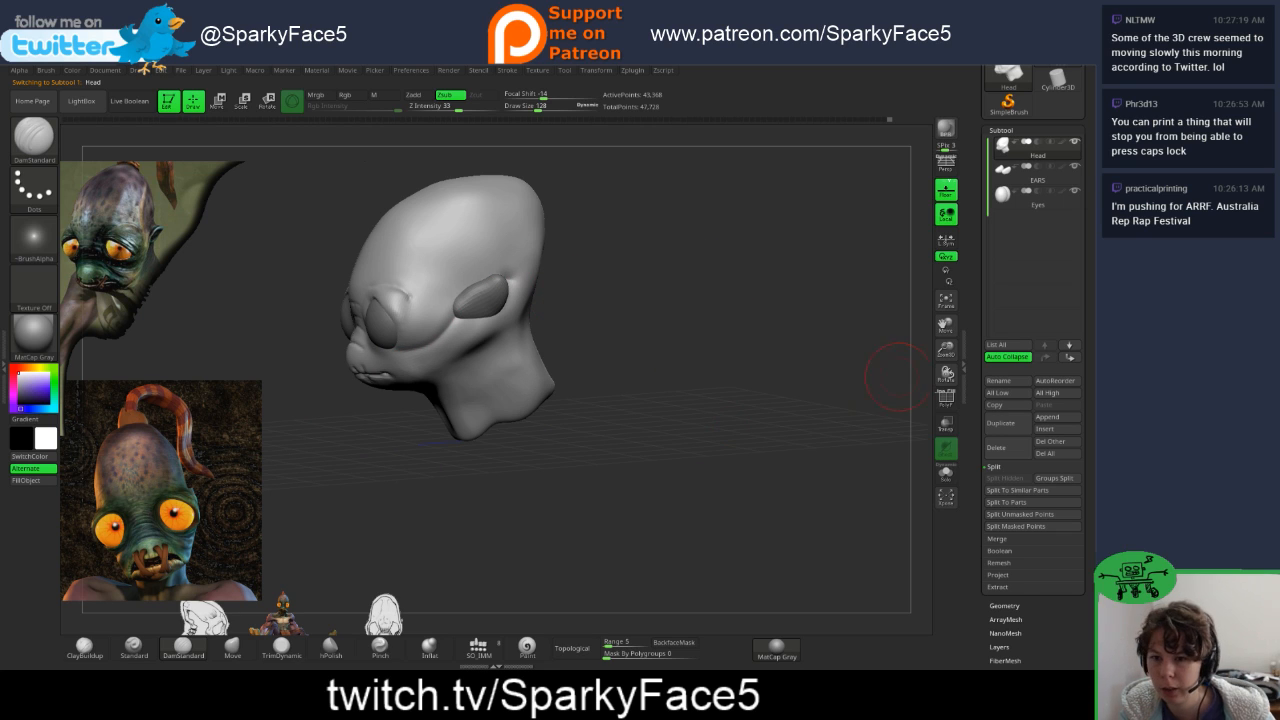
pyautogui.click(1075, 167)
pyautogui.moveTo(576, 318)
pyautogui.mouseDown()
pyautogui.moveTo(660, 325)
pyautogui.moveTo(698, 302)
pyautogui.moveTo(510, 294)
pyautogui.mouseUp()
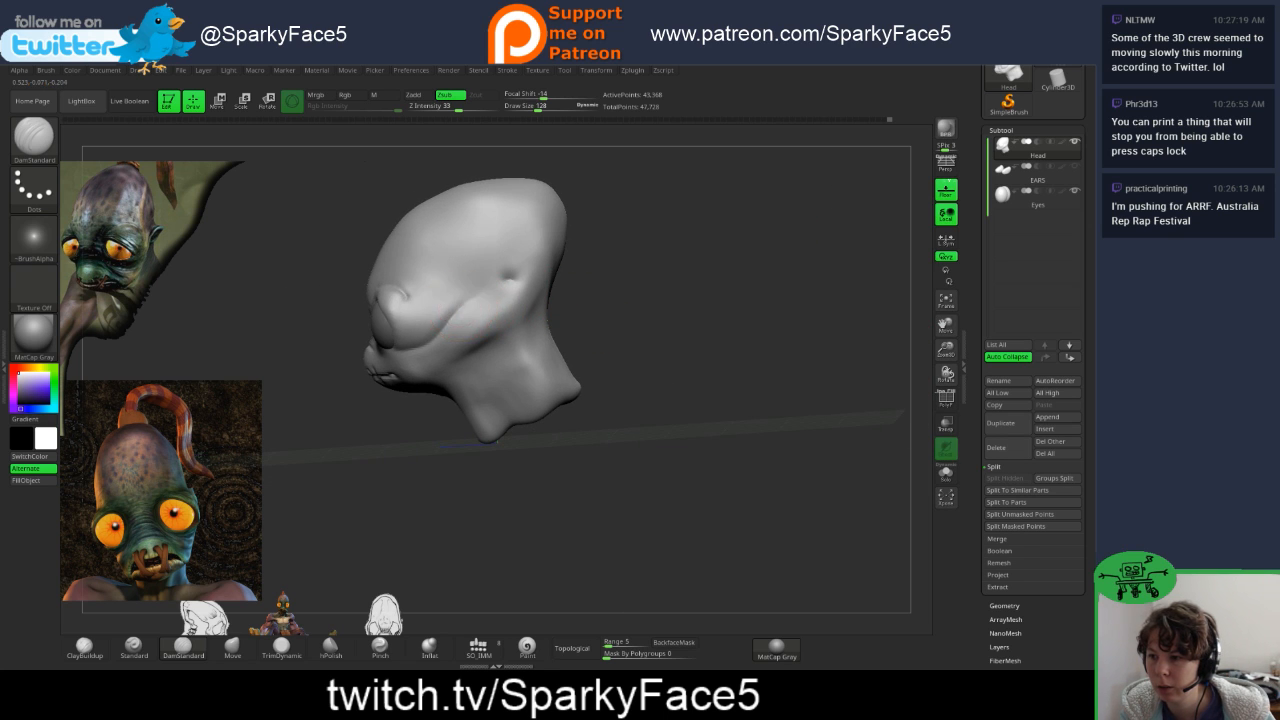
pyautogui.moveTo(523, 294); pyautogui.dragTo(583, 306)
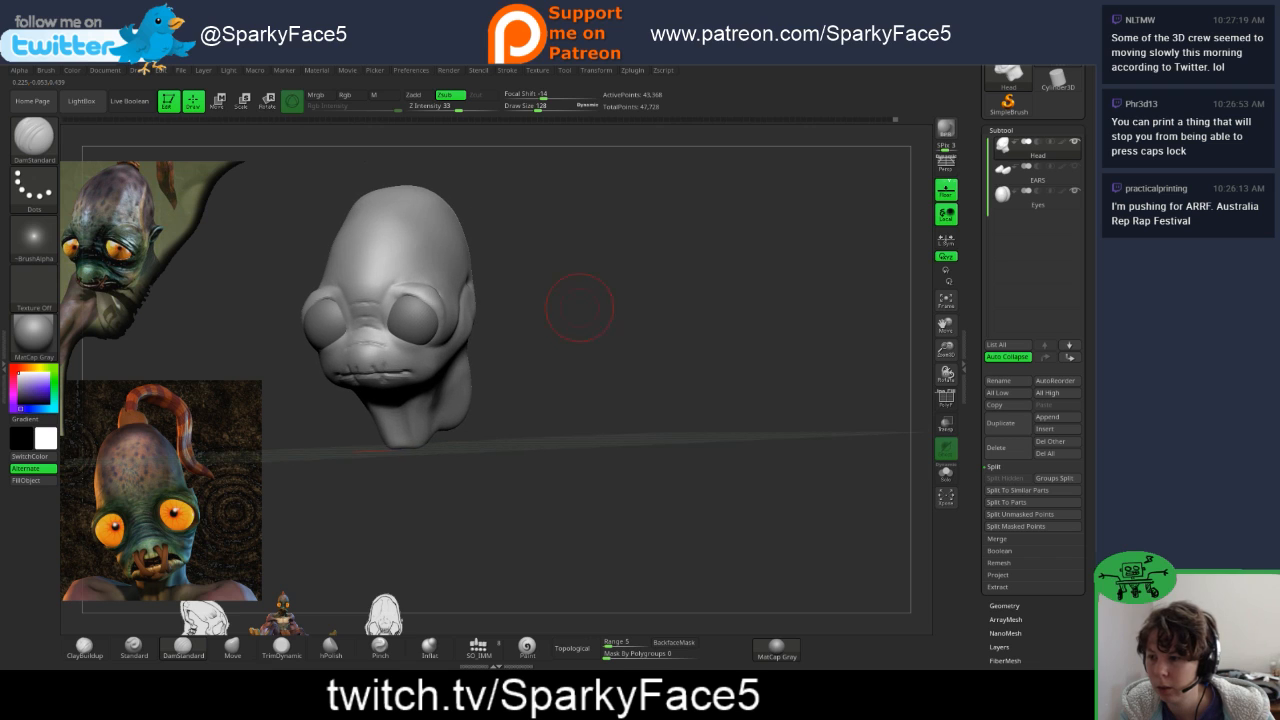
pyautogui.press('9')
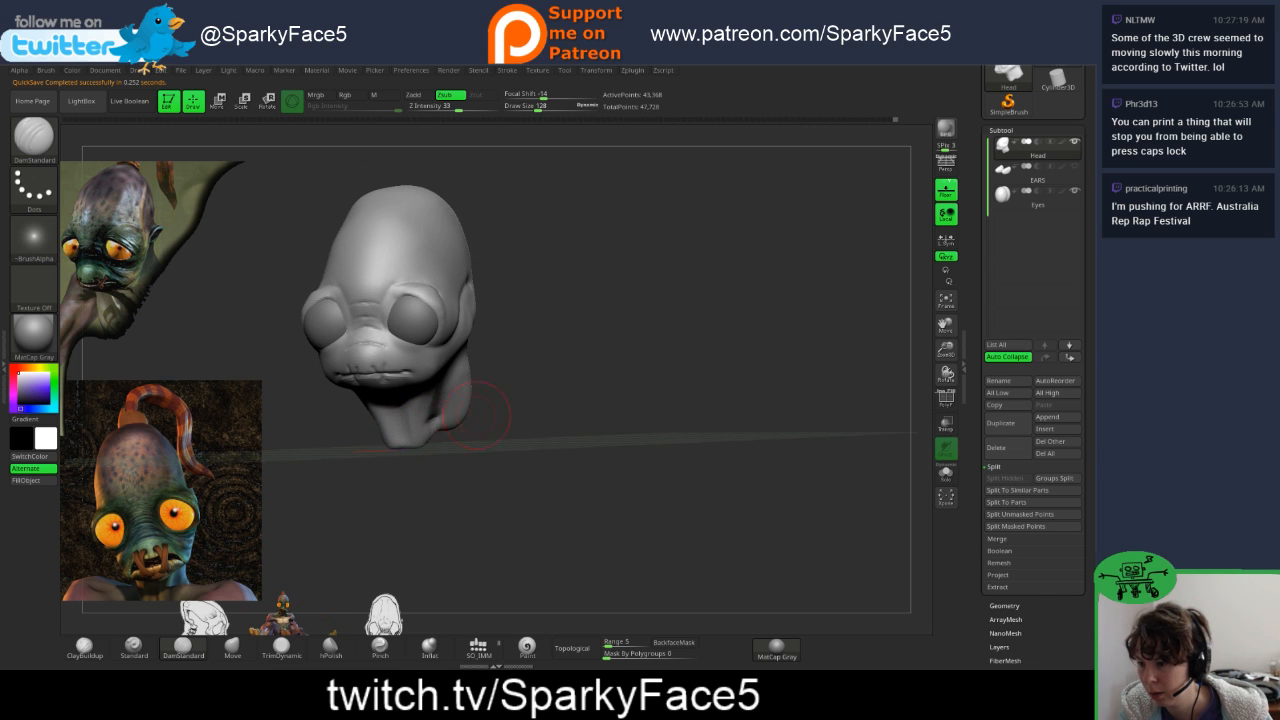
pyautogui.moveTo(495, 403)
pyautogui.mouseDown()
pyautogui.moveTo(556, 412)
pyautogui.moveTo(491, 360)
pyautogui.moveTo(540, 392)
pyautogui.moveTo(508, 395)
pyautogui.mouseUp()
# - Adjust the head's surface around the jaw and ear base with the Move brush and show the EARS subtool again
pyautogui.click(233, 648)
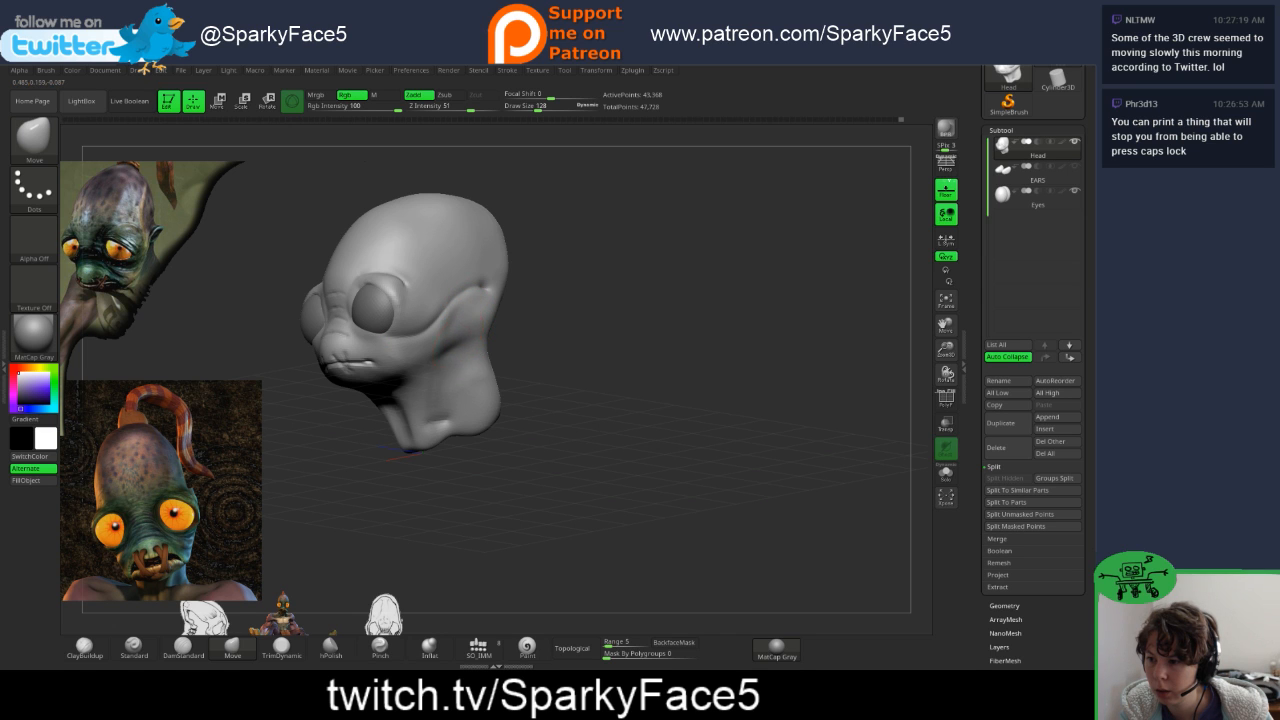
pyautogui.moveTo(560, 370)
pyautogui.mouseDown()
pyautogui.moveTo(675, 362)
pyautogui.moveTo(451, 359)
pyautogui.mouseUp()
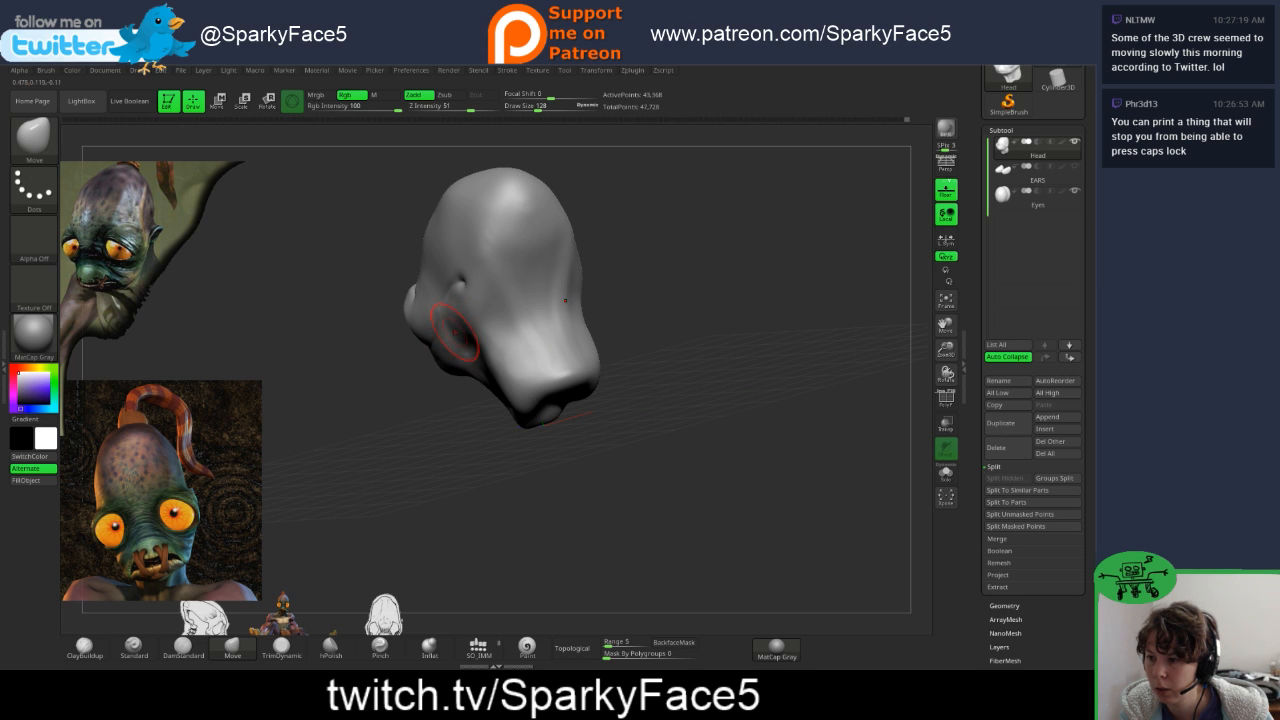
pyautogui.moveTo(270, 345); pyautogui.dragTo(412, 372)
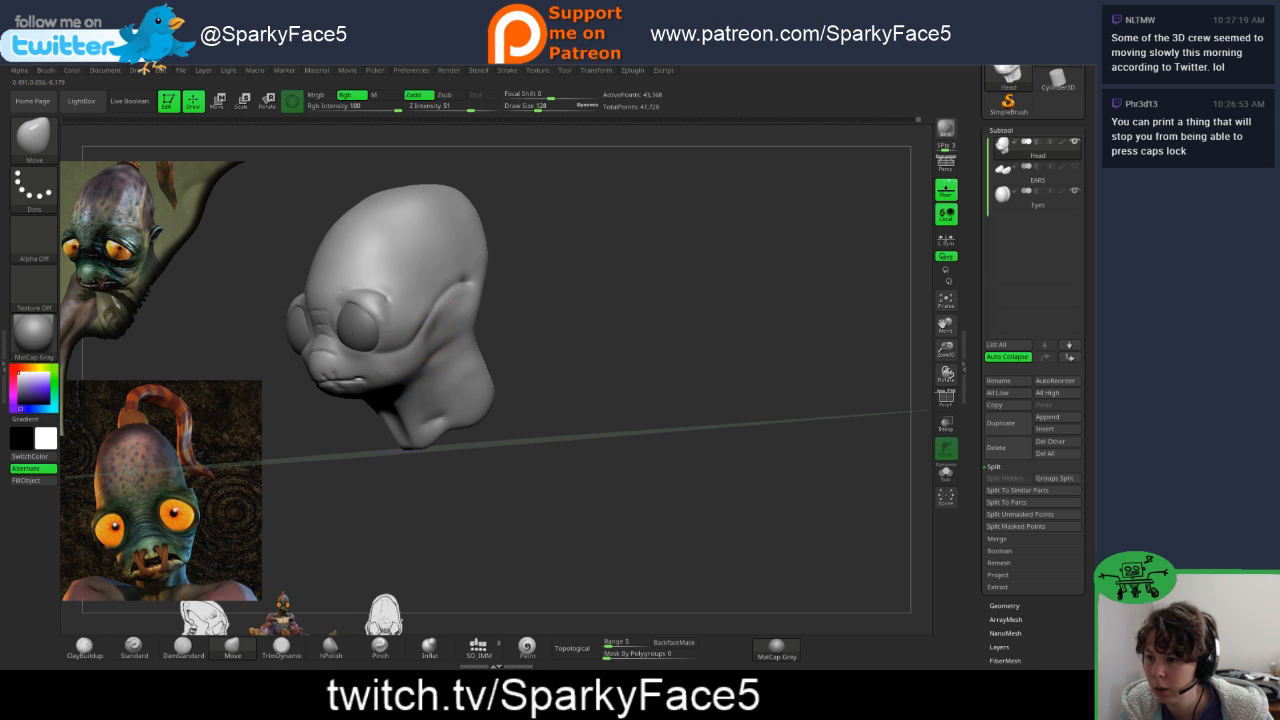
pyautogui.moveTo(450, 309); pyautogui.dragTo(439, 303)
pyautogui.moveTo(507, 325)
pyautogui.mouseDown()
pyautogui.moveTo(604, 326)
pyautogui.moveTo(440, 332)
pyautogui.moveTo(460, 297)
pyautogui.mouseUp()
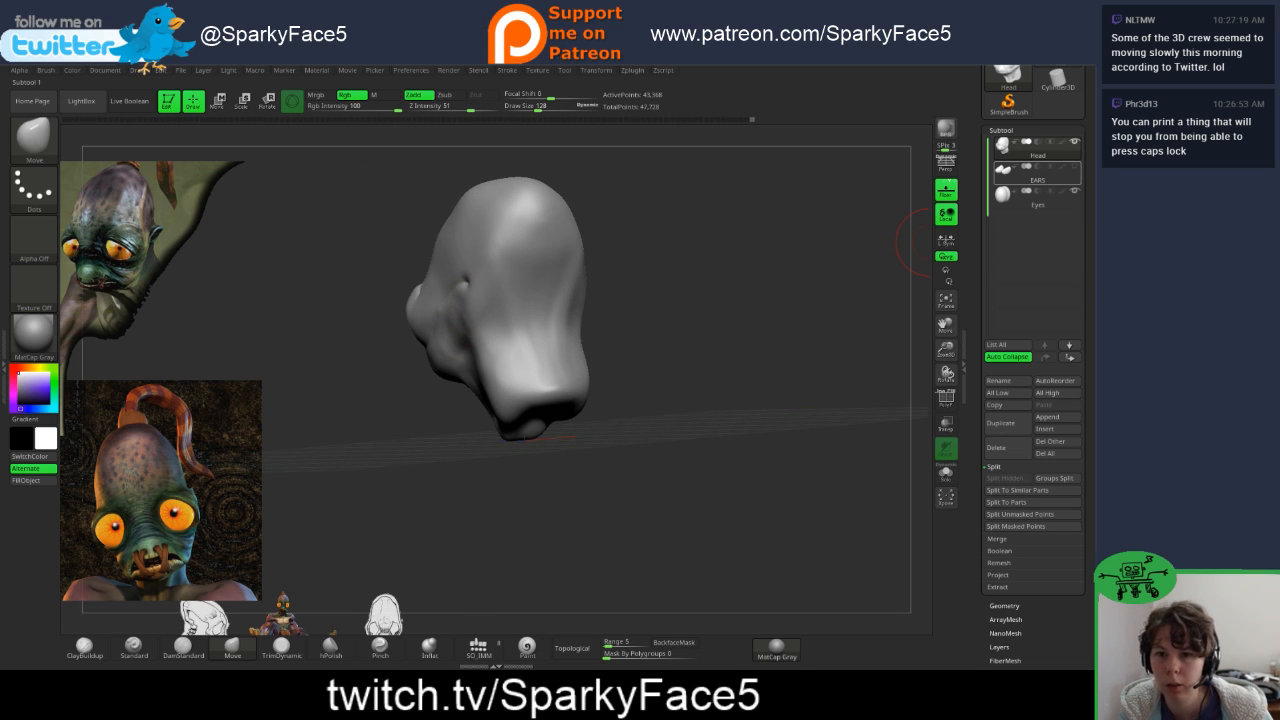
pyautogui.click(1075, 167)
pyautogui.moveTo(704, 272); pyautogui.dragTo(498, 466)
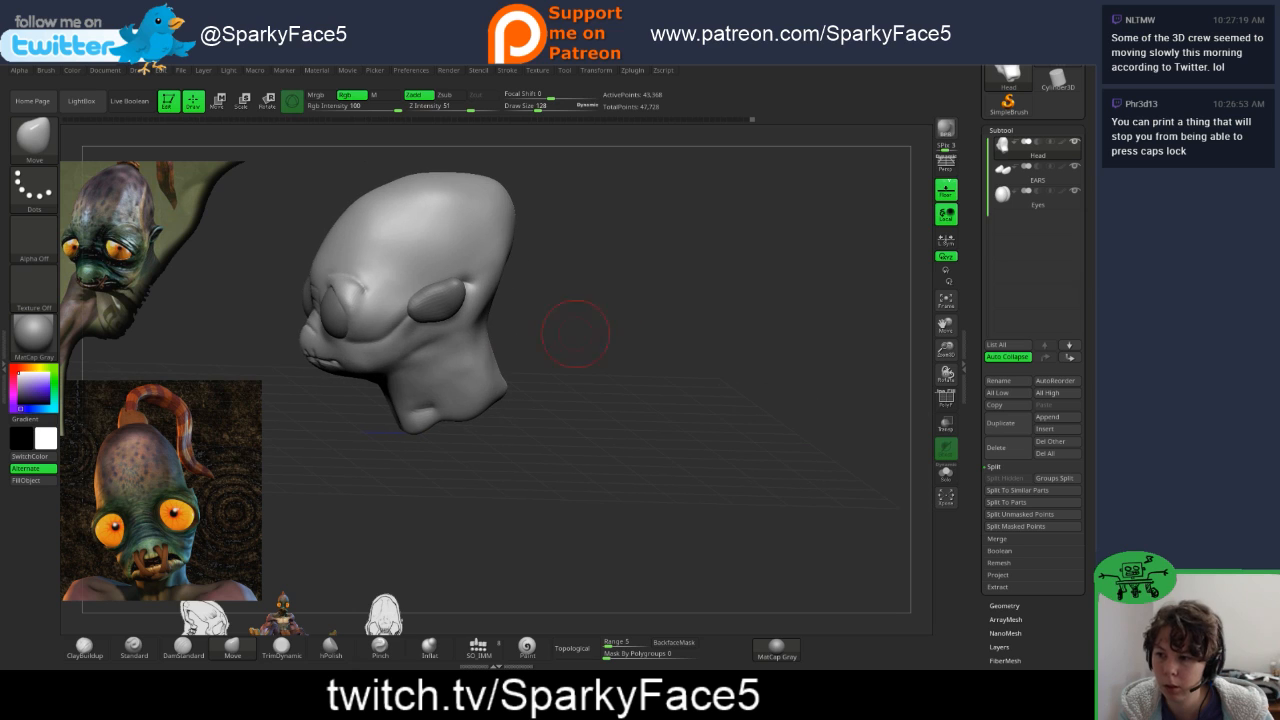
# - Select the EARS subtool and adjust the ears' position against the sides of the head with the transform gizmo
pyautogui.press('w')
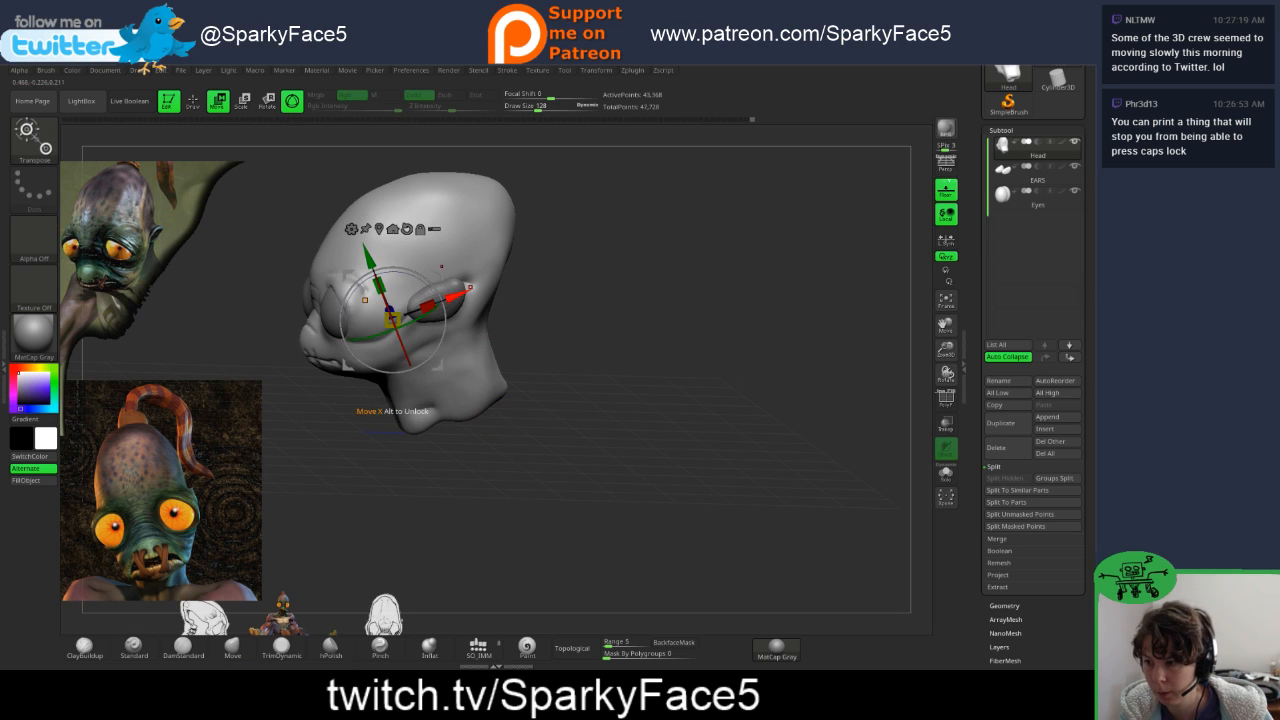
pyautogui.moveTo(439, 276); pyautogui.dragTo(440, 277)
pyautogui.hotkey('ctrl', 'z')
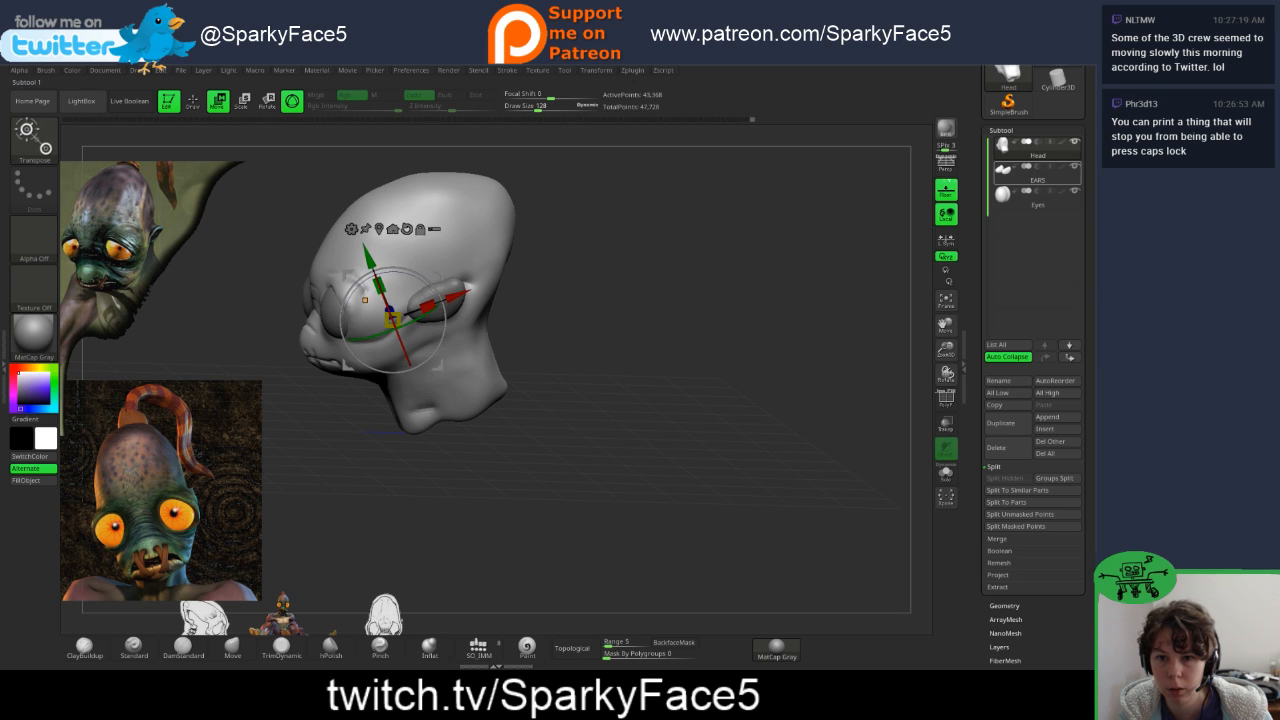
pyautogui.click(1037, 174)
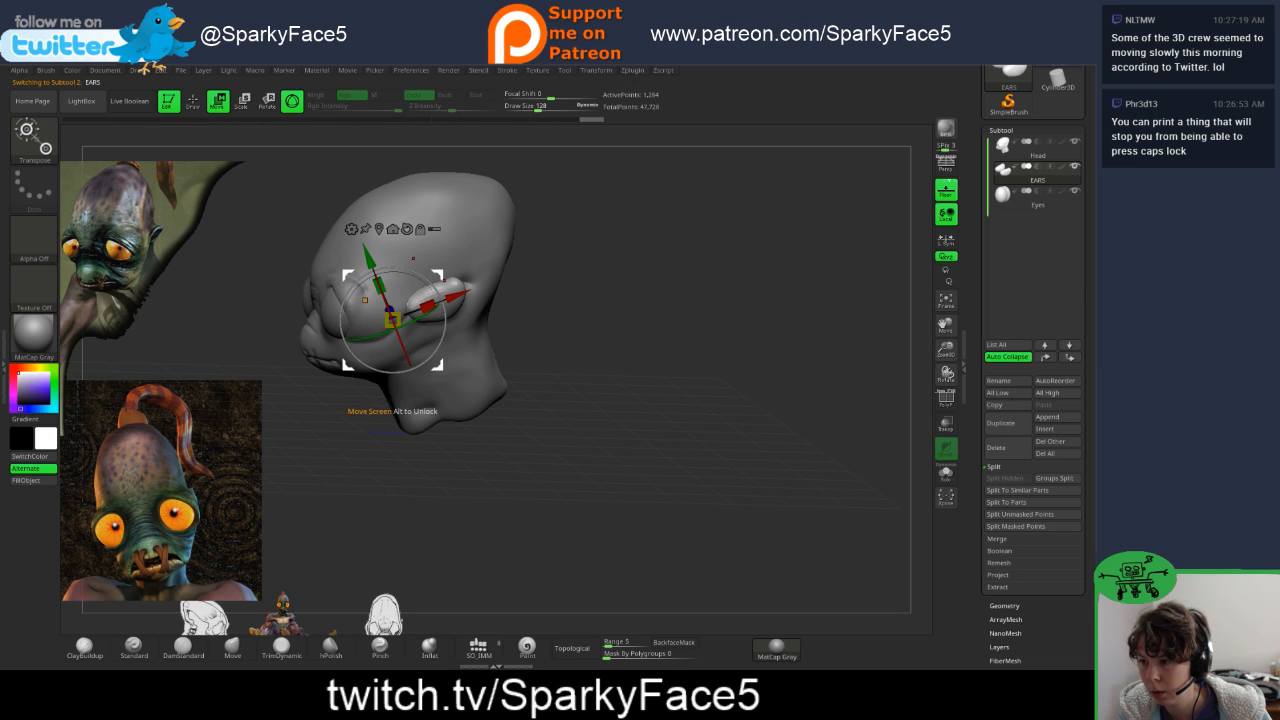
pyautogui.moveTo(439, 276); pyautogui.dragTo(452, 278)
pyautogui.moveTo(600, 350)
pyautogui.mouseDown()
pyautogui.moveTo(715, 342)
pyautogui.moveTo(592, 335)
pyautogui.mouseUp()
pyautogui.moveTo(450, 279); pyautogui.dragTo(467, 291)
pyautogui.keyDown('shift'); pyautogui.moveTo(560, 340); pyautogui.dragTo(620, 335); pyautogui.keyUp('shift')
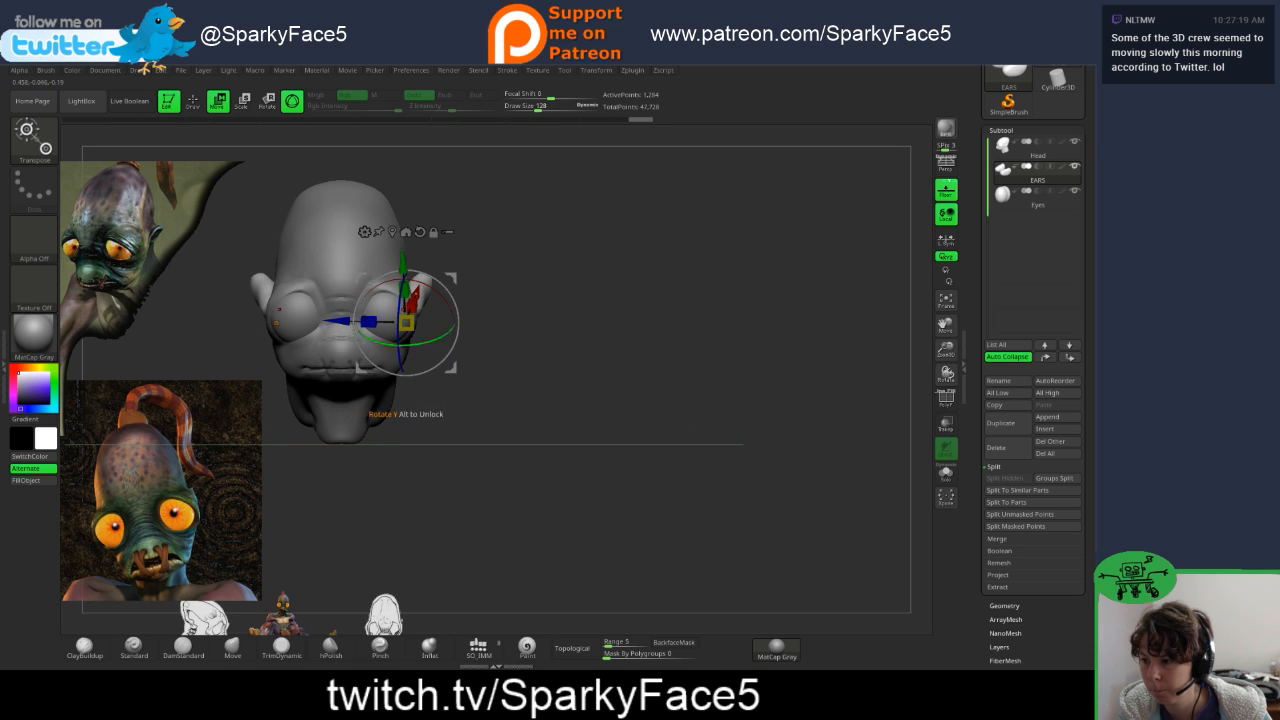
pyautogui.moveTo(338, 321); pyautogui.dragTo(333, 321)
pyautogui.moveTo(590, 340); pyautogui.dragTo(480, 345)
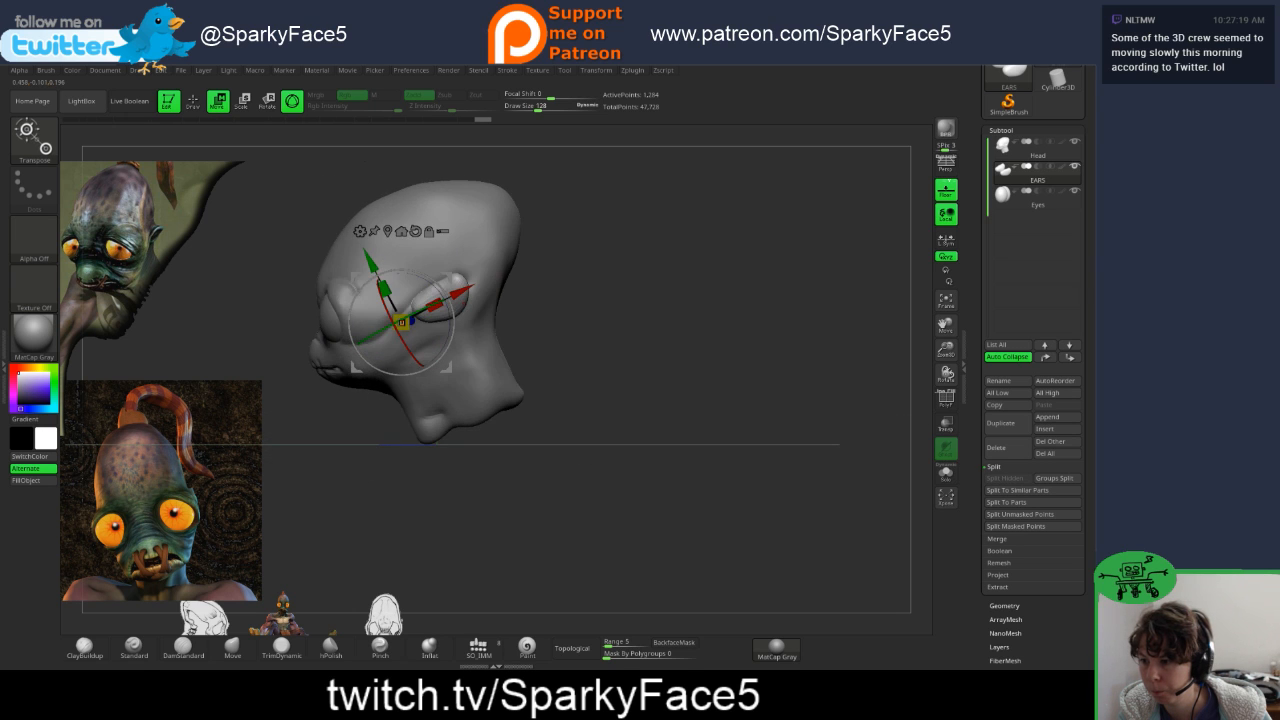
pyautogui.moveTo(560, 350); pyautogui.dragTo(590, 350)
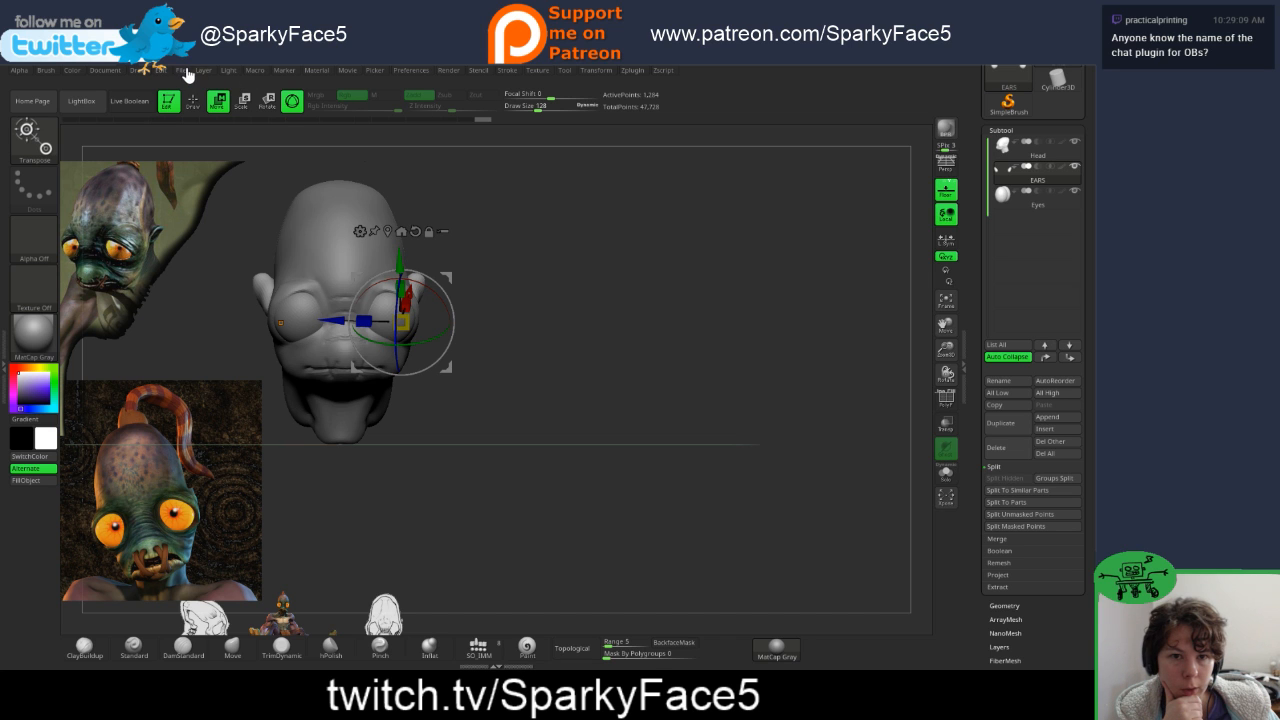
# - Switch to the Restream Chat window and examine its Appearance, Export and Web server settings
pyautogui.moveTo(1090, 105); pyautogui.dragTo(714, 80)
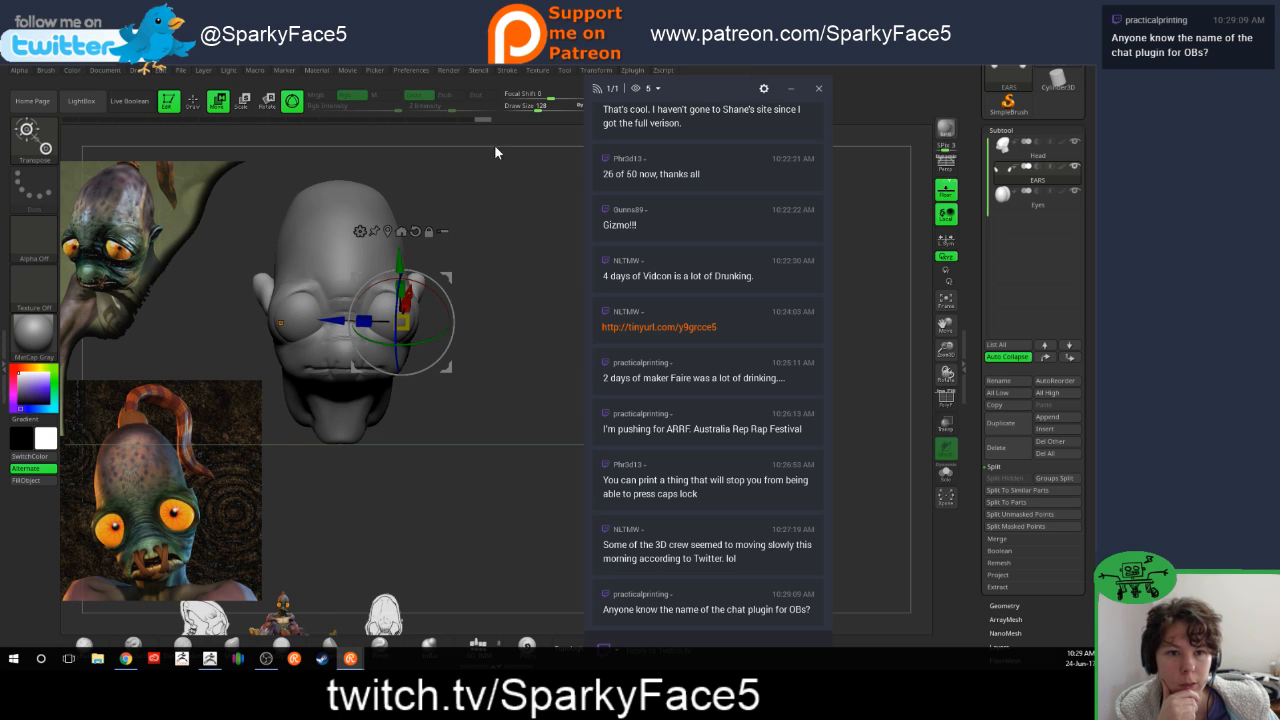
pyautogui.click(763, 88)
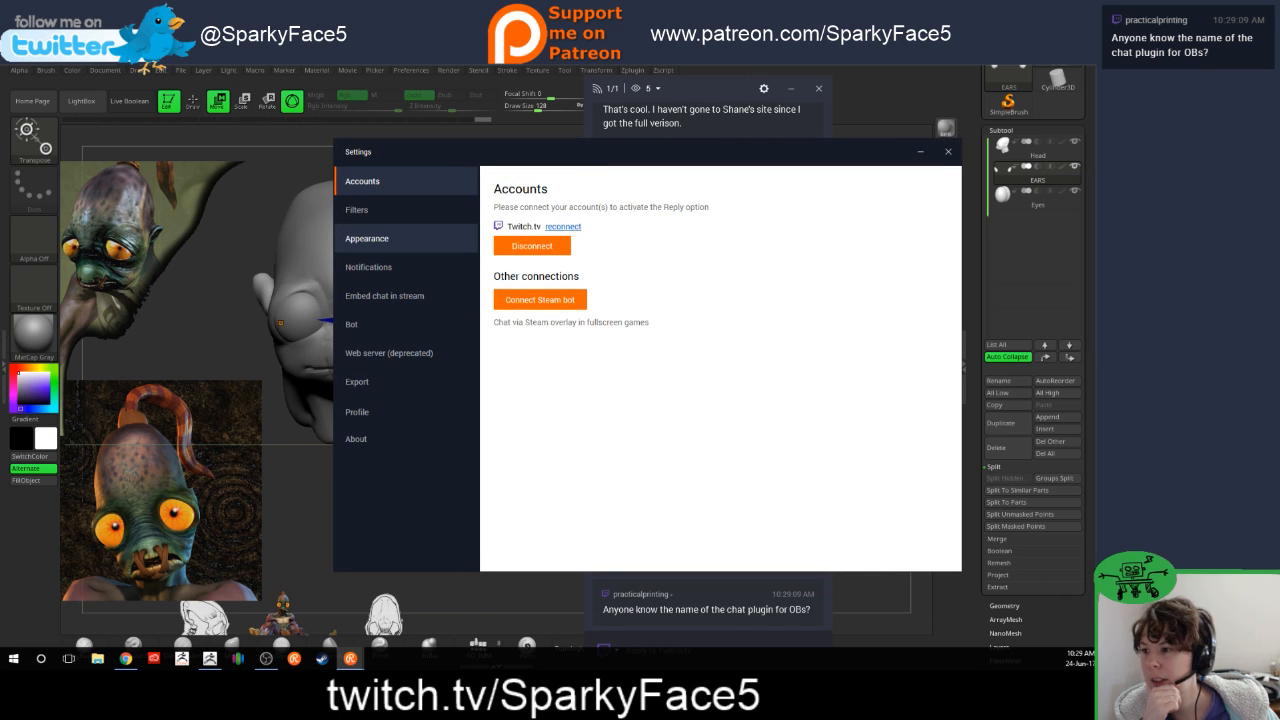
pyautogui.click(367, 238)
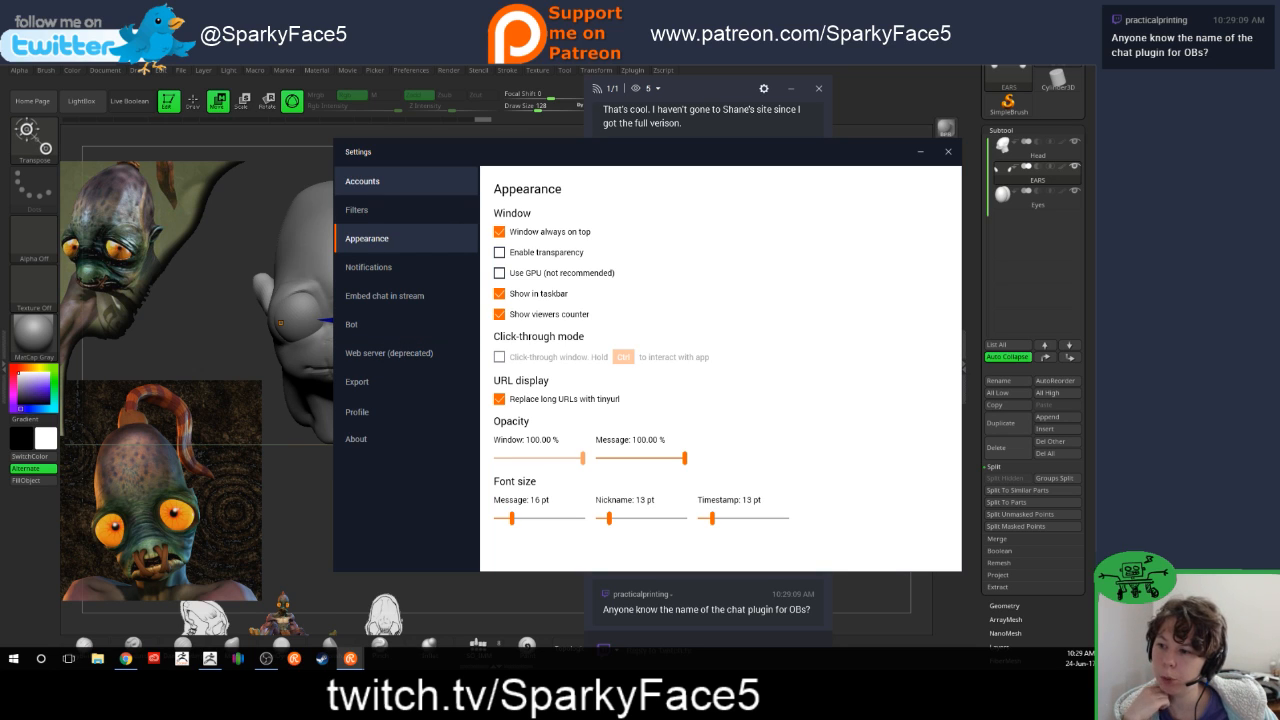
pyautogui.click(370, 381)
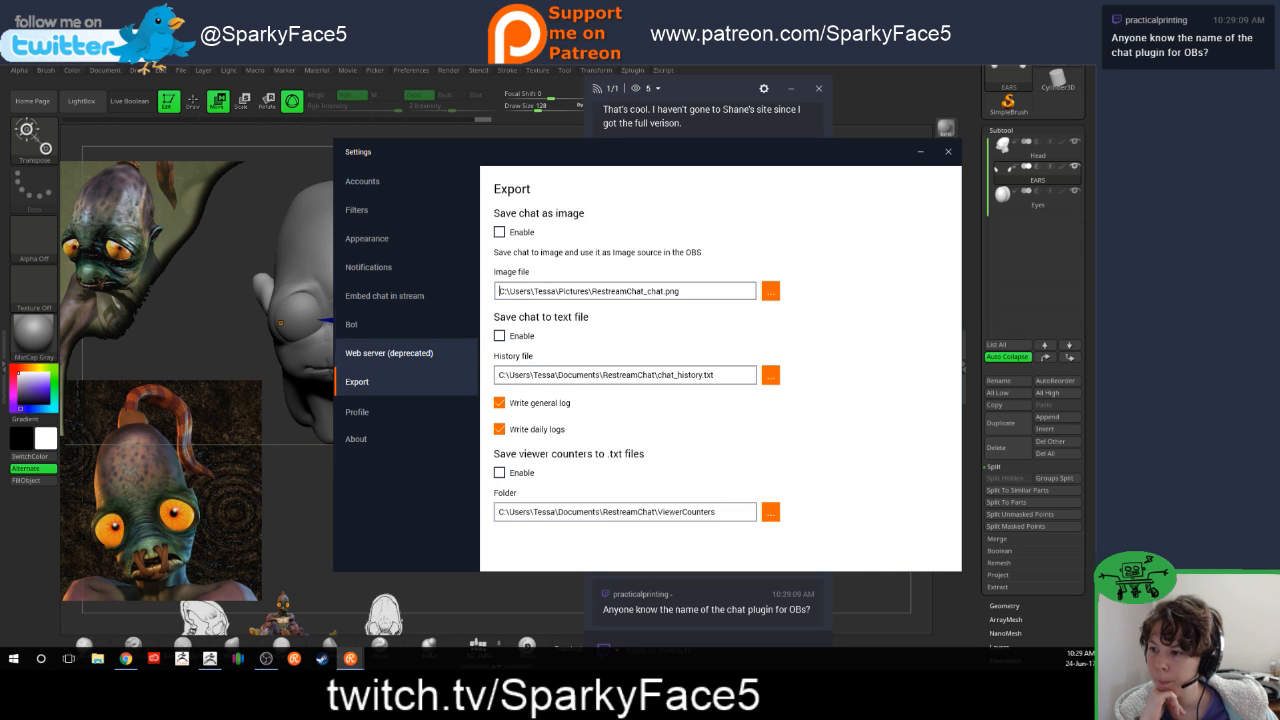
pyautogui.click(389, 353)
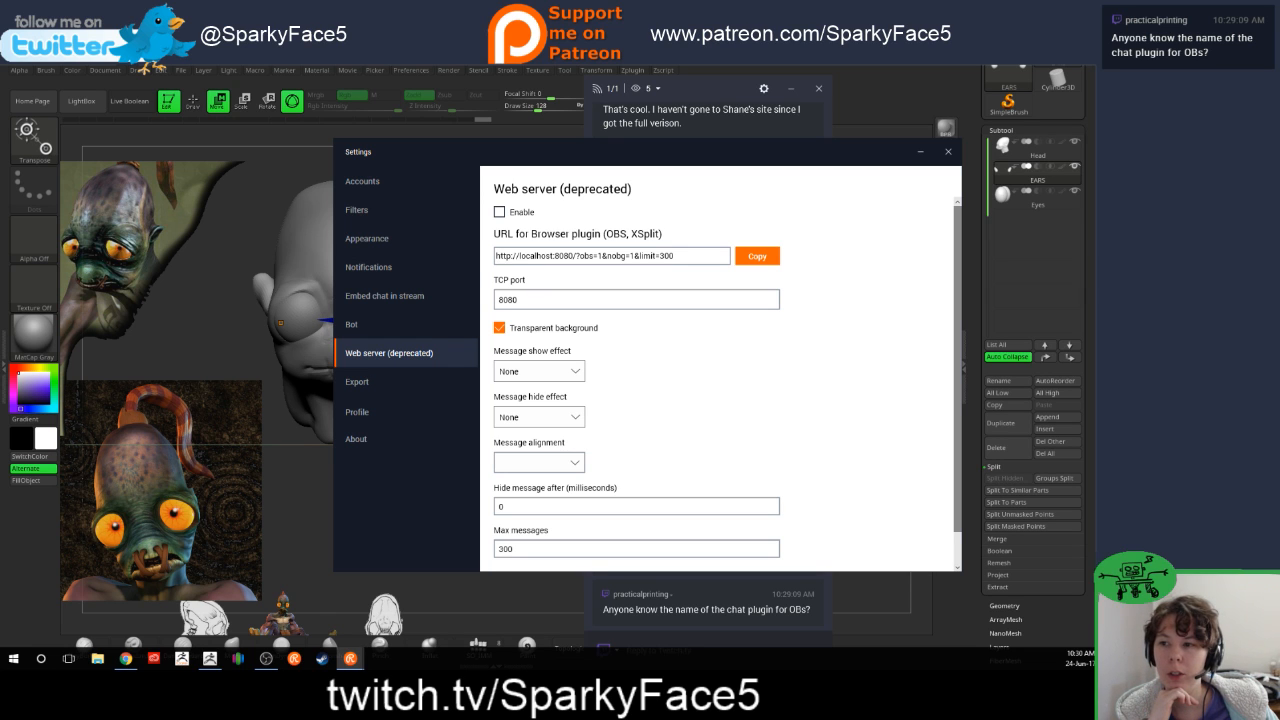
pyautogui.moveTo(640, 152); pyautogui.dragTo(1090, 184)
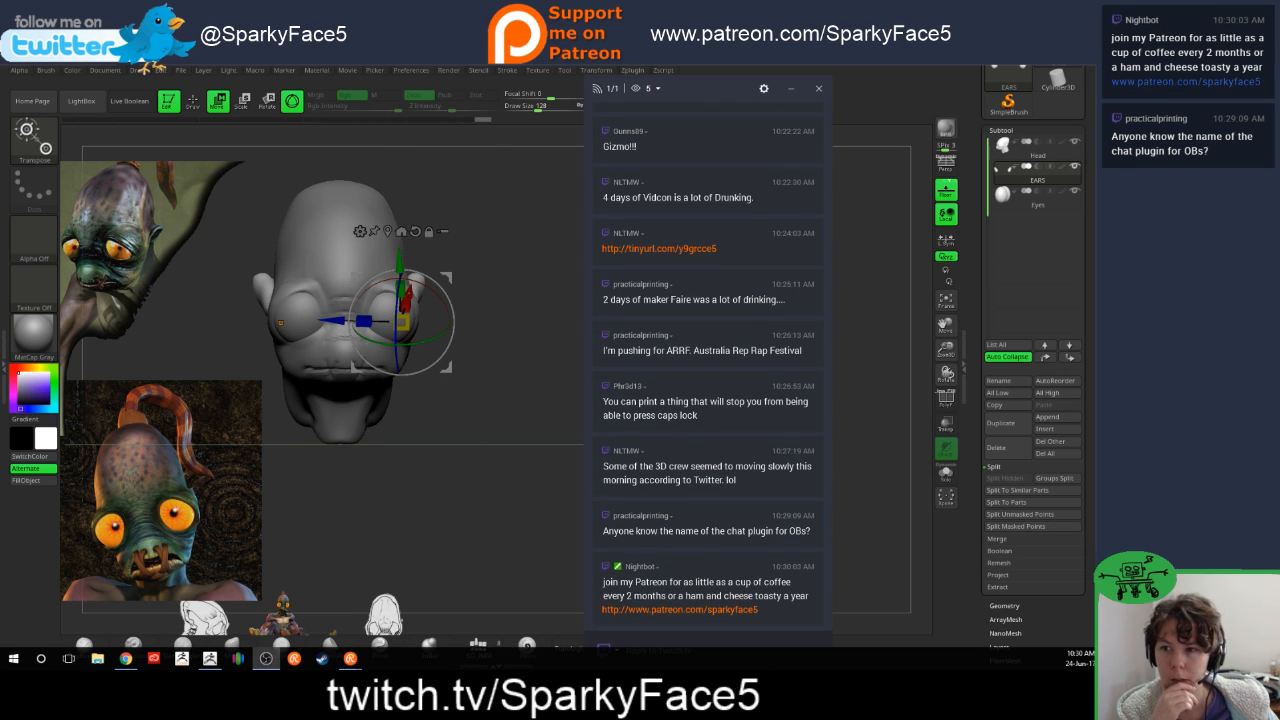
# - Switch to OBS and examine the properties of the 'new chat' source, including its URL, width, height and CSS
pyautogui.click(426, 137)
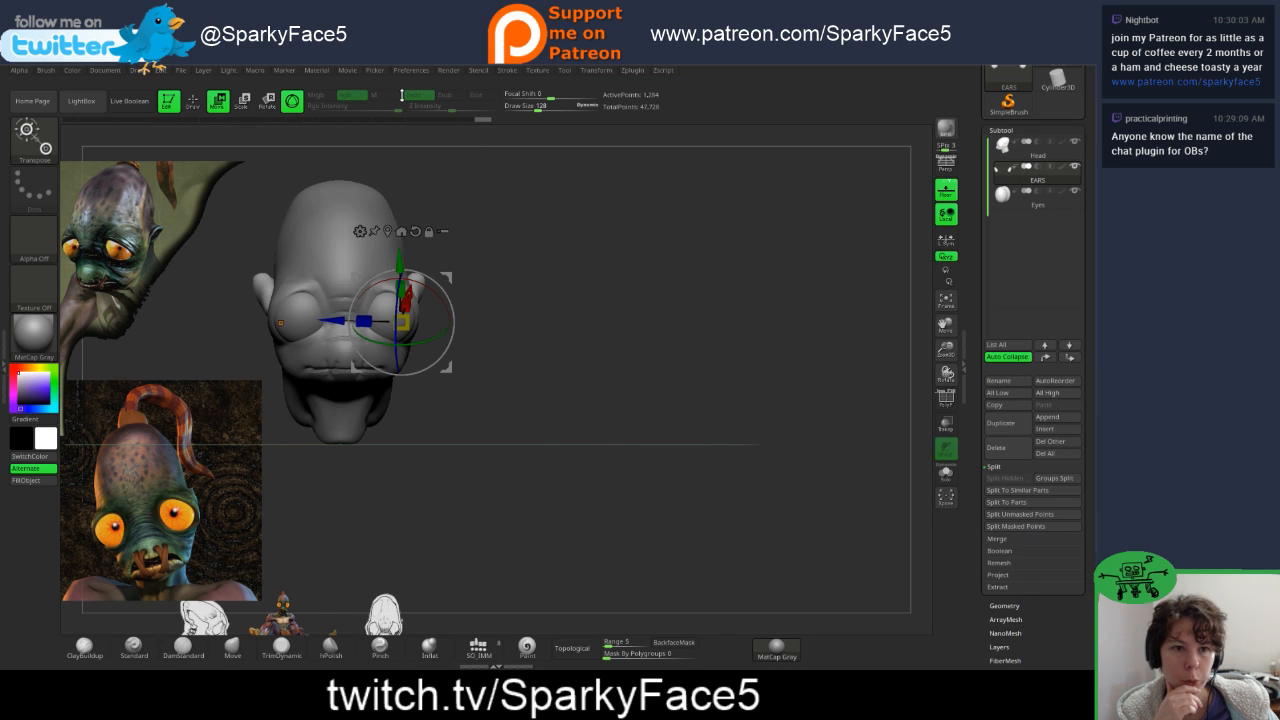
pyautogui.moveTo(940, 137); pyautogui.dragTo(697, 104)
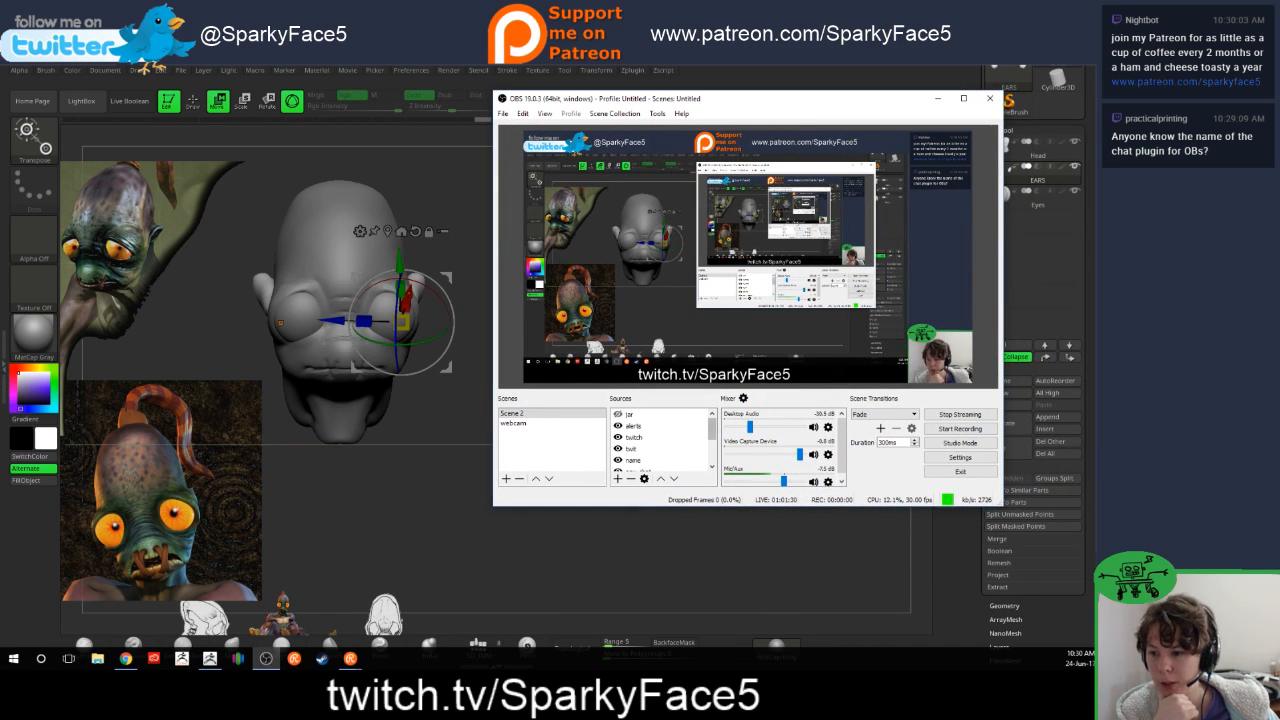
pyautogui.scroll(-1, 640, 426)
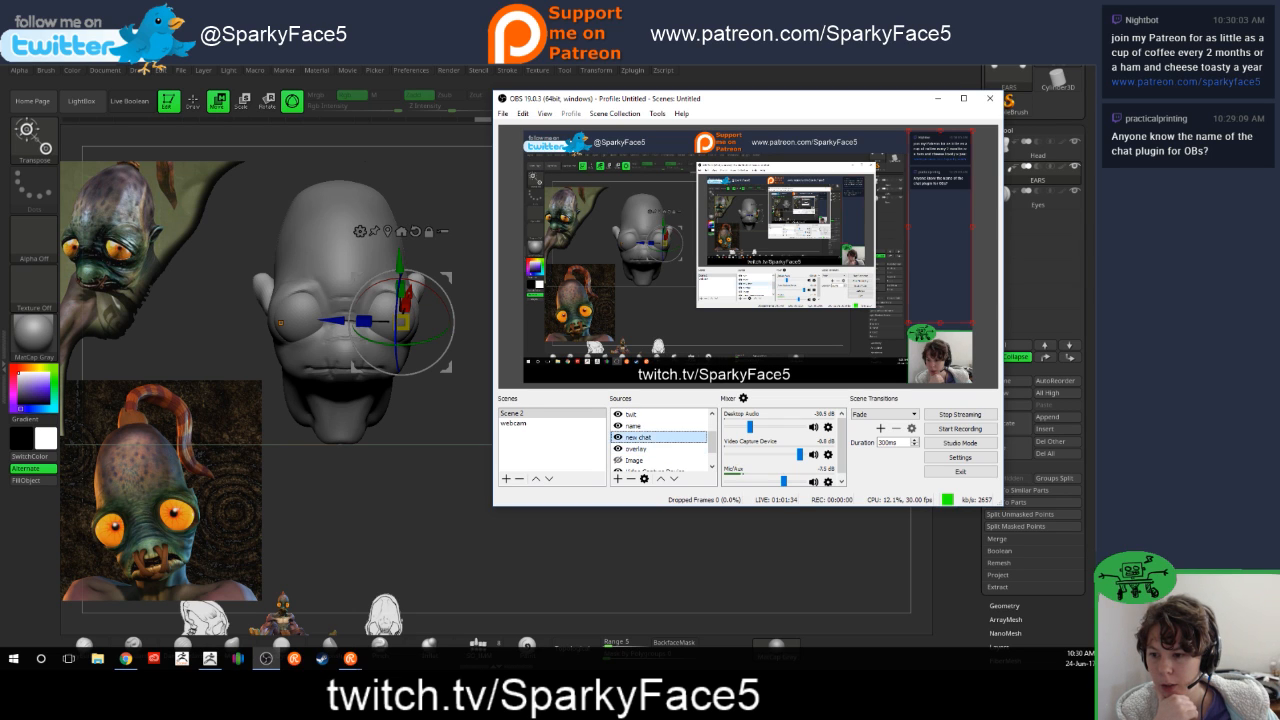
pyautogui.doubleClick(638, 437)
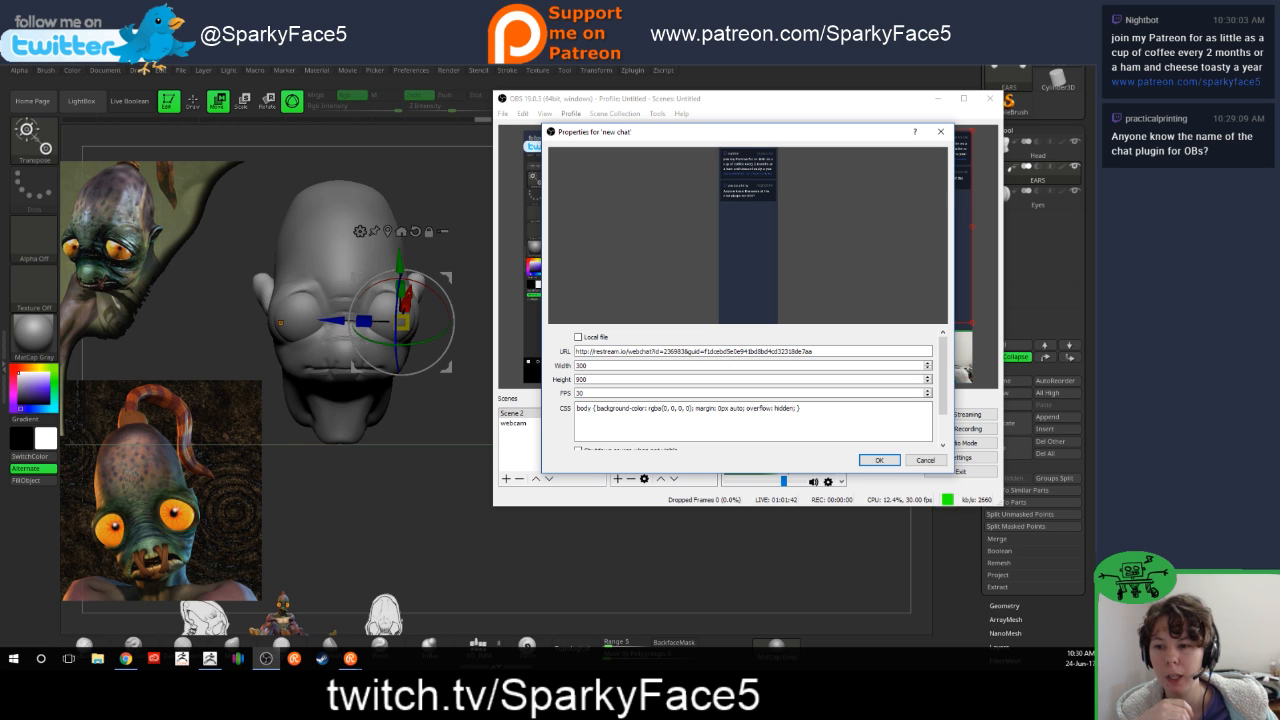
pyautogui.click(879, 460)
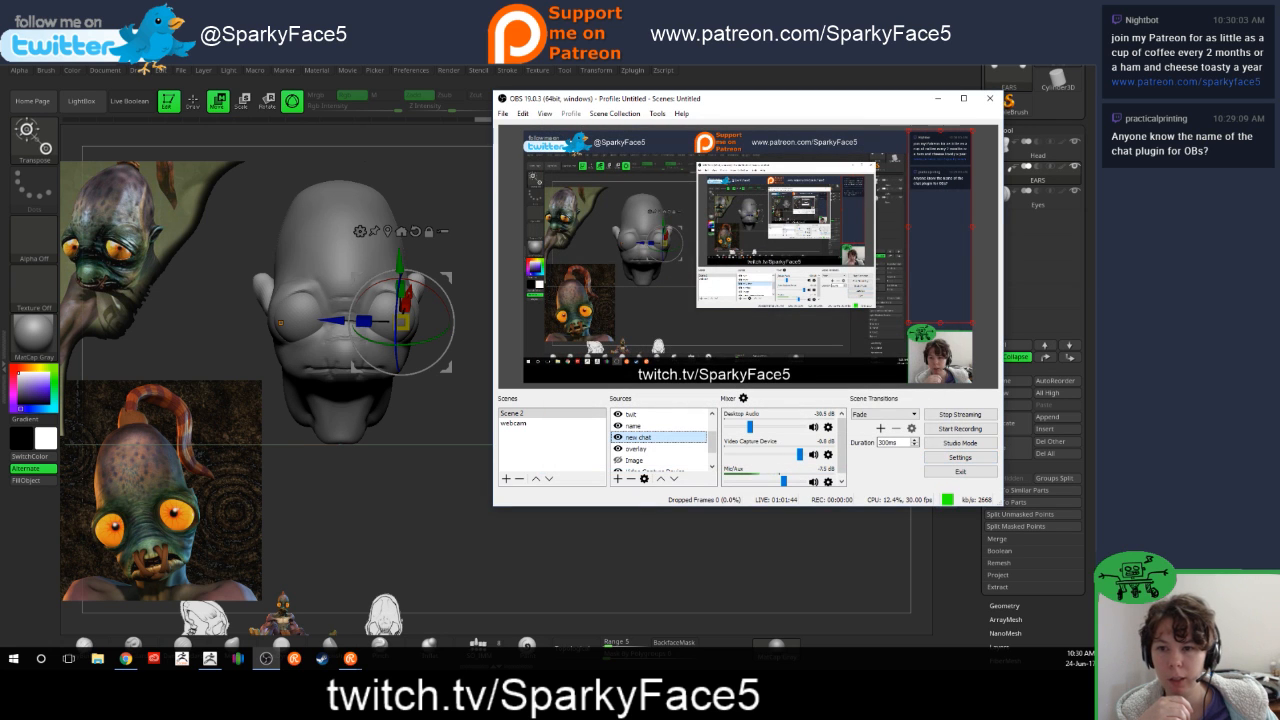
pyautogui.moveTo(865, 108); pyautogui.dragTo(945, 120)
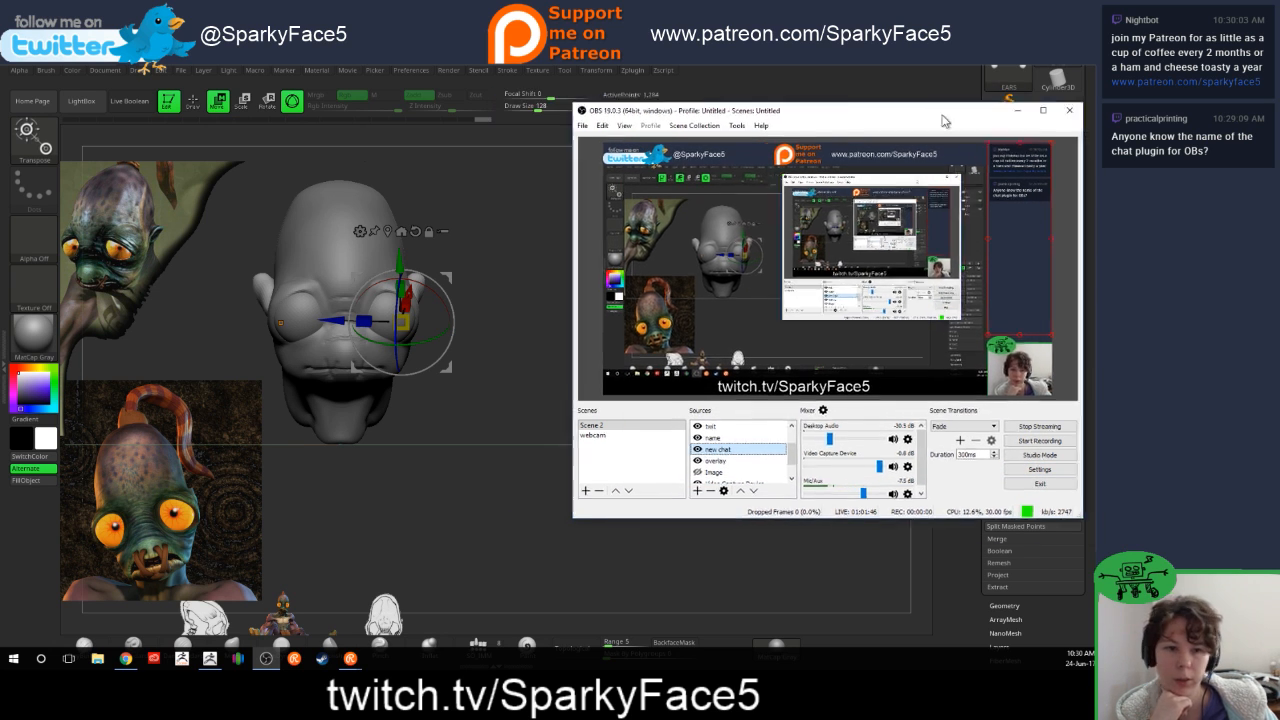
pyautogui.click(681, 146)
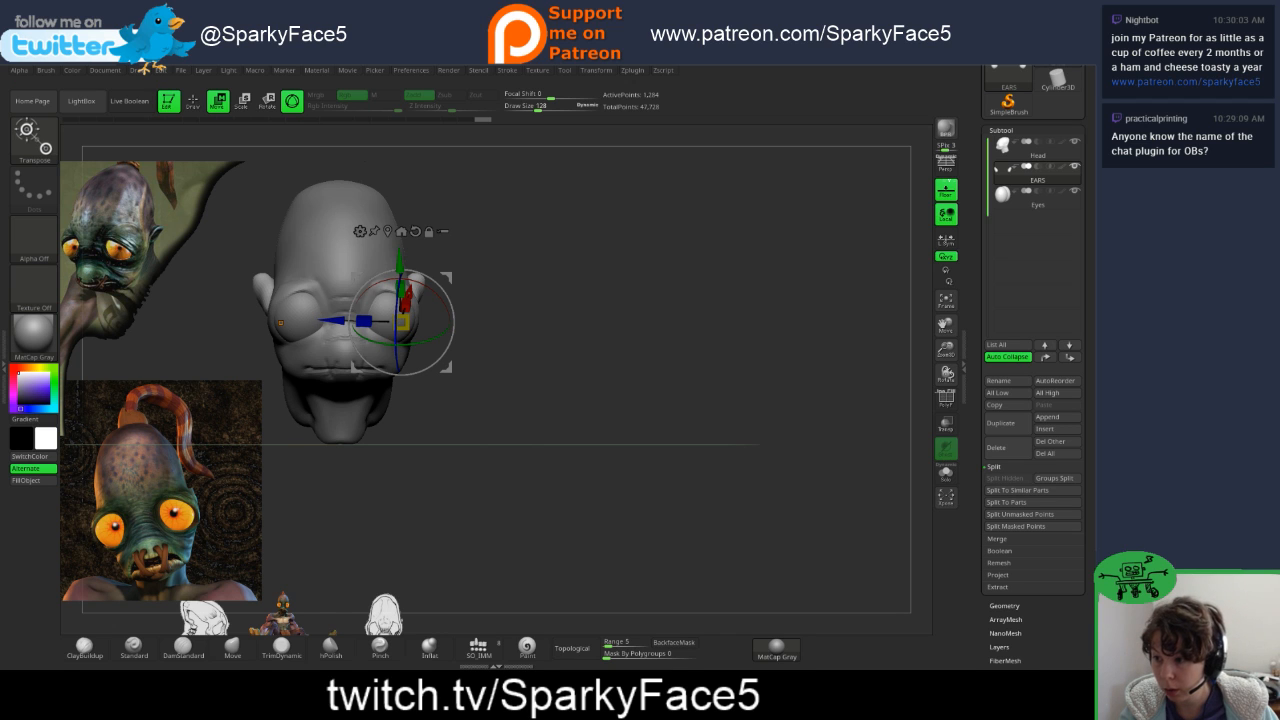
# - Shift the EARS subtool slightly against the sides of the head with the transform gizmo, checking it from several angles
pyautogui.moveTo(640, 400); pyautogui.dragTo(545, 420)
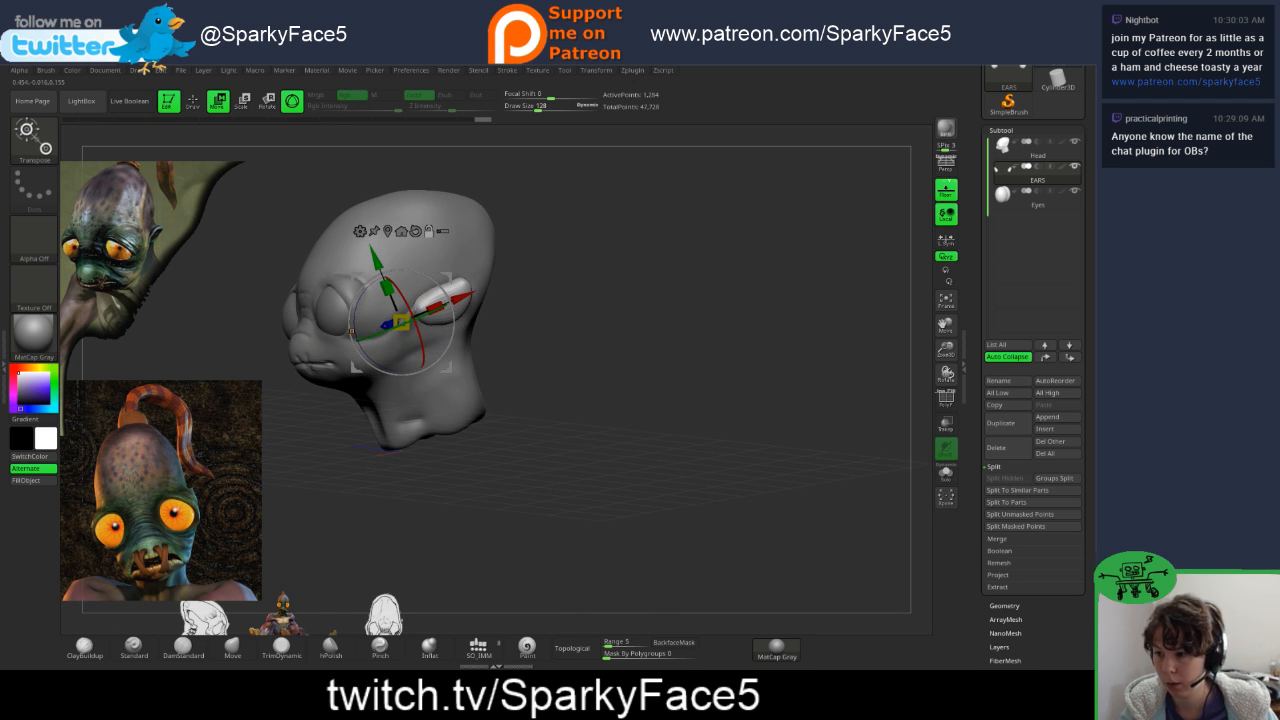
pyautogui.moveTo(620, 400)
pyautogui.mouseDown()
pyautogui.moveTo(575, 425)
pyautogui.moveTo(700, 400)
pyautogui.moveTo(625, 412)
pyautogui.moveTo(645, 403)
pyautogui.mouseUp()
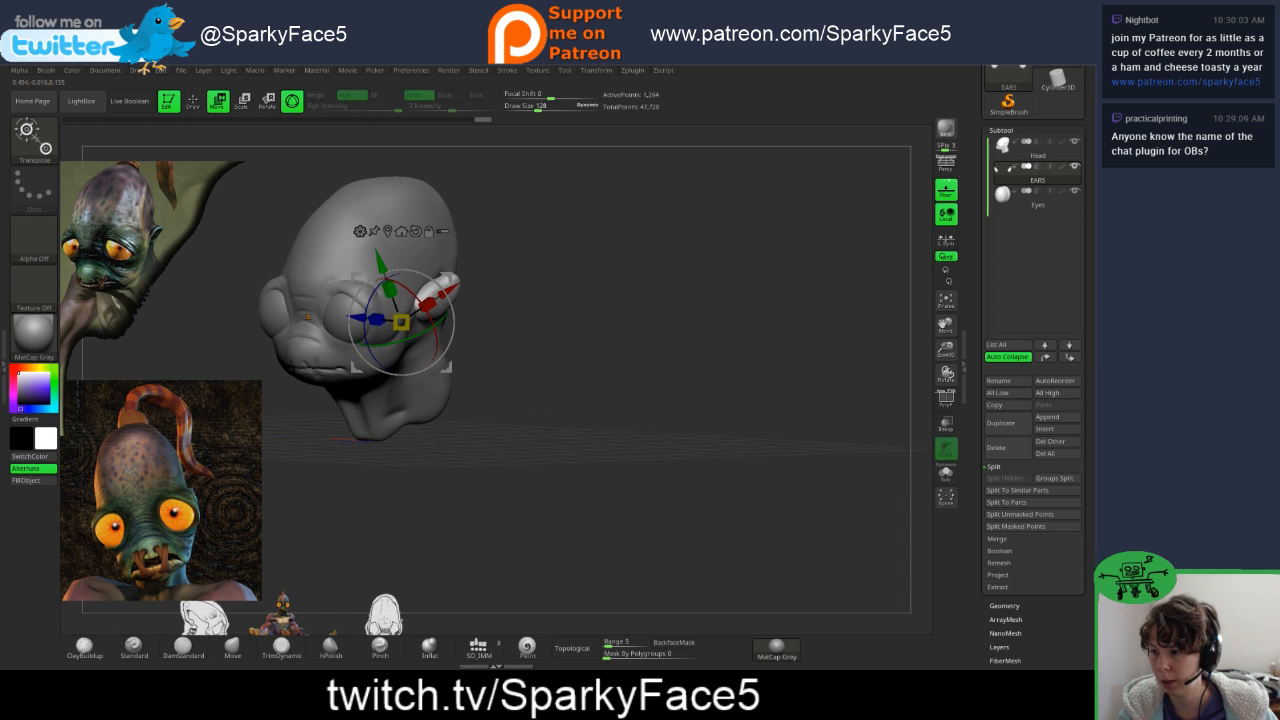
pyautogui.moveTo(401, 322); pyautogui.dragTo(387, 328)
pyautogui.moveTo(640, 400); pyautogui.dragTo(563, 432)
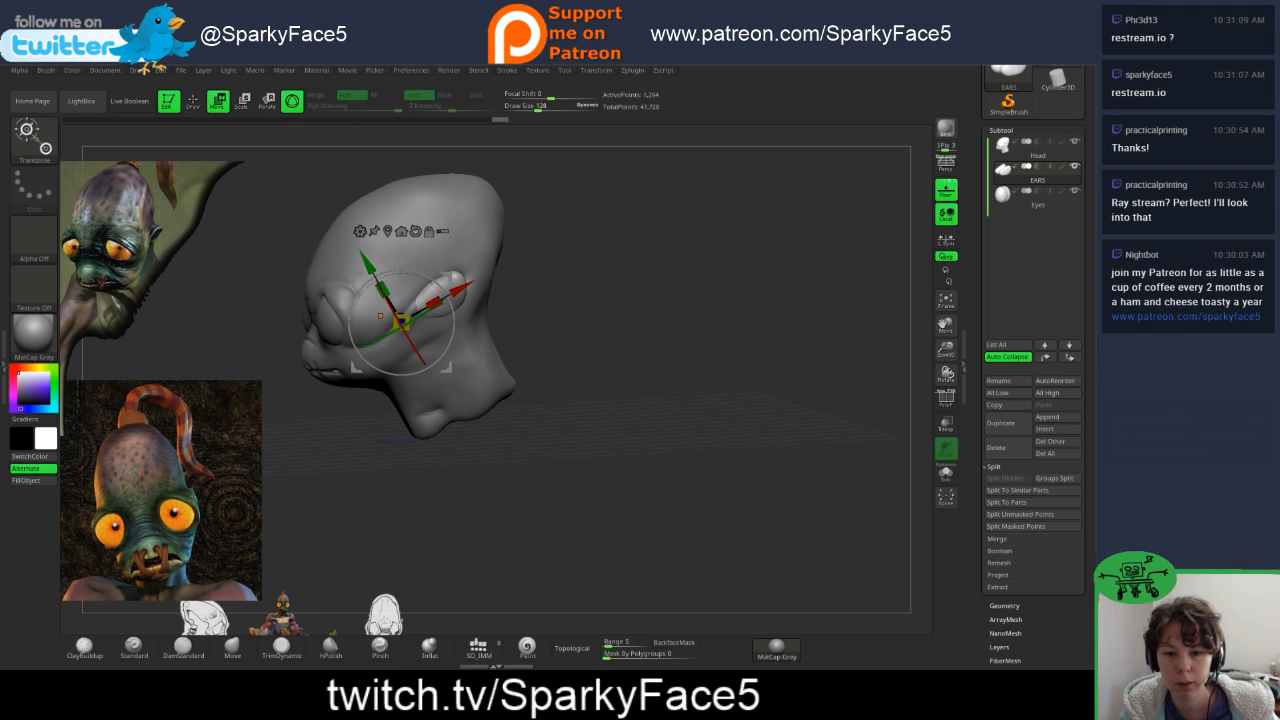
pyautogui.moveTo(600, 400); pyautogui.dragTo(740, 400)
pyautogui.moveTo(660, 400); pyautogui.dragTo(530, 420)
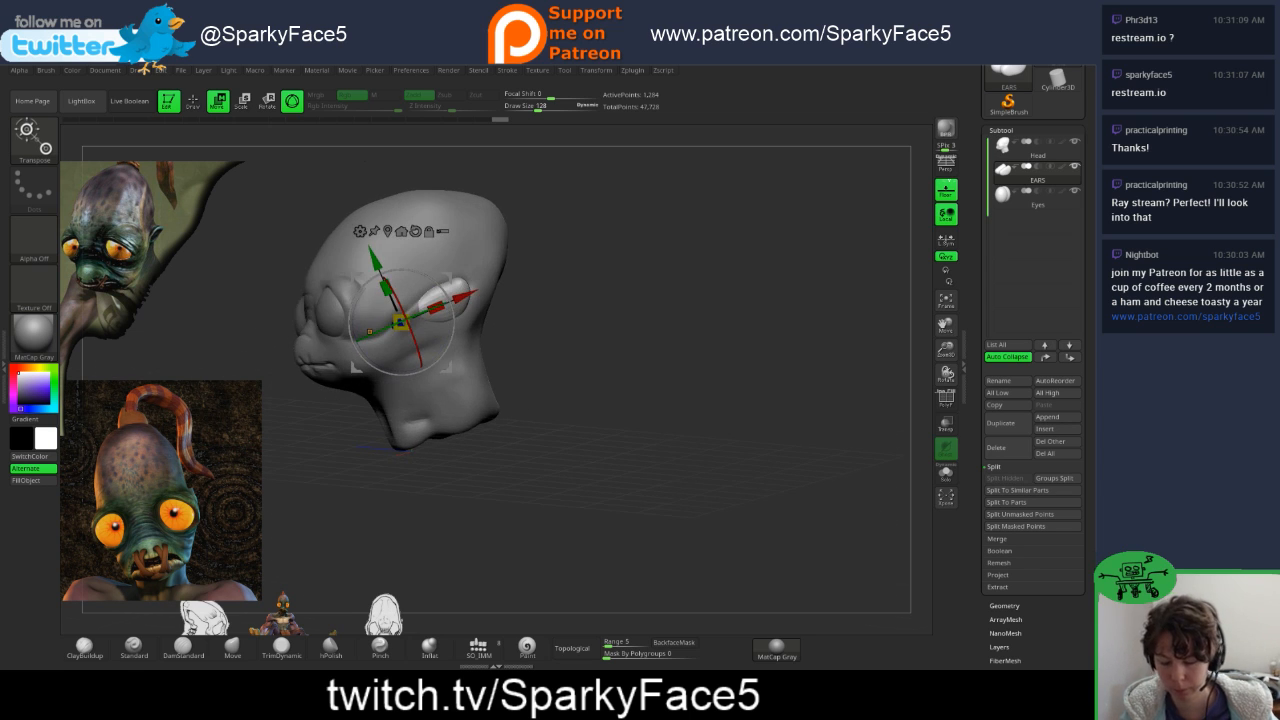
# - Hide the Head subtool and reshape the rear end of the isolated ear with the Move brush
pyautogui.press('f')
pyautogui.moveTo(400, 225); pyautogui.dragTo(465, 280, button='right')
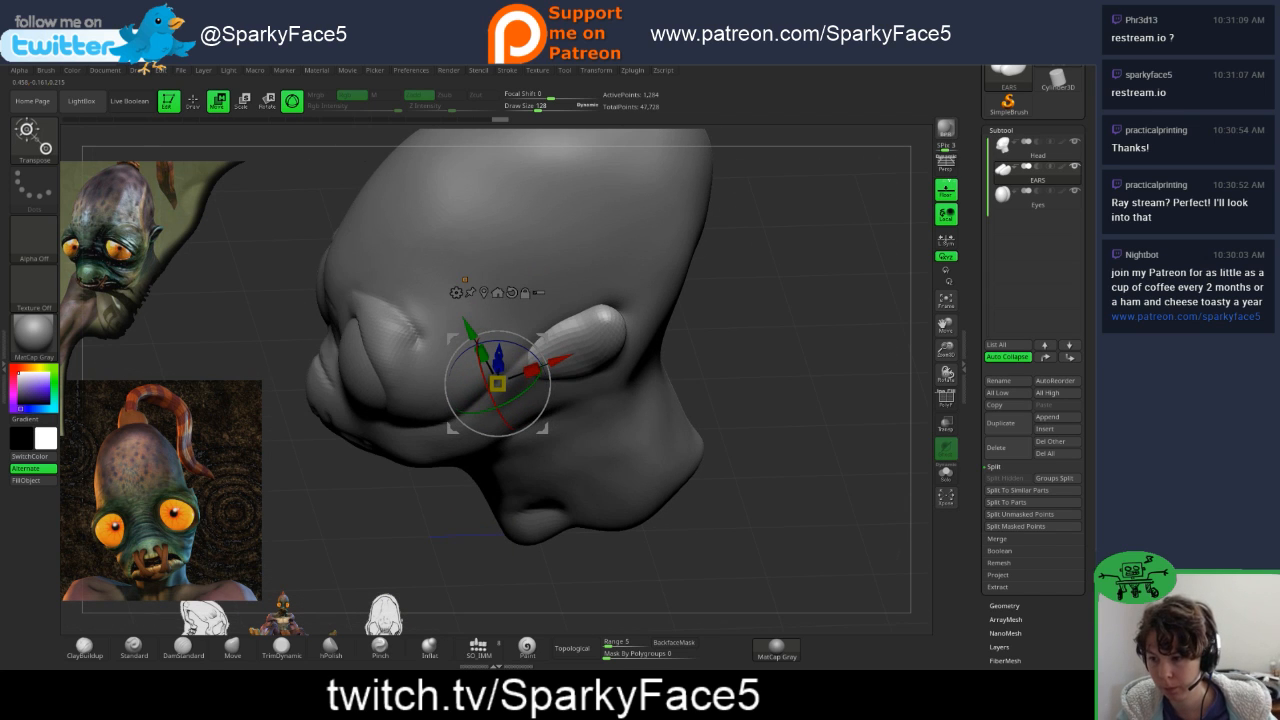
pyautogui.press('q')
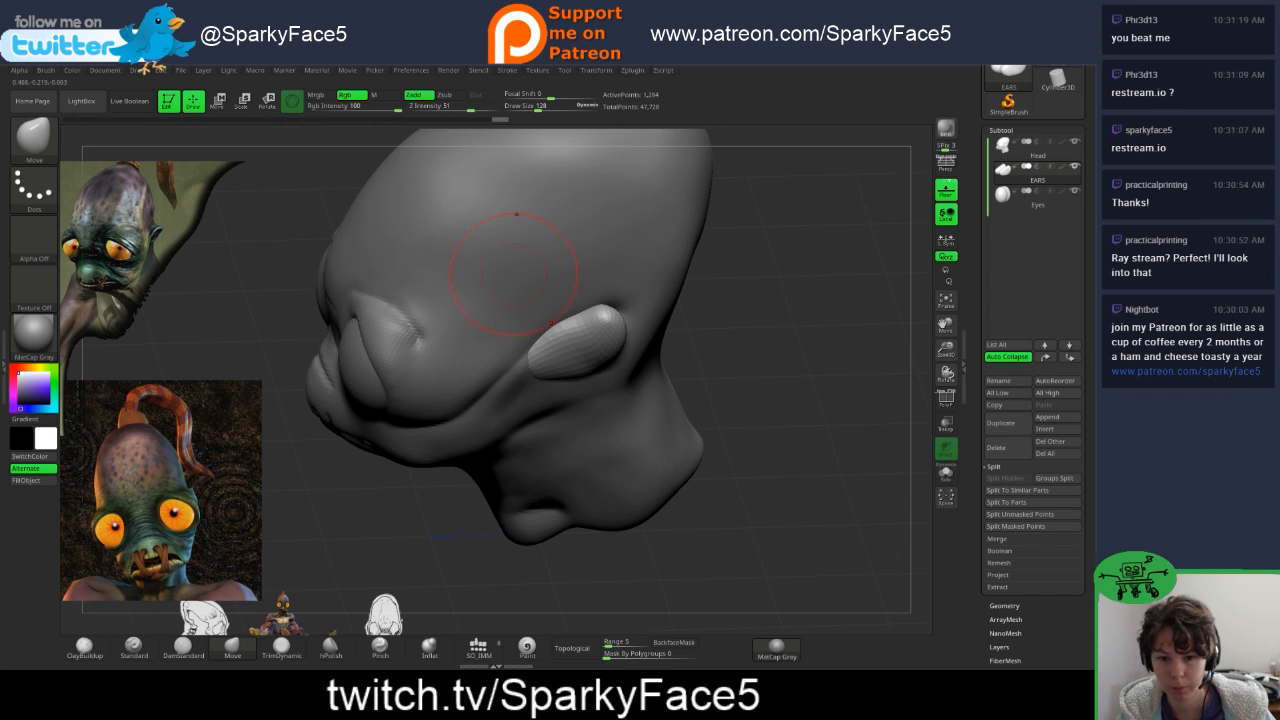
pyautogui.moveTo(576, 321); pyautogui.dragTo(553, 368, button='right')
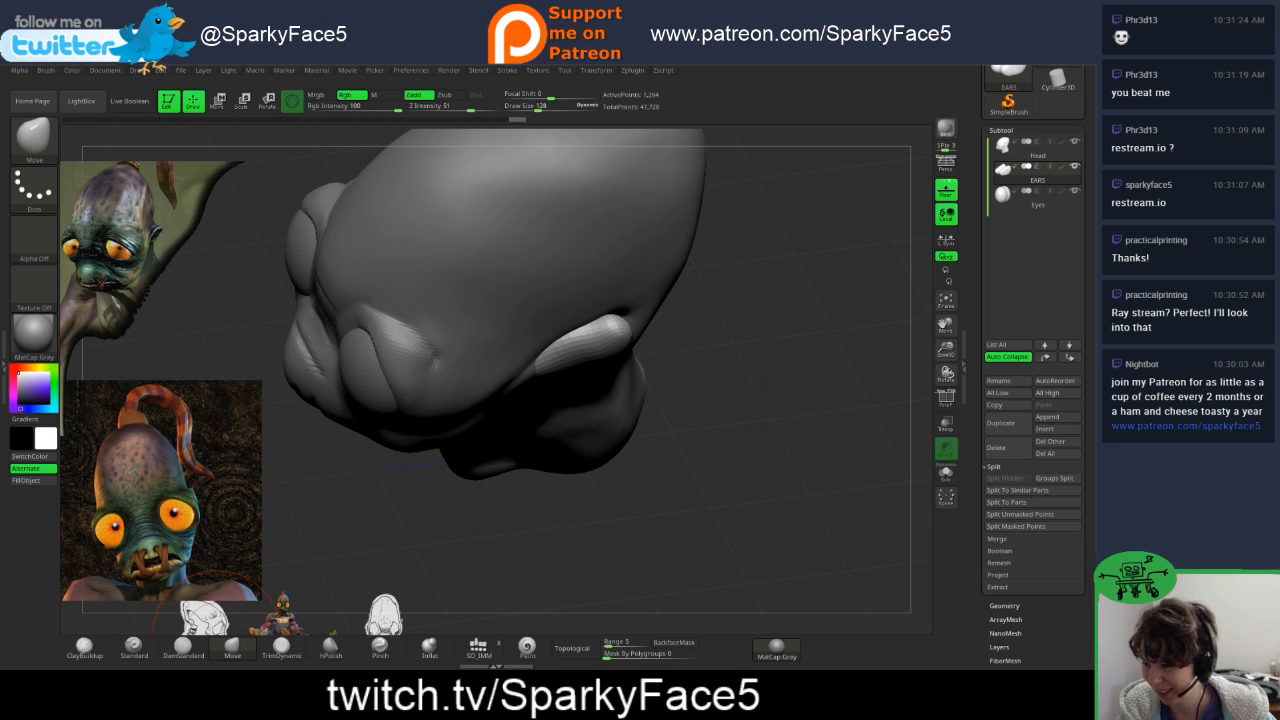
pyautogui.moveTo(1036, 150)
pyautogui.click(1075, 142)
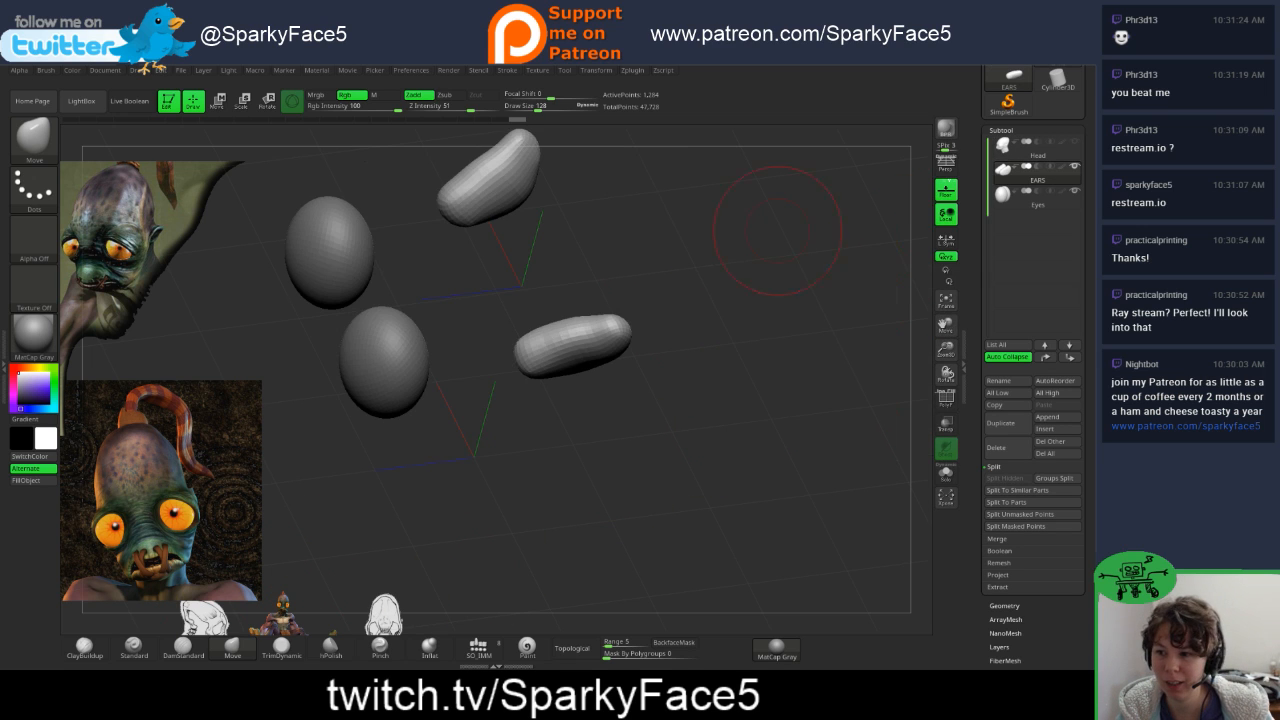
pyautogui.moveTo(622, 316); pyautogui.dragTo(618, 323)
pyautogui.moveTo(700, 270); pyautogui.dragTo(688, 322)
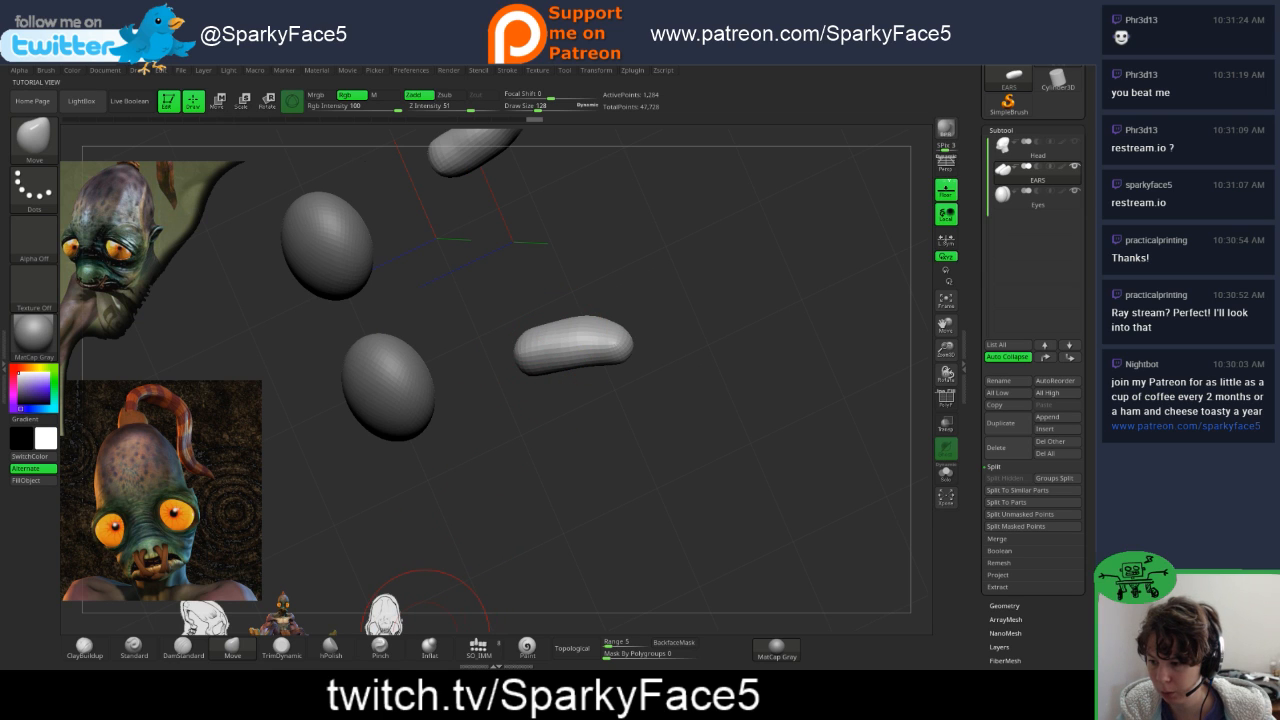
# - Sharpen the outer rim of the isolated ears with the Pinch brush
pyautogui.click(380, 646)
pyautogui.moveTo(546, 501); pyautogui.dragTo(580, 518)
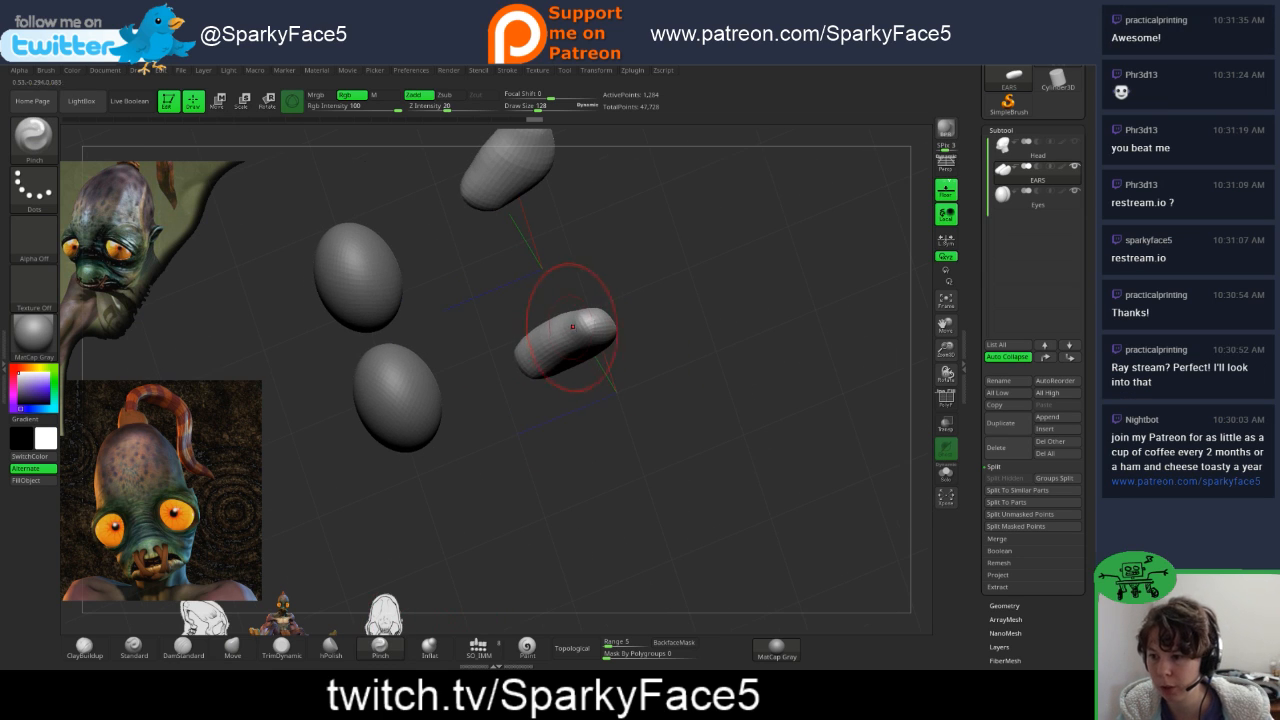
pyautogui.moveTo(566, 333); pyautogui.dragTo(600, 318)
pyautogui.moveTo(680, 408); pyautogui.dragTo(566, 422)
pyautogui.moveTo(612, 322)
pyautogui.mouseDown()
pyautogui.moveTo(600, 318)
pyautogui.moveTo(614, 324)
pyautogui.mouseUp()
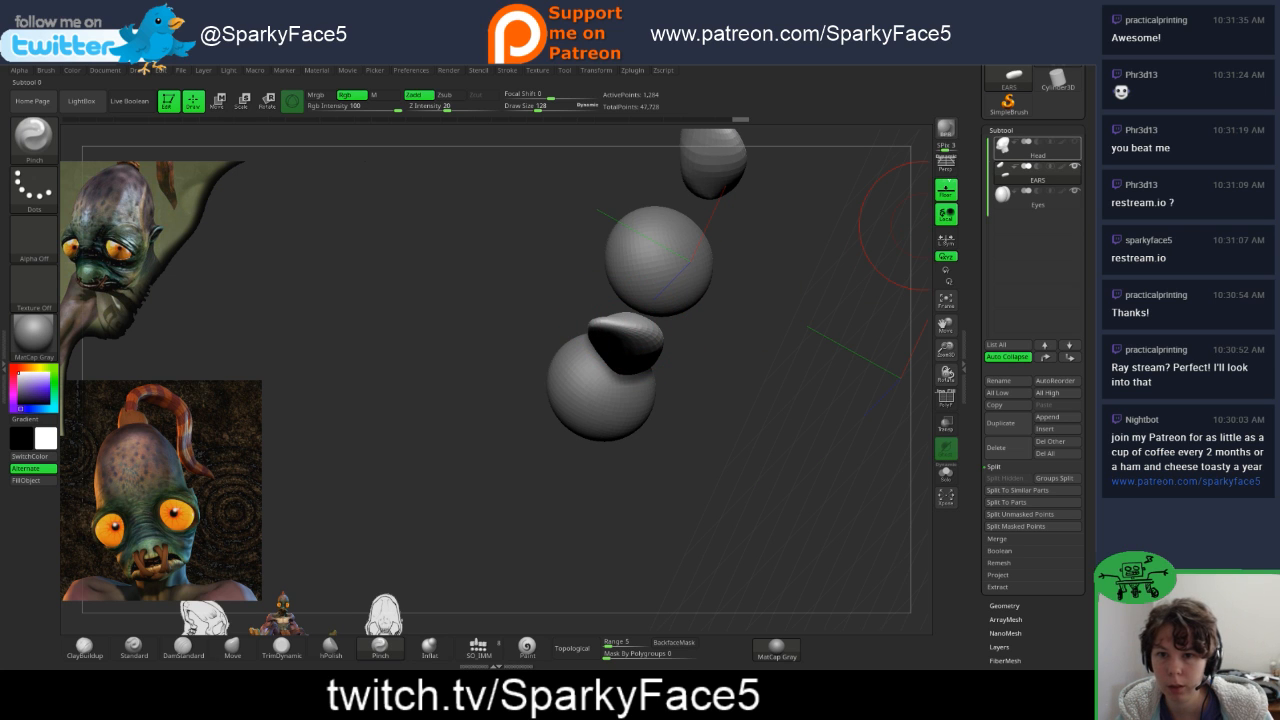
# - Show the Head subtool again and adjust the ears' shape against the head with the Move brush
pyautogui.click(1074, 142)
pyautogui.moveTo(640, 478)
pyautogui.mouseDown()
pyautogui.moveTo(790, 520)
pyautogui.moveTo(748, 350)
pyautogui.moveTo(729, 430)
pyautogui.moveTo(680, 470)
pyautogui.moveTo(705, 370)
pyautogui.moveTo(640, 350)
pyautogui.moveTo(629, 332)
pyautogui.mouseUp()
pyautogui.moveTo(452, 318); pyautogui.dragTo(563, 234)
pyautogui.click(232, 645)
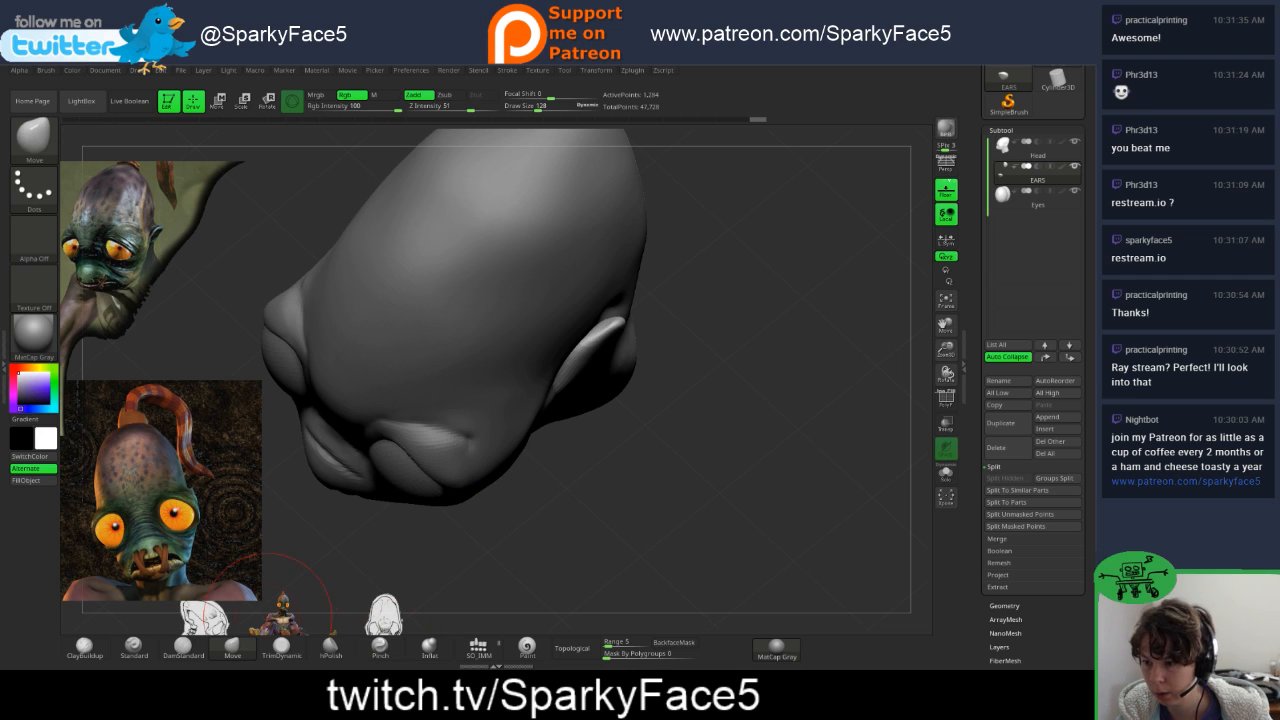
pyautogui.moveTo(594, 346); pyautogui.dragTo(590, 338)
pyautogui.moveTo(590, 338); pyautogui.dragTo(600, 346)
pyautogui.moveTo(712, 398); pyautogui.dragTo(662, 360)
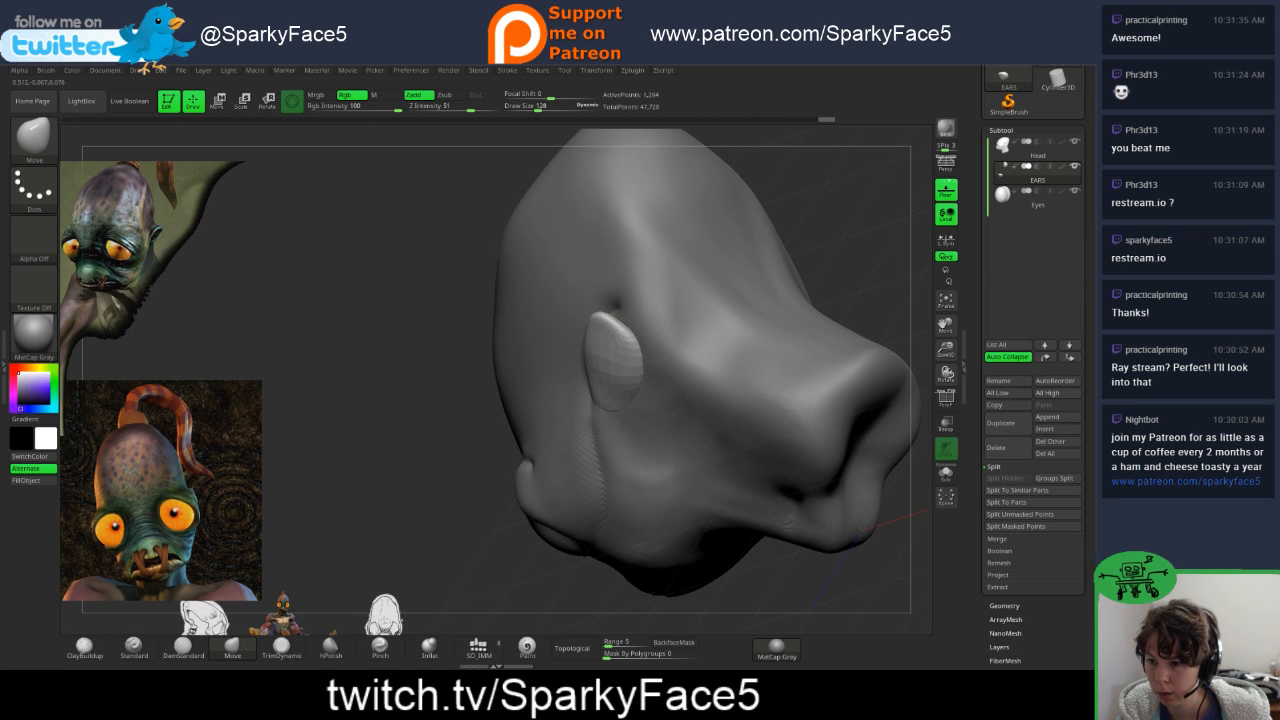
# - Try to pinch the ear's back edge with the Pinch brush, and undo the strokes
pyautogui.click(380, 645)
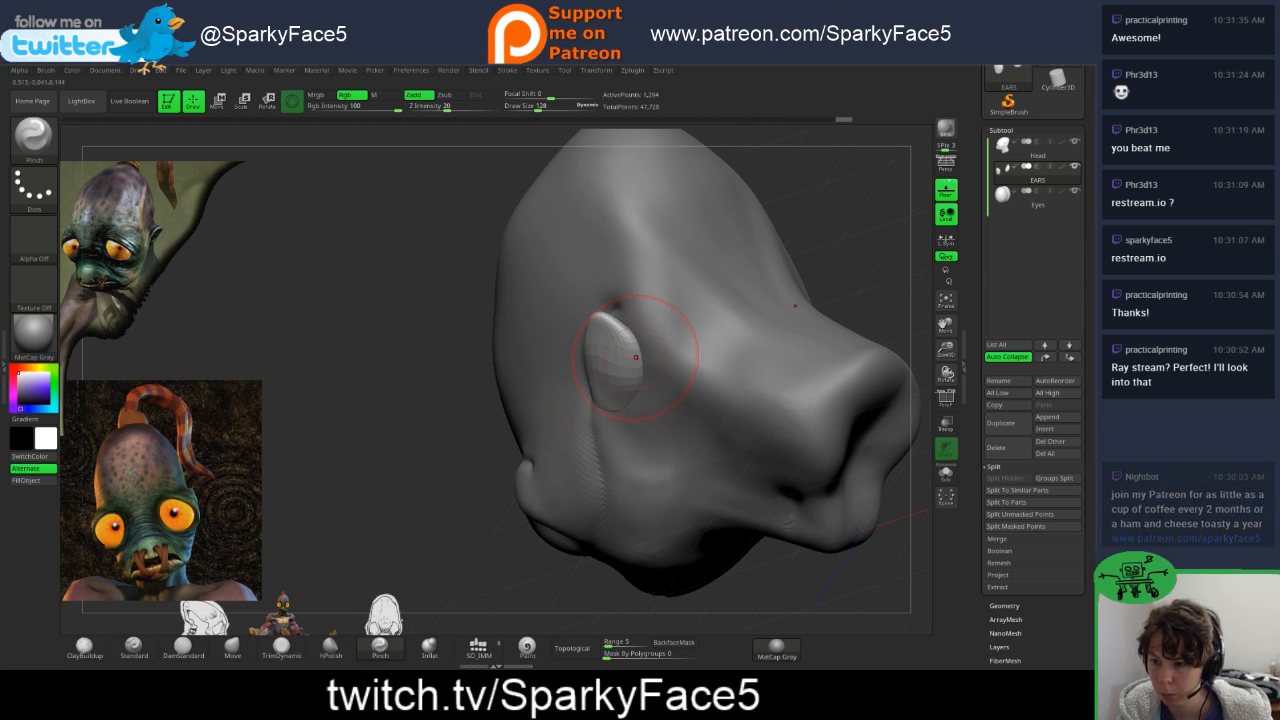
pyautogui.moveTo(641, 350); pyautogui.dragTo(640, 366)
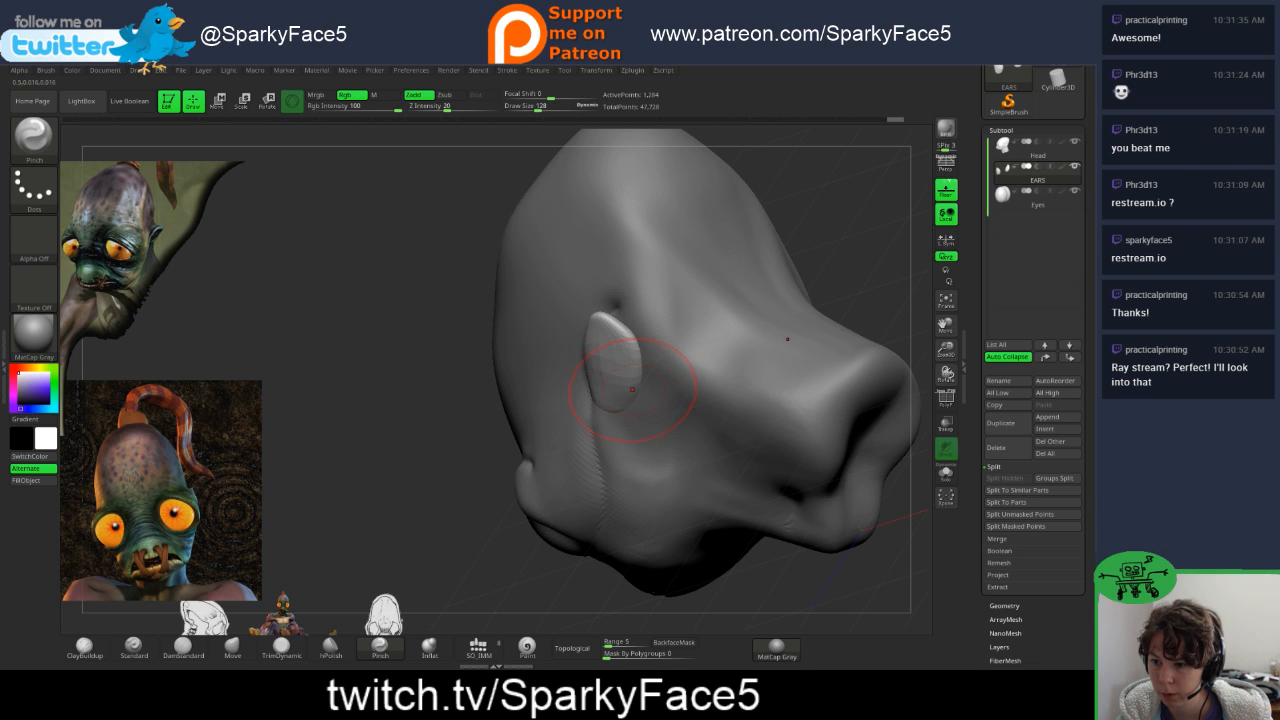
pyautogui.hotkey('ctrl', 'z')
pyautogui.hotkey('ctrl', 'z')
# - Thin the ears by pushing in their surface with the Move brush, and tighten their edge with the Pinch brush
pyautogui.moveTo(471, 420)
pyautogui.mouseDown()
pyautogui.moveTo(474, 482)
pyautogui.moveTo(536, 420)
pyautogui.mouseUp()
pyautogui.moveTo(712, 526)
pyautogui.mouseDown()
pyautogui.moveTo(664, 600)
pyautogui.moveTo(806, 458)
pyautogui.moveTo(744, 510)
pyautogui.mouseUp()
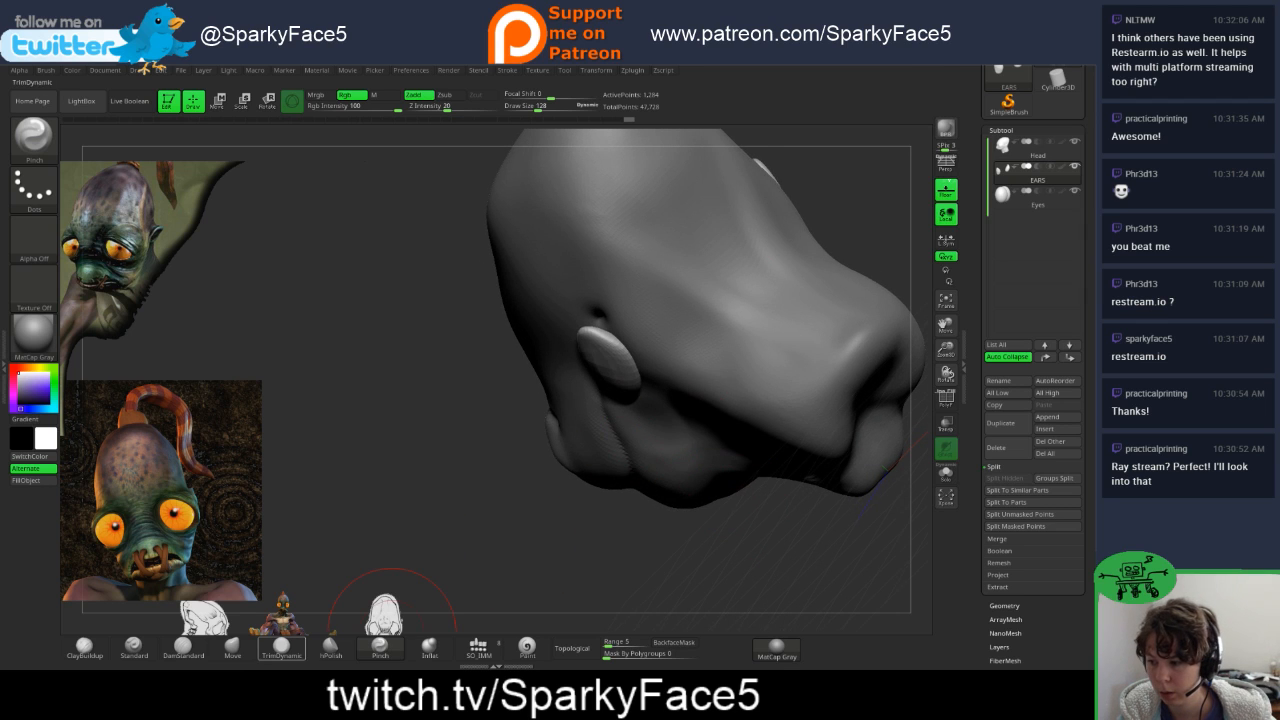
pyautogui.click(232, 648)
pyautogui.moveTo(624, 346)
pyautogui.mouseDown()
pyautogui.moveTo(609, 360)
pyautogui.moveTo(617, 373)
pyautogui.mouseUp()
pyautogui.moveTo(598, 341); pyautogui.dragTo(613, 379)
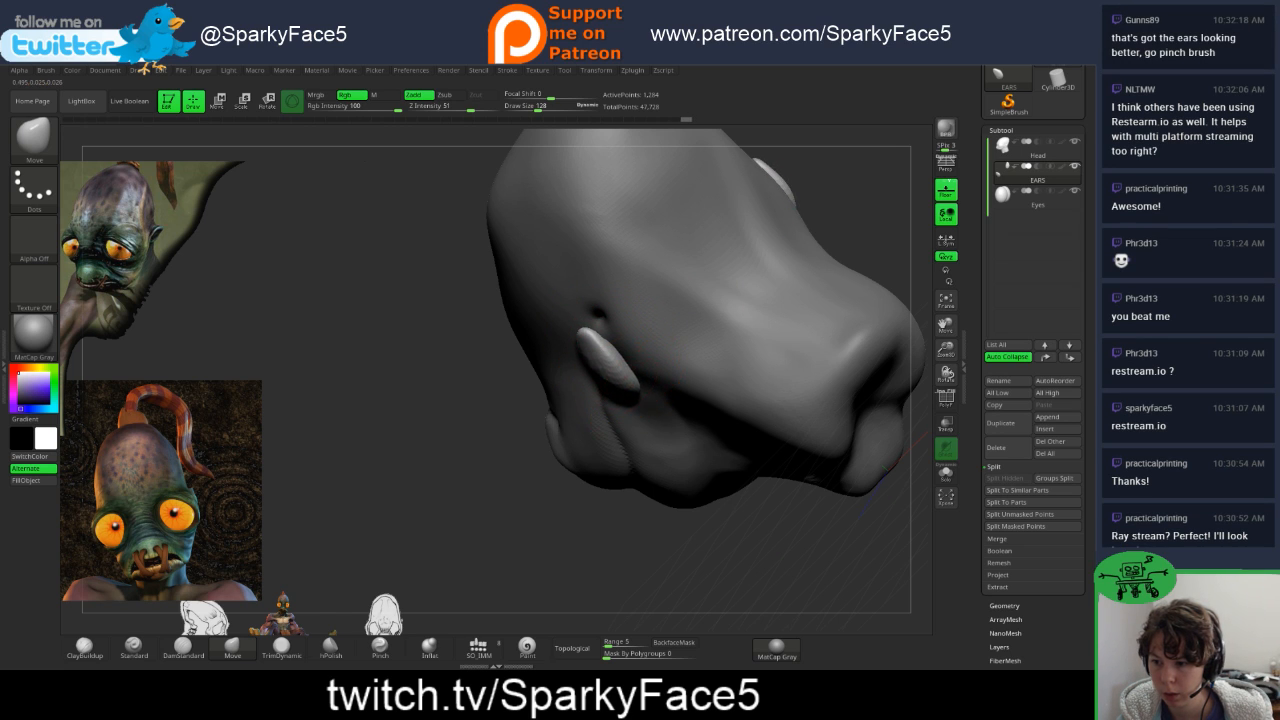
pyautogui.click(380, 645)
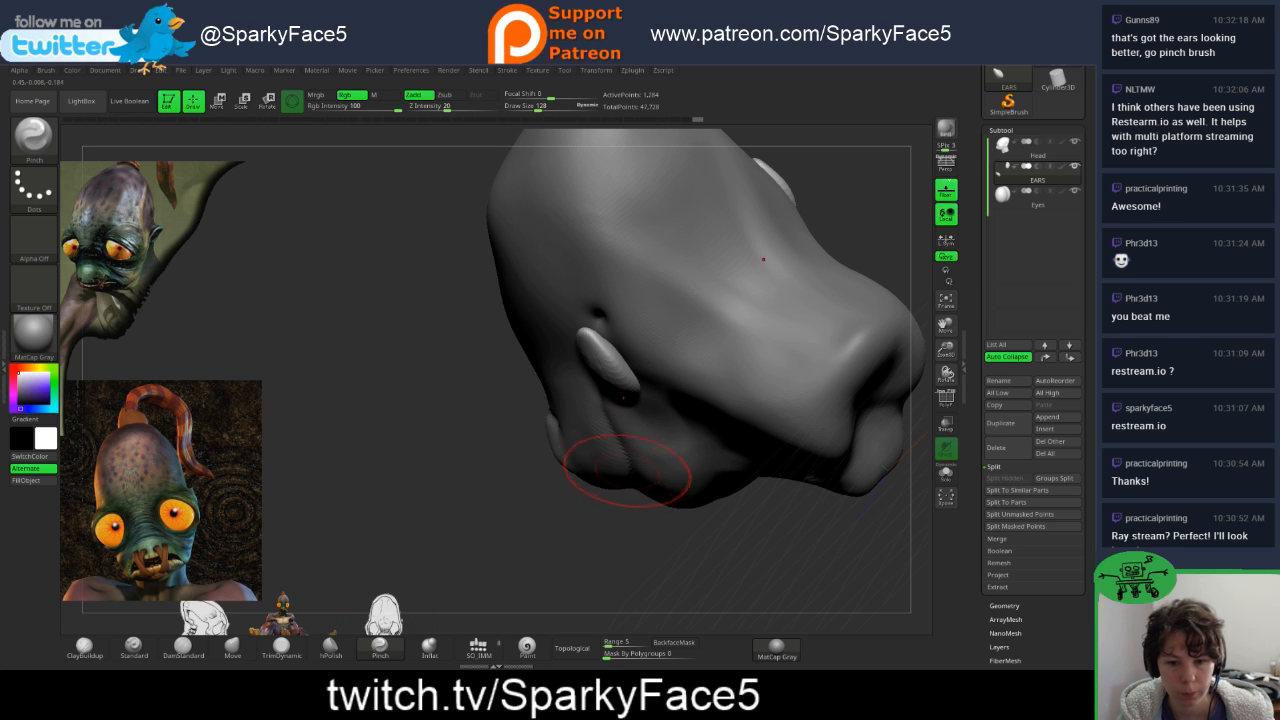
pyautogui.moveTo(613, 366)
pyautogui.mouseDown()
pyautogui.moveTo(626, 388)
pyautogui.moveTo(618, 380)
pyautogui.mouseUp()
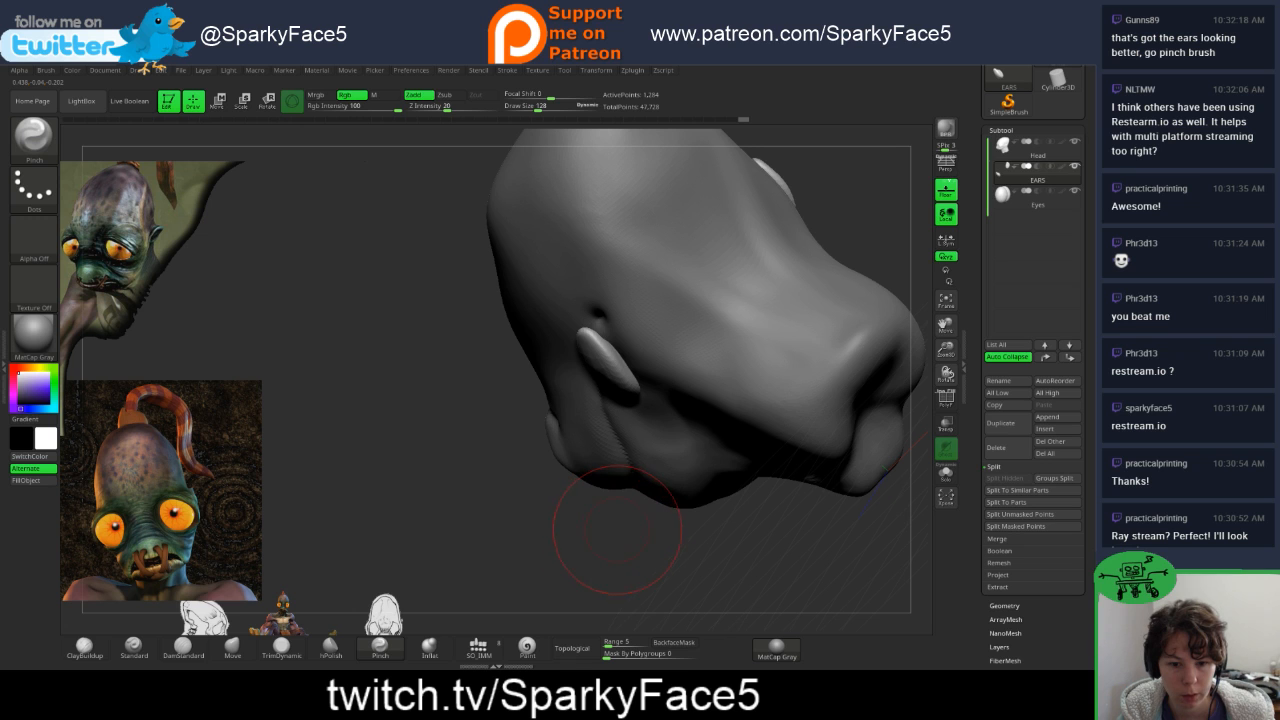
# - Reduce the Move brush's draw size to 56 and narrow the upper tip of the ear from behind
pyautogui.moveTo(627, 528)
pyautogui.mouseDown()
pyautogui.moveTo(725, 420)
pyautogui.moveTo(754, 453)
pyautogui.moveTo(672, 458)
pyautogui.moveTo(475, 432)
pyautogui.moveTo(540, 430)
pyautogui.moveTo(508, 437)
pyautogui.mouseUp()
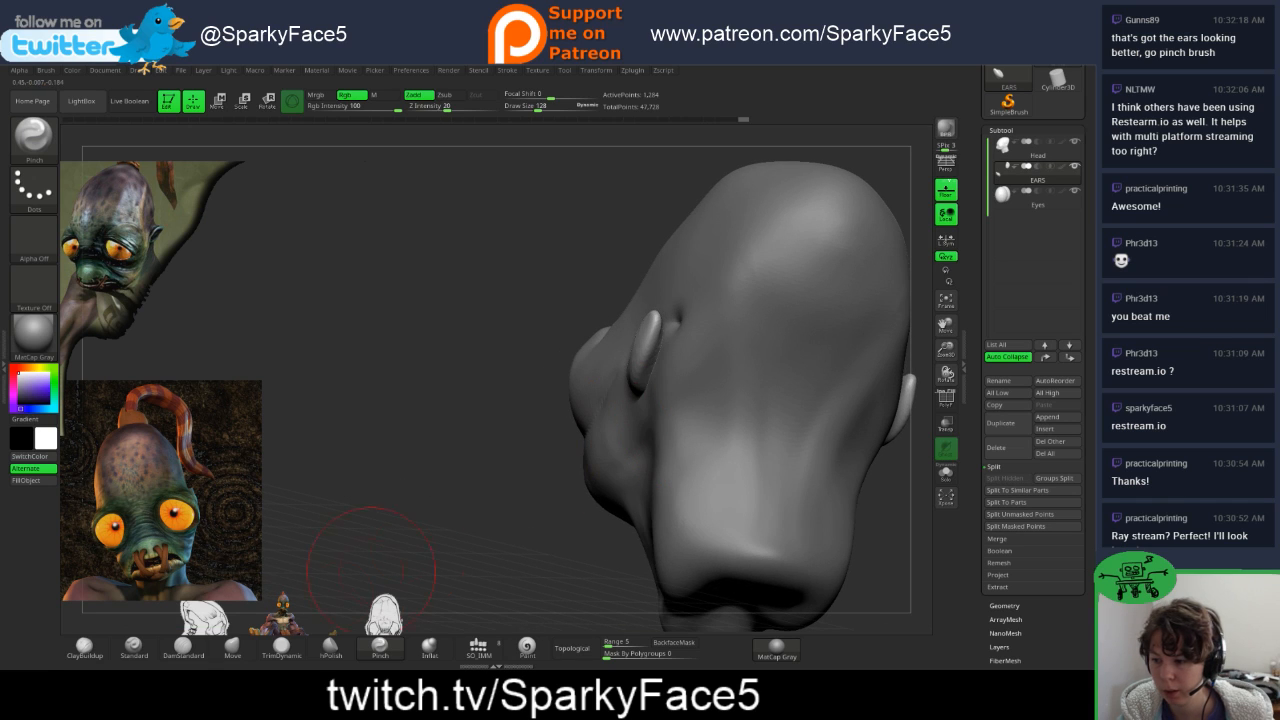
pyautogui.click(232, 646)
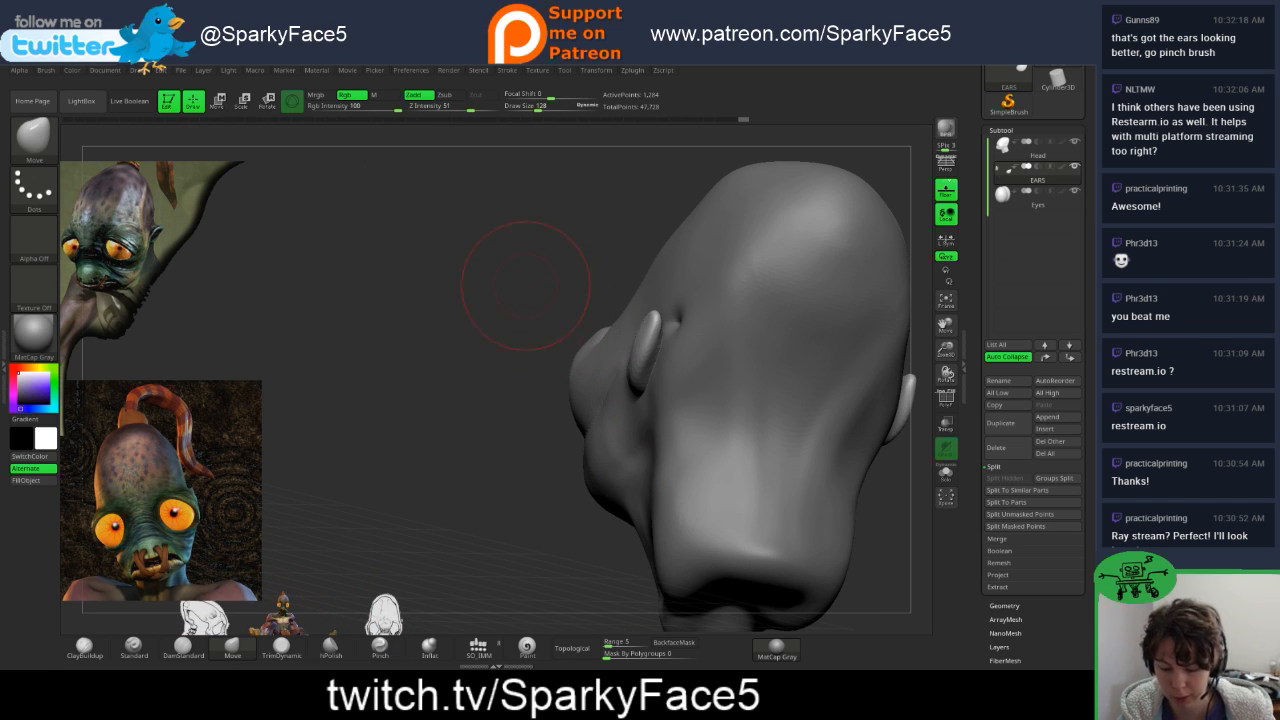
pyautogui.press('s')
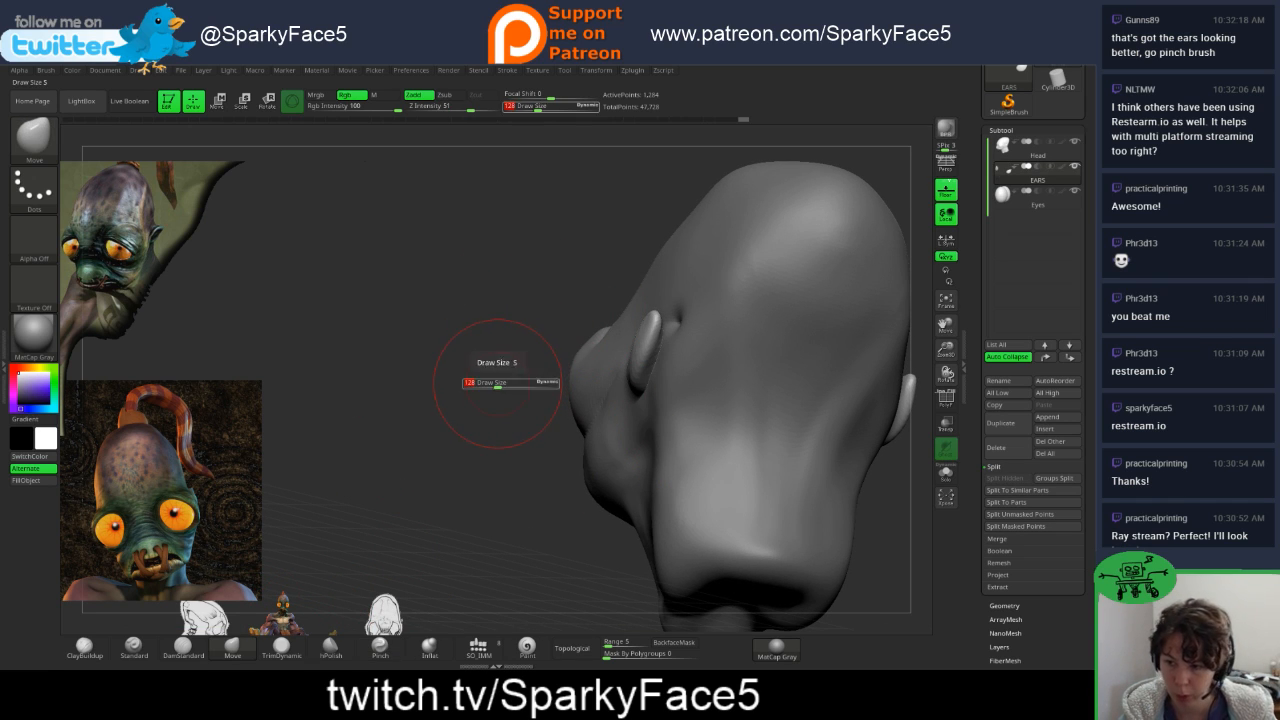
pyautogui.moveTo(497, 383); pyautogui.dragTo(493, 387)
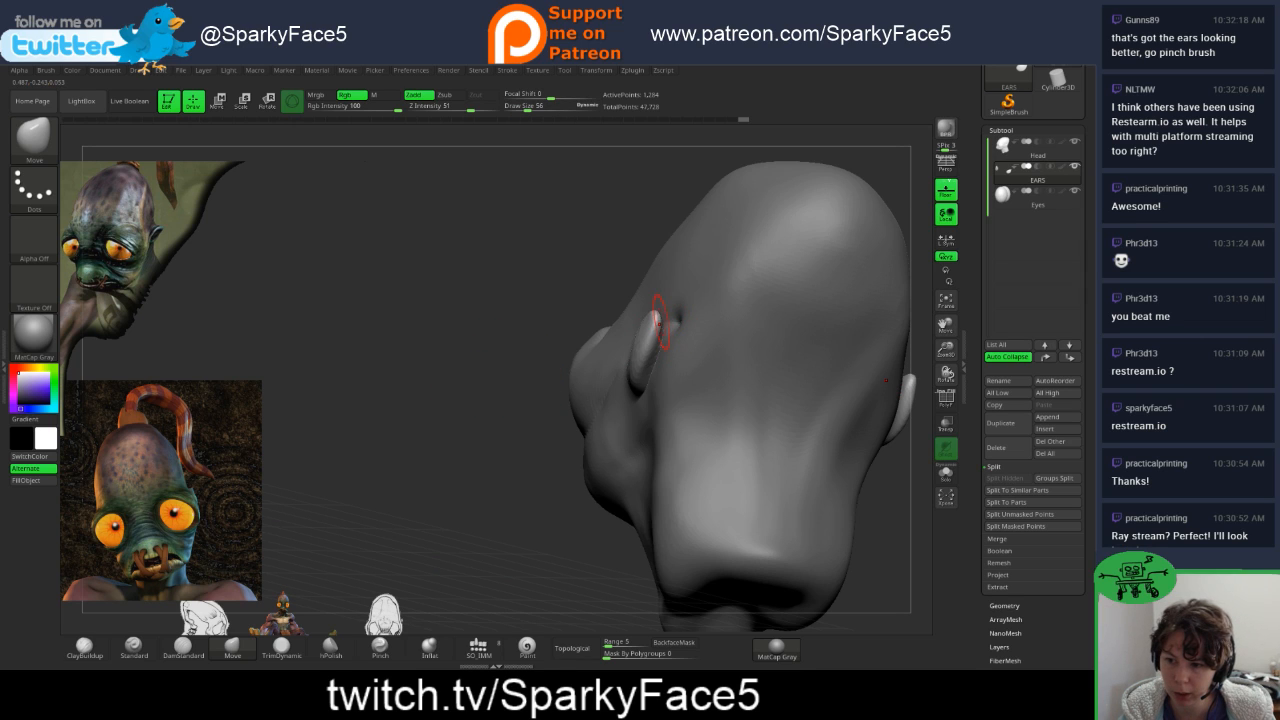
pyautogui.moveTo(661, 324)
pyautogui.mouseDown()
pyautogui.moveTo(651, 320)
pyautogui.moveTo(655, 336)
pyautogui.mouseUp()
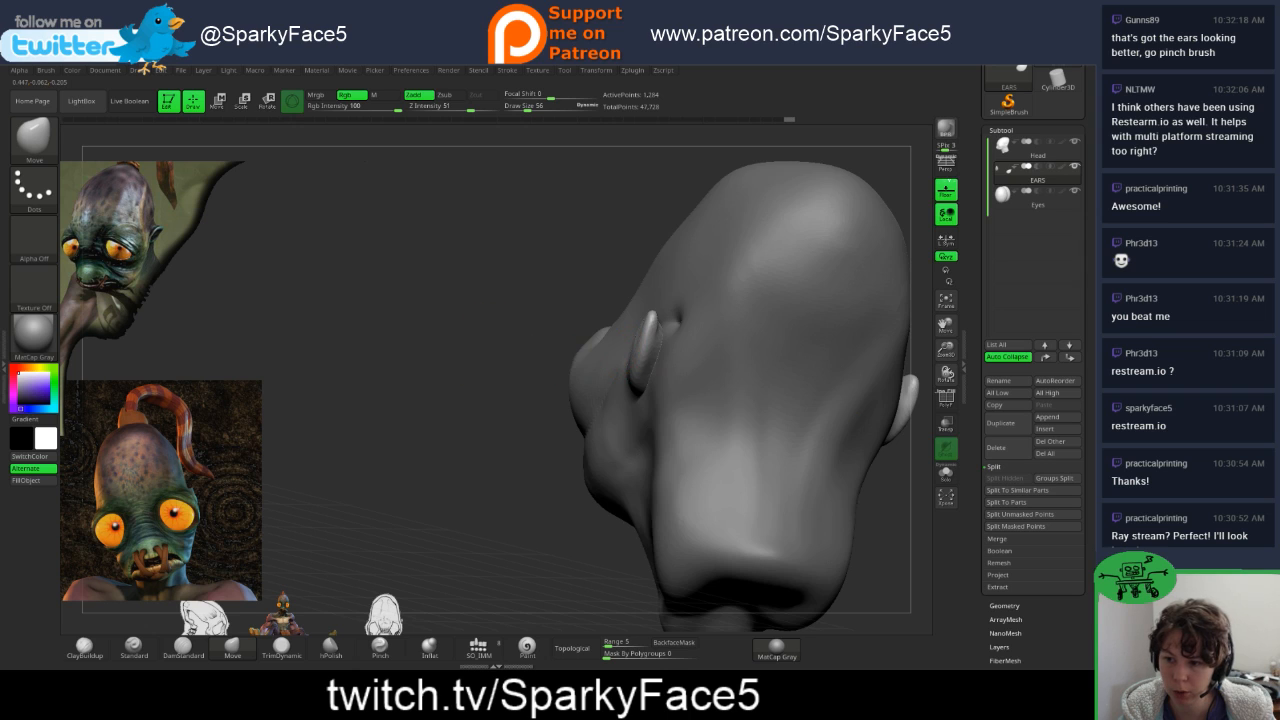
# - Shape the ear's back and lower edge from behind and below with the Move brush
pyautogui.moveTo(497, 462); pyautogui.dragTo(500, 371)
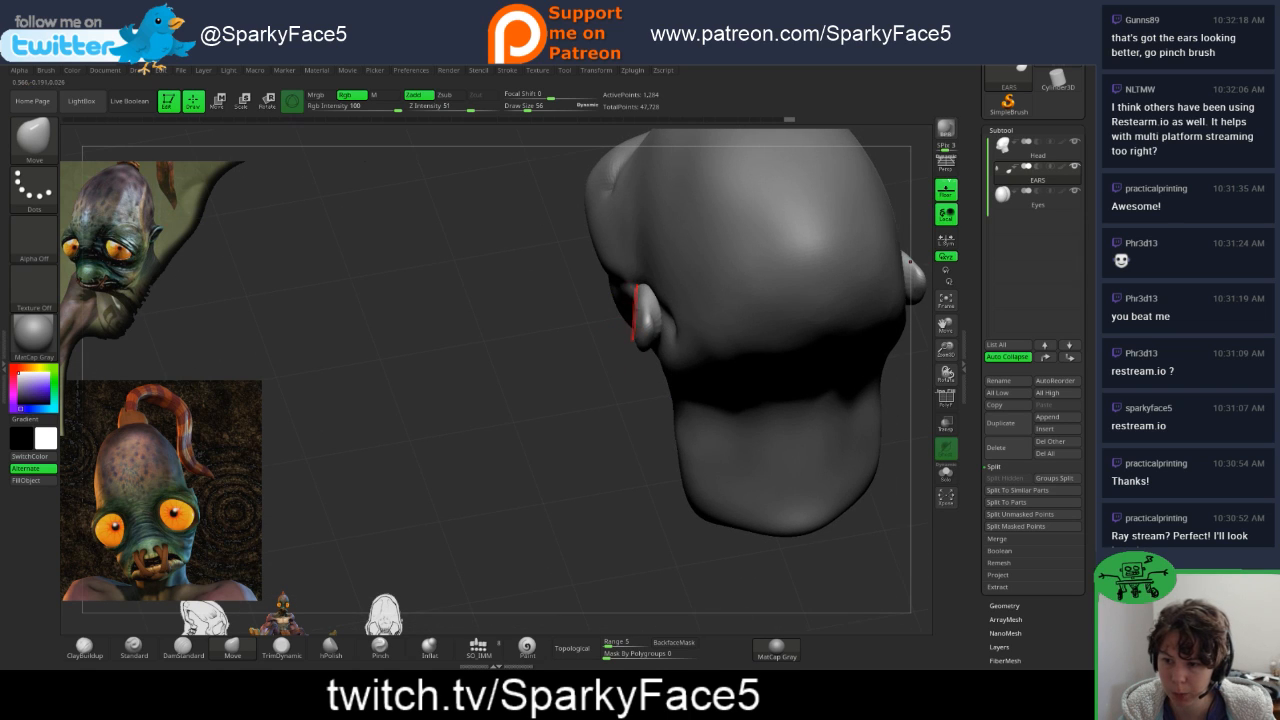
pyautogui.moveTo(643, 313); pyautogui.dragTo(662, 330)
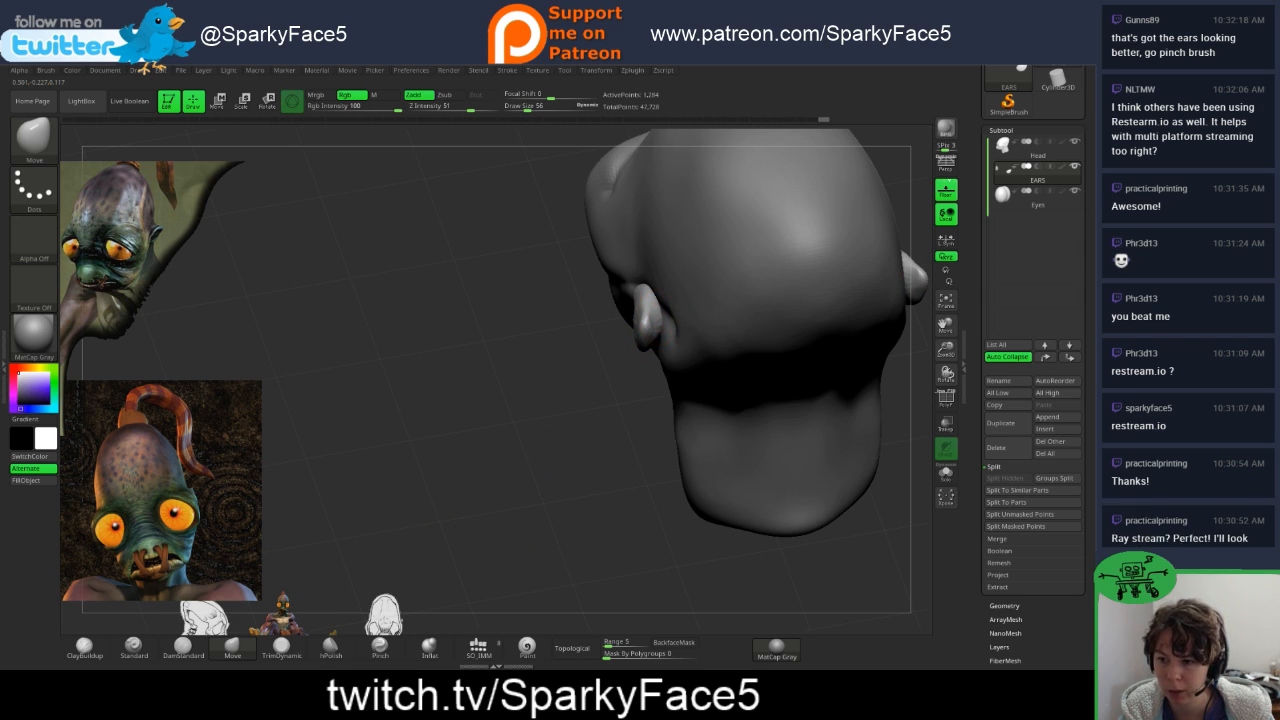
pyautogui.moveTo(655, 316); pyautogui.dragTo(646, 304)
pyautogui.moveTo(646, 304)
pyautogui.mouseDown(button='right')
pyautogui.moveTo(835, 255)
pyautogui.moveTo(815, 235)
pyautogui.moveTo(619, 402)
pyautogui.mouseUp(button='right')
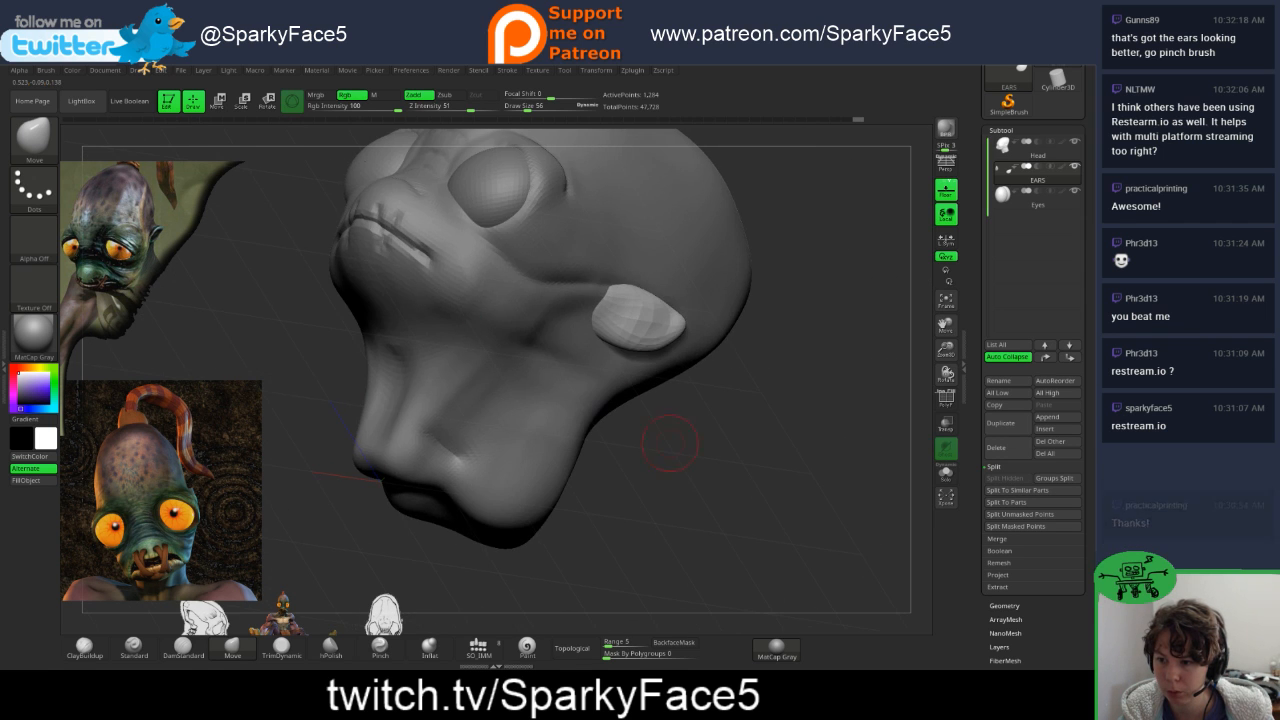
pyautogui.moveTo(646, 329)
pyautogui.mouseDown(button='right')
pyautogui.moveTo(622, 310)
pyautogui.moveTo(425, 325)
pyautogui.mouseUp(button='right')
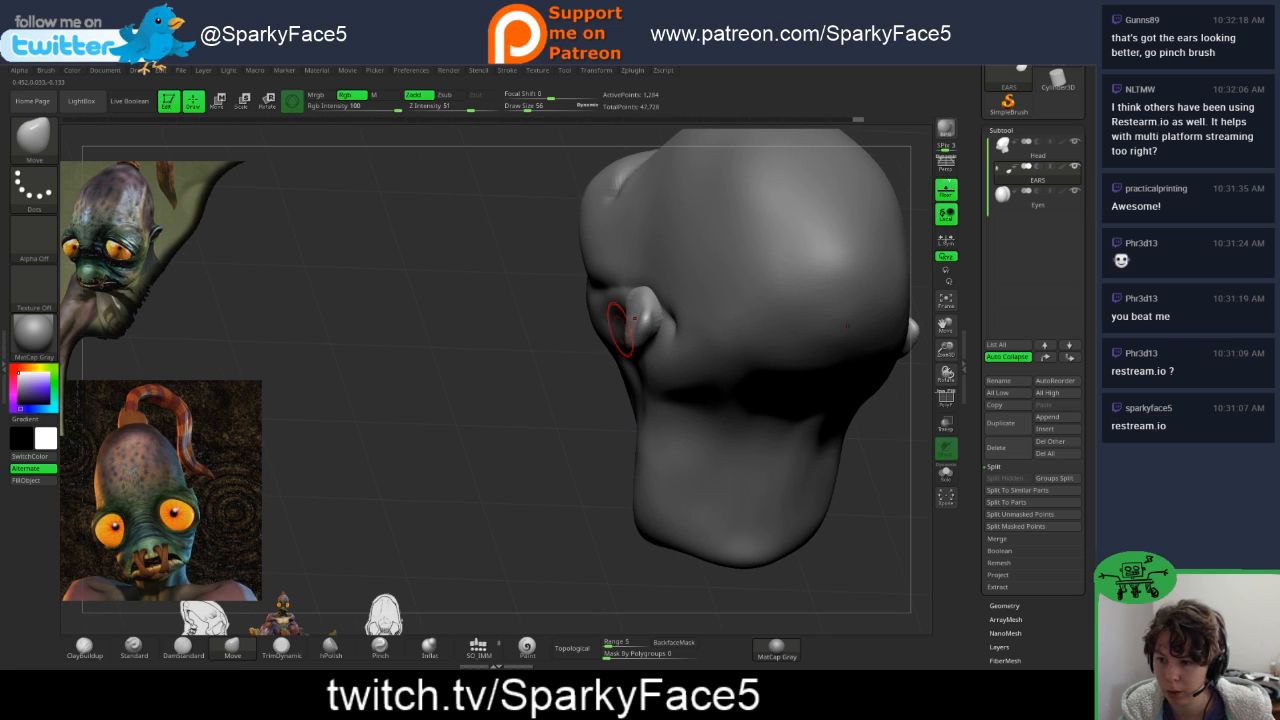
pyautogui.moveTo(638, 320); pyautogui.dragTo(638, 306)
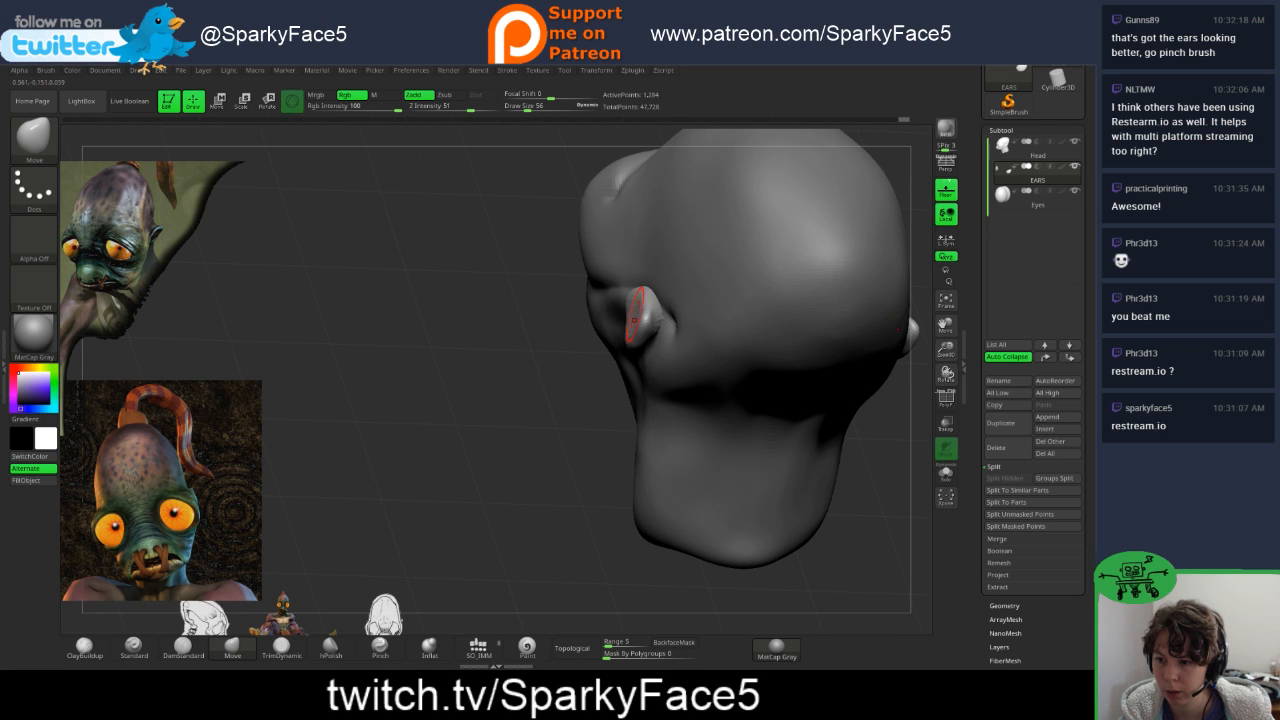
pyautogui.moveTo(636, 312); pyautogui.dragTo(623, 317, button='right')
pyautogui.moveTo(623, 317); pyautogui.dragTo(621, 316)
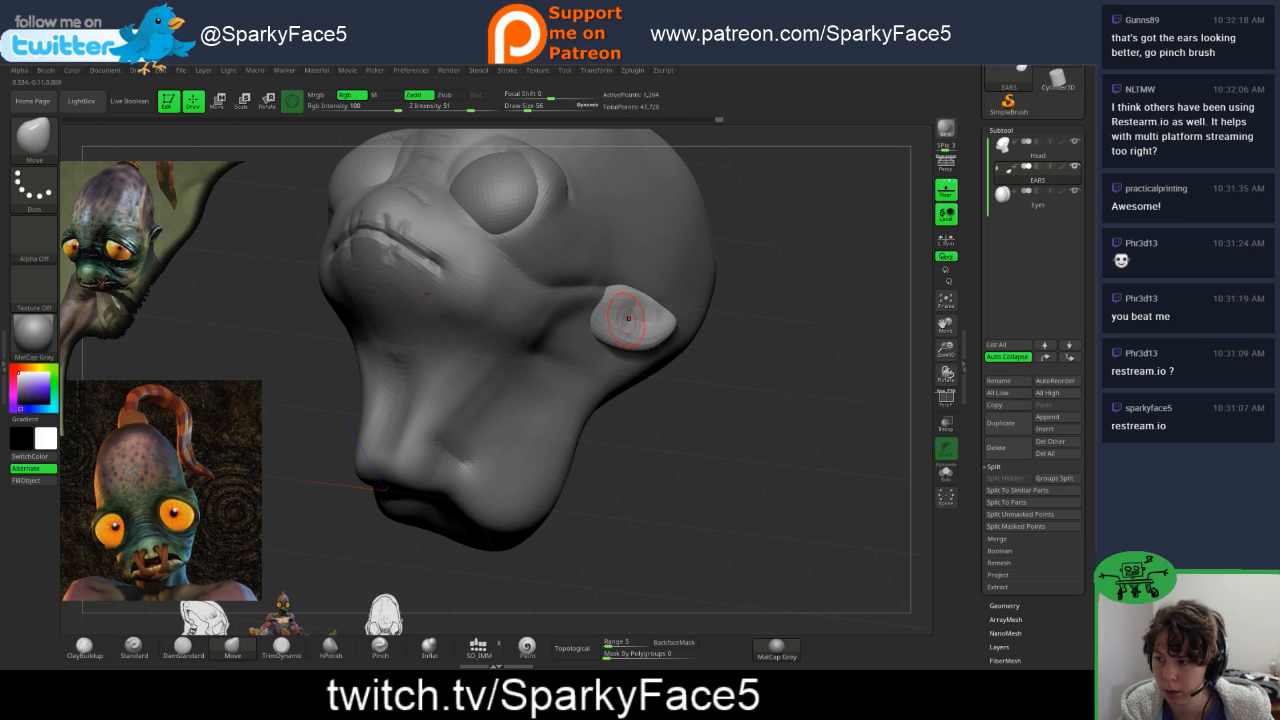
pyautogui.moveTo(660, 376)
pyautogui.mouseDown(button='right')
pyautogui.moveTo(668, 398)
pyautogui.moveTo(582, 362)
pyautogui.moveTo(667, 384)
pyautogui.moveTo(668, 402)
pyautogui.moveTo(694, 376)
pyautogui.moveTo(692, 325)
pyautogui.moveTo(697, 441)
pyautogui.mouseUp(button='right')
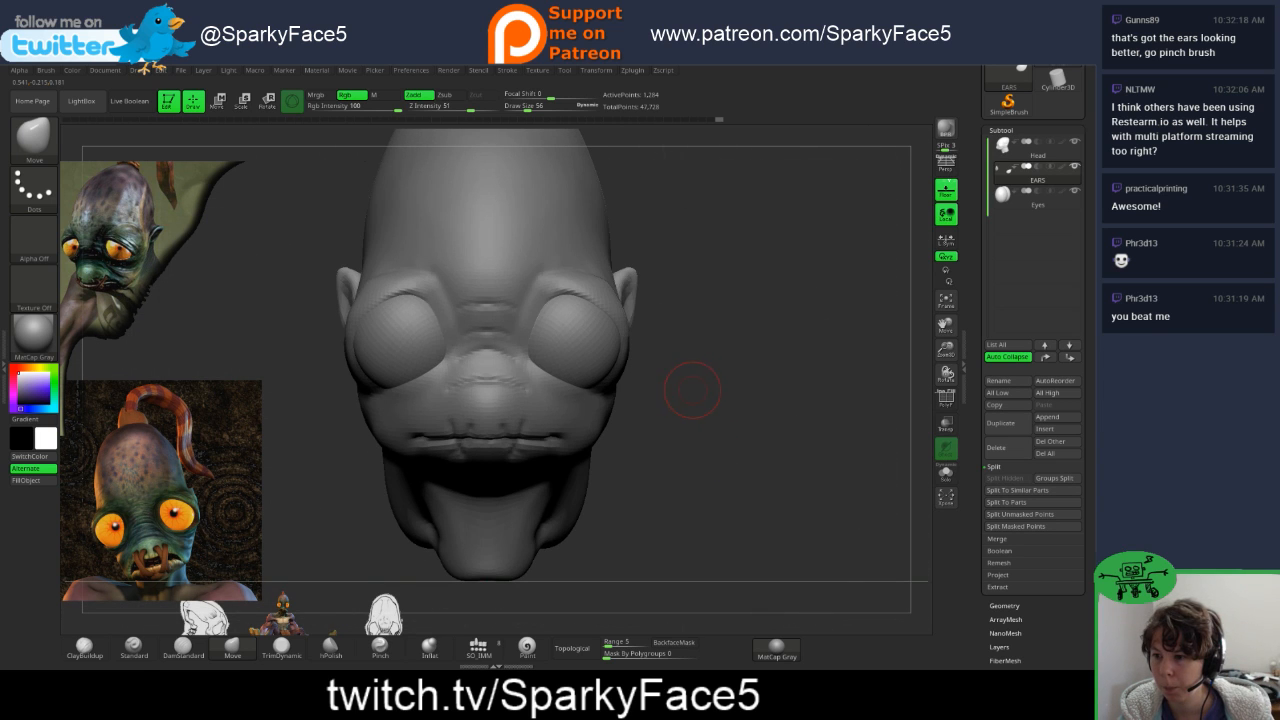
# - Push in the ear's inner surface with the Move brush to form a hollow, and adjust its front lower rim
pyautogui.moveTo(703, 383)
pyautogui.mouseDown(button='right')
pyautogui.moveTo(608, 393)
pyautogui.moveTo(694, 390)
pyautogui.moveTo(608, 393)
pyautogui.moveTo(640, 360)
pyautogui.moveTo(616, 323)
pyautogui.moveTo(626, 328)
pyautogui.mouseUp(button='right')
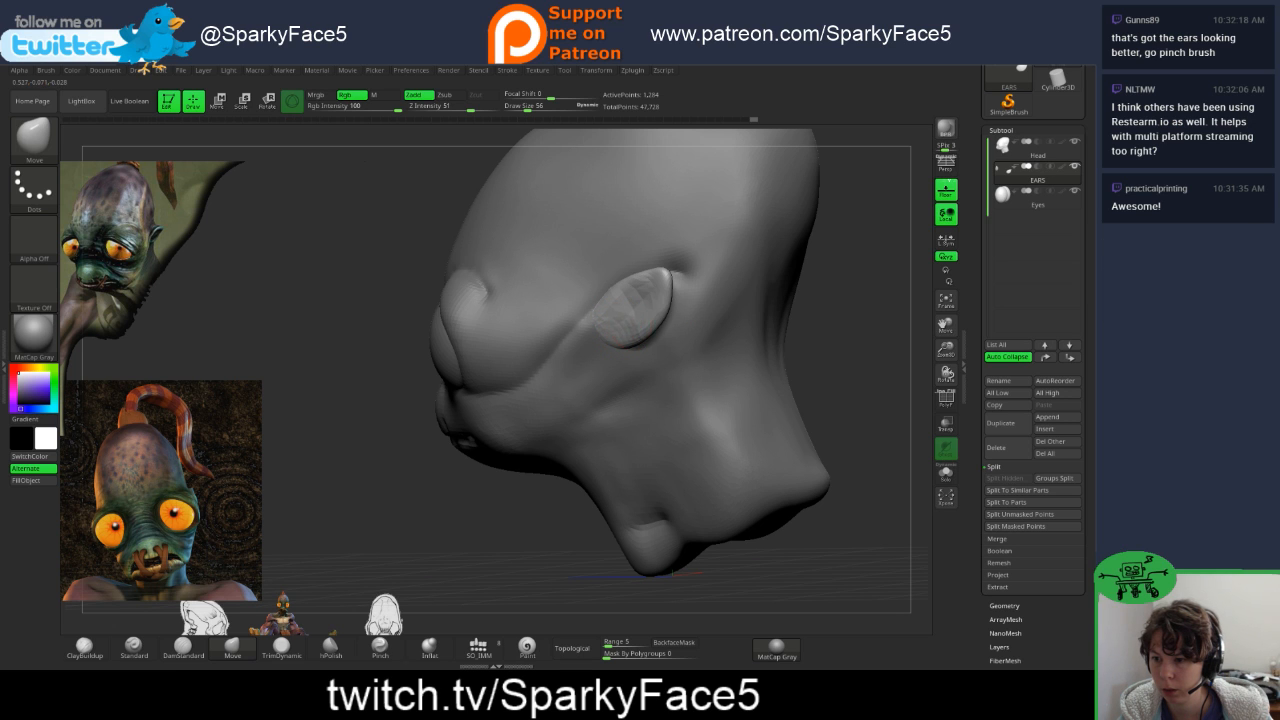
pyautogui.moveTo(625, 315); pyautogui.dragTo(634, 314)
pyautogui.moveTo(804, 345)
pyautogui.mouseDown()
pyautogui.moveTo(842, 318)
pyautogui.moveTo(745, 308)
pyautogui.moveTo(767, 377)
pyautogui.mouseUp()
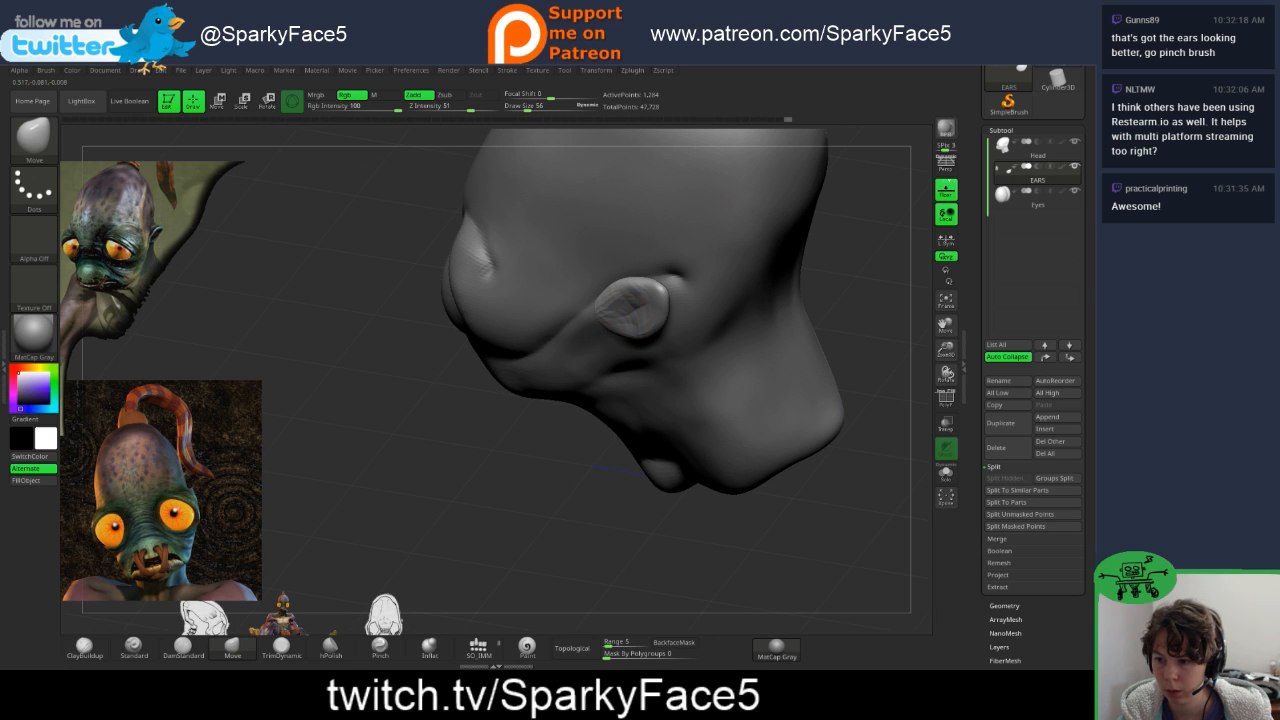
pyautogui.moveTo(628, 312); pyautogui.dragTo(629, 318)
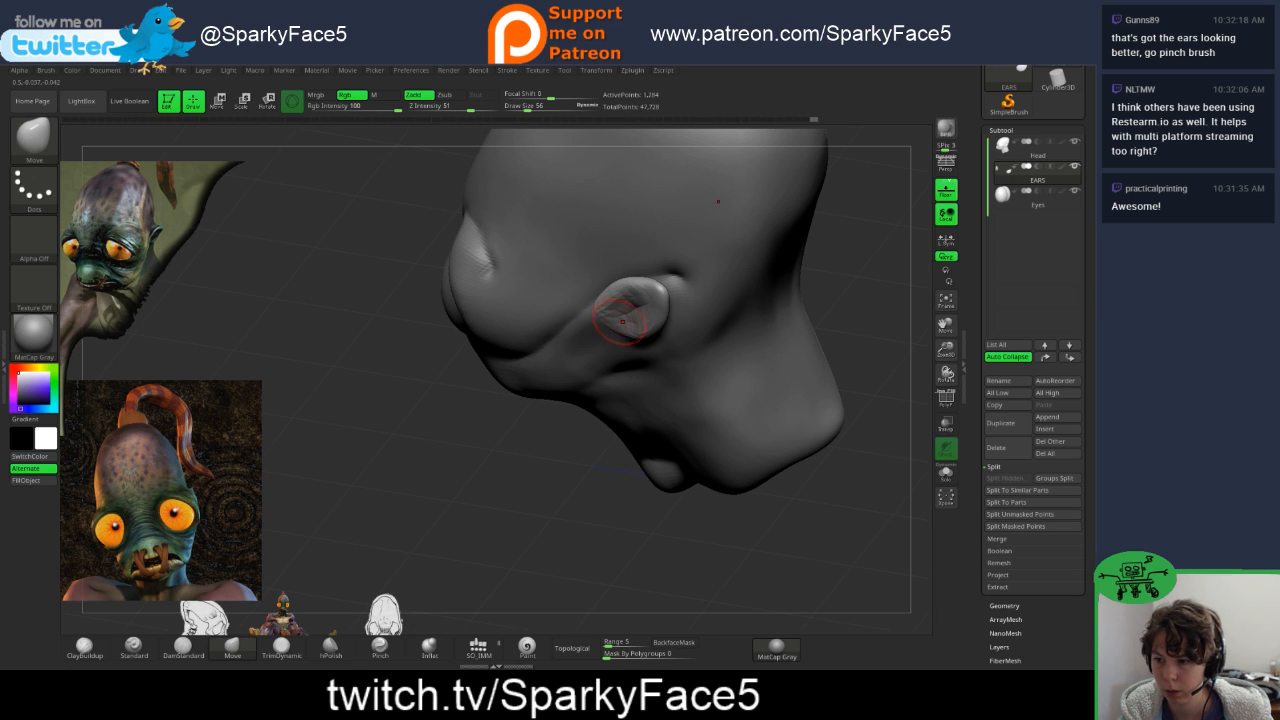
pyautogui.moveTo(420, 405)
pyautogui.mouseDown()
pyautogui.moveTo(588, 455)
pyautogui.moveTo(540, 577)
pyautogui.mouseUp()
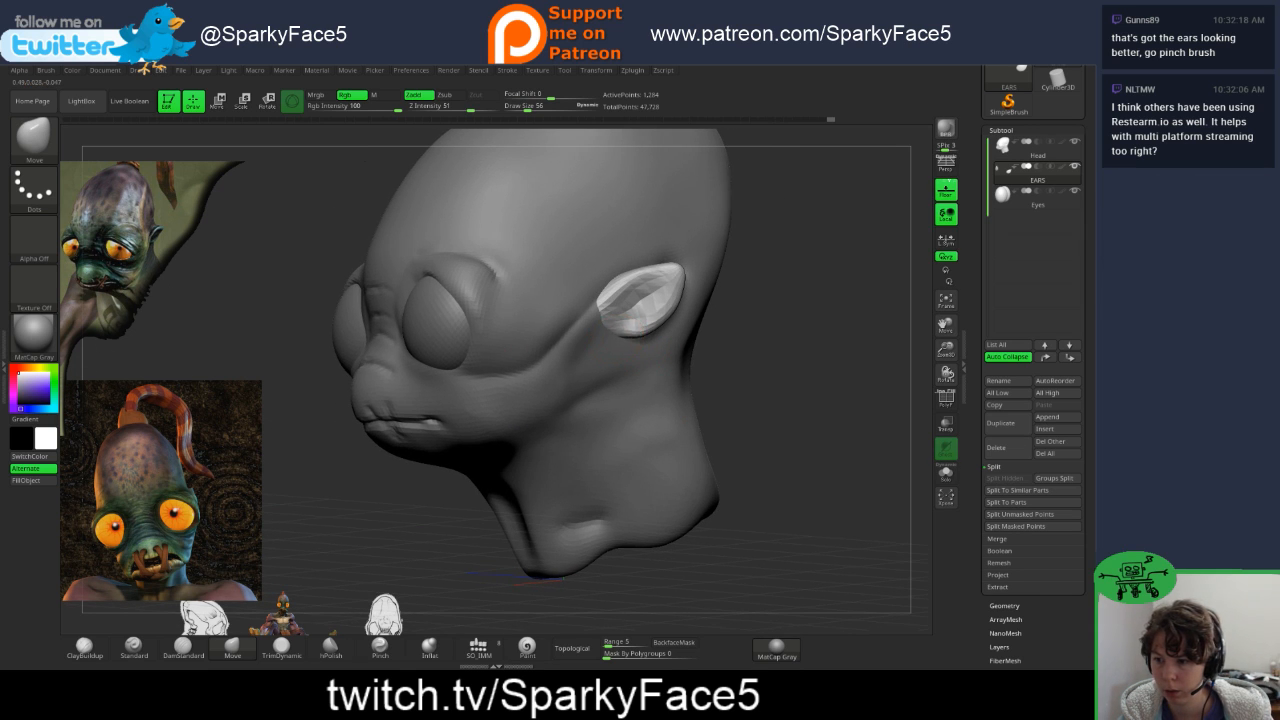
pyautogui.moveTo(606, 318); pyautogui.dragTo(613, 323)
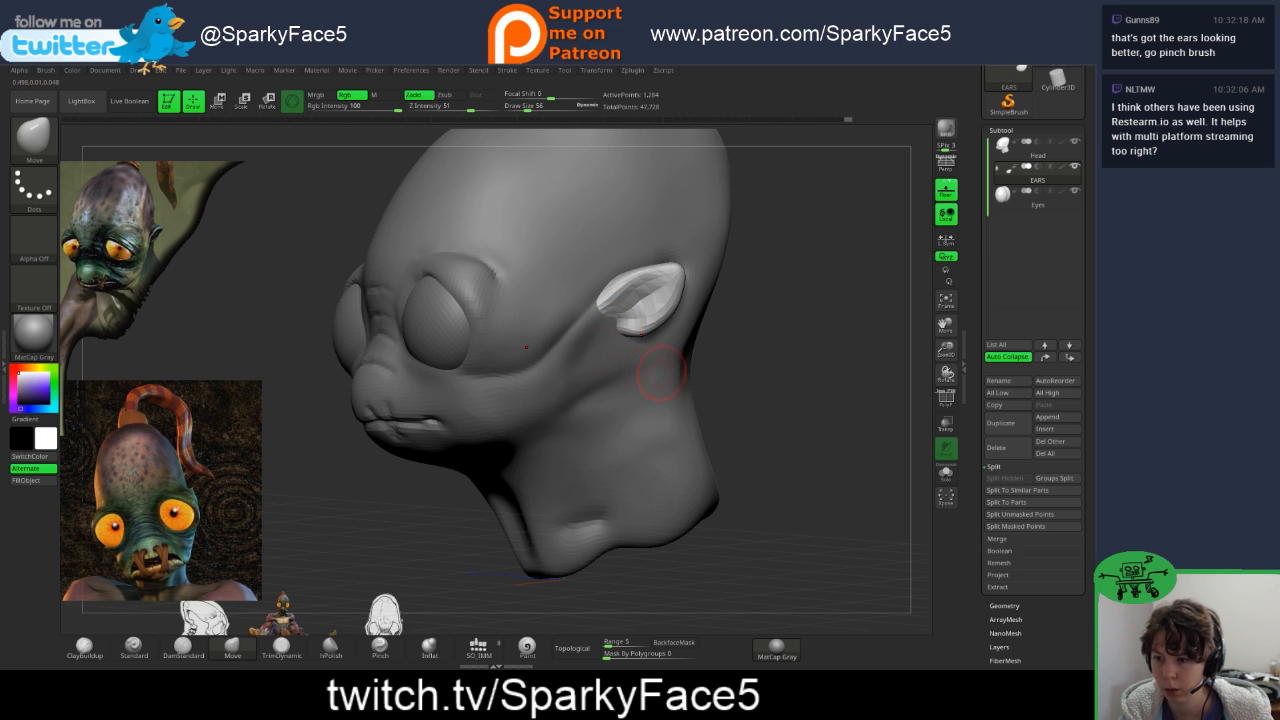
# - Adjust the ear's lower end against the head with the Move brush, working from behind and below
pyautogui.moveTo(745, 405)
pyautogui.mouseDown()
pyautogui.moveTo(832, 408)
pyautogui.moveTo(614, 402)
pyautogui.mouseUp()
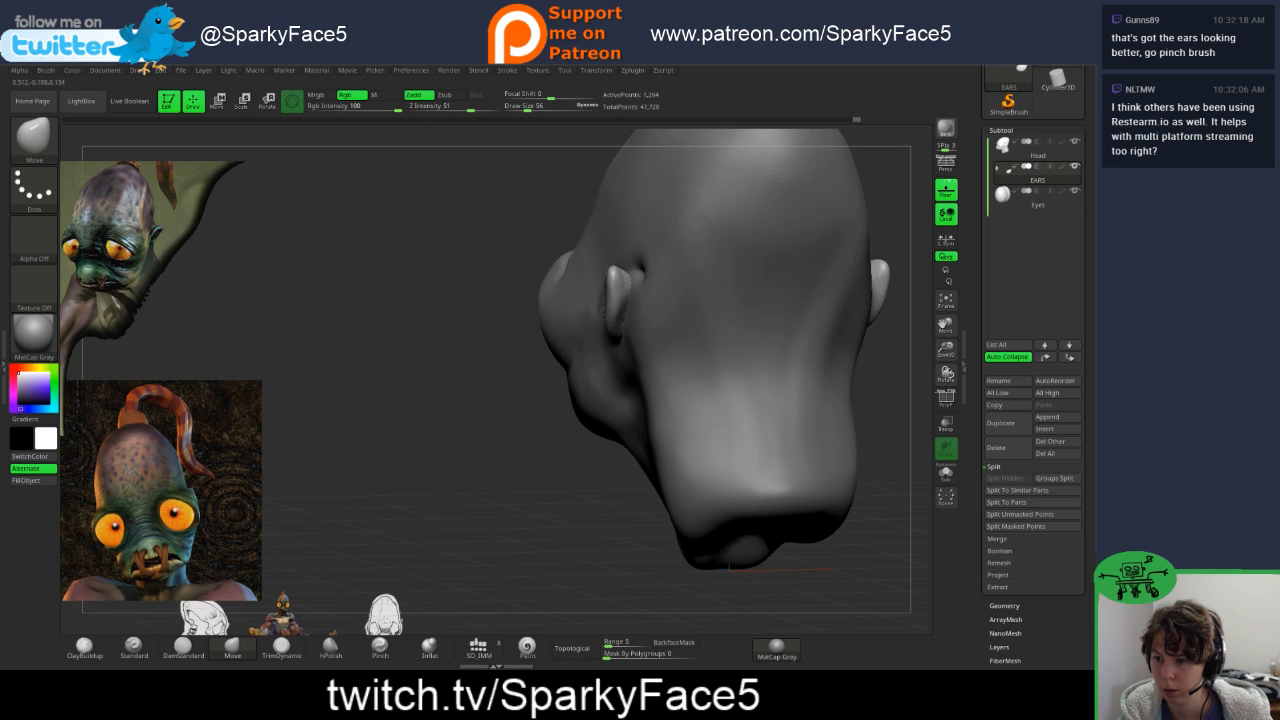
pyautogui.moveTo(628, 345); pyautogui.dragTo(624, 342)
pyautogui.moveTo(586, 486)
pyautogui.mouseDown()
pyautogui.moveTo(590, 438)
pyautogui.moveTo(690, 428)
pyautogui.moveTo(645, 392)
pyautogui.mouseUp()
pyautogui.moveTo(614, 332); pyautogui.dragTo(603, 342)
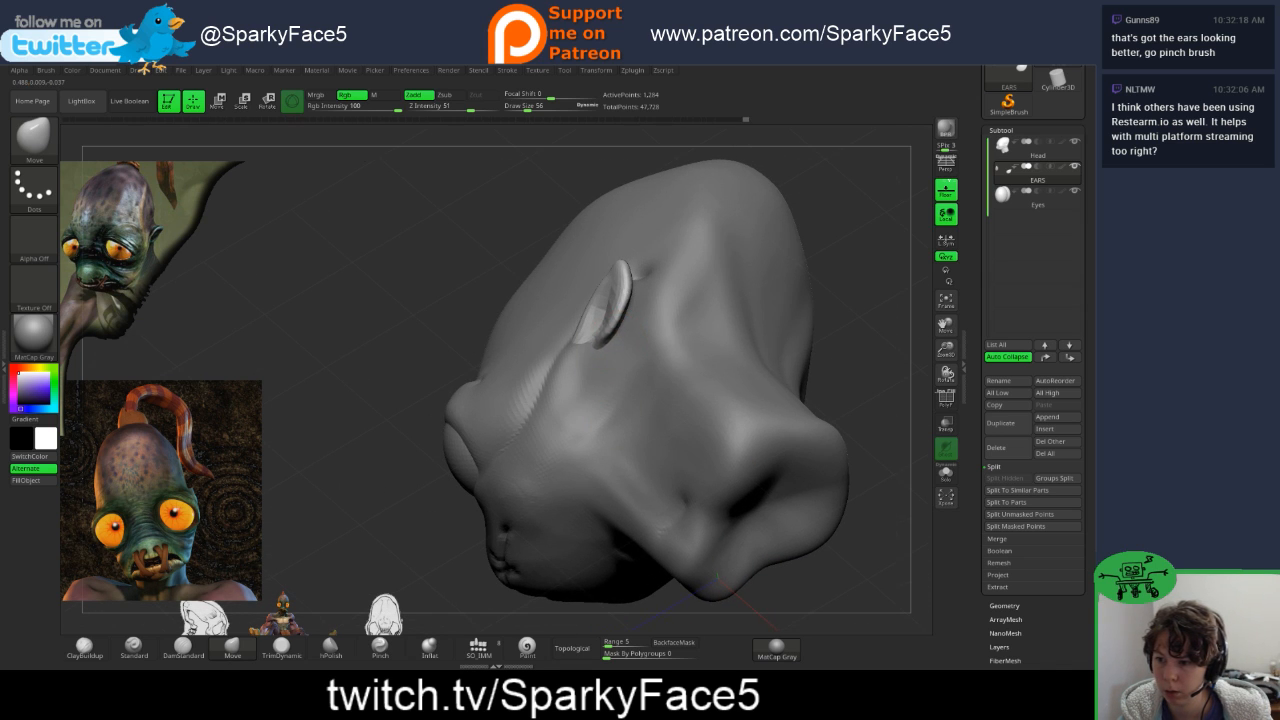
pyautogui.moveTo(851, 323)
pyautogui.mouseDown()
pyautogui.moveTo(876, 358)
pyautogui.moveTo(810, 321)
pyautogui.moveTo(835, 328)
pyautogui.mouseUp()
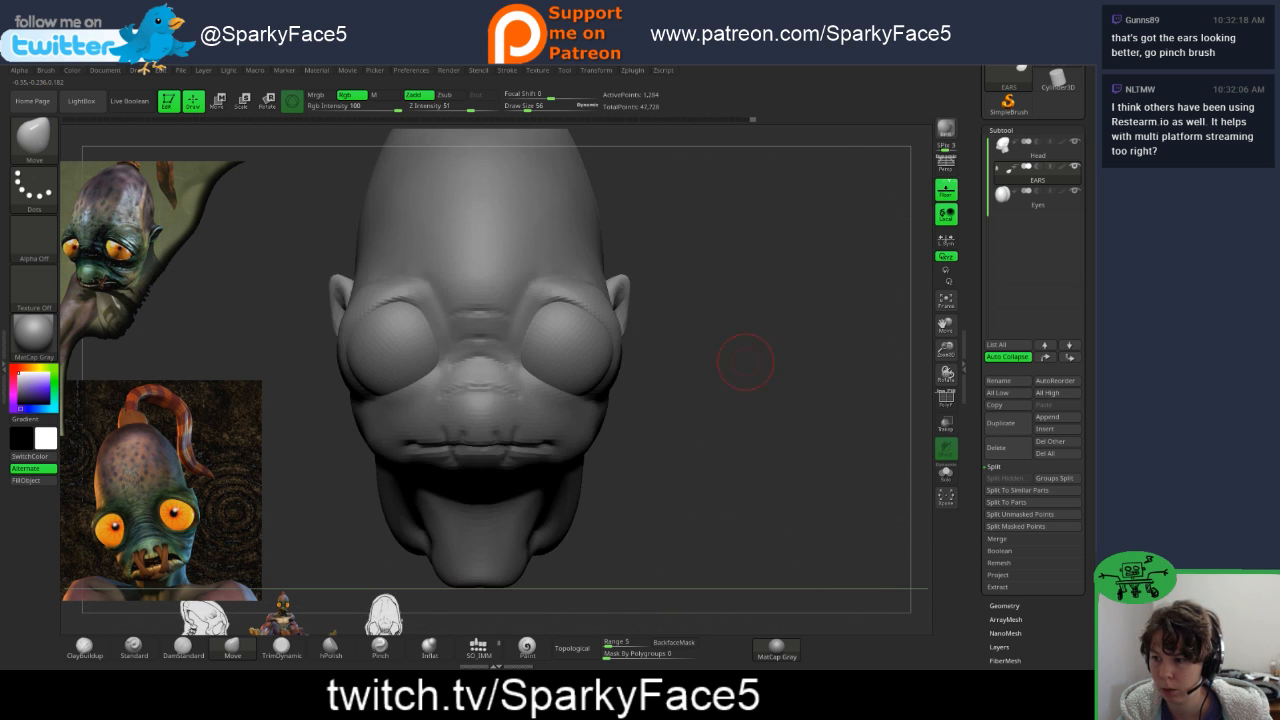
# - Refine the ear's lower rim and the back of its hollow from the side with the Move brush
pyautogui.moveTo(746, 357)
pyautogui.mouseDown()
pyautogui.moveTo(596, 341)
pyautogui.moveTo(800, 354)
pyautogui.mouseUp()
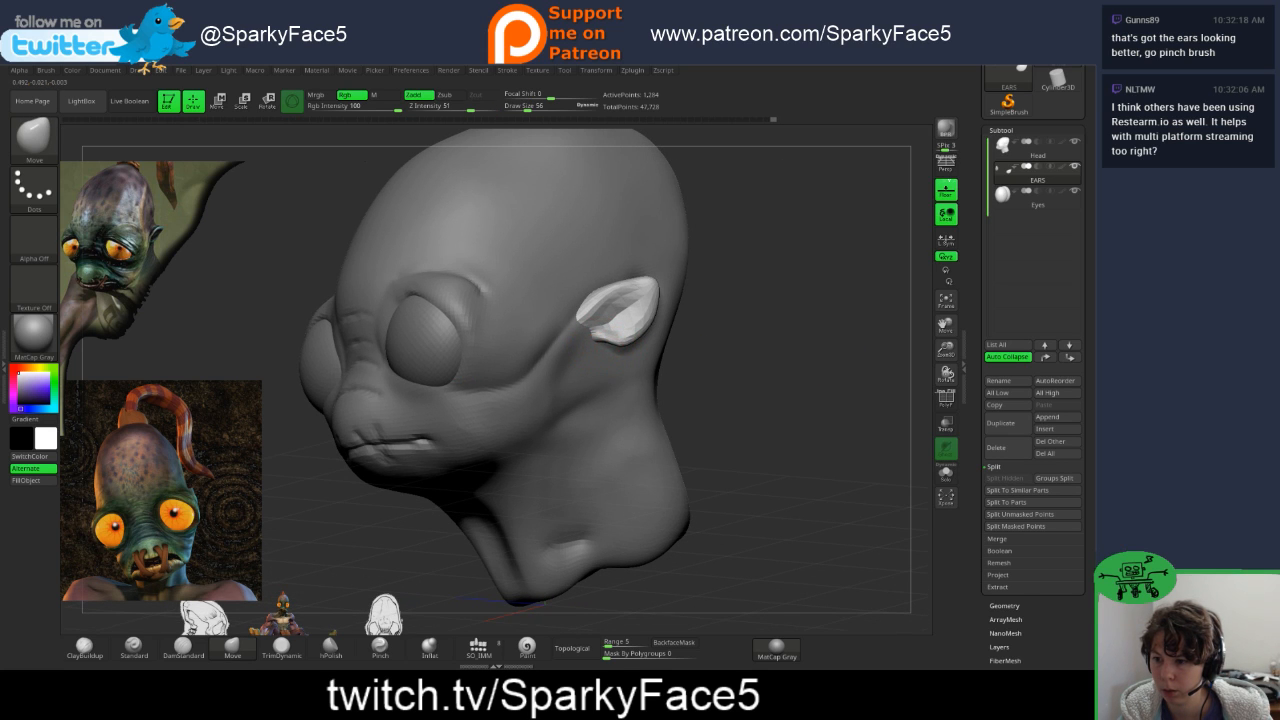
pyautogui.moveTo(590, 332); pyautogui.dragTo(600, 338)
pyautogui.moveTo(752, 352)
pyautogui.mouseDown()
pyautogui.moveTo(598, 385)
pyautogui.moveTo(765, 352)
pyautogui.mouseUp()
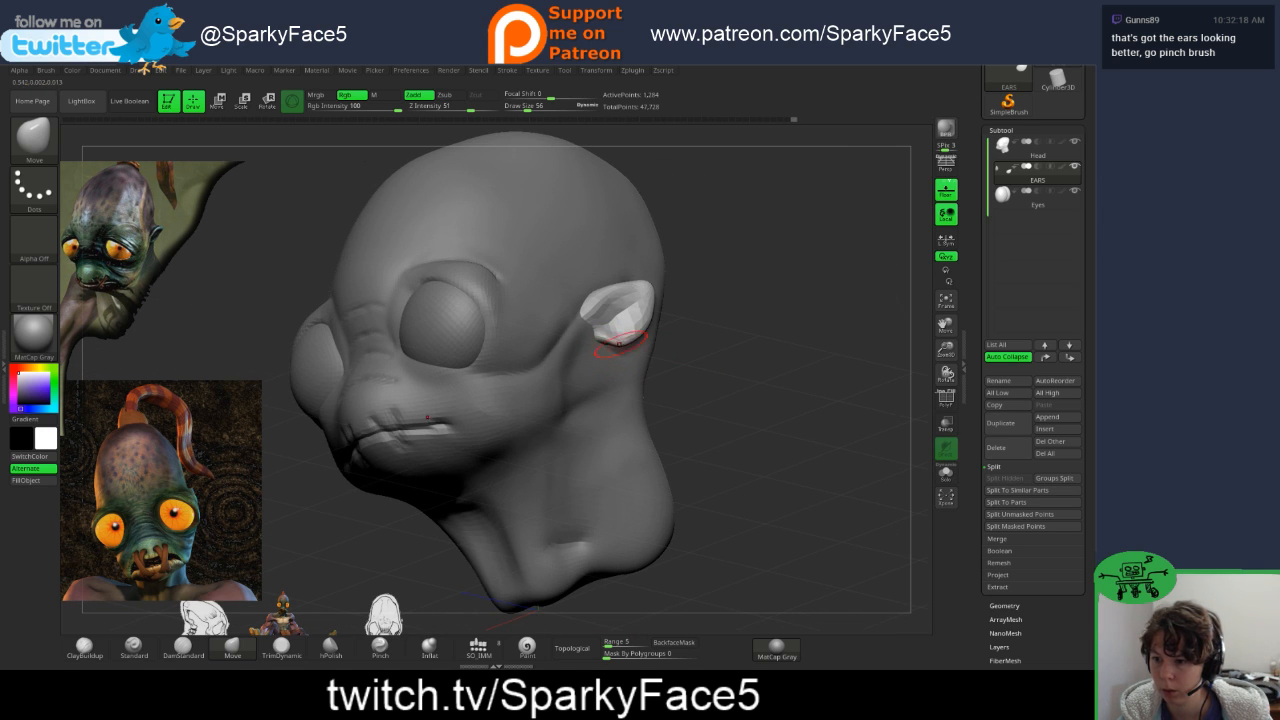
pyautogui.moveTo(751, 357); pyautogui.dragTo(655, 305)
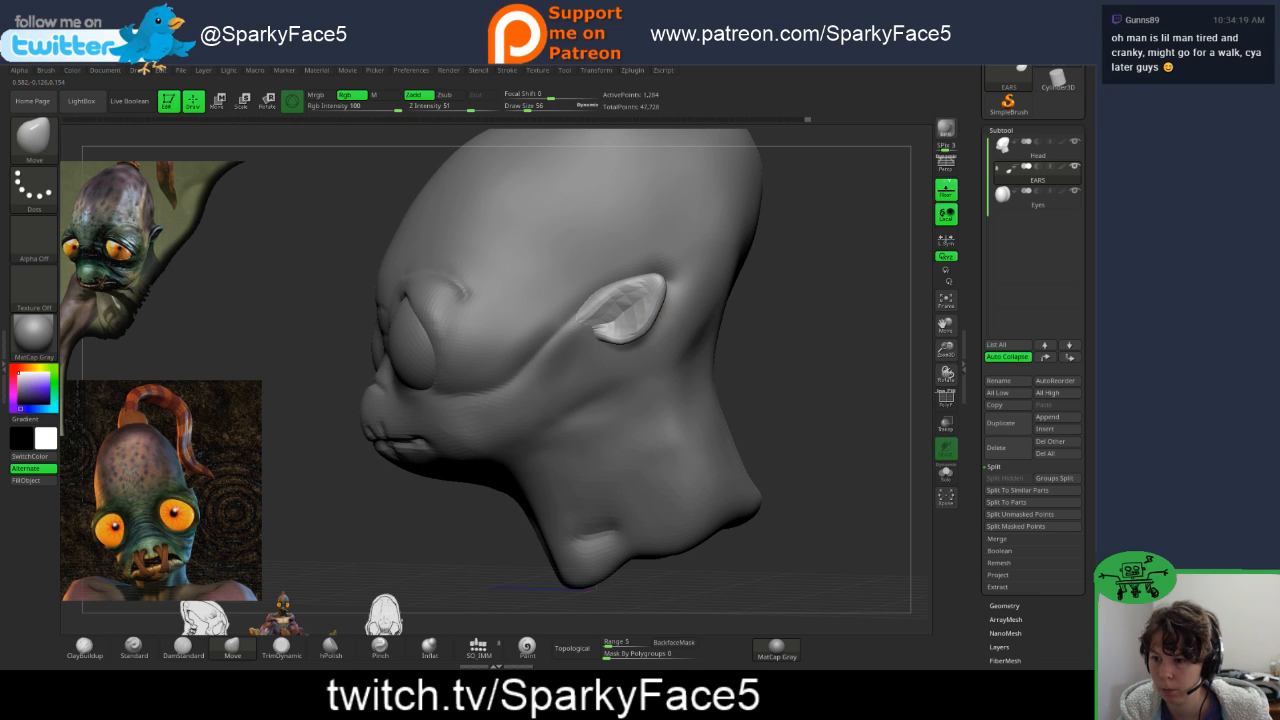
pyautogui.moveTo(655, 311)
pyautogui.mouseDown()
pyautogui.moveTo(667, 288)
pyautogui.moveTo(658, 308)
pyautogui.mouseUp()
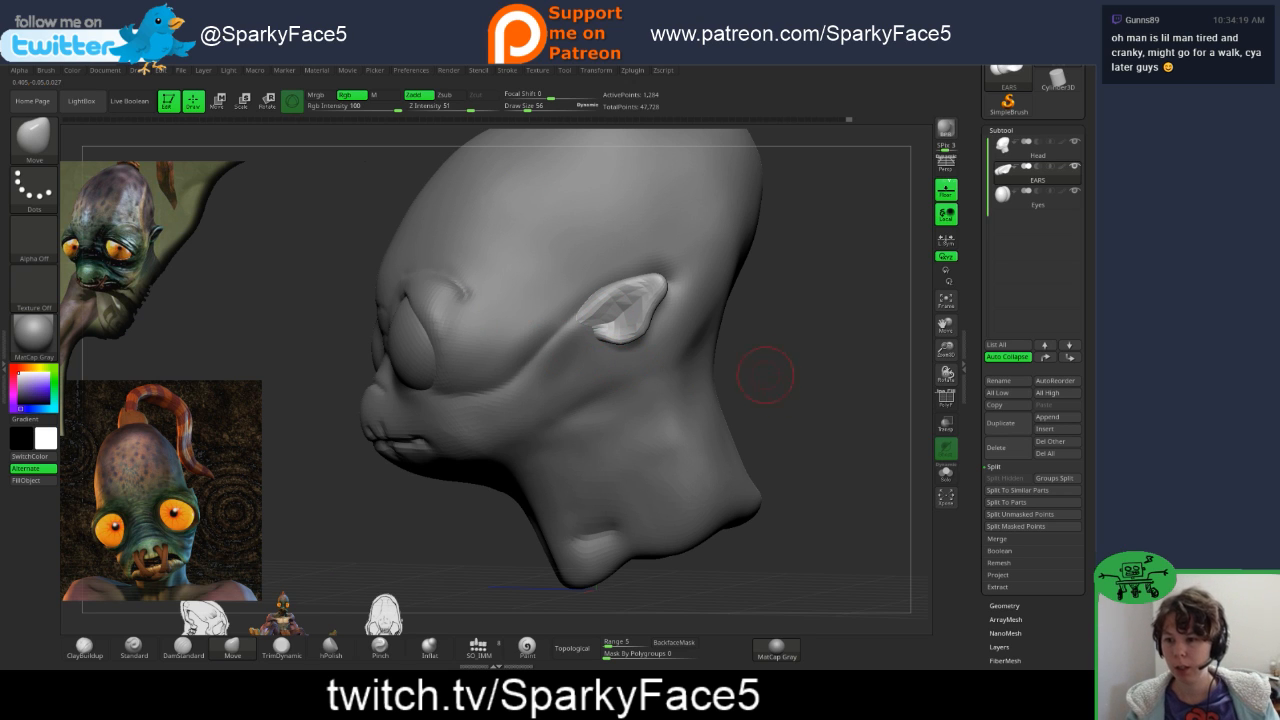
pyautogui.moveTo(757, 389)
pyautogui.mouseDown()
pyautogui.moveTo(828, 378)
pyautogui.moveTo(767, 382)
pyautogui.mouseUp()
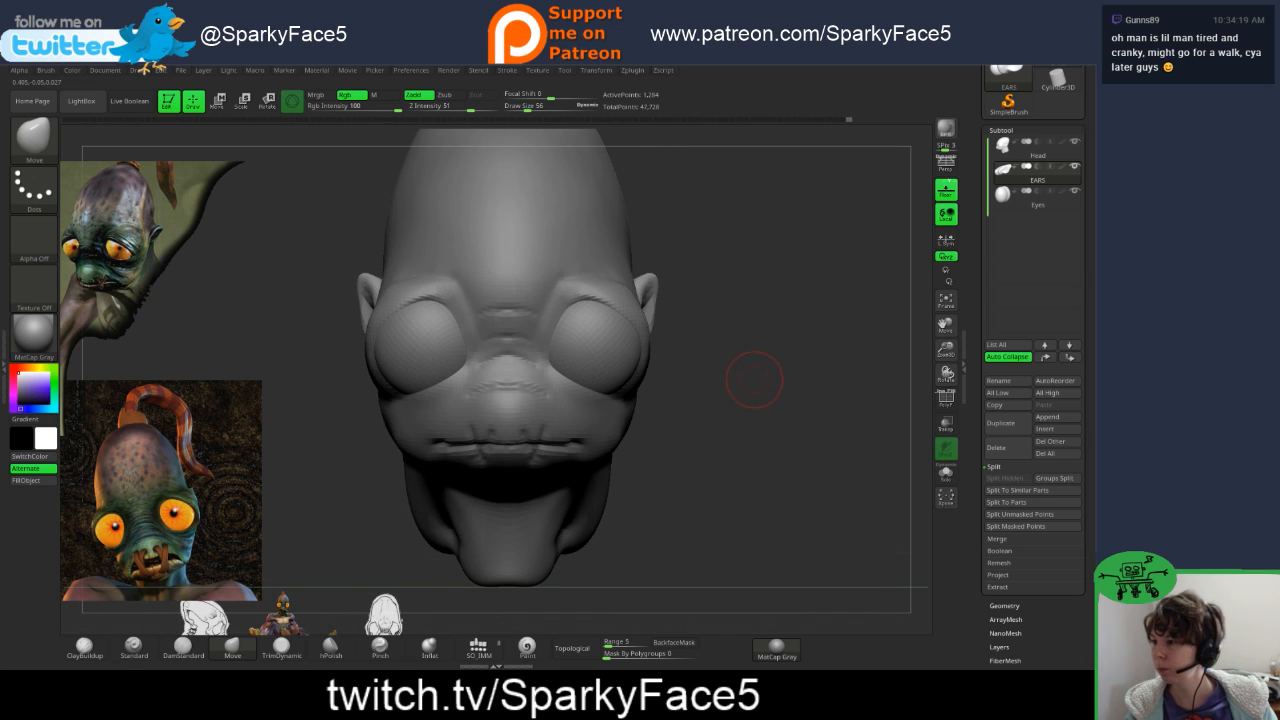
# - Enlarge the Move brush's draw size to 207 and shift the whole ear from a rear side view
pyautogui.moveTo(736, 390)
pyautogui.mouseDown()
pyautogui.moveTo(770, 375)
pyautogui.moveTo(652, 312)
pyautogui.mouseUp()
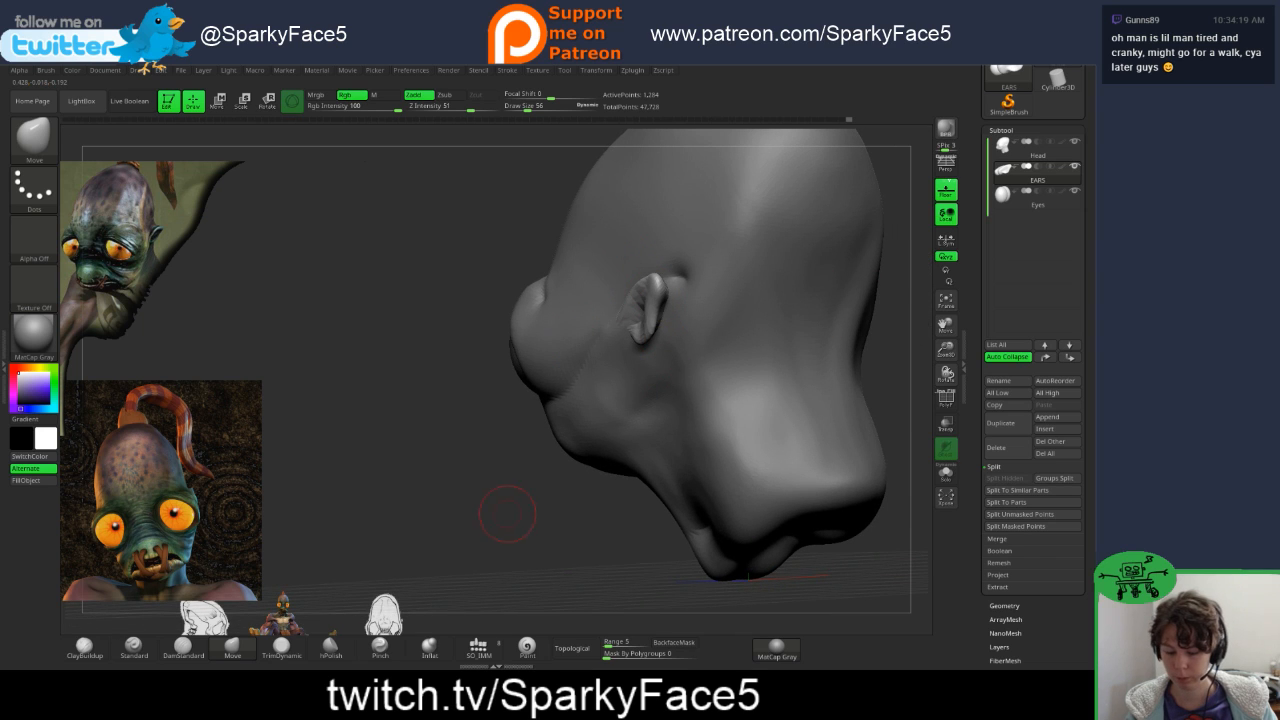
pyautogui.press('s')
pyautogui.moveTo(501, 514); pyautogui.dragTo(530, 514)
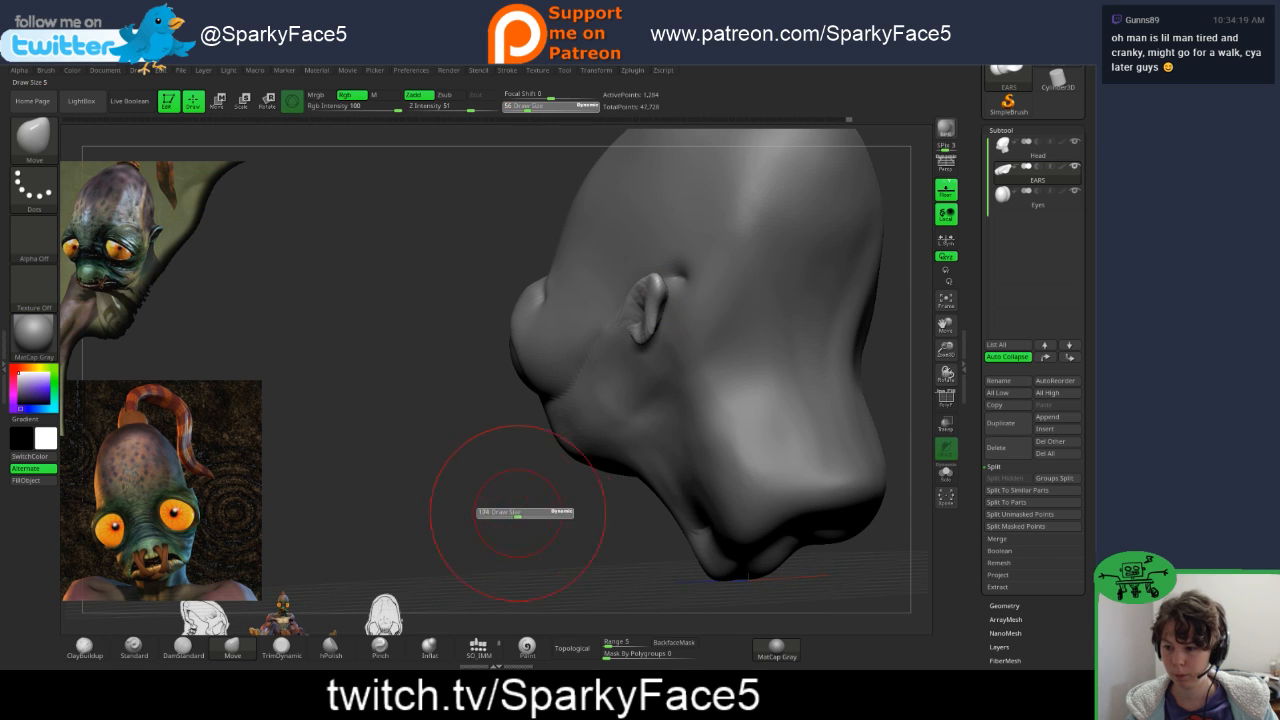
pyautogui.moveTo(652, 308); pyautogui.dragTo(665, 307)
pyautogui.moveTo(503, 440); pyautogui.dragTo(680, 436)
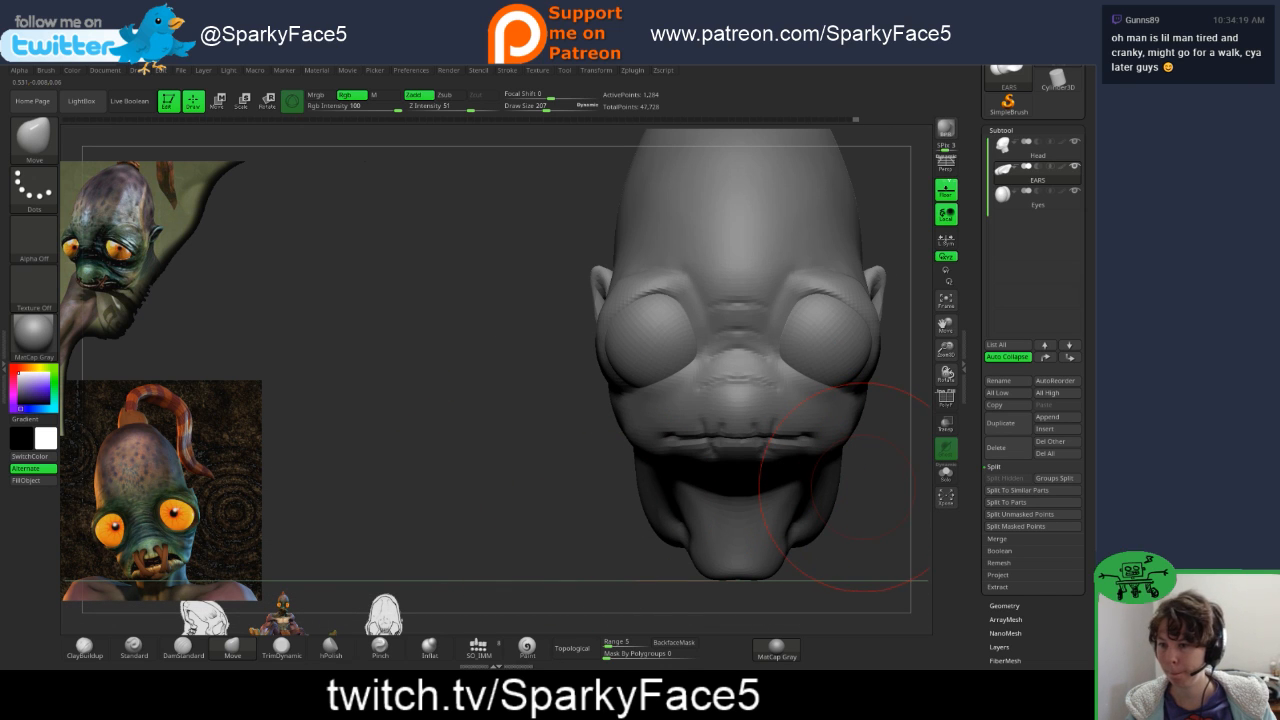
pyautogui.moveTo(870, 488)
pyautogui.mouseDown()
pyautogui.moveTo(872, 468)
pyautogui.moveTo(818, 488)
pyautogui.mouseUp()
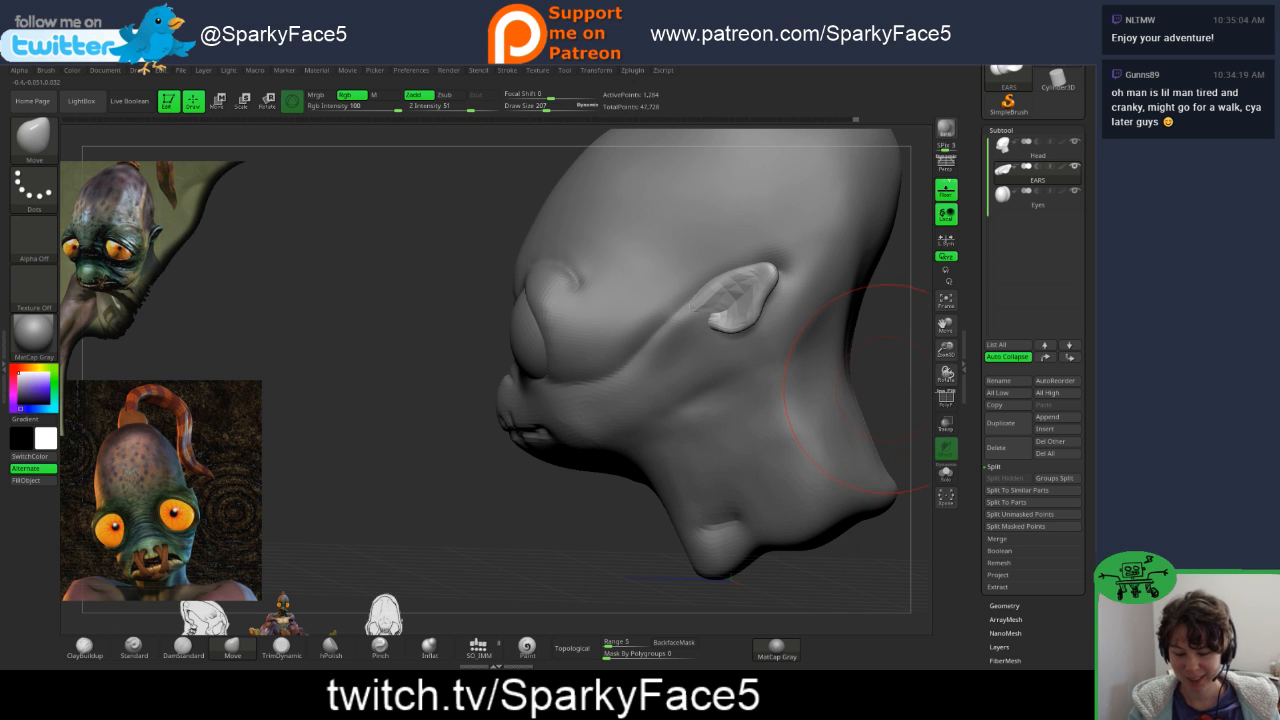
pyautogui.moveTo(878, 420)
pyautogui.keyDown('alt'); pyautogui.mouseDown()
pyautogui.moveTo(781, 465)
pyautogui.moveTo(746, 448)
pyautogui.moveTo(818, 378)
pyautogui.moveTo(814, 356)
pyautogui.moveTo(770, 405)
pyautogui.moveTo(749, 397)
pyautogui.mouseUp(); pyautogui.keyUp('alt')
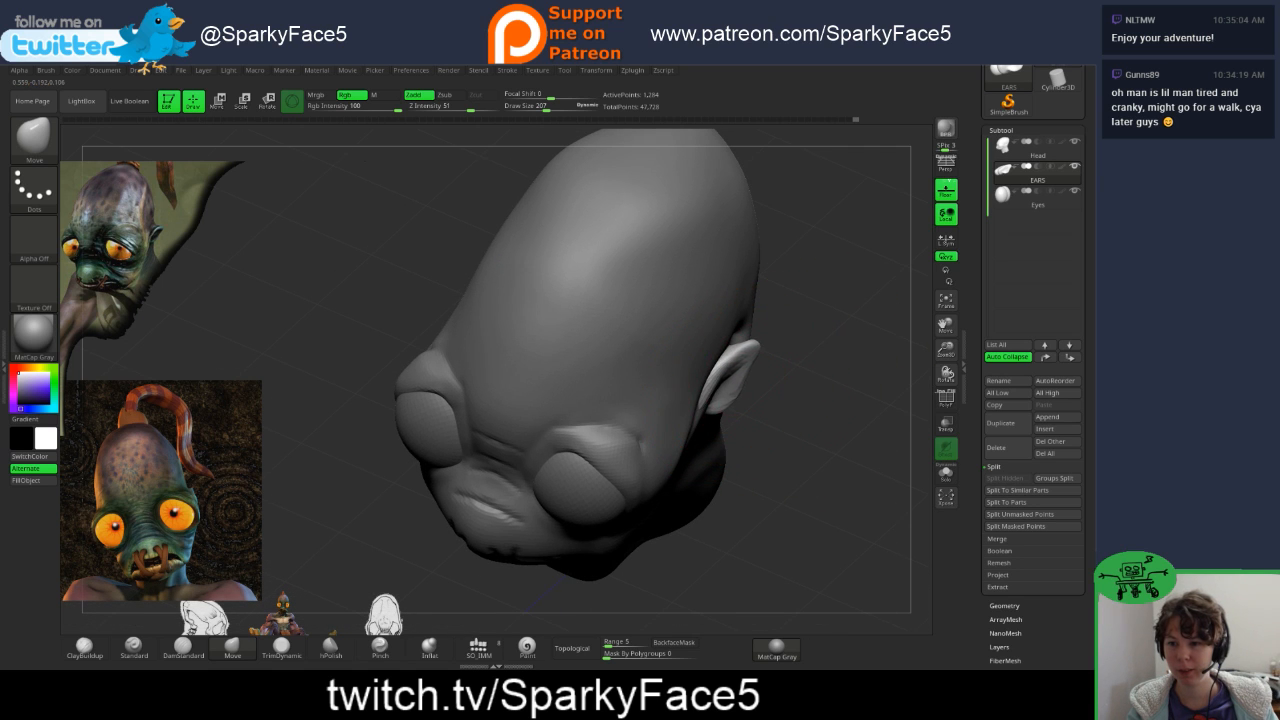
pyautogui.moveTo(850, 430); pyautogui.dragTo(872, 396)
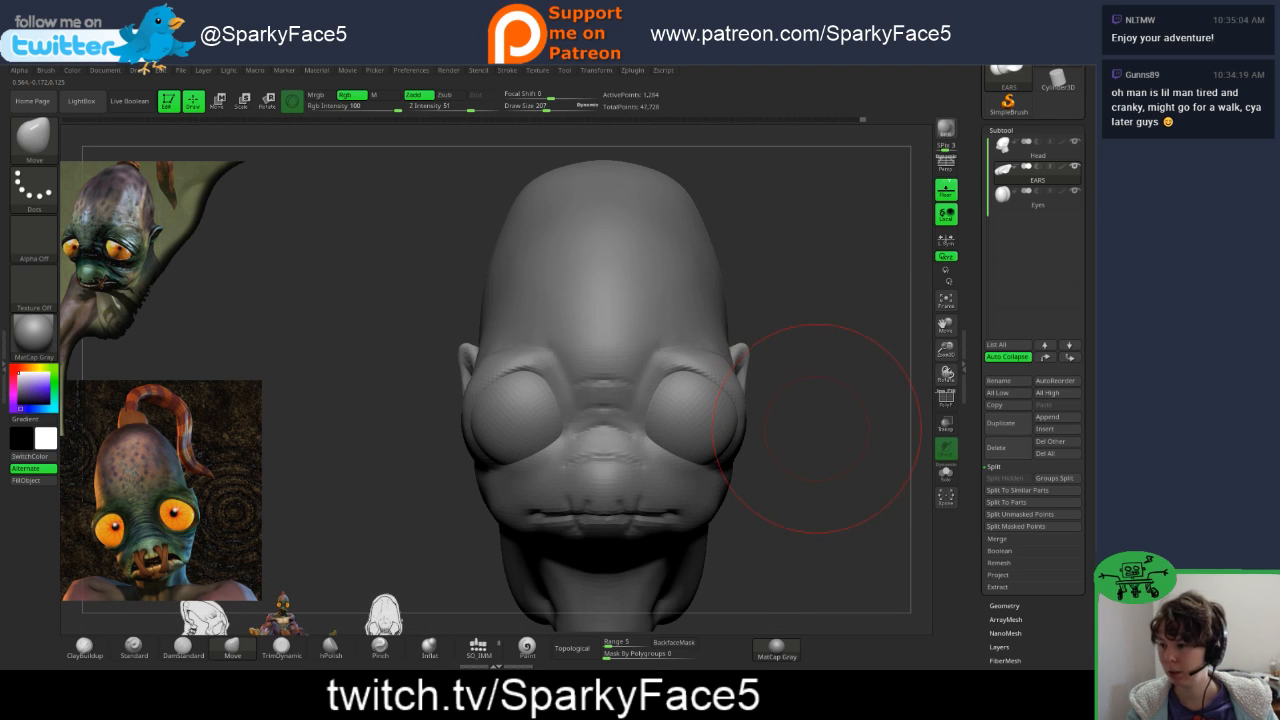
pyautogui.moveTo(815, 425); pyautogui.dragTo(762, 395)
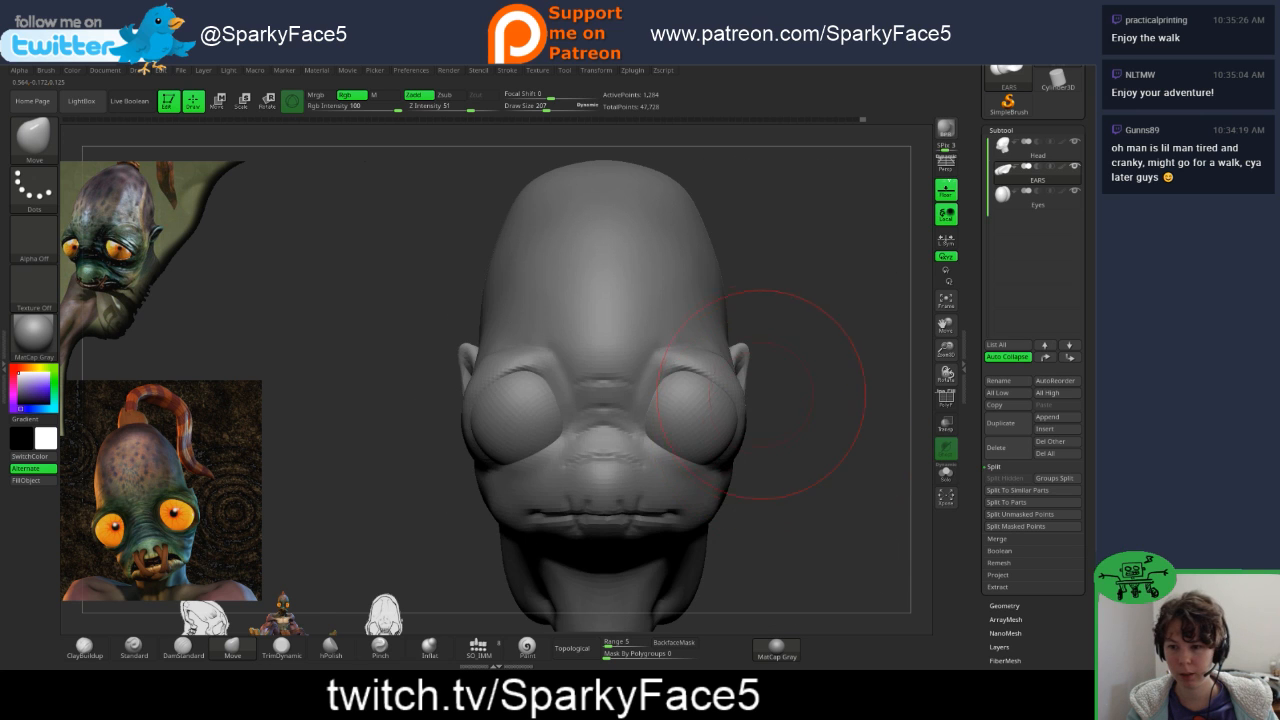
# - Reduce the draw size to 75 and sharpen the ear's outer rim and upper edge with the Pinch brush
pyautogui.moveTo(840, 395); pyautogui.dragTo(745, 403)
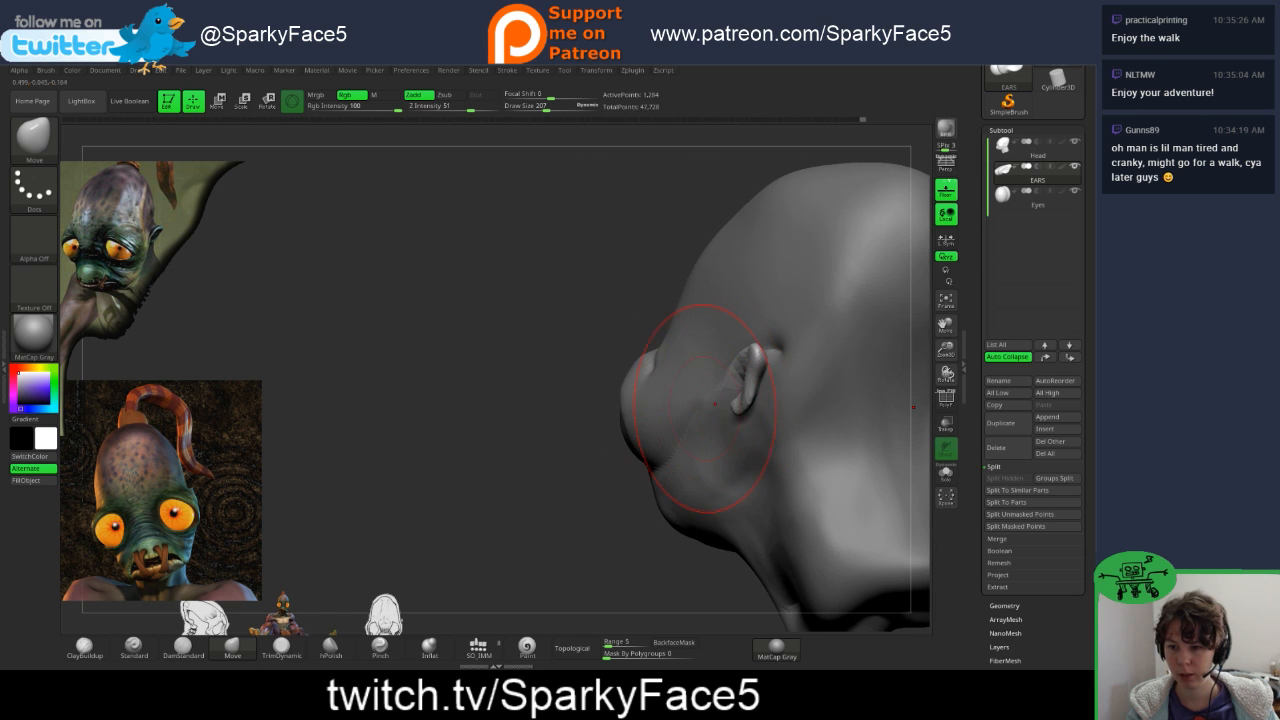
pyautogui.press('s')
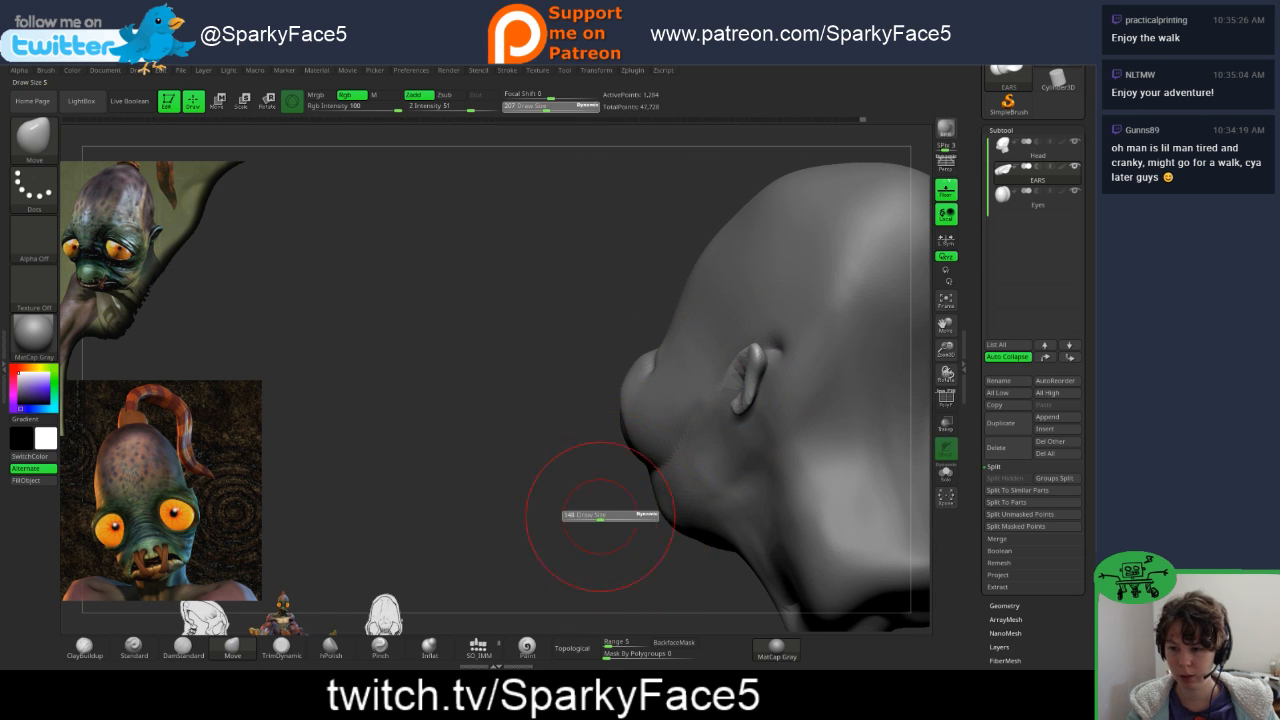
pyautogui.moveTo(610, 517); pyautogui.dragTo(570, 517)
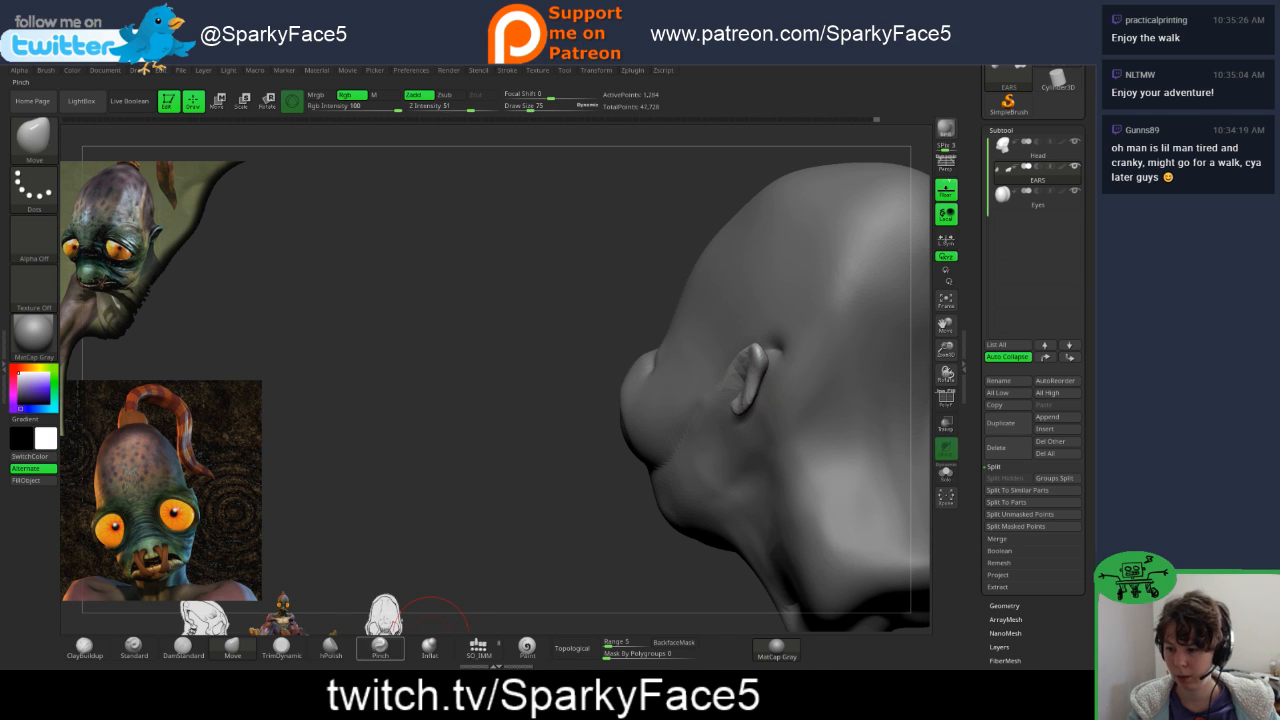
pyautogui.click(380, 645)
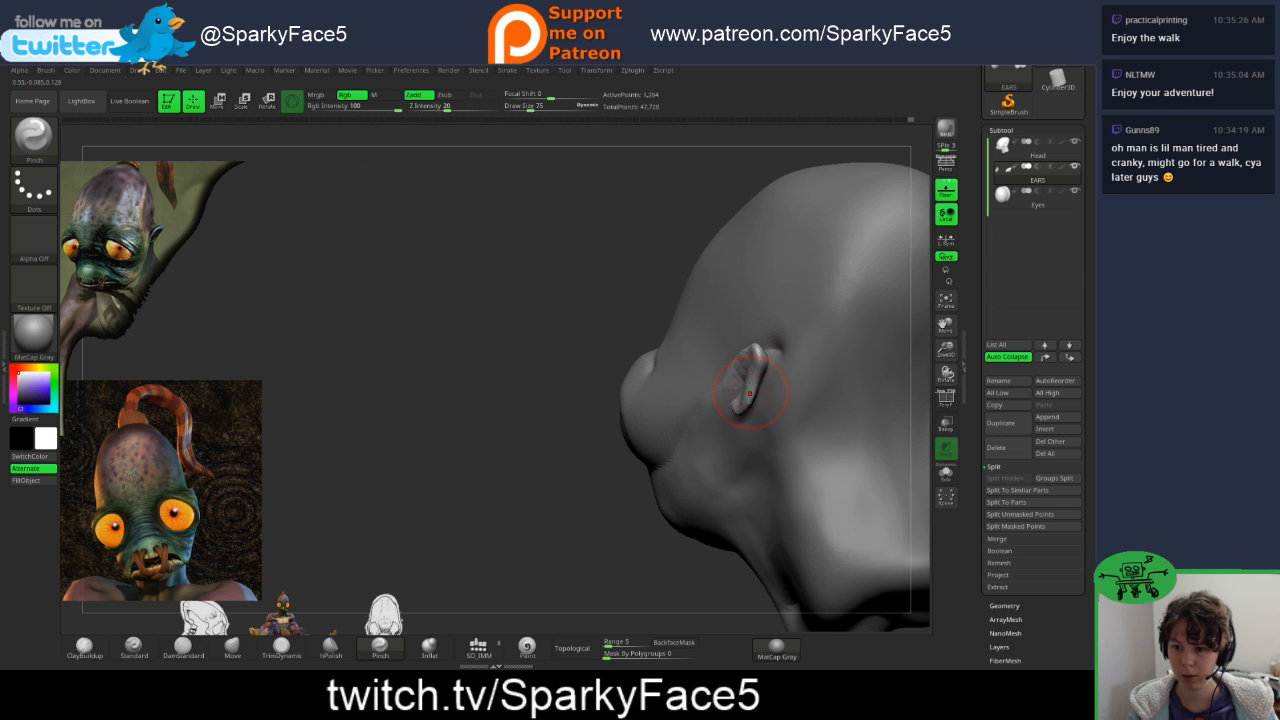
pyautogui.moveTo(750, 393)
pyautogui.mouseDown(button='right')
pyautogui.moveTo(900, 395)
pyautogui.moveTo(740, 395)
pyautogui.moveTo(770, 420)
pyautogui.moveTo(735, 448)
pyautogui.moveTo(690, 450)
pyautogui.mouseUp(button='right')
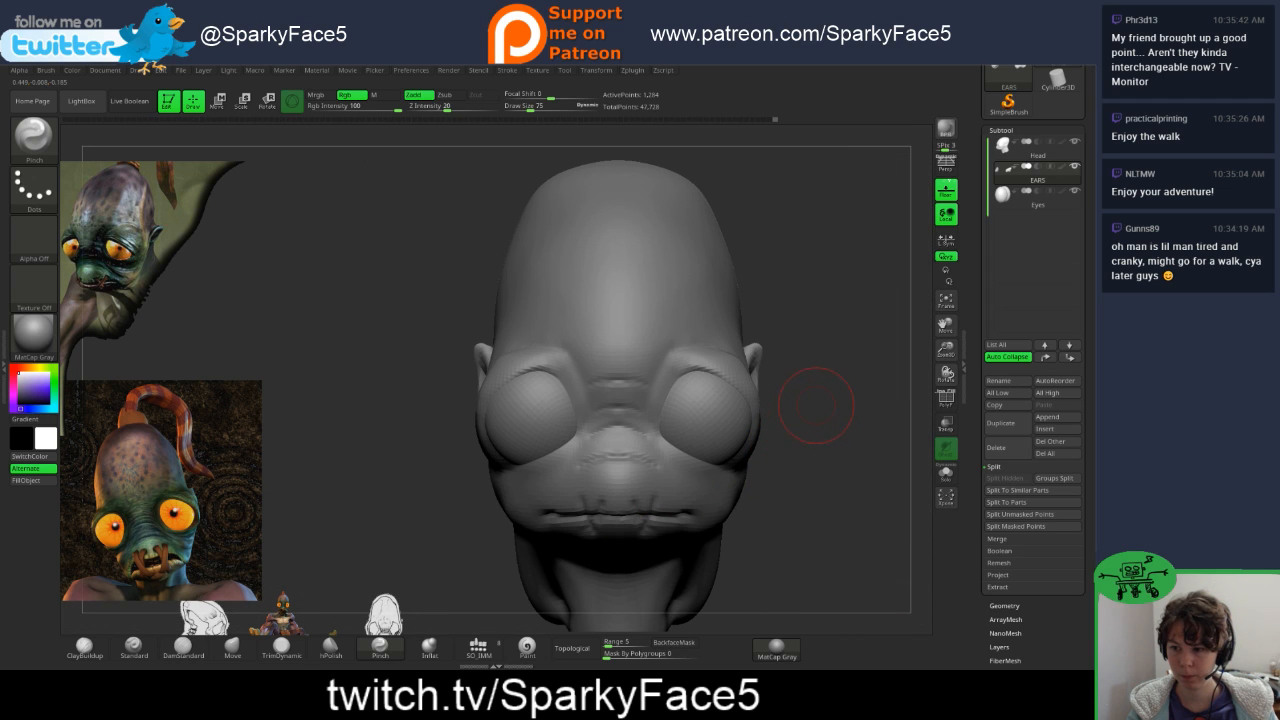
pyautogui.moveTo(822, 410); pyautogui.dragTo(775, 378, button='right')
pyautogui.moveTo(837, 420); pyautogui.dragTo(815, 410, button='right')
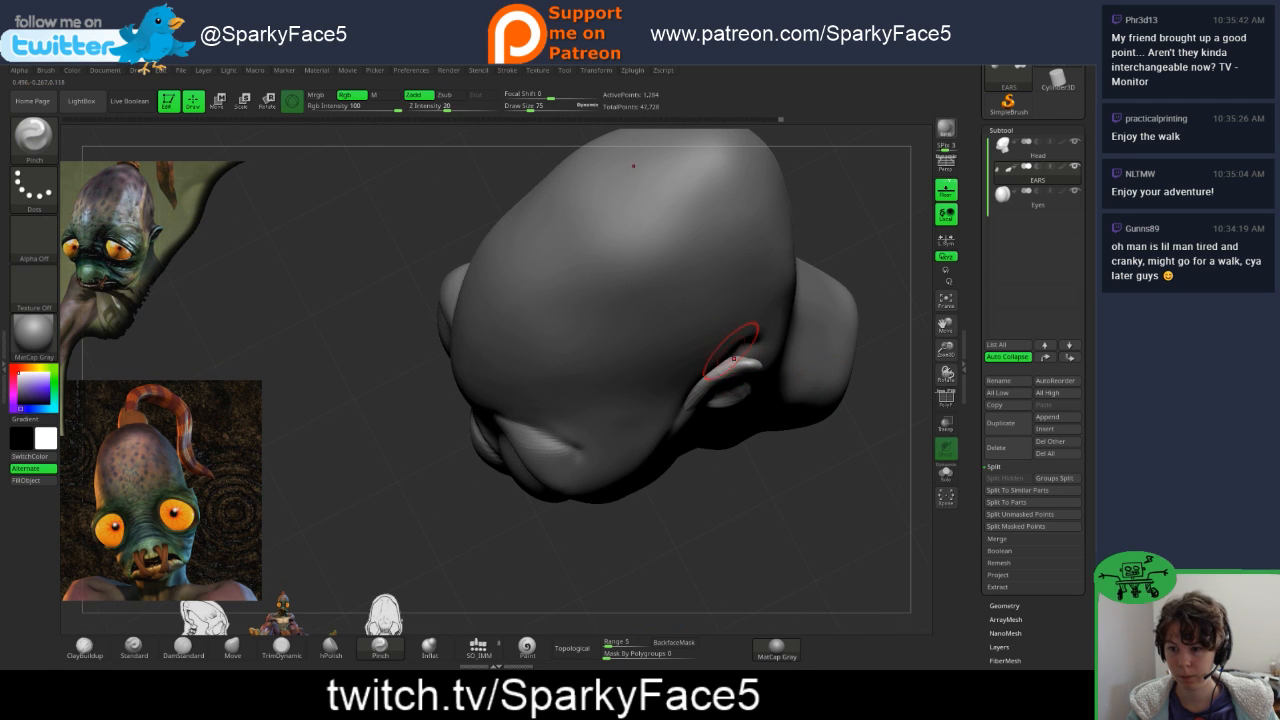
pyautogui.moveTo(732, 354); pyautogui.dragTo(757, 362)
# - Reshape the back of the ears with the Move brush while the Head subtool is temporarily hidden
pyautogui.click(1075, 142)
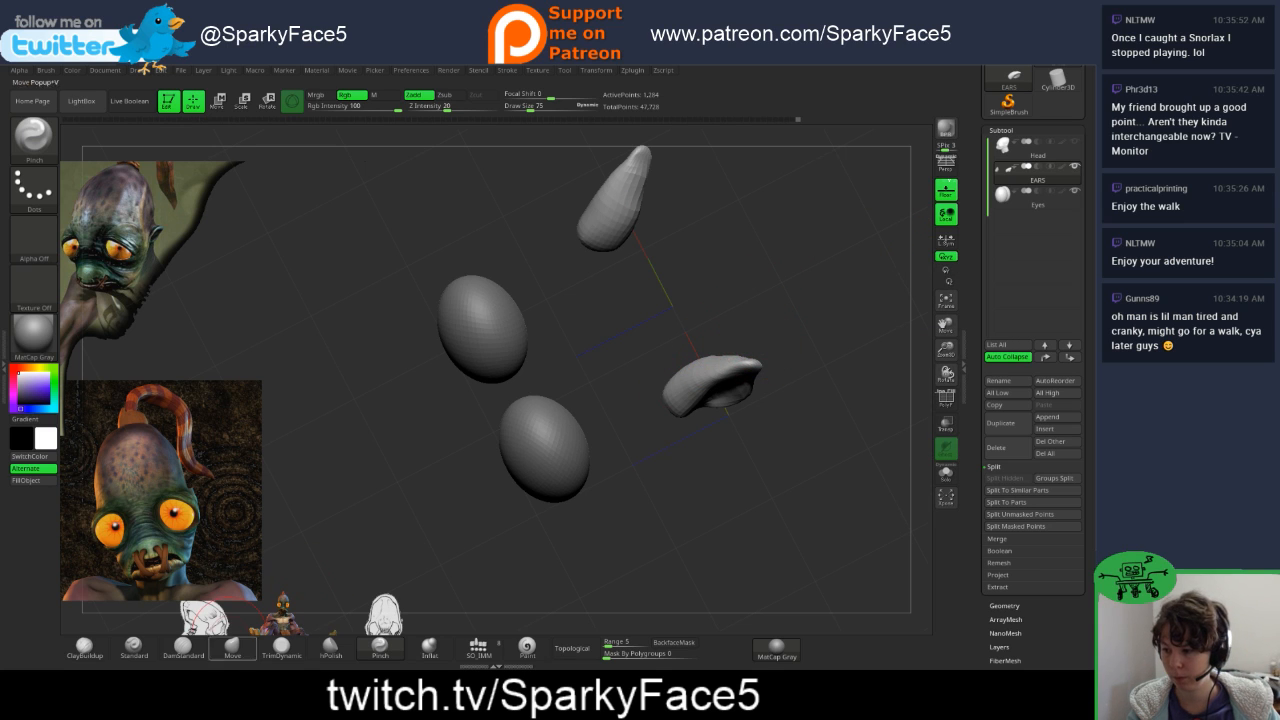
pyautogui.click(232, 648)
pyautogui.moveTo(790, 430); pyautogui.dragTo(796, 487)
pyautogui.moveTo(716, 353); pyautogui.dragTo(716, 345)
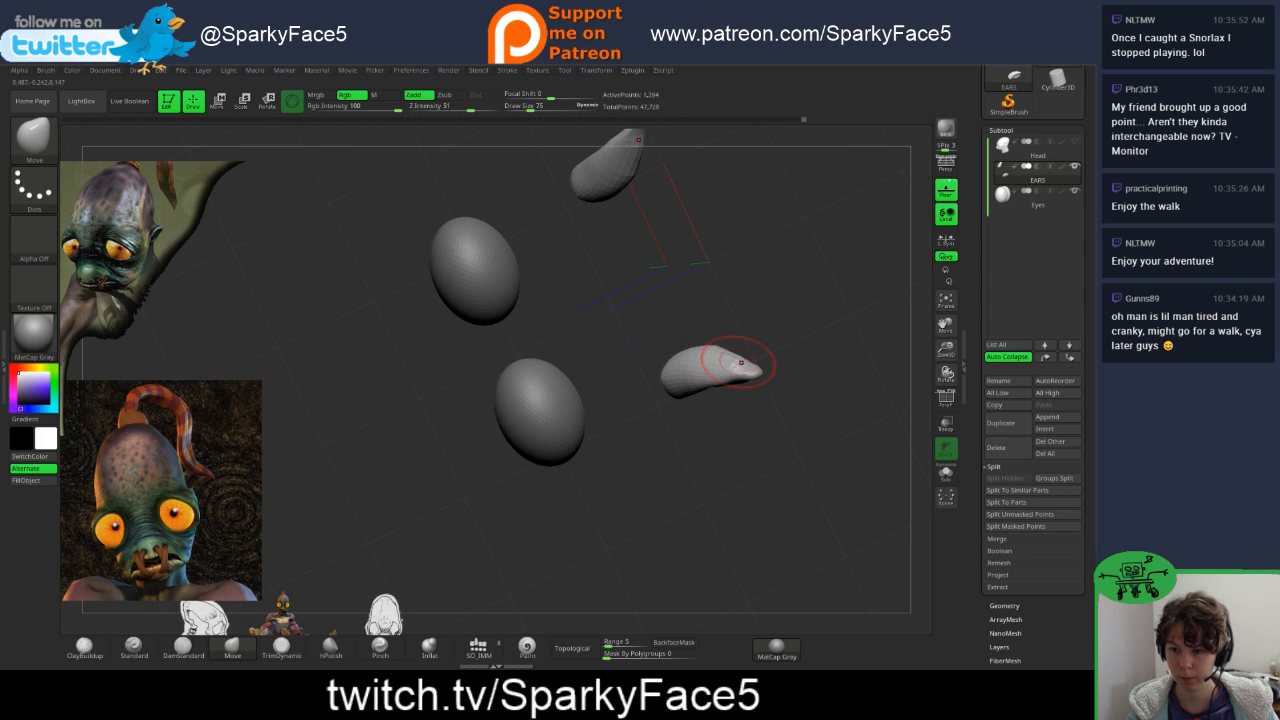
pyautogui.moveTo(720, 346); pyautogui.dragTo(722, 349)
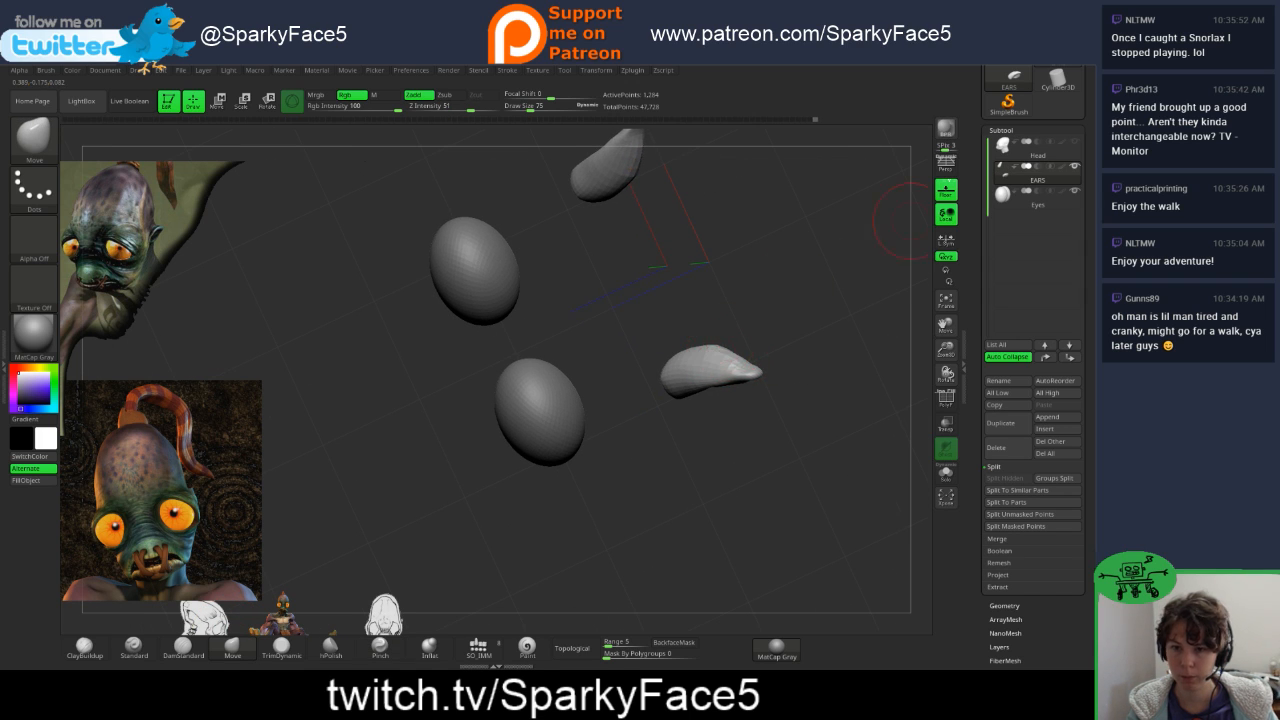
pyautogui.click(1075, 142)
# - Make the subtools temporarily transparent and examine from above how the ears sit in the head
pyautogui.moveTo(743, 480)
pyautogui.mouseDown()
pyautogui.moveTo(748, 412)
pyautogui.moveTo(745, 435)
pyautogui.mouseUp()
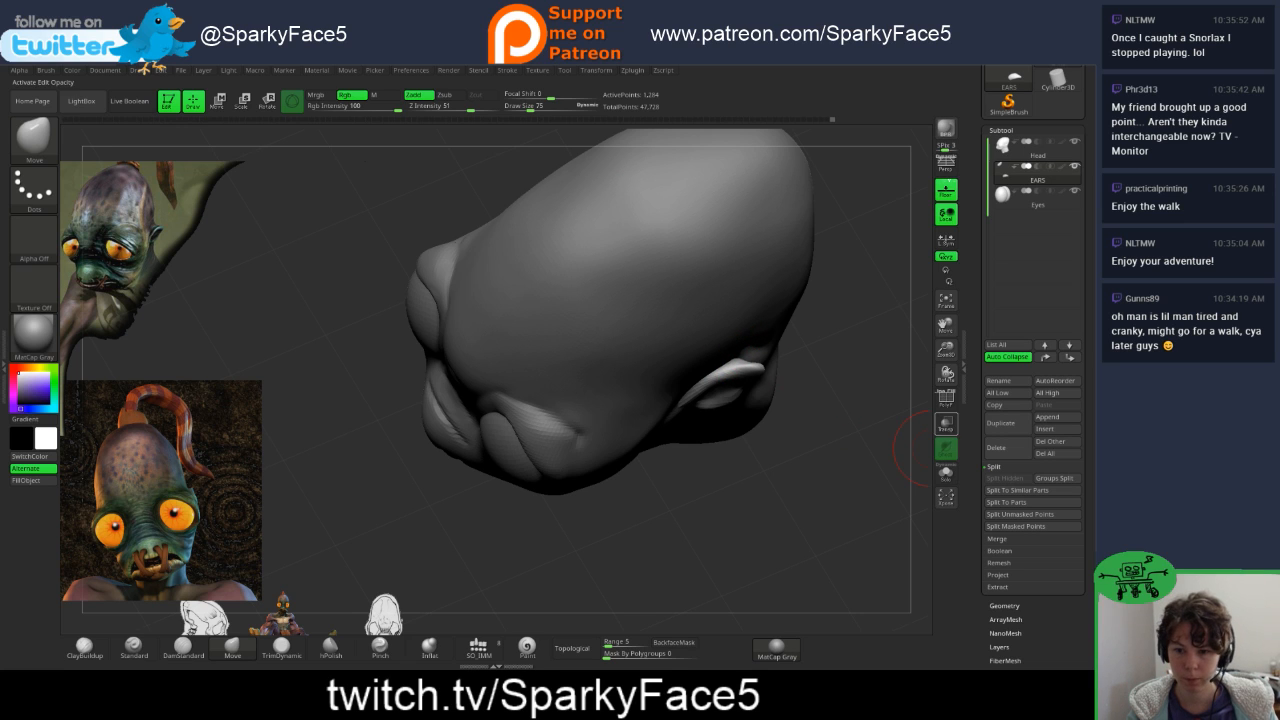
pyautogui.click(945, 423)
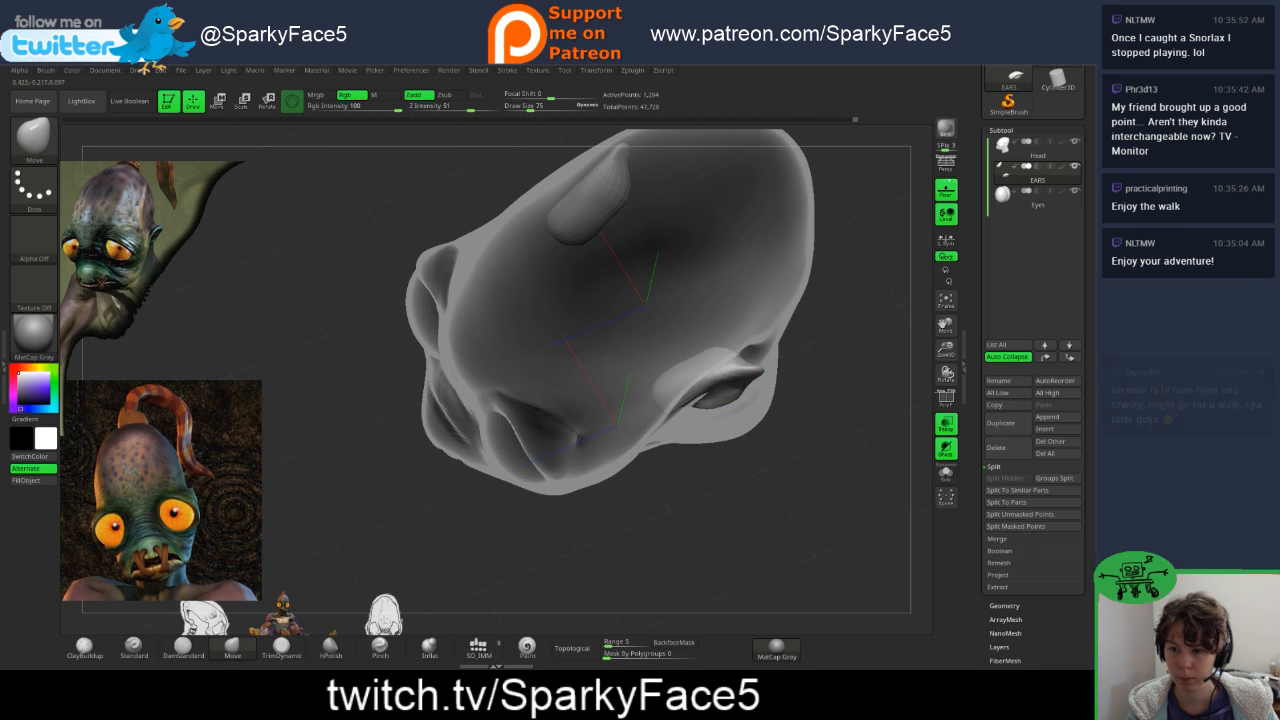
pyautogui.moveTo(560, 560)
pyautogui.mouseDown()
pyautogui.moveTo(570, 470)
pyautogui.moveTo(690, 480)
pyautogui.moveTo(790, 535)
pyautogui.moveTo(745, 450)
pyautogui.moveTo(770, 385)
pyautogui.moveTo(798, 361)
pyautogui.moveTo(800, 450)
pyautogui.mouseUp()
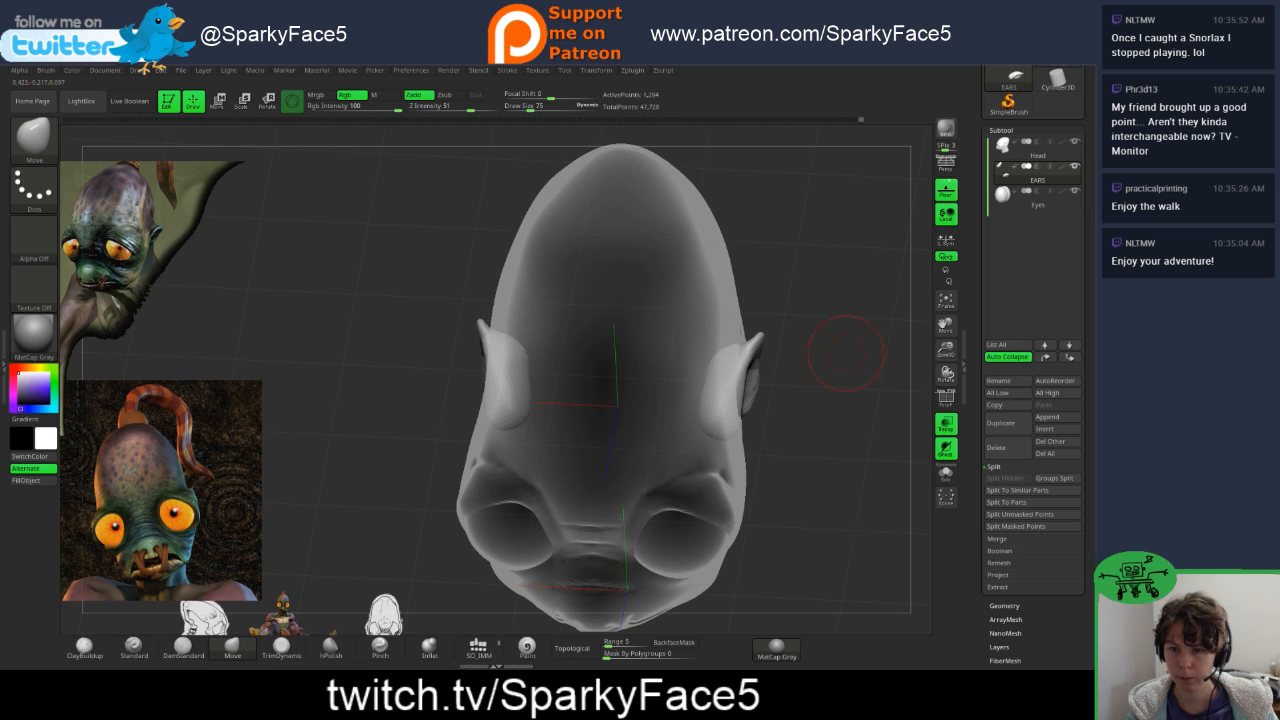
pyautogui.click(945, 425)
pyautogui.moveTo(890, 440)
pyautogui.mouseDown()
pyautogui.moveTo(855, 500)
pyautogui.moveTo(875, 535)
pyautogui.moveTo(900, 545)
pyautogui.moveTo(850, 478)
pyautogui.moveTo(811, 355)
pyautogui.moveTo(720, 364)
pyautogui.mouseUp()
pyautogui.moveTo(798, 376)
pyautogui.mouseDown()
pyautogui.moveTo(730, 359)
pyautogui.moveTo(758, 345)
pyautogui.moveTo(800, 430)
pyautogui.mouseUp()
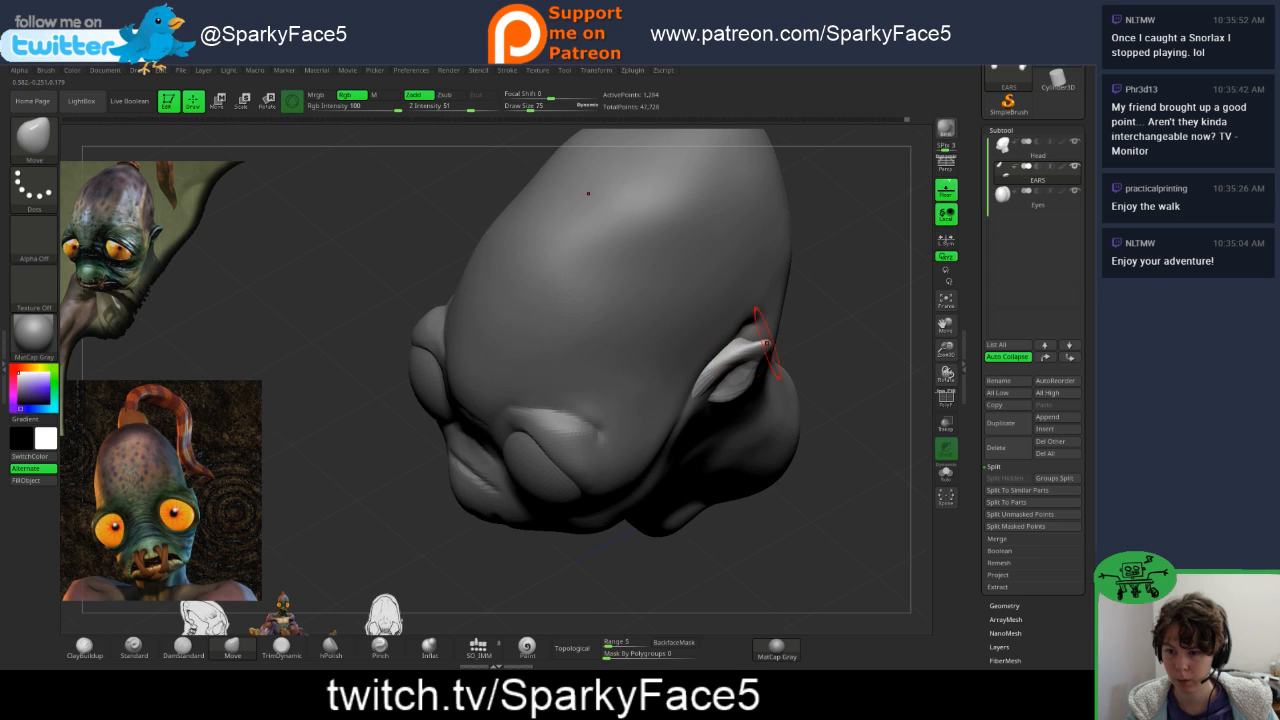
# - Reshape the ear's upper edge and tip on the EARS subtool with the Move brush
pyautogui.moveTo(806, 335); pyautogui.dragTo(756, 336)
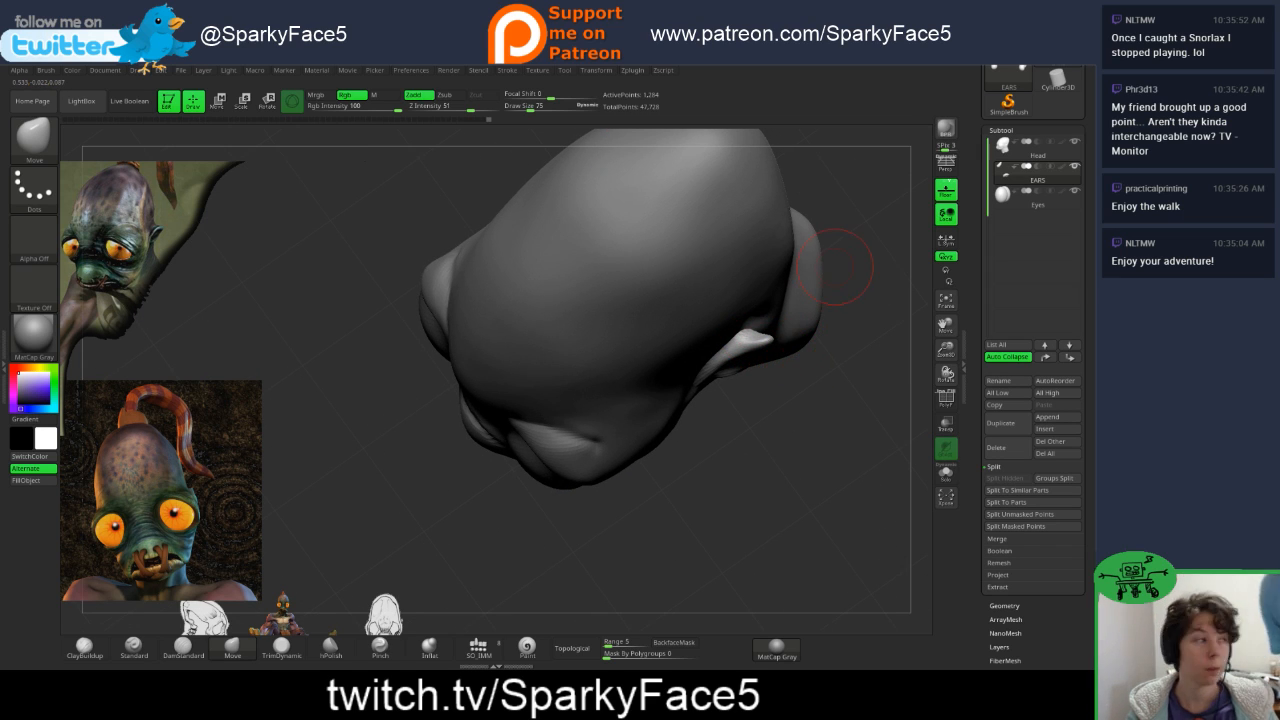
pyautogui.moveTo(905, 465)
pyautogui.mouseDown()
pyautogui.moveTo(870, 445)
pyautogui.moveTo(838, 355)
pyautogui.mouseUp()
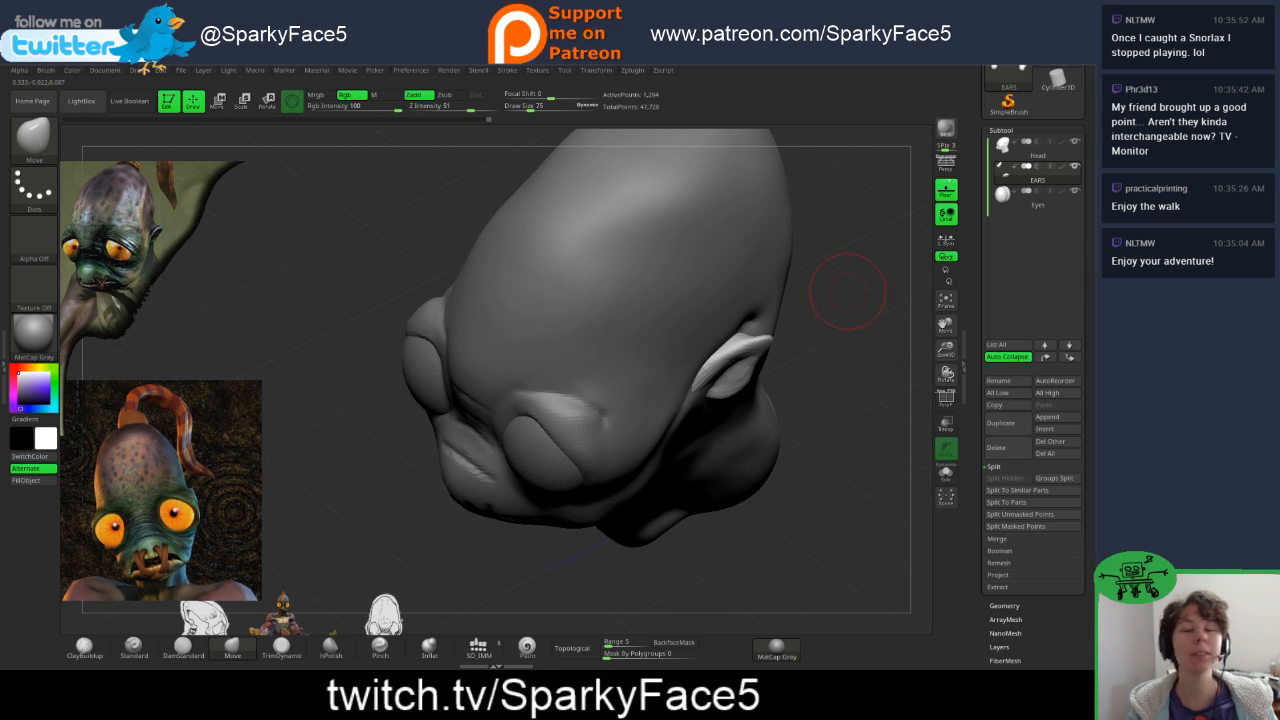
pyautogui.moveTo(815, 365)
pyautogui.mouseDown()
pyautogui.moveTo(757, 343)
pyautogui.moveTo(790, 355)
pyautogui.moveTo(818, 392)
pyautogui.moveTo(787, 372)
pyautogui.mouseUp()
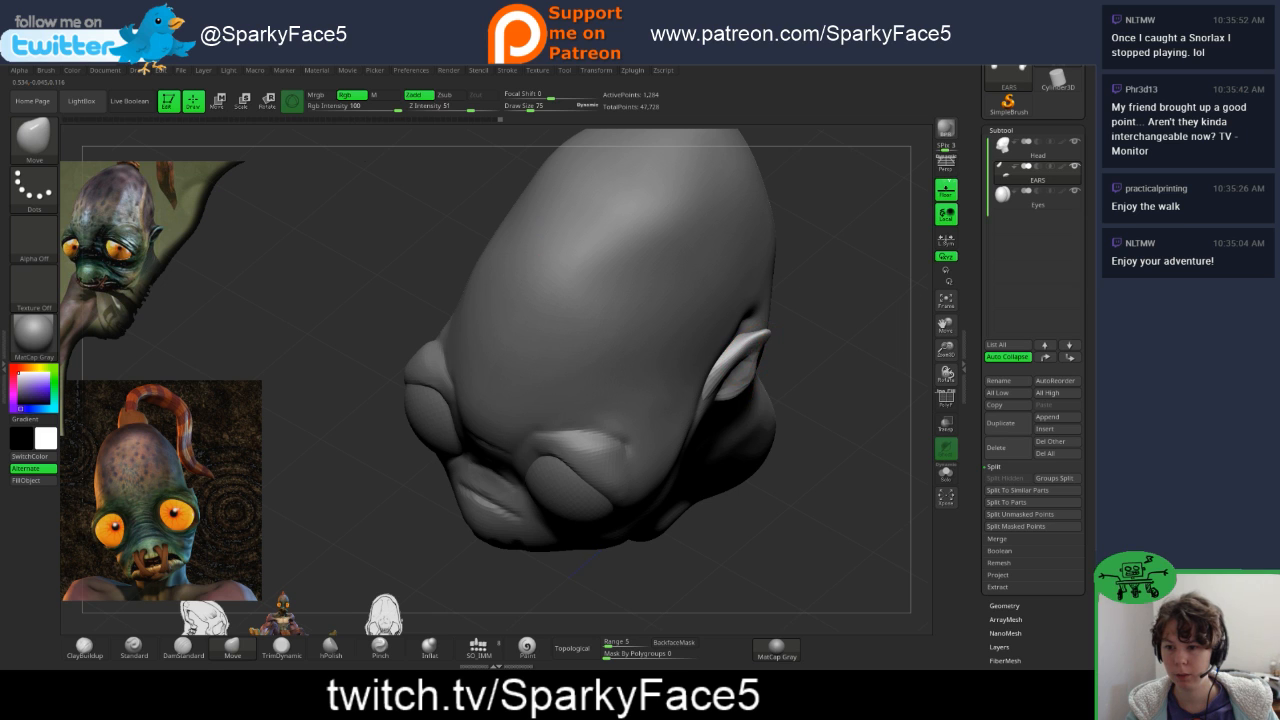
pyautogui.moveTo(755, 385)
pyautogui.mouseDown()
pyautogui.moveTo(829, 371)
pyautogui.moveTo(752, 336)
pyautogui.moveTo(718, 338)
pyautogui.moveTo(804, 351)
pyautogui.mouseUp()
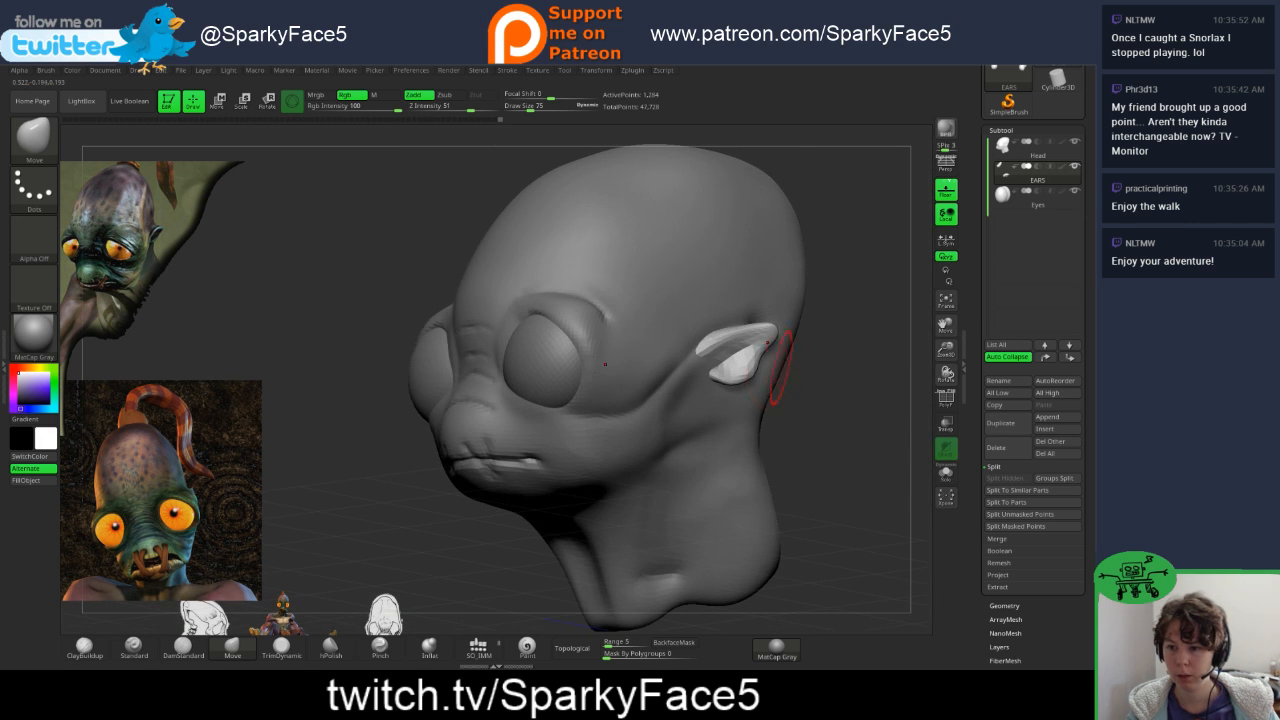
# - Rotate the ears slightly against the head with the transform gizmo
pyautogui.press('w')
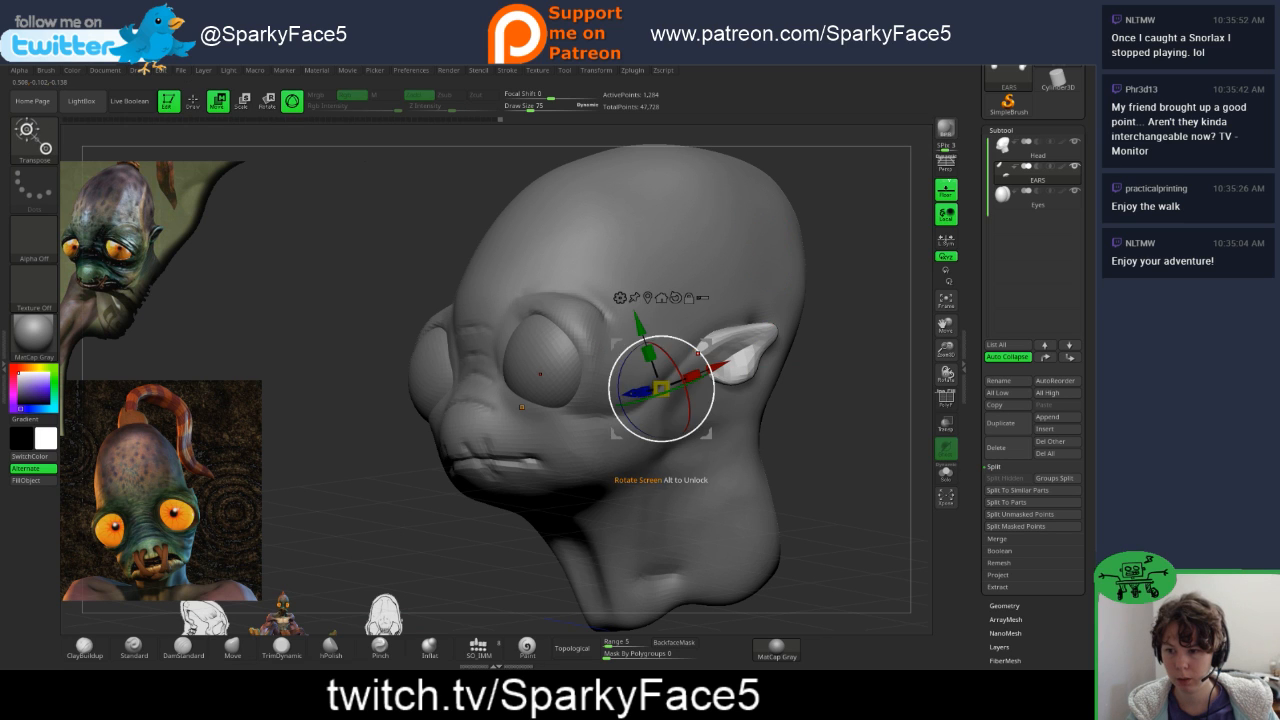
pyautogui.moveTo(712, 396); pyautogui.dragTo(710, 404)
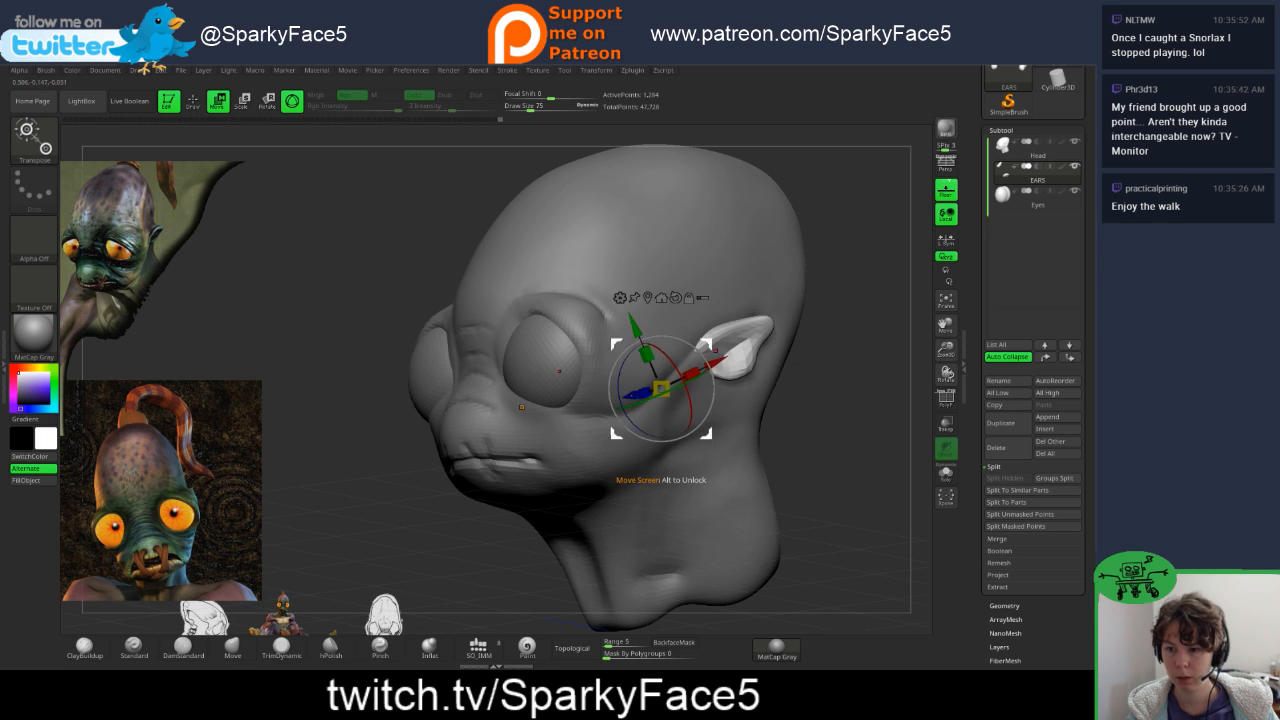
pyautogui.moveTo(822, 420); pyautogui.dragTo(895, 428)
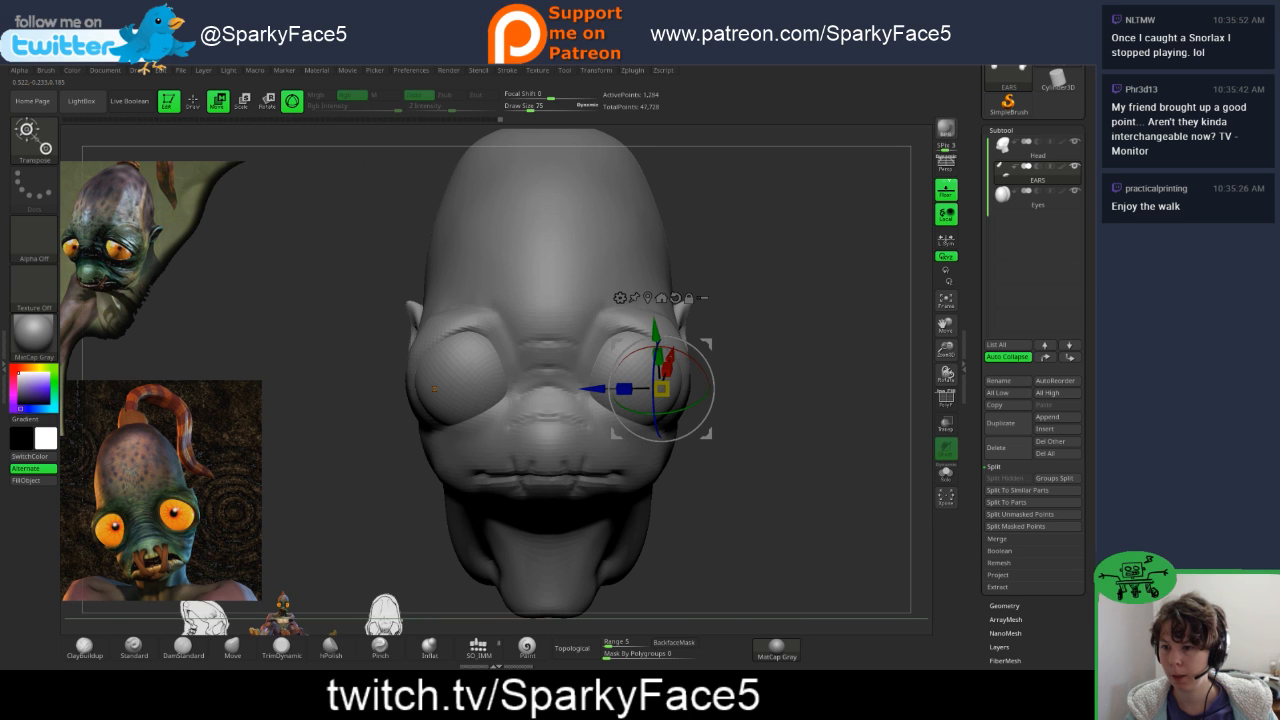
pyautogui.moveTo(822, 425); pyautogui.dragTo(740, 324)
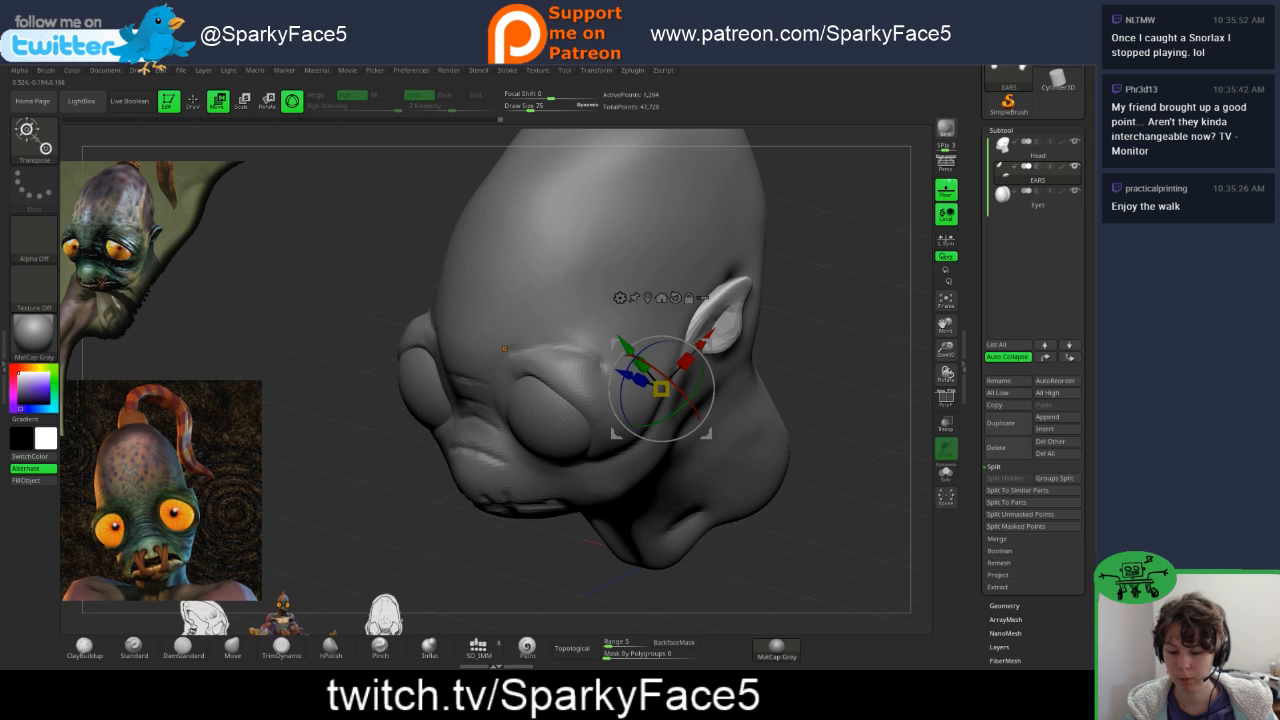
# - Return to the Move brush, undo the last ear change and pull the ear's tip and outline into shape
pyautogui.press('q')
pyautogui.moveTo(742, 295)
pyautogui.mouseDown()
pyautogui.moveTo(815, 320)
pyautogui.moveTo(900, 302)
pyautogui.mouseUp()
pyautogui.hotkey('ctrl', 'z')
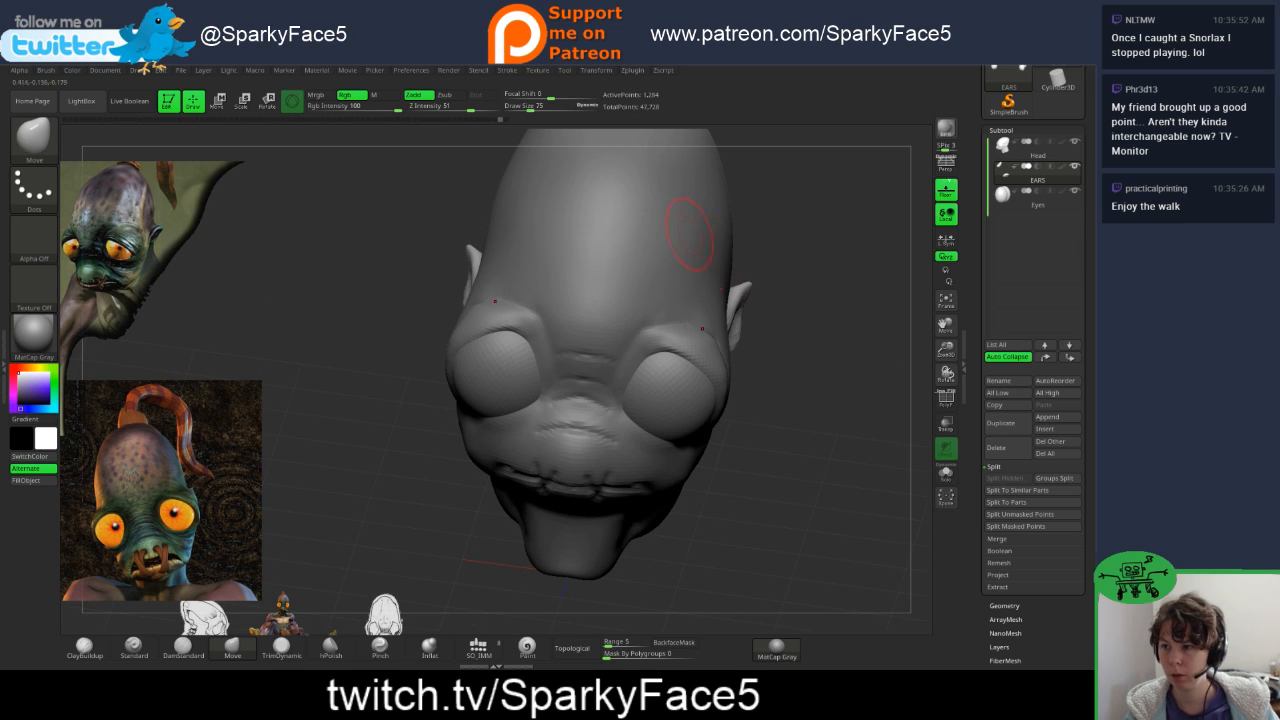
pyautogui.click(506, 120)
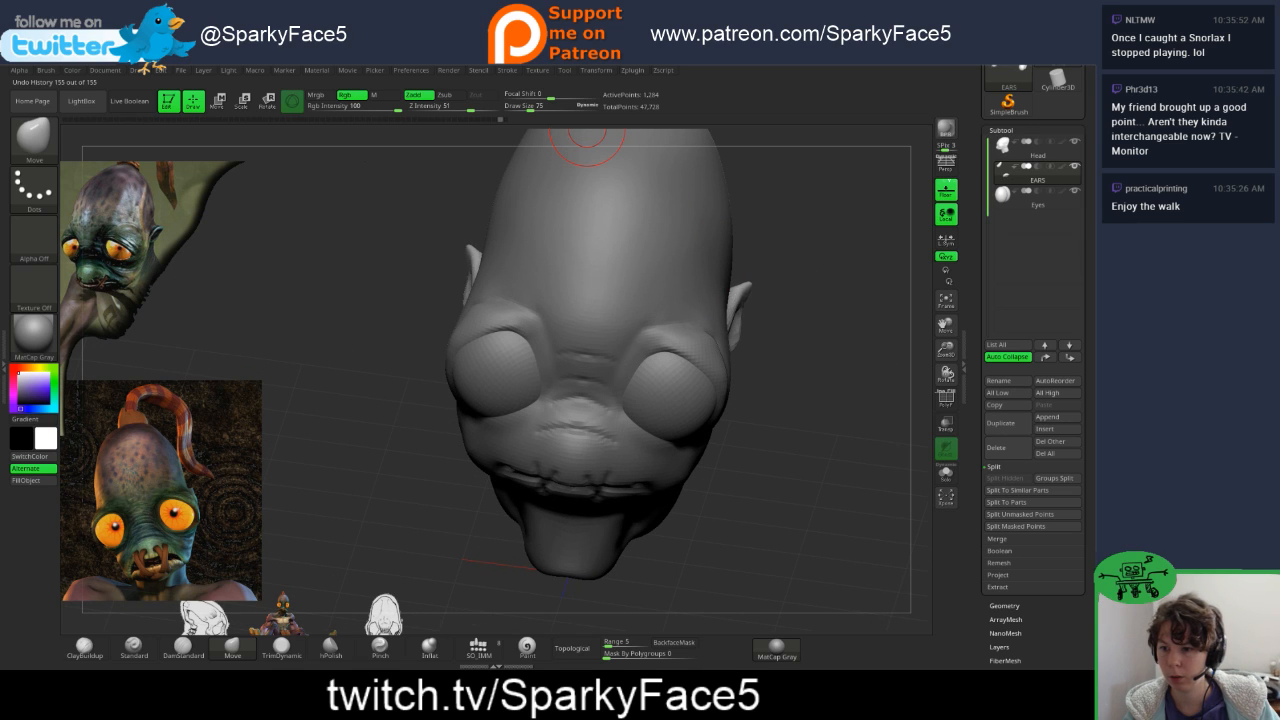
pyautogui.moveTo(738, 296)
pyautogui.mouseDown()
pyautogui.moveTo(790, 318)
pyautogui.moveTo(780, 315)
pyautogui.mouseUp()
pyautogui.press('ctrl')
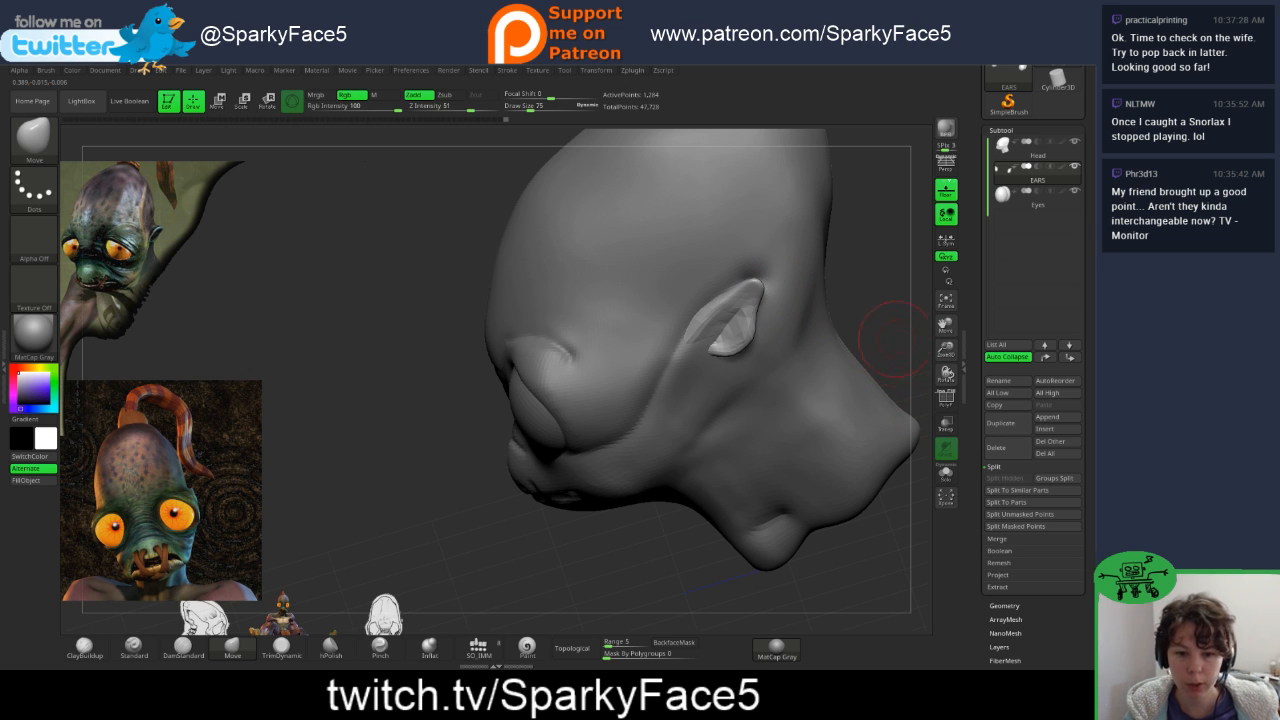
# - Subdivide the EARS subtool twice
pyautogui.moveTo(872, 300)
pyautogui.mouseDown()
pyautogui.moveTo(817, 372)
pyautogui.moveTo(812, 345)
pyautogui.moveTo(750, 340)
pyautogui.moveTo(821, 353)
pyautogui.moveTo(760, 366)
pyautogui.moveTo(826, 358)
pyautogui.moveTo(809, 357)
pyautogui.moveTo(834, 382)
pyautogui.moveTo(843, 356)
pyautogui.moveTo(842, 392)
pyautogui.mouseUp()
pyautogui.hotkey('ctrl', 'd')
pyautogui.hotkey('ctrl', 'd')
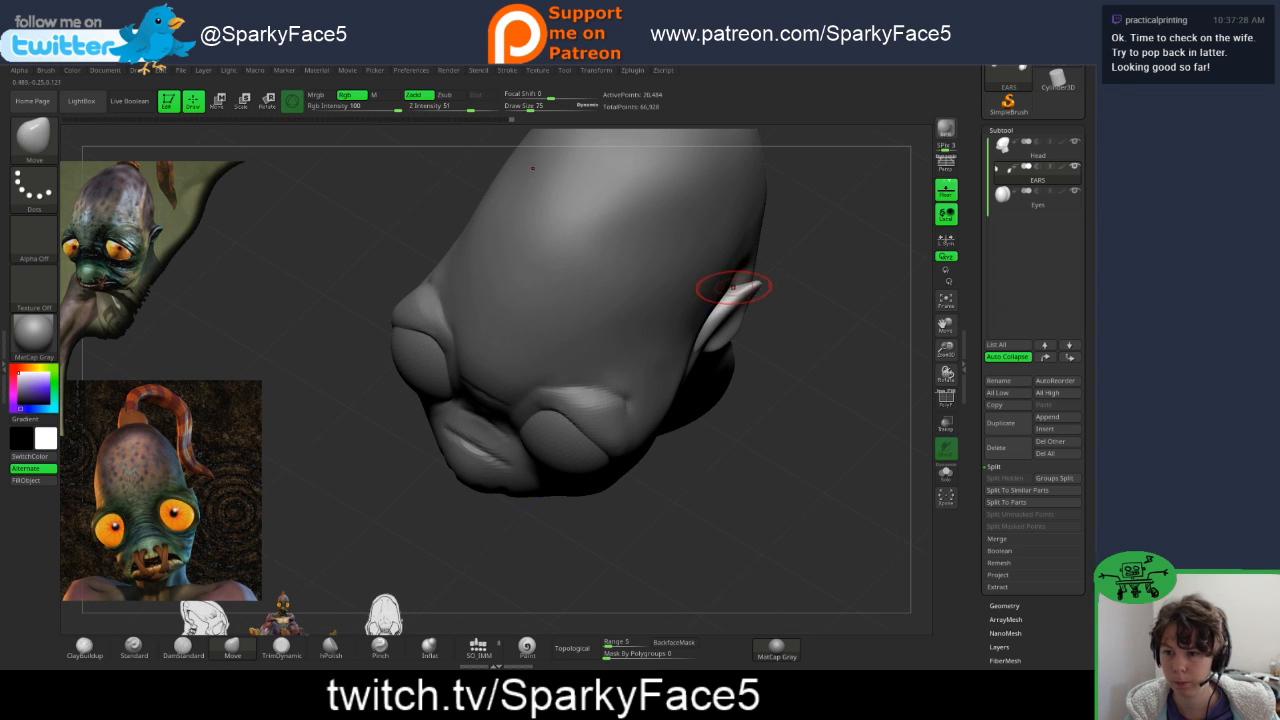
# - Adjust the ear's tip with the Move brush and smooth the inner surface of the ear
pyautogui.moveTo(738, 296); pyautogui.dragTo(746, 286)
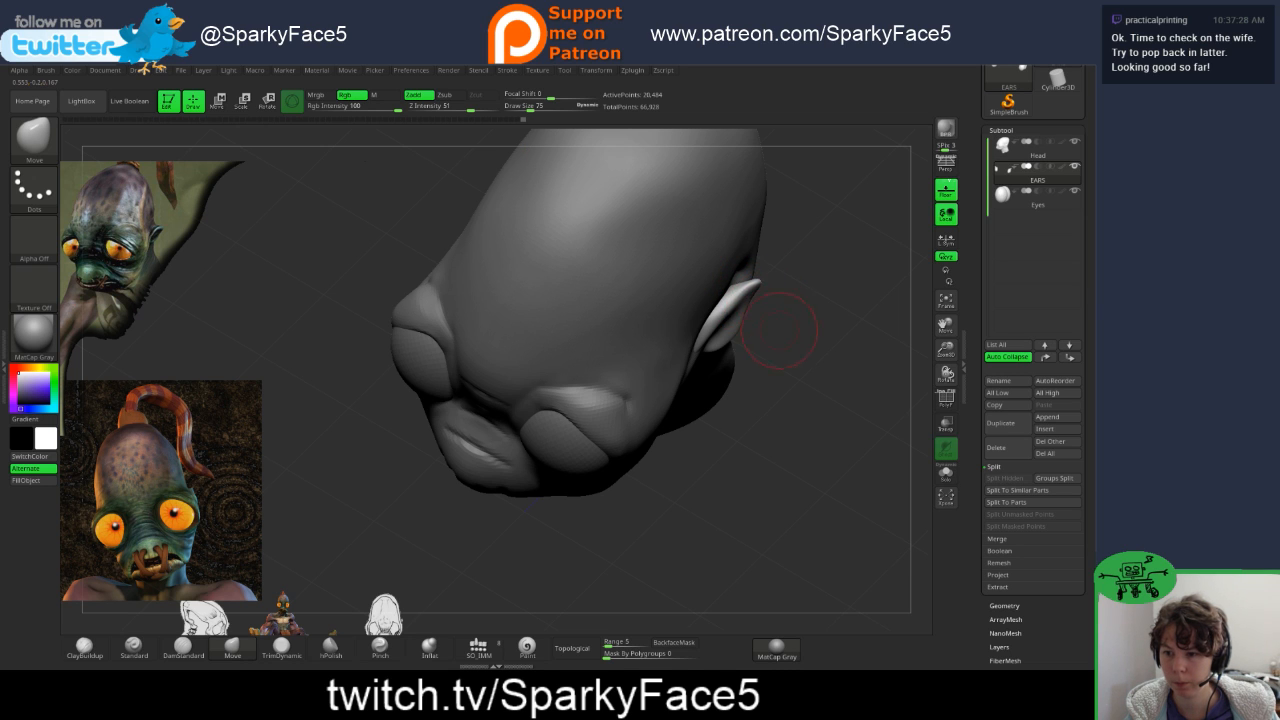
pyautogui.moveTo(779, 330); pyautogui.dragTo(752, 276)
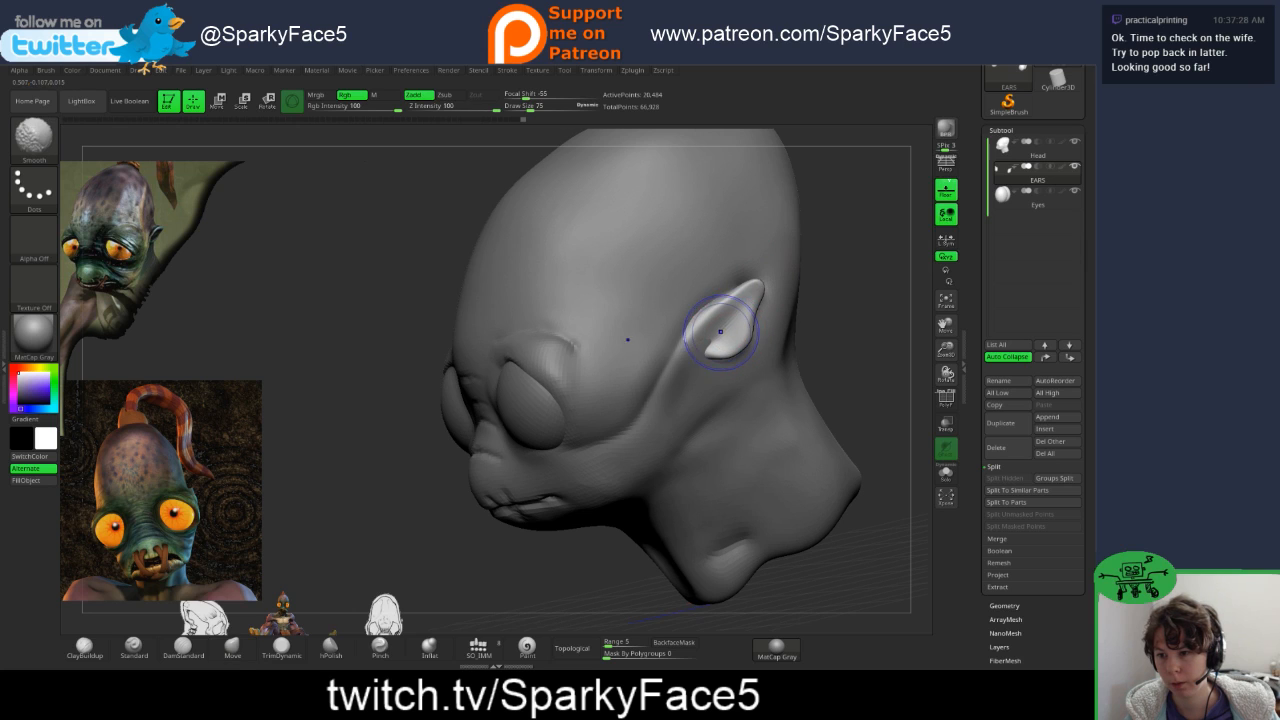
pyautogui.moveTo(829, 343); pyautogui.dragTo(770, 330)
# - Sculpt the ear's rim using ClayBuildup with a draw size of 21, smoothing the strokes
pyautogui.click(84, 648)
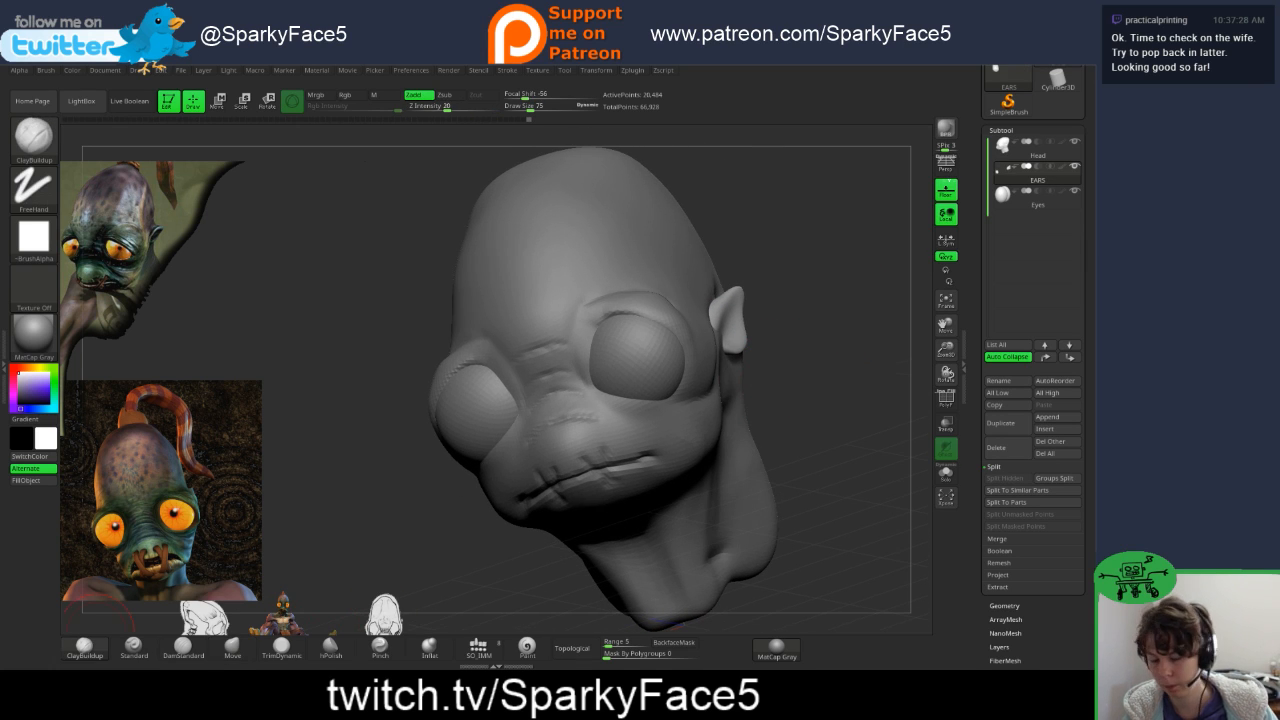
pyautogui.press('s')
pyautogui.moveTo(859, 362); pyautogui.dragTo(749, 325)
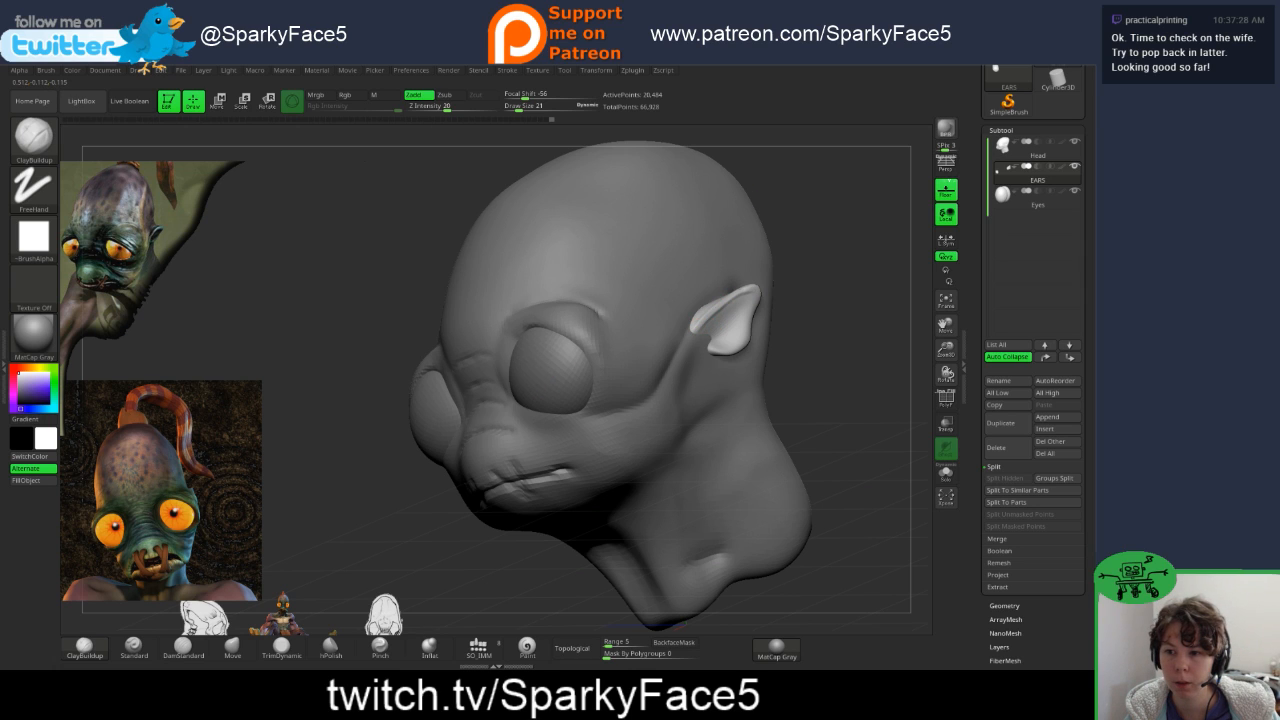
pyautogui.press('shift')
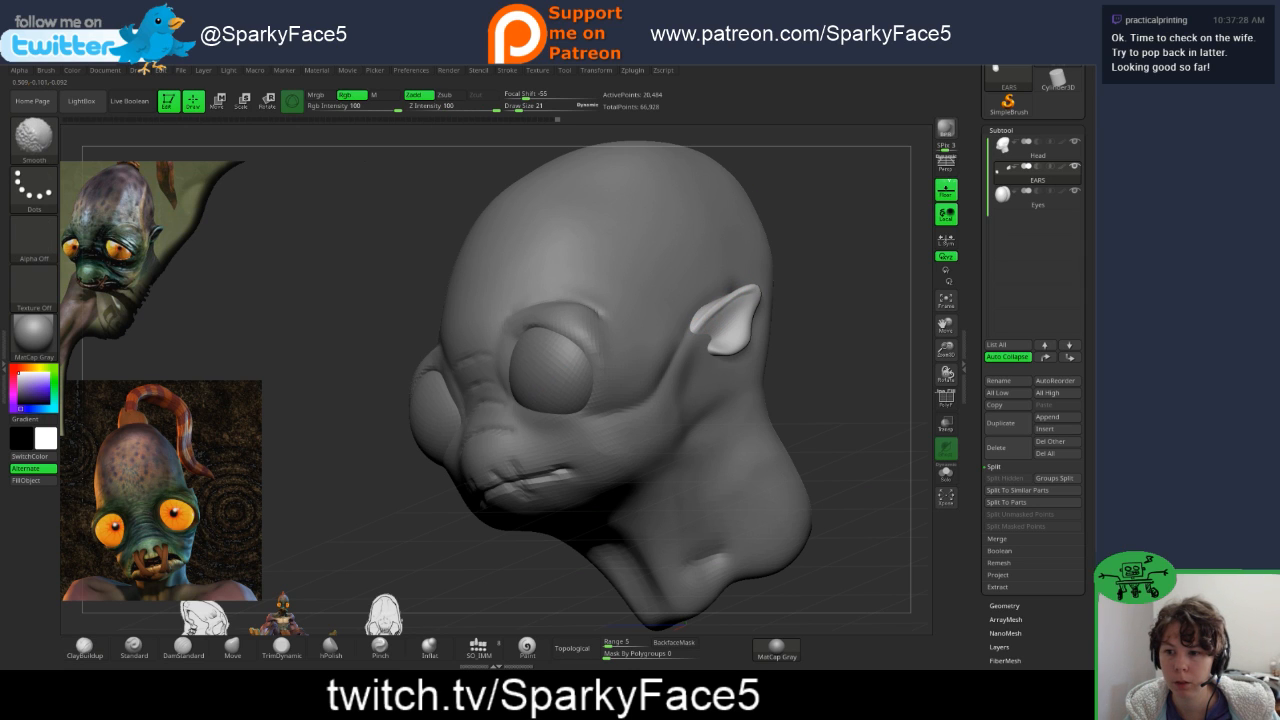
pyautogui.moveTo(751, 292); pyautogui.dragTo(752, 312)
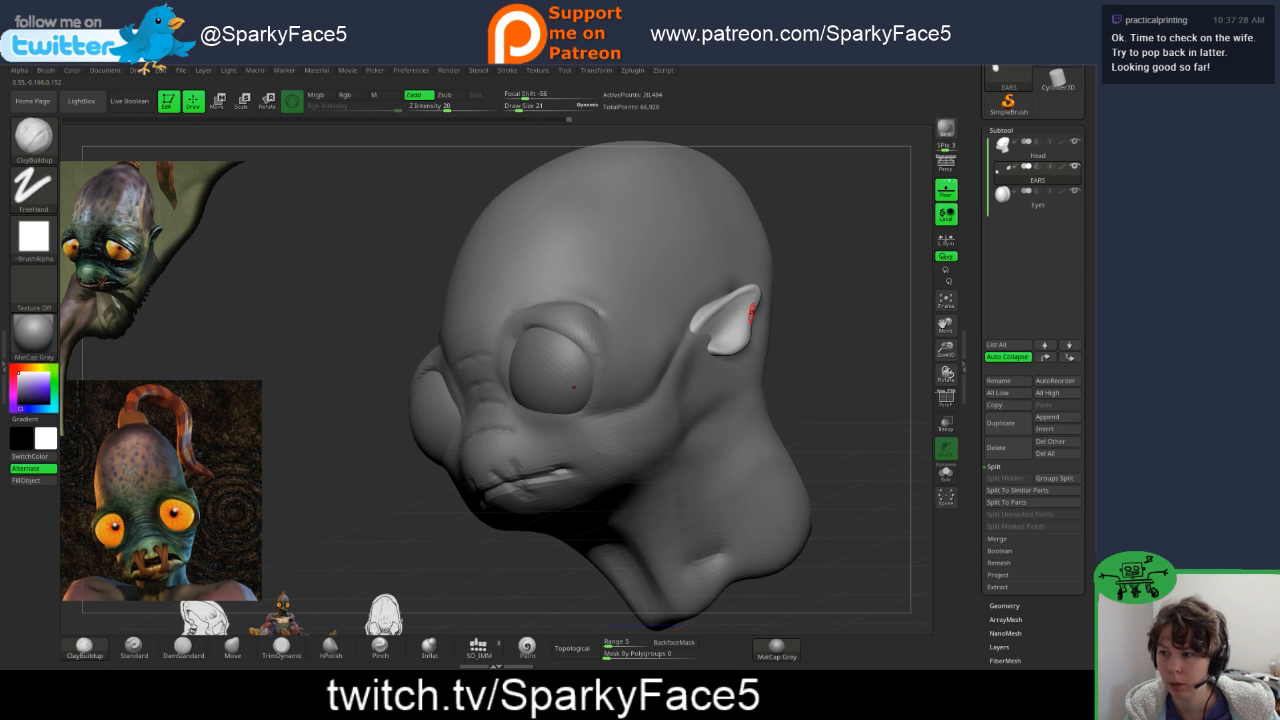
pyautogui.moveTo(751, 315); pyautogui.dragTo(795, 367, button='right')
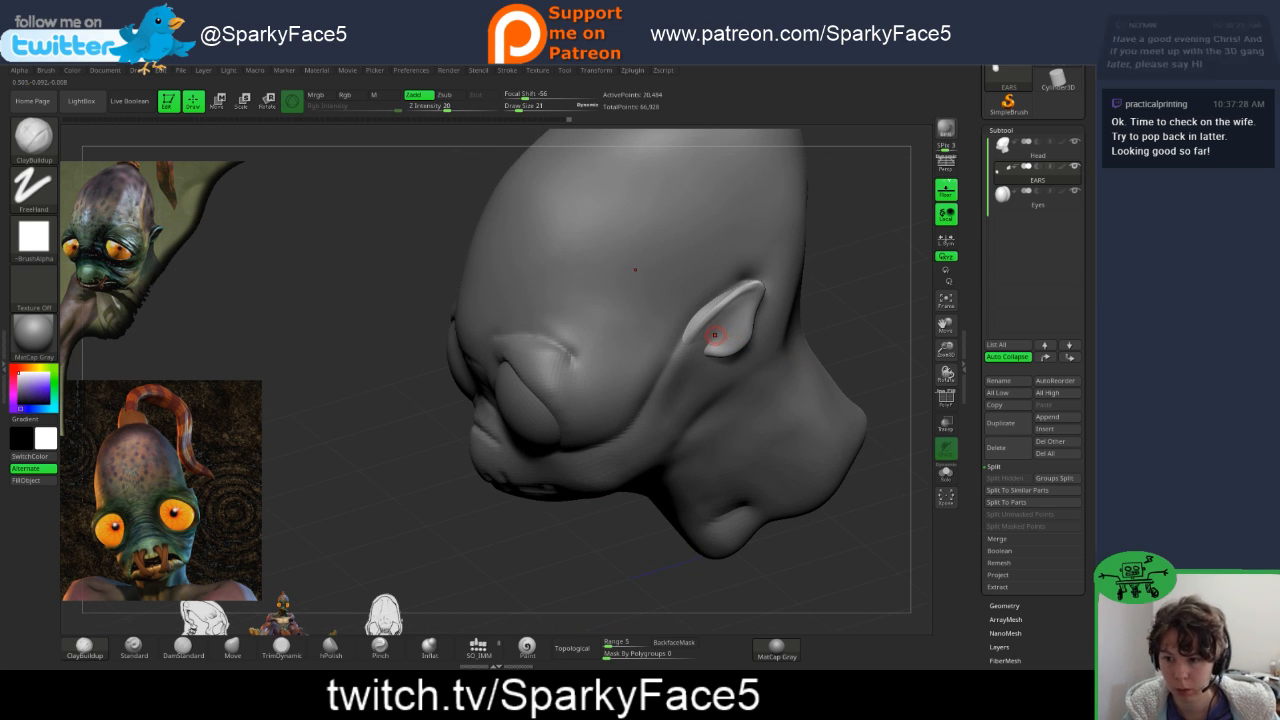
# - Set the draw size to 27, then build up and smooth the ear's inner surface with ClayBuildup
pyautogui.press('s')
pyautogui.moveTo(837, 316); pyautogui.dragTo(808, 314)
pyautogui.press('s')
pyautogui.press('s')
pyautogui.press('s')
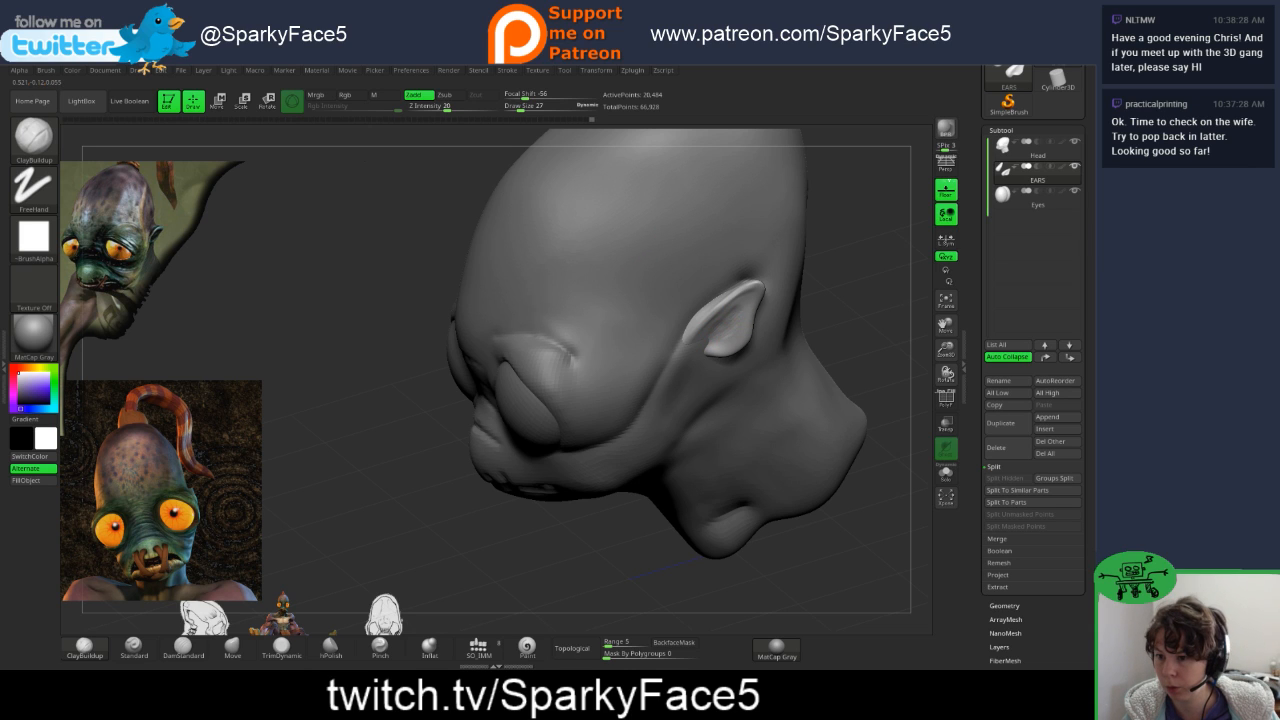
pyautogui.press('shift')
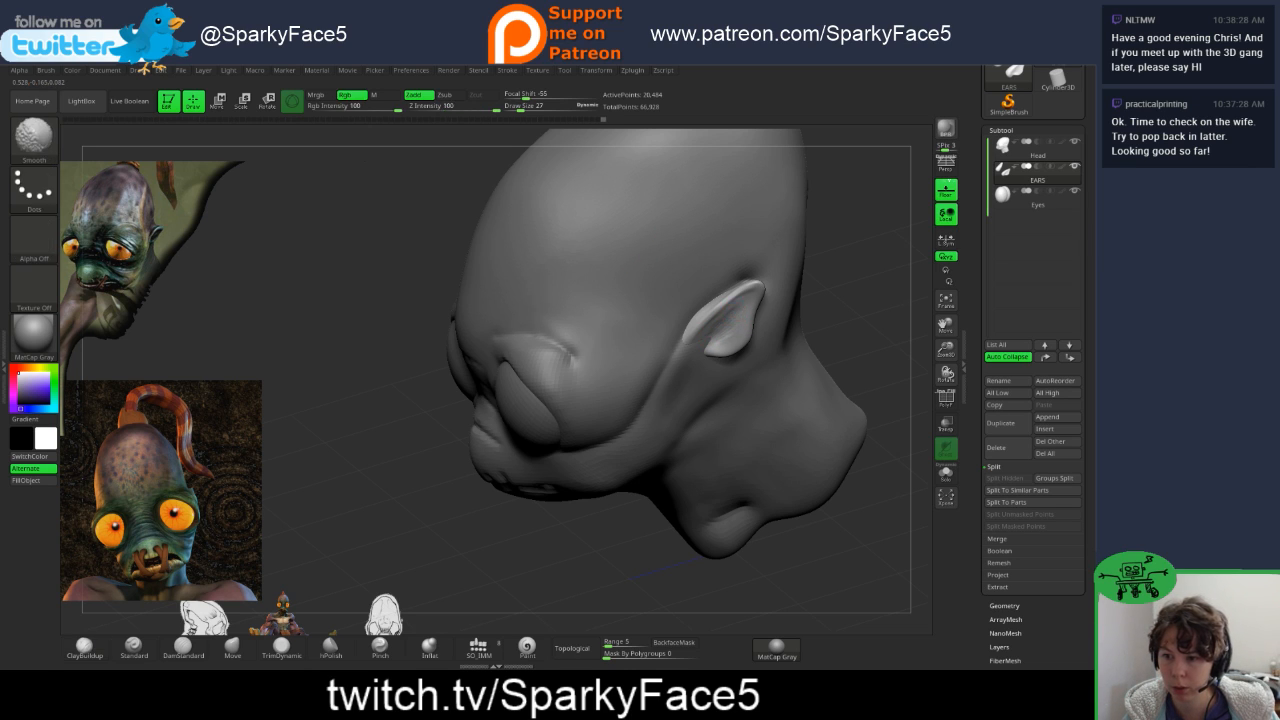
pyautogui.moveTo(855, 365)
pyautogui.mouseDown()
pyautogui.moveTo(843, 263)
pyautogui.moveTo(818, 337)
pyautogui.moveTo(843, 323)
pyautogui.moveTo(905, 345)
pyautogui.moveTo(820, 344)
pyautogui.mouseUp()
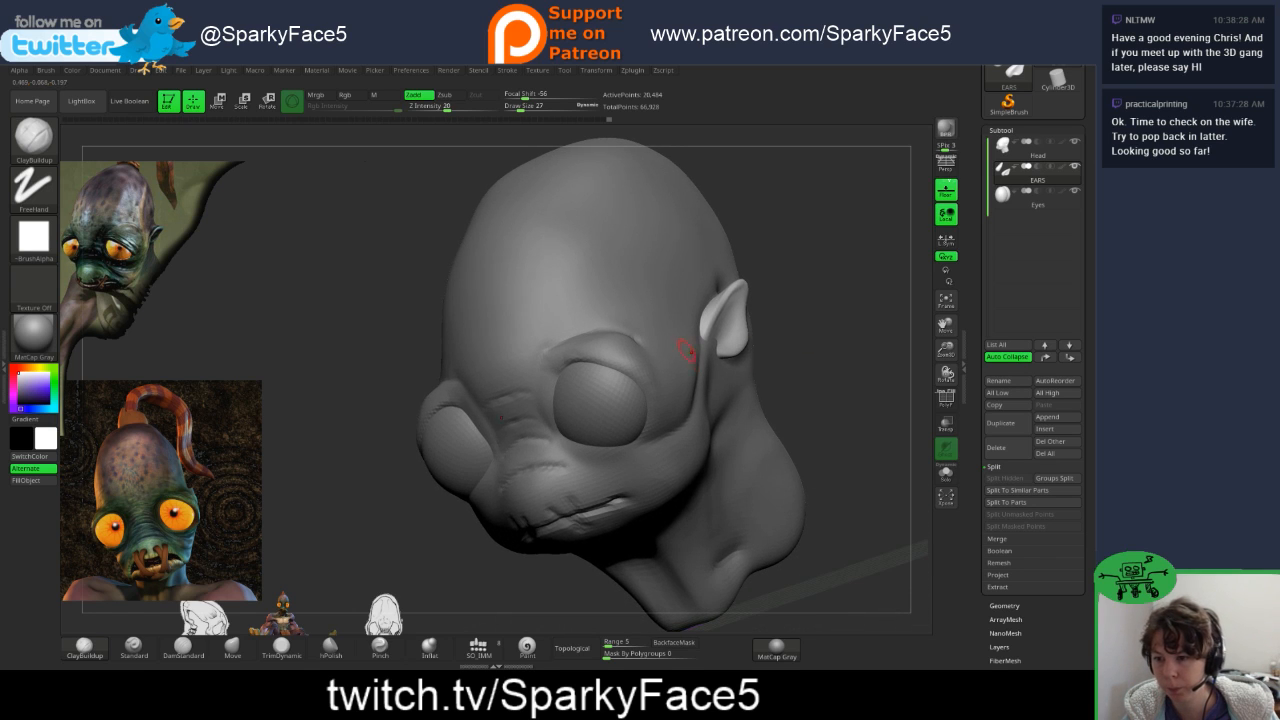
# - Sculpt the ear's front edge and inner hollow with ClayBuildup and smooth the hollow
pyautogui.moveTo(684, 350); pyautogui.dragTo(717, 330)
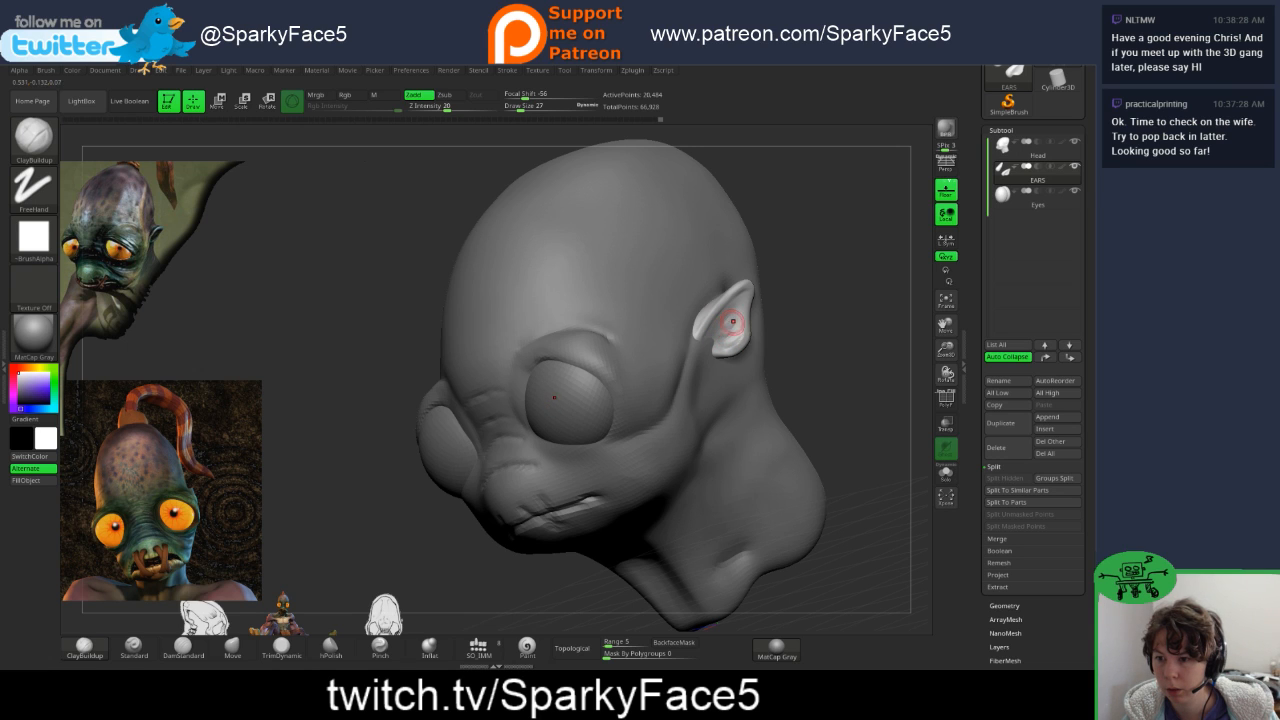
pyautogui.moveTo(729, 326); pyautogui.dragTo(734, 323)
pyautogui.moveTo(760, 330); pyautogui.dragTo(630, 318, button='right')
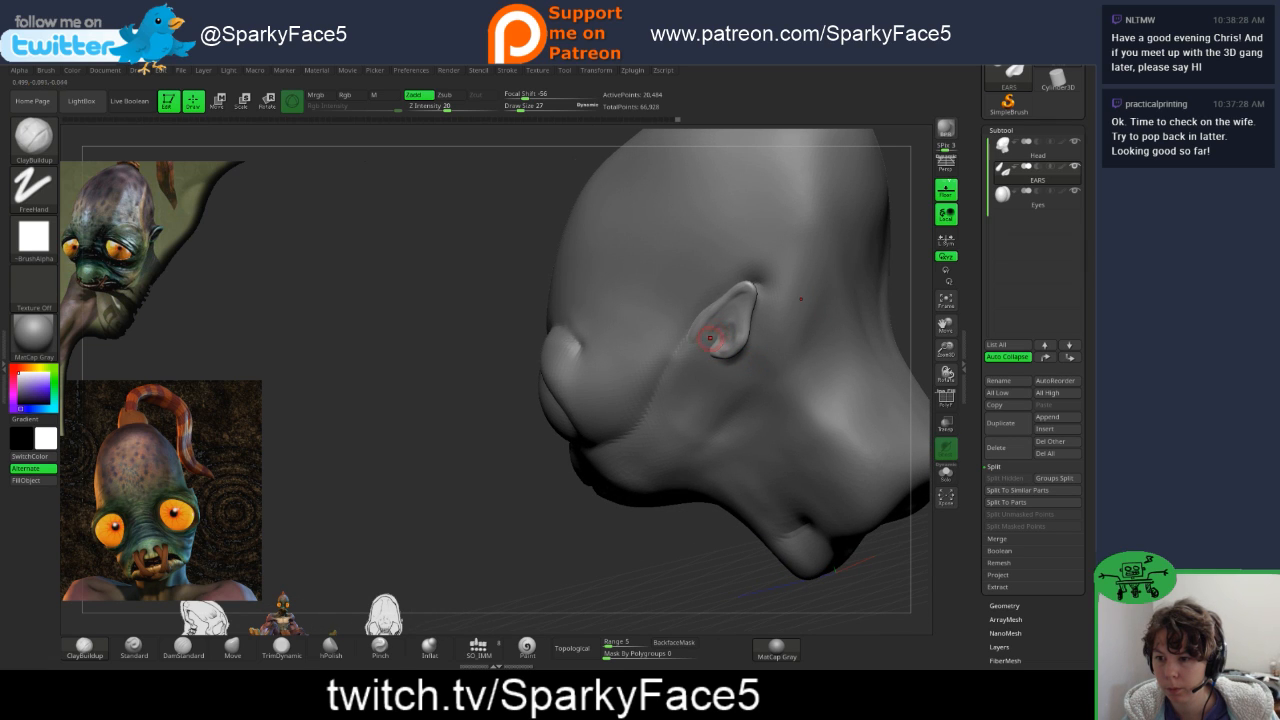
pyautogui.moveTo(710, 338); pyautogui.dragTo(747, 290)
pyautogui.moveTo(649, 537)
pyautogui.mouseDown()
pyautogui.moveTo(530, 530)
pyautogui.moveTo(790, 505)
pyautogui.mouseUp()
pyautogui.moveTo(730, 332)
pyautogui.keyDown('shift'); pyautogui.mouseDown()
pyautogui.moveTo(736, 318)
pyautogui.moveTo(731, 328)
pyautogui.mouseUp(); pyautogui.keyUp('shift')
# - Define the ear's back rim with ClayBuildup strokes running from the tip down to the lobe
pyautogui.moveTo(860, 420)
pyautogui.mouseDown()
pyautogui.moveTo(812, 408)
pyautogui.moveTo(795, 365)
pyautogui.mouseUp()
pyautogui.moveTo(815, 305); pyautogui.dragTo(794, 363)
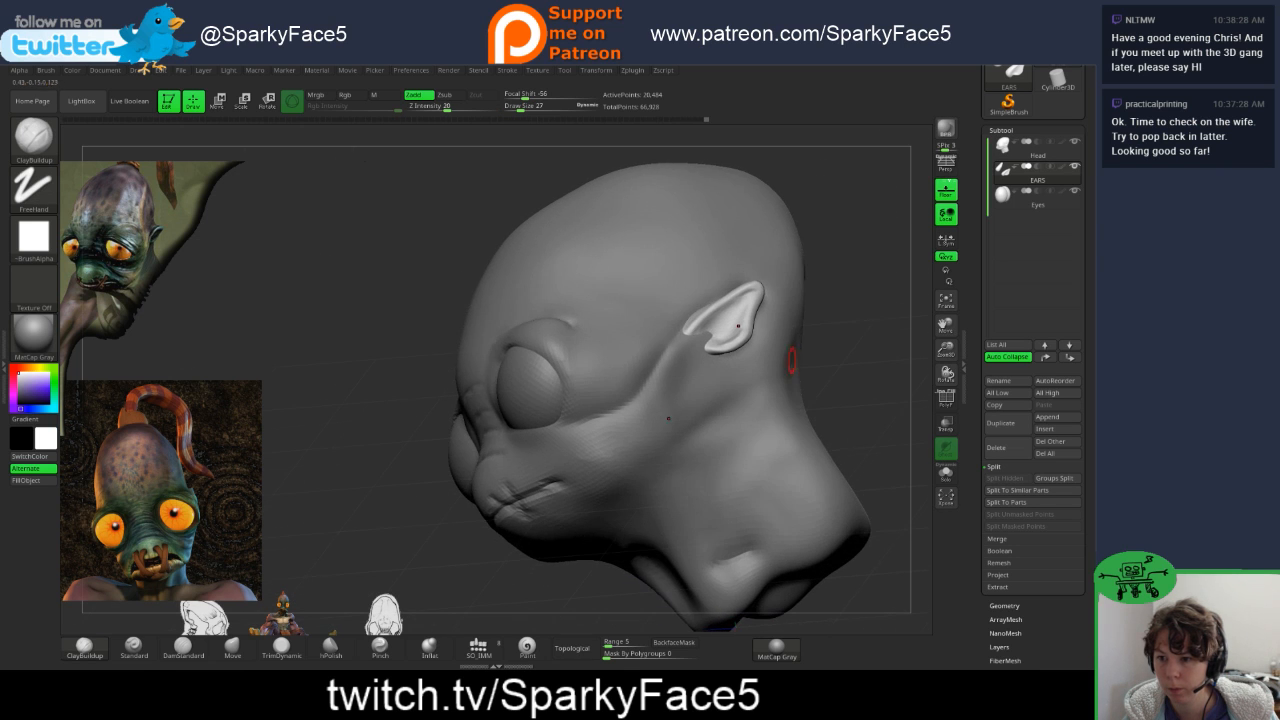
pyautogui.moveTo(840, 300)
pyautogui.mouseDown()
pyautogui.moveTo(855, 292)
pyautogui.moveTo(822, 300)
pyautogui.mouseUp()
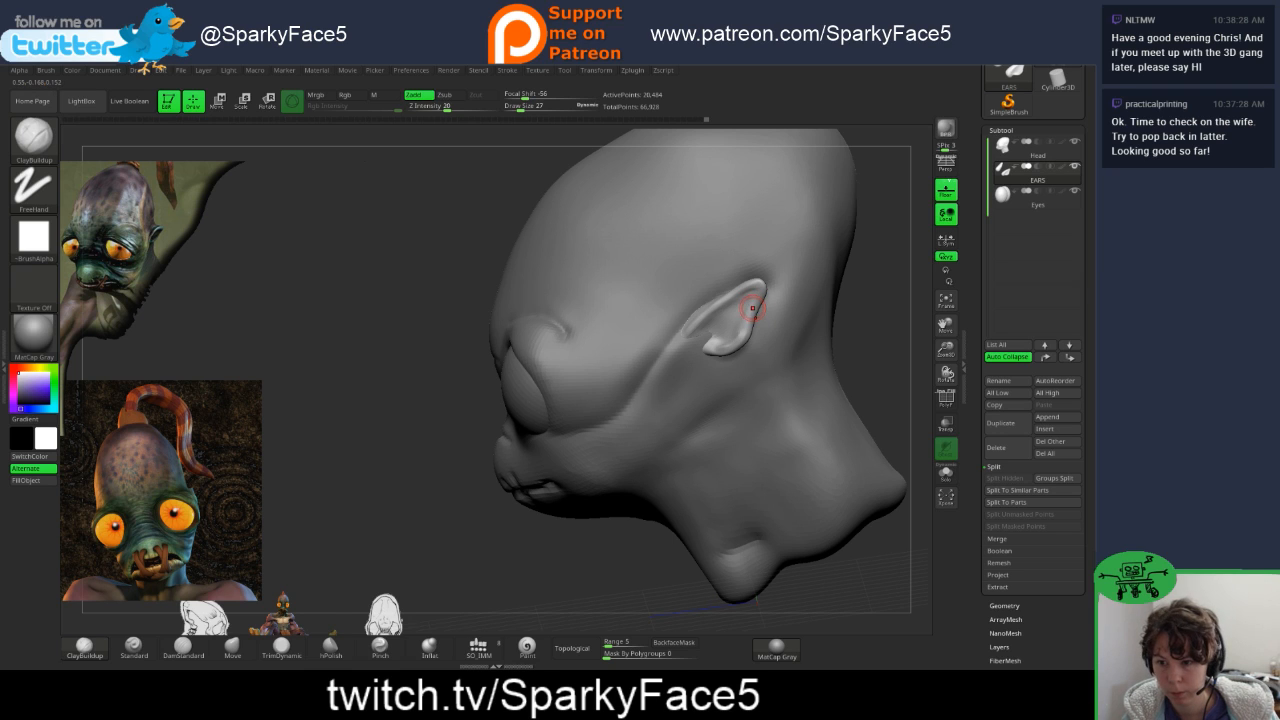
pyautogui.moveTo(755, 308); pyautogui.dragTo(737, 334)
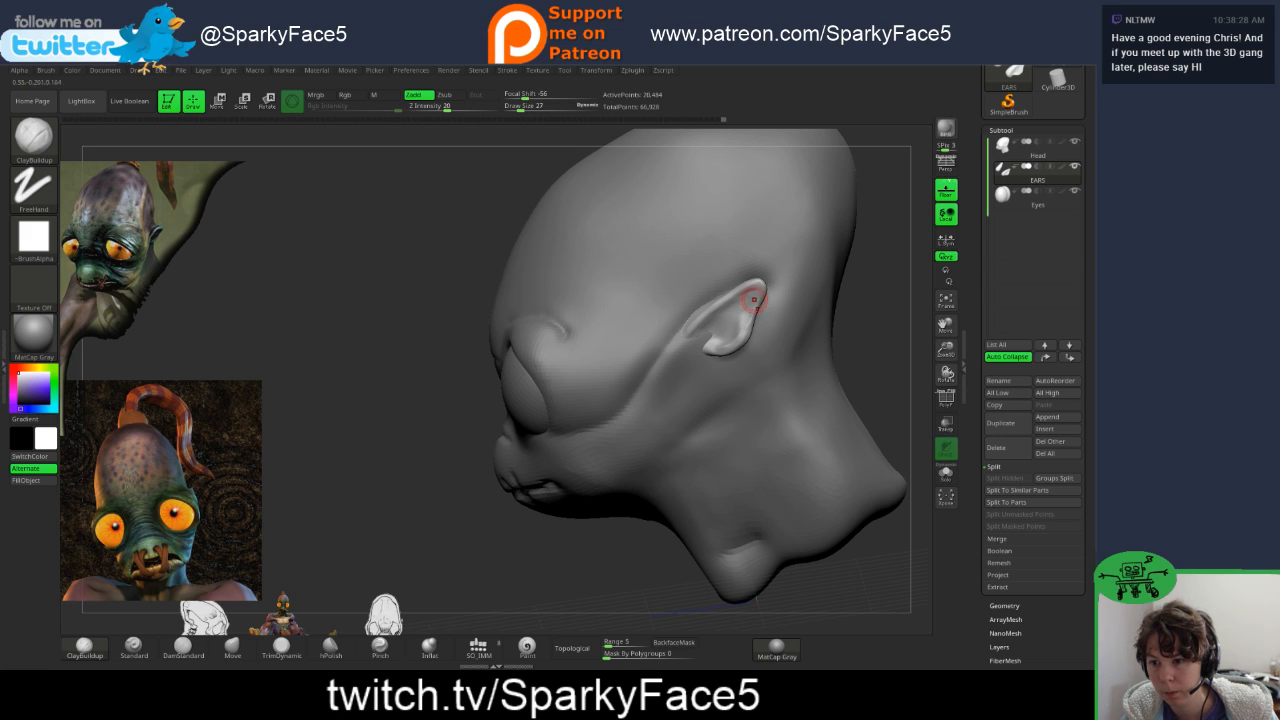
pyautogui.moveTo(751, 321); pyautogui.dragTo(744, 321)
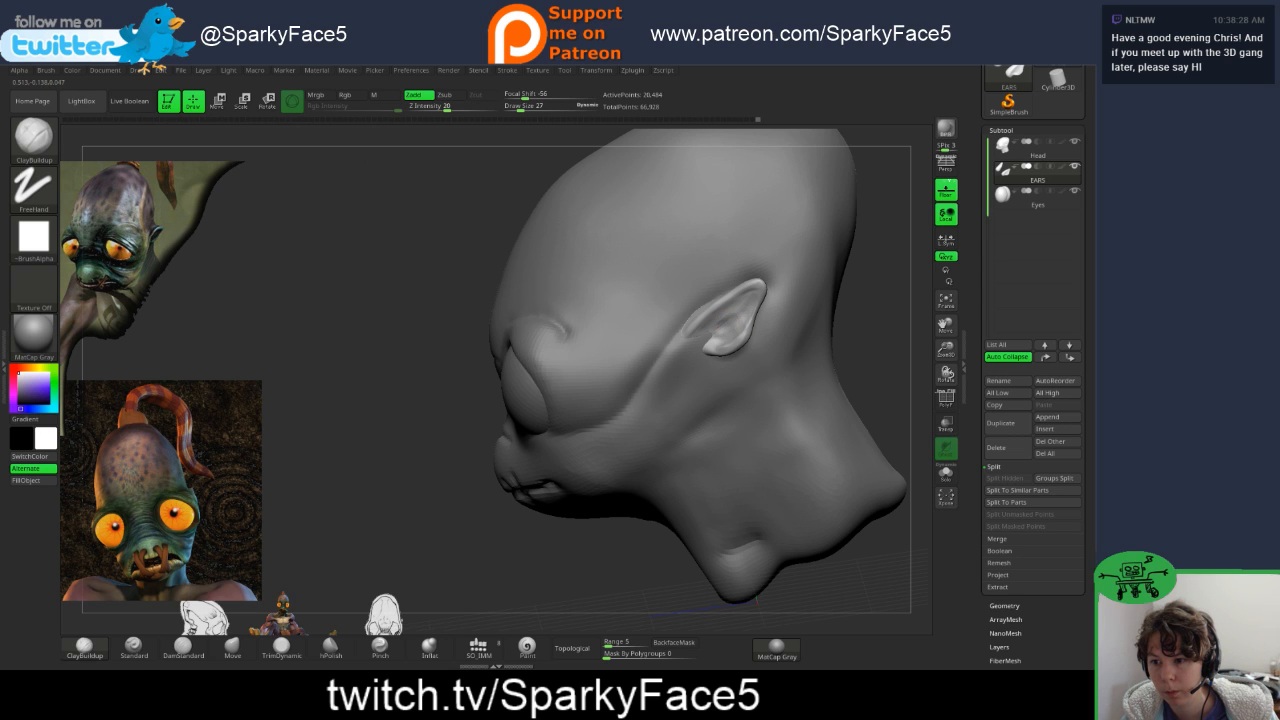
# - Refine the fold inside the ear with ClayBuildup and smooth it, checking the ears on both sides of the head
pyautogui.moveTo(449, 443); pyautogui.dragTo(608, 420)
pyautogui.moveTo(800, 390); pyautogui.dragTo(745, 337)
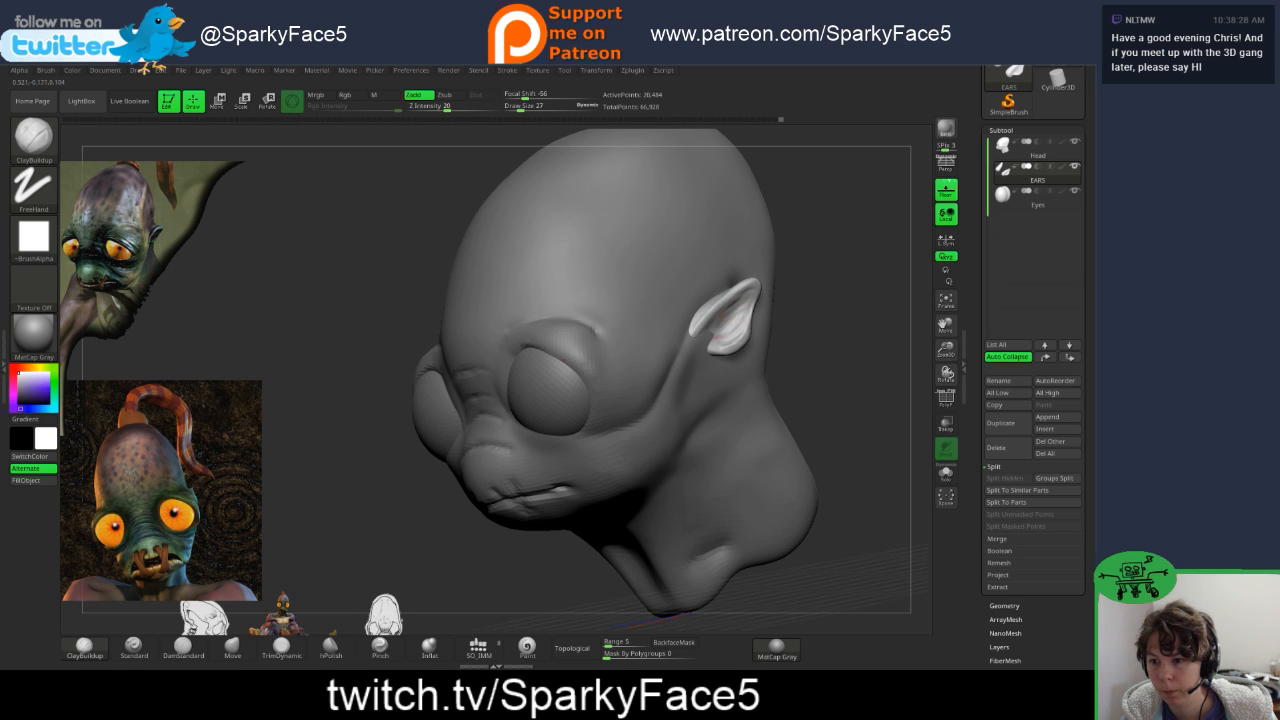
pyautogui.moveTo(720, 325); pyautogui.dragTo(965, 315)
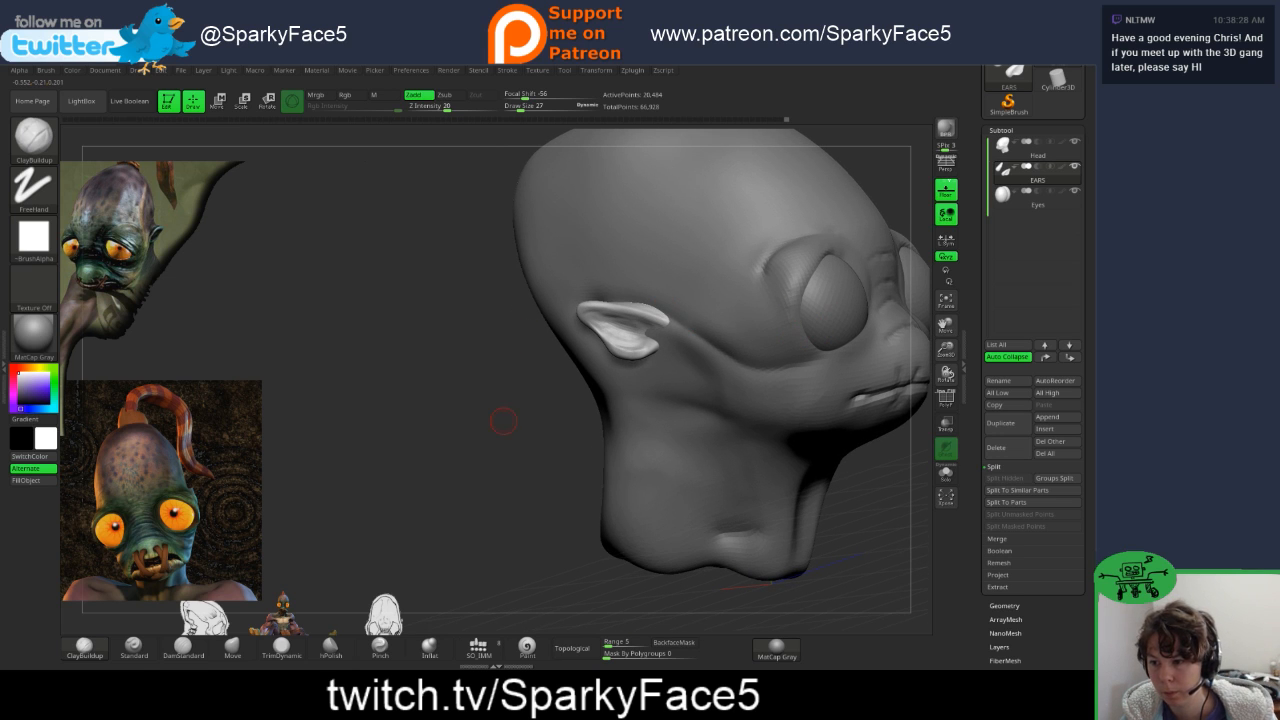
pyautogui.moveTo(523, 417)
pyautogui.mouseDown()
pyautogui.moveTo(560, 414)
pyautogui.moveTo(520, 400)
pyautogui.moveTo(382, 416)
pyautogui.moveTo(175, 402)
pyautogui.mouseUp()
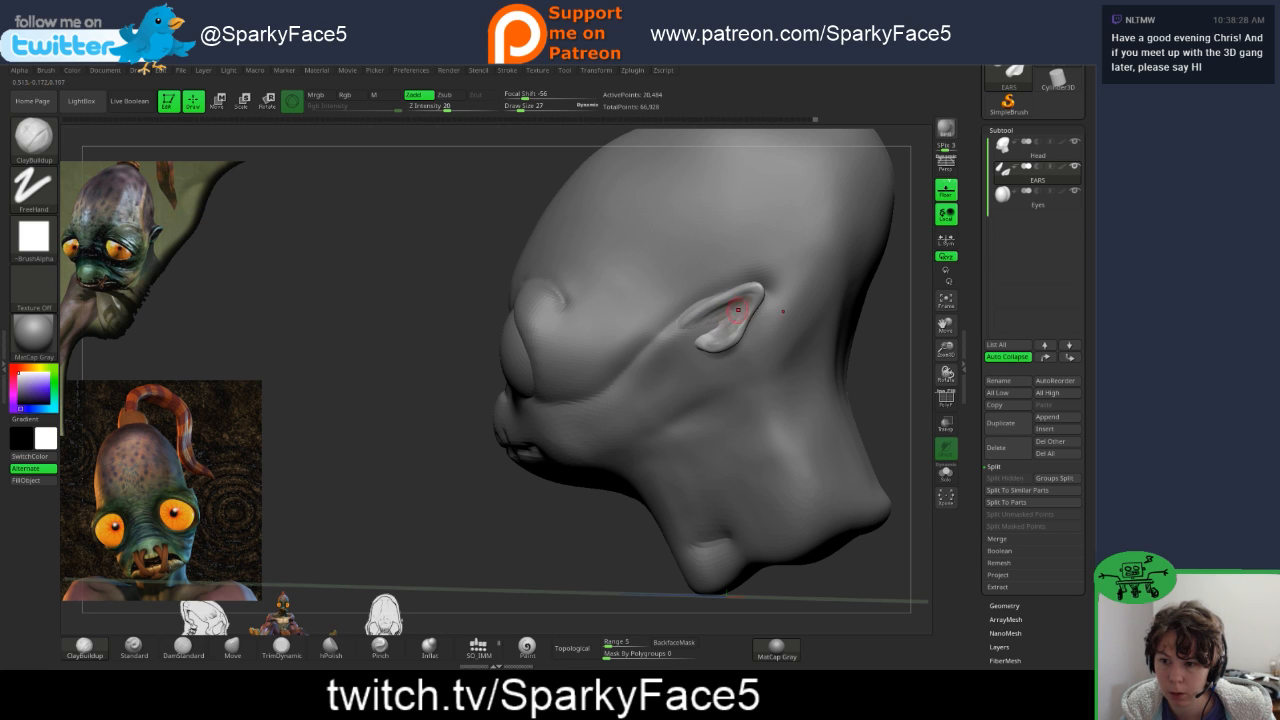
pyautogui.press('shift')
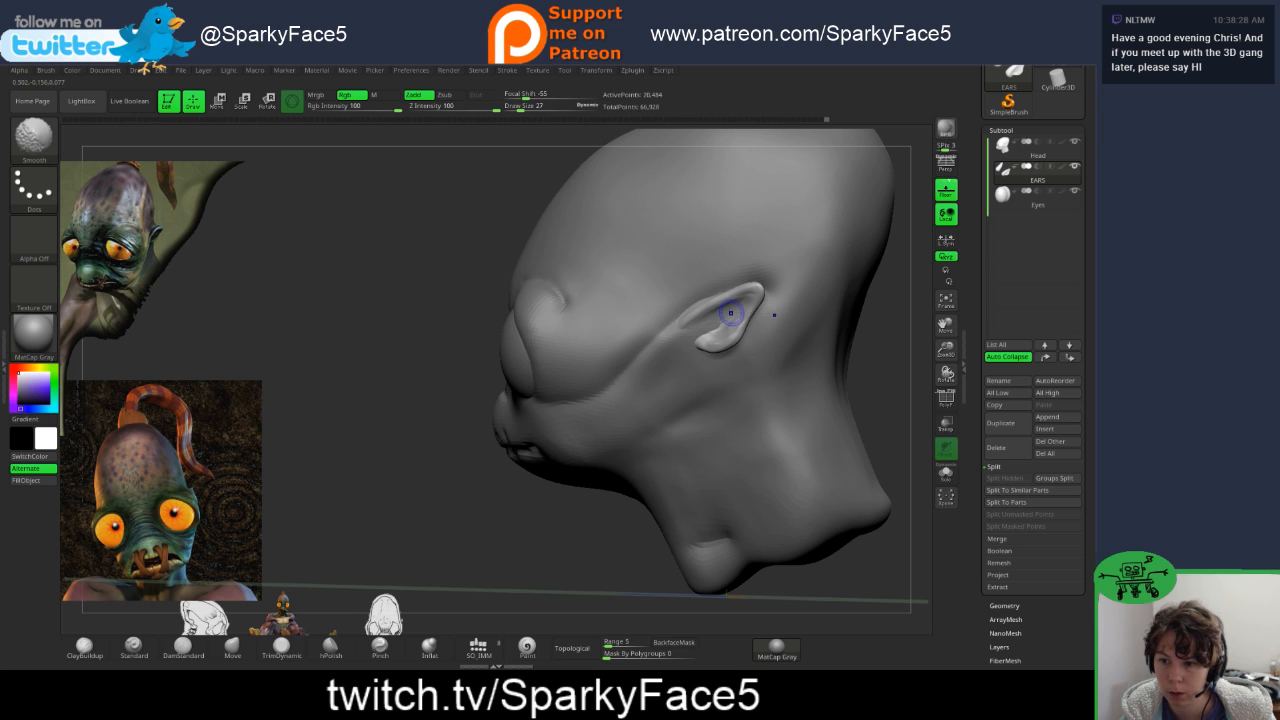
pyautogui.moveTo(509, 506)
pyautogui.mouseDown()
pyautogui.moveTo(635, 535)
pyautogui.moveTo(675, 515)
pyautogui.mouseUp()
pyautogui.moveTo(769, 437); pyautogui.dragTo(762, 300)
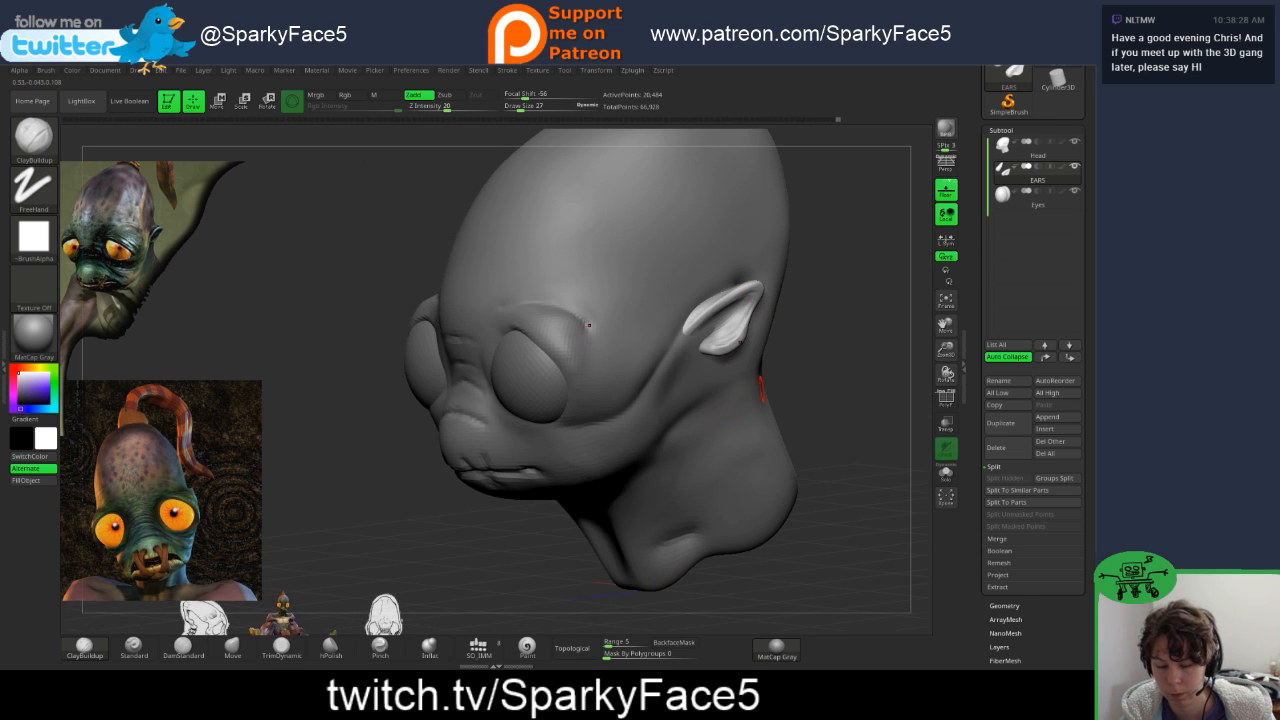
# - Set the draw size to 53 and reshape the ear's upper rim and tip with the Move brush
pyautogui.press('s')
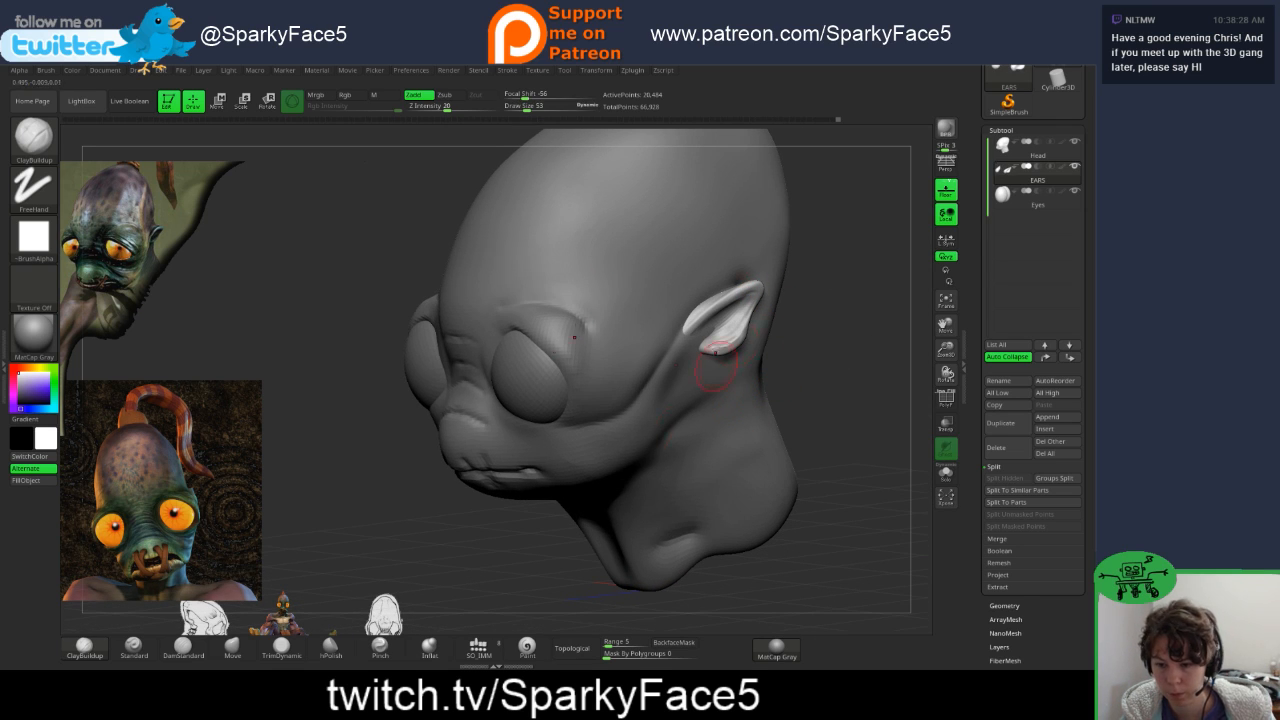
pyautogui.press('b')
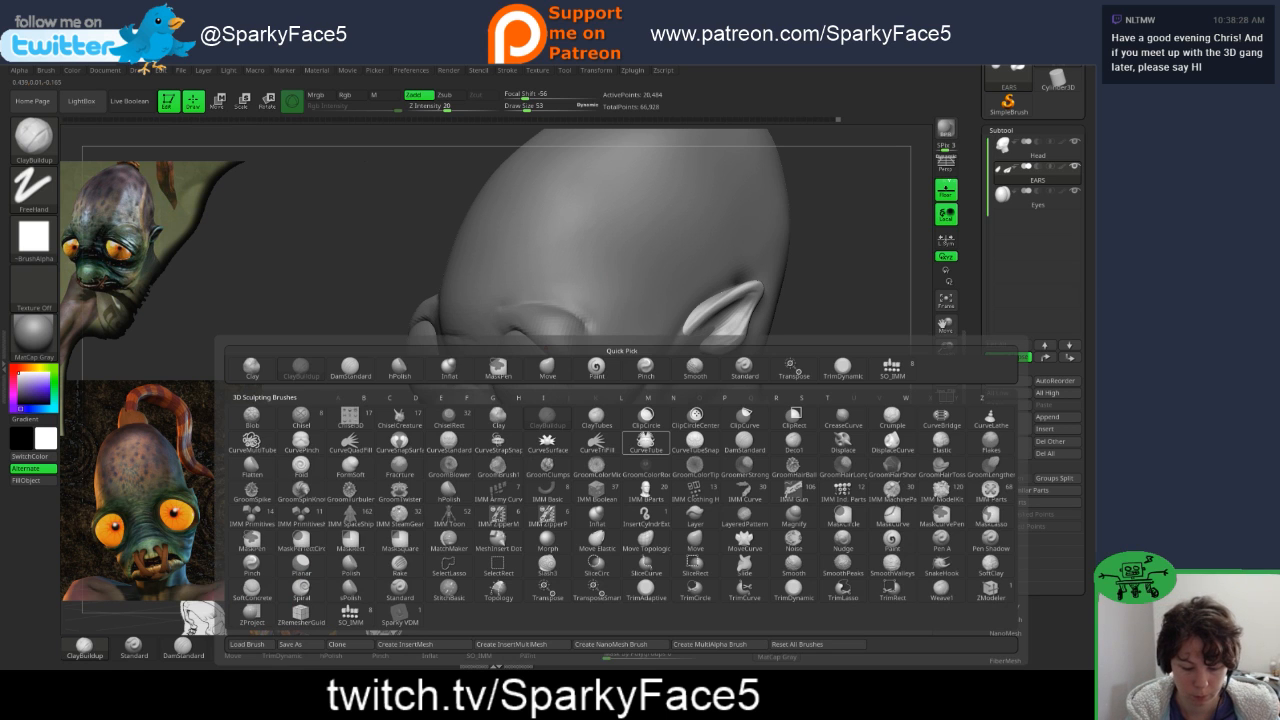
pyautogui.press('m')
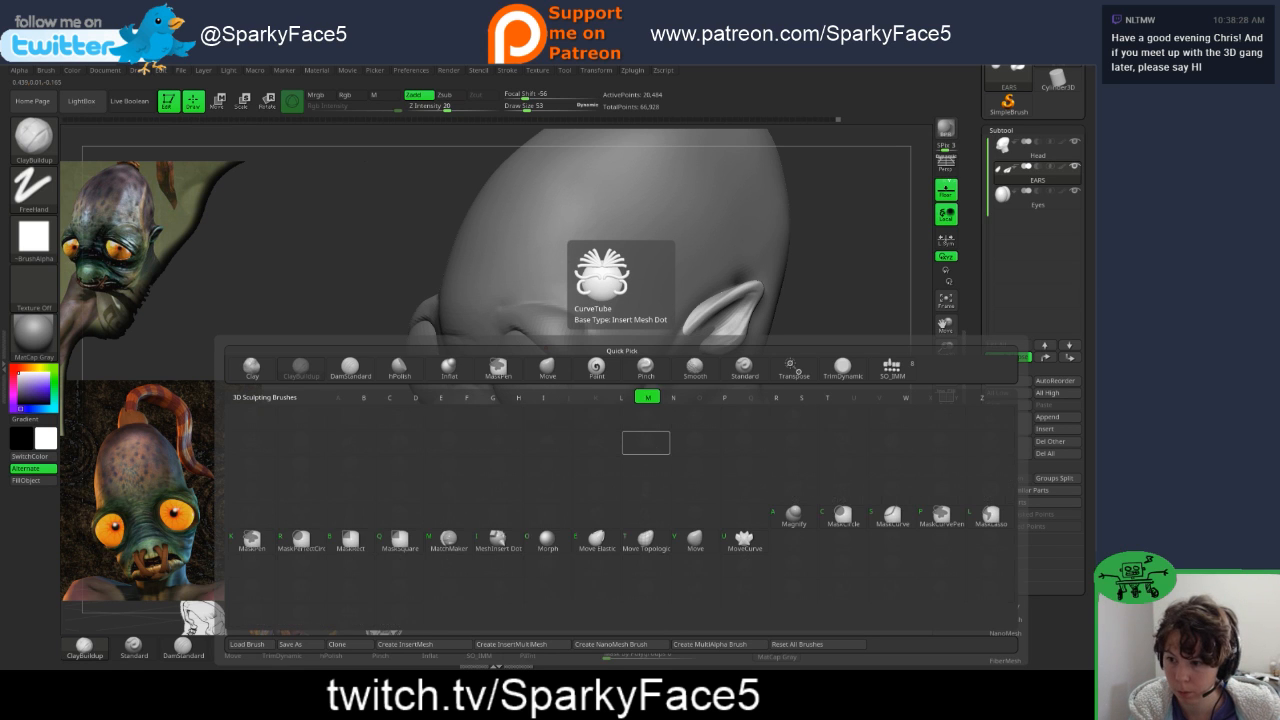
pyautogui.press('v')
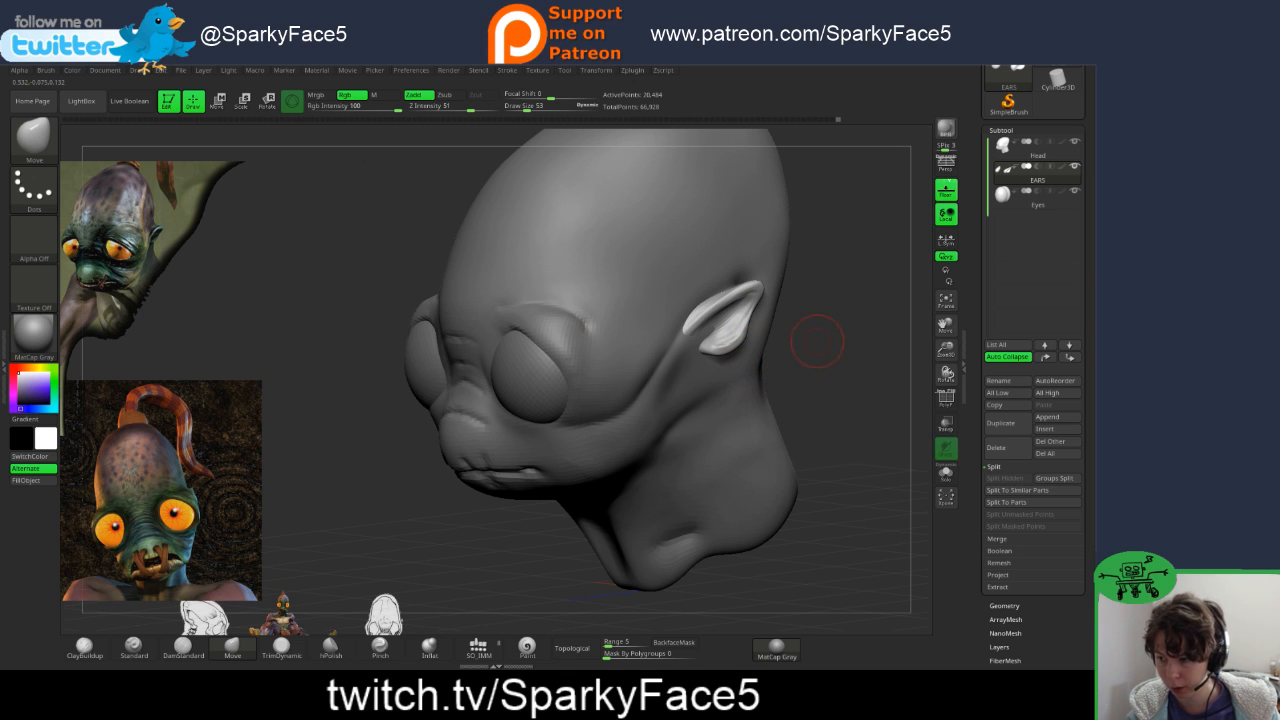
pyautogui.moveTo(817, 341)
pyautogui.mouseDown()
pyautogui.moveTo(856, 348)
pyautogui.moveTo(765, 341)
pyautogui.moveTo(797, 333)
pyautogui.moveTo(785, 359)
pyautogui.moveTo(665, 382)
pyautogui.moveTo(797, 325)
pyautogui.moveTo(814, 357)
pyautogui.mouseUp()
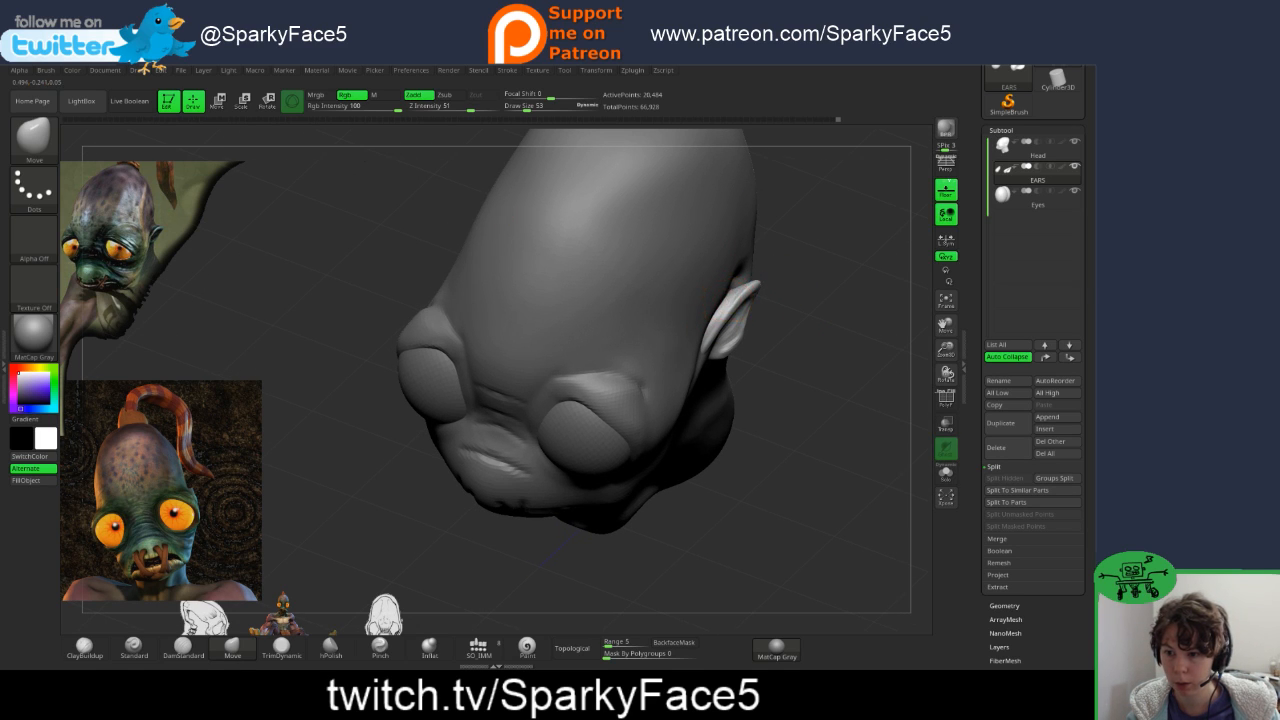
pyautogui.moveTo(792, 322); pyautogui.dragTo(752, 305)
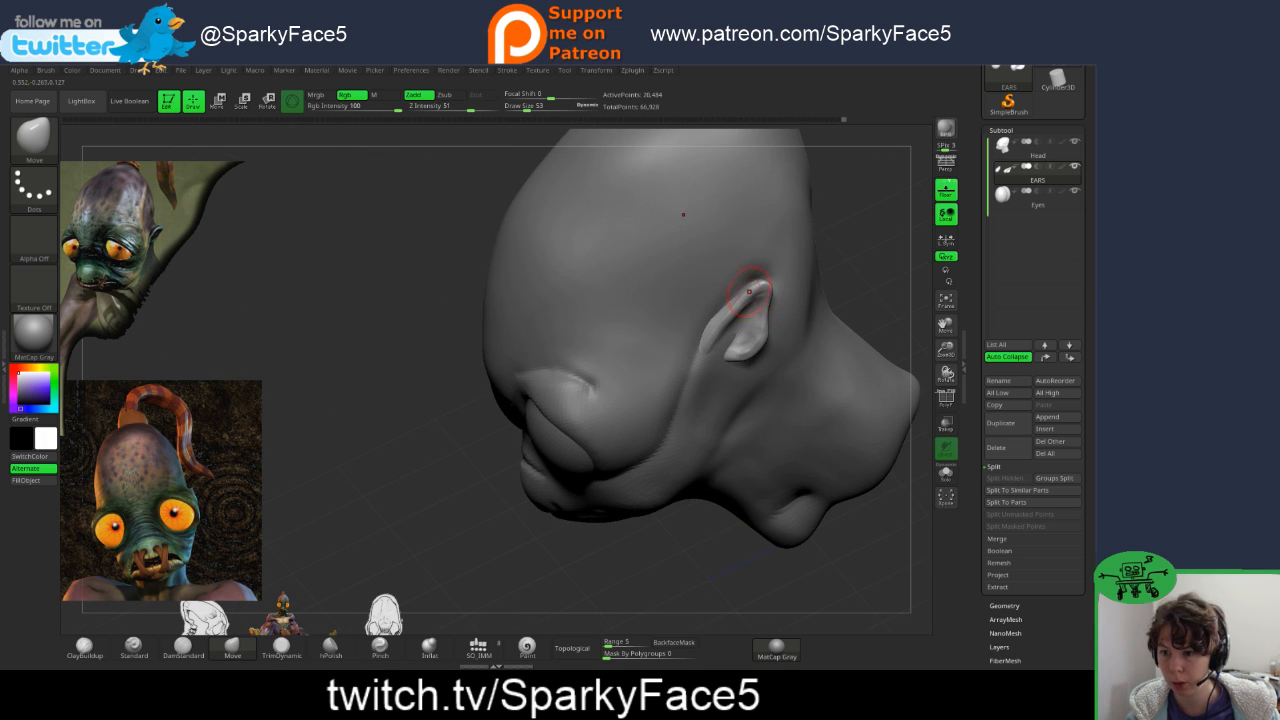
pyautogui.moveTo(820, 244); pyautogui.dragTo(850, 270)
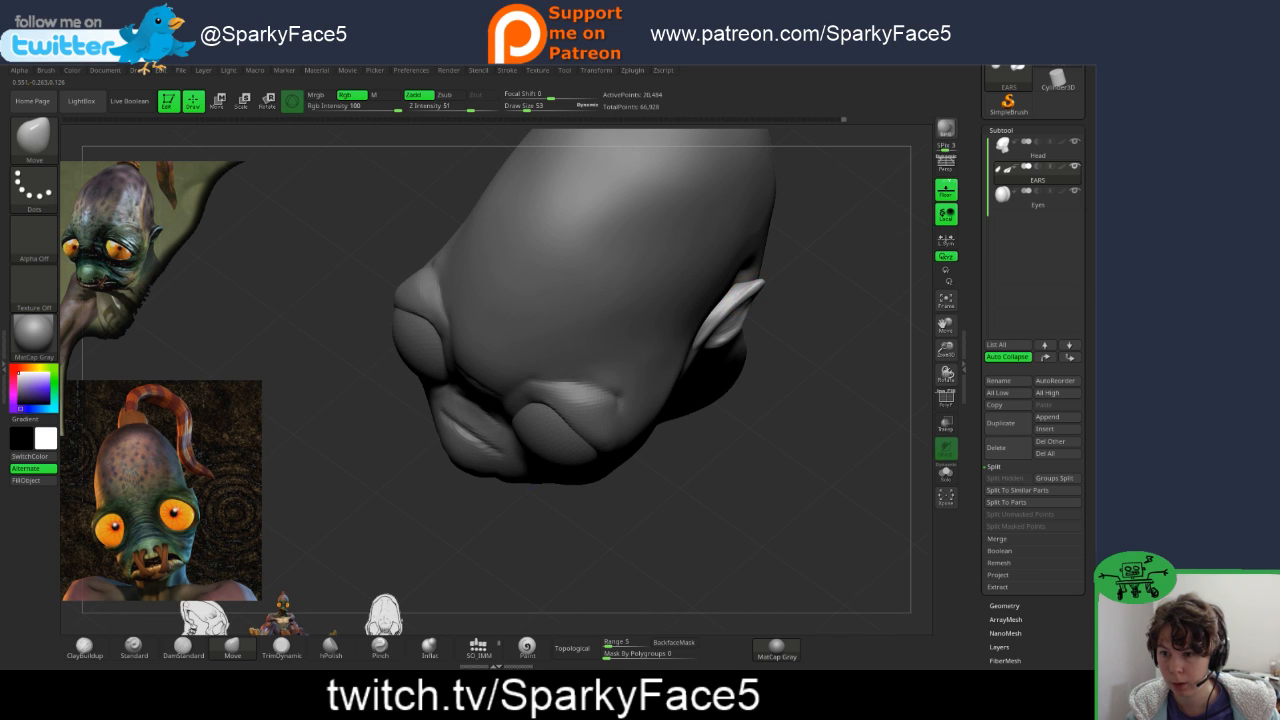
pyautogui.moveTo(762, 278); pyautogui.dragTo(760, 283)
# - Adjust the ear tip's angle and curvature with the Move brush, working from above the head
pyautogui.moveTo(832, 306)
pyautogui.mouseDown()
pyautogui.moveTo(790, 282)
pyautogui.moveTo(766, 286)
pyautogui.moveTo(813, 315)
pyautogui.moveTo(774, 289)
pyautogui.mouseUp()
pyautogui.moveTo(888, 178)
pyautogui.mouseDown()
pyautogui.moveTo(880, 262)
pyautogui.moveTo(838, 204)
pyautogui.moveTo(806, 254)
pyautogui.moveTo(814, 262)
pyautogui.mouseUp()
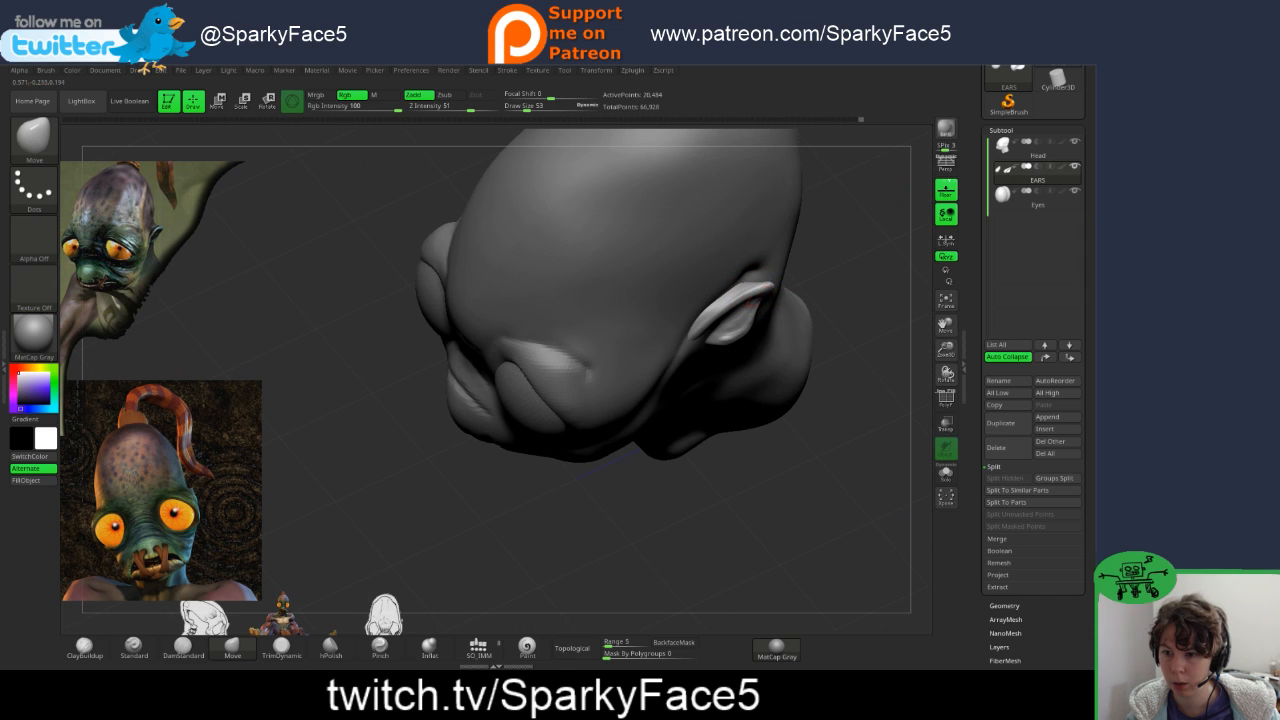
pyautogui.moveTo(754, 290)
pyautogui.mouseDown()
pyautogui.moveTo(768, 293)
pyautogui.moveTo(685, 280)
pyautogui.mouseUp()
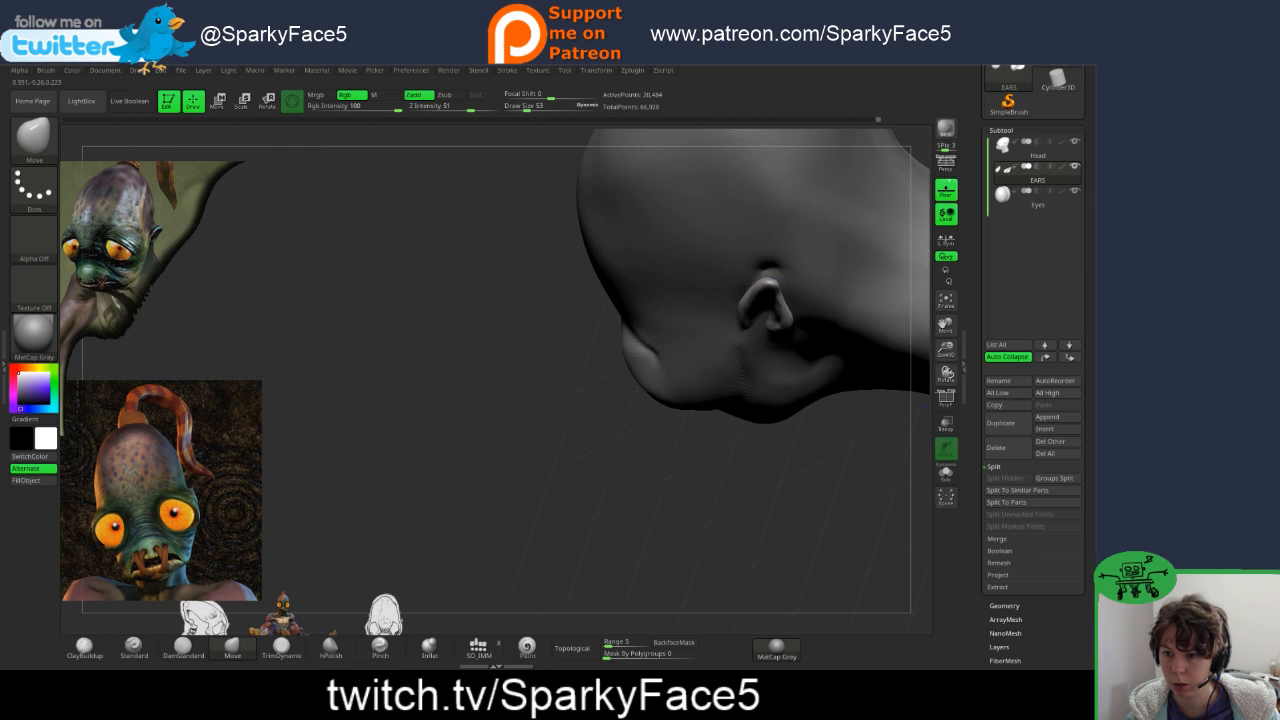
pyautogui.moveTo(770, 283); pyautogui.dragTo(768, 288)
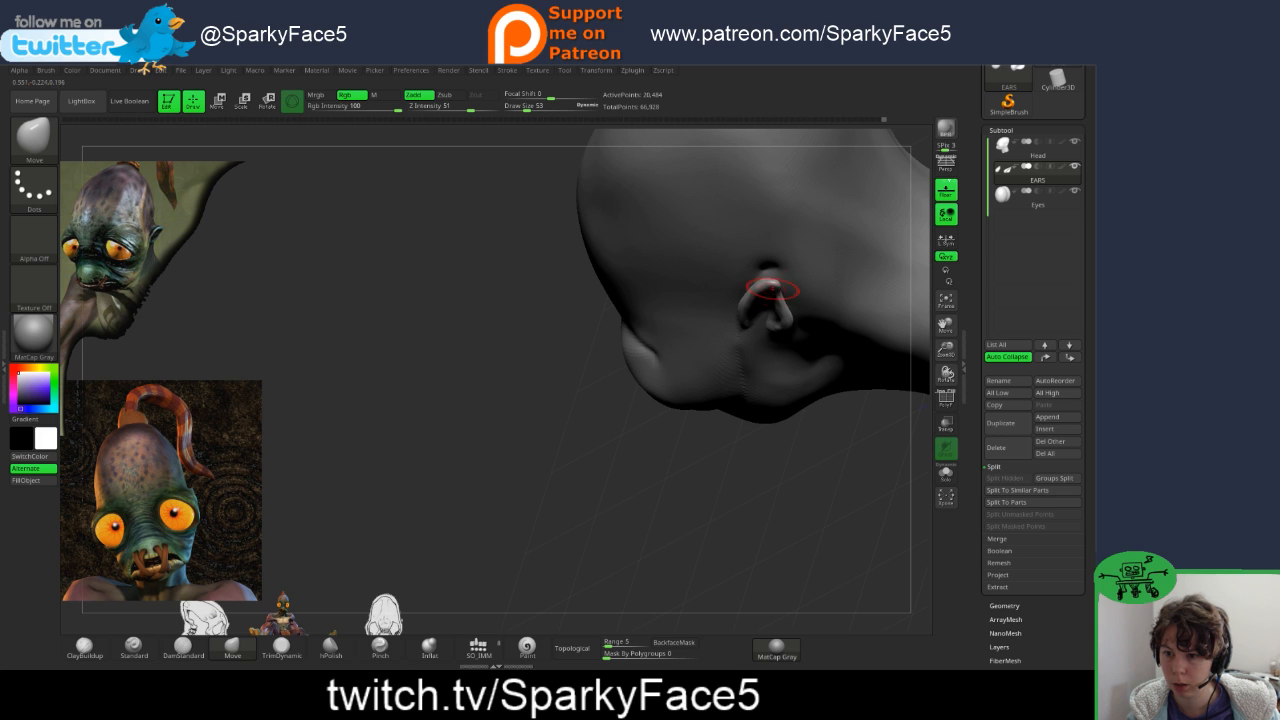
pyautogui.moveTo(749, 457)
pyautogui.mouseDown()
pyautogui.moveTo(838, 406)
pyautogui.moveTo(762, 312)
pyautogui.mouseUp()
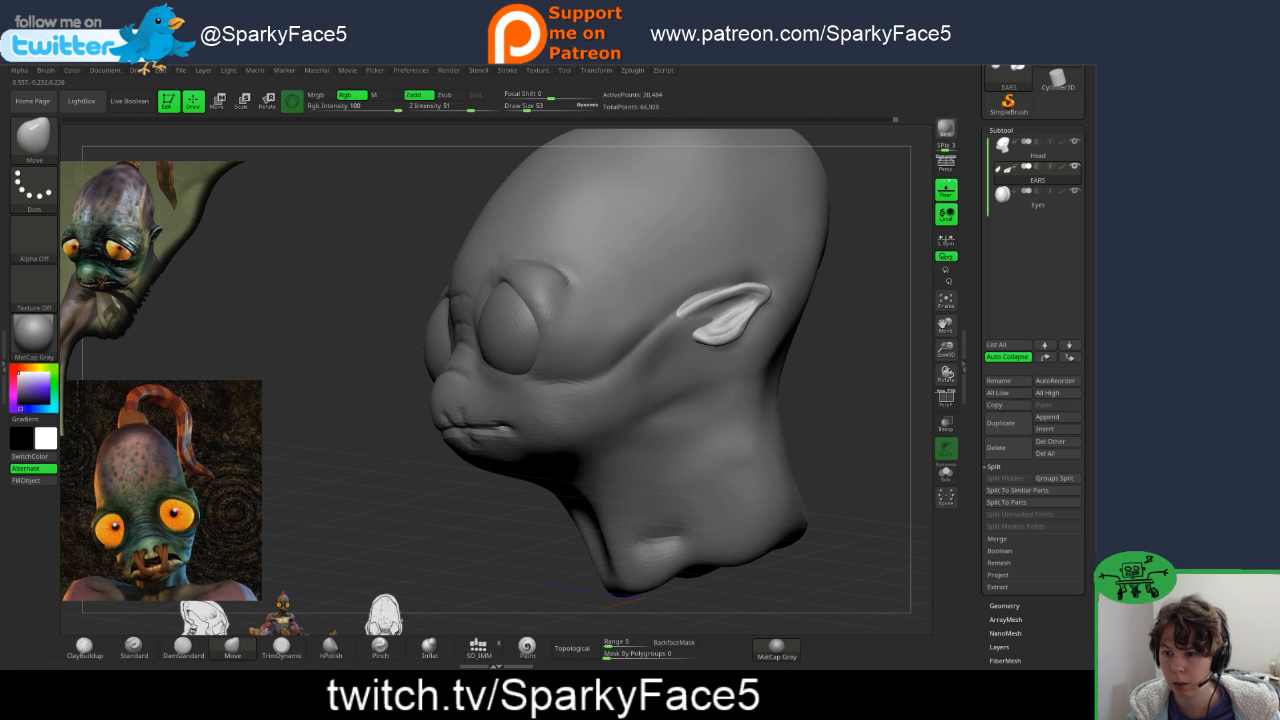
# - Examine the ears' shape and placement against the whole head from the front, three-quarter and side views
pyautogui.moveTo(822, 350); pyautogui.dragTo(864, 360)
pyautogui.moveTo(831, 400)
pyautogui.mouseDown()
pyautogui.moveTo(798, 398)
pyautogui.moveTo(825, 395)
pyautogui.moveTo(836, 418)
pyautogui.mouseUp()
pyautogui.press('f')
pyautogui.press('f')
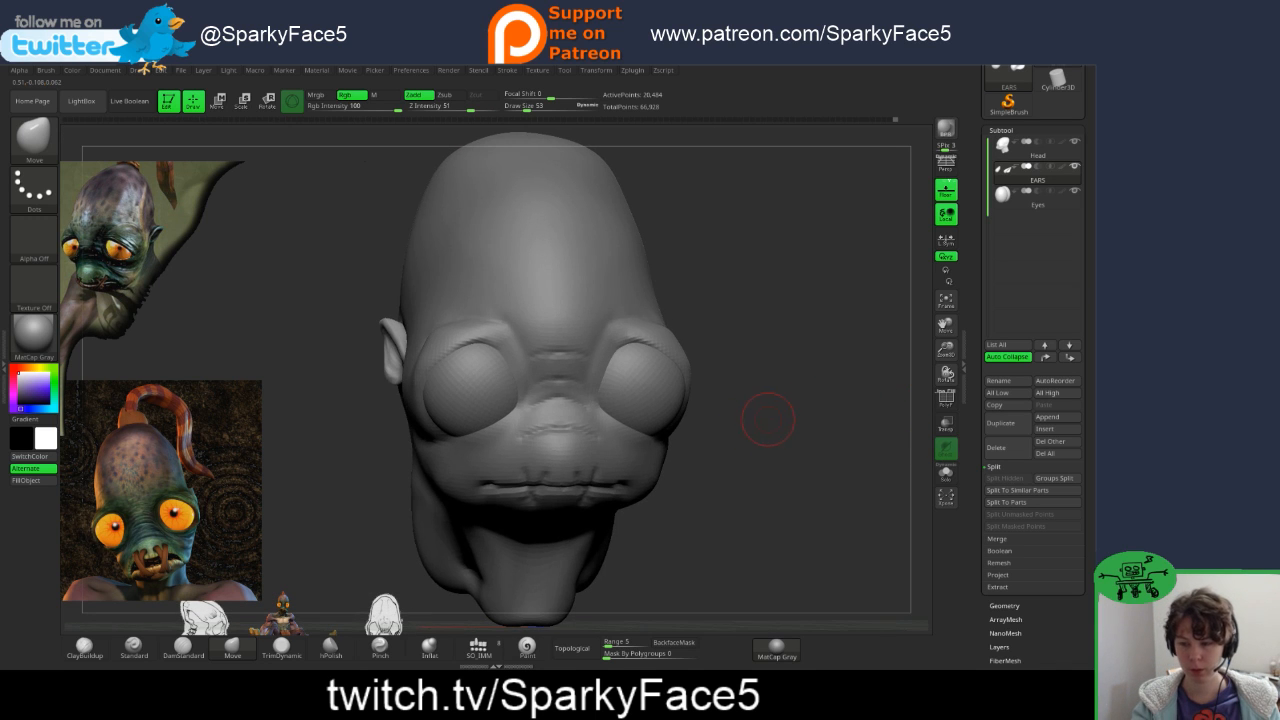
pyautogui.press('f')
pyautogui.press('f')
pyautogui.press('f')
pyautogui.moveTo(756, 414); pyautogui.dragTo(726, 400)
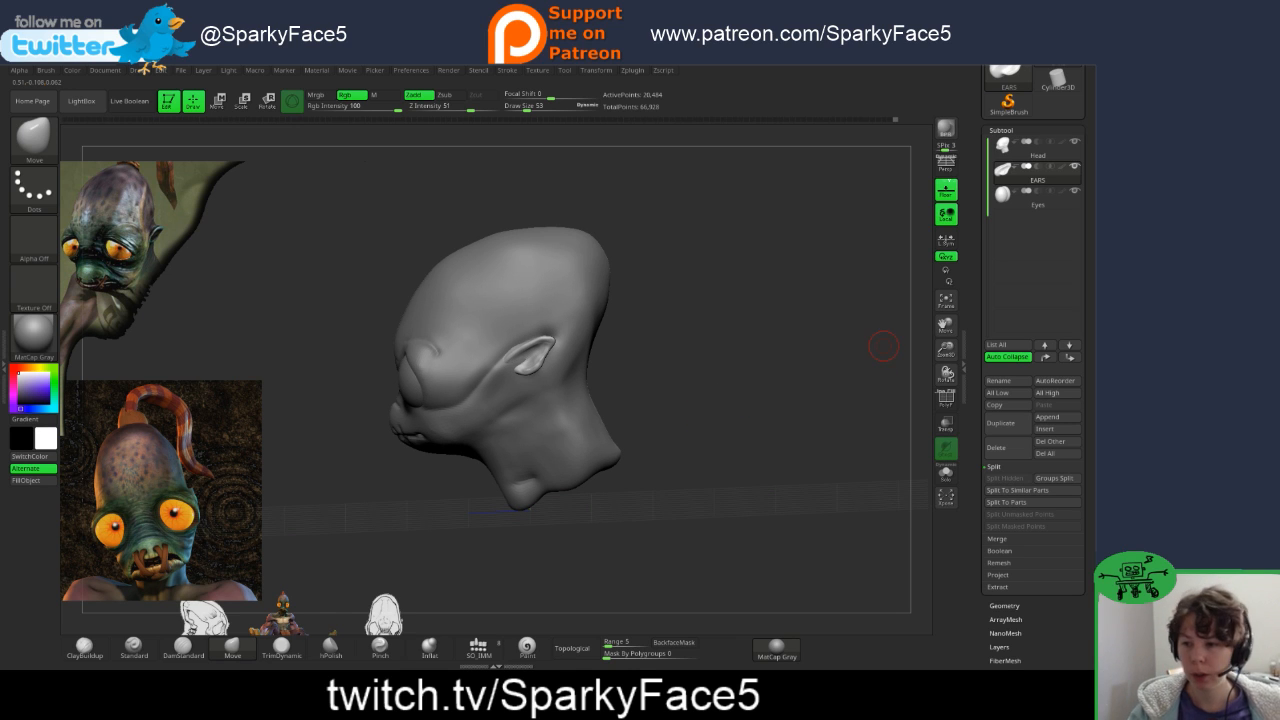
pyautogui.moveTo(643, 387); pyautogui.dragTo(690, 420)
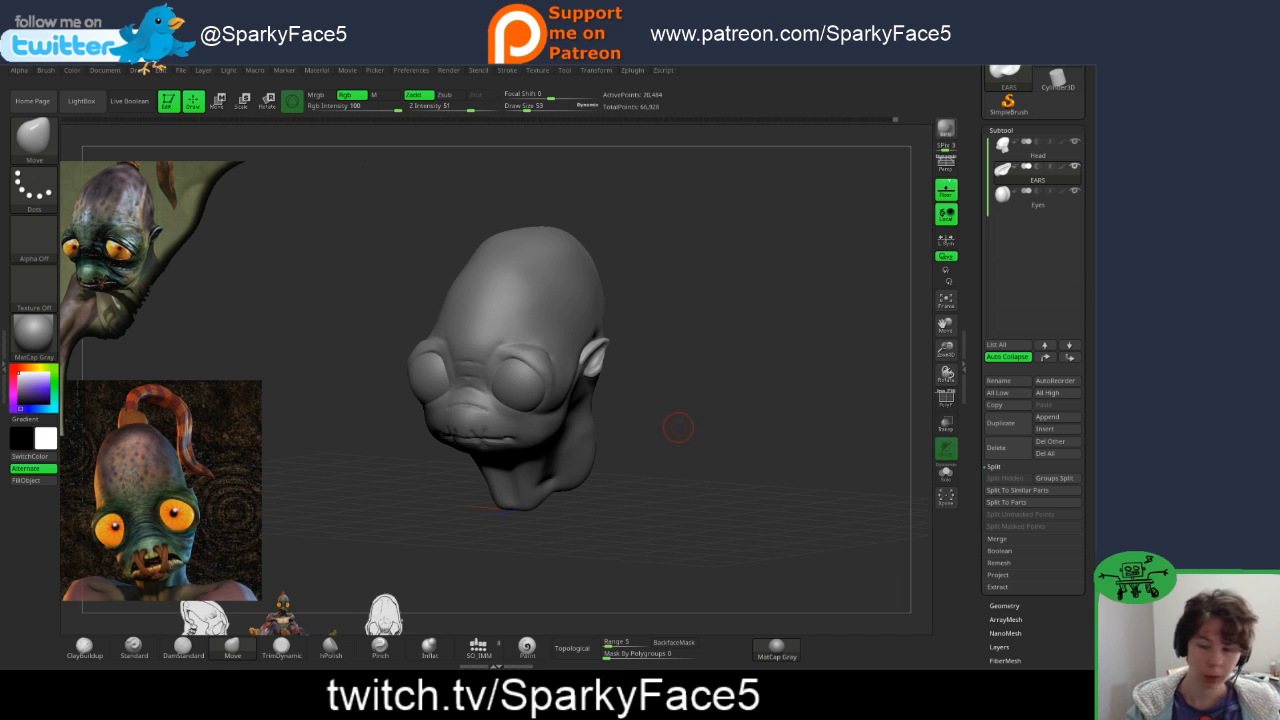
pyautogui.moveTo(640, 414); pyautogui.dragTo(690, 408)
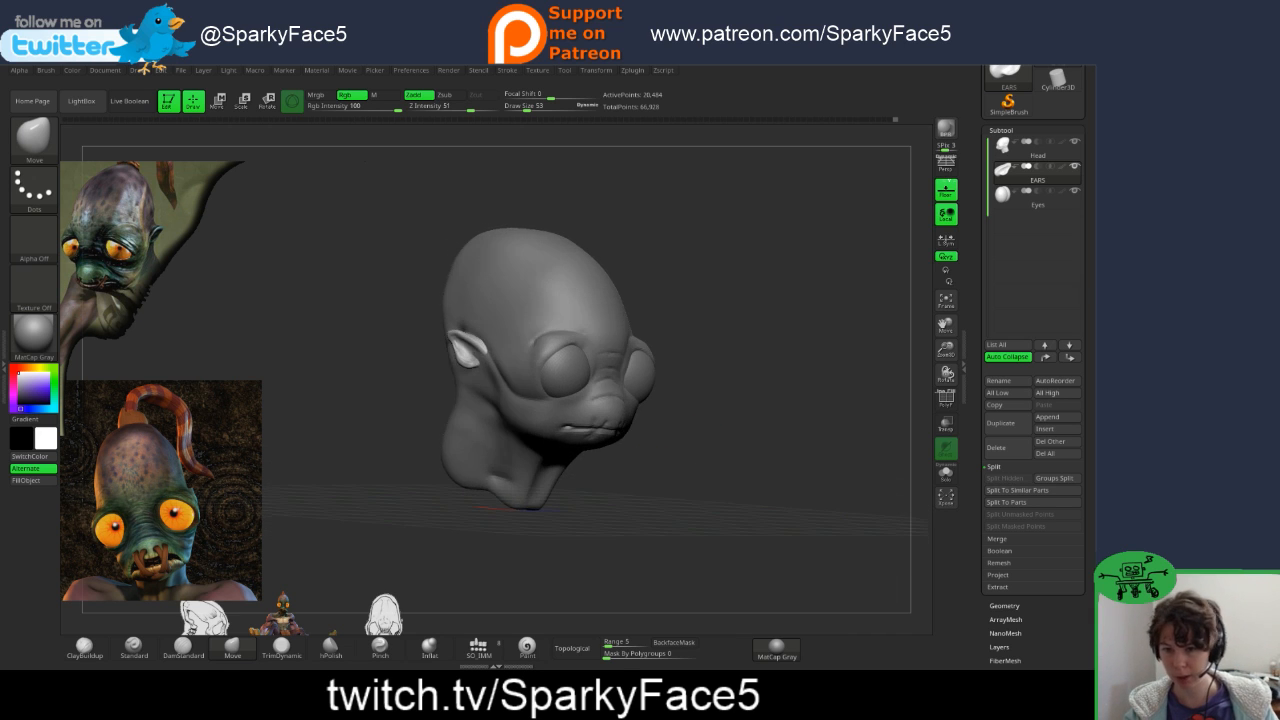
# - Make the Head subtool active and open the Spotlight reference images for editing, undoing the stray mask stroke
pyautogui.click(1038, 151)
pyautogui.moveTo(750, 435); pyautogui.dragTo(720, 442)
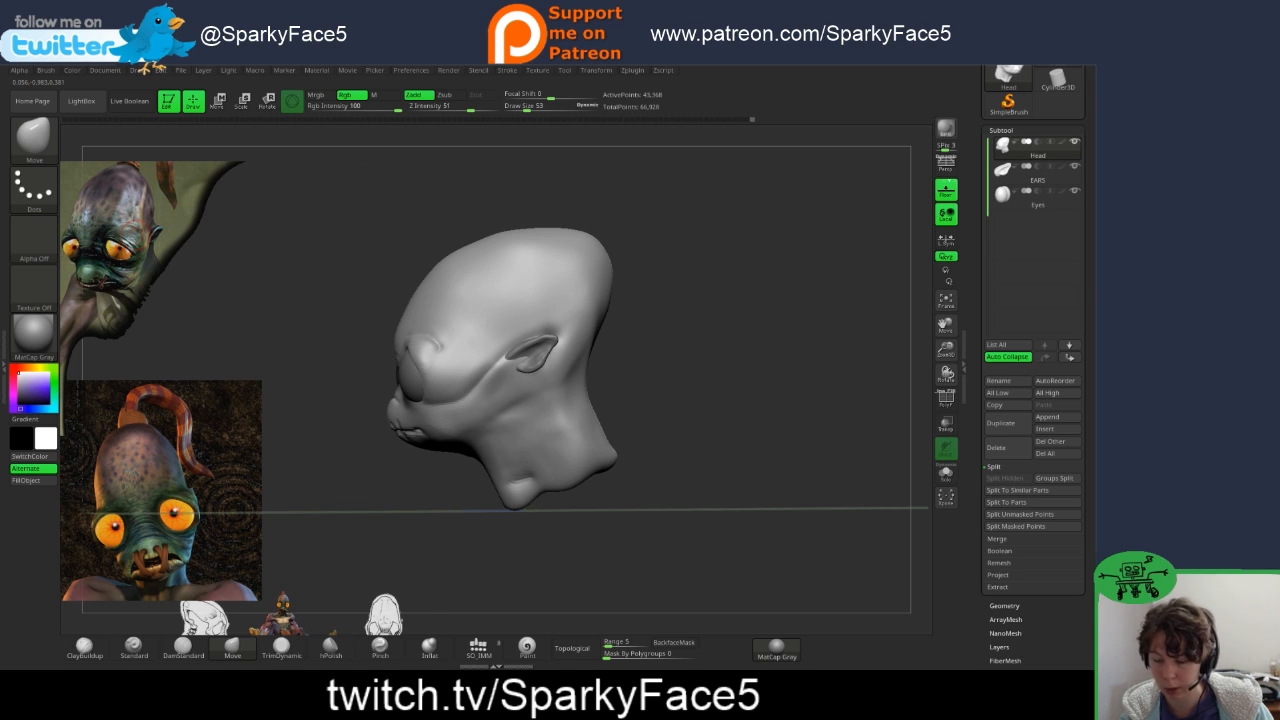
pyautogui.hotkey('shift', 'z')
pyautogui.moveTo(150, 234); pyautogui.dragTo(190, 303)
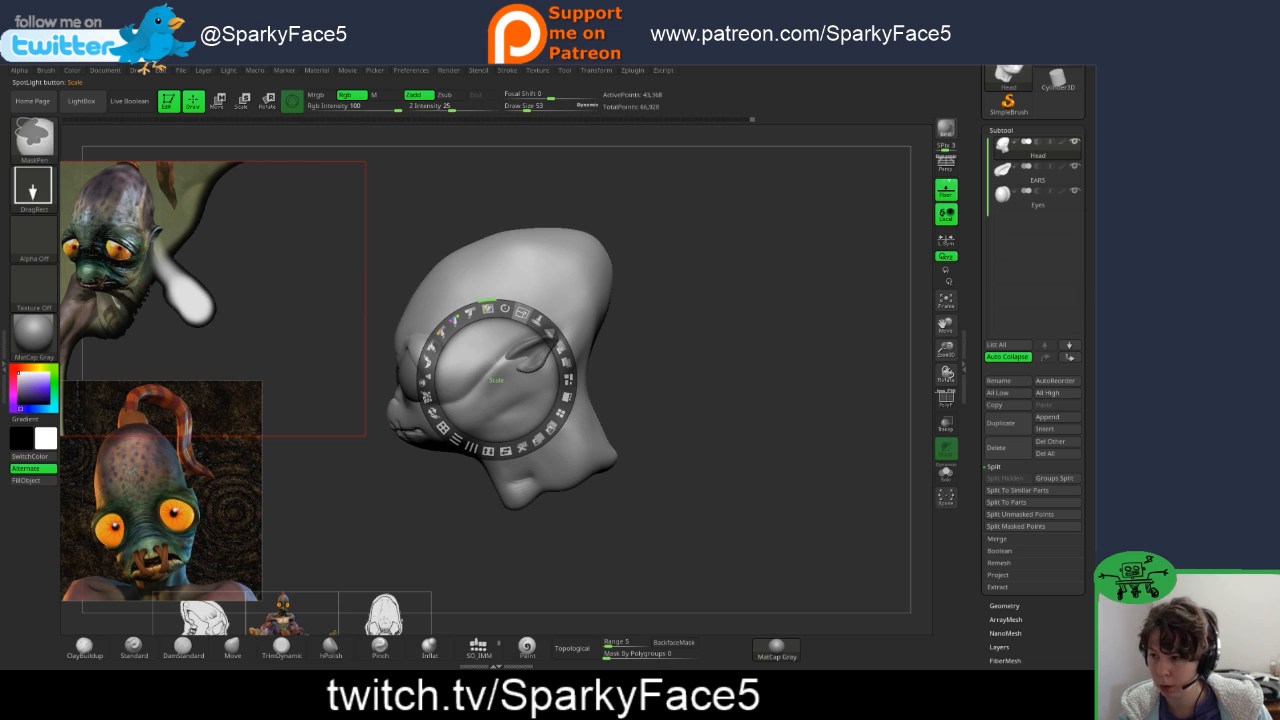
pyautogui.hotkey('ctrl', 'z')
# - Reposition the green-background reference, then enlarge the close-up portrait reference and scale it back down beside the head
pyautogui.moveTo(515, 340); pyautogui.dragTo(598, 405)
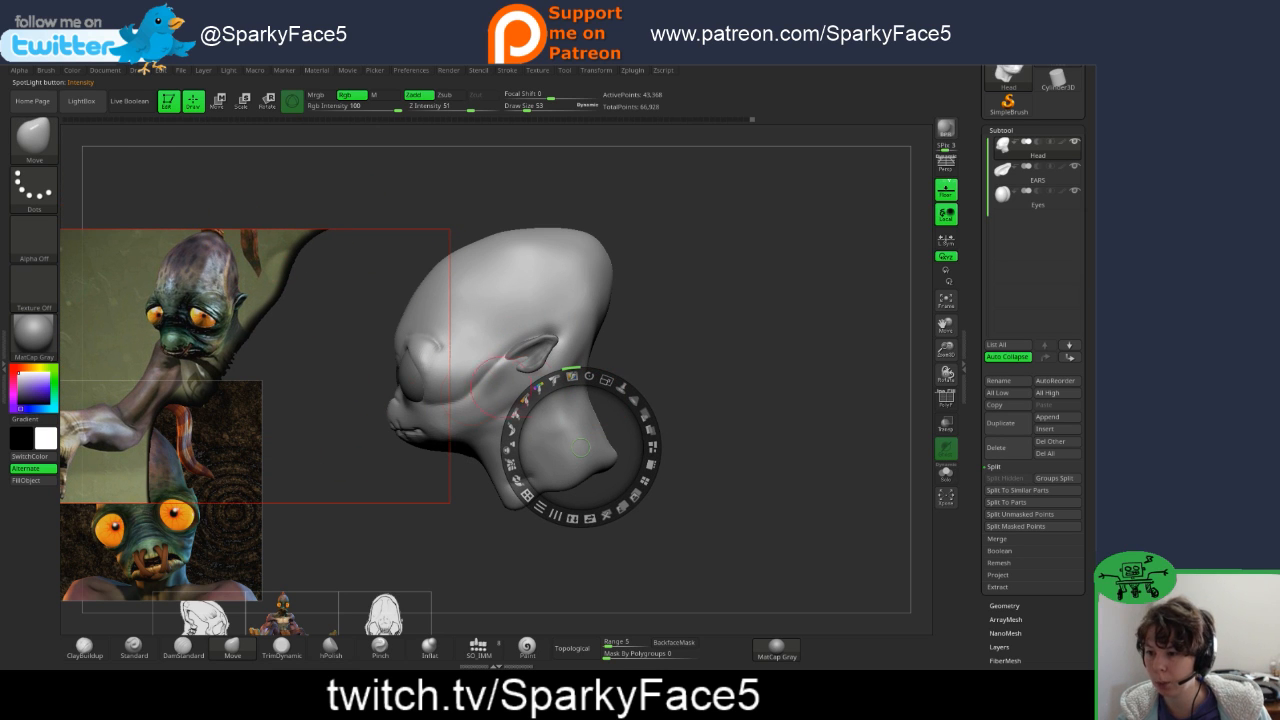
pyautogui.moveTo(580, 445); pyautogui.dragTo(515, 325)
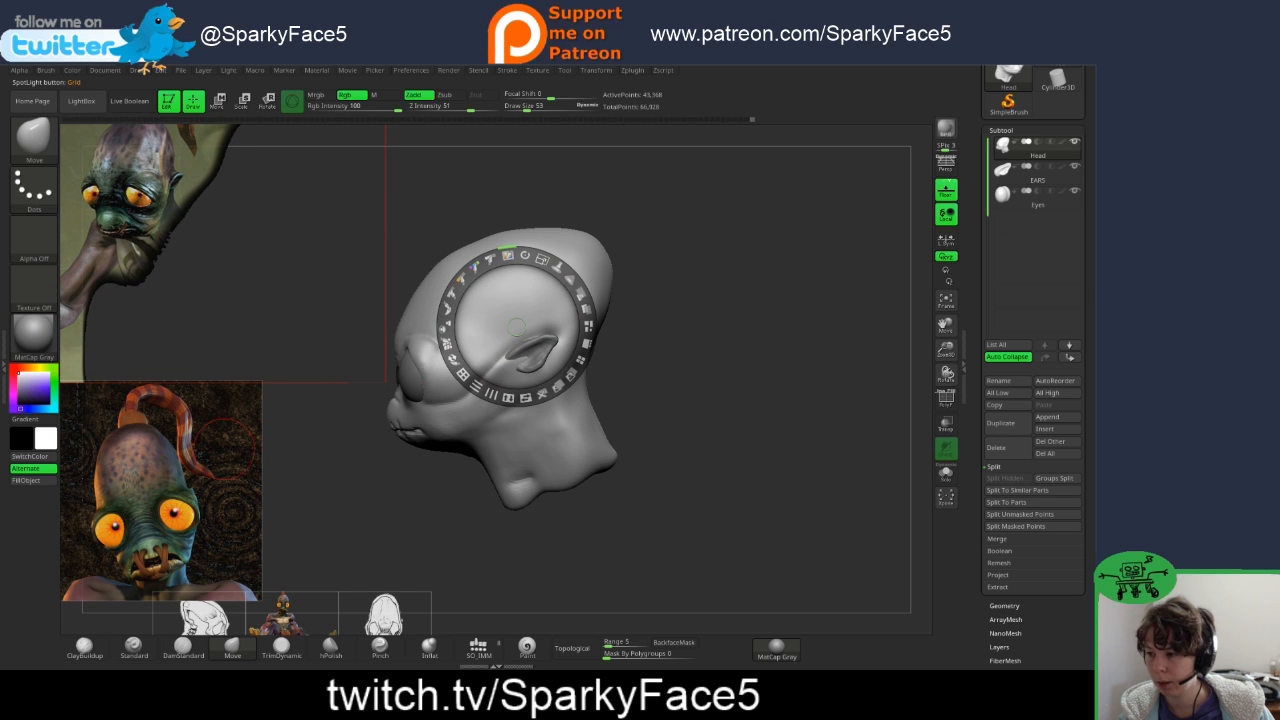
pyautogui.click(223, 509)
pyautogui.moveTo(223, 509); pyautogui.dragTo(325, 356)
pyautogui.moveTo(353, 288); pyautogui.dragTo(600, 427)
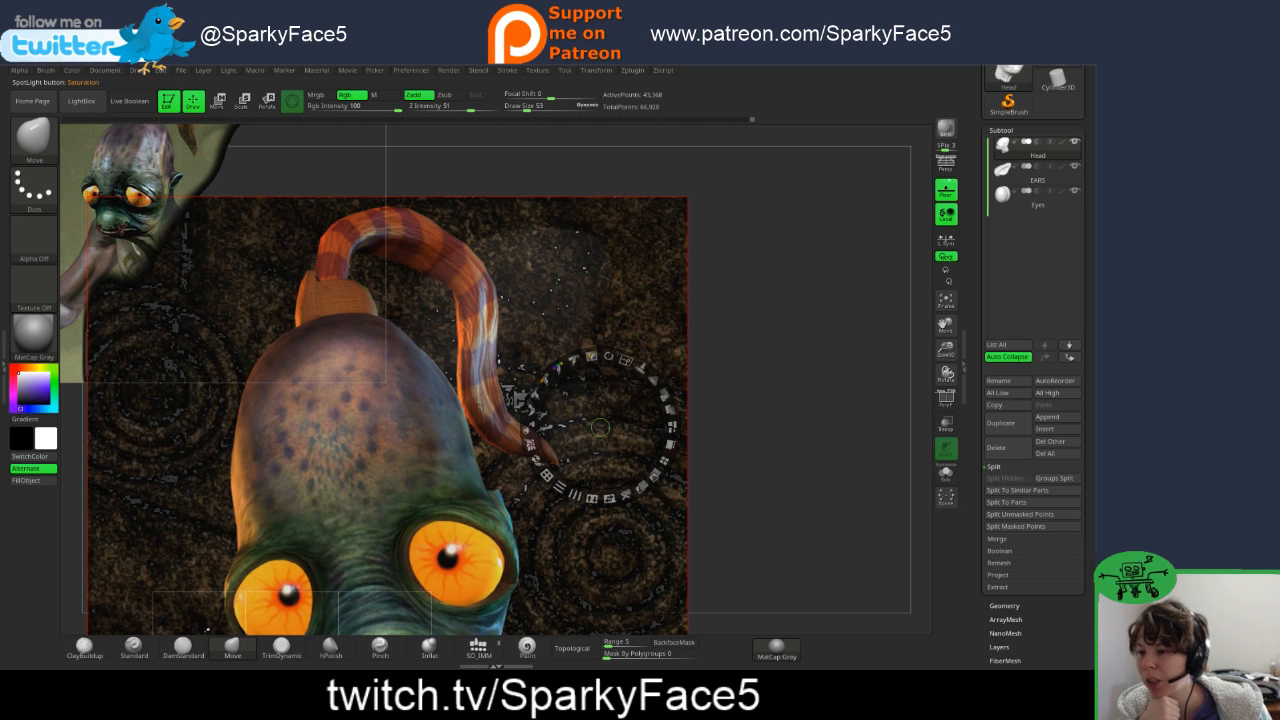
pyautogui.moveTo(600, 427)
pyautogui.mouseDown()
pyautogui.moveTo(463, 360)
pyautogui.moveTo(375, 362)
pyautogui.mouseUp()
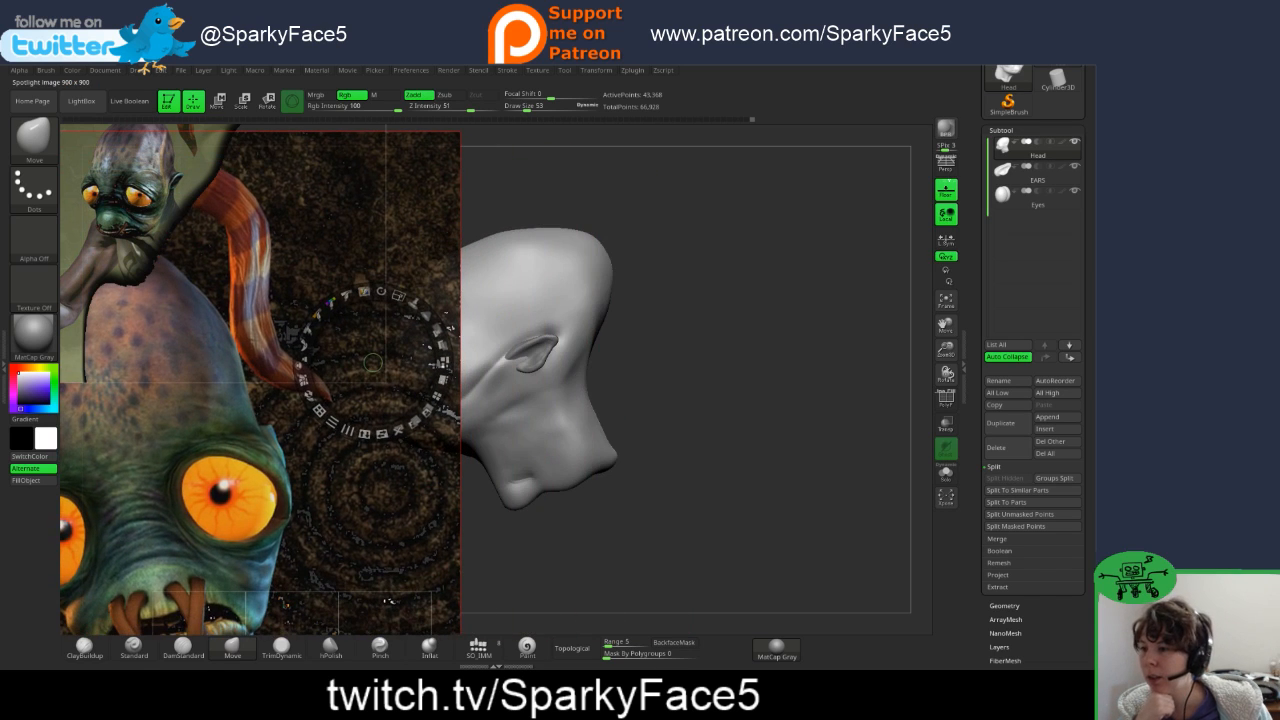
pyautogui.moveTo(395, 294); pyautogui.dragTo(328, 307)
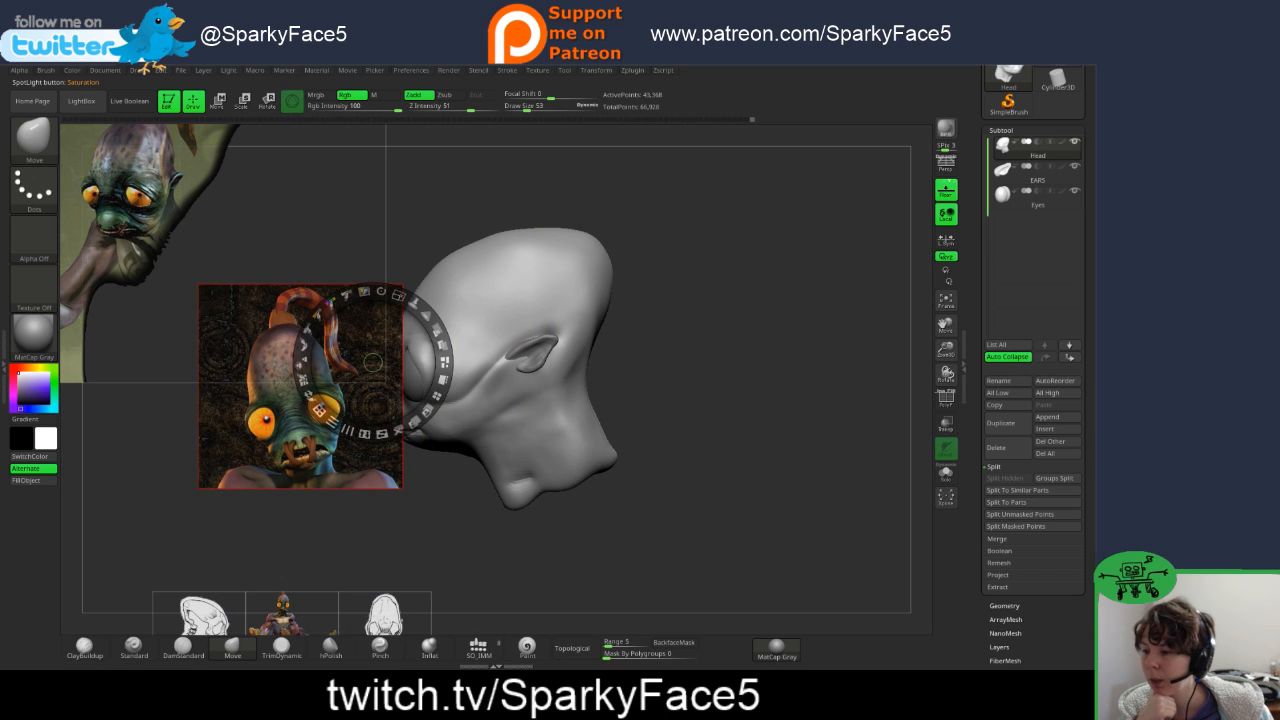
# - Enlarge the seated full-body reference image and move the references up beside the head
pyautogui.click(301, 612)
pyautogui.moveTo(326, 488); pyautogui.dragTo(371, 536)
pyautogui.moveTo(301, 555); pyautogui.dragTo(554, 261)
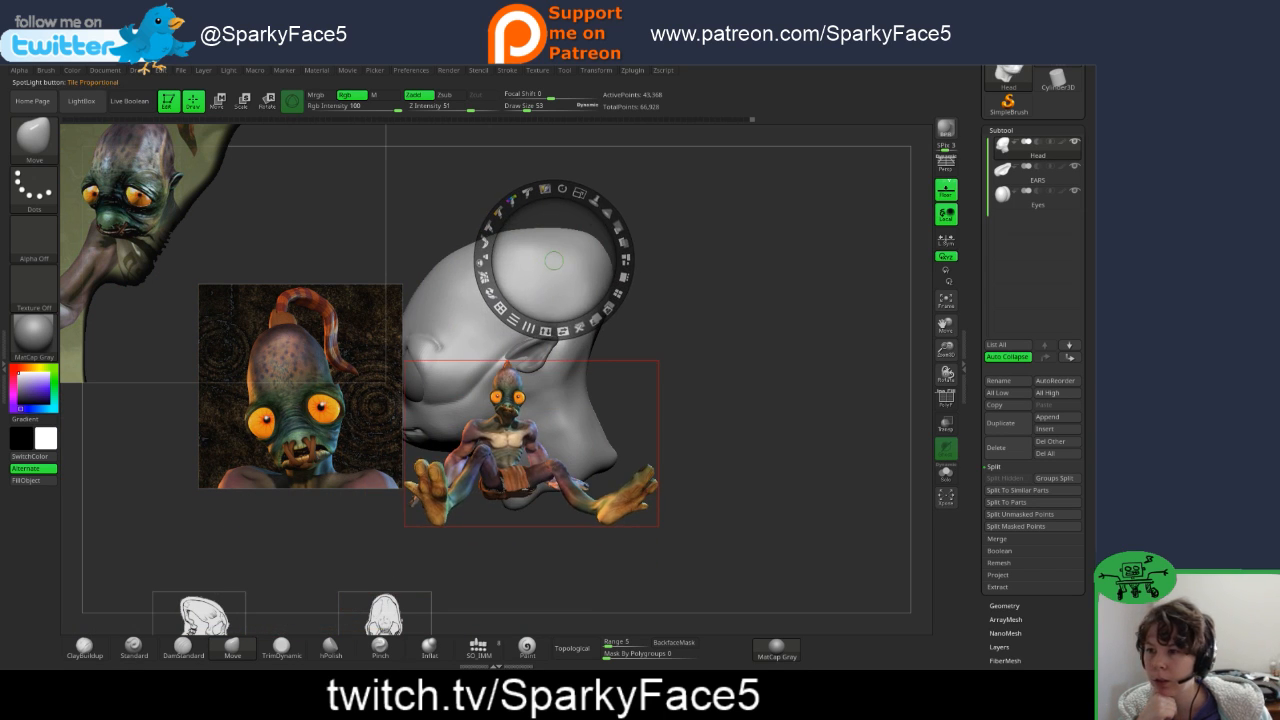
pyautogui.moveTo(580, 193); pyautogui.dragTo(617, 137)
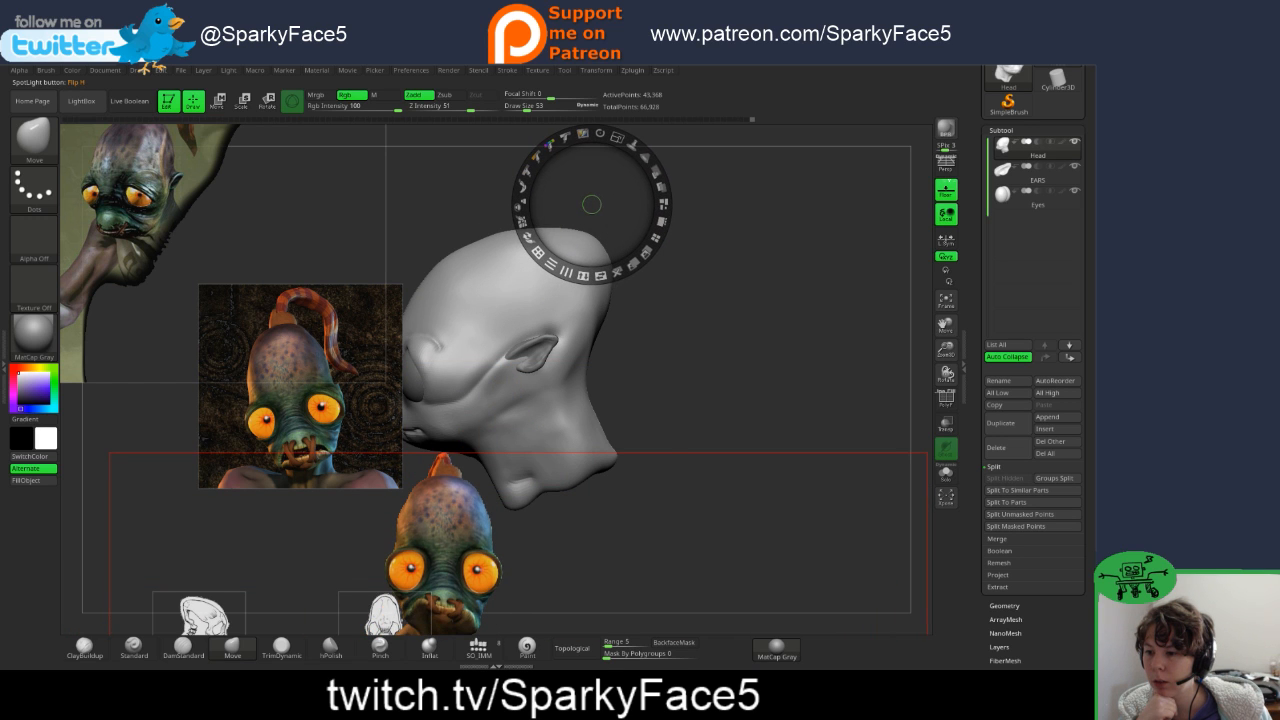
pyautogui.click(594, 426)
pyautogui.moveTo(594, 426); pyautogui.dragTo(520, 206)
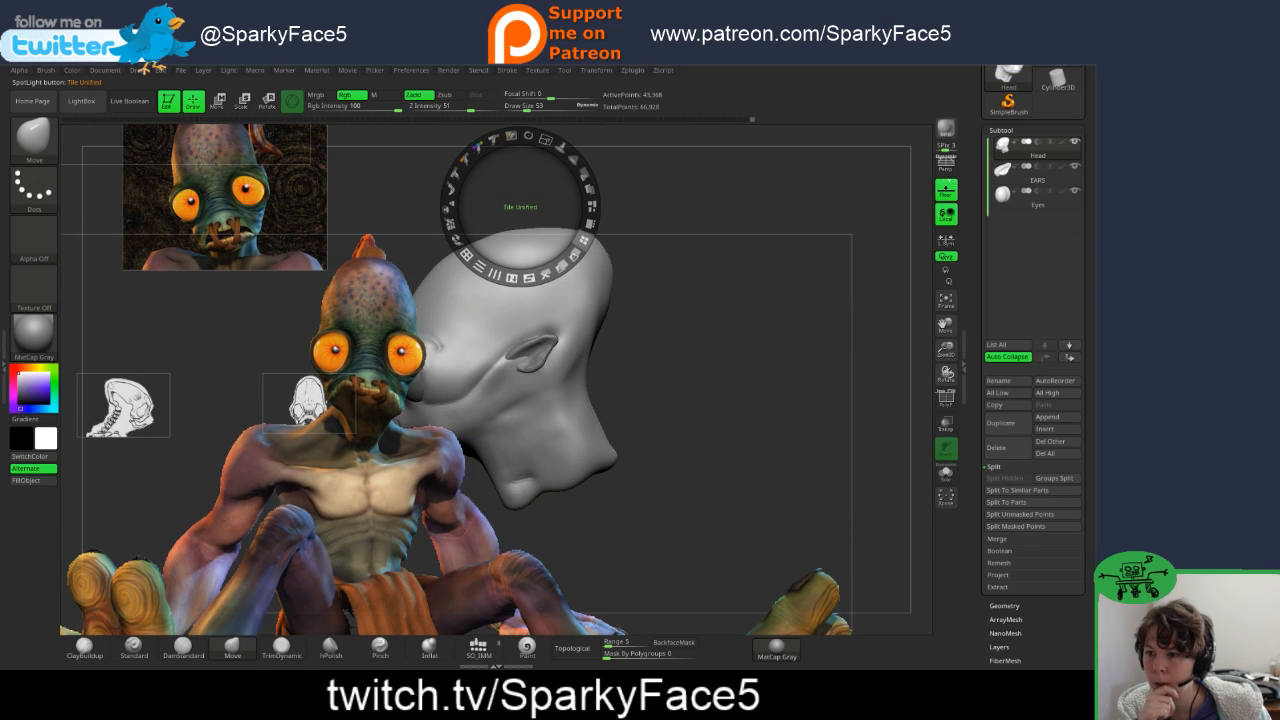
# - Arrange all reference images with Tile Unified and leave Spotlight editing
pyautogui.click(584, 240)
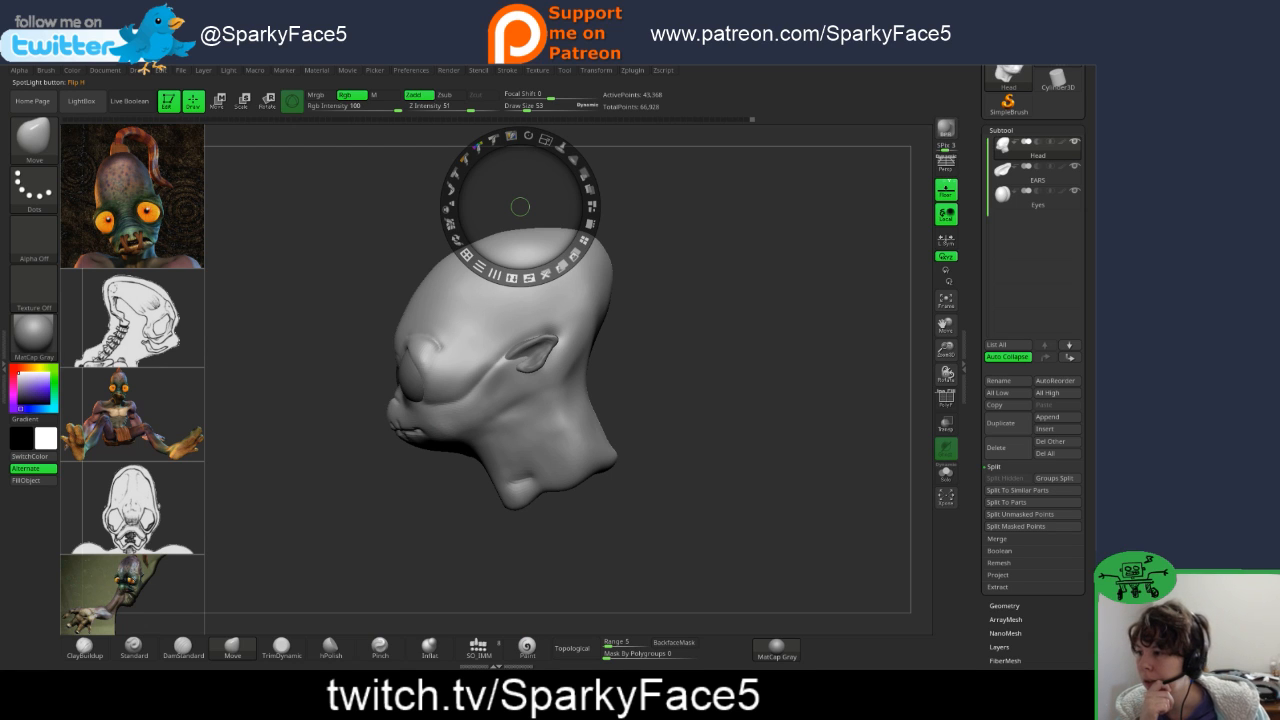
pyautogui.moveTo(520, 206); pyautogui.dragTo(669, 397)
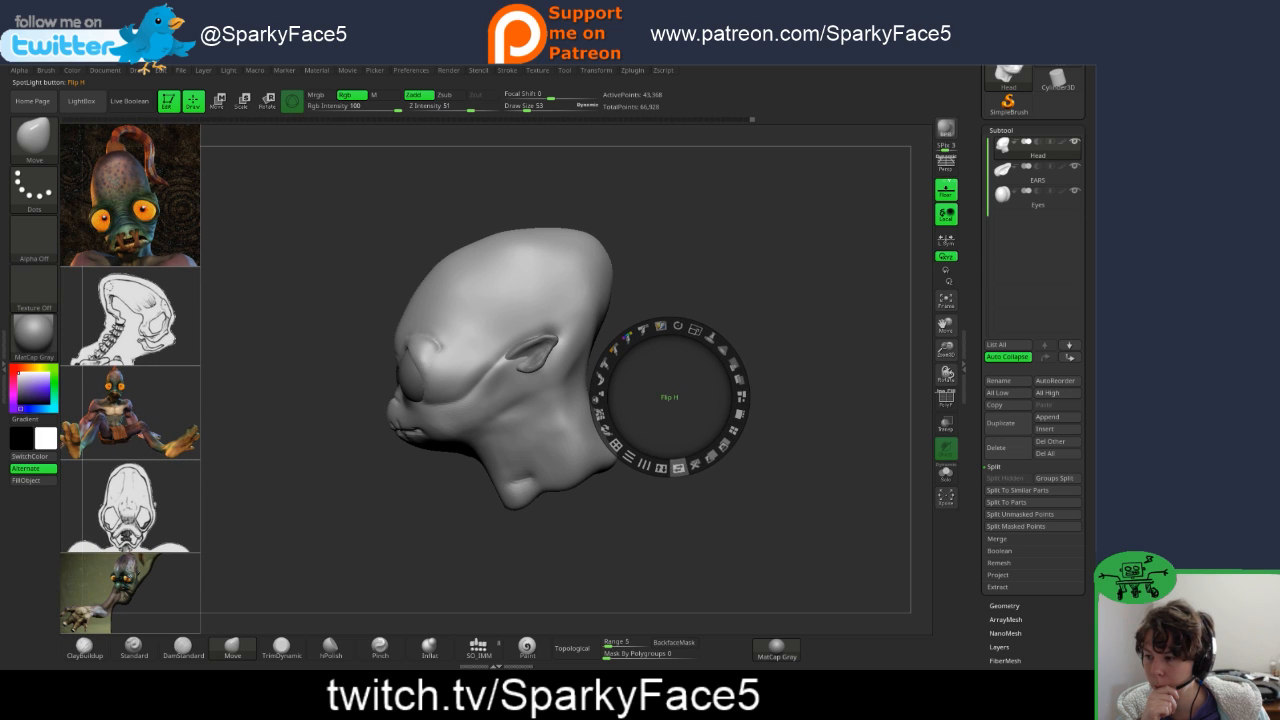
pyautogui.press('z')
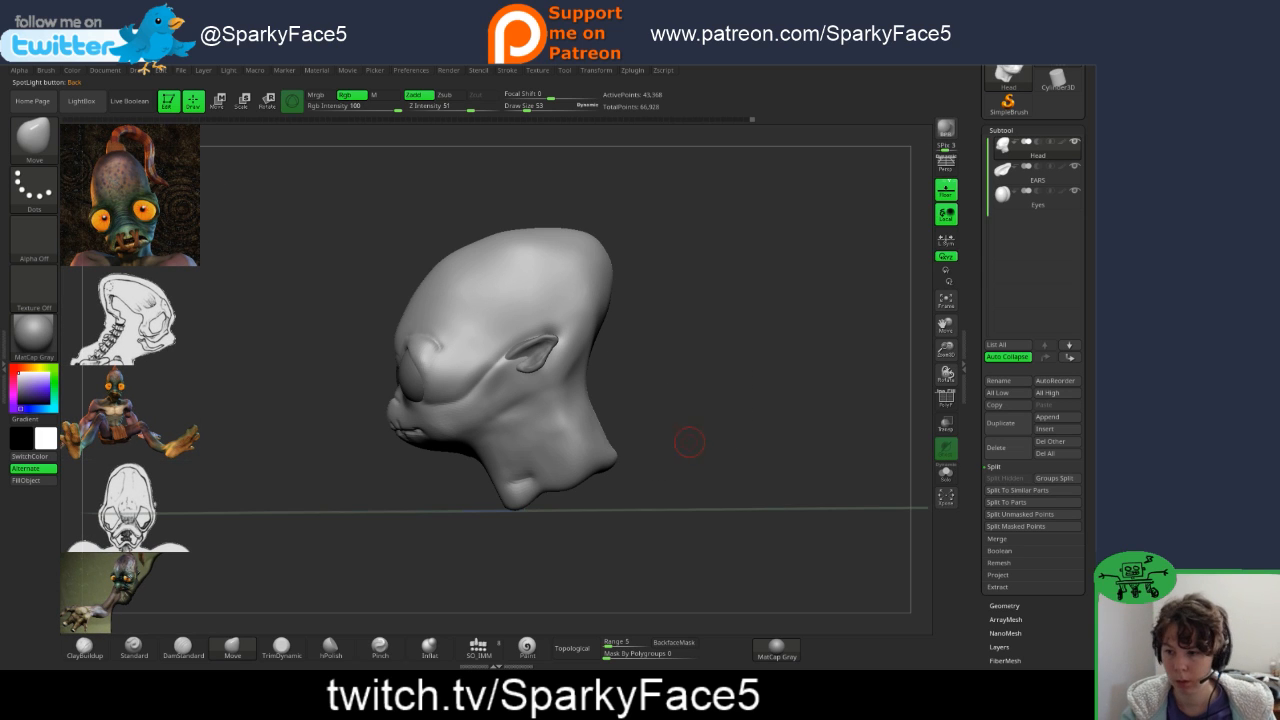
# - Set the Move brush's draw size to 179 and pull the lower back corner of the neck outward
pyautogui.moveTo(655, 394); pyautogui.dragTo(775, 404)
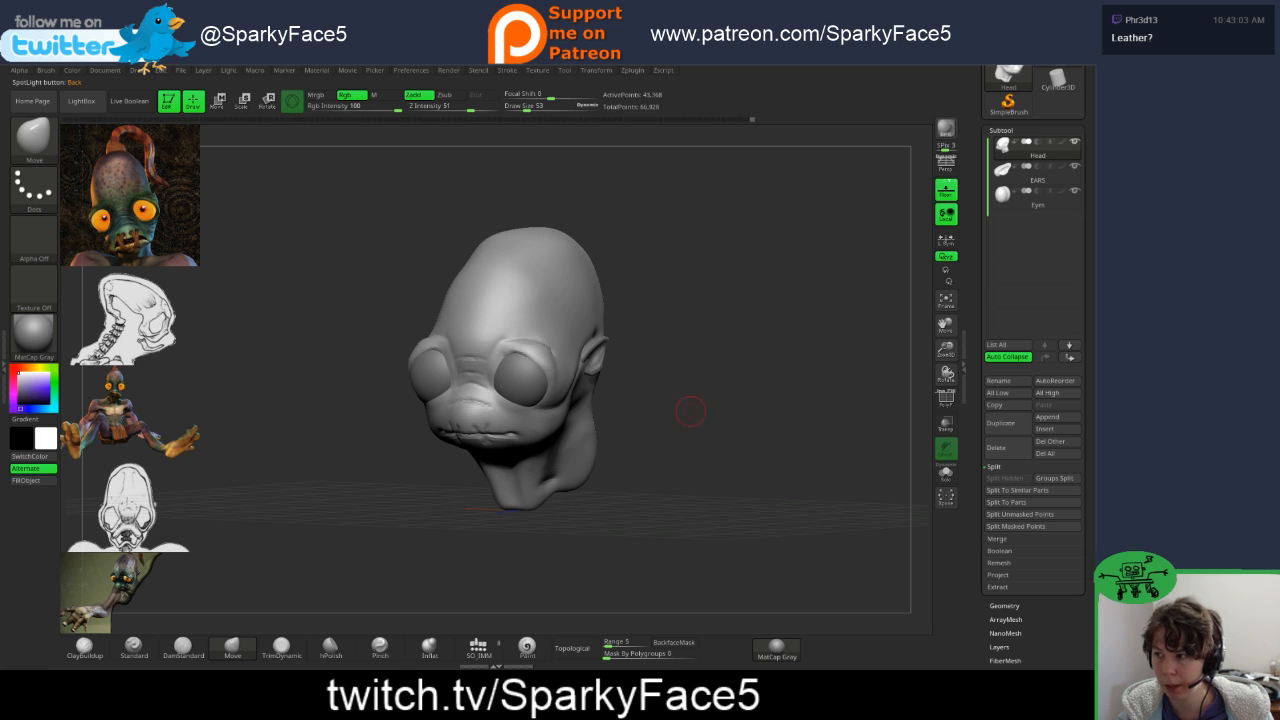
pyautogui.moveTo(668, 420)
pyautogui.mouseDown()
pyautogui.moveTo(896, 408)
pyautogui.moveTo(606, 418)
pyautogui.moveTo(714, 419)
pyautogui.moveTo(622, 433)
pyautogui.moveTo(750, 428)
pyautogui.moveTo(668, 428)
pyautogui.moveTo(650, 412)
pyautogui.moveTo(722, 419)
pyautogui.moveTo(676, 419)
pyautogui.mouseUp()
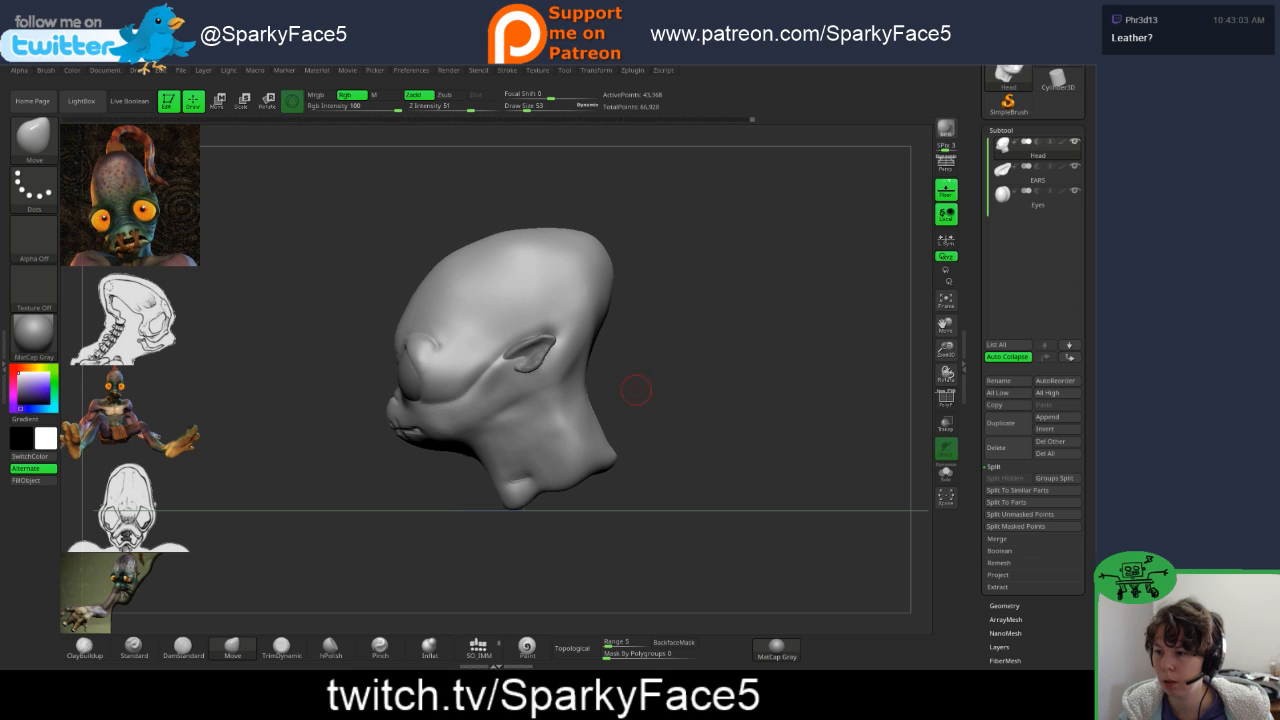
pyautogui.moveTo(636, 390); pyautogui.dragTo(750, 396)
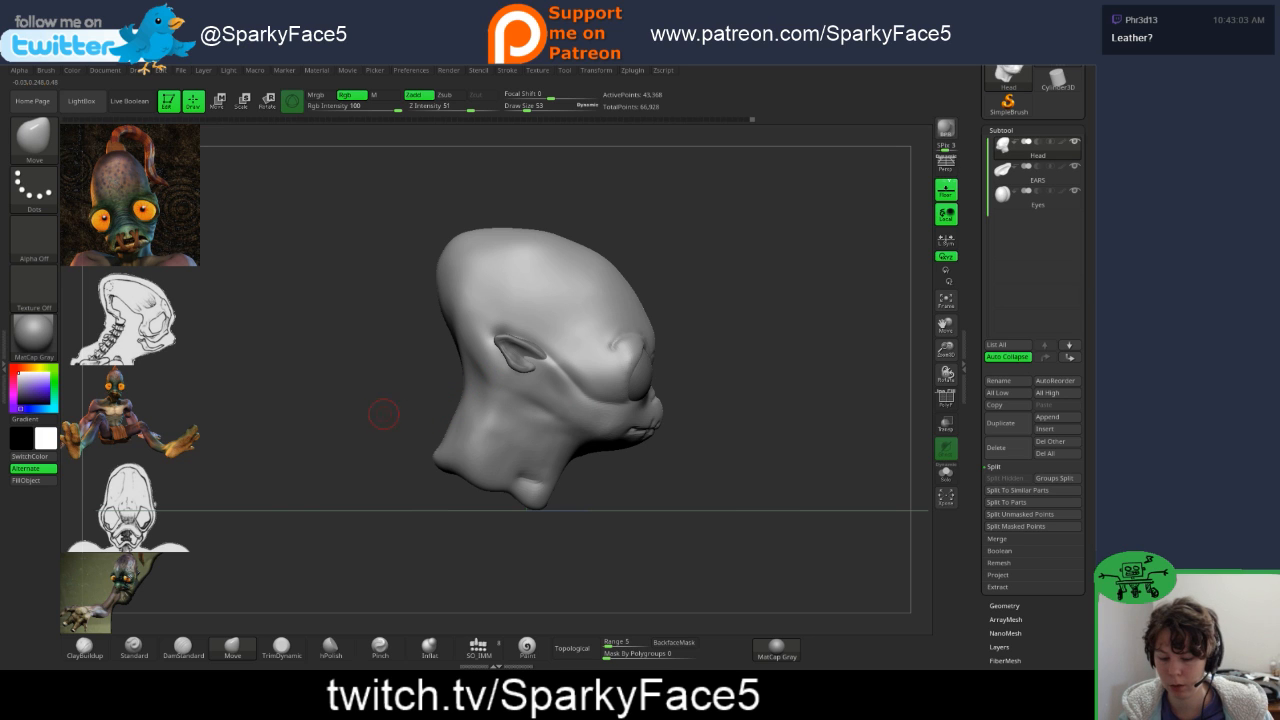
pyautogui.press('b')
pyautogui.press('m')
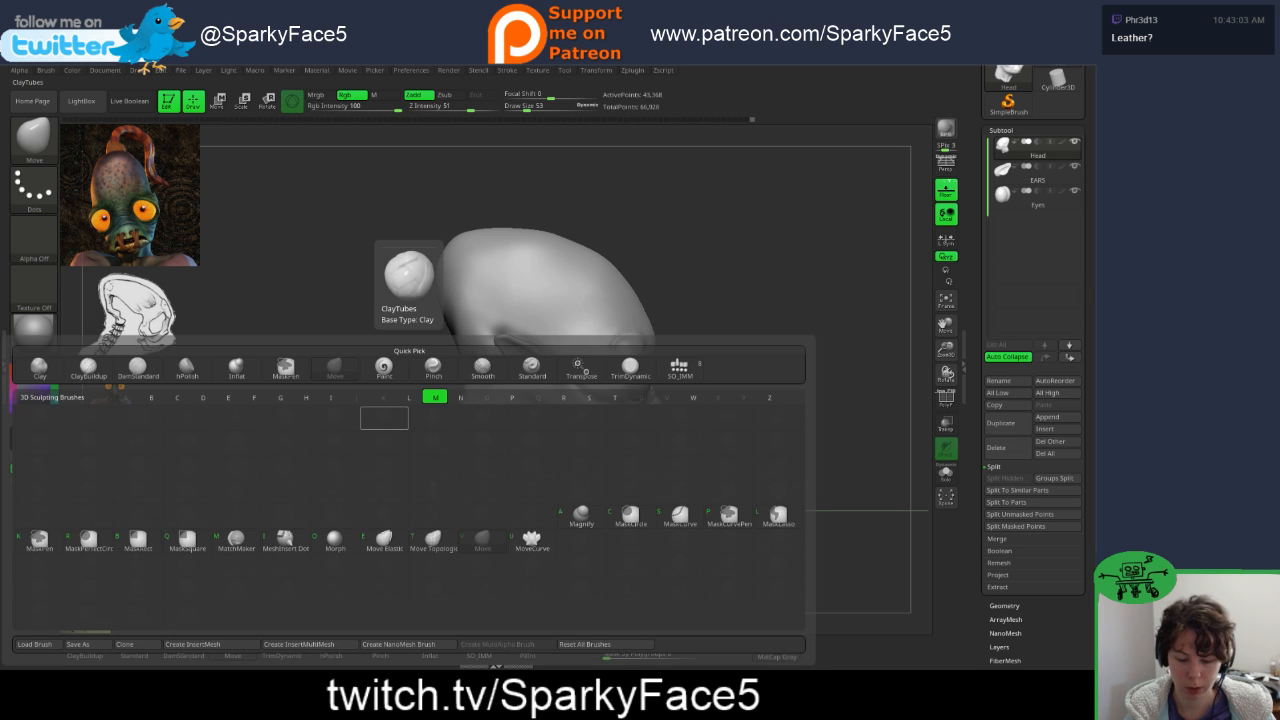
pyautogui.press('v')
pyautogui.press('s')
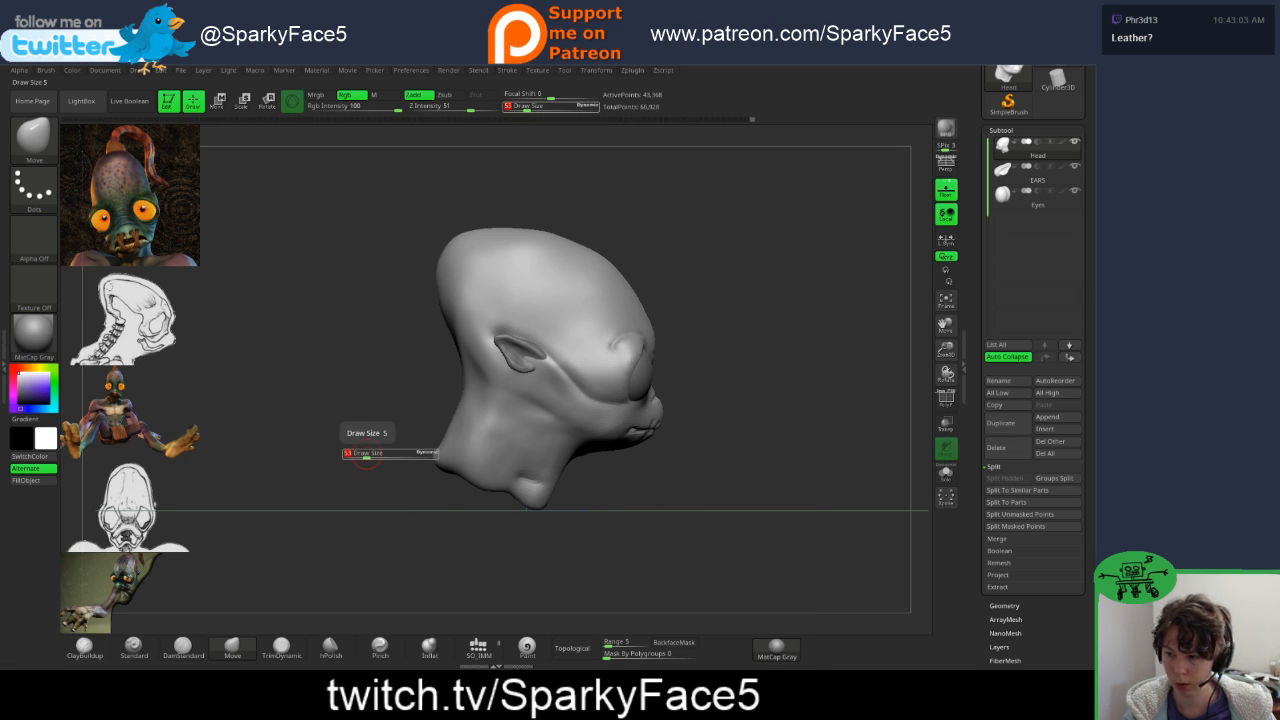
pyautogui.moveTo(366, 454)
pyautogui.mouseDown()
pyautogui.moveTo(394, 455)
pyautogui.moveTo(399, 433)
pyautogui.mouseUp()
pyautogui.press('s')
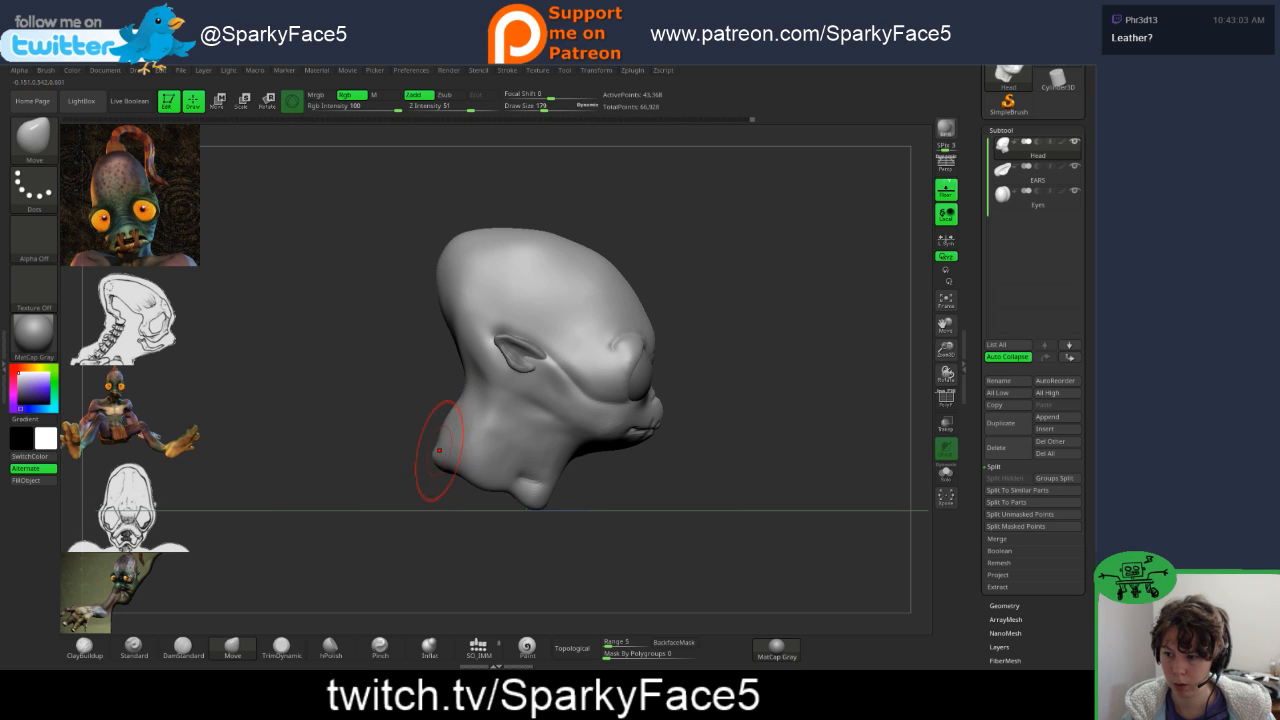
pyautogui.moveTo(437, 458); pyautogui.dragTo(420, 460)
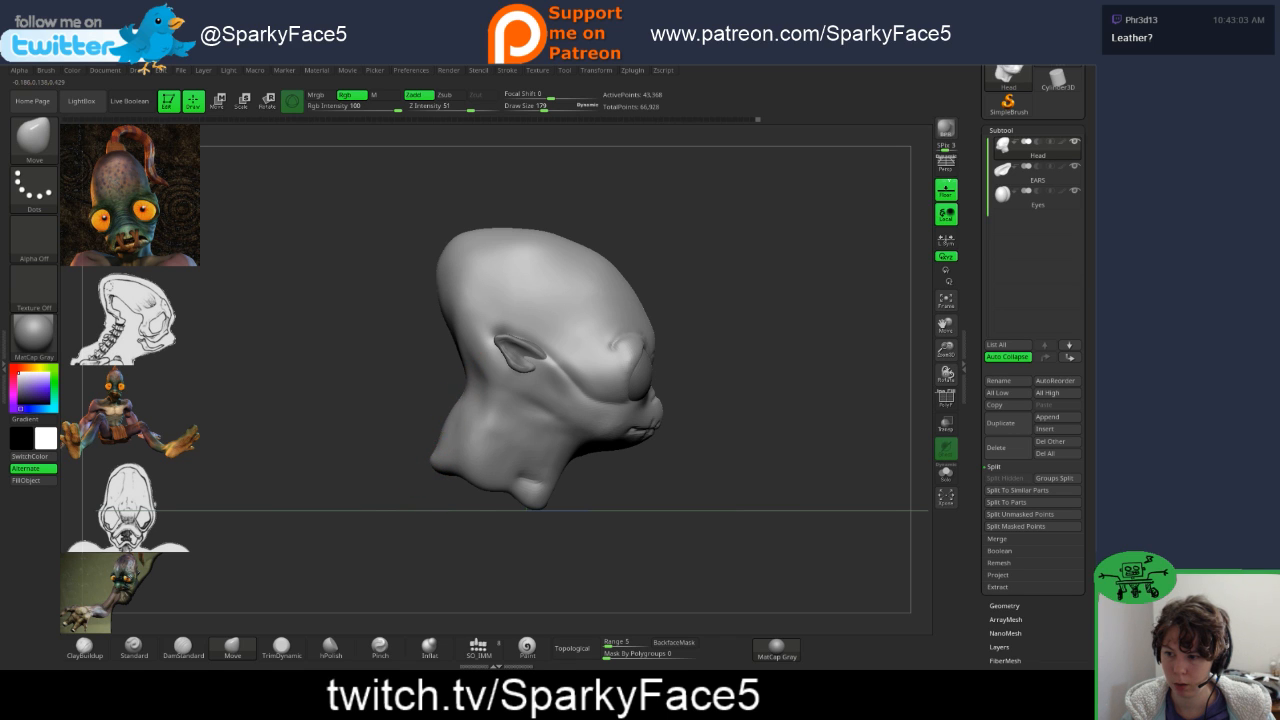
# - Inspect the head's silhouette, ears and neck from both sides, the front and behind
pyautogui.moveTo(410, 430); pyautogui.dragTo(665, 430)
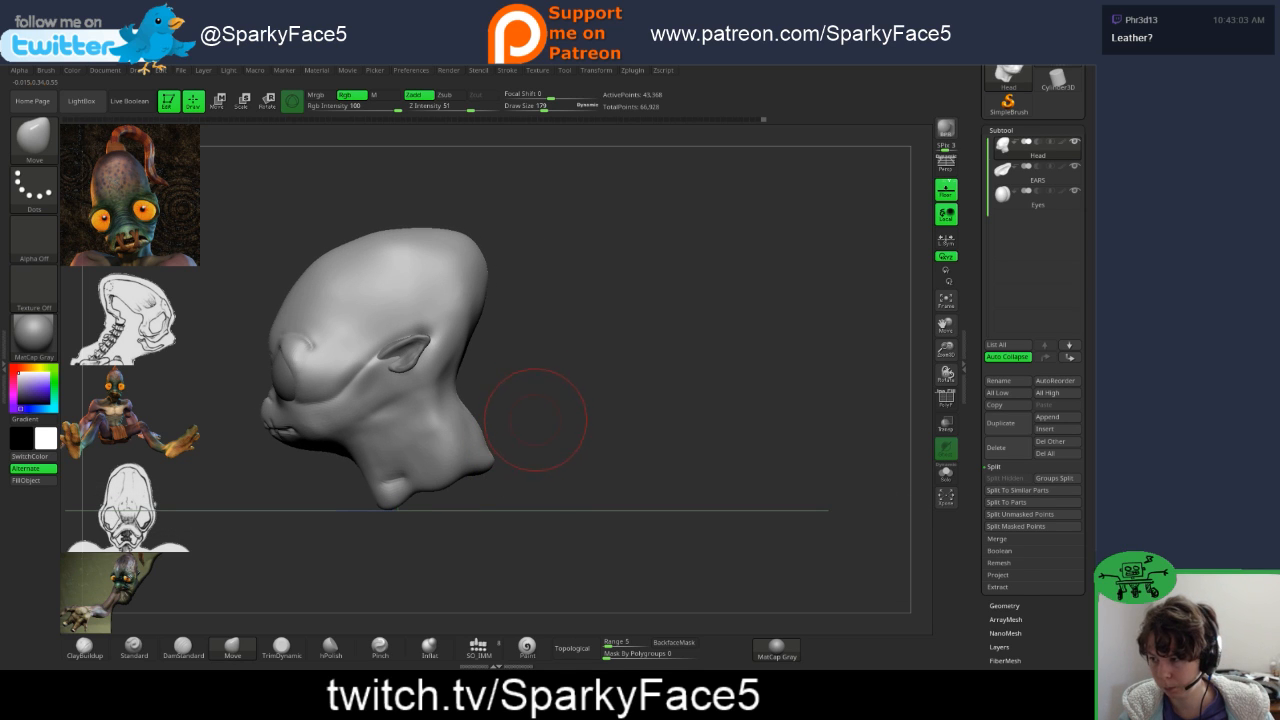
pyautogui.moveTo(540, 435); pyautogui.dragTo(690, 435)
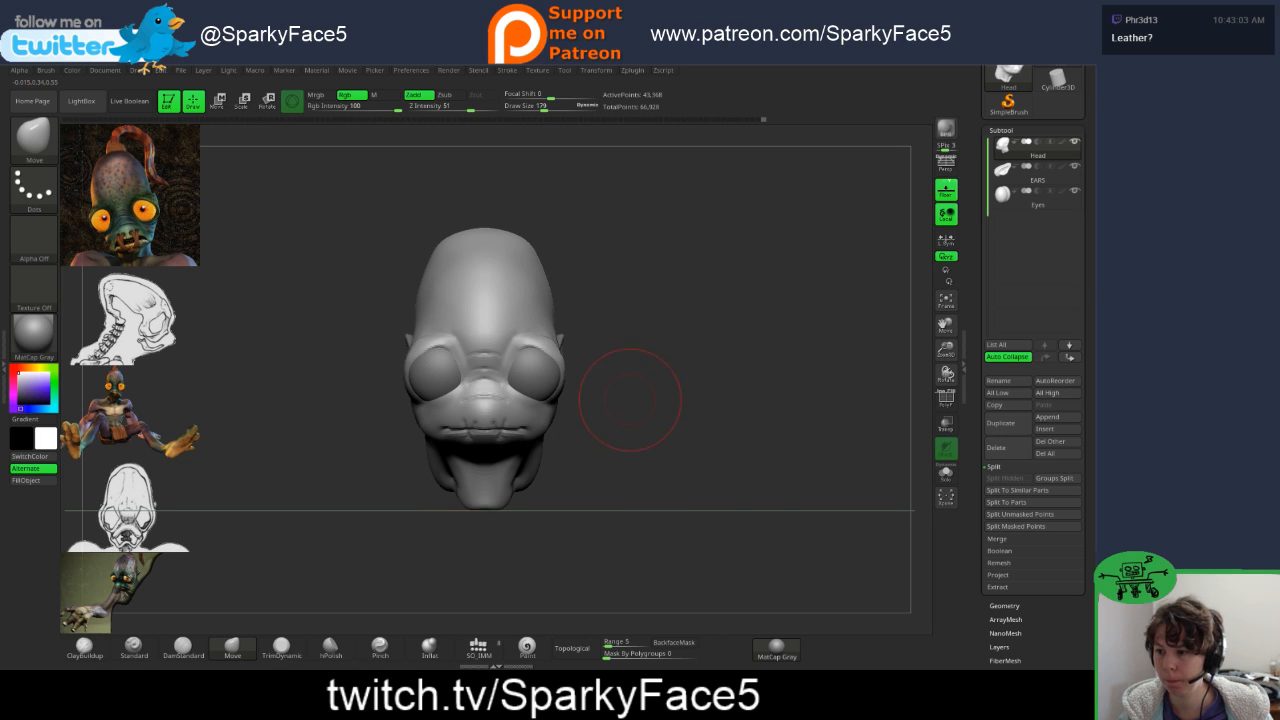
pyautogui.moveTo(630, 400)
pyautogui.mouseDown()
pyautogui.moveTo(600, 408)
pyautogui.moveTo(640, 412)
pyautogui.mouseUp()
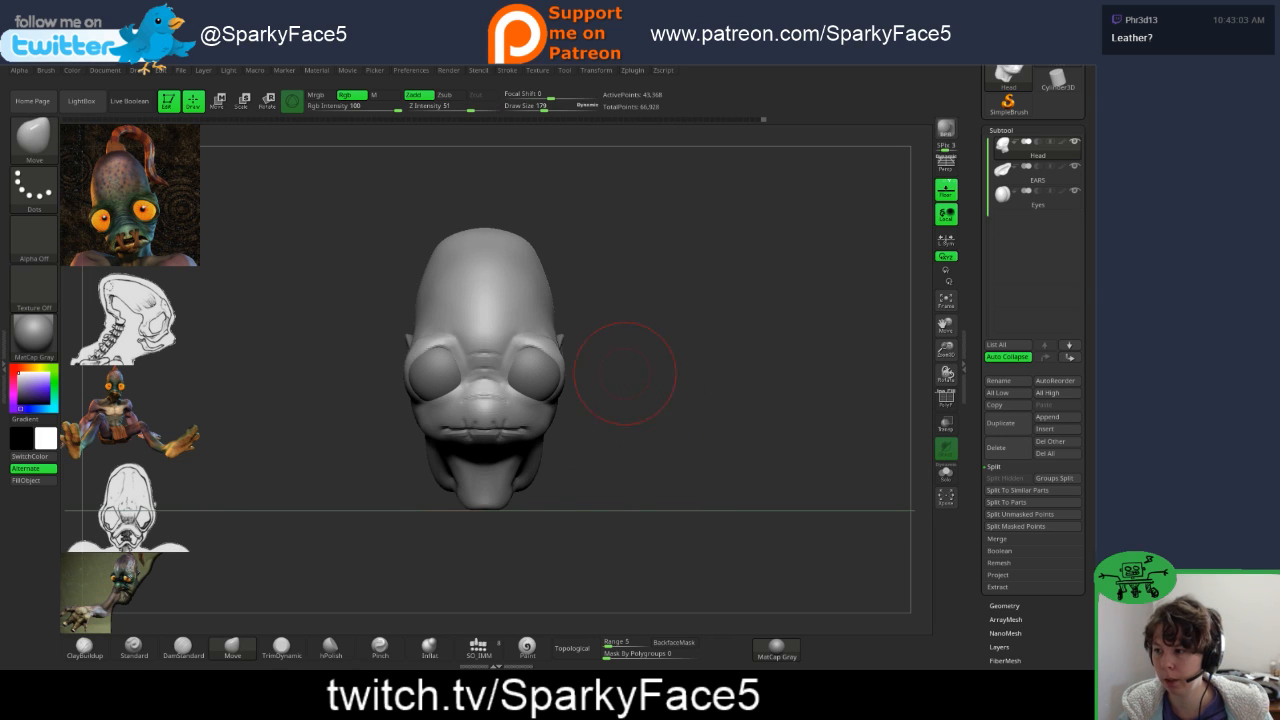
pyautogui.moveTo(683, 370); pyautogui.dragTo(712, 394)
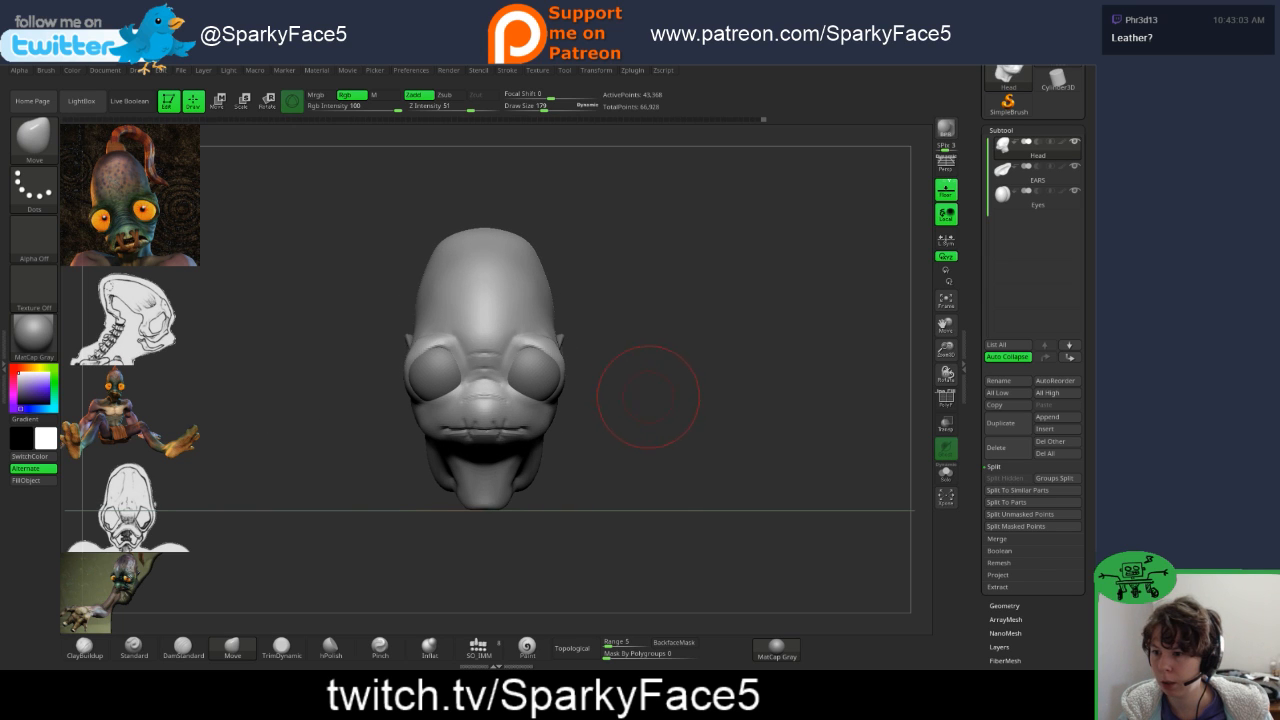
pyautogui.moveTo(648, 396)
pyautogui.mouseDown()
pyautogui.moveTo(575, 398)
pyautogui.moveTo(655, 382)
pyautogui.moveTo(594, 371)
pyautogui.moveTo(575, 410)
pyautogui.moveTo(558, 414)
pyautogui.moveTo(551, 332)
pyautogui.mouseUp()
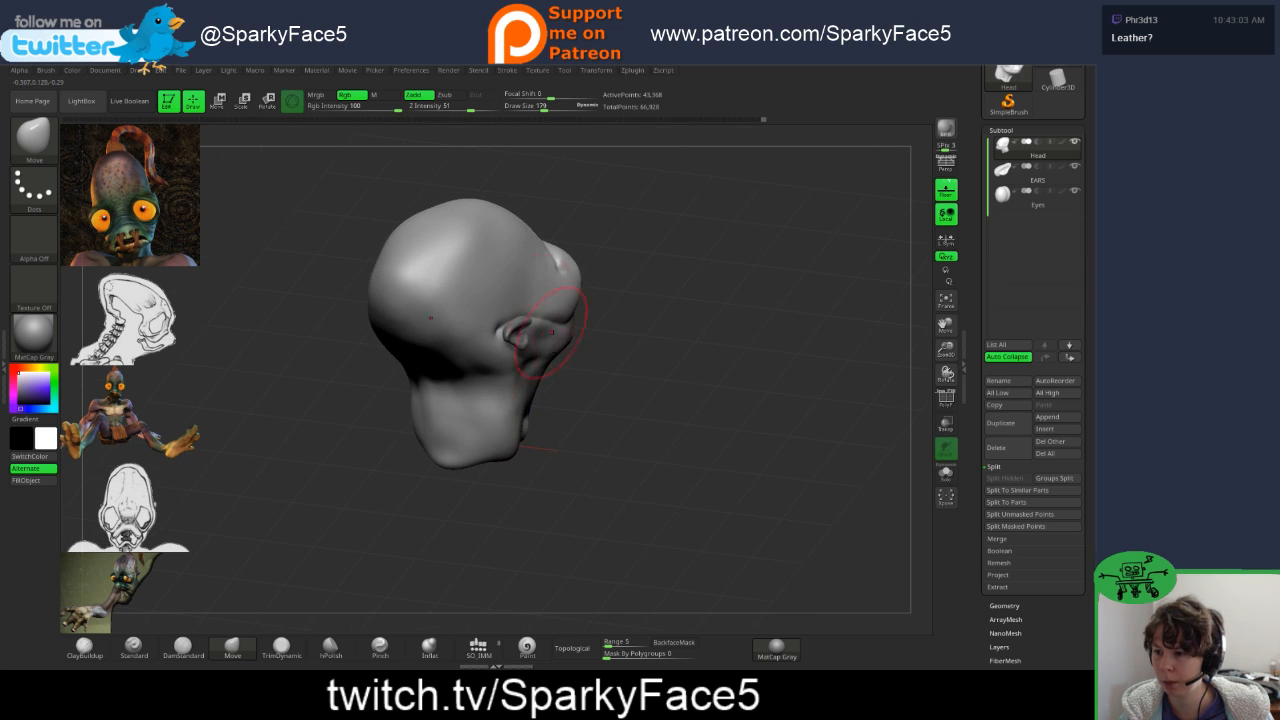
pyautogui.press('shift')
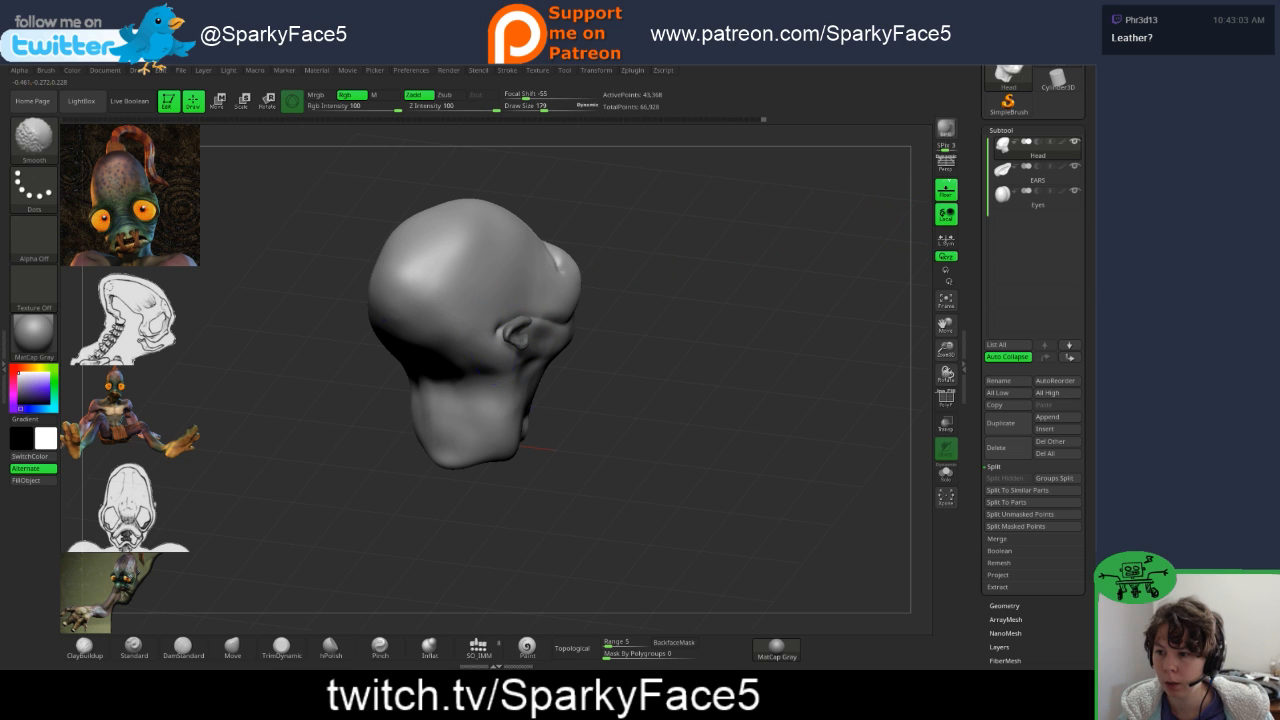
pyautogui.moveTo(508, 316)
pyautogui.mouseDown(button='right')
pyautogui.moveTo(457, 306)
pyautogui.moveTo(385, 262)
pyautogui.moveTo(478, 266)
pyautogui.moveTo(600, 318)
pyautogui.mouseUp(button='right')
pyautogui.moveTo(597, 475)
pyautogui.mouseDown(button='right')
pyautogui.moveTo(585, 445)
pyautogui.moveTo(660, 400)
pyautogui.moveTo(525, 392)
pyautogui.mouseUp(button='right')
# - Build up the cheekbone ridge between the eye and ear using ClayBuildup at draw size 56, and smooth it
pyautogui.click(85, 648)
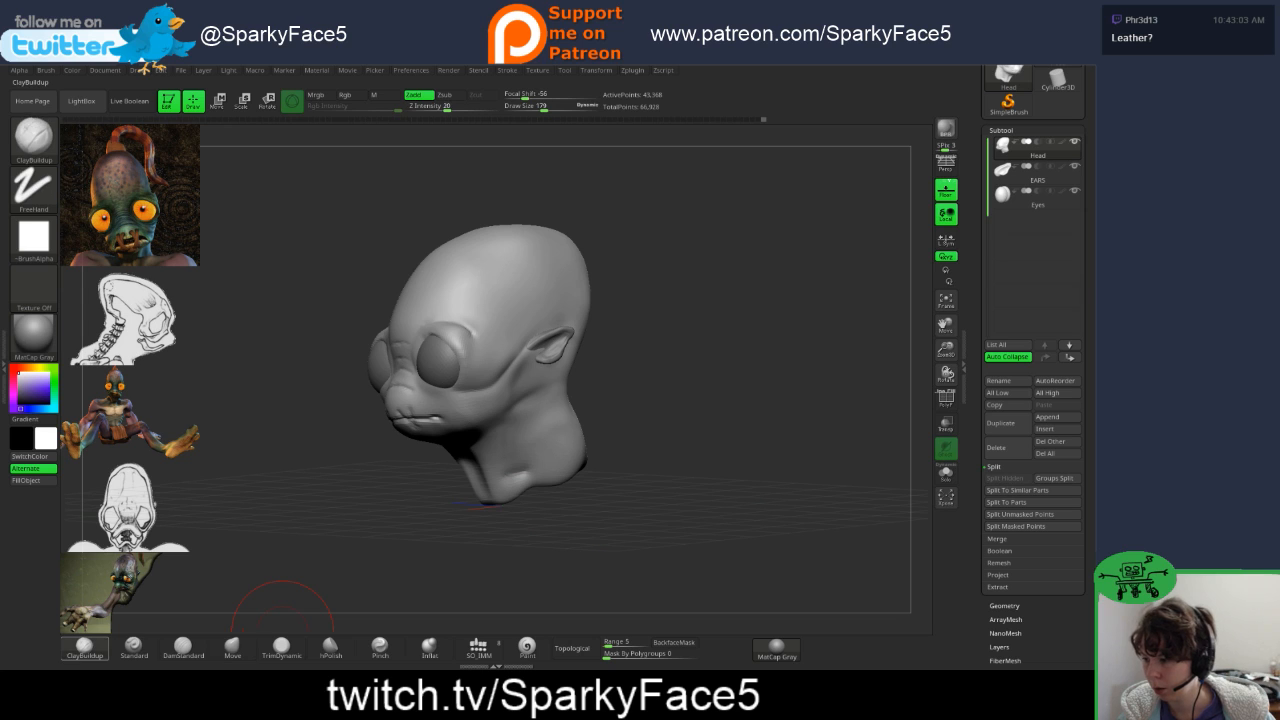
pyautogui.moveTo(734, 375)
pyautogui.keyDown('ctrl'); pyautogui.mouseDown(button='right')
pyautogui.moveTo(738, 430)
pyautogui.moveTo(771, 286)
pyautogui.mouseUp(button='right'); pyautogui.keyUp('ctrl')
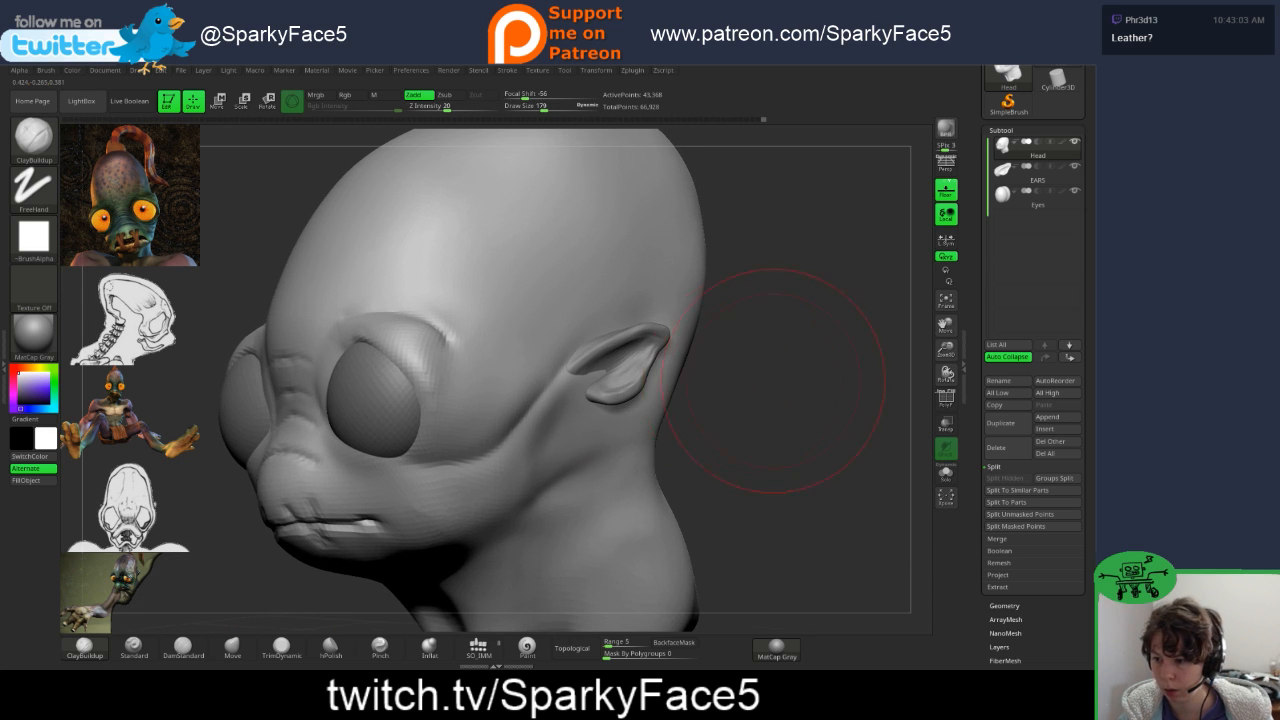
pyautogui.press('s')
pyautogui.moveTo(643, 428); pyautogui.dragTo(617, 432)
pyautogui.press('s')
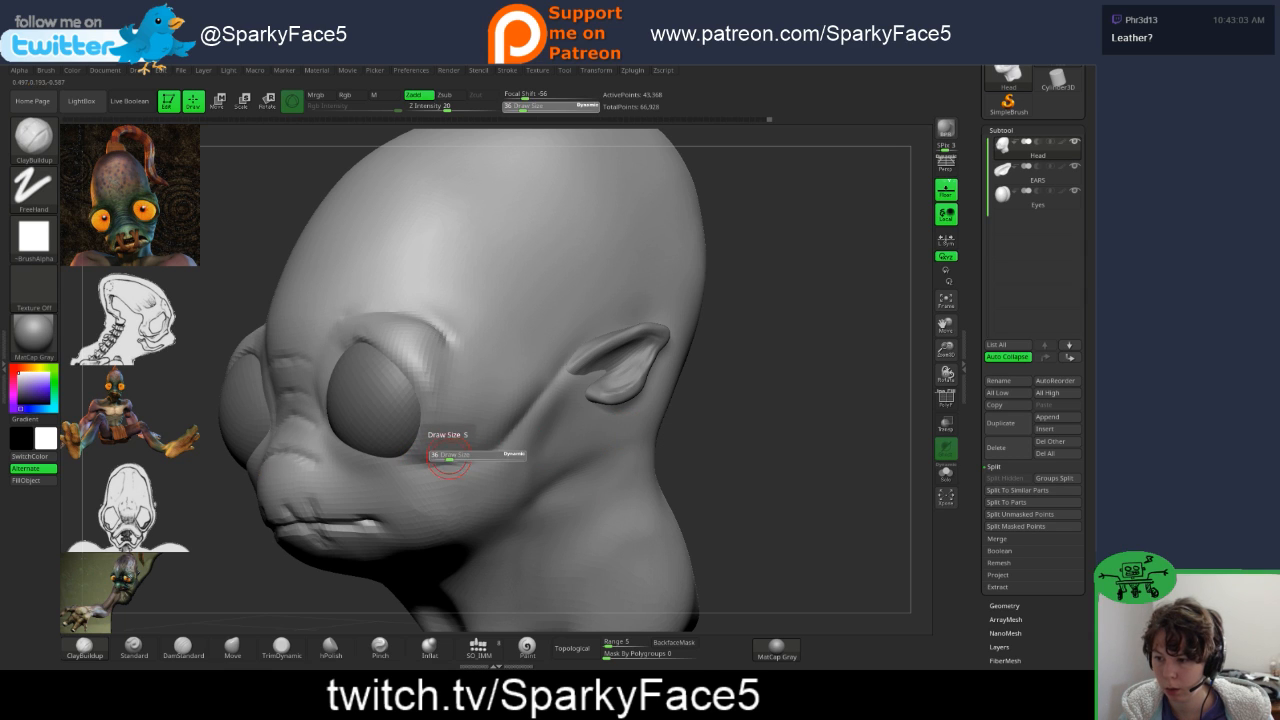
pyautogui.moveTo(450, 457); pyautogui.dragTo(458, 458)
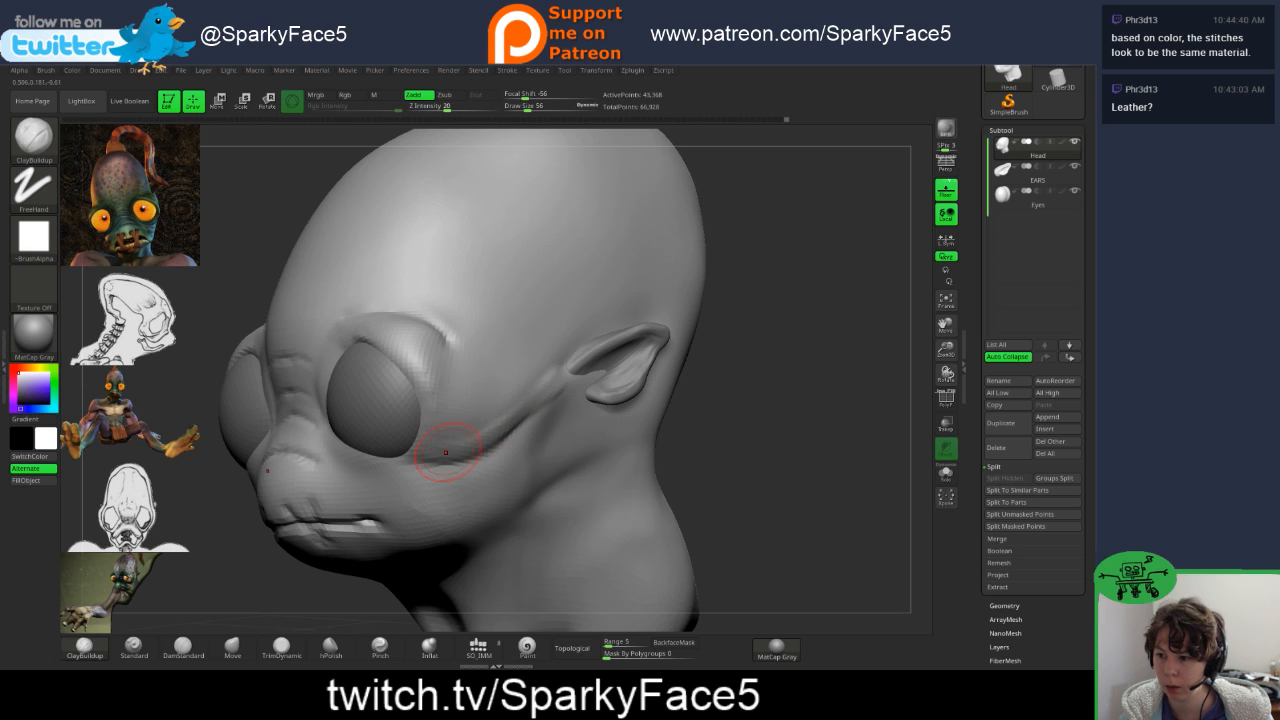
pyautogui.press('shift')
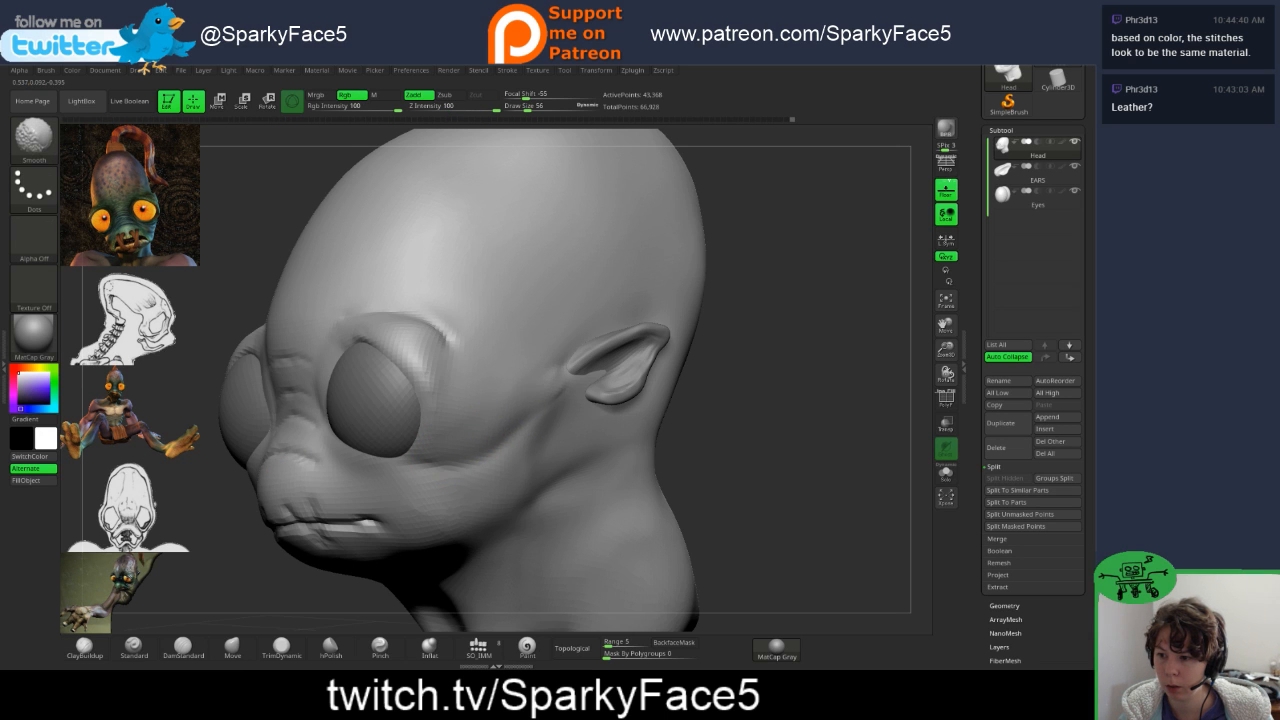
pyautogui.moveTo(766, 420)
pyautogui.mouseDown()
pyautogui.moveTo(880, 422)
pyautogui.moveTo(698, 422)
pyautogui.mouseUp()
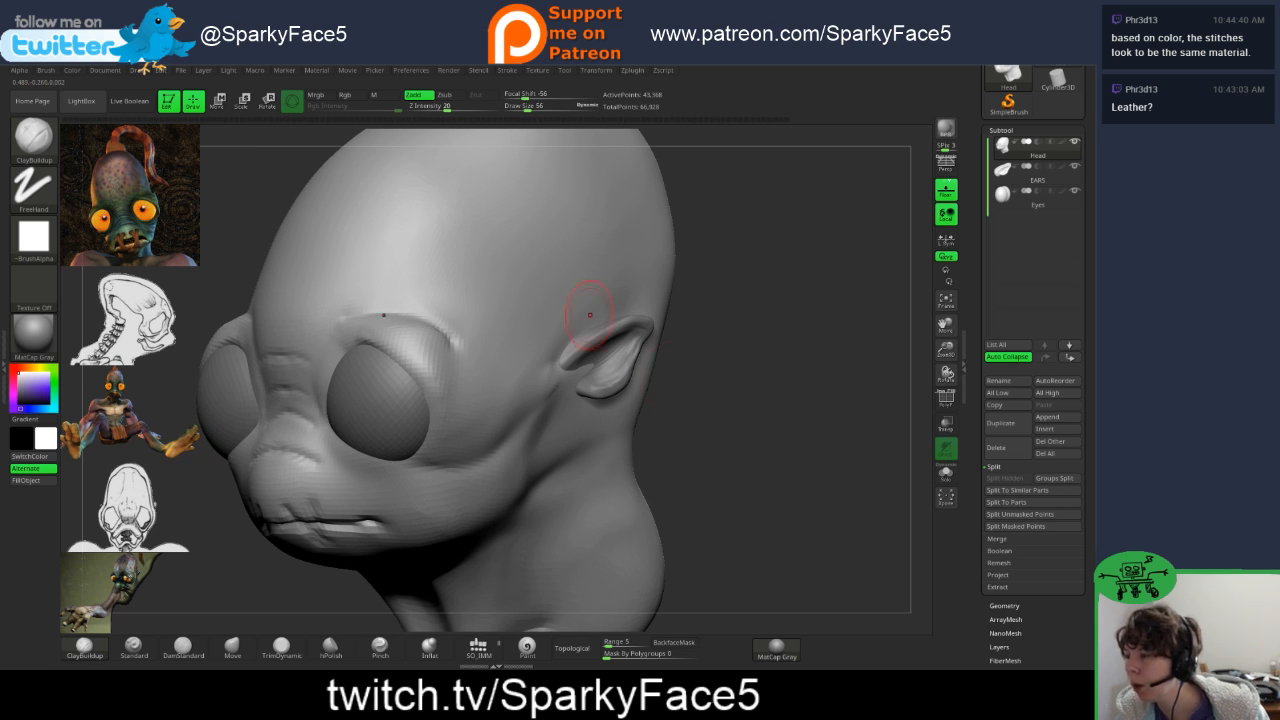
# - Enlarge the close-up portrait reference in Spotlight to study the eyes, cheeks and stitched mouth
pyautogui.hotkey('shift', 'z')
pyautogui.click(168, 205)
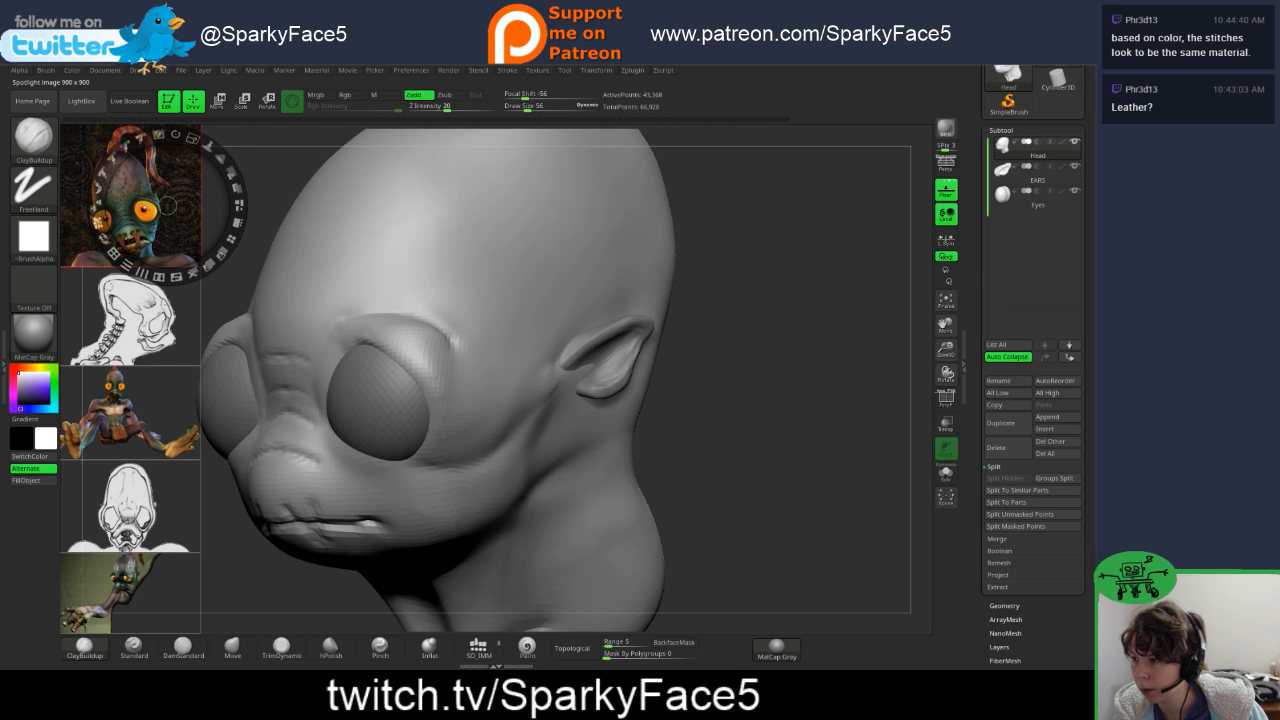
pyautogui.moveTo(193, 139); pyautogui.dragTo(231, 239)
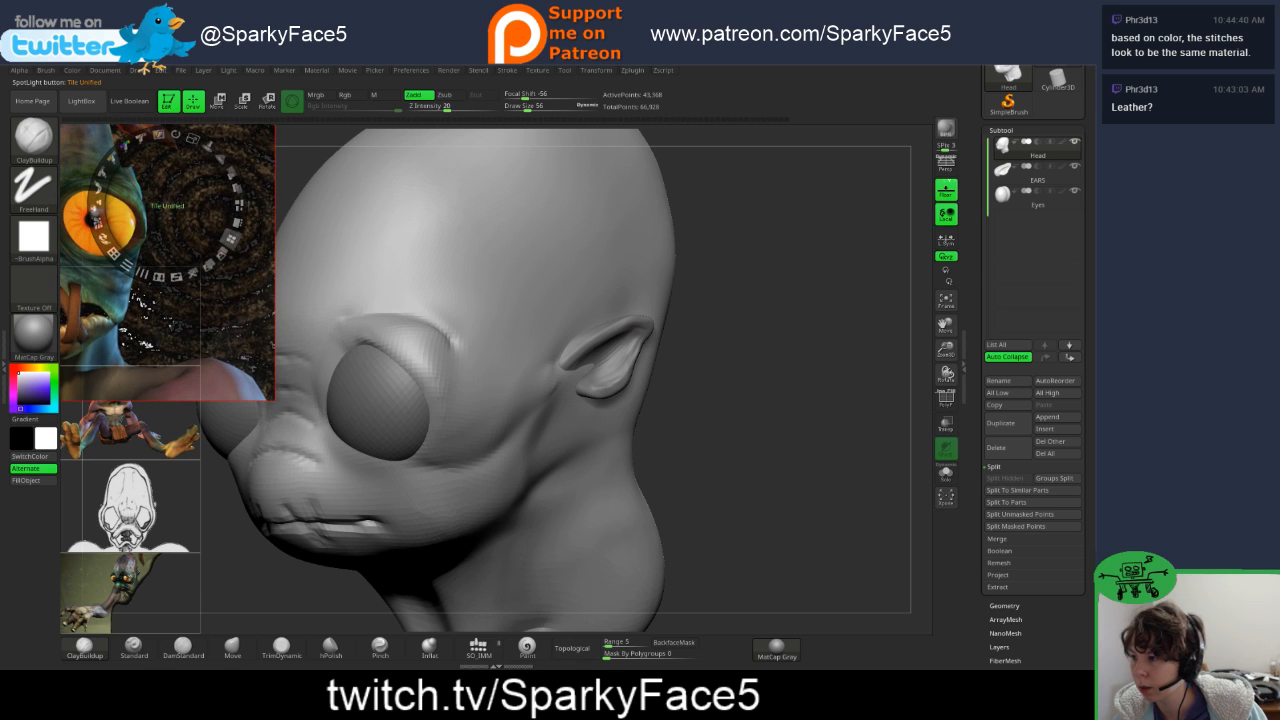
pyautogui.moveTo(167, 205); pyautogui.dragTo(738, 366)
pyautogui.moveTo(766, 299); pyautogui.dragTo(793, 318)
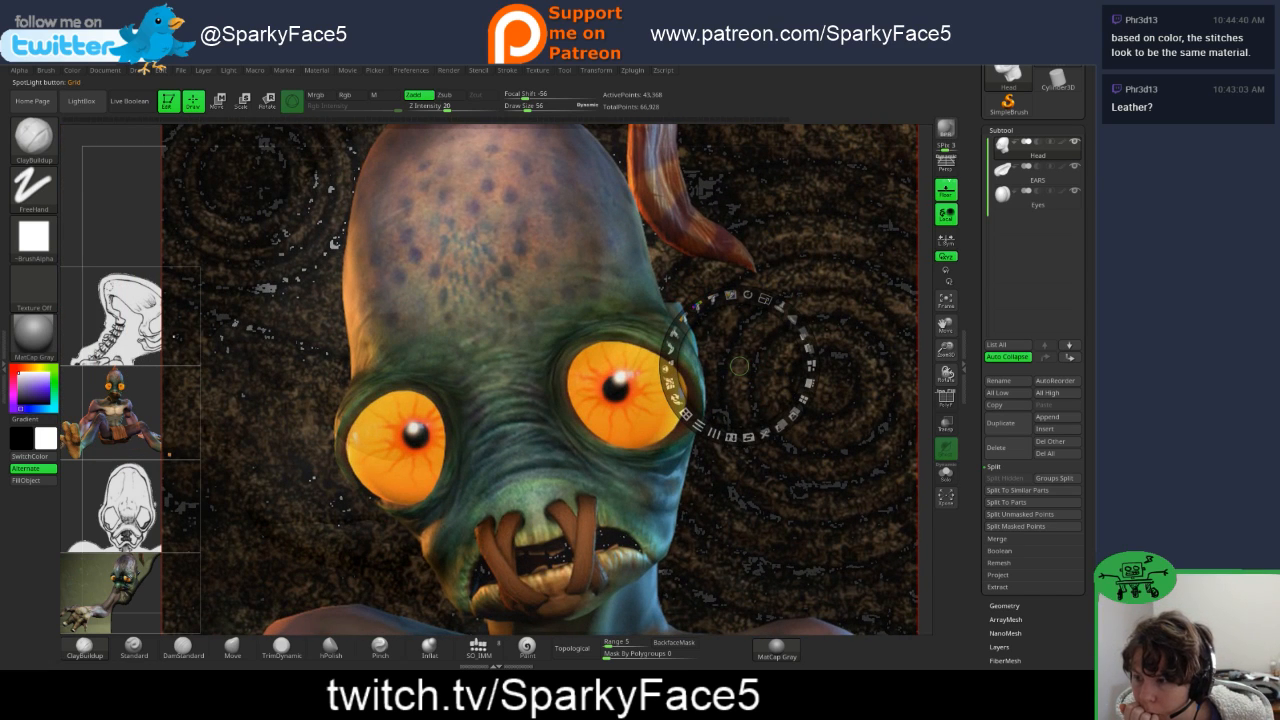
pyautogui.moveTo(660, 392)
pyautogui.mouseDown()
pyautogui.moveTo(669, 477)
pyautogui.moveTo(660, 375)
pyautogui.moveTo(665, 510)
pyautogui.moveTo(667, 376)
pyautogui.moveTo(667, 496)
pyautogui.moveTo(667, 416)
pyautogui.mouseUp()
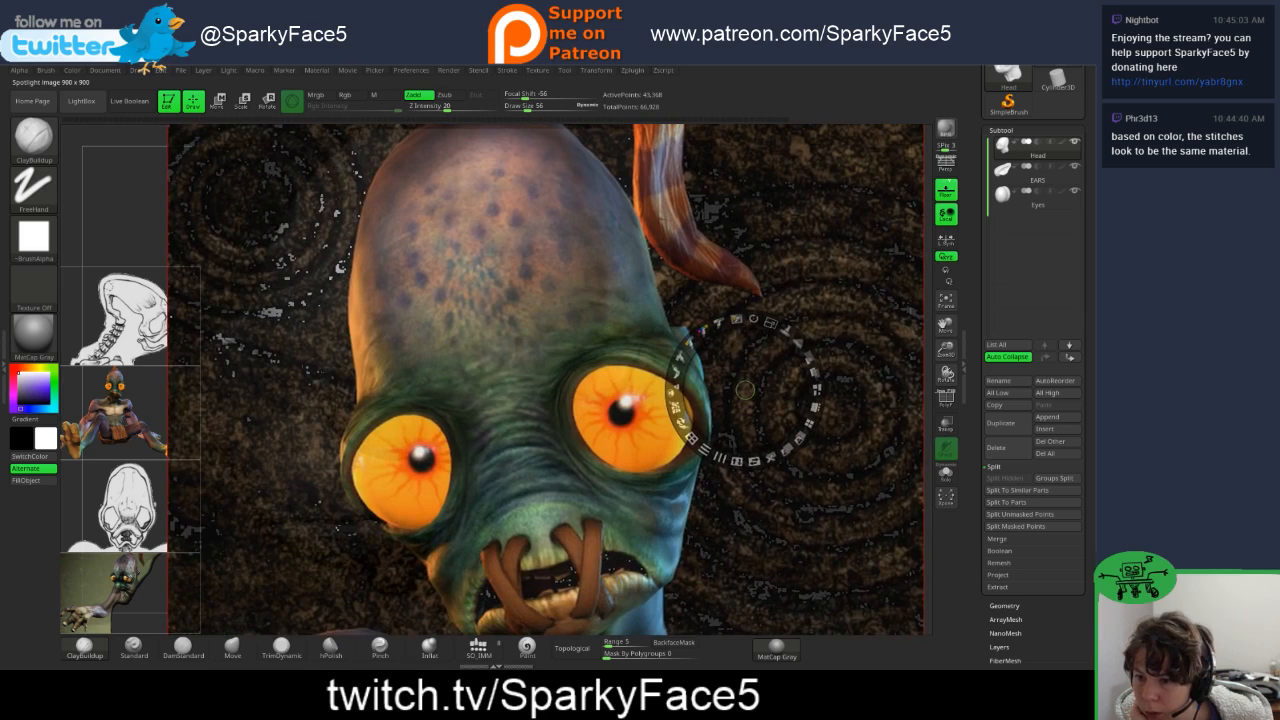
# - Shrink the portrait reference, arrange all references with Tile Unified, nudge them away from the head and leave Spotlight editing
pyautogui.moveTo(771, 323); pyautogui.dragTo(698, 336)
pyautogui.moveTo(745, 390); pyautogui.dragTo(231, 266)
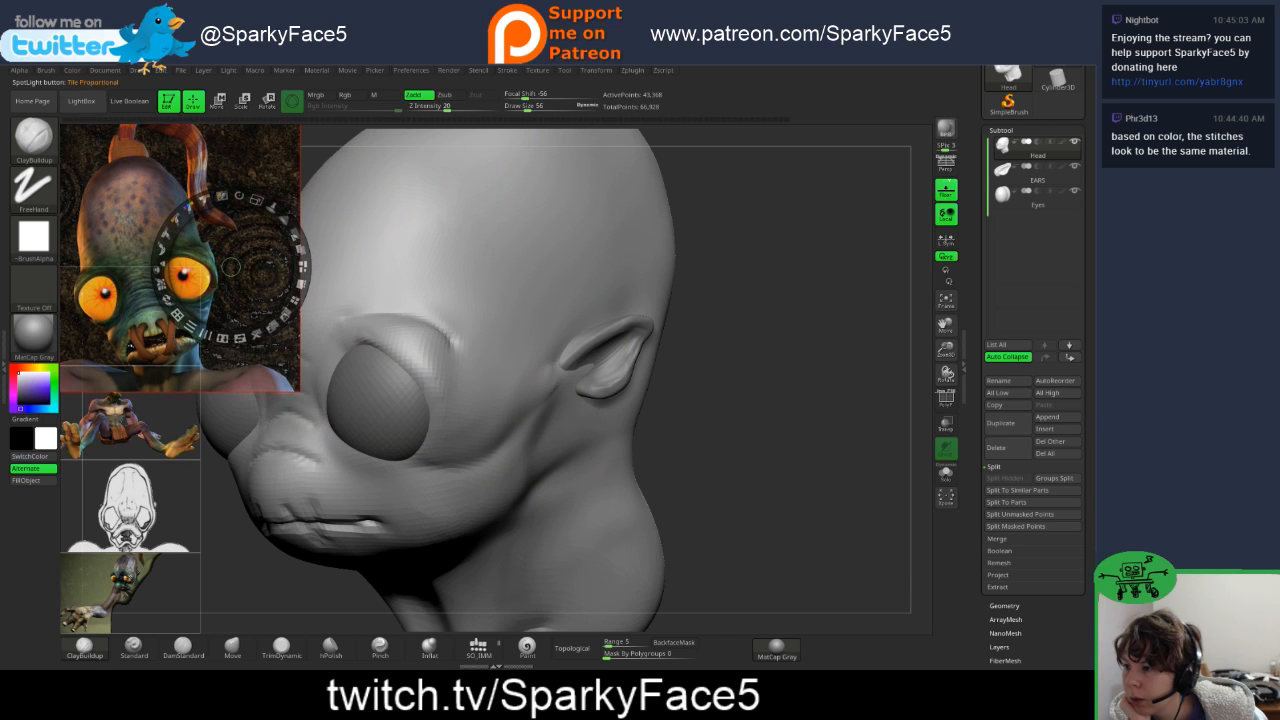
pyautogui.click(294, 299)
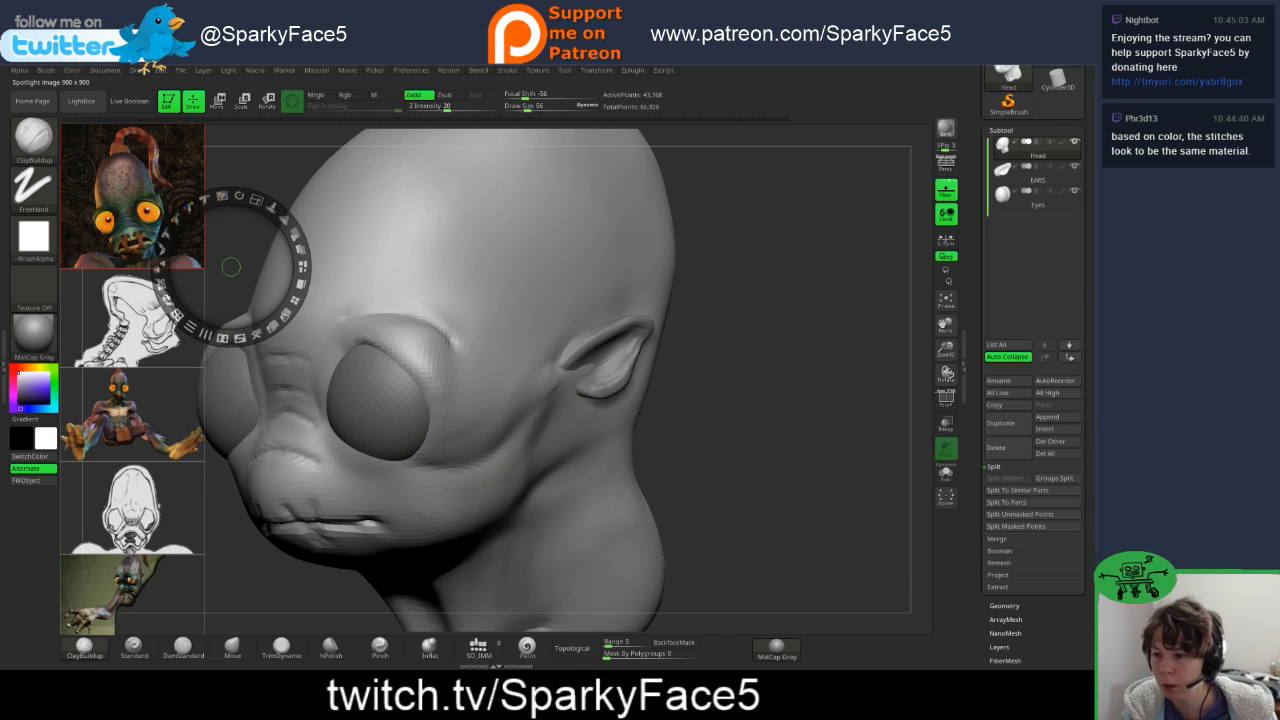
pyautogui.moveTo(734, 408); pyautogui.dragTo(716, 403)
pyautogui.press('z')
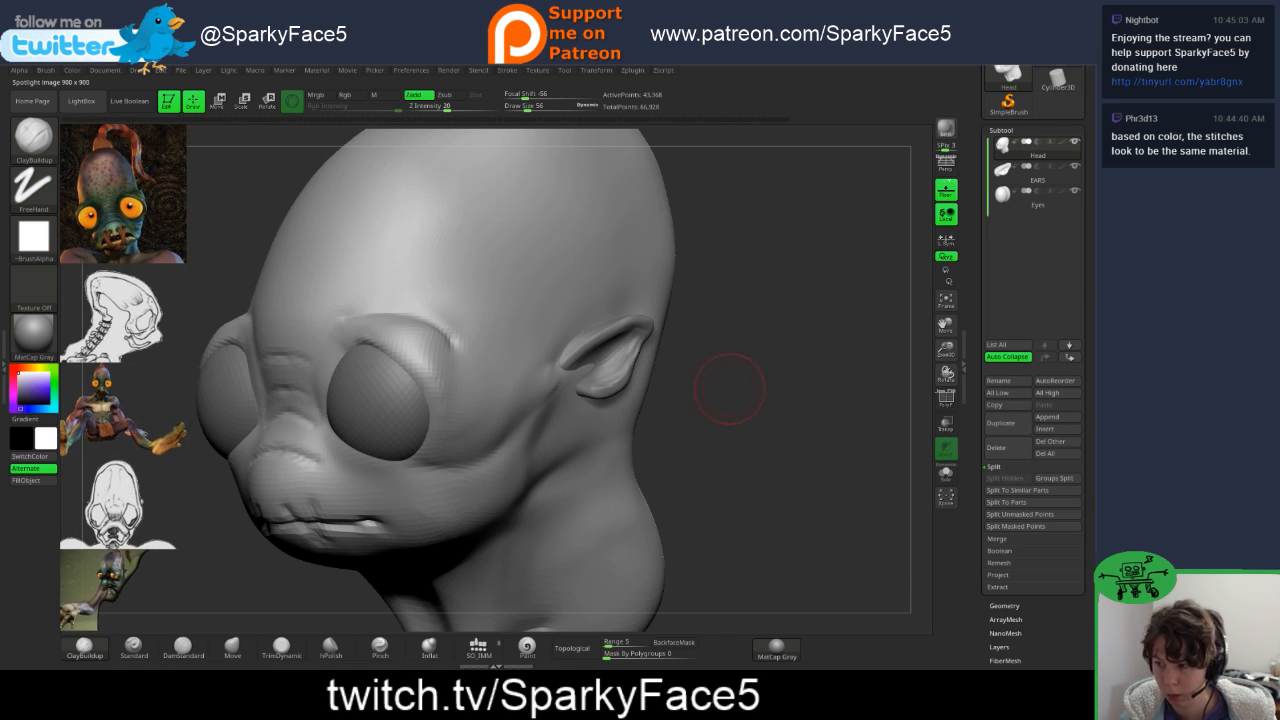
# - Smooth the cheekbone crease in front of the ear and add clay along it up to the ear's front edge
pyautogui.moveTo(742, 445); pyautogui.dragTo(695, 442)
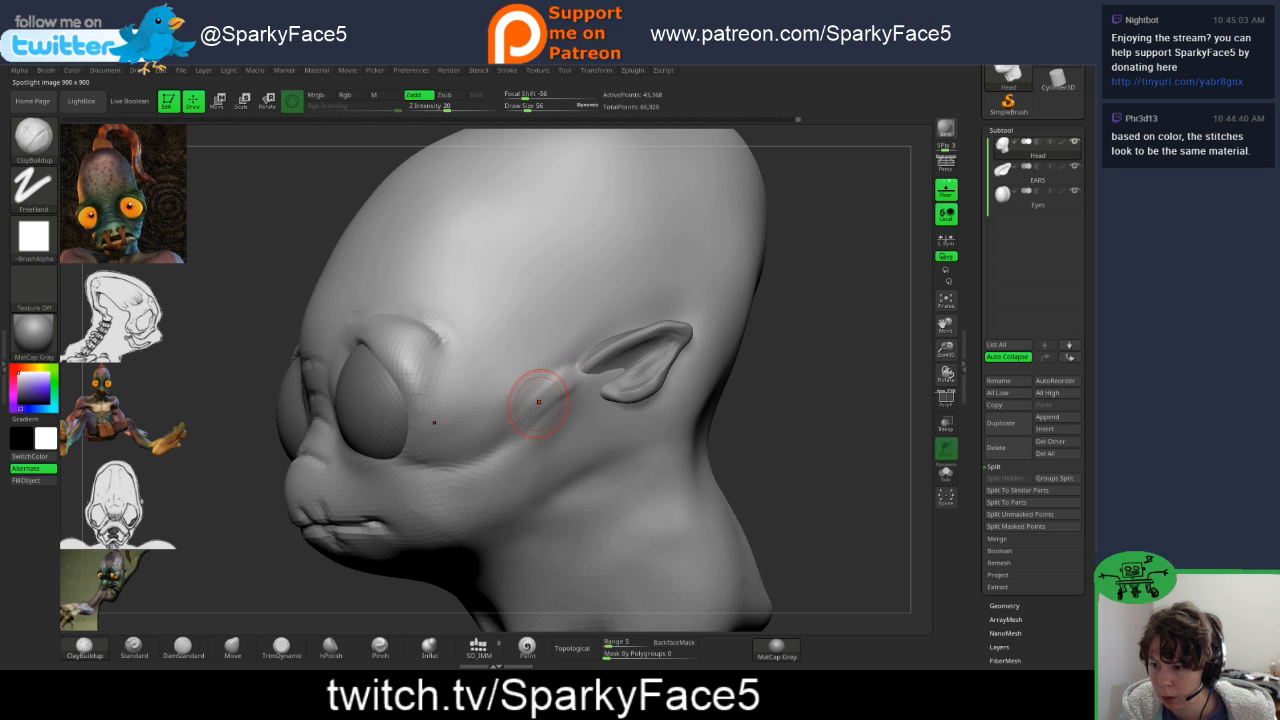
pyautogui.keyDown('shift'); pyautogui.moveTo(521, 408); pyautogui.dragTo(580, 366); pyautogui.keyUp('shift')
pyautogui.moveTo(745, 435)
pyautogui.mouseDown()
pyautogui.moveTo(853, 437)
pyautogui.moveTo(752, 434)
pyautogui.mouseUp()
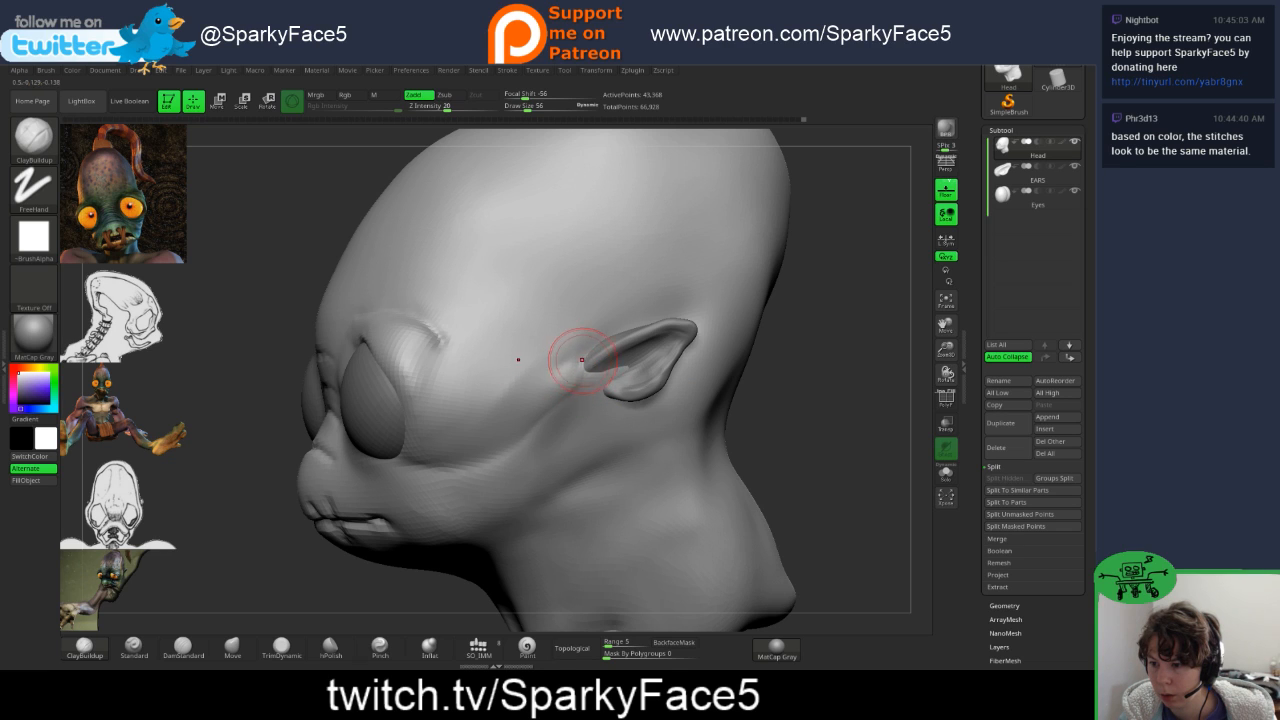
pyautogui.moveTo(542, 381); pyautogui.dragTo(595, 332)
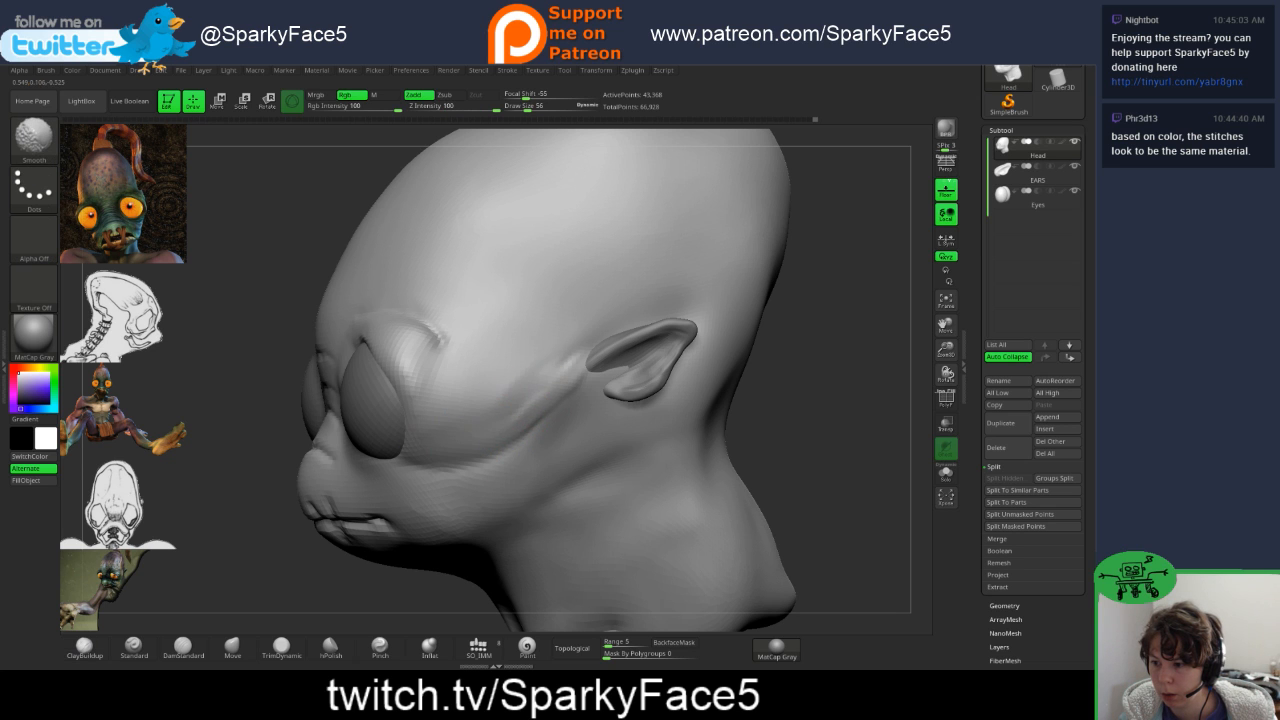
pyautogui.moveTo(793, 407)
pyautogui.mouseDown()
pyautogui.moveTo(900, 415)
pyautogui.moveTo(795, 408)
pyautogui.mouseUp()
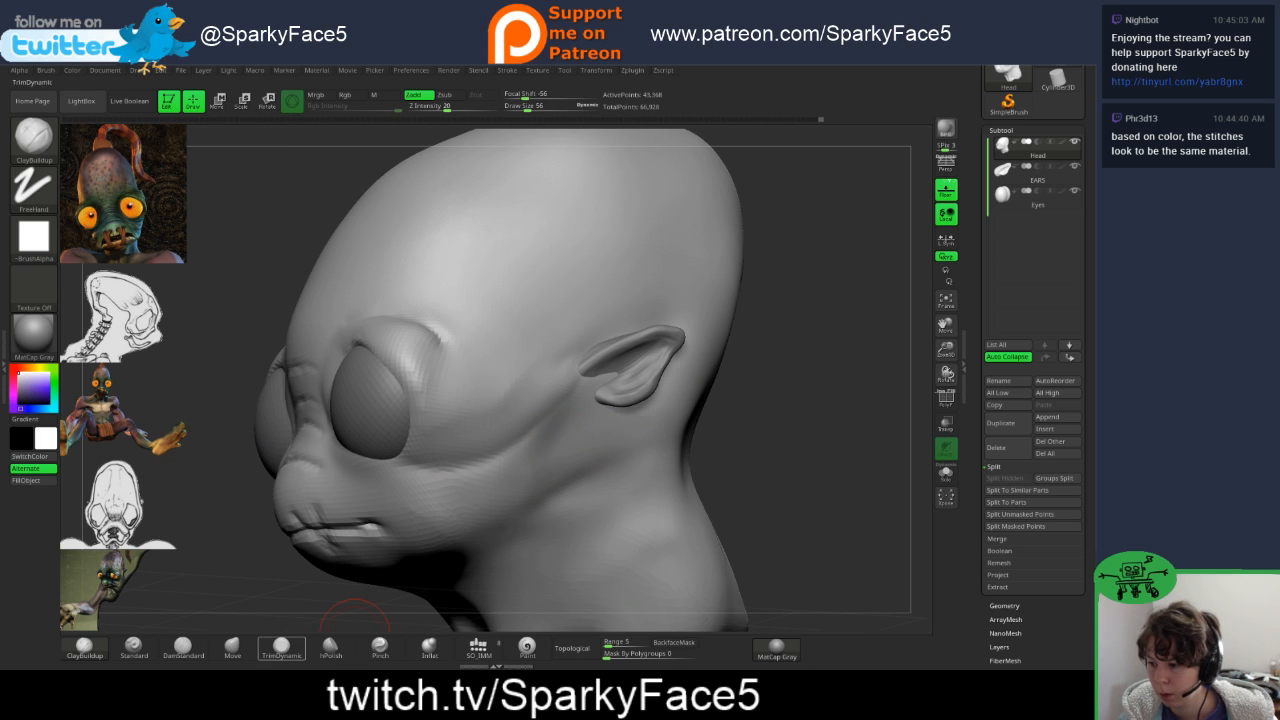
# - Reshape the cheekbone and the area below the ear with the Move brush at draw size 90
pyautogui.click(232, 647)
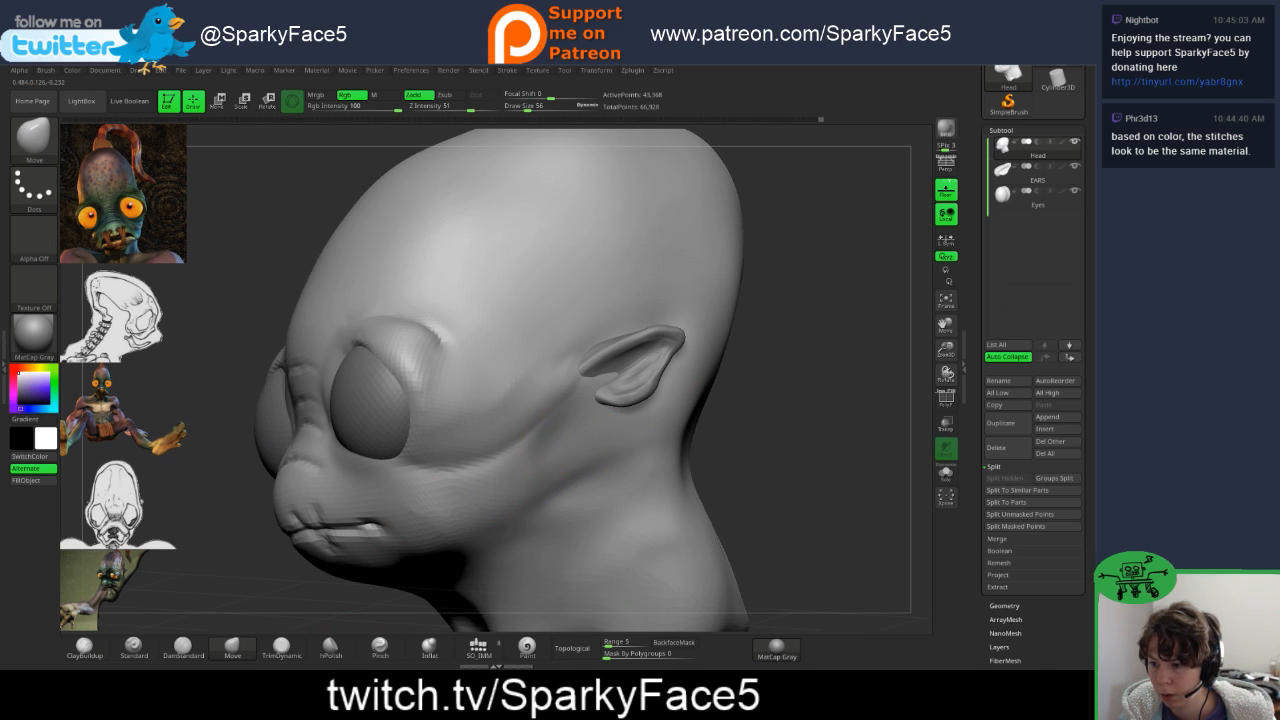
pyautogui.moveTo(790, 420)
pyautogui.mouseDown()
pyautogui.moveTo(873, 418)
pyautogui.moveTo(786, 424)
pyautogui.moveTo(763, 447)
pyautogui.moveTo(778, 445)
pyautogui.mouseUp()
pyautogui.press('s')
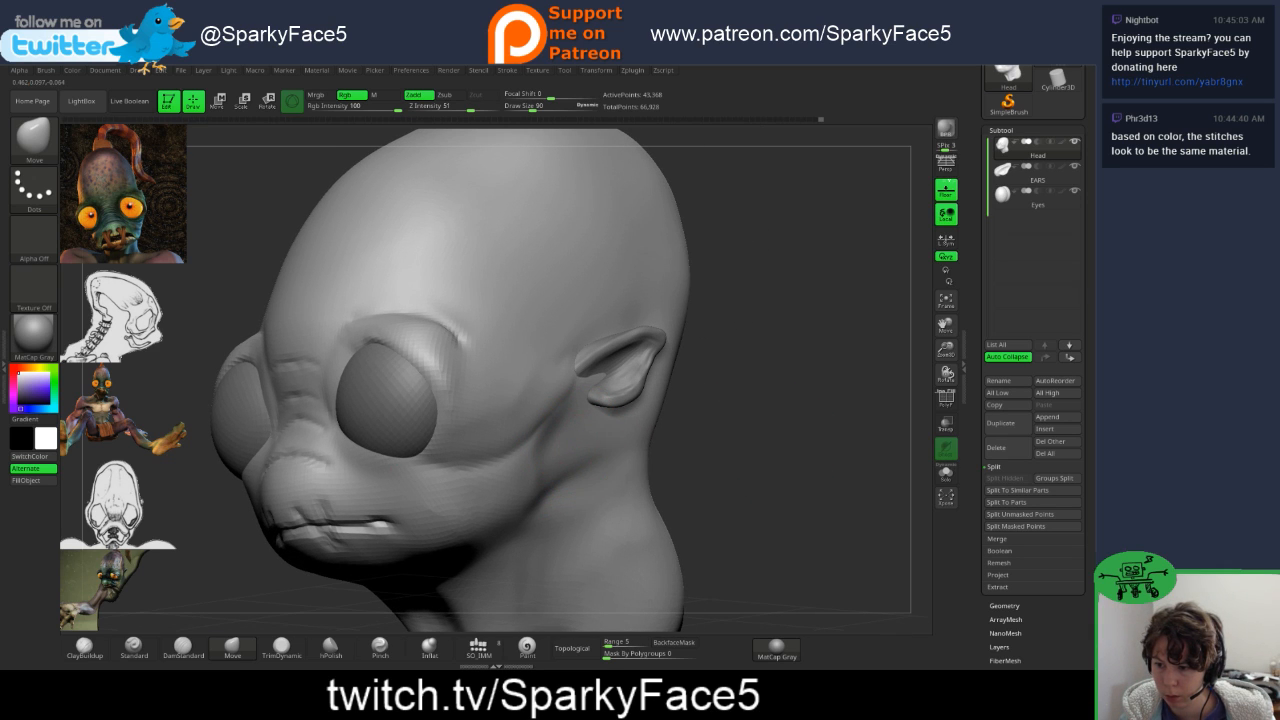
pyautogui.moveTo(742, 440); pyautogui.dragTo(612, 420)
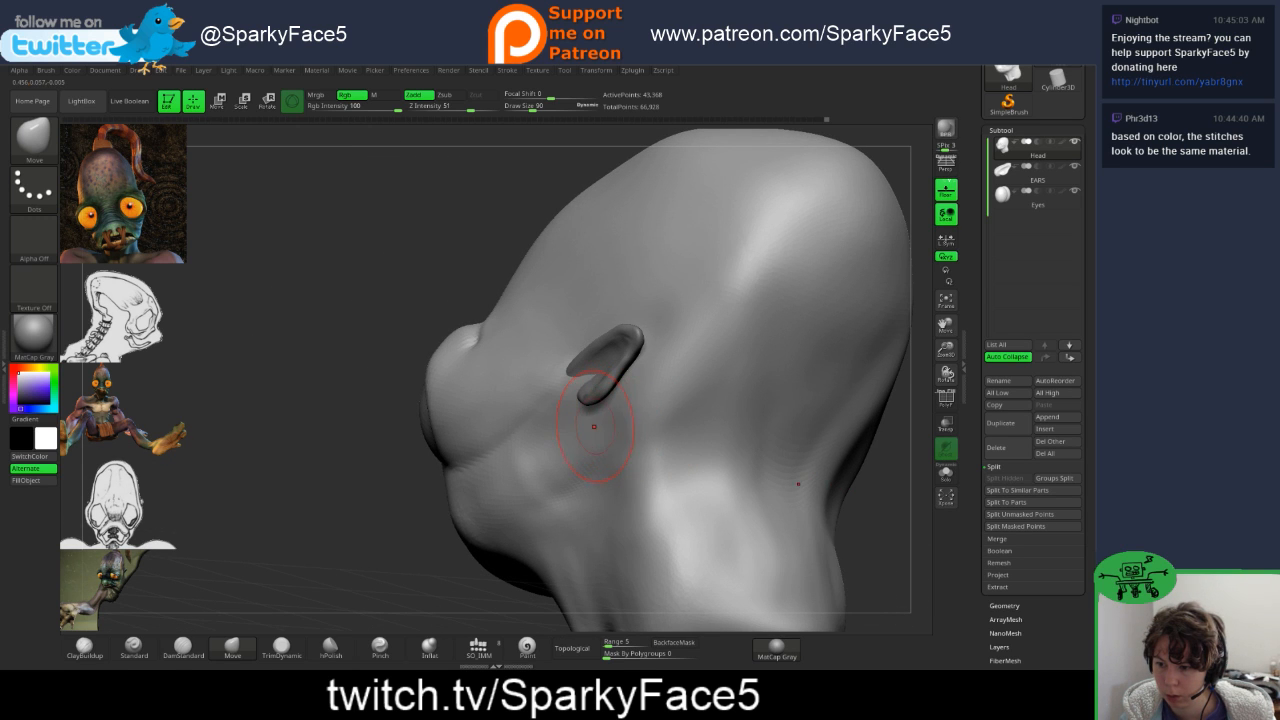
pyautogui.moveTo(368, 538); pyautogui.dragTo(508, 532)
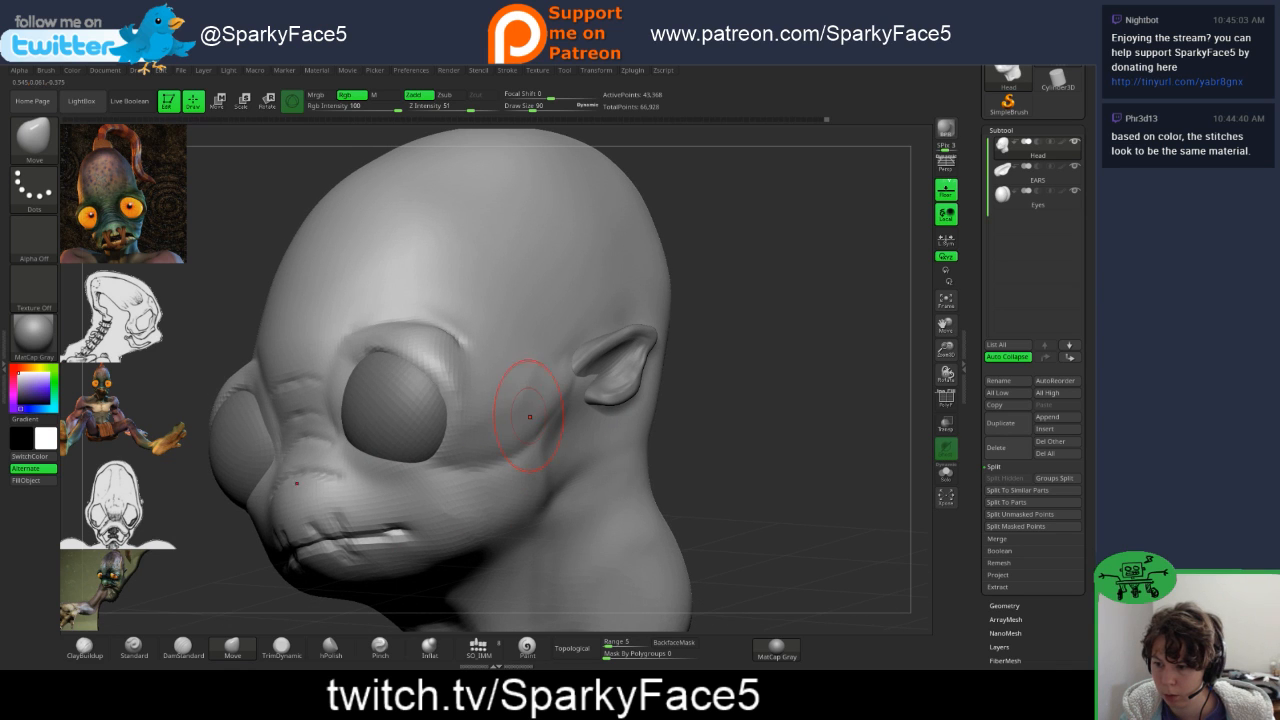
pyautogui.moveTo(741, 454)
pyautogui.mouseDown()
pyautogui.moveTo(671, 454)
pyautogui.moveTo(705, 456)
pyautogui.mouseUp()
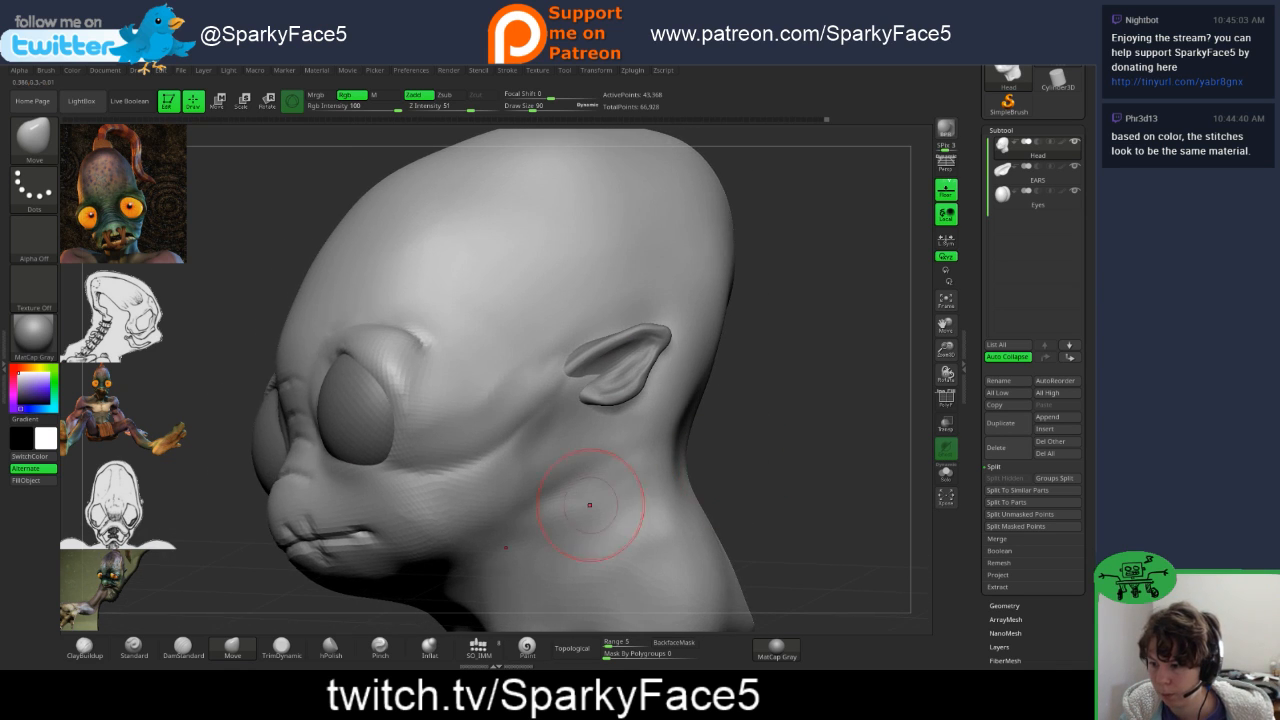
# - Smooth the cheek behind and below the eye and build up the rear lower cheek with ClayBuildup
pyautogui.click(84, 648)
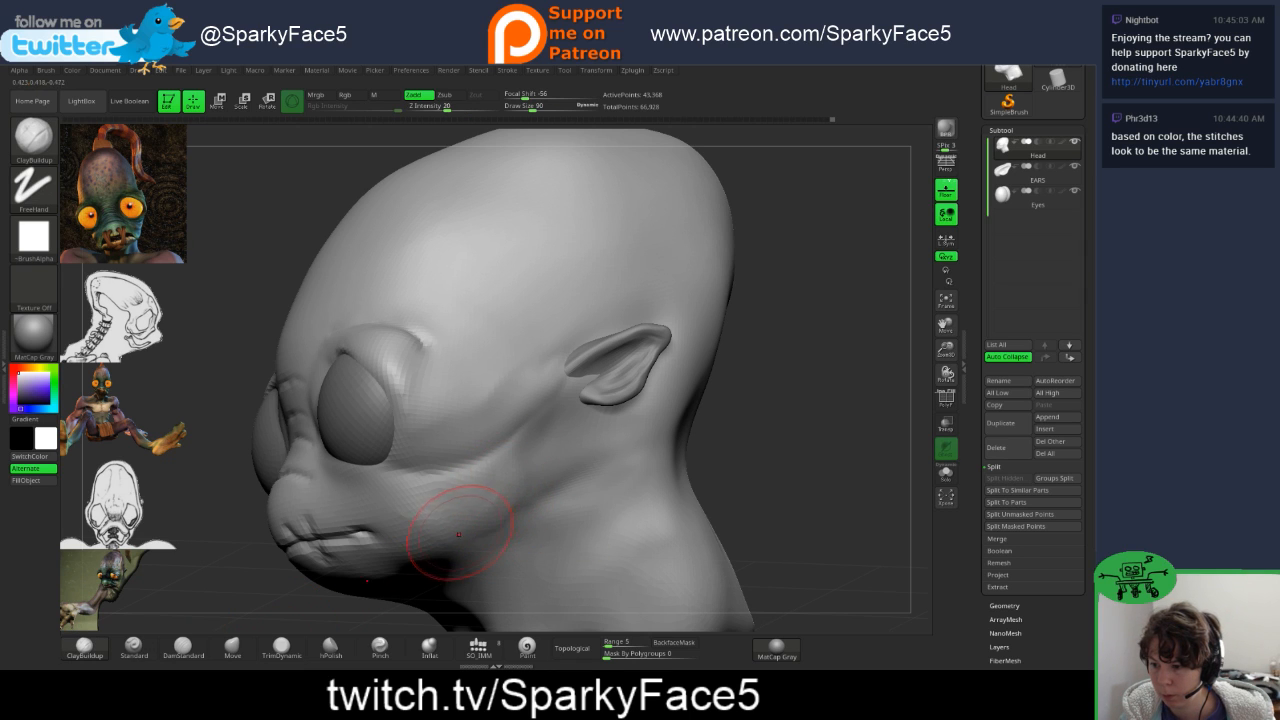
pyautogui.keyDown('shift'); pyautogui.moveTo(486, 484); pyautogui.dragTo(479, 467); pyautogui.keyUp('shift')
pyautogui.moveTo(712, 464)
pyautogui.mouseDown()
pyautogui.moveTo(790, 466)
pyautogui.moveTo(722, 456)
pyautogui.mouseUp()
pyautogui.moveTo(498, 406)
pyautogui.keyDown('shift'); pyautogui.mouseDown()
pyautogui.moveTo(477, 409)
pyautogui.moveTo(489, 394)
pyautogui.moveTo(446, 426)
pyautogui.mouseUp(); pyautogui.keyUp('shift')
pyautogui.moveTo(720, 458); pyautogui.dragTo(812, 462)
pyautogui.moveTo(812, 347); pyautogui.dragTo(808, 356)
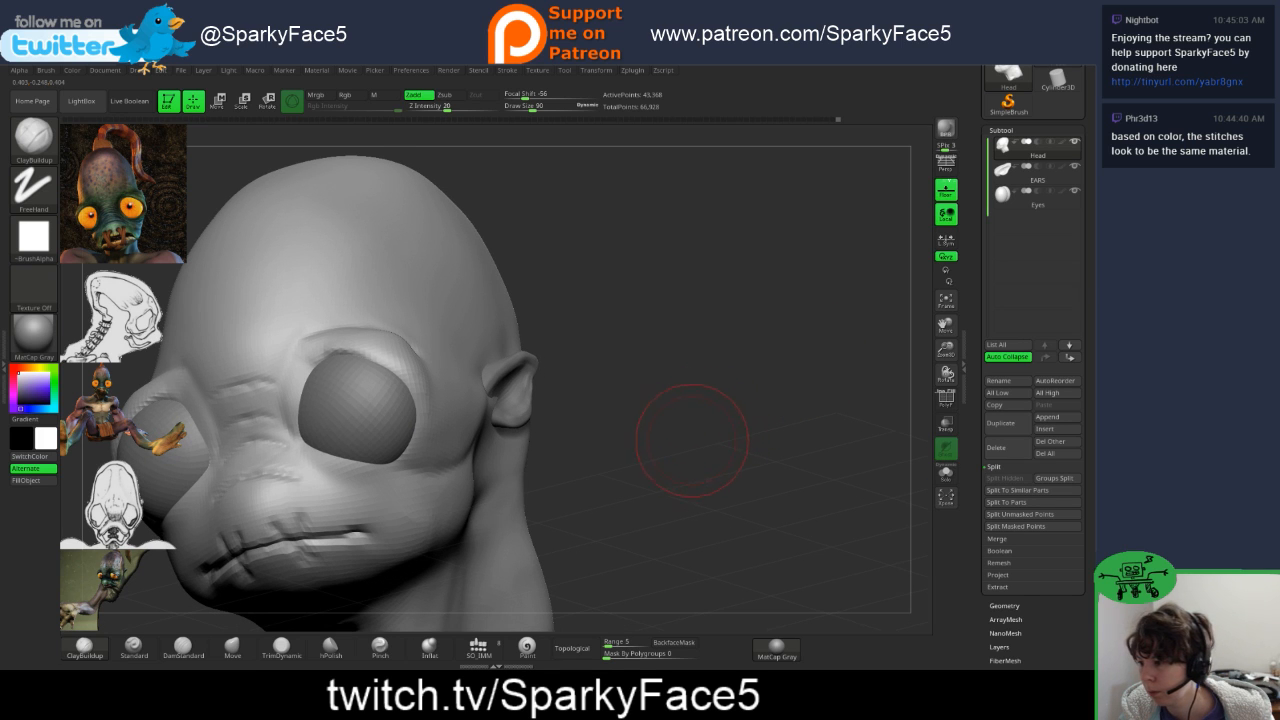
pyautogui.moveTo(640, 455); pyautogui.dragTo(516, 498)
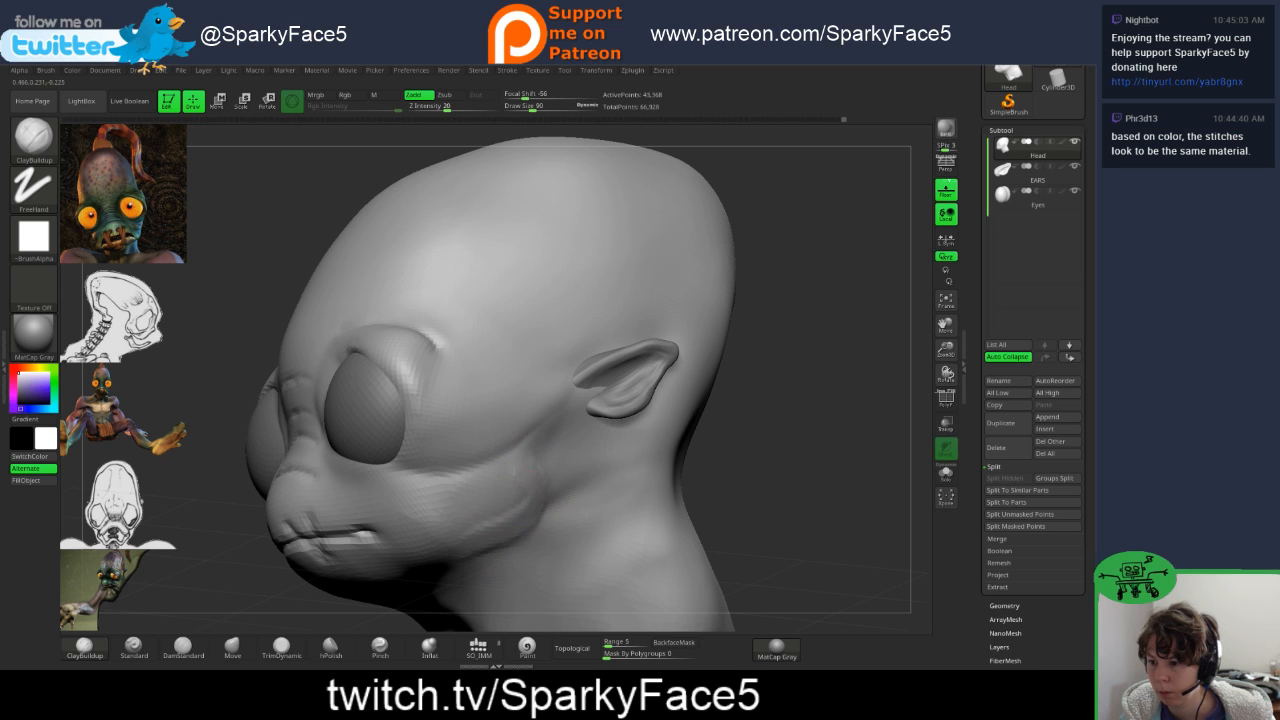
# - Smooth the rear lower cheek and add clay between the mouth corner and the jaw
pyautogui.moveTo(517, 490)
pyautogui.keyDown('shift'); pyautogui.mouseDown()
pyautogui.moveTo(507, 496)
pyautogui.moveTo(515, 485)
pyautogui.mouseUp(); pyautogui.keyUp('shift')
pyautogui.moveTo(775, 450)
pyautogui.mouseDown()
pyautogui.moveTo(610, 455)
pyautogui.moveTo(855, 453)
pyautogui.moveTo(685, 458)
pyautogui.mouseUp()
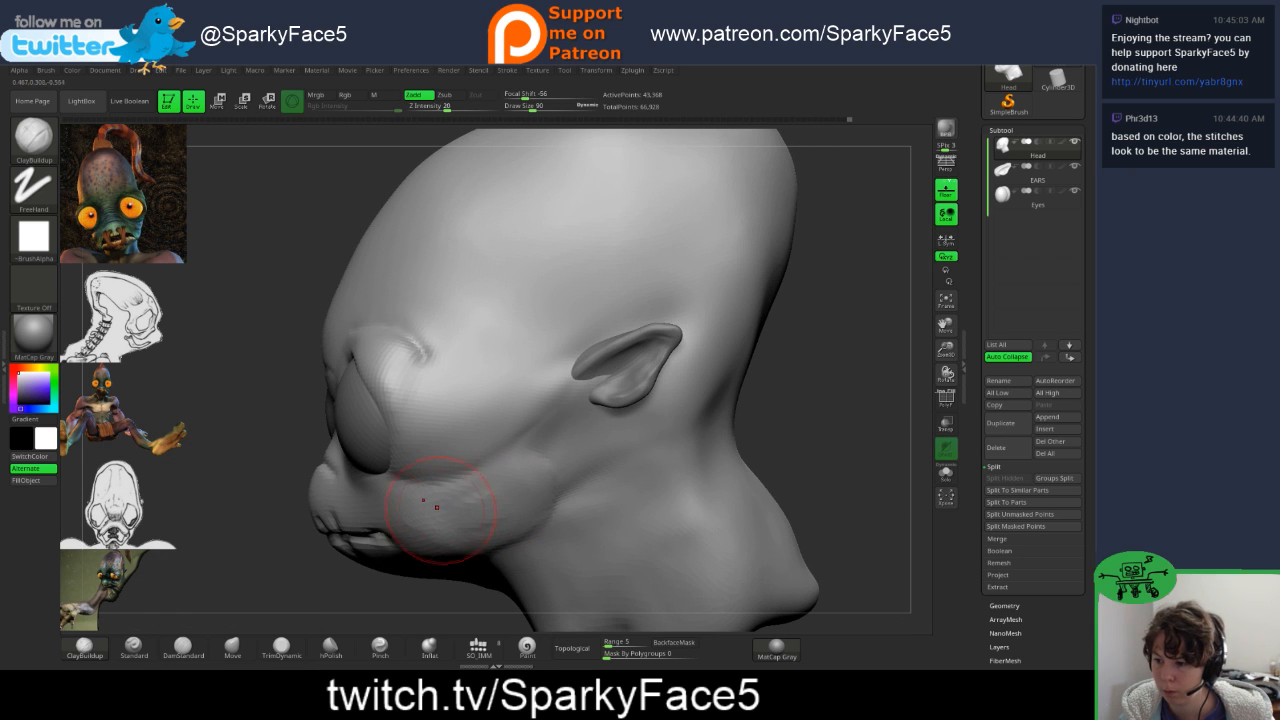
pyautogui.moveTo(441, 510)
pyautogui.mouseDown()
pyautogui.moveTo(462, 489)
pyautogui.moveTo(528, 490)
pyautogui.moveTo(481, 530)
pyautogui.mouseUp()
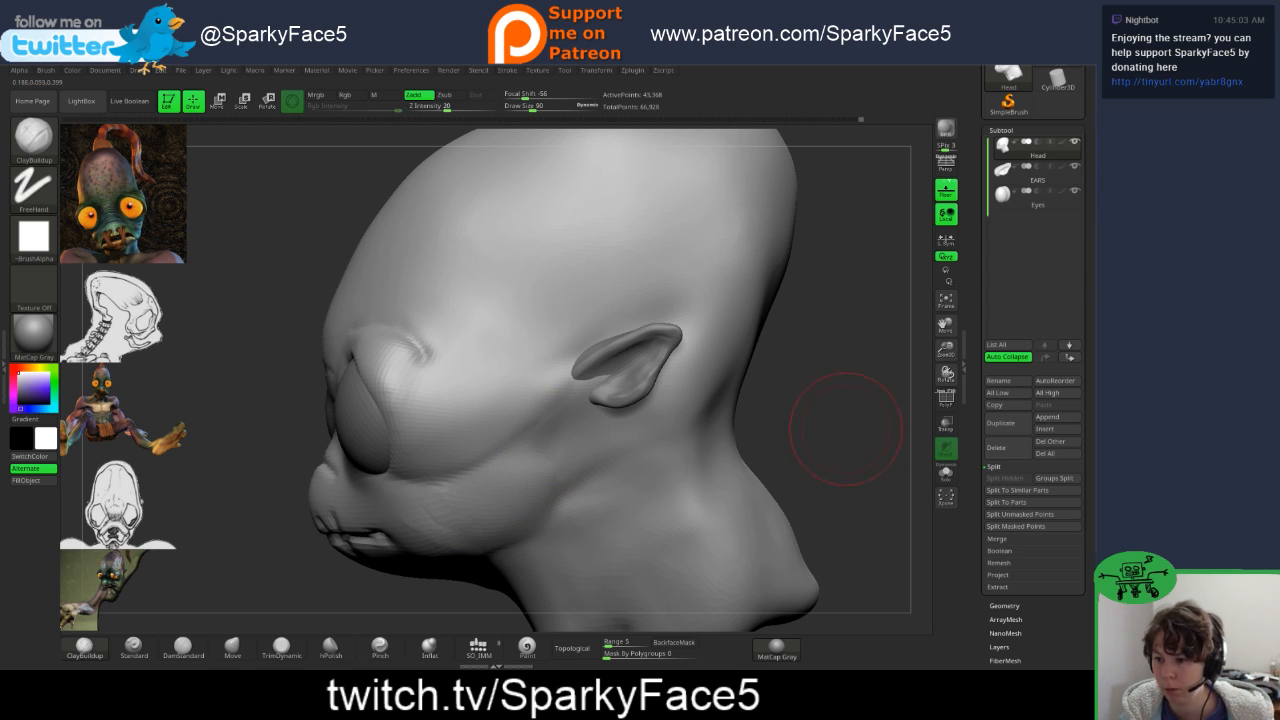
pyautogui.moveTo(845, 427)
pyautogui.mouseDown()
pyautogui.moveTo(829, 371)
pyautogui.moveTo(768, 432)
pyautogui.moveTo(835, 475)
pyautogui.moveTo(610, 465)
pyautogui.moveTo(748, 462)
pyautogui.mouseUp()
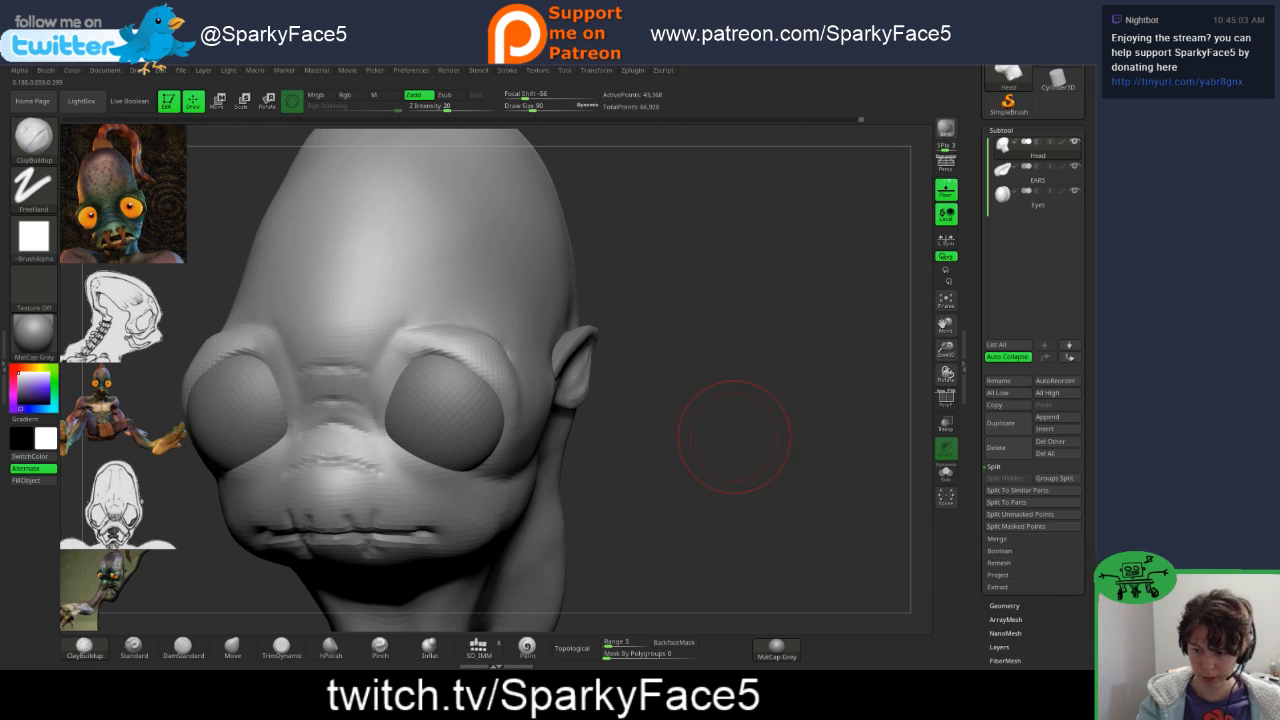
pyautogui.moveTo(753, 401)
pyautogui.mouseDown()
pyautogui.moveTo(590, 362)
pyautogui.moveTo(746, 456)
pyautogui.mouseUp()
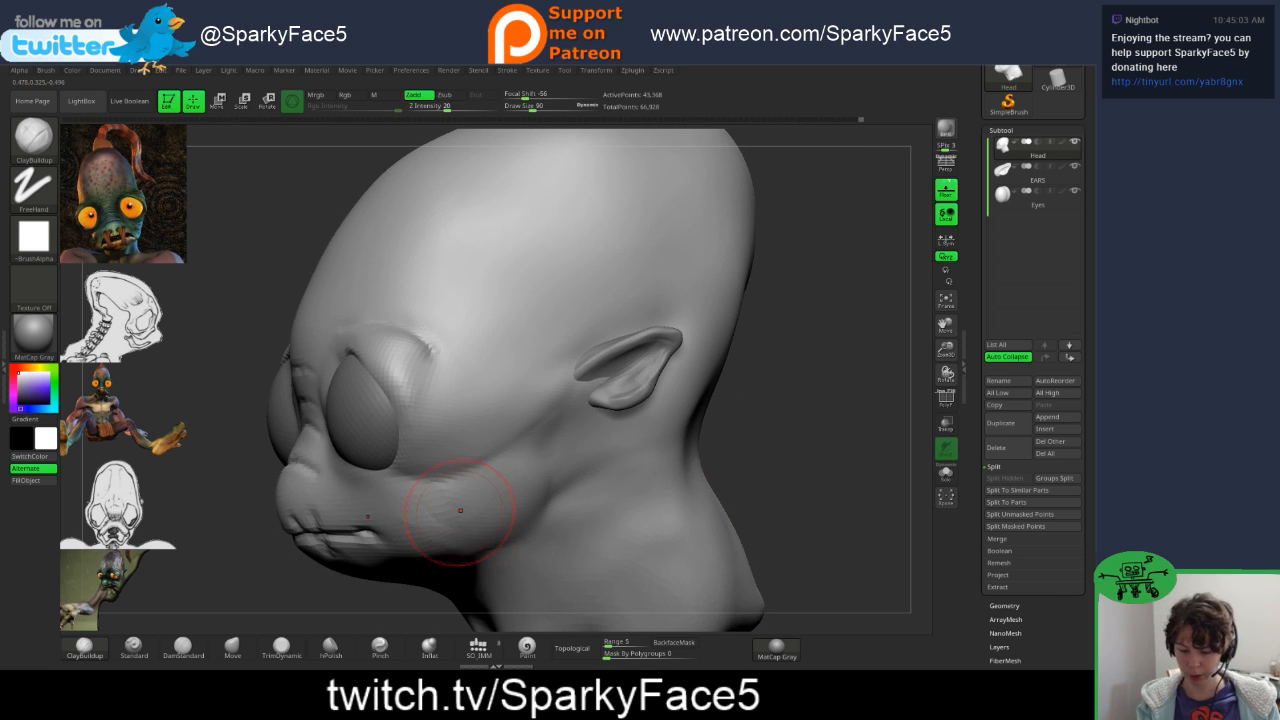
# - Smooth the lower cheek between the mouth corner and the jaw, checking its shape against the front of the face
pyautogui.press('ctrl')
pyautogui.press('ctrl')
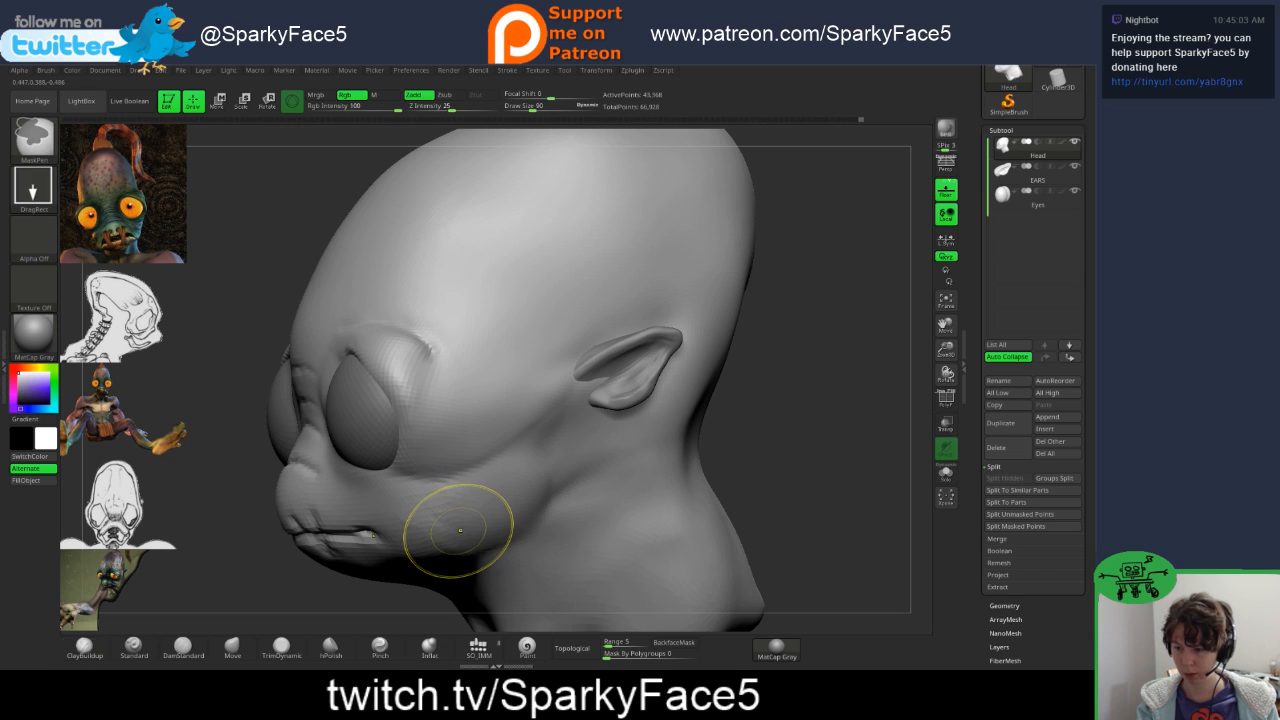
pyautogui.press('shift')
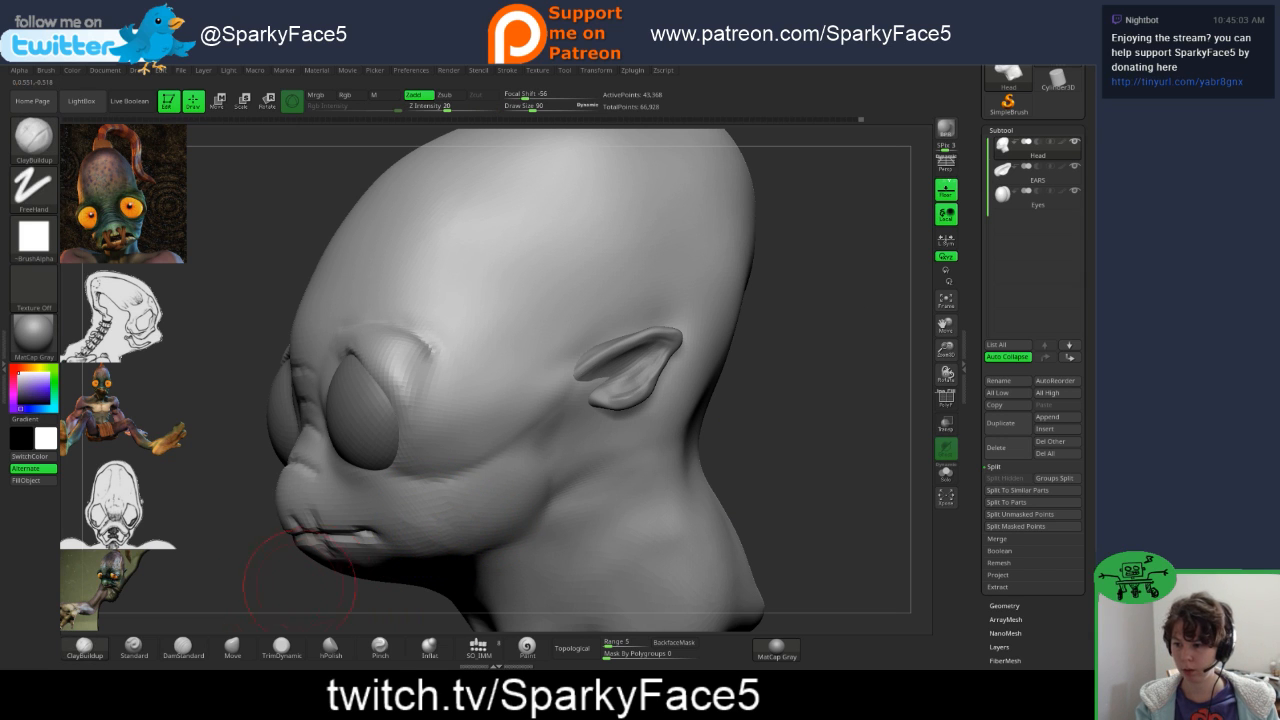
pyautogui.press('ctrl')
pyautogui.moveTo(765, 485); pyautogui.dragTo(900, 480)
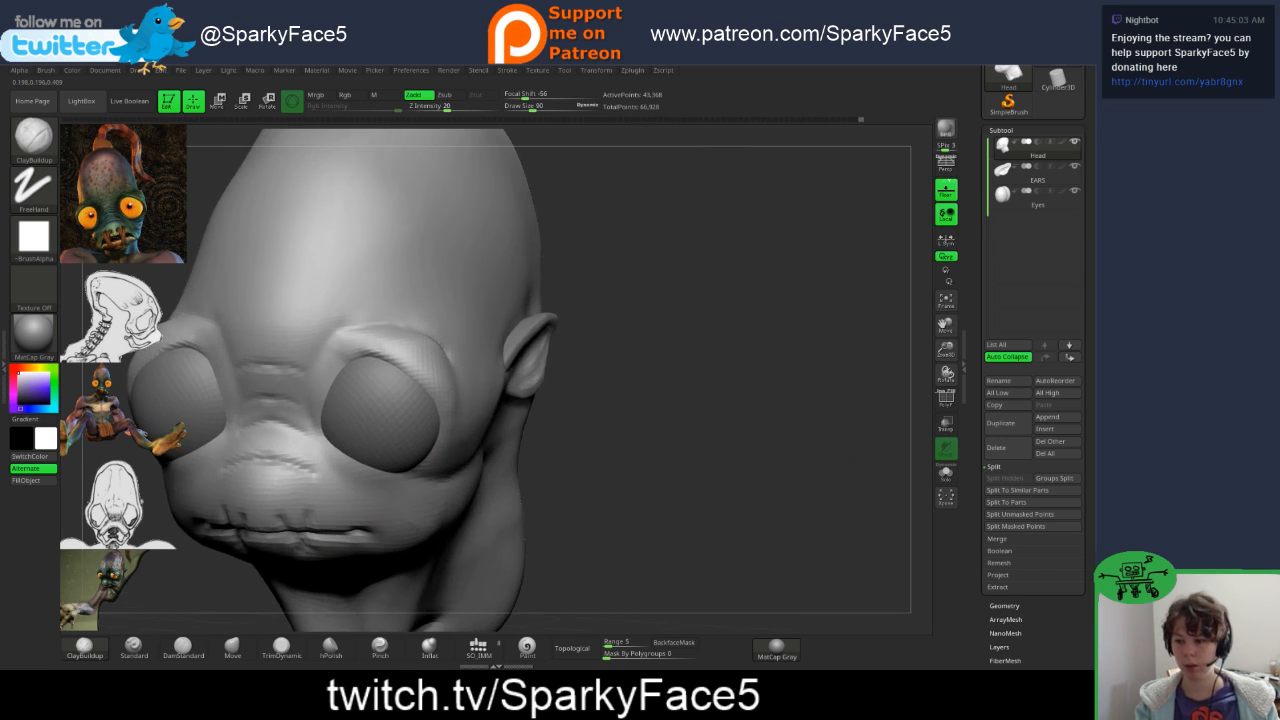
pyautogui.press('f')
pyautogui.moveTo(763, 443)
pyautogui.mouseDown()
pyautogui.moveTo(905, 440)
pyautogui.moveTo(757, 454)
pyautogui.moveTo(861, 457)
pyautogui.mouseUp()
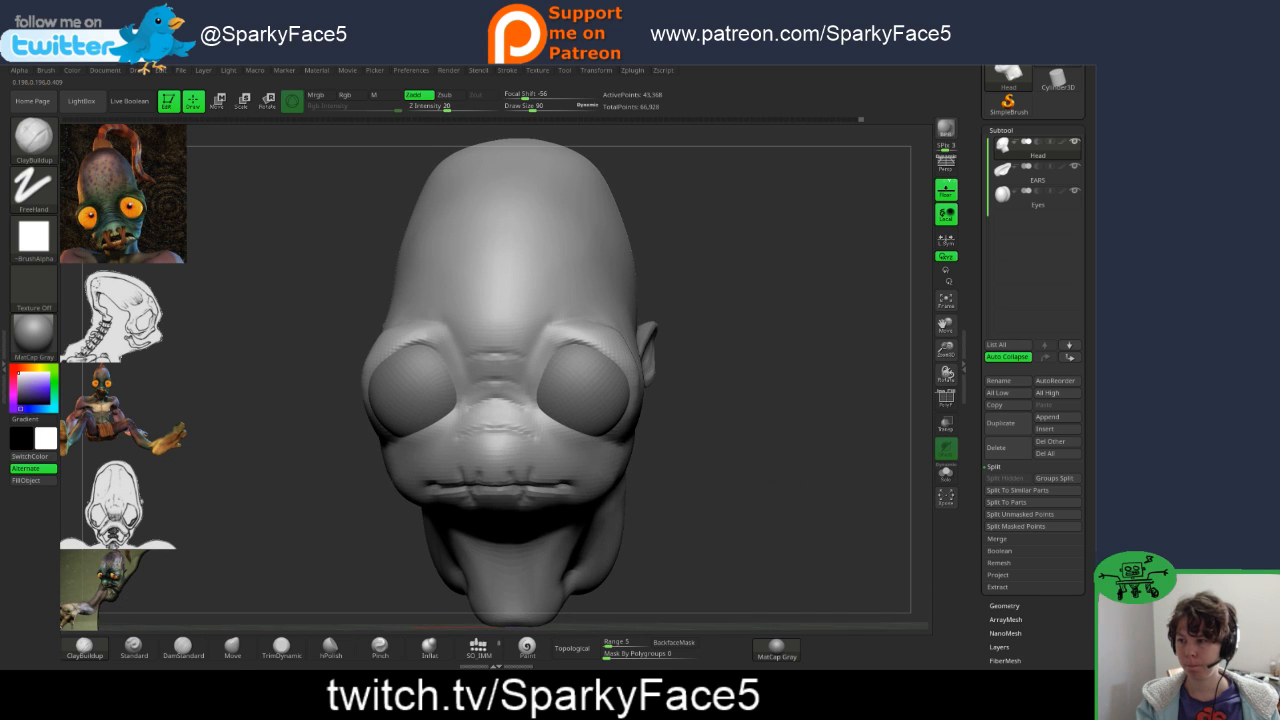
# - Add clay to the chin below the mouth with ClayBuildup
pyautogui.moveTo(738, 460)
pyautogui.mouseDown()
pyautogui.moveTo(858, 462)
pyautogui.moveTo(846, 478)
pyautogui.moveTo(808, 415)
pyautogui.mouseUp()
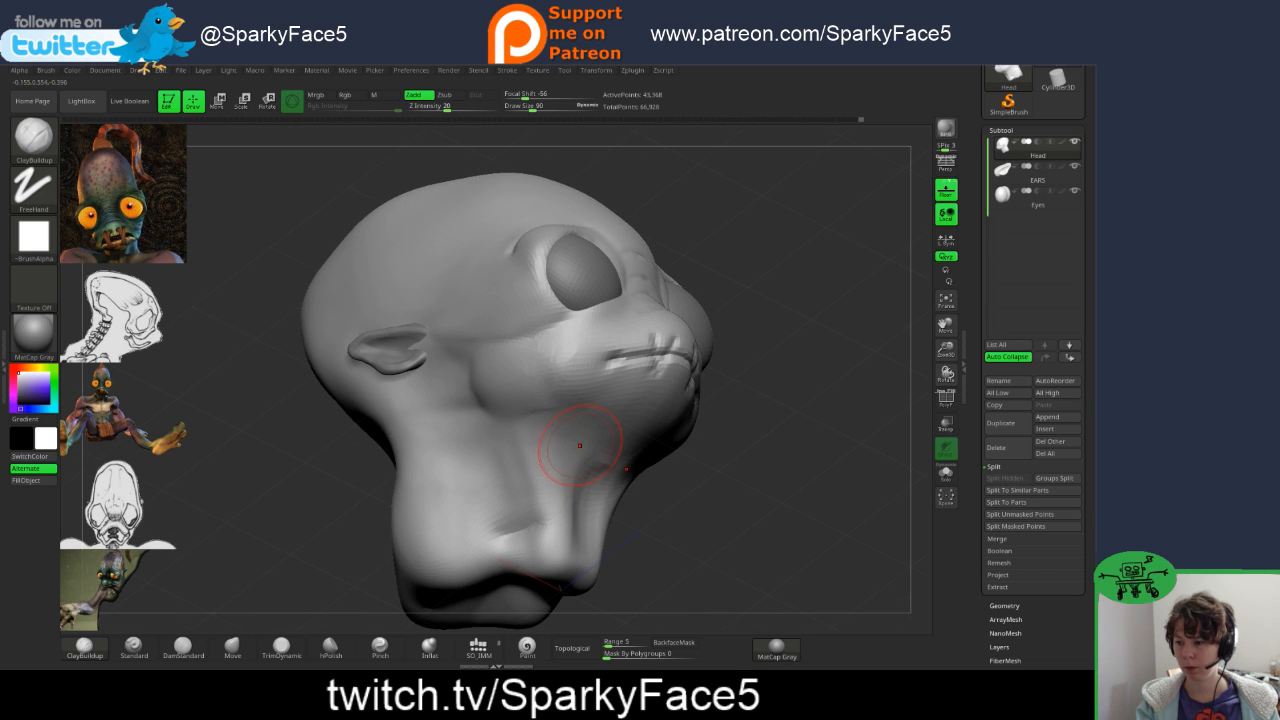
pyautogui.click(233, 648)
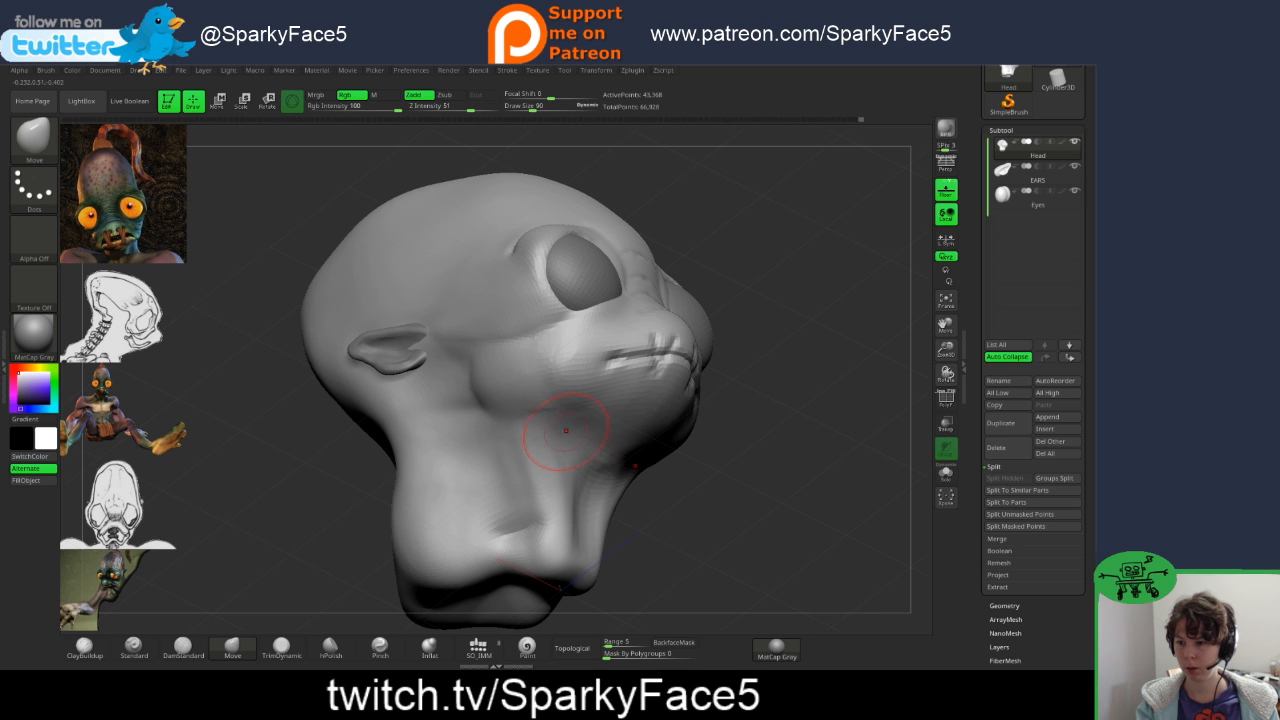
pyautogui.moveTo(690, 500)
pyautogui.mouseDown()
pyautogui.moveTo(725, 512)
pyautogui.moveTo(580, 545)
pyautogui.mouseUp()
pyautogui.click(84, 648)
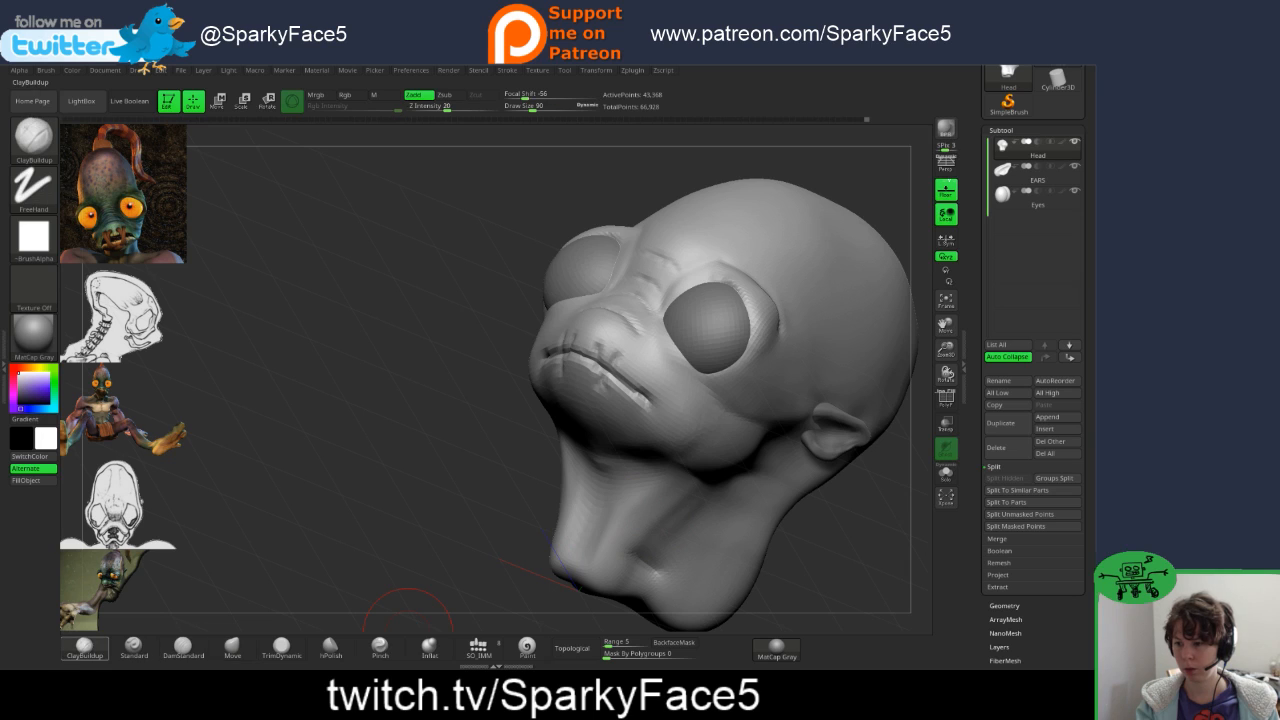
pyautogui.moveTo(400, 491); pyautogui.dragTo(573, 418)
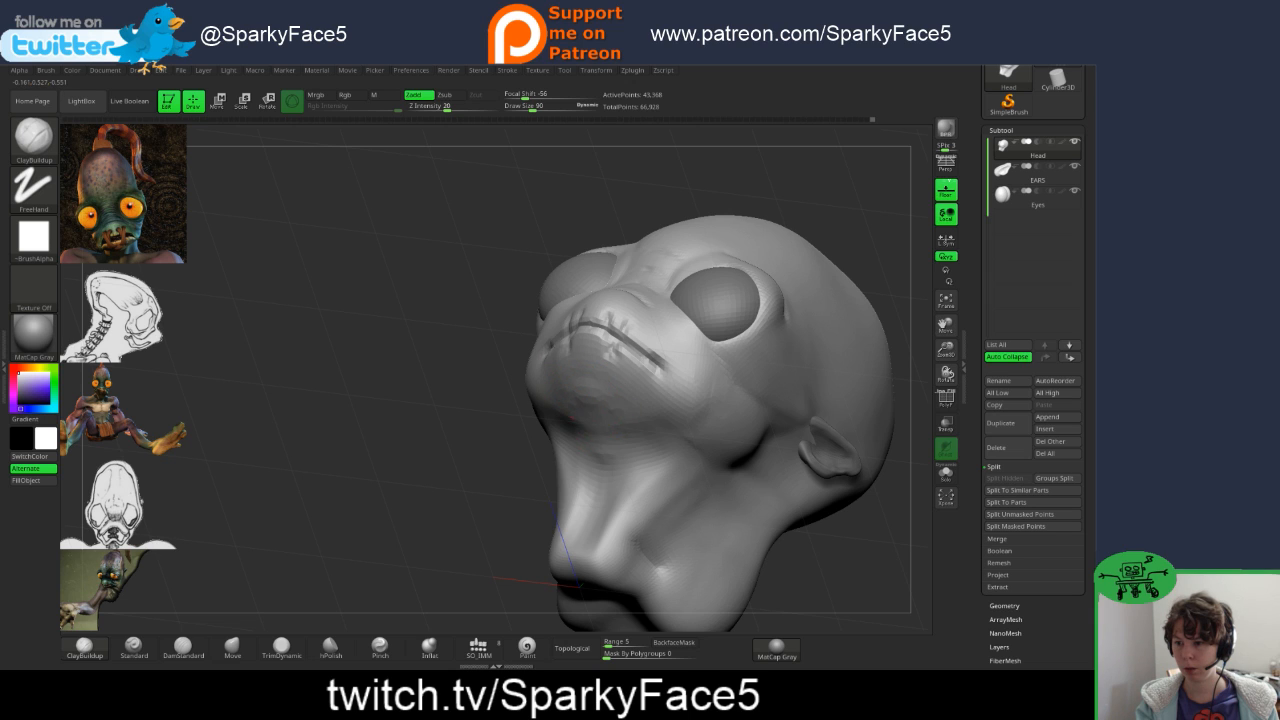
pyautogui.moveTo(610, 402)
pyautogui.mouseDown()
pyautogui.moveTo(625, 408)
pyautogui.moveTo(610, 378)
pyautogui.moveTo(566, 396)
pyautogui.moveTo(583, 418)
pyautogui.mouseUp()
pyautogui.moveTo(340, 400)
pyautogui.mouseDown()
pyautogui.moveTo(453, 488)
pyautogui.moveTo(262, 440)
pyautogui.moveTo(434, 466)
pyautogui.mouseUp()
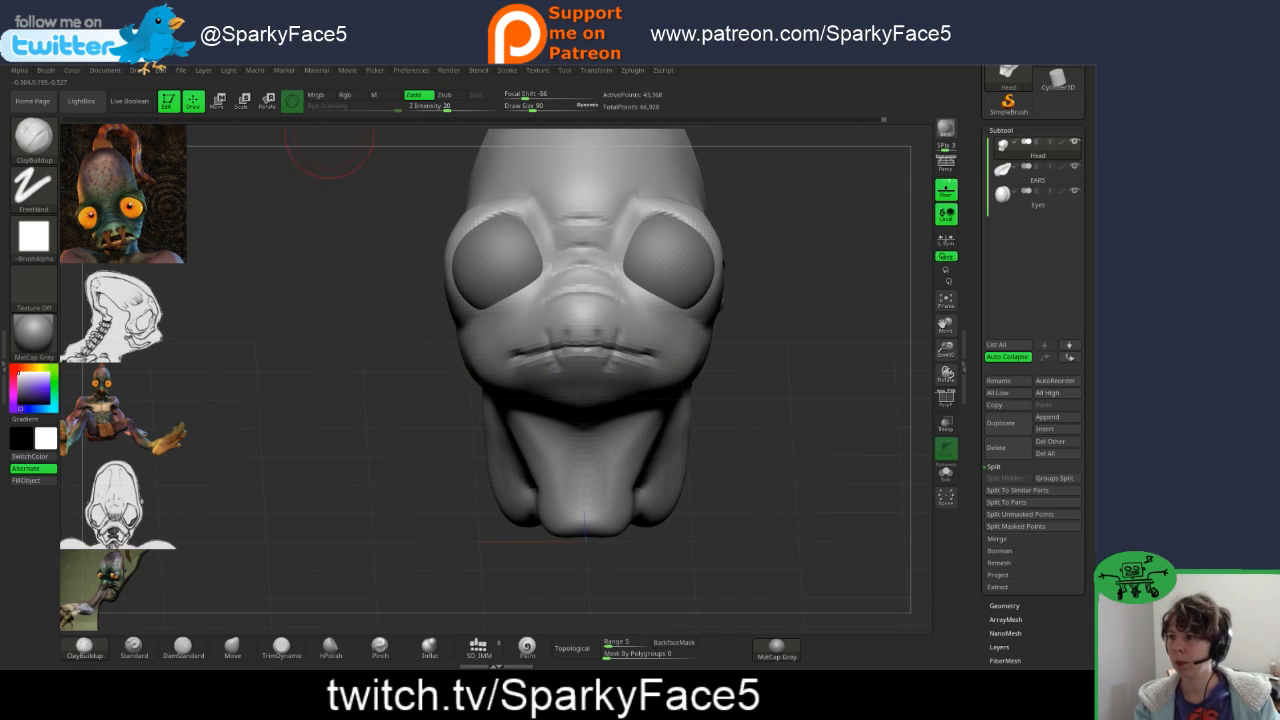
# - Place the light low in front of the head and switch the material to BasicMaterial
pyautogui.click(228, 70)
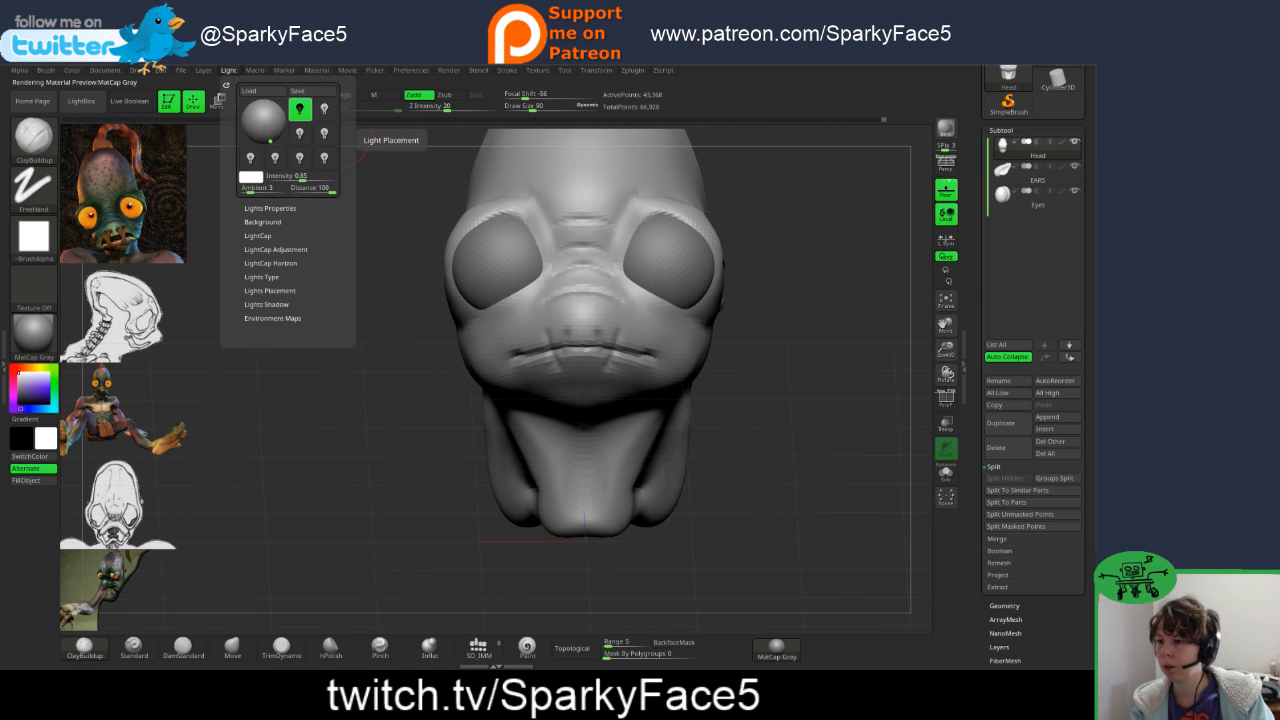
pyautogui.click(267, 136)
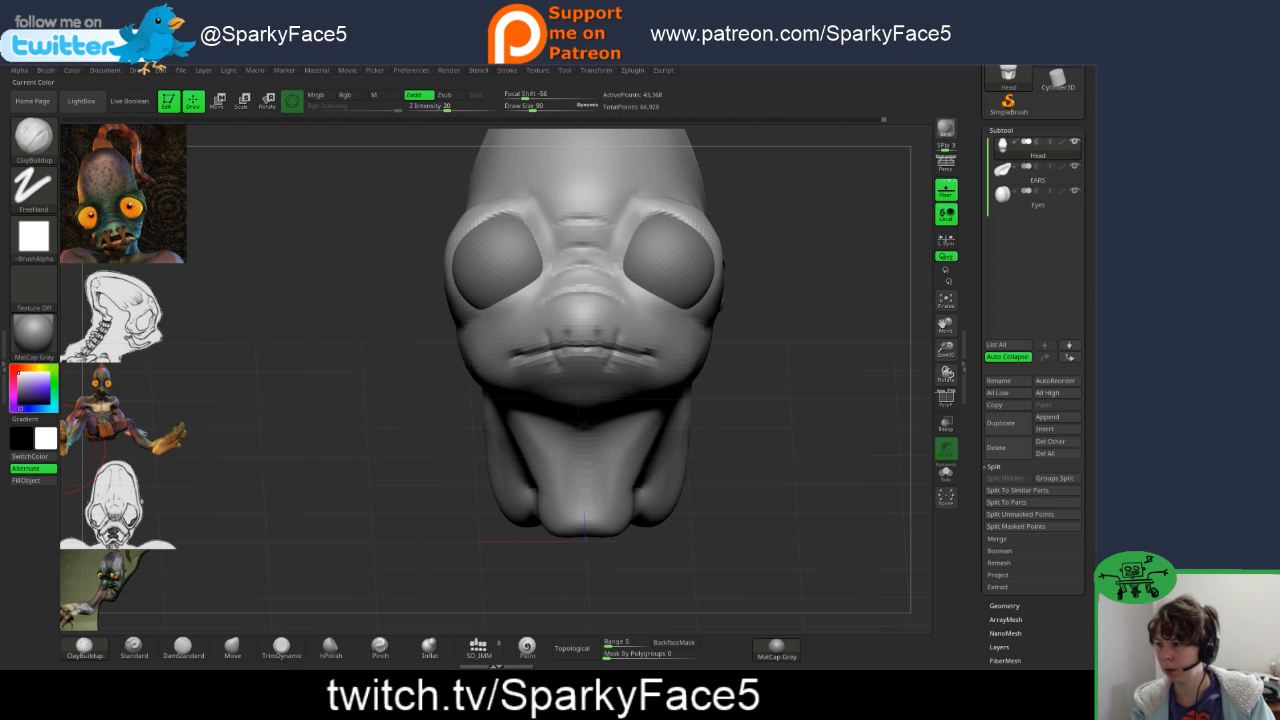
pyautogui.click(33, 335)
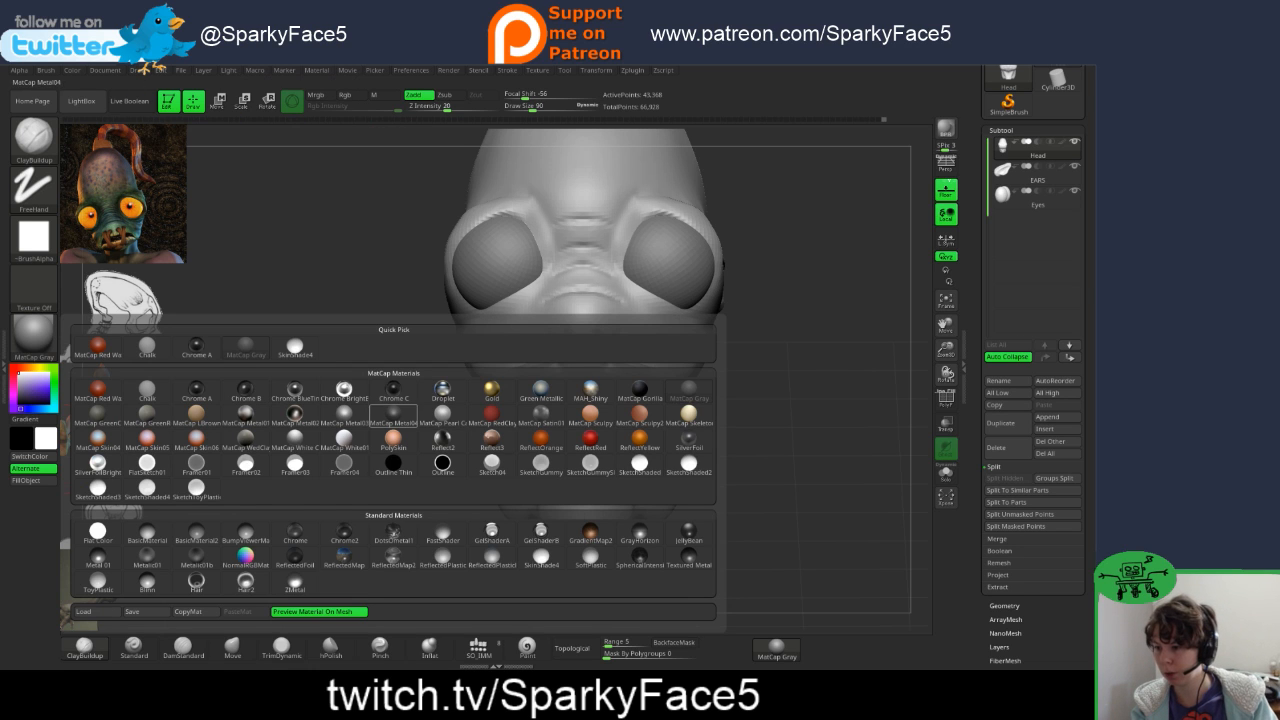
pyautogui.click(147, 533)
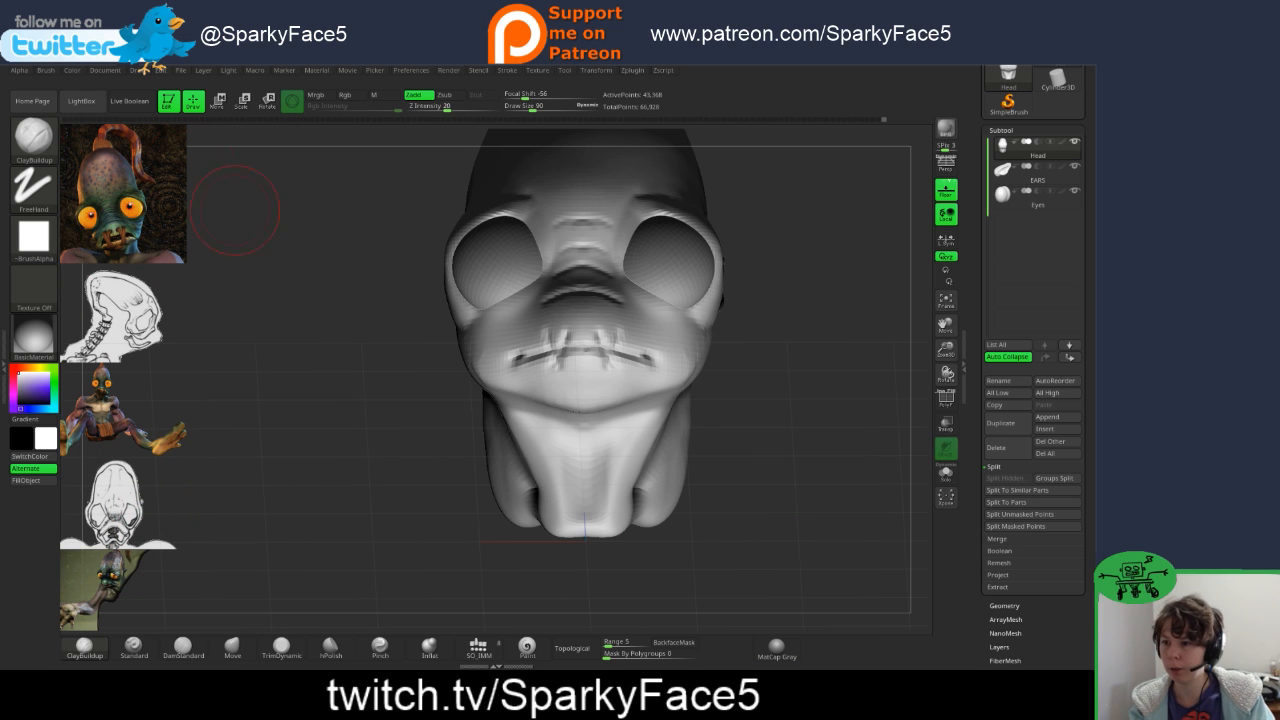
# - Examine the whole head under the low lighting from the front, three-quarter and side angles
pyautogui.moveTo(270, 440); pyautogui.dragTo(290, 415)
pyautogui.moveTo(358, 286); pyautogui.dragTo(338, 295)
pyautogui.moveTo(890, 385); pyautogui.dragTo(785, 402)
pyautogui.moveTo(862, 402)
pyautogui.mouseDown()
pyautogui.moveTo(776, 399)
pyautogui.moveTo(738, 345)
pyautogui.mouseUp()
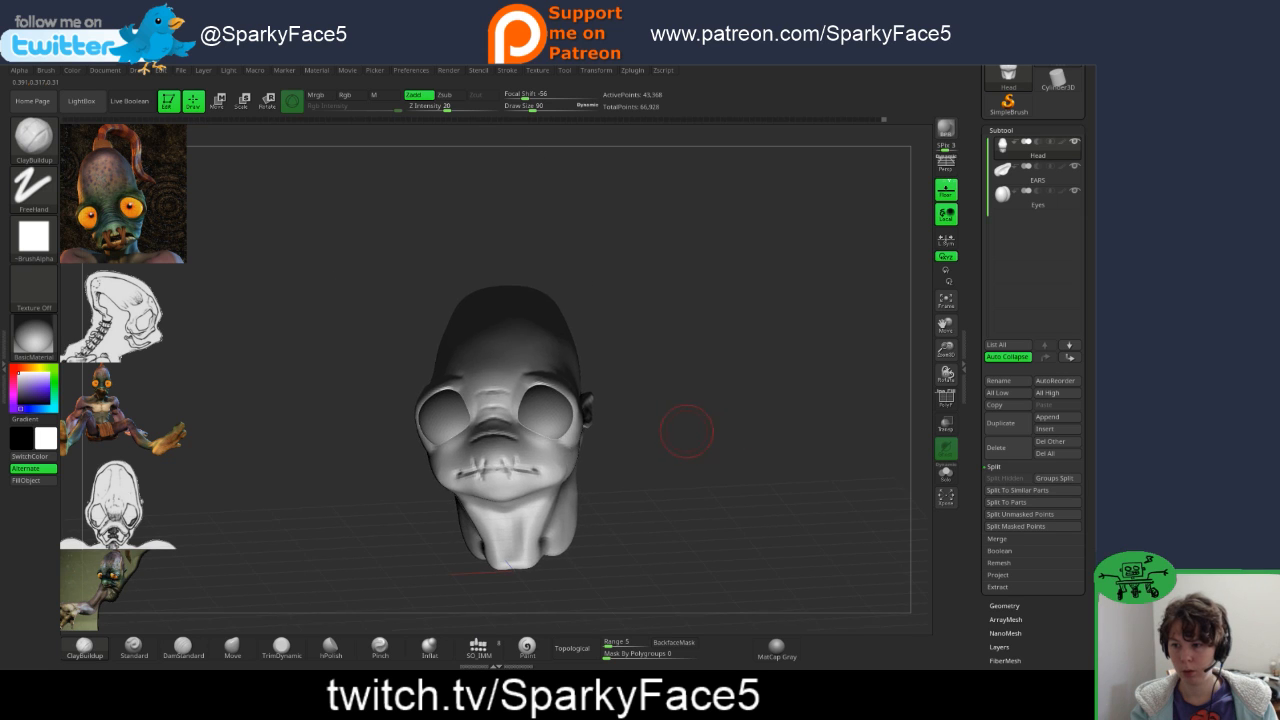
pyautogui.moveTo(686, 431)
pyautogui.mouseDown()
pyautogui.moveTo(780, 428)
pyautogui.moveTo(702, 439)
pyautogui.moveTo(719, 428)
pyautogui.mouseUp()
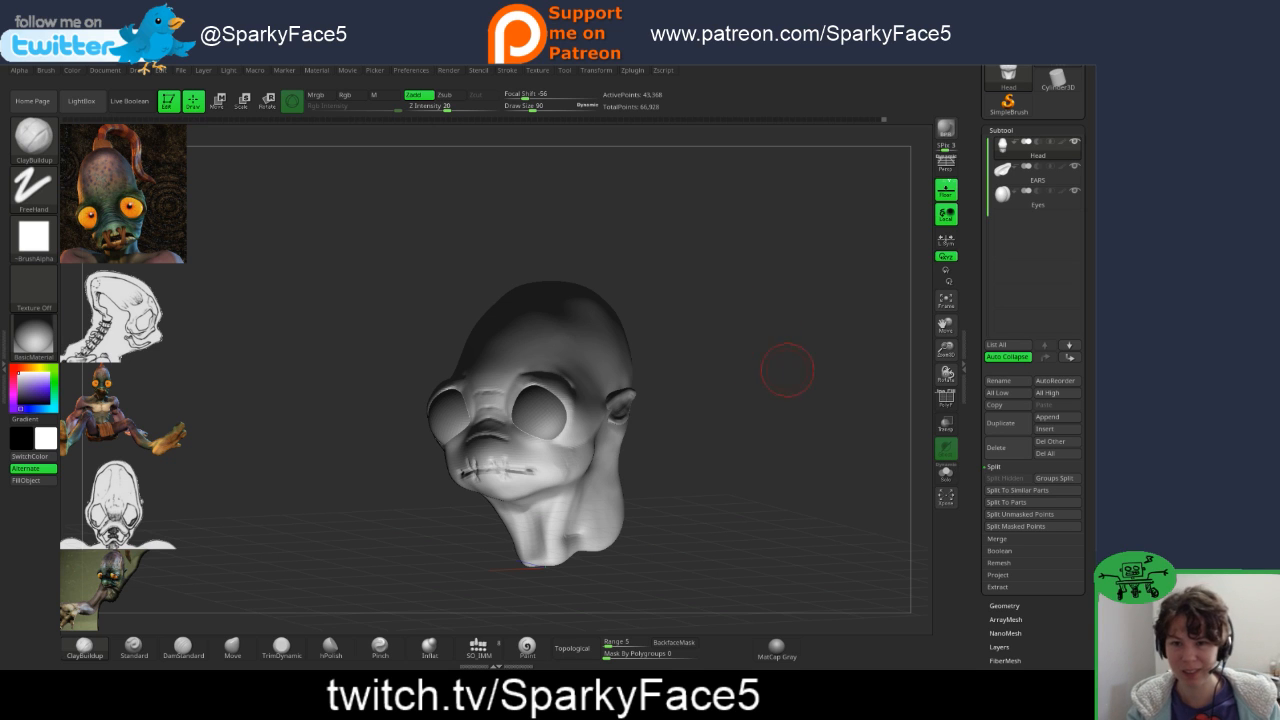
pyautogui.moveTo(787, 370)
pyautogui.mouseDown()
pyautogui.moveTo(758, 366)
pyautogui.moveTo(802, 357)
pyautogui.mouseUp()
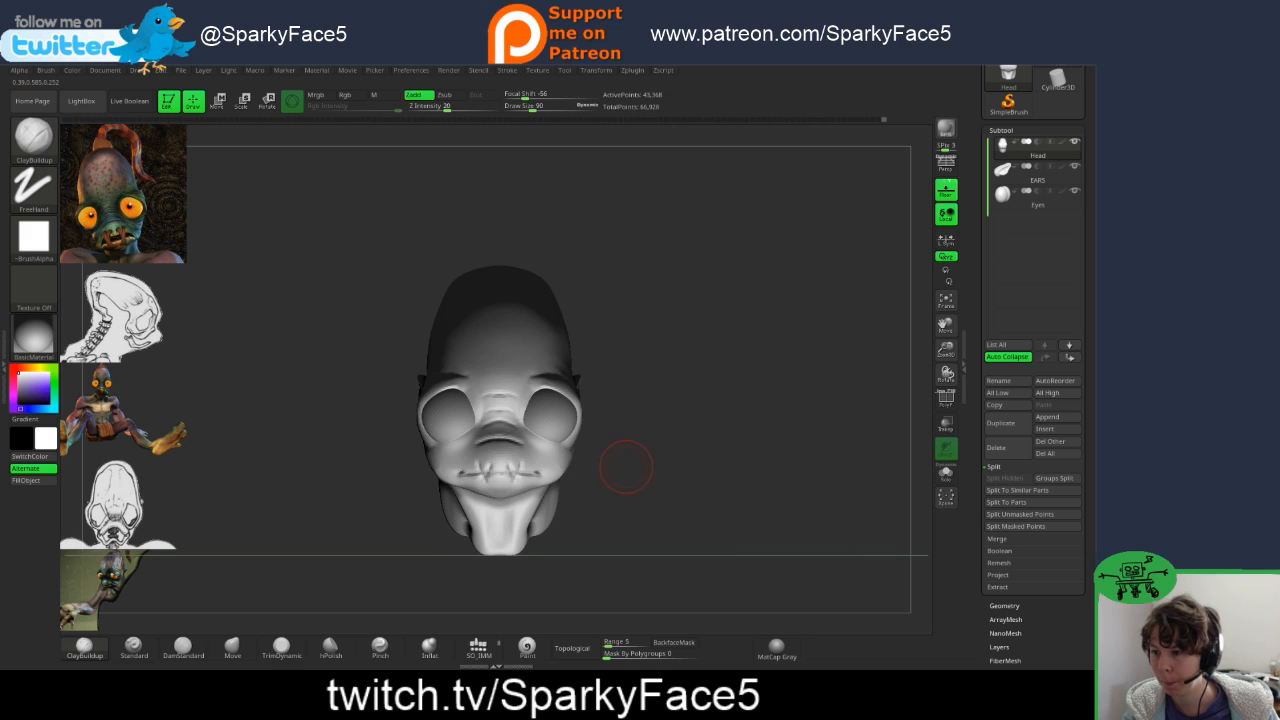
pyautogui.moveTo(626, 467); pyautogui.dragTo(650, 467)
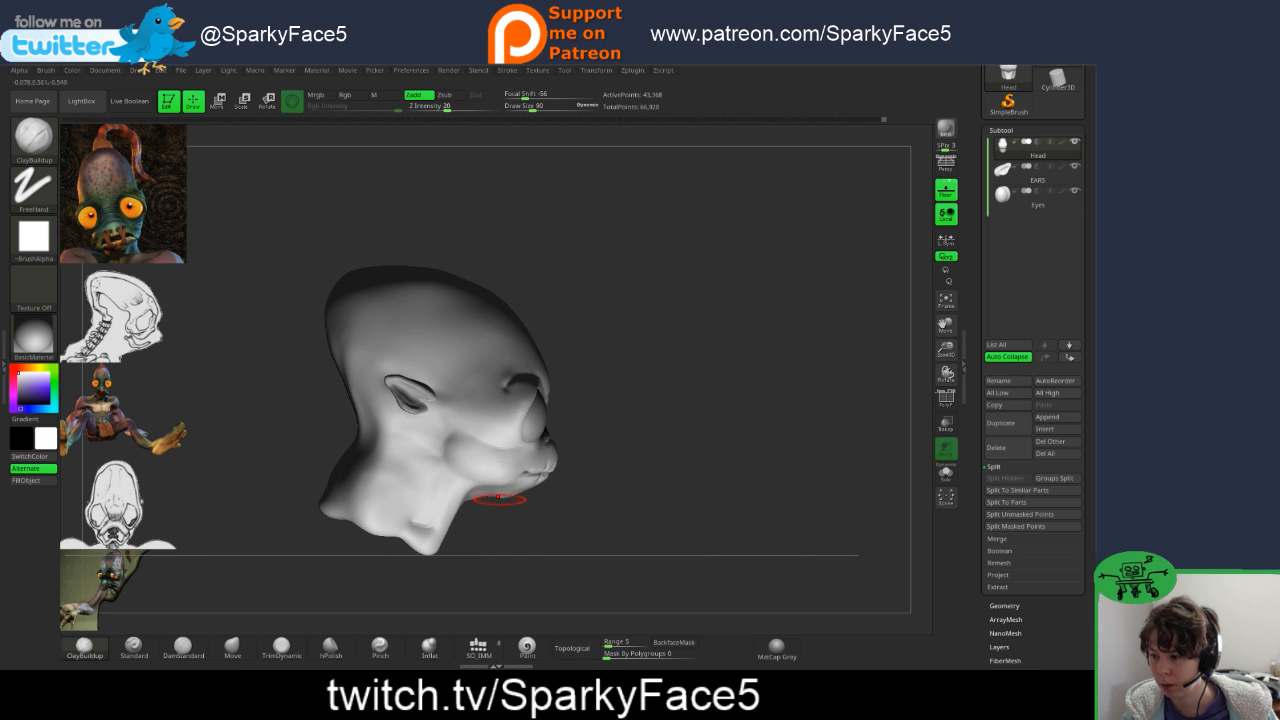
# - Refine the chin and lower jaw with ClayBuildup and smooth the jawline below the cheek
pyautogui.press('shift')
pyautogui.moveTo(625, 500); pyautogui.dragTo(514, 461)
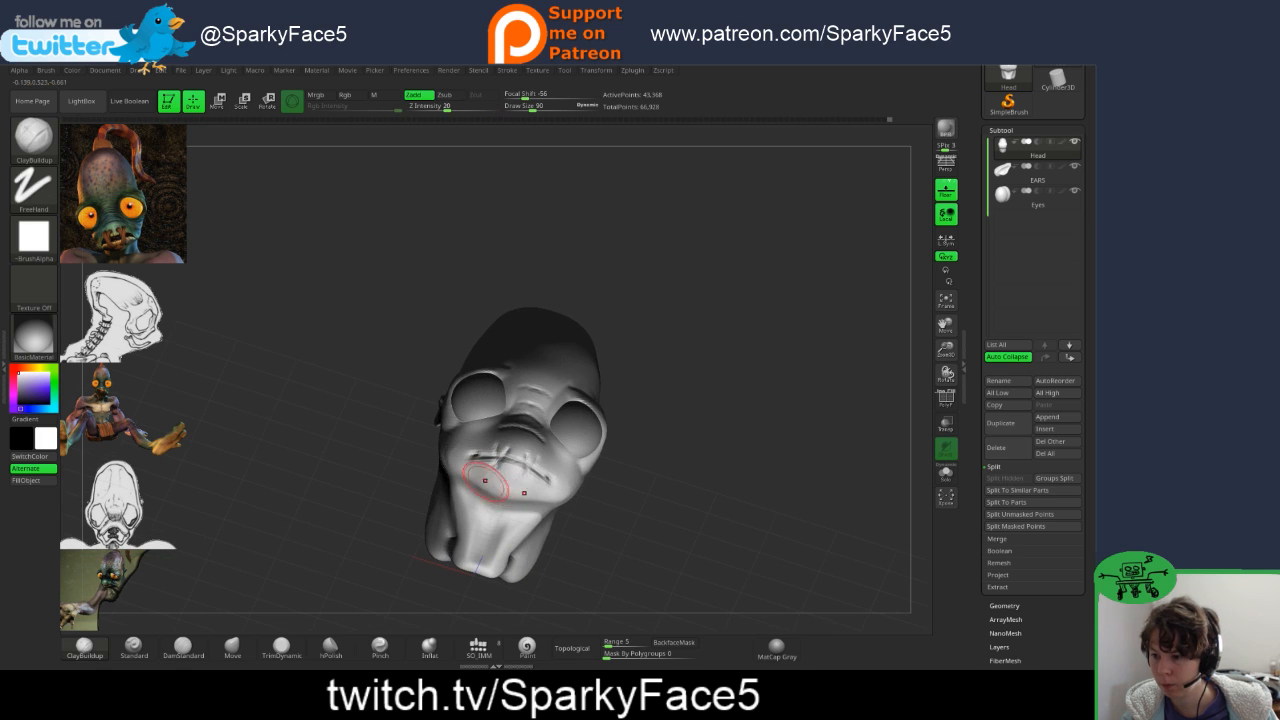
pyautogui.press('shift')
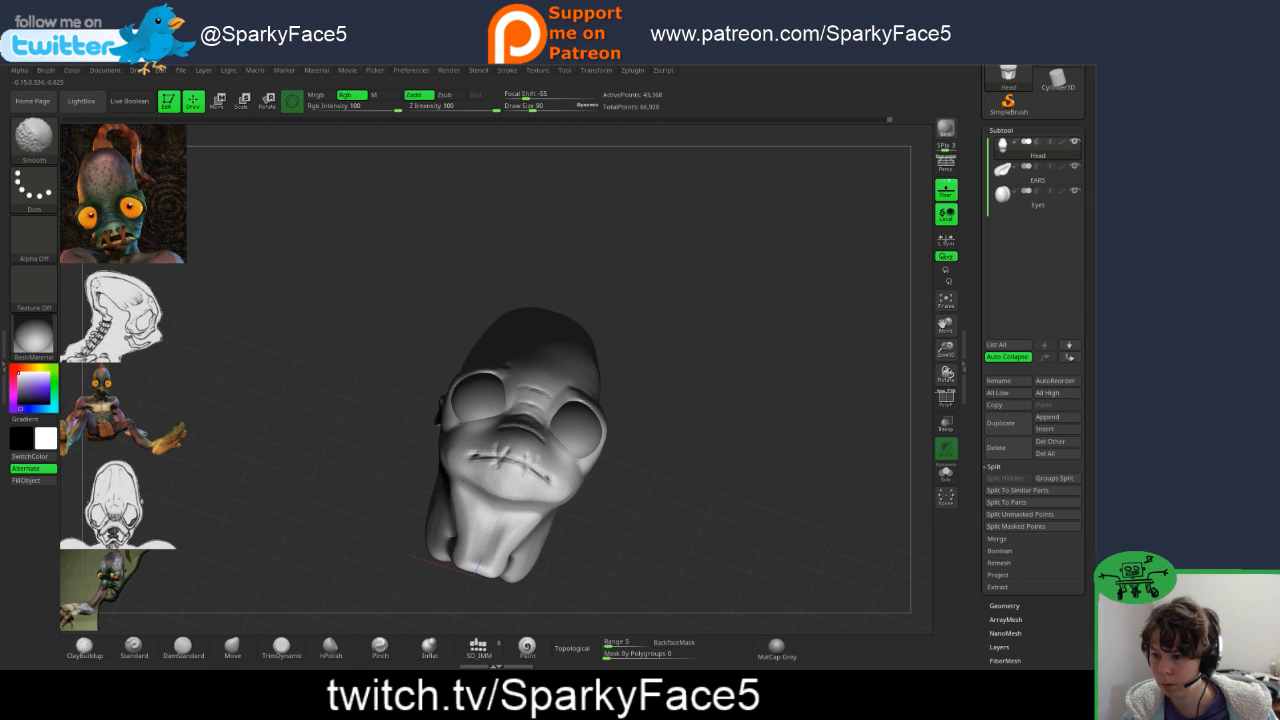
pyautogui.moveTo(640, 445)
pyautogui.mouseDown()
pyautogui.moveTo(650, 510)
pyautogui.moveTo(512, 480)
pyautogui.moveTo(651, 507)
pyautogui.mouseUp()
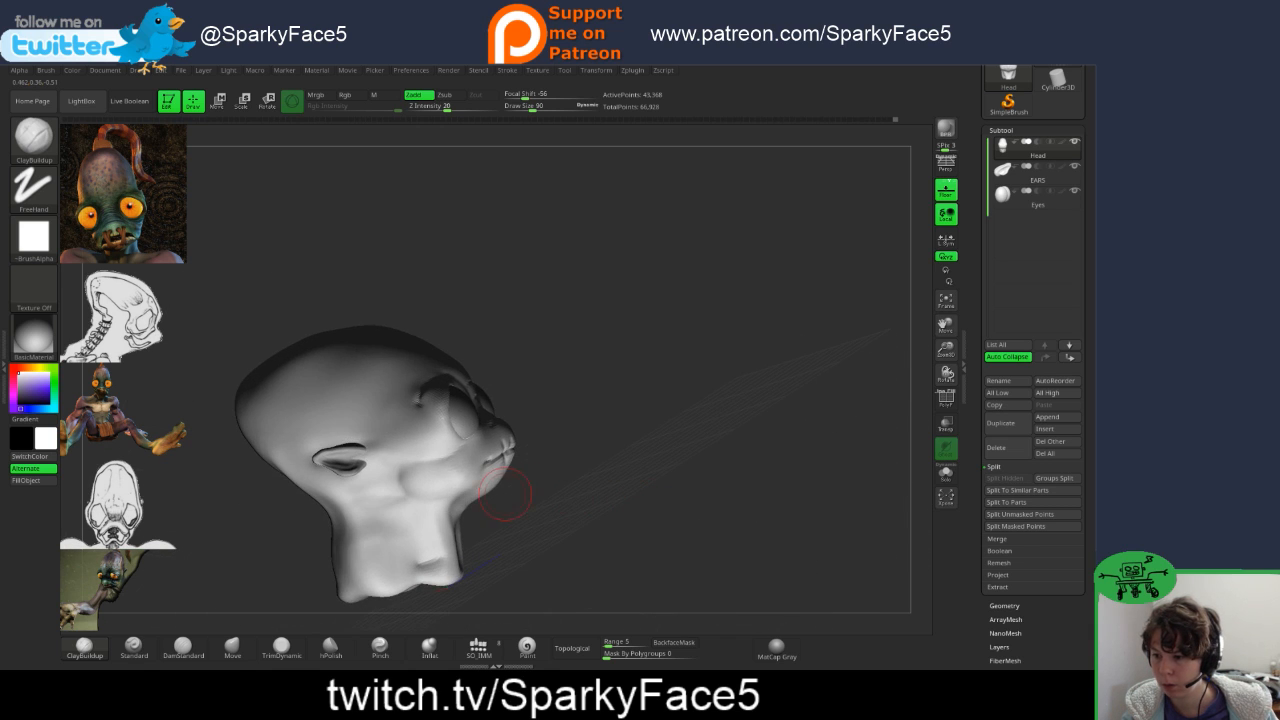
pyautogui.moveTo(505, 492); pyautogui.dragTo(486, 486)
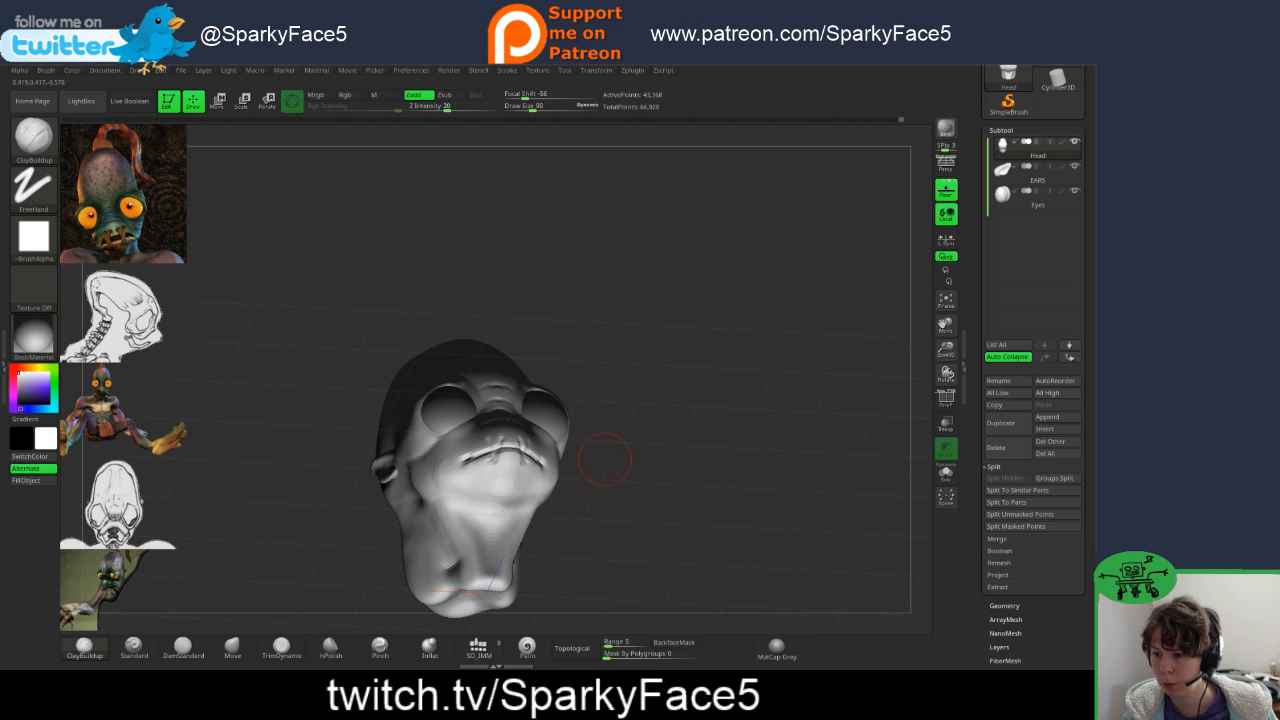
pyautogui.moveTo(520, 476); pyautogui.dragTo(550, 509)
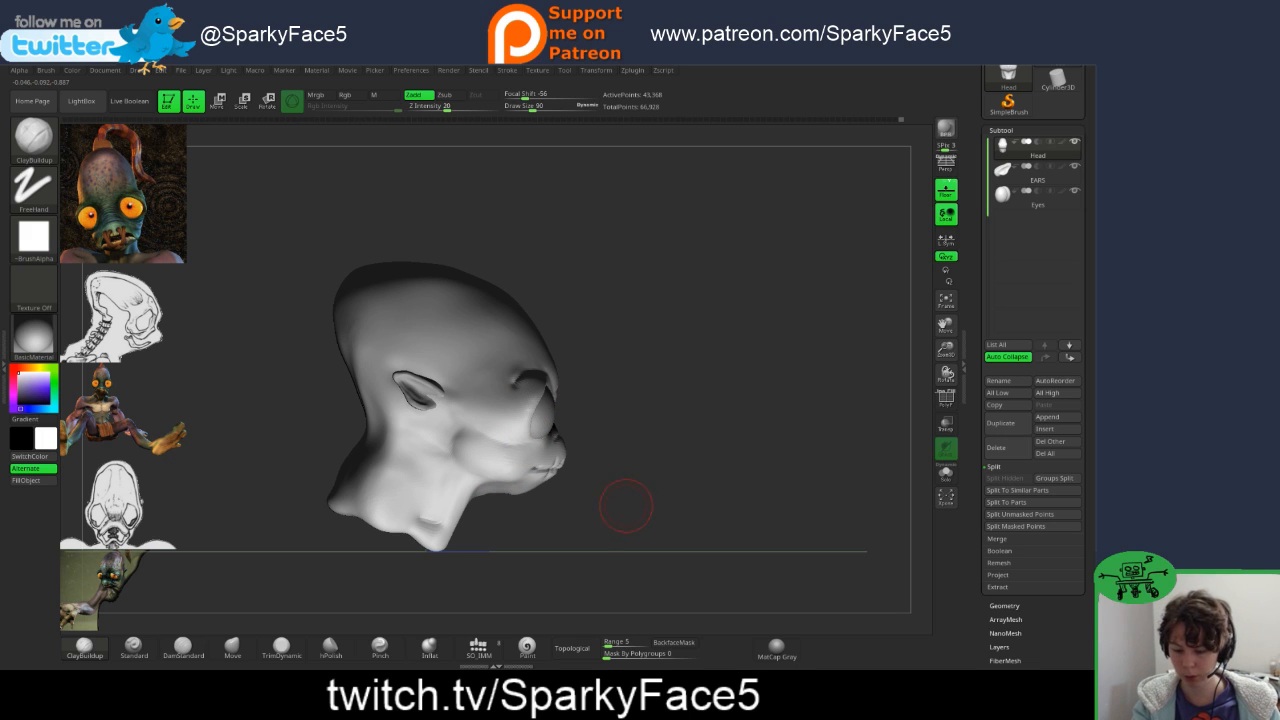
pyautogui.moveTo(627, 500)
pyautogui.mouseDown()
pyautogui.moveTo(592, 498)
pyautogui.moveTo(618, 493)
pyautogui.mouseUp()
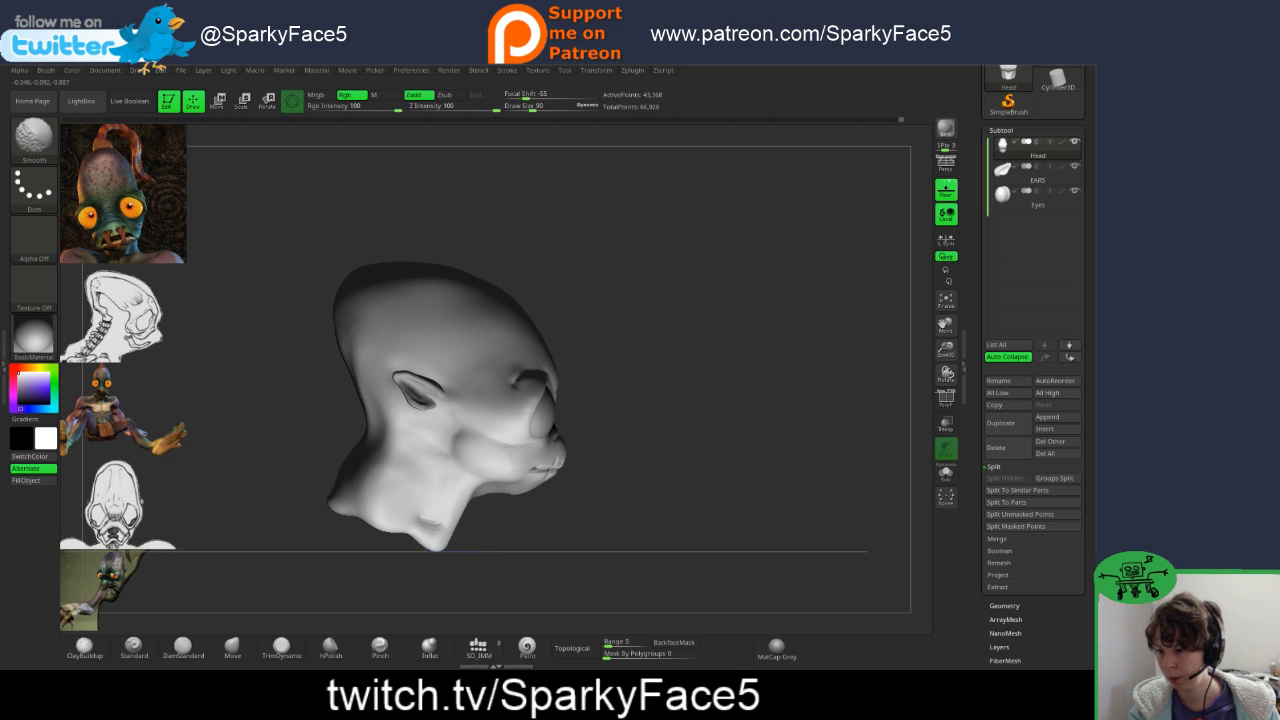
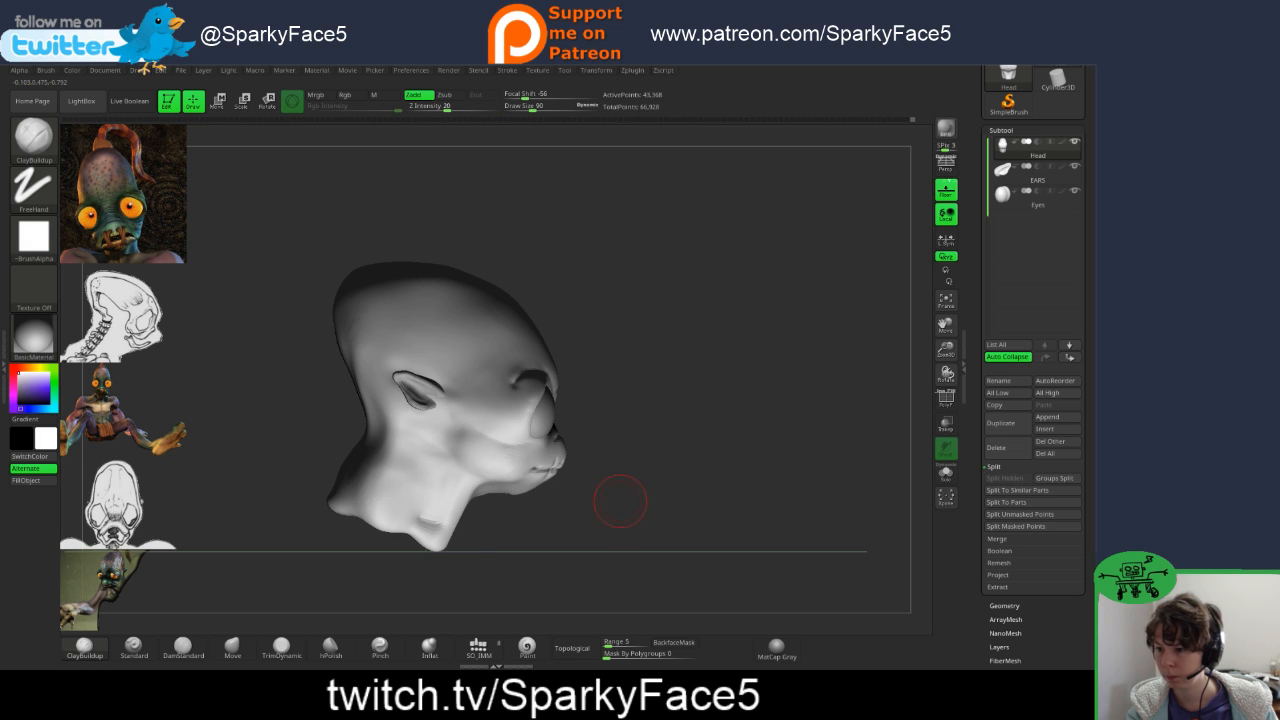
# - Smooth the underside of the chin and check it in profile and from the front
pyautogui.moveTo(620, 502); pyautogui.dragTo(638, 418)
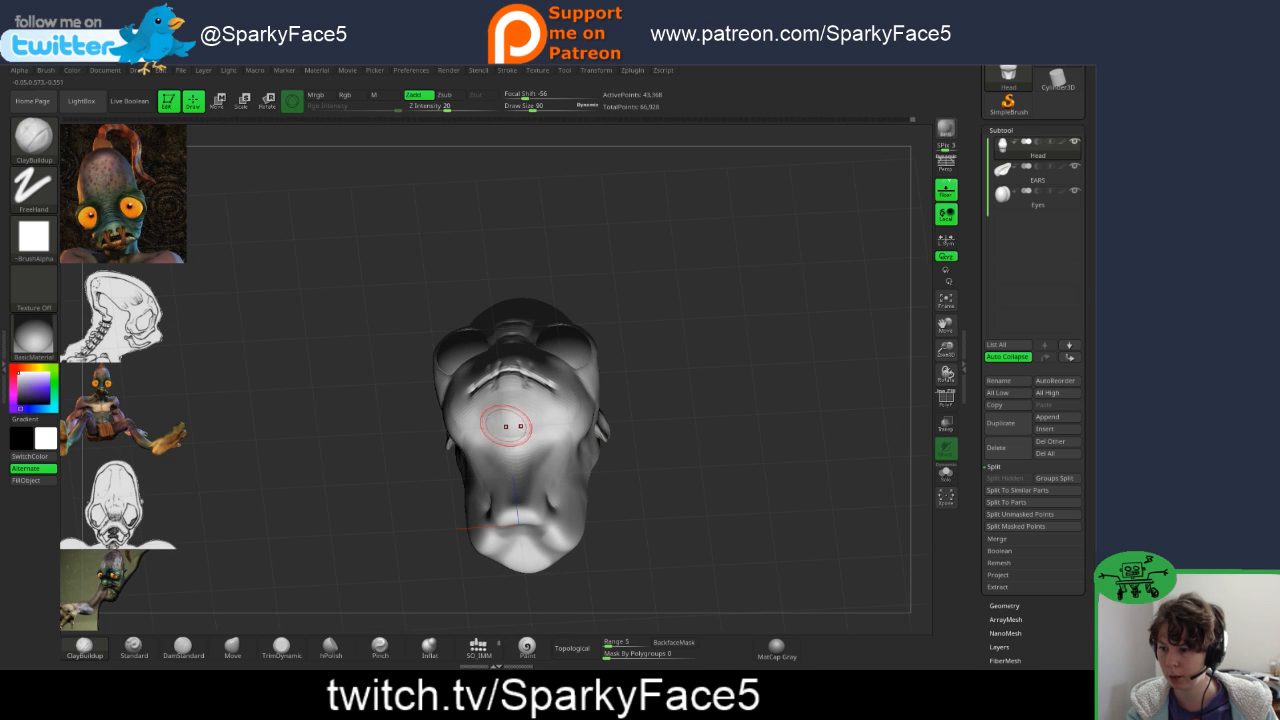
pyautogui.press('shift')
pyautogui.keyDown('shift'); pyautogui.moveTo(490, 429); pyautogui.dragTo(514, 426); pyautogui.keyUp('shift')
pyautogui.moveTo(655, 440); pyautogui.dragTo(550, 483)
pyautogui.keyDown('shift'); pyautogui.moveTo(645, 500); pyautogui.dragTo(628, 466); pyautogui.keyUp('shift')
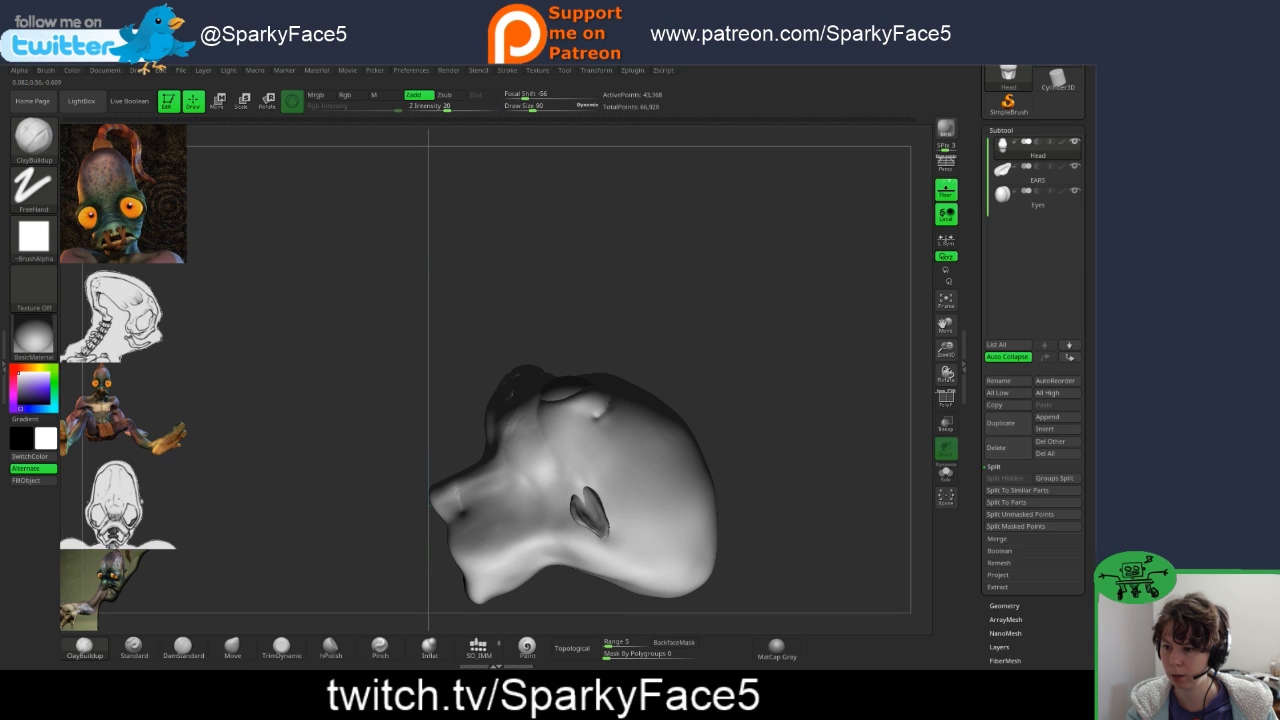
pyautogui.moveTo(780, 330); pyautogui.dragTo(650, 500)
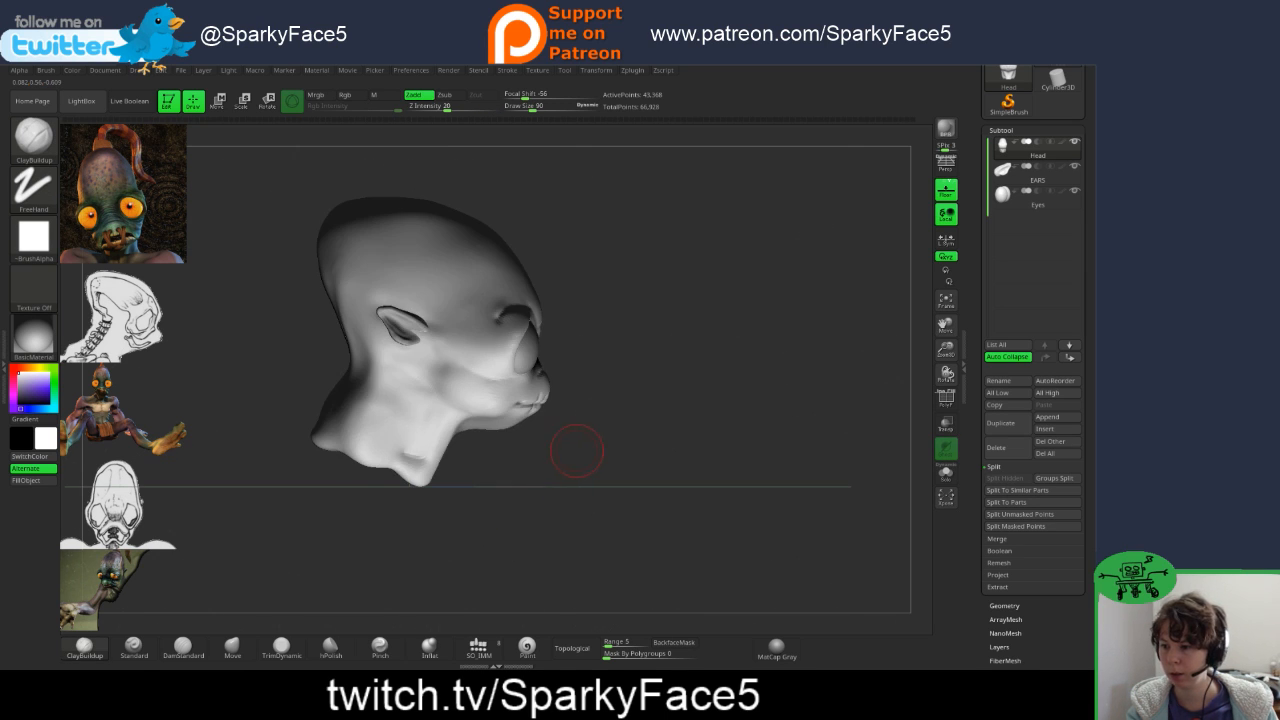
pyautogui.moveTo(616, 440)
pyautogui.mouseDown()
pyautogui.moveTo(540, 442)
pyautogui.moveTo(600, 440)
pyautogui.mouseUp()
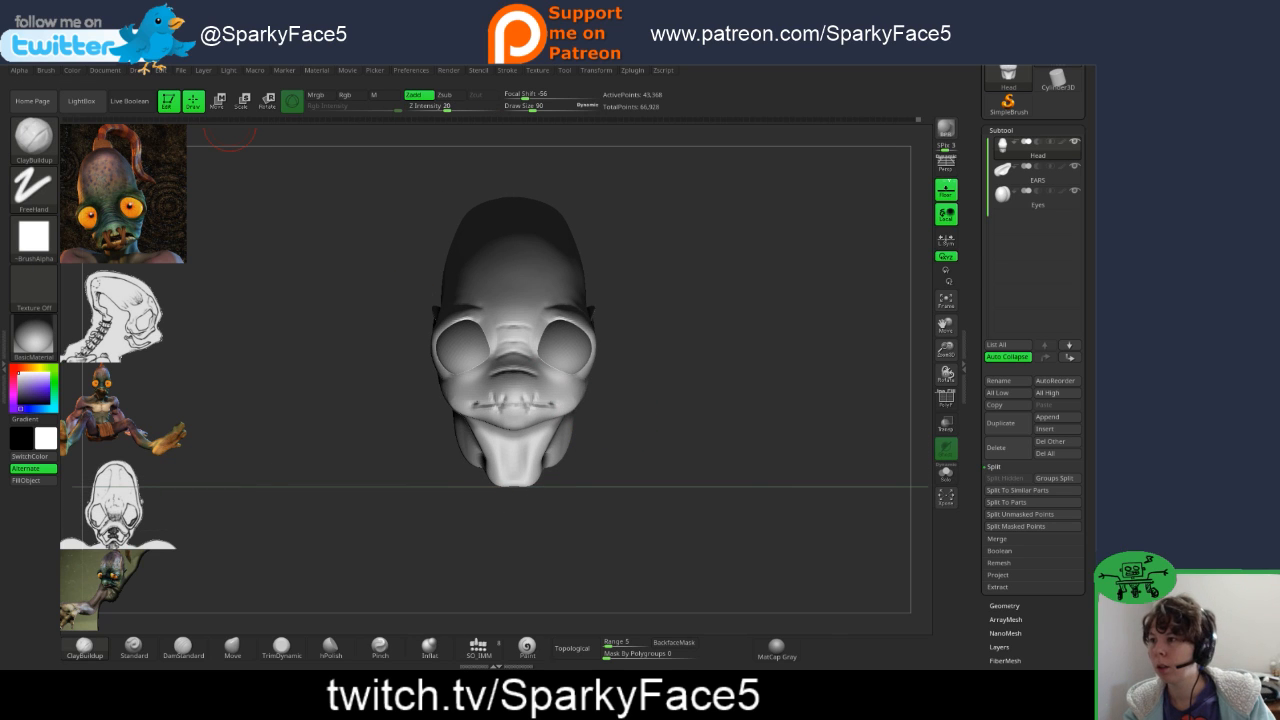
# - Move the light to the right side of the head and check the shading in profile and front views
pyautogui.click(228, 70)
pyautogui.click(266, 128)
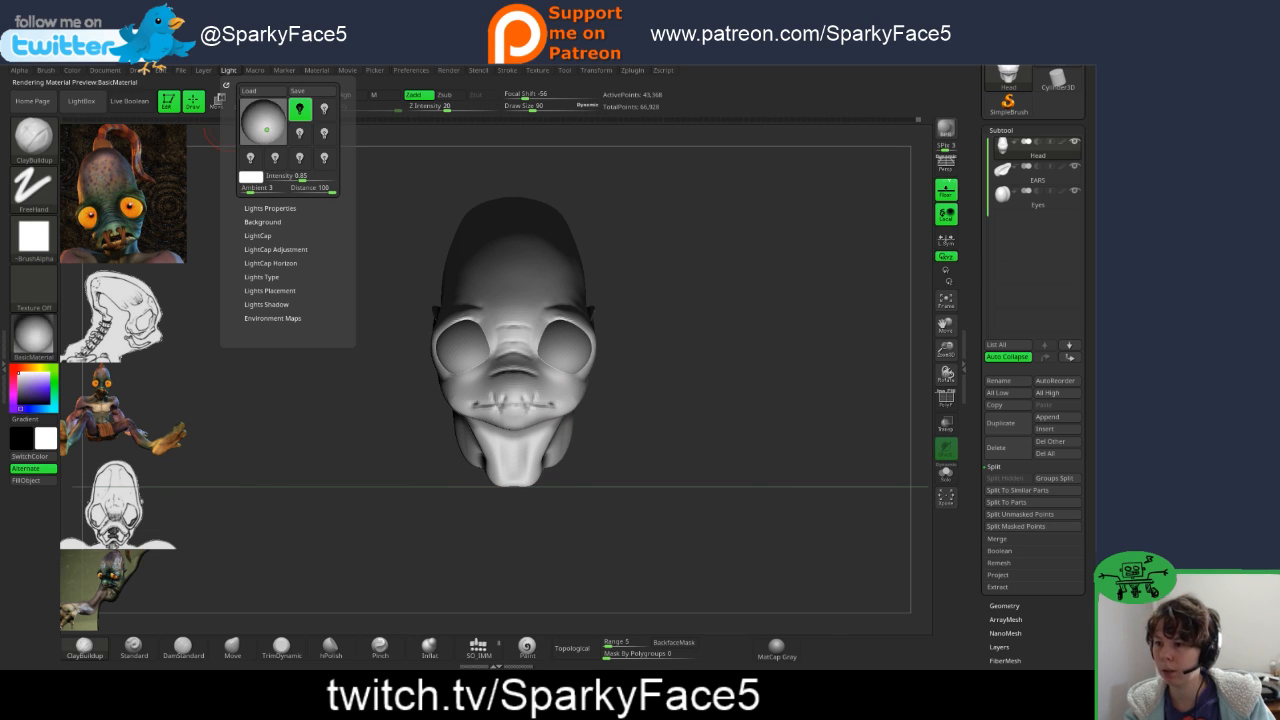
pyautogui.moveTo(266, 128); pyautogui.dragTo(282, 121)
pyautogui.moveTo(660, 278); pyautogui.dragTo(690, 290)
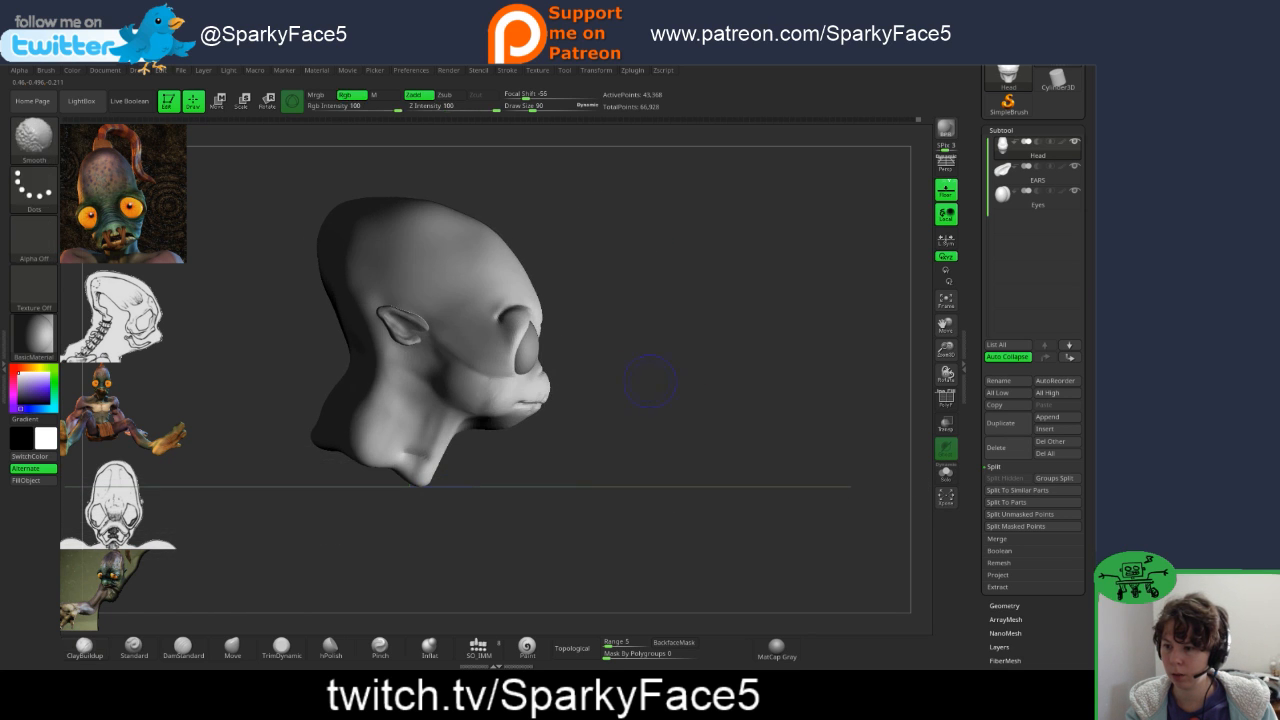
pyautogui.moveTo(654, 371); pyautogui.dragTo(605, 375)
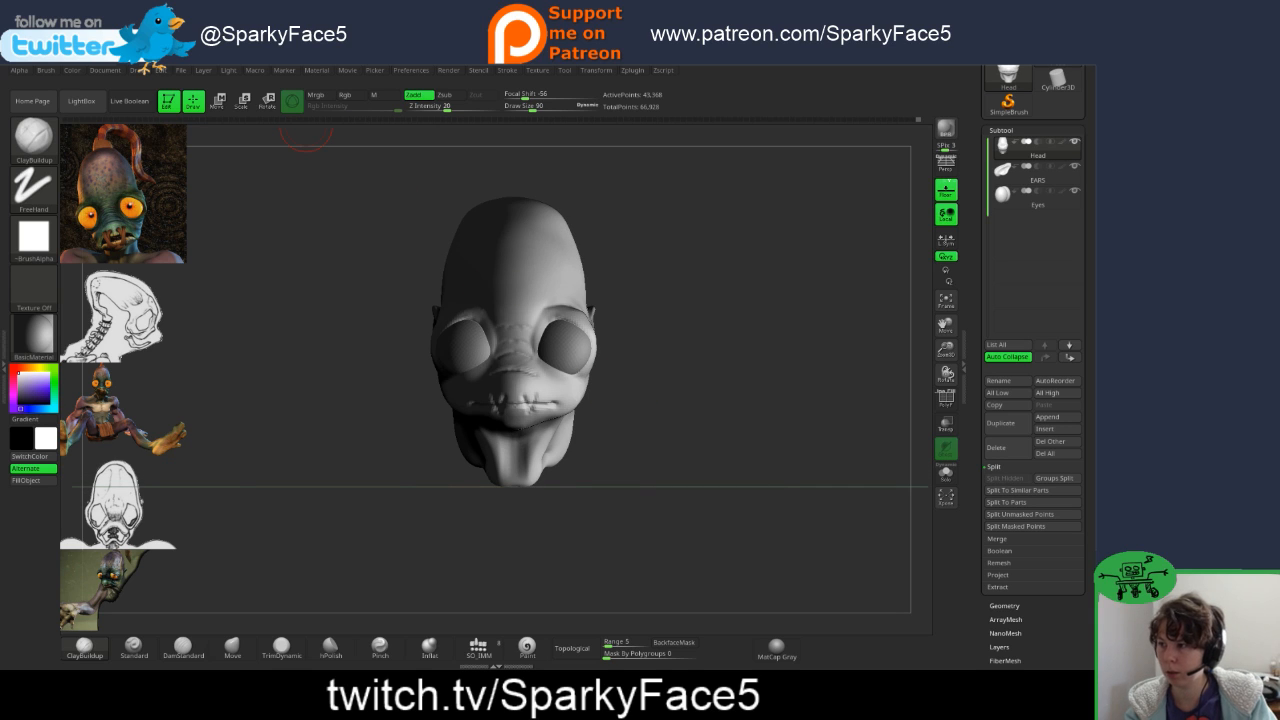
# - Reposition the light to the upper left front of the head and inspect both sides of the face
pyautogui.click(228, 70)
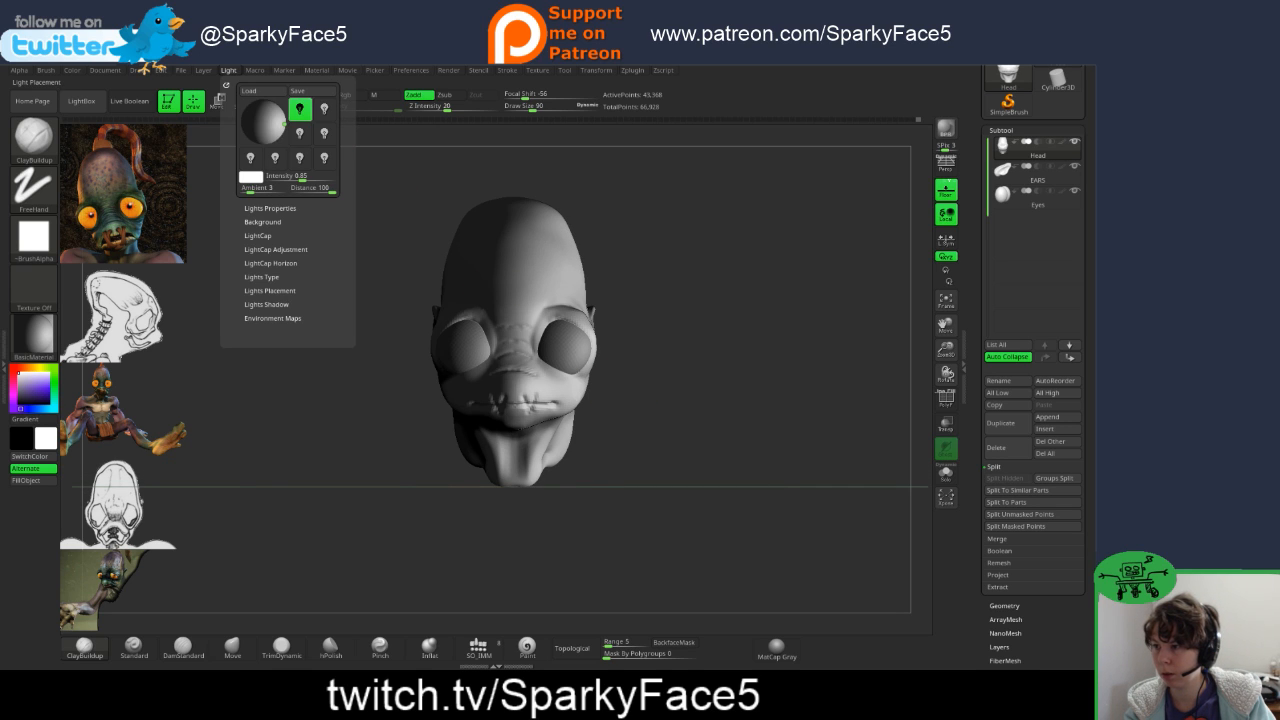
pyautogui.click(259, 131)
pyautogui.moveTo(259, 131); pyautogui.dragTo(253, 108)
pyautogui.moveTo(680, 390); pyautogui.dragTo(520, 395)
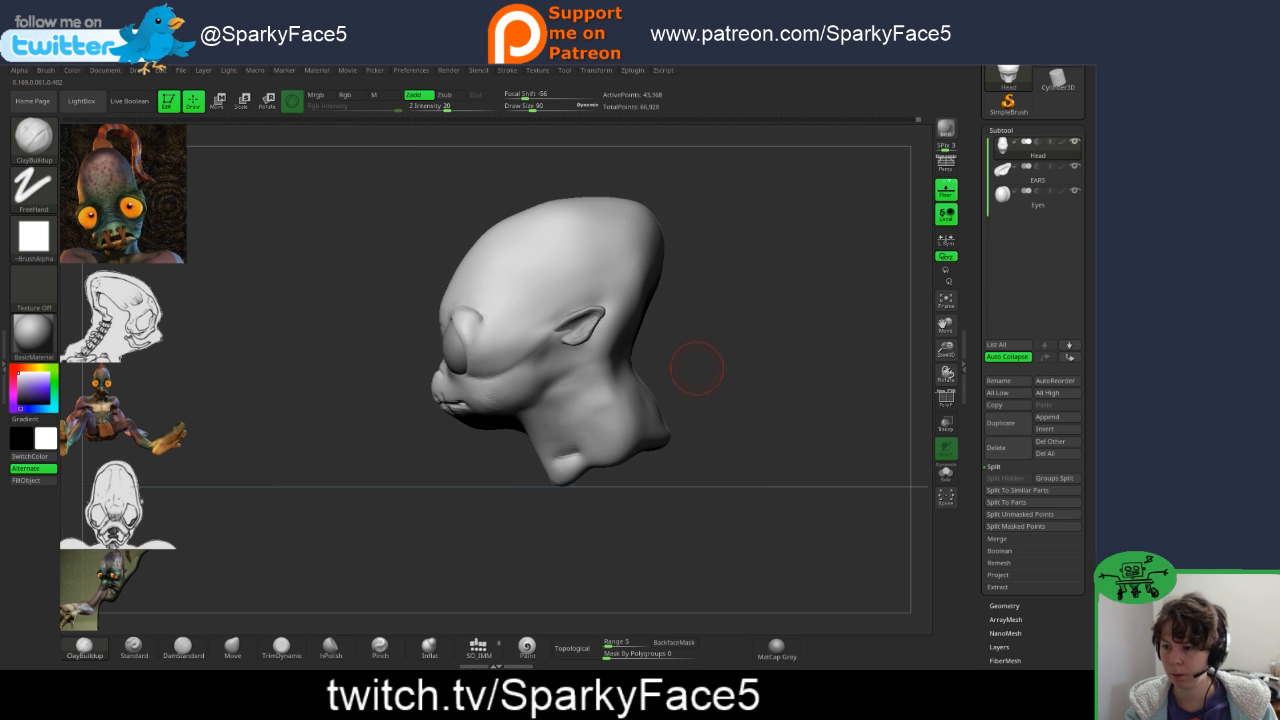
pyautogui.moveTo(672, 375); pyautogui.dragTo(749, 369)
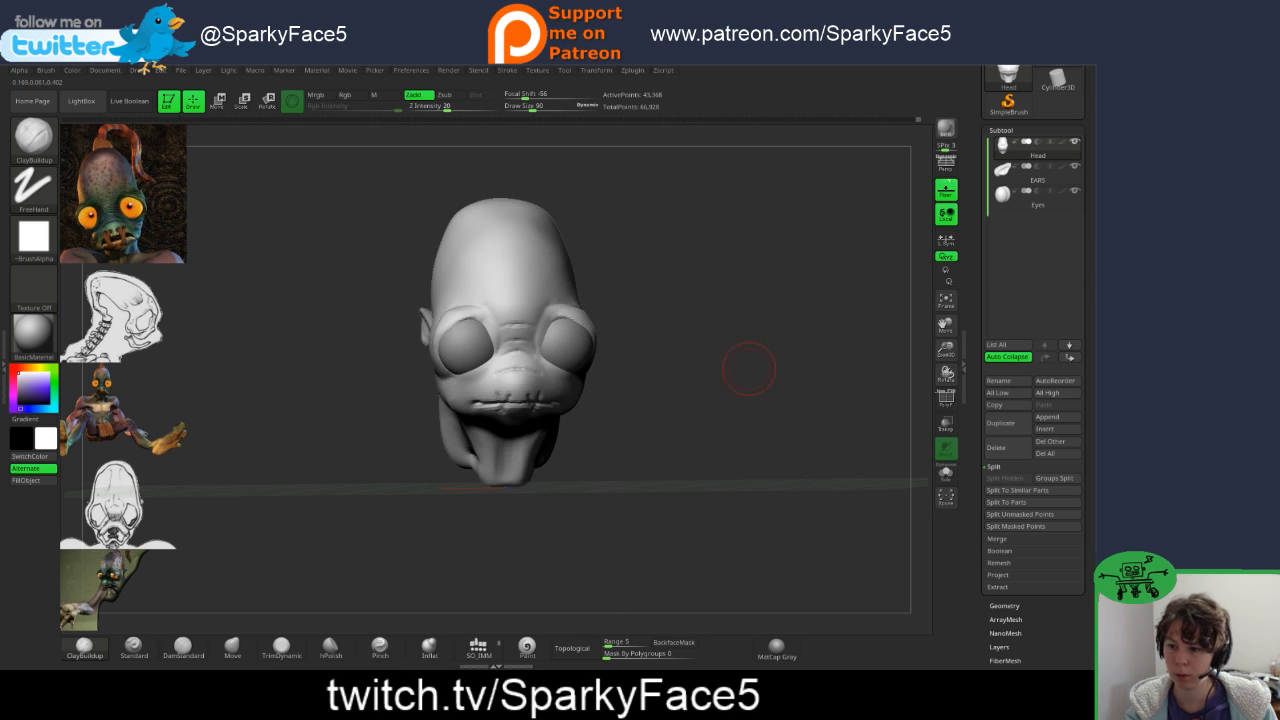
pyautogui.moveTo(661, 412); pyautogui.dragTo(694, 400)
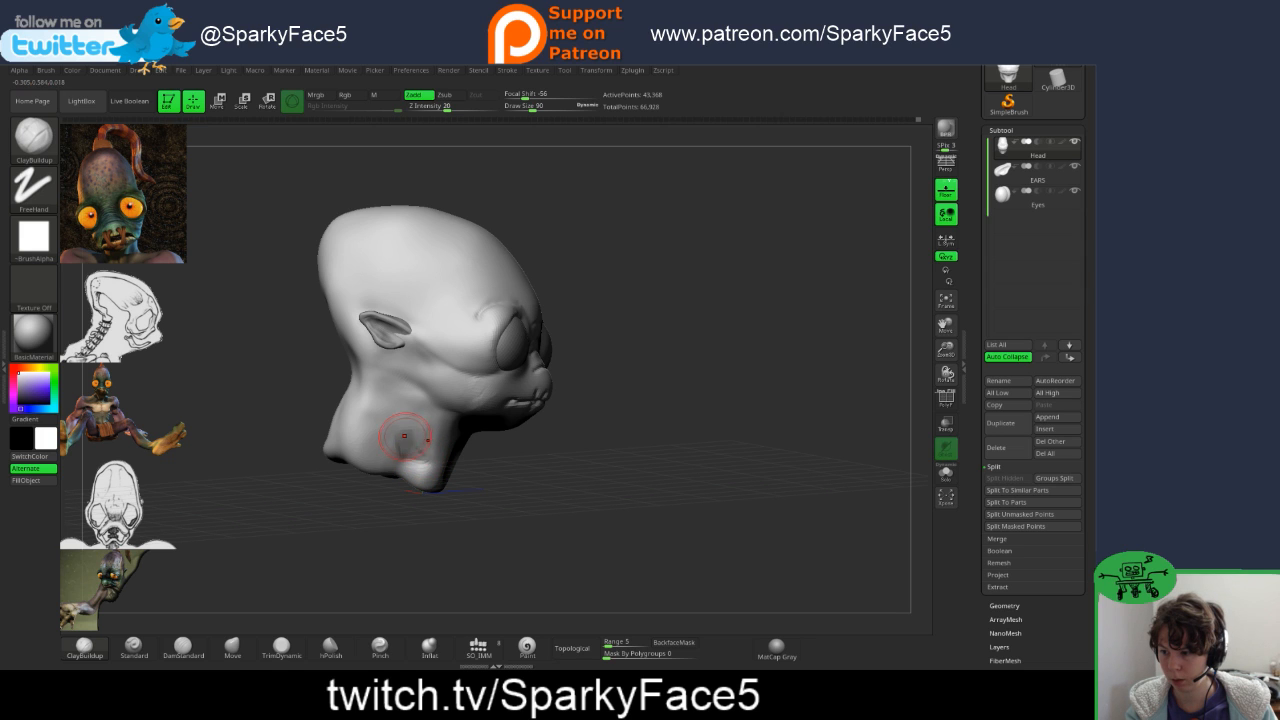
# - Refine the side of the neck below the ear with ClayBuildup and smooth the transition under the jaw
pyautogui.moveTo(406, 442)
pyautogui.mouseDown()
pyautogui.moveTo(409, 429)
pyautogui.moveTo(412, 446)
pyautogui.mouseUp()
pyautogui.moveTo(620, 440); pyautogui.dragTo(500, 454)
pyautogui.press('shift')
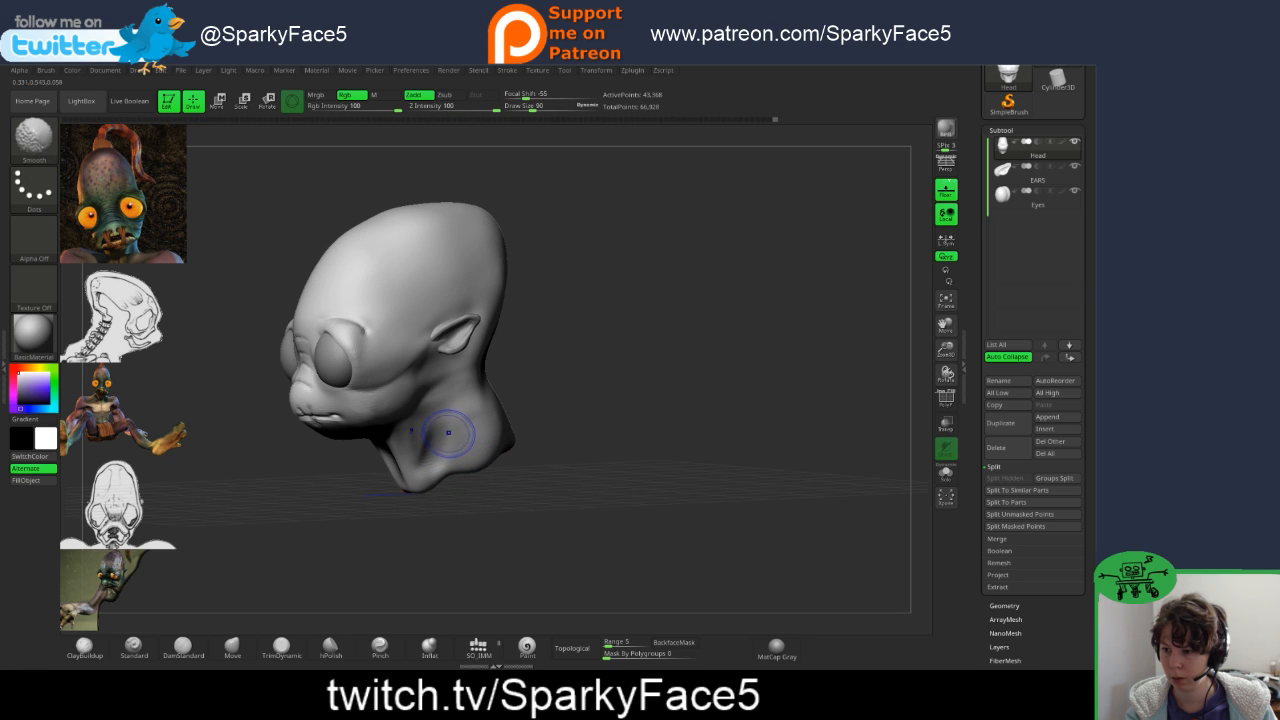
pyautogui.moveTo(443, 437)
pyautogui.mouseDown()
pyautogui.moveTo(424, 448)
pyautogui.moveTo(480, 412)
pyautogui.mouseUp()
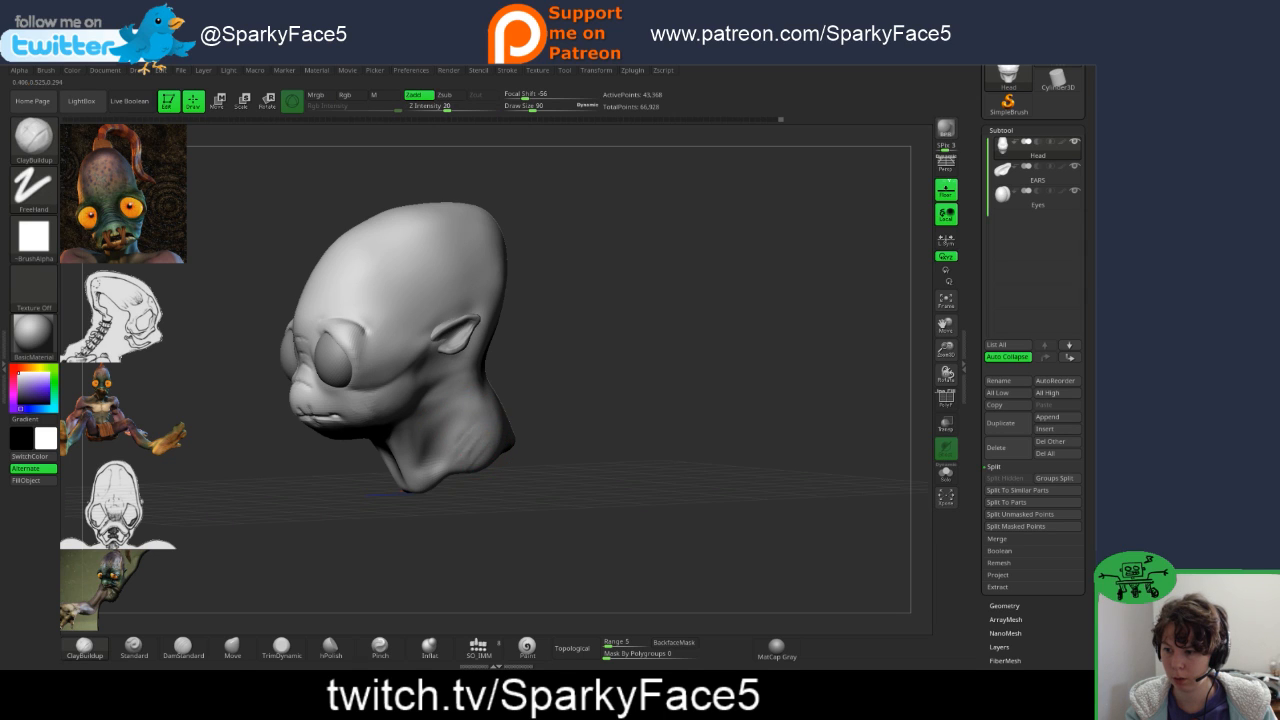
pyautogui.moveTo(468, 461)
pyautogui.mouseDown()
pyautogui.moveTo(488, 444)
pyautogui.moveTo(472, 436)
pyautogui.moveTo(474, 412)
pyautogui.mouseUp()
pyautogui.moveTo(560, 430); pyautogui.dragTo(592, 415)
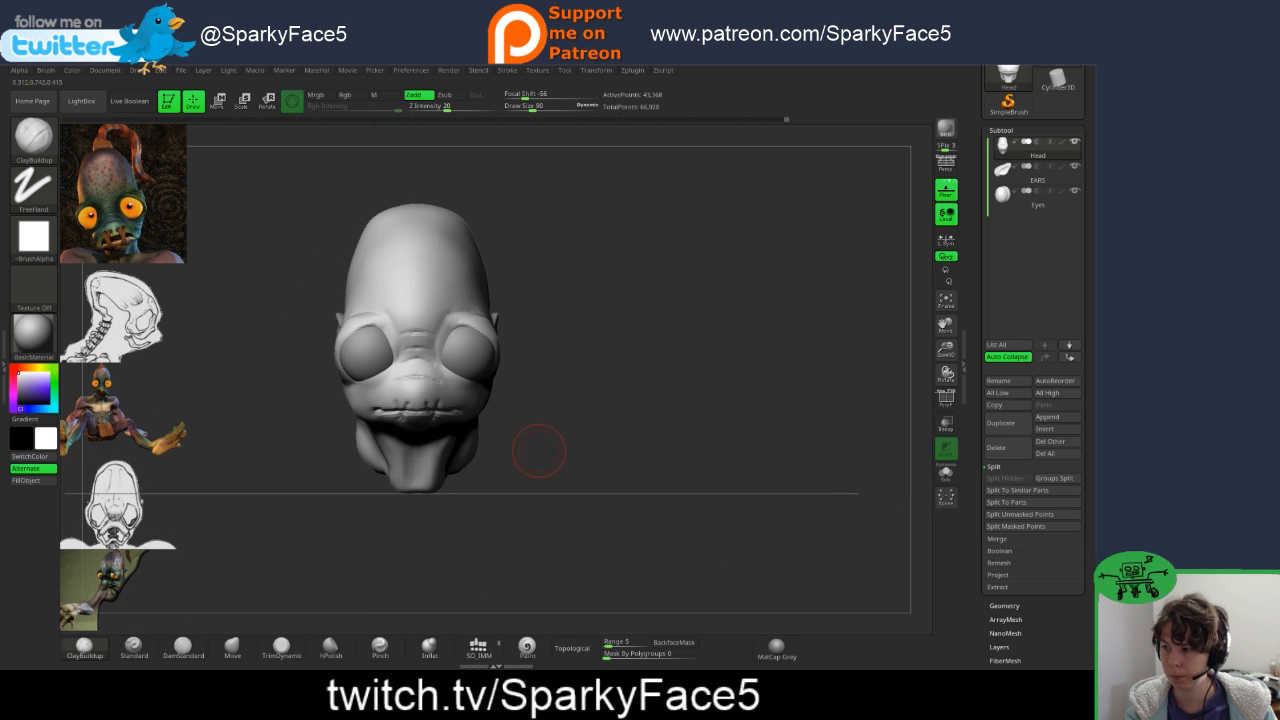
# - Add a muscle form on the lower side of the neck with ClayBuildup and smooth it into the surface
pyautogui.moveTo(539, 447)
pyautogui.mouseDown()
pyautogui.moveTo(475, 424)
pyautogui.moveTo(500, 443)
pyautogui.moveTo(489, 446)
pyautogui.mouseUp()
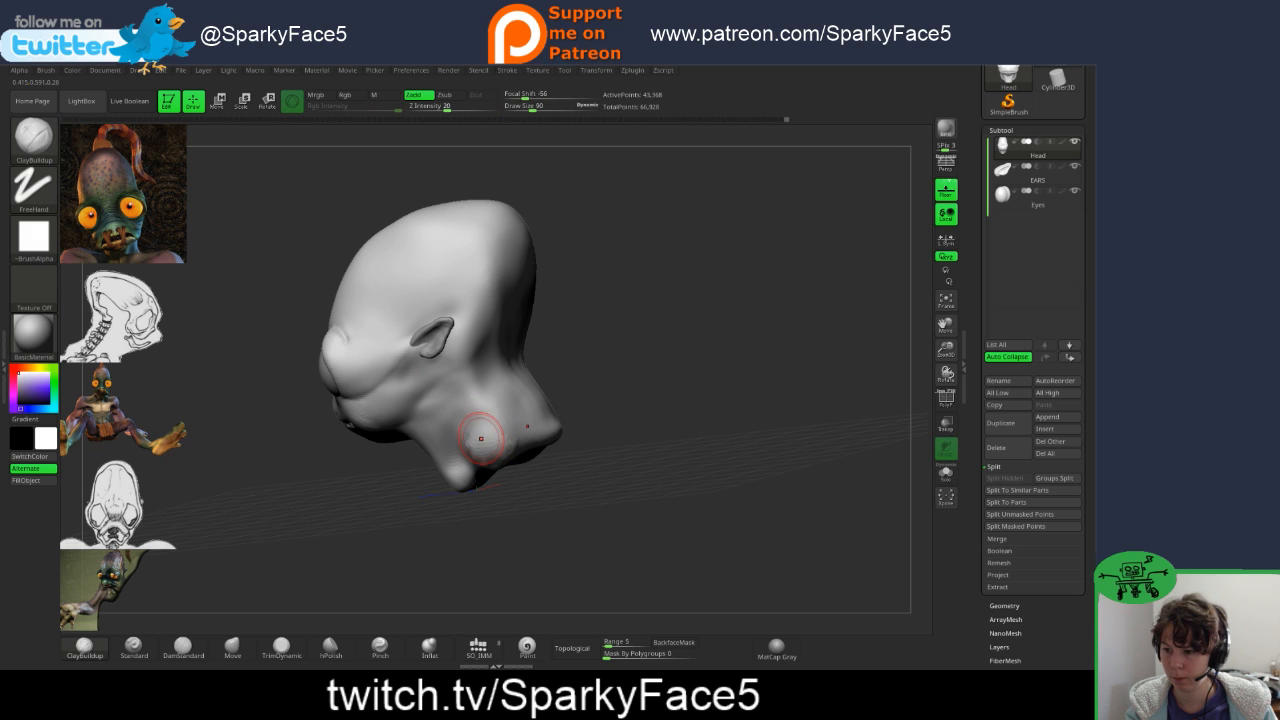
pyautogui.moveTo(472, 427); pyautogui.dragTo(476, 450)
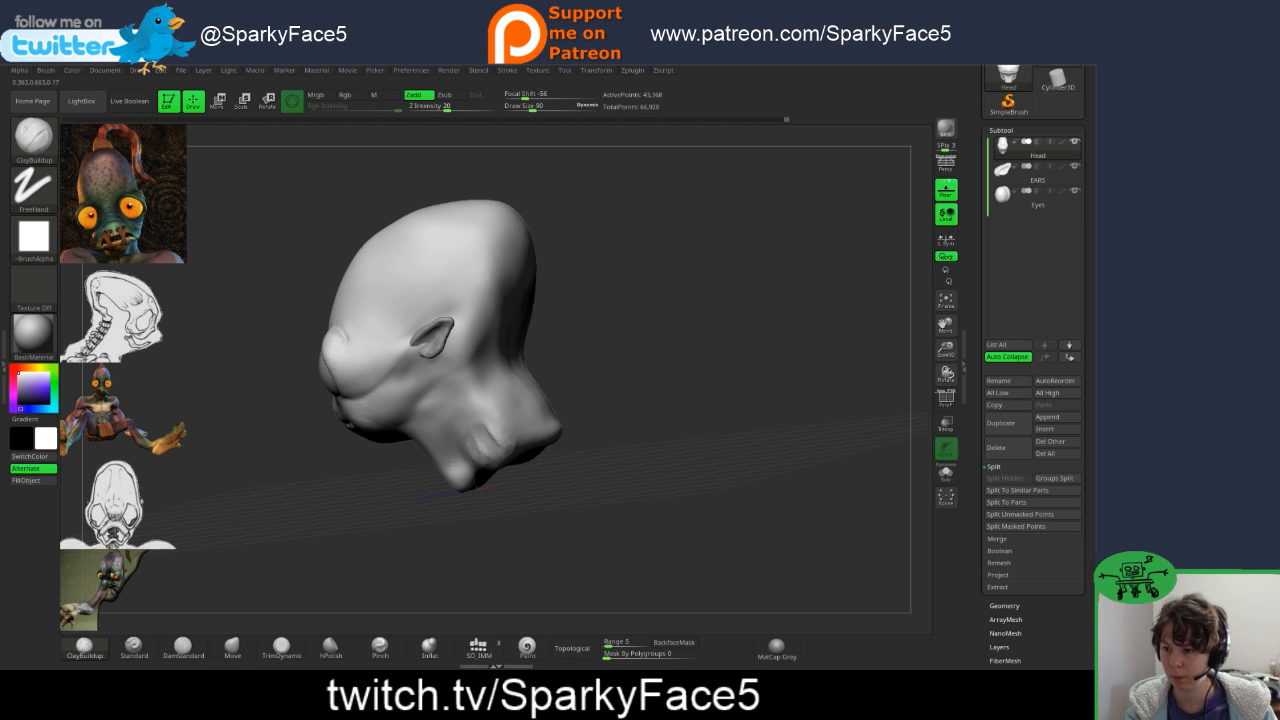
pyautogui.press('shift')
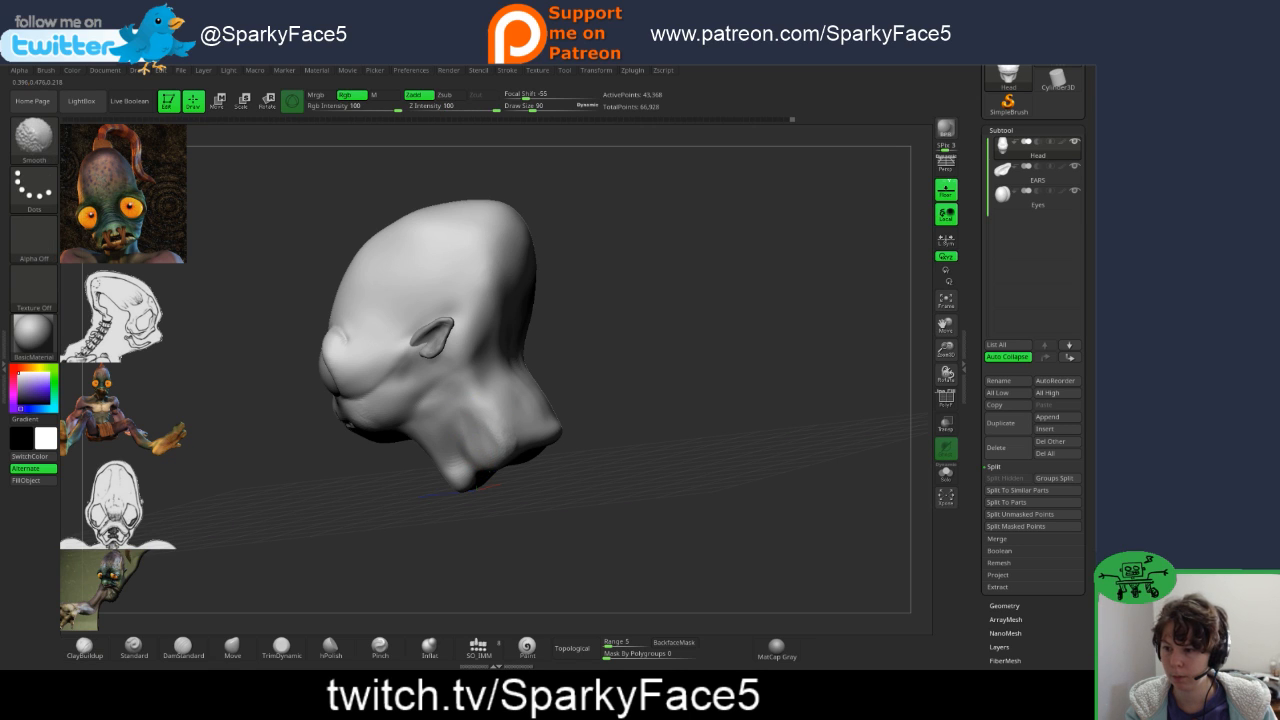
pyautogui.moveTo(385, 490)
pyautogui.mouseDown()
pyautogui.moveTo(547, 455)
pyautogui.moveTo(492, 448)
pyautogui.moveTo(547, 456)
pyautogui.moveTo(440, 462)
pyautogui.mouseUp()
# - Sculpt the muscle forms down the back of the neck with ClayBuildup and smooth them from the rear and side
pyautogui.moveTo(610, 475); pyautogui.dragTo(535, 474)
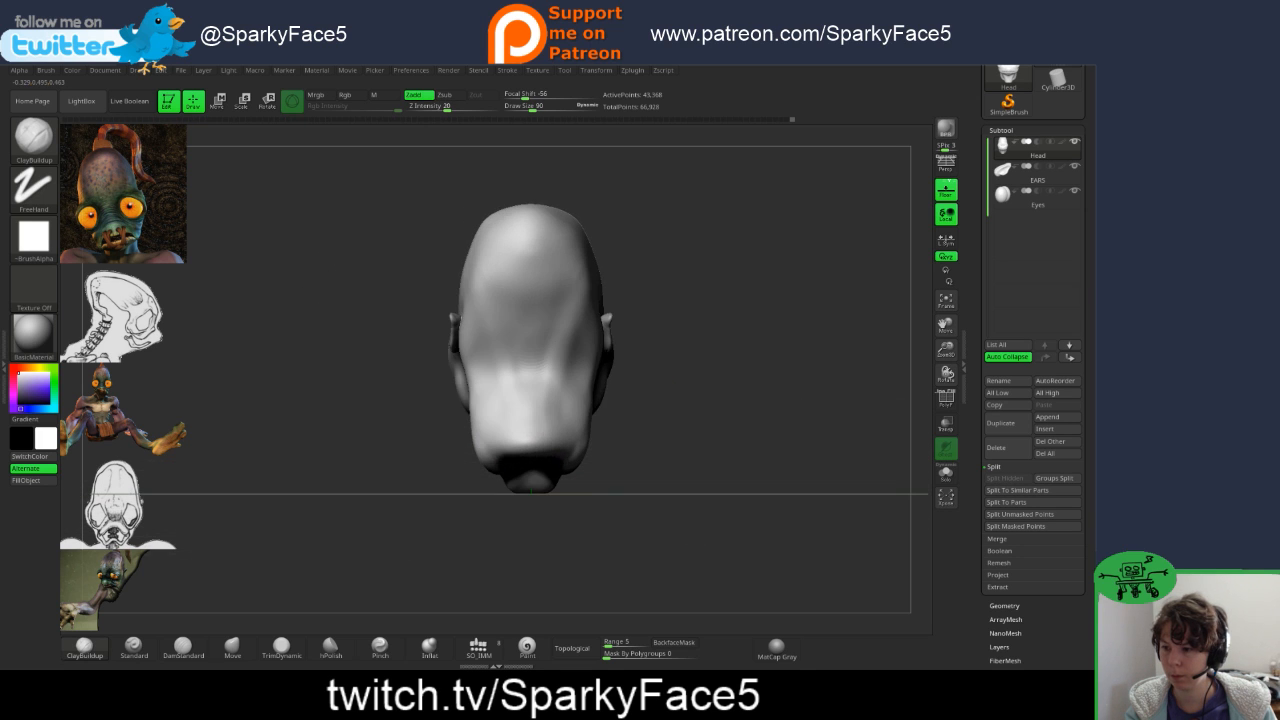
pyautogui.moveTo(629, 417); pyautogui.dragTo(630, 470)
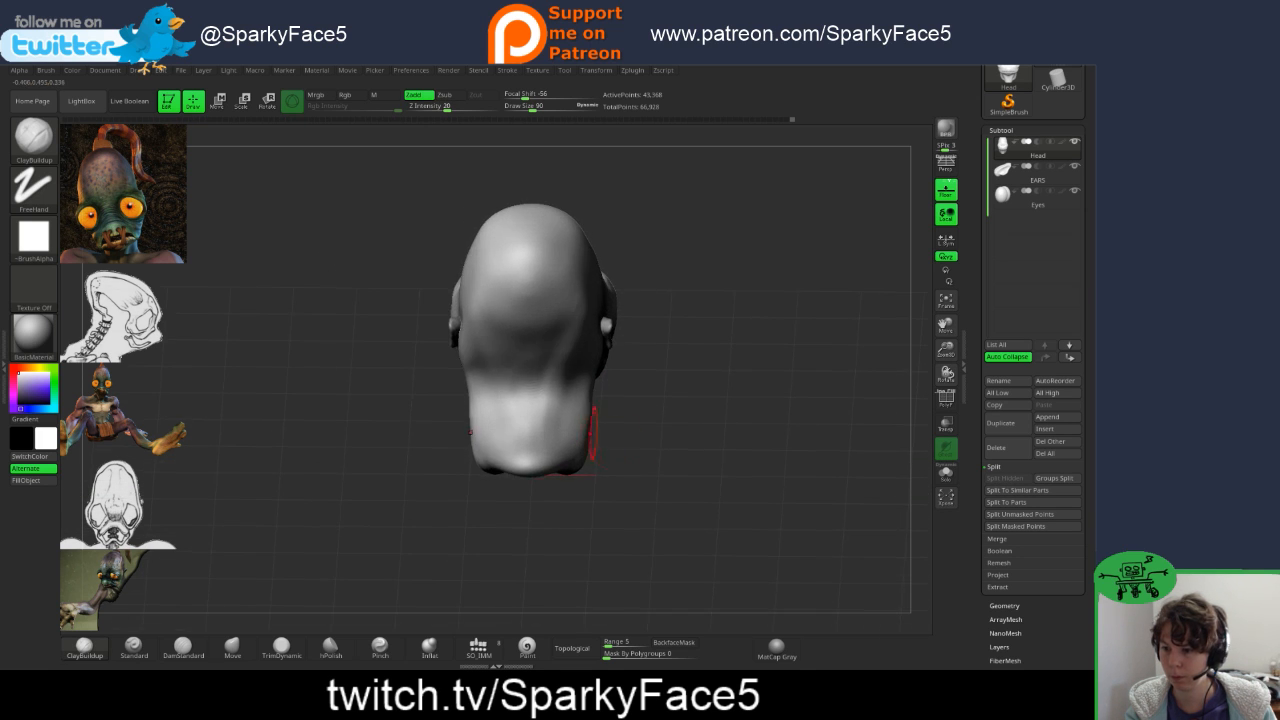
pyautogui.moveTo(583, 406)
pyautogui.mouseDown()
pyautogui.moveTo(574, 457)
pyautogui.moveTo(572, 410)
pyautogui.moveTo(553, 460)
pyautogui.mouseUp()
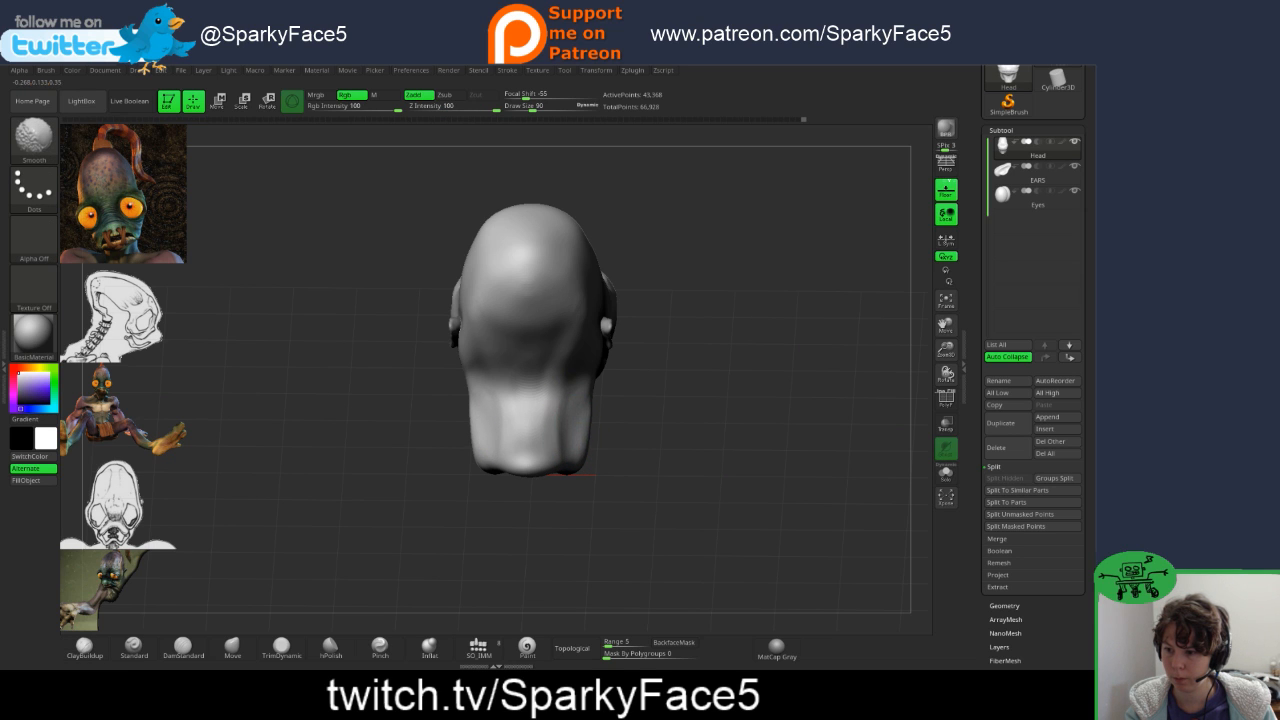
pyautogui.moveTo(700, 440); pyautogui.dragTo(606, 436)
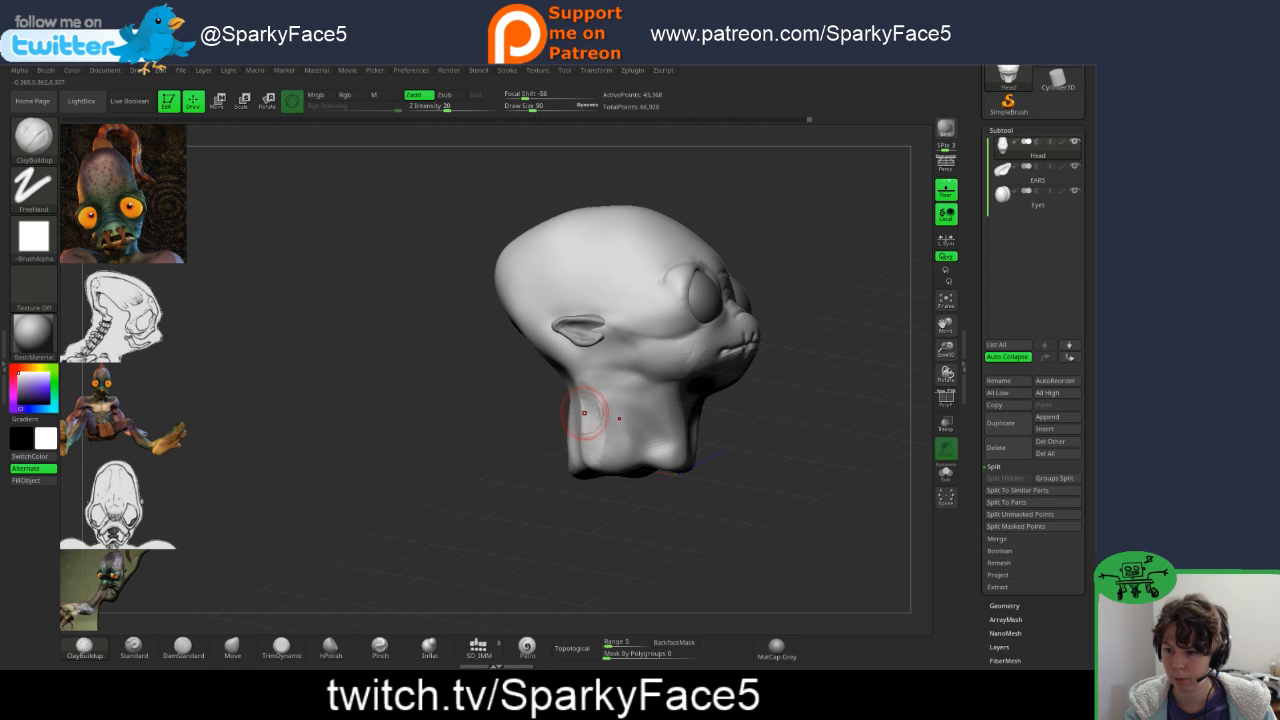
pyautogui.keyDown('shift'); pyautogui.moveTo(582, 424); pyautogui.dragTo(597, 437); pyautogui.keyUp('shift')
pyautogui.moveTo(592, 416); pyautogui.dragTo(575, 415, button='right')
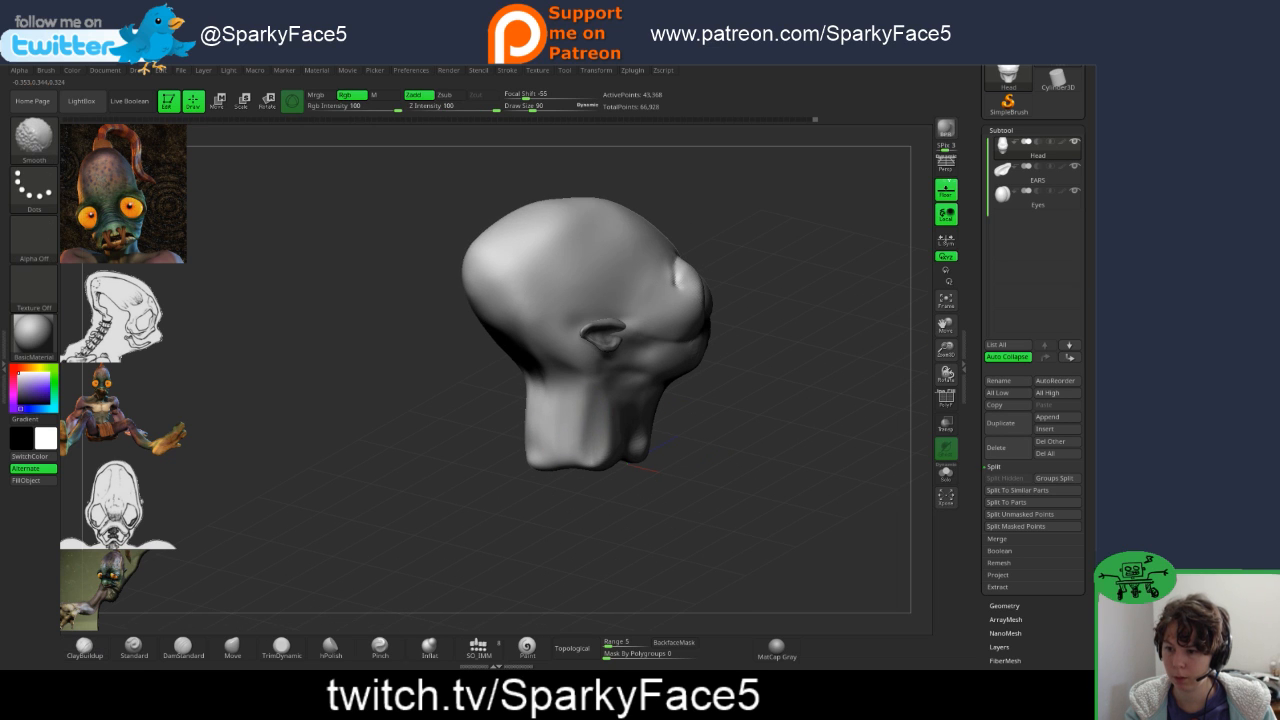
pyautogui.keyDown('shift'); pyautogui.moveTo(597, 430); pyautogui.dragTo(603, 446); pyautogui.keyUp('shift')
pyautogui.moveTo(603, 446); pyautogui.dragTo(475, 448, button='right')
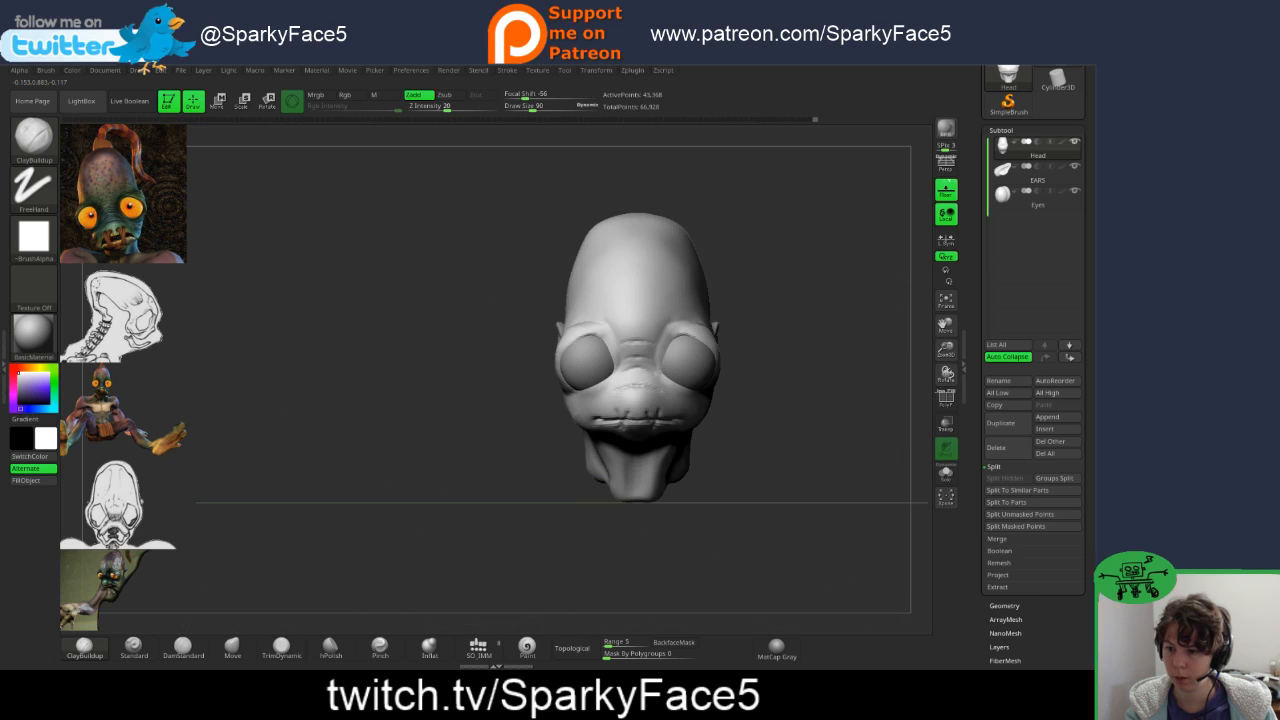
# - Examine the head and neck shape in front, three-quarter and profile views
pyautogui.moveTo(749, 466)
pyautogui.mouseDown(button='right')
pyautogui.moveTo(681, 296)
pyautogui.moveTo(777, 437)
pyautogui.mouseUp(button='right')
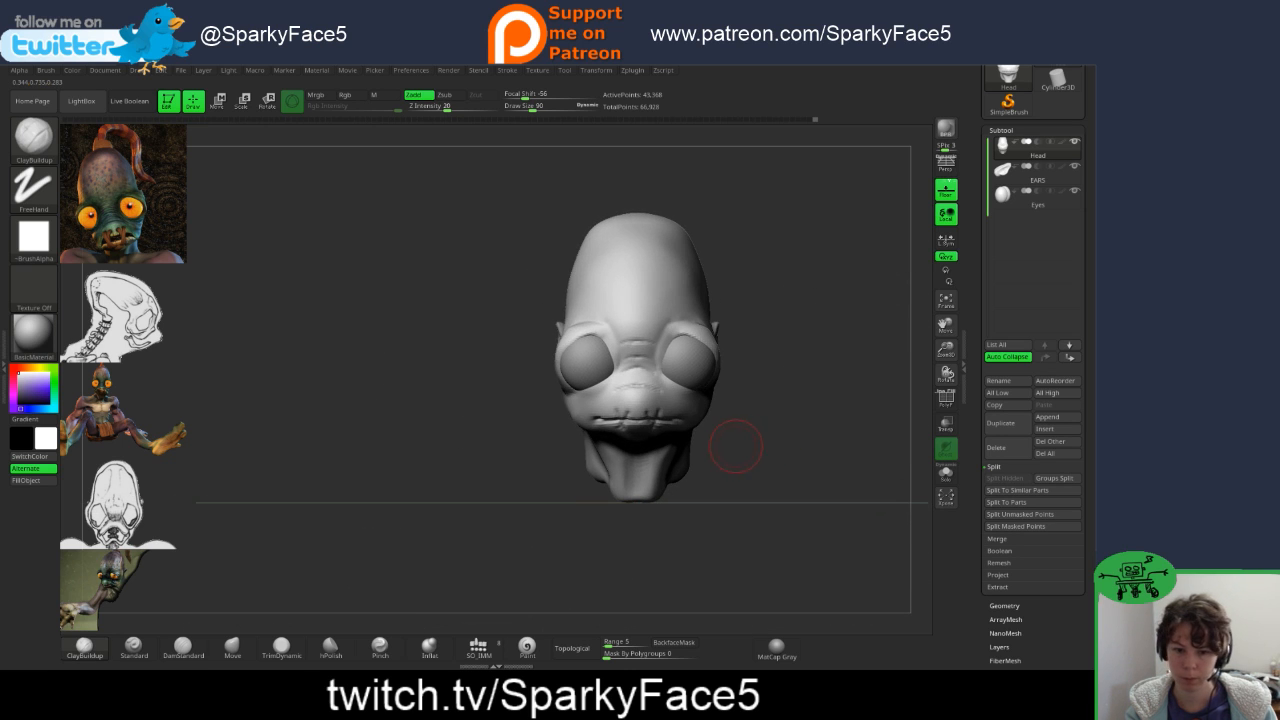
pyautogui.moveTo(736, 446); pyautogui.dragTo(763, 451)
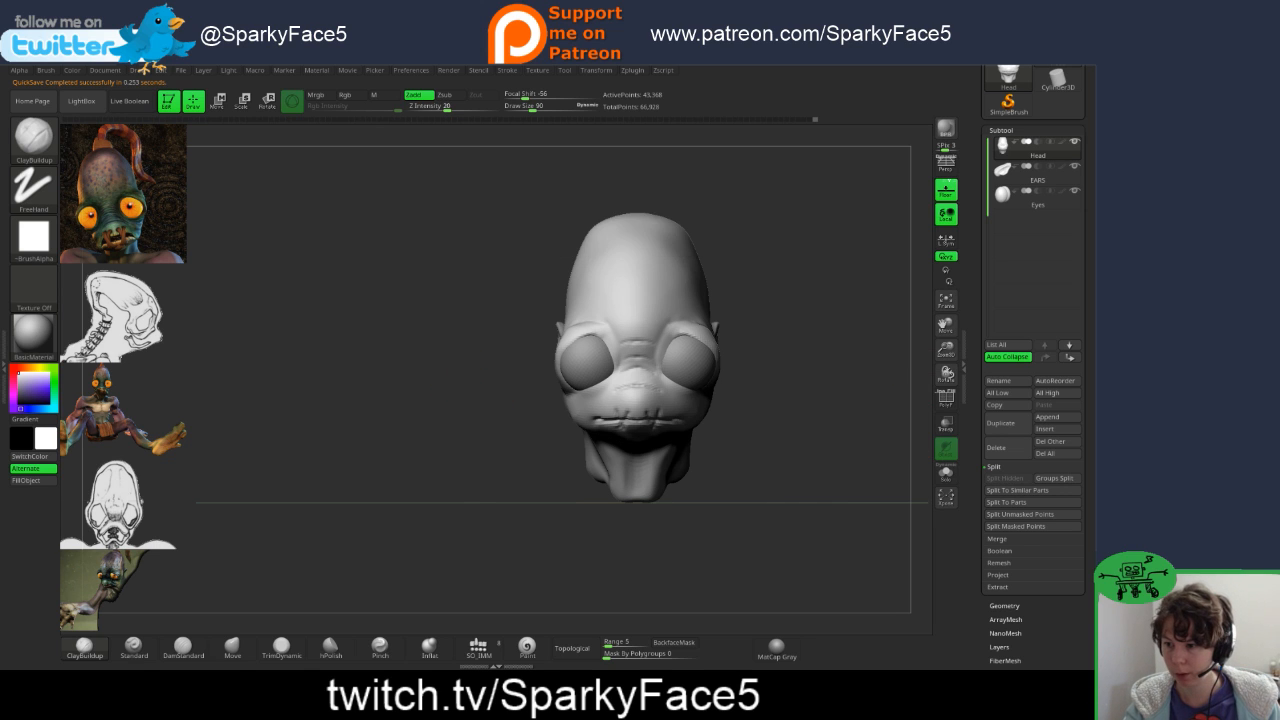
pyautogui.moveTo(745, 385); pyautogui.dragTo(455, 370)
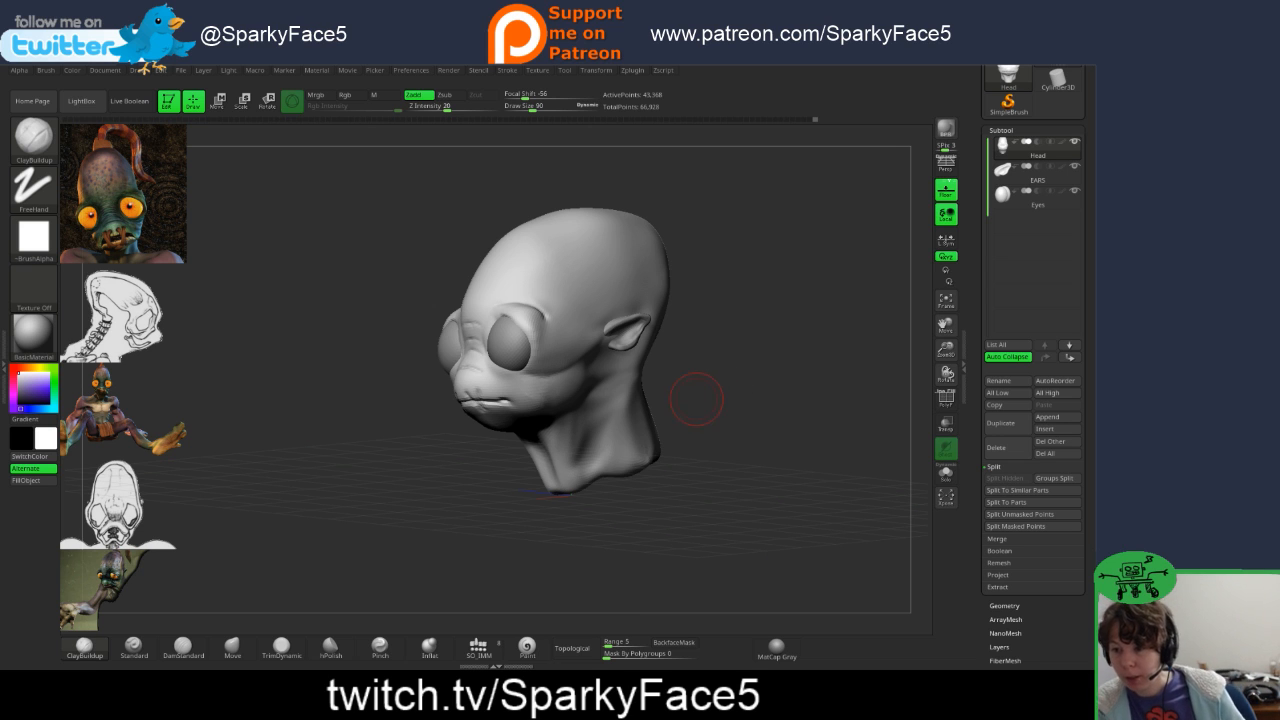
pyautogui.moveTo(712, 384)
pyautogui.mouseDown()
pyautogui.moveTo(860, 372)
pyautogui.moveTo(874, 354)
pyautogui.moveTo(788, 350)
pyautogui.moveTo(738, 394)
pyautogui.moveTo(592, 382)
pyautogui.mouseUp()
pyautogui.moveTo(814, 466)
pyautogui.mouseDown()
pyautogui.moveTo(760, 456)
pyautogui.moveTo(772, 408)
pyautogui.moveTo(810, 455)
pyautogui.moveTo(755, 445)
pyautogui.moveTo(777, 446)
pyautogui.mouseUp()
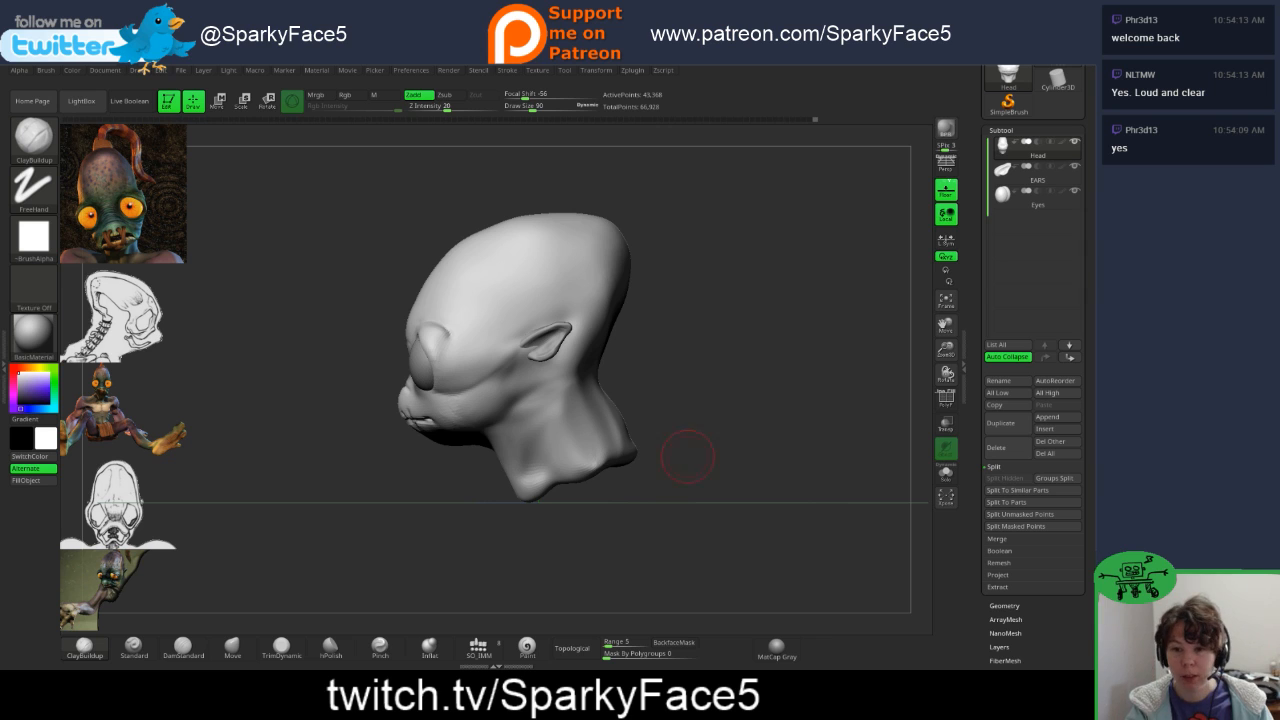
pyautogui.moveTo(686, 468)
pyautogui.mouseDown()
pyautogui.moveTo(785, 472)
pyautogui.moveTo(700, 449)
pyautogui.mouseUp()
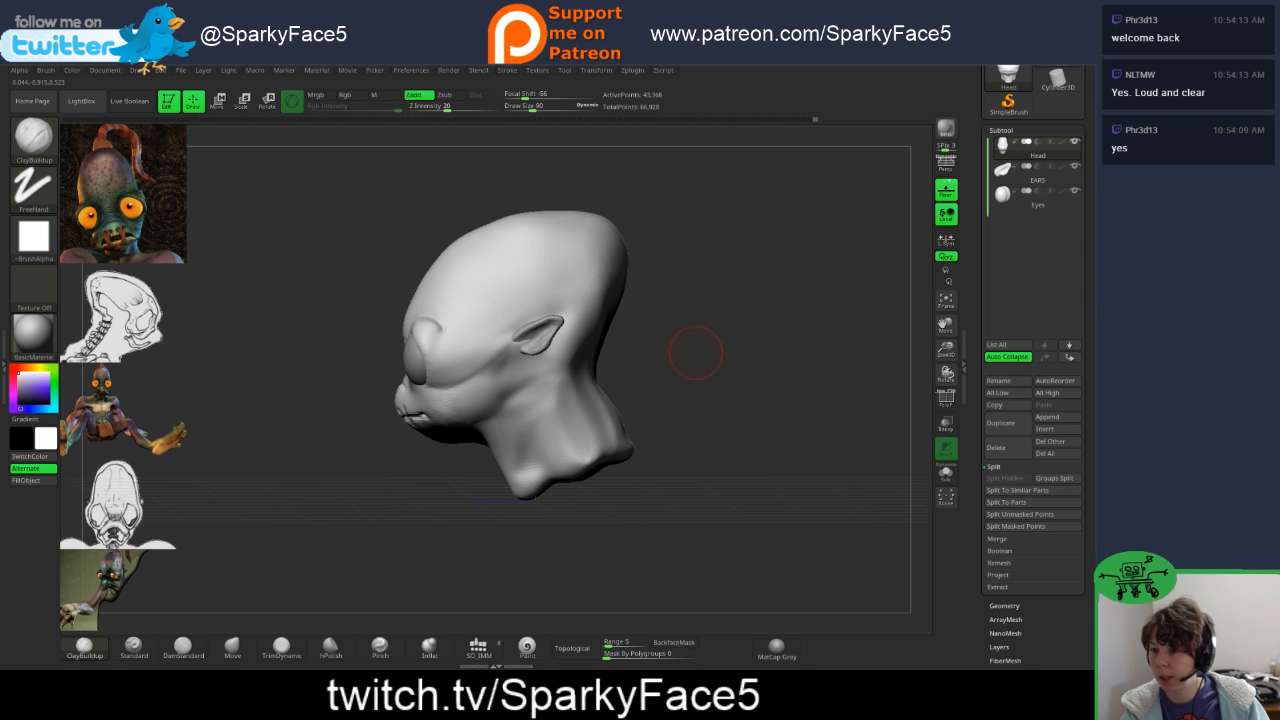
pyautogui.moveTo(694, 357); pyautogui.dragTo(722, 370)
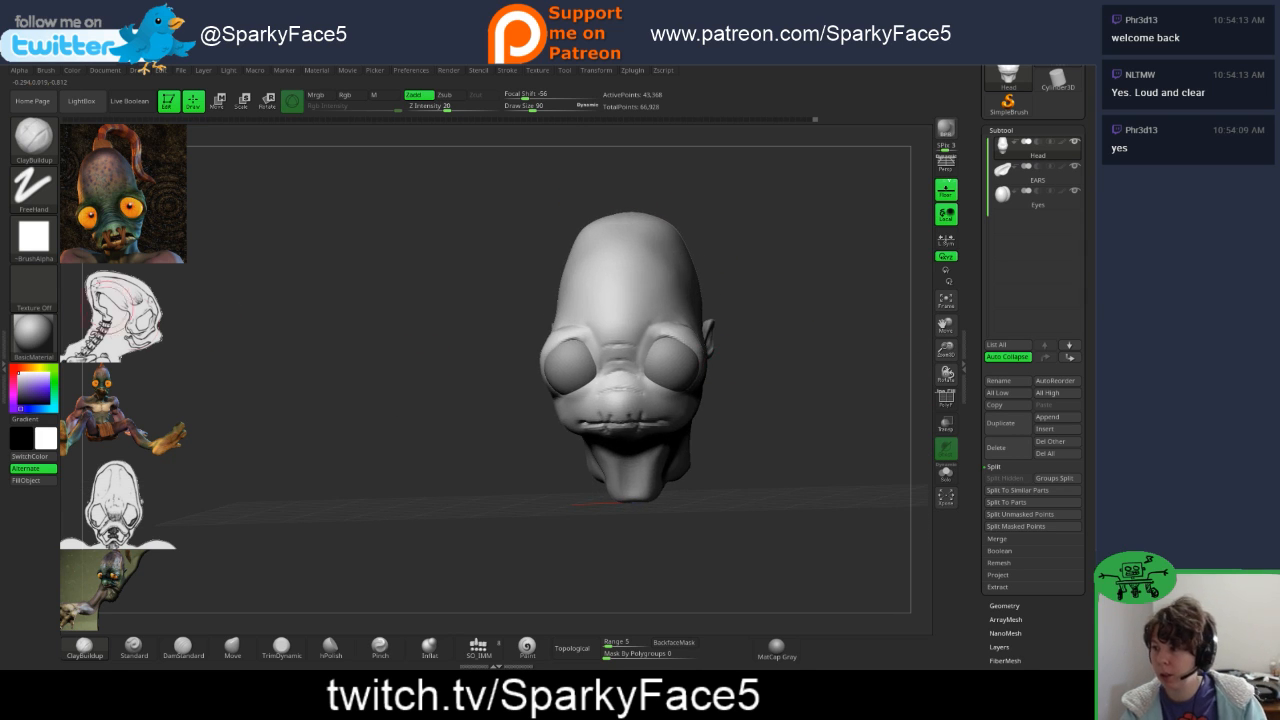
# - Switch the material to MatCap Gray and check the head in three-quarter views
pyautogui.click(33, 335)
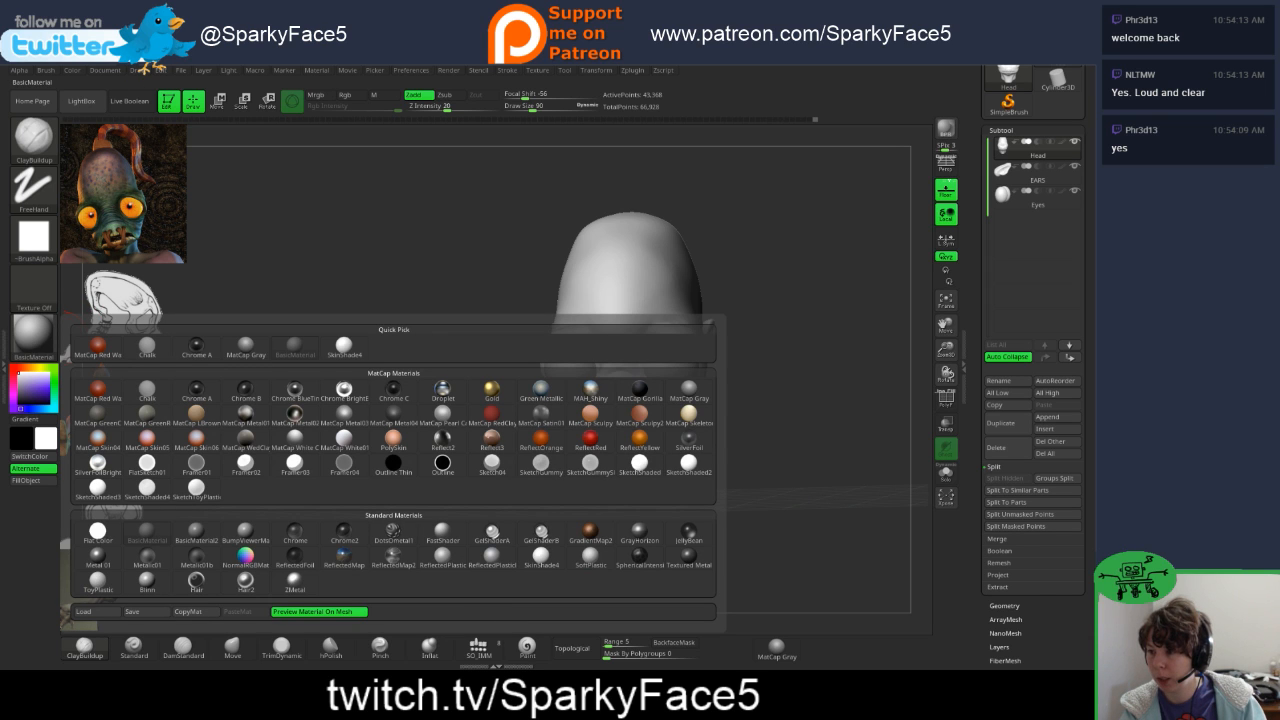
pyautogui.click(245, 347)
pyautogui.moveTo(691, 560)
pyautogui.mouseDown()
pyautogui.moveTo(575, 566)
pyautogui.moveTo(755, 570)
pyautogui.mouseUp()
pyautogui.moveTo(855, 432)
pyautogui.mouseDown()
pyautogui.moveTo(908, 412)
pyautogui.moveTo(760, 429)
pyautogui.mouseUp()
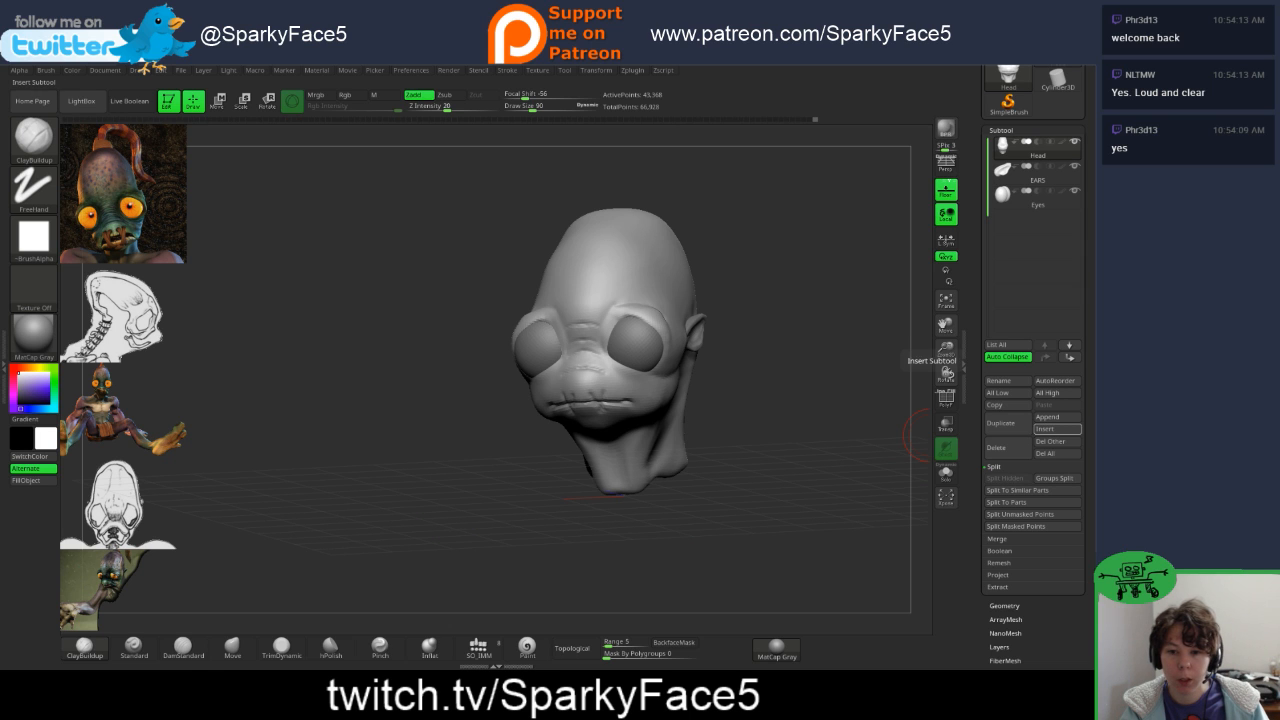
pyautogui.moveTo(890, 380)
pyautogui.mouseDown()
pyautogui.moveTo(788, 416)
pyautogui.moveTo(858, 398)
pyautogui.mouseUp()
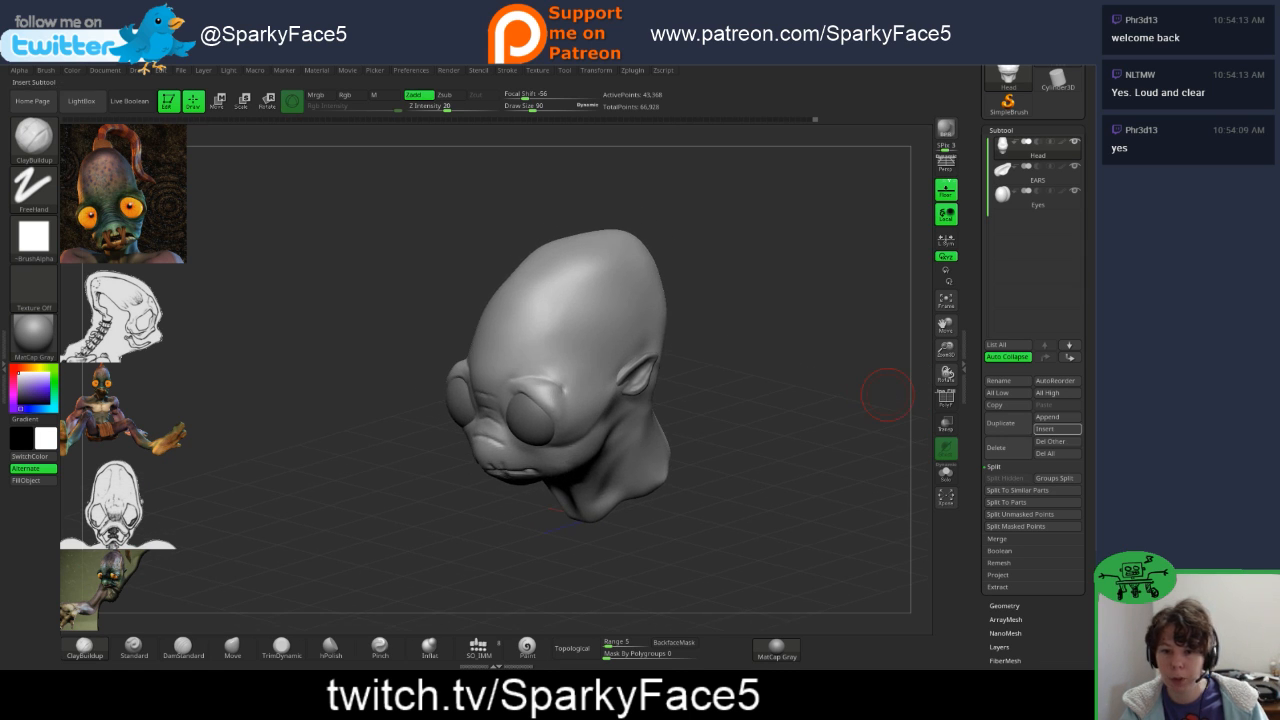
# - Insert a Sphereinder3D as a new subtool and scale it down until it fits inside the head
pyautogui.click(1057, 428)
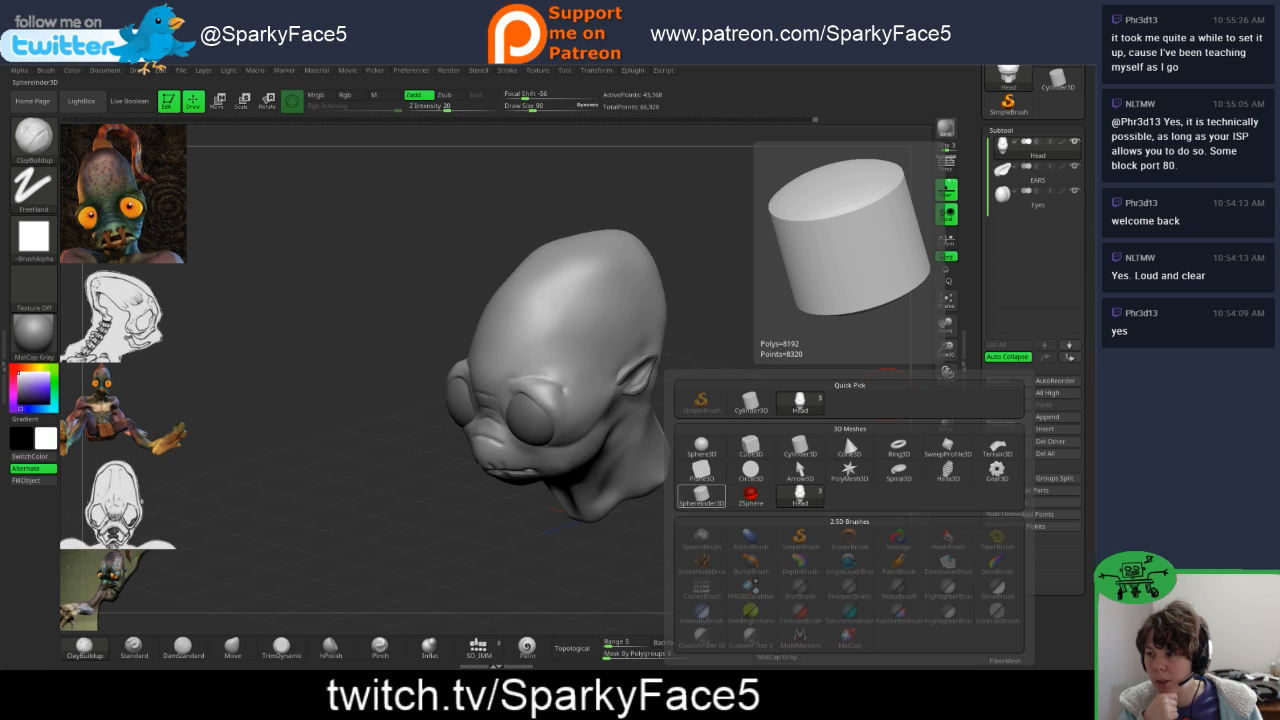
pyautogui.click(701, 496)
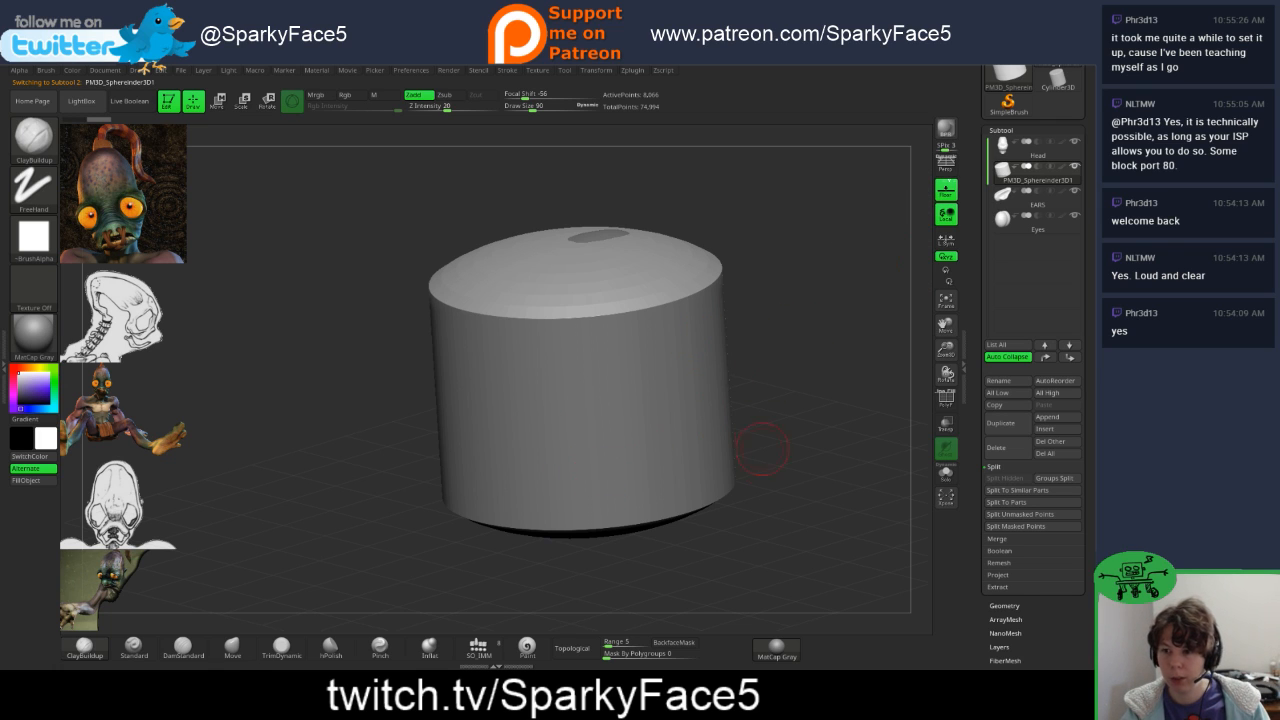
pyautogui.moveTo(778, 468); pyautogui.dragTo(804, 417)
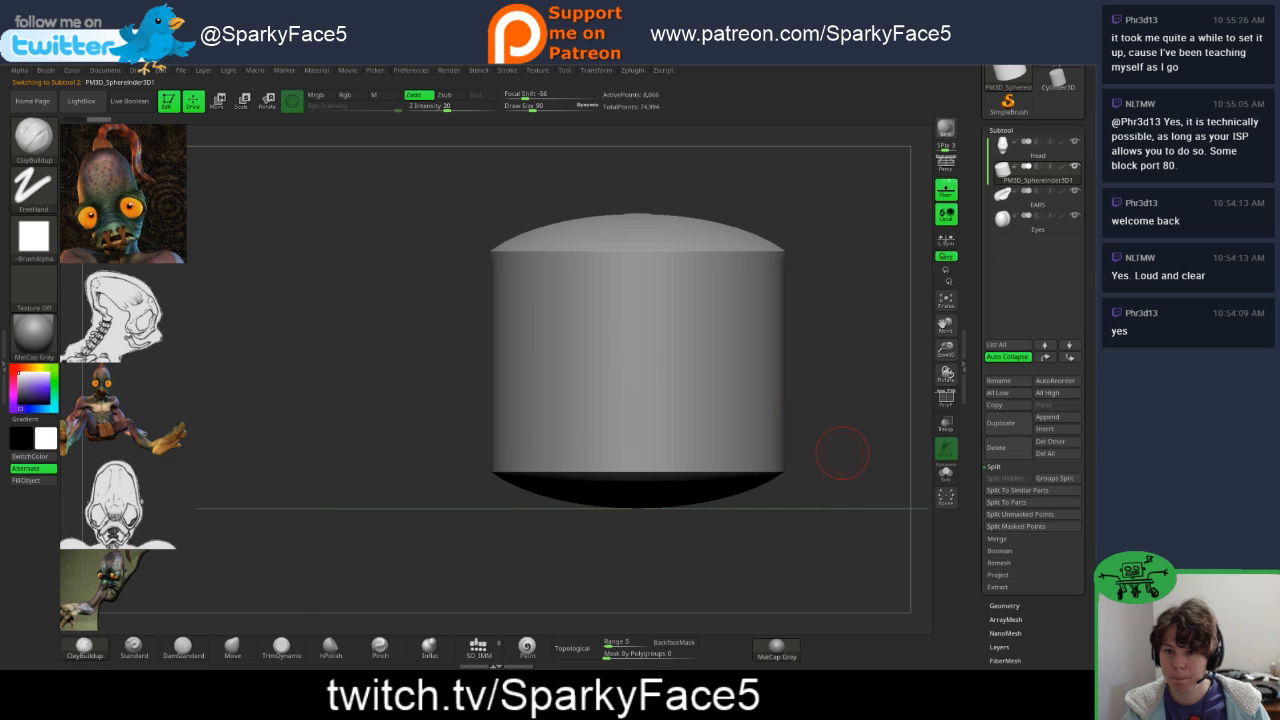
pyautogui.press('w')
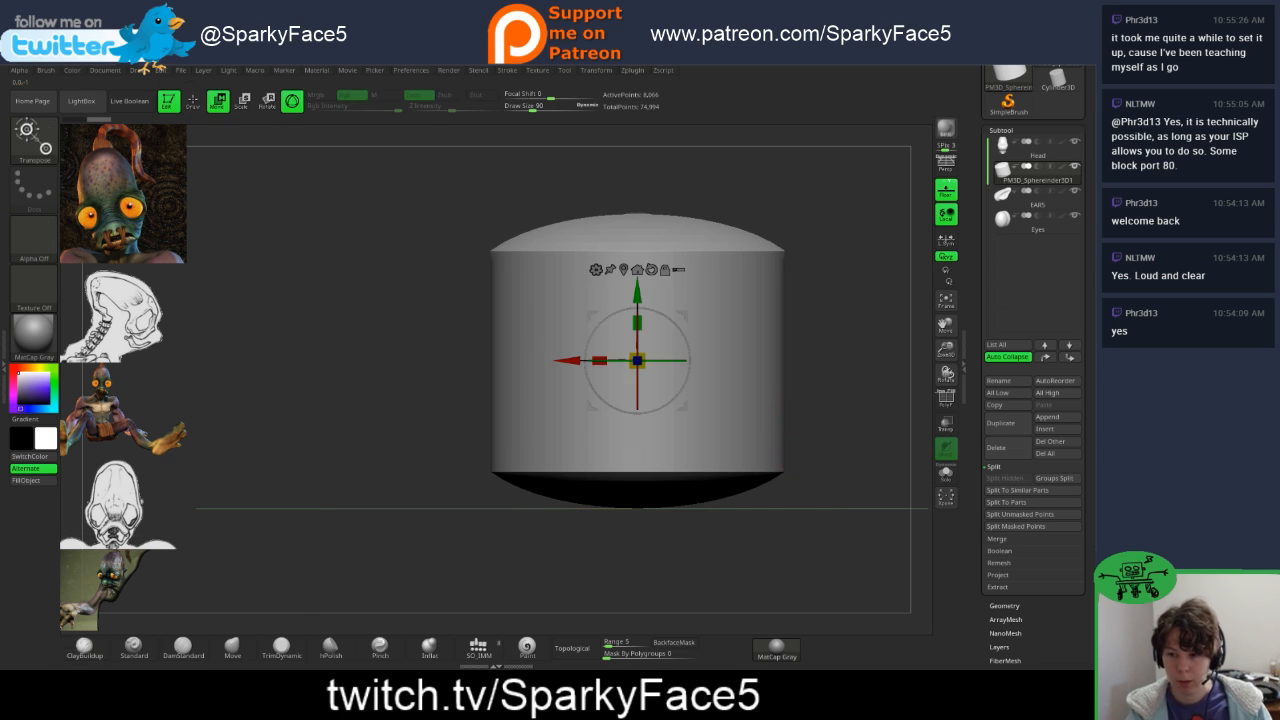
pyautogui.moveTo(637, 361); pyautogui.dragTo(598, 388)
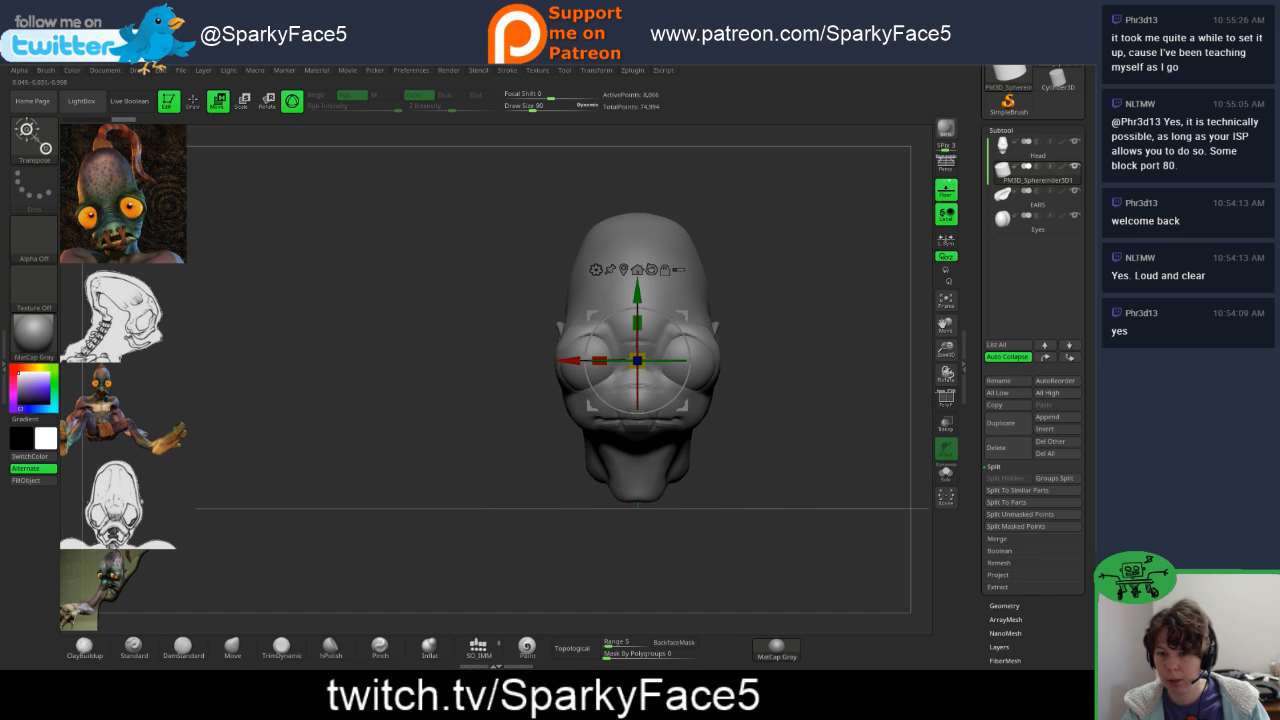
# - Turn on transparency, shrink the inserted cylinder further and raise it to the top of the head
pyautogui.click(946, 424)
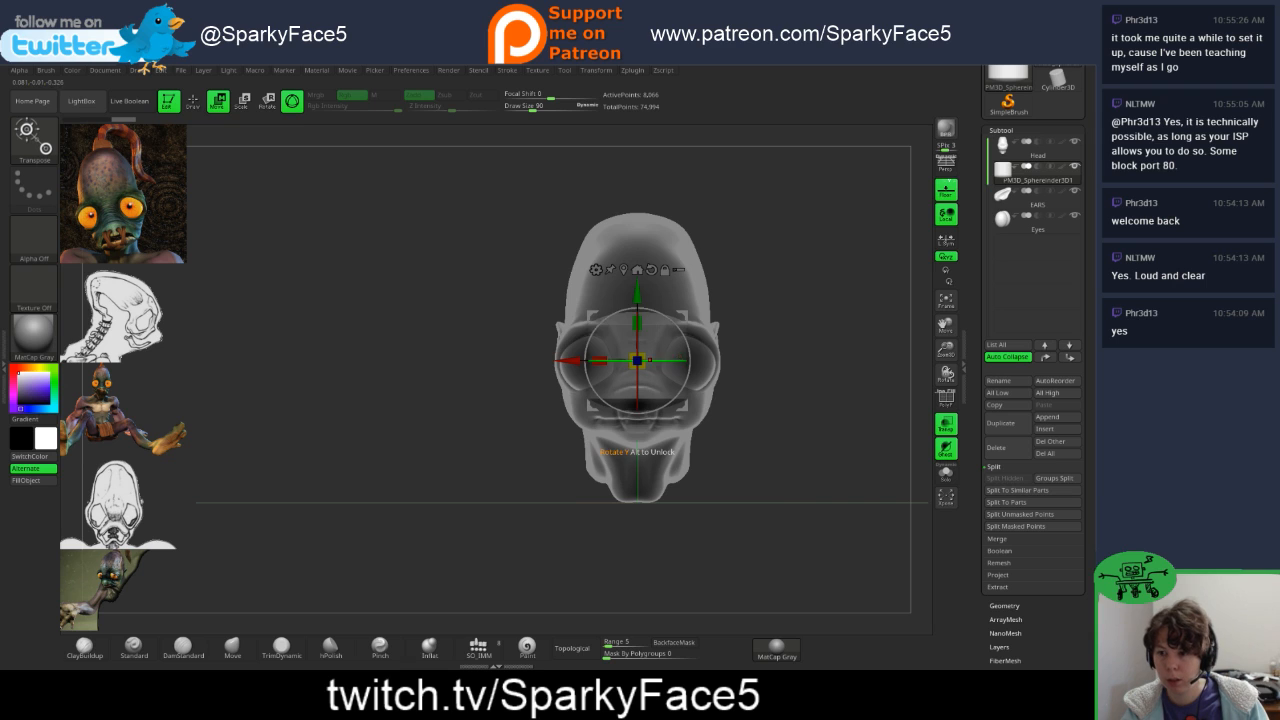
pyautogui.moveTo(637, 361); pyautogui.dragTo(604, 384)
pyautogui.moveTo(500, 430); pyautogui.dragTo(365, 440)
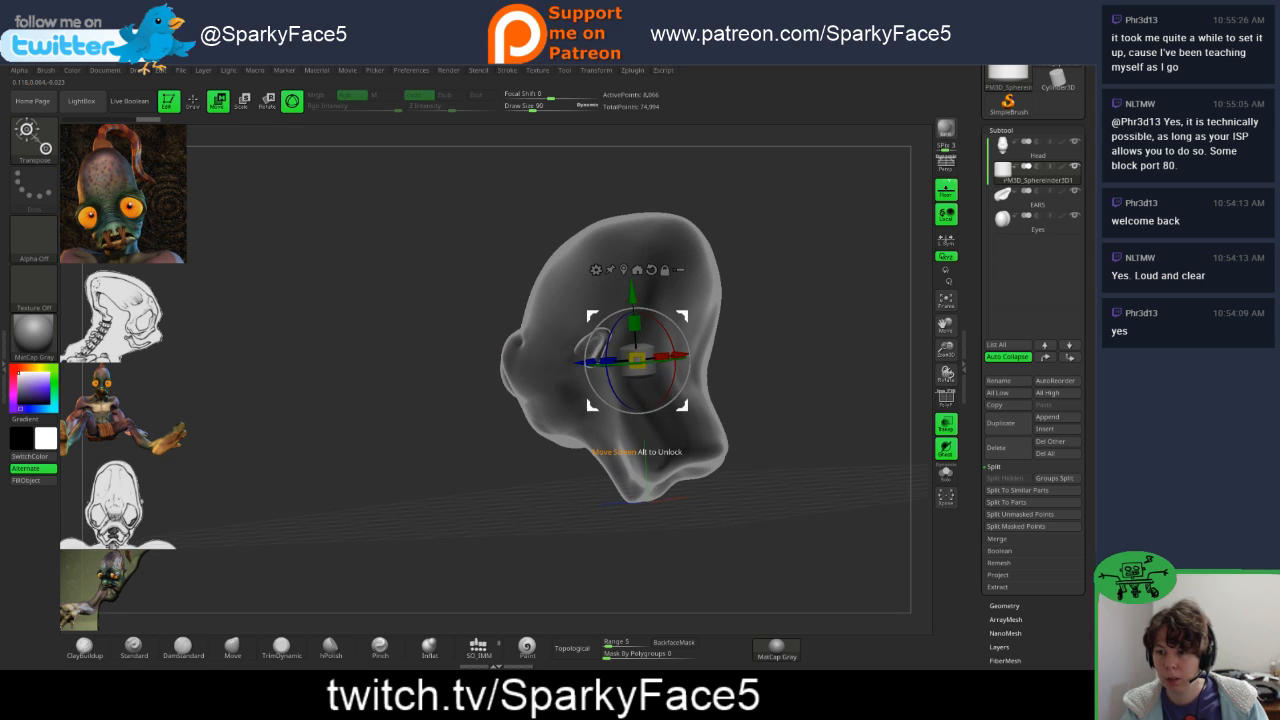
pyautogui.moveTo(633, 292); pyautogui.dragTo(620, 150)
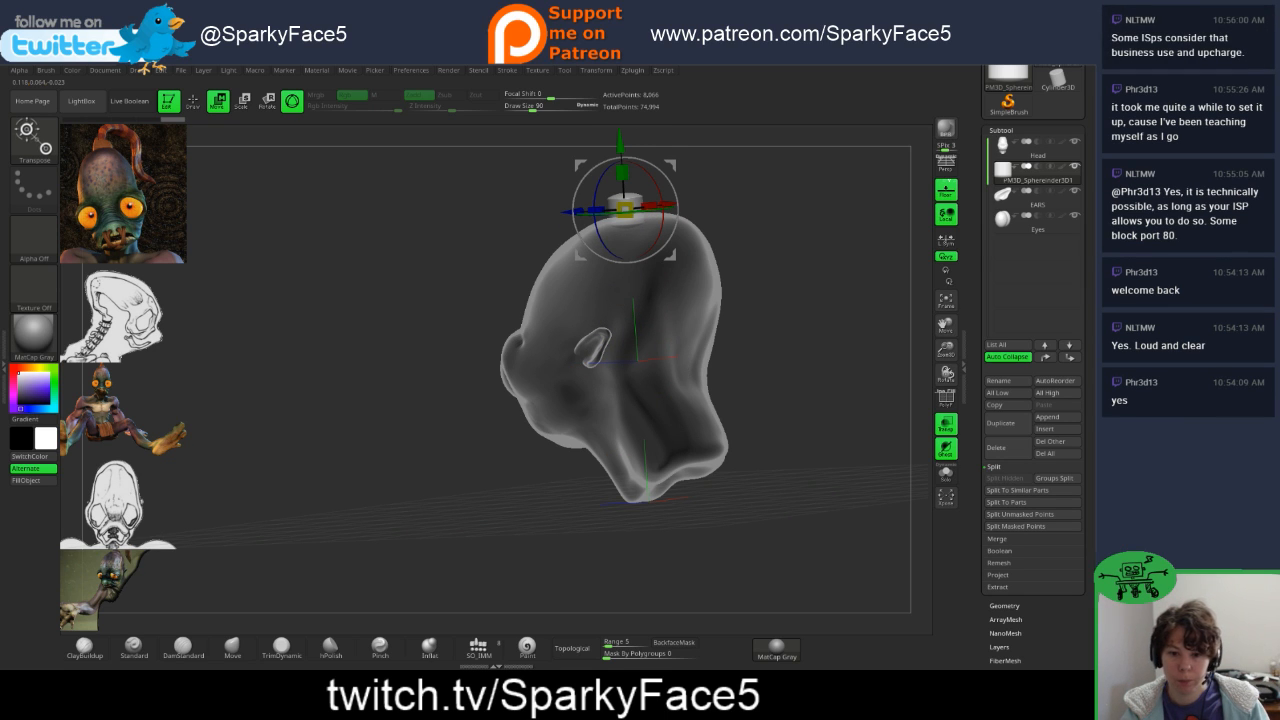
# - Move the small cylinder to the back of the crown in profile, tilt it backward and seat it into the skull
pyautogui.moveTo(790, 400); pyautogui.dragTo(860, 396)
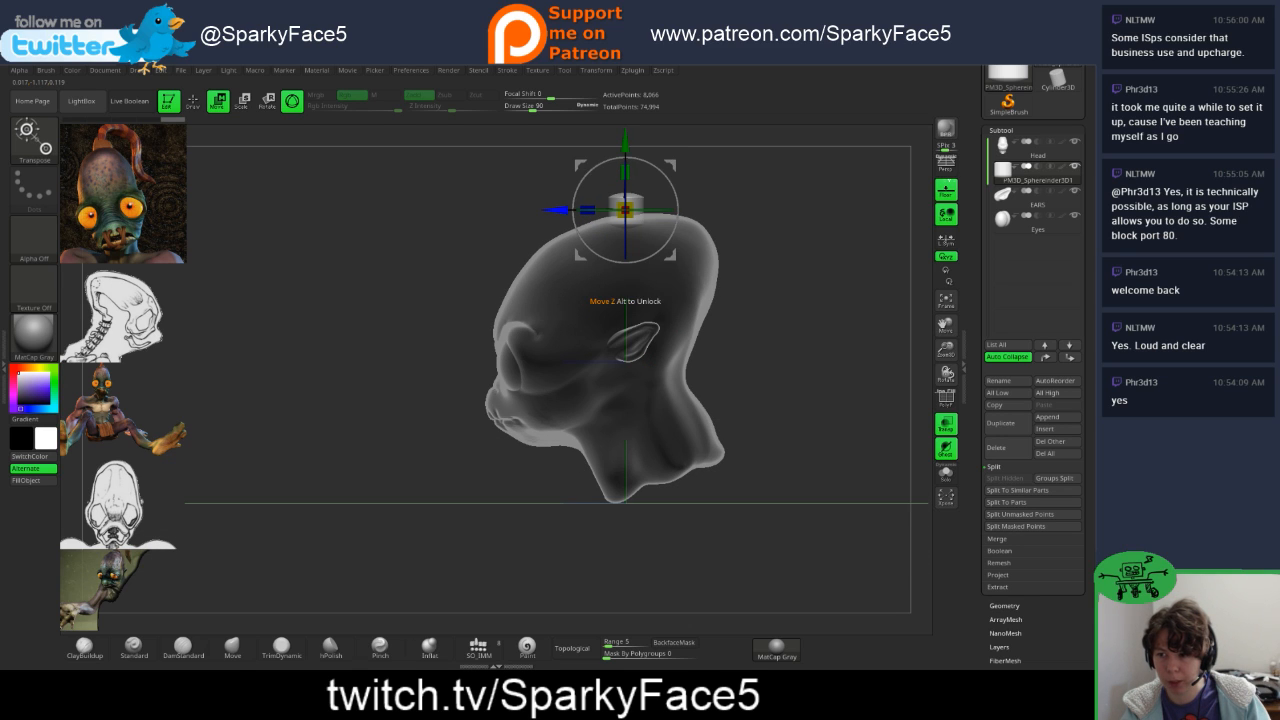
pyautogui.moveTo(556, 210); pyautogui.dragTo(632, 181)
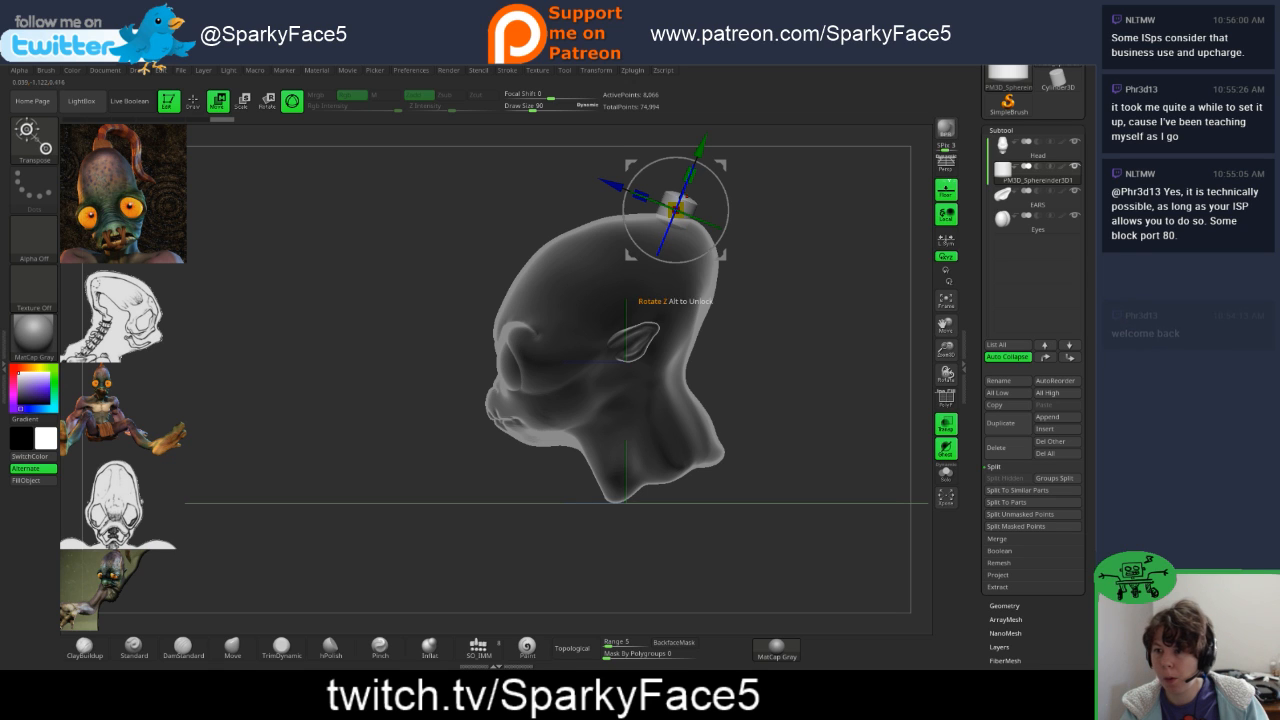
pyautogui.moveTo(612, 186); pyautogui.dragTo(631, 193)
pyautogui.moveTo(790, 280)
pyautogui.mouseDown()
pyautogui.moveTo(890, 288)
pyautogui.moveTo(790, 281)
pyautogui.mouseUp()
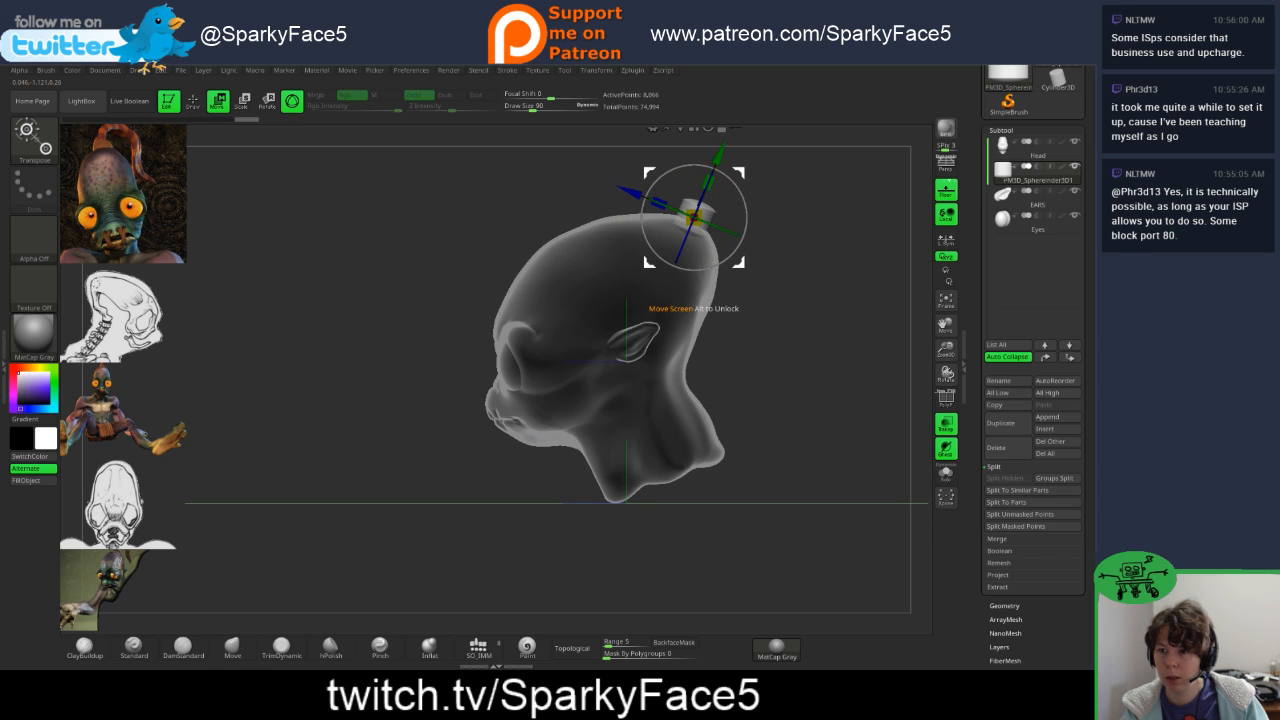
pyautogui.moveTo(743, 236); pyautogui.dragTo(742, 241)
# - Check the cylinder's placement from the front and three-quarter view, and turn transparency off
pyautogui.moveTo(800, 285); pyautogui.dragTo(898, 289)
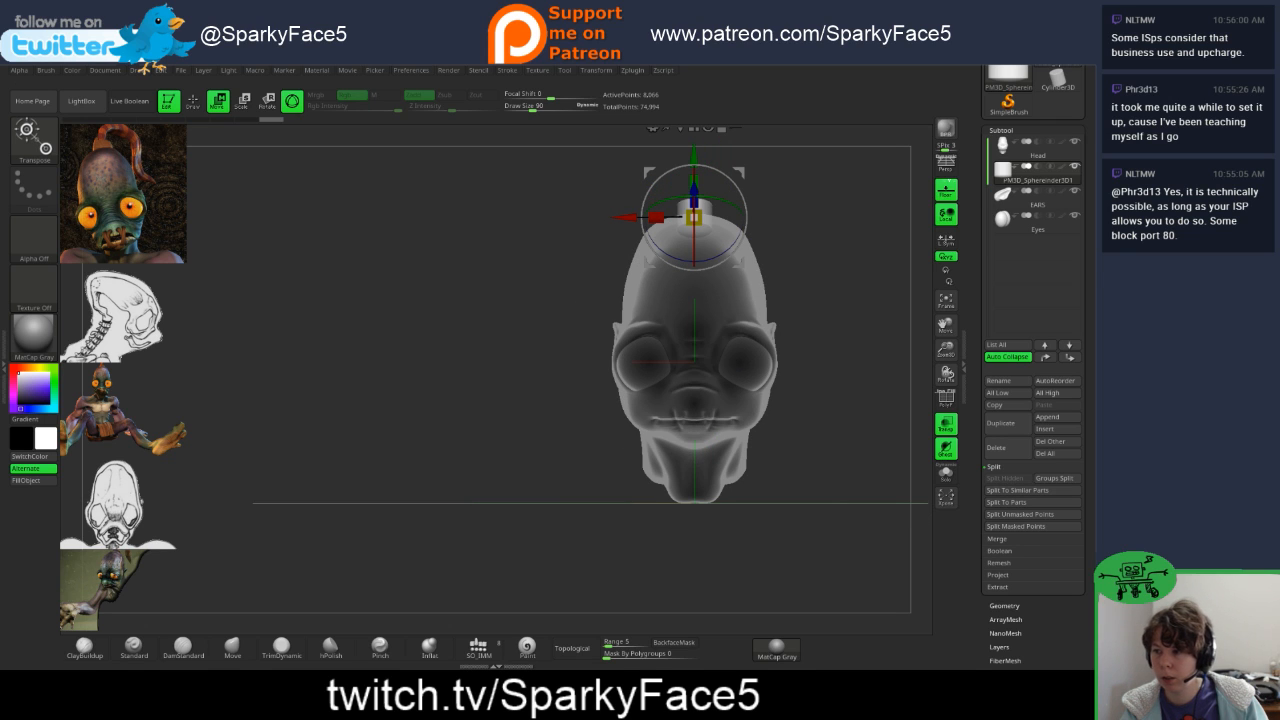
pyautogui.moveTo(870, 290); pyautogui.dragTo(815, 298)
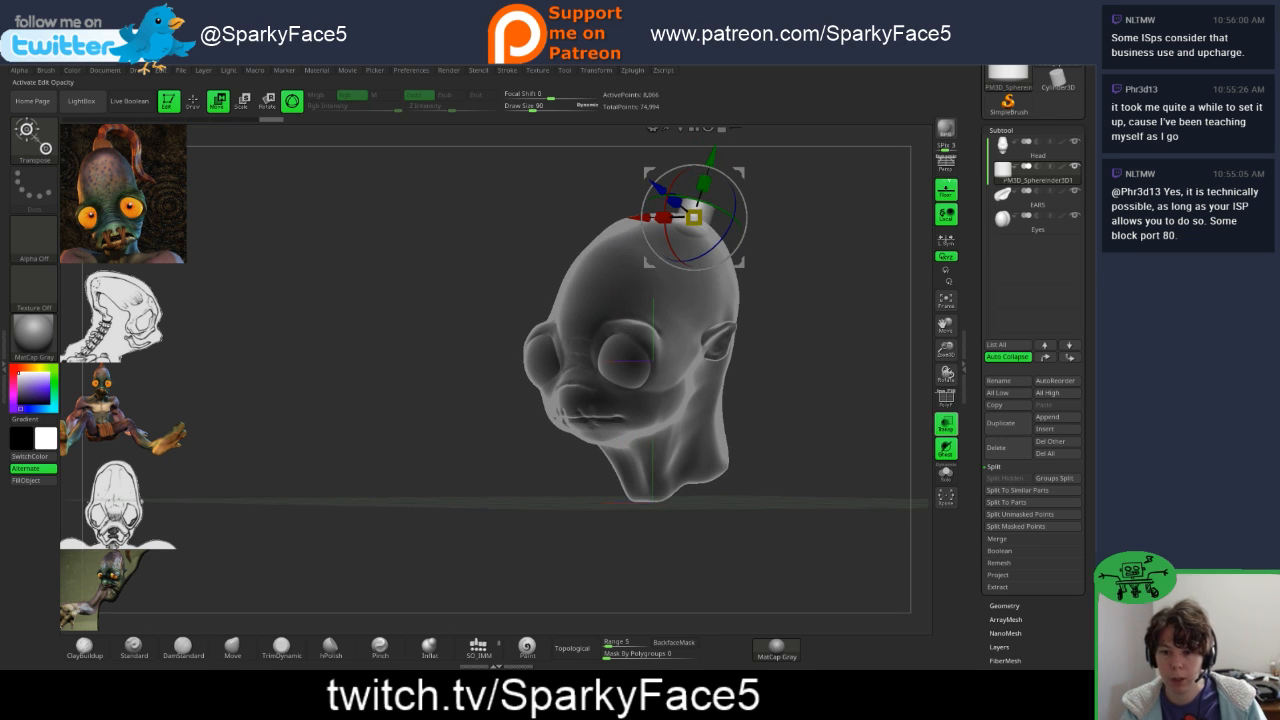
pyautogui.click(946, 424)
pyautogui.moveTo(866, 390); pyautogui.dragTo(835, 390)
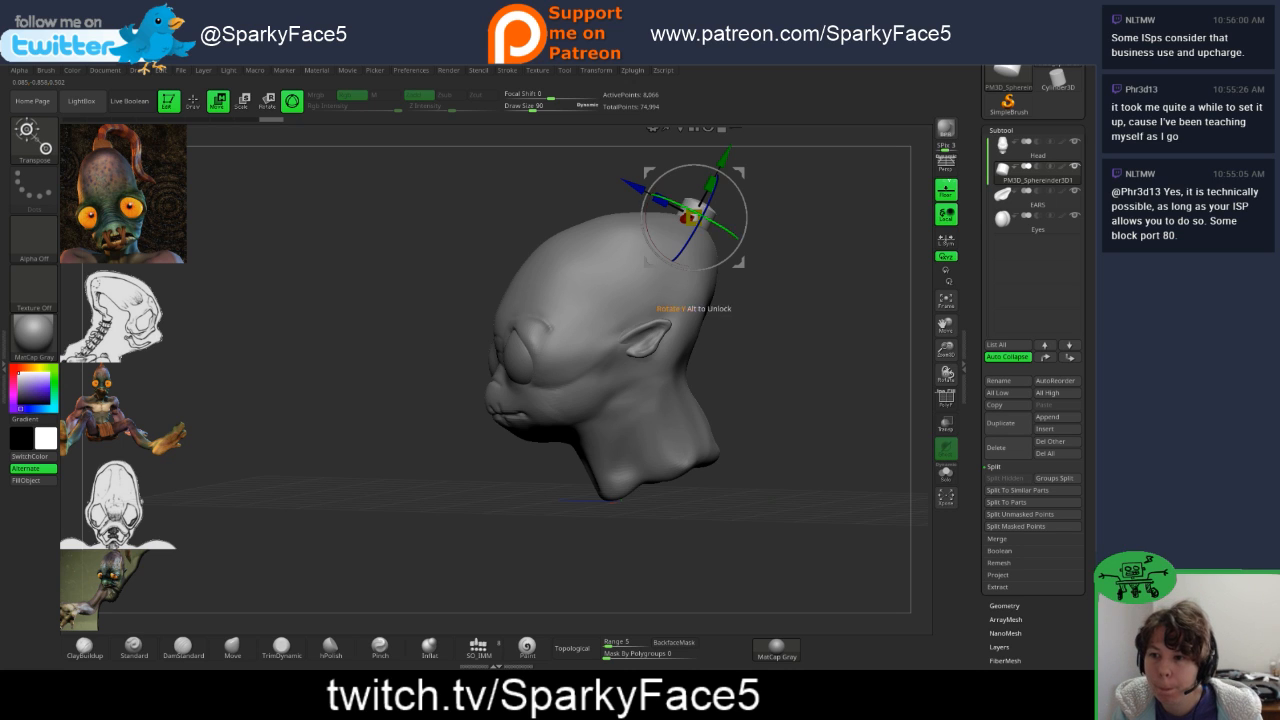
# - Shift the small cylinder slightly further back on the crown in the side profile view
pyautogui.keyDown('shift'); pyautogui.moveTo(825, 385); pyautogui.dragTo(795, 380); pyautogui.keyUp('shift')
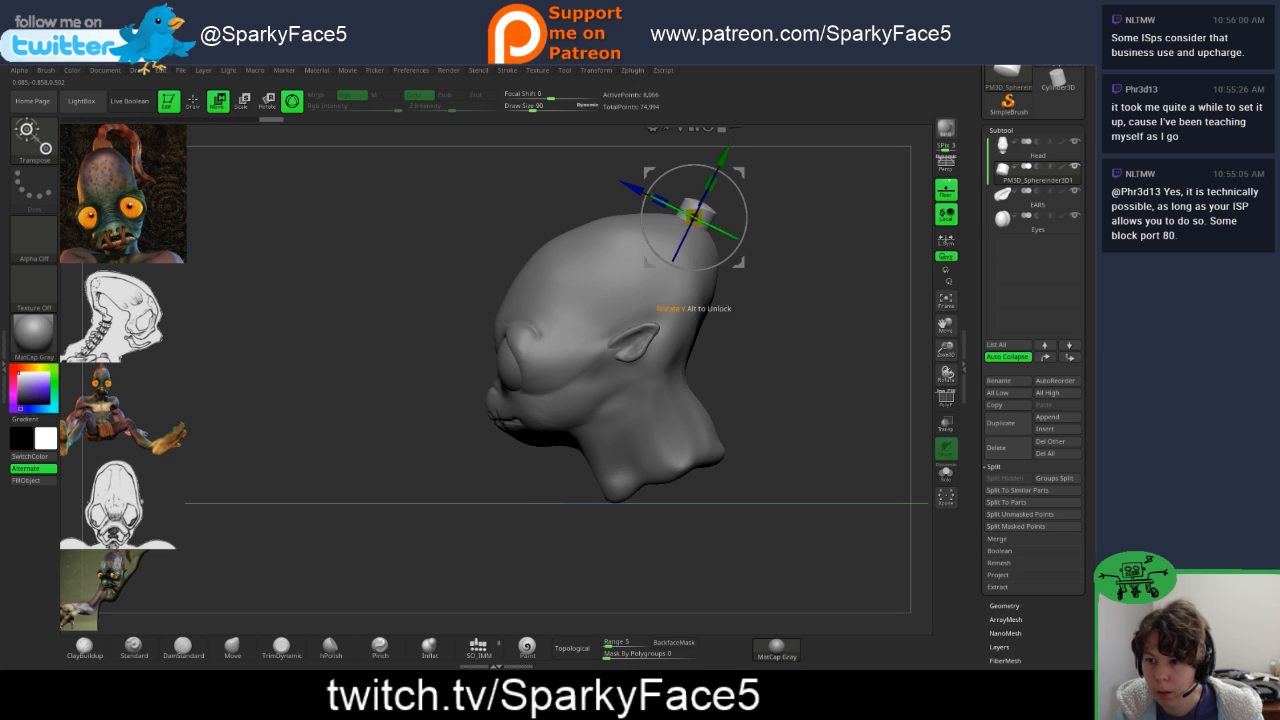
pyautogui.moveTo(738, 262)
pyautogui.mouseDown()
pyautogui.moveTo(747, 267)
pyautogui.moveTo(733, 266)
pyautogui.mouseUp()
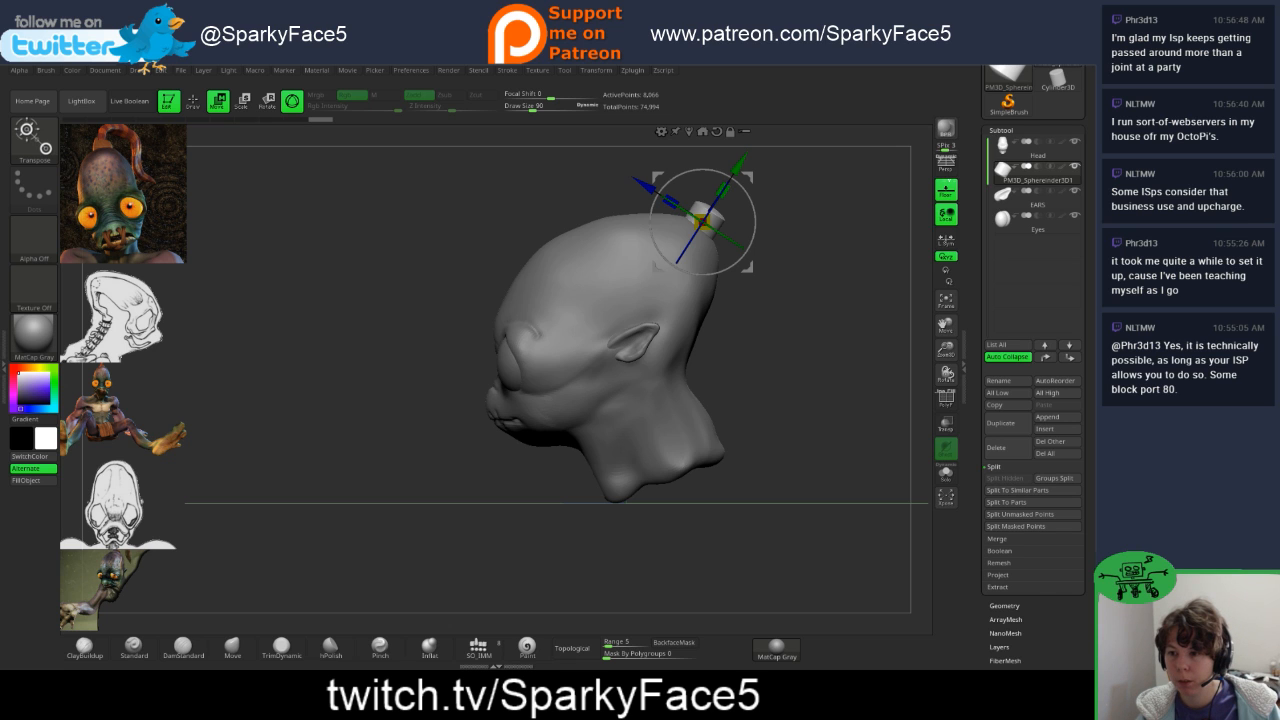
pyautogui.moveTo(330, 380)
pyautogui.mouseDown()
pyautogui.moveTo(420, 415)
pyautogui.moveTo(485, 405)
pyautogui.moveTo(430, 412)
pyautogui.moveTo(240, 390)
pyautogui.moveTo(95, 400)
pyautogui.moveTo(362, 415)
pyautogui.moveTo(325, 405)
pyautogui.mouseUp()
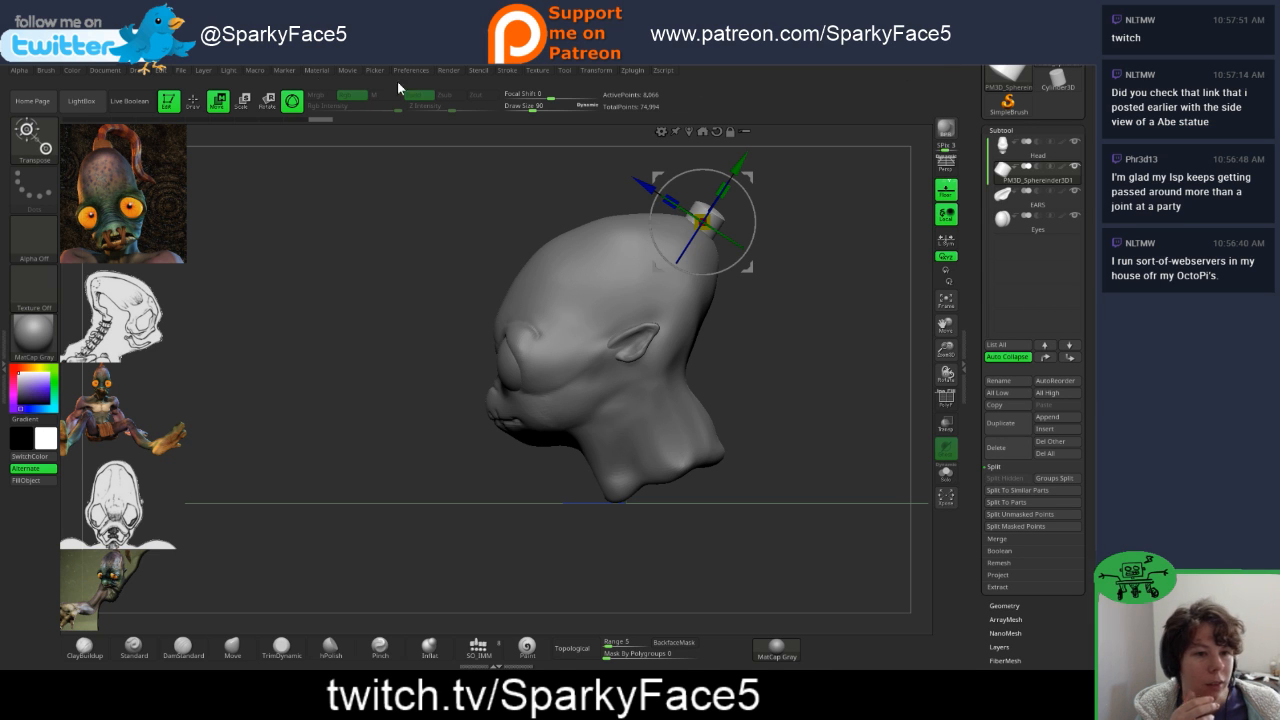
# - Switch to Chrome to look at the shared head sculpt image on Twitter, and return to ZBrush
pyautogui.hotkey('alt', 'Tab')
pyautogui.moveTo(1045, 68); pyautogui.dragTo(462, 77)
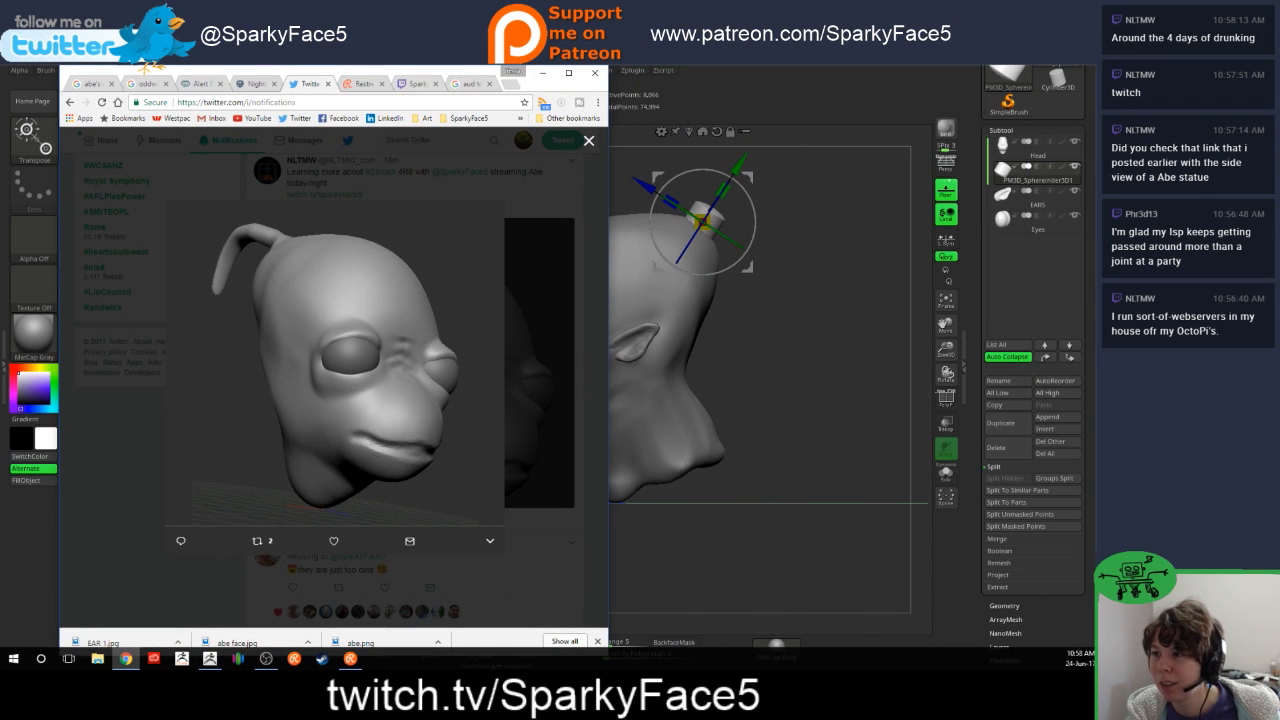
pyautogui.moveTo(462, 77); pyautogui.dragTo(1000, 174)
pyautogui.click(670, 135)
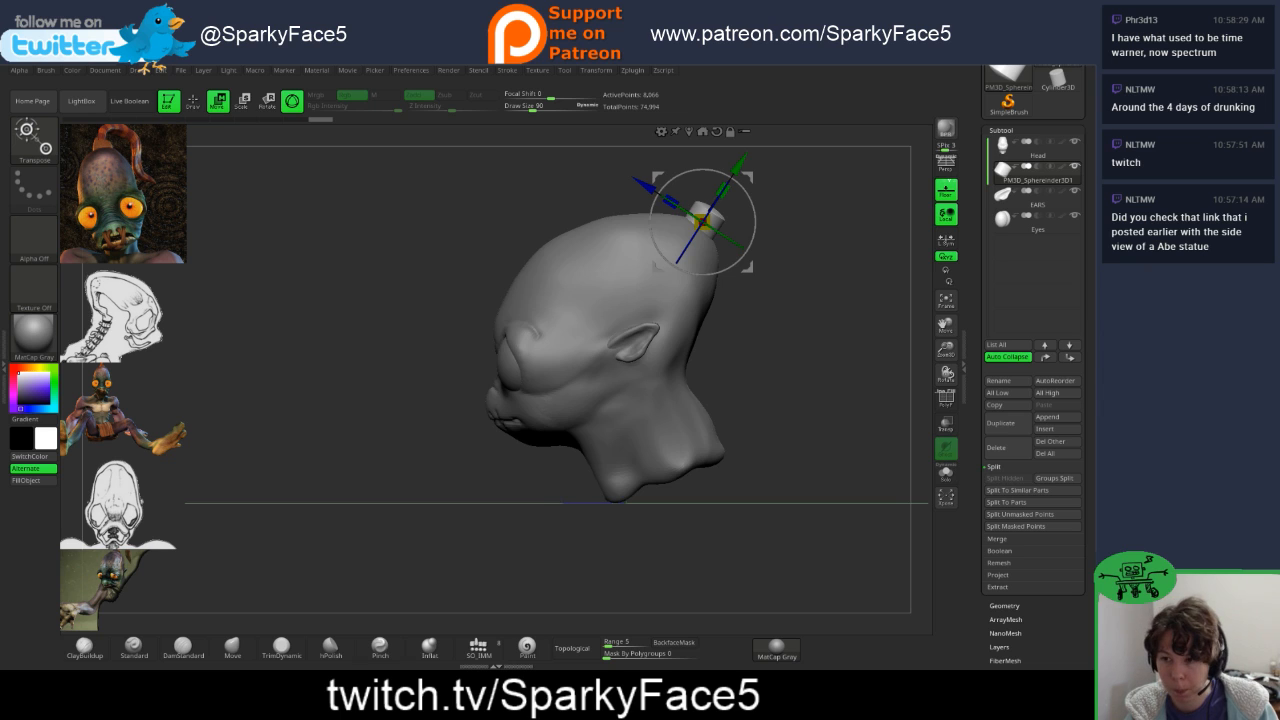
# - Nudge the cylinder slightly along the crown and compare its seating from the front and both side profiles
pyautogui.moveTo(765, 385); pyautogui.dragTo(852, 424)
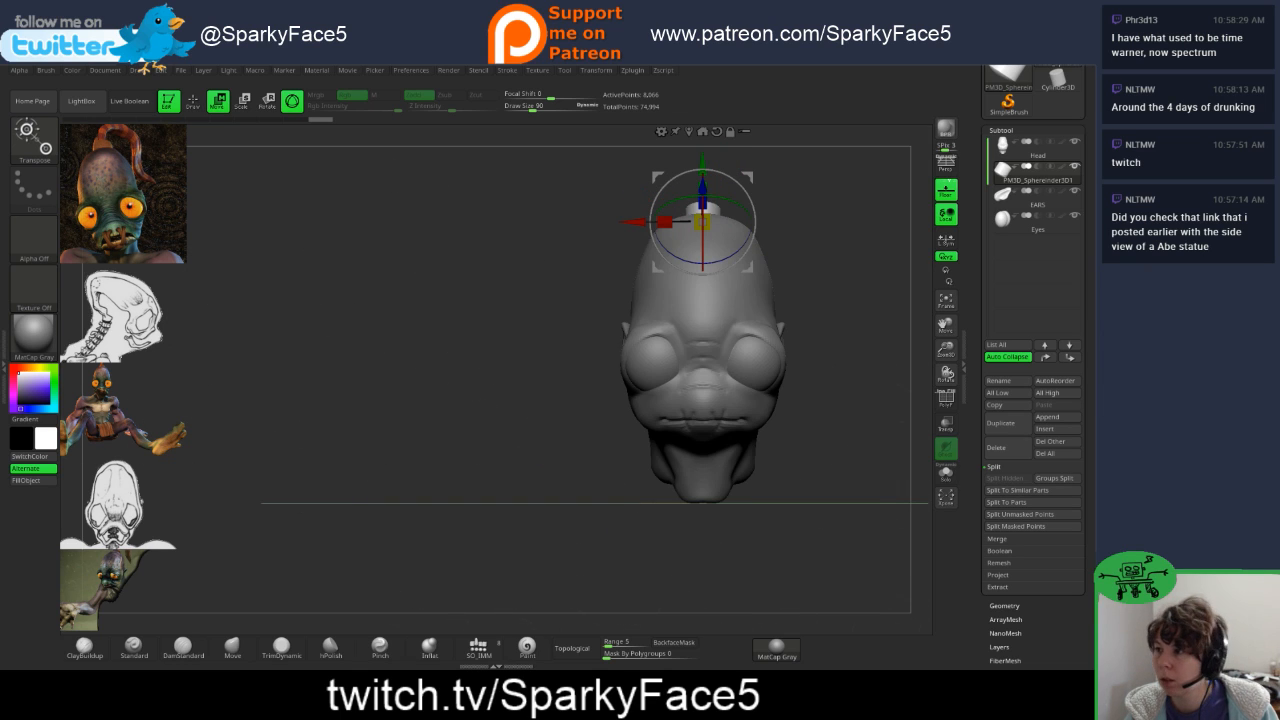
pyautogui.moveTo(850, 424); pyautogui.dragTo(768, 404)
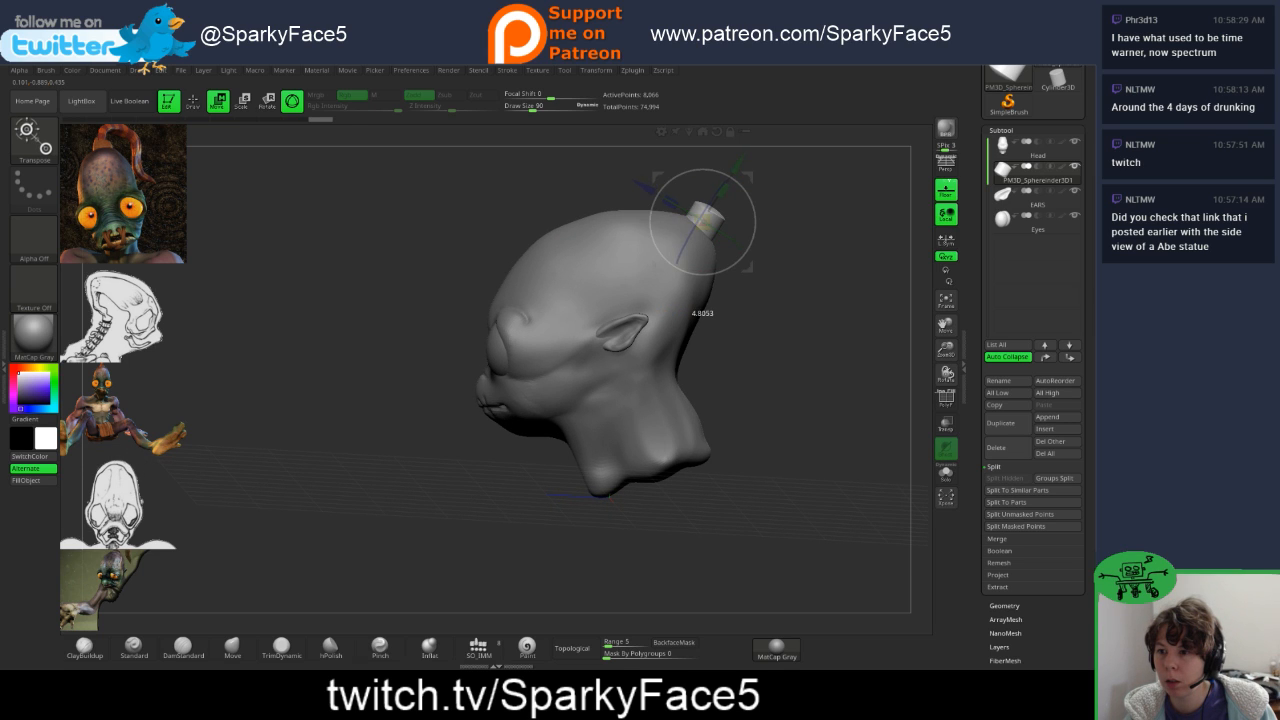
pyautogui.moveTo(644, 187); pyautogui.dragTo(640, 185)
pyautogui.hotkey('ctrl', 'z')
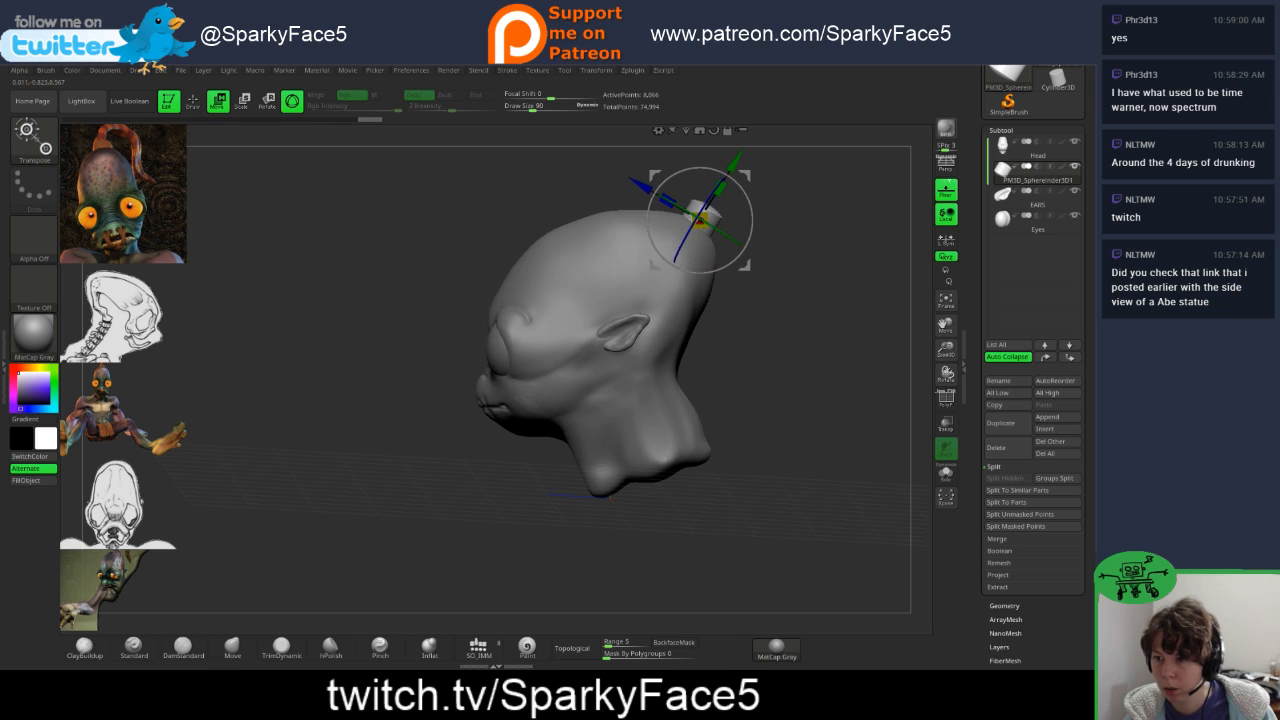
pyautogui.moveTo(835, 310); pyautogui.dragTo(560, 300)
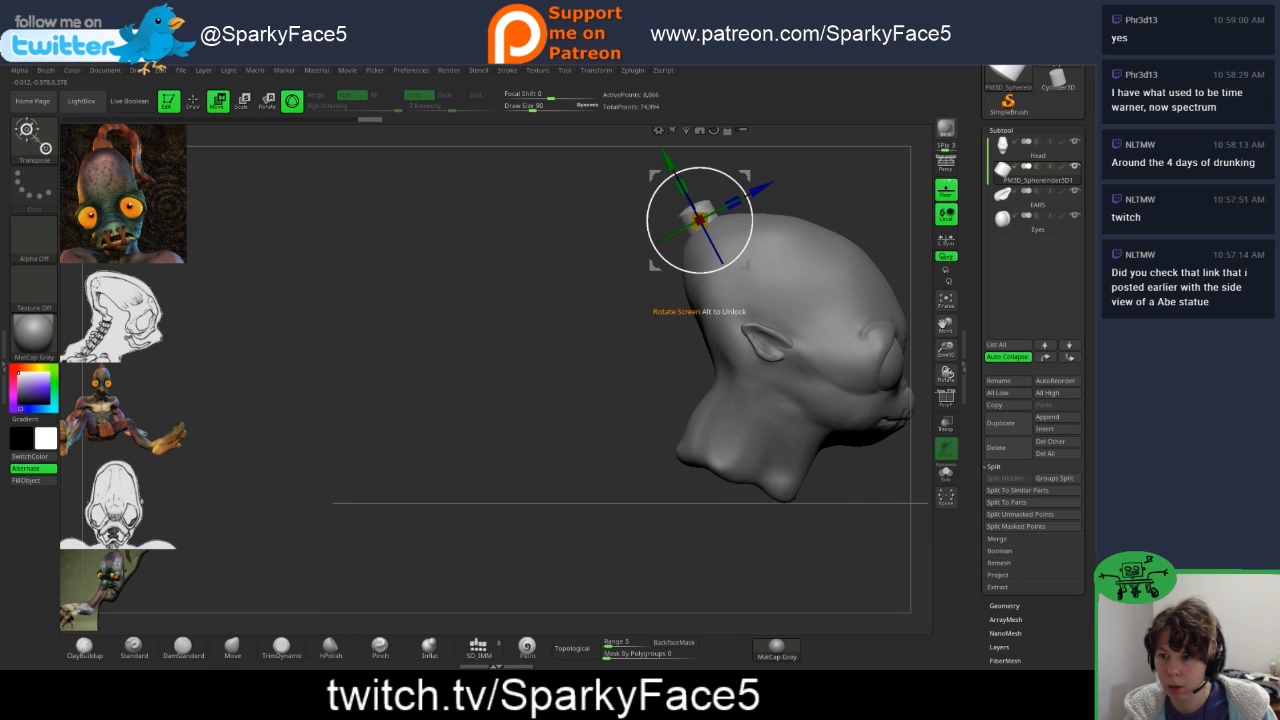
pyautogui.moveTo(700, 300); pyautogui.dragTo(540, 300)
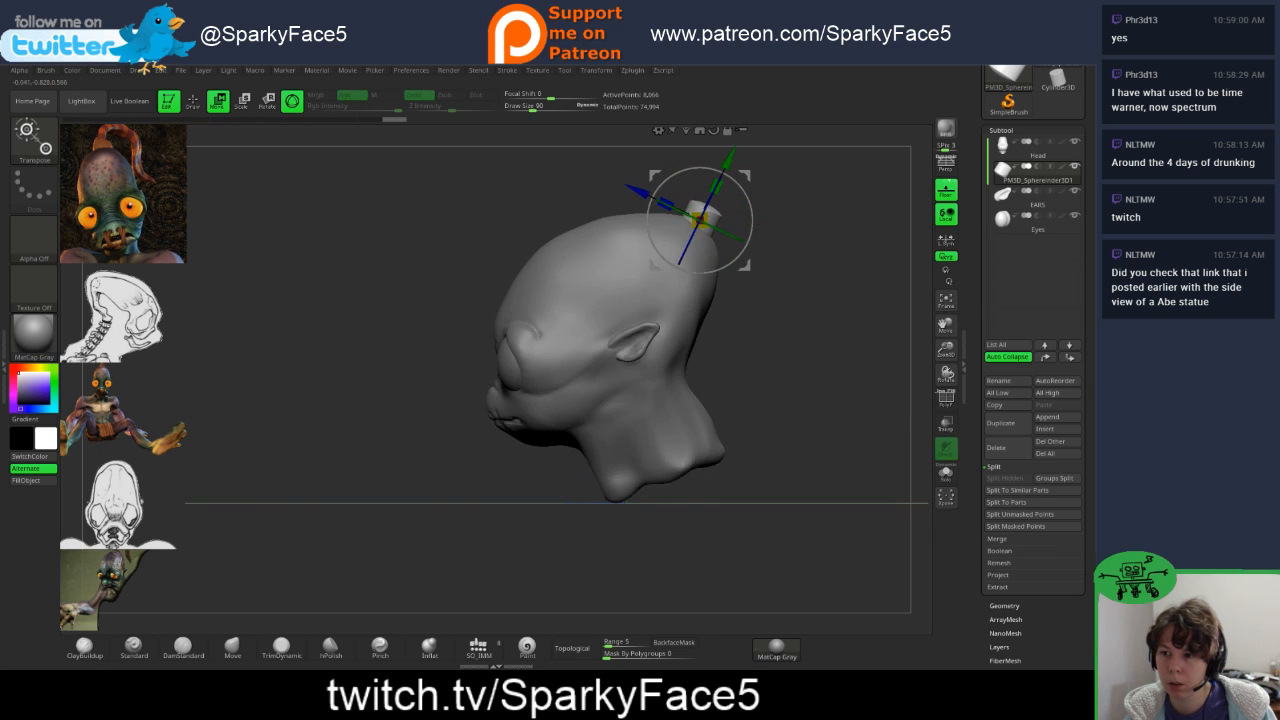
pyautogui.keyDown('shift'); pyautogui.moveTo(440, 320); pyautogui.dragTo(560, 320); pyautogui.keyUp('shift')
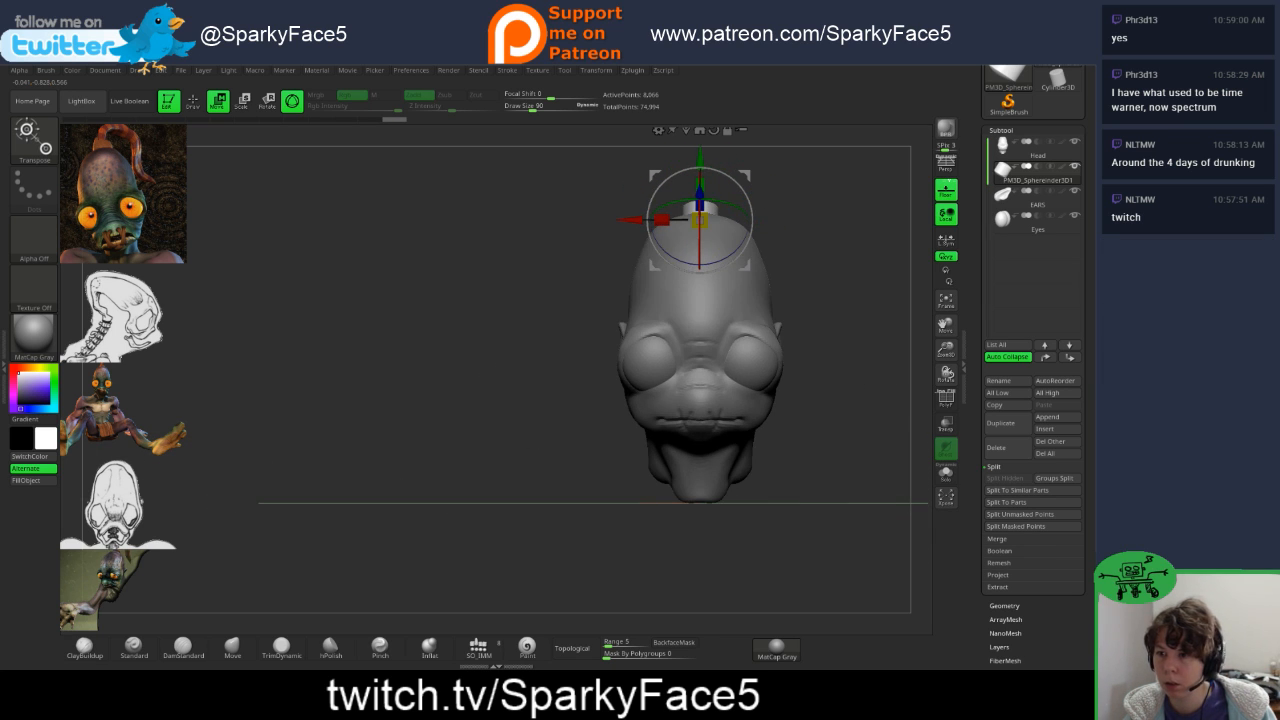
pyautogui.moveTo(850, 295); pyautogui.dragTo(701, 312)
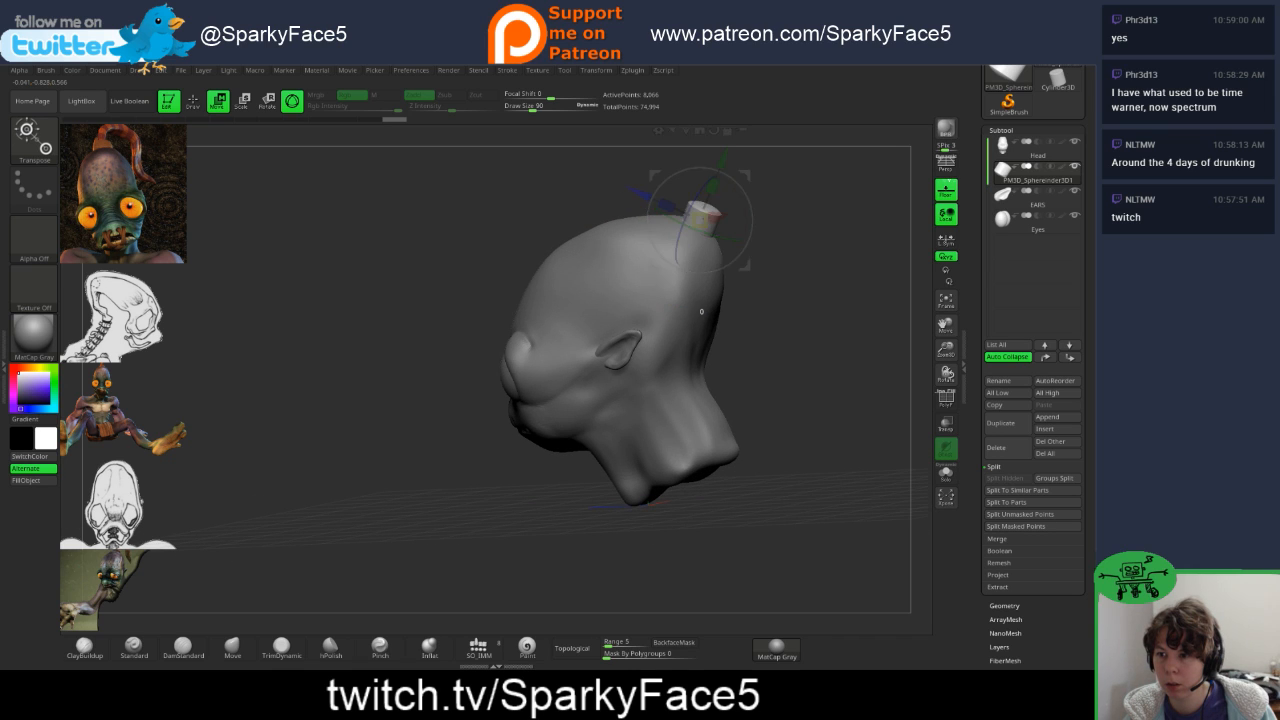
# - Move the cylinder further forward on the crown, fine-tune its tilt and check its alignment from the front
pyautogui.moveTo(638, 193); pyautogui.dragTo(626, 188)
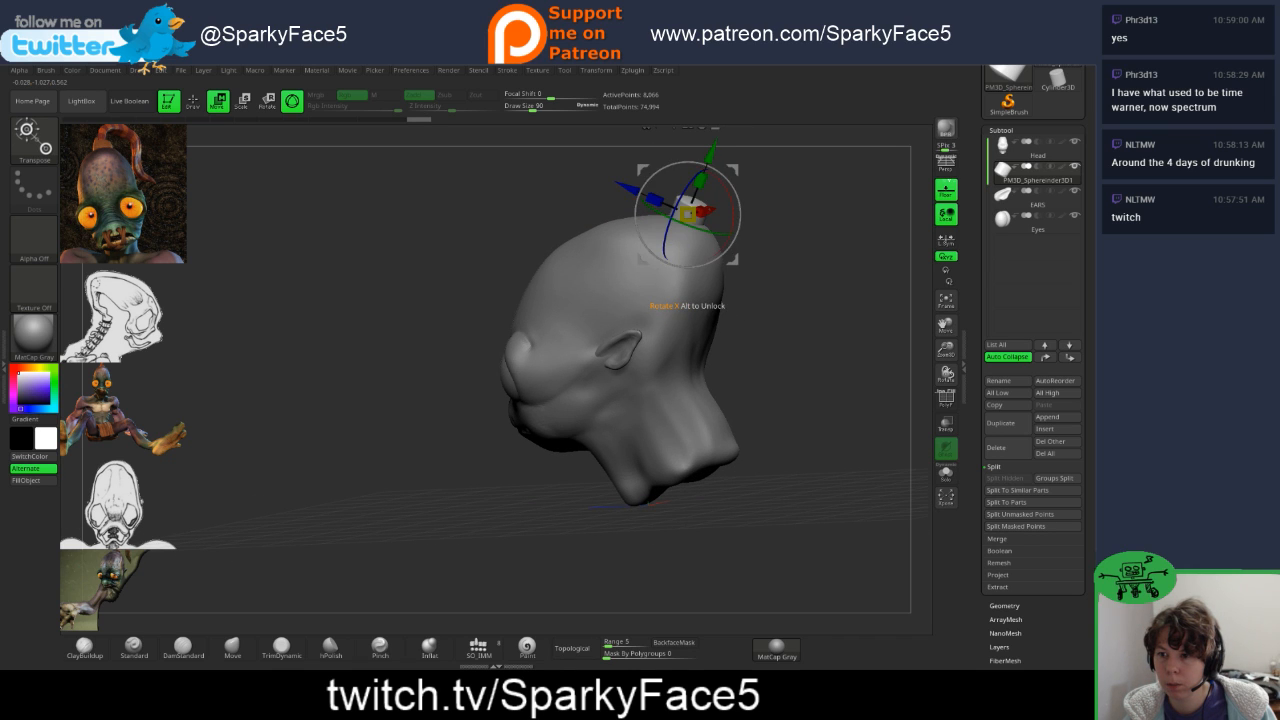
pyautogui.moveTo(667, 250); pyautogui.dragTo(666, 247)
pyautogui.keyDown('shift'); pyautogui.moveTo(420, 330); pyautogui.dragTo(560, 325); pyautogui.keyUp('shift')
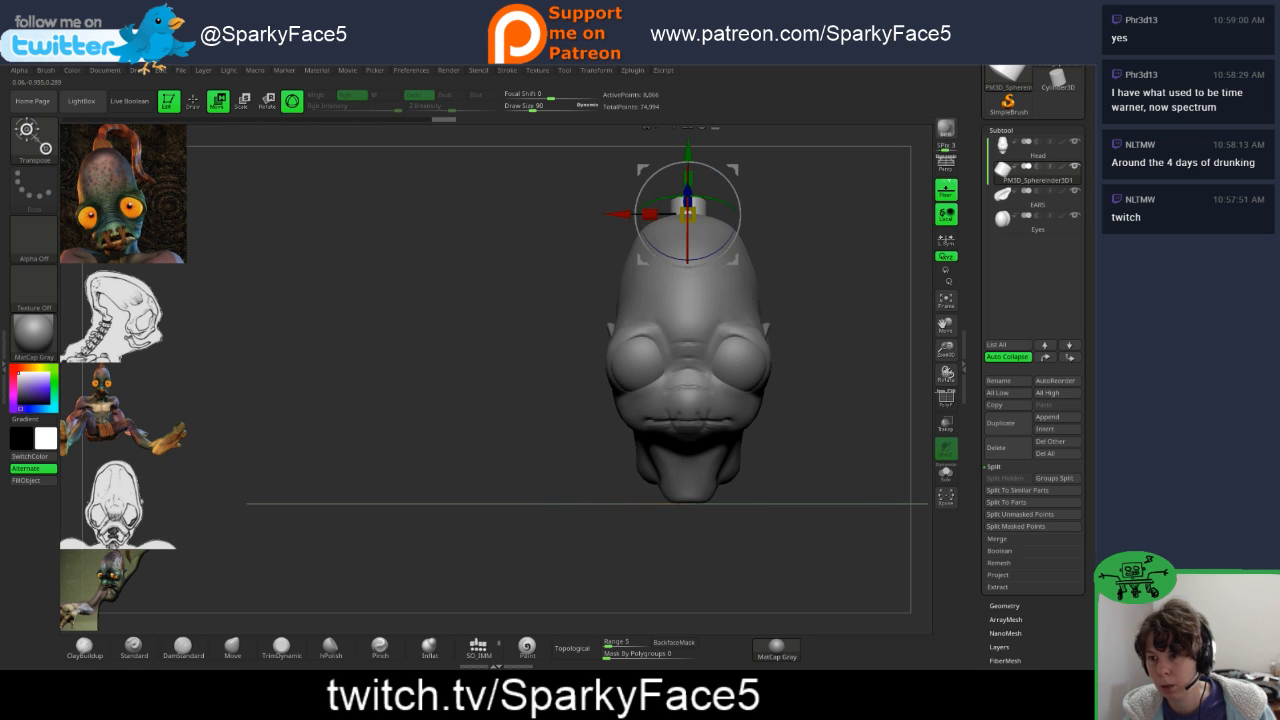
pyautogui.moveTo(840, 330); pyautogui.dragTo(655, 330)
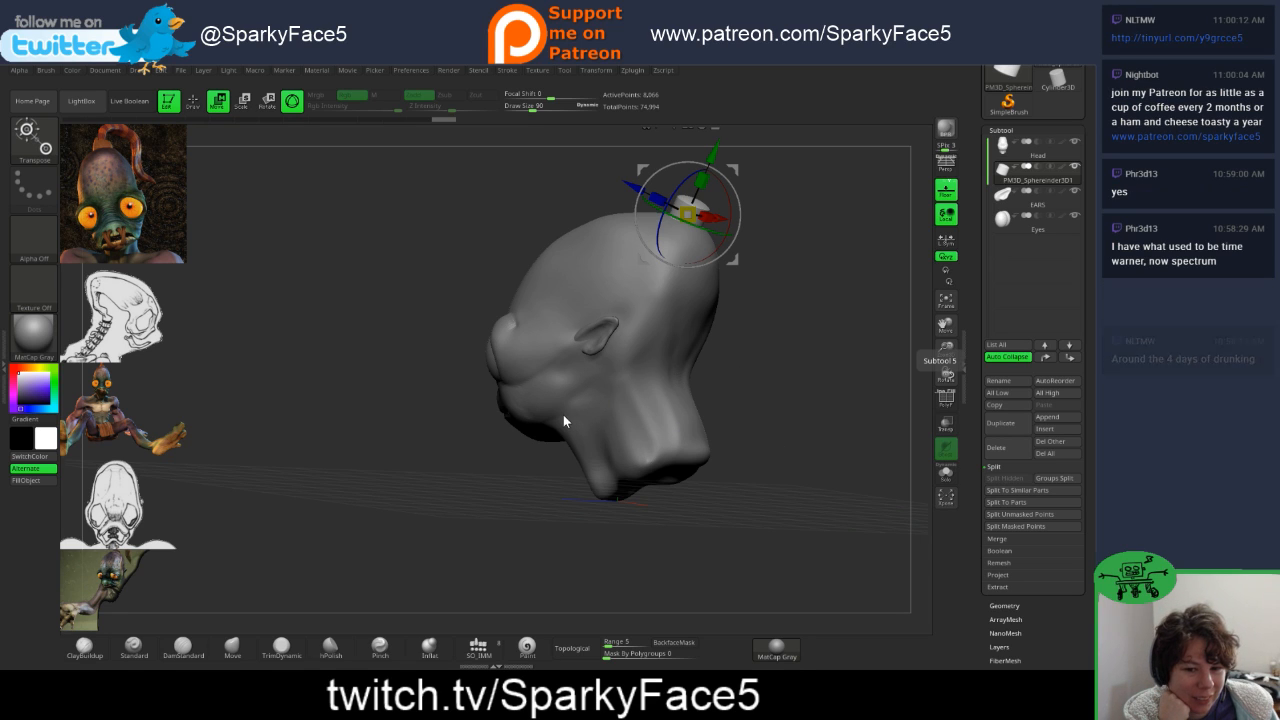
# - Switch to the browser and examine the front and back making-of photos of the Abe statue in the Statue Forum thread
pyautogui.click(114, 596)
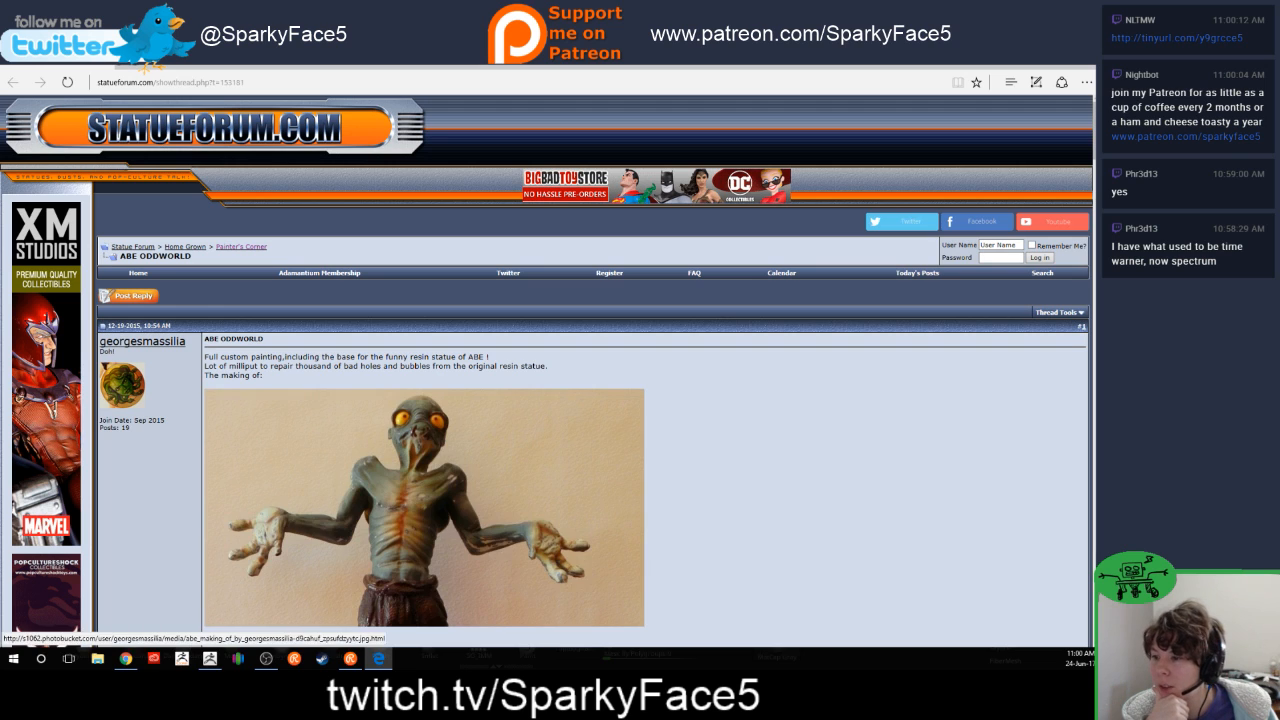
pyautogui.scroll(-1, 424, 500)
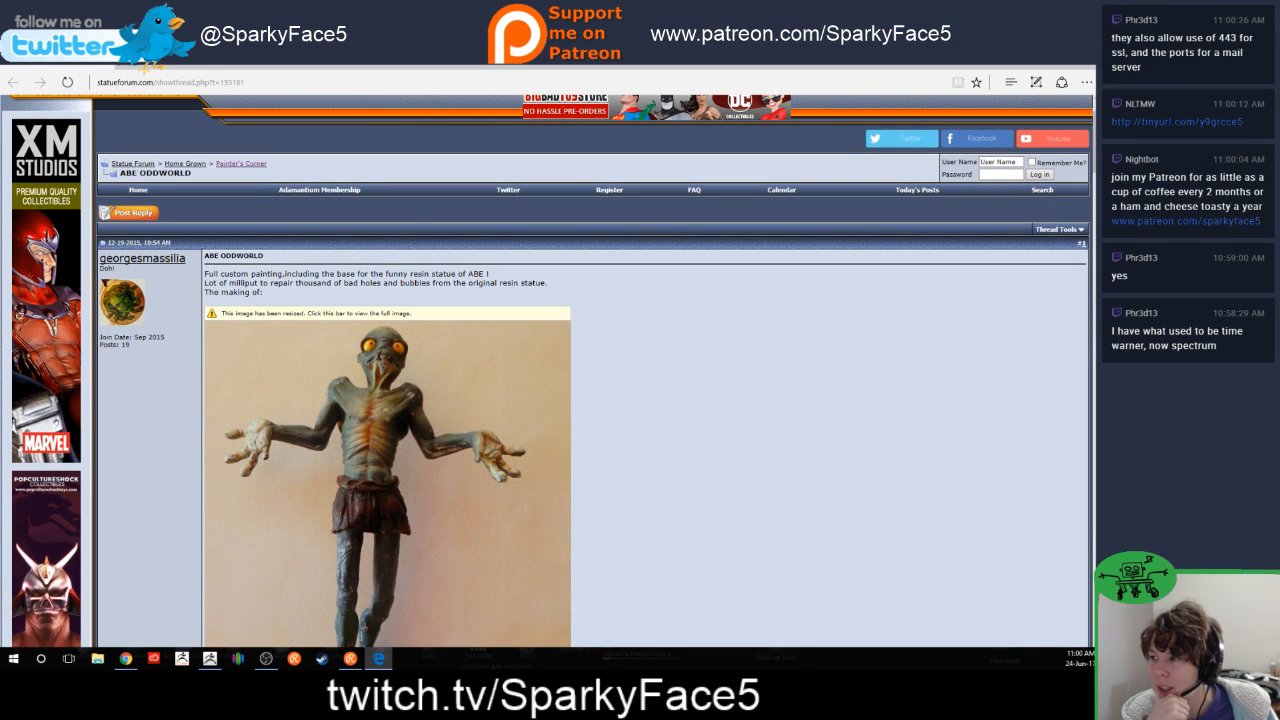
pyautogui.scroll(-2, 388, 450)
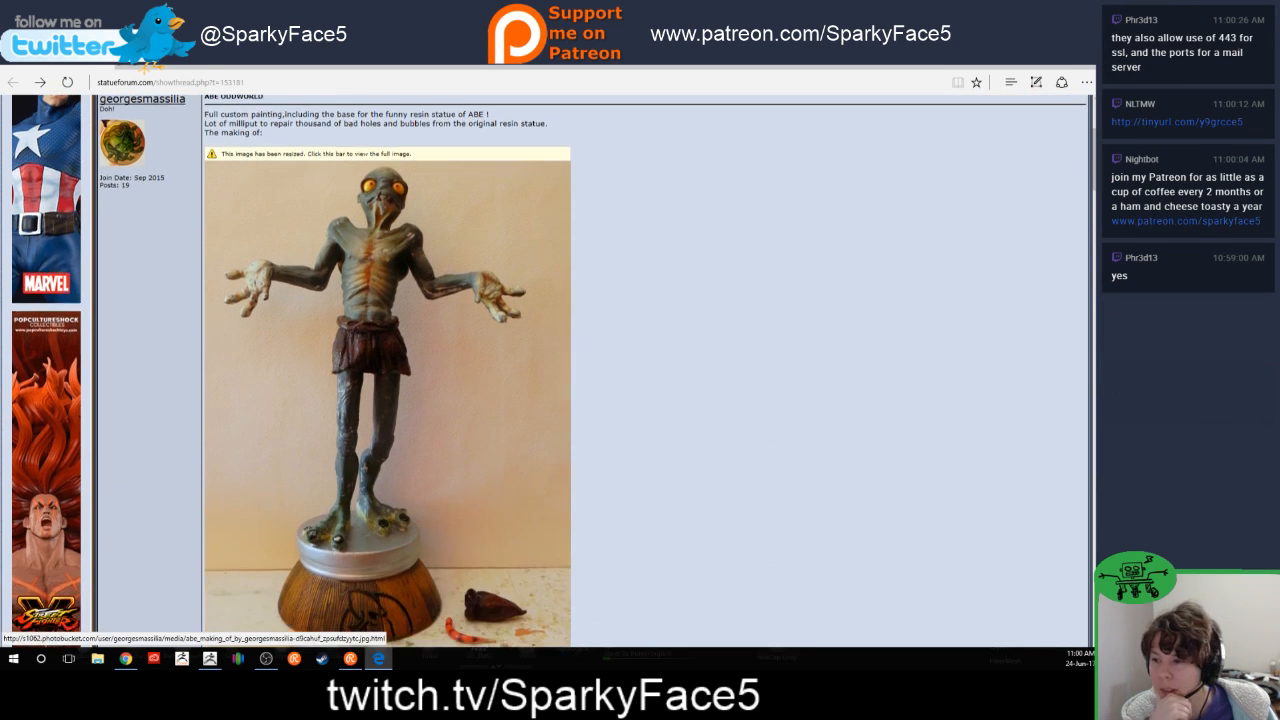
pyautogui.scroll(1, 388, 450)
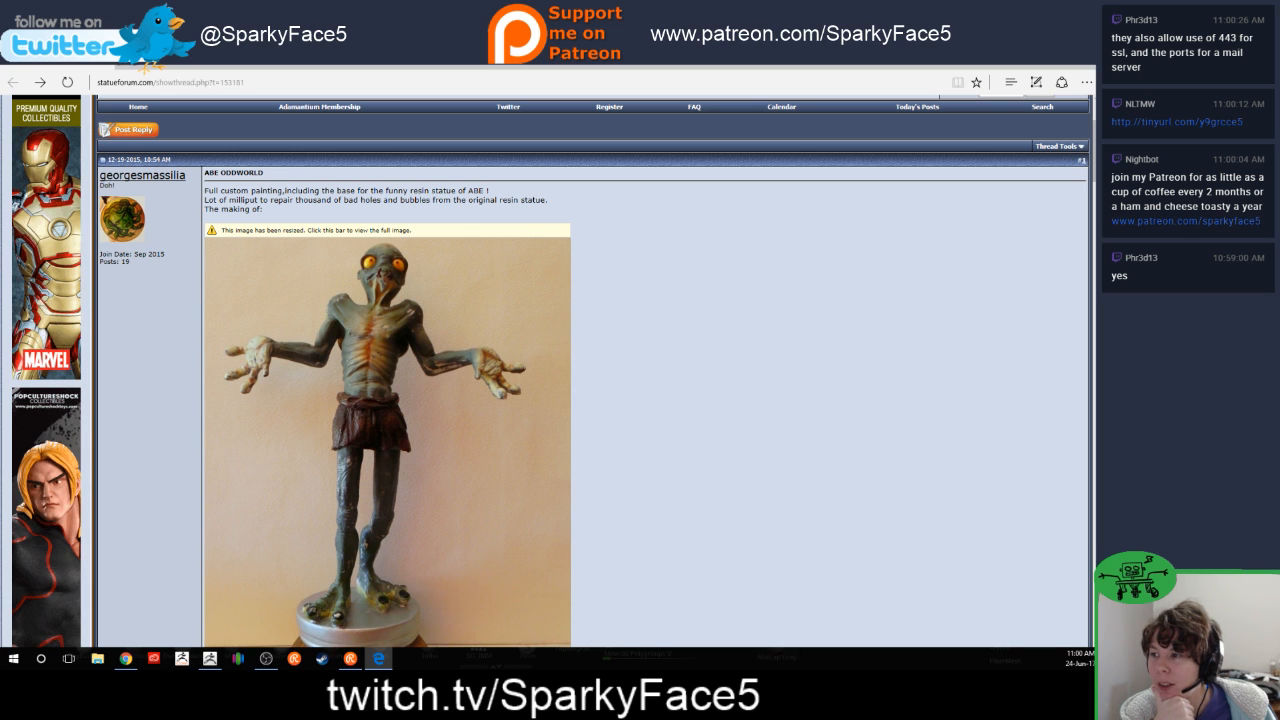
pyautogui.scroll(-2, 387, 400)
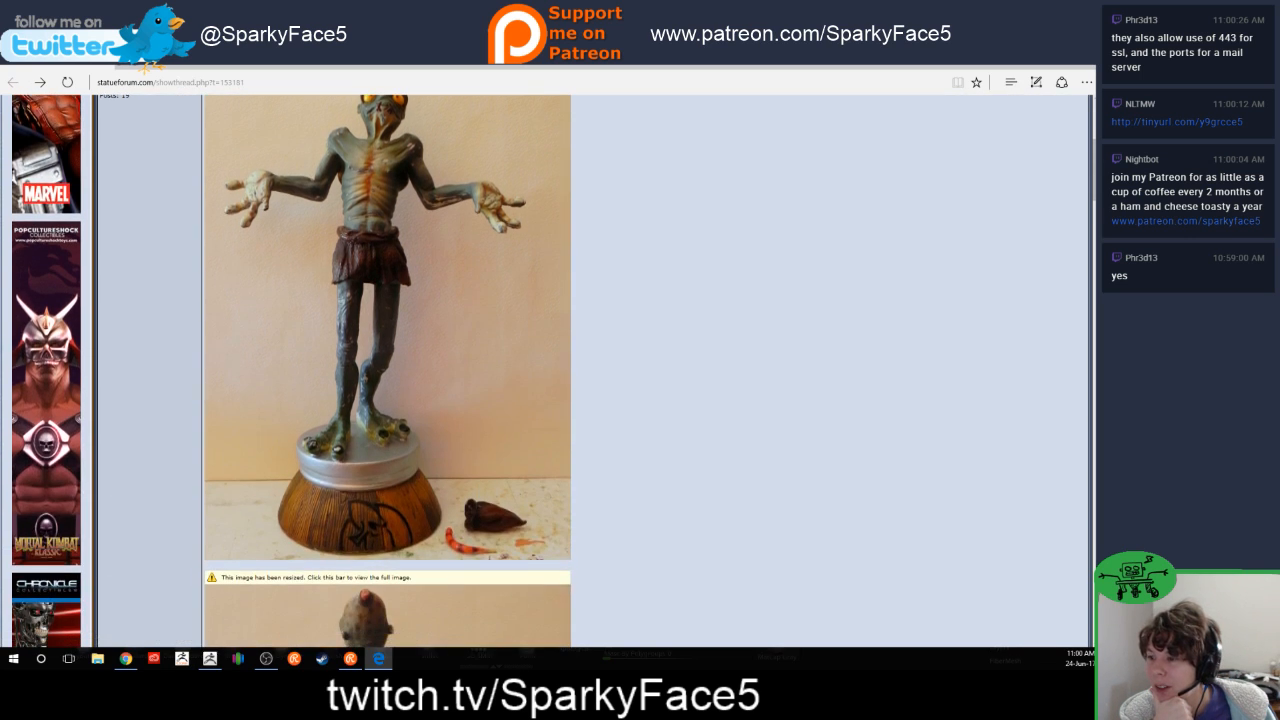
pyautogui.scroll(-3, 387, 370)
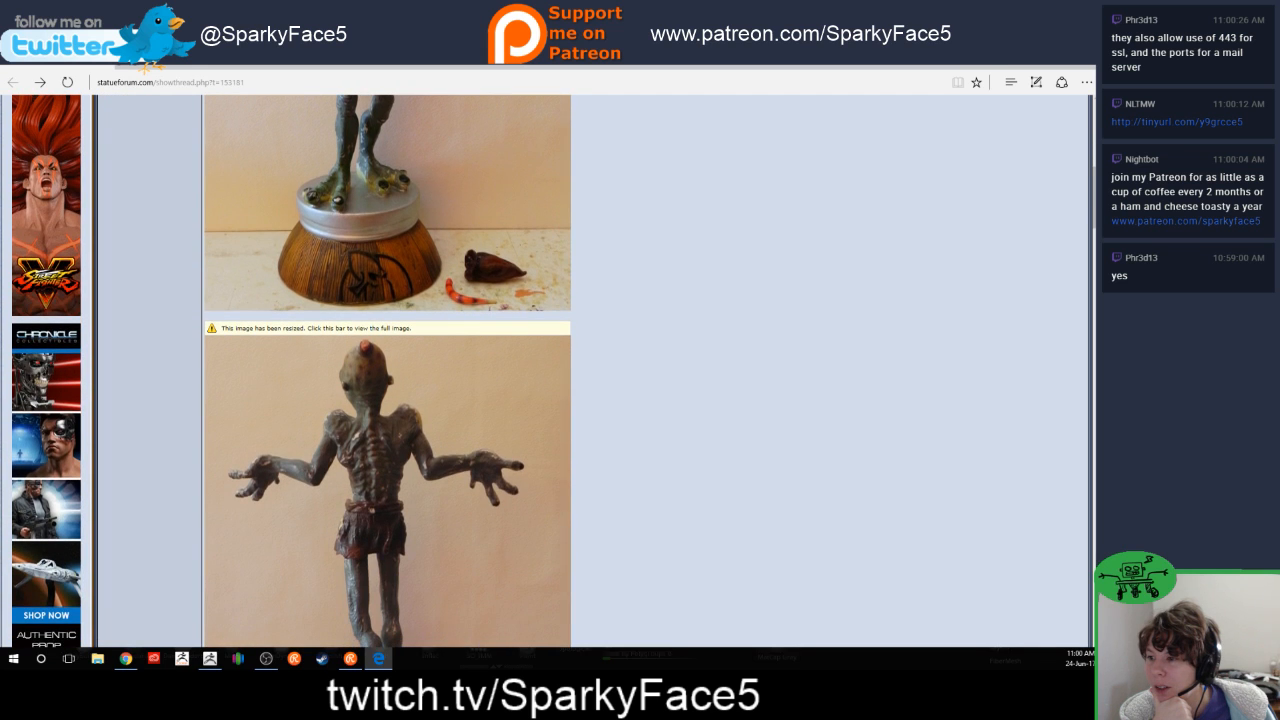
pyautogui.scroll(5, 387, 400)
pyautogui.scroll(-5, 387, 400)
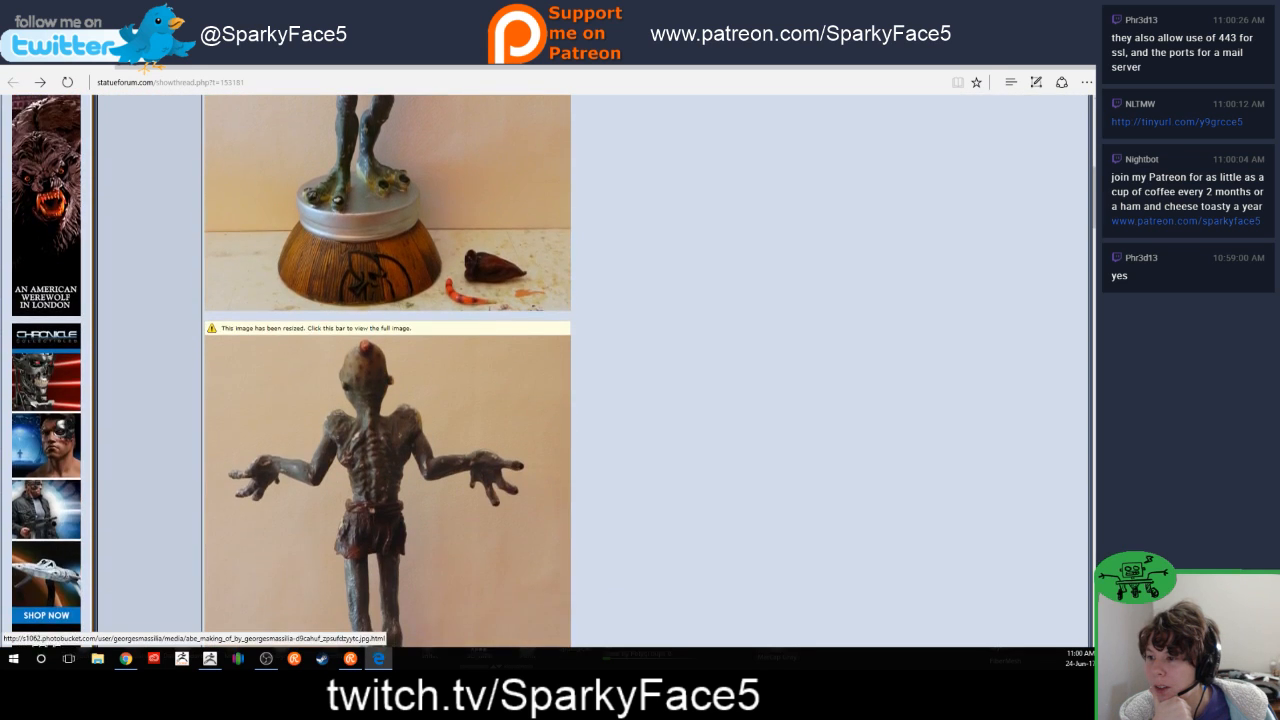
pyautogui.scroll(-1, 387, 400)
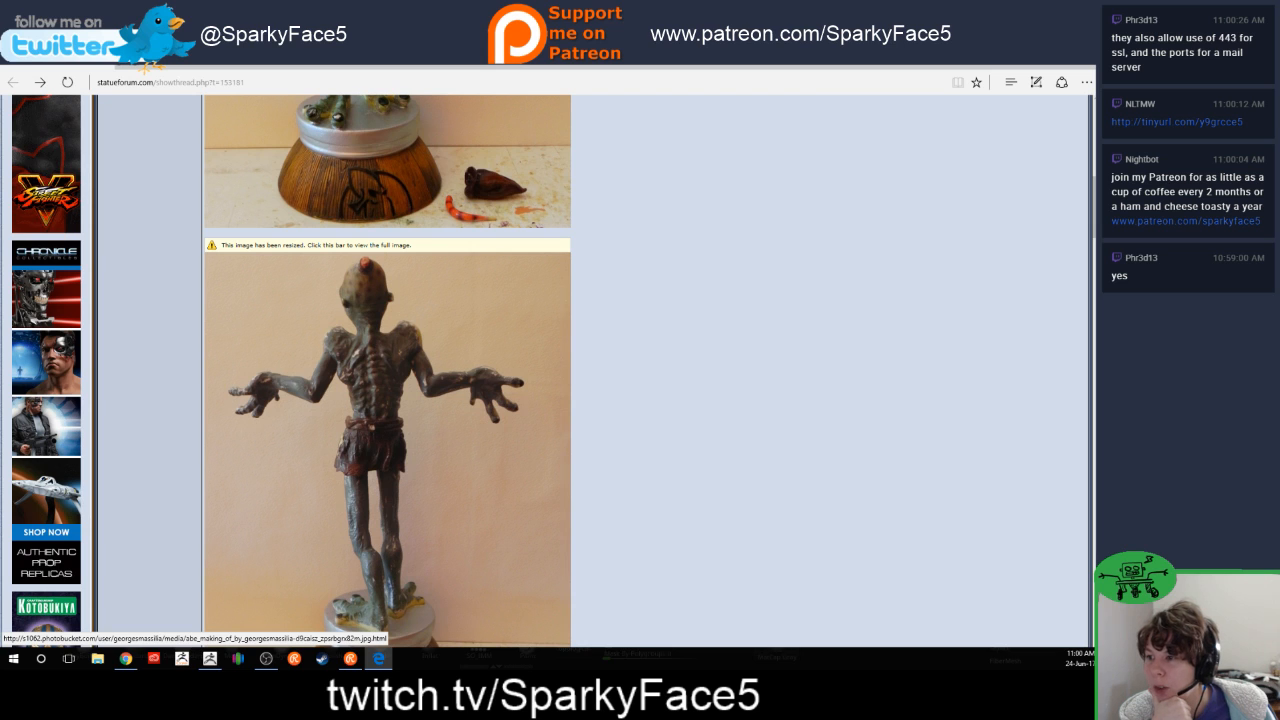
pyautogui.scroll(-4, 387, 370)
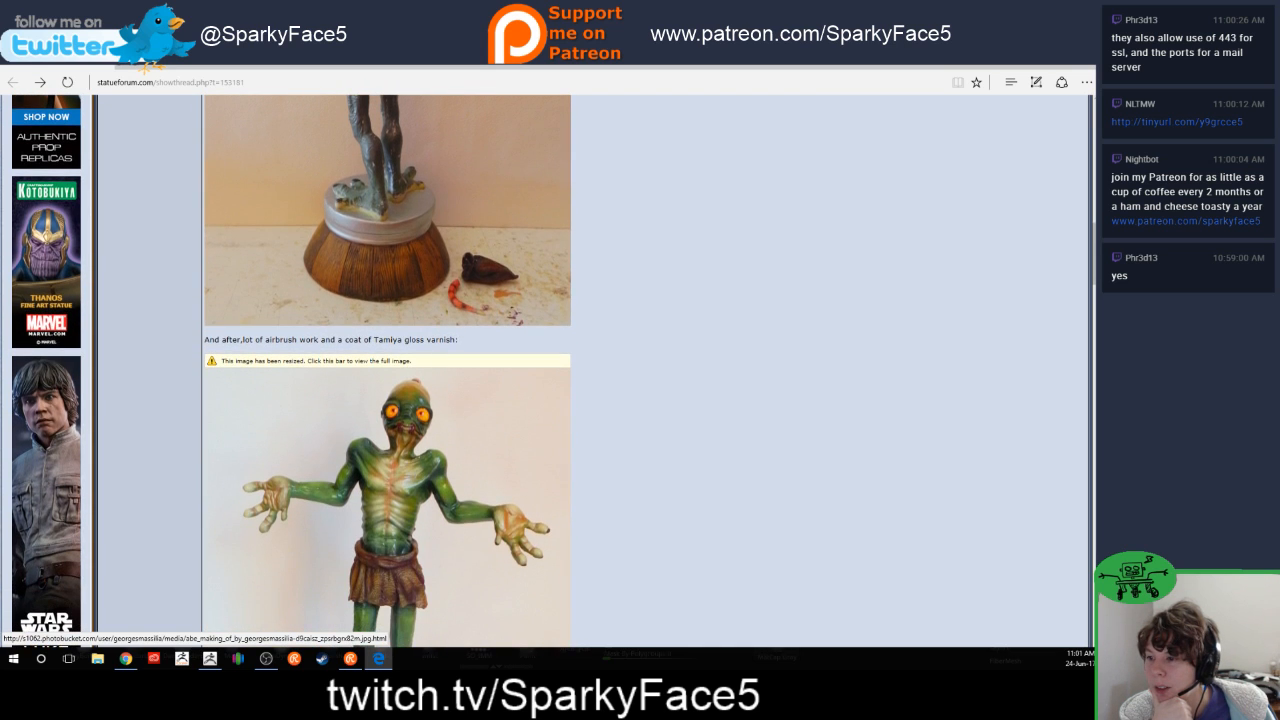
# - Examine the painted Abe statue photos from the front, back and sides for the head shape and the ponytail's attachment
pyautogui.scroll(-3, 387, 370)
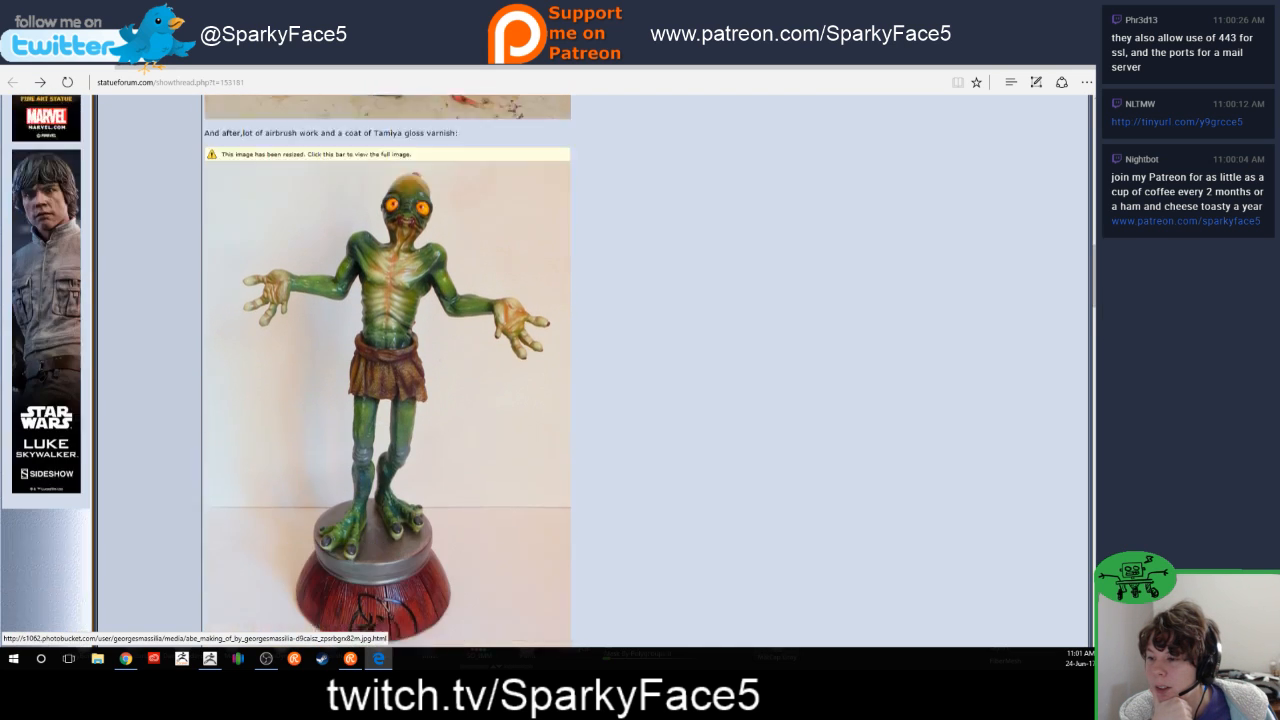
pyautogui.scroll(-2, 387, 370)
pyautogui.scroll(-2, 387, 370)
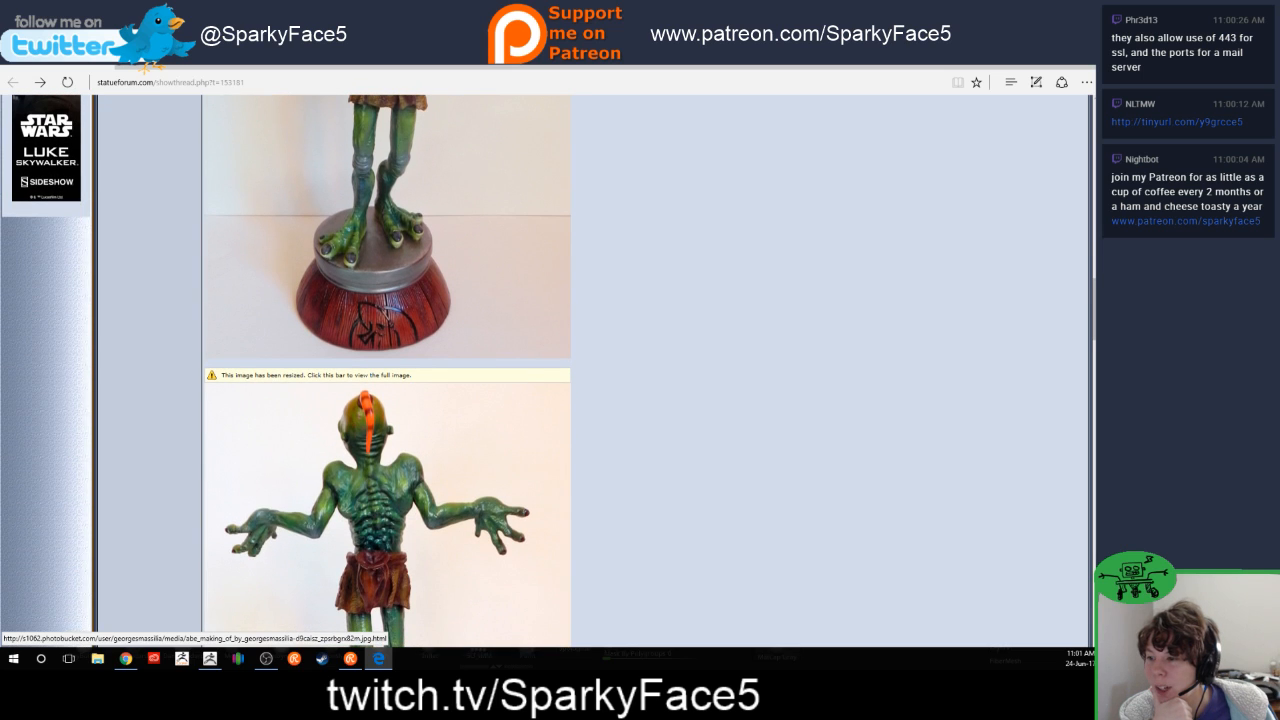
pyautogui.scroll(-1, 387, 370)
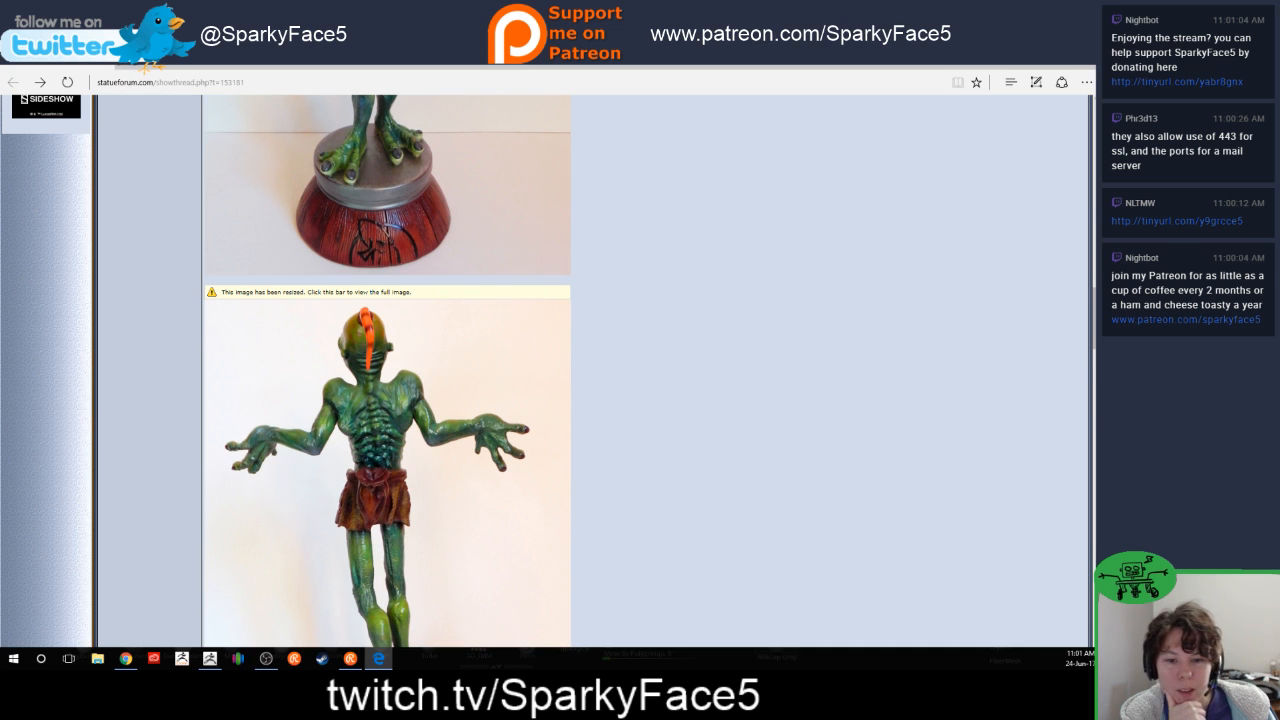
pyautogui.scroll(-1, 387, 370)
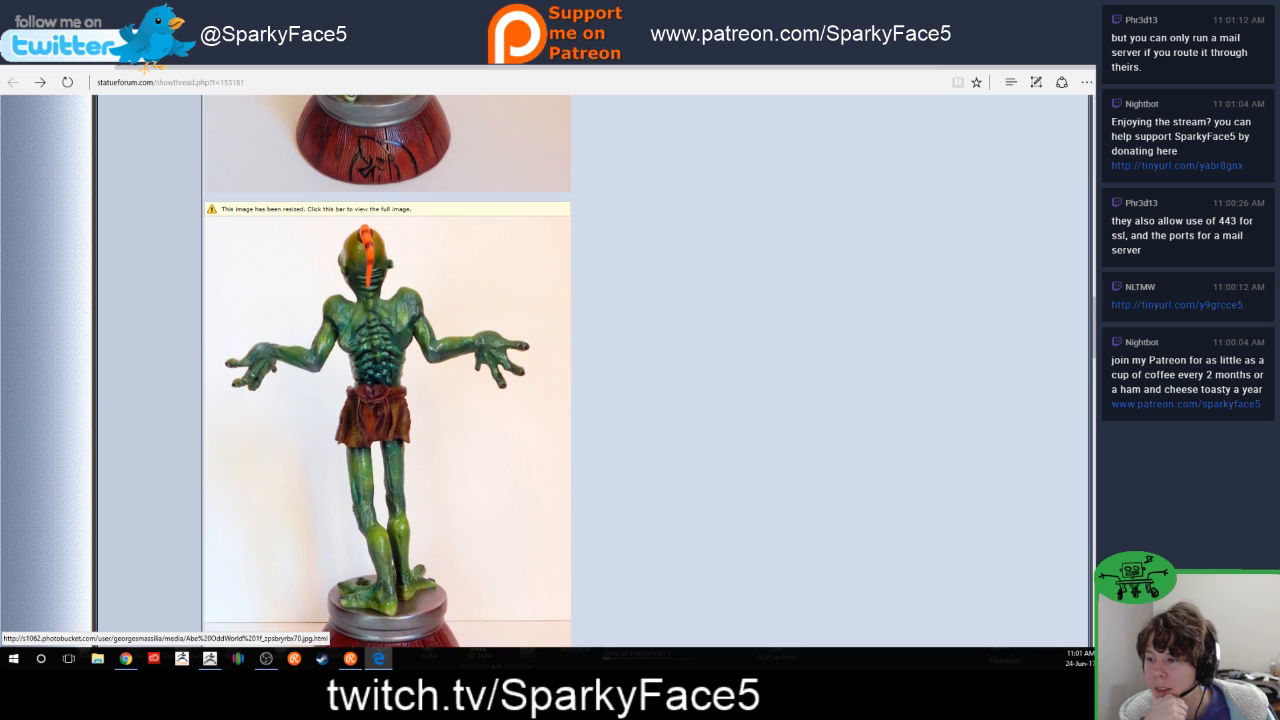
pyautogui.scroll(-1, 387, 370)
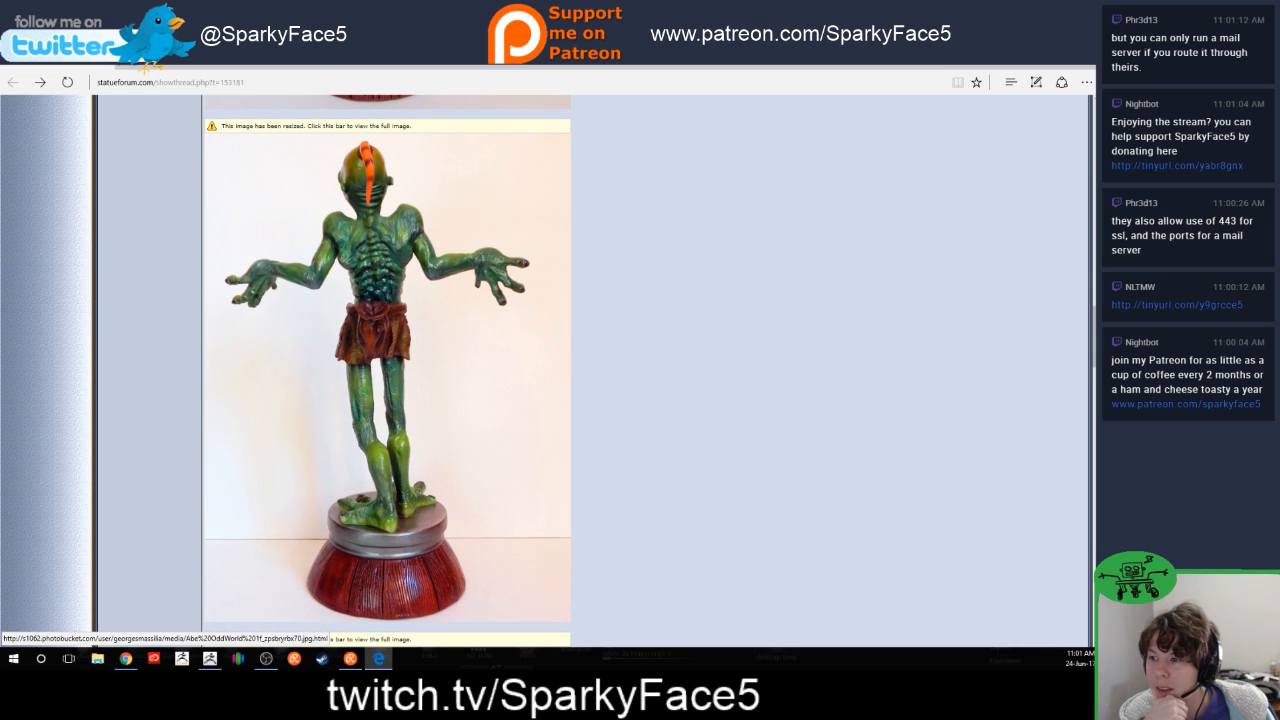
pyautogui.scroll(-1, 387, 370)
pyautogui.scroll(-3, 387, 370)
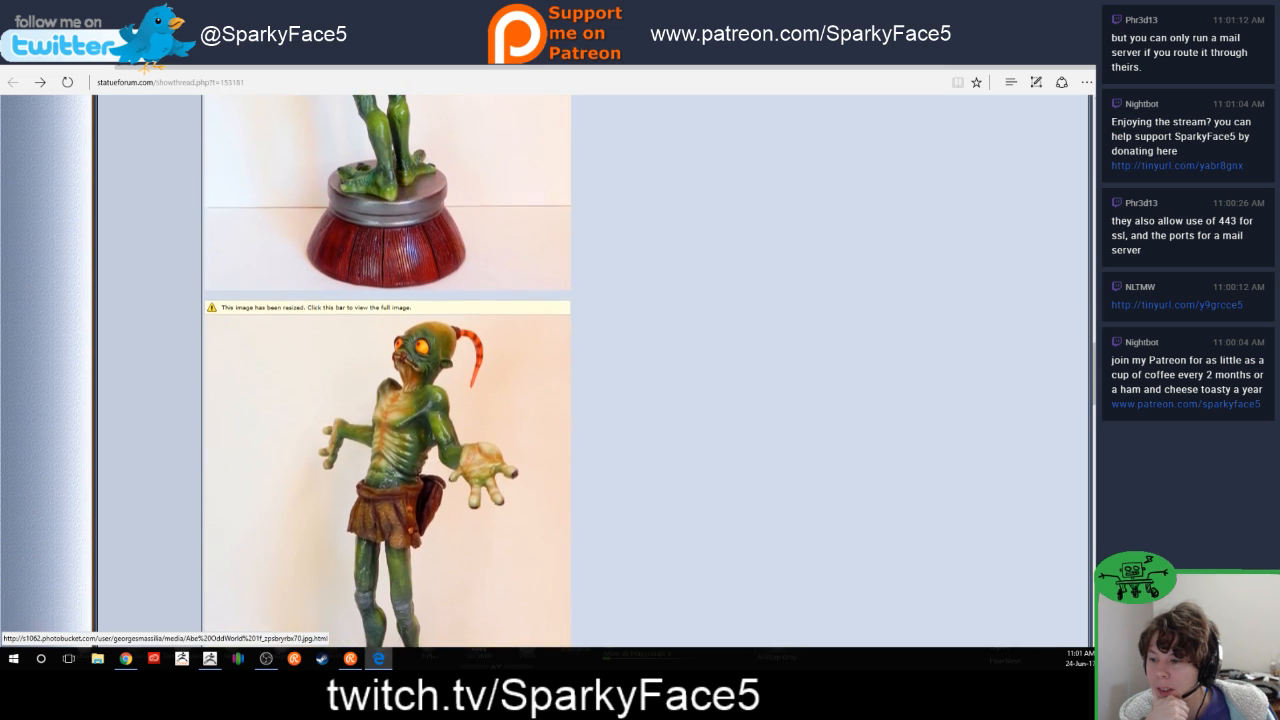
pyautogui.scroll(-1, 387, 370)
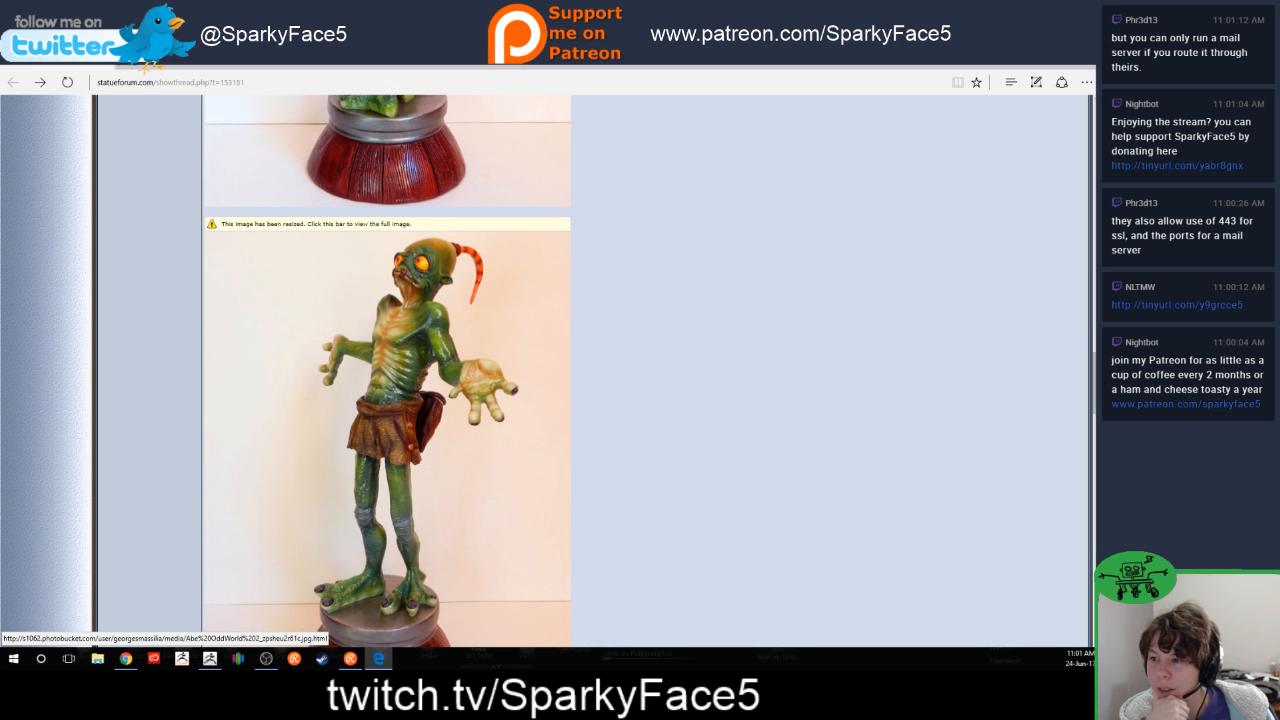
pyautogui.scroll(-5, 387, 370)
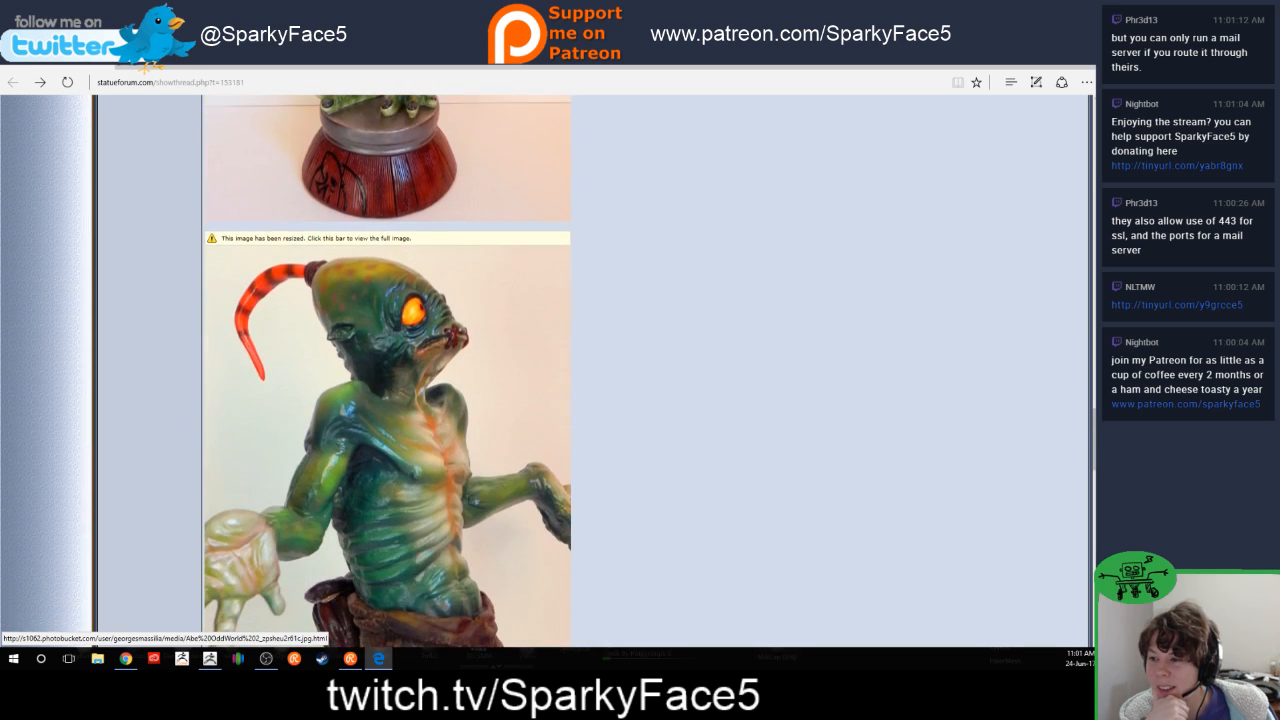
pyautogui.scroll(-1, 387, 370)
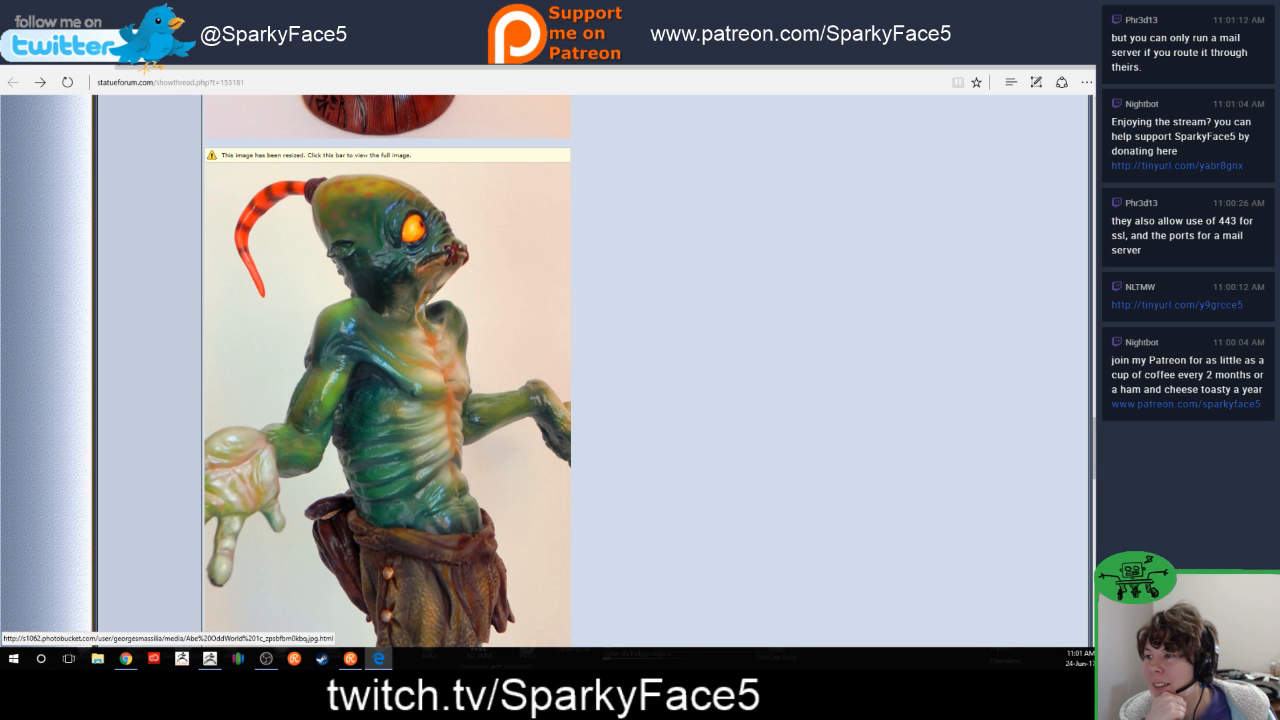
pyautogui.scroll(-8, 387, 370)
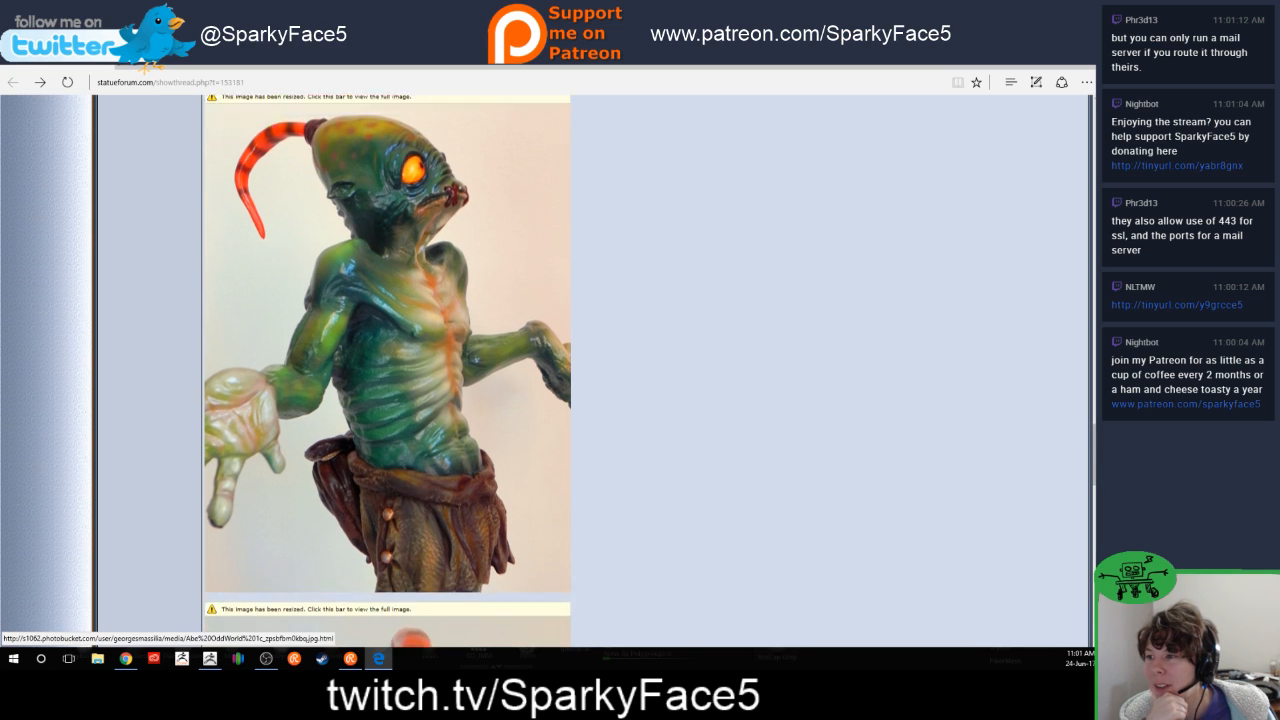
pyautogui.scroll(-5, 387, 370)
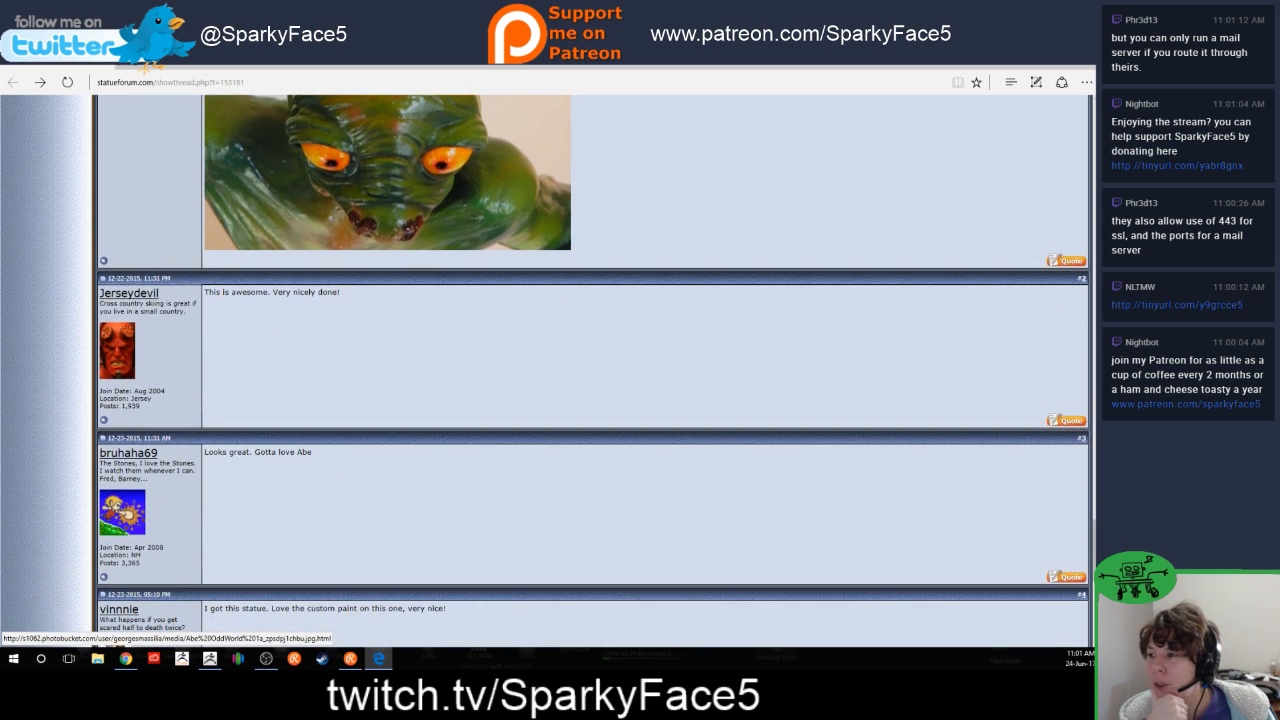
# - Review the back view of the painted Abe statue once more and switch back to ZBrush
pyautogui.scroll(-10, 387, 370)
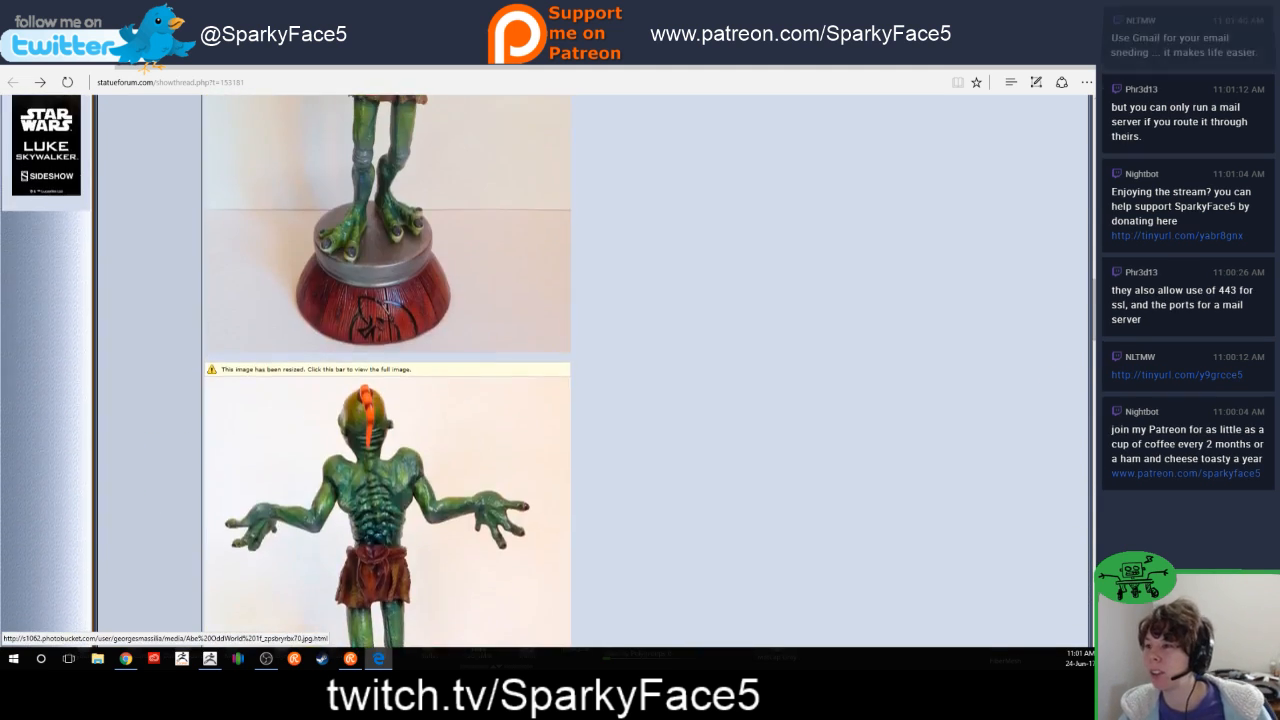
pyautogui.scroll(20, 387, 400)
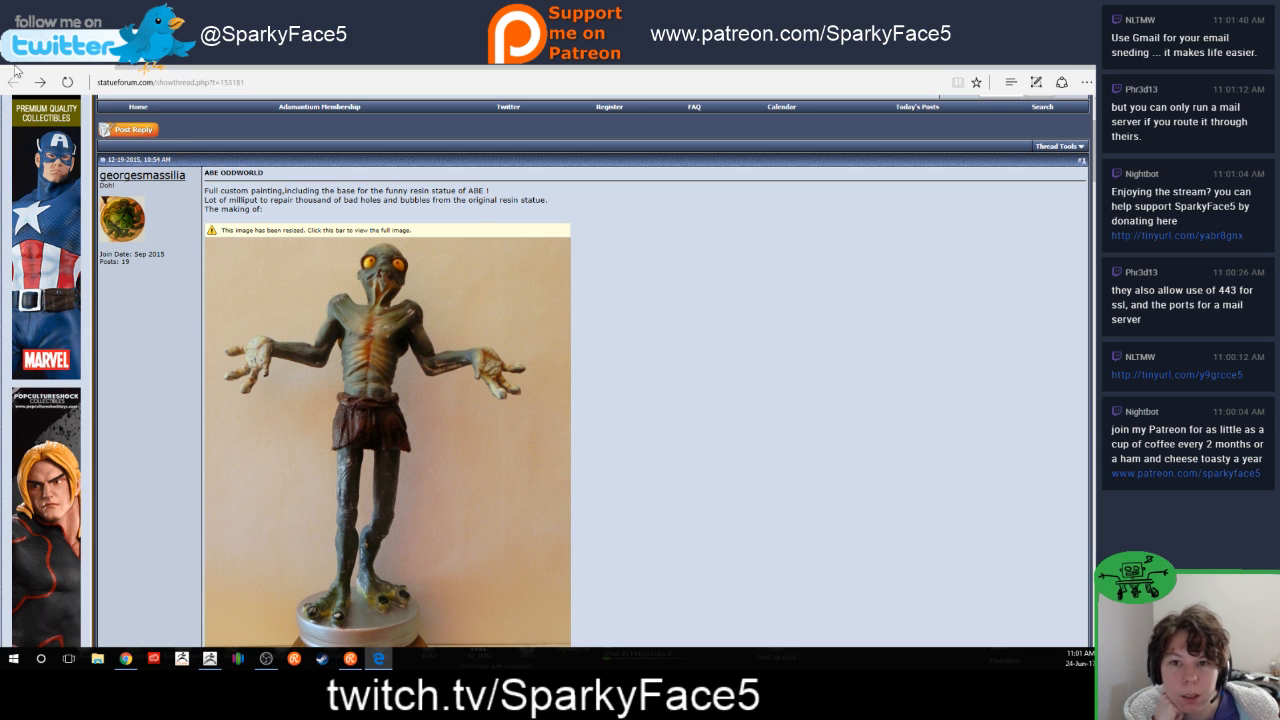
pyautogui.hotkey('alt', 'Tab')
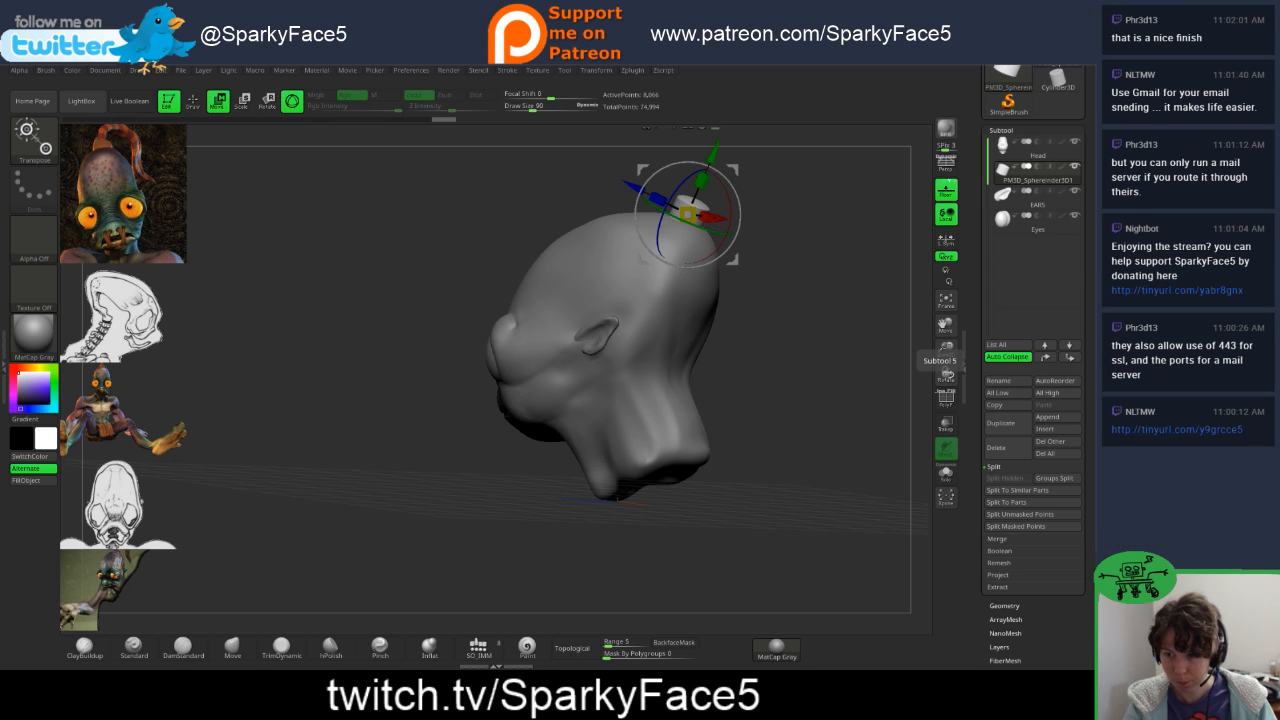
# - Shift the ponytail cylinder slightly towards the back of the crown and tilt it further backward in side profile
pyautogui.moveTo(770, 430); pyautogui.dragTo(825, 426)
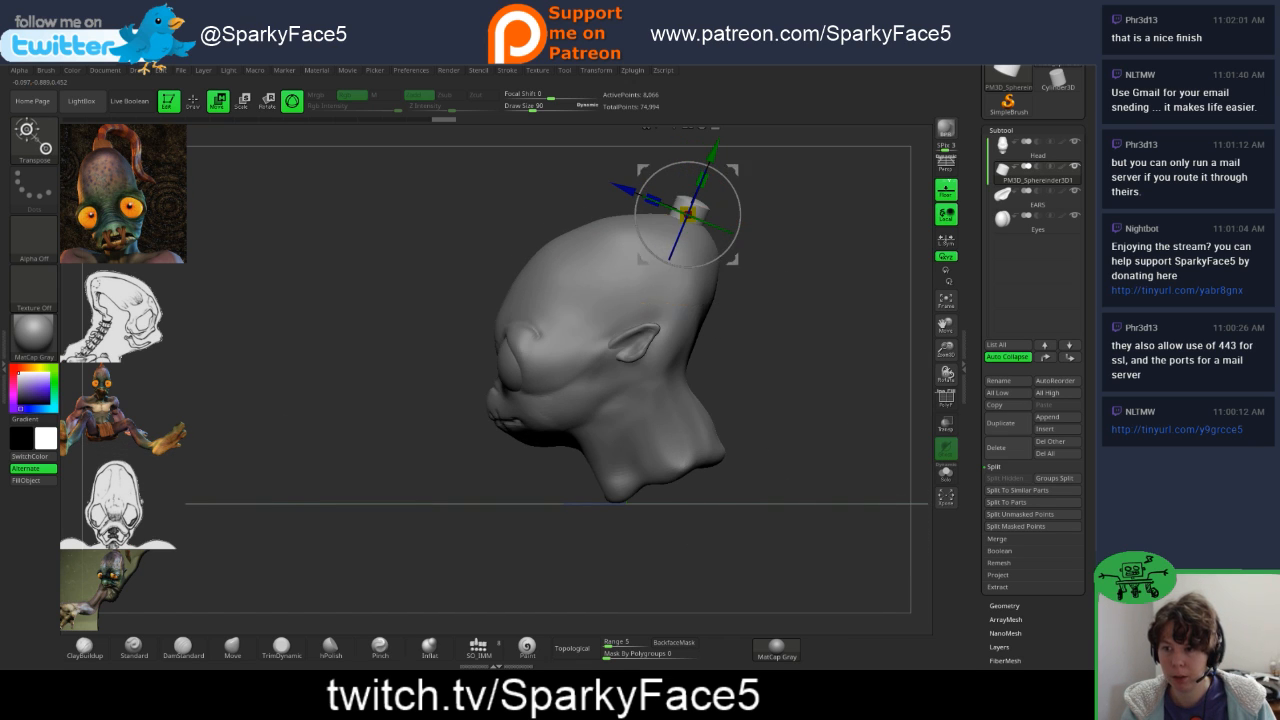
pyautogui.moveTo(624, 189); pyautogui.dragTo(639, 195)
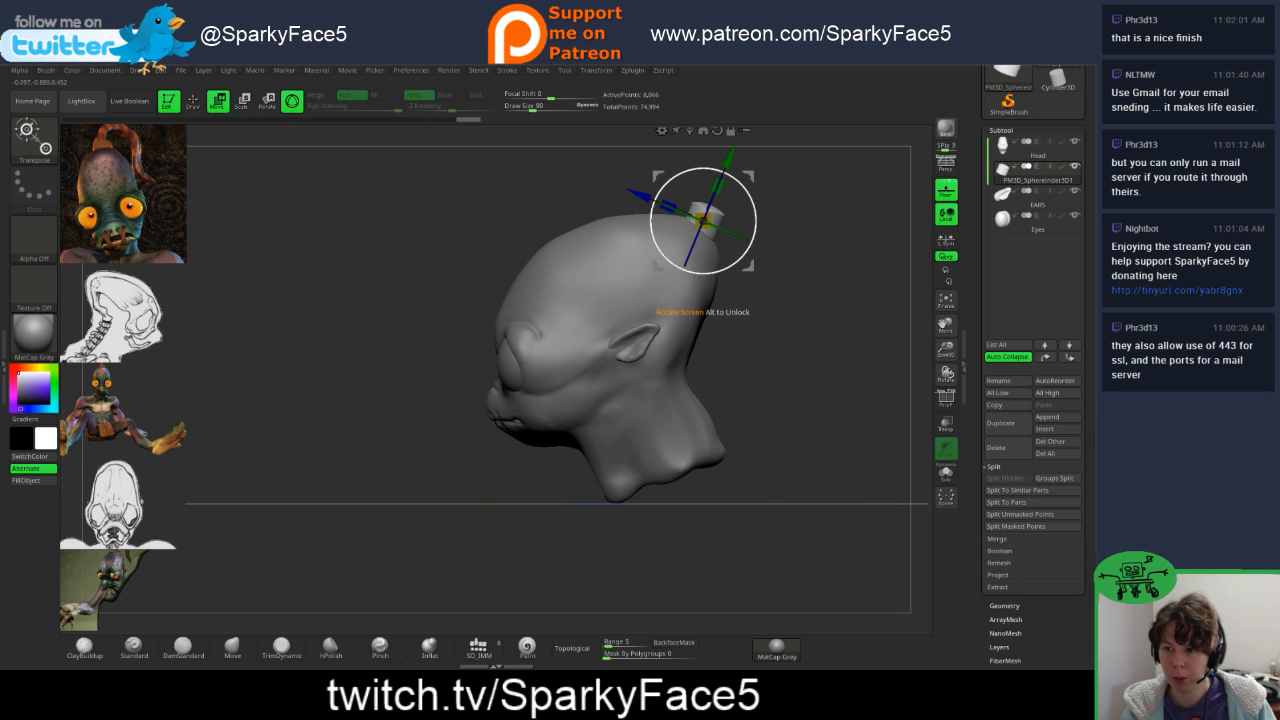
pyautogui.moveTo(685, 269); pyautogui.dragTo(671, 262)
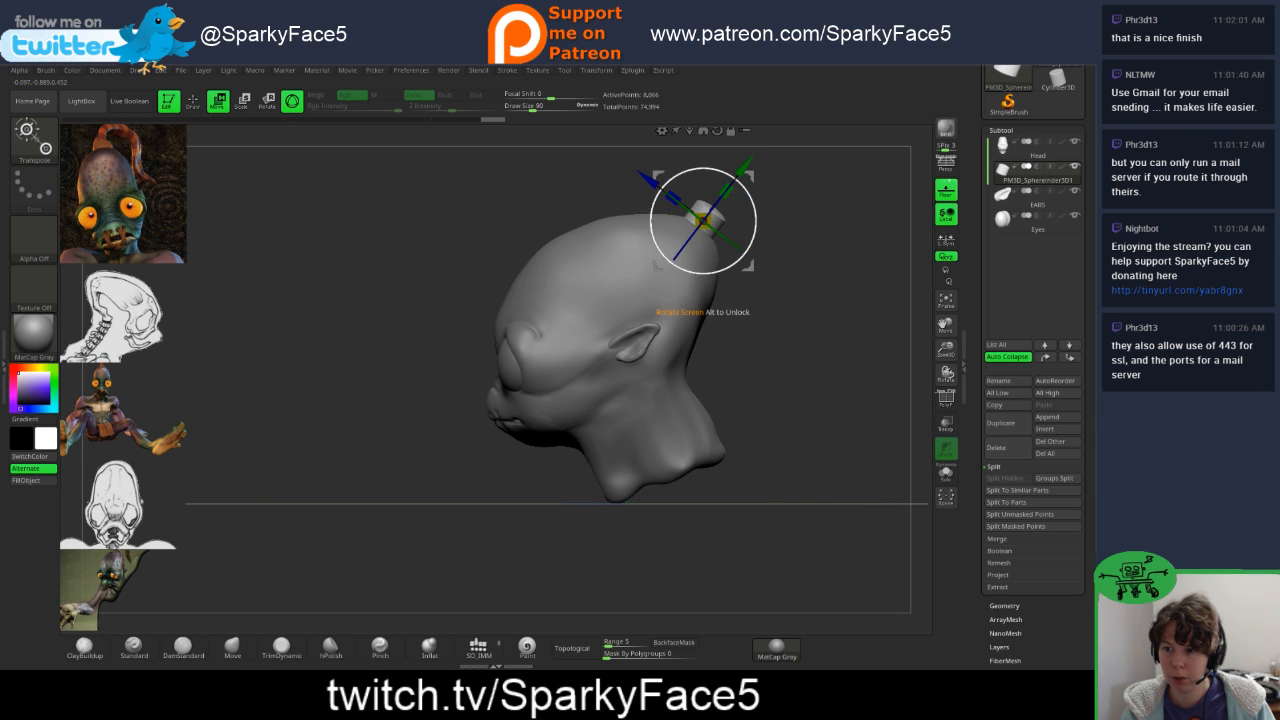
pyautogui.moveTo(652, 183); pyautogui.dragTo(608, 184)
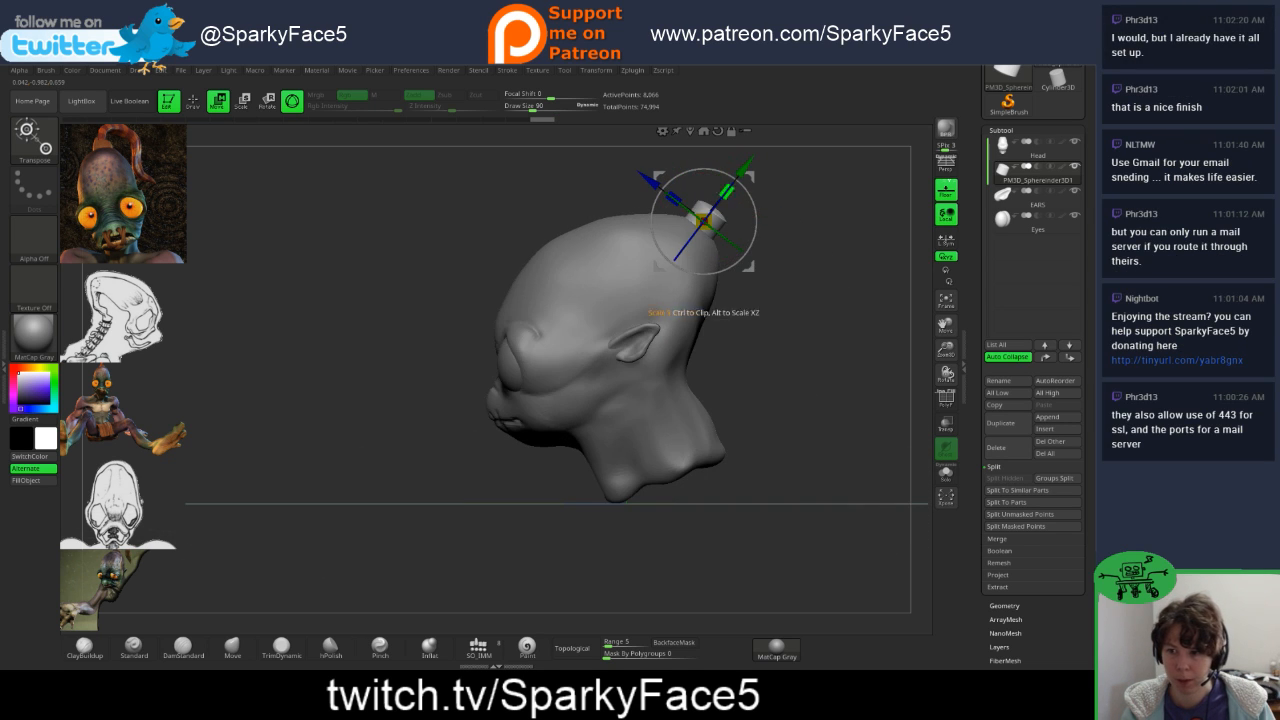
pyautogui.moveTo(739, 182); pyautogui.dragTo(673, 199)
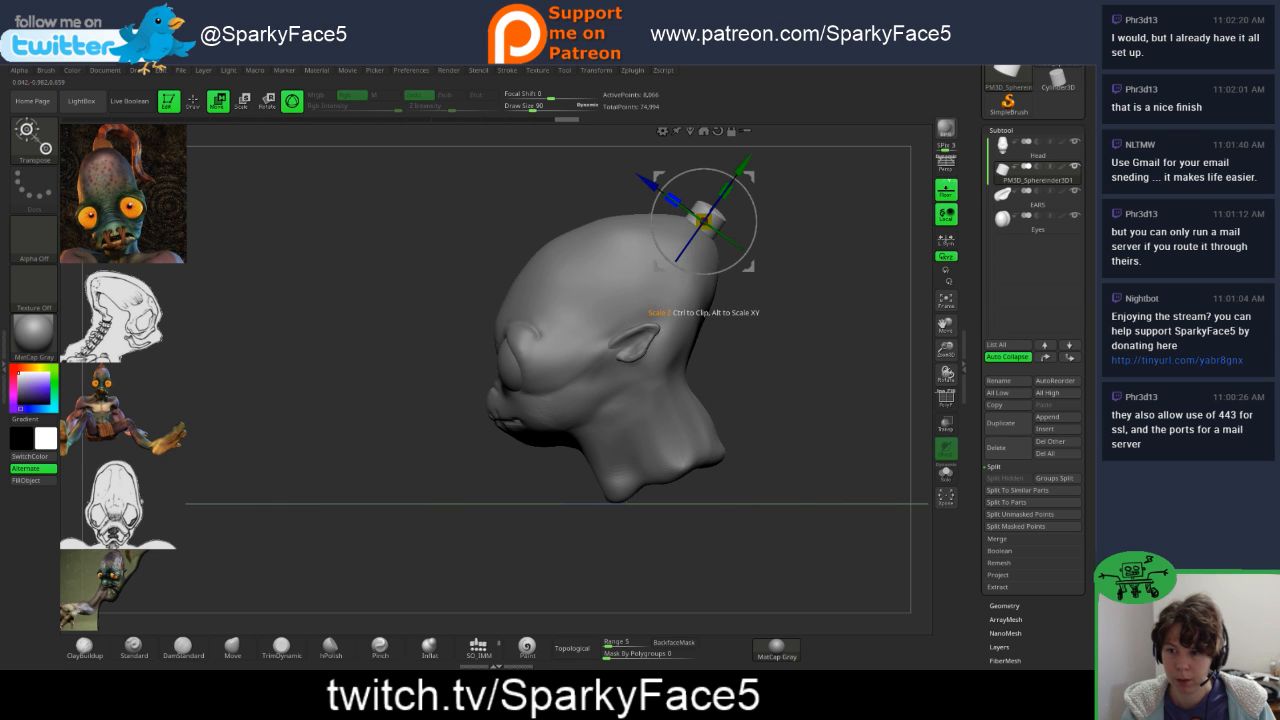
# - Scale the ponytail cylinder up uniformly and check its seating on the crown from behind and in profile
pyautogui.moveTo(590, 185); pyautogui.dragTo(546, 180)
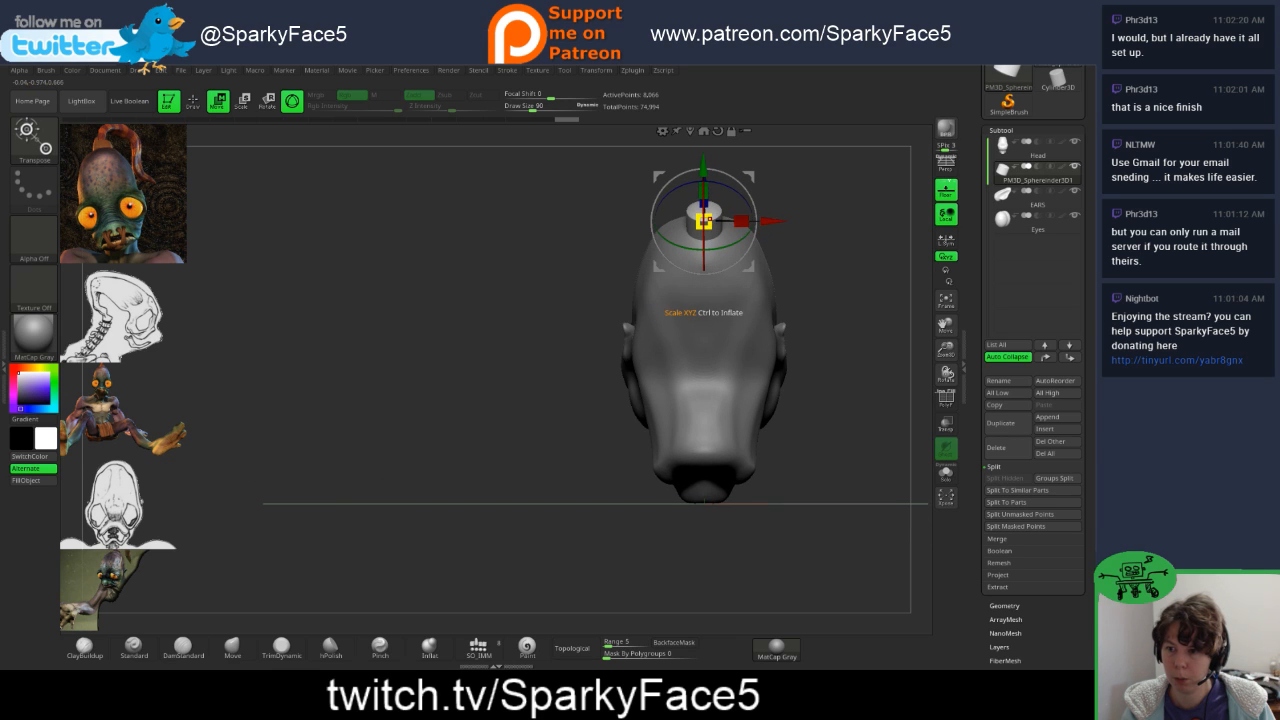
pyautogui.moveTo(704, 220); pyautogui.dragTo(704, 221)
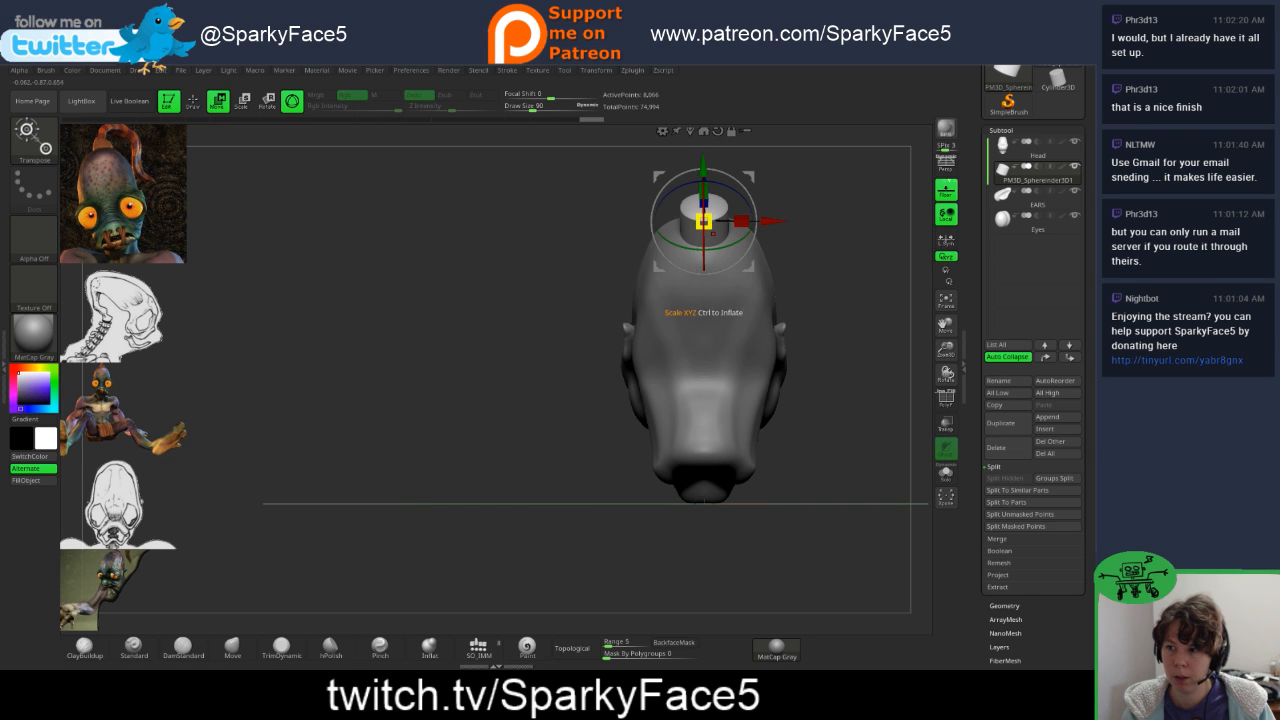
pyautogui.moveTo(560, 270); pyautogui.dragTo(715, 300)
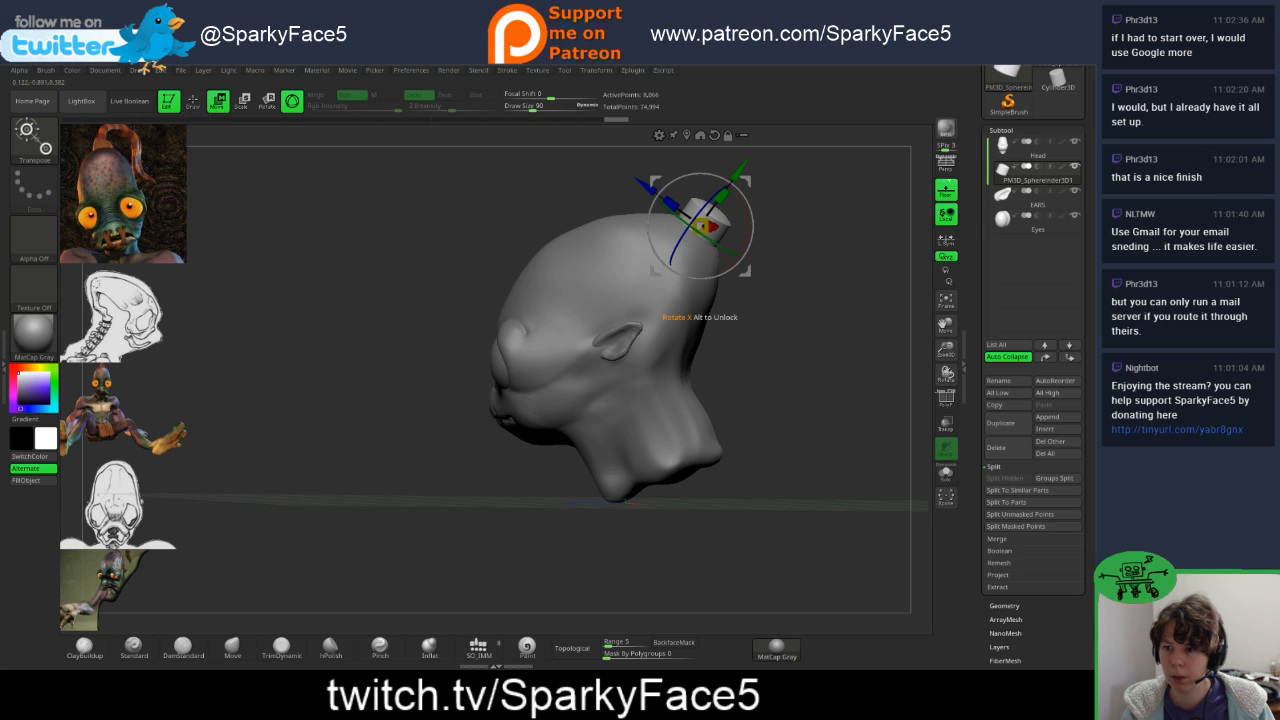
pyautogui.moveTo(800, 320)
pyautogui.mouseDown()
pyautogui.moveTo(900, 310)
pyautogui.moveTo(811, 320)
pyautogui.mouseUp()
pyautogui.moveTo(728, 168); pyautogui.dragTo(726, 173)
pyautogui.moveTo(810, 300)
pyautogui.mouseDown()
pyautogui.moveTo(835, 340)
pyautogui.moveTo(772, 315)
pyautogui.moveTo(805, 305)
pyautogui.moveTo(780, 300)
pyautogui.moveTo(822, 302)
pyautogui.moveTo(785, 295)
pyautogui.moveTo(776, 312)
pyautogui.moveTo(812, 320)
pyautogui.moveTo(797, 320)
pyautogui.mouseUp()
pyautogui.press('q')
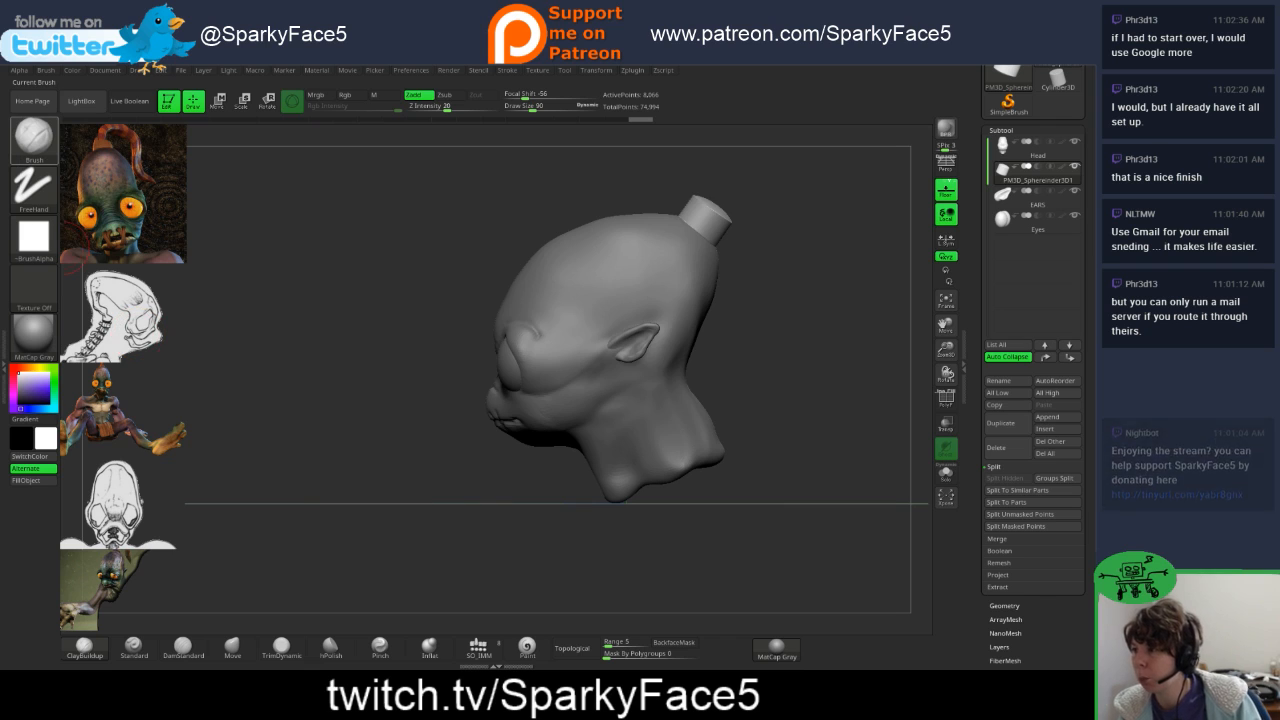
# - Choose TrimCurve as the active selection brush
pyautogui.click(33, 135)
pyautogui.click(34, 138)
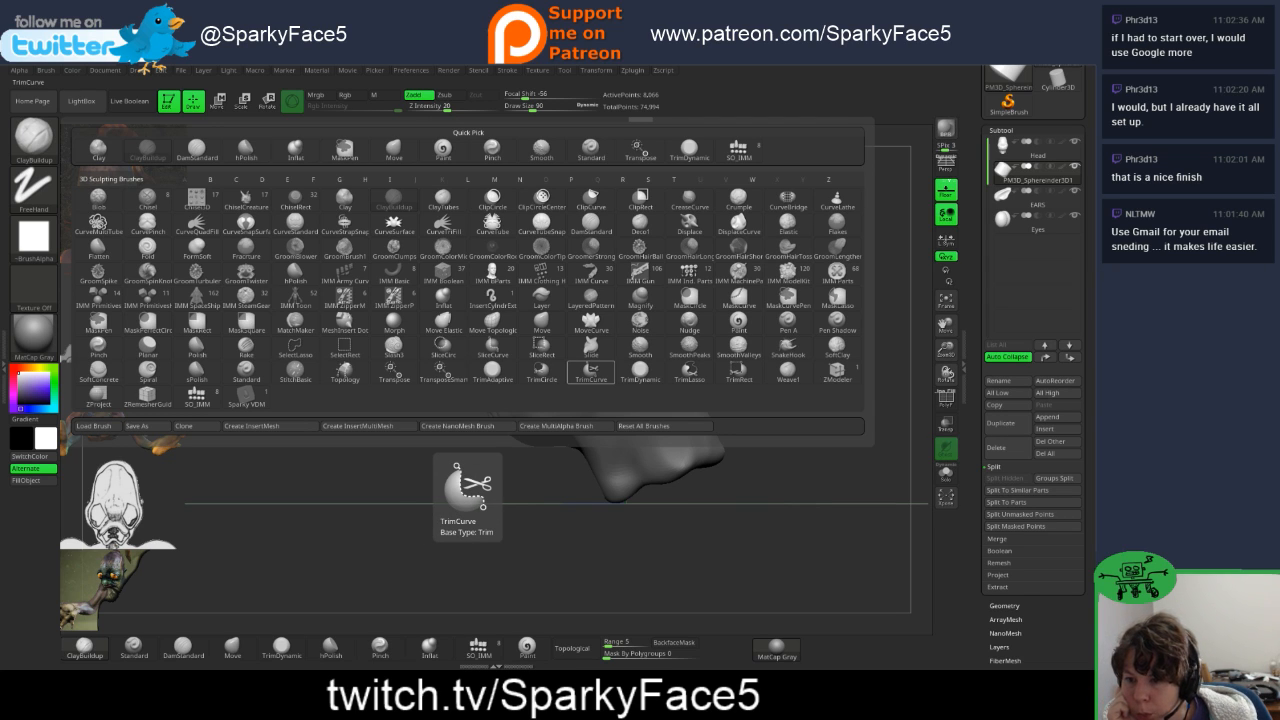
pyautogui.click(591, 372)
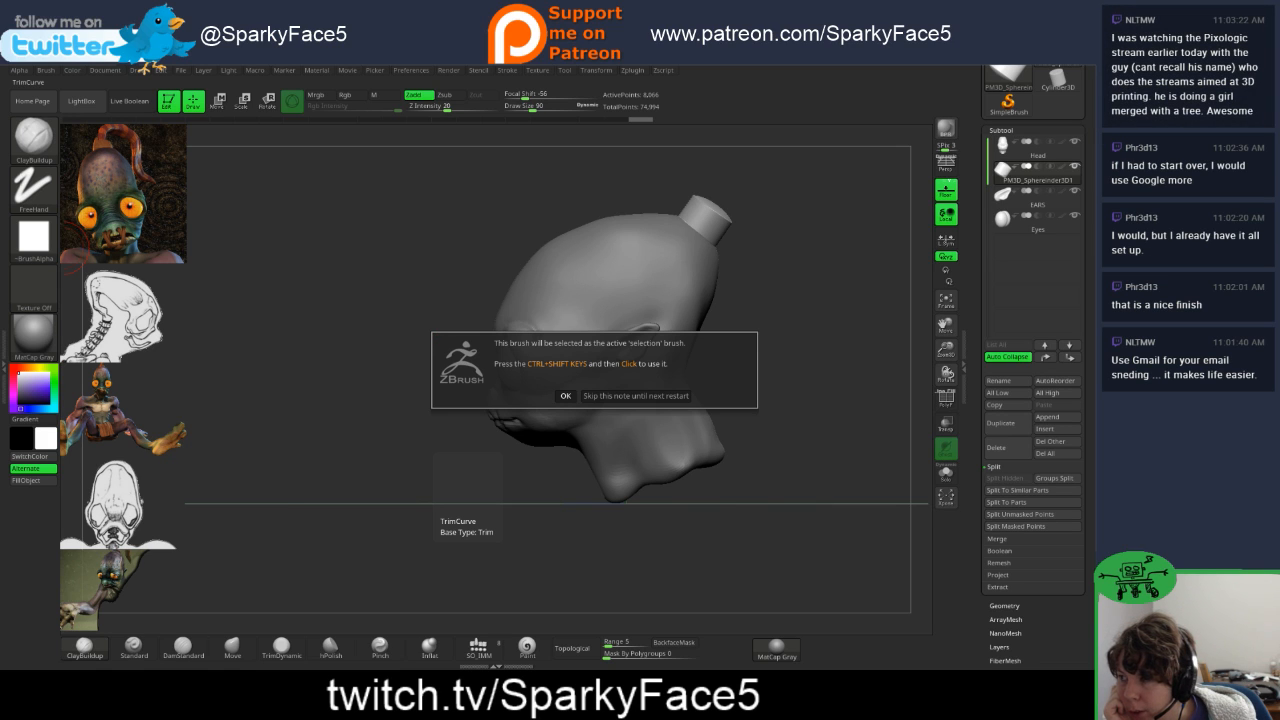
pyautogui.click(565, 395)
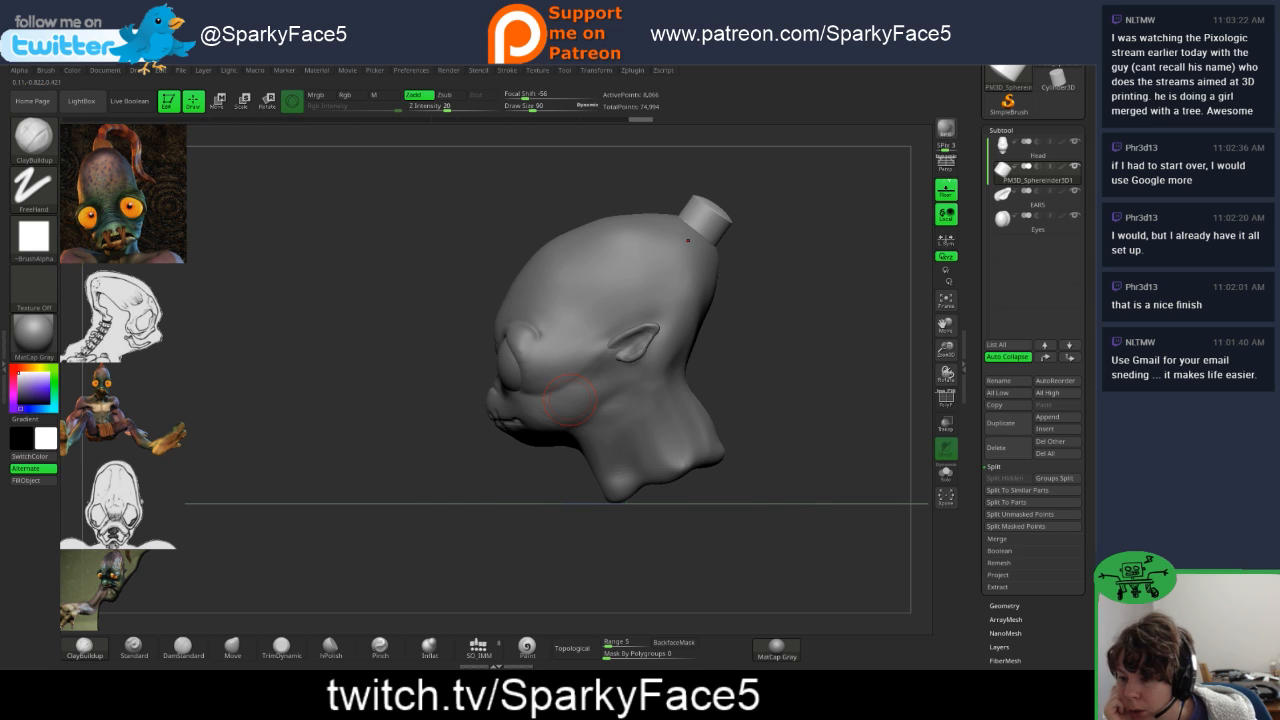
# - Try a TrimCurve cut across the cylinder's open end in side profile, and undo it
pyautogui.hotkey('ctrl', 'shift')
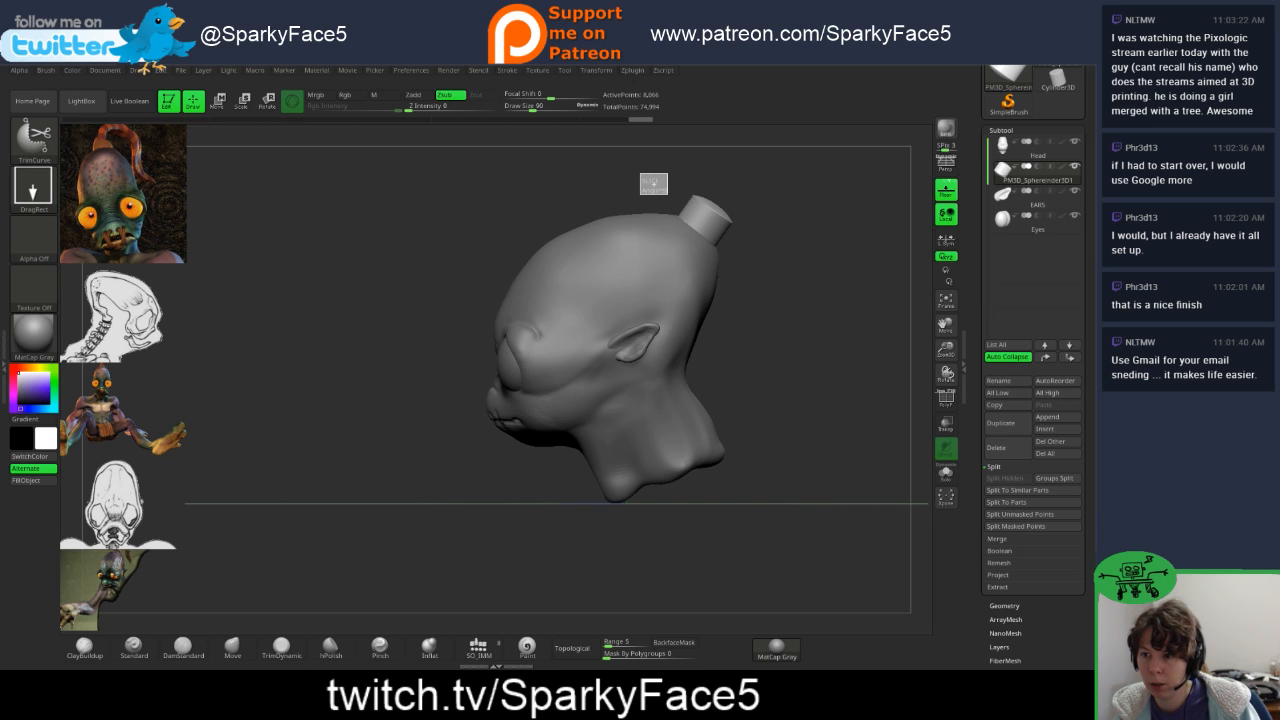
pyautogui.press('ctrl')
pyautogui.hotkey('ctrl', 'shift')
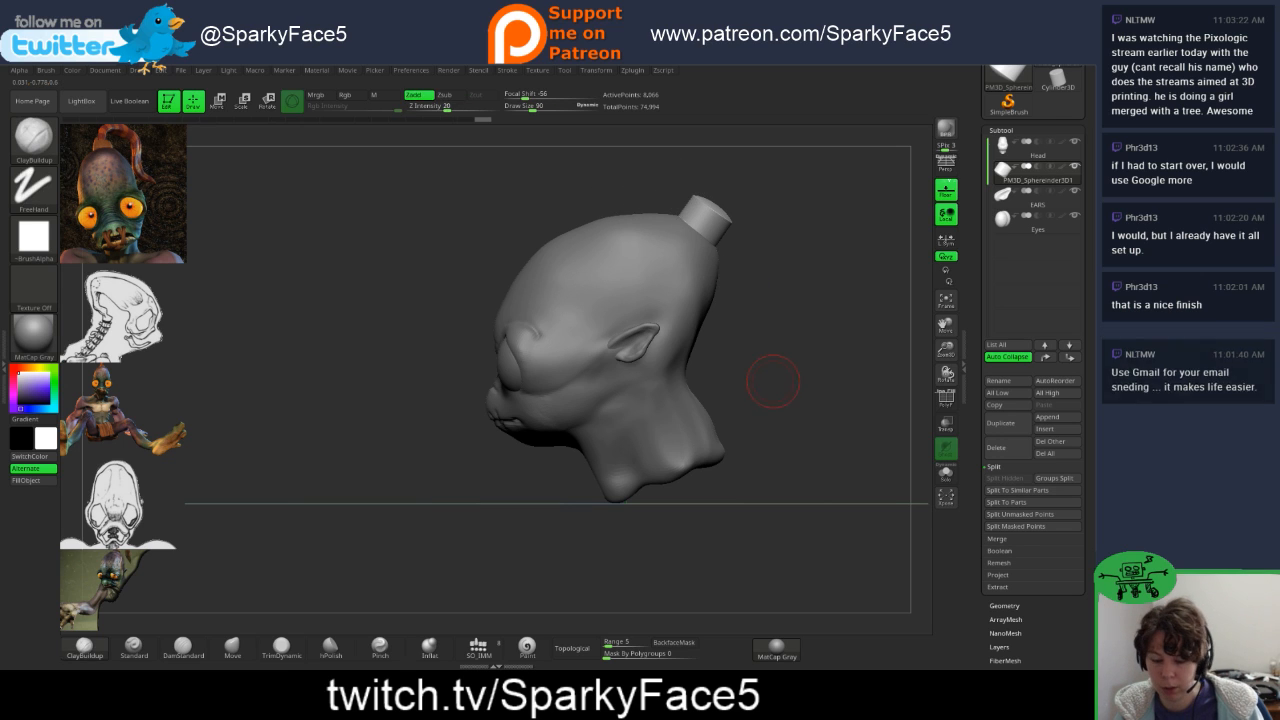
pyautogui.press('ctrl')
pyautogui.hotkey('ctrl', 'shift')
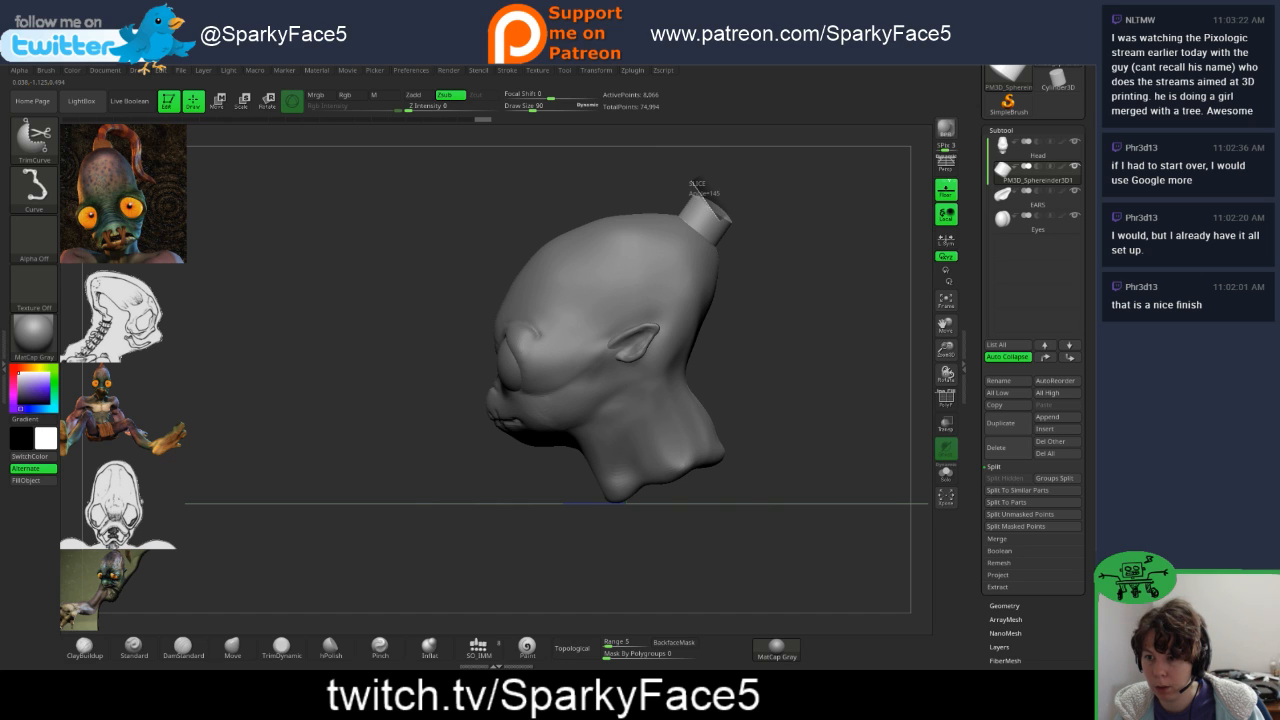
pyautogui.keyDown('ctrl'); pyautogui.keyDown('shift'); pyautogui.moveTo(697, 192); pyautogui.dragTo(694, 186); pyautogui.keyUp('shift'); pyautogui.keyUp('ctrl')
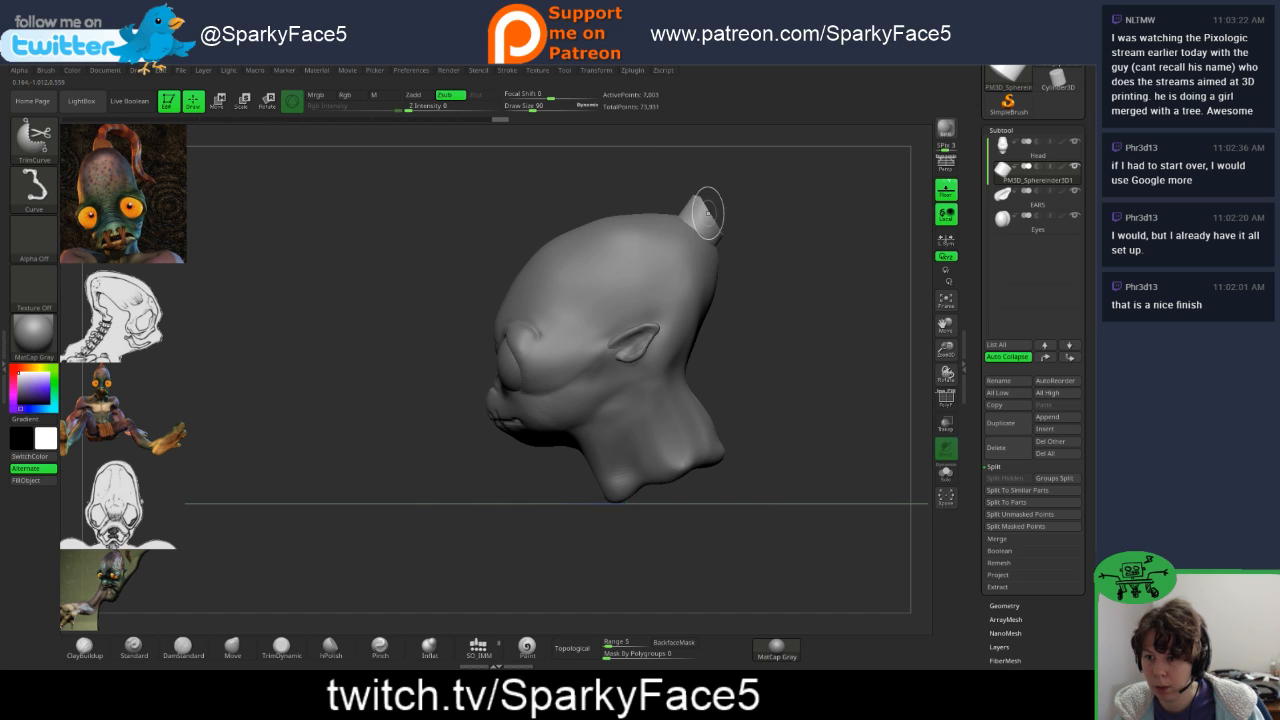
pyautogui.moveTo(790, 272)
pyautogui.mouseDown()
pyautogui.moveTo(766, 317)
pyautogui.moveTo(797, 286)
pyautogui.mouseUp()
pyautogui.hotkey('ctrl', 'z')
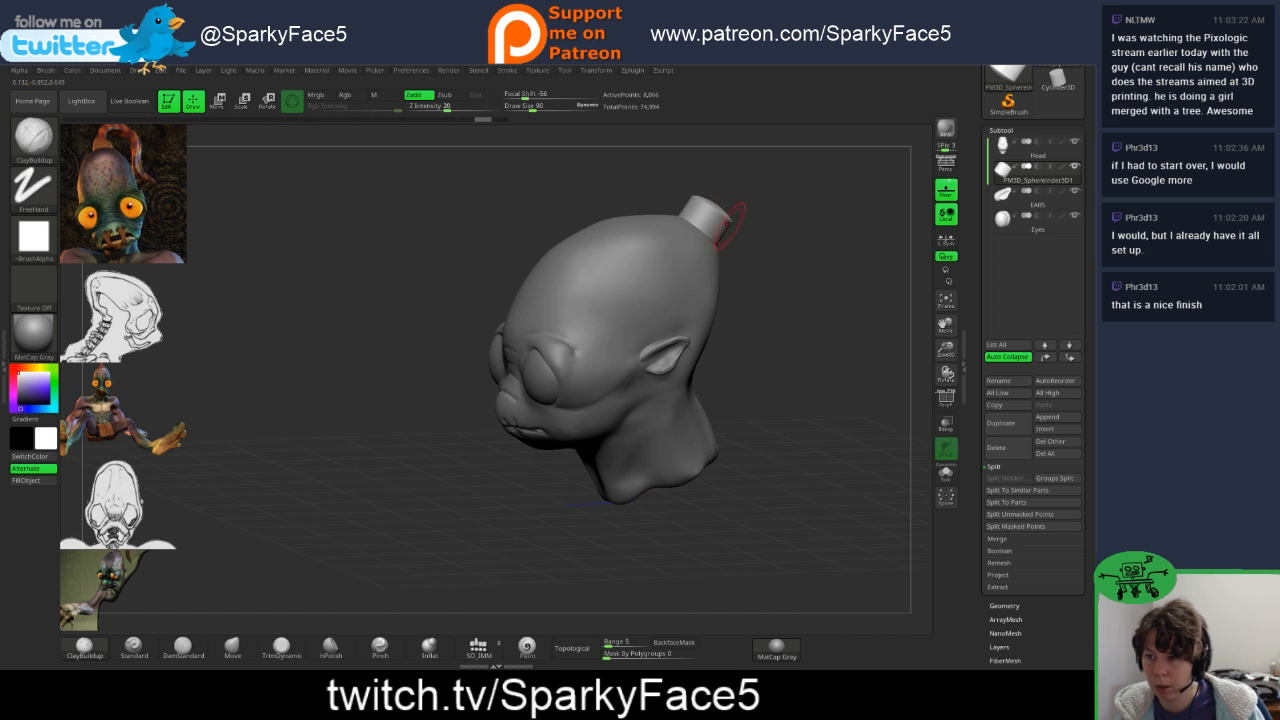
# - Try a shallower trim across the cylinder's end, inspect it in profile and undo it
pyautogui.hotkey('ctrl', 'shift')
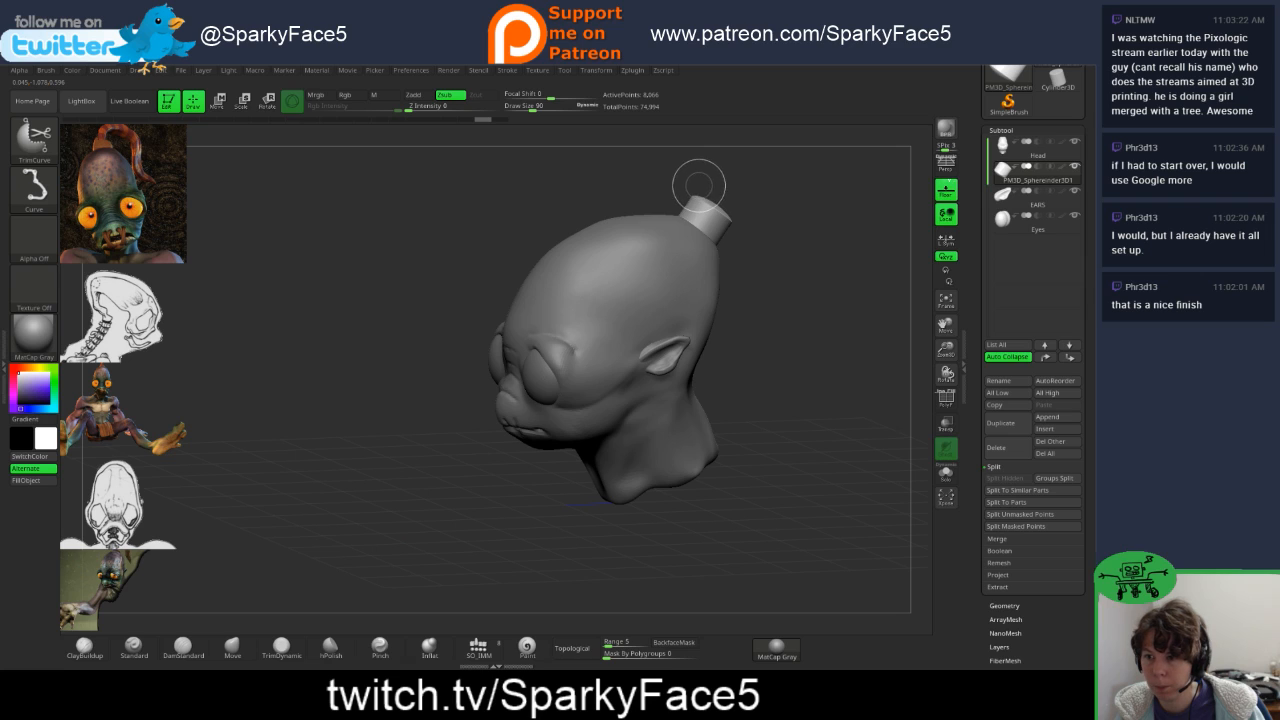
pyautogui.keyDown('ctrl'); pyautogui.keyDown('shift'); pyautogui.moveTo(691, 183); pyautogui.dragTo(692, 188); pyautogui.keyUp('shift'); pyautogui.keyUp('ctrl')
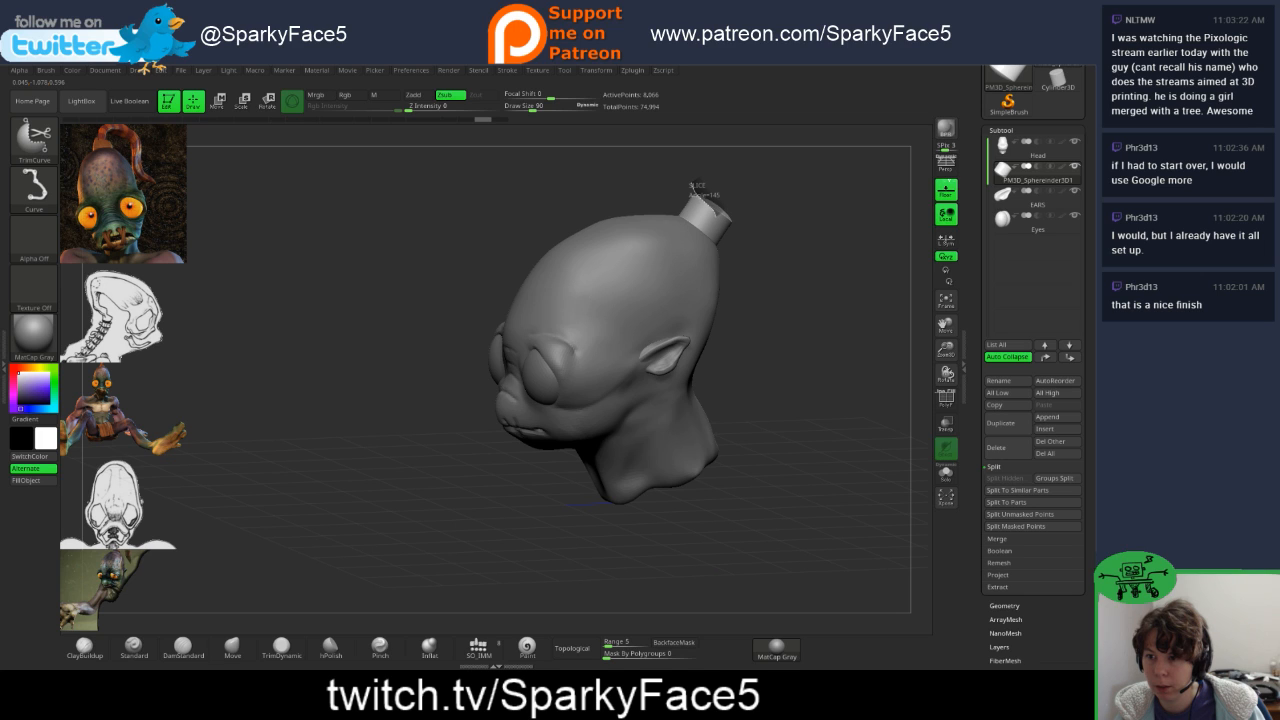
pyautogui.keyDown('ctrl'); pyautogui.keyDown('shift'); pyautogui.moveTo(728, 209); pyautogui.dragTo(741, 229); pyautogui.keyUp('shift'); pyautogui.keyUp('ctrl')
pyautogui.moveTo(786, 286)
pyautogui.mouseDown()
pyautogui.moveTo(668, 372)
pyautogui.moveTo(510, 318)
pyautogui.moveTo(662, 368)
pyautogui.moveTo(780, 290)
pyautogui.mouseUp()
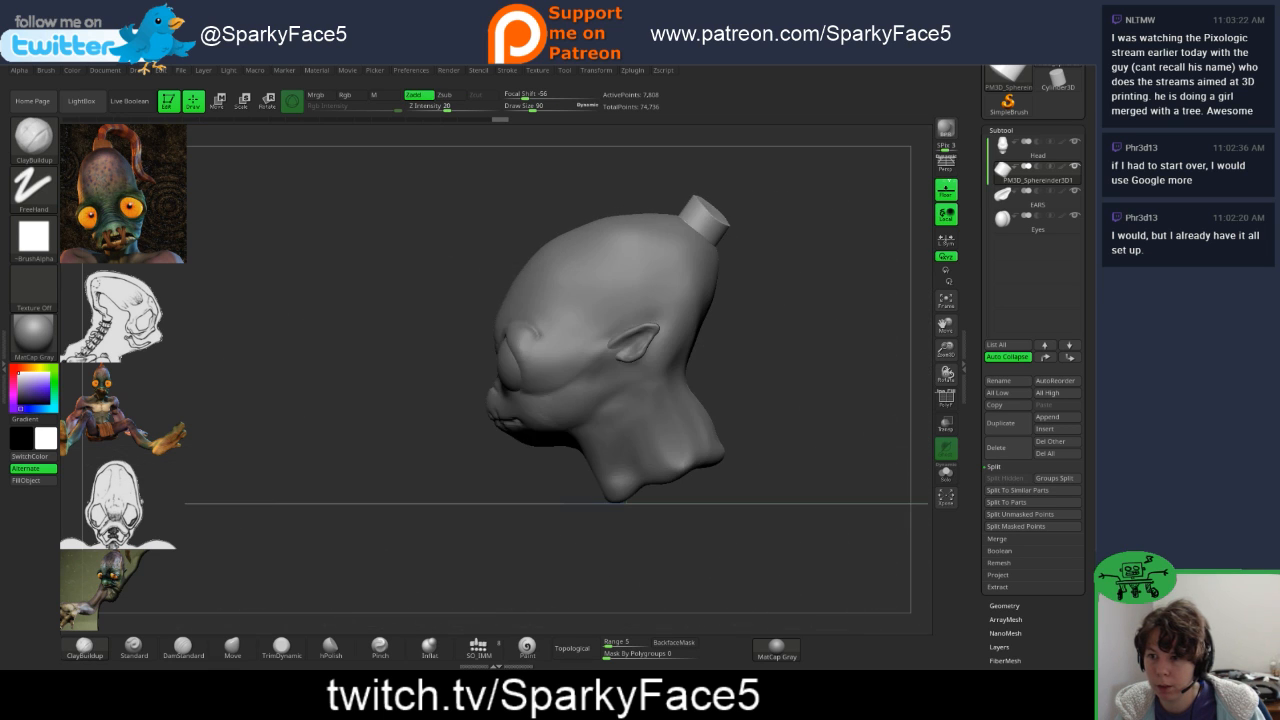
pyautogui.press('shift')
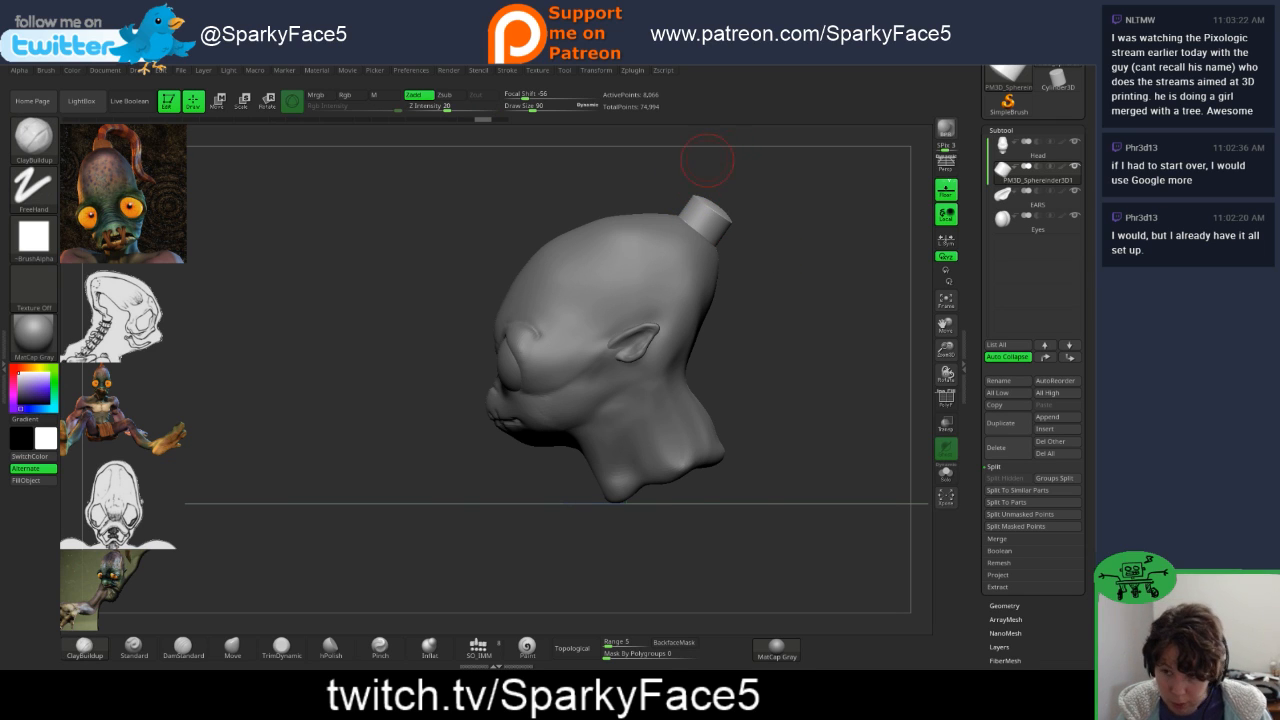
# - Try a reshaped curved cut from the cylinder's front rim to its back edge, and undo it
pyautogui.hotkey('ctrl', 'shift')
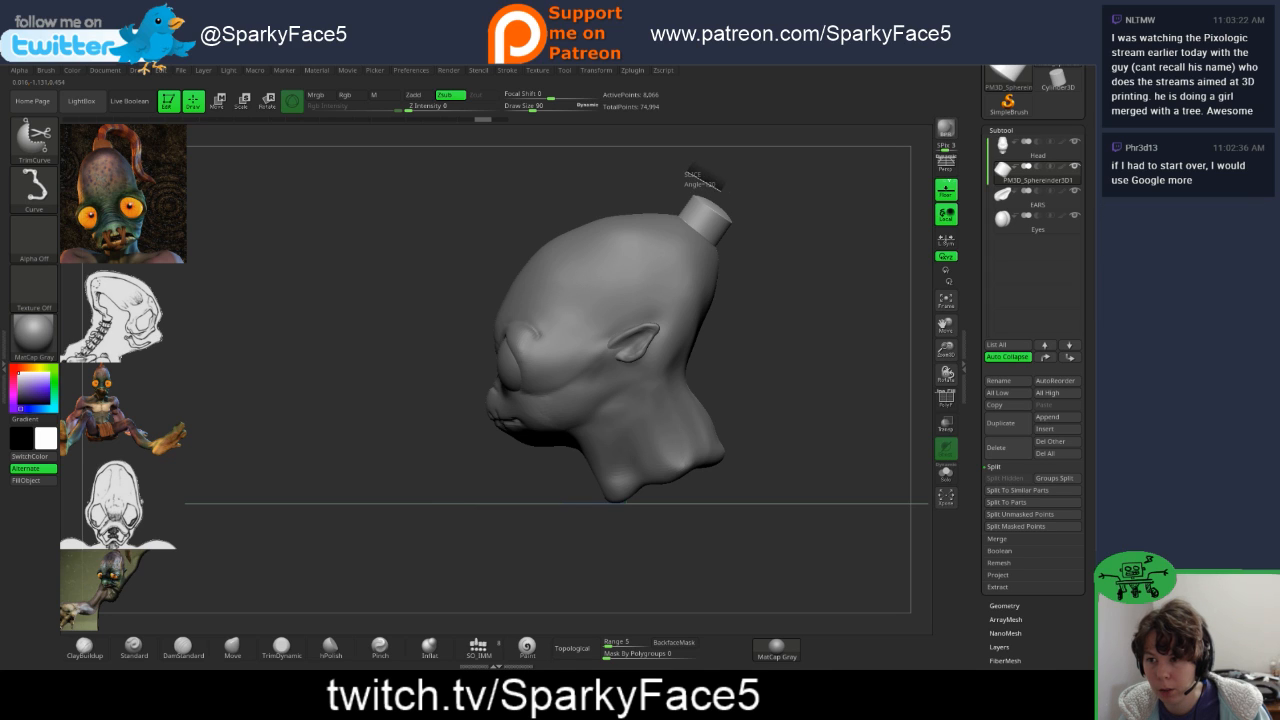
pyautogui.keyDown('ctrl'); pyautogui.keyDown('shift'); pyautogui.moveTo(722, 191); pyautogui.dragTo(697, 211); pyautogui.keyUp('shift'); pyautogui.keyUp('ctrl')
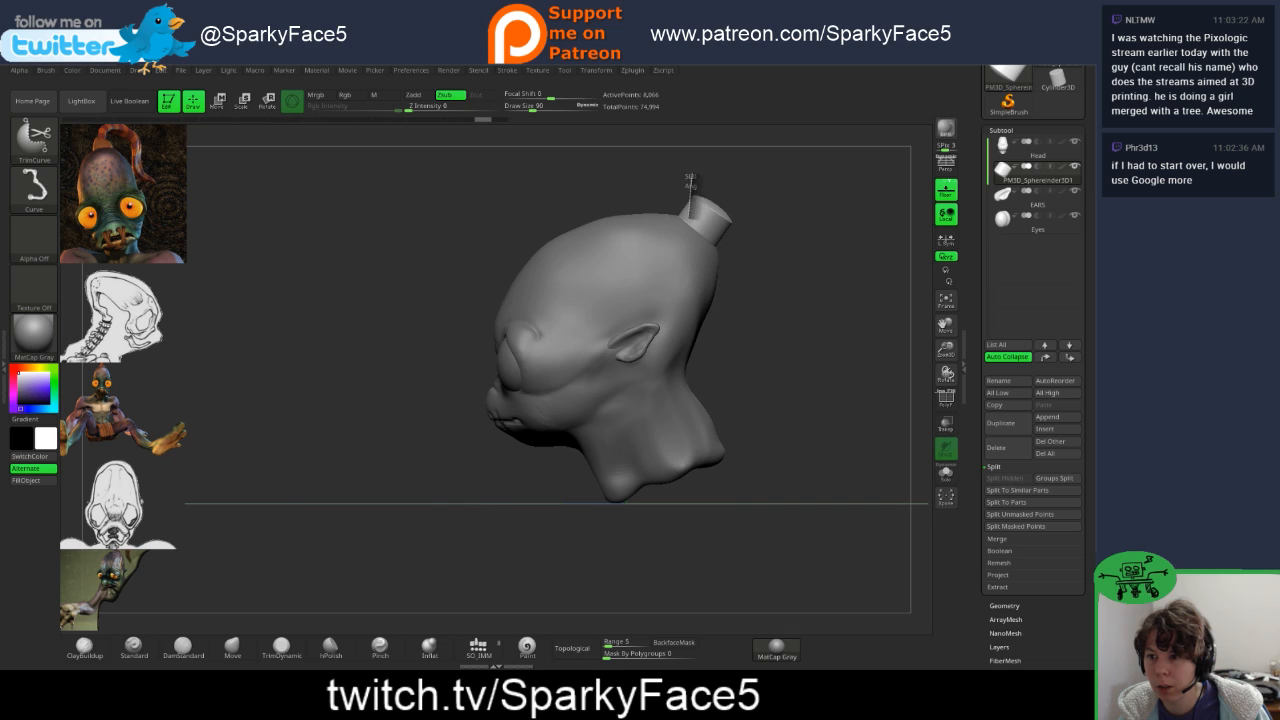
pyautogui.moveTo(690, 217)
pyautogui.keyDown('ctrl'); pyautogui.keyDown('shift'); pyautogui.mouseDown()
pyautogui.moveTo(708, 210)
pyautogui.moveTo(693, 205)
pyautogui.mouseUp(); pyautogui.keyUp('shift'); pyautogui.keyUp('ctrl')
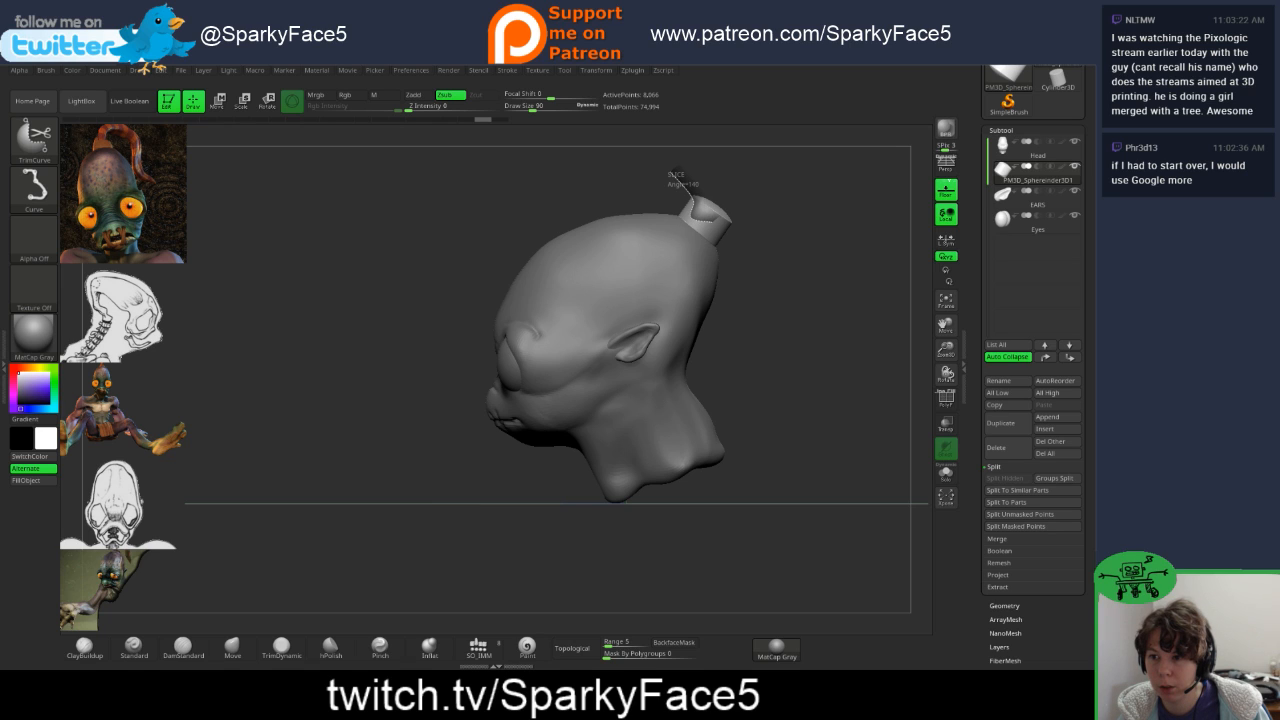
pyautogui.moveTo(728, 239)
pyautogui.keyDown('ctrl'); pyautogui.keyDown('shift'); pyautogui.mouseDown()
pyautogui.moveTo(771, 244)
pyautogui.moveTo(772, 184)
pyautogui.moveTo(808, 243)
pyautogui.mouseUp(); pyautogui.keyUp('shift'); pyautogui.keyUp('ctrl')
pyautogui.hotkey('ctrl', 'z')
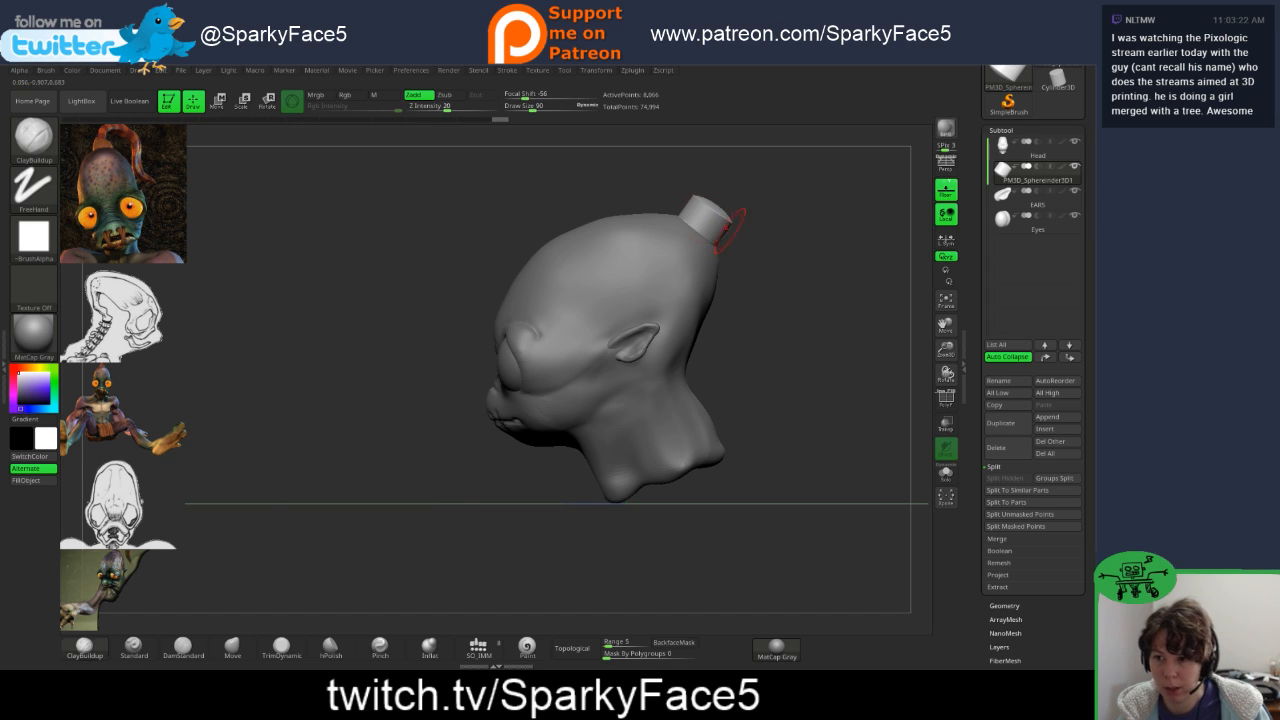
# - Trim the end of the ponytail cylinder with a slightly curved cut across its full width
pyautogui.hotkey('ctrl', 'shift')
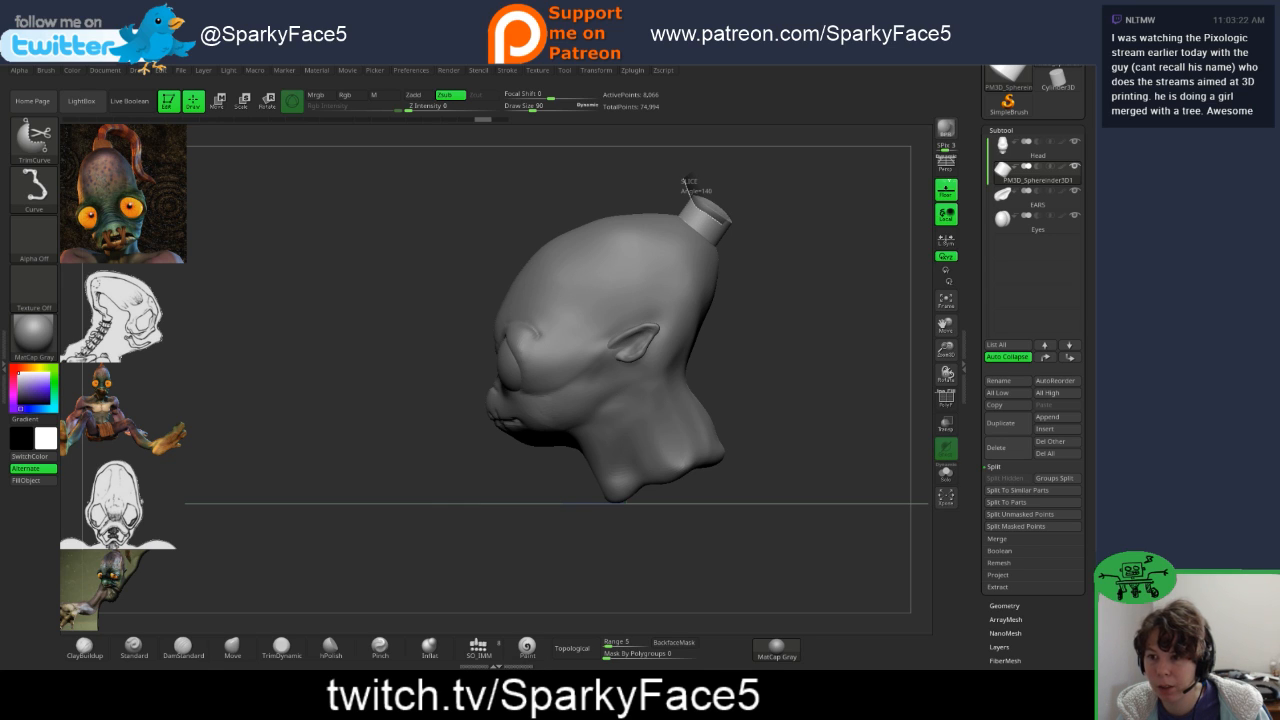
pyautogui.keyDown('ctrl'); pyautogui.keyDown('shift'); pyautogui.moveTo(717, 228); pyautogui.dragTo(741, 236); pyautogui.keyUp('shift'); pyautogui.keyUp('ctrl')
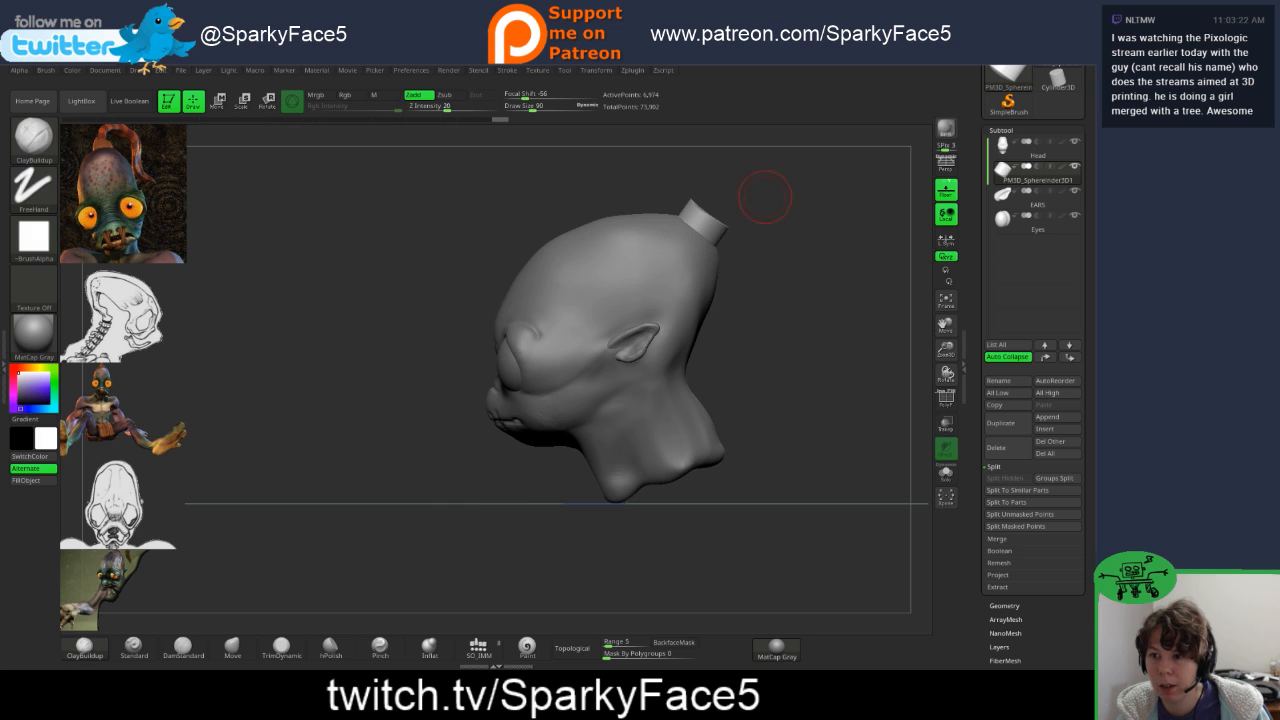
# - Try smoothing the trimmed rim of the ponytail cylinder up close, and undo the smoothing
pyautogui.moveTo(806, 173)
pyautogui.mouseDown()
pyautogui.moveTo(771, 223)
pyautogui.moveTo(752, 184)
pyautogui.moveTo(758, 206)
pyautogui.moveTo(690, 212)
pyautogui.moveTo(630, 195)
pyautogui.moveTo(622, 208)
pyautogui.moveTo(765, 195)
pyautogui.moveTo(750, 266)
pyautogui.moveTo(796, 250)
pyautogui.moveTo(635, 270)
pyautogui.moveTo(796, 250)
pyautogui.moveTo(755, 266)
pyautogui.mouseUp()
pyautogui.moveTo(765, 366)
pyautogui.mouseDown()
pyautogui.moveTo(788, 337)
pyautogui.moveTo(773, 302)
pyautogui.moveTo(712, 318)
pyautogui.moveTo(698, 350)
pyautogui.moveTo(795, 300)
pyautogui.moveTo(777, 294)
pyautogui.moveTo(832, 321)
pyautogui.moveTo(710, 397)
pyautogui.mouseUp()
pyautogui.moveTo(770, 312)
pyautogui.keyDown('alt'); pyautogui.mouseDown()
pyautogui.moveTo(816, 314)
pyautogui.moveTo(800, 365)
pyautogui.moveTo(797, 345)
pyautogui.moveTo(785, 450)
pyautogui.moveTo(797, 340)
pyautogui.mouseUp(); pyautogui.keyUp('alt')
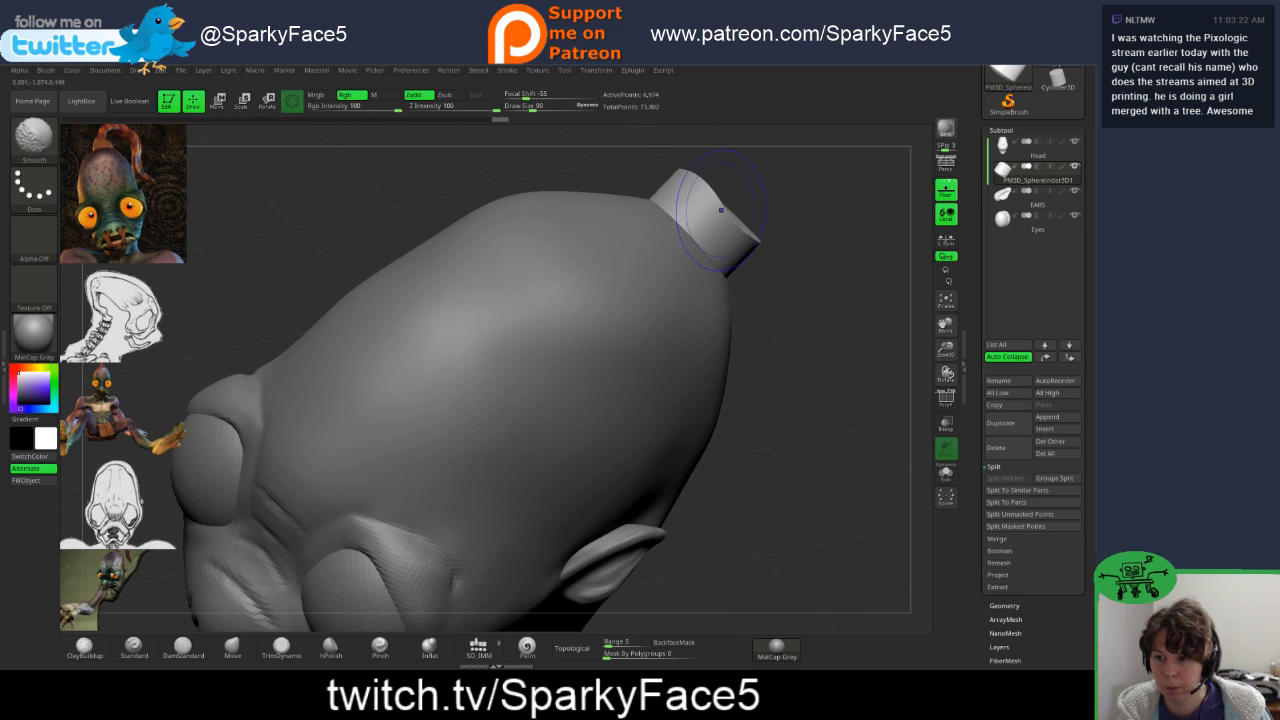
pyautogui.keyDown('shift'); pyautogui.moveTo(706, 222); pyautogui.dragTo(757, 239); pyautogui.keyUp('shift')
pyautogui.hotkey('ctrl', 'z')
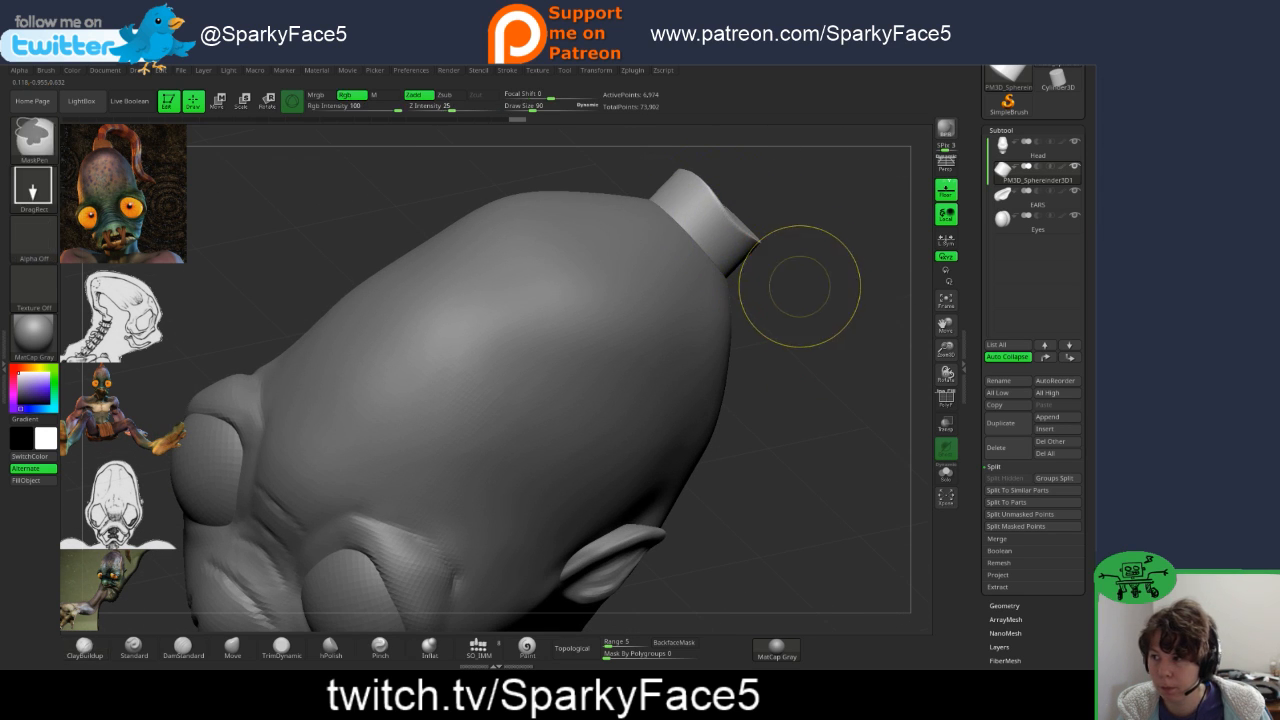
# - With the Move brush, raise the ponytail cylinder's rim on the character's right side and lower the opposite side into a slanted end
pyautogui.moveTo(806, 280)
pyautogui.mouseDown()
pyautogui.moveTo(785, 335)
pyautogui.moveTo(829, 274)
pyautogui.mouseUp()
pyautogui.moveTo(803, 213); pyautogui.dragTo(803, 290)
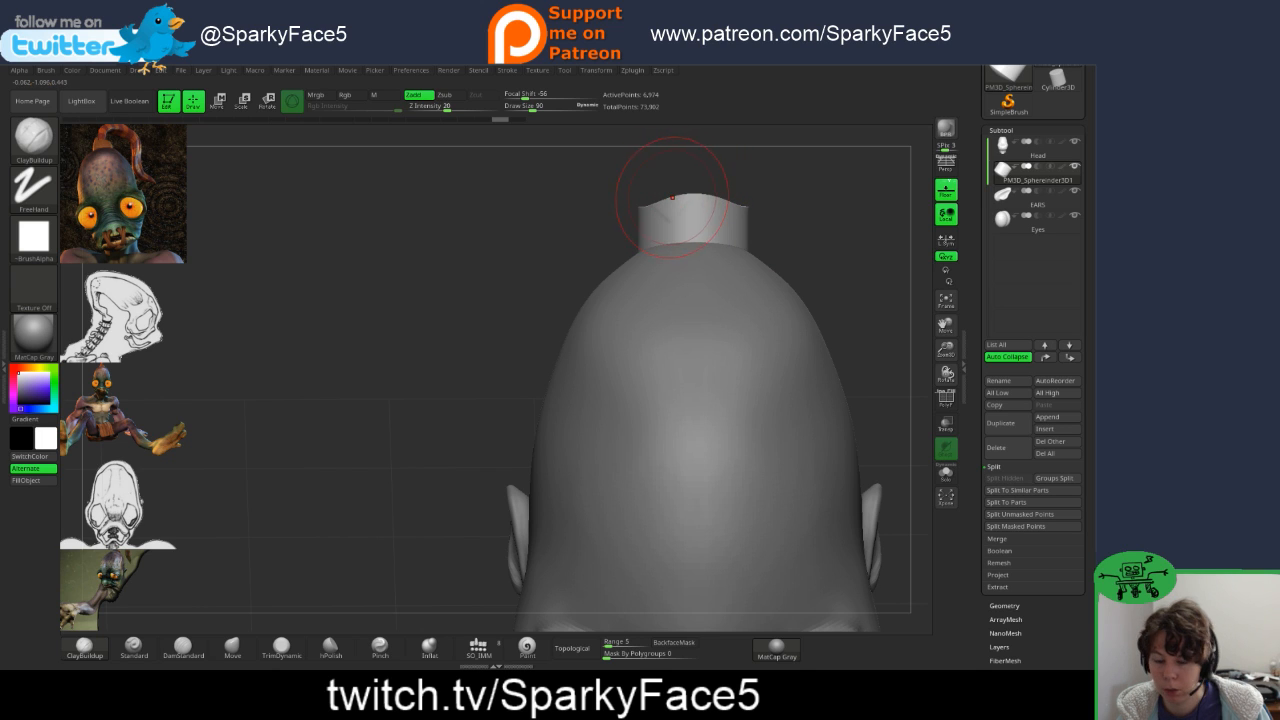
pyautogui.click(232, 645)
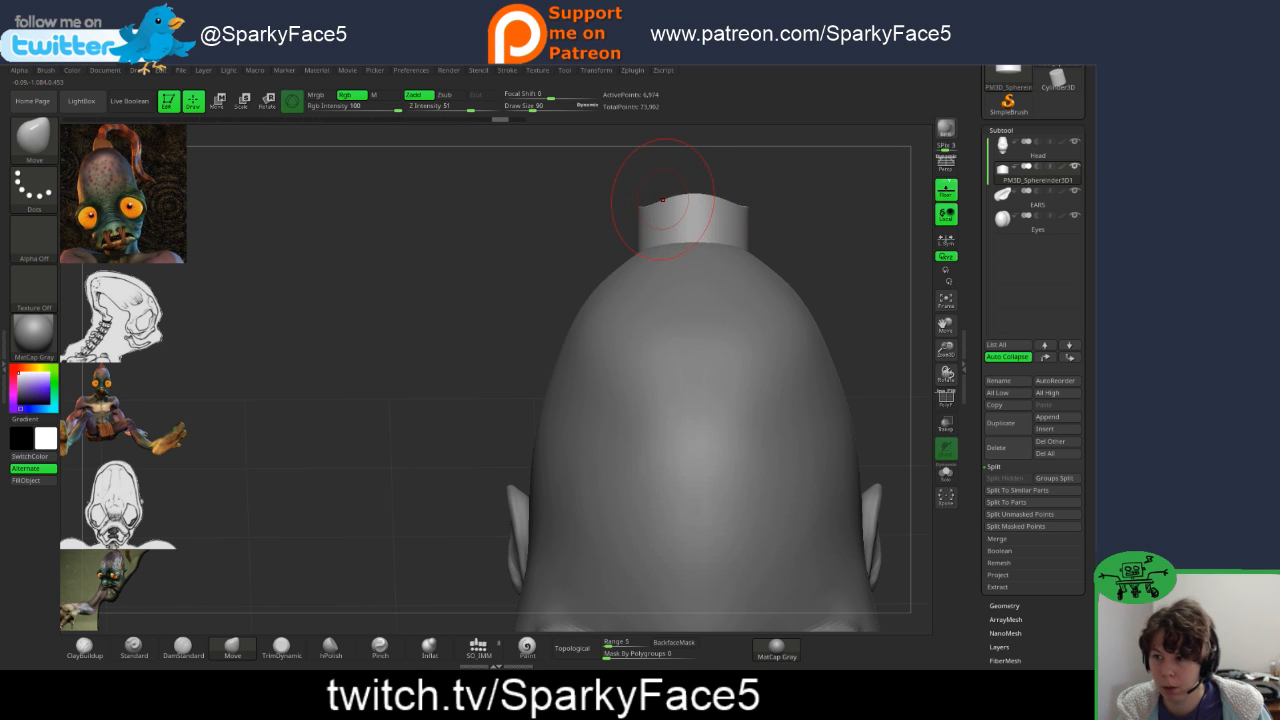
pyautogui.moveTo(660, 200); pyautogui.dragTo(669, 179)
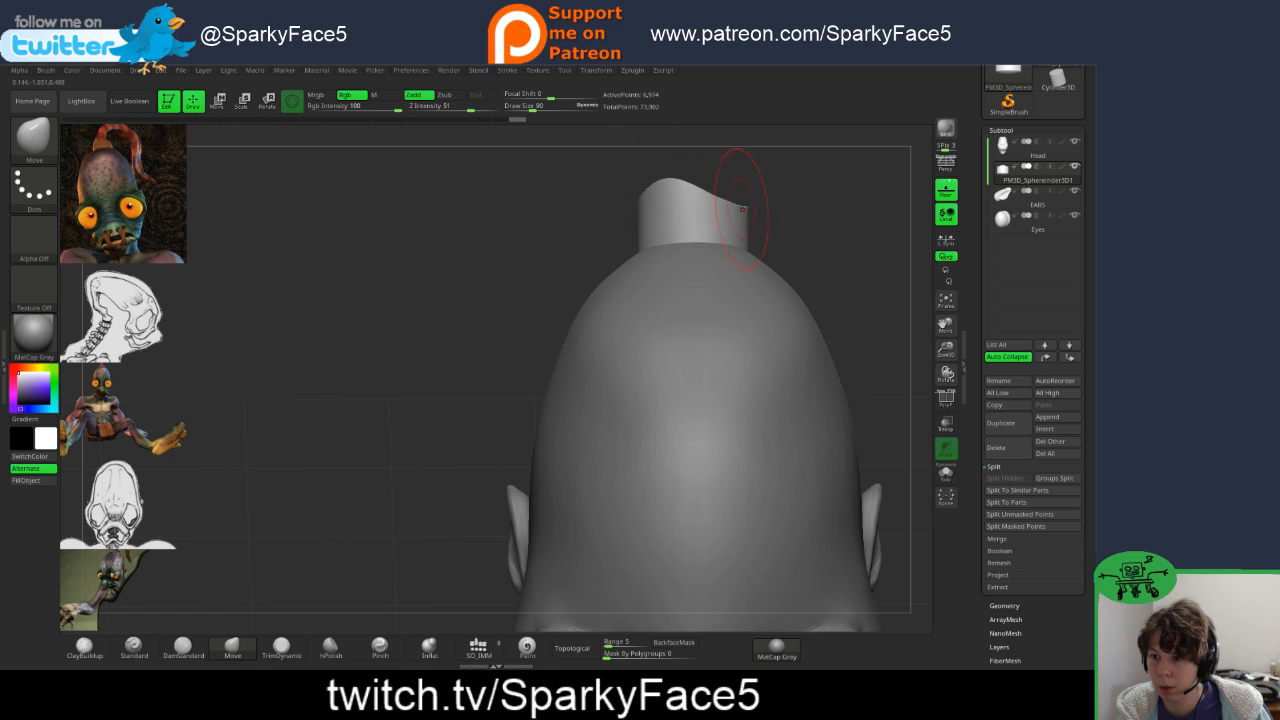
pyautogui.moveTo(743, 204); pyautogui.dragTo(745, 212)
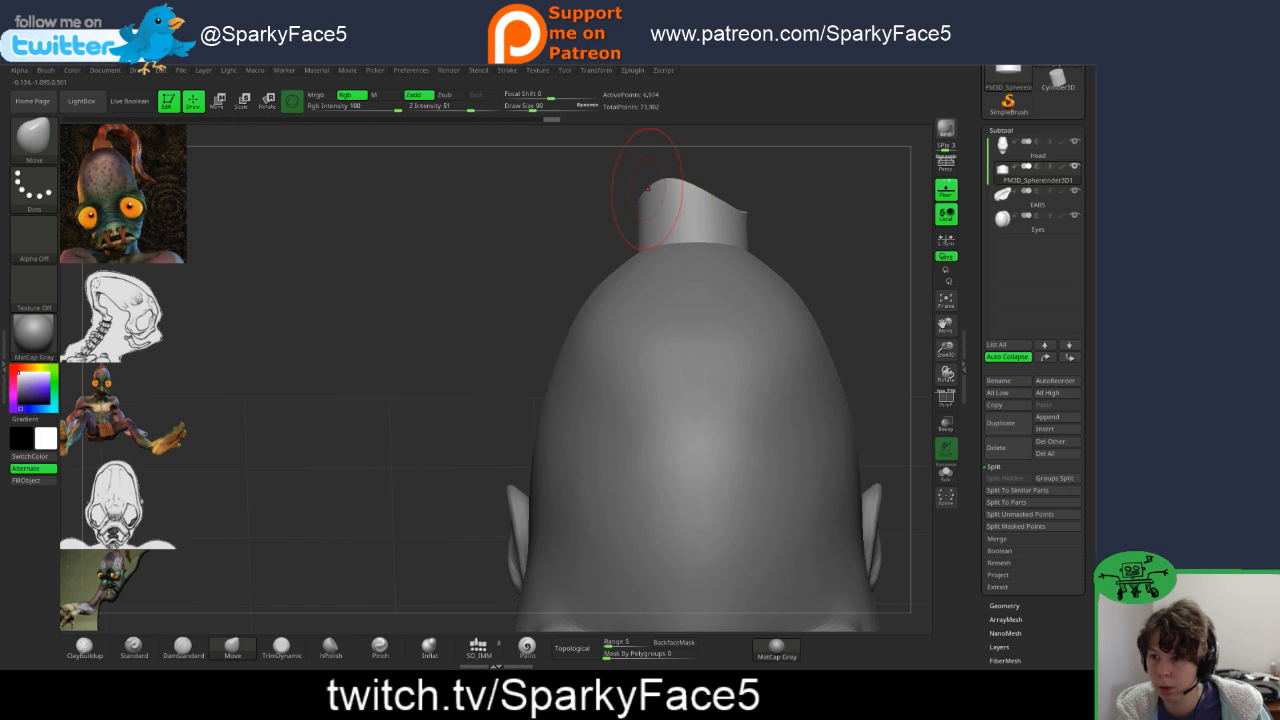
pyautogui.moveTo(645, 193); pyautogui.dragTo(650, 187)
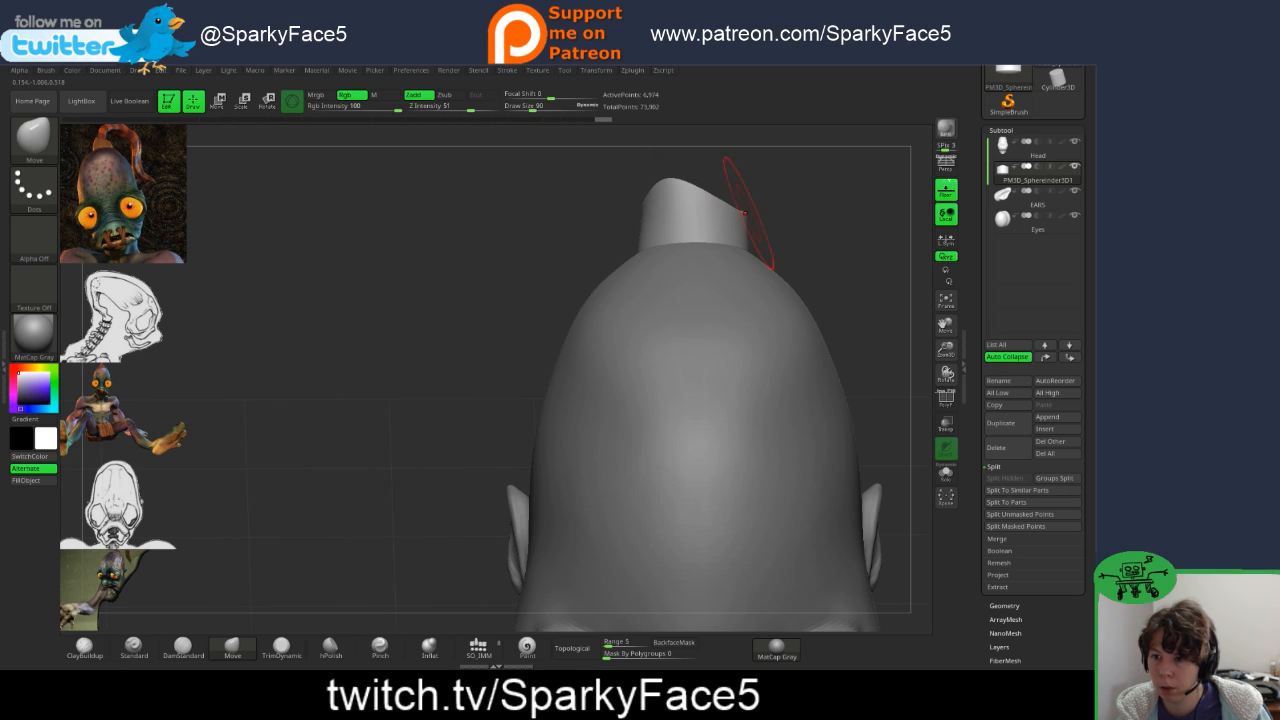
pyautogui.moveTo(749, 213); pyautogui.dragTo(744, 228)
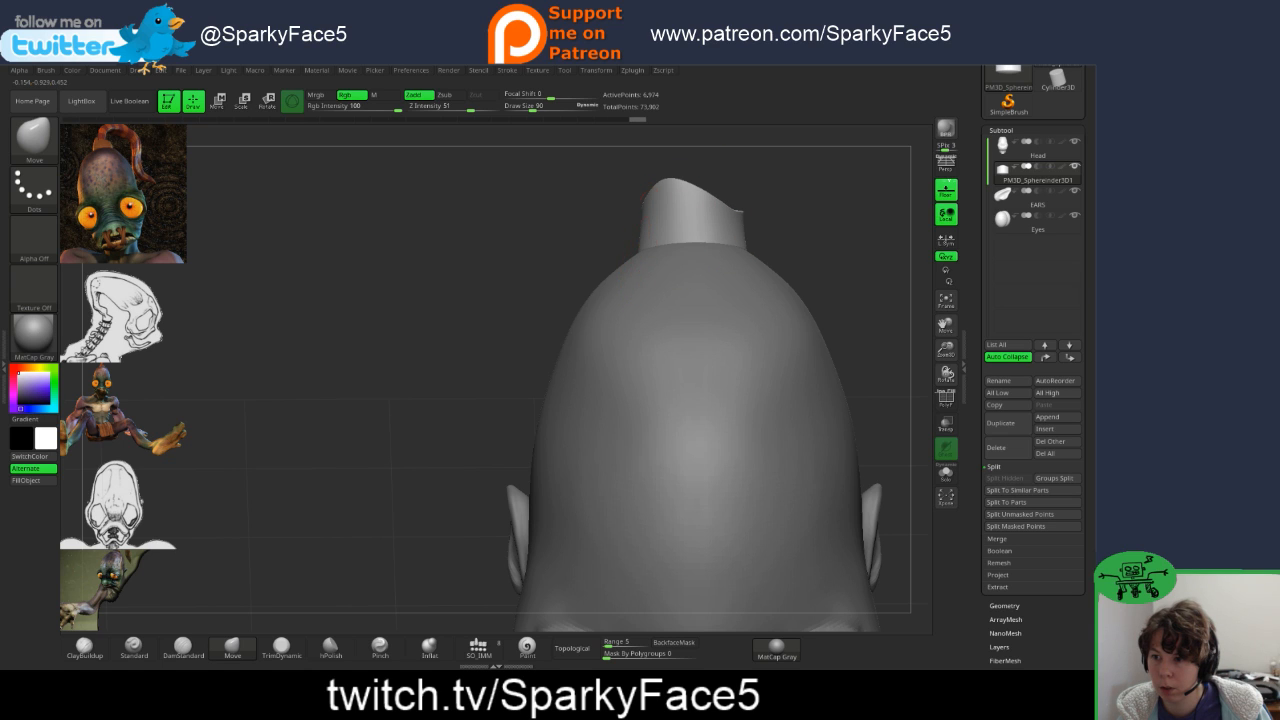
pyautogui.moveTo(641, 229); pyautogui.dragTo(637, 230)
# - Refine the slanted rim of the ponytail cylinder with small Move strokes on its low side and raised tip from several angles
pyautogui.moveTo(742, 243)
pyautogui.mouseDown()
pyautogui.moveTo(685, 242)
pyautogui.moveTo(680, 180)
pyautogui.mouseUp()
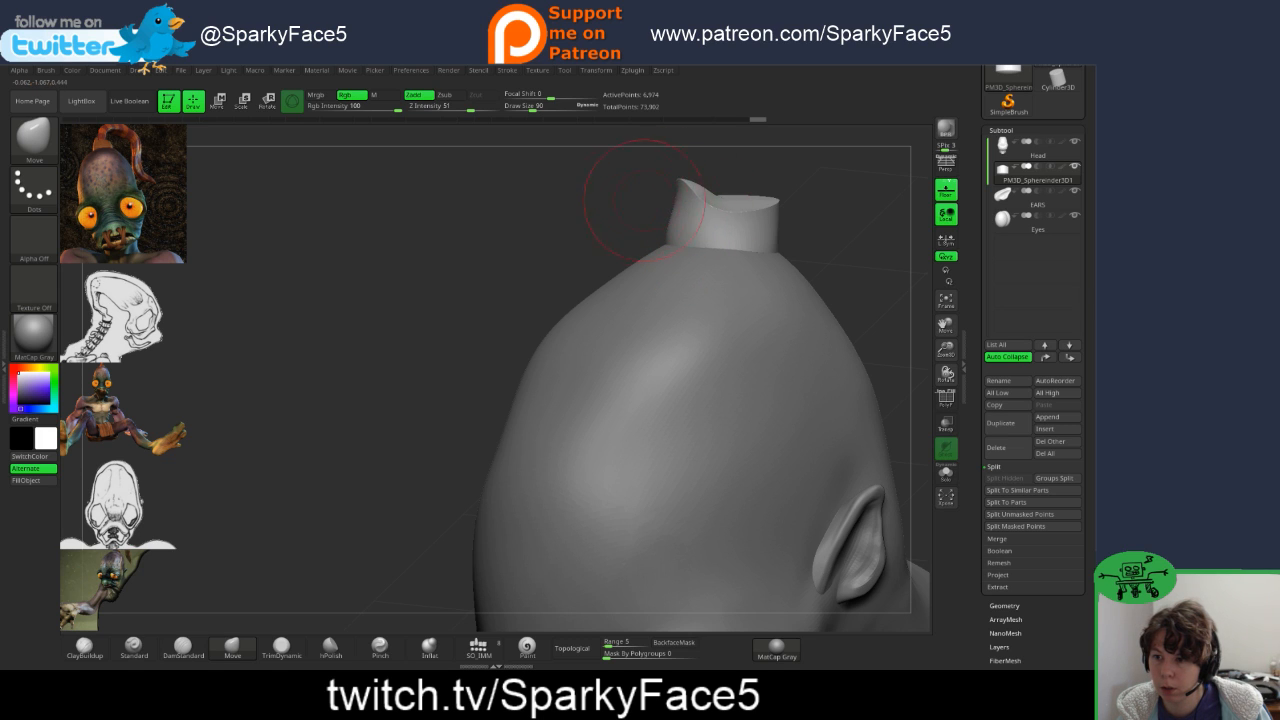
pyautogui.moveTo(610, 210)
pyautogui.keyDown('shift'); pyautogui.mouseDown()
pyautogui.moveTo(644, 200)
pyautogui.moveTo(716, 213)
pyautogui.moveTo(658, 202)
pyautogui.mouseUp(); pyautogui.keyUp('shift')
pyautogui.moveTo(762, 198)
pyautogui.mouseDown()
pyautogui.moveTo(671, 195)
pyautogui.moveTo(671, 178)
pyautogui.moveTo(706, 191)
pyautogui.mouseUp()
pyautogui.moveTo(800, 196); pyautogui.dragTo(690, 200)
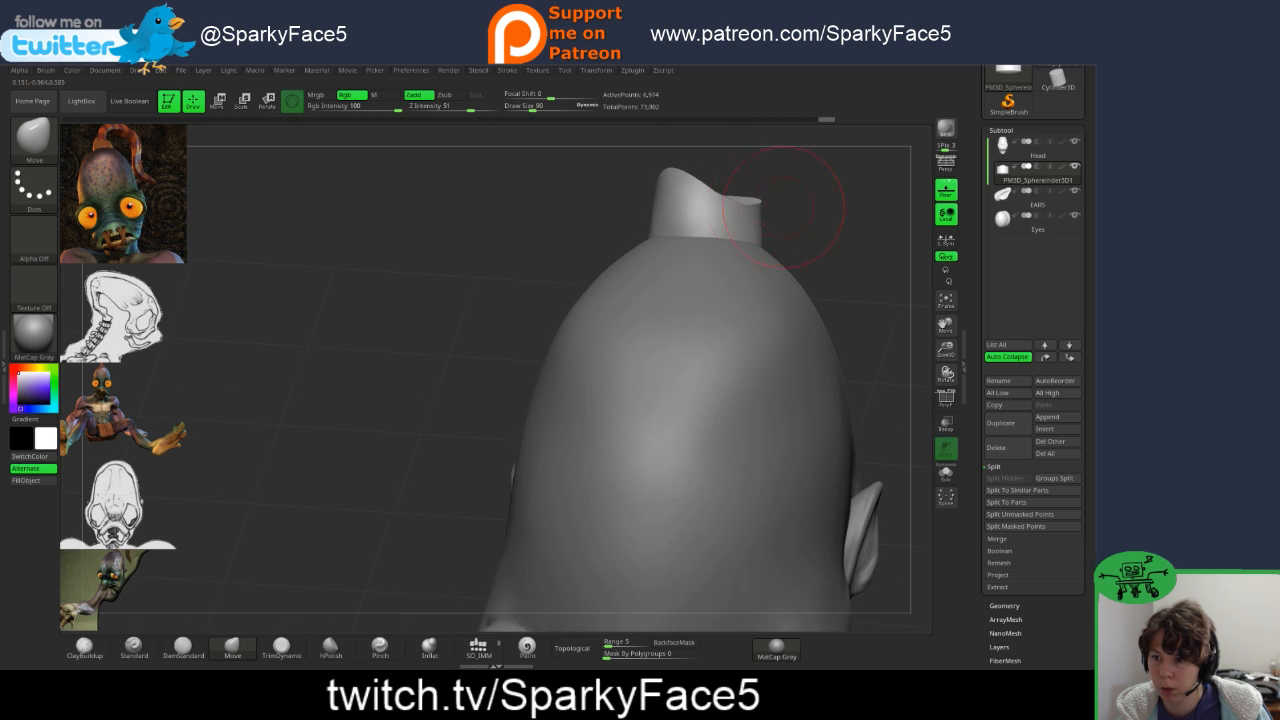
pyautogui.moveTo(790, 208)
pyautogui.mouseDown()
pyautogui.moveTo(760, 240)
pyautogui.moveTo(785, 205)
pyautogui.mouseUp()
pyautogui.moveTo(795, 196); pyautogui.dragTo(828, 182, button='right')
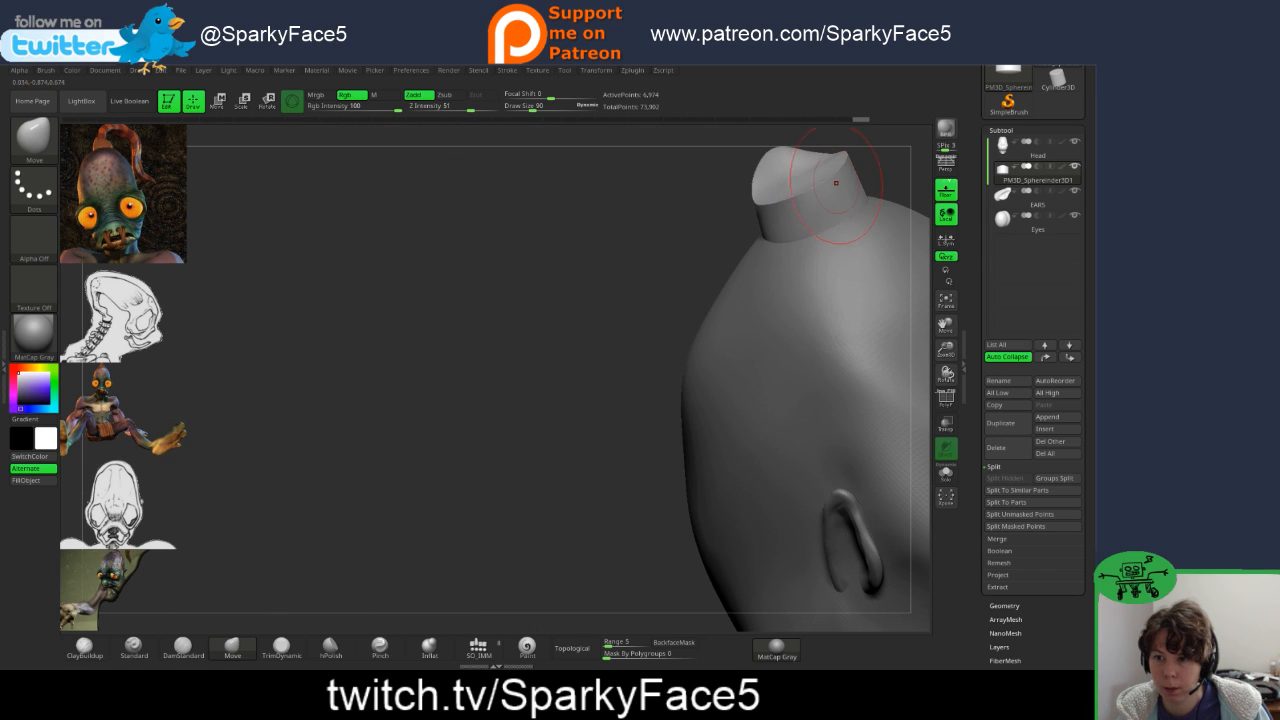
pyautogui.moveTo(843, 168)
pyautogui.mouseDown()
pyautogui.moveTo(829, 162)
pyautogui.moveTo(812, 186)
pyautogui.mouseUp()
# - Even out the dip along the cylinder's rim, adjust its corner and nudge the cut end face inward with the Move brush
pyautogui.moveTo(657, 240)
pyautogui.mouseDown()
pyautogui.moveTo(735, 242)
pyautogui.moveTo(846, 208)
pyautogui.moveTo(700, 228)
pyautogui.mouseUp()
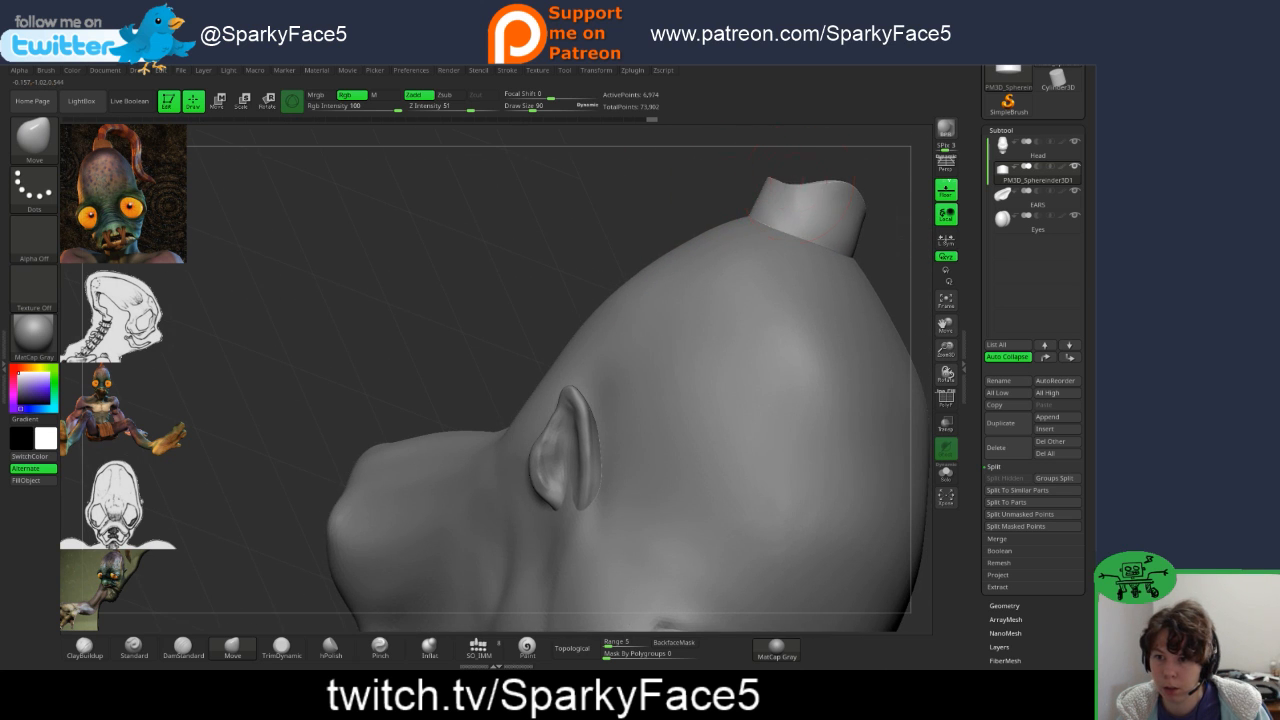
pyautogui.moveTo(803, 182); pyautogui.dragTo(773, 186)
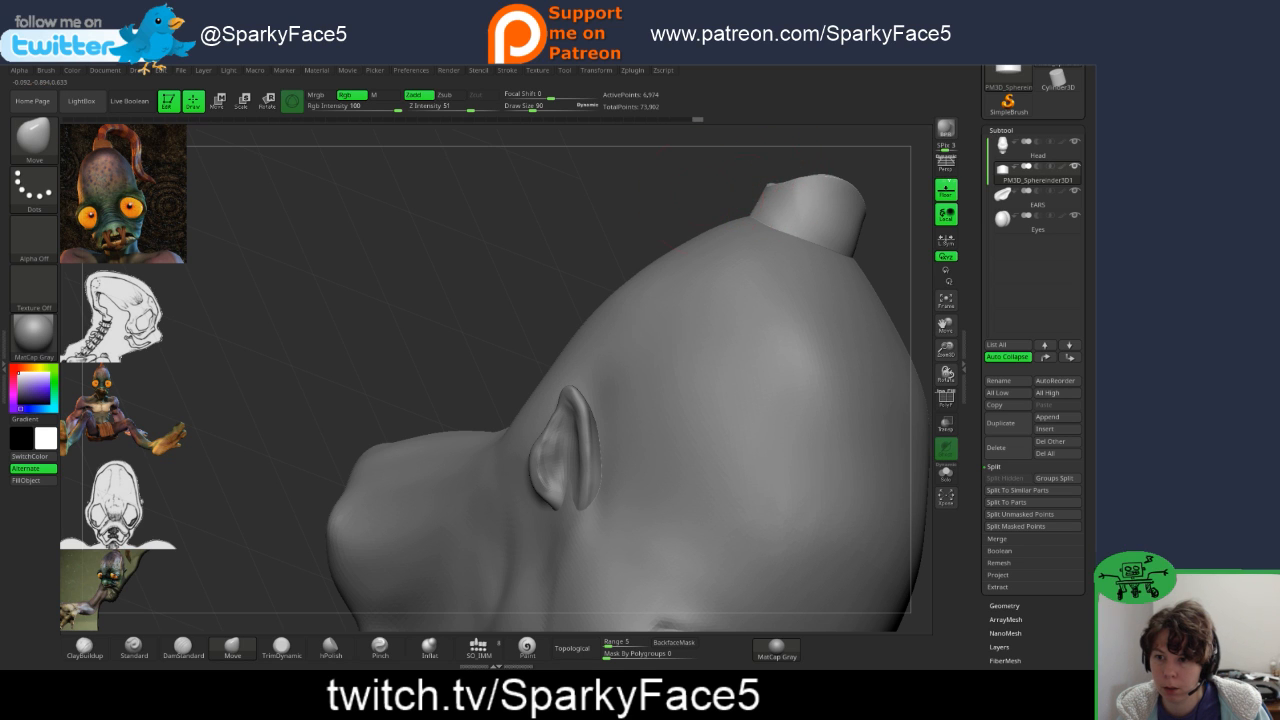
pyautogui.moveTo(560, 212); pyautogui.dragTo(700, 206)
pyautogui.moveTo(776, 184); pyautogui.dragTo(777, 190)
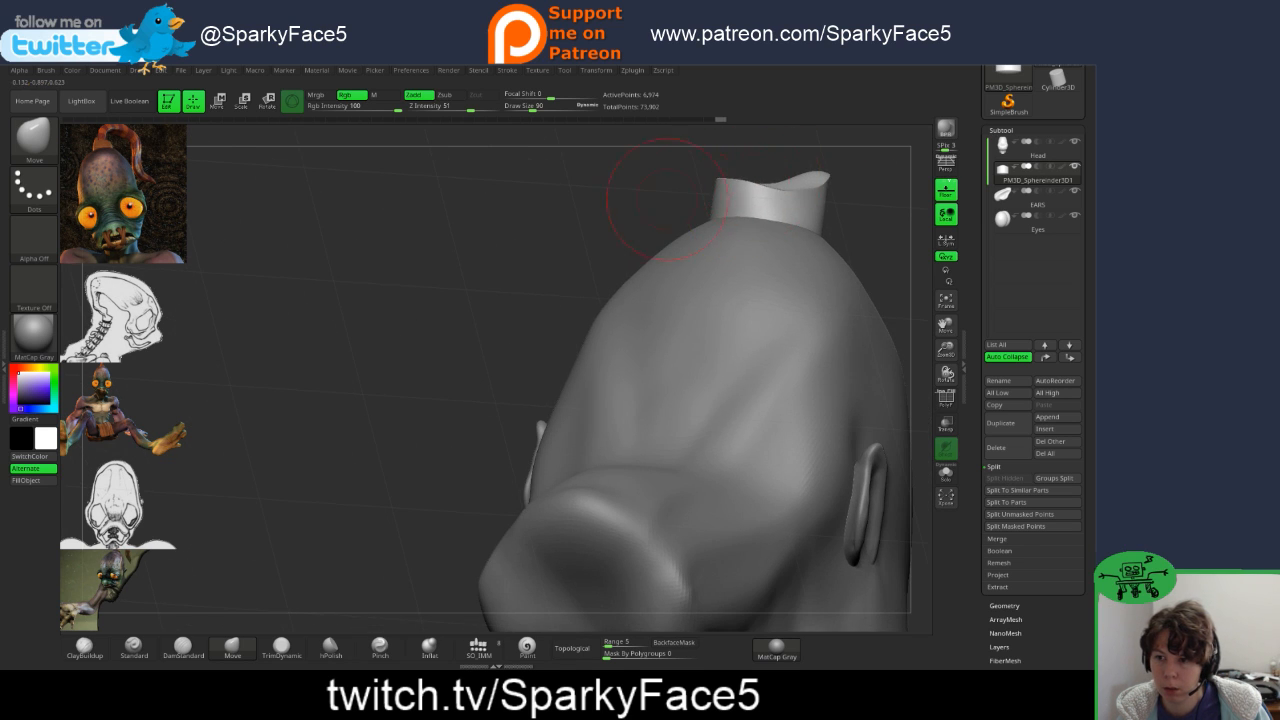
pyautogui.moveTo(667, 200); pyautogui.dragTo(573, 230)
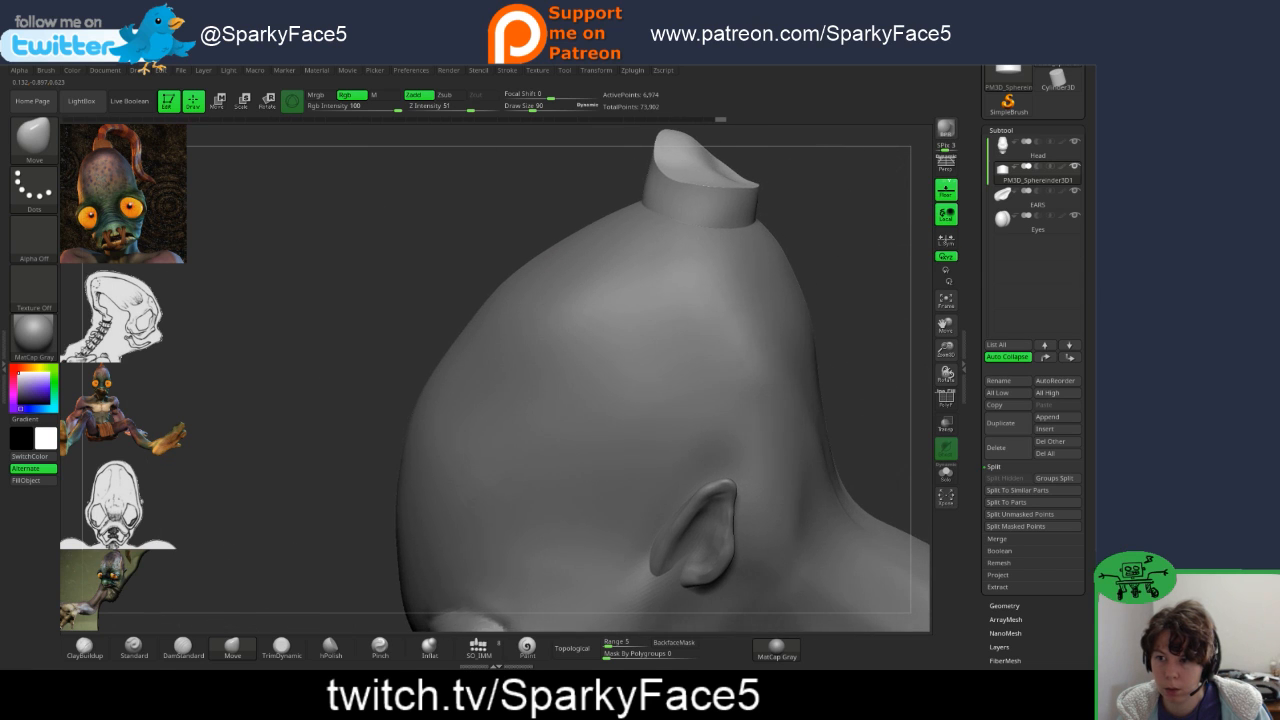
pyautogui.moveTo(822, 210); pyautogui.dragTo(811, 230)
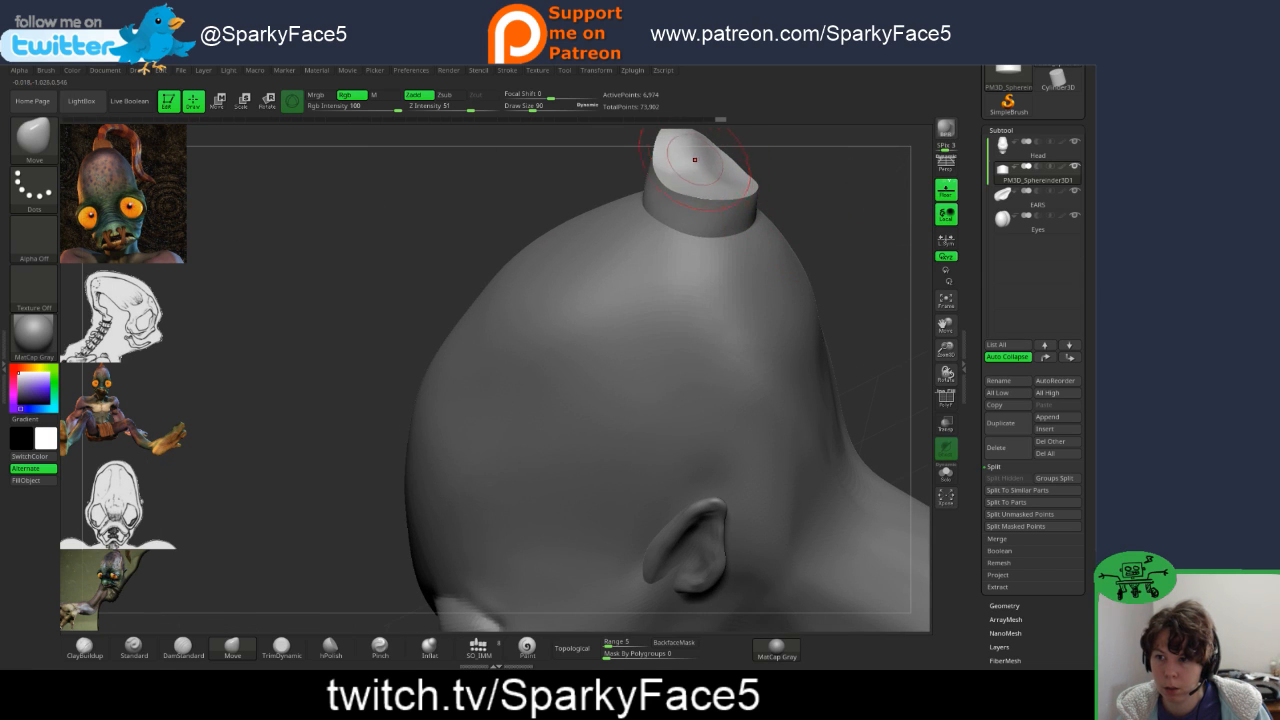
pyautogui.moveTo(695, 160); pyautogui.dragTo(691, 174)
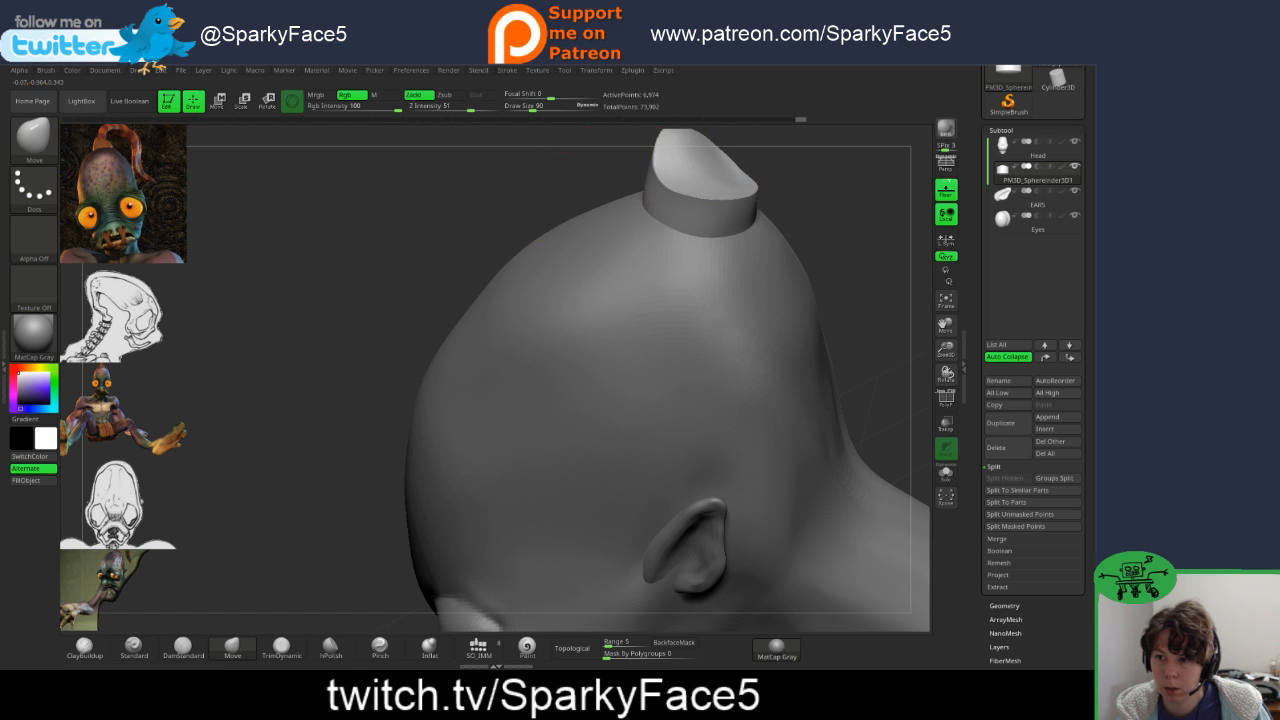
# - Examine the slanted ponytail base up close and the whole head from the front, three-quarter and side against the references
pyautogui.moveTo(815, 190); pyautogui.dragTo(912, 184)
pyautogui.press('f')
pyautogui.press('f')
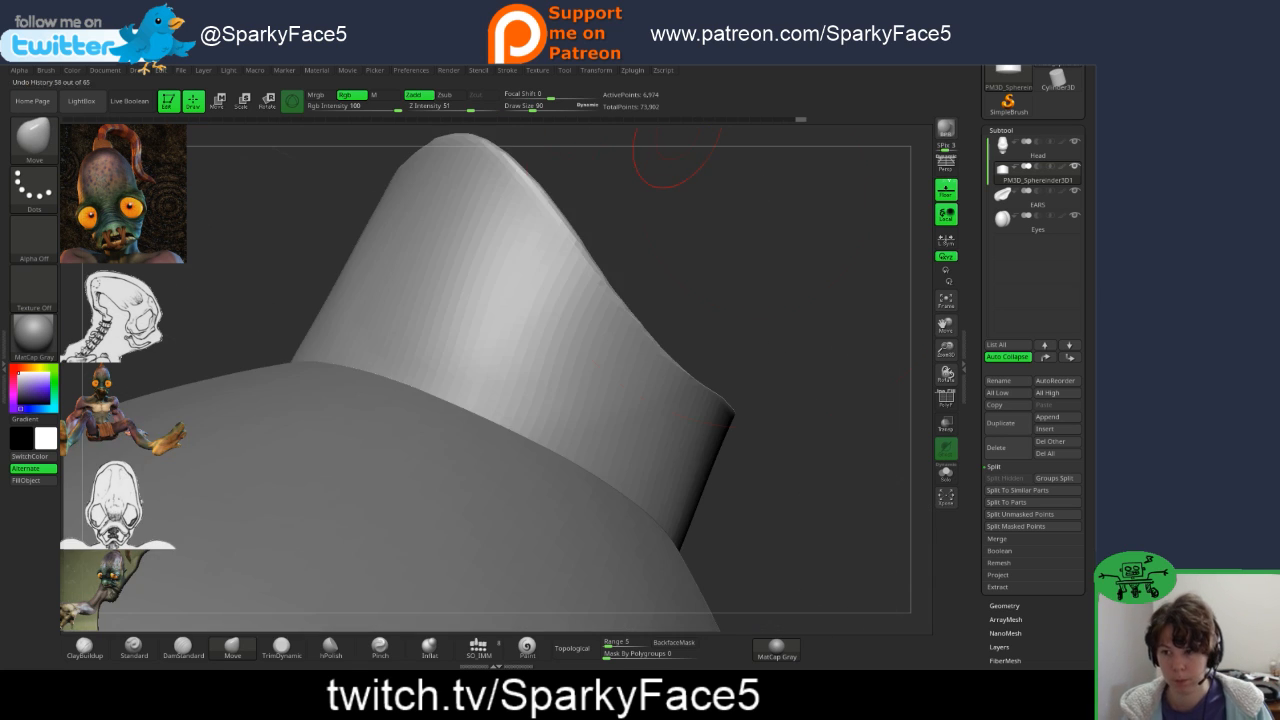
pyautogui.moveTo(811, 292); pyautogui.dragTo(722, 222)
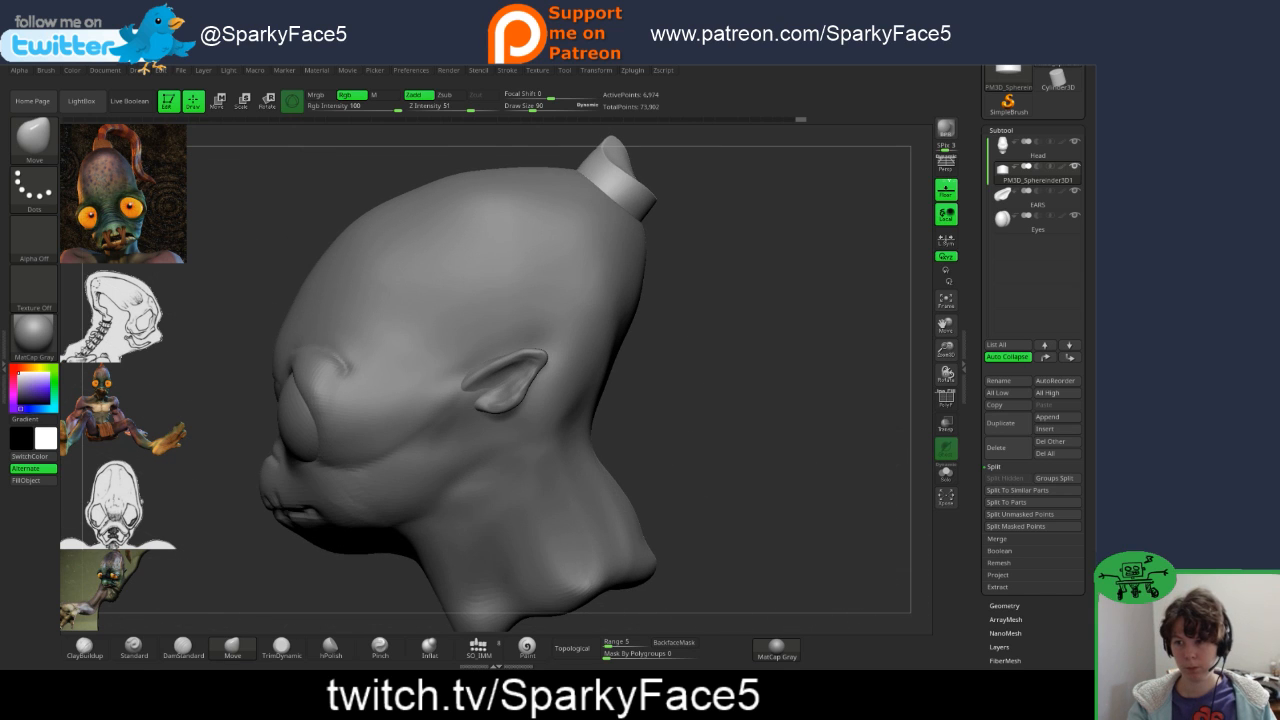
pyautogui.moveTo(809, 341)
pyautogui.keyDown('alt'); pyautogui.mouseDown()
pyautogui.moveTo(802, 262)
pyautogui.moveTo(888, 308)
pyautogui.moveTo(868, 304)
pyautogui.moveTo(876, 292)
pyautogui.mouseUp(); pyautogui.keyUp('alt')
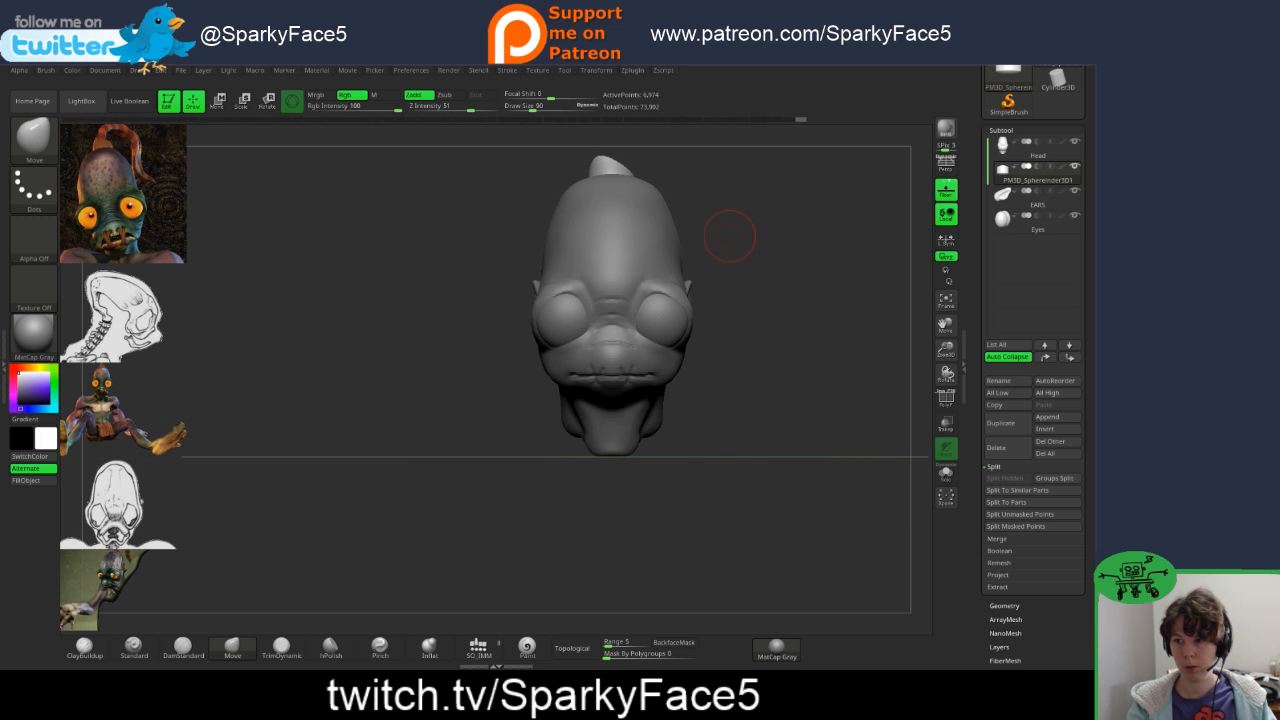
pyautogui.moveTo(730, 236); pyautogui.dragTo(762, 327)
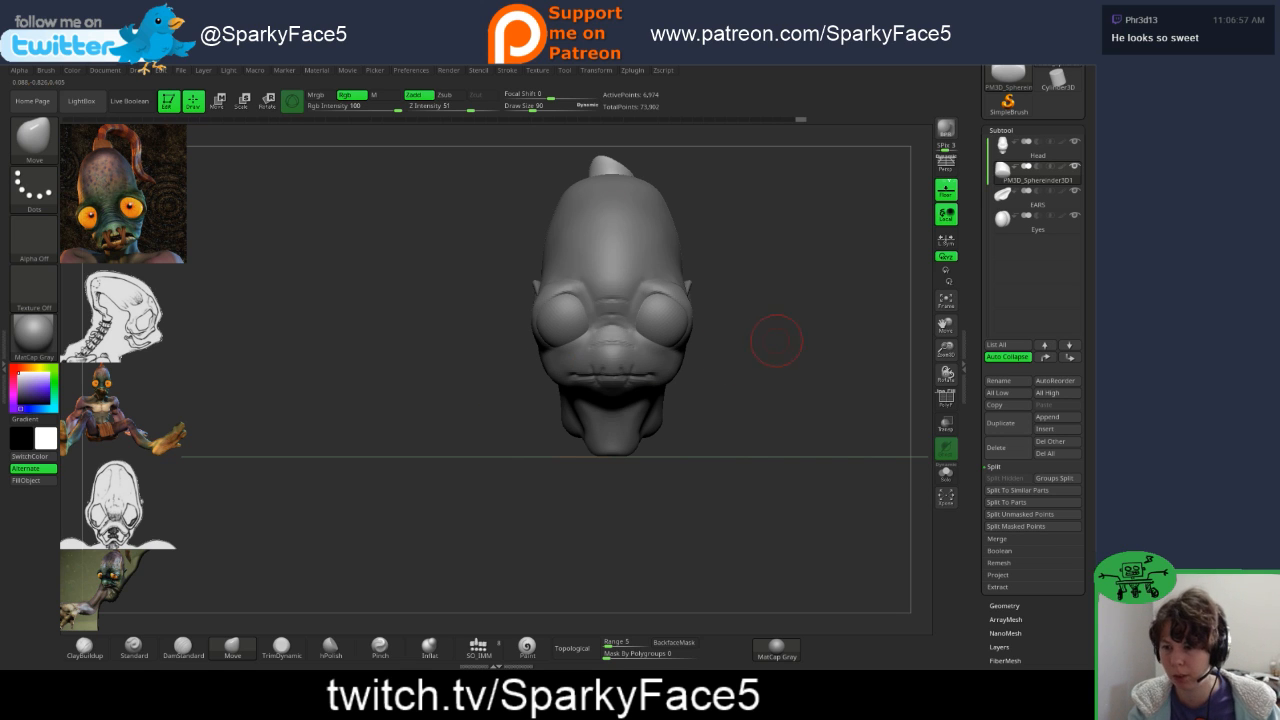
pyautogui.moveTo(794, 371)
pyautogui.mouseDown()
pyautogui.moveTo(720, 365)
pyautogui.moveTo(757, 355)
pyautogui.mouseUp()
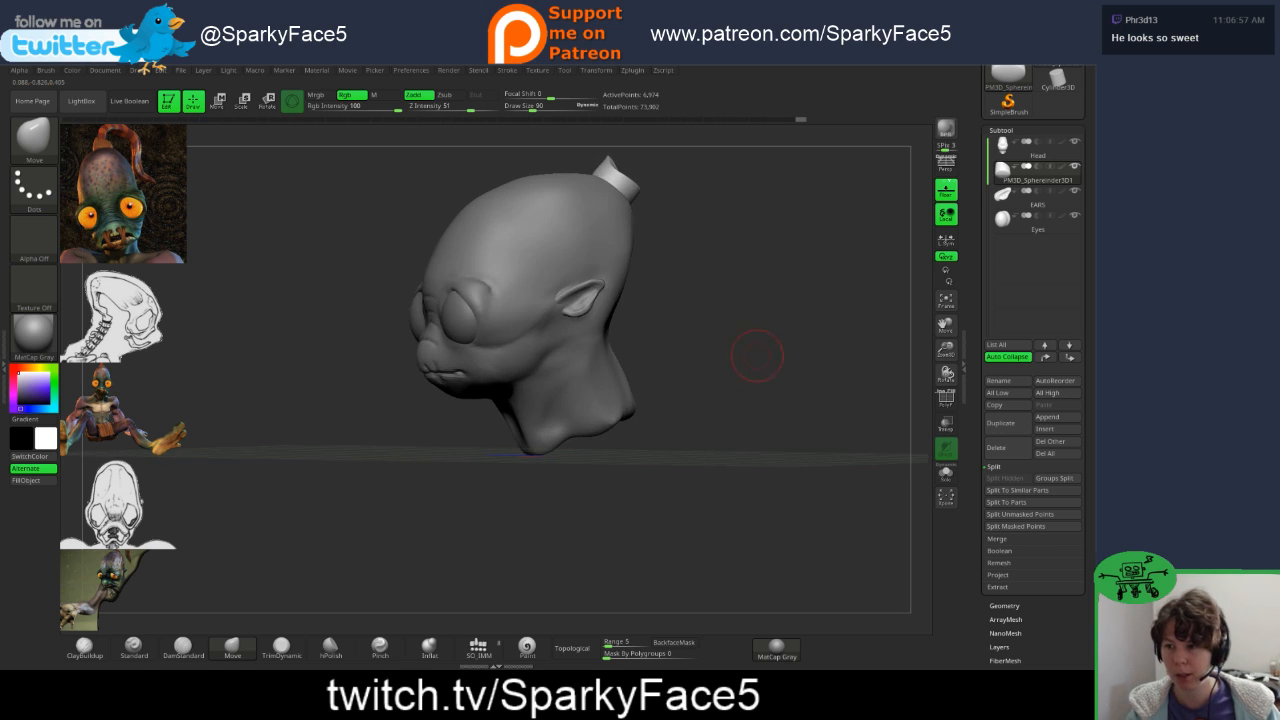
pyautogui.moveTo(744, 312)
pyautogui.mouseDown()
pyautogui.moveTo(749, 391)
pyautogui.moveTo(674, 353)
pyautogui.moveTo(766, 409)
pyautogui.moveTo(743, 403)
pyautogui.moveTo(748, 452)
pyautogui.moveTo(742, 406)
pyautogui.moveTo(698, 398)
pyautogui.mouseUp()
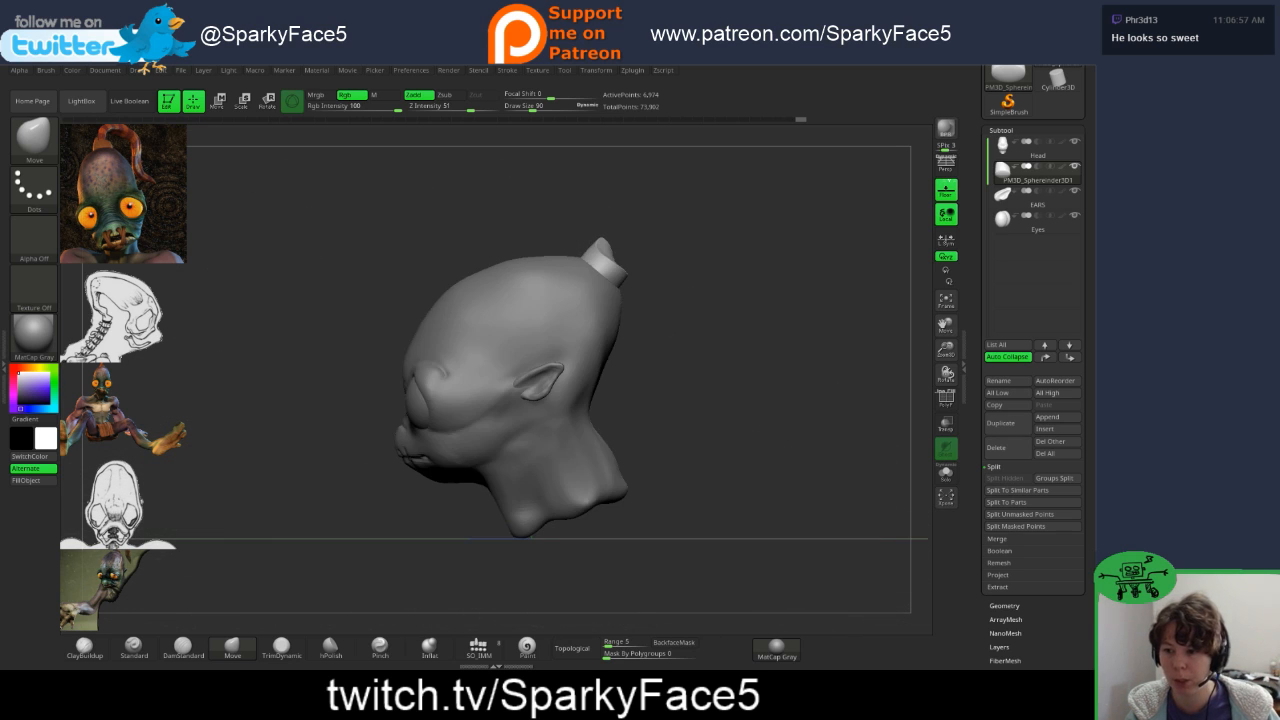
pyautogui.moveTo(688, 250); pyautogui.dragTo(705, 335)
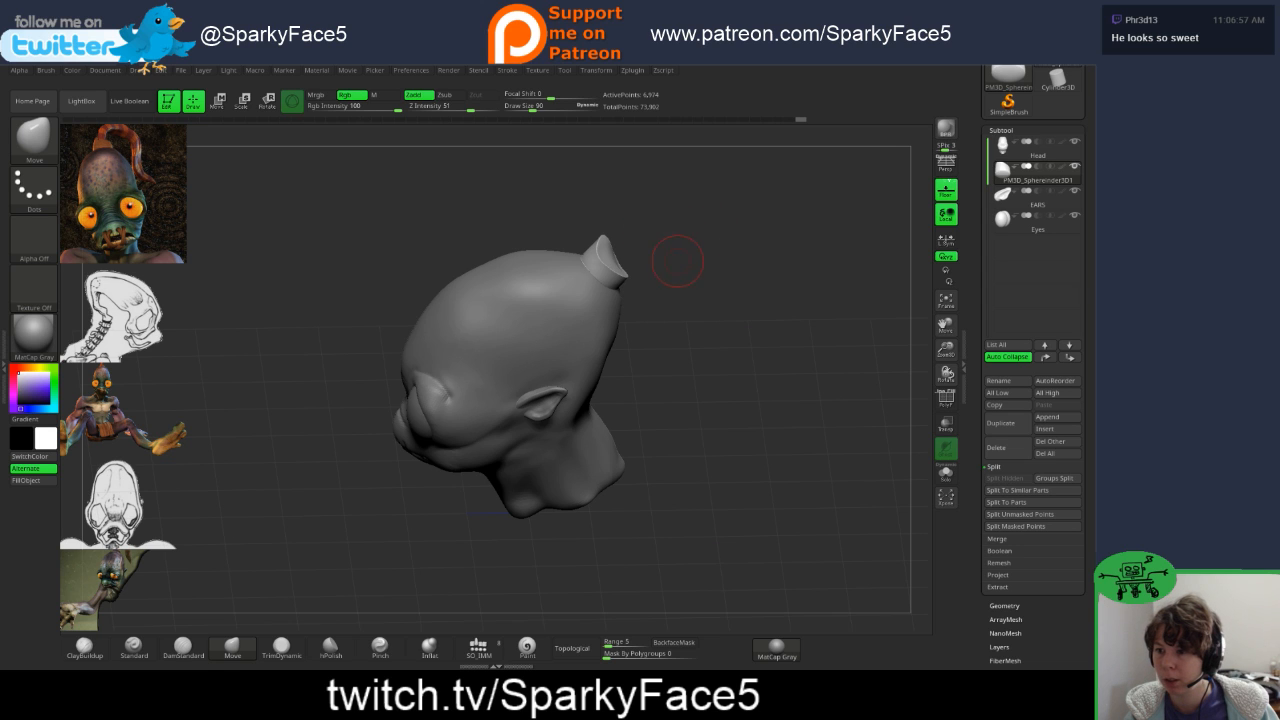
pyautogui.moveTo(677, 261)
pyautogui.mouseDown()
pyautogui.moveTo(678, 278)
pyautogui.moveTo(637, 280)
pyautogui.mouseUp()
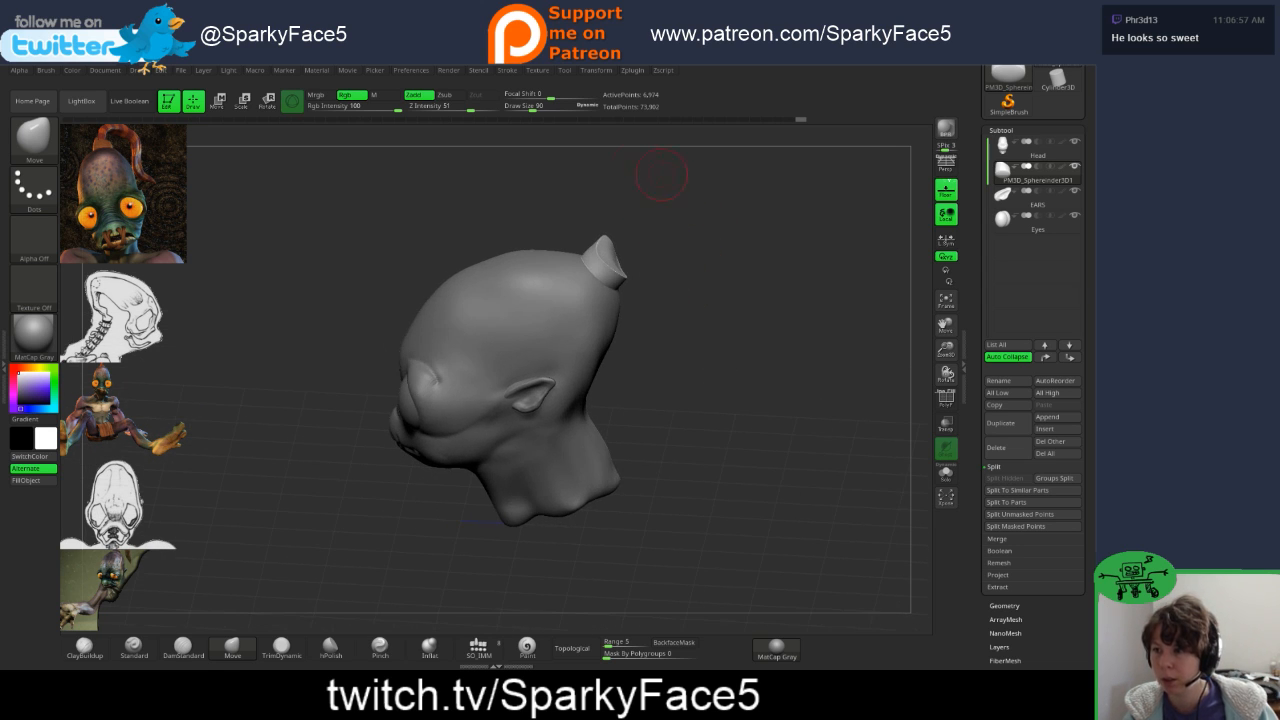
# - Switch to the IMM SpaceShip insert-mesh brush
pyautogui.click(34, 140)
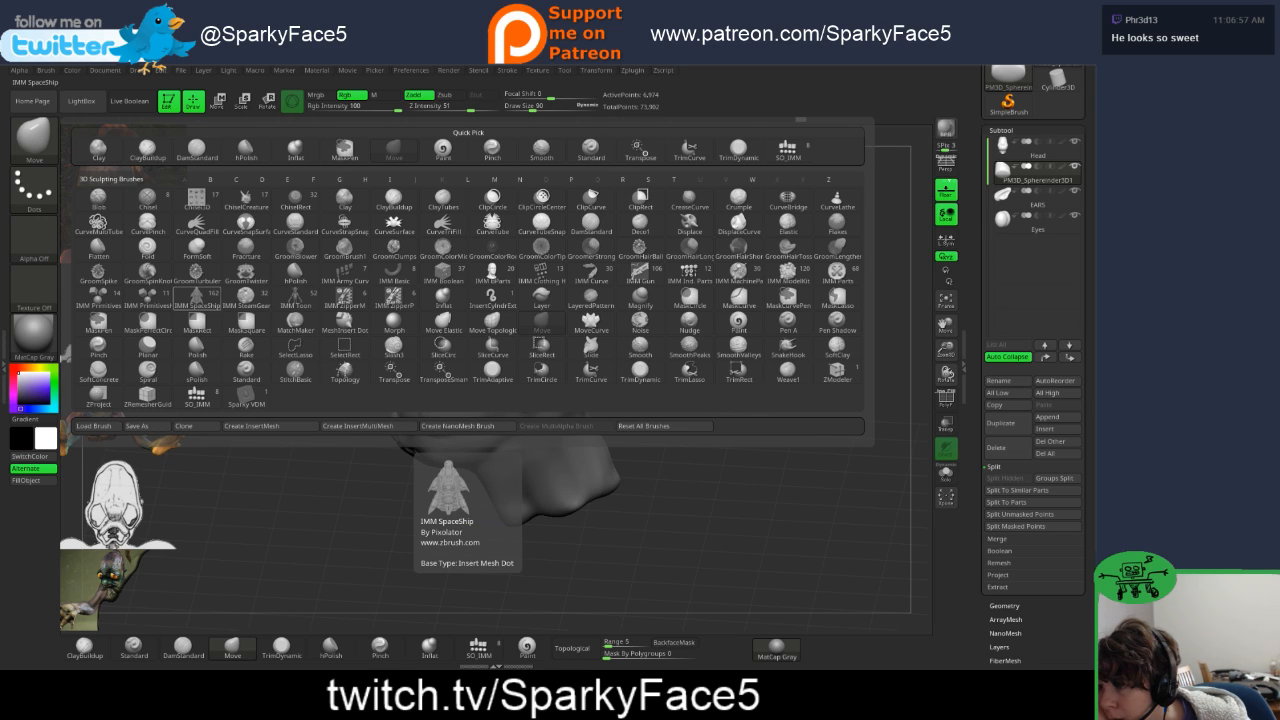
pyautogui.click(197, 299)
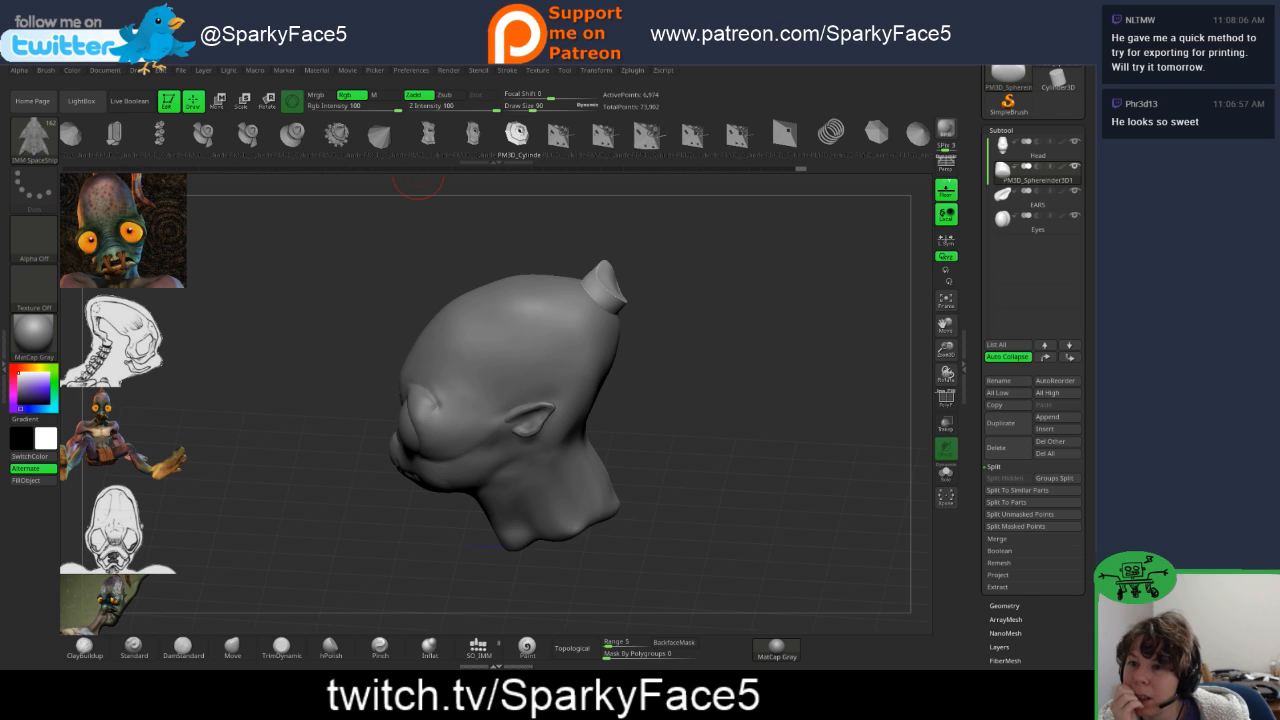
# - Start saving the tool as a new ZTool file, go to the Active Sculpts folder and enter the file name Oddwold
pyautogui.scroll(3, 1035, 150)
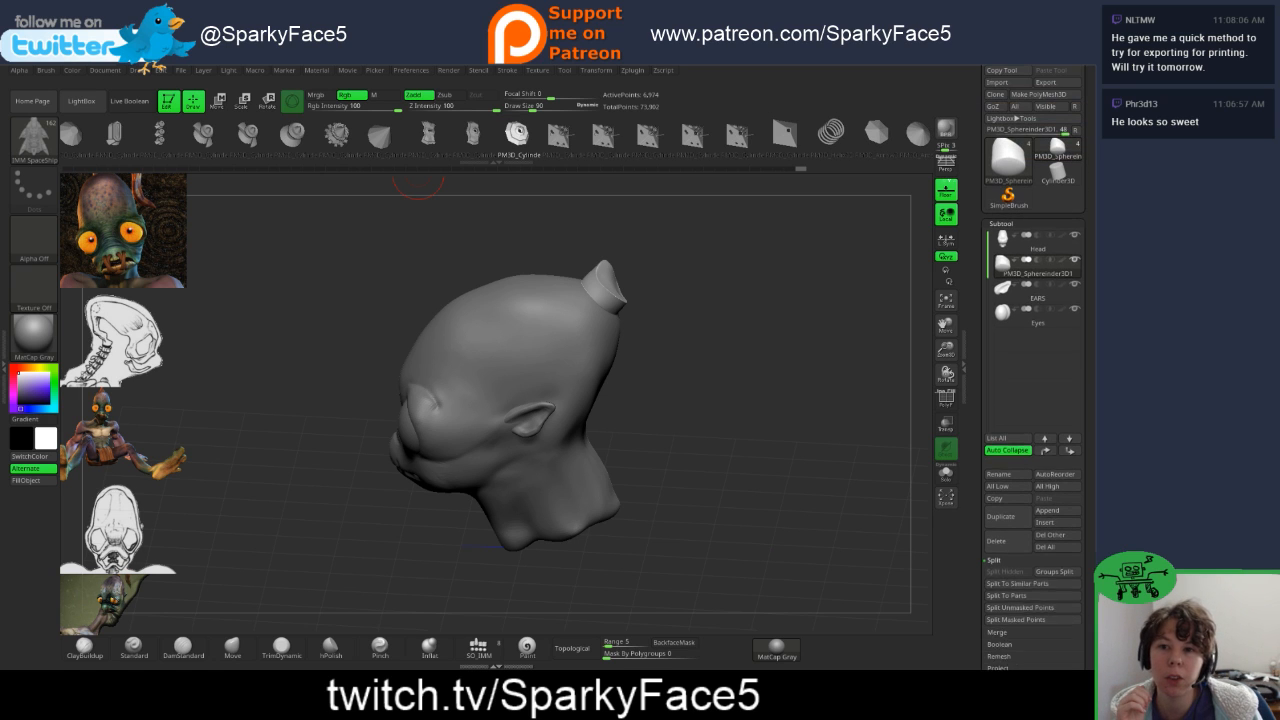
pyautogui.click(1045, 88)
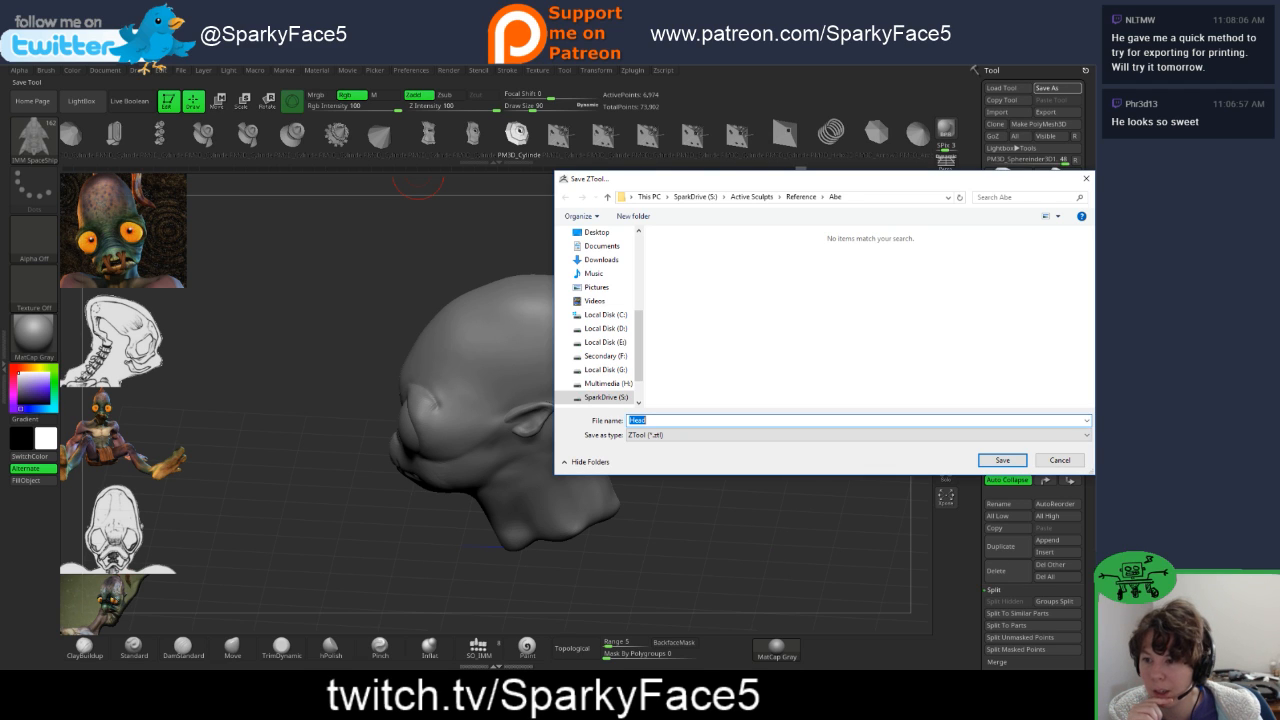
pyautogui.click(801, 196)
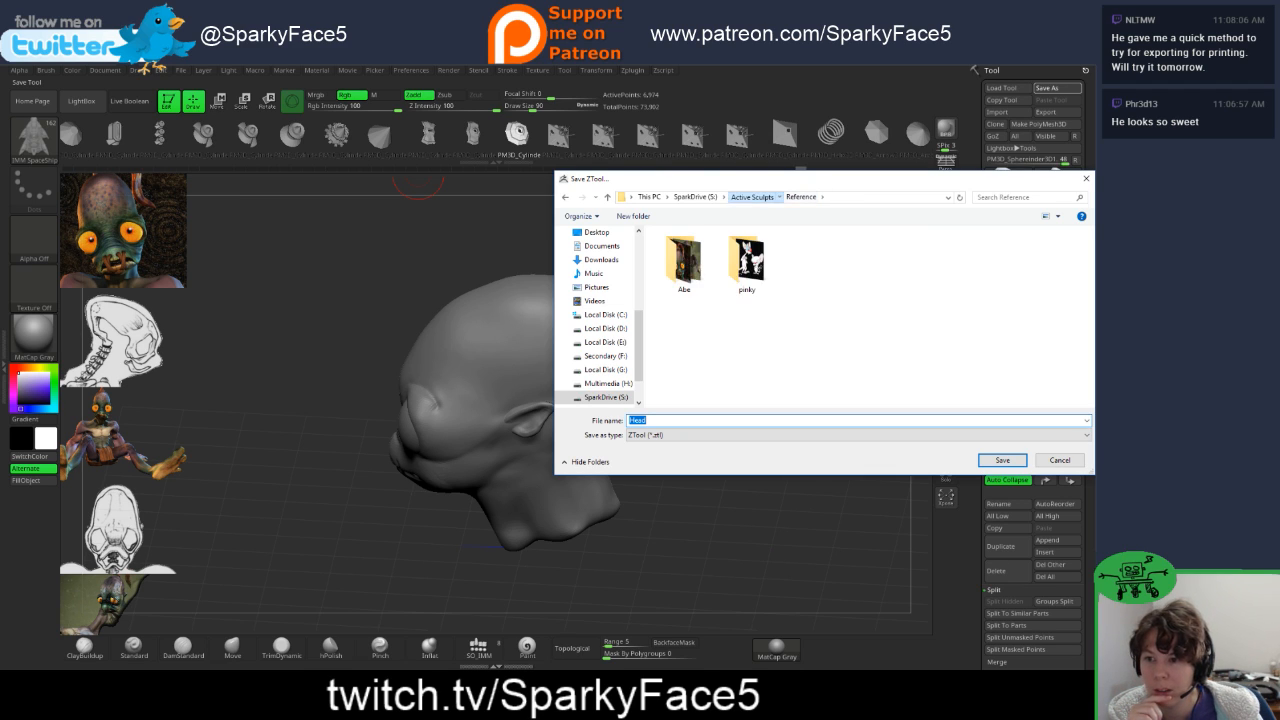
pyautogui.click(752, 196)
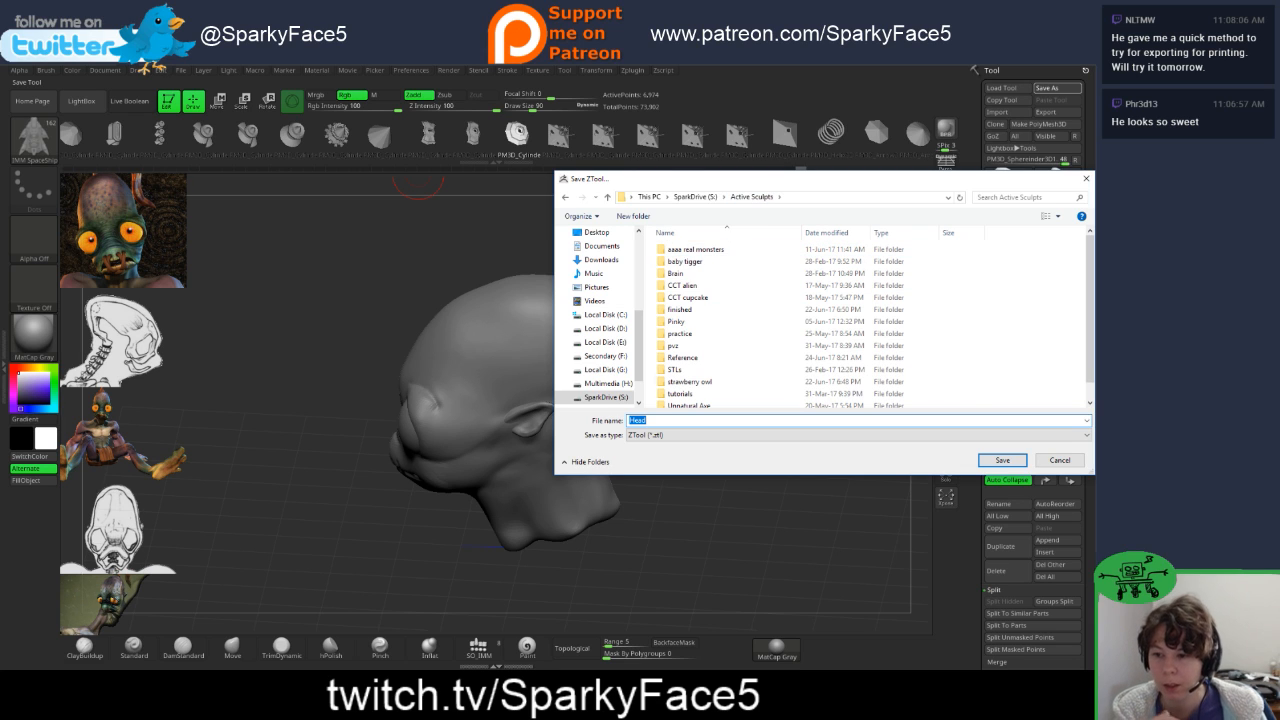
pyautogui.write('Odd')
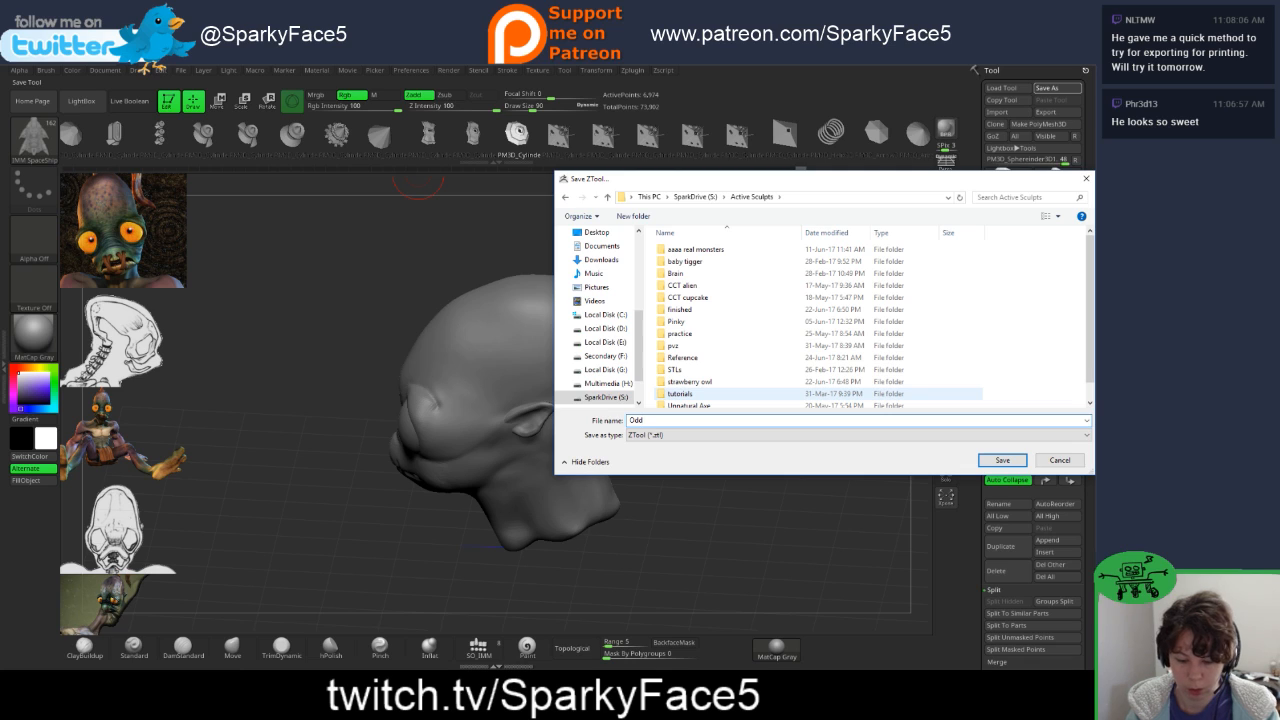
pyautogui.write('world')
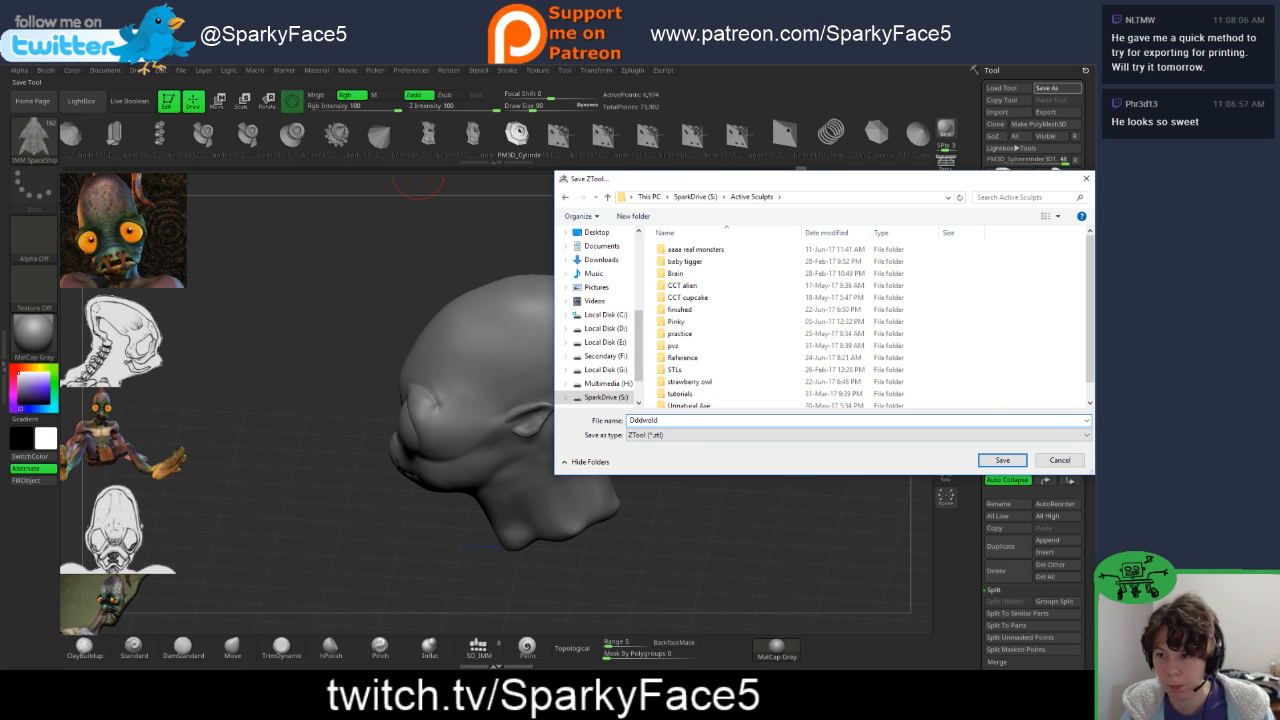
# - Create a new folder named Oddworld inside Active Sculpts and open it as the save location
pyautogui.click(633, 216)
pyautogui.write('O')
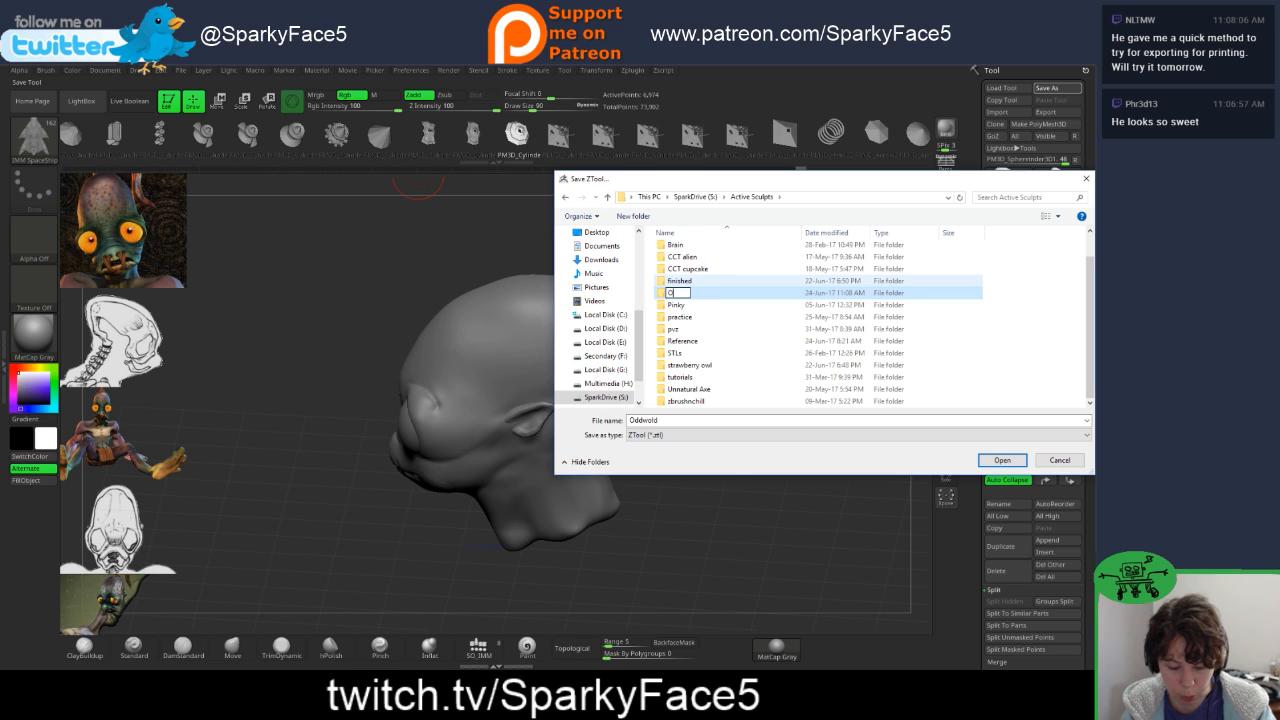
pyautogui.write('ddworld')
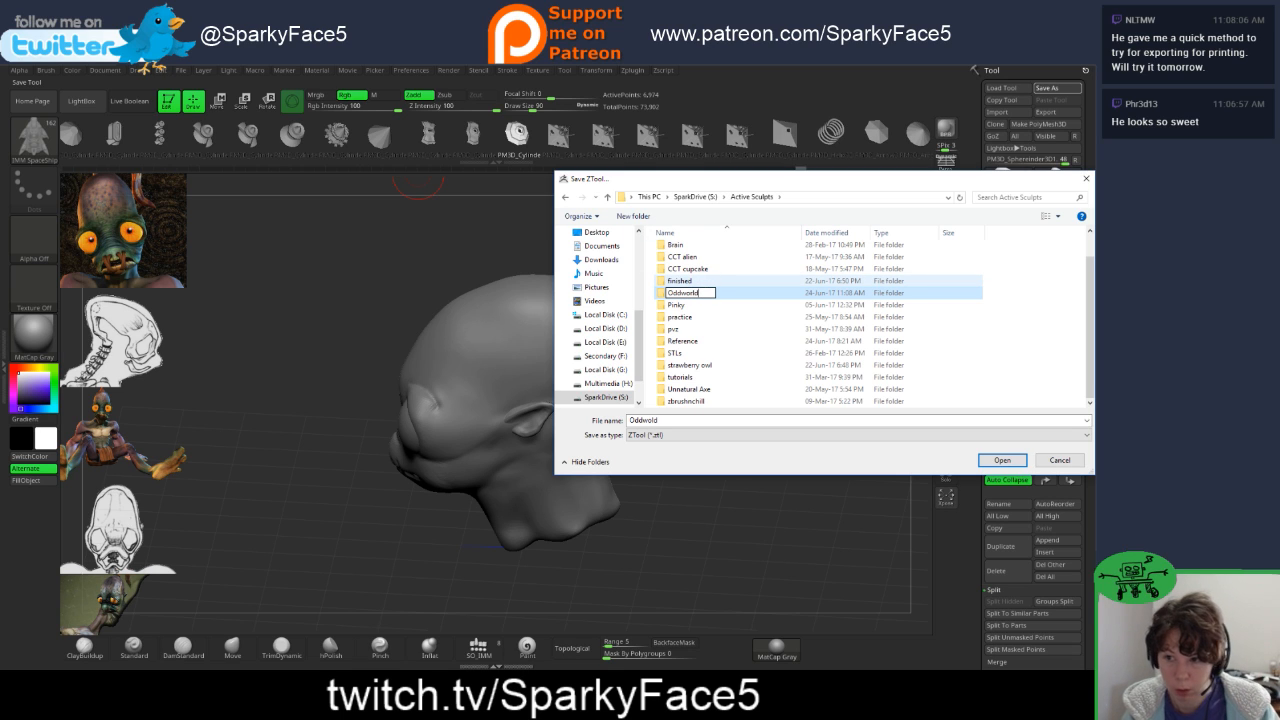
pyautogui.press('Return')
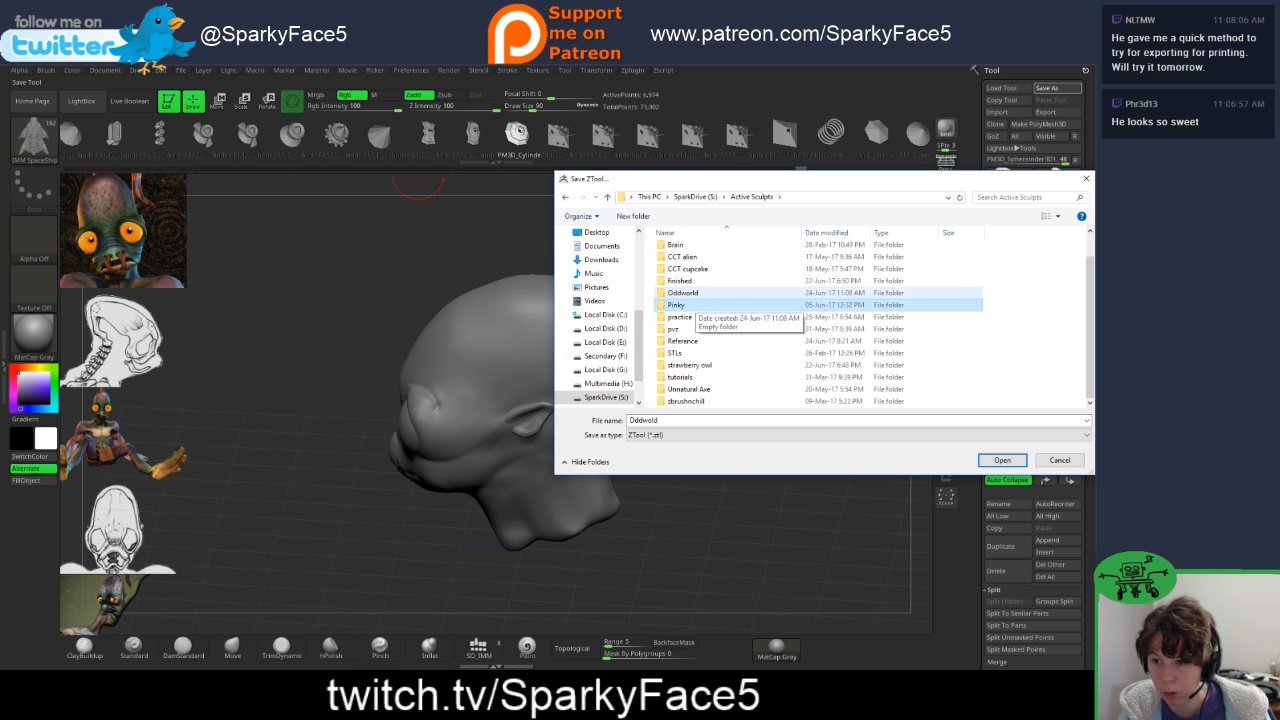
pyautogui.doubleClick(682, 292)
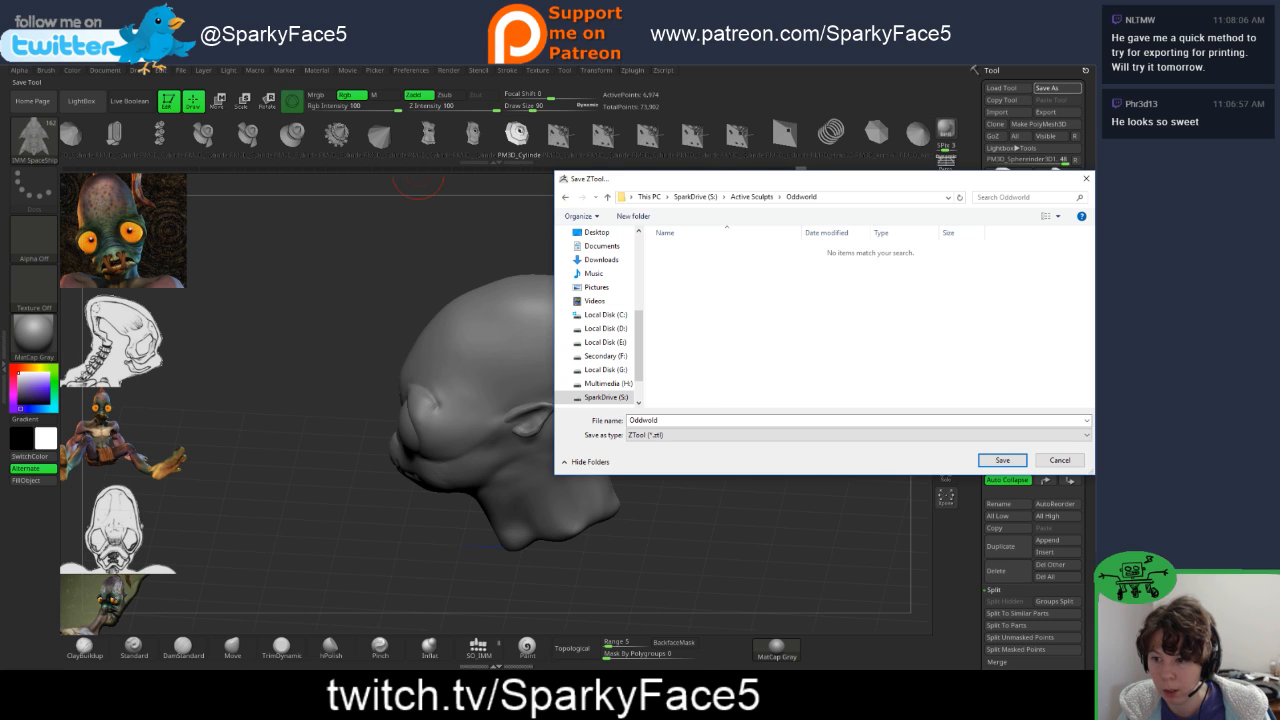
# - Name the file Abe head 1 and save the tool in the Oddworld folder
pyautogui.write('A')
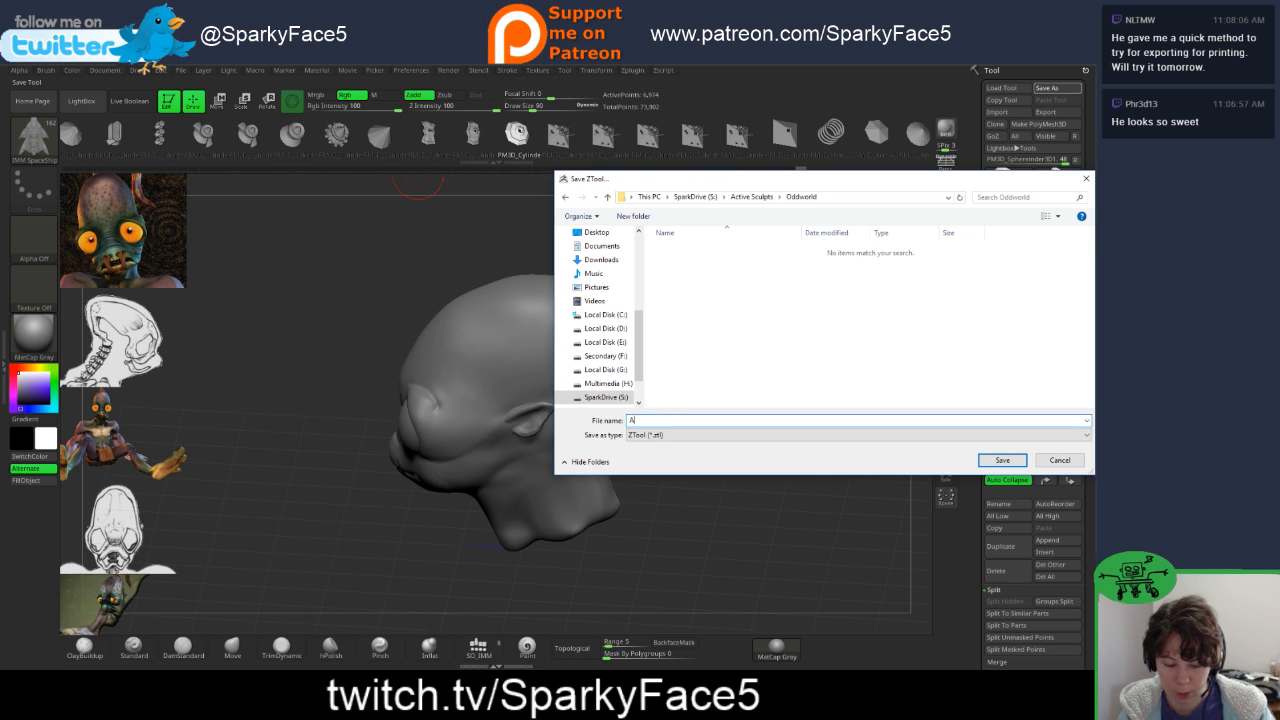
pyautogui.write('be head 1')
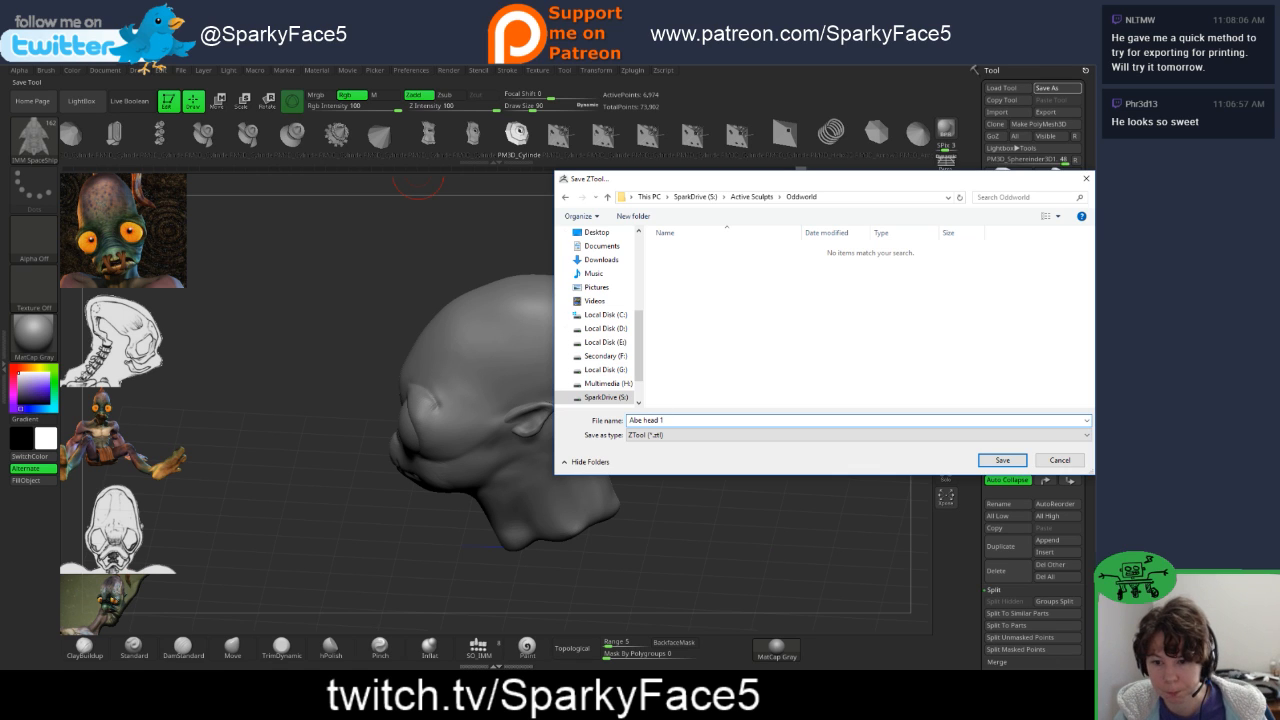
pyautogui.click(1002, 460)
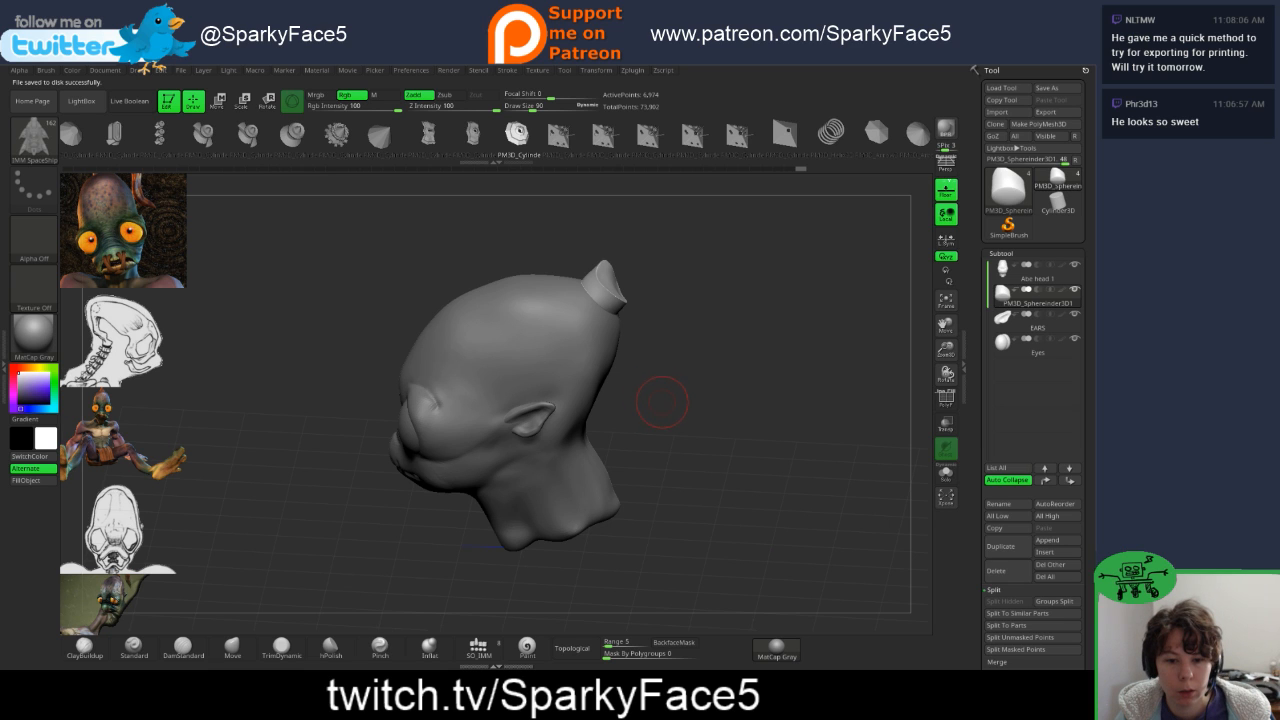
# - Look through the subtool options down to the Make Boolean Mesh command
pyautogui.moveTo(662, 405)
pyautogui.mouseDown()
pyautogui.moveTo(762, 402)
pyautogui.moveTo(760, 380)
pyautogui.moveTo(688, 388)
pyautogui.moveTo(730, 405)
pyautogui.moveTo(709, 413)
pyautogui.mouseUp()
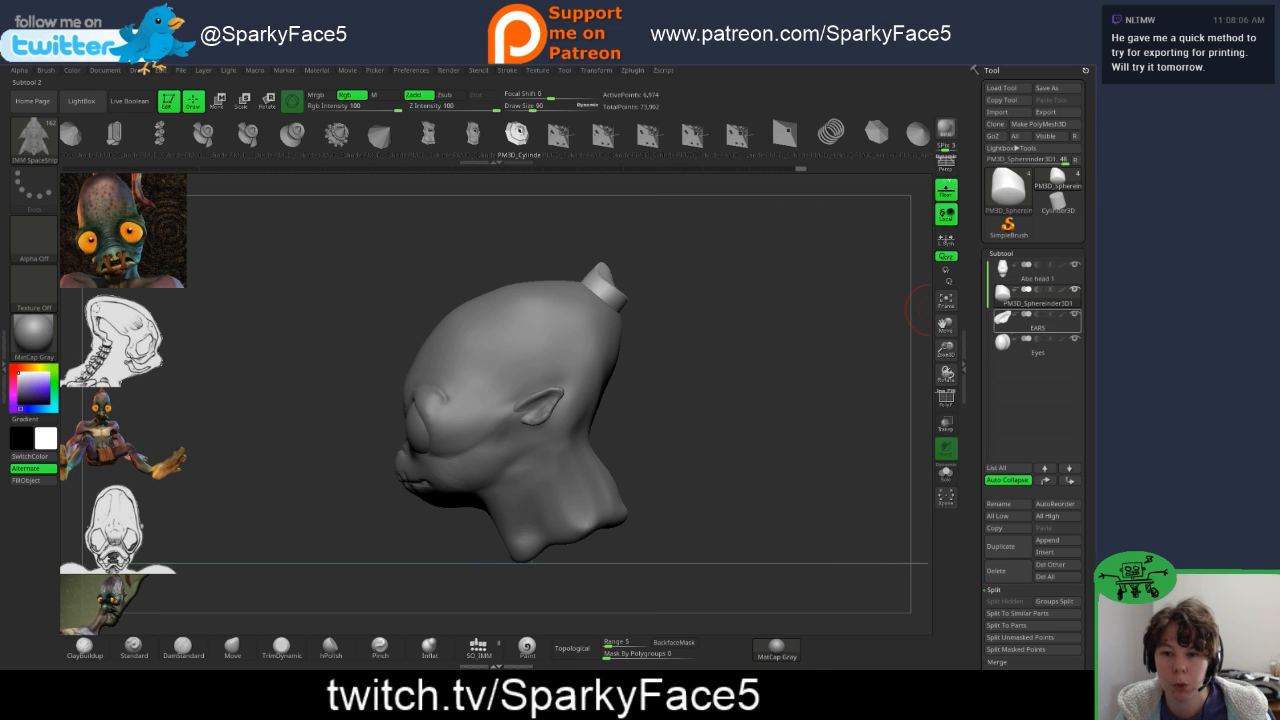
pyautogui.moveTo(1037, 272)
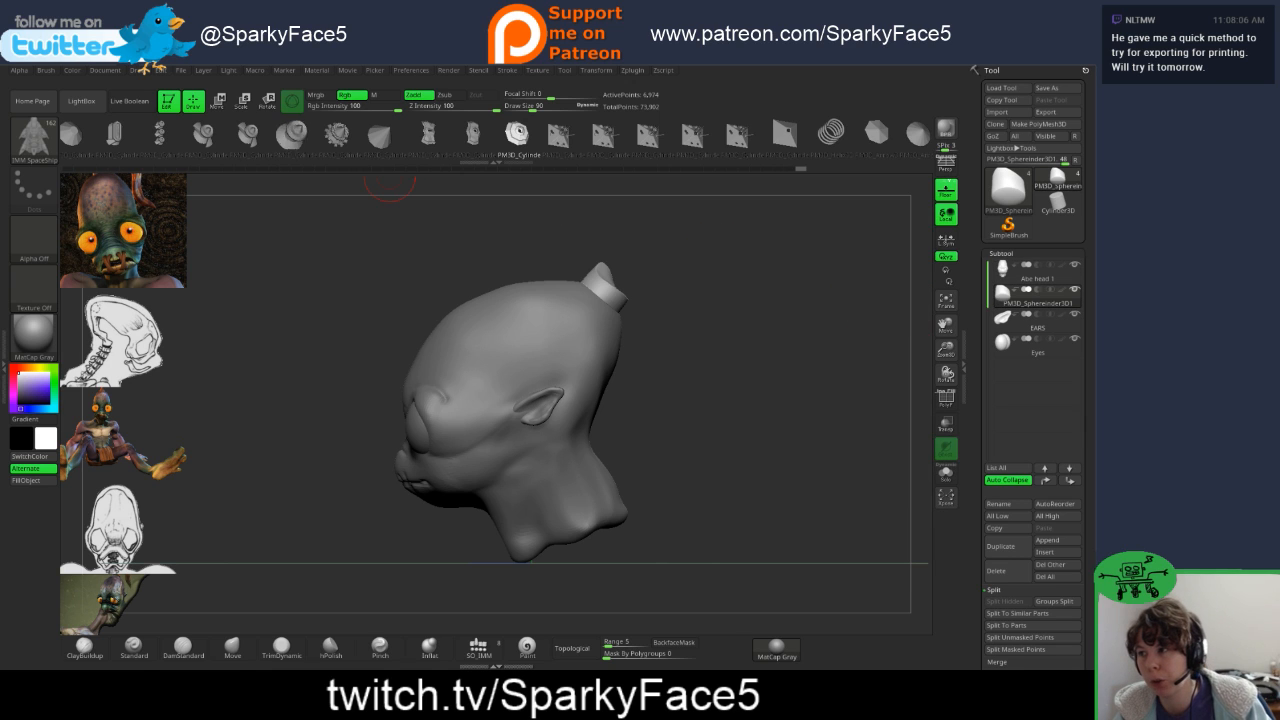
pyautogui.moveTo(1089, 590); pyautogui.dragTo(1089, 316)
pyautogui.click(1000, 400)
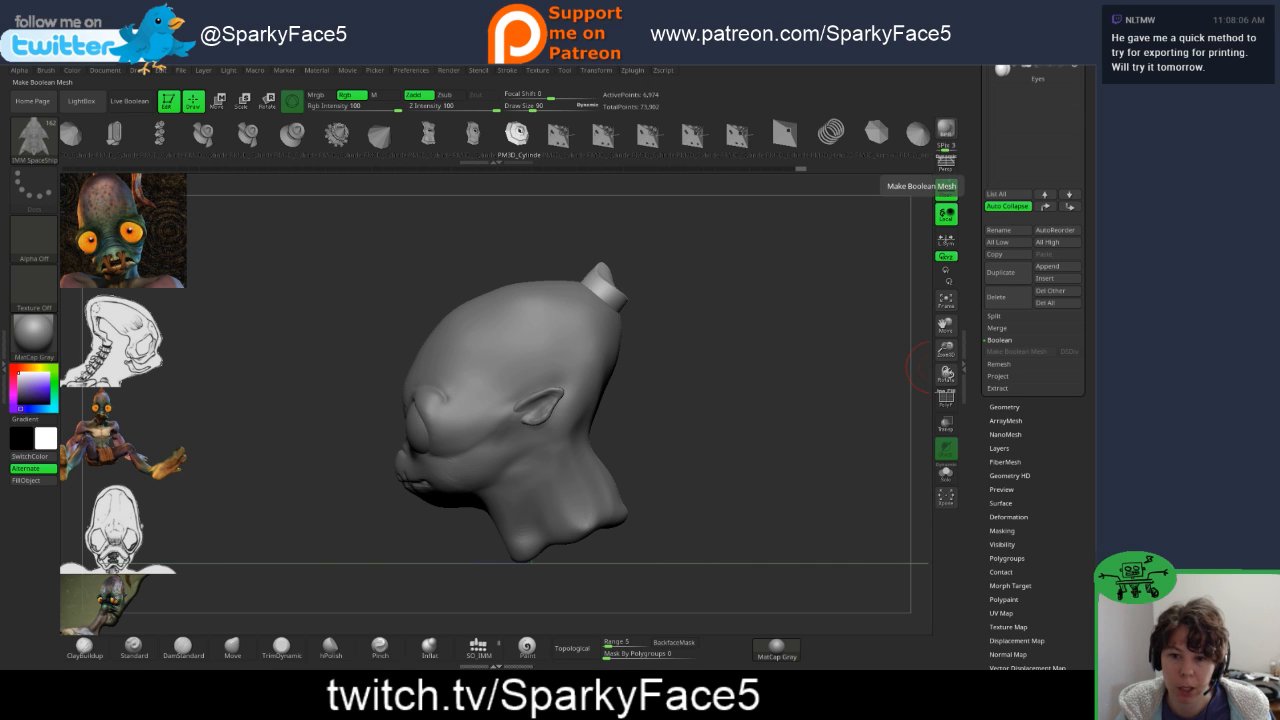
pyautogui.moveTo(1089, 350); pyautogui.dragTo(1089, 624)
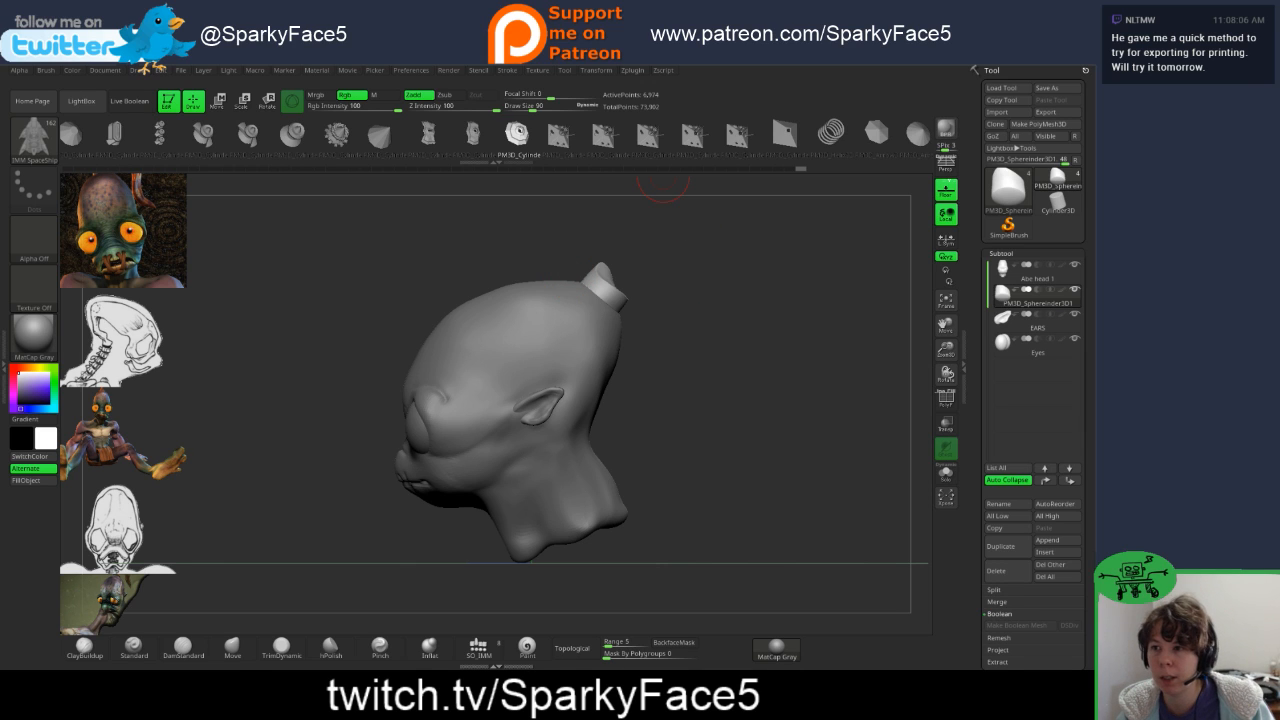
# - Look up the Decimation Master and 3D Print Hub plugins, and view the head from the three-quarter angle
pyautogui.click(632, 70)
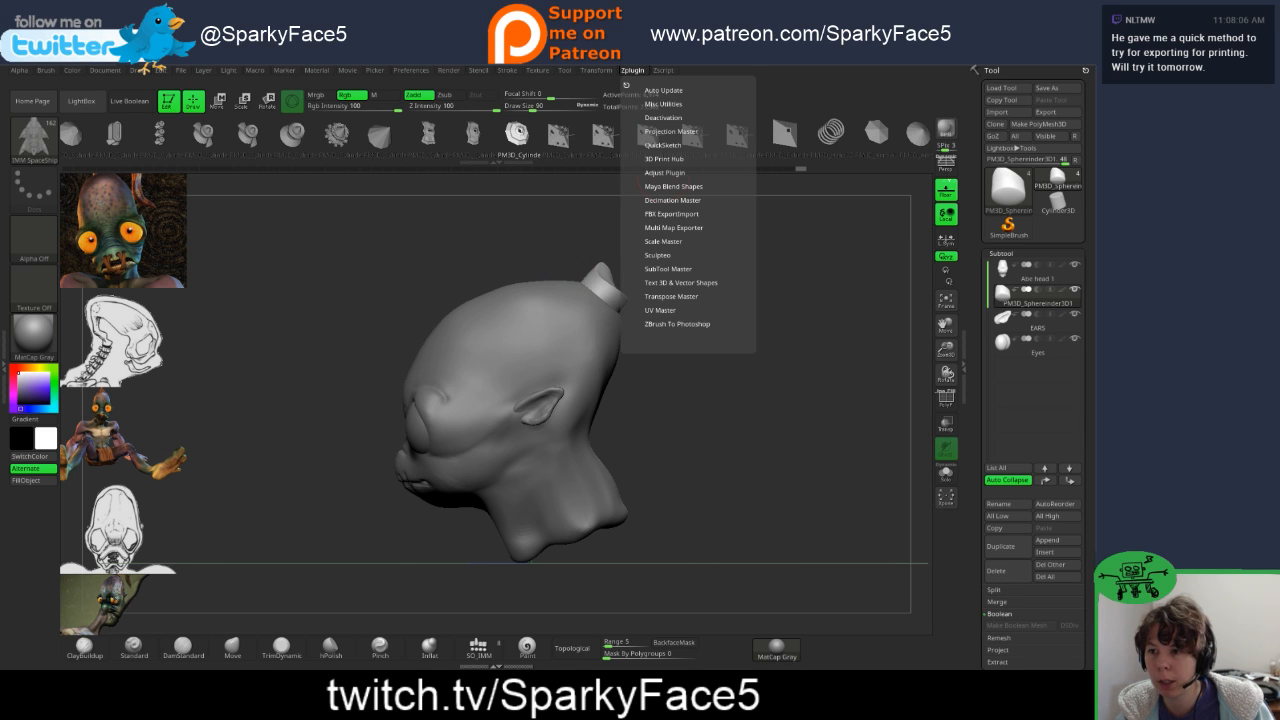
pyautogui.click(672, 200)
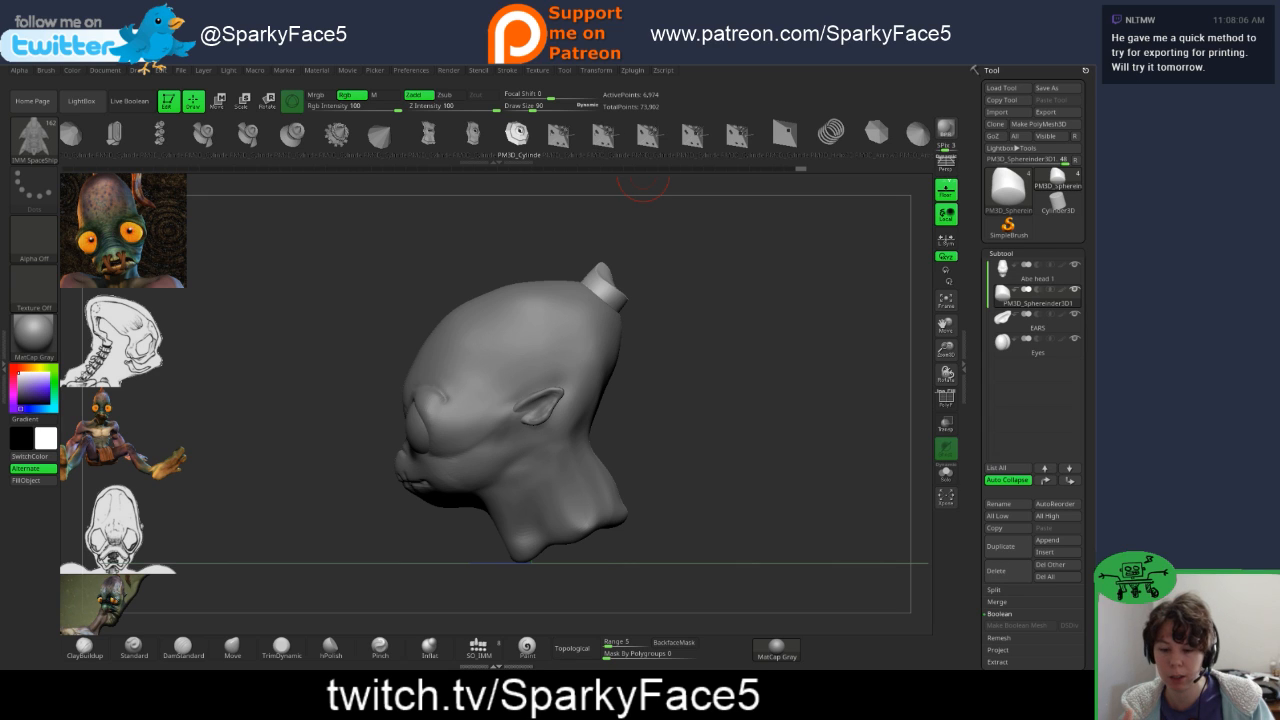
pyautogui.click(632, 71)
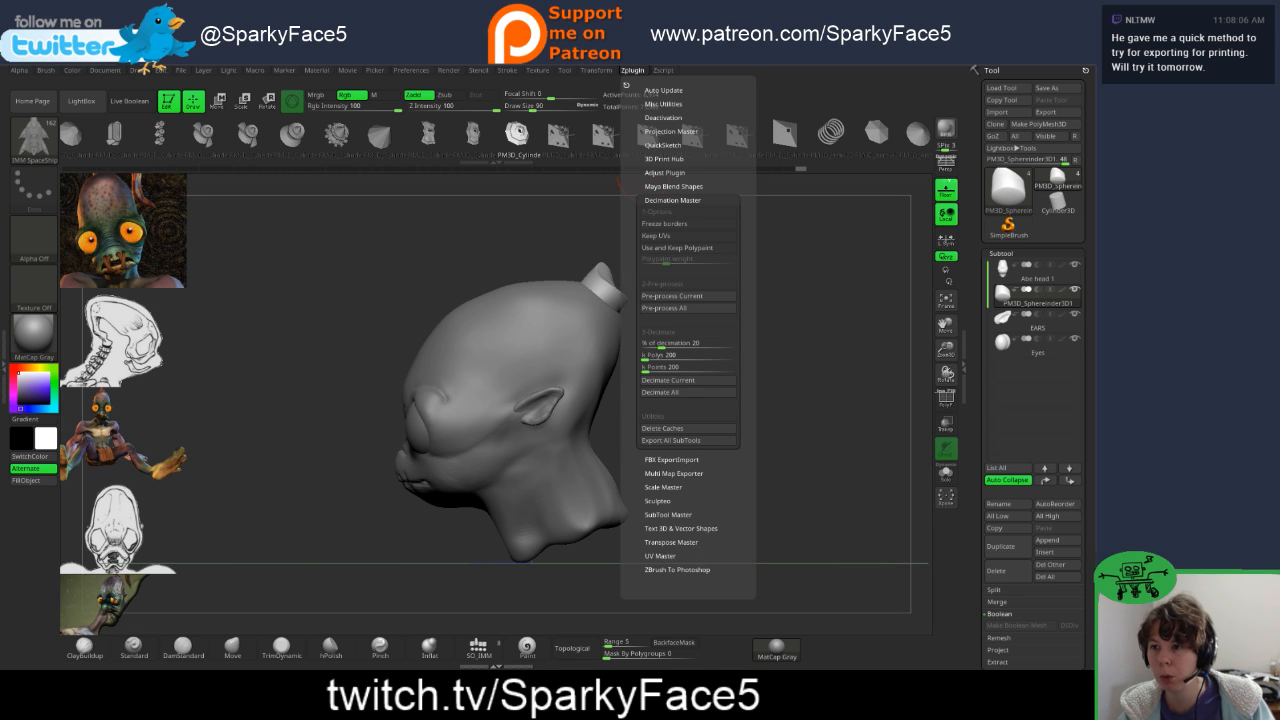
pyautogui.click(663, 159)
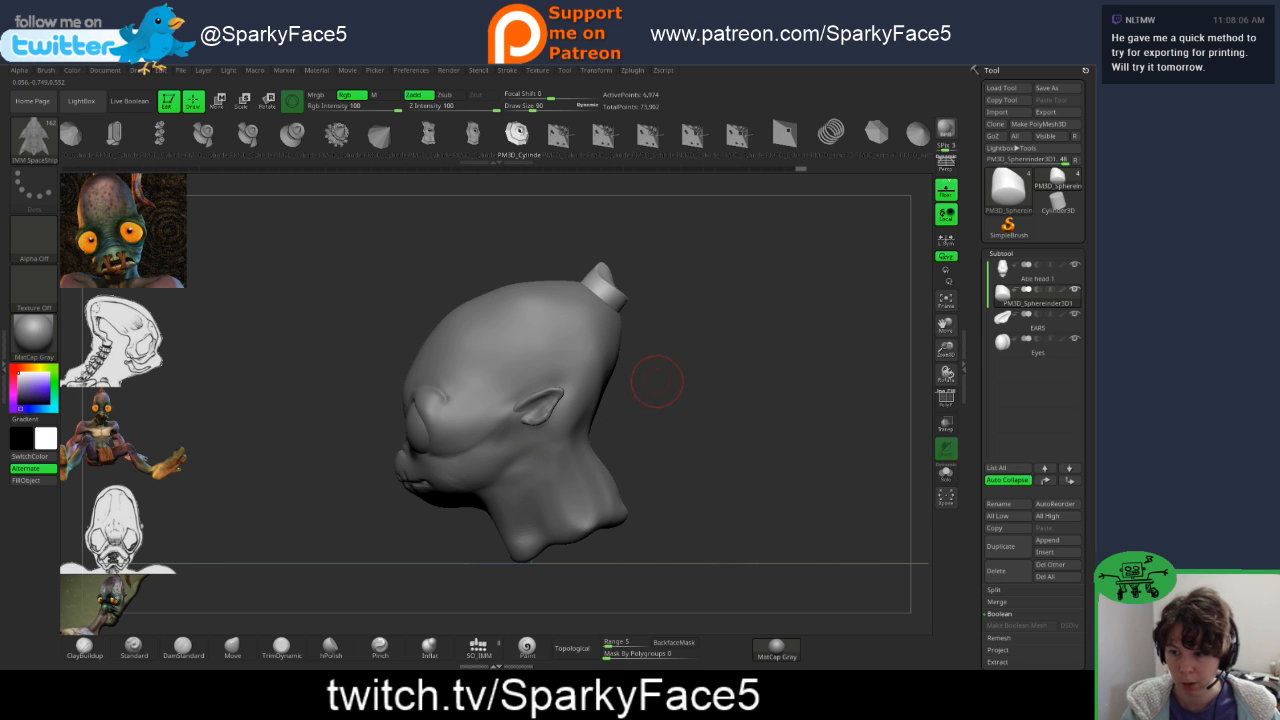
pyautogui.moveTo(642, 392); pyautogui.dragTo(742, 433)
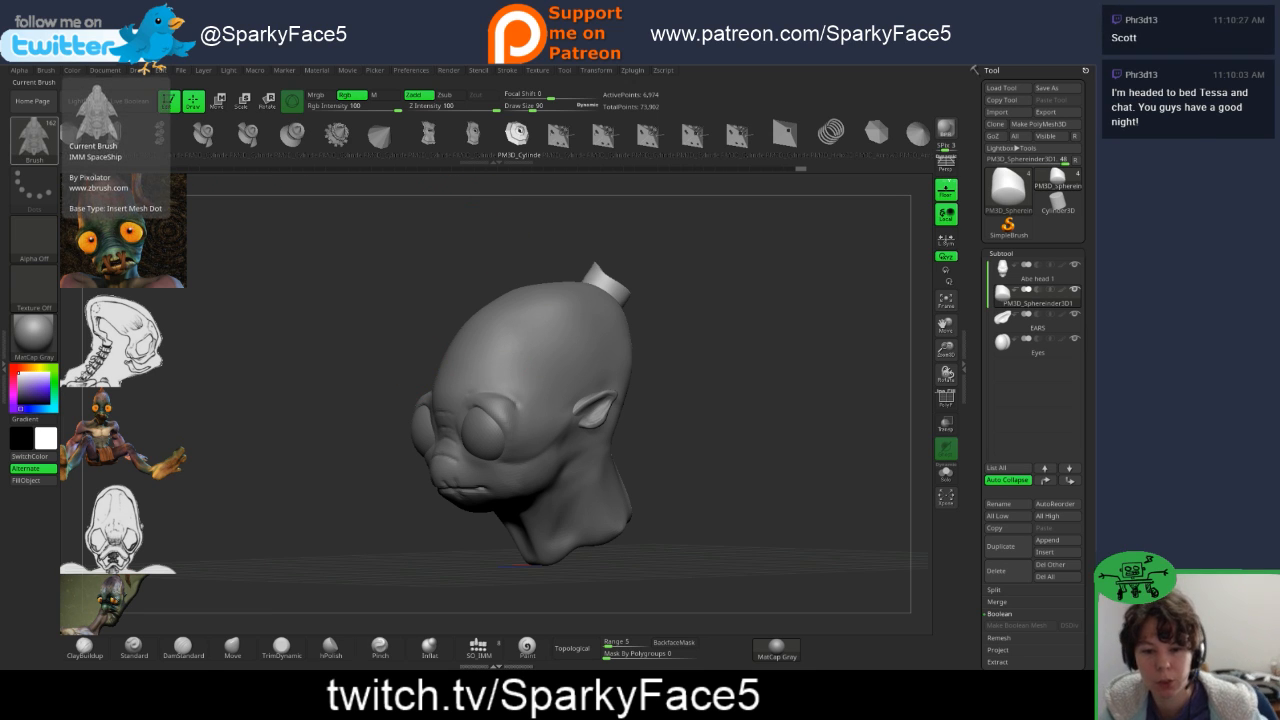
# - Switch to the IMM Curve insert-mesh brush
pyautogui.click(34, 135)
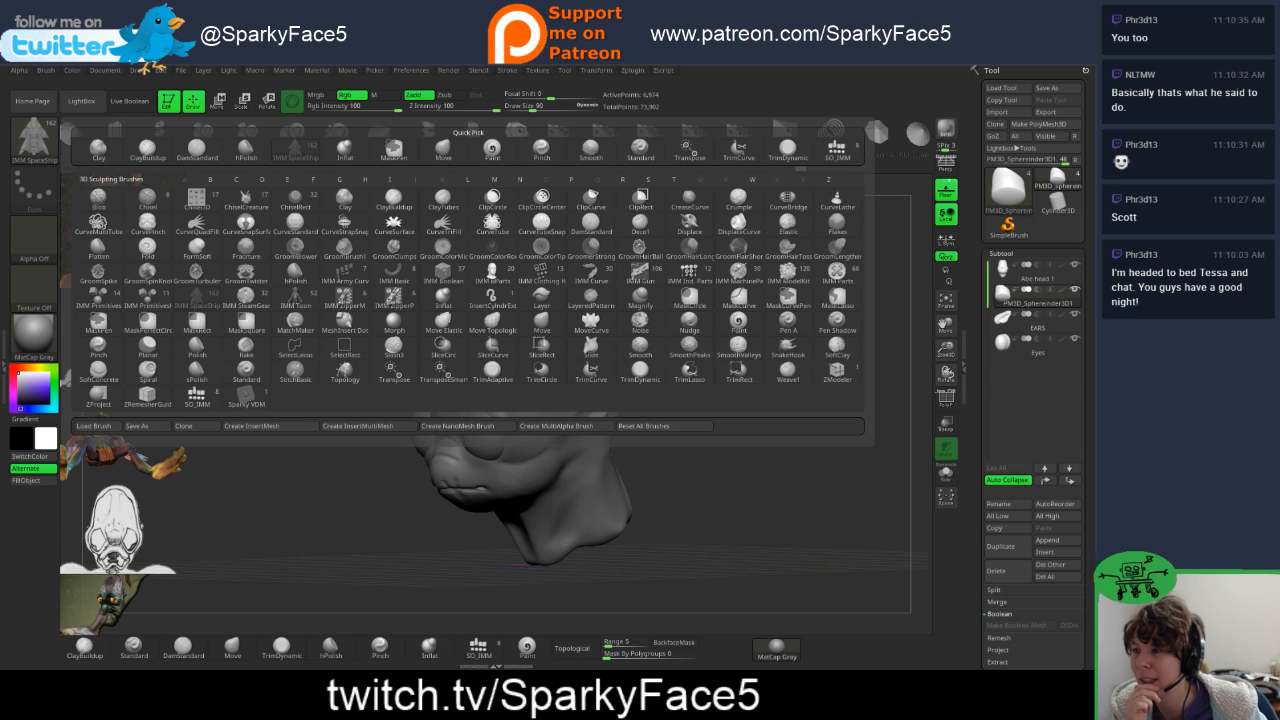
pyautogui.click(368, 181)
pyautogui.click(33, 135)
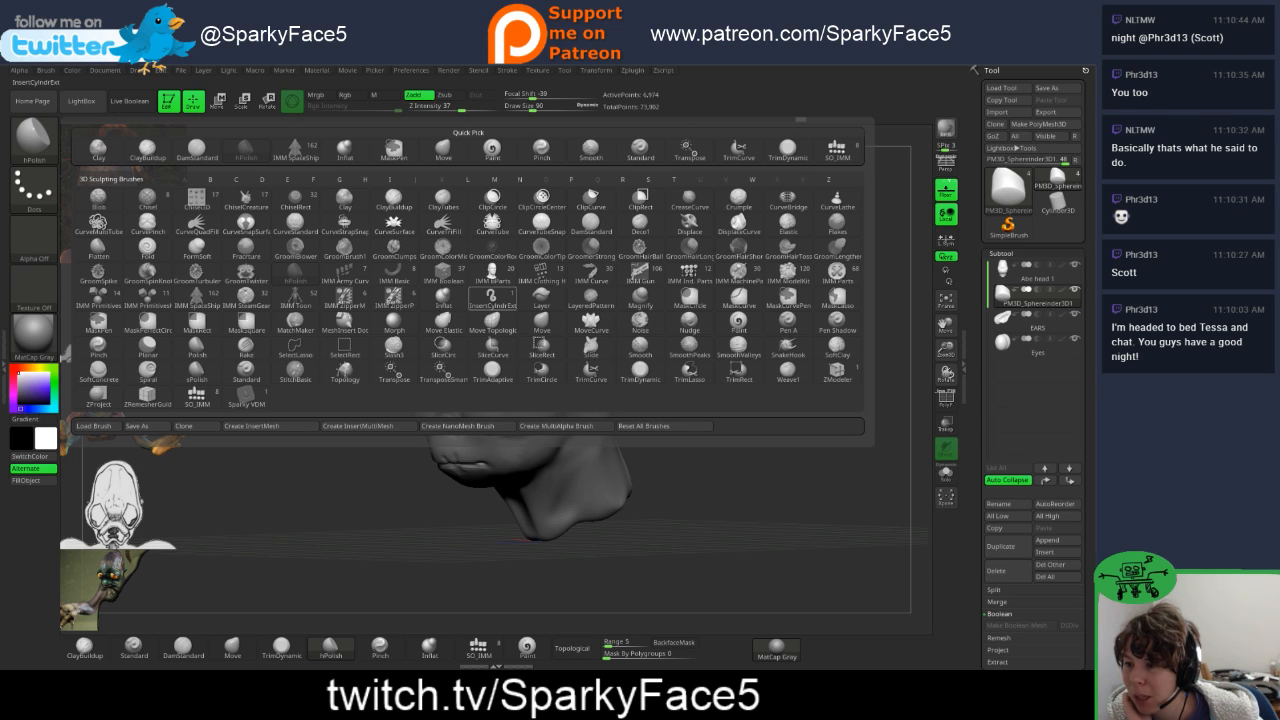
pyautogui.moveTo(492, 298)
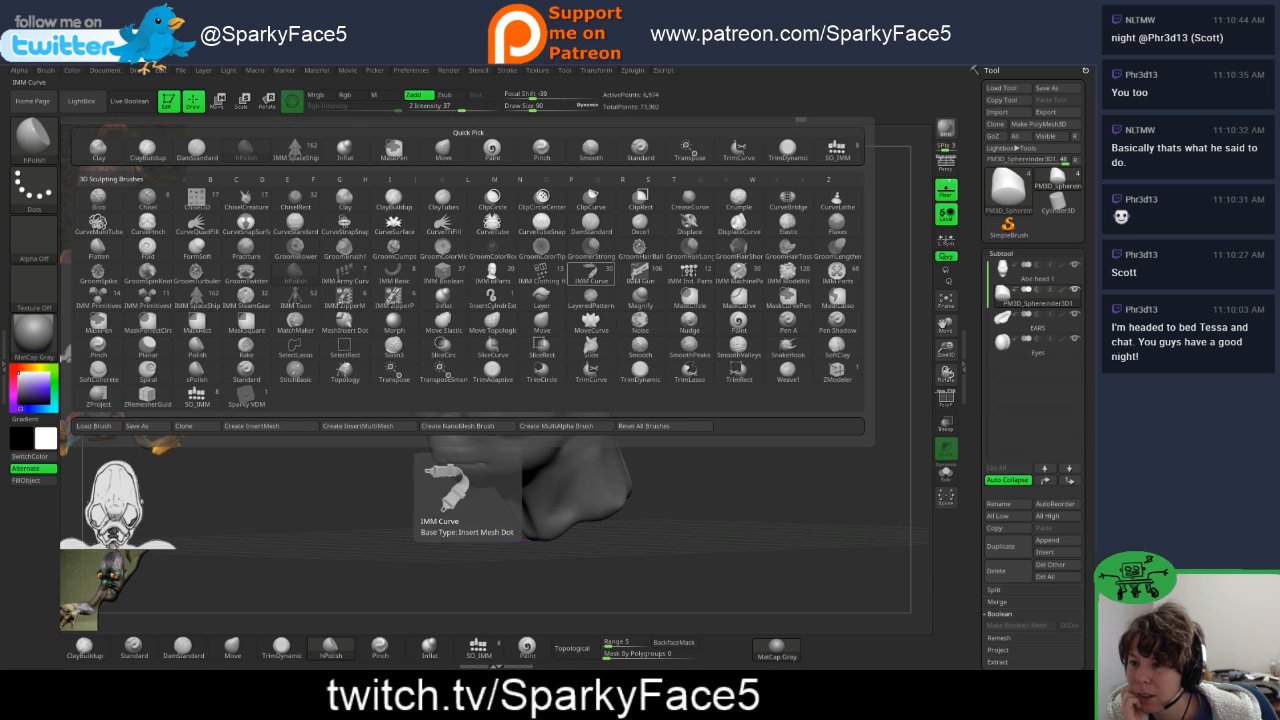
pyautogui.click(591, 276)
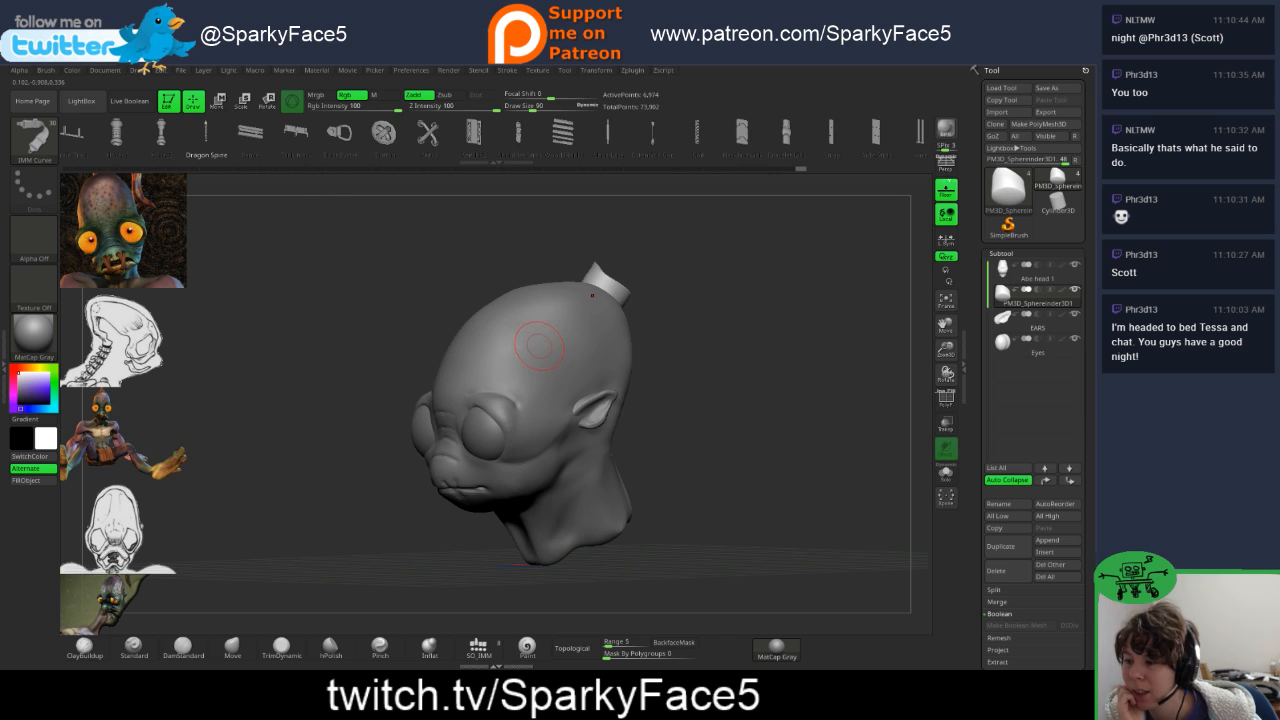
# - Try a short Dragon Spine curve down the side of the skull and undo it
pyautogui.moveTo(529, 340)
pyautogui.mouseDown()
pyautogui.moveTo(564, 373)
pyautogui.moveTo(571, 416)
pyautogui.mouseUp()
pyautogui.moveTo(672, 373)
pyautogui.mouseDown()
pyautogui.moveTo(698, 420)
pyautogui.moveTo(812, 372)
pyautogui.moveTo(692, 350)
pyautogui.moveTo(698, 290)
pyautogui.moveTo(728, 268)
pyautogui.moveTo(788, 324)
pyautogui.moveTo(862, 322)
pyautogui.moveTo(715, 310)
pyautogui.moveTo(635, 378)
pyautogui.moveTo(655, 375)
pyautogui.mouseUp()
pyautogui.press('f')
pyautogui.hotkey('ctrl', 'z')
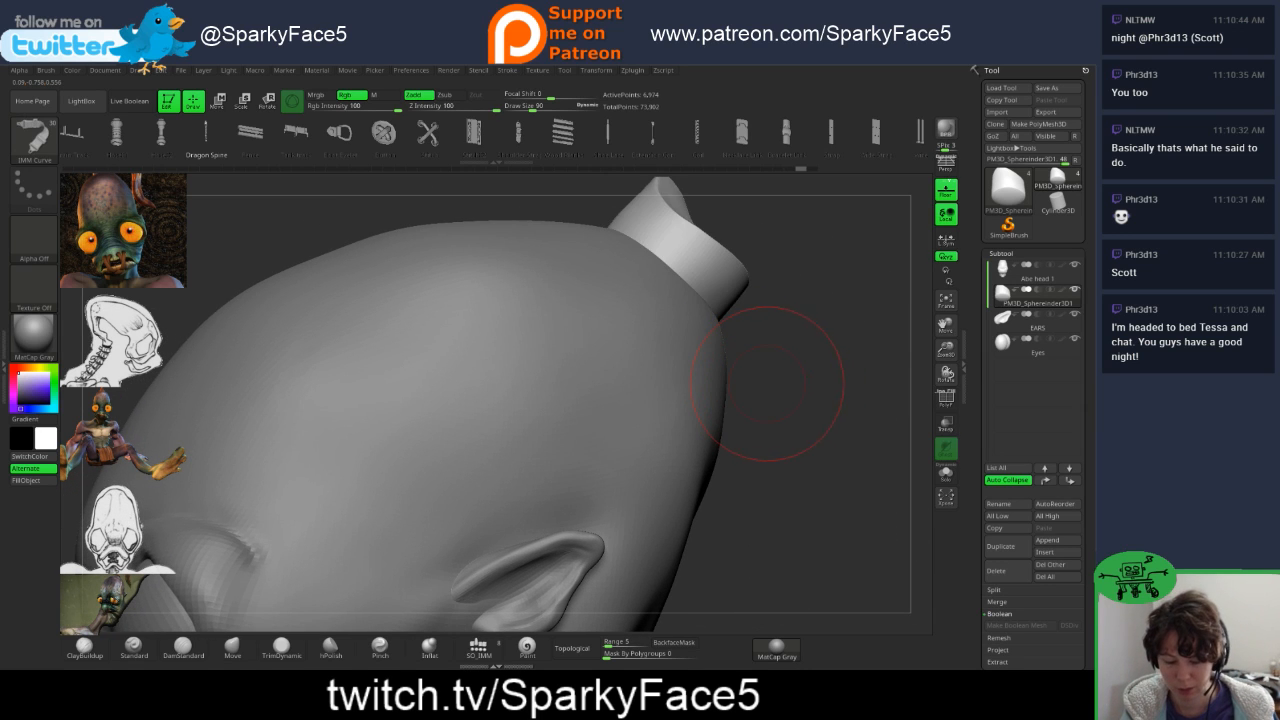
# - Try a Dragon Spine curve around the ear and across the brow, inspect it from the front and undo it
pyautogui.press('f')
pyautogui.moveTo(708, 380); pyautogui.dragTo(691, 408)
pyautogui.moveTo(433, 478); pyautogui.dragTo(459, 450)
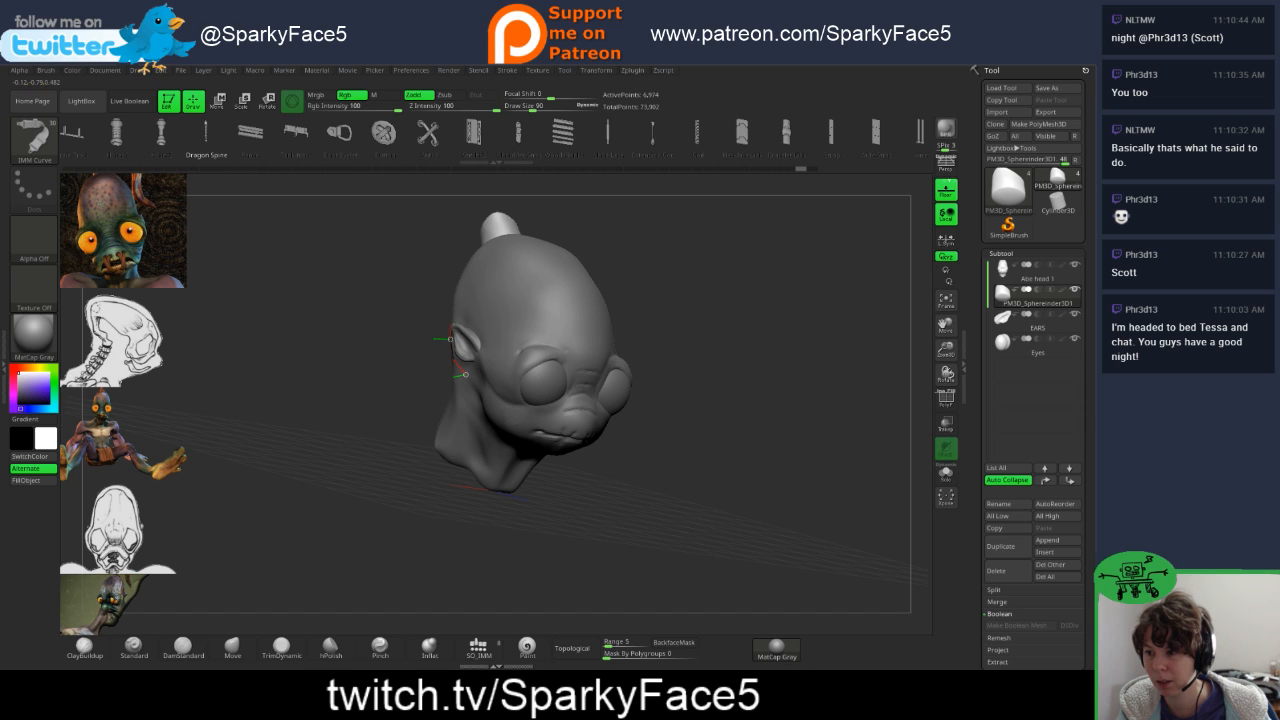
pyautogui.moveTo(490, 338)
pyautogui.mouseDown()
pyautogui.moveTo(575, 316)
pyautogui.moveTo(600, 352)
pyautogui.mouseUp()
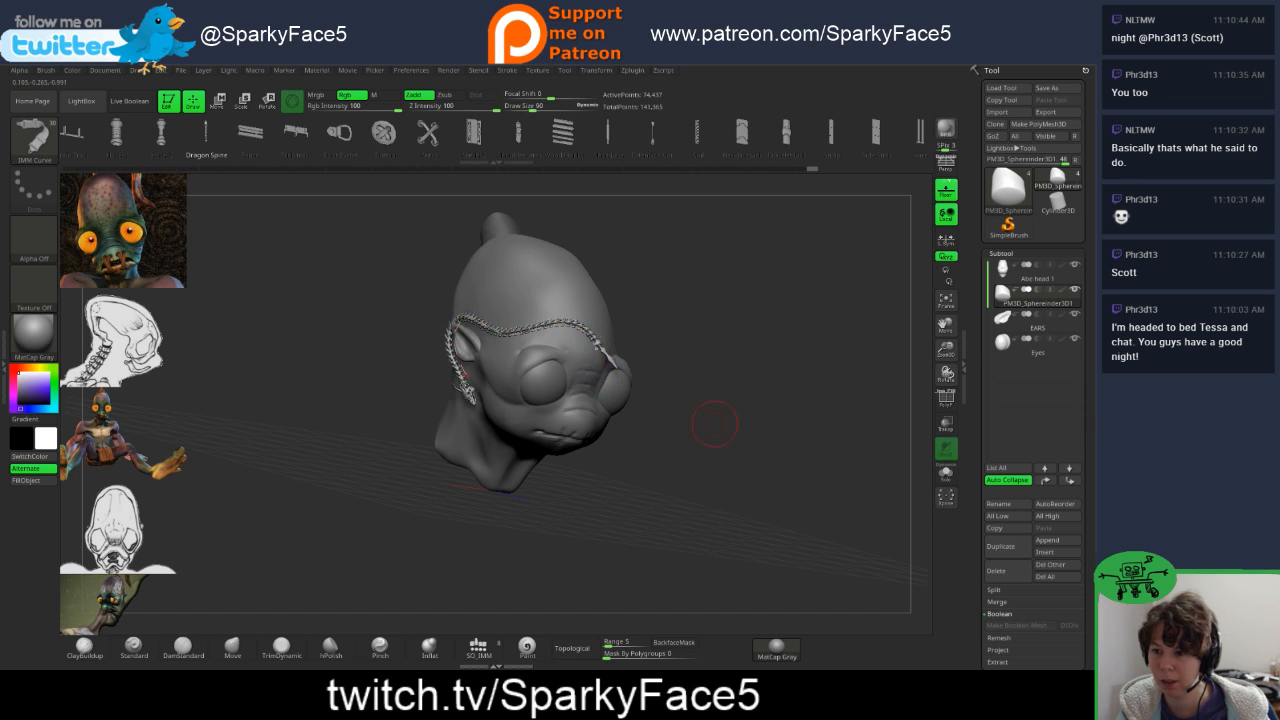
pyautogui.moveTo(671, 449)
pyautogui.mouseDown()
pyautogui.moveTo(762, 412)
pyautogui.moveTo(768, 392)
pyautogui.moveTo(712, 424)
pyautogui.moveTo(636, 440)
pyautogui.mouseUp()
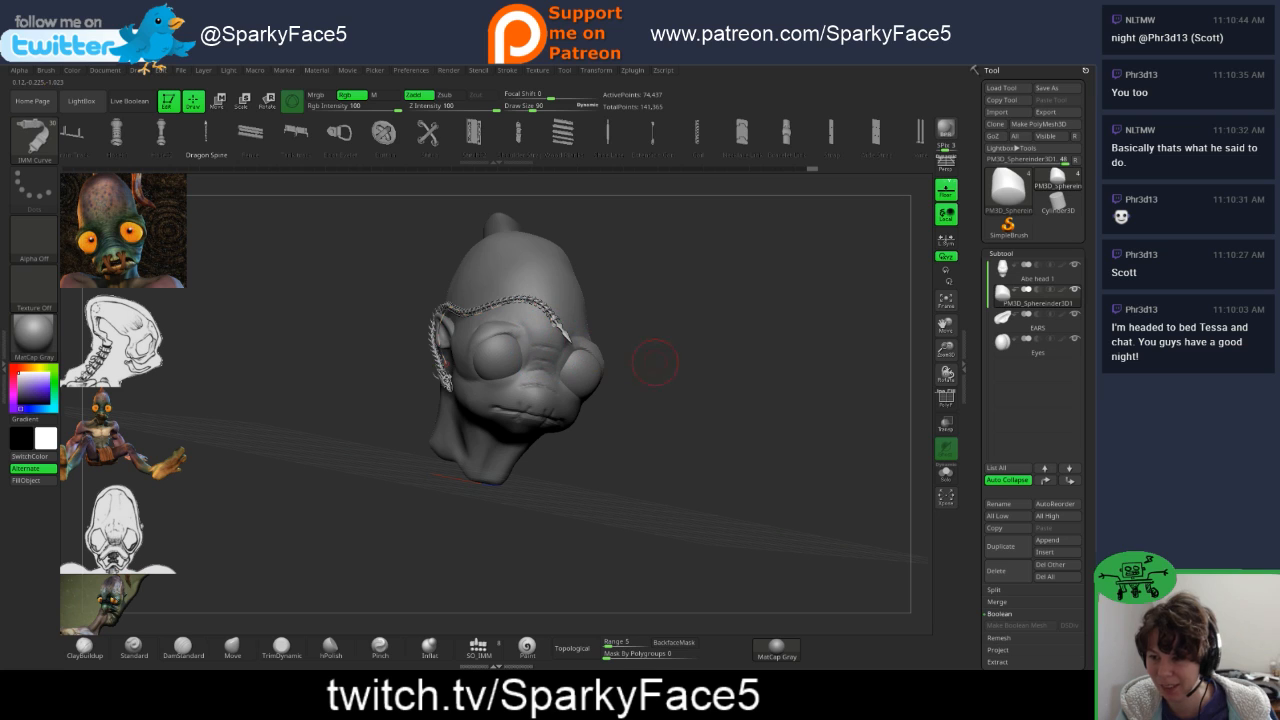
pyautogui.hotkey('ctrl', 'z')
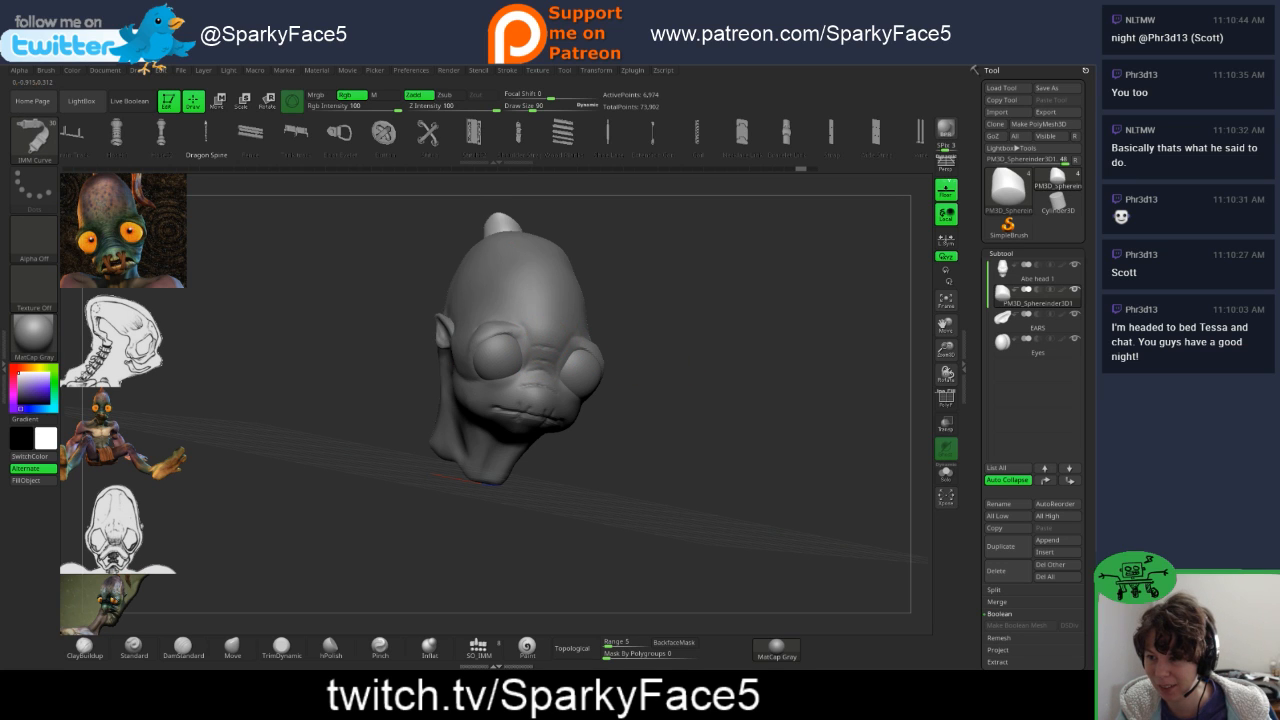
# - Try a longer Dragon Spine curve from the forehead around the cheek to the throat and undo it
pyautogui.moveTo(548, 341)
pyautogui.mouseDown()
pyautogui.moveTo(510, 310)
pyautogui.moveTo(475, 318)
pyautogui.moveTo(441, 368)
pyautogui.moveTo(452, 410)
pyautogui.moveTo(496, 450)
pyautogui.mouseUp()
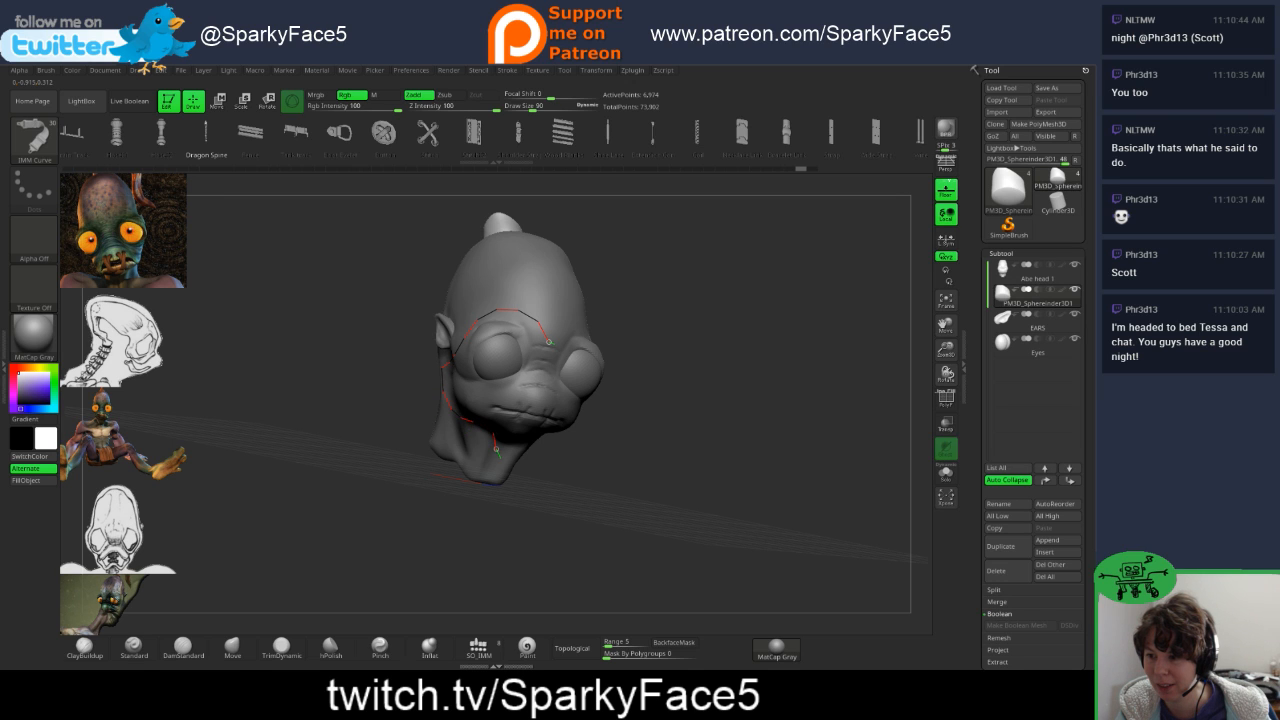
pyautogui.moveTo(657, 434); pyautogui.dragTo(734, 451)
pyautogui.press('f')
pyautogui.hotkey('ctrl', 'z')
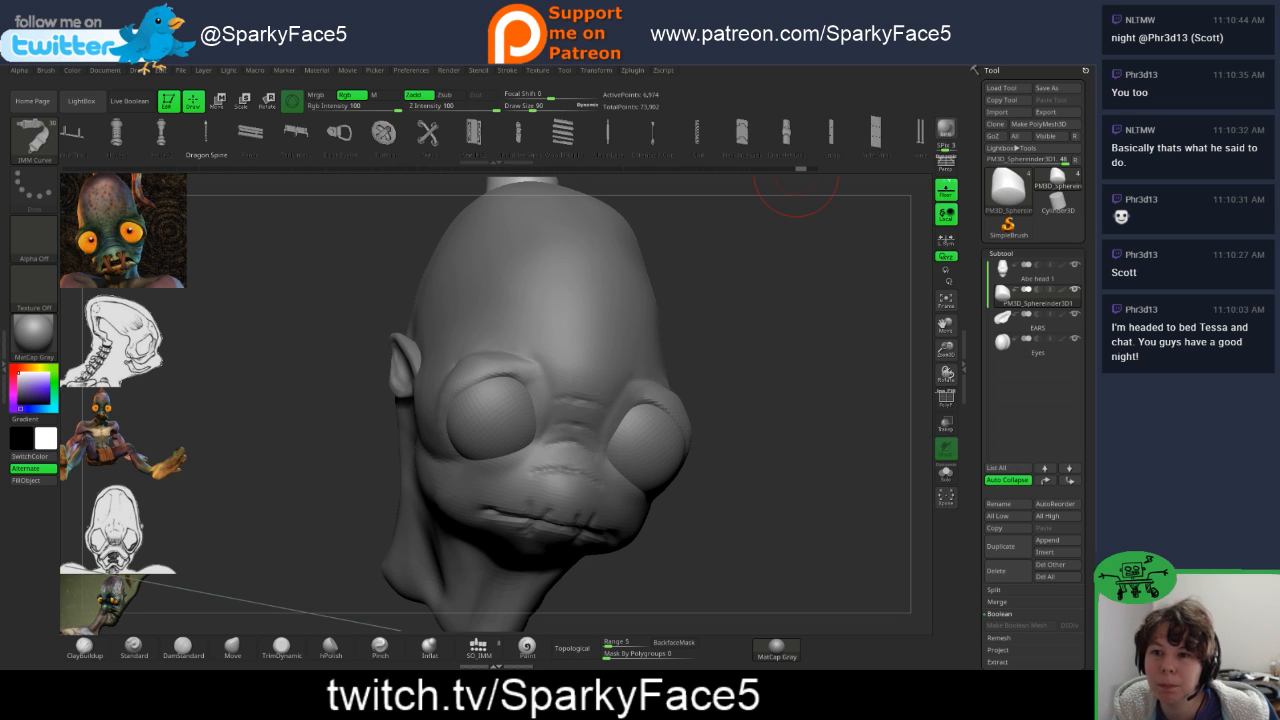
# - Choose the Stitch mesh for the IMM Curve brush and draw a vertical stitch curve across the lips
pyautogui.moveTo(920, 133); pyautogui.dragTo(858, 133)
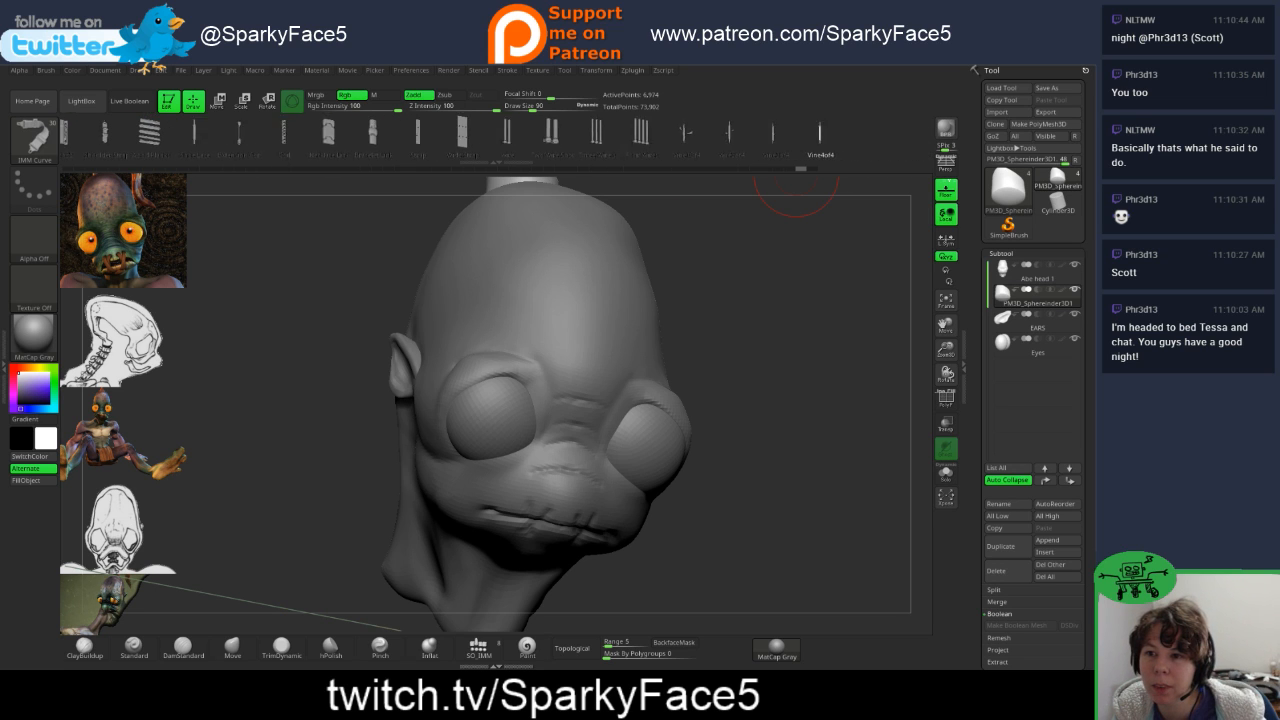
pyautogui.moveTo(792, 133); pyautogui.dragTo(893, 133)
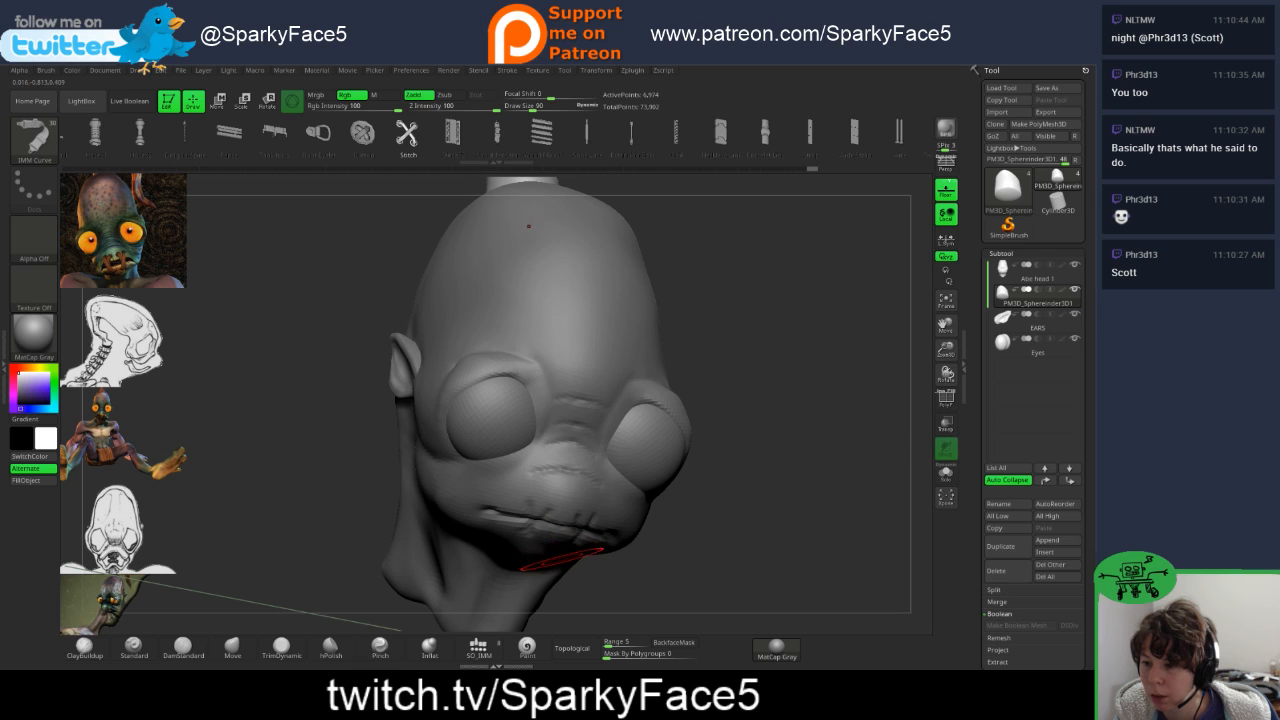
pyautogui.moveTo(672, 561); pyautogui.dragTo(665, 480)
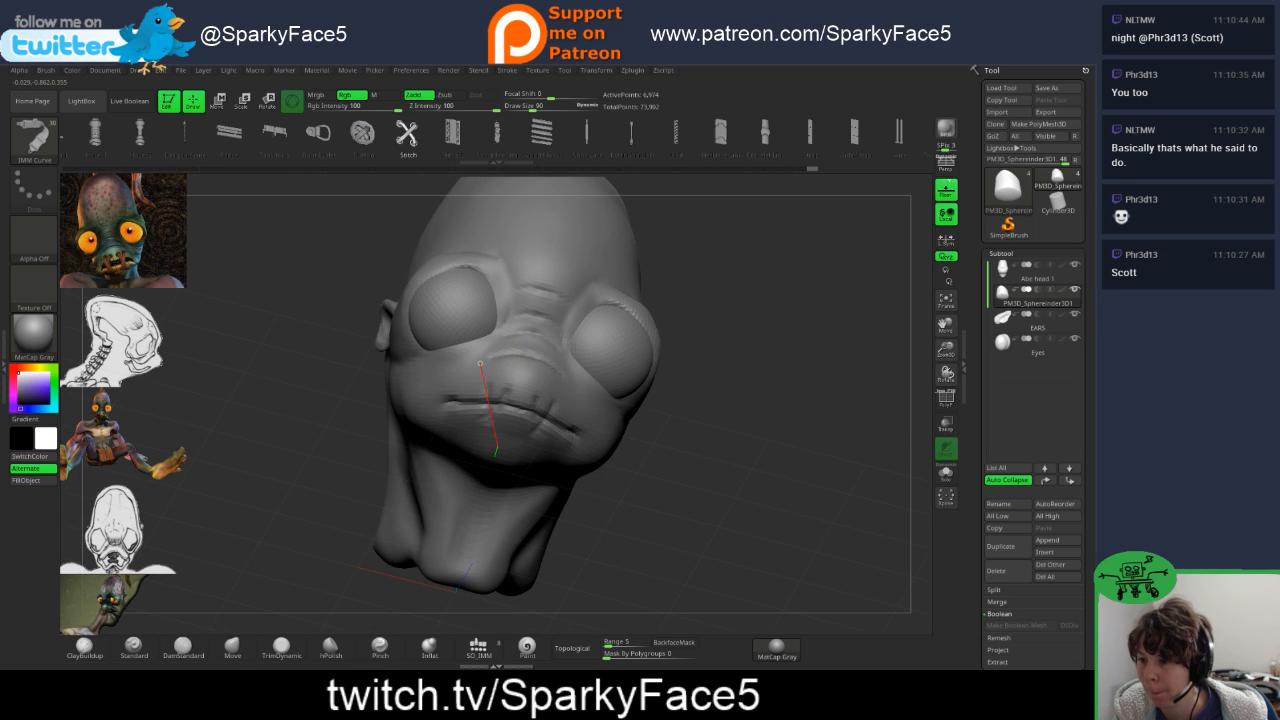
pyautogui.moveTo(496, 455); pyautogui.dragTo(504, 452)
# - Try repositioned stitches at the mouth corner and a stitch curve in front of the ear, and undo them
pyautogui.moveTo(656, 487)
pyautogui.mouseDown()
pyautogui.moveTo(565, 488)
pyautogui.moveTo(568, 508)
pyautogui.moveTo(735, 512)
pyautogui.mouseUp()
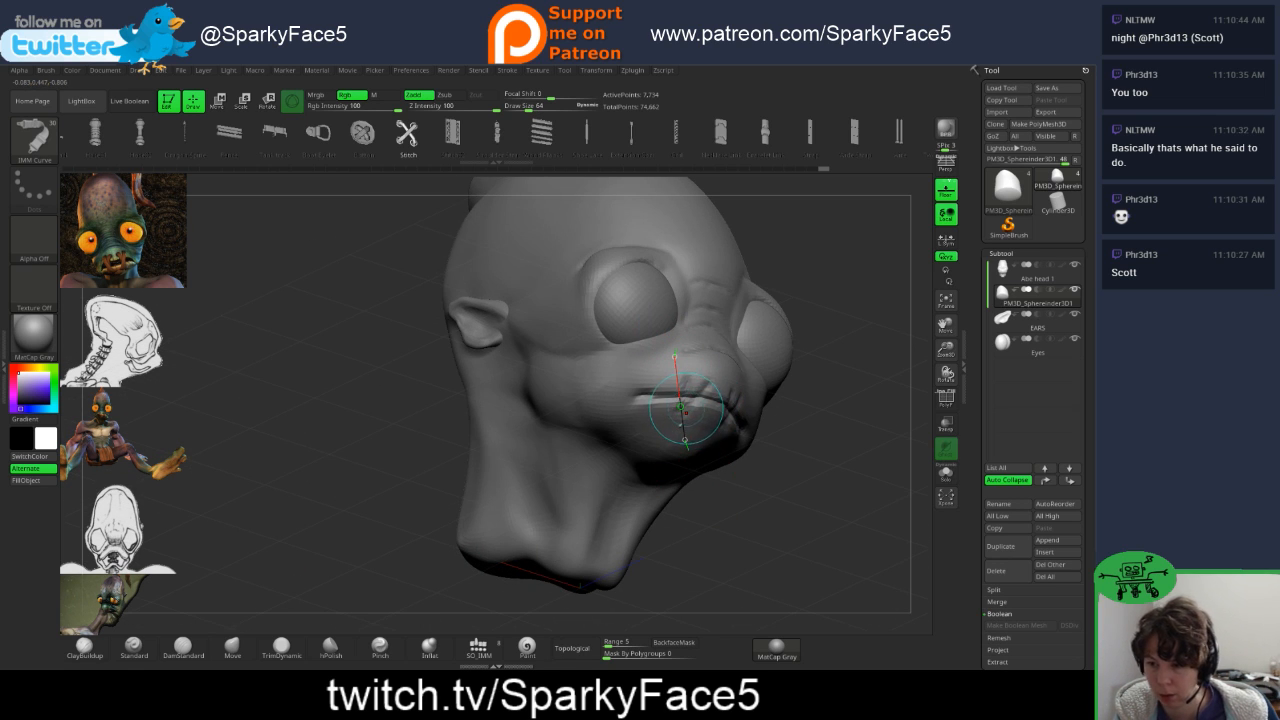
pyautogui.keyDown('ctrl'); pyautogui.keyDown('shift'); pyautogui.click(690, 420); pyautogui.keyUp('shift'); pyautogui.keyUp('ctrl')
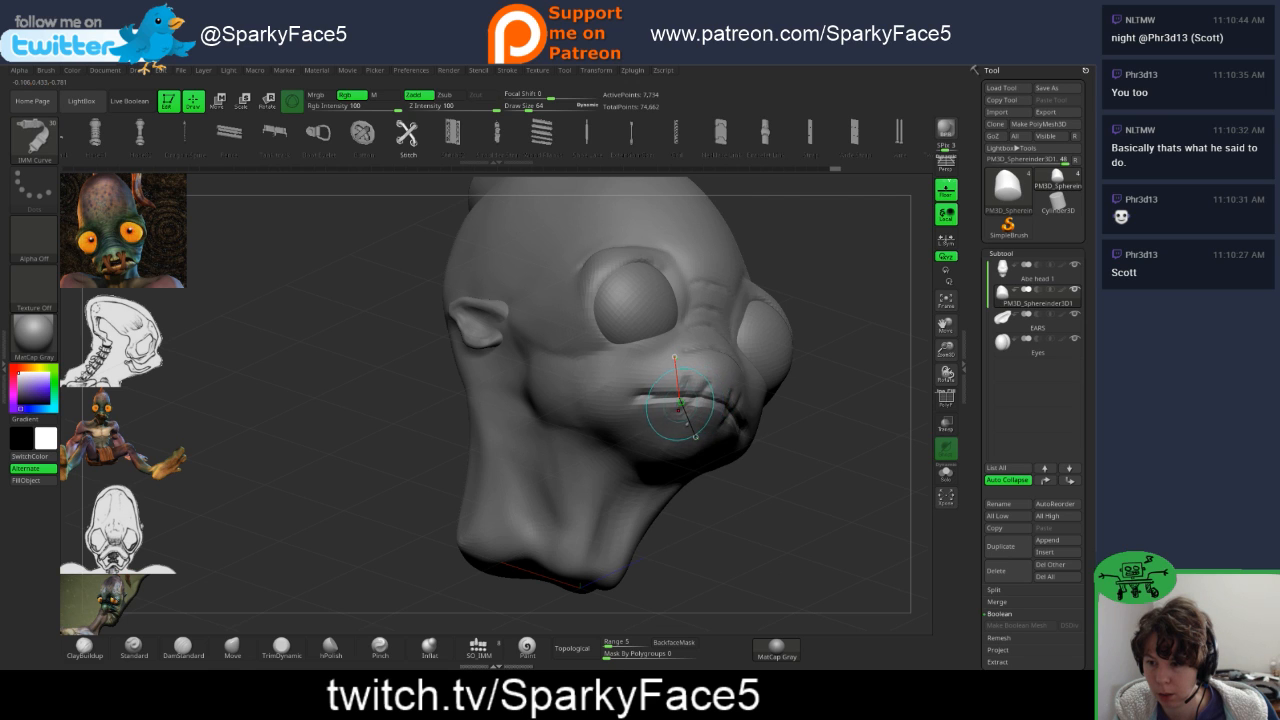
pyautogui.keyDown('ctrl'); pyautogui.keyDown('shift'); pyautogui.click(637, 437); pyautogui.keyUp('shift'); pyautogui.keyUp('ctrl')
pyautogui.moveTo(575, 392); pyautogui.dragTo(505, 282)
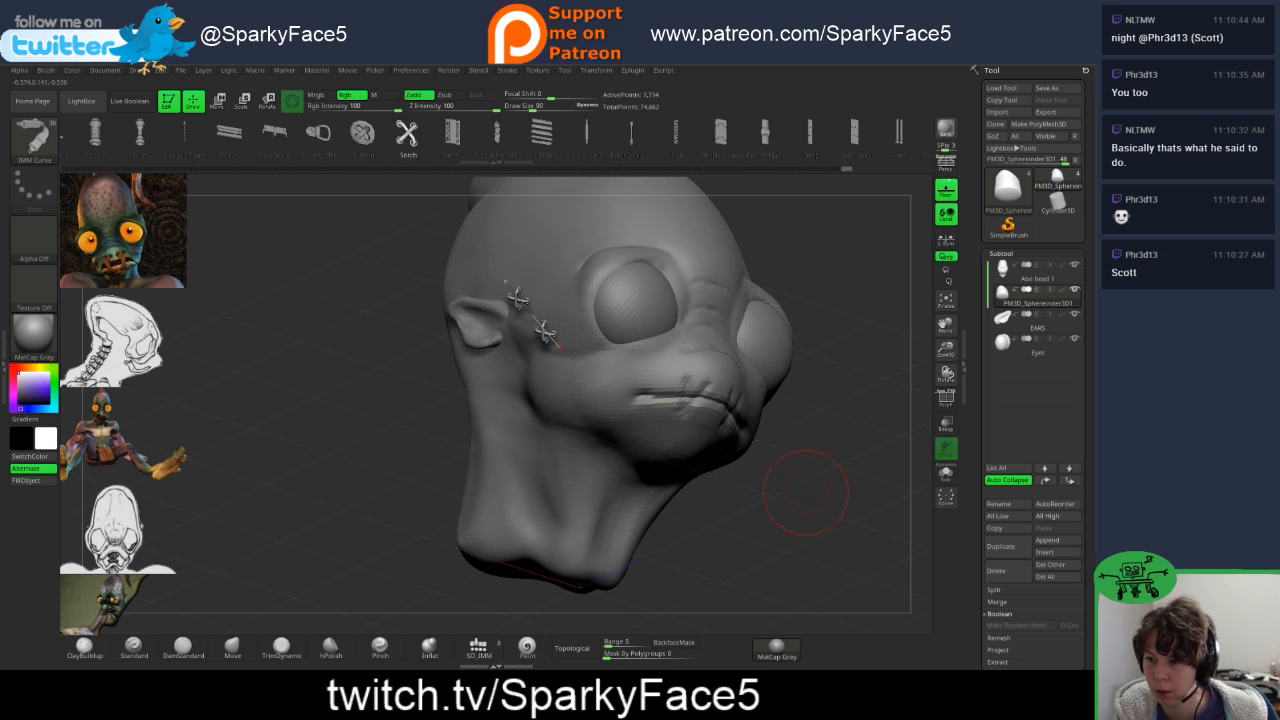
pyautogui.moveTo(806, 492)
pyautogui.mouseDown()
pyautogui.moveTo(819, 442)
pyautogui.moveTo(809, 480)
pyautogui.mouseUp()
pyautogui.hotkey('ctrl', 'z')
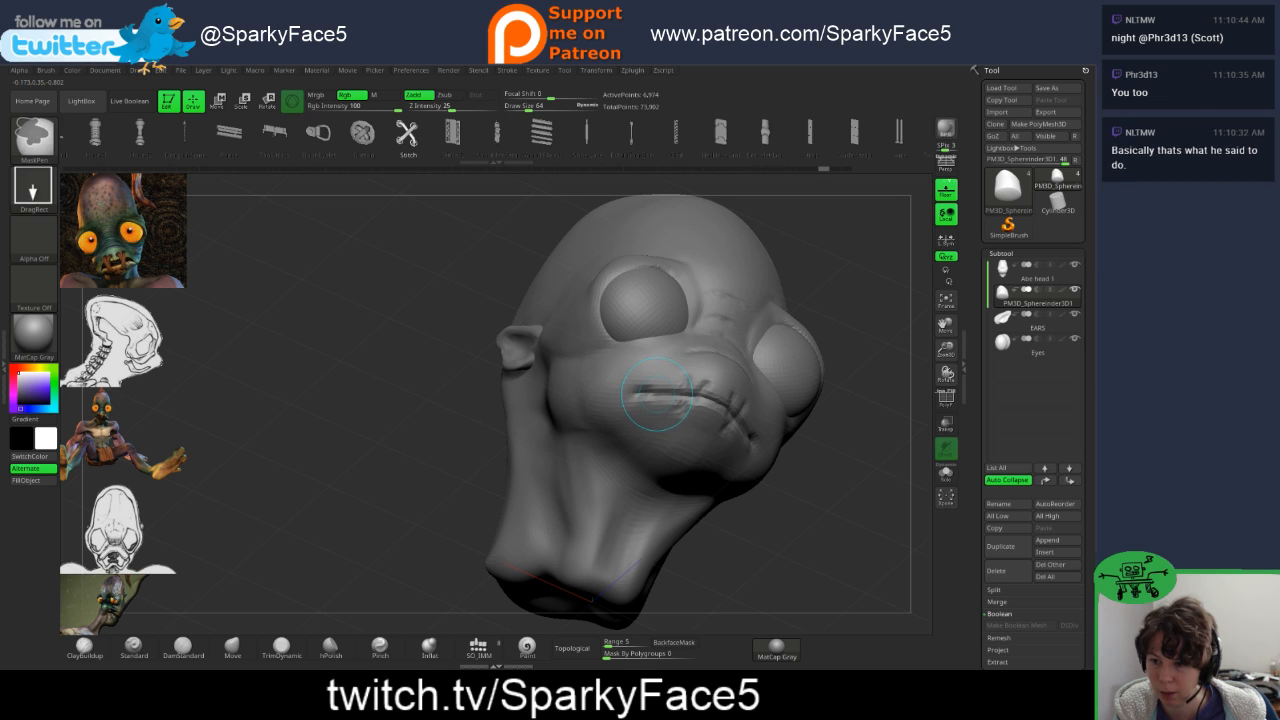
# - Try several Stitch curves along the mouth line at different brush sizes, undoing each attempt
pyautogui.hotkey('ctrl', 'z')
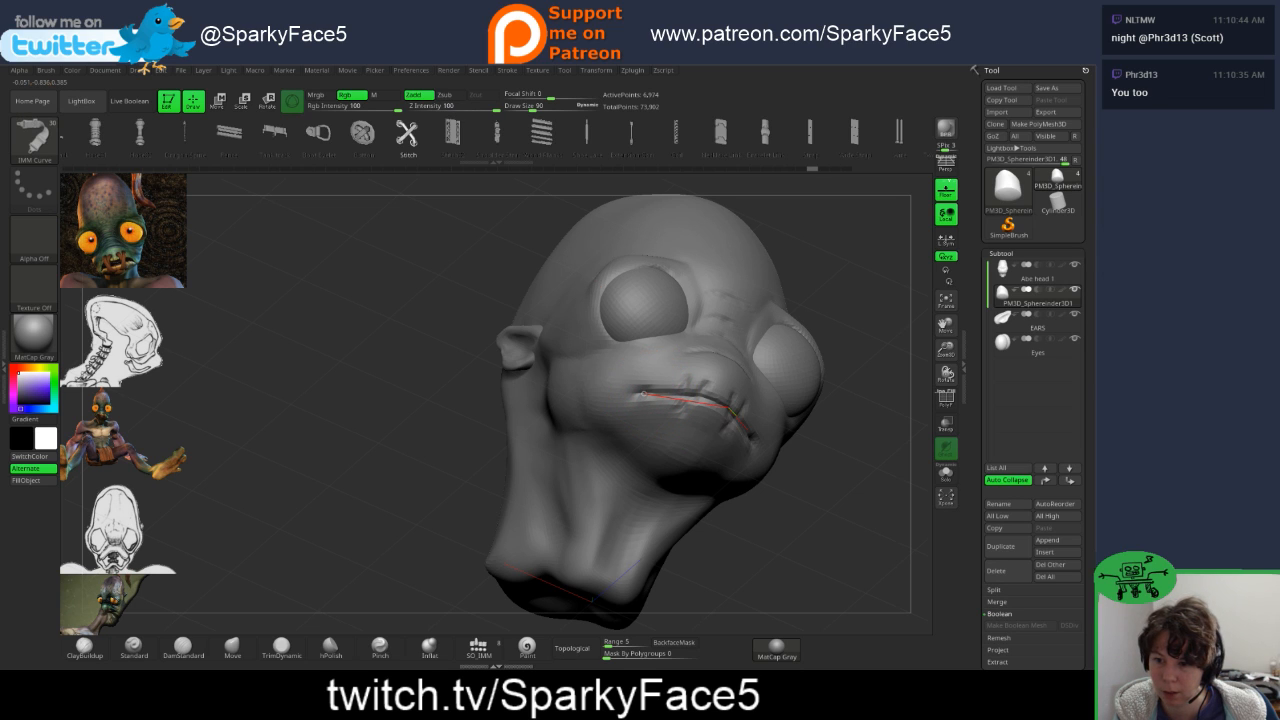
pyautogui.hotkey('ctrl', 'shift', 'z')
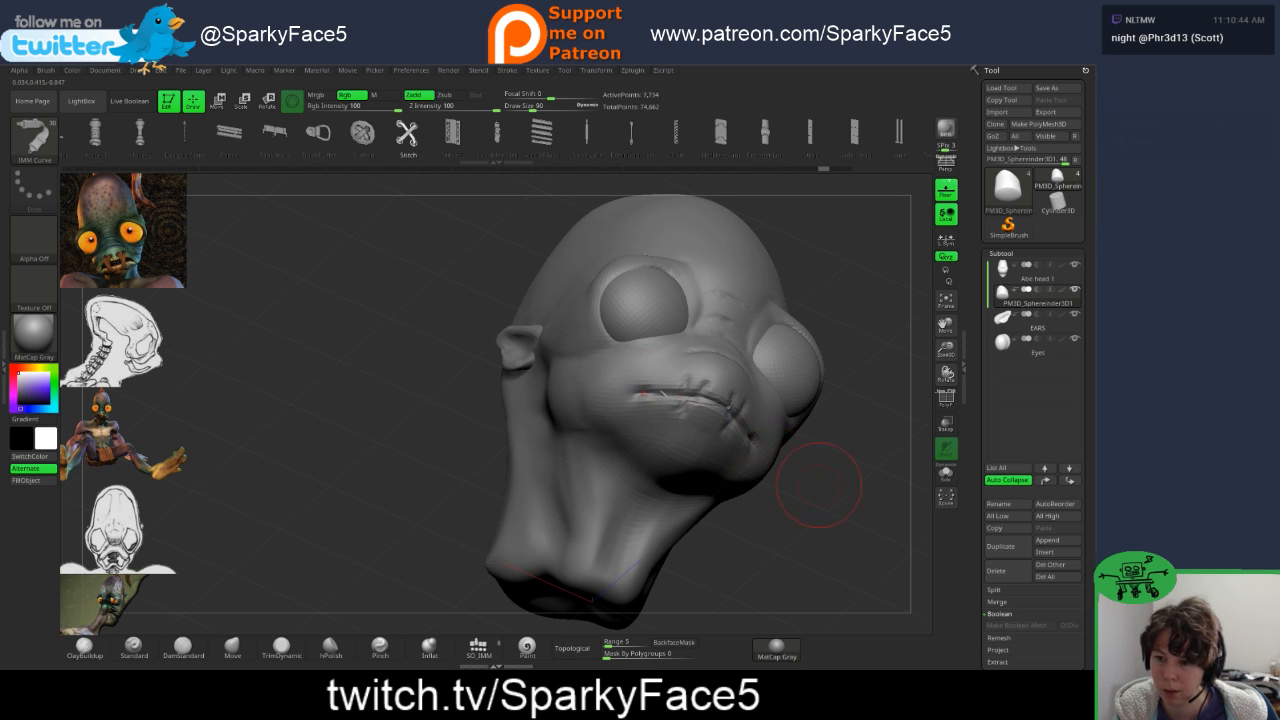
pyautogui.hotkey('ctrl', 'z')
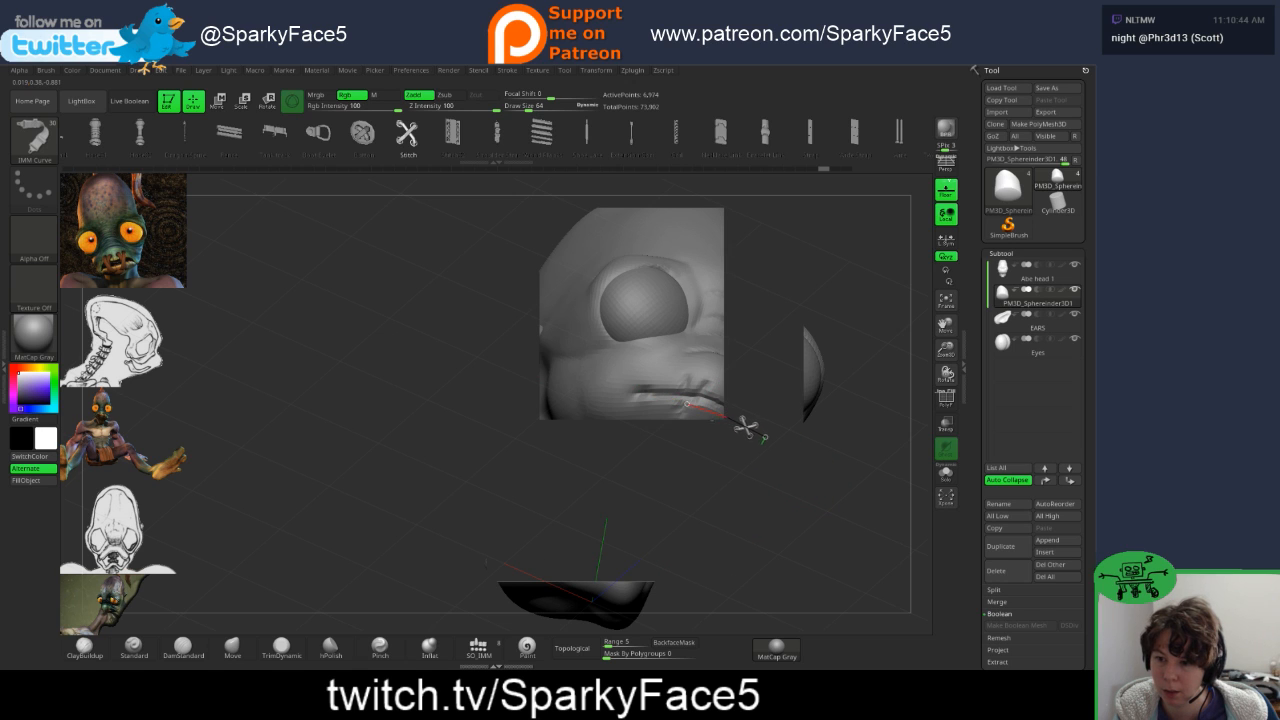
pyautogui.hotkey('ctrl', 'shift', 'z')
pyautogui.hotkey('ctrl', 'z')
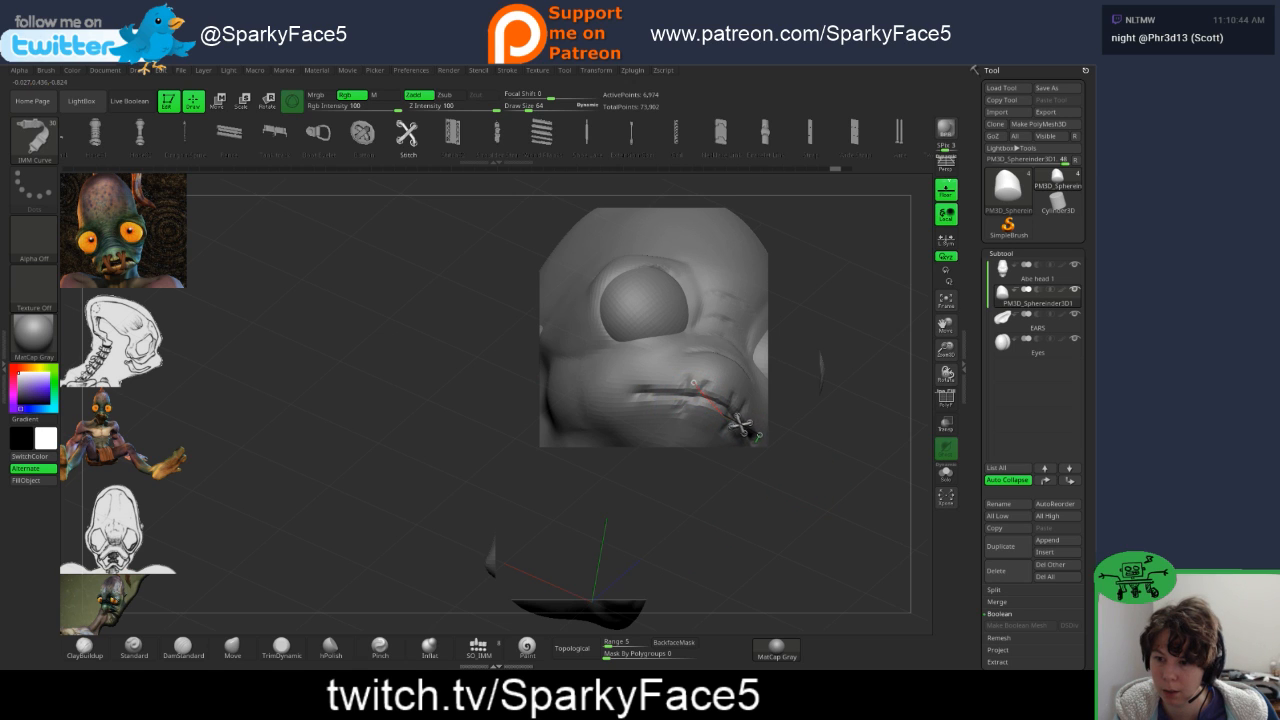
# - Try to fit the IMM Curve stitches along the mouth line by adjusting and undoing the curve
pyautogui.hotkey('ctrl', 'shift', 'z')
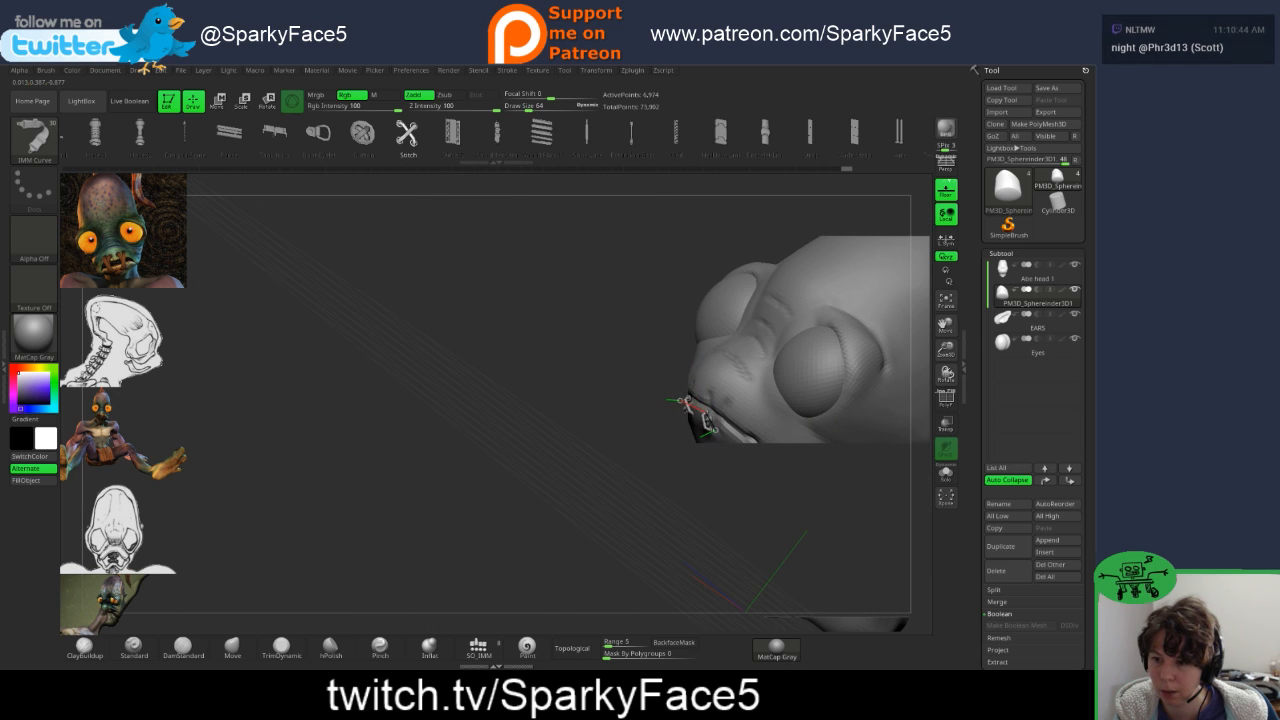
pyautogui.hotkey('ctrl', 'shift', 'z')
pyautogui.moveTo(668, 430); pyautogui.dragTo(661, 429, button='right')
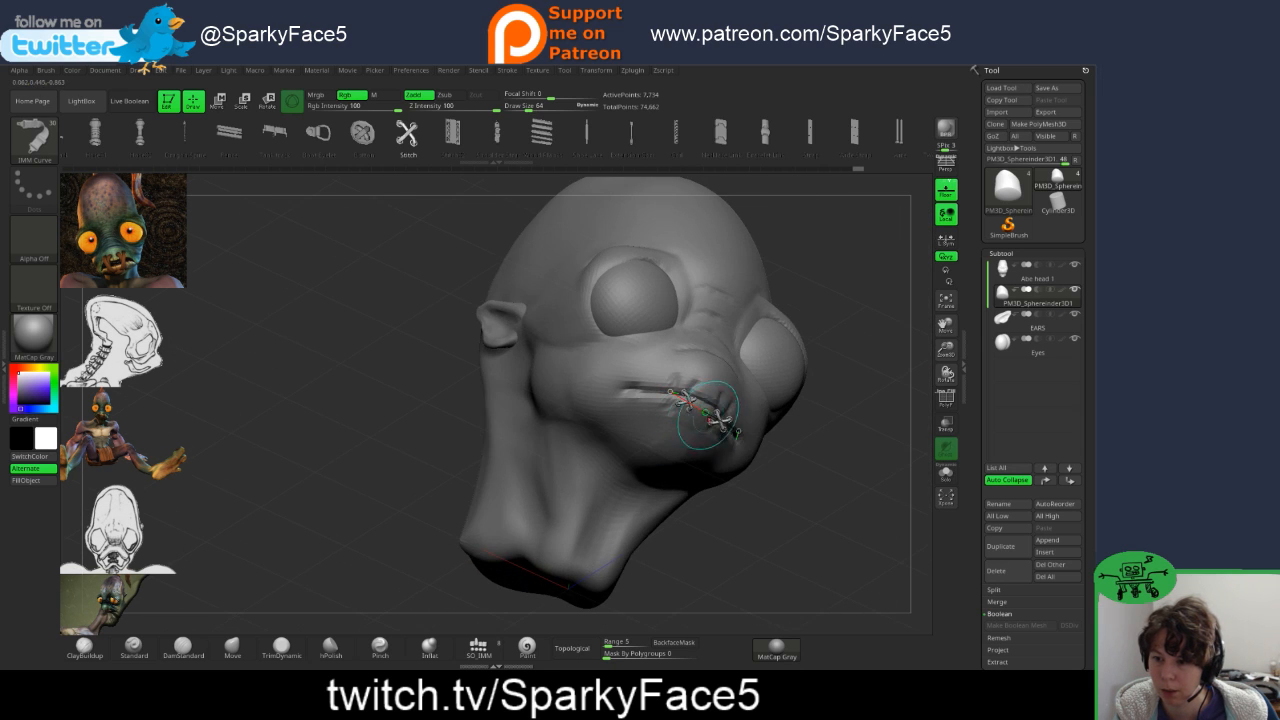
pyautogui.hotkey('ctrl', 'z')
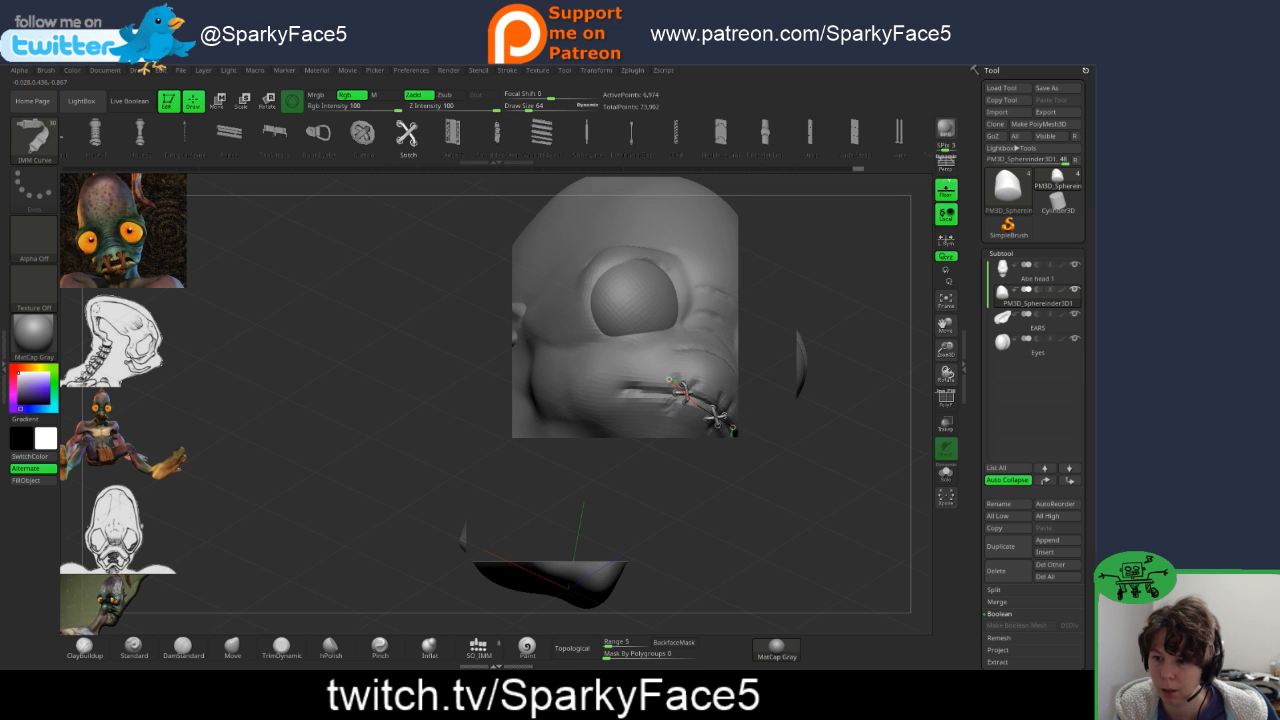
pyautogui.moveTo(733, 432); pyautogui.dragTo(650, 436)
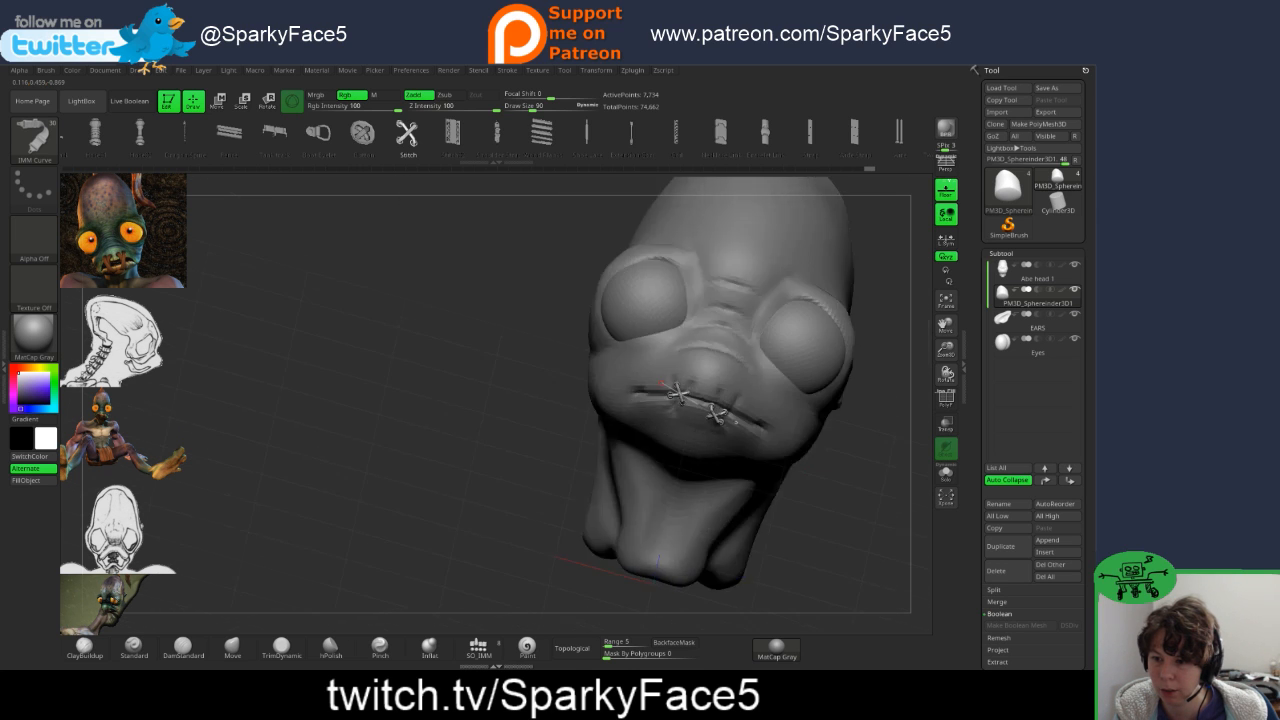
pyautogui.moveTo(812, 428); pyautogui.dragTo(720, 424, button='right')
pyautogui.hotkey('ctrl', 'z')
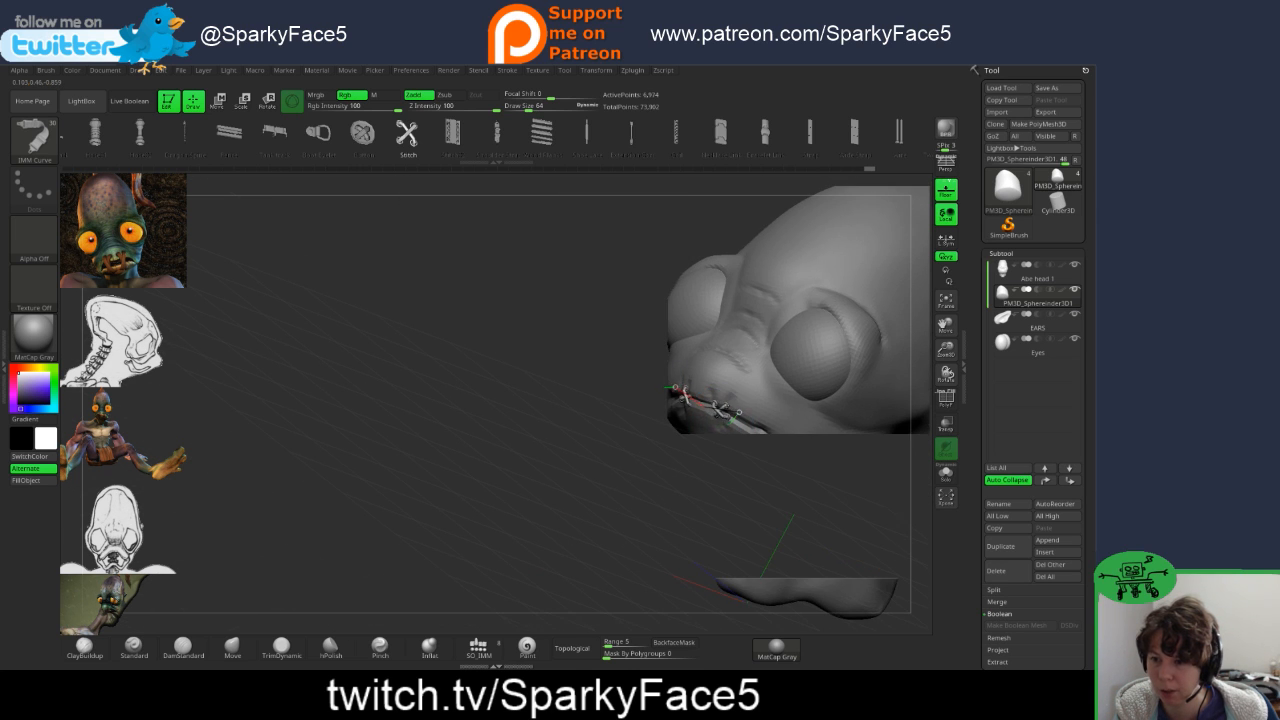
pyautogui.moveTo(738, 412); pyautogui.dragTo(744, 416)
pyautogui.moveTo(565, 428)
pyautogui.mouseDown()
pyautogui.moveTo(687, 428)
pyautogui.moveTo(708, 405)
pyautogui.mouseUp()
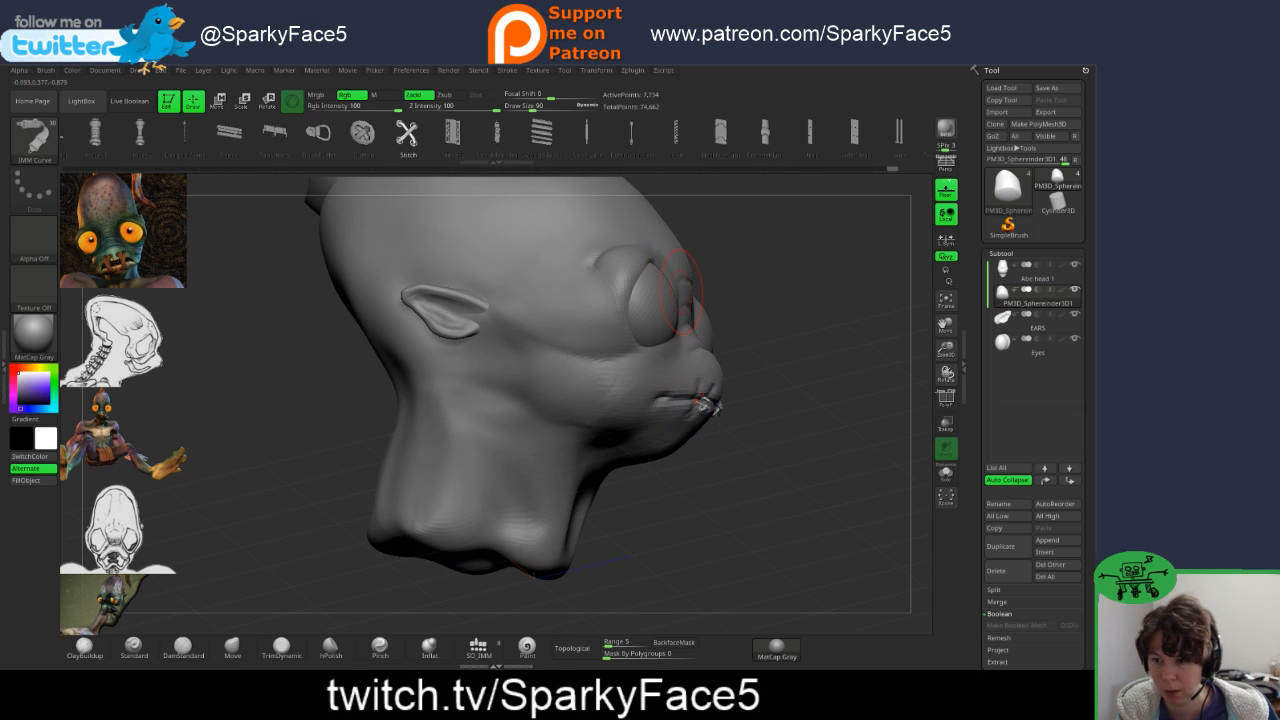
# - Try to resize the mouth stitches by setting the draw size to 64 and updating their curve
pyautogui.press('s')
pyautogui.moveTo(698, 292); pyautogui.dragTo(676, 295)
pyautogui.click(716, 384)
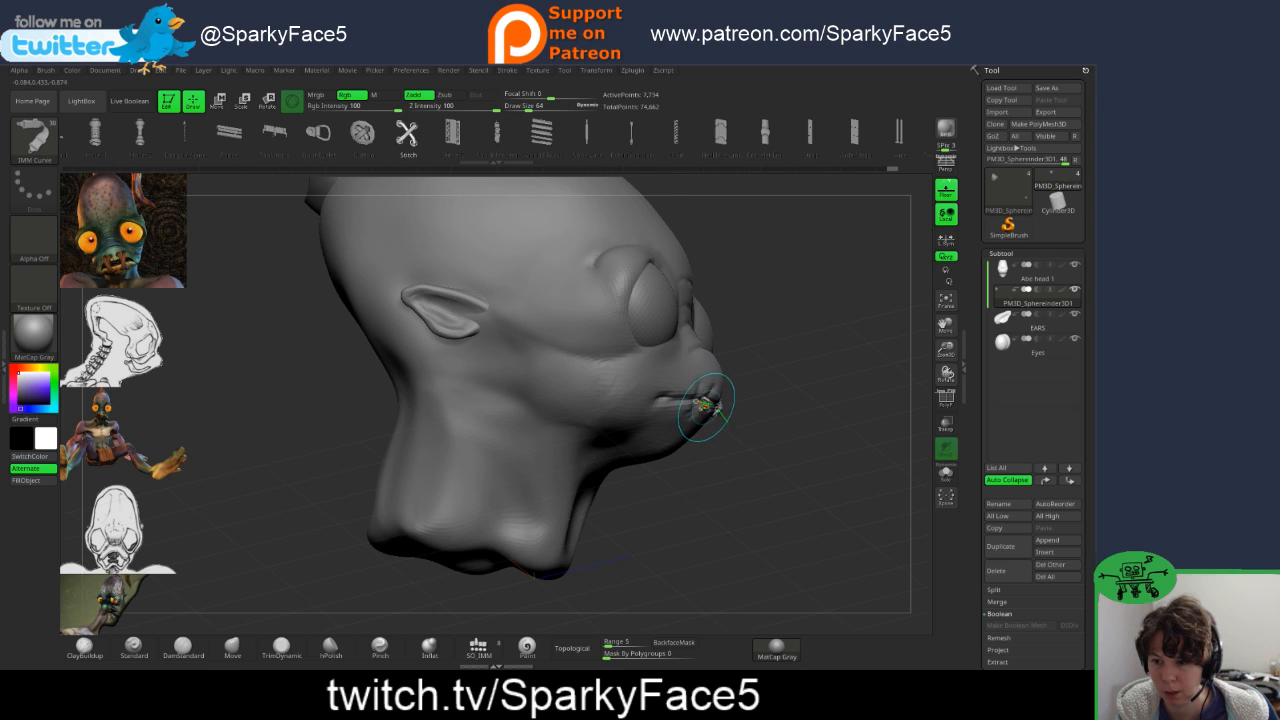
pyautogui.click(710, 407)
pyautogui.moveTo(757, 425); pyautogui.dragTo(716, 421)
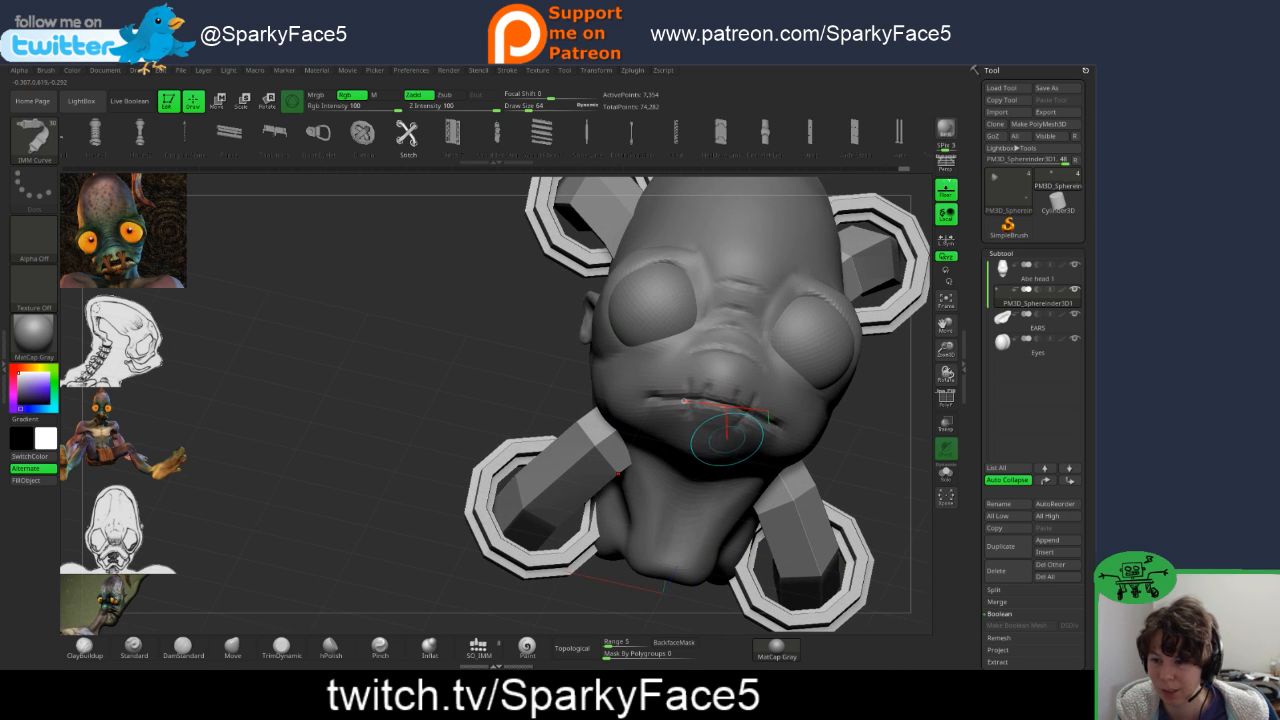
# - Set the draw size to 320 and undo the last update of the mouth stitches
pyautogui.press('s')
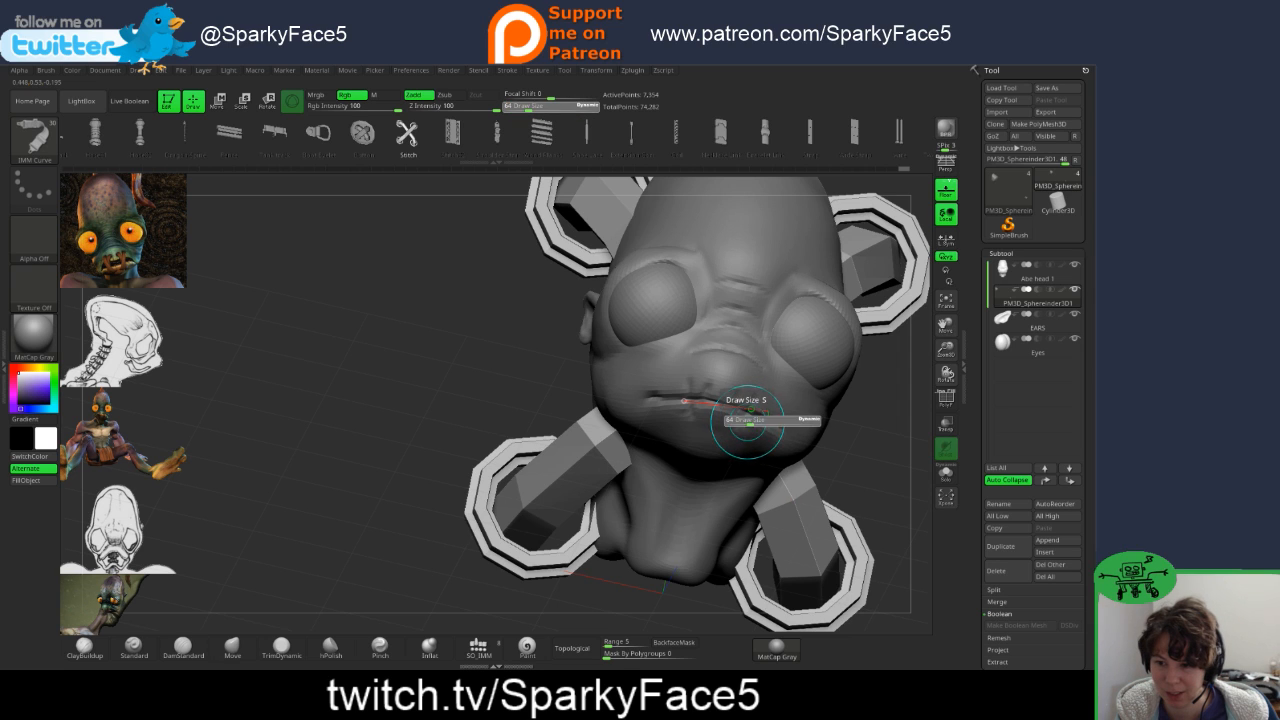
pyautogui.moveTo(750, 425)
pyautogui.mouseDown()
pyautogui.moveTo(775, 440)
pyautogui.moveTo(783, 470)
pyautogui.mouseUp()
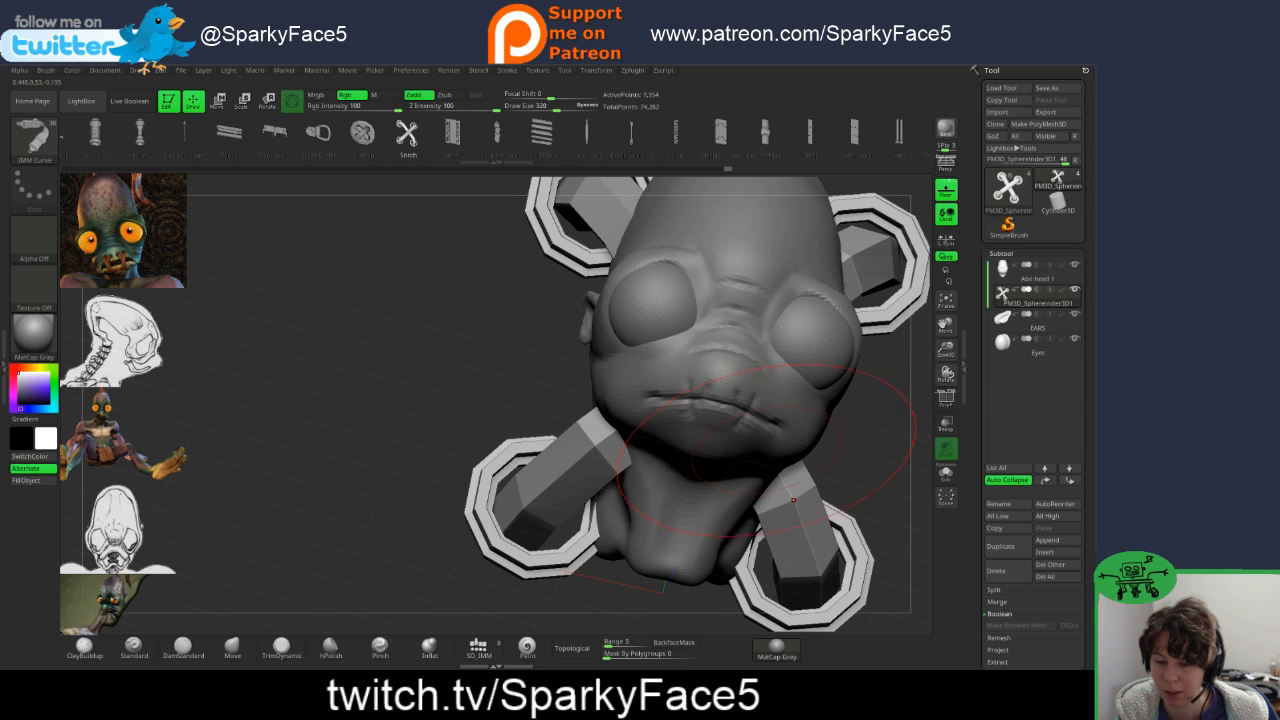
pyautogui.press('ctrl')
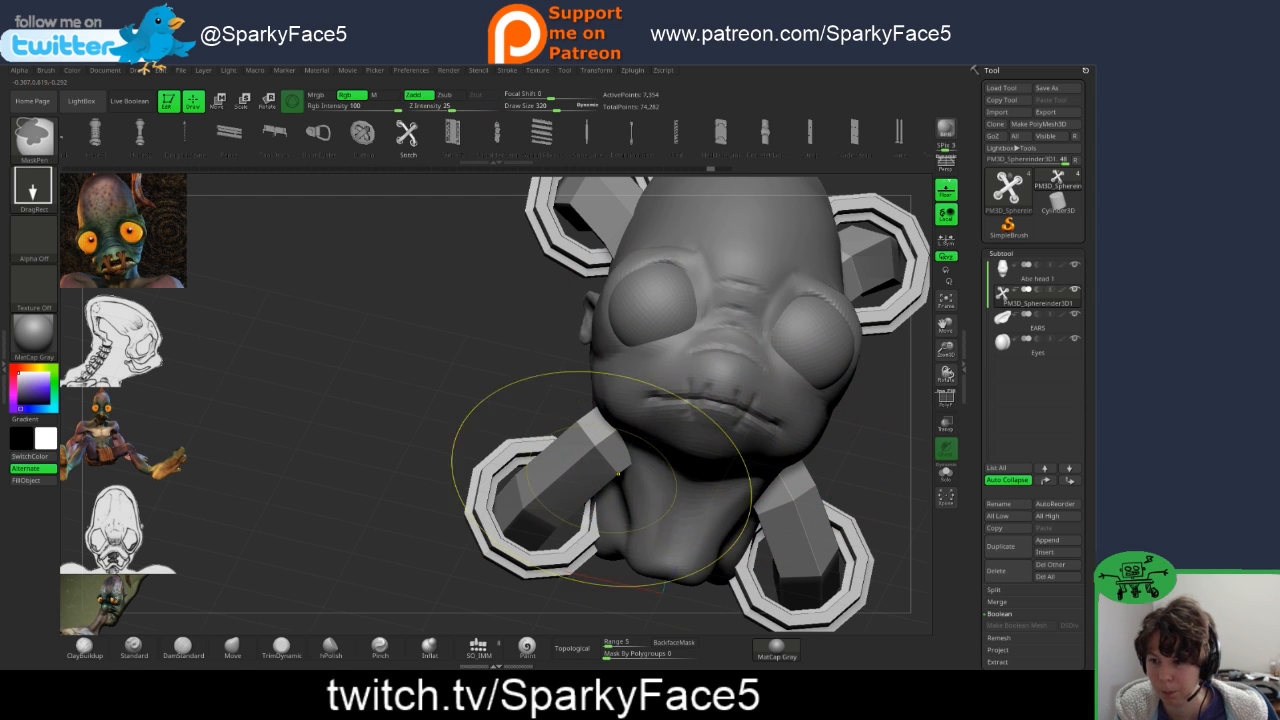
pyautogui.hotkey('ctrl', 'z')
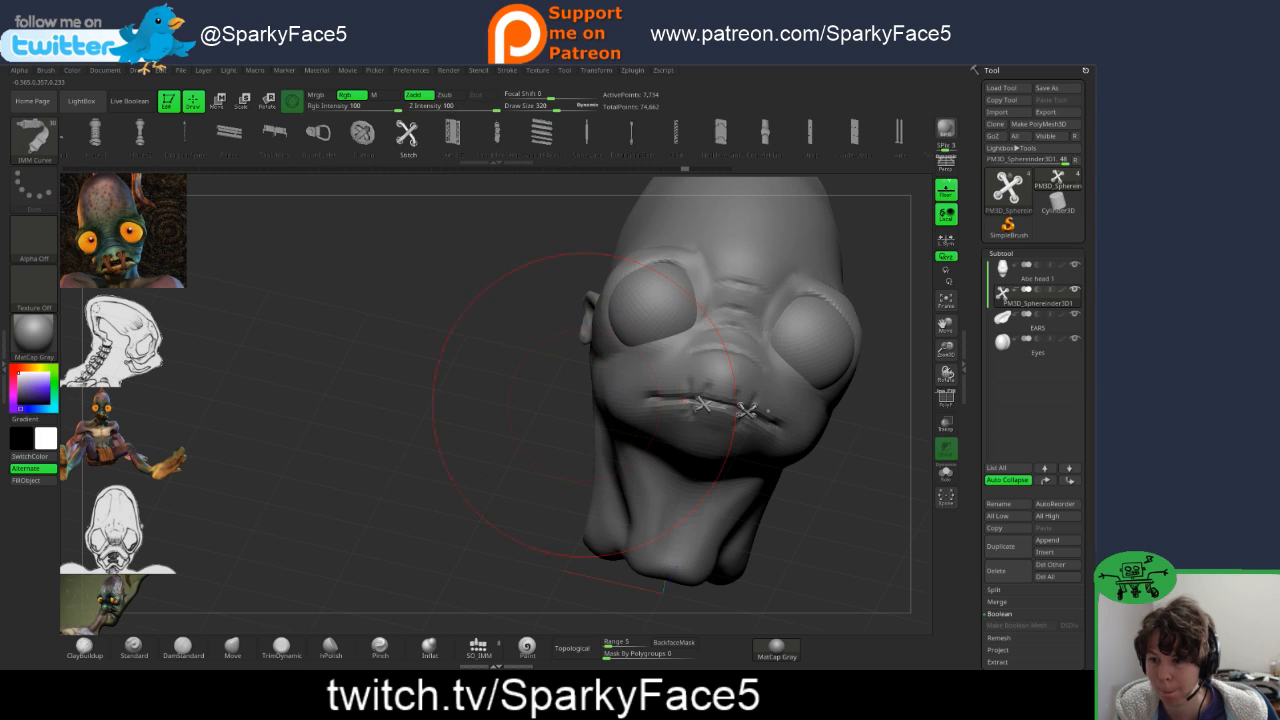
# - Try to update the mouth stitch curve with a draw size of 50, then undo the change
pyautogui.press('s')
pyautogui.moveTo(669, 403); pyautogui.dragTo(674, 401)
pyautogui.click(684, 402)
pyautogui.press('s')
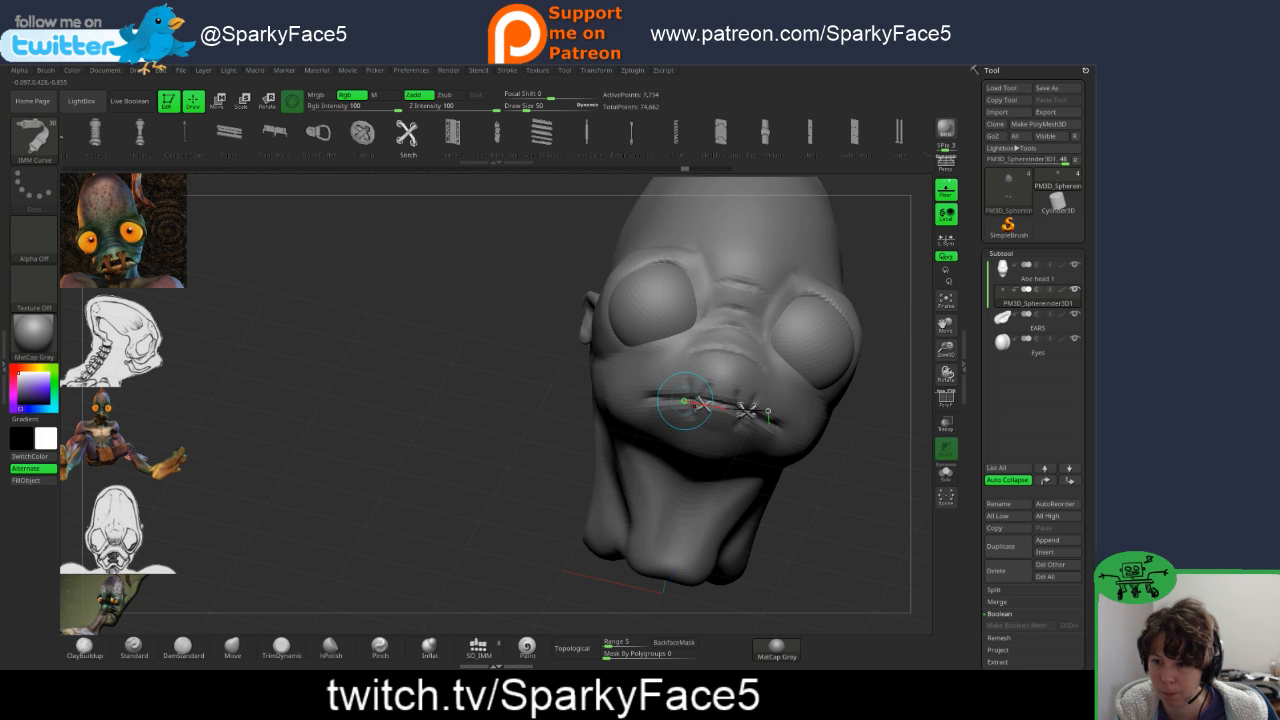
pyautogui.click(679, 399)
pyautogui.moveTo(450, 351); pyautogui.dragTo(363, 358)
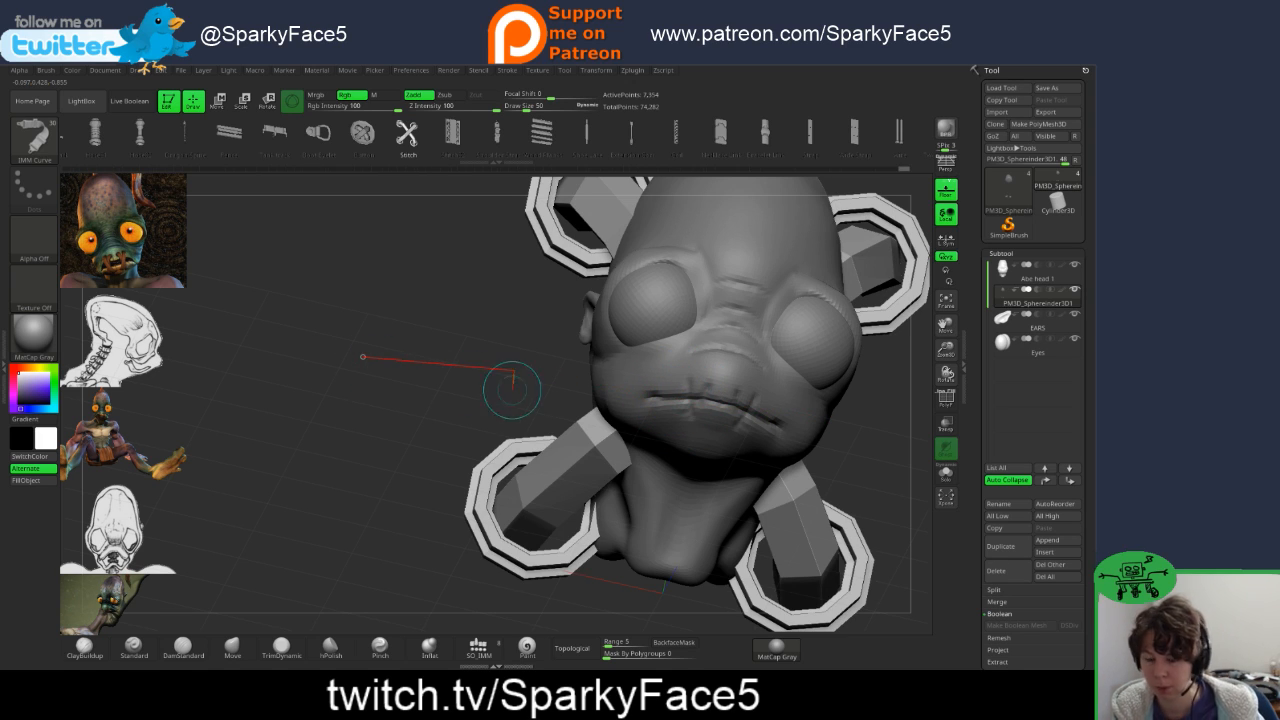
pyautogui.press('f')
pyautogui.moveTo(772, 445); pyautogui.dragTo(719, 428)
pyautogui.hotkey('ctrl', 'z')
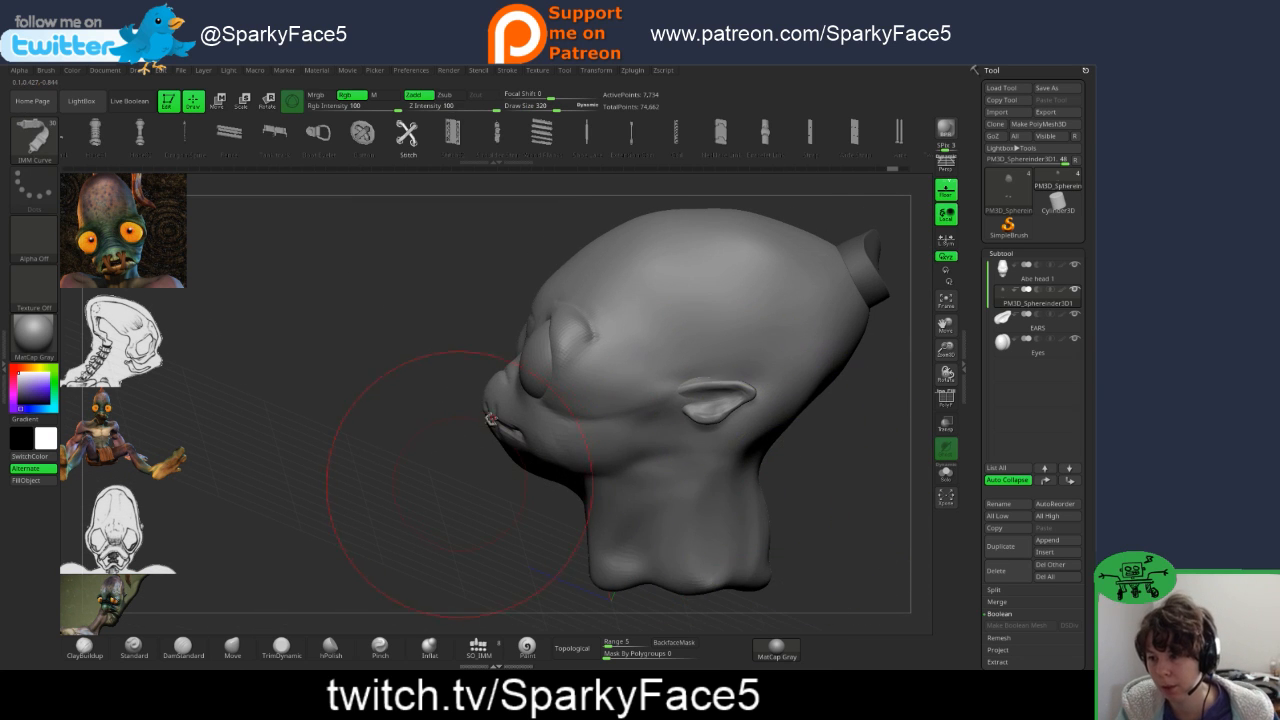
# - Undo the stitch curve edits until the mouth has no stitches
pyautogui.moveTo(423, 314); pyautogui.dragTo(529, 471)
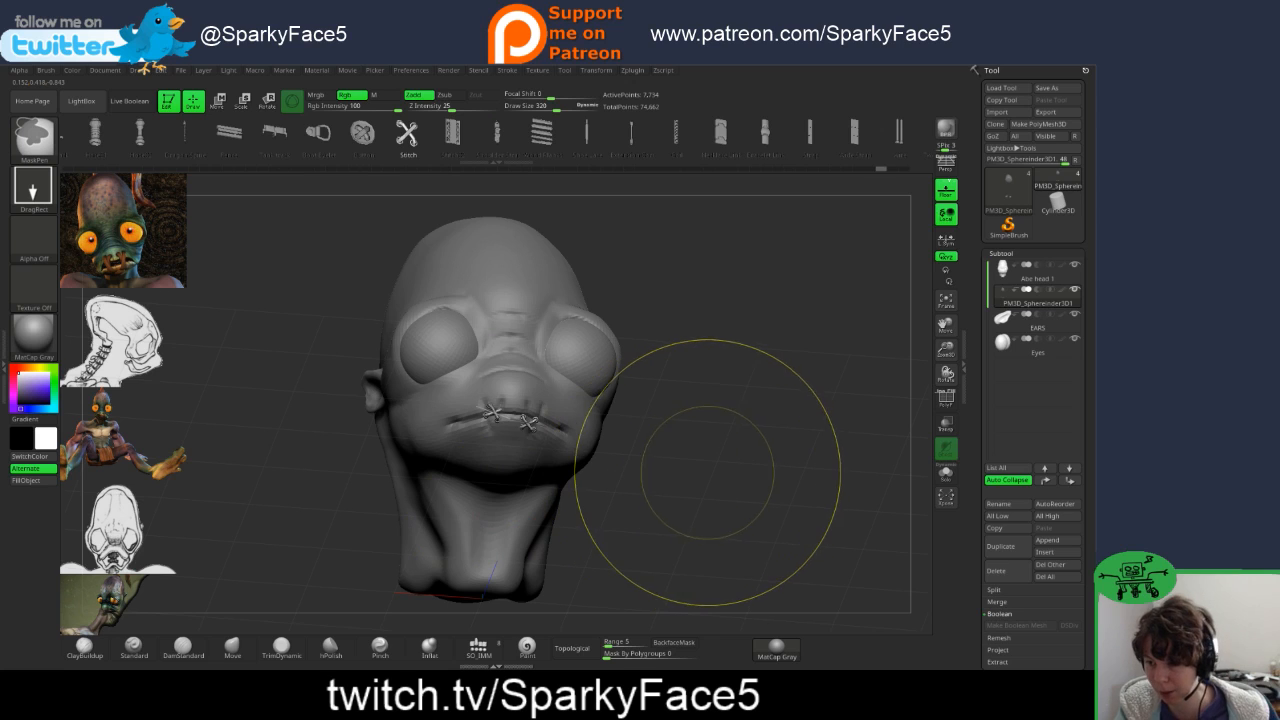
pyautogui.hotkey('ctrl', 'z')
pyautogui.hotkey('ctrl', 'z')
pyautogui.hotkey('ctrl', 'z')
pyautogui.hotkey('ctrl', 'z')
pyautogui.hotkey('ctrl', 'z')
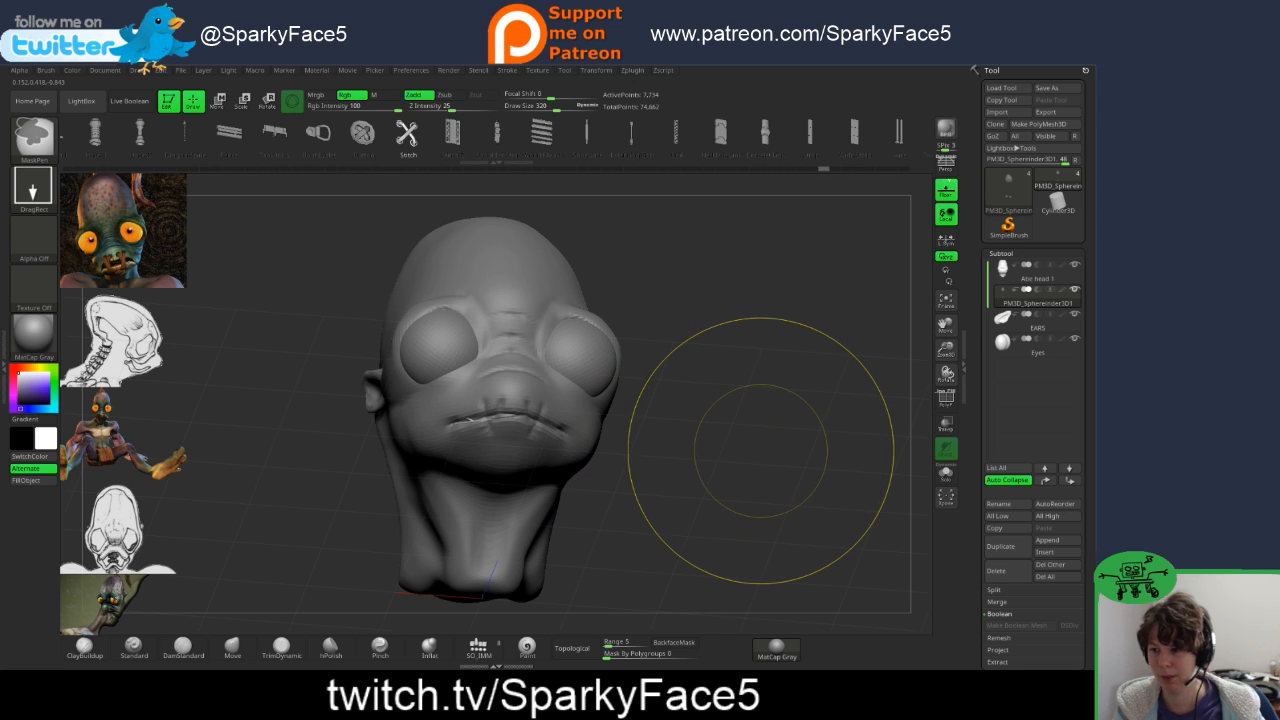
pyautogui.hotkey('ctrl', 'z')
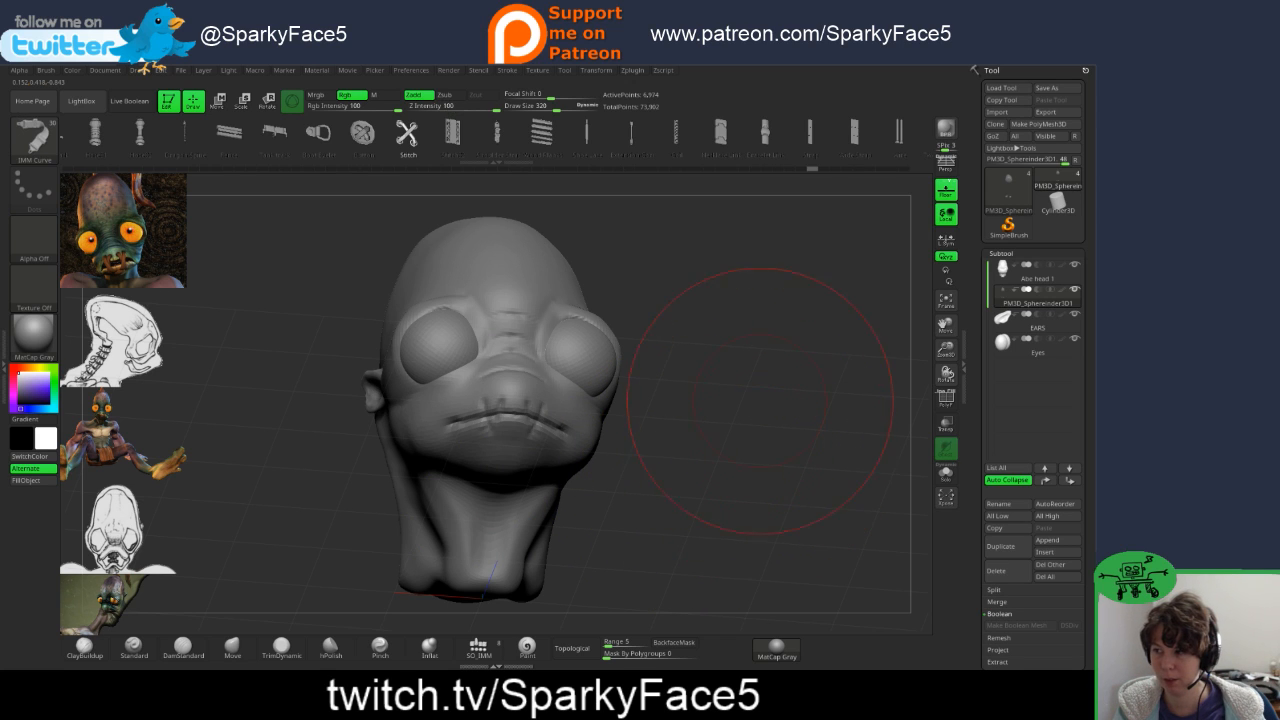
pyautogui.moveTo(757, 400)
pyautogui.mouseDown()
pyautogui.moveTo(655, 480)
pyautogui.moveTo(690, 478)
pyautogui.mouseUp()
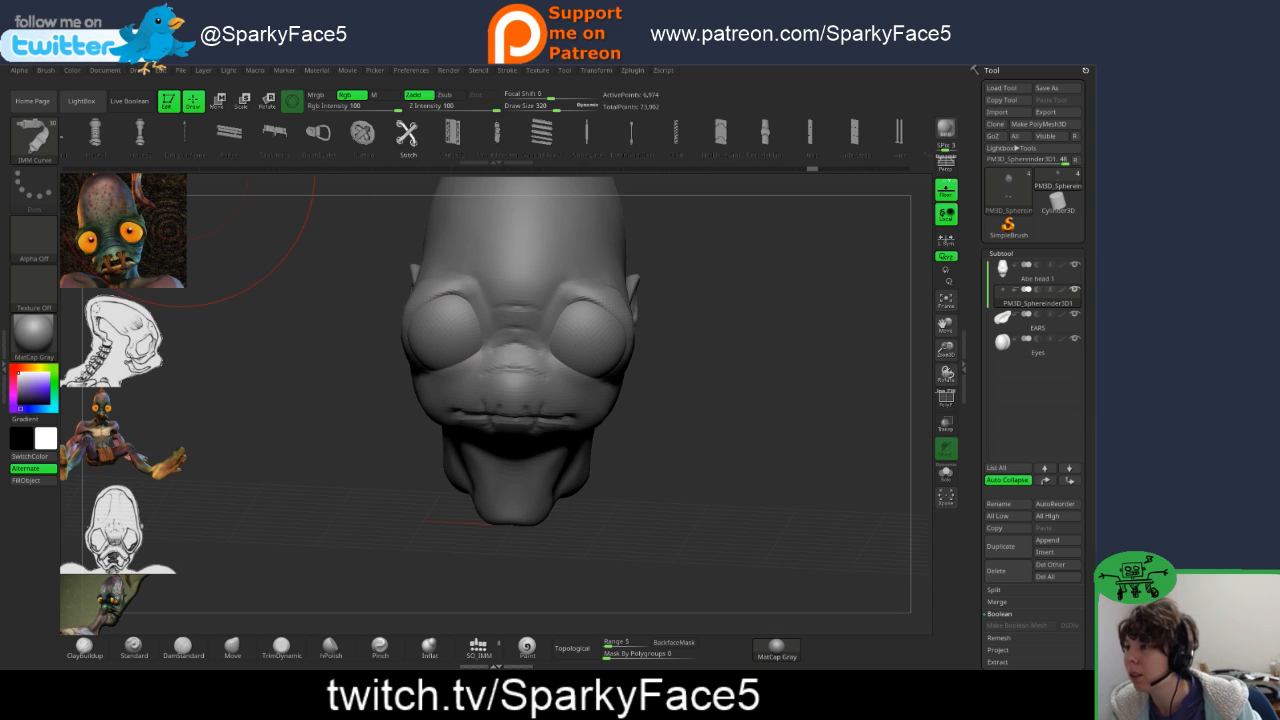
# - Switch to the SO_IMM insert brush with the Appendage mesh
pyautogui.moveTo(140, 134); pyautogui.dragTo(548, 134)
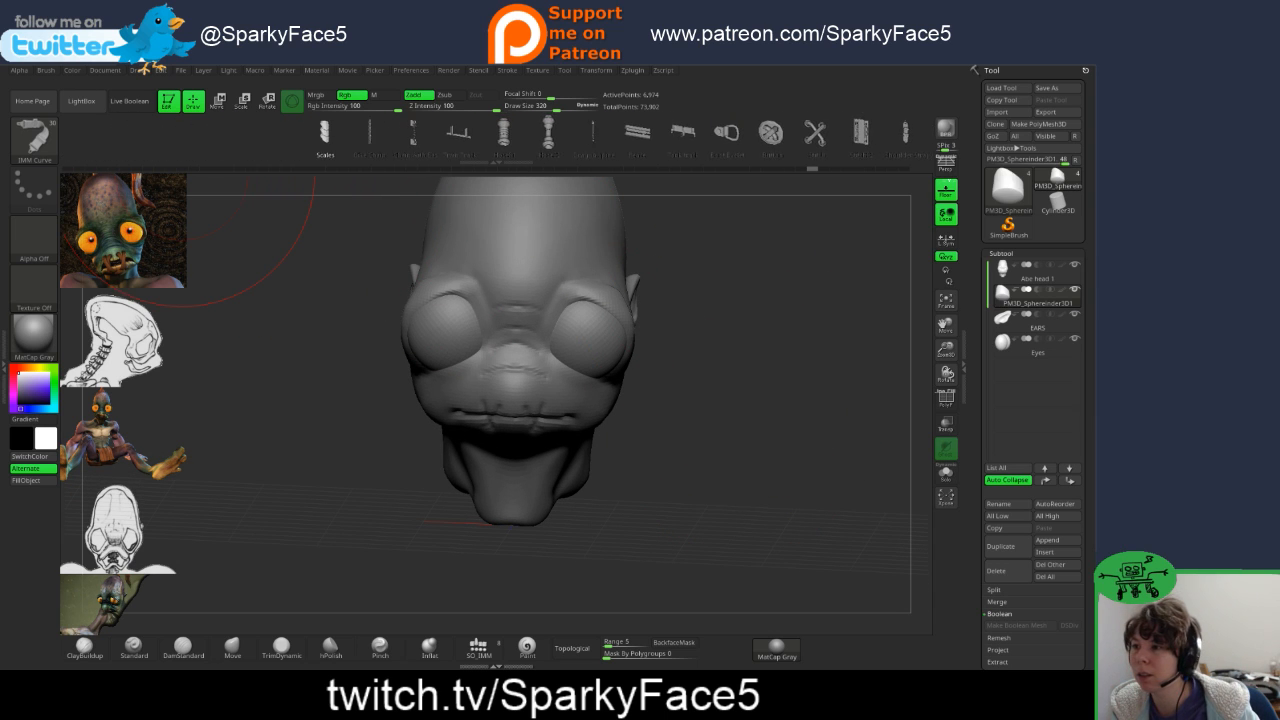
pyautogui.moveTo(769, 441); pyautogui.dragTo(774, 401)
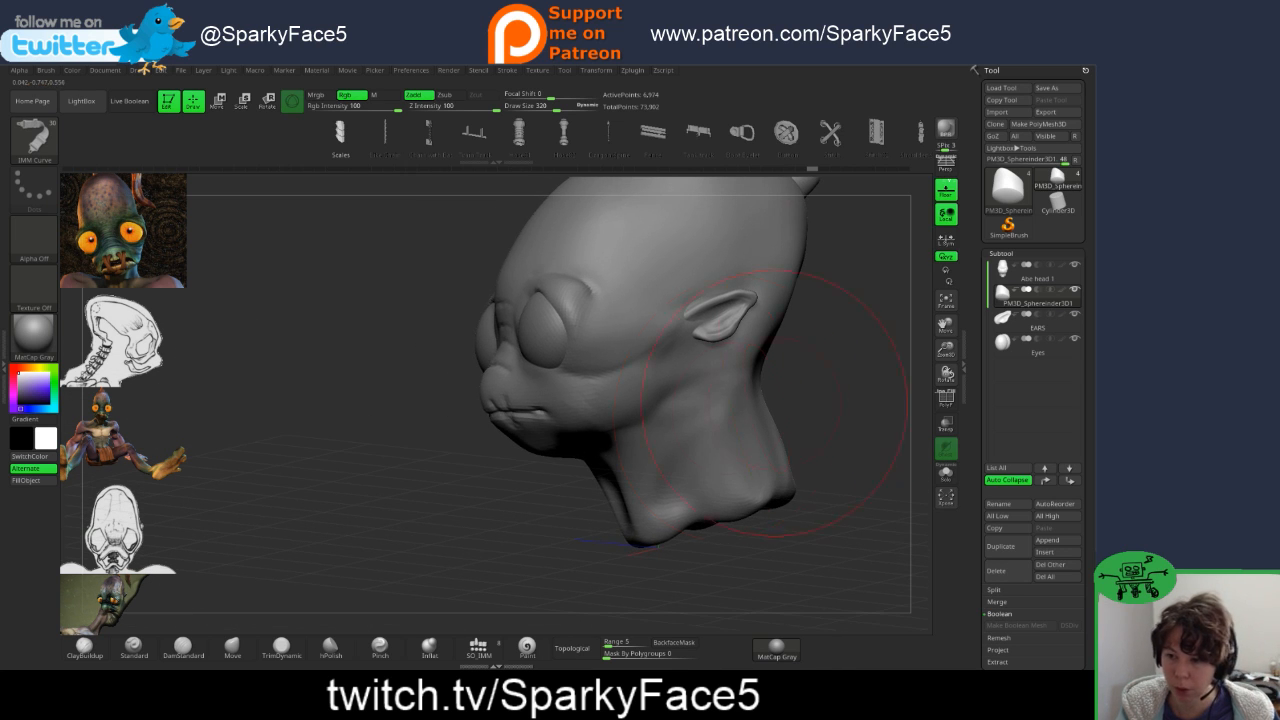
pyautogui.moveTo(670, 410); pyautogui.dragTo(733, 400)
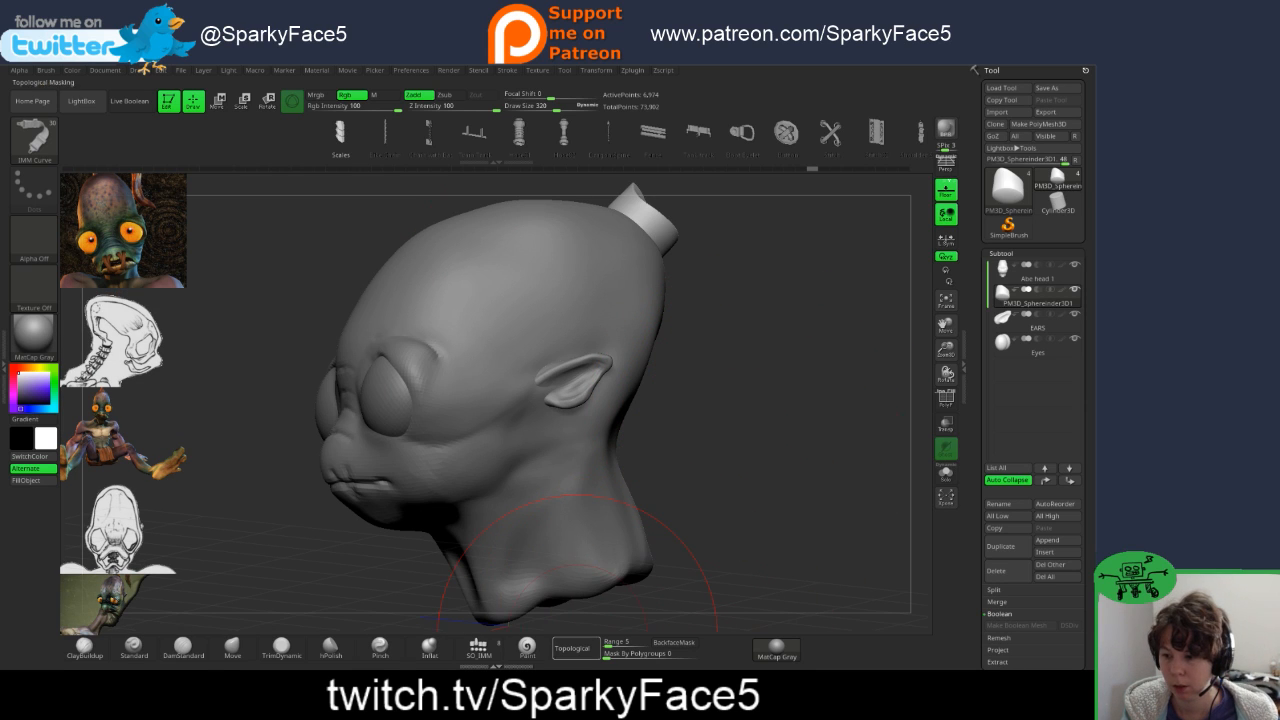
pyautogui.click(478, 646)
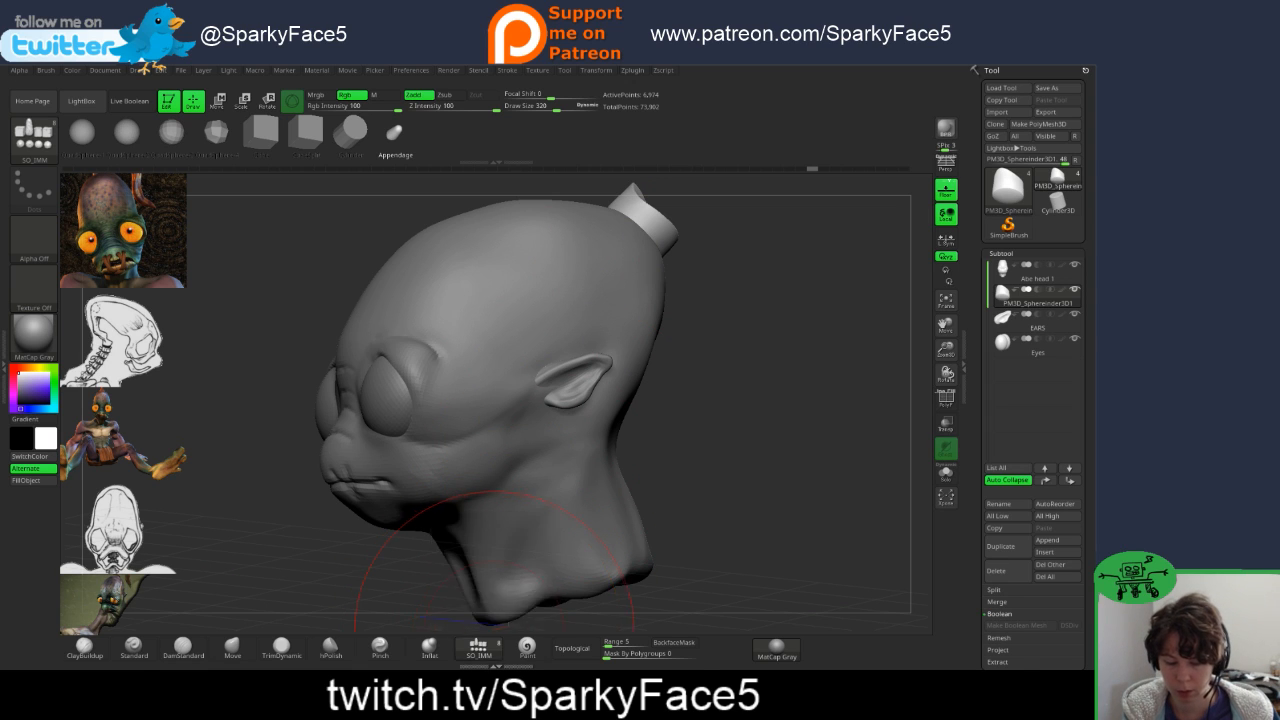
pyautogui.press('m')
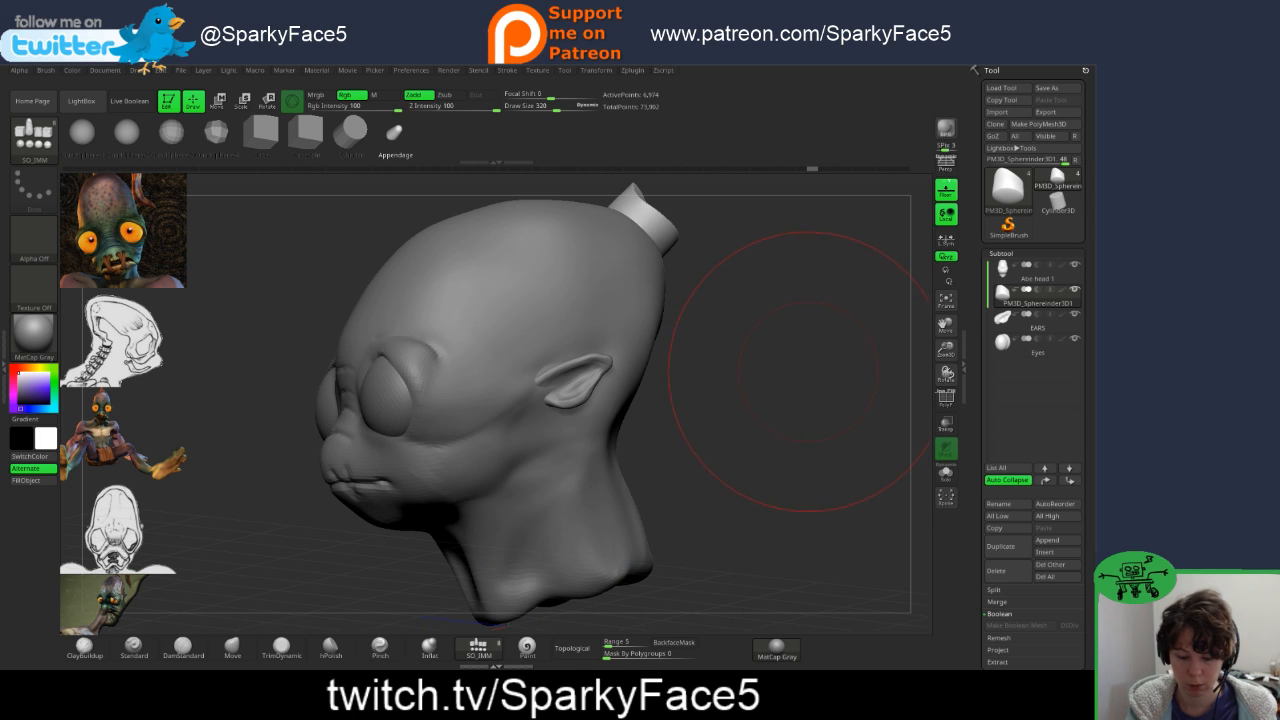
# - Try to insert an Appendage mesh on the stump at the back of the head, then undo it
pyautogui.moveTo(756, 440)
pyautogui.keyDown('alt'); pyautogui.mouseDown()
pyautogui.moveTo(760, 354)
pyautogui.moveTo(720, 490)
pyautogui.moveTo(702, 492)
pyautogui.mouseUp(); pyautogui.keyUp('alt')
pyautogui.moveTo(693, 370); pyautogui.dragTo(720, 468)
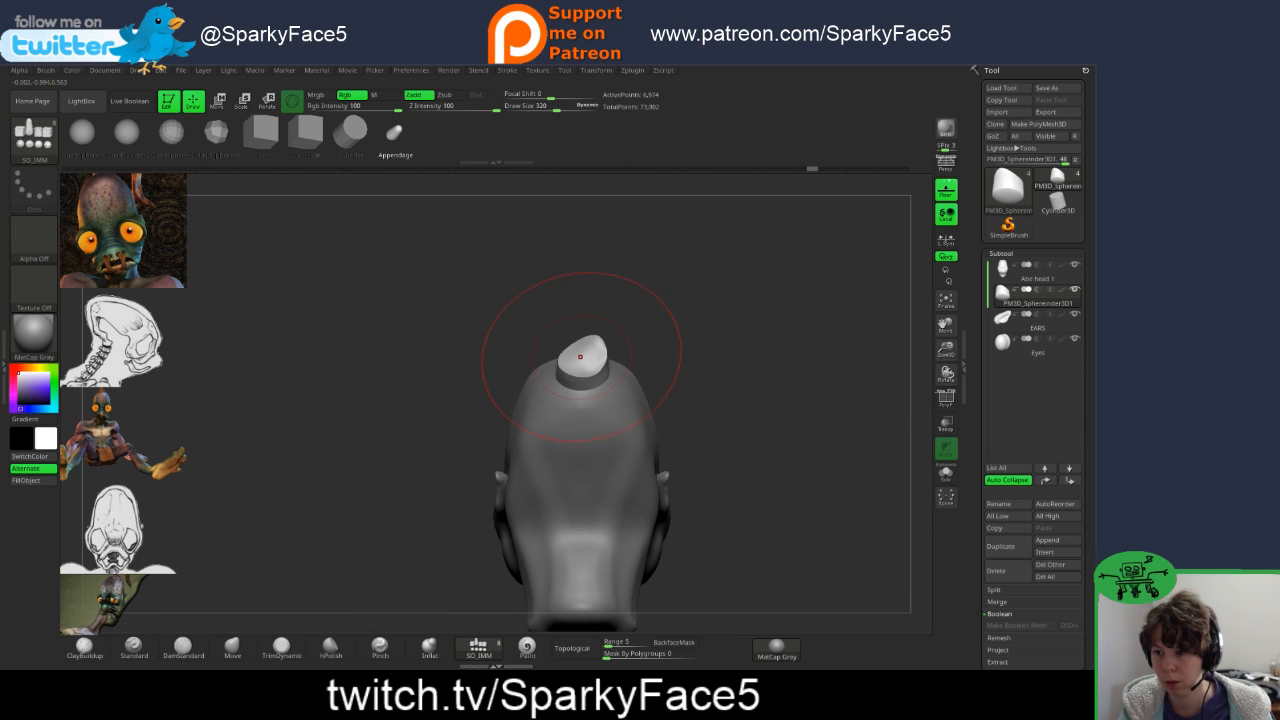
pyautogui.moveTo(583, 355); pyautogui.dragTo(583, 418)
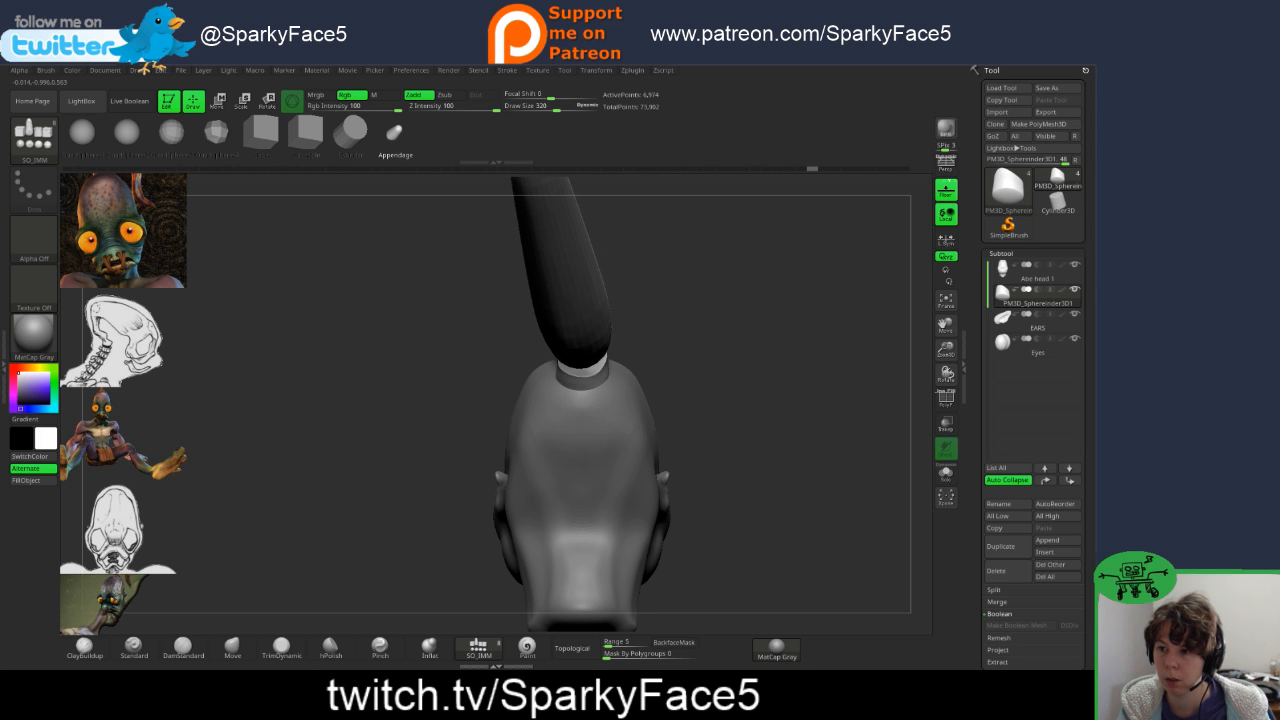
pyautogui.moveTo(667, 277)
pyautogui.mouseDown()
pyautogui.moveTo(790, 295)
pyautogui.moveTo(885, 345)
pyautogui.moveTo(805, 315)
pyautogui.moveTo(850, 318)
pyautogui.moveTo(840, 328)
pyautogui.moveTo(788, 304)
pyautogui.moveTo(750, 268)
pyautogui.moveTo(808, 284)
pyautogui.moveTo(779, 343)
pyautogui.moveTo(708, 353)
pyautogui.moveTo(720, 372)
pyautogui.mouseUp()
pyautogui.hotkey('ctrl', 'z')
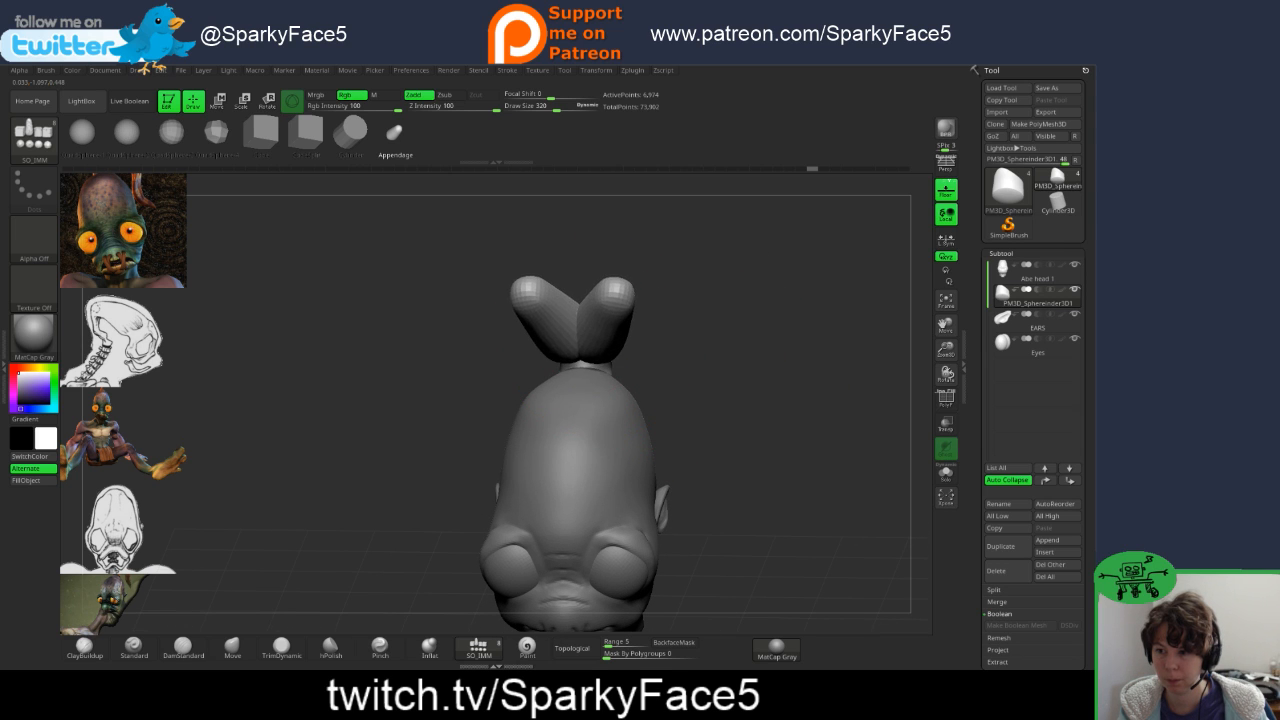
pyautogui.hotkey('ctrl', 'z')
# - Insert one long Appendage mesh centred on the stump, extending up and back from the head as a ponytail
pyautogui.moveTo(728, 350); pyautogui.dragTo(630, 420)
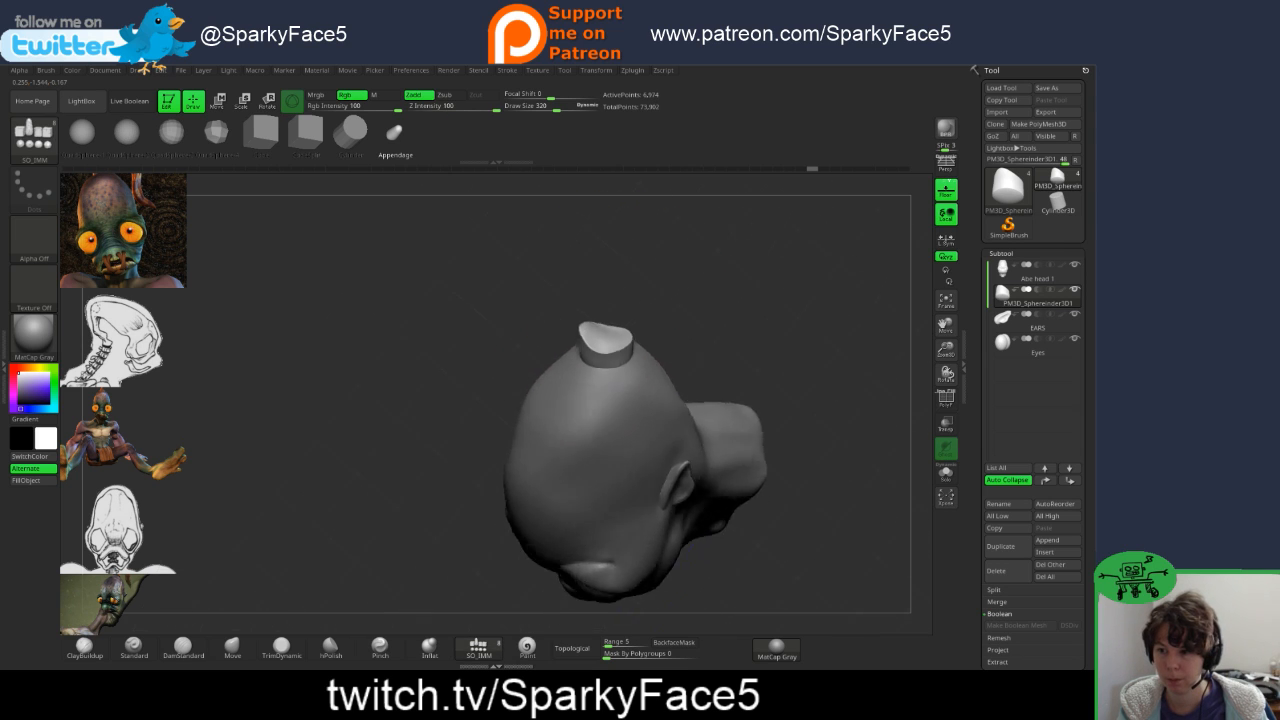
pyautogui.moveTo(728, 322)
pyautogui.mouseDown()
pyautogui.moveTo(741, 350)
pyautogui.moveTo(830, 352)
pyautogui.mouseUp()
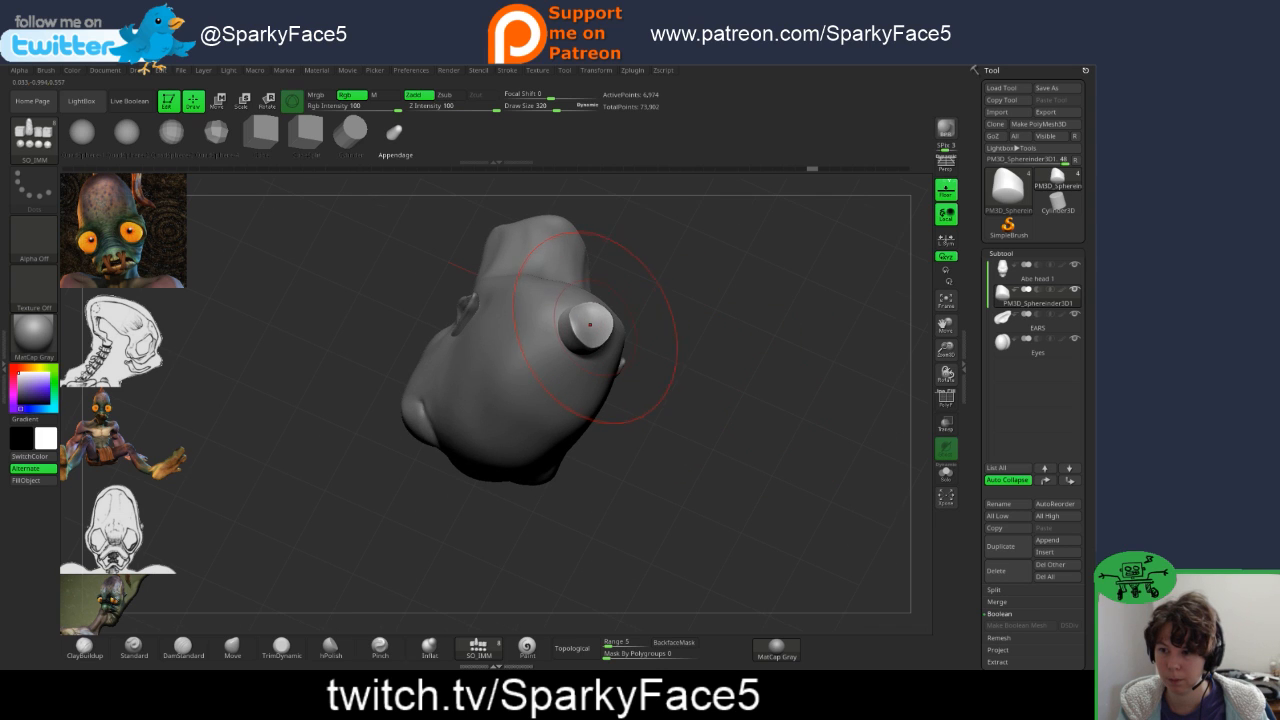
pyautogui.moveTo(590, 325)
pyautogui.mouseDown()
pyautogui.moveTo(700, 210)
pyautogui.moveTo(674, 254)
pyautogui.mouseUp()
pyautogui.moveTo(735, 345); pyautogui.dragTo(780, 240)
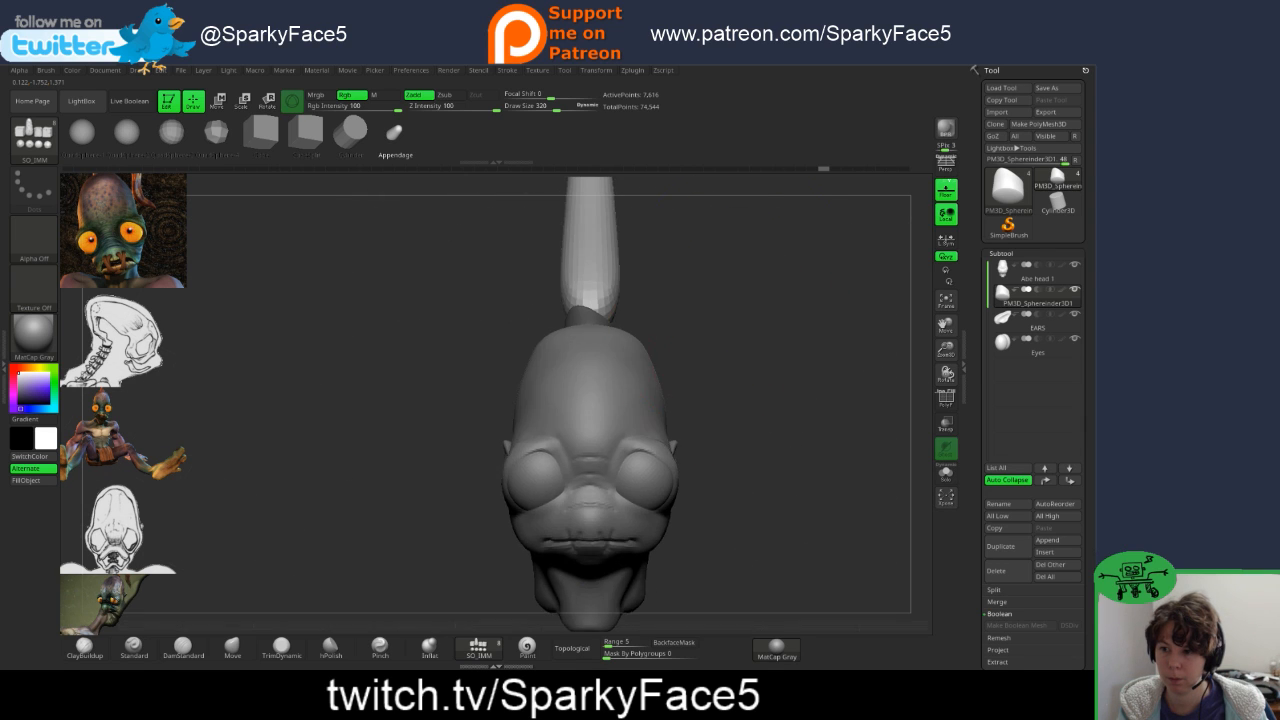
pyautogui.moveTo(478, 492)
pyautogui.mouseDown()
pyautogui.moveTo(499, 442)
pyautogui.moveTo(530, 420)
pyautogui.mouseUp()
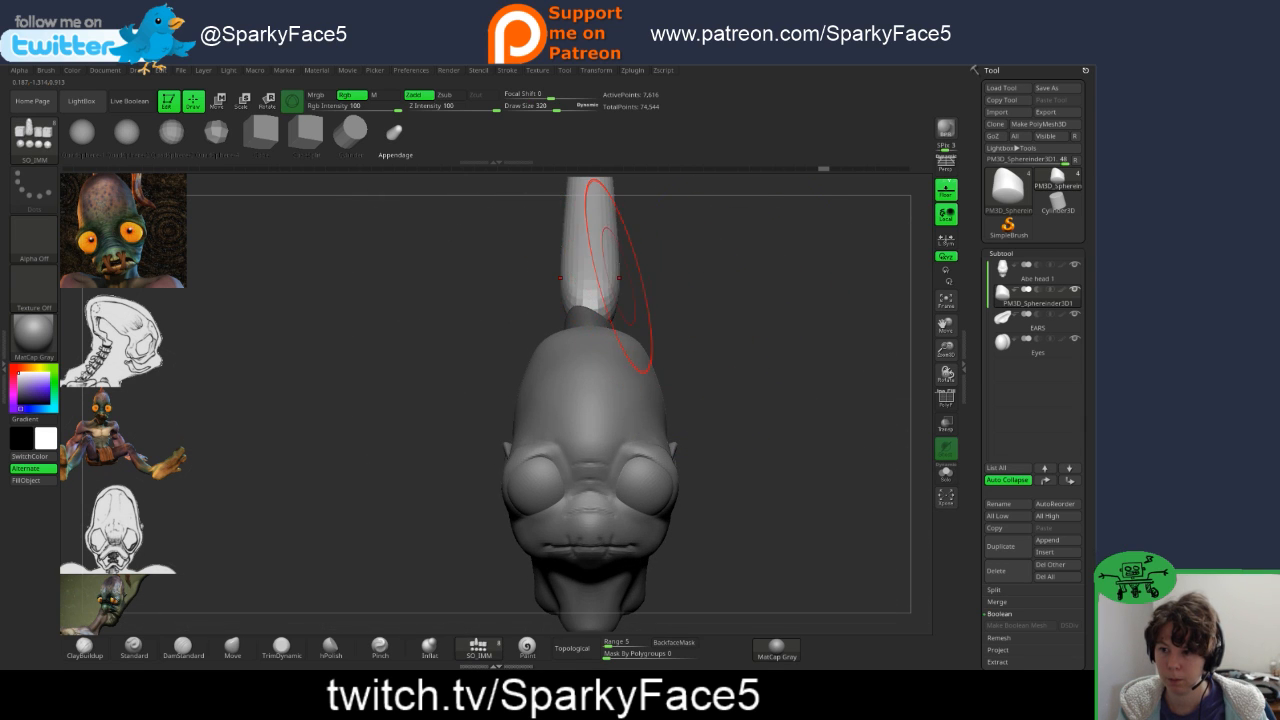
pyautogui.press('f')
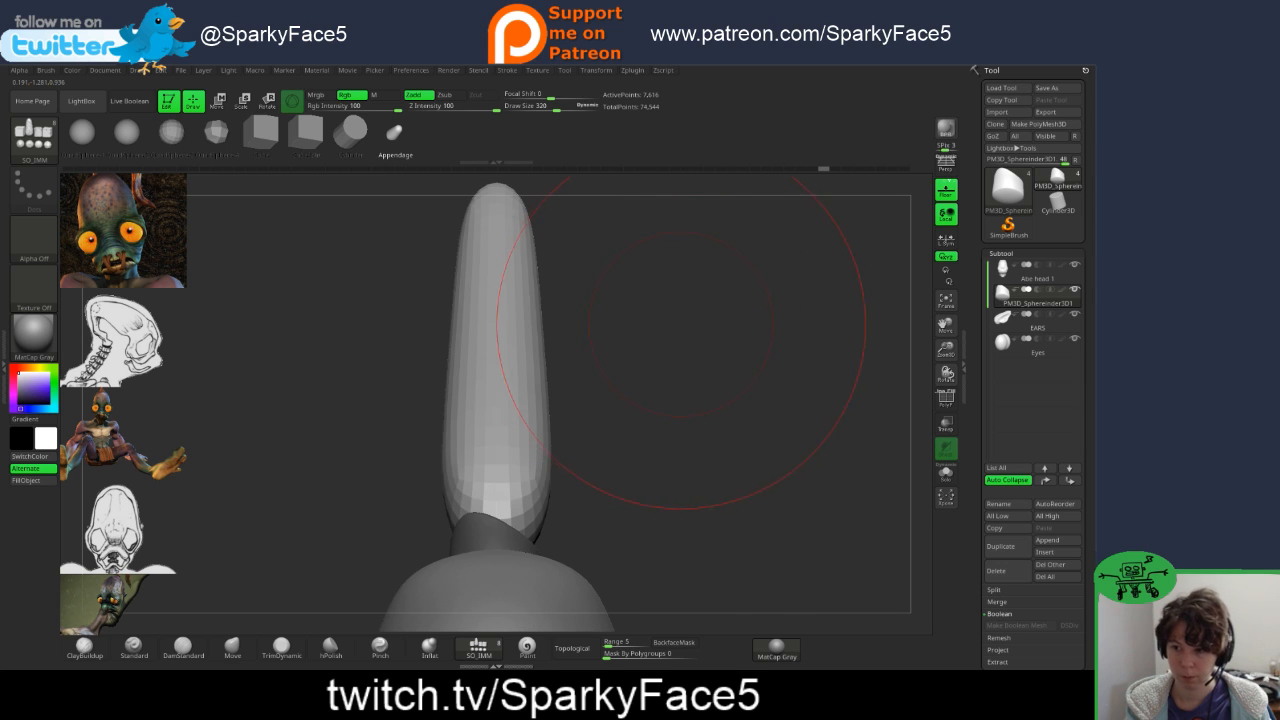
pyautogui.press('f')
pyautogui.moveTo(688, 385)
pyautogui.mouseDown()
pyautogui.moveTo(545, 388)
pyautogui.moveTo(511, 457)
pyautogui.moveTo(576, 444)
pyautogui.mouseUp()
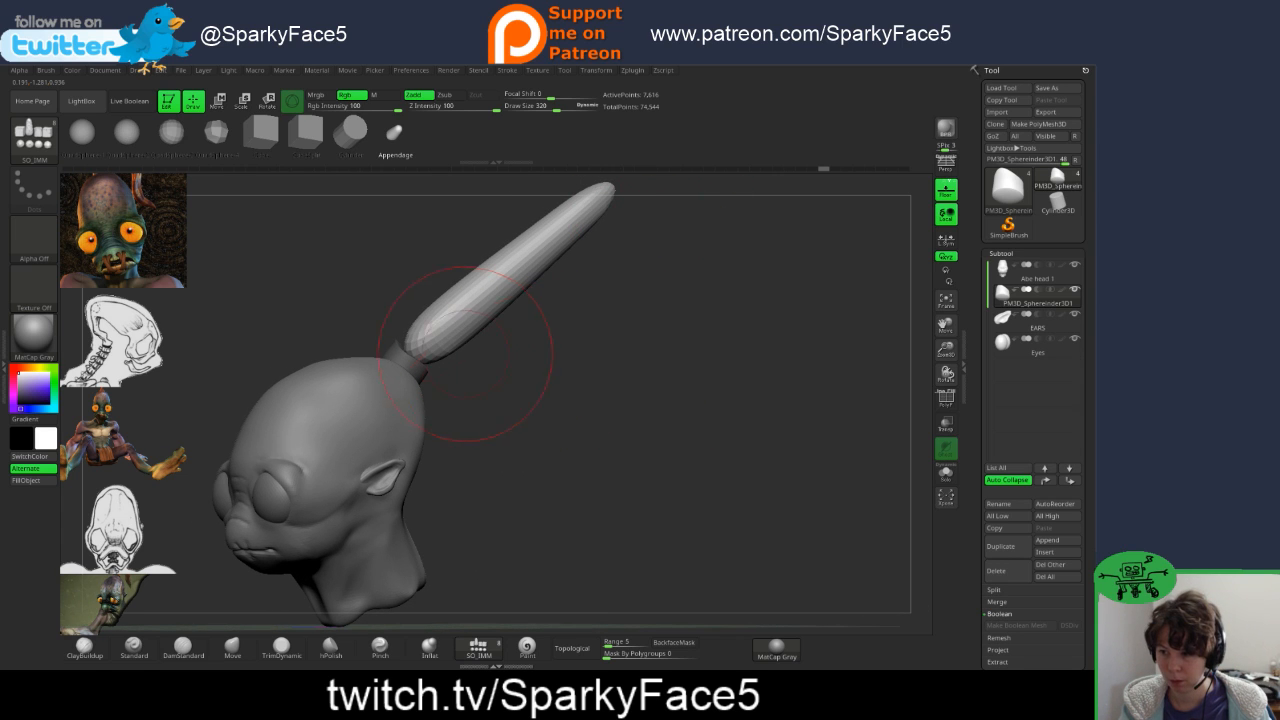
pyautogui.moveTo(525, 360); pyautogui.dragTo(548, 373)
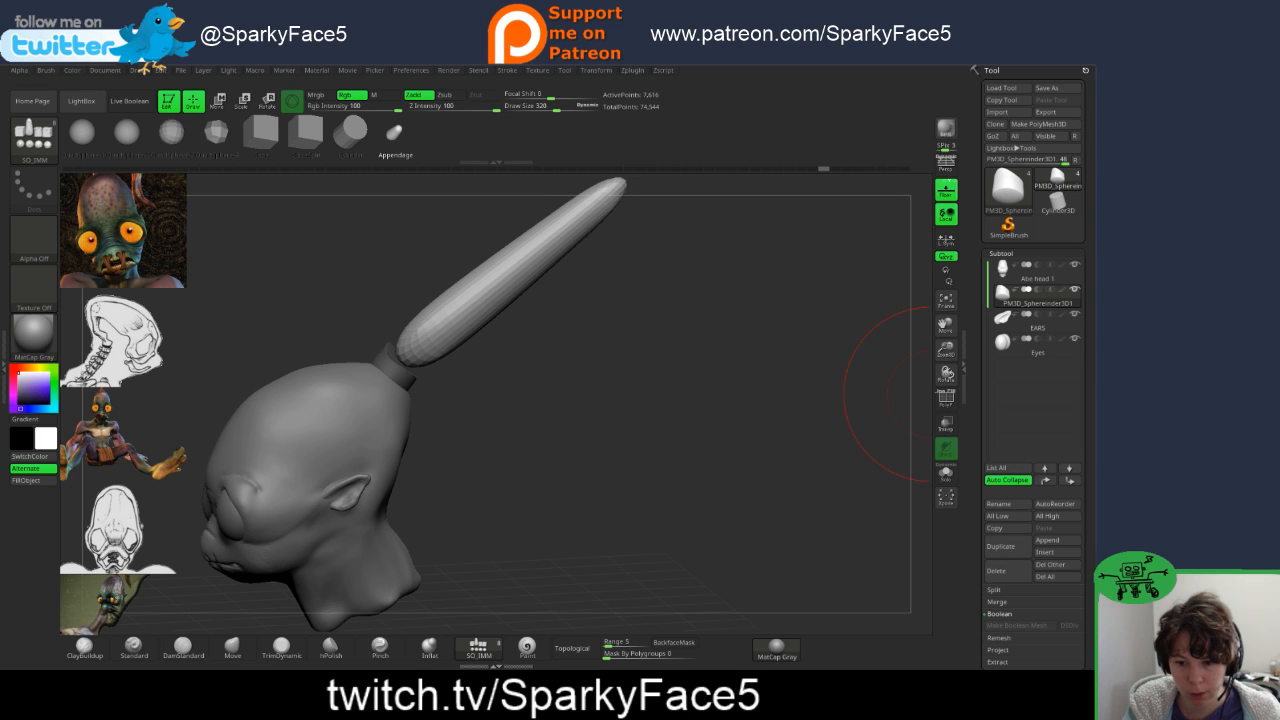
# - Split the unmasked Appendage mesh off into its own subtool, select it and rename it Hair
pyautogui.click(994, 589)
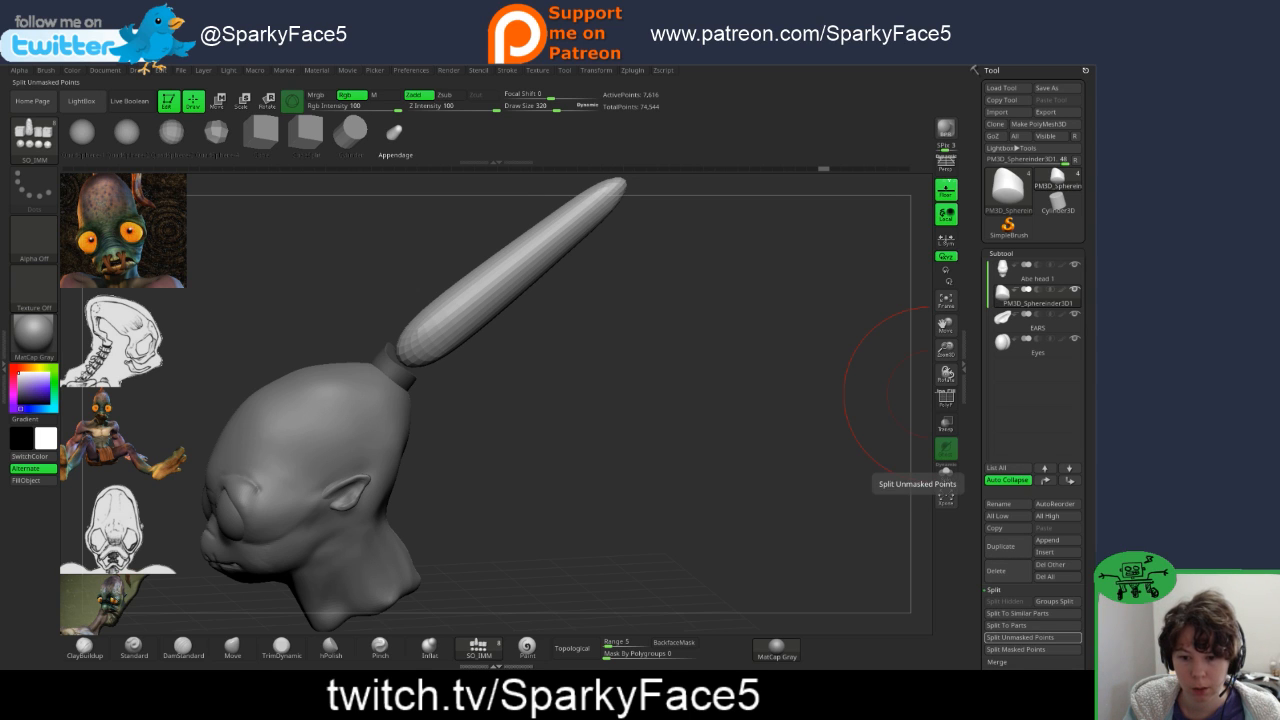
pyautogui.click(1020, 637)
pyautogui.click(1040, 318)
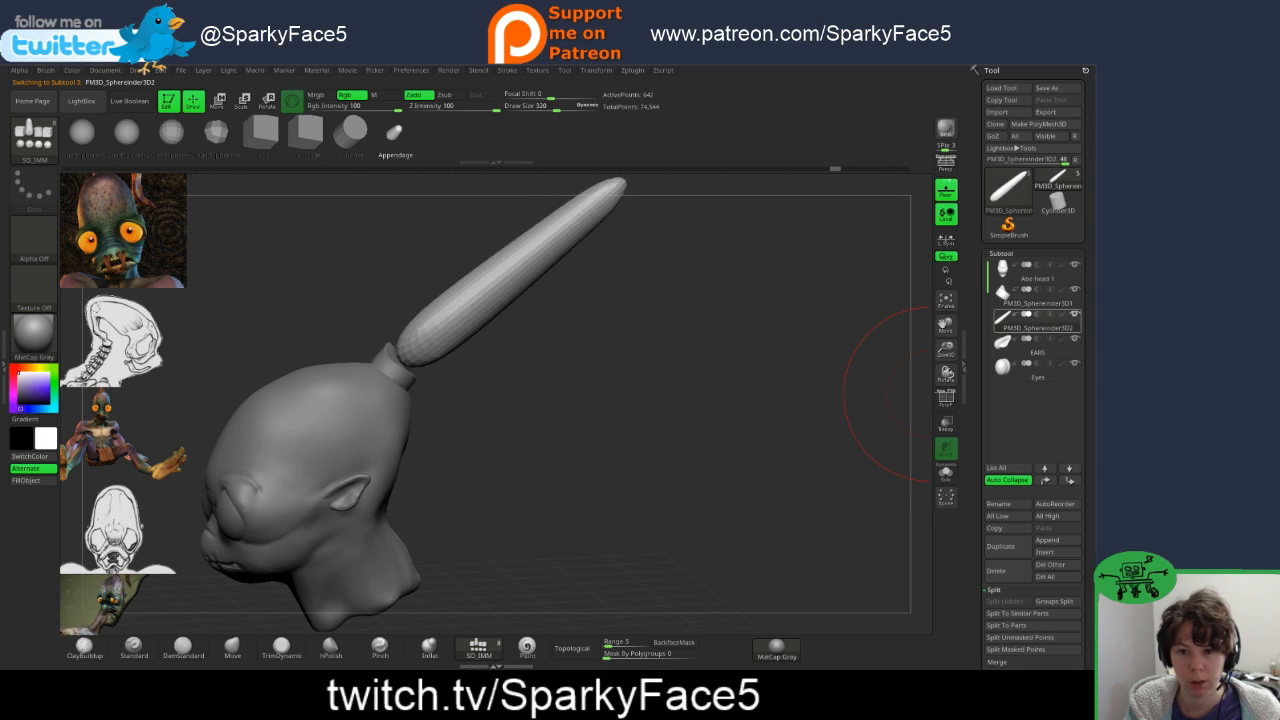
pyautogui.click(999, 504)
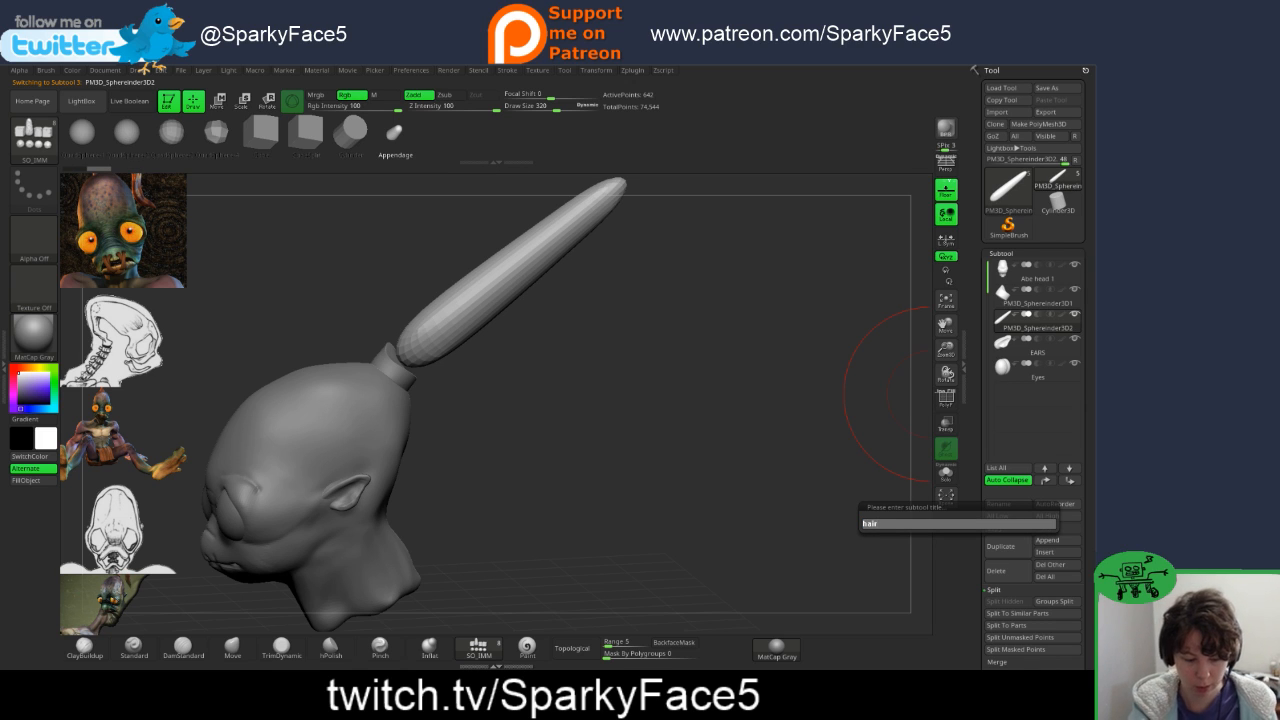
pyautogui.write('Hair')
pyautogui.press('Return')
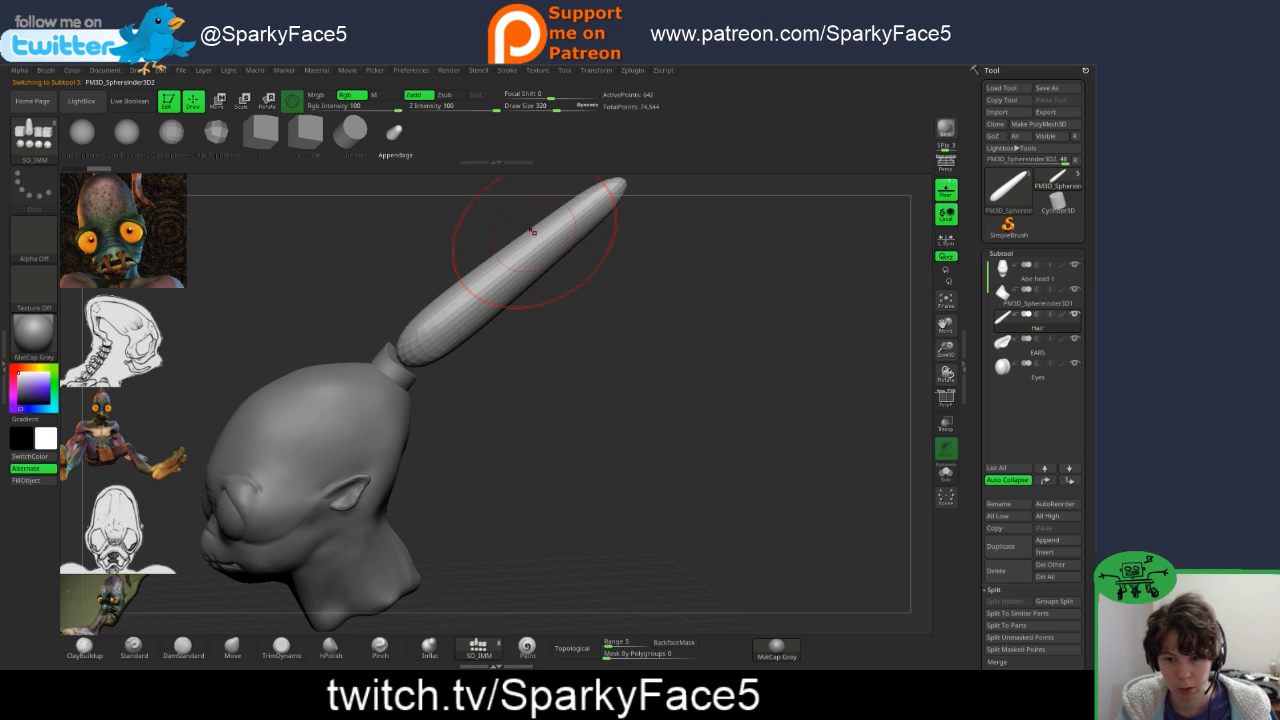
# - Reorient the transform gizmo on the Hair mesh and move the mesh slightly down and forward onto the head's stump
pyautogui.press('w')
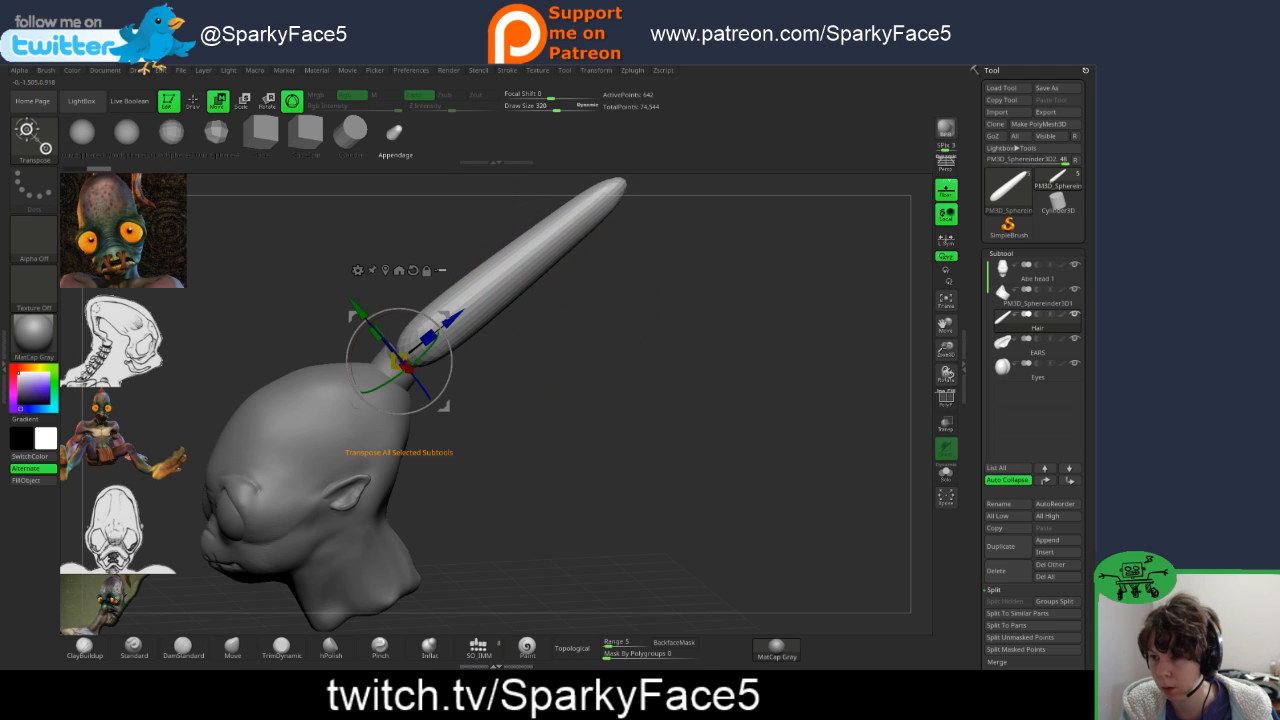
pyautogui.keyDown('alt'); pyautogui.click(413, 270); pyautogui.keyUp('alt')
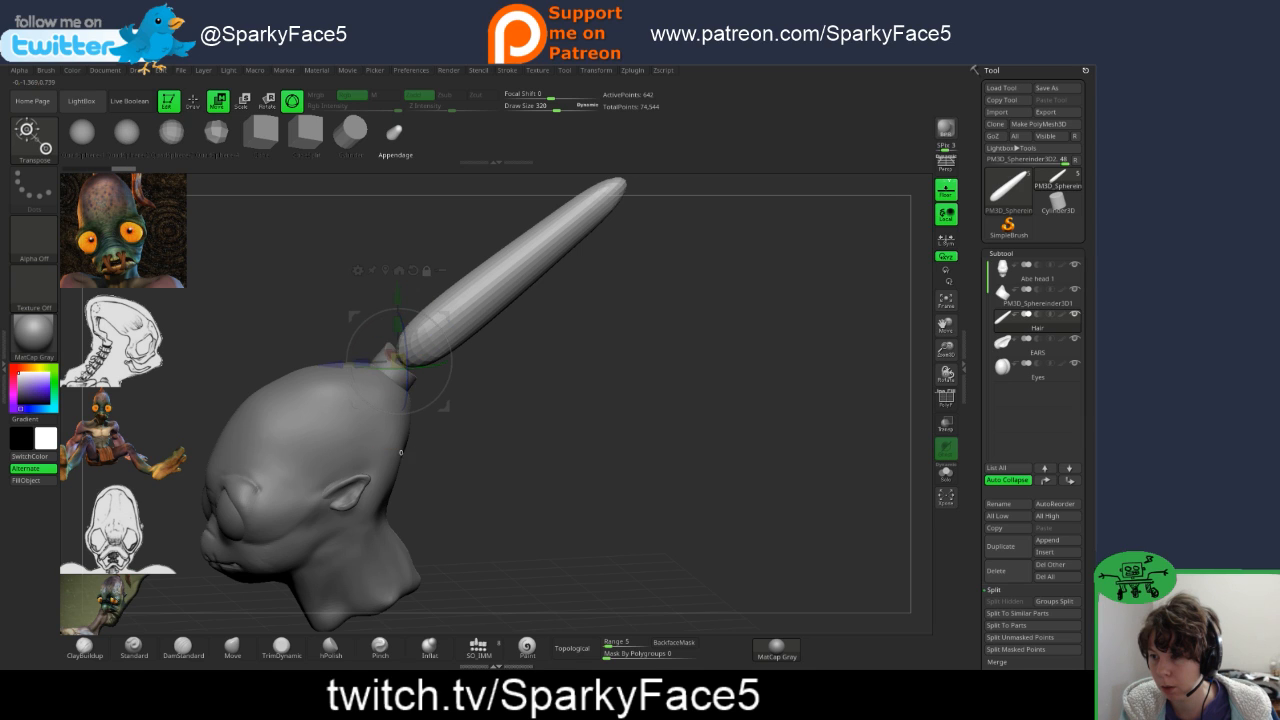
pyautogui.moveTo(397, 293); pyautogui.dragTo(397, 301)
pyautogui.moveTo(330, 372); pyautogui.dragTo(319, 372)
pyautogui.moveTo(387, 300); pyautogui.dragTo(387, 303)
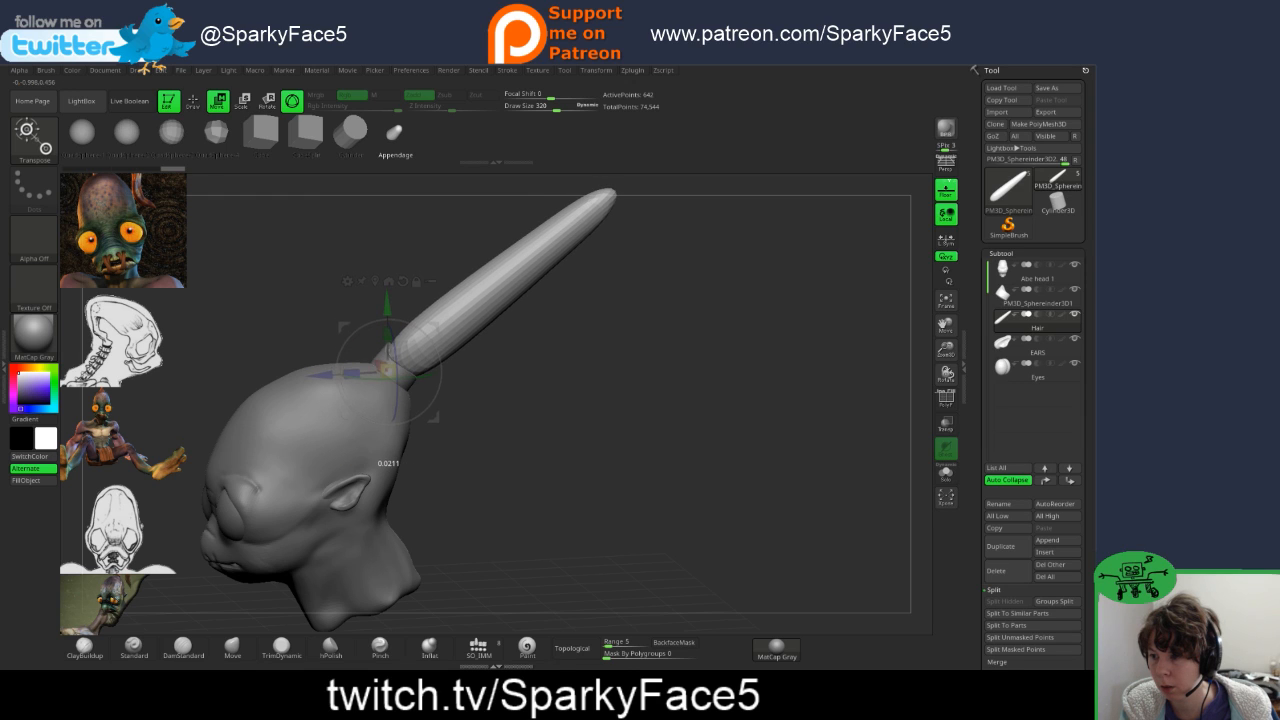
# - Scale the Hair mesh down uniformly so its base fits inside the stump
pyautogui.moveTo(387, 371); pyautogui.dragTo(402, 345)
pyautogui.moveTo(520, 430)
pyautogui.mouseDown()
pyautogui.moveTo(575, 432)
pyautogui.moveTo(512, 430)
pyautogui.mouseUp()
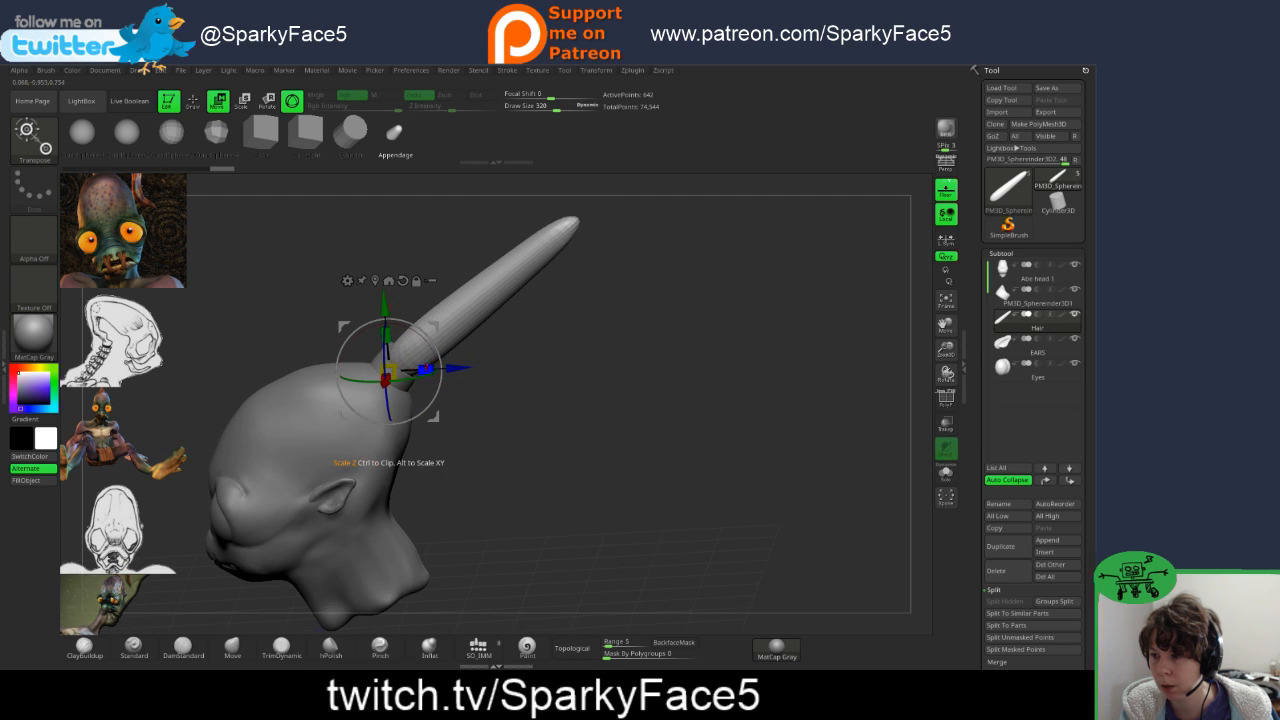
pyautogui.moveTo(389, 371); pyautogui.dragTo(388, 372)
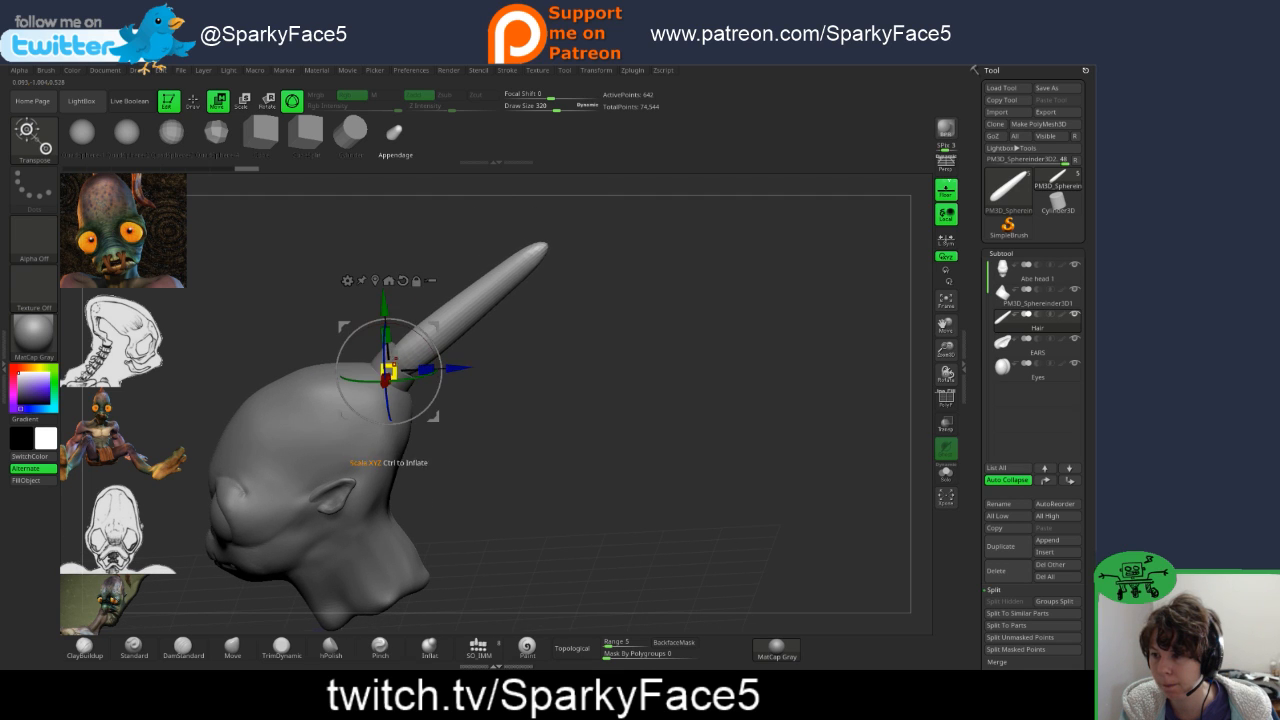
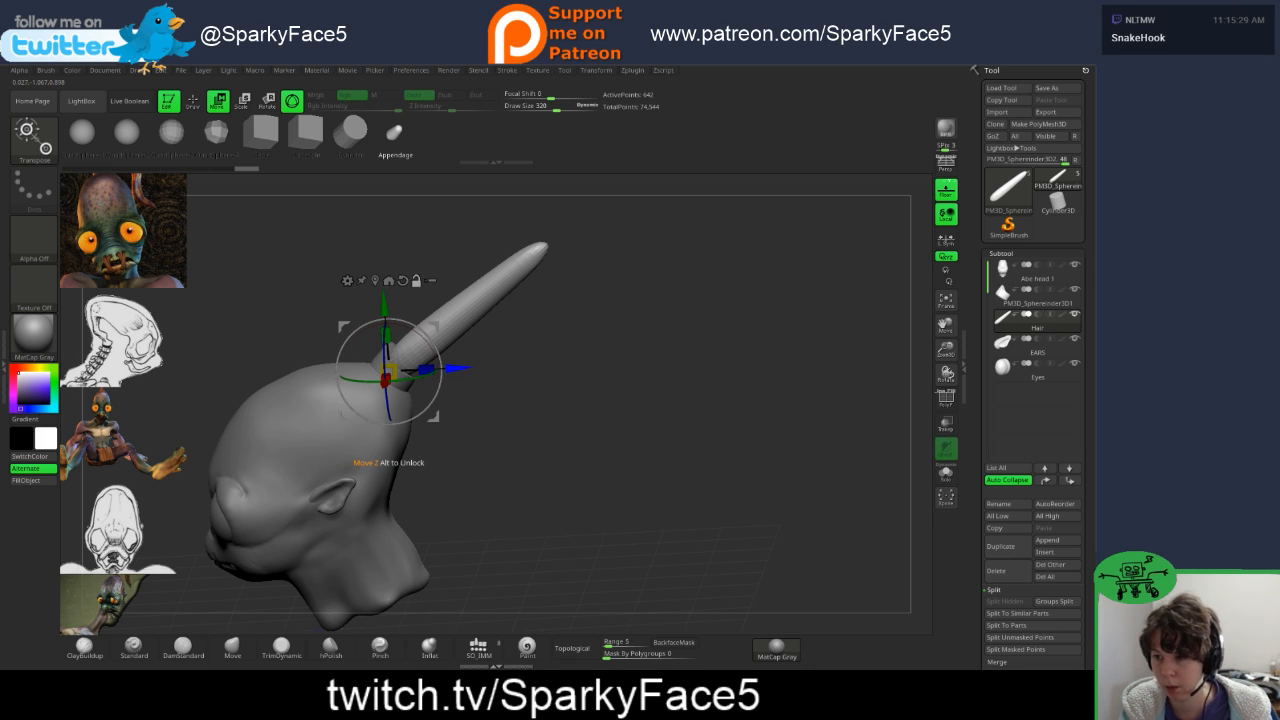
# - Align the gizmo with the Hair mesh and lengthen the mesh along its own axis, checking it from the front and side
pyautogui.keyDown('alt'); pyautogui.moveTo(441, 370); pyautogui.dragTo(430, 336); pyautogui.keyUp('alt')
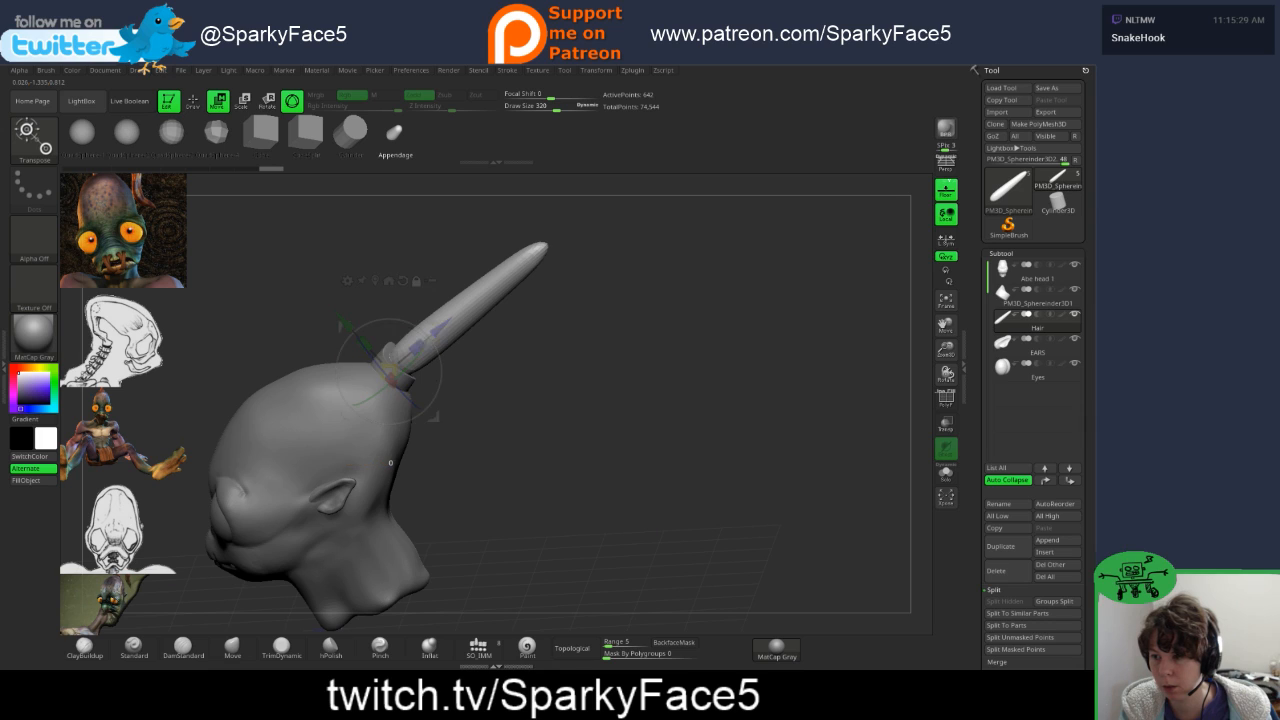
pyautogui.moveTo(416, 346); pyautogui.dragTo(450, 319)
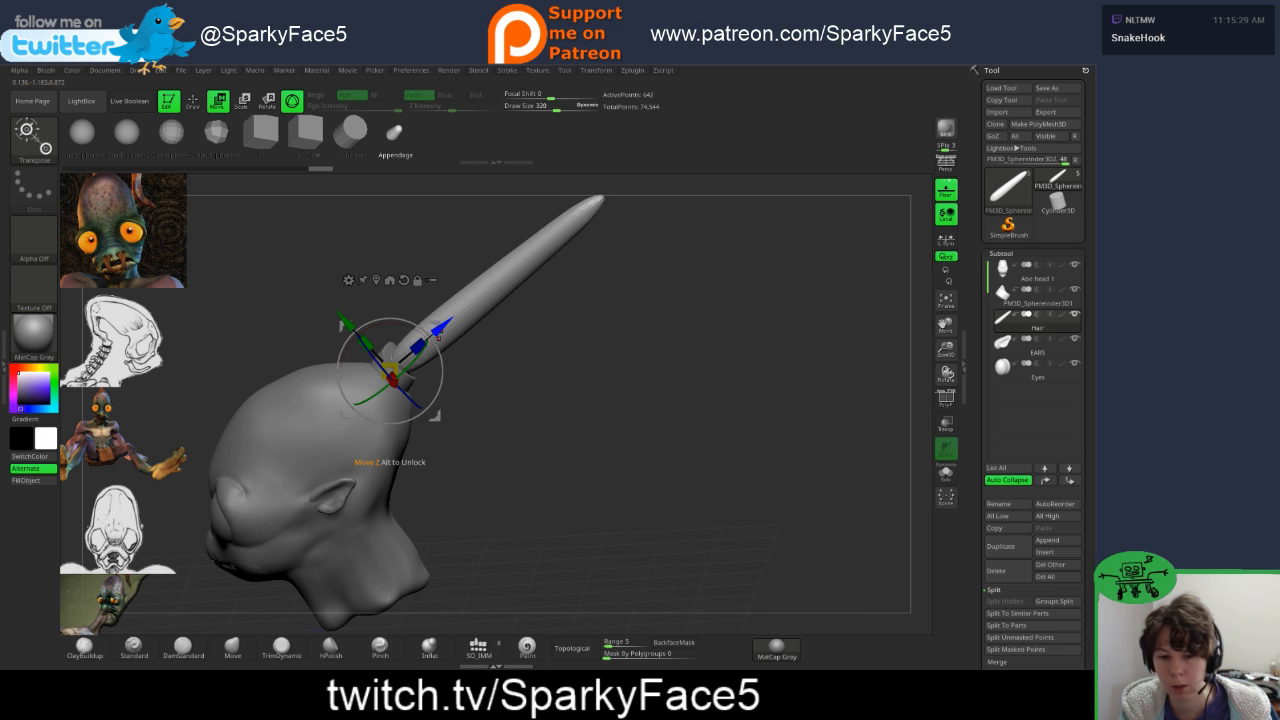
pyautogui.moveTo(700, 450); pyautogui.dragTo(745, 465)
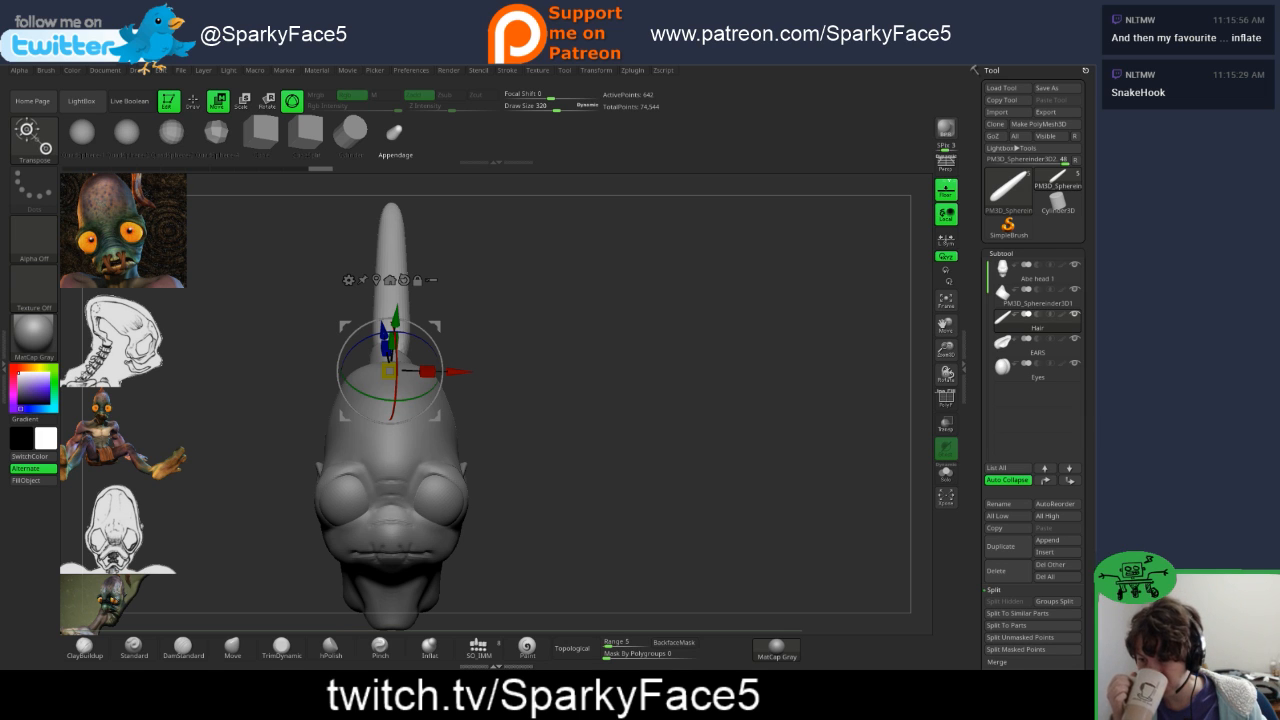
pyautogui.moveTo(660, 440); pyautogui.dragTo(590, 440)
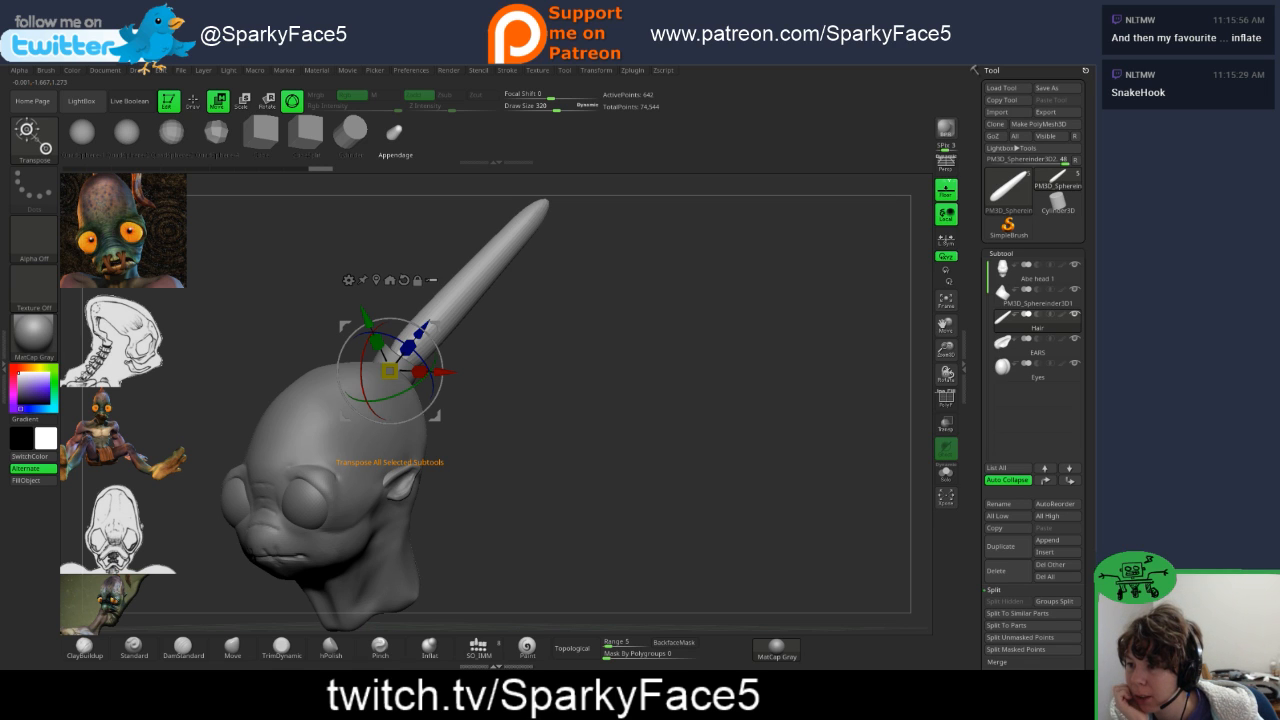
# - Apply a deformer to the Hair mesh and try to bend it with the tip and middle handles
pyautogui.click(348, 280)
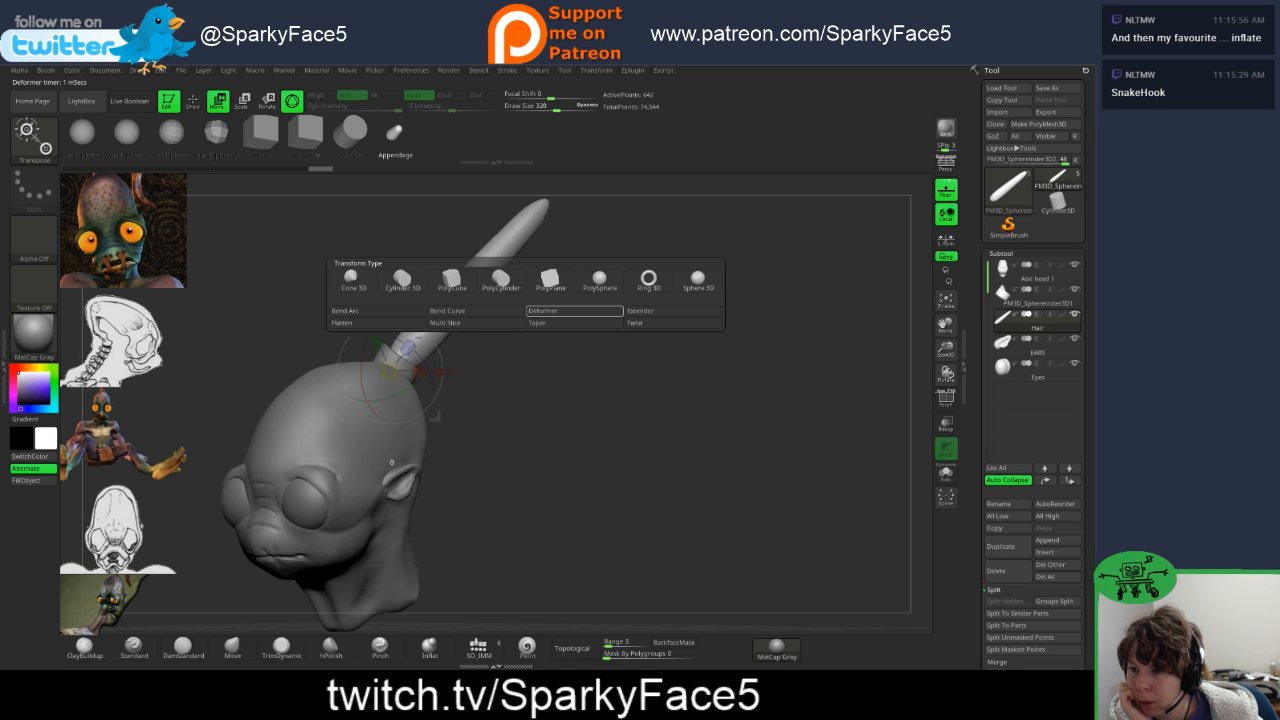
pyautogui.click(575, 310)
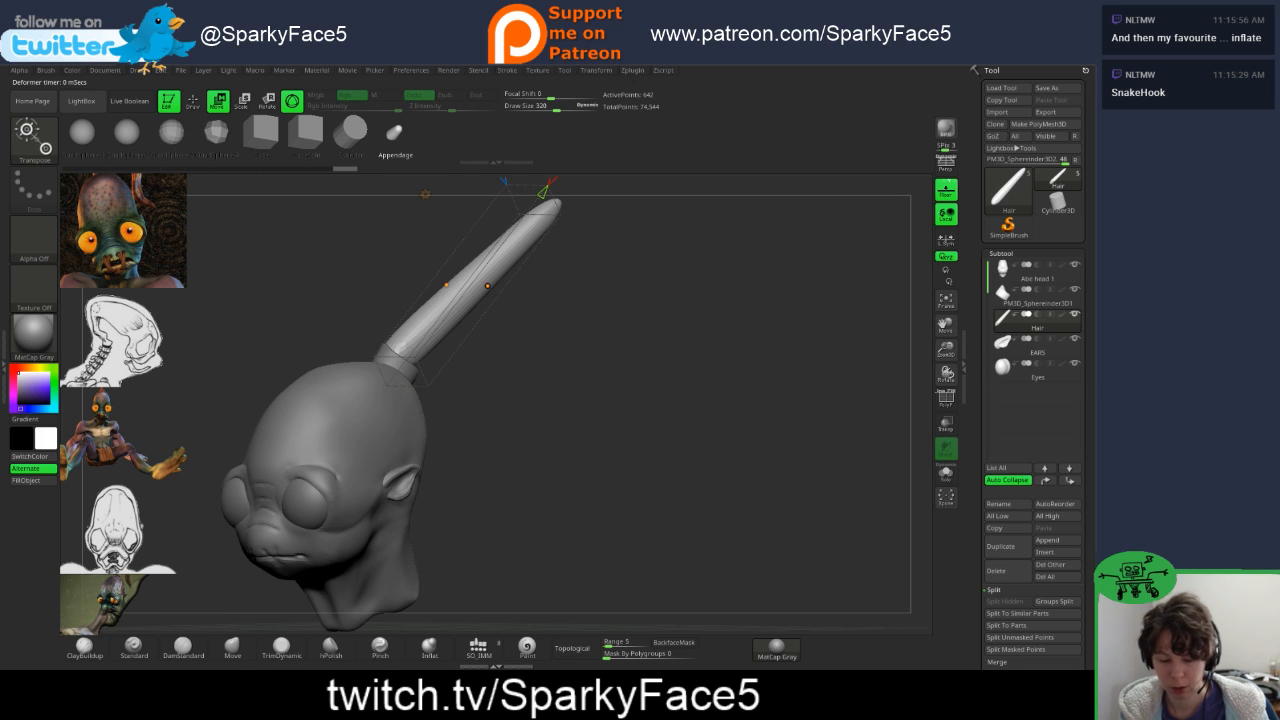
pyautogui.keyDown('alt'); pyautogui.moveTo(630, 215); pyautogui.dragTo(630, 290); pyautogui.keyUp('alt')
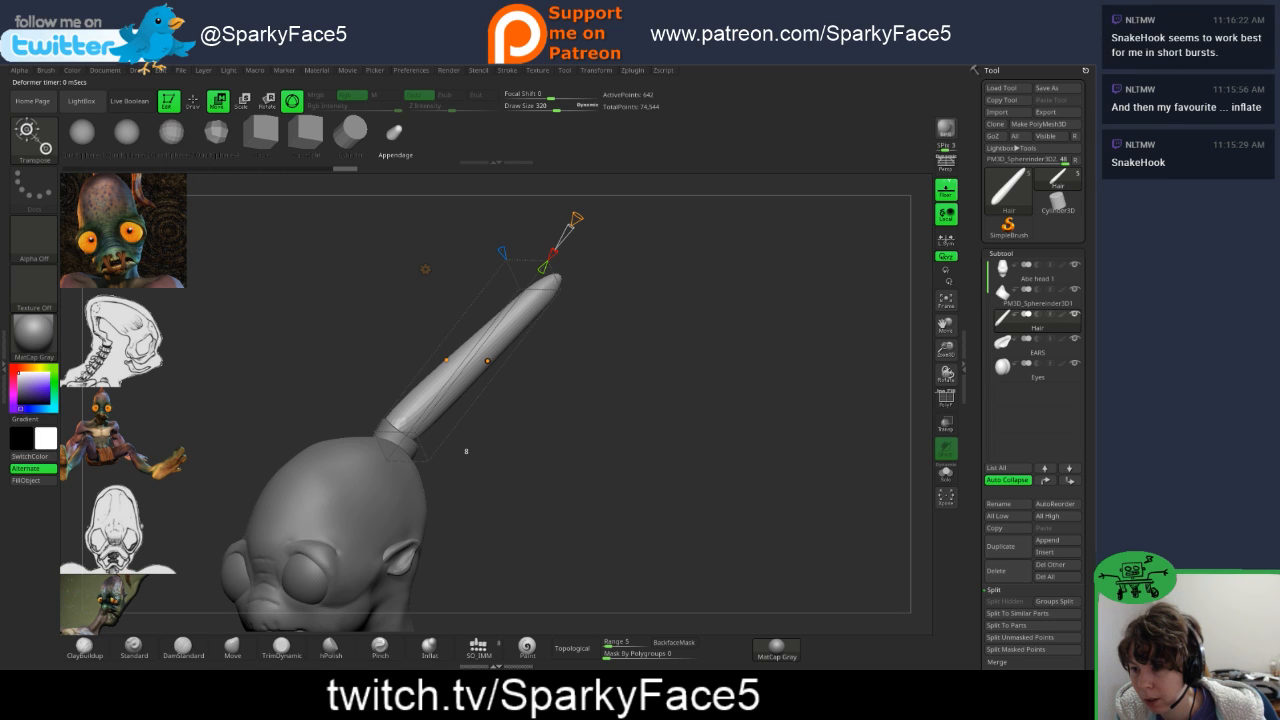
pyautogui.moveTo(577, 218); pyautogui.dragTo(575, 221)
pyautogui.moveTo(575, 219)
pyautogui.mouseDown()
pyautogui.moveTo(565, 232)
pyautogui.moveTo(593, 192)
pyautogui.moveTo(576, 217)
pyautogui.mouseUp()
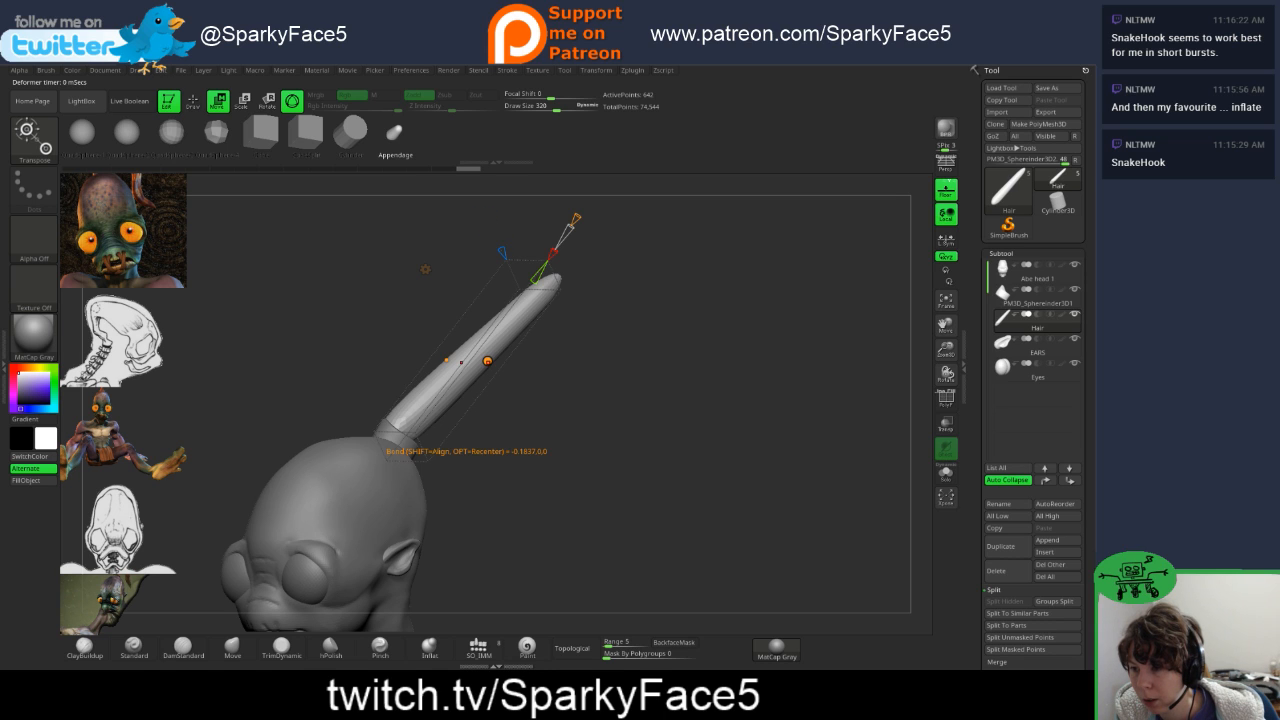
pyautogui.moveTo(487, 360)
pyautogui.mouseDown()
pyautogui.moveTo(537, 399)
pyautogui.moveTo(508, 361)
pyautogui.mouseUp()
pyautogui.moveTo(640, 400); pyautogui.dragTo(805, 408)
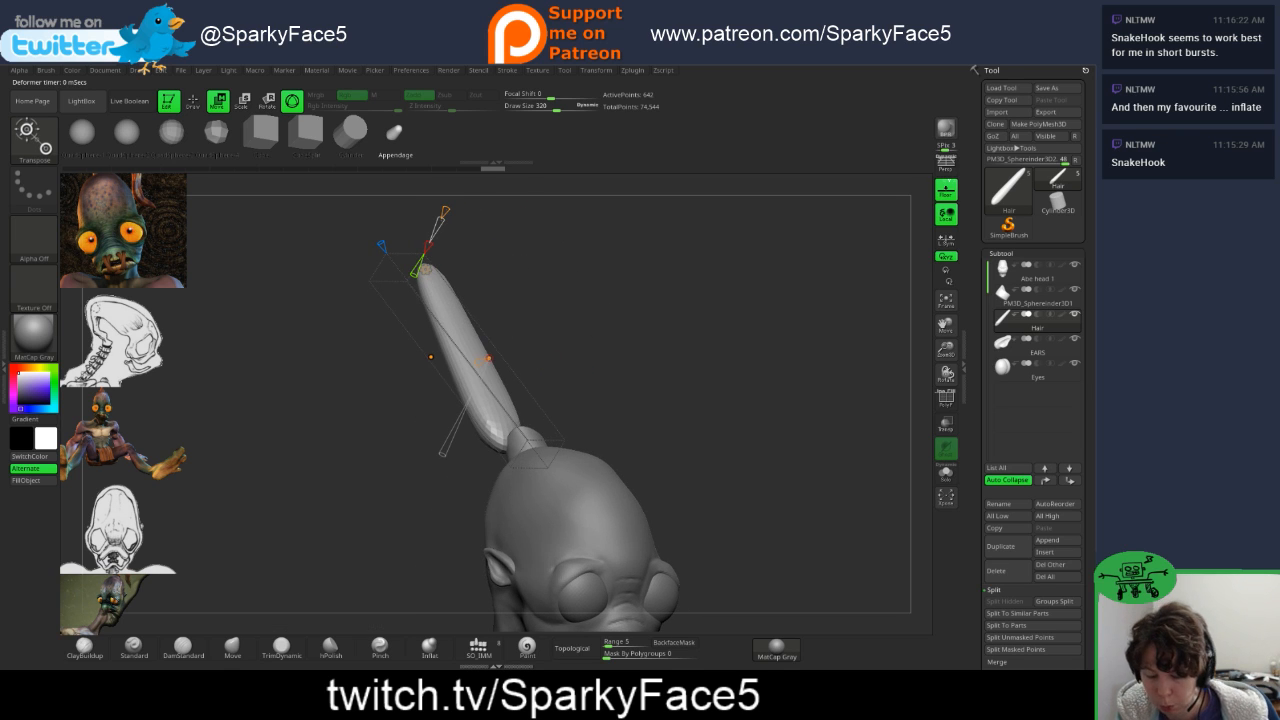
# - Undo the bend edits and remove the deformer from the Hair mesh
pyautogui.hotkey('ctrl', 'z')
pyautogui.moveTo(425, 269)
pyautogui.mouseDown()
pyautogui.moveTo(230, 262)
pyautogui.moveTo(495, 272)
pyautogui.mouseUp()
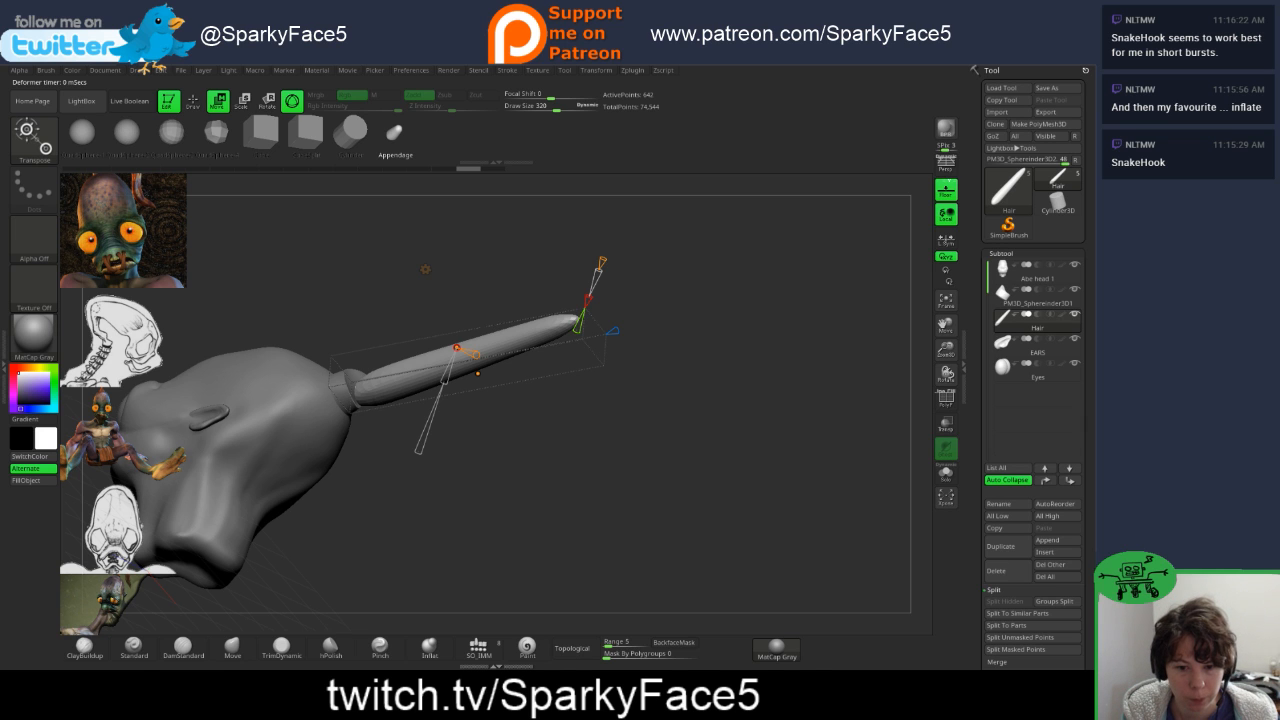
pyautogui.moveTo(425, 269)
pyautogui.mouseDown()
pyautogui.moveTo(437, 290)
pyautogui.moveTo(470, 300)
pyautogui.moveTo(560, 302)
pyautogui.mouseUp()
pyautogui.press('ctrl')
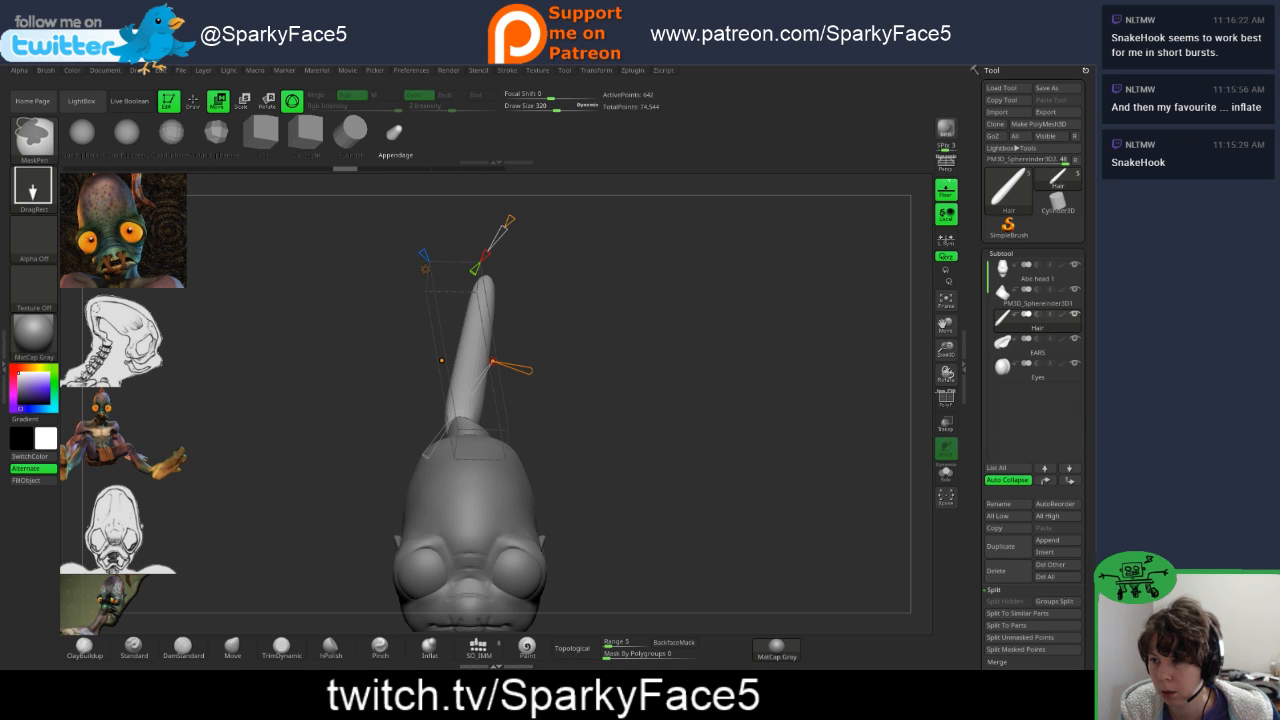
pyautogui.hotkey('ctrl', 'z')
pyautogui.moveTo(560, 302)
pyautogui.mouseDown()
pyautogui.moveTo(325, 305)
pyautogui.moveTo(475, 287)
pyautogui.moveTo(430, 286)
pyautogui.mouseUp()
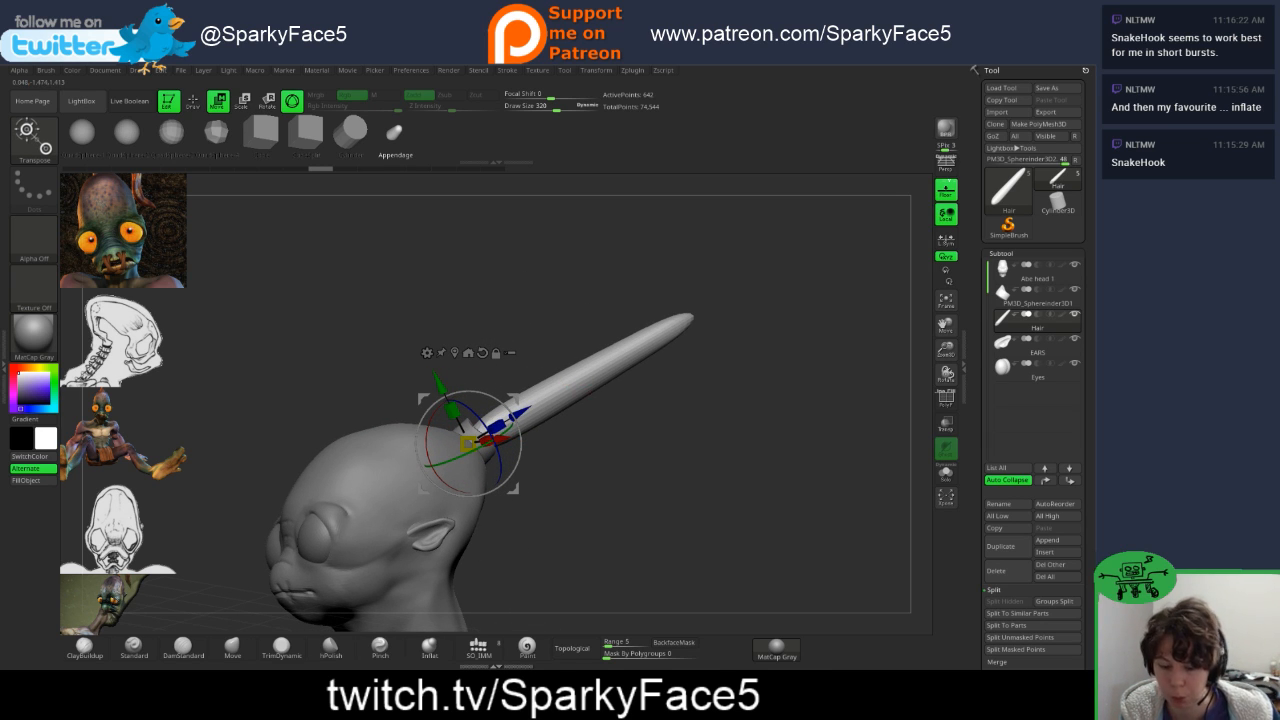
# - Subdivide the Hair mesh twice and turn on the polyframe display to show its wireframe
pyautogui.hotkey('ctrl', 'd')
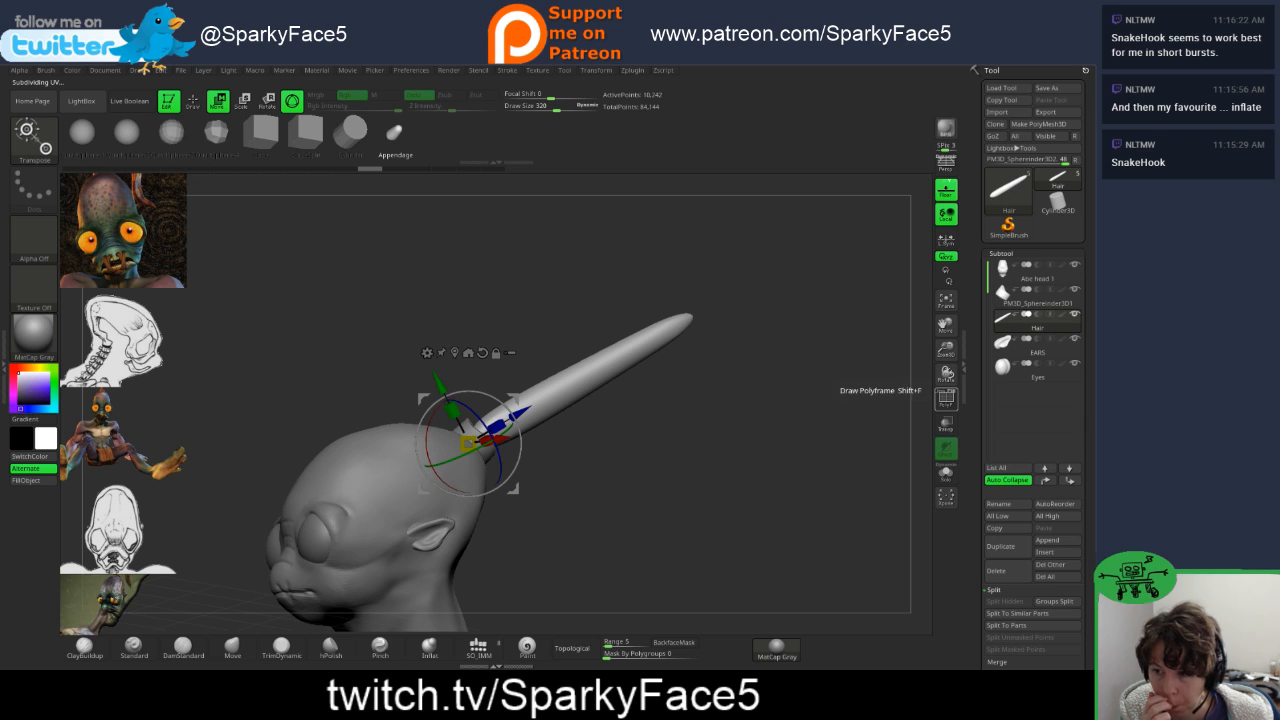
pyautogui.click(946, 398)
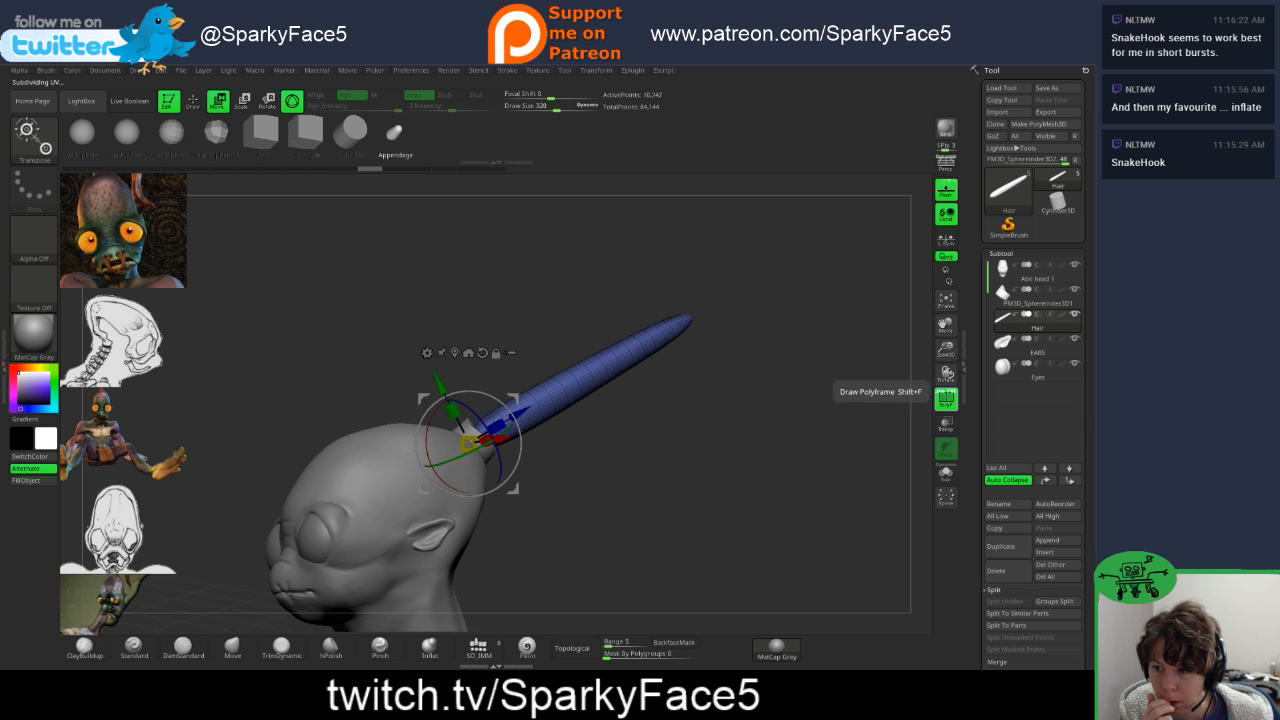
pyautogui.moveTo(660, 480)
pyautogui.mouseDown()
pyautogui.moveTo(730, 490)
pyautogui.moveTo(610, 480)
pyautogui.moveTo(640, 475)
pyautogui.mouseUp()
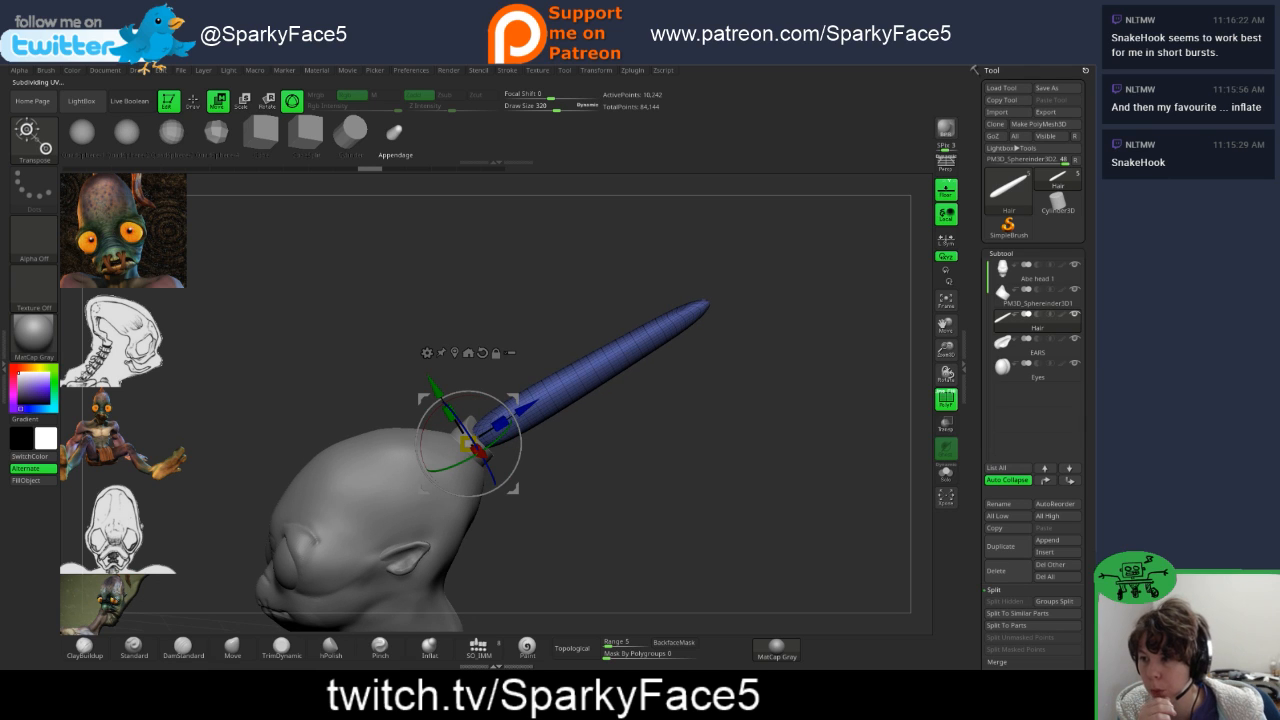
# - Try to apply Bend Curve to the subdivided Hair mesh, then delete its lower subdivision levels
pyautogui.click(427, 352)
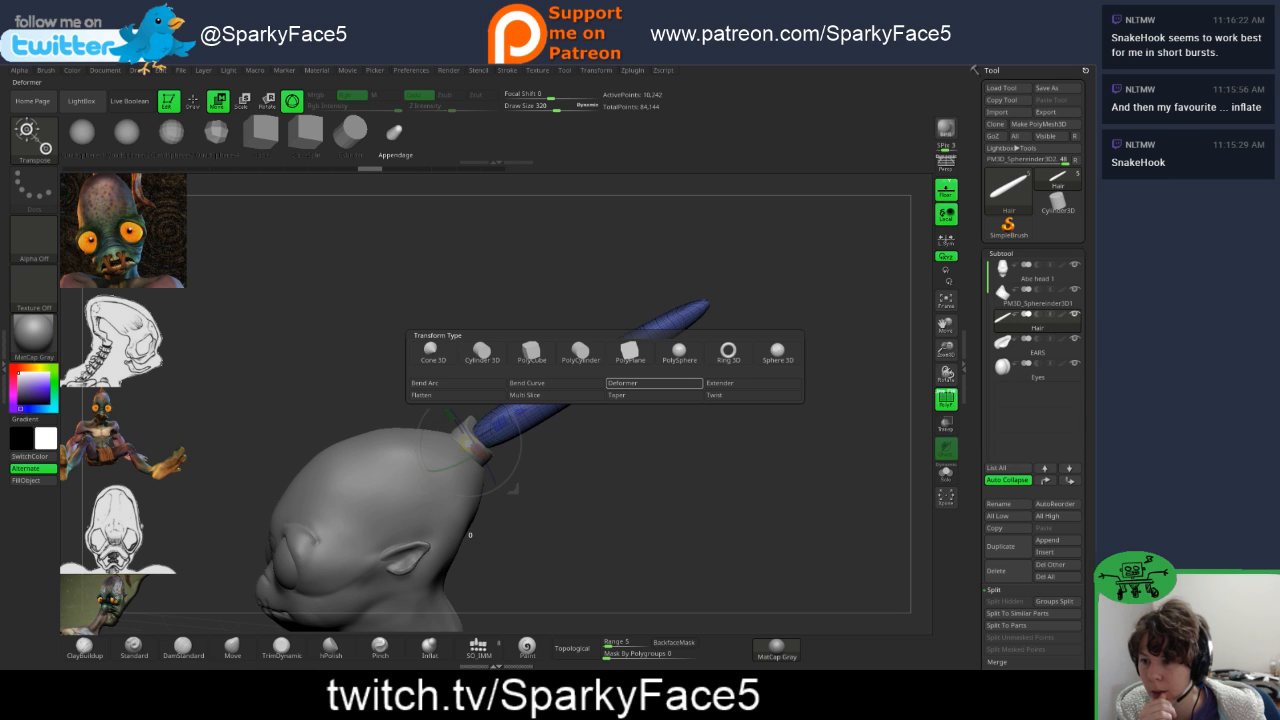
pyautogui.click(555, 383)
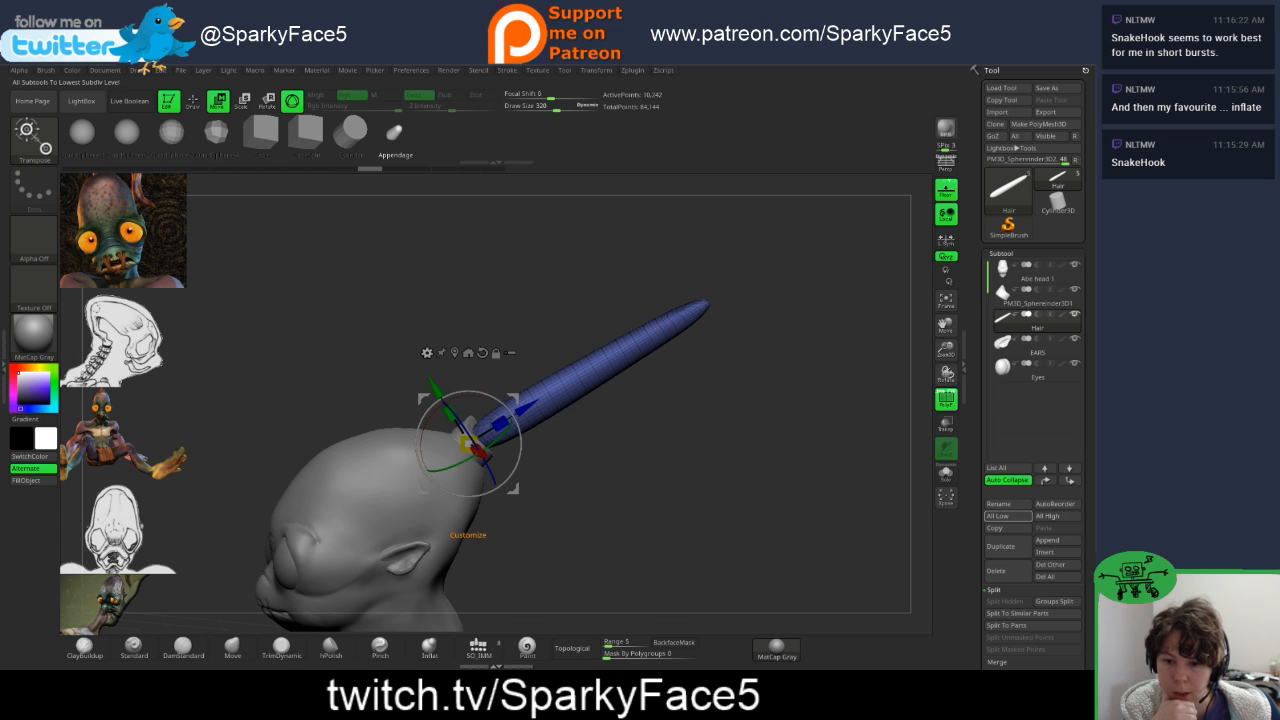
pyautogui.moveTo(1088, 524); pyautogui.dragTo(1088, 153)
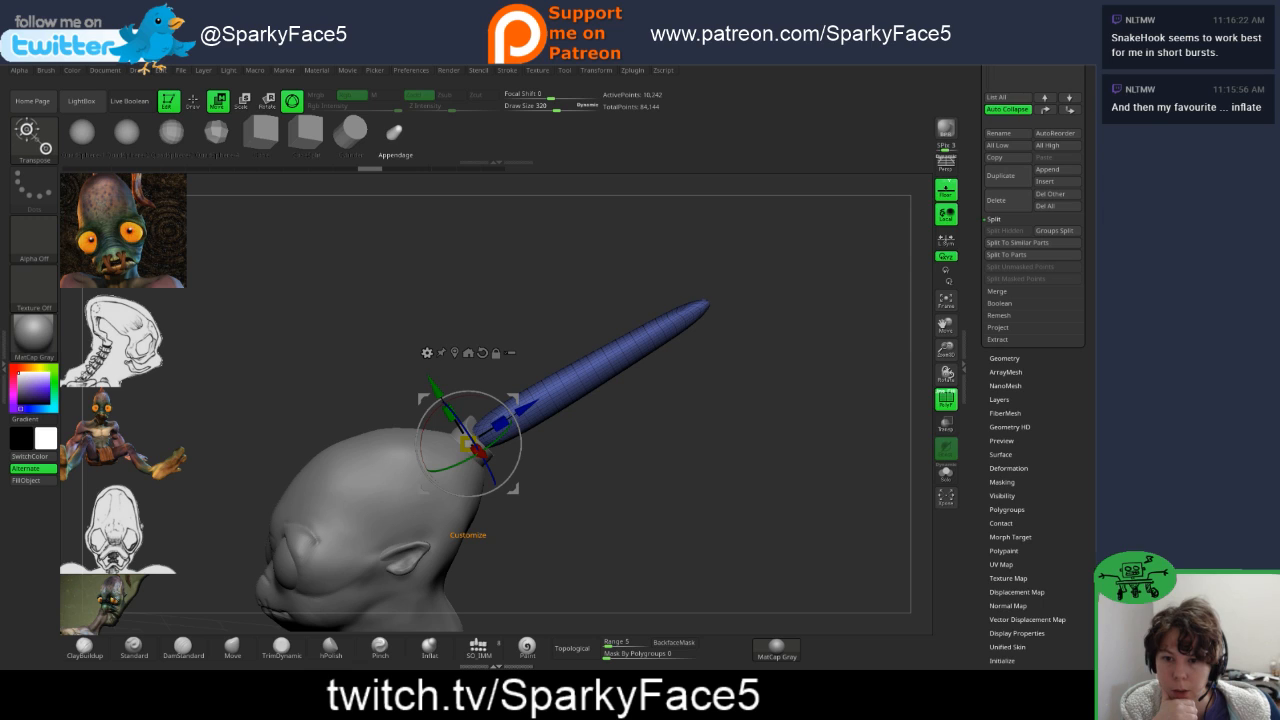
pyautogui.click(1004, 358)
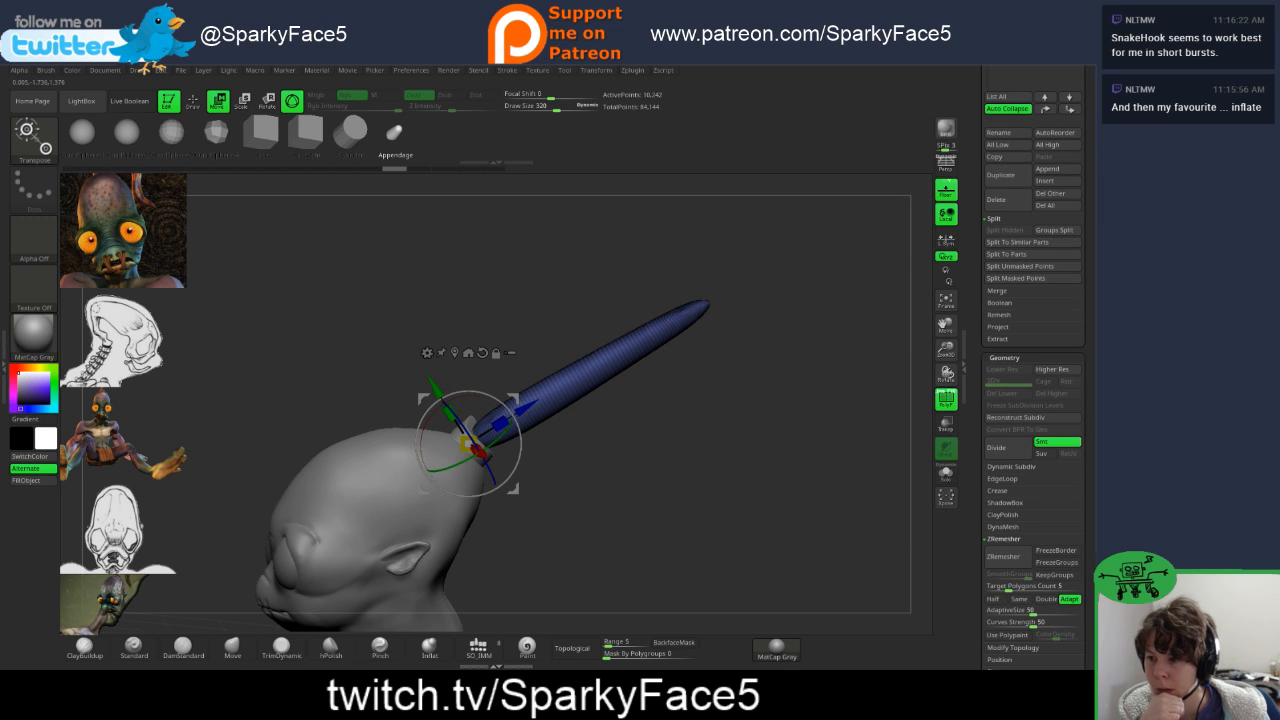
# - Apply Bend Curve to the Hair mesh and try to shift the middle curve point and its handle, undoing each change
pyautogui.click(427, 352)
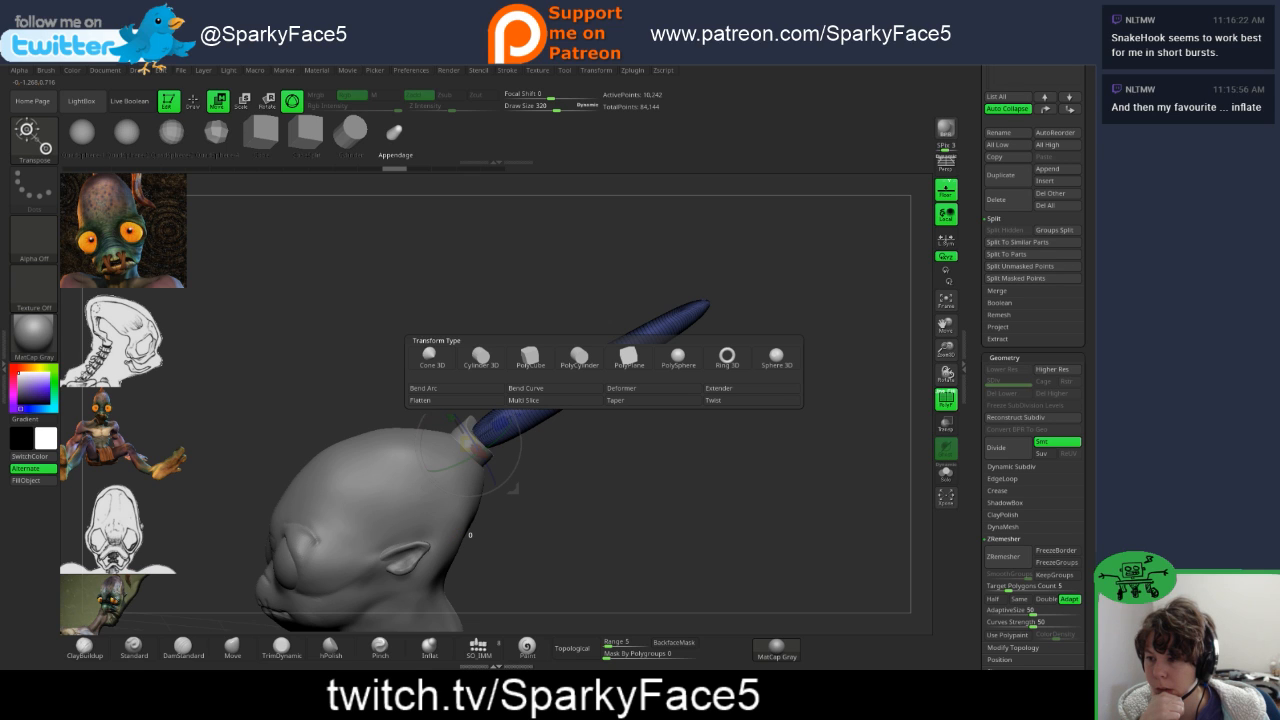
pyautogui.click(526, 388)
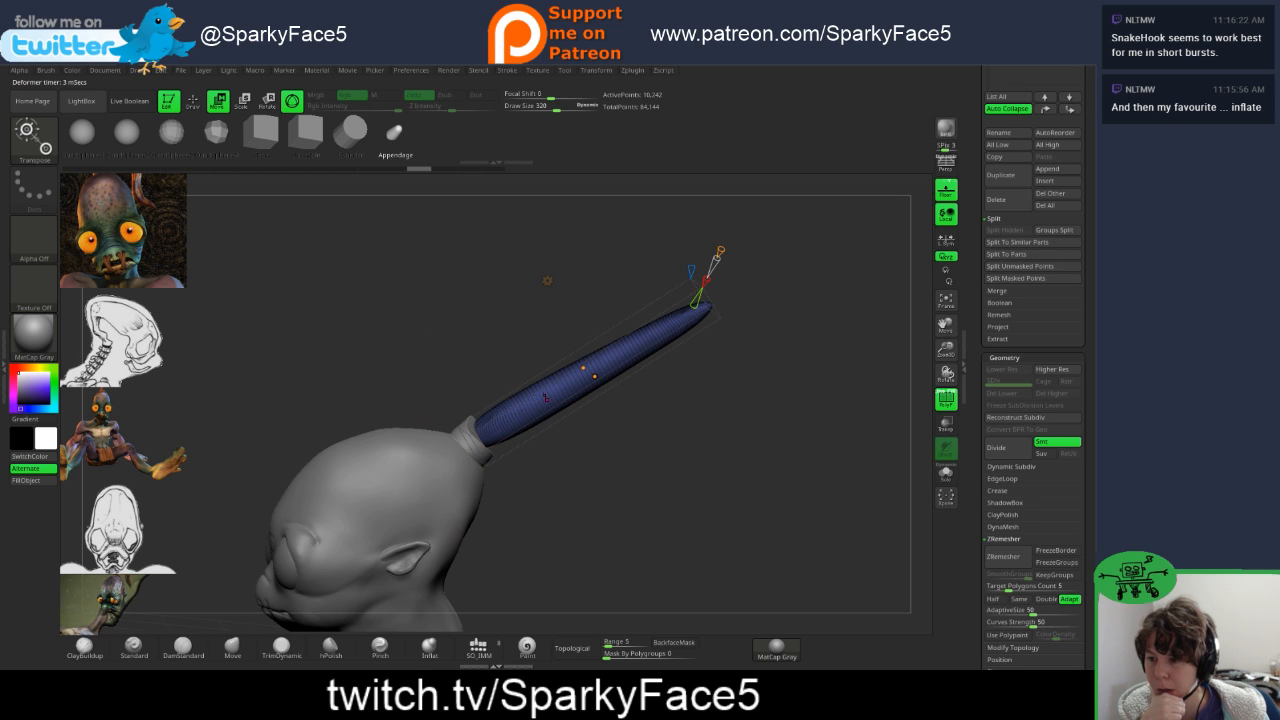
pyautogui.moveTo(594, 376)
pyautogui.mouseDown()
pyautogui.moveTo(643, 428)
pyautogui.moveTo(602, 376)
pyautogui.mouseUp()
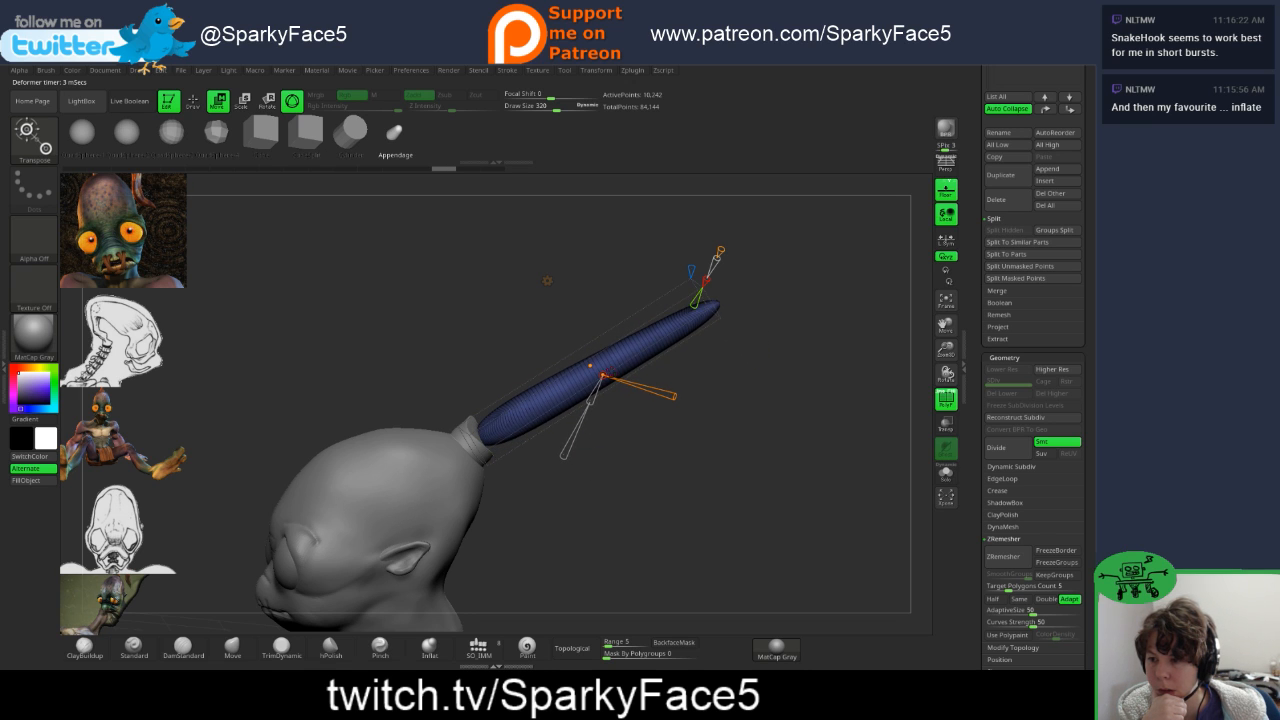
pyautogui.hotkey('ctrl', 'z')
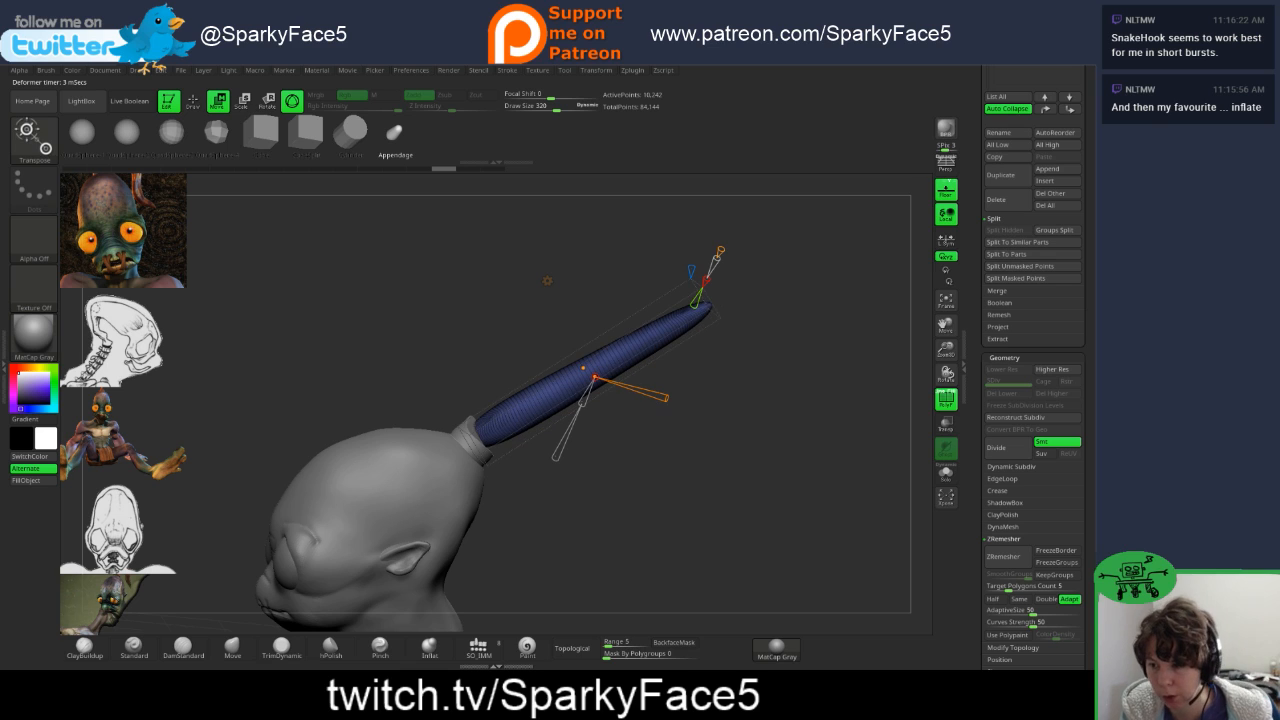
pyautogui.moveTo(559, 452)
pyautogui.mouseDown()
pyautogui.moveTo(571, 428)
pyautogui.moveTo(558, 455)
pyautogui.mouseUp()
pyautogui.hotkey('ctrl', 'z')
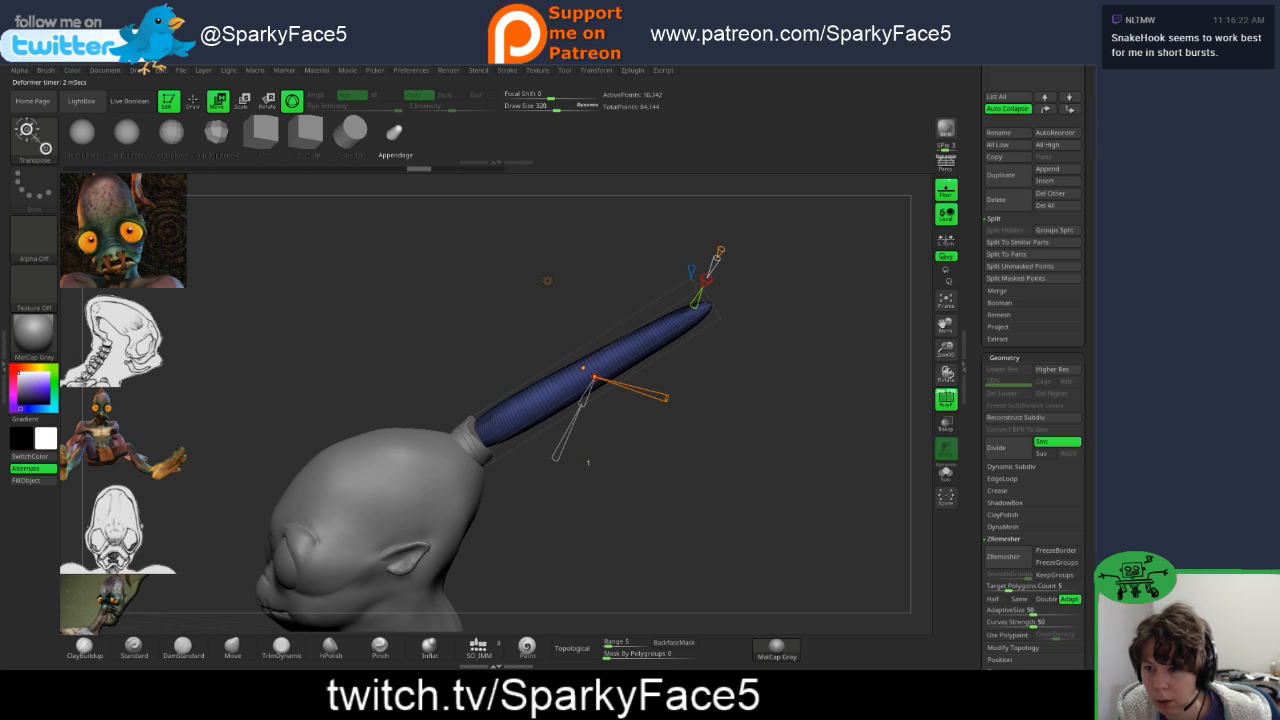
# - Try adjusting the Bend Curve cone handles on the Hair mesh, then undo the edits and remove Bend Curve
pyautogui.moveTo(706, 281); pyautogui.dragTo(712, 270)
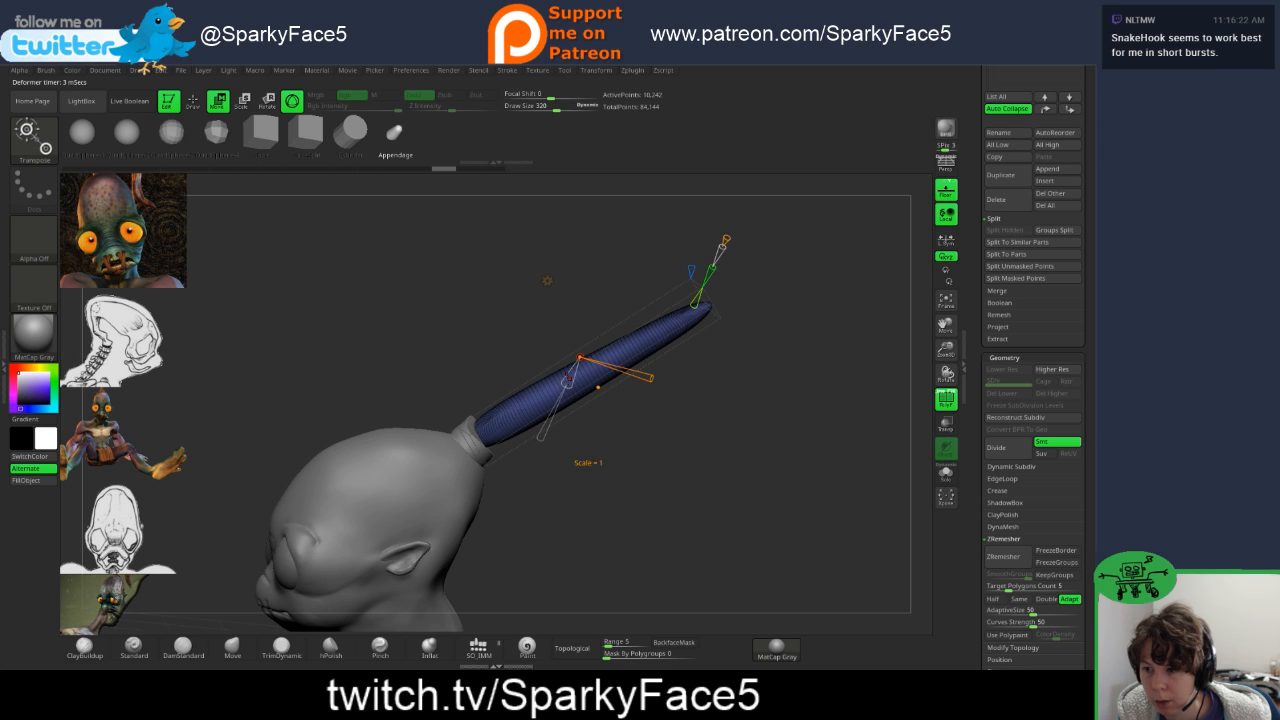
pyautogui.moveTo(569, 379)
pyautogui.mouseDown()
pyautogui.moveTo(563, 391)
pyautogui.moveTo(573, 371)
pyautogui.mouseUp()
pyautogui.moveTo(544, 433)
pyautogui.mouseDown()
pyautogui.moveTo(555, 409)
pyautogui.moveTo(536, 449)
pyautogui.mouseUp()
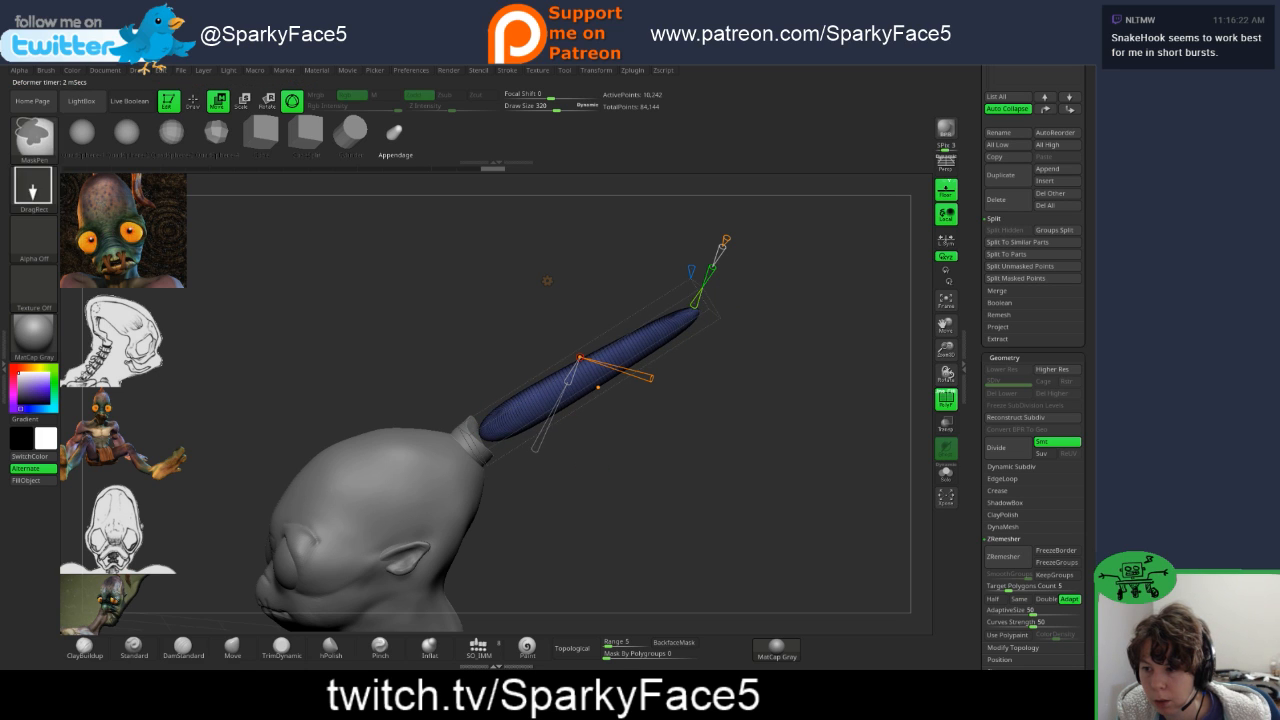
pyautogui.hotkey('ctrl', 'z')
pyautogui.hotkey('ctrl', 'z')
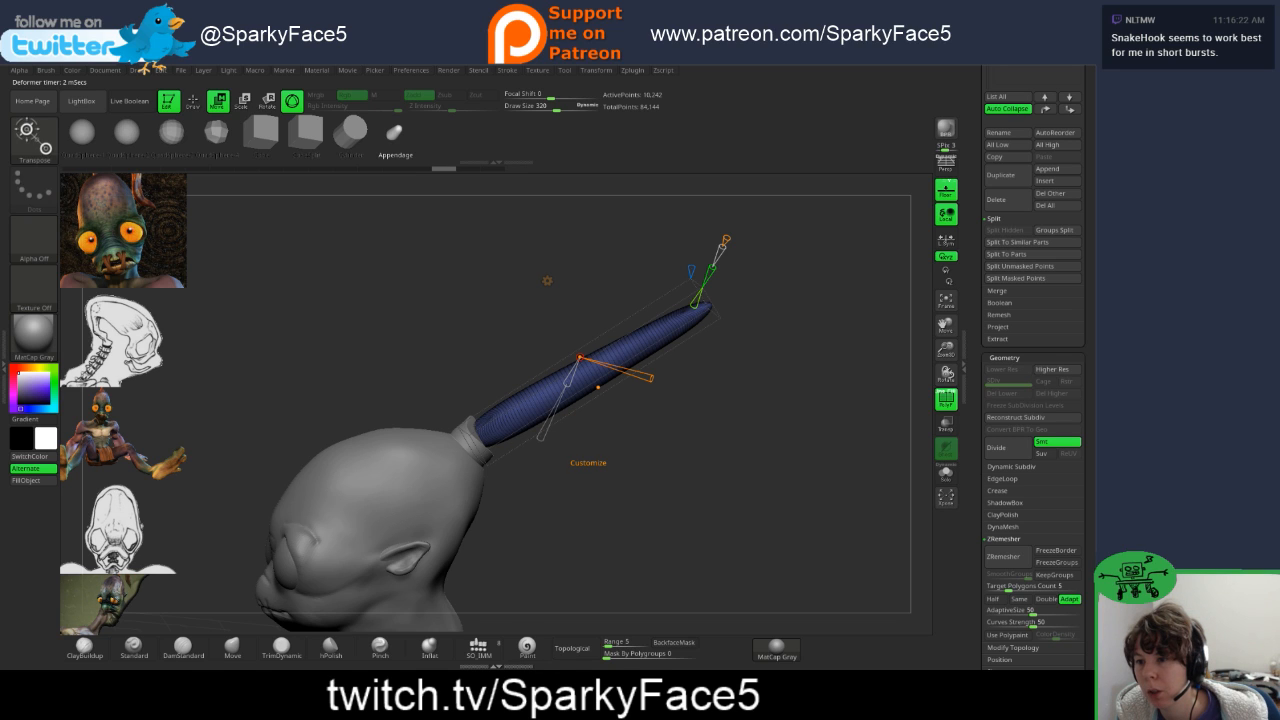
pyautogui.hotkey('ctrl', 'z')
pyautogui.hotkey('ctrl', 'z')
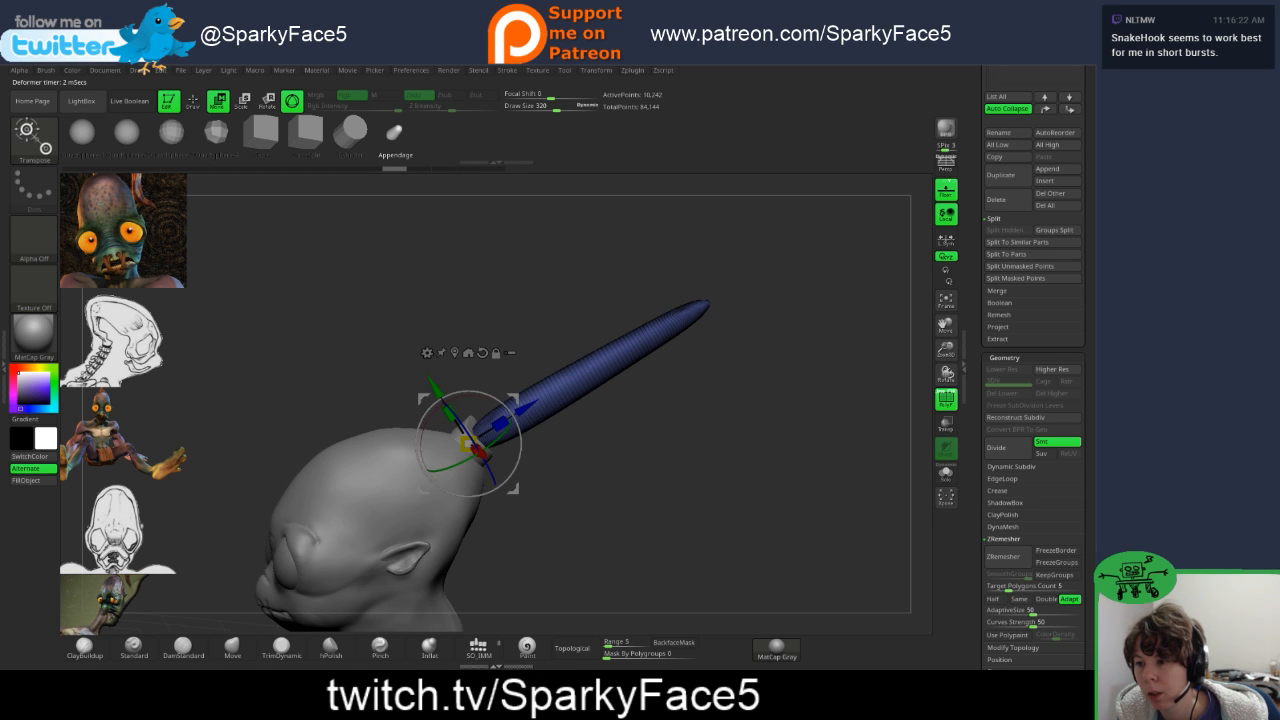
# - Try the Deformer on the Hair mesh, then undo back to its multiple subdivision levels
pyautogui.click(427, 353)
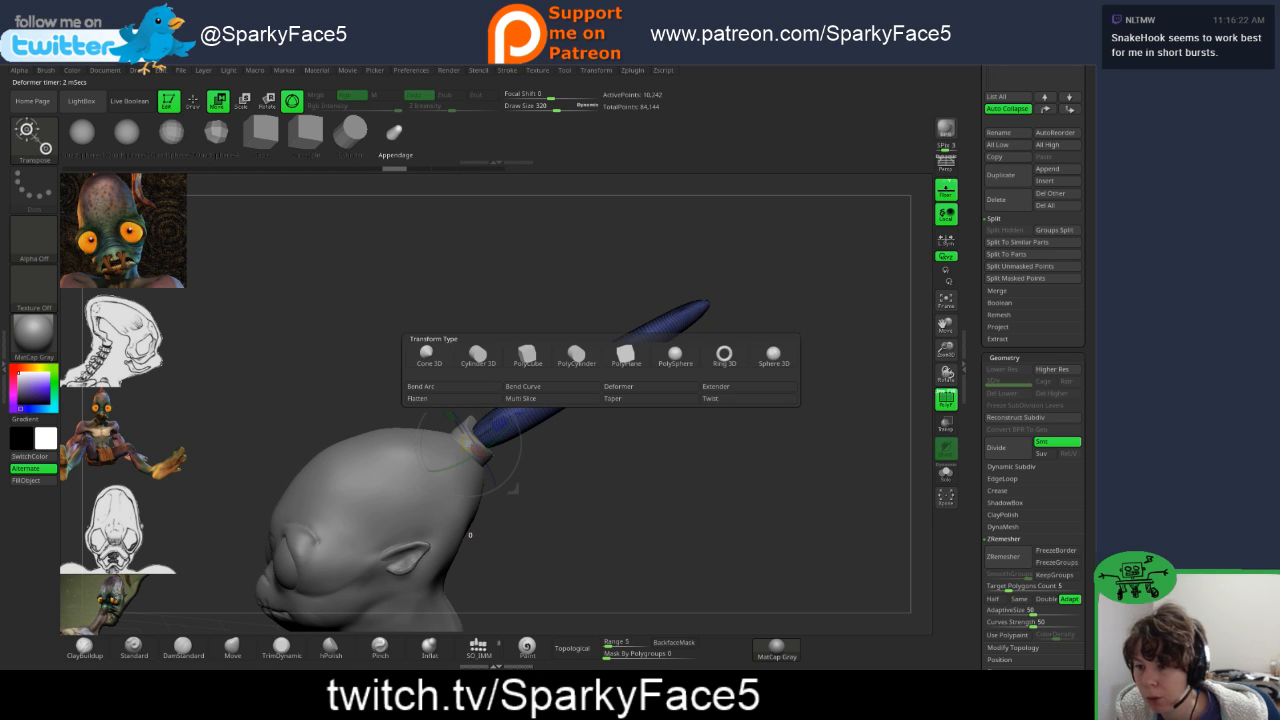
pyautogui.click(618, 386)
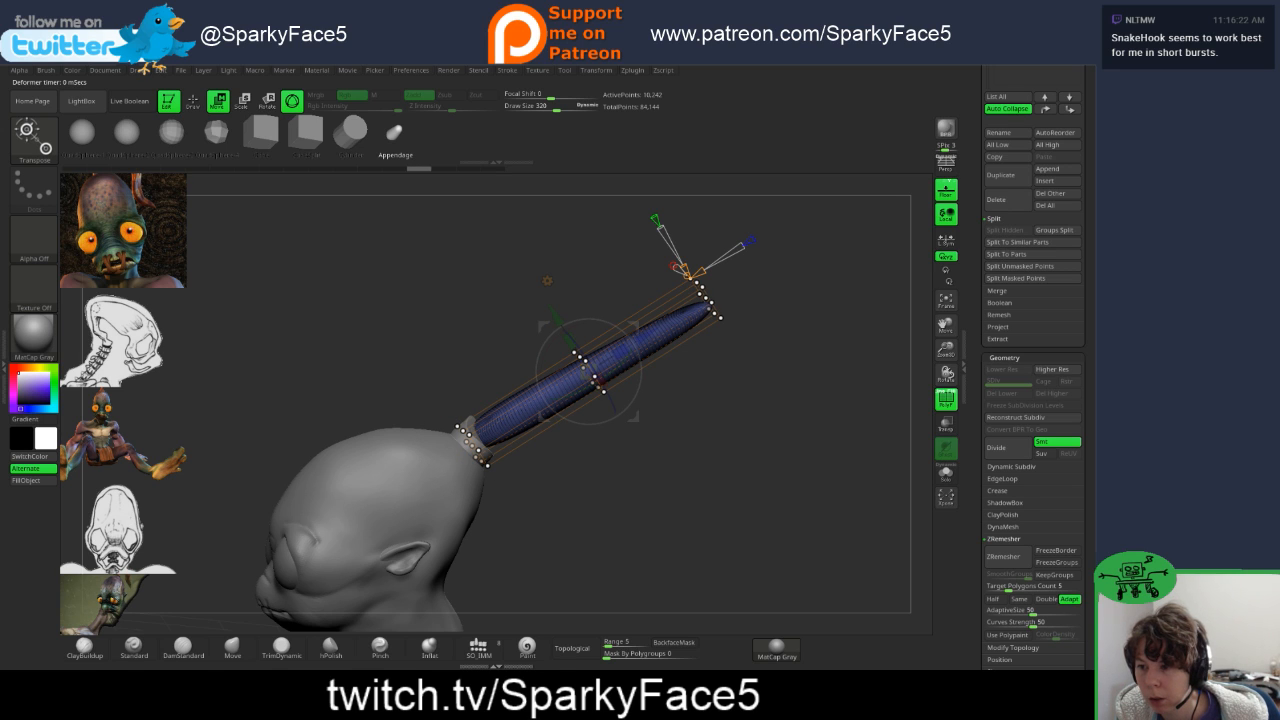
pyautogui.moveTo(720, 460)
pyautogui.mouseDown()
pyautogui.moveTo(850, 485)
pyautogui.moveTo(755, 503)
pyautogui.moveTo(816, 521)
pyautogui.mouseUp()
pyautogui.hotkey('ctrl', 'z')
pyautogui.hotkey('ctrl', 'z')
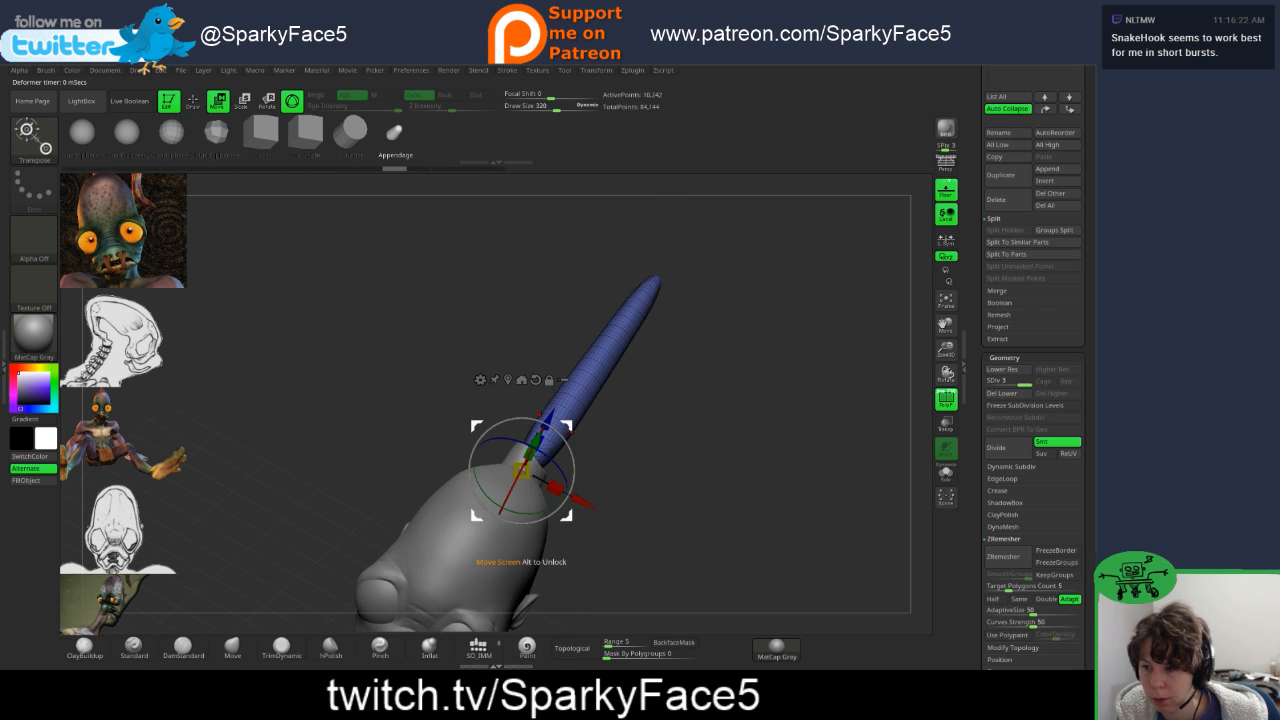
# - Delete the Hair mesh's lower subdivision levels, try the Deformer on it with the tilted gizmo, and undo the Deformer
pyautogui.click(480, 380)
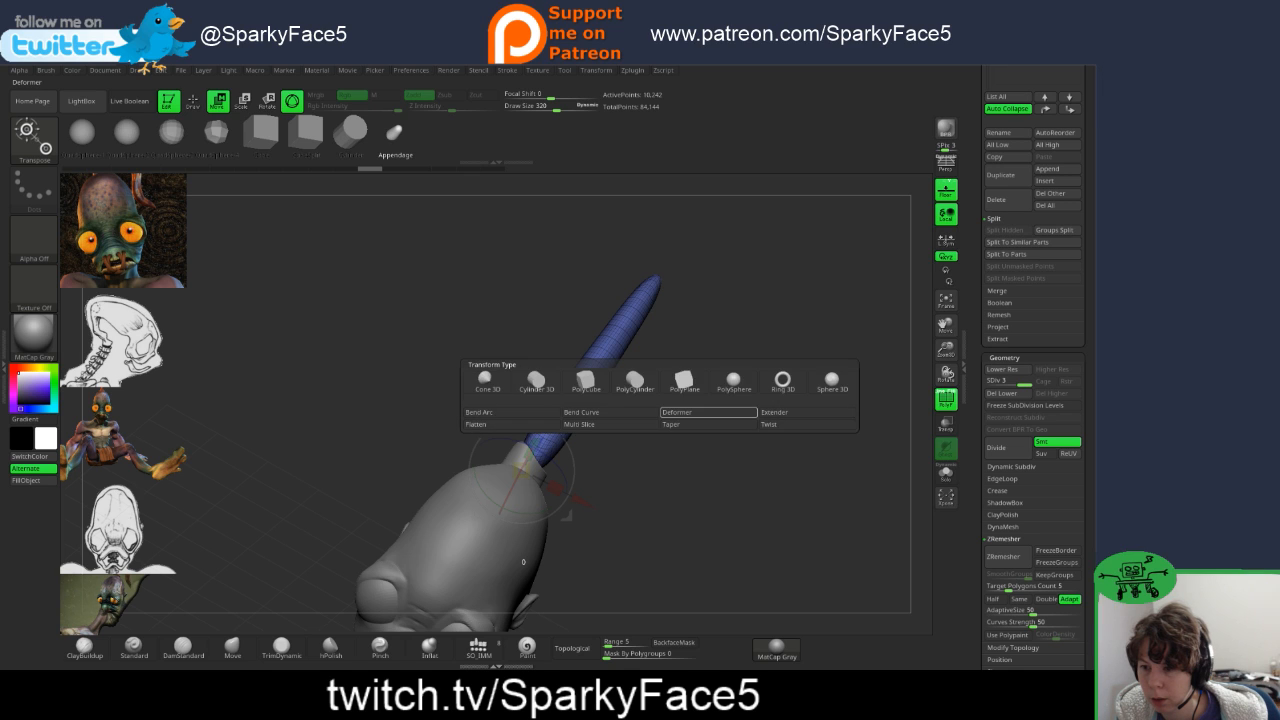
pyautogui.click(674, 411)
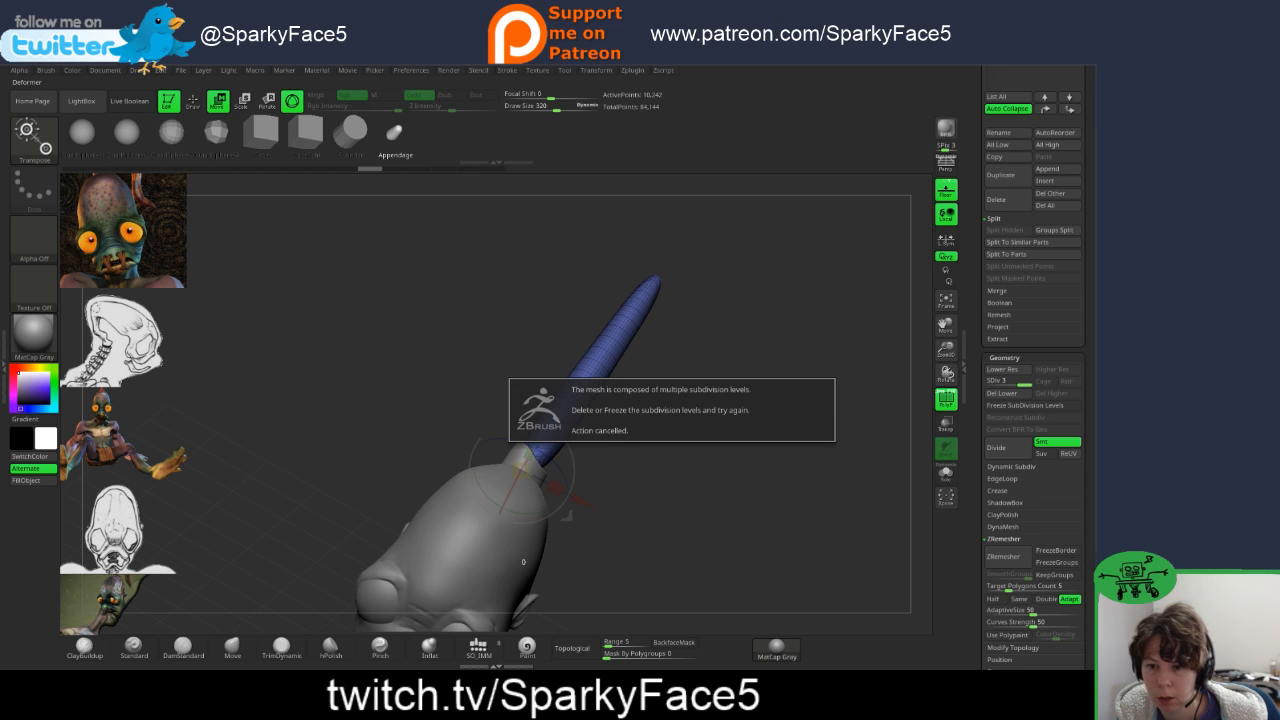
pyautogui.click(998, 393)
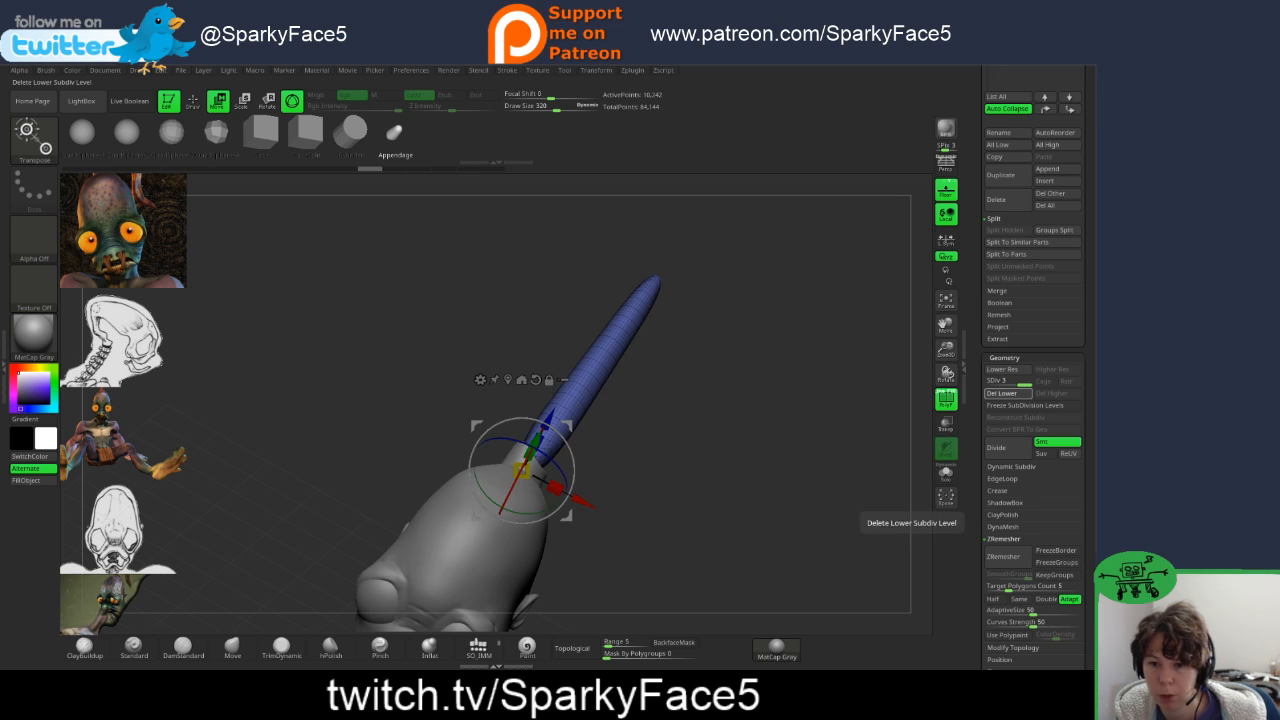
pyautogui.click(480, 380)
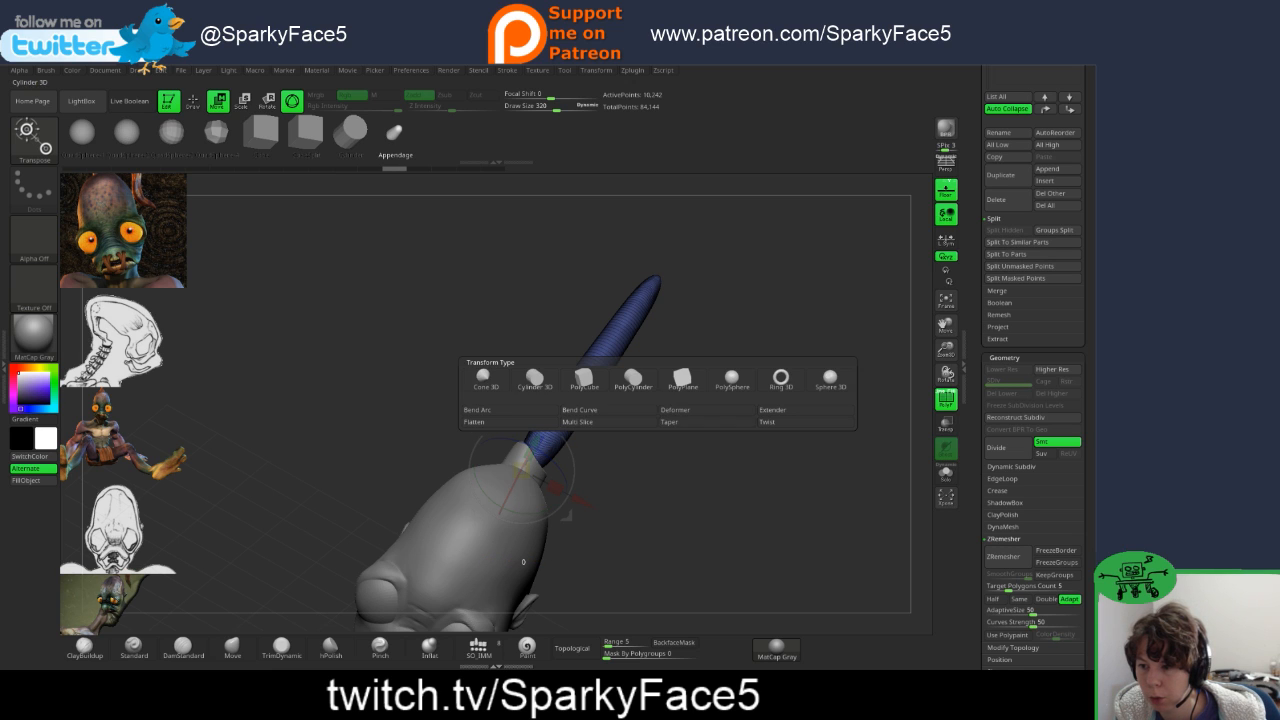
pyautogui.click(674, 411)
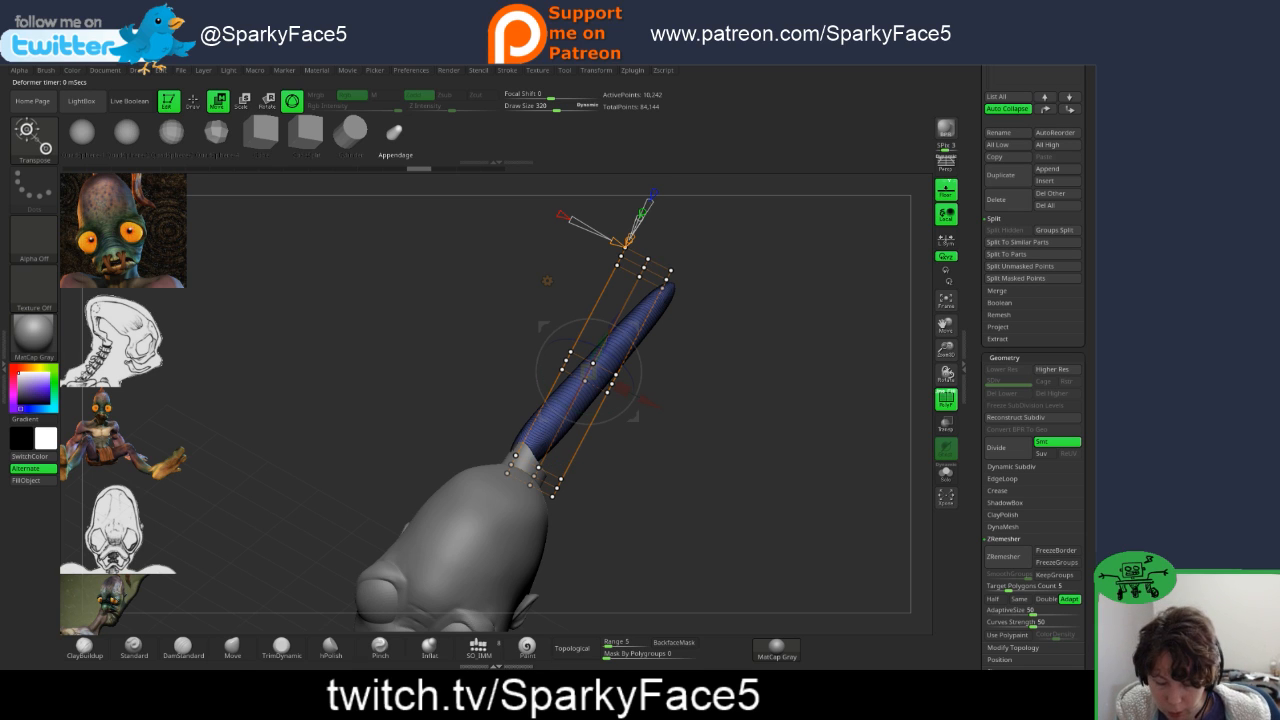
pyautogui.press('w')
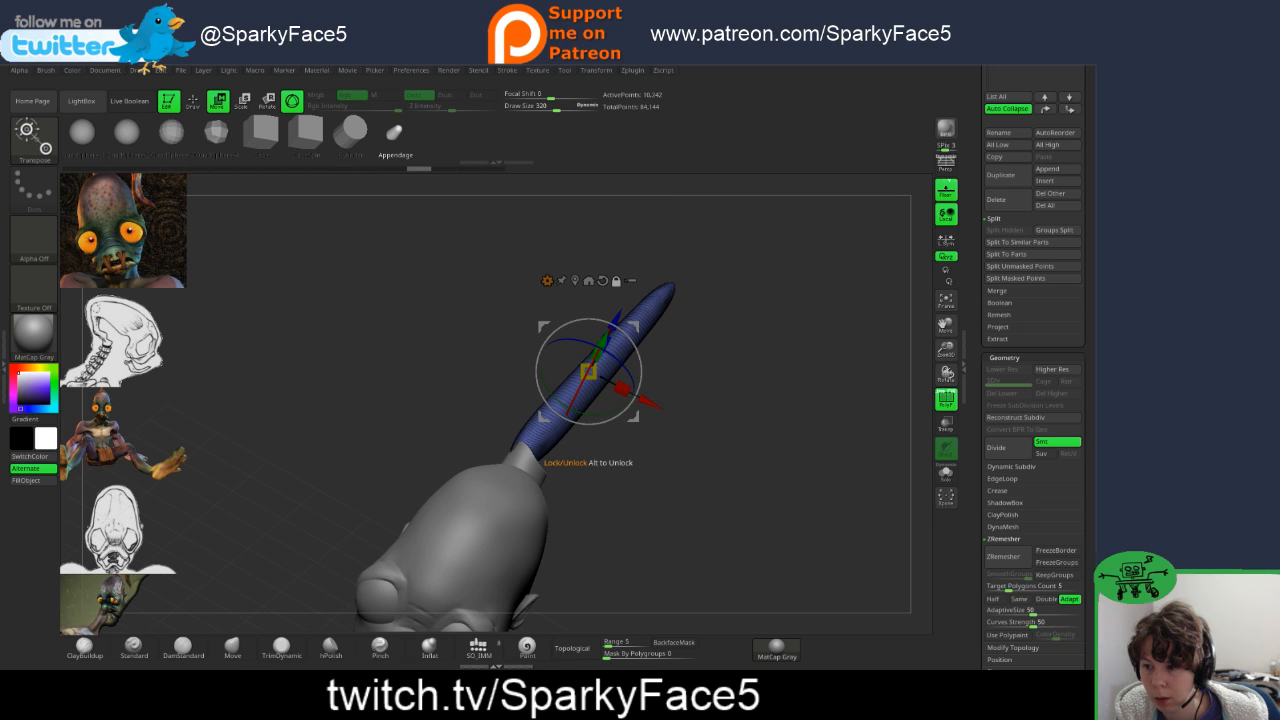
pyautogui.hotkey('ctrl', 'z')
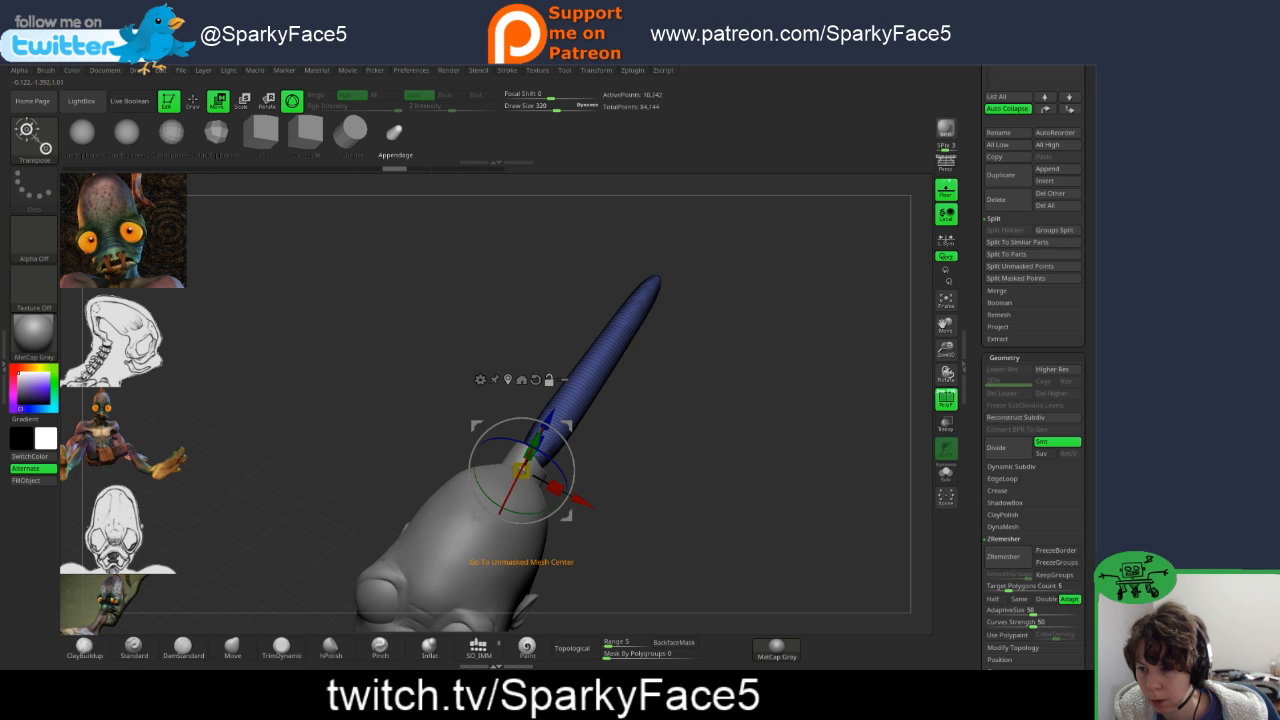
# - Centre the gizmo on the unmasked Hair mesh and reset its orientation
pyautogui.click(508, 380)
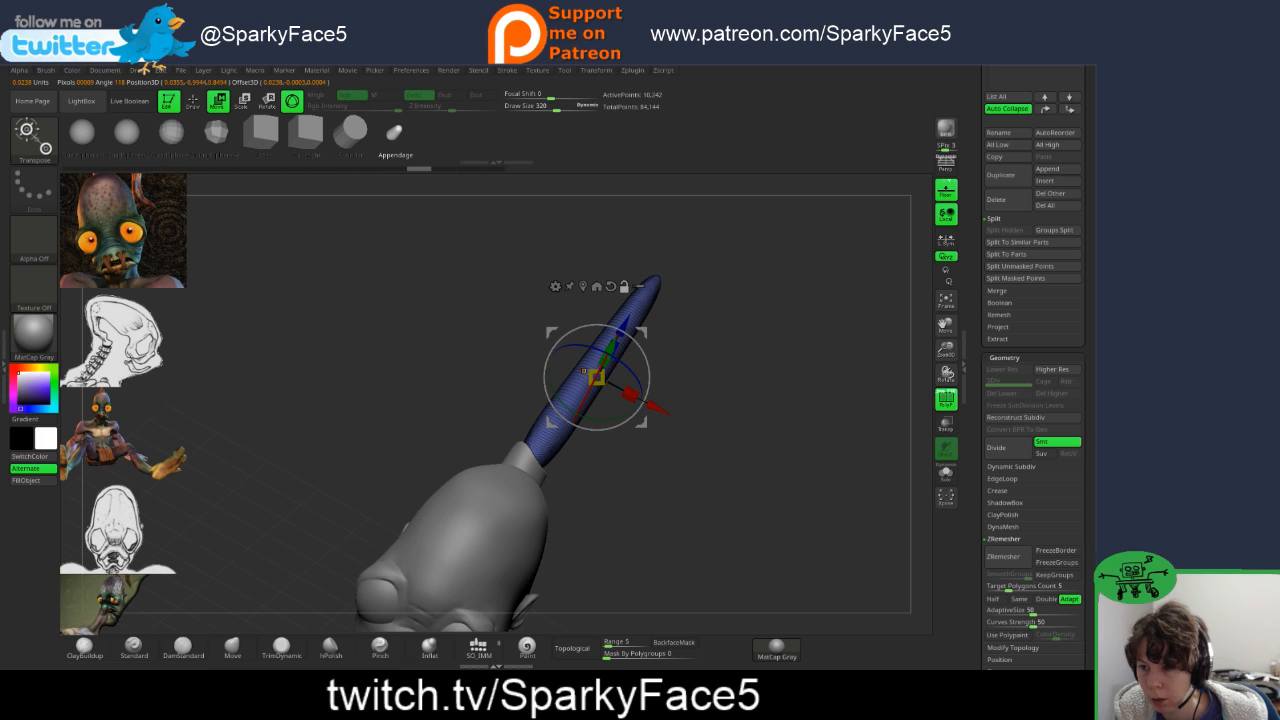
pyautogui.click(611, 286)
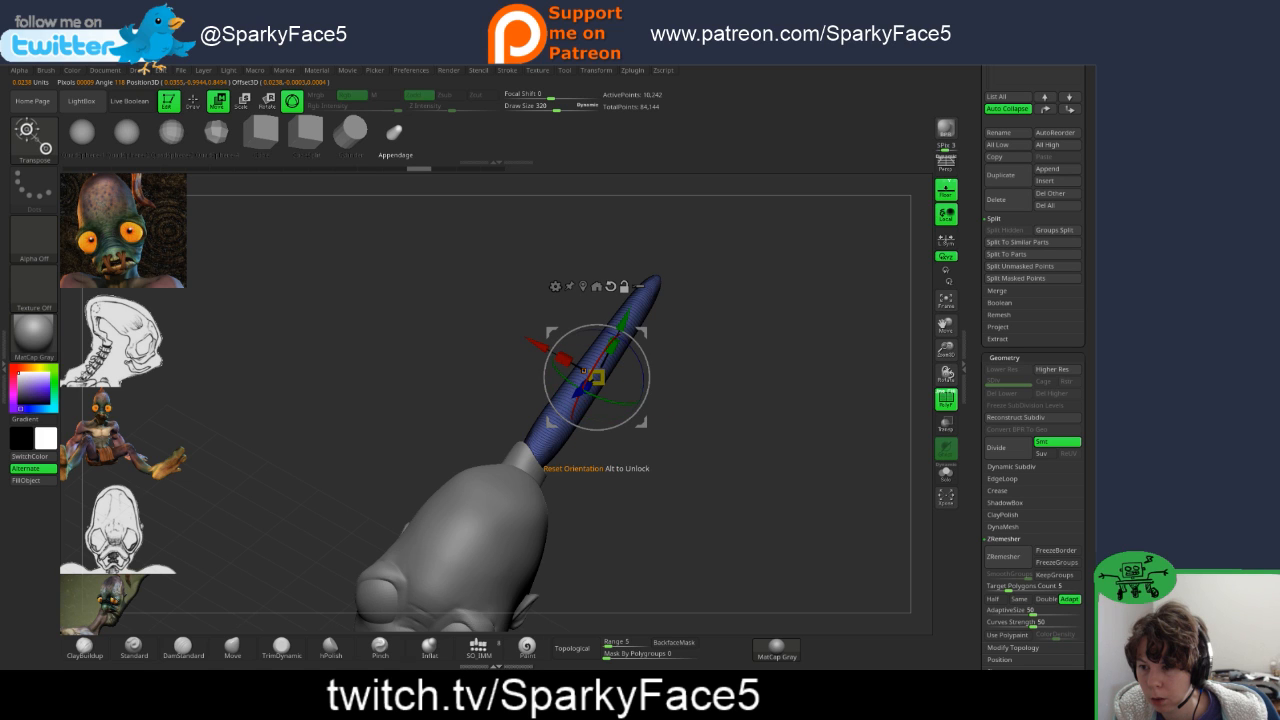
pyautogui.moveTo(770, 400); pyautogui.dragTo(594, 374)
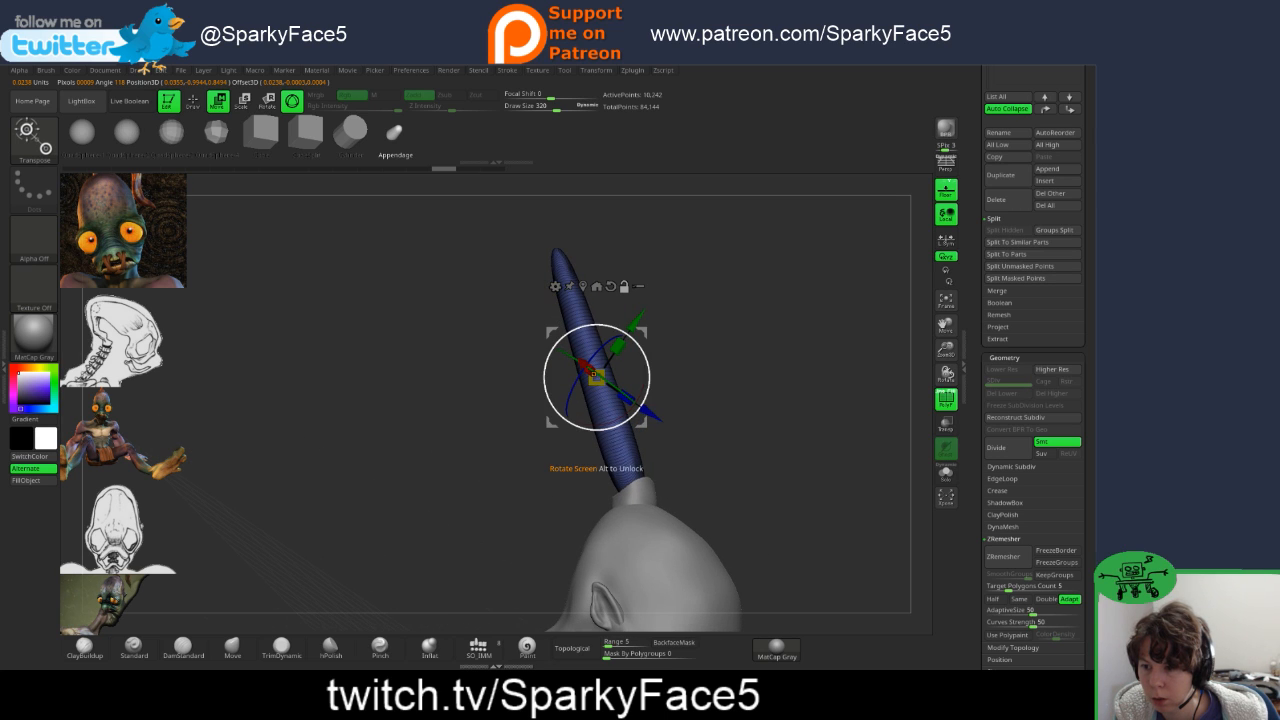
# - Rotate only the gizmo so one axis follows the ponytail's length, and recentre it on the Hair mesh
pyautogui.keyDown('alt'); pyautogui.moveTo(638, 343); pyautogui.dragTo(646, 359); pyautogui.keyUp('alt')
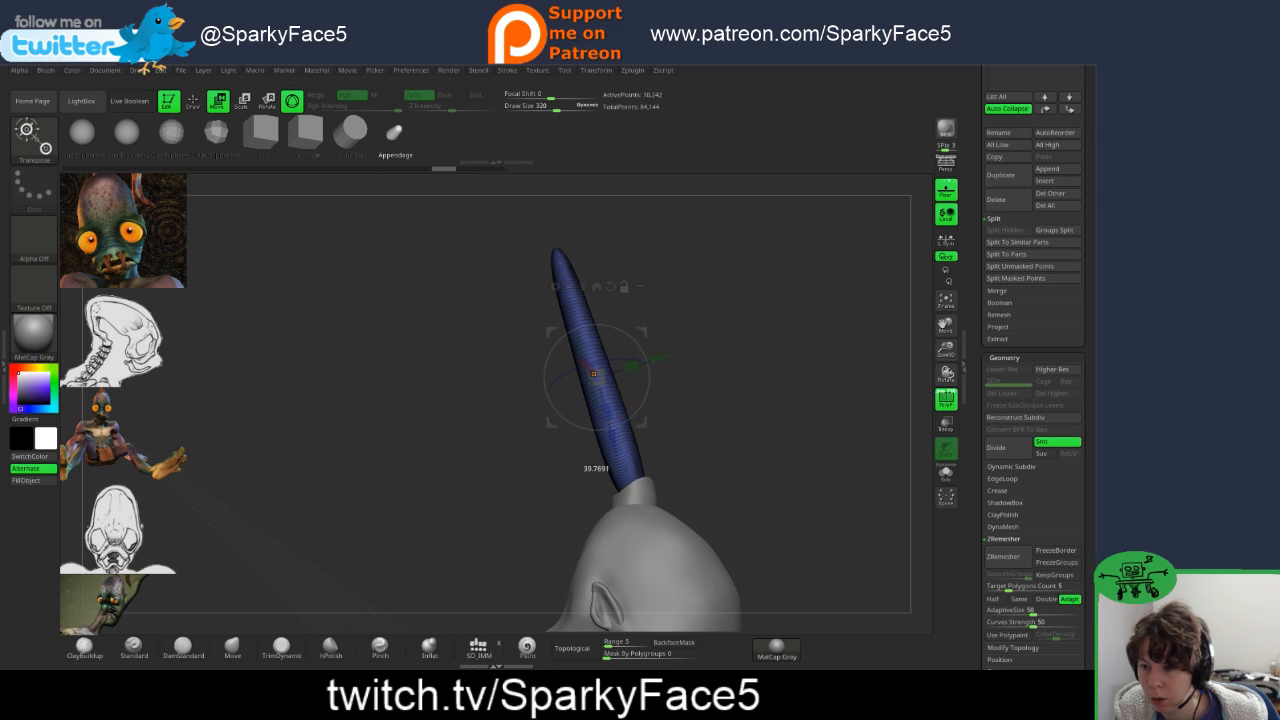
pyautogui.keyDown('alt'); pyautogui.moveTo(650, 374); pyautogui.dragTo(650, 376); pyautogui.keyUp('alt')
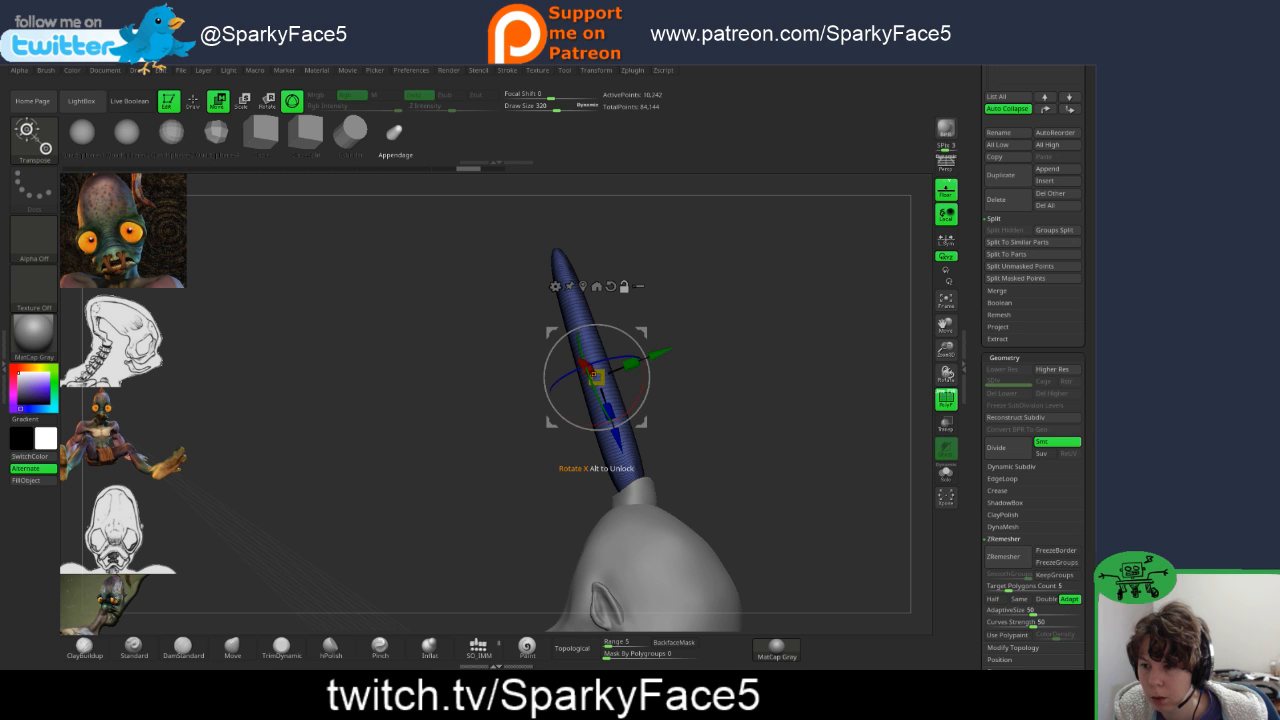
pyautogui.moveTo(720, 400); pyautogui.dragTo(765, 385)
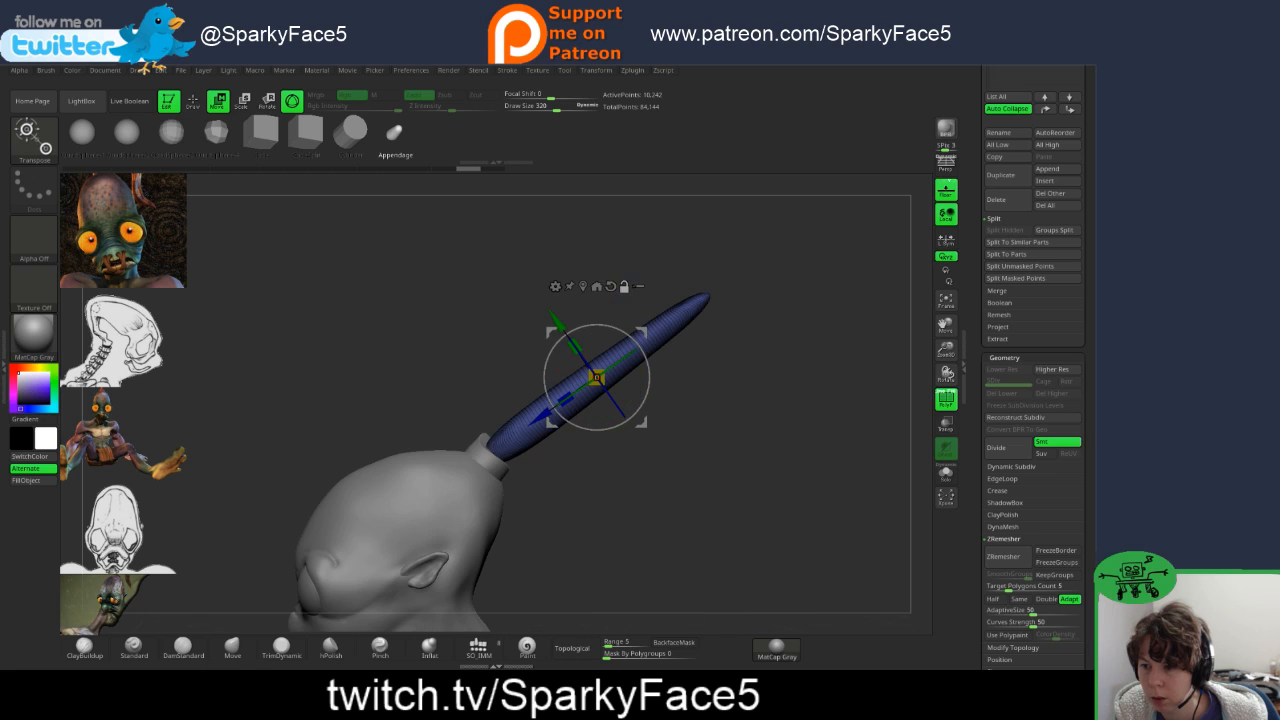
pyautogui.moveTo(710, 420); pyautogui.dragTo(850, 418)
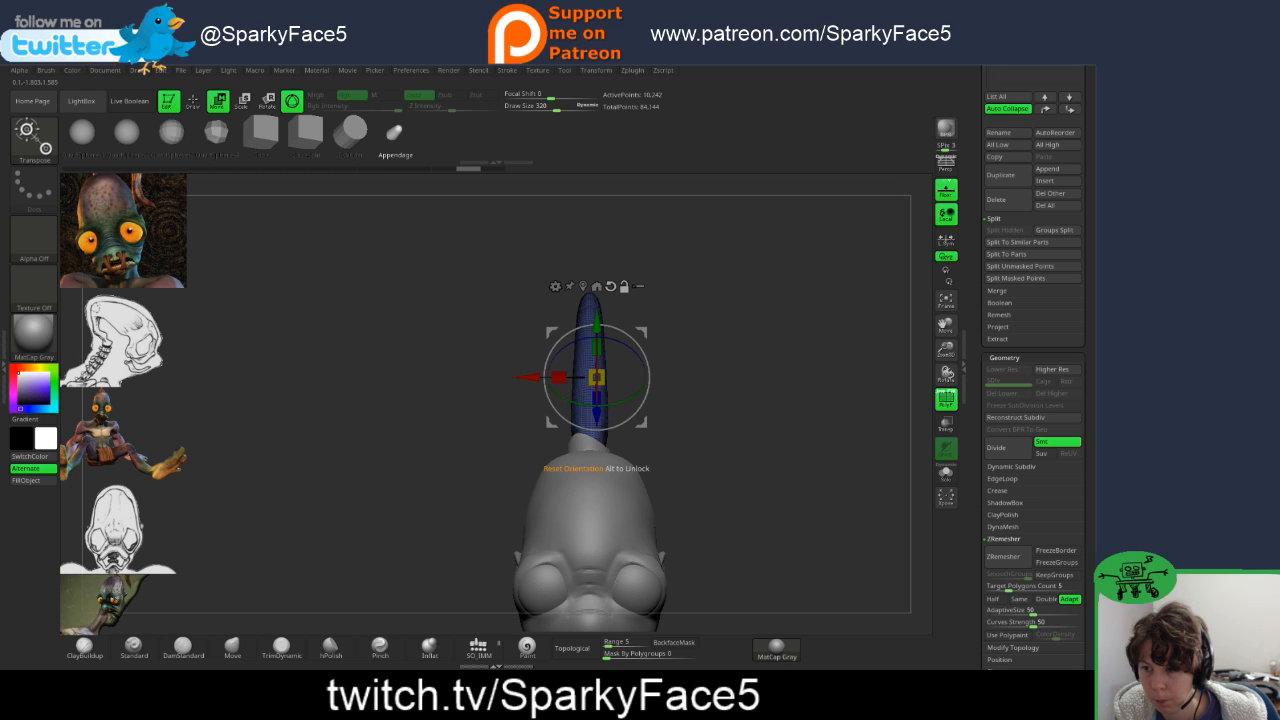
pyautogui.click(584, 287)
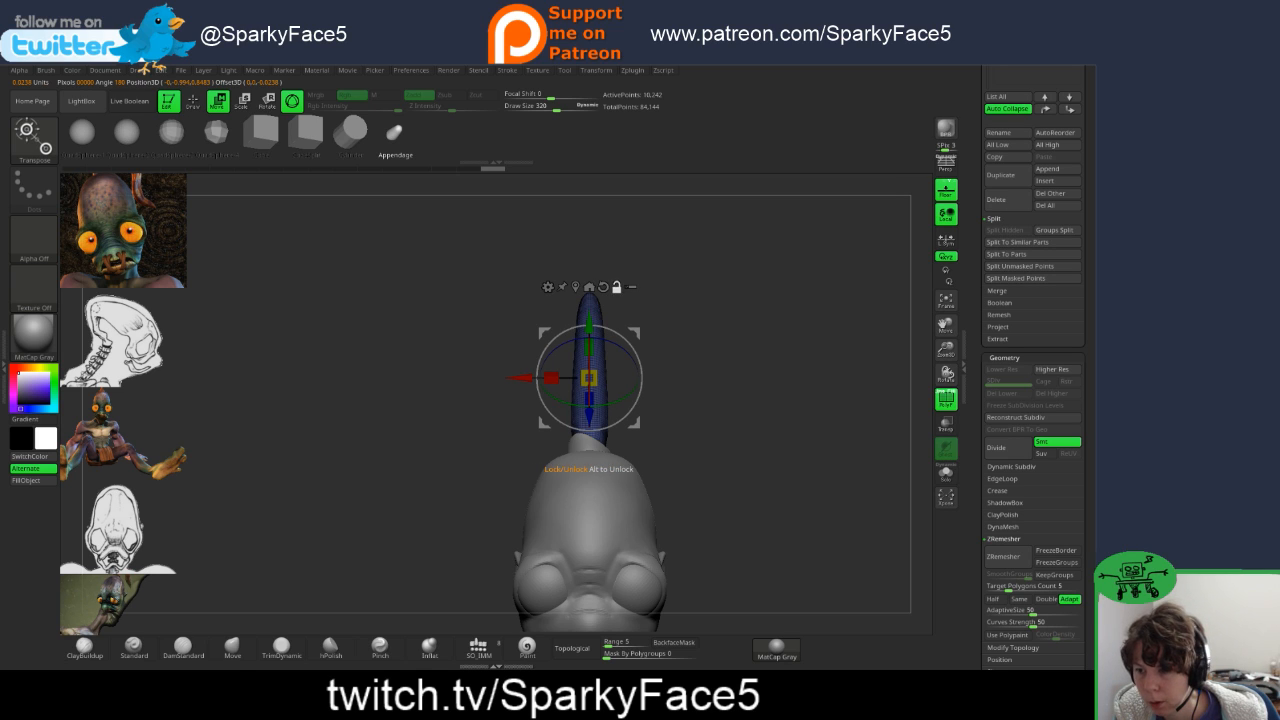
# - Apply the Deformer to the Hair mesh, try moving the lower control points at the tip, and undo the move
pyautogui.moveTo(740, 440); pyautogui.dragTo(640, 374)
pyautogui.click(548, 287)
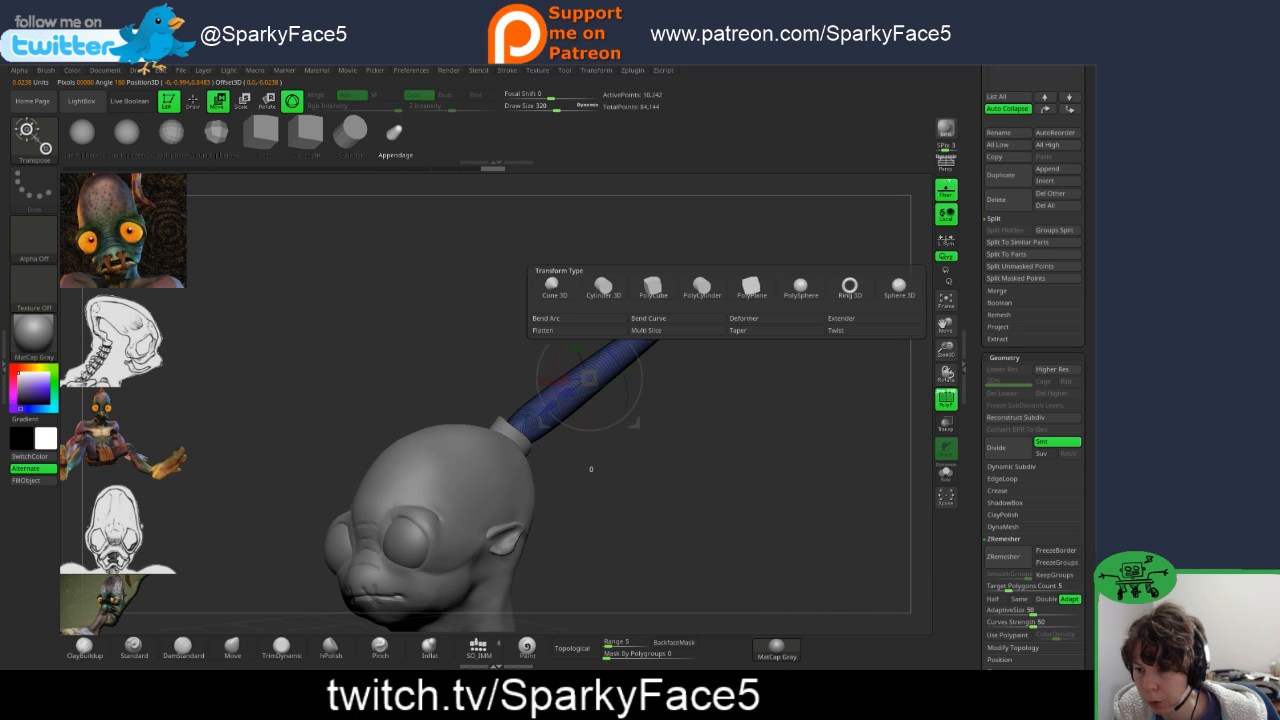
pyautogui.click(608, 286)
pyautogui.moveTo(760, 480); pyautogui.dragTo(555, 466)
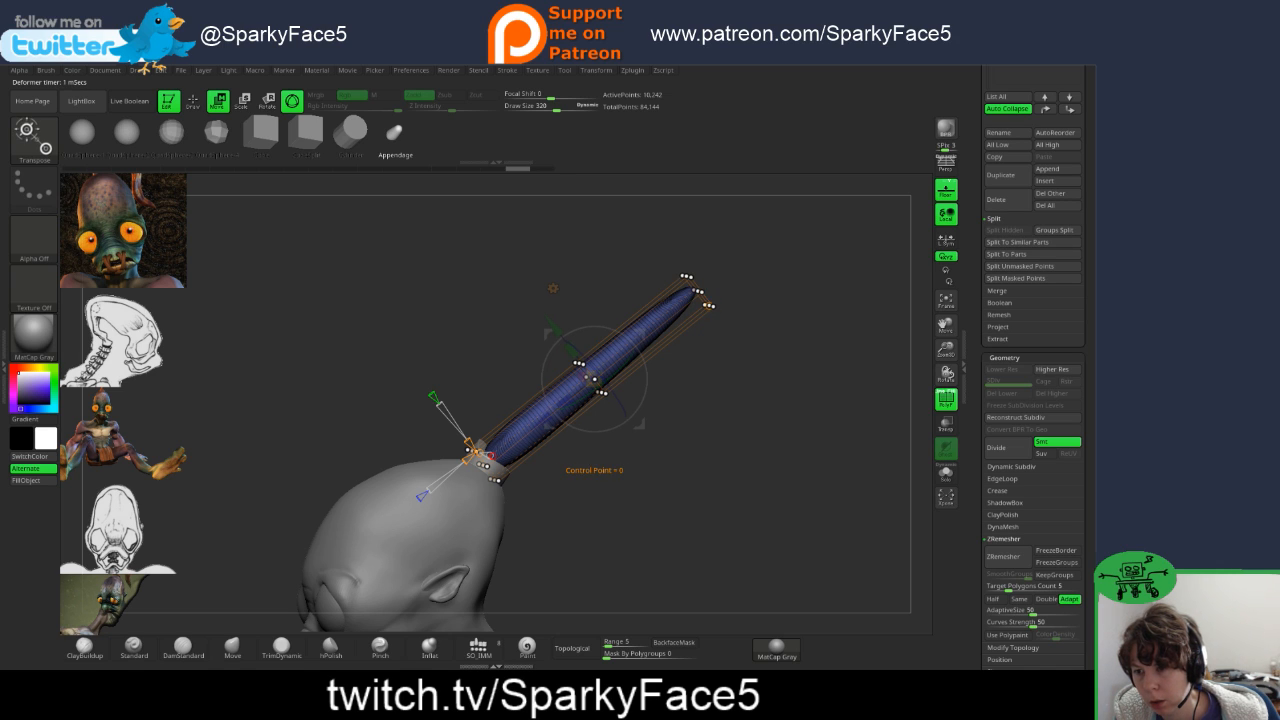
pyautogui.moveTo(708, 306); pyautogui.dragTo(715, 341)
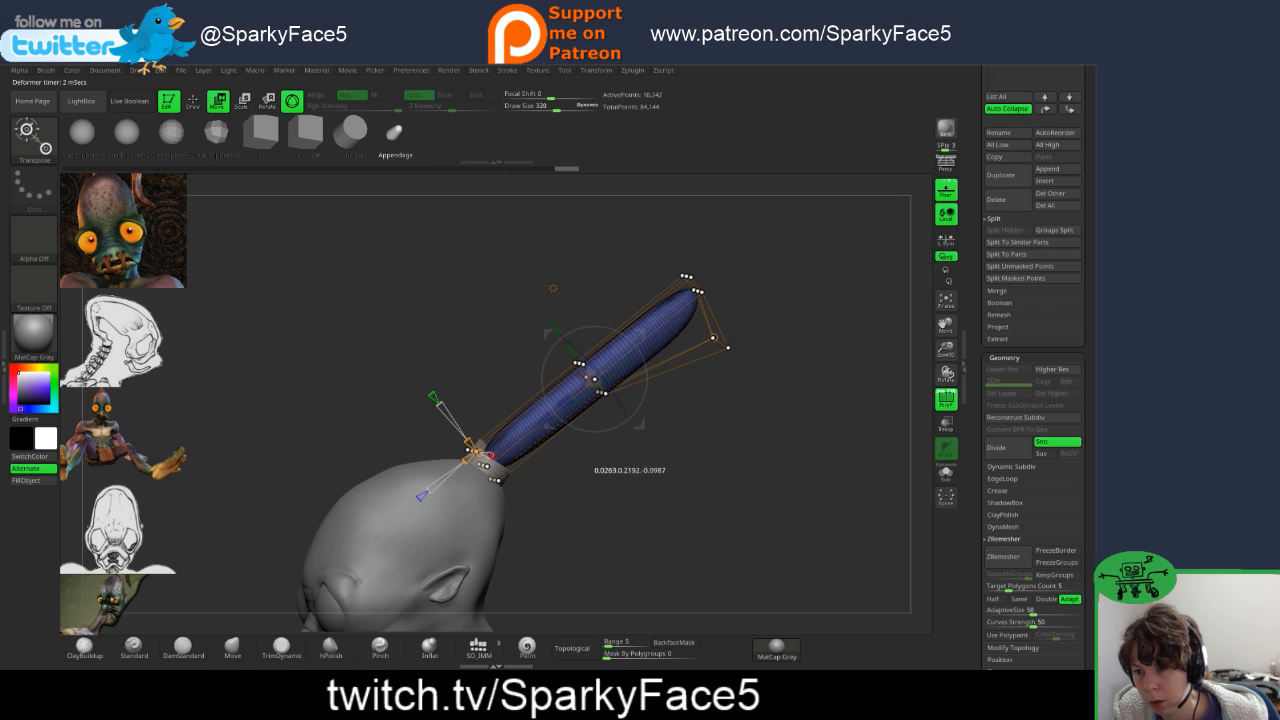
pyautogui.moveTo(780, 390)
pyautogui.mouseDown()
pyautogui.moveTo(692, 408)
pyautogui.moveTo(790, 405)
pyautogui.mouseUp()
pyautogui.hotkey('ctrl', 'z')
pyautogui.hotkey('ctrl', 'z')
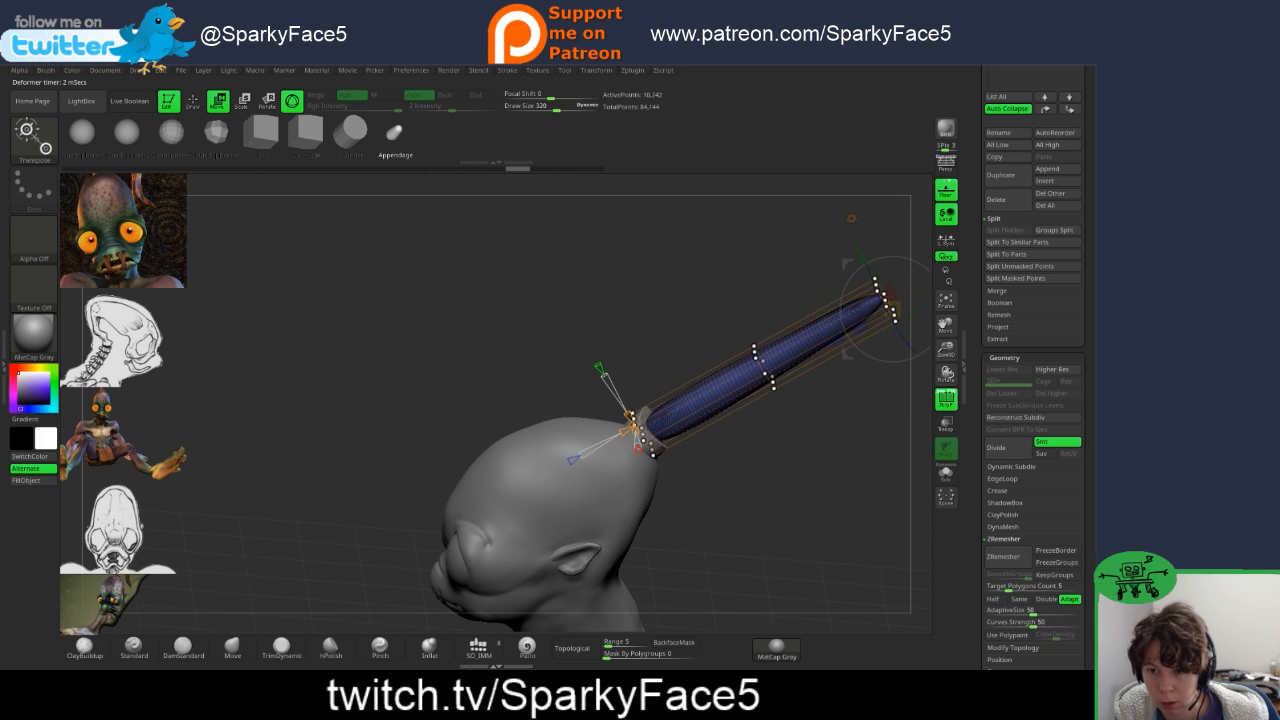
# - Close the Deformer and step back through the Hair mesh's undo history to the gizmo's reset orientation
pyautogui.keyDown('shift'); pyautogui.moveTo(790, 430); pyautogui.dragTo(740, 452); pyautogui.keyUp('shift')
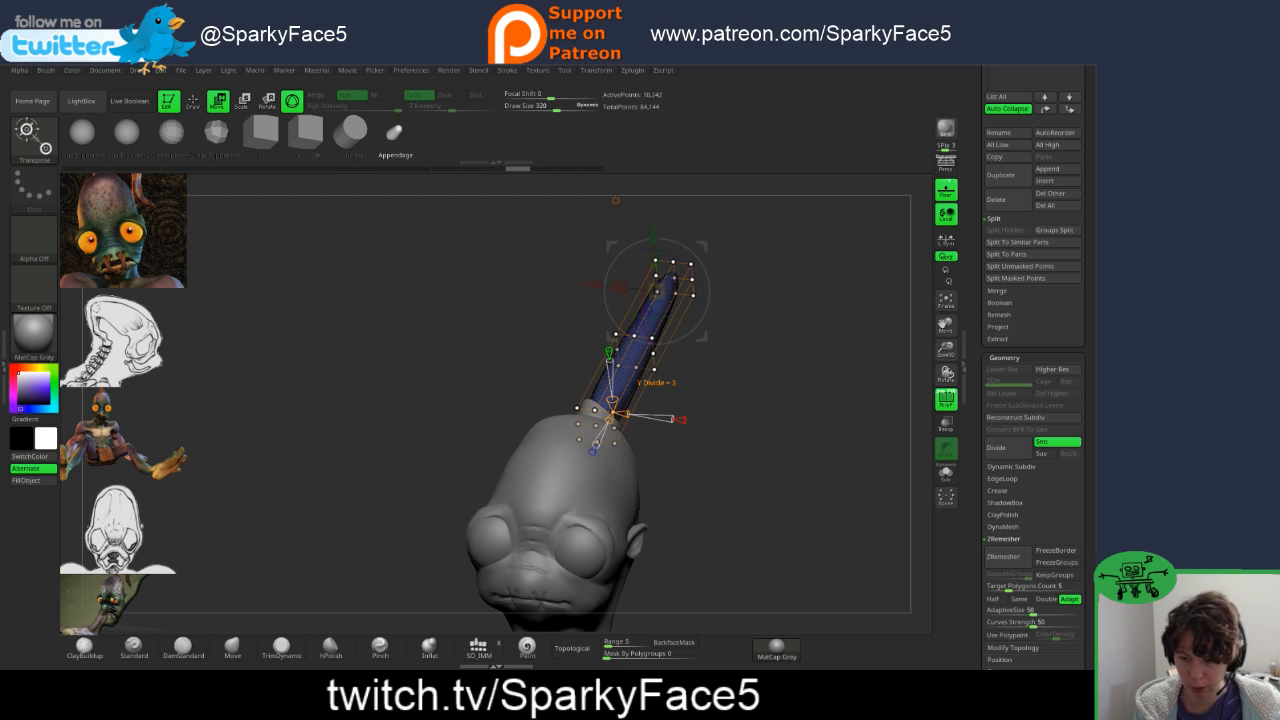
pyautogui.press('w')
pyautogui.moveTo(760, 440); pyautogui.dragTo(712, 445)
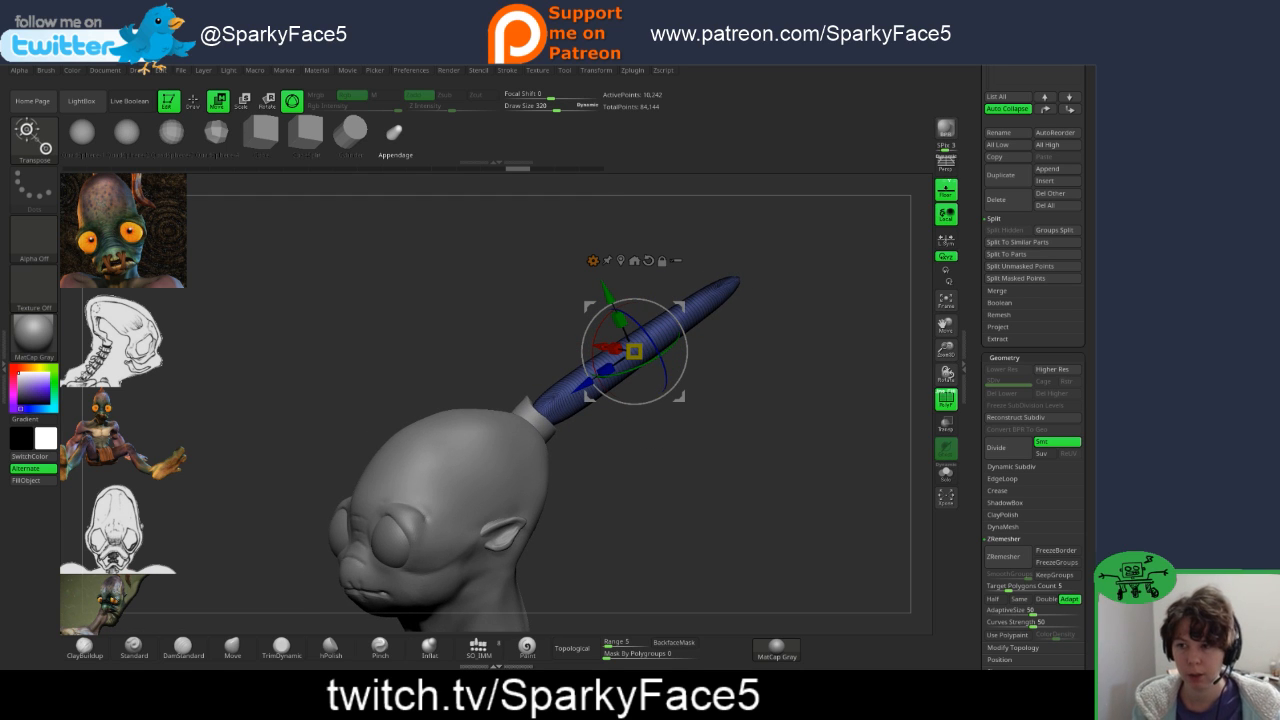
pyautogui.click(492, 169)
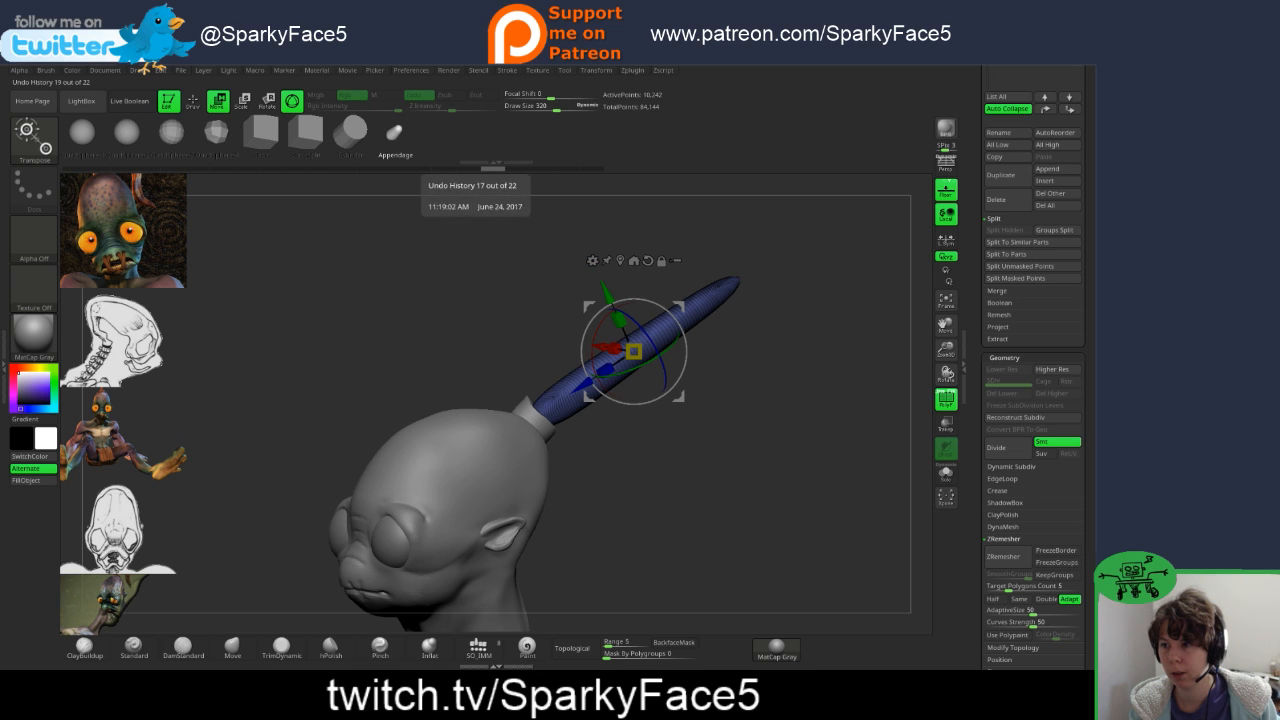
pyautogui.click(469, 169)
pyautogui.click(444, 169)
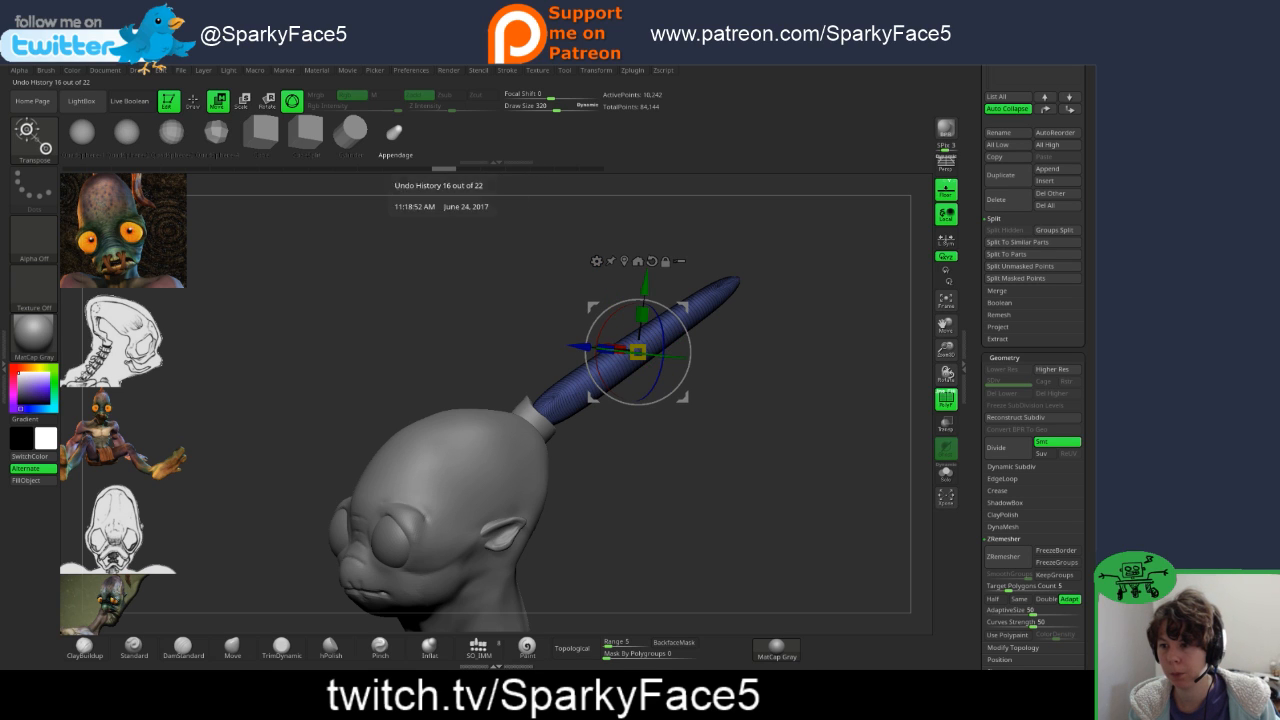
# - Step further back through the Hair mesh's undo history to the low-resolution version from before it was subdivided
pyautogui.click(419, 169)
pyautogui.click(394, 169)
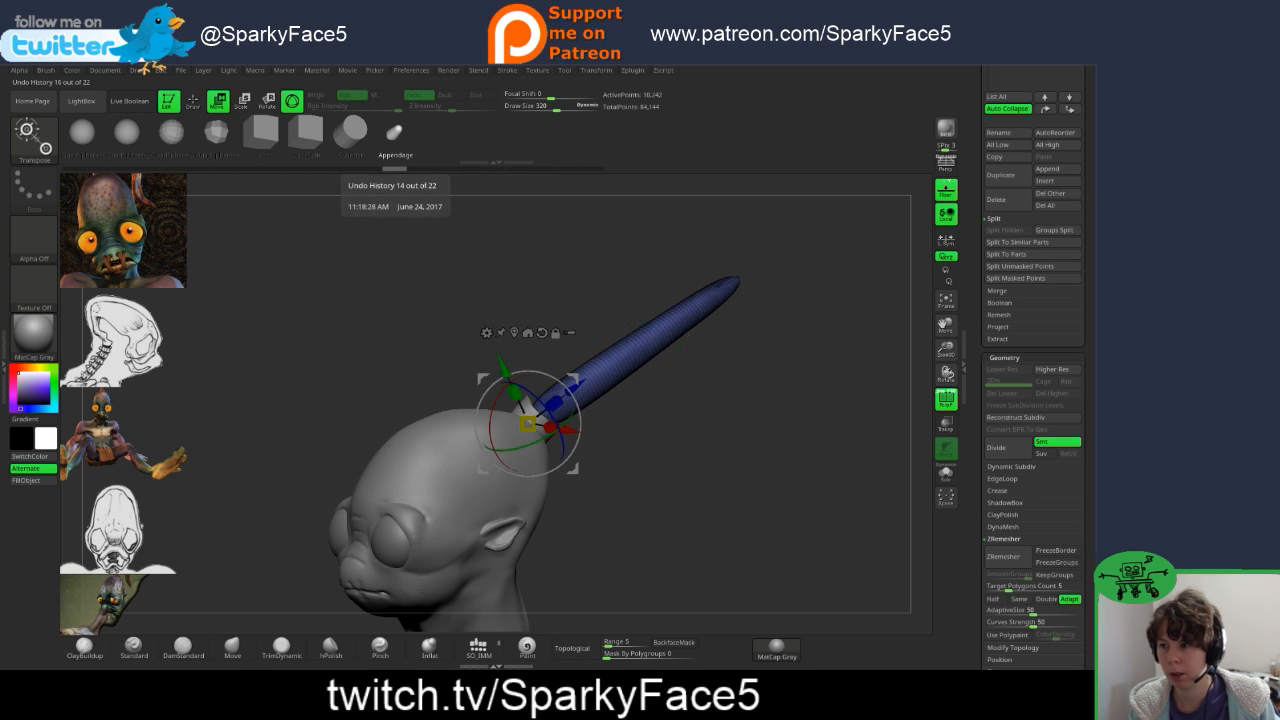
pyautogui.click(345, 169)
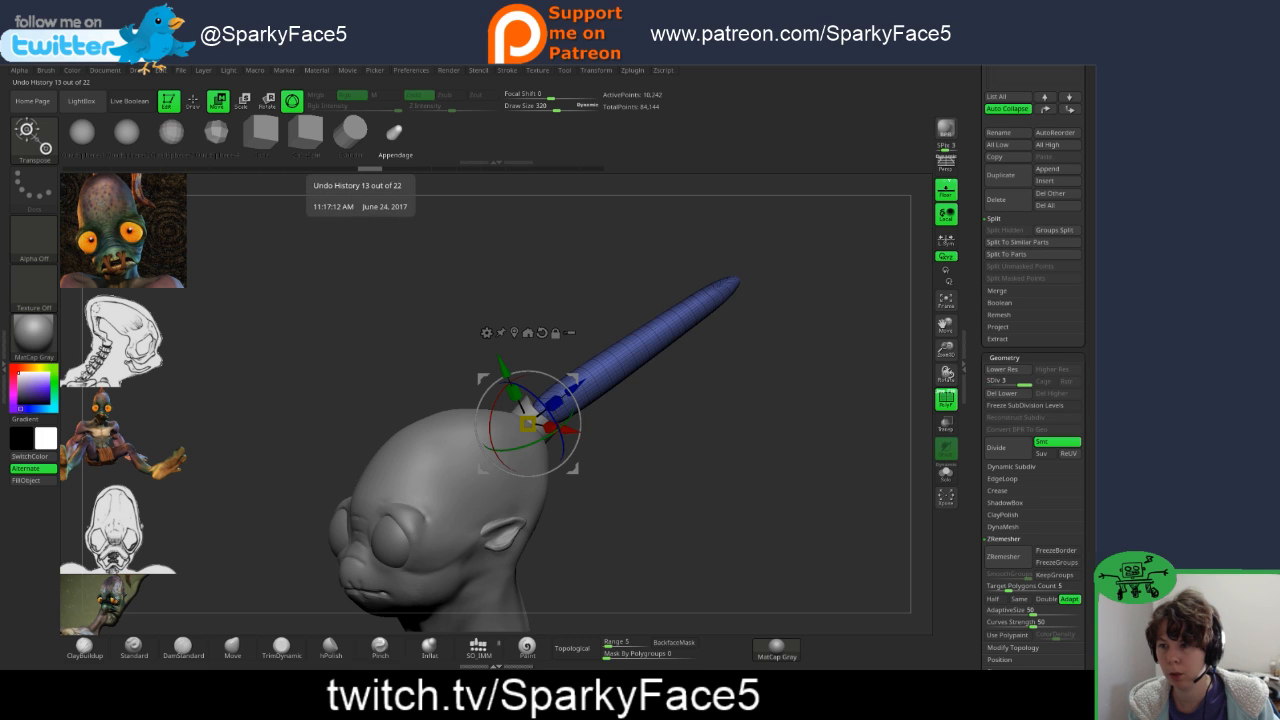
pyautogui.hotkey('ctrl', 'z')
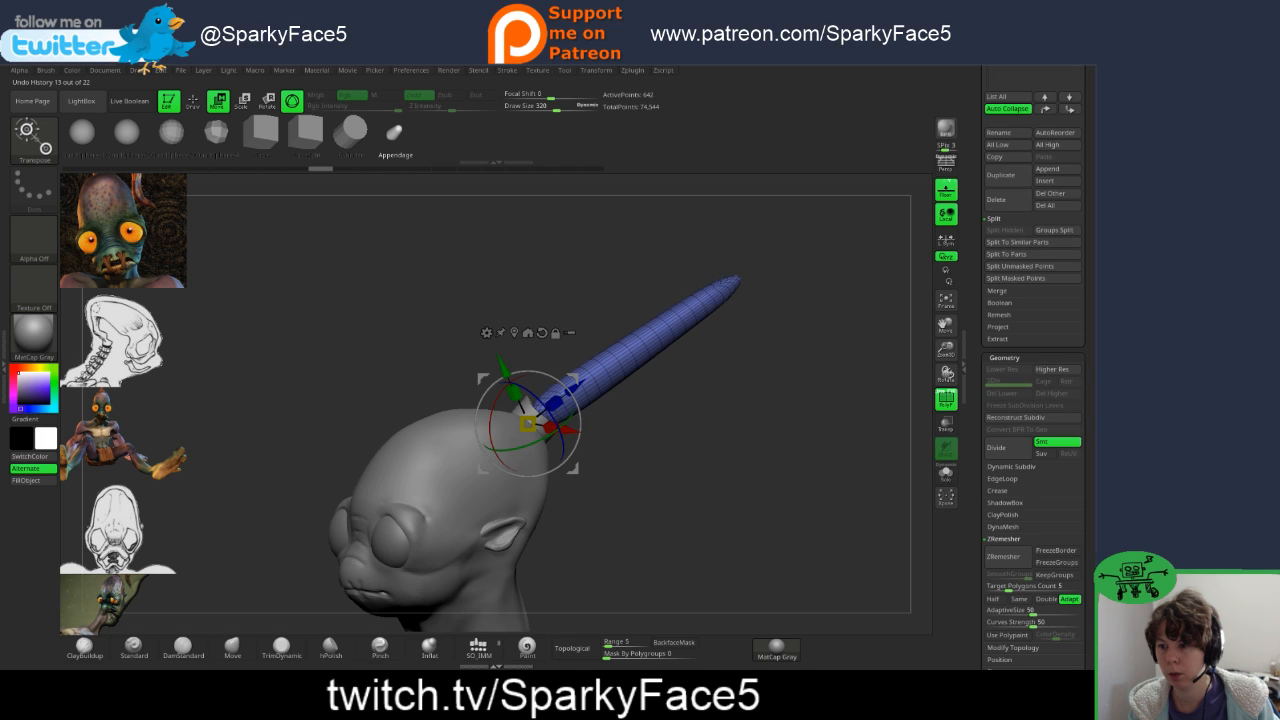
pyautogui.hotkey('ctrl', 'shift', 'z')
pyautogui.hotkey('ctrl', 'z')
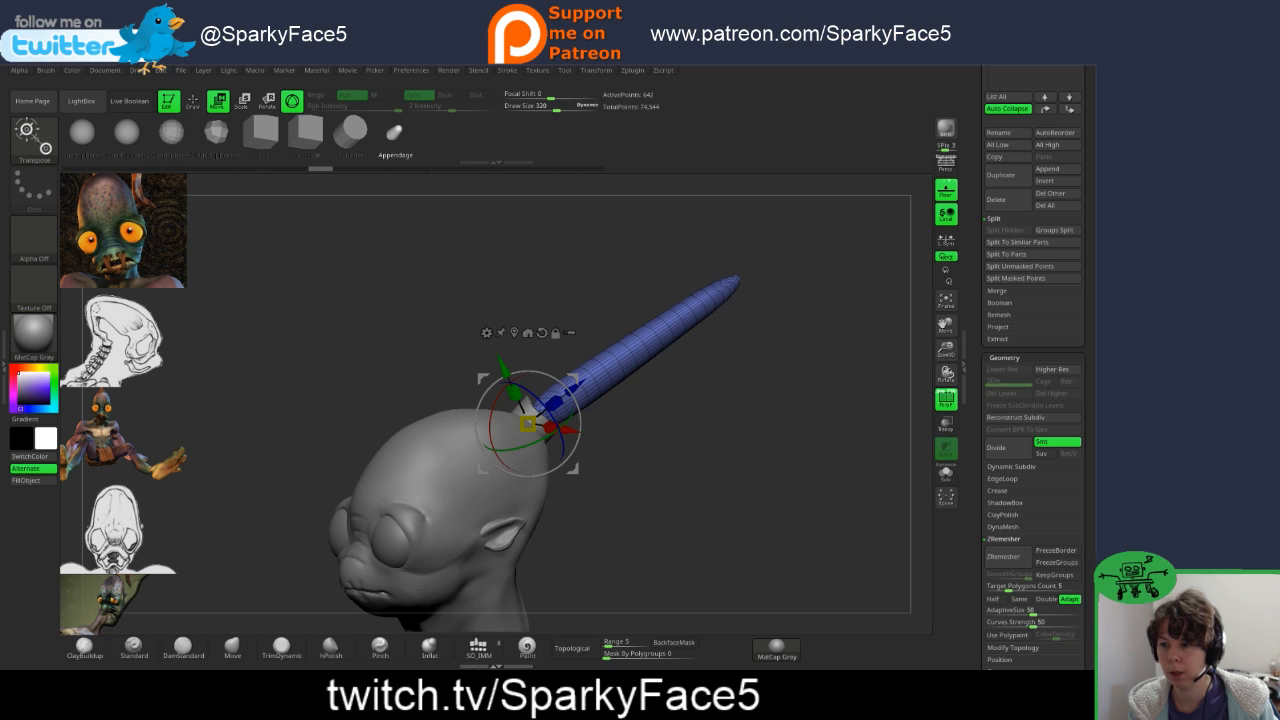
pyautogui.moveTo(680, 480); pyautogui.dragTo(835, 480)
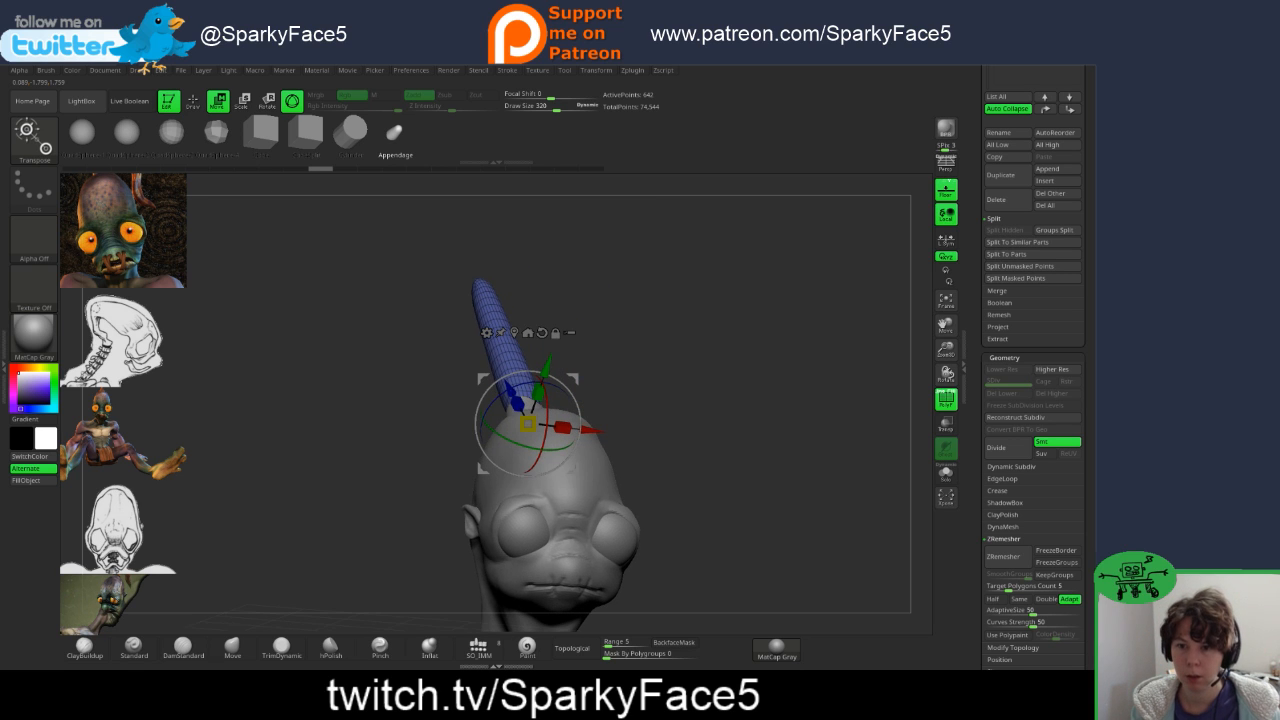
# - Save the tool over the existing file Abe head 1.ZTL in the Oddworld folder
pyautogui.moveTo(1088, 230); pyautogui.dragTo(1088, 601)
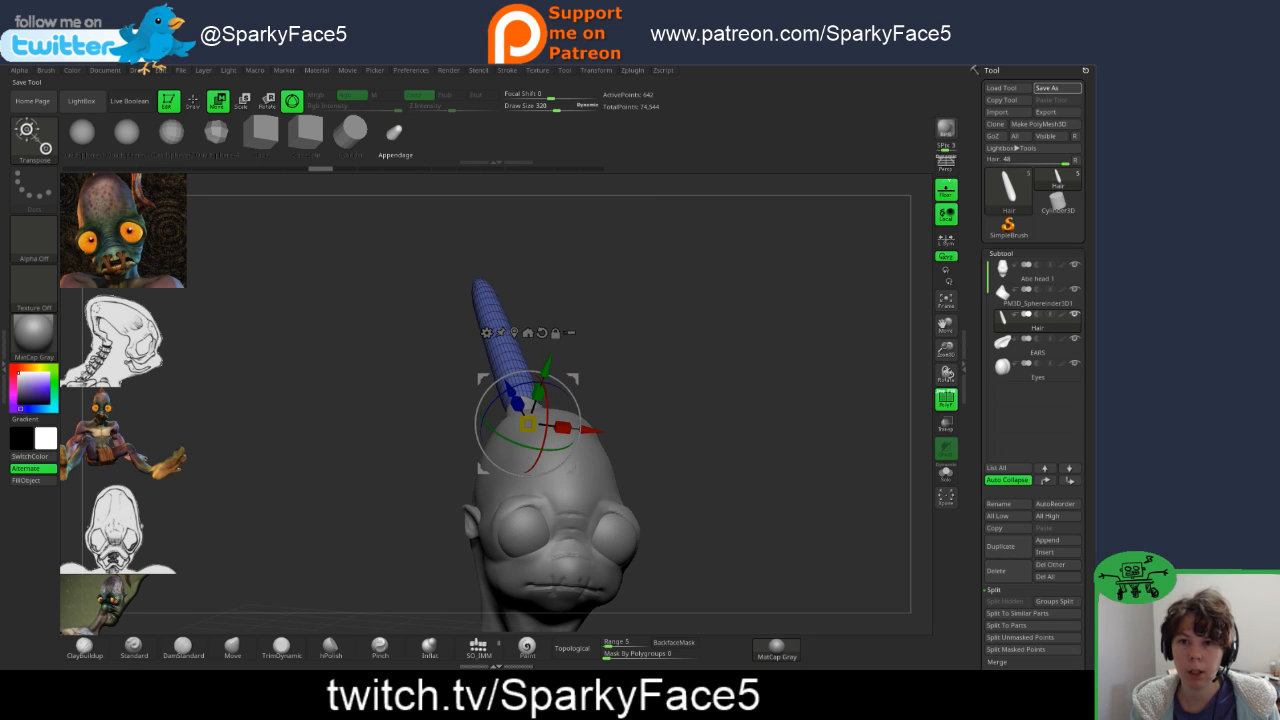
pyautogui.click(1047, 88)
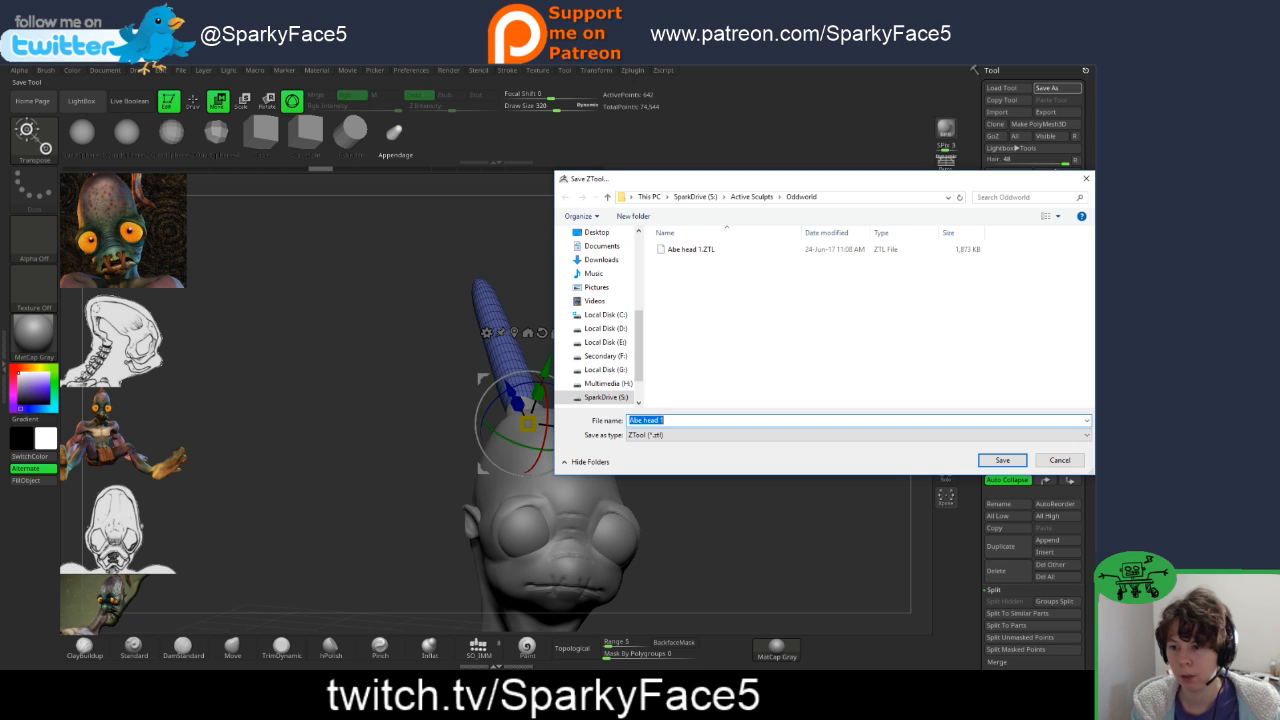
pyautogui.click(691, 249)
pyautogui.press('Return')
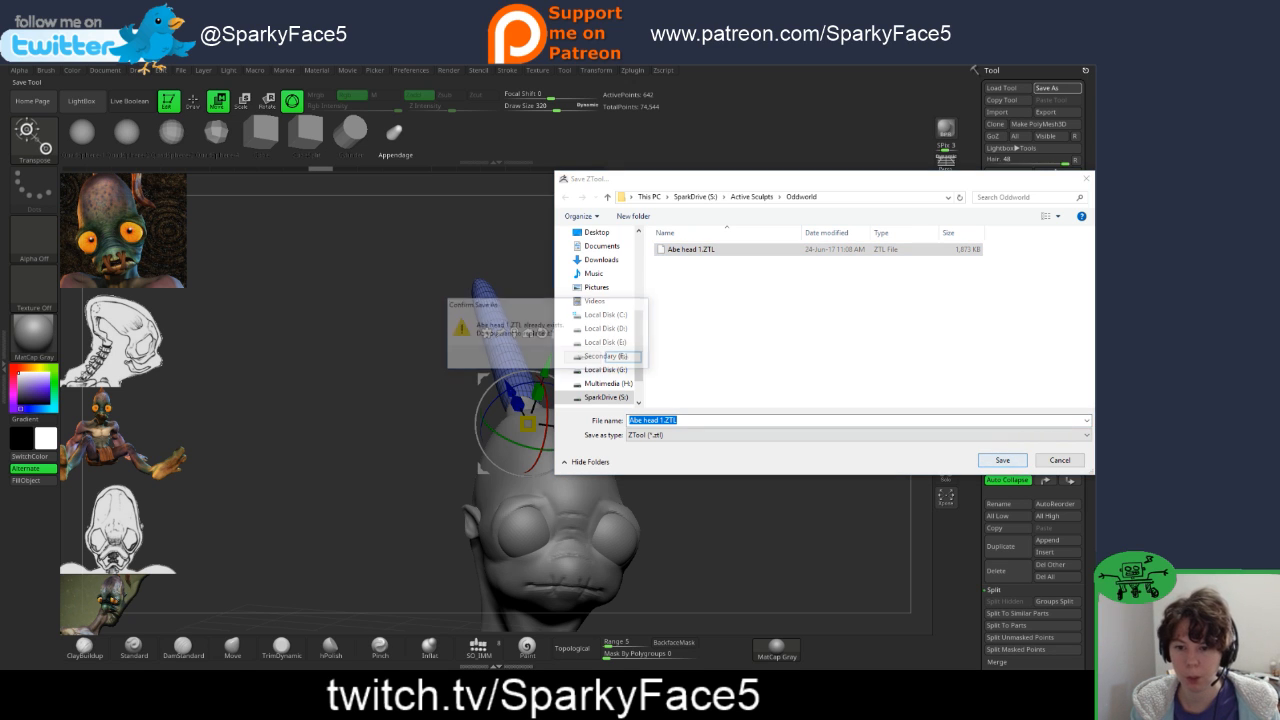
pyautogui.press('Return')
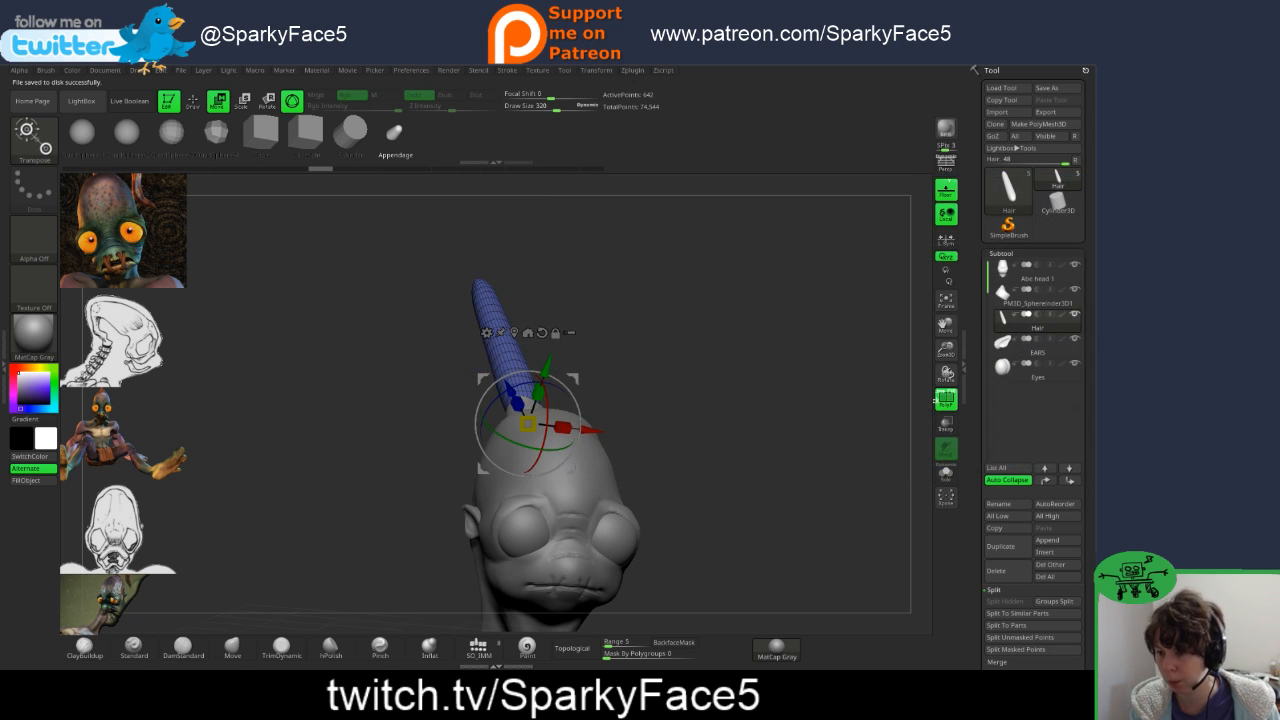
# - Turn off the polyframe wireframe display and switch from the gizmo back to Draw mode
pyautogui.moveTo(820, 410); pyautogui.dragTo(240, 408)
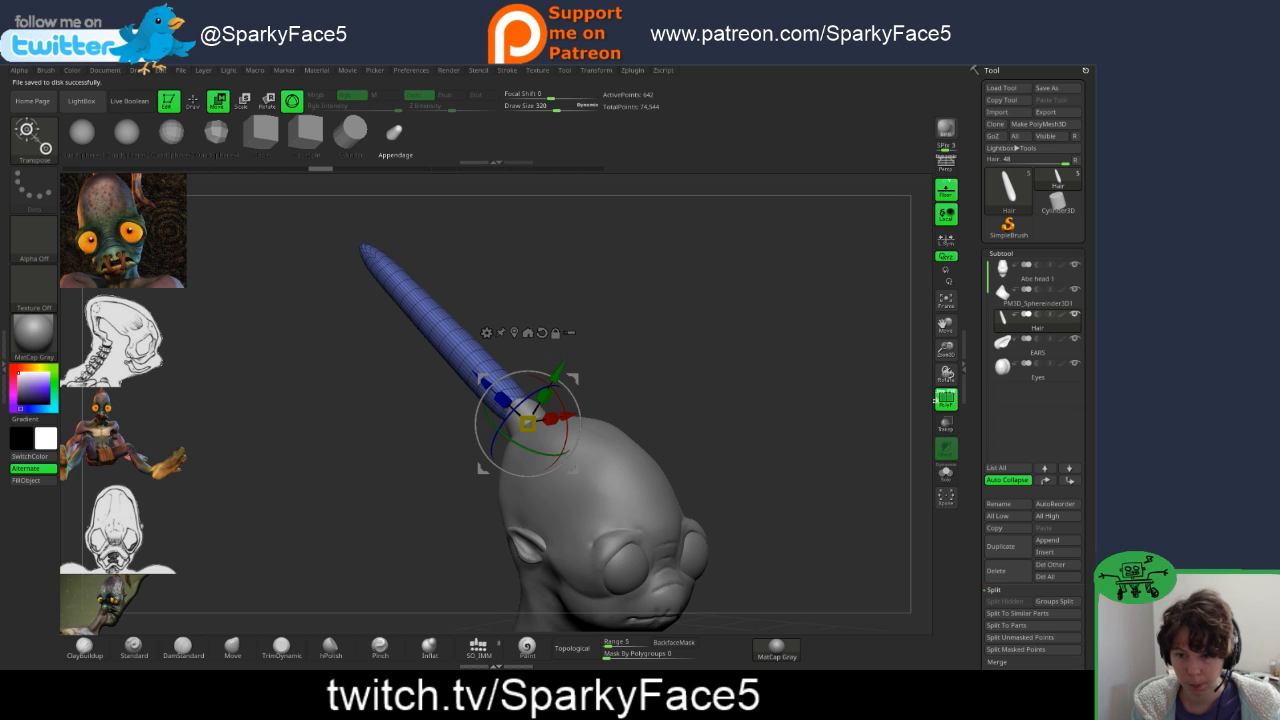
pyautogui.click(945, 398)
pyautogui.moveTo(850, 405)
pyautogui.mouseDown()
pyautogui.moveTo(756, 416)
pyautogui.moveTo(655, 408)
pyautogui.moveTo(744, 401)
pyautogui.moveTo(580, 400)
pyautogui.moveTo(664, 404)
pyautogui.moveTo(701, 435)
pyautogui.mouseUp()
pyautogui.press('q')
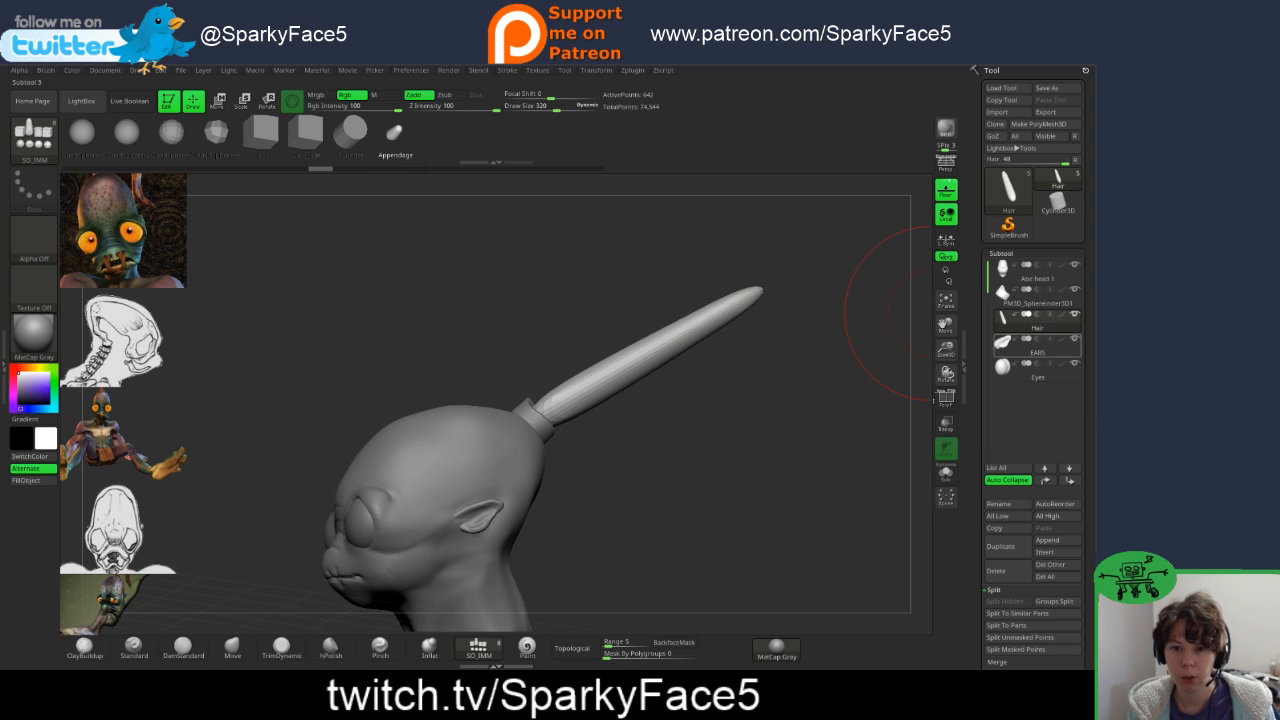
# - Hide the Hair subtool, select the stump subtool PM3D_Sphereinder3D1 and duplicate it
pyautogui.moveTo(1037, 320)
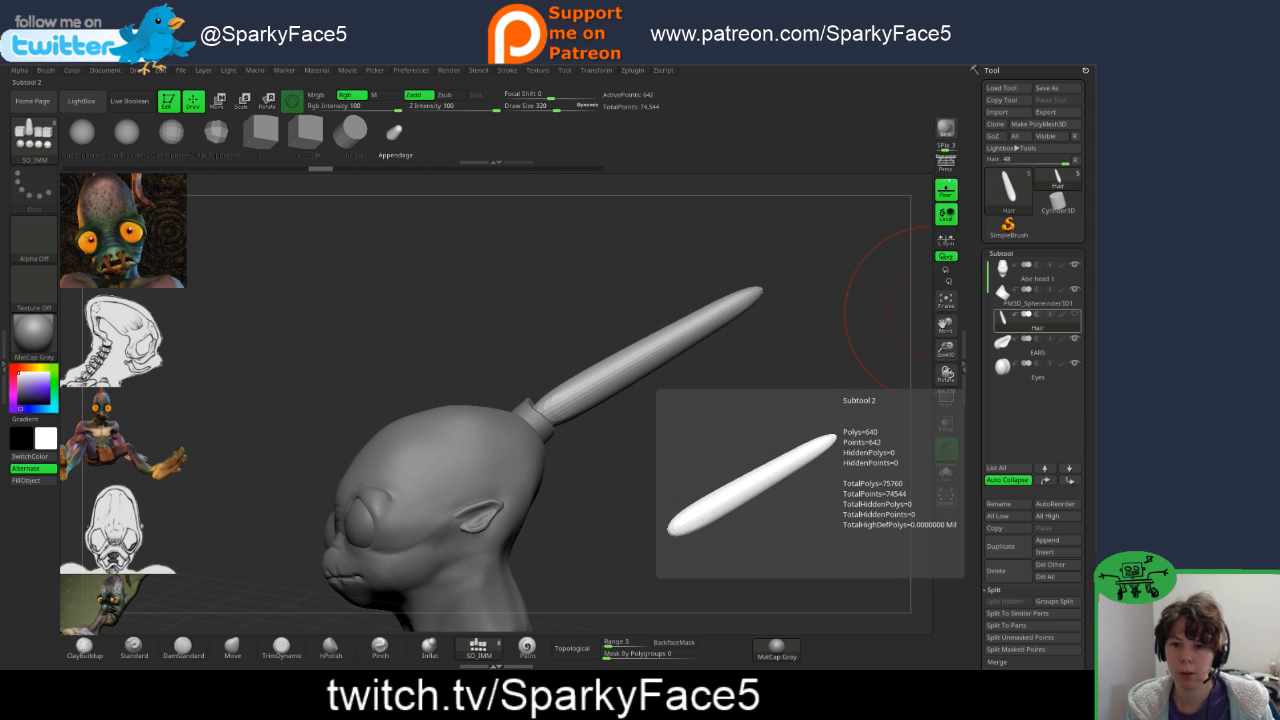
pyautogui.click(1037, 298)
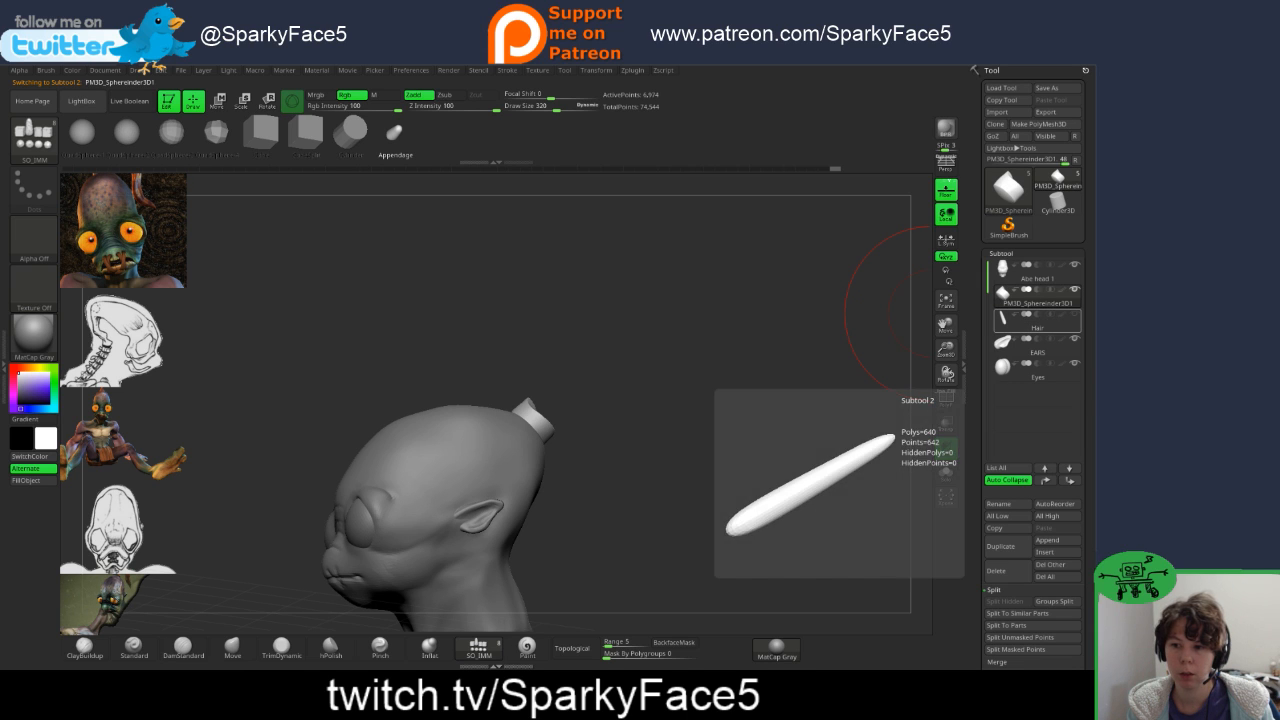
pyautogui.moveTo(825, 402); pyautogui.dragTo(809, 446)
pyautogui.moveTo(1037, 296)
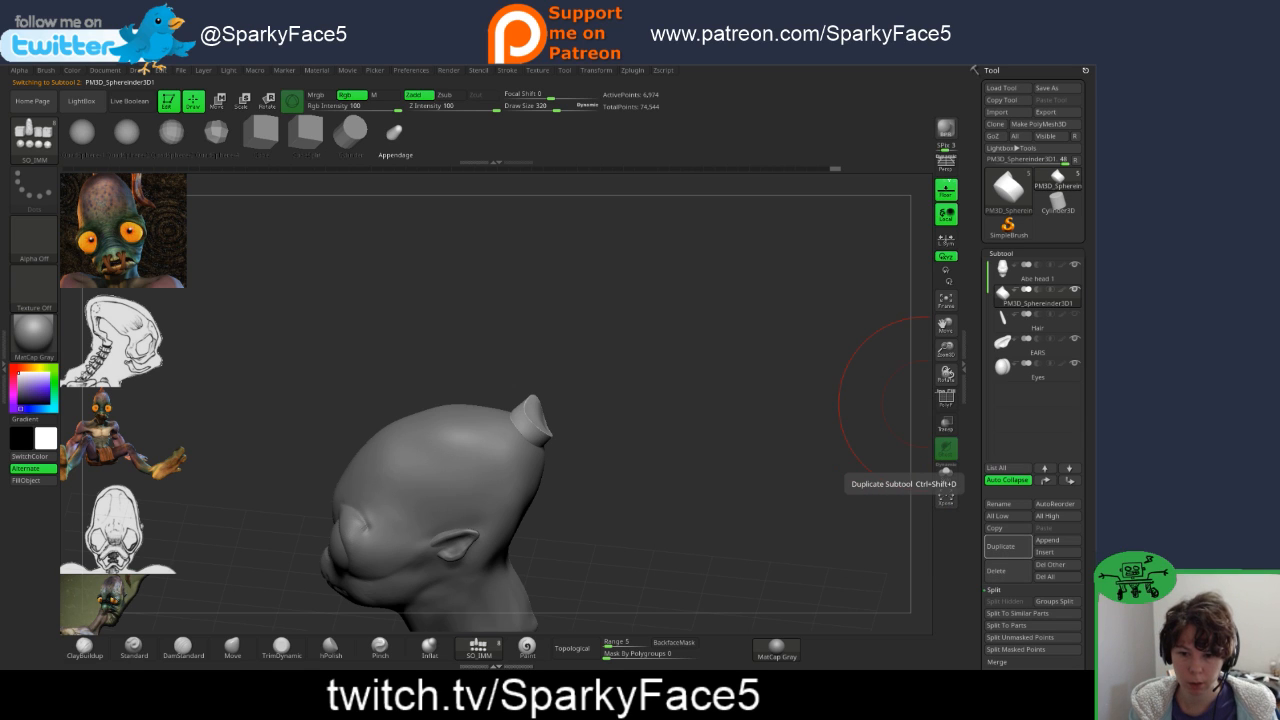
pyautogui.click(1008, 546)
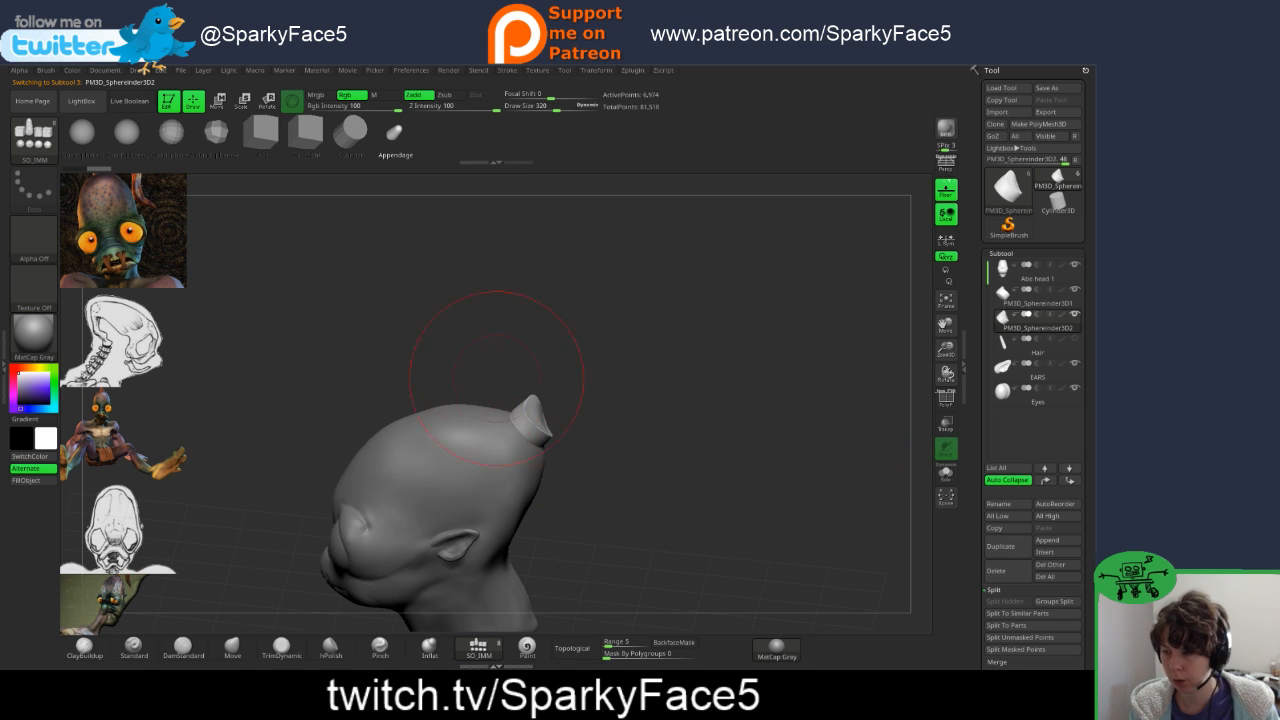
# - Choose the SnakeHook brush and set its draw size to 115
pyautogui.click(33, 135)
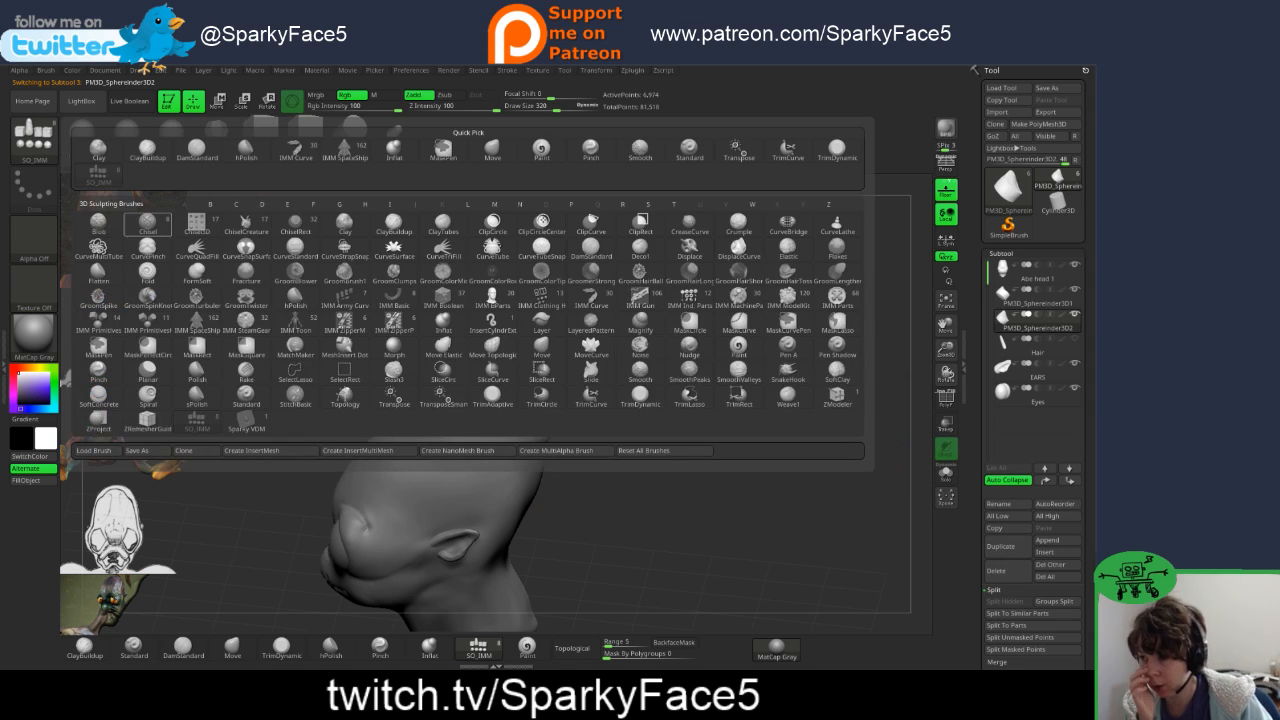
pyautogui.press('s')
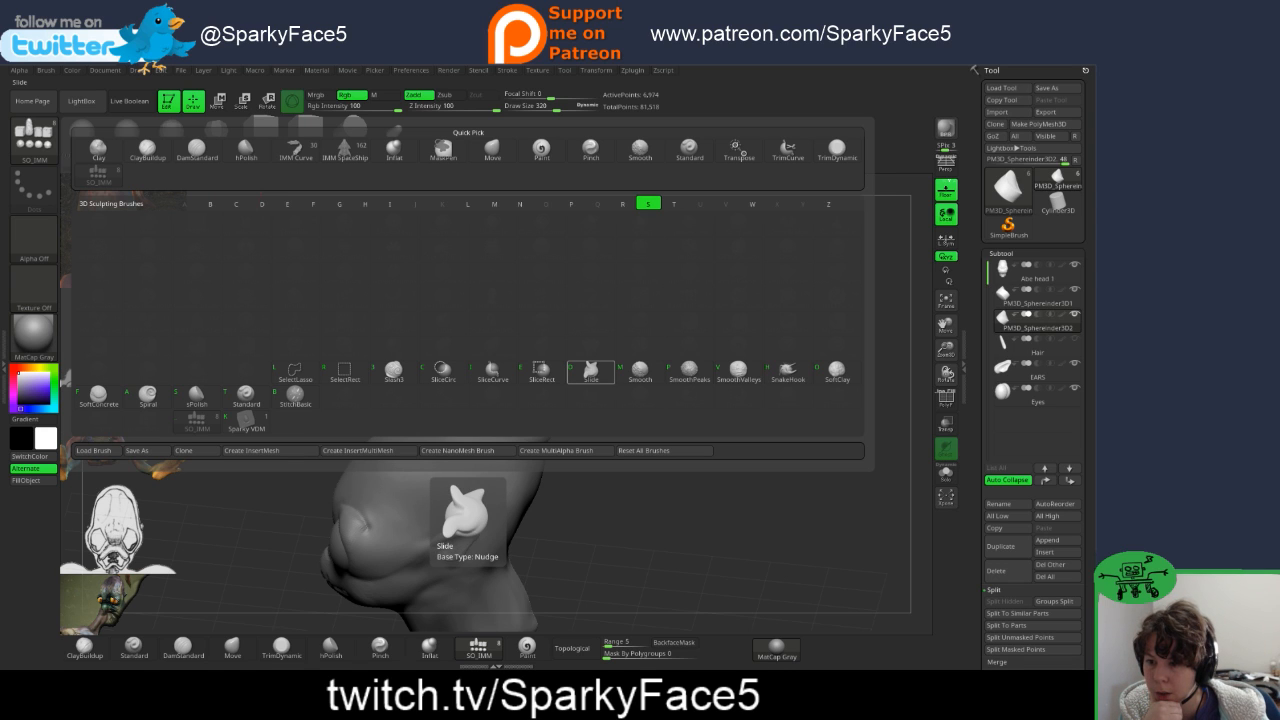
pyautogui.click(788, 372)
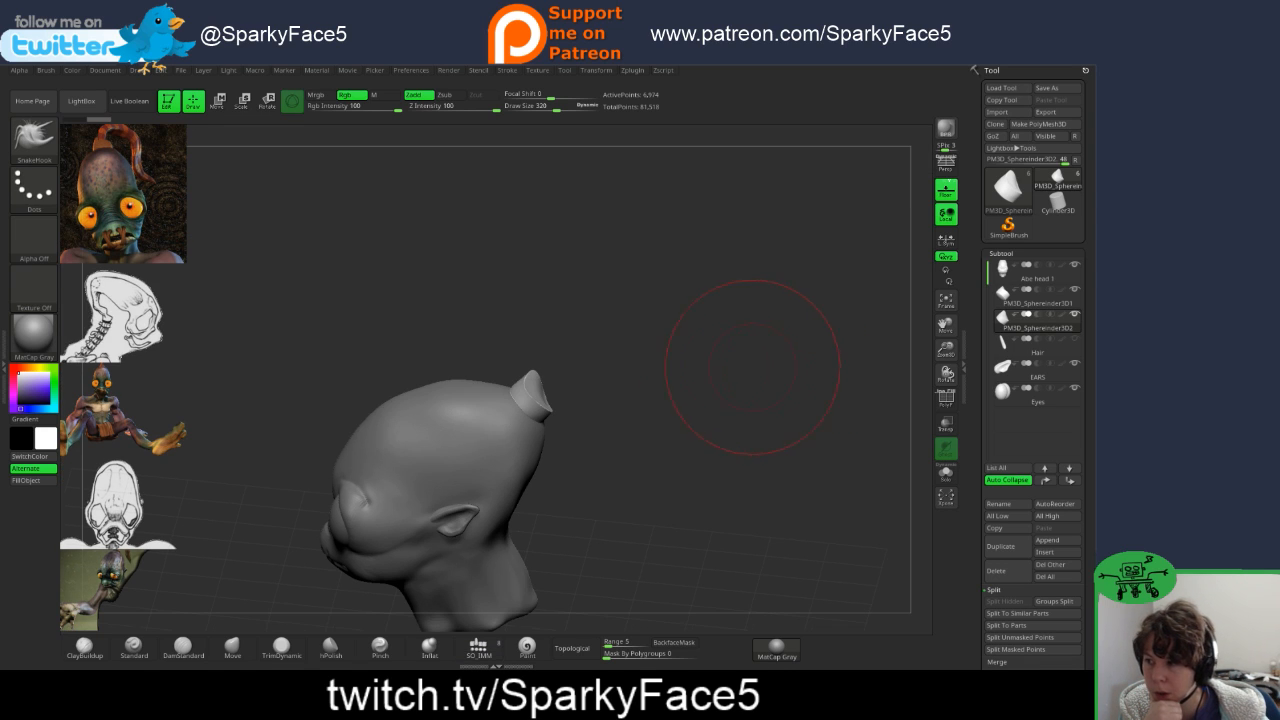
pyautogui.press('s')
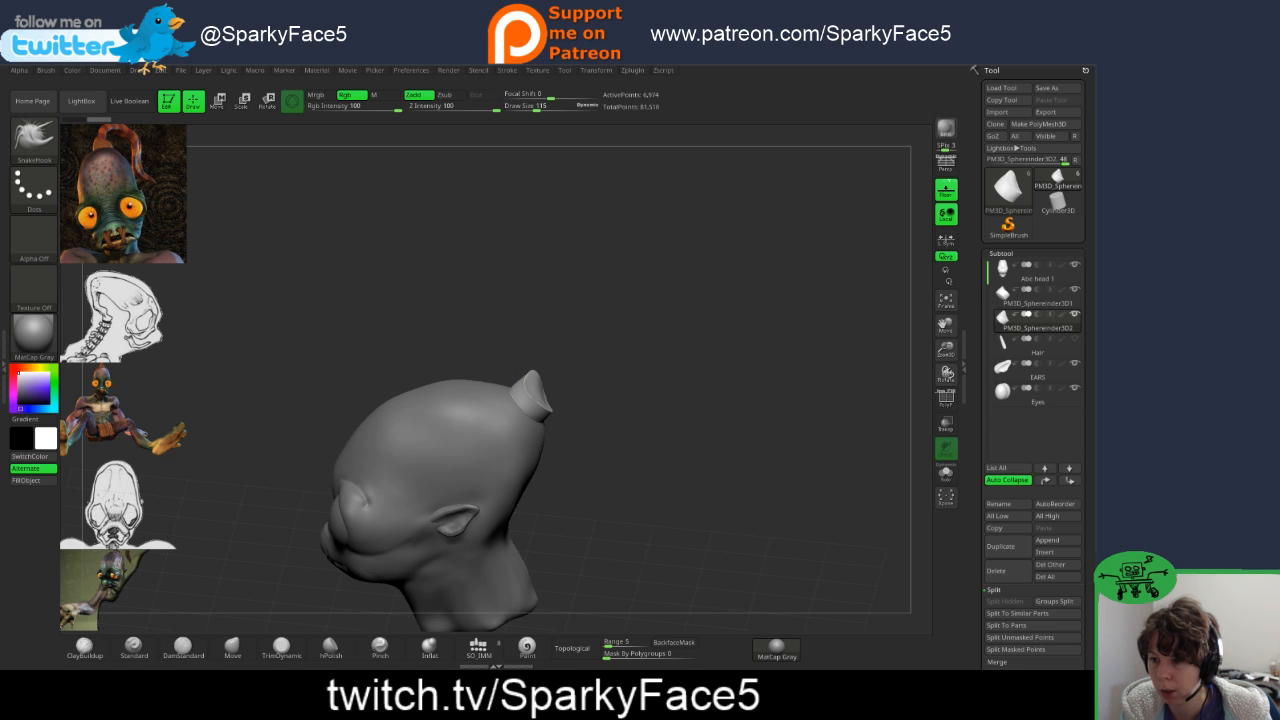
# - Try pulling a short ponytail strand out of the duplicated stump's open end with SnakeHook, undoing each pull
pyautogui.moveTo(680, 400); pyautogui.dragTo(735, 435)
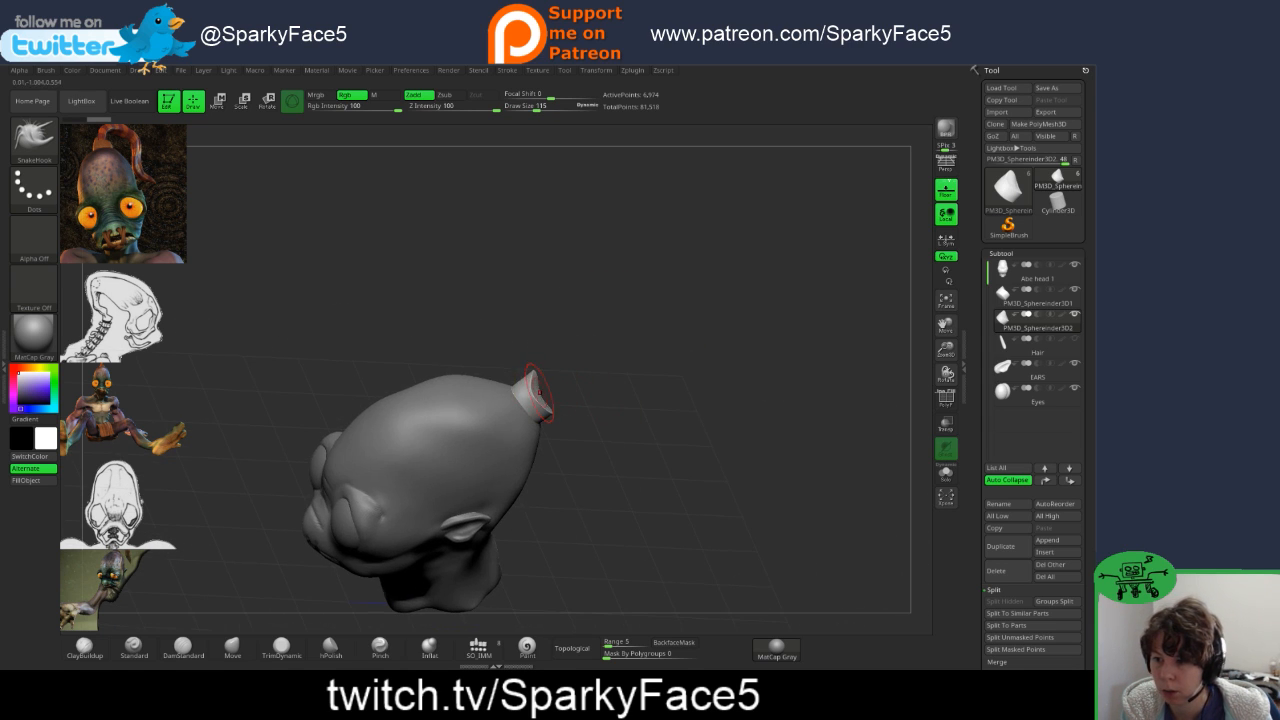
pyautogui.moveTo(538, 393)
pyautogui.mouseDown()
pyautogui.moveTo(665, 372)
pyautogui.moveTo(690, 381)
pyautogui.moveTo(530, 440)
pyautogui.moveTo(475, 445)
pyautogui.moveTo(380, 395)
pyautogui.mouseUp()
pyautogui.hotkey('ctrl', 'z')
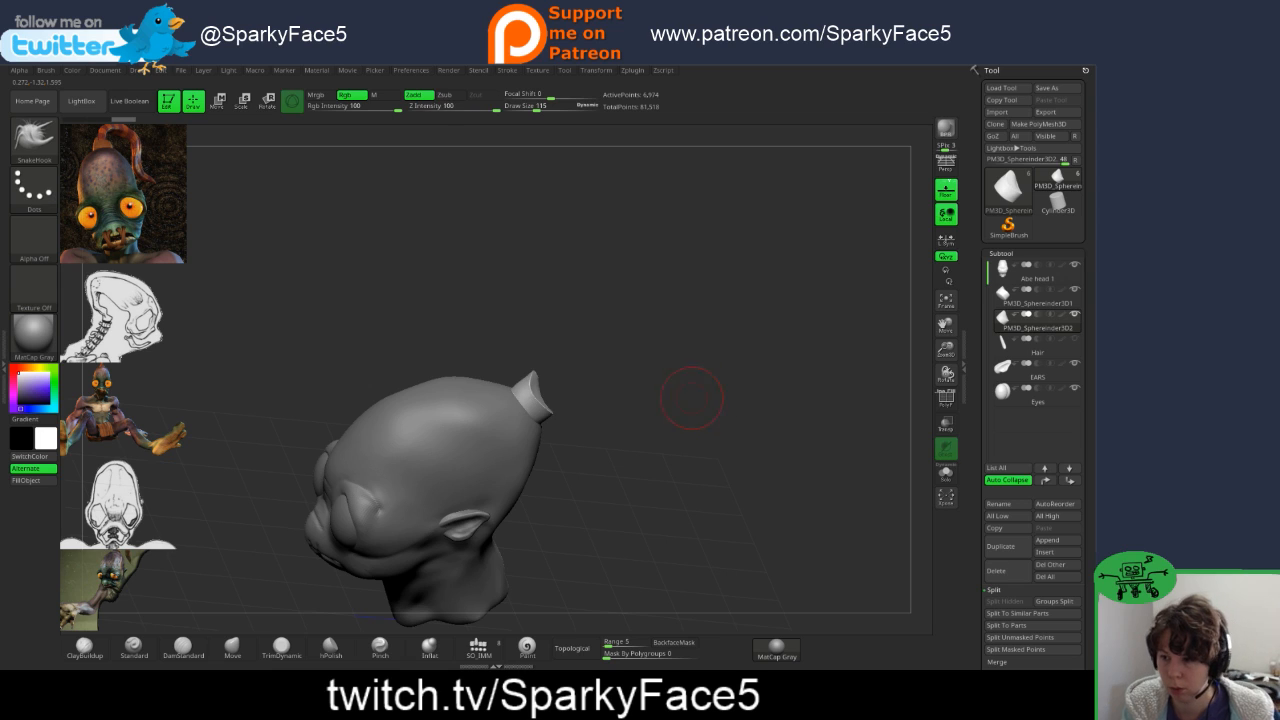
pyautogui.moveTo(600, 398)
pyautogui.mouseDown()
pyautogui.moveTo(572, 392)
pyautogui.moveTo(617, 356)
pyautogui.mouseUp()
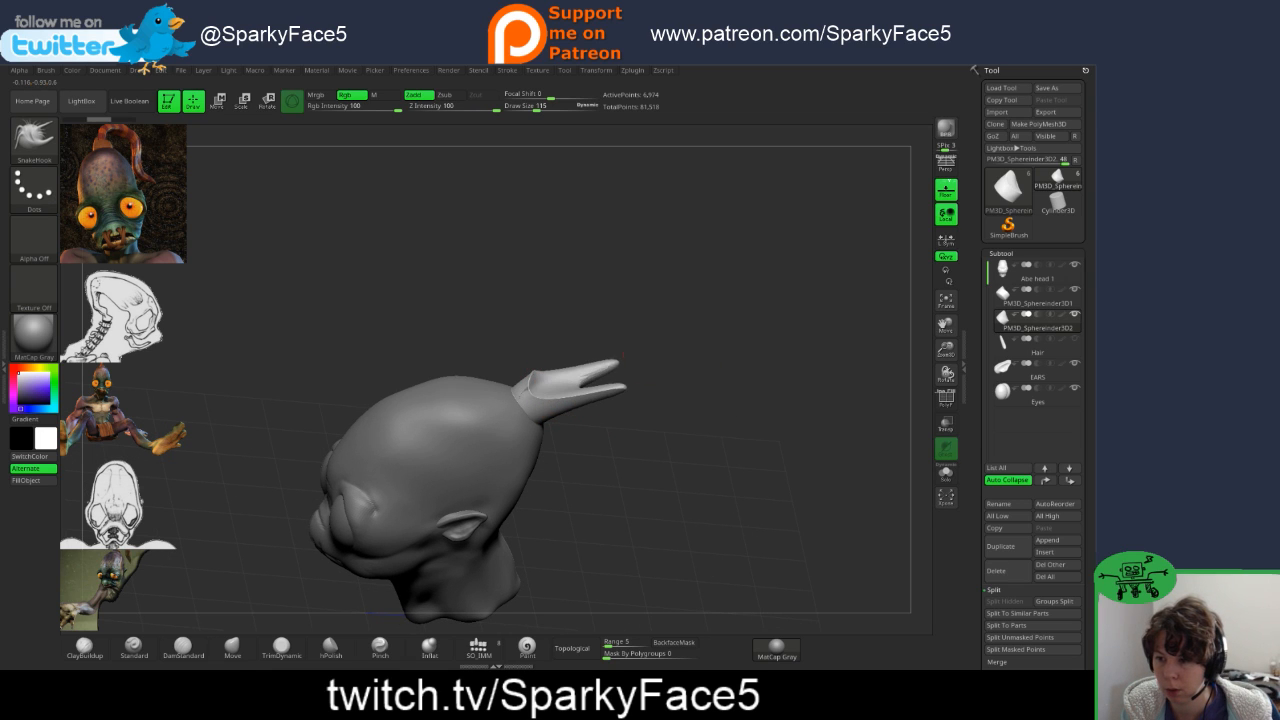
pyautogui.hotkey('ctrl', 'z')
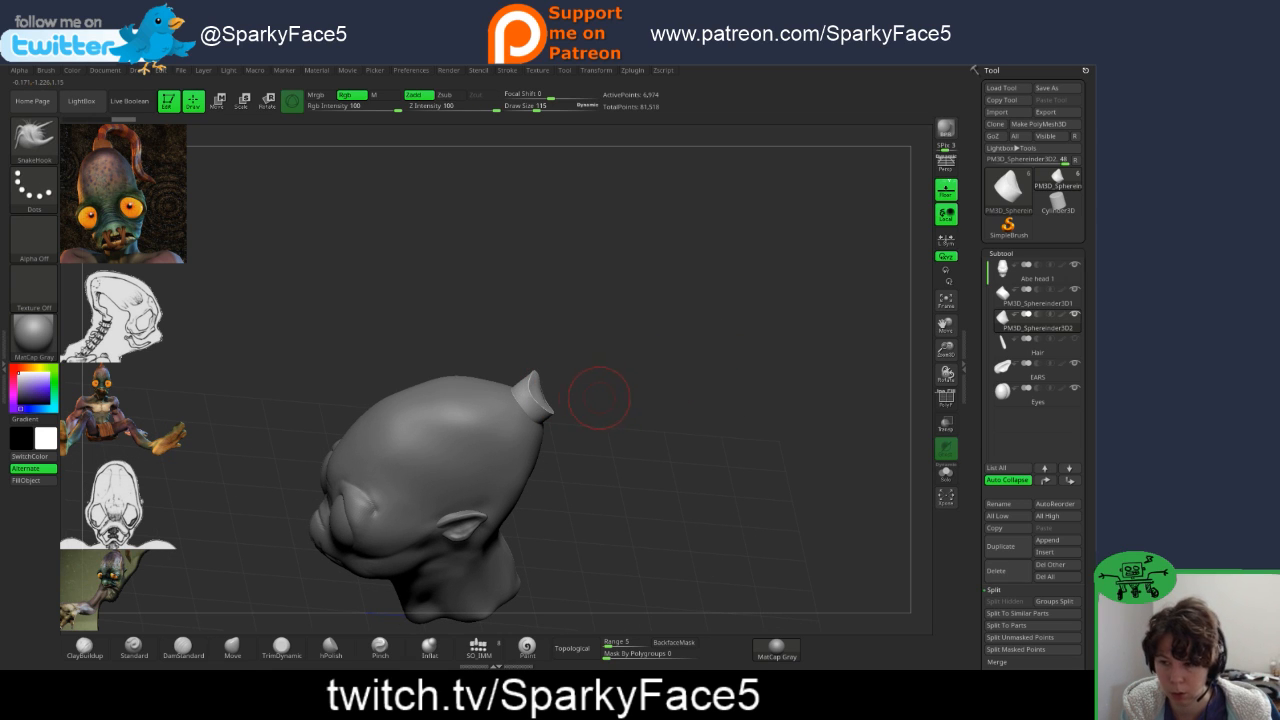
pyautogui.moveTo(531, 377); pyautogui.dragTo(644, 362)
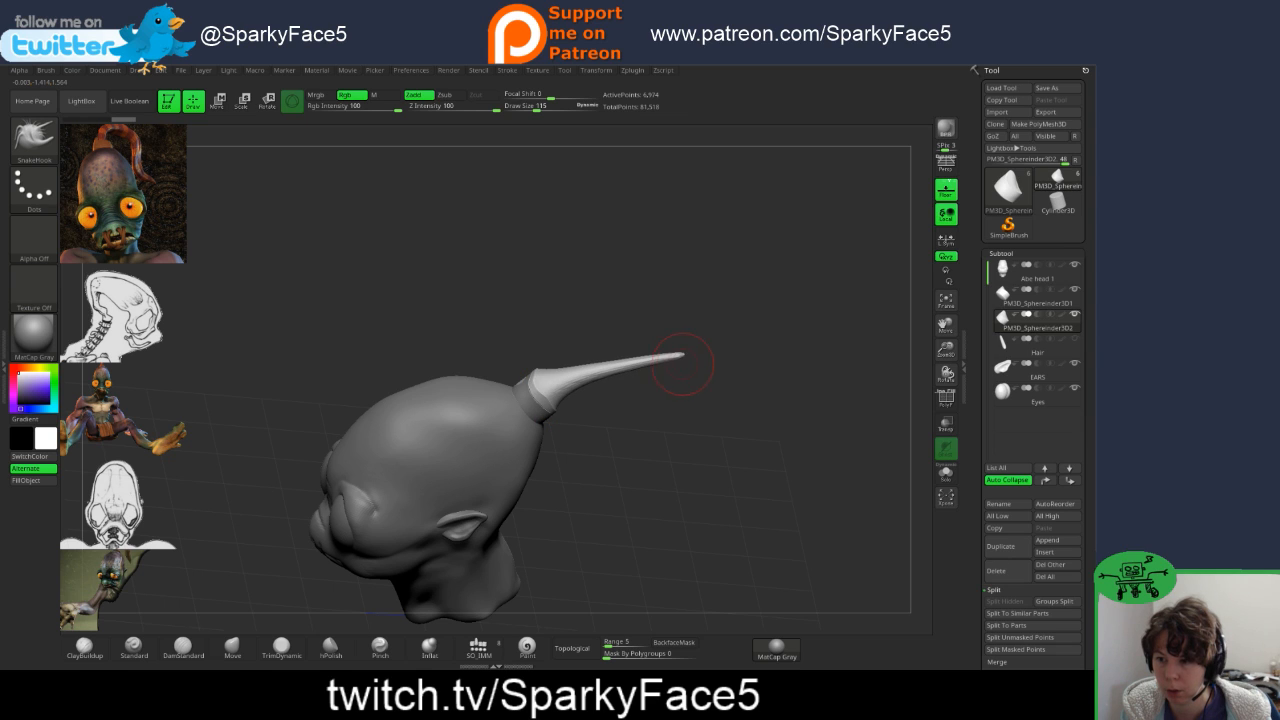
pyautogui.hotkey('ctrl', 'z')
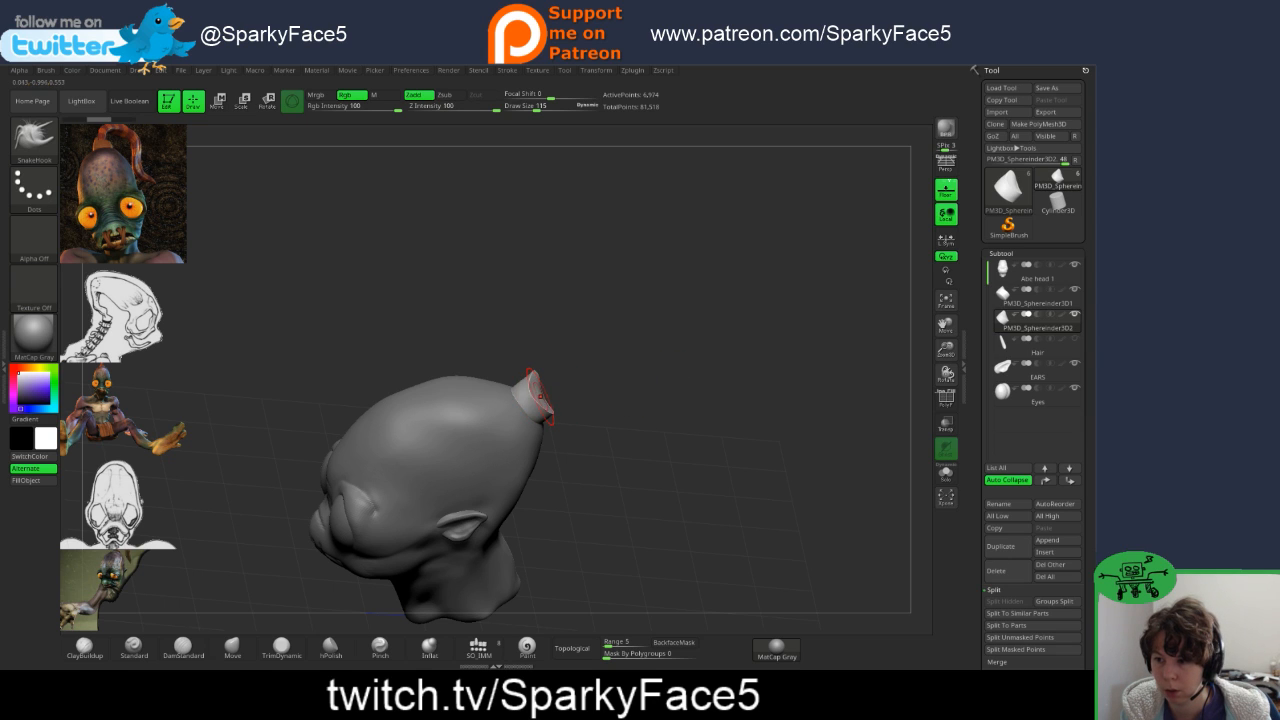
# - Try pulling a long, slightly curved strand backwards from the centre of the stump, and undo it
pyautogui.moveTo(540, 396)
pyautogui.mouseDown()
pyautogui.moveTo(645, 356)
pyautogui.moveTo(750, 349)
pyautogui.mouseUp()
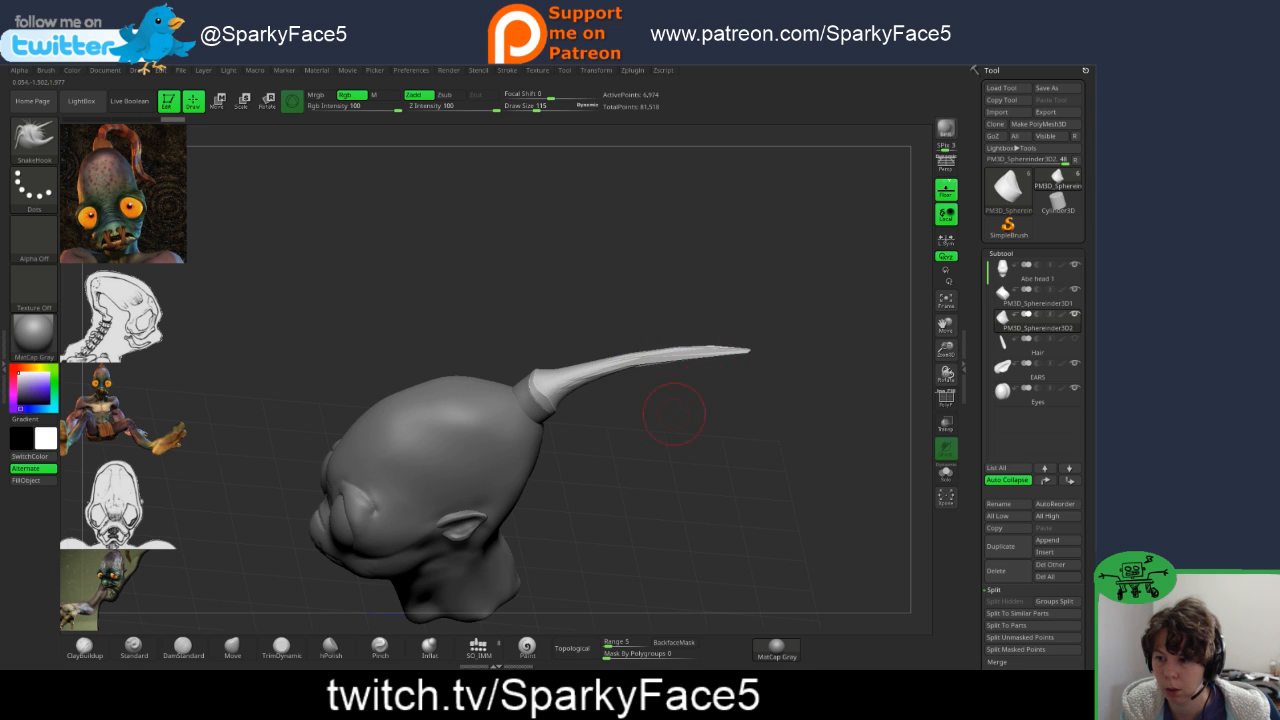
pyautogui.moveTo(671, 417)
pyautogui.mouseDown()
pyautogui.moveTo(692, 399)
pyautogui.moveTo(648, 417)
pyautogui.mouseUp()
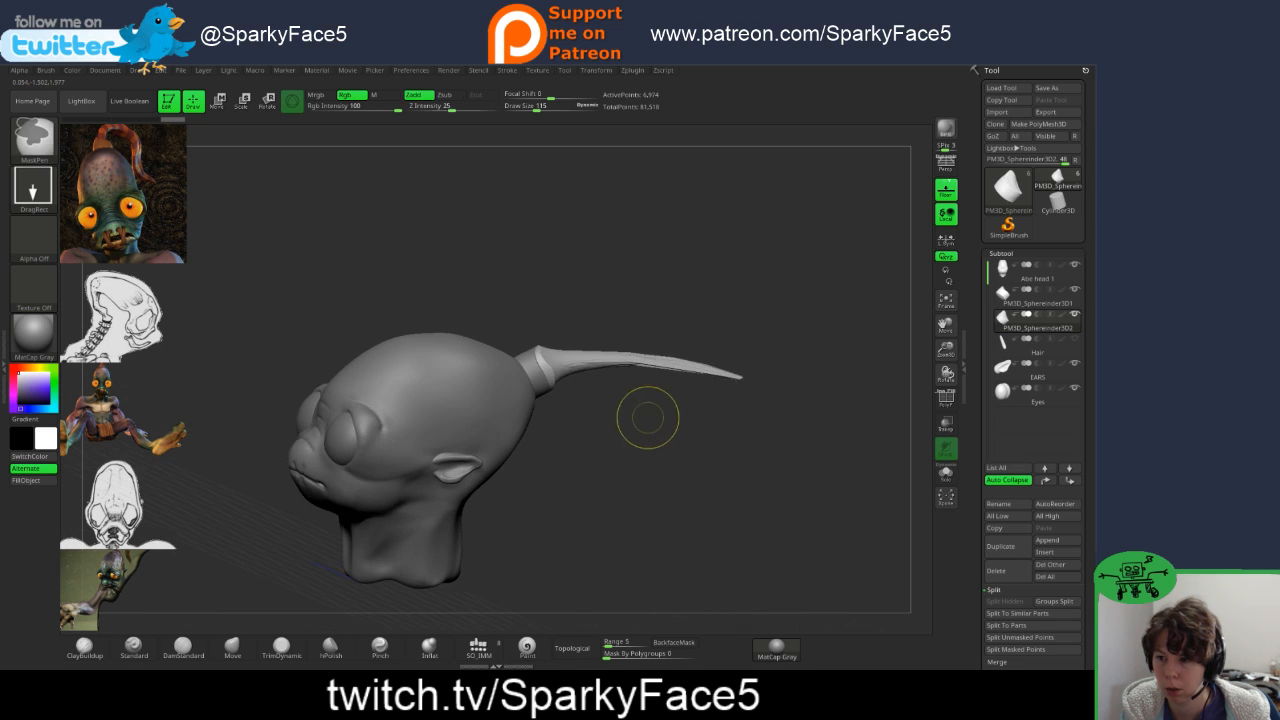
pyautogui.hotkey('ctrl', 'z')
pyautogui.hotkey('ctrl', 'z')
pyautogui.hotkey('ctrl', 'z')
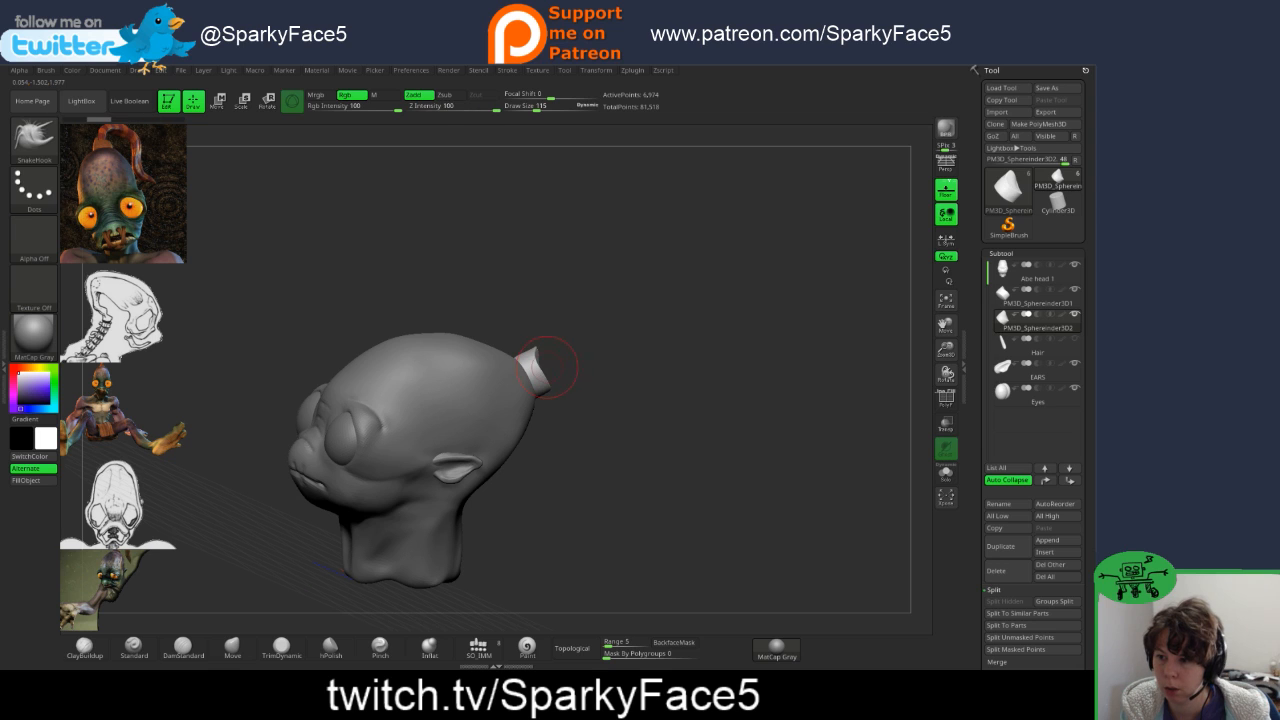
# - Try pulling a hooked strand that hangs down behind the neck, check it from behind, and undo it
pyautogui.moveTo(540, 367); pyautogui.dragTo(515, 312)
pyautogui.moveTo(547, 378)
pyautogui.mouseDown()
pyautogui.moveTo(450, 378)
pyautogui.moveTo(436, 484)
pyautogui.moveTo(455, 542)
pyautogui.moveTo(448, 589)
pyautogui.mouseUp()
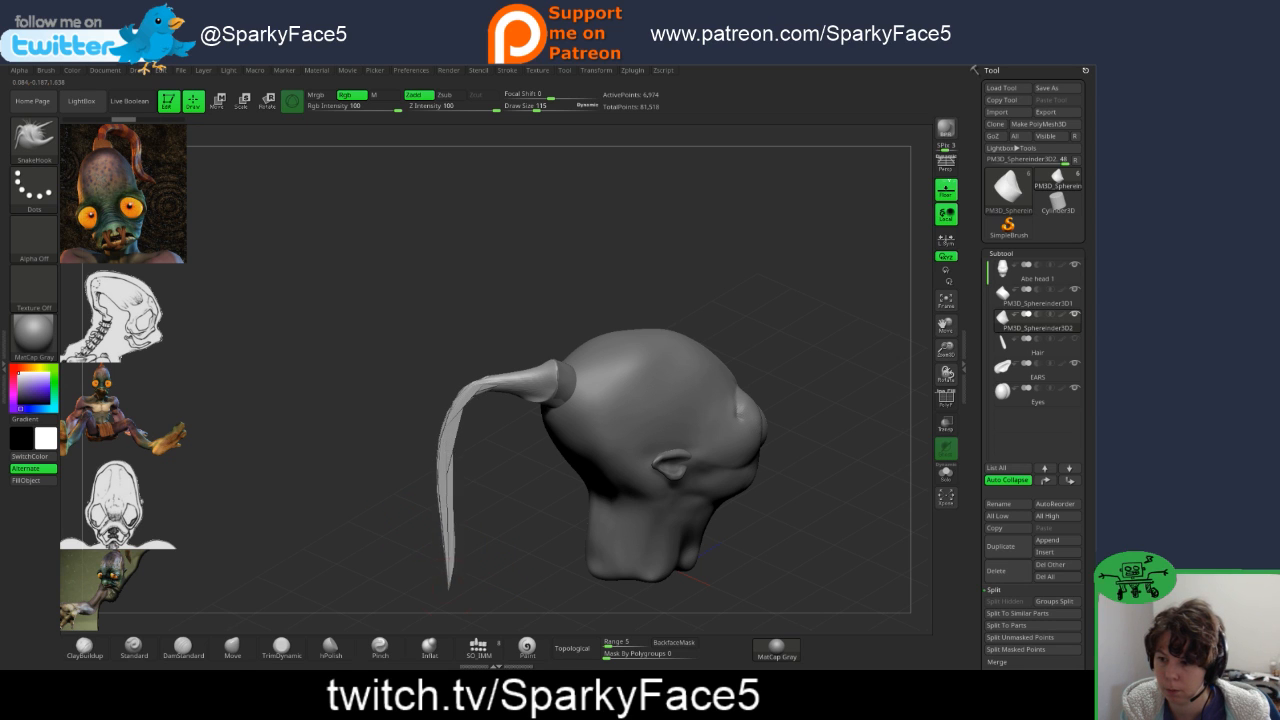
pyautogui.moveTo(387, 551); pyautogui.dragTo(455, 512)
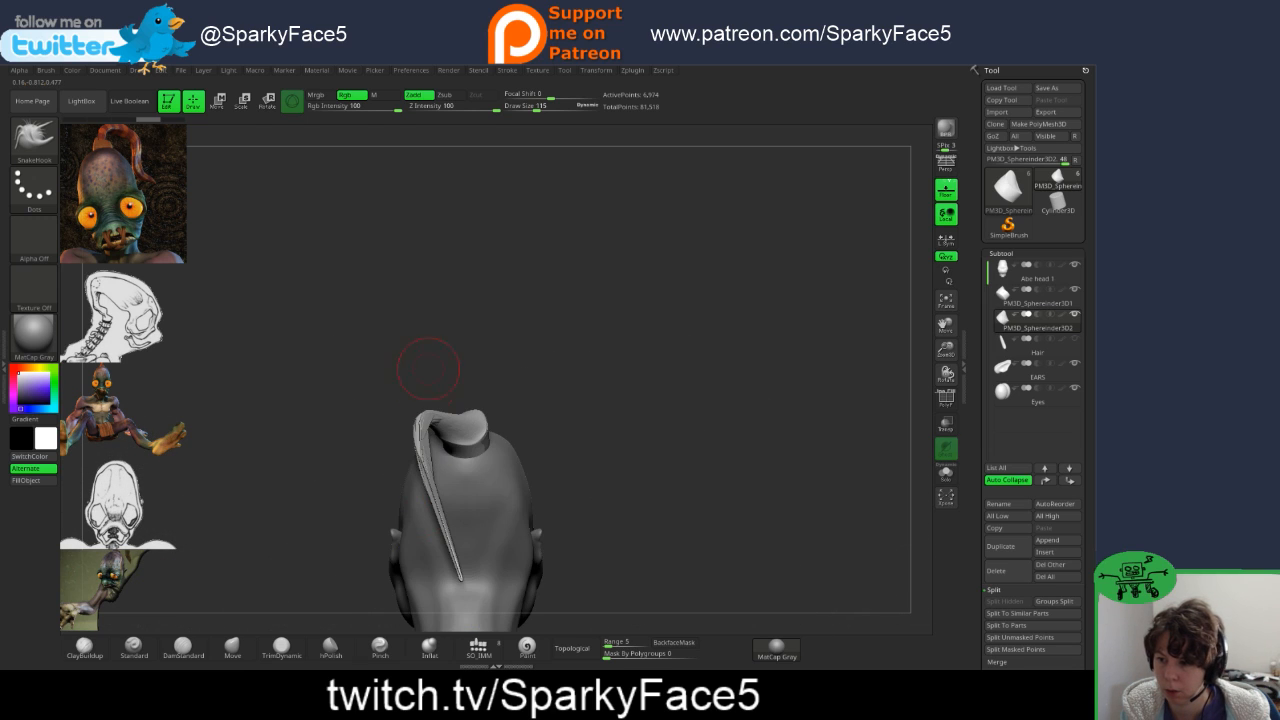
pyautogui.hotkey('ctrl', 'z')
pyautogui.hotkey('ctrl', 'z')
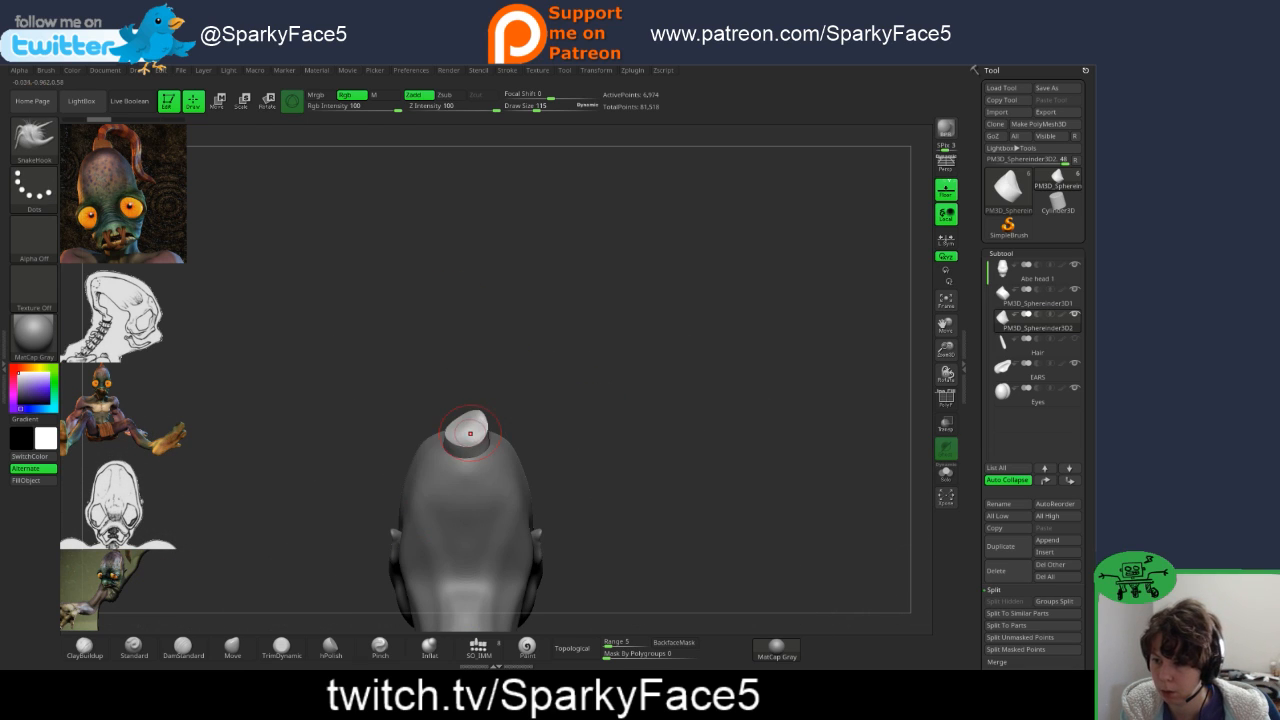
# - Try pulling a spike straight up from the stump while viewing the head from behind, and undo it
pyautogui.moveTo(466, 428); pyautogui.dragTo(477, 366)
pyautogui.hotkey('ctrl', 'z')
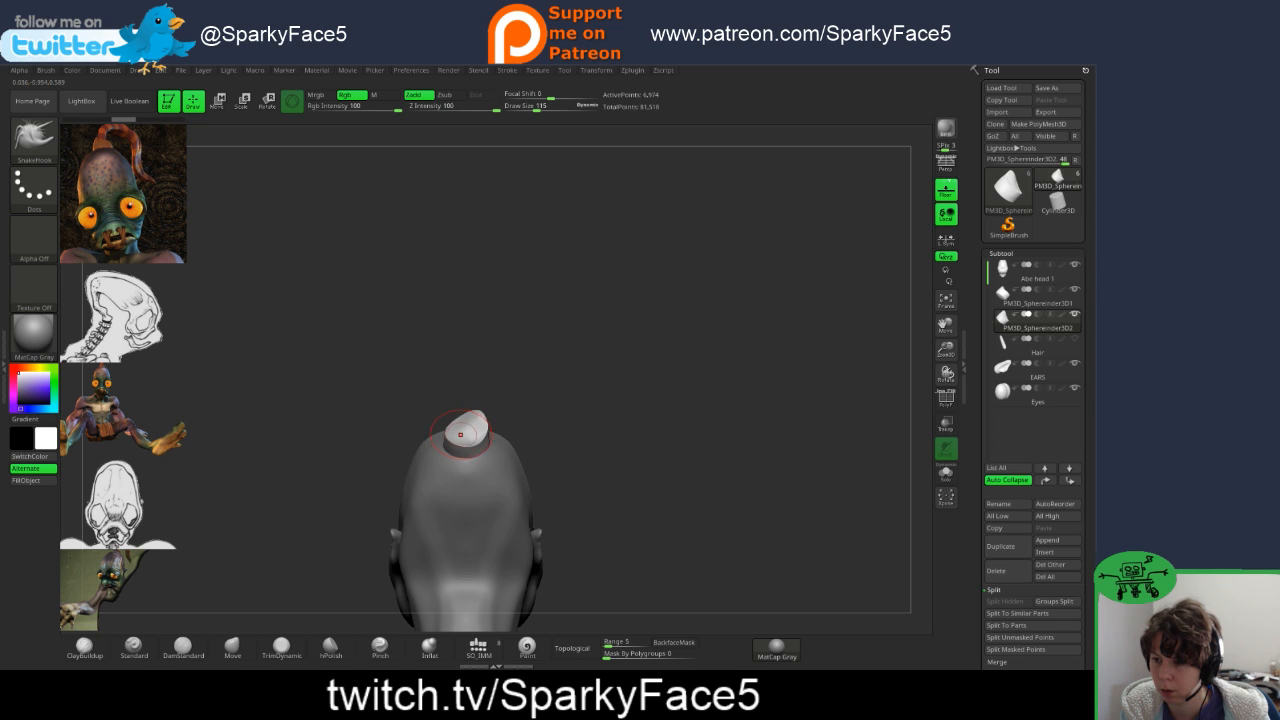
pyautogui.moveTo(466, 424); pyautogui.dragTo(477, 297)
pyautogui.moveTo(605, 345)
pyautogui.mouseDown()
pyautogui.moveTo(527, 350)
pyautogui.moveTo(514, 389)
pyautogui.mouseUp()
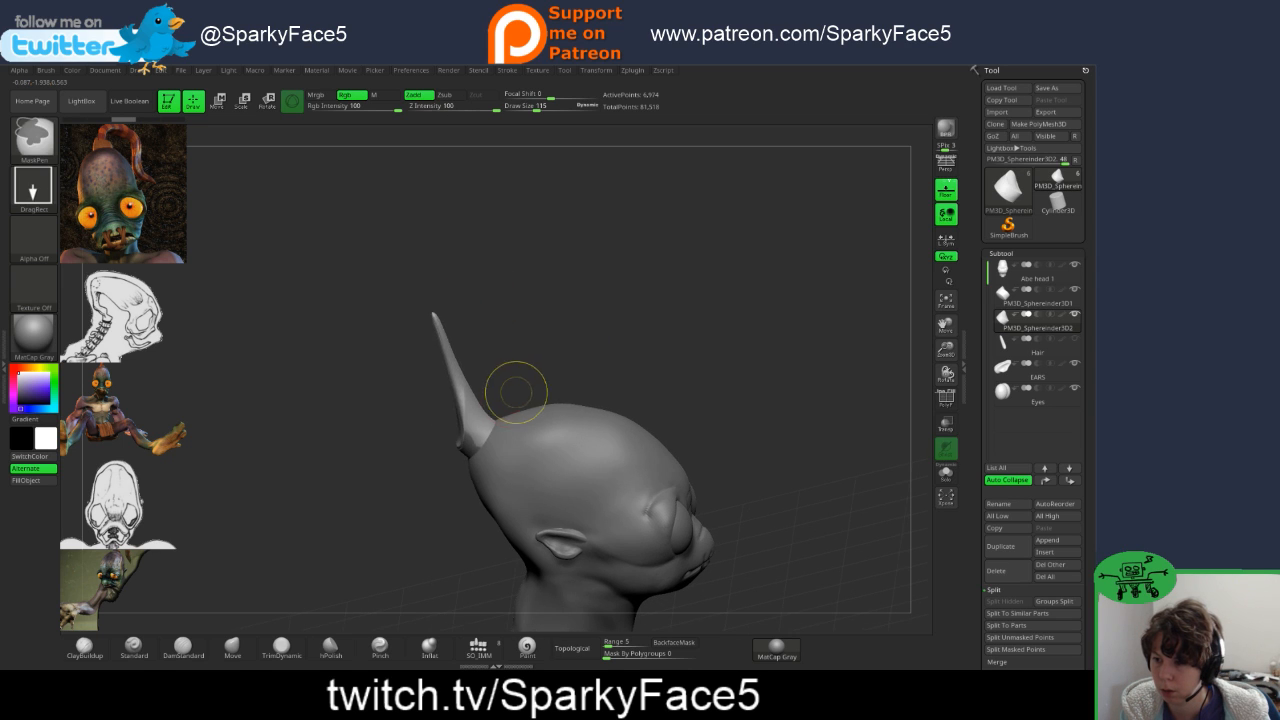
pyautogui.hotkey('ctrl', 'z')
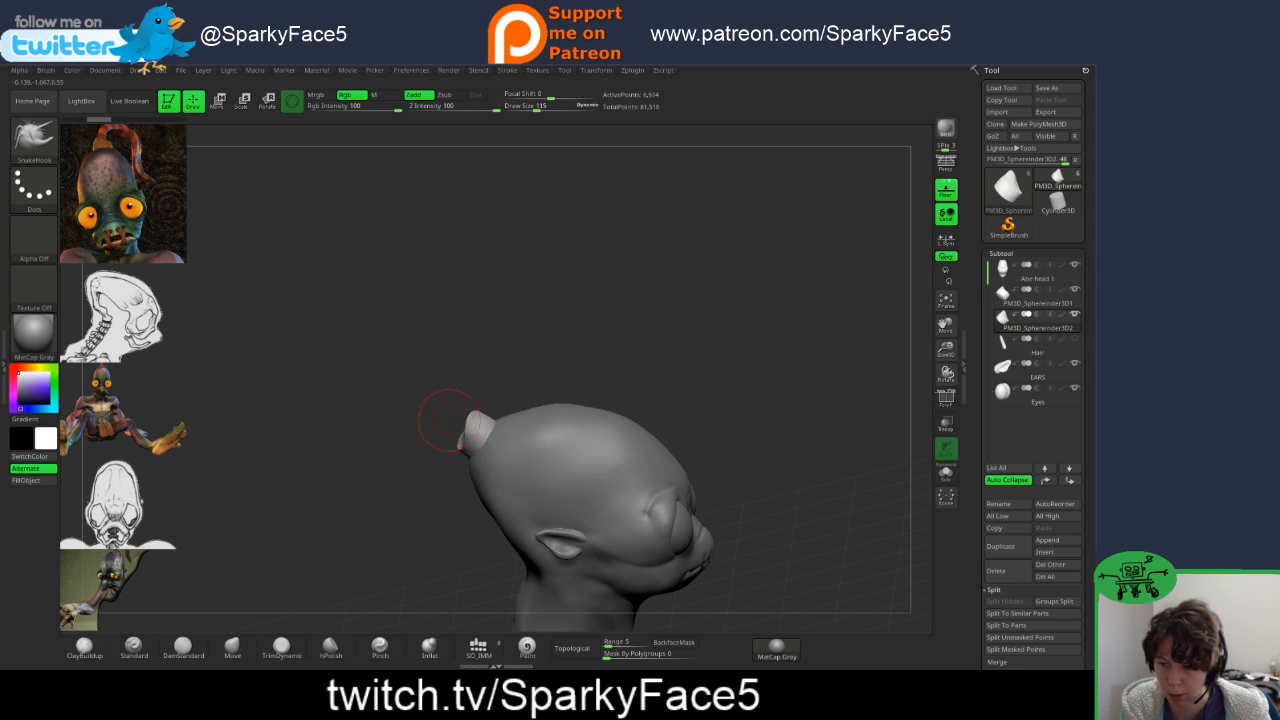
# - Enlarge the SnakeHook brush and pull a ponytail out of the stump, curving it backwards and down behind the head
pyautogui.press('s')
pyautogui.moveTo(405, 392)
pyautogui.mouseDown()
pyautogui.moveTo(478, 428)
pyautogui.moveTo(376, 428)
pyautogui.moveTo(325, 460)
pyautogui.moveTo(320, 590)
pyautogui.moveTo(305, 570)
pyautogui.mouseUp()
pyautogui.press('s')
pyautogui.moveTo(706, 498); pyautogui.dragTo(825, 485)
pyautogui.moveTo(655, 426)
pyautogui.mouseDown()
pyautogui.moveTo(740, 422)
pyautogui.moveTo(808, 452)
pyautogui.moveTo(750, 432)
pyautogui.moveTo(686, 457)
pyautogui.mouseUp()
# - Thicken the thin bend and tail of the ponytail with the Inflate brush and check the shape from behind
pyautogui.click(429, 648)
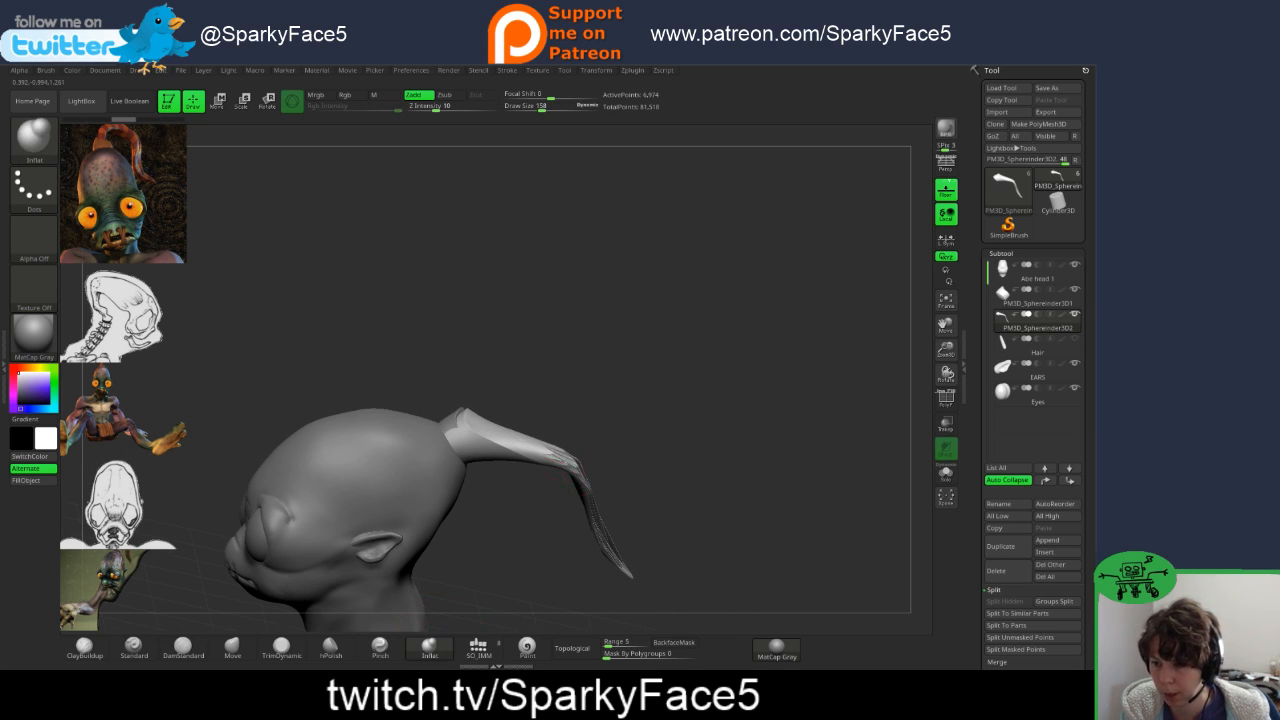
pyautogui.moveTo(567, 474); pyautogui.dragTo(584, 488)
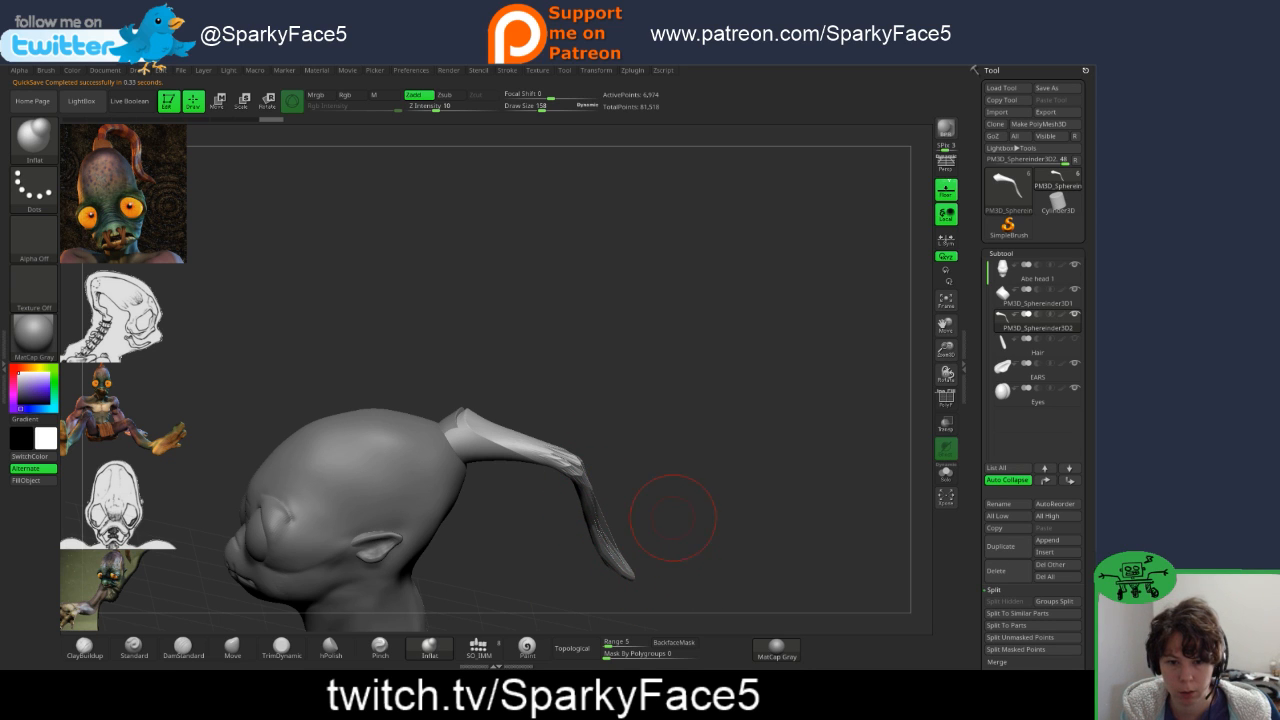
pyautogui.moveTo(684, 524); pyautogui.dragTo(760, 530)
pyautogui.moveTo(560, 520); pyautogui.dragTo(655, 547)
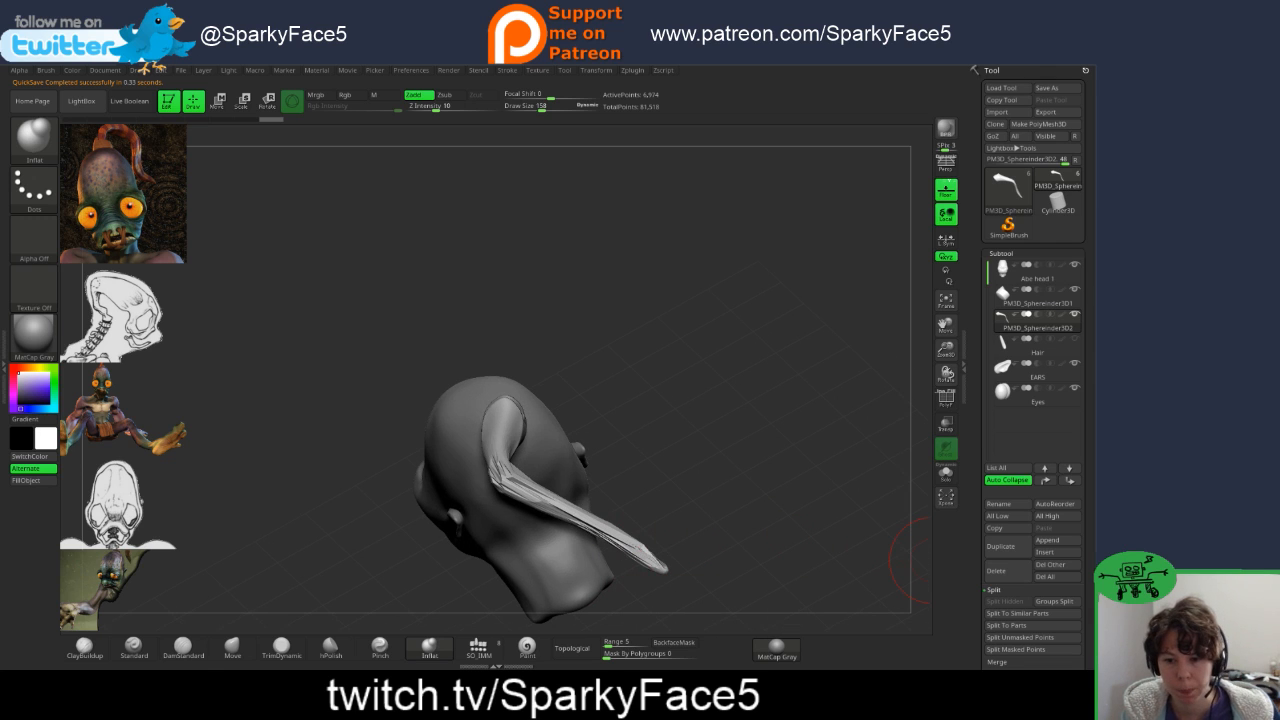
# - Show the polygon wireframe on the ponytail and inspect its stretched mesh from the side
pyautogui.scroll(-5, 1030, 400)
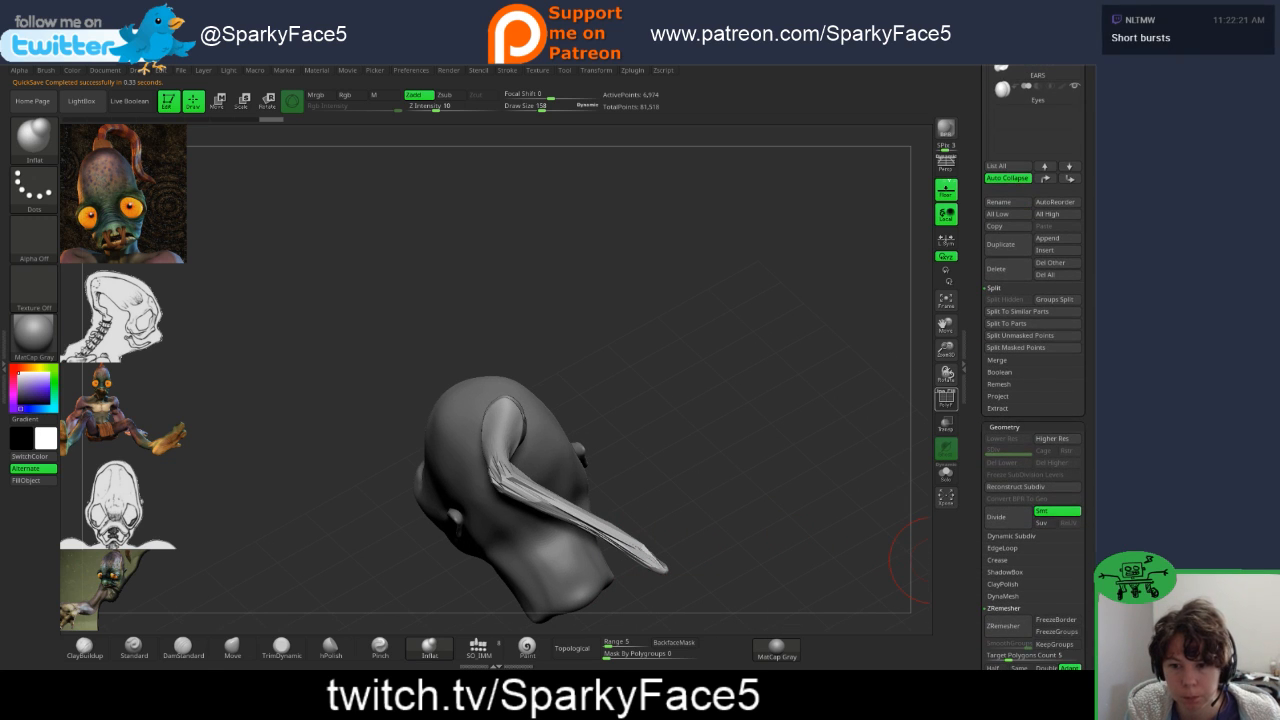
pyautogui.click(946, 398)
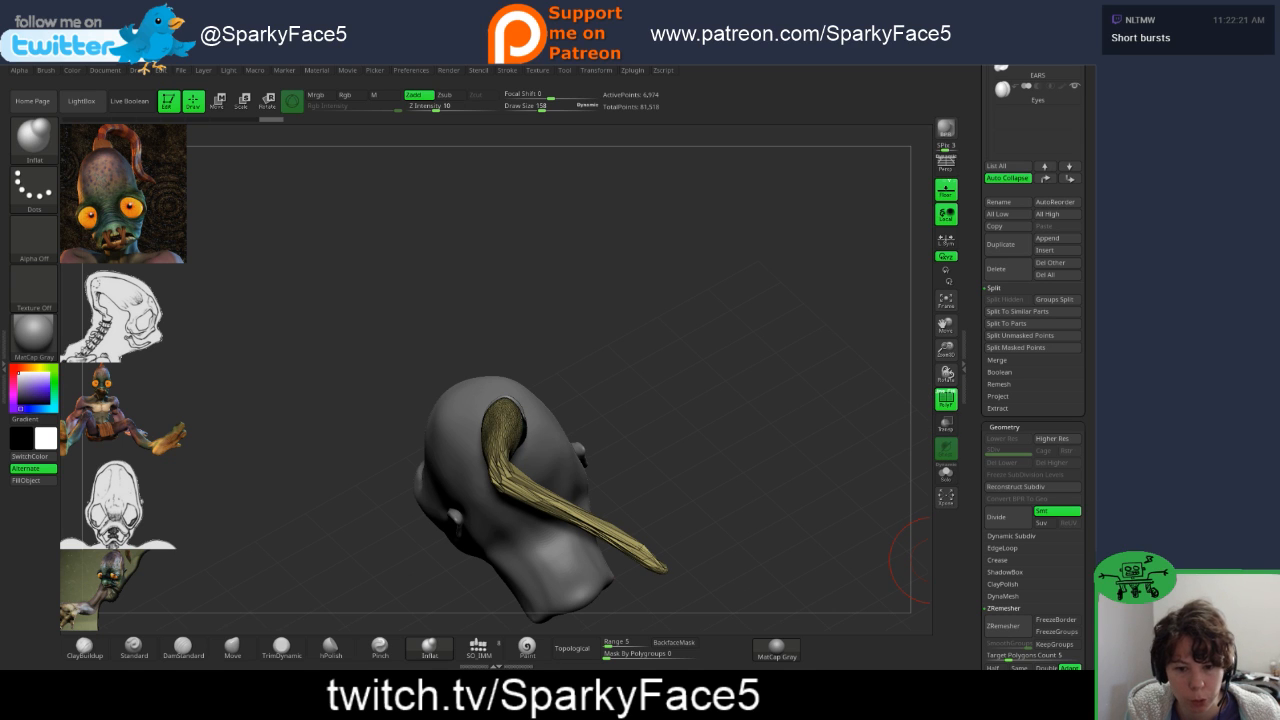
pyautogui.moveTo(857, 463)
pyautogui.mouseDown()
pyautogui.moveTo(873, 463)
pyautogui.moveTo(862, 440)
pyautogui.moveTo(916, 438)
pyautogui.moveTo(840, 450)
pyautogui.moveTo(826, 485)
pyautogui.mouseUp()
# - Look through the mesh's deformation, HD geometry, morph, surface, map, skin and polygroup settings for a way to rebuild the stretched ponytail
pyautogui.scroll(-10, 1010, 516)
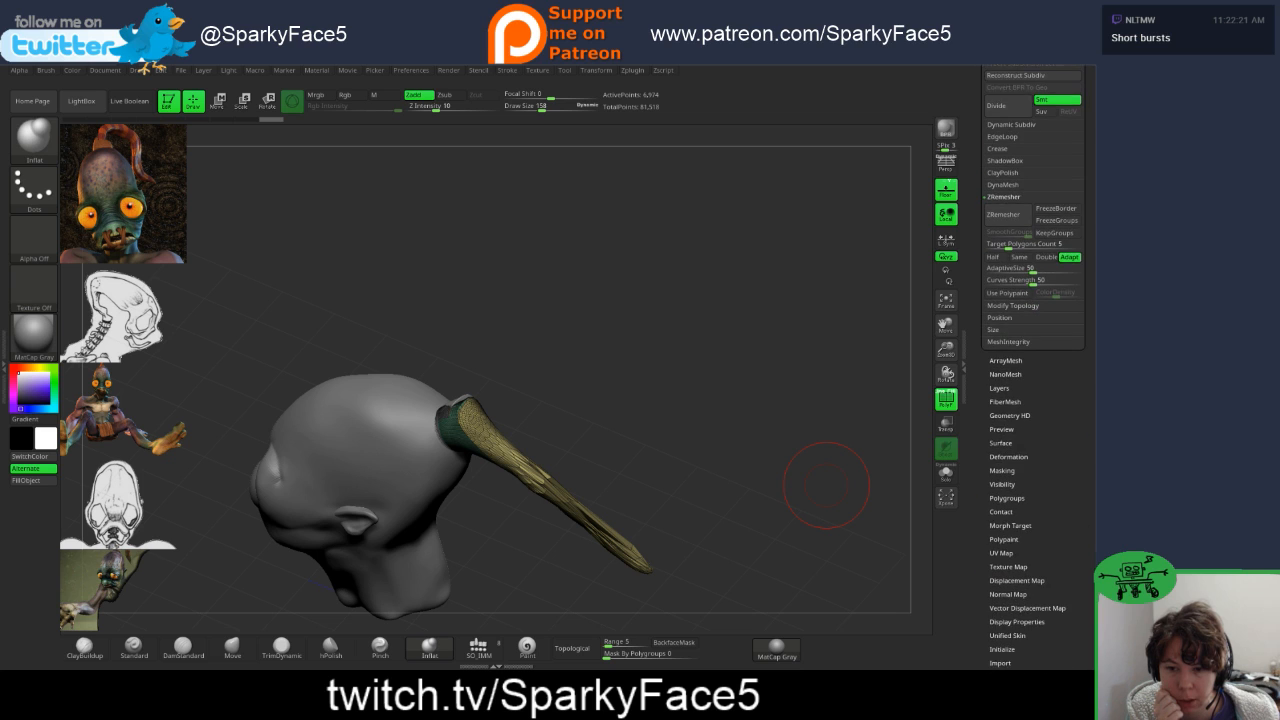
pyautogui.scroll(-1, 1010, 516)
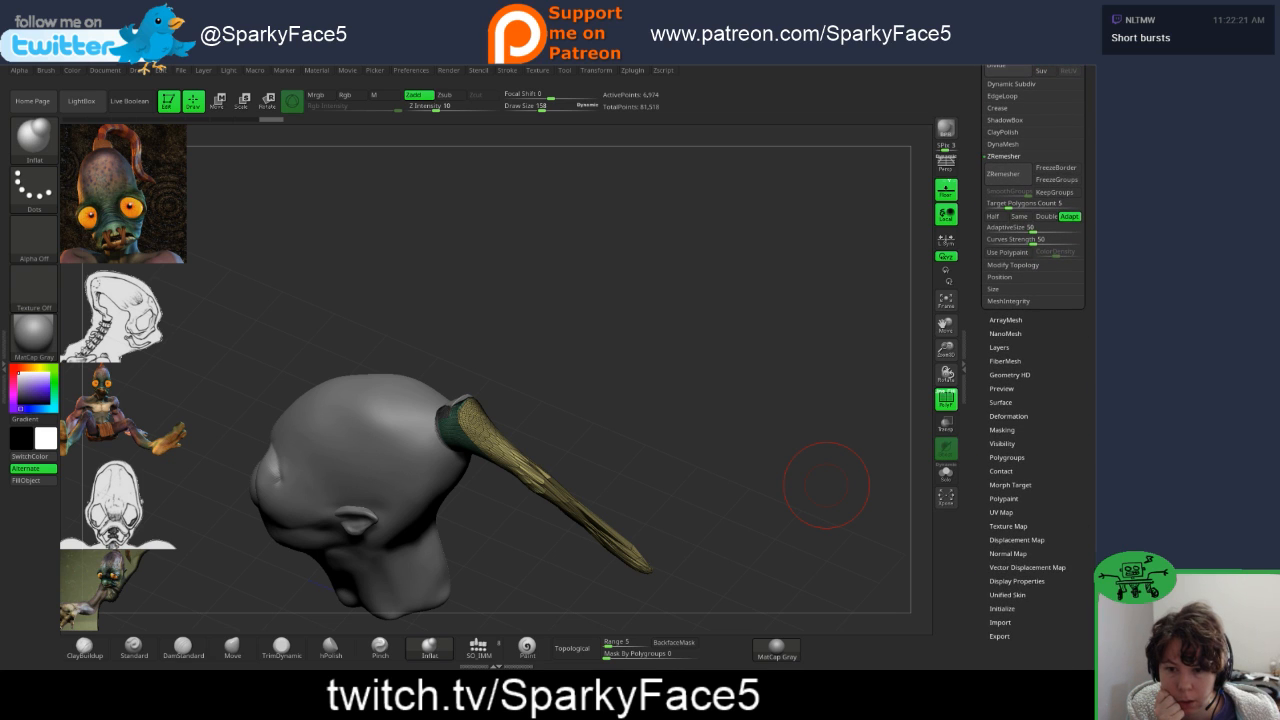
pyautogui.click(1008, 416)
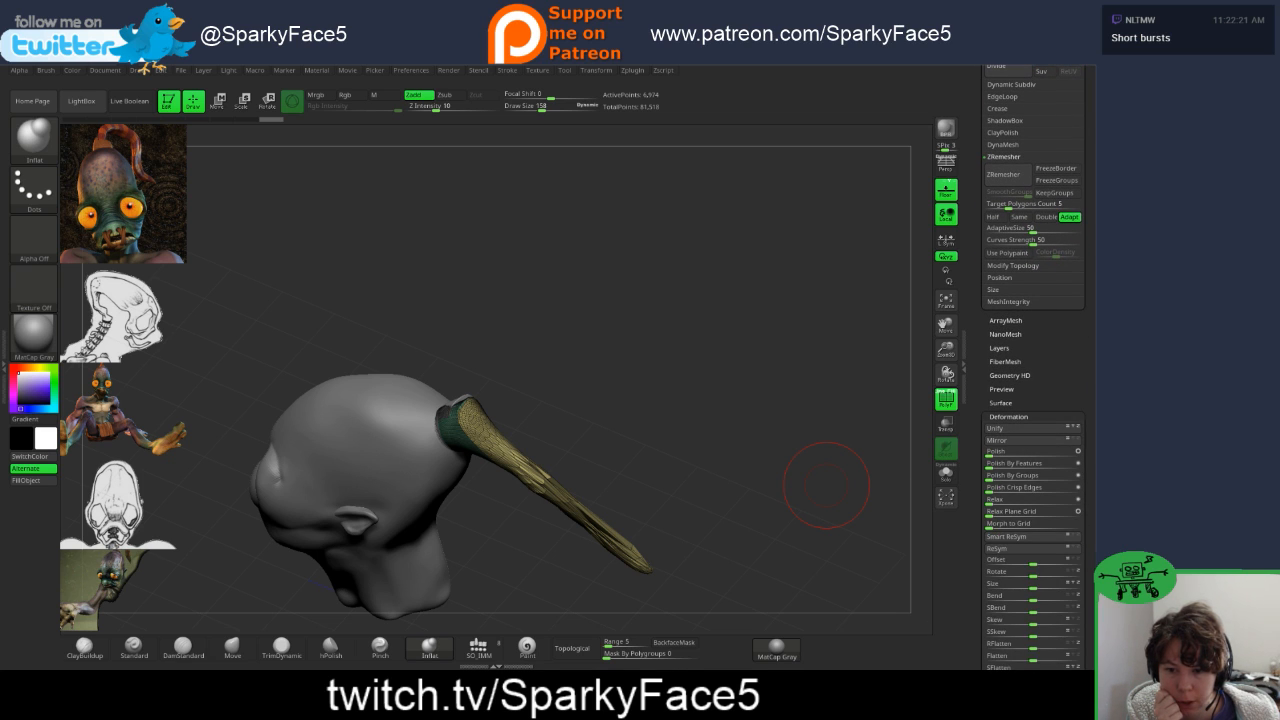
pyautogui.scroll(-1, 1008, 416)
pyautogui.scroll(-3, 1033, 400)
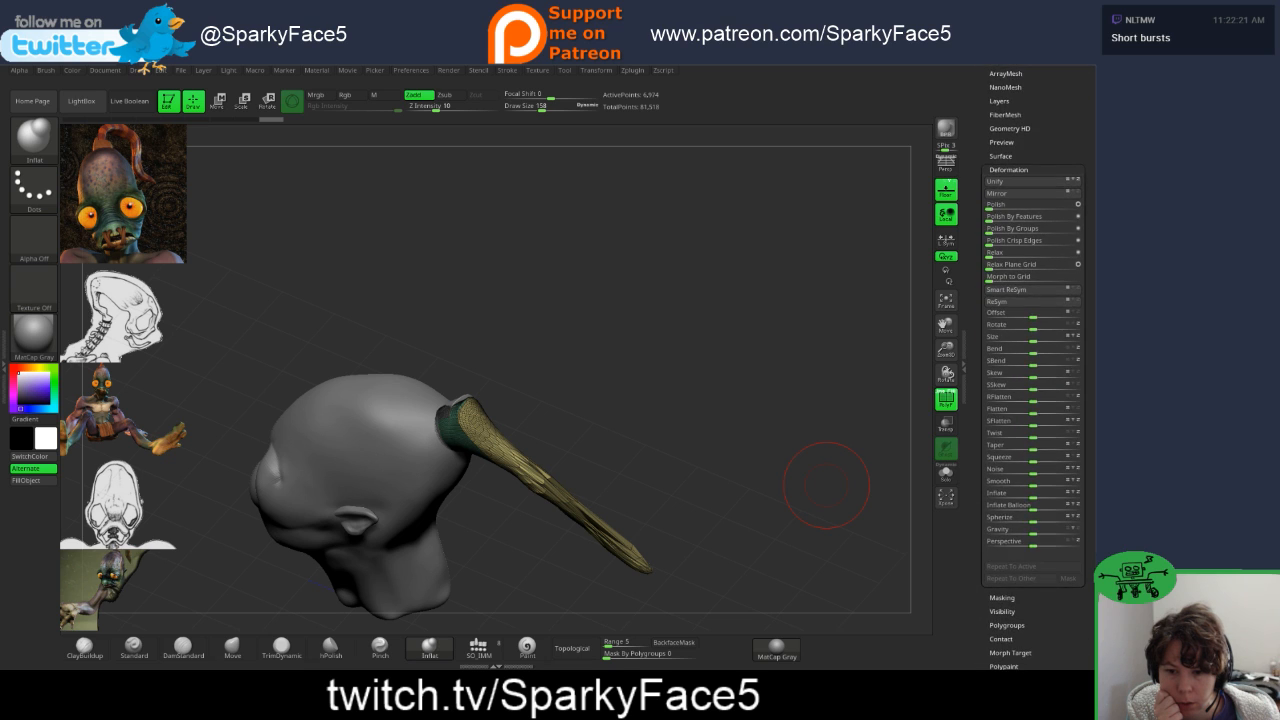
pyautogui.scroll(1, 1030, 356)
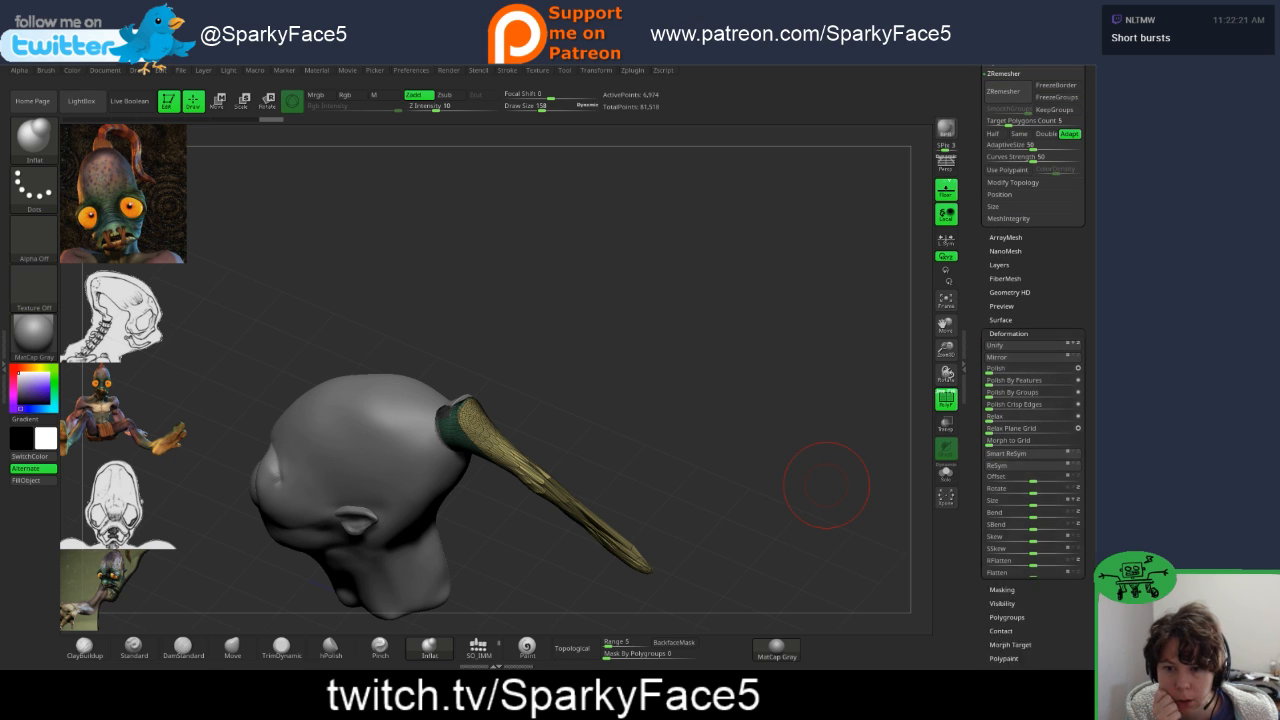
pyautogui.click(1008, 333)
pyautogui.click(1010, 292)
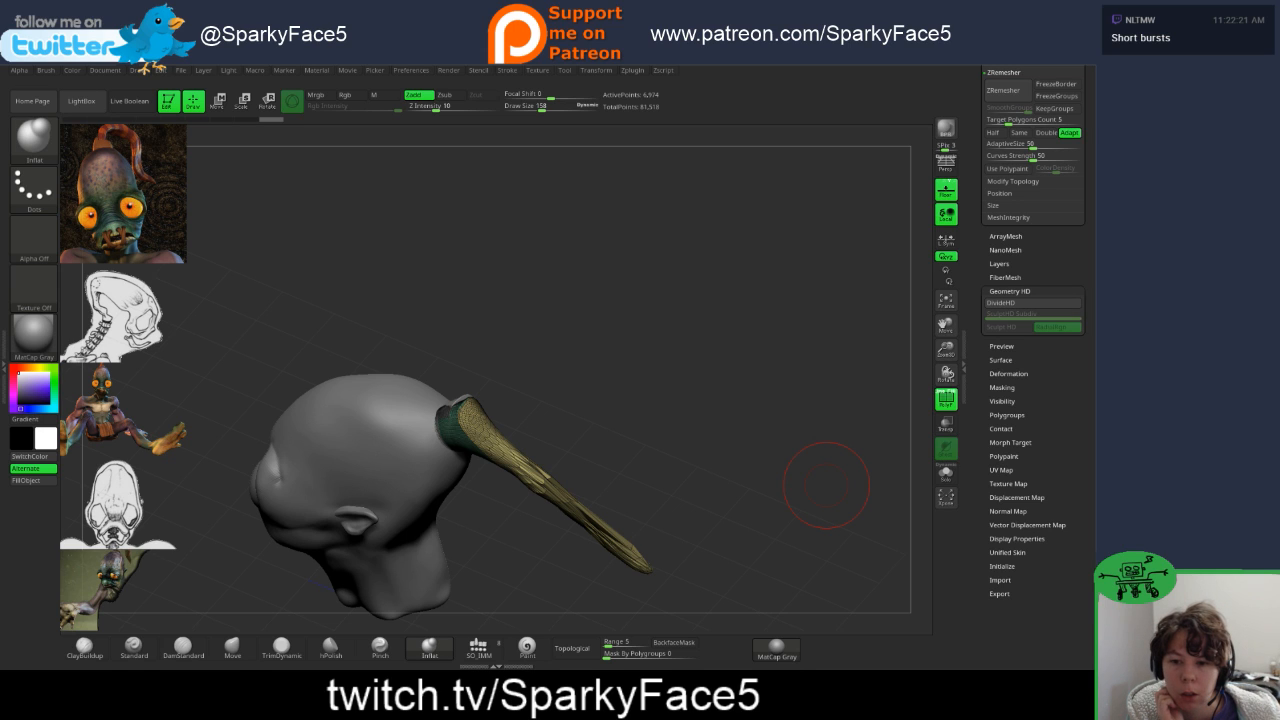
pyautogui.click(1010, 442)
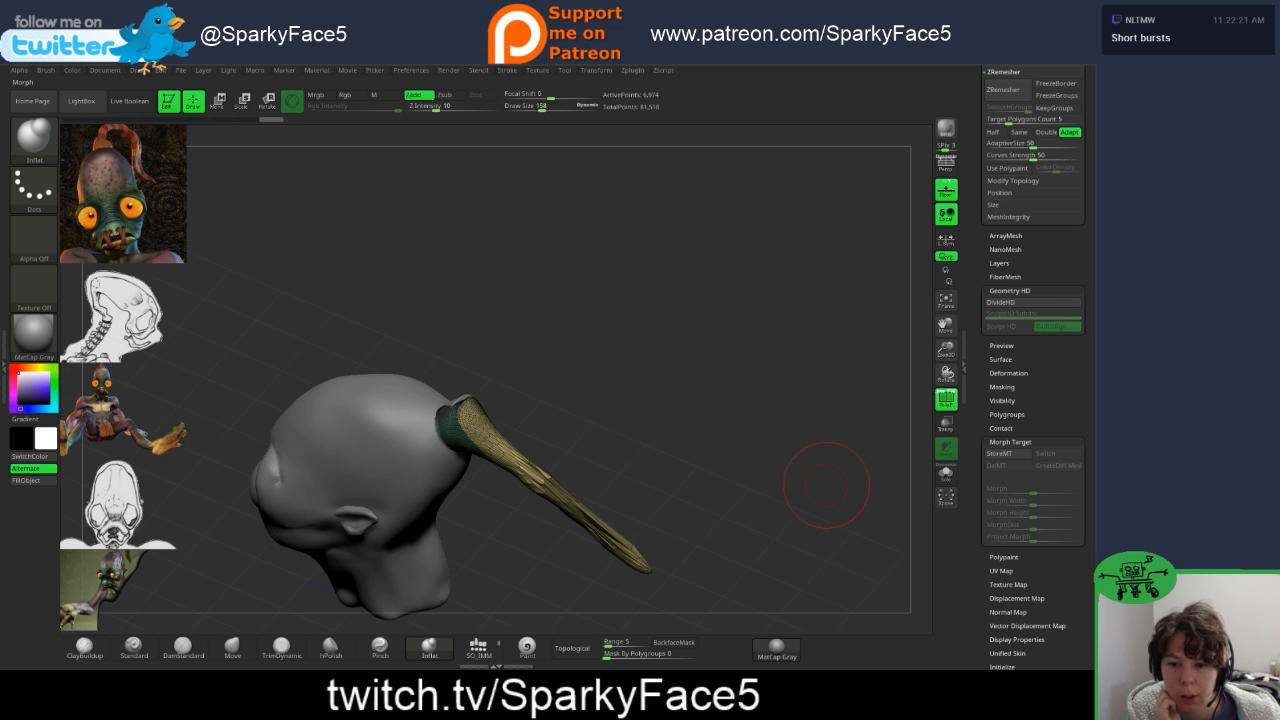
pyautogui.click(1010, 442)
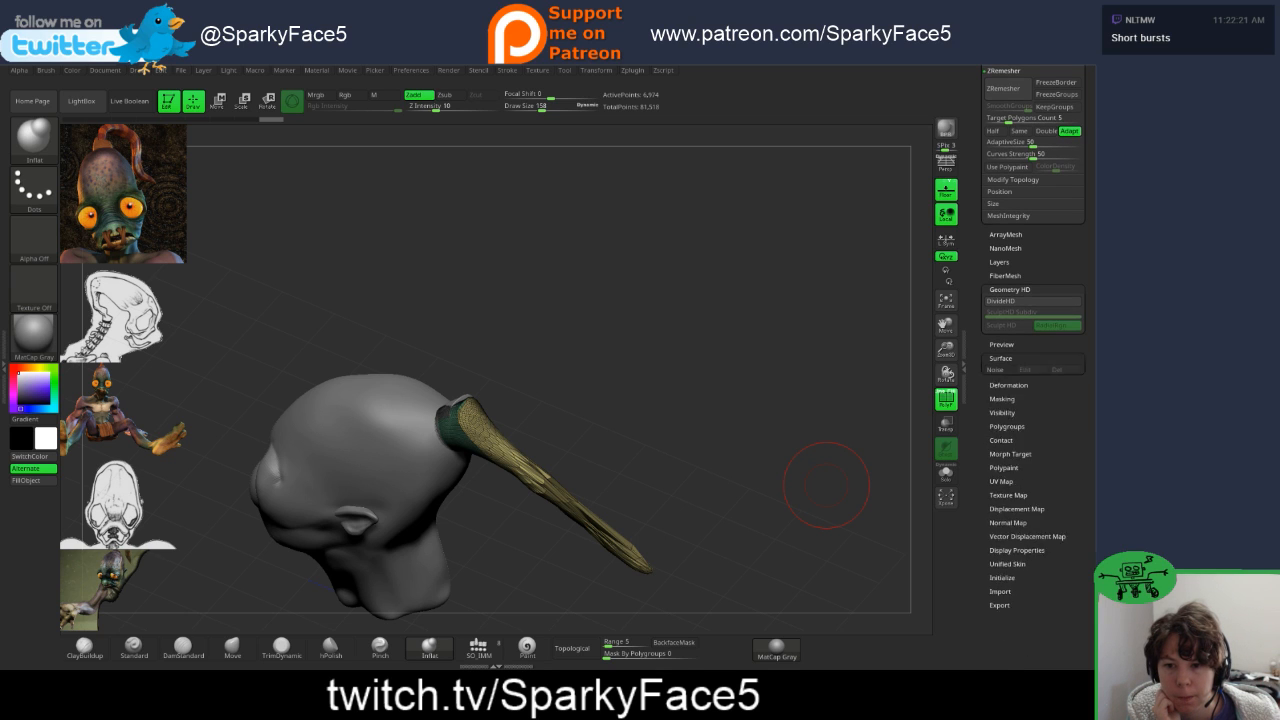
pyautogui.click(1001, 359)
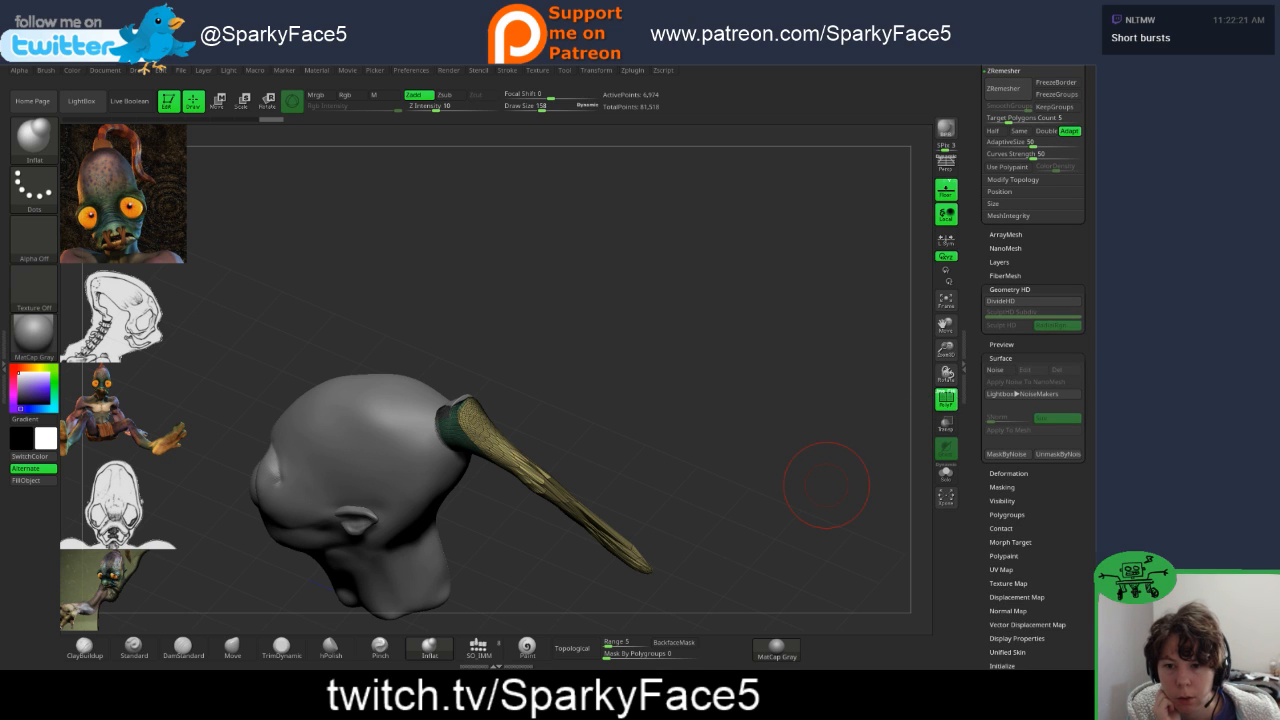
pyautogui.click(1001, 358)
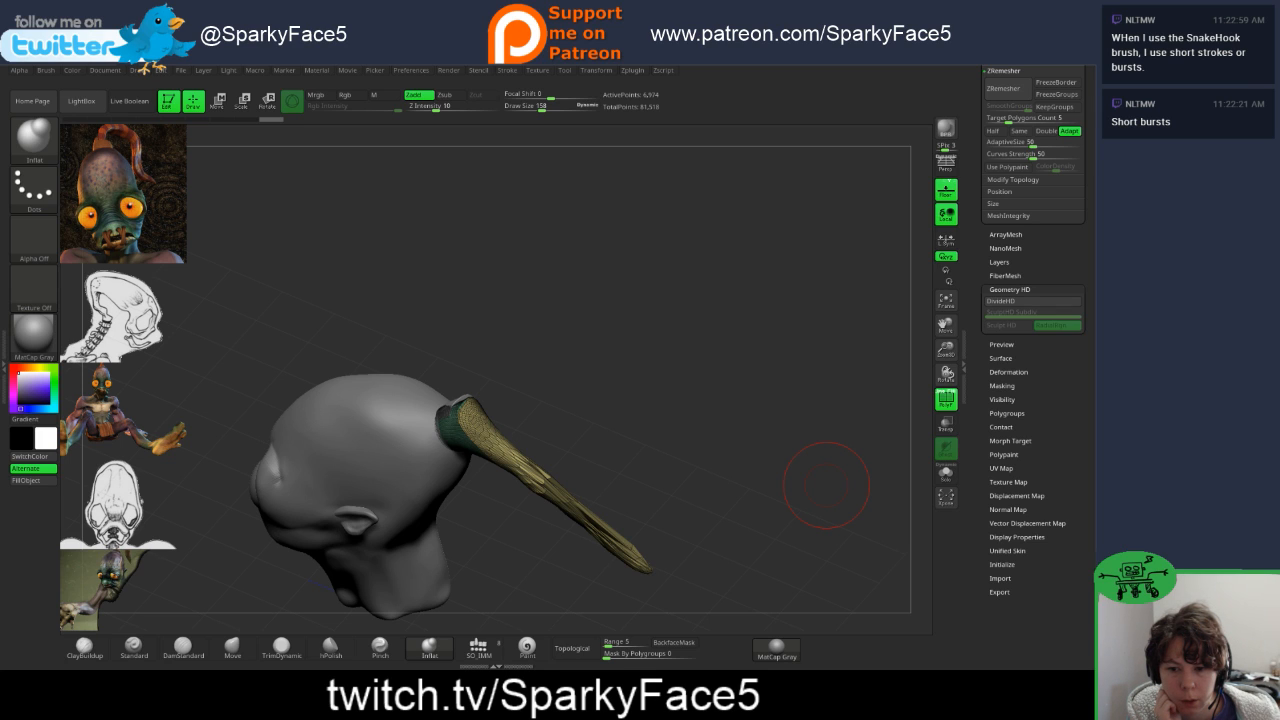
pyautogui.click(1017, 496)
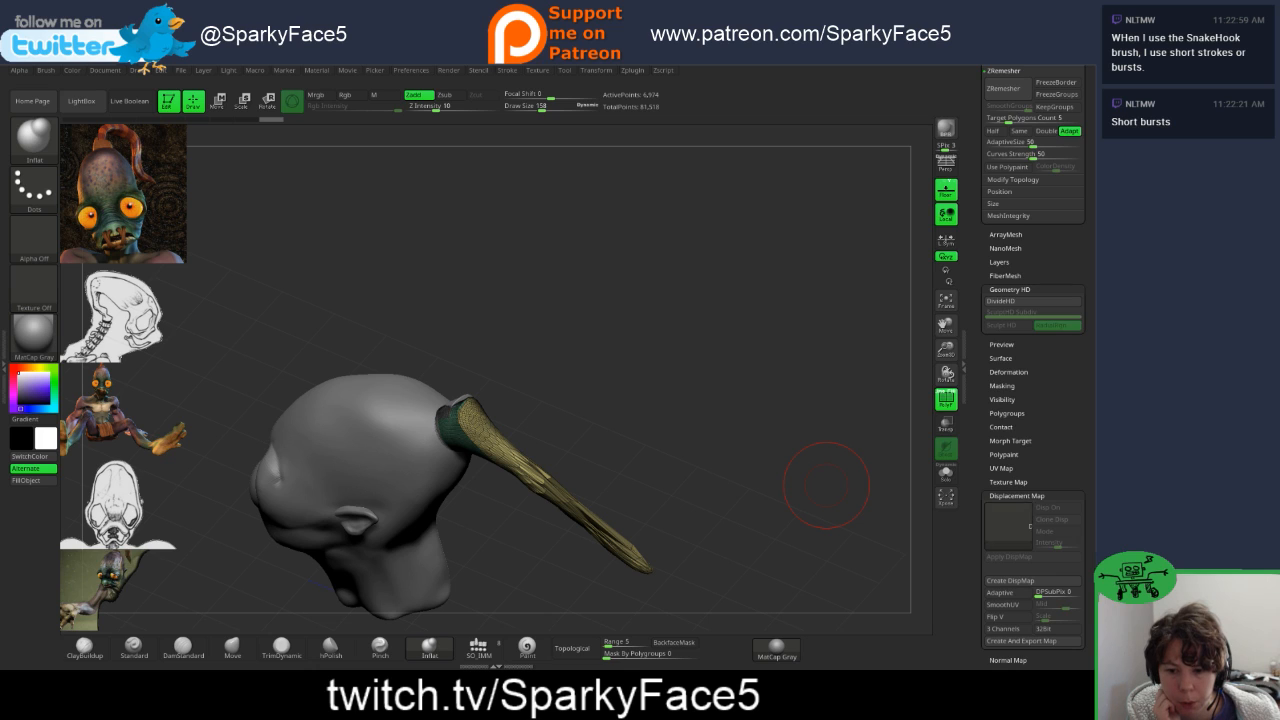
pyautogui.moveTo(984, 550); pyautogui.dragTo(984, 360)
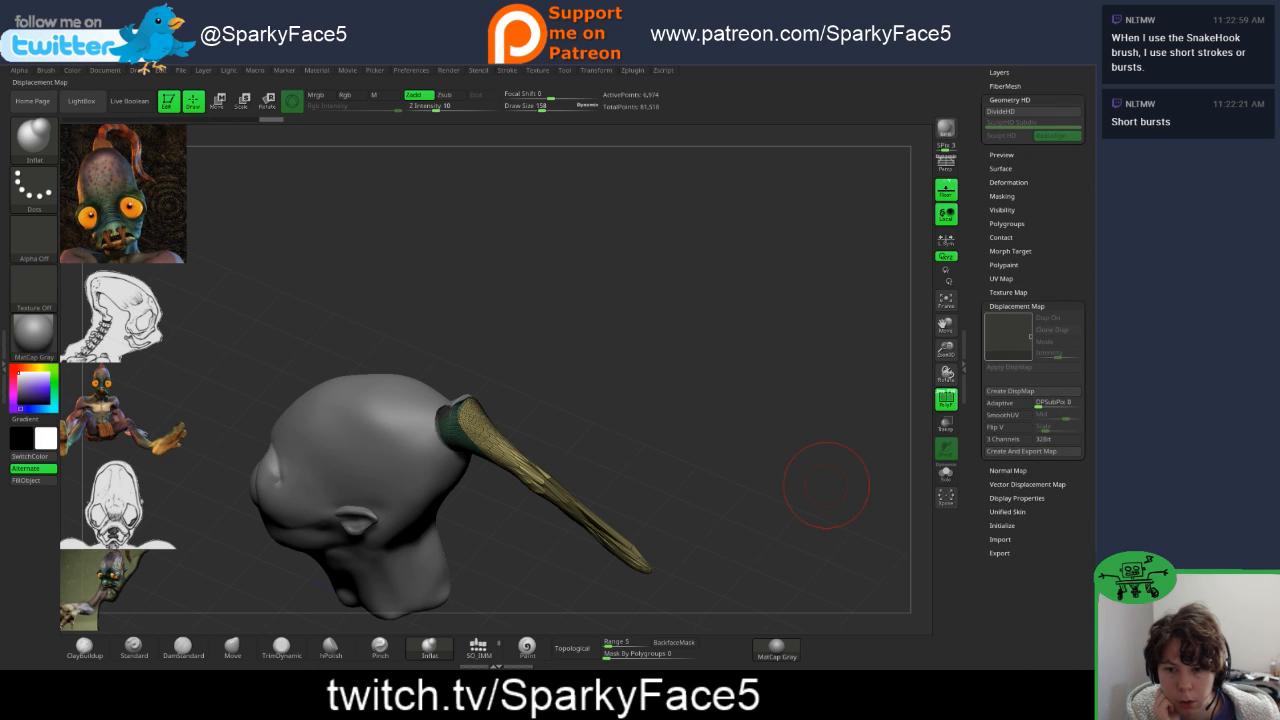
pyautogui.click(1017, 306)
pyautogui.click(1008, 320)
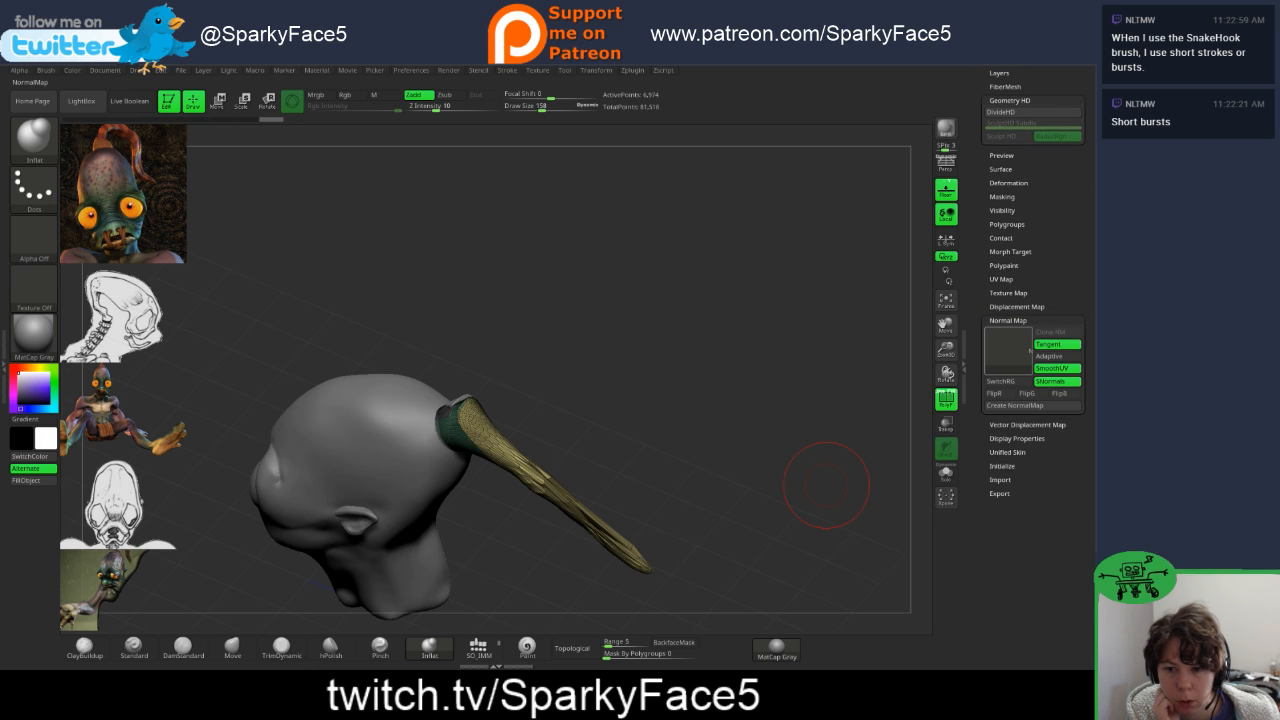
pyautogui.click(1008, 320)
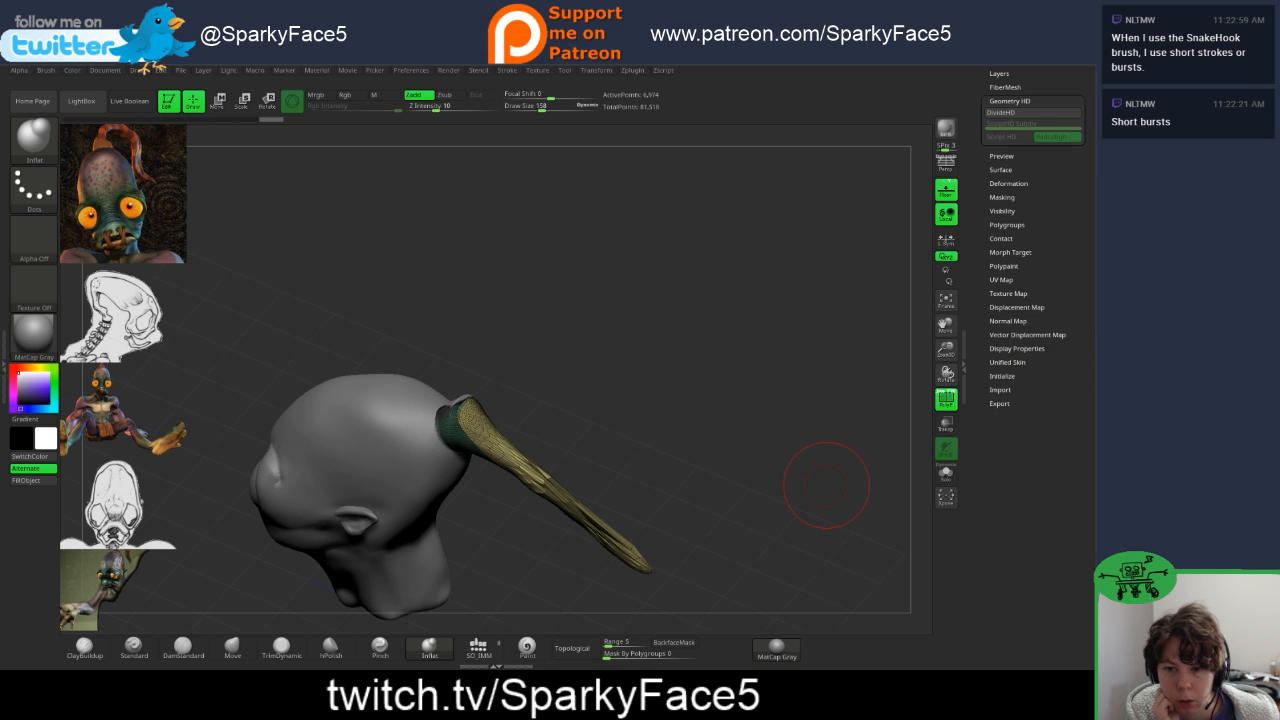
pyautogui.click(1027, 334)
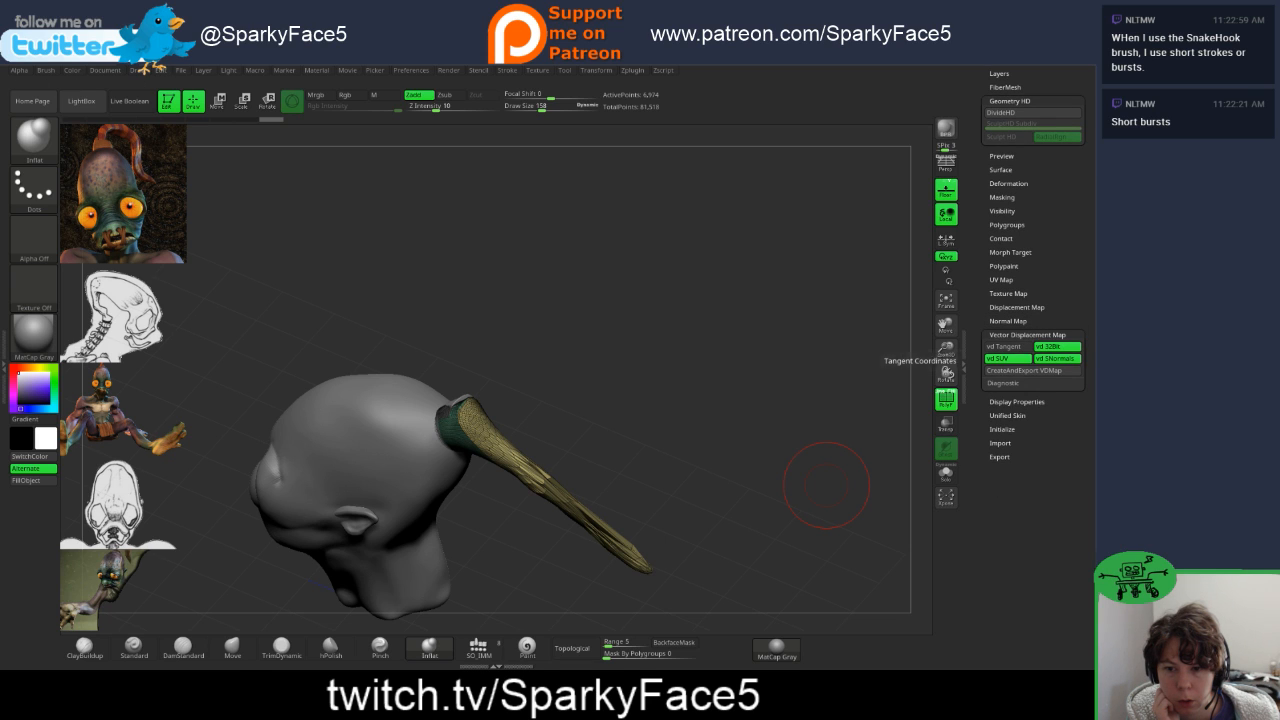
pyautogui.click(1027, 334)
pyautogui.click(1007, 362)
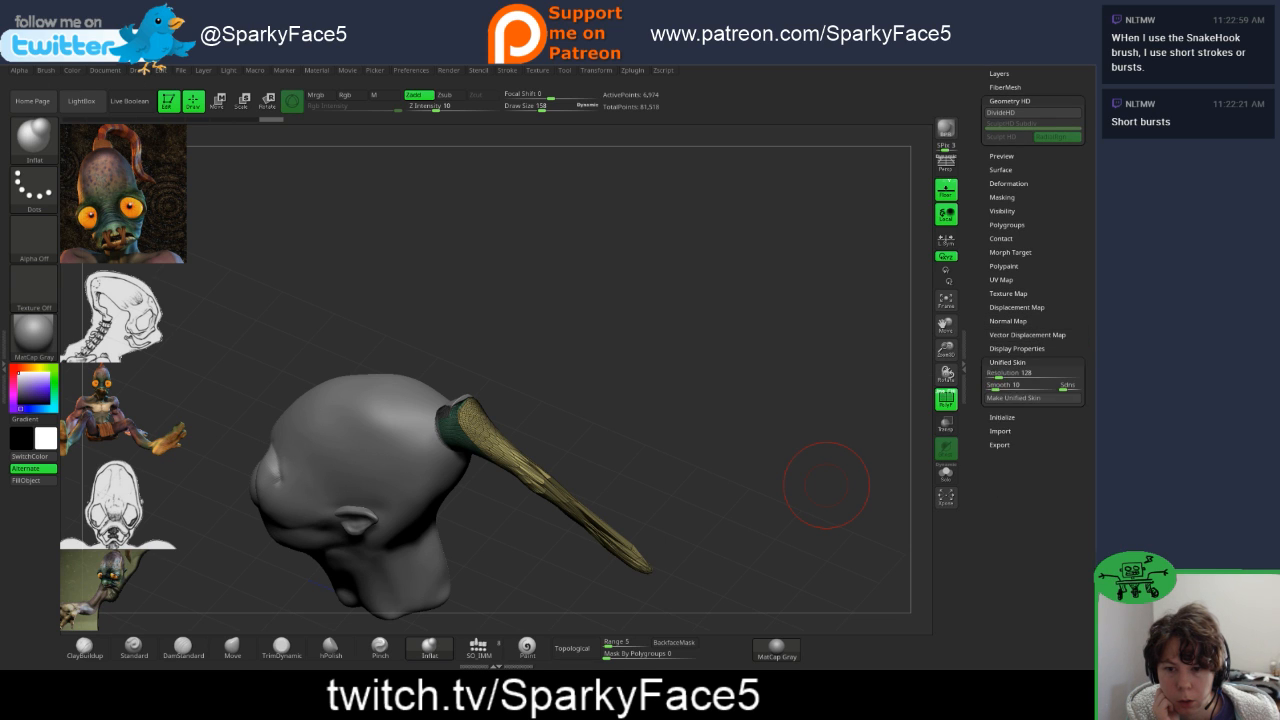
pyautogui.click(1007, 362)
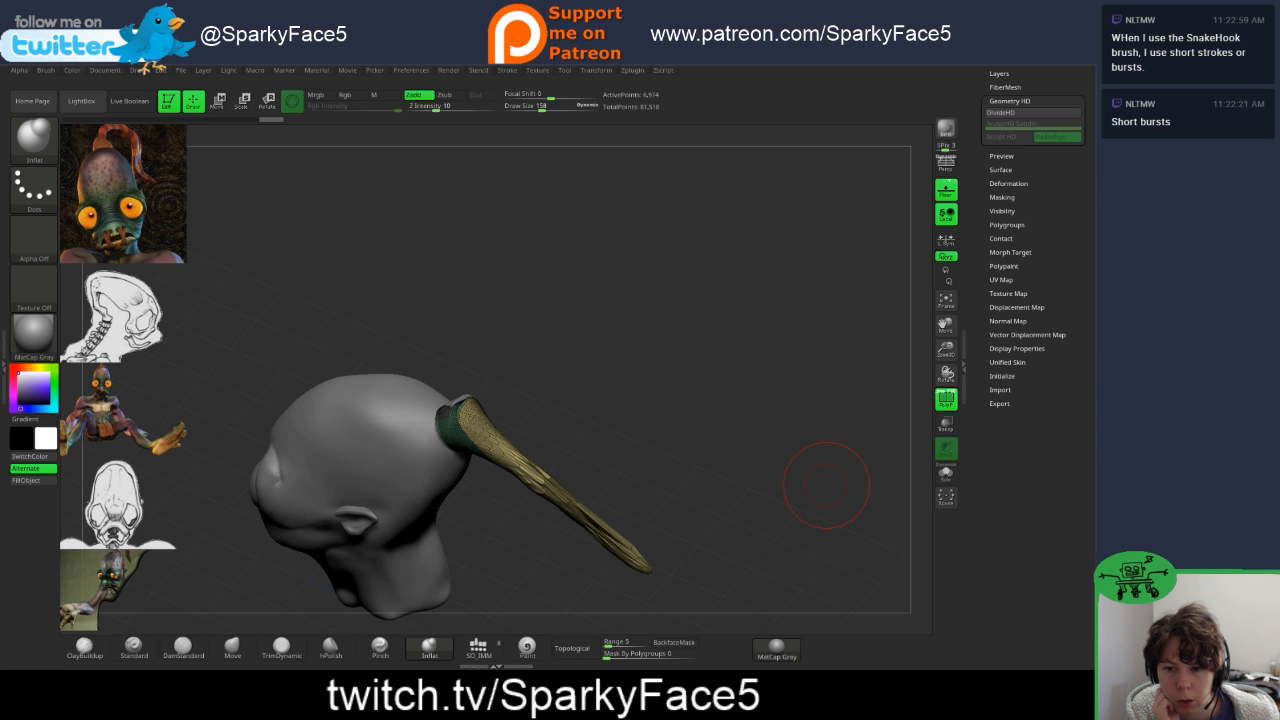
pyautogui.click(1002, 376)
pyautogui.click(1002, 376)
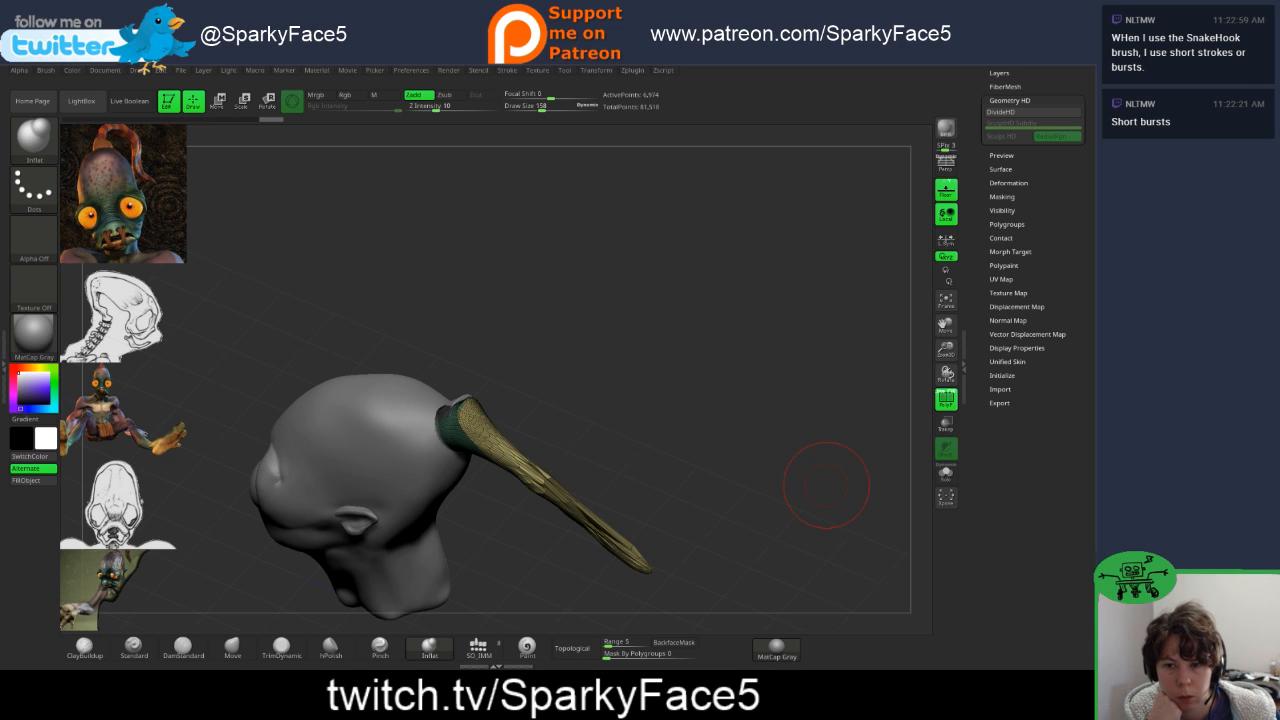
pyautogui.click(1006, 224)
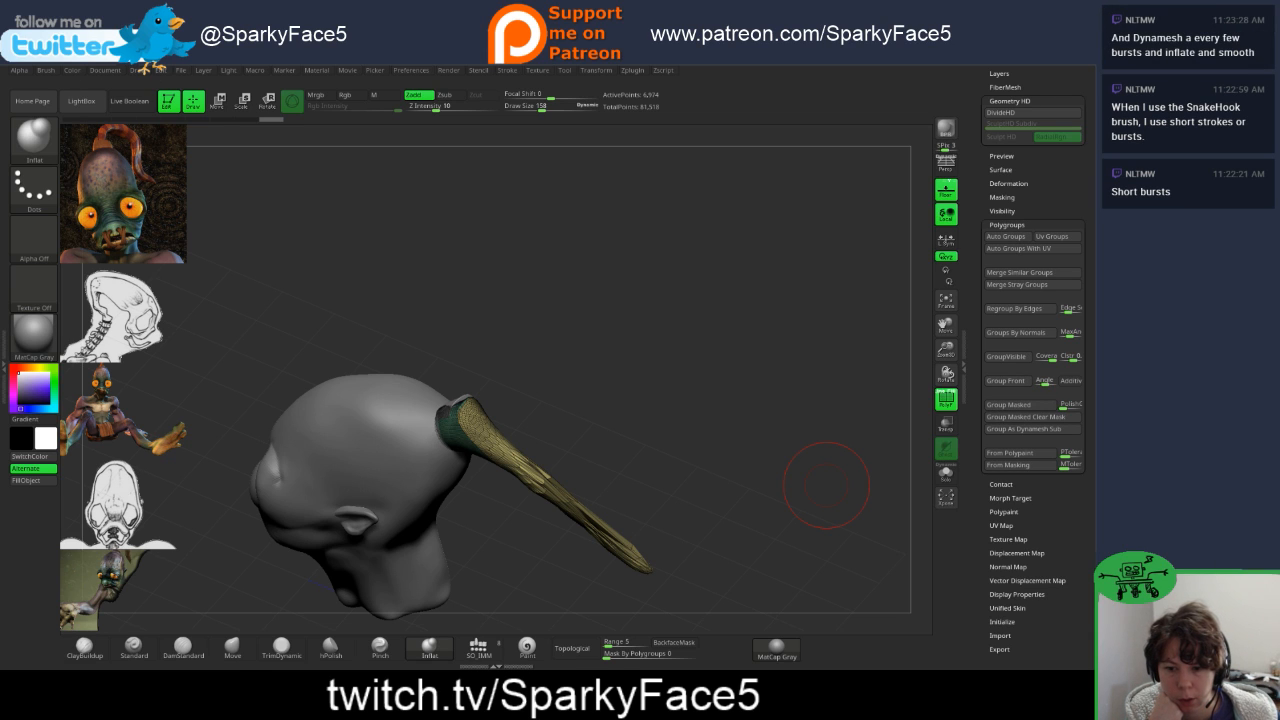
pyautogui.click(1006, 224)
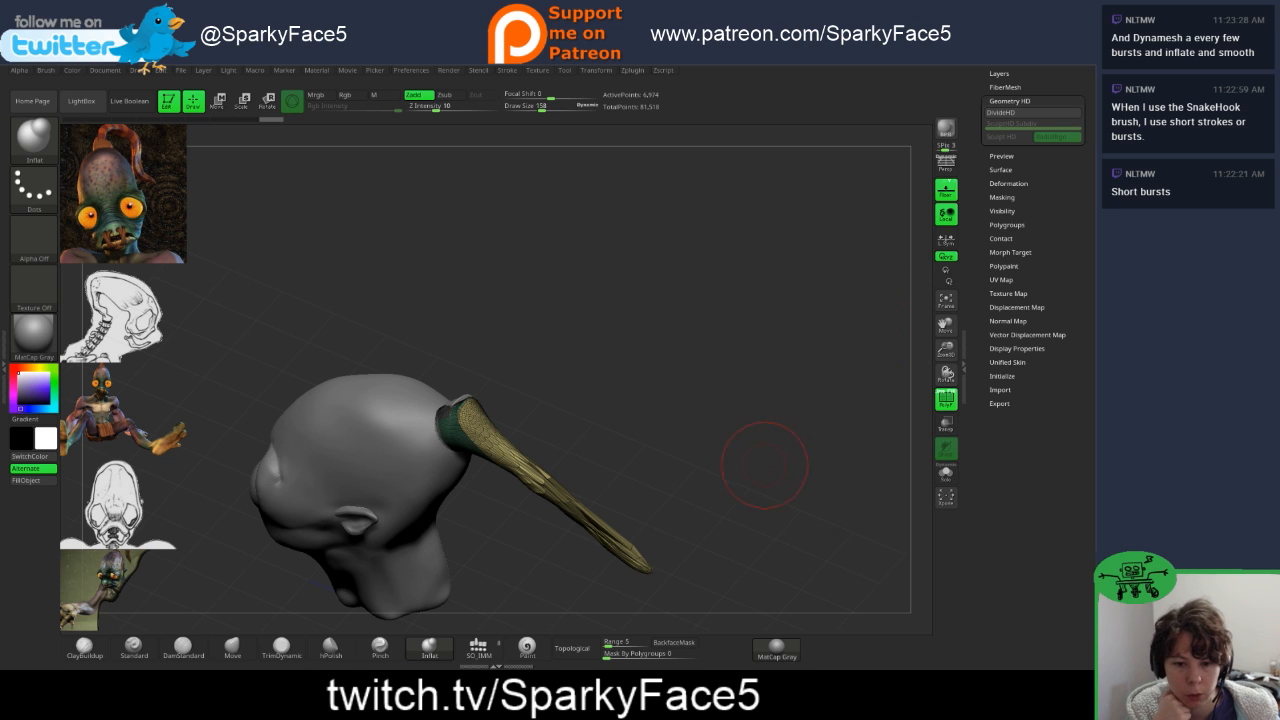
# - Convert the ponytail to a DynaMesh at resolution 128
pyautogui.moveTo(645, 390); pyautogui.dragTo(700, 392)
pyautogui.moveTo(1076, 222); pyautogui.dragTo(1076, 472)
pyautogui.click(1010, 350)
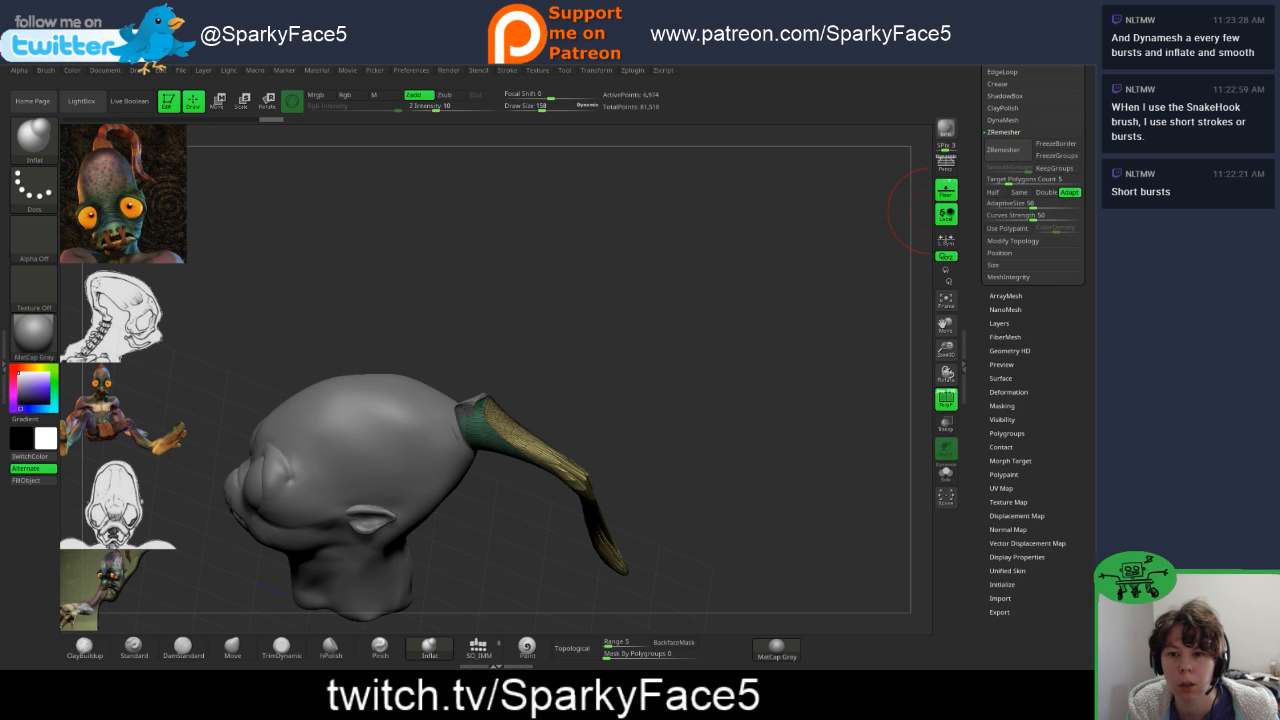
pyautogui.moveTo(984, 200); pyautogui.dragTo(984, 323)
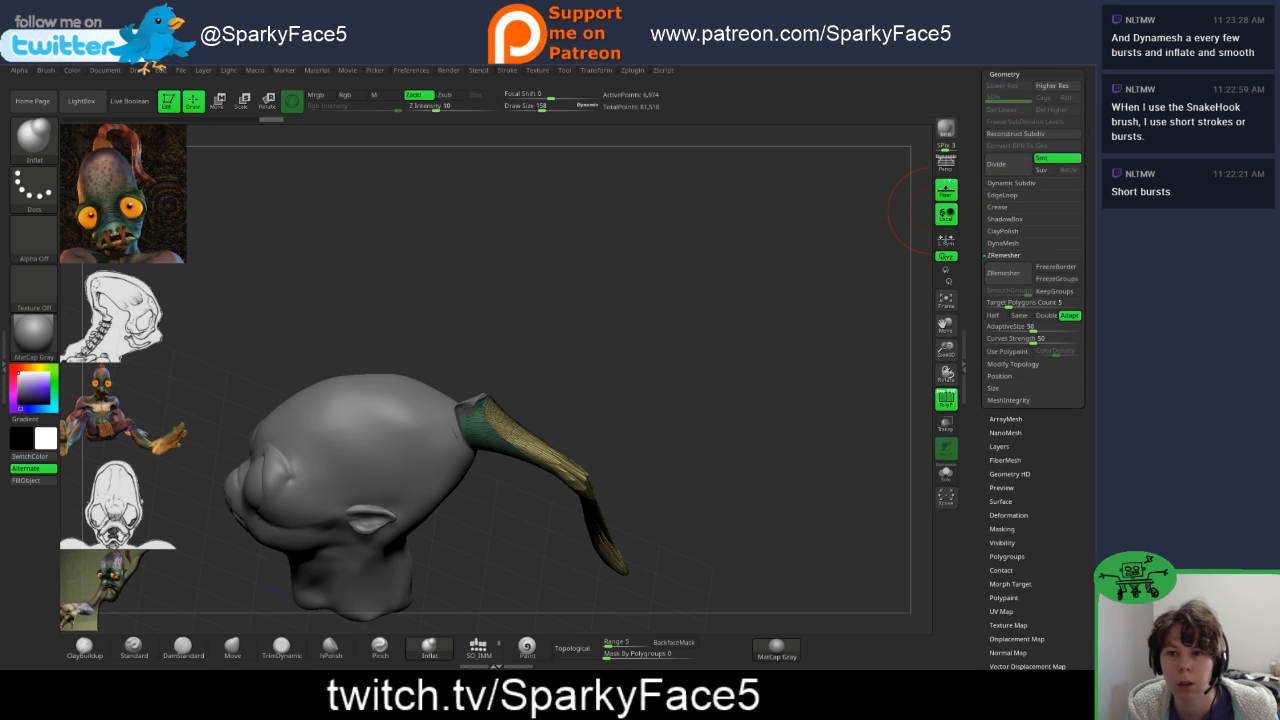
pyautogui.moveTo(984, 178); pyautogui.dragTo(984, 227)
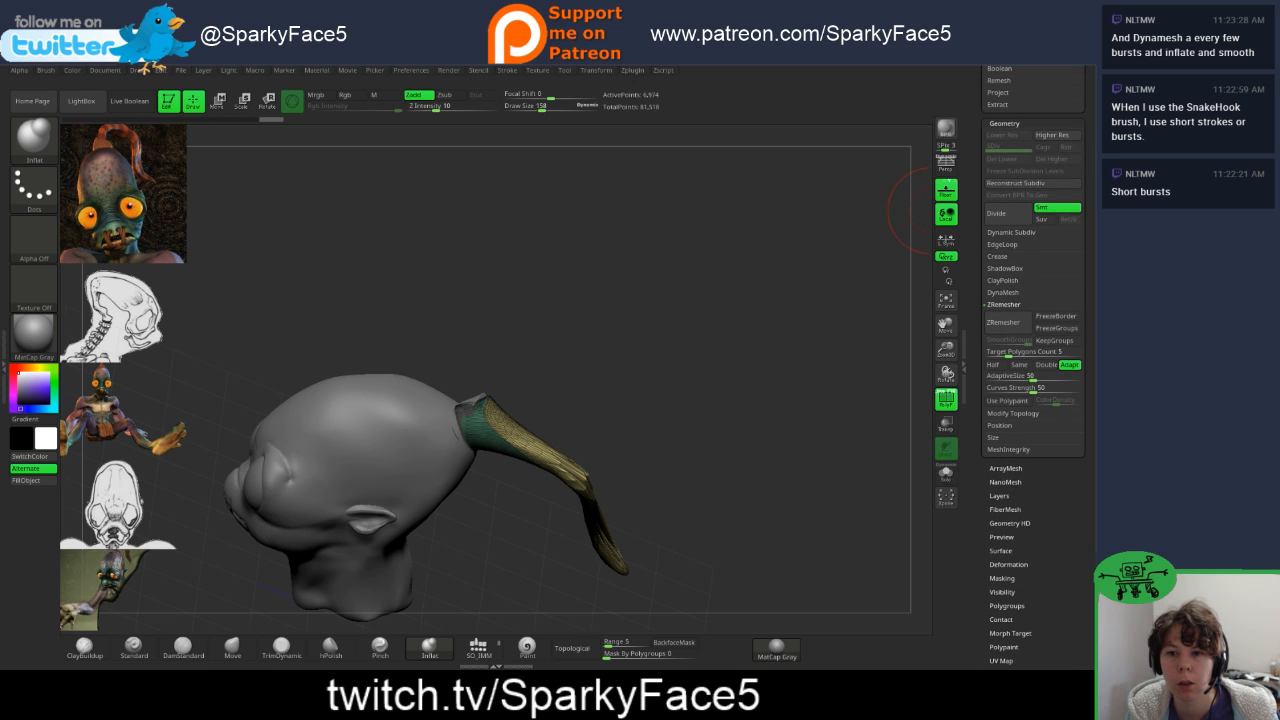
pyautogui.click(1003, 293)
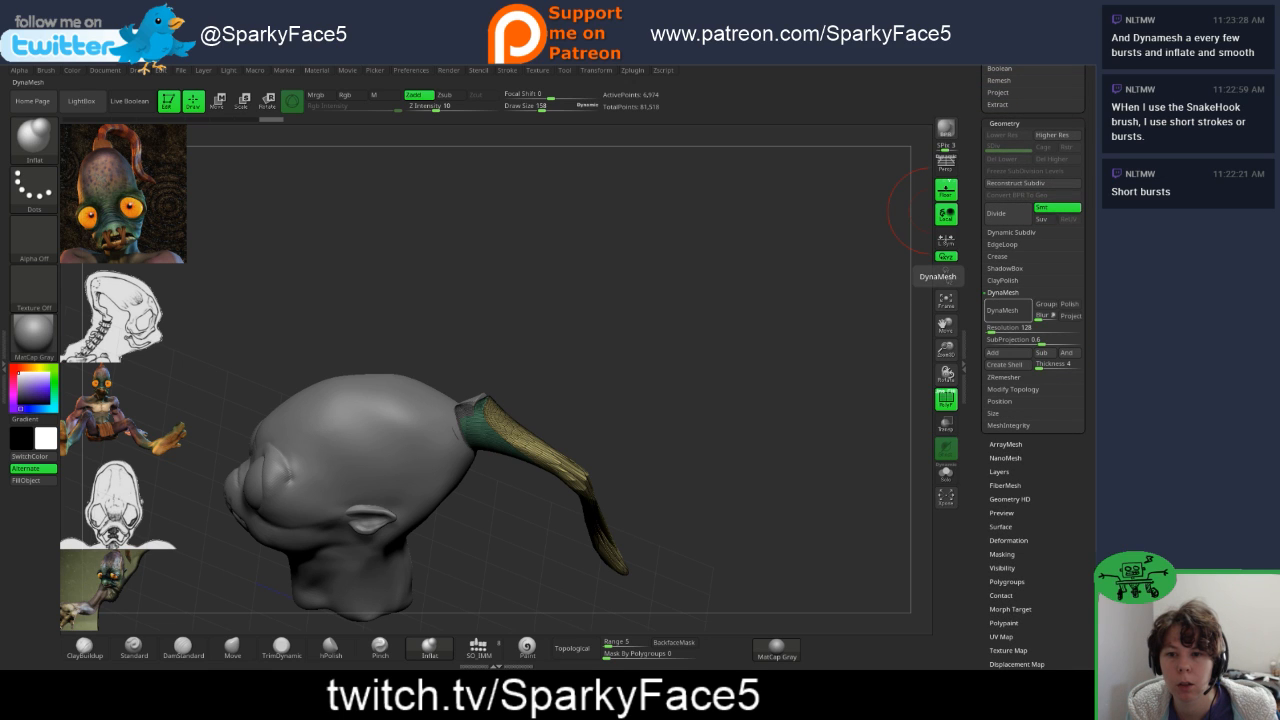
pyautogui.click(1002, 310)
# - Smooth and inflate the ponytail along its length, including the bend, and remesh it with DynaMesh
pyautogui.moveTo(720, 449)
pyautogui.mouseDown()
pyautogui.moveTo(656, 445)
pyautogui.moveTo(775, 415)
pyautogui.mouseUp()
pyautogui.press('shift')
pyautogui.moveTo(690, 485)
pyautogui.mouseDown()
pyautogui.moveTo(745, 450)
pyautogui.moveTo(692, 480)
pyautogui.moveTo(700, 492)
pyautogui.moveTo(455, 482)
pyautogui.moveTo(522, 478)
pyautogui.moveTo(520, 462)
pyautogui.moveTo(475, 482)
pyautogui.mouseUp()
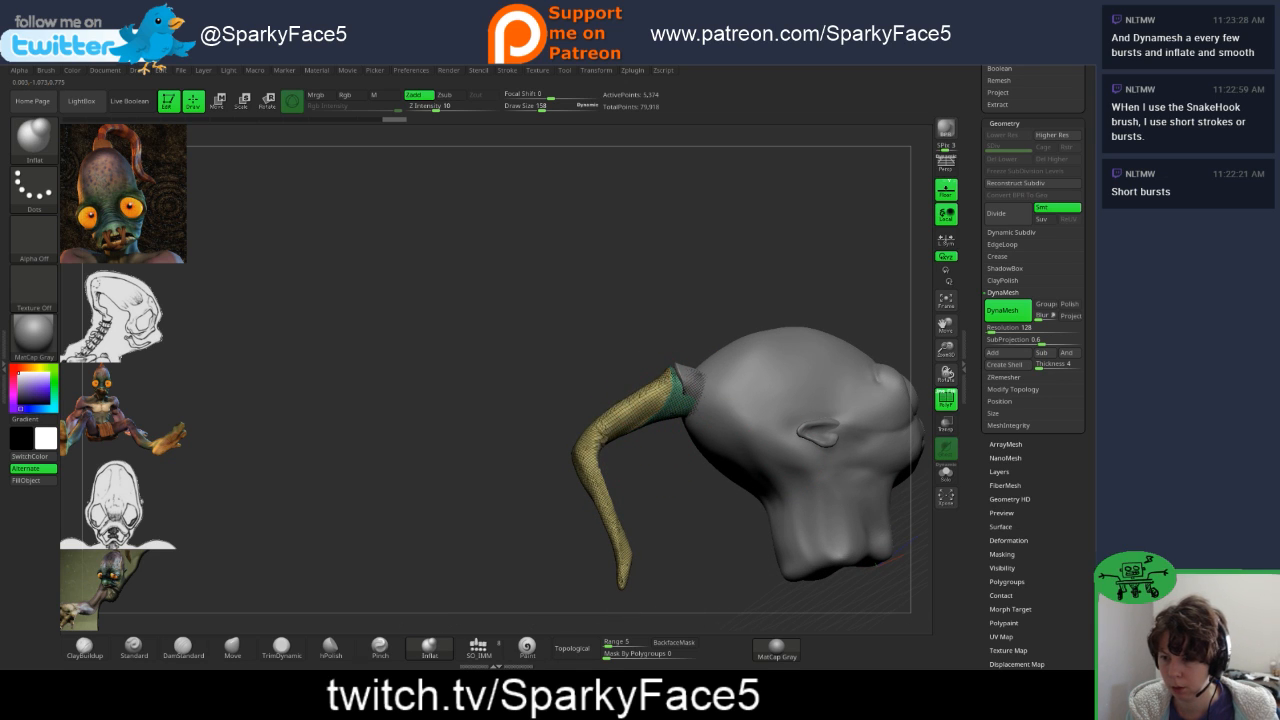
pyautogui.moveTo(594, 455)
pyautogui.mouseDown()
pyautogui.moveTo(622, 572)
pyautogui.moveTo(597, 472)
pyautogui.moveTo(607, 500)
pyautogui.mouseUp()
pyautogui.press('shift')
pyautogui.keyDown('ctrl'); pyautogui.moveTo(488, 434); pyautogui.dragTo(530, 462); pyautogui.keyUp('ctrl')
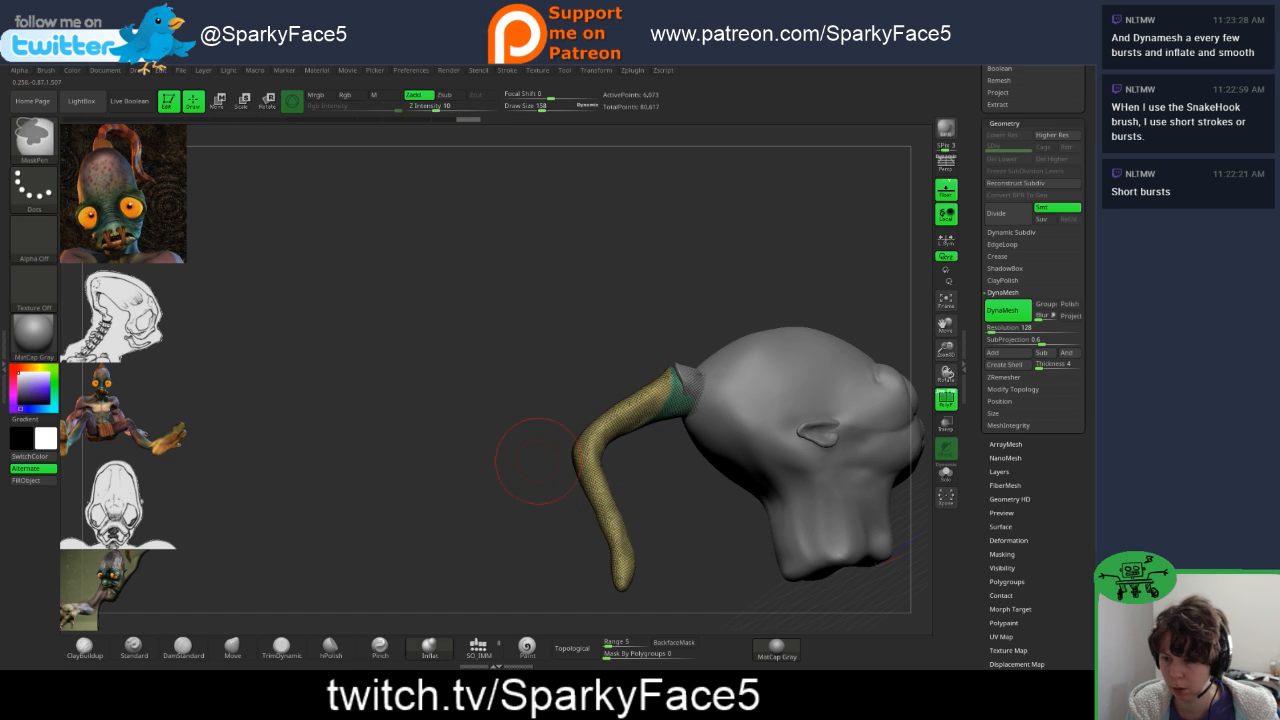
# - Reshape the base of the ponytail with the Move brush from several angles so it fits inside the stump ring
pyautogui.moveTo(460, 440); pyautogui.dragTo(640, 390)
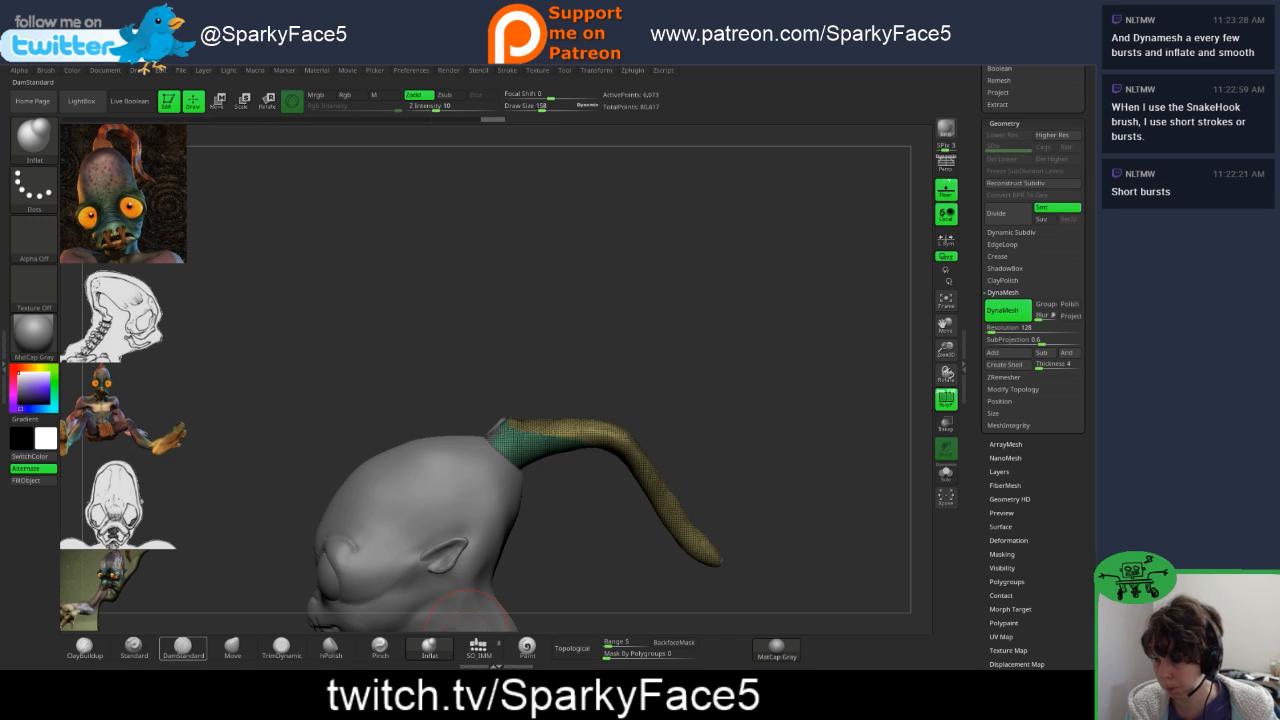
pyautogui.click(232, 647)
pyautogui.moveTo(574, 448)
pyautogui.mouseDown()
pyautogui.moveTo(531, 431)
pyautogui.moveTo(574, 440)
pyautogui.mouseUp()
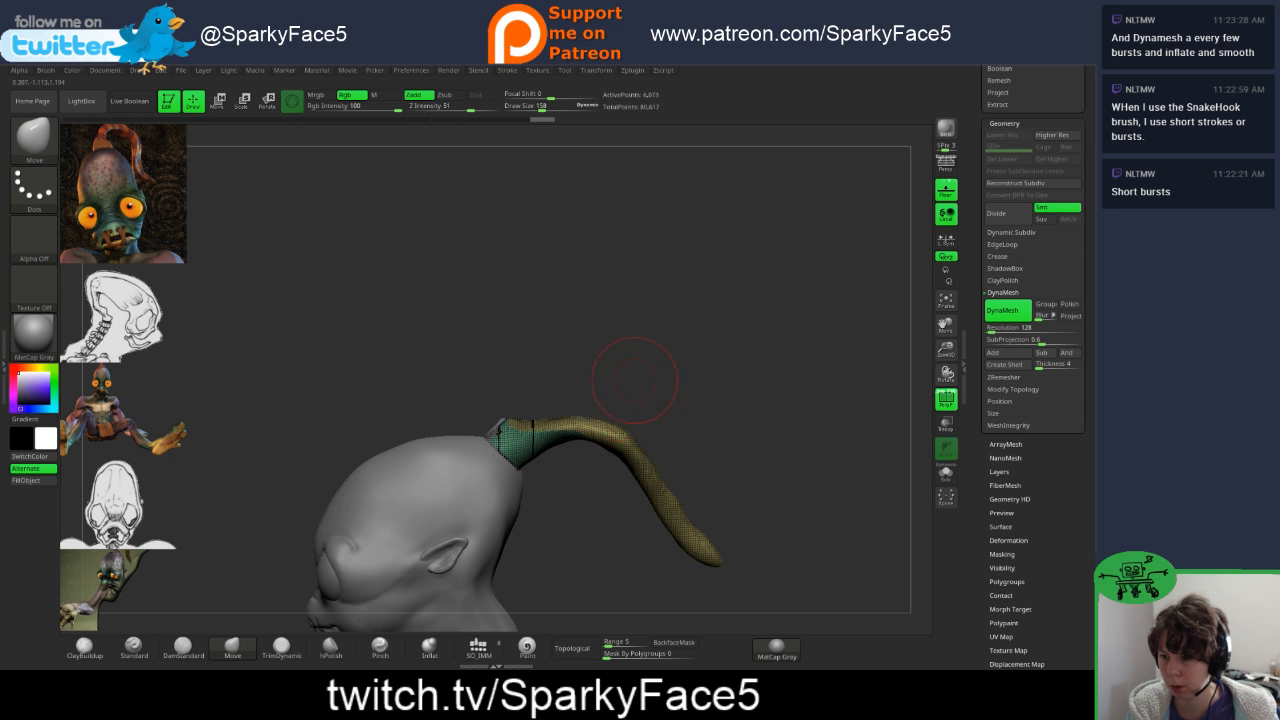
pyautogui.moveTo(740, 350)
pyautogui.mouseDown()
pyautogui.moveTo(622, 415)
pyautogui.moveTo(640, 400)
pyautogui.mouseUp()
pyautogui.moveTo(520, 408); pyautogui.dragTo(636, 406)
pyautogui.moveTo(712, 346); pyautogui.dragTo(638, 405)
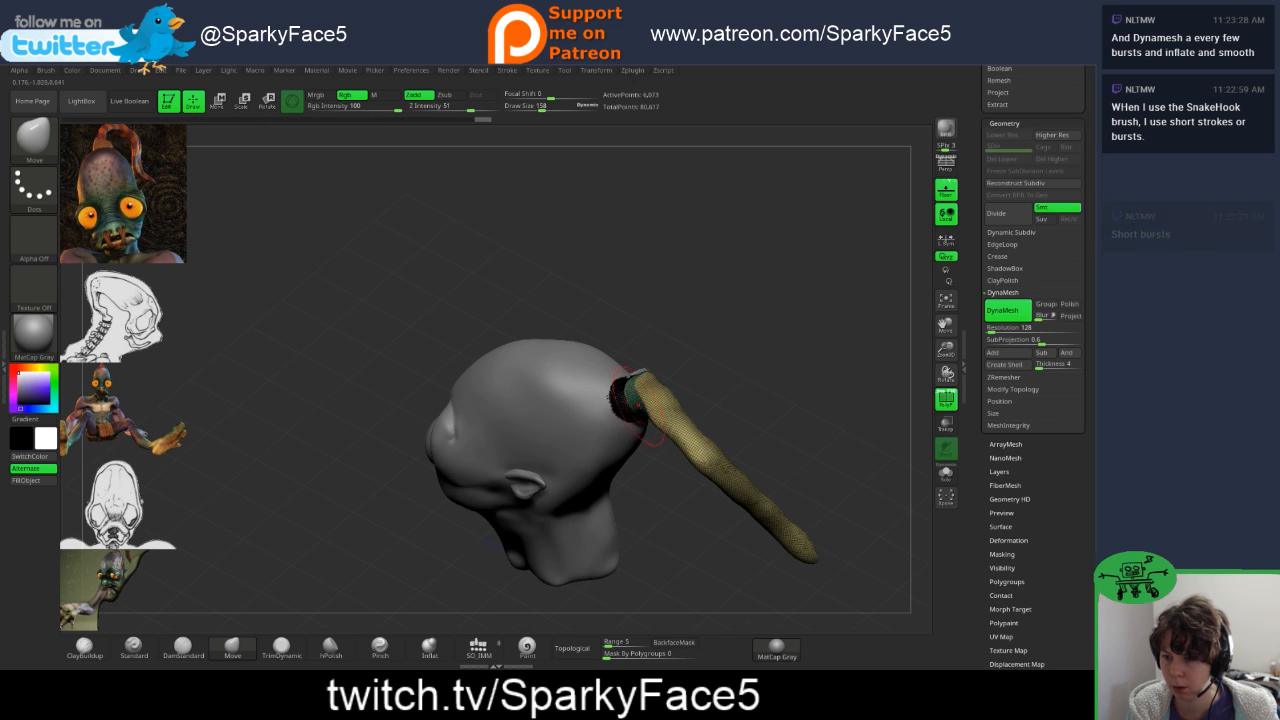
pyautogui.moveTo(712, 370)
pyautogui.mouseDown()
pyautogui.moveTo(645, 398)
pyautogui.moveTo(585, 380)
pyautogui.mouseUp()
pyautogui.moveTo(656, 398); pyautogui.dragTo(650, 402)
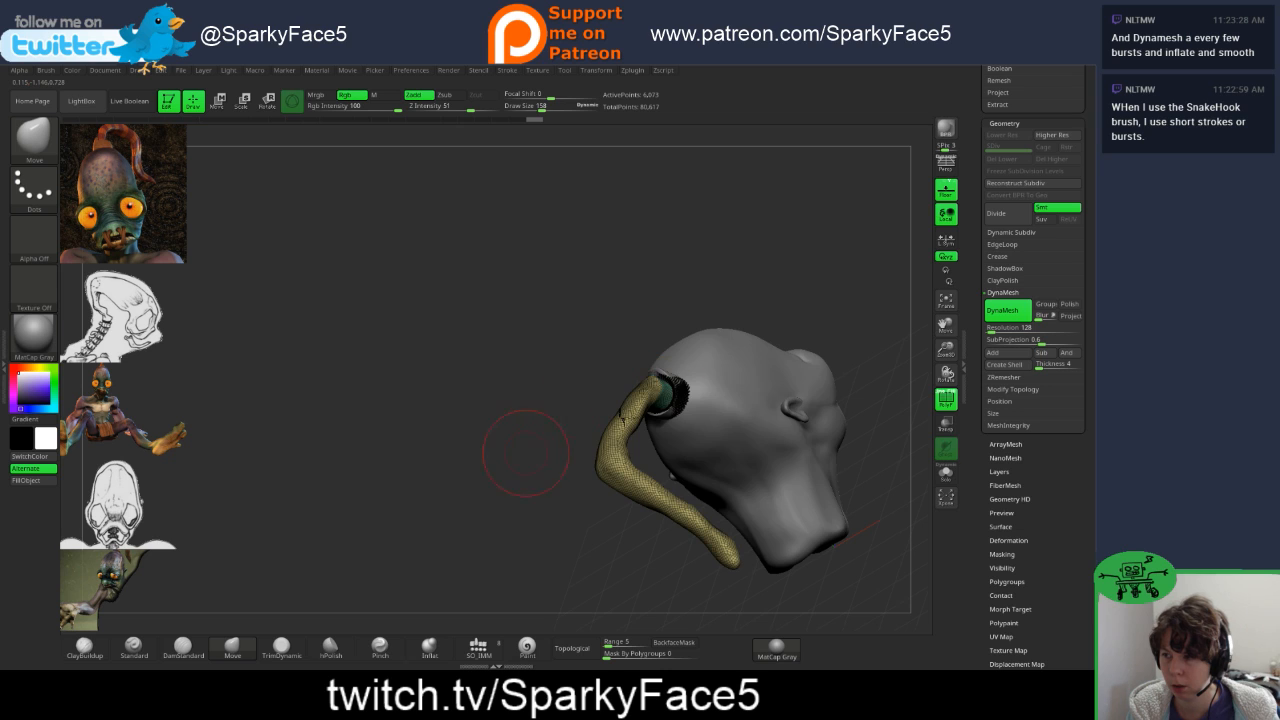
# - Adjust the ponytail's base at the stump with the Move brush and thicken its length with the Inflat brush
pyautogui.moveTo(526, 453); pyautogui.dragTo(680, 448)
pyautogui.moveTo(662, 396)
pyautogui.mouseDown()
pyautogui.moveTo(647, 402)
pyautogui.moveTo(668, 392)
pyautogui.mouseUp()
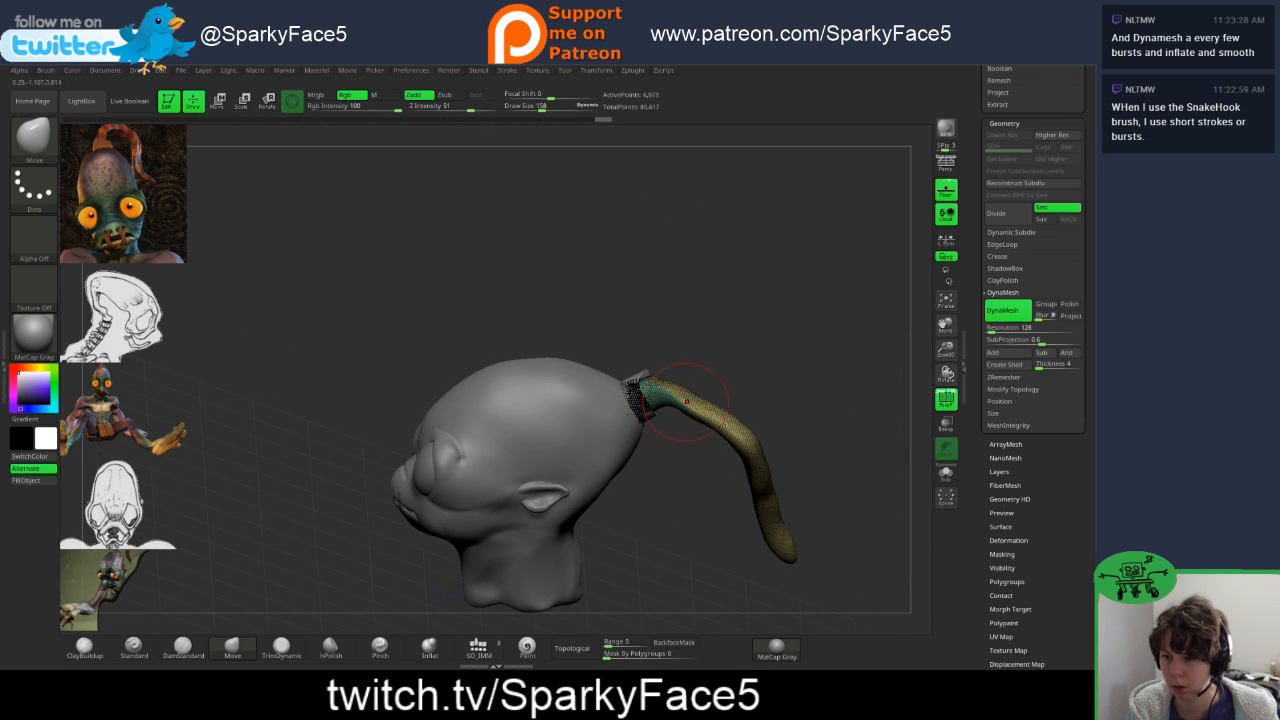
pyautogui.click(429, 648)
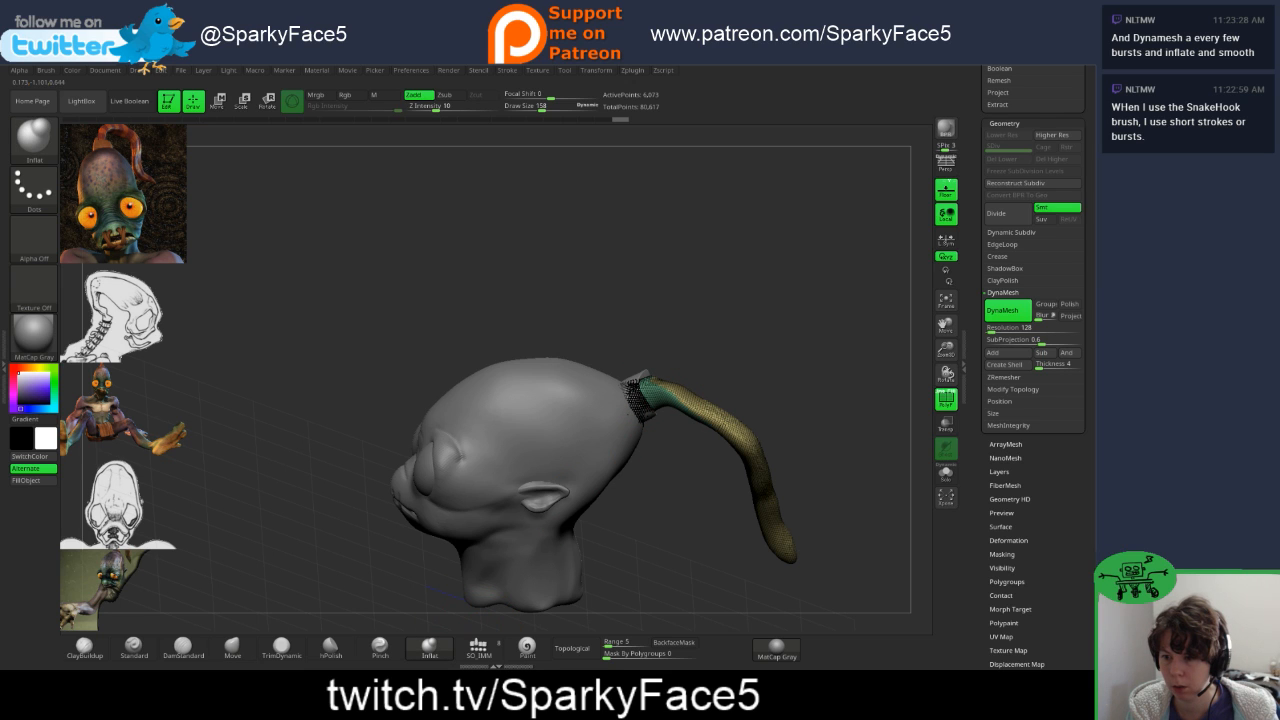
pyautogui.moveTo(676, 394); pyautogui.dragTo(728, 430)
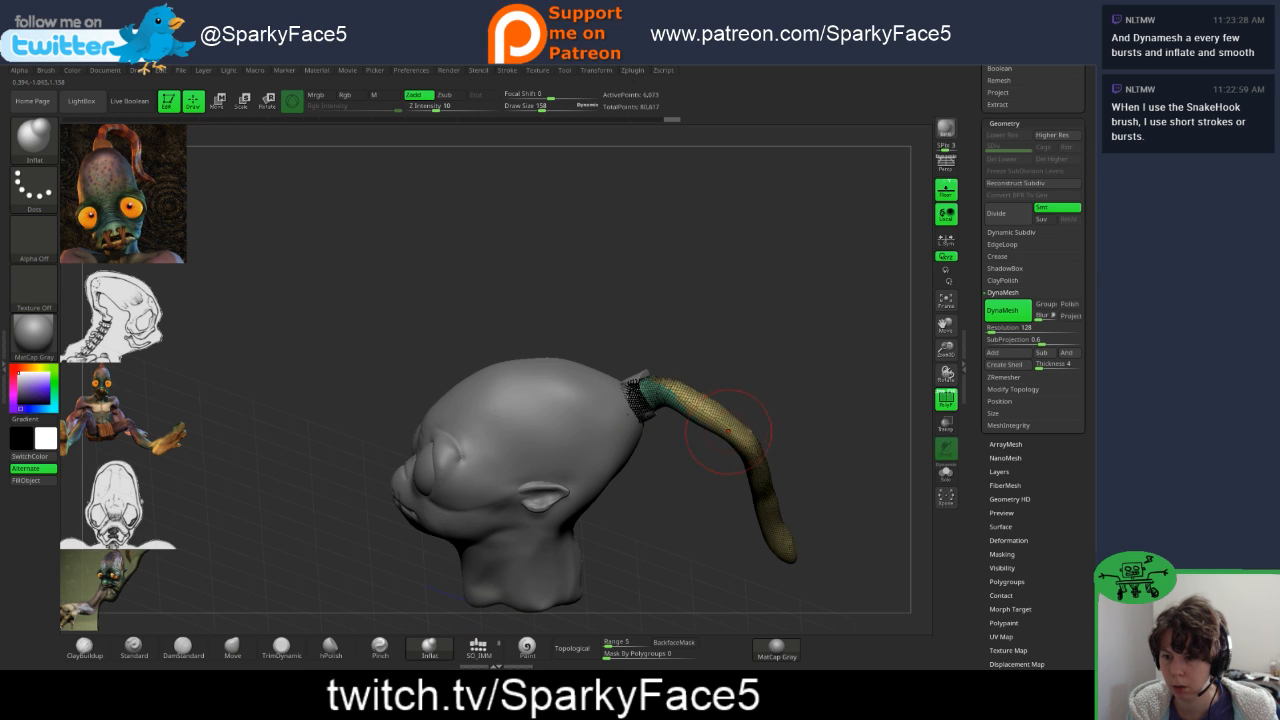
pyautogui.moveTo(750, 472)
pyautogui.mouseDown()
pyautogui.moveTo(786, 526)
pyautogui.moveTo(730, 535)
pyautogui.moveTo(600, 520)
pyautogui.moveTo(670, 530)
pyautogui.moveTo(790, 500)
pyautogui.moveTo(830, 515)
pyautogui.mouseUp()
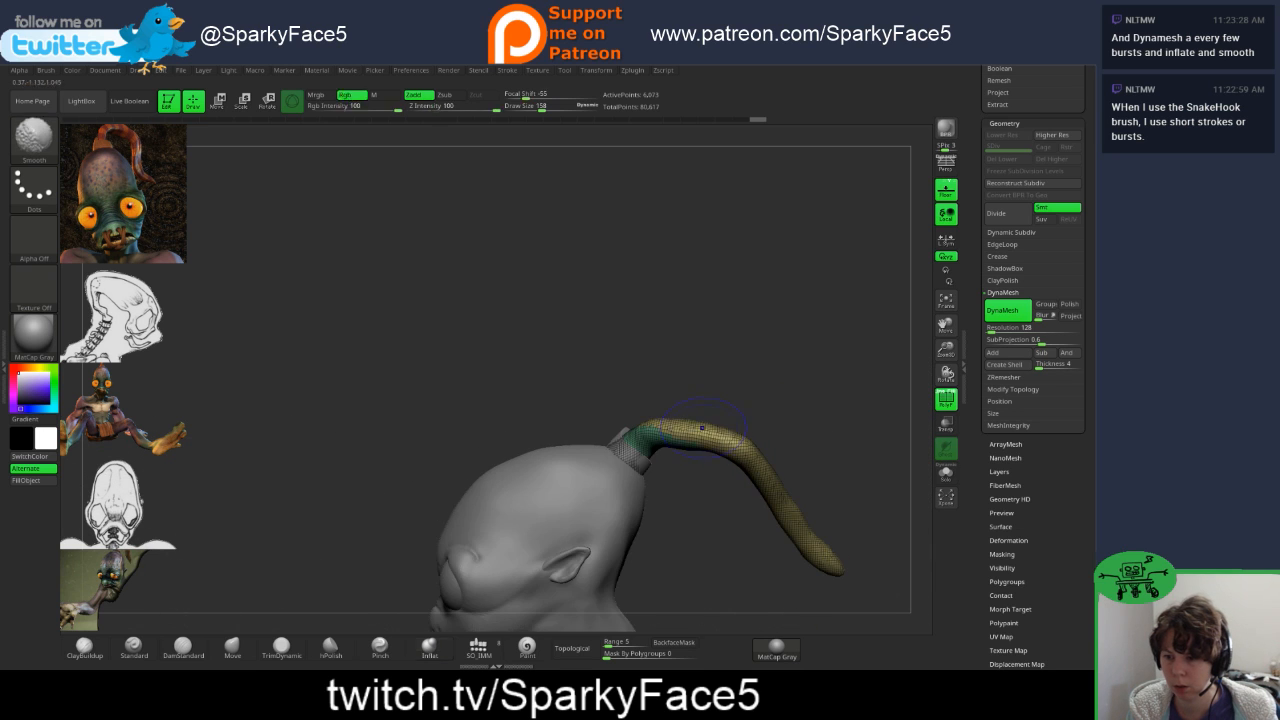
# - Reposition and rotate the ponytail with the transform gizmo so its base sits in the stump ring
pyautogui.moveTo(560, 430)
pyautogui.mouseDown()
pyautogui.moveTo(690, 440)
pyautogui.moveTo(795, 510)
pyautogui.moveTo(520, 480)
pyautogui.moveTo(535, 490)
pyautogui.mouseUp()
pyautogui.press('w')
pyautogui.moveTo(692, 476); pyautogui.dragTo(729, 411)
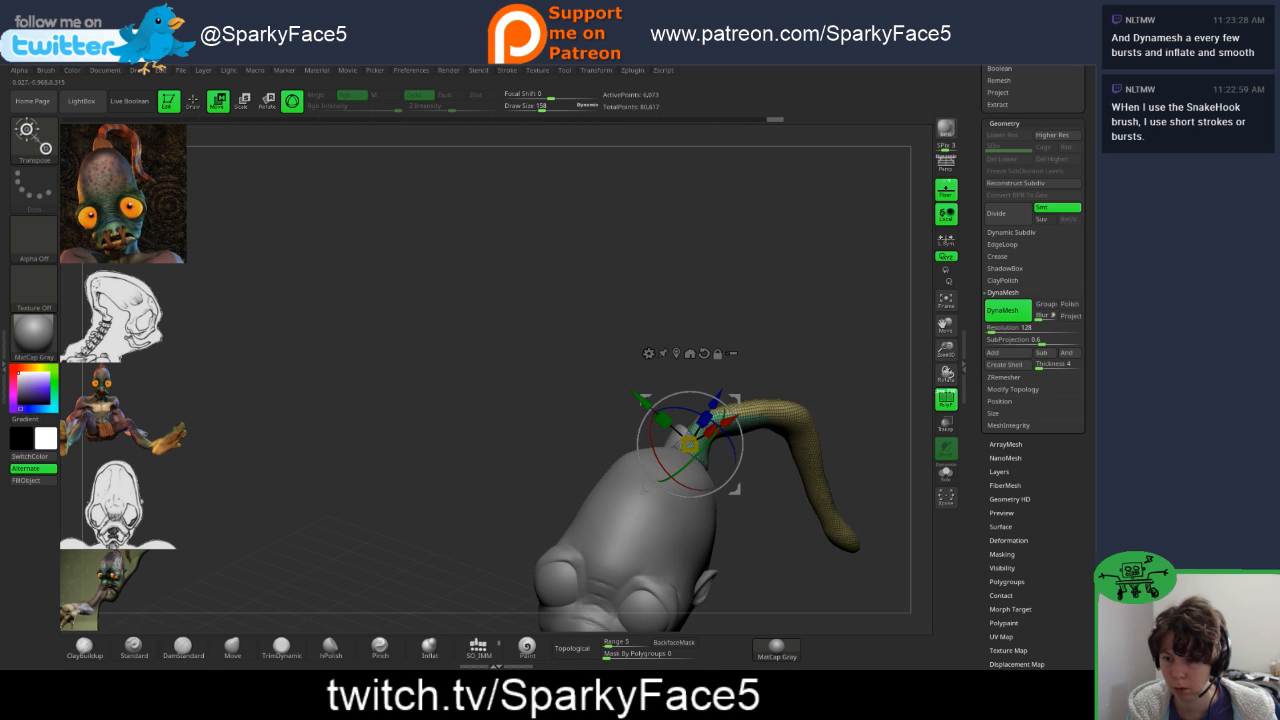
pyautogui.moveTo(641, 401); pyautogui.dragTo(505, 398)
pyautogui.moveTo(641, 396); pyautogui.dragTo(375, 412)
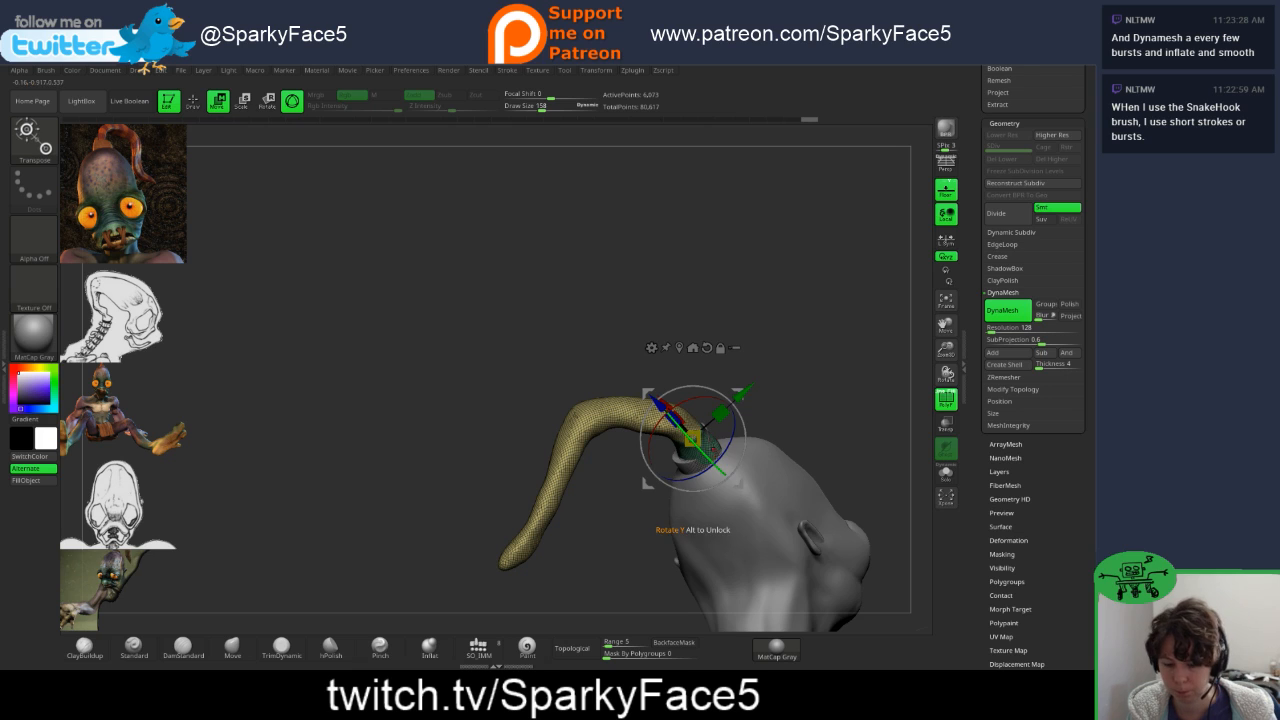
# - Inflate and smooth the ponytail's base around the stump ring from several angles, and remesh it with DynaMesh
pyautogui.press('q')
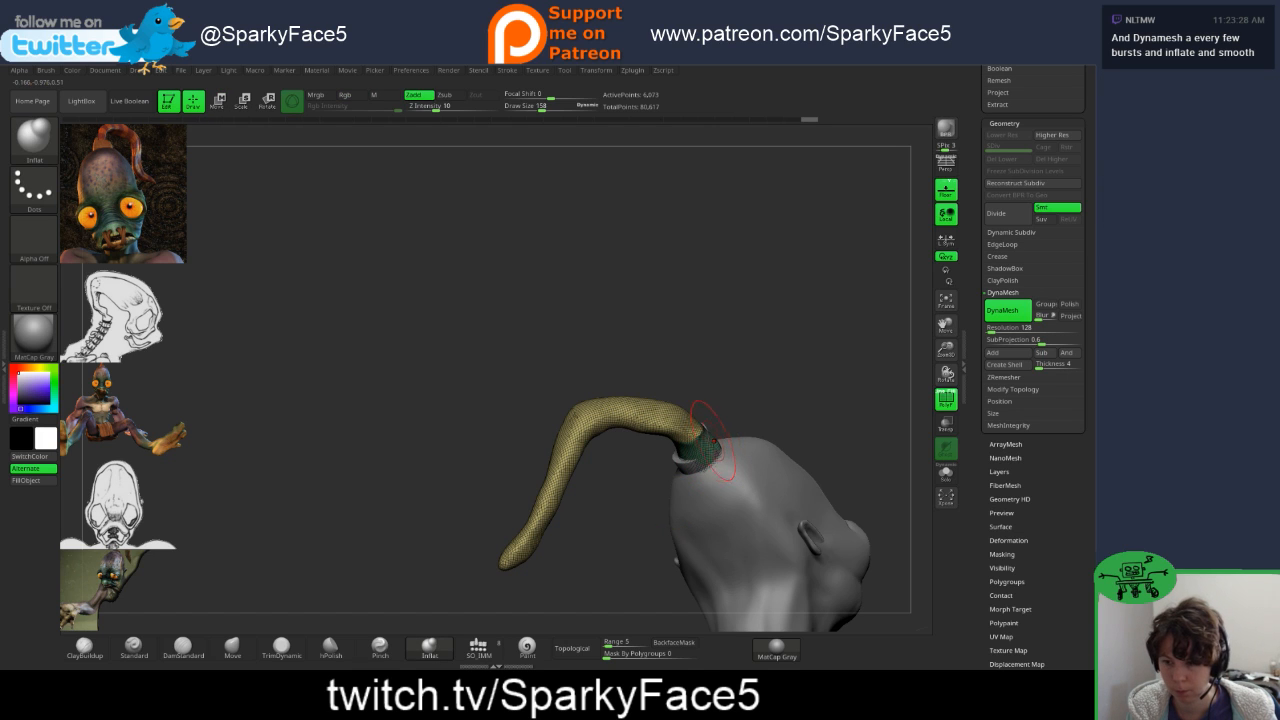
pyautogui.moveTo(710, 446); pyautogui.dragTo(702, 457)
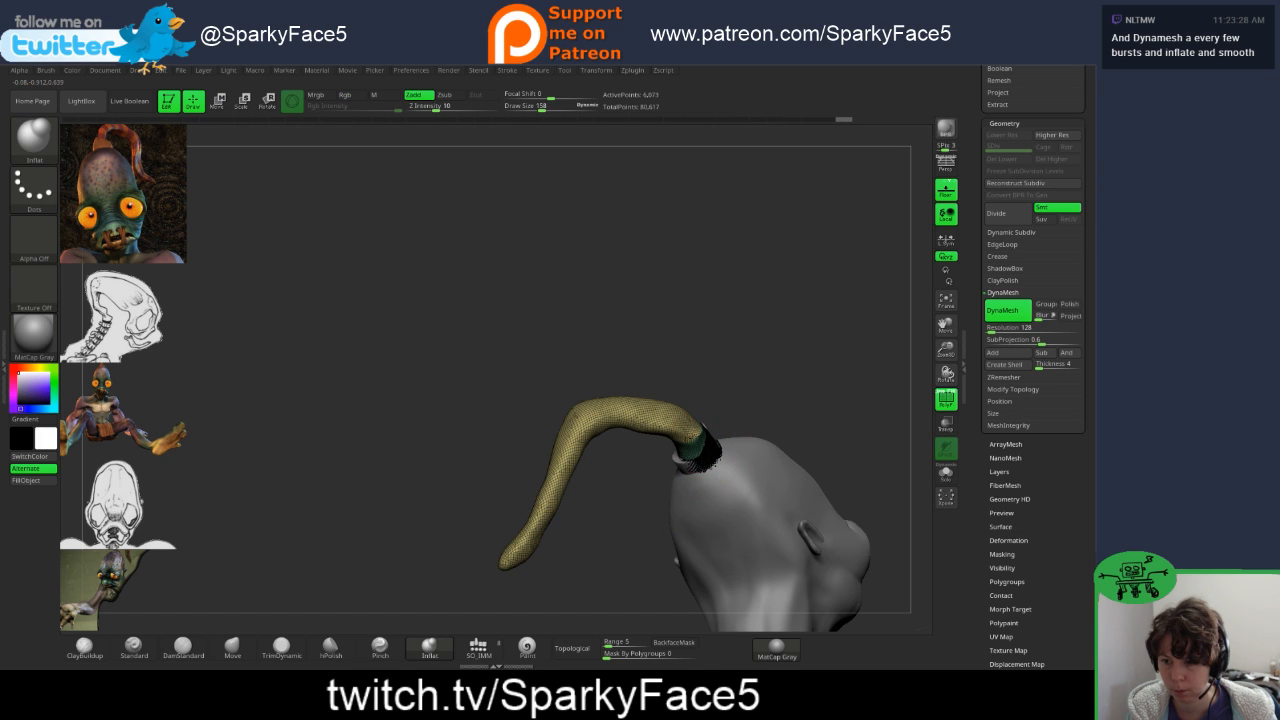
pyautogui.moveTo(755, 390); pyautogui.dragTo(640, 395)
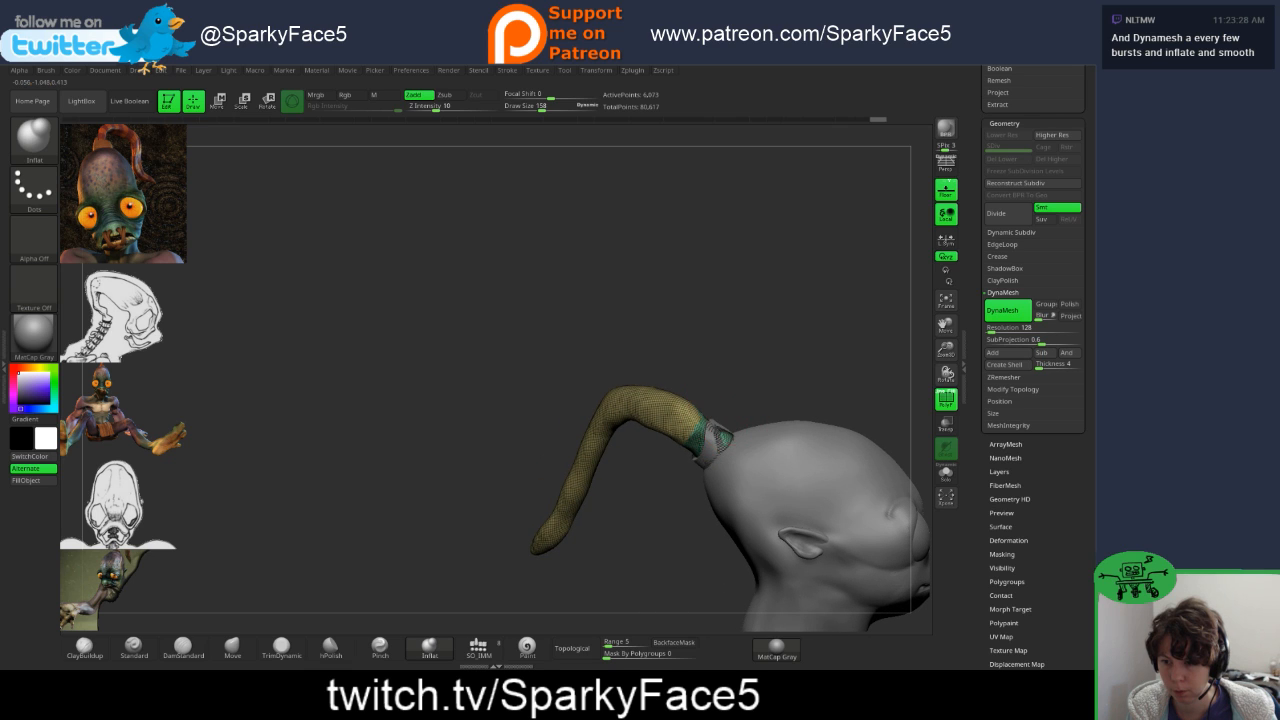
pyautogui.moveTo(708, 434); pyautogui.dragTo(700, 441)
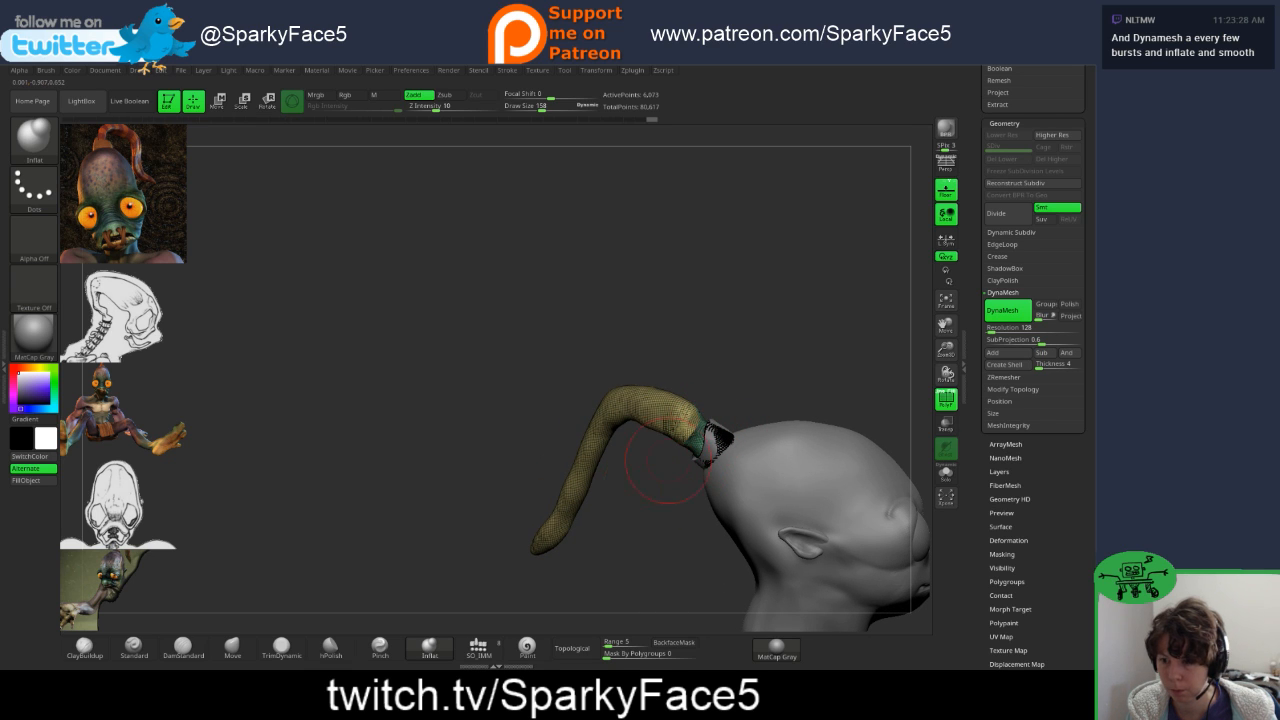
pyautogui.moveTo(649, 478)
pyautogui.mouseDown()
pyautogui.moveTo(718, 476)
pyautogui.moveTo(688, 474)
pyautogui.moveTo(699, 451)
pyautogui.moveTo(664, 530)
pyautogui.moveTo(686, 536)
pyautogui.mouseUp()
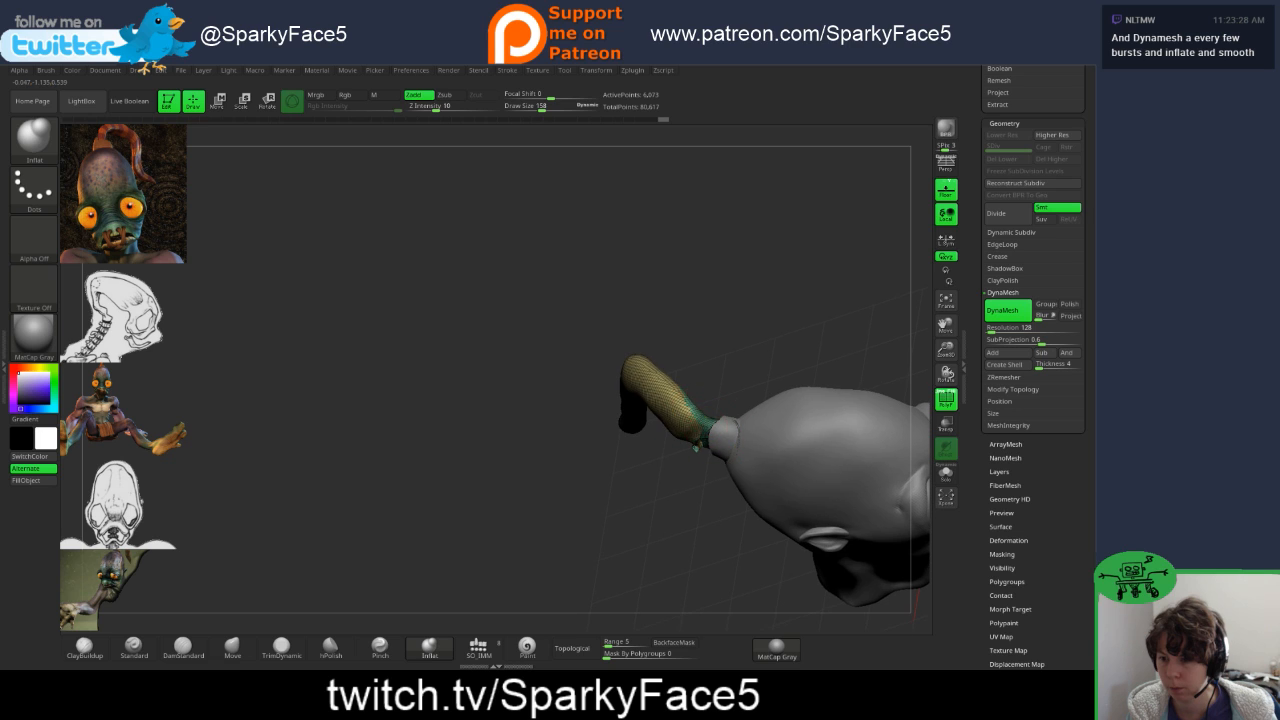
pyautogui.moveTo(697, 452)
pyautogui.keyDown('shift'); pyautogui.mouseDown()
pyautogui.moveTo(697, 472)
pyautogui.moveTo(708, 434)
pyautogui.mouseUp(); pyautogui.keyUp('shift')
pyautogui.press('shift')
pyautogui.moveTo(560, 500)
pyautogui.mouseDown()
pyautogui.moveTo(545, 455)
pyautogui.moveTo(640, 450)
pyautogui.moveTo(560, 430)
pyautogui.mouseUp()
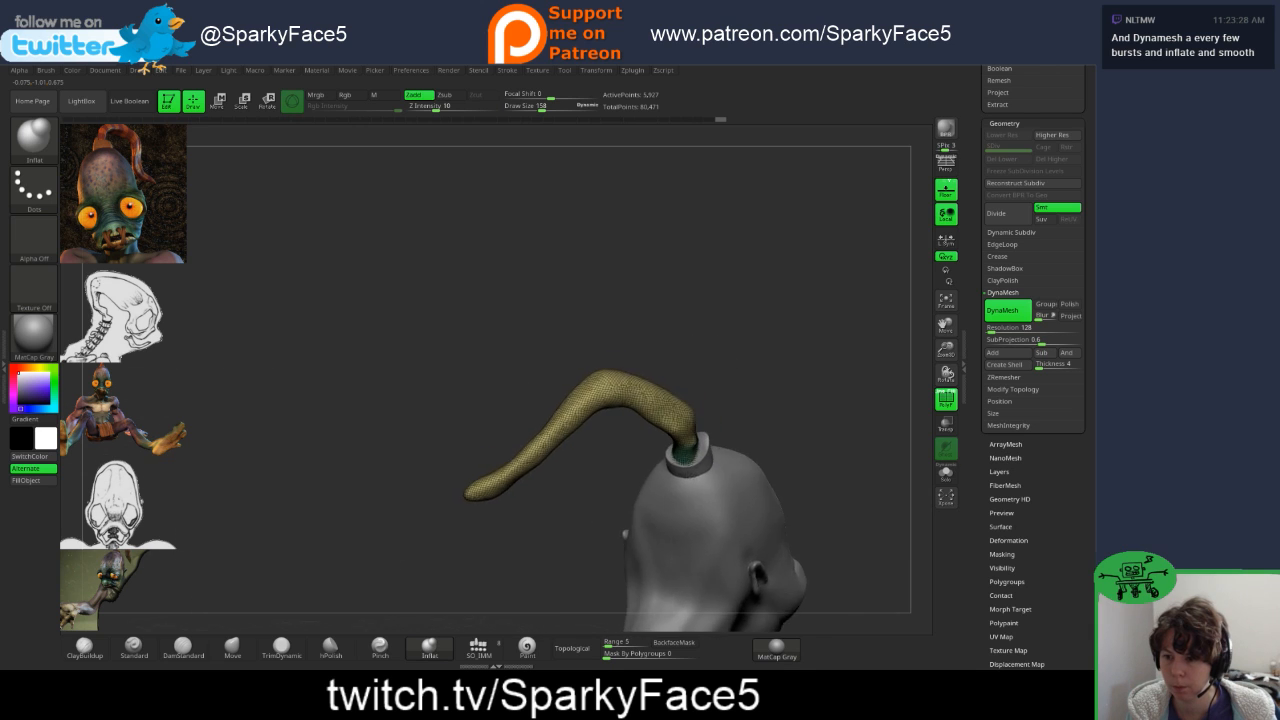
# - Hide the PolyFrame wireframe and frame the whole head with its ponytail in the view
pyautogui.moveTo(700, 400)
pyautogui.mouseDown()
pyautogui.moveTo(743, 400)
pyautogui.moveTo(560, 400)
pyautogui.moveTo(585, 390)
pyautogui.moveTo(570, 385)
pyautogui.moveTo(690, 388)
pyautogui.mouseUp()
pyautogui.click(951, 392)
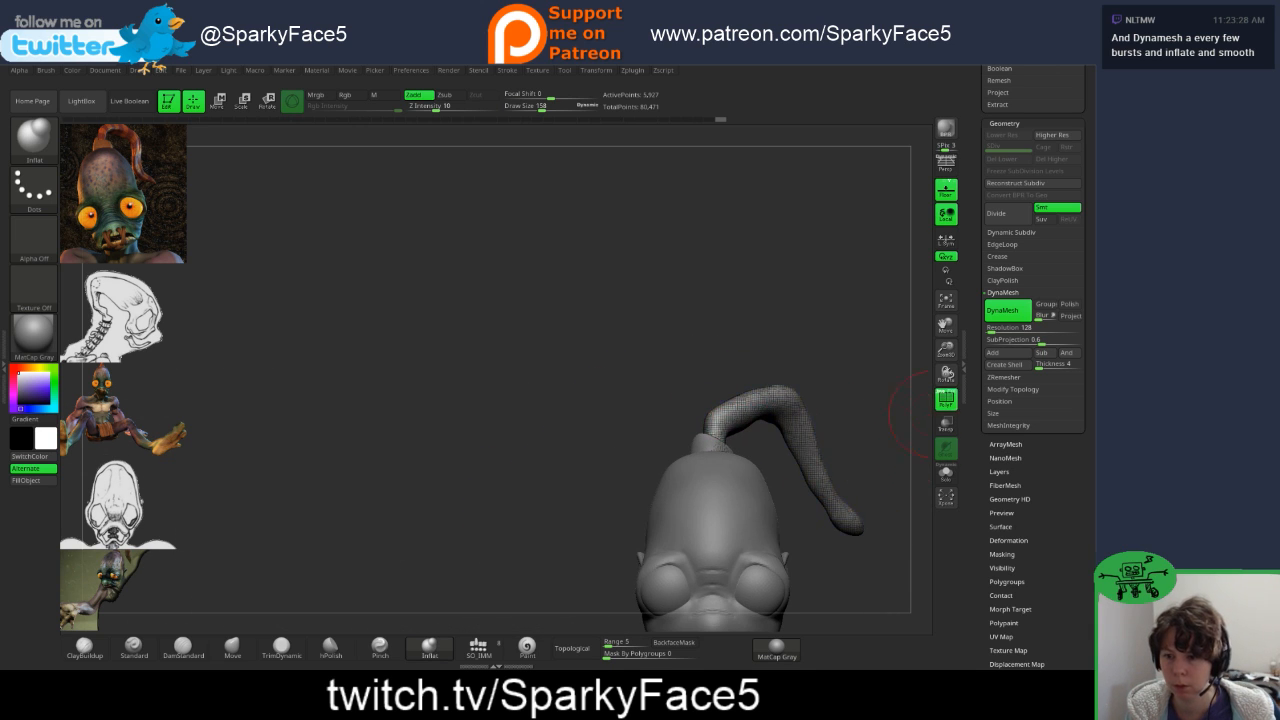
pyautogui.moveTo(905, 408); pyautogui.dragTo(792, 433)
pyautogui.click(946, 398)
pyautogui.moveTo(745, 488); pyautogui.dragTo(827, 491)
pyautogui.press('f')
pyautogui.press('f')
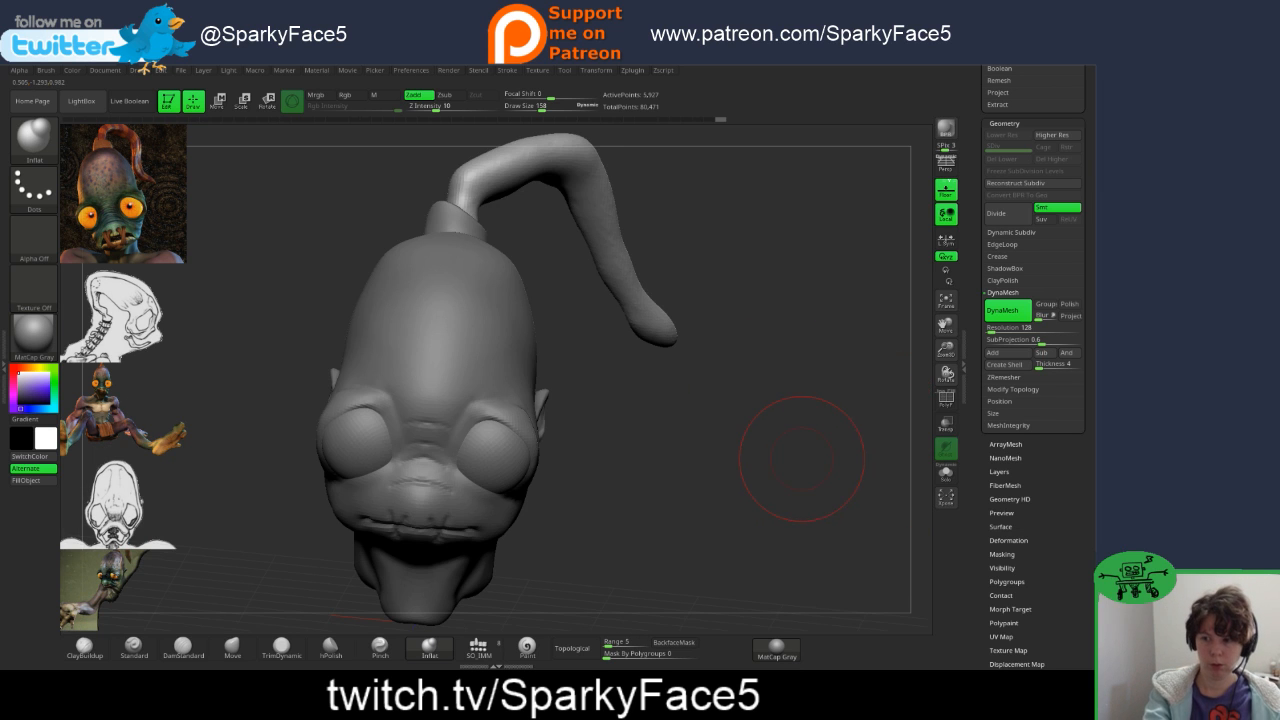
# - Reshape the ponytail's bend, lower length and tip with the Move brush from the side, front and back
pyautogui.moveTo(724, 466); pyautogui.dragTo(537, 250)
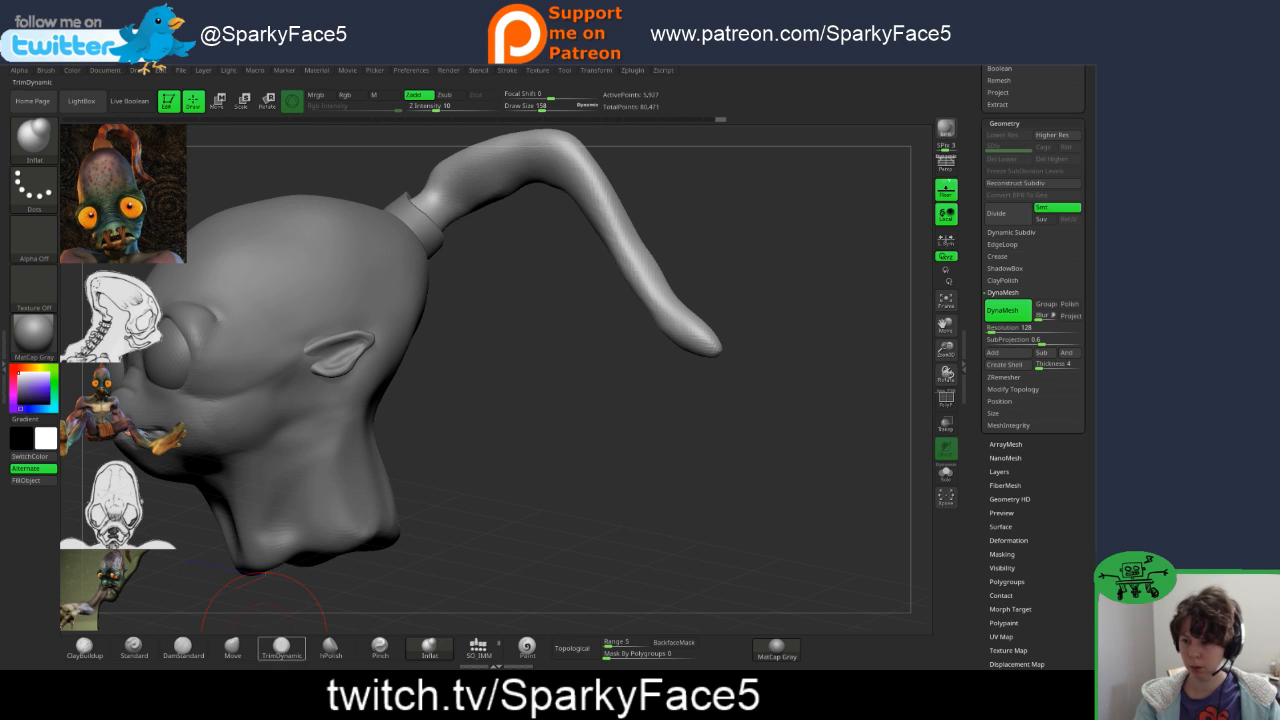
pyautogui.click(232, 648)
pyautogui.moveTo(505, 195); pyautogui.dragTo(426, 183)
pyautogui.moveTo(478, 150)
pyautogui.mouseDown()
pyautogui.moveTo(432, 203)
pyautogui.moveTo(498, 226)
pyautogui.moveTo(533, 215)
pyautogui.moveTo(530, 183)
pyautogui.mouseUp()
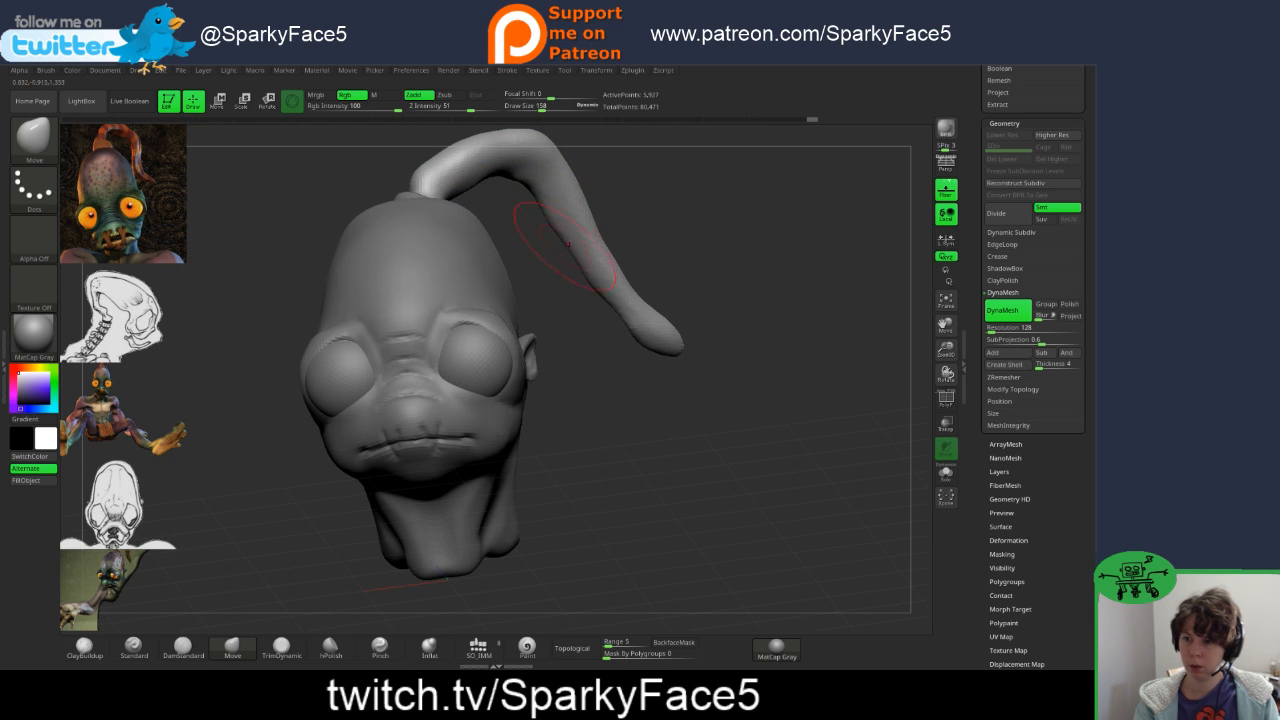
pyautogui.moveTo(628, 326)
pyautogui.mouseDown()
pyautogui.moveTo(636, 338)
pyautogui.moveTo(602, 273)
pyautogui.mouseUp()
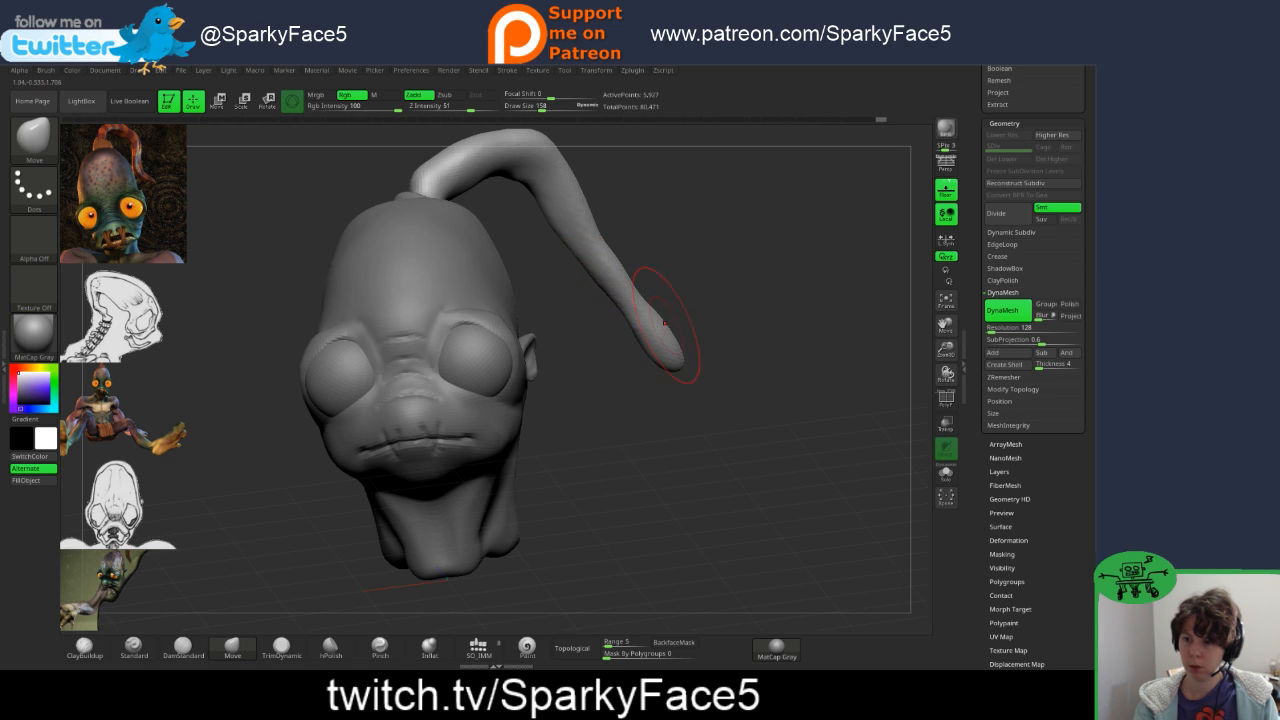
pyautogui.moveTo(662, 338); pyautogui.dragTo(654, 348)
pyautogui.moveTo(620, 275)
pyautogui.mouseDown()
pyautogui.moveTo(608, 284)
pyautogui.moveTo(623, 305)
pyautogui.moveTo(592, 267)
pyautogui.moveTo(608, 299)
pyautogui.mouseUp()
pyautogui.moveTo(668, 264); pyautogui.dragTo(545, 268)
pyautogui.moveTo(633, 276); pyautogui.dragTo(616, 280)
pyautogui.moveTo(700, 275)
pyautogui.mouseDown()
pyautogui.moveTo(440, 275)
pyautogui.moveTo(650, 268)
pyautogui.moveTo(632, 250)
pyautogui.moveTo(496, 258)
pyautogui.mouseUp()
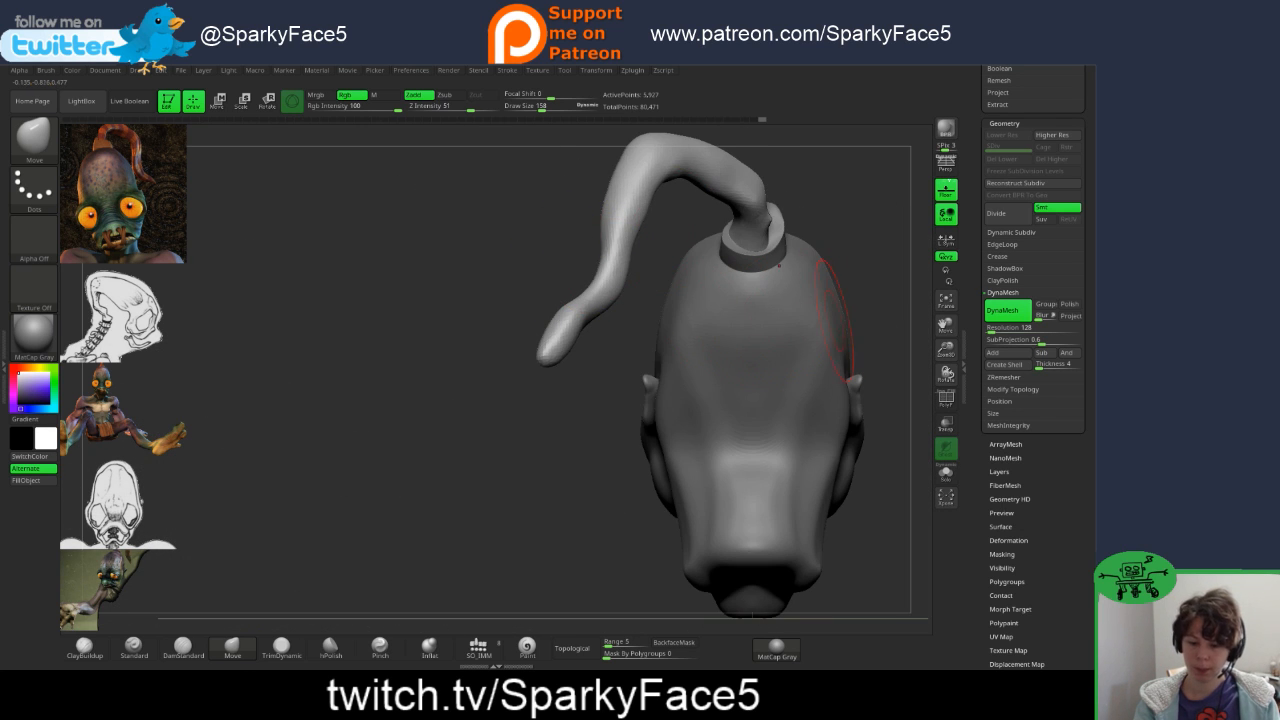
pyautogui.moveTo(845, 260)
pyautogui.mouseDown()
pyautogui.moveTo(820, 275)
pyautogui.moveTo(880, 255)
pyautogui.moveTo(857, 243)
pyautogui.mouseUp()
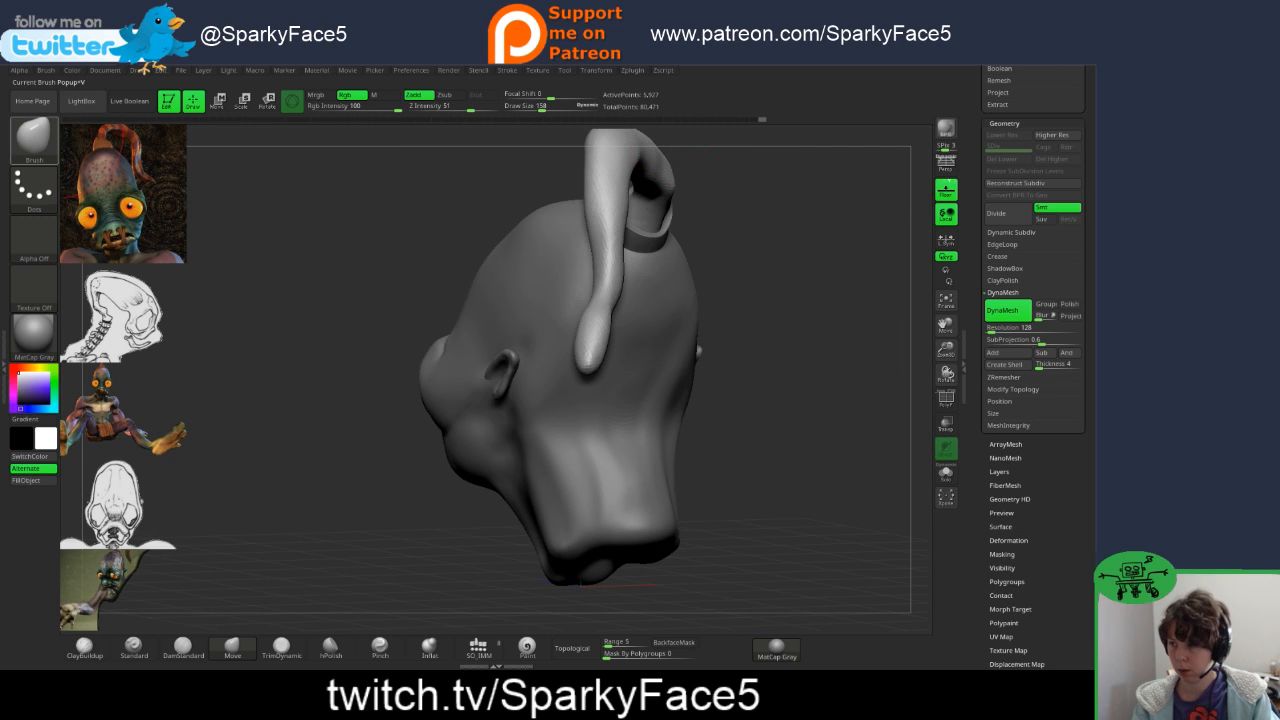
# - Return the ponytail piece to its first undo history state and discard the newer history entries
pyautogui.click(75, 119)
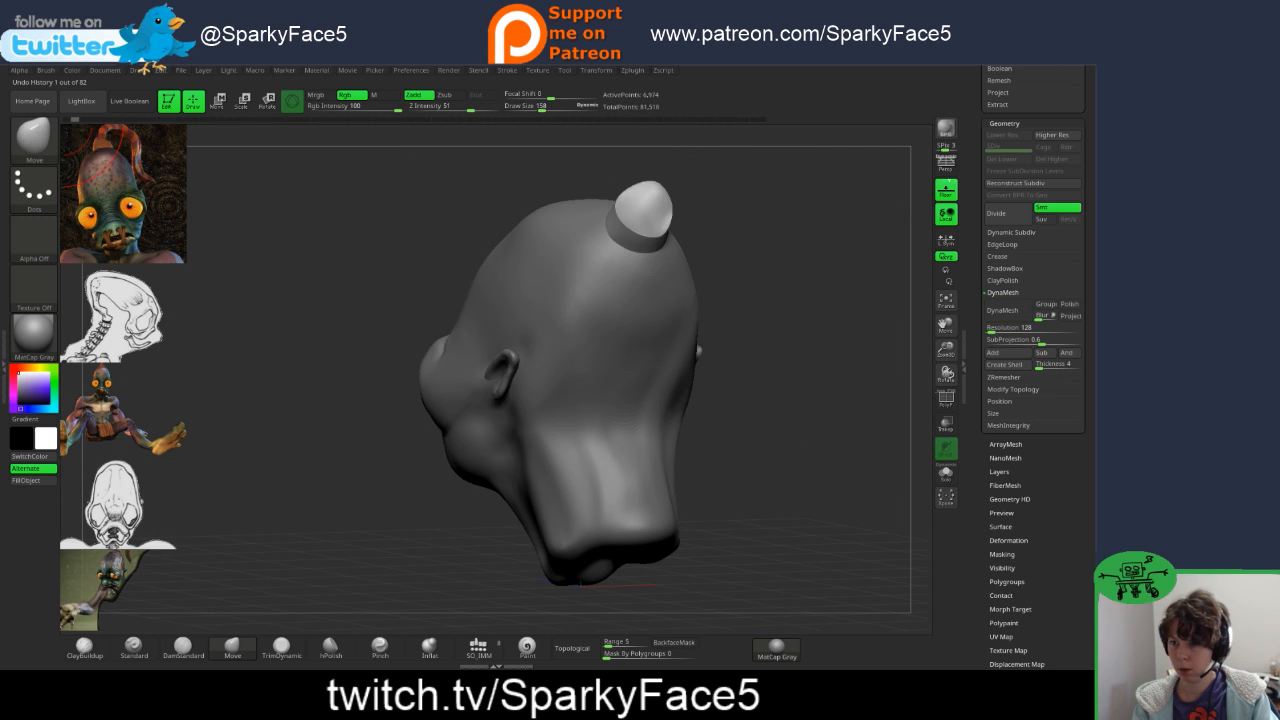
pyautogui.moveTo(92, 119); pyautogui.dragTo(75, 119)
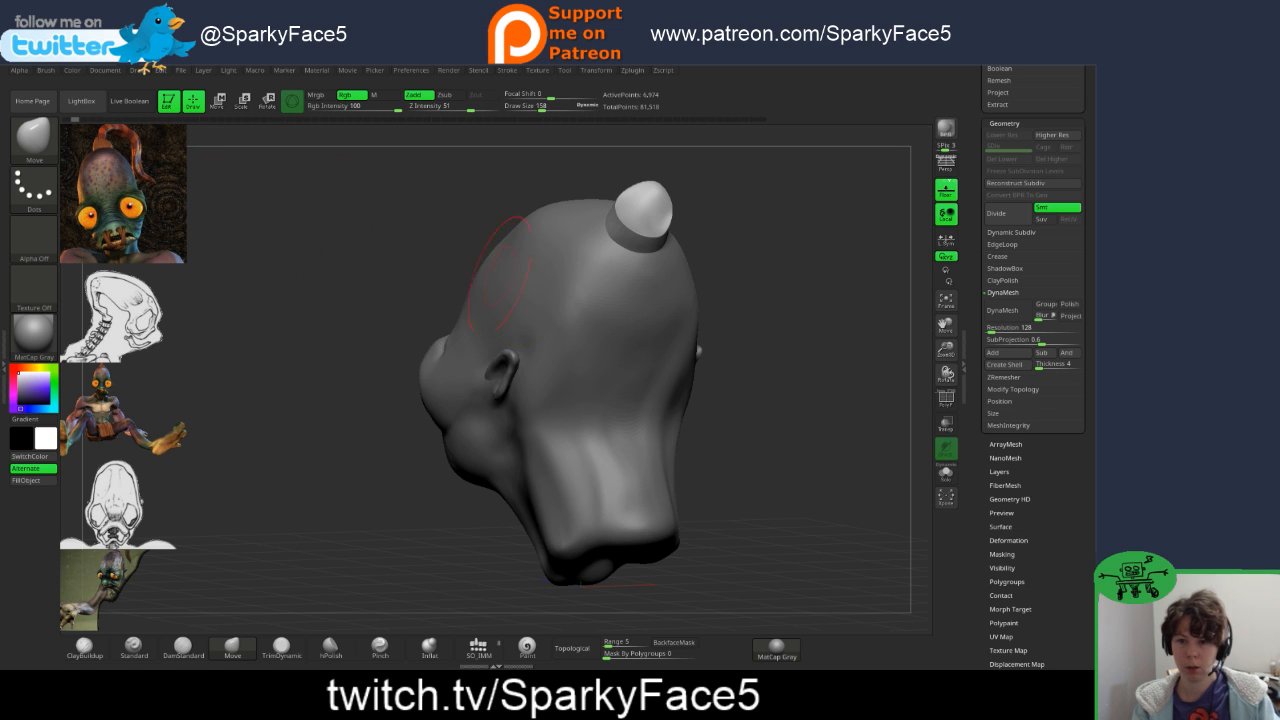
pyautogui.moveTo(770, 331); pyautogui.dragTo(900, 350)
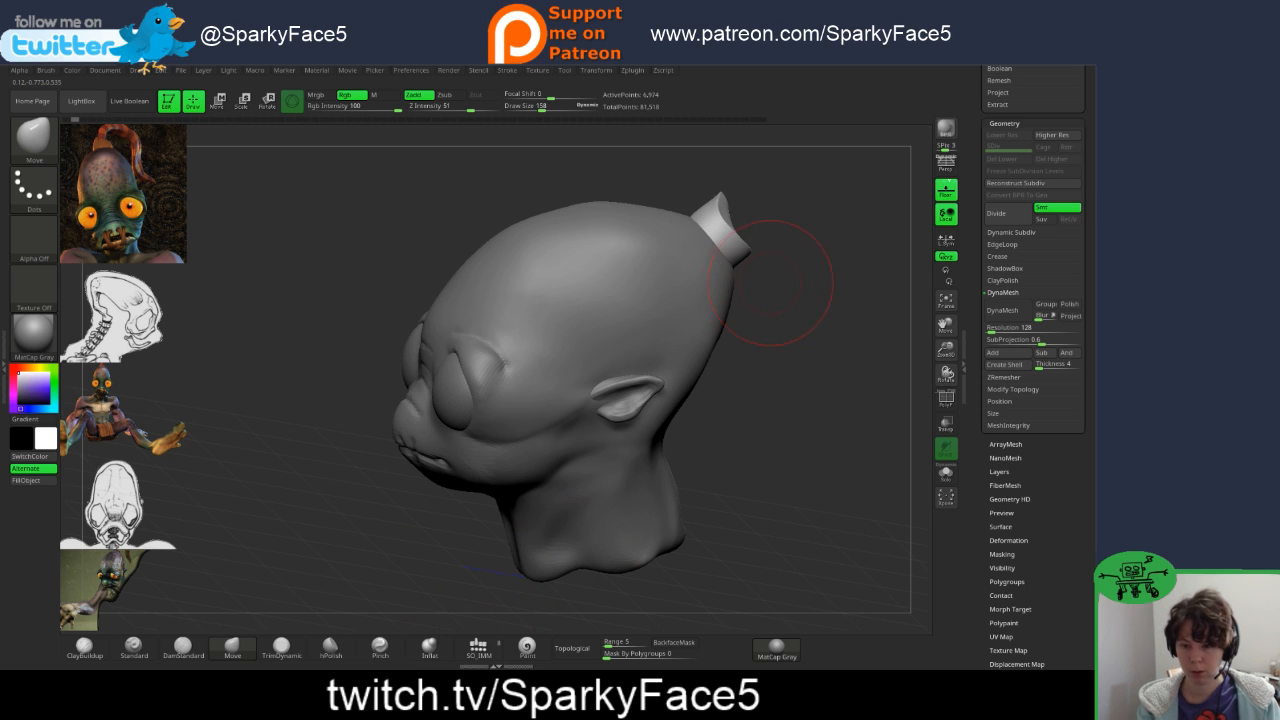
pyautogui.press('w')
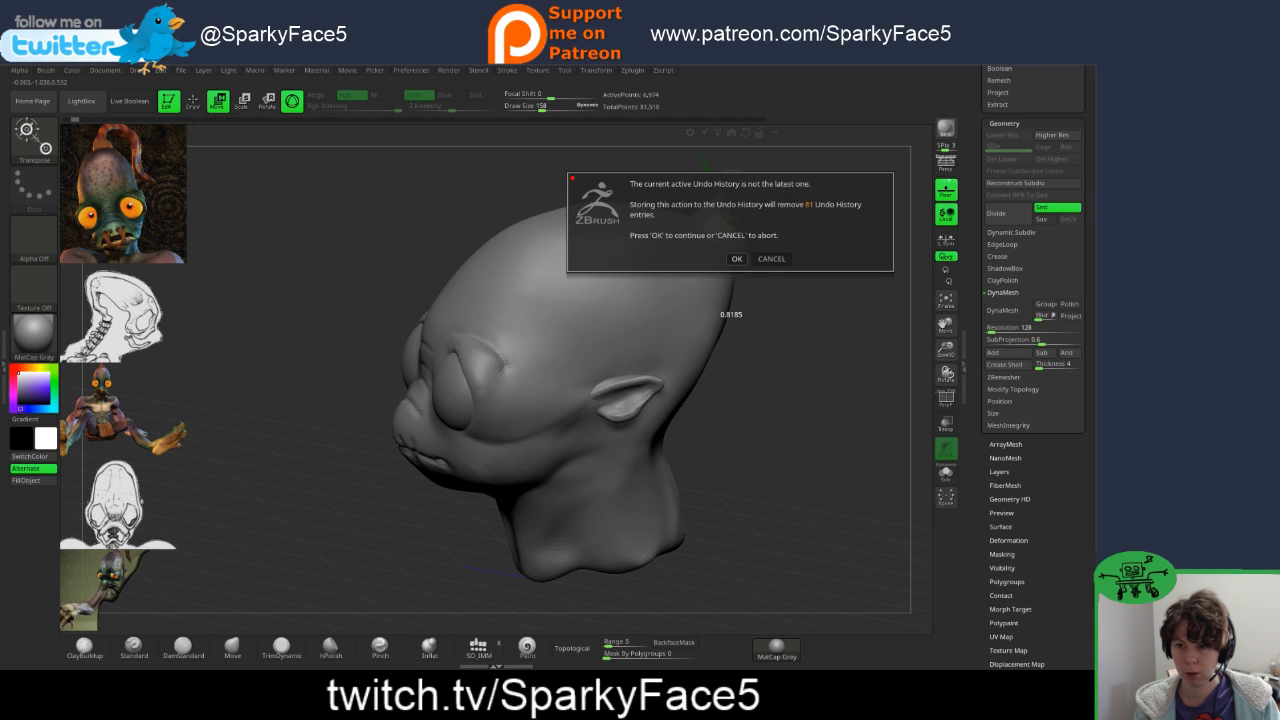
pyautogui.click(737, 259)
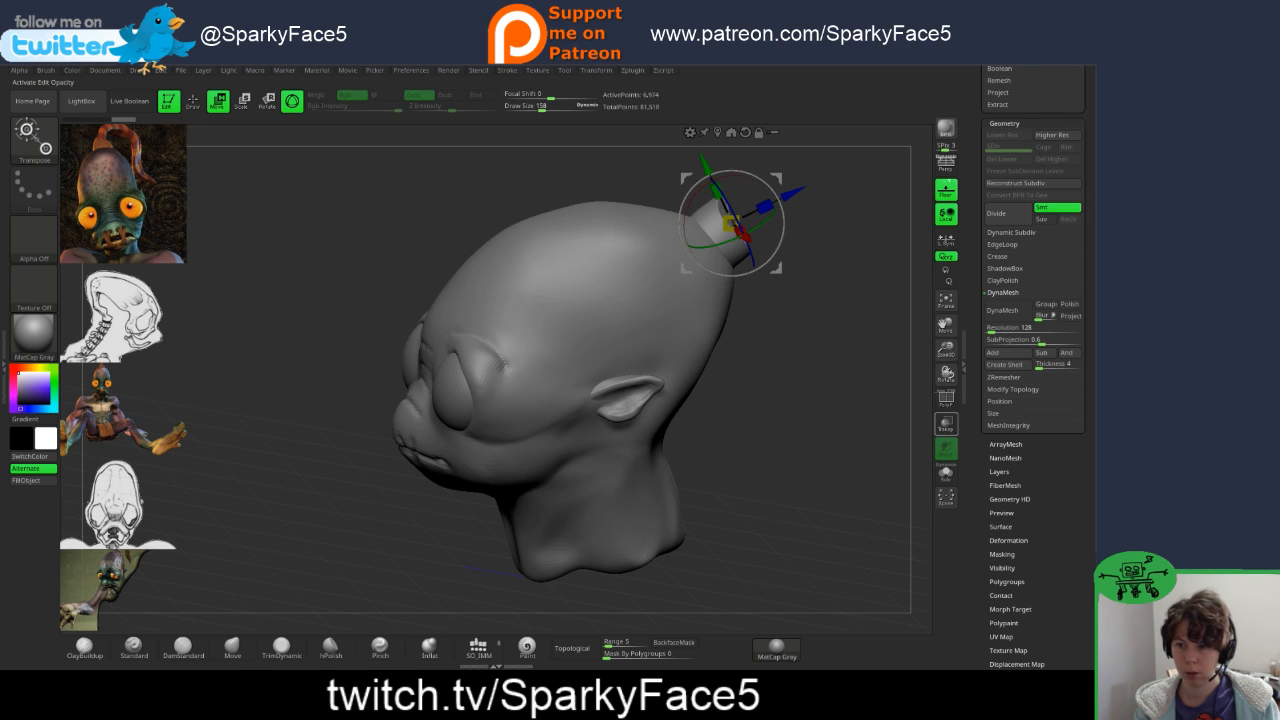
# - Turn on ghosted transparency so the ponytail piece can be seen through the head and stump
pyautogui.click(946, 425)
pyautogui.moveTo(848, 420); pyautogui.dragTo(800, 465)
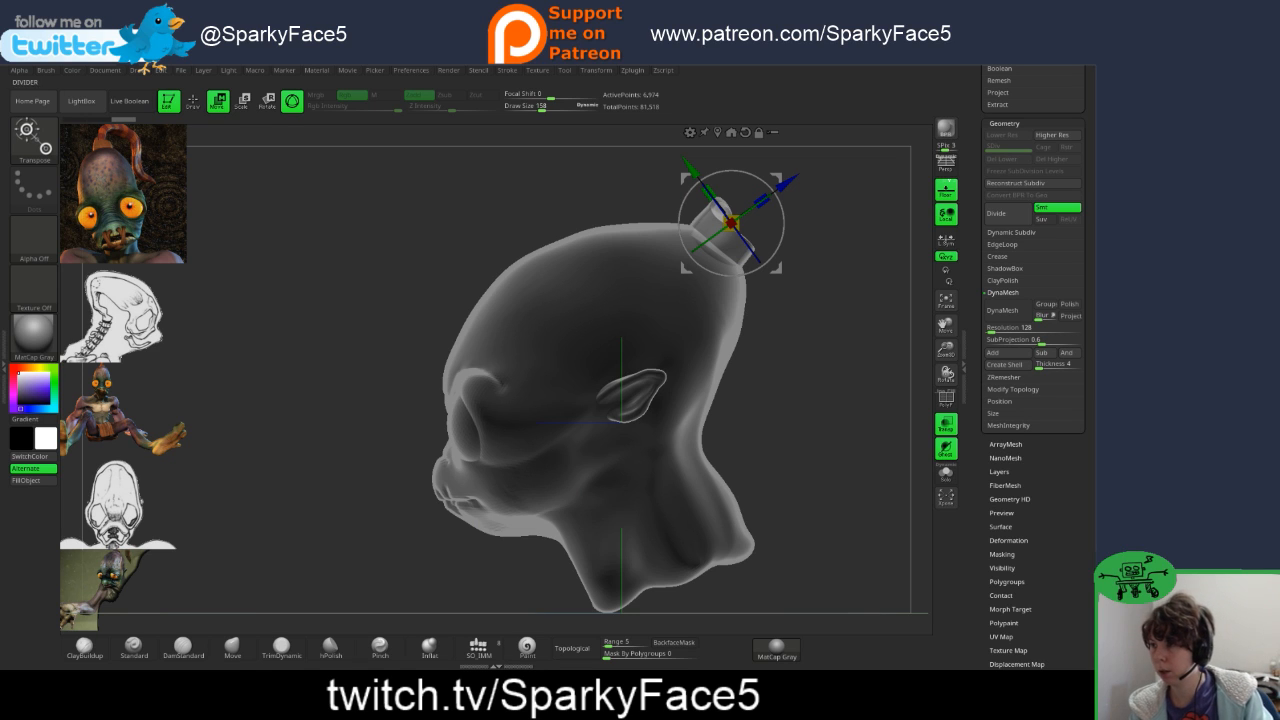
# - Dock the Brush palette in the side tray beside the canvas
pyautogui.click(46, 71)
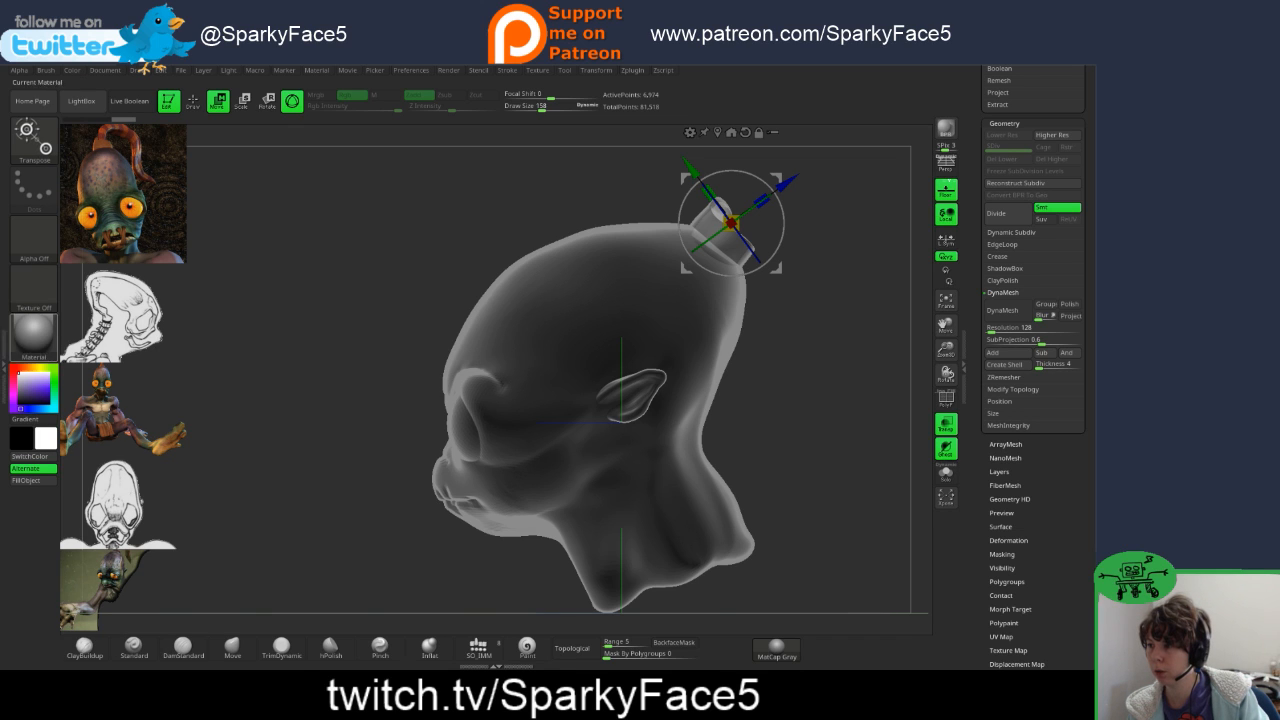
pyautogui.click(5, 367)
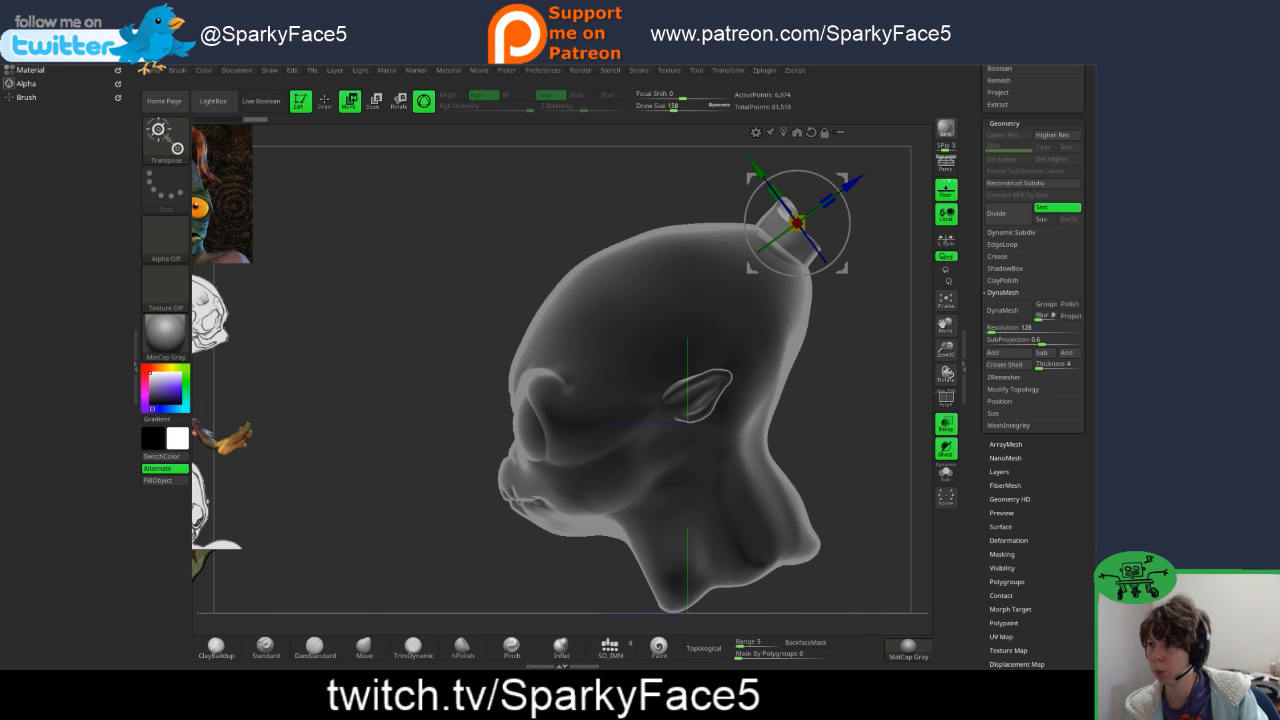
pyautogui.click(177, 70)
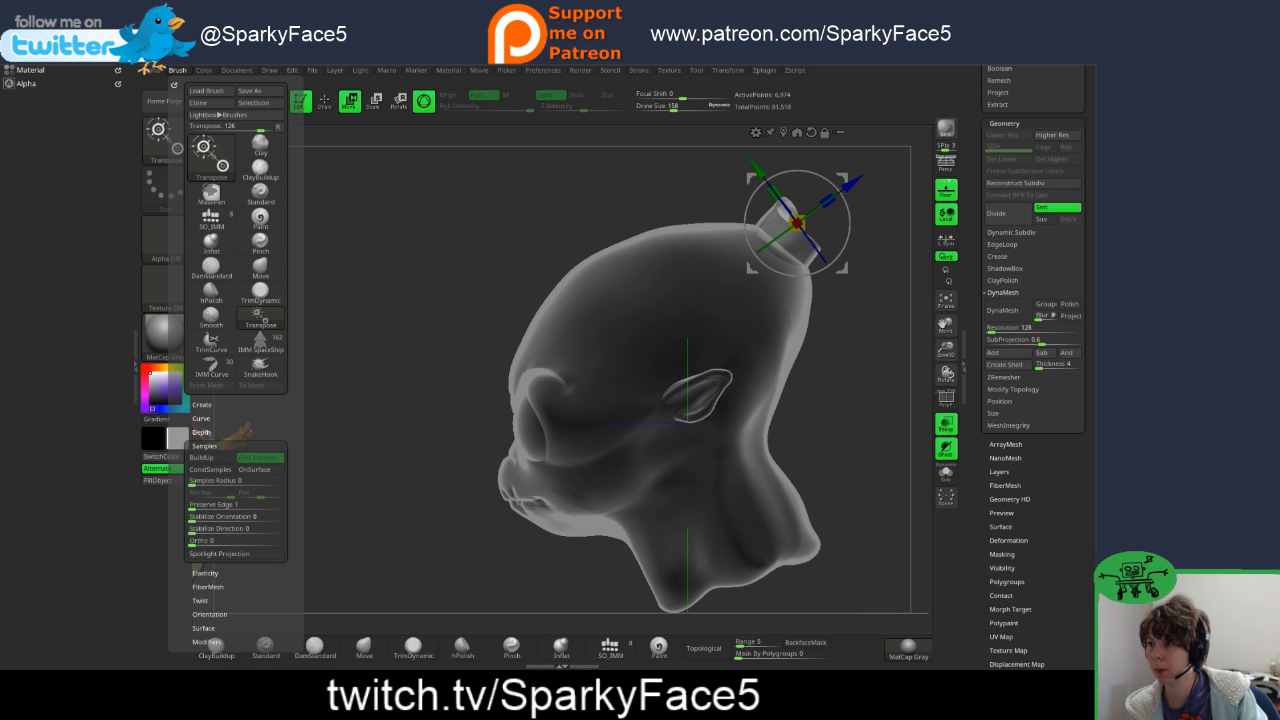
pyautogui.click(156, 79)
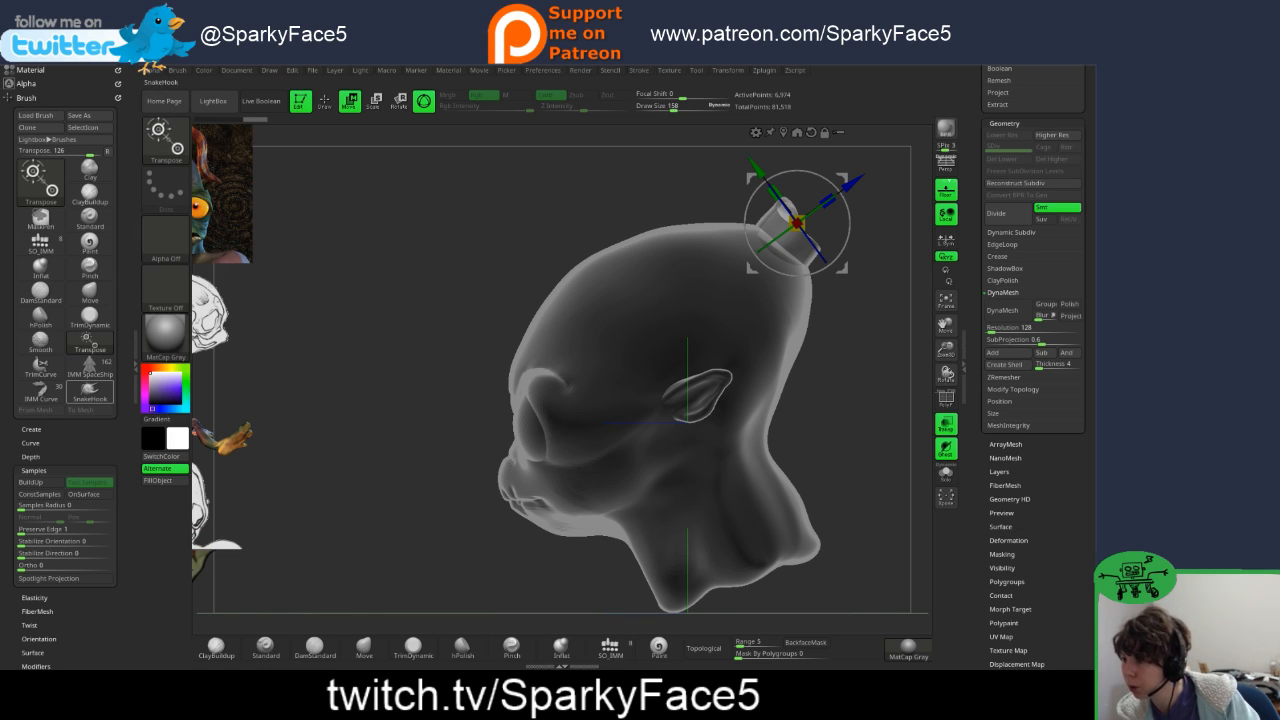
# - Pull a short tapered ponytail up and back out of the stump ring with the SnakeHook brush
pyautogui.click(89, 390)
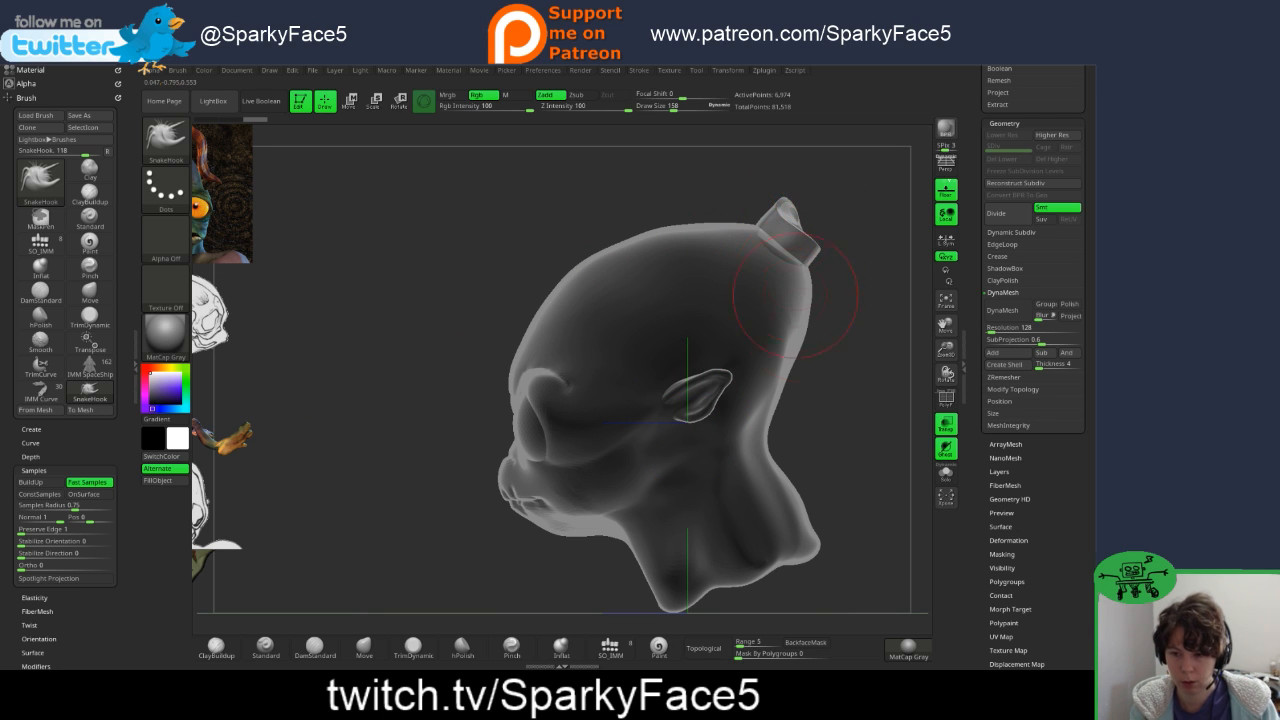
pyautogui.keyDown('alt'); pyautogui.moveTo(856, 322); pyautogui.dragTo(662, 341); pyautogui.keyUp('alt')
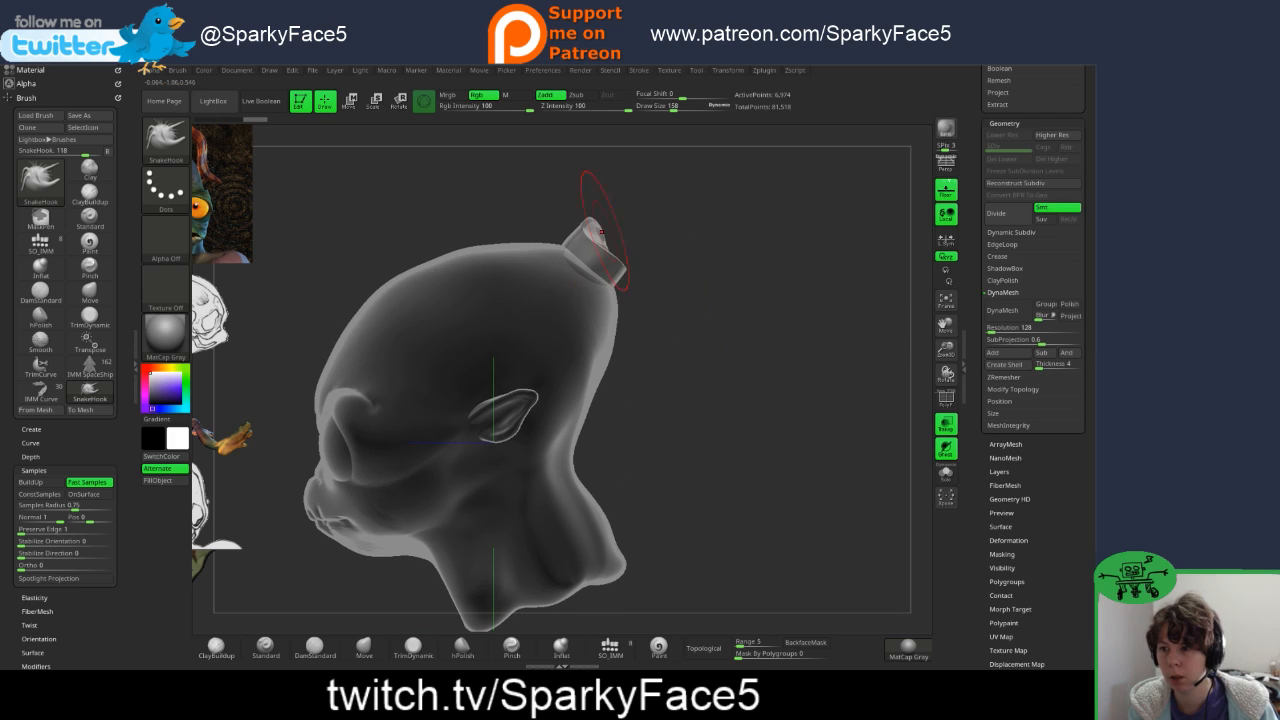
pyautogui.moveTo(598, 240); pyautogui.dragTo(728, 195)
pyautogui.press('shift')
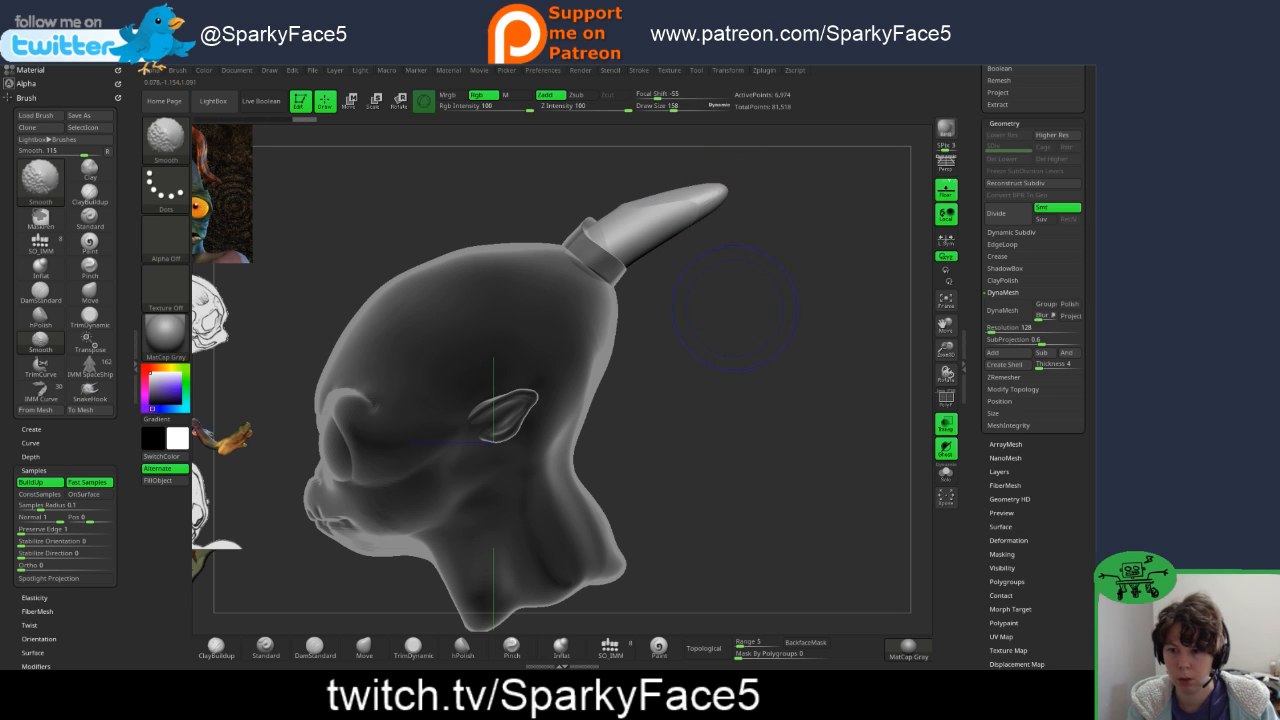
pyautogui.hotkey('ctrl', 'z')
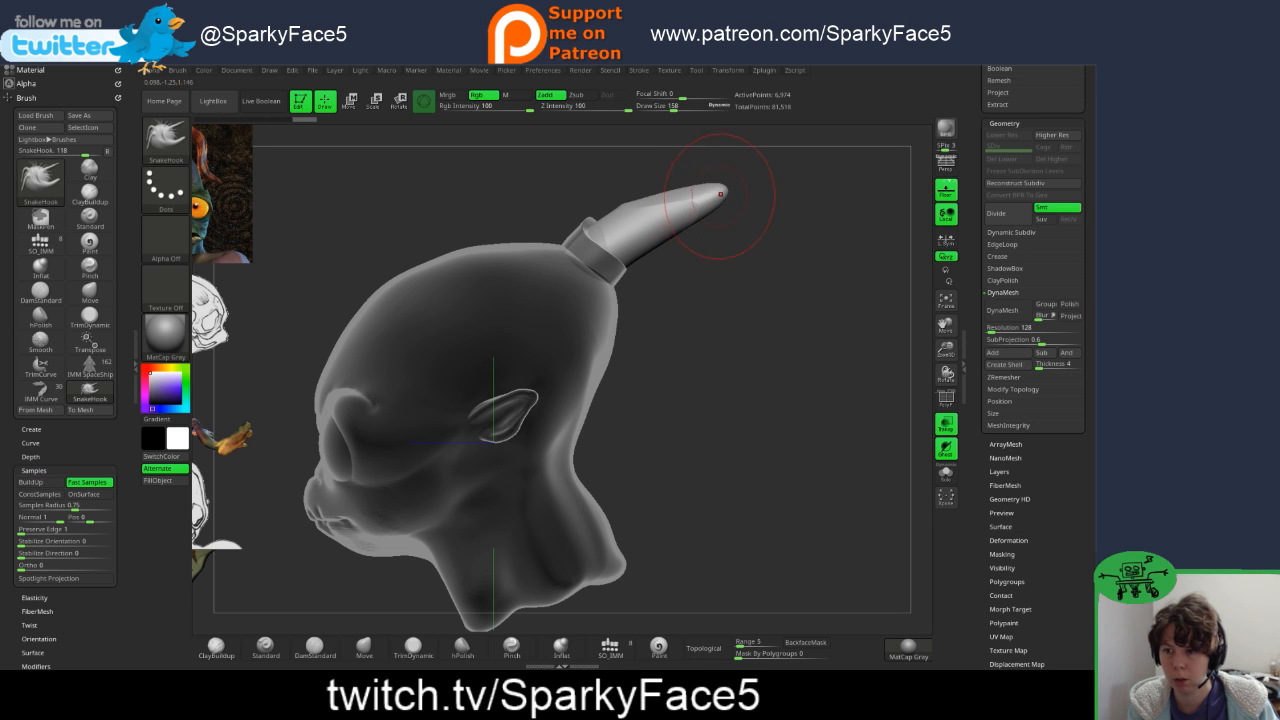
# - Smooth the lower part of the pulled-out ponytail just above the stump ring
pyautogui.keyDown('shift'); pyautogui.moveTo(707, 238); pyautogui.dragTo(741, 335); pyautogui.keyUp('shift')
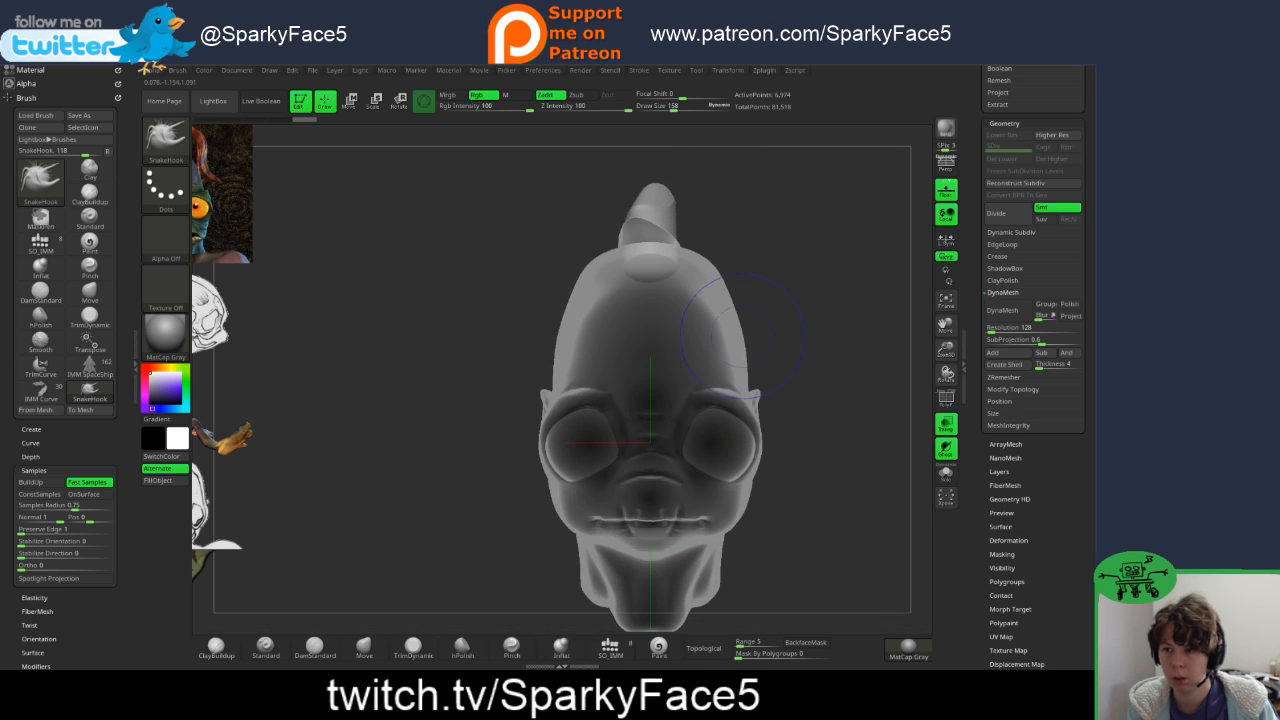
pyautogui.moveTo(750, 254)
pyautogui.mouseDown()
pyautogui.moveTo(805, 315)
pyautogui.moveTo(755, 320)
pyautogui.moveTo(714, 290)
pyautogui.mouseUp()
pyautogui.press('shift')
pyautogui.keyDown('shift'); pyautogui.moveTo(621, 236); pyautogui.dragTo(648, 203); pyautogui.keyUp('shift')
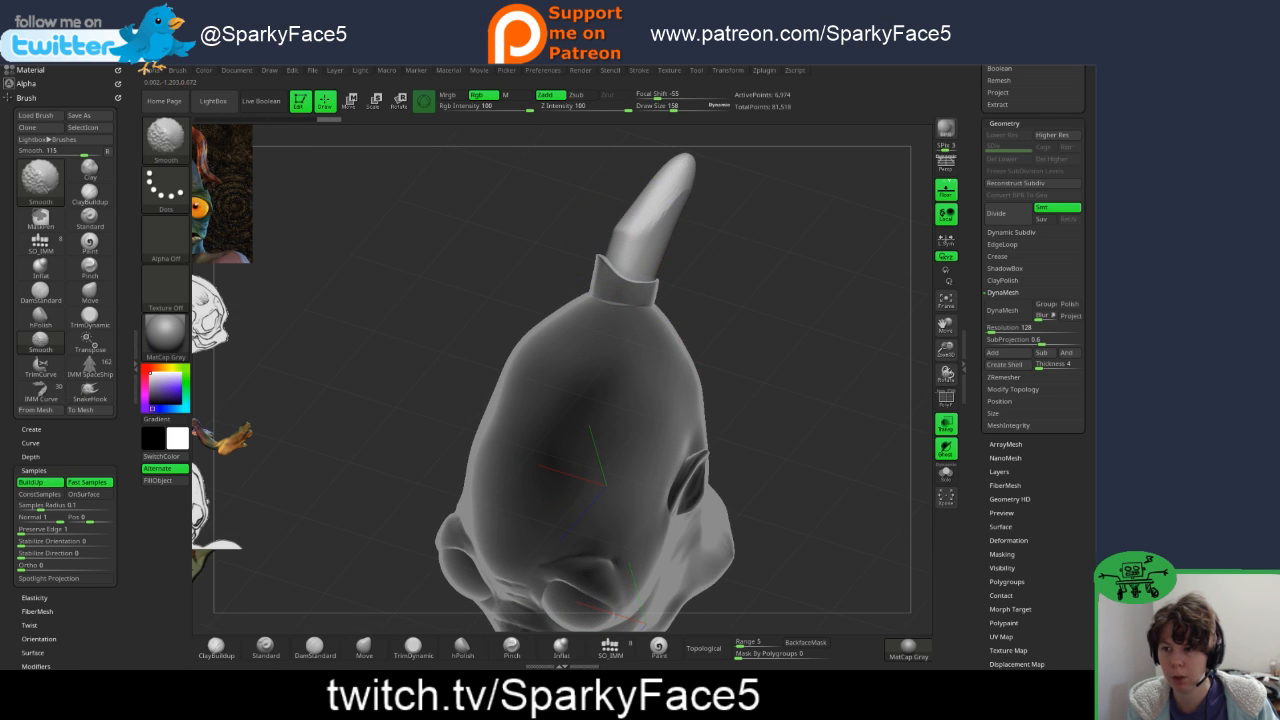
# - Smooth the outer half of the ponytail so it tapers evenly toward its tip
pyautogui.moveTo(742, 292); pyautogui.dragTo(763, 259)
pyautogui.moveTo(640, 231); pyautogui.dragTo(600, 295)
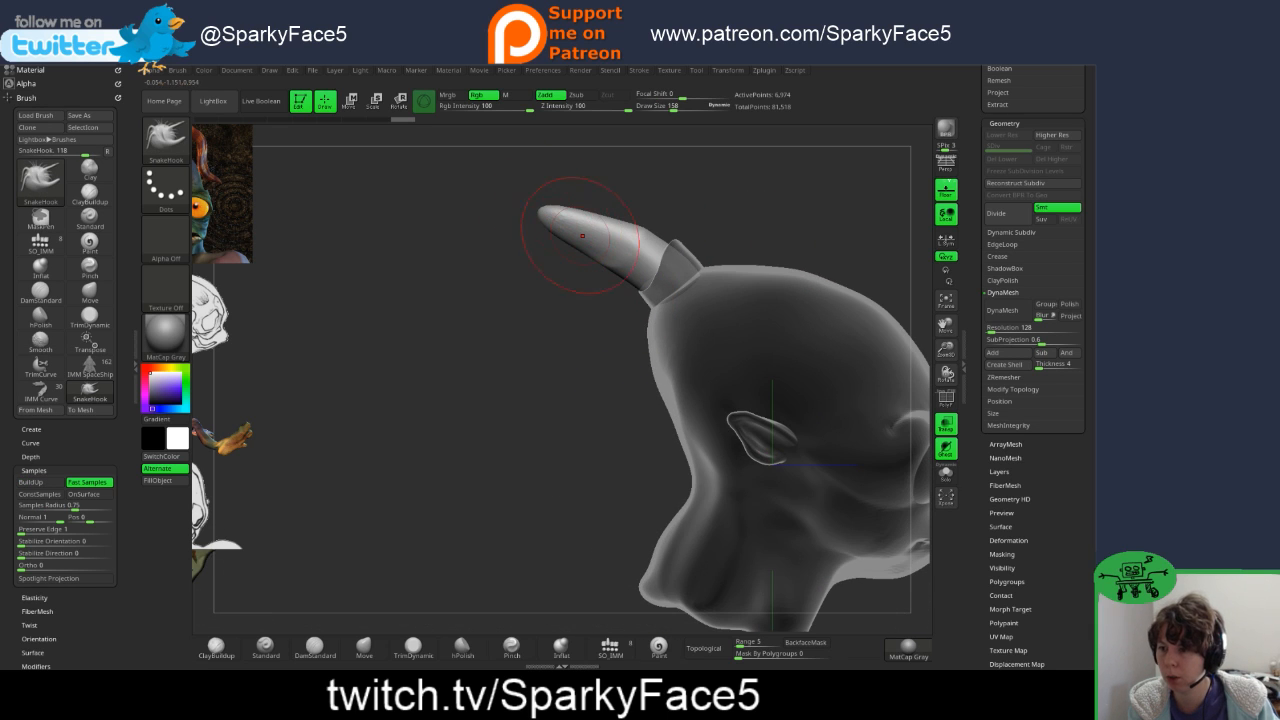
pyautogui.moveTo(582, 236)
pyautogui.keyDown('shift'); pyautogui.mouseDown()
pyautogui.moveTo(625, 248)
pyautogui.moveTo(587, 303)
pyautogui.mouseUp(); pyautogui.keyUp('shift')
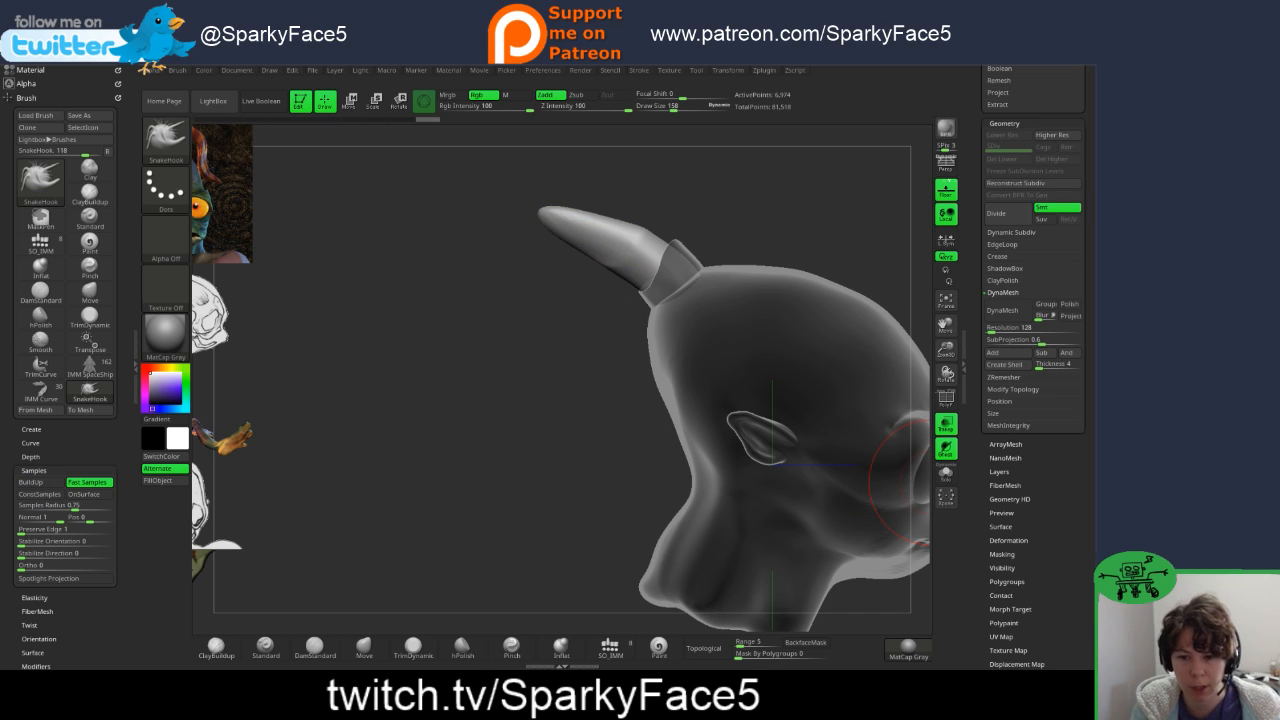
pyautogui.moveTo(1066, 490); pyautogui.dragTo(1066, 477)
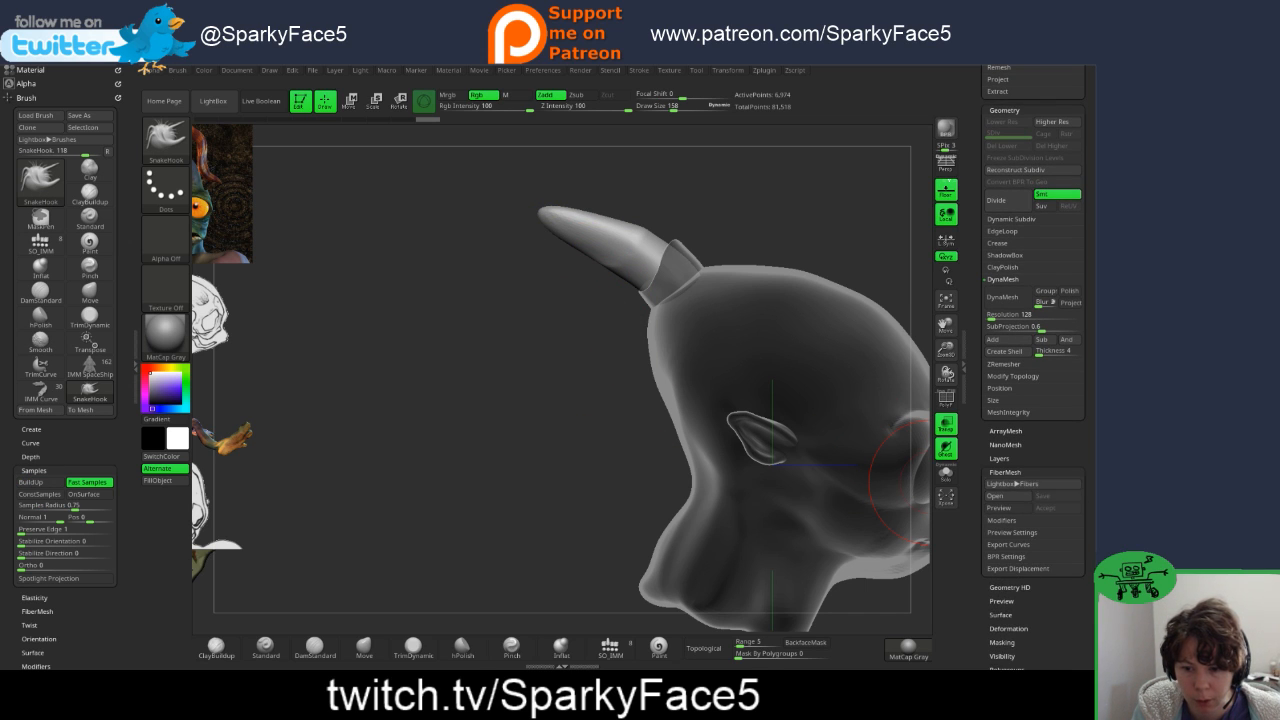
pyautogui.click(1005, 472)
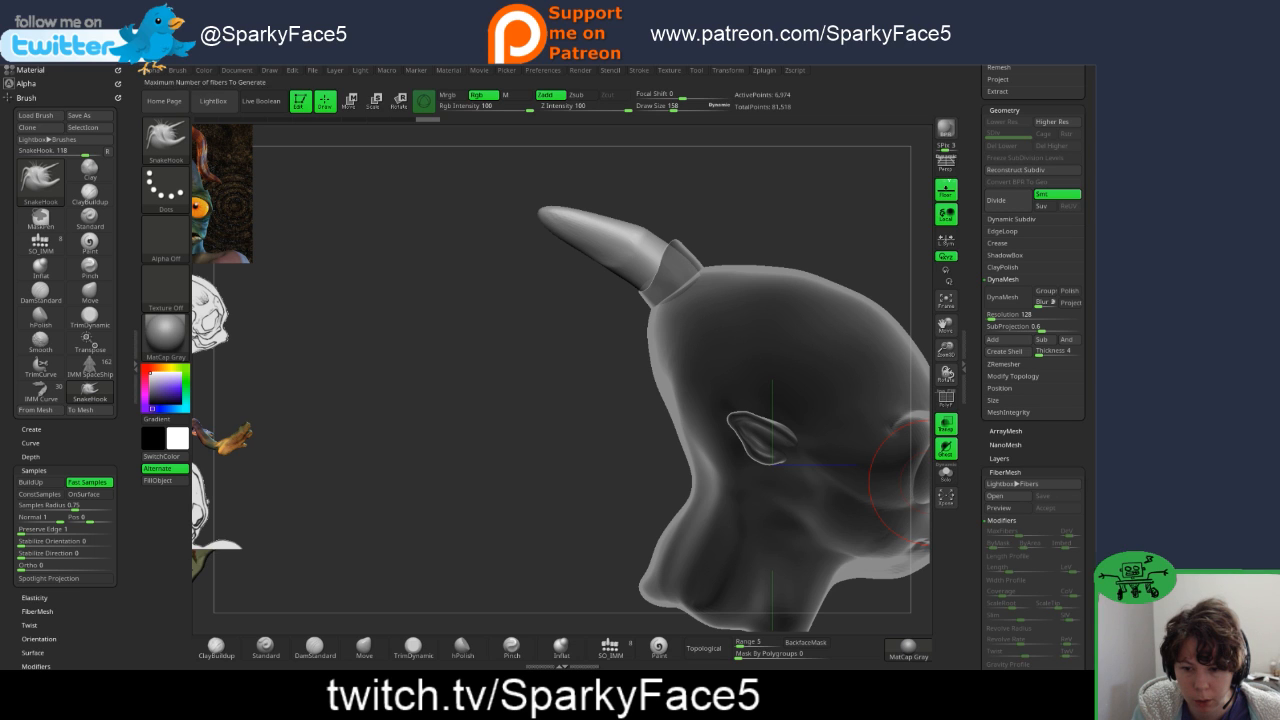
pyautogui.moveTo(1060, 521)
pyautogui.mouseDown()
pyautogui.moveTo(1060, 402)
pyautogui.moveTo(1060, 506)
pyautogui.mouseUp()
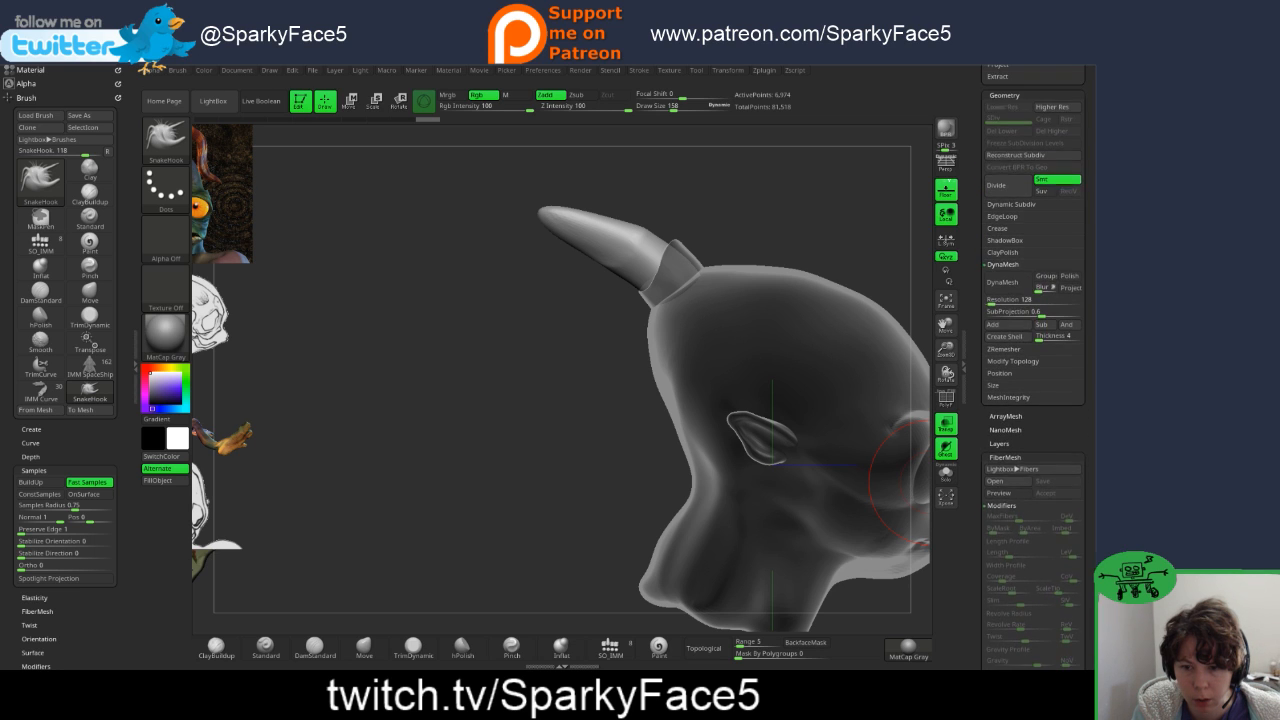
pyautogui.click(1005, 457)
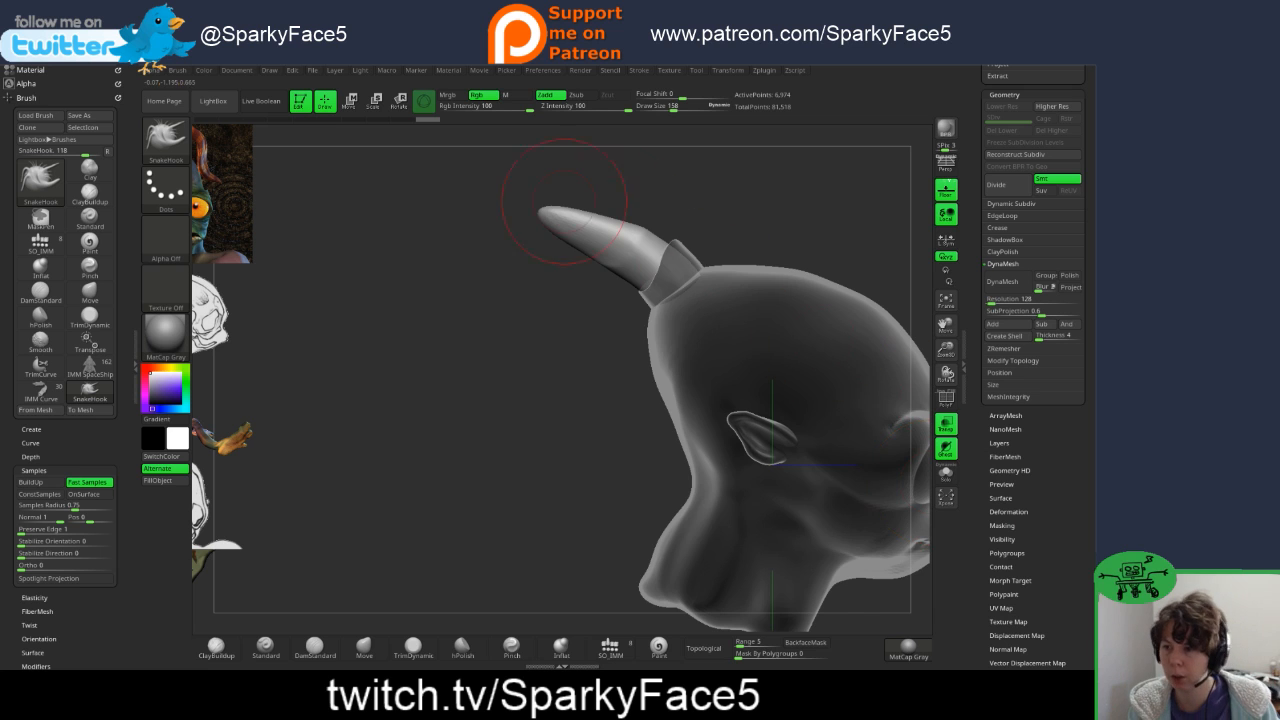
# - Collapse the side tray holding the brushes so the reference images are fully visible
pyautogui.moveTo(565, 200)
pyautogui.mouseDown()
pyautogui.moveTo(690, 258)
pyautogui.moveTo(650, 250)
pyautogui.mouseUp()
pyautogui.moveTo(789, 422); pyautogui.dragTo(660, 420)
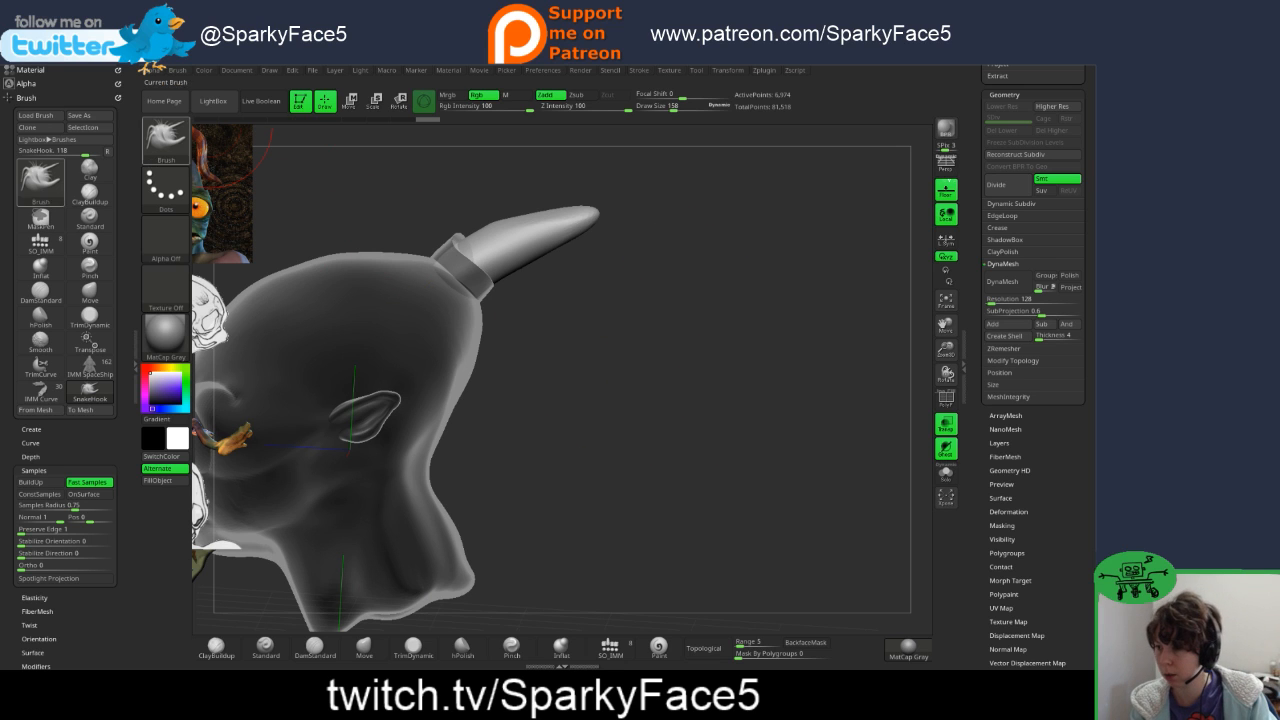
pyautogui.click(137, 367)
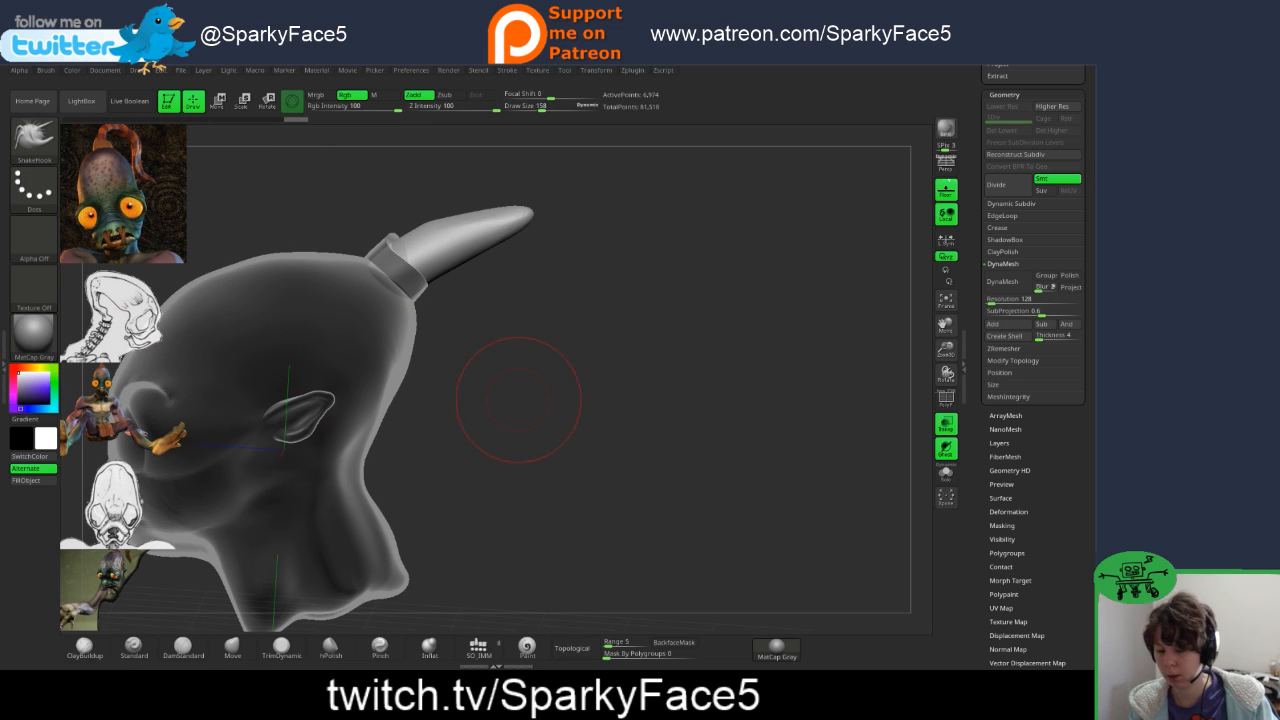
# - Try to bend the ponytail's tip downward with SnakeHook, smoothing the bend and remeshing it with DynaMesh
pyautogui.keyDown('alt'); pyautogui.moveTo(518, 400); pyautogui.dragTo(605, 405); pyautogui.keyUp('alt')
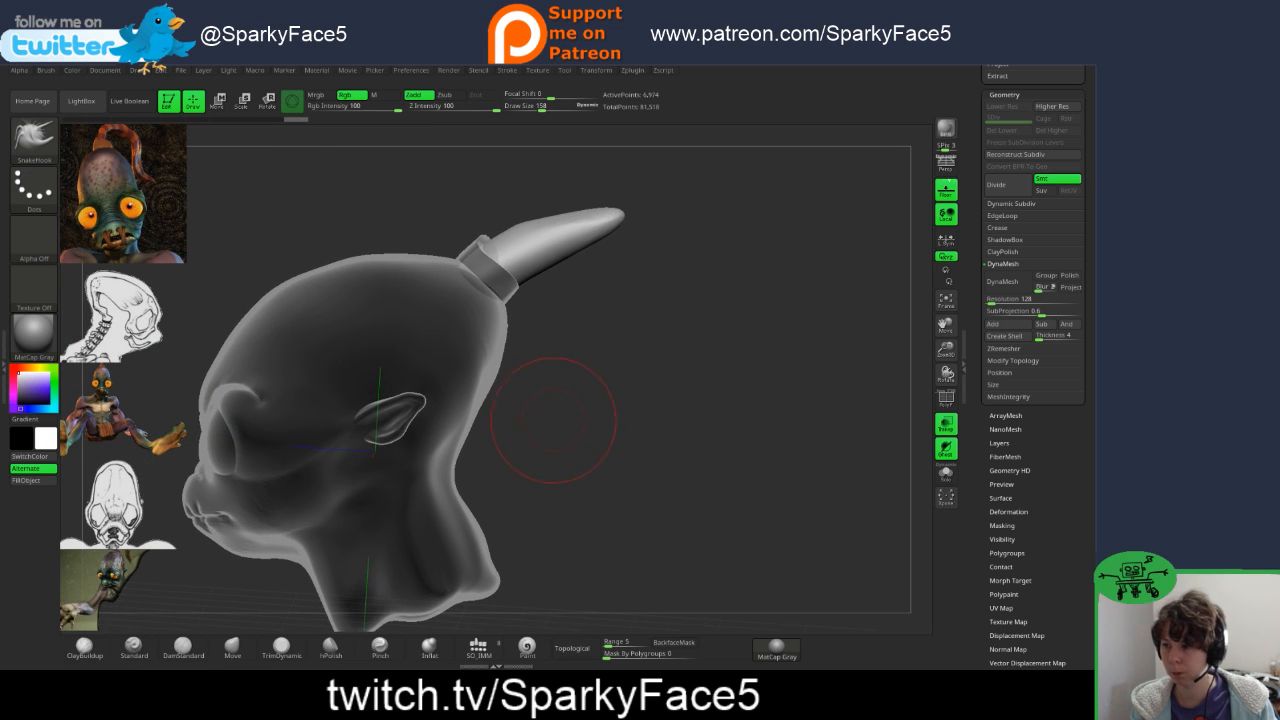
pyautogui.moveTo(632, 235)
pyautogui.mouseDown()
pyautogui.moveTo(785, 252)
pyautogui.moveTo(600, 250)
pyautogui.moveTo(606, 240)
pyautogui.moveTo(642, 264)
pyautogui.moveTo(628, 270)
pyautogui.mouseUp()
pyautogui.moveTo(600, 221); pyautogui.dragTo(650, 264)
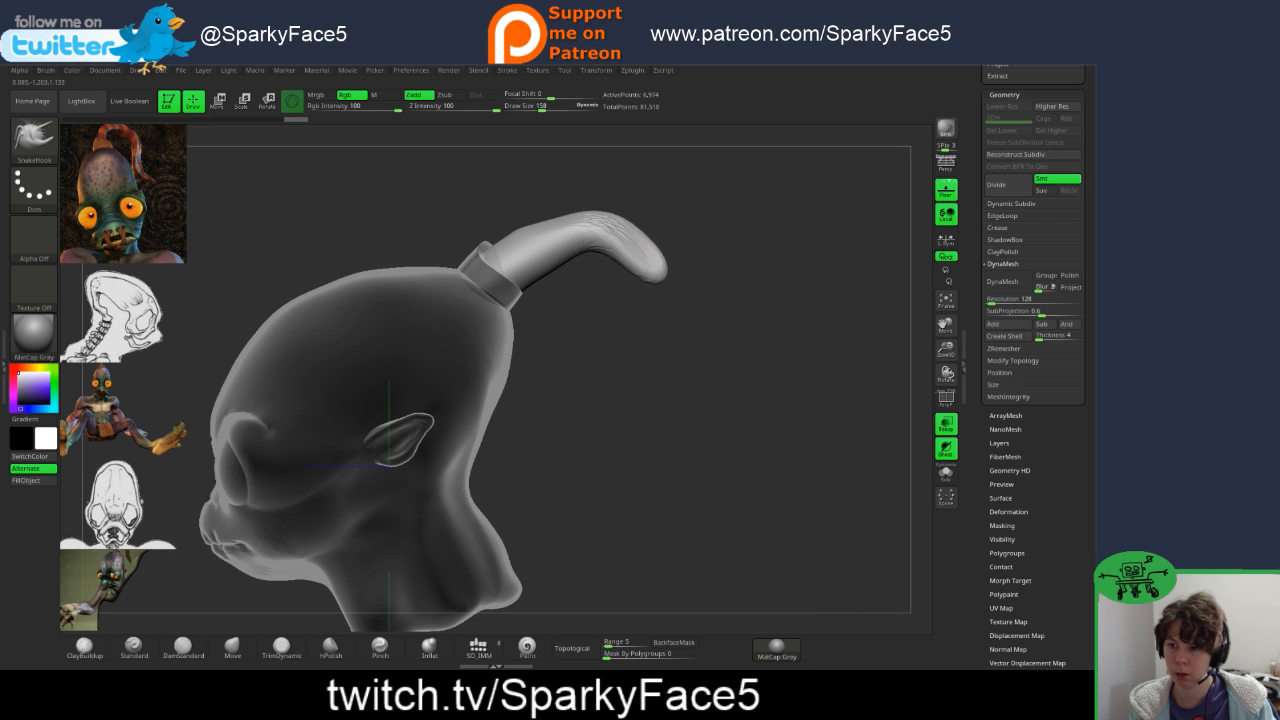
pyautogui.moveTo(690, 400); pyautogui.dragTo(600, 440)
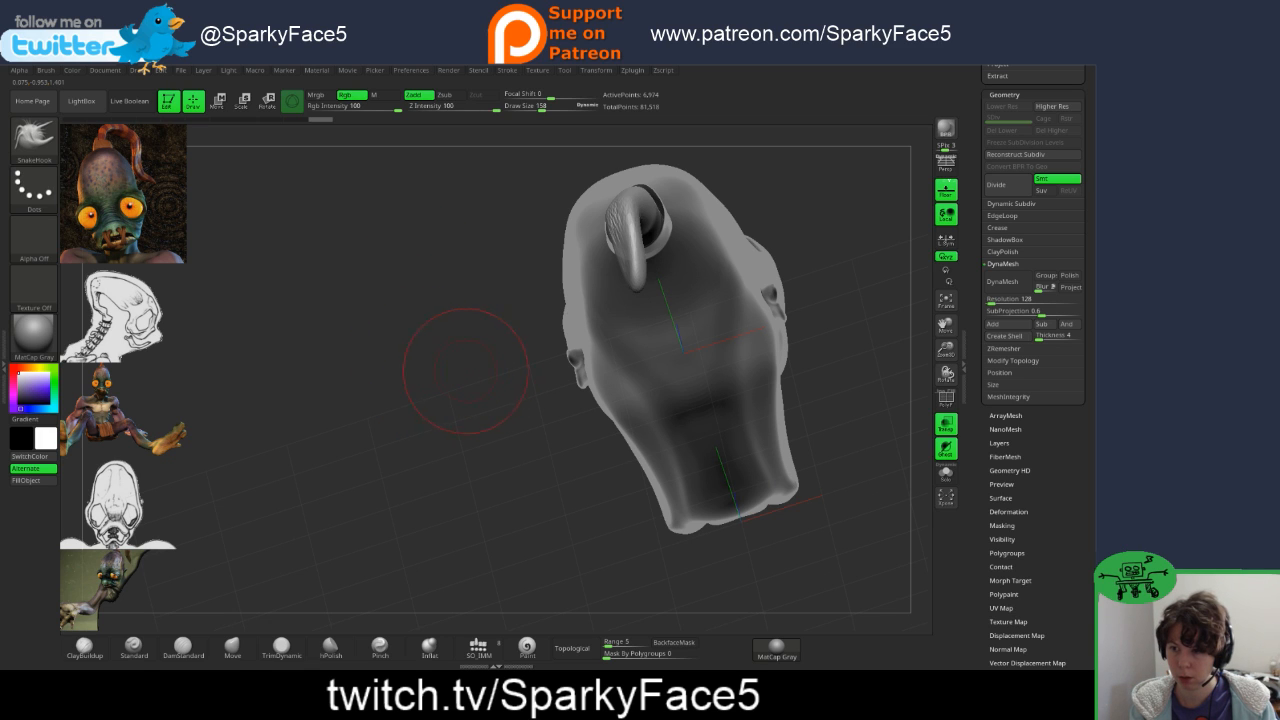
pyautogui.keyDown('ctrl'); pyautogui.moveTo(441, 328); pyautogui.dragTo(475, 352); pyautogui.keyUp('ctrl')
pyautogui.keyDown('shift'); pyautogui.moveTo(645, 227); pyautogui.dragTo(648, 224); pyautogui.keyUp('shift')
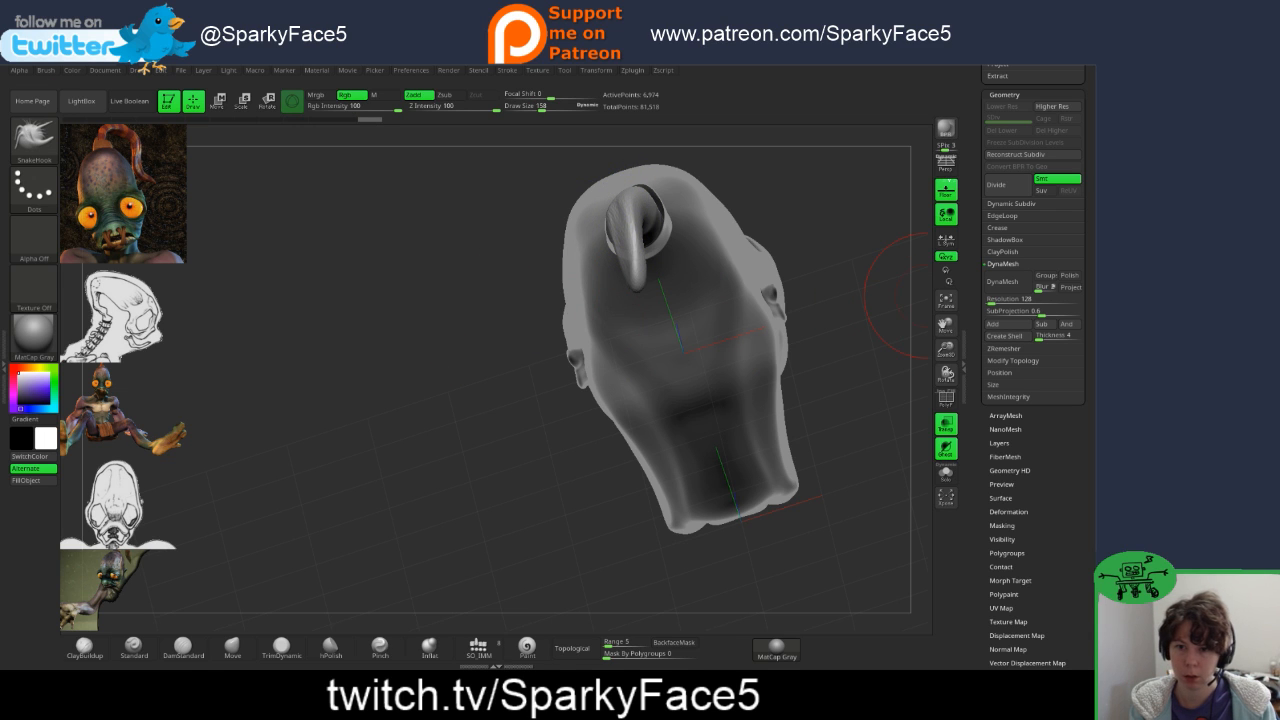
pyautogui.click(1002, 281)
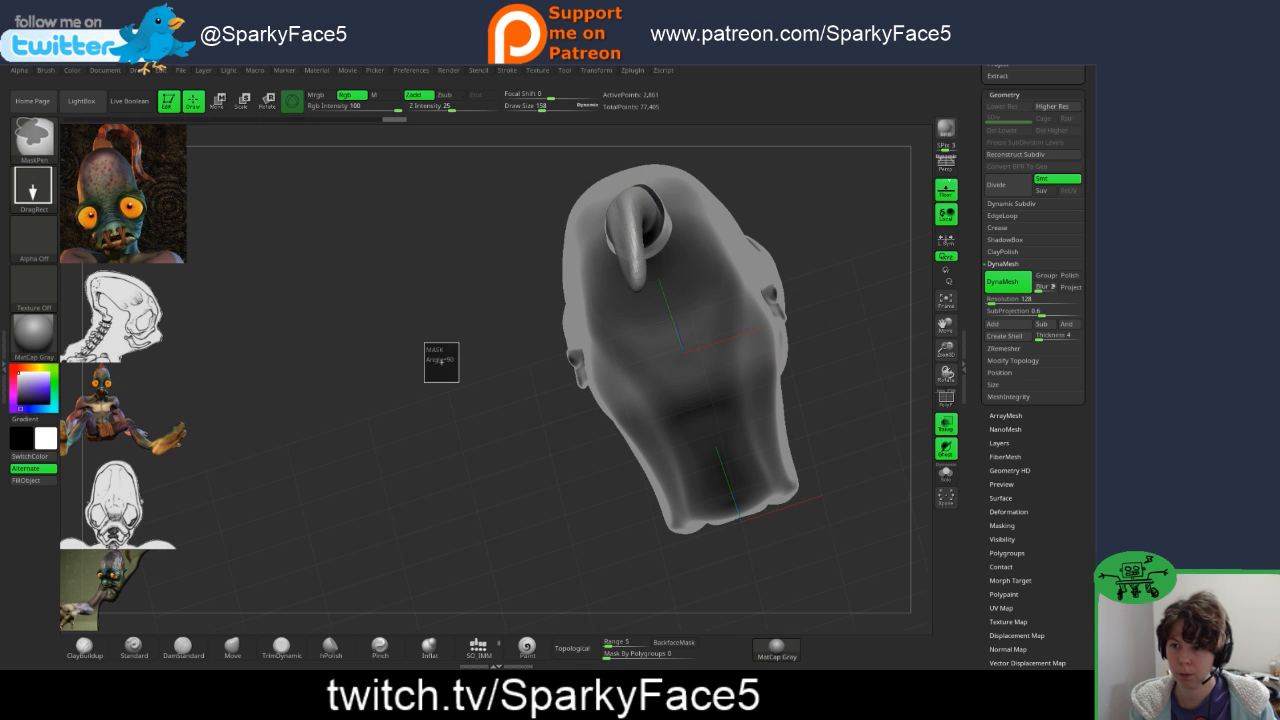
pyautogui.moveTo(394, 354); pyautogui.dragTo(666, 267)
pyautogui.moveTo(566, 350); pyautogui.dragTo(660, 335)
# - Undo the downward bend and turn on DynaMesh at resolution 128 for the straight ponytail
pyautogui.hotkey('ctrl', 'z')
pyautogui.hotkey('ctrl', 'z')
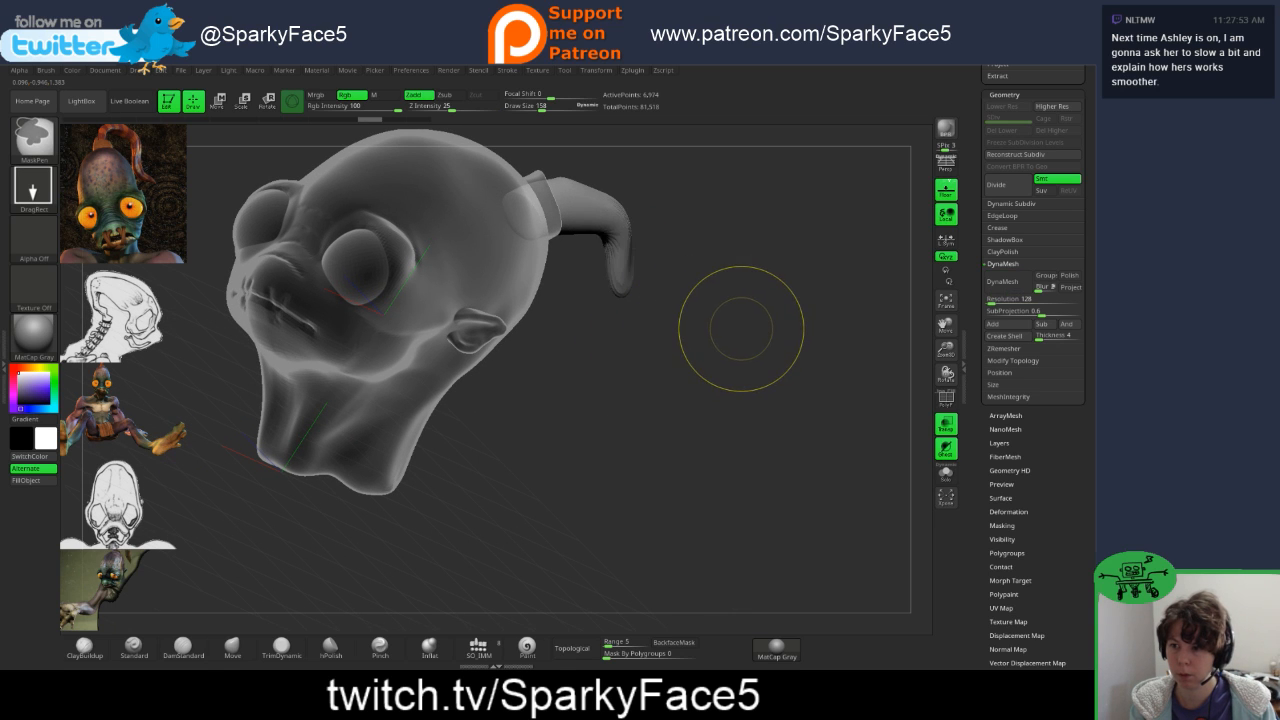
pyautogui.hotkey('ctrl', 'z')
pyautogui.hotkey('ctrl', 'z')
pyautogui.hotkey('ctrl', 'z')
pyautogui.click(1002, 281)
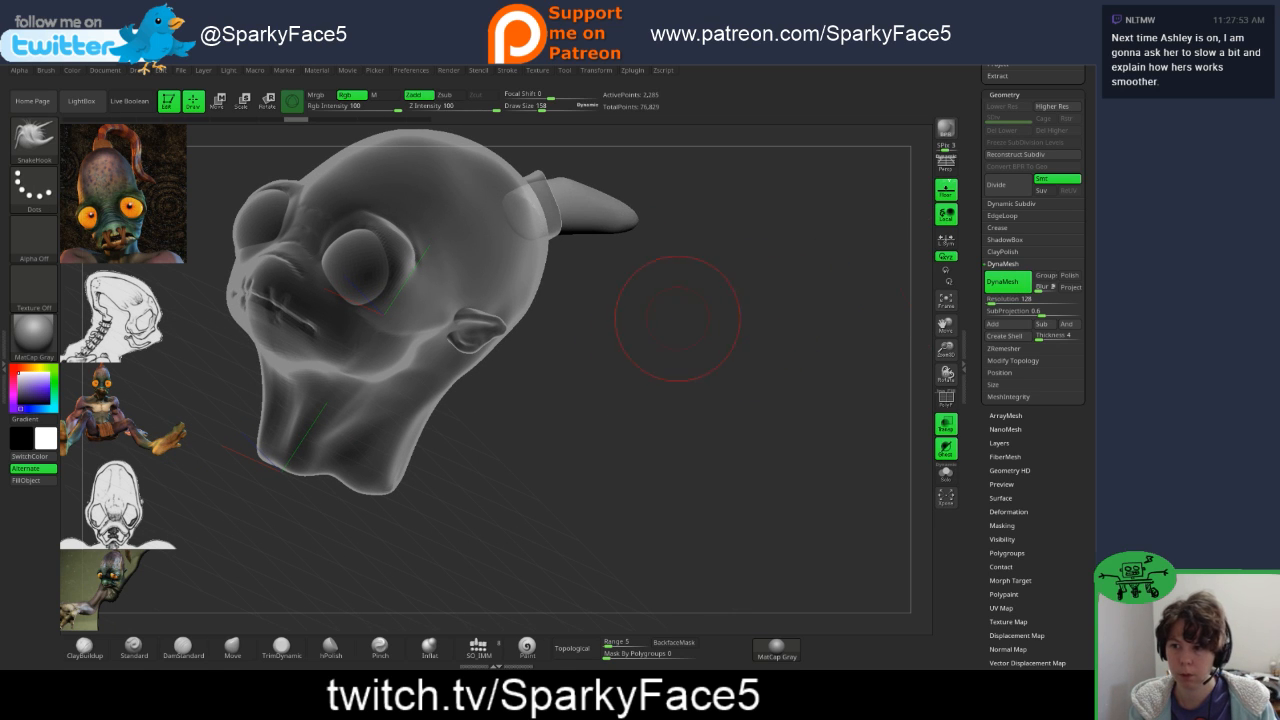
pyautogui.moveTo(680, 317)
pyautogui.mouseDown()
pyautogui.moveTo(624, 378)
pyautogui.moveTo(632, 344)
pyautogui.moveTo(612, 337)
pyautogui.moveTo(640, 333)
pyautogui.mouseUp()
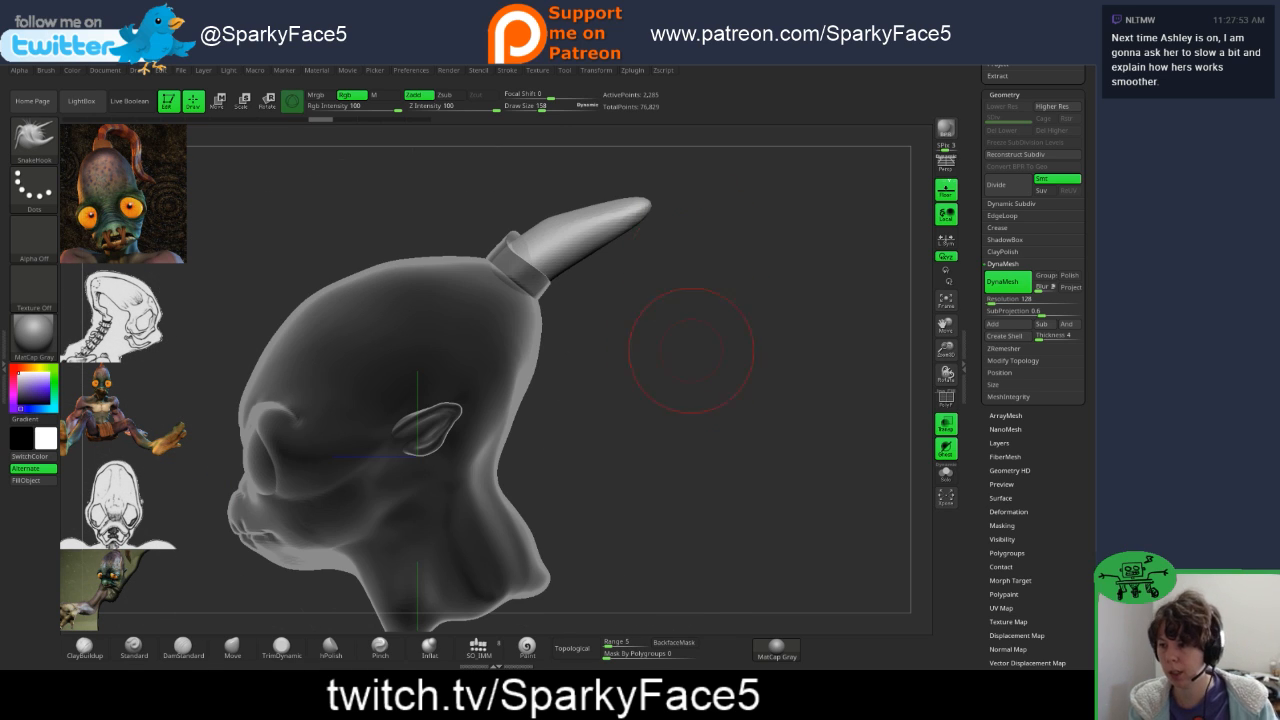
# - Pull the ponytail's tip a little further out behind the head with the SnakeHook brush
pyautogui.moveTo(691, 350)
pyautogui.mouseDown()
pyautogui.moveTo(668, 338)
pyautogui.moveTo(703, 314)
pyautogui.moveTo(796, 322)
pyautogui.mouseUp()
pyautogui.moveTo(762, 373)
pyautogui.mouseDown()
pyautogui.moveTo(694, 366)
pyautogui.moveTo(715, 382)
pyautogui.mouseUp()
pyautogui.moveTo(668, 228); pyautogui.dragTo(560, 244)
pyautogui.moveTo(560, 300); pyautogui.dragTo(735, 346)
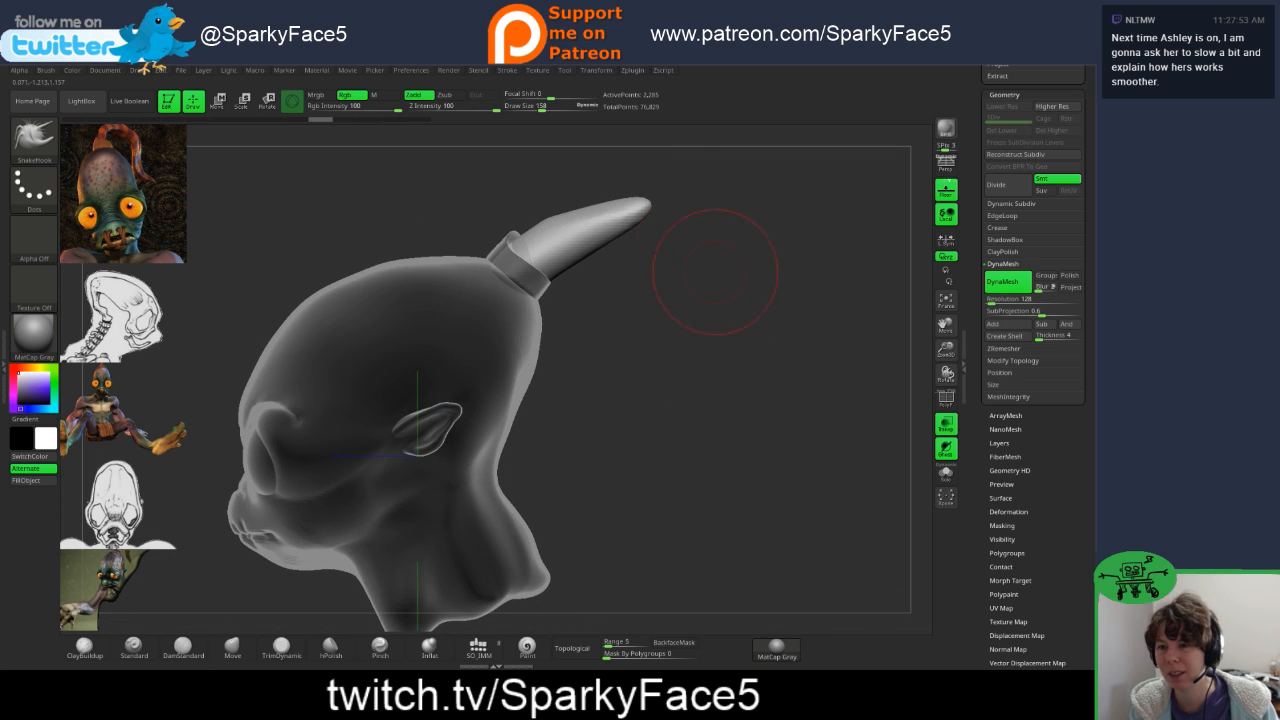
pyautogui.moveTo(658, 222); pyautogui.dragTo(735, 226)
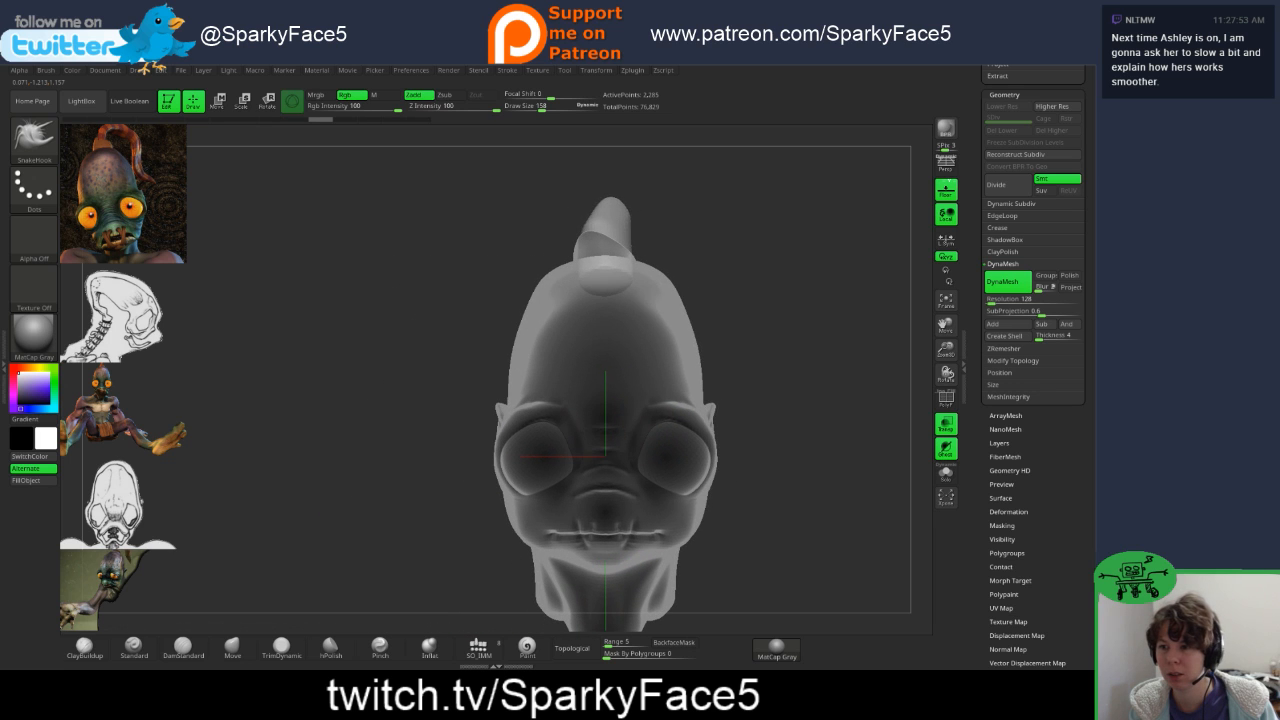
pyautogui.moveTo(610, 220)
pyautogui.mouseDown()
pyautogui.moveTo(679, 238)
pyautogui.moveTo(692, 200)
pyautogui.moveTo(810, 270)
pyautogui.moveTo(673, 253)
pyautogui.moveTo(627, 388)
pyautogui.mouseUp()
# - Thicken the outer end of the ponytail with the Inflat brush and remesh it with DynaMesh
pyautogui.click(429, 649)
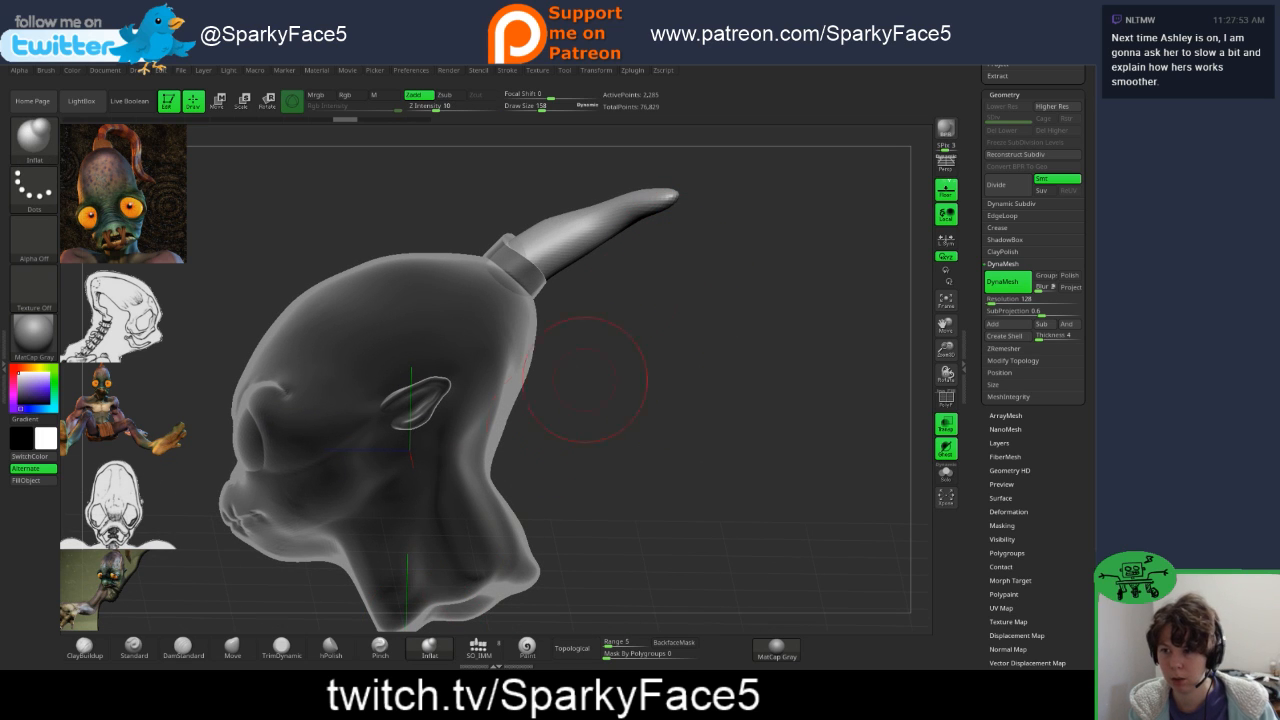
pyautogui.moveTo(640, 218); pyautogui.dragTo(620, 227)
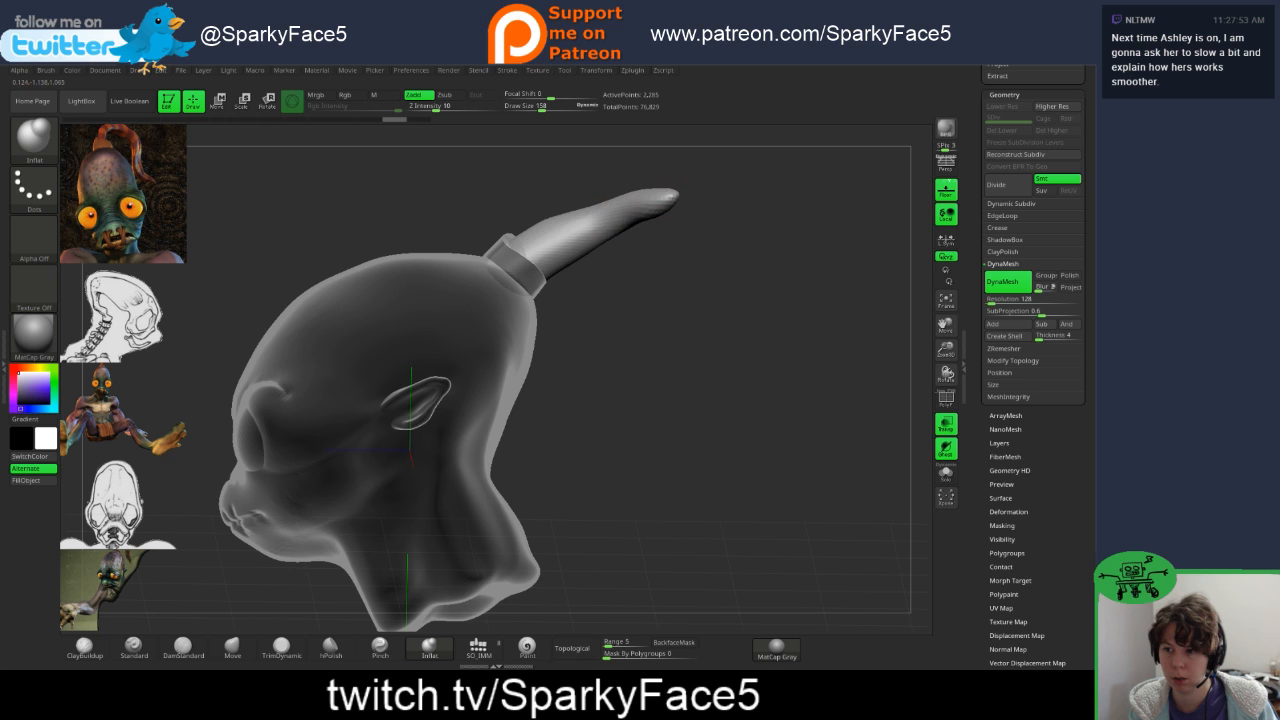
pyautogui.moveTo(675, 335)
pyautogui.keyDown('ctrl'); pyautogui.mouseDown()
pyautogui.moveTo(708, 360)
pyautogui.moveTo(768, 368)
pyautogui.moveTo(796, 338)
pyautogui.moveTo(560, 348)
pyautogui.moveTo(774, 362)
pyautogui.moveTo(784, 302)
pyautogui.mouseUp(); pyautogui.keyUp('ctrl')
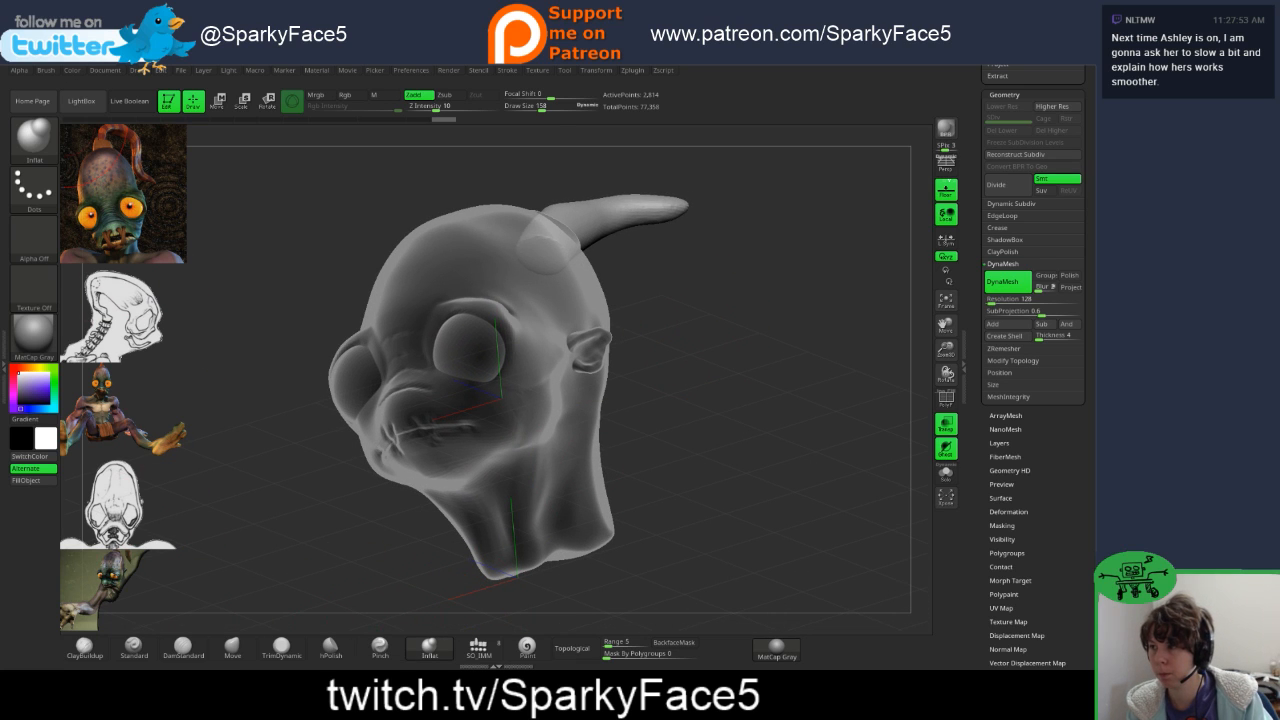
# - Pull the ponytail's tip outward and down into an arch with the SnakeHook brush
pyautogui.click(5, 367)
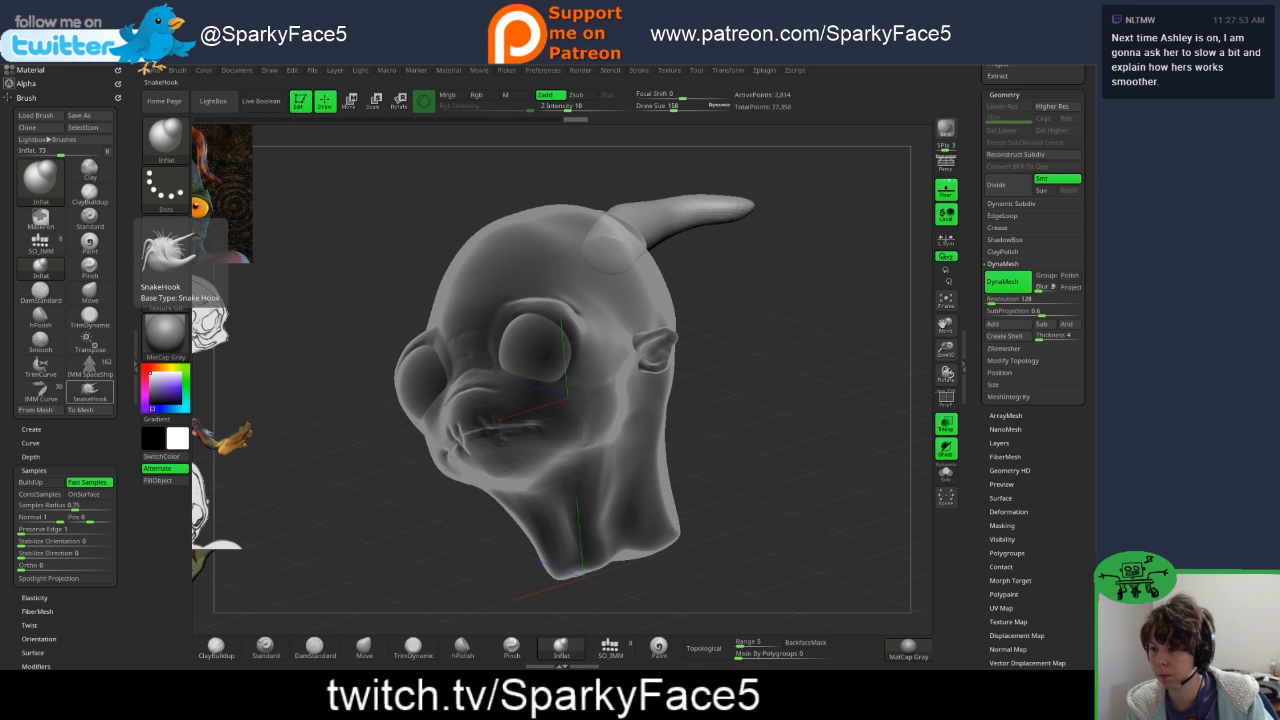
pyautogui.click(89, 390)
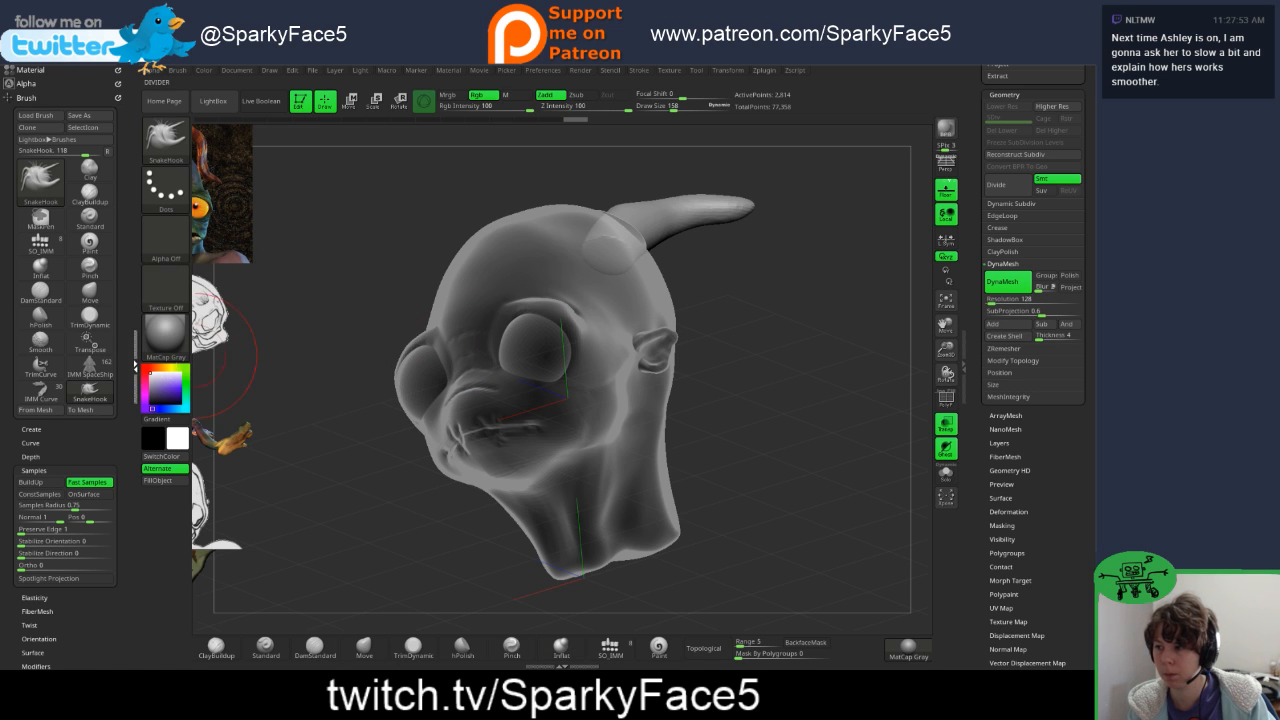
pyautogui.click(135, 367)
pyautogui.moveTo(668, 385)
pyautogui.mouseDown()
pyautogui.moveTo(738, 400)
pyautogui.moveTo(645, 400)
pyautogui.mouseUp()
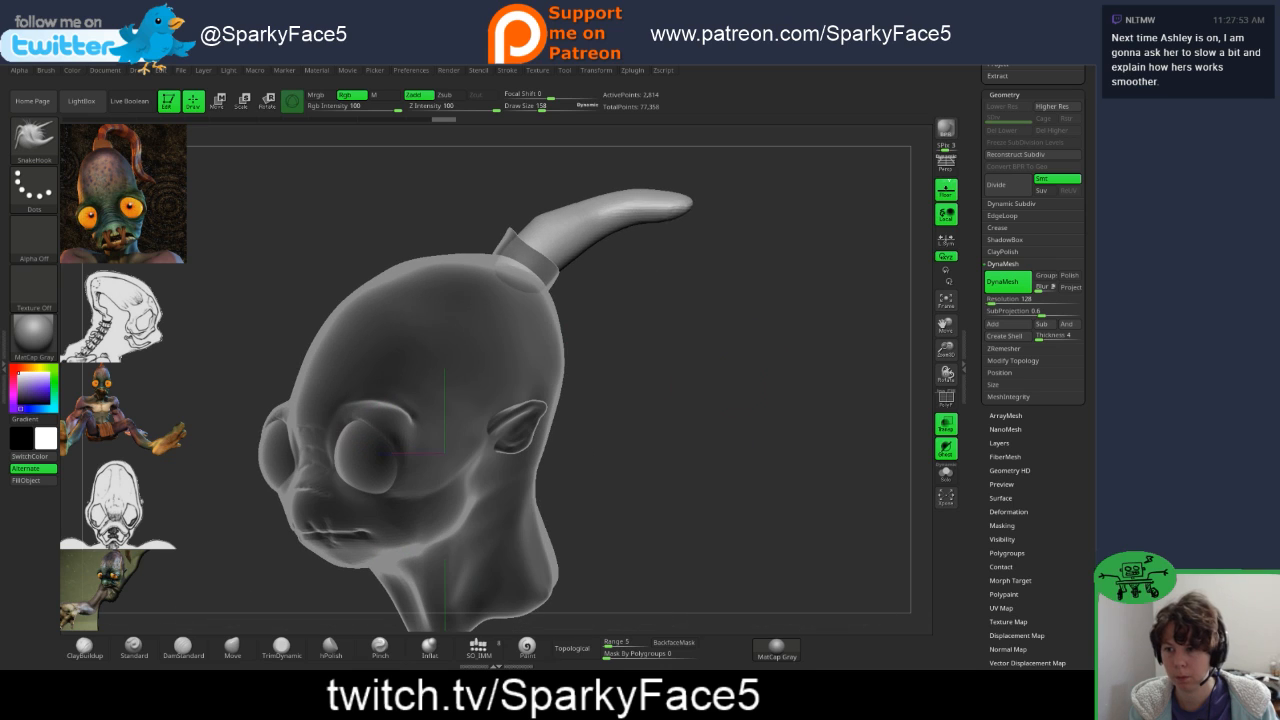
pyautogui.moveTo(677, 214); pyautogui.dragTo(711, 320)
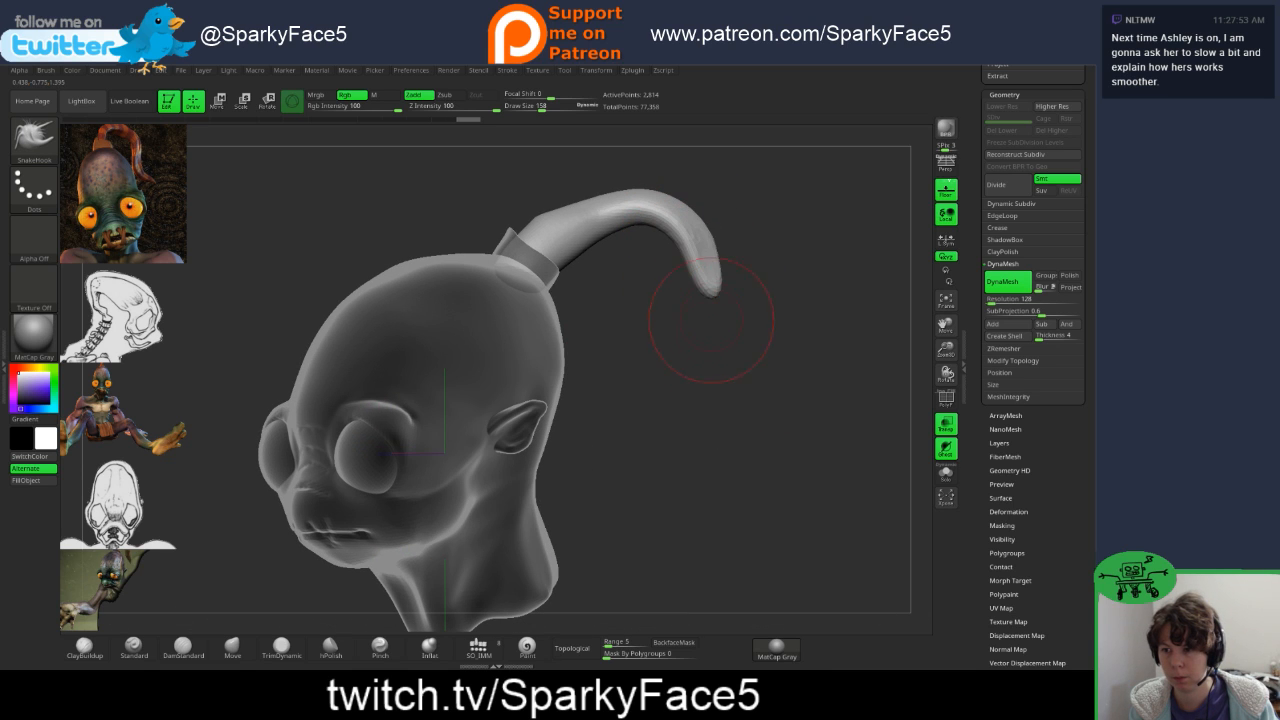
# - Remesh the arched ponytail and extend it down past ear level, flicking the thin tip outward
pyautogui.keyDown('ctrl'); pyautogui.moveTo(687, 377); pyautogui.dragTo(698, 402); pyautogui.keyUp('ctrl')
pyautogui.moveTo(677, 335)
pyautogui.keyDown('shift'); pyautogui.mouseDown()
pyautogui.moveTo(728, 350)
pyautogui.moveTo(727, 320)
pyautogui.moveTo(713, 468)
pyautogui.moveTo(732, 494)
pyautogui.moveTo(695, 450)
pyautogui.moveTo(701, 405)
pyautogui.mouseUp(); pyautogui.keyUp('shift')
pyautogui.moveTo(712, 418); pyautogui.dragTo(750, 452)
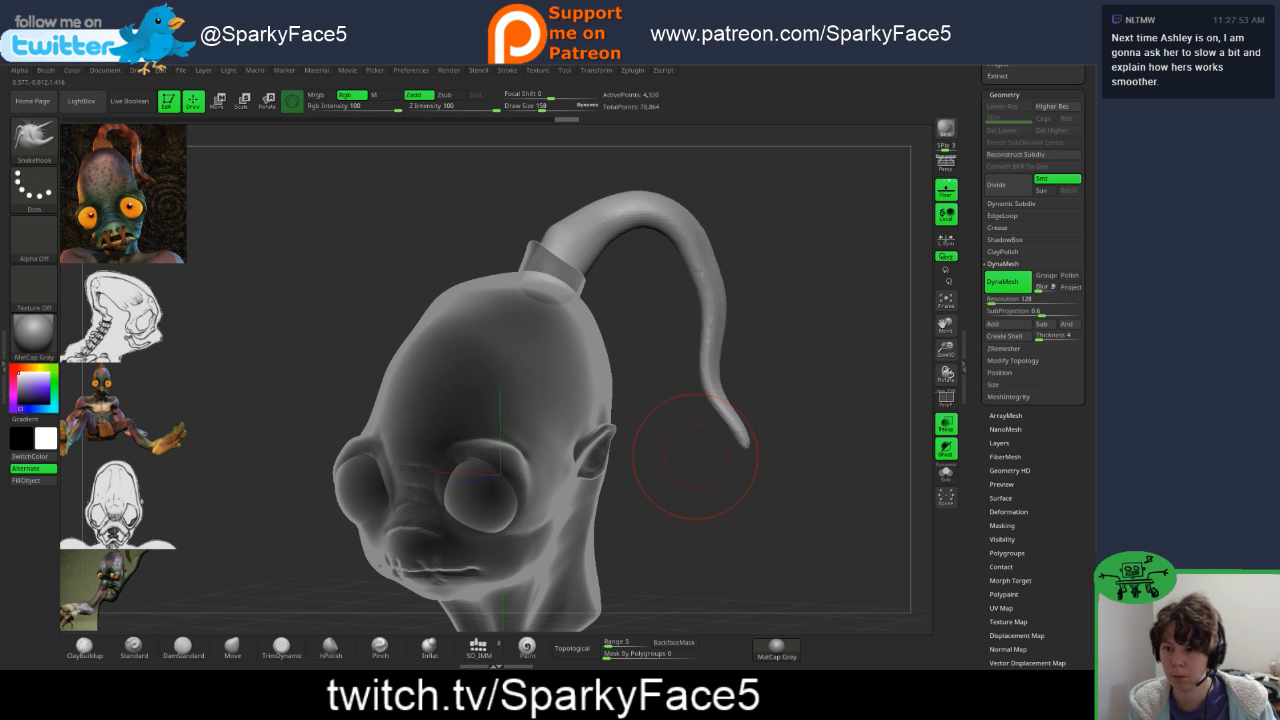
pyautogui.moveTo(748, 343)
pyautogui.mouseDown()
pyautogui.moveTo(490, 348)
pyautogui.moveTo(800, 465)
pyautogui.moveTo(710, 503)
pyautogui.mouseUp()
# - Thicken the ponytail around its upper bend with the Inflat brush and remesh it with DynaMesh
pyautogui.click(429, 648)
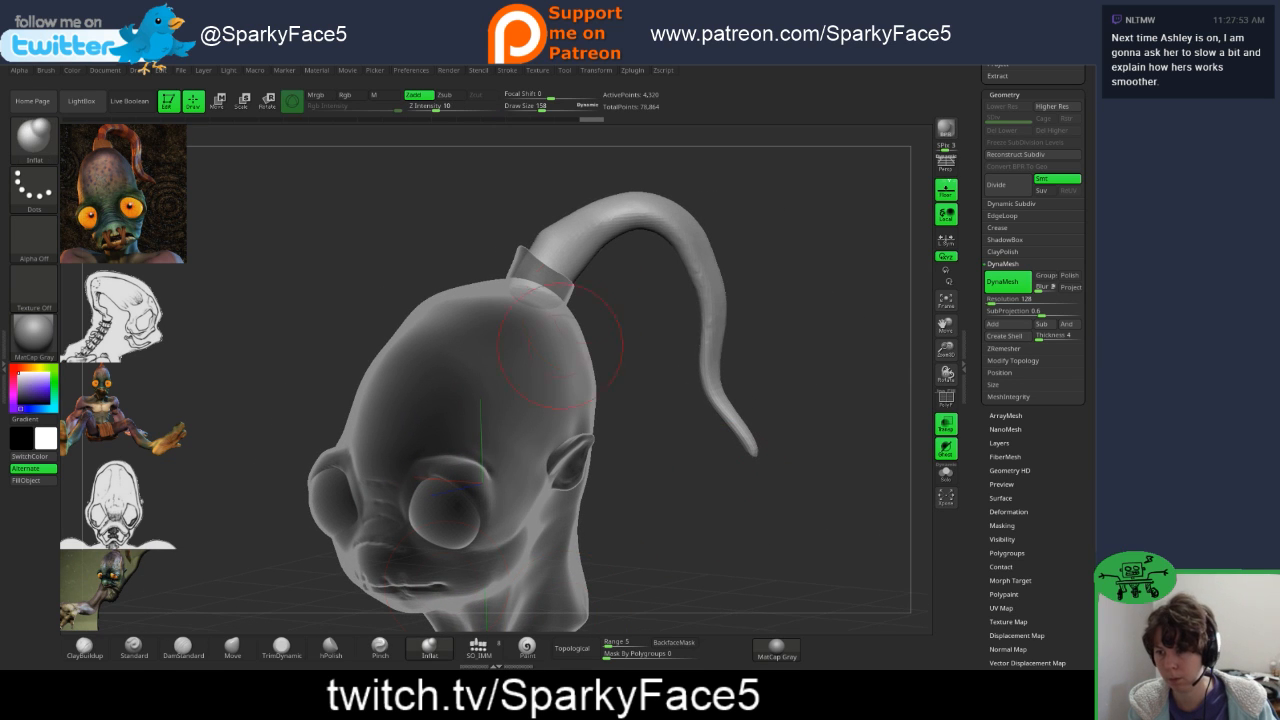
pyautogui.moveTo(650, 225)
pyautogui.mouseDown()
pyautogui.moveTo(702, 263)
pyautogui.moveTo(706, 338)
pyautogui.moveTo(677, 375)
pyautogui.mouseUp()
pyautogui.moveTo(701, 290)
pyautogui.mouseDown()
pyautogui.moveTo(701, 275)
pyautogui.moveTo(650, 284)
pyautogui.moveTo(598, 272)
pyautogui.mouseUp()
pyautogui.moveTo(721, 238)
pyautogui.mouseDown()
pyautogui.moveTo(735, 275)
pyautogui.moveTo(714, 242)
pyautogui.mouseUp()
pyautogui.moveTo(790, 297); pyautogui.dragTo(645, 284)
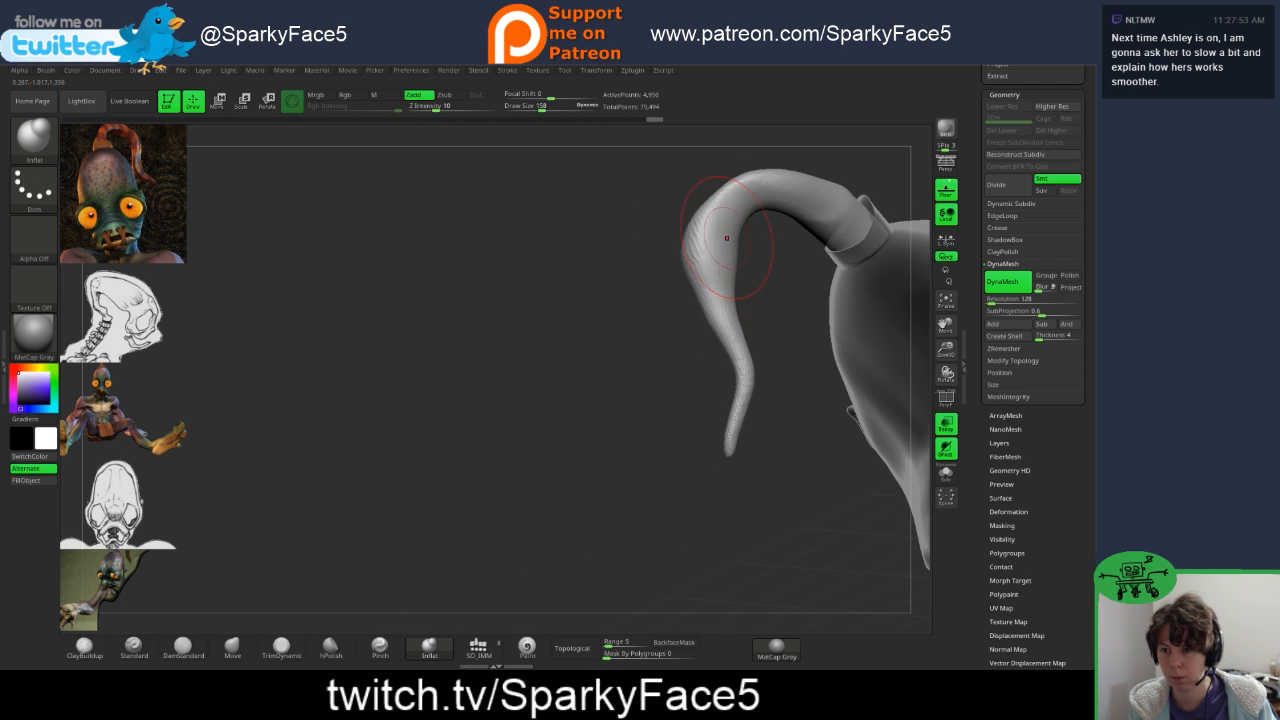
pyautogui.moveTo(726, 235); pyautogui.dragTo(728, 262)
pyautogui.keyDown('ctrl'); pyautogui.moveTo(598, 296); pyautogui.dragTo(636, 364); pyautogui.keyUp('ctrl')
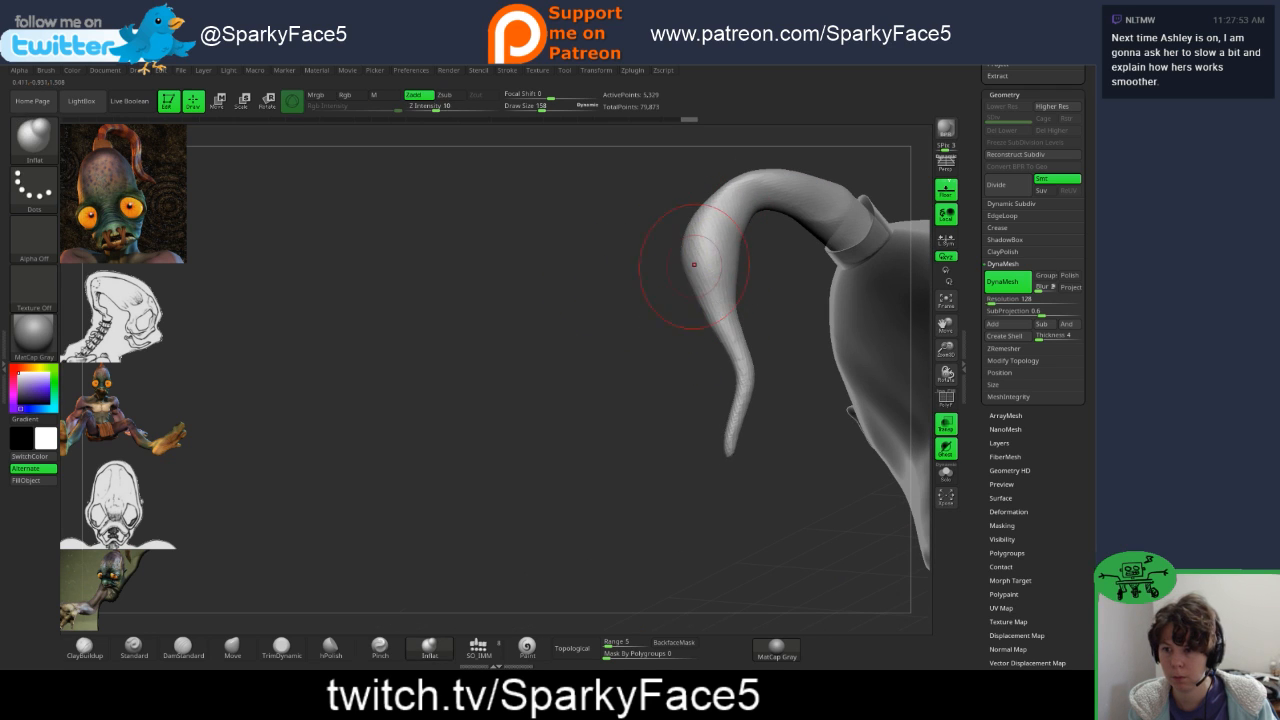
# - Inflate the thin lower end of the ponytail, smooth it lightly and update its DynaMesh
pyautogui.moveTo(733, 372); pyautogui.dragTo(730, 426)
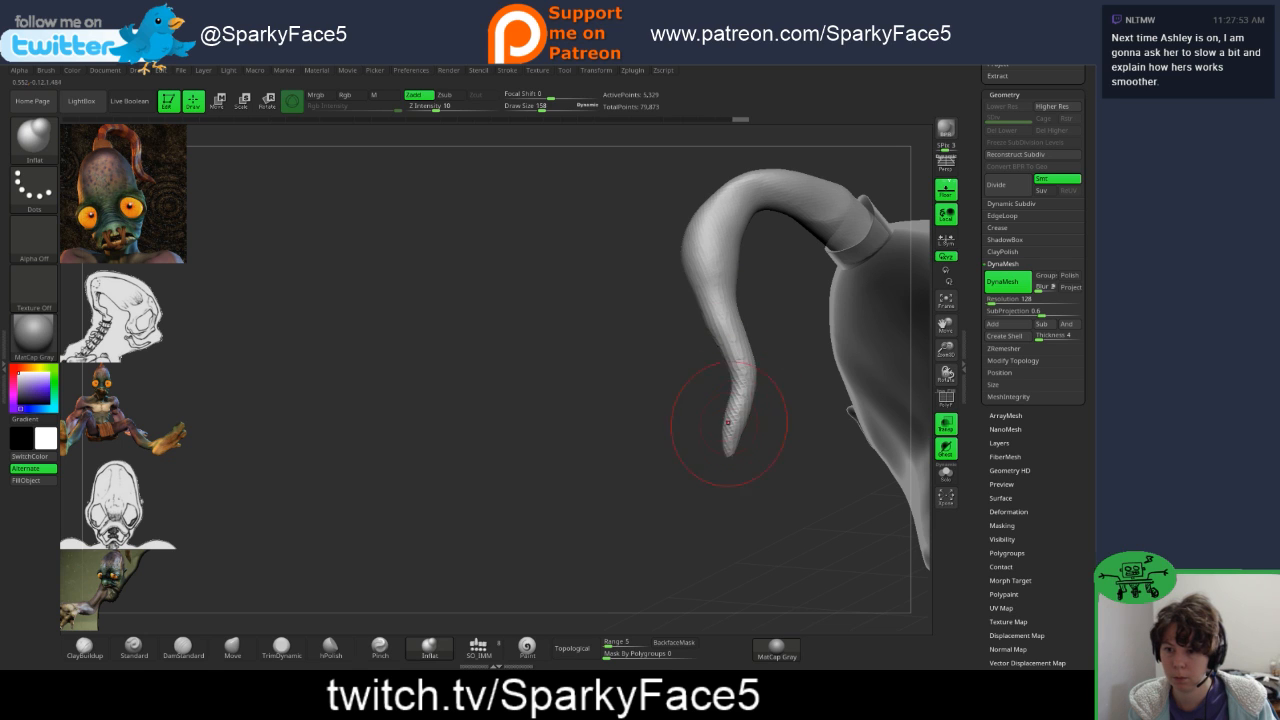
pyautogui.keyDown('shift'); pyautogui.moveTo(724, 351); pyautogui.dragTo(732, 368); pyautogui.keyUp('shift')
pyautogui.press('ctrl')
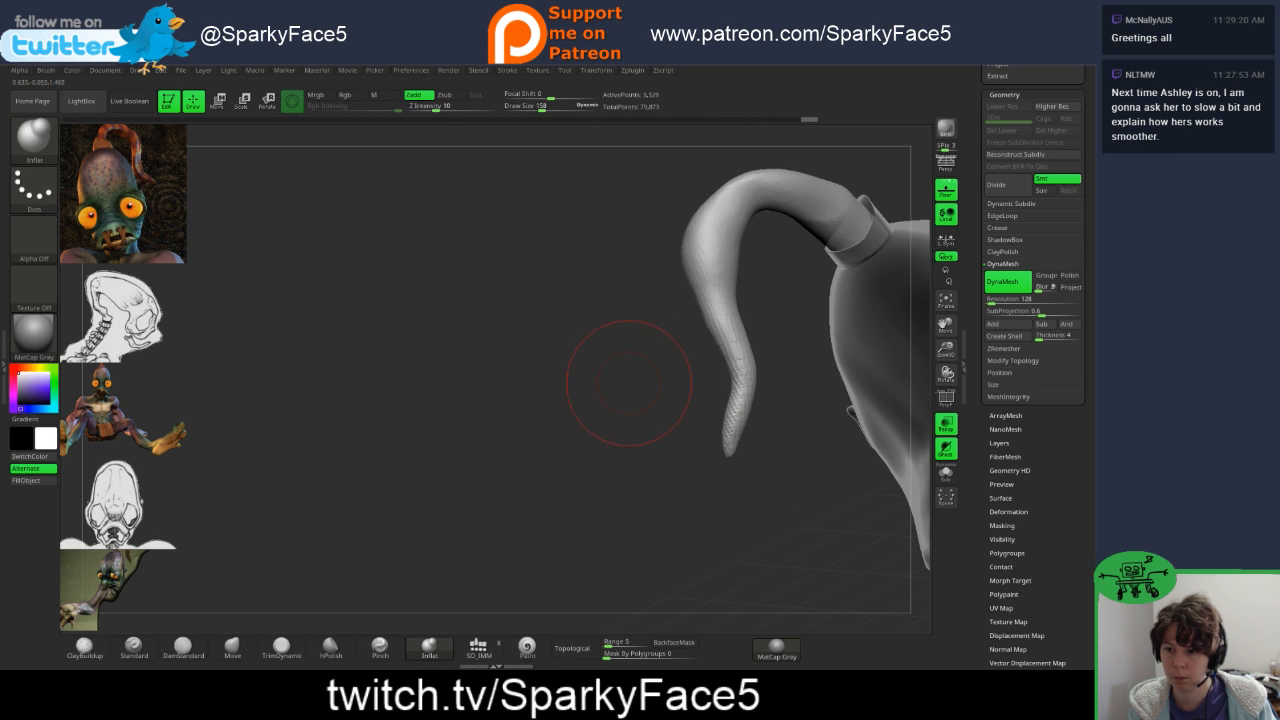
pyautogui.keyDown('ctrl'); pyautogui.moveTo(628, 383); pyautogui.dragTo(850, 380); pyautogui.keyUp('ctrl')
# - Turn off ghosted transparency and inspect the solid head and ponytail from the side
pyautogui.moveTo(590, 412)
pyautogui.mouseDown()
pyautogui.moveTo(653, 437)
pyautogui.moveTo(718, 412)
pyautogui.moveTo(640, 414)
pyautogui.moveTo(660, 428)
pyautogui.mouseUp()
pyautogui.moveTo(757, 455)
pyautogui.mouseDown()
pyautogui.moveTo(850, 385)
pyautogui.moveTo(822, 412)
pyautogui.mouseUp()
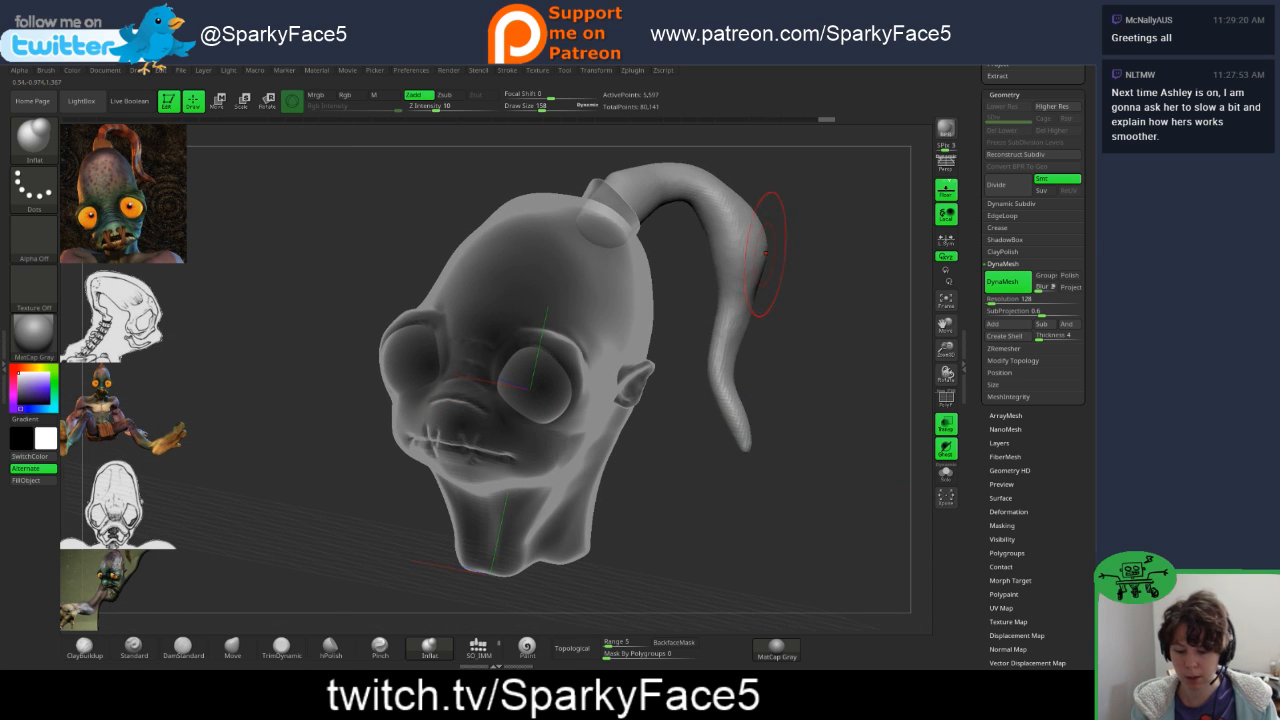
pyautogui.click(945, 424)
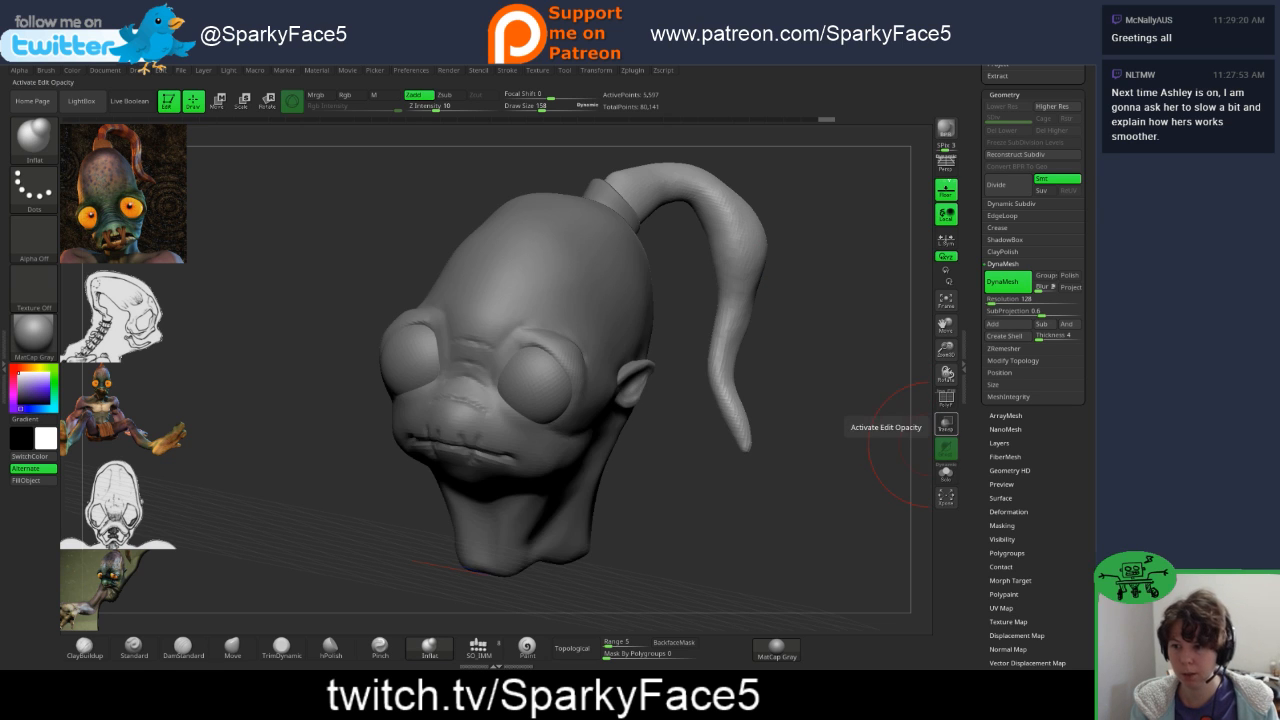
pyautogui.moveTo(760, 470); pyautogui.dragTo(545, 452)
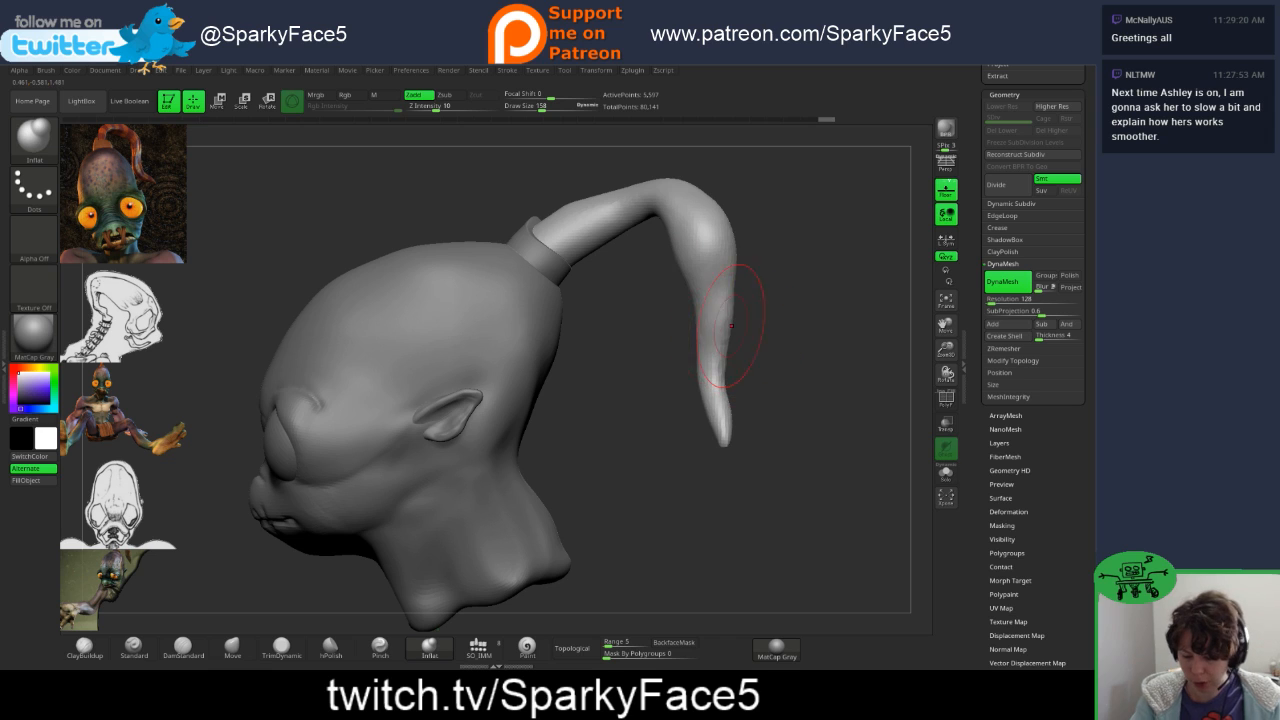
# - Smooth the thickened outer bend and the underside of the ponytail's arch
pyautogui.keyDown('shift'); pyautogui.moveTo(708, 250); pyautogui.dragTo(714, 268); pyautogui.keyUp('shift')
pyautogui.moveTo(860, 300); pyautogui.dragTo(640, 290)
pyautogui.moveTo(724, 248)
pyautogui.keyDown('shift'); pyautogui.mouseDown()
pyautogui.moveTo(748, 197)
pyautogui.moveTo(768, 208)
pyautogui.moveTo(745, 228)
pyautogui.mouseUp(); pyautogui.keyUp('shift')
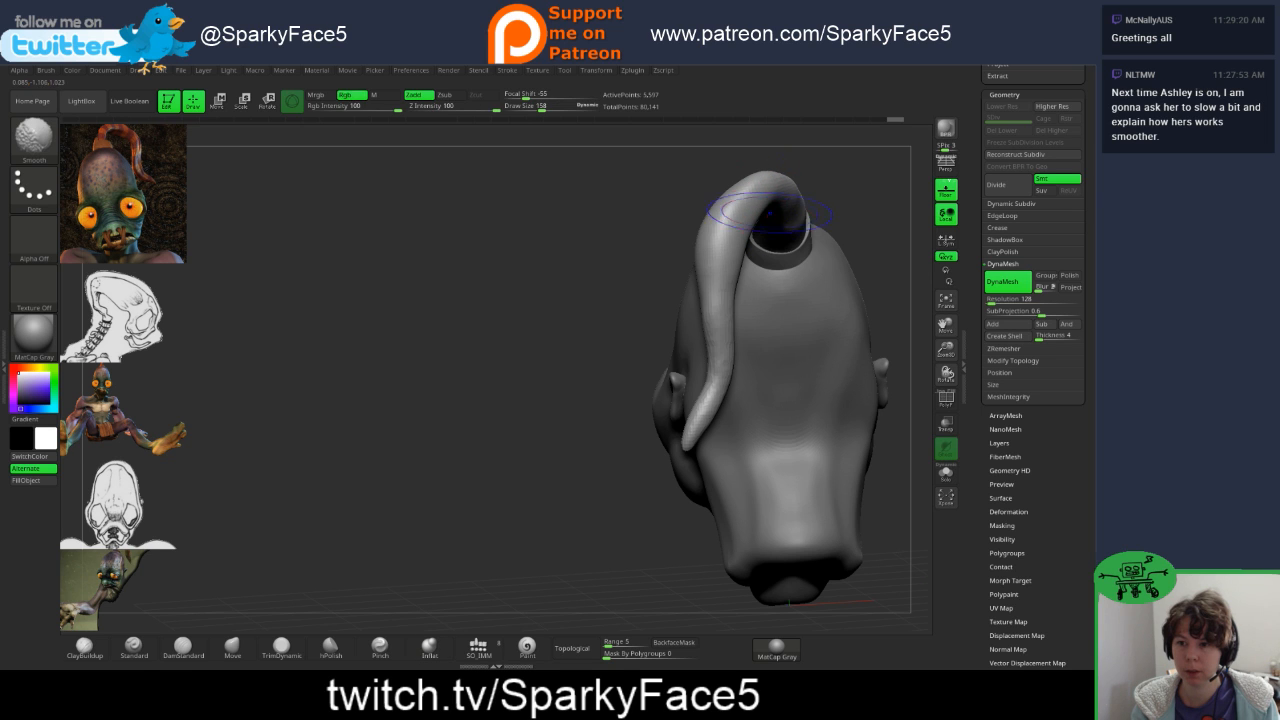
# - Smooth the ponytail under its arch and along the outer bend, checking it from the back, front and three-quarter views
pyautogui.moveTo(800, 265)
pyautogui.keyDown('shift'); pyautogui.mouseDown()
pyautogui.moveTo(797, 230)
pyautogui.moveTo(768, 240)
pyautogui.mouseUp(); pyautogui.keyUp('shift')
pyautogui.moveTo(600, 286)
pyautogui.mouseDown()
pyautogui.moveTo(800, 288)
pyautogui.moveTo(770, 279)
pyautogui.moveTo(782, 255)
pyautogui.mouseUp()
pyautogui.moveTo(808, 346); pyautogui.dragTo(900, 326)
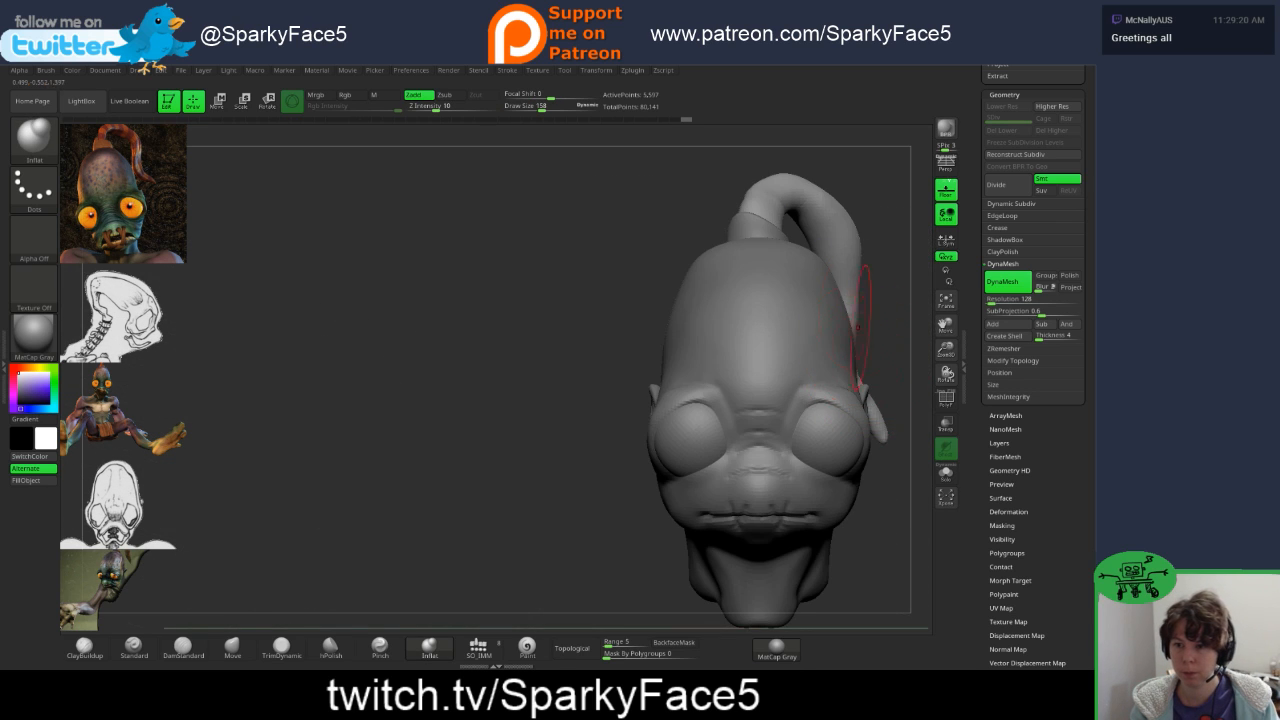
pyautogui.moveTo(842, 246)
pyautogui.keyDown('shift'); pyautogui.mouseDown()
pyautogui.moveTo(848, 228)
pyautogui.moveTo(850, 246)
pyautogui.mouseUp(); pyautogui.keyUp('shift')
pyautogui.keyDown('alt'); pyautogui.moveTo(530, 428); pyautogui.dragTo(435, 418); pyautogui.keyUp('alt')
pyautogui.moveTo(858, 412)
pyautogui.mouseDown()
pyautogui.moveTo(820, 400)
pyautogui.moveTo(832, 432)
pyautogui.mouseUp()
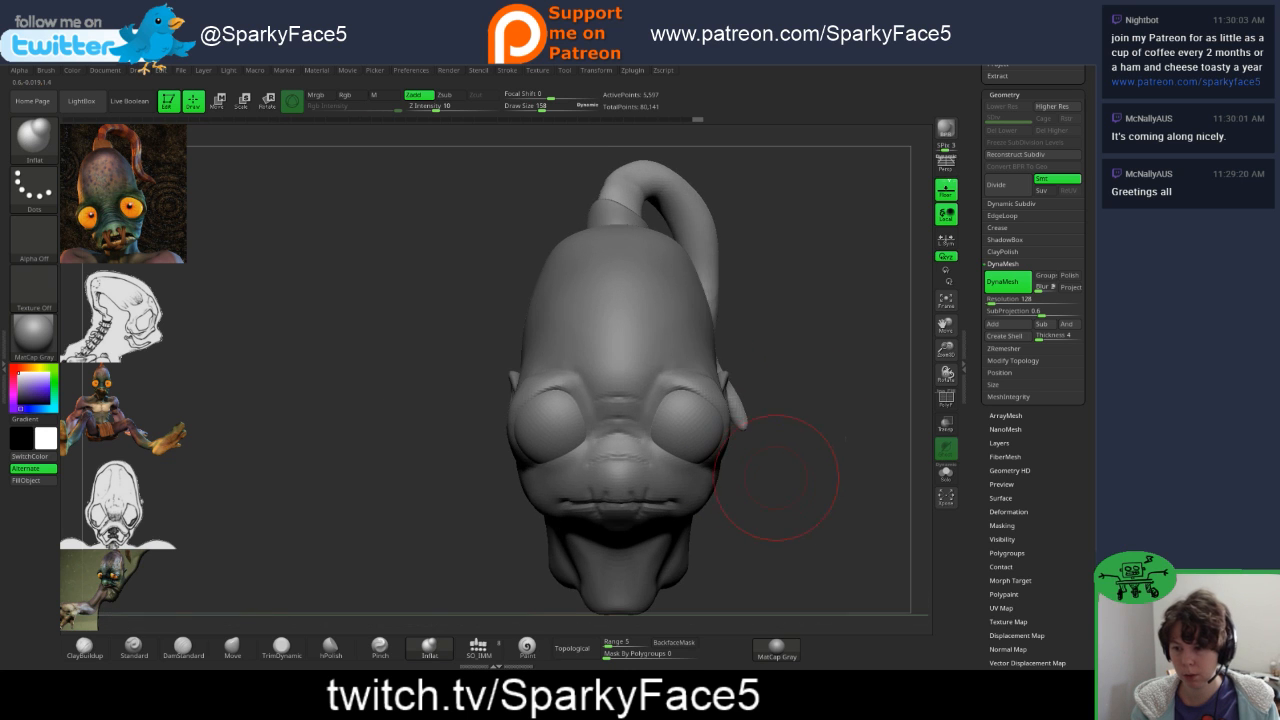
pyautogui.moveTo(895, 462)
pyautogui.mouseDown()
pyautogui.moveTo(845, 437)
pyautogui.moveTo(715, 445)
pyautogui.moveTo(834, 464)
pyautogui.mouseUp()
pyautogui.moveTo(752, 480)
pyautogui.mouseDown()
pyautogui.moveTo(860, 575)
pyautogui.moveTo(775, 476)
pyautogui.mouseUp()
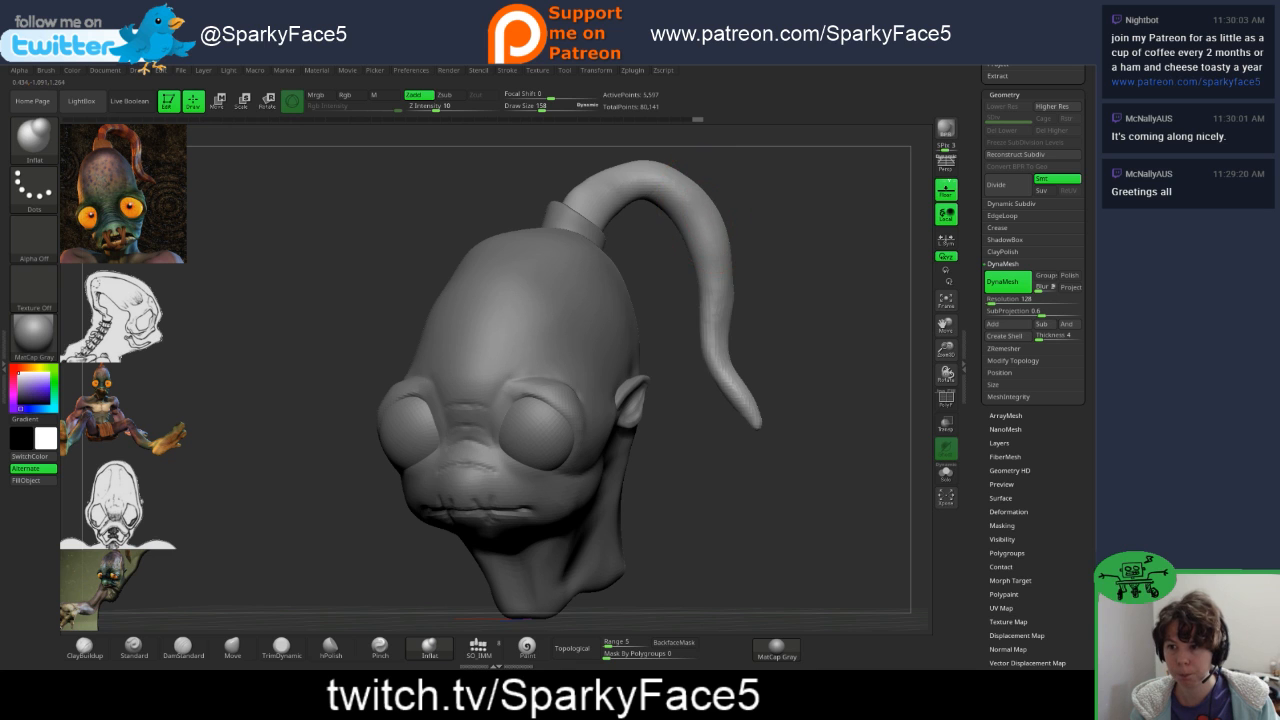
# - Thicken the descending part of the ponytail with the Inflat brush, undoing the extra stroke near its root
pyautogui.moveTo(727, 241)
pyautogui.mouseDown()
pyautogui.moveTo(680, 280)
pyautogui.moveTo(775, 316)
pyautogui.mouseUp()
pyautogui.moveTo(811, 394)
pyautogui.mouseDown()
pyautogui.moveTo(832, 350)
pyautogui.moveTo(690, 362)
pyautogui.moveTo(744, 355)
pyautogui.mouseUp()
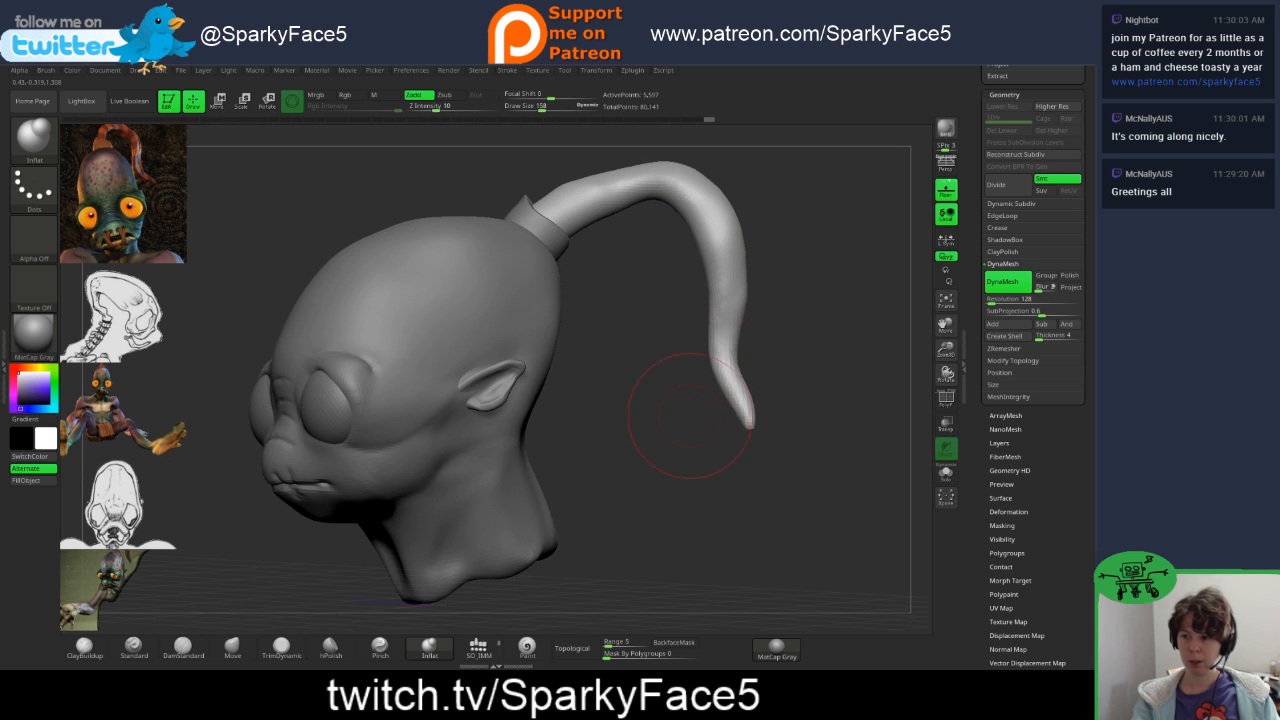
pyautogui.moveTo(773, 462)
pyautogui.mouseDown()
pyautogui.moveTo(640, 425)
pyautogui.moveTo(766, 403)
pyautogui.moveTo(787, 461)
pyautogui.mouseUp()
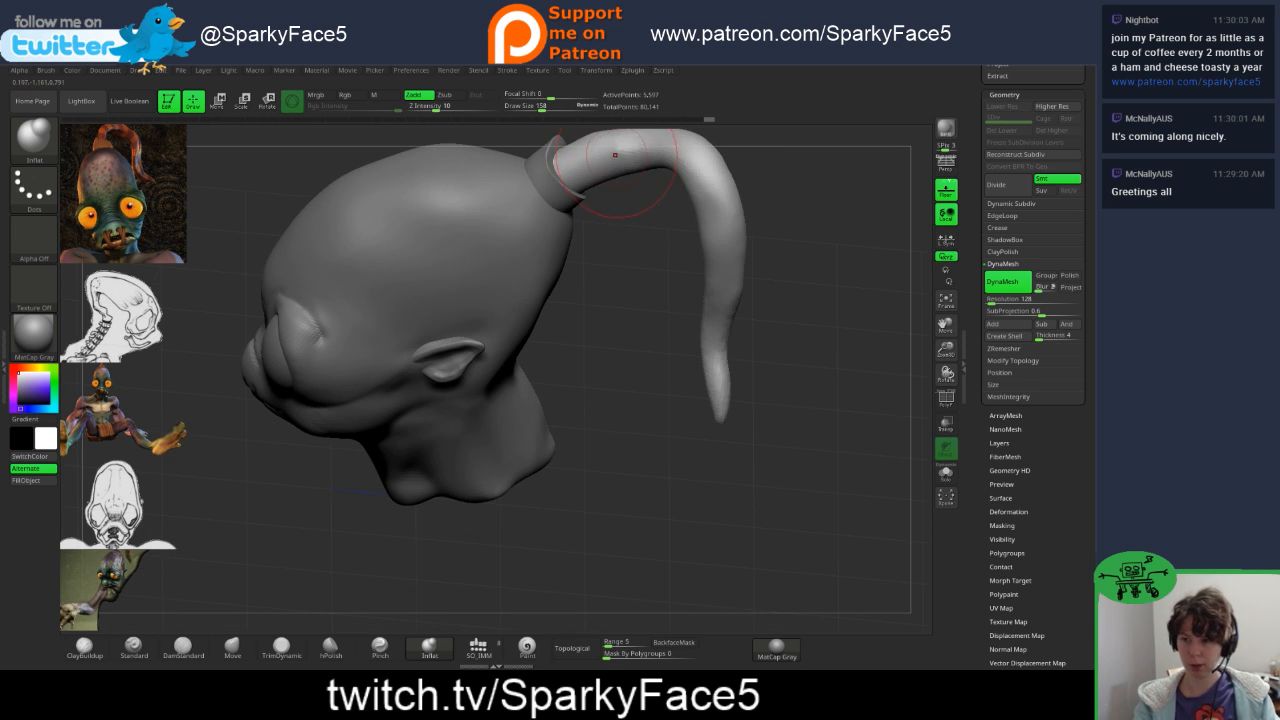
pyautogui.moveTo(615, 155); pyautogui.dragTo(609, 154)
pyautogui.hotkey('ctrl', 'z')
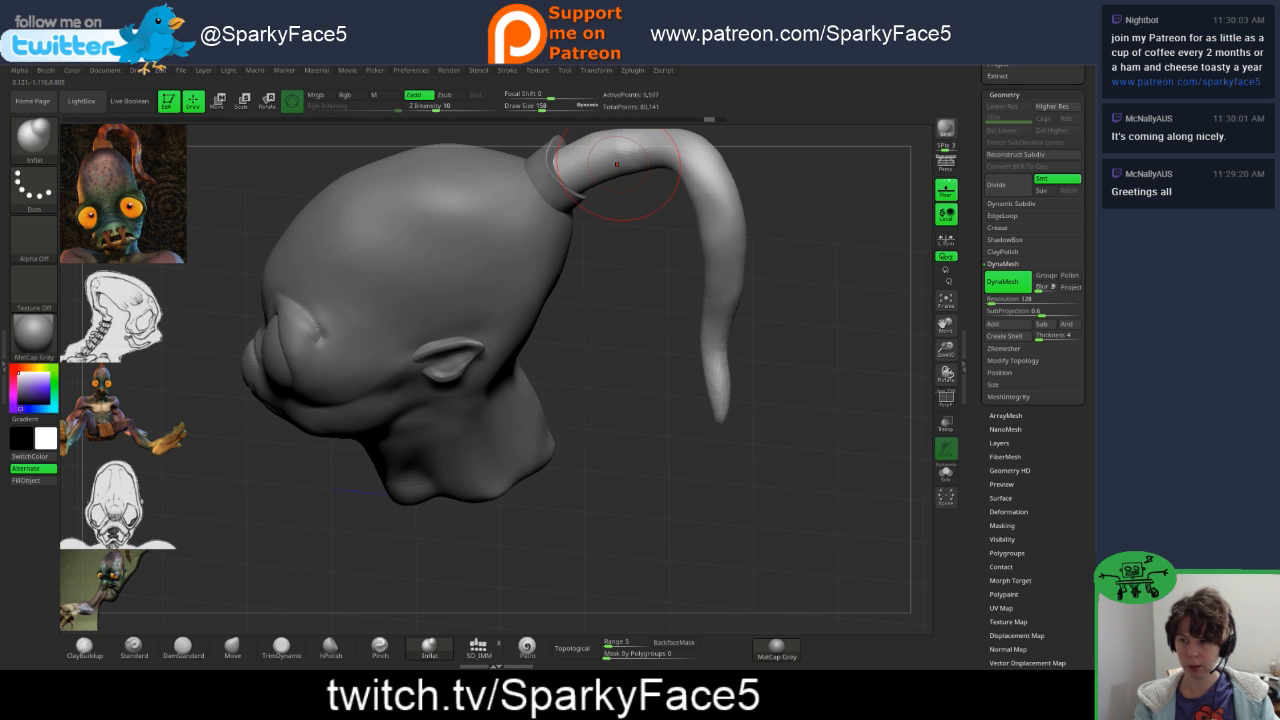
pyautogui.press('shift')
pyautogui.moveTo(630, 300)
pyautogui.mouseDown()
pyautogui.moveTo(725, 262)
pyautogui.moveTo(643, 285)
pyautogui.moveTo(612, 262)
pyautogui.mouseUp()
pyautogui.moveTo(757, 352); pyautogui.dragTo(765, 362)
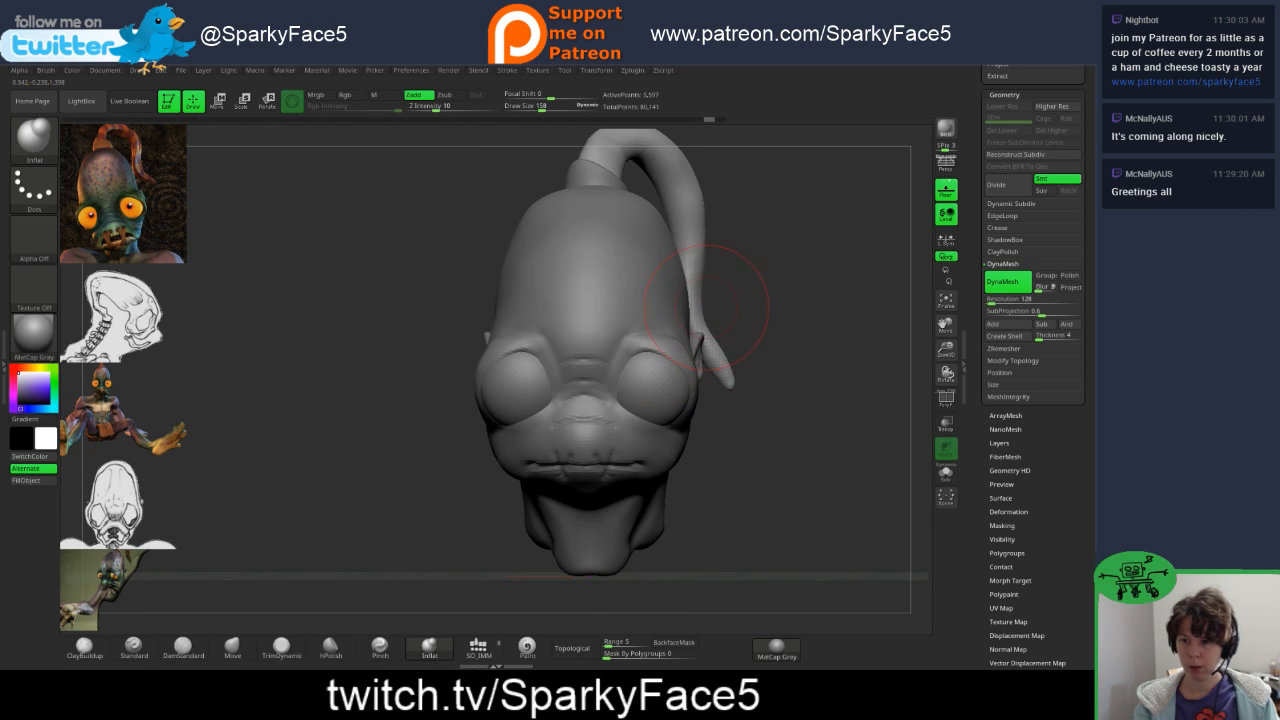
# - Reshape the middle and lower part of the ponytail with the Move brush at draw size 264
pyautogui.click(232, 646)
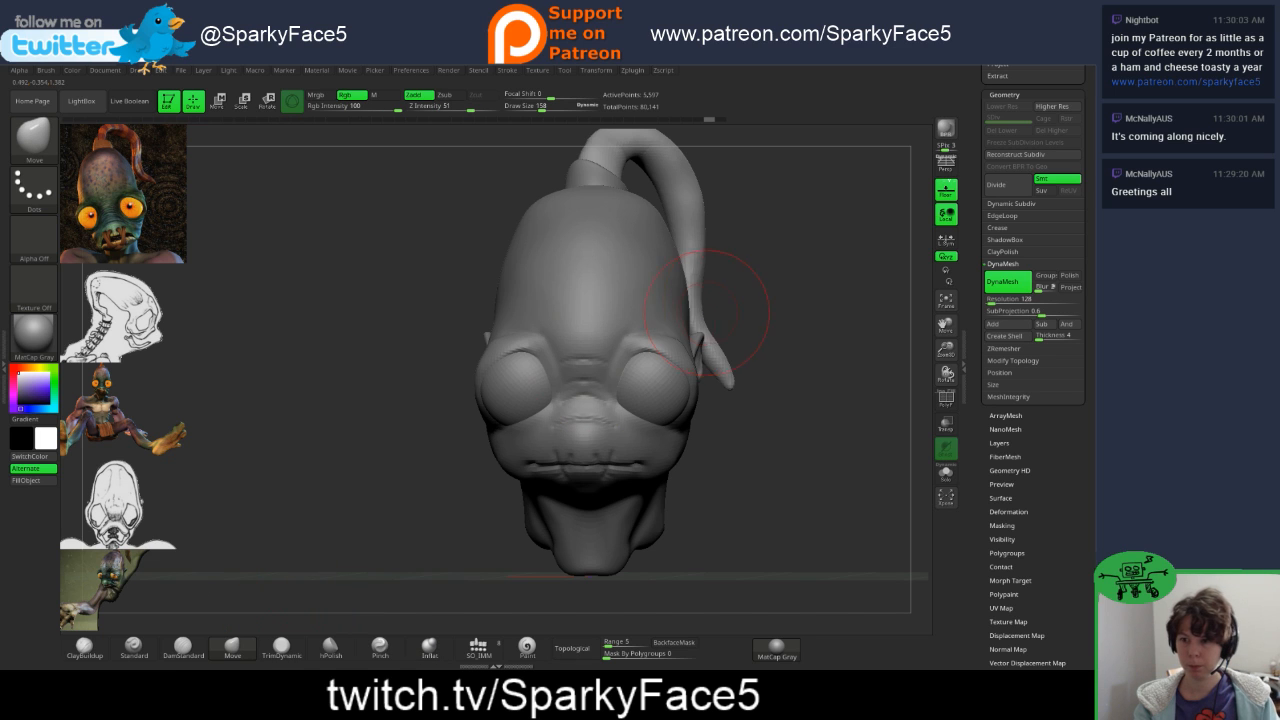
pyautogui.press('s')
pyautogui.moveTo(752, 294)
pyautogui.mouseDown()
pyautogui.moveTo(763, 294)
pyautogui.moveTo(640, 290)
pyautogui.mouseUp()
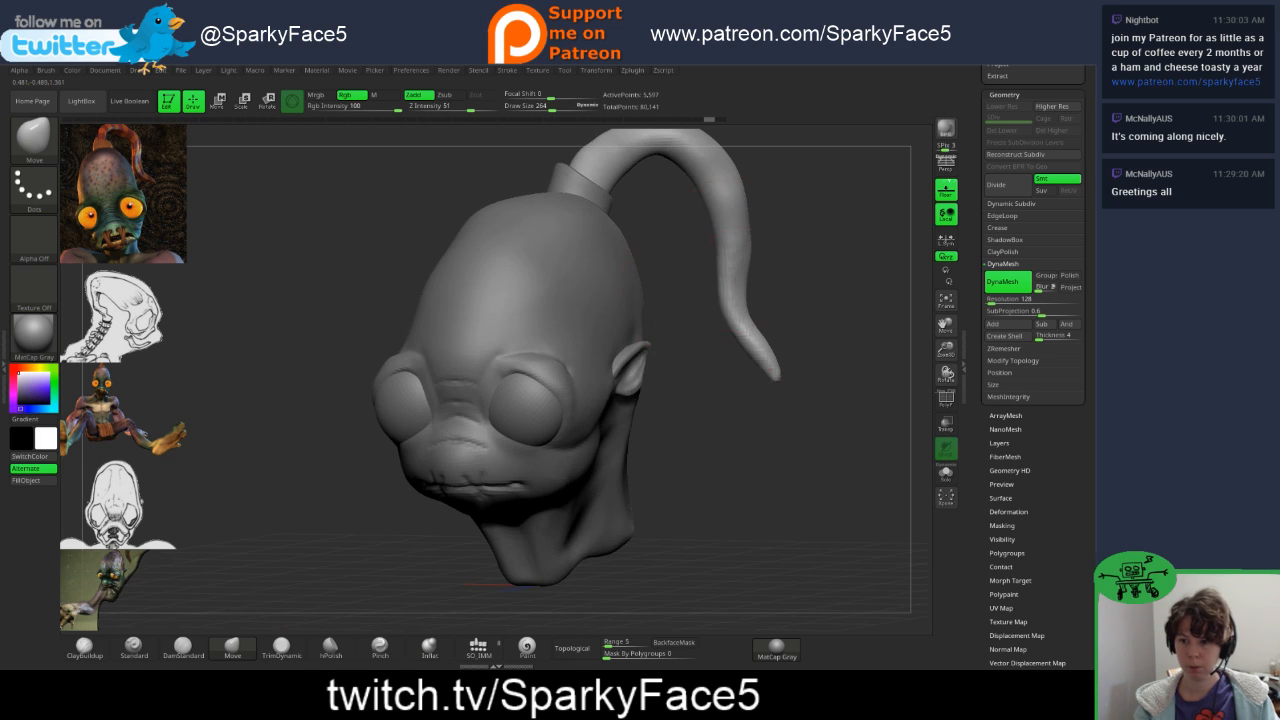
pyautogui.moveTo(731, 276); pyautogui.dragTo(755, 285)
pyautogui.moveTo(764, 335); pyautogui.dragTo(764, 336)
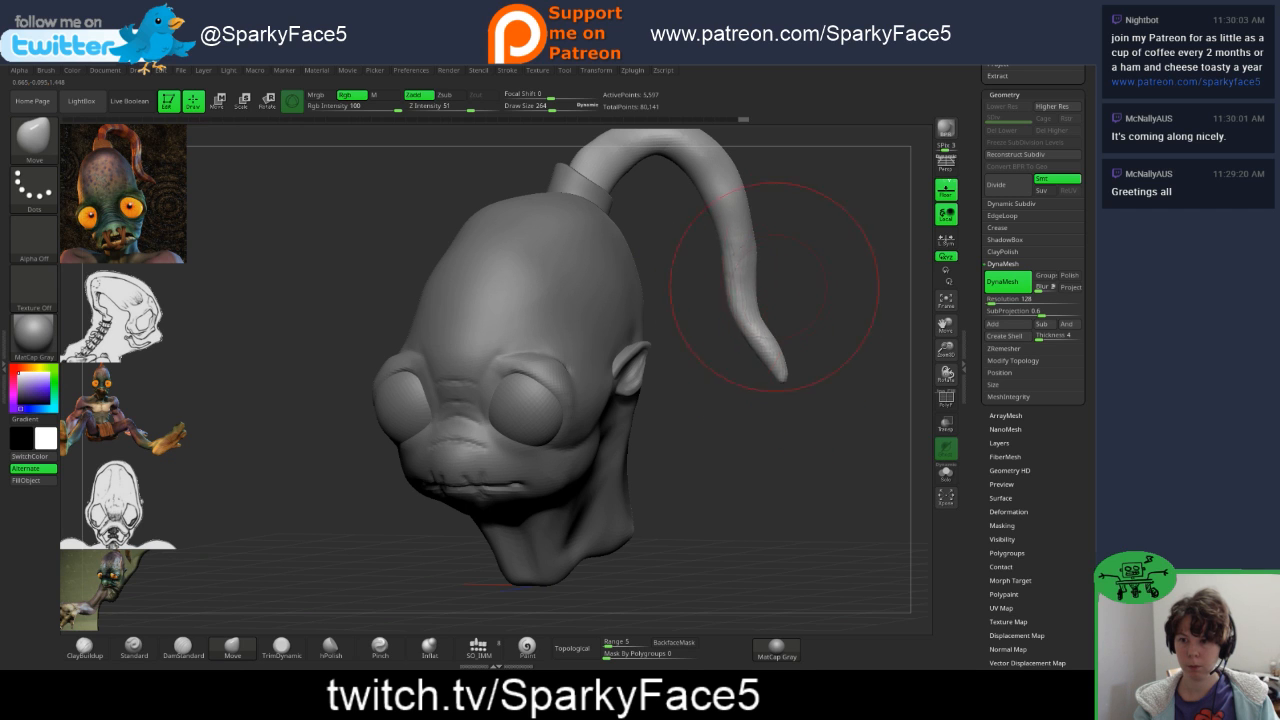
pyautogui.moveTo(774, 283)
pyautogui.mouseDown()
pyautogui.moveTo(742, 250)
pyautogui.moveTo(735, 295)
pyautogui.mouseUp()
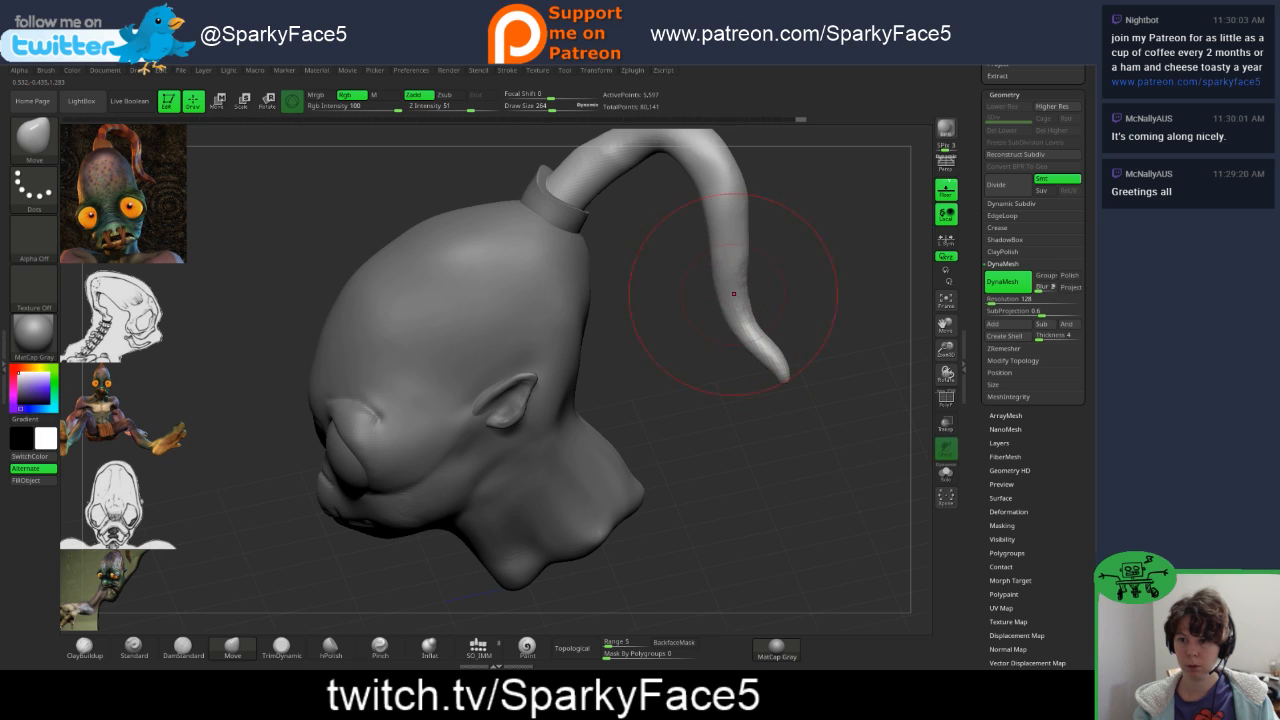
pyautogui.moveTo(728, 205)
pyautogui.mouseDown()
pyautogui.moveTo(712, 230)
pyautogui.moveTo(725, 284)
pyautogui.mouseUp()
pyautogui.moveTo(800, 270); pyautogui.dragTo(738, 240)
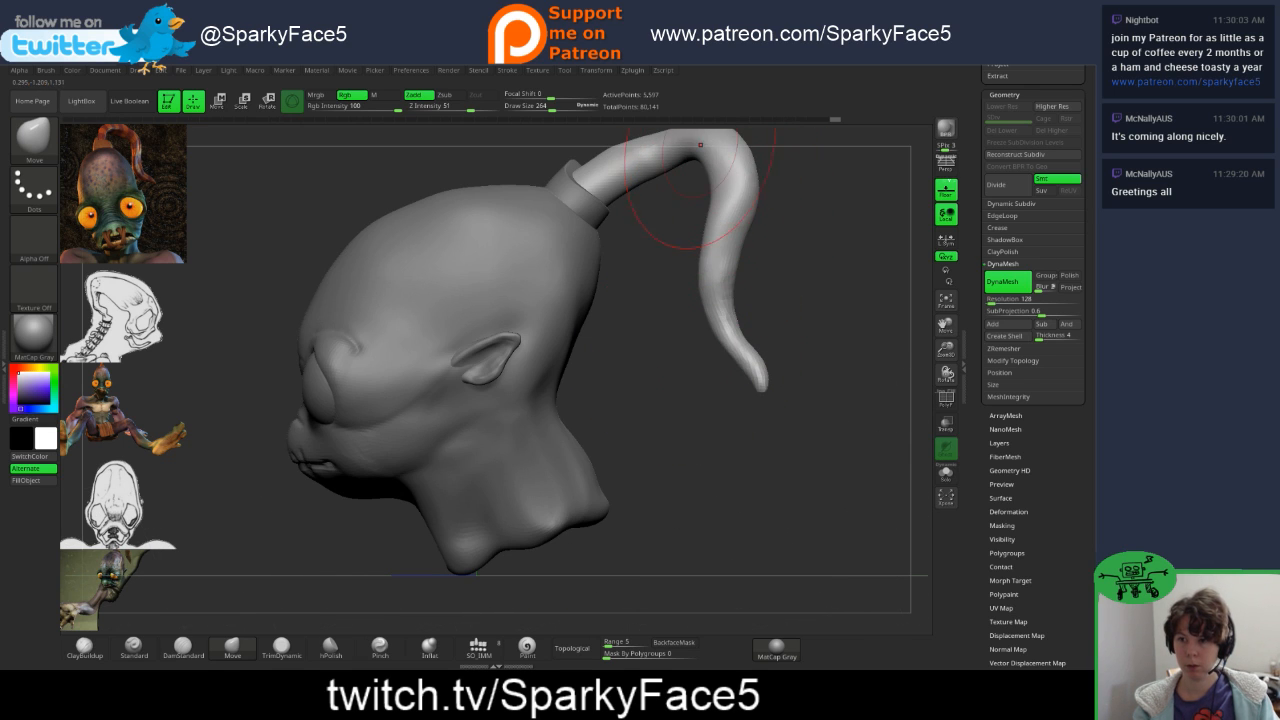
# - Push the ponytail's top bend and hanging length inward toward the head with the Move brush
pyautogui.moveTo(662, 172); pyautogui.dragTo(658, 163)
pyautogui.moveTo(675, 220); pyautogui.dragTo(660, 224)
pyautogui.moveTo(722, 165)
pyautogui.mouseDown()
pyautogui.moveTo(704, 171)
pyautogui.moveTo(706, 217)
pyautogui.mouseUp()
pyautogui.keyDown('shift'); pyautogui.moveTo(790, 262); pyautogui.dragTo(812, 252); pyautogui.keyUp('shift')
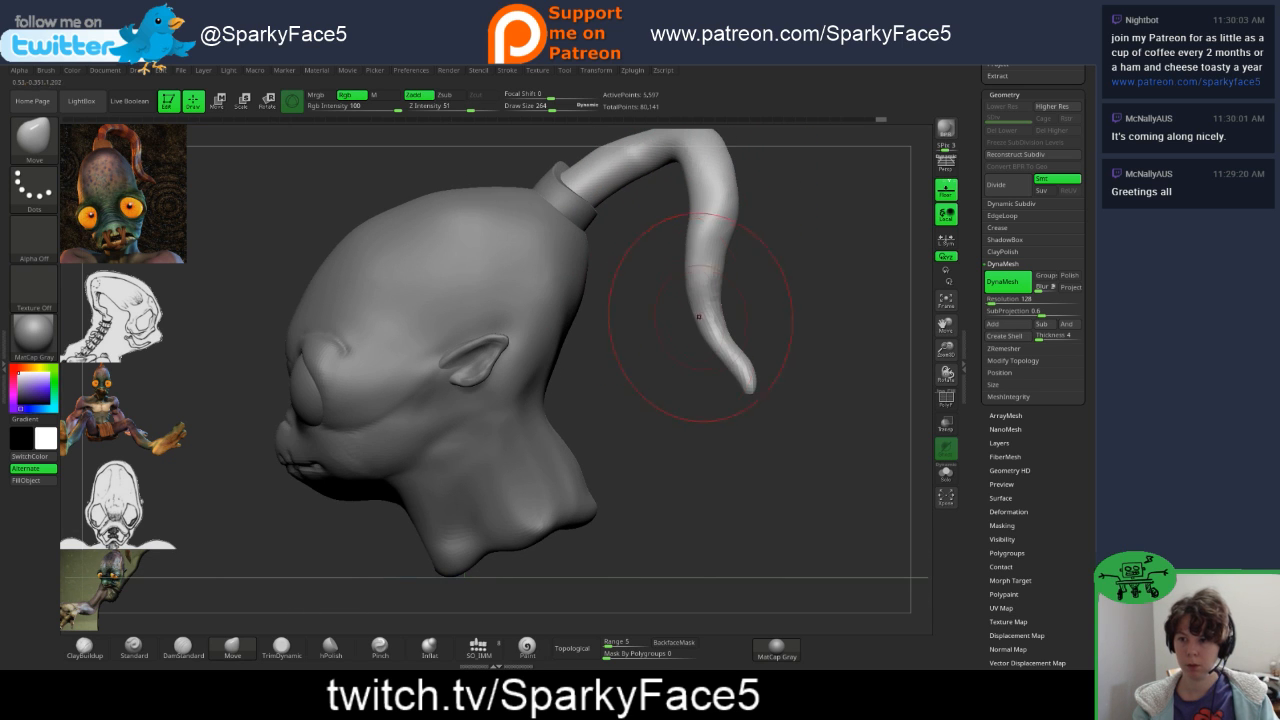
pyautogui.press('f')
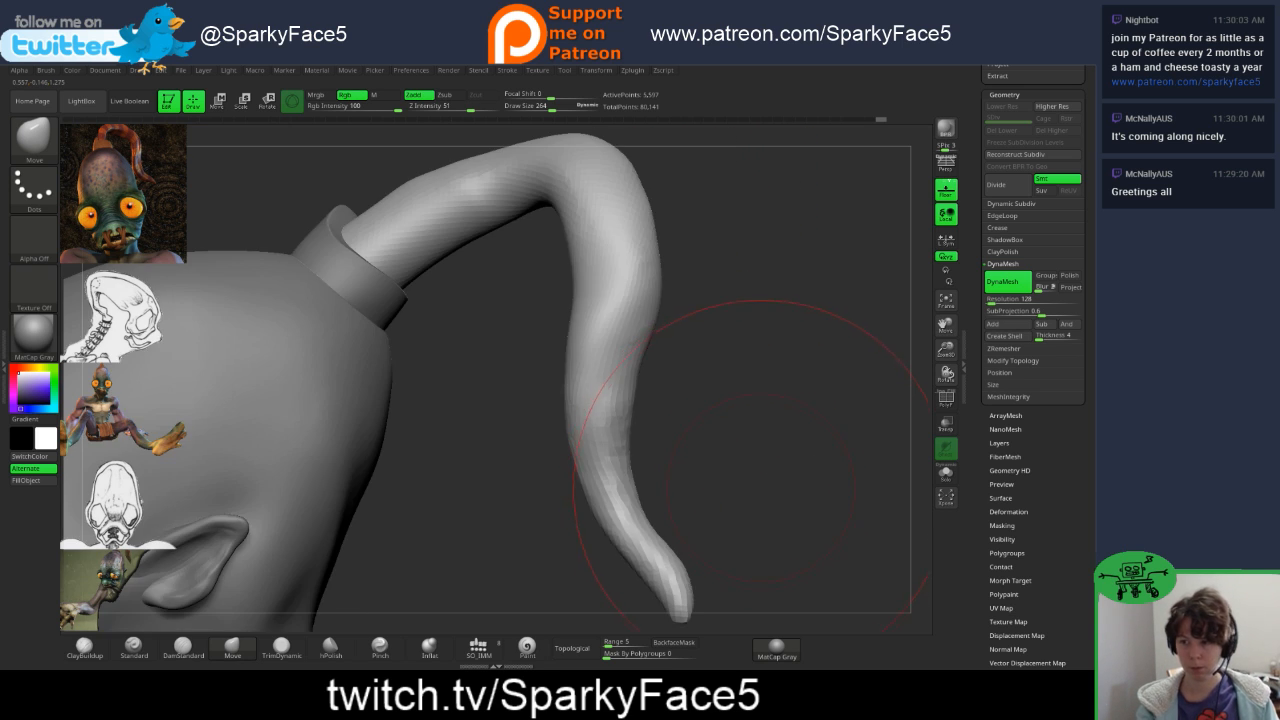
pyautogui.press('f')
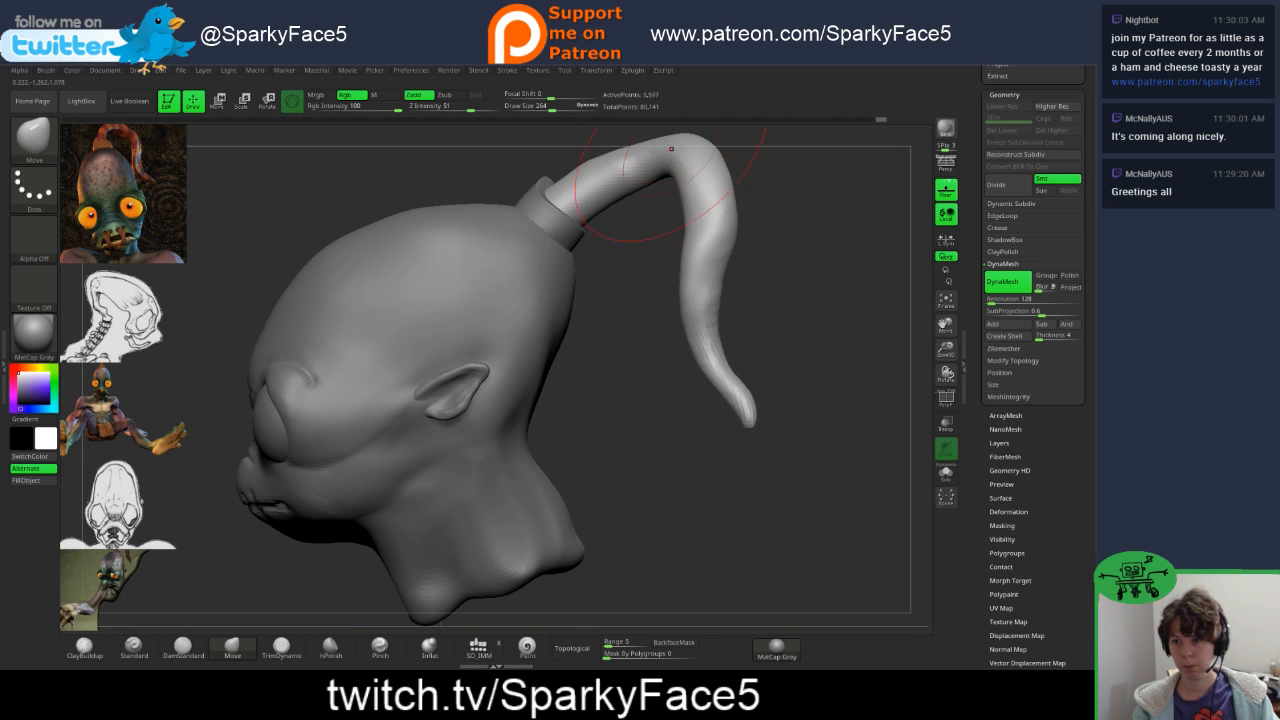
# - Deepen the ponytail's S-curve by moving the upper bend outward, the middle inward and the tip away from the head
pyautogui.moveTo(661, 155)
pyautogui.mouseDown()
pyautogui.moveTo(655, 141)
pyautogui.moveTo(708, 163)
pyautogui.mouseUp()
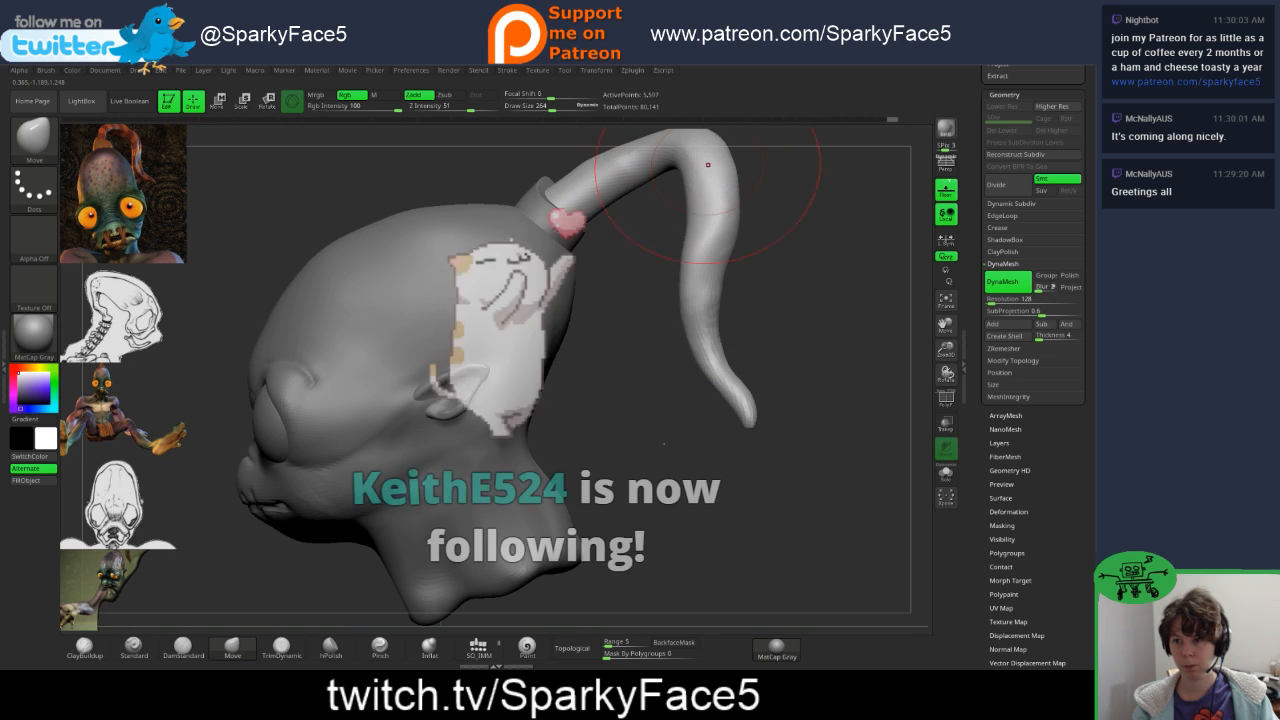
pyautogui.moveTo(713, 229); pyautogui.dragTo(723, 231)
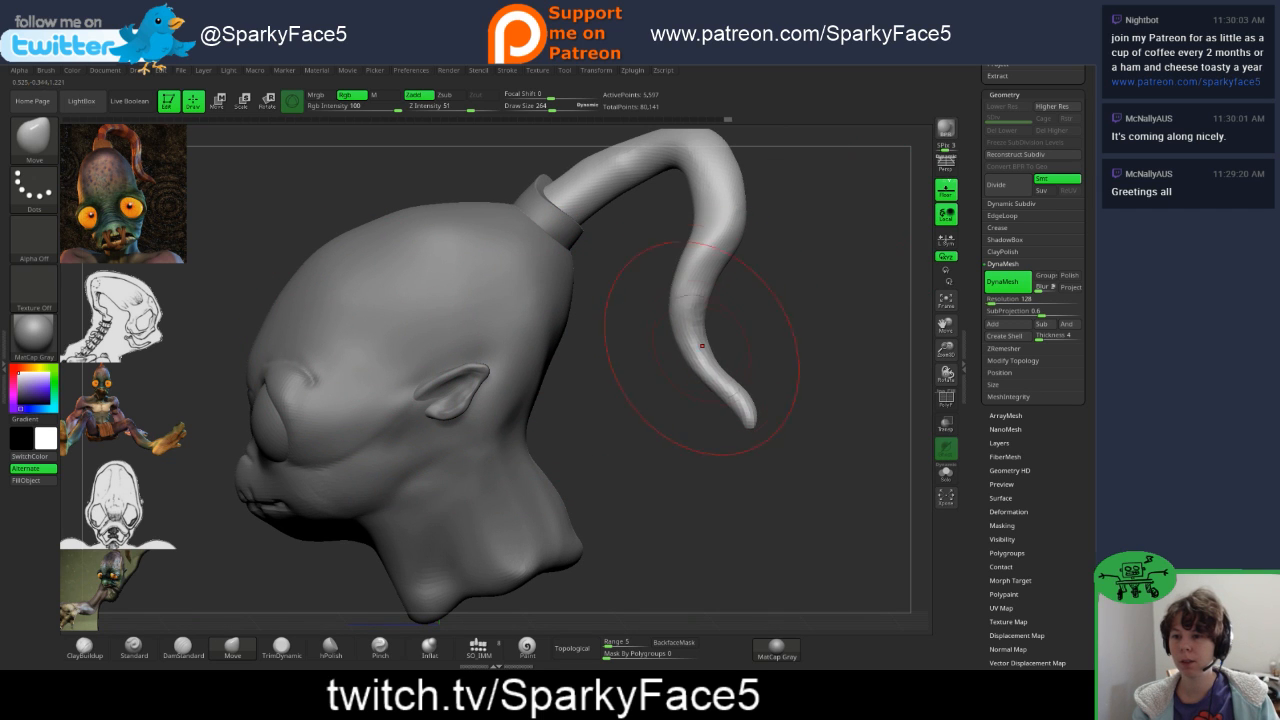
pyautogui.moveTo(730, 399)
pyautogui.mouseDown()
pyautogui.moveTo(800, 415)
pyautogui.moveTo(755, 465)
pyautogui.moveTo(775, 445)
pyautogui.moveTo(752, 430)
pyautogui.moveTo(672, 435)
pyautogui.mouseUp()
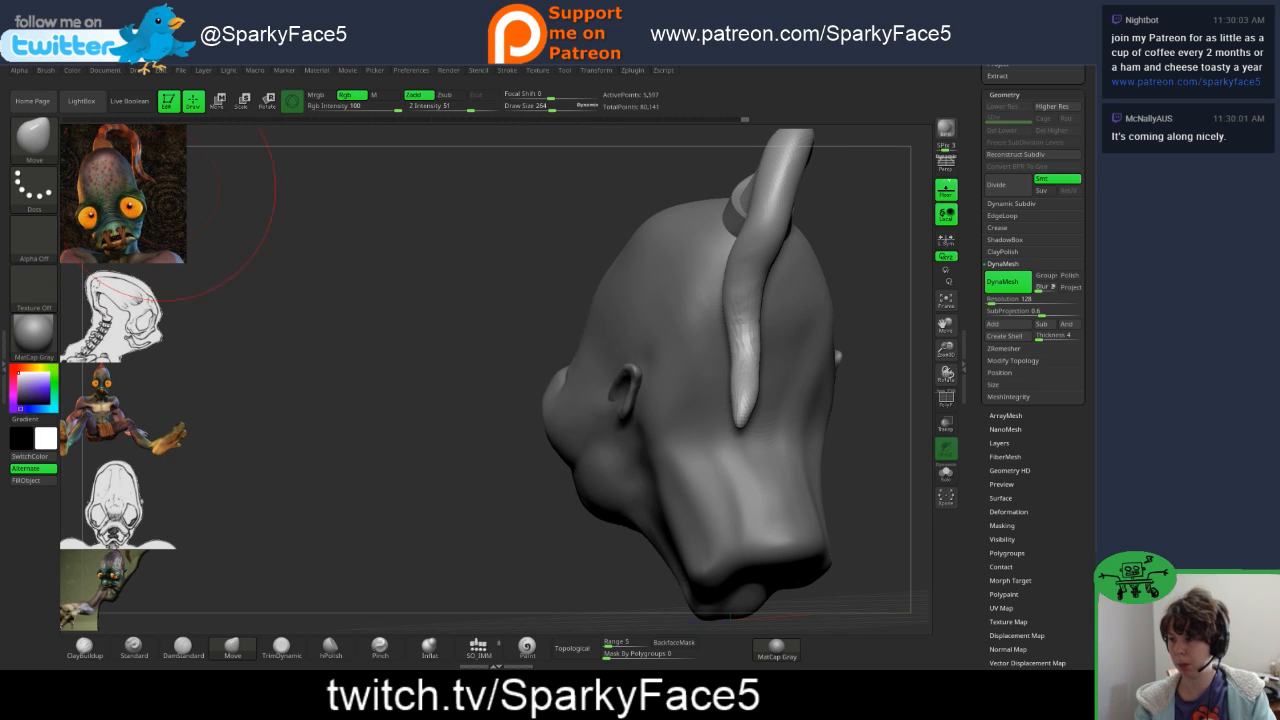
pyautogui.moveTo(620, 435)
pyautogui.mouseDown()
pyautogui.moveTo(770, 430)
pyautogui.moveTo(785, 450)
pyautogui.moveTo(710, 450)
pyautogui.moveTo(797, 433)
pyautogui.moveTo(745, 408)
pyautogui.moveTo(783, 398)
pyautogui.mouseUp()
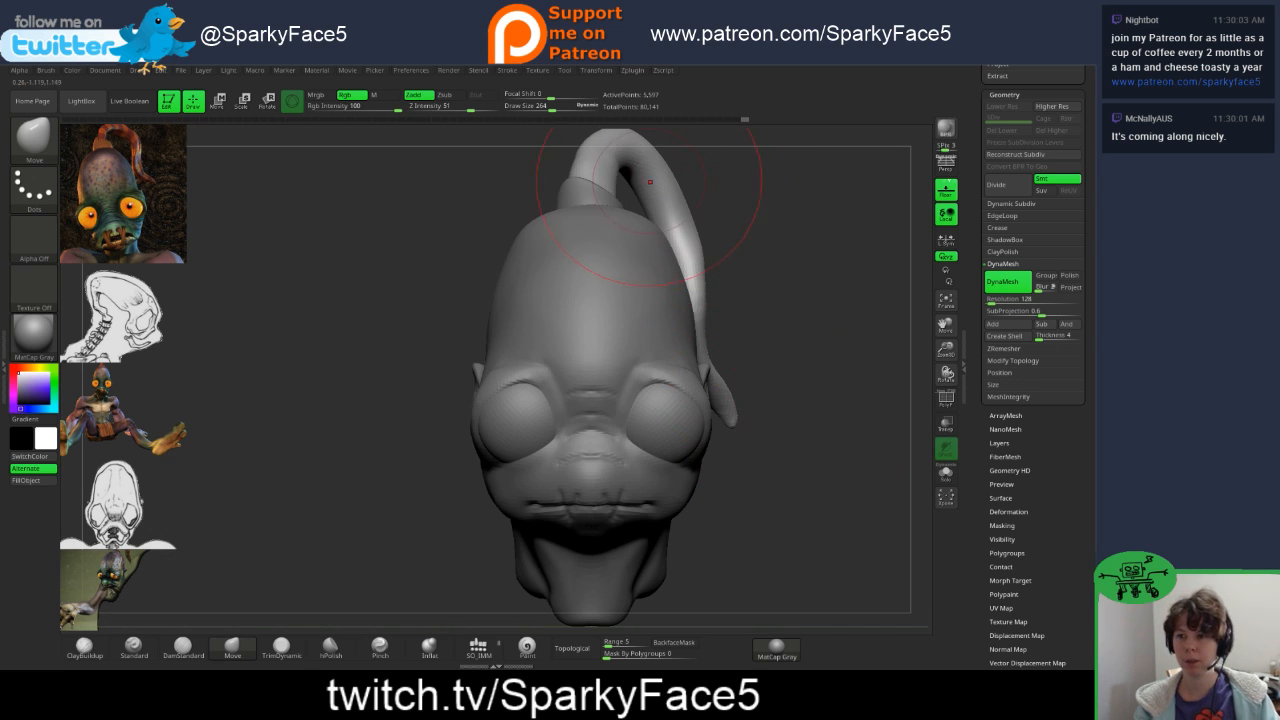
pyautogui.moveTo(650, 182)
pyautogui.mouseDown()
pyautogui.moveTo(682, 184)
pyautogui.moveTo(703, 298)
pyautogui.mouseUp()
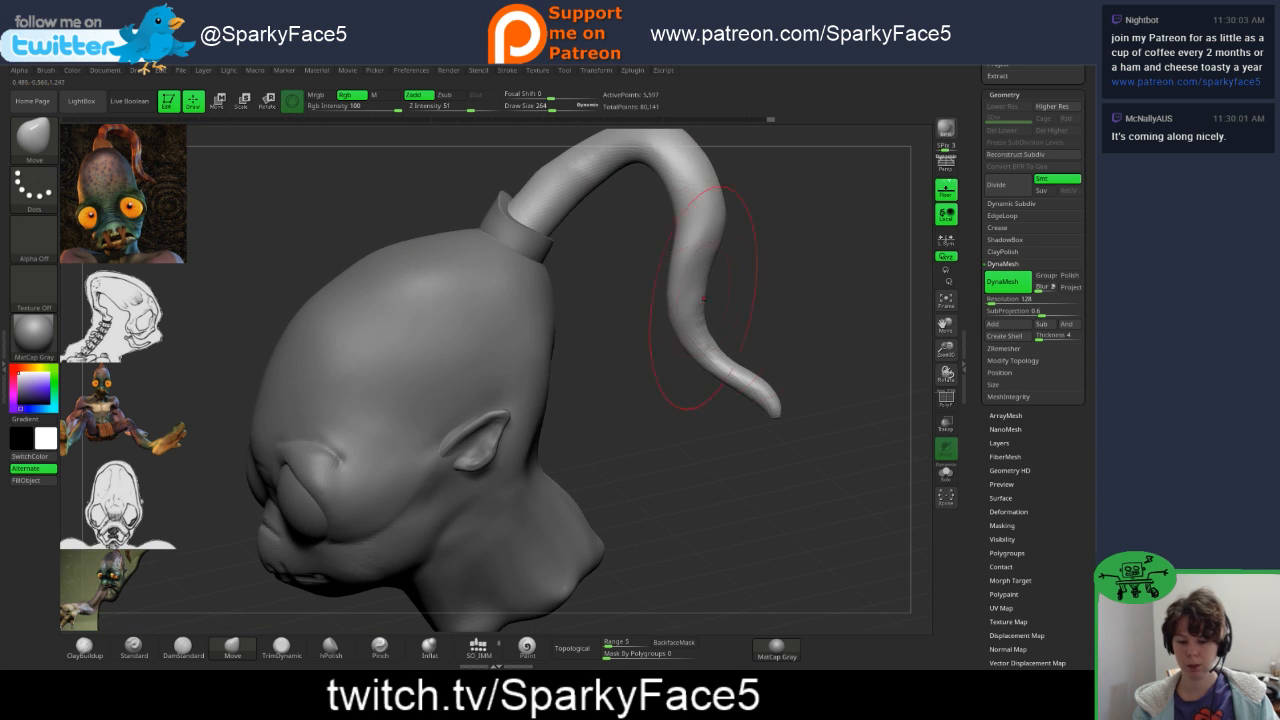
pyautogui.moveTo(801, 315); pyautogui.dragTo(637, 242)
# - Nudge the ponytail's tip sideways and round out the curve of its arch above the collar with the Move brush
pyautogui.moveTo(745, 285)
pyautogui.mouseDown()
pyautogui.moveTo(862, 290)
pyautogui.moveTo(735, 306)
pyautogui.moveTo(785, 325)
pyautogui.moveTo(915, 320)
pyautogui.moveTo(797, 320)
pyautogui.mouseUp()
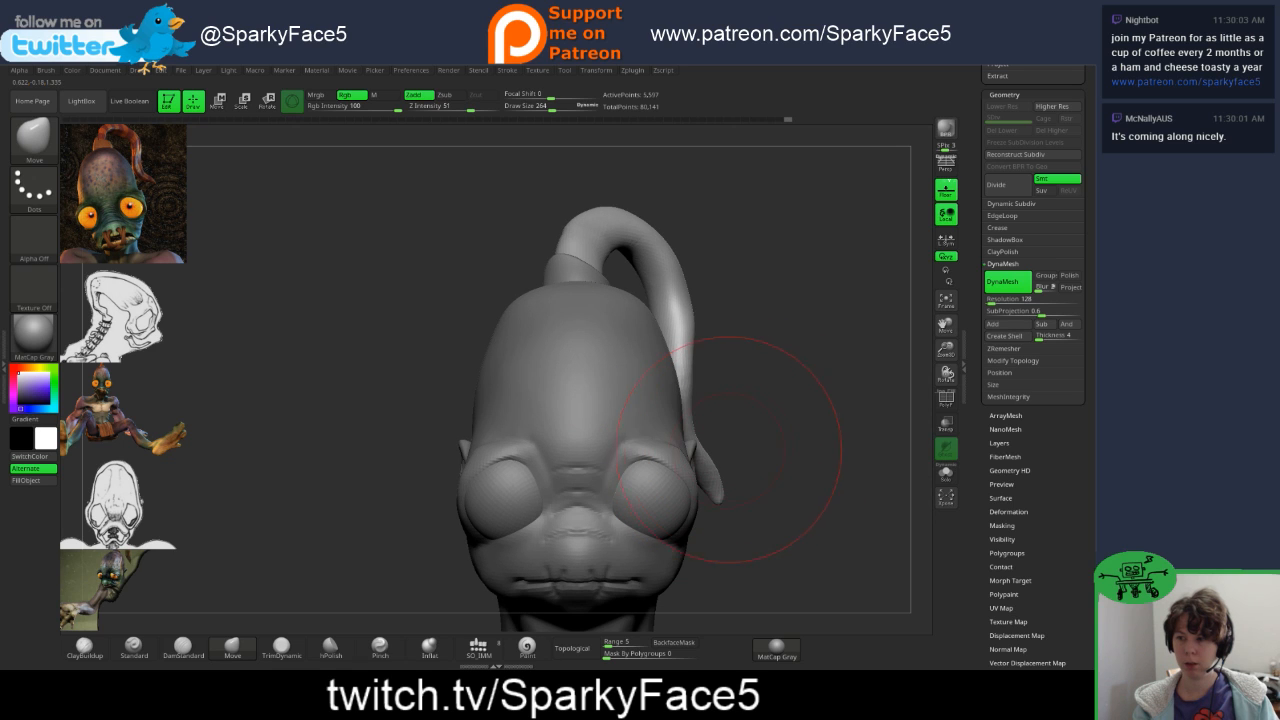
pyautogui.moveTo(721, 478); pyautogui.dragTo(729, 477)
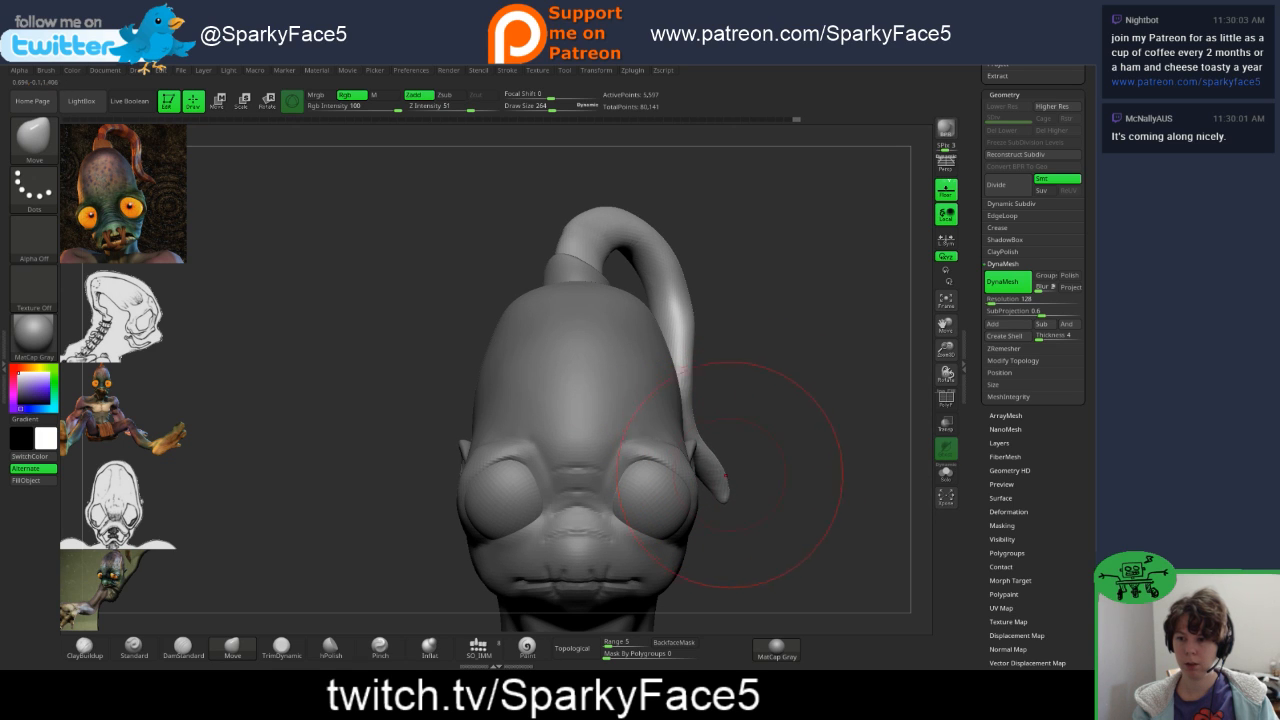
pyautogui.moveTo(773, 428); pyautogui.dragTo(760, 470)
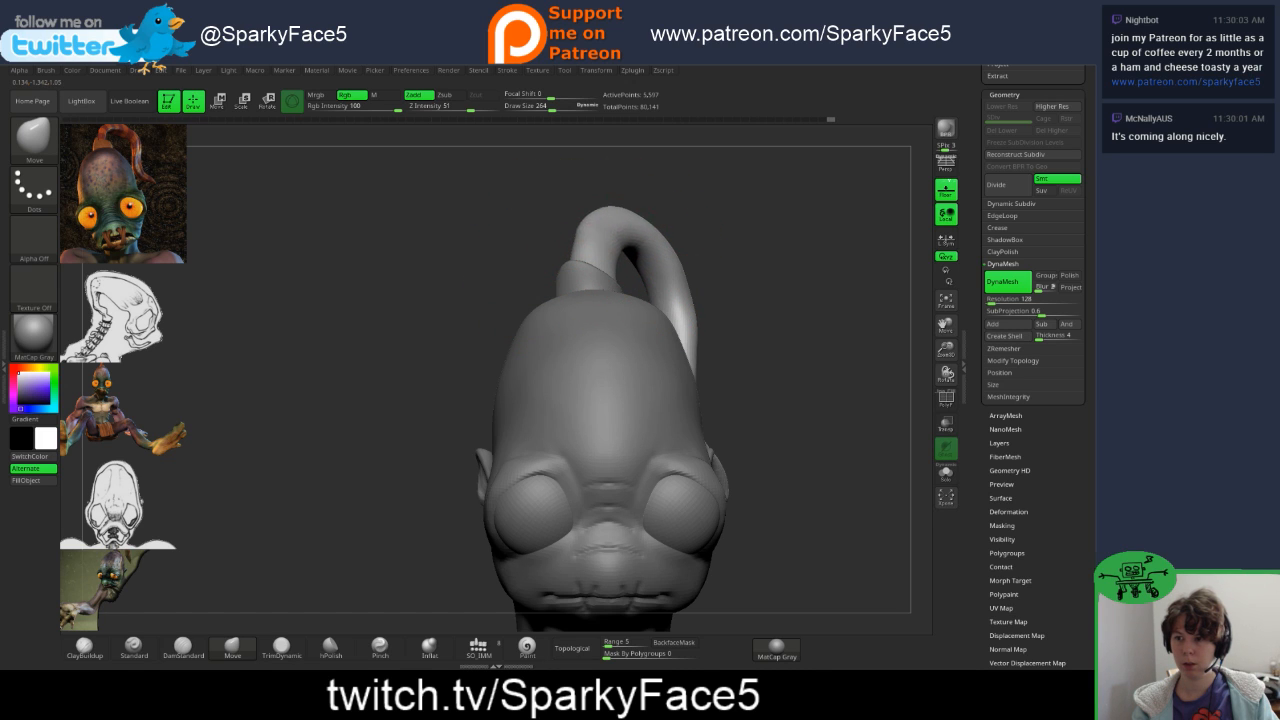
pyautogui.moveTo(614, 219)
pyautogui.mouseDown()
pyautogui.moveTo(618, 205)
pyautogui.moveTo(594, 226)
pyautogui.moveTo(624, 214)
pyautogui.mouseUp()
pyautogui.moveTo(798, 300); pyautogui.dragTo(682, 290)
pyautogui.moveTo(604, 260)
pyautogui.mouseDown()
pyautogui.moveTo(600, 244)
pyautogui.moveTo(650, 226)
pyautogui.moveTo(670, 243)
pyautogui.moveTo(655, 260)
pyautogui.mouseUp()
pyautogui.moveTo(790, 300)
pyautogui.mouseDown()
pyautogui.moveTo(792, 334)
pyautogui.moveTo(568, 322)
pyautogui.mouseUp()
pyautogui.moveTo(676, 246); pyautogui.dragTo(664, 240)
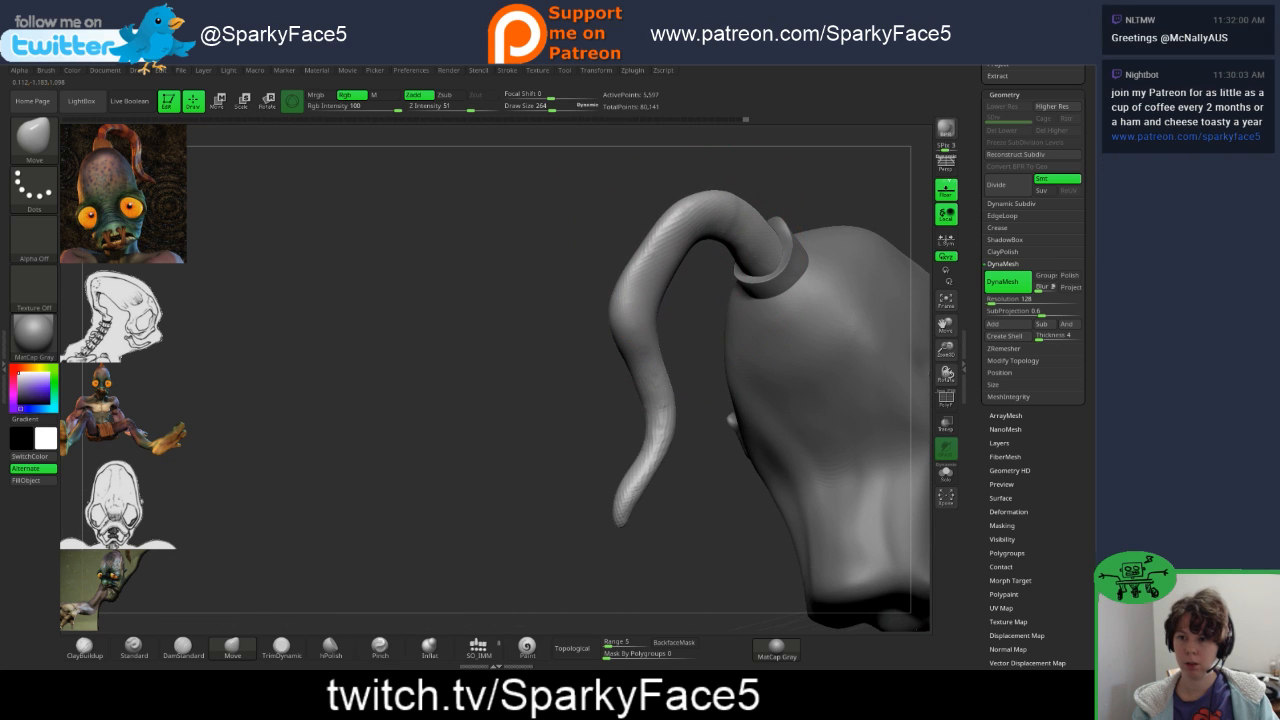
# - Update the ponytail's DynaMesh and thicken its hanging length with the Inflat brush at draw size 143
pyautogui.click(429, 648)
pyautogui.press('s')
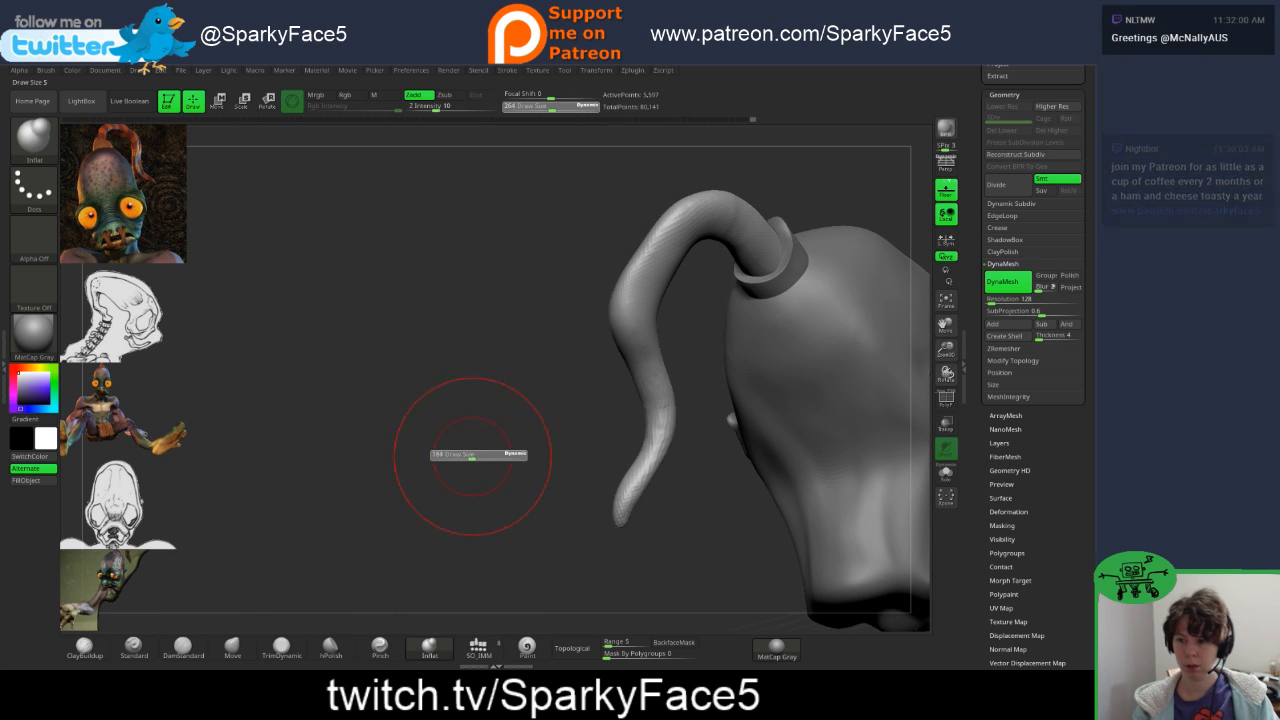
pyautogui.moveTo(472, 455); pyautogui.dragTo(448, 456)
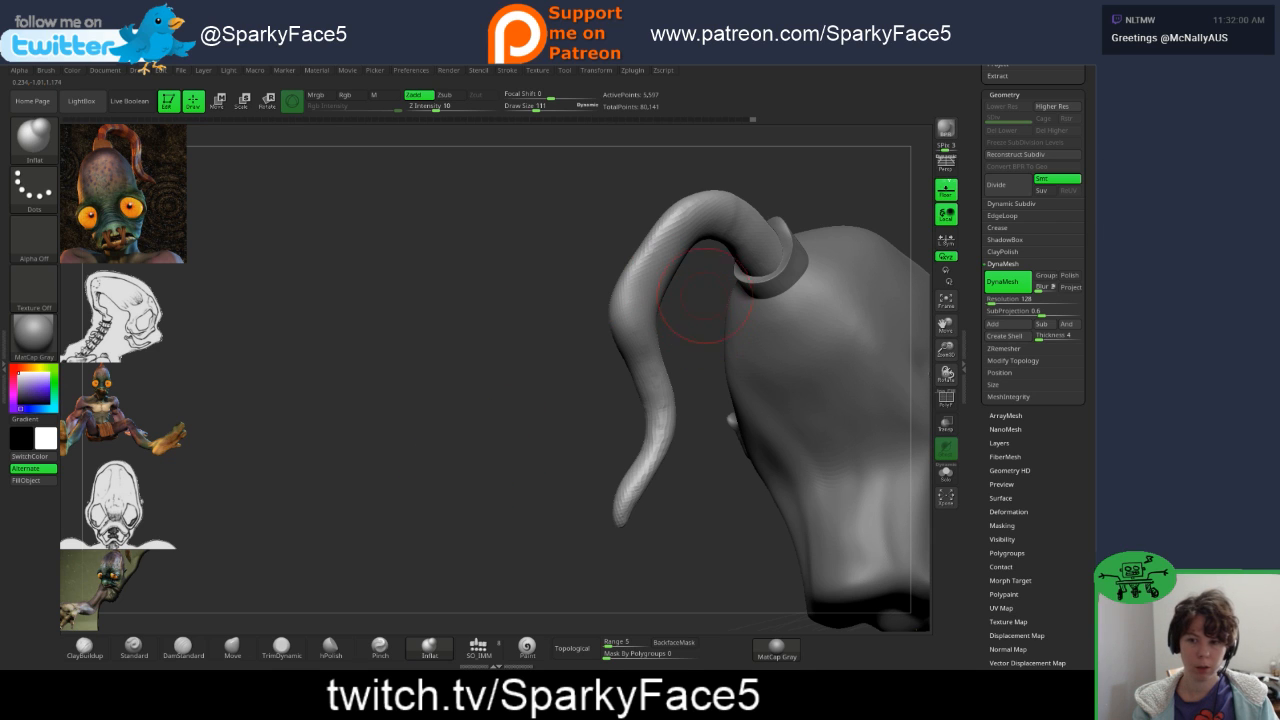
pyautogui.press('s')
pyautogui.moveTo(689, 350); pyautogui.dragTo(694, 349)
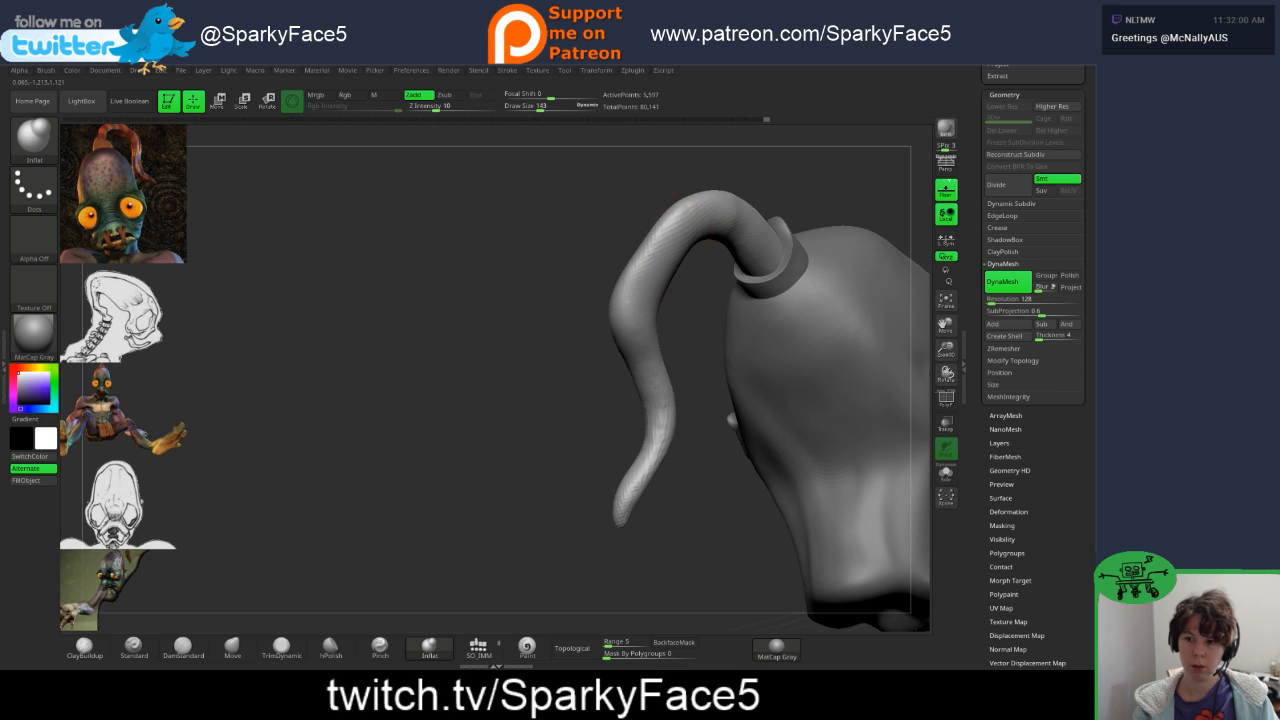
pyautogui.keyDown('ctrl'); pyautogui.moveTo(488, 348); pyautogui.dragTo(520, 390); pyautogui.keyUp('ctrl')
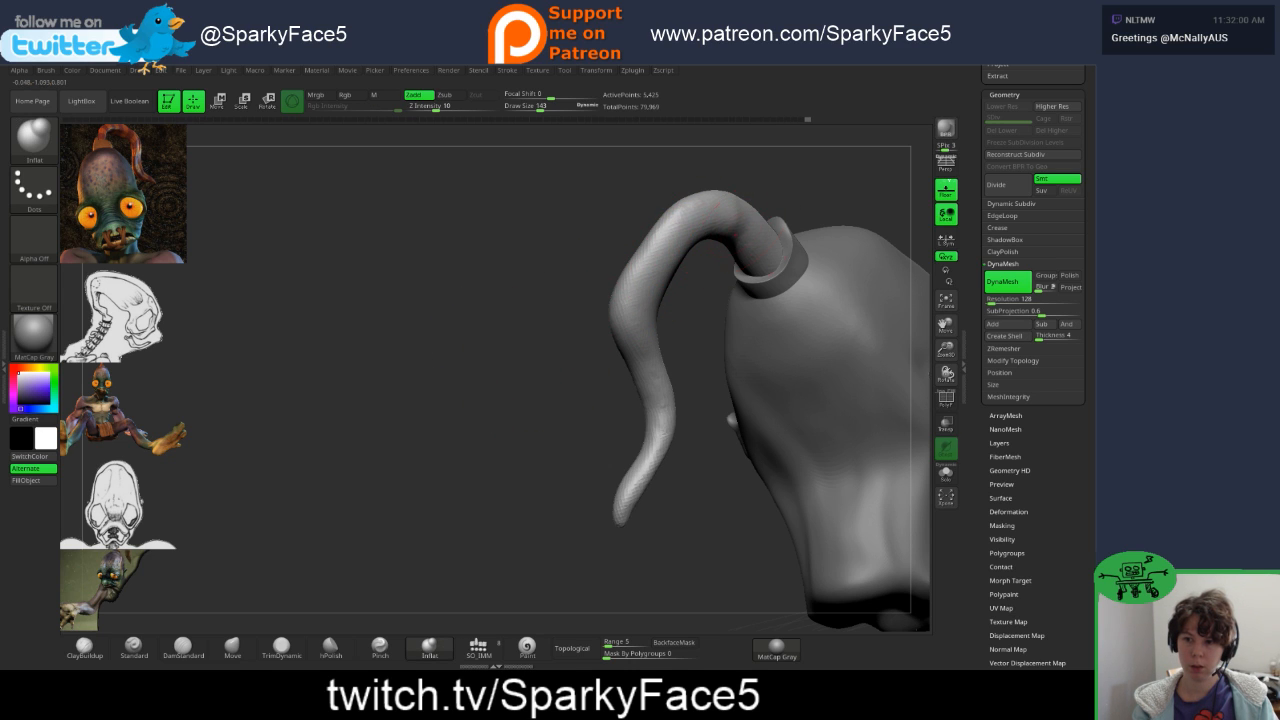
pyautogui.moveTo(668, 268); pyautogui.dragTo(665, 272)
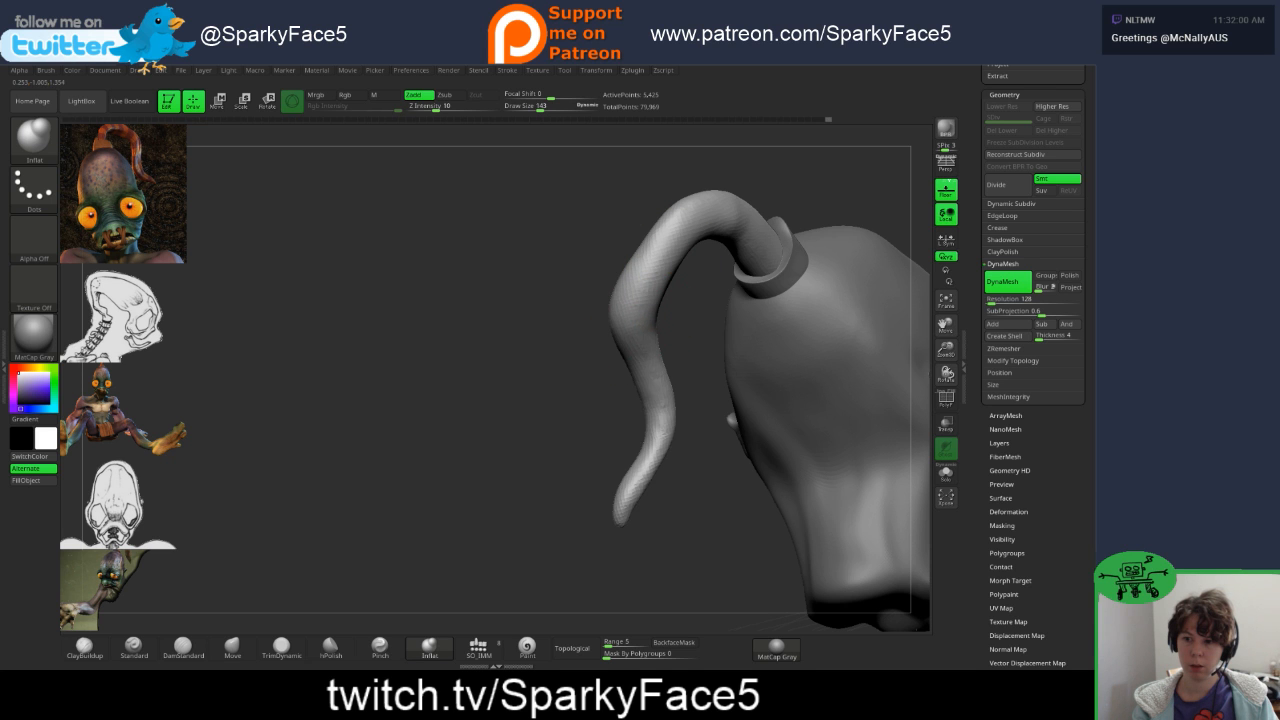
pyautogui.moveTo(650, 390); pyautogui.dragTo(656, 428)
pyautogui.moveTo(780, 420)
pyautogui.mouseDown()
pyautogui.moveTo(880, 400)
pyautogui.moveTo(718, 443)
pyautogui.moveTo(577, 427)
pyautogui.moveTo(722, 430)
pyautogui.moveTo(876, 404)
pyautogui.mouseUp()
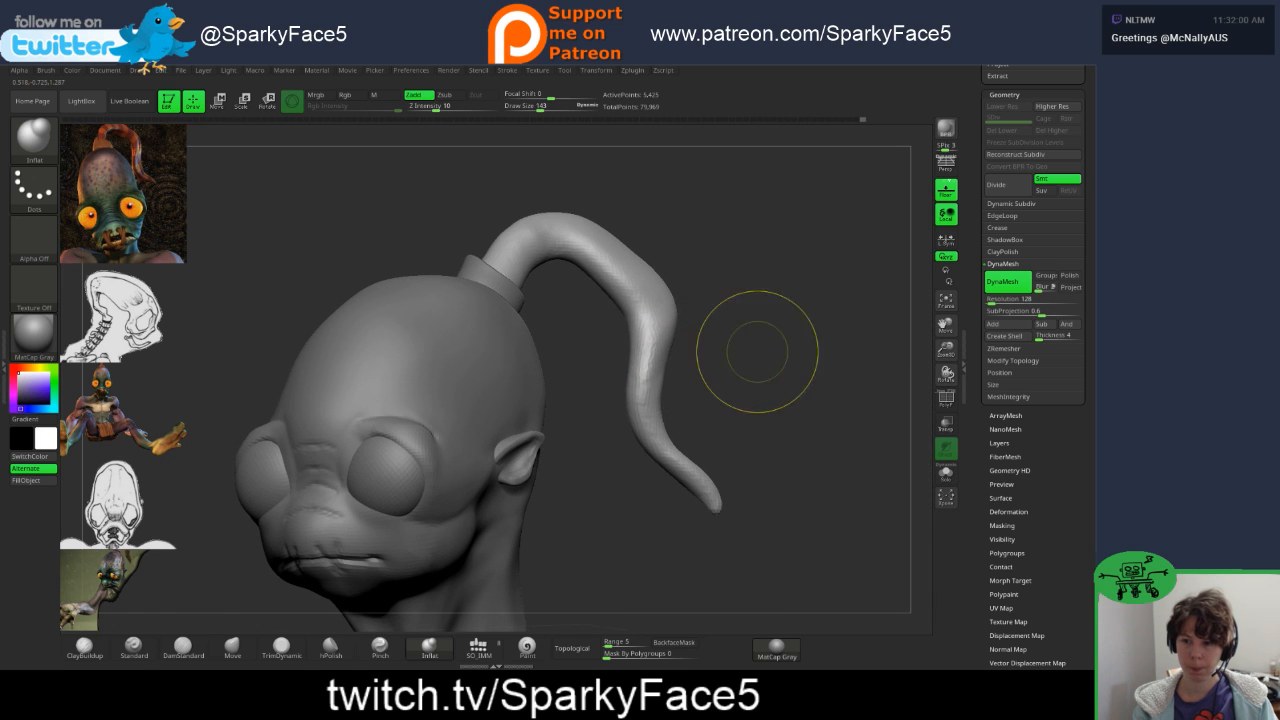
# - Remesh the ponytail, then inflate and smooth its root and first bend behind the collar
pyautogui.moveTo(737, 297)
pyautogui.mouseDown()
pyautogui.moveTo(740, 380)
pyautogui.moveTo(698, 318)
pyautogui.moveTo(436, 302)
pyautogui.moveTo(525, 325)
pyautogui.moveTo(458, 296)
pyautogui.moveTo(502, 305)
pyautogui.moveTo(519, 289)
pyautogui.mouseUp()
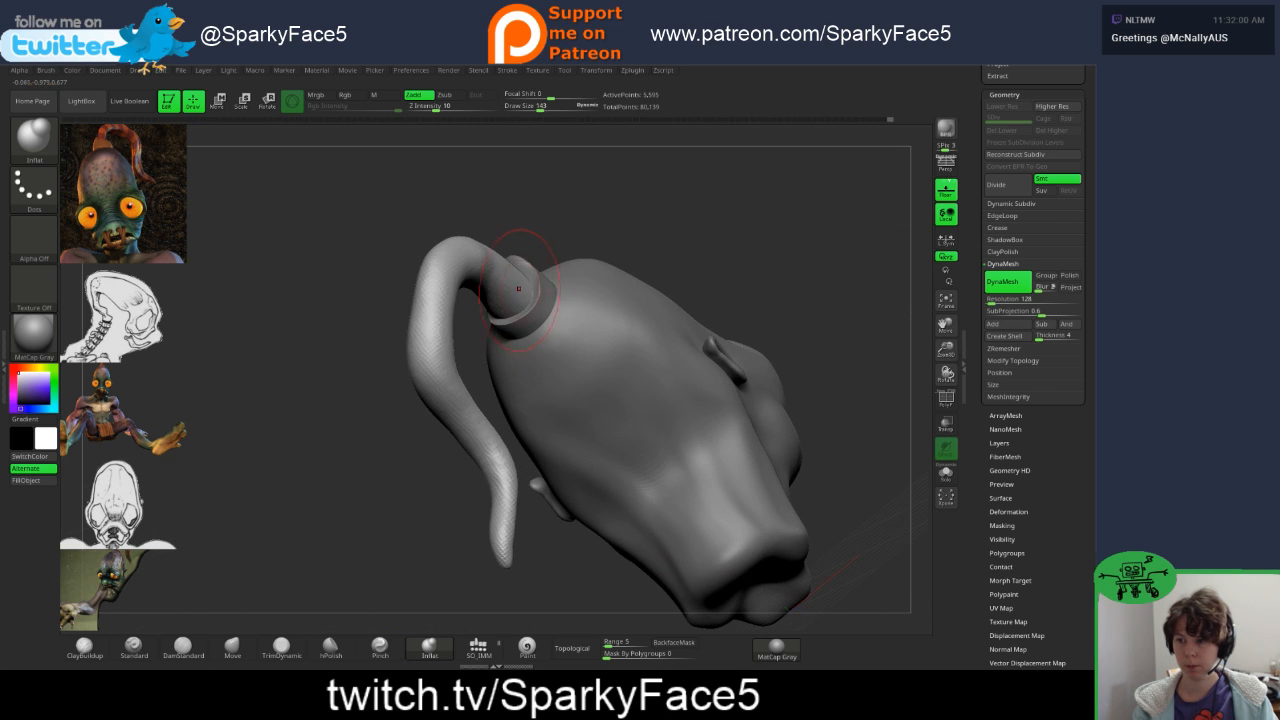
pyautogui.moveTo(540, 420); pyautogui.dragTo(508, 333)
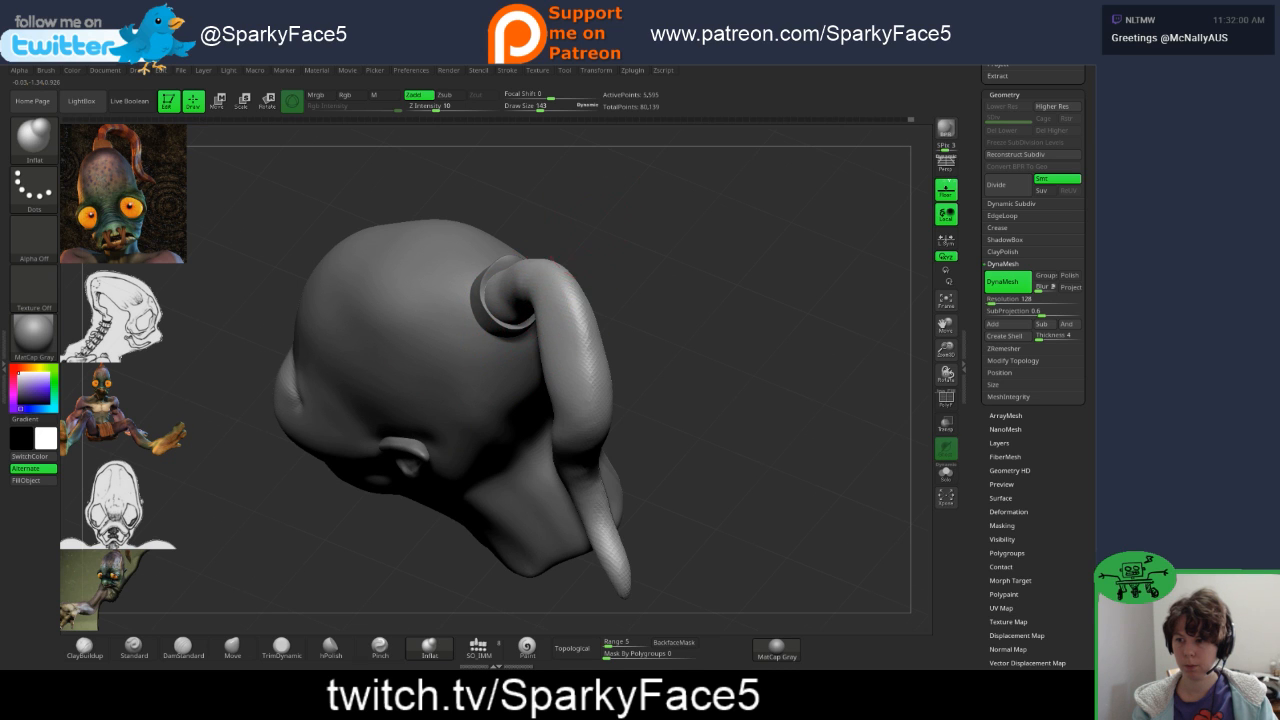
pyautogui.moveTo(577, 274); pyautogui.dragTo(520, 272)
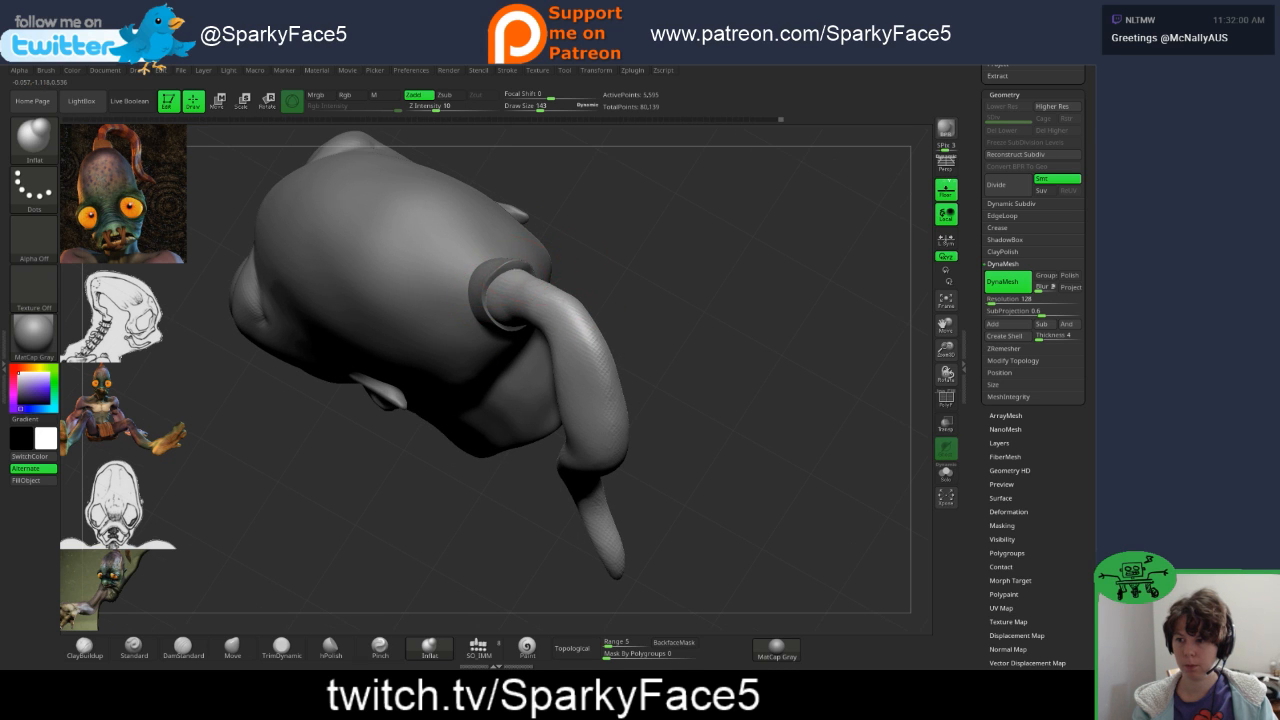
pyautogui.moveTo(604, 262)
pyautogui.mouseDown()
pyautogui.moveTo(508, 279)
pyautogui.moveTo(535, 290)
pyautogui.moveTo(476, 338)
pyautogui.mouseUp()
pyautogui.press('shift')
pyautogui.moveTo(476, 338)
pyautogui.mouseDown(button='right')
pyautogui.moveTo(545, 335)
pyautogui.moveTo(700, 365)
pyautogui.mouseUp(button='right')
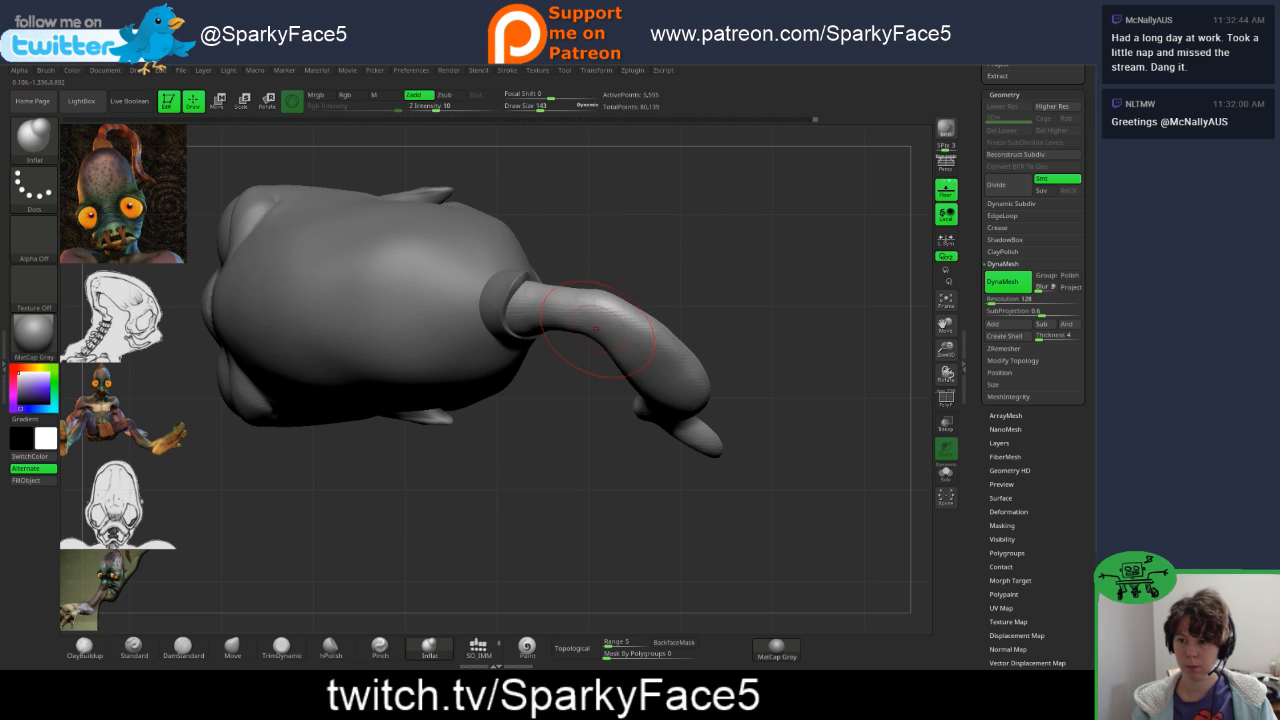
pyautogui.press('shift')
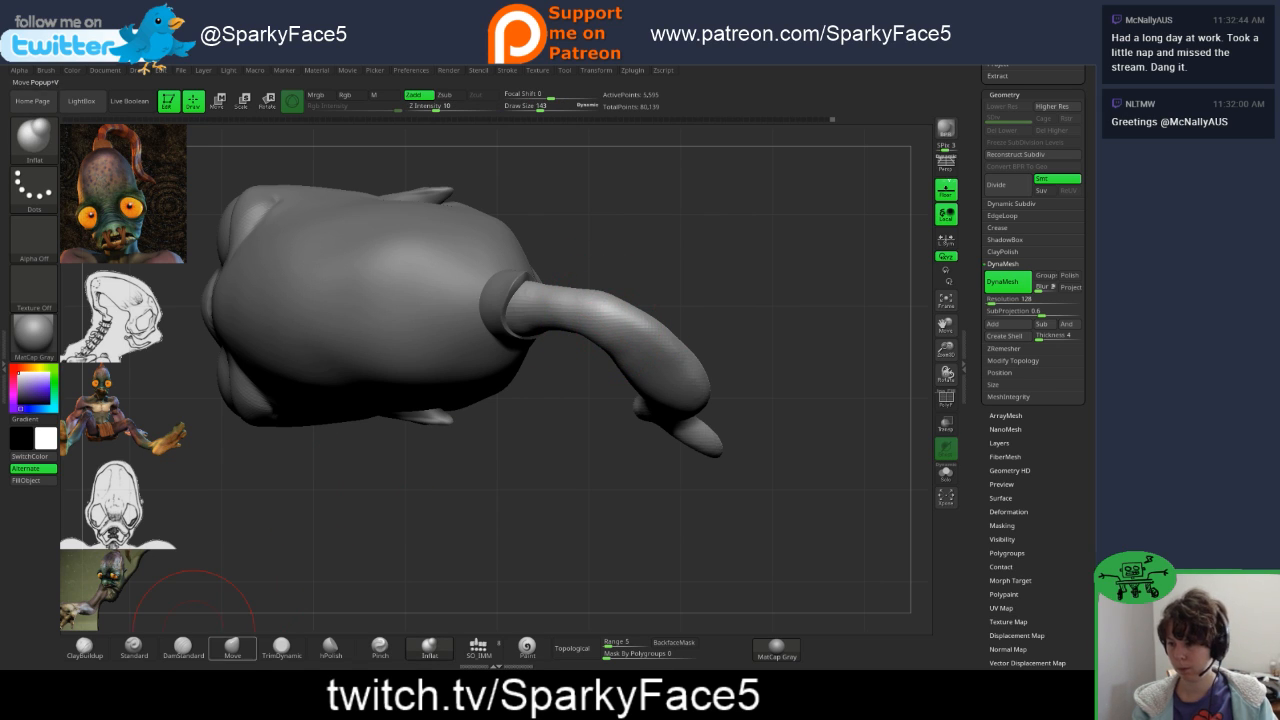
# - Reshape the ponytail's root and upper bend with the Move brush, pulling its hanging length in towards the head's centre
pyautogui.click(232, 648)
pyautogui.moveTo(608, 296); pyautogui.dragTo(600, 298)
pyautogui.moveTo(590, 500); pyautogui.dragTo(599, 403)
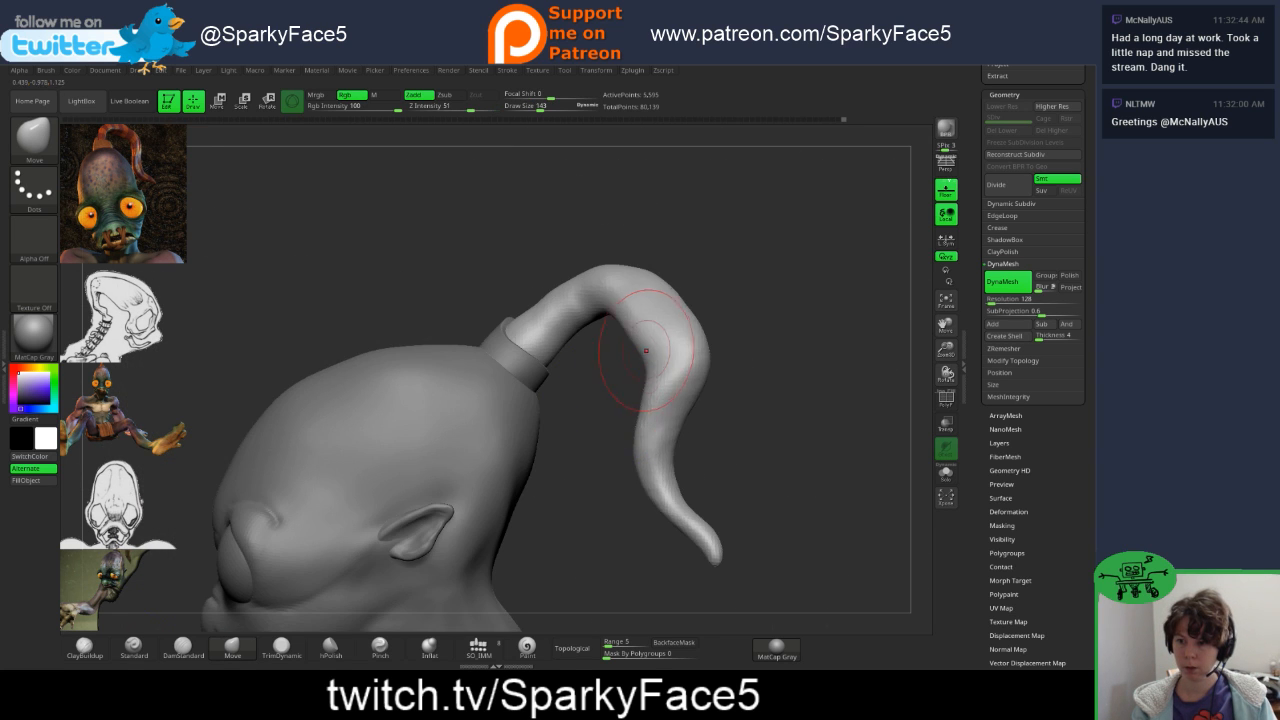
pyautogui.moveTo(732, 402); pyautogui.dragTo(596, 402)
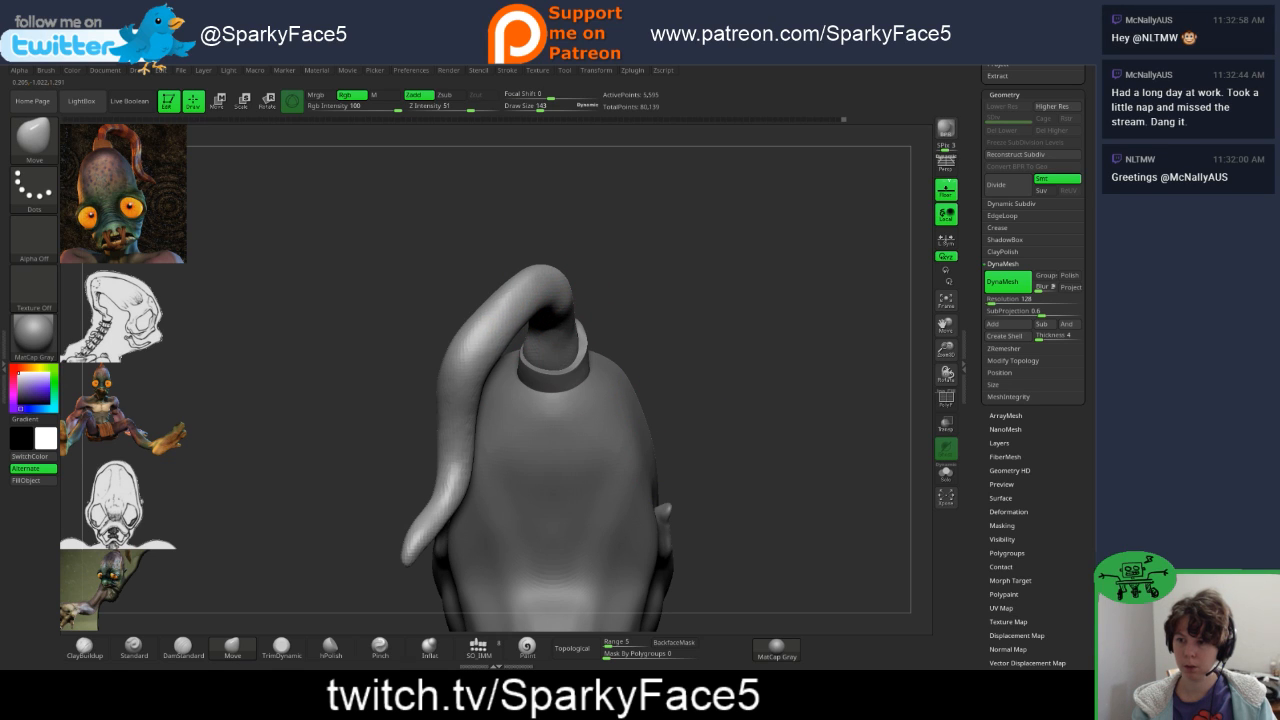
pyautogui.moveTo(472, 394)
pyautogui.mouseDown()
pyautogui.moveTo(541, 357)
pyautogui.moveTo(521, 343)
pyautogui.moveTo(530, 330)
pyautogui.moveTo(510, 357)
pyautogui.mouseUp()
pyautogui.moveTo(378, 450); pyautogui.dragTo(520, 440)
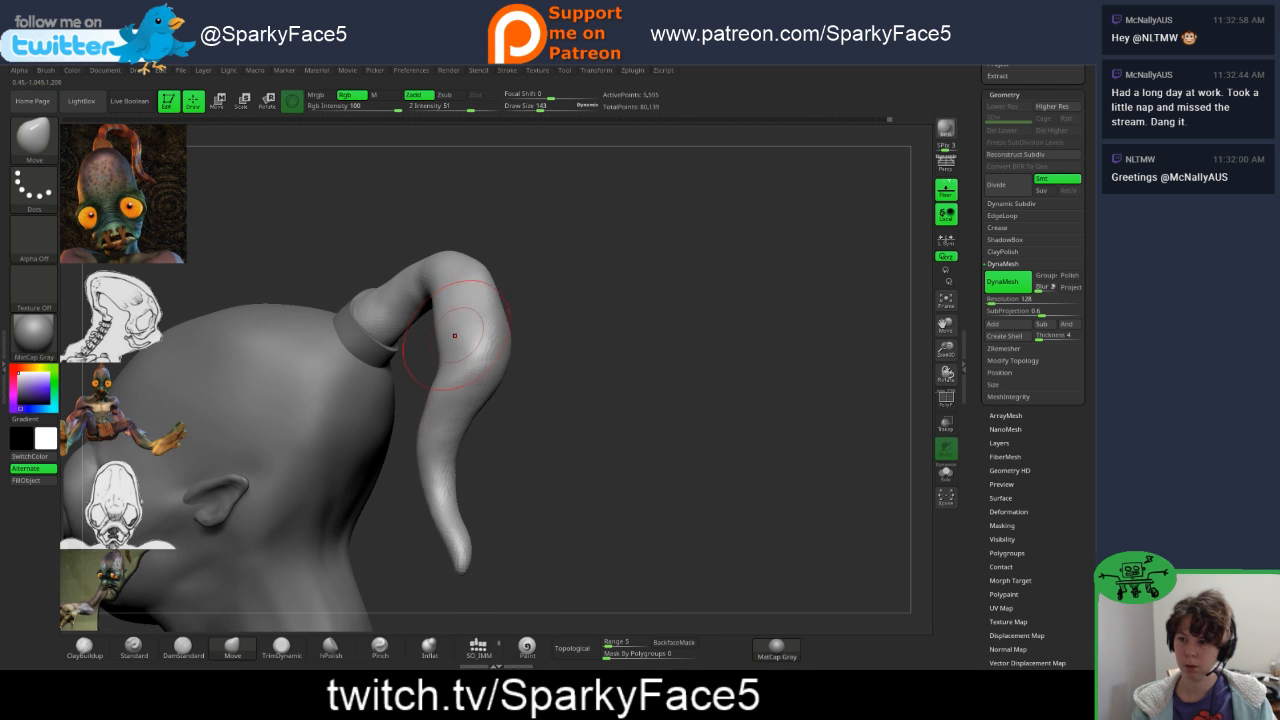
pyautogui.moveTo(565, 318)
pyautogui.mouseDown()
pyautogui.moveTo(690, 330)
pyautogui.moveTo(620, 365)
pyautogui.moveTo(695, 355)
pyautogui.moveTo(830, 375)
pyautogui.mouseUp()
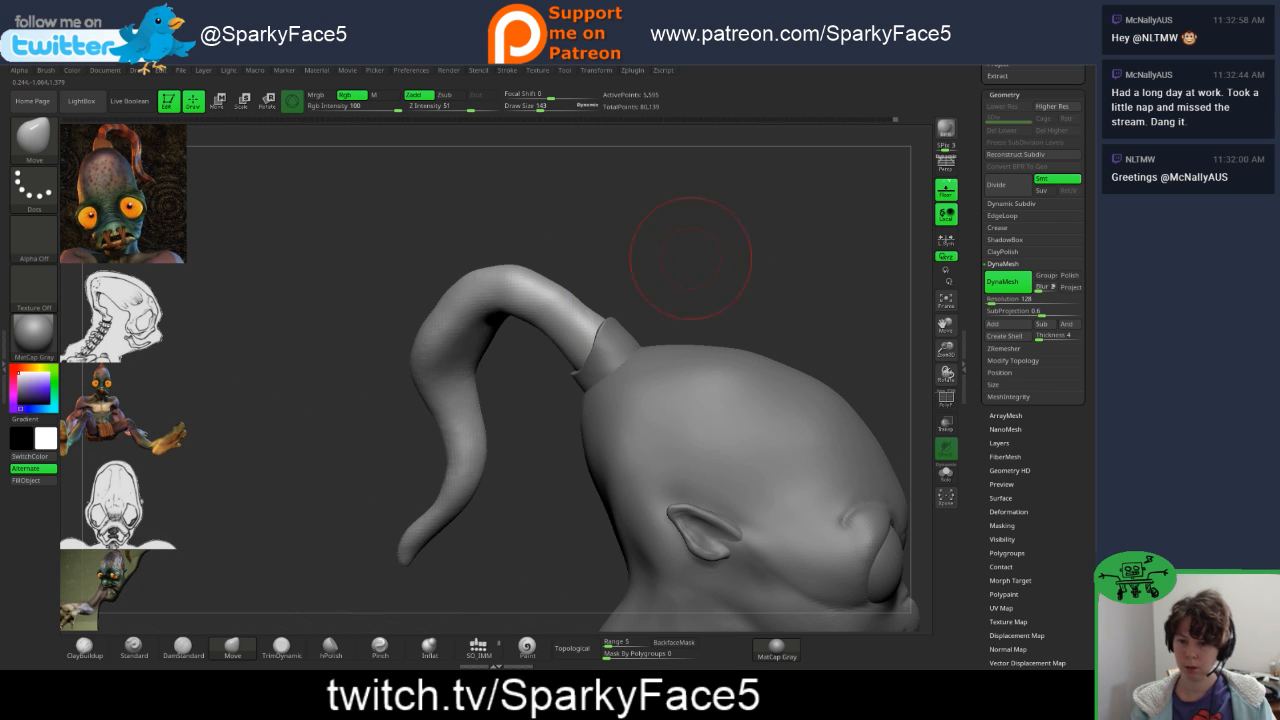
pyautogui.moveTo(803, 463)
pyautogui.keyDown('ctrl'); pyautogui.mouseDown(button='right')
pyautogui.moveTo(838, 440)
pyautogui.moveTo(803, 480)
pyautogui.mouseUp(button='right'); pyautogui.keyUp('ctrl')
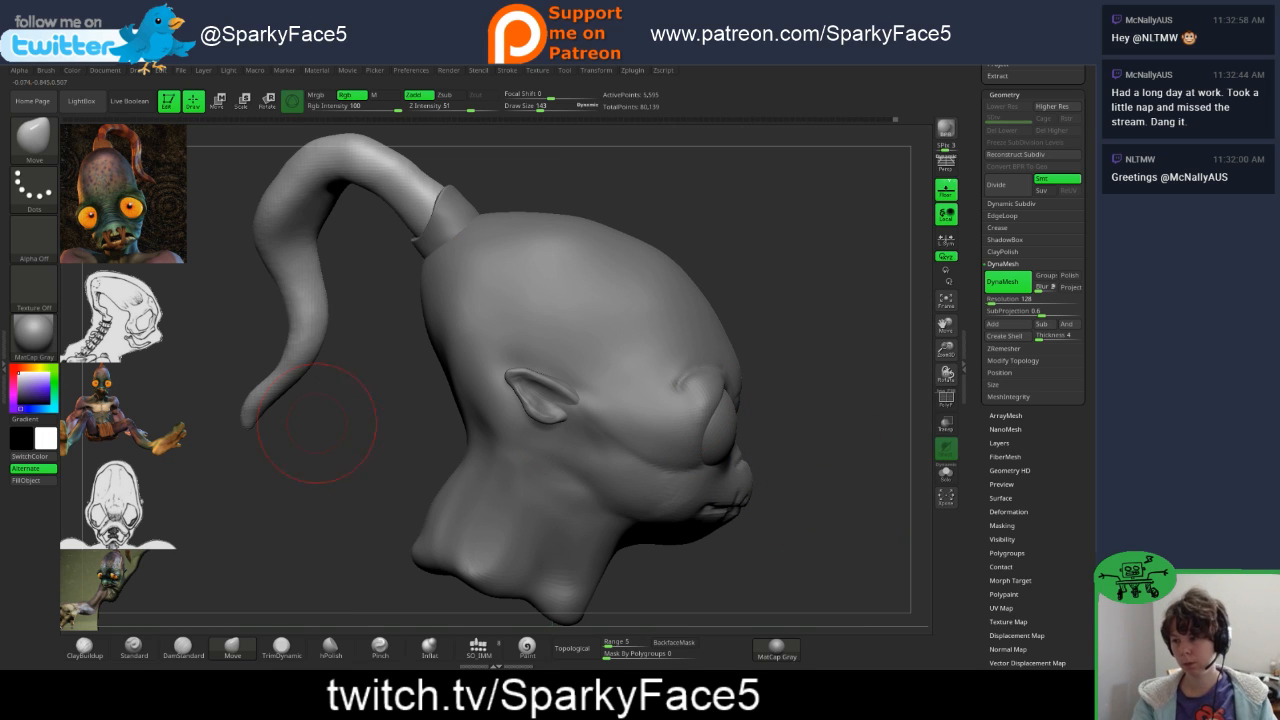
# - Curl the ponytail's tip downward and refine the lower bend above it with the Move brush
pyautogui.moveTo(248, 428); pyautogui.dragTo(273, 378)
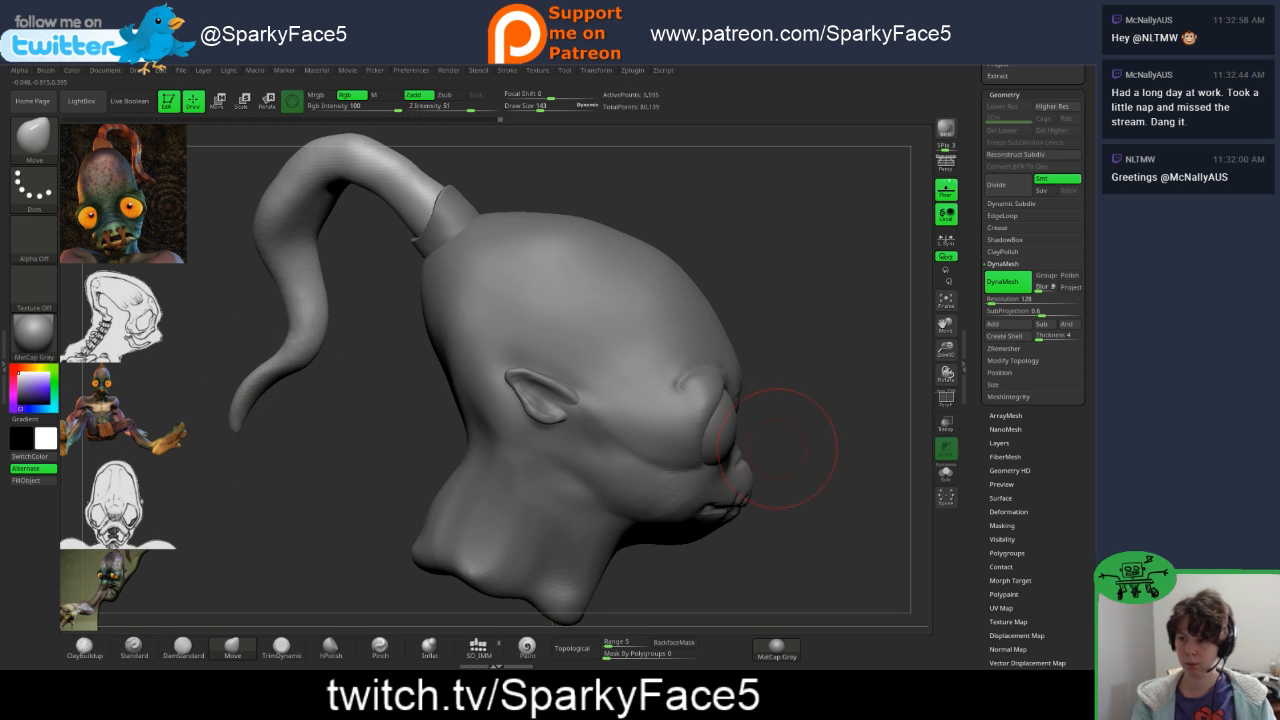
pyautogui.moveTo(794, 429)
pyautogui.mouseDown()
pyautogui.moveTo(505, 440)
pyautogui.moveTo(530, 440)
pyautogui.mouseUp()
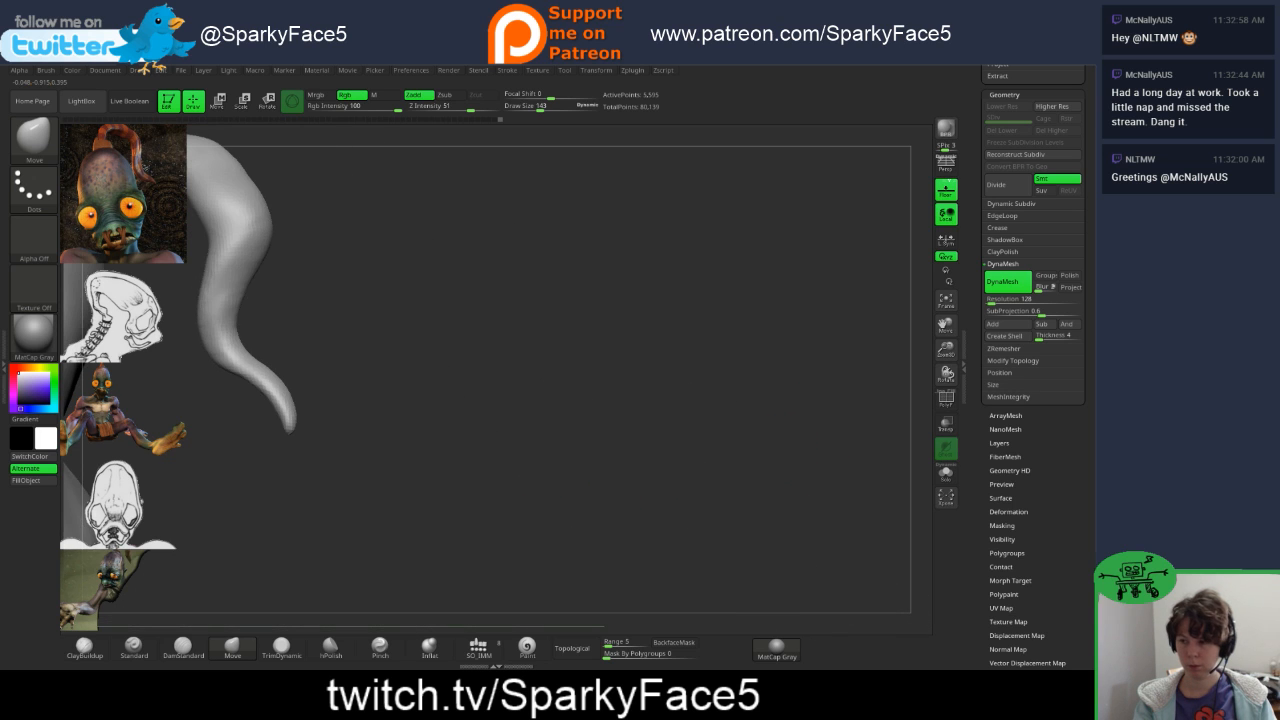
pyautogui.press('f')
pyautogui.press('f')
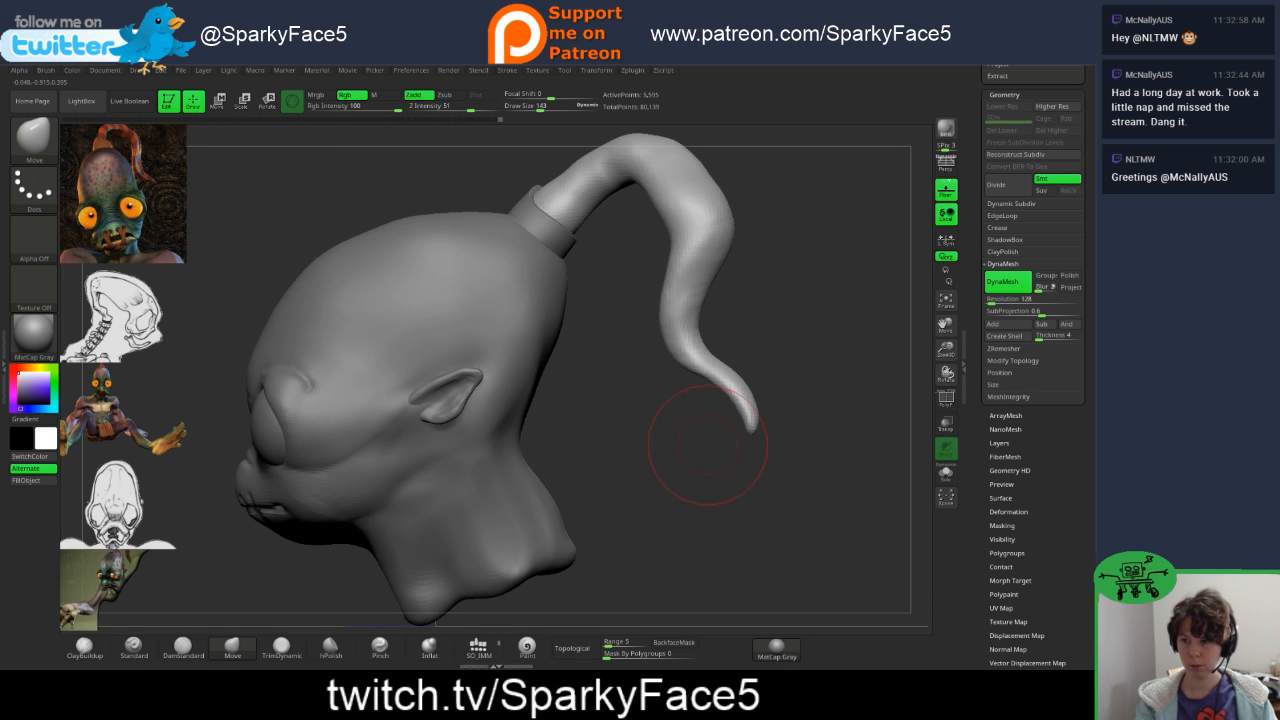
pyautogui.moveTo(695, 347); pyautogui.dragTo(648, 315)
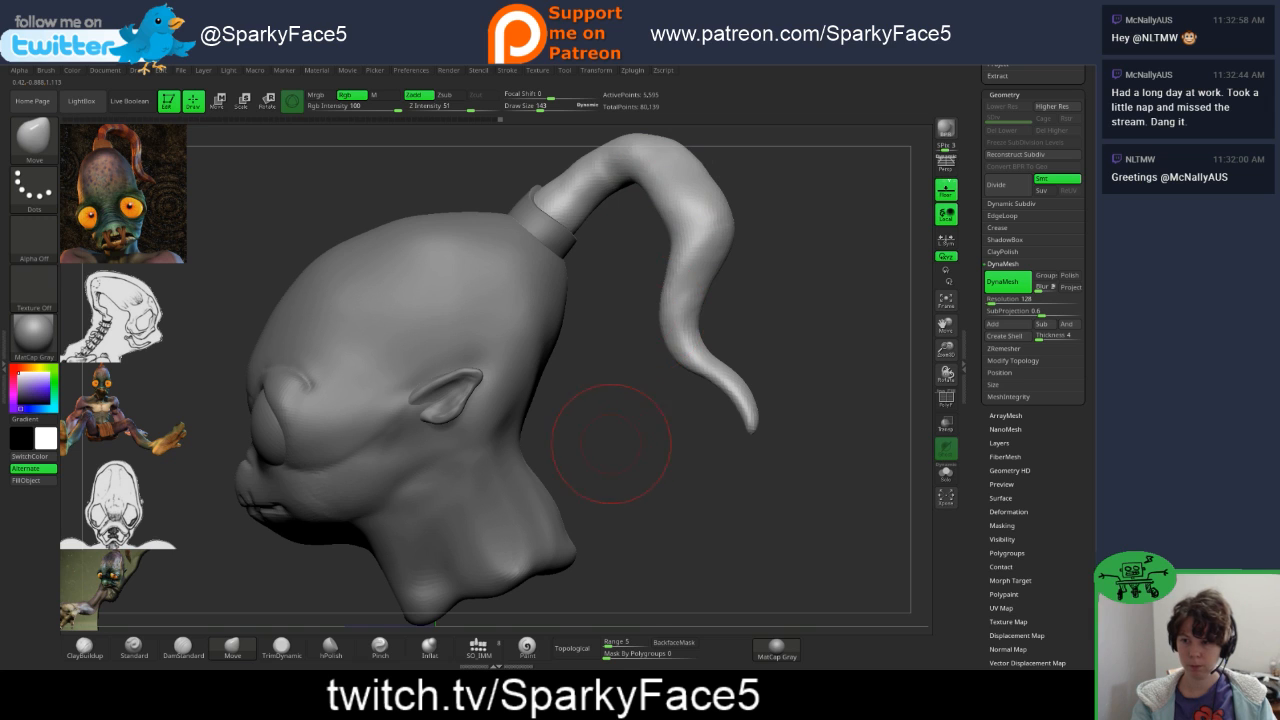
pyautogui.moveTo(620, 448); pyautogui.dragTo(711, 458)
pyautogui.press('f')
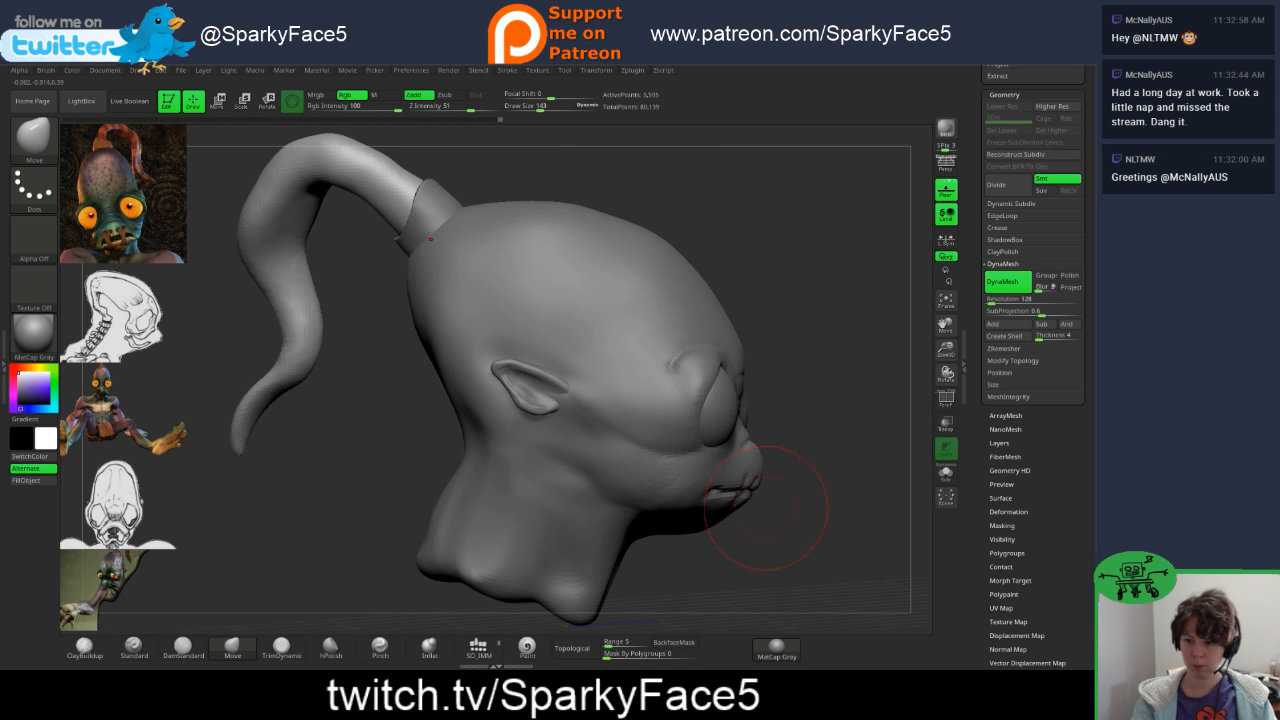
# - Turn the head to a side profile and hide the Spotlight reference images
pyautogui.moveTo(772, 527); pyautogui.dragTo(793, 534)
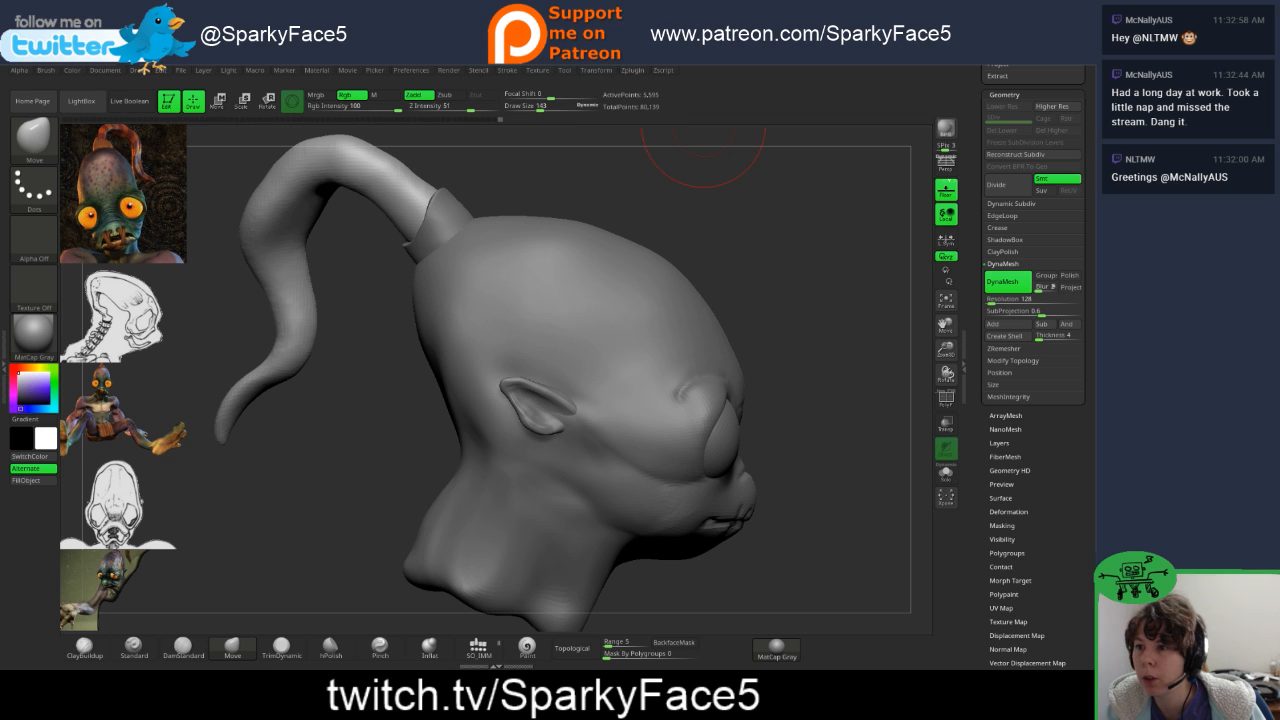
pyautogui.moveTo(538, 71)
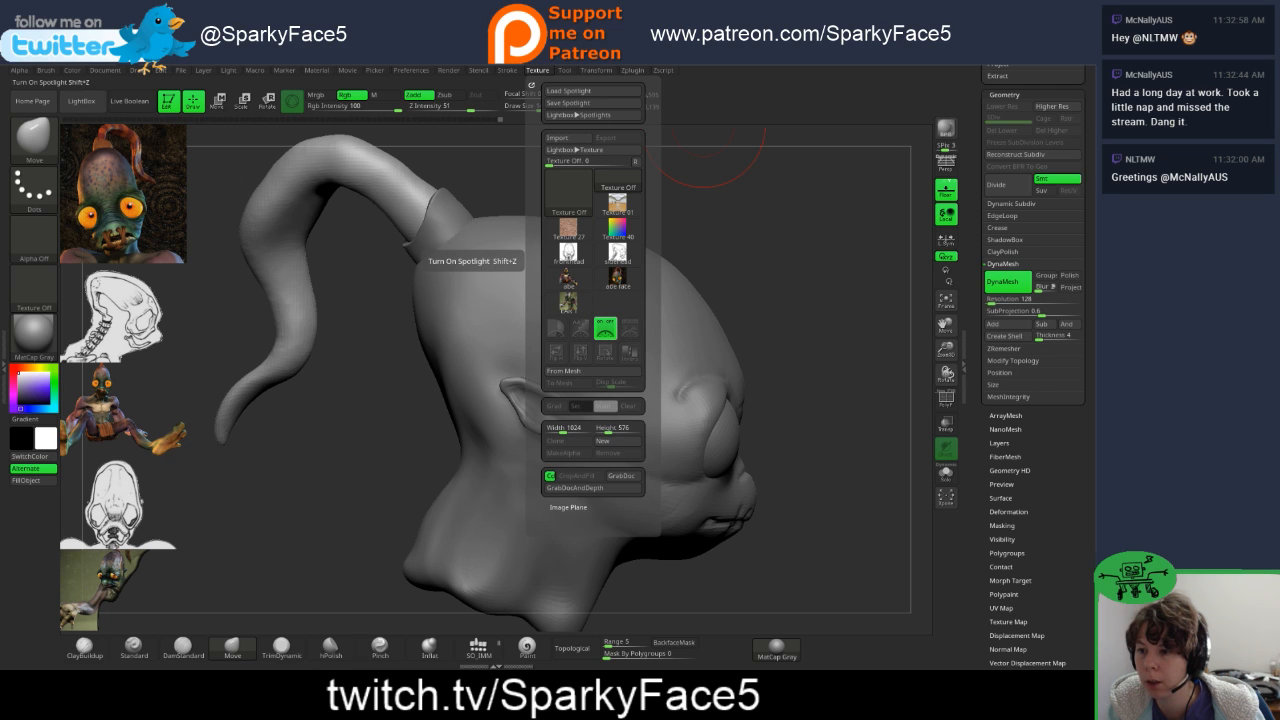
pyautogui.hotkey('shift', 'z')
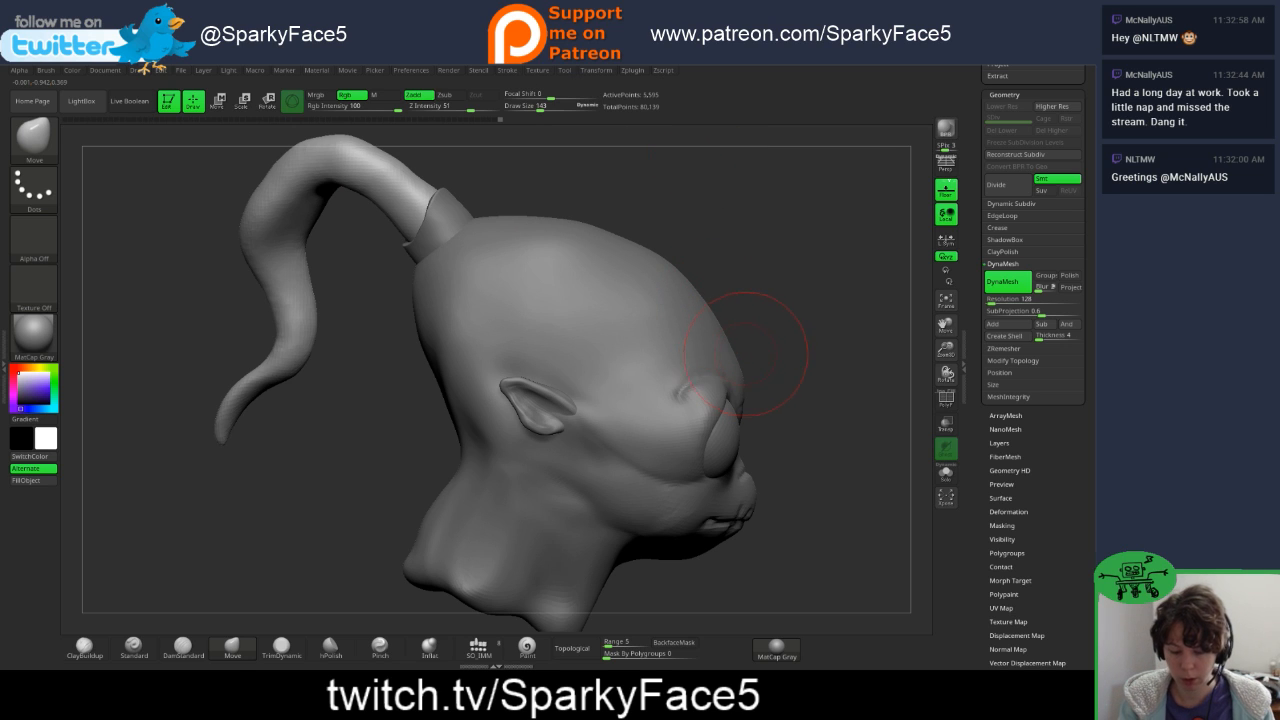
# - Turn off the floor grid and place the head's side profile, zoomed out, in the left part of the canvas
pyautogui.moveTo(746, 354); pyautogui.dragTo(774, 334)
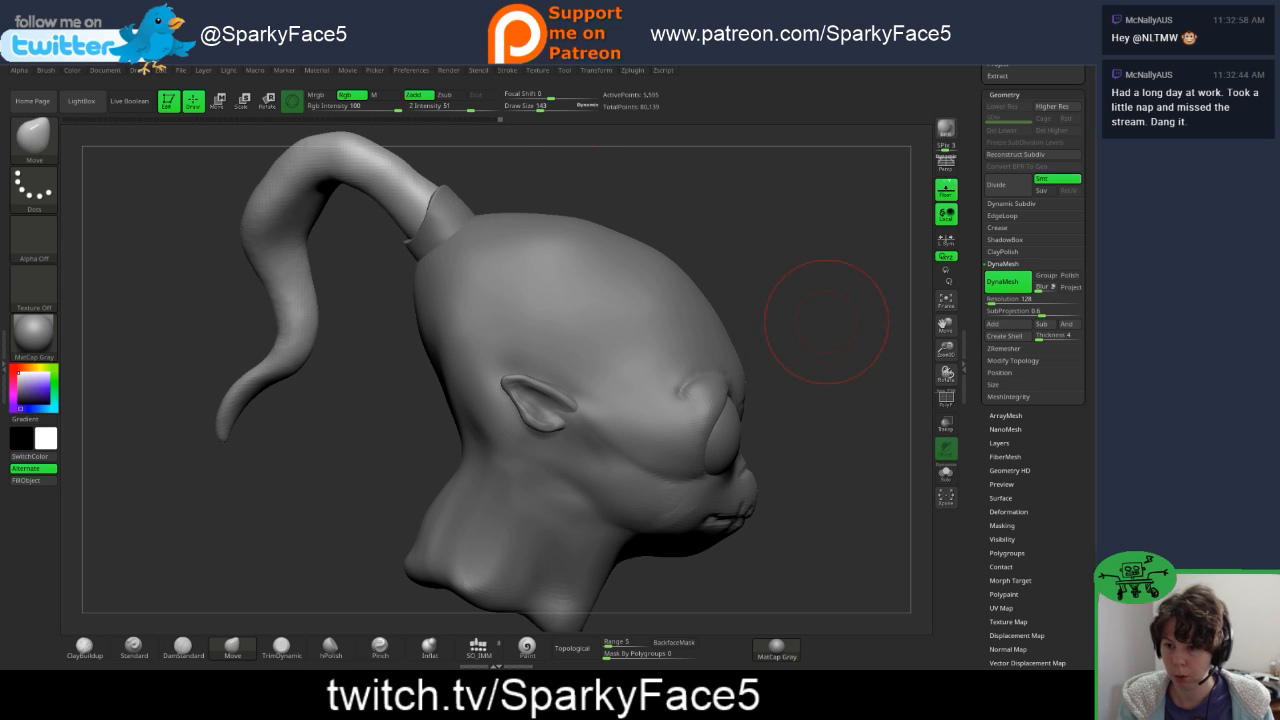
pyautogui.keyDown('alt'); pyautogui.moveTo(826, 322); pyautogui.dragTo(832, 236); pyautogui.keyUp('alt')
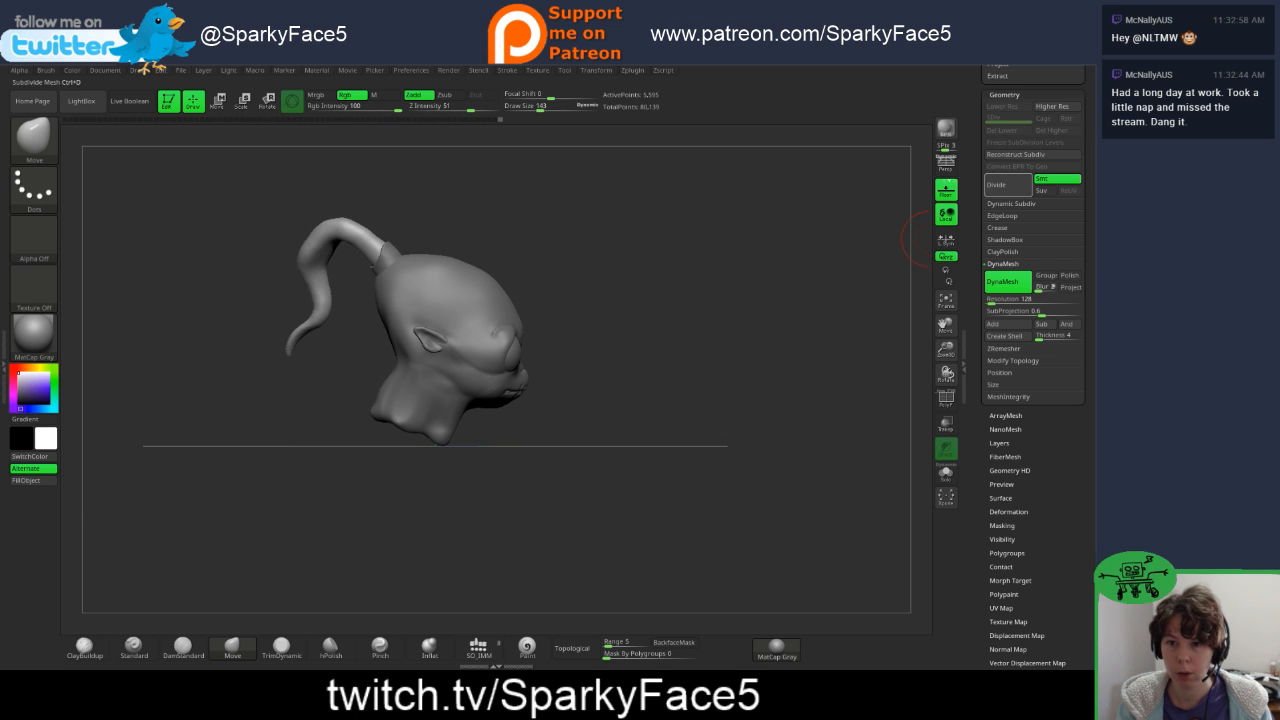
pyautogui.click(945, 190)
pyautogui.moveTo(618, 378)
pyautogui.keyDown('alt'); pyautogui.mouseDown()
pyautogui.moveTo(455, 338)
pyautogui.moveTo(495, 356)
pyautogui.moveTo(473, 367)
pyautogui.moveTo(437, 343)
pyautogui.moveTo(472, 350)
pyautogui.moveTo(451, 362)
pyautogui.moveTo(472, 354)
pyautogui.moveTo(475, 390)
pyautogui.mouseUp(); pyautogui.keyUp('alt')
pyautogui.moveTo(497, 338); pyautogui.dragTo(520, 328)
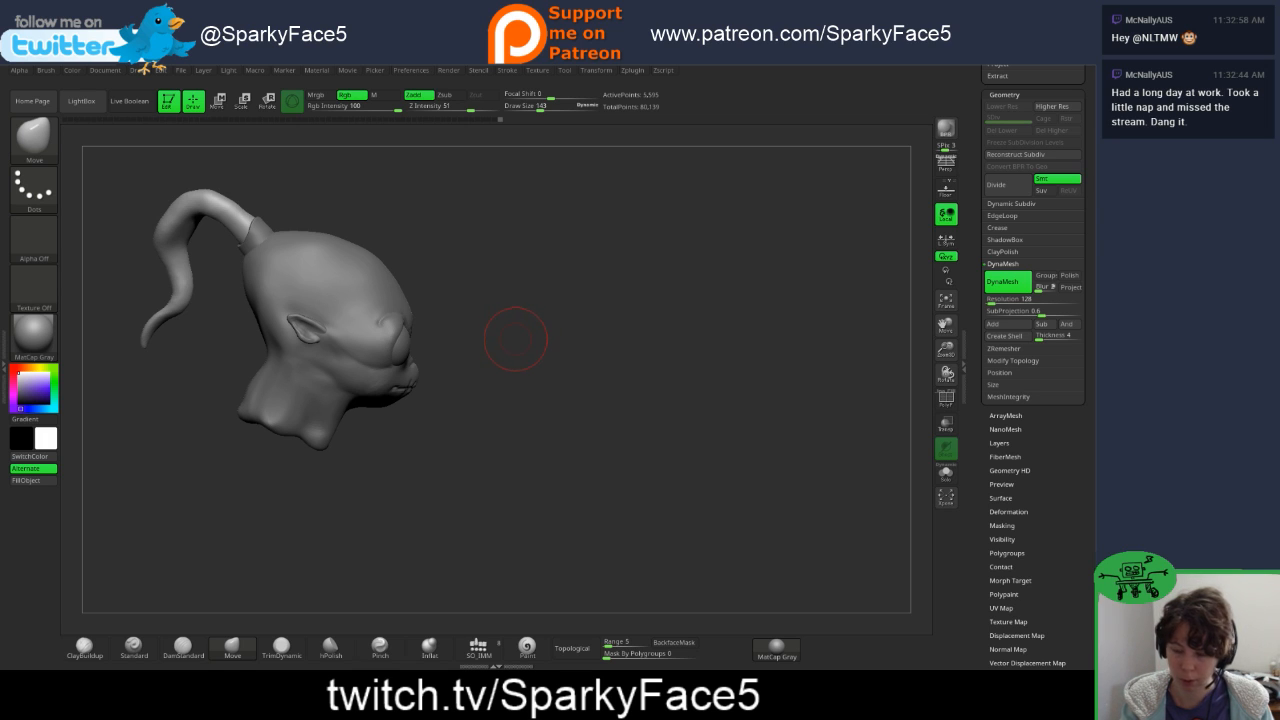
pyautogui.press('ctrl')
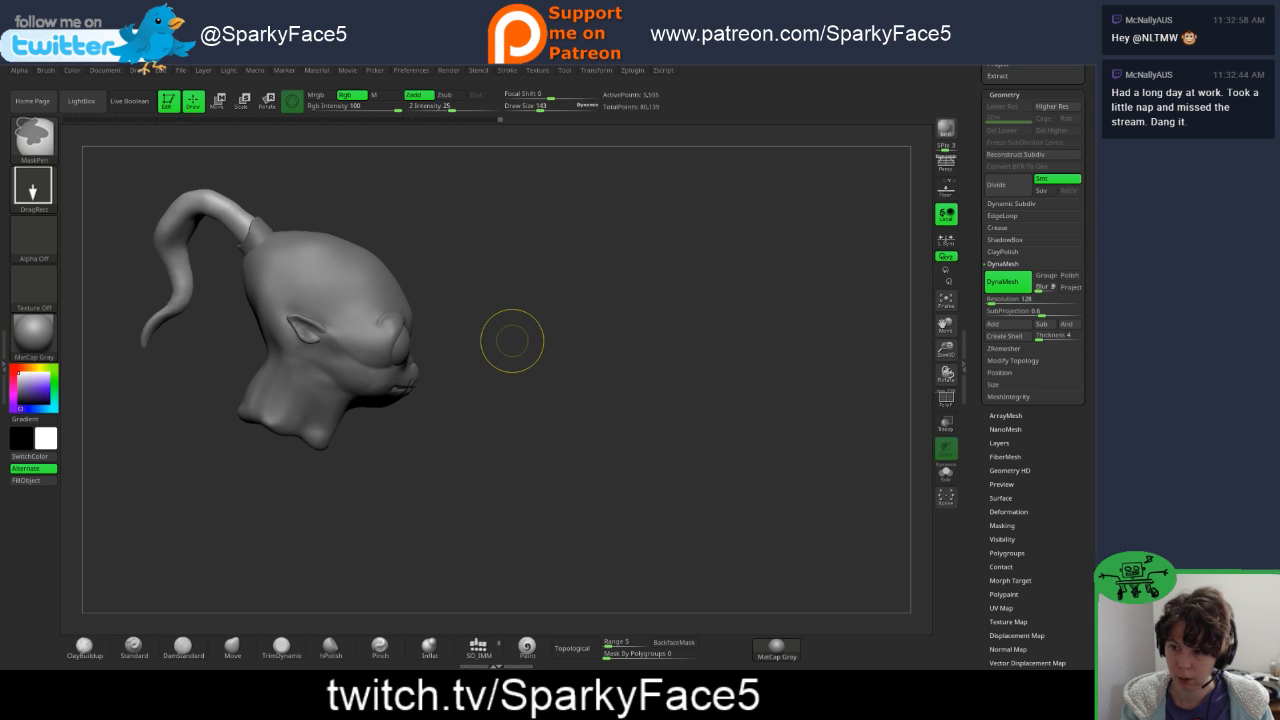
pyautogui.hotkey('ctrl', 's')
pyautogui.click(1086, 179)
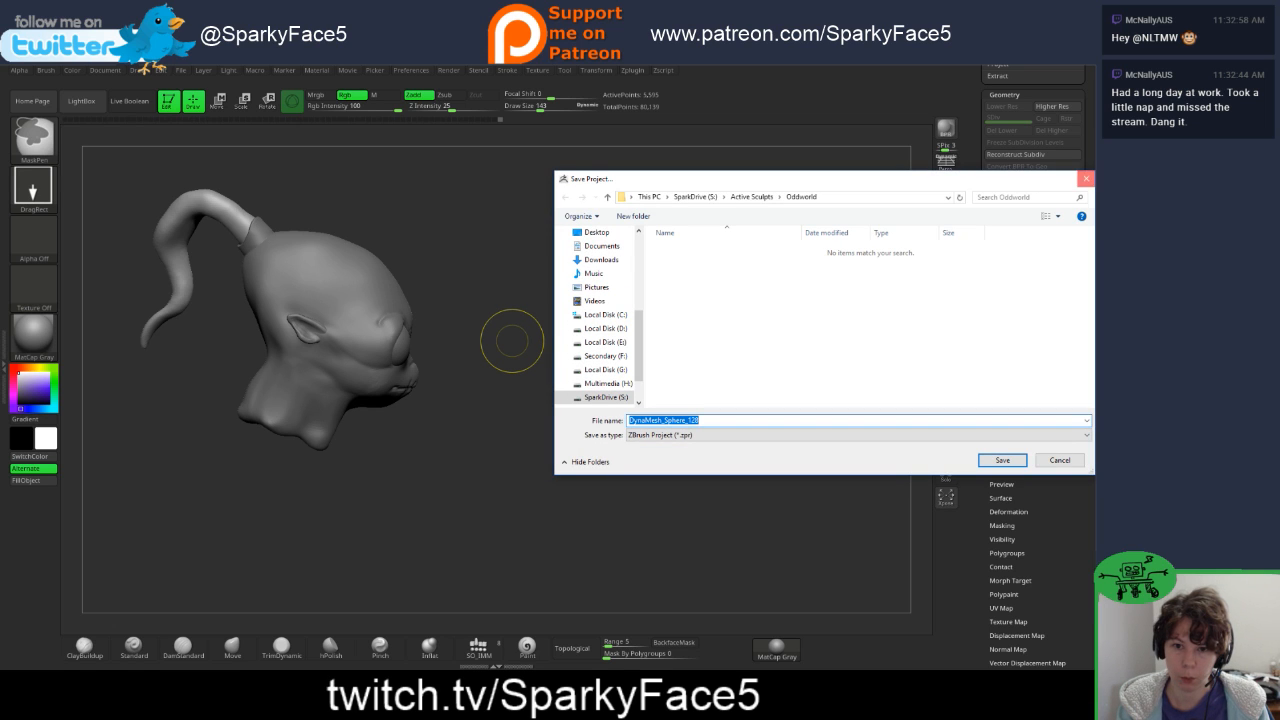
# - Stamp a snapshot of the side profile onto the canvas and place the live head beside it in front view
pyautogui.press('shift')
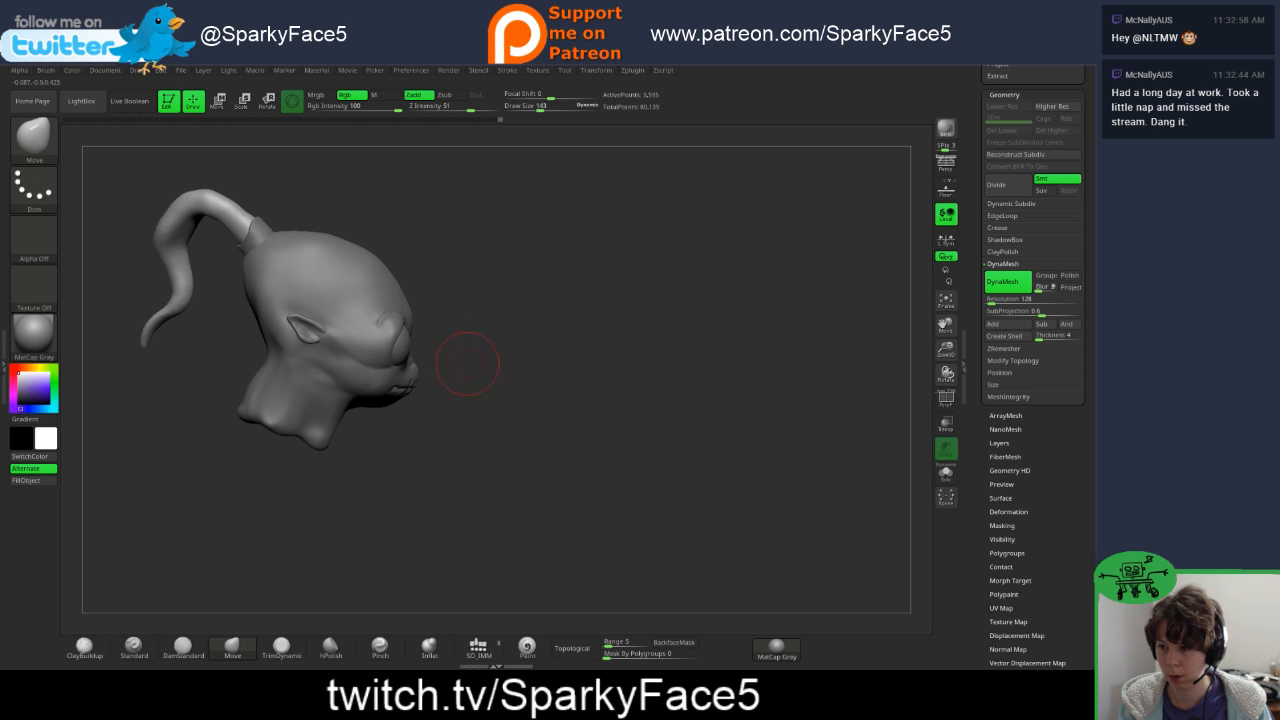
pyautogui.hotkey('shift', 's')
pyautogui.moveTo(467, 364)
pyautogui.keyDown('alt'); pyautogui.mouseDown()
pyautogui.moveTo(735, 402)
pyautogui.moveTo(788, 402)
pyautogui.moveTo(793, 373)
pyautogui.mouseUp(); pyautogui.keyUp('alt')
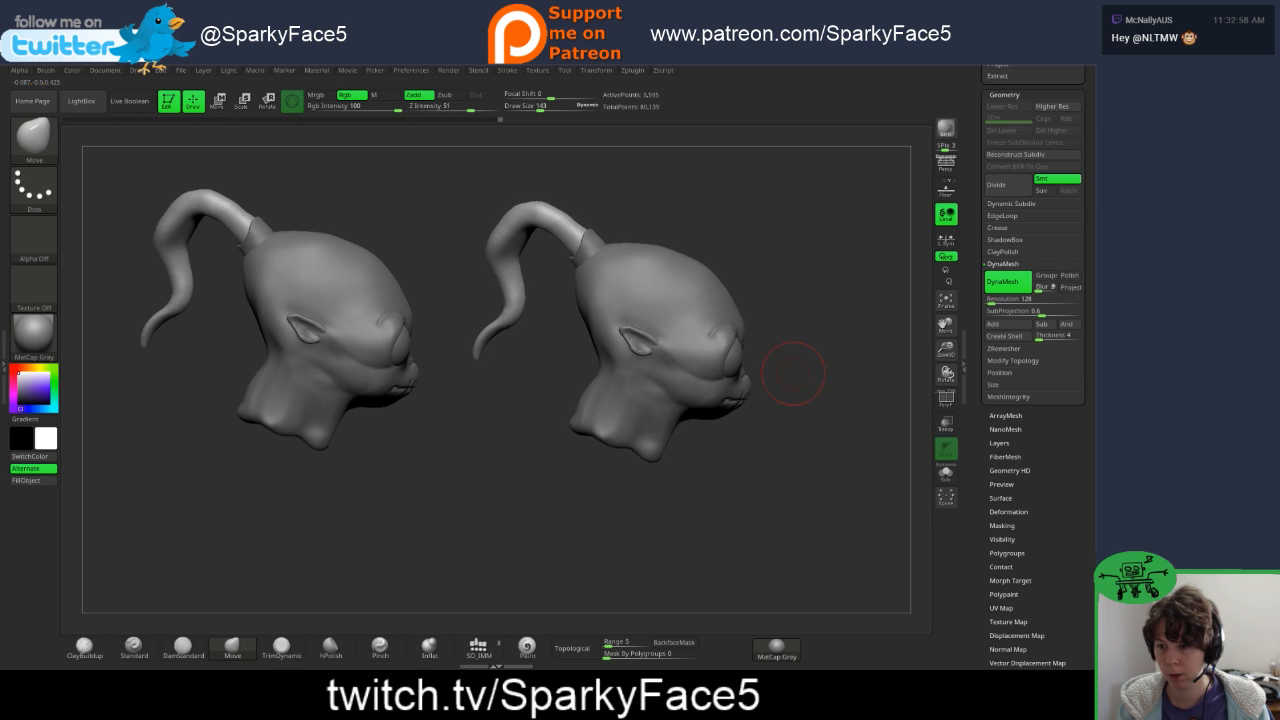
pyautogui.press('shift')
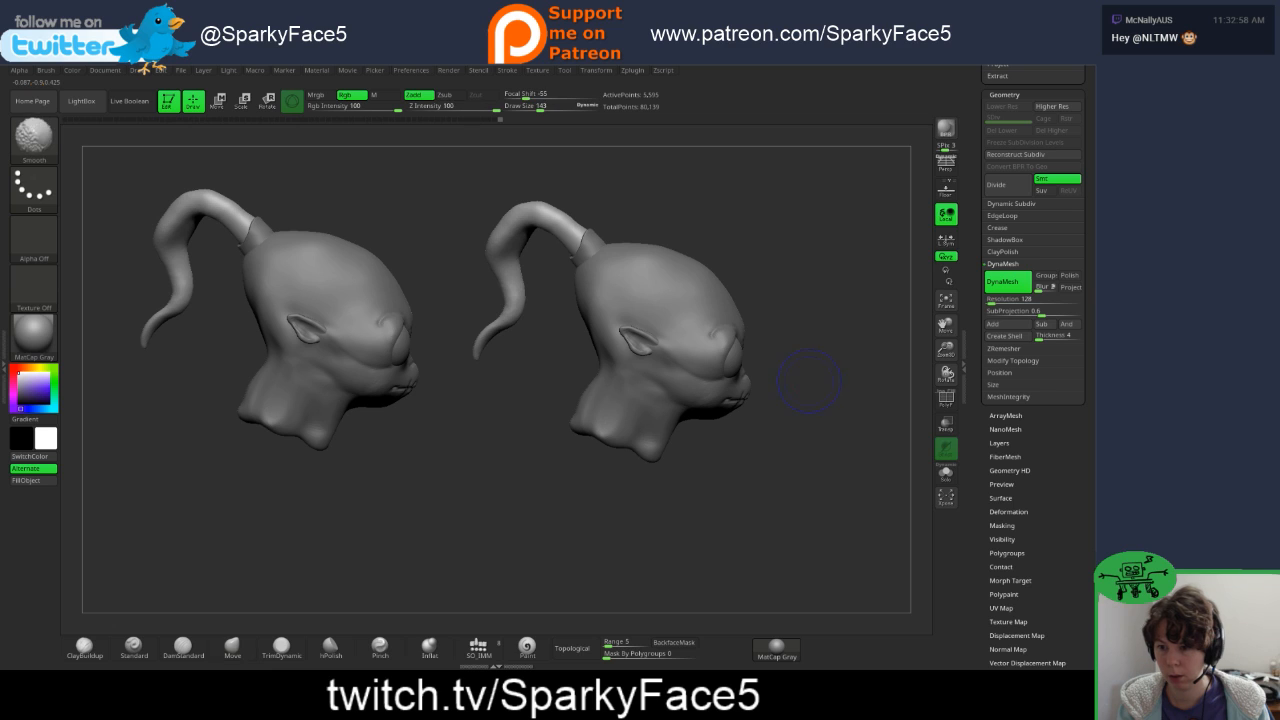
pyautogui.moveTo(814, 374)
pyautogui.mouseDown()
pyautogui.moveTo(765, 378)
pyautogui.moveTo(776, 378)
pyautogui.mouseUp()
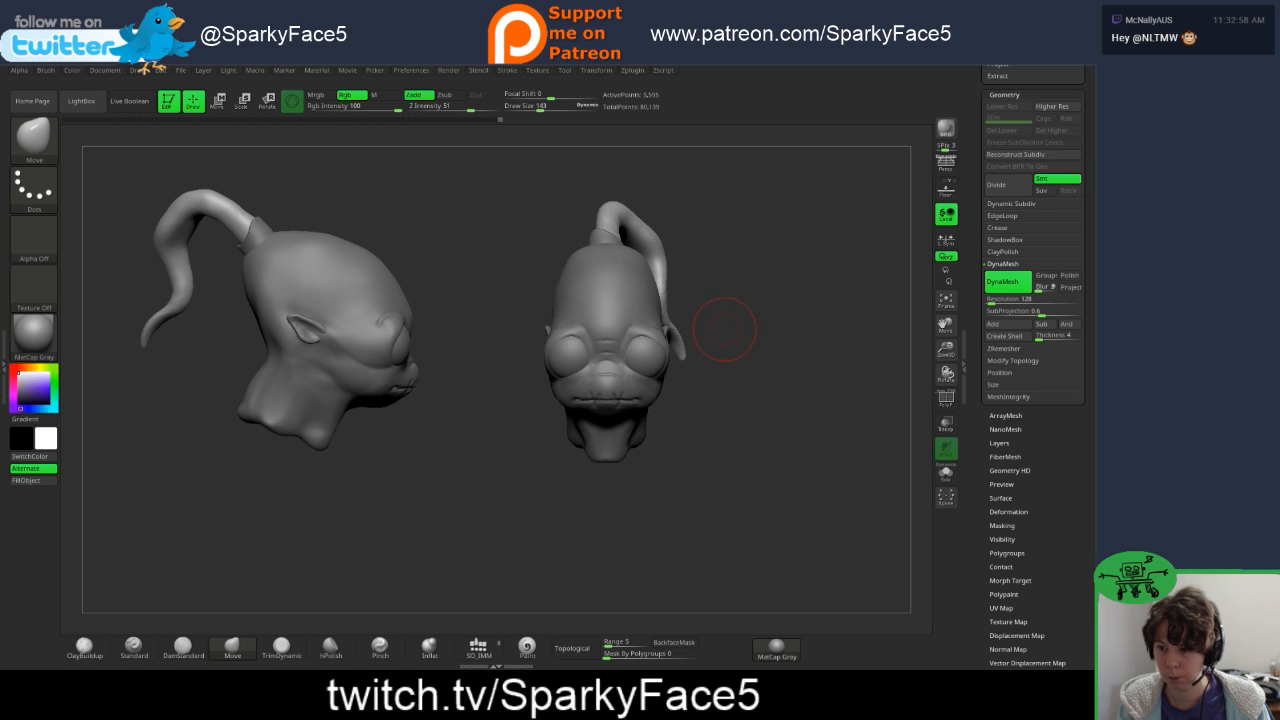
pyautogui.keyDown('alt'); pyautogui.moveTo(724, 330); pyautogui.dragTo(656, 334); pyautogui.keyUp('alt')
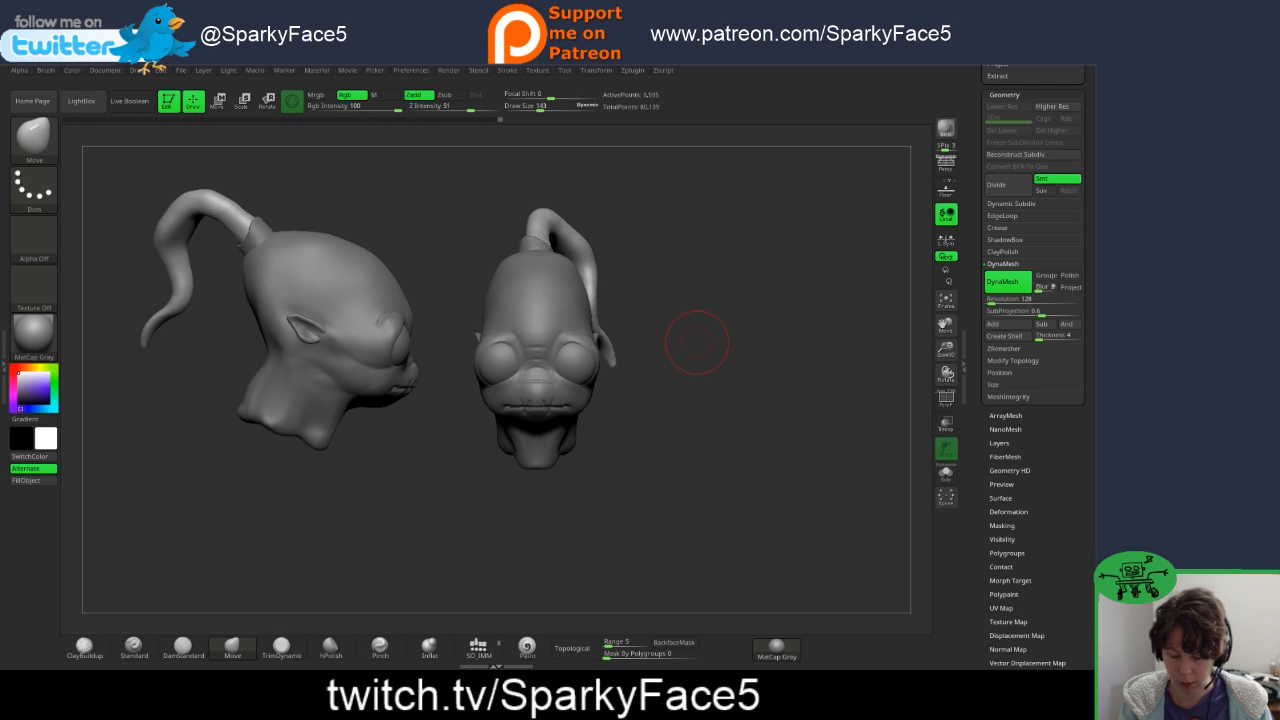
# - Stamp a snapshot of the front view and place the live head to its right in three-quarter view
pyautogui.hotkey('shift', 's')
pyautogui.keyDown('alt'); pyautogui.moveTo(683, 340); pyautogui.dragTo(876, 356); pyautogui.keyUp('alt')
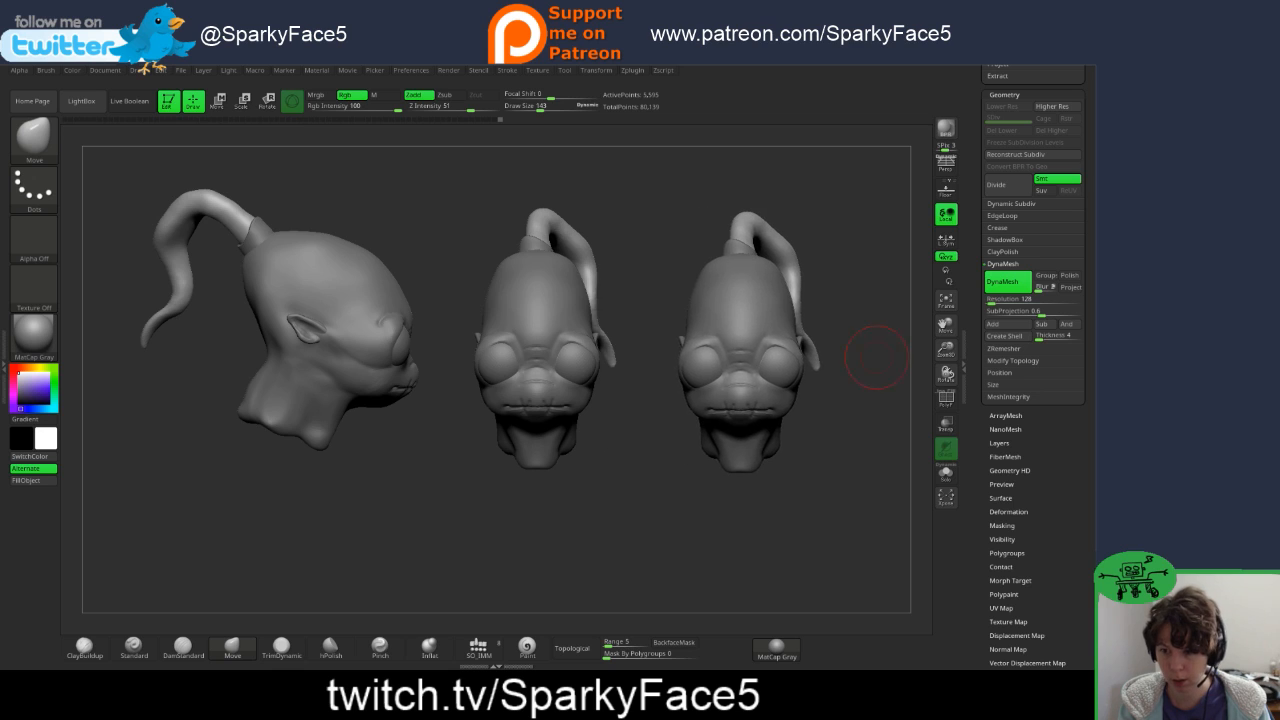
pyautogui.moveTo(900, 408)
pyautogui.mouseDown()
pyautogui.moveTo(838, 391)
pyautogui.moveTo(859, 411)
pyautogui.moveTo(848, 393)
pyautogui.moveTo(859, 407)
pyautogui.moveTo(850, 420)
pyautogui.moveTo(846, 408)
pyautogui.mouseUp()
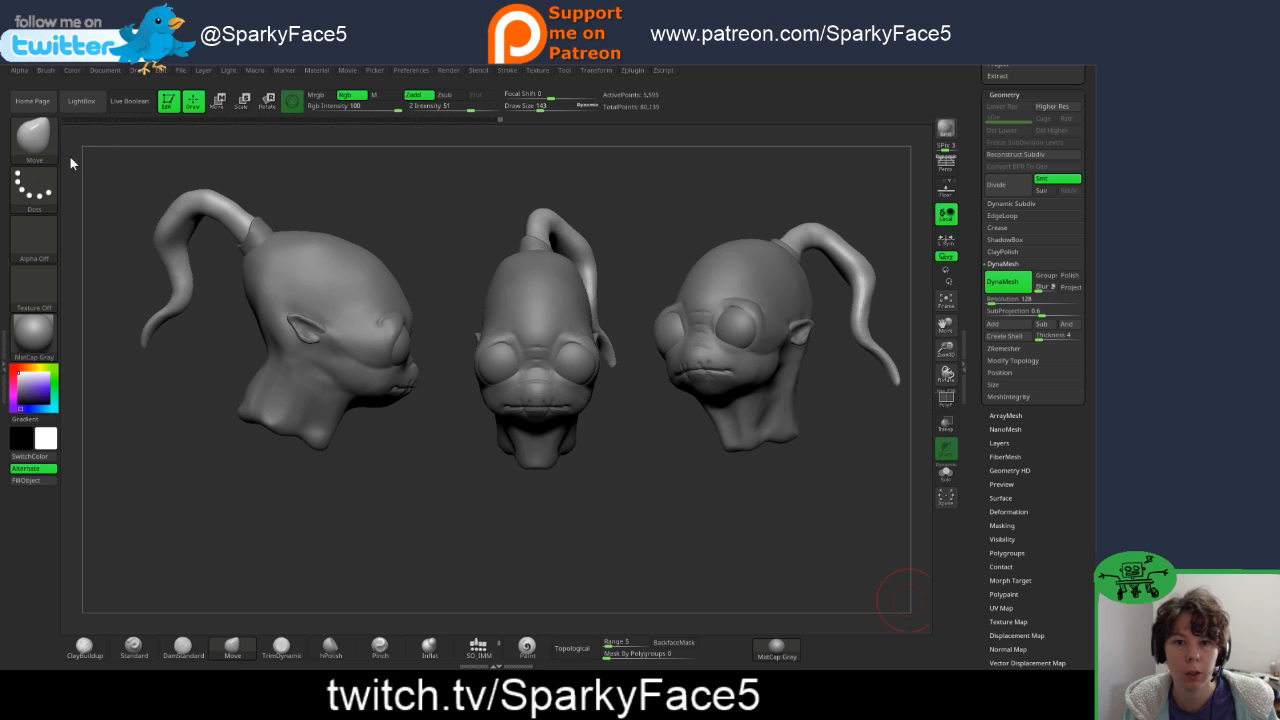
# - Capture a screen snip of the three head views and create a folder named oddworld in progress pics for it
pyautogui.press('super+shift+s')
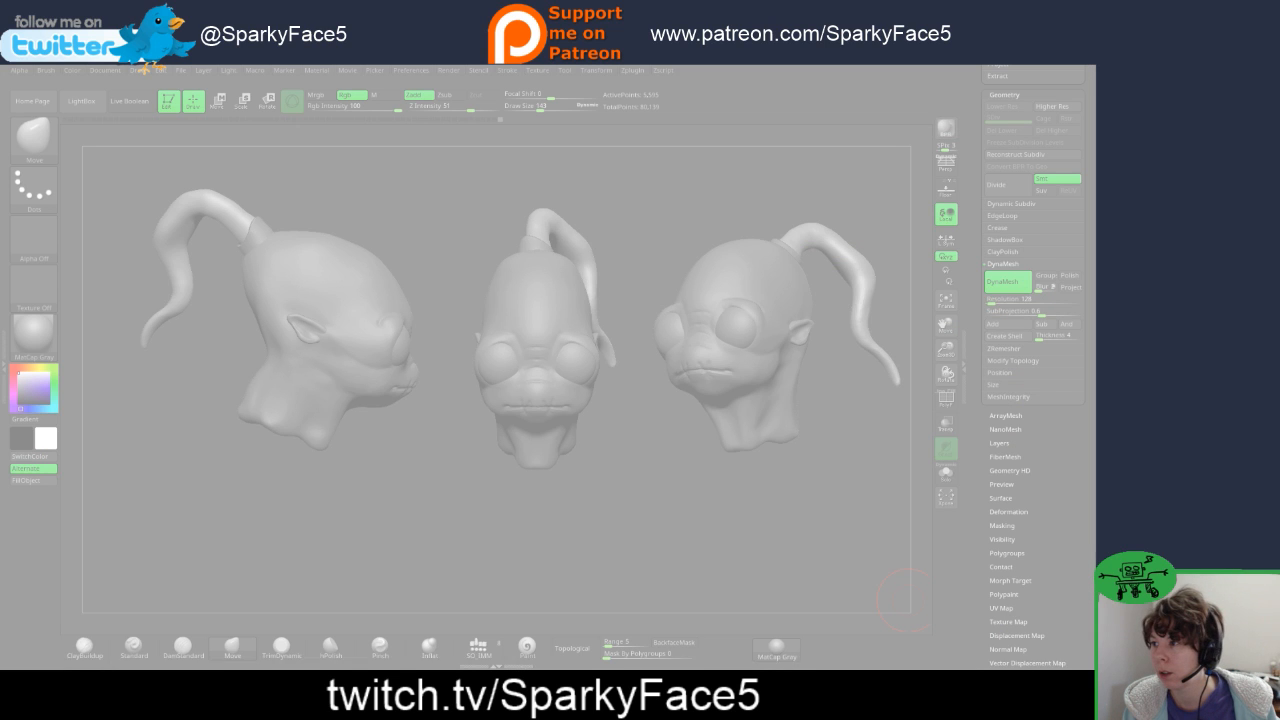
pyautogui.moveTo(120, 152); pyautogui.dragTo(916, 507)
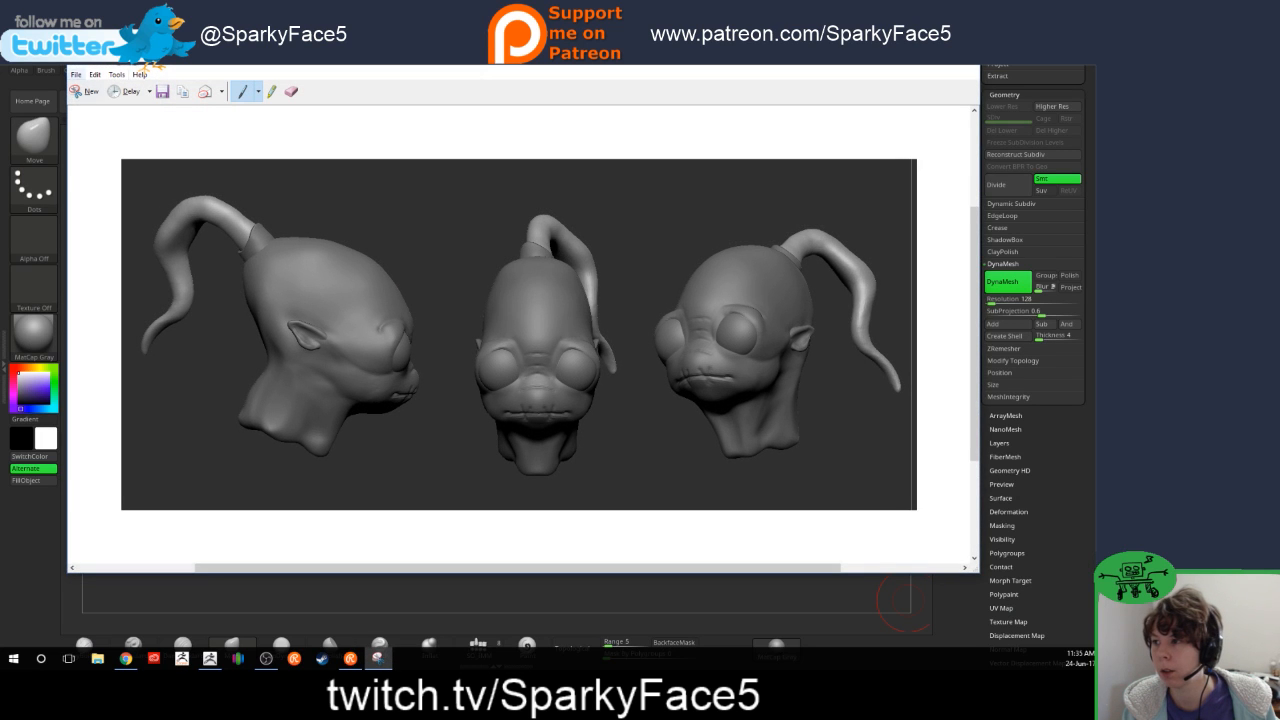
pyautogui.click(162, 91)
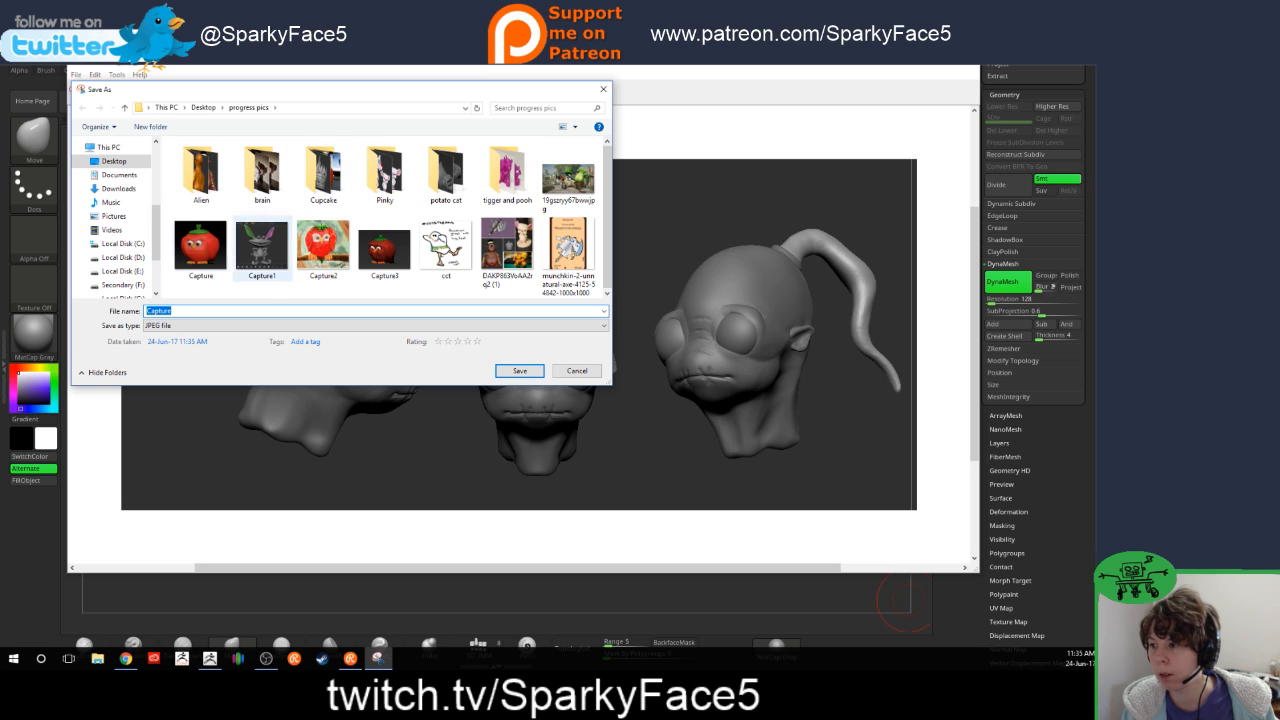
pyautogui.click(150, 126)
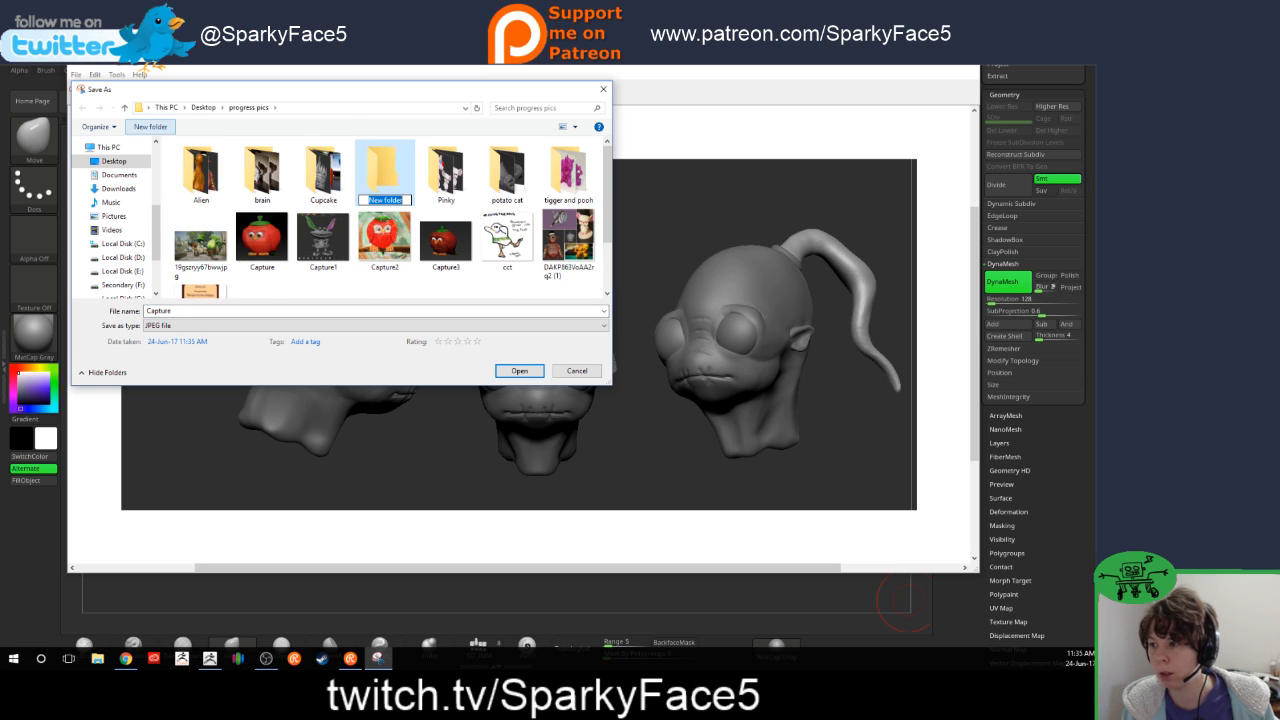
pyautogui.write('oddw')
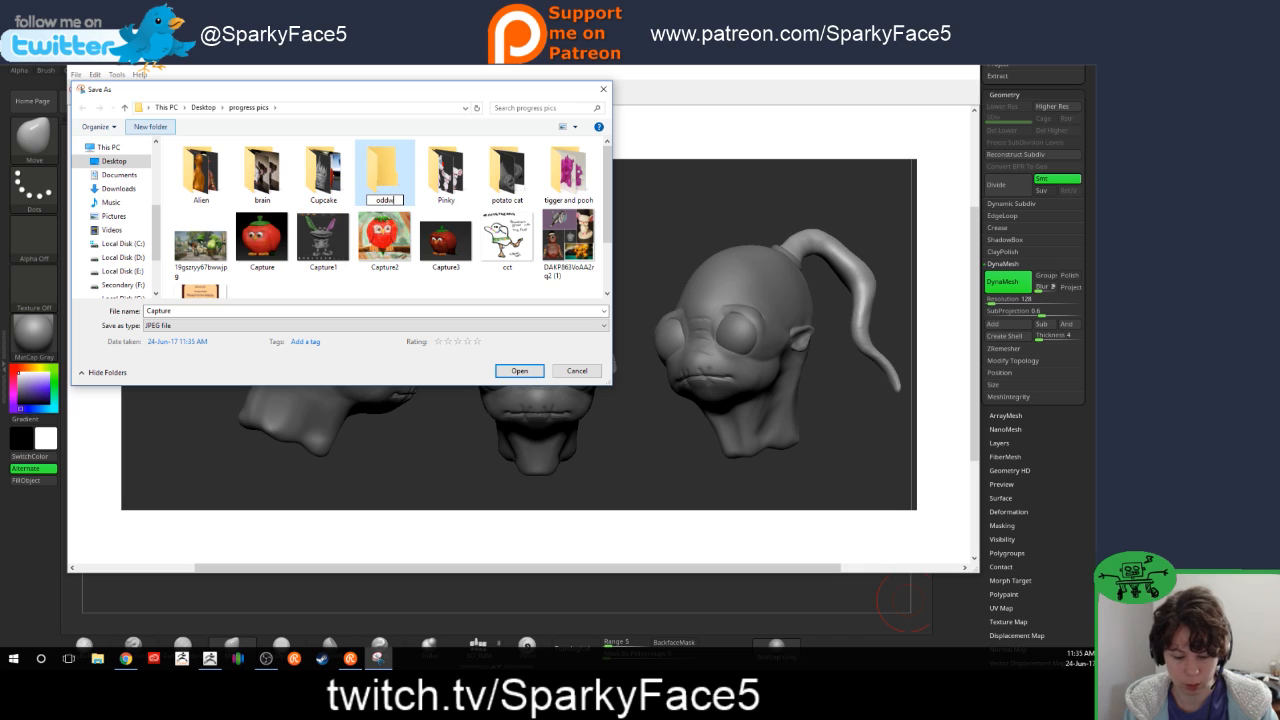
pyautogui.write('orld')
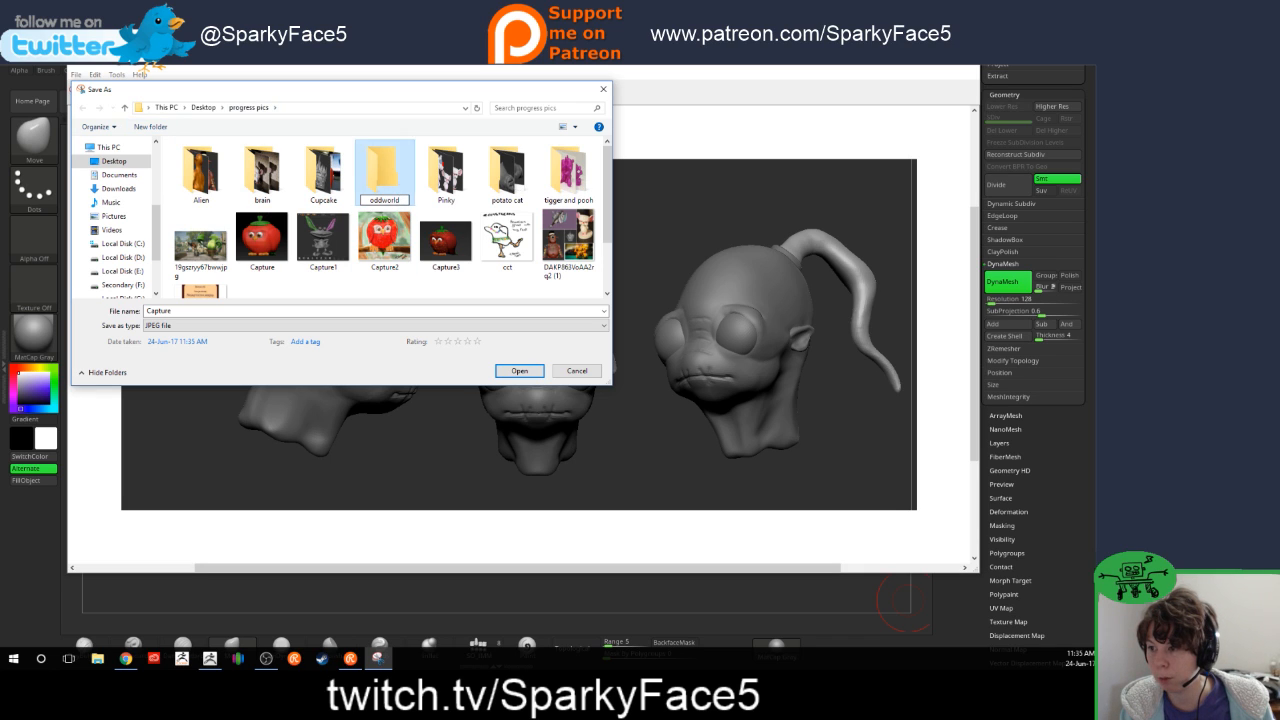
pyautogui.press('Return')
pyautogui.press('Return')
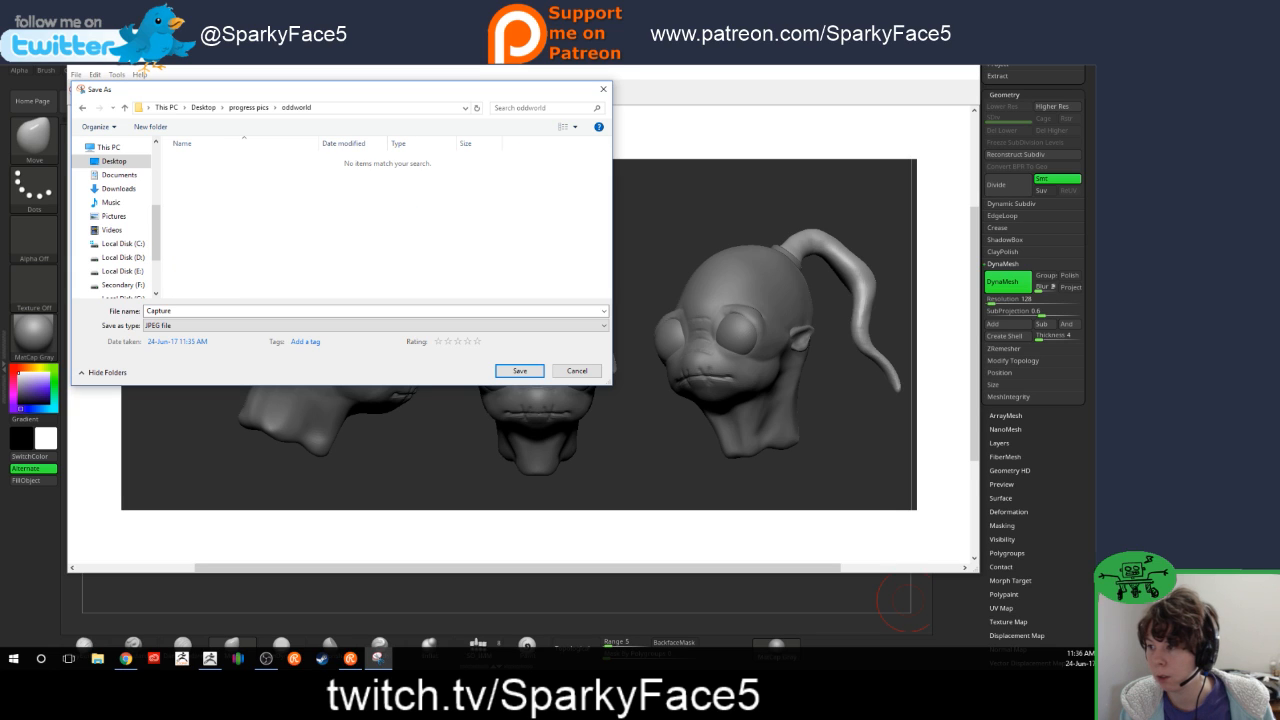
# - Save the snip as the JPEG file Abe Head 01 in the oddworld folder and return to ZBrush
pyautogui.click(160, 311)
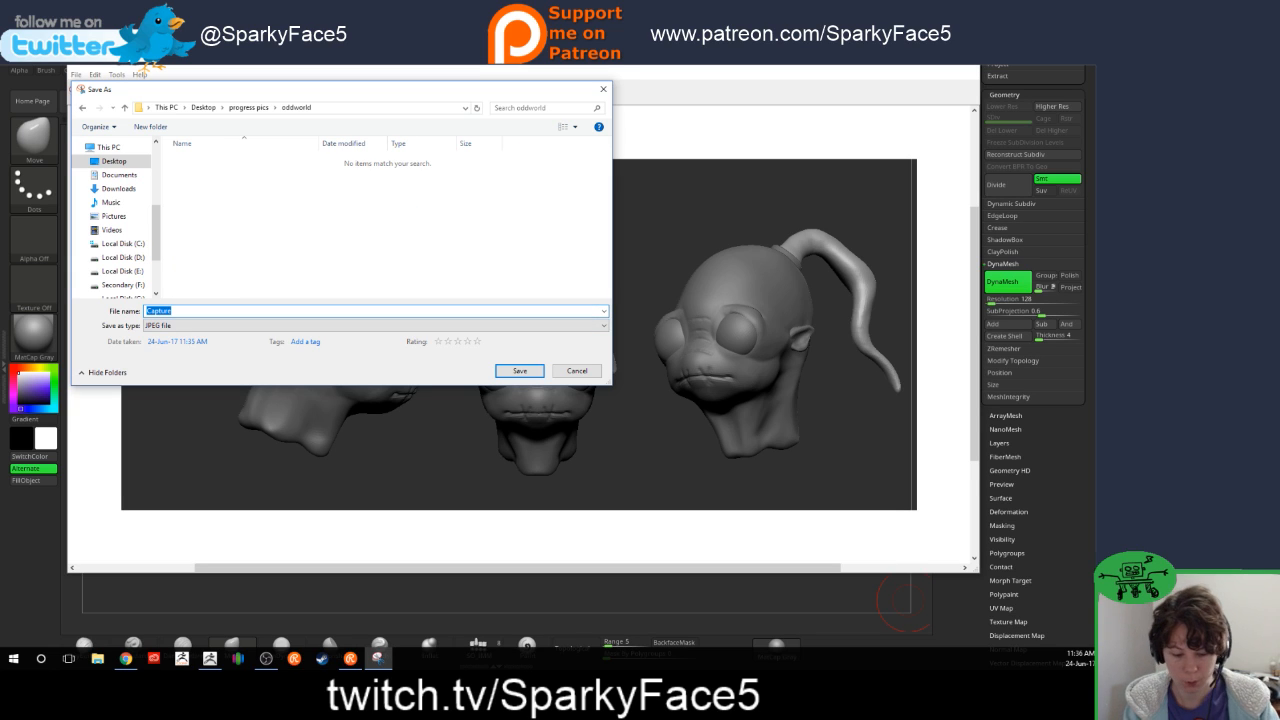
pyautogui.write('Abe')
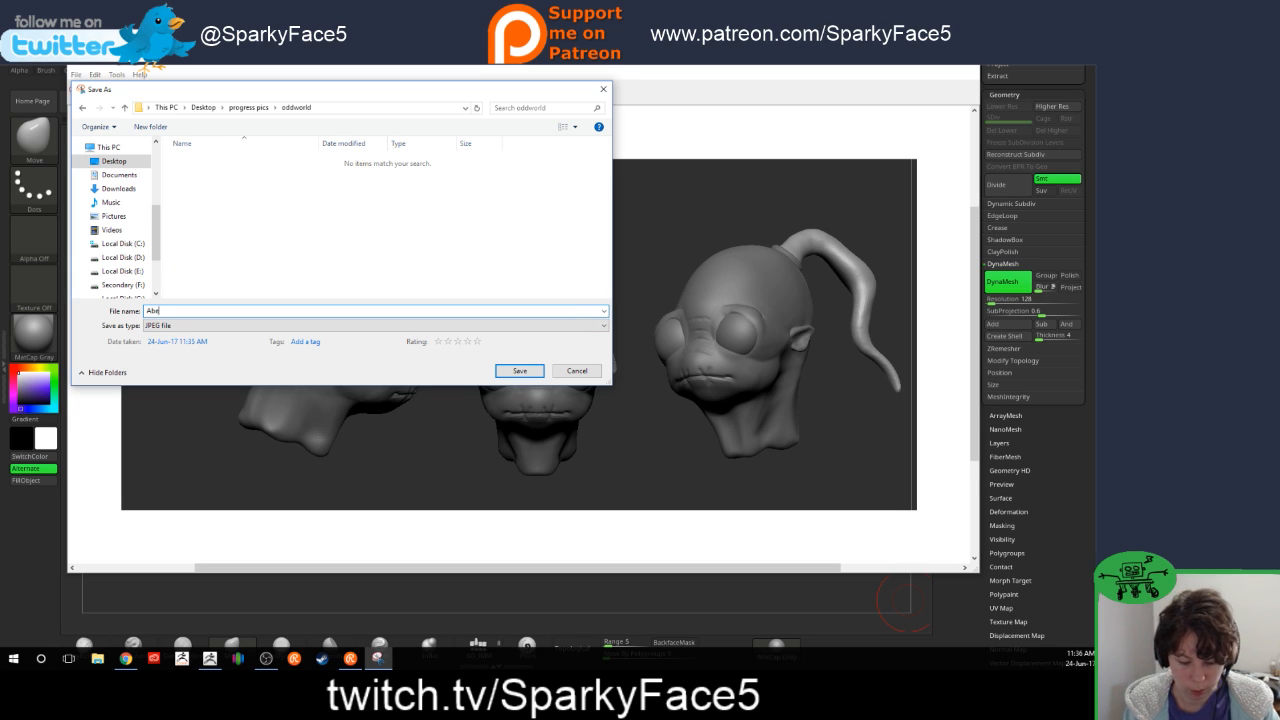
pyautogui.write(' Head')
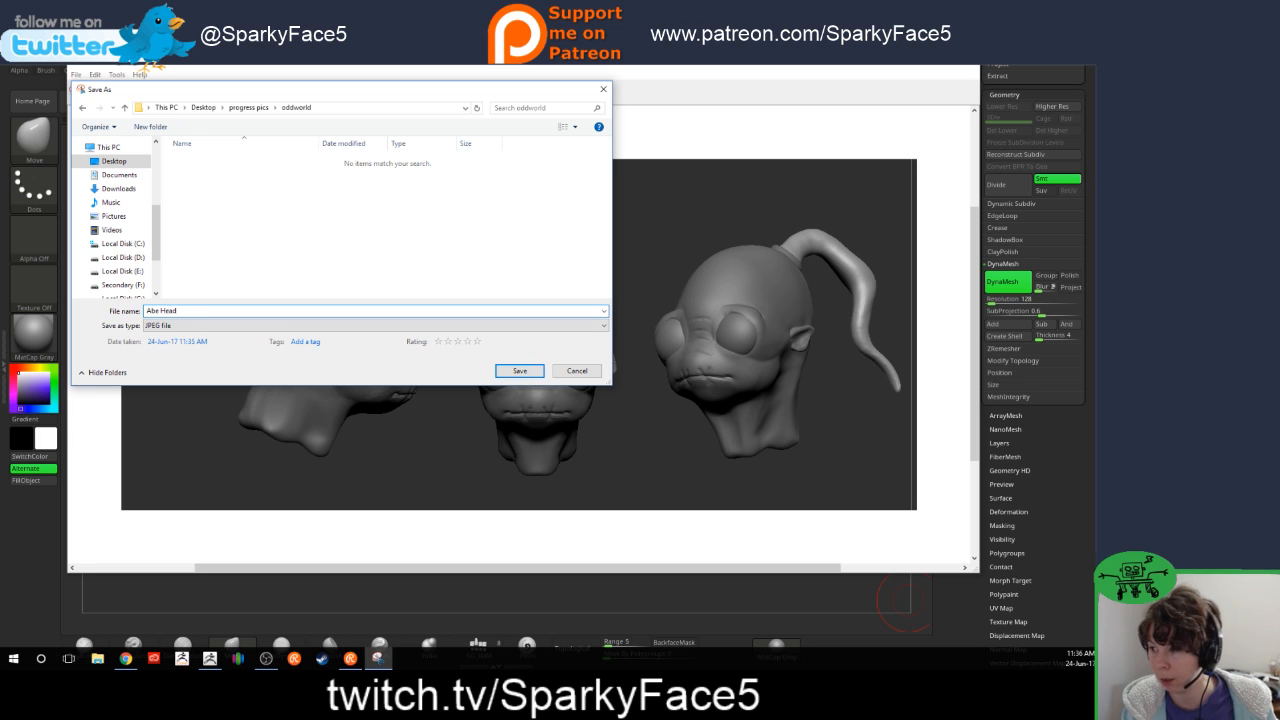
pyautogui.write(' 01')
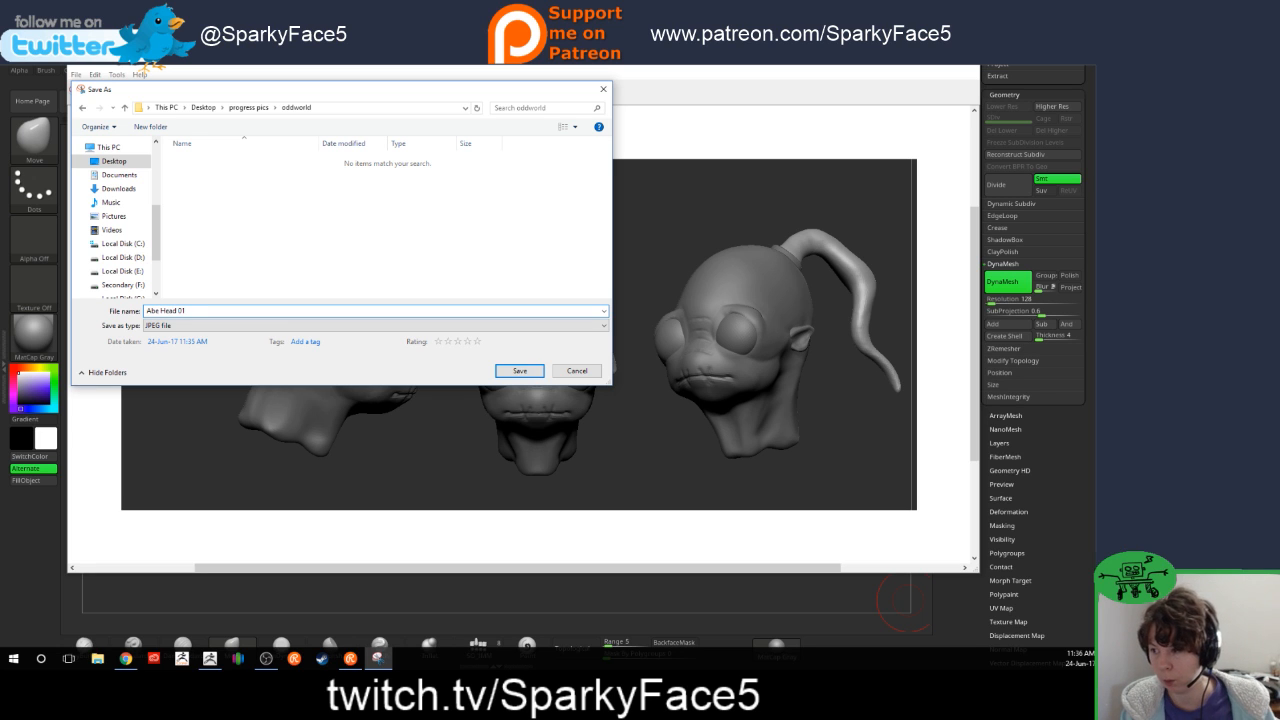
pyautogui.press('Return')
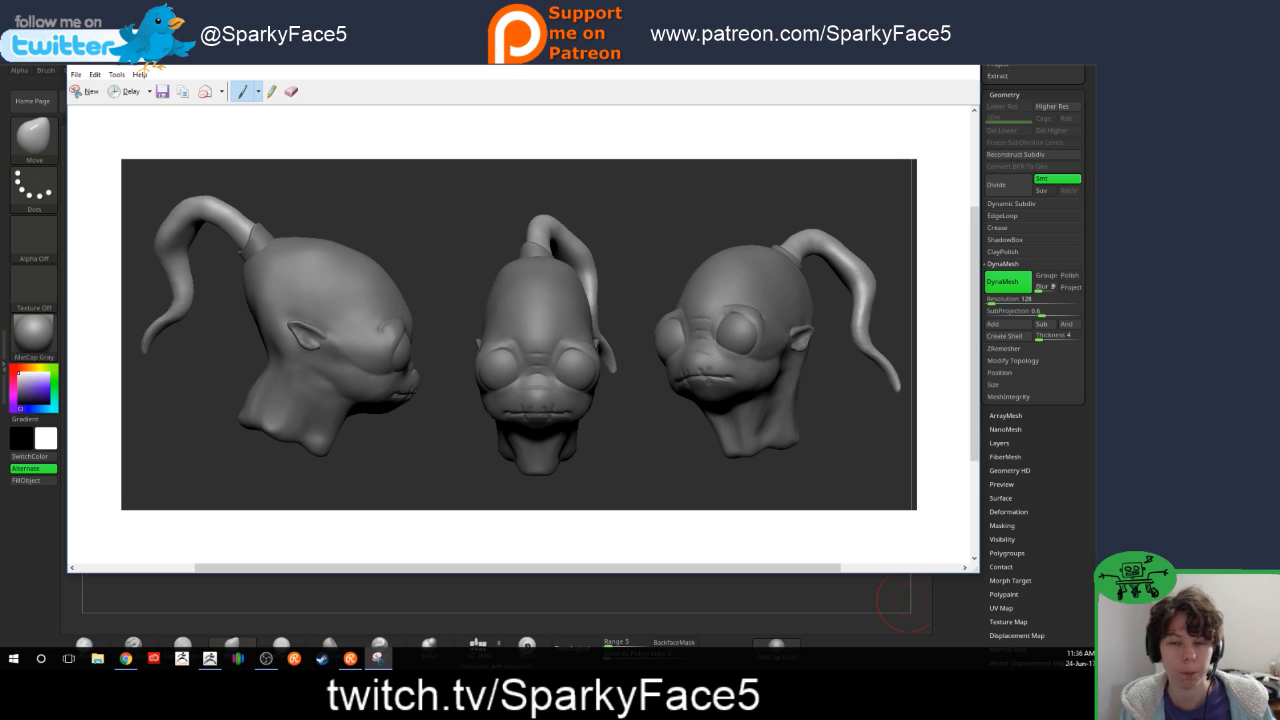
pyautogui.click(915, 60)
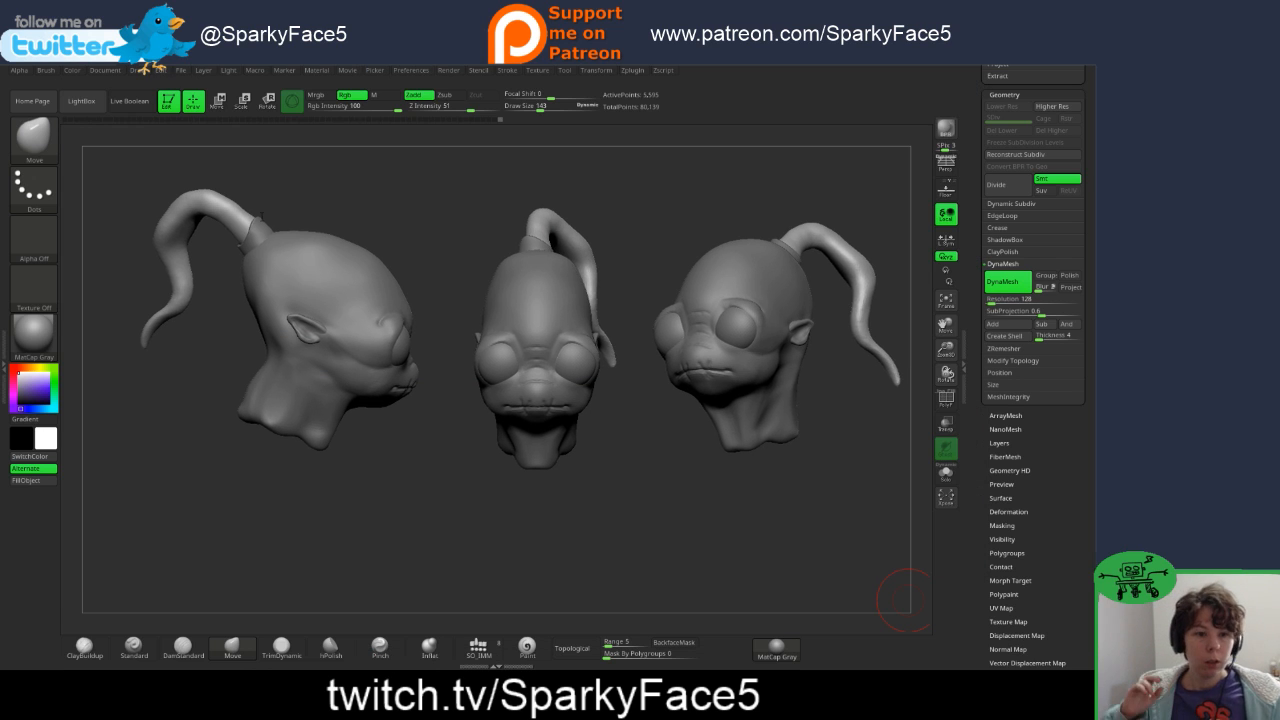